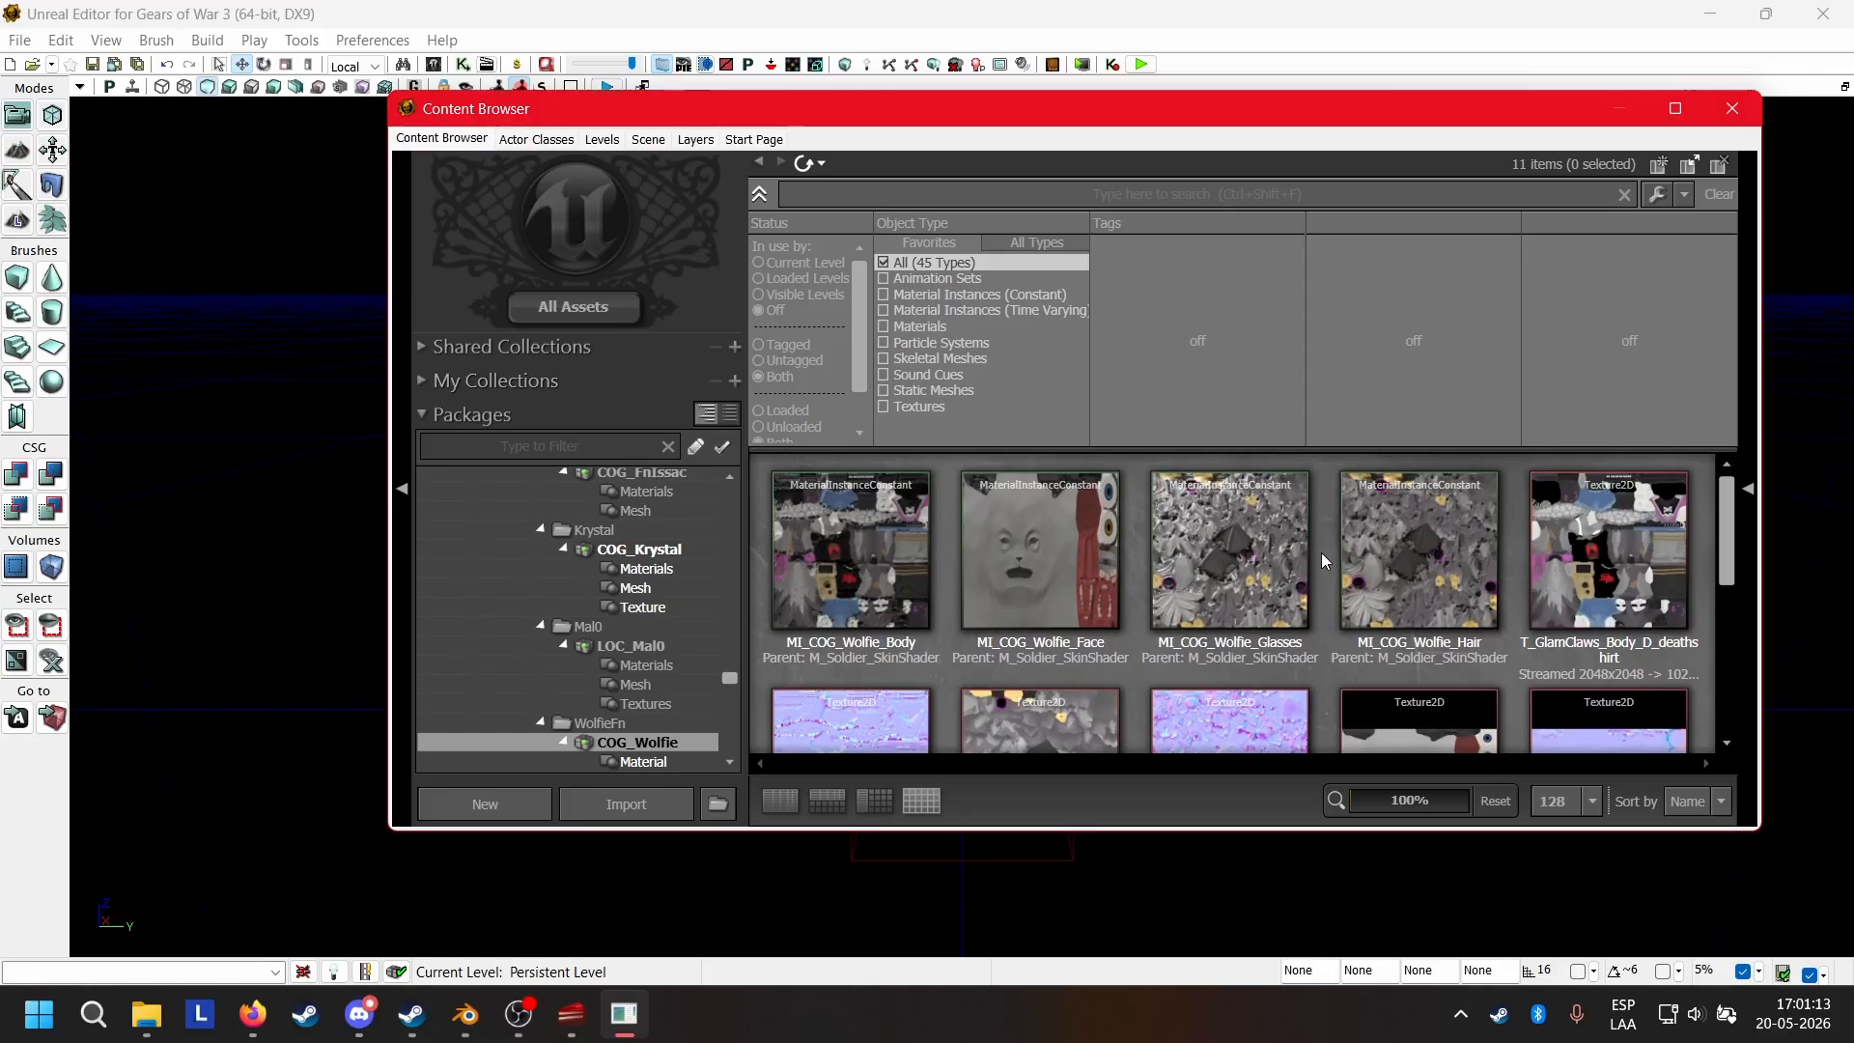
# Look through the COG_Wolfie package assets and open the wolfie_UE3_camskel skeletal mesh in the AnimSet Editor.
pyautogui.scroll(-4, 1321, 550)
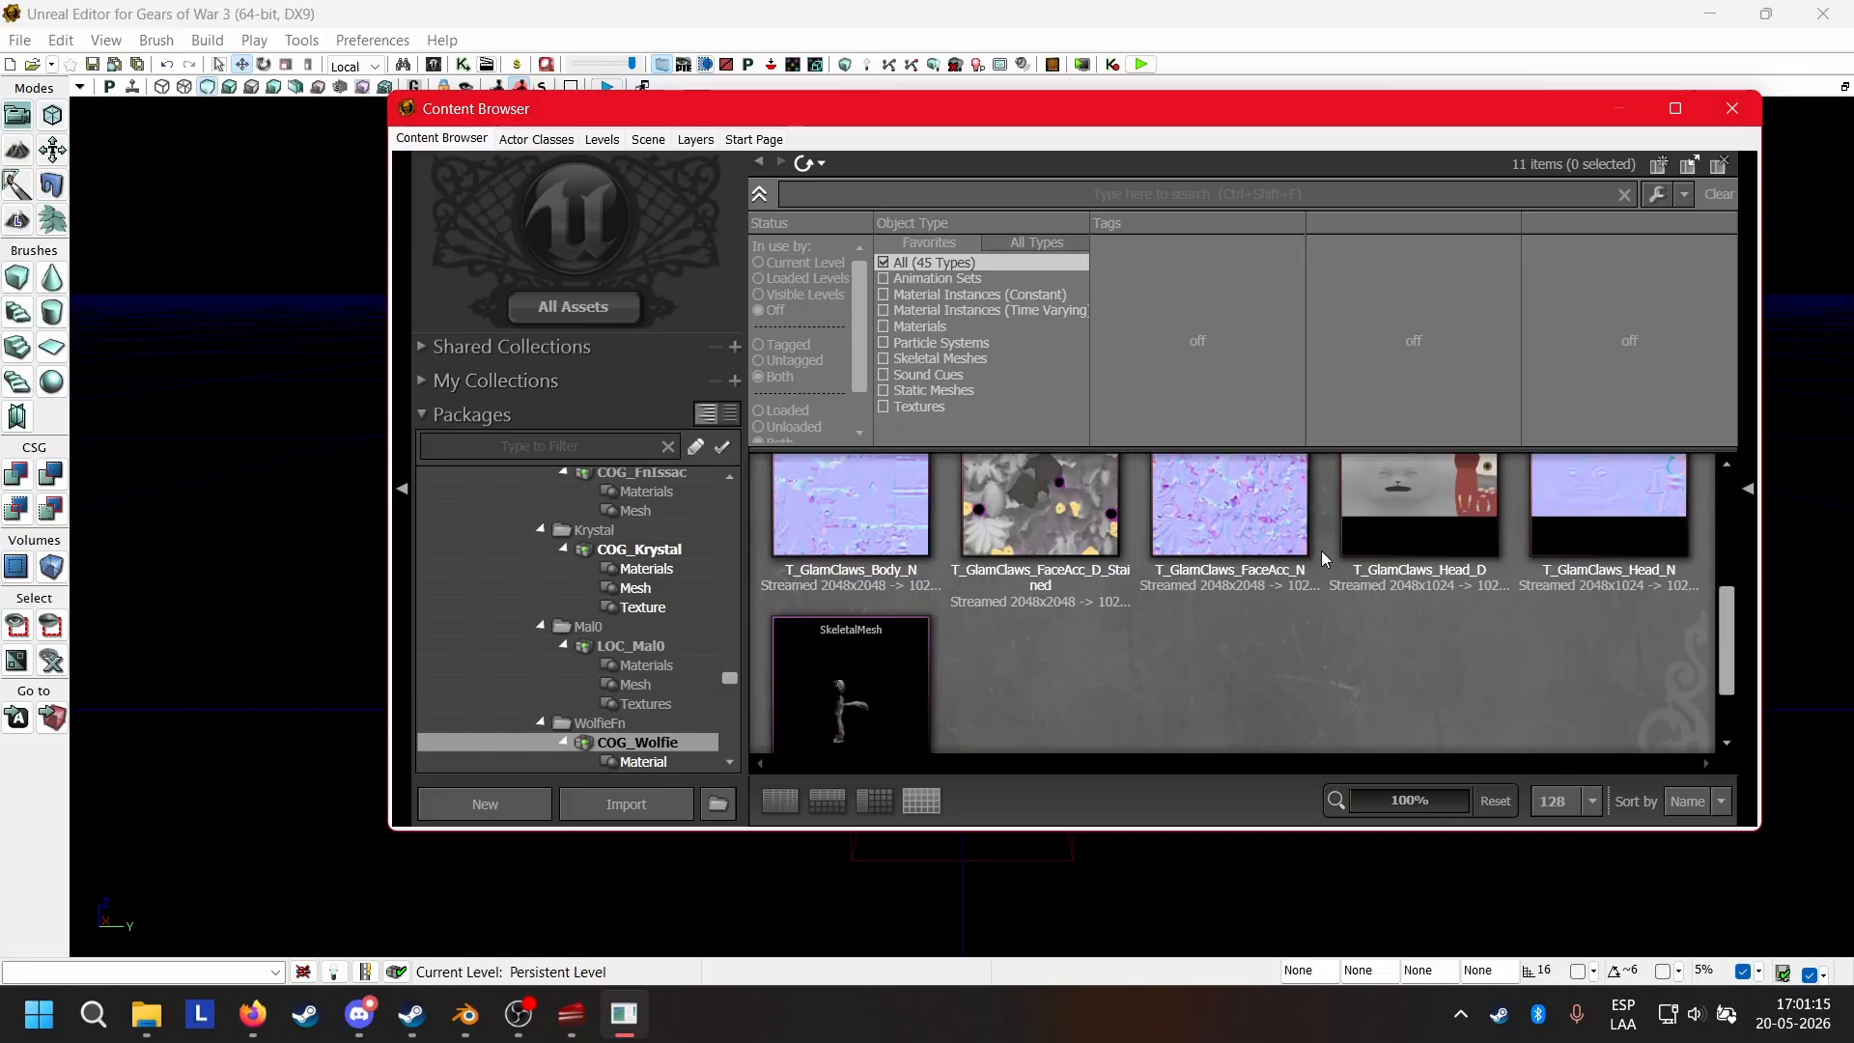
pyautogui.scroll(5, 1117, 649)
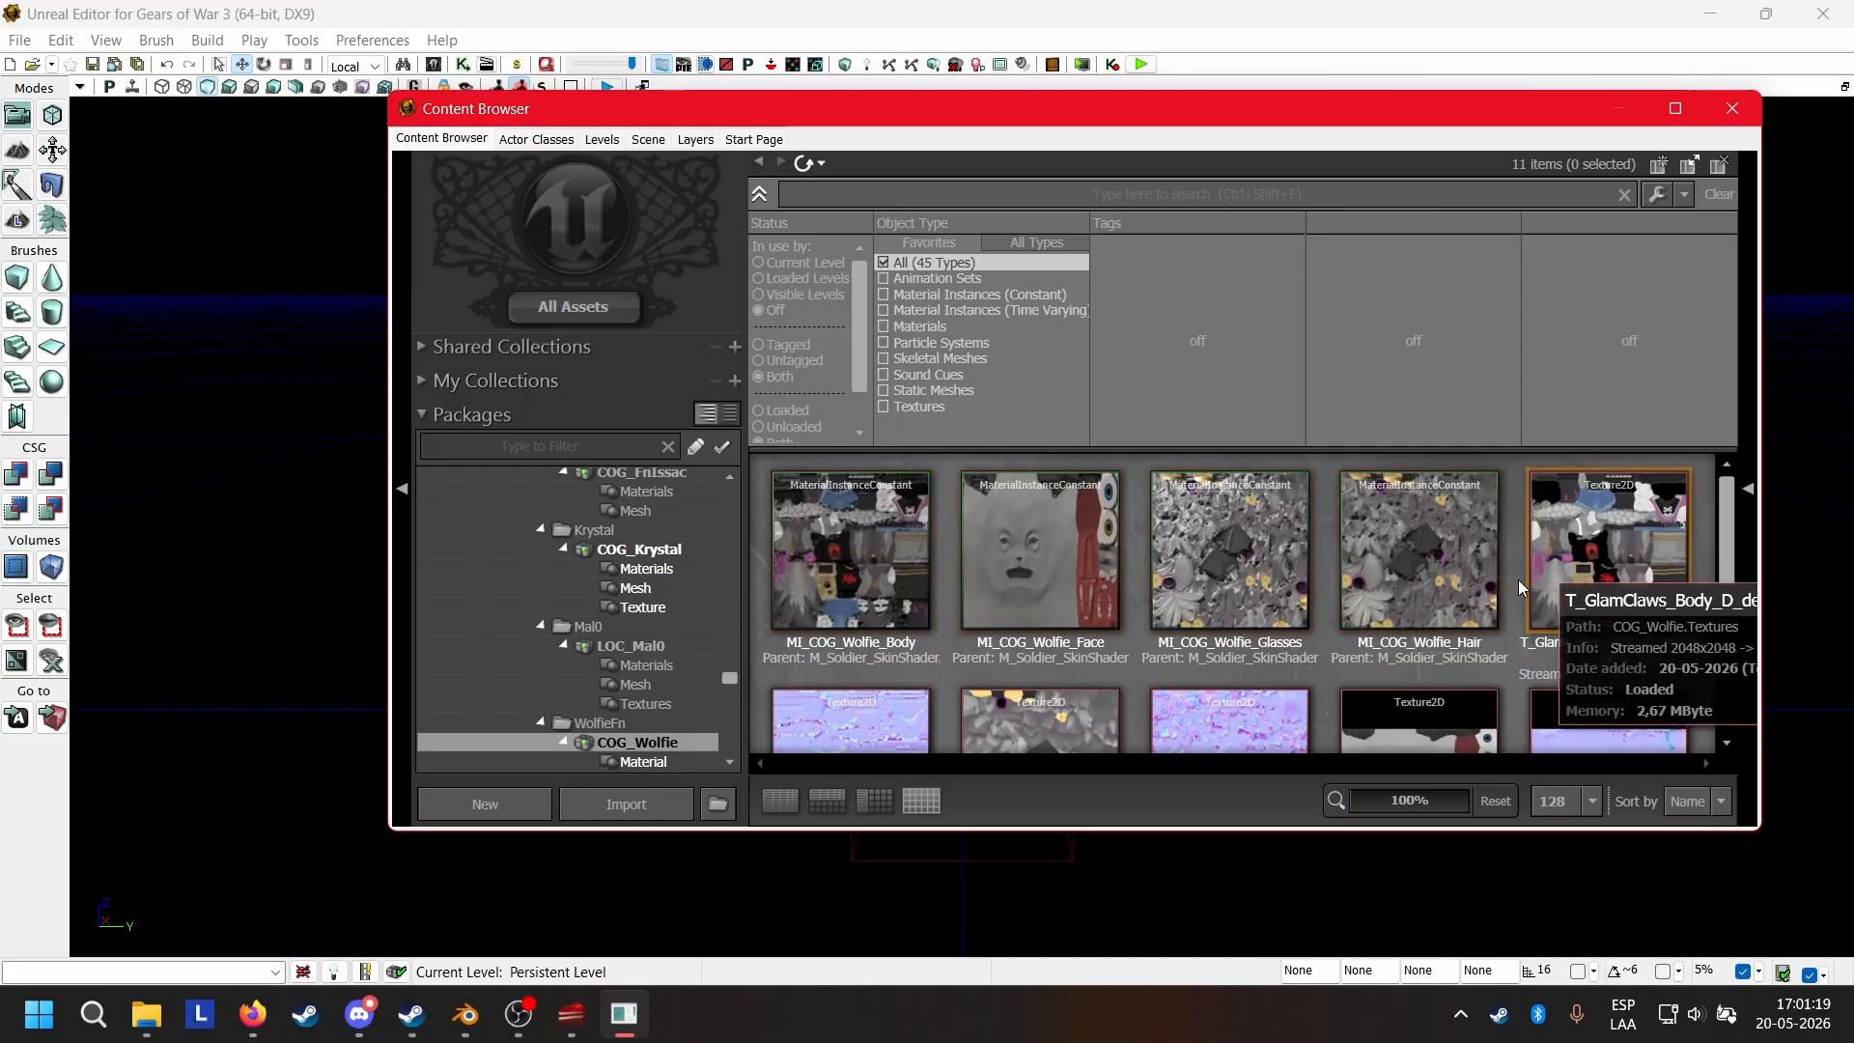
pyautogui.scroll(-4, 1163, 576)
pyautogui.click(878, 585)
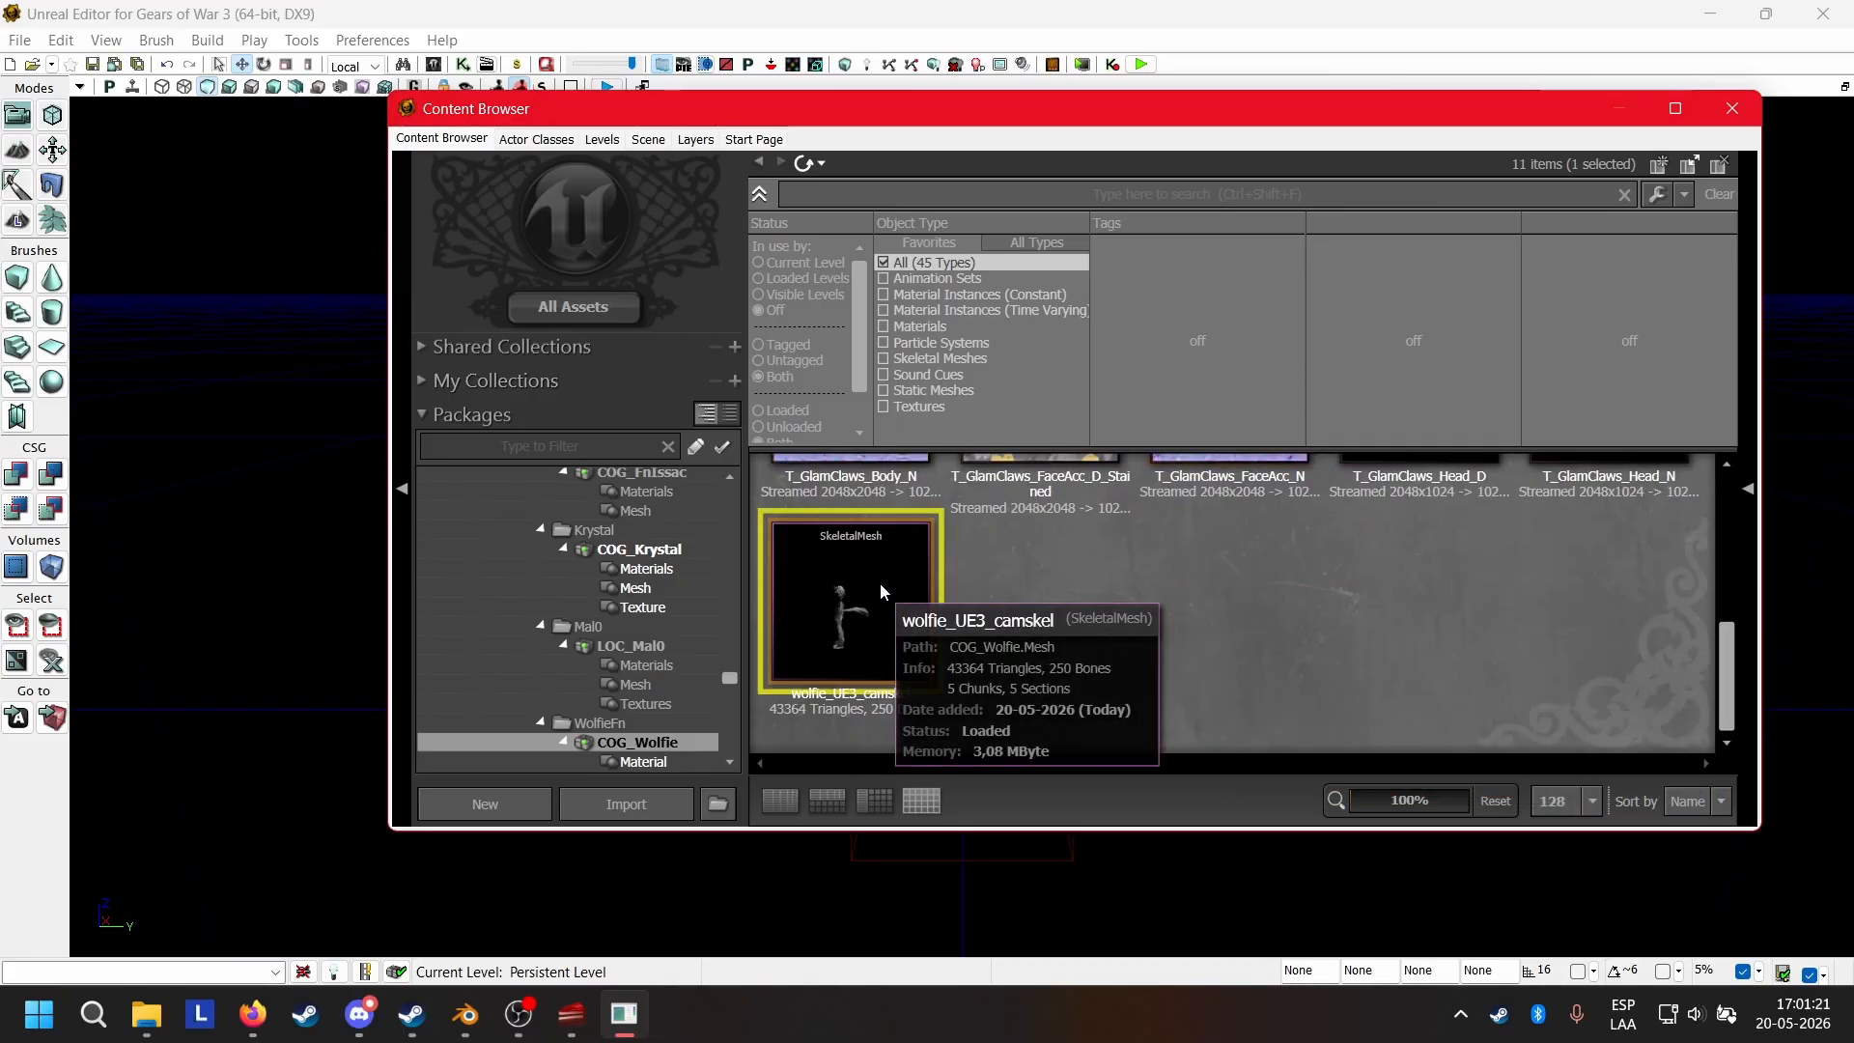
pyautogui.doubleClick(879, 582)
# Inspect the wolfie_UE3_camskel model up close from the front, back and sides, and close the AnimSet Editor.
pyautogui.moveTo(1190, 353); pyautogui.dragTo(1196, 348, button='right')
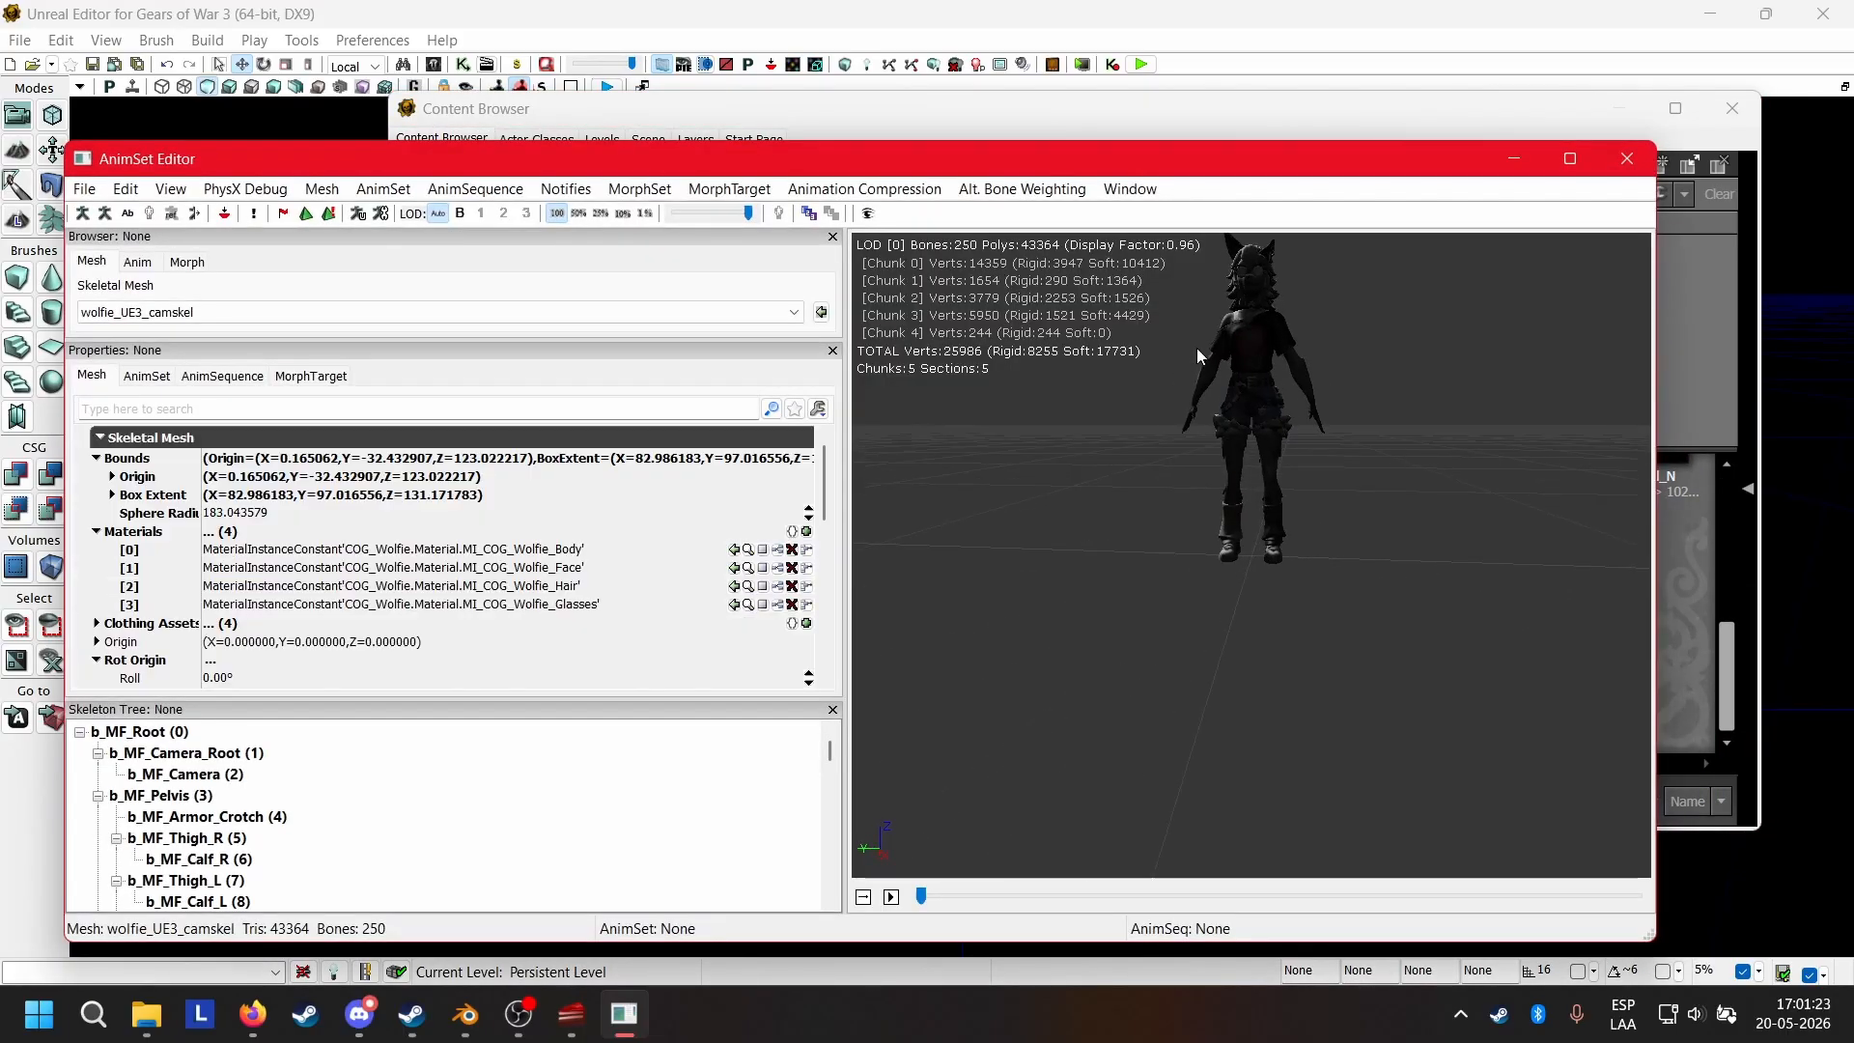
pyautogui.moveTo(1197, 348); pyautogui.dragTo(1269, 501, button='middle')
pyautogui.moveTo(1269, 501); pyautogui.dragTo(1333, 411)
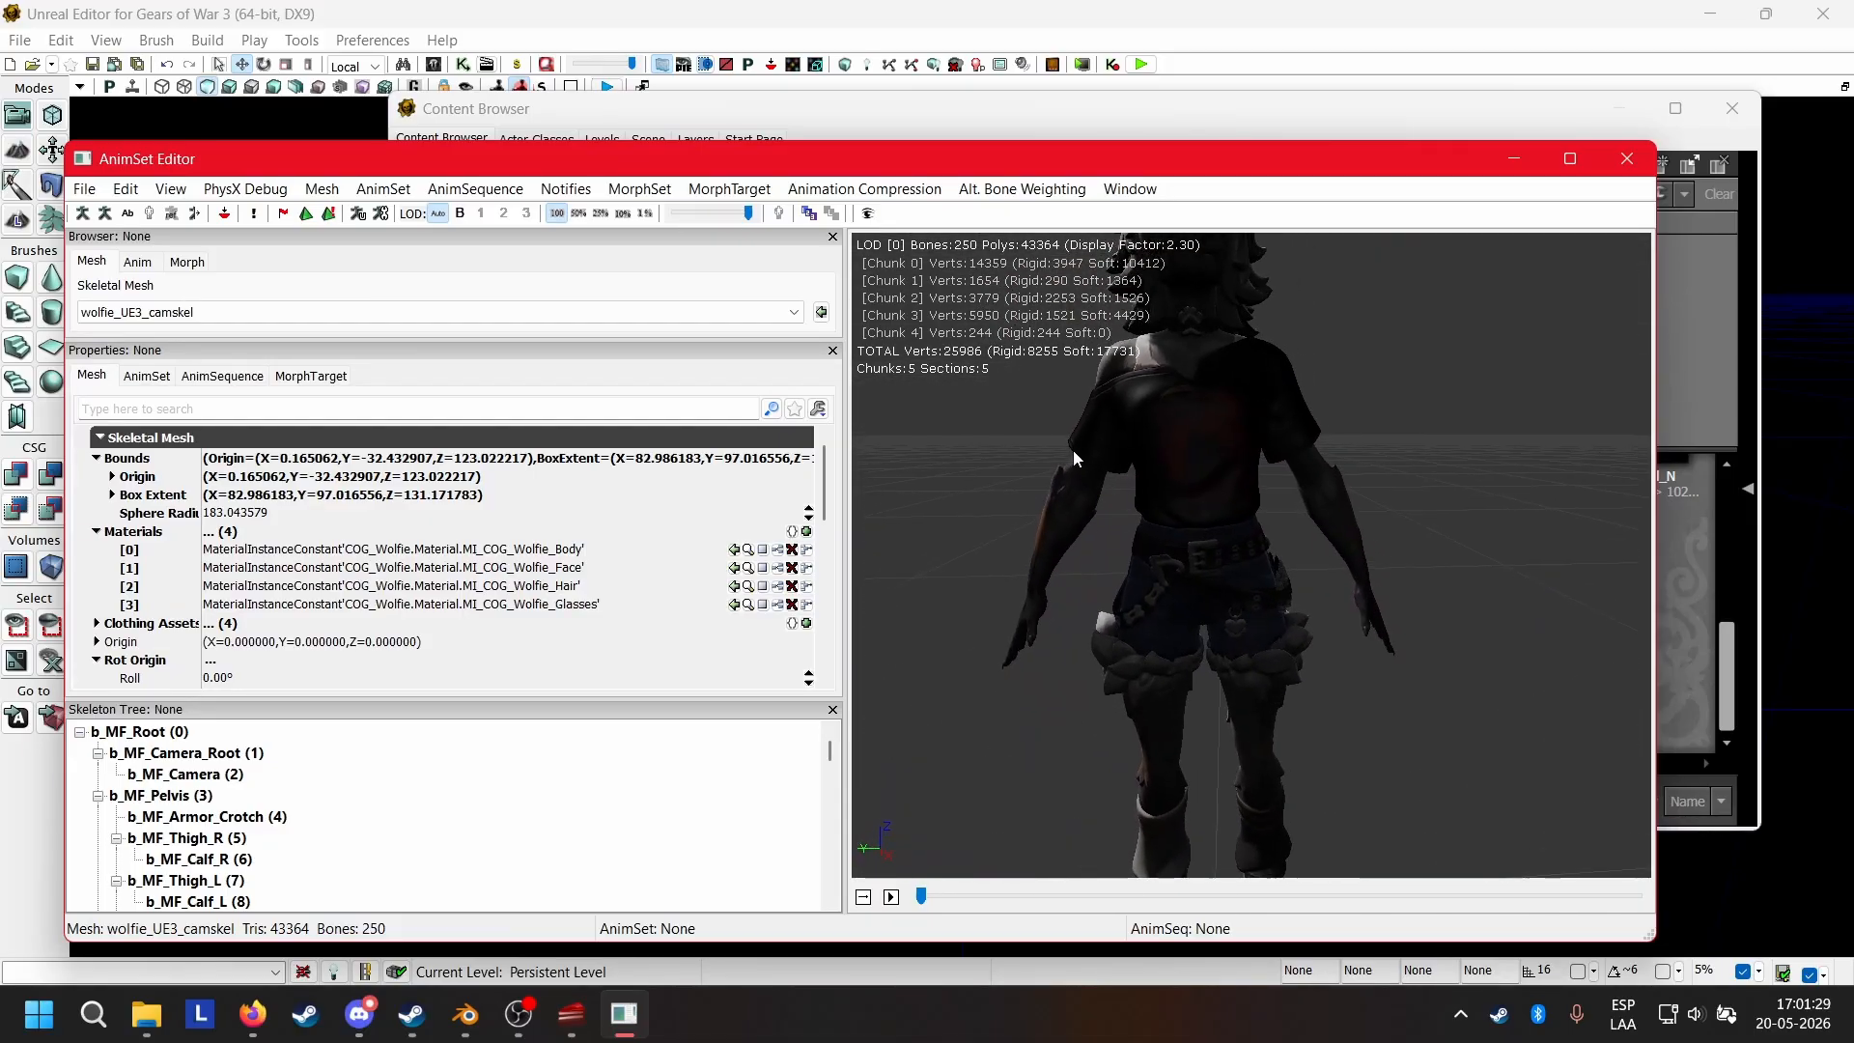
pyautogui.moveTo(1333, 411); pyautogui.dragTo(1333, 483, button='right')
pyautogui.moveTo(1333, 483); pyautogui.dragTo(995, 473)
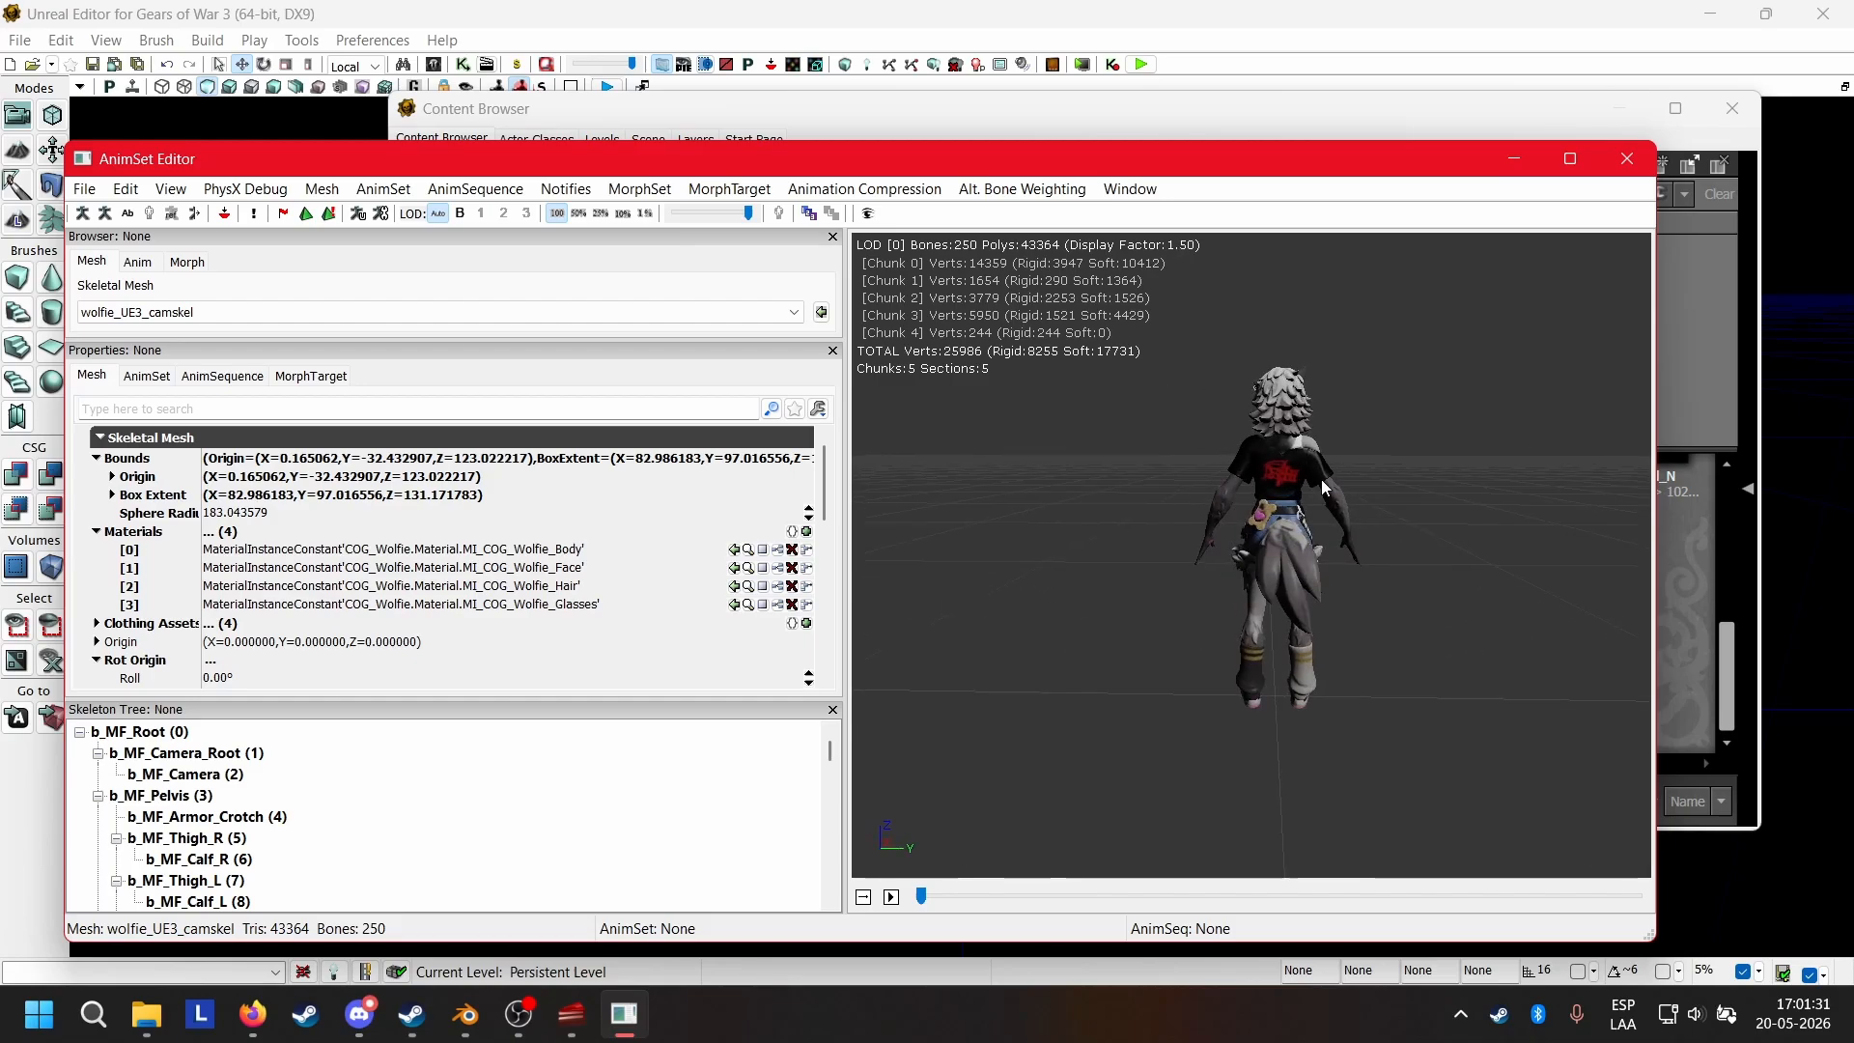
pyautogui.moveTo(994, 473); pyautogui.dragTo(995, 396, button='right')
pyautogui.moveTo(995, 396); pyautogui.dragTo(869, 400)
pyautogui.moveTo(1256, 541); pyautogui.dragTo(1520, 464)
pyautogui.moveTo(1520, 463); pyautogui.dragTo(1520, 580, button='right')
pyautogui.moveTo(1569, 464); pyautogui.dragTo(1538, 313)
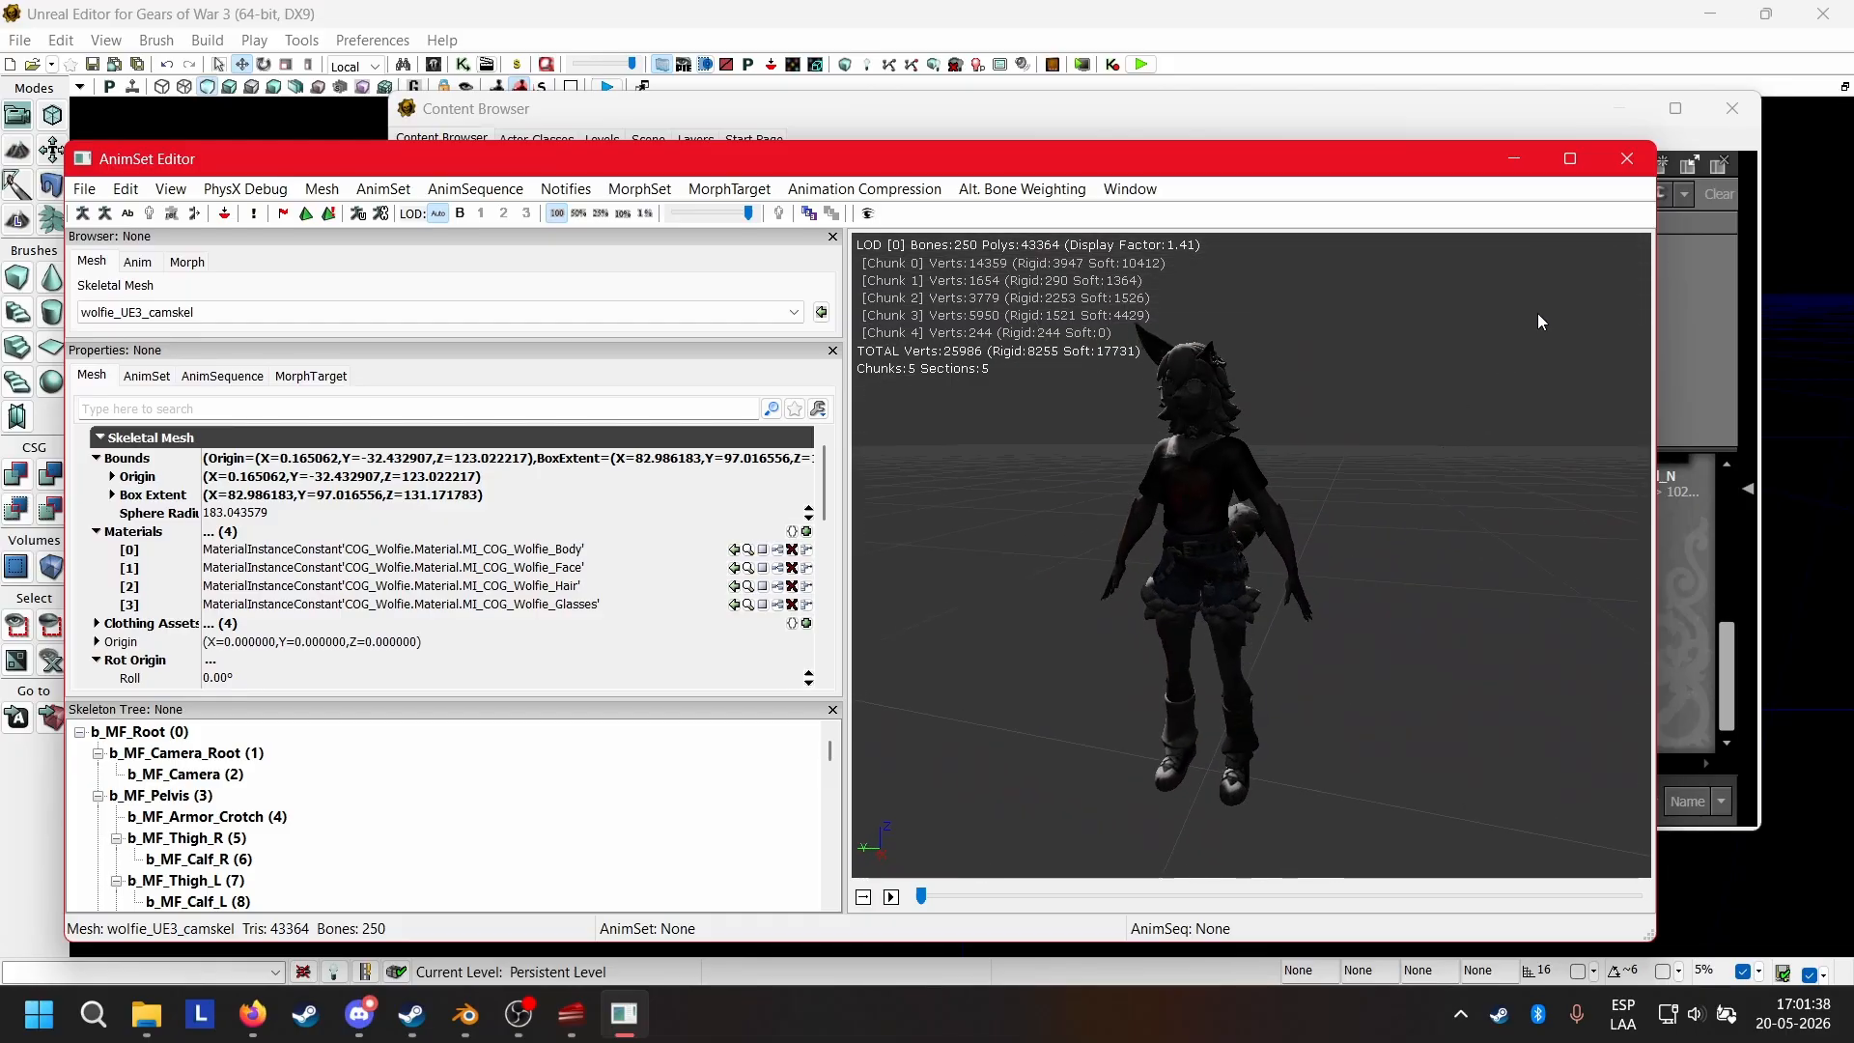
pyautogui.click(1626, 160)
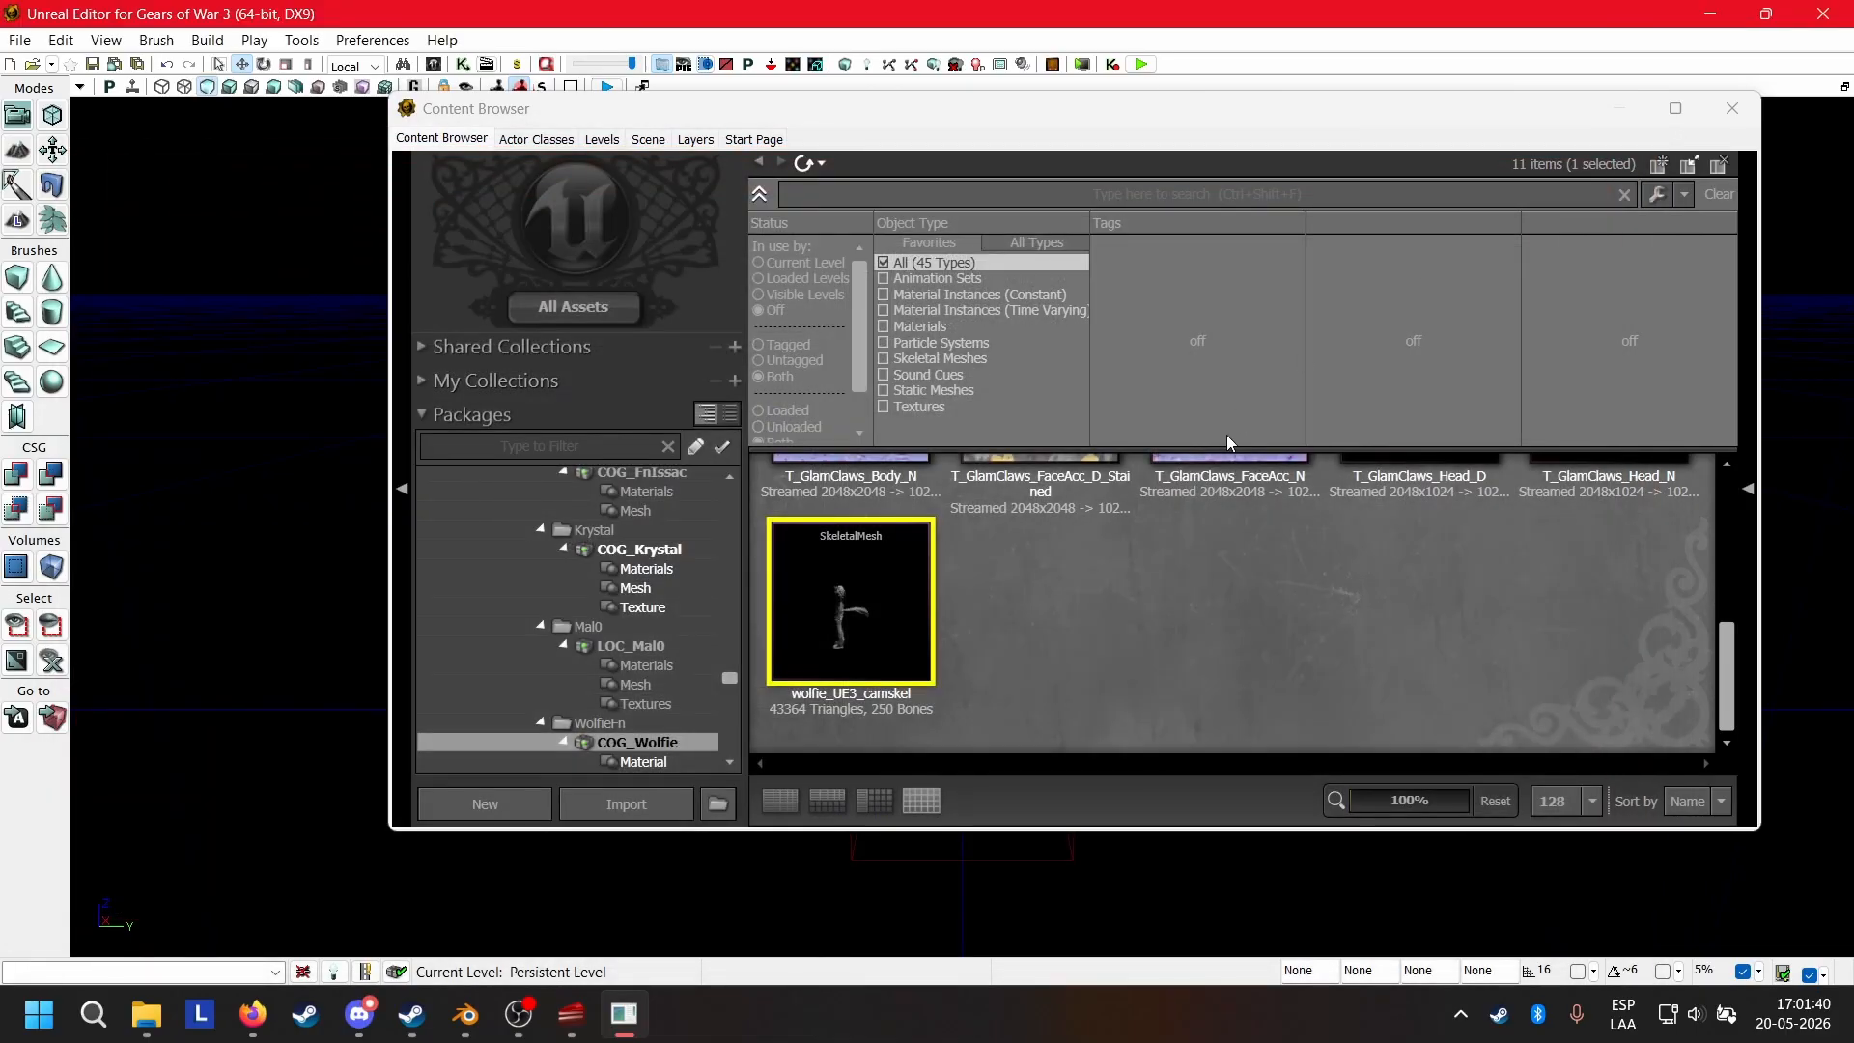
# Open the multiplayer map MP_OldTown from the MP_Maps folder.
pyautogui.click(22, 41)
pyautogui.click(44, 93)
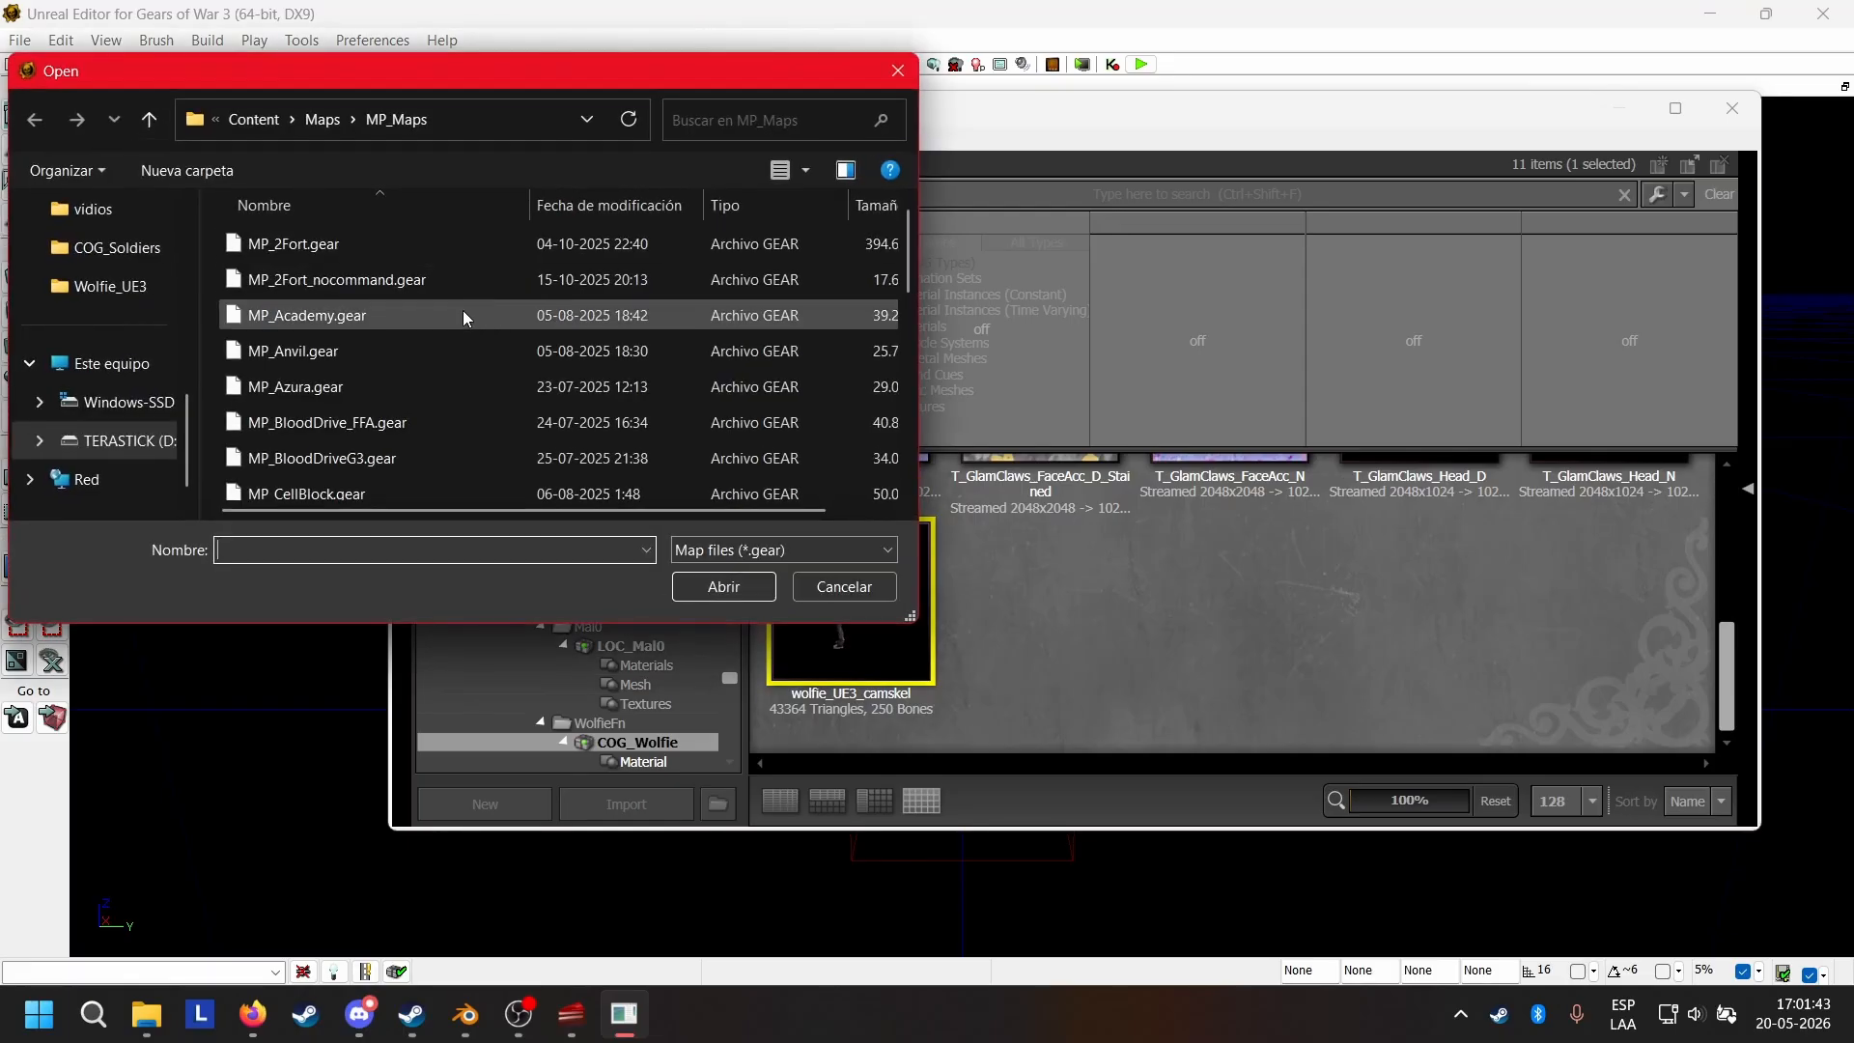
pyautogui.scroll(-3, 416, 338)
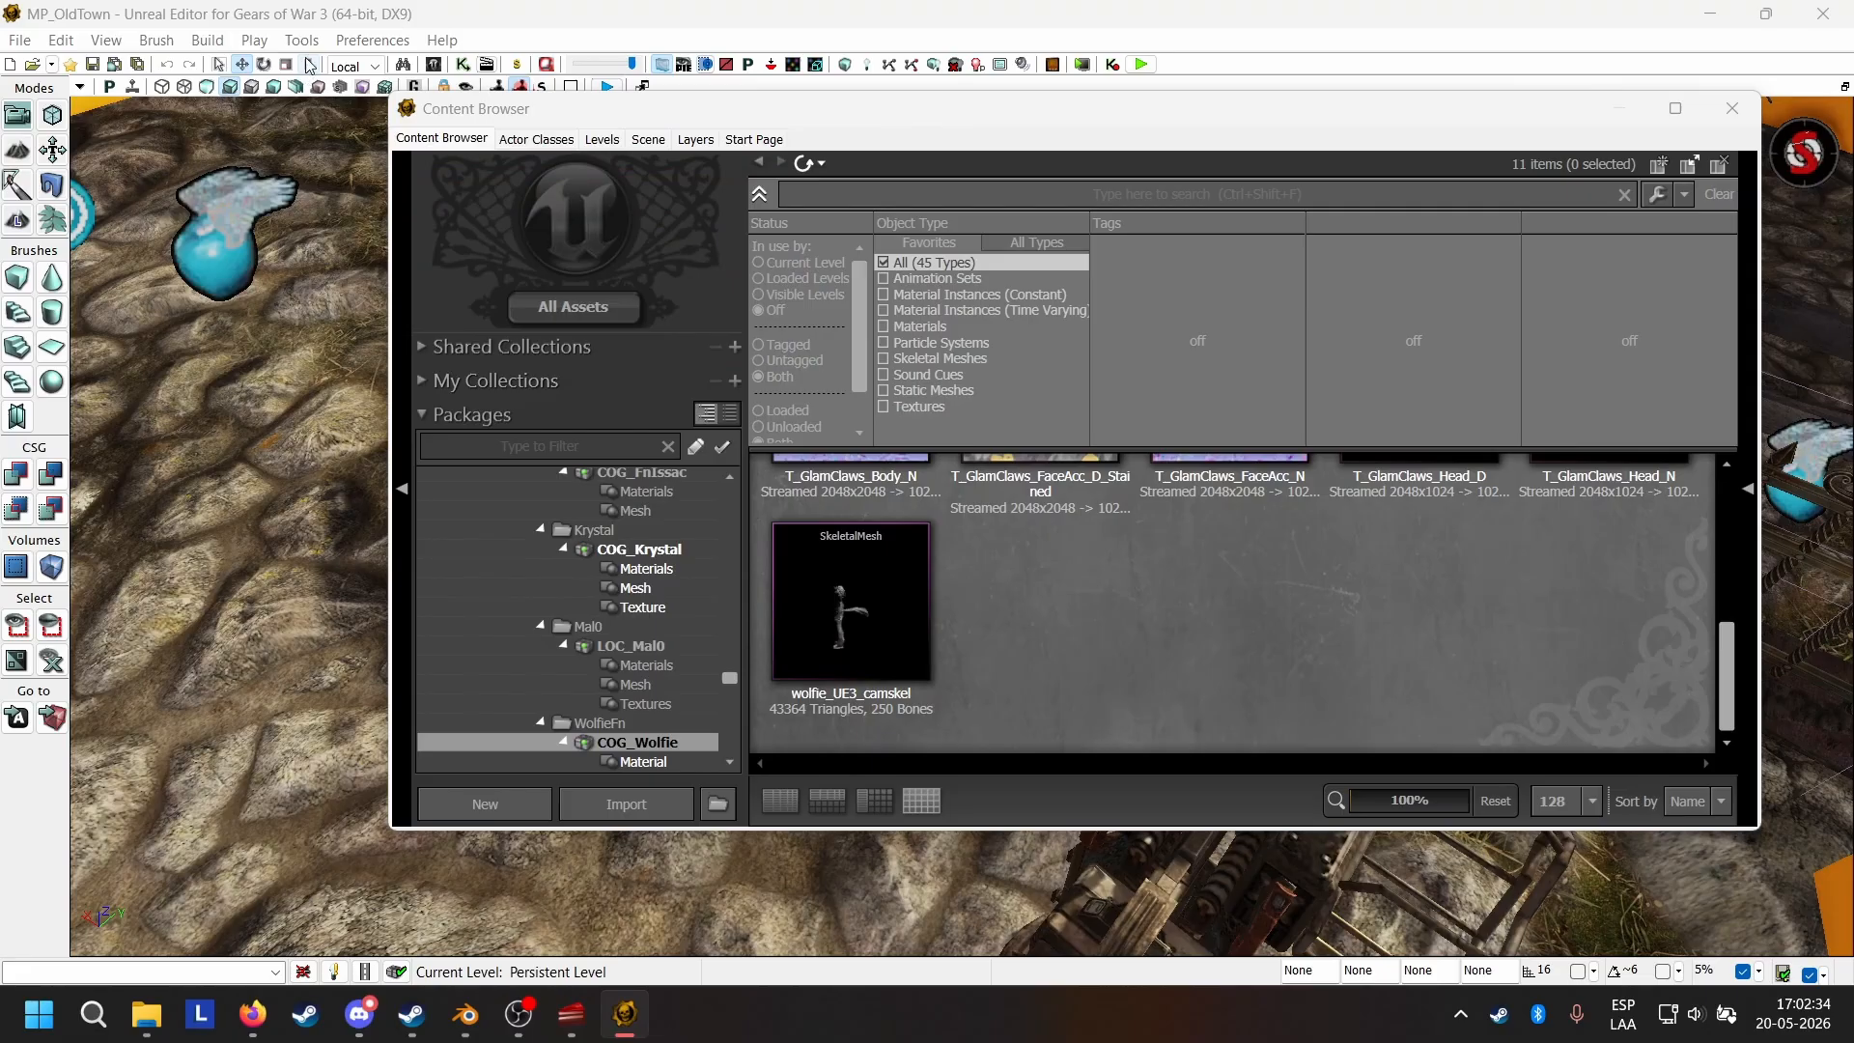
# Launch the in-editor play preview of MP_OldTown and look around with the spawned character.
pyautogui.click(254, 41)
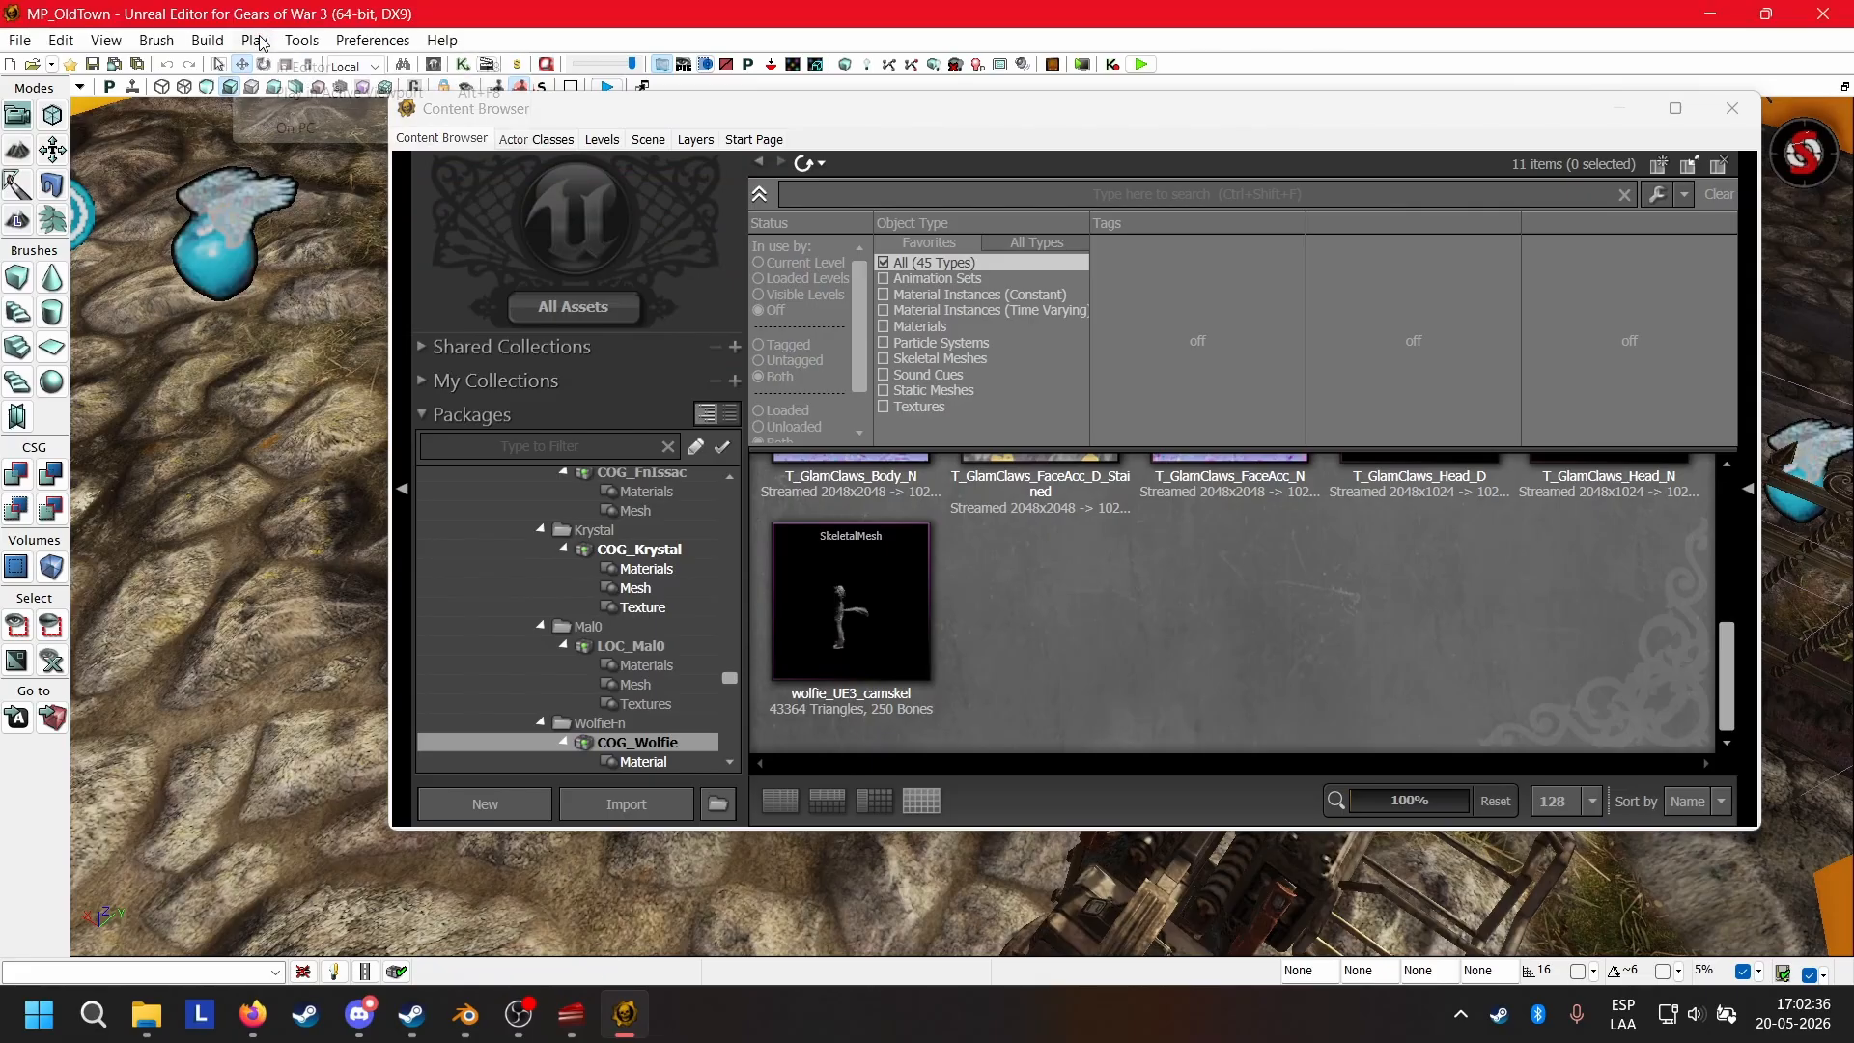
pyautogui.click(266, 62)
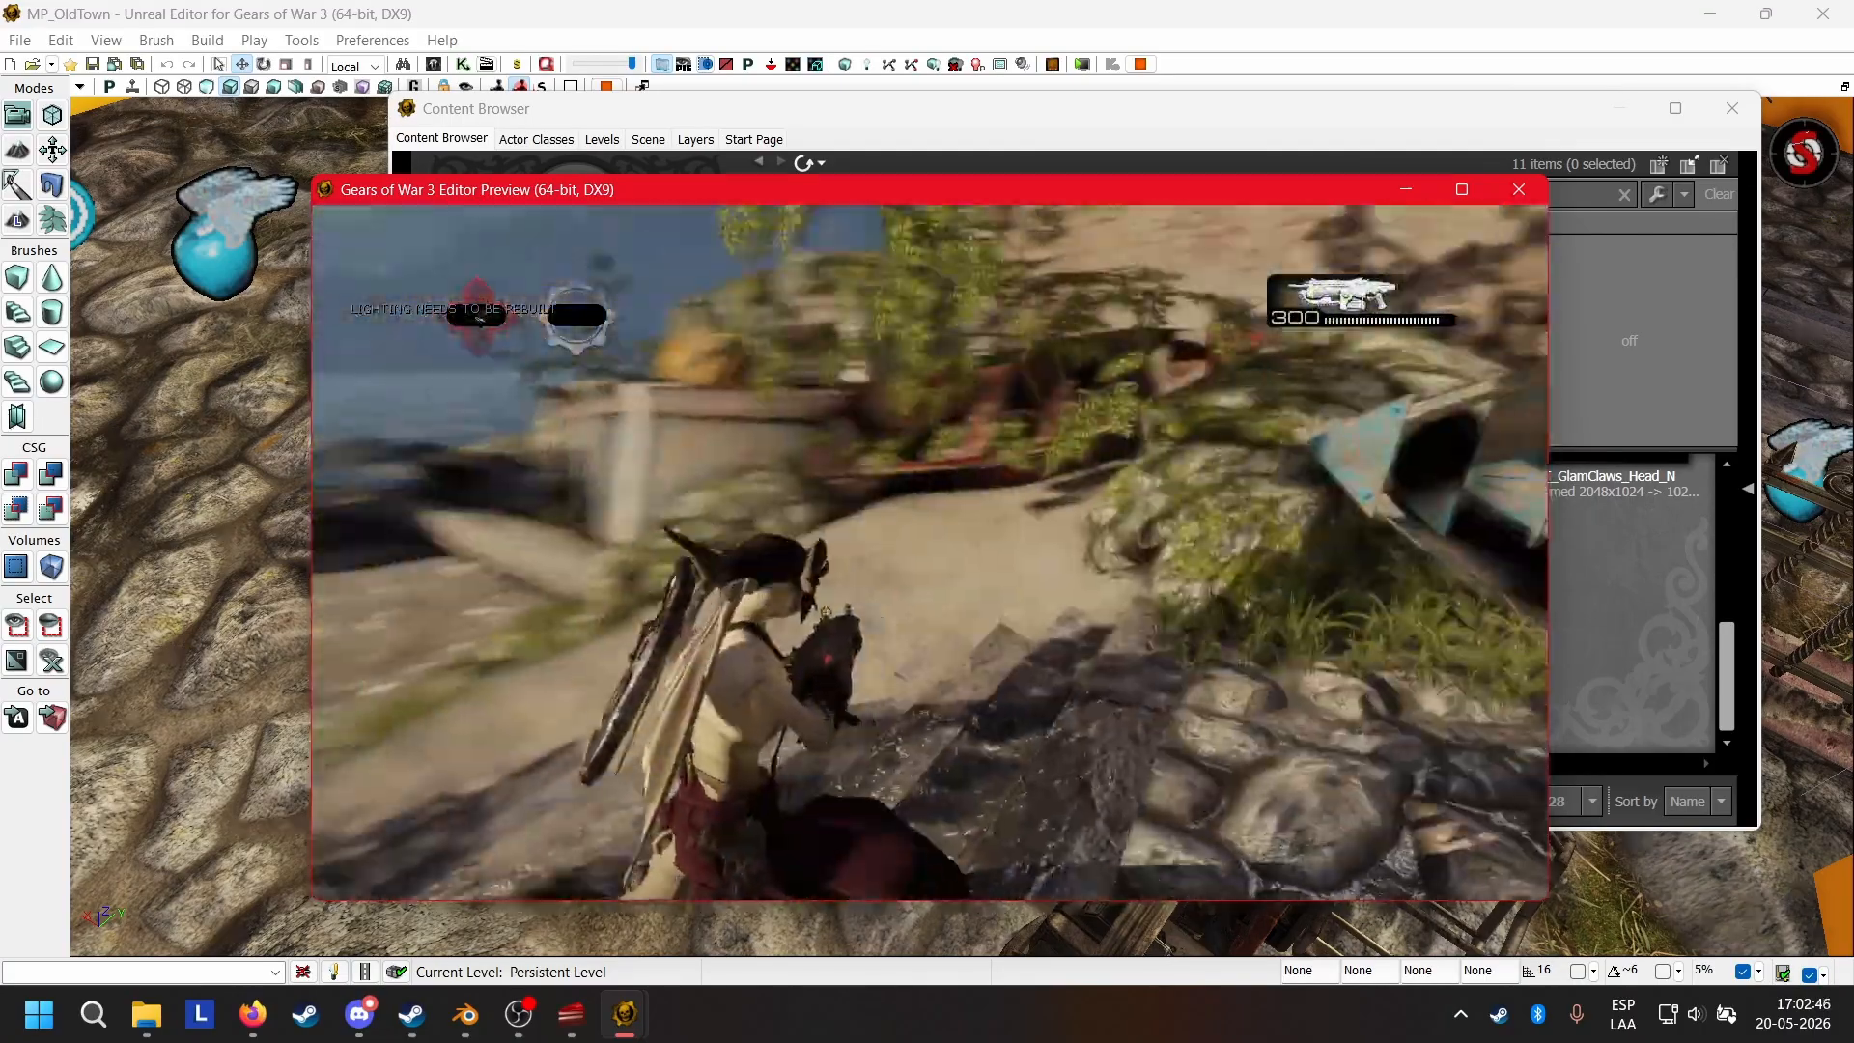
pyautogui.press('w')
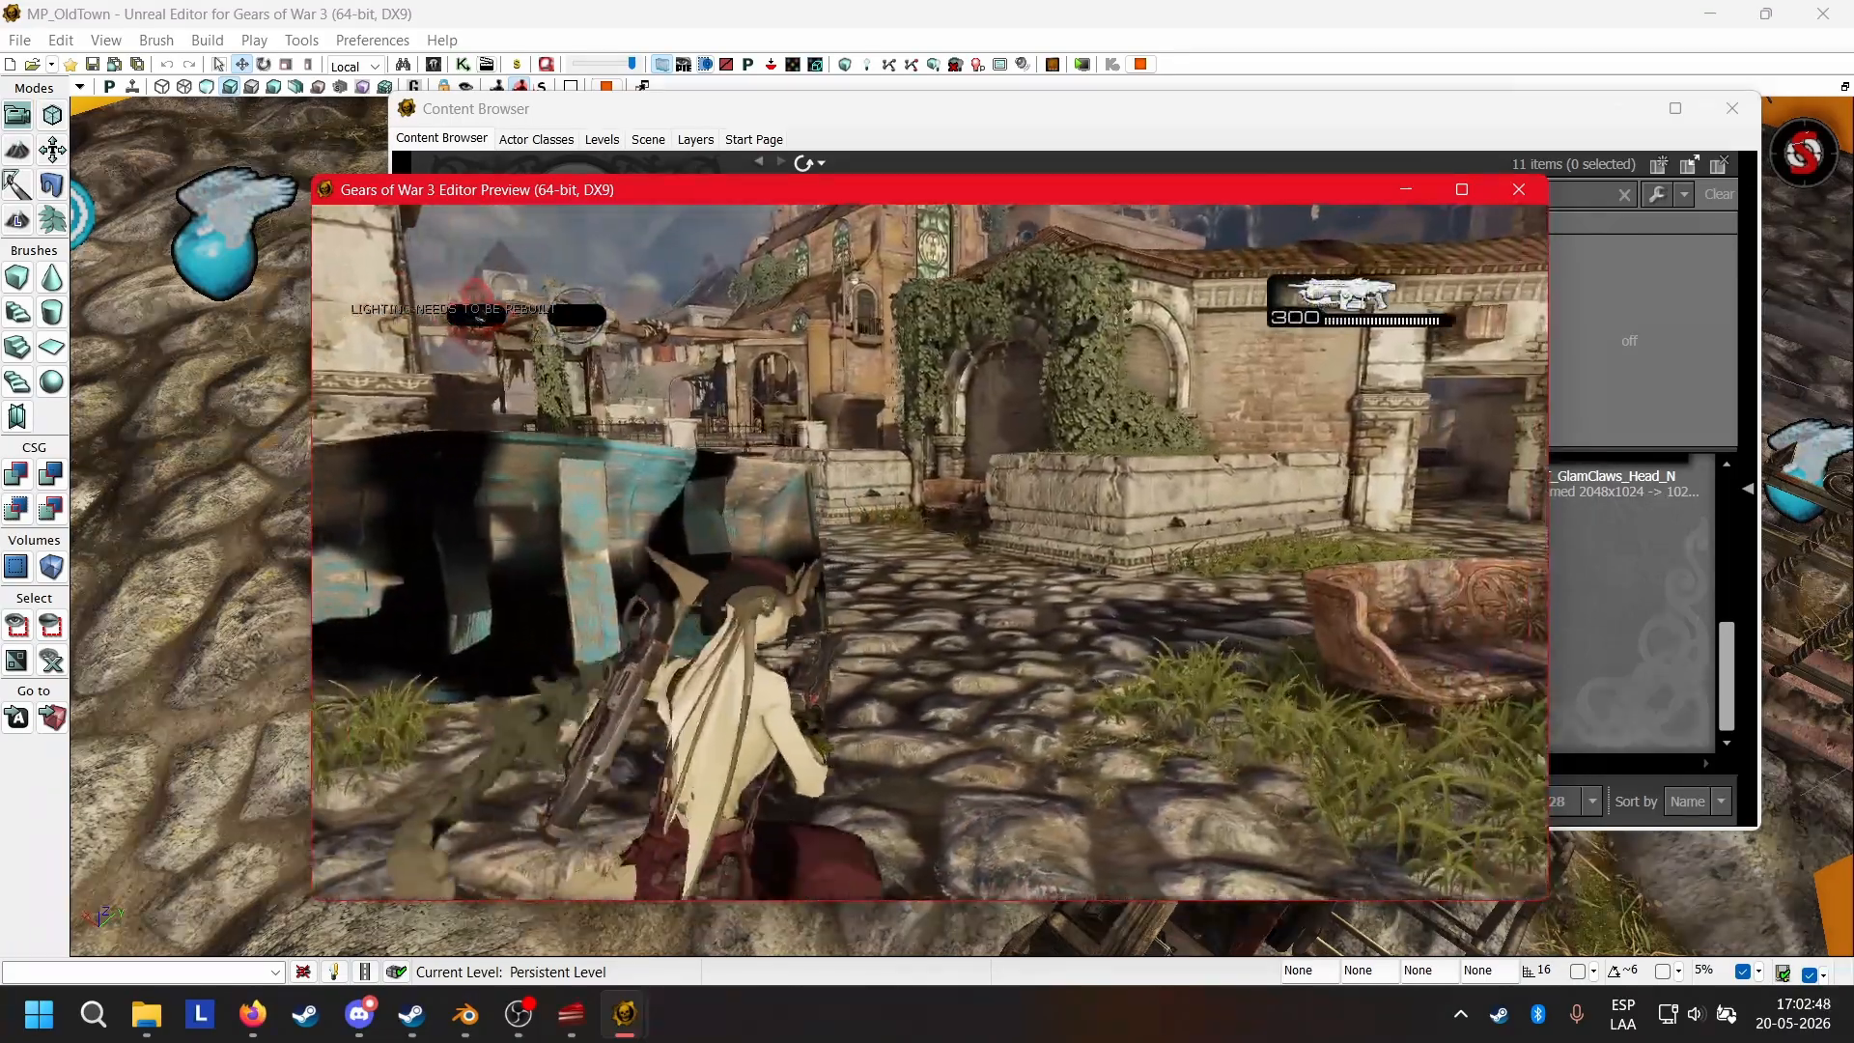
pyautogui.press('w')
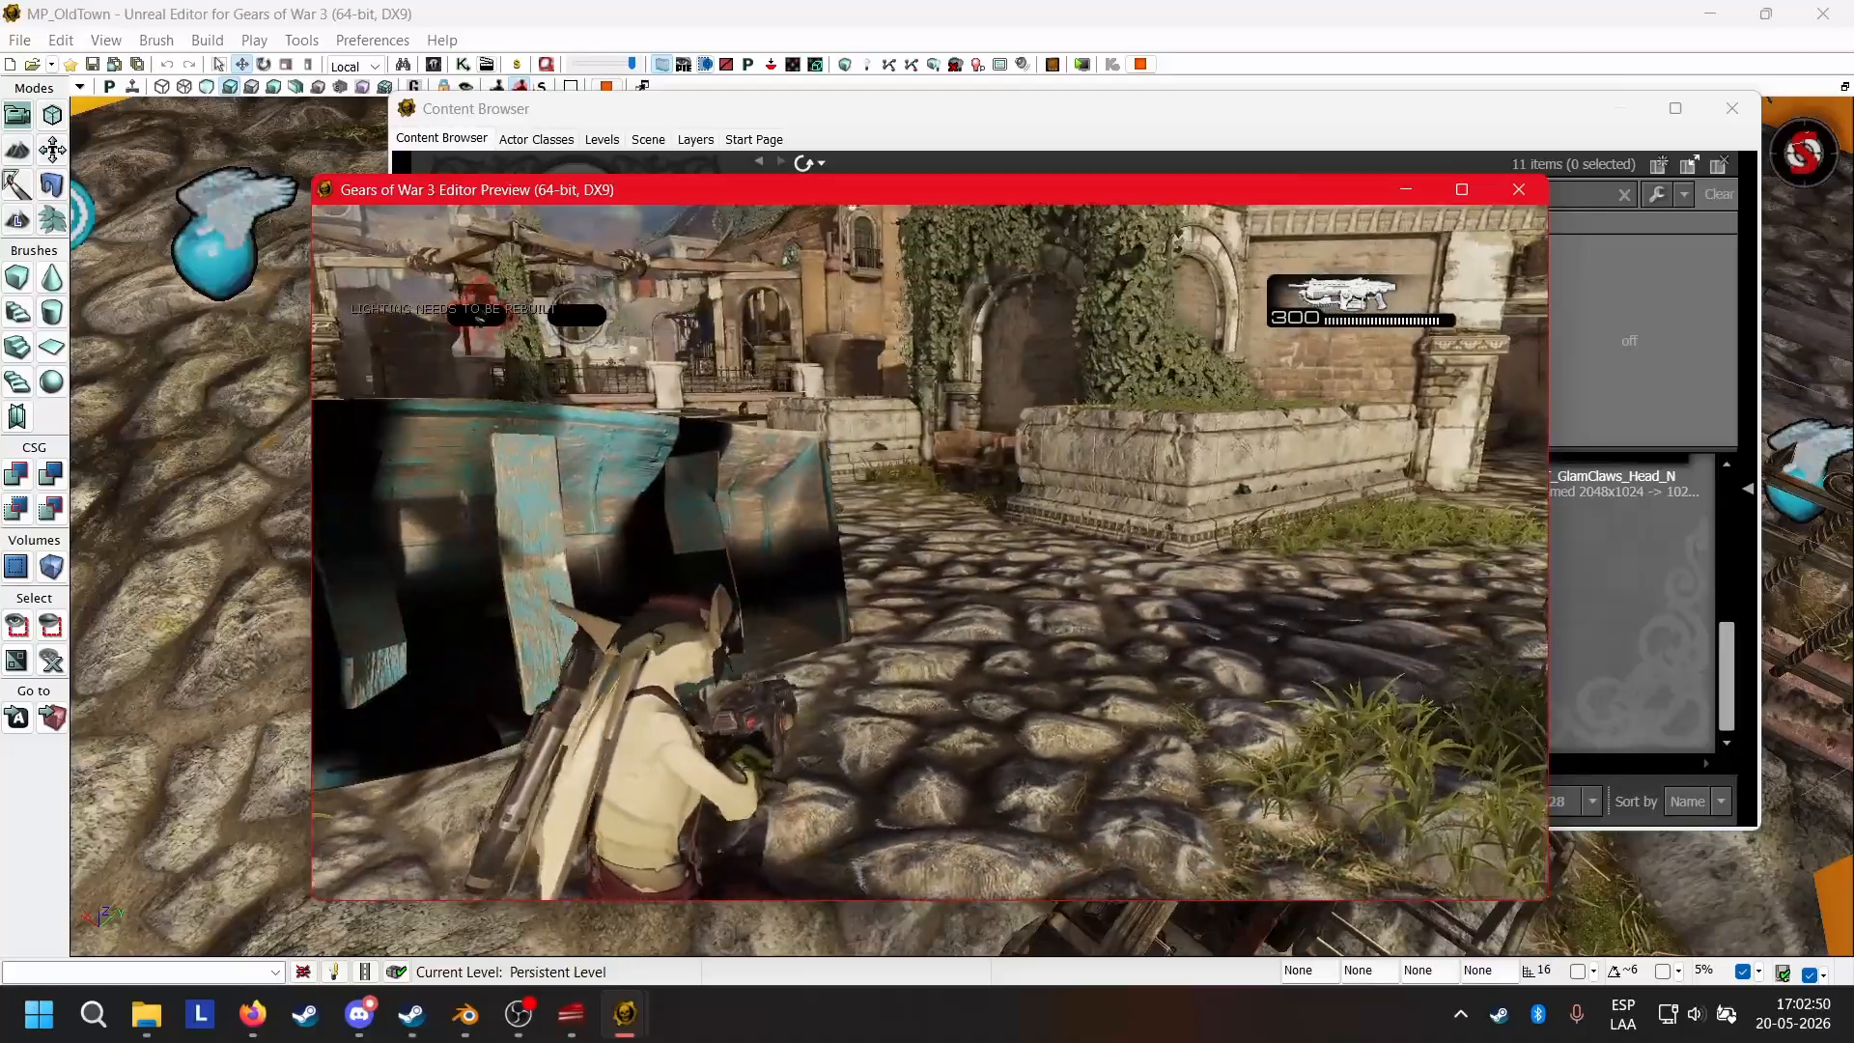
pyautogui.press('w')
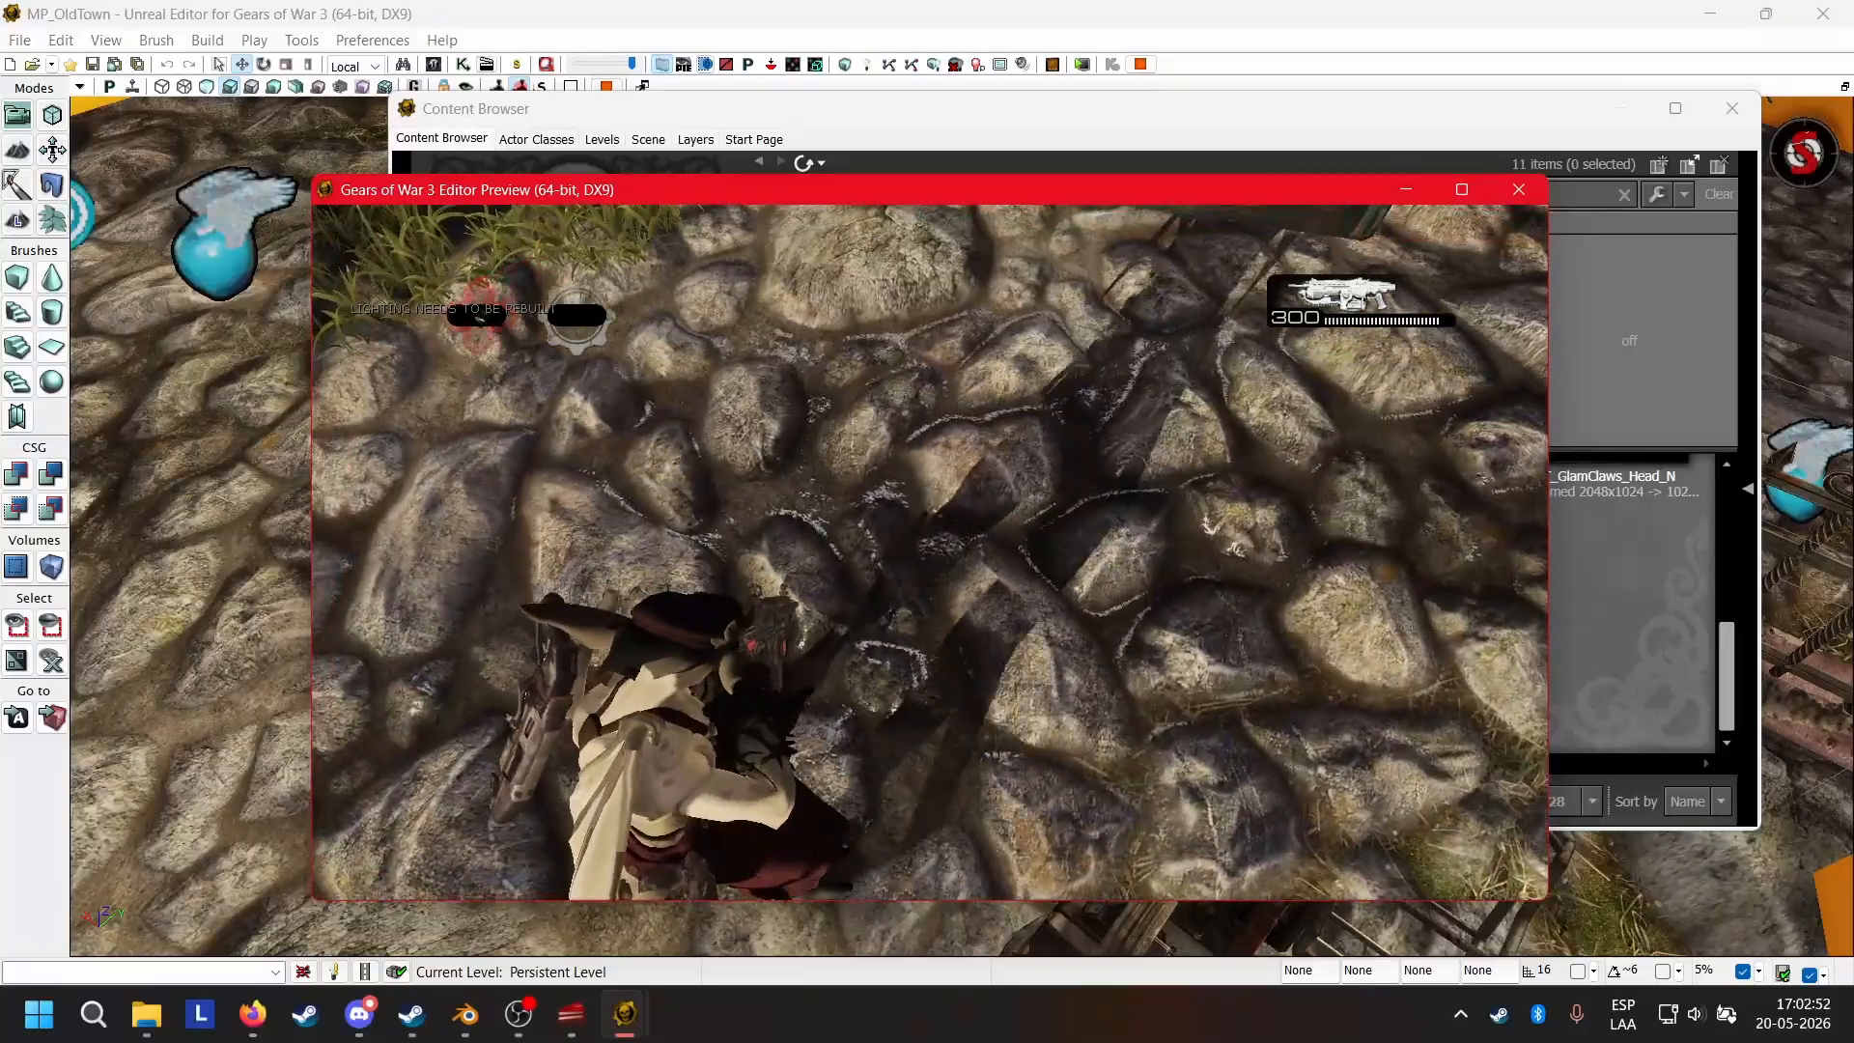
pyautogui.press('w')
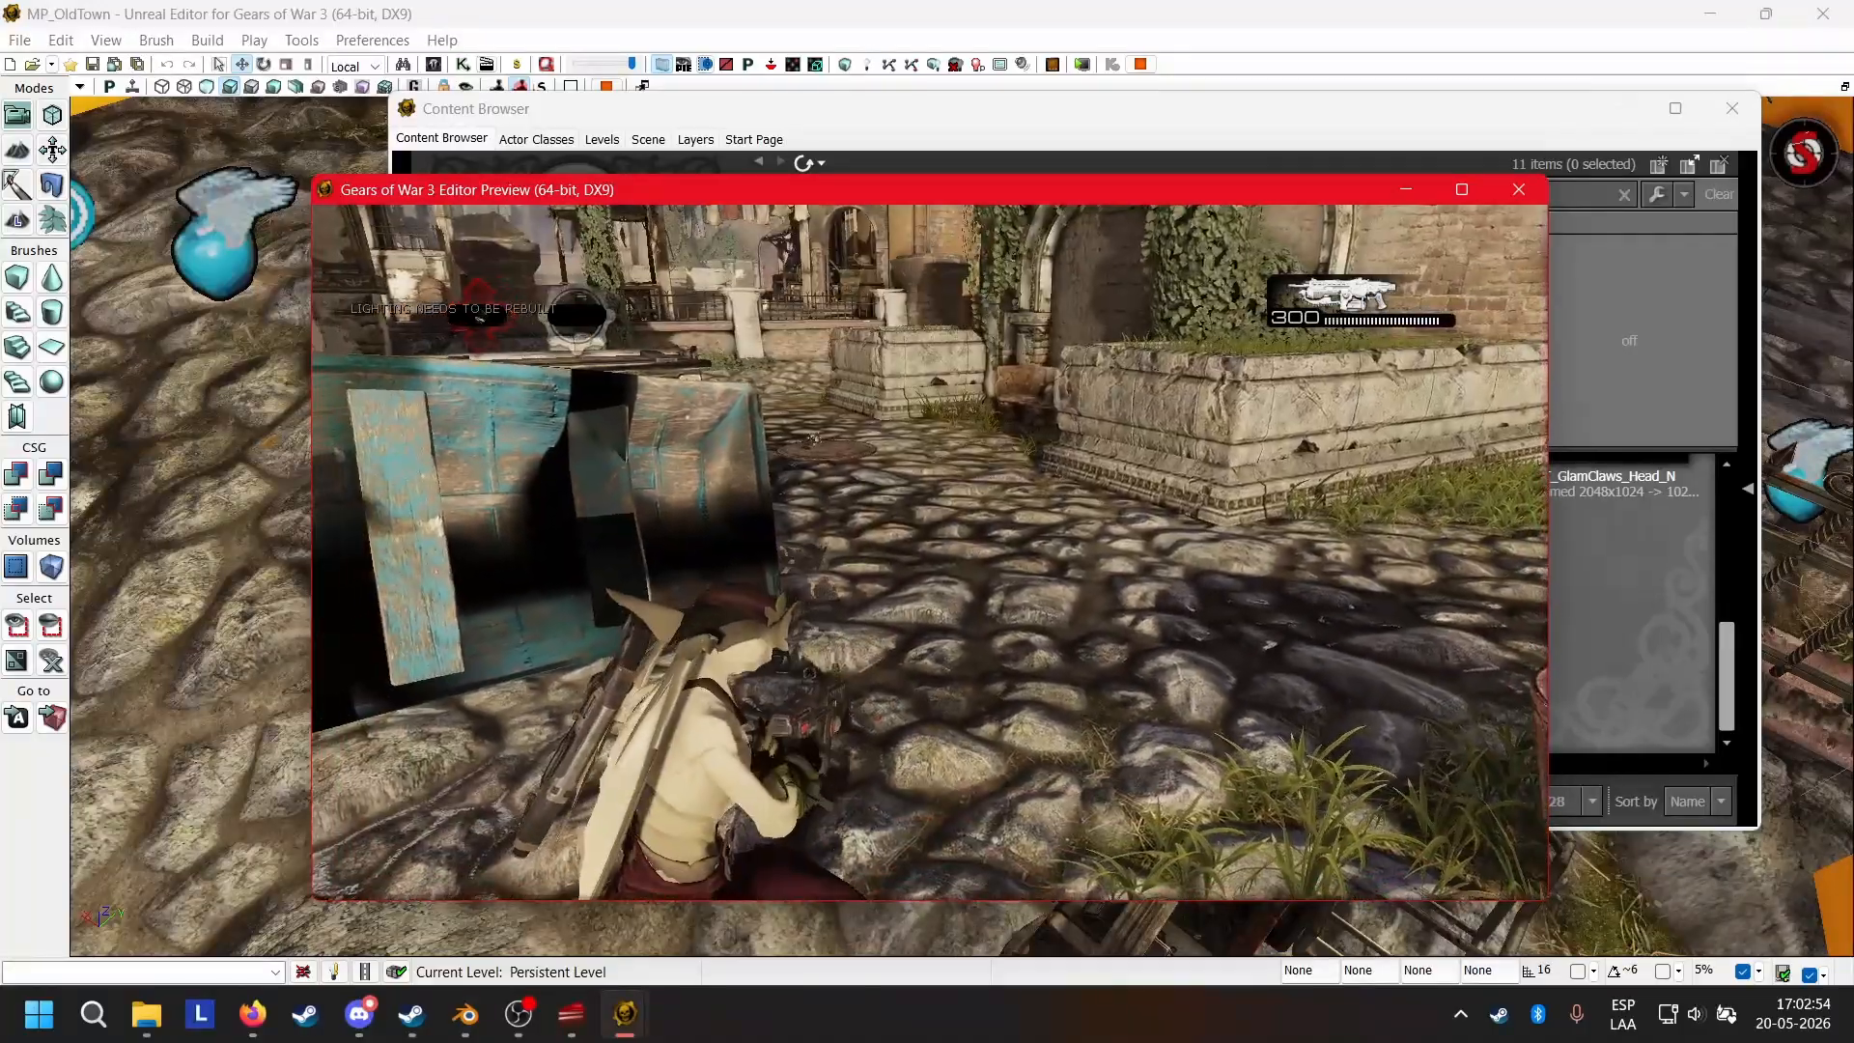
# Change the player character with the console command "spawnplayerpawn absol" and look at it in the level.
pyautogui.press('Tab')
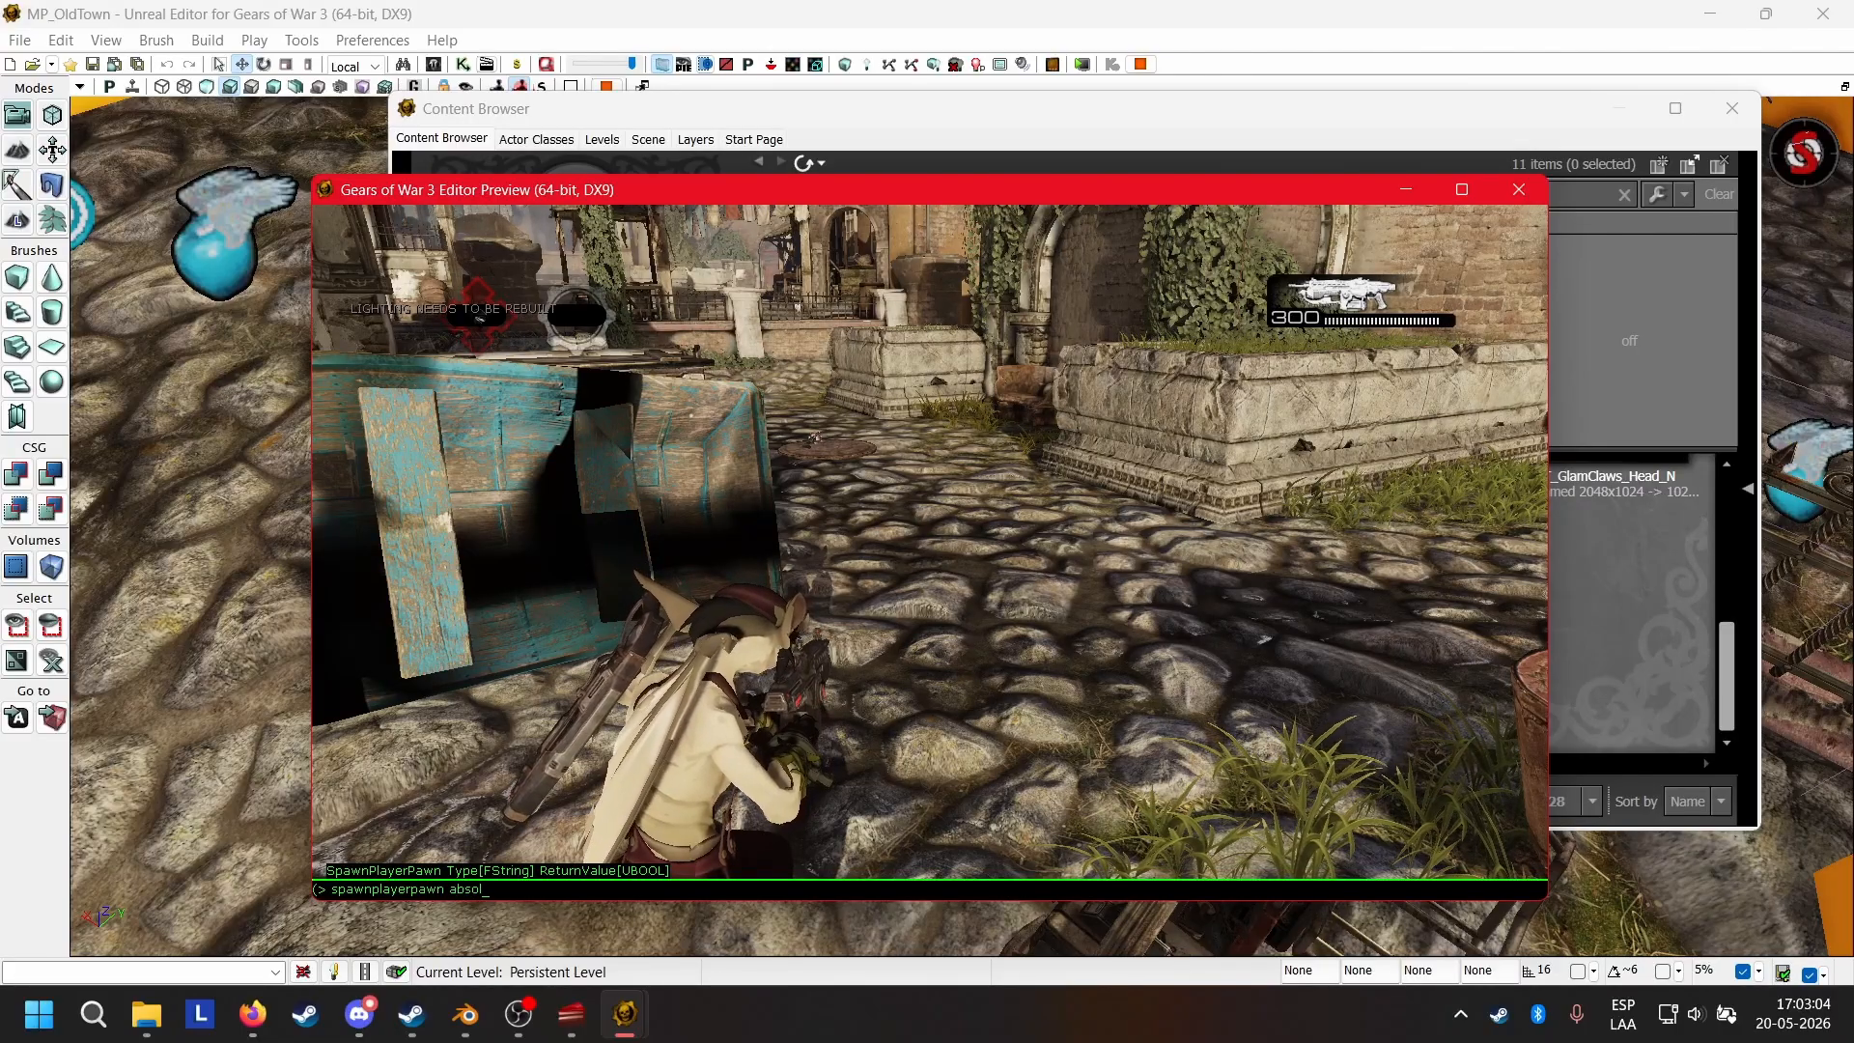
pyautogui.press('Return')
pyautogui.press('w')
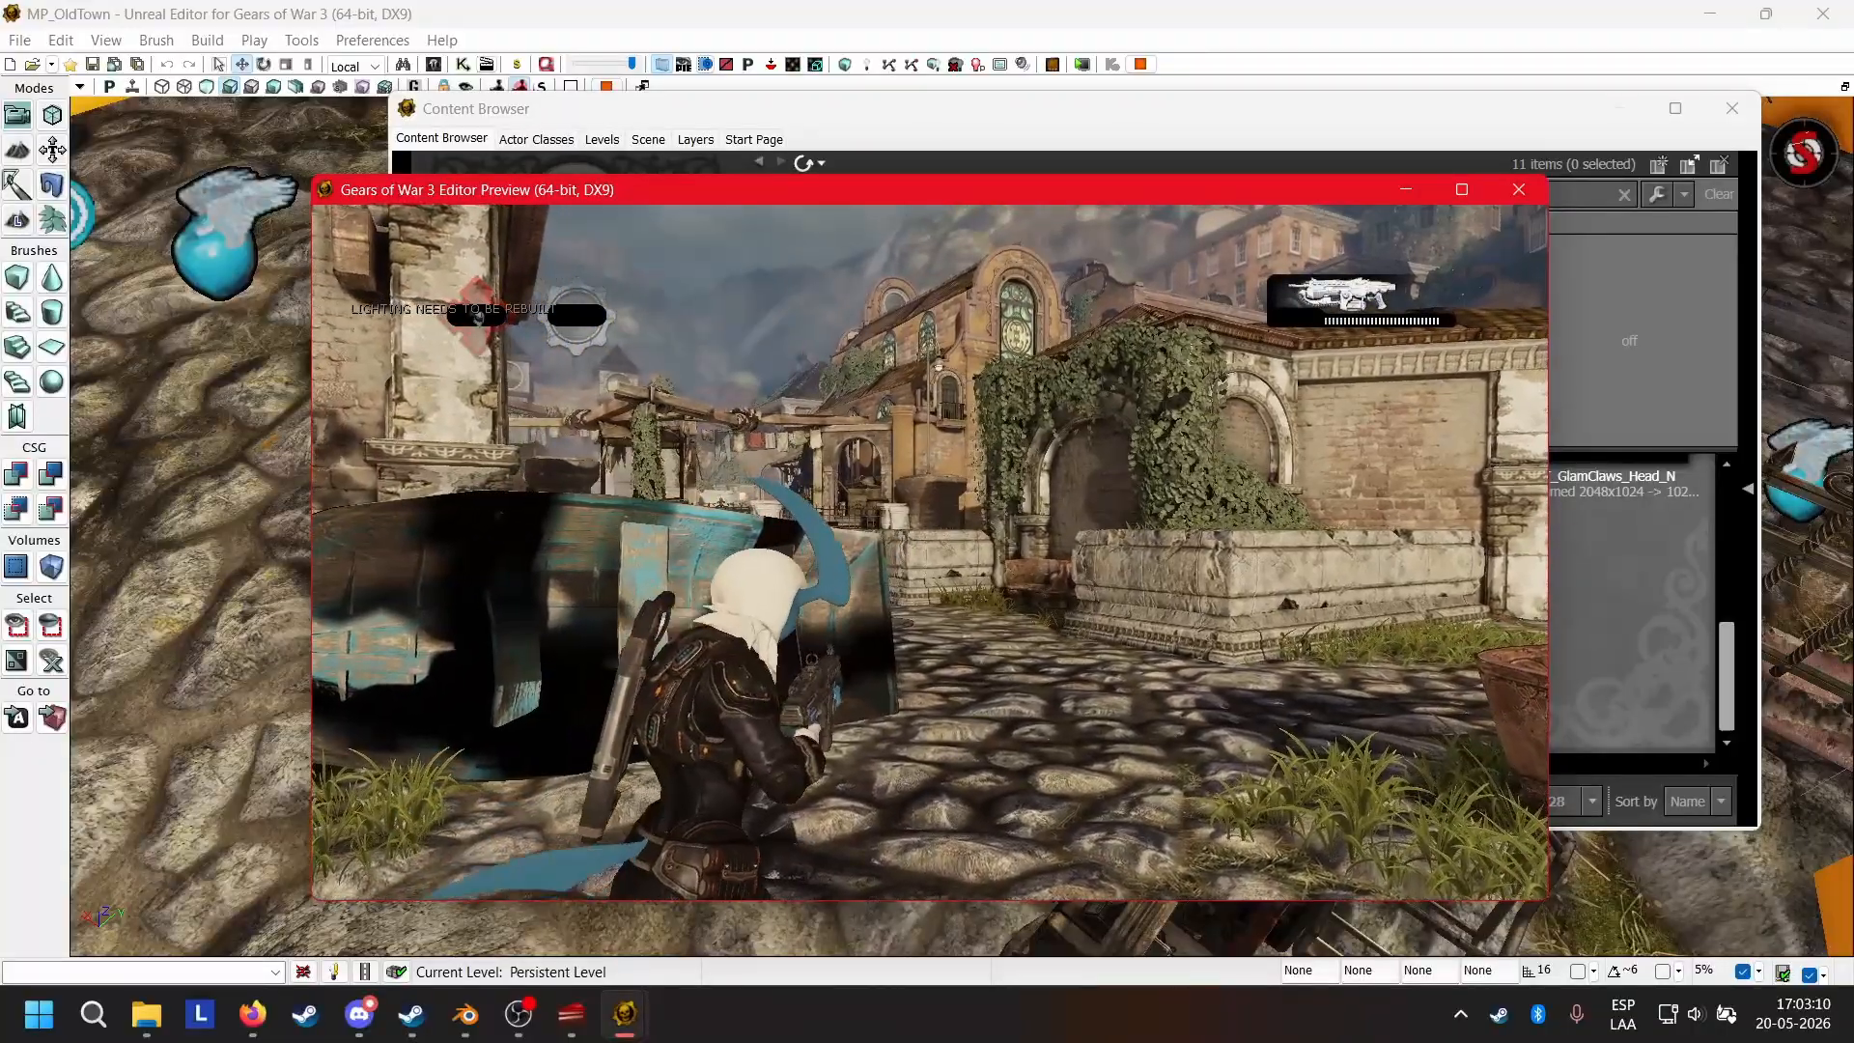
# Run the console command "spawnplayerpawn wolfie" to try switching the player to the Wolfie character.
pyautogui.press('Tab')
pyautogui.write('spawnplayerpawn absol')
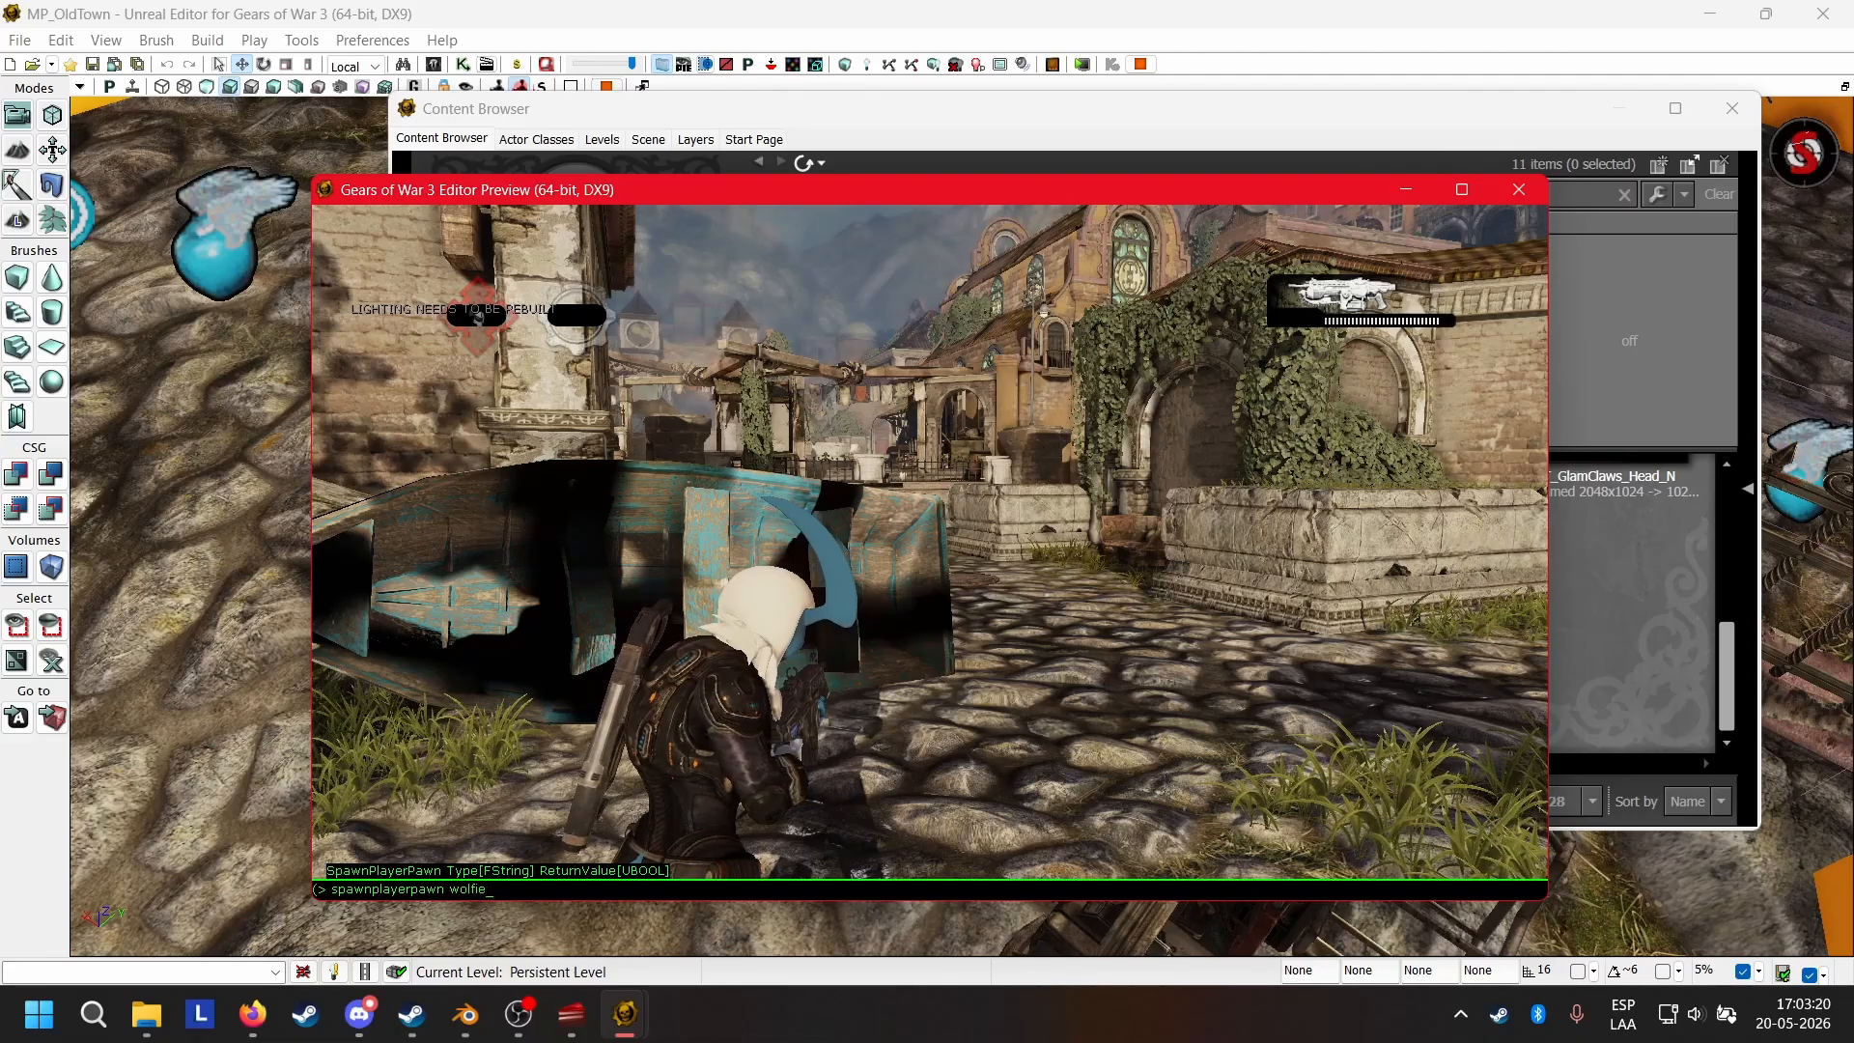
pyautogui.press('Return')
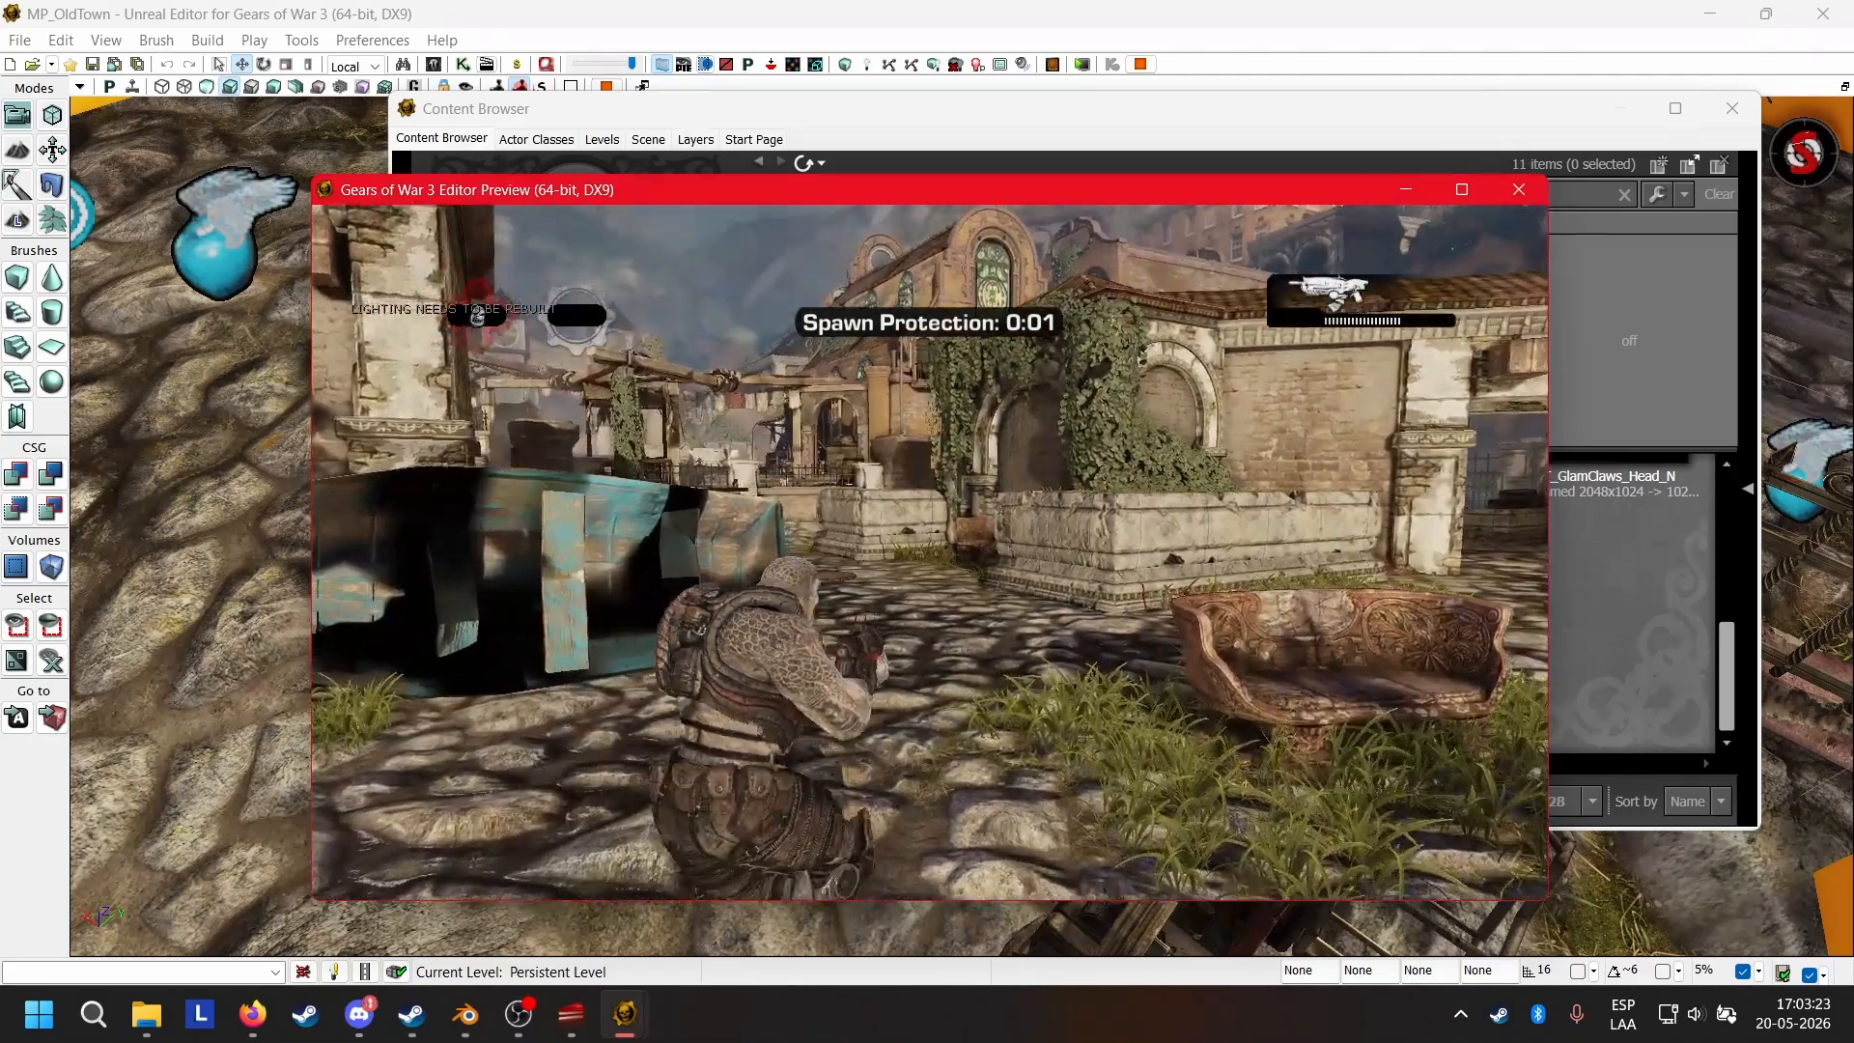
# Examine the current player character while aiming and strafing beside the boat, and end the play preview.
pyautogui.rightClick(930, 552)
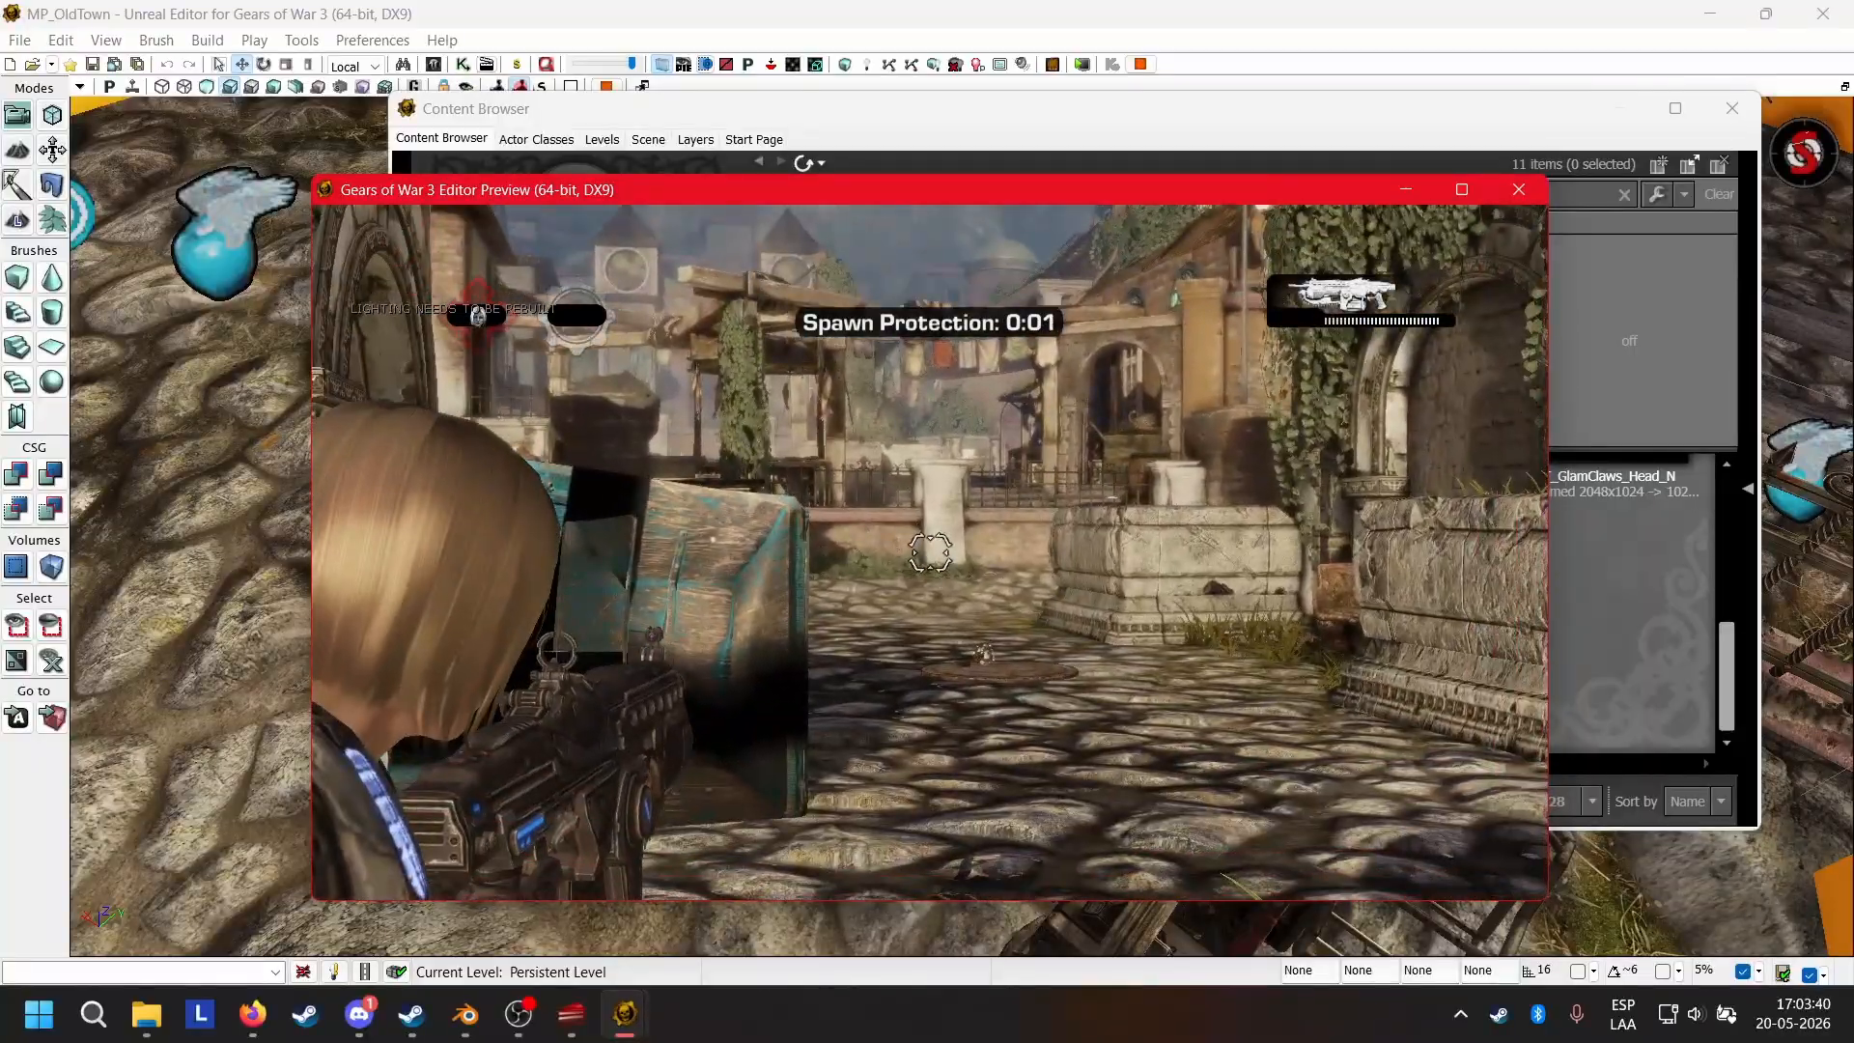
pyautogui.press('s')
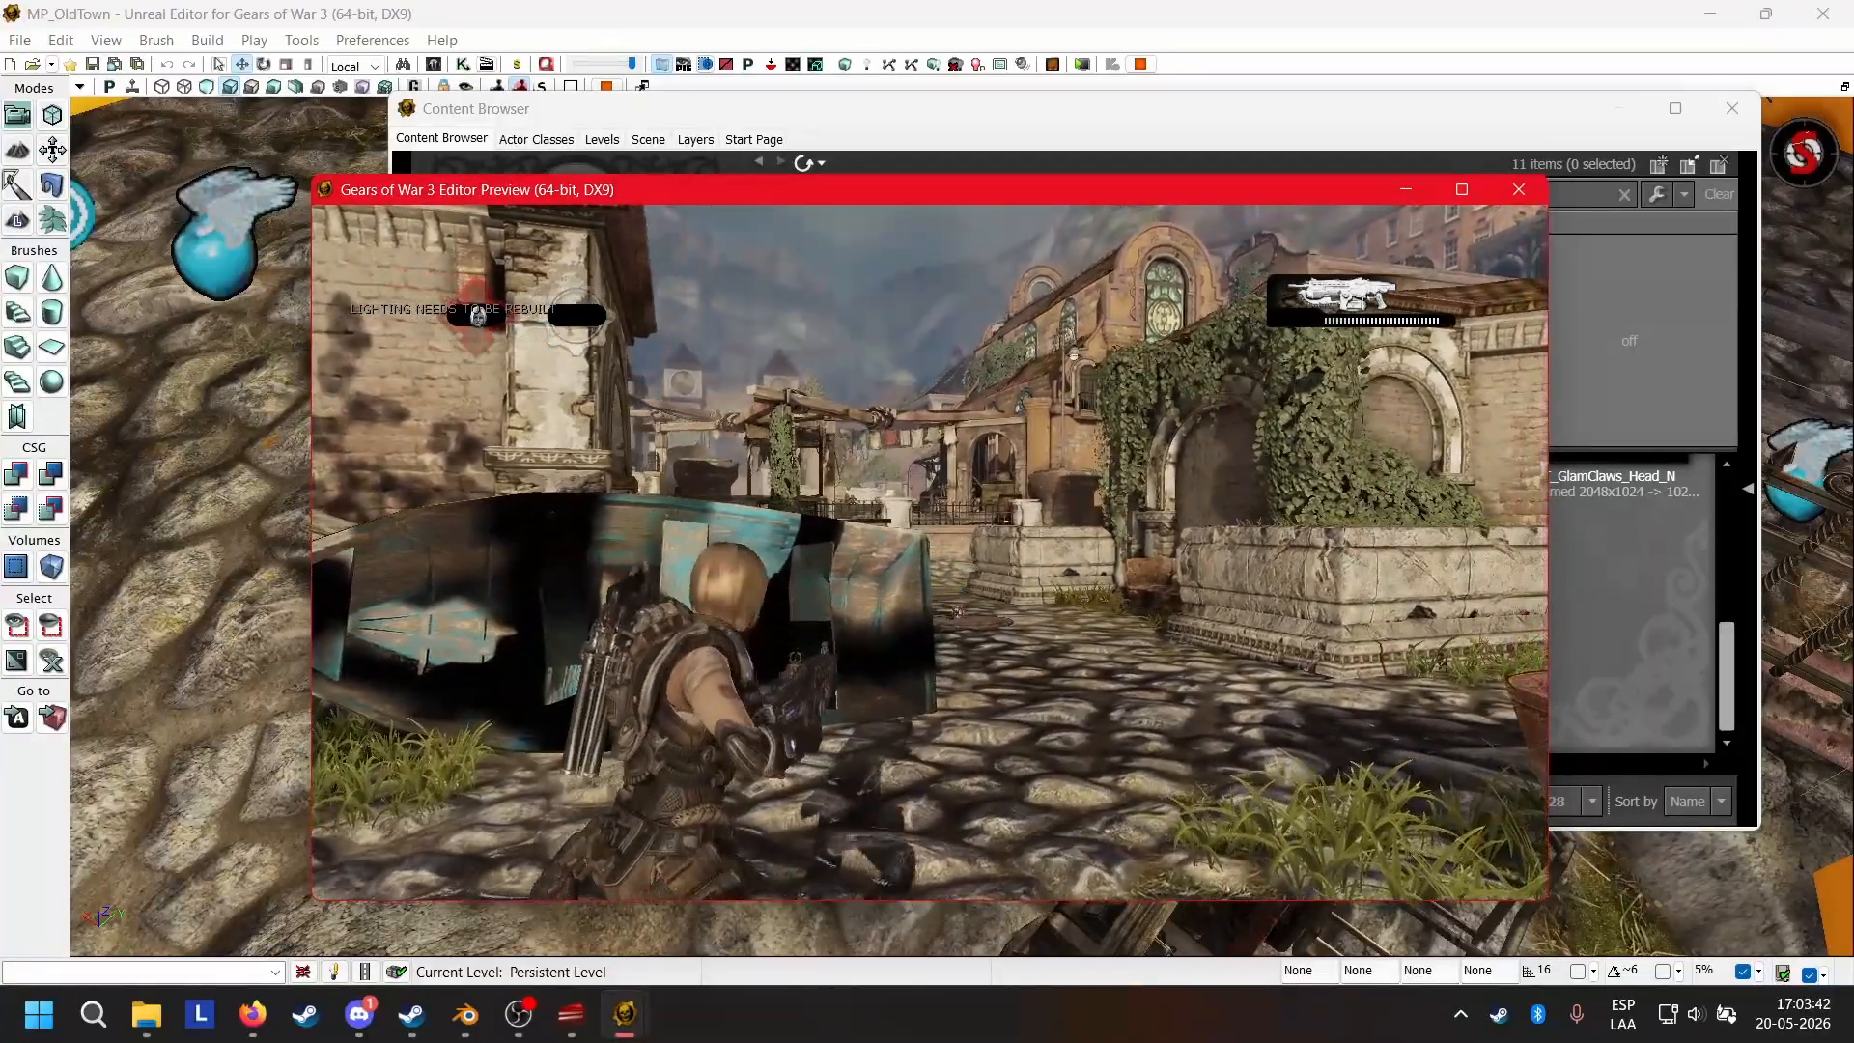
pyautogui.rightClick(930, 552)
pyautogui.press('a')
pyautogui.press('d')
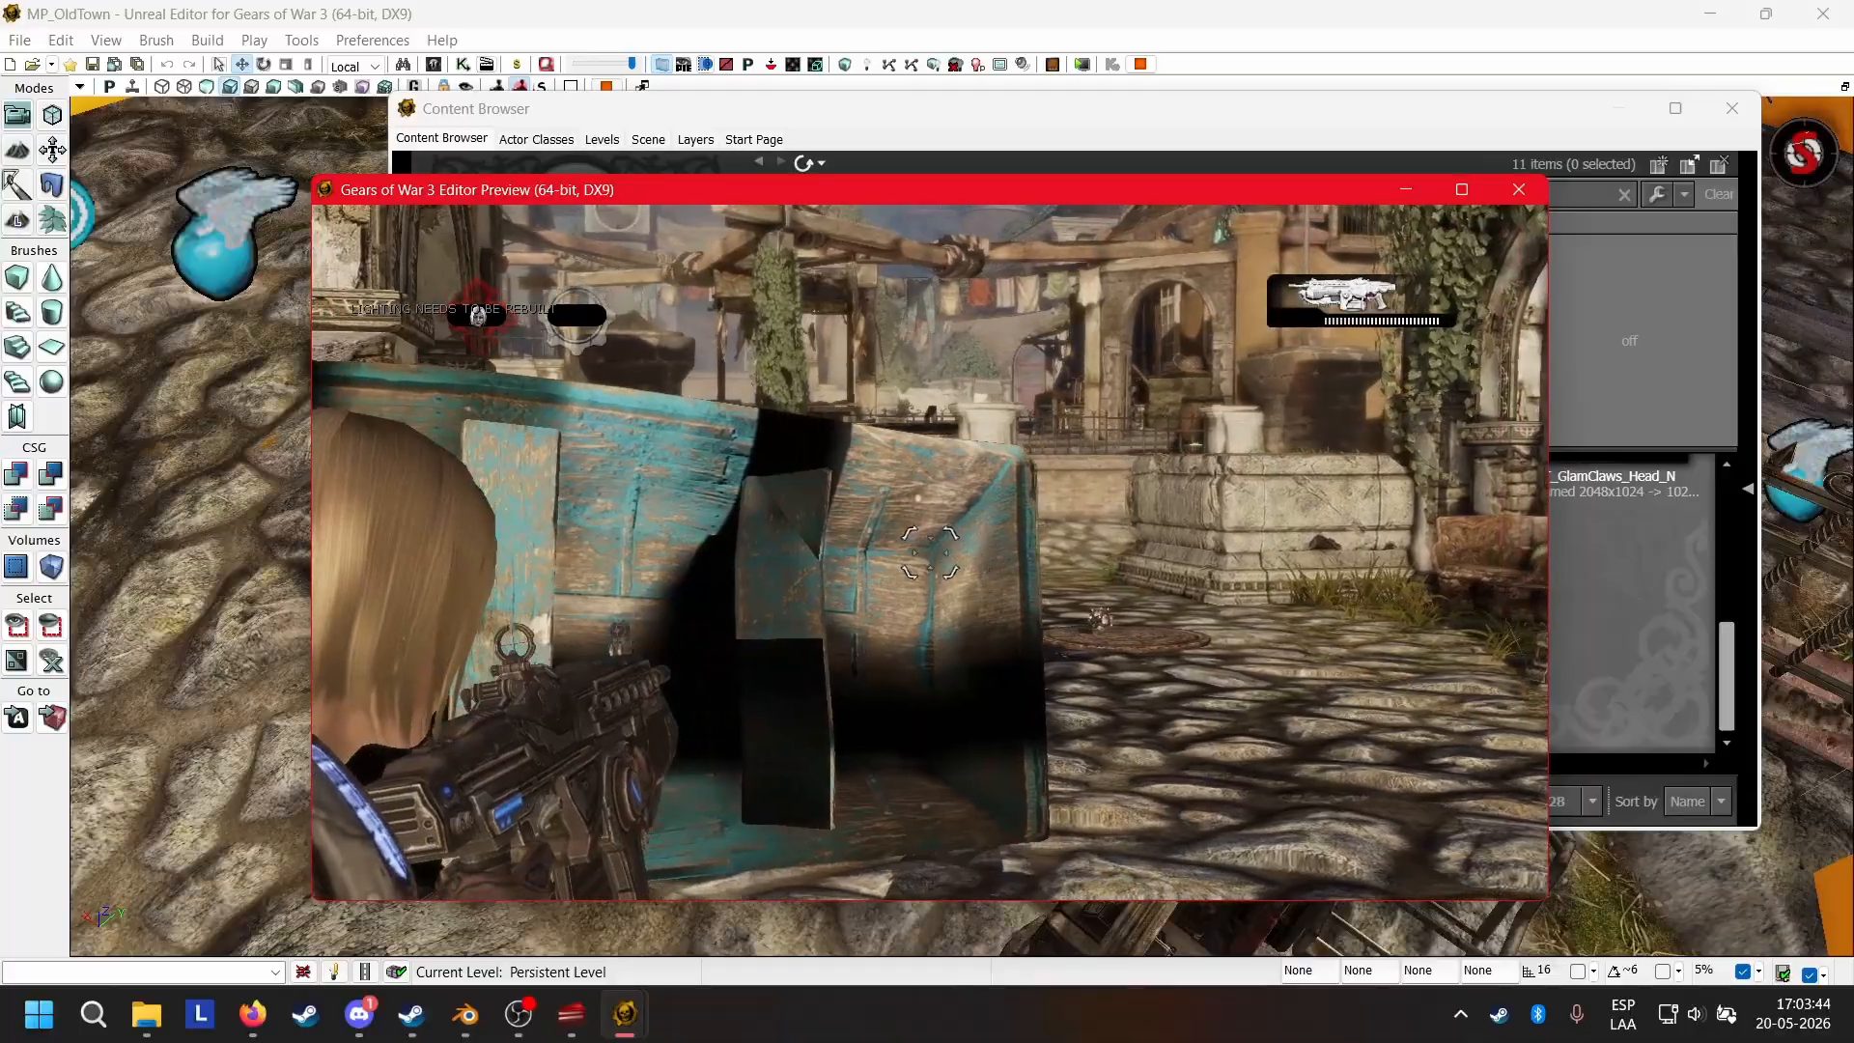
pyautogui.press('d')
pyautogui.press('a')
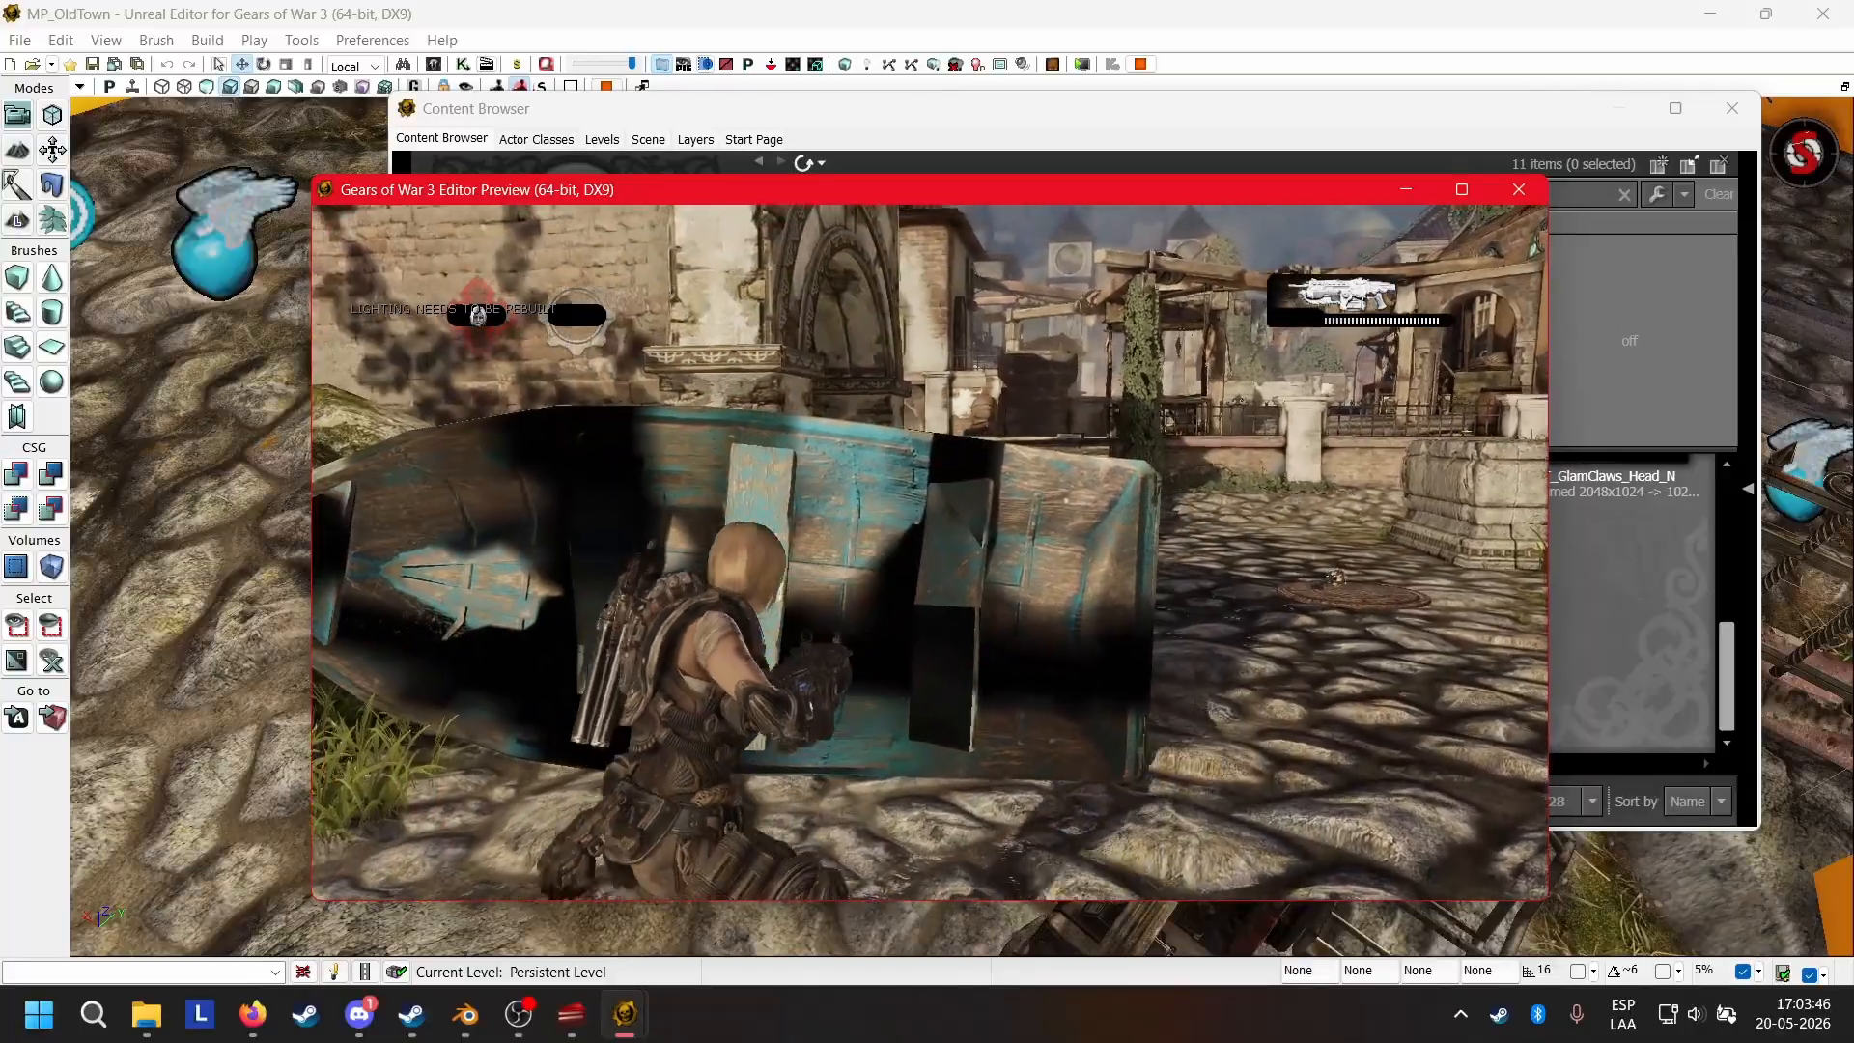
pyautogui.press('d')
pyautogui.press('a')
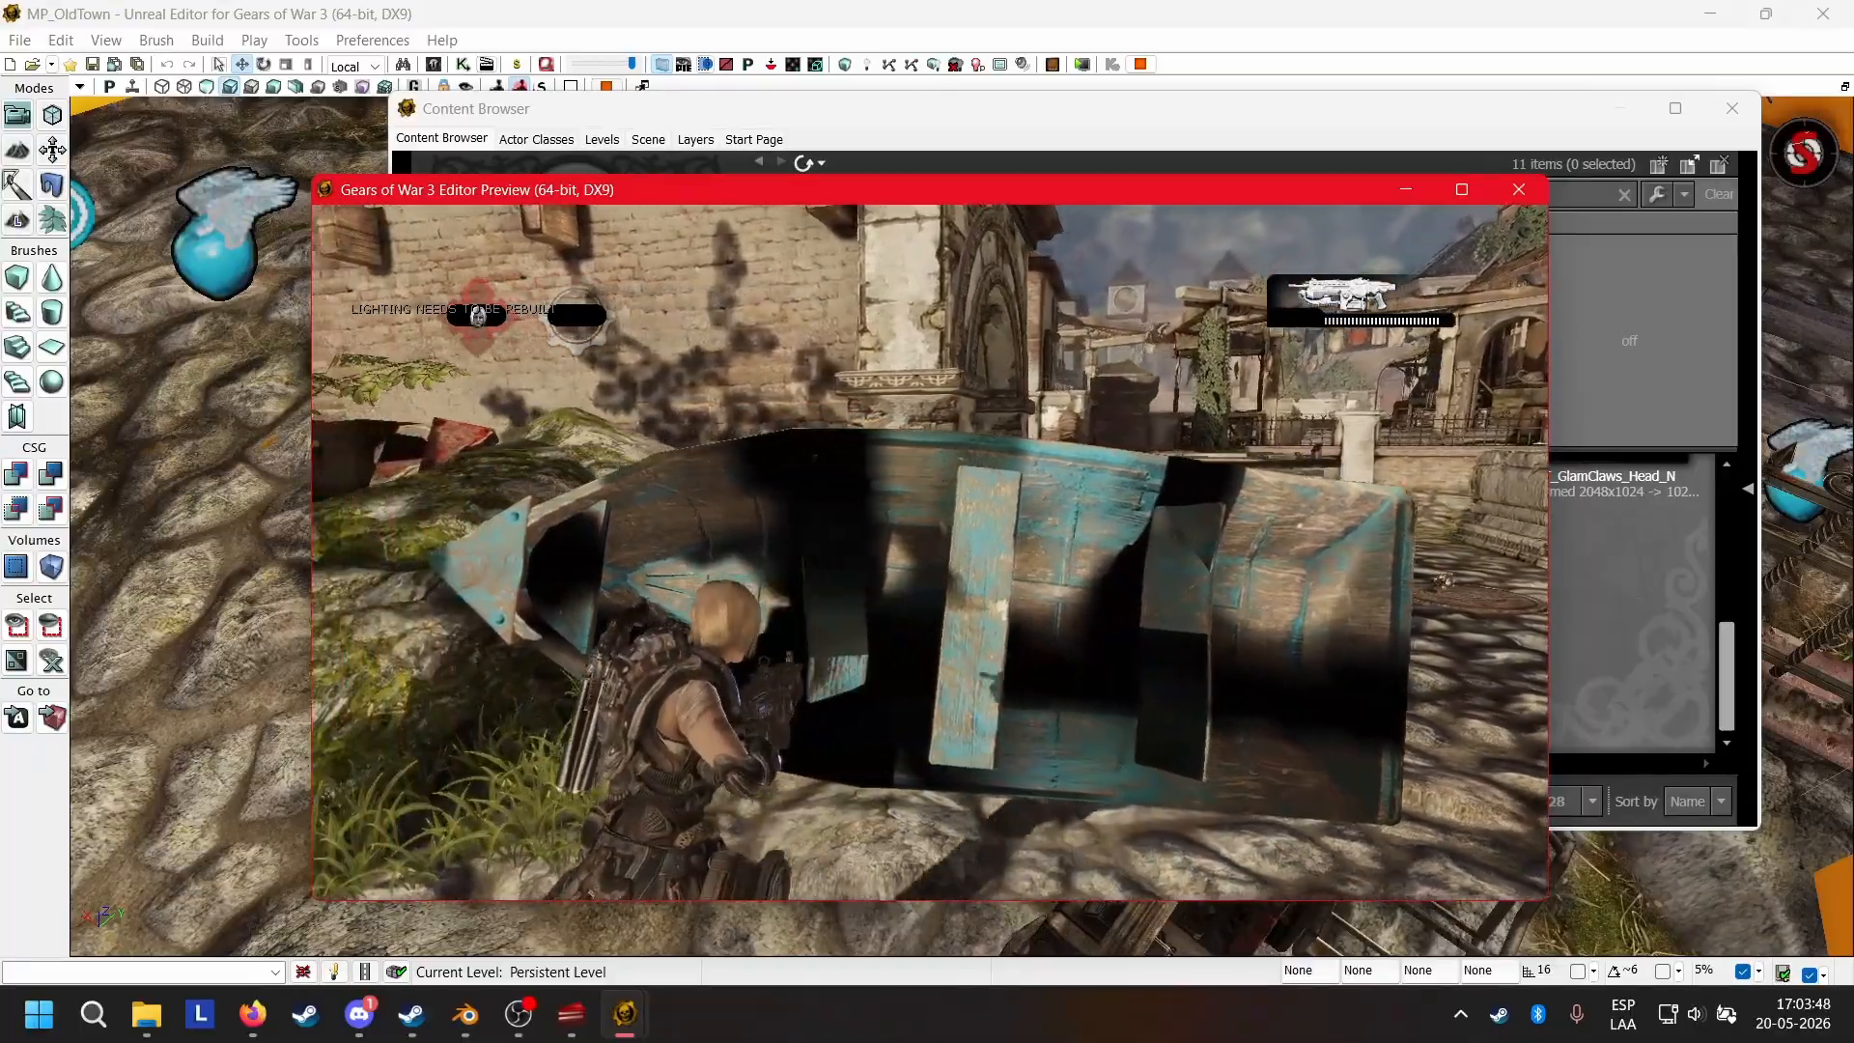
pyautogui.rightClick(930, 552)
pyautogui.press('d')
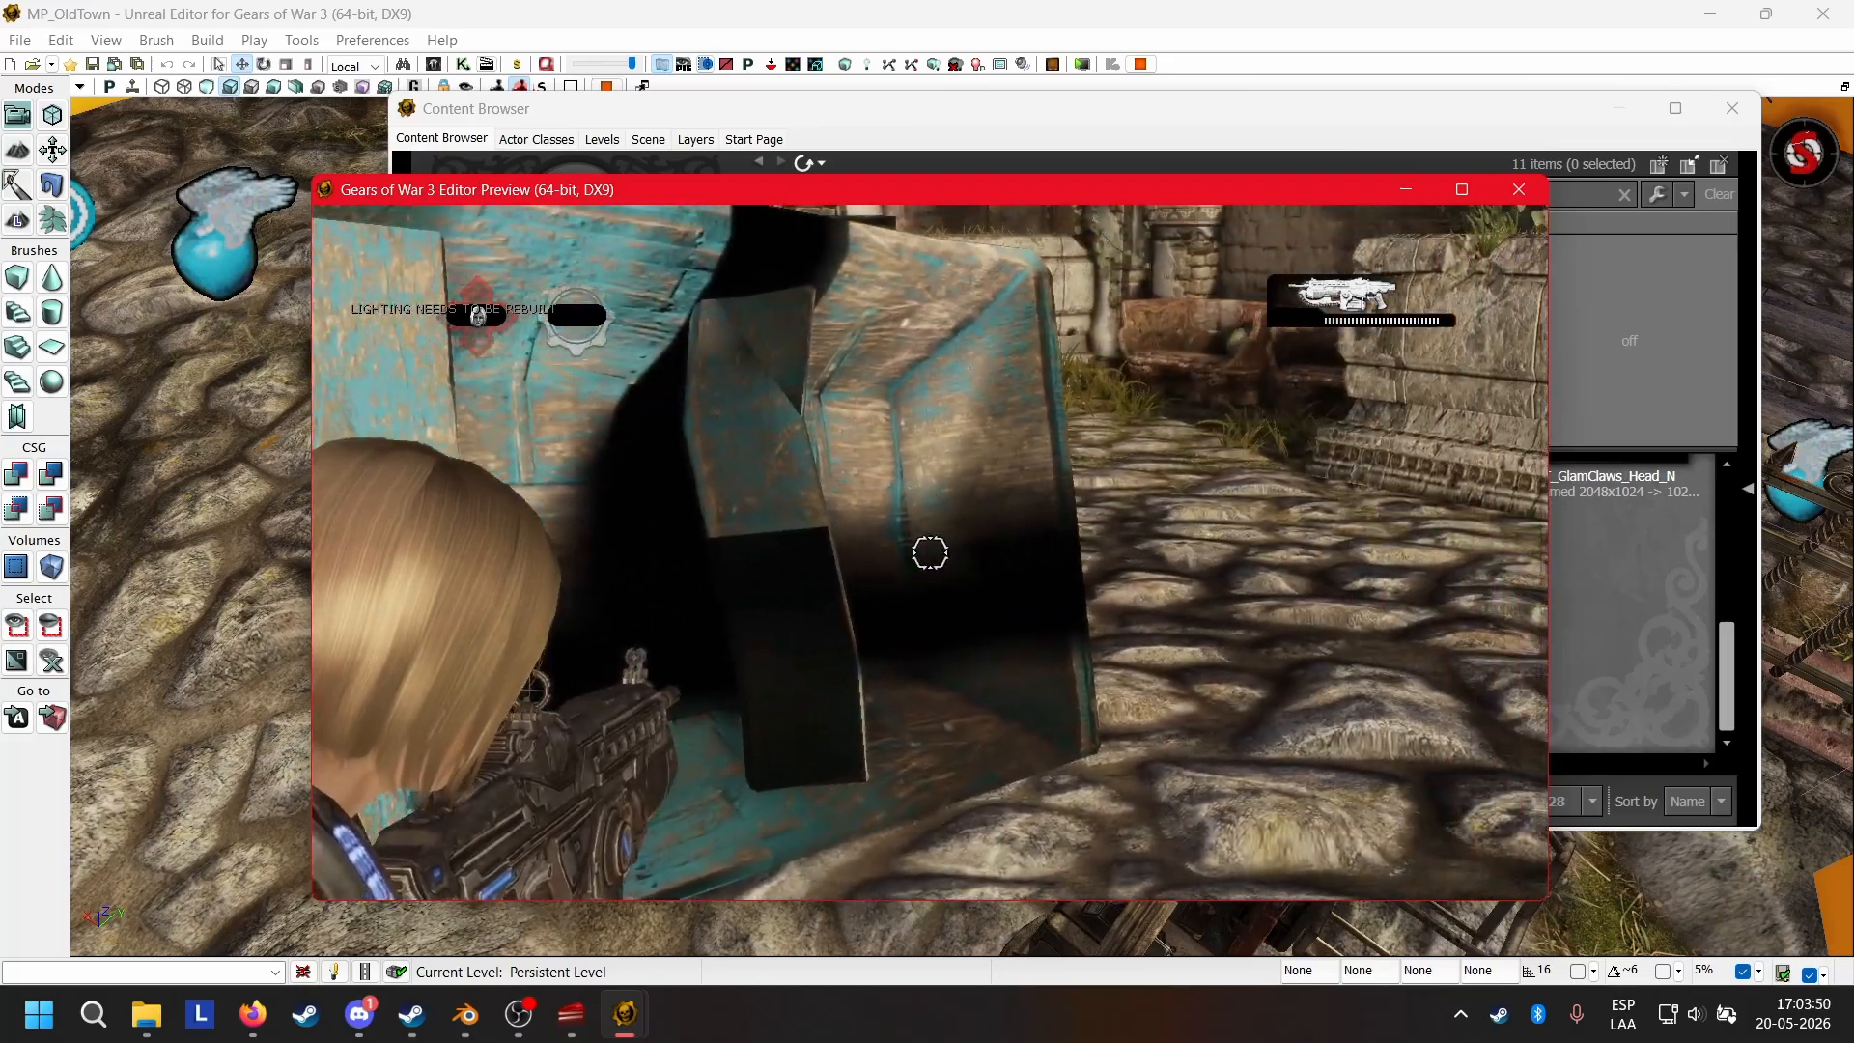
pyautogui.press('a')
pyautogui.press('d')
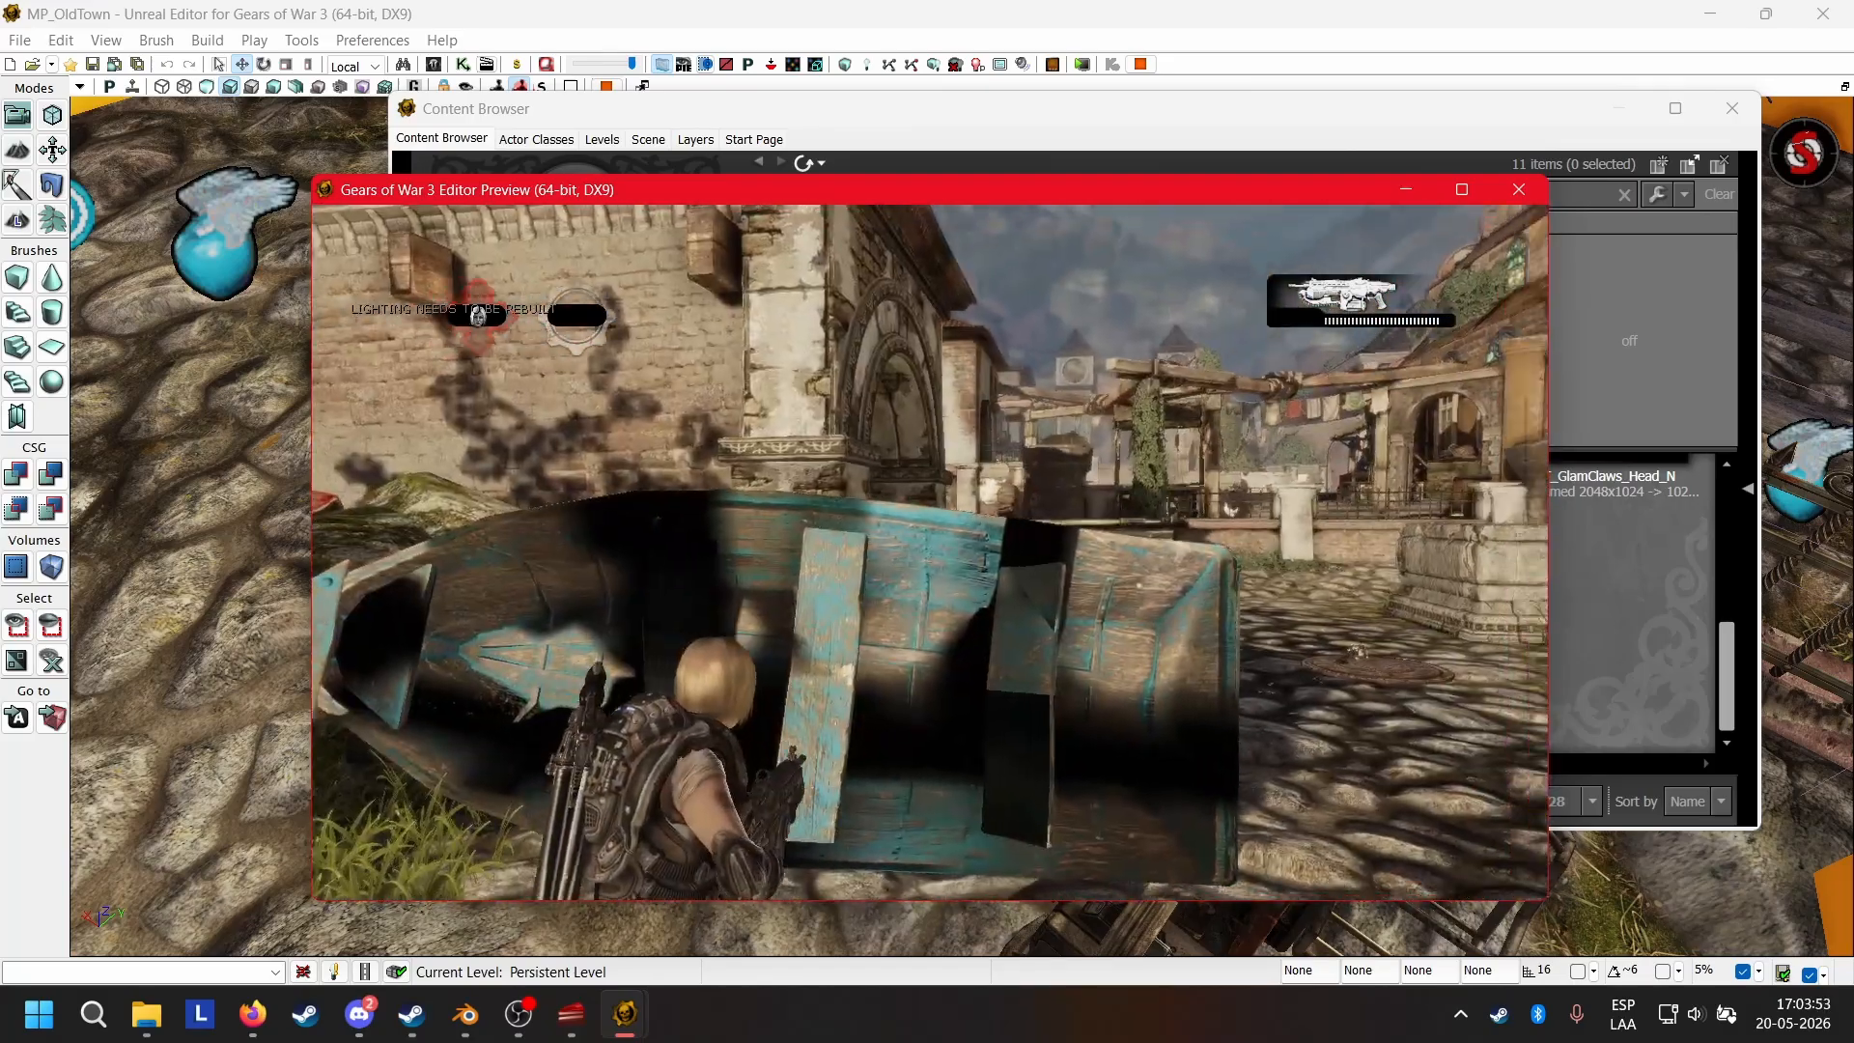
pyautogui.press('d')
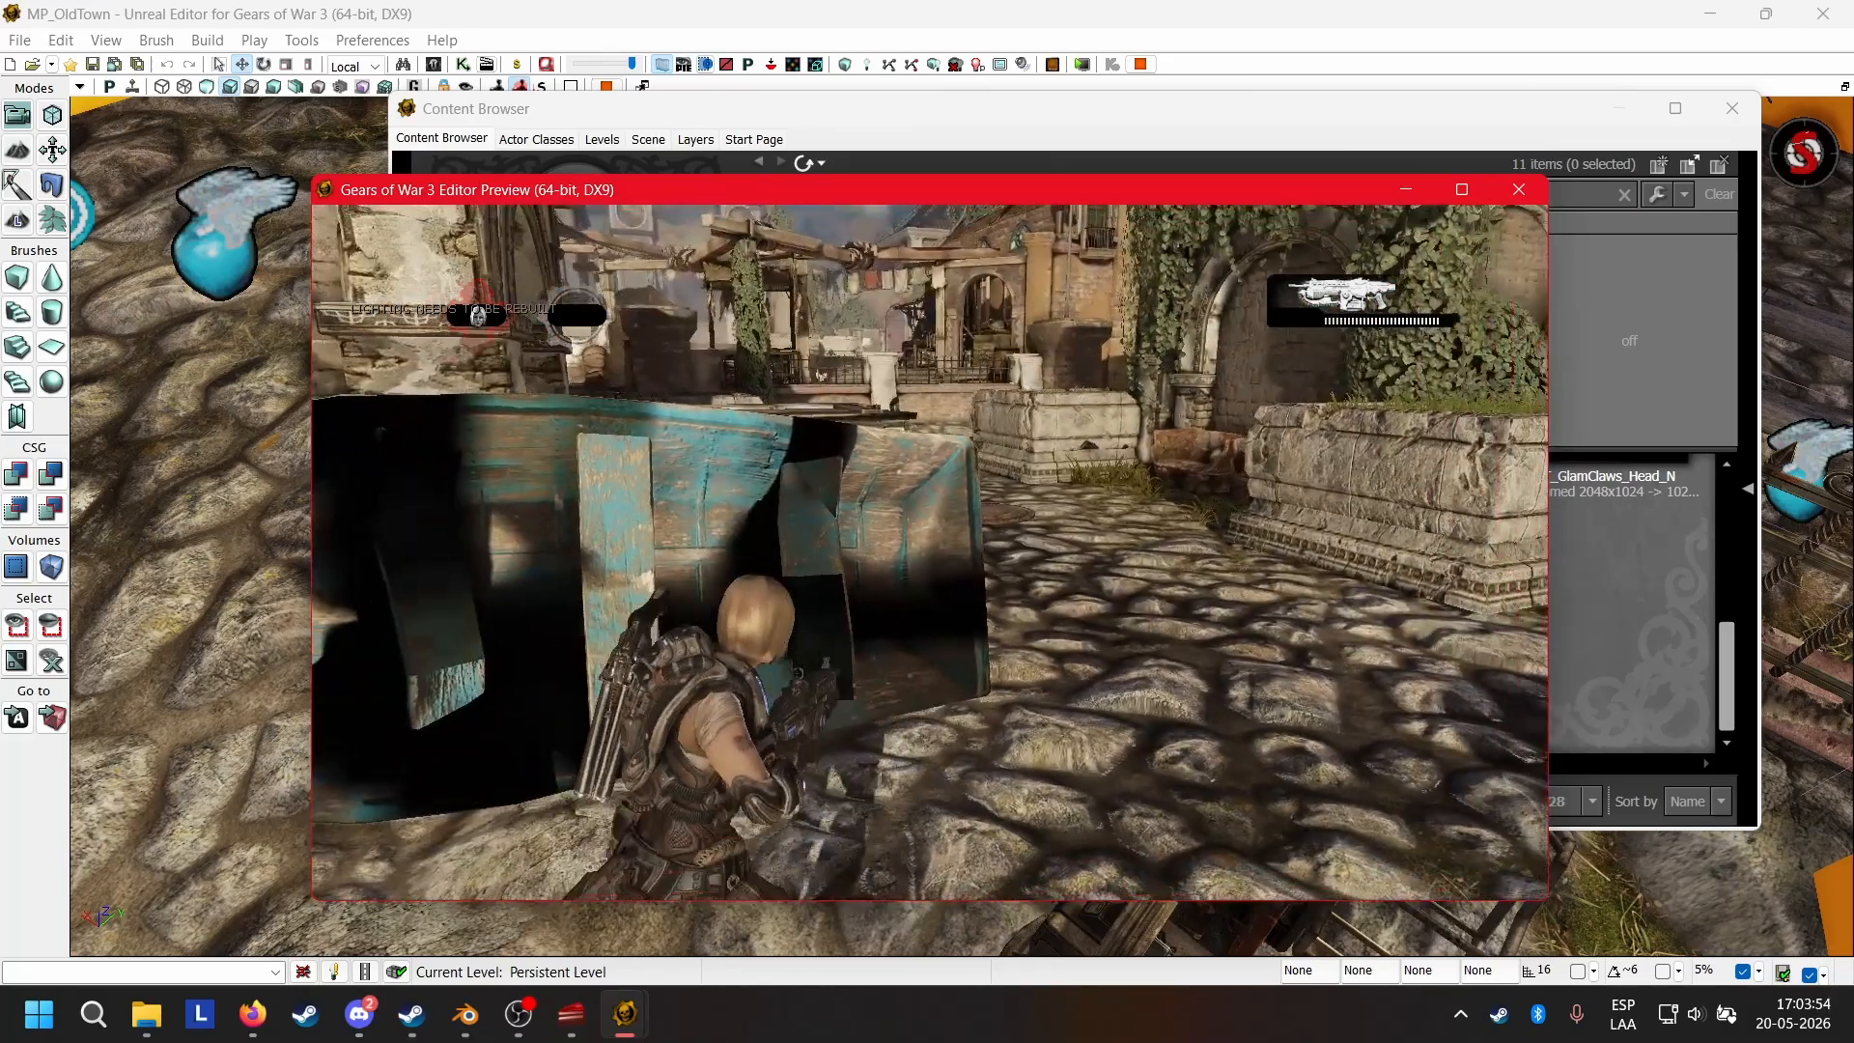
pyautogui.press('Escape')
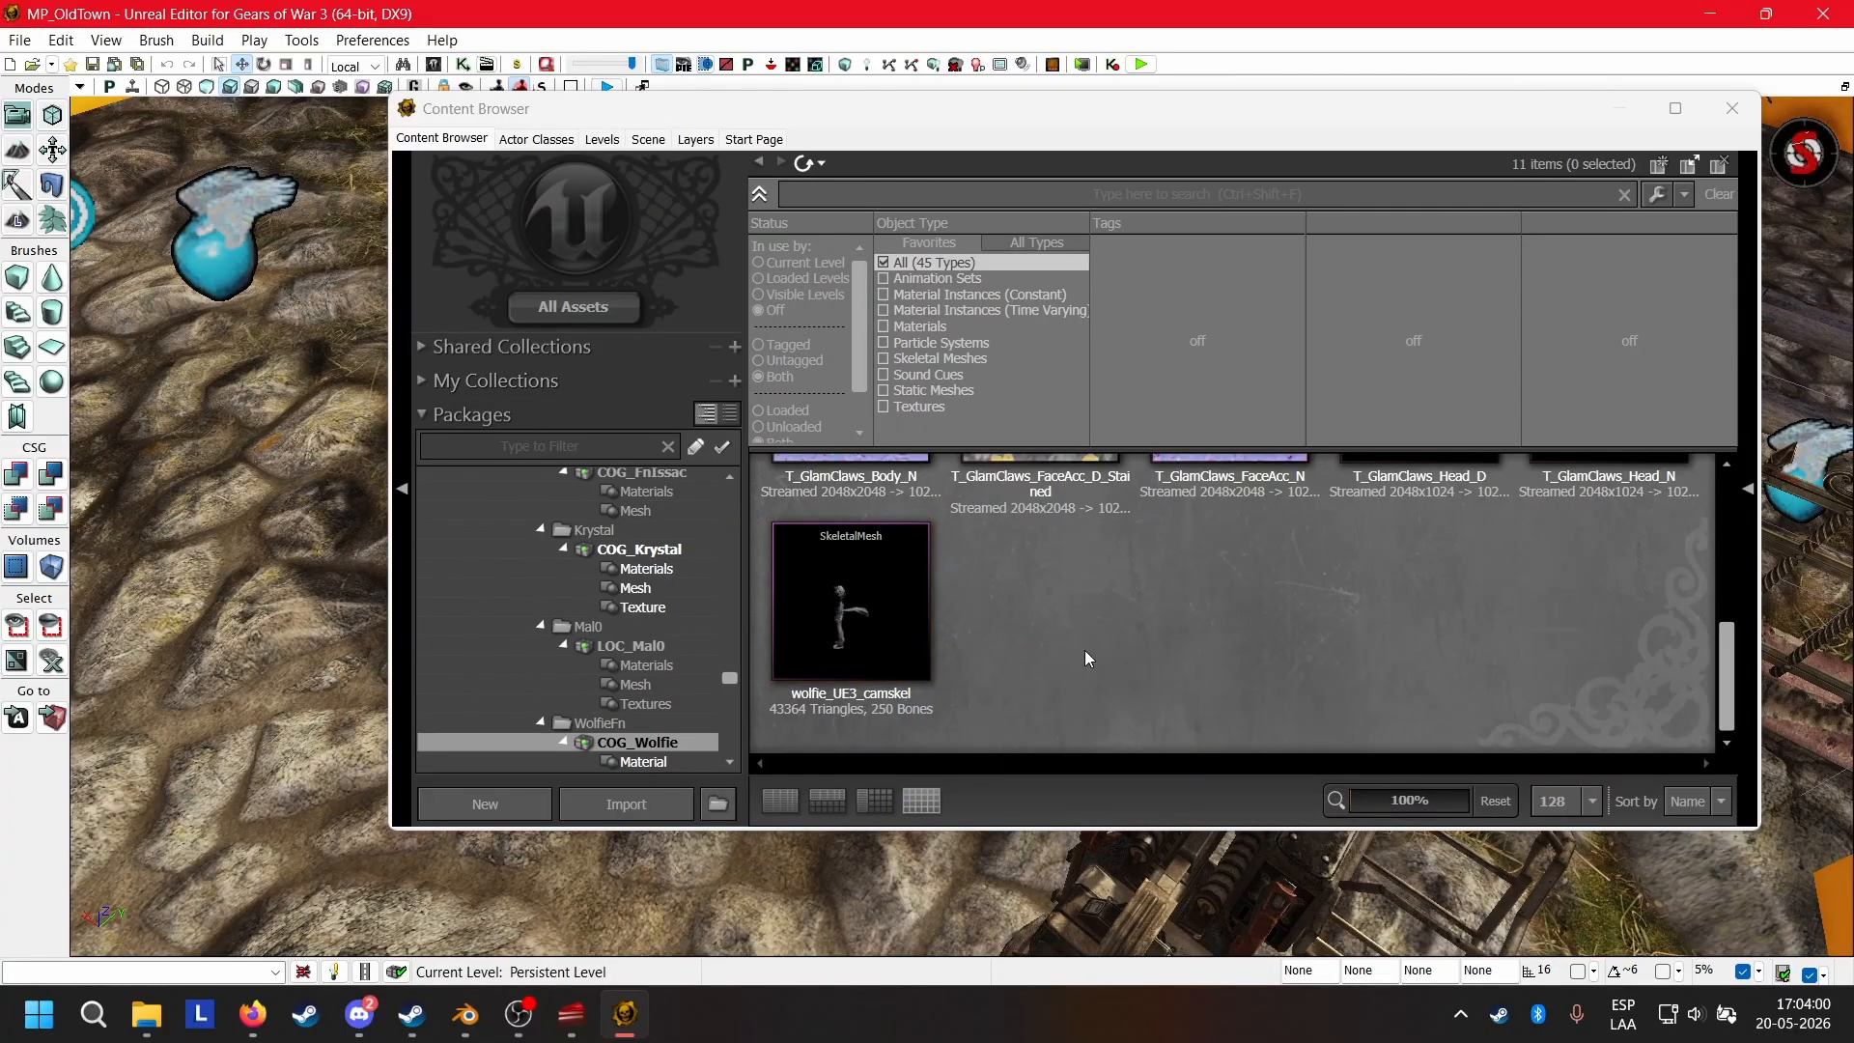
# Switch to File Explorer and go up from Binaries to the gears3_sept_build root folder.
pyautogui.scroll(5, 1086, 651)
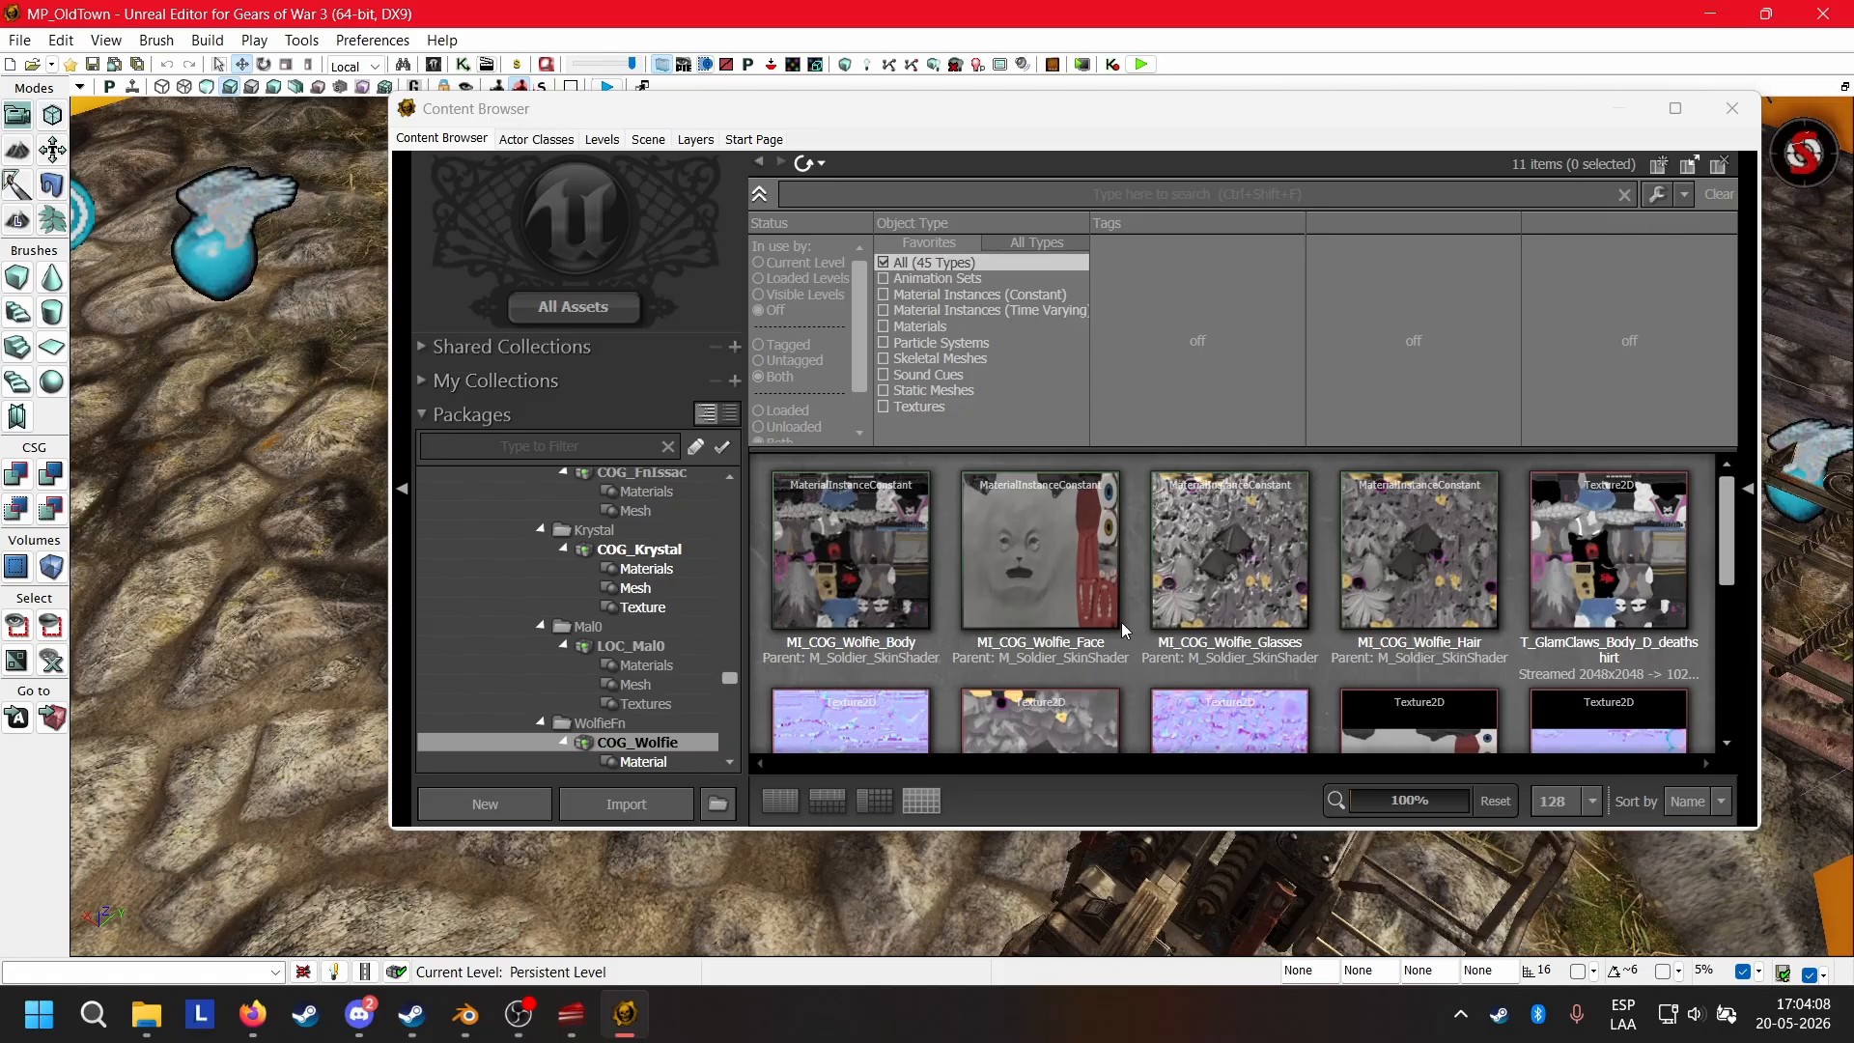
pyautogui.click(147, 1014)
pyautogui.scroll(10, 513, 521)
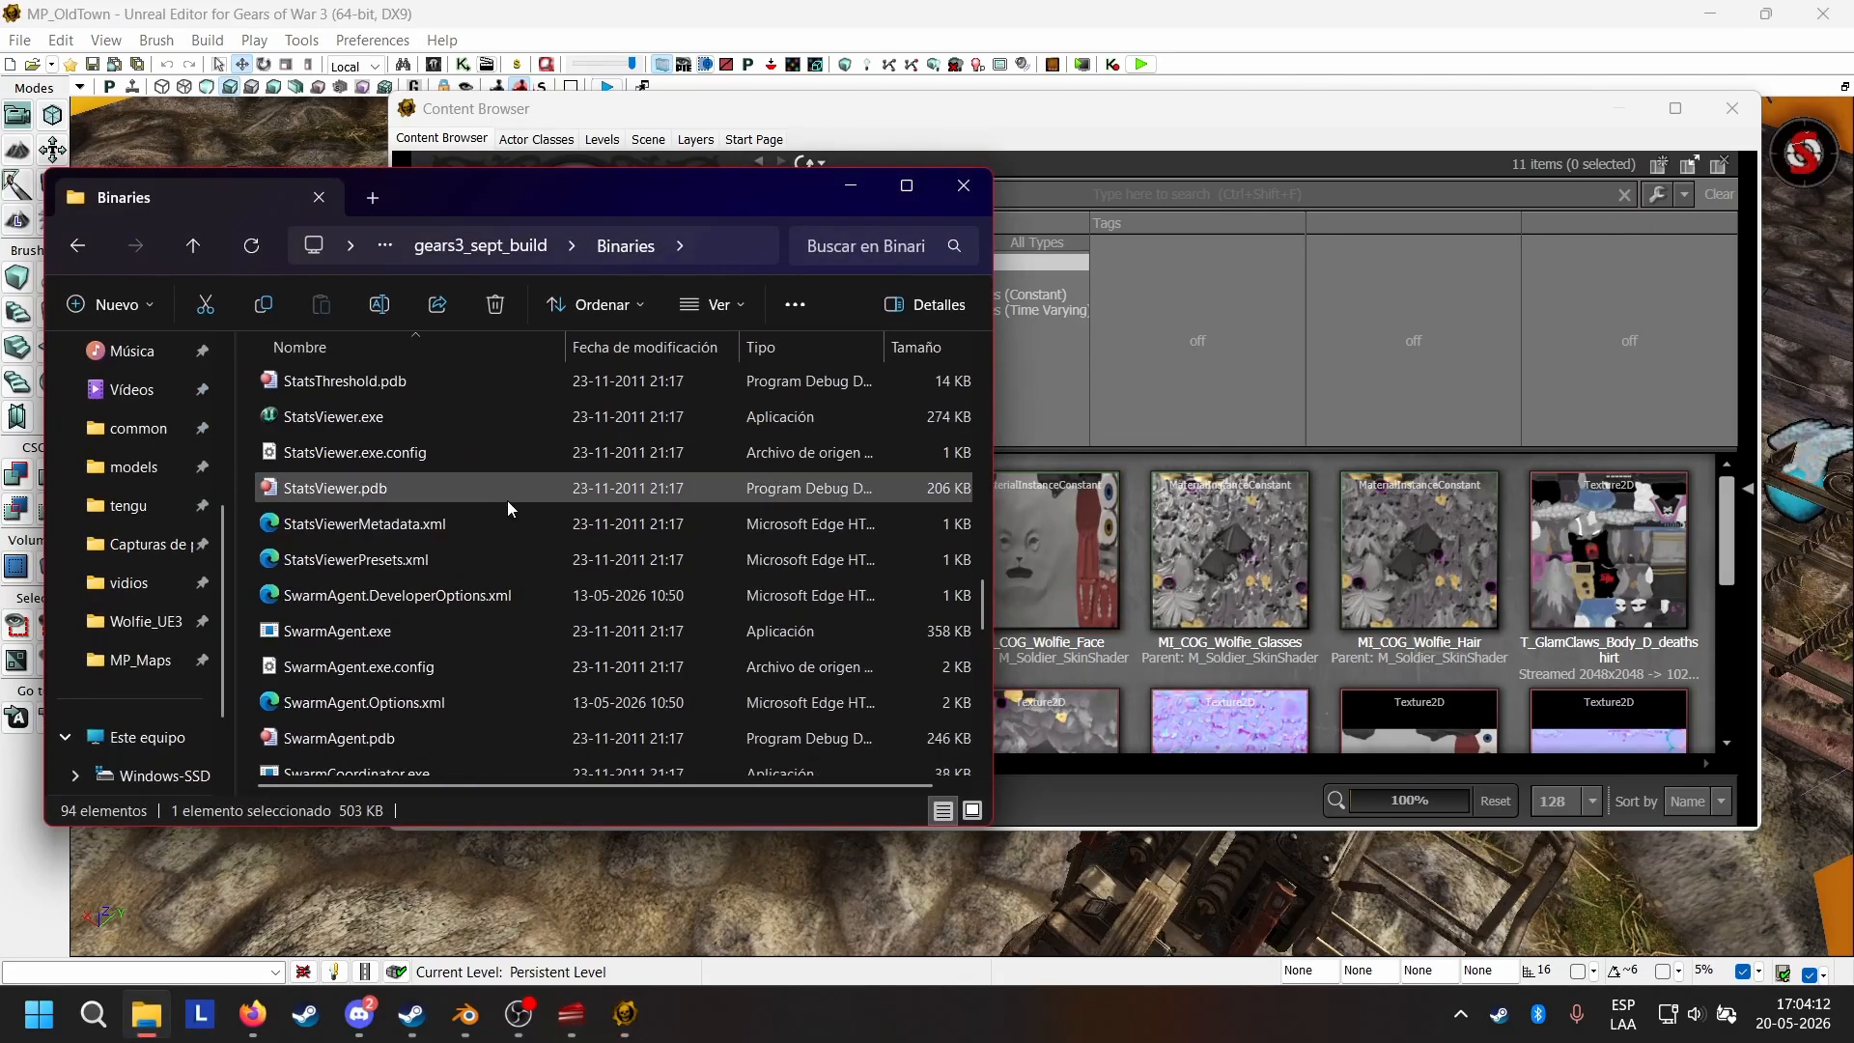
pyautogui.scroll(15, 507, 500)
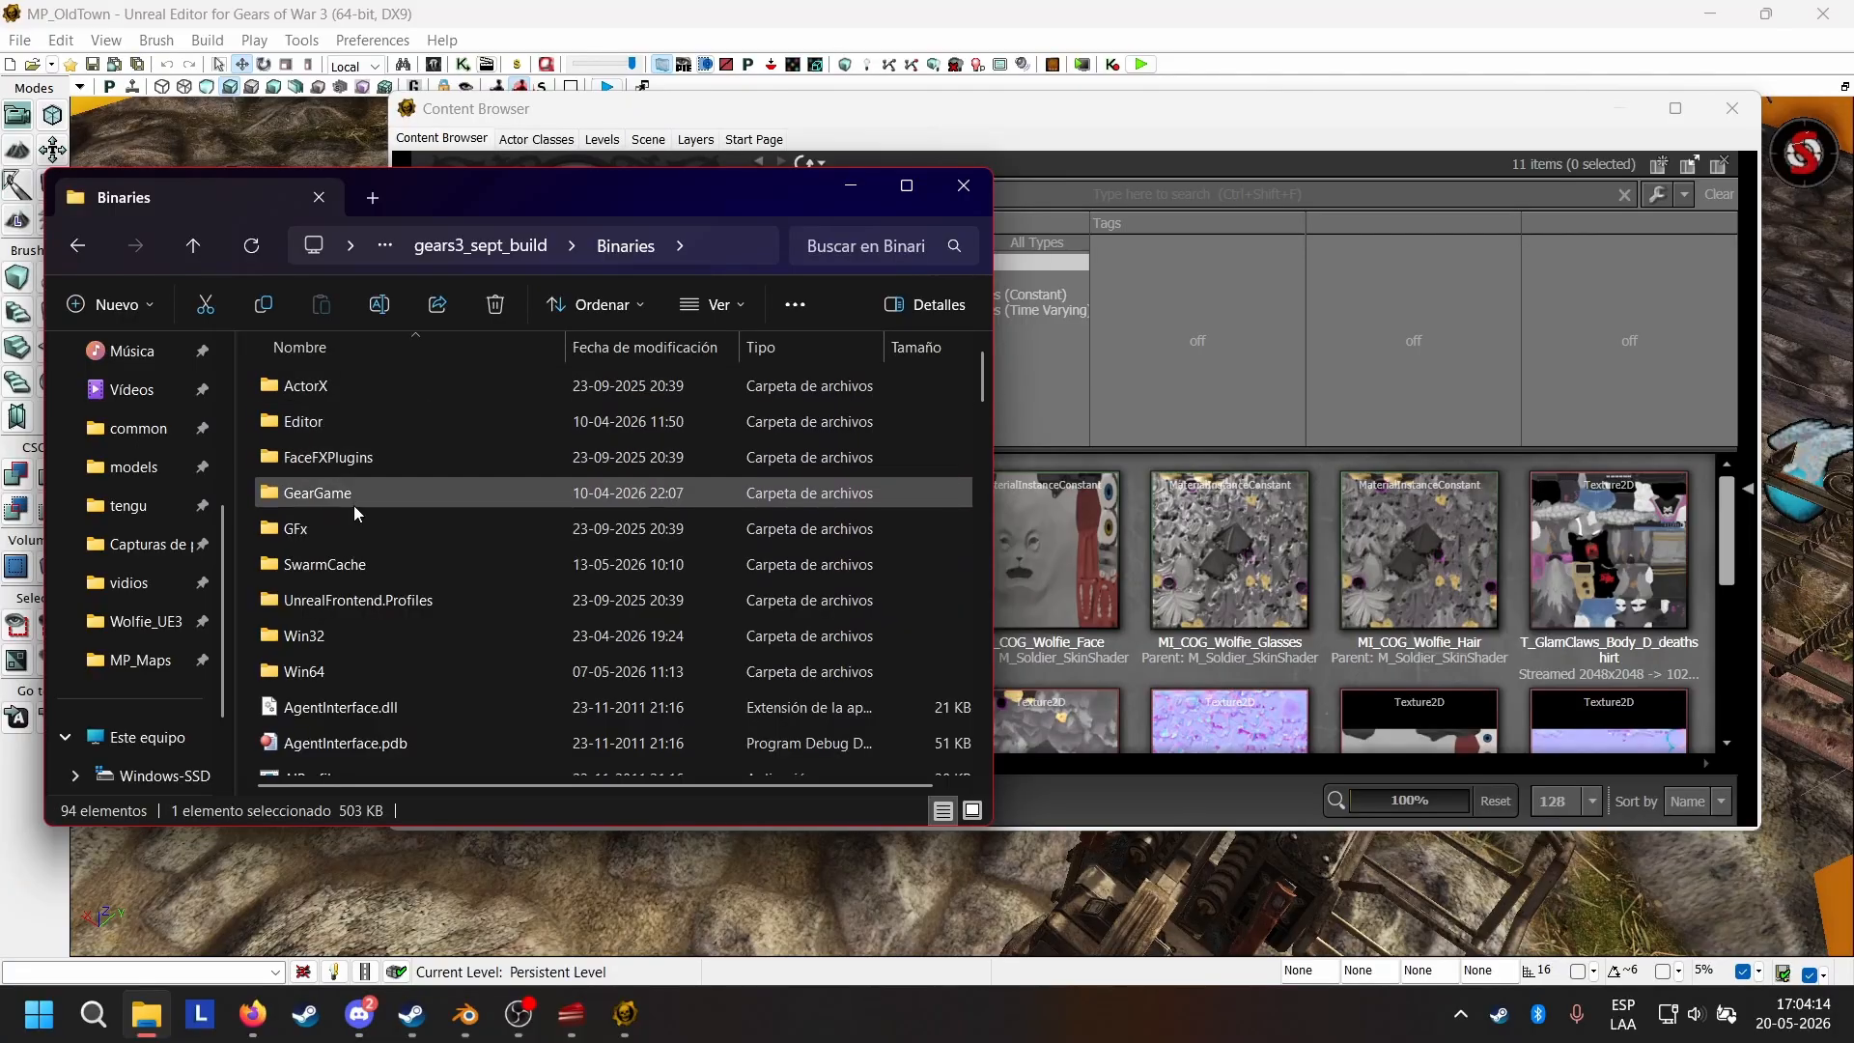
pyautogui.click(193, 229)
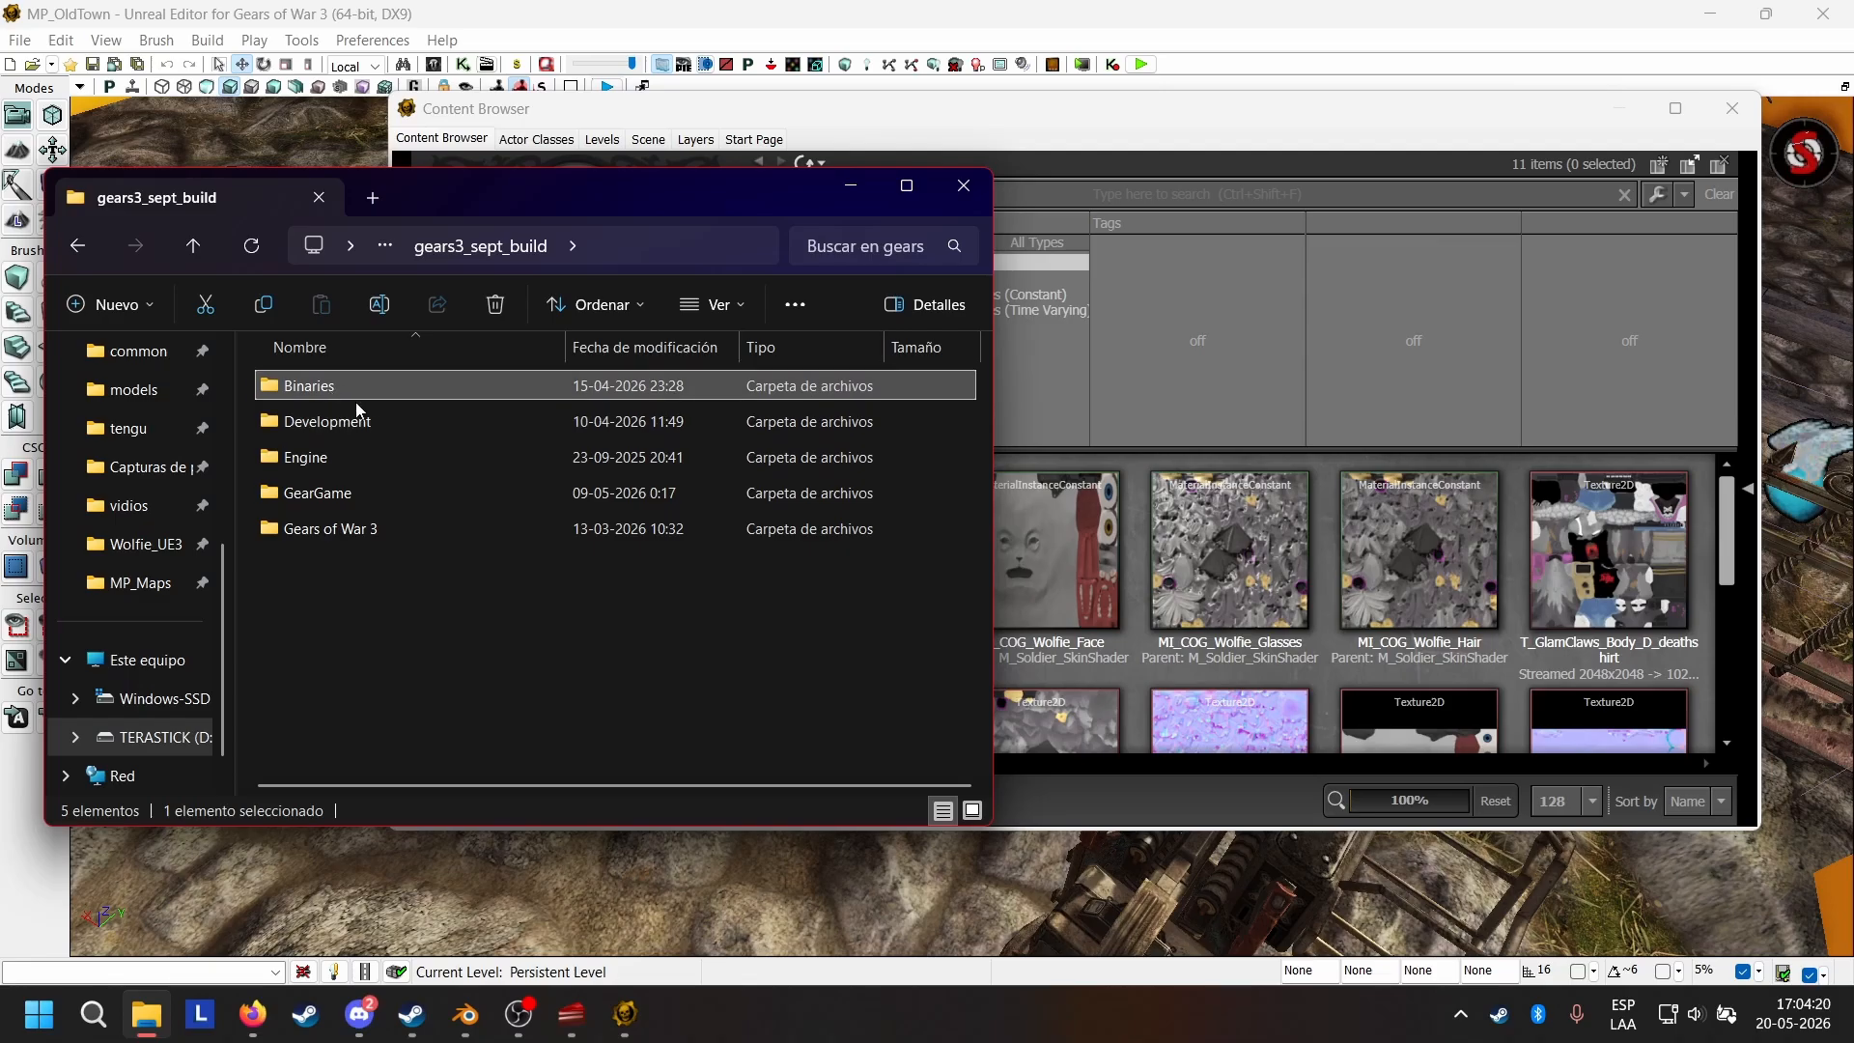
# Look over the build's top-level folders, including the contents of Gears of War 3, and return to gears3_sept_build.
pyautogui.click(378, 456)
pyautogui.click(366, 497)
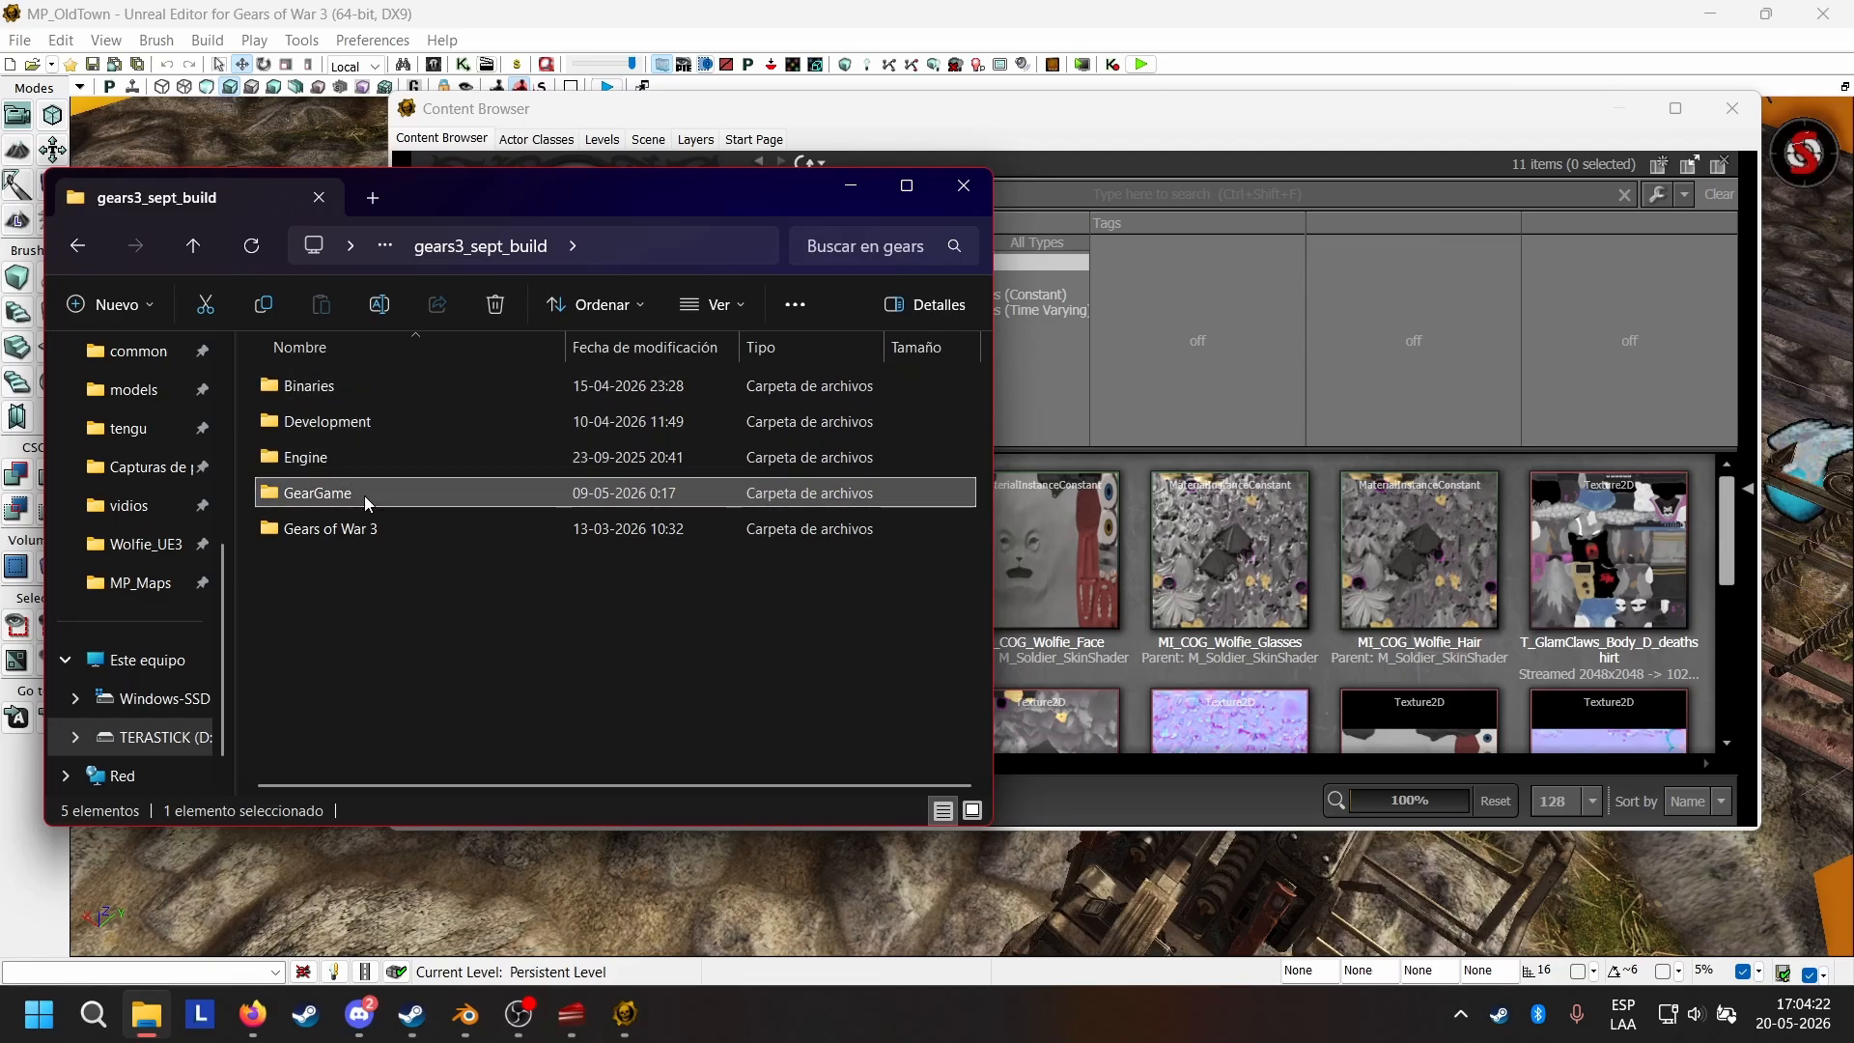
pyautogui.click(367, 529)
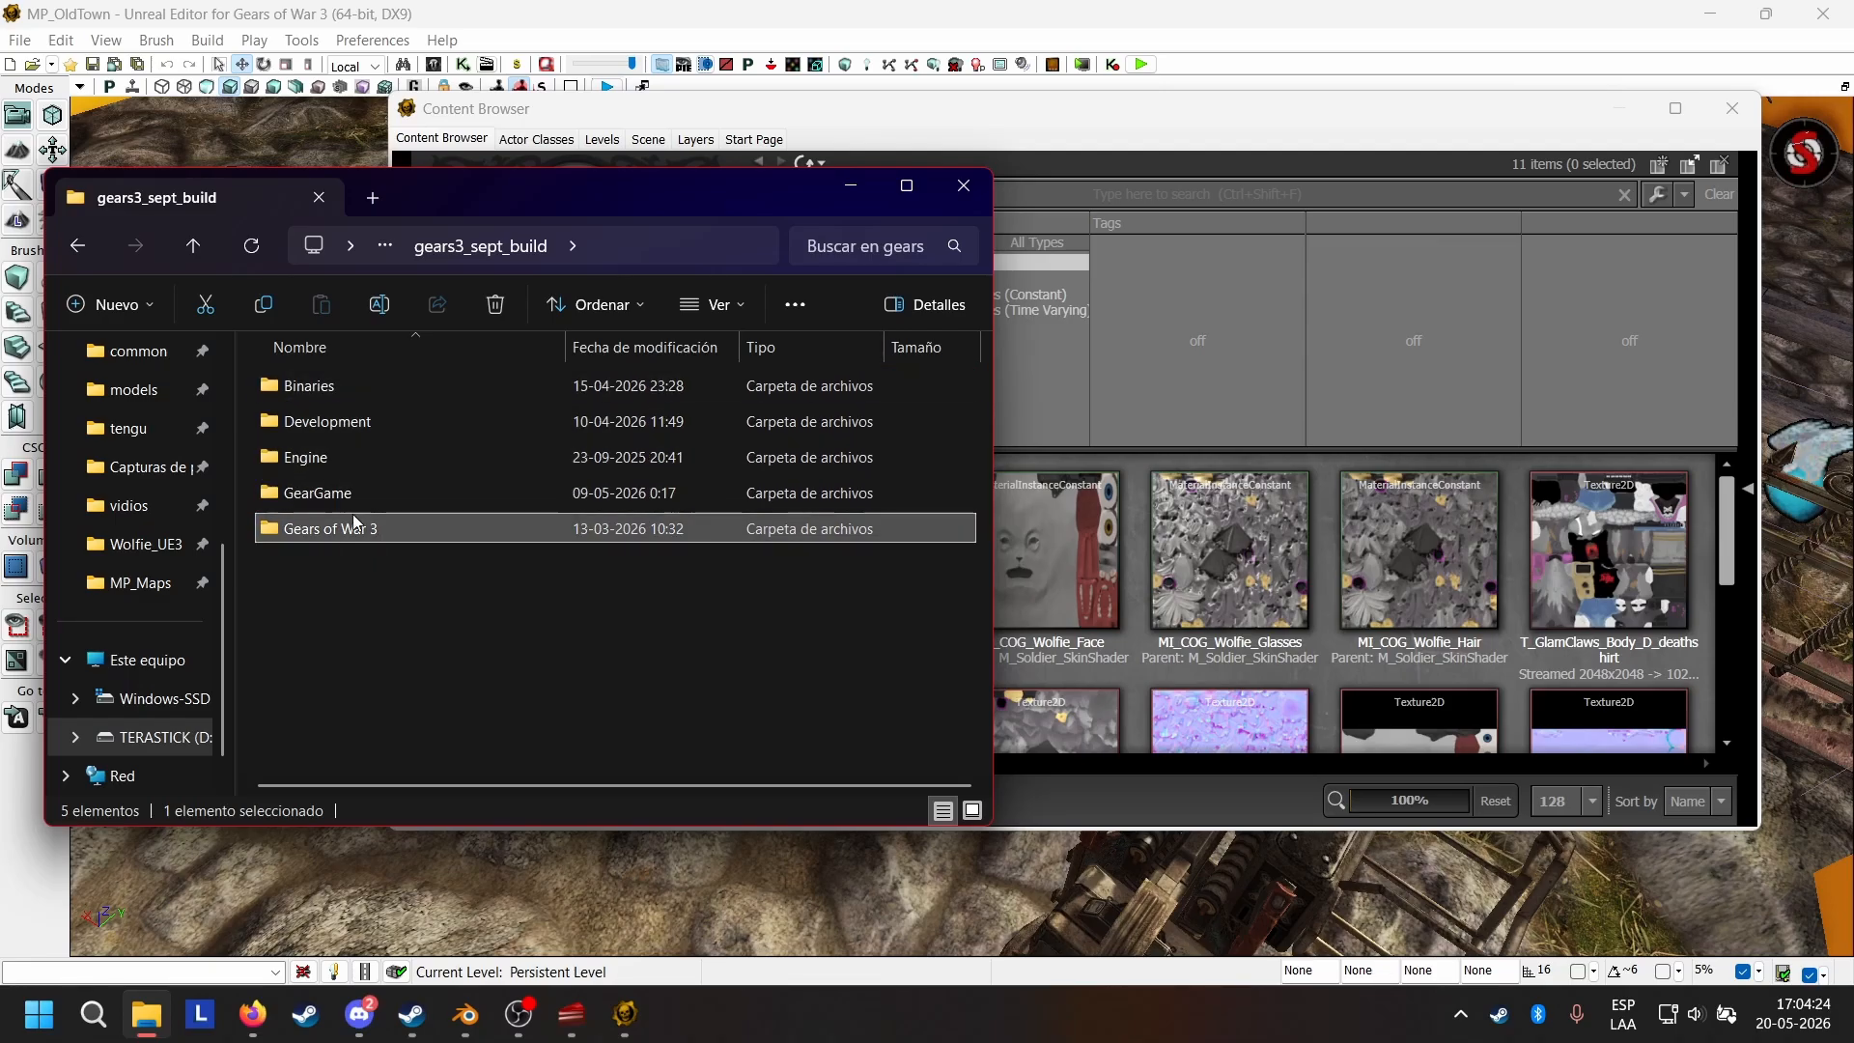
pyautogui.doubleClick(363, 531)
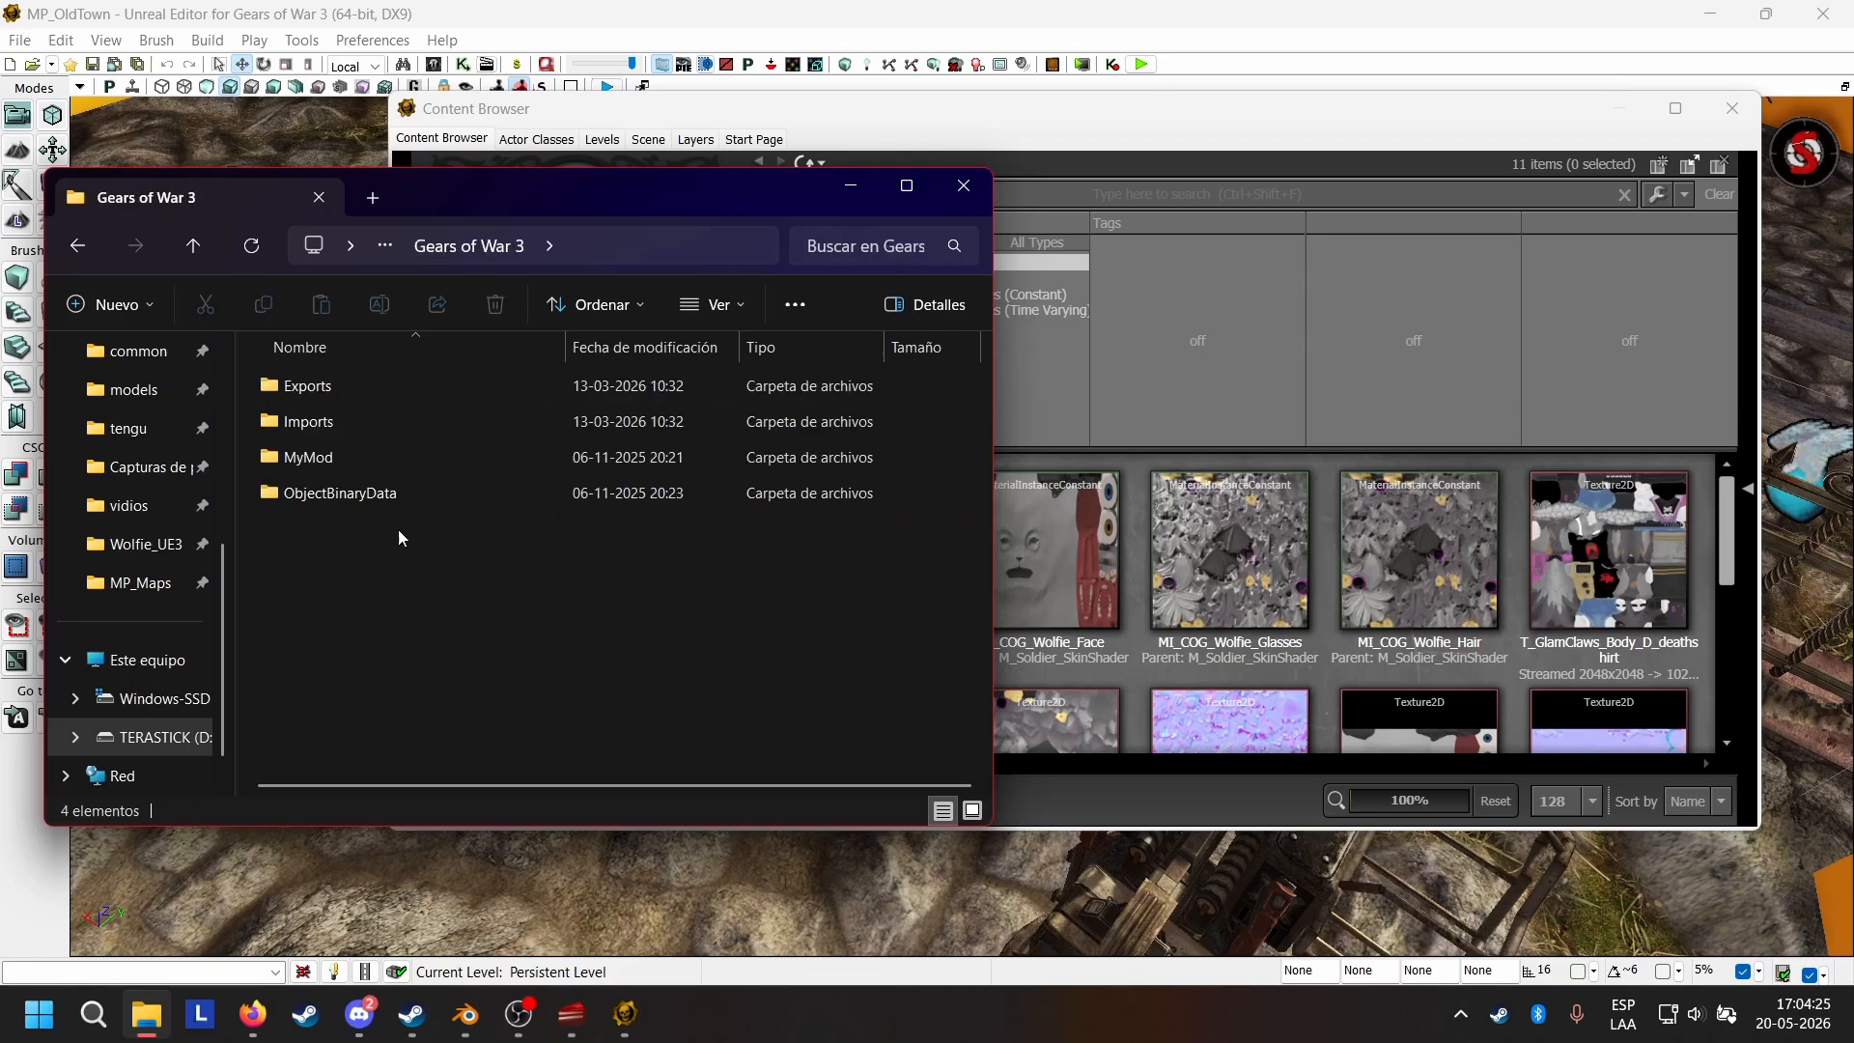
pyautogui.click(192, 247)
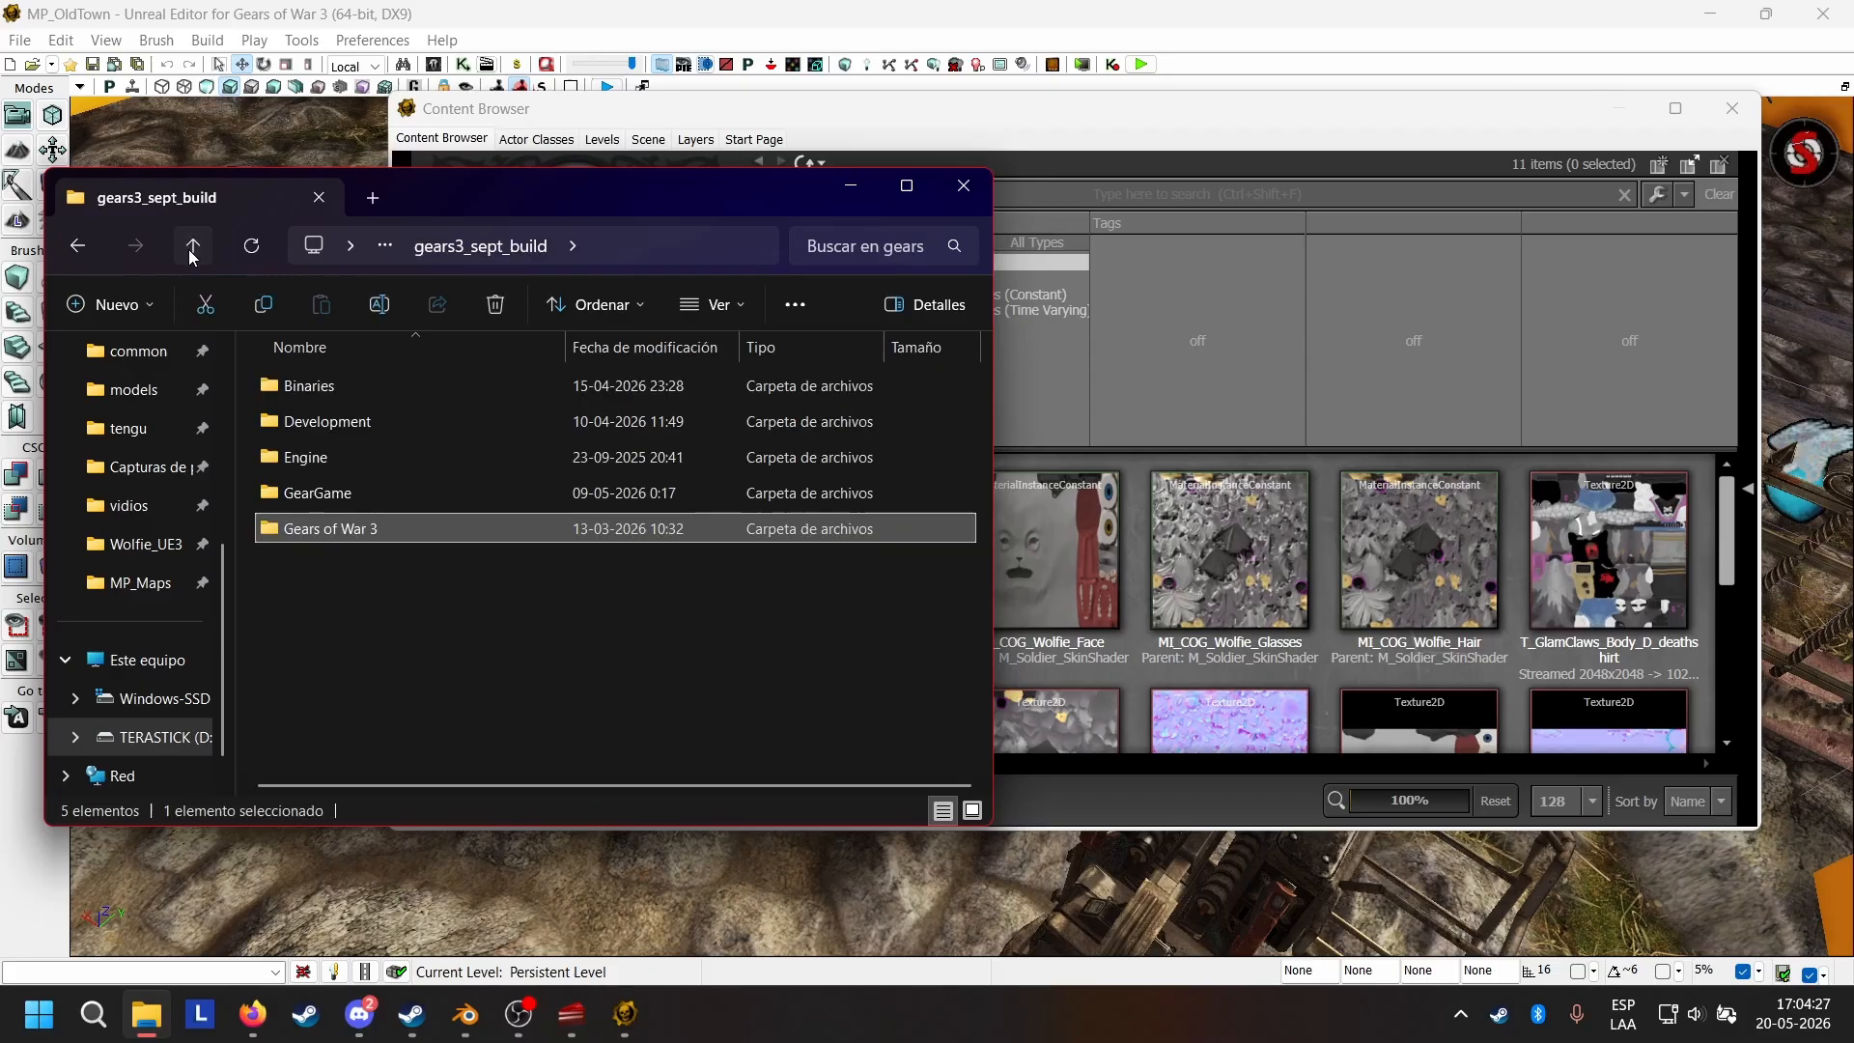
pyautogui.click(372, 676)
pyautogui.click(348, 533)
pyautogui.click(385, 384)
pyautogui.click(400, 456)
pyautogui.click(402, 491)
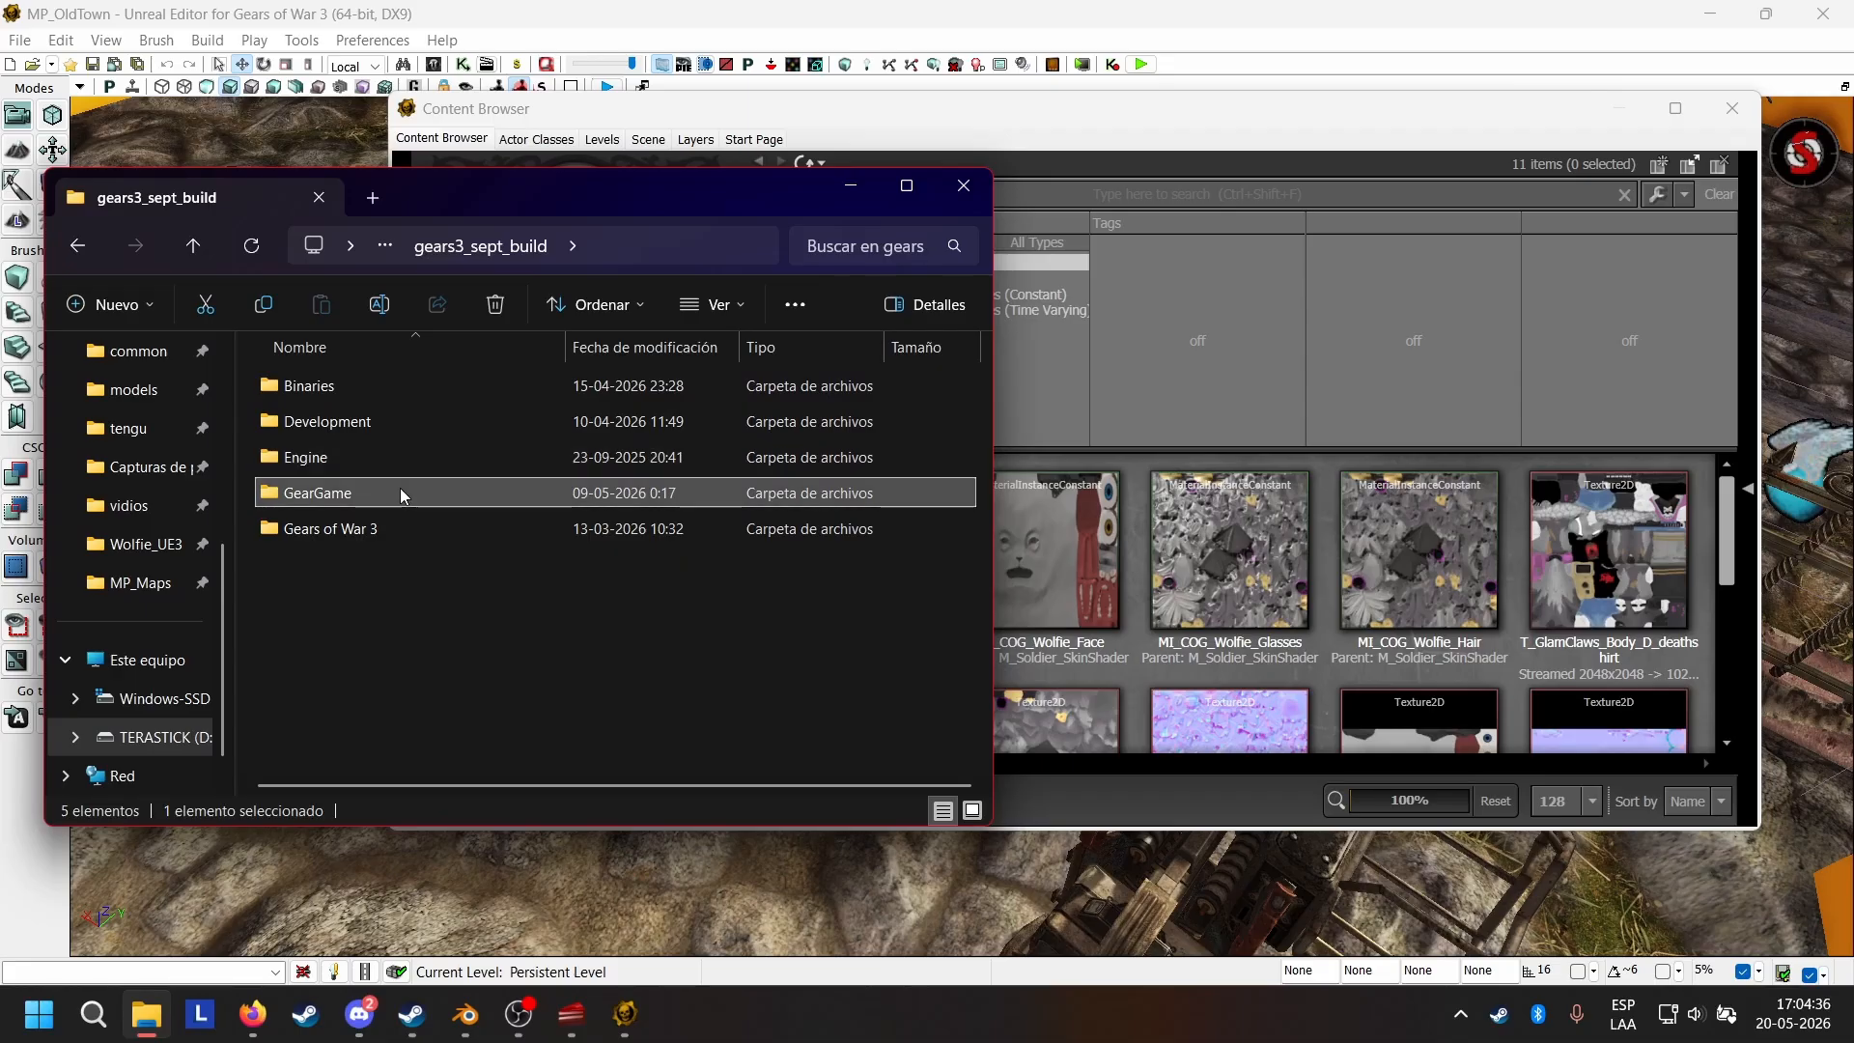
# Open the Src folder inside Development and look through its subfolders.
pyautogui.doubleClick(342, 421)
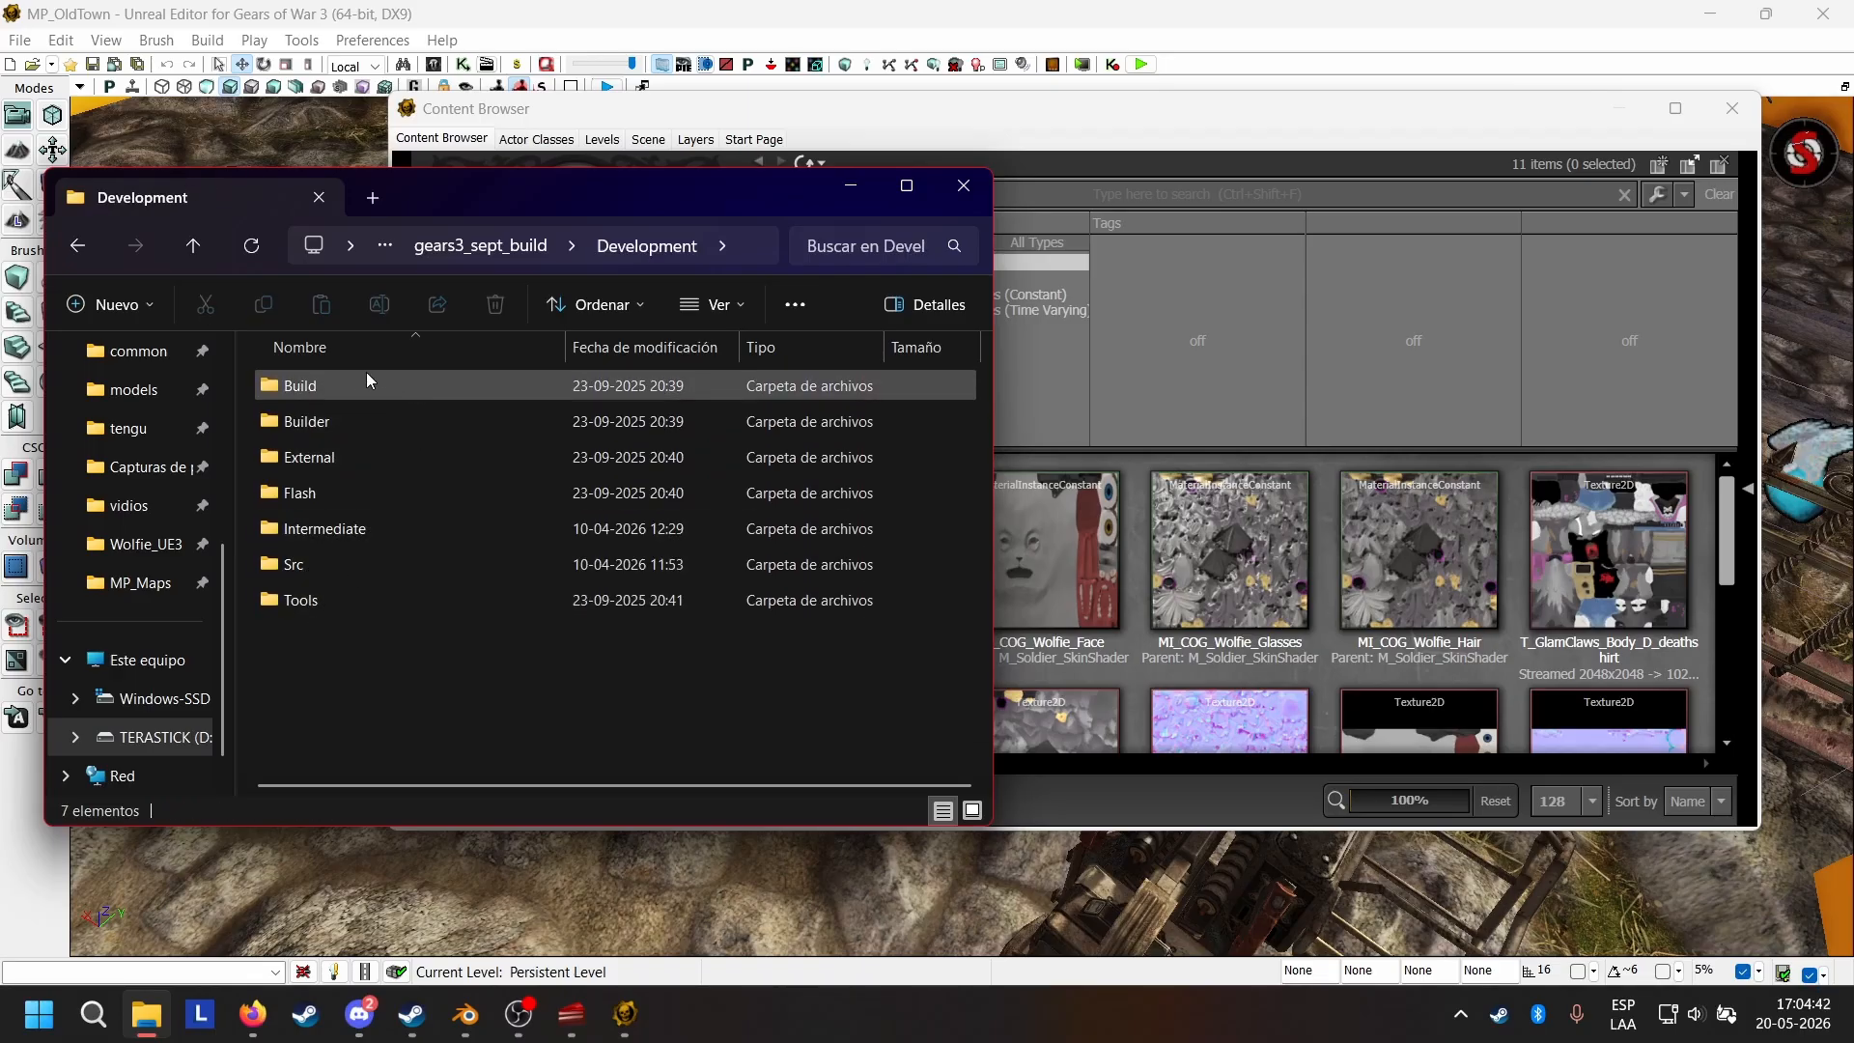
pyautogui.doubleClick(303, 568)
pyautogui.scroll(-5, 386, 527)
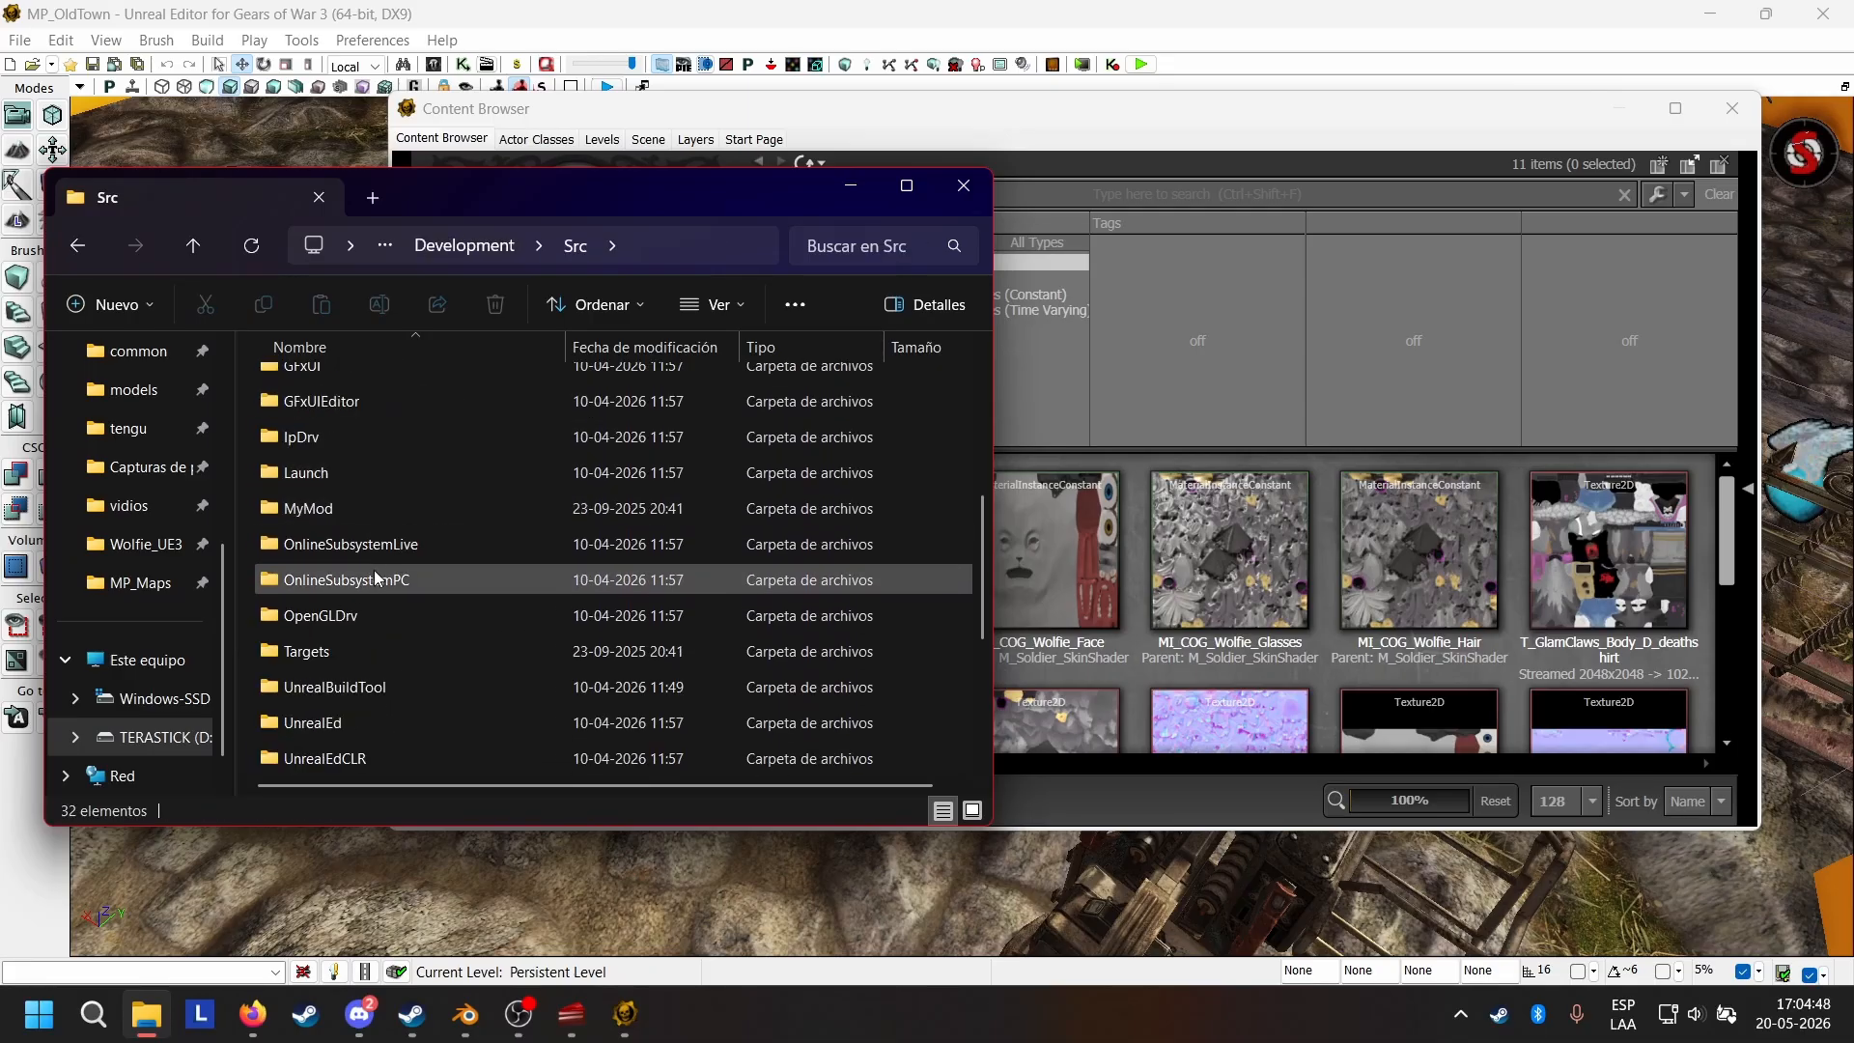
# Check the MyMod and OnlineSubsystemPC folders and look through the rest of the Src folder list.
pyautogui.doubleClick(334, 512)
pyautogui.doubleClick(302, 388)
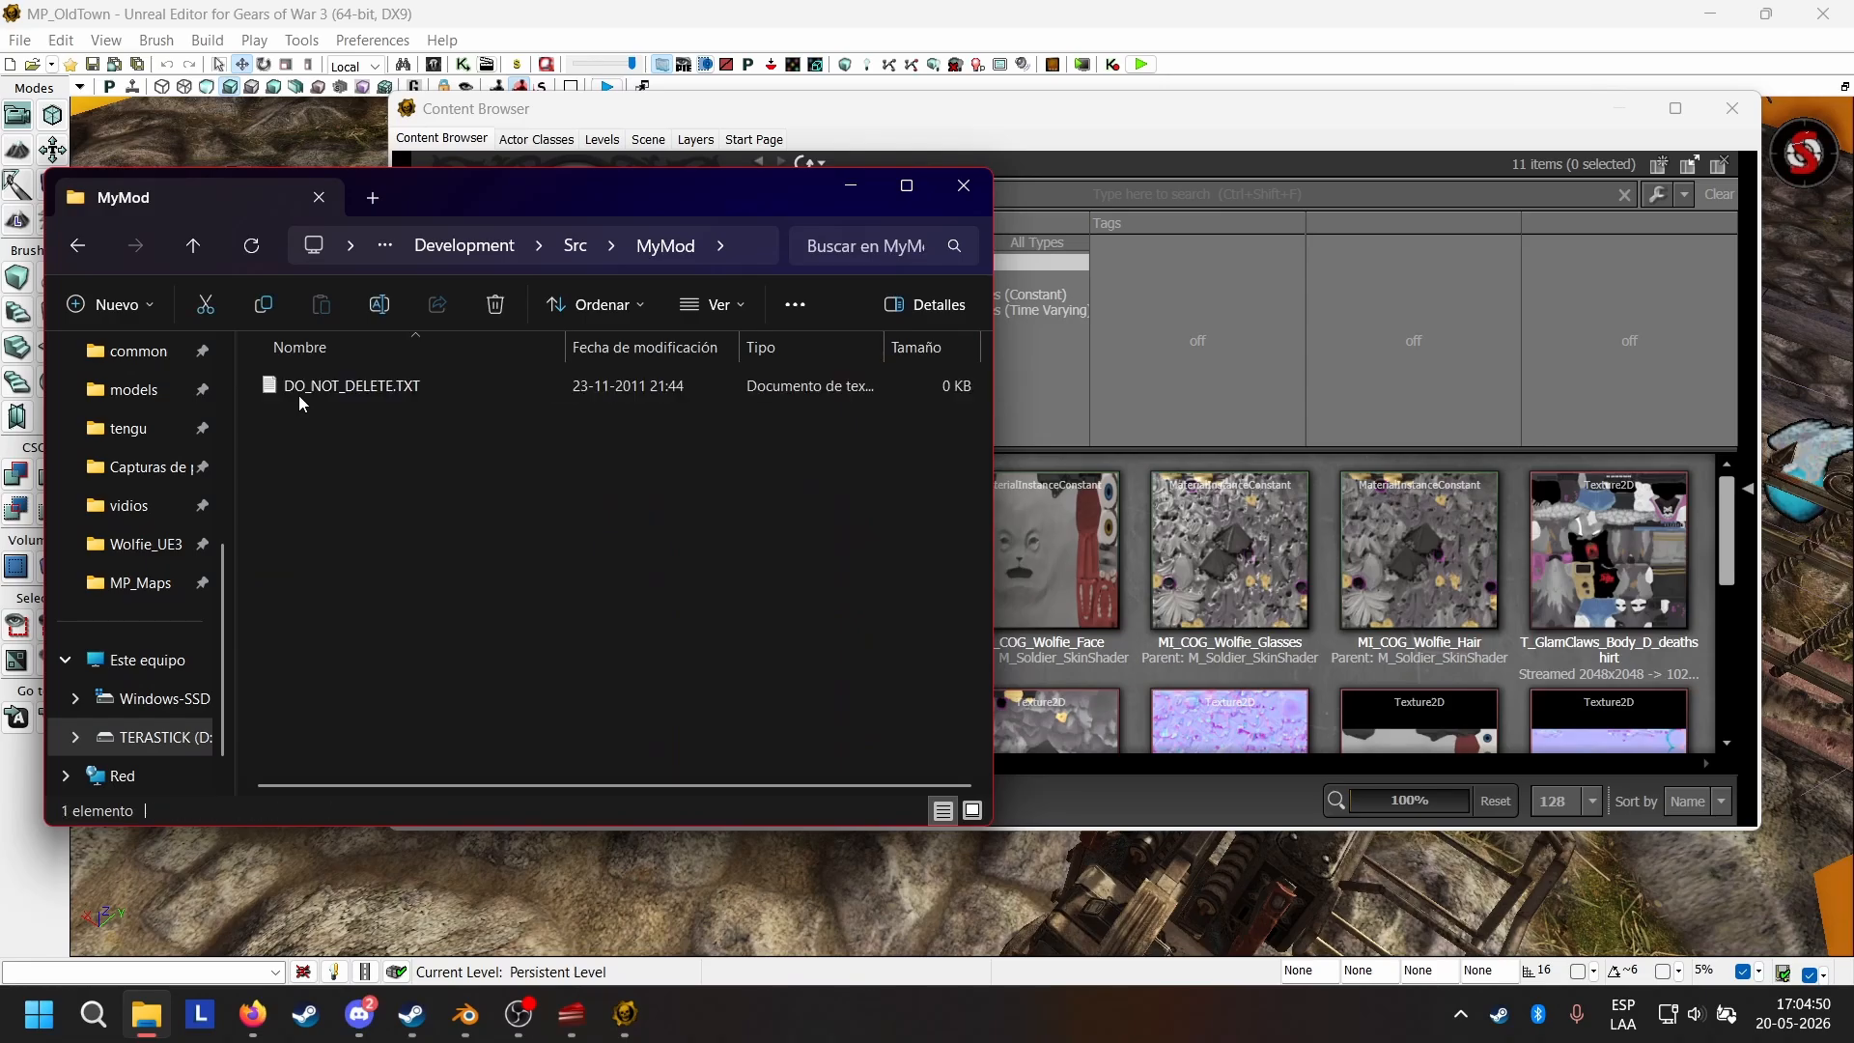
pyautogui.click(206, 233)
pyautogui.click(206, 233)
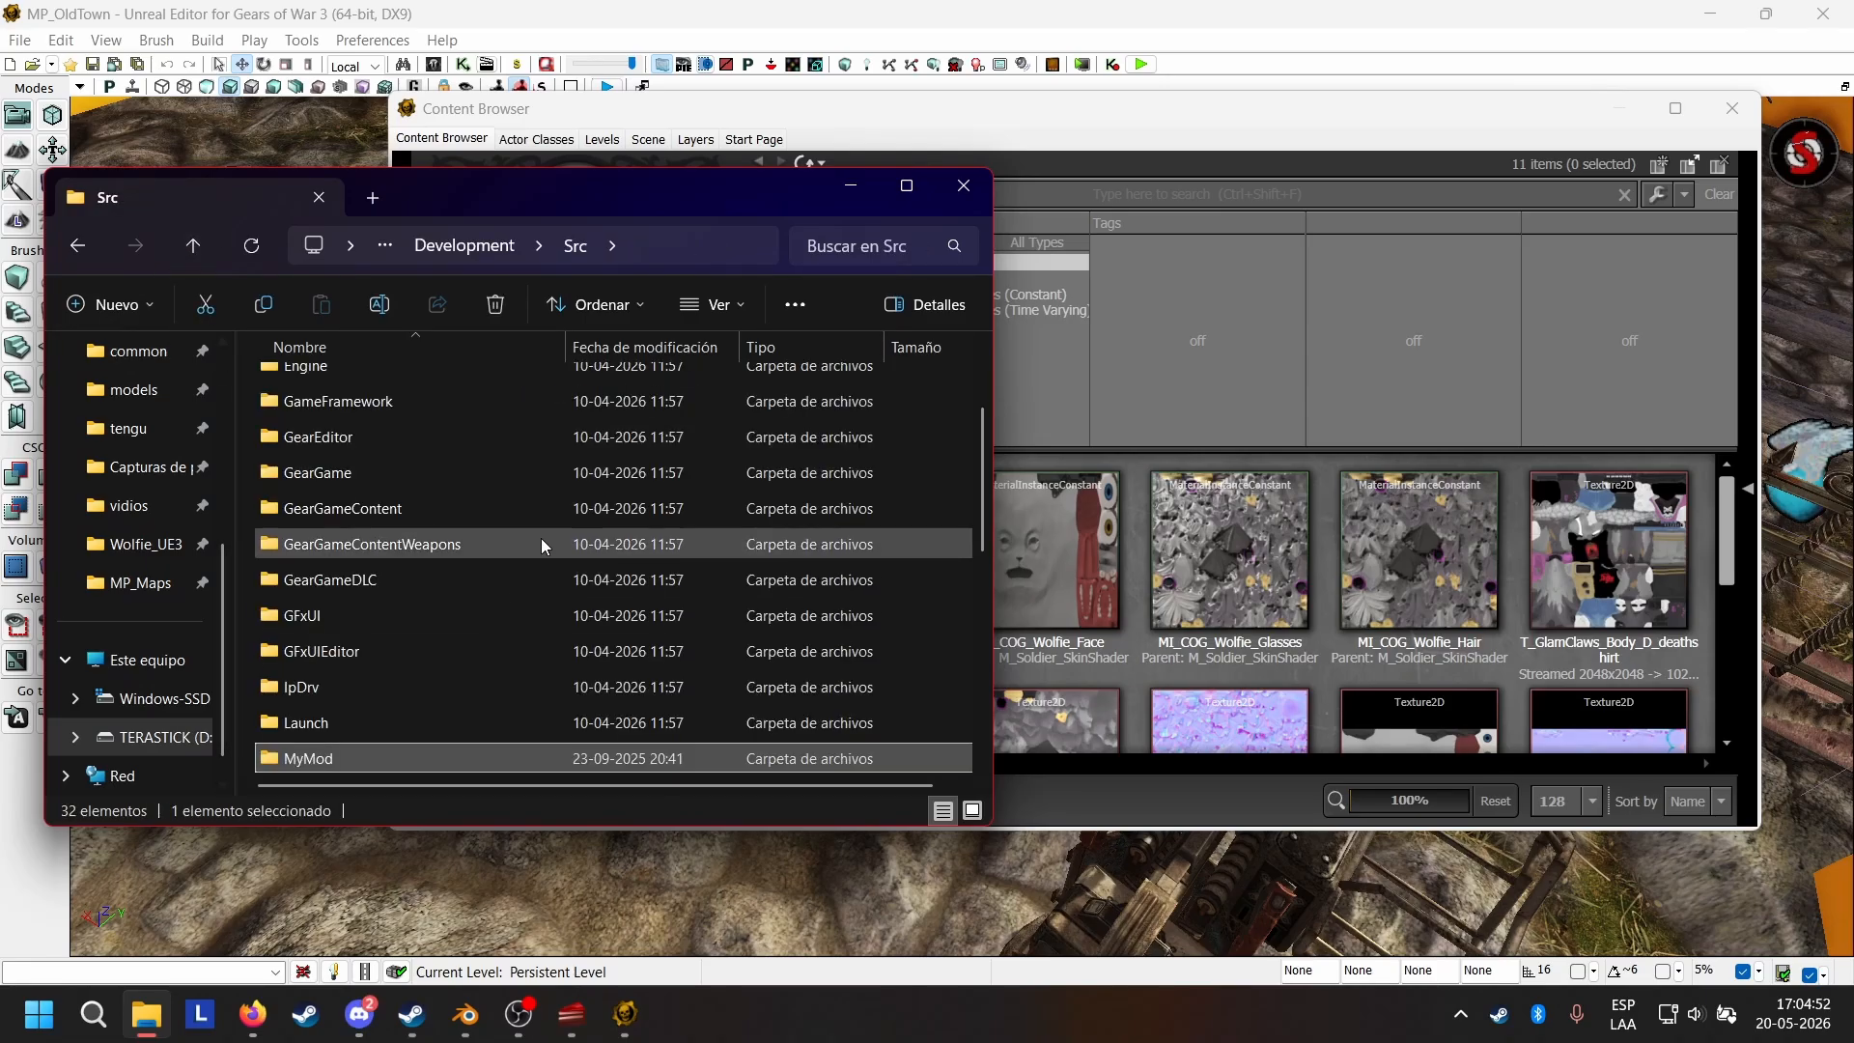
pyautogui.scroll(-3, 477, 521)
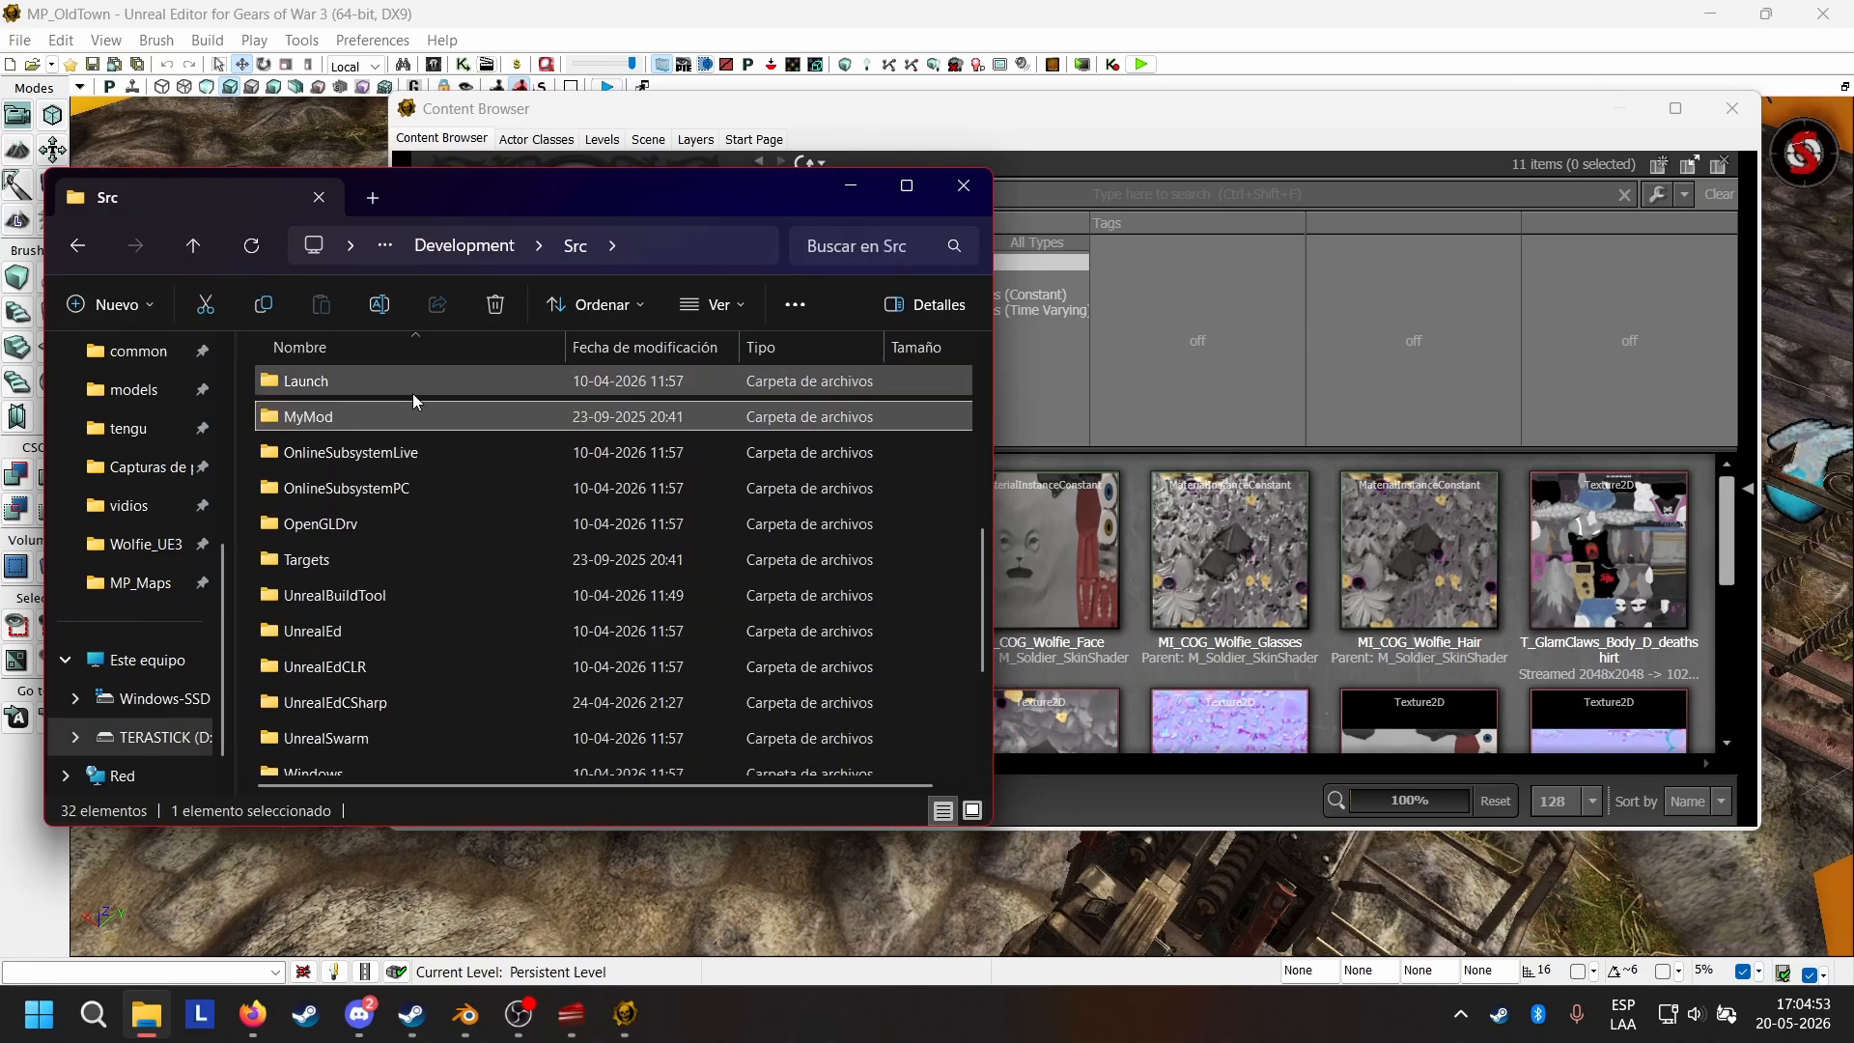
pyautogui.doubleClick(333, 490)
pyautogui.click(193, 245)
pyautogui.scroll(-4, 471, 562)
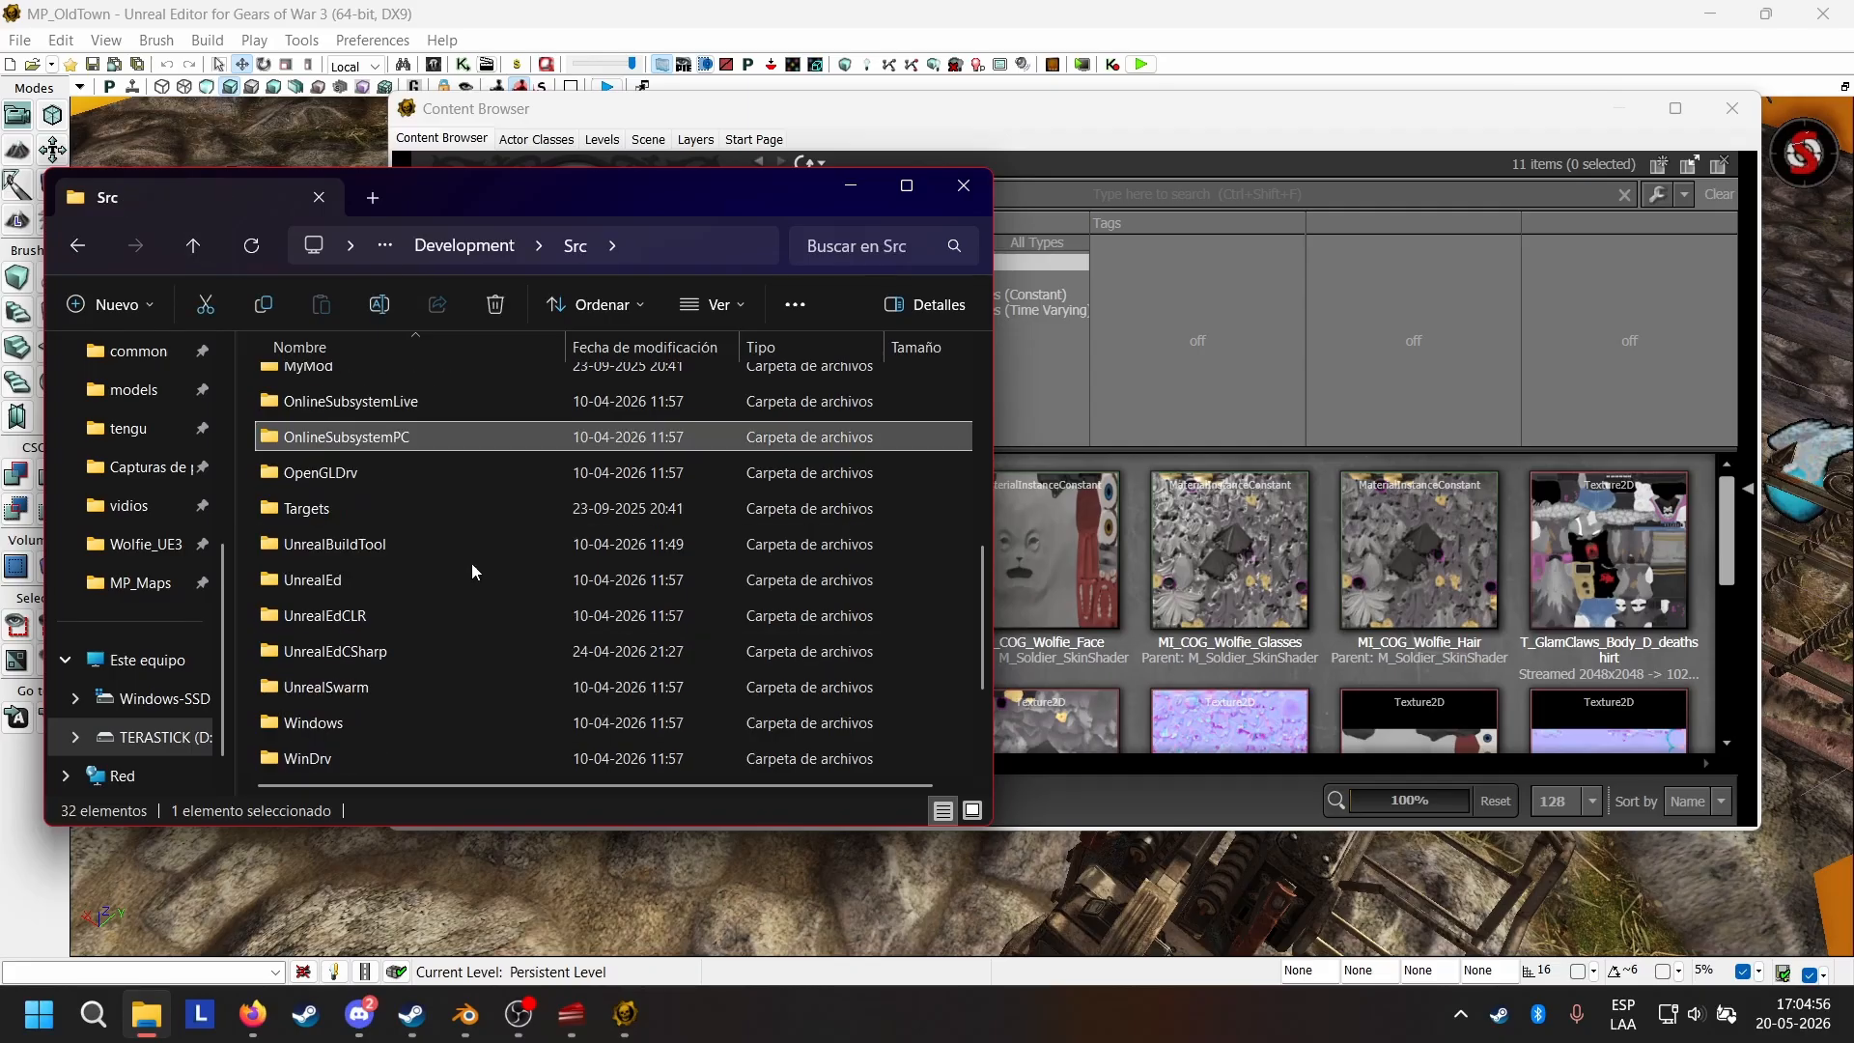
pyautogui.scroll(1, 375, 433)
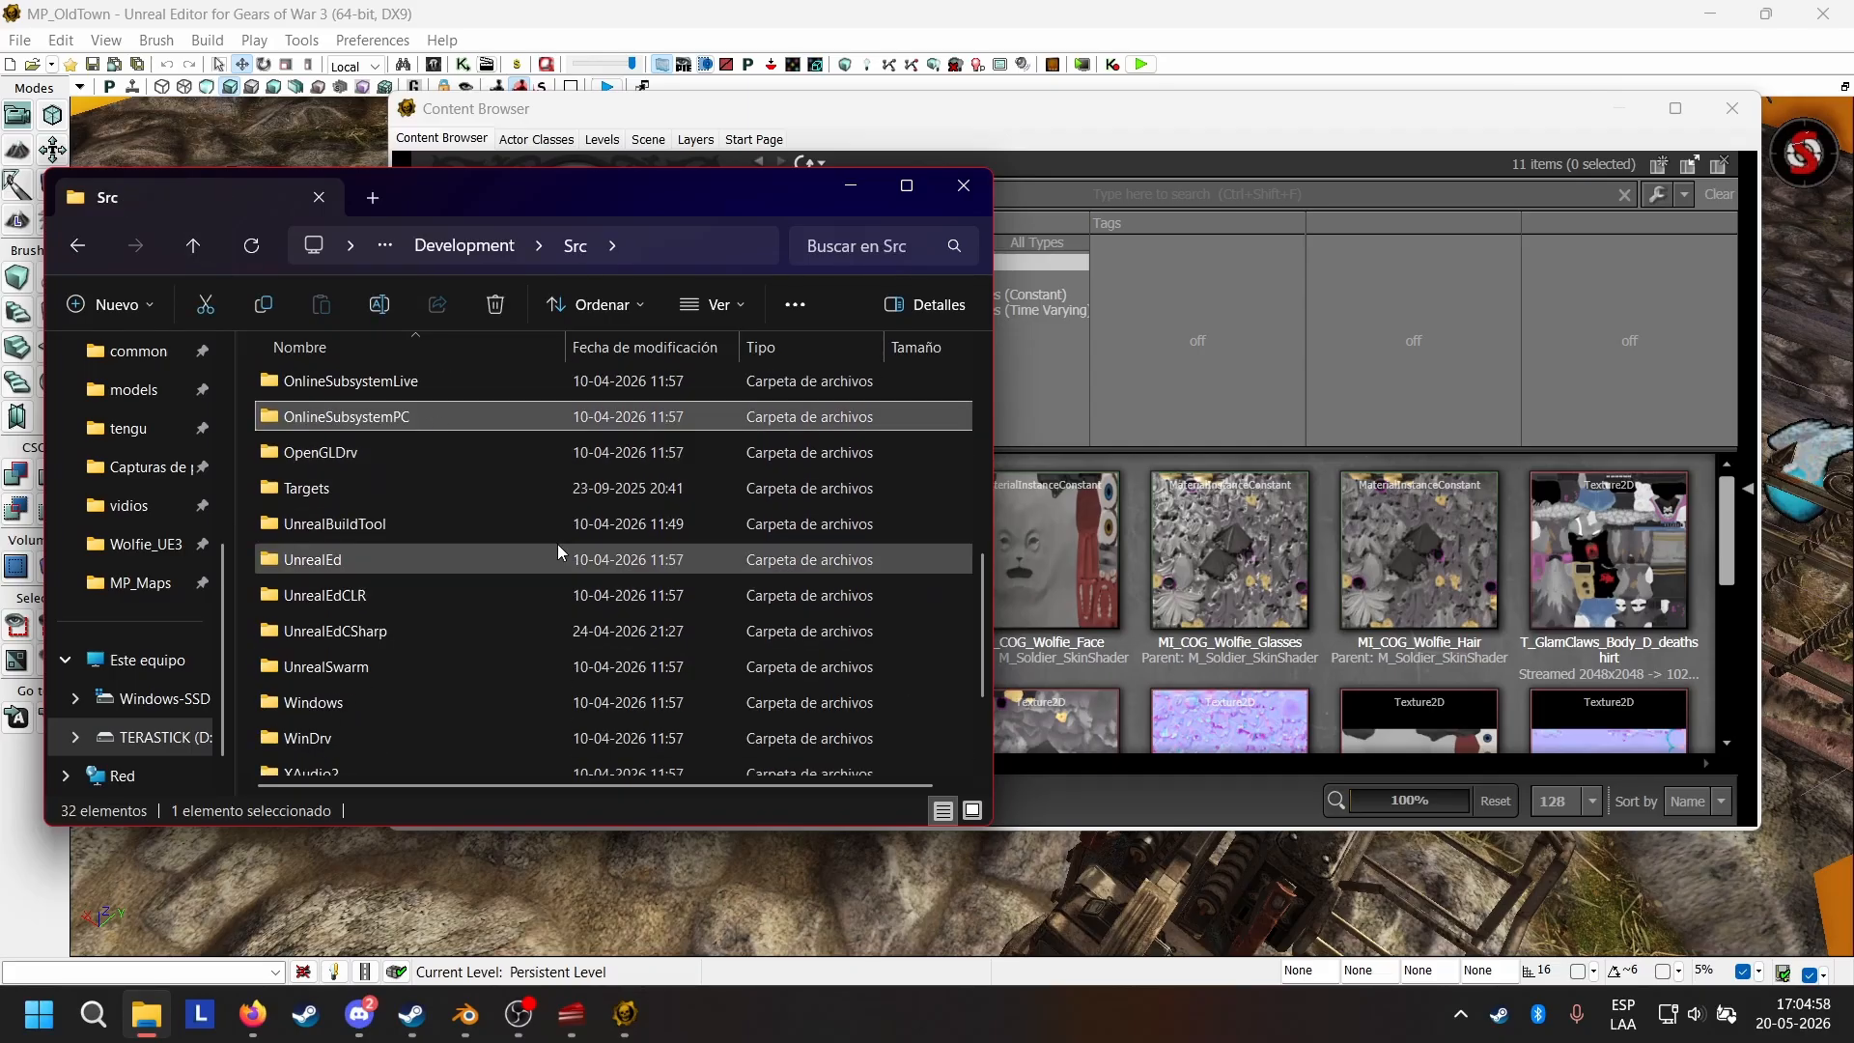
pyautogui.scroll(-2, 461, 607)
pyautogui.scroll(7, 461, 607)
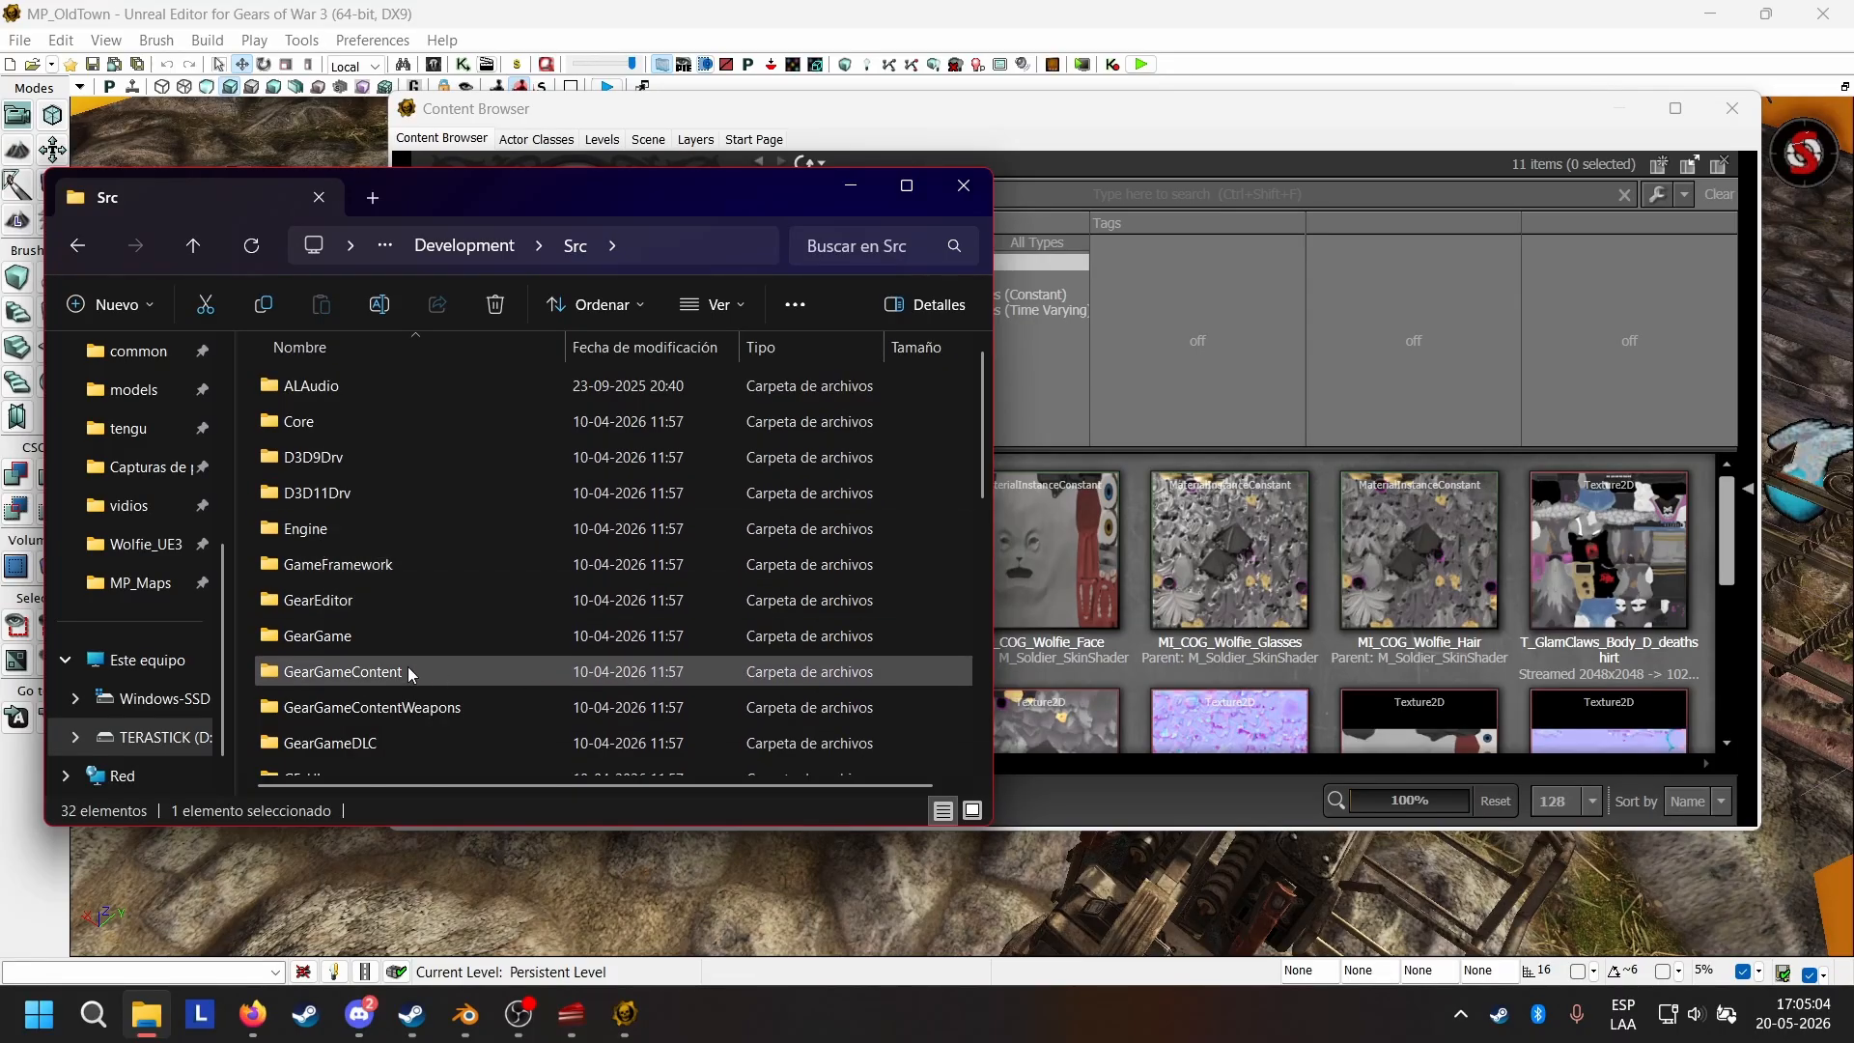
# Open the Classes folder inside GearGameContent.
pyautogui.scroll(-2, 529, 479)
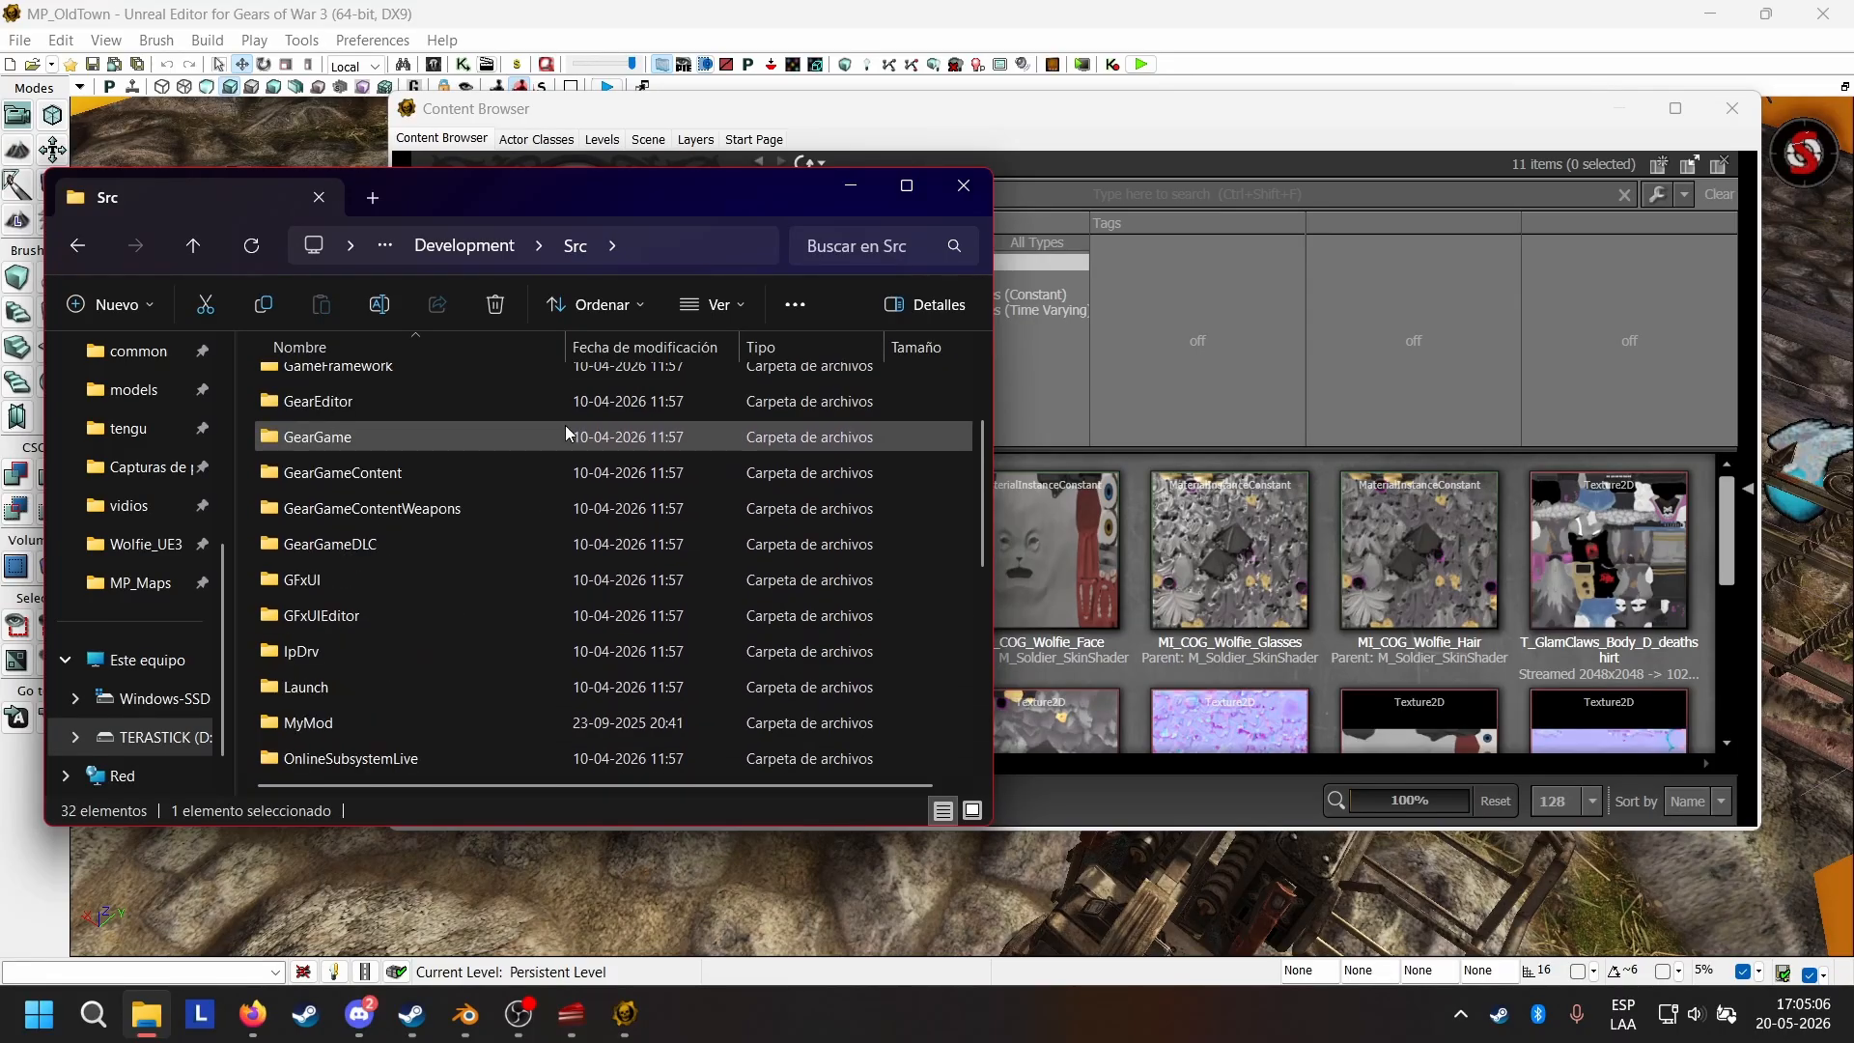
pyautogui.moveTo(566, 428)
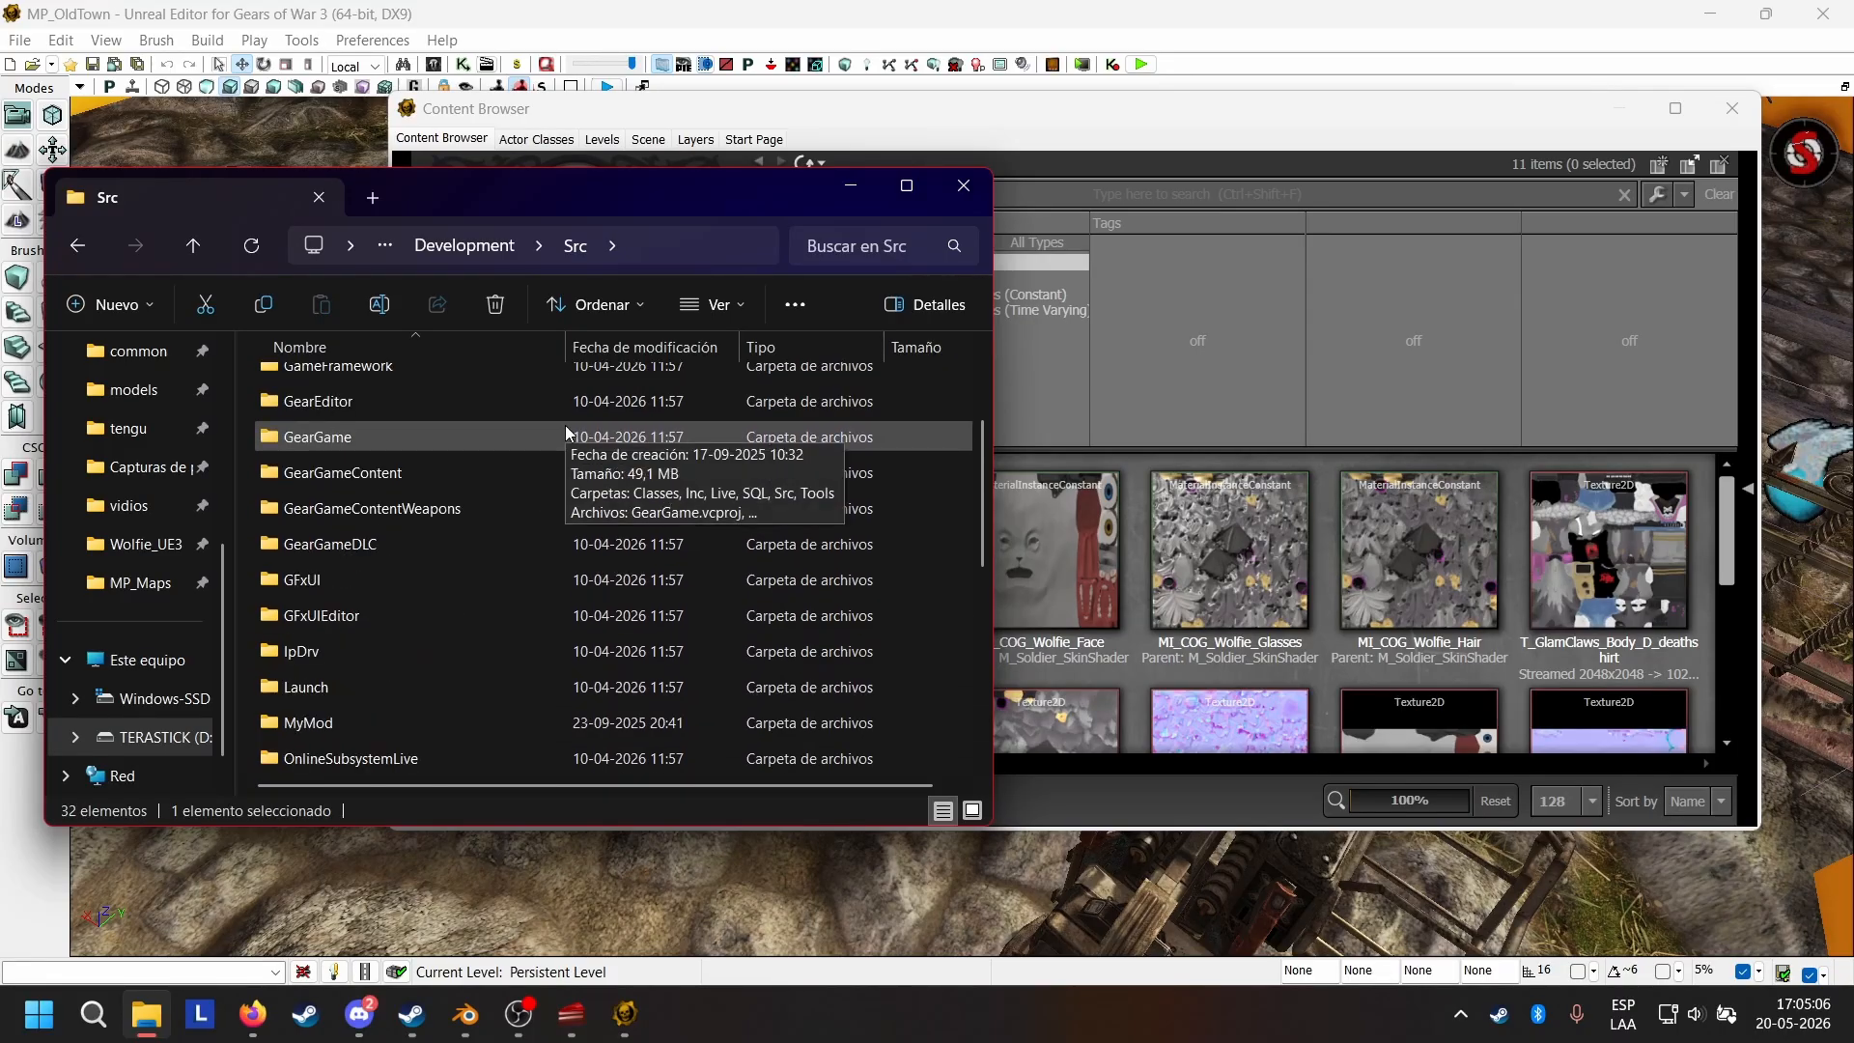
pyautogui.doubleClick(435, 477)
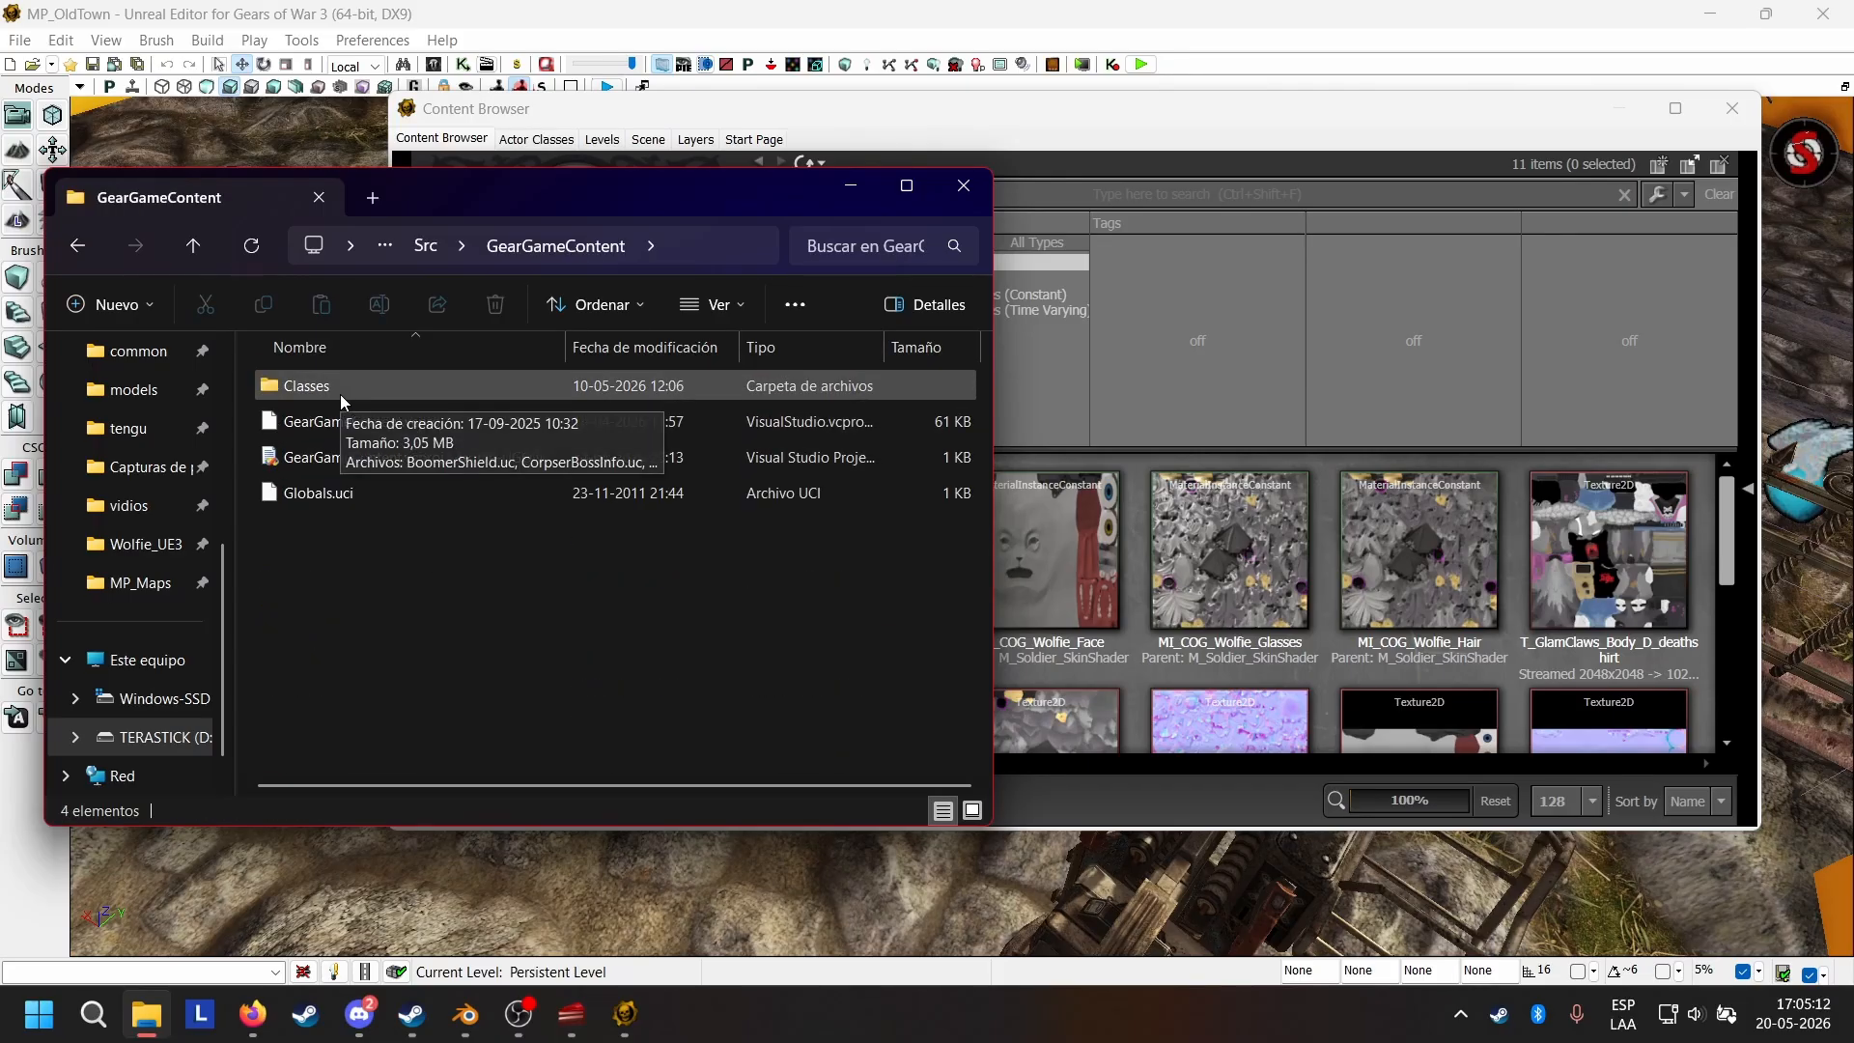
pyautogui.doubleClick(339, 386)
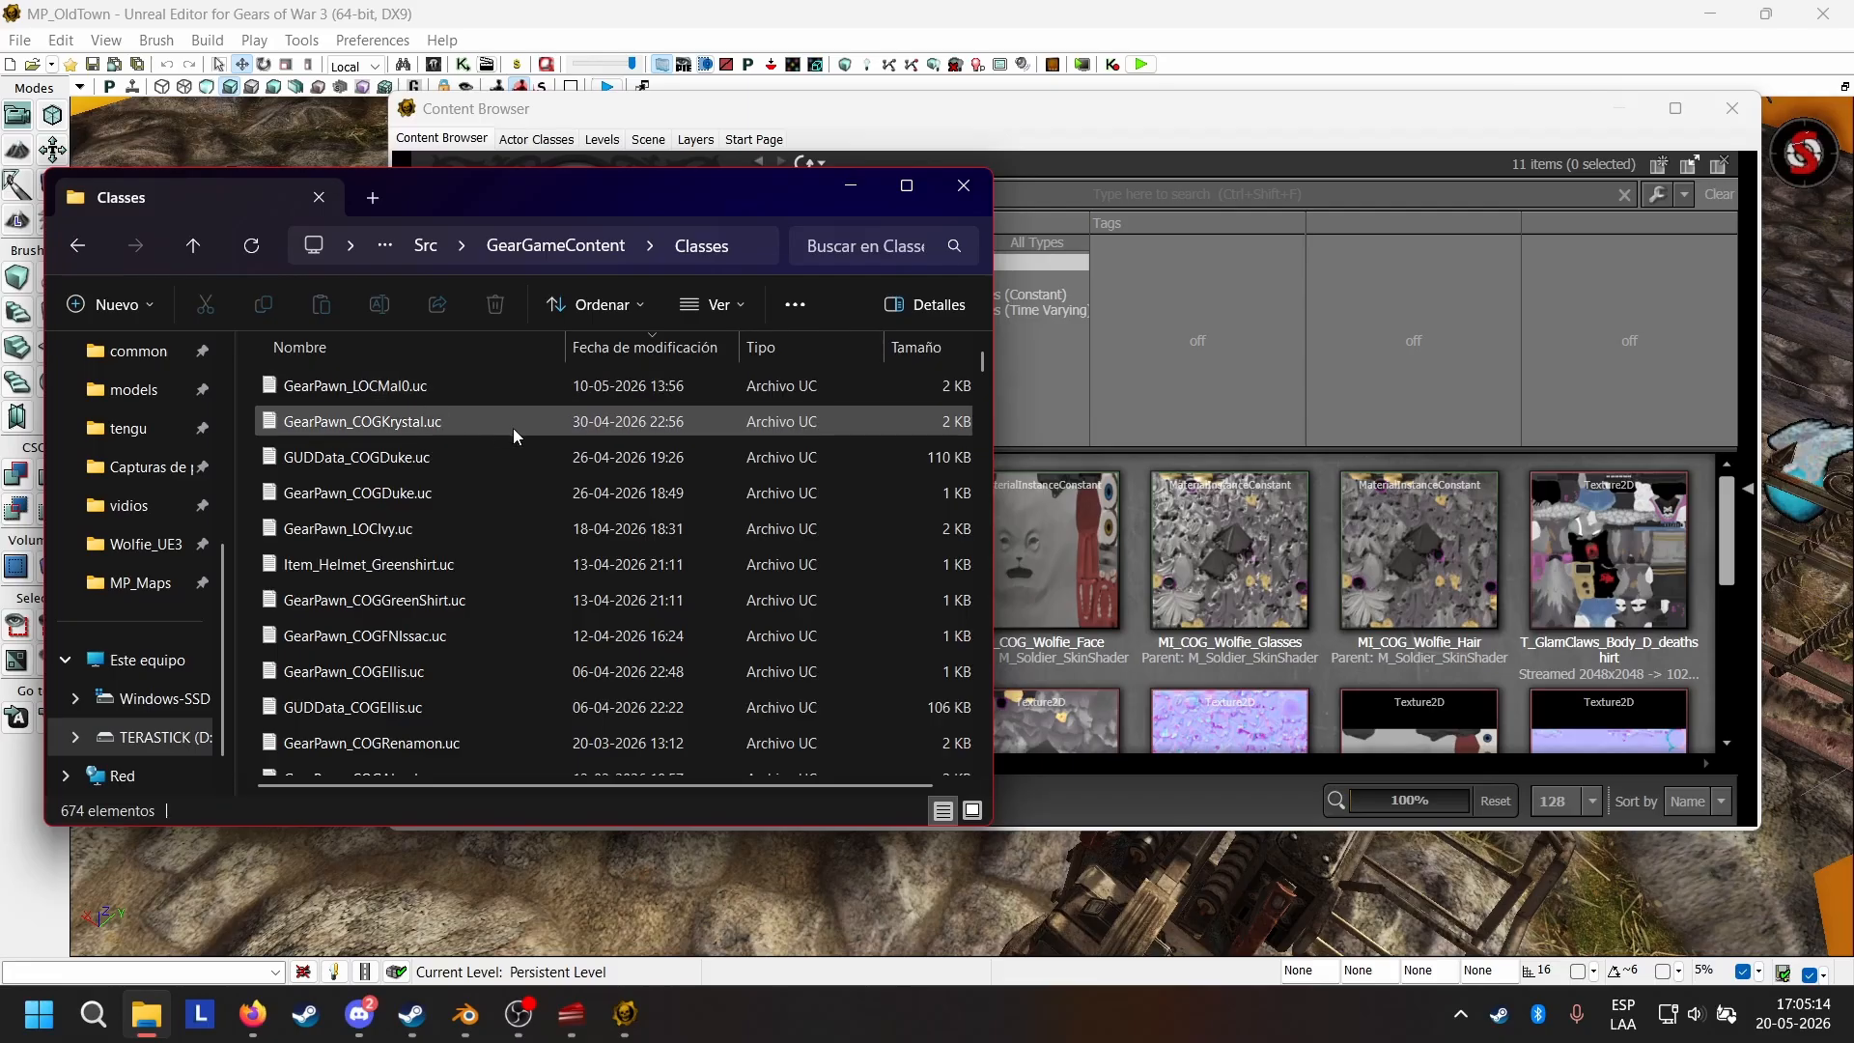
# Look through the script files in the Classes folder for the existing GearPawn character classes.
pyautogui.scroll(-4, 589, 412)
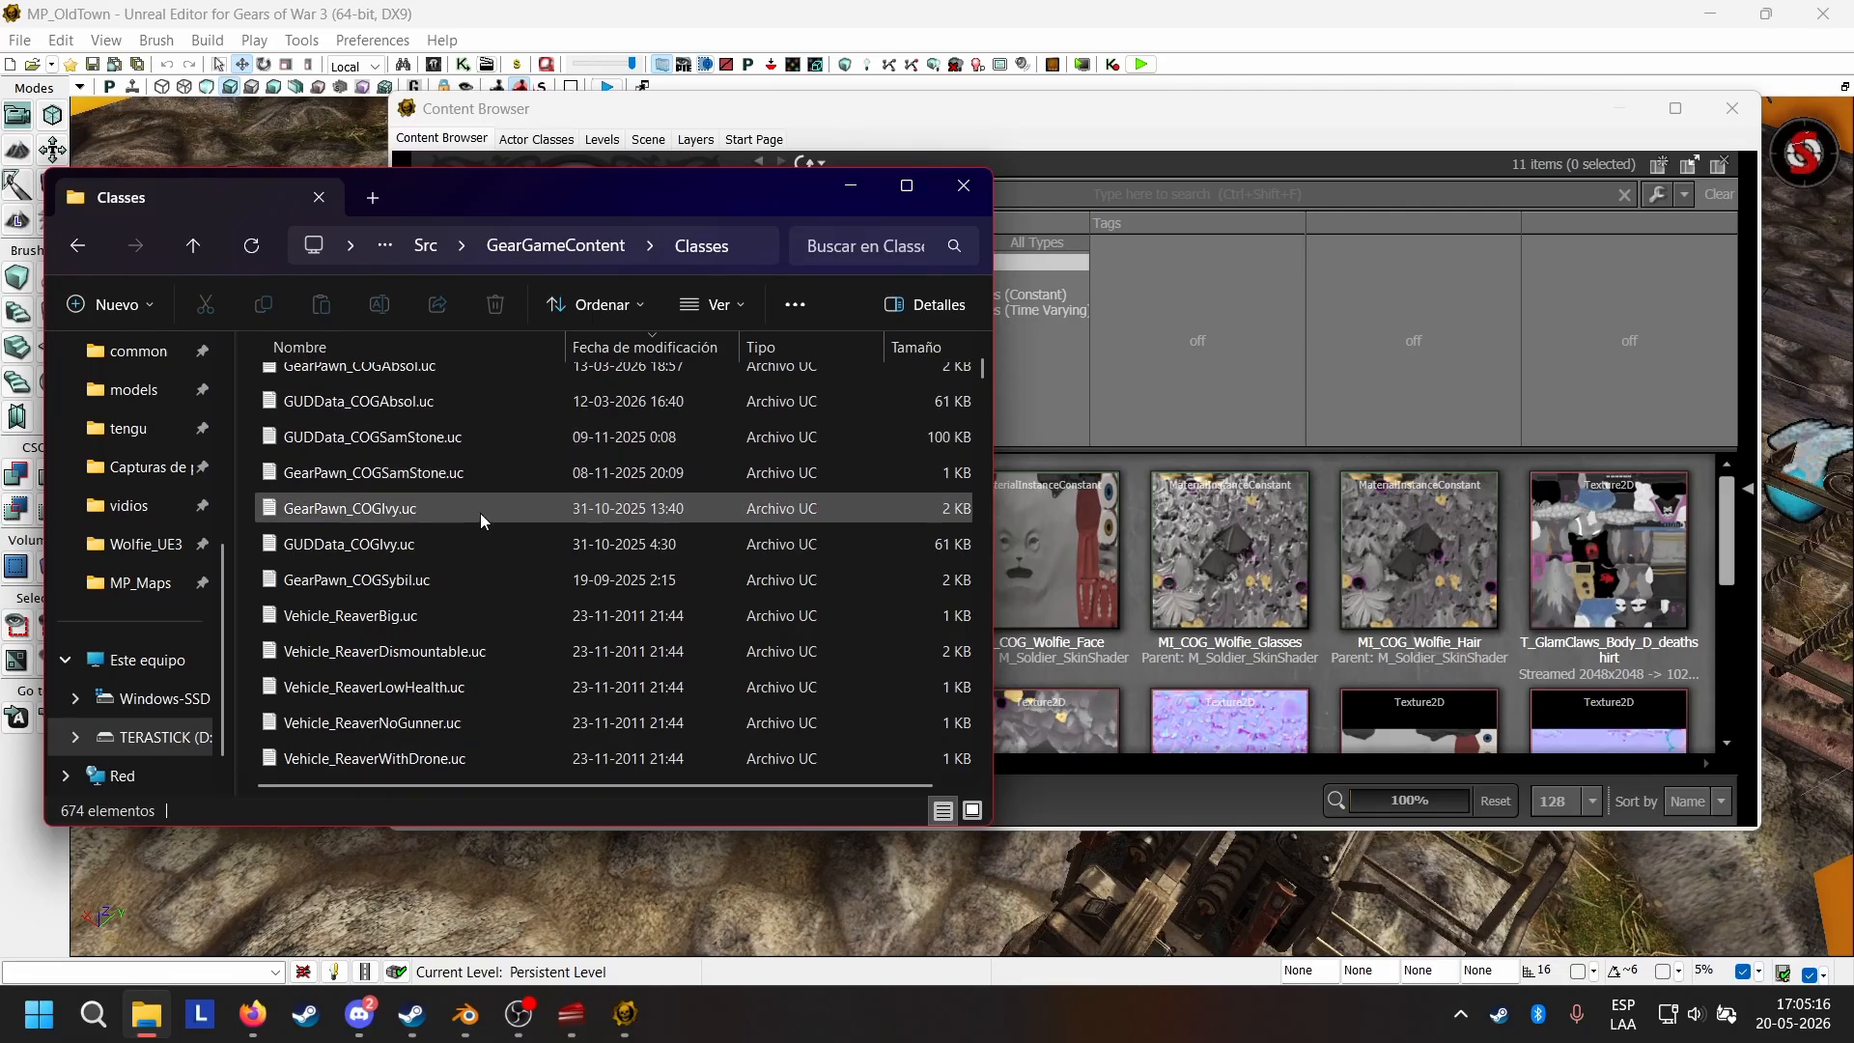
pyautogui.scroll(-2, 479, 513)
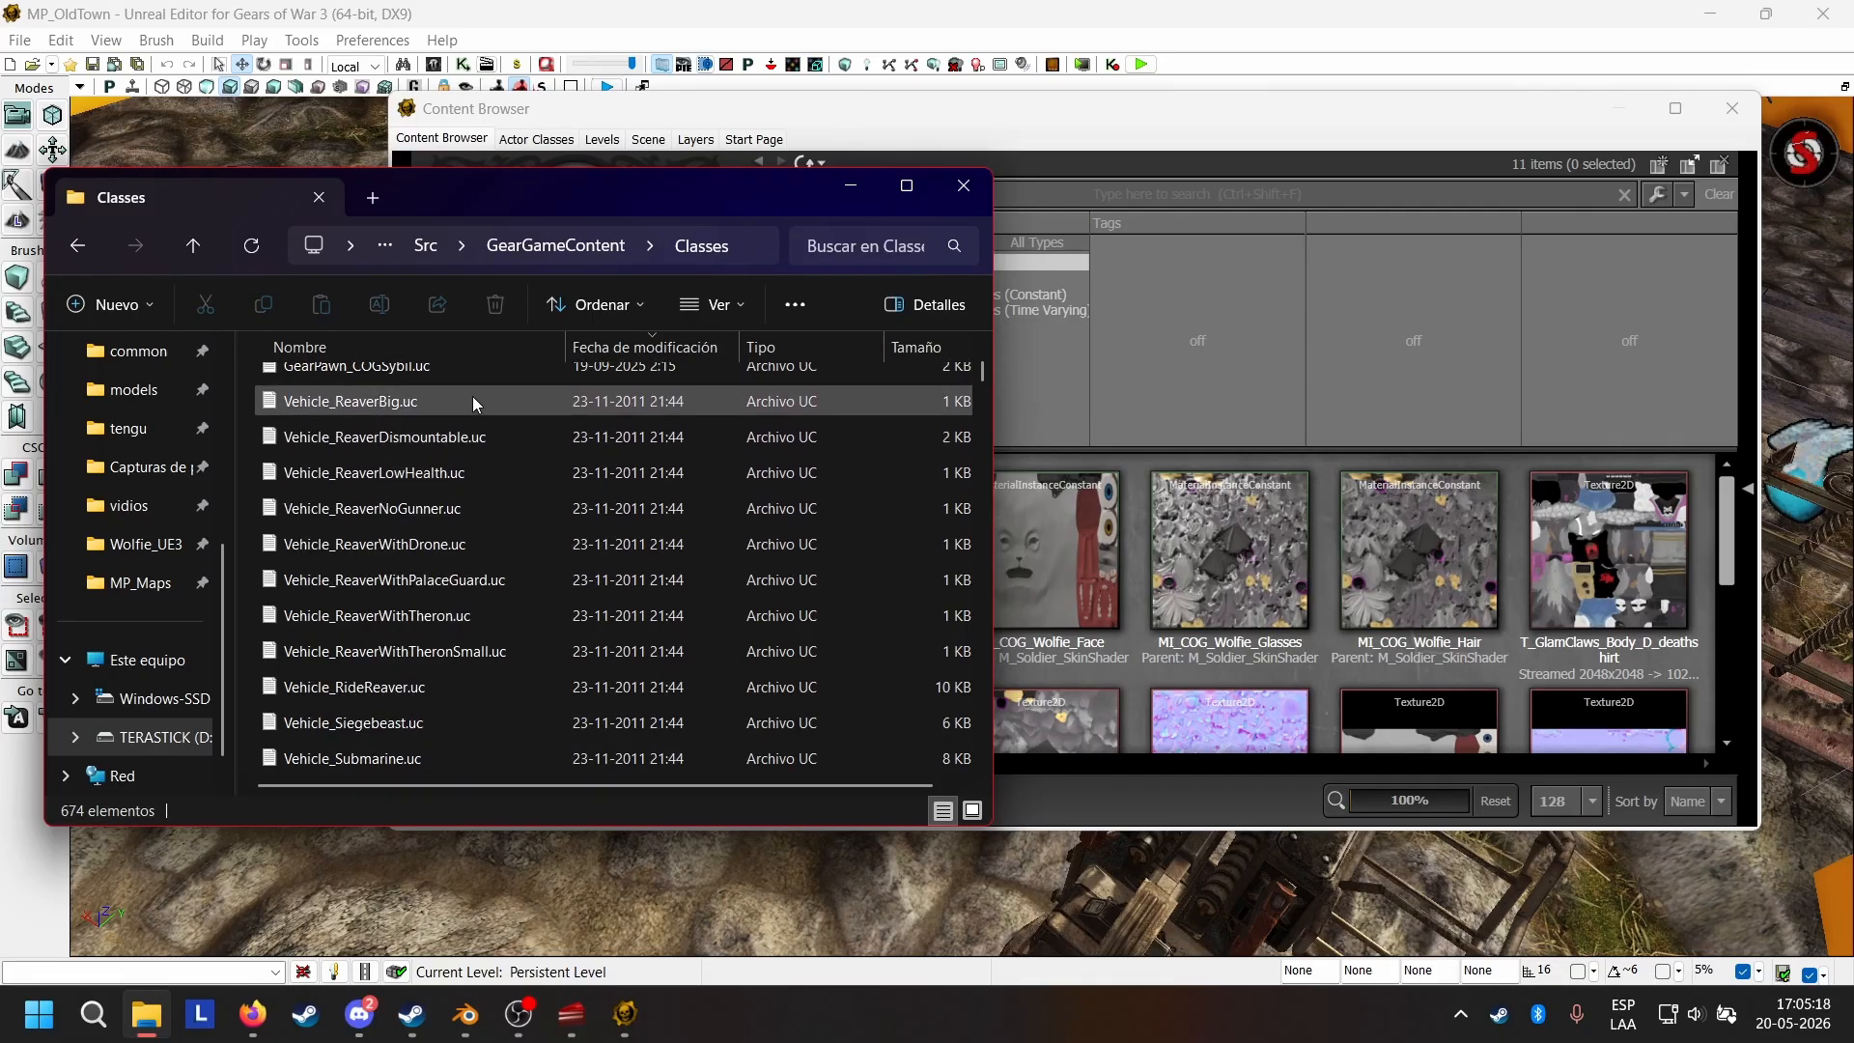
pyautogui.scroll(-3, 570, 444)
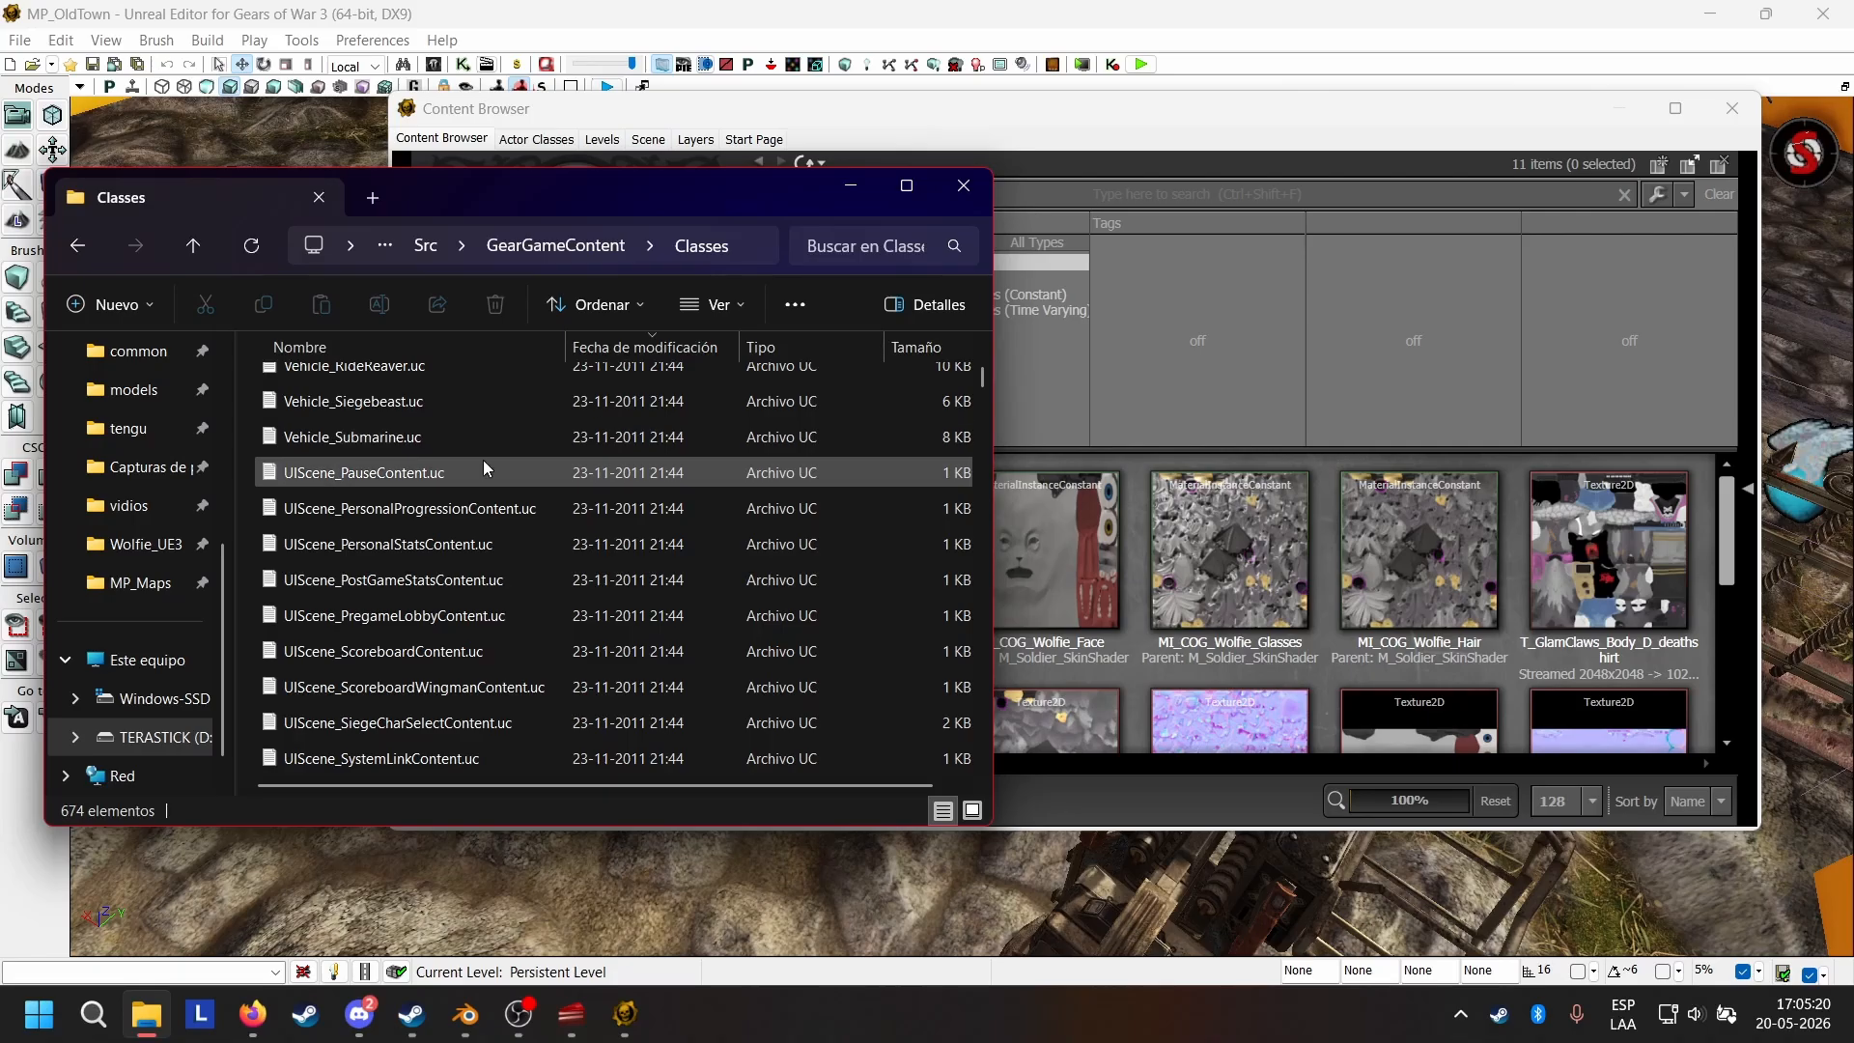
pyautogui.scroll(-2, 485, 460)
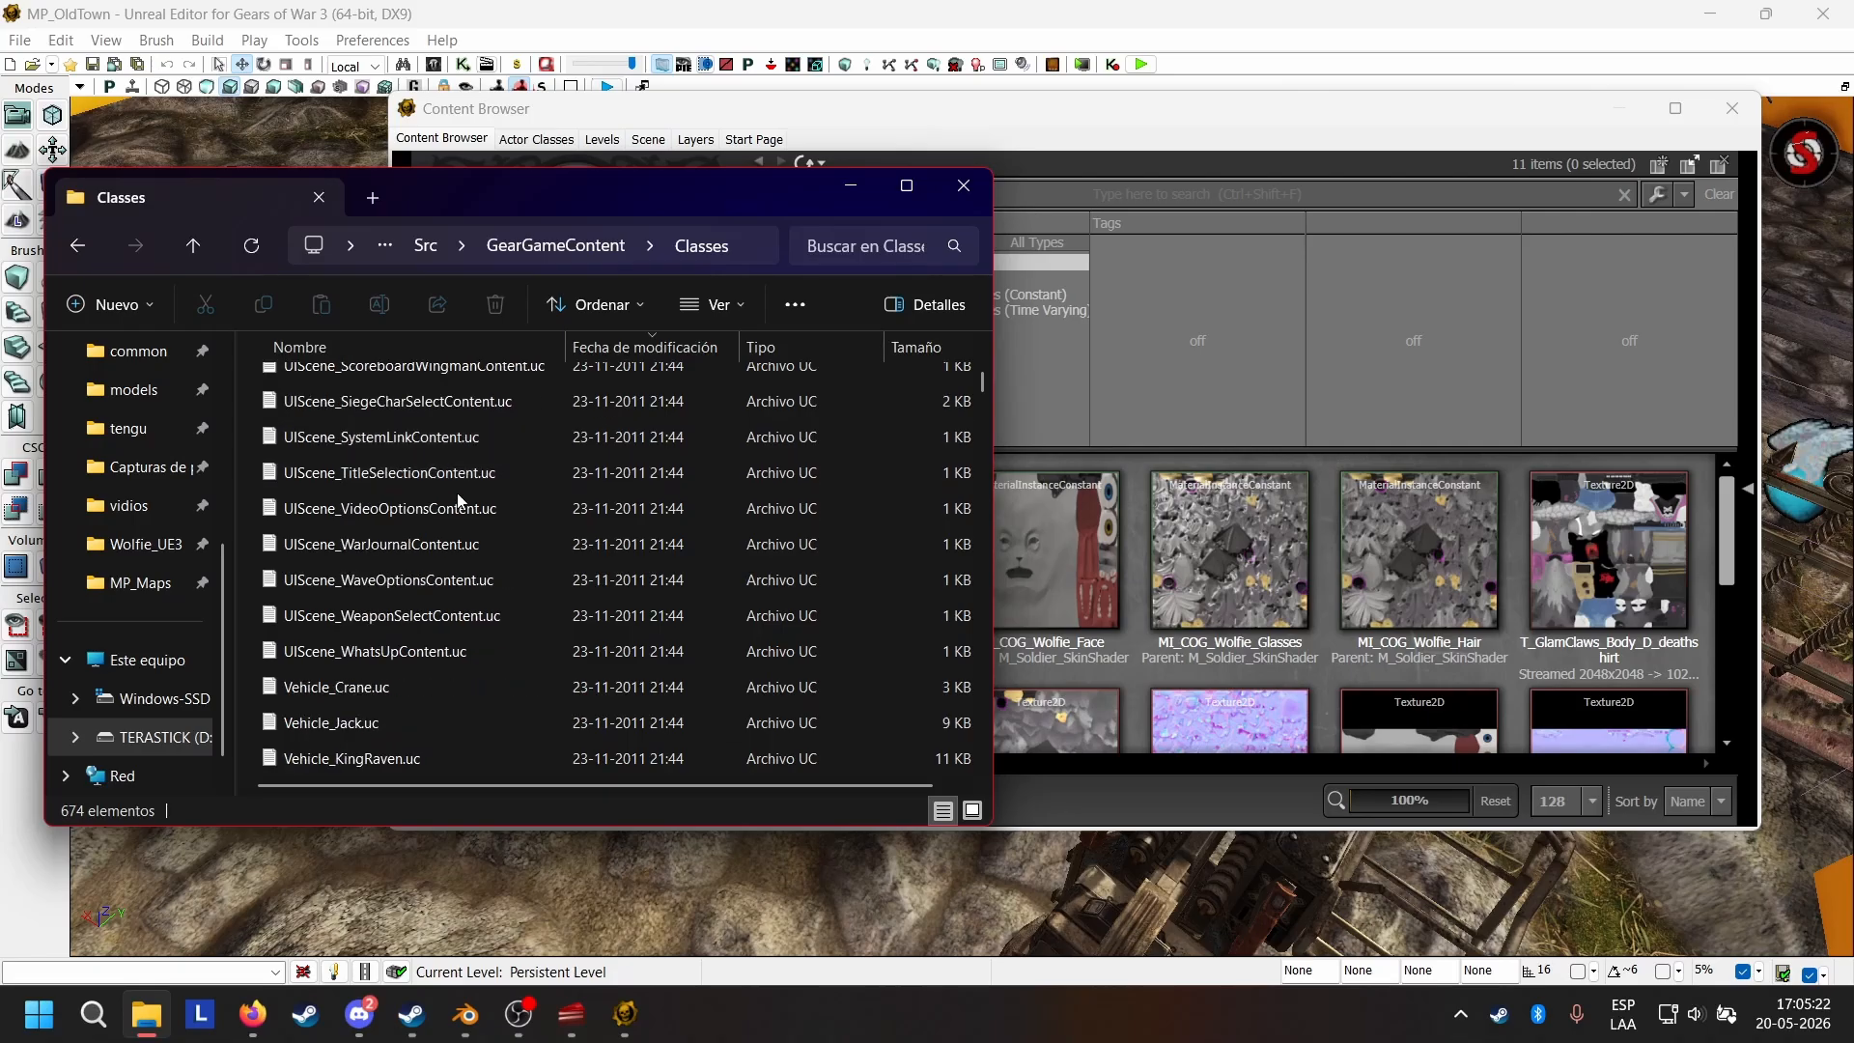
pyautogui.scroll(-5, 490, 582)
pyautogui.scroll(-10, 460, 437)
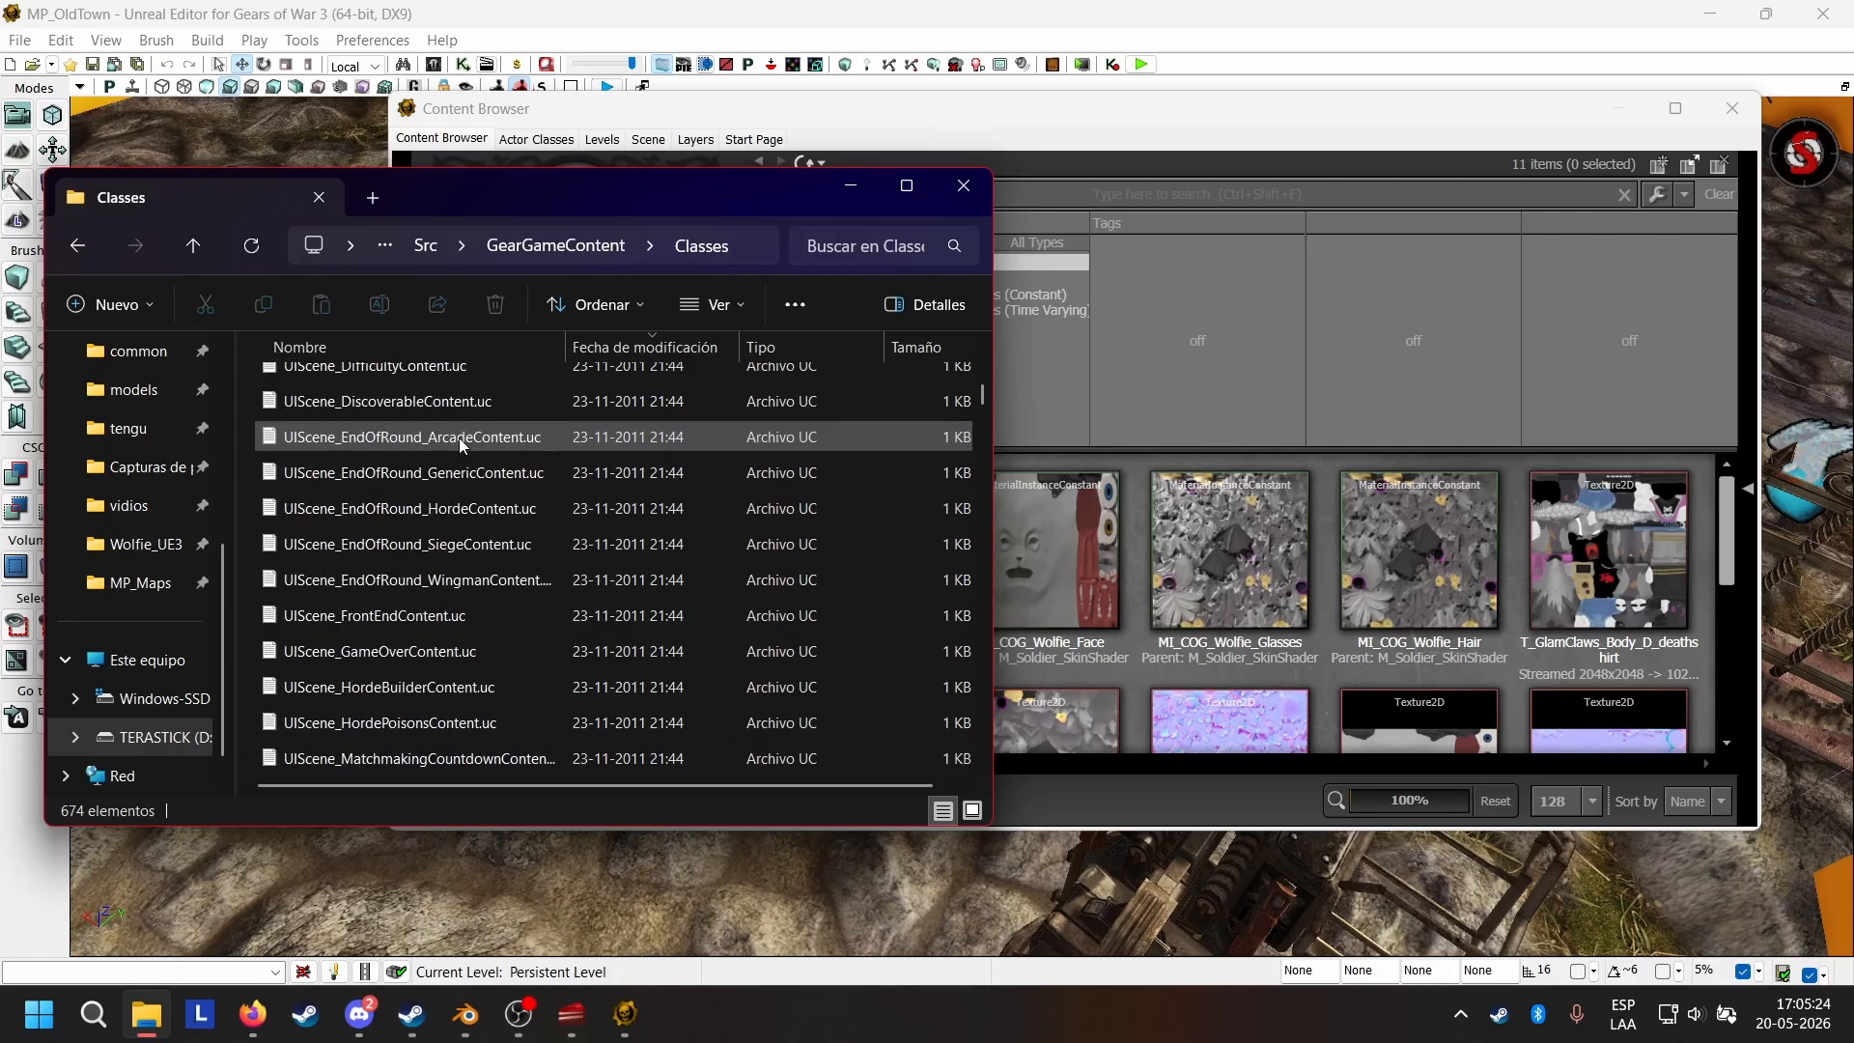
pyautogui.scroll(-10, 520, 468)
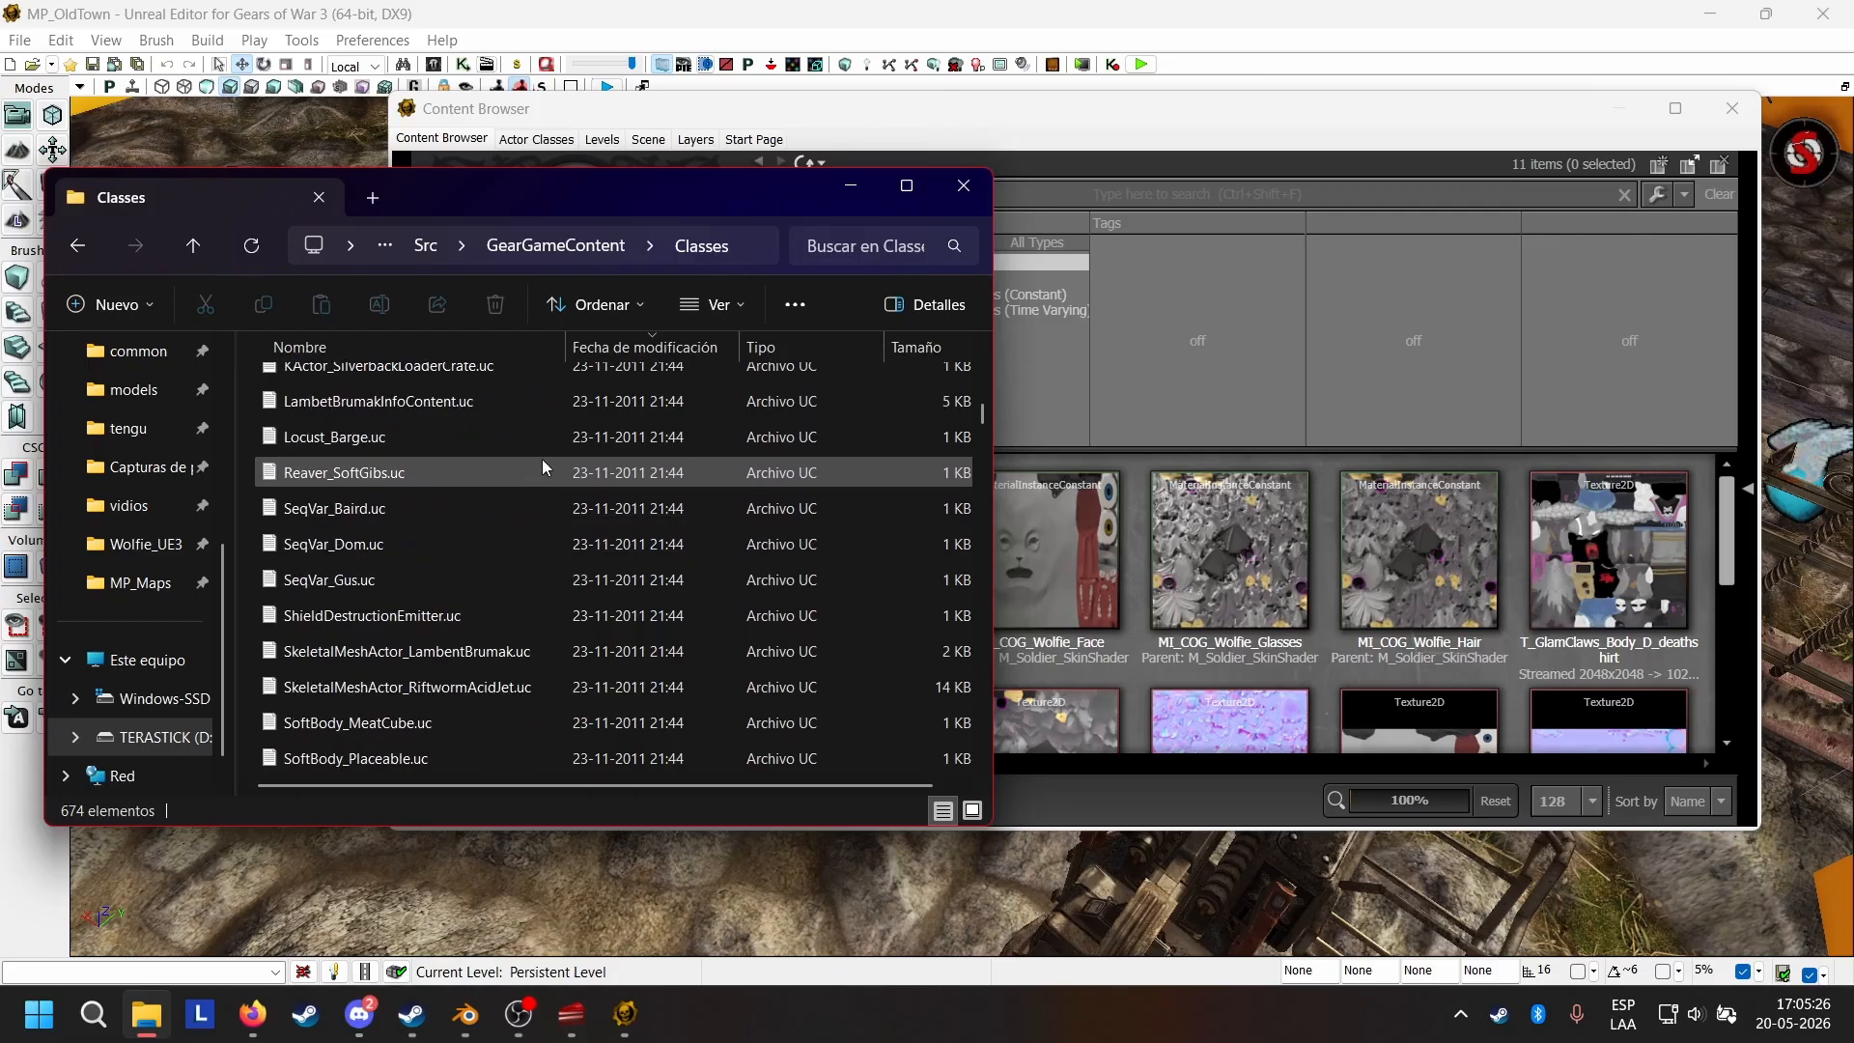
pyautogui.scroll(-10, 507, 449)
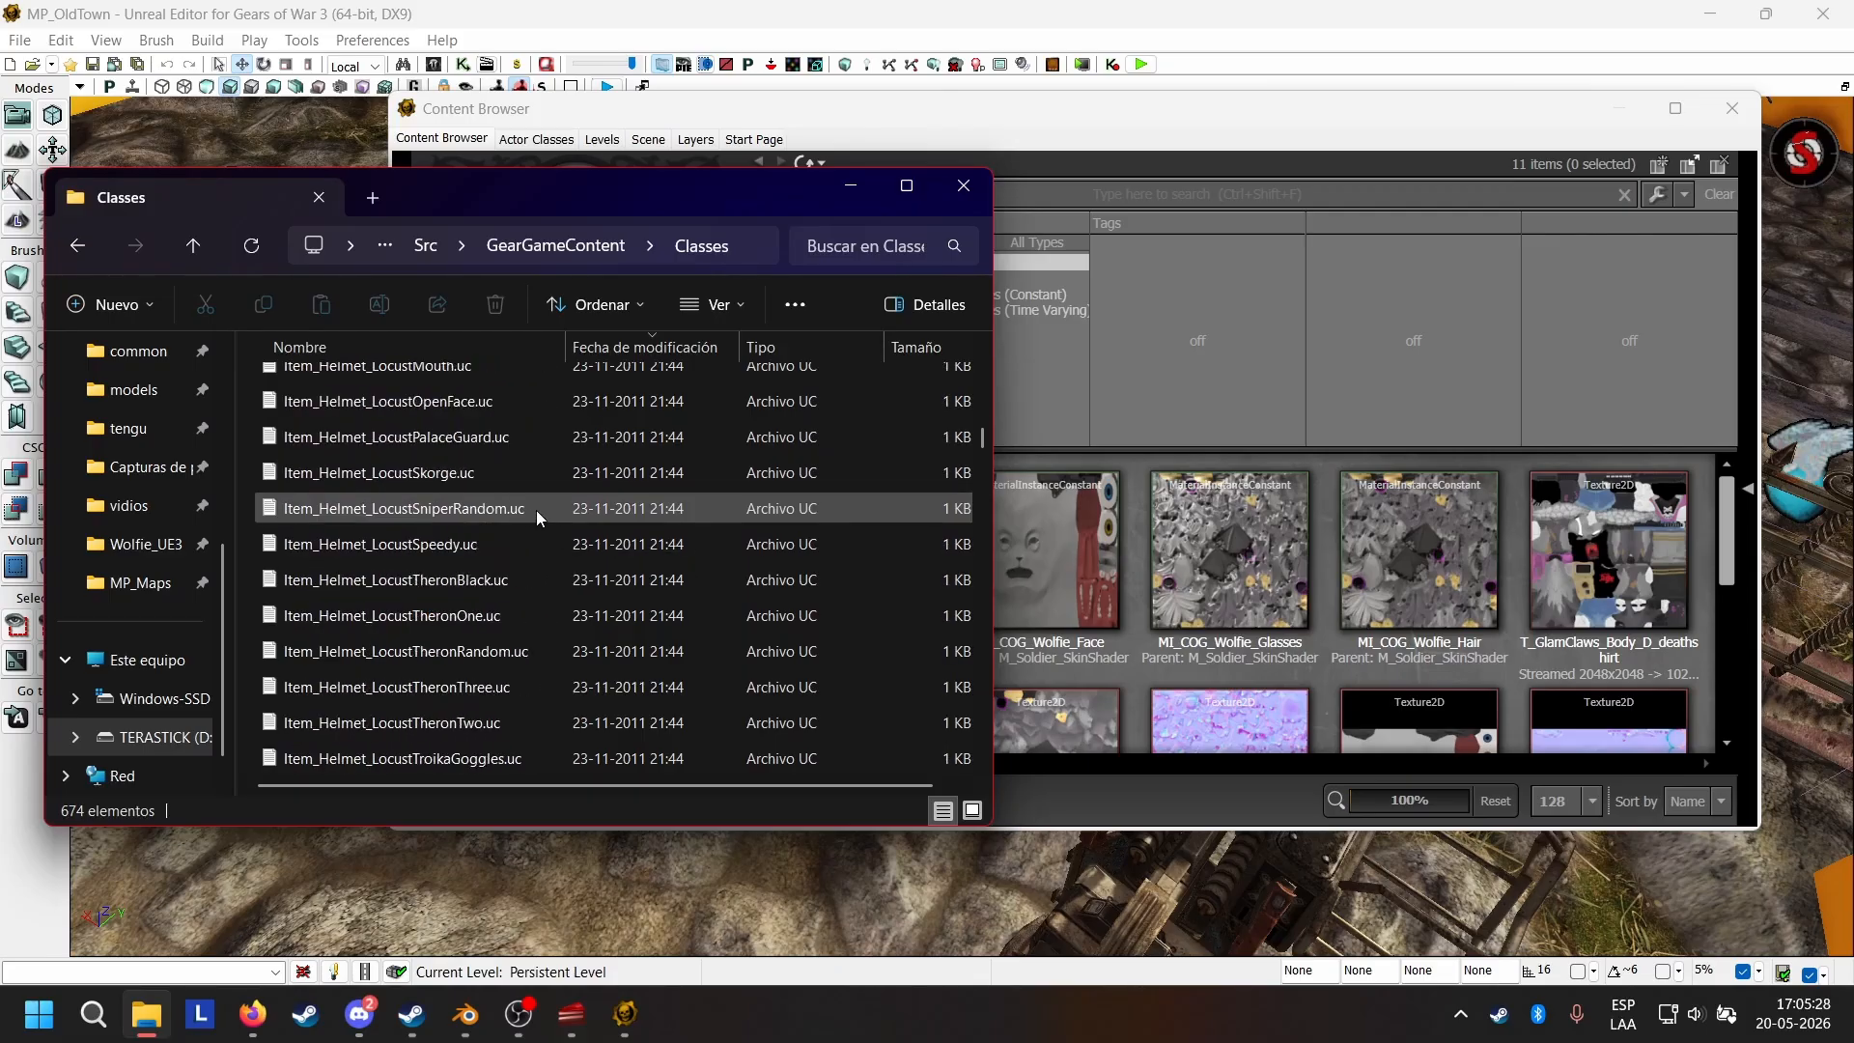
pyautogui.scroll(-5, 573, 468)
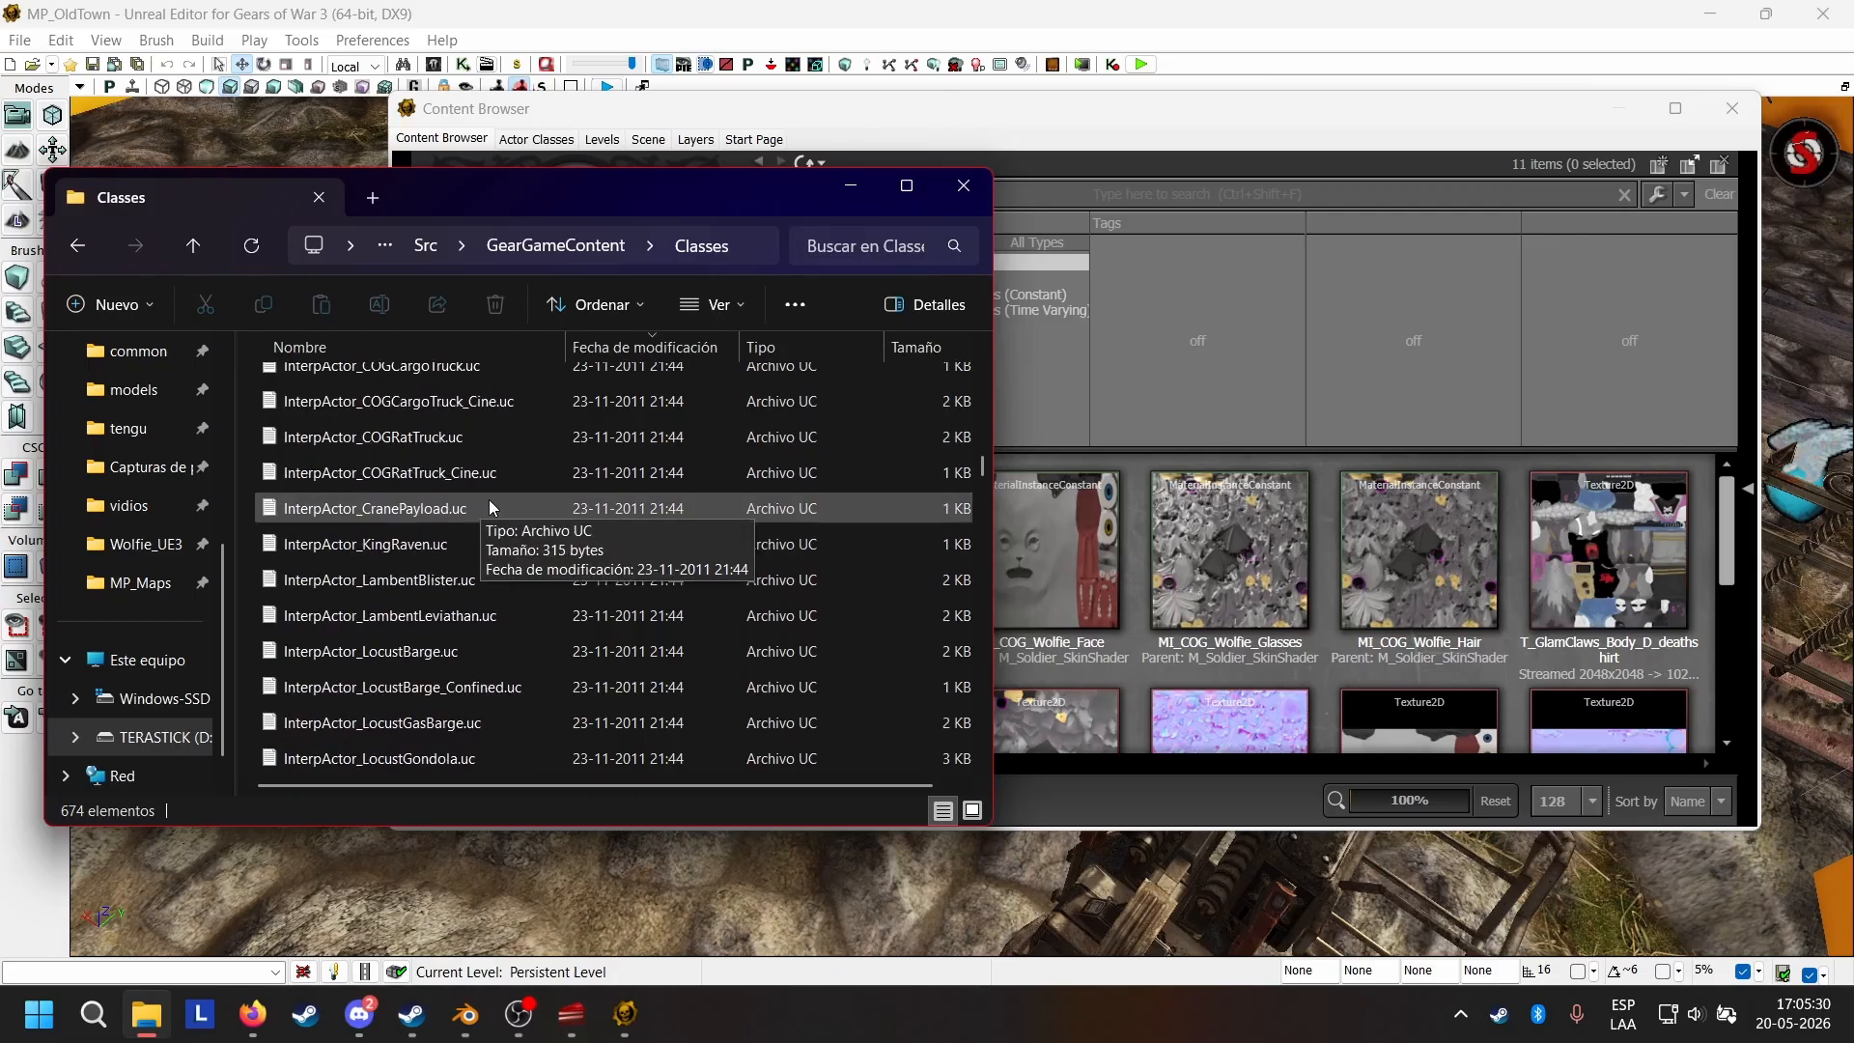
pyautogui.scroll(4, 559, 475)
pyautogui.scroll(-12, 529, 452)
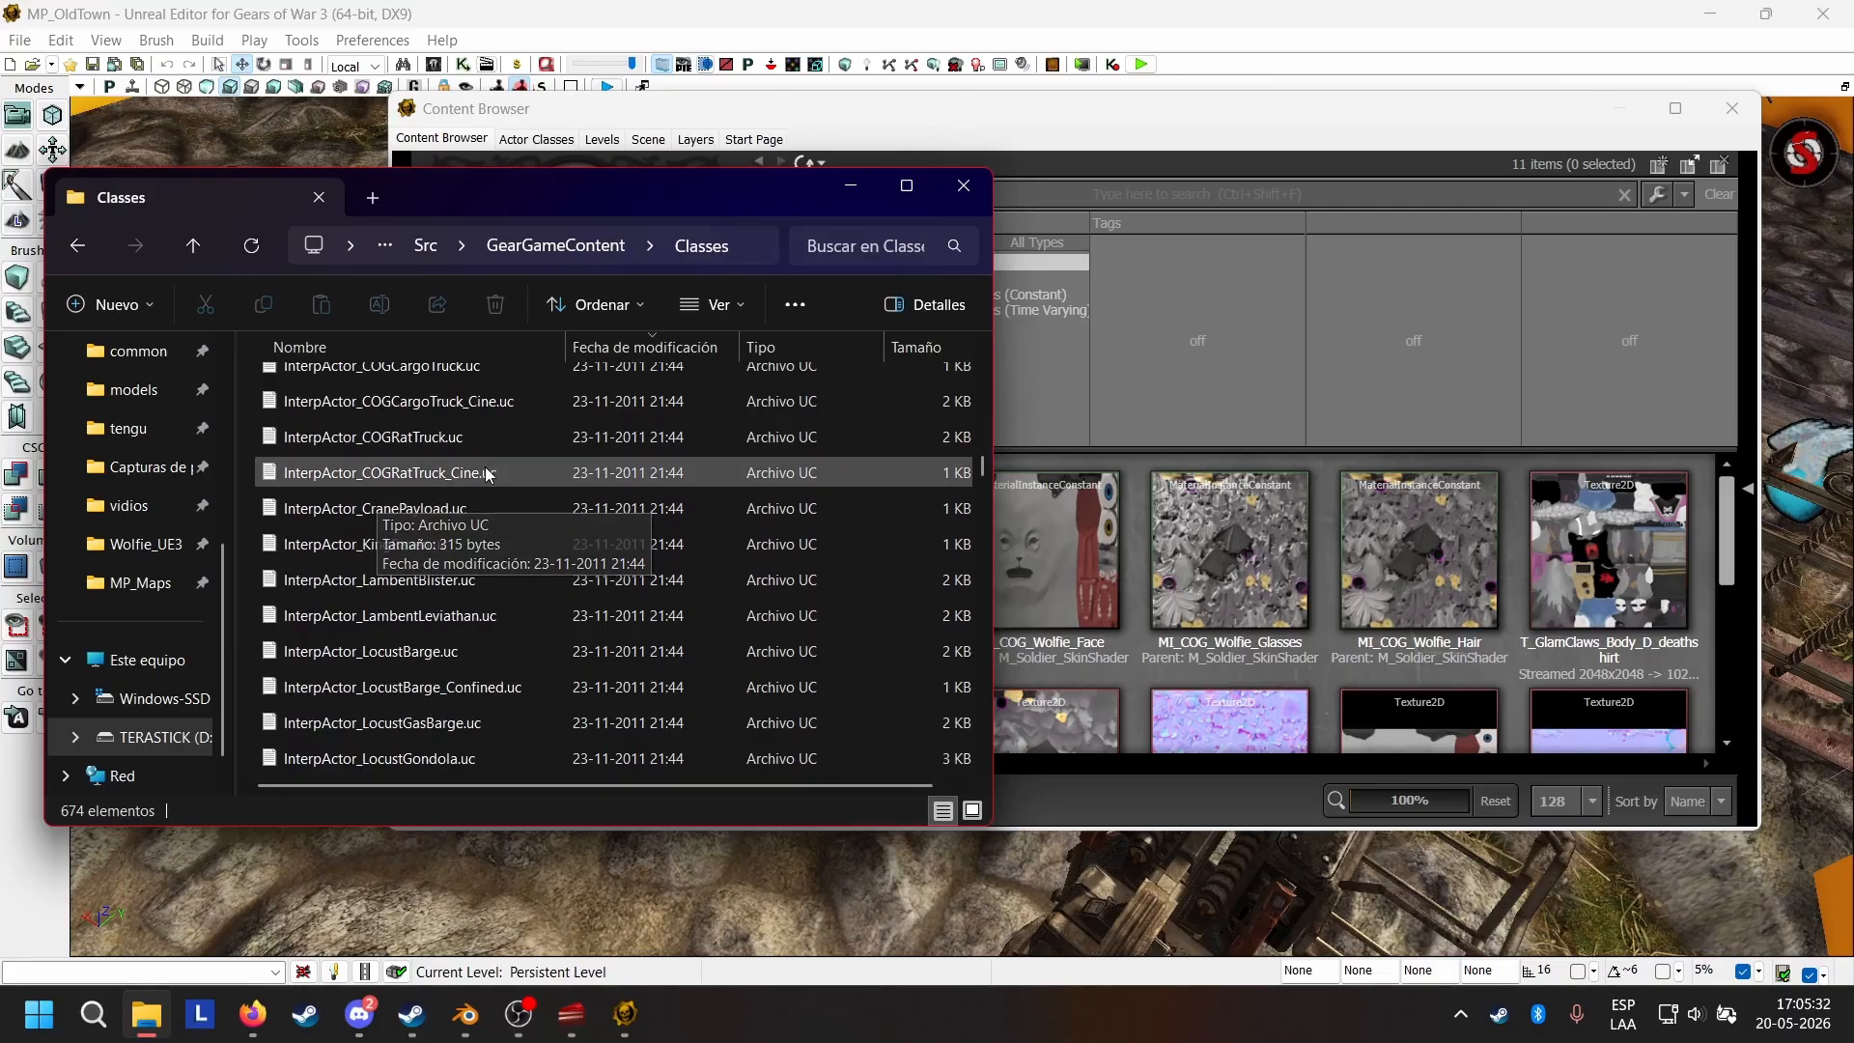
pyautogui.scroll(-10, 525, 446)
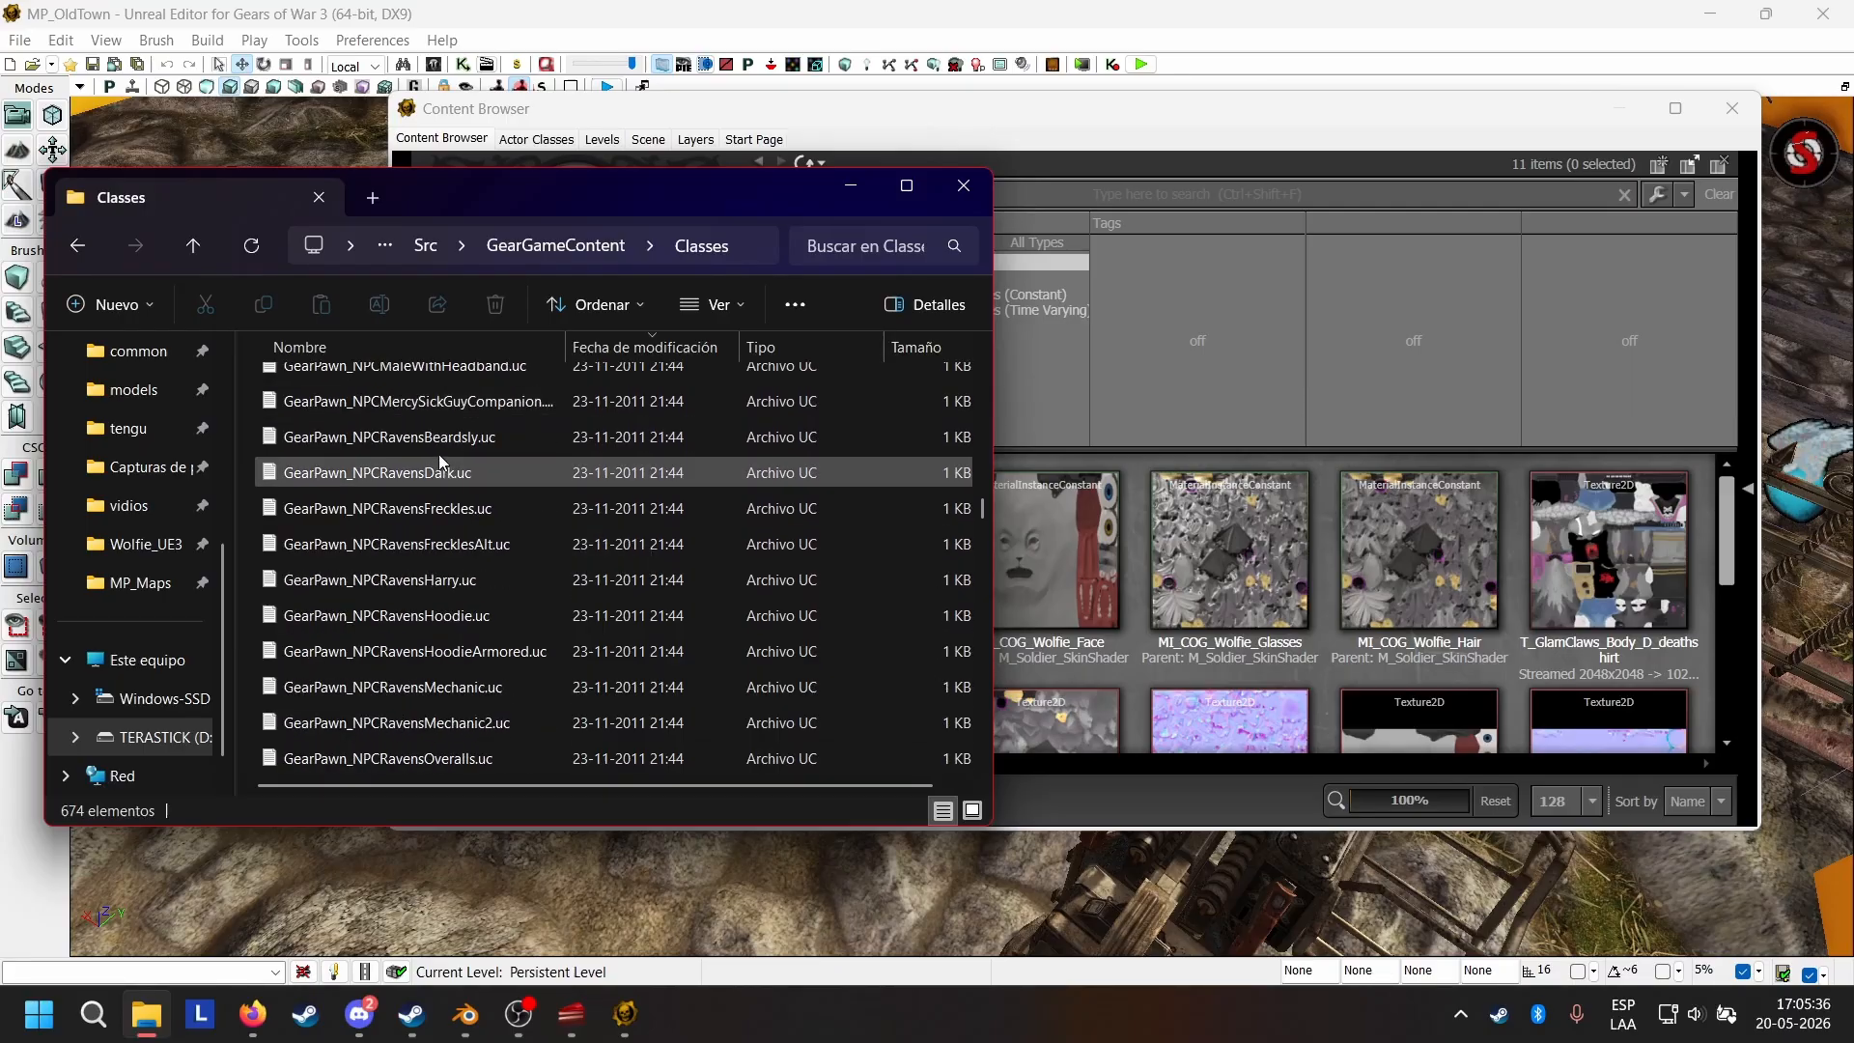
pyautogui.scroll(-2, 532, 483)
pyautogui.scroll(-8, 552, 437)
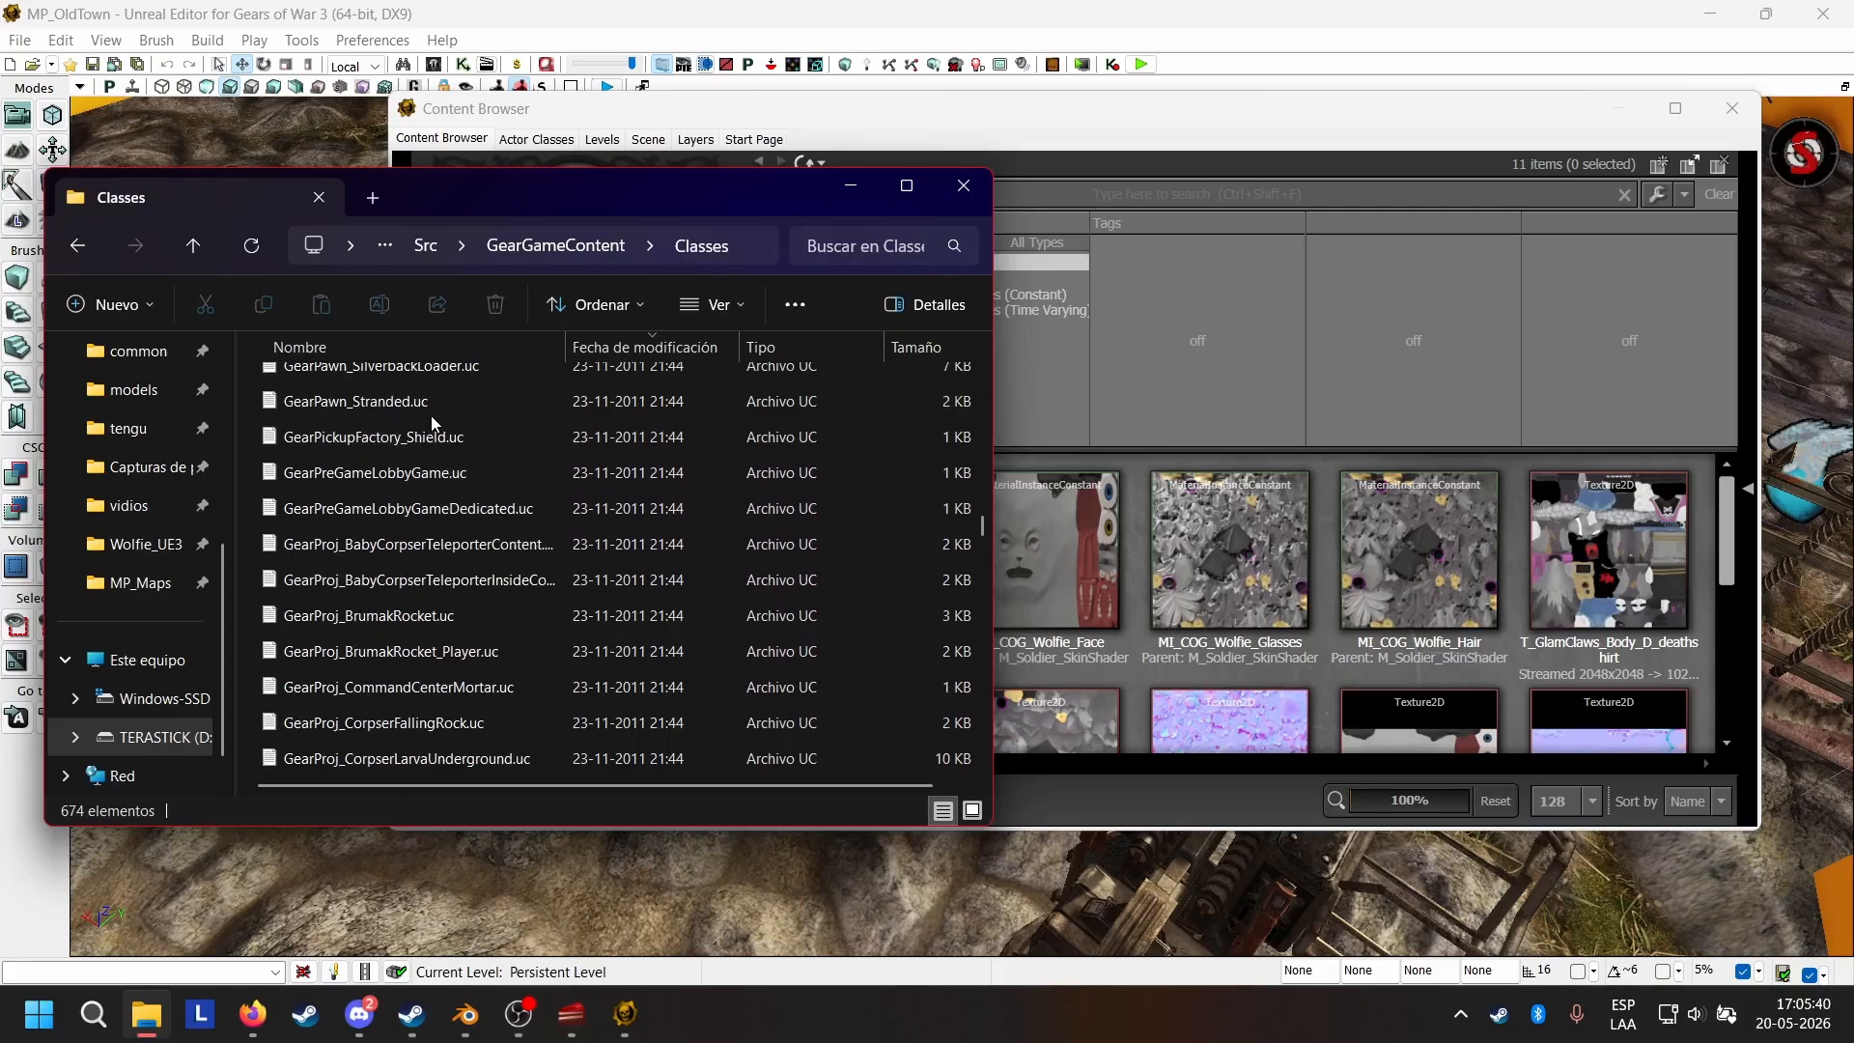
pyautogui.scroll(-10, 524, 529)
pyautogui.scroll(15, 441, 507)
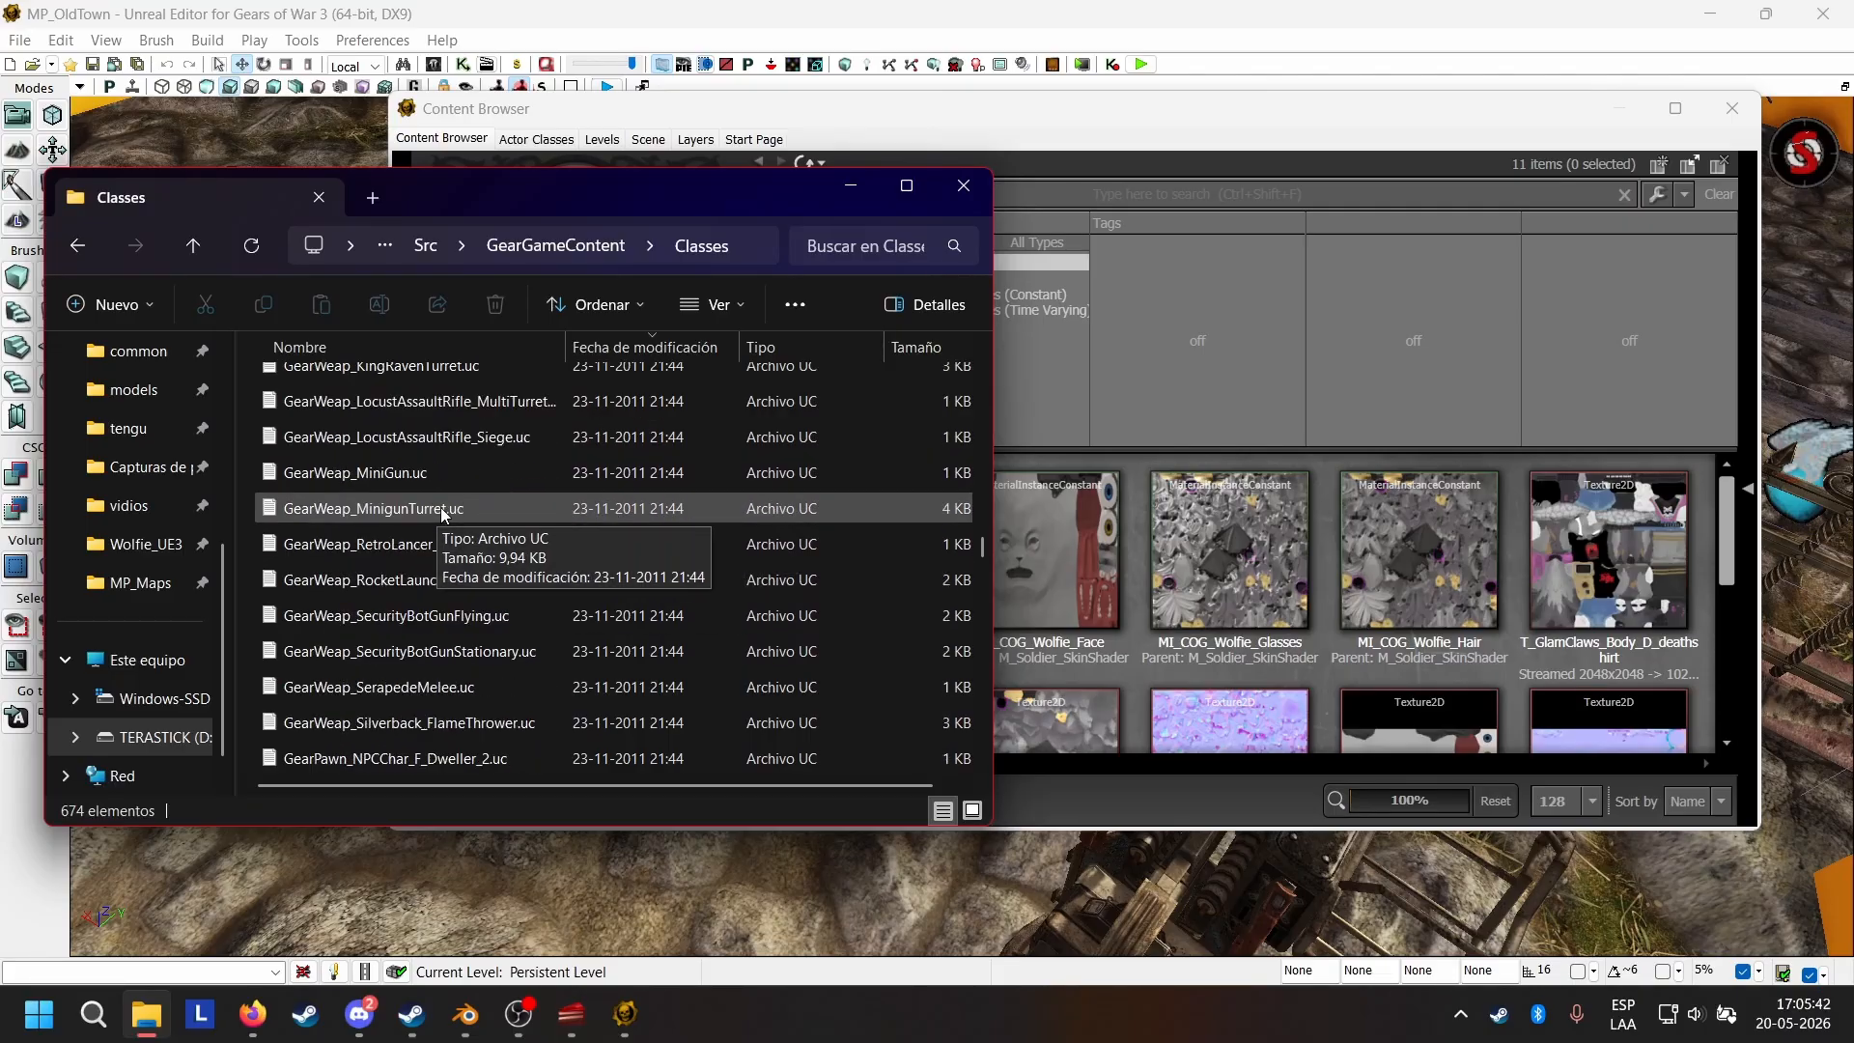
pyautogui.scroll(-4, 521, 469)
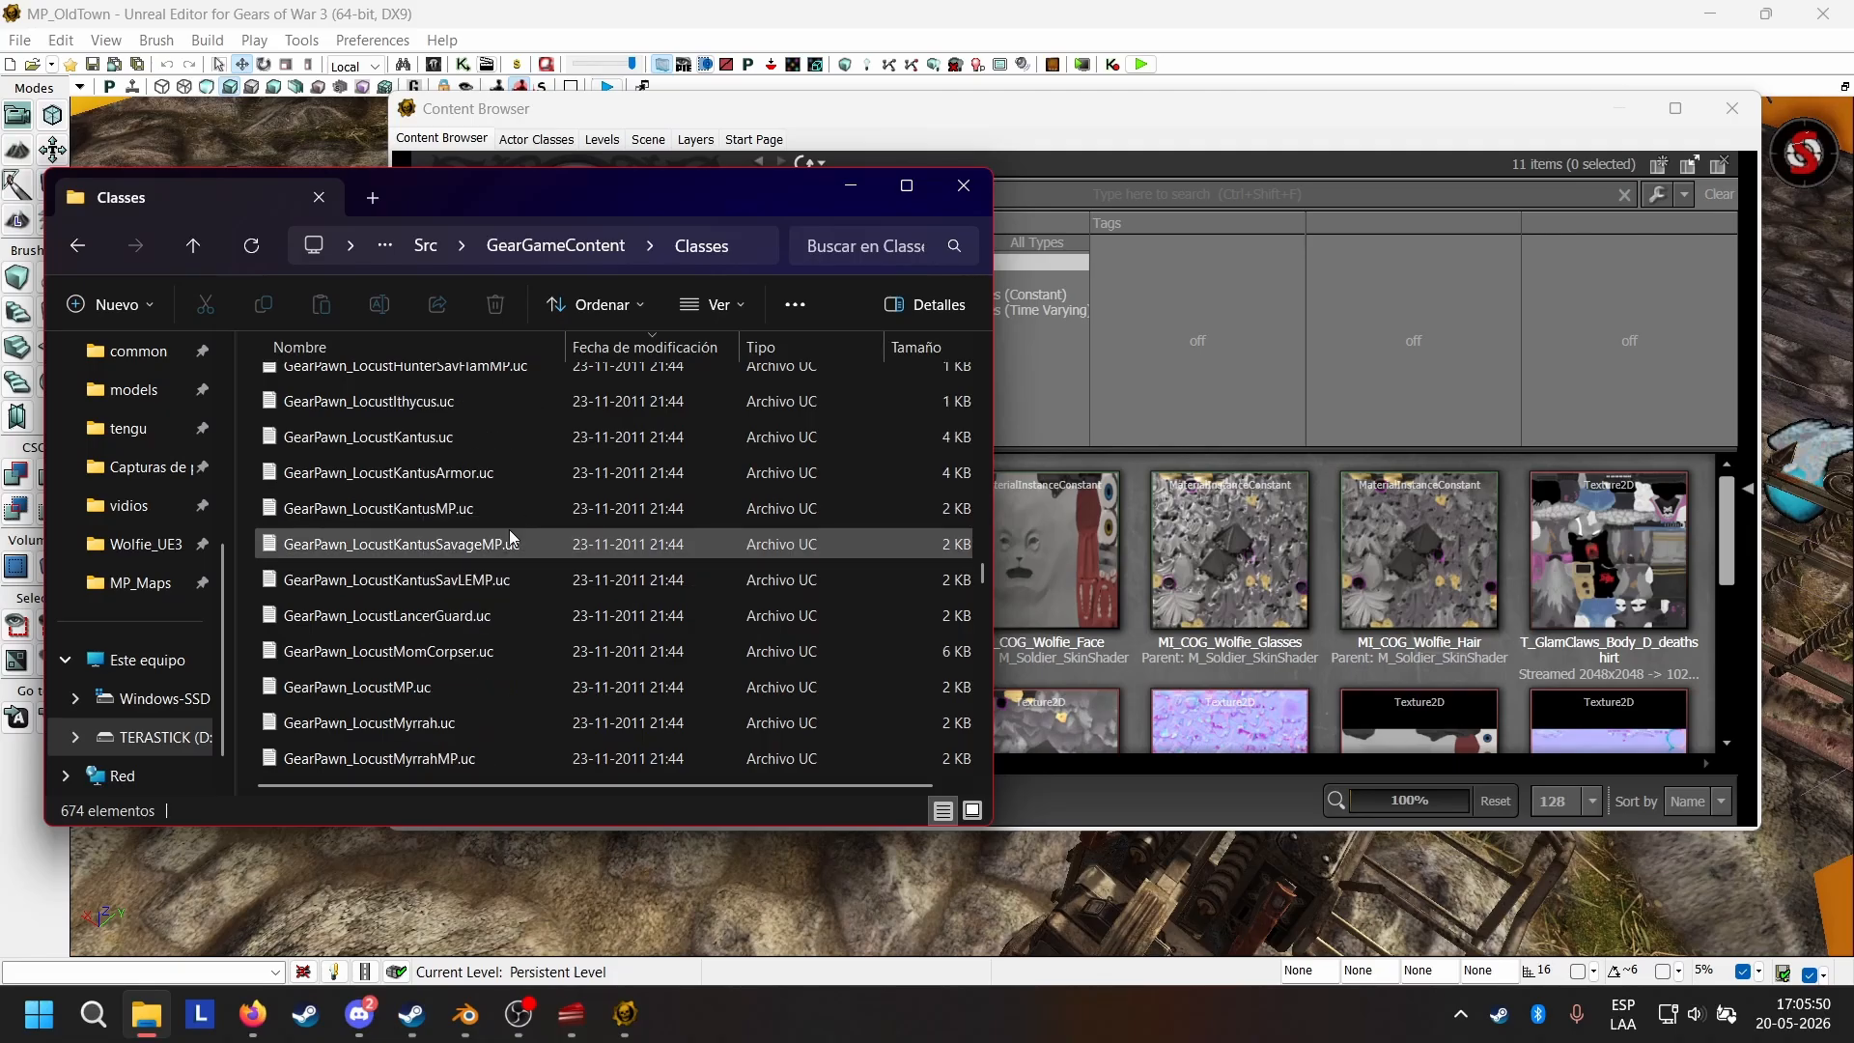
pyautogui.scroll(-2, 508, 529)
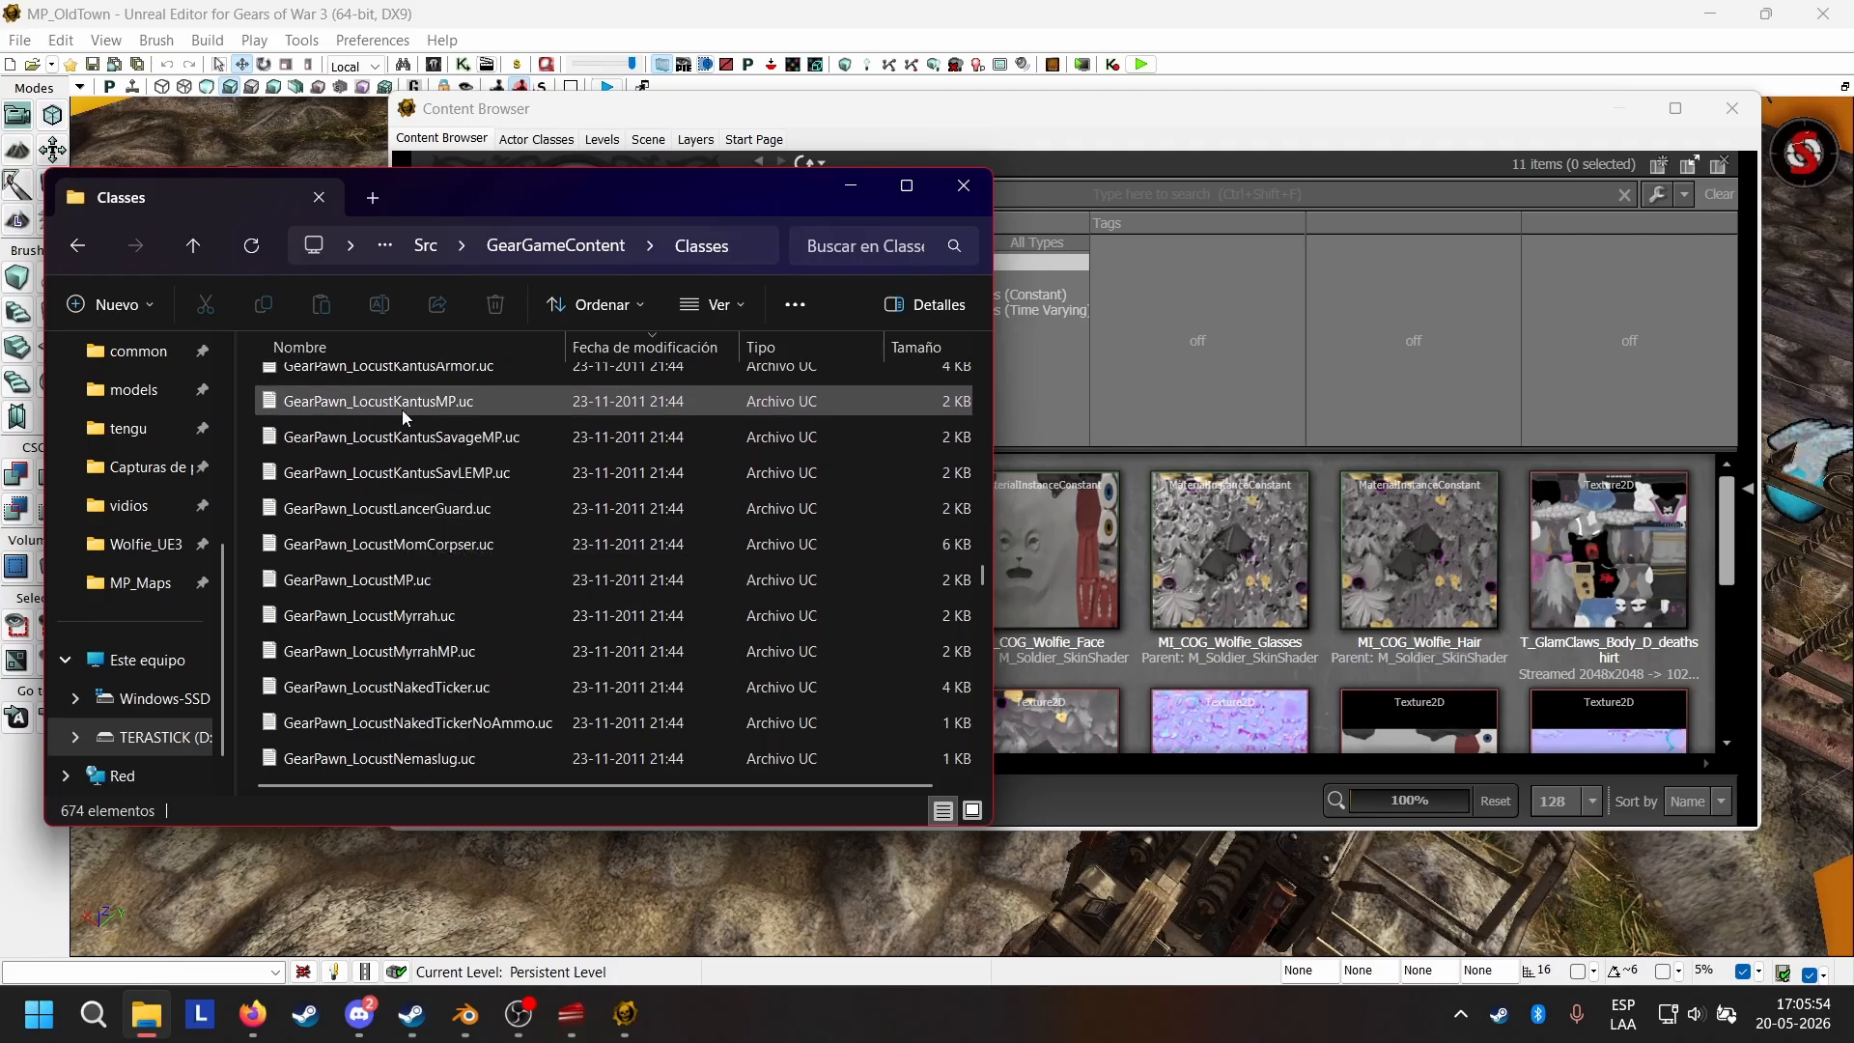
pyautogui.scroll(-3, 438, 485)
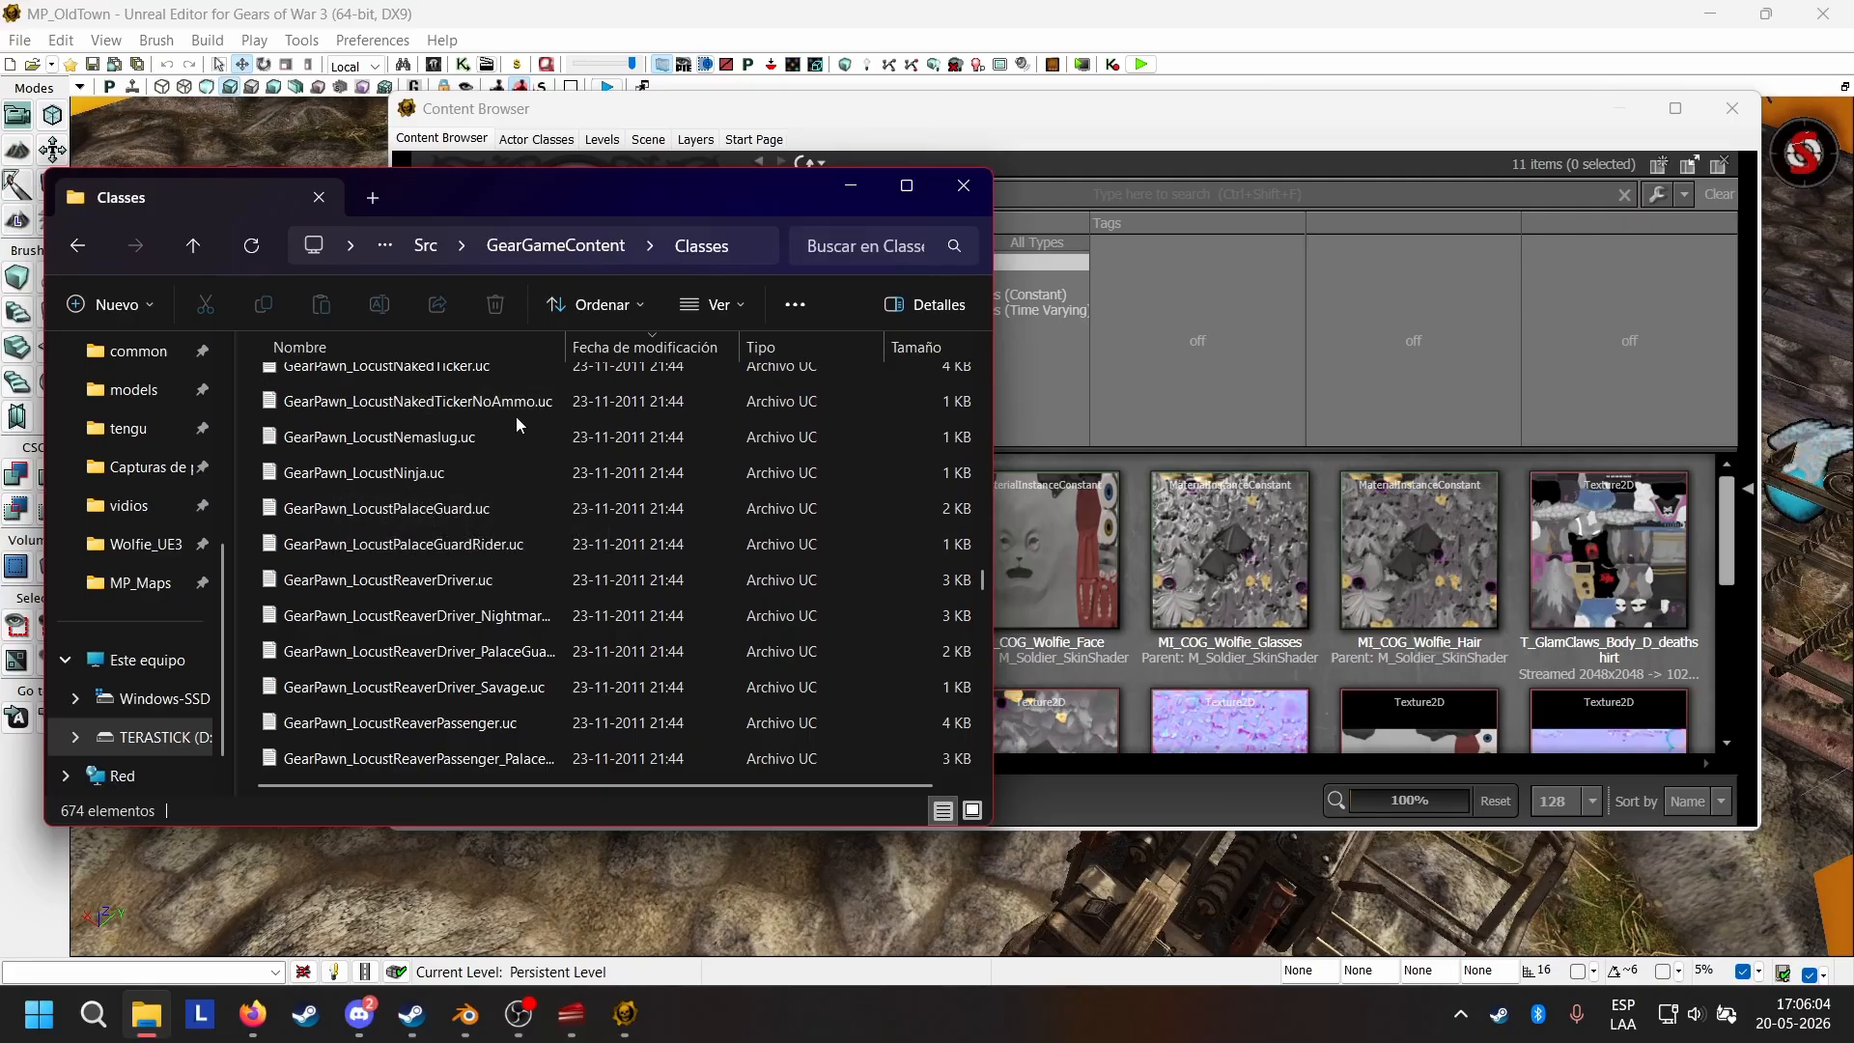
pyautogui.scroll(-2, 406, 429)
pyautogui.scroll(-5, 425, 434)
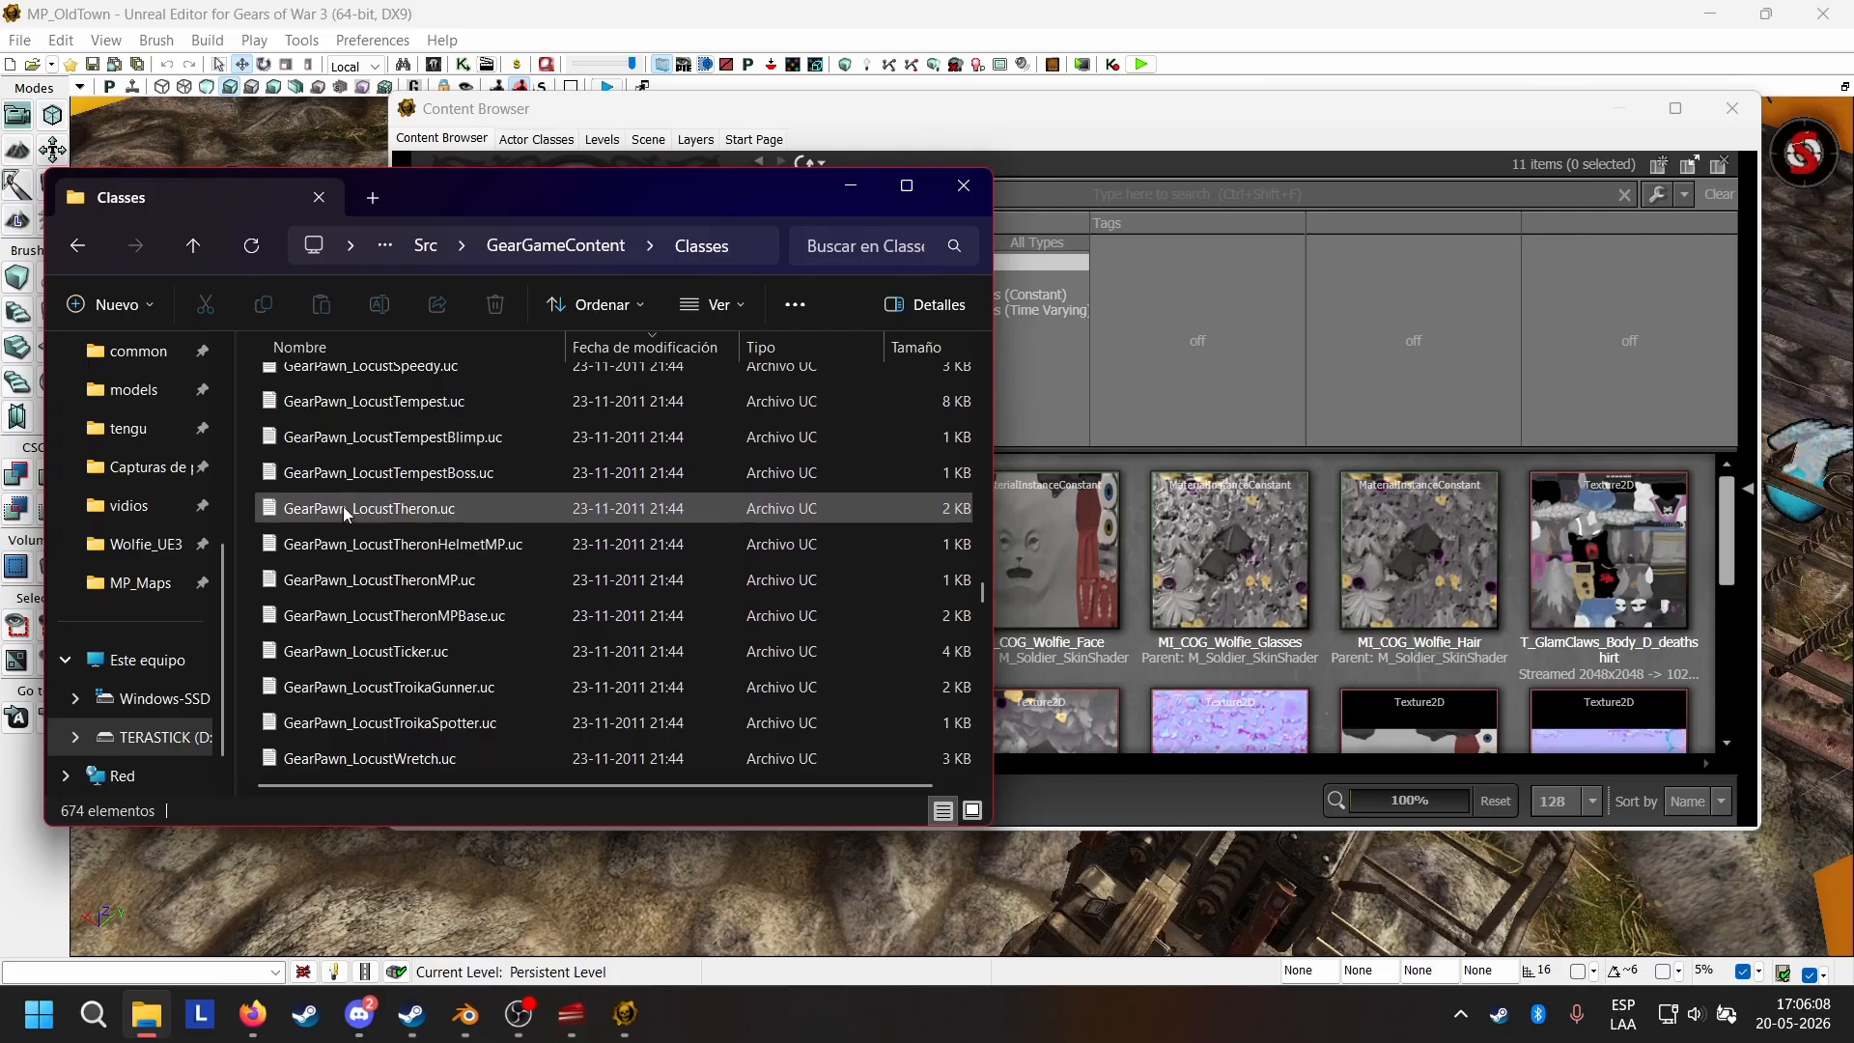
pyautogui.scroll(-3, 431, 512)
pyautogui.scroll(-4, 431, 512)
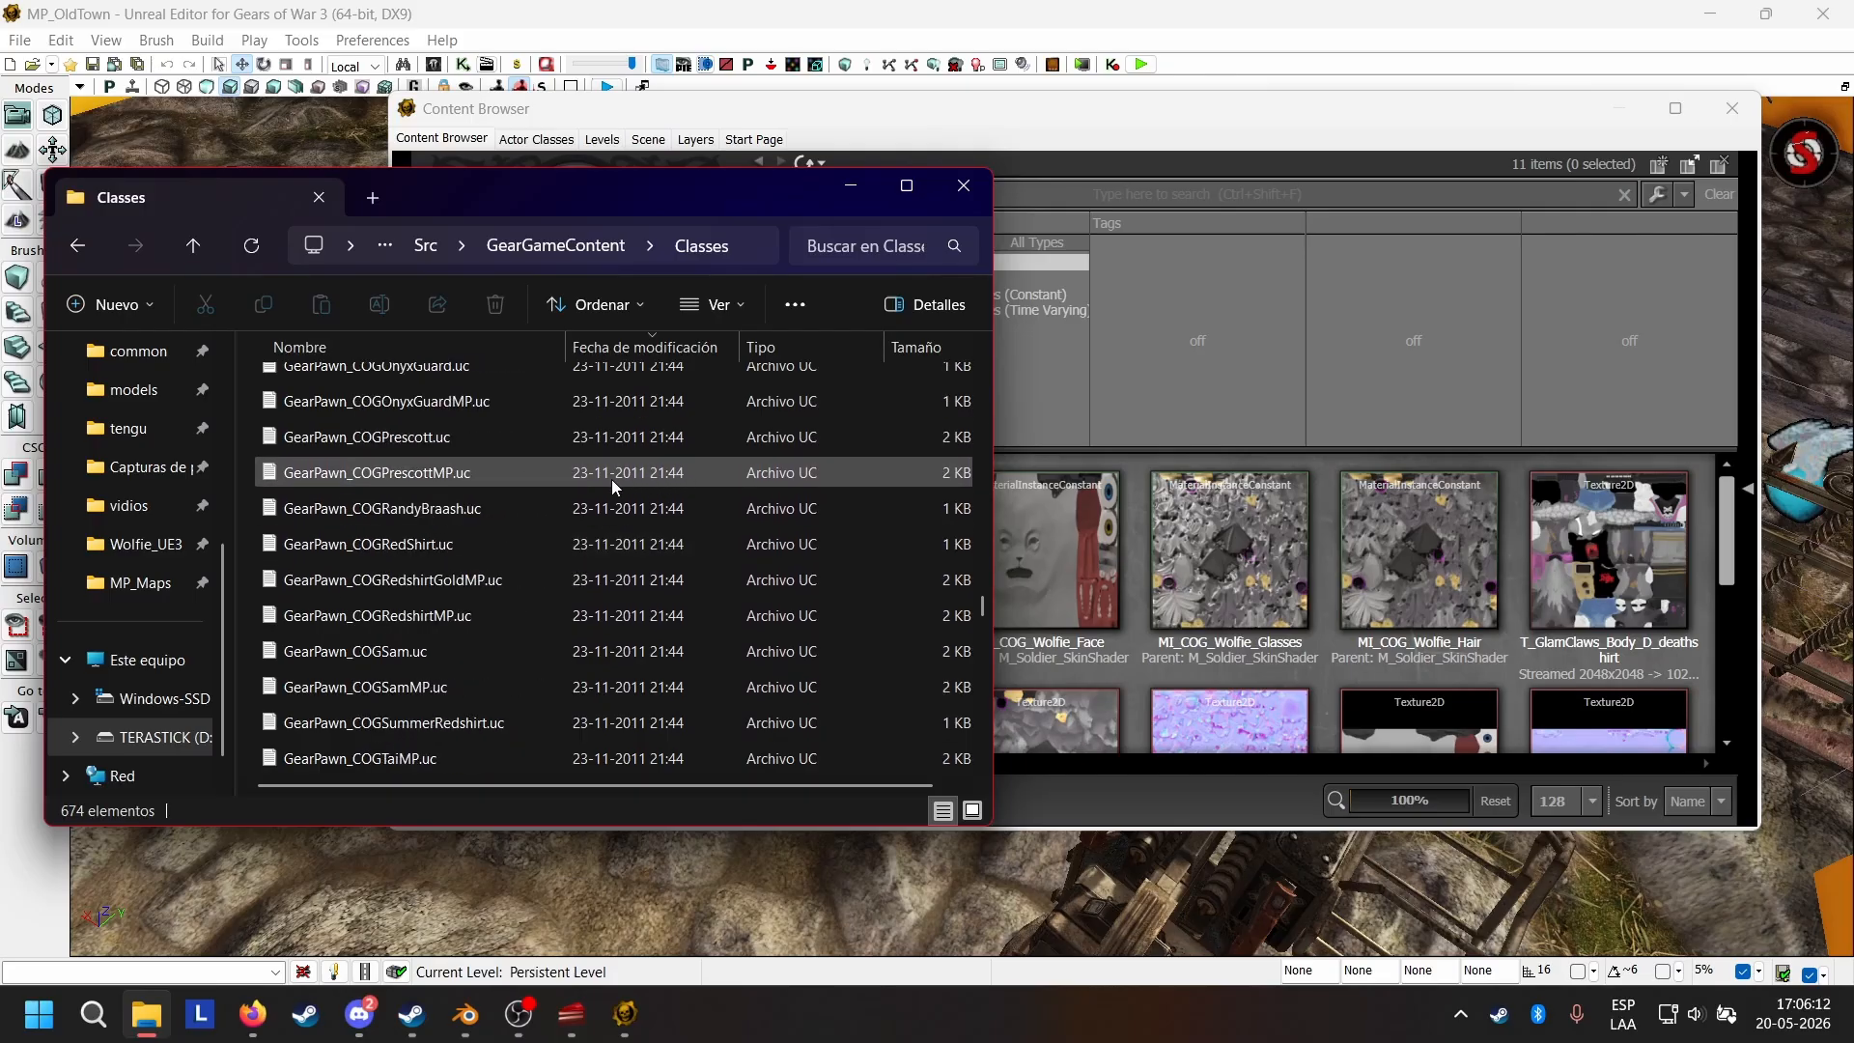
# Switch to the Unreal Editor's Content Browser and check the textures and skeletal mesh in the COG_Wolfie package.
pyautogui.click(1137, 649)
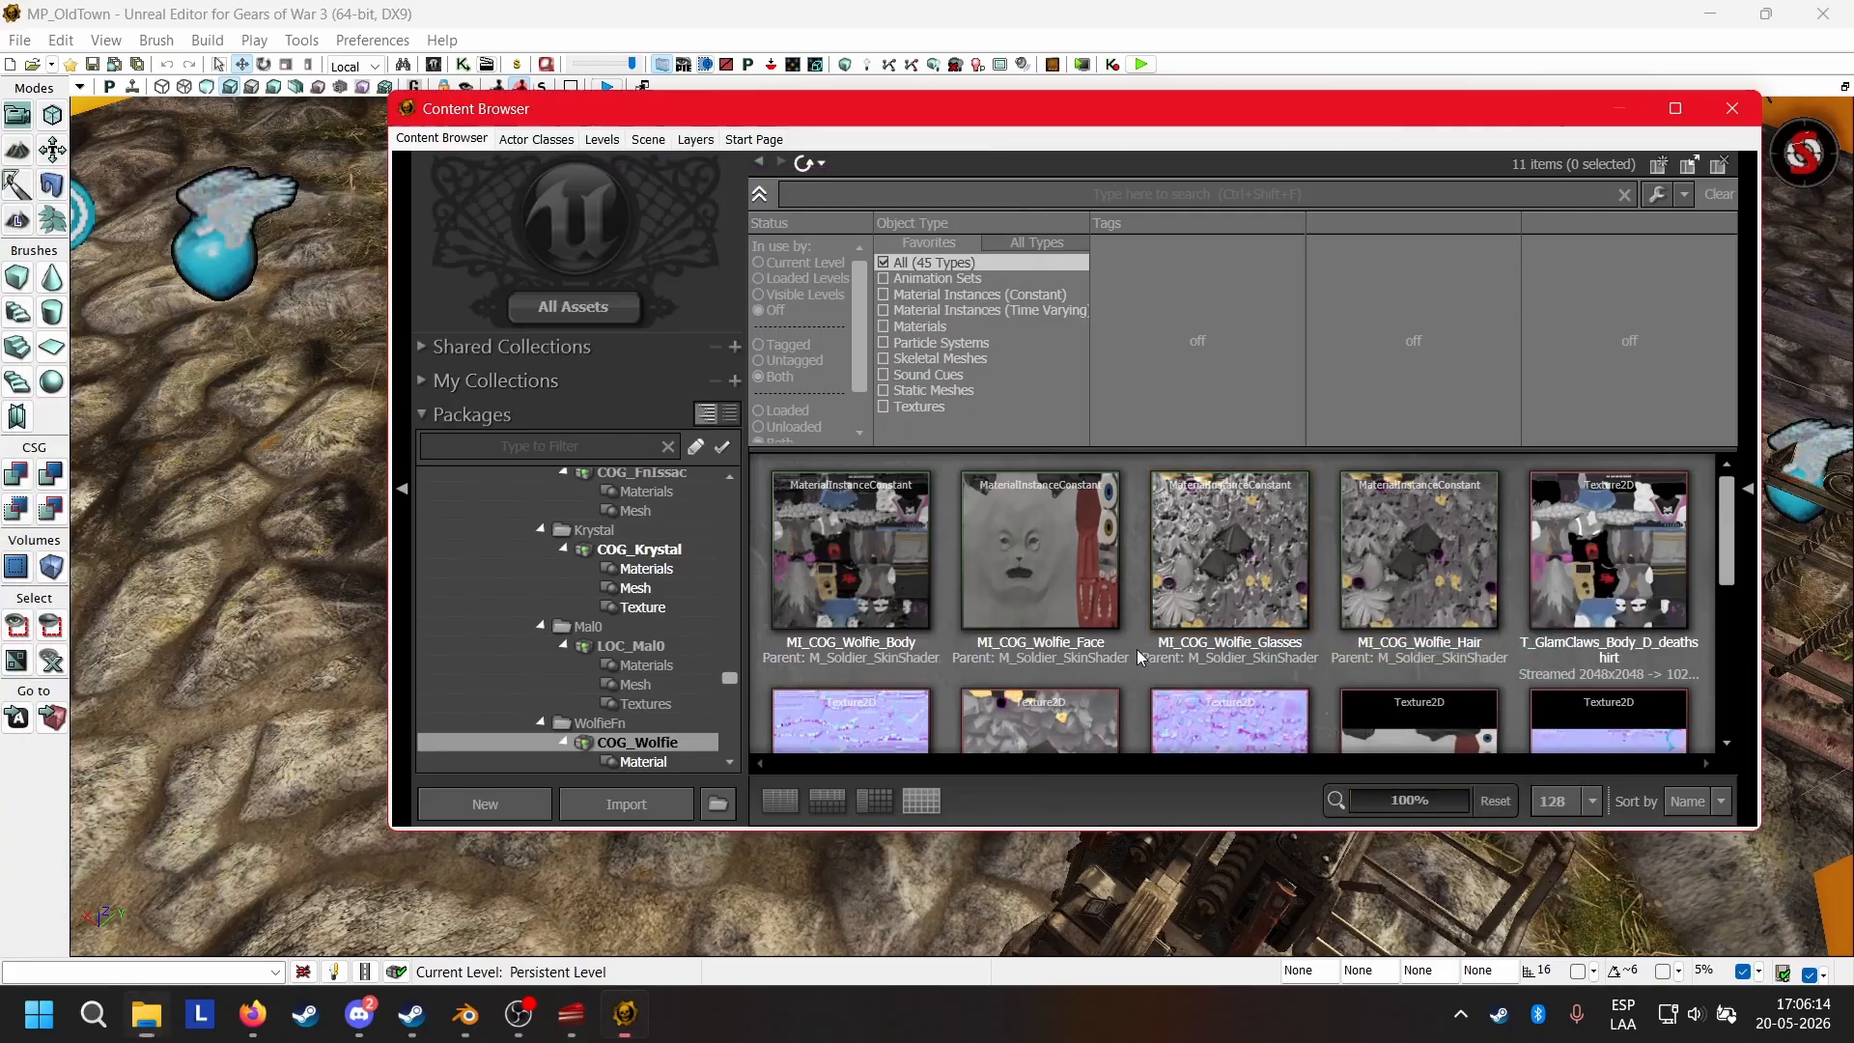
pyautogui.scroll(-3, 1110, 676)
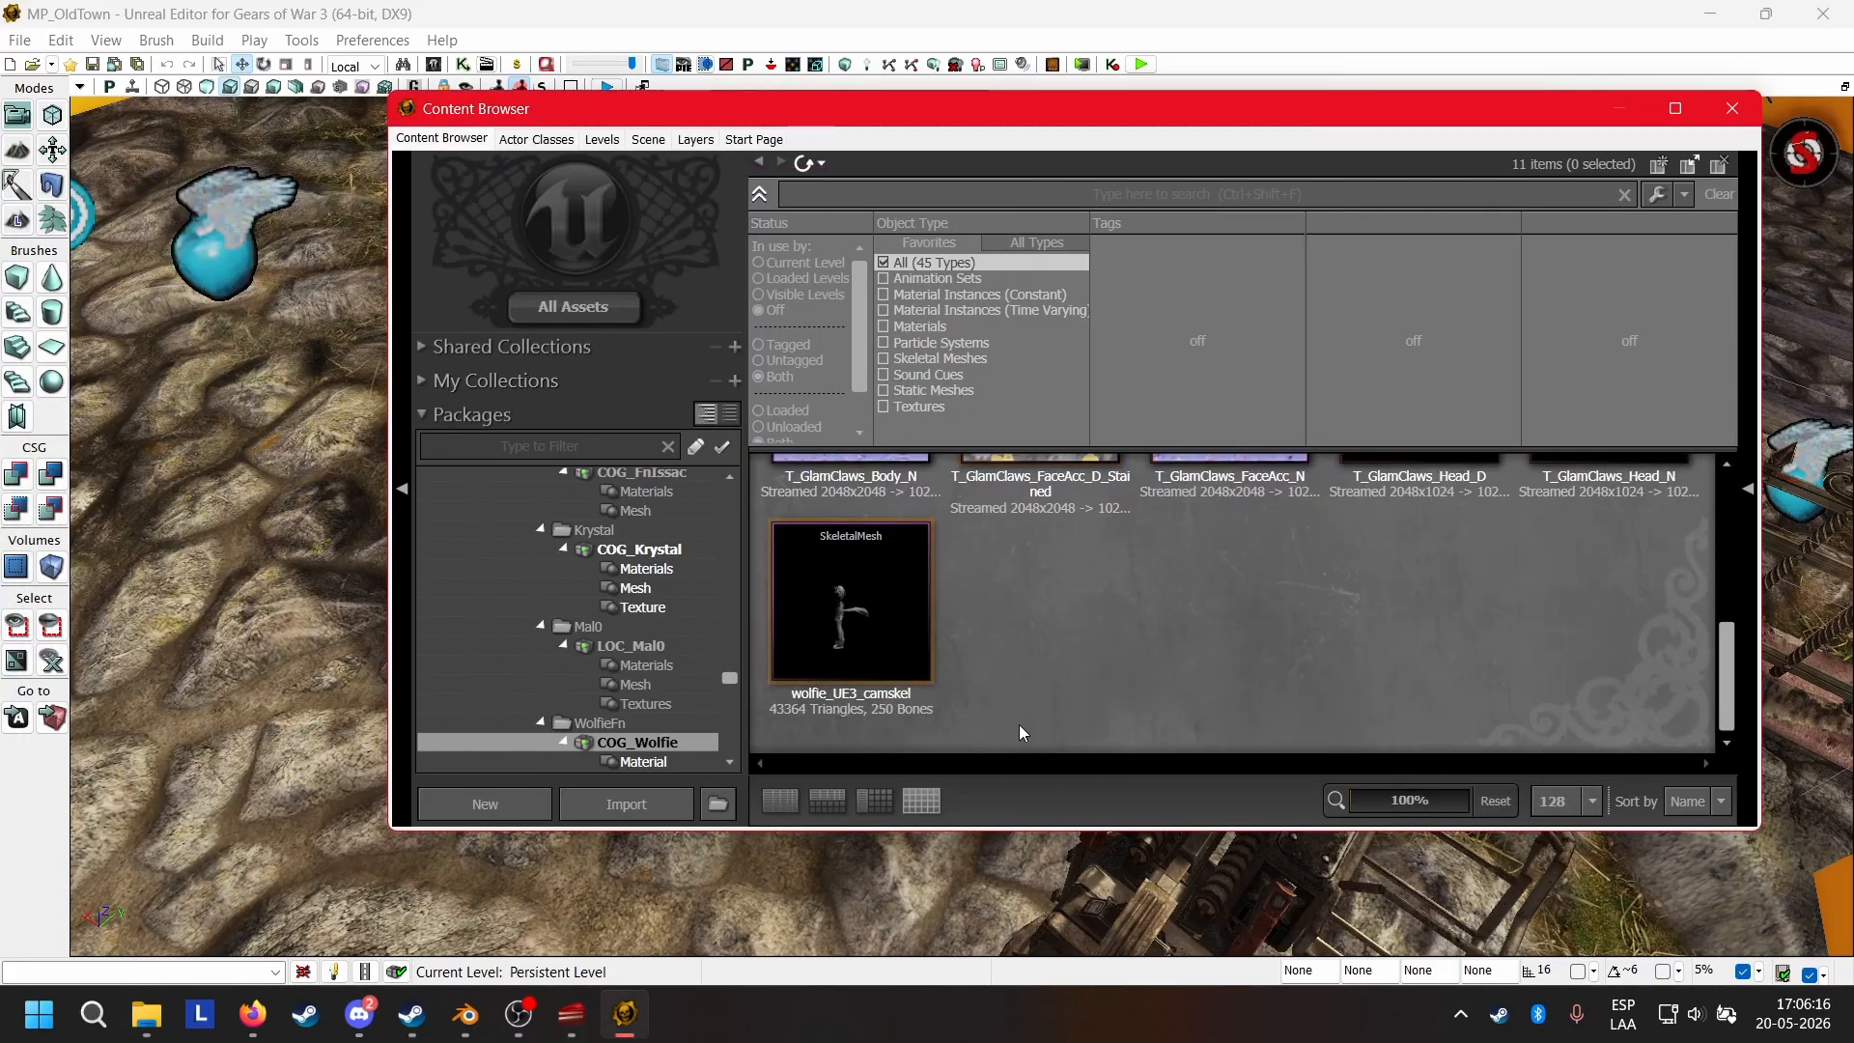
pyautogui.scroll(2, 1060, 650)
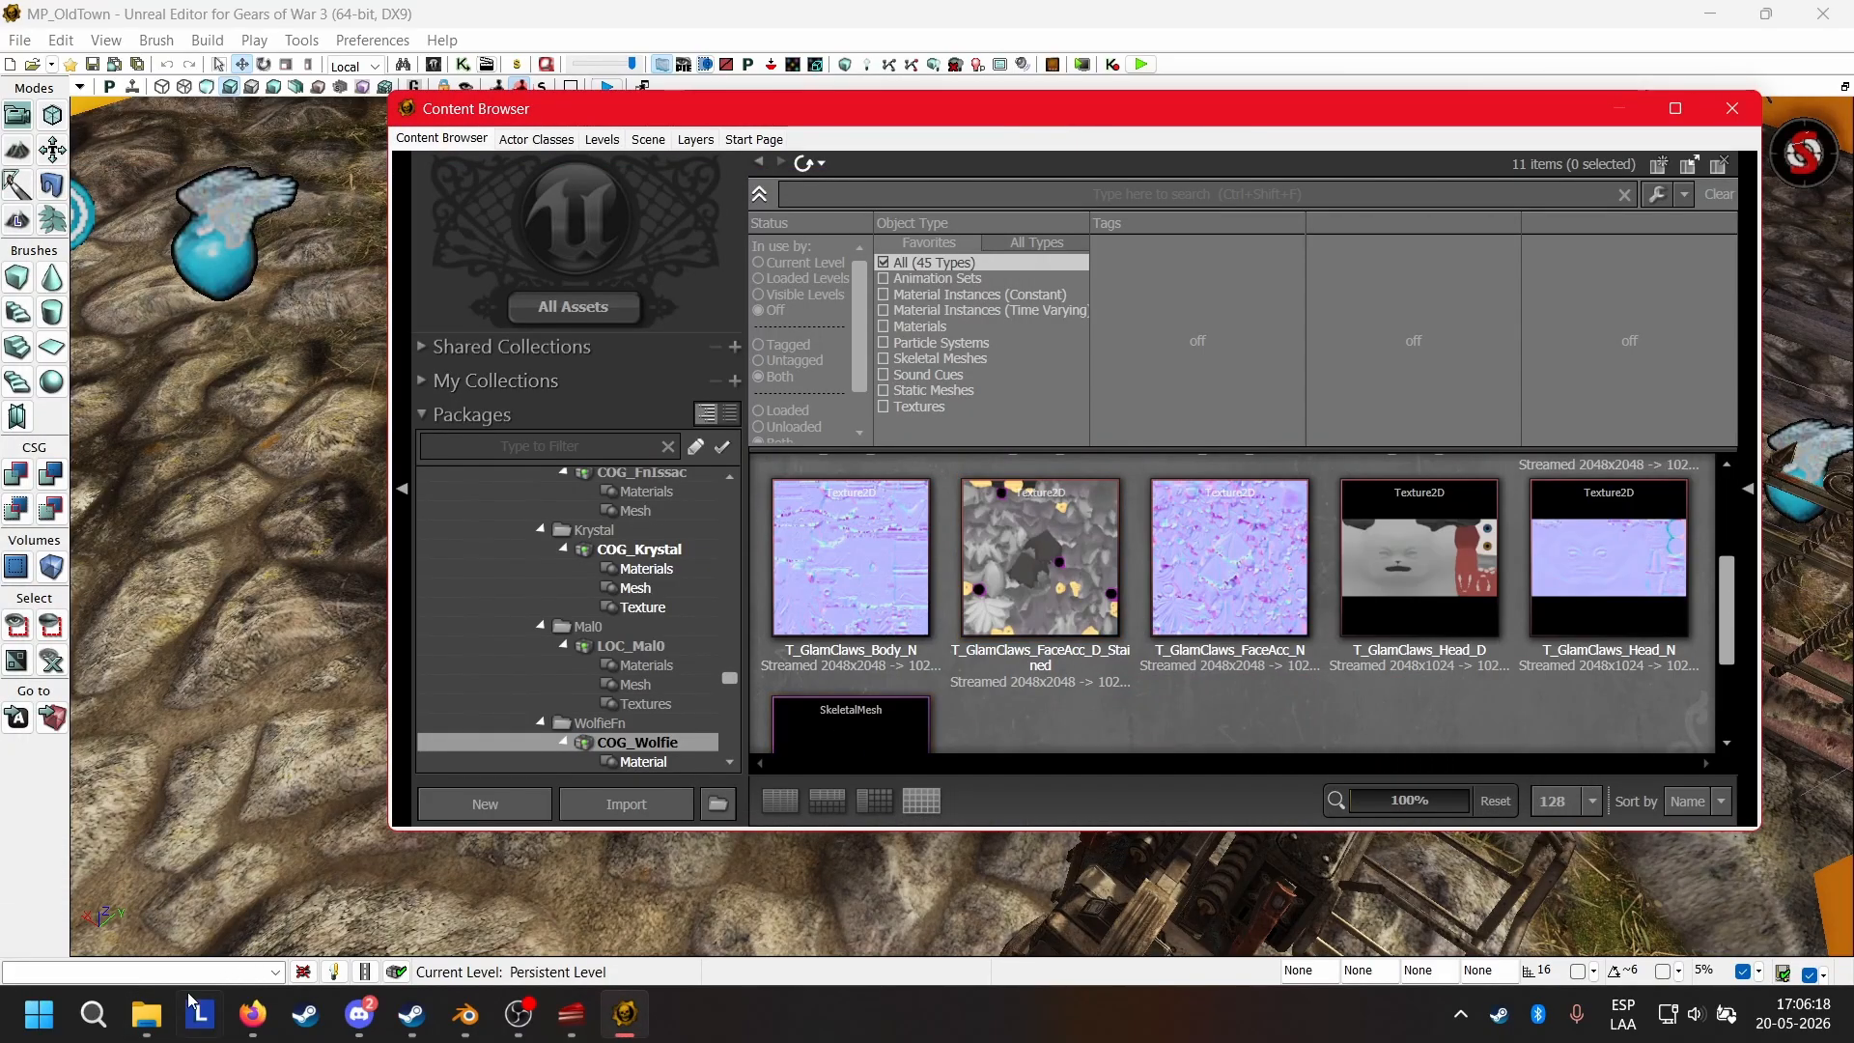
# Switch back to File Explorer and duplicate GearPawn_COGSam.uc within the Classes folder.
pyautogui.click(146, 1014)
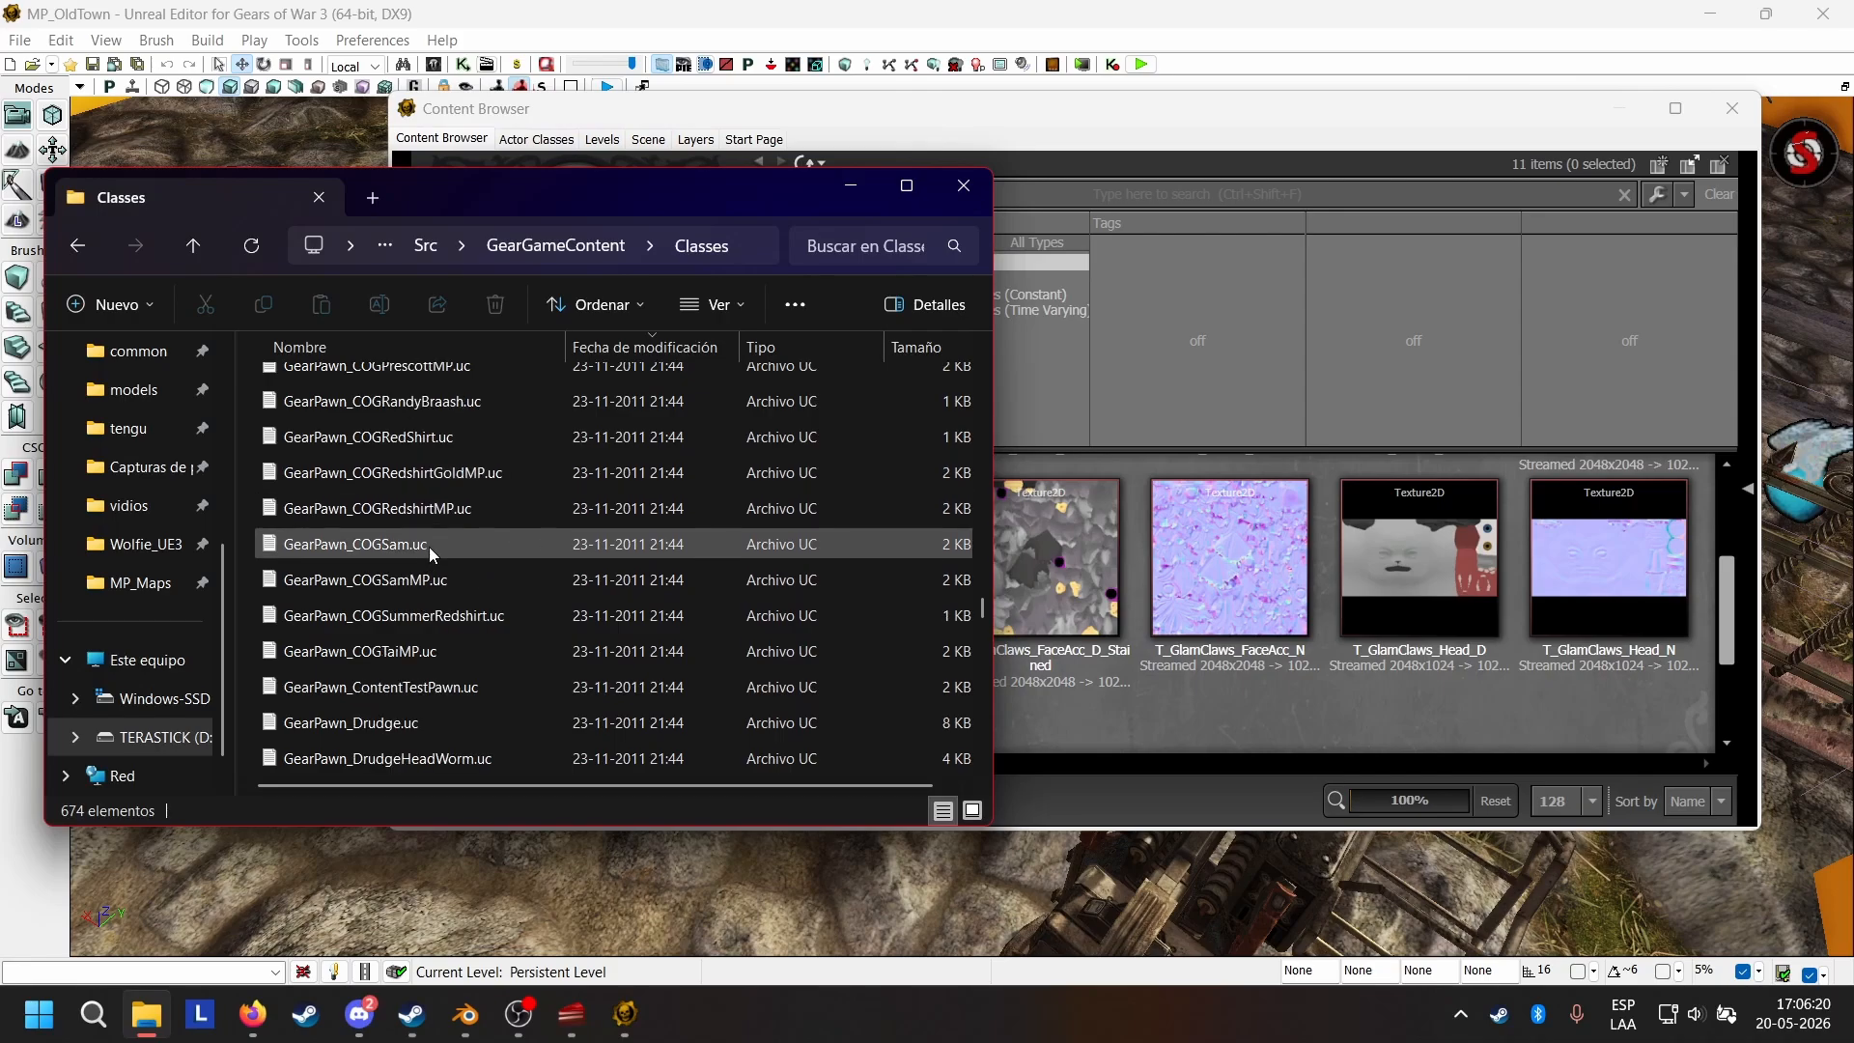
pyautogui.scroll(-3, 448, 536)
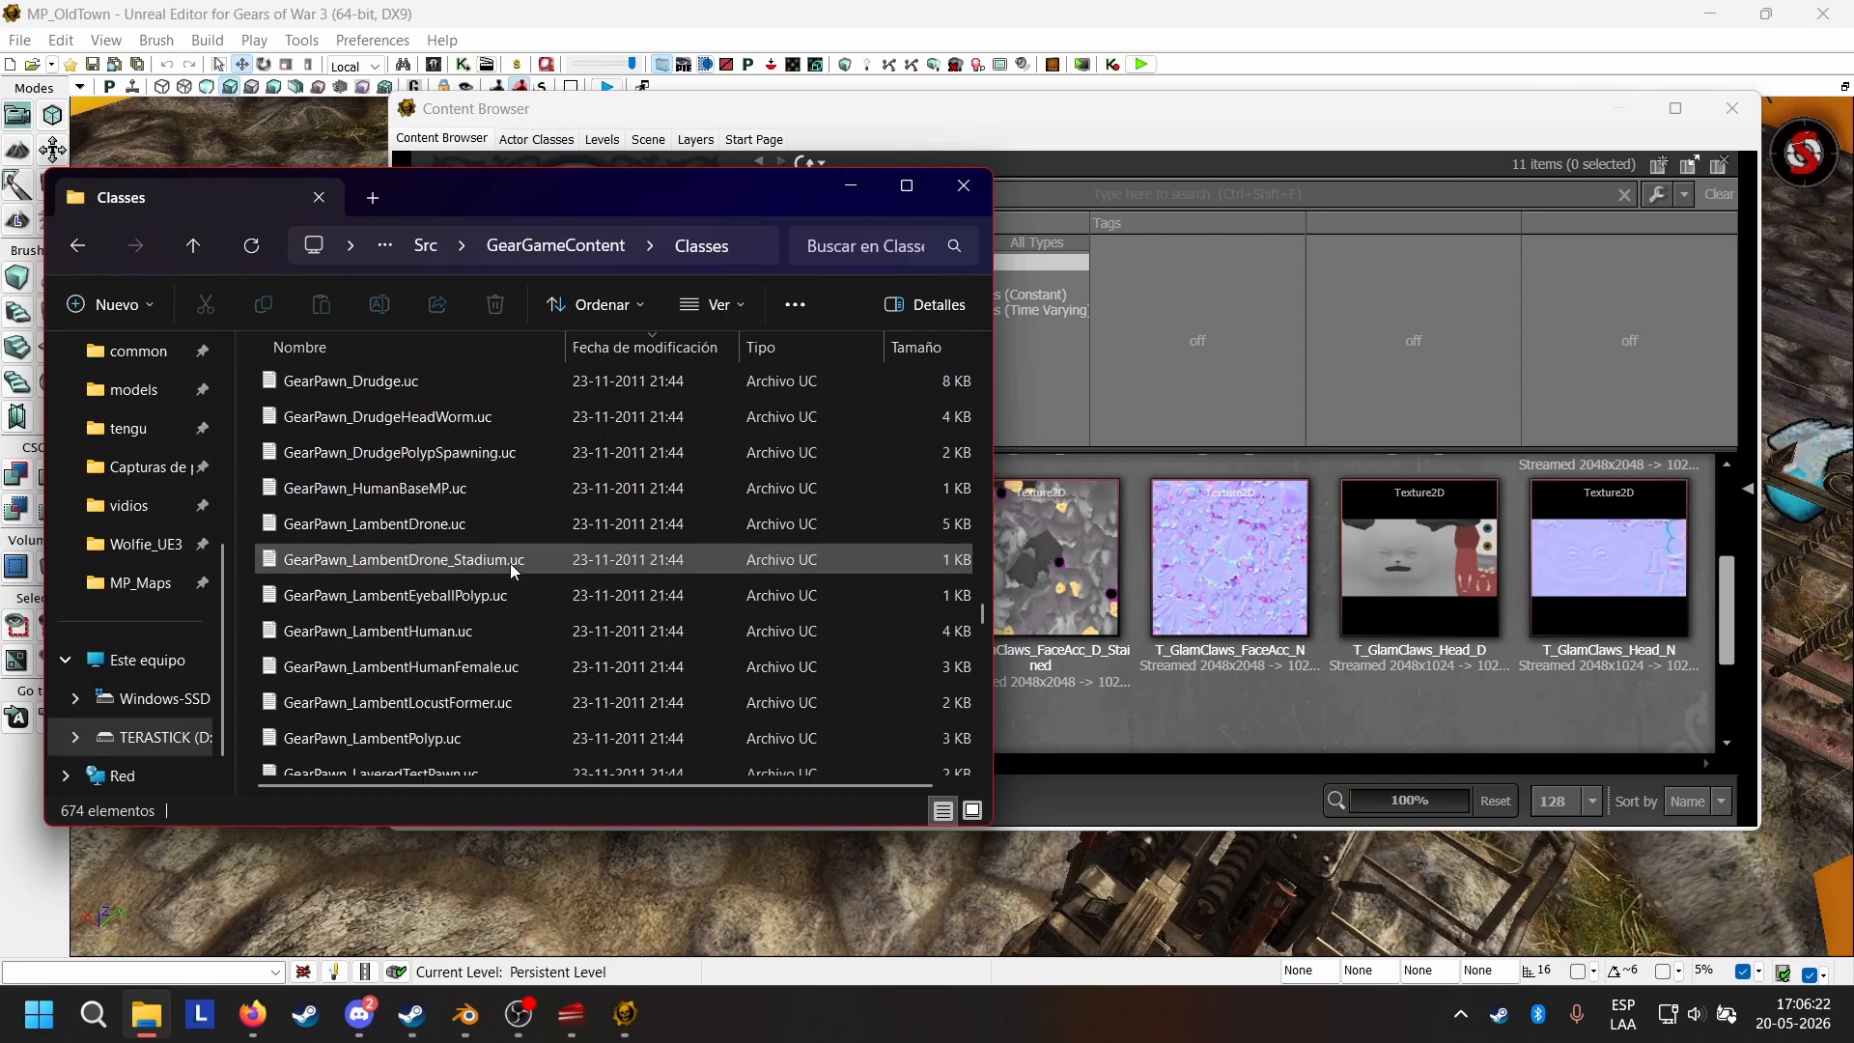
pyautogui.scroll(4, 510, 564)
pyautogui.click(398, 632)
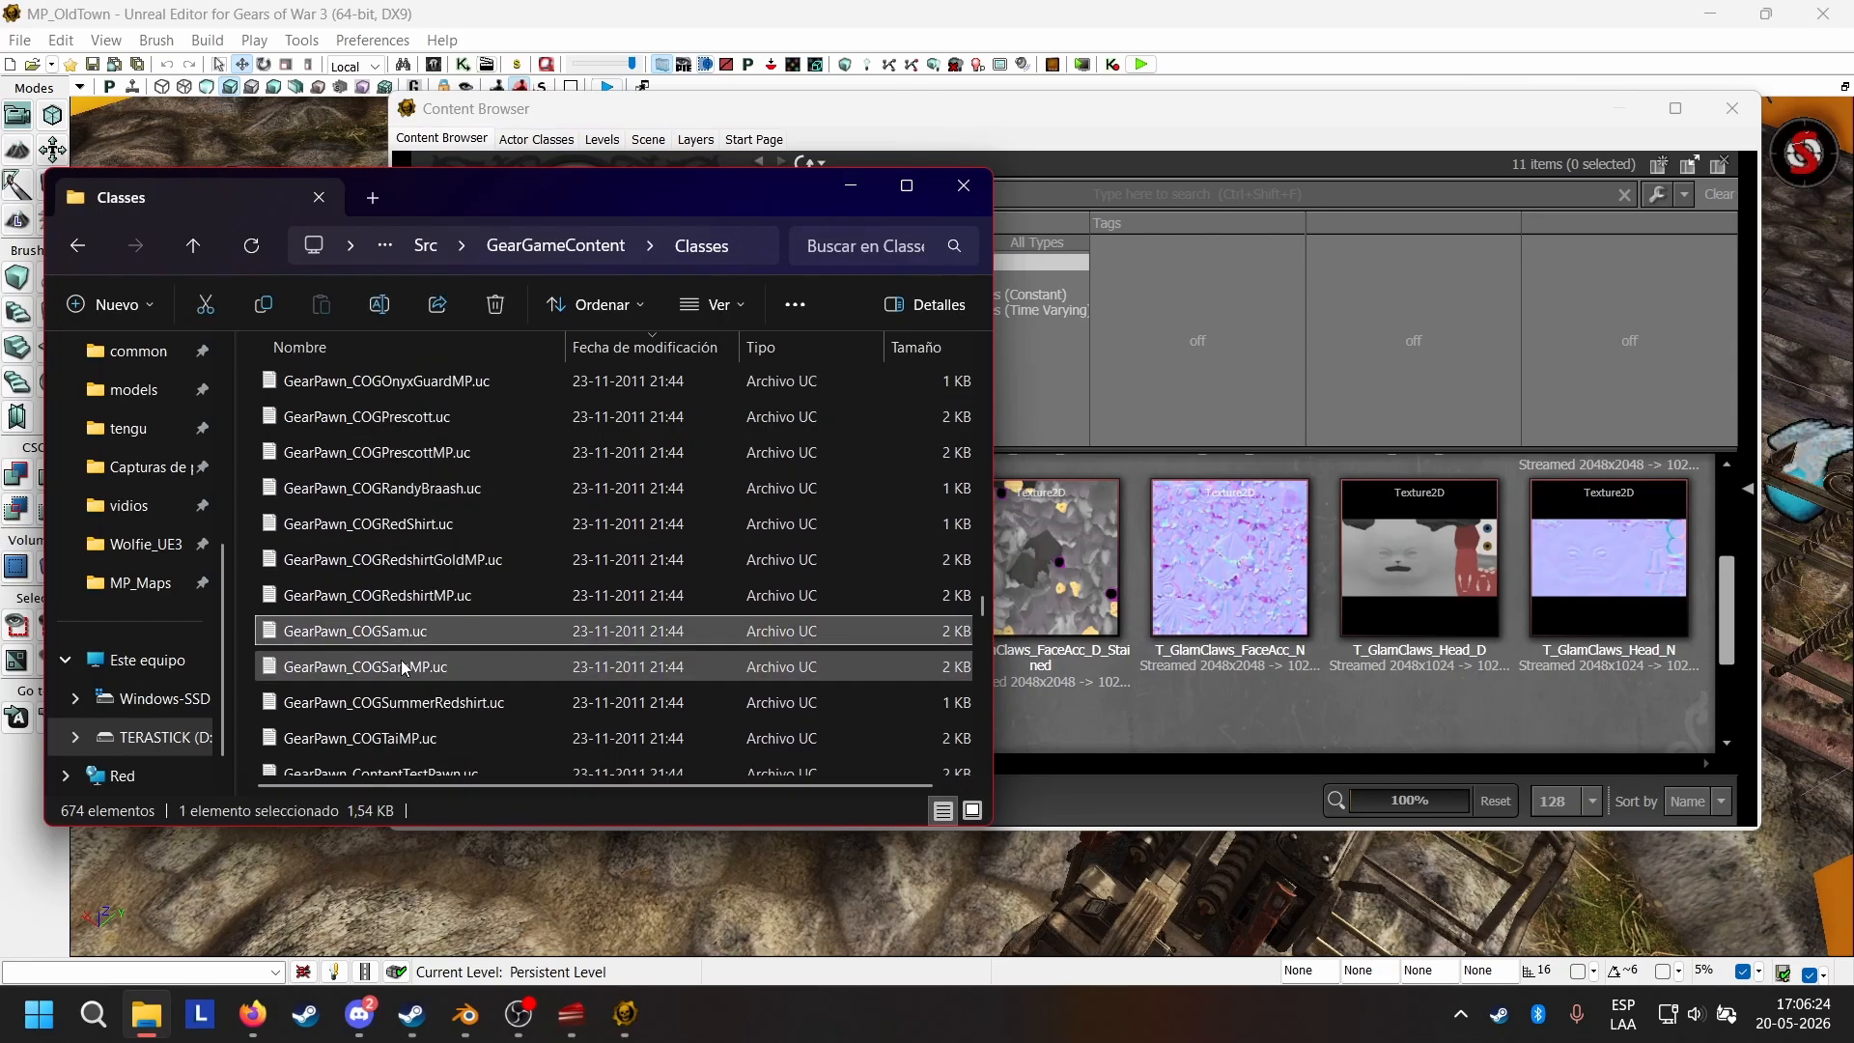
pyautogui.click(381, 634)
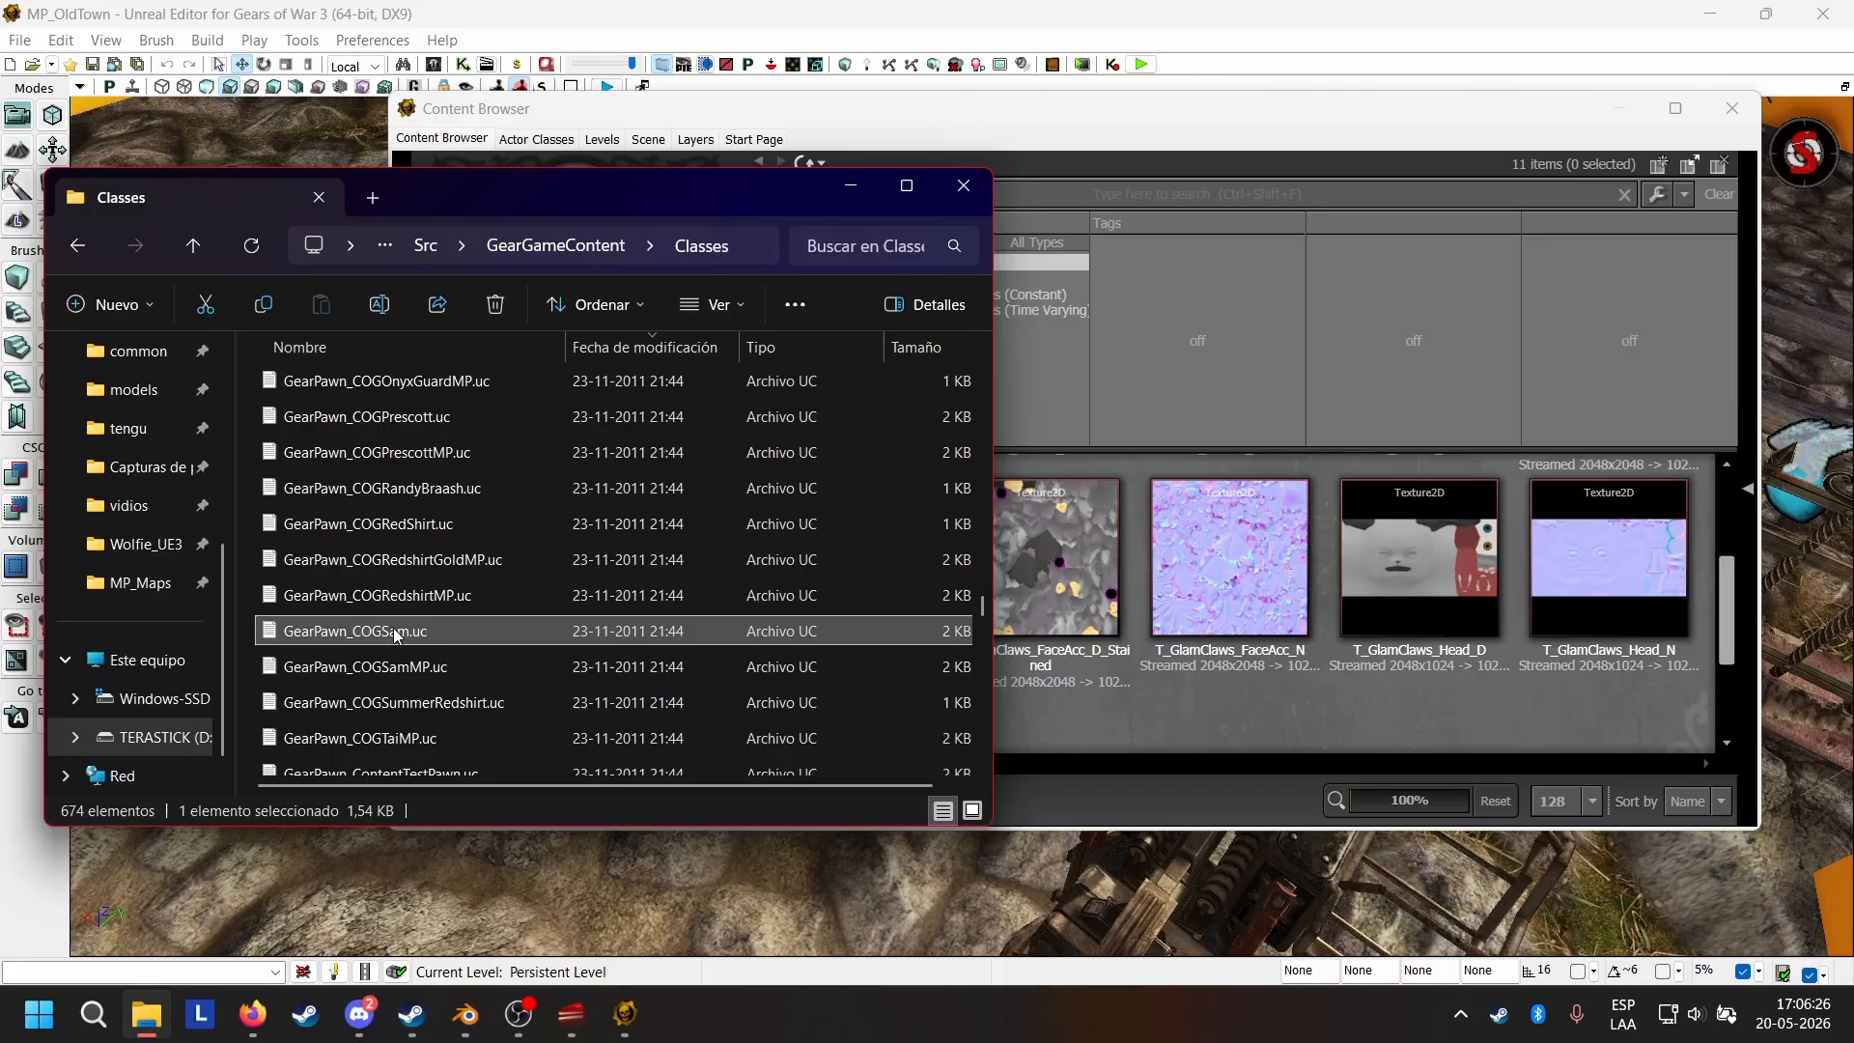
pyautogui.rightClick(394, 630)
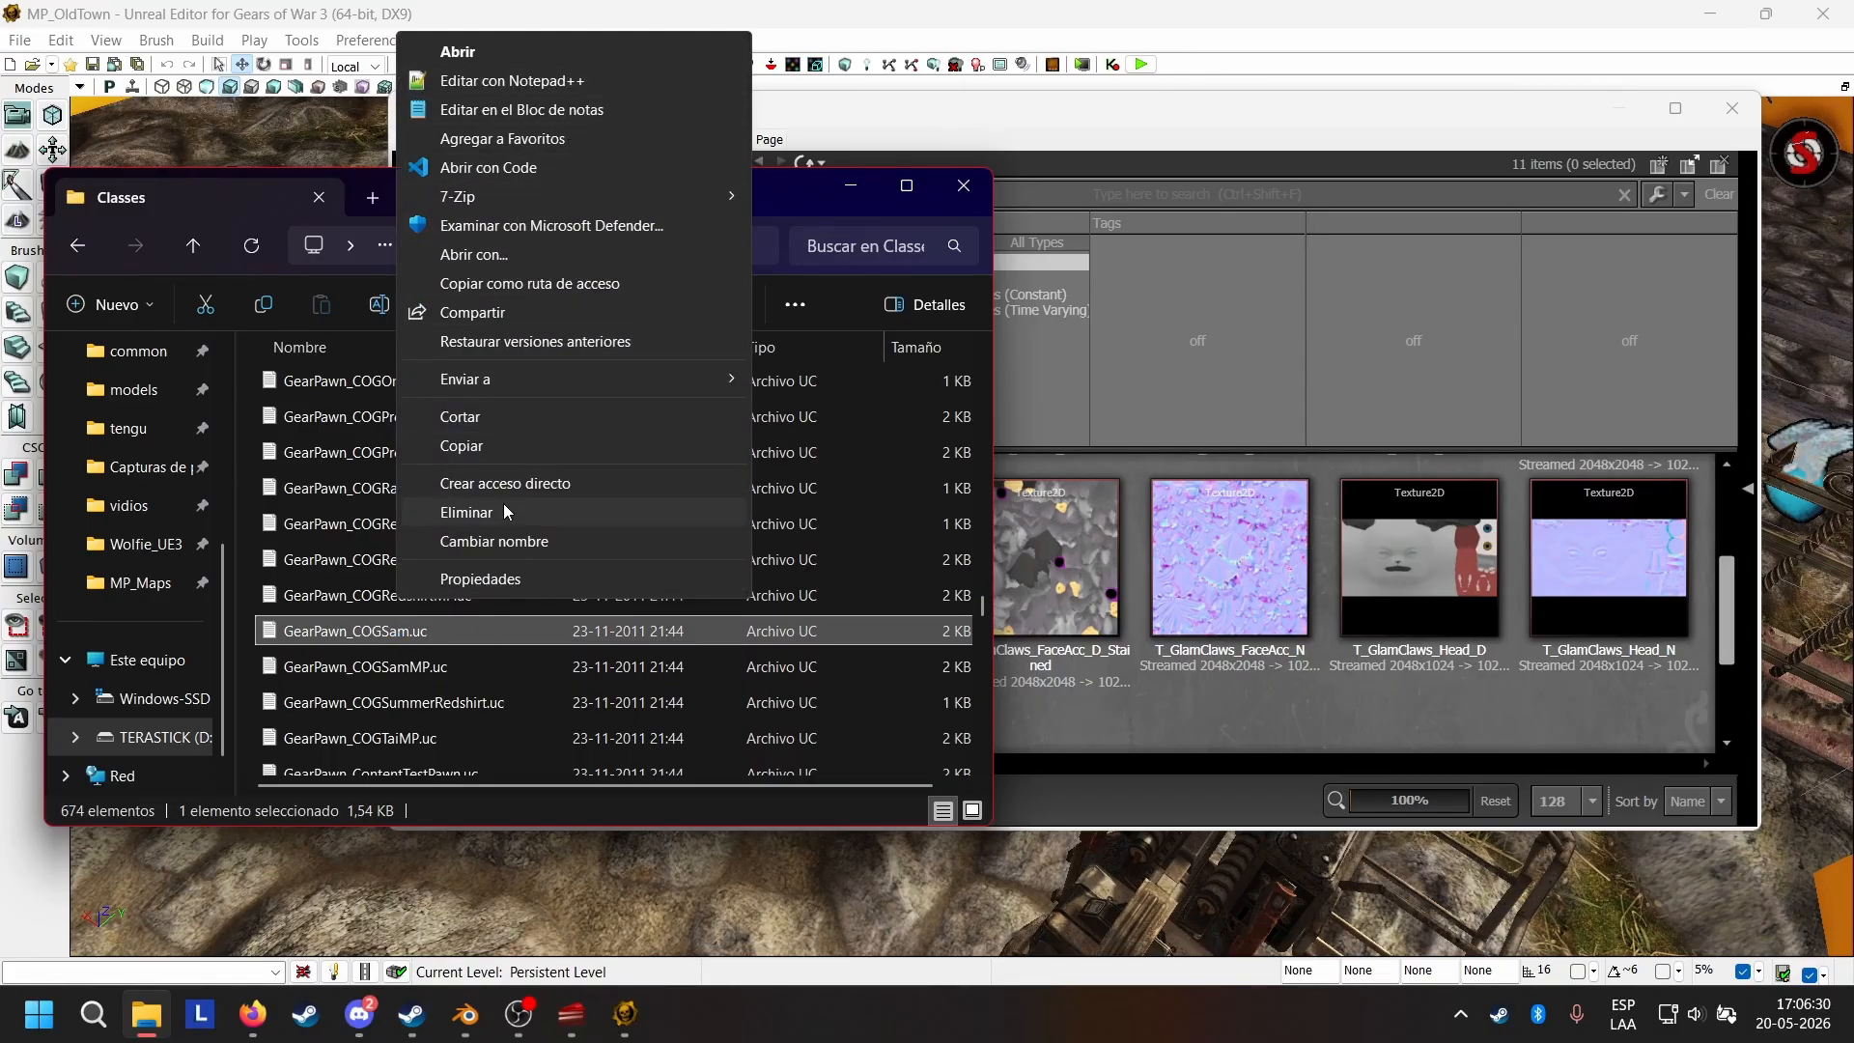
pyautogui.click(462, 445)
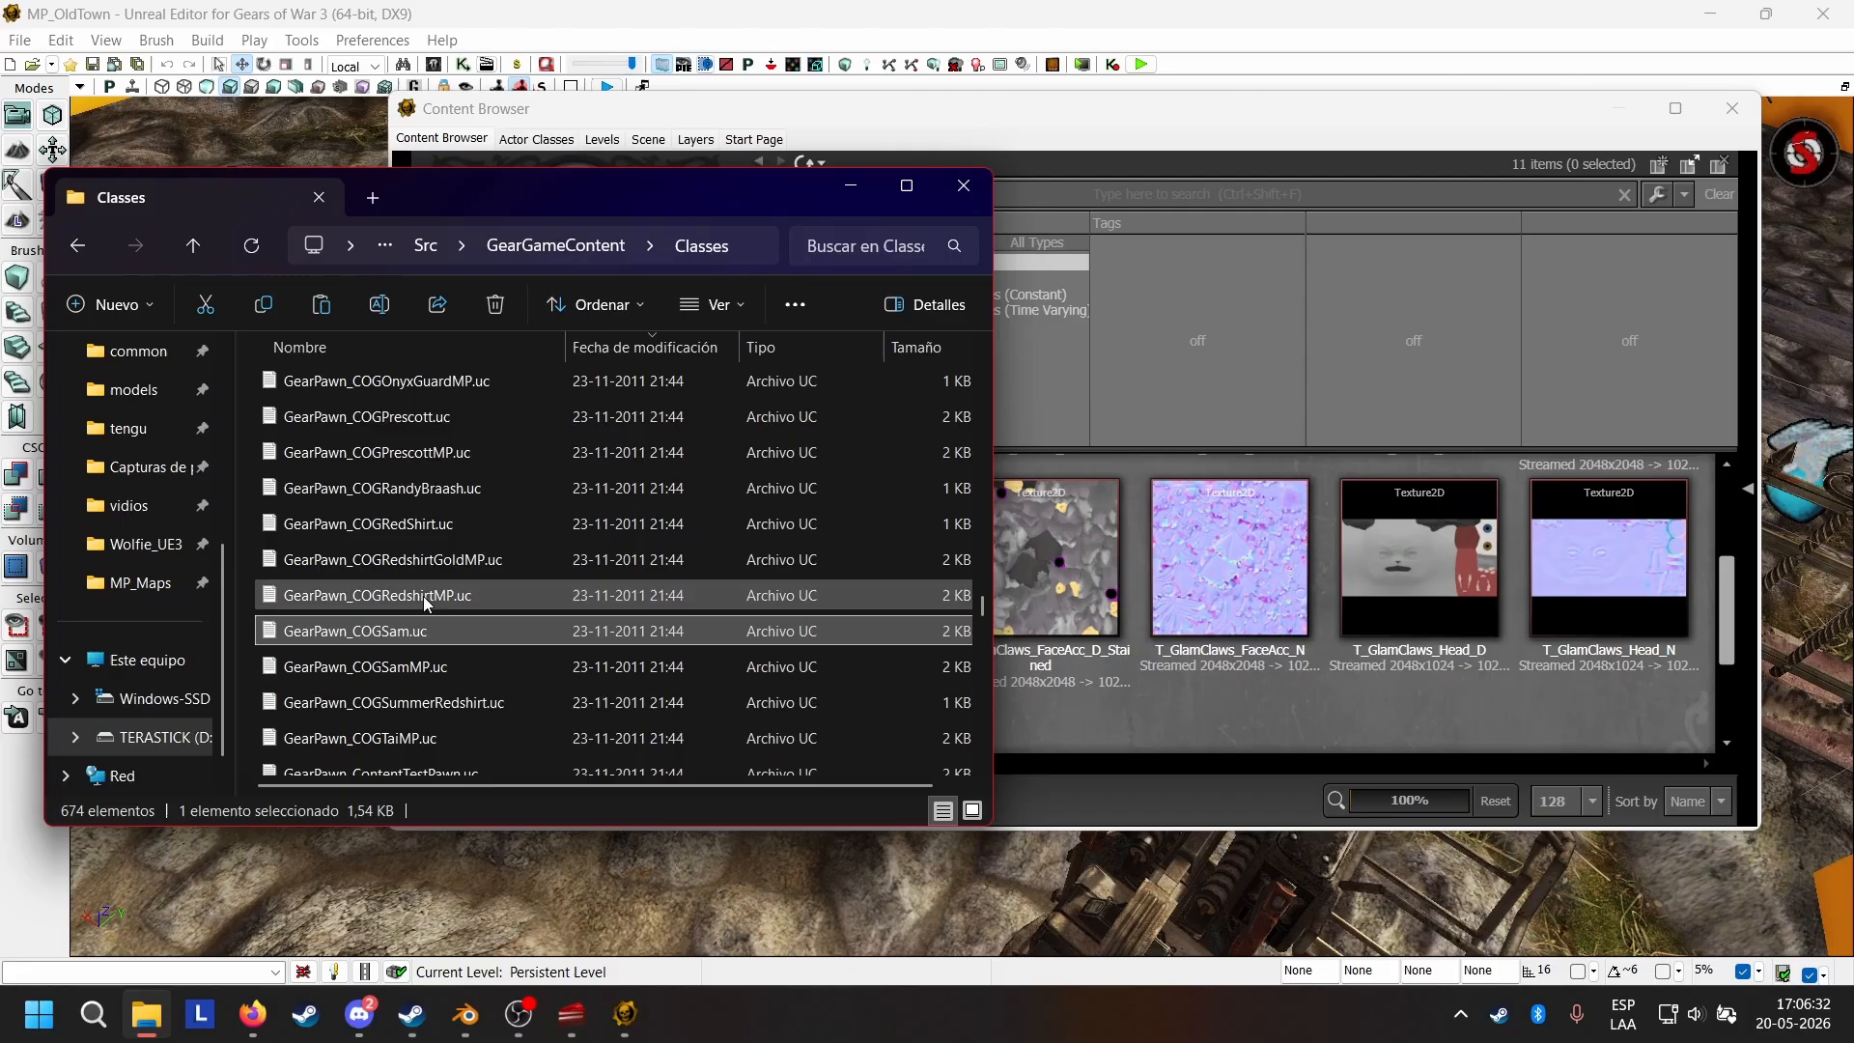
pyautogui.click(247, 615)
pyautogui.hotkey('ctrl', 'v')
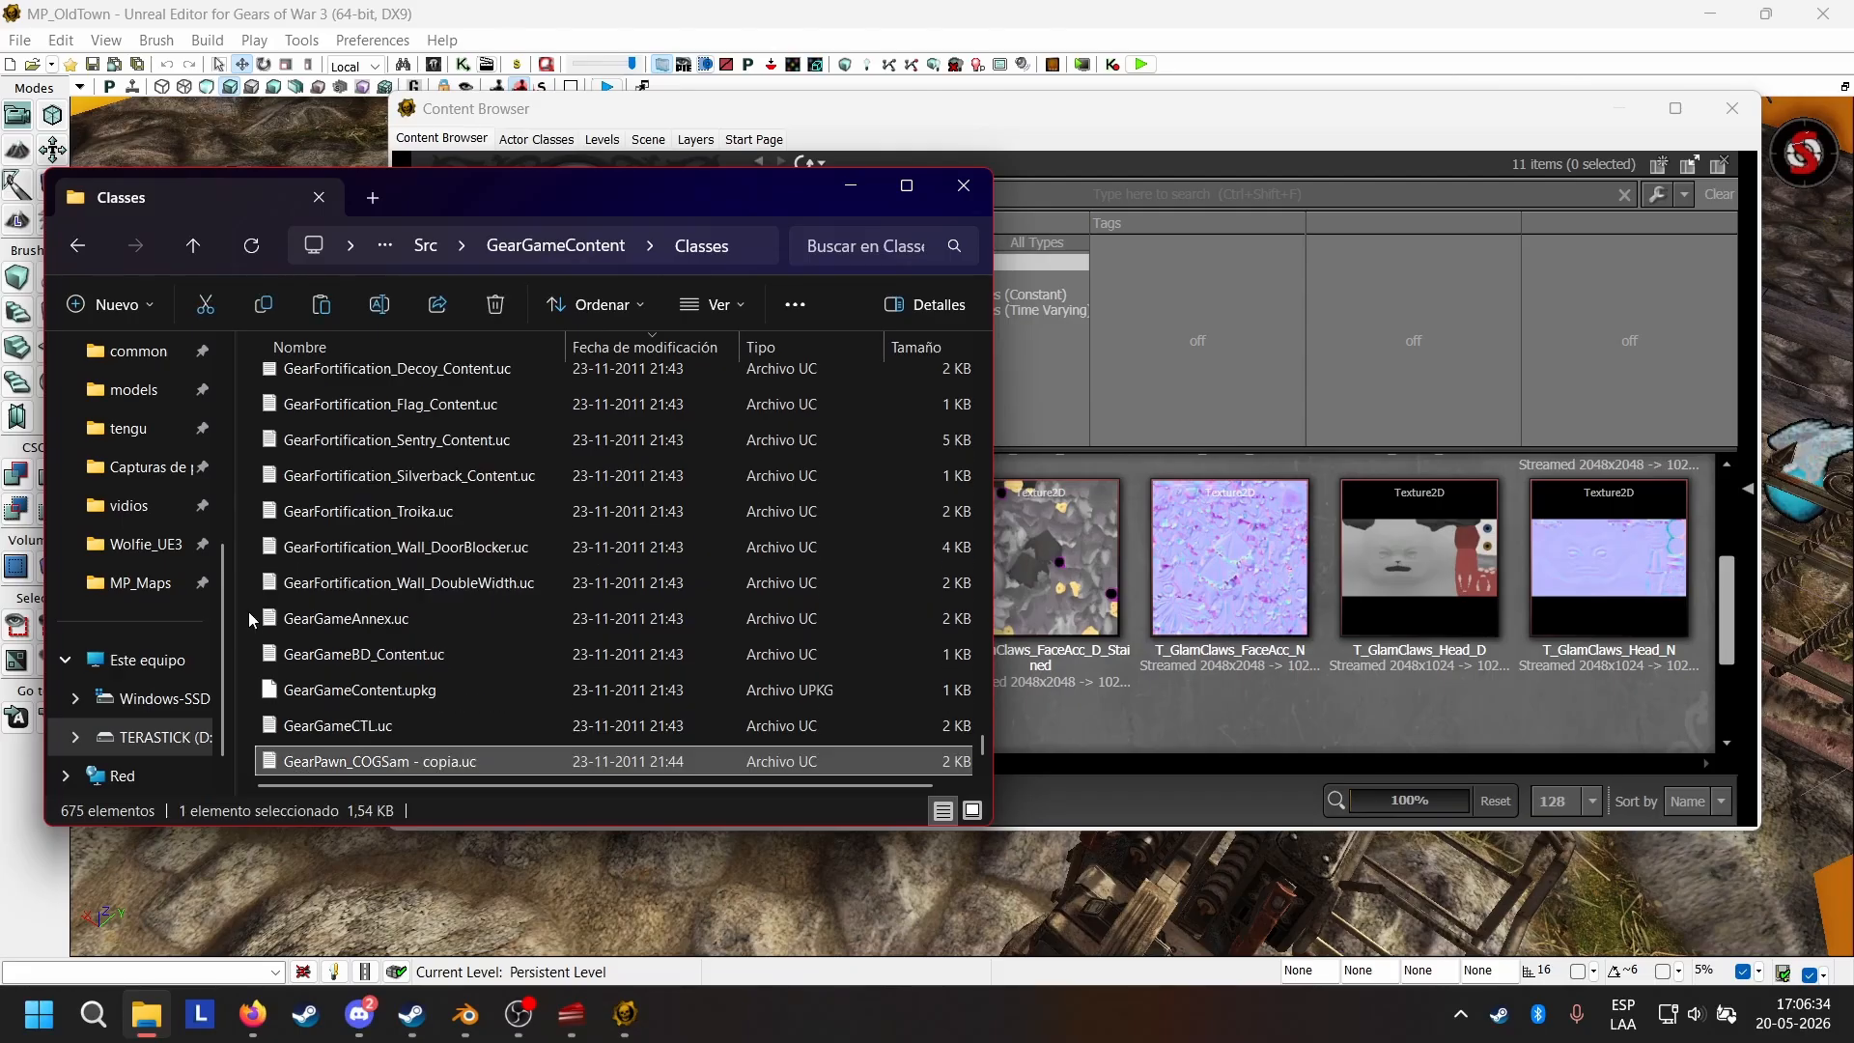
# Rename the copied GearPawn_COGSam script as GearPawn_COGWolfie.uc.
pyautogui.doubleClick(437, 762)
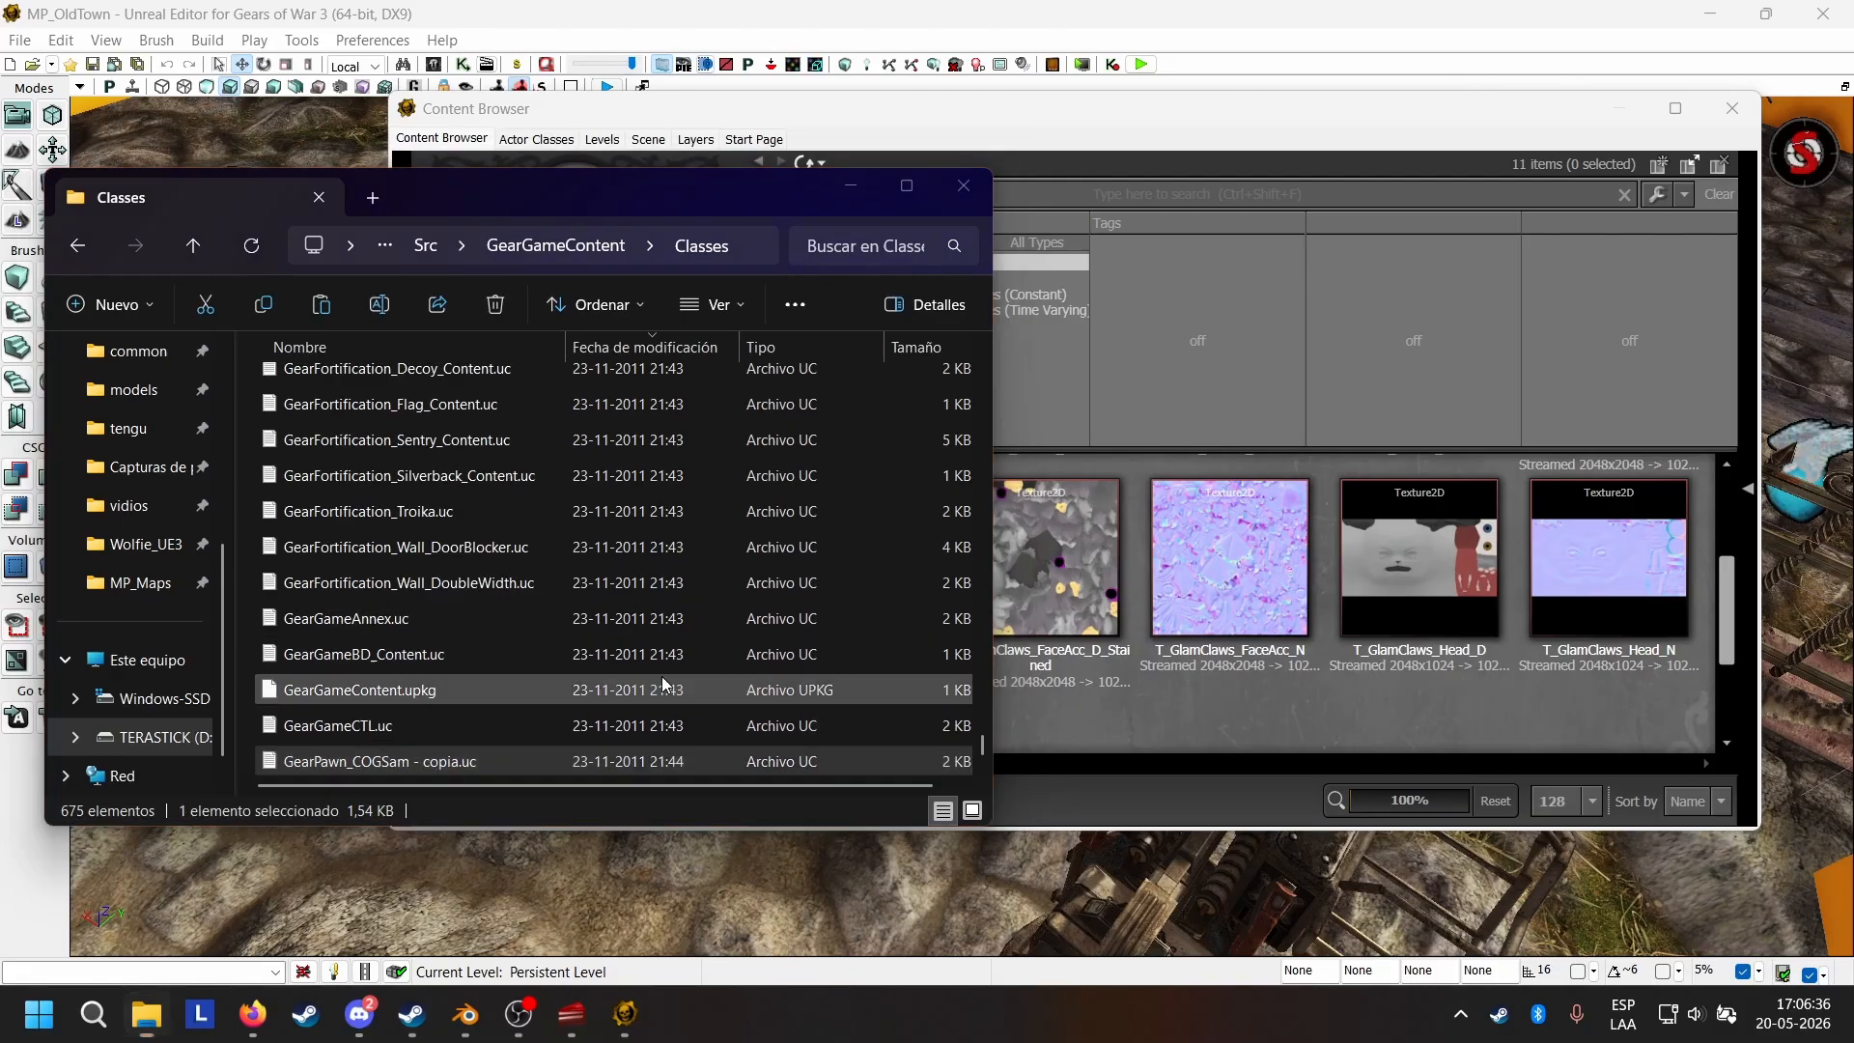
pyautogui.click(1697, 203)
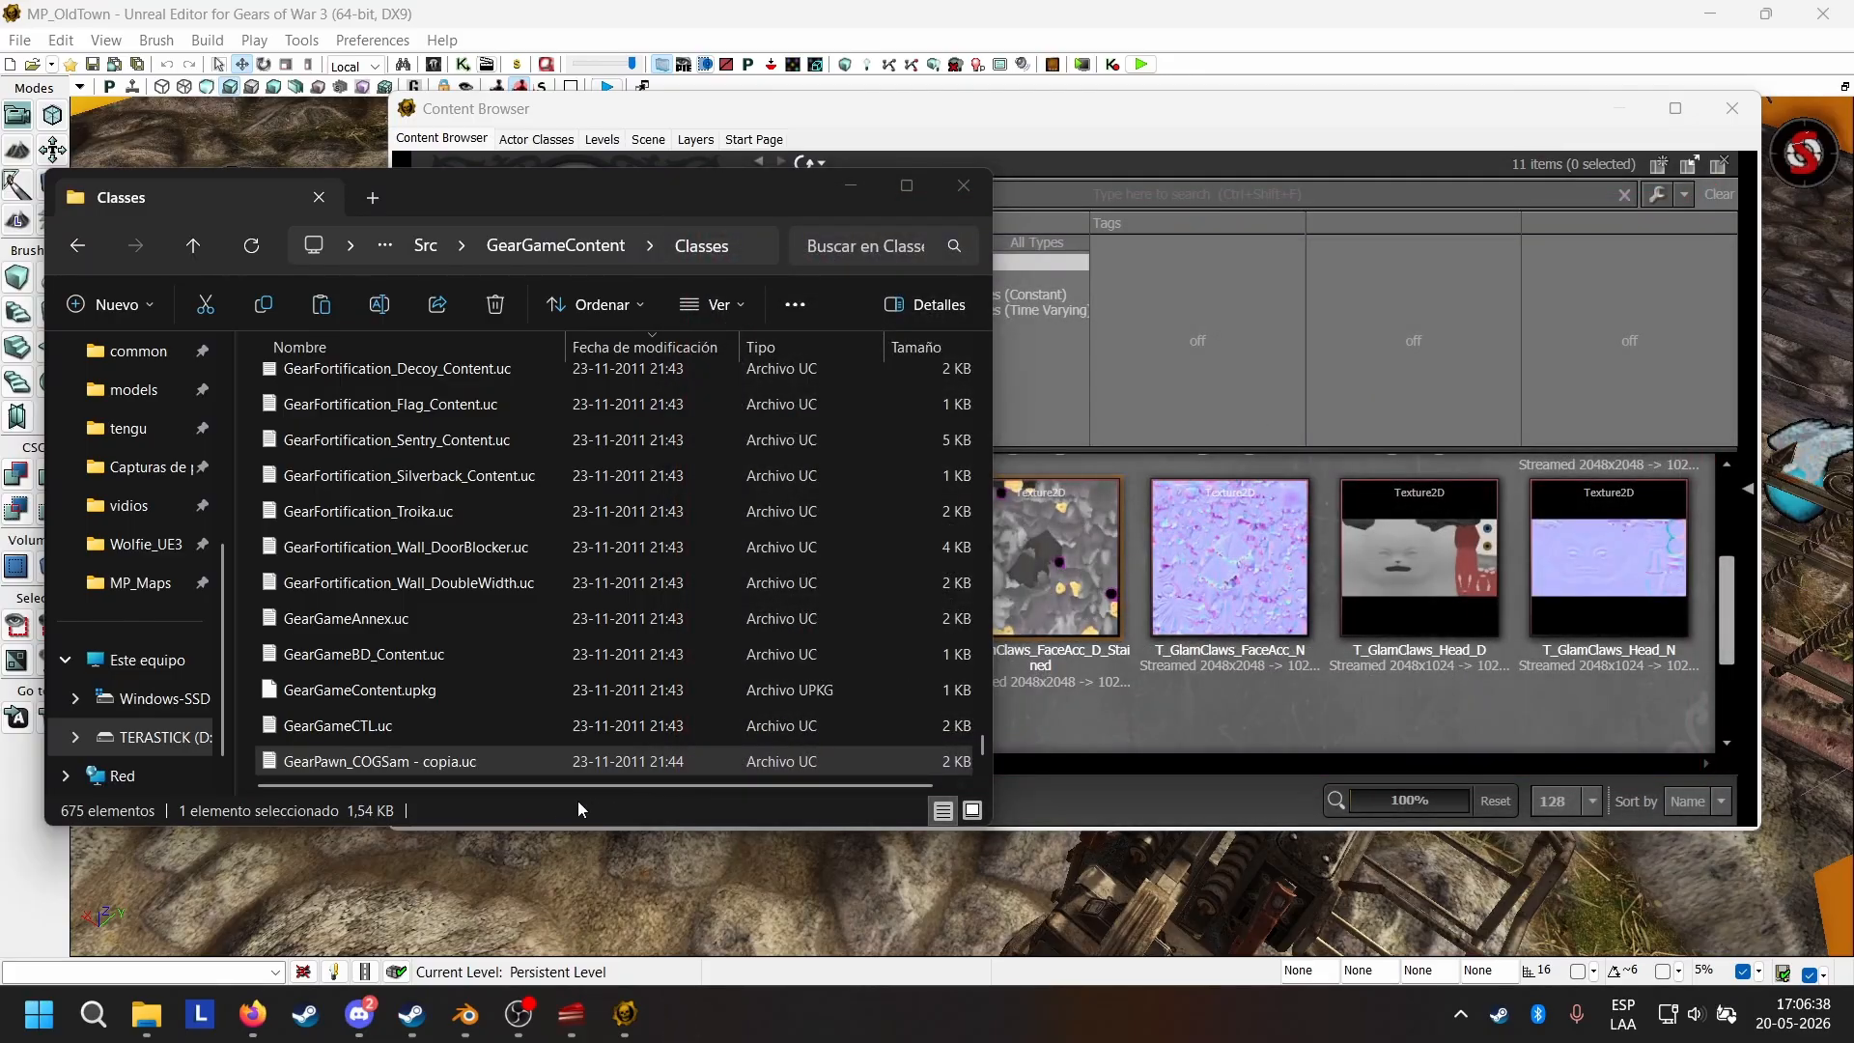
pyautogui.rightClick(420, 763)
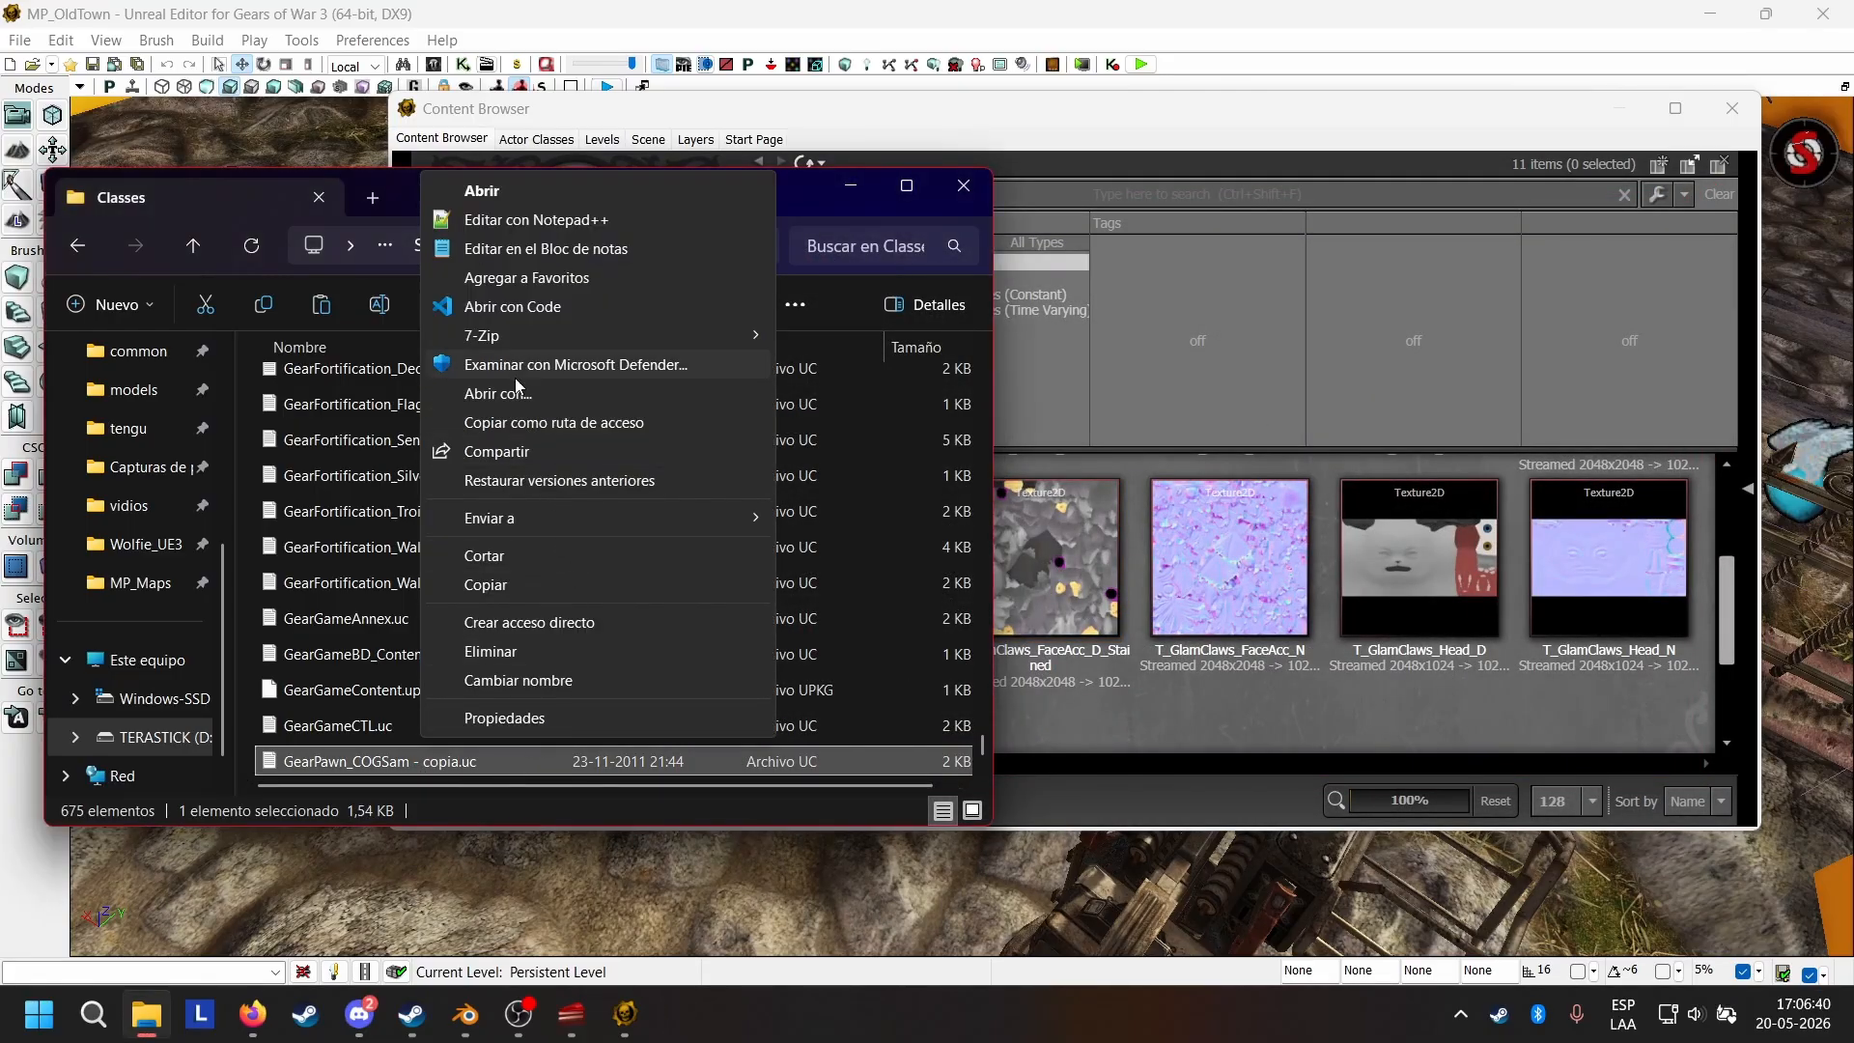
pyautogui.click(431, 763)
pyautogui.click(413, 763)
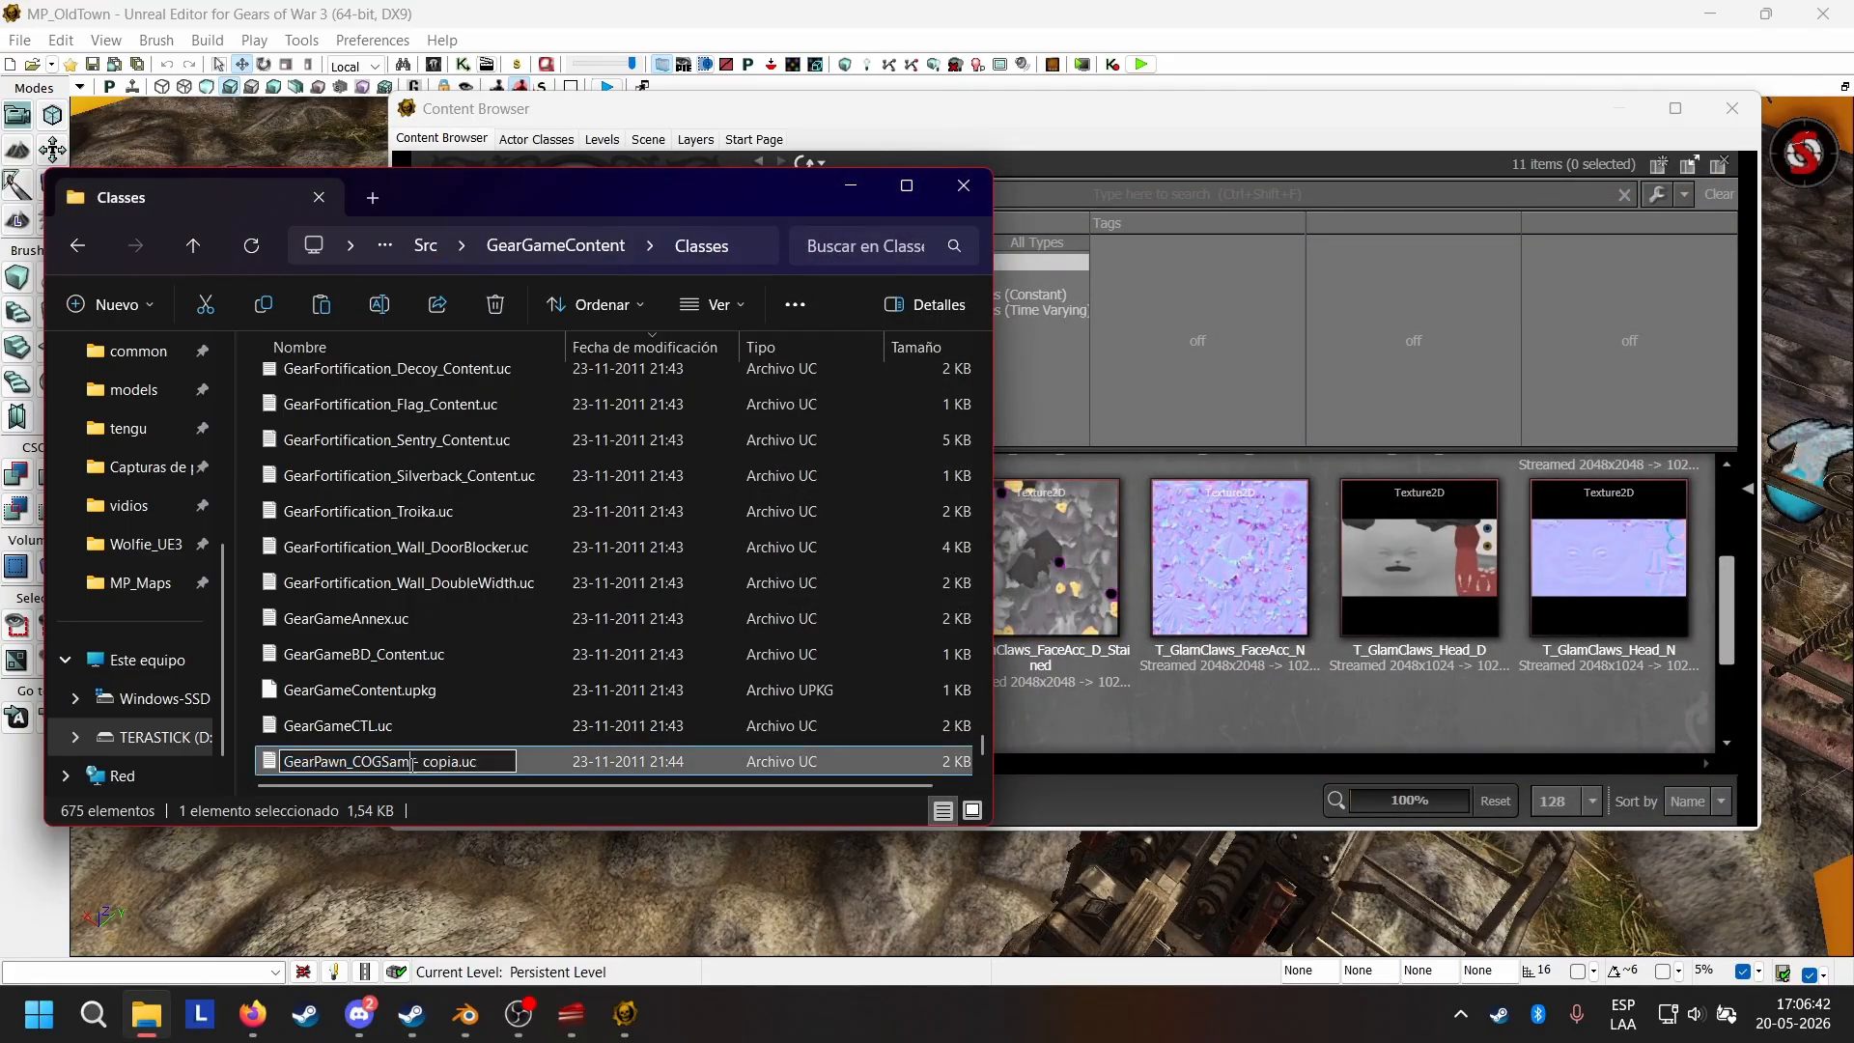
pyautogui.press('Delete')
pyautogui.press('Delete')
pyautogui.press('Delete')
pyautogui.press('Delete')
pyautogui.press('Delete')
pyautogui.press('Delete')
pyautogui.press('Delete')
pyautogui.press('Delete')
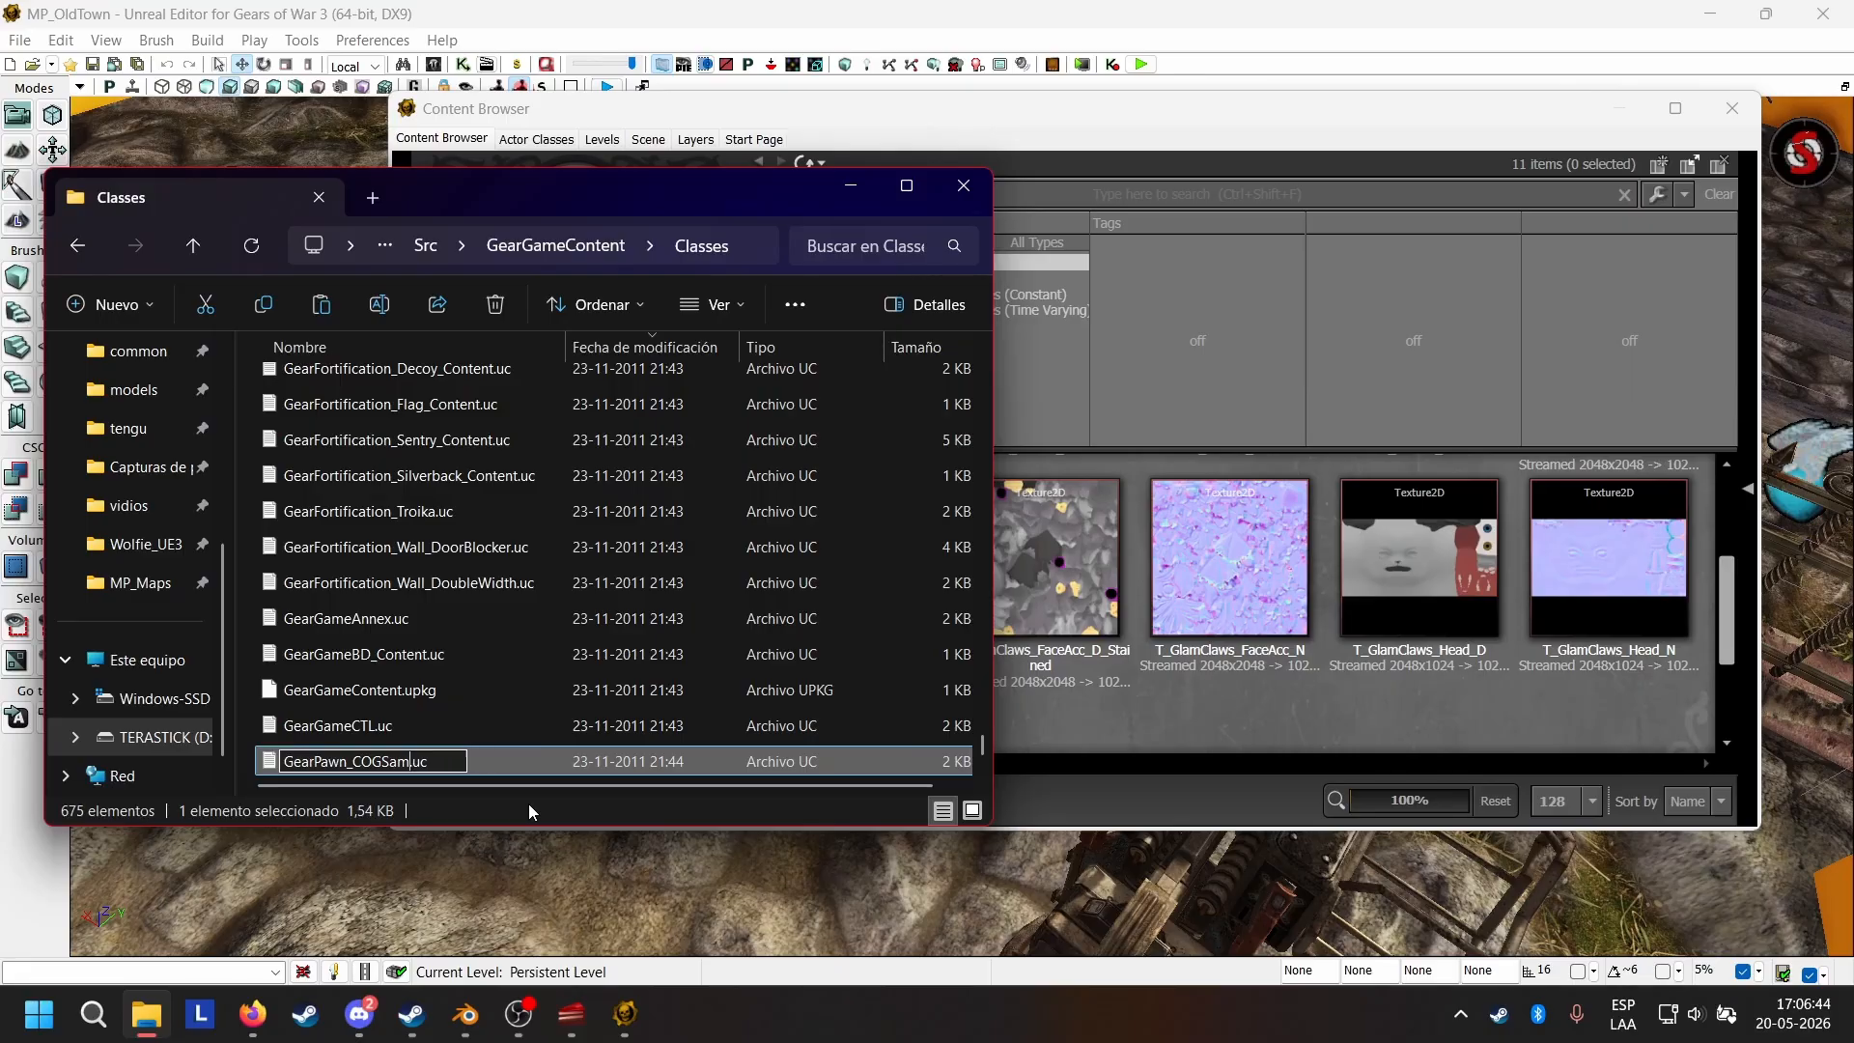
pyautogui.press('BackSpace')
pyautogui.press('BackSpace')
pyautogui.press('BackSpace')
pyautogui.write('_Wolfie')
pyautogui.press('BackSpace')
pyautogui.press('BackSpace')
pyautogui.press('BackSpace')
pyautogui.press('BackSpace')
pyautogui.press('BackSpace')
pyautogui.press('BackSpace')
pyautogui.press('BackSpace')
pyautogui.write('Wolfie')
pyautogui.press('Return')
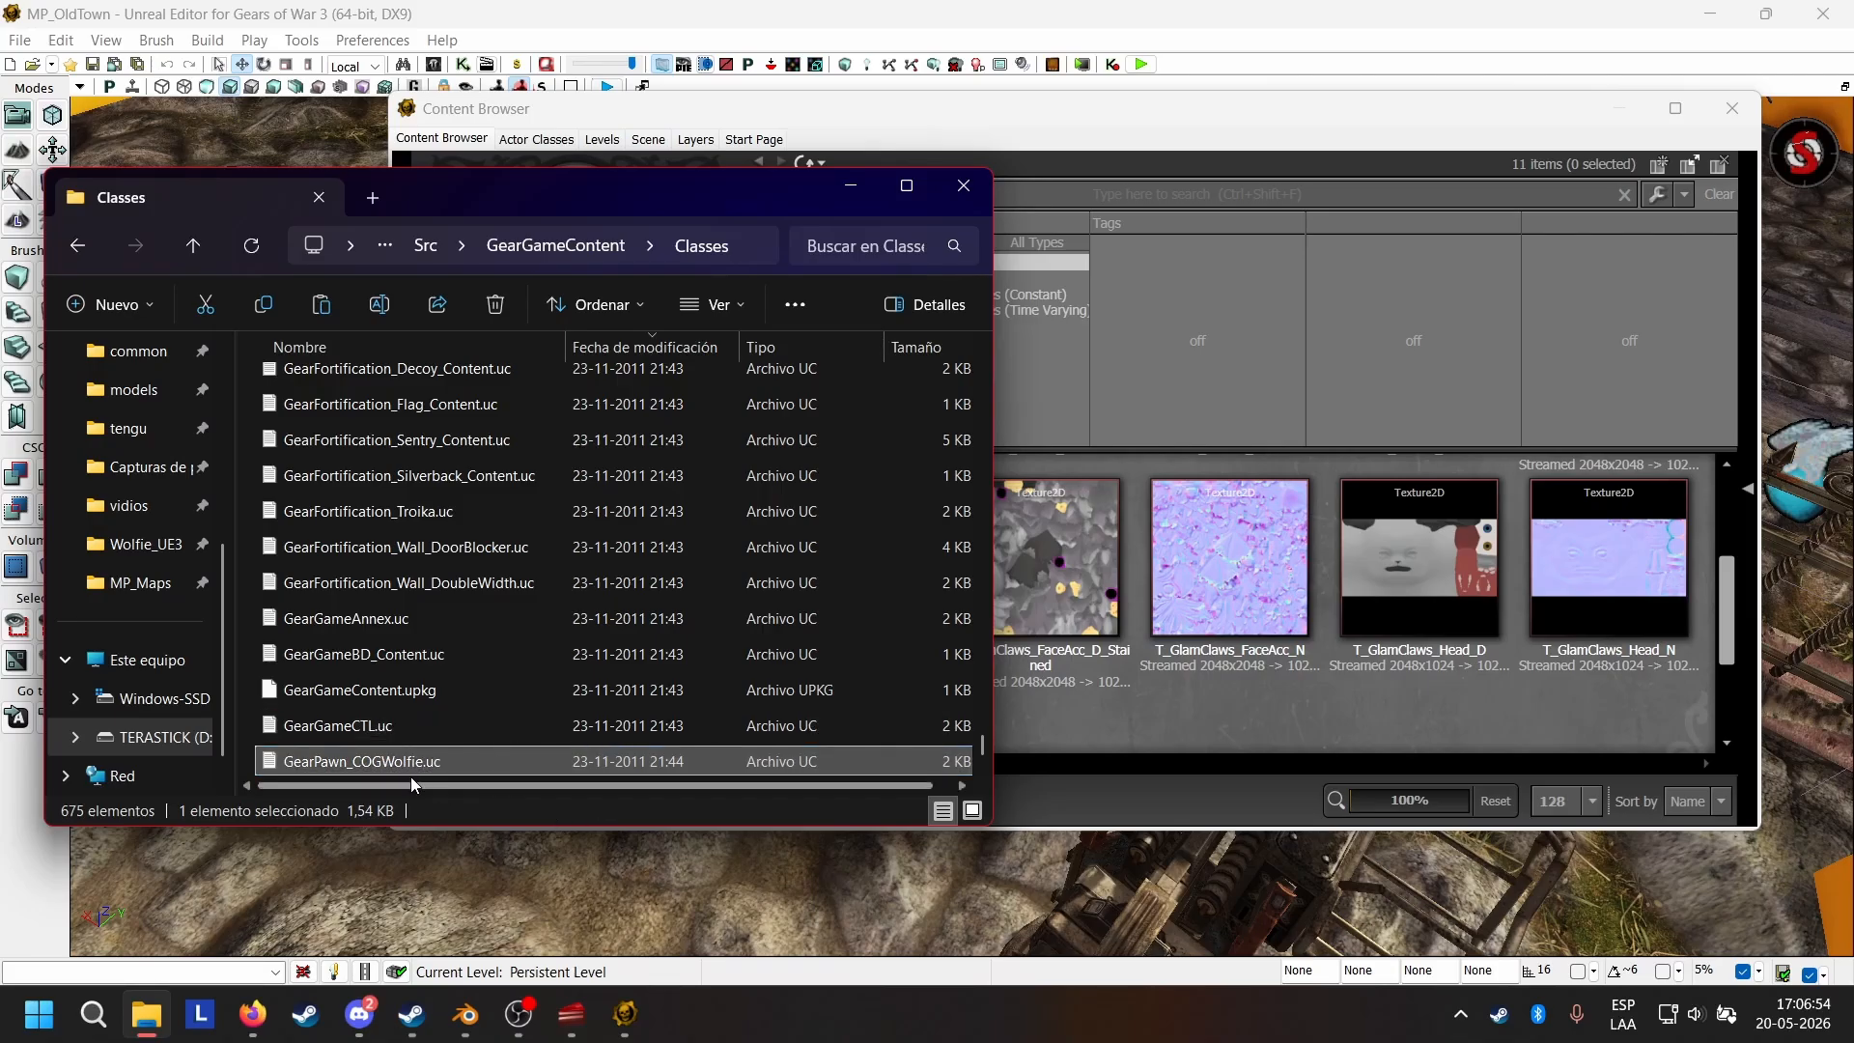
# Open GearPawn_COGWolfie.uc for editing in Notepad++.
pyautogui.rightClick(381, 765)
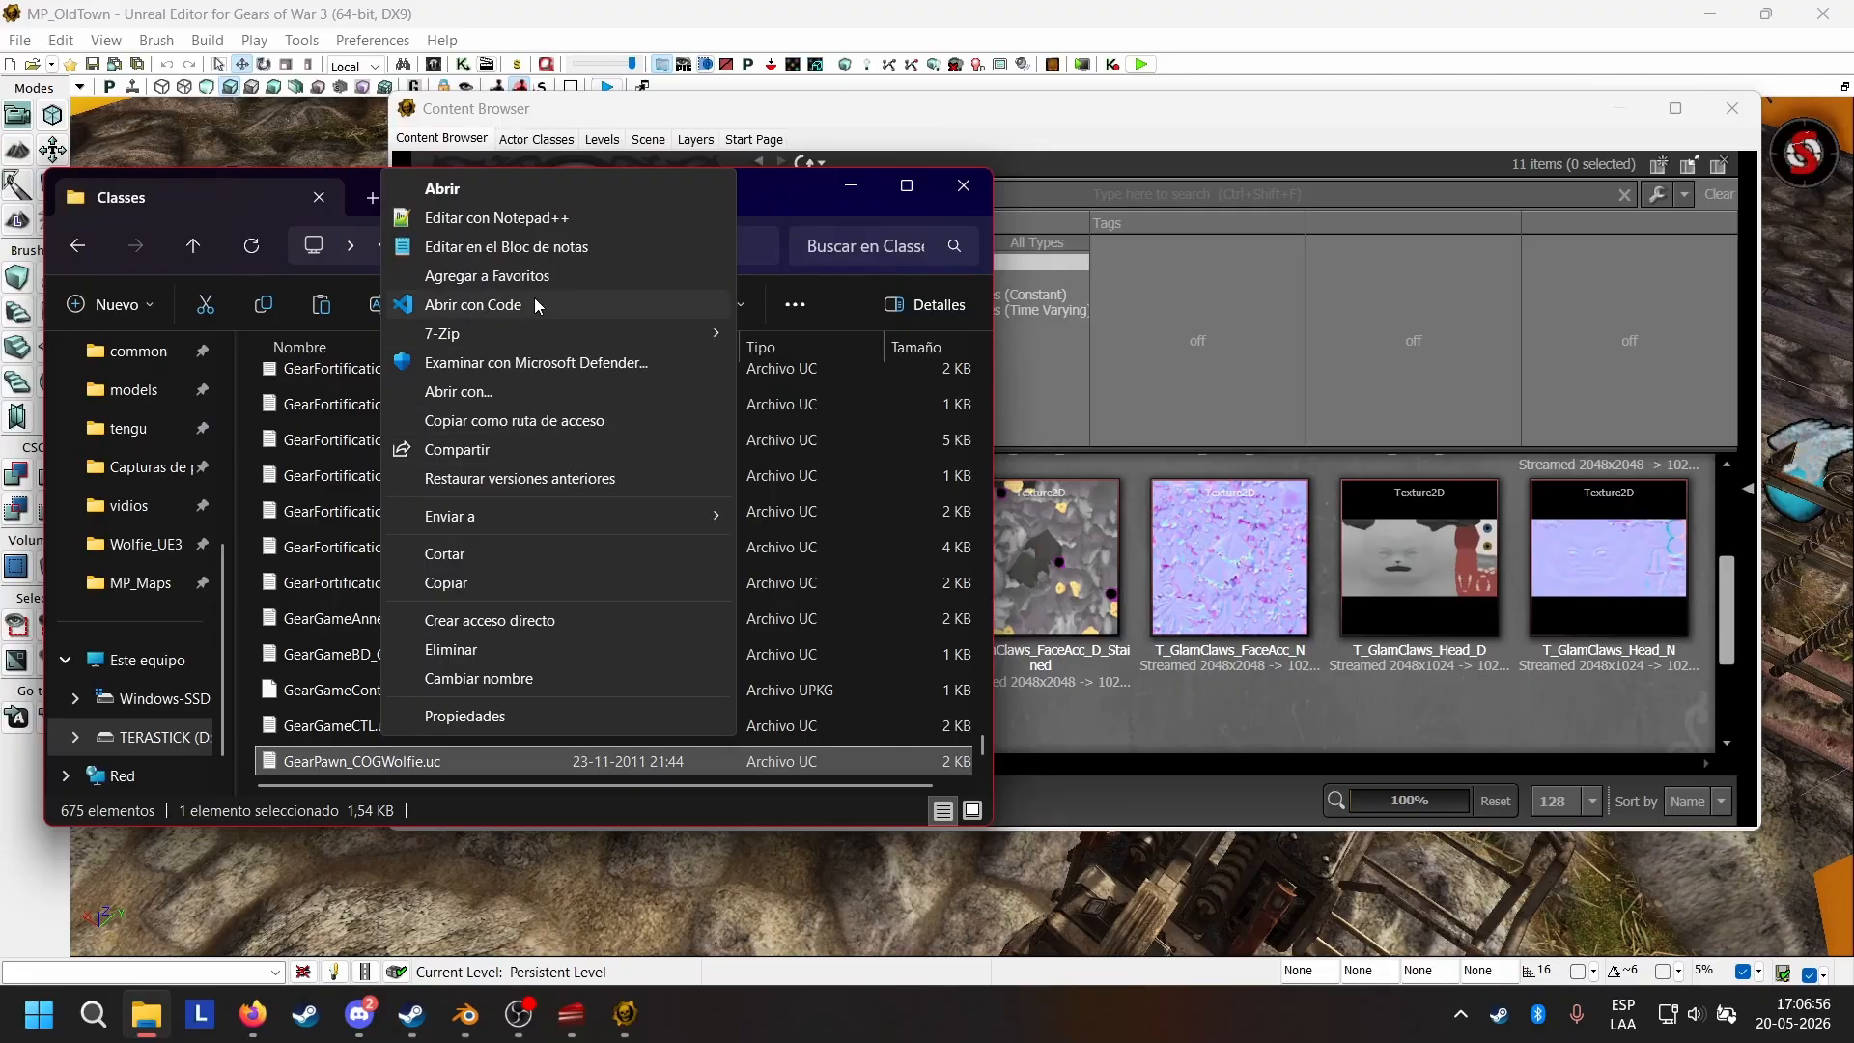
pyautogui.click(552, 220)
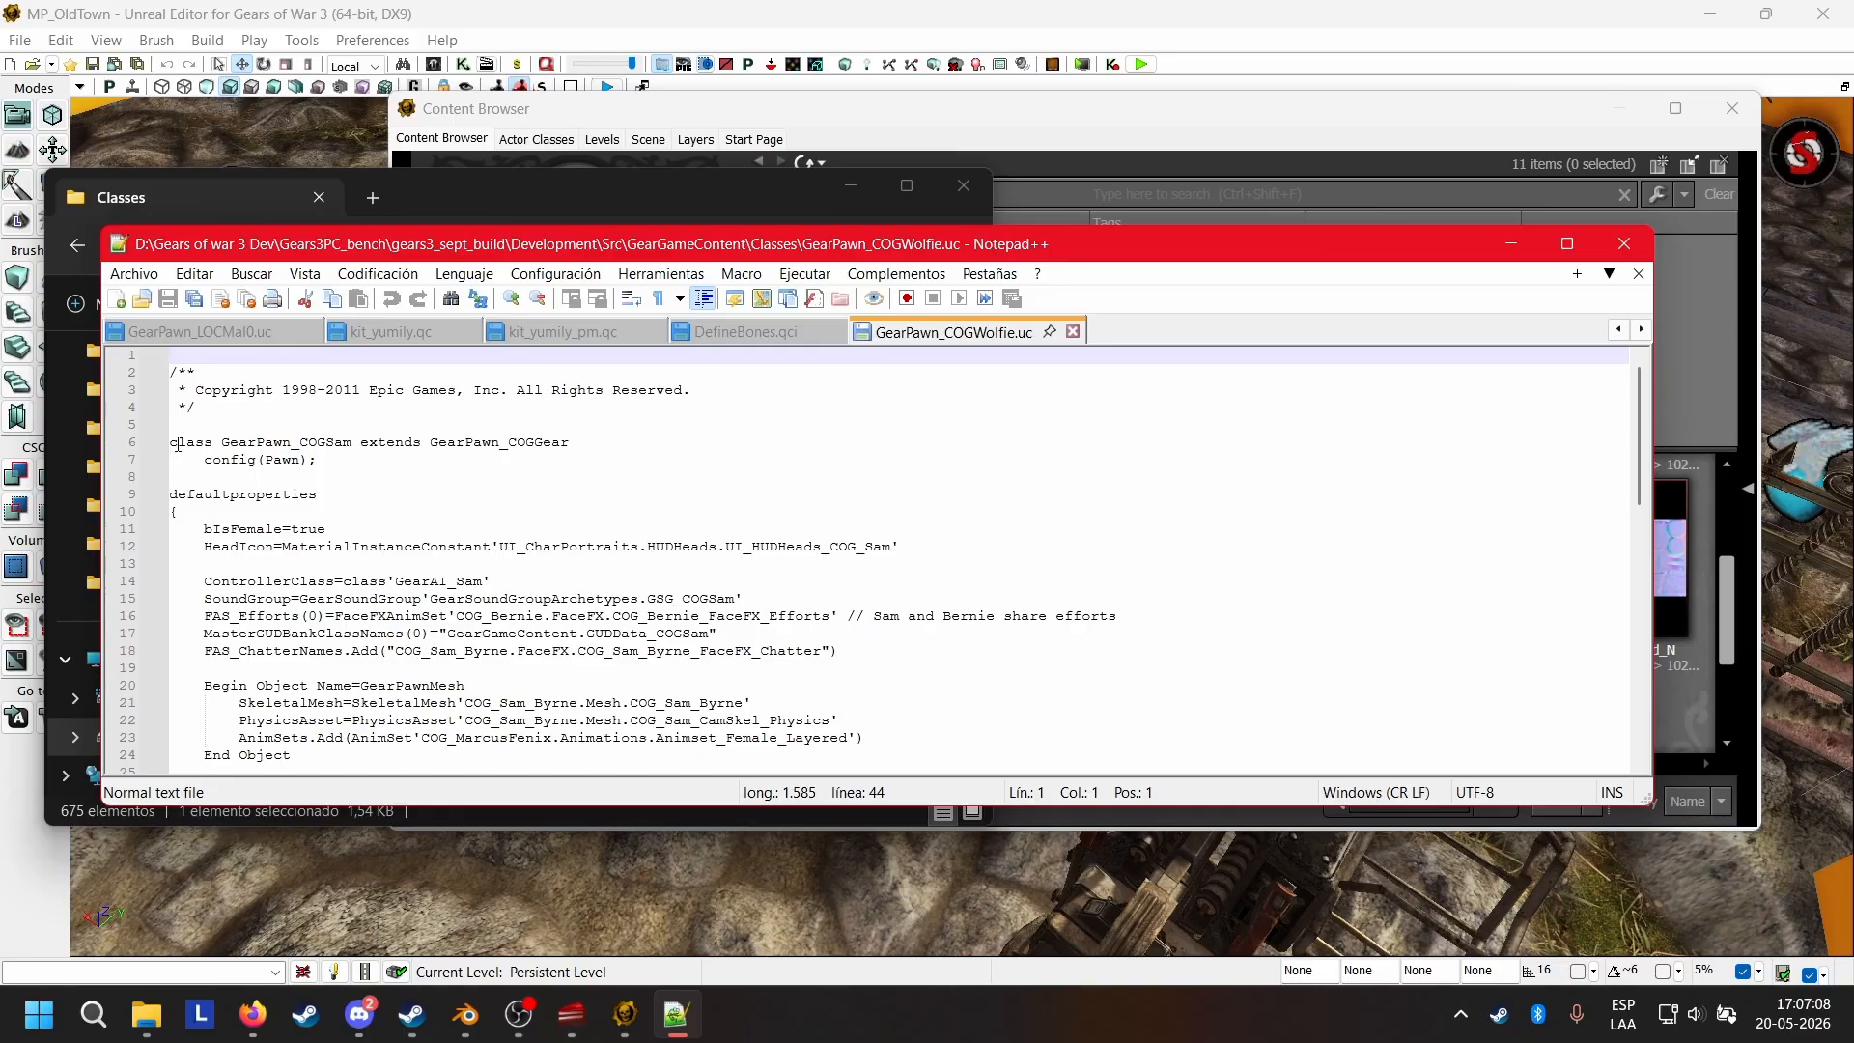
# Rename the class in the declaration to GearPawn_COGWolfie, leaving it extending GearPawn_COGGear.
pyautogui.moveTo(179, 444); pyautogui.dragTo(579, 445)
pyautogui.click(579, 445)
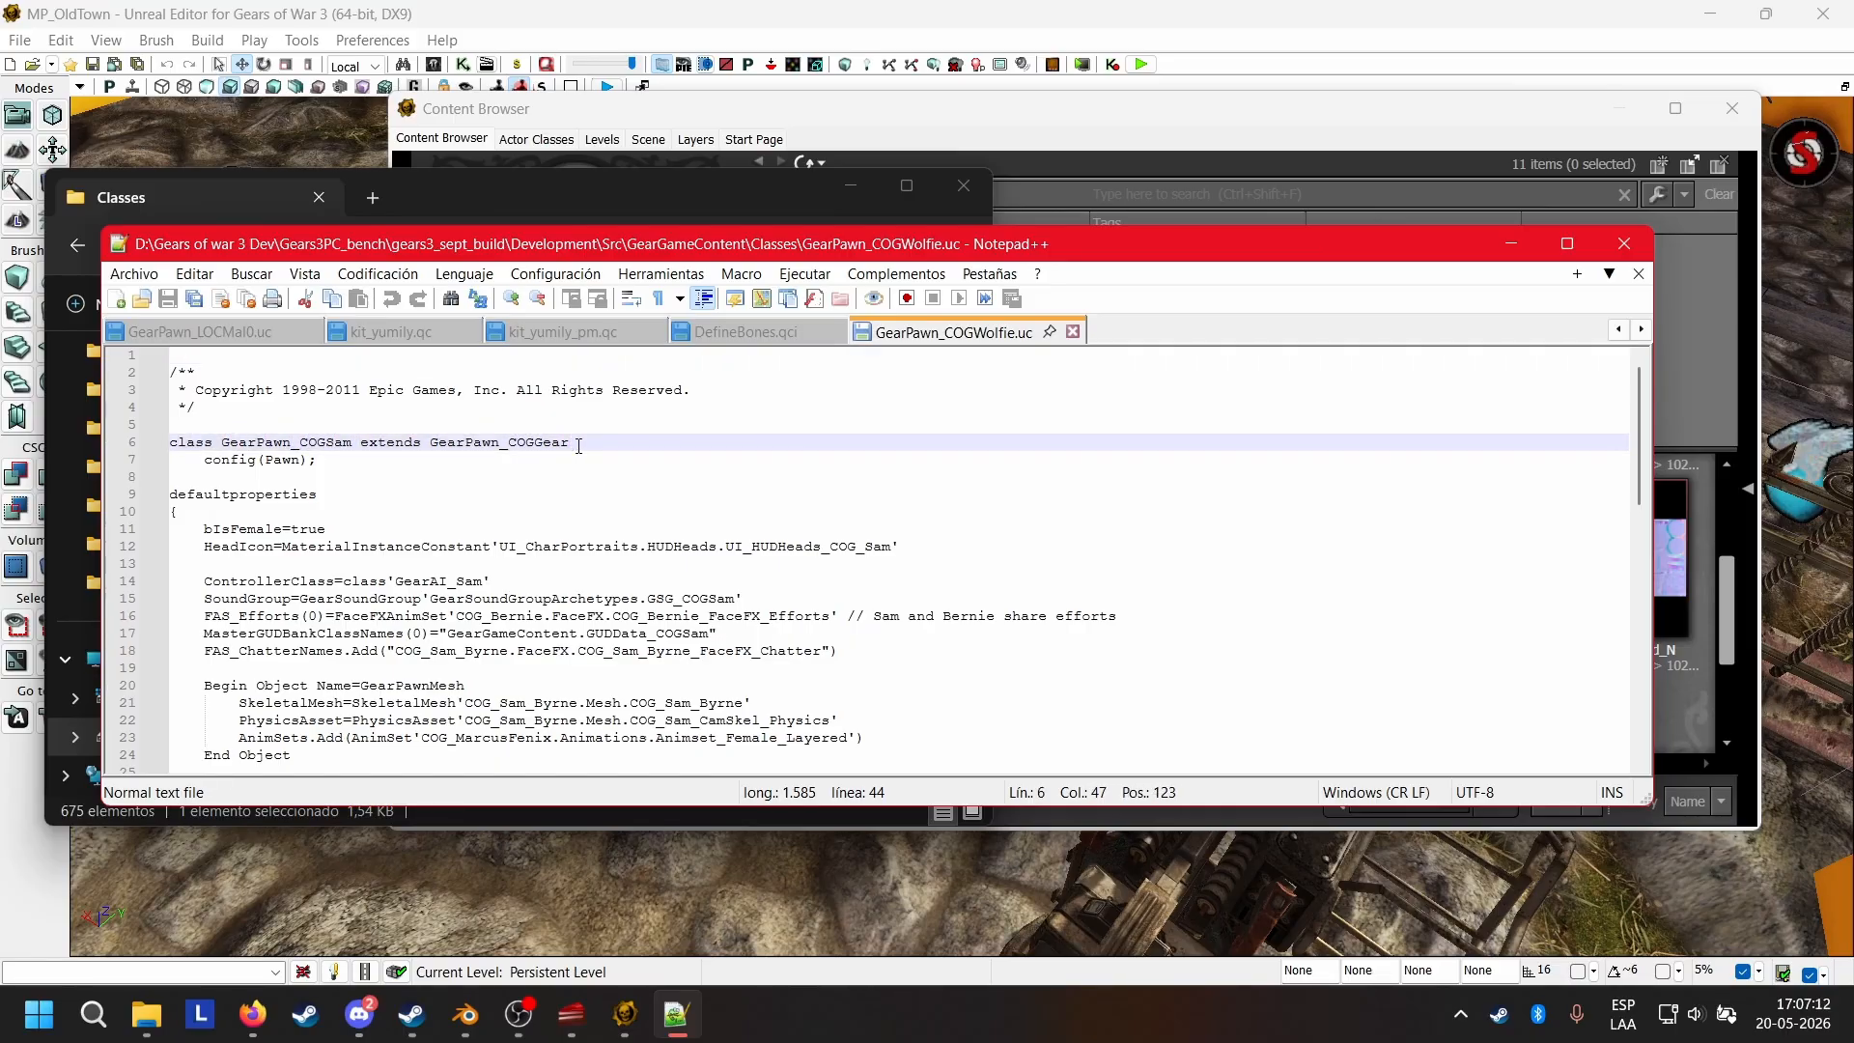
pyautogui.moveTo(430, 444); pyautogui.dragTo(613, 446)
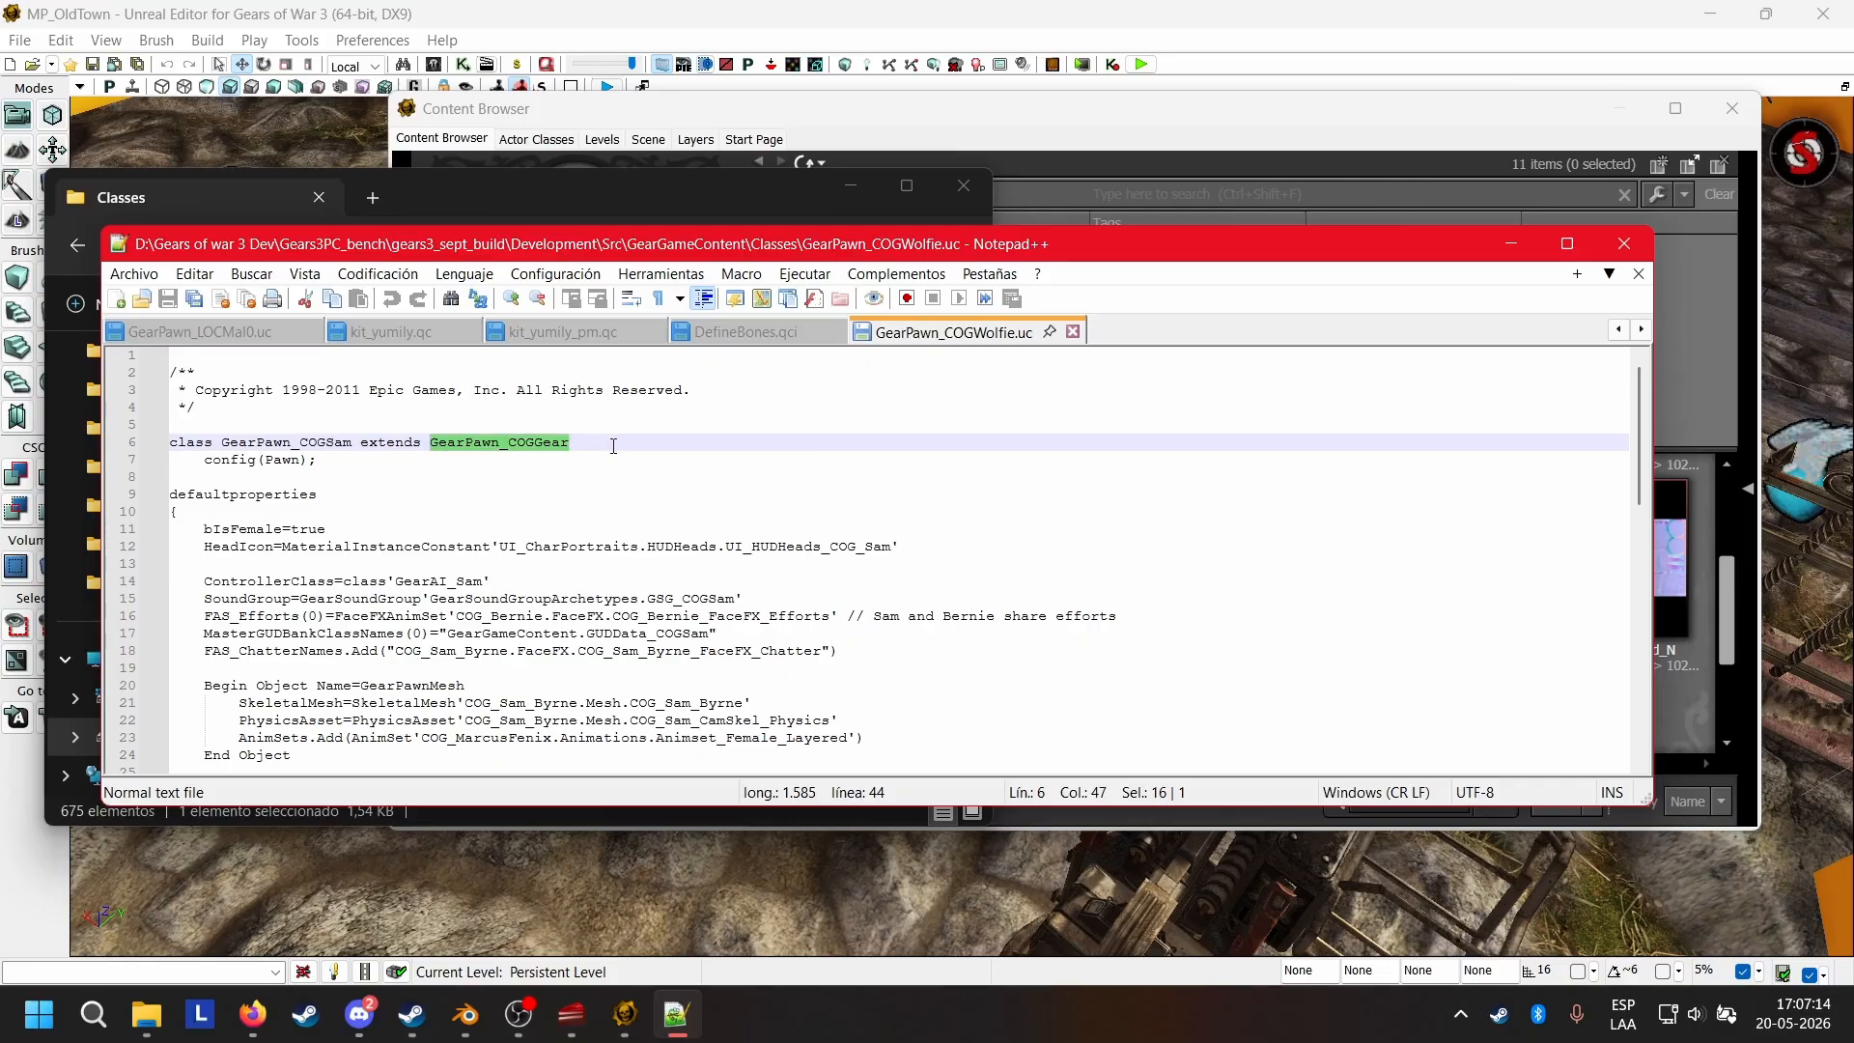
pyautogui.click(547, 445)
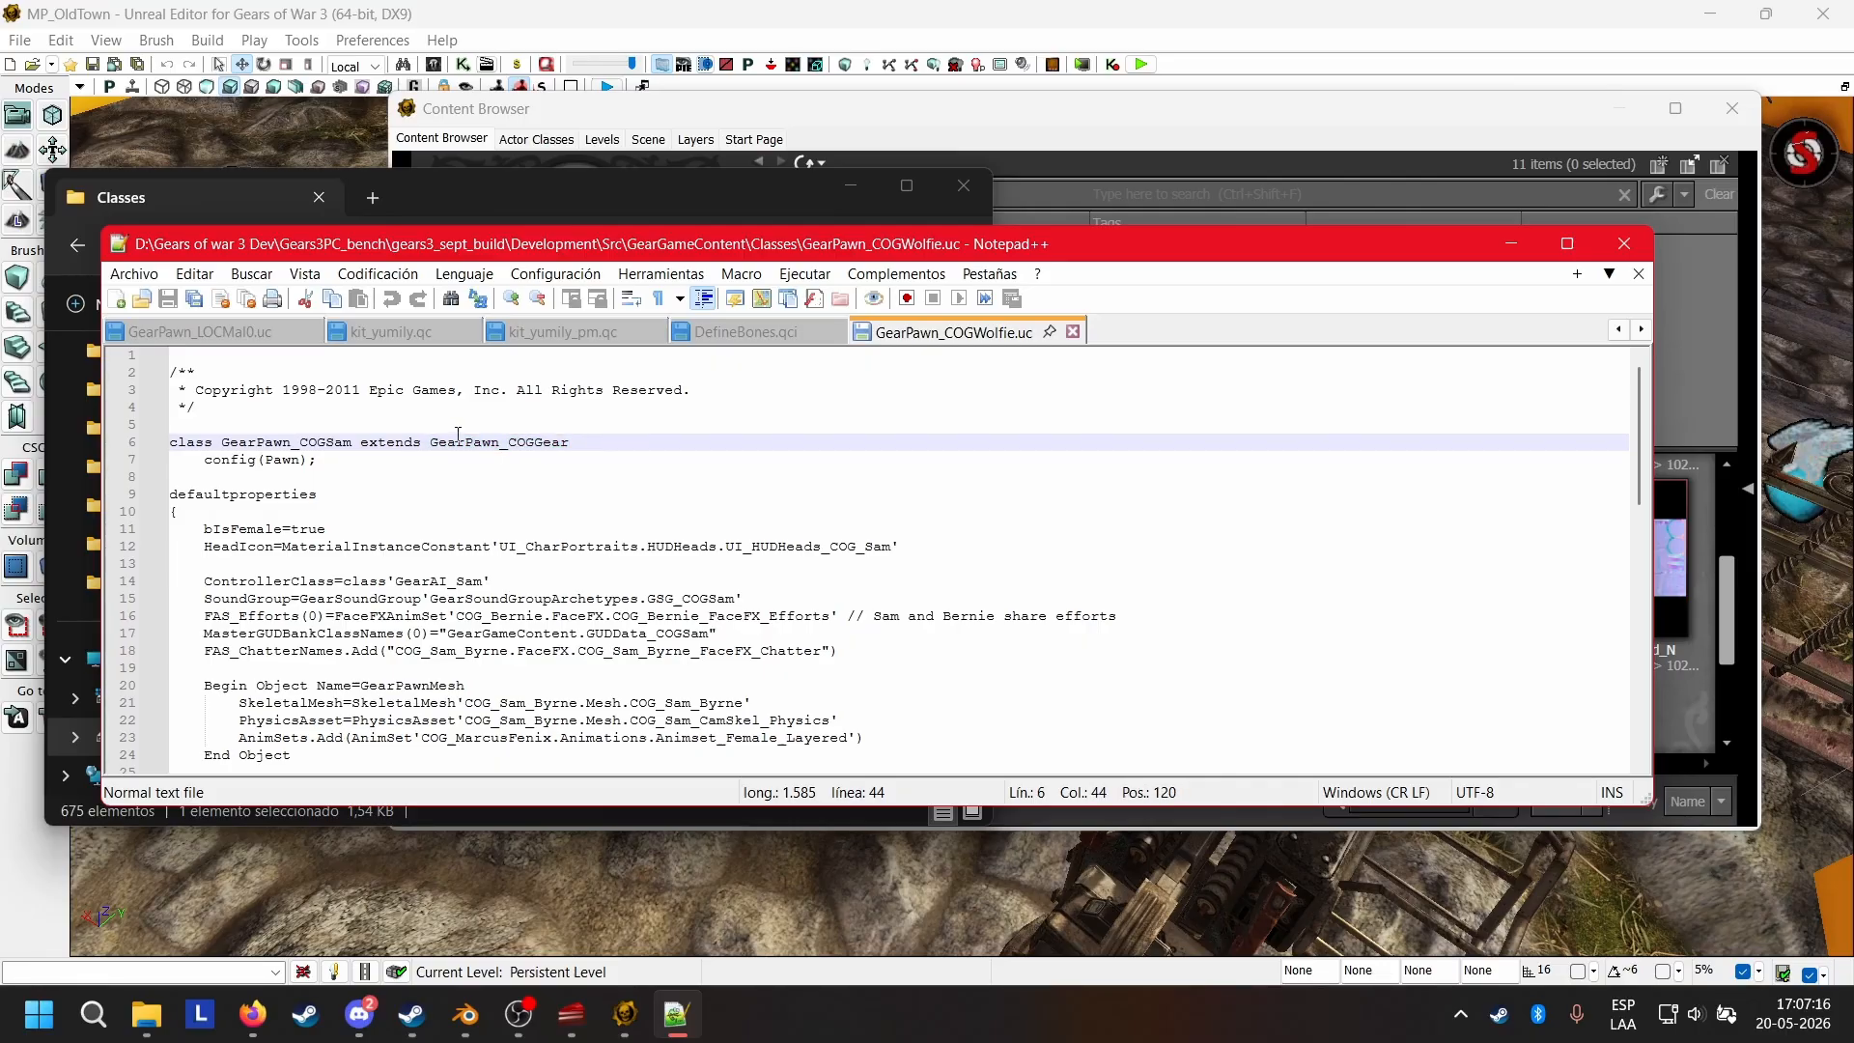
pyautogui.click(350, 442)
pyautogui.moveTo(427, 444); pyautogui.dragTo(569, 443)
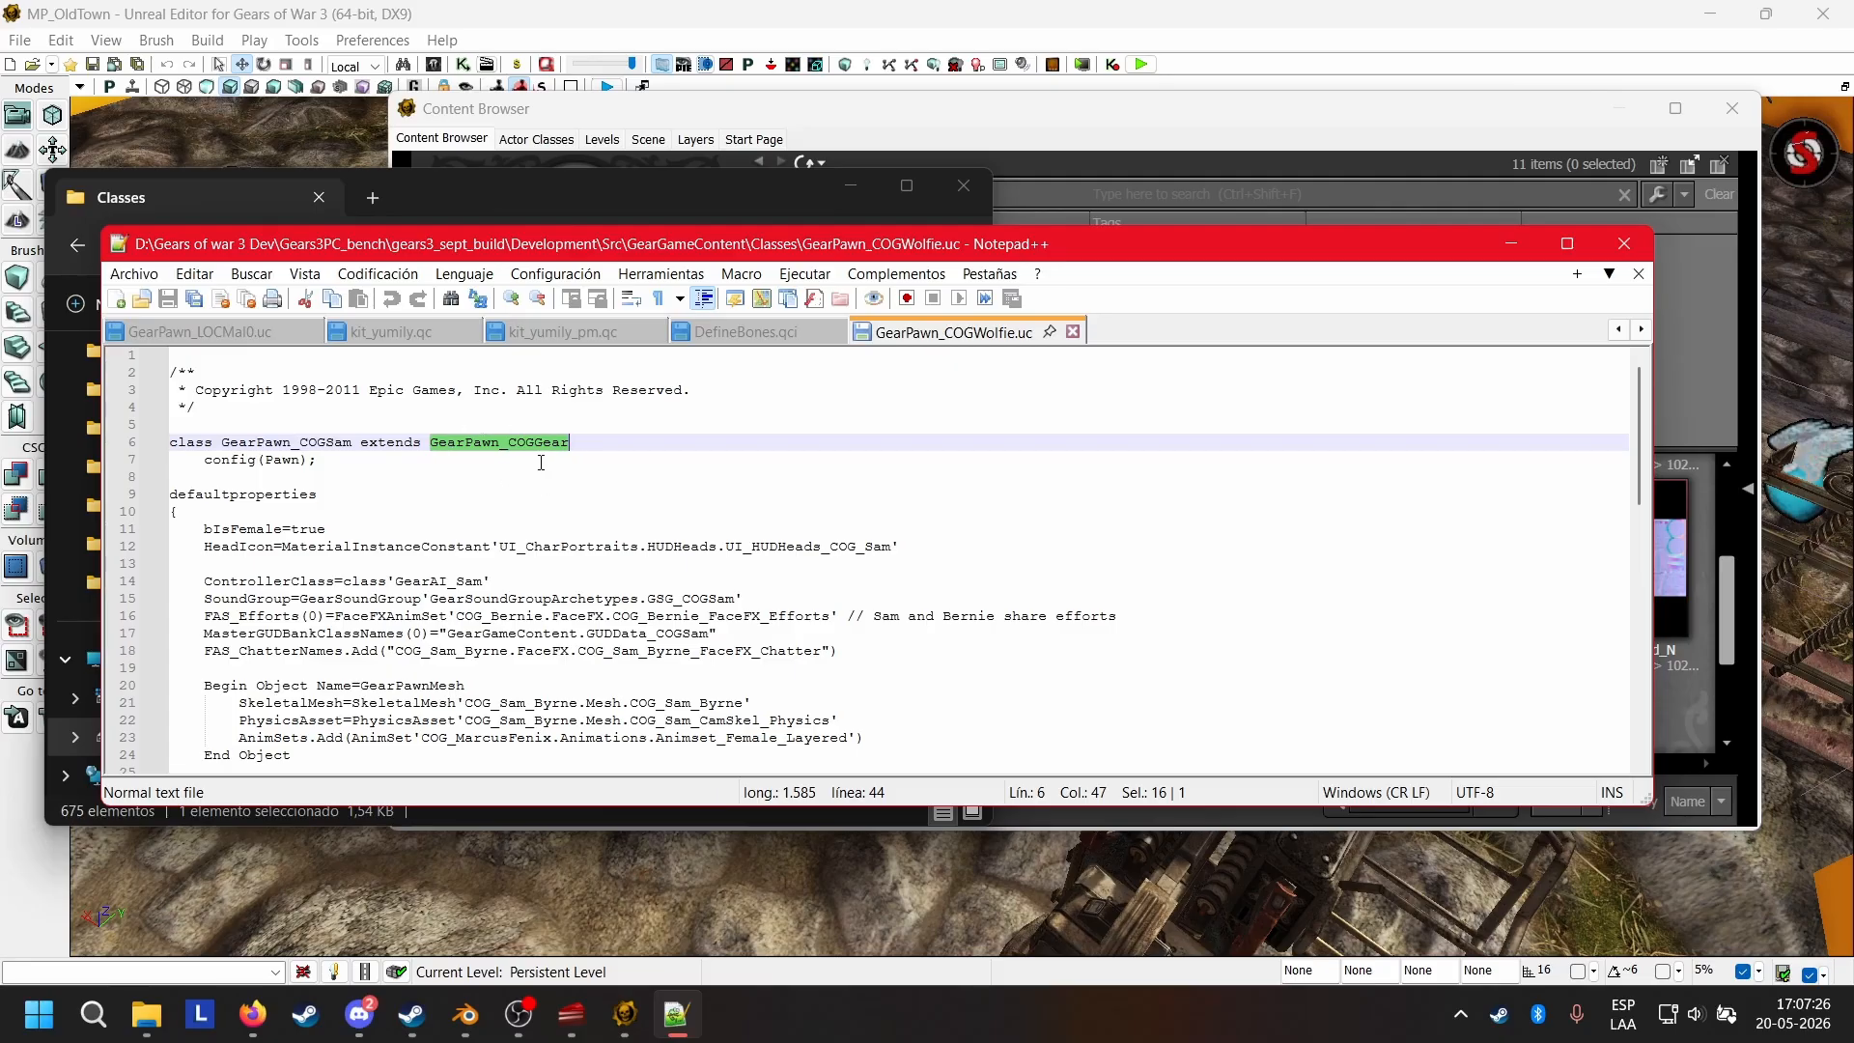
pyautogui.click(355, 447)
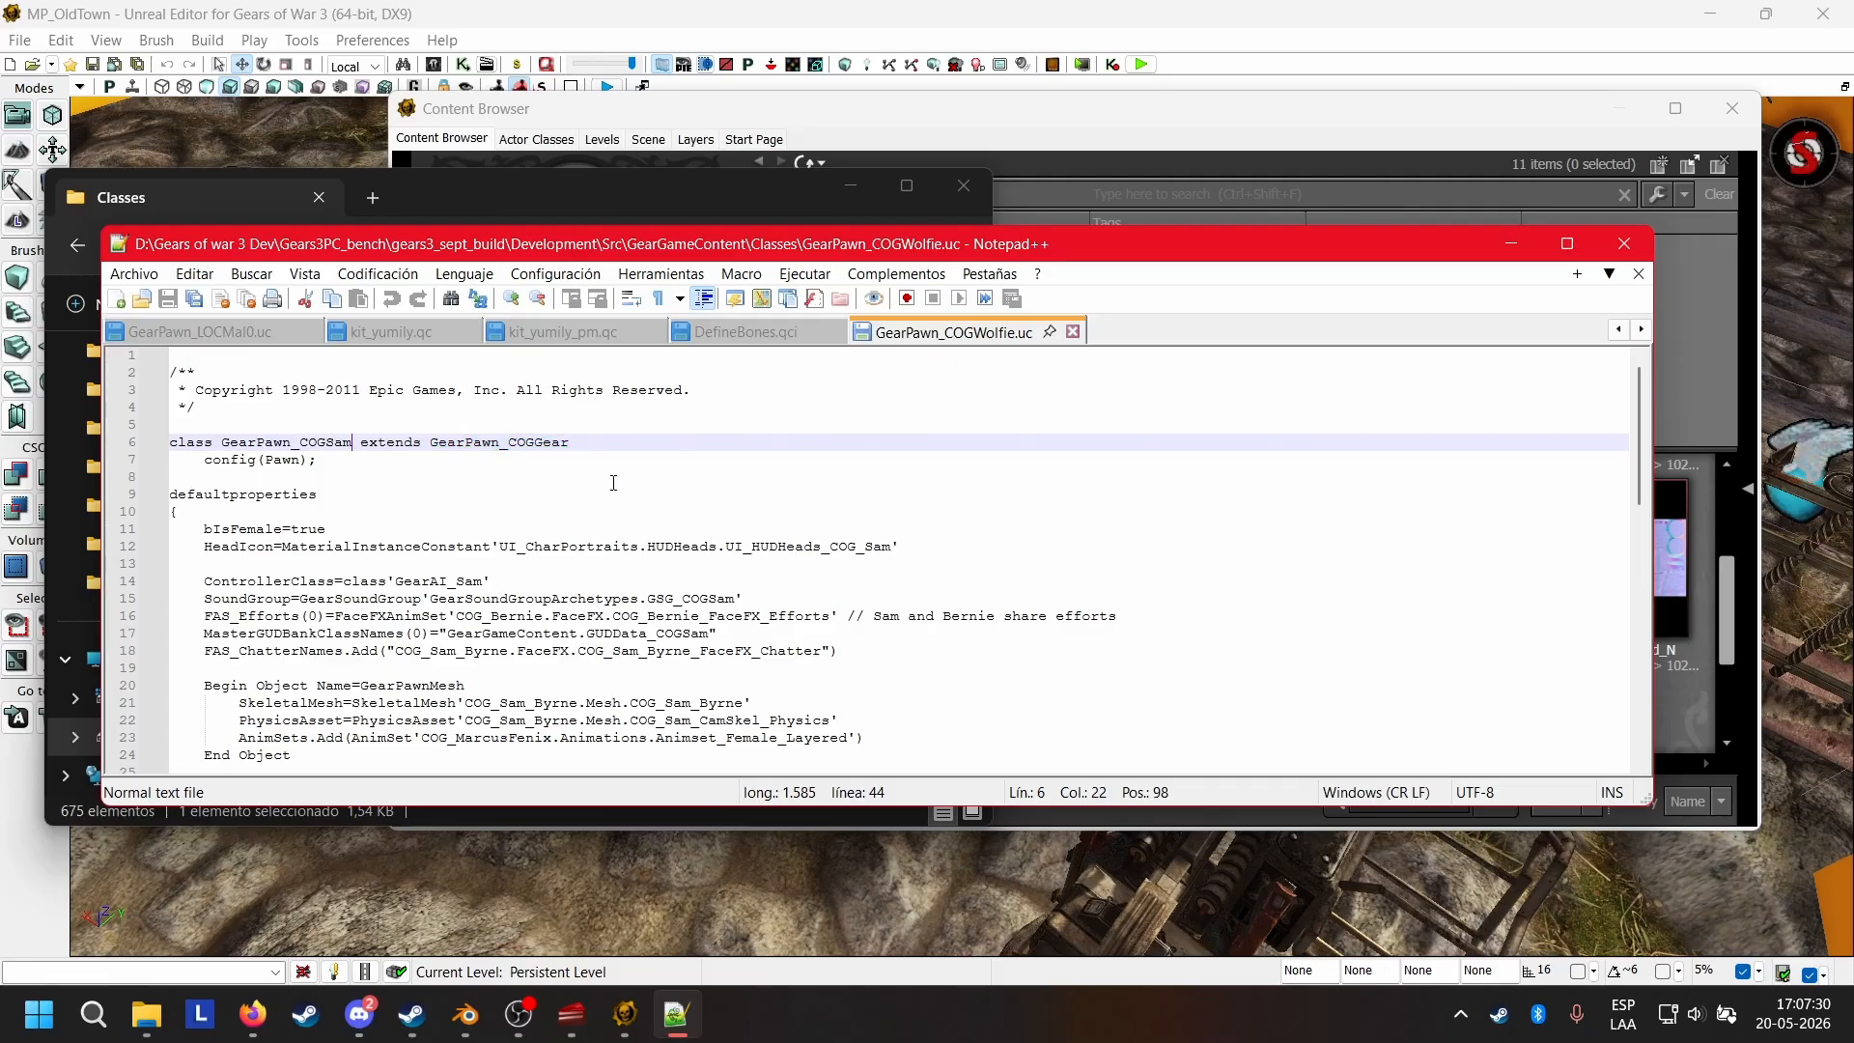
pyautogui.press('BackSpace')
pyautogui.press('BackSpace')
pyautogui.press('BackSpace')
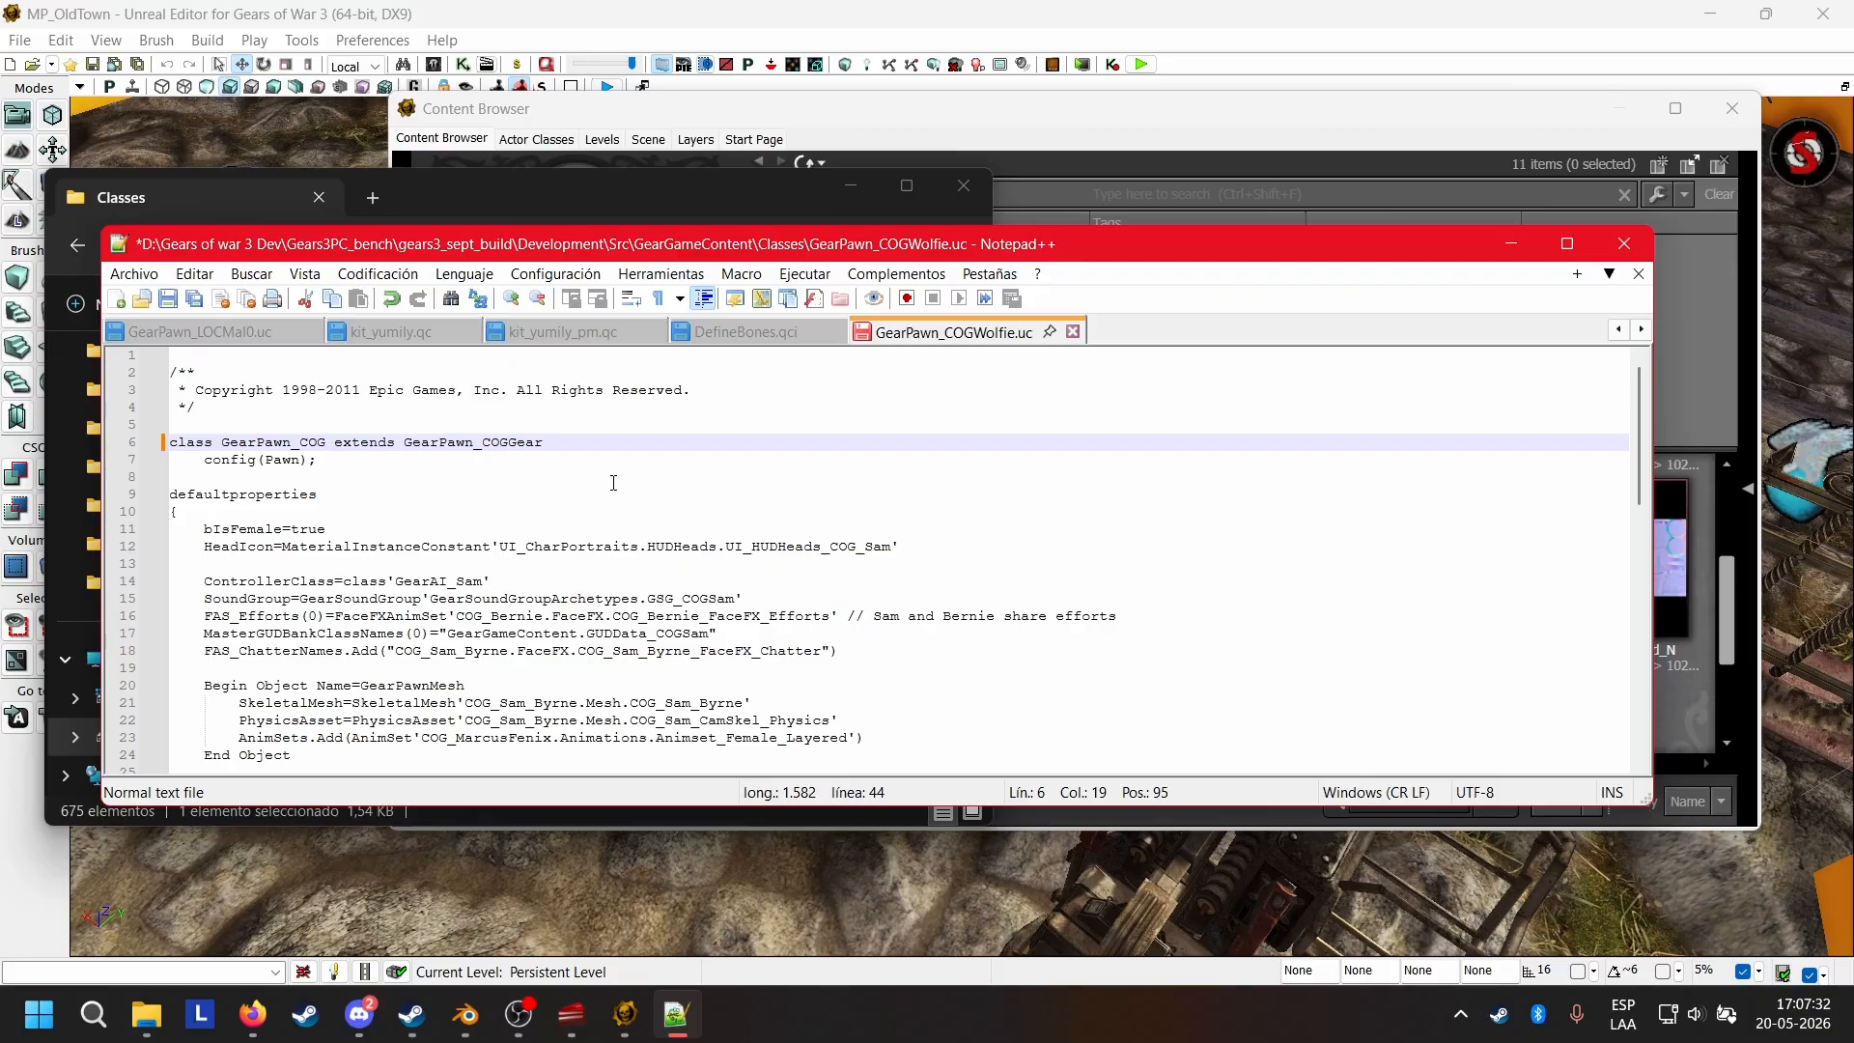
pyautogui.write('Wolfie')
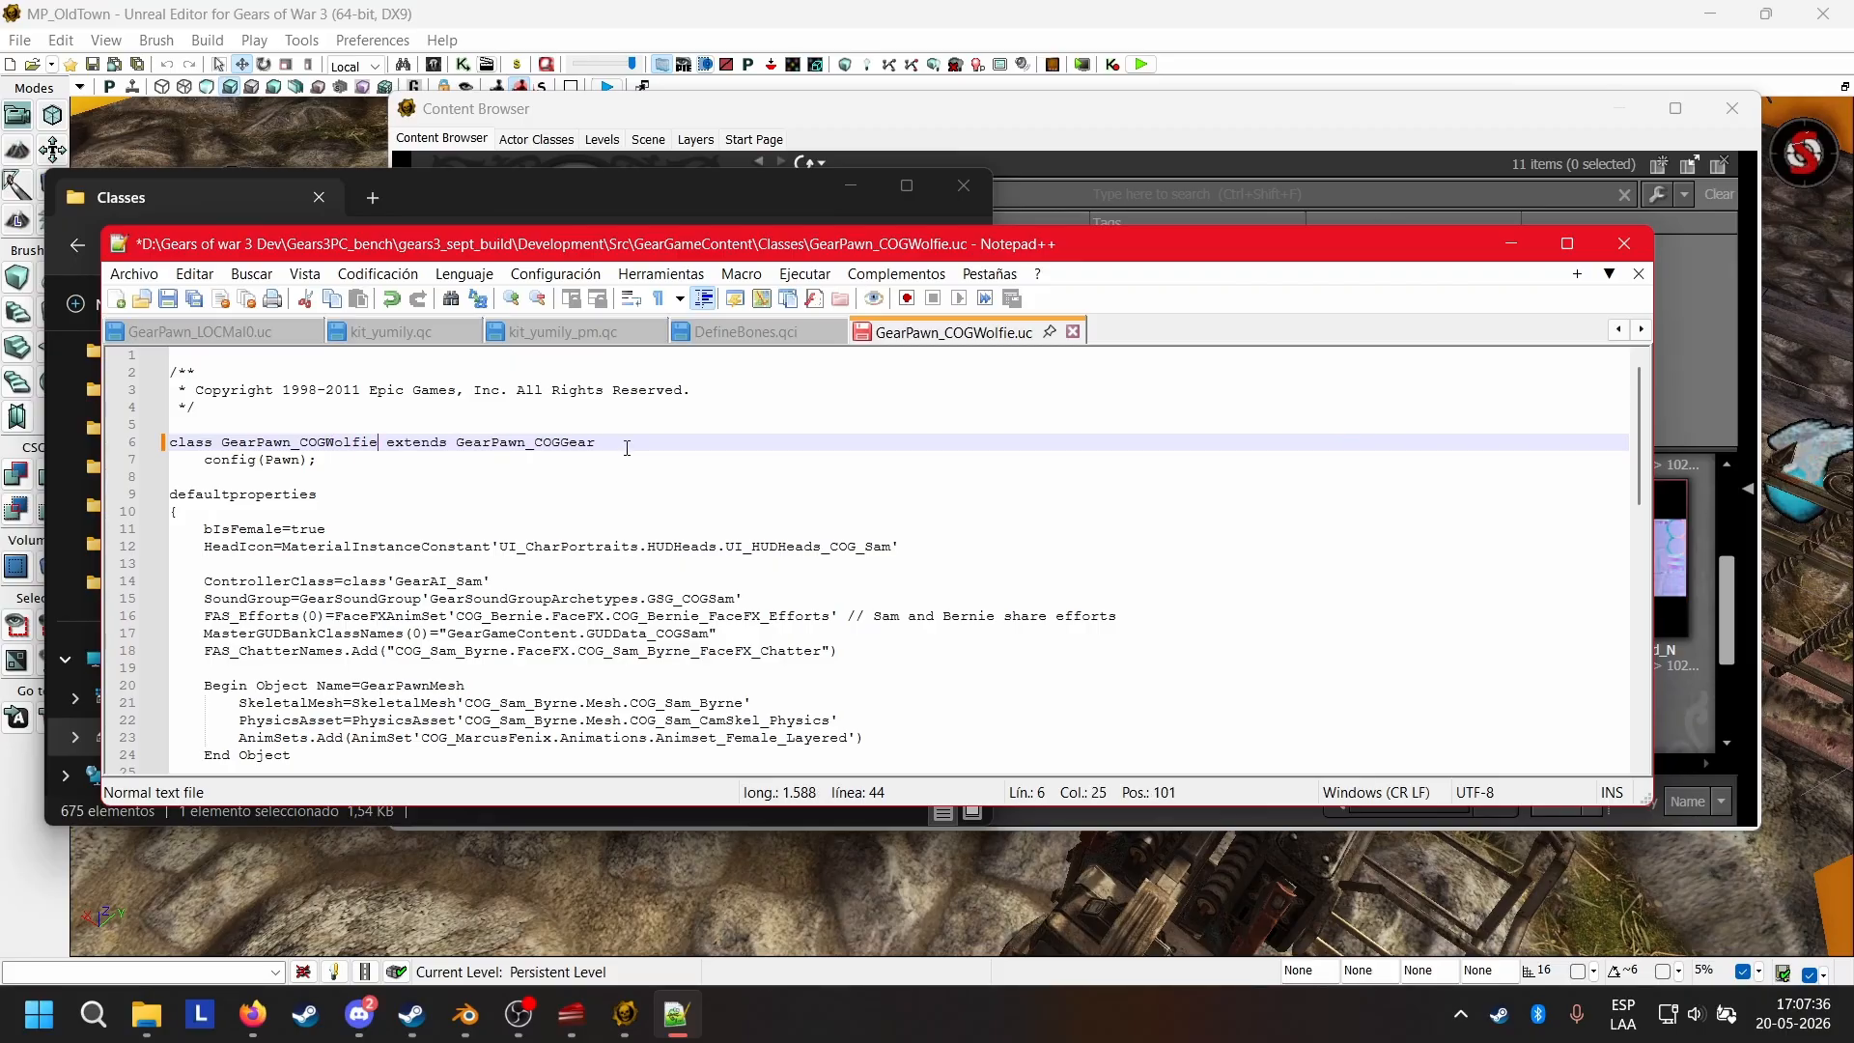
pyautogui.press('Down')
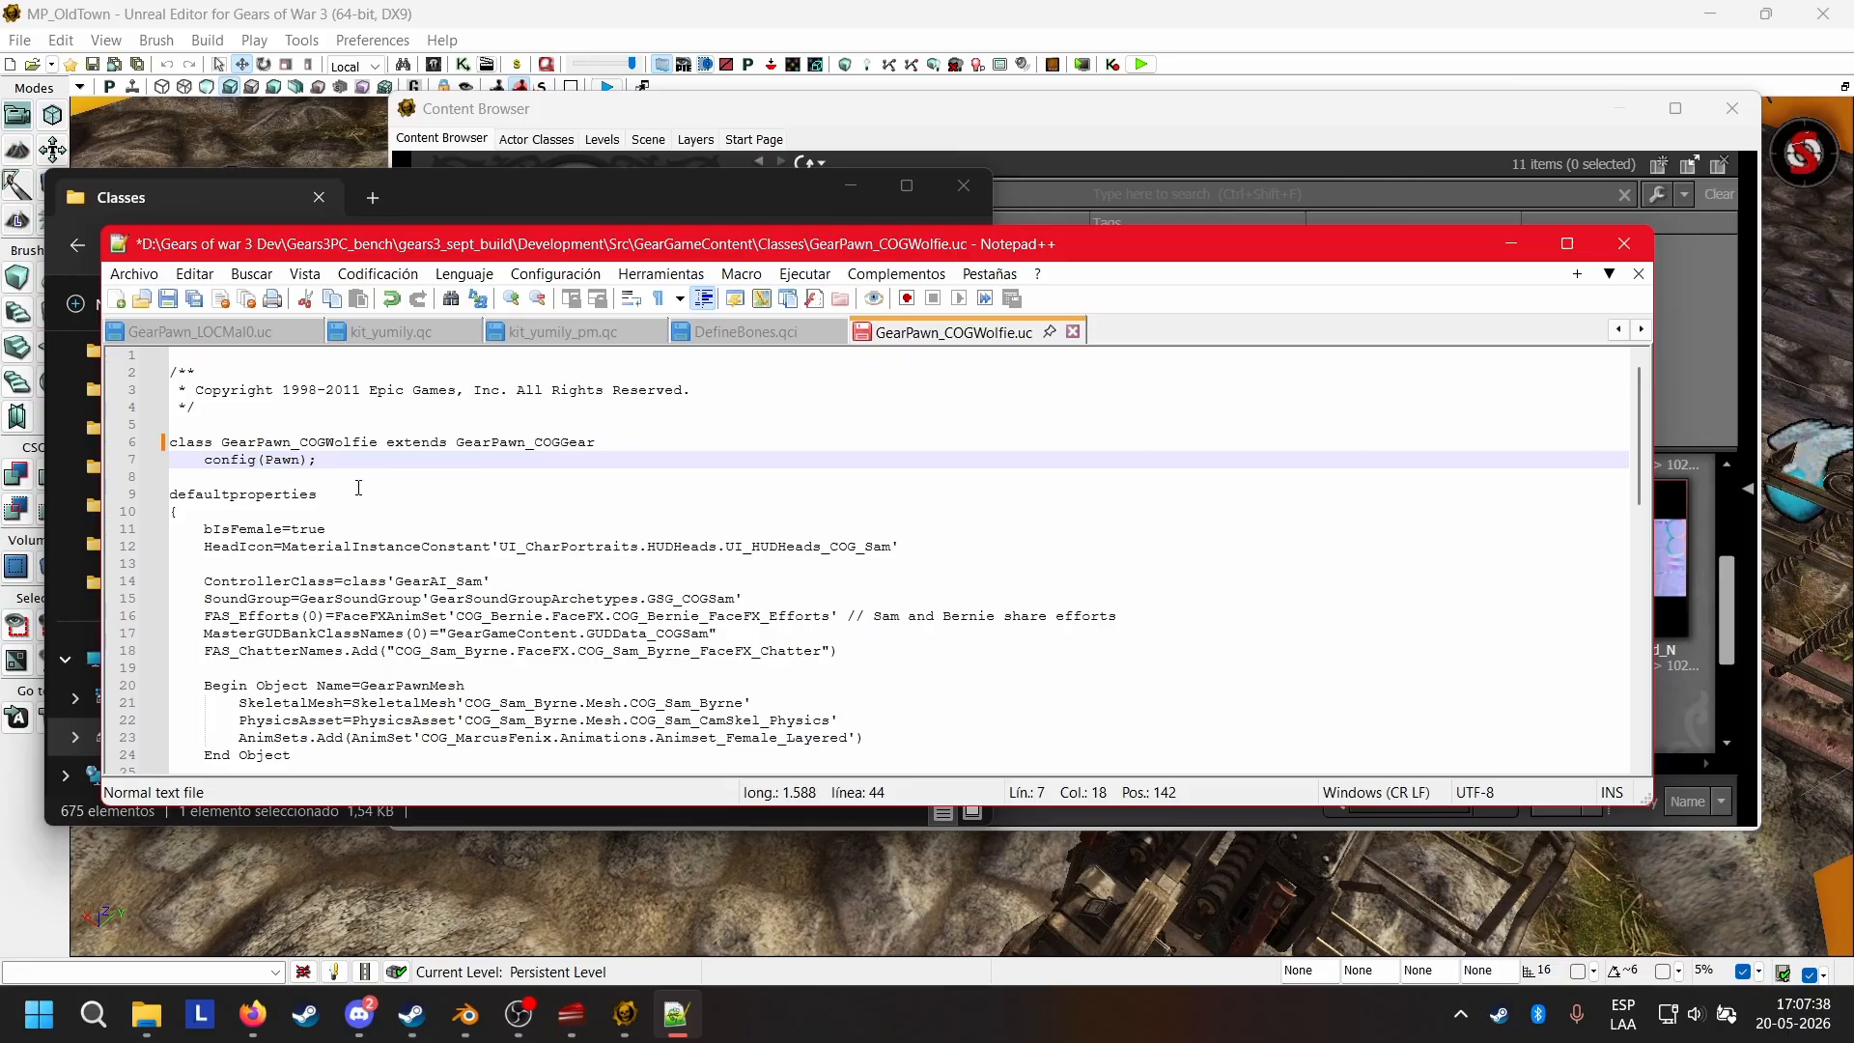
# Review the bIsFemale, HeadIcon and ControllerClass entries at the start of the defaultproperties block.
pyautogui.click(340, 486)
pyautogui.click(295, 513)
pyautogui.click(340, 530)
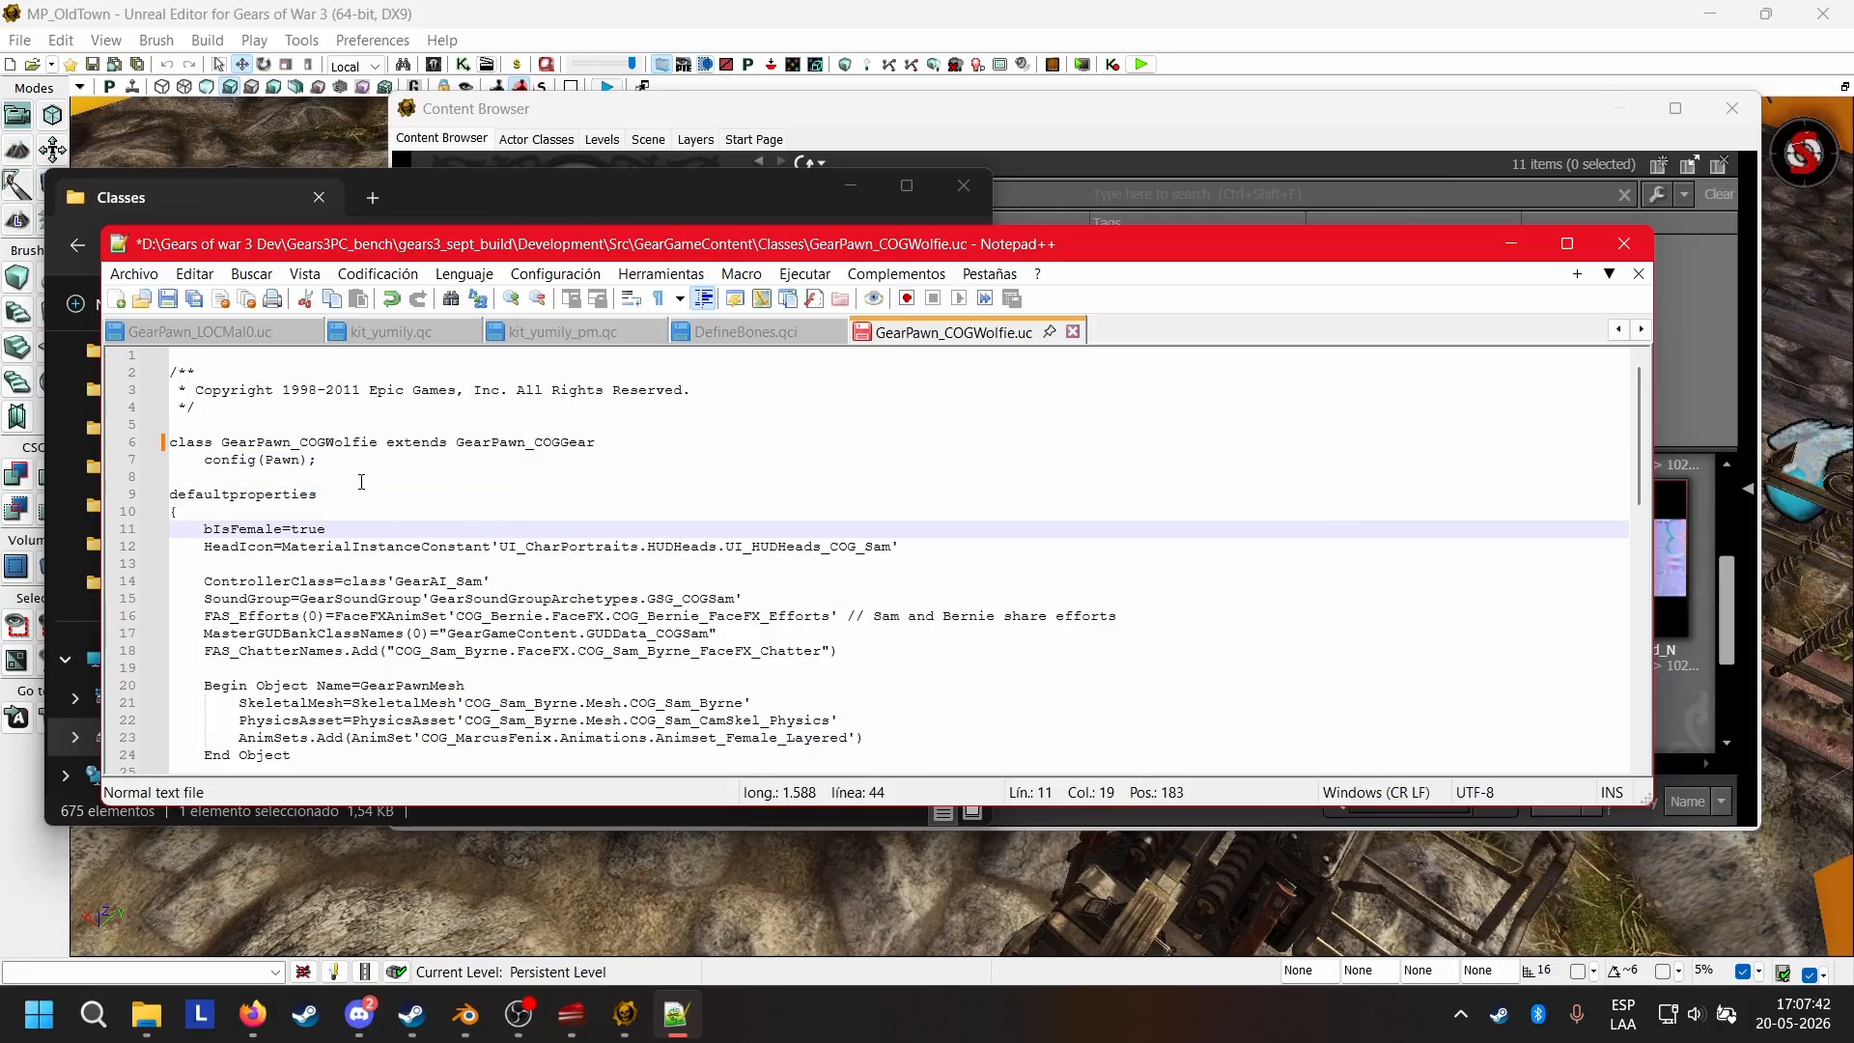
pyautogui.scroll(-1, 390, 474)
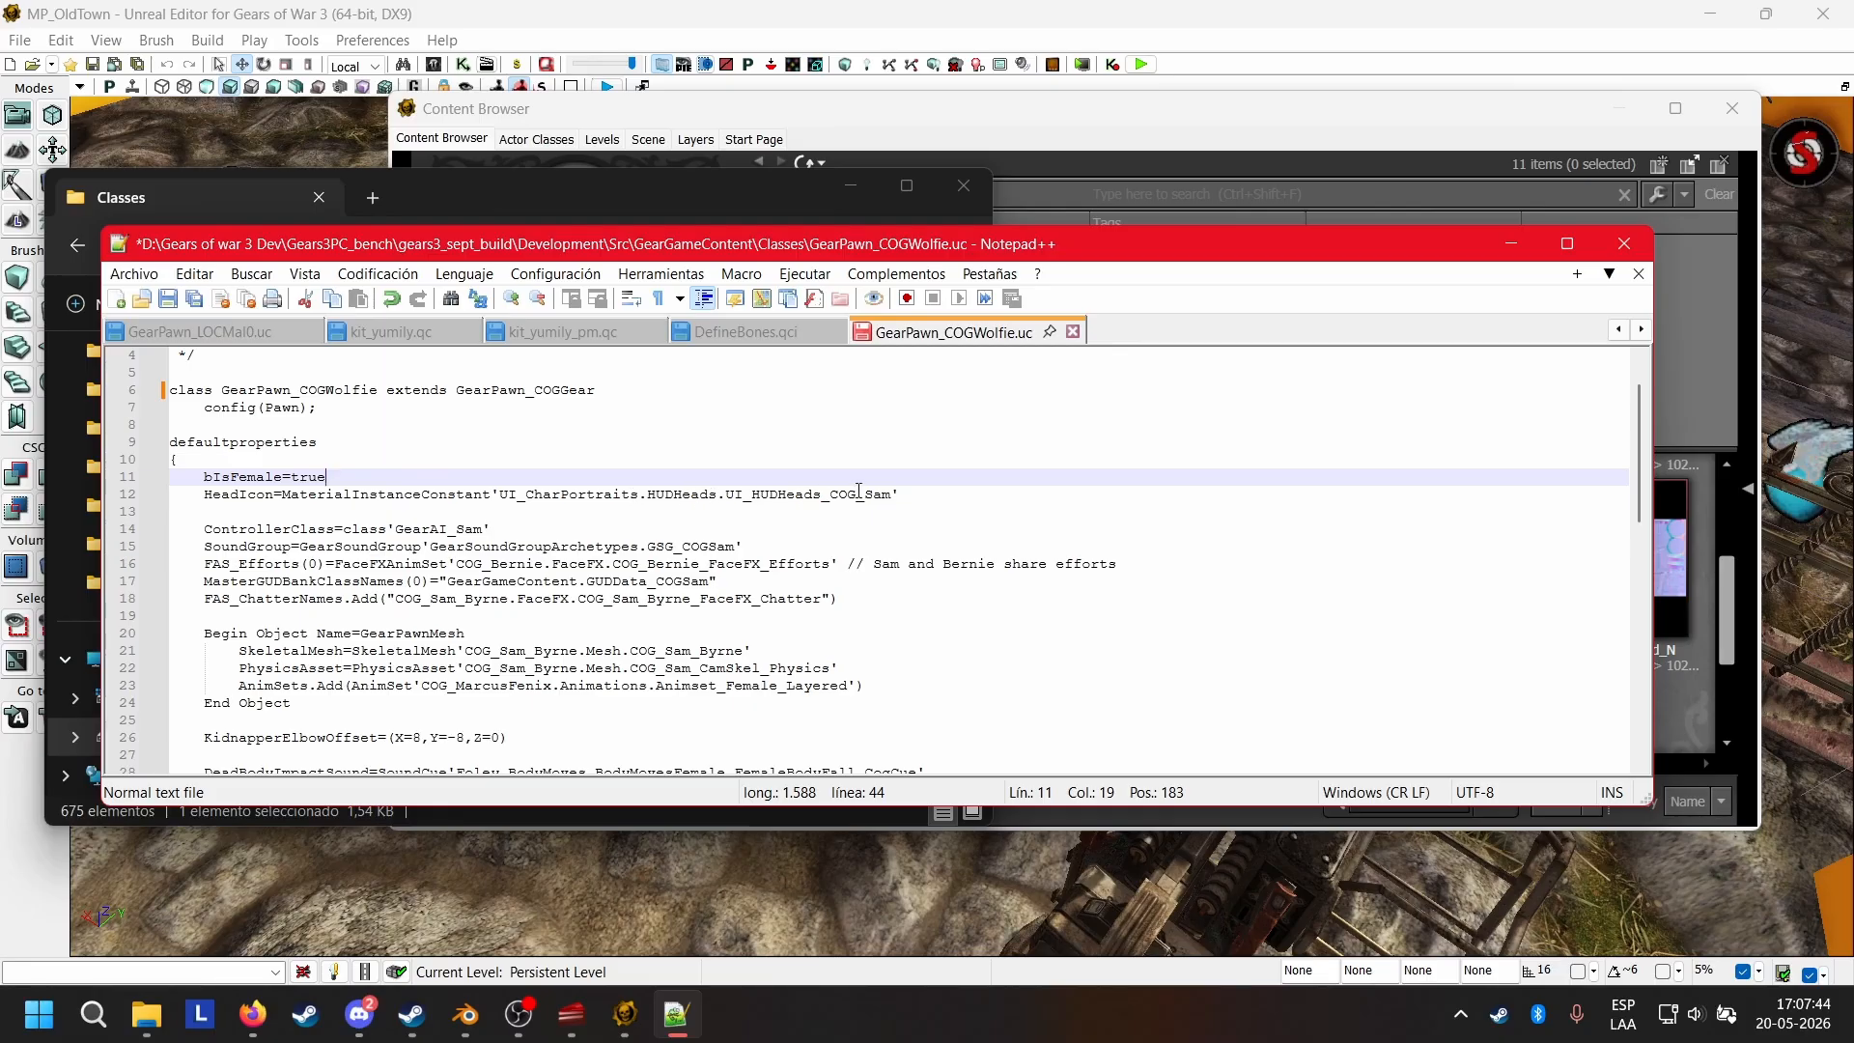
pyautogui.click(916, 489)
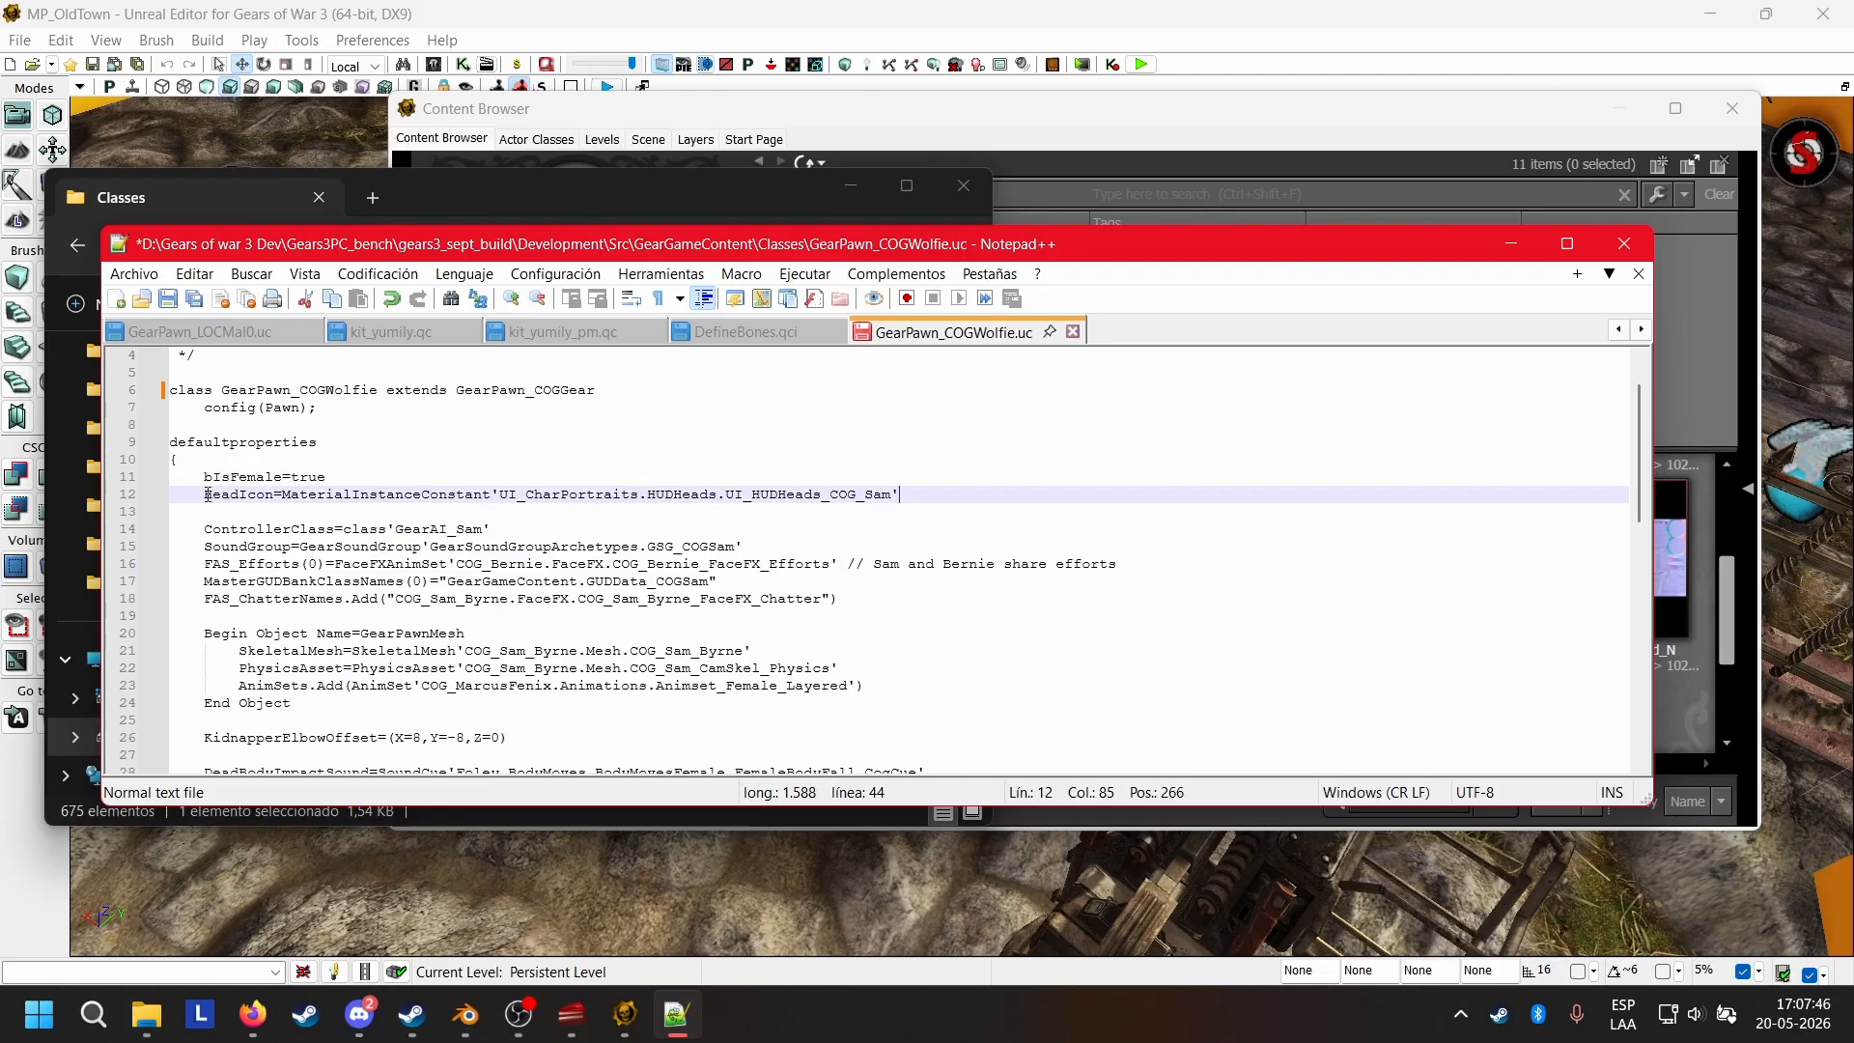
pyautogui.moveTo(205, 494); pyautogui.dragTo(275, 494)
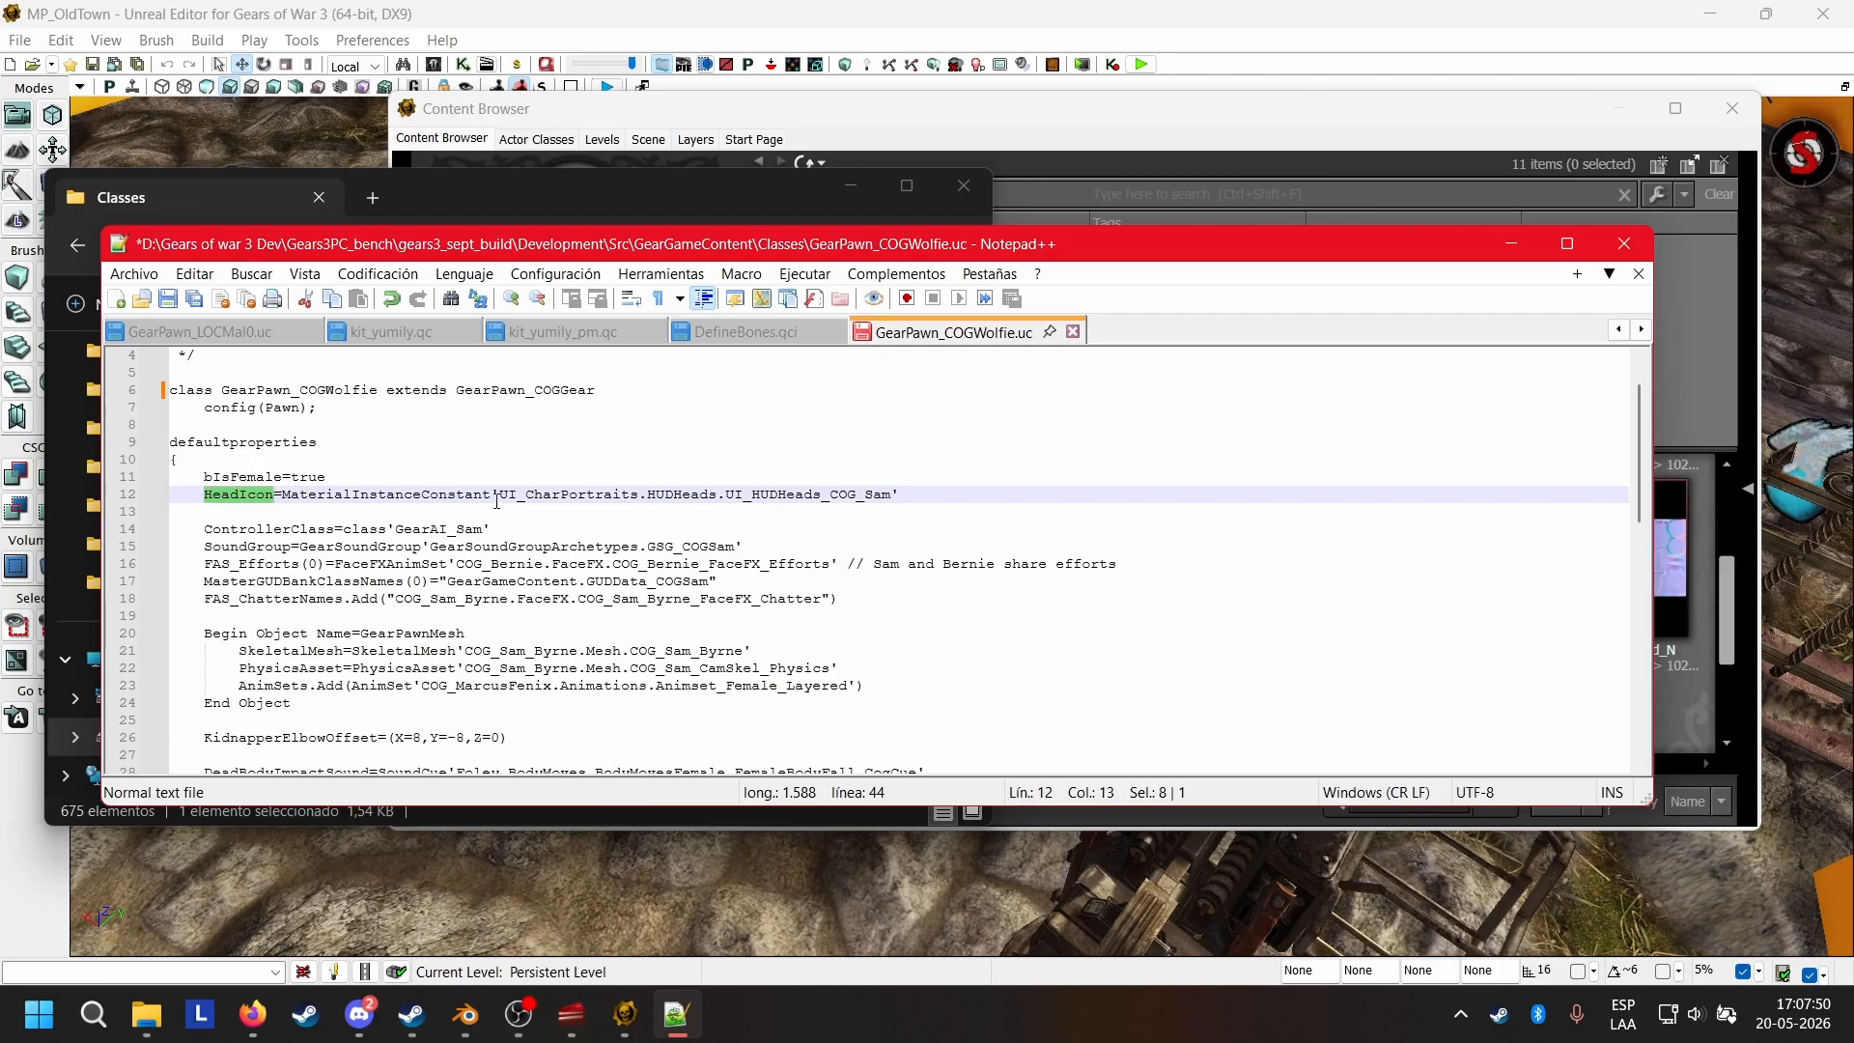
pyautogui.moveTo(494, 498); pyautogui.dragTo(637, 499)
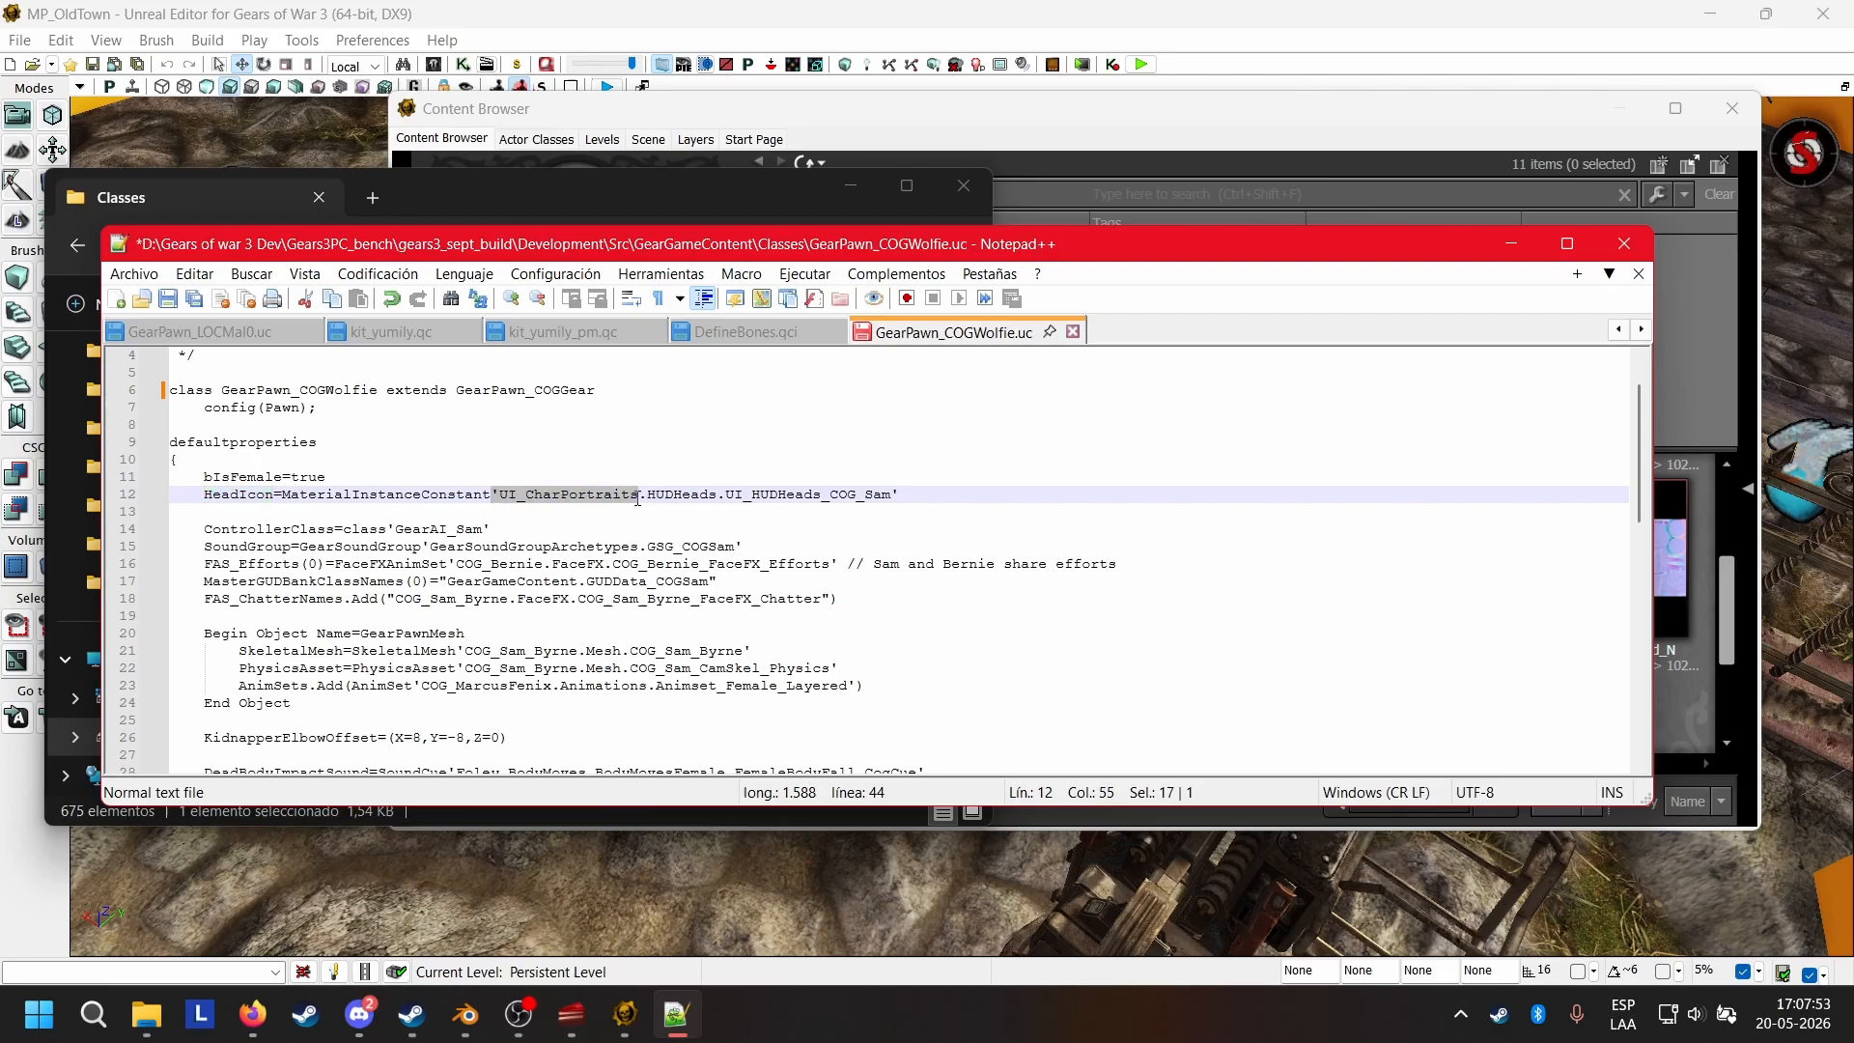
pyautogui.click(921, 476)
pyautogui.click(903, 493)
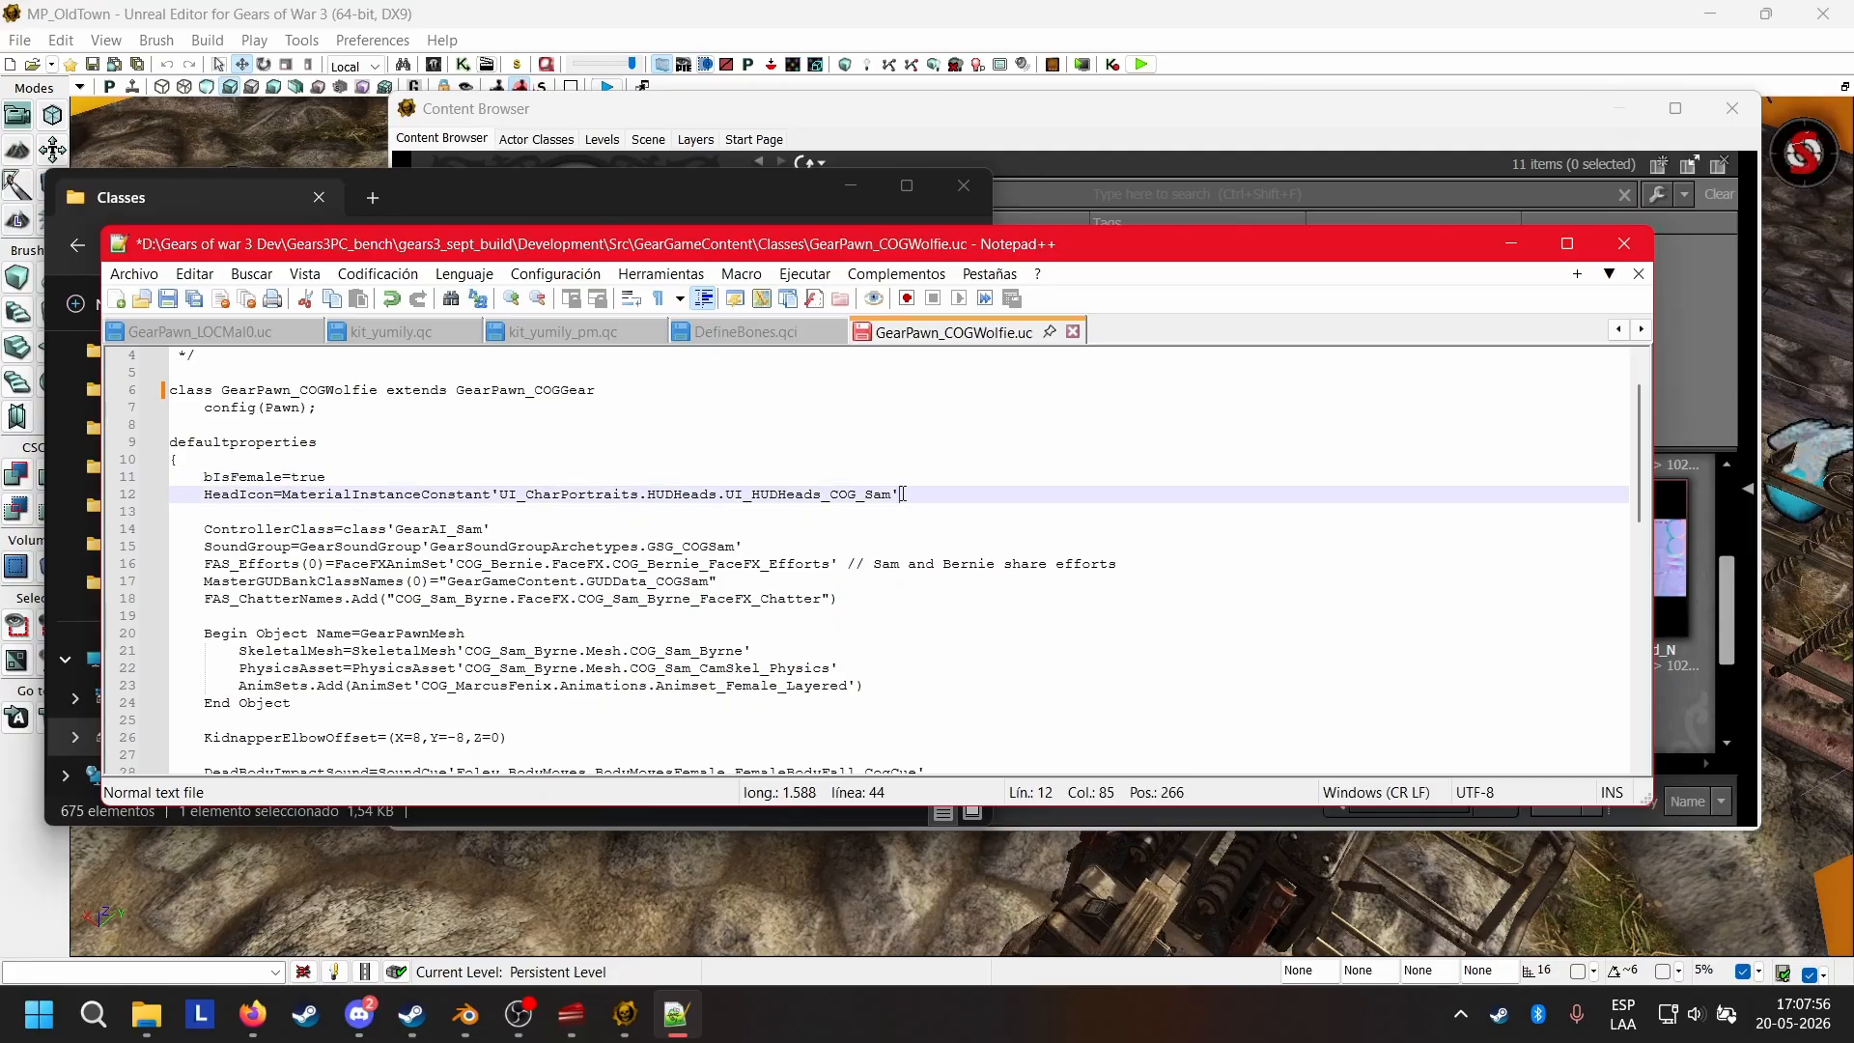
pyautogui.click(451, 474)
pyautogui.click(931, 492)
pyautogui.moveTo(207, 499); pyautogui.dragTo(903, 509)
pyautogui.click(900, 498)
pyautogui.moveTo(205, 533); pyautogui.dragTo(502, 529)
pyautogui.click(483, 528)
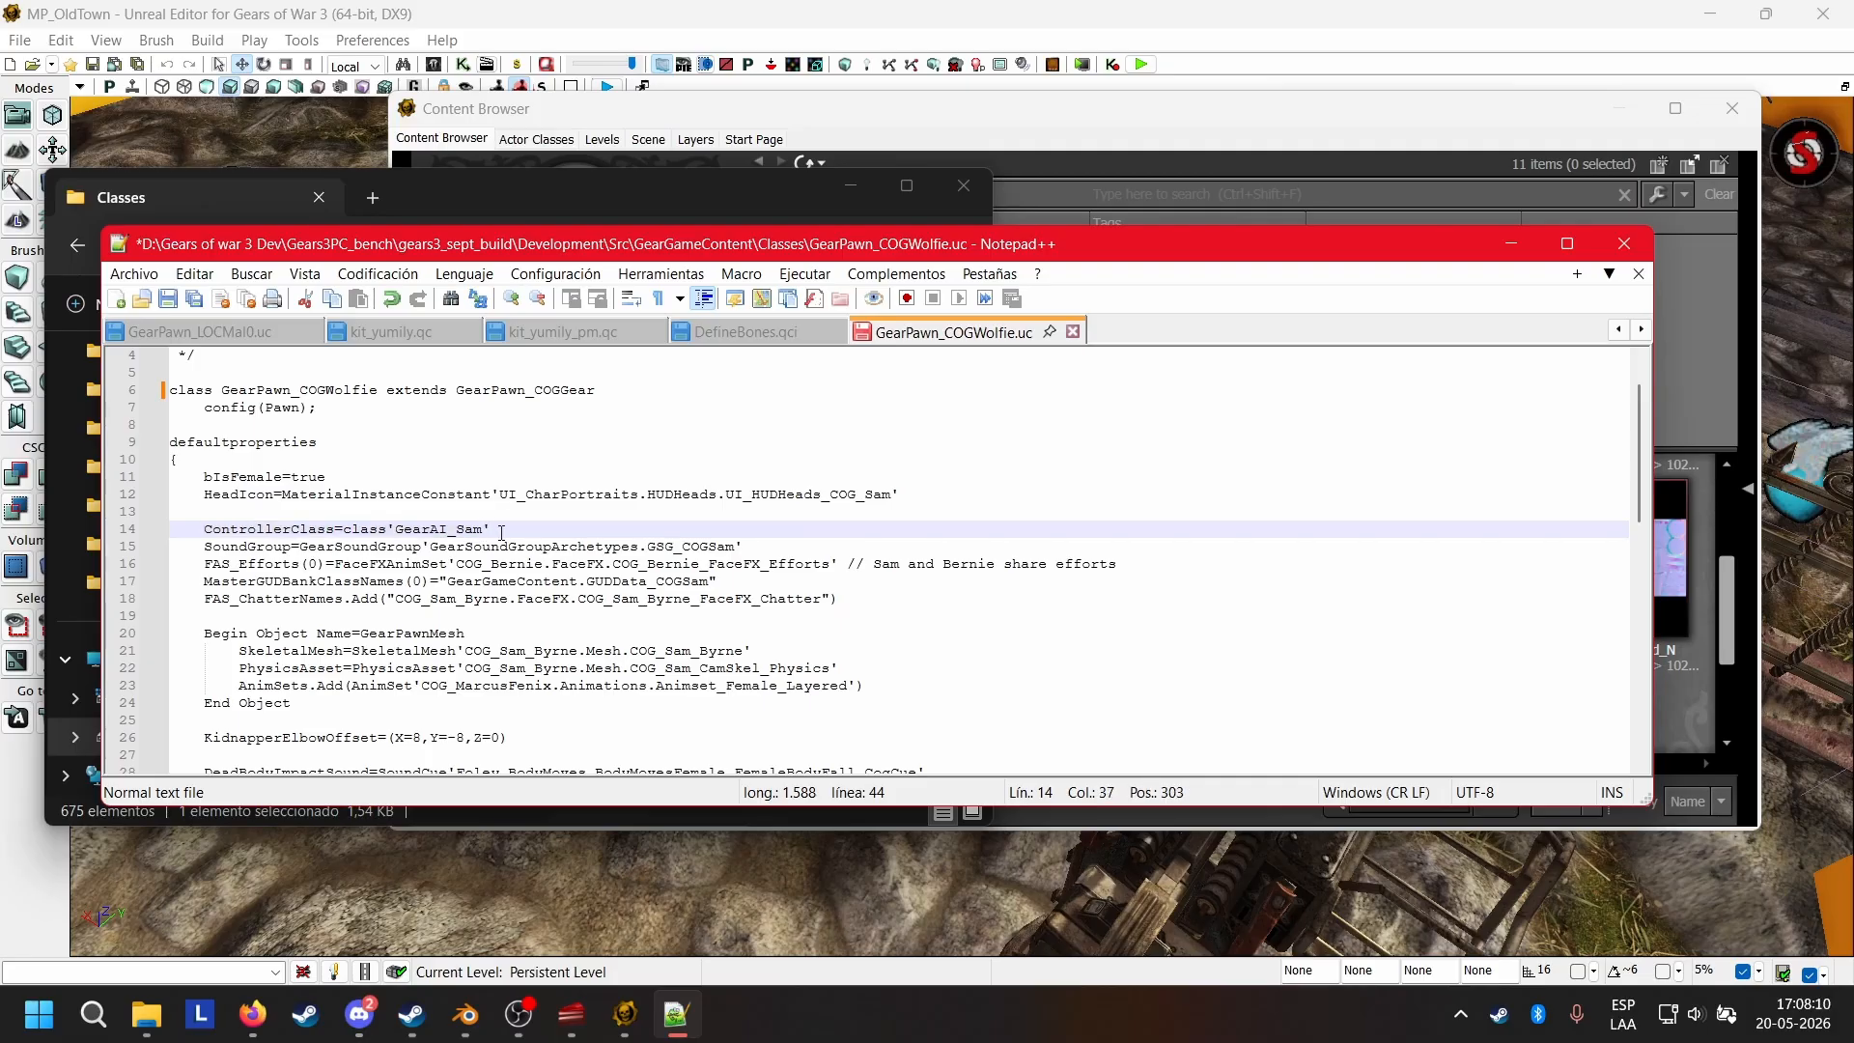
# Switch to File Explorer and look through the Classes folder for the GearAI controller scripts.
pyautogui.click(346, 200)
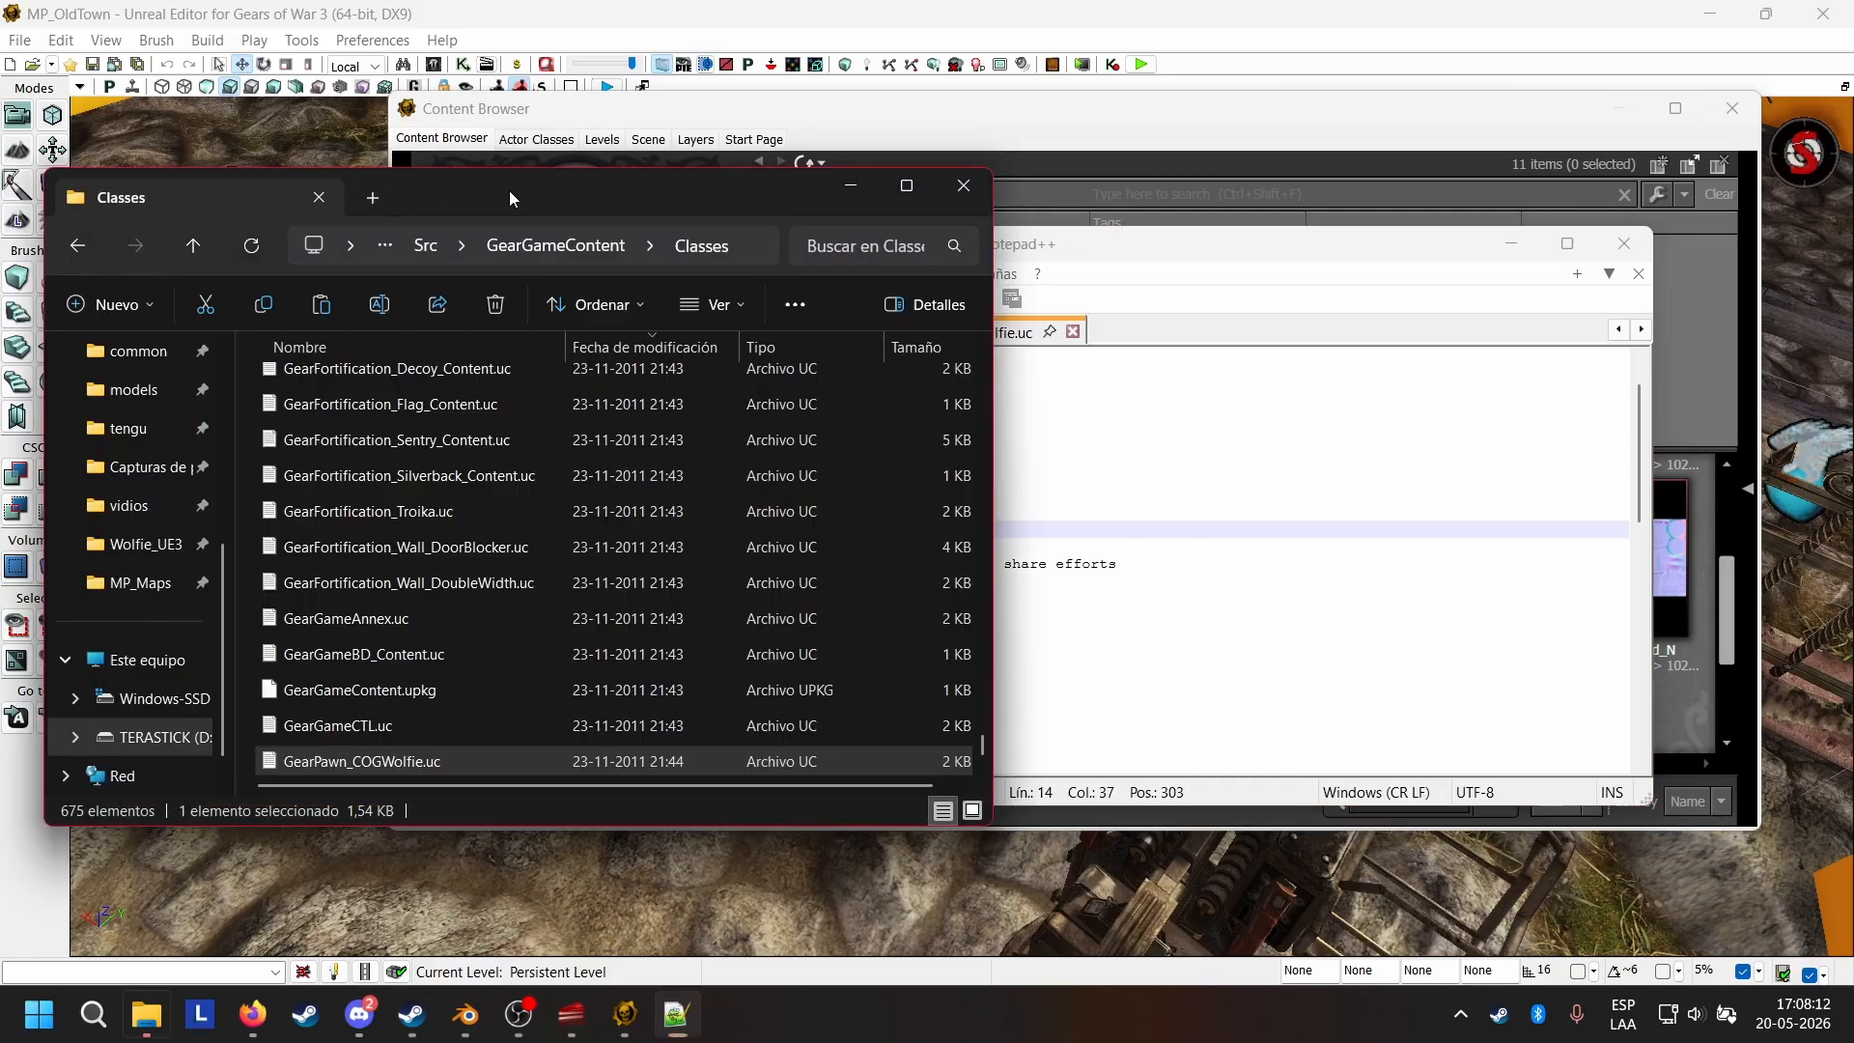
pyautogui.scroll(5, 529, 615)
pyautogui.scroll(5, 529, 614)
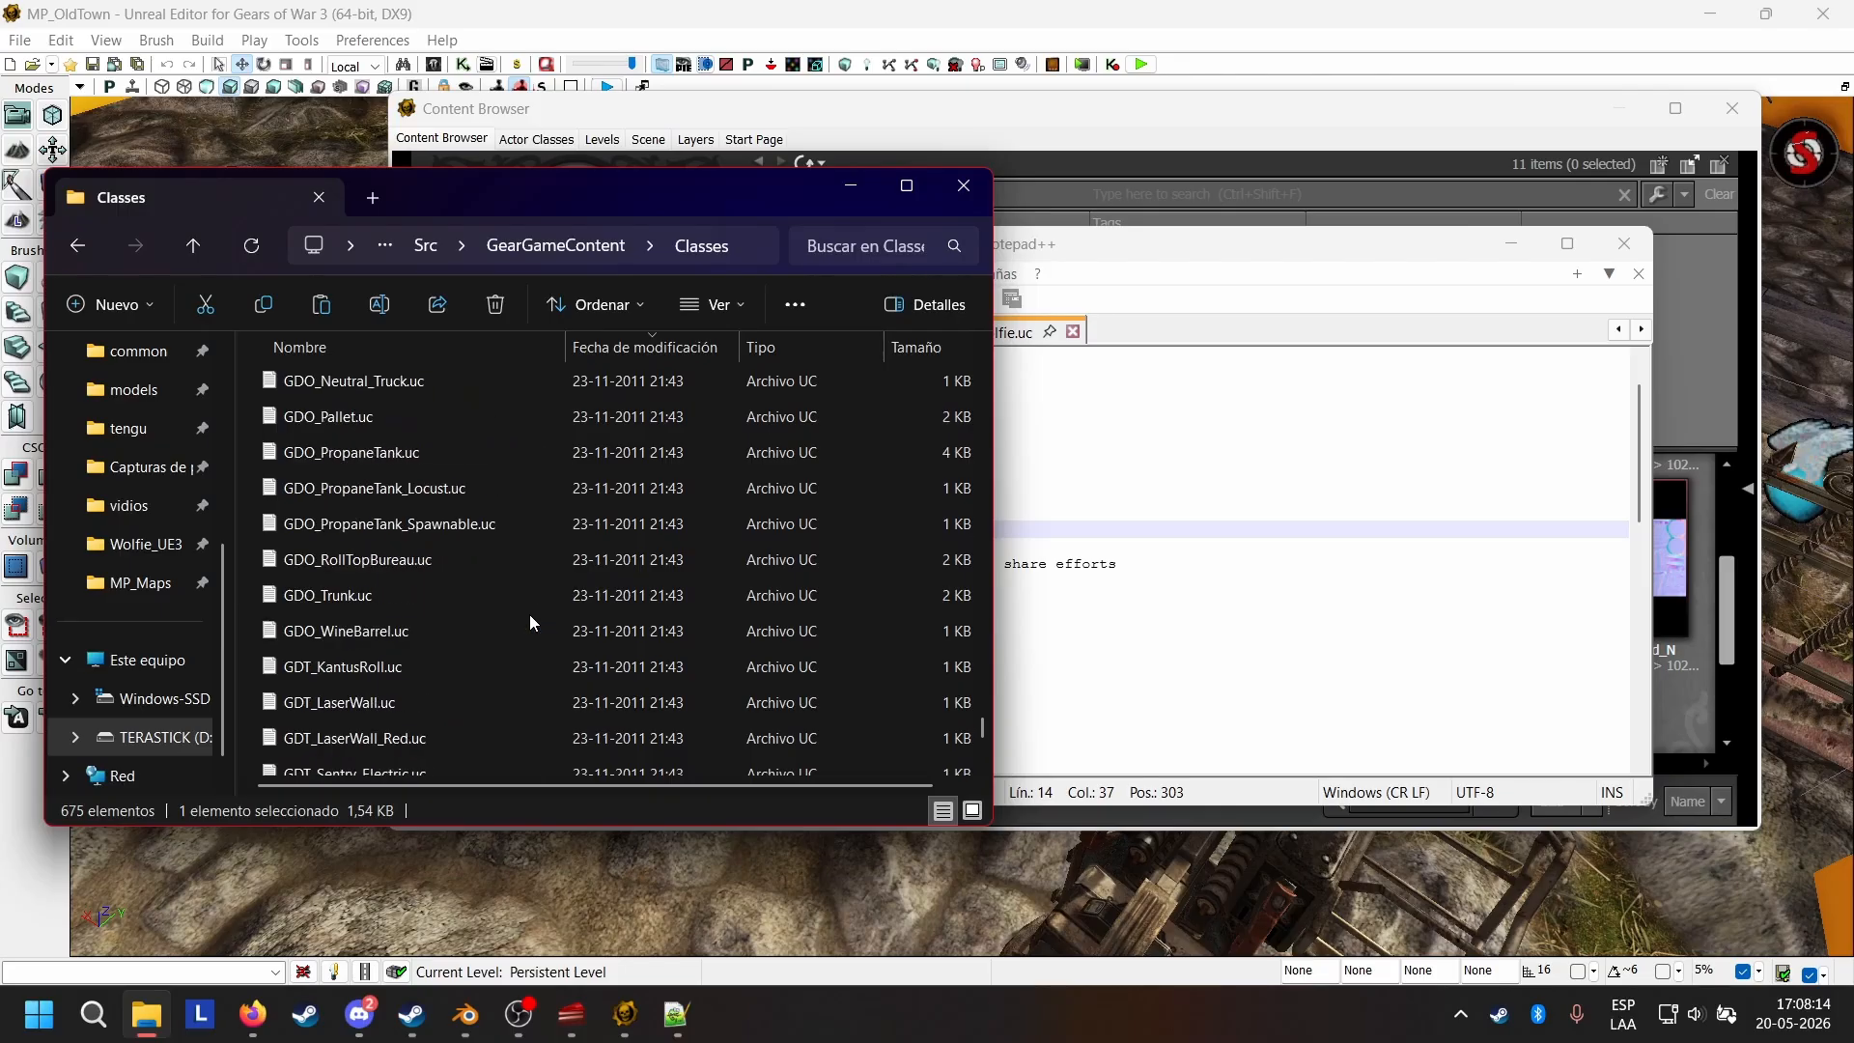
pyautogui.scroll(-10, 529, 614)
pyautogui.scroll(-10, 530, 614)
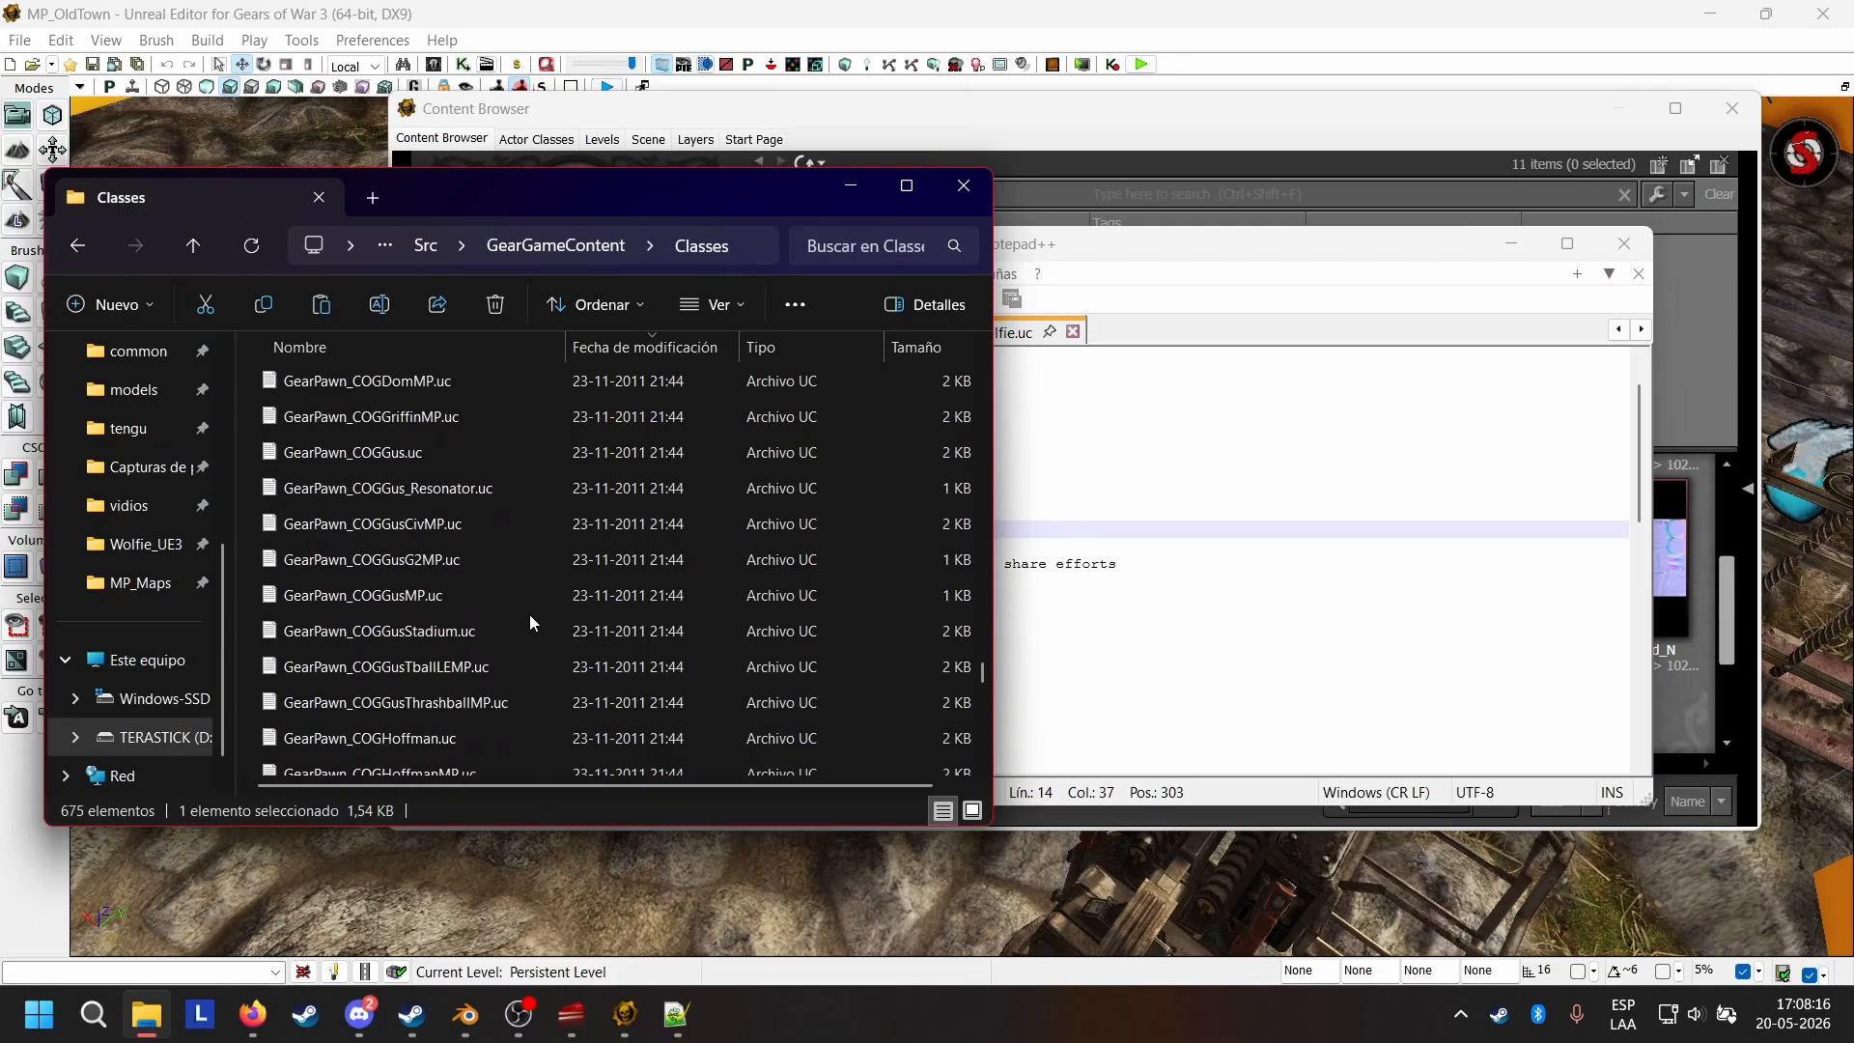
pyautogui.scroll(20, 529, 614)
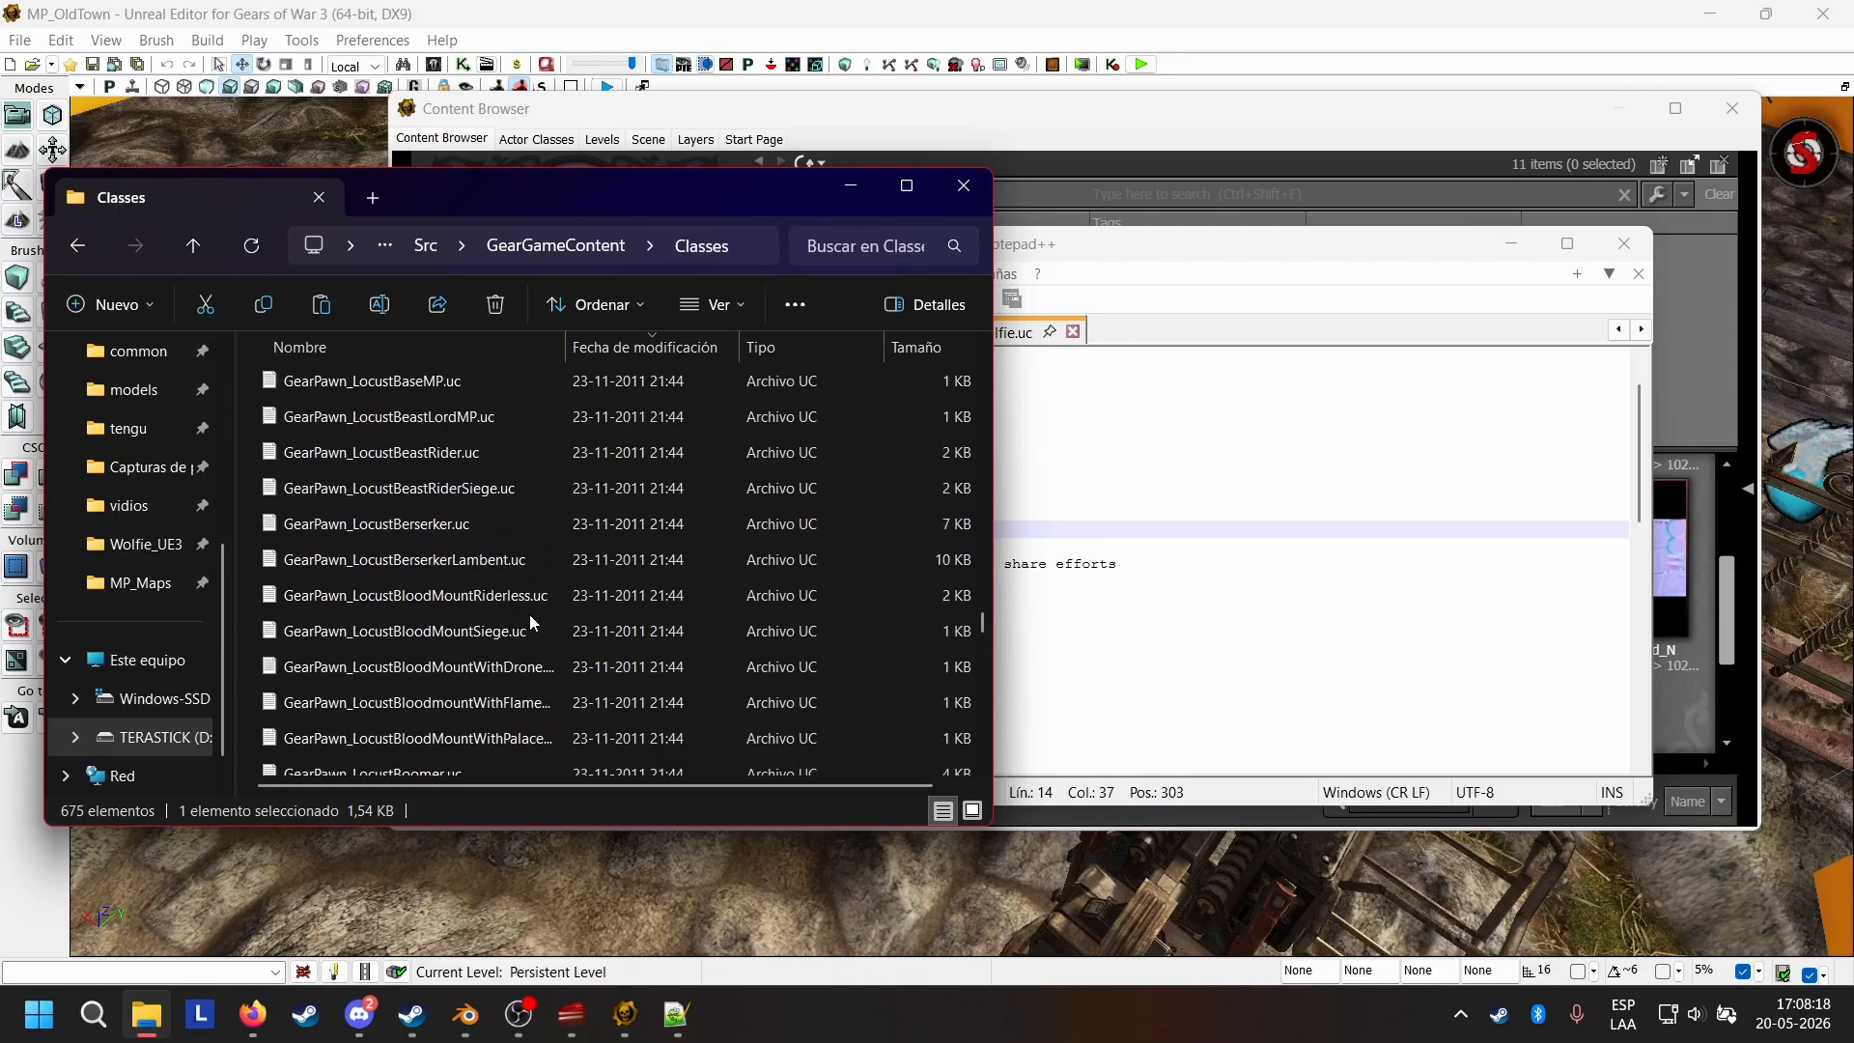
pyautogui.scroll(-20, 530, 623)
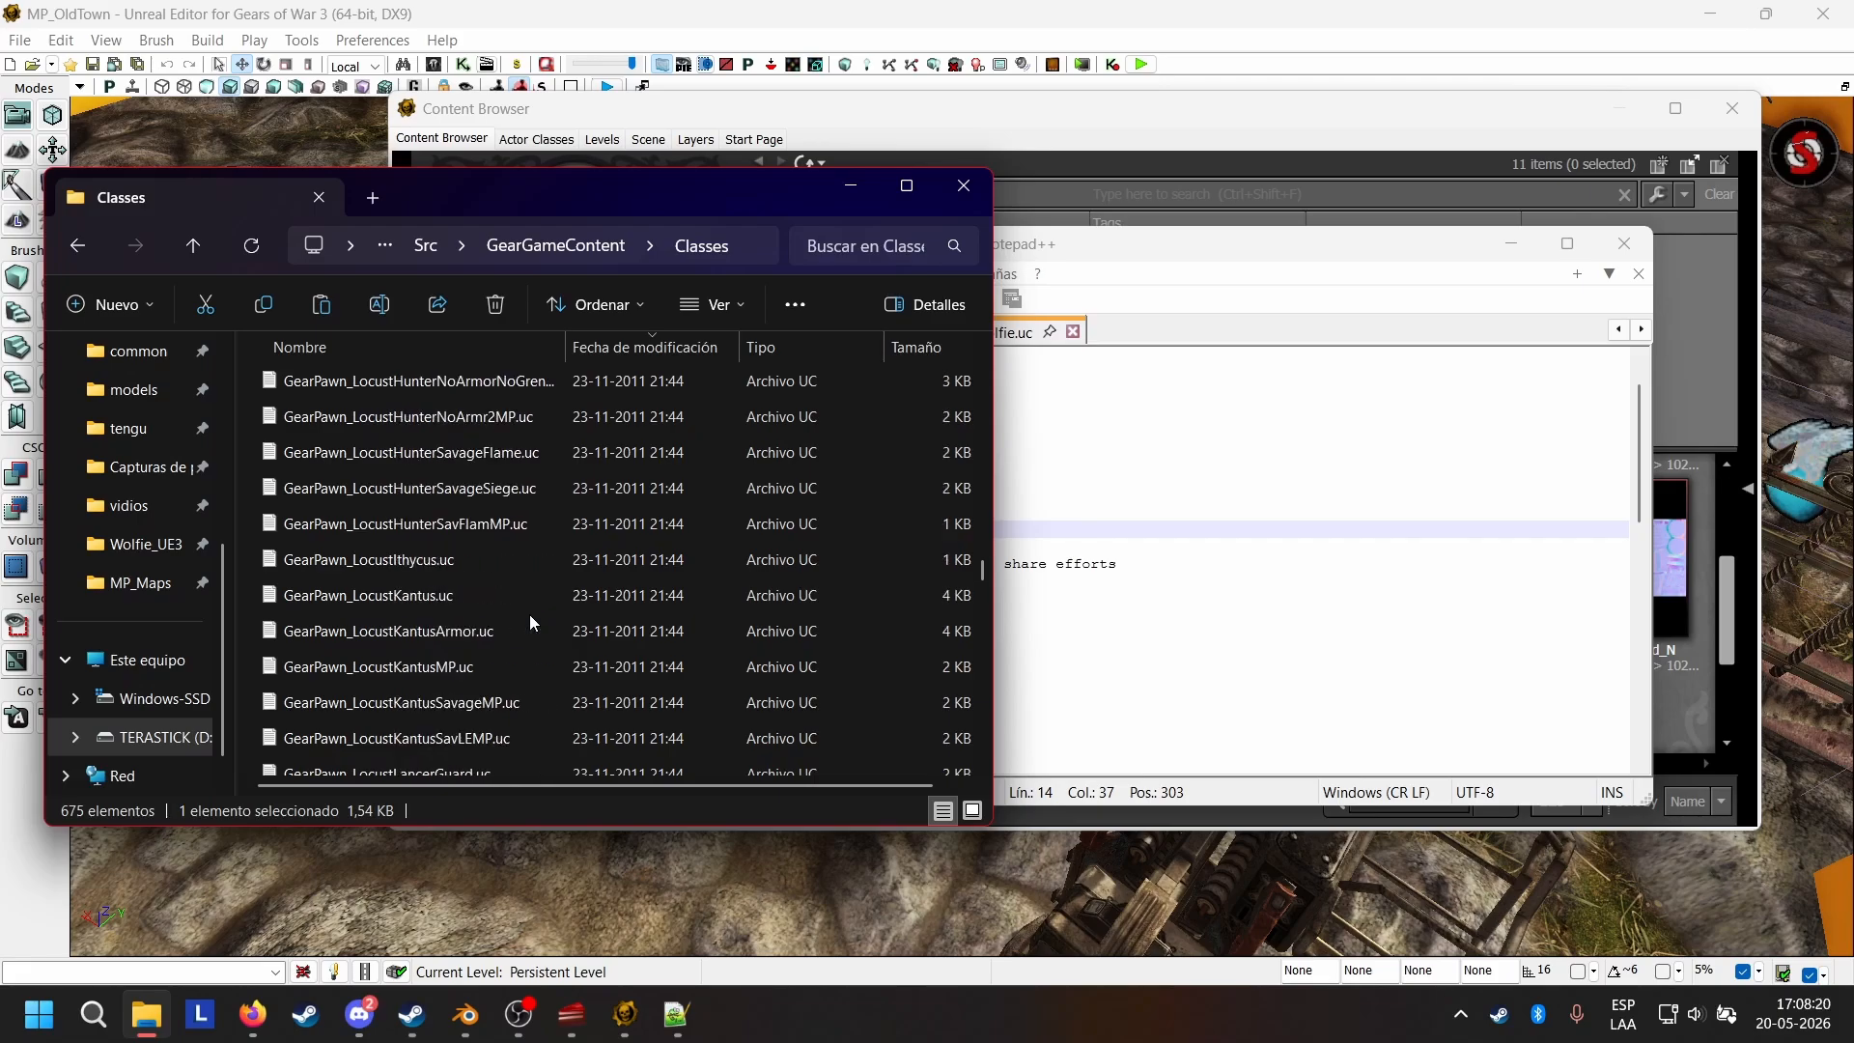
pyautogui.scroll(-20, 530, 621)
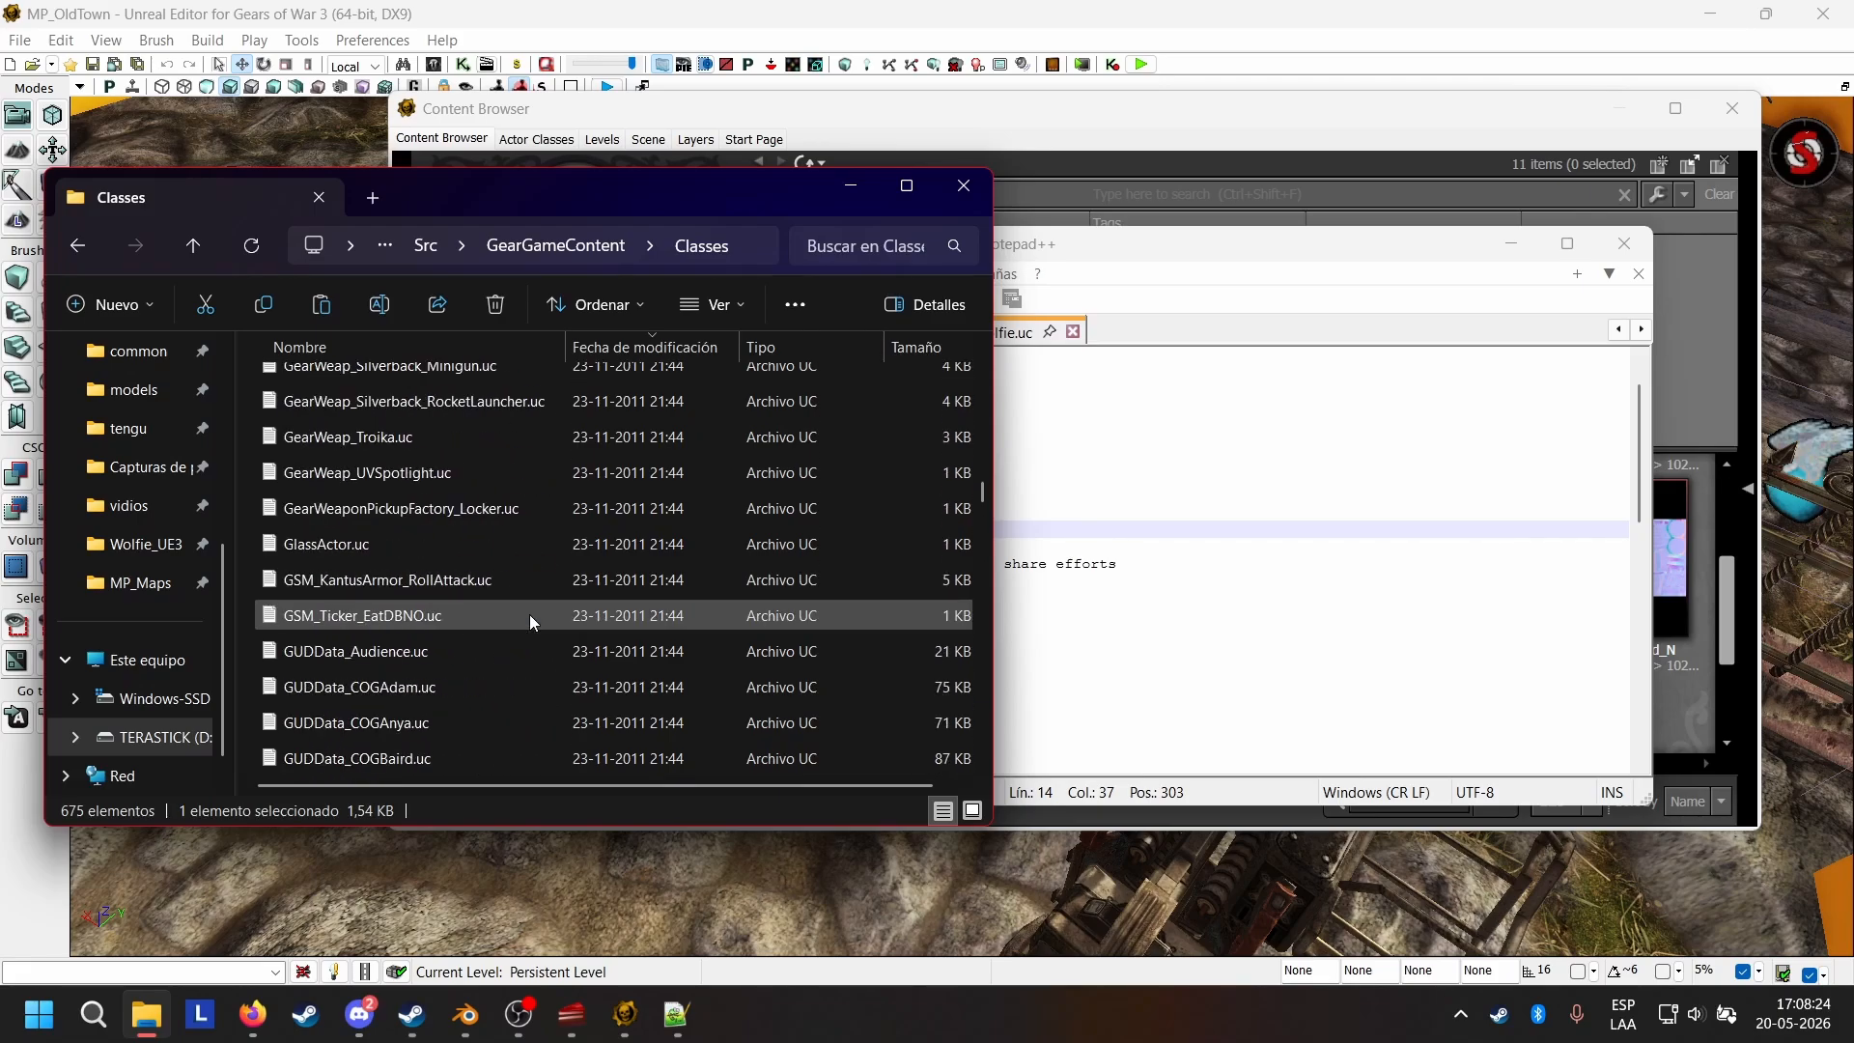
pyautogui.scroll(-15, 616, 585)
pyautogui.scroll(3, 617, 589)
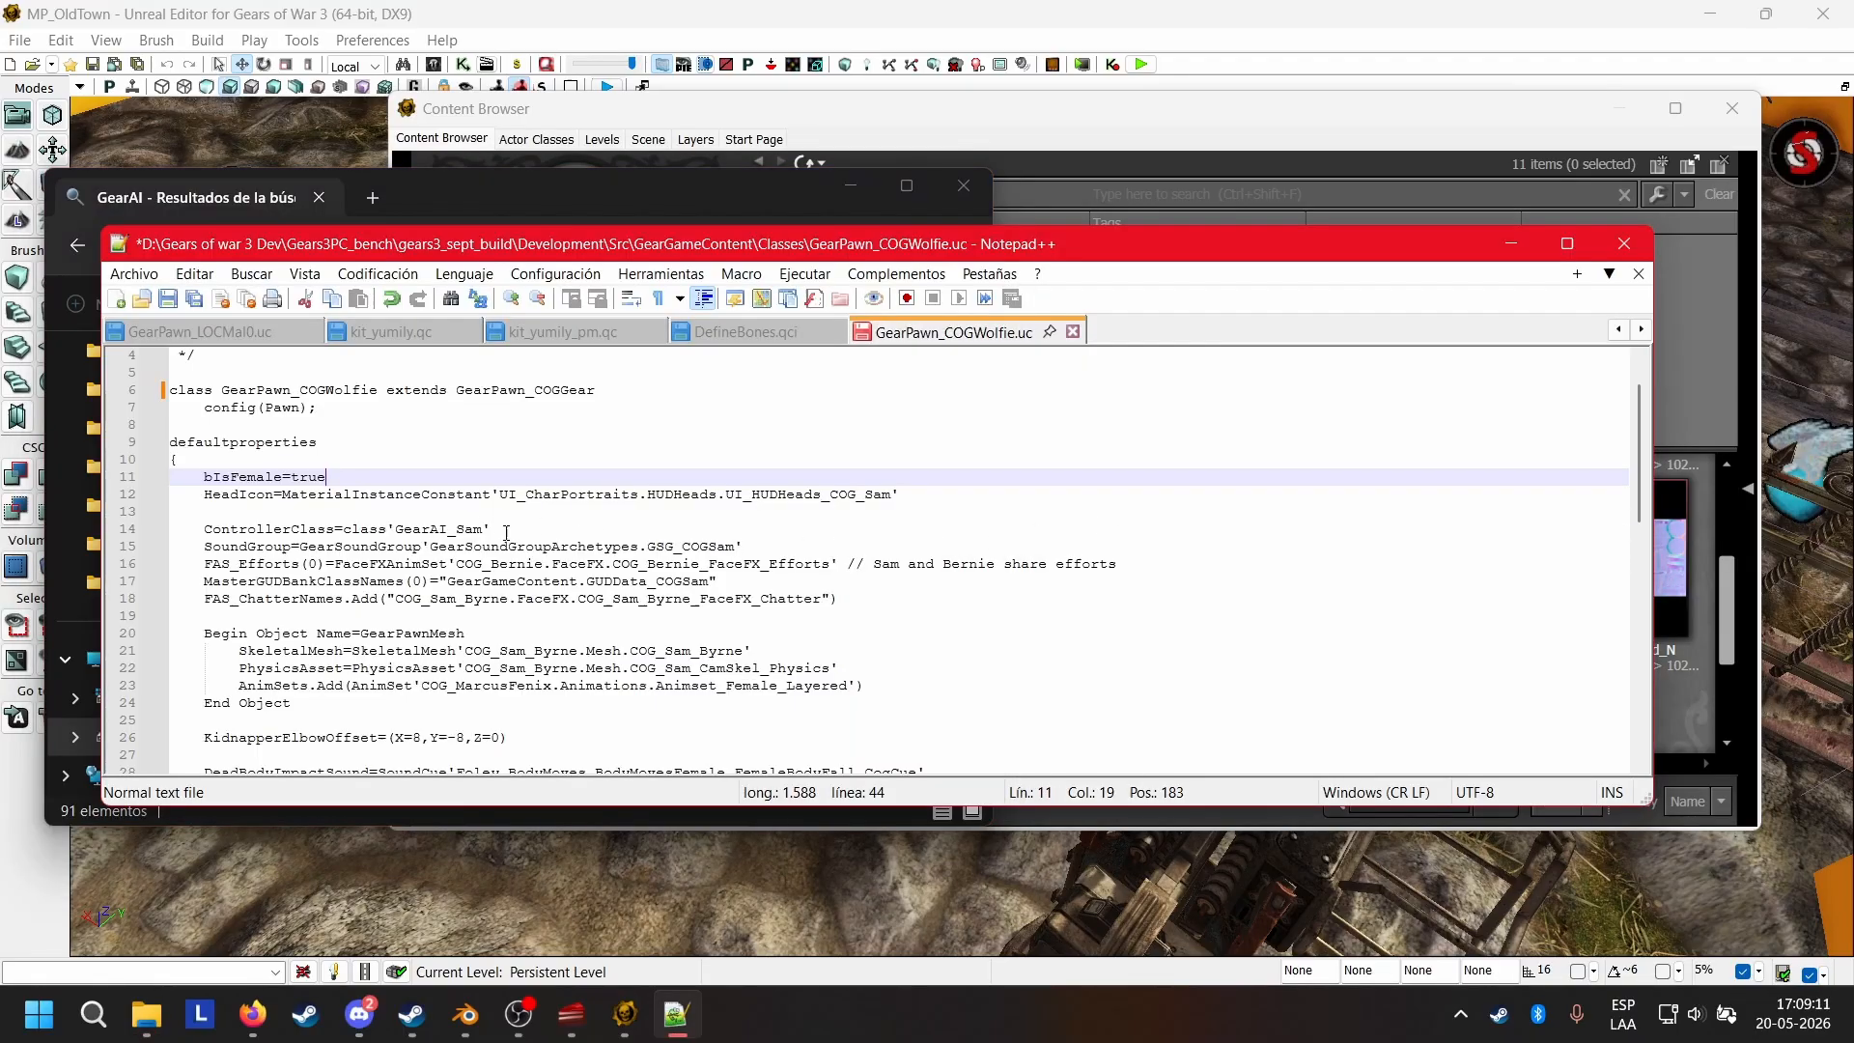
# Switch back to Notepad++ and examine the SoundGroup entry and its GearSoundGroupArchetypes reference in the Wolfie script.
pyautogui.click(506, 530)
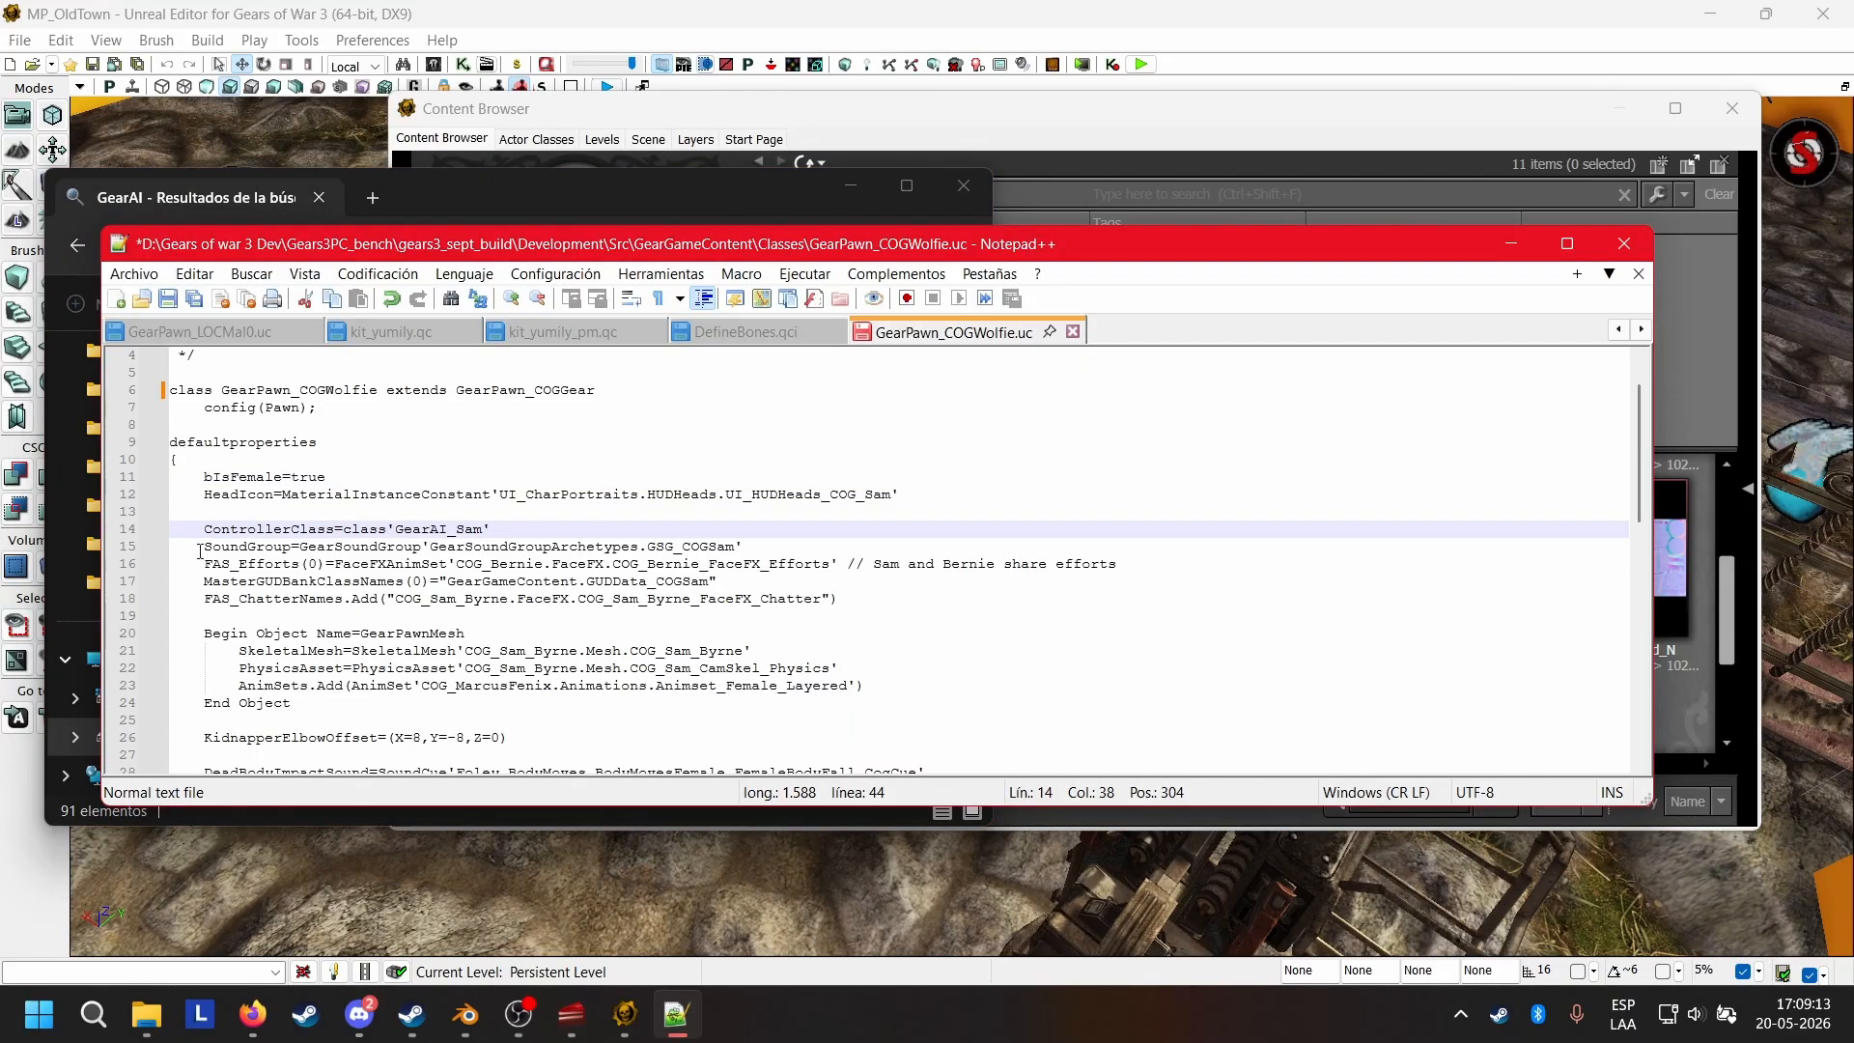
pyautogui.moveTo(199, 551); pyautogui.dragTo(765, 549)
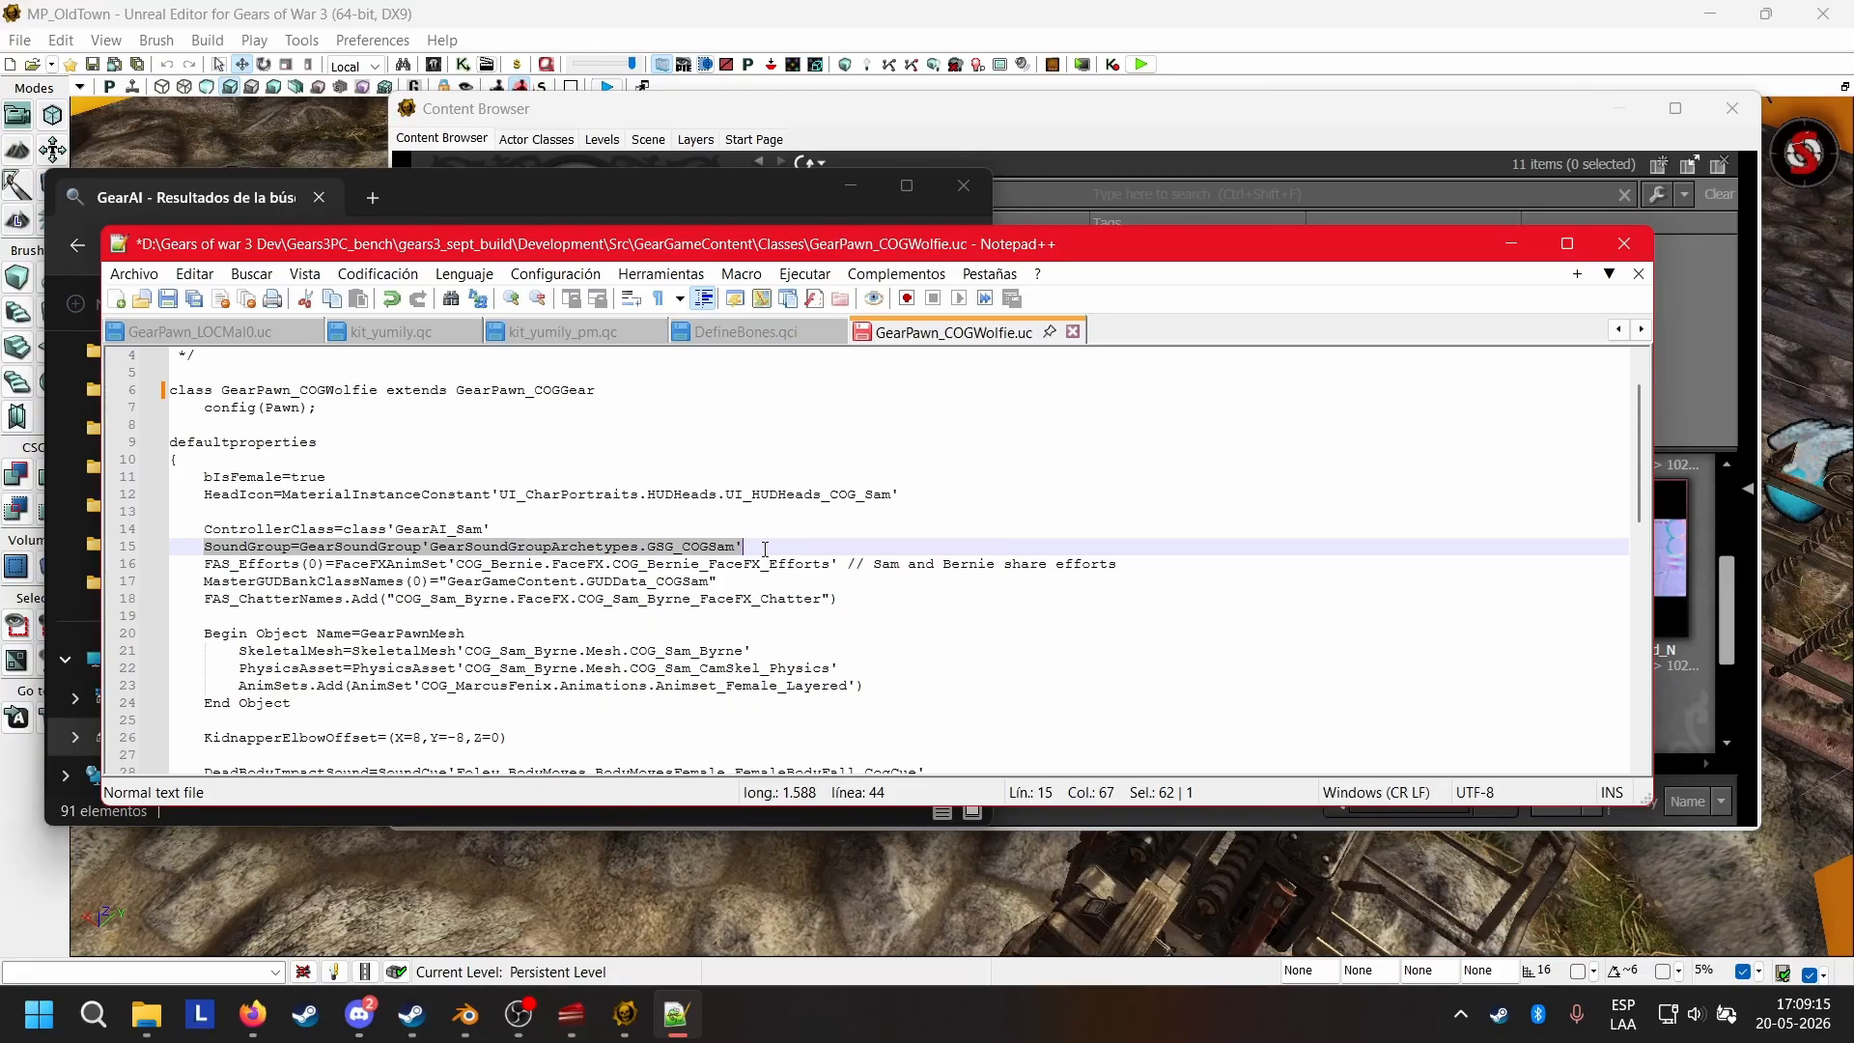
pyautogui.click(659, 532)
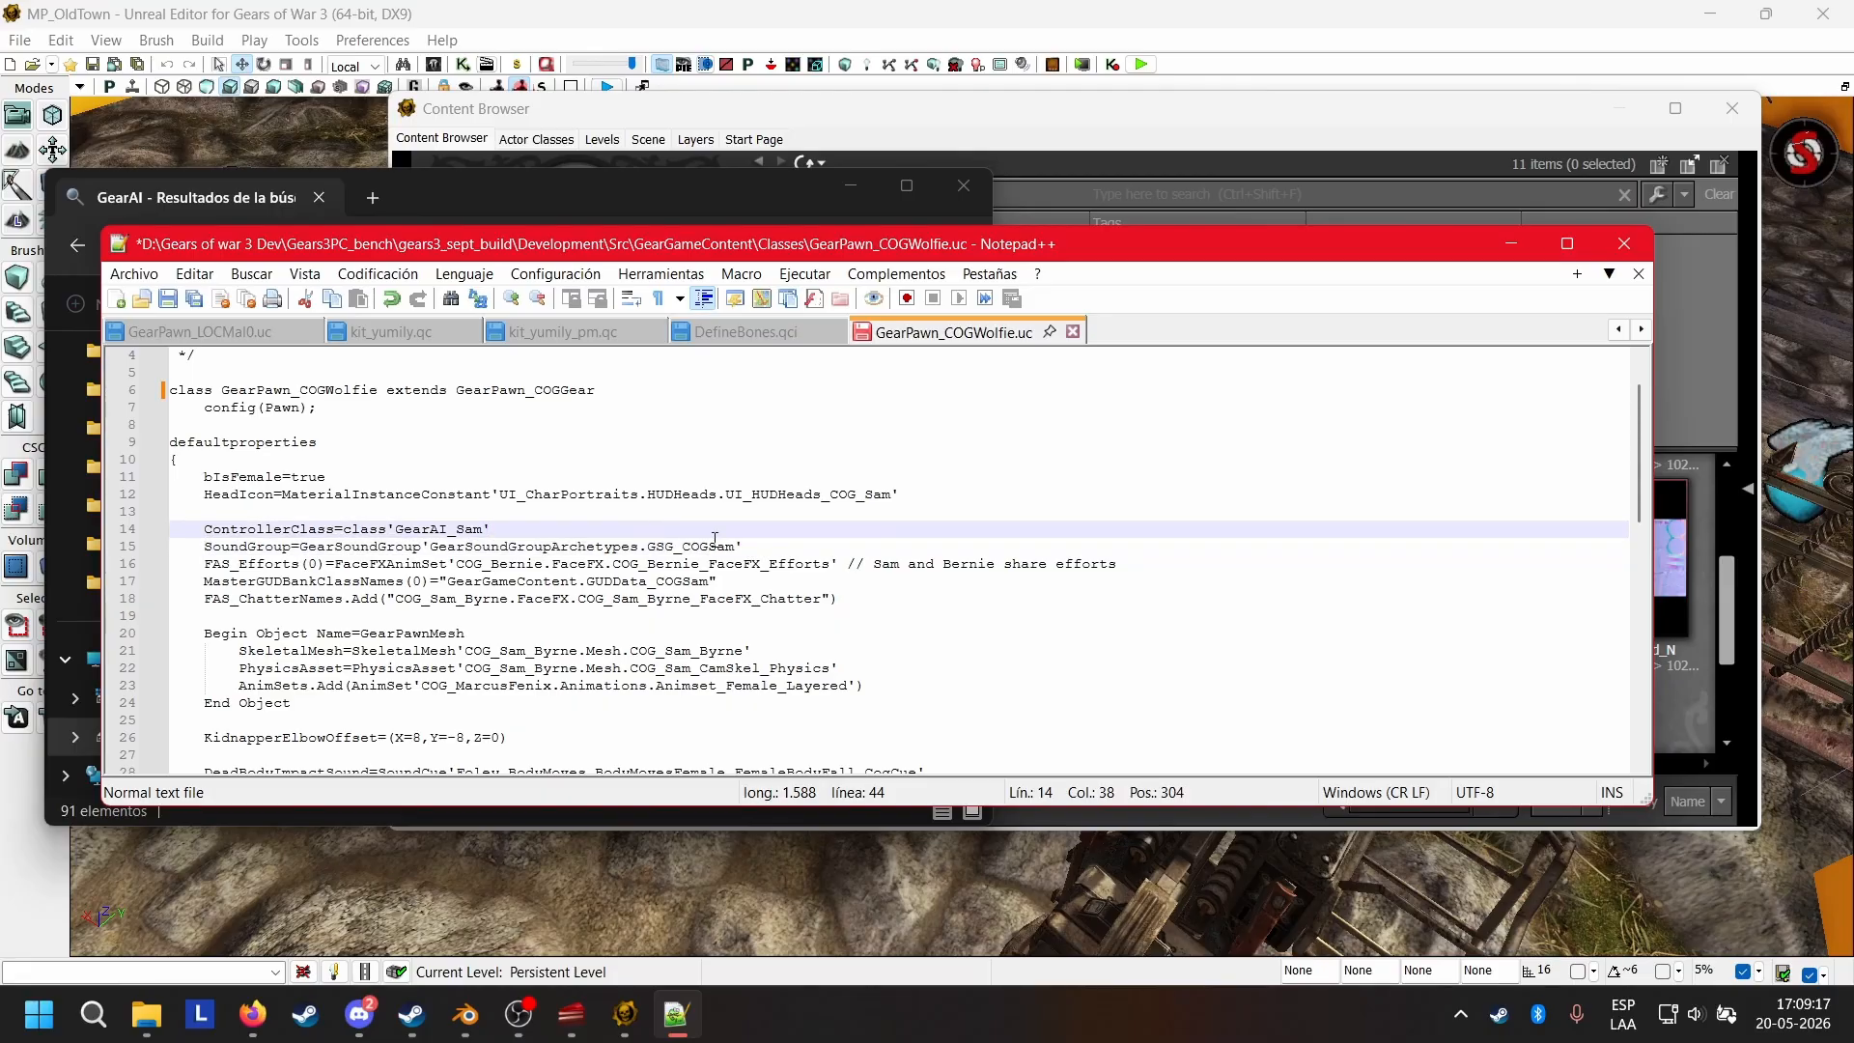
pyautogui.click(752, 542)
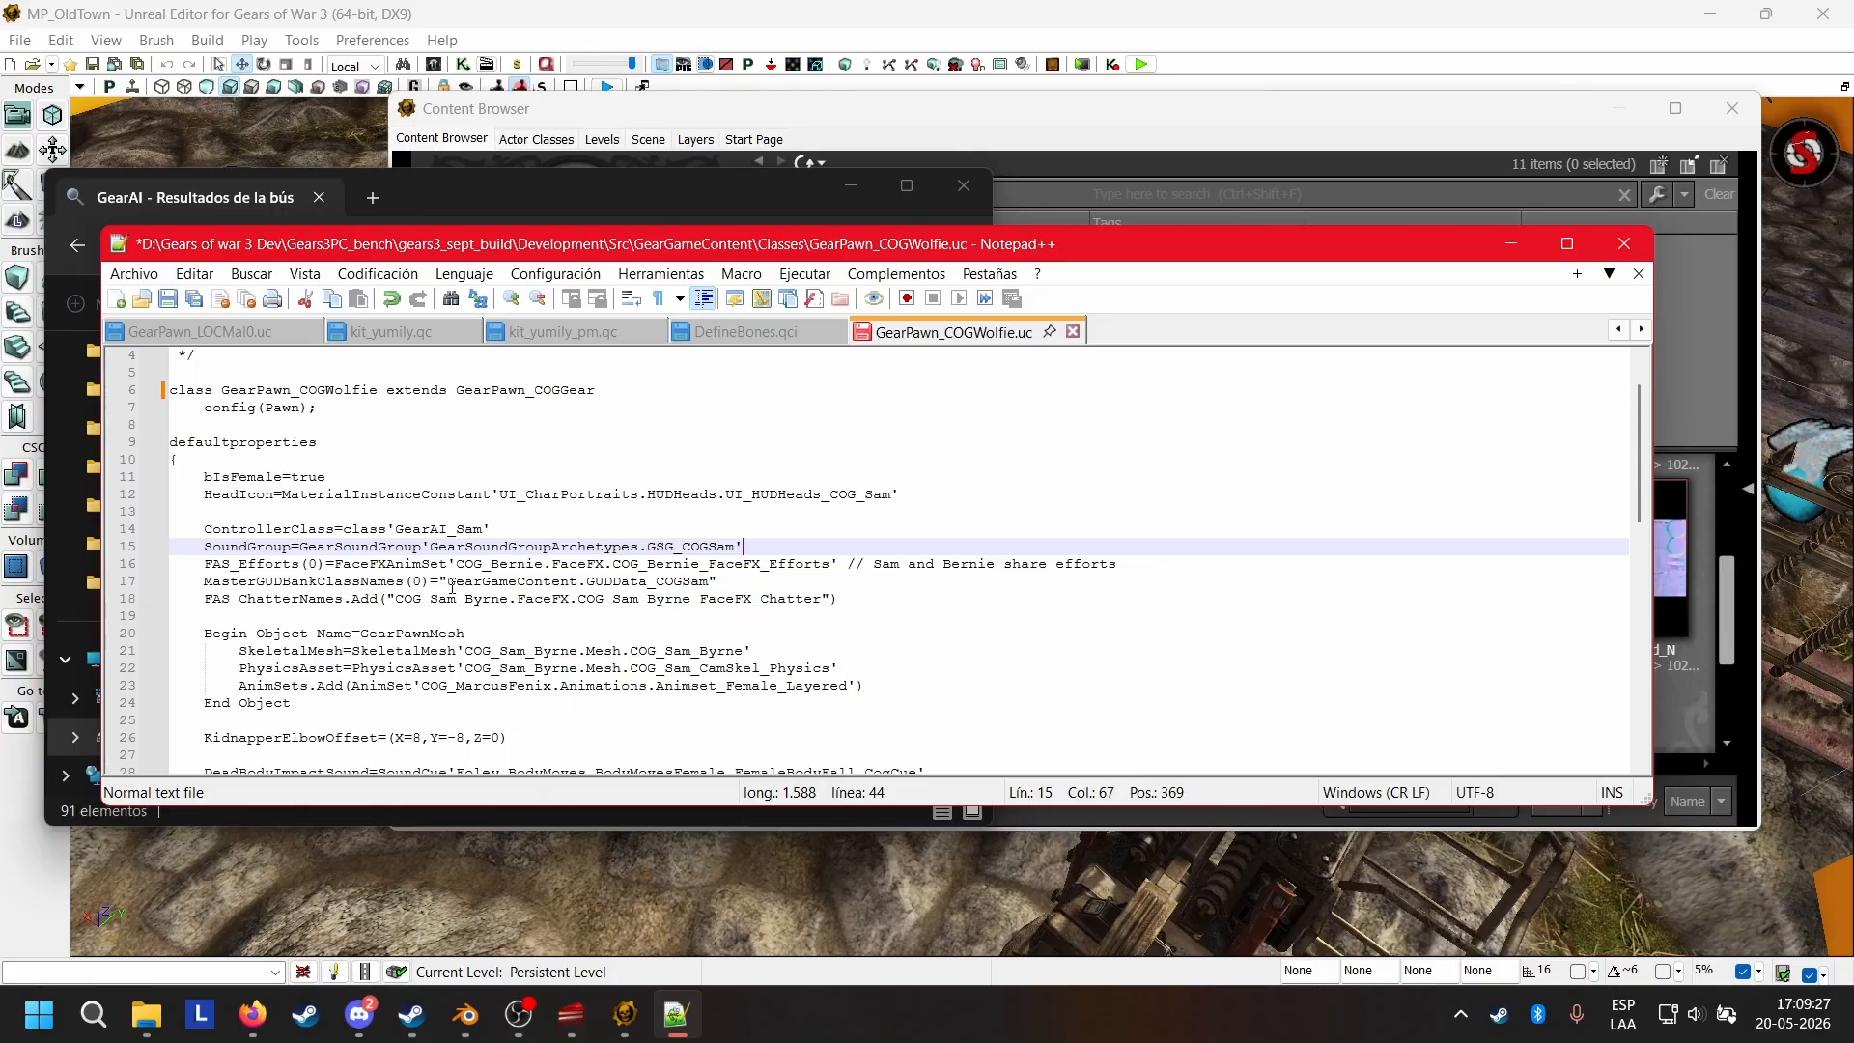
pyautogui.moveTo(439, 580); pyautogui.dragTo(422, 548)
pyautogui.click(776, 590)
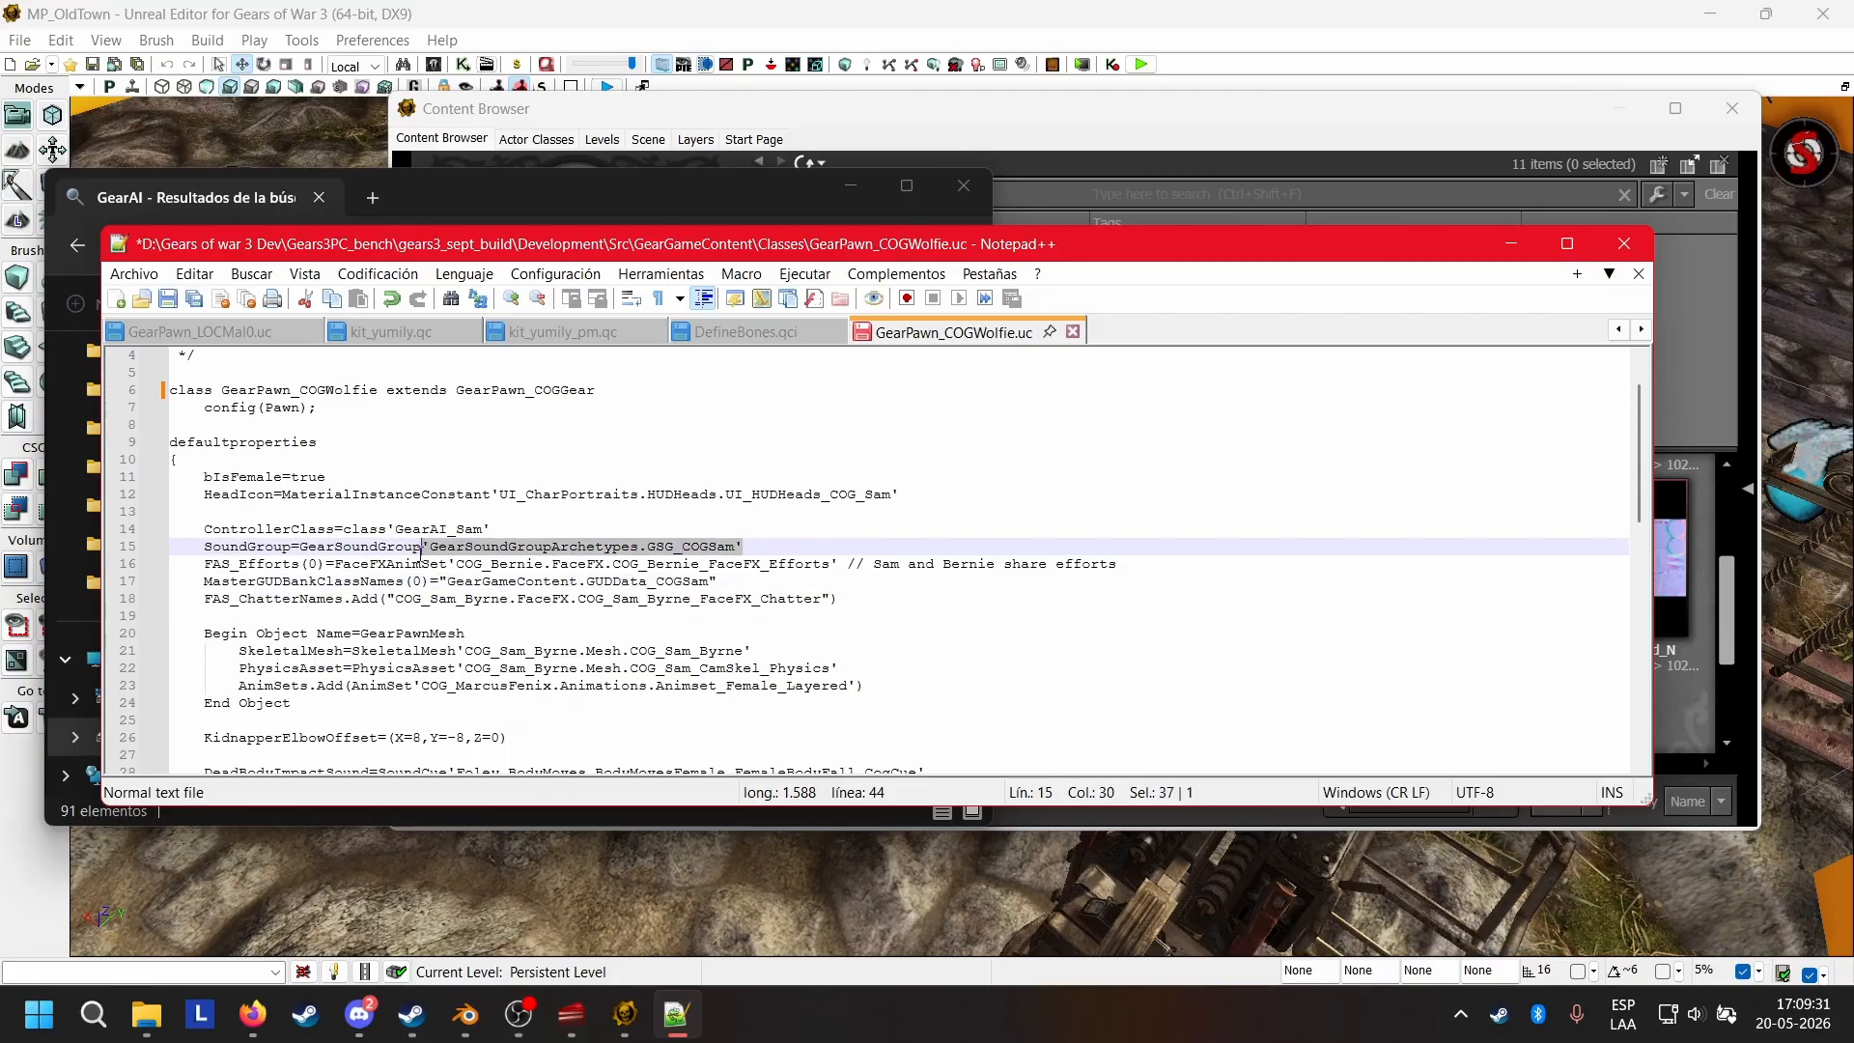
pyautogui.click(787, 549)
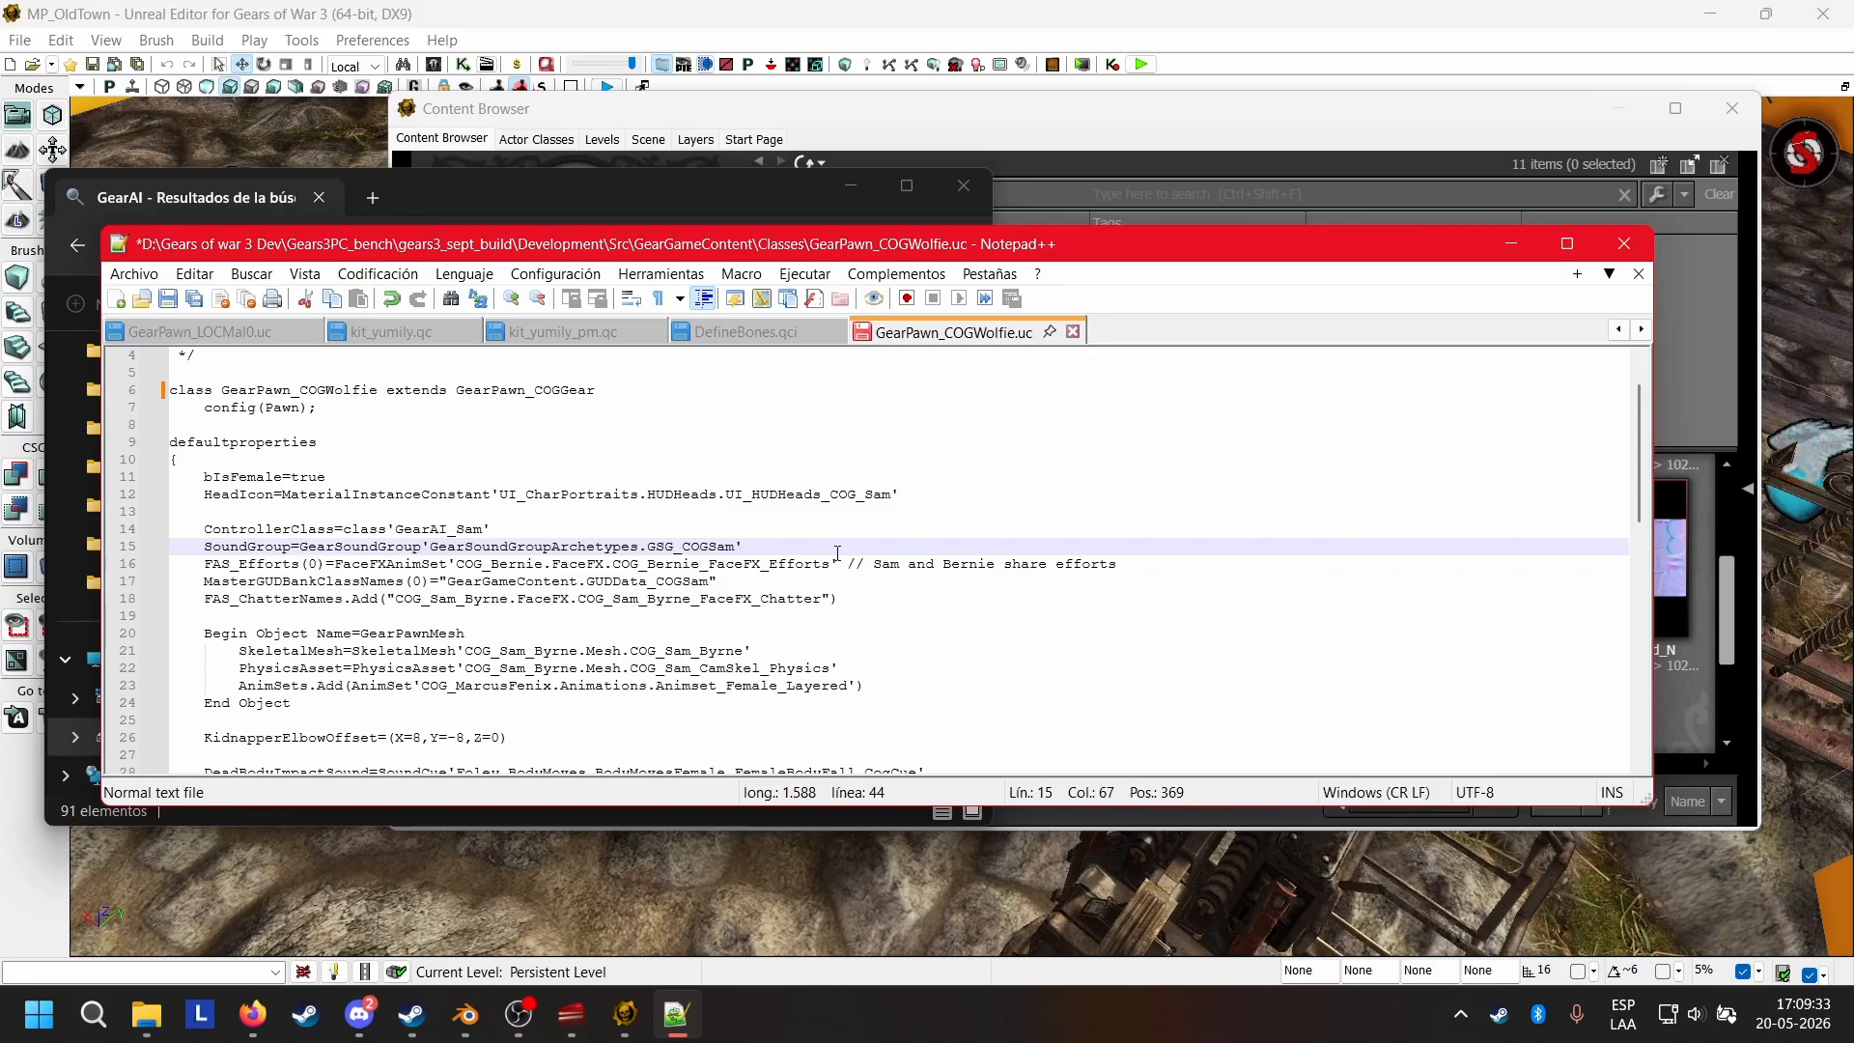
# Delete the whole FAS_Efforts(0) line, including its comment about Sam and Bernie sharing efforts, and remove the leftover blank line.
pyautogui.moveTo(834, 567); pyautogui.dragTo(770, 567)
pyautogui.click(823, 537)
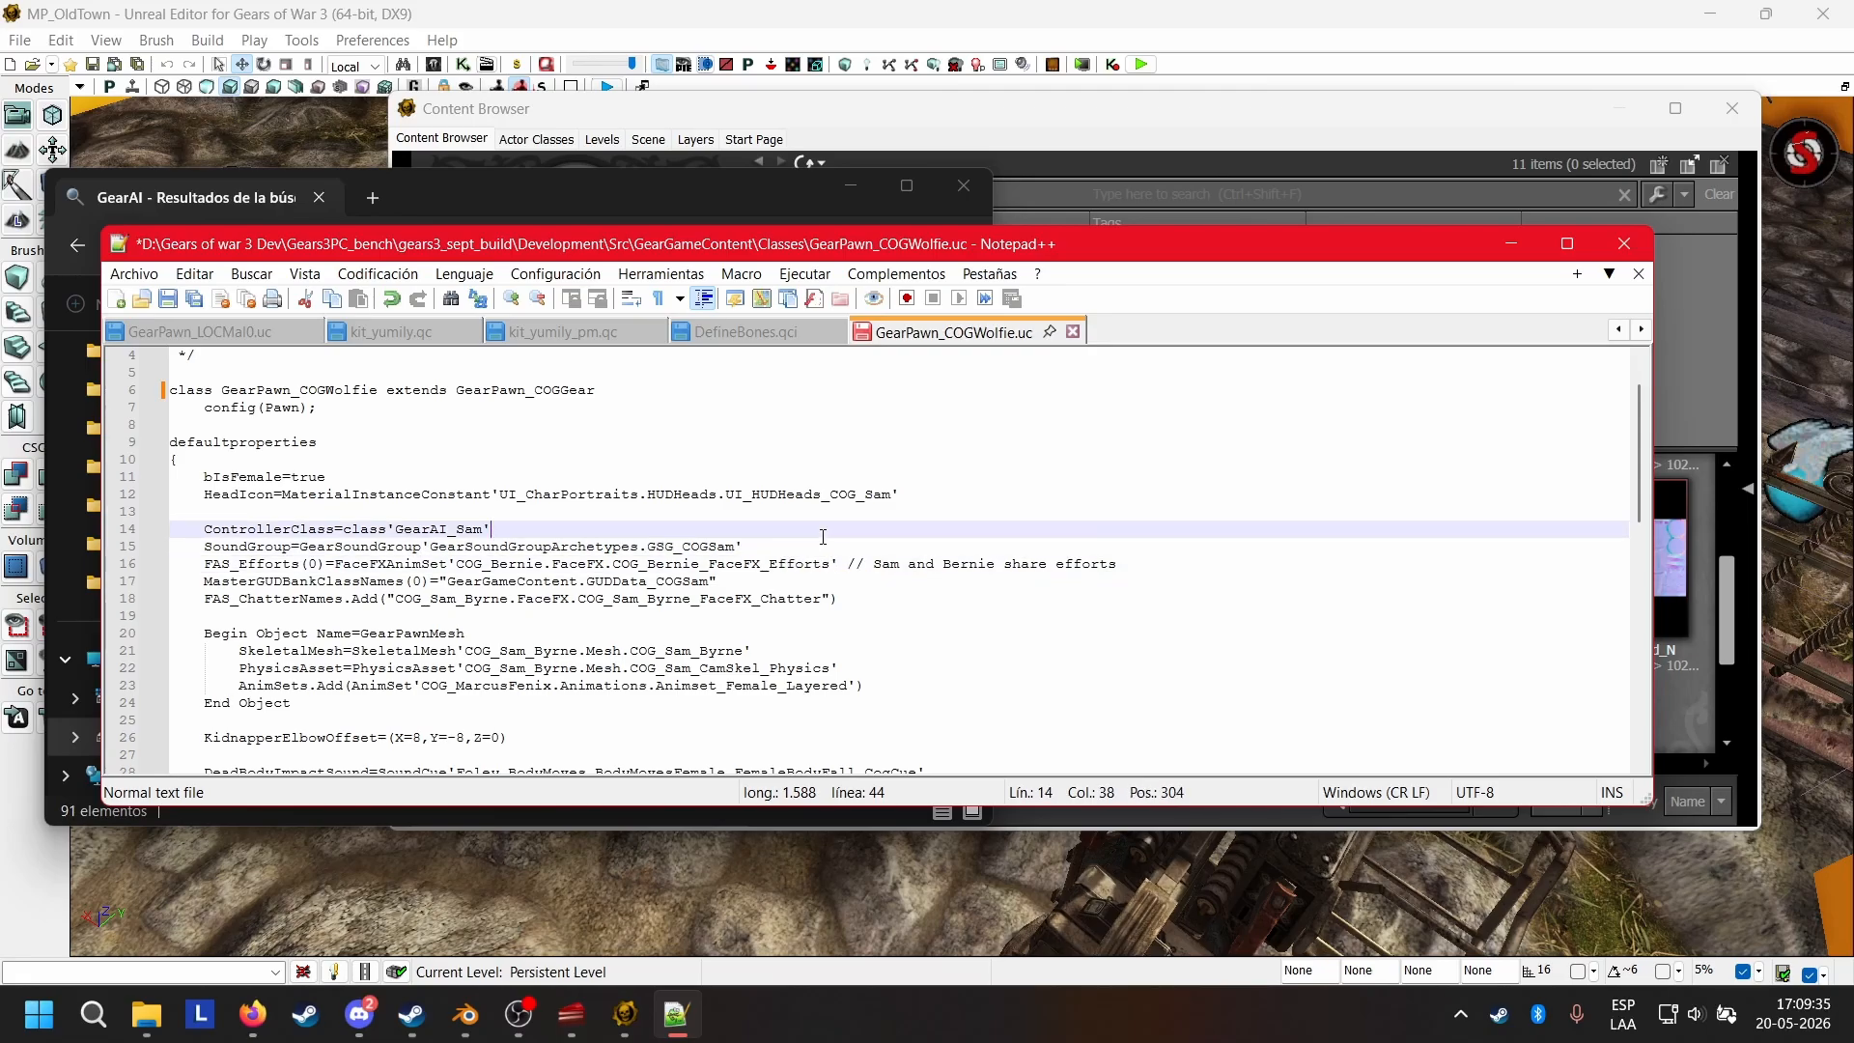
pyautogui.moveTo(1157, 563); pyautogui.dragTo(850, 565)
pyautogui.click(1169, 566)
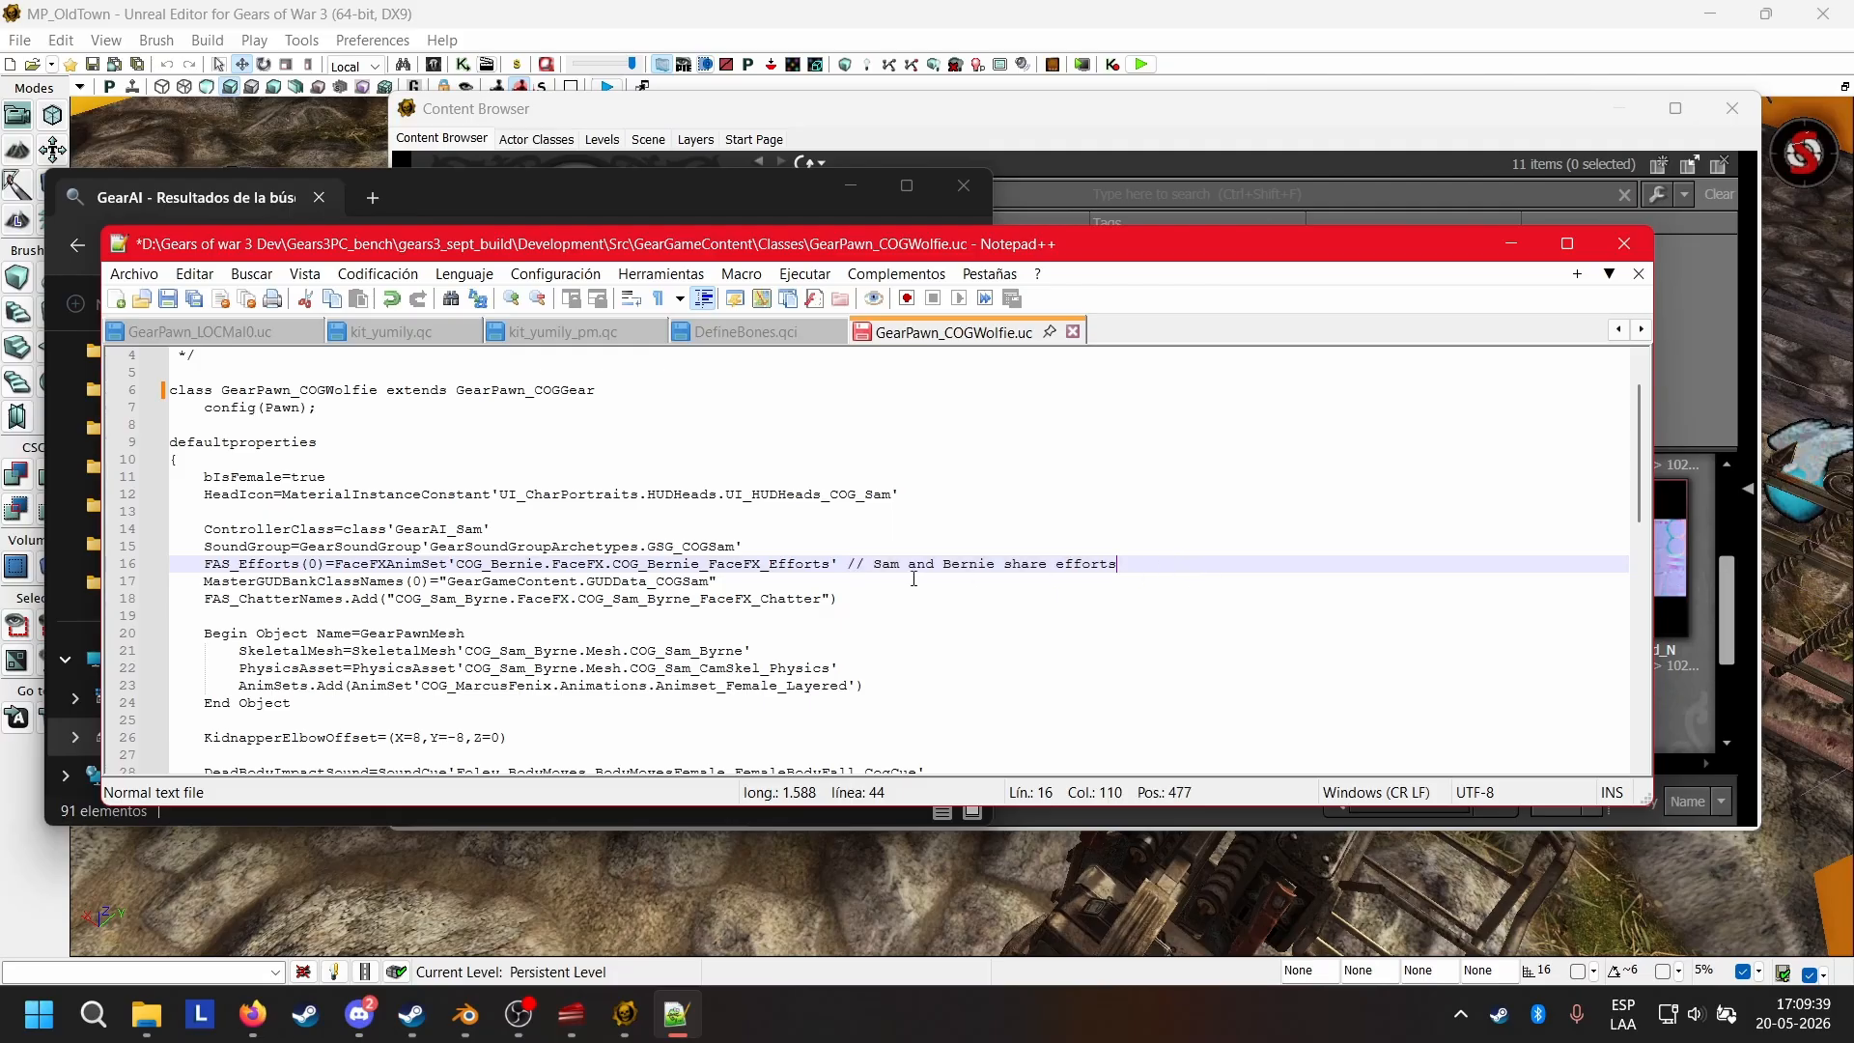
pyautogui.moveTo(639, 566); pyautogui.dragTo(763, 581)
pyautogui.click(794, 541)
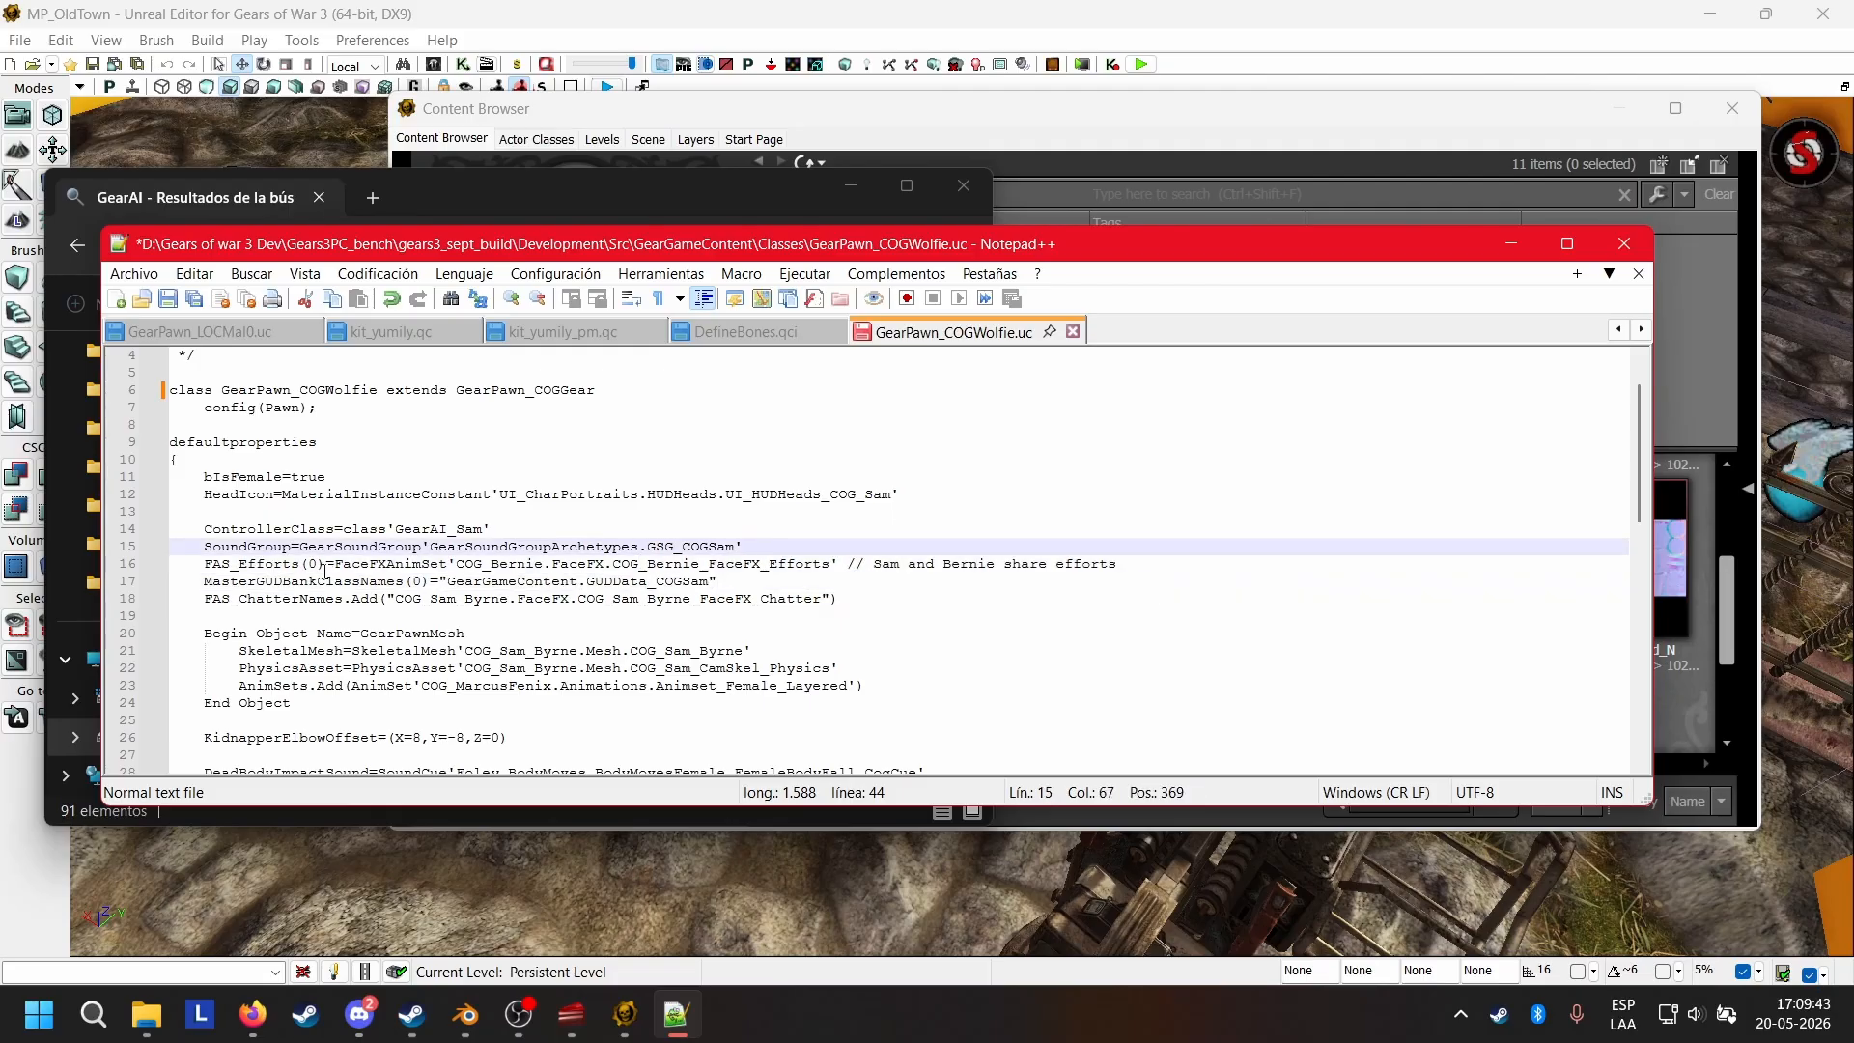
pyautogui.moveTo(204, 565); pyautogui.dragTo(1199, 561)
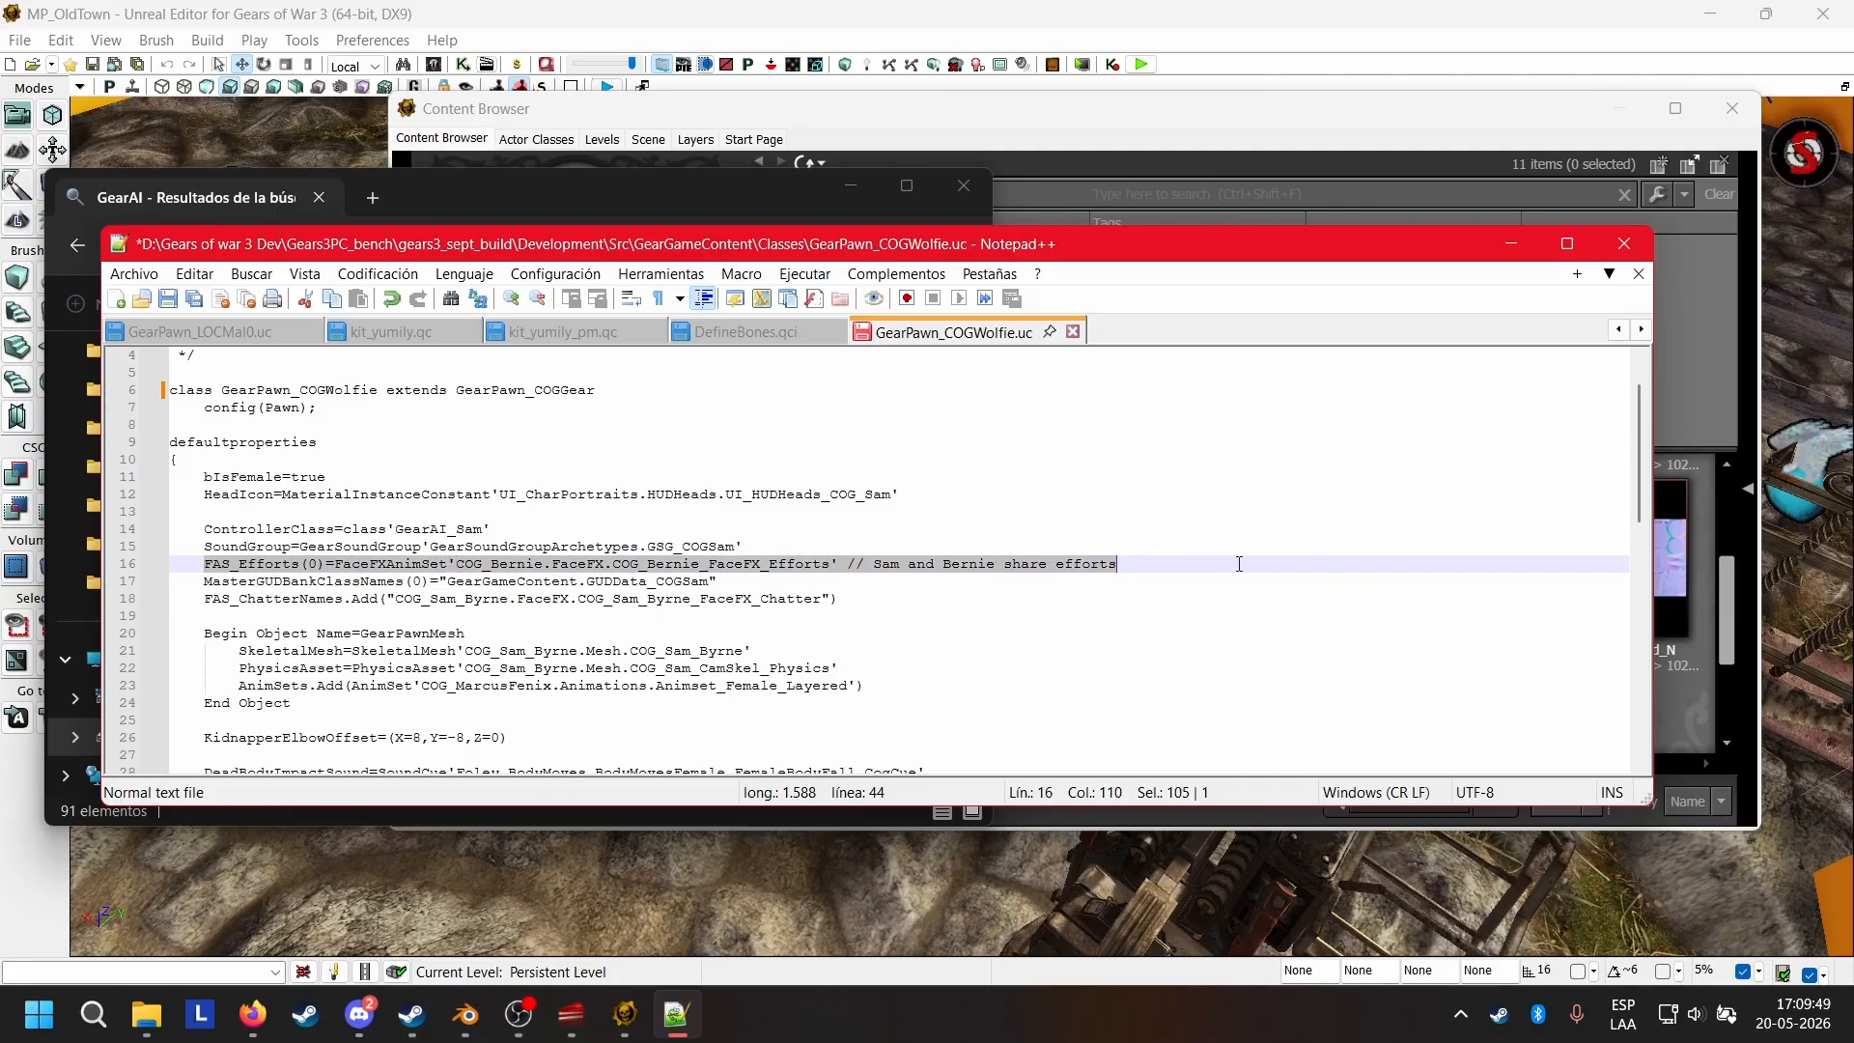
pyautogui.press('BackSpace')
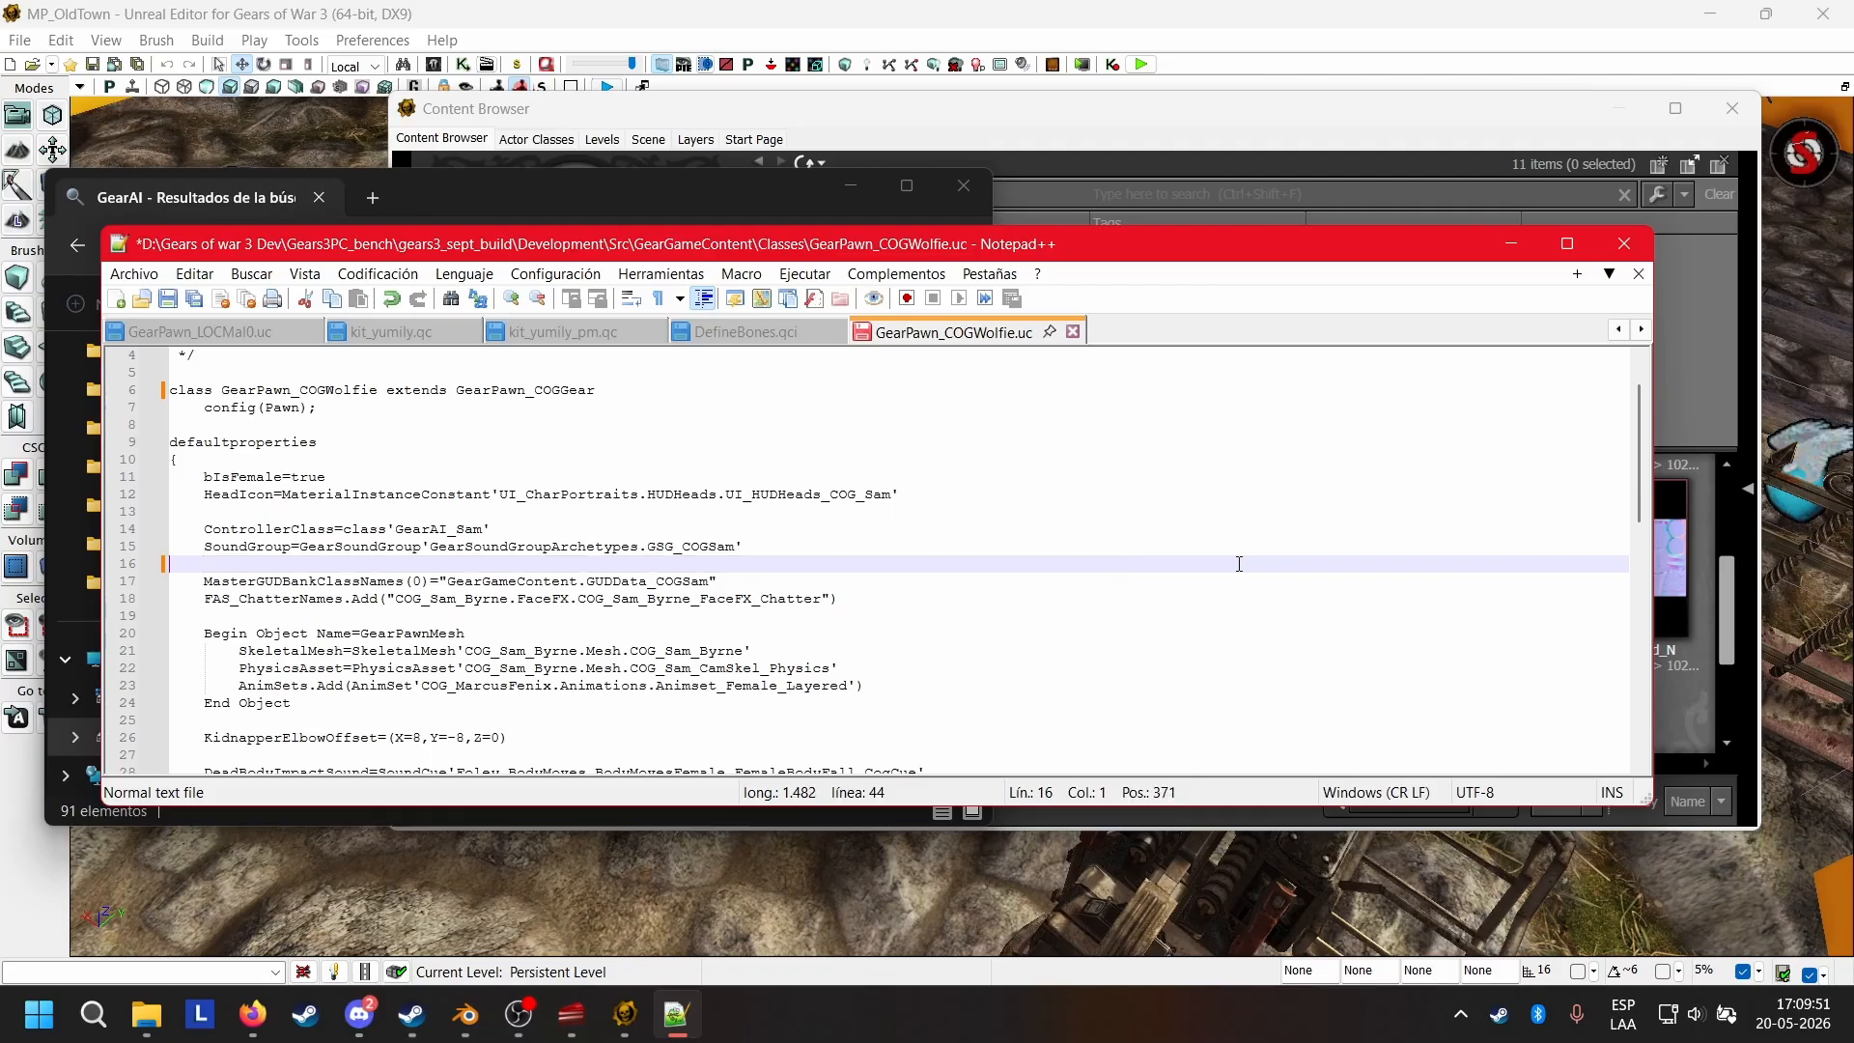
pyautogui.press('BackSpace')
pyautogui.press('BackSpace')
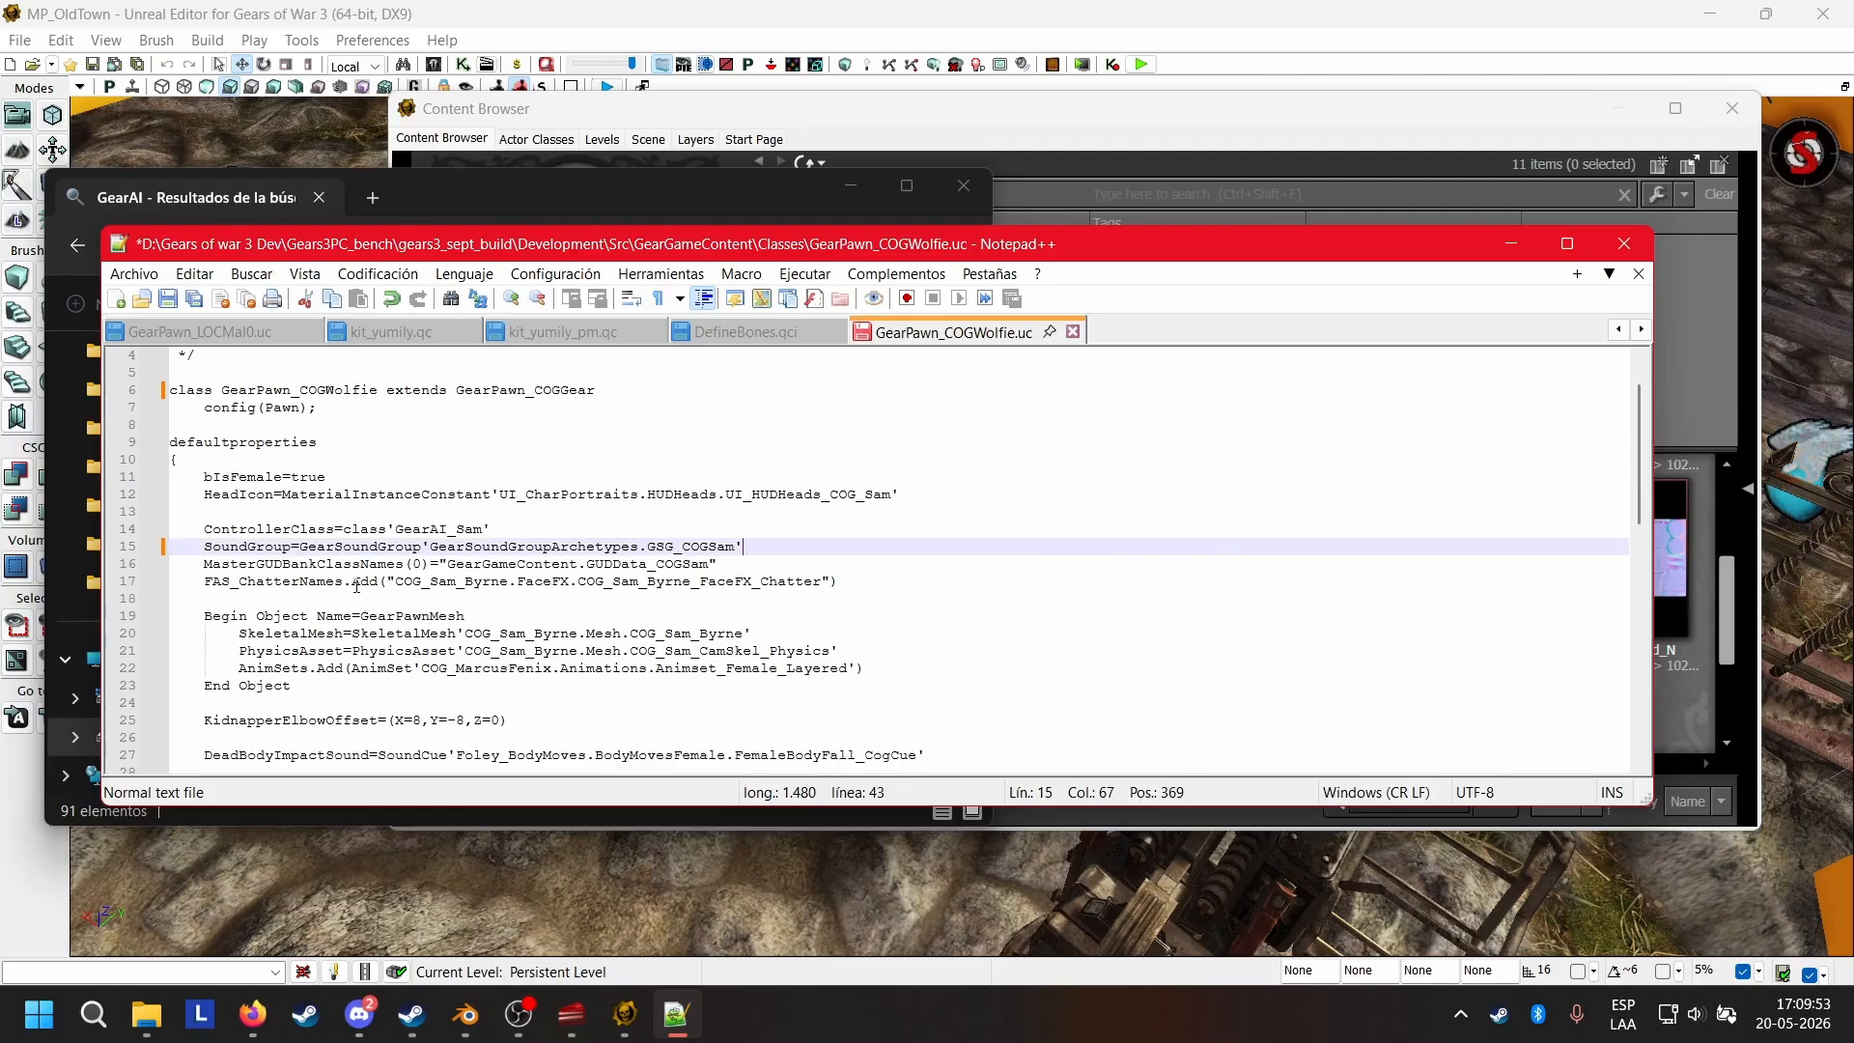
# Examine the MasterGUDBankClassNames(0) entry and its GUDData_COGSam reference in the Wolfie script.
pyautogui.moveTo(271, 563); pyautogui.dragTo(708, 568)
pyautogui.click(774, 563)
pyautogui.click(732, 563)
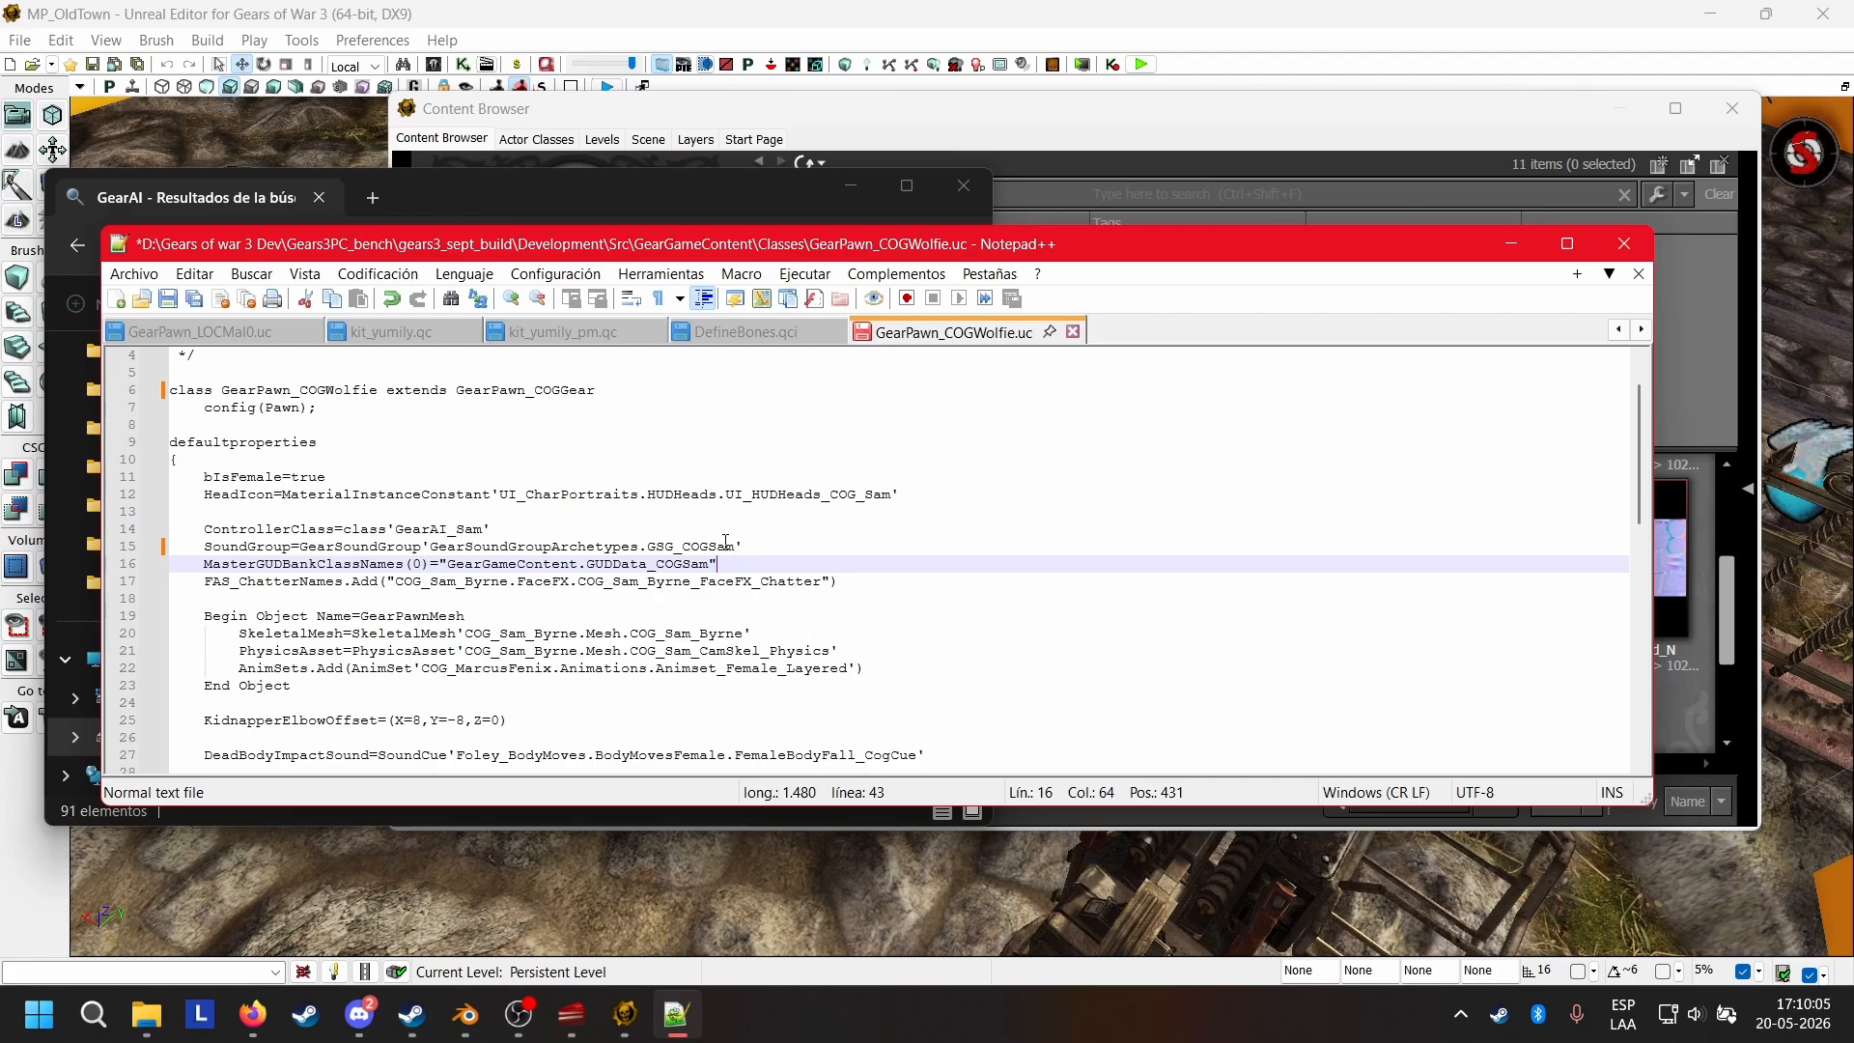
pyautogui.moveTo(722, 563); pyautogui.dragTo(640, 567)
pyautogui.click(782, 568)
# Delete the whole FAS_ChatterNames.Add line that references Sam's FaceFX chatter set, leaving no extra blank line.
pyautogui.moveTo(204, 583); pyautogui.dragTo(429, 602)
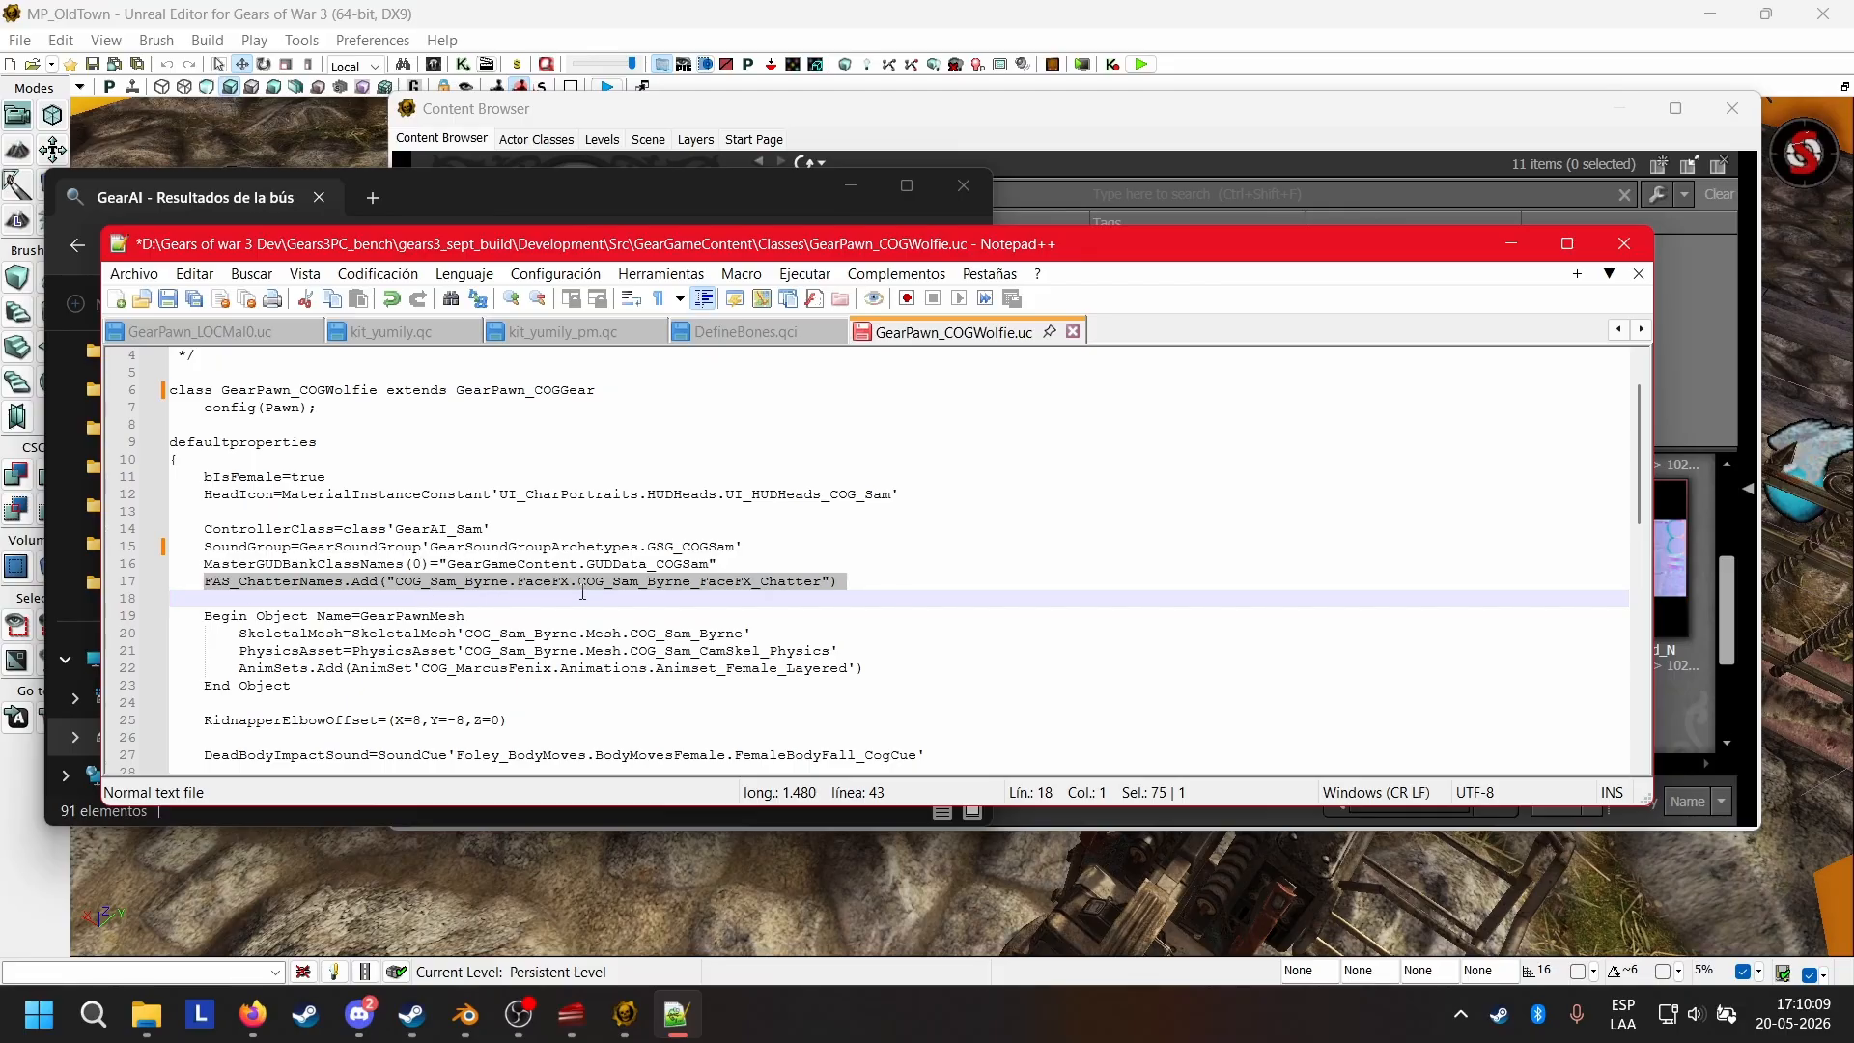
pyautogui.moveTo(204, 580); pyautogui.dragTo(878, 587)
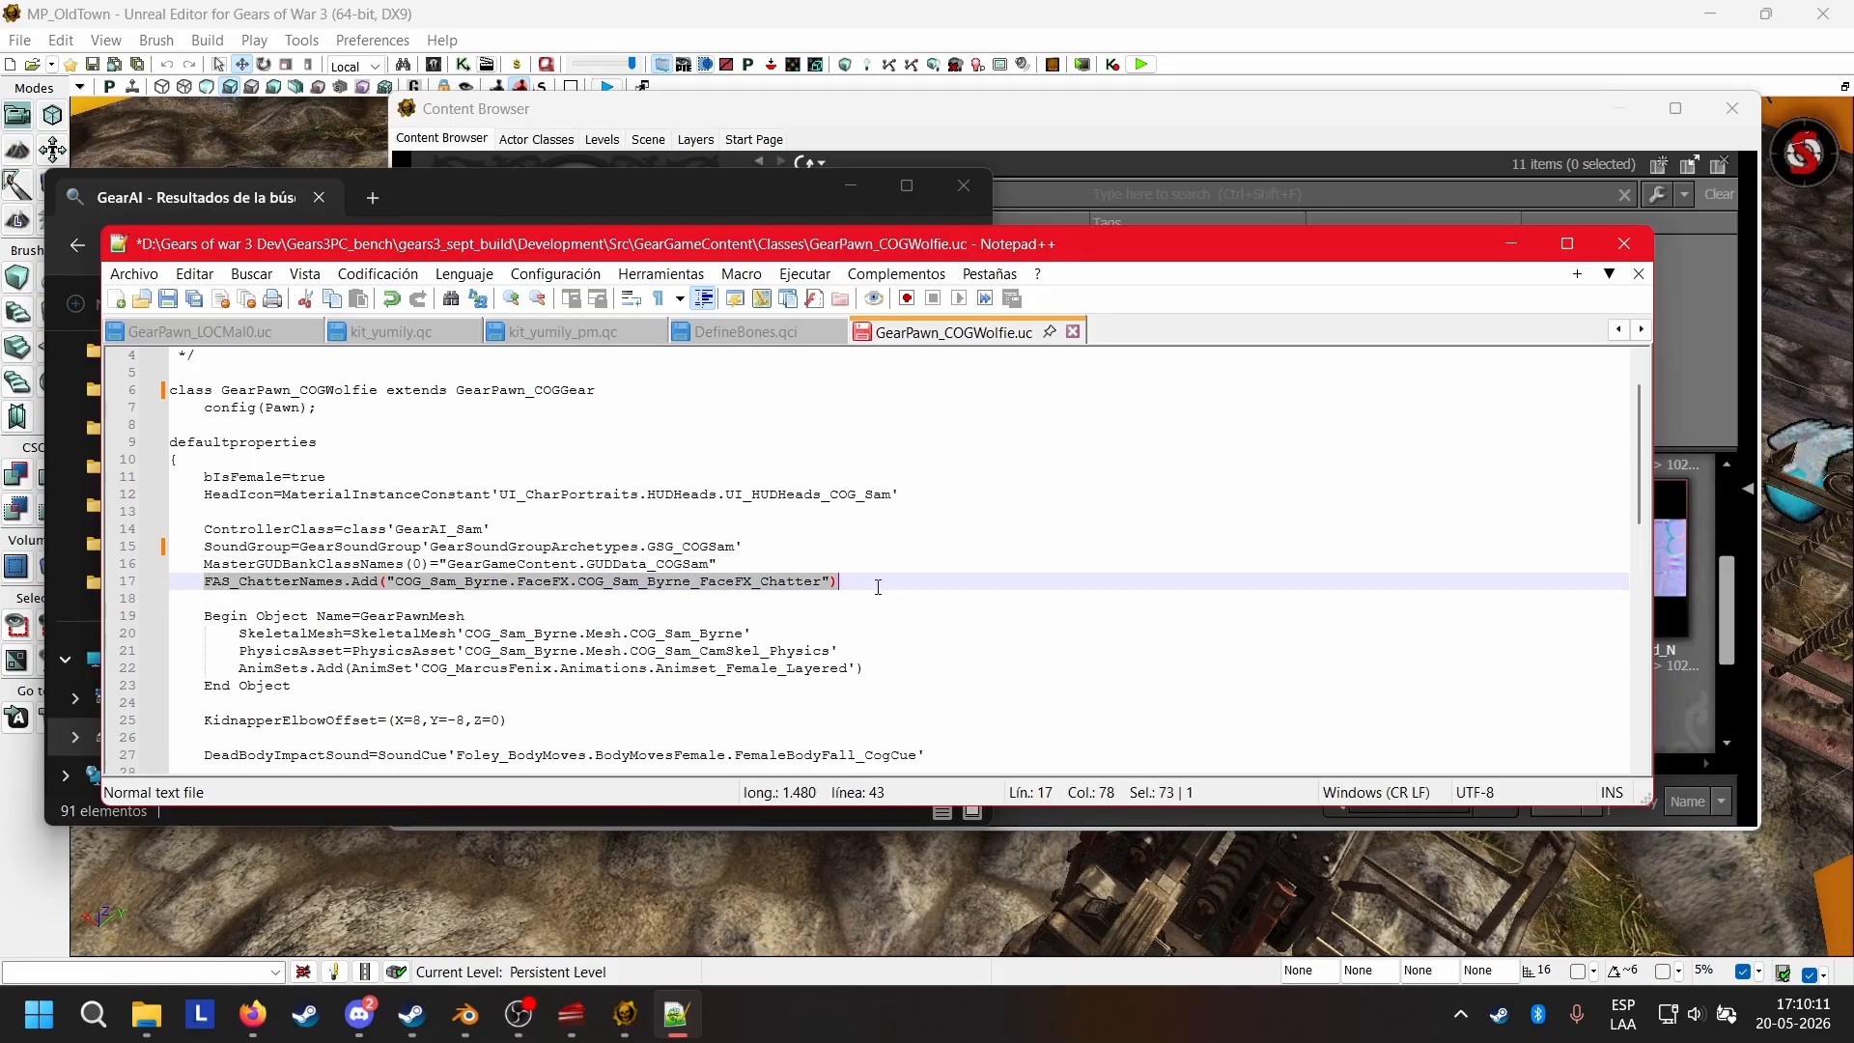
pyautogui.click(892, 587)
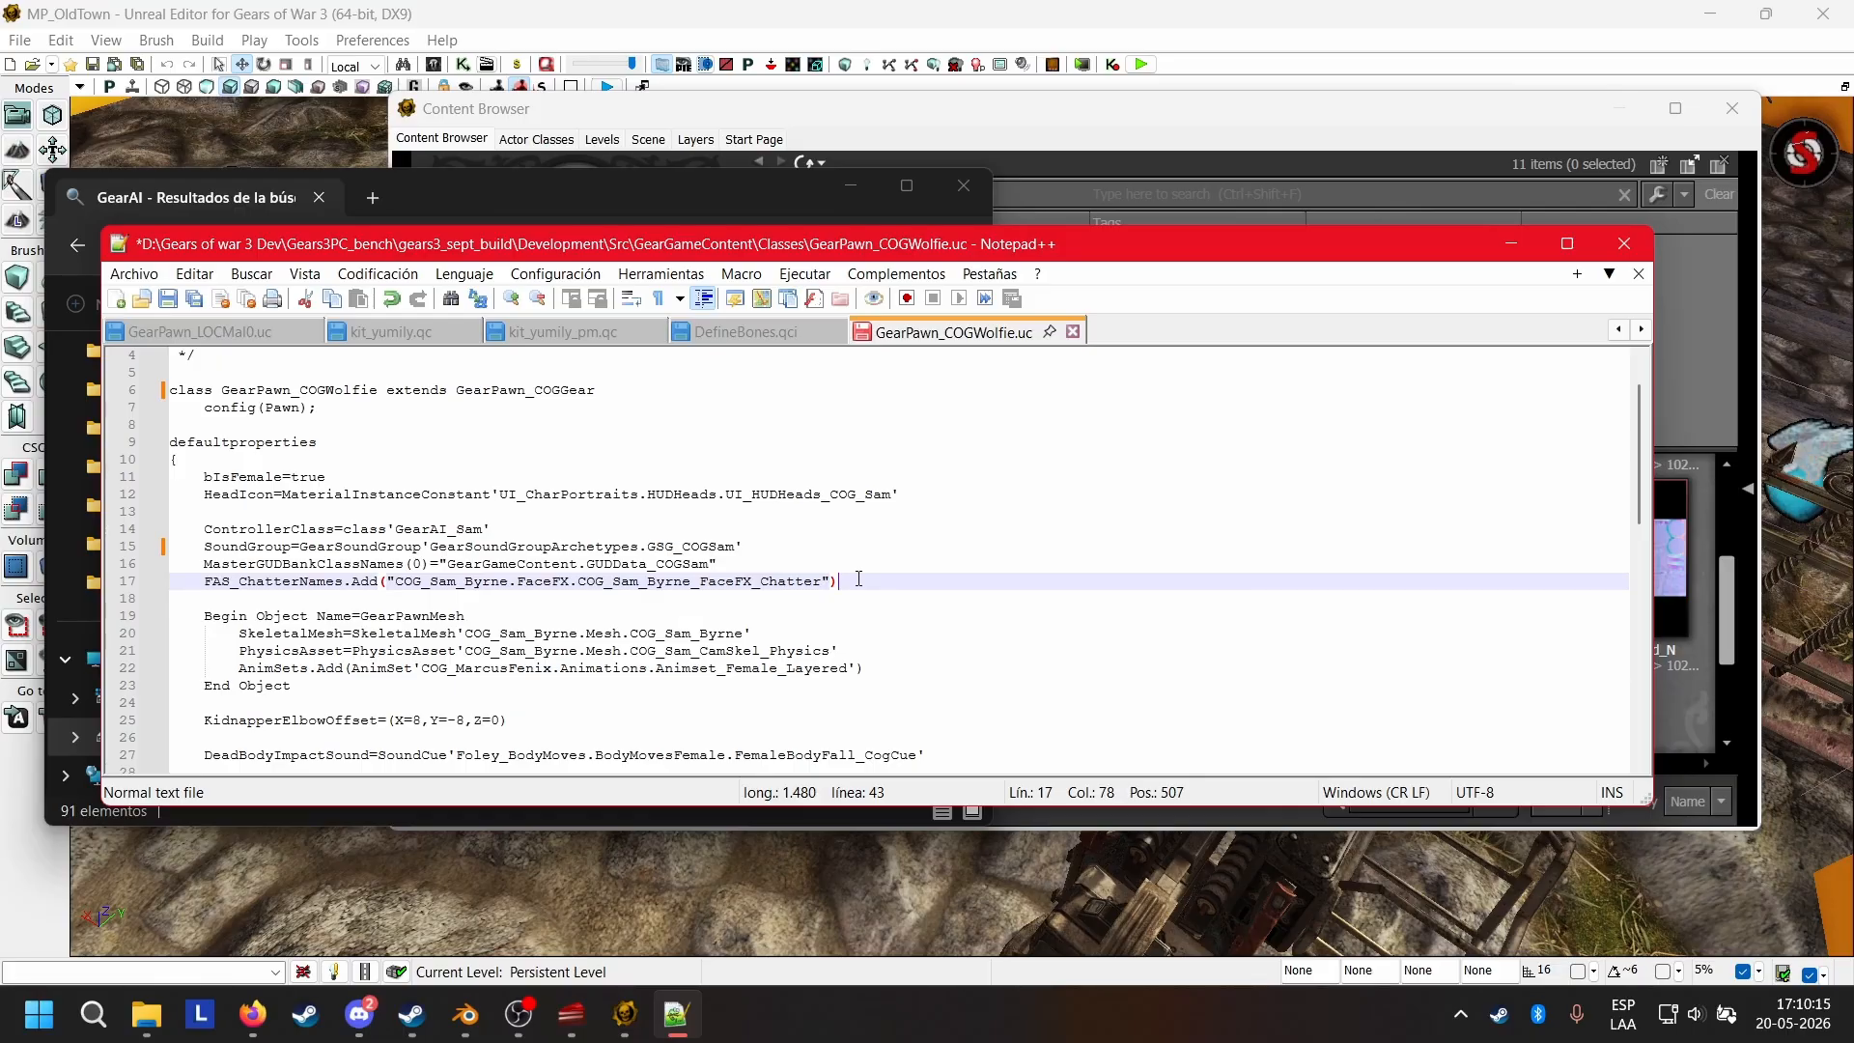
pyautogui.moveTo(854, 581); pyautogui.dragTo(135, 583)
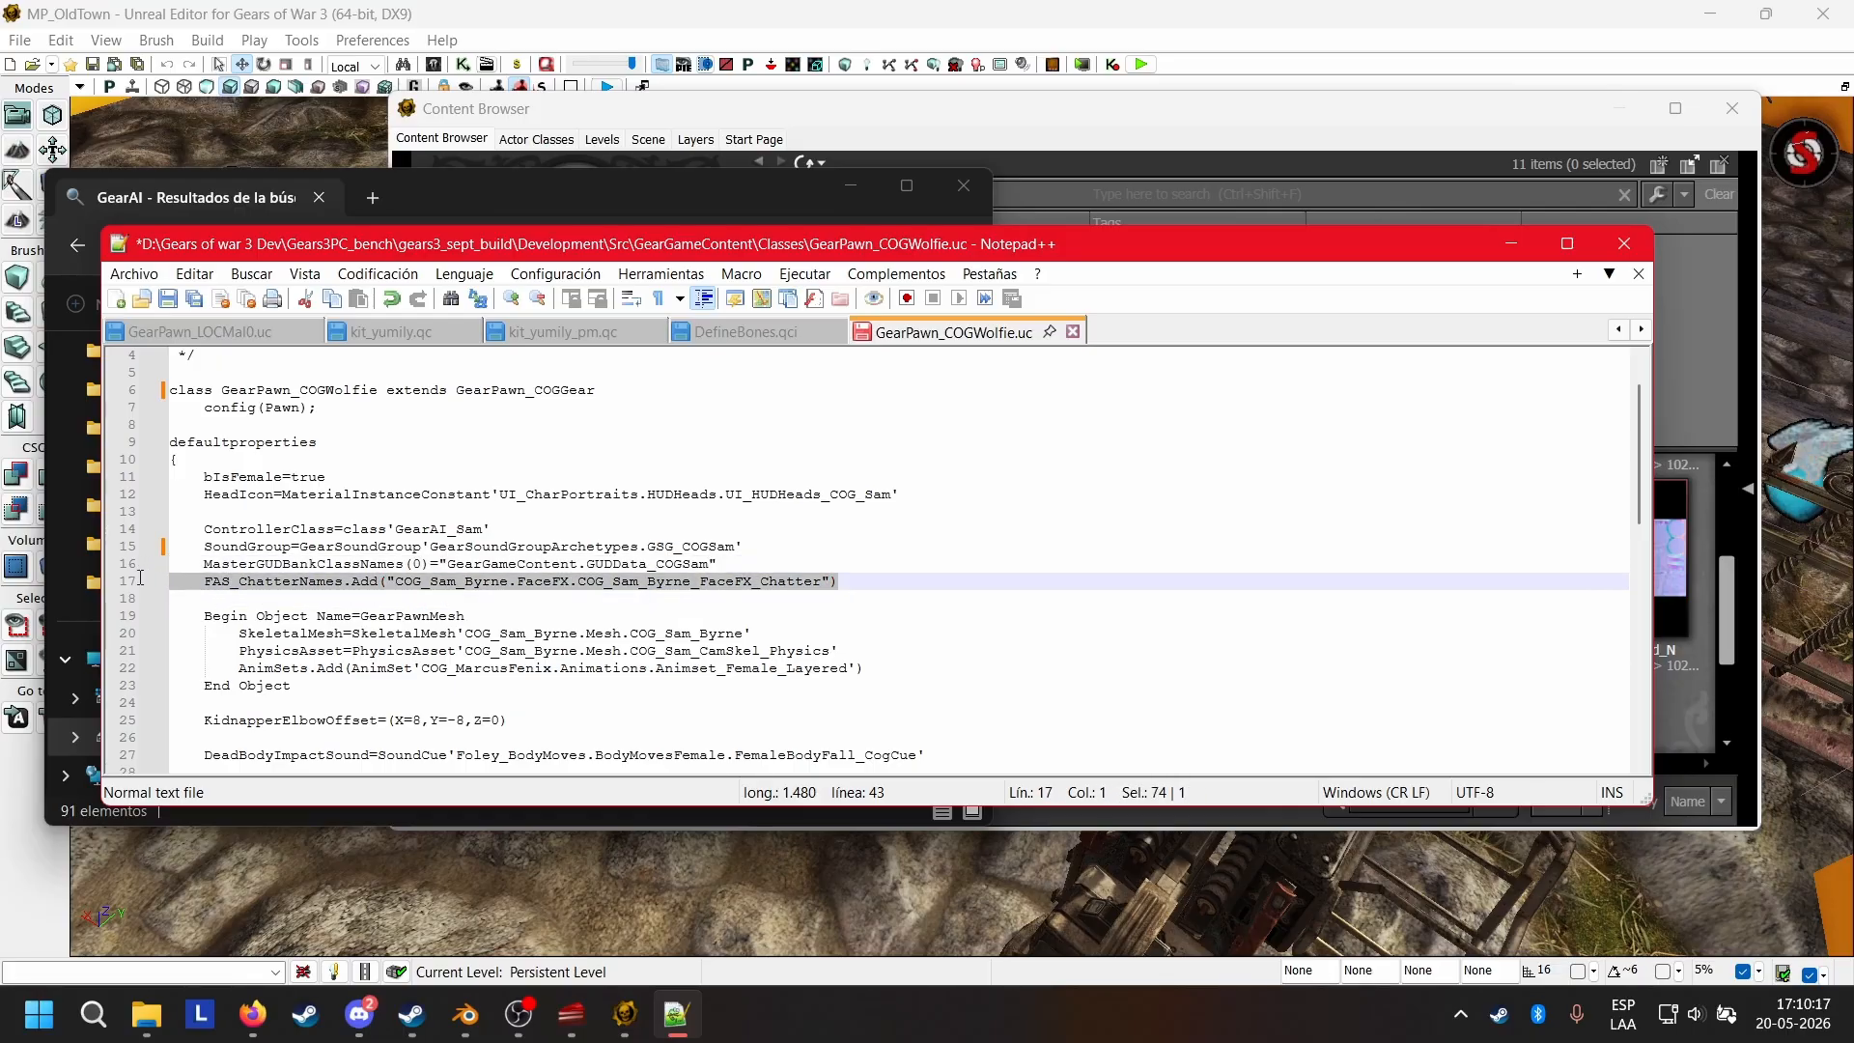
pyautogui.press('BackSpace')
pyautogui.press('BackSpace')
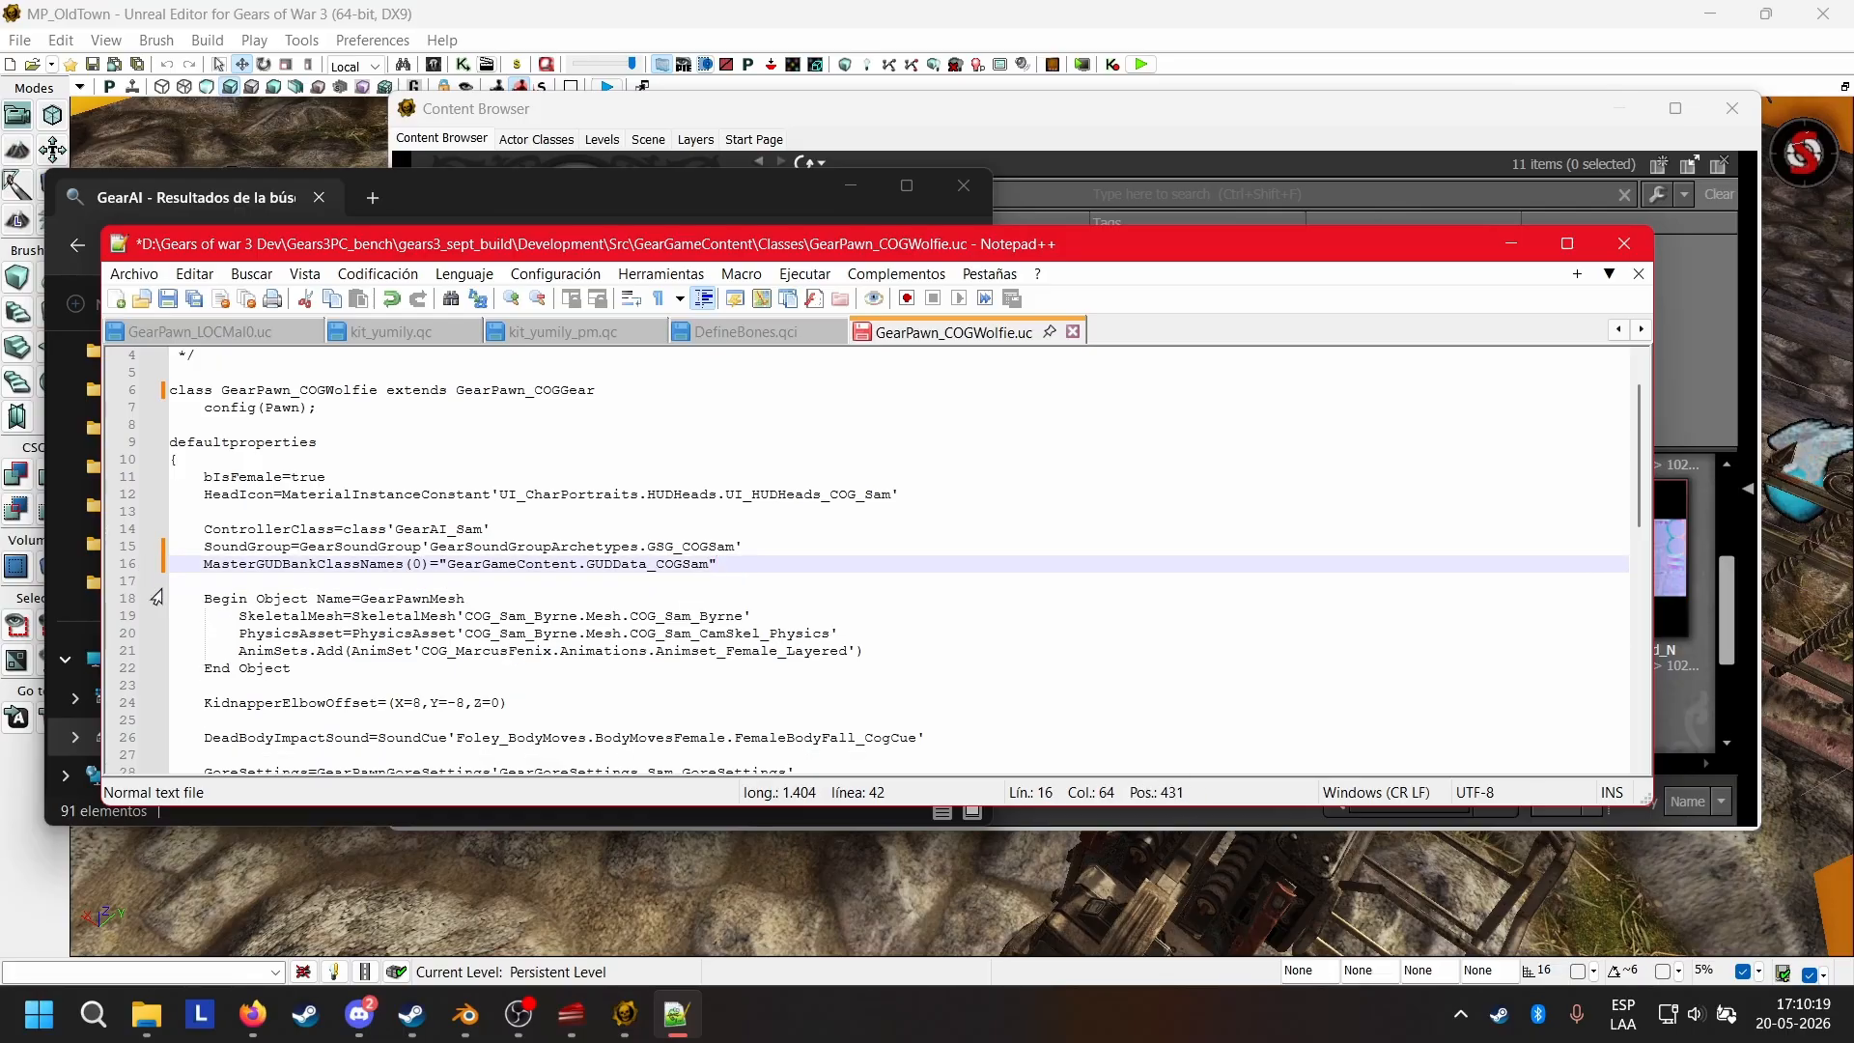
# Examine the GearPawnMesh block, including the package, group and mesh name in its SkeletalMesh reference.
pyautogui.scroll(-2, 543, 584)
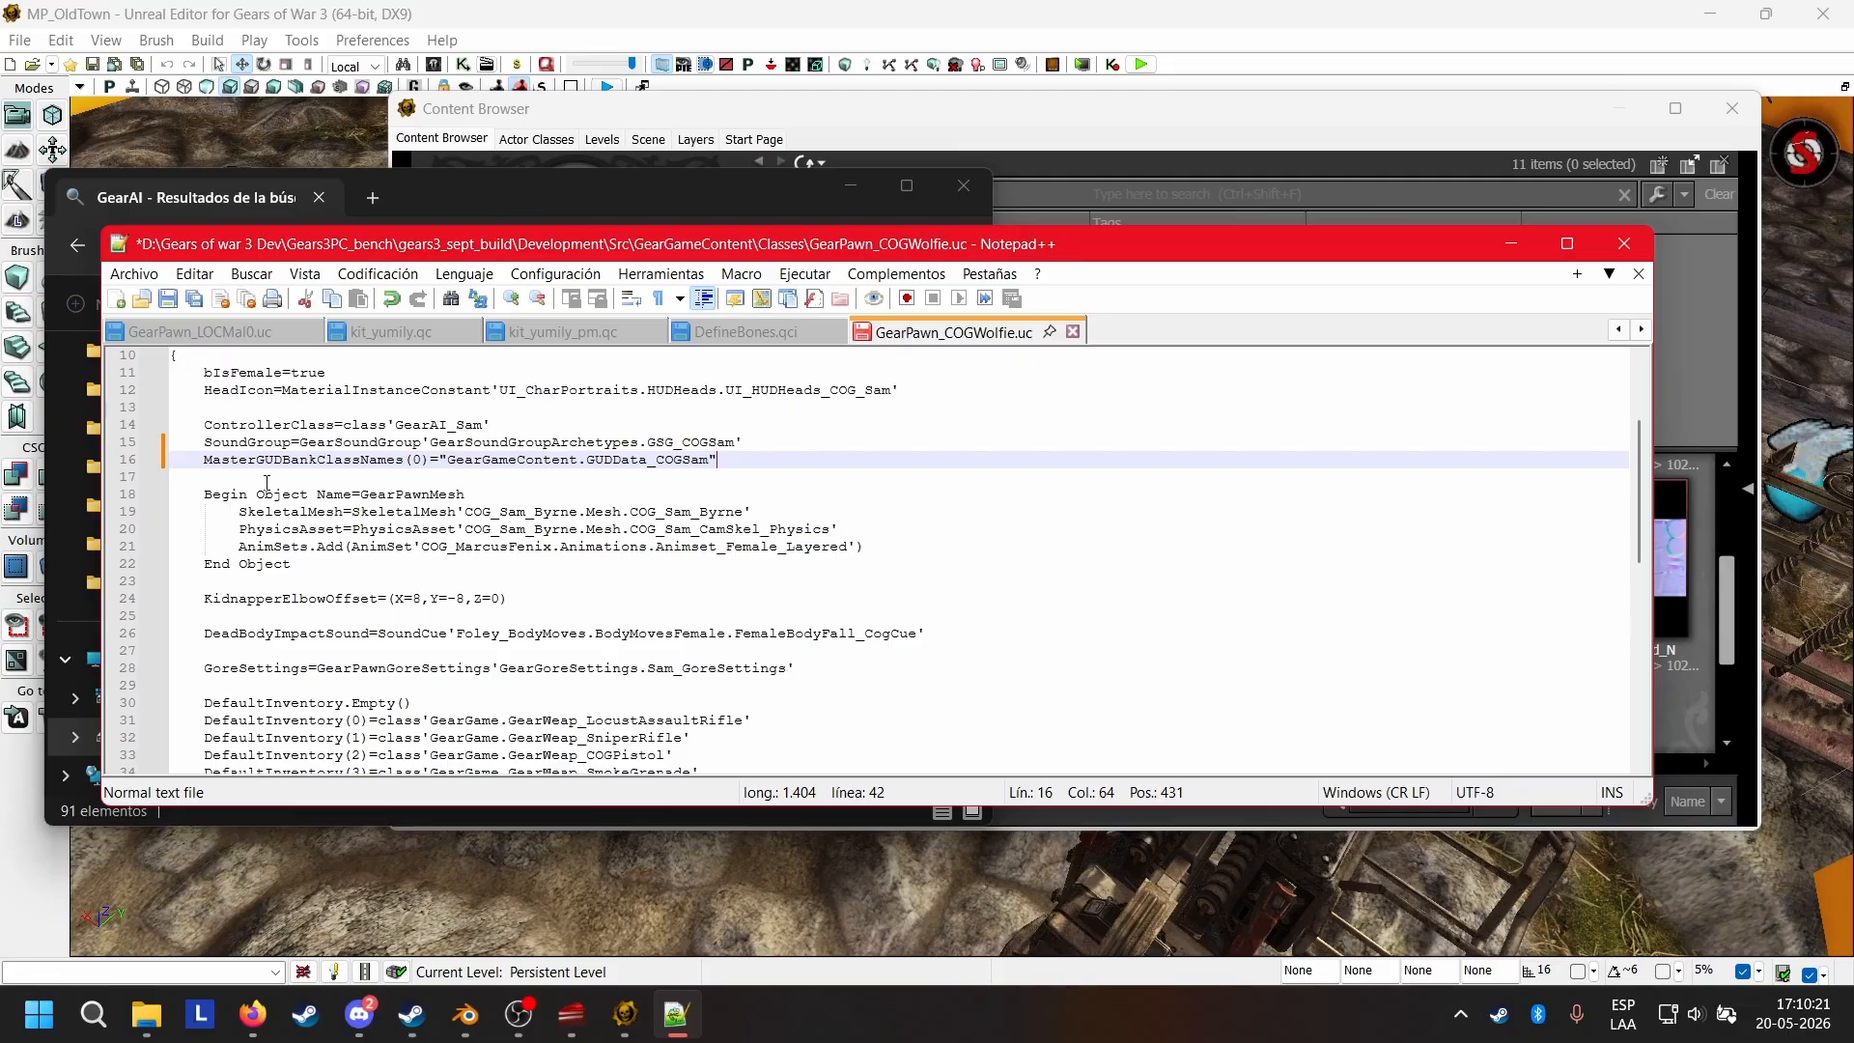
pyautogui.moveTo(207, 497); pyautogui.dragTo(482, 501)
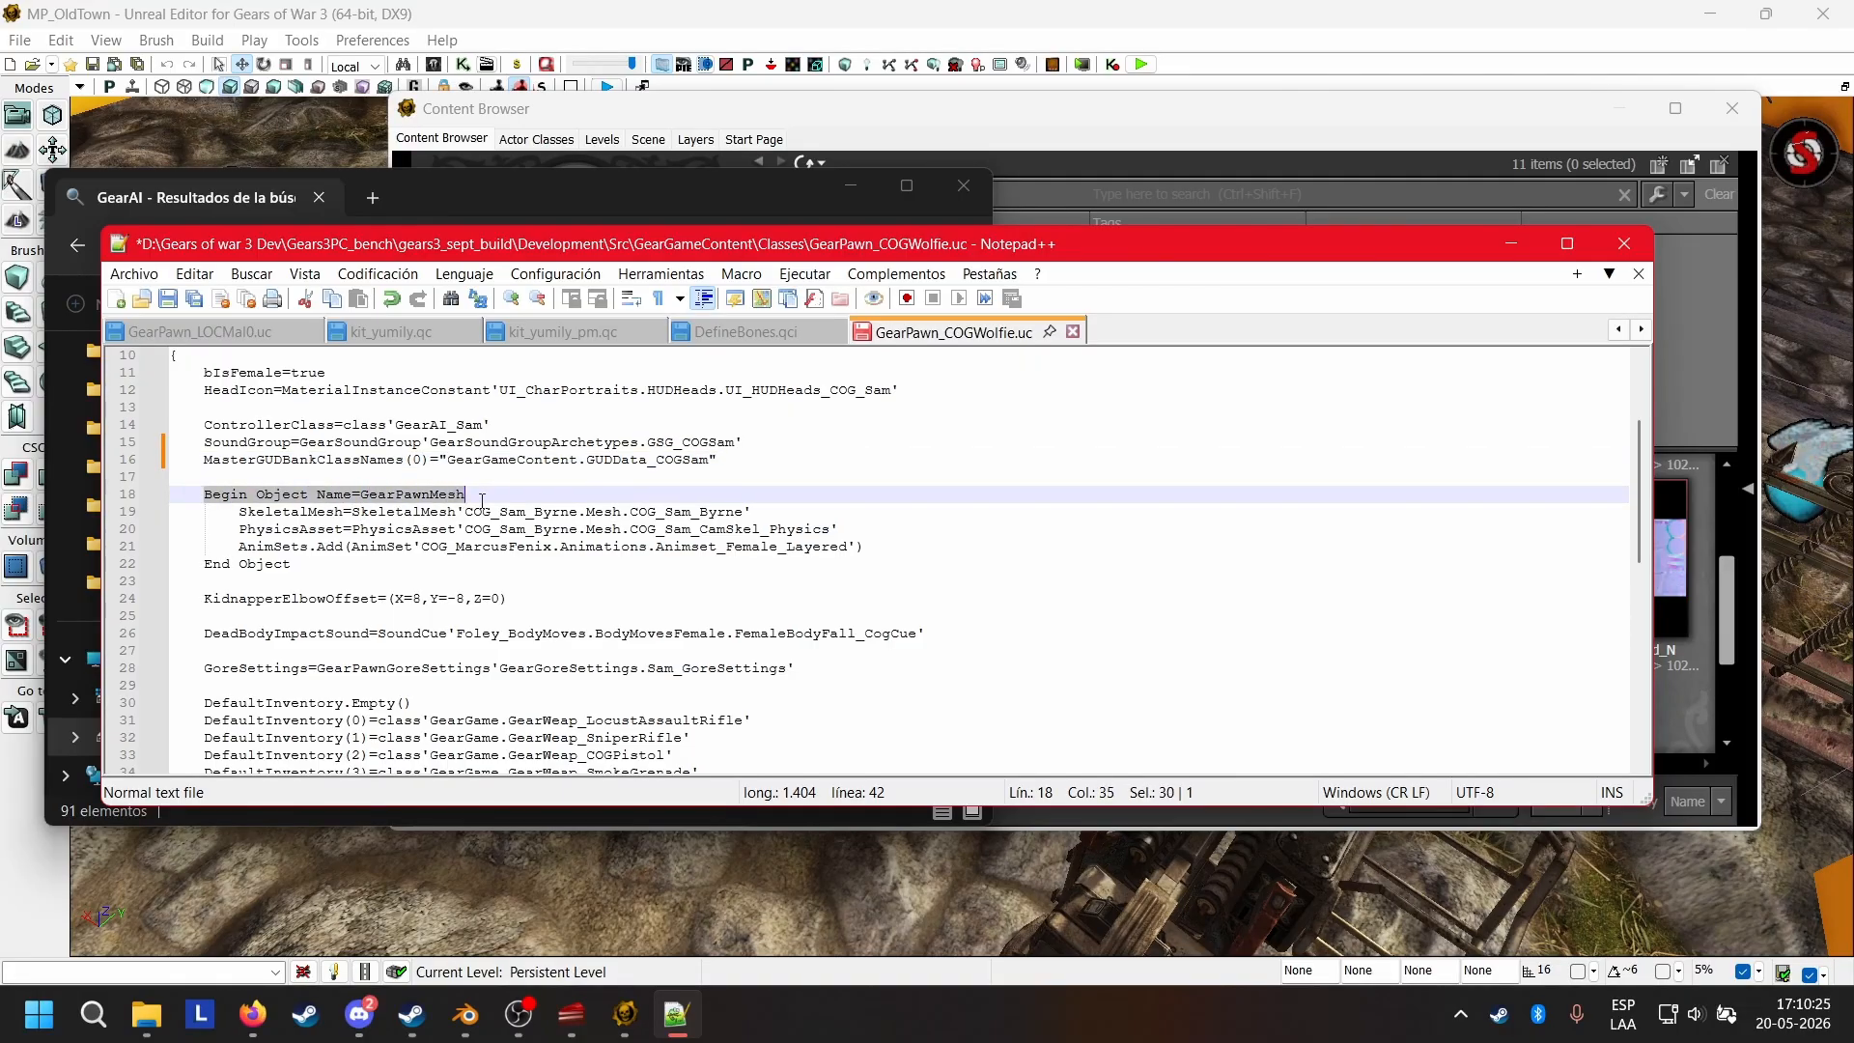
pyautogui.click(455, 497)
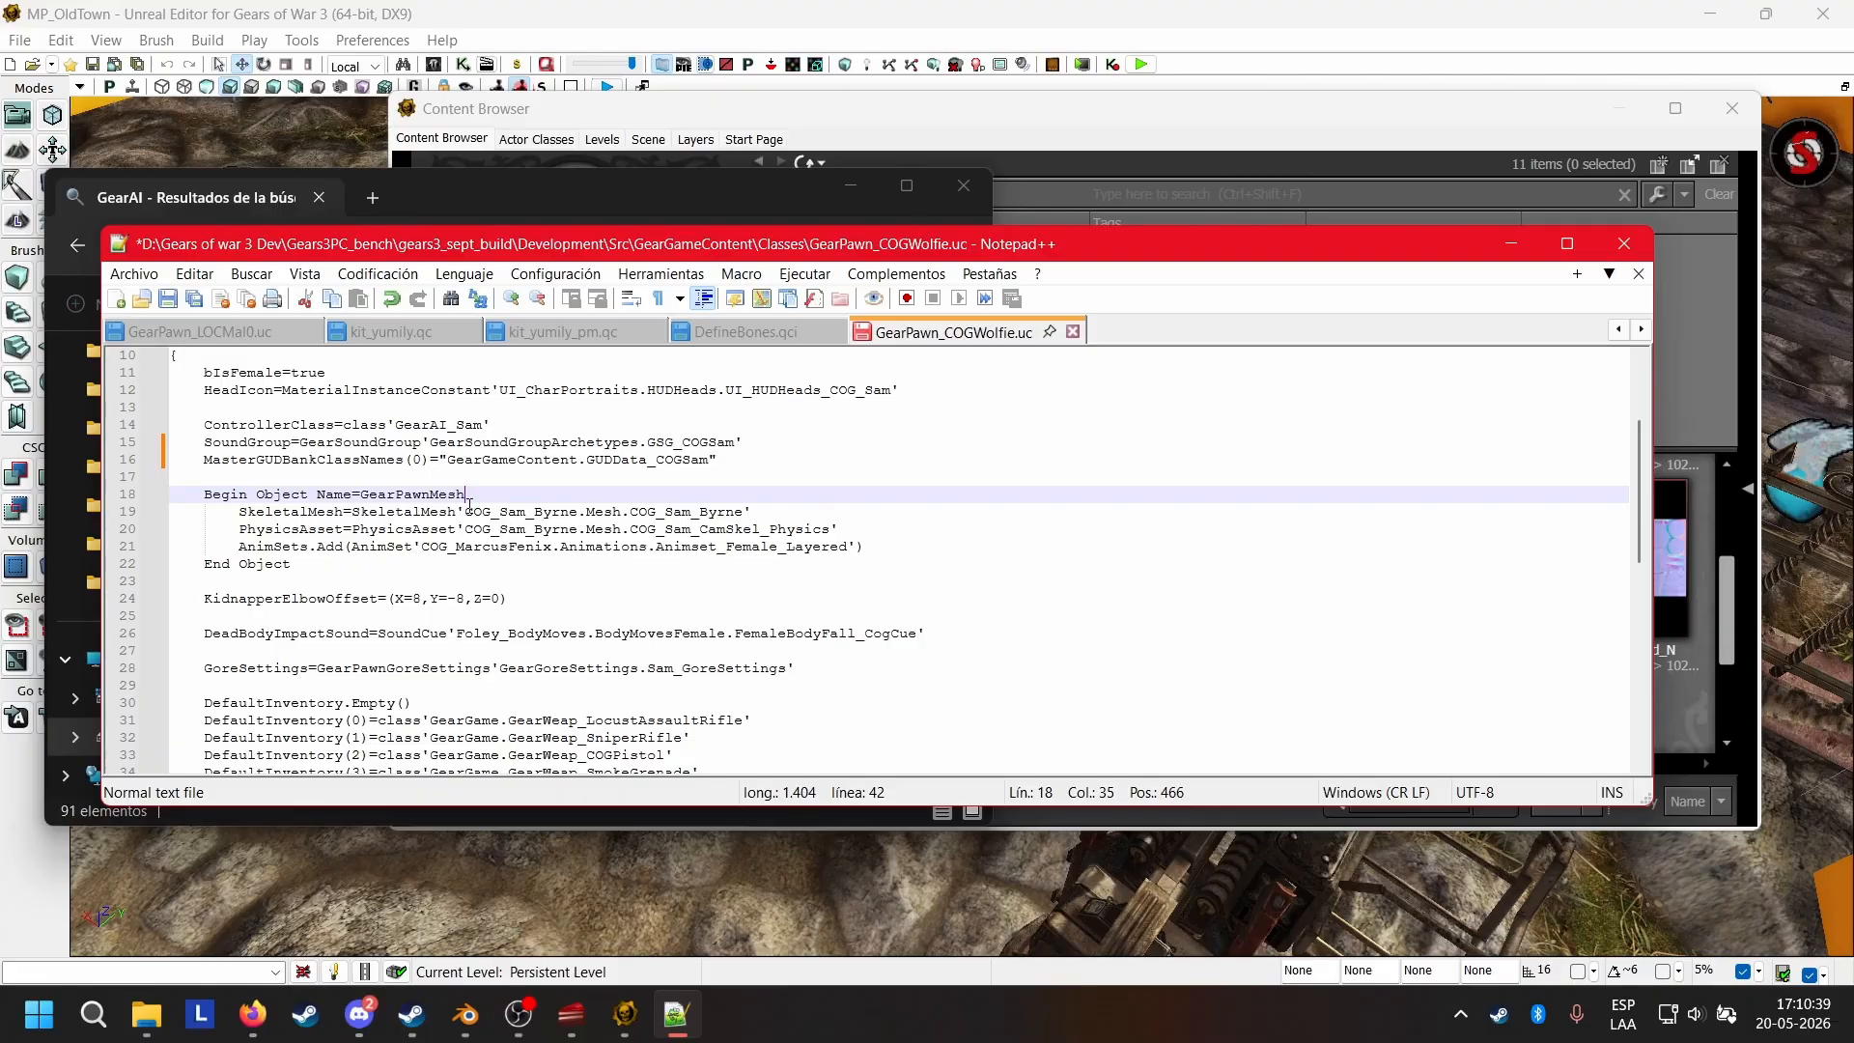
pyautogui.moveTo(632, 513); pyautogui.dragTo(742, 512)
pyautogui.click(790, 510)
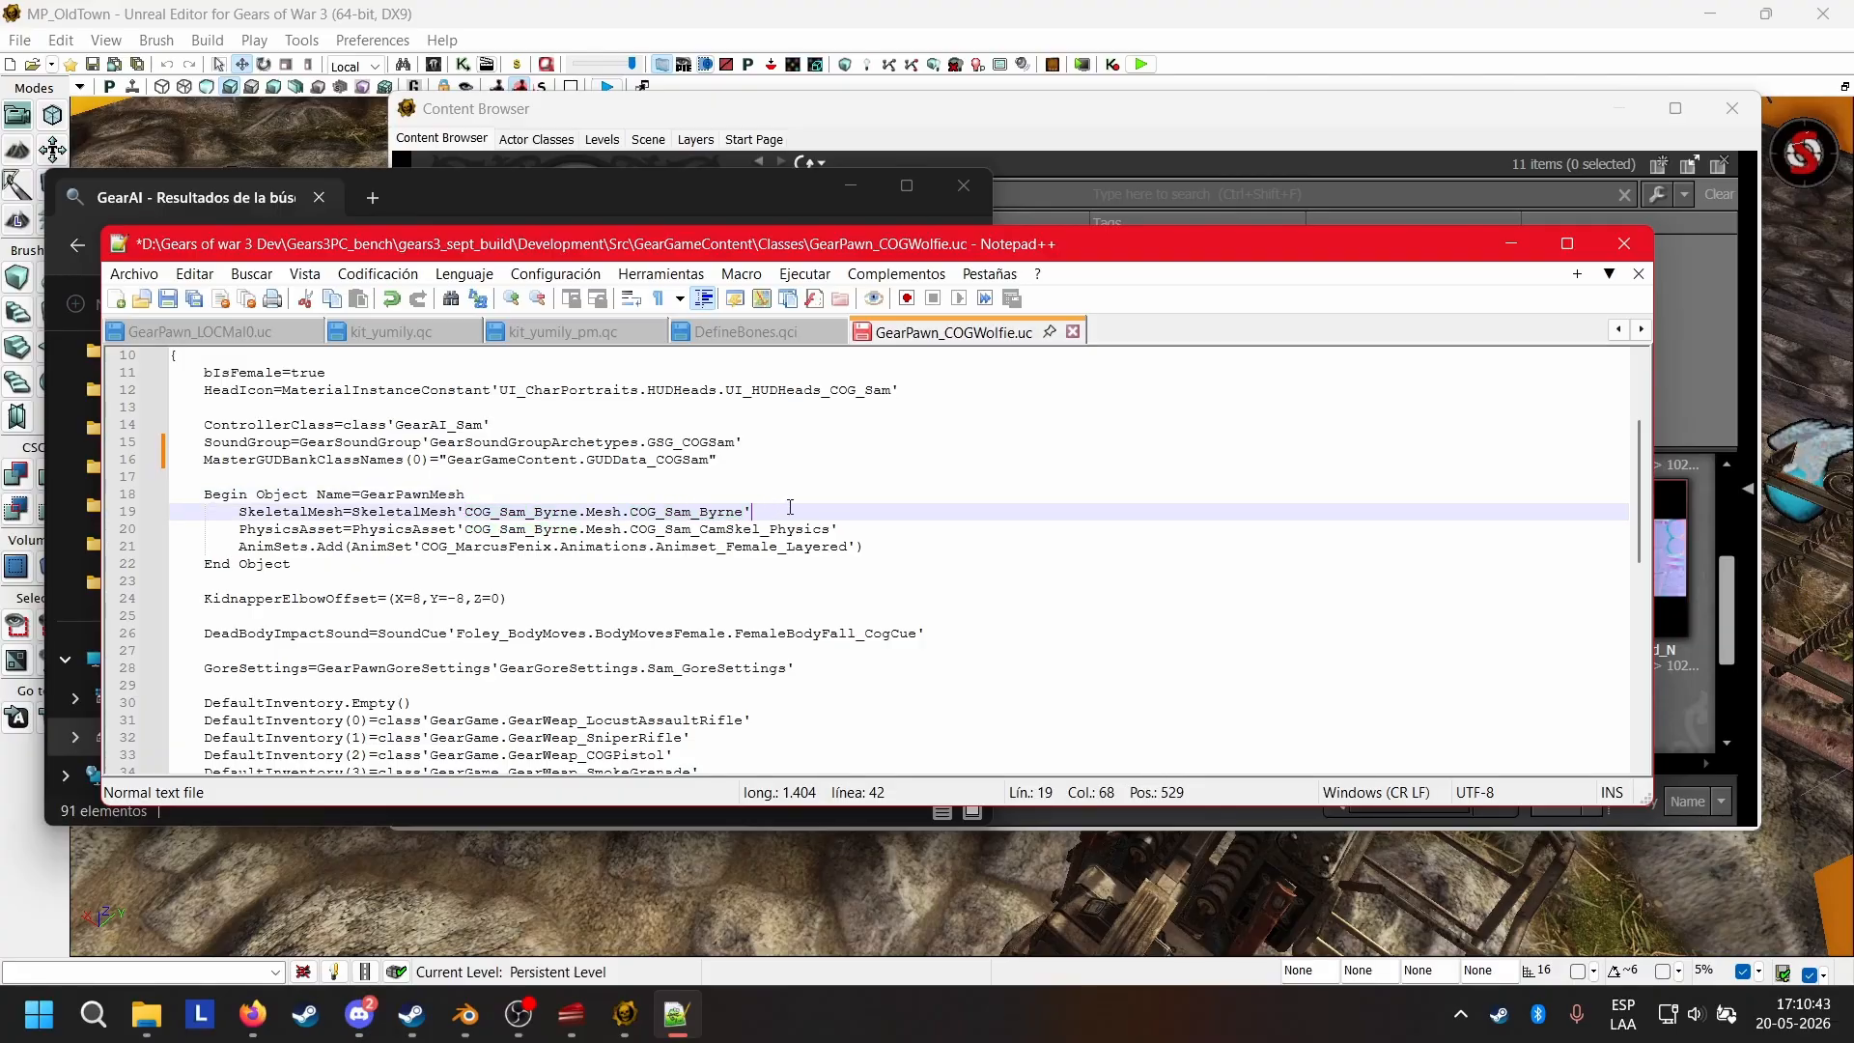
pyautogui.click(626, 509)
pyautogui.hotkey('shift', 'Right')
pyautogui.hotkey('shift', 'Right')
pyautogui.hotkey('shift', 'Right')
pyautogui.hotkey('shift', 'Right')
pyautogui.hotkey('shift', 'Right')
pyautogui.hotkey('shift', 'Right')
pyautogui.hotkey('shift', 'Right')
pyautogui.hotkey('shift', 'Right')
pyautogui.hotkey('shift', 'Right')
pyautogui.hotkey('shift', 'Right')
pyautogui.hotkey('shift', 'Right')
pyautogui.hotkey('shift', 'Right')
pyautogui.hotkey('shift', 'Right')
pyautogui.hotkey('shift', 'Right')
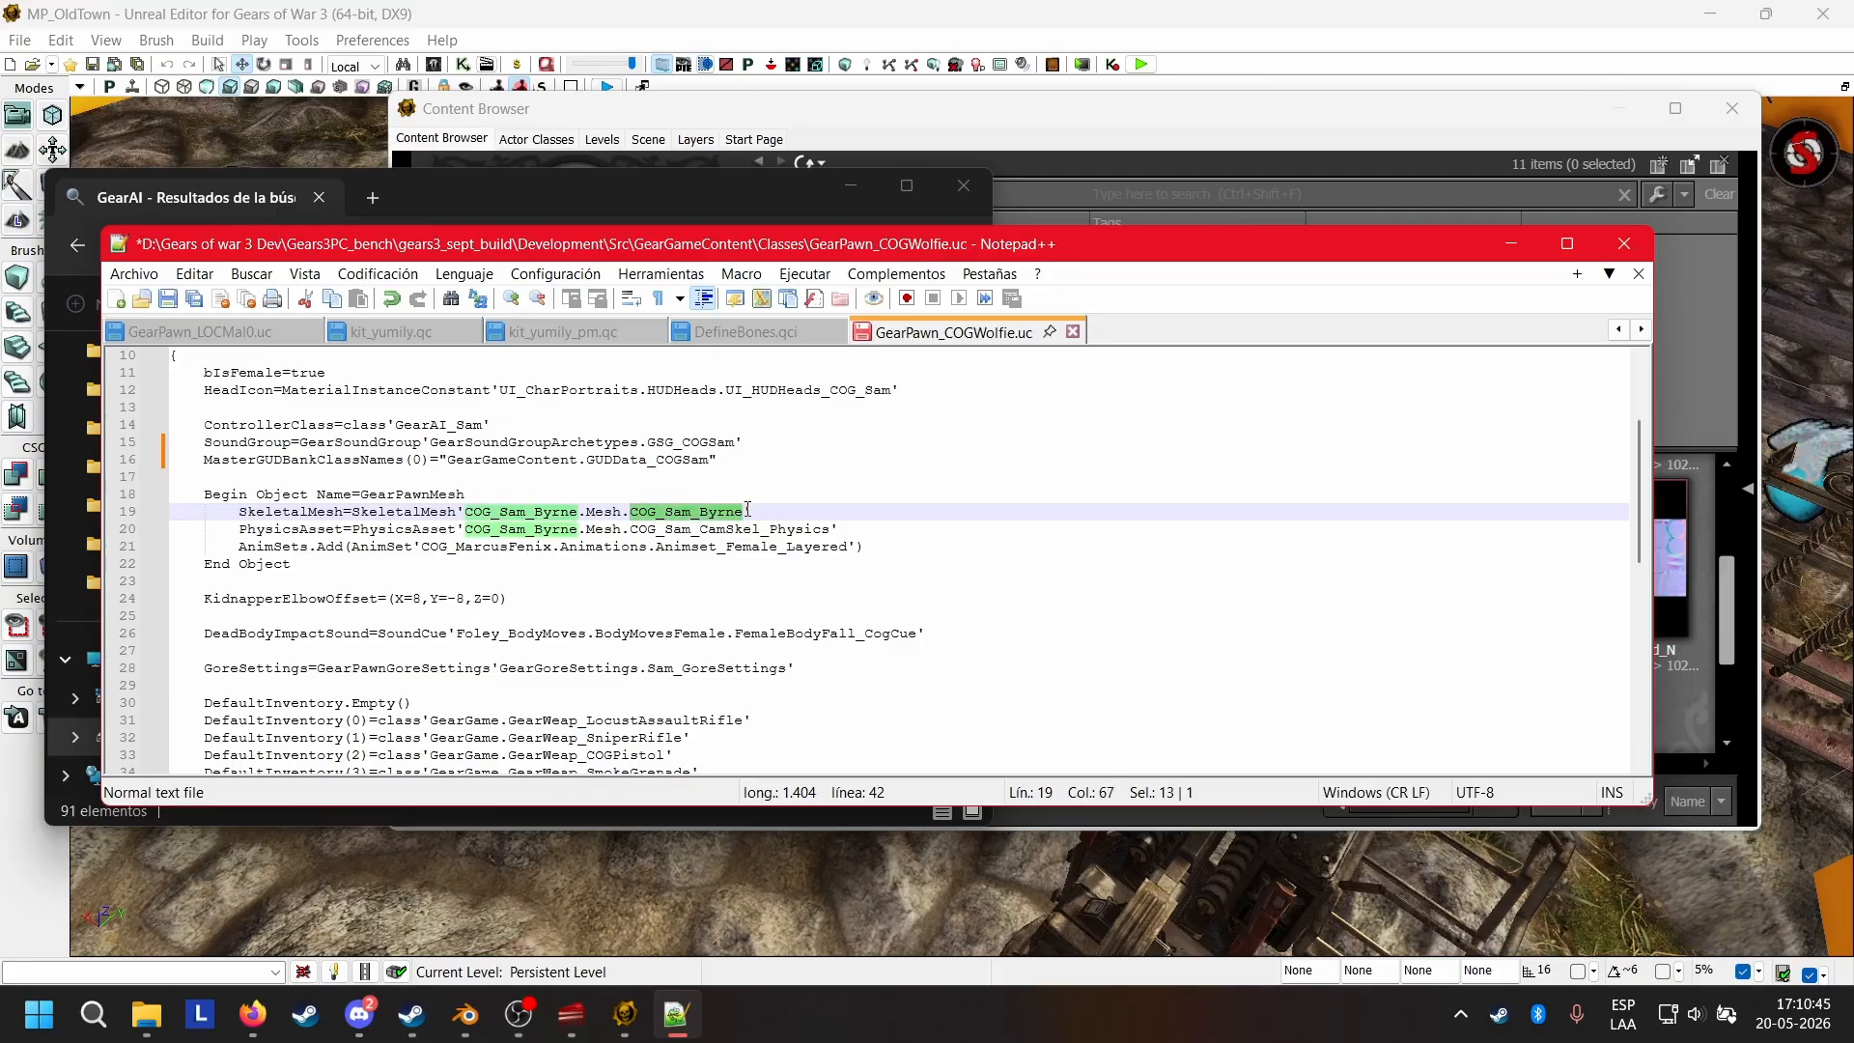
pyautogui.moveTo(585, 511); pyautogui.dragTo(624, 509)
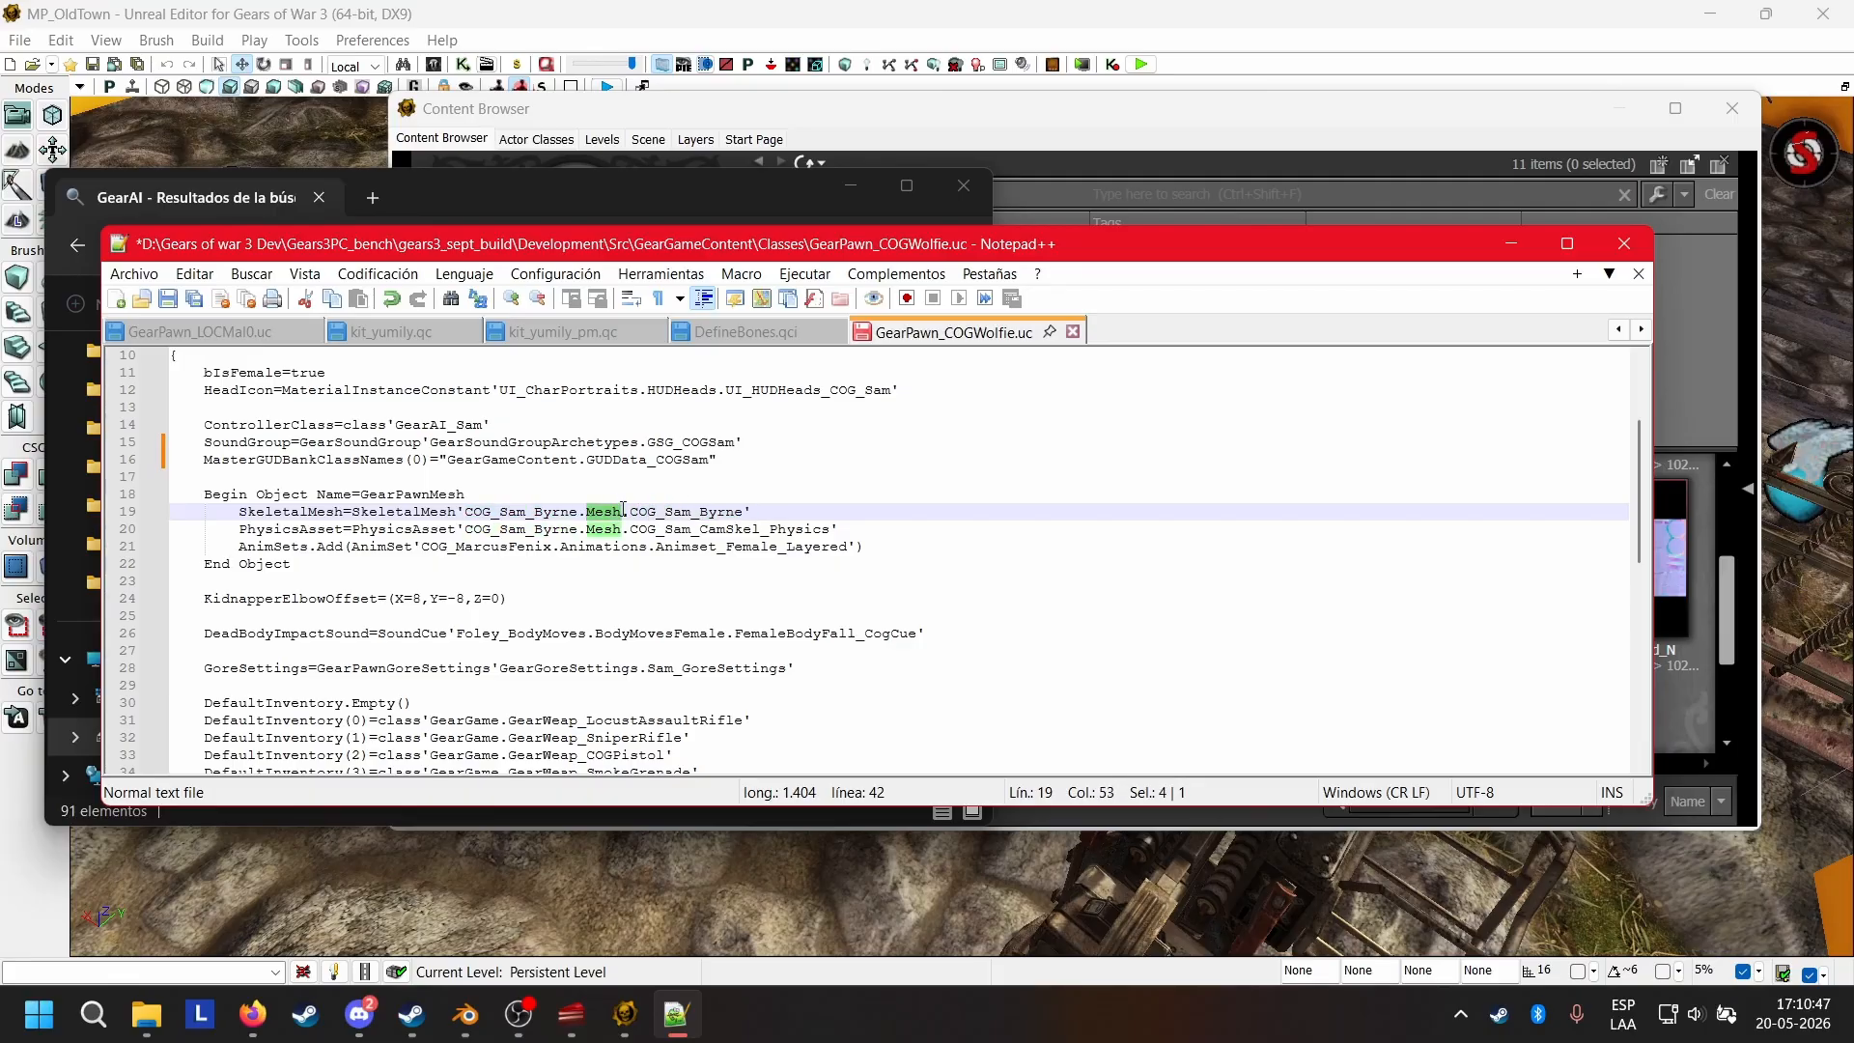
pyautogui.moveTo(465, 513); pyautogui.dragTo(577, 514)
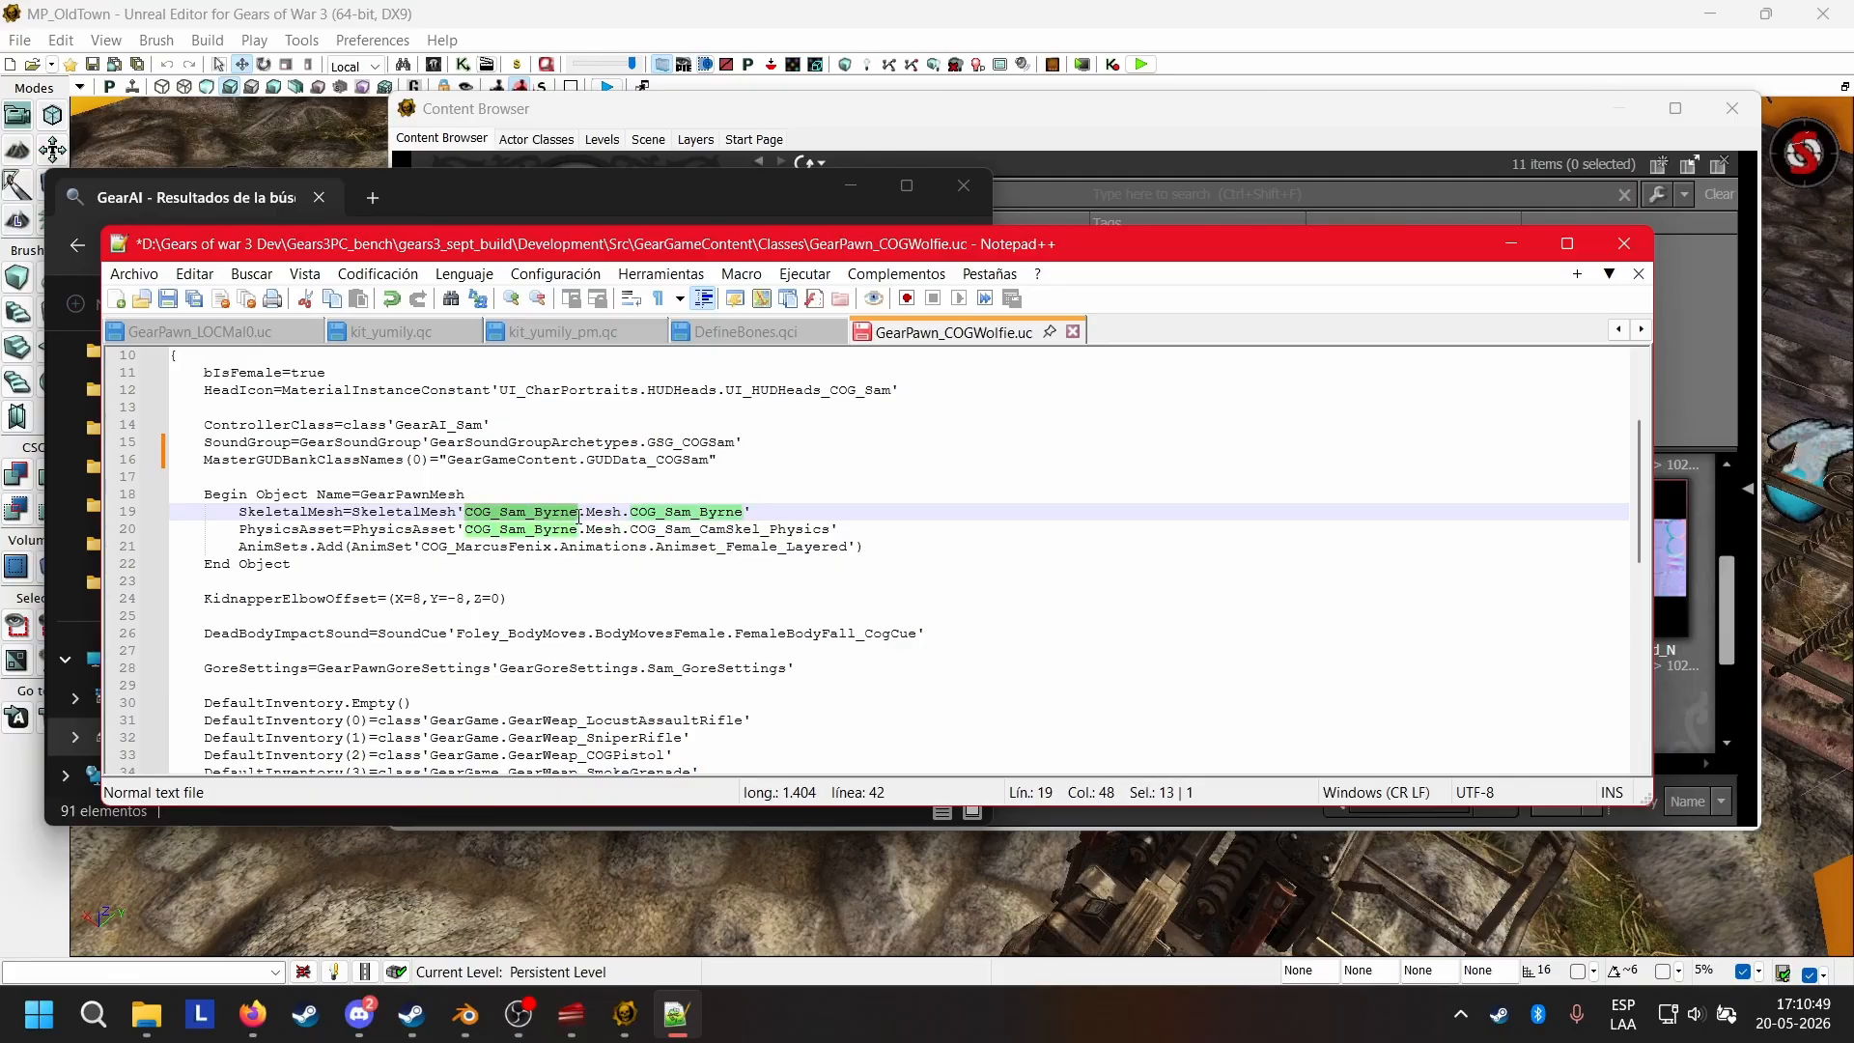
pyautogui.click(885, 534)
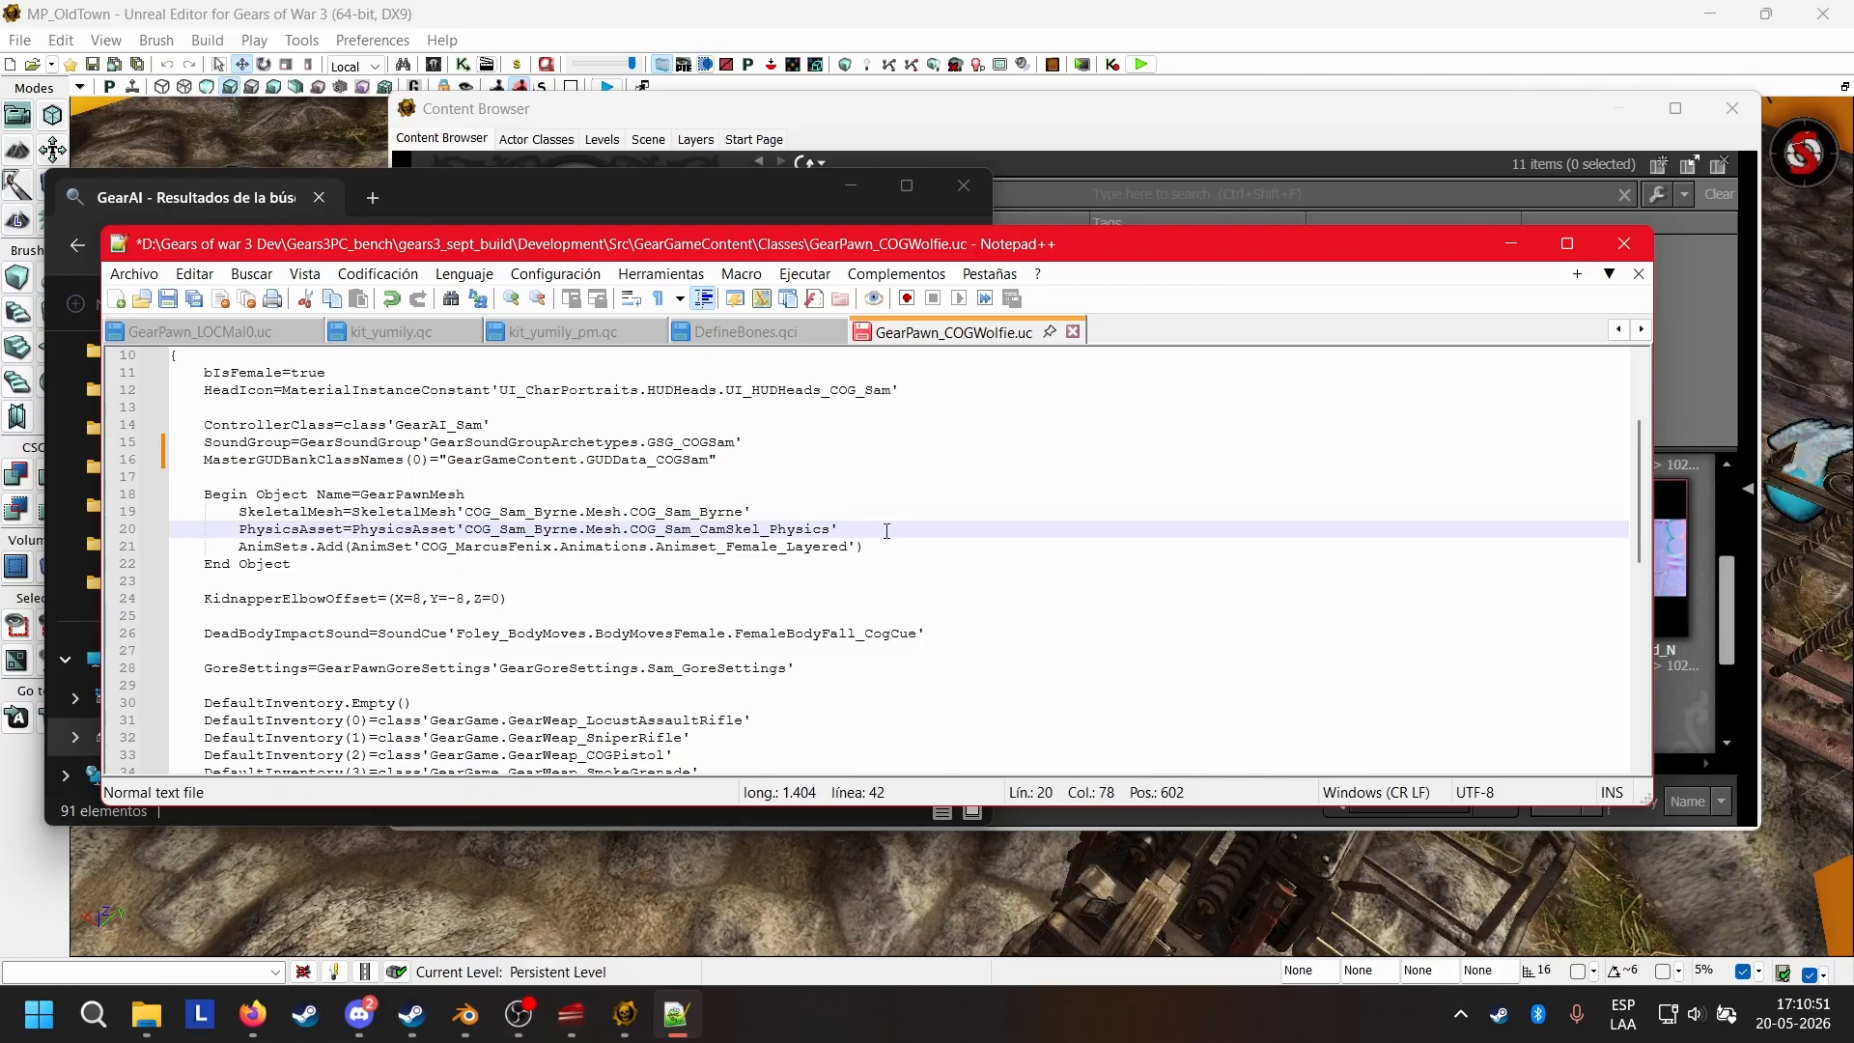
# Switch to the Unreal Editor Content Browser and copy the full name of the wolfie_UE3_camskel skeletal mesh to the clipboard.
pyautogui.click(1191, 110)
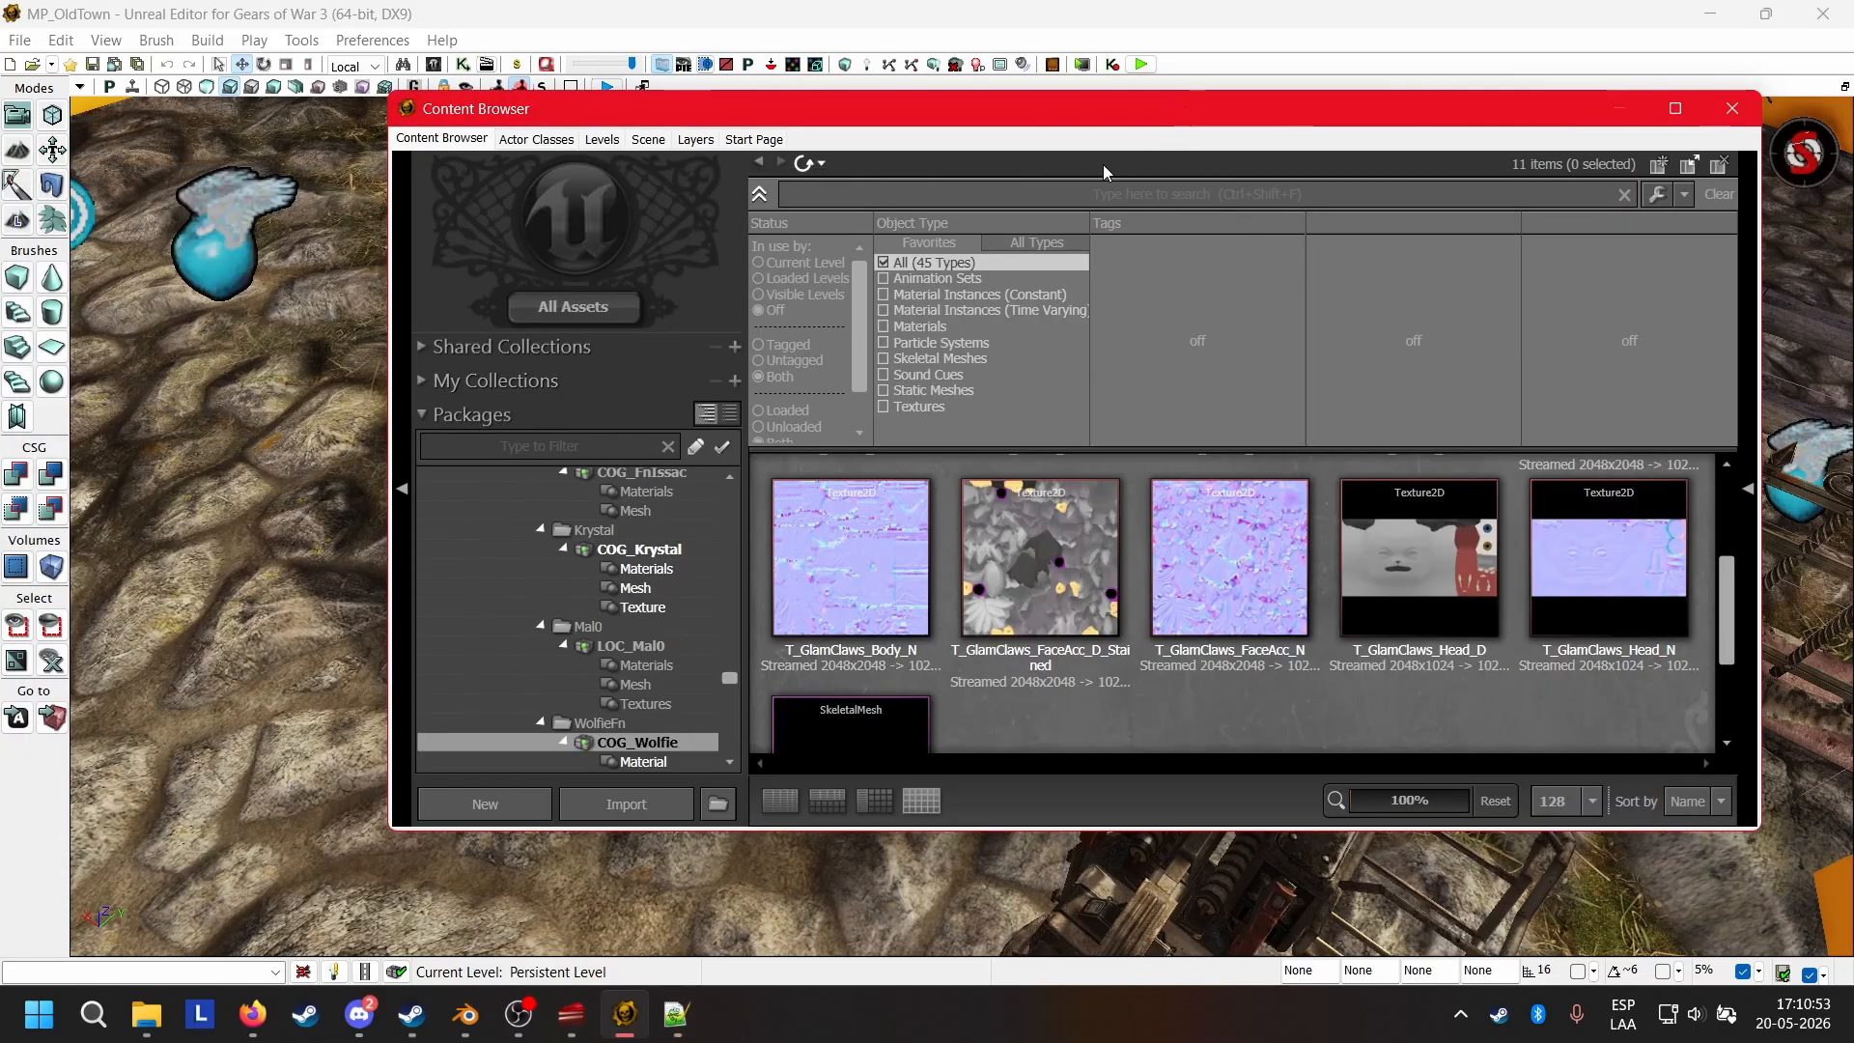
pyautogui.scroll(-4, 935, 611)
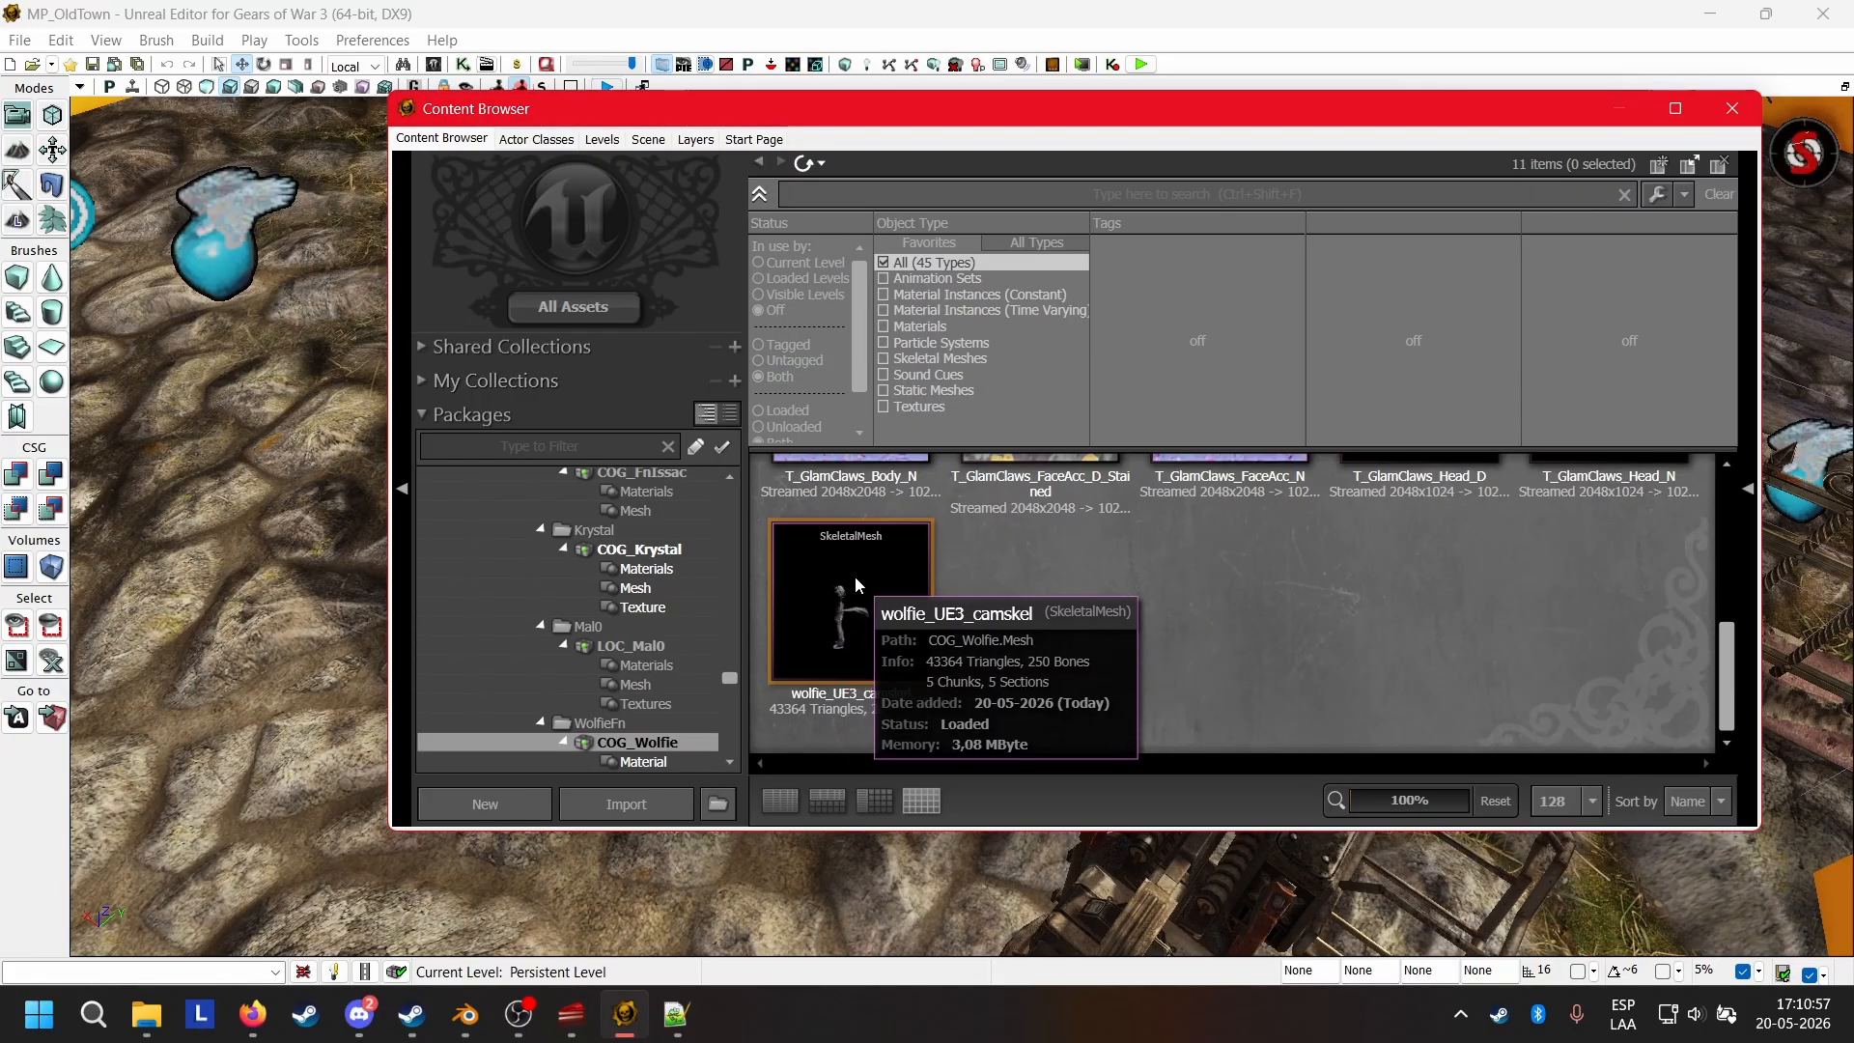
pyautogui.rightClick(855, 576)
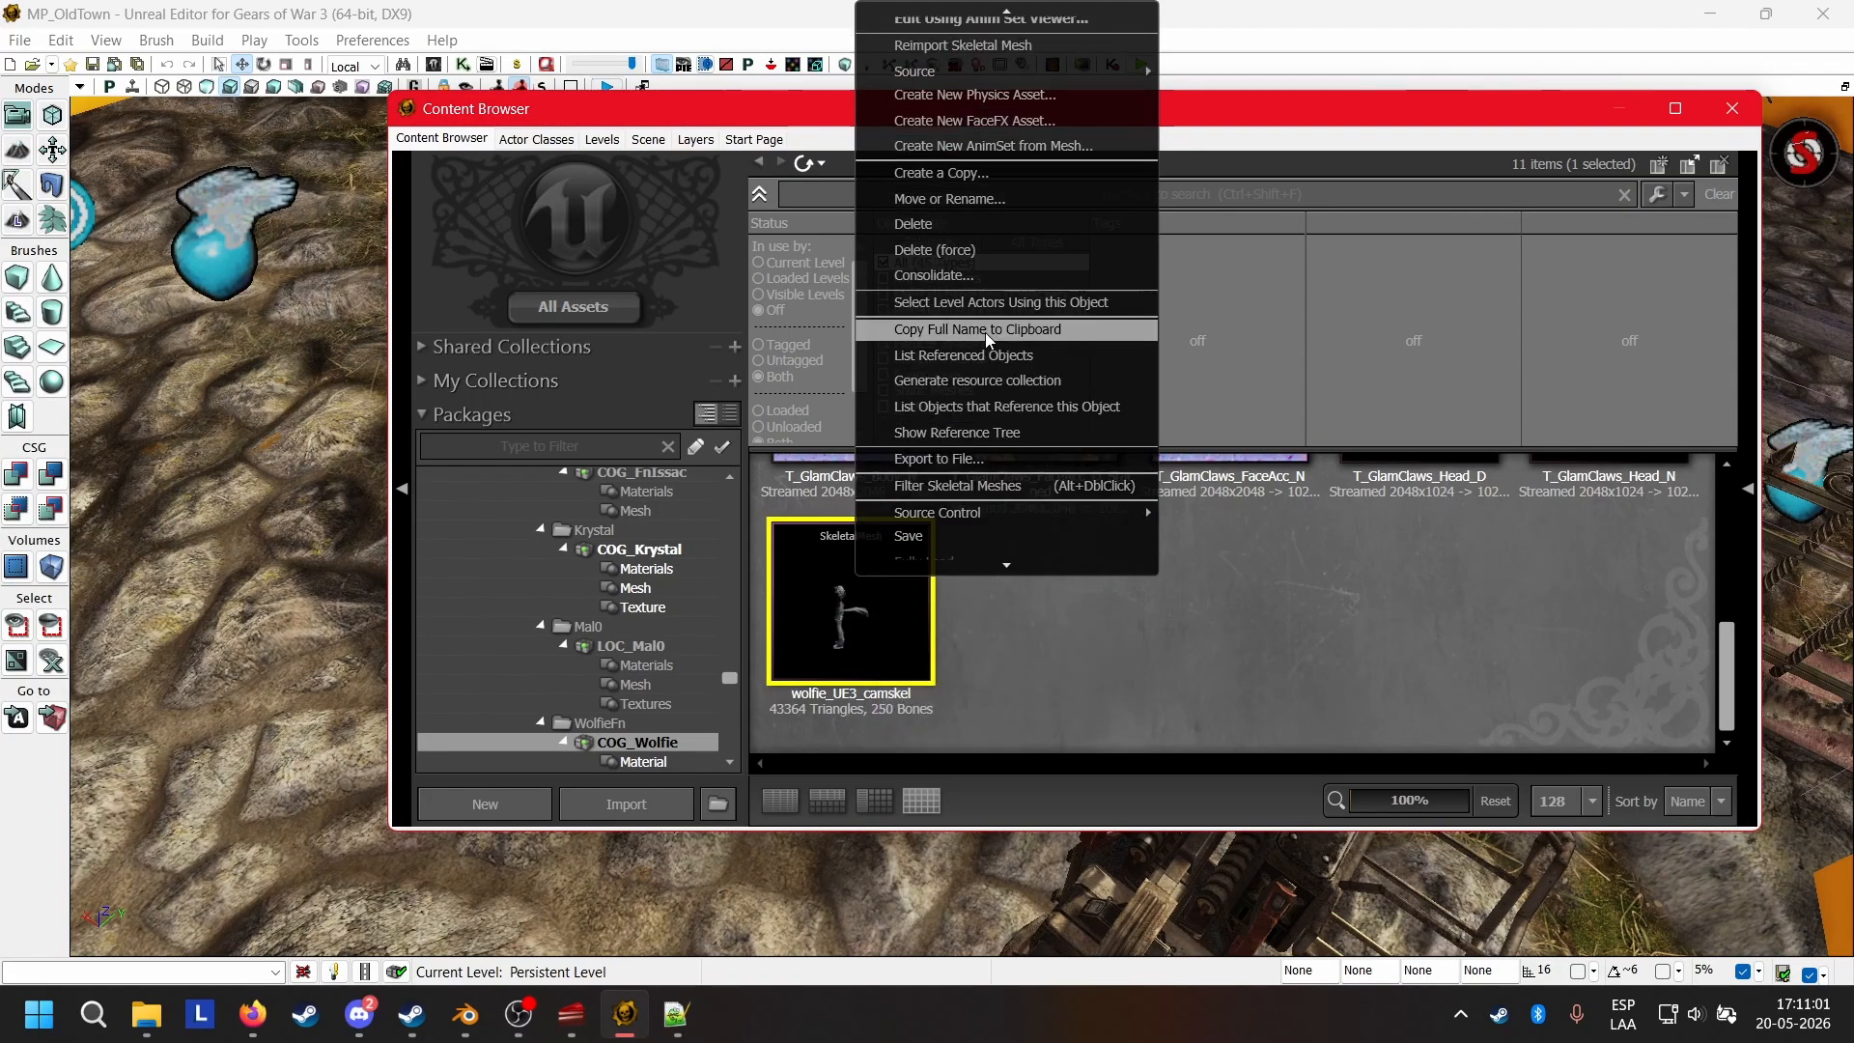
pyautogui.click(986, 333)
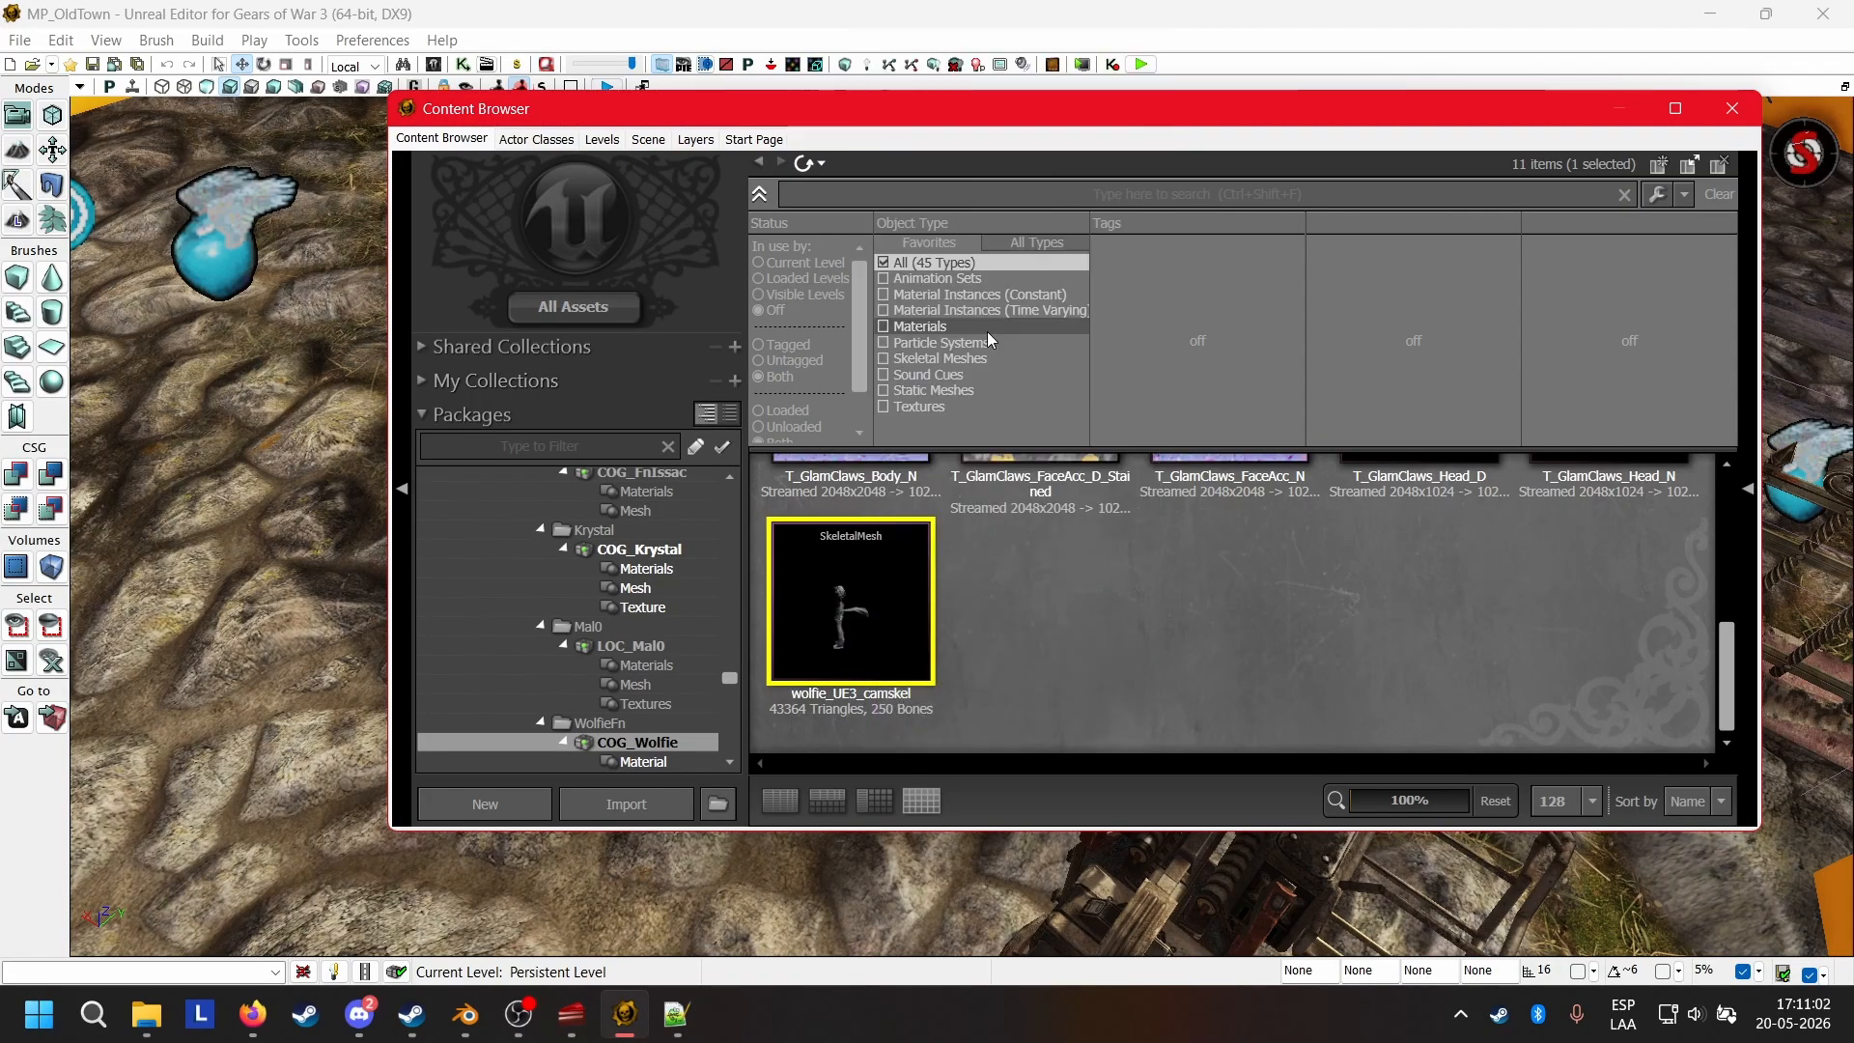
# Switch back to Notepad++ and replace the SkeletalMesh value in GearPawnMesh with SkeletalMesh'COG_Wolfie.Mesh.wolfie_UE3_camskel'.
pyautogui.click(675, 1014)
pyautogui.moveTo(761, 512); pyautogui.dragTo(354, 514)
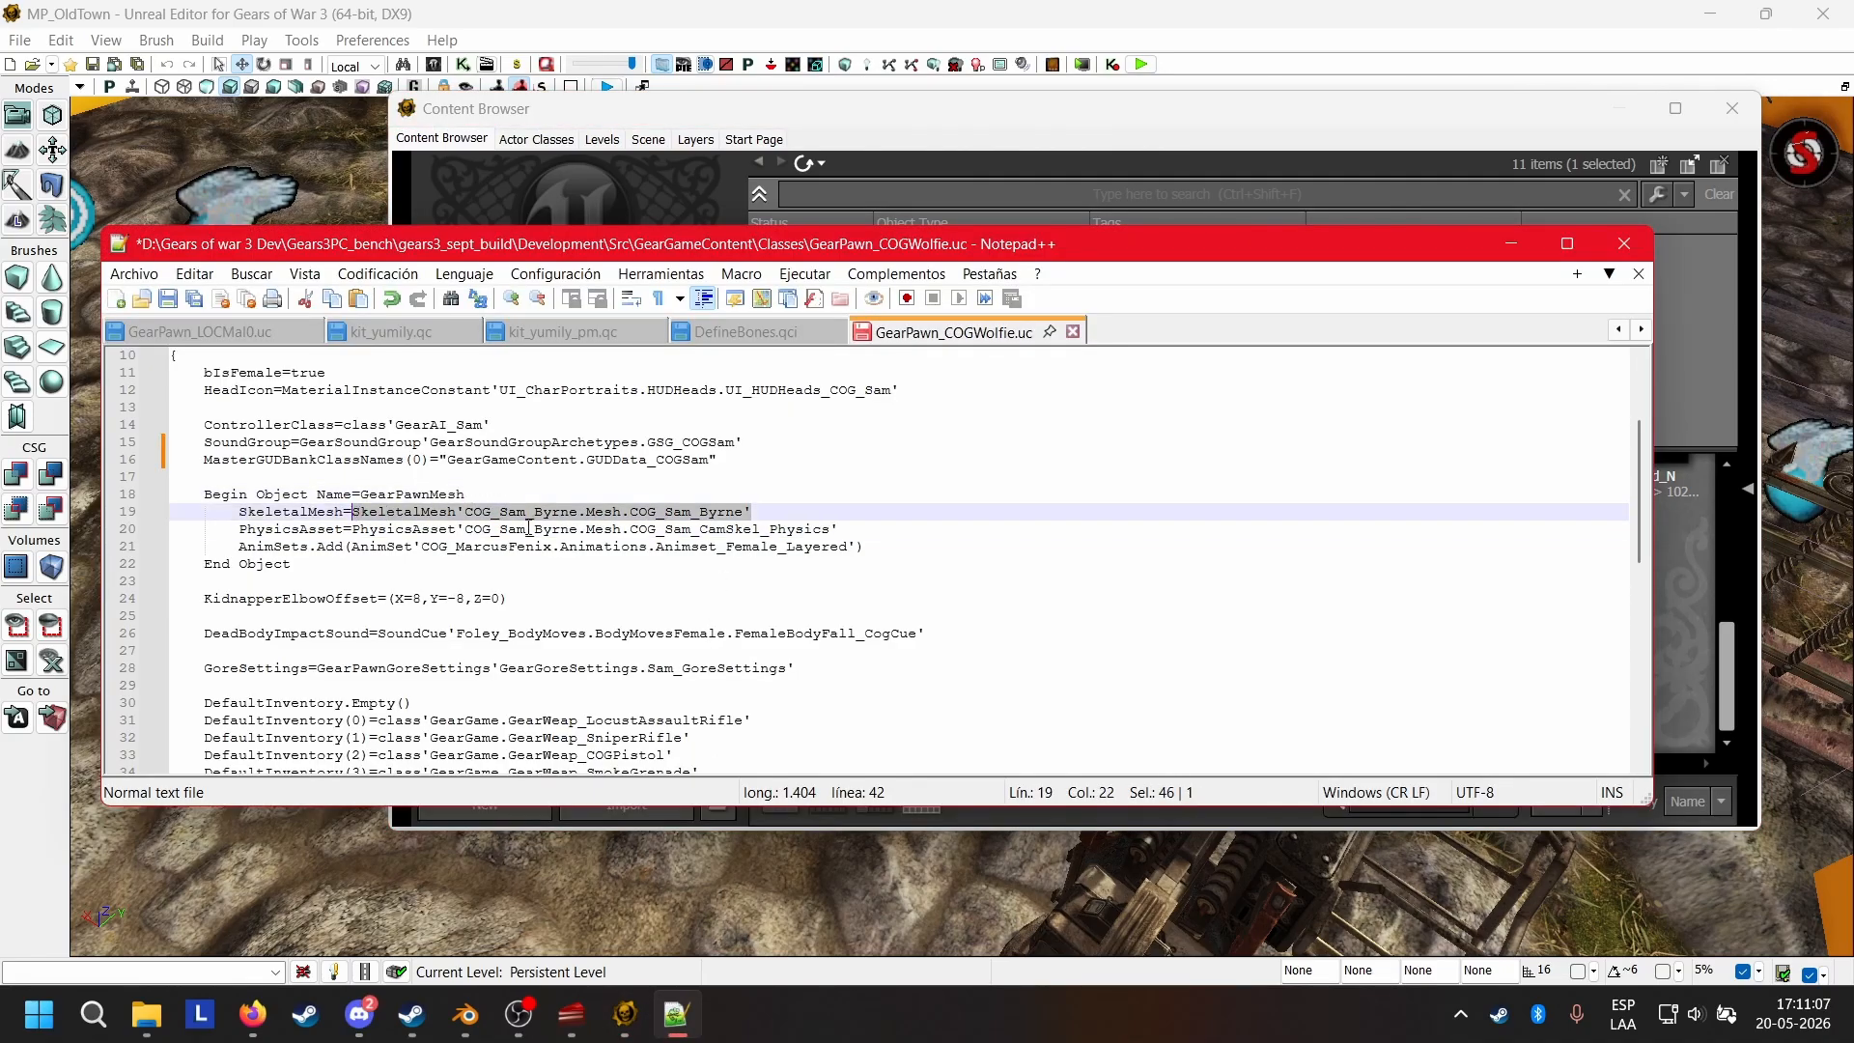
pyautogui.write("SkeletalMesh'COG_Wolfie.Mesh.wolfie_UE3_camskel'")
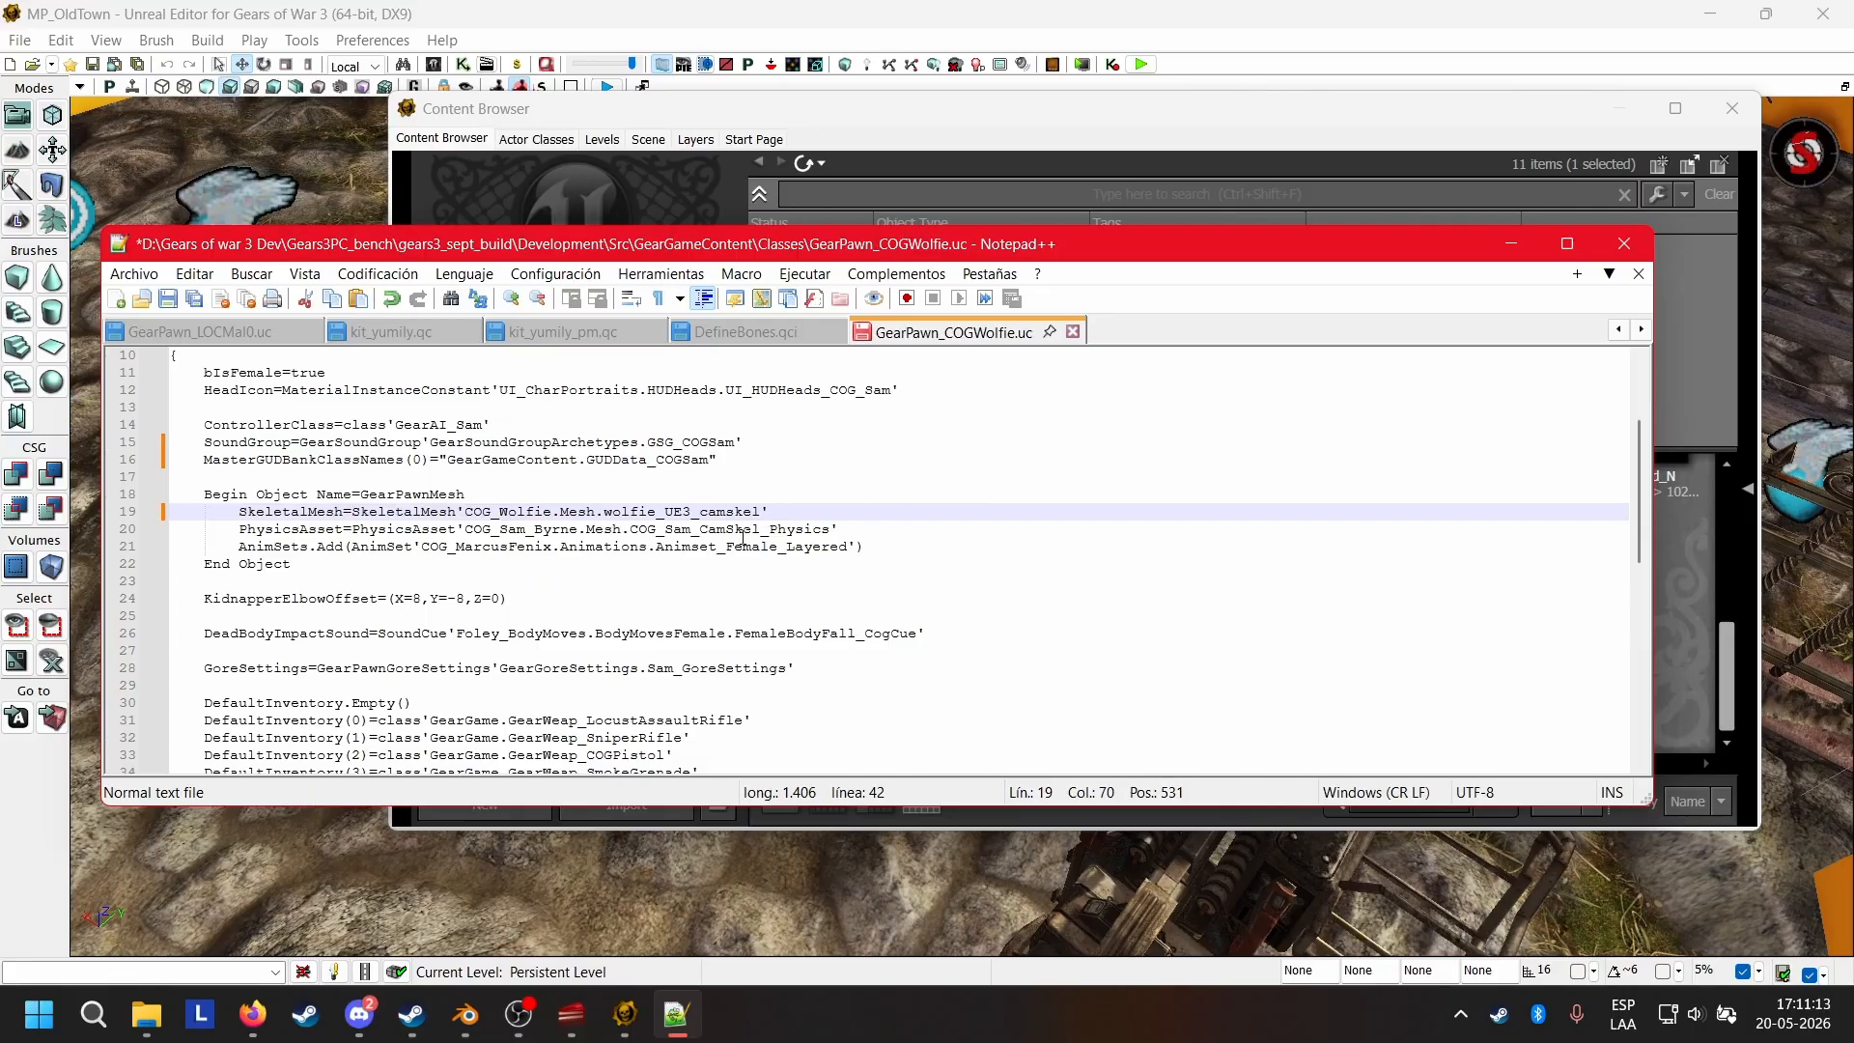
pyautogui.click(861, 530)
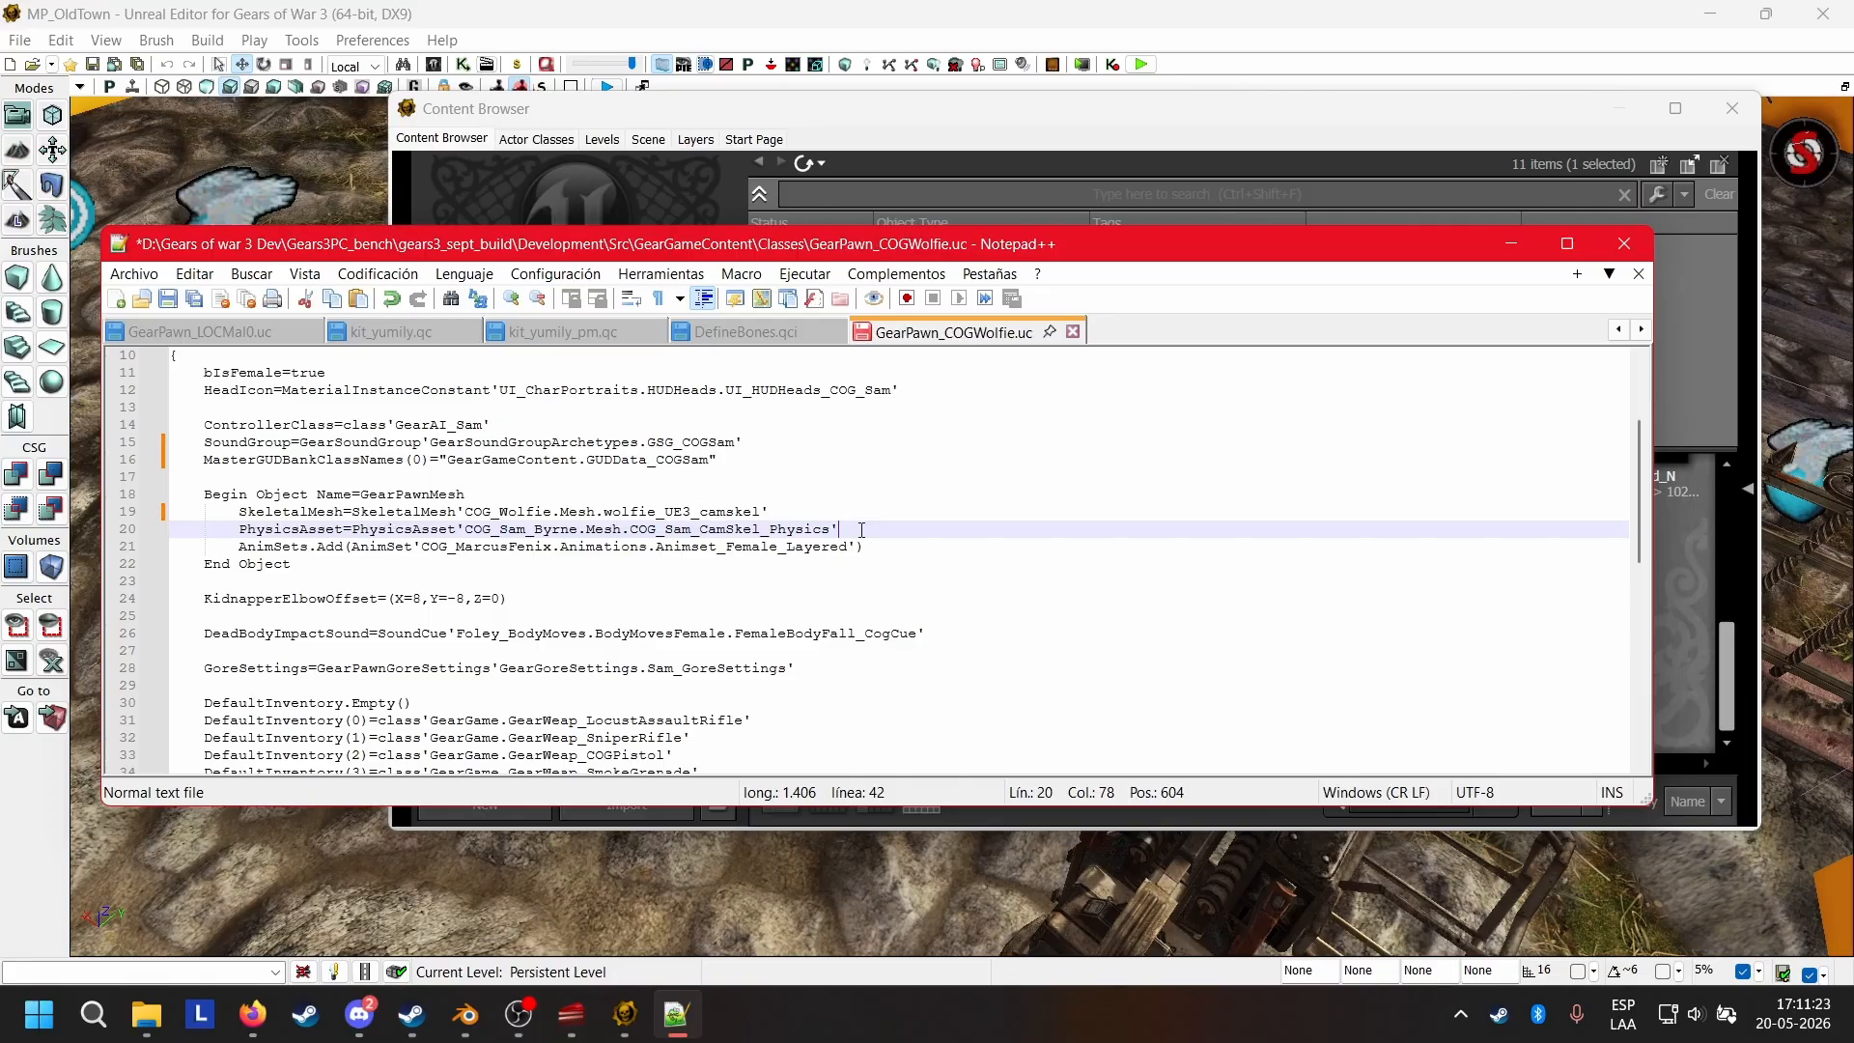
pyautogui.click(970, 118)
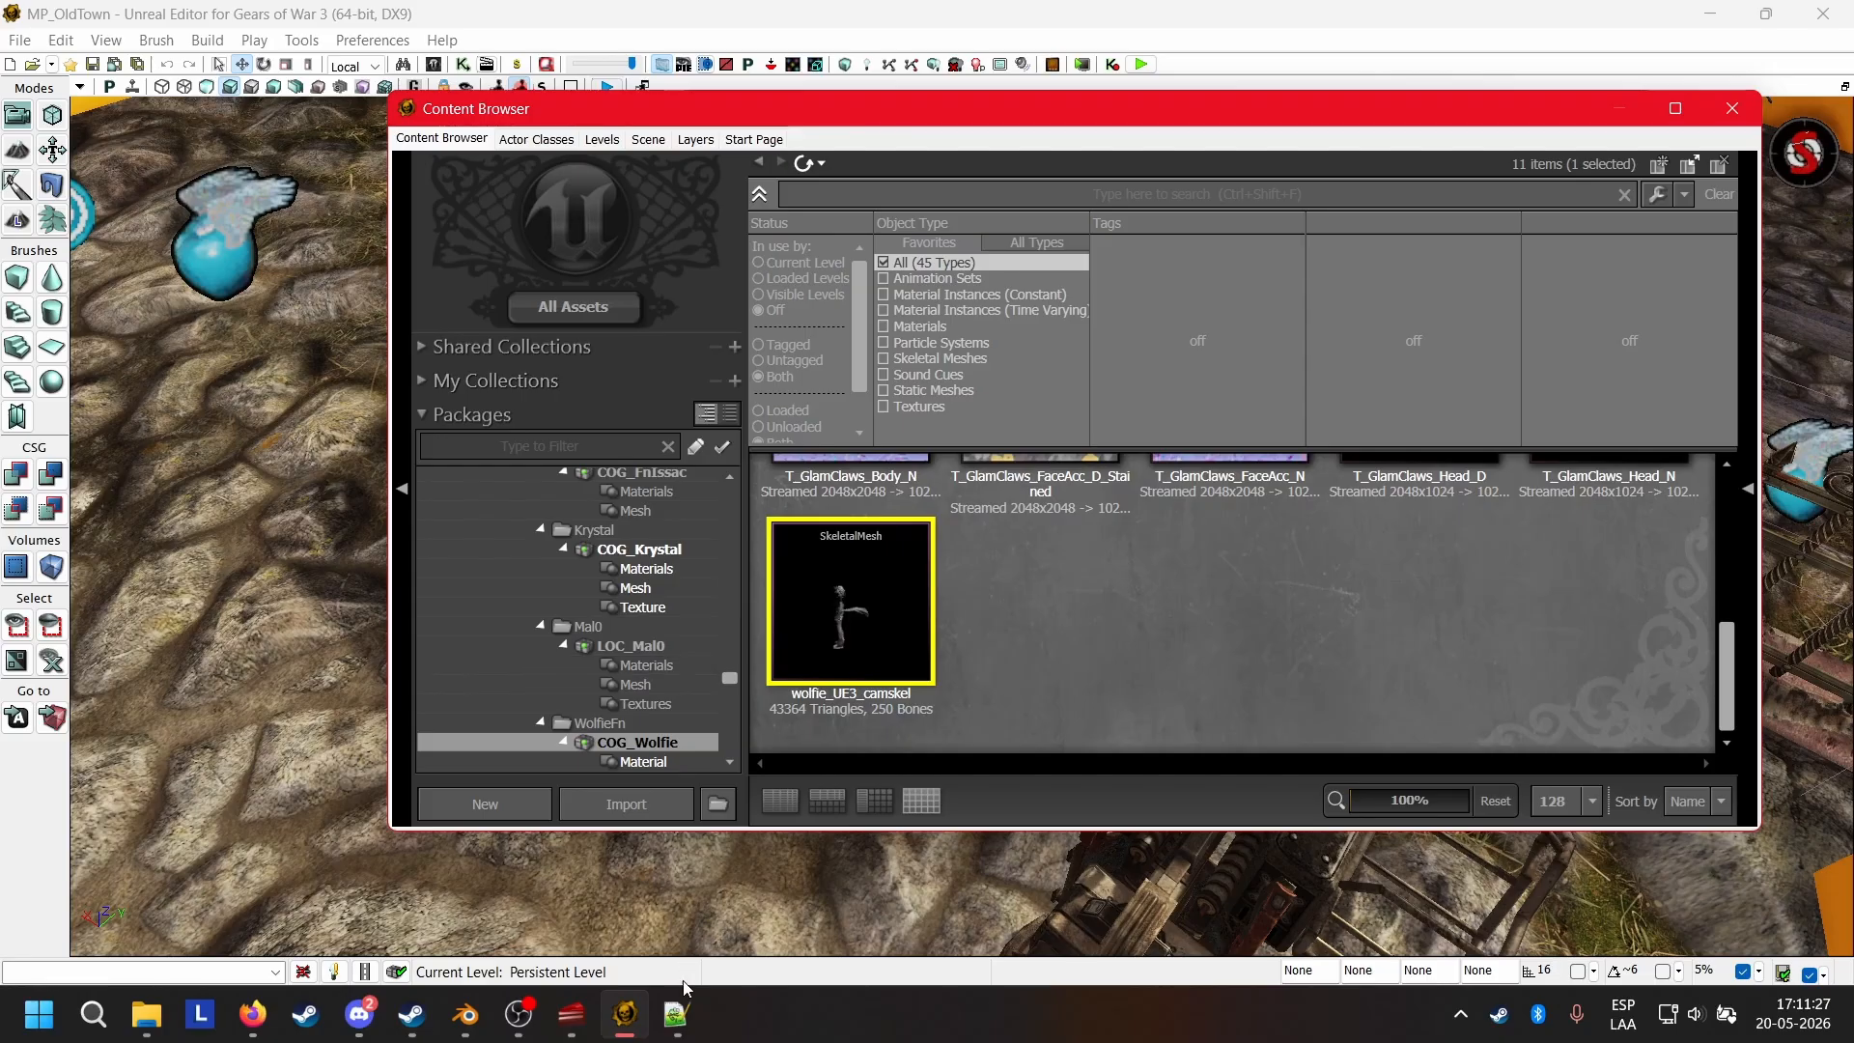
pyautogui.click(676, 1014)
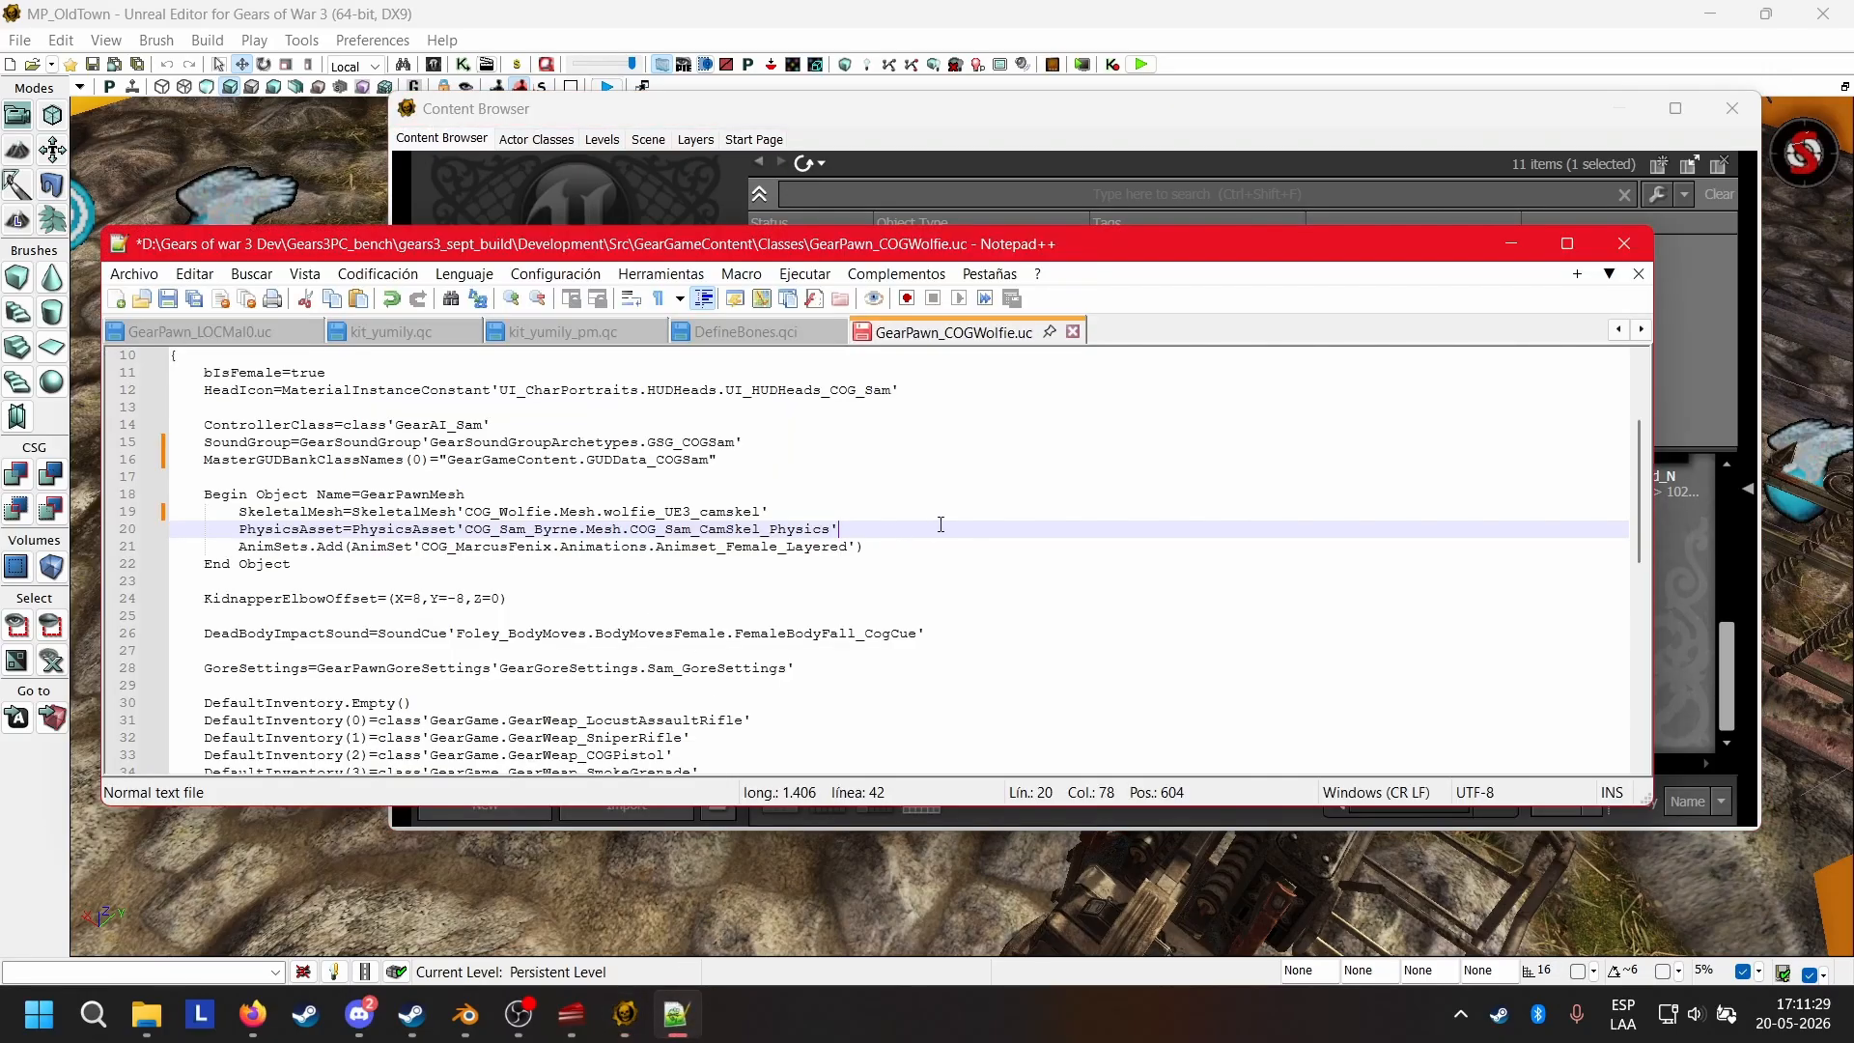
# Return to the Unreal Editor Content Browser, then locate the COG_Sam_Byrne package, expand it and show its assets.
pyautogui.click(666, 113)
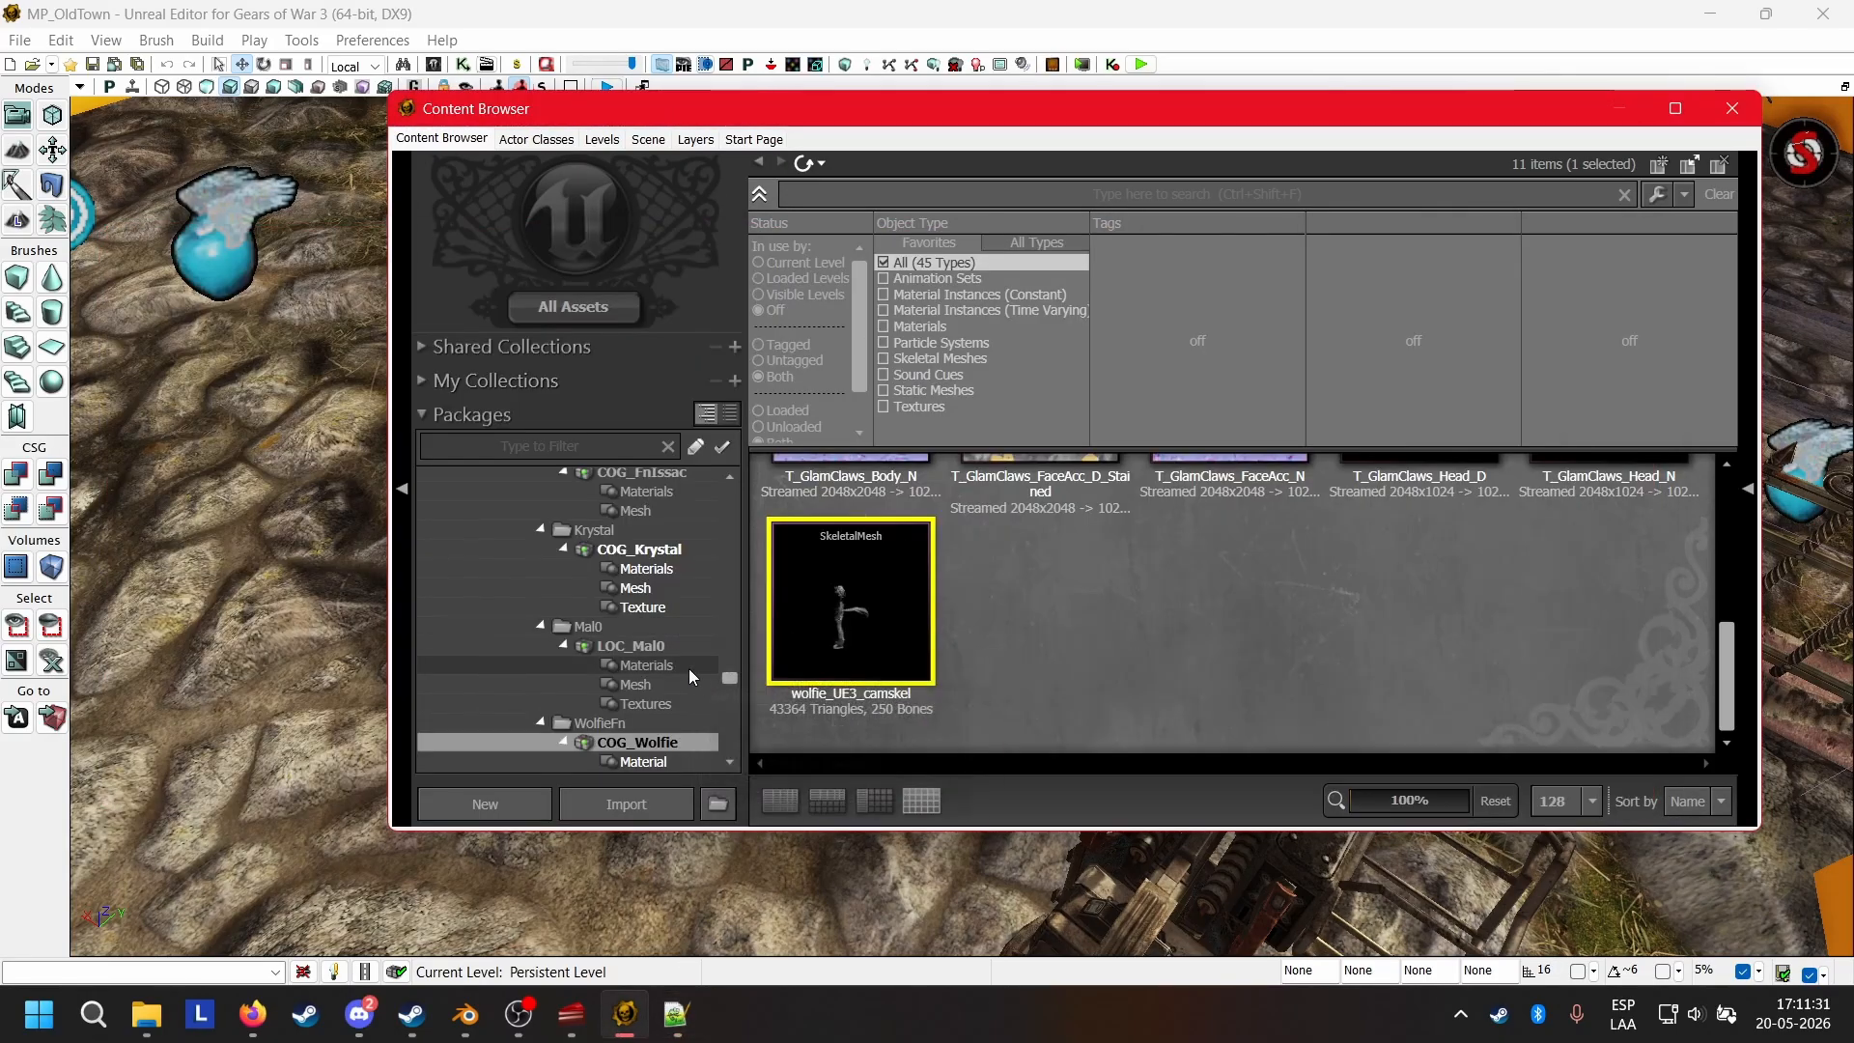
pyautogui.scroll(4, 688, 668)
pyautogui.scroll(-12, 687, 665)
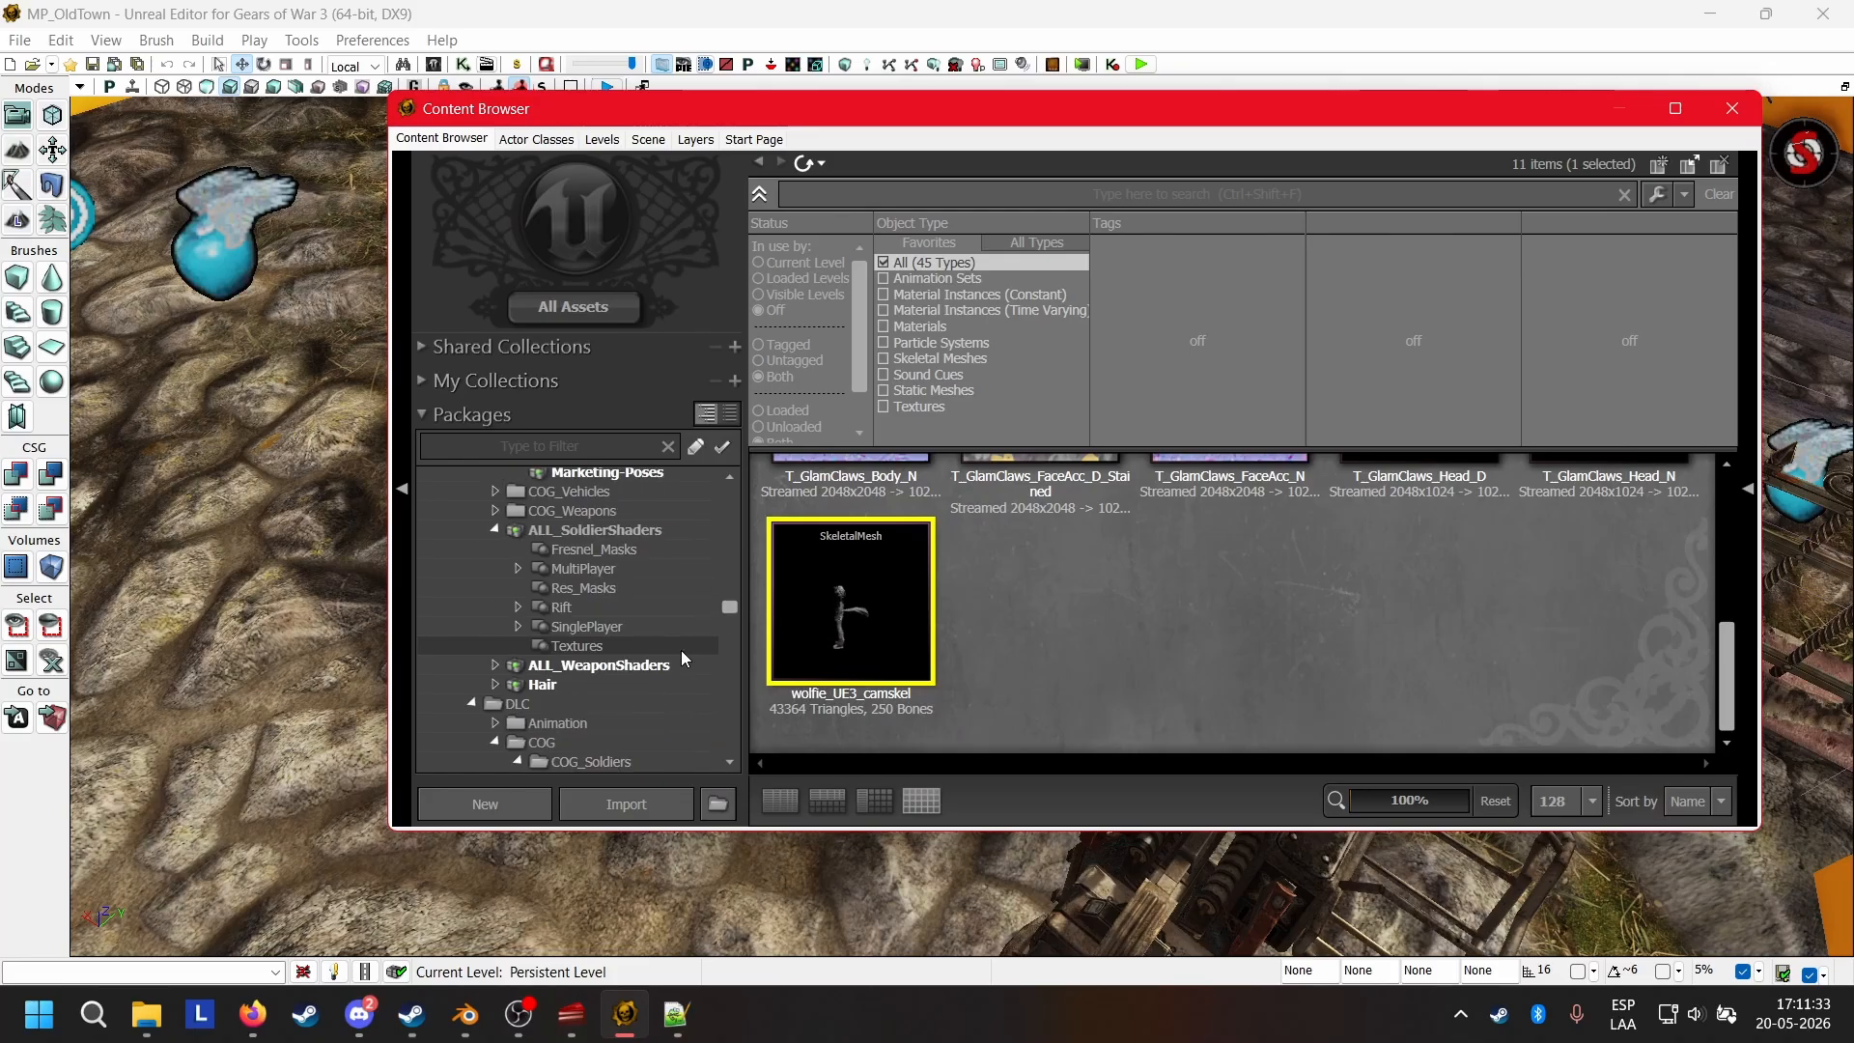
pyautogui.scroll(6, 681, 651)
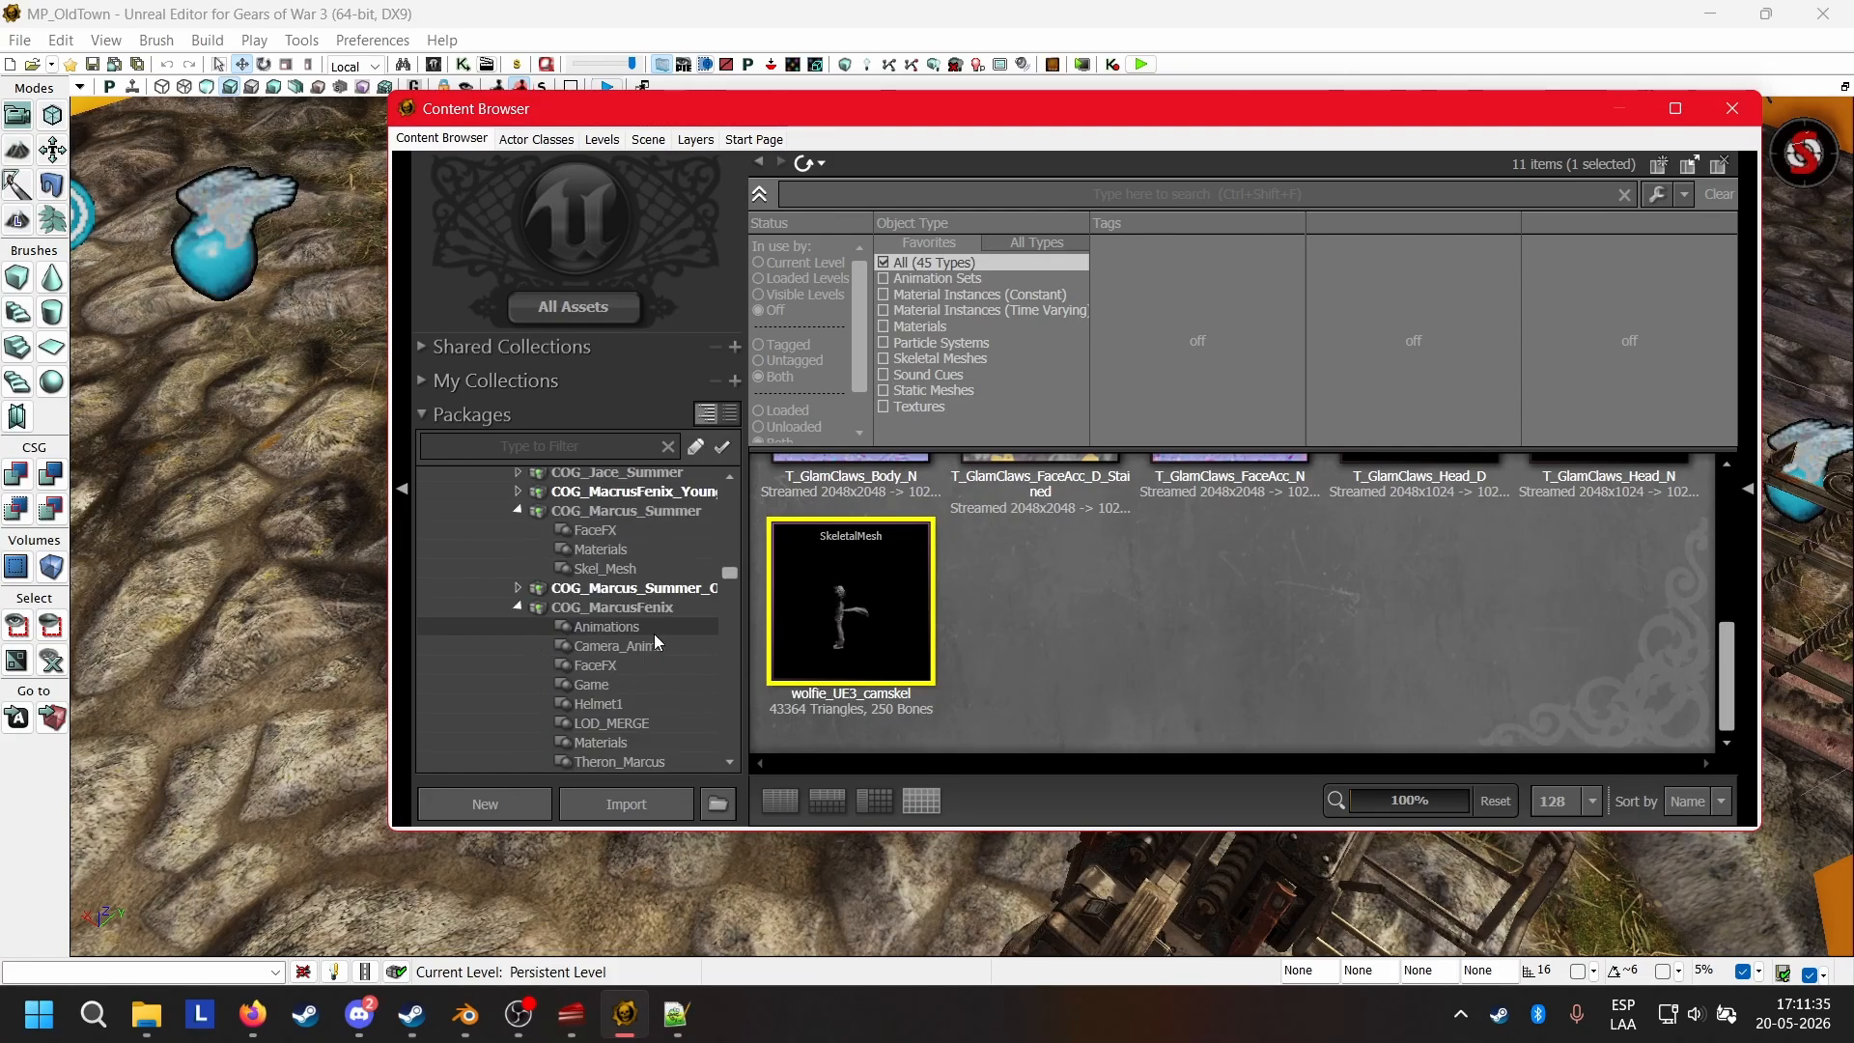
pyautogui.scroll(3, 667, 561)
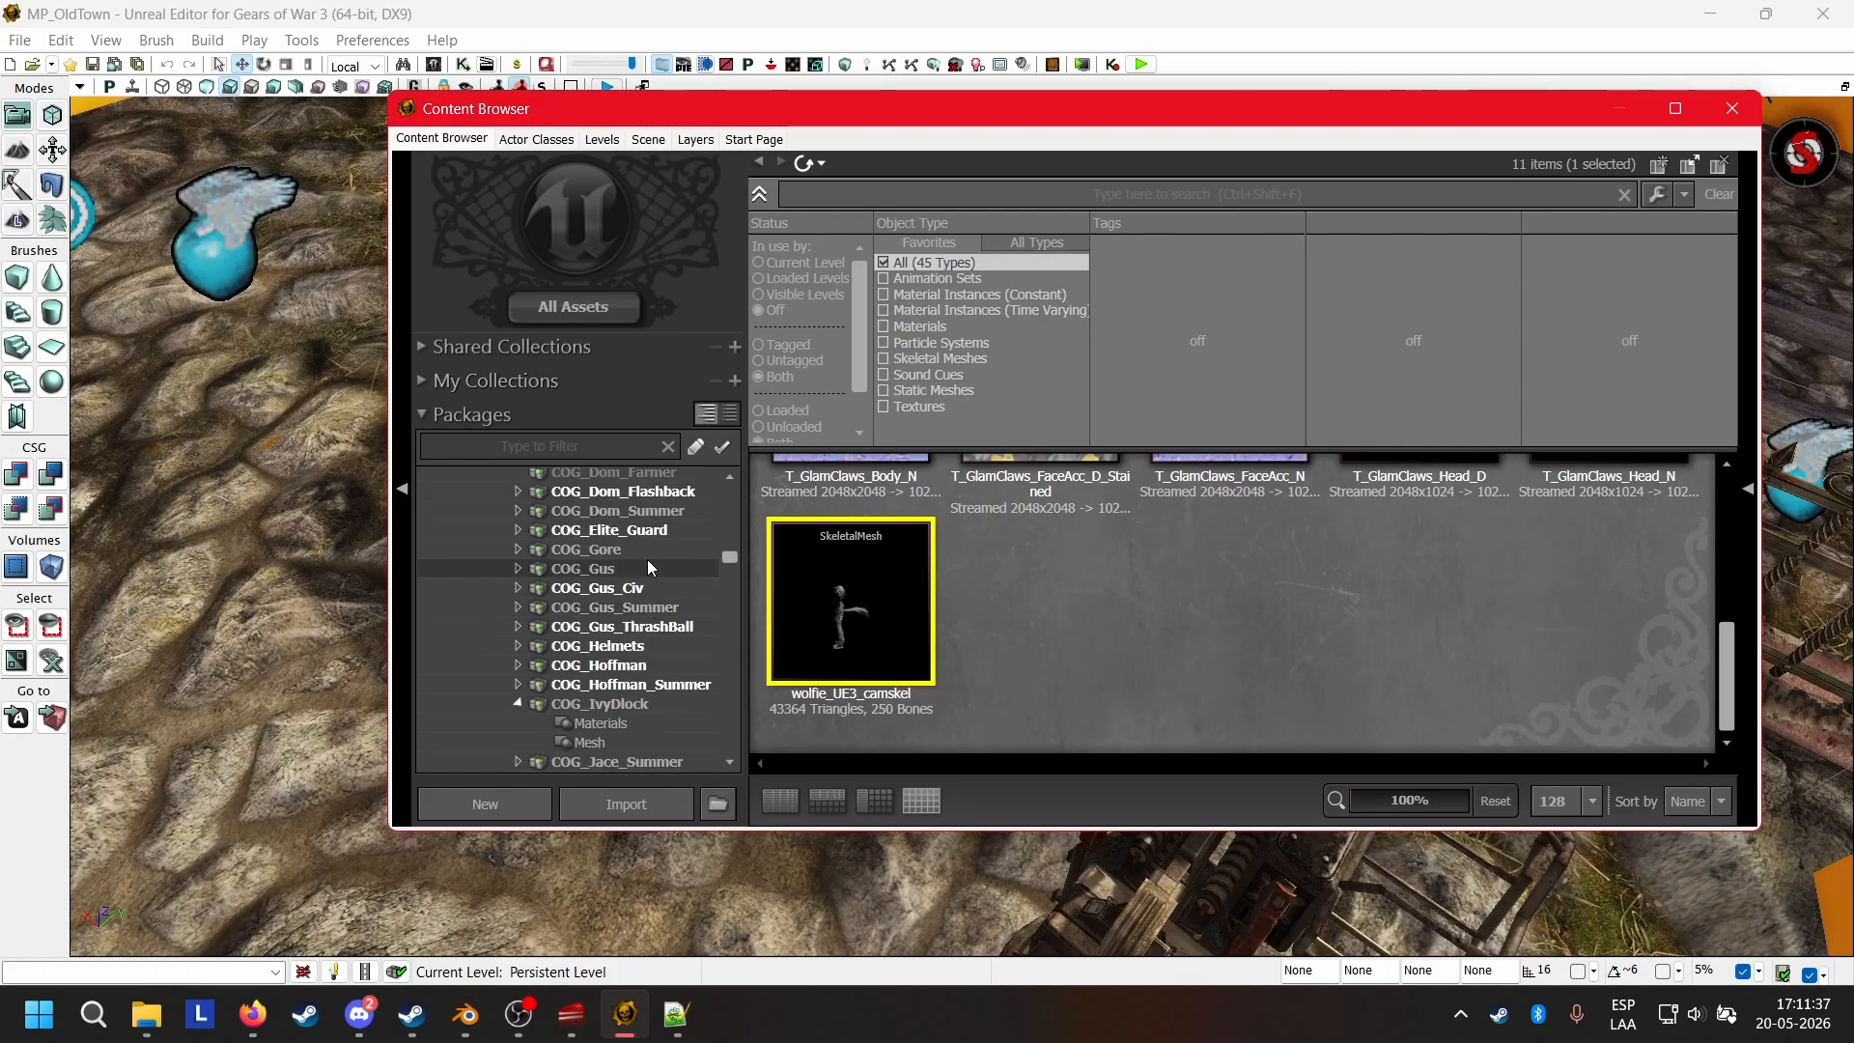
pyautogui.scroll(-7, 649, 568)
pyautogui.scroll(-5, 649, 568)
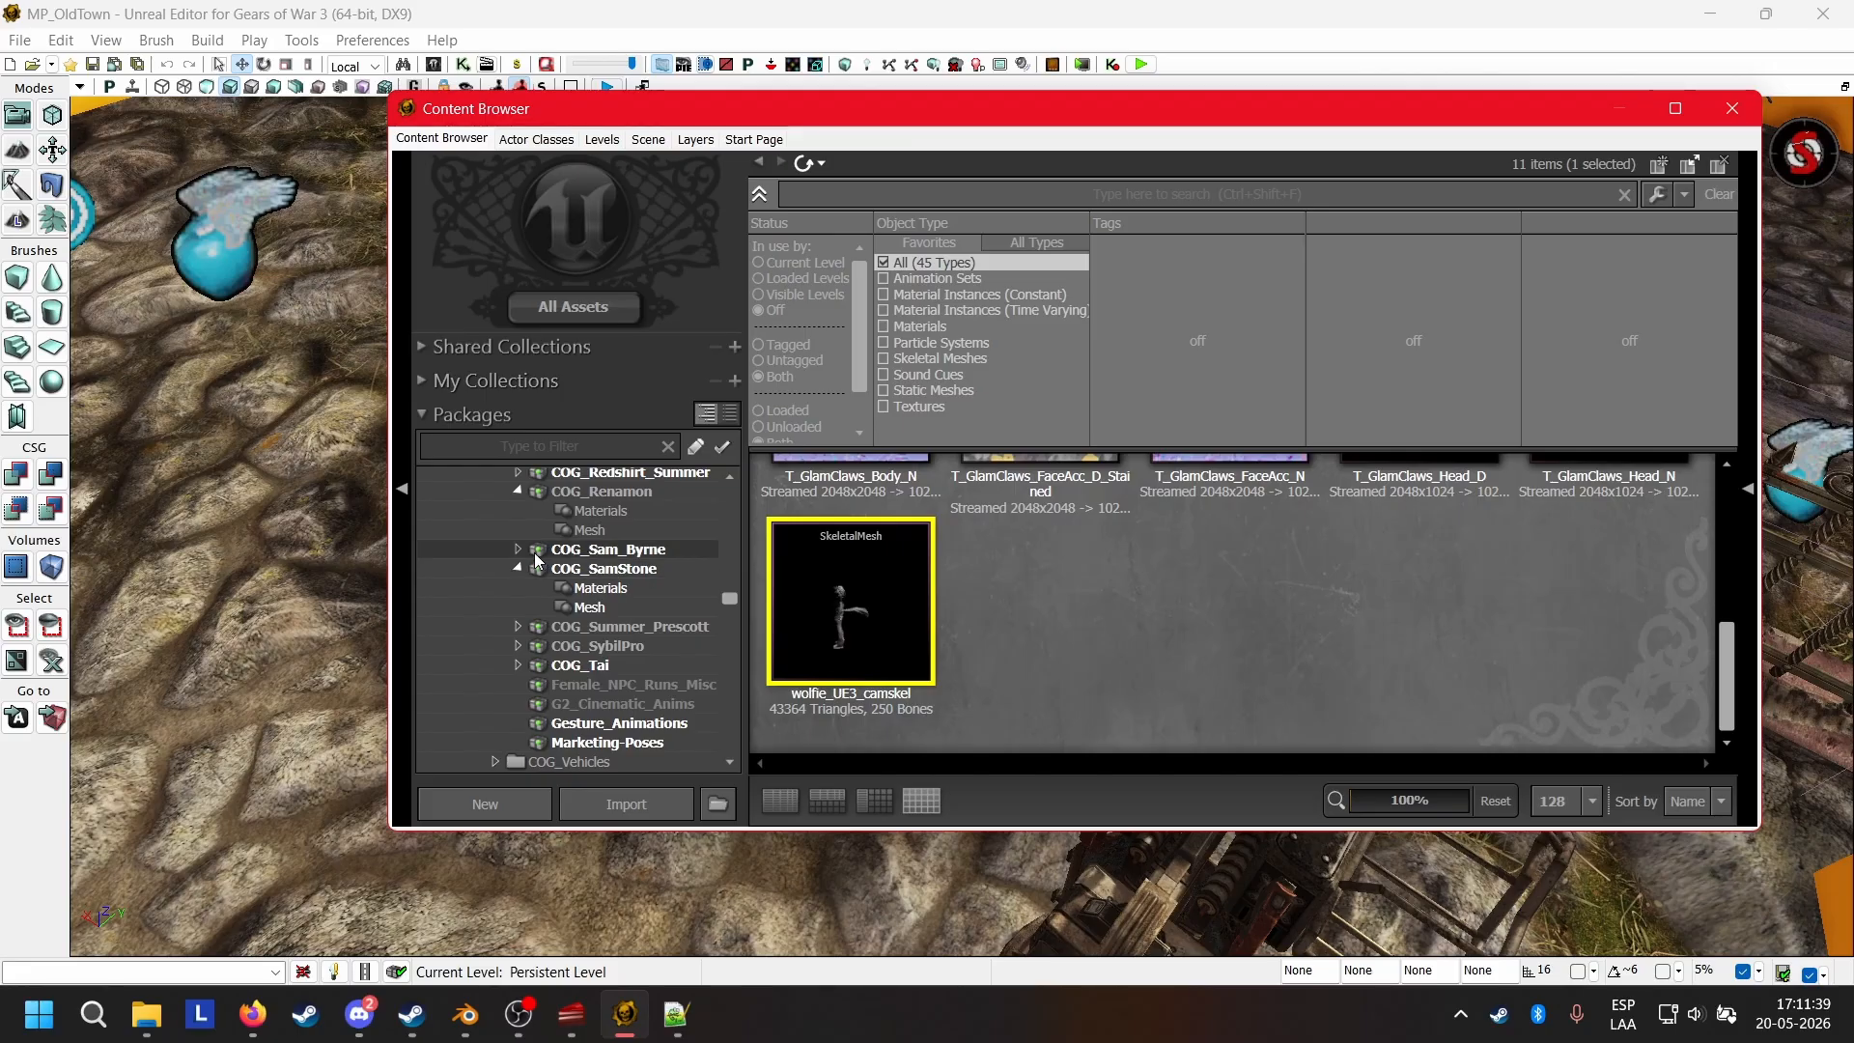
pyautogui.click(518, 549)
pyautogui.click(628, 552)
pyautogui.rightClick(628, 553)
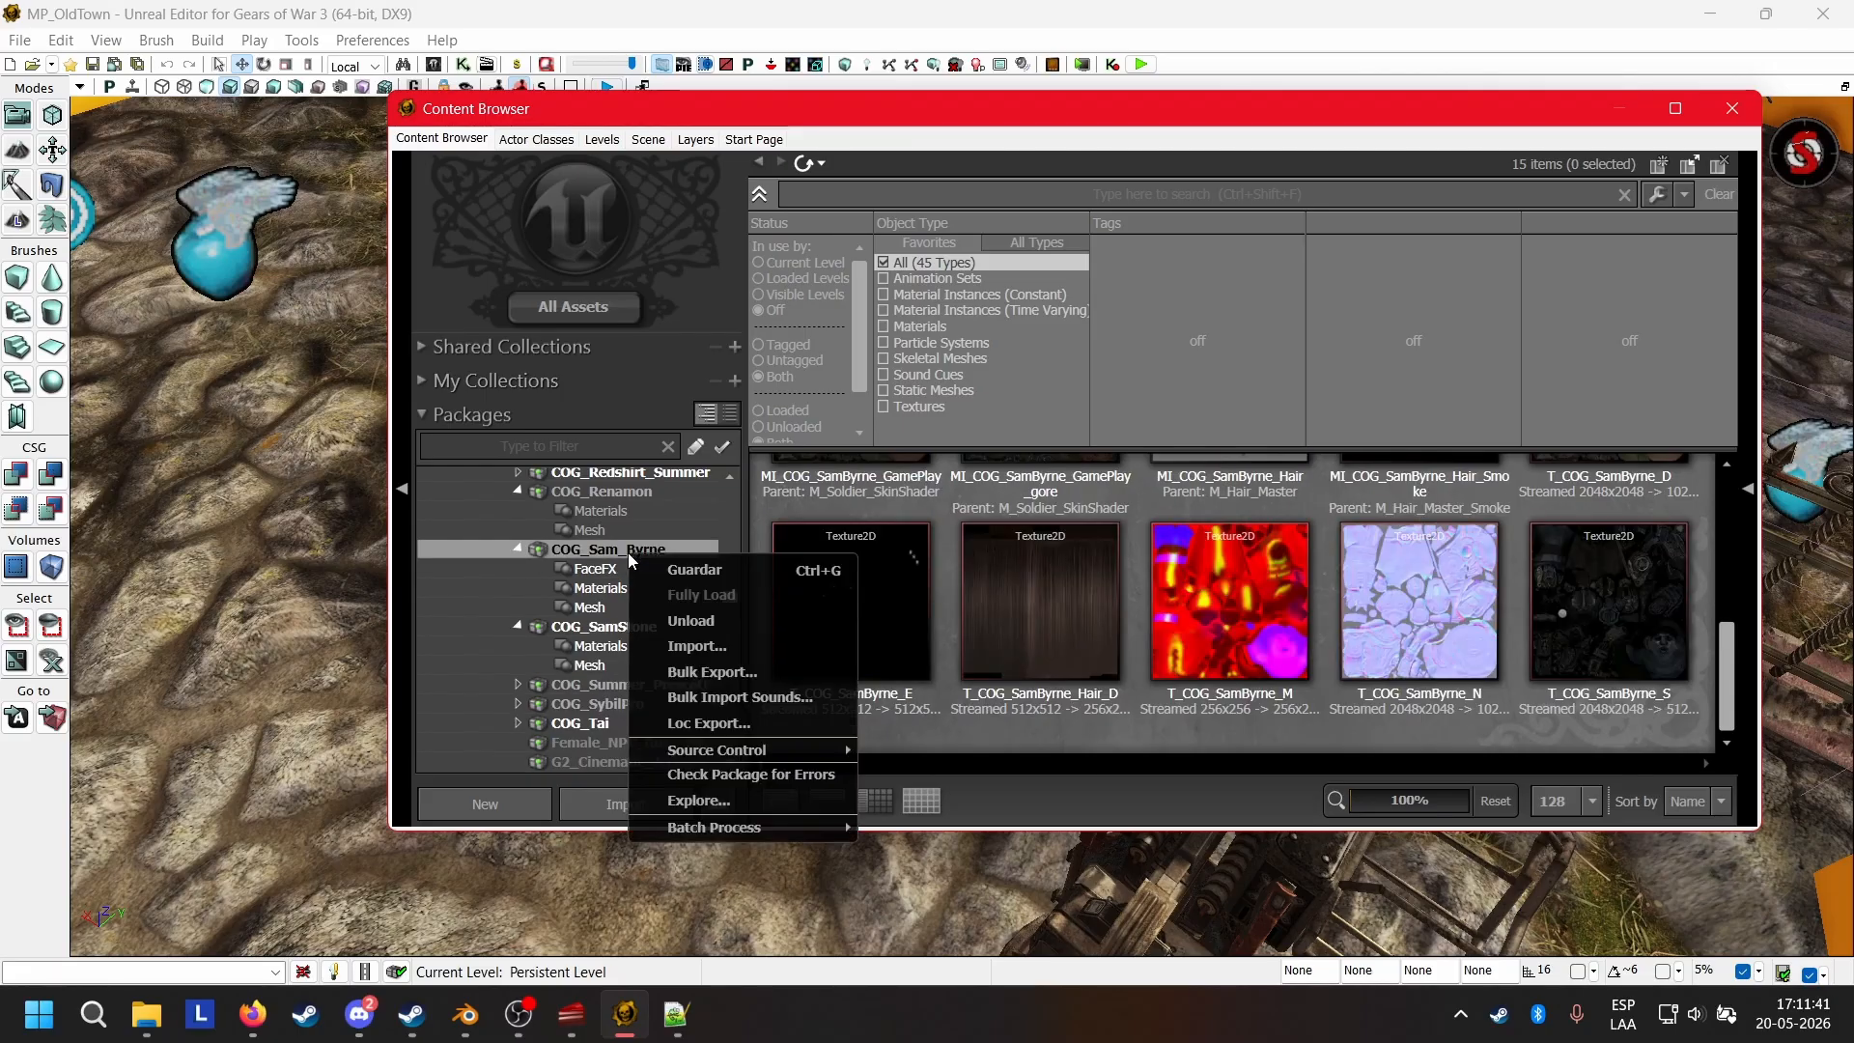
pyautogui.click(760, 542)
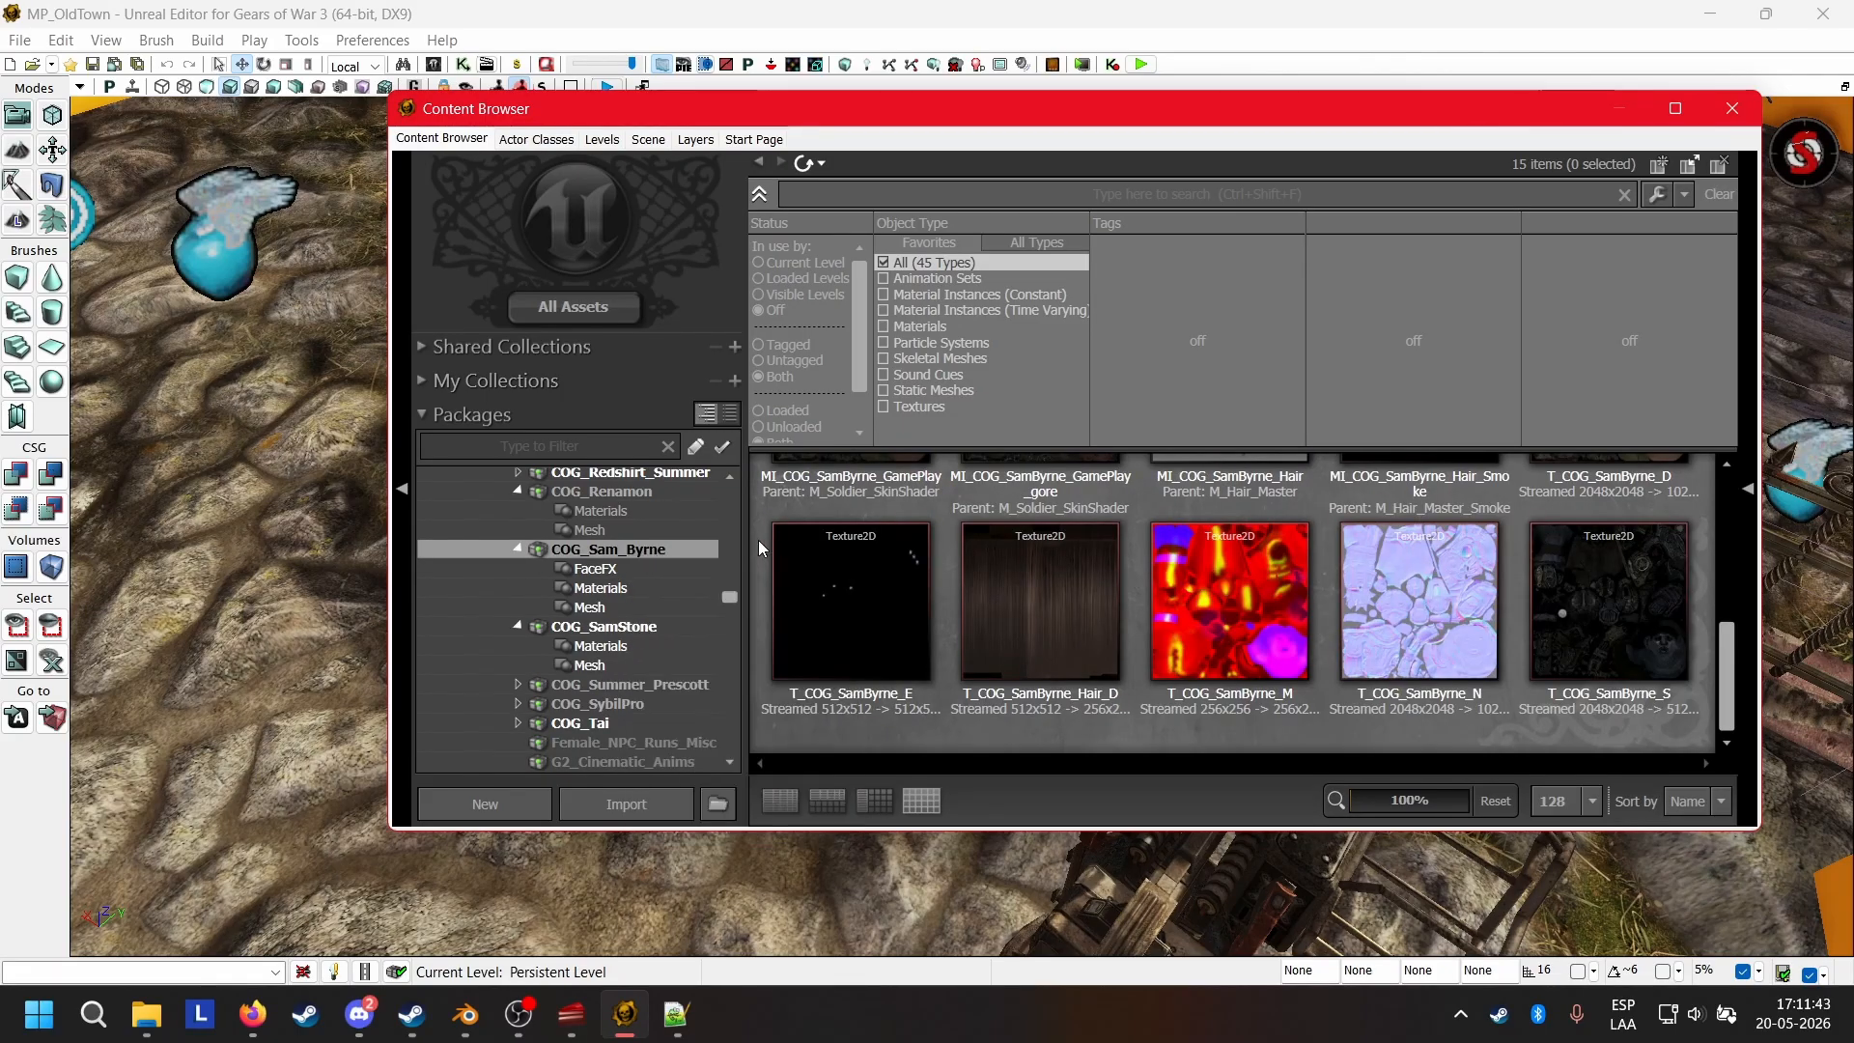
# Start a copy of the COG_Sam_CamSkel_Physics physics asset and set its destination package to COG_Wolfie.
pyautogui.scroll(5, 1202, 624)
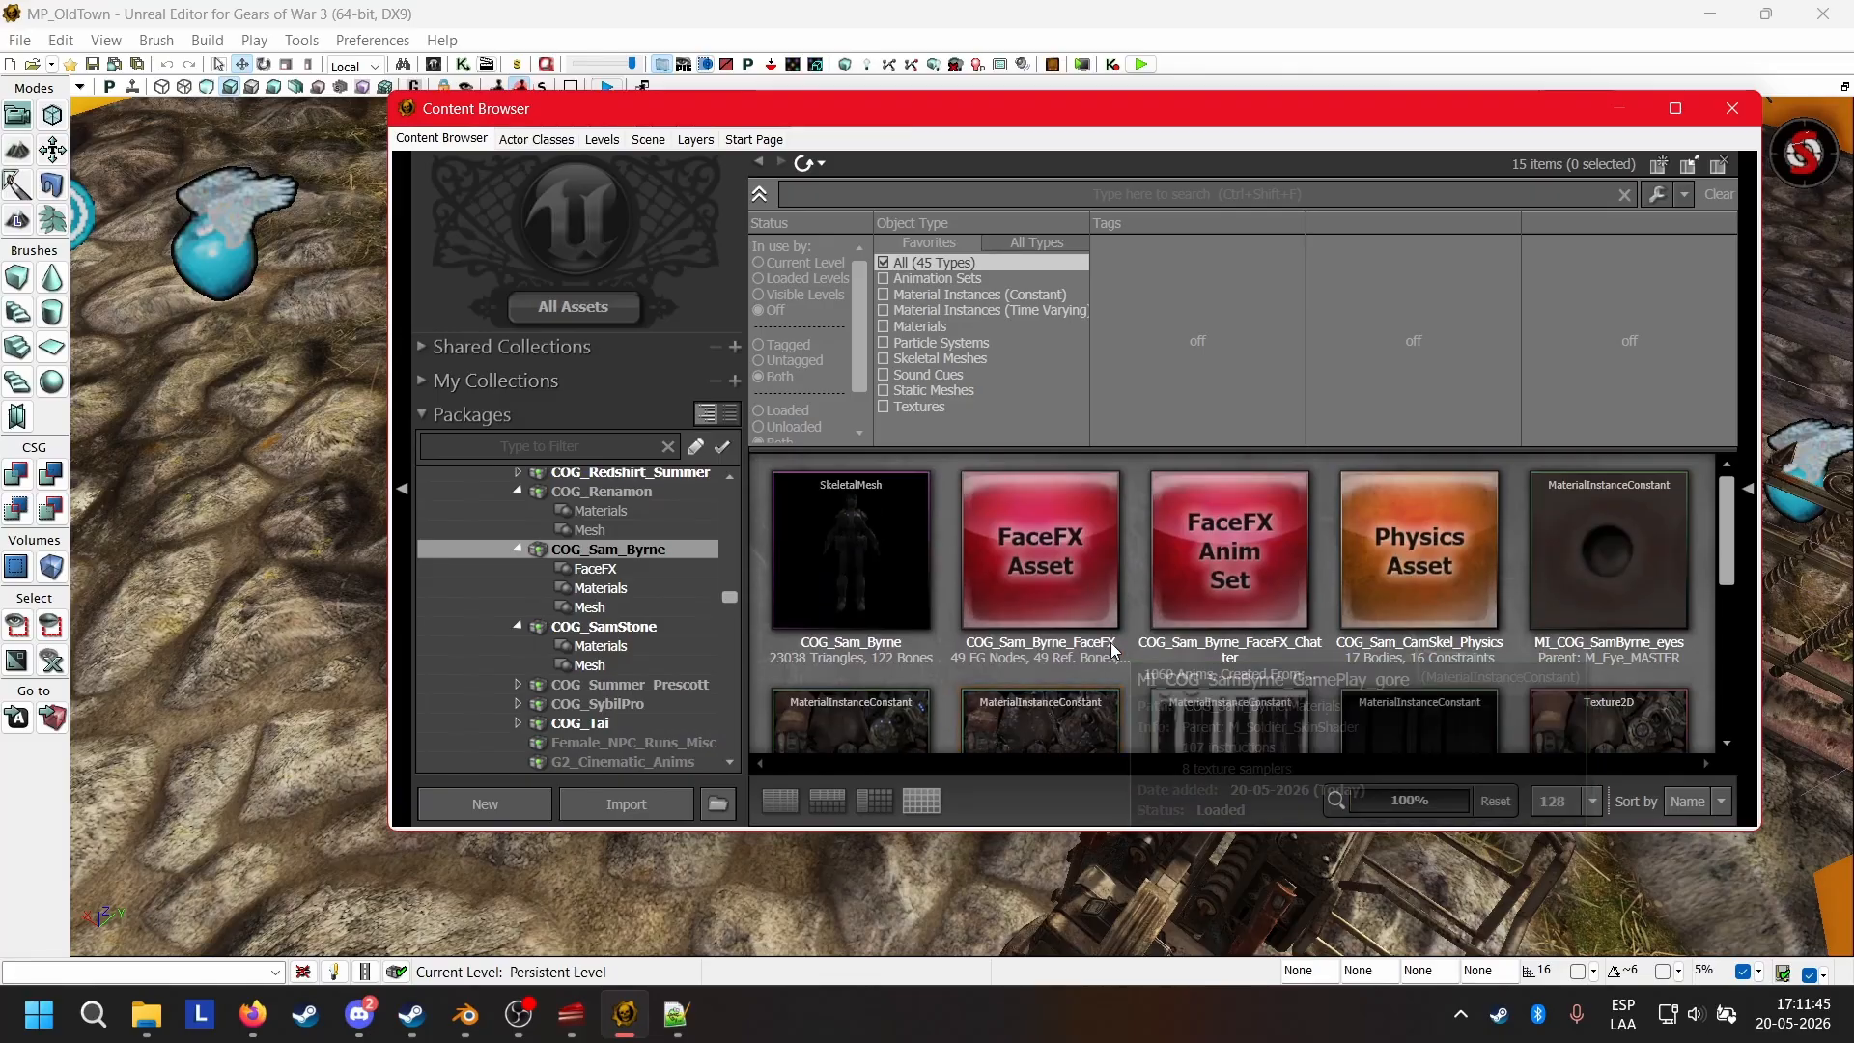
pyautogui.click(1381, 569)
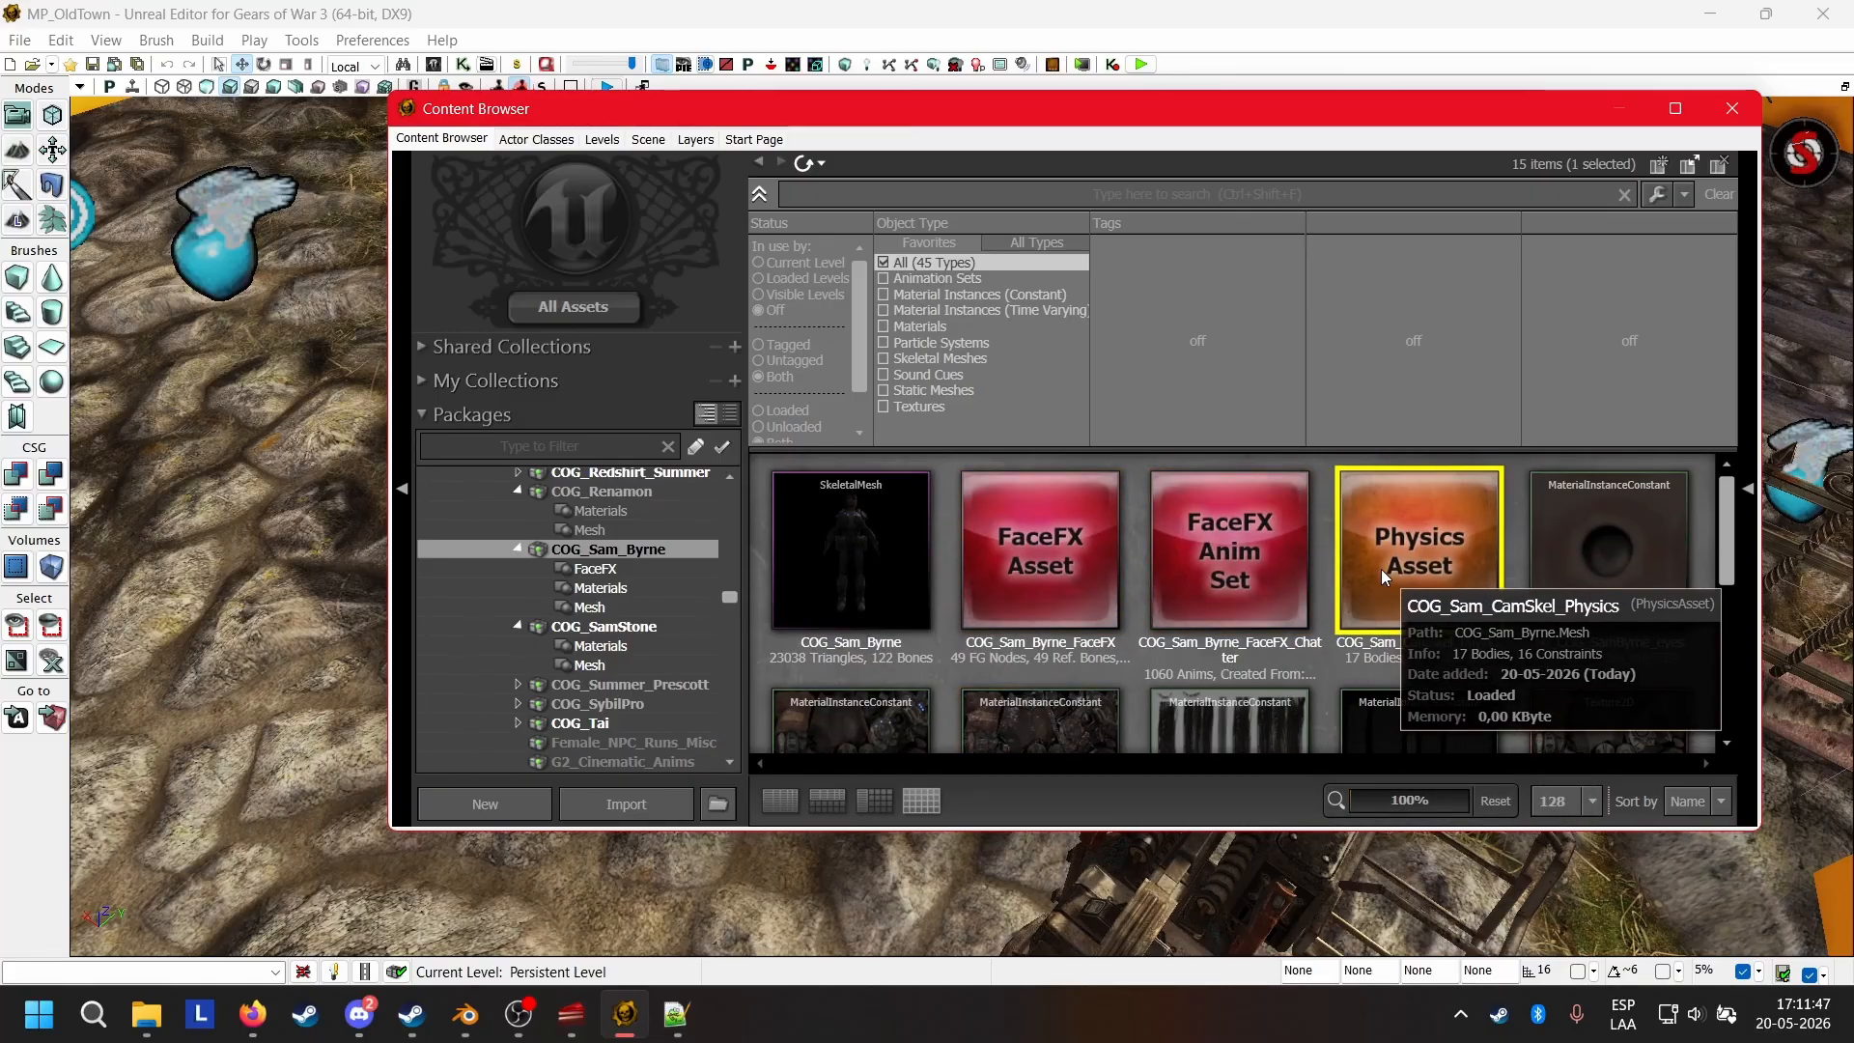
pyautogui.rightClick(1381, 570)
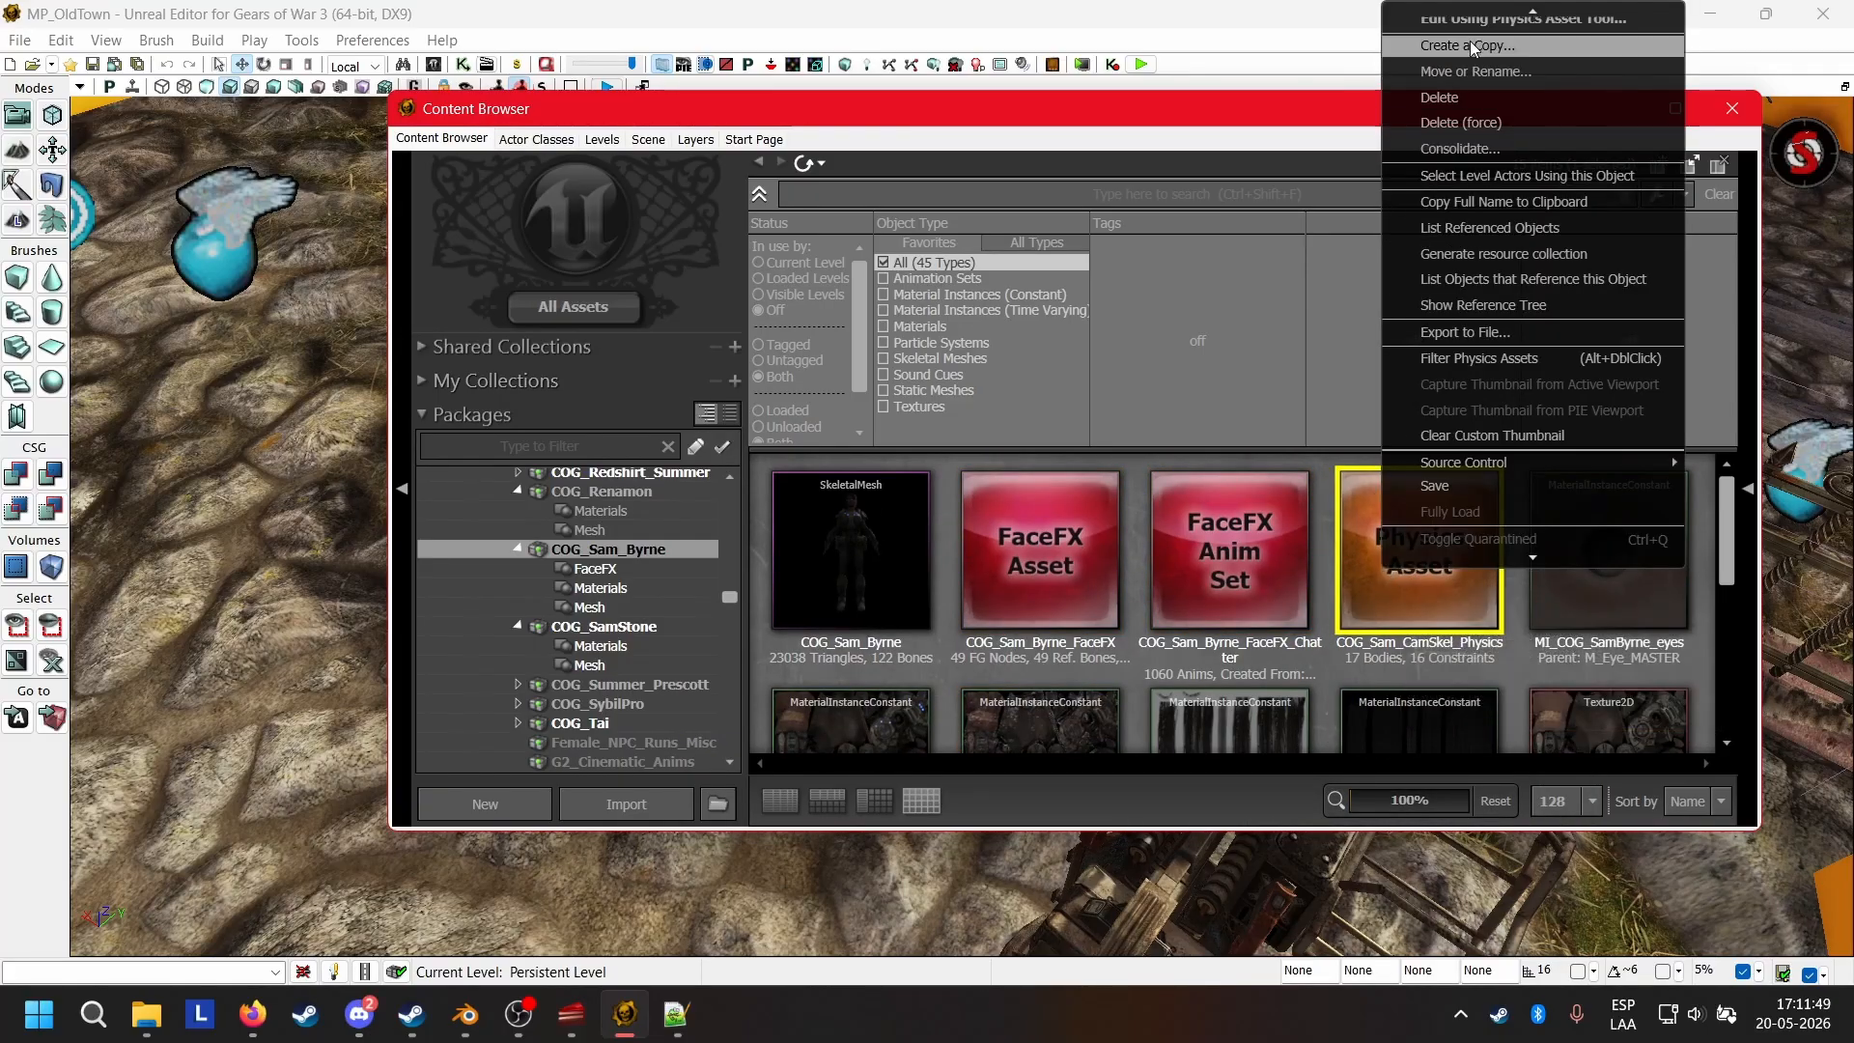
pyautogui.click(1349, 118)
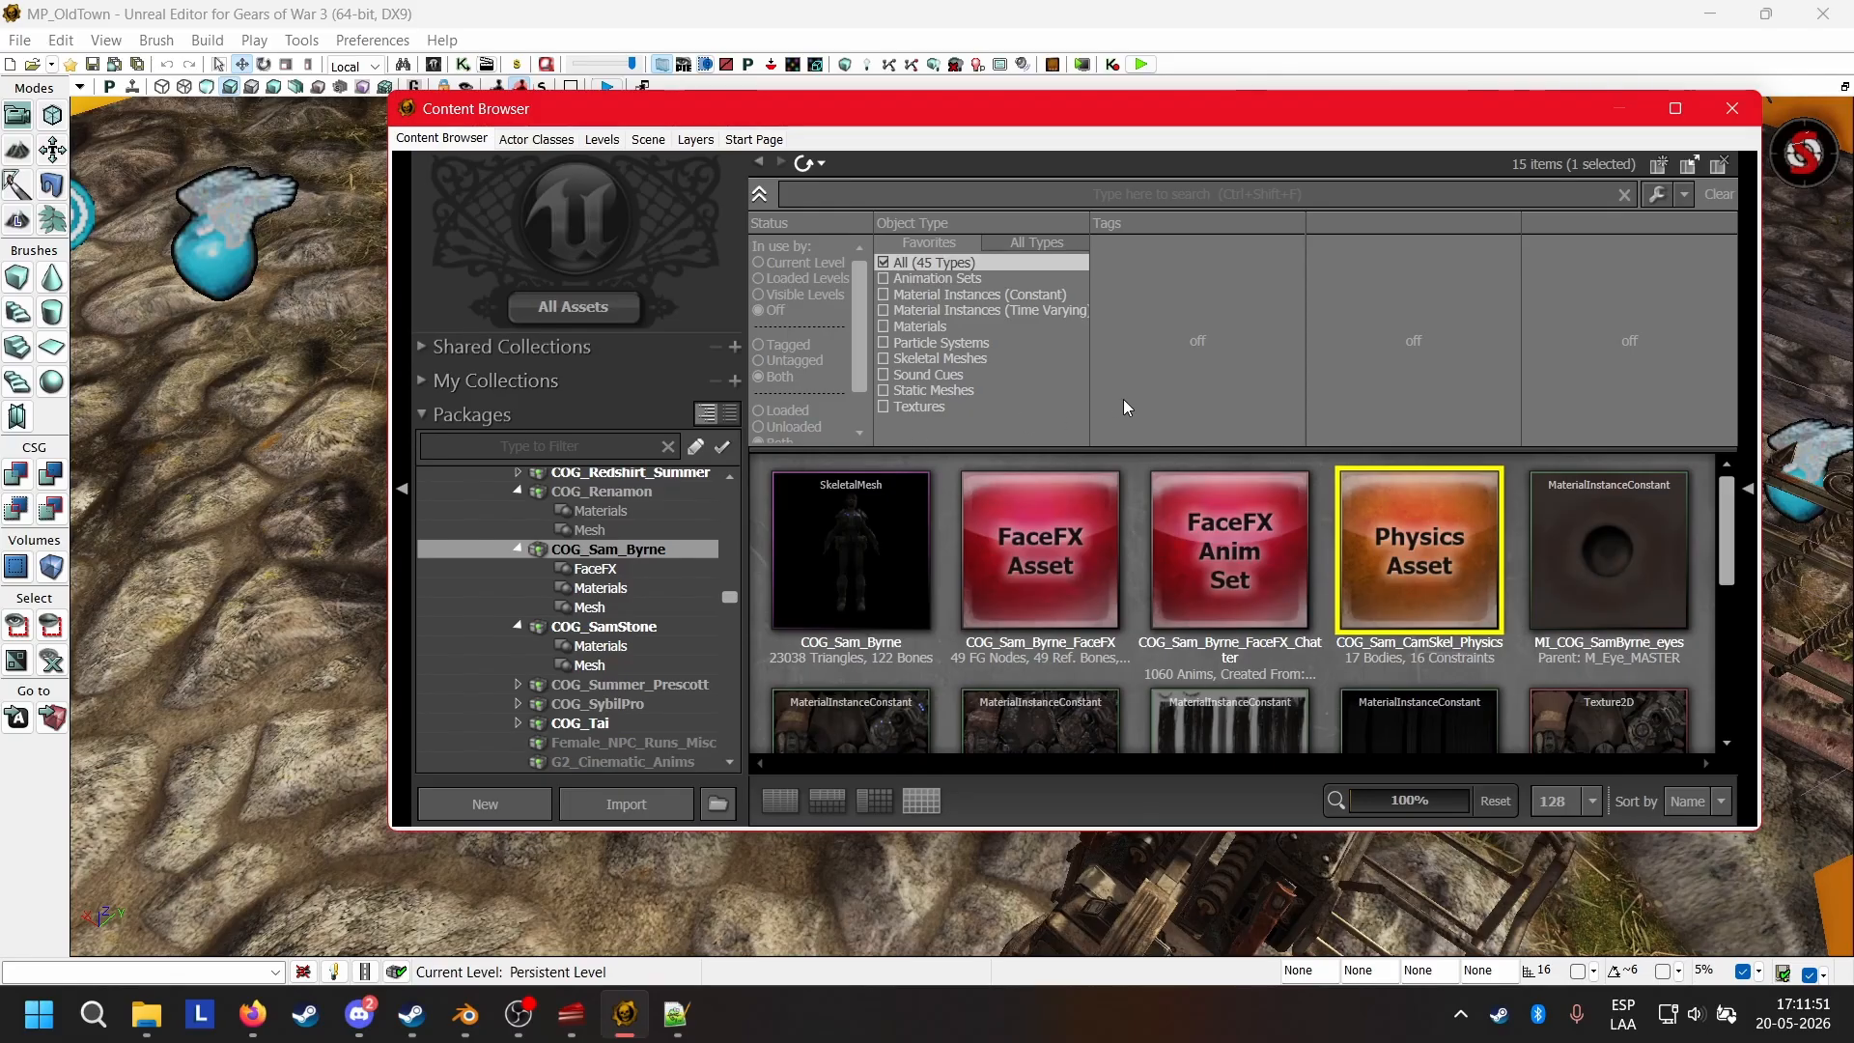
pyautogui.hotkey('ctrl', 'w')
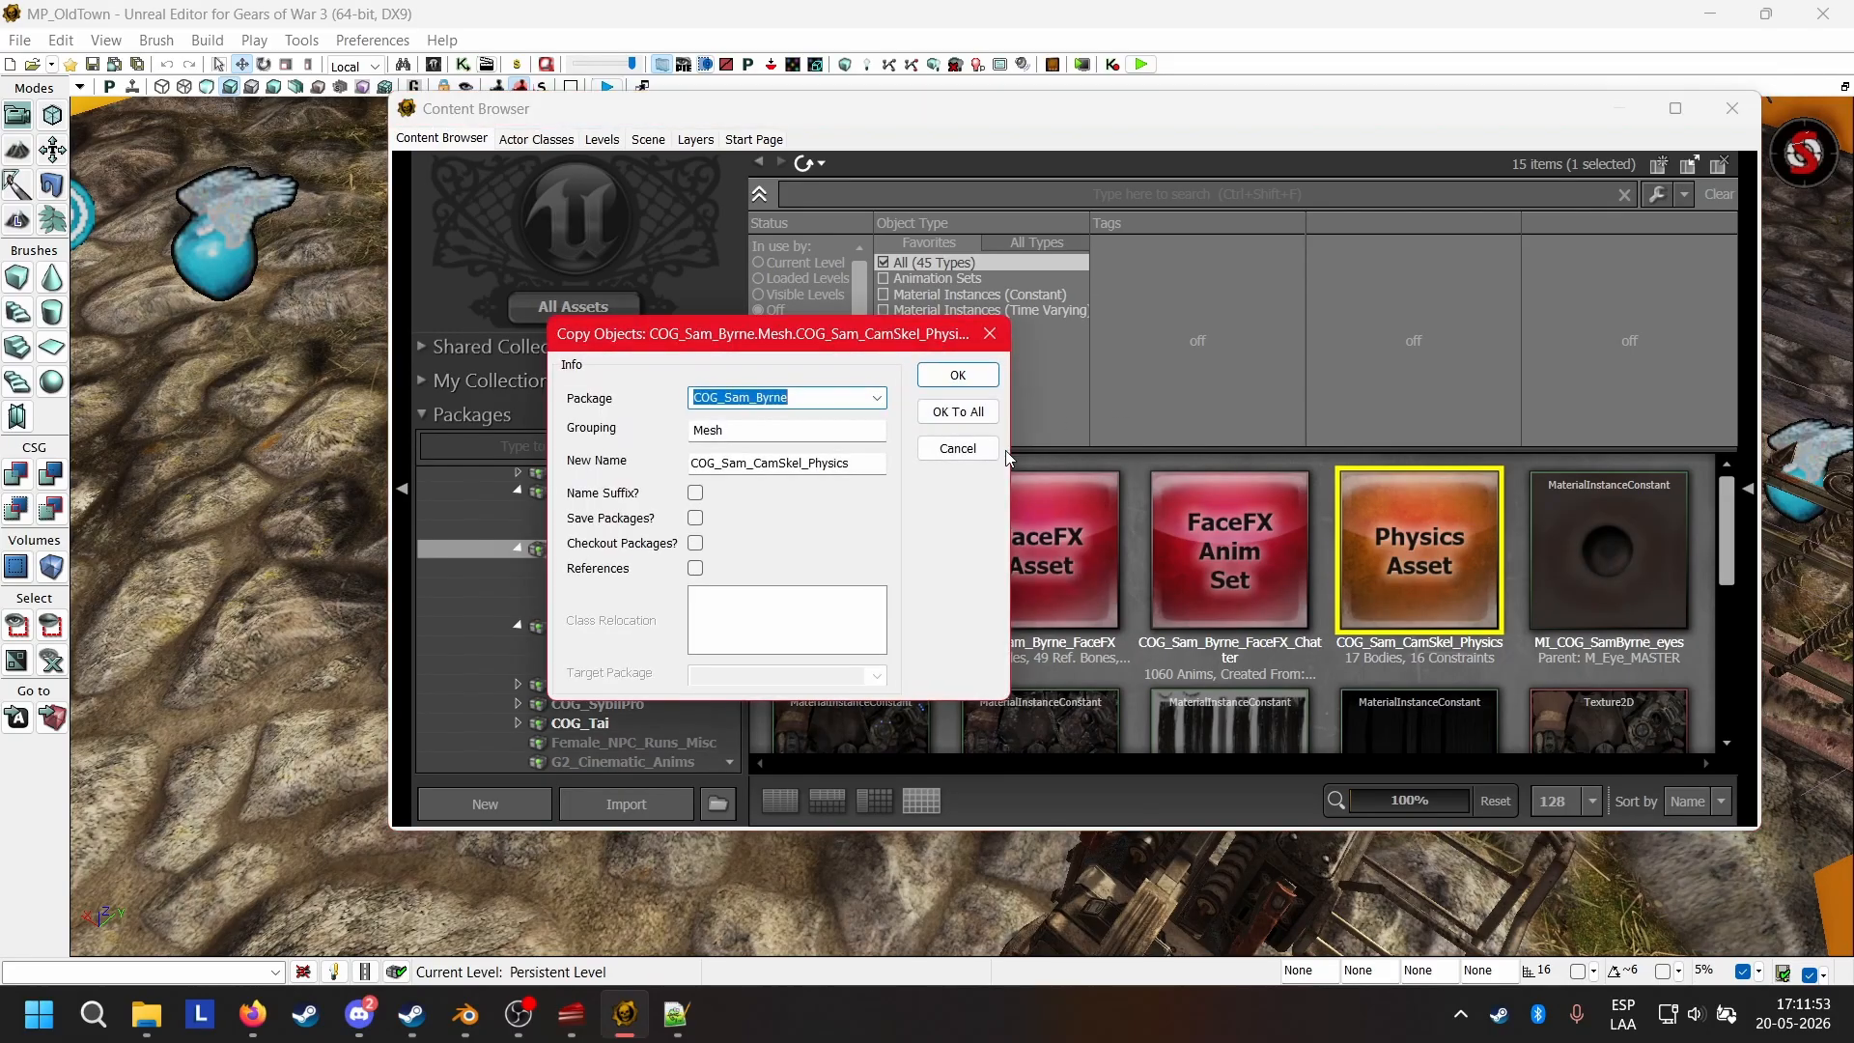
pyautogui.click(799, 393)
pyautogui.press('BackSpace')
pyautogui.press('BackSpace')
pyautogui.press('BackSpace')
pyautogui.press('BackSpace')
pyautogui.press('BackSpace')
pyautogui.press('BackSpace')
pyautogui.press('BackSpace')
pyautogui.write('Wolfiew')
pyautogui.press('BackSpace')
# Name the physics asset copy COG_Wolfie_CamSkel_Physics and create it.
pyautogui.click(743, 464)
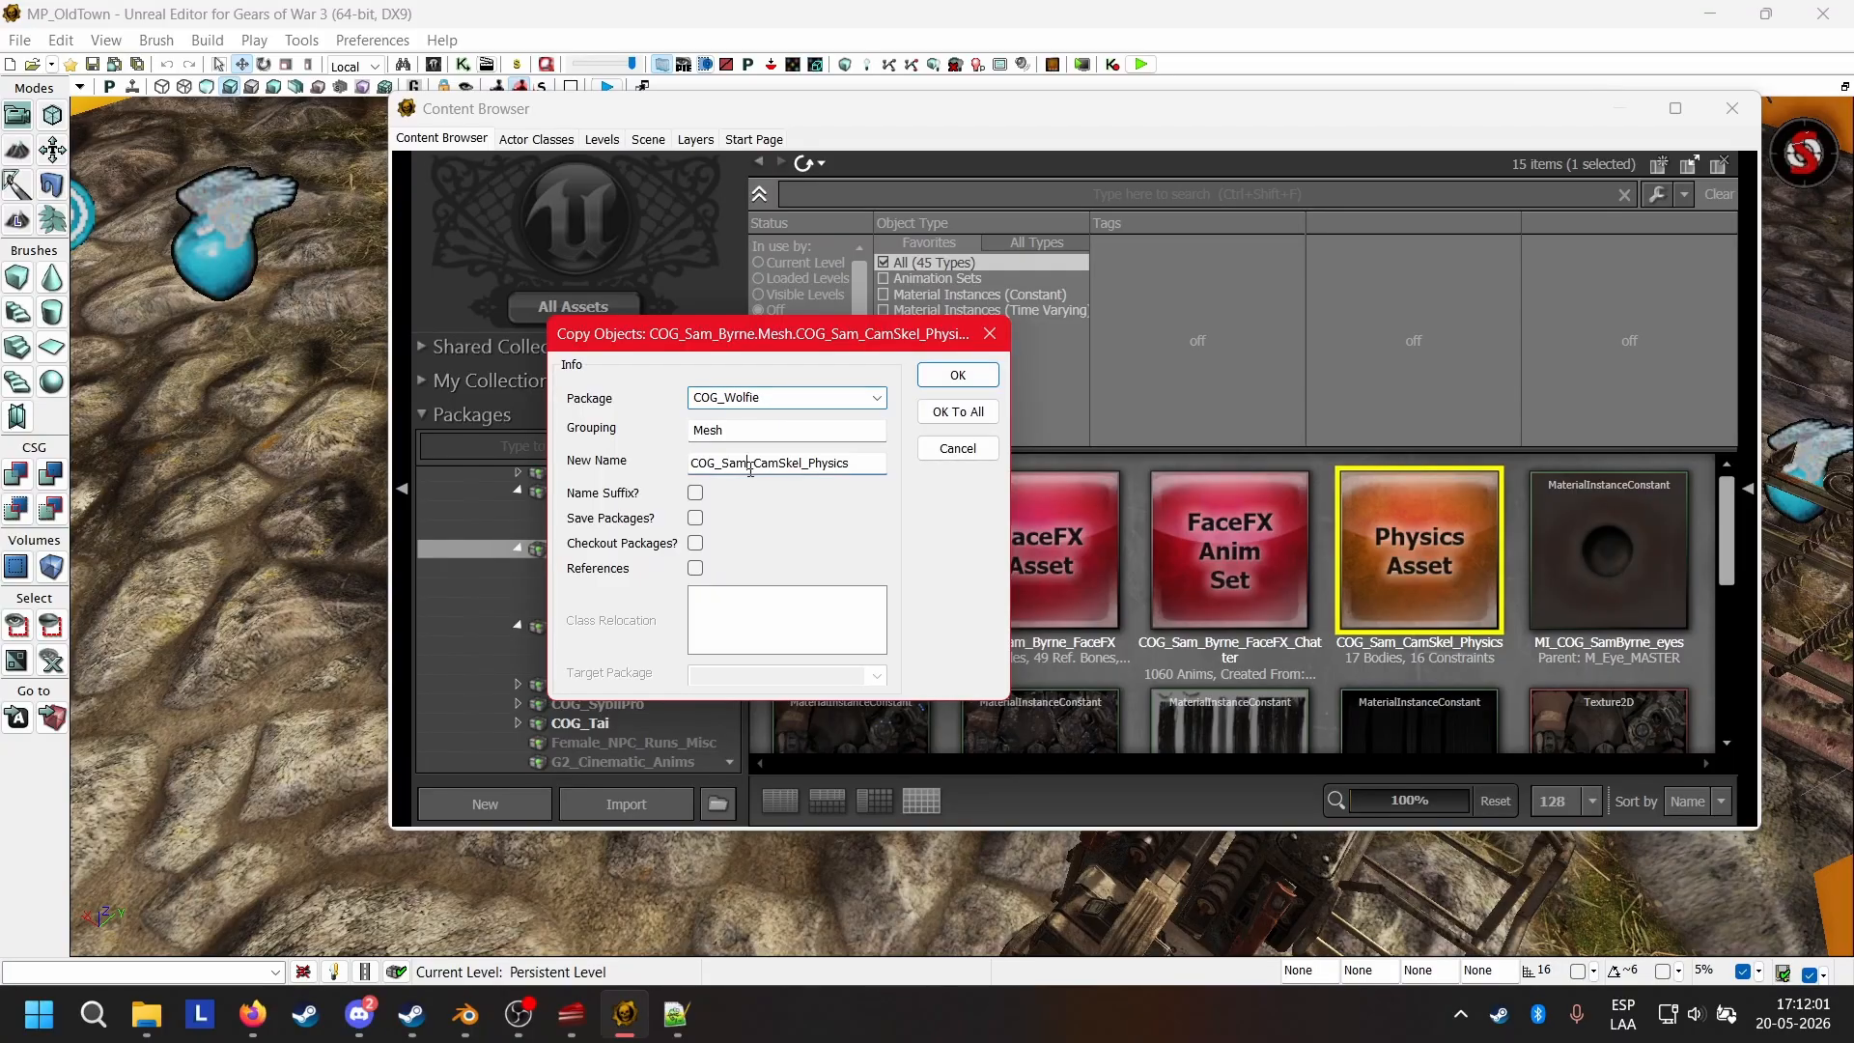
pyautogui.press('BackSpace')
pyautogui.press('BackSpace')
pyautogui.press('BackSpace')
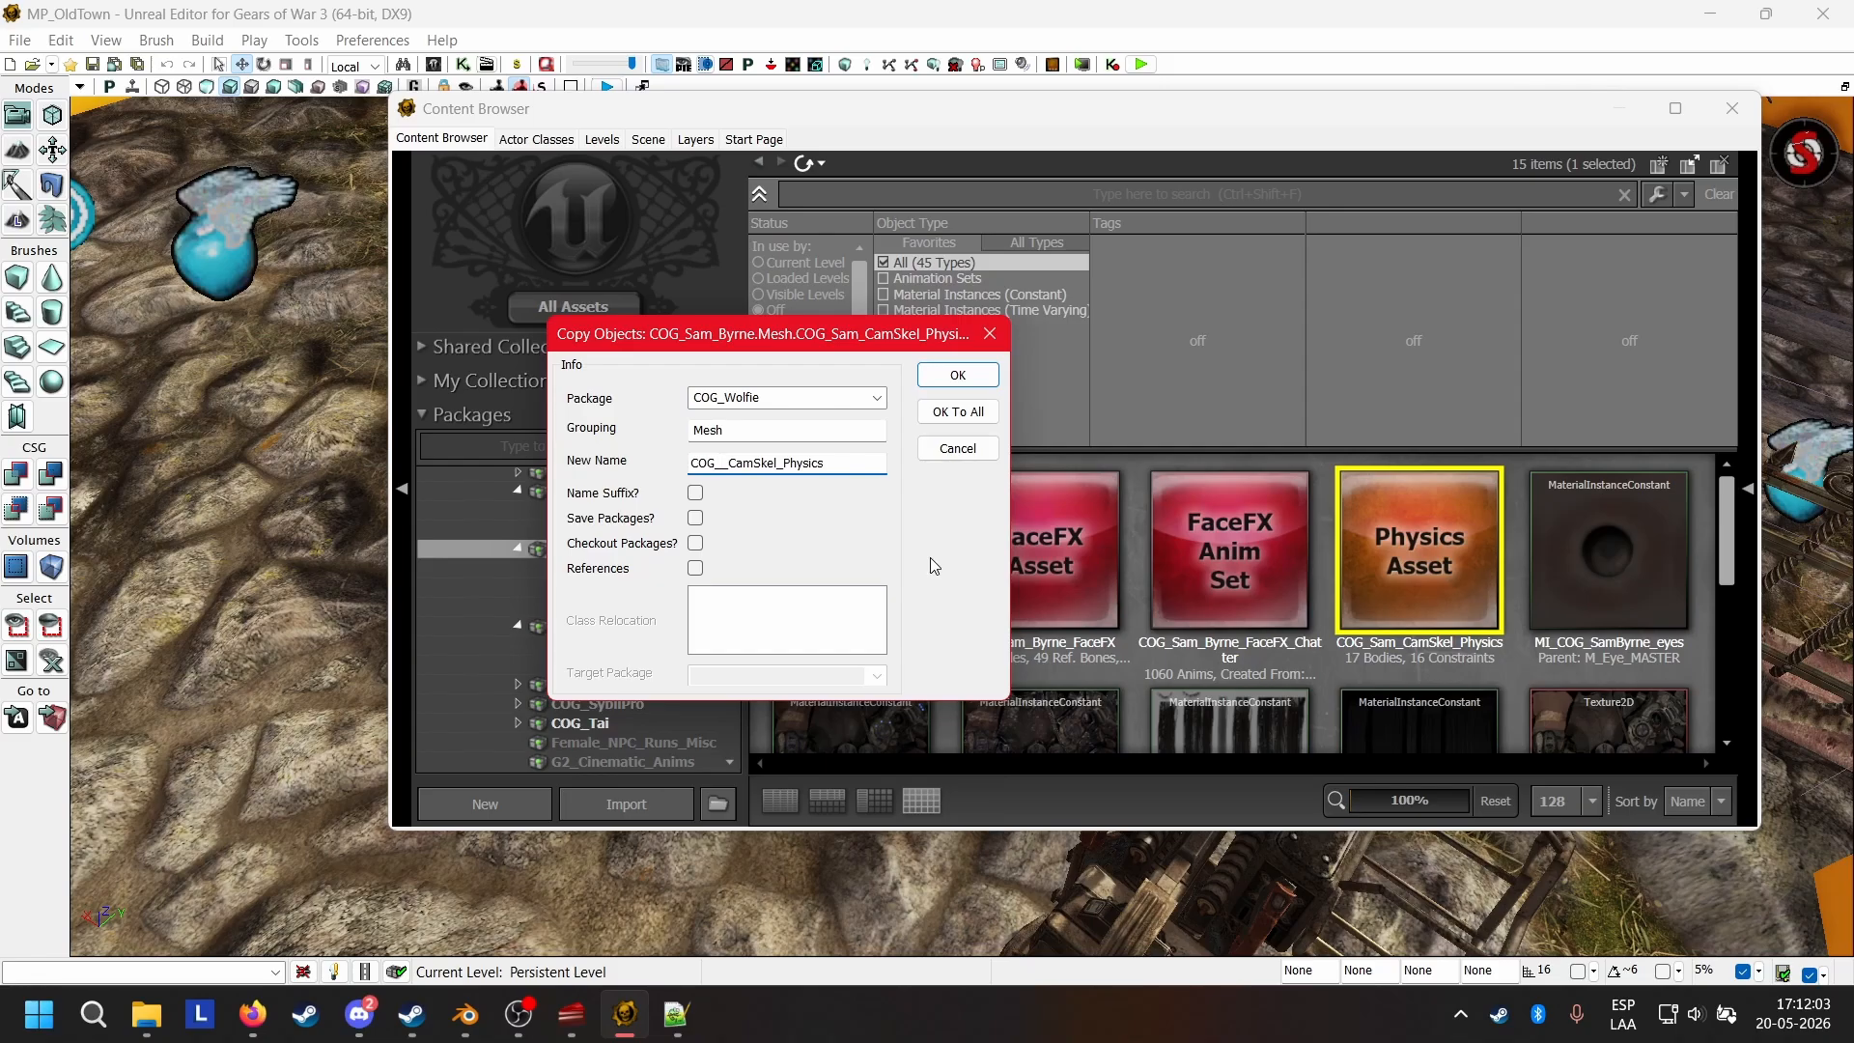
pyautogui.write('Wolfie')
pyautogui.click(957, 374)
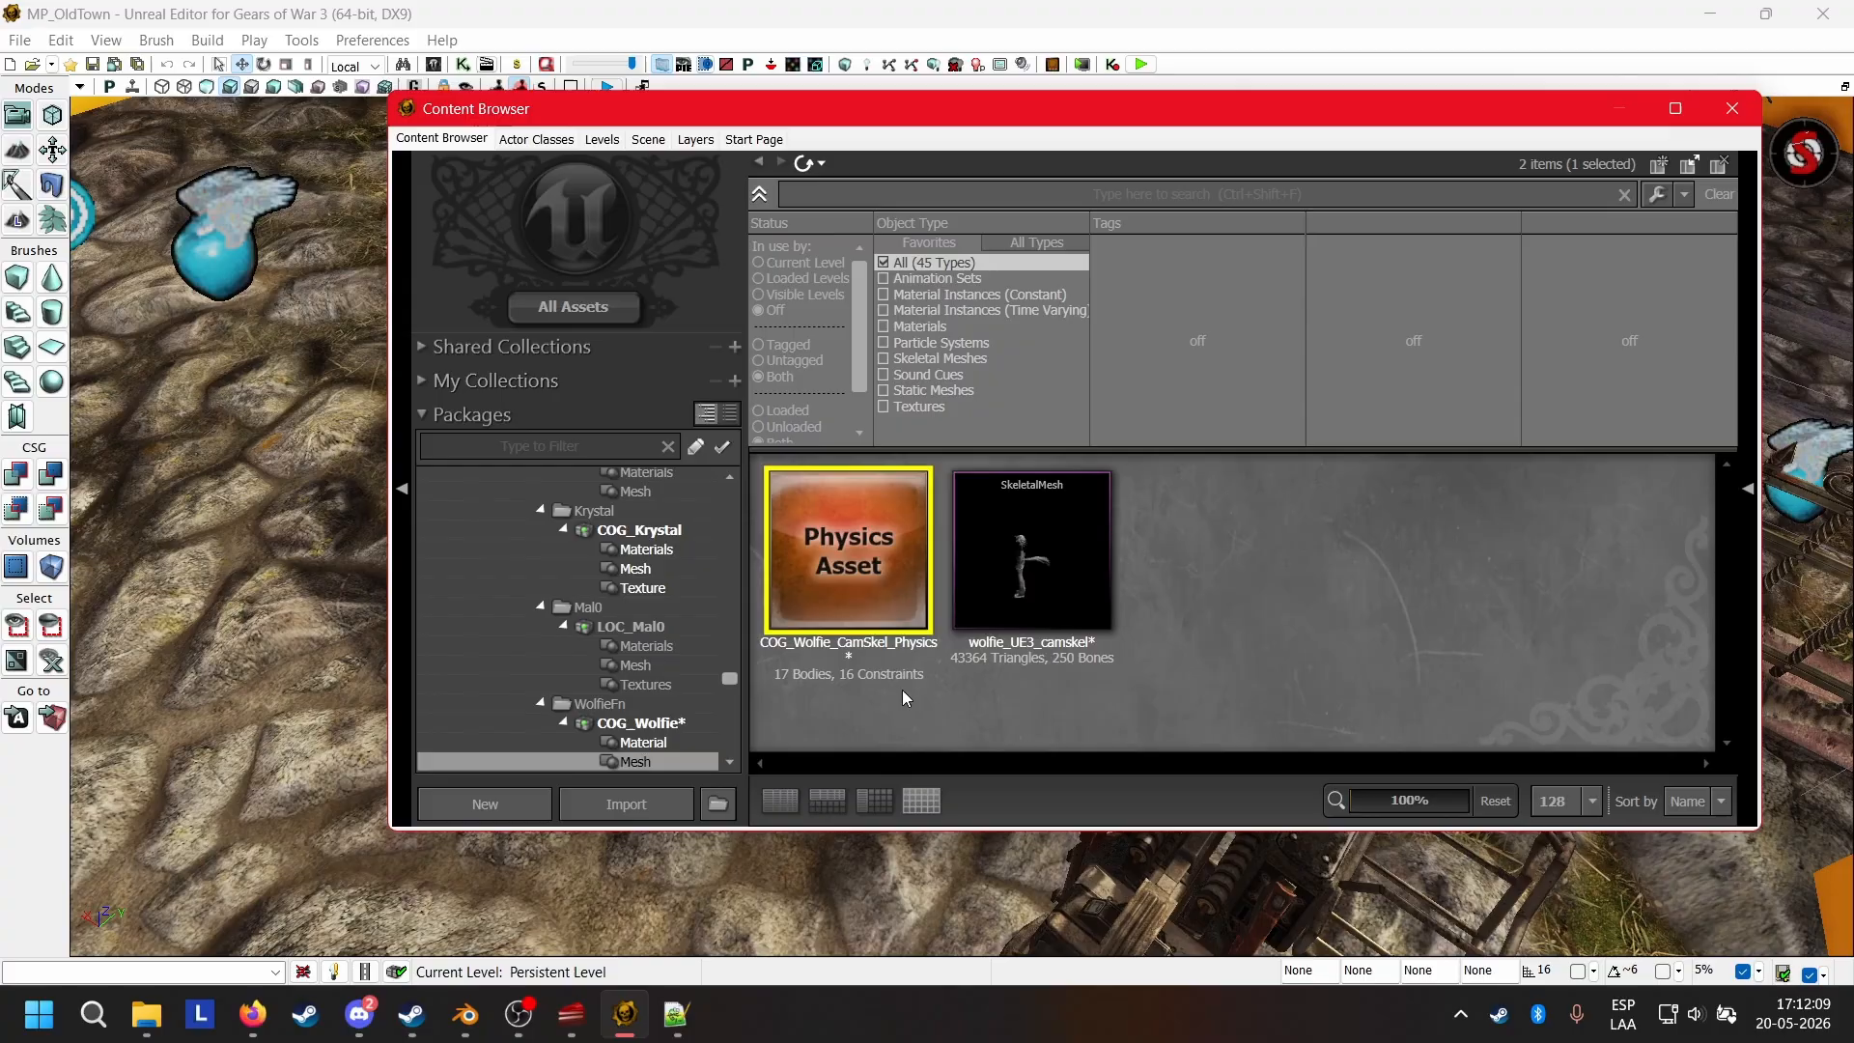
# Save the COG_Wolfie package with the copied physics asset.
pyautogui.click(641, 723)
pyautogui.rightClick(638, 727)
pyautogui.click(716, 745)
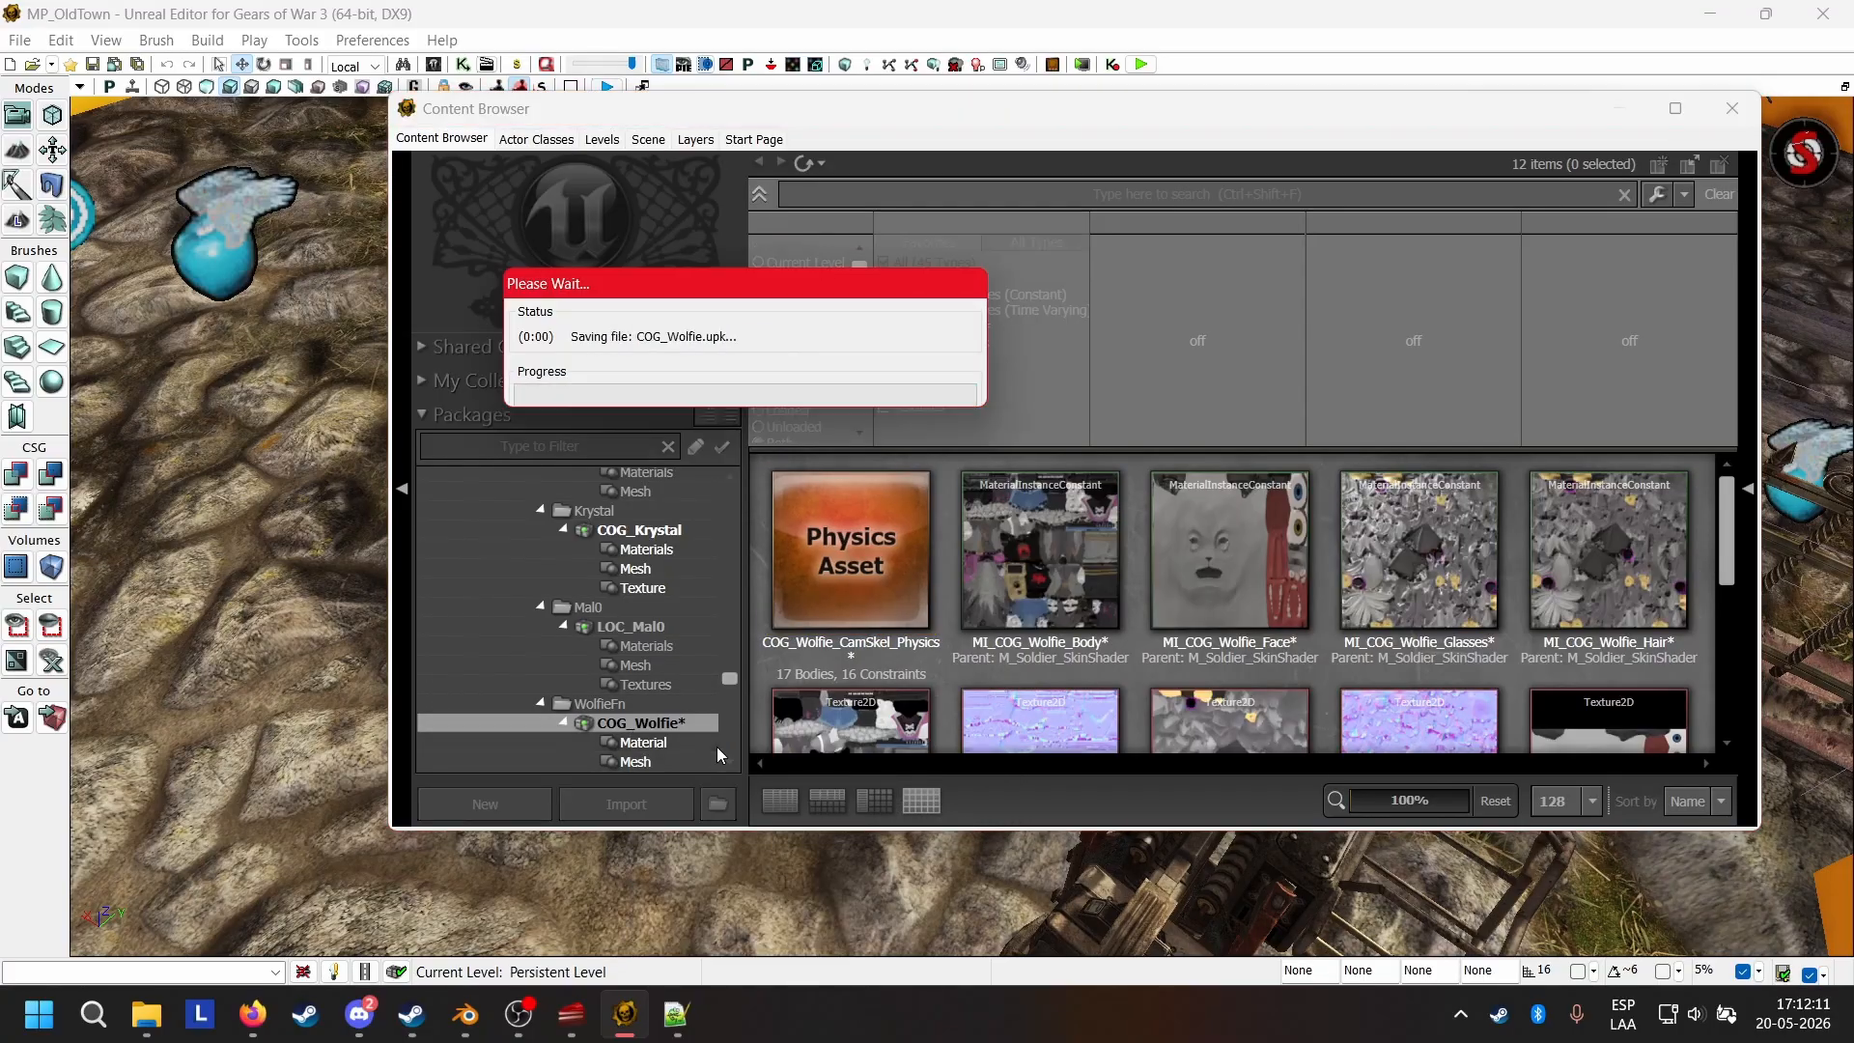
# Open COG_Wolfie_CamSkel_Physics in UnrealPhAT and change its default skeletal mesh to wolfie_UE3_camskel.
pyautogui.doubleClick(862, 523)
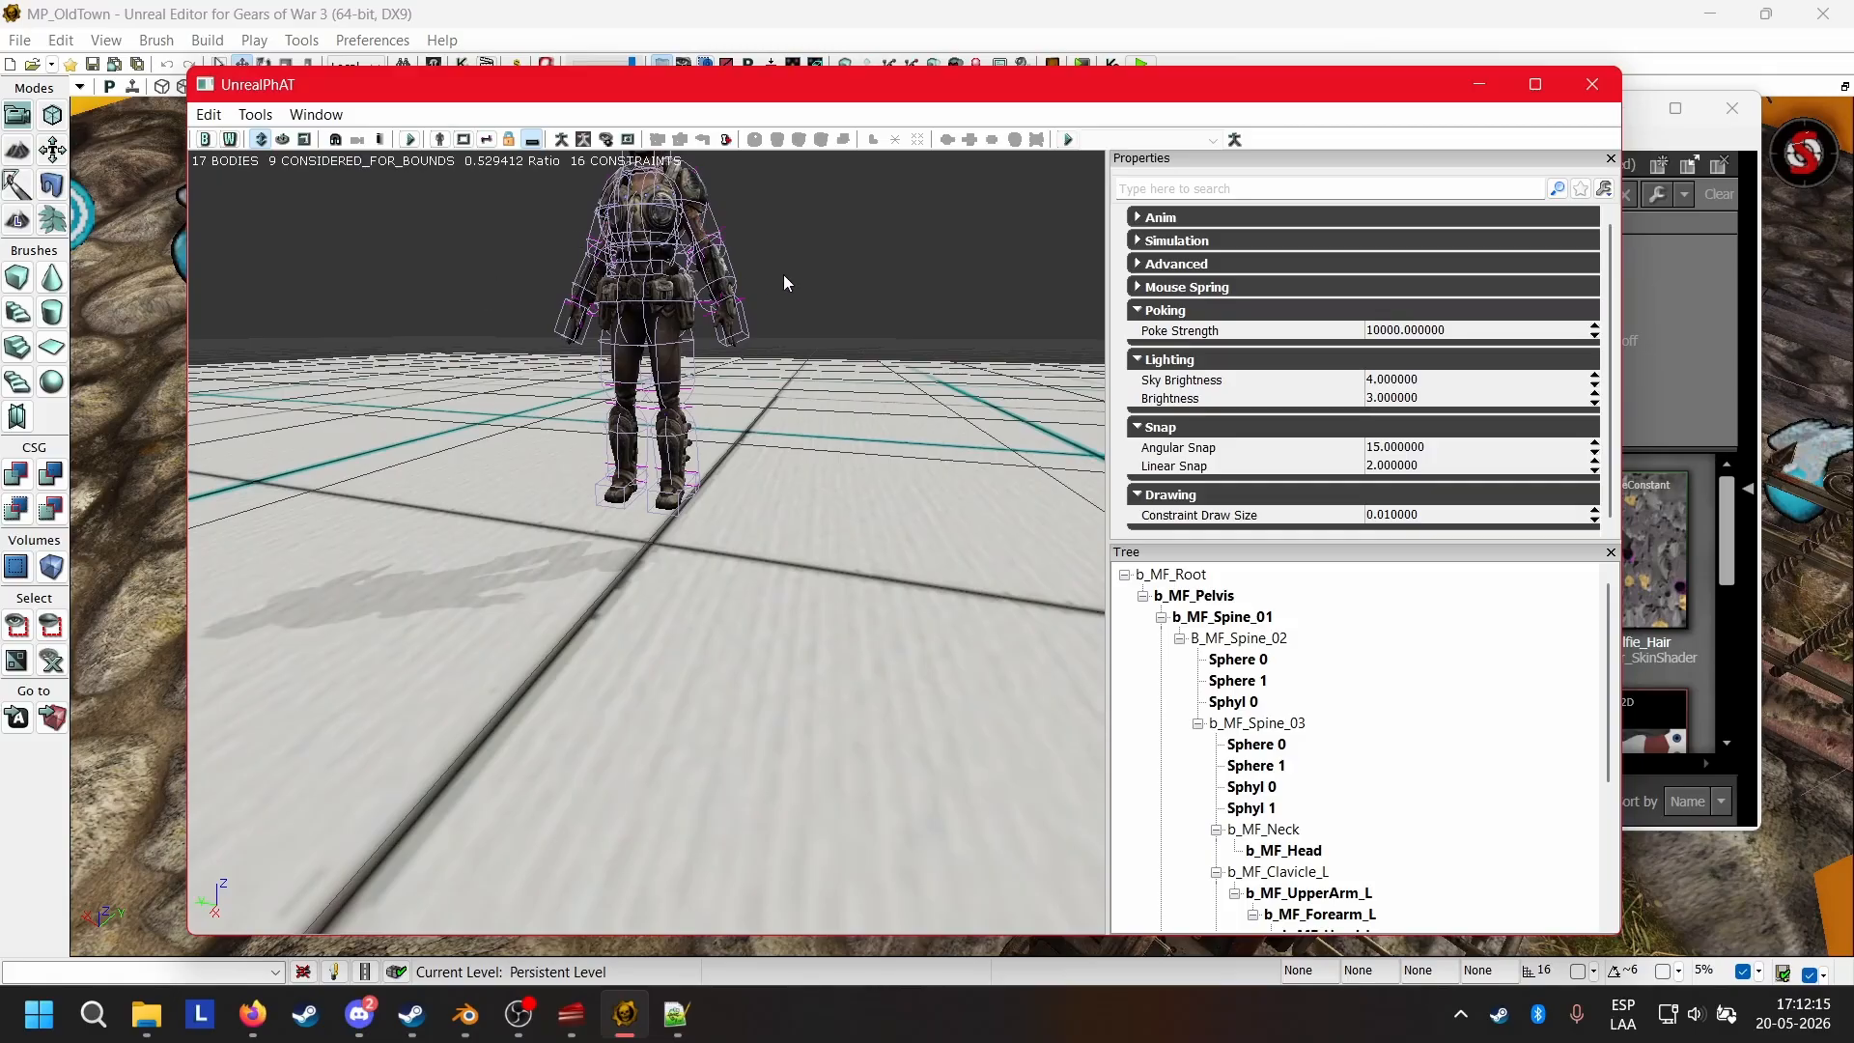
pyautogui.moveTo(977, 395); pyautogui.dragTo(821, 367)
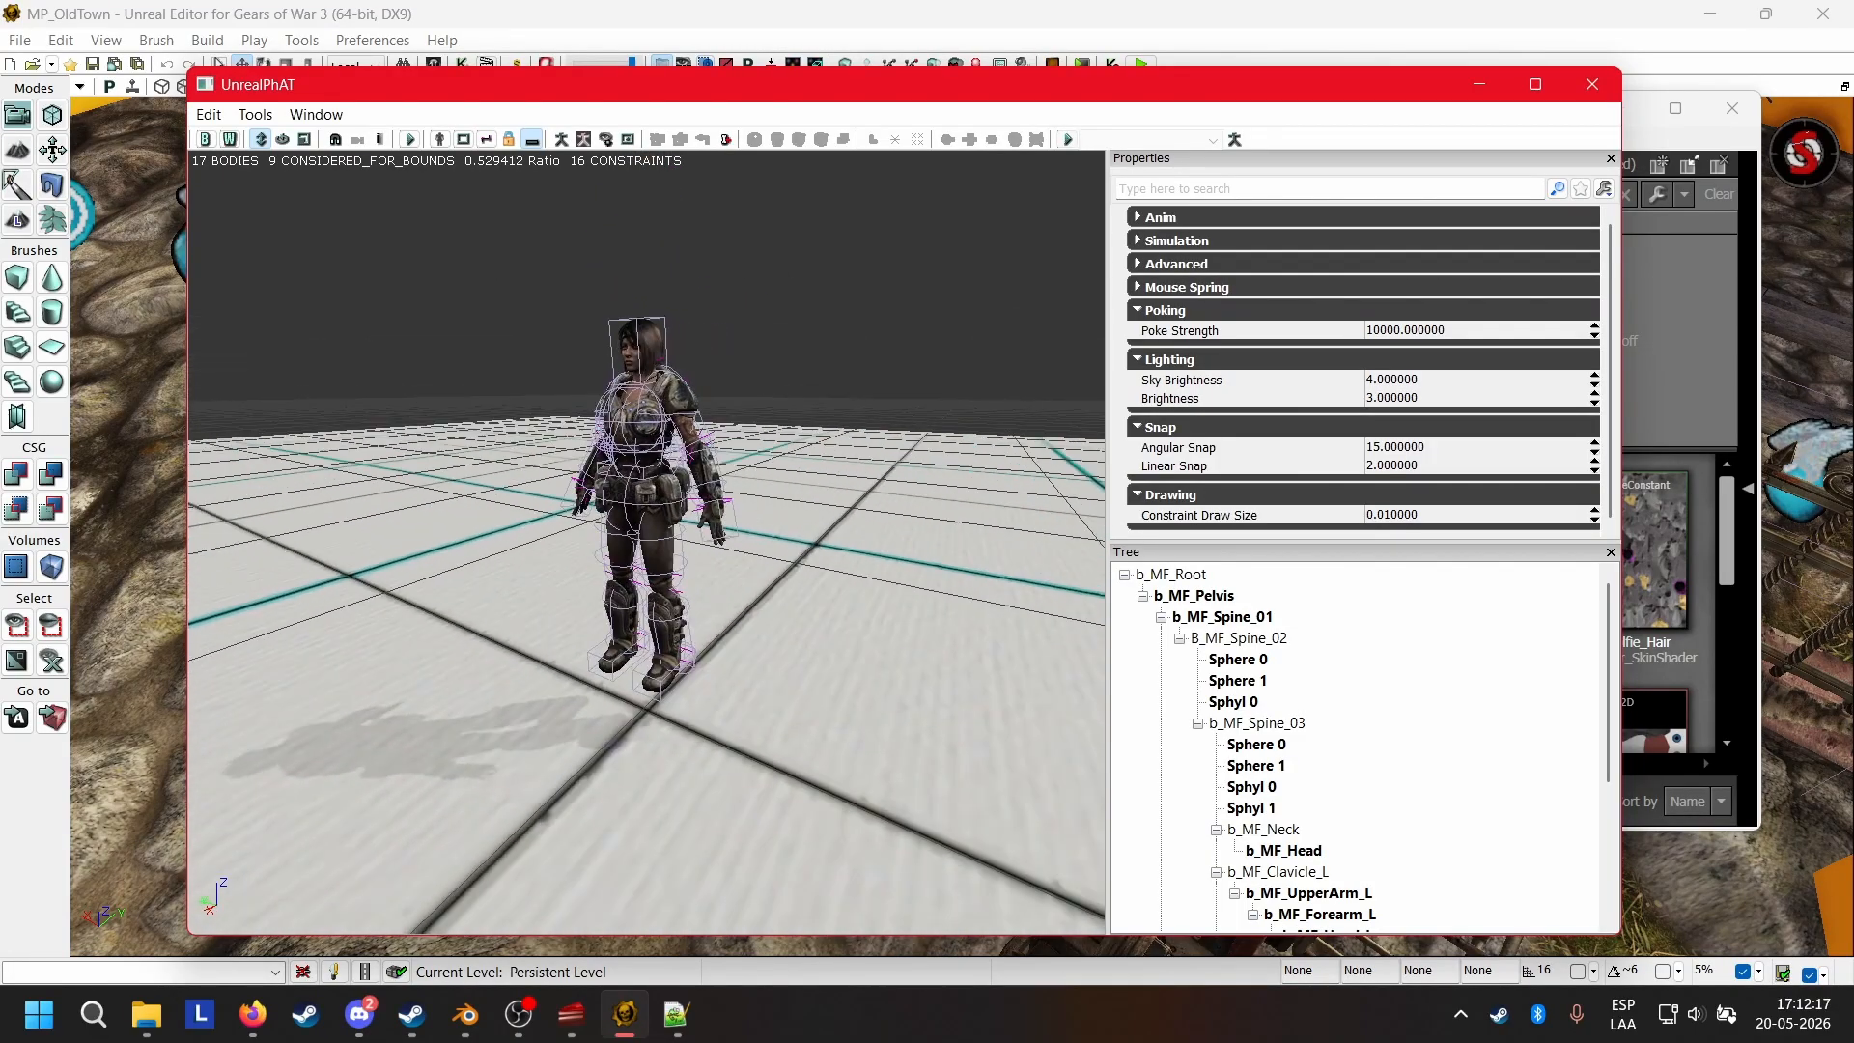
pyautogui.click(1695, 668)
pyautogui.scroll(-3, 1110, 601)
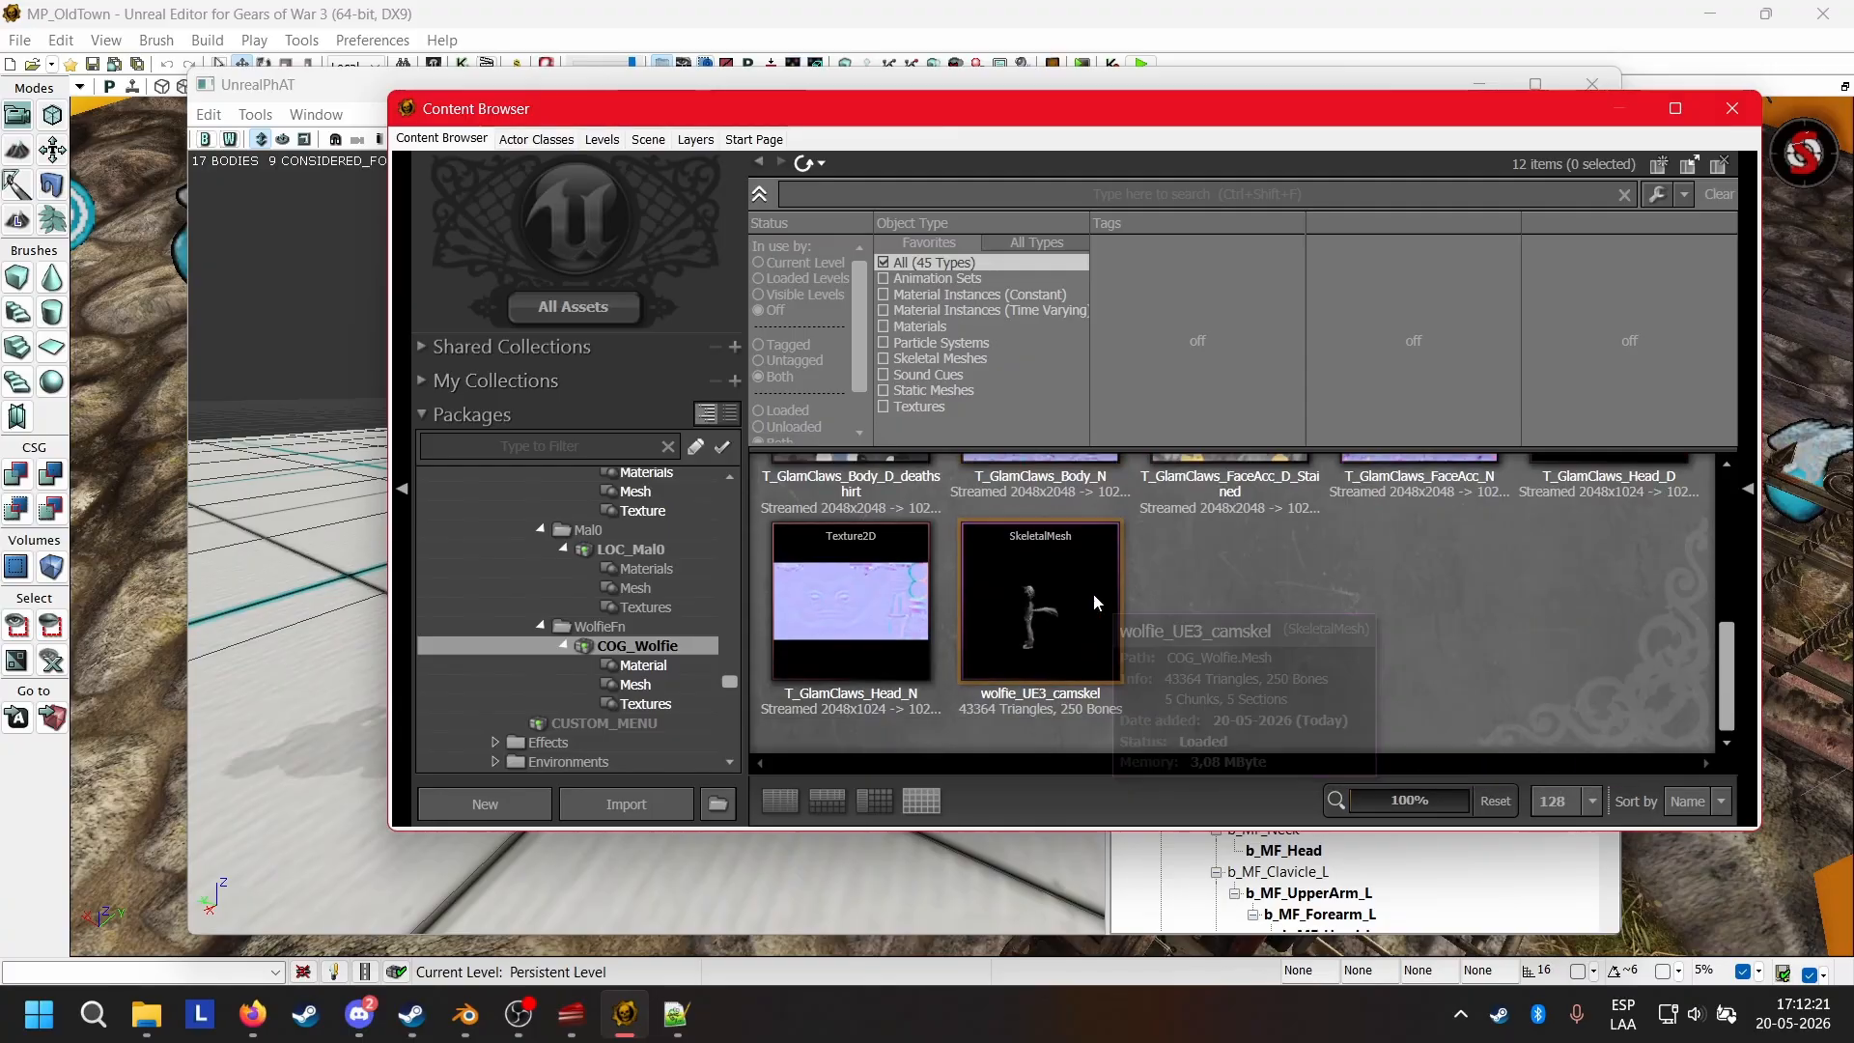
pyautogui.click(1024, 591)
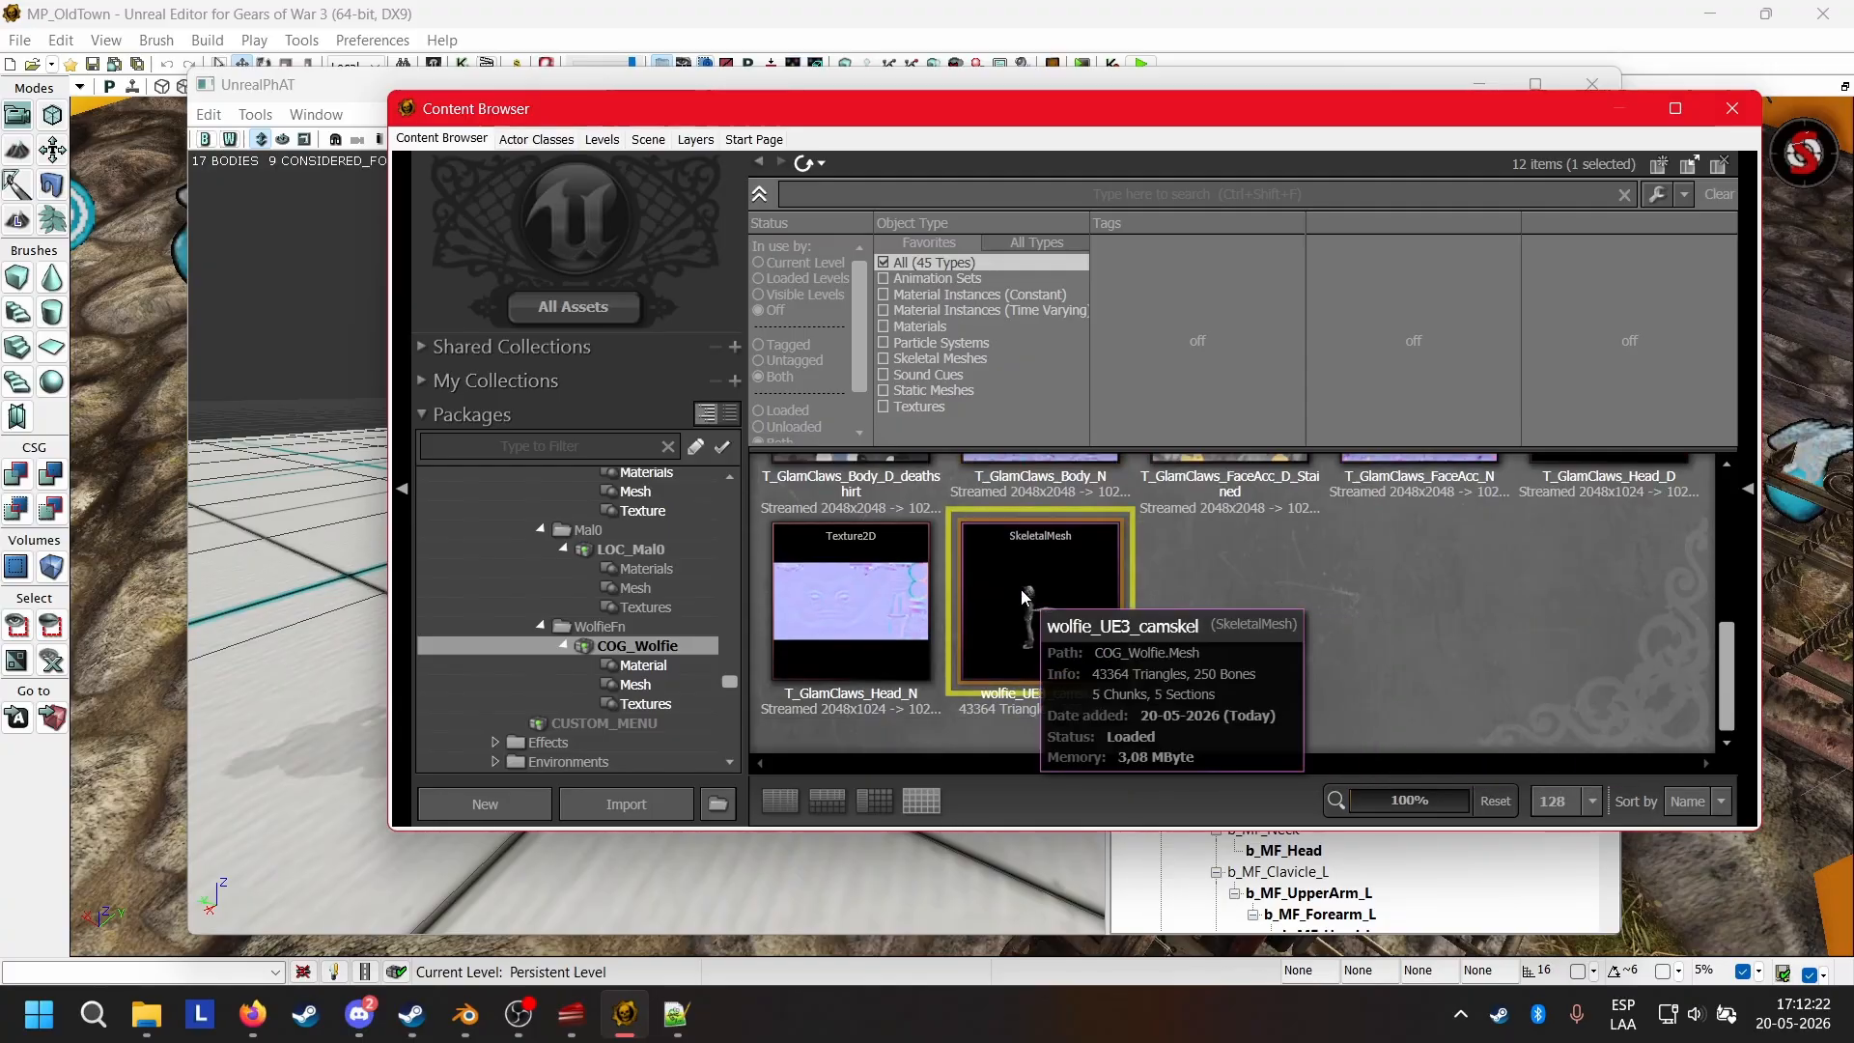
pyautogui.click(209, 116)
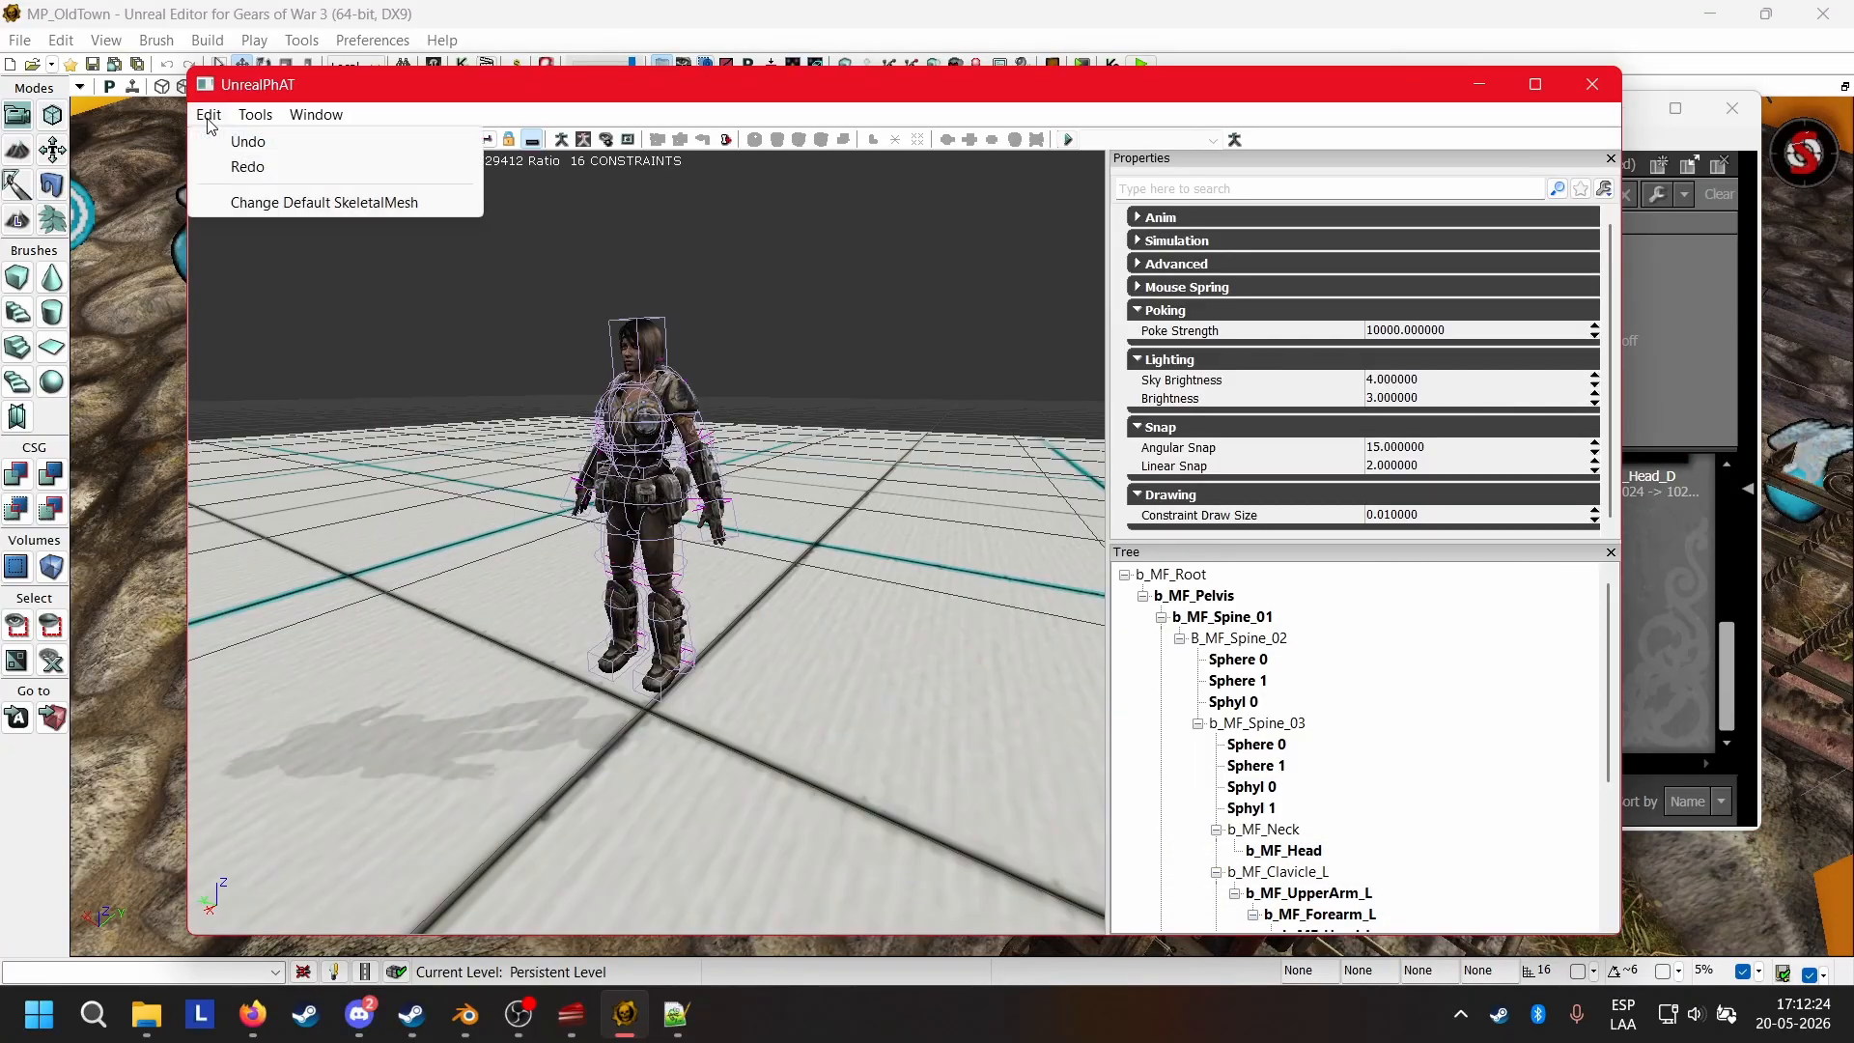
pyautogui.click(257, 202)
pyautogui.click(985, 560)
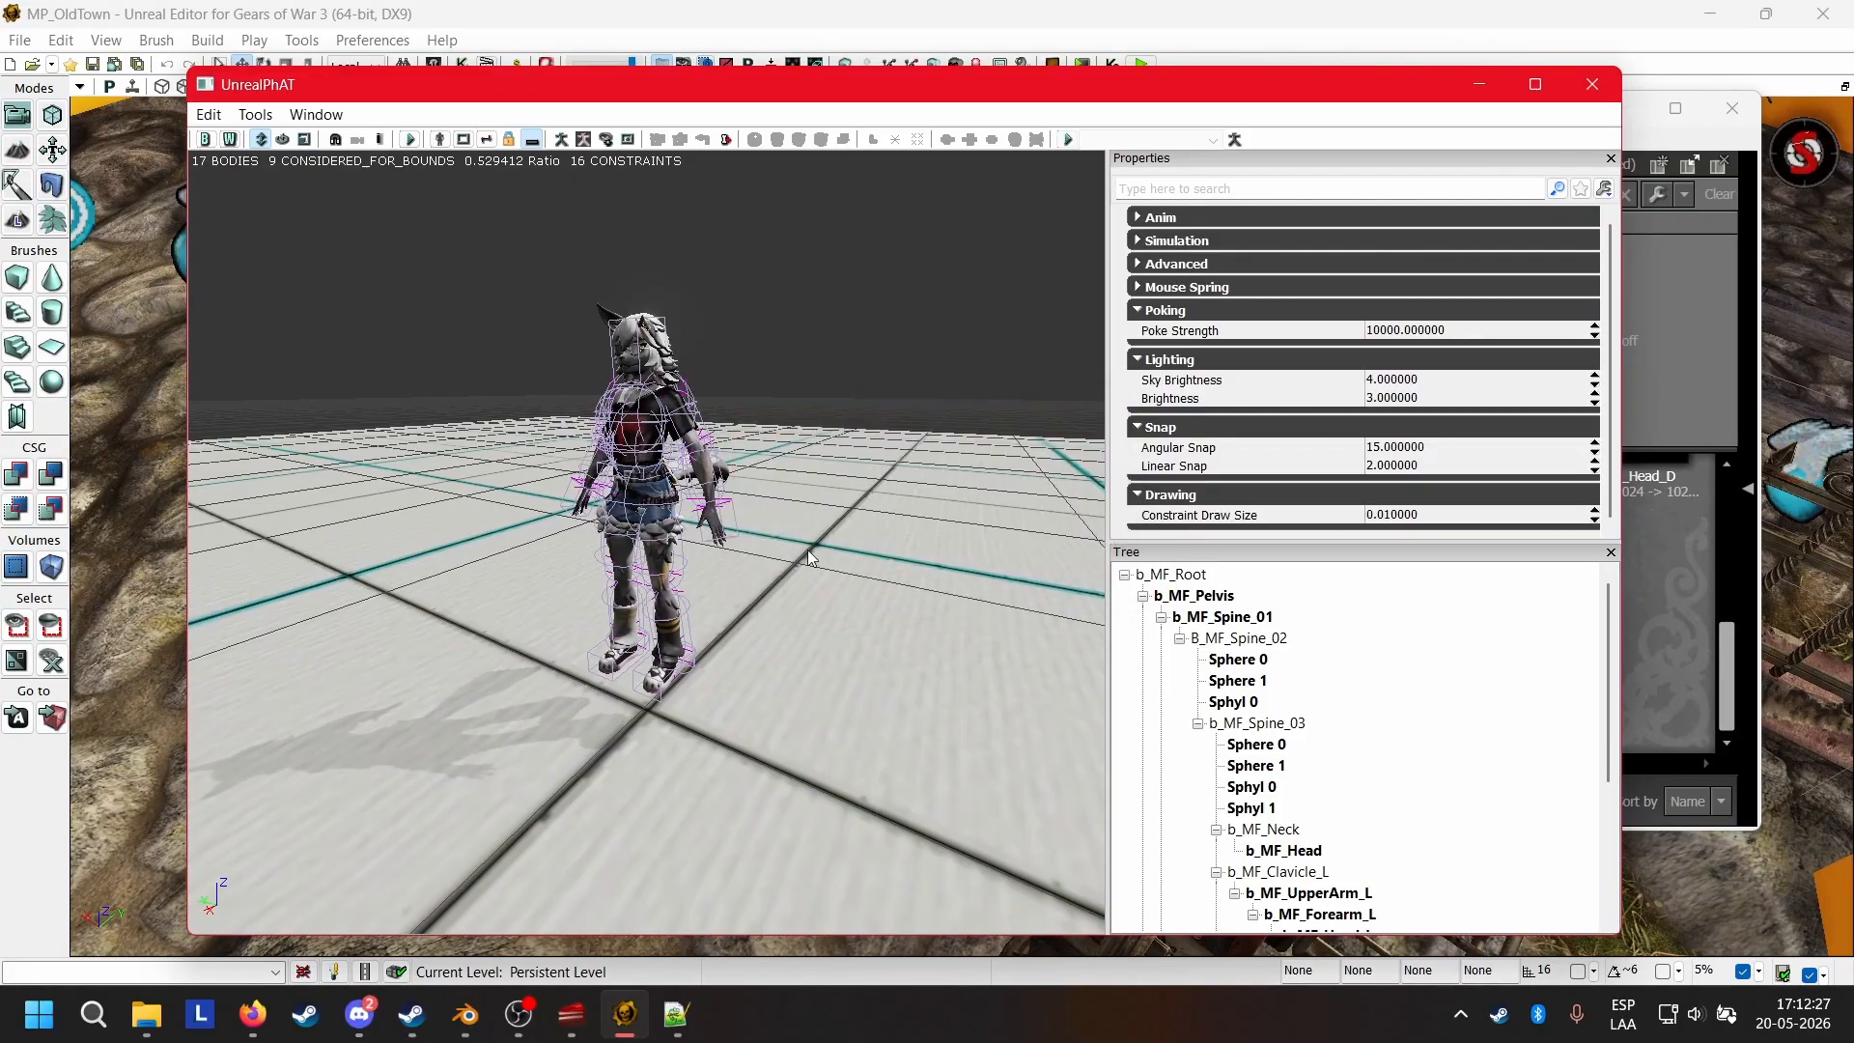
# Examine how the physics bodies fit the Wolfie mesh from the front, side and back, including the tail.
pyautogui.moveTo(772, 541)
pyautogui.mouseDown()
pyautogui.moveTo(541, 543)
pyautogui.moveTo(425, 569)
pyautogui.moveTo(773, 551)
pyautogui.mouseUp()
pyautogui.moveTo(647, 541); pyautogui.dragTo(616, 482)
pyautogui.moveTo(503, 471); pyautogui.dragTo(599, 475)
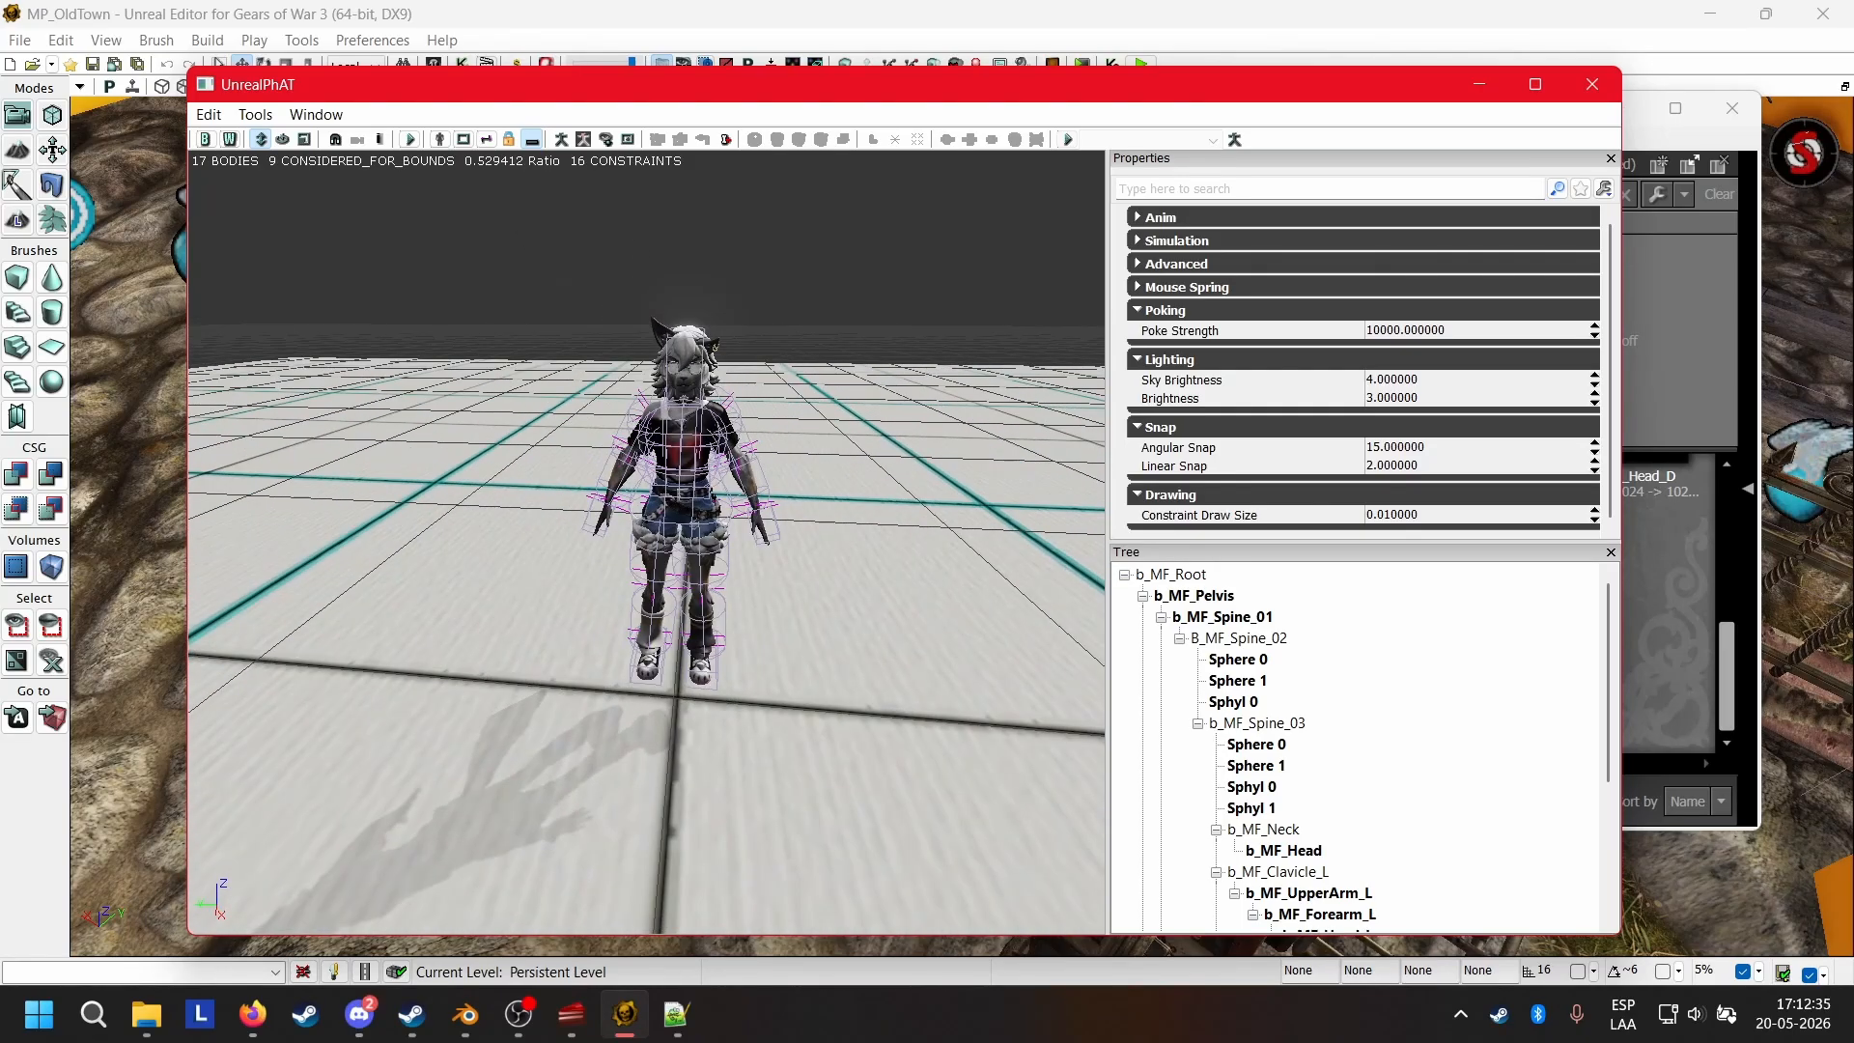
pyautogui.moveTo(647, 541)
pyautogui.mouseDown(button='right')
pyautogui.moveTo(676, 604)
pyautogui.moveTo(644, 537)
pyautogui.mouseUp(button='right')
pyautogui.moveTo(596, 400); pyautogui.dragTo(837, 475)
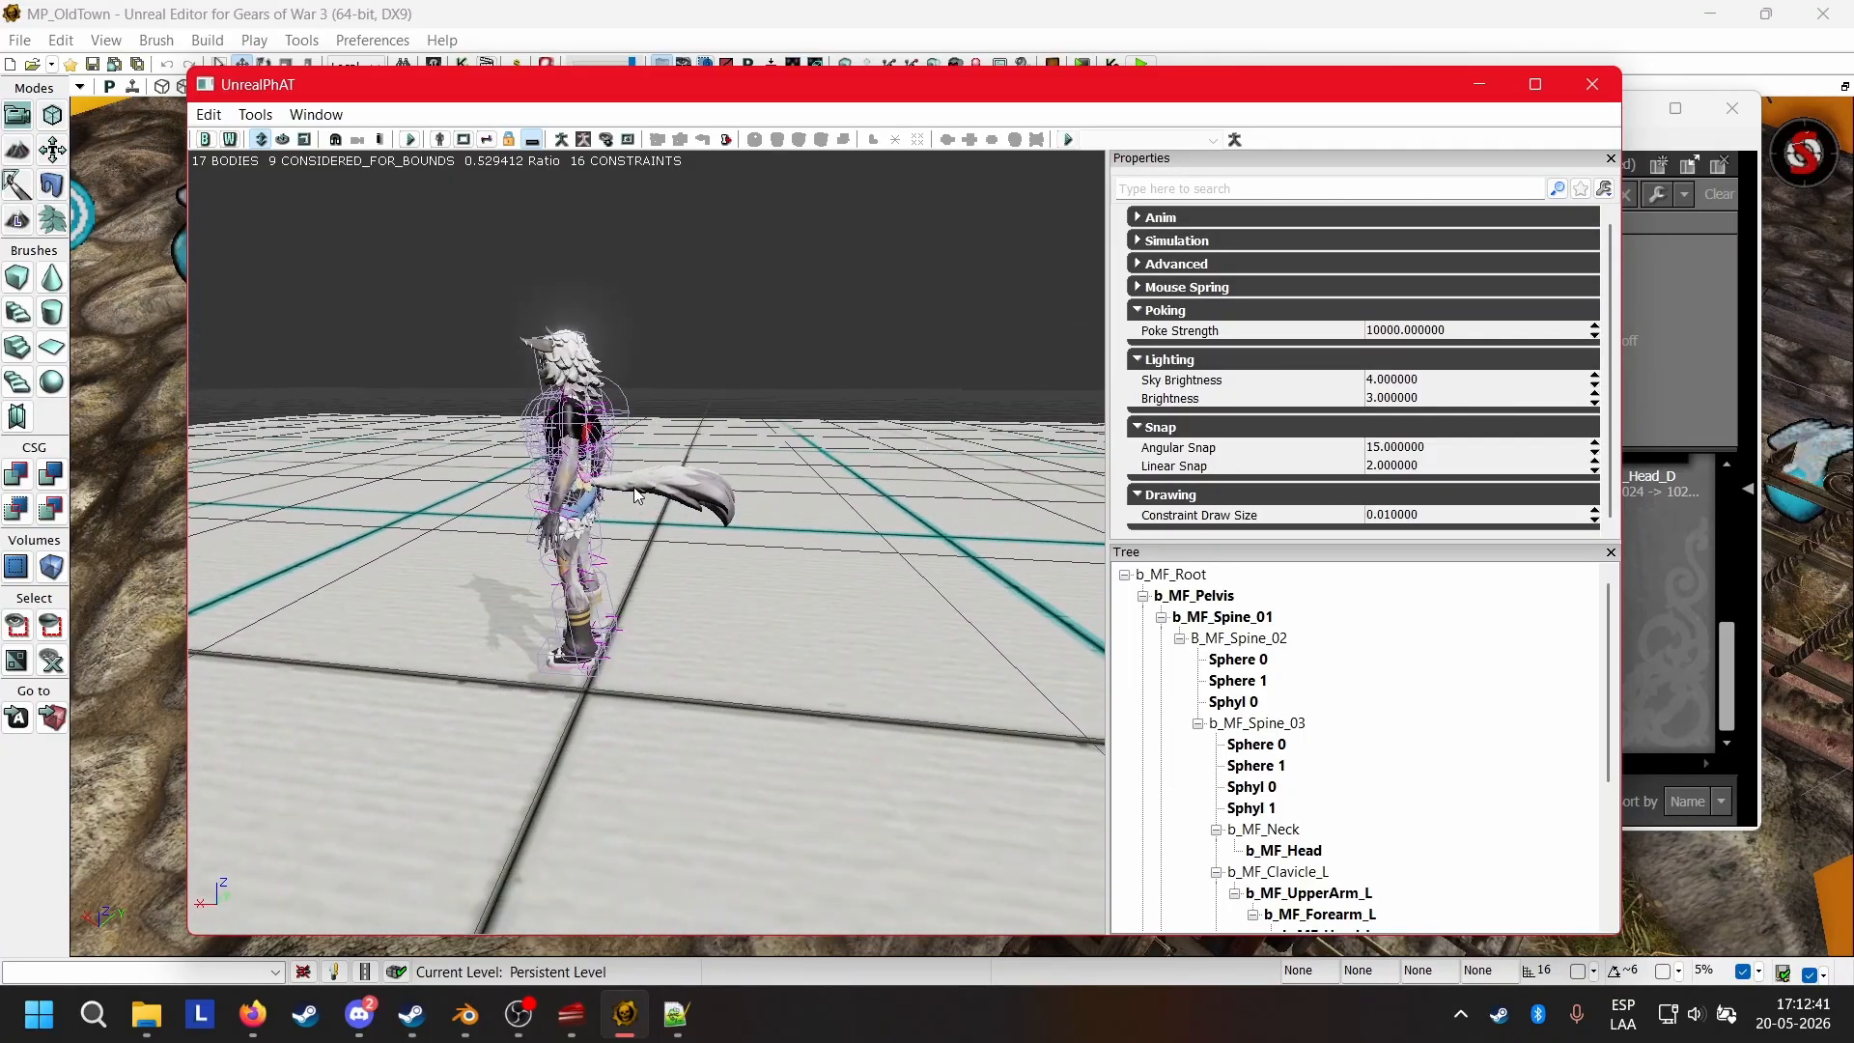
pyautogui.moveTo(583, 480); pyautogui.dragTo(335, 428)
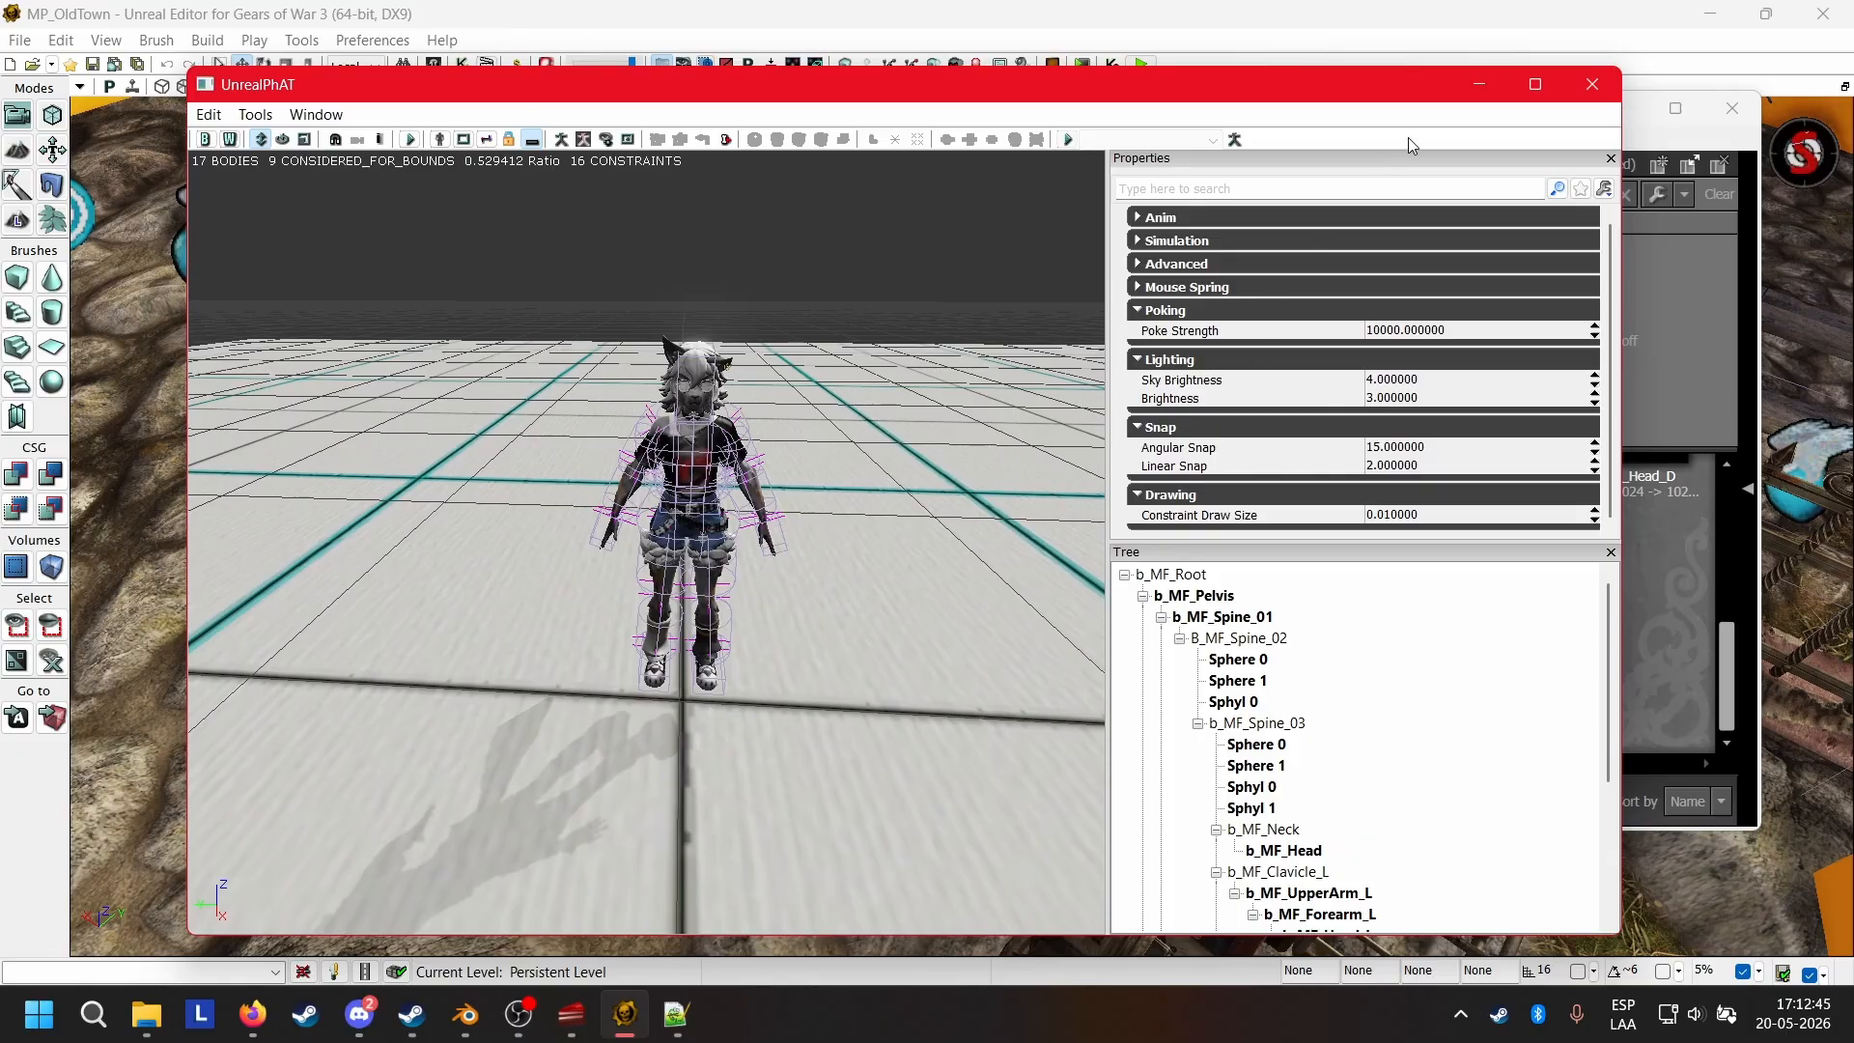
# Close UnrealPhAT and save the COG_Wolfie package with the changed default mesh.
pyautogui.click(1607, 96)
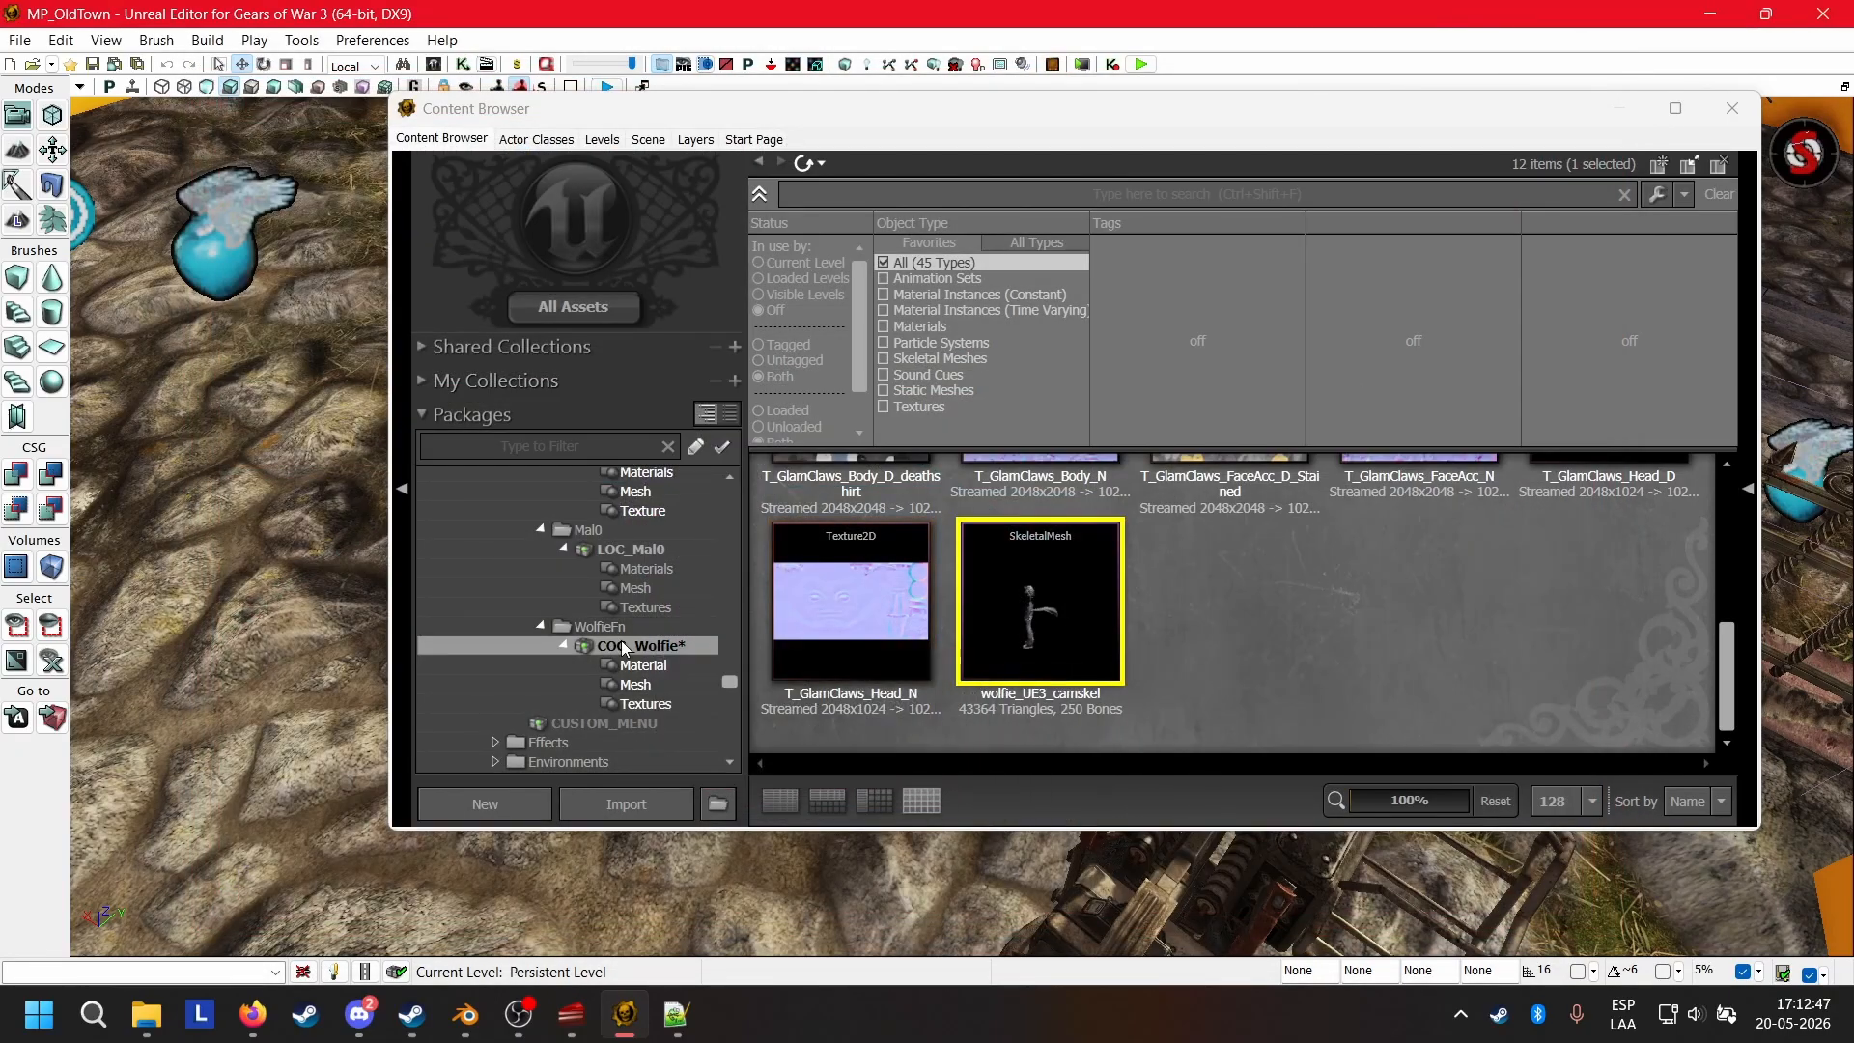
pyautogui.rightClick(691, 647)
pyautogui.click(688, 658)
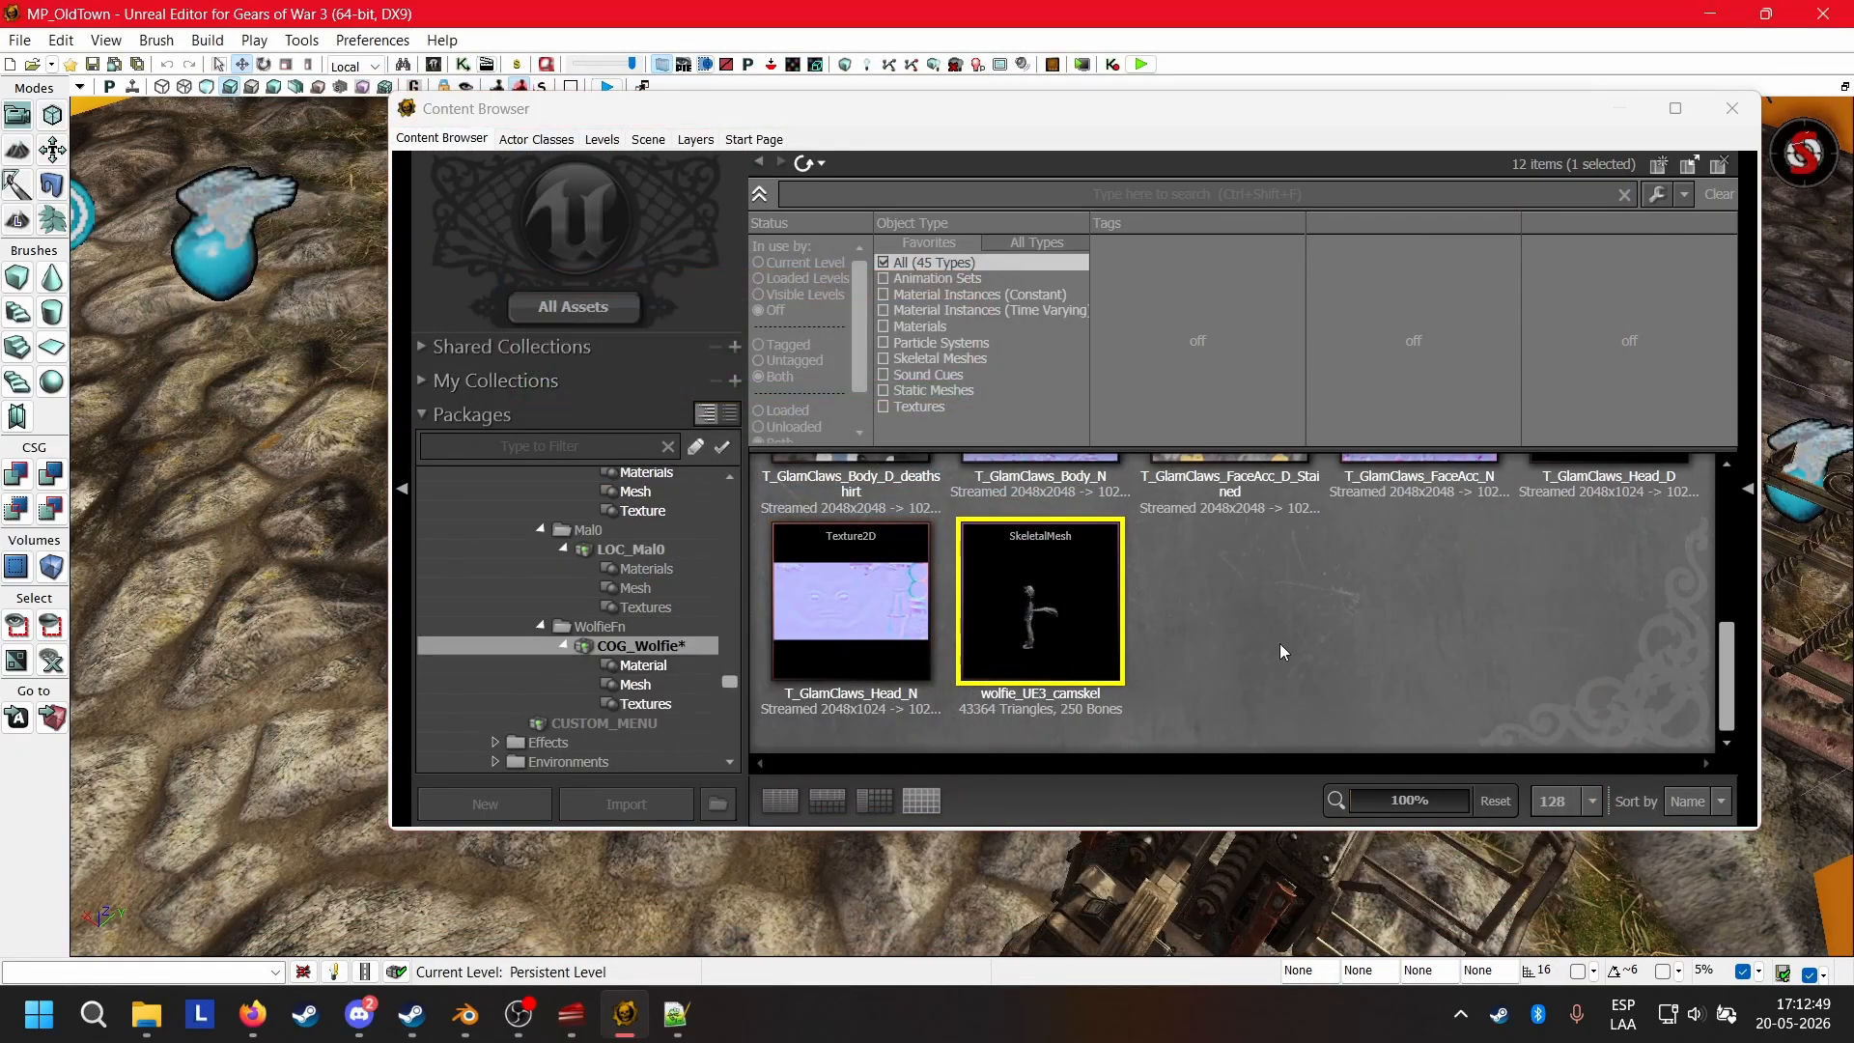
# Copy the full name of COG_Wolfie_CamSkel_Physics and, in Notepad++, replace the PhysicsAsset value with PhysicsAsset'COG_Wolfie.Mesh.COG_Wolfie_CamSkel_Physics'.
pyautogui.scroll(3, 1277, 647)
pyautogui.scroll(3, 1277, 655)
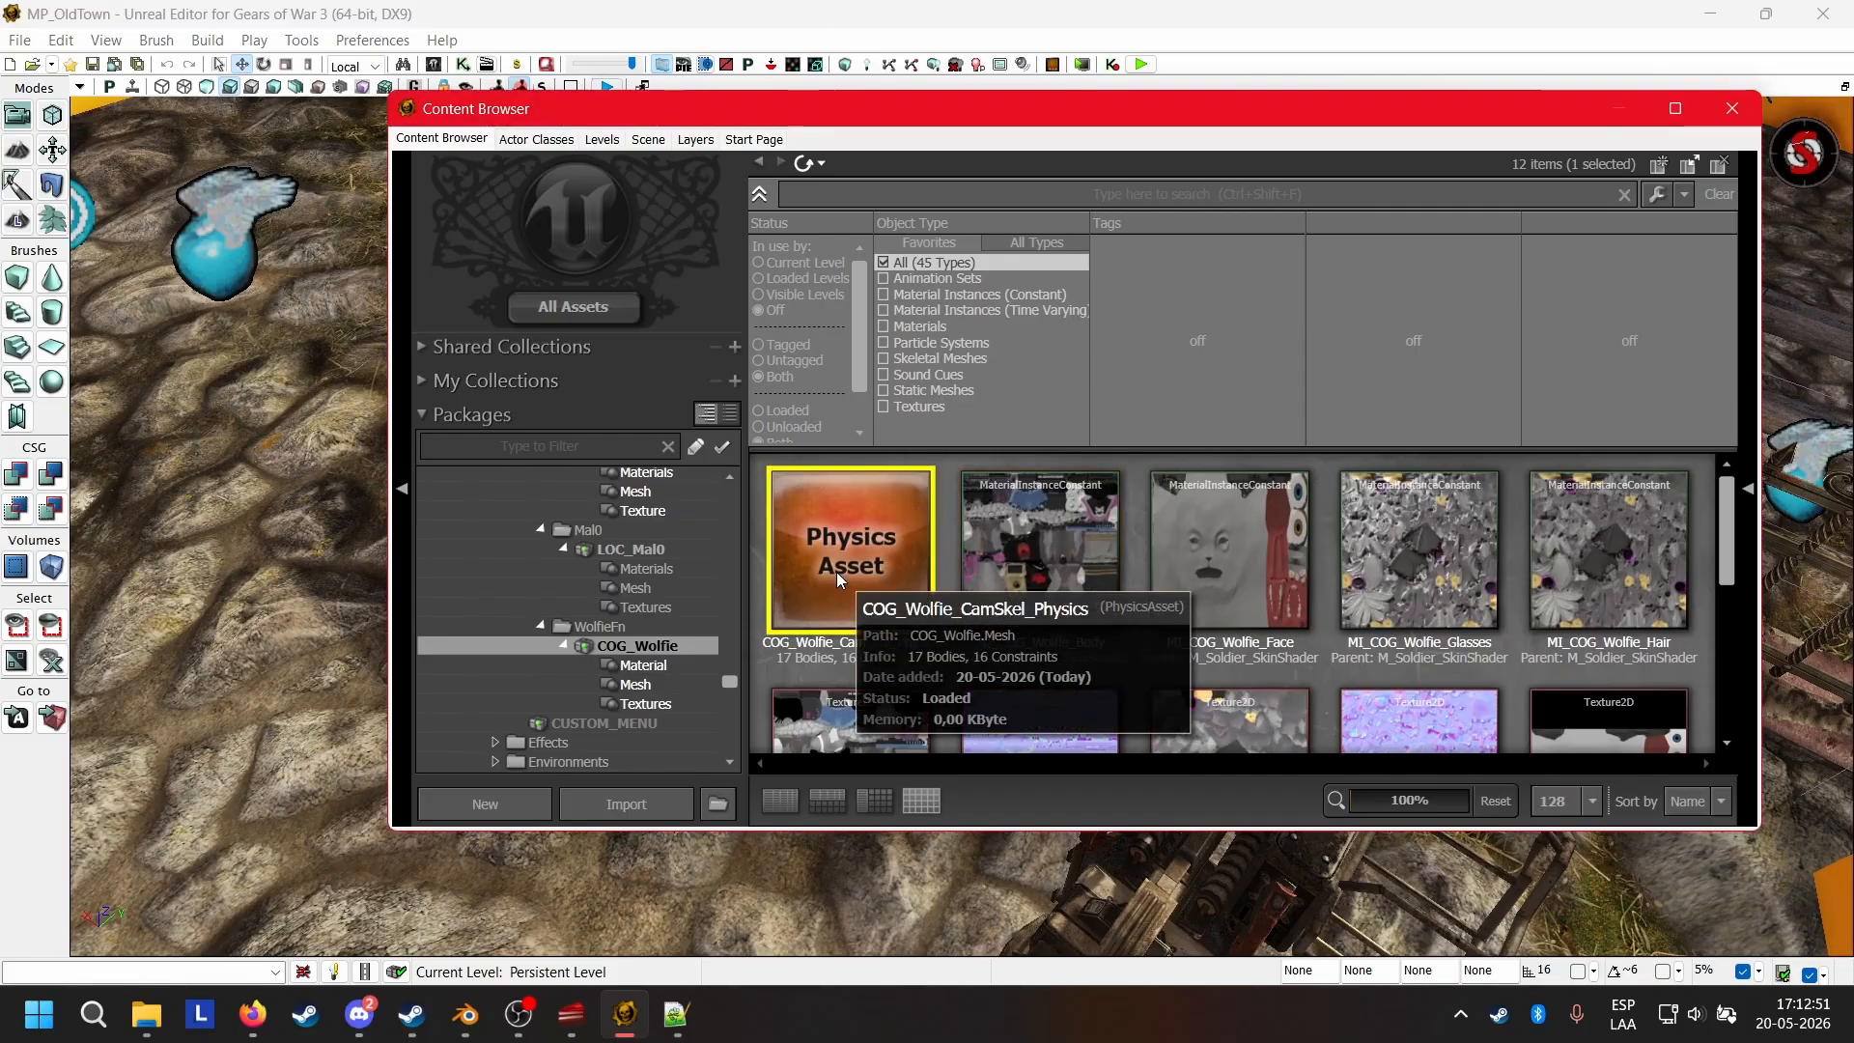
pyautogui.rightClick(836, 571)
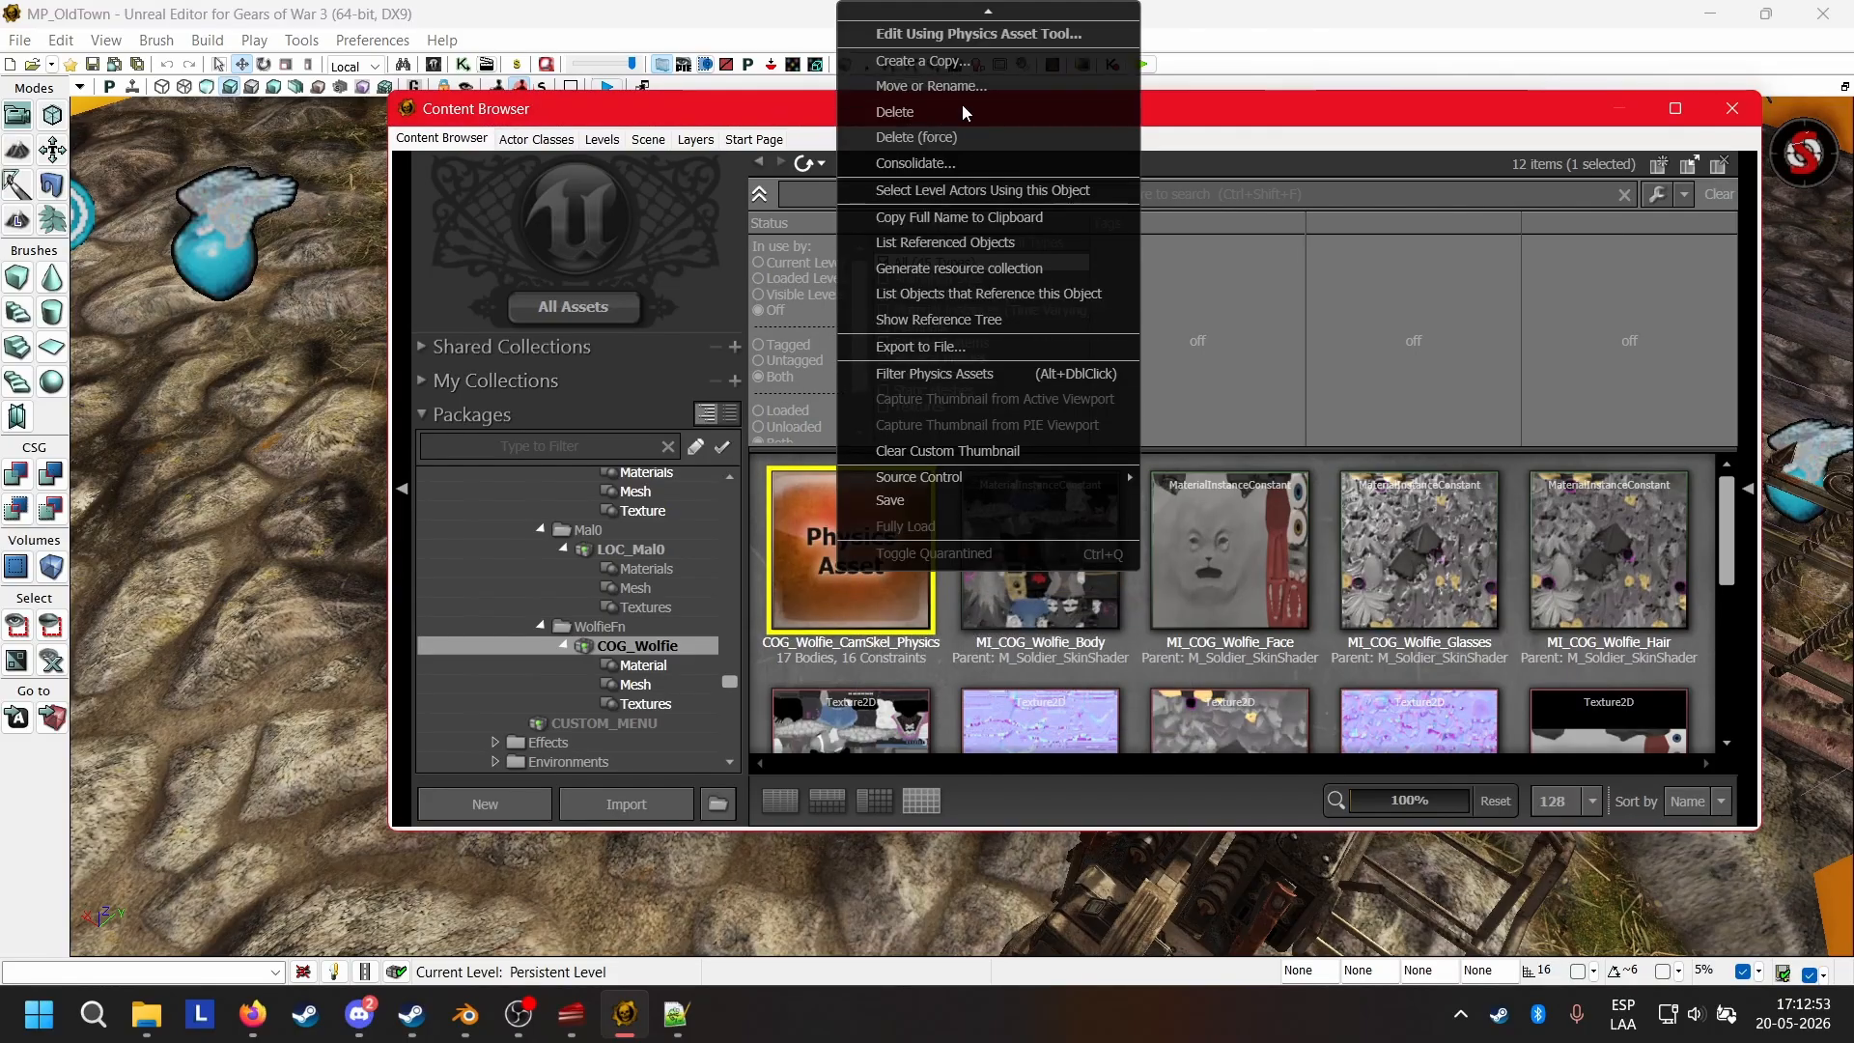
pyautogui.click(954, 218)
pyautogui.click(679, 1014)
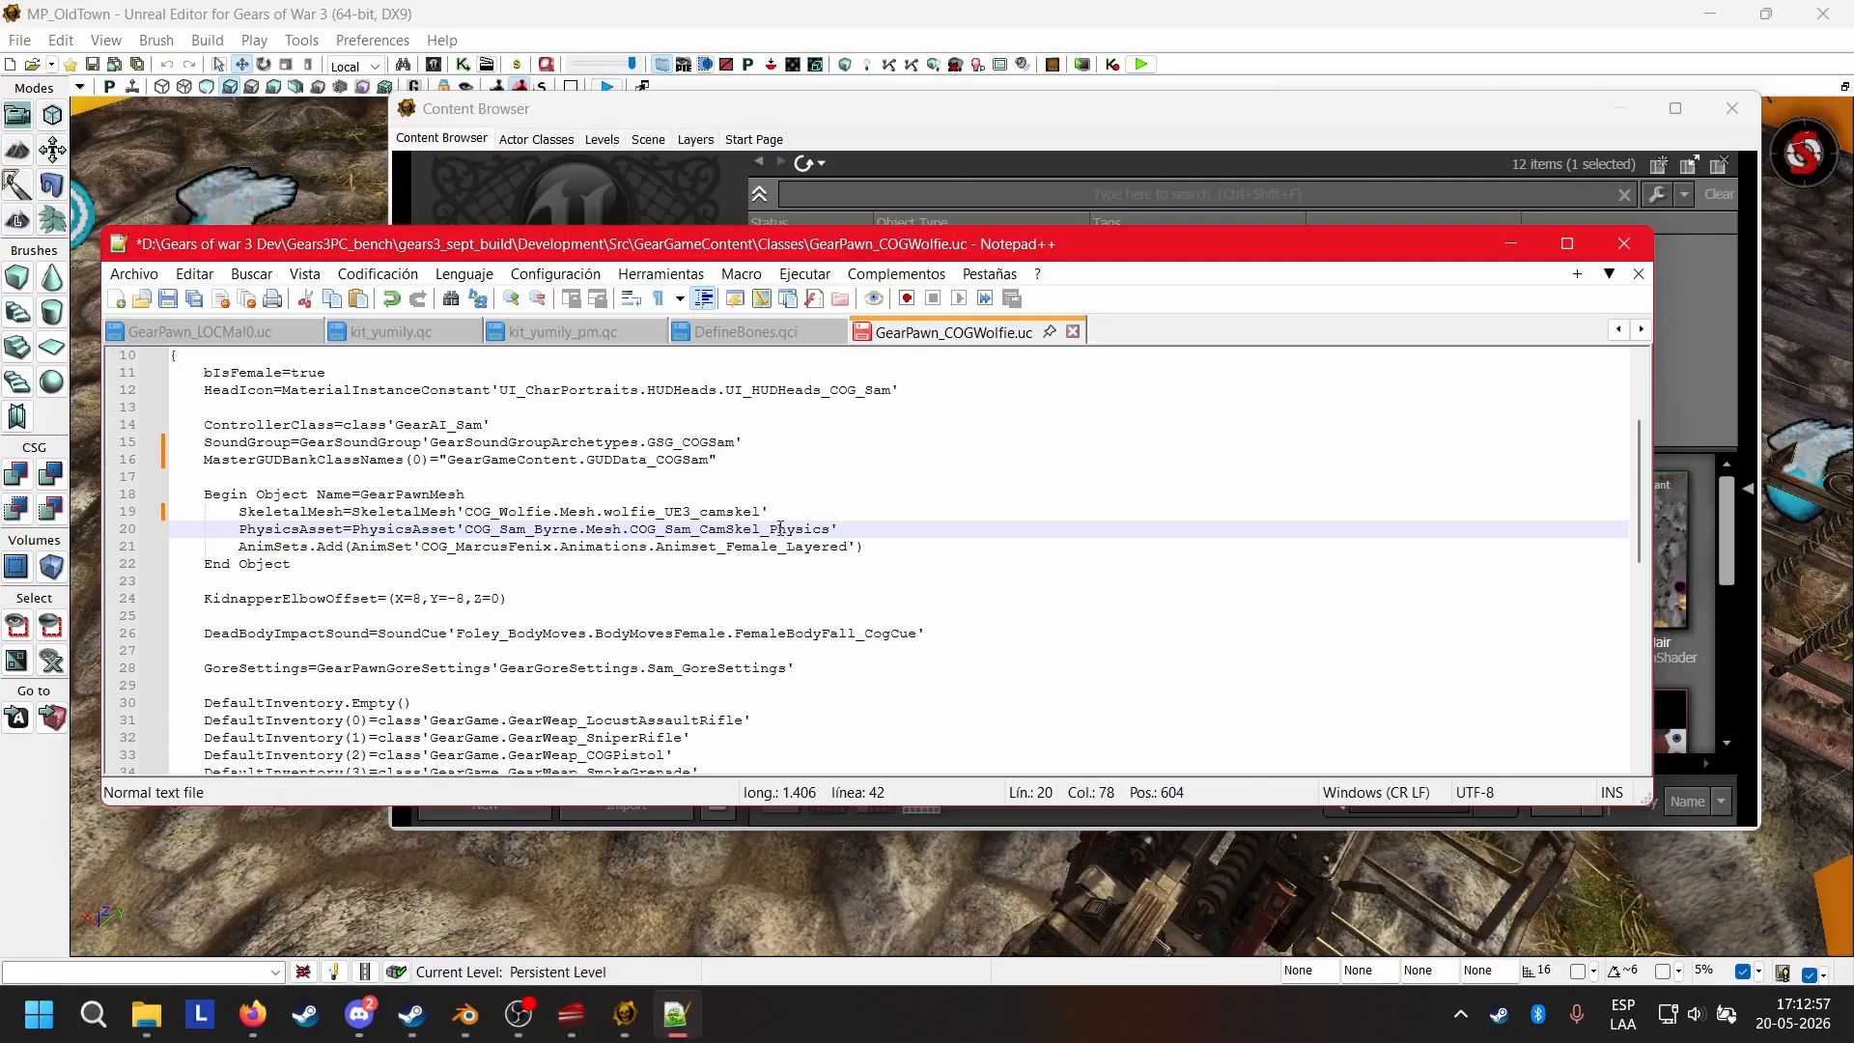
pyautogui.moveTo(858, 531); pyautogui.dragTo(370, 527)
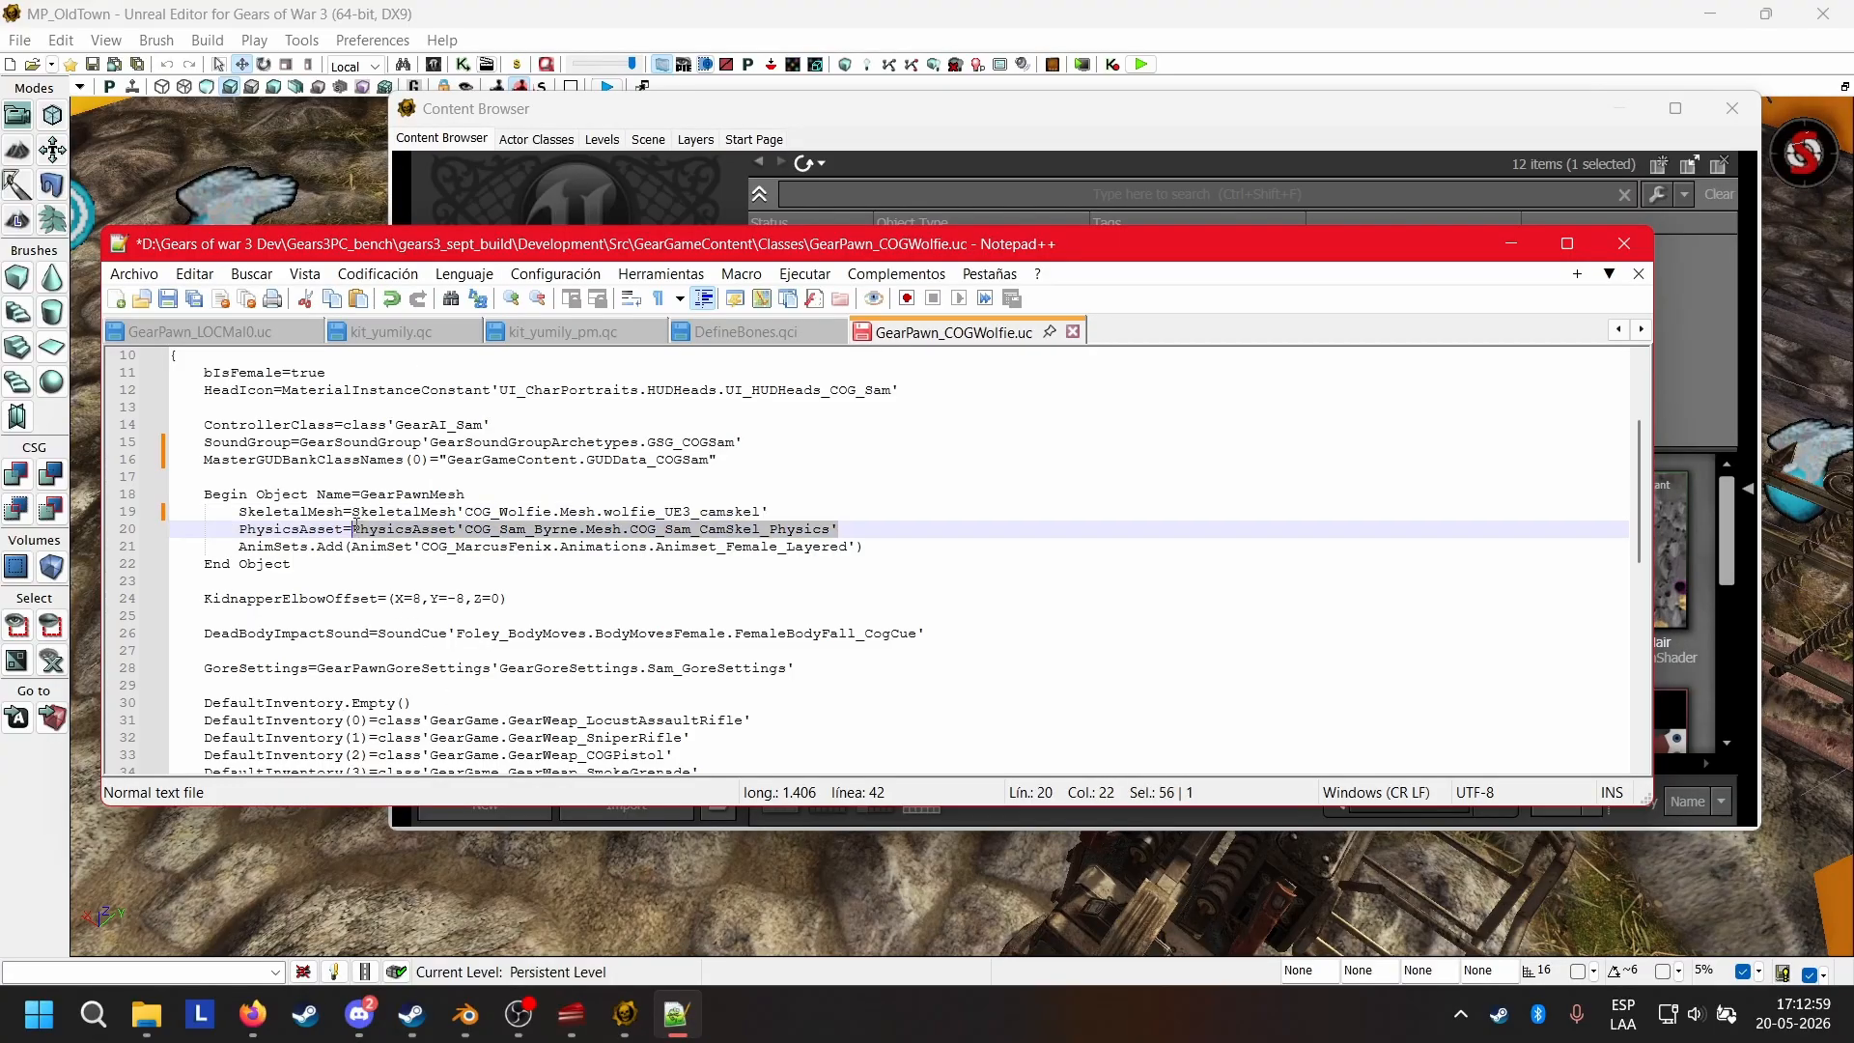
pyautogui.write("PhysicsAsset'COG_Wolfie.Mesh.COG_Wolfie_CamSkel_Physics'")
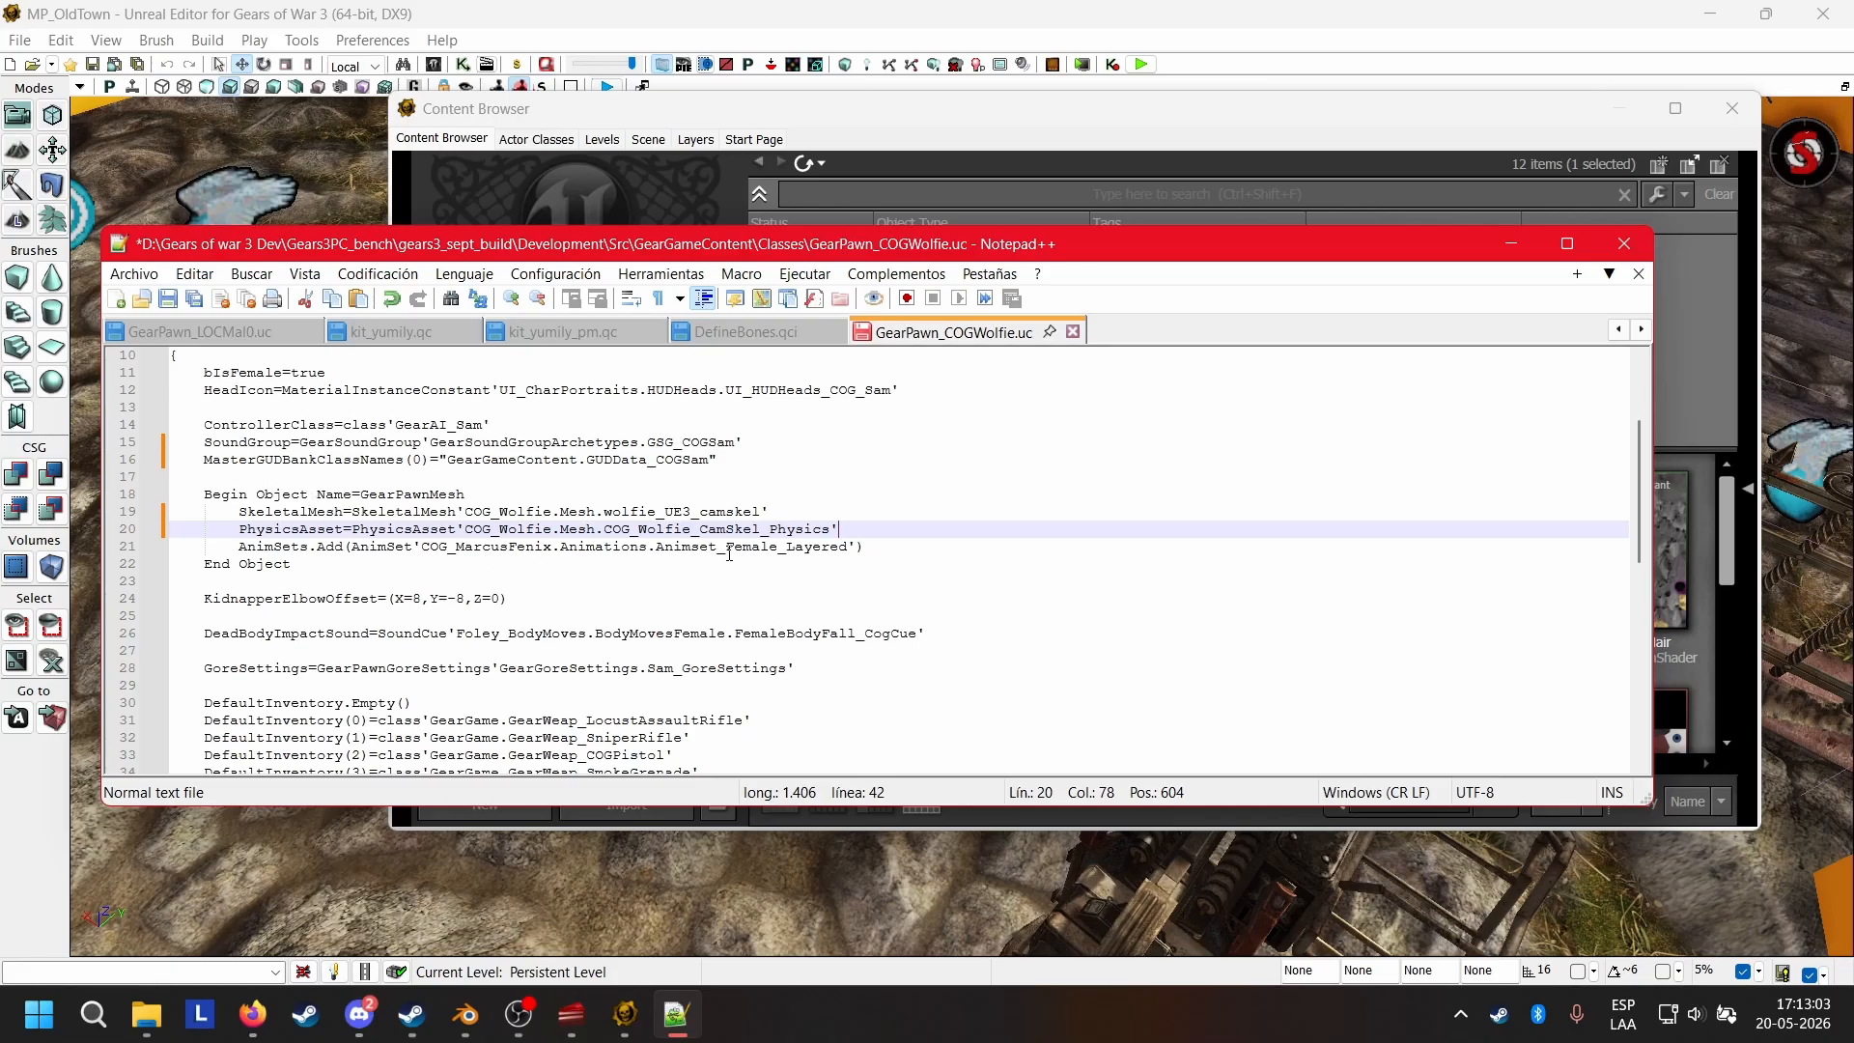
# Review the gore settings, default inventory and hair material lines below the GearPawnMesh block.
pyautogui.scroll(-3, 759, 549)
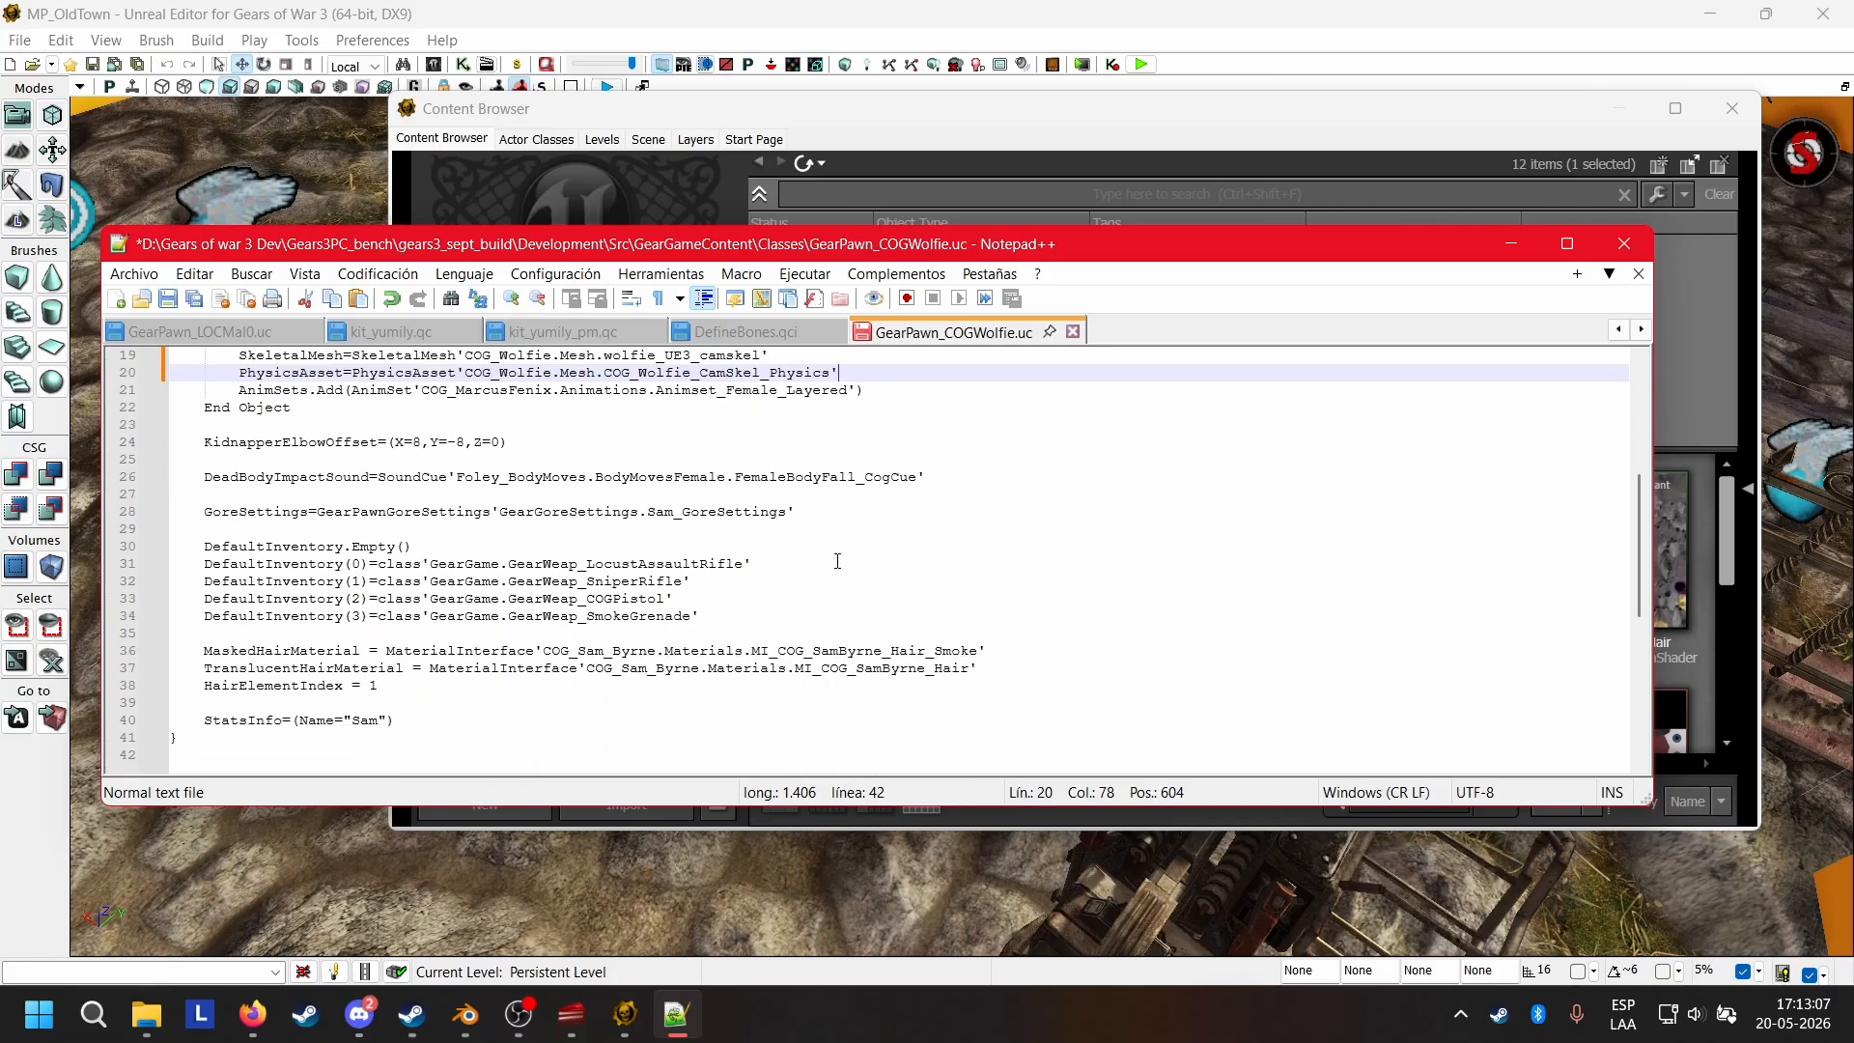
pyautogui.click(753, 563)
pyautogui.click(862, 507)
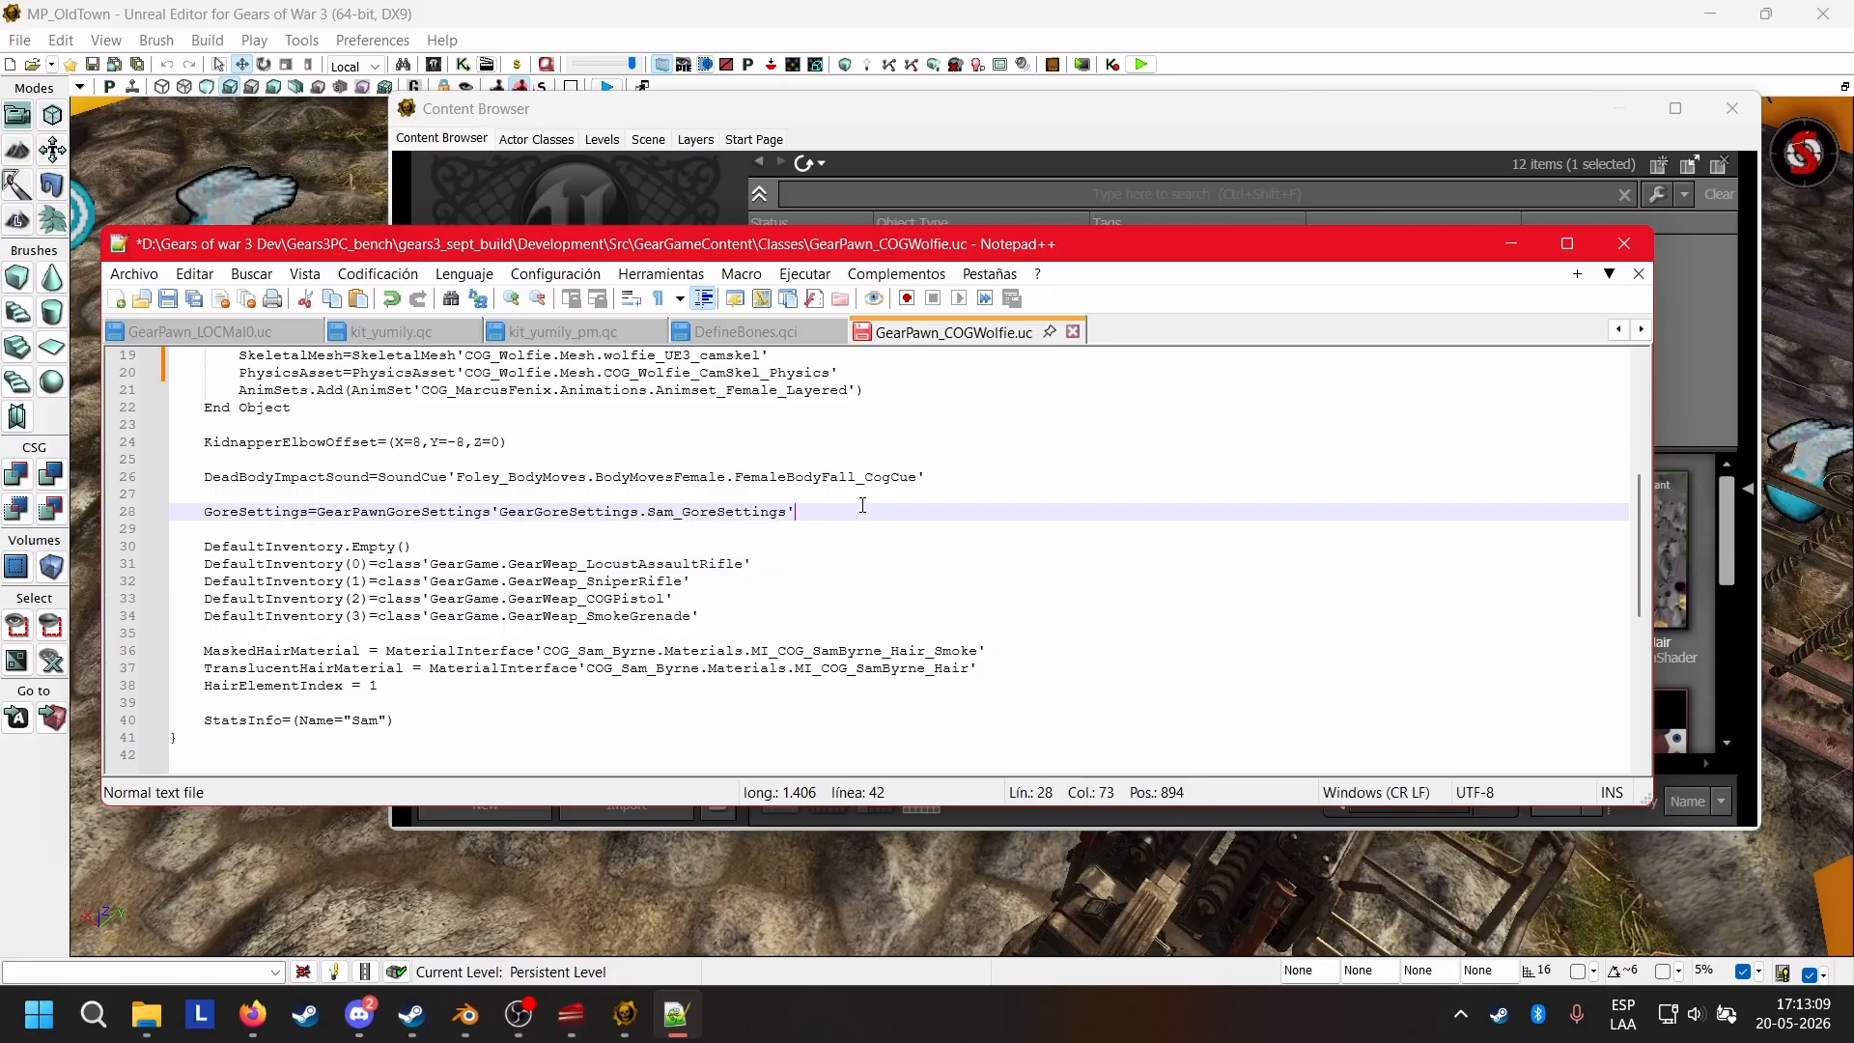
# Switch back to the Unreal Editor Content Browser, open wolfie_UE3_camskel in the AnimSet Editor and inspect the character from several angles.
pyautogui.click(863, 123)
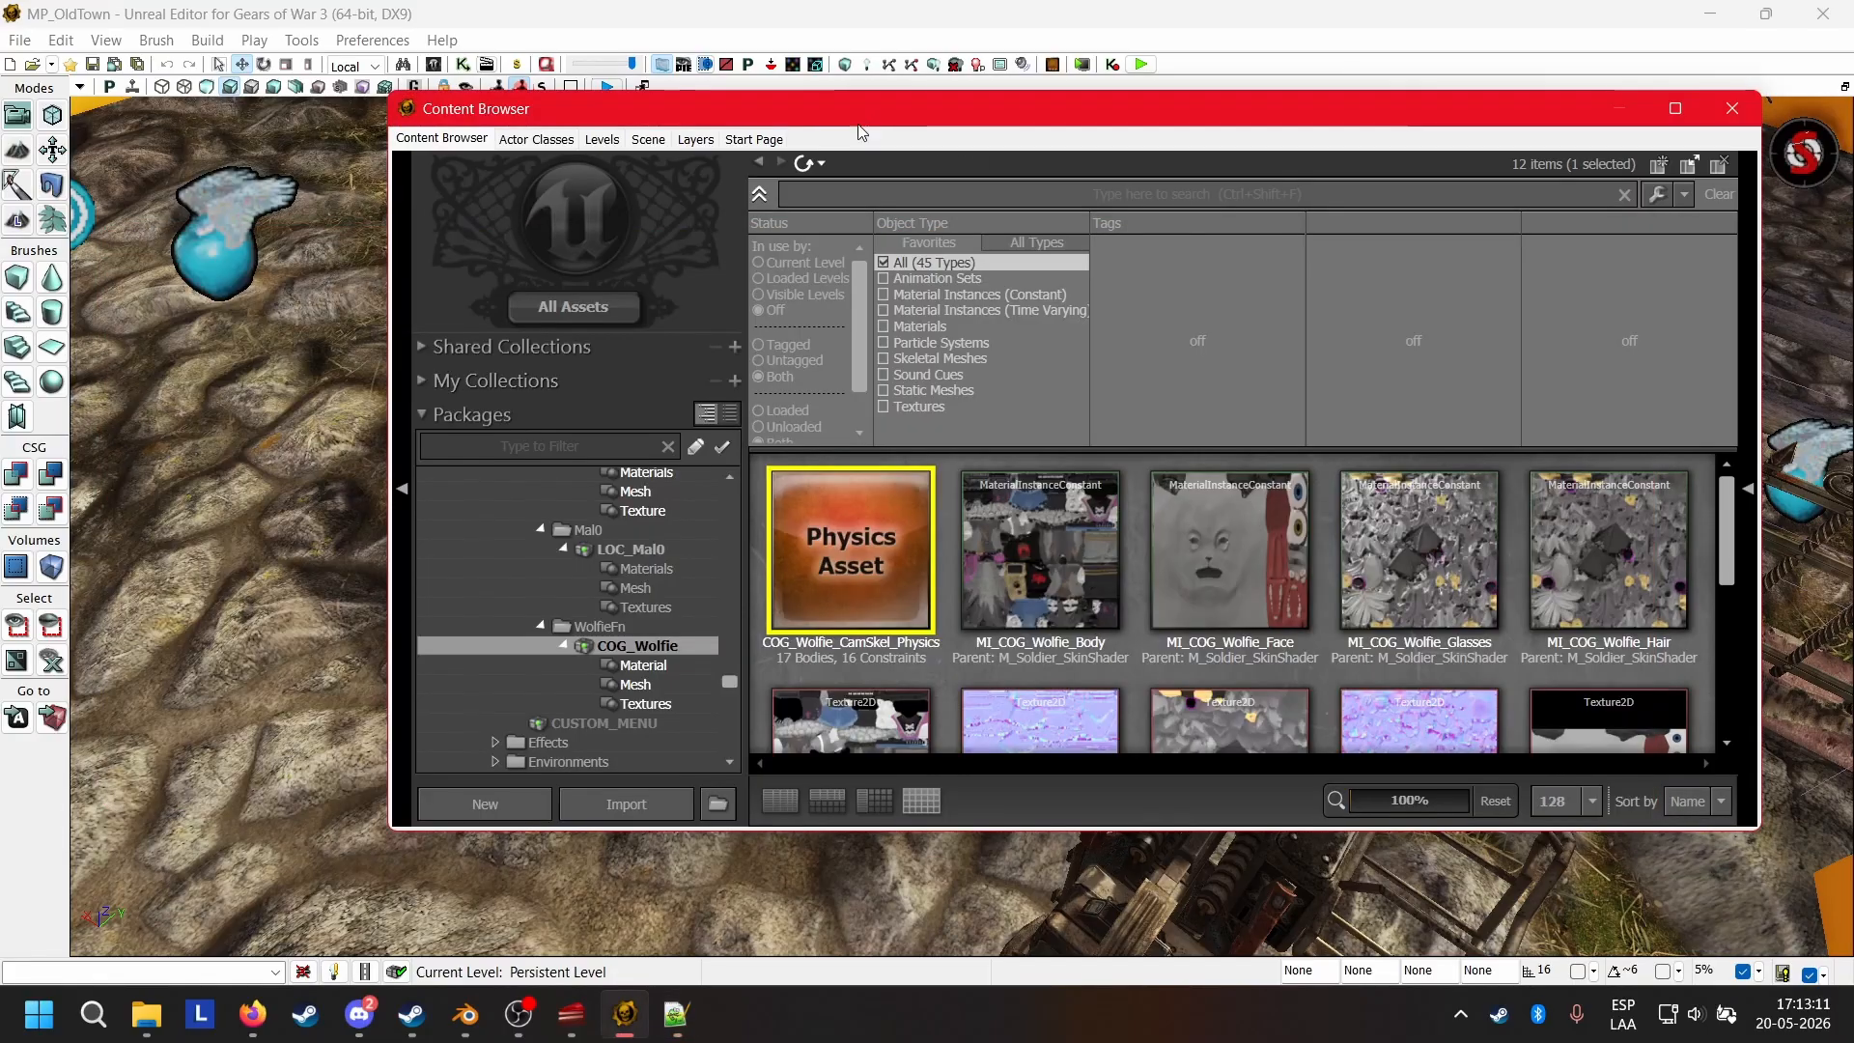
pyautogui.scroll(2, 667, 705)
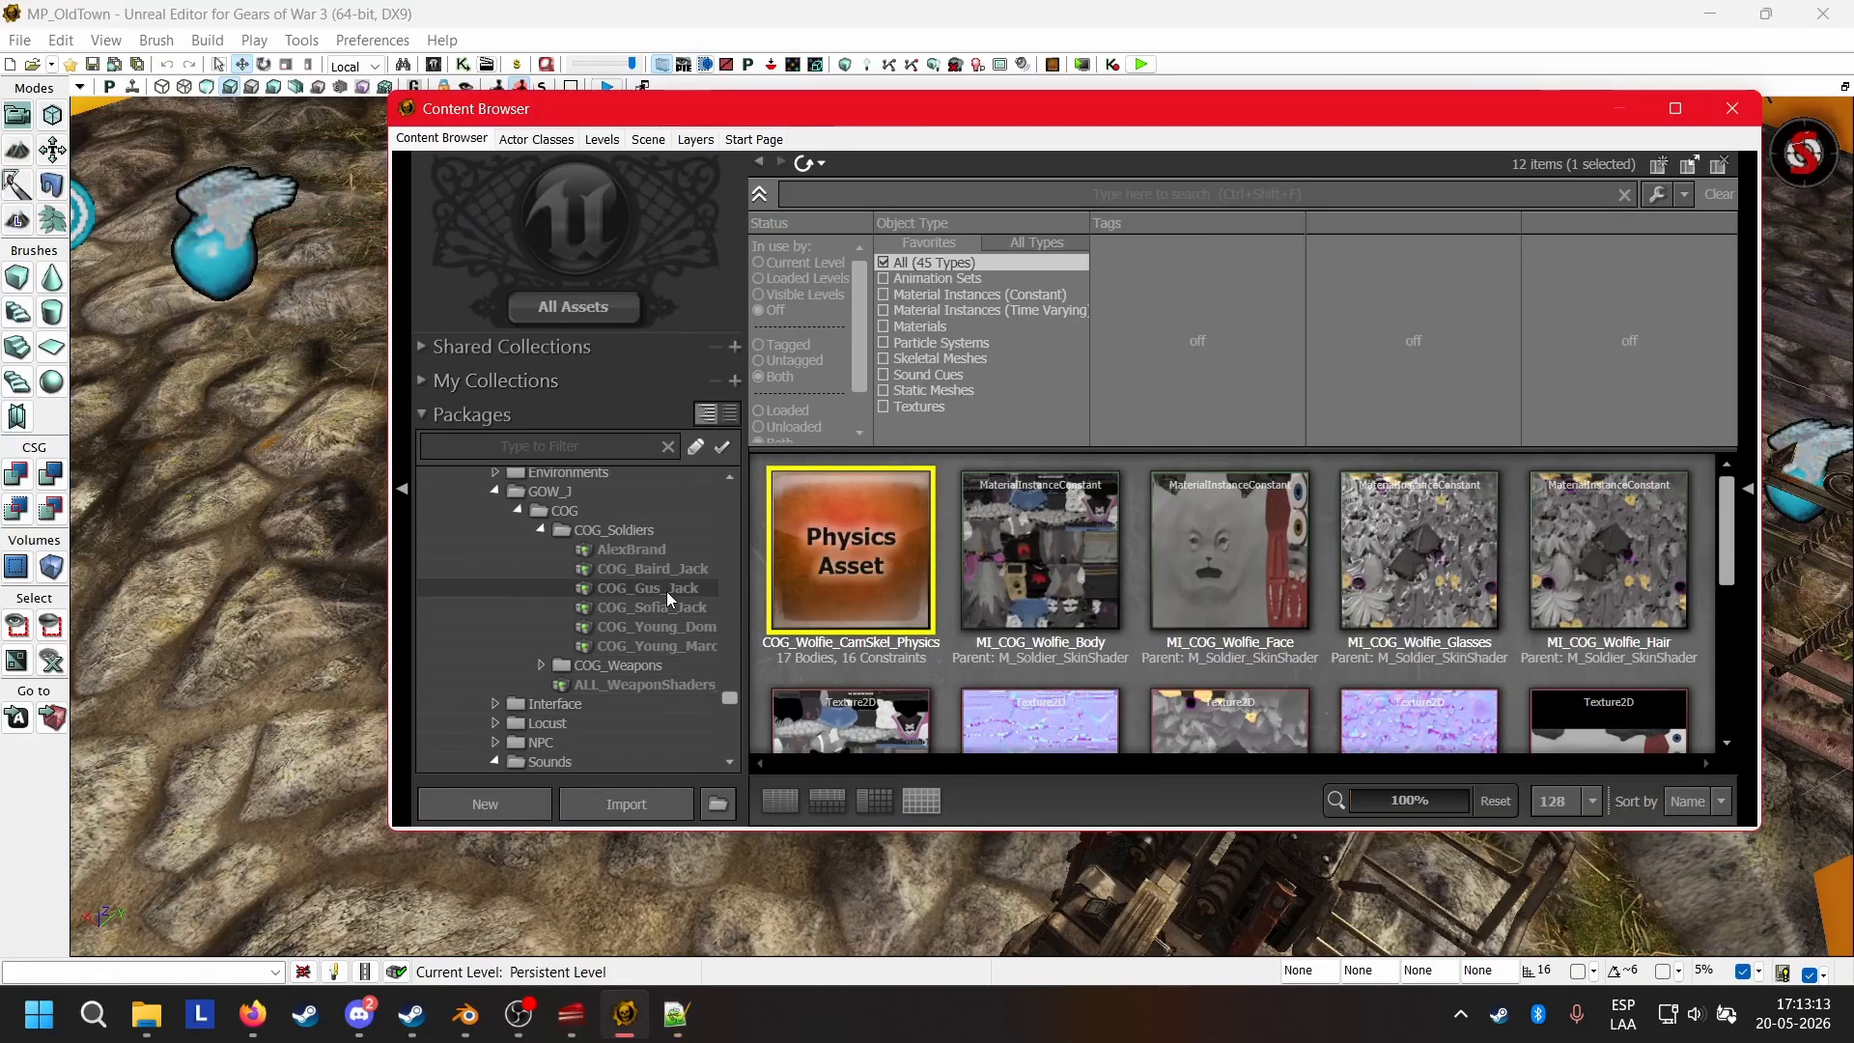
pyautogui.scroll(2, 666, 591)
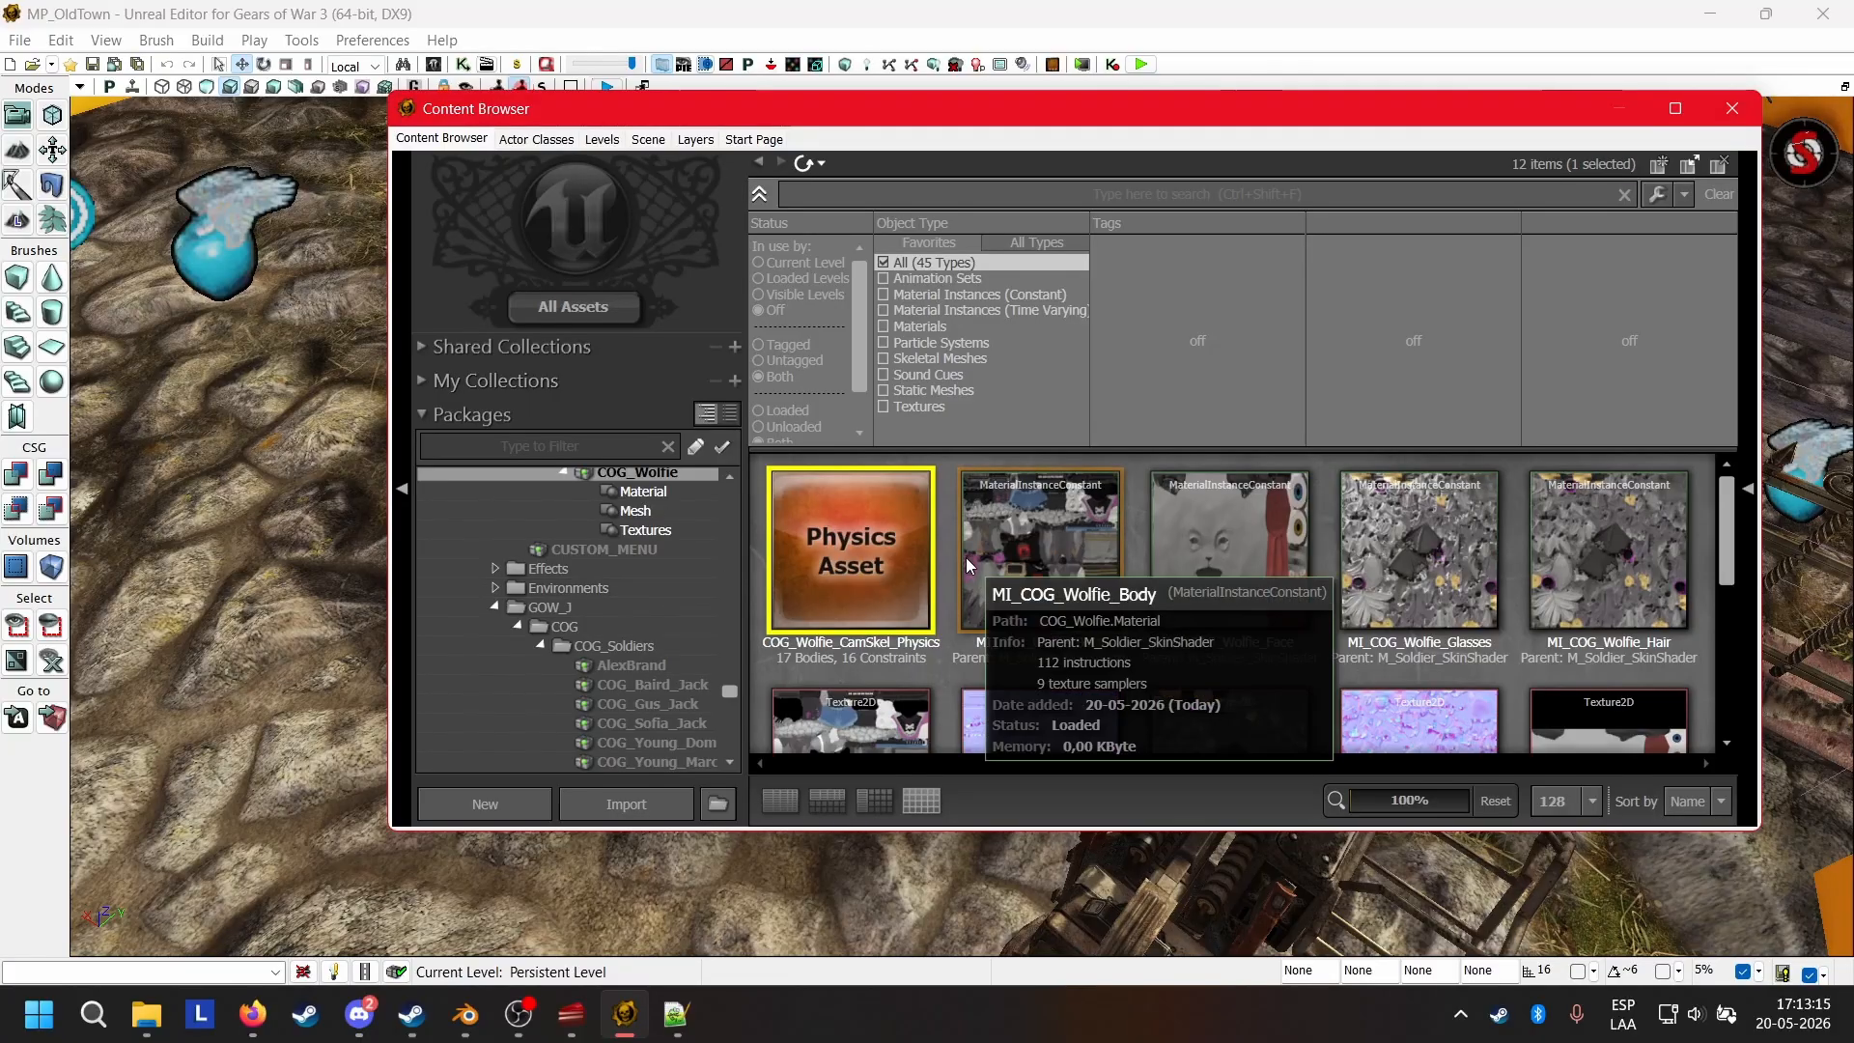
pyautogui.scroll(-4, 966, 559)
pyautogui.doubleClick(994, 575)
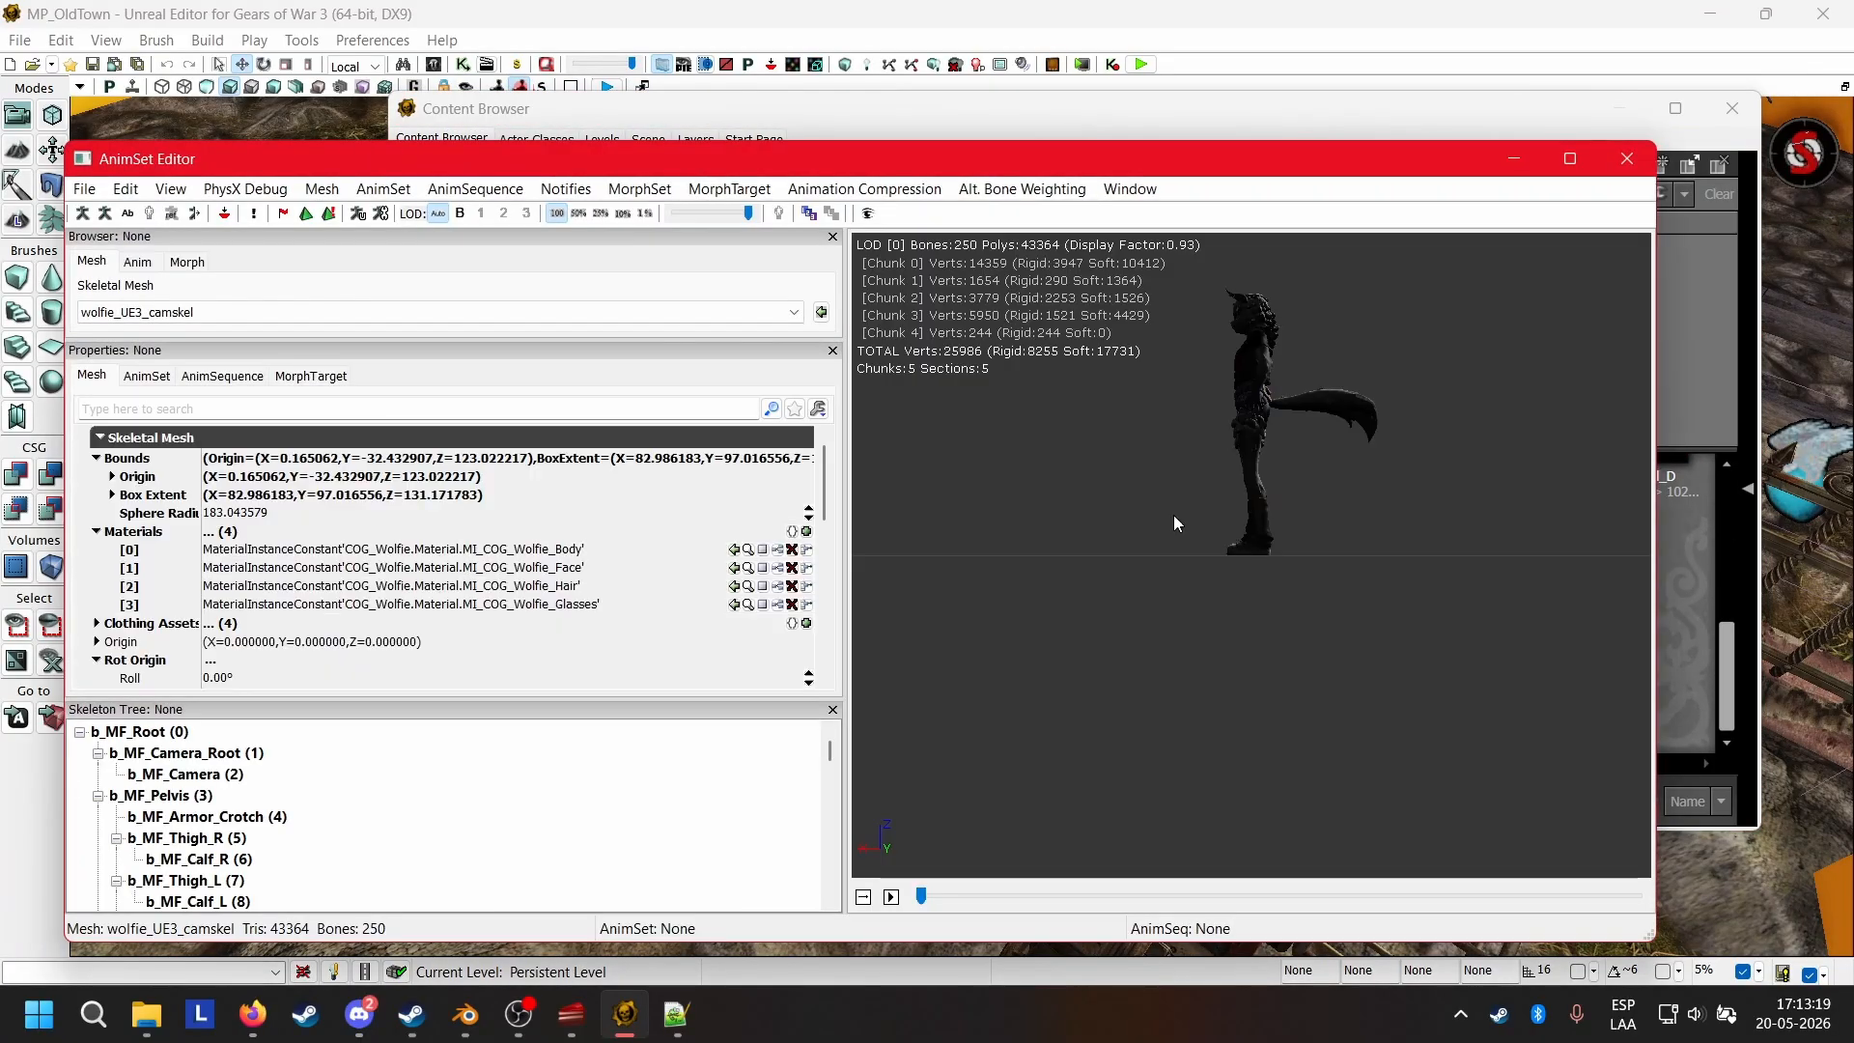
pyautogui.moveTo(1115, 437); pyautogui.dragTo(1343, 440)
pyautogui.moveTo(1252, 556); pyautogui.dragTo(1251, 459, button='middle')
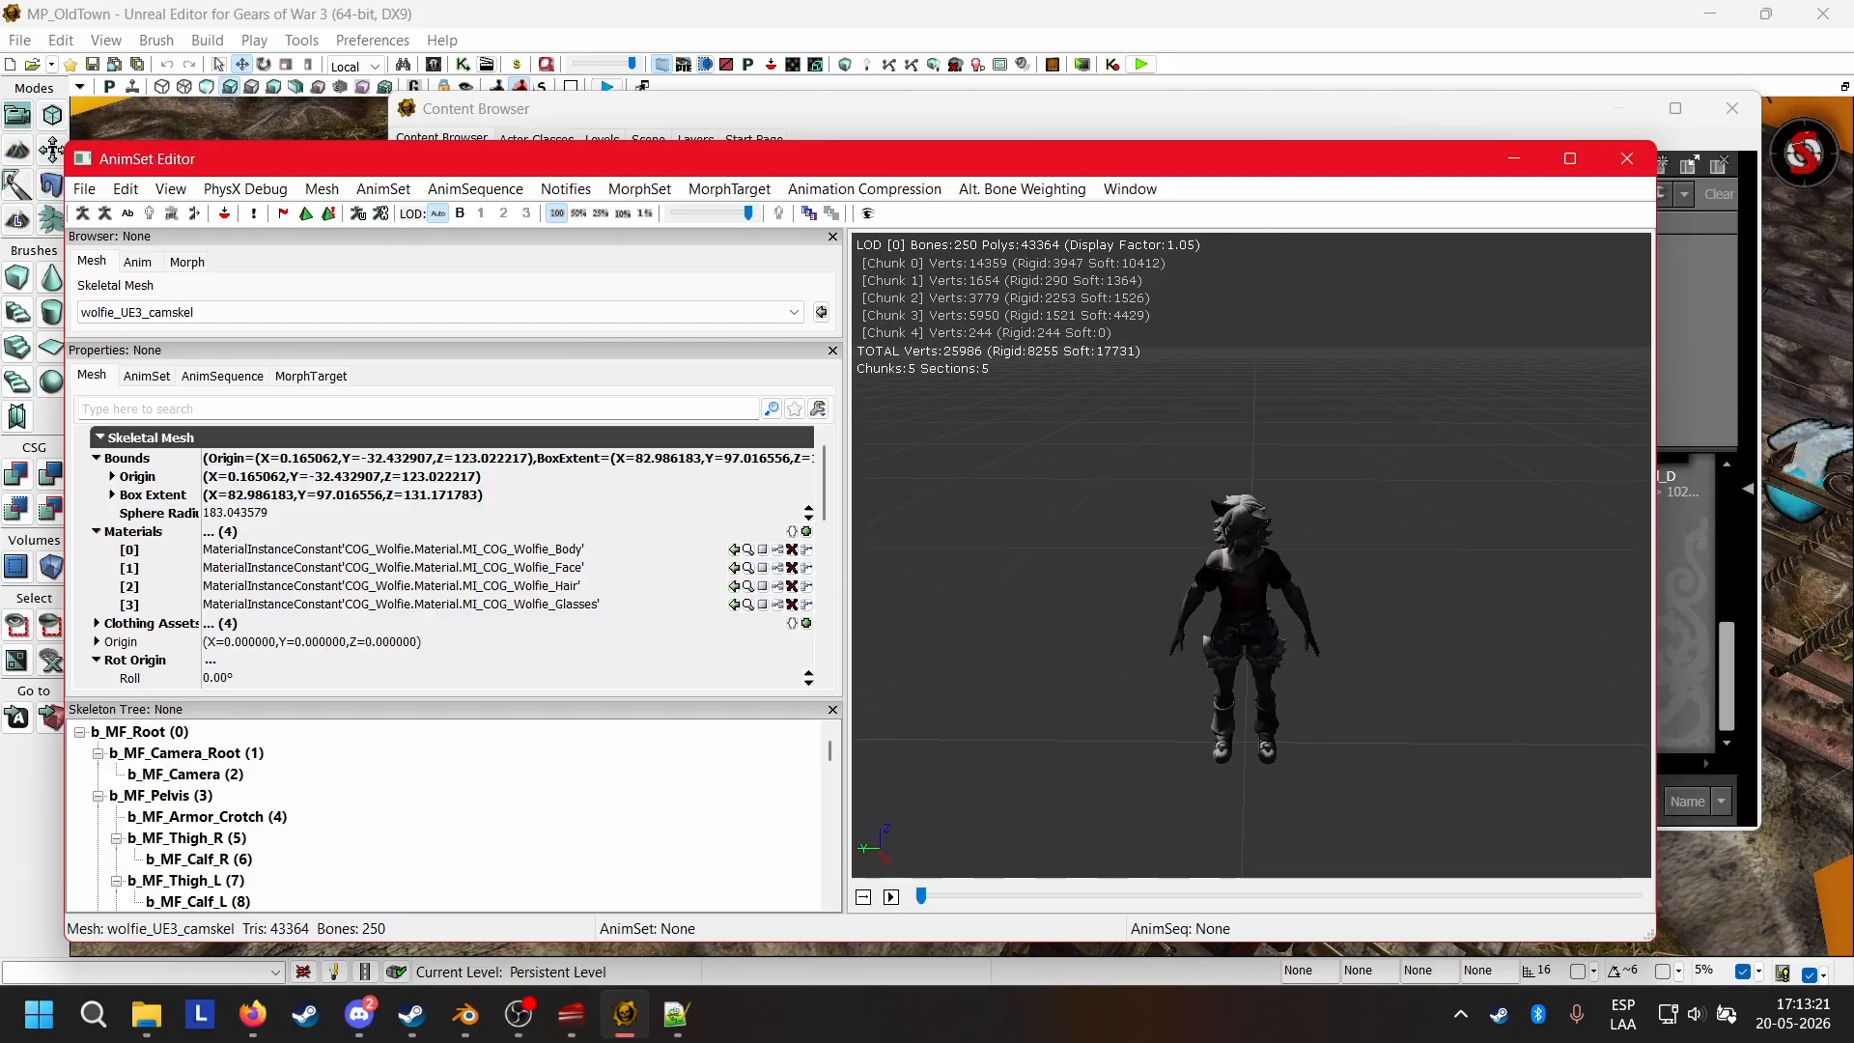
pyautogui.moveTo(1300, 469); pyautogui.dragTo(1081, 405)
pyautogui.moveTo(1289, 500); pyautogui.dragTo(1353, 512)
pyautogui.moveTo(1172, 530); pyautogui.dragTo(1209, 529, button='middle')
pyautogui.moveTo(1210, 529); pyautogui.dragTo(1408, 571)
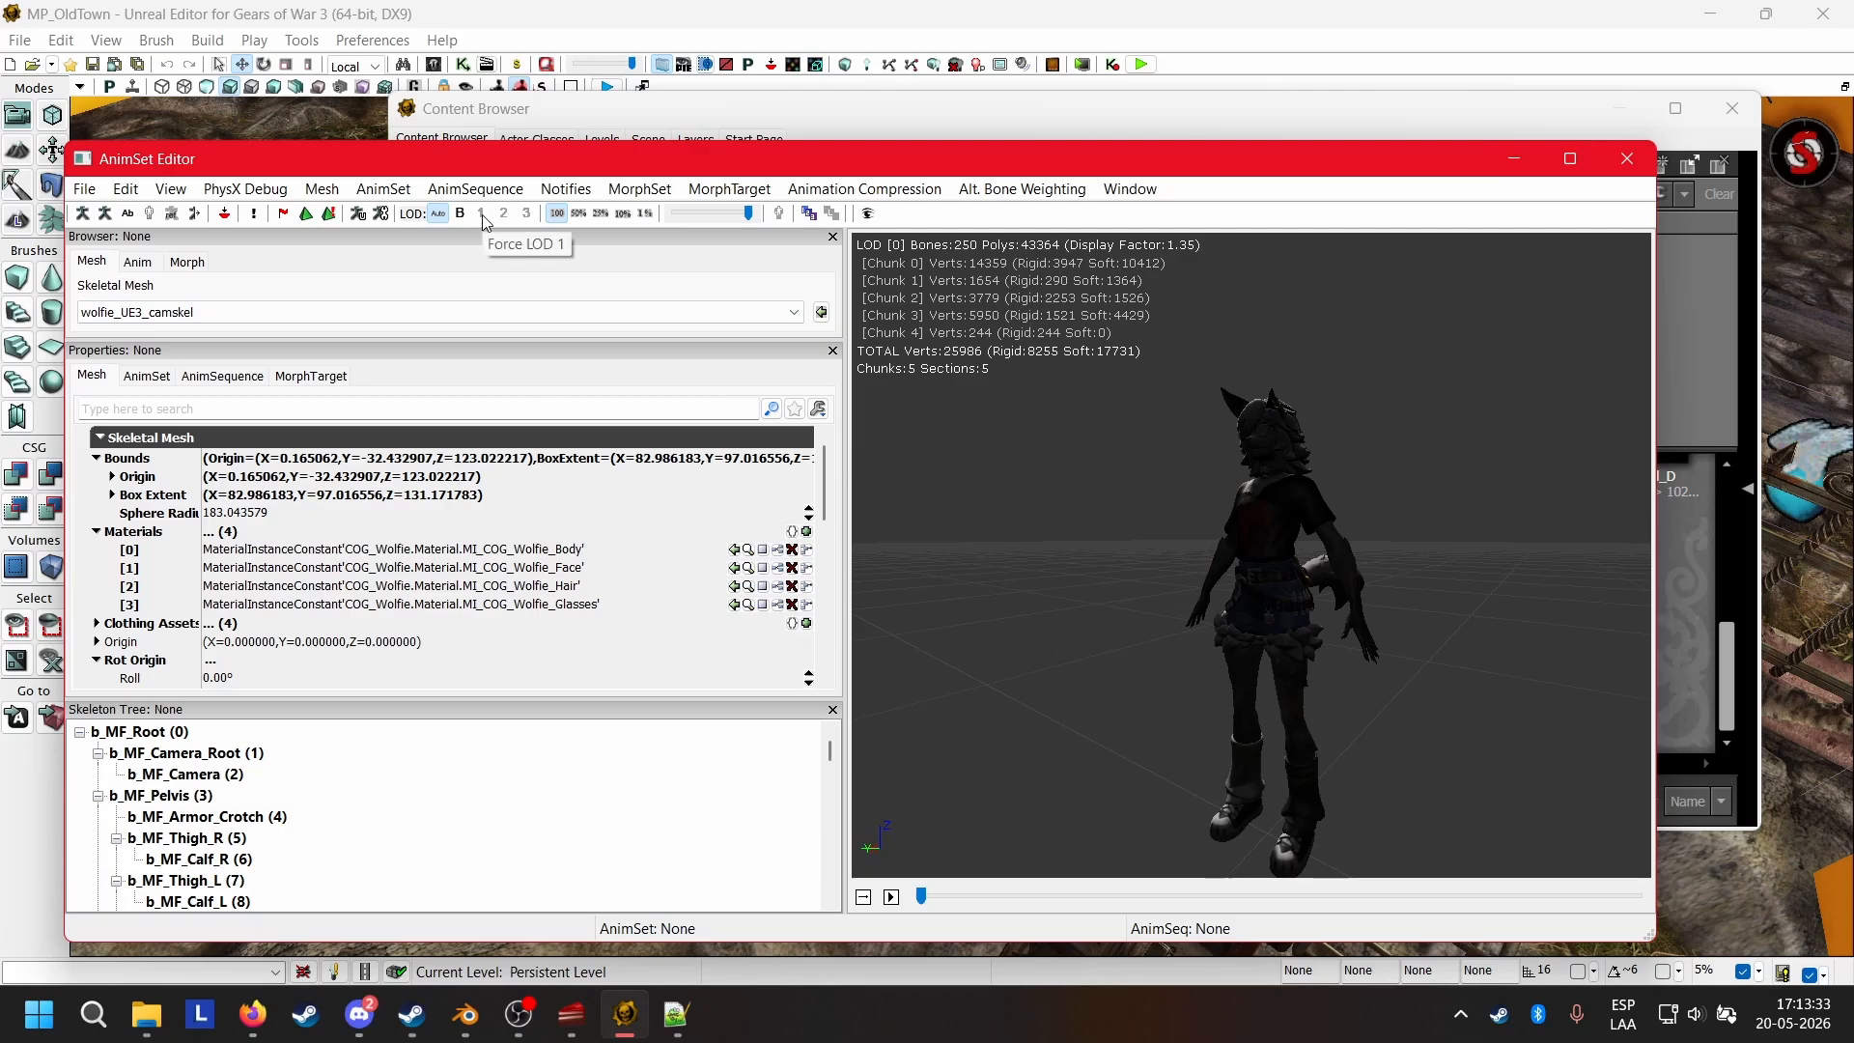
# Return to the Content Browser and open the GearGoreSettings package from the package tree.
pyautogui.click(1463, 106)
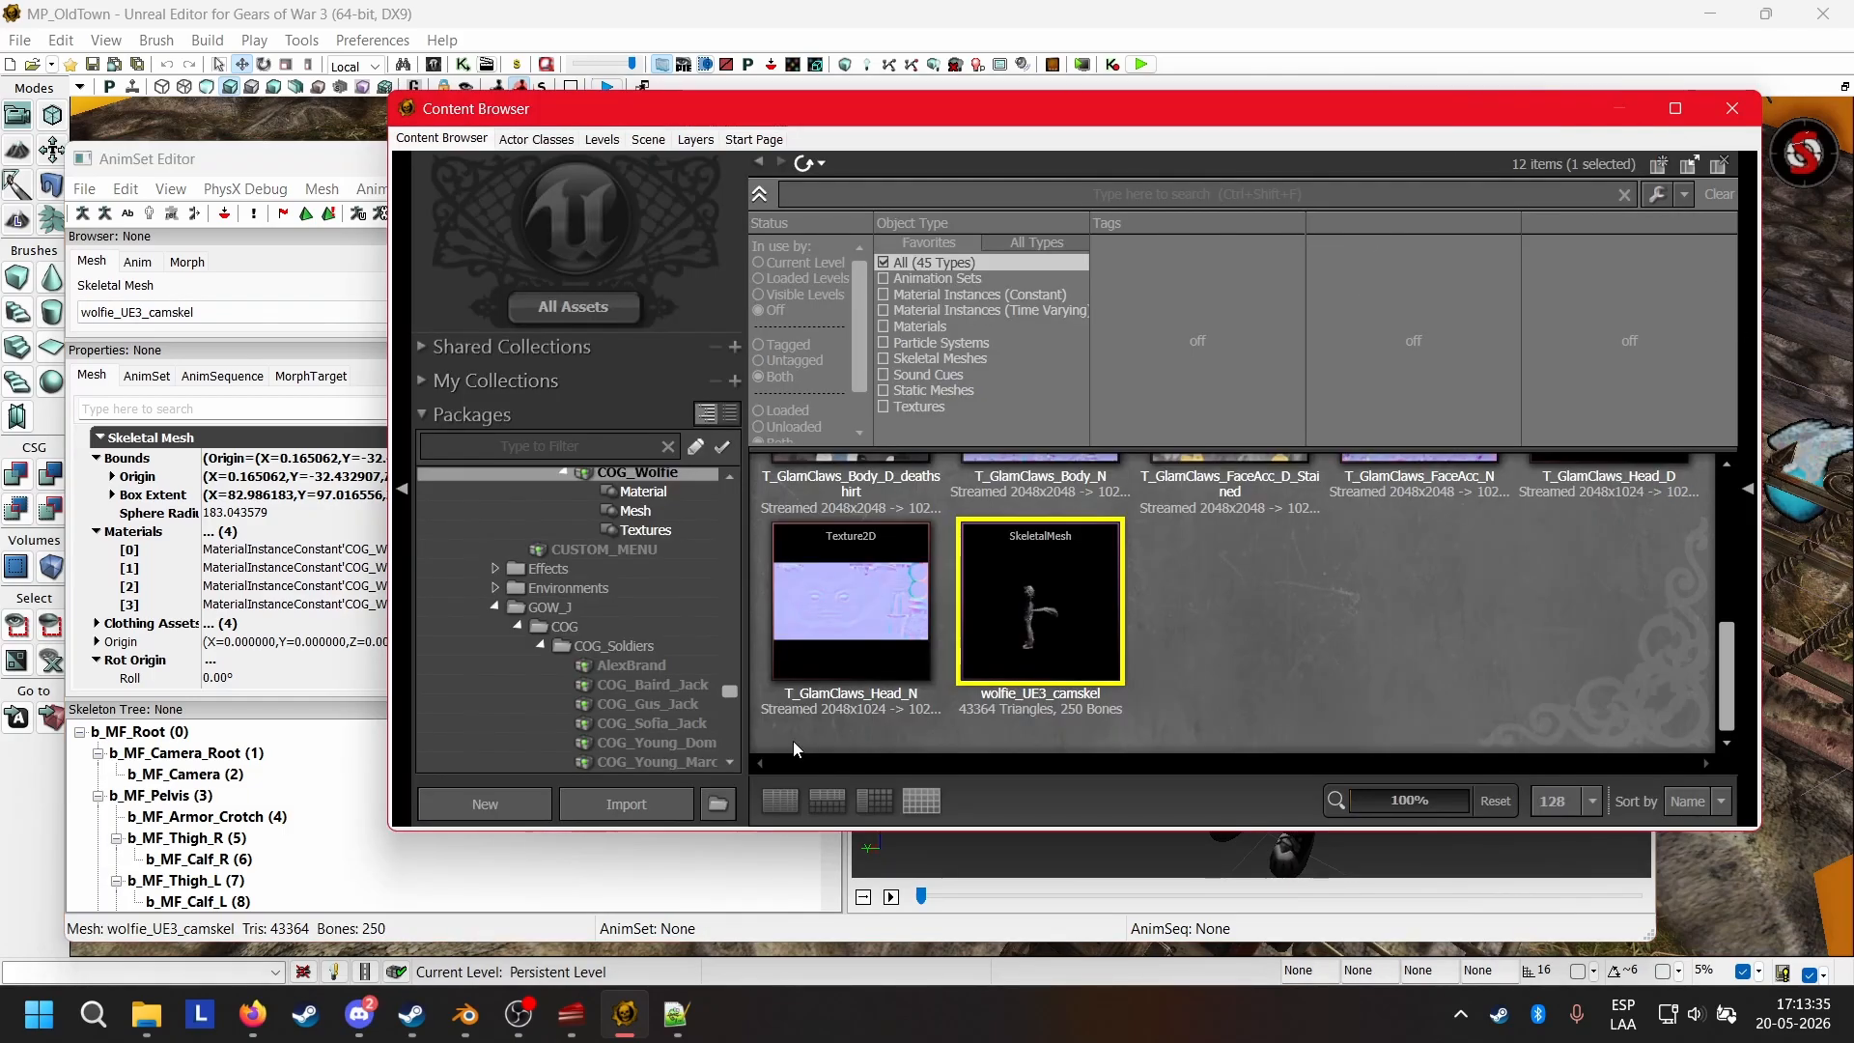
pyautogui.scroll(3, 678, 571)
pyautogui.scroll(8, 678, 570)
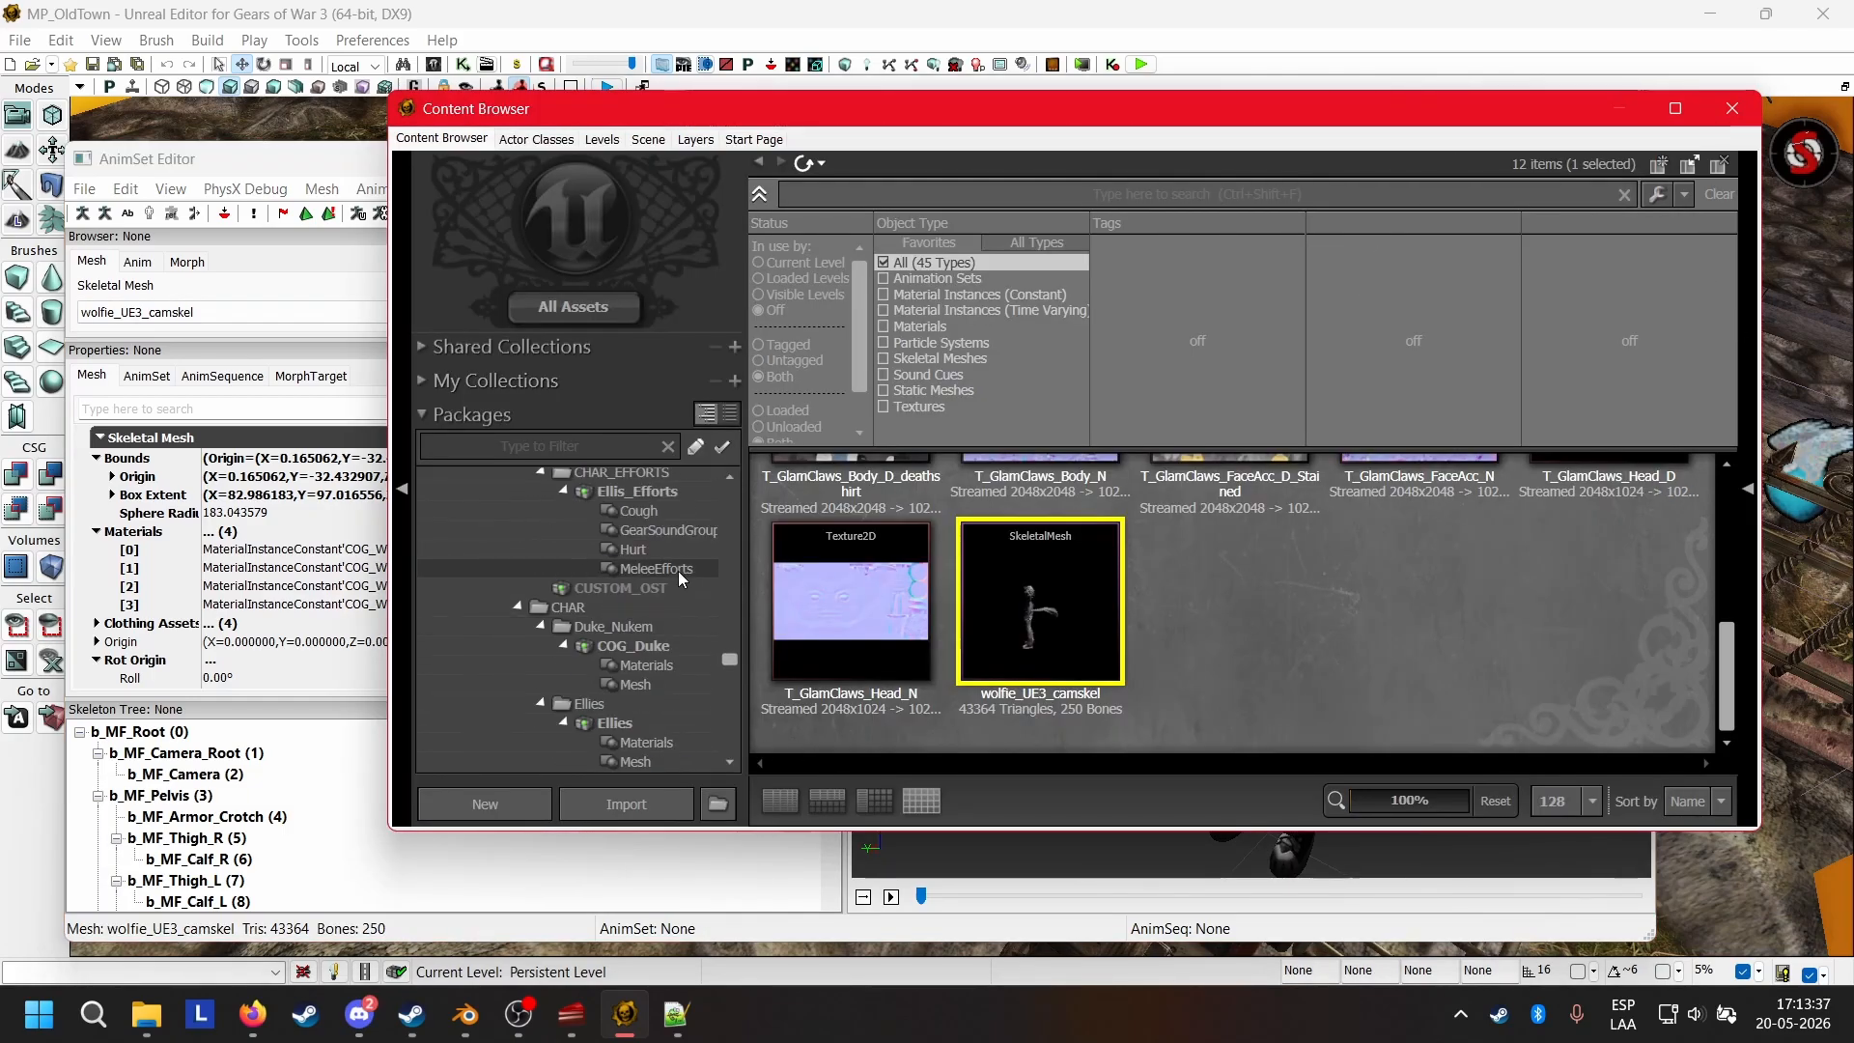
pyautogui.scroll(8, 674, 584)
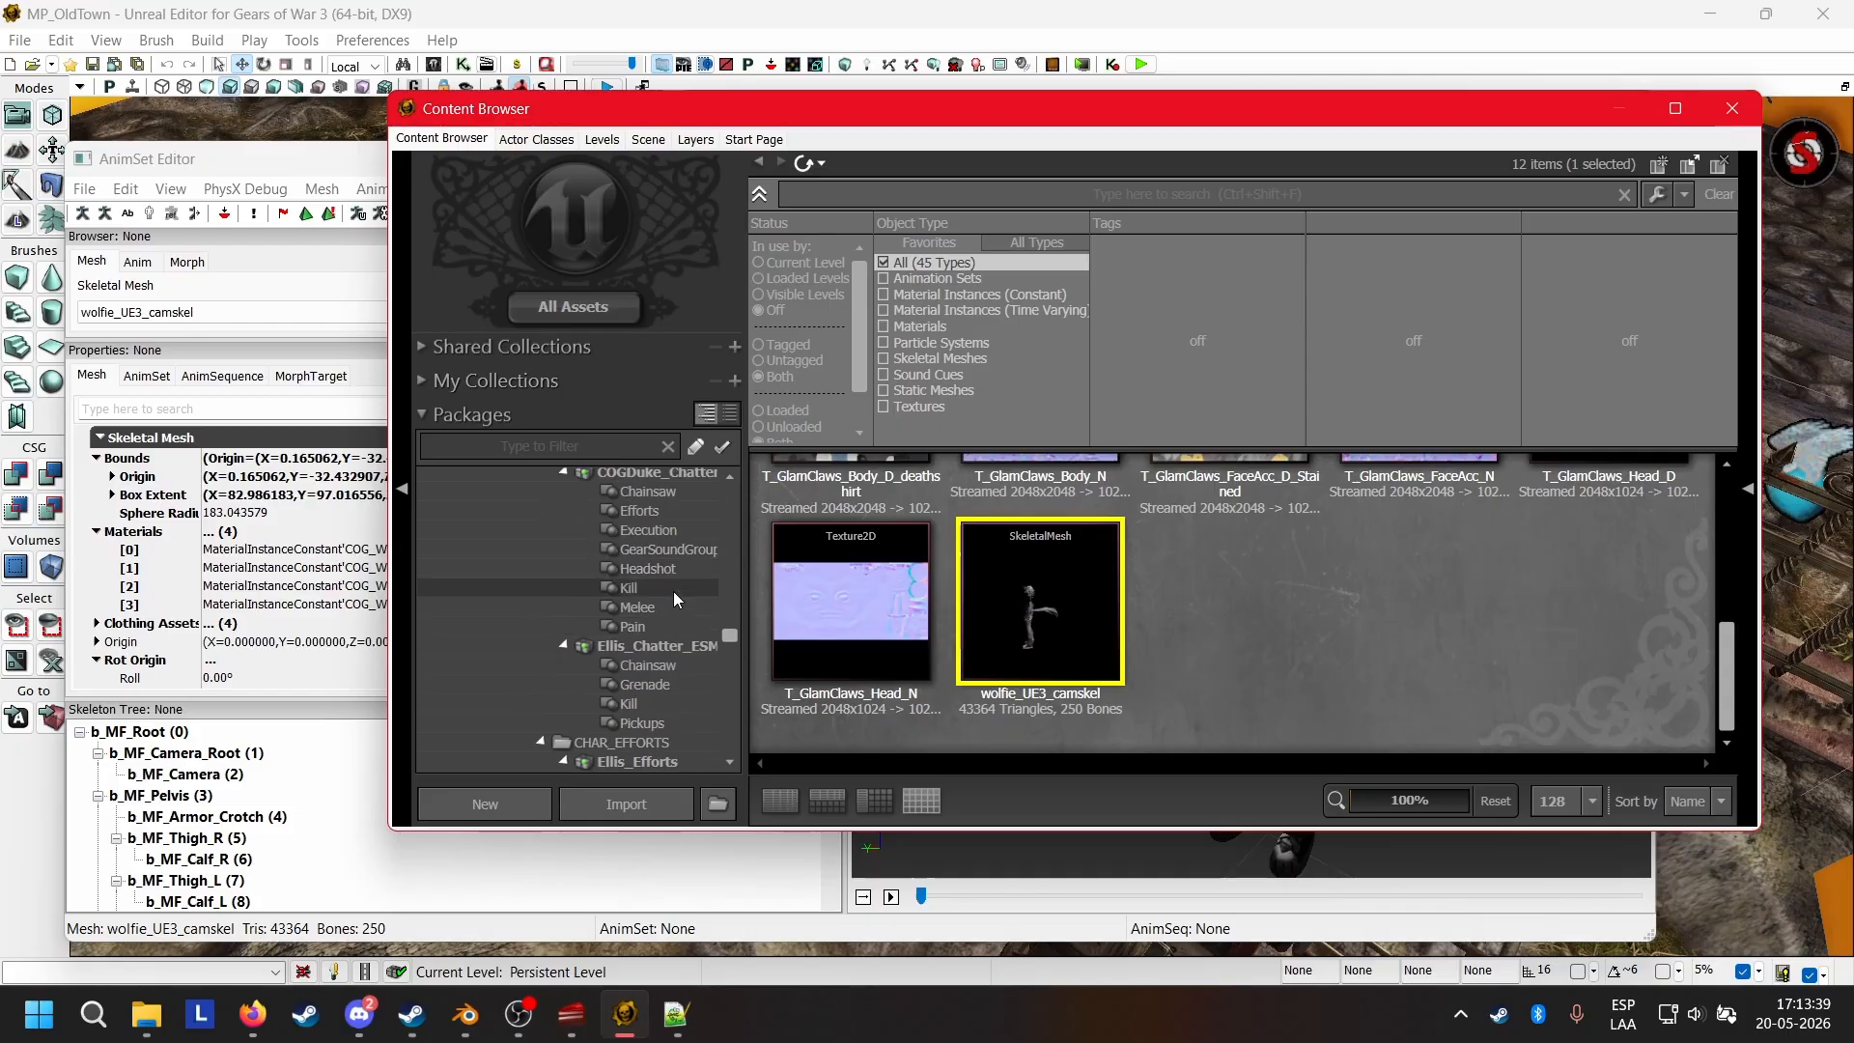
pyautogui.scroll(5, 627, 582)
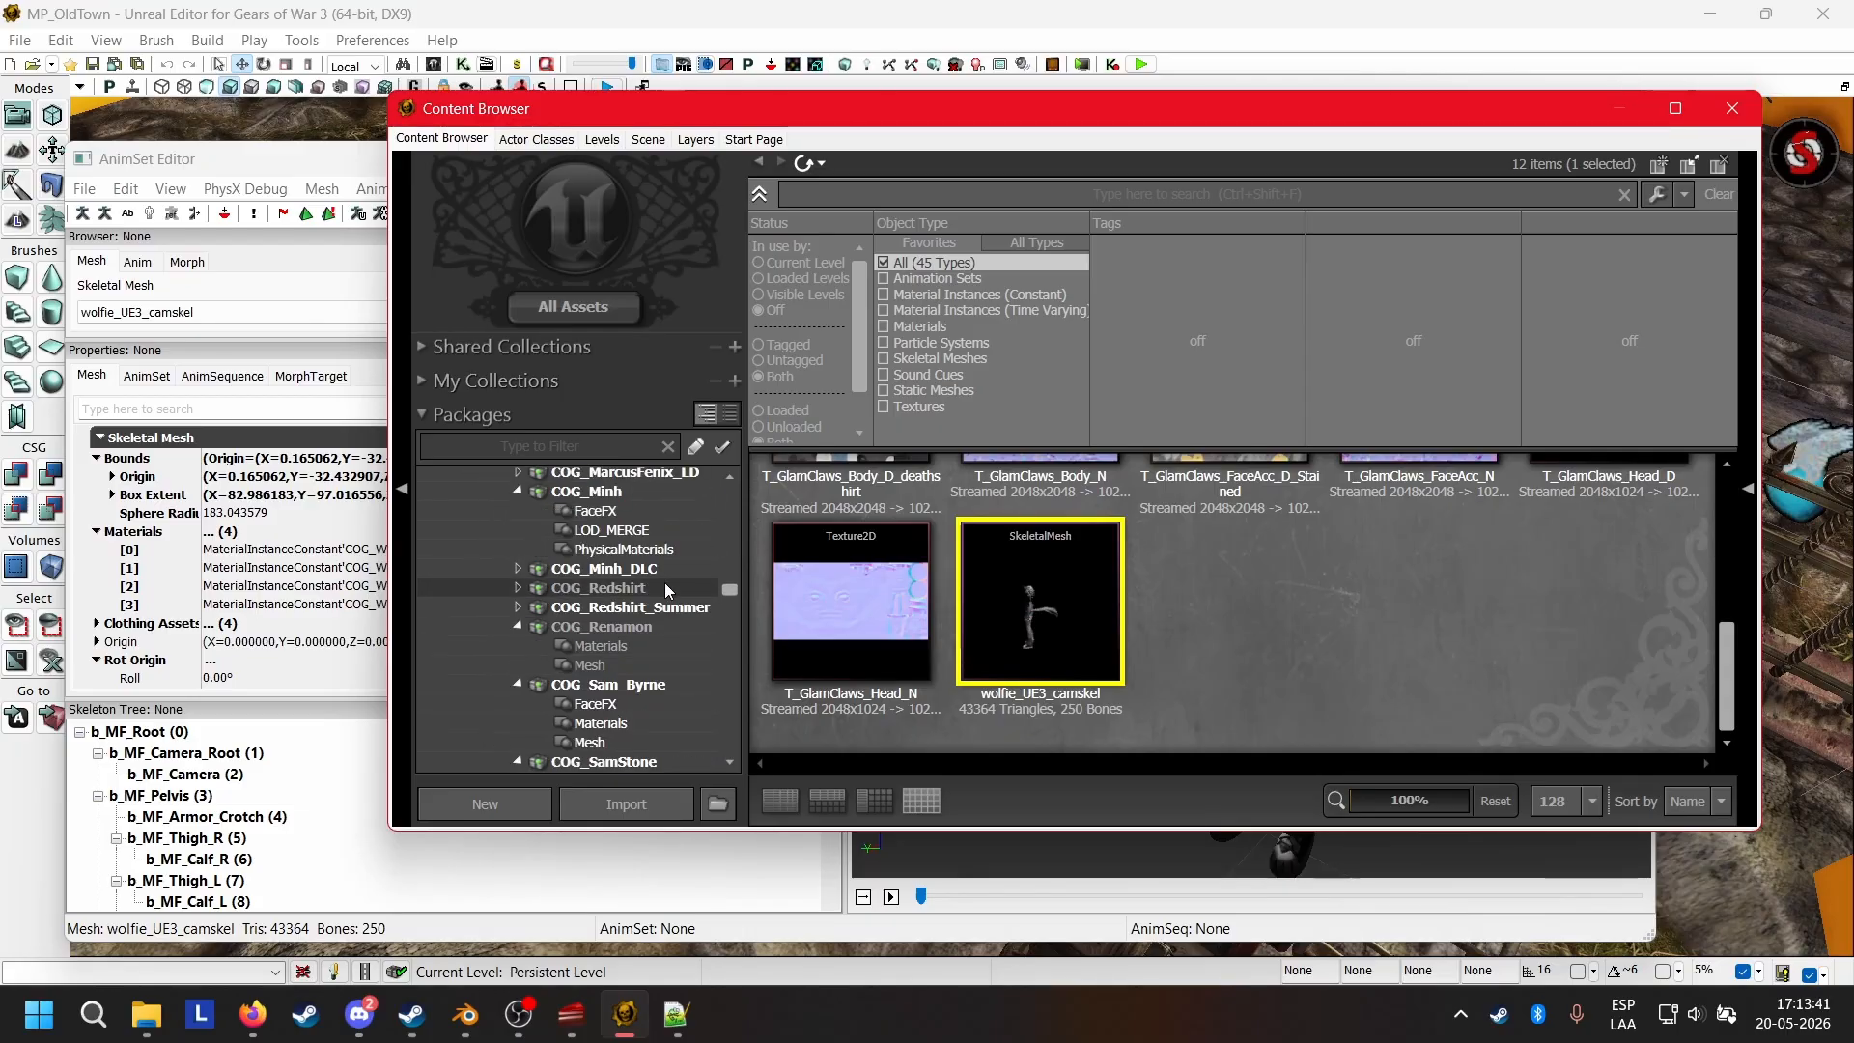
pyautogui.scroll(-20, 664, 582)
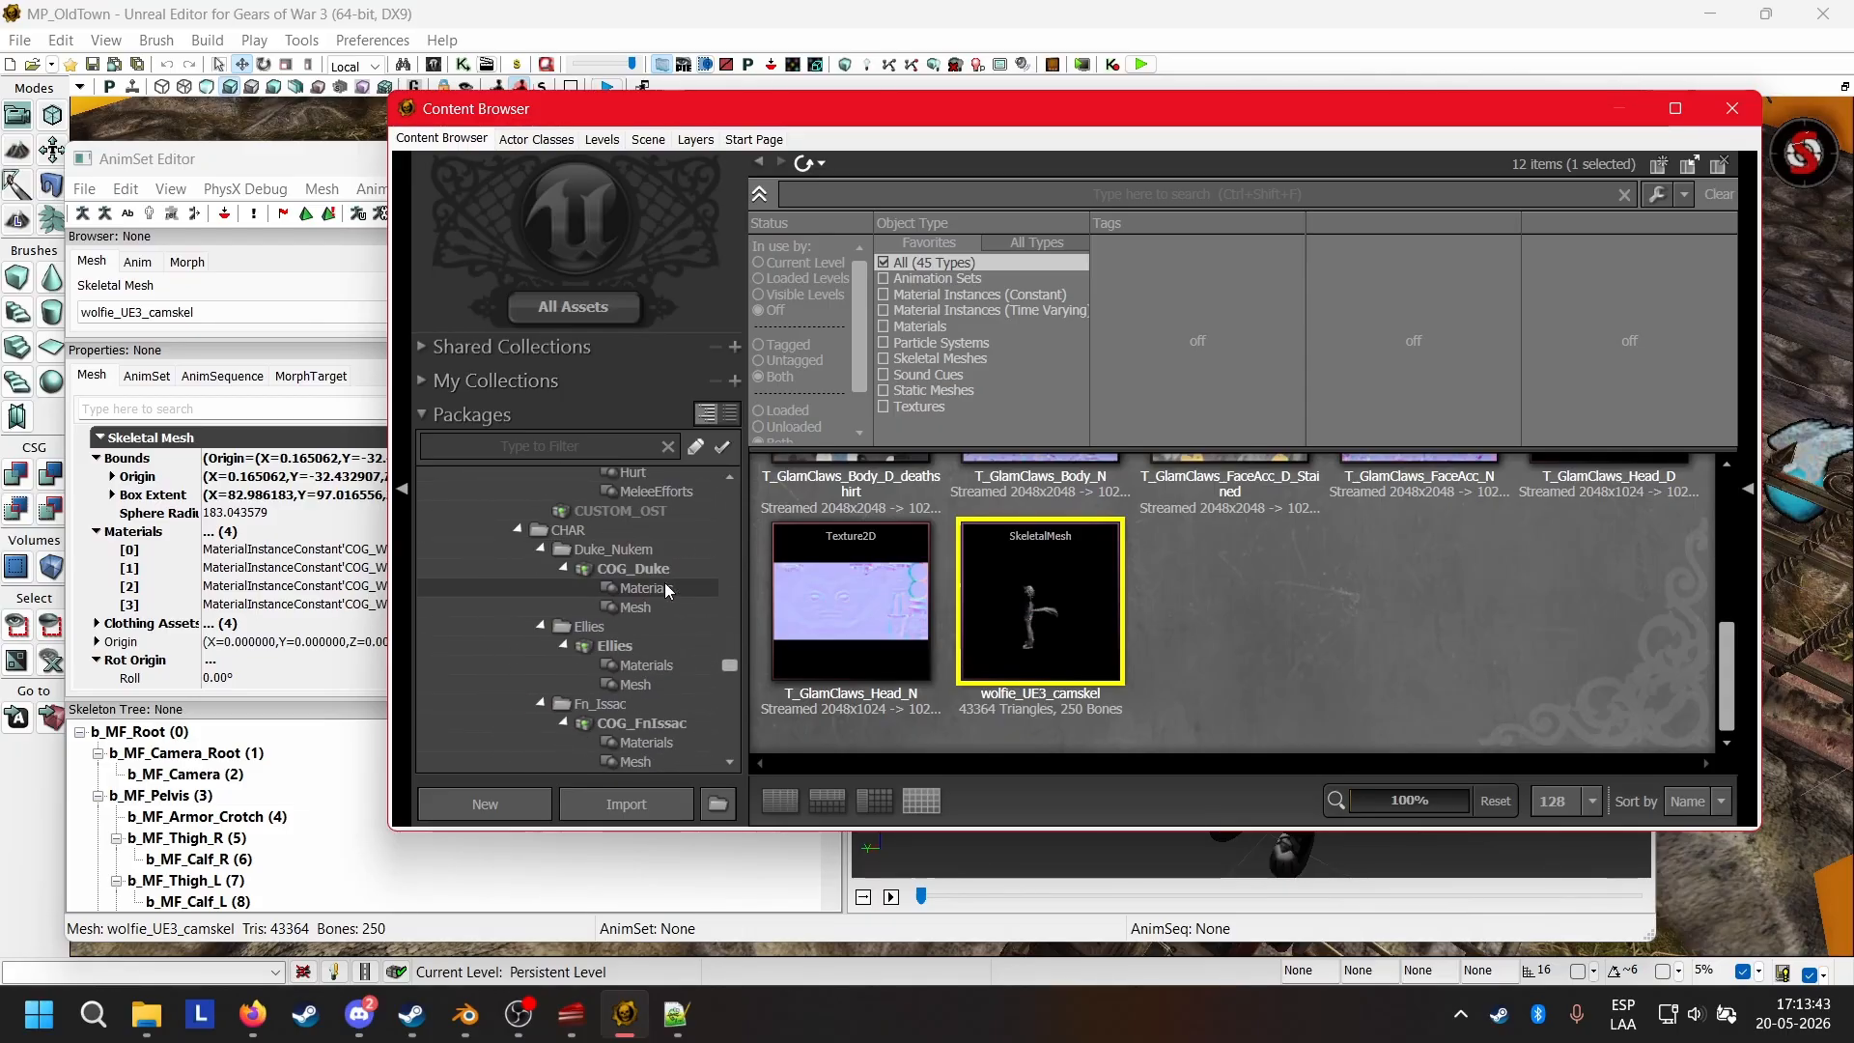
pyautogui.scroll(-10, 664, 584)
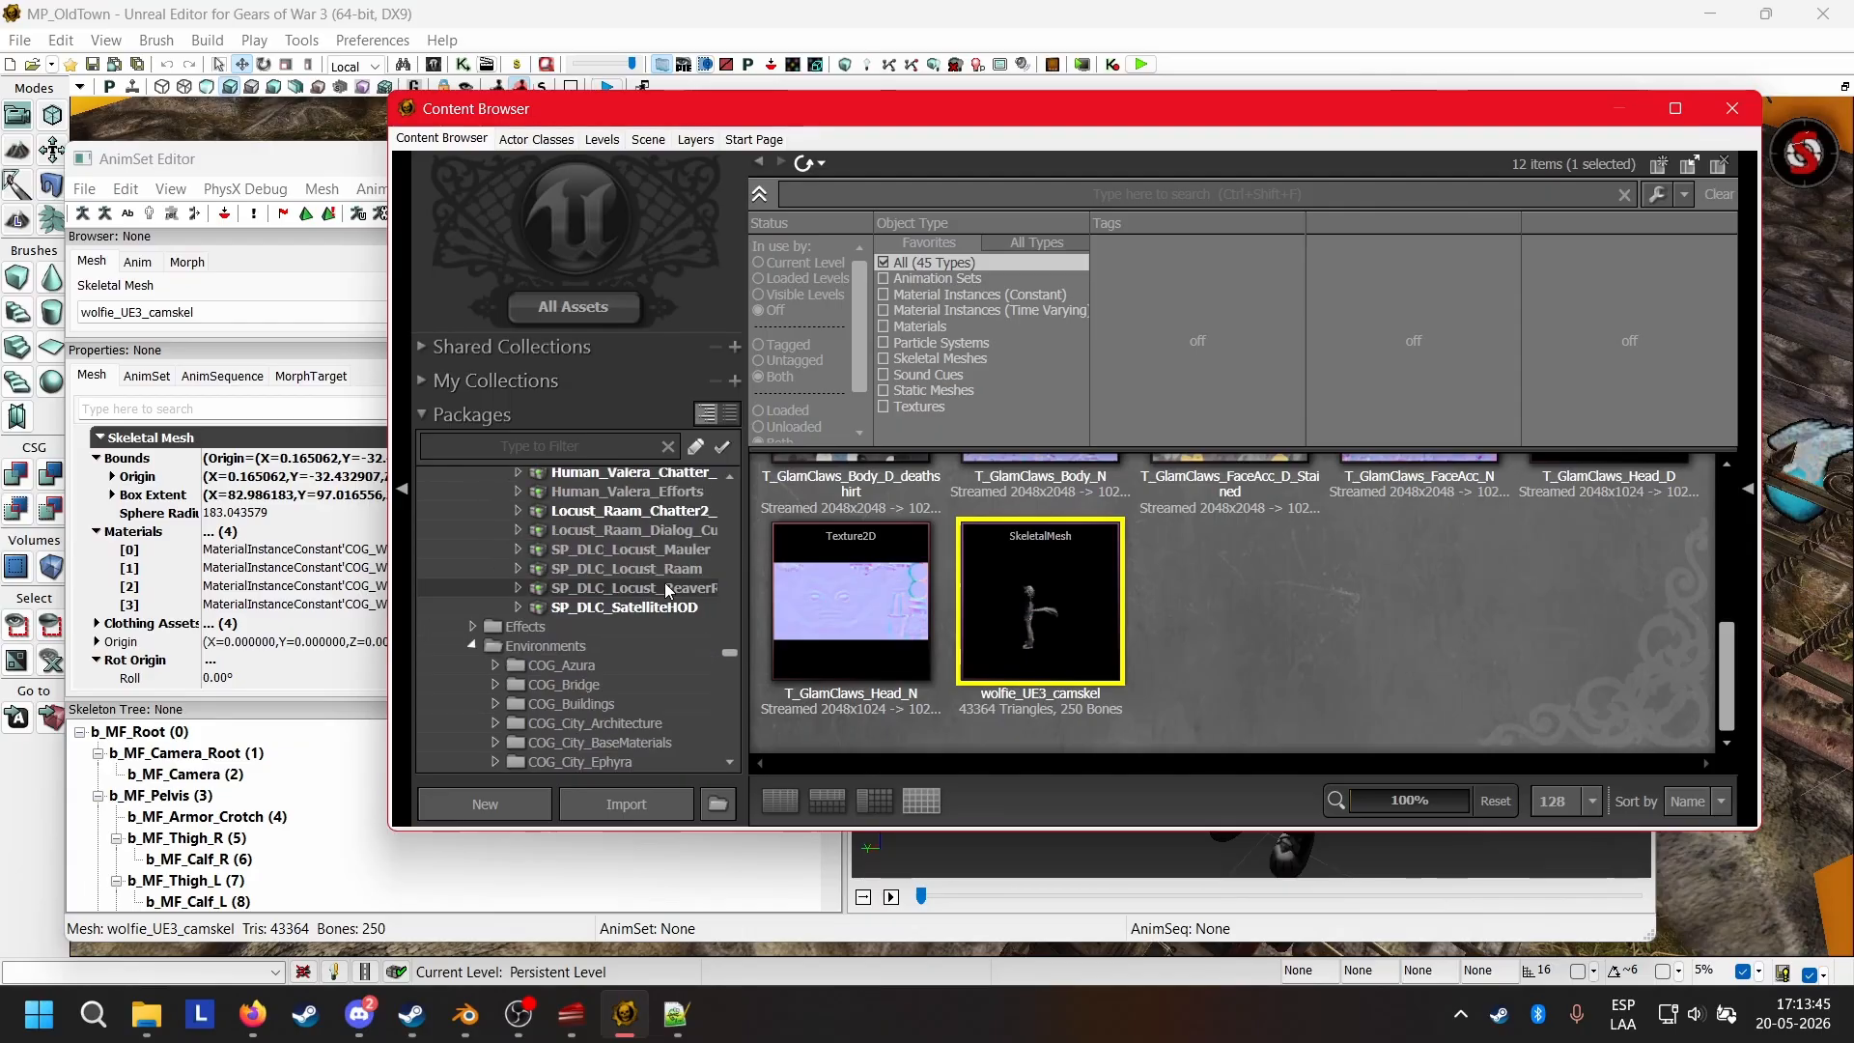
pyautogui.scroll(-10, 664, 582)
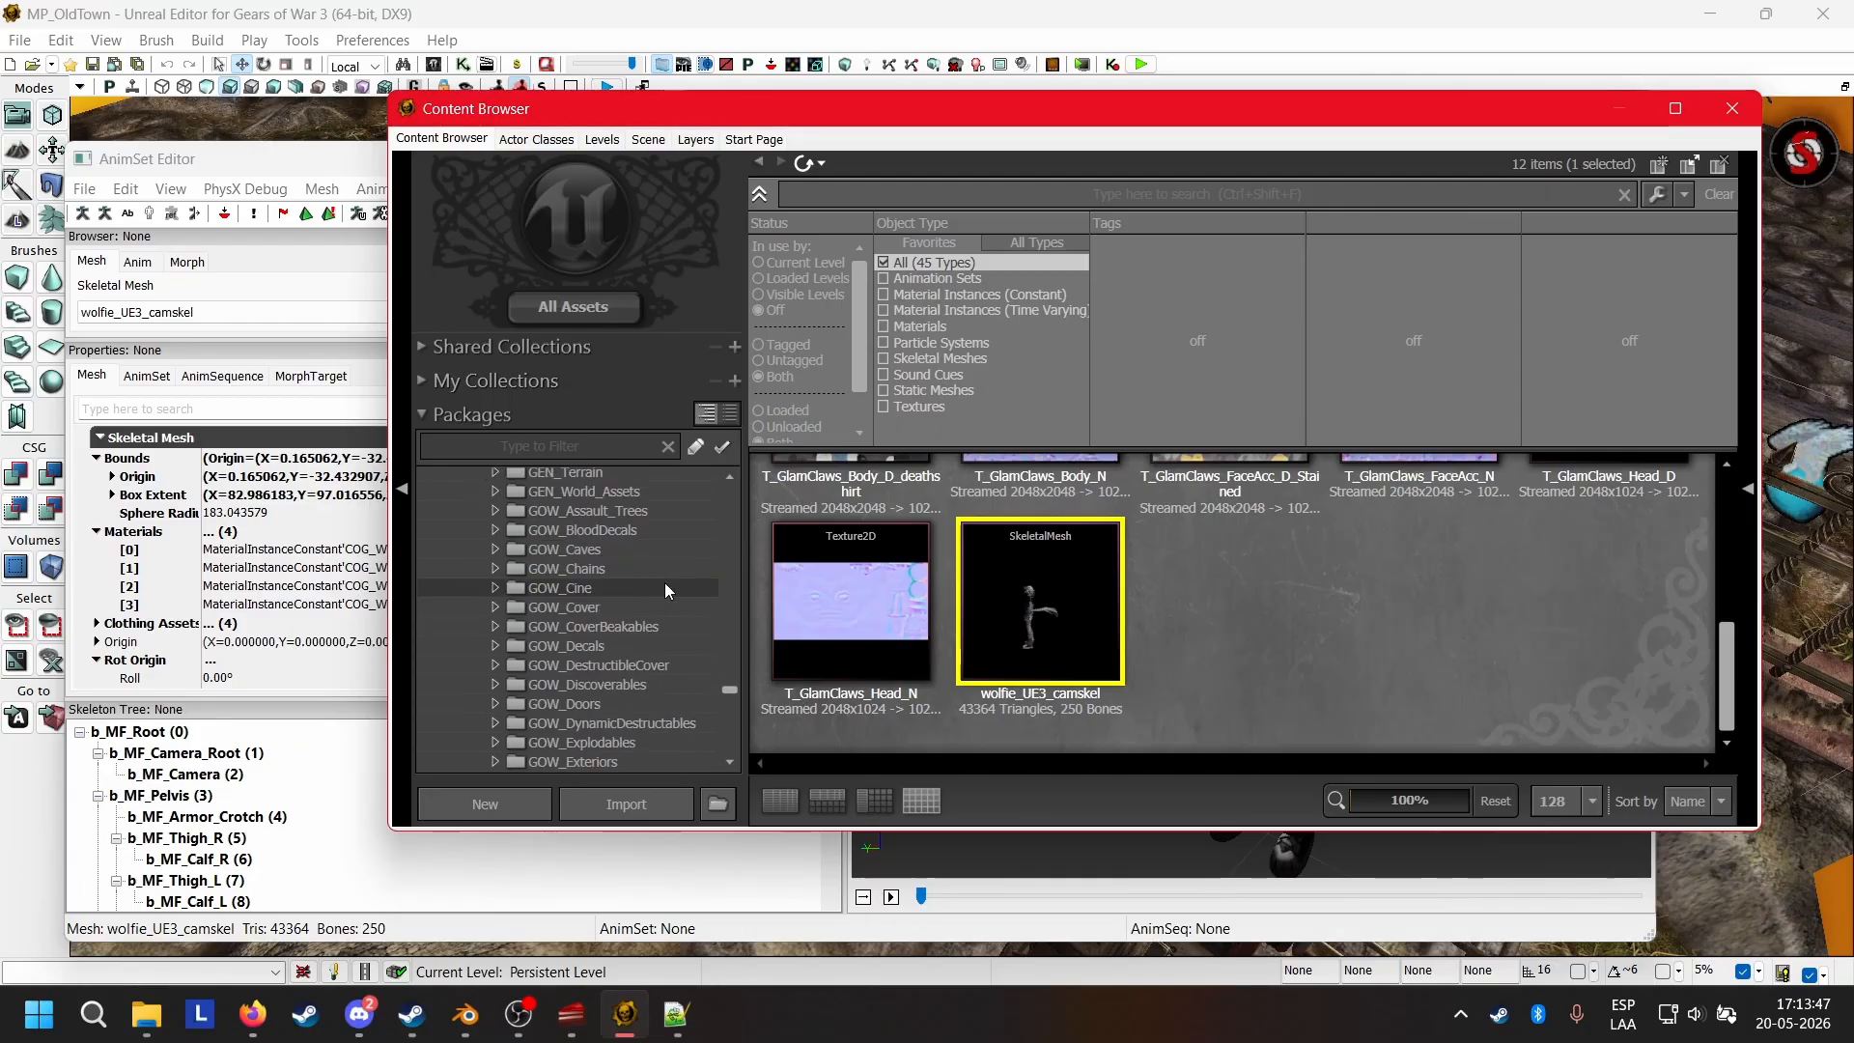
pyautogui.scroll(-10, 664, 582)
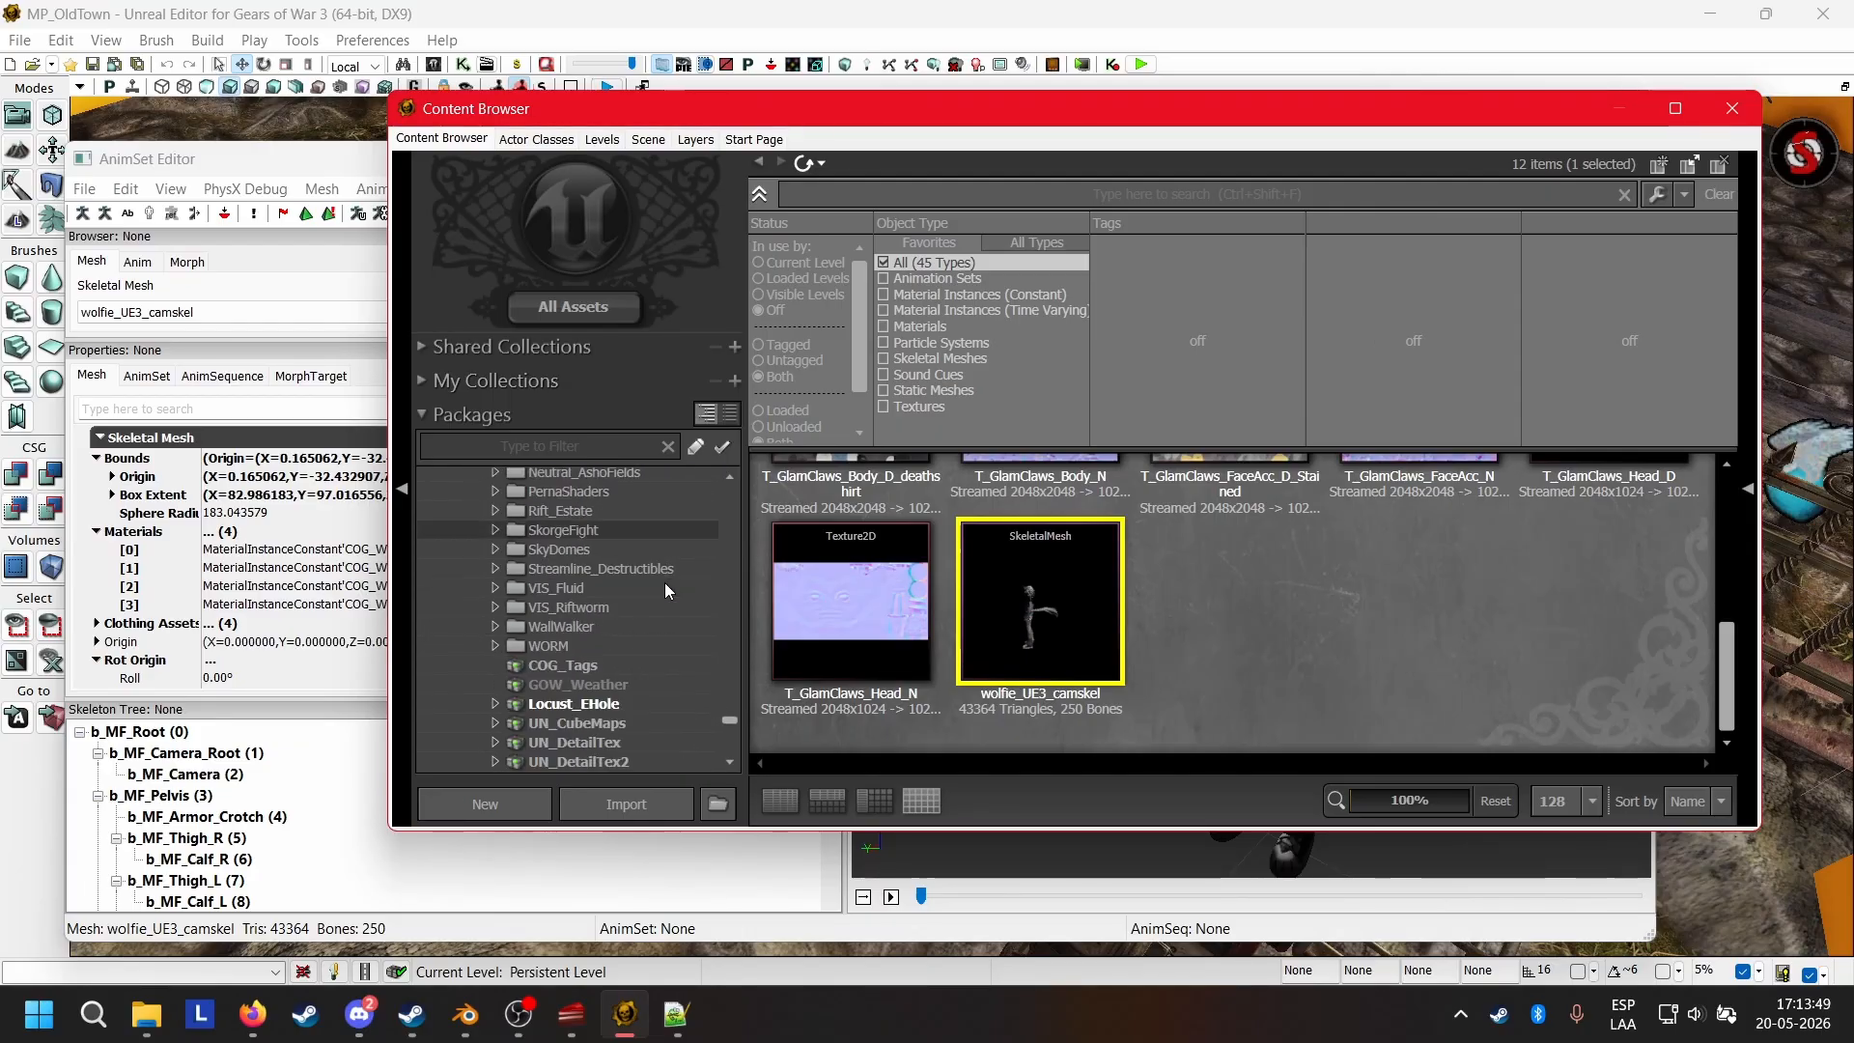
pyautogui.click(541, 628)
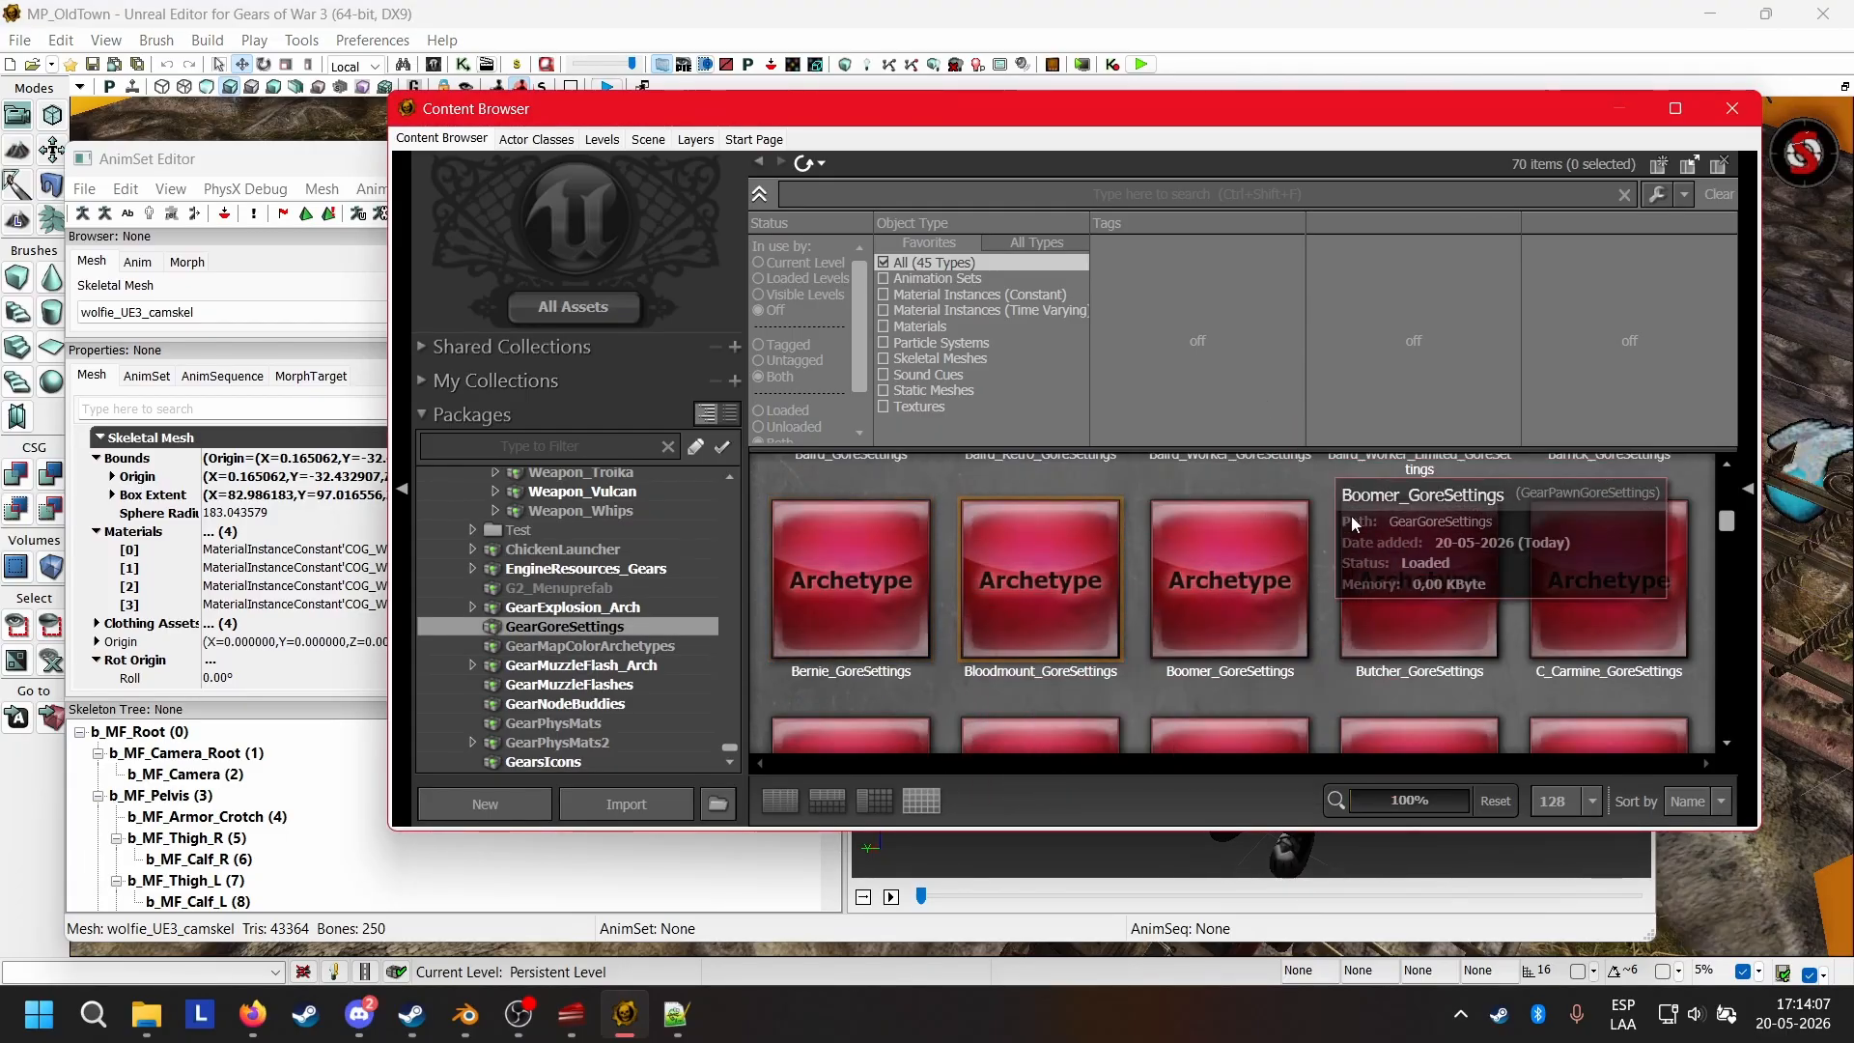
# Look through the archetypes in GearGoreSettings for Sam's gore settings.
pyautogui.scroll(1, 1343, 603)
pyautogui.scroll(3, 1331, 601)
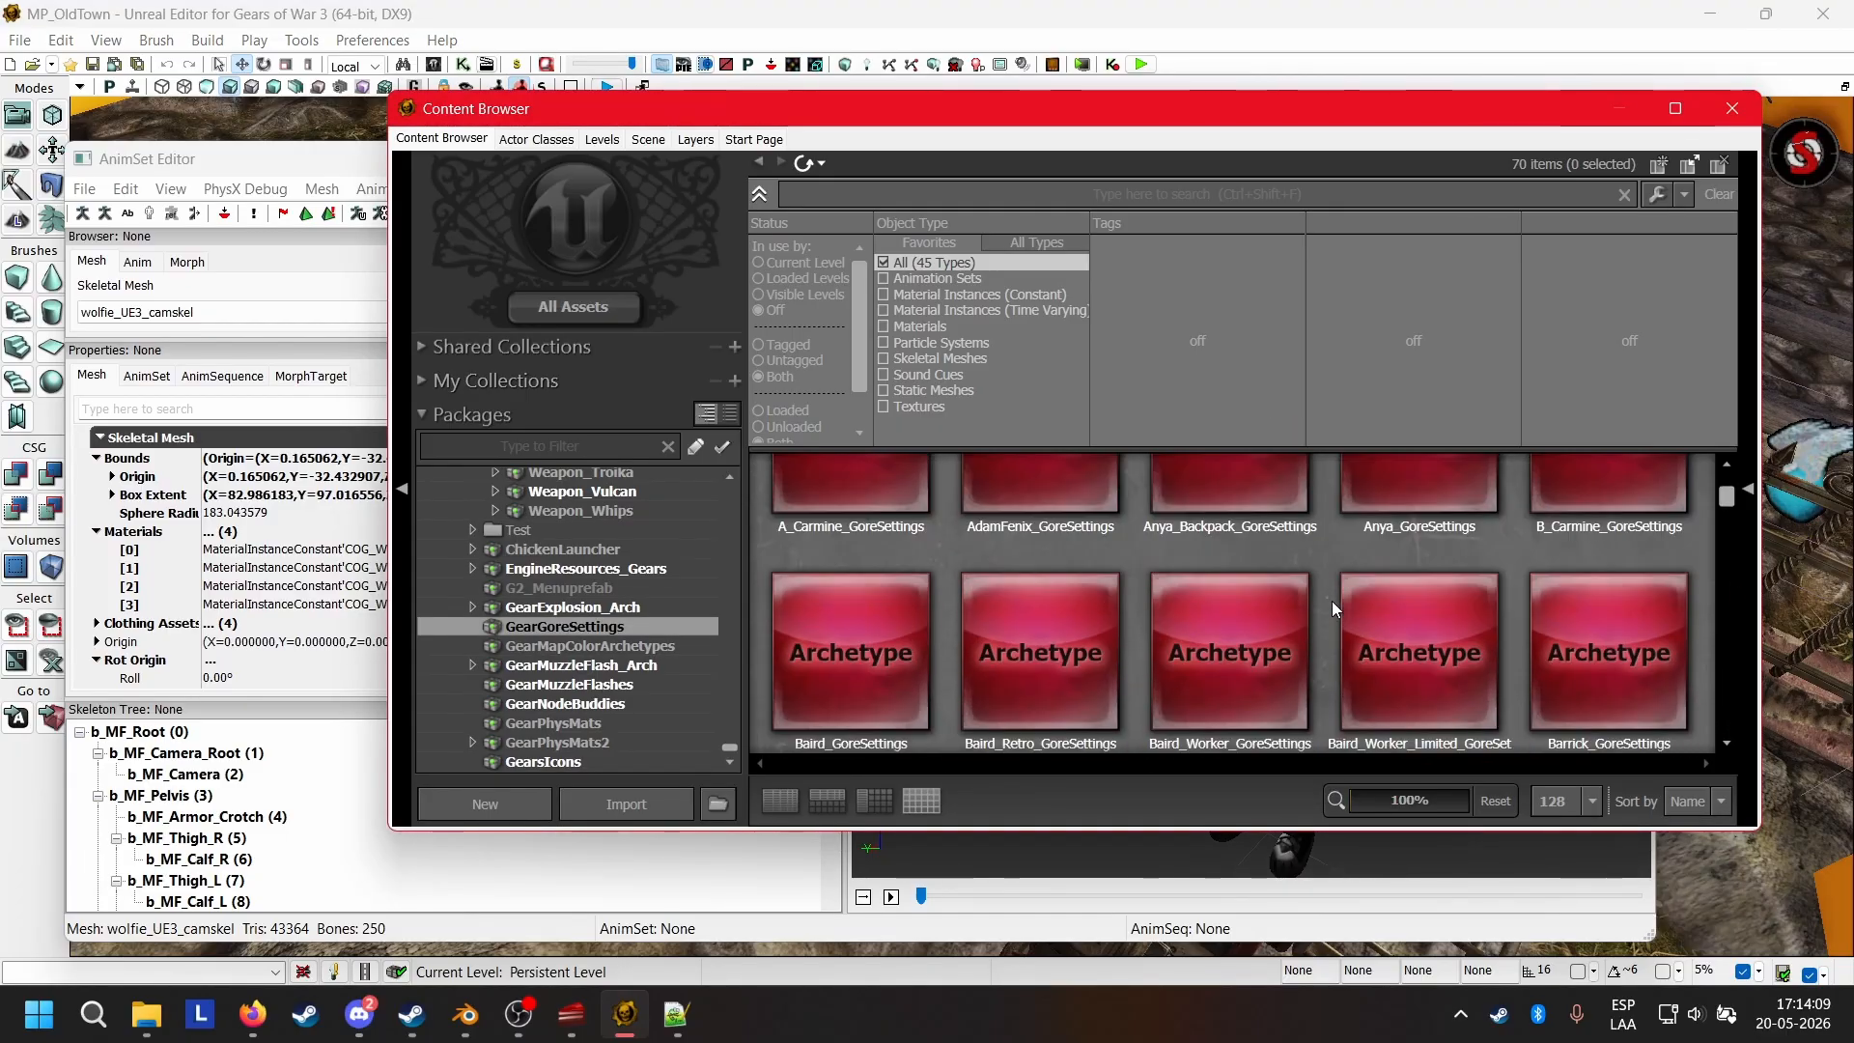
pyautogui.scroll(2, 1331, 601)
pyautogui.scroll(-6, 1331, 601)
pyautogui.scroll(-5, 1330, 599)
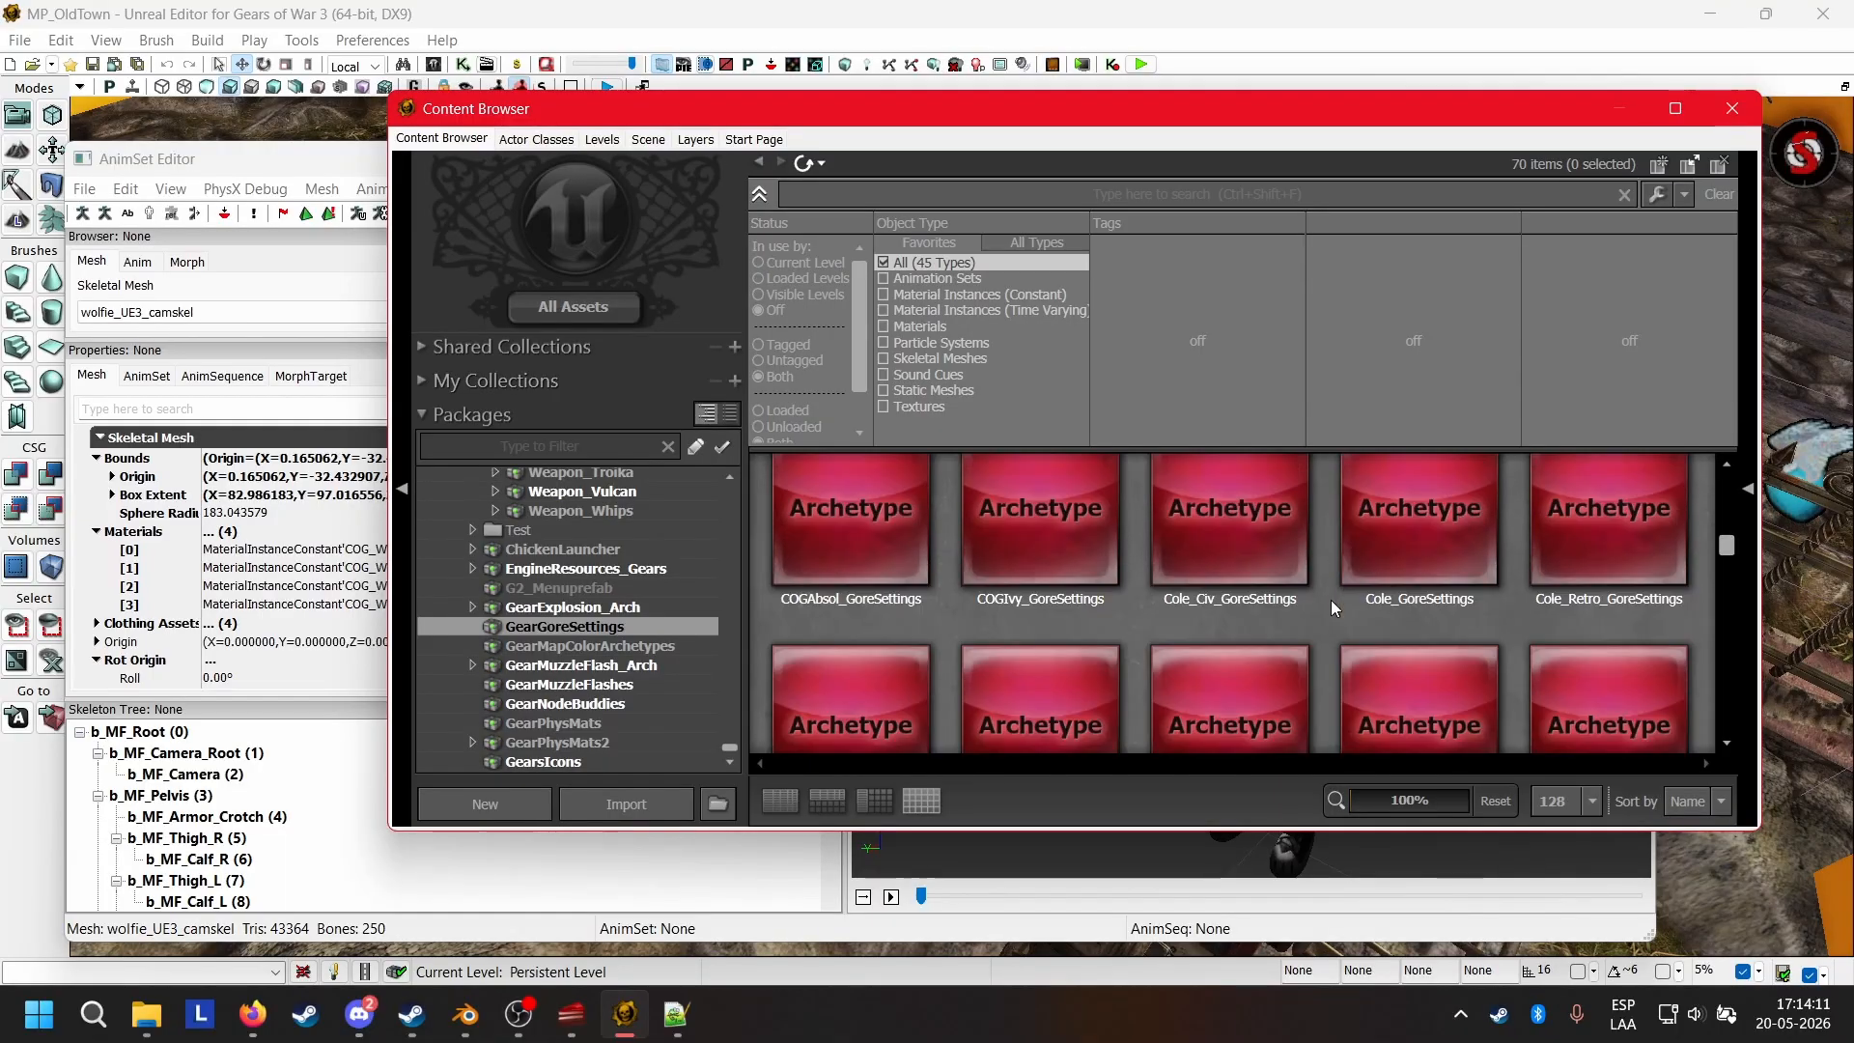
pyautogui.scroll(-2, 1331, 600)
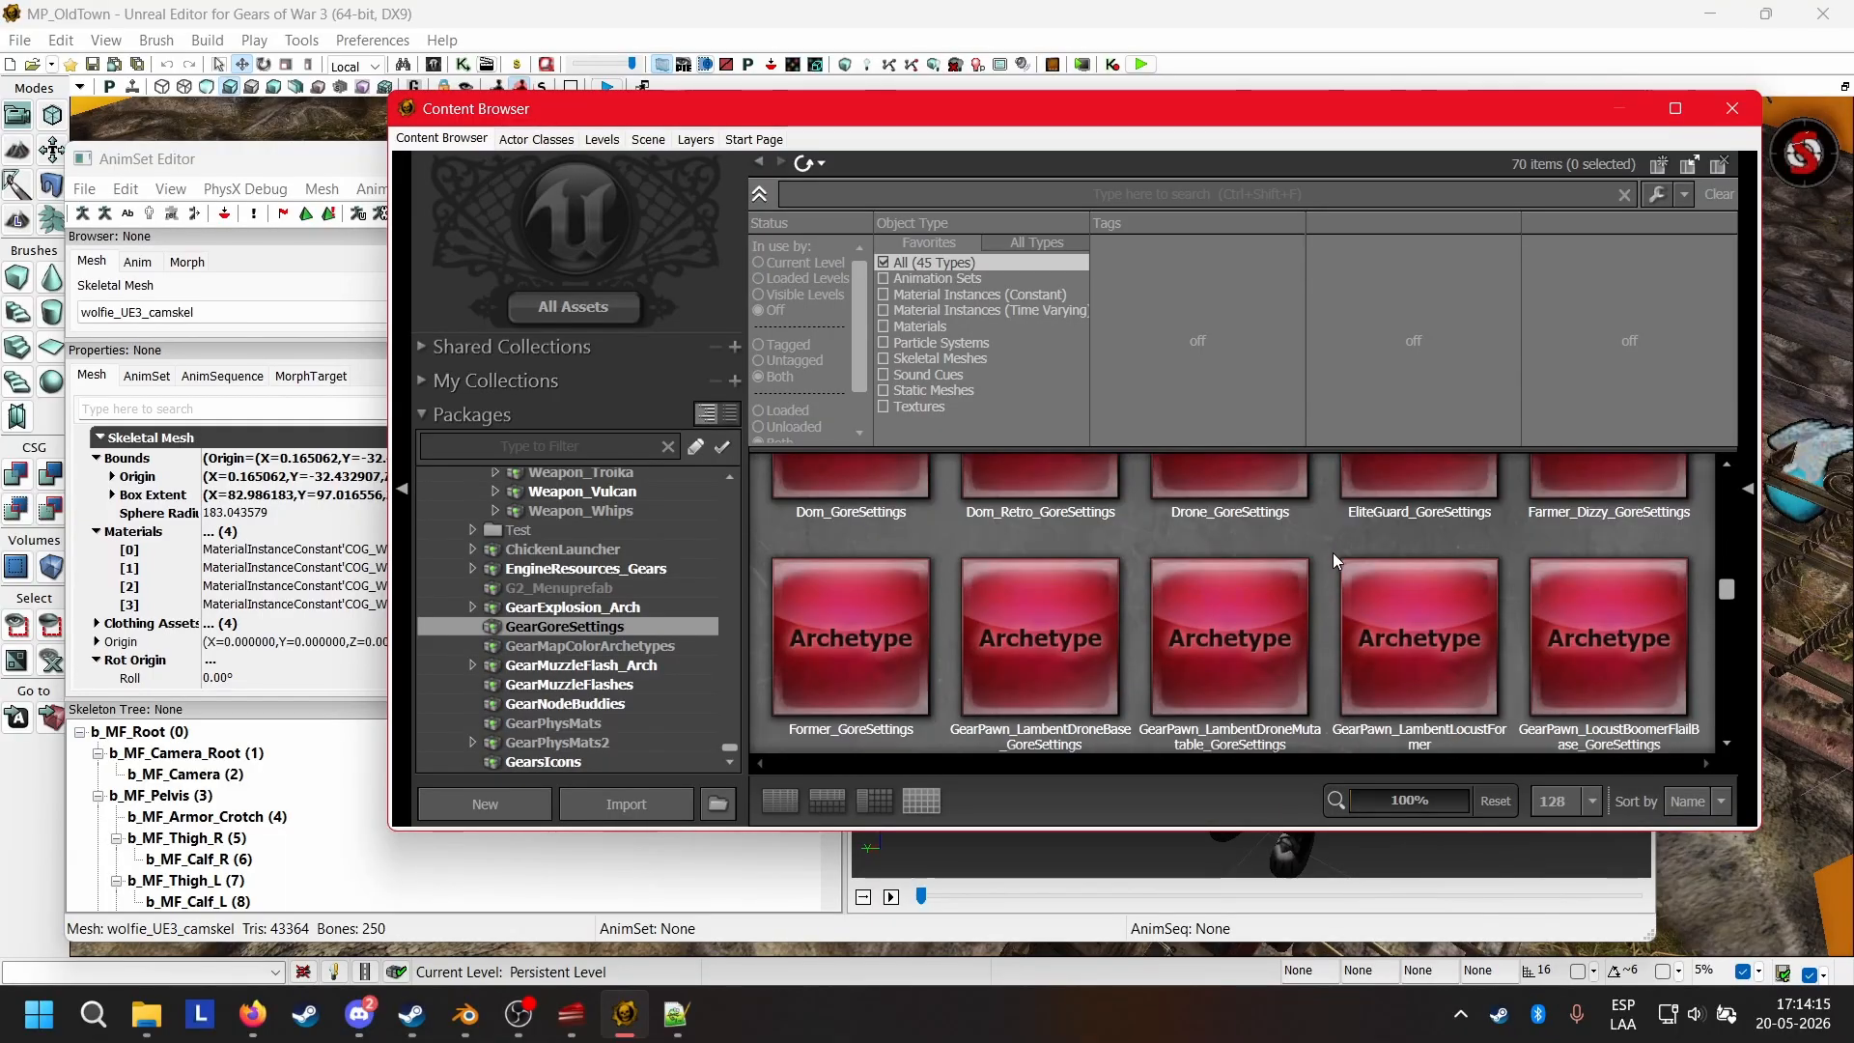
pyautogui.scroll(2, 1333, 561)
pyautogui.scroll(2, 1334, 561)
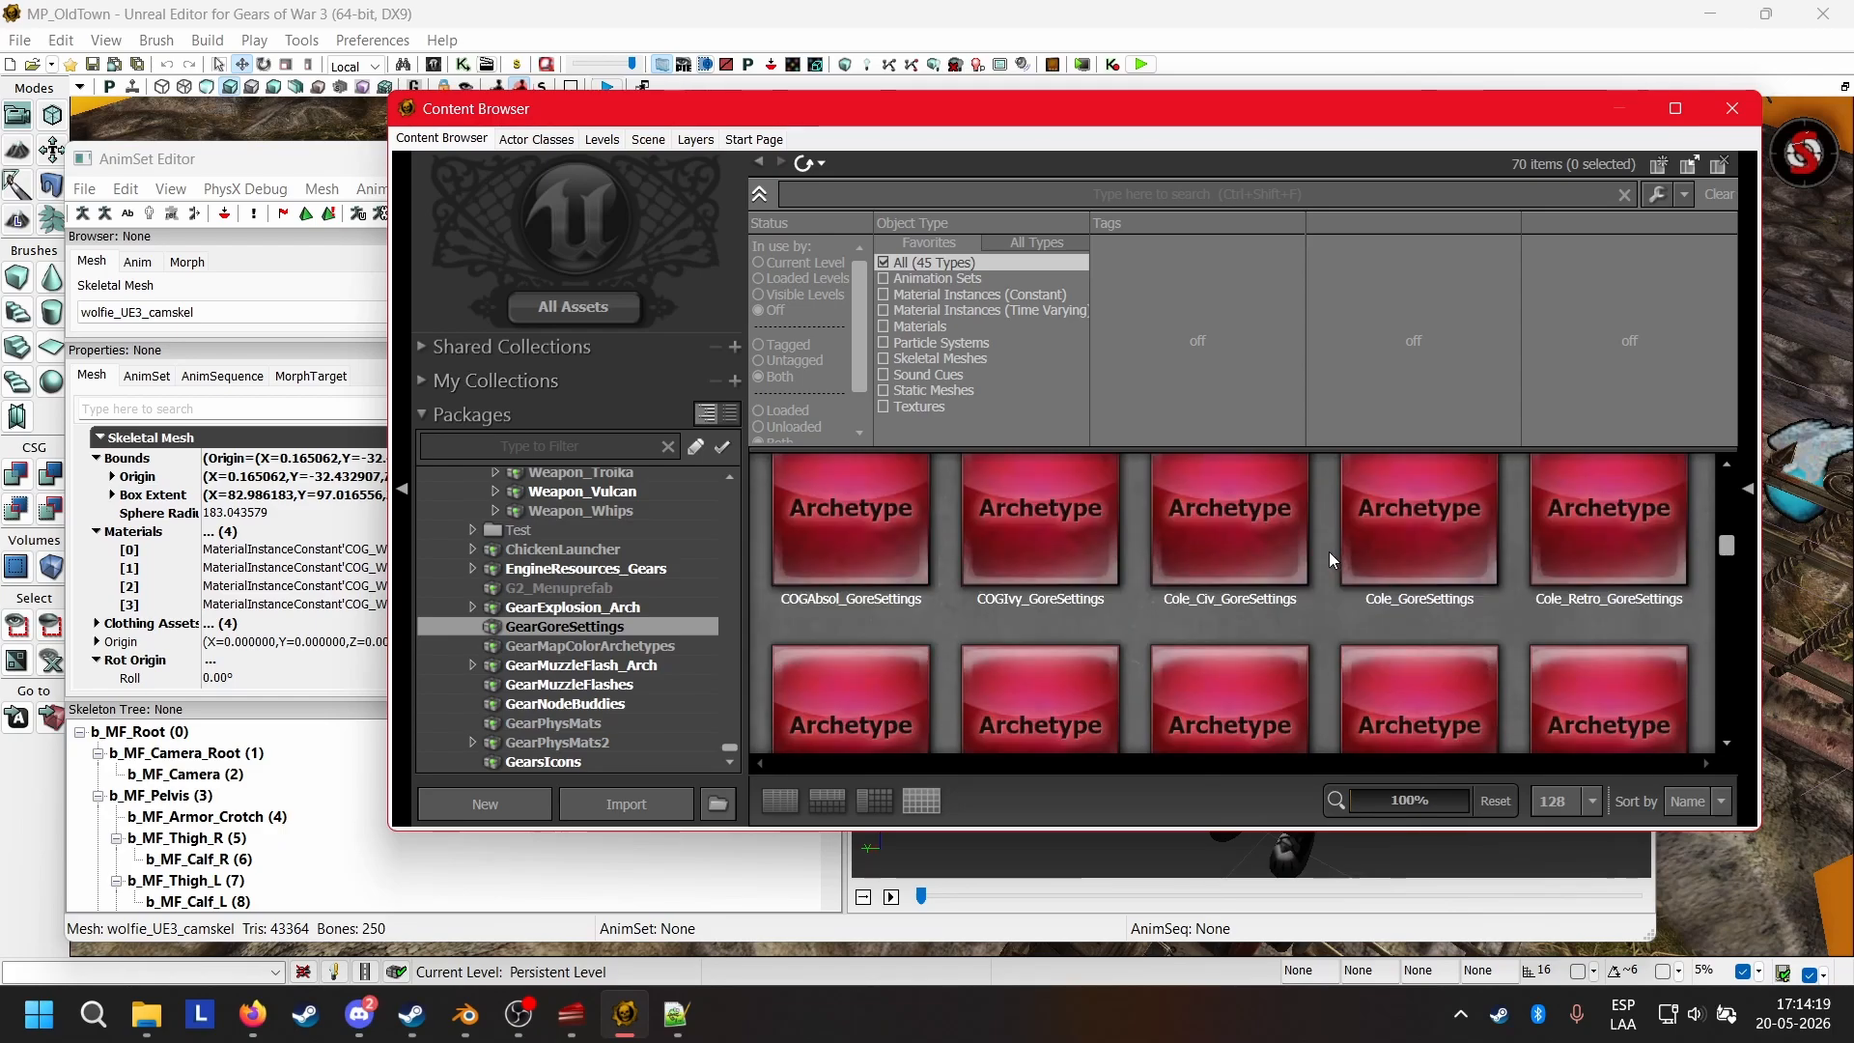
pyautogui.scroll(2, 1322, 547)
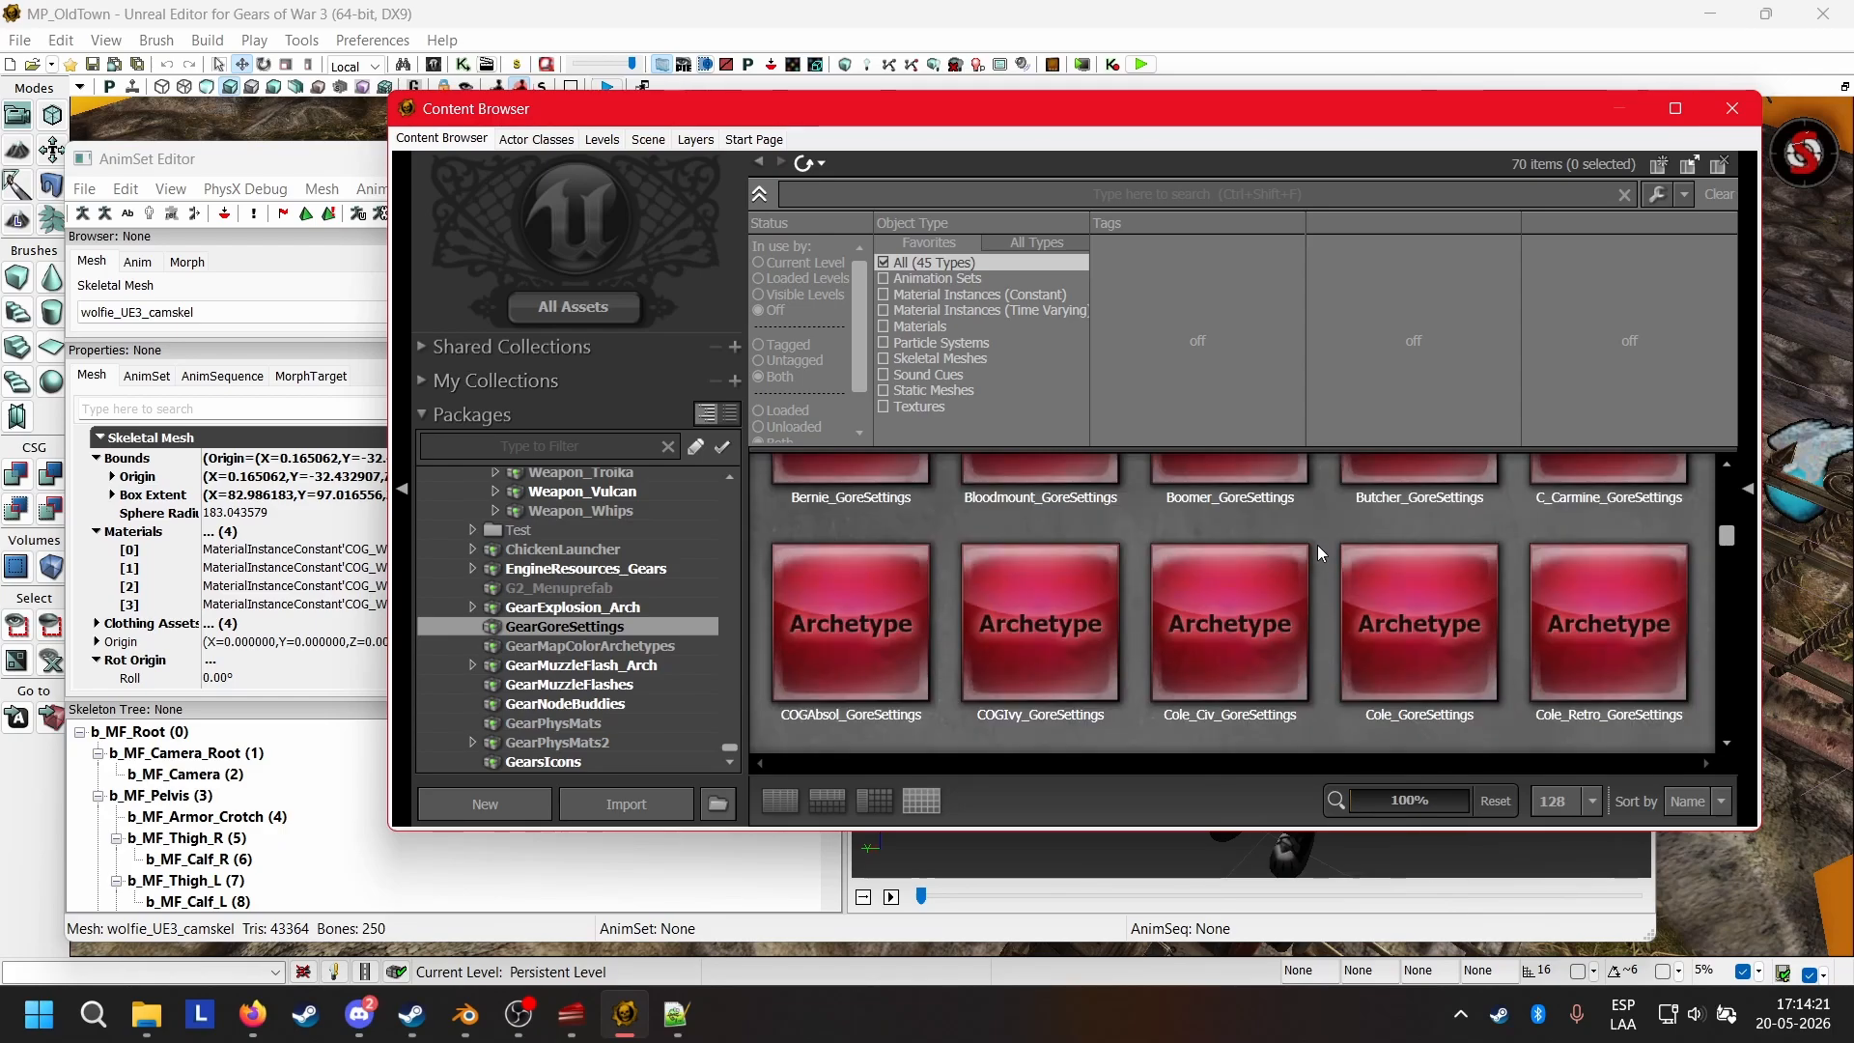
pyautogui.scroll(2, 1319, 551)
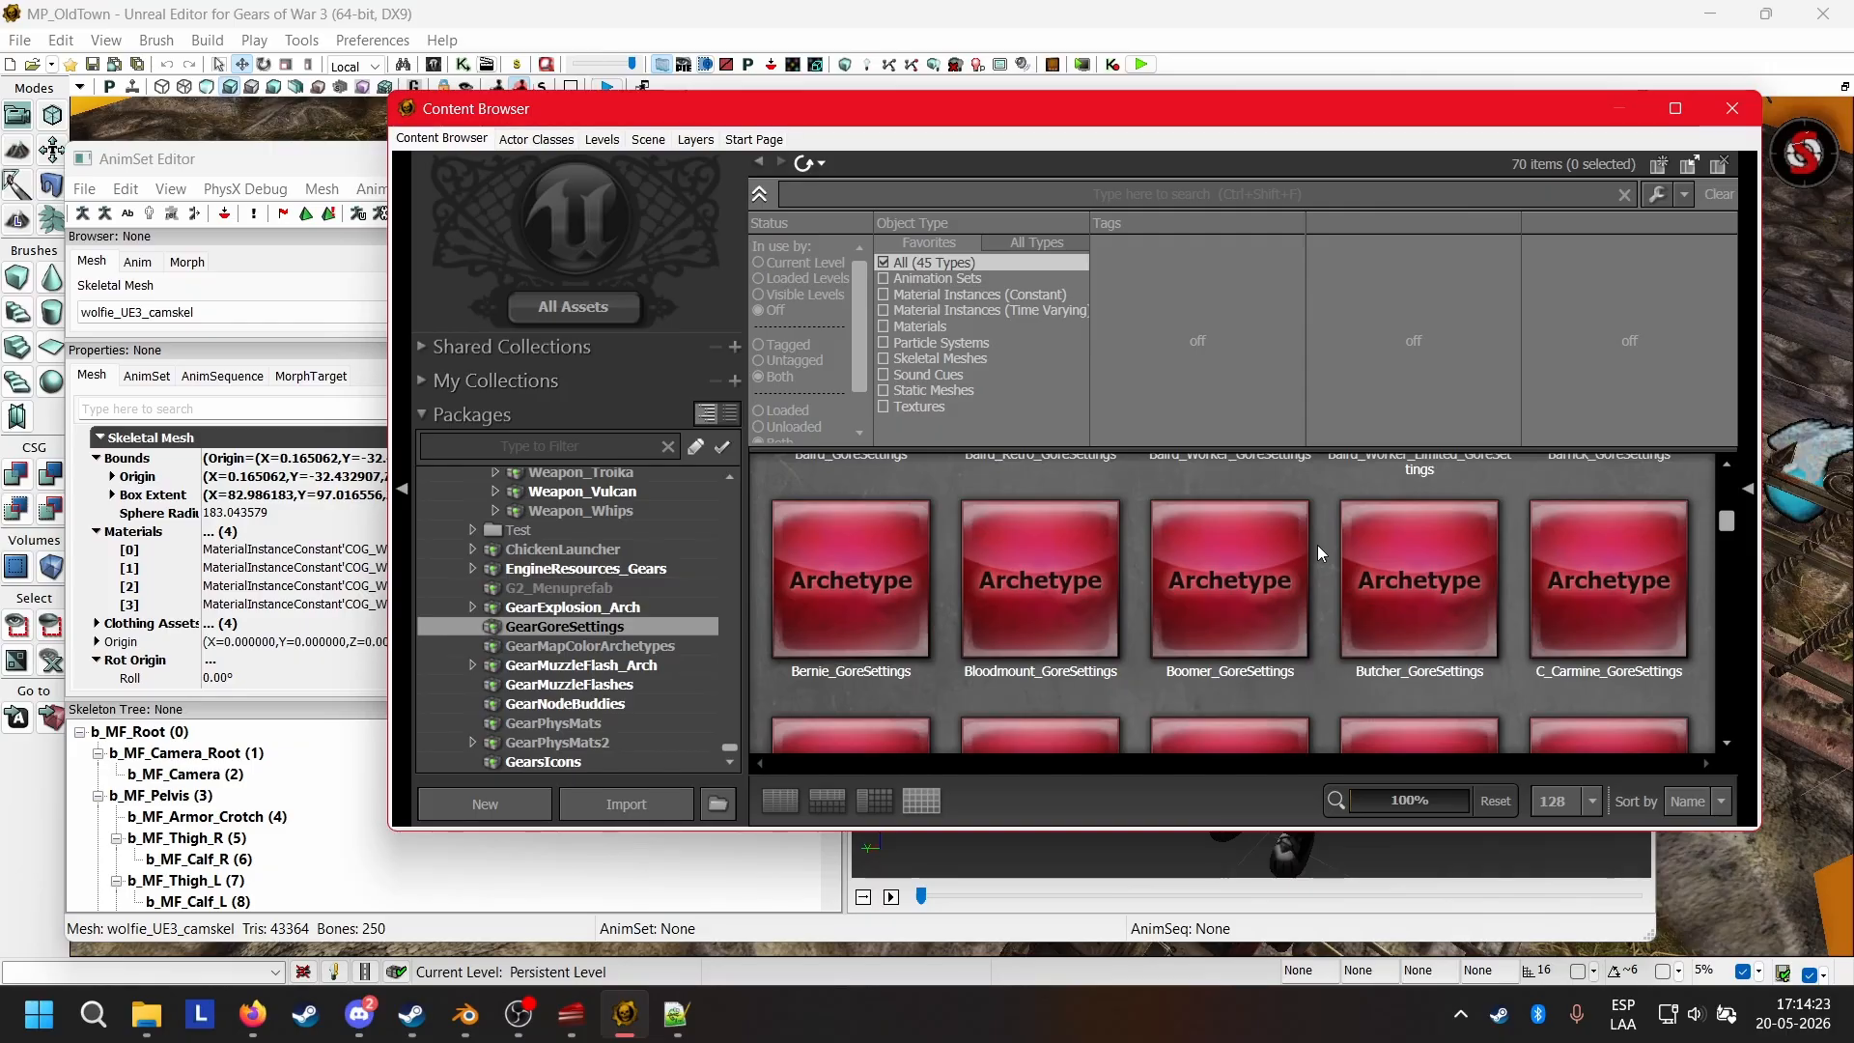
pyautogui.scroll(3, 1317, 551)
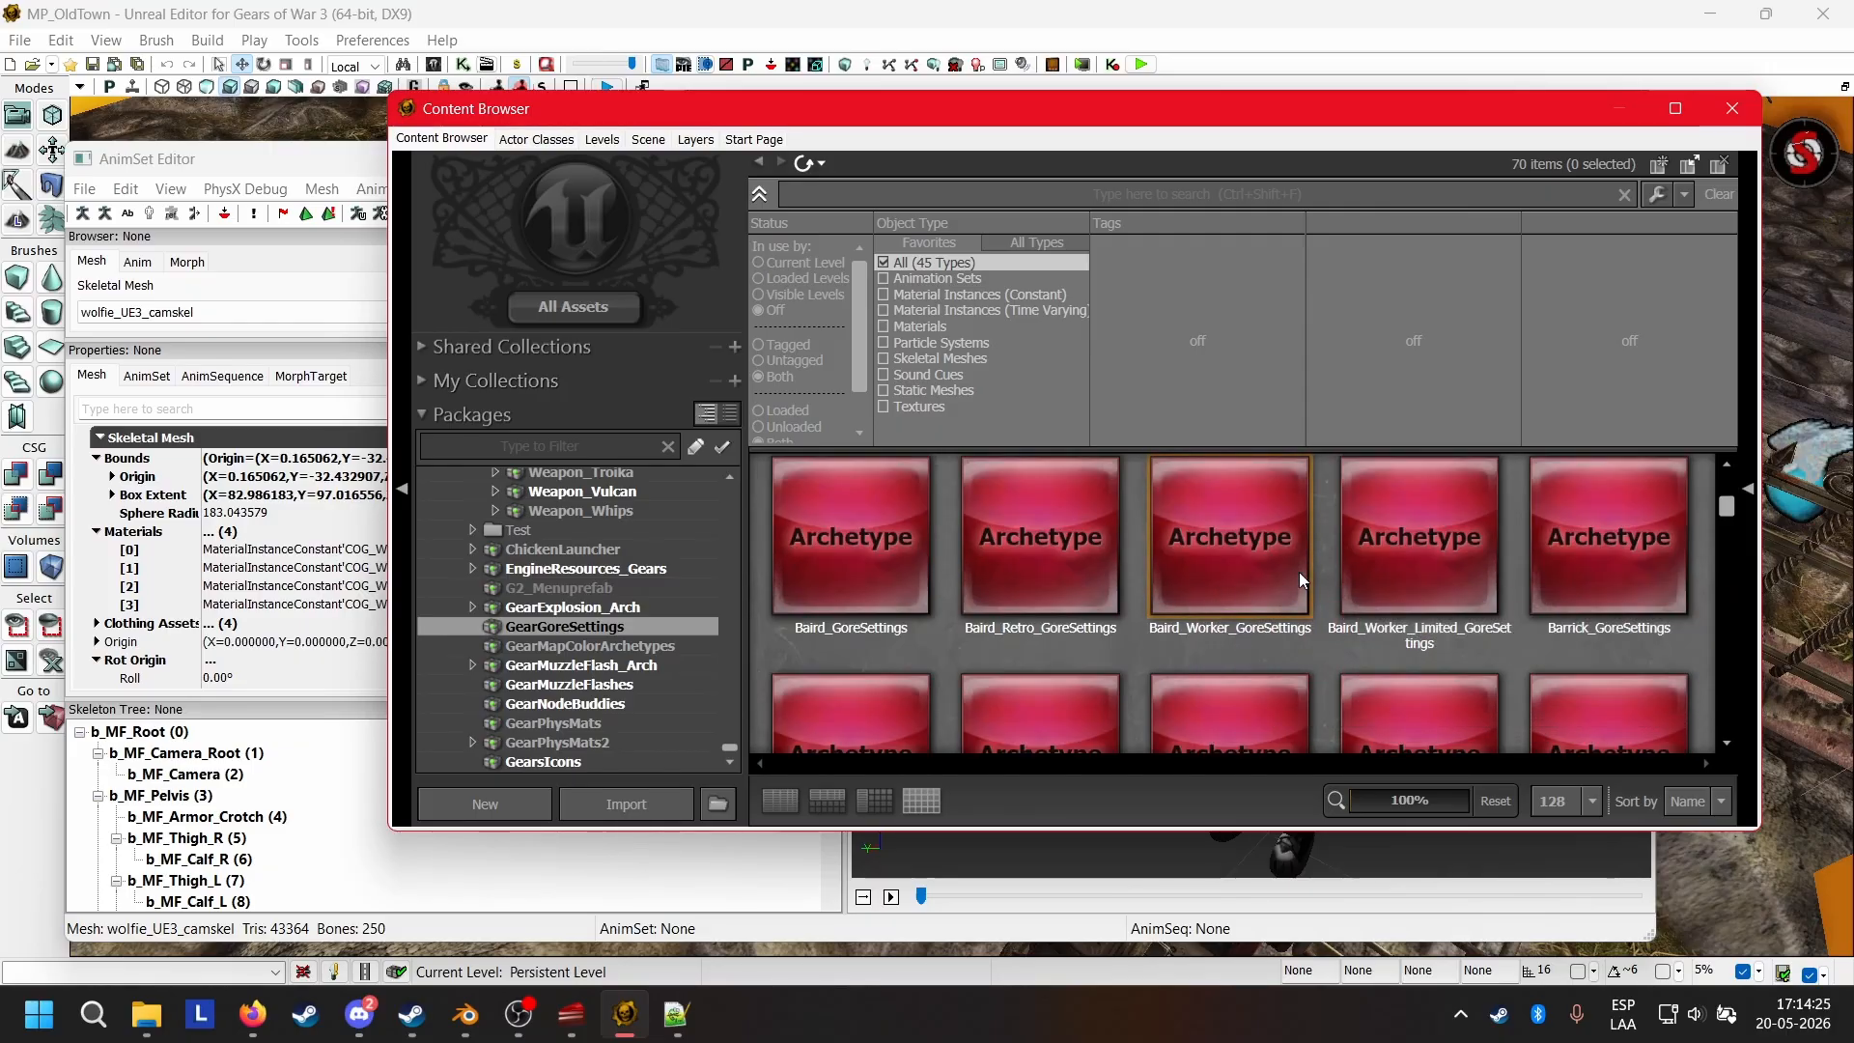
pyautogui.scroll(-6, 1324, 570)
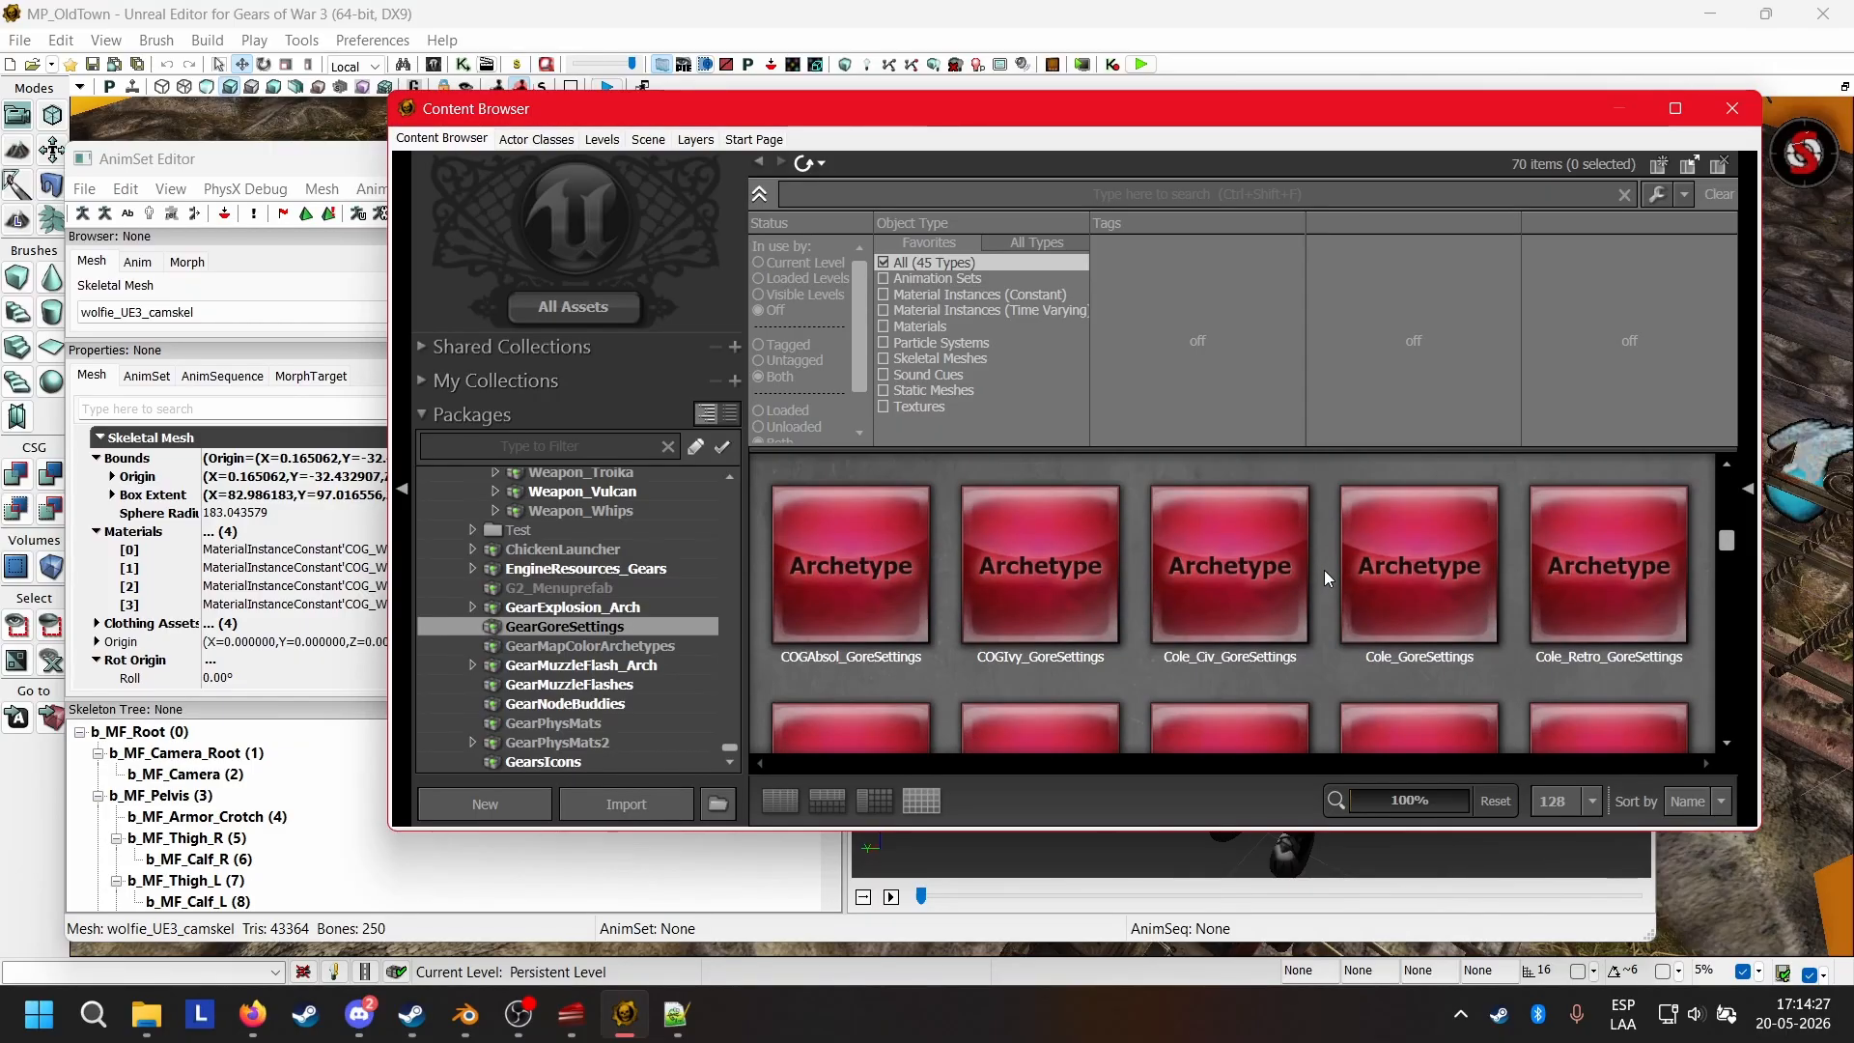
pyautogui.scroll(-5, 1324, 570)
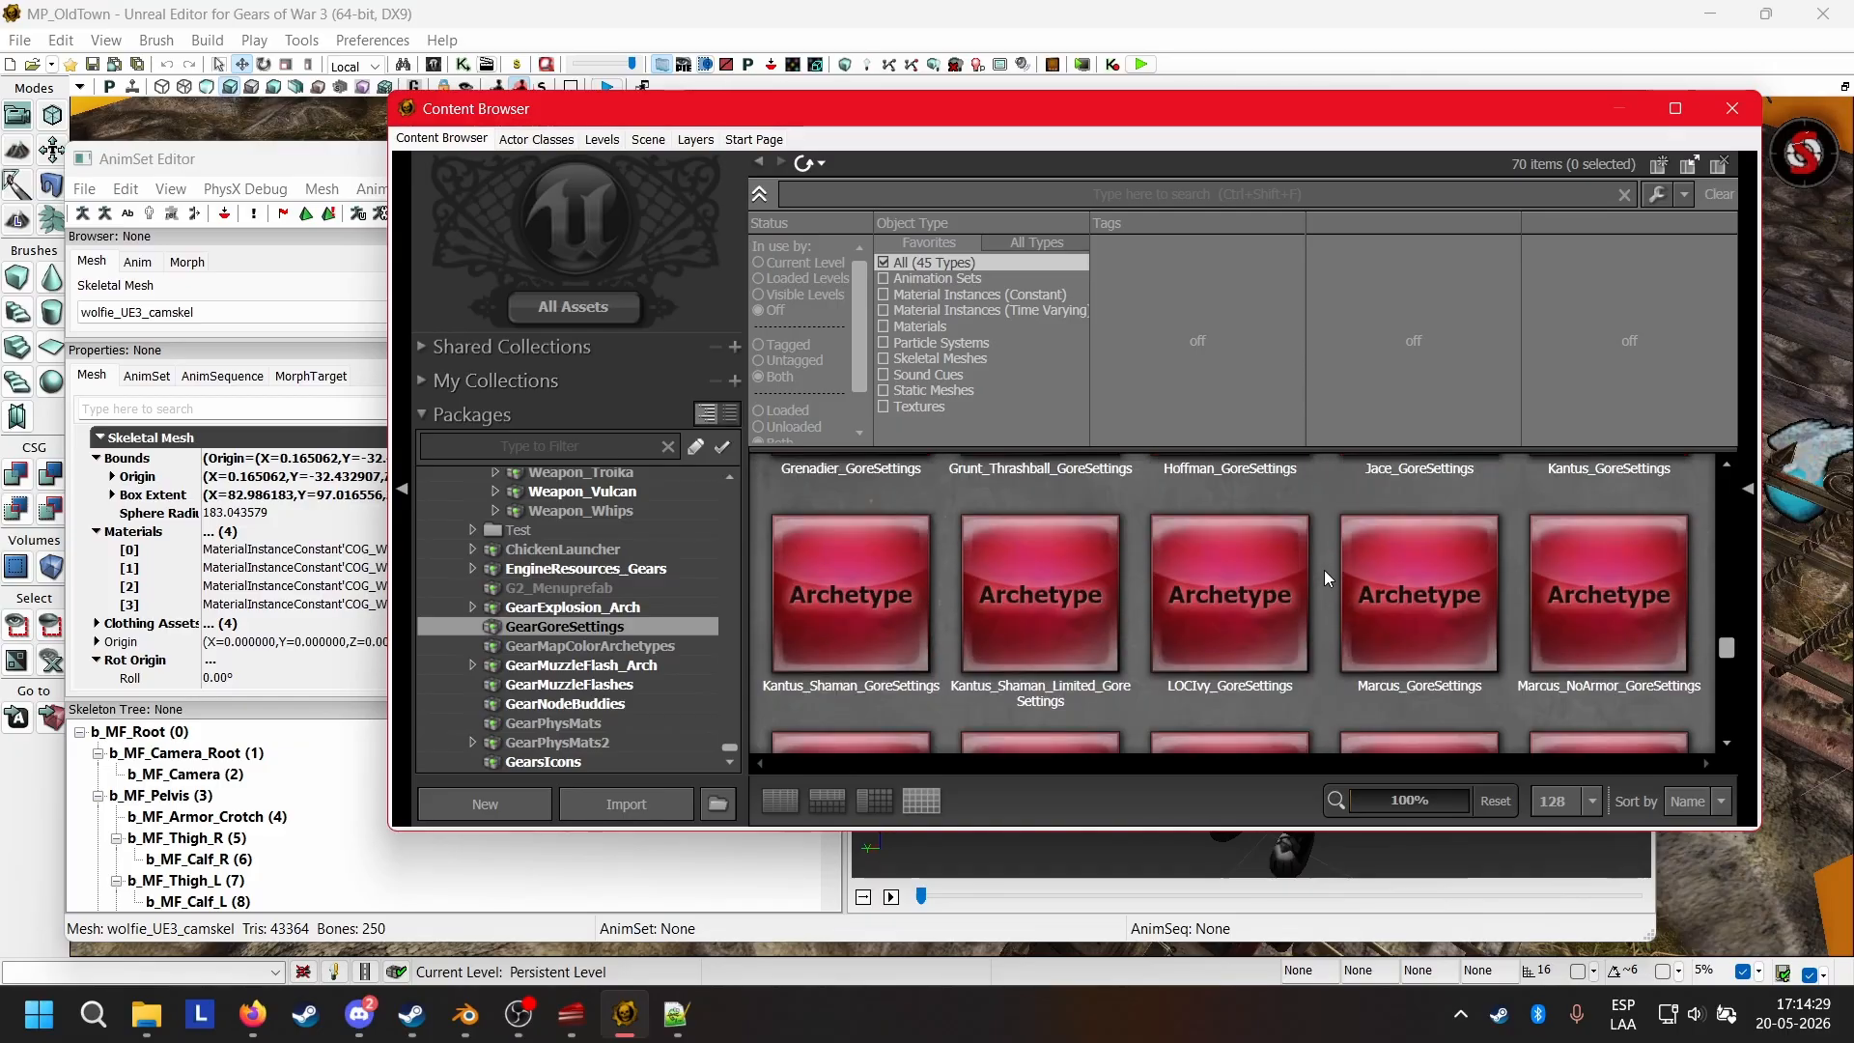
pyautogui.scroll(-5, 1324, 570)
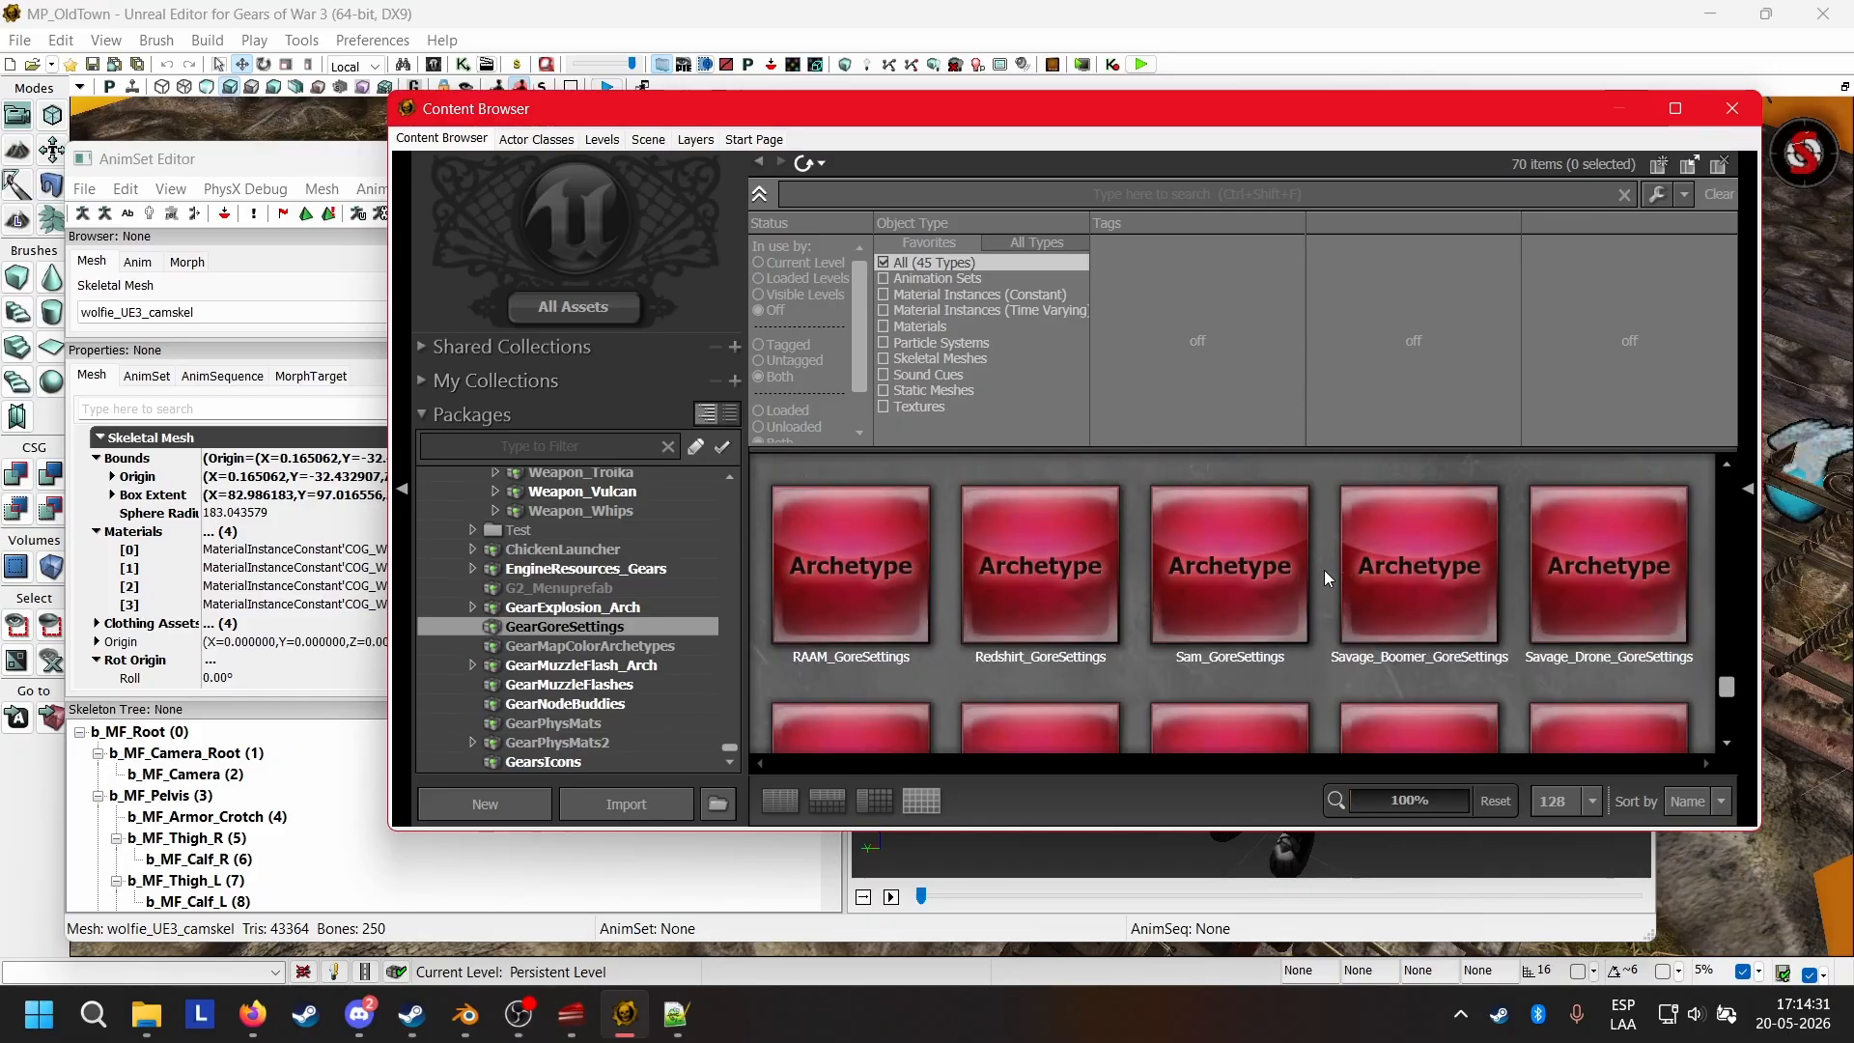
# Start a copy of the Sam_GoreSettings archetype and name it Wolfie_GoreSettings.
pyautogui.scroll(1, 1234, 491)
pyautogui.click(1242, 518)
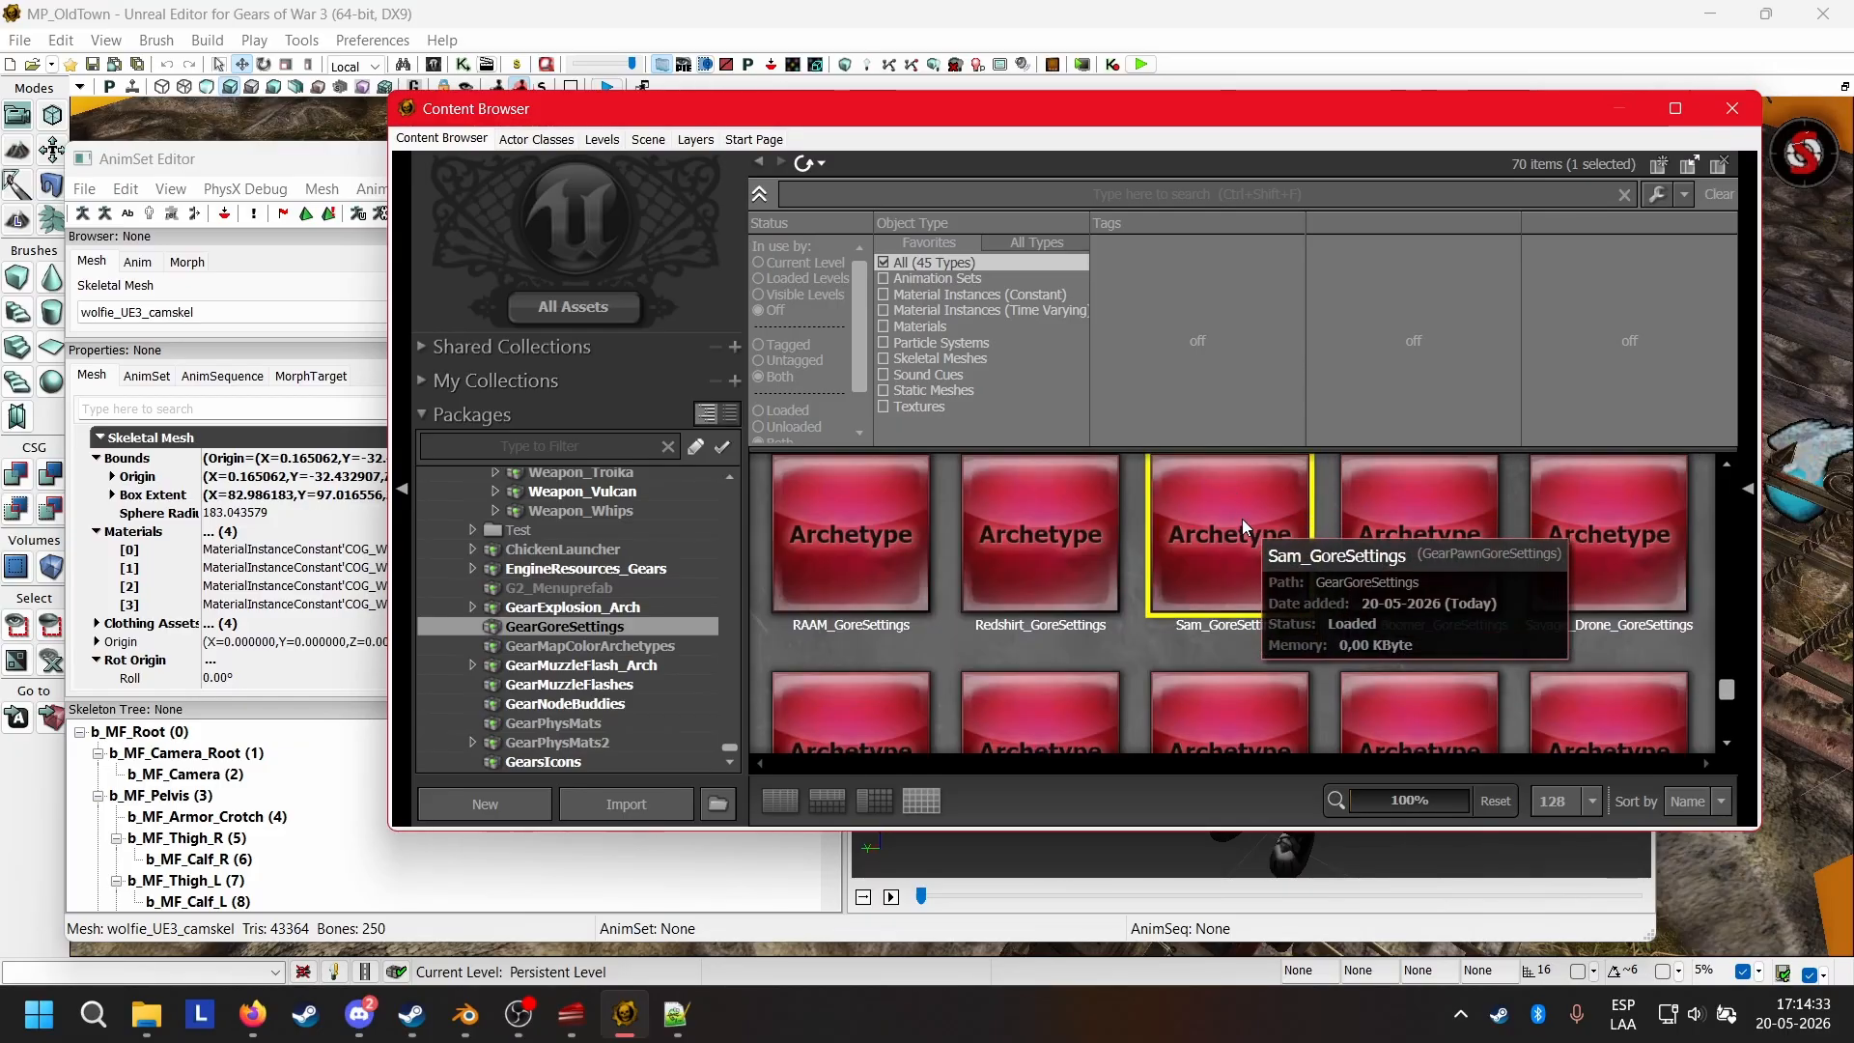
pyautogui.rightClick(1242, 519)
pyautogui.click(1272, 594)
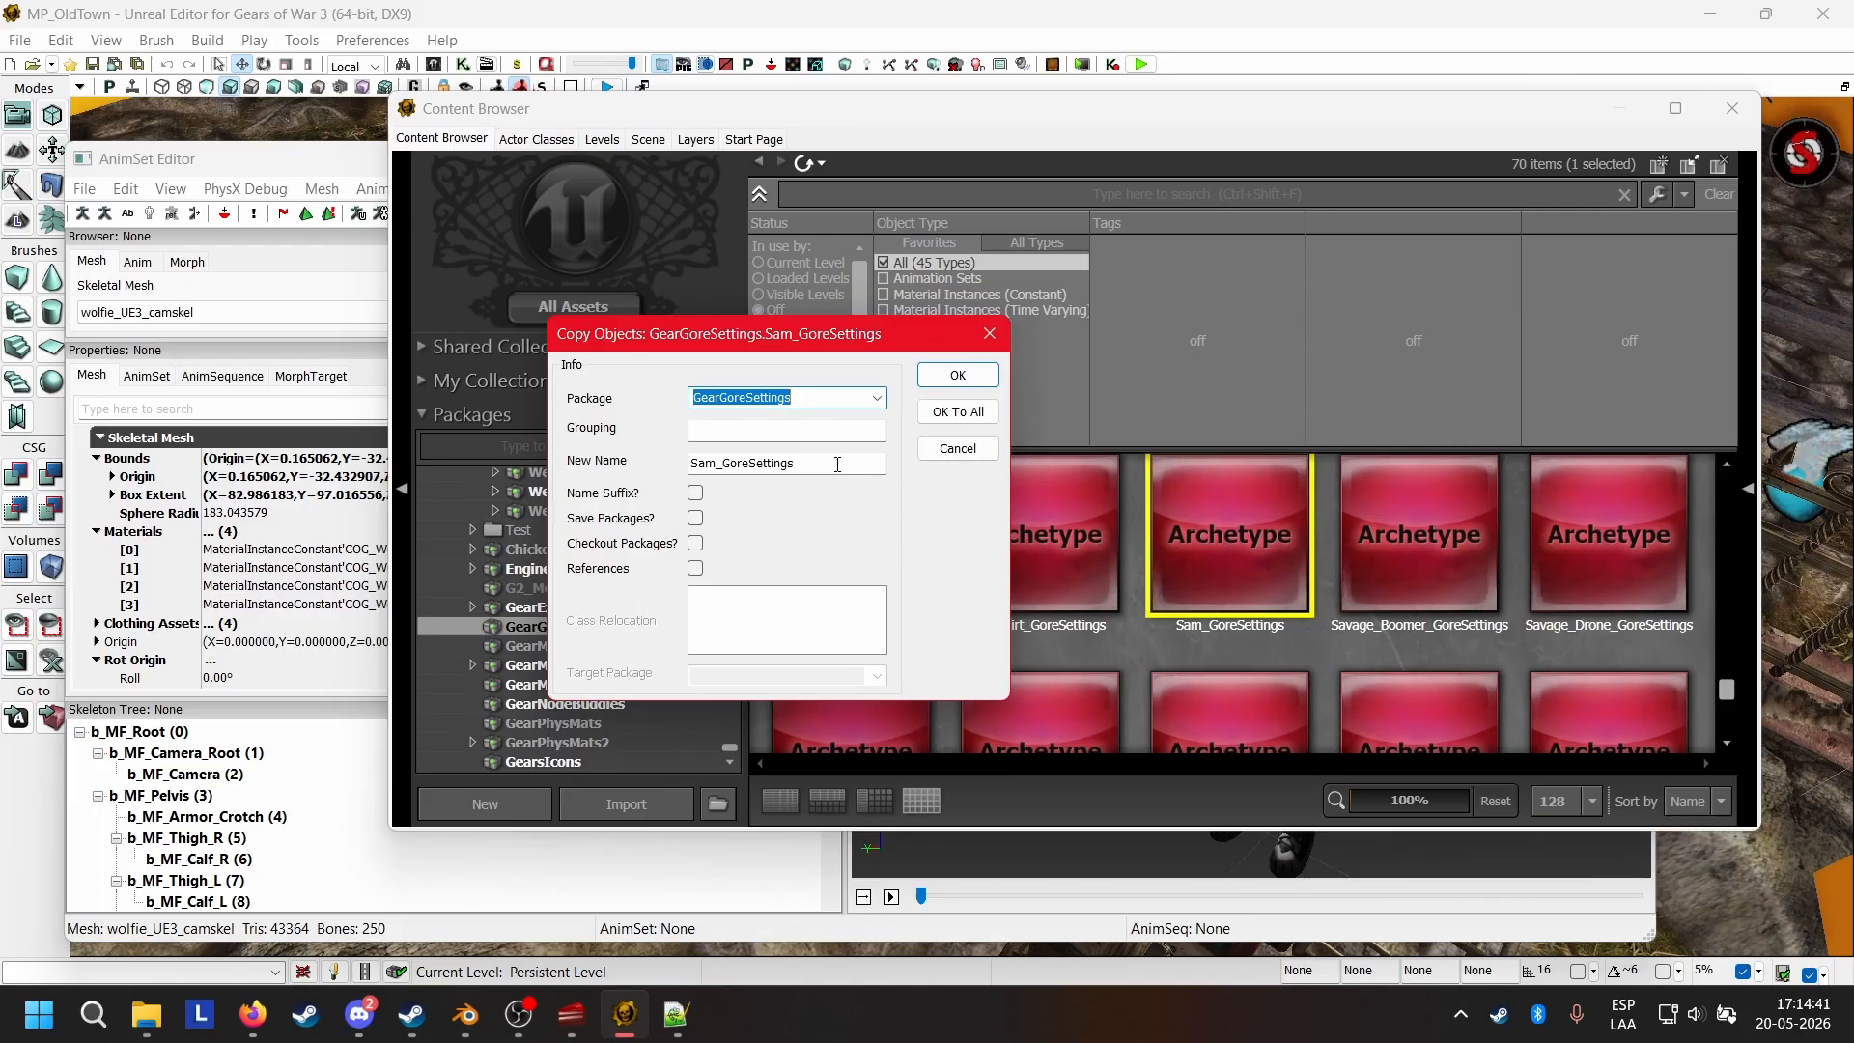
pyautogui.click(716, 462)
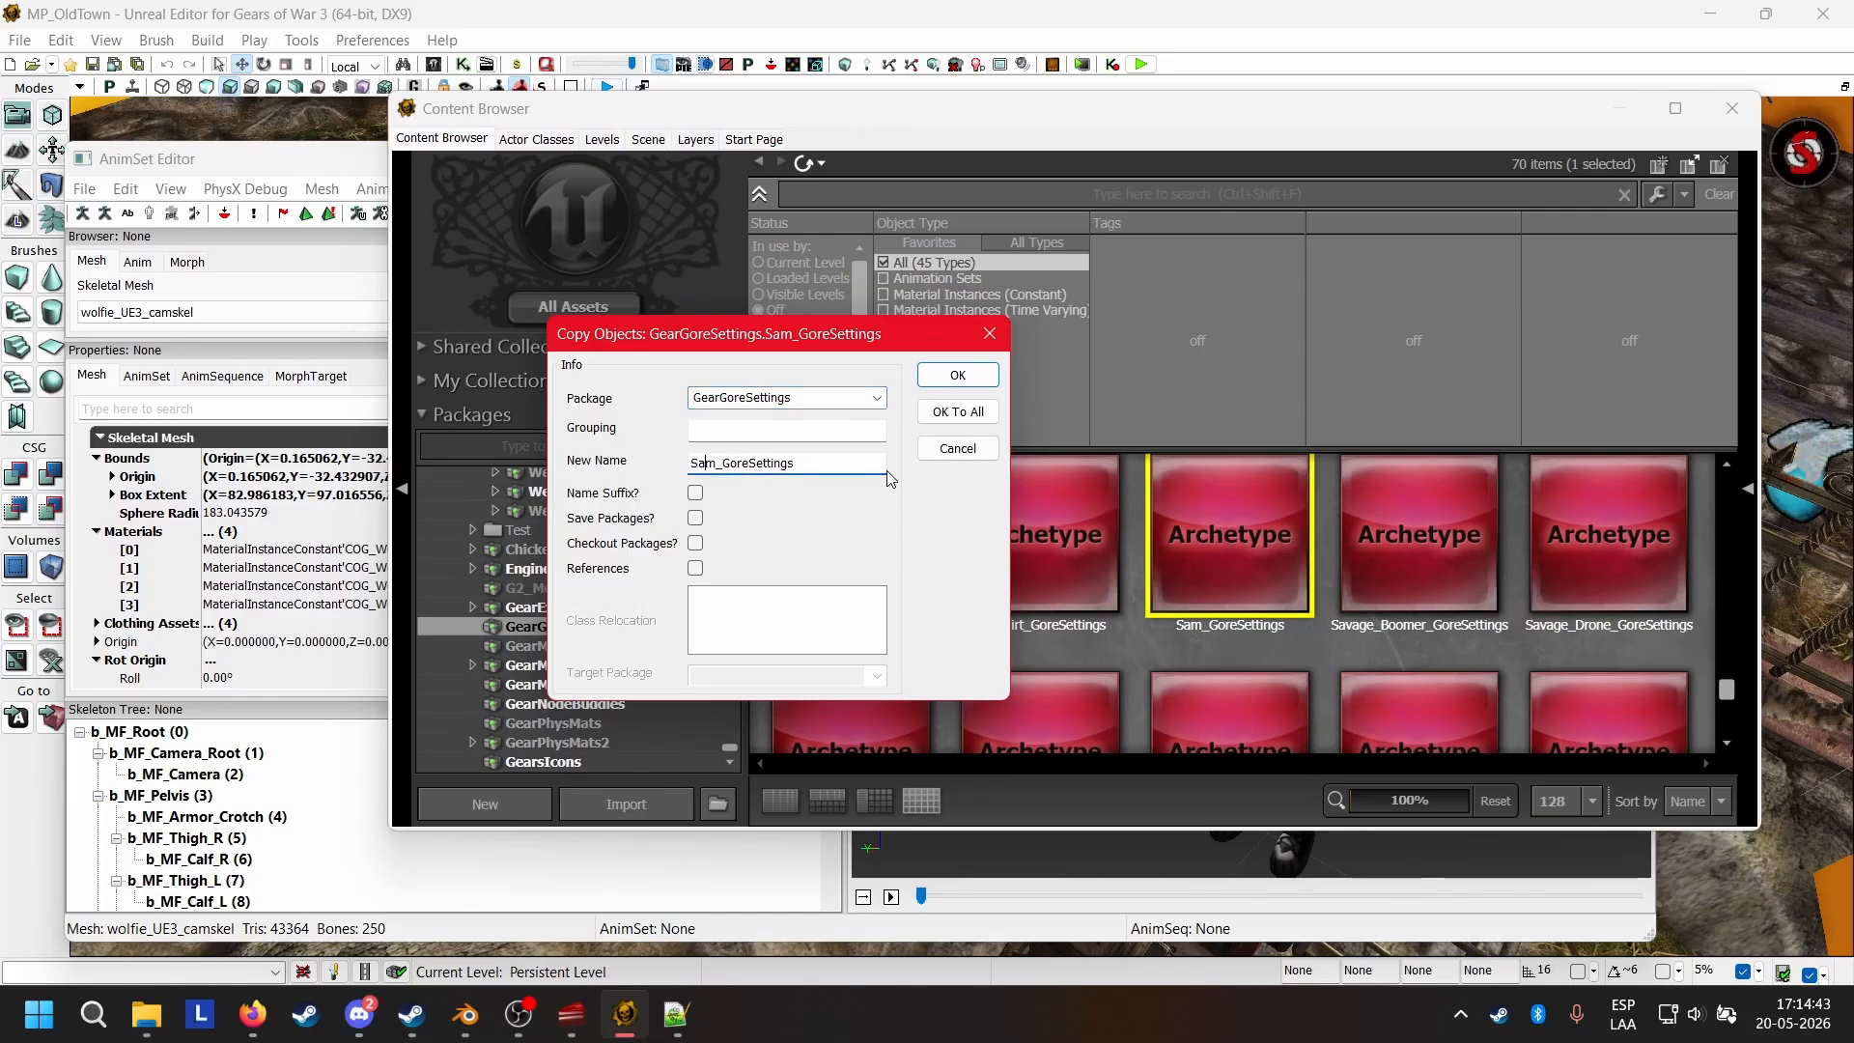
pyautogui.press('BackSpace')
pyautogui.press('BackSpace')
pyautogui.press('BackSpace')
pyautogui.write('Wolfie')
# Create the copy in the COG_Wolfie package under the grouping Gore, and open the new archetype's properties.
pyautogui.click(857, 441)
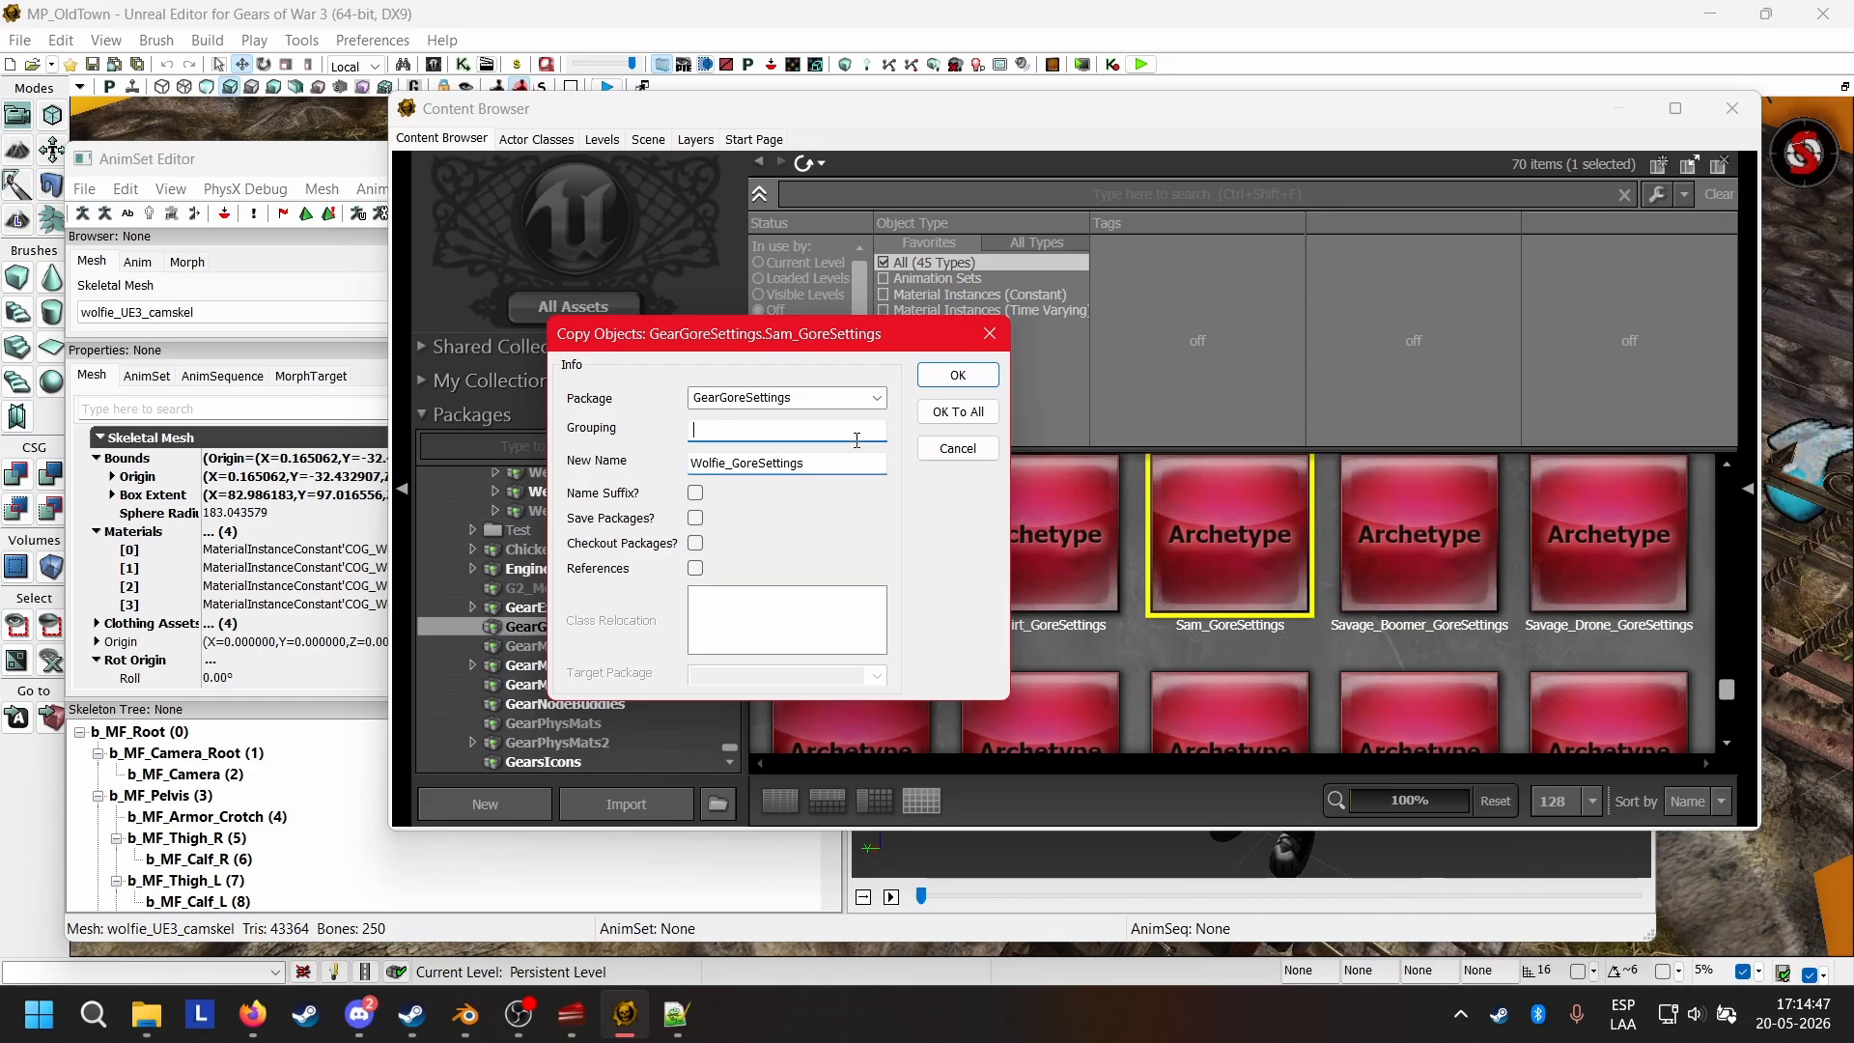
pyautogui.click(854, 393)
pyautogui.press('BackSpace')
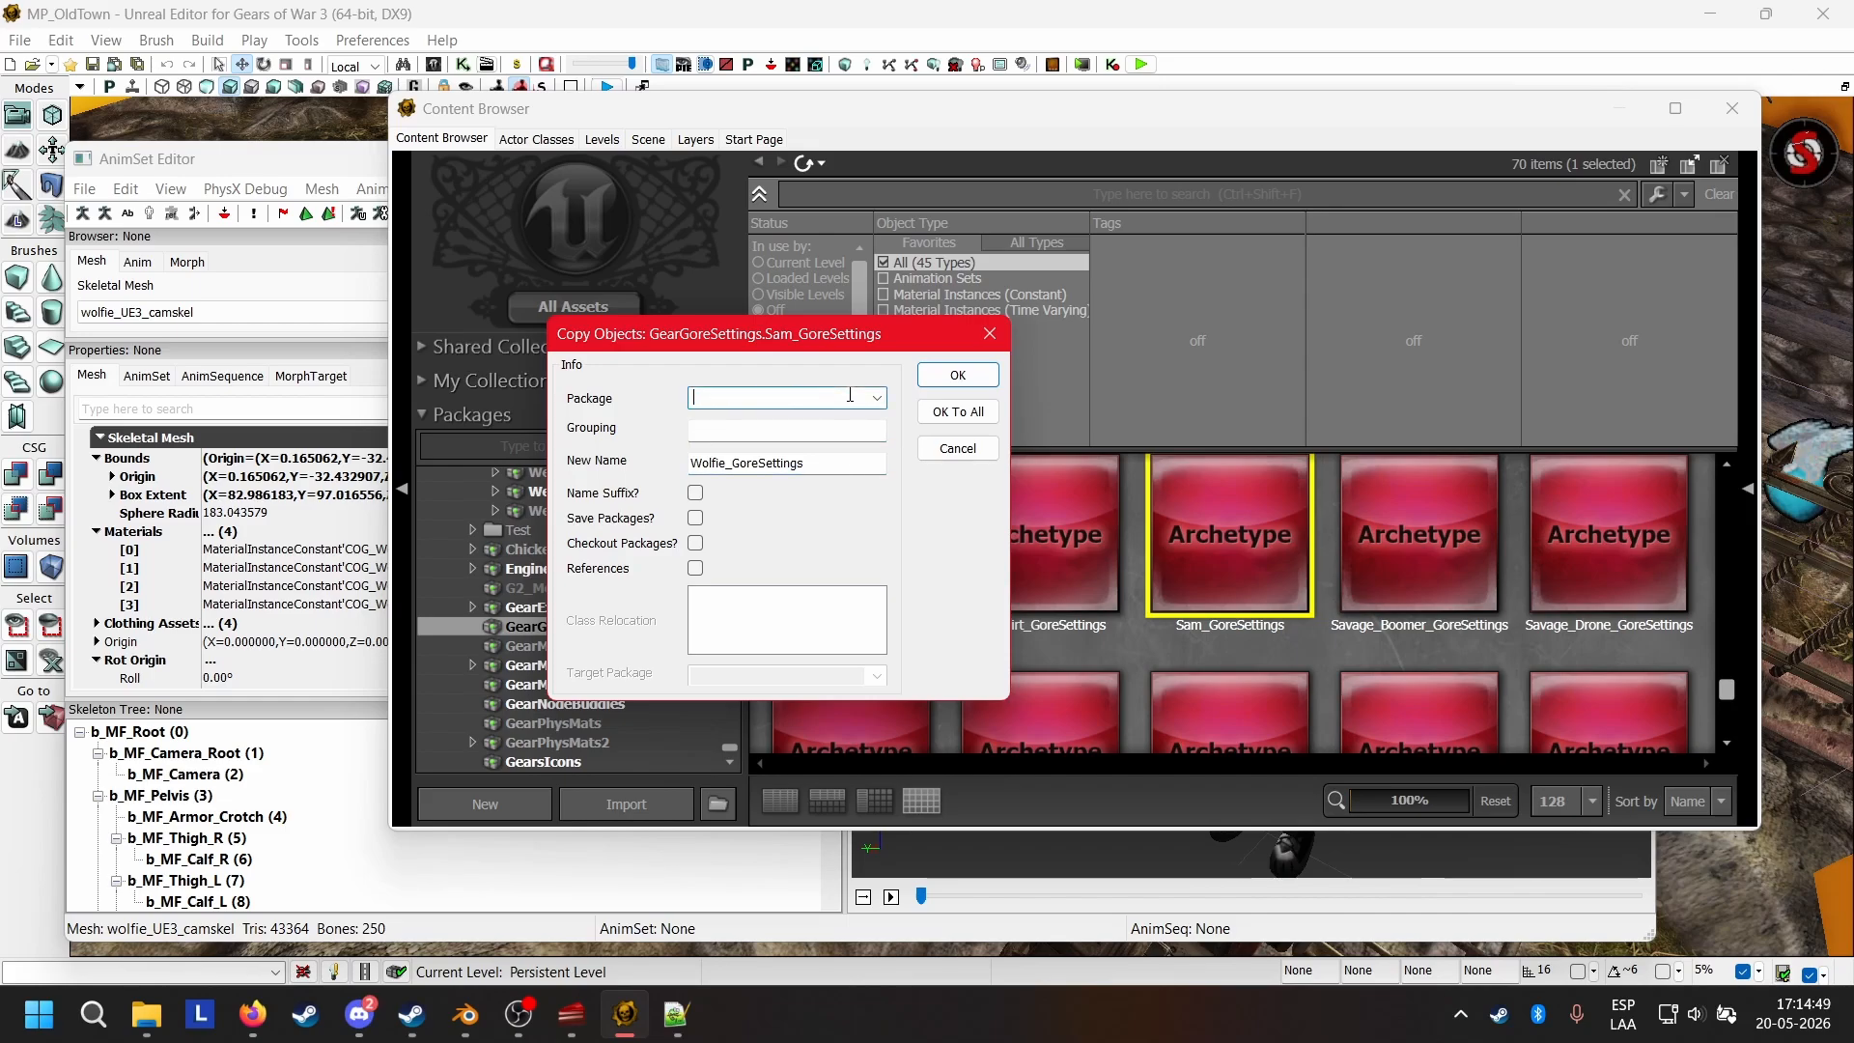
pyautogui.write('COG_Wolfie')
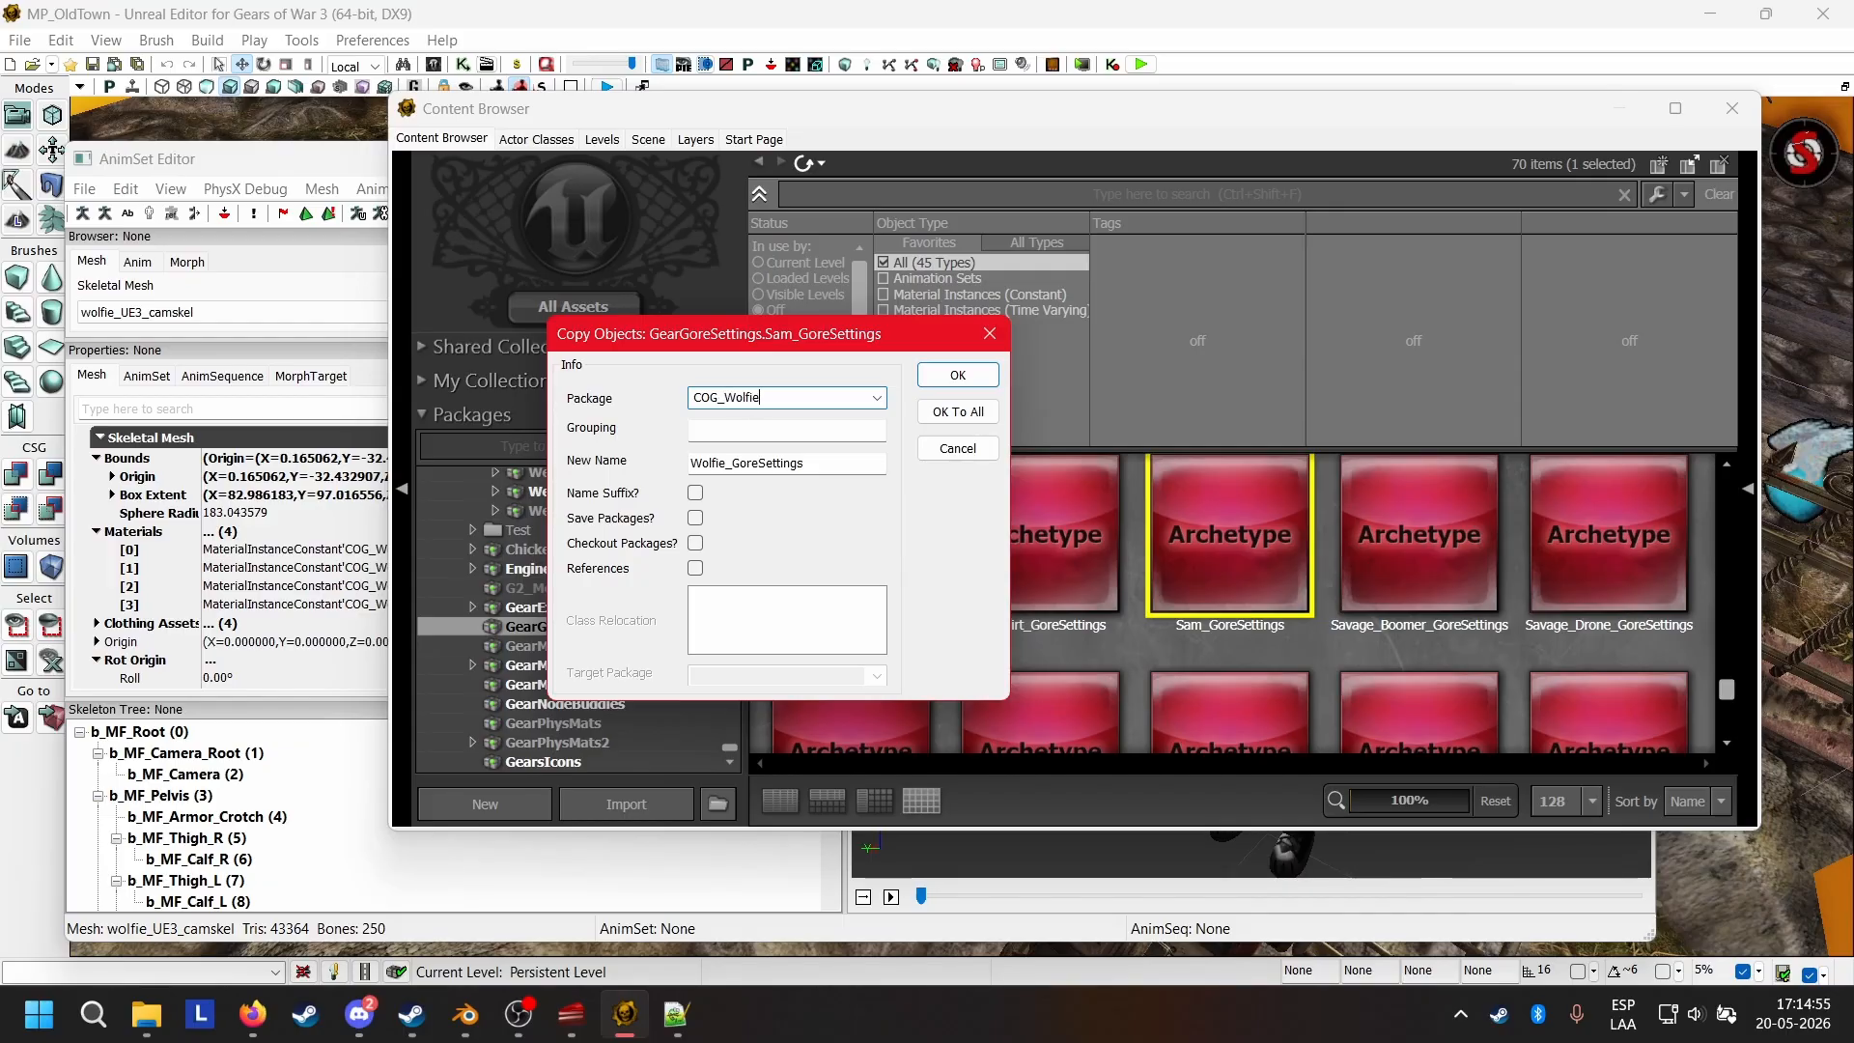
pyautogui.click(759, 431)
pyautogui.write('Gore')
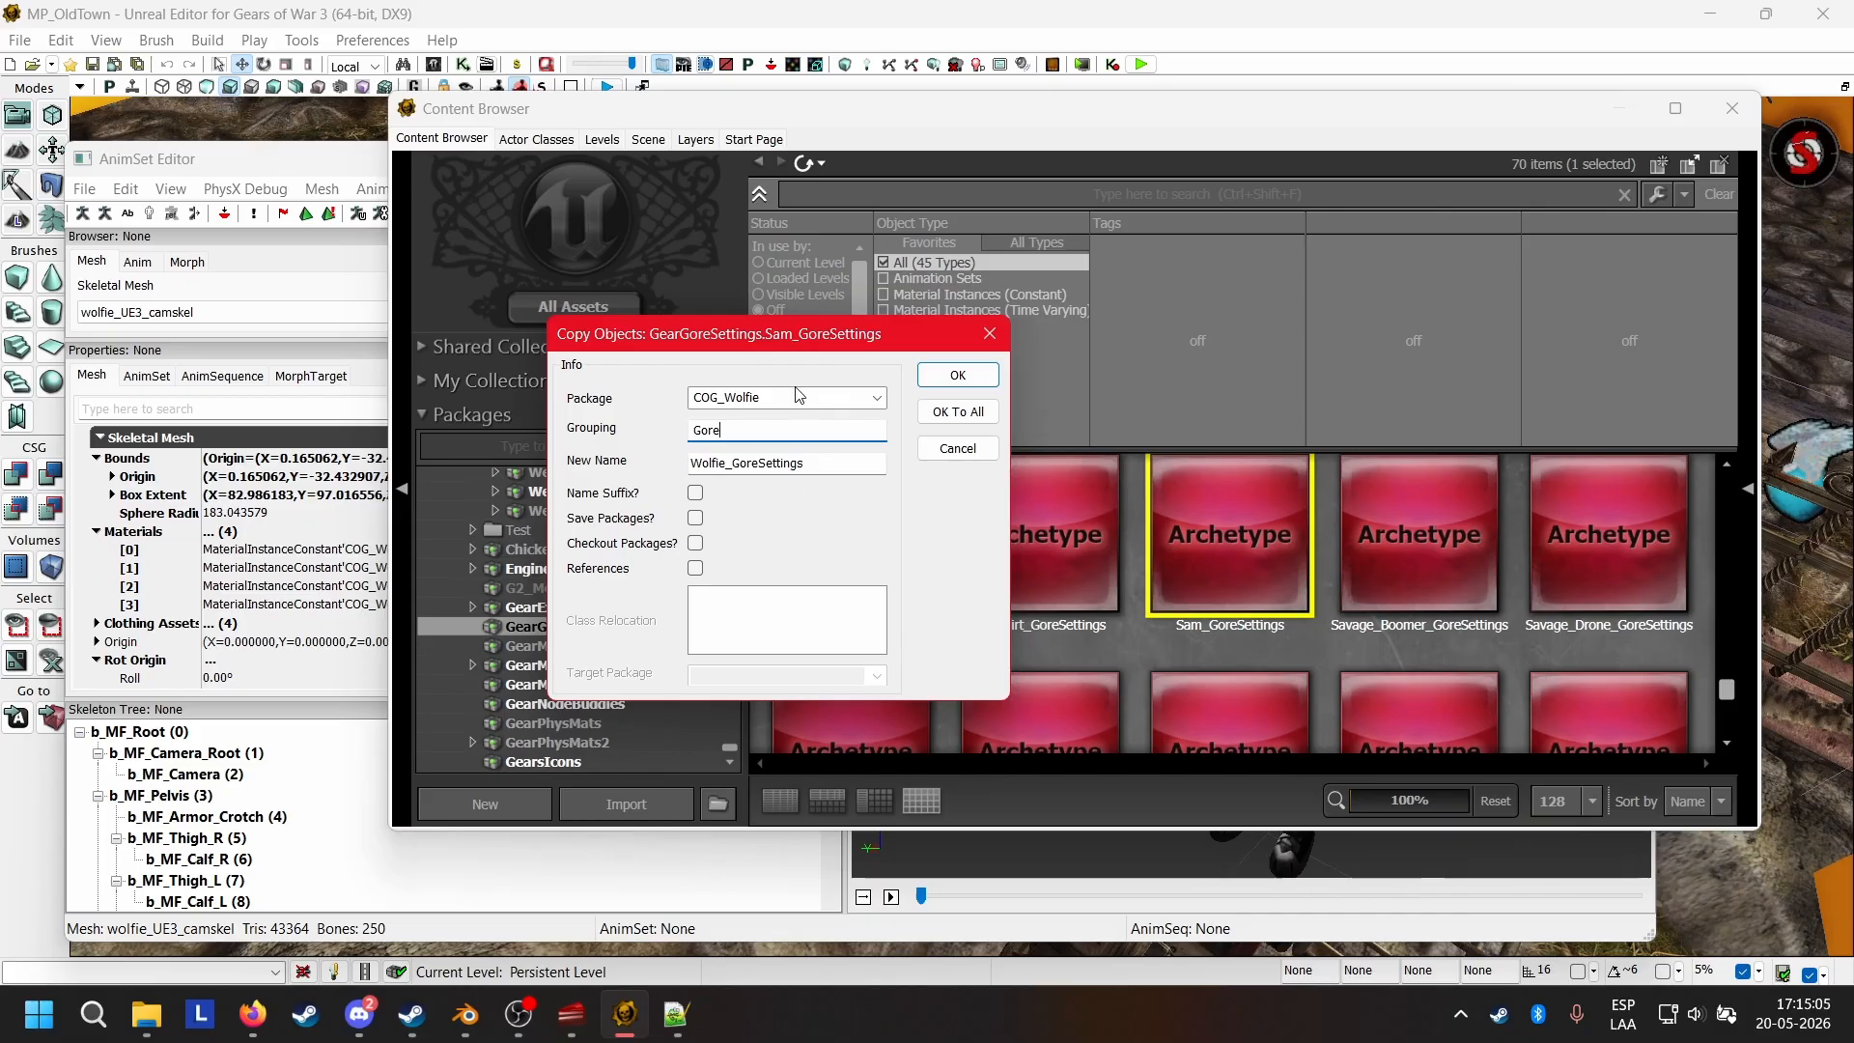
pyautogui.click(957, 375)
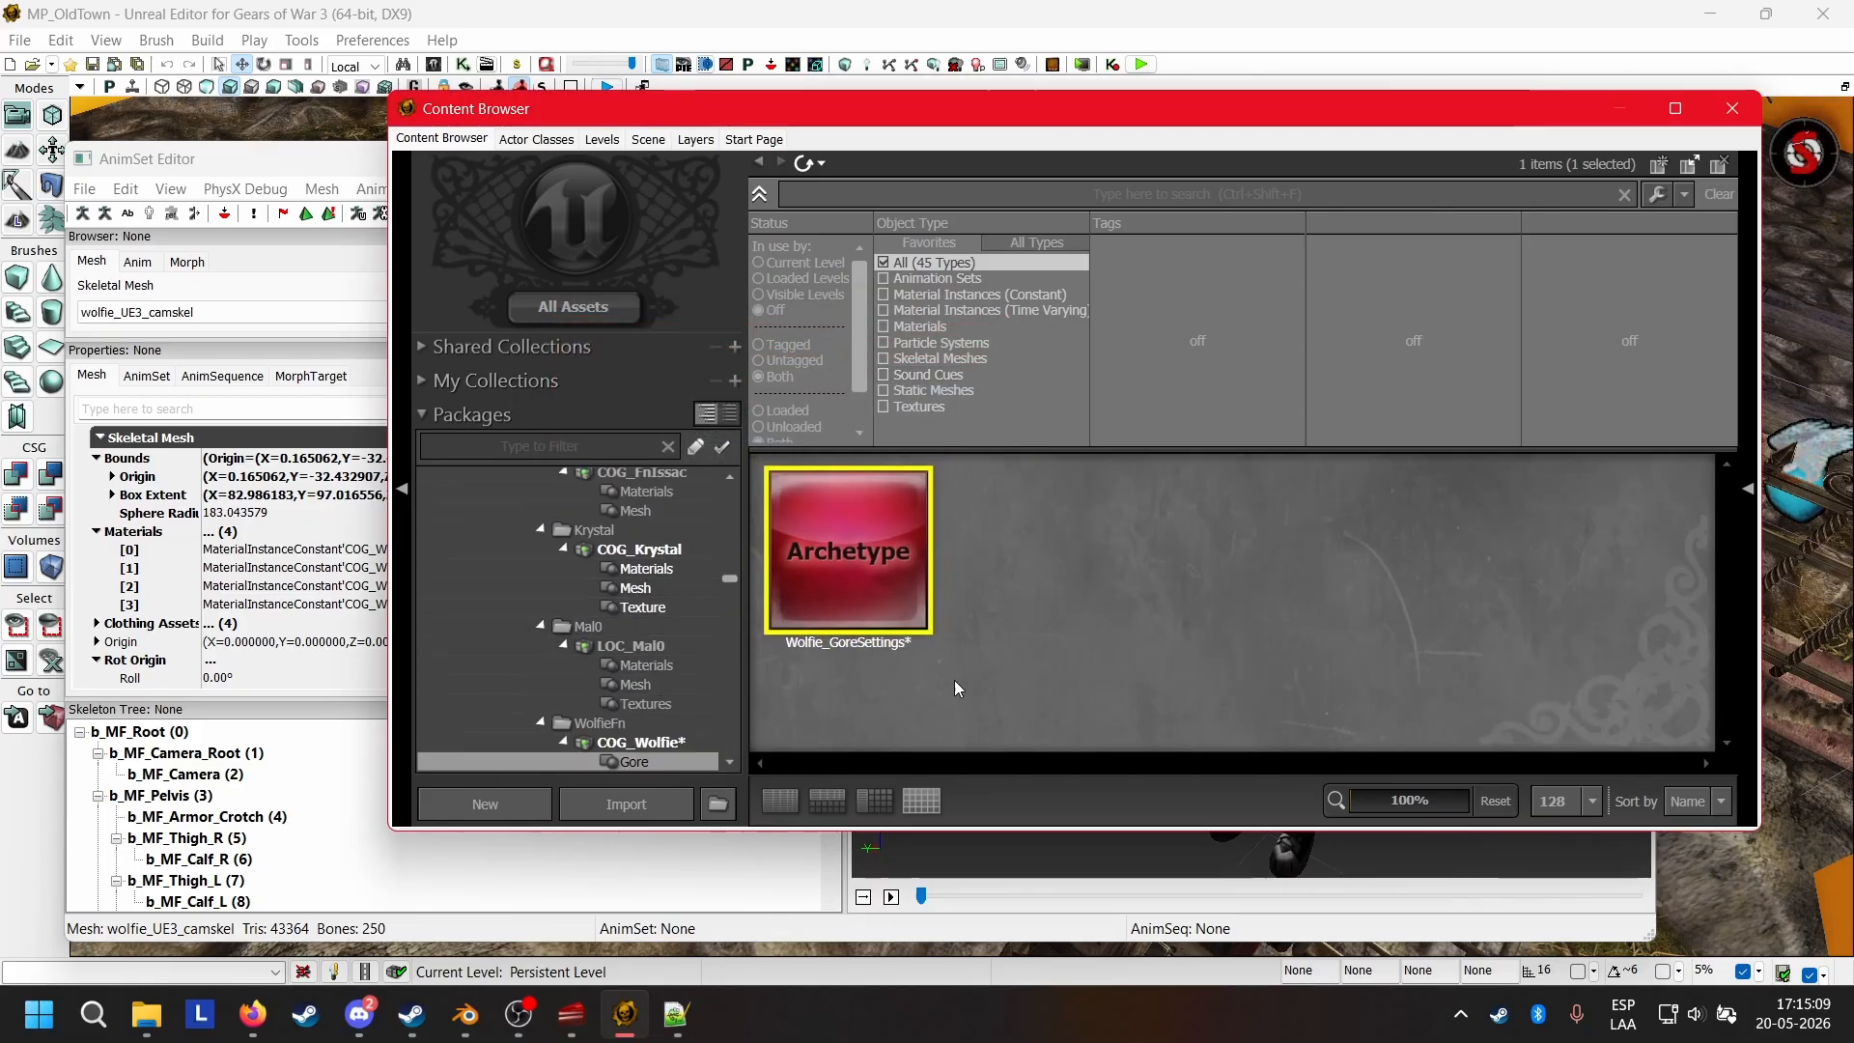
pyautogui.doubleClick(838, 569)
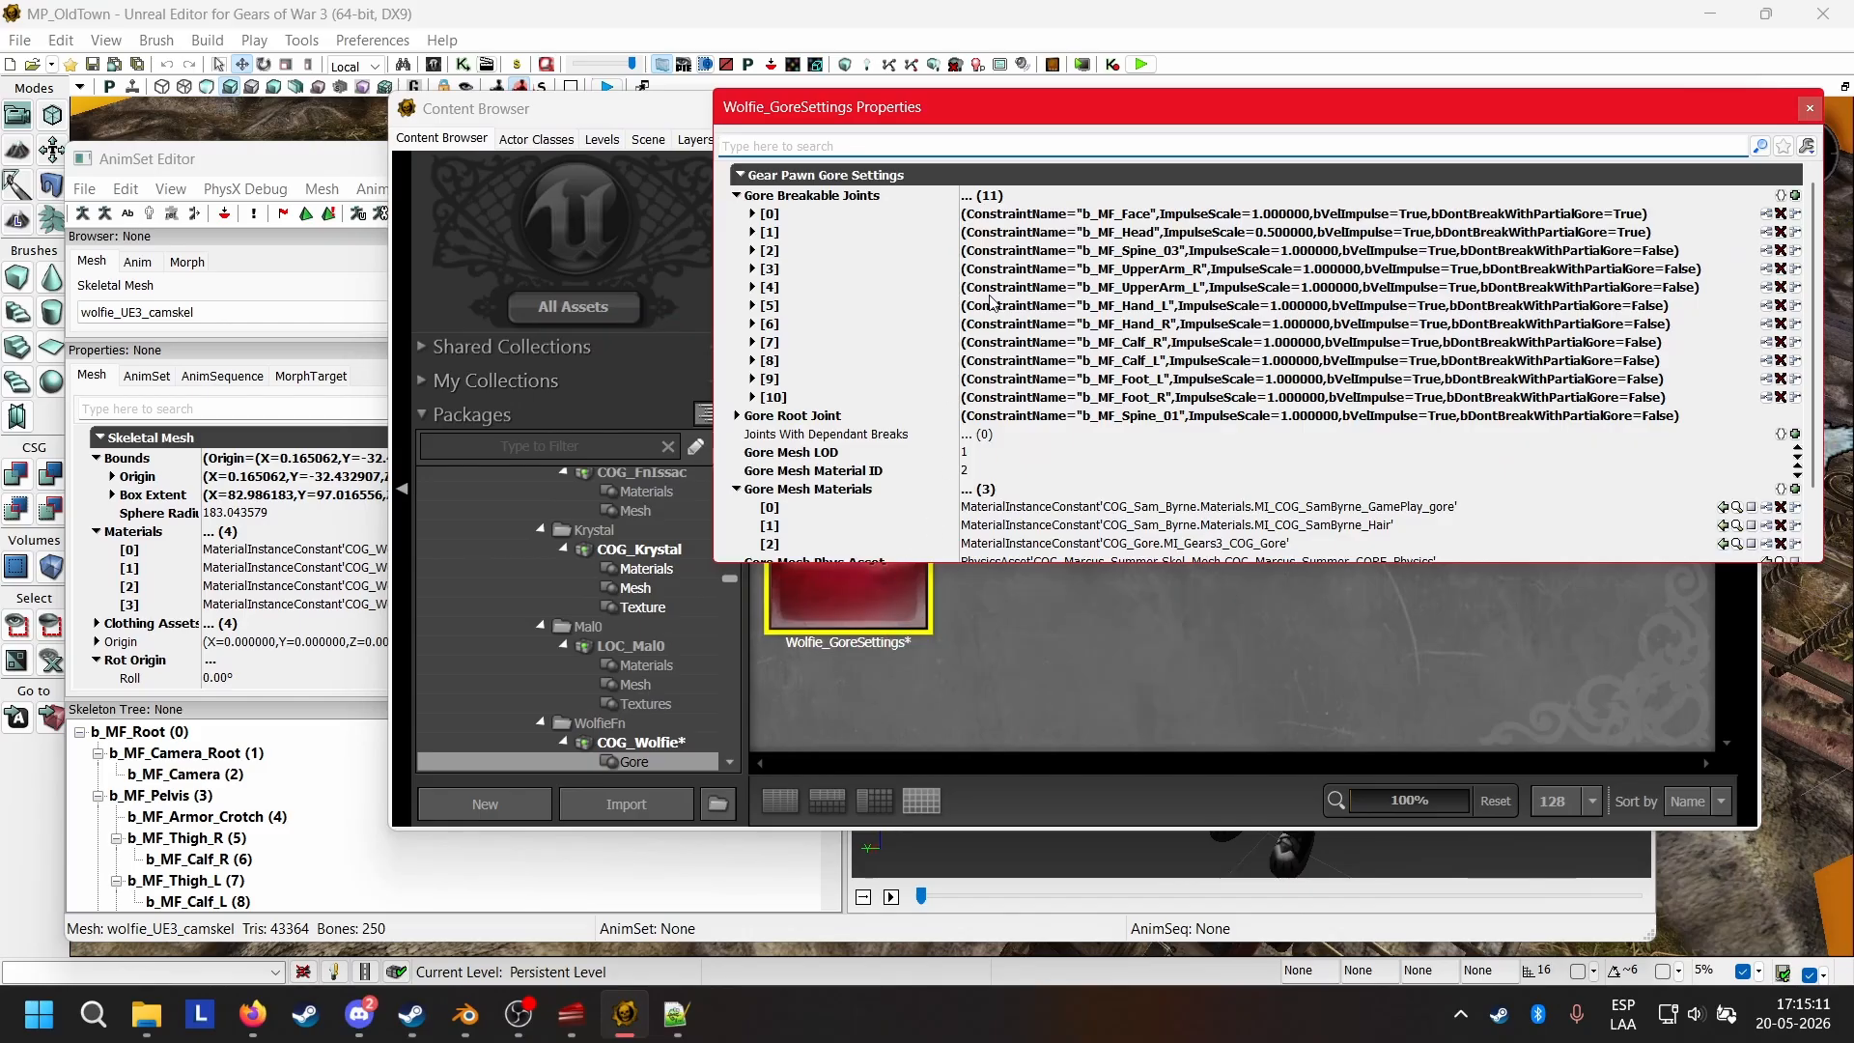
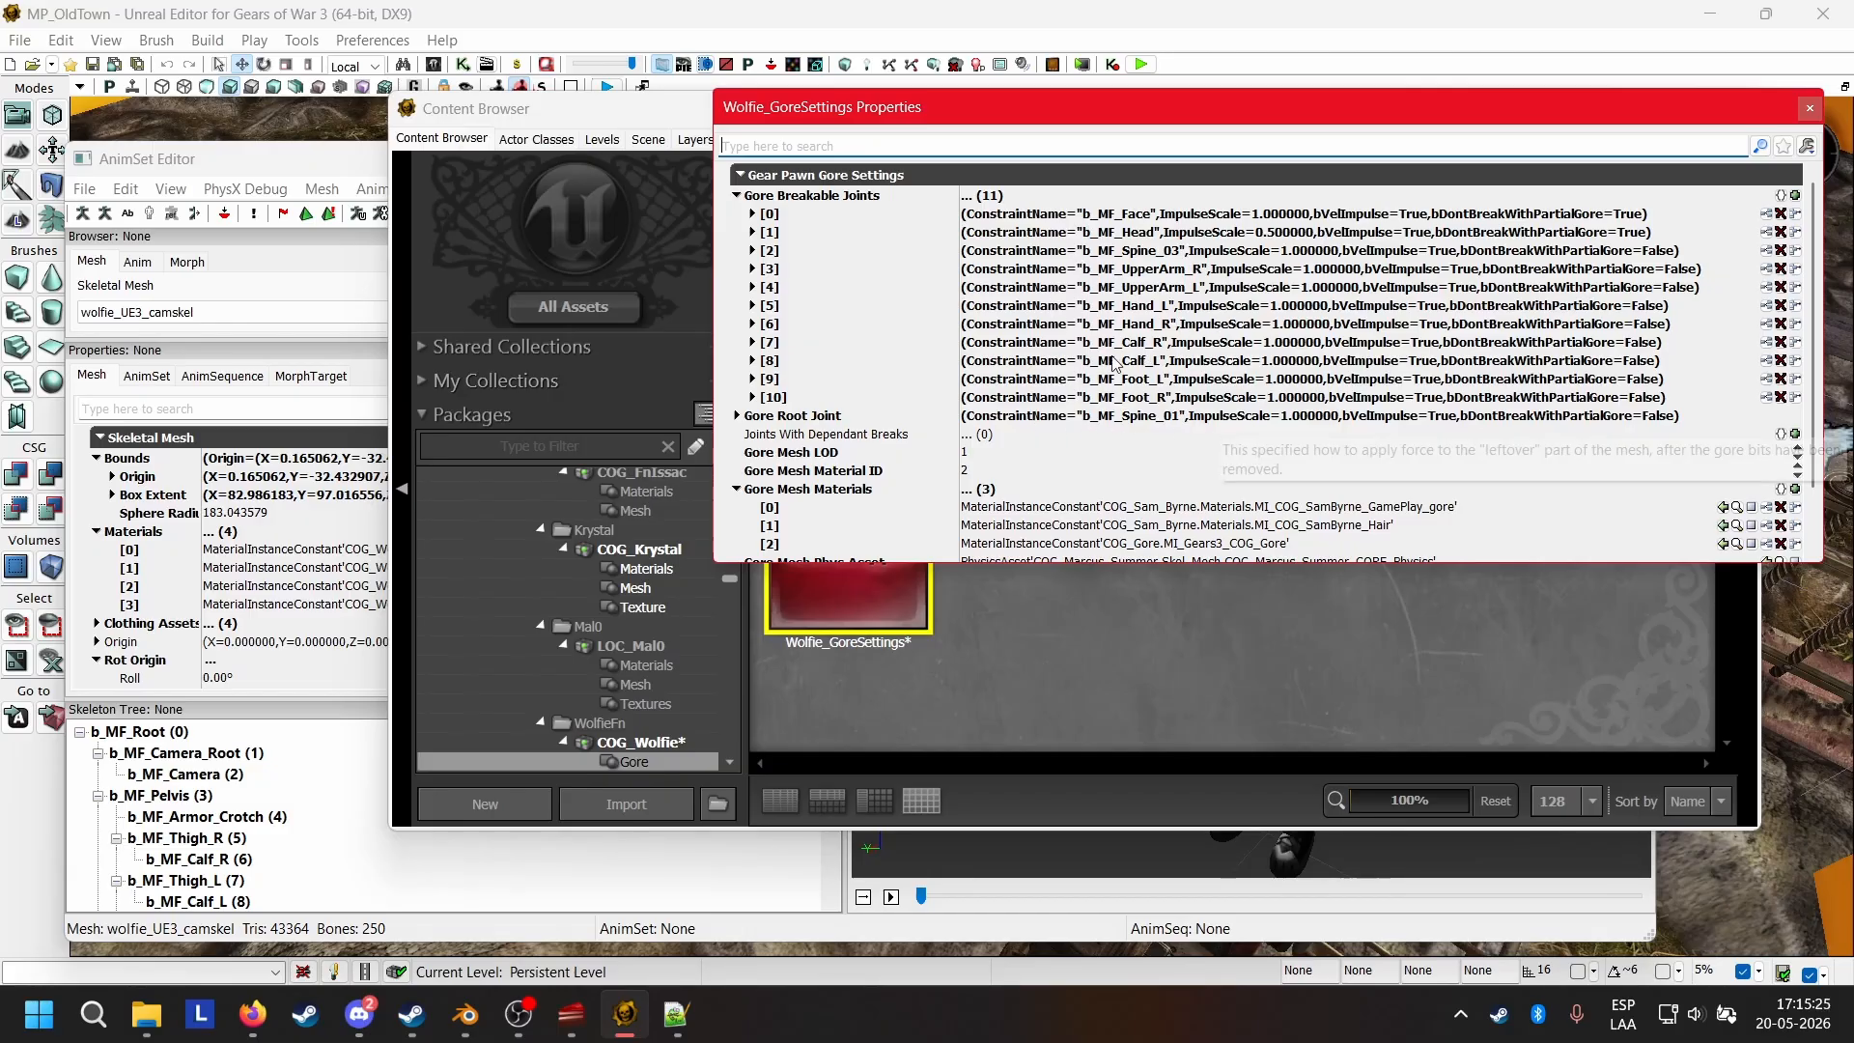
# Remove every entry from the Gore Breakable Joints array of Wolfie_GoreSettings.
pyautogui.click(1782, 214)
pyautogui.click(1782, 214)
pyautogui.click(1781, 214)
pyautogui.click(1782, 215)
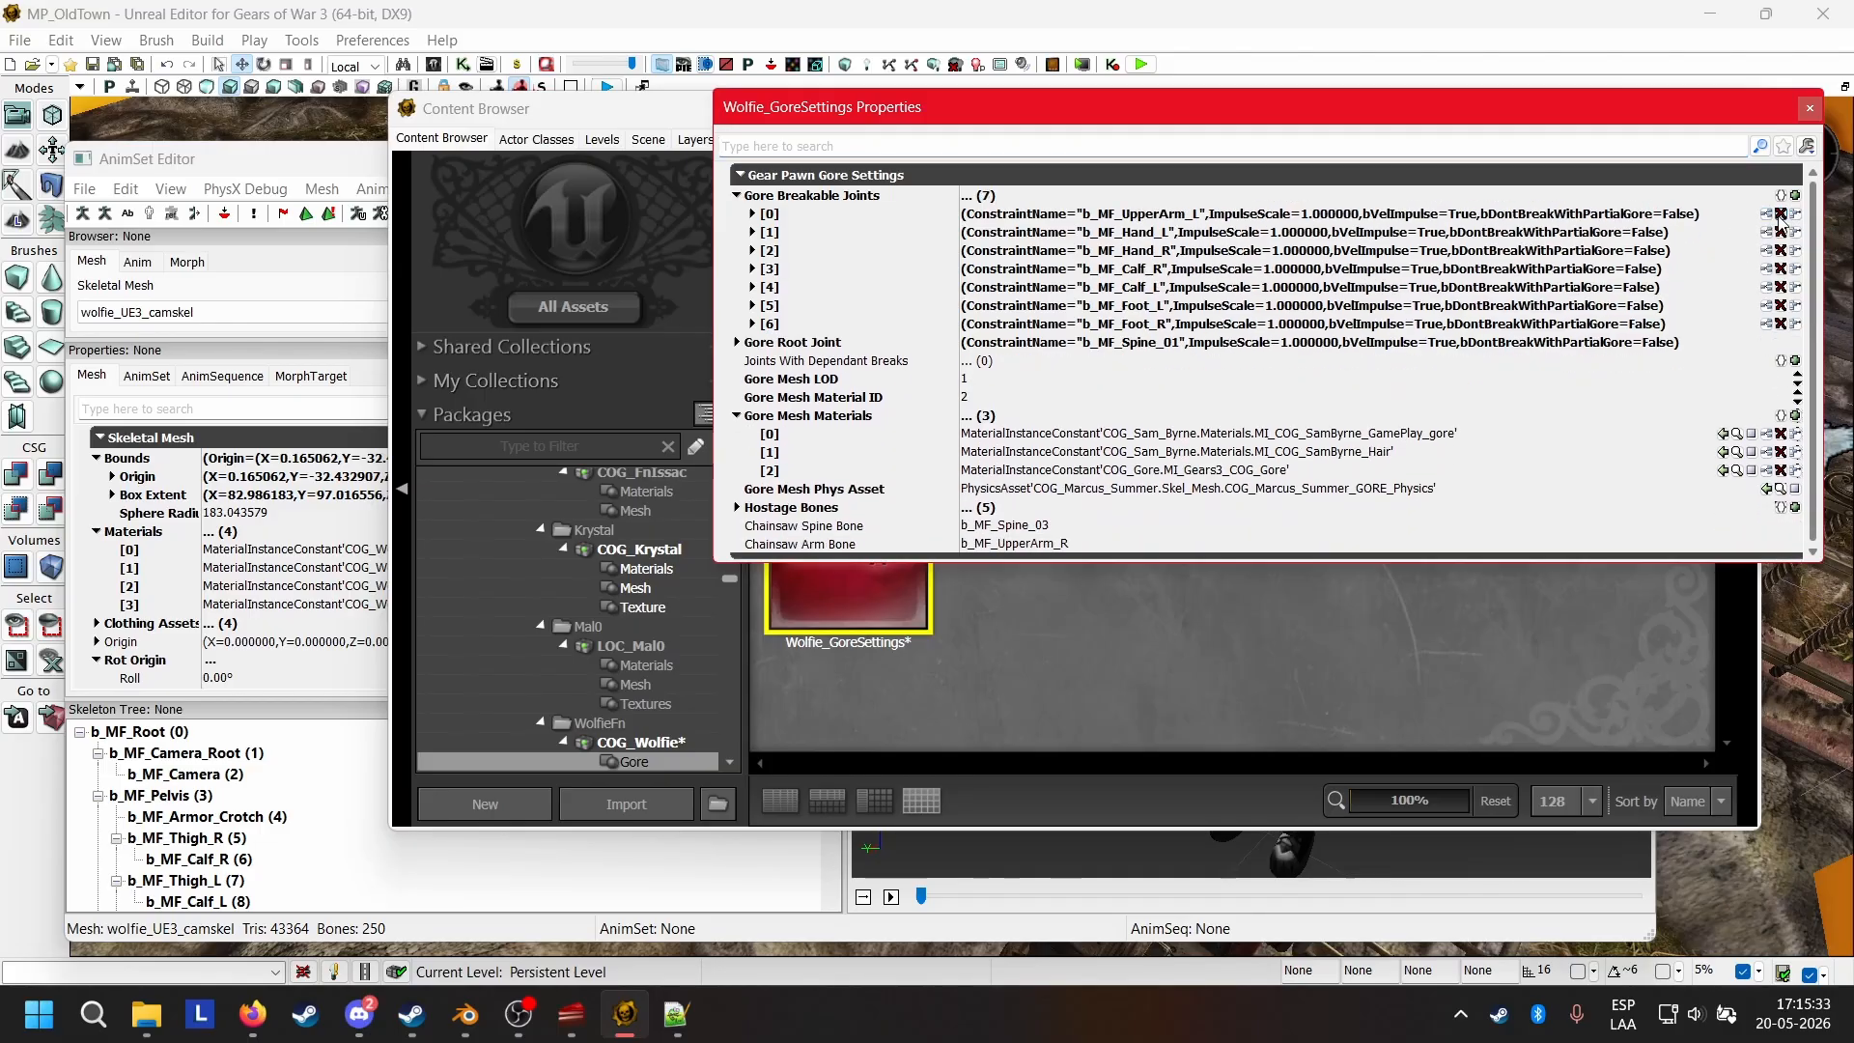
pyautogui.click(1782, 214)
pyautogui.click(1782, 214)
pyautogui.click(1782, 215)
pyautogui.click(1782, 215)
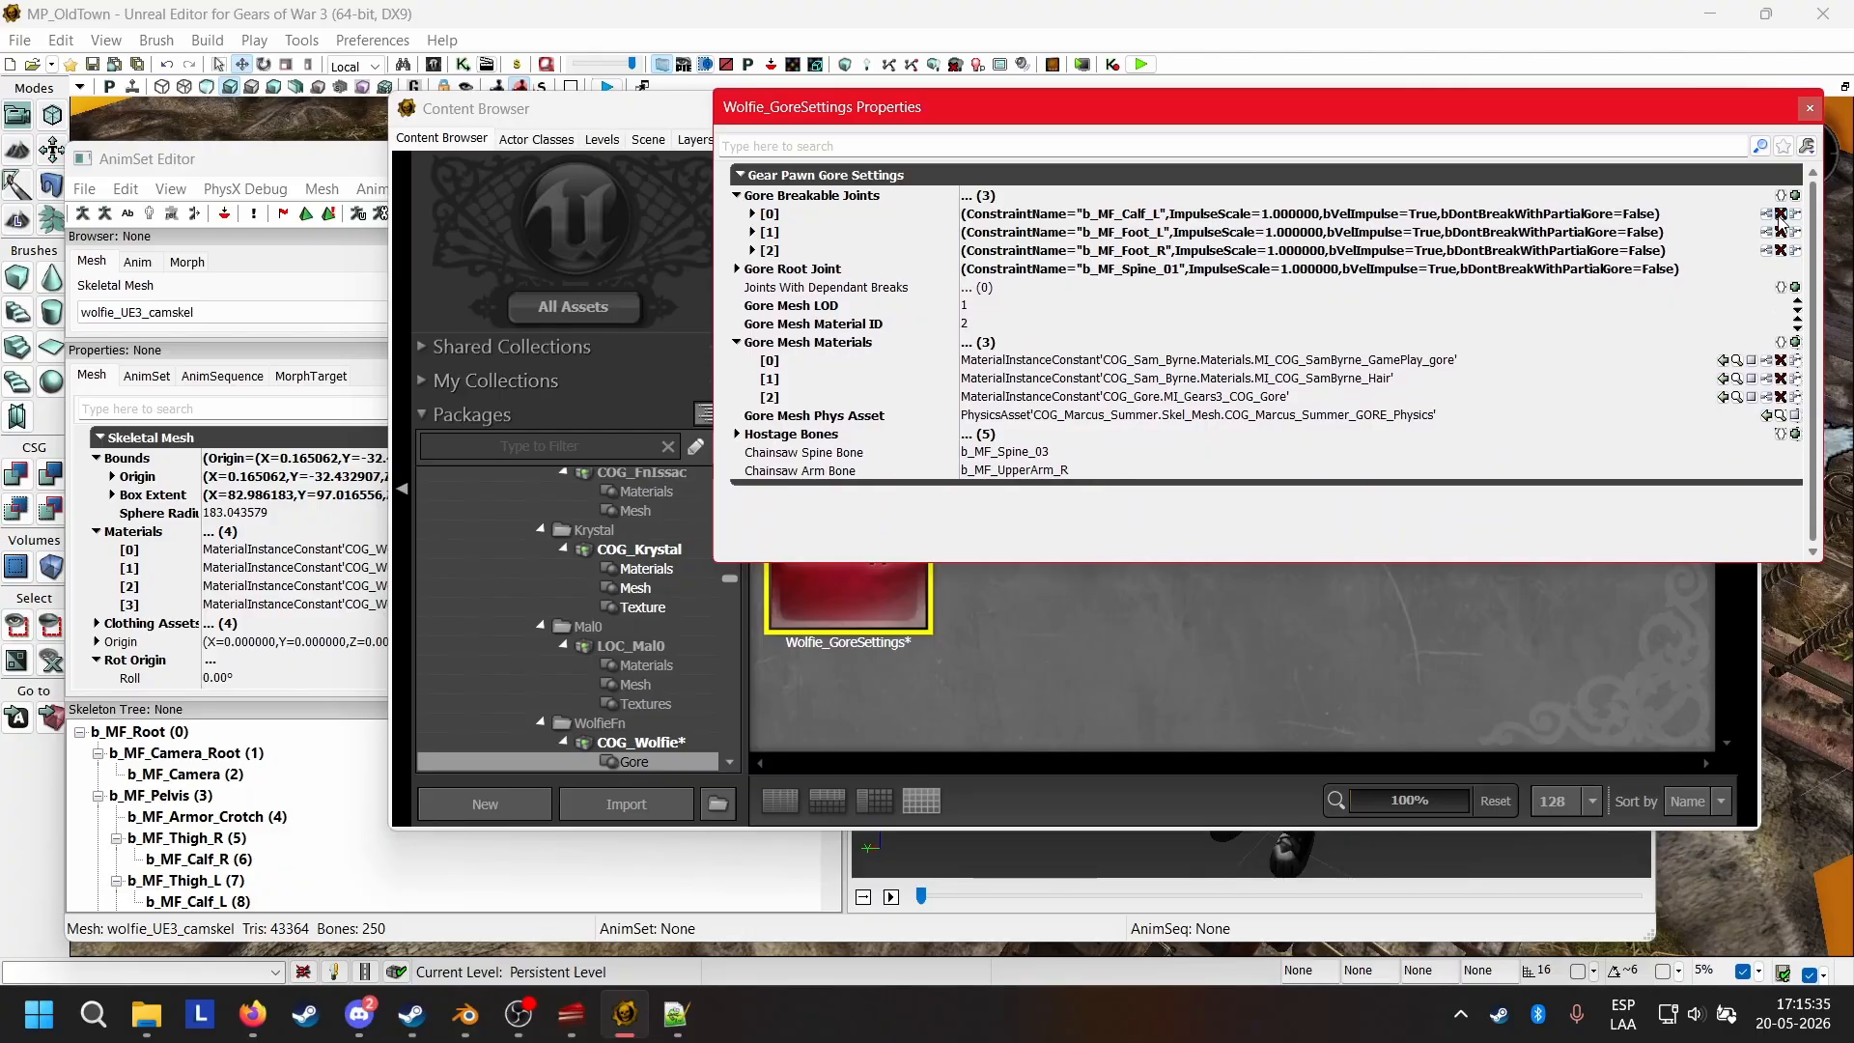
pyautogui.click(1782, 214)
pyautogui.click(1781, 214)
pyautogui.click(1782, 214)
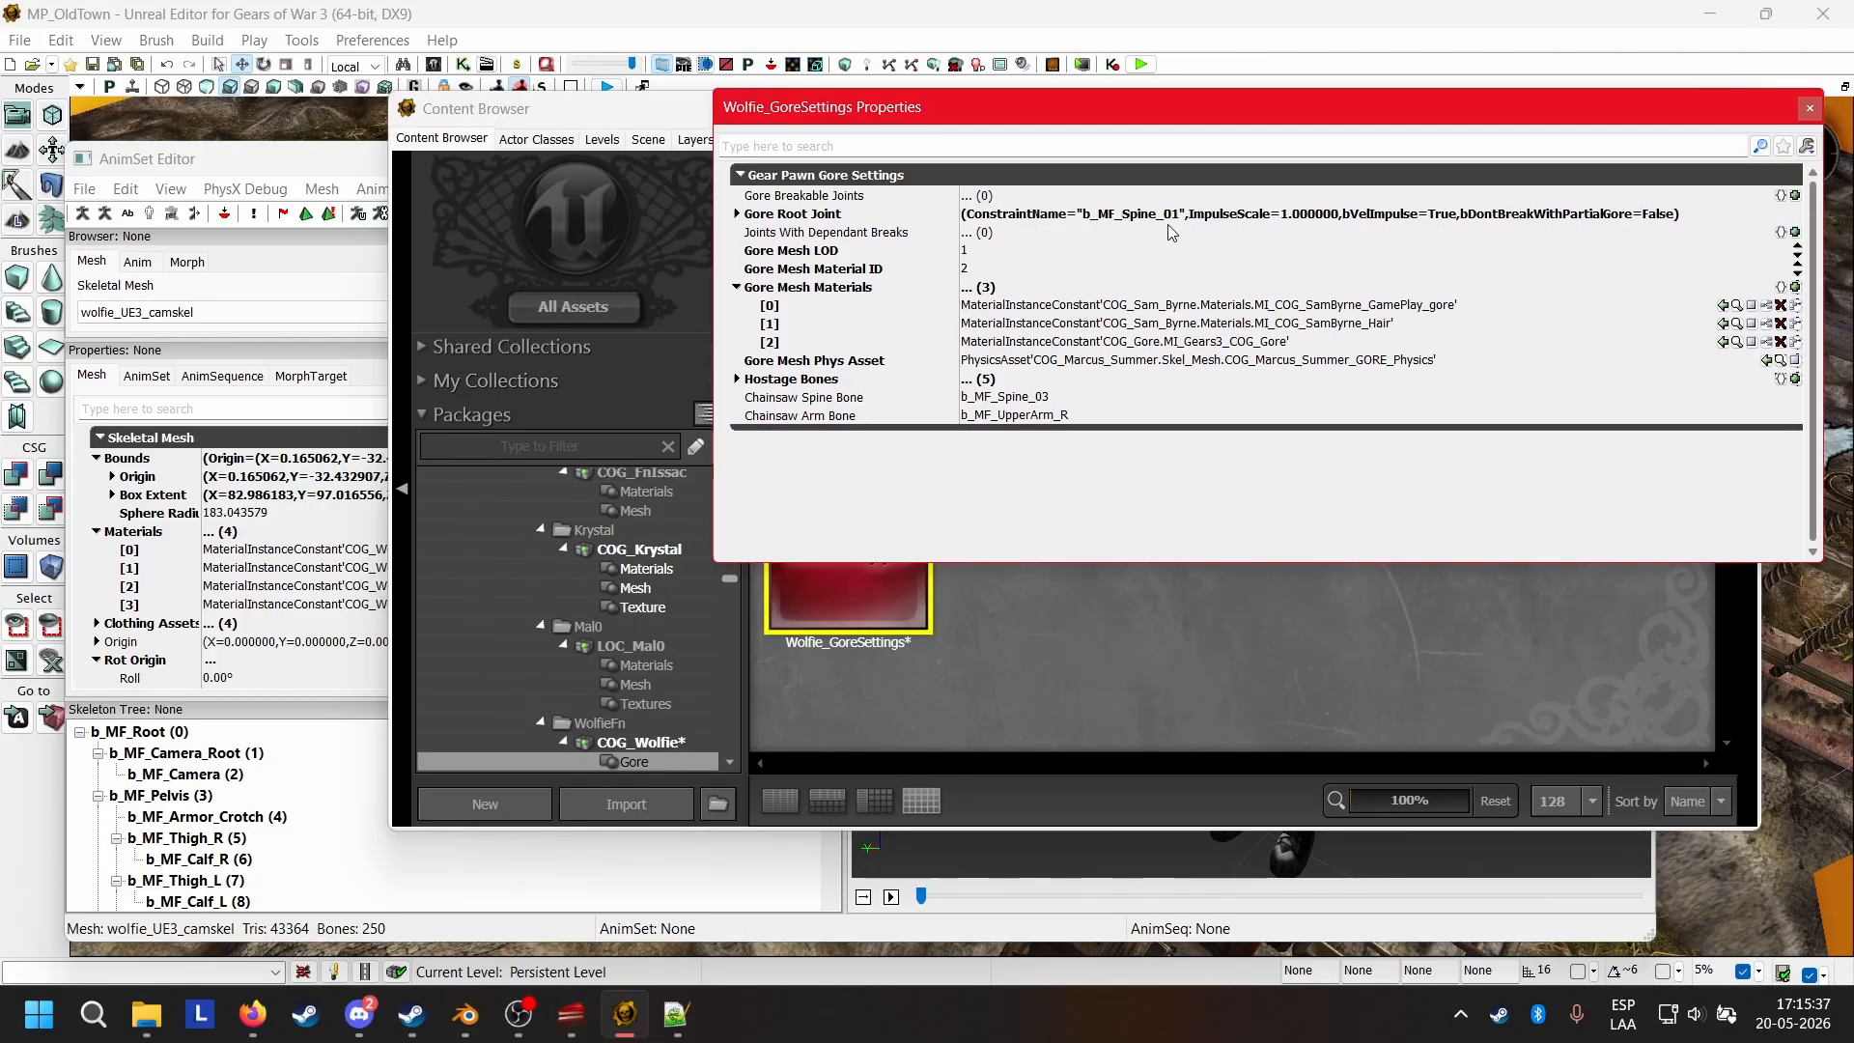
# Compare the Gore Mesh Materials with the wolfie_UE3_camskel mesh's material list and add a fourth material slot to the gore settings.
pyautogui.click(1215, 310)
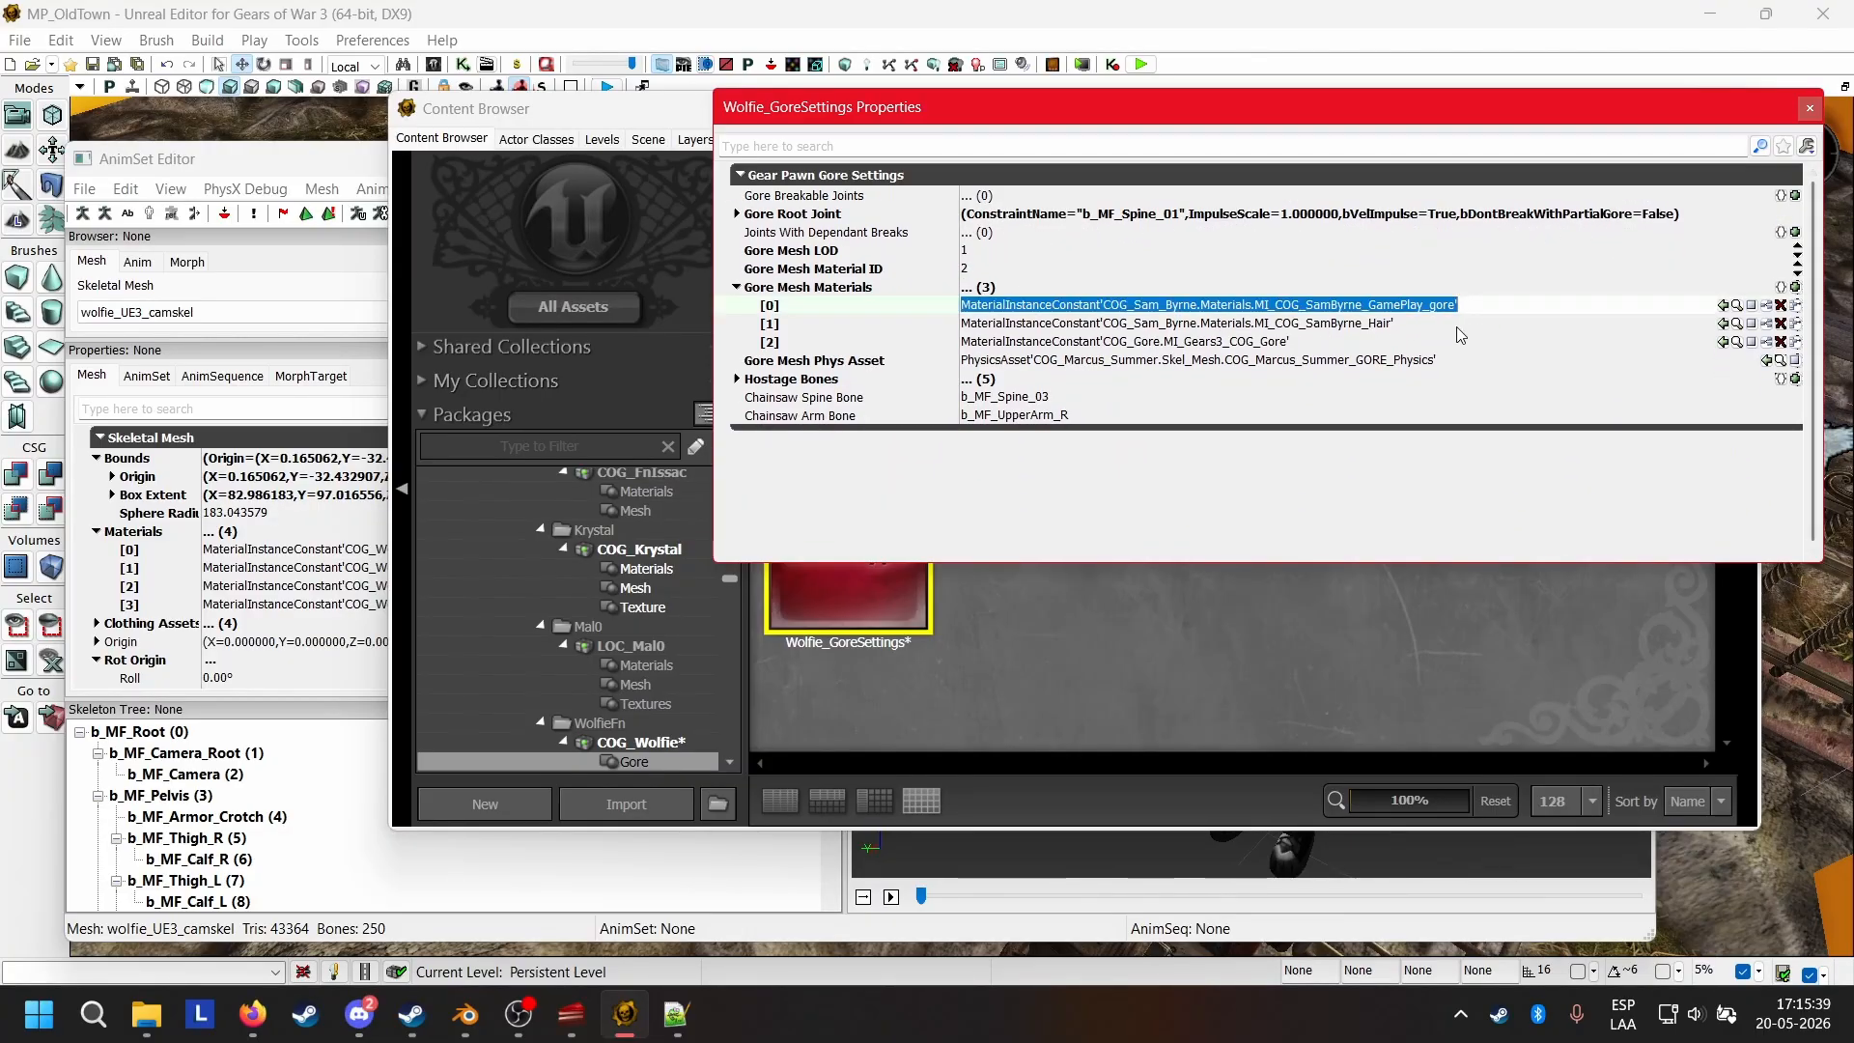
pyautogui.click(1287, 321)
pyautogui.click(1223, 312)
pyautogui.moveTo(248, 171); pyautogui.dragTo(211, 130)
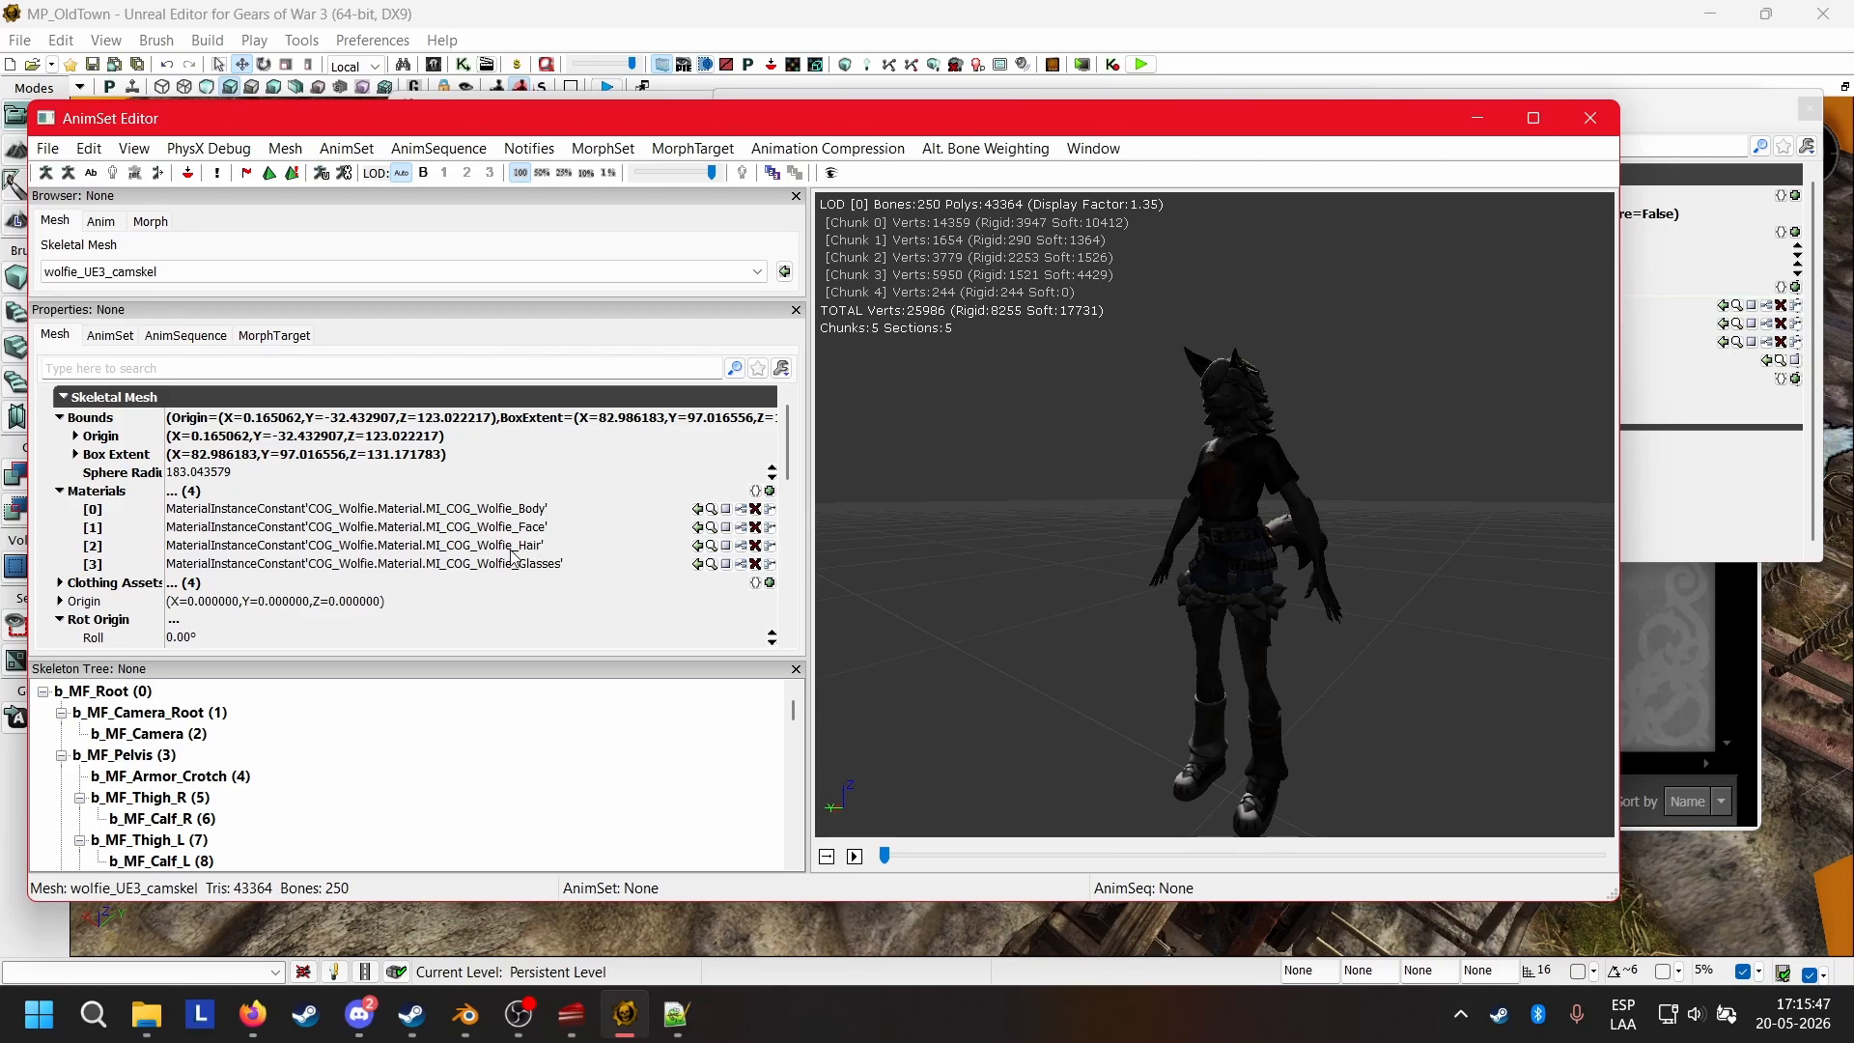
pyautogui.click(1689, 485)
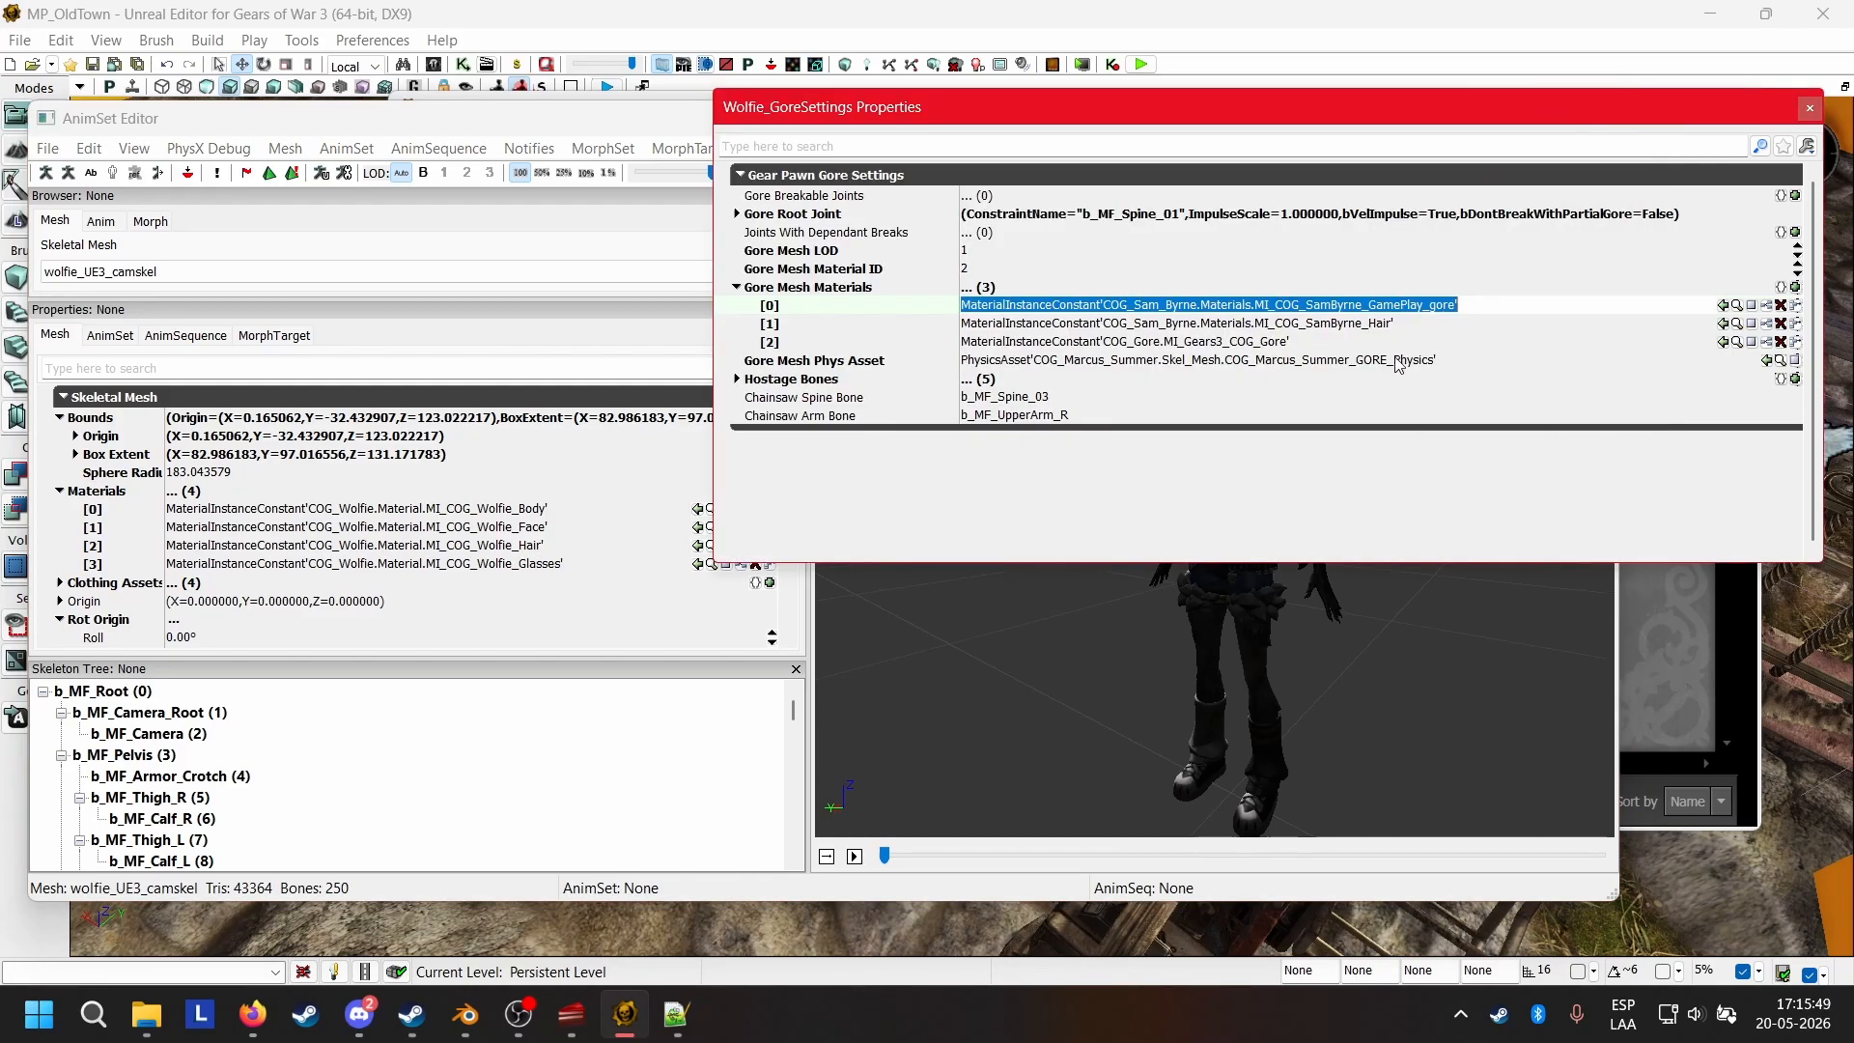
pyautogui.click(1794, 287)
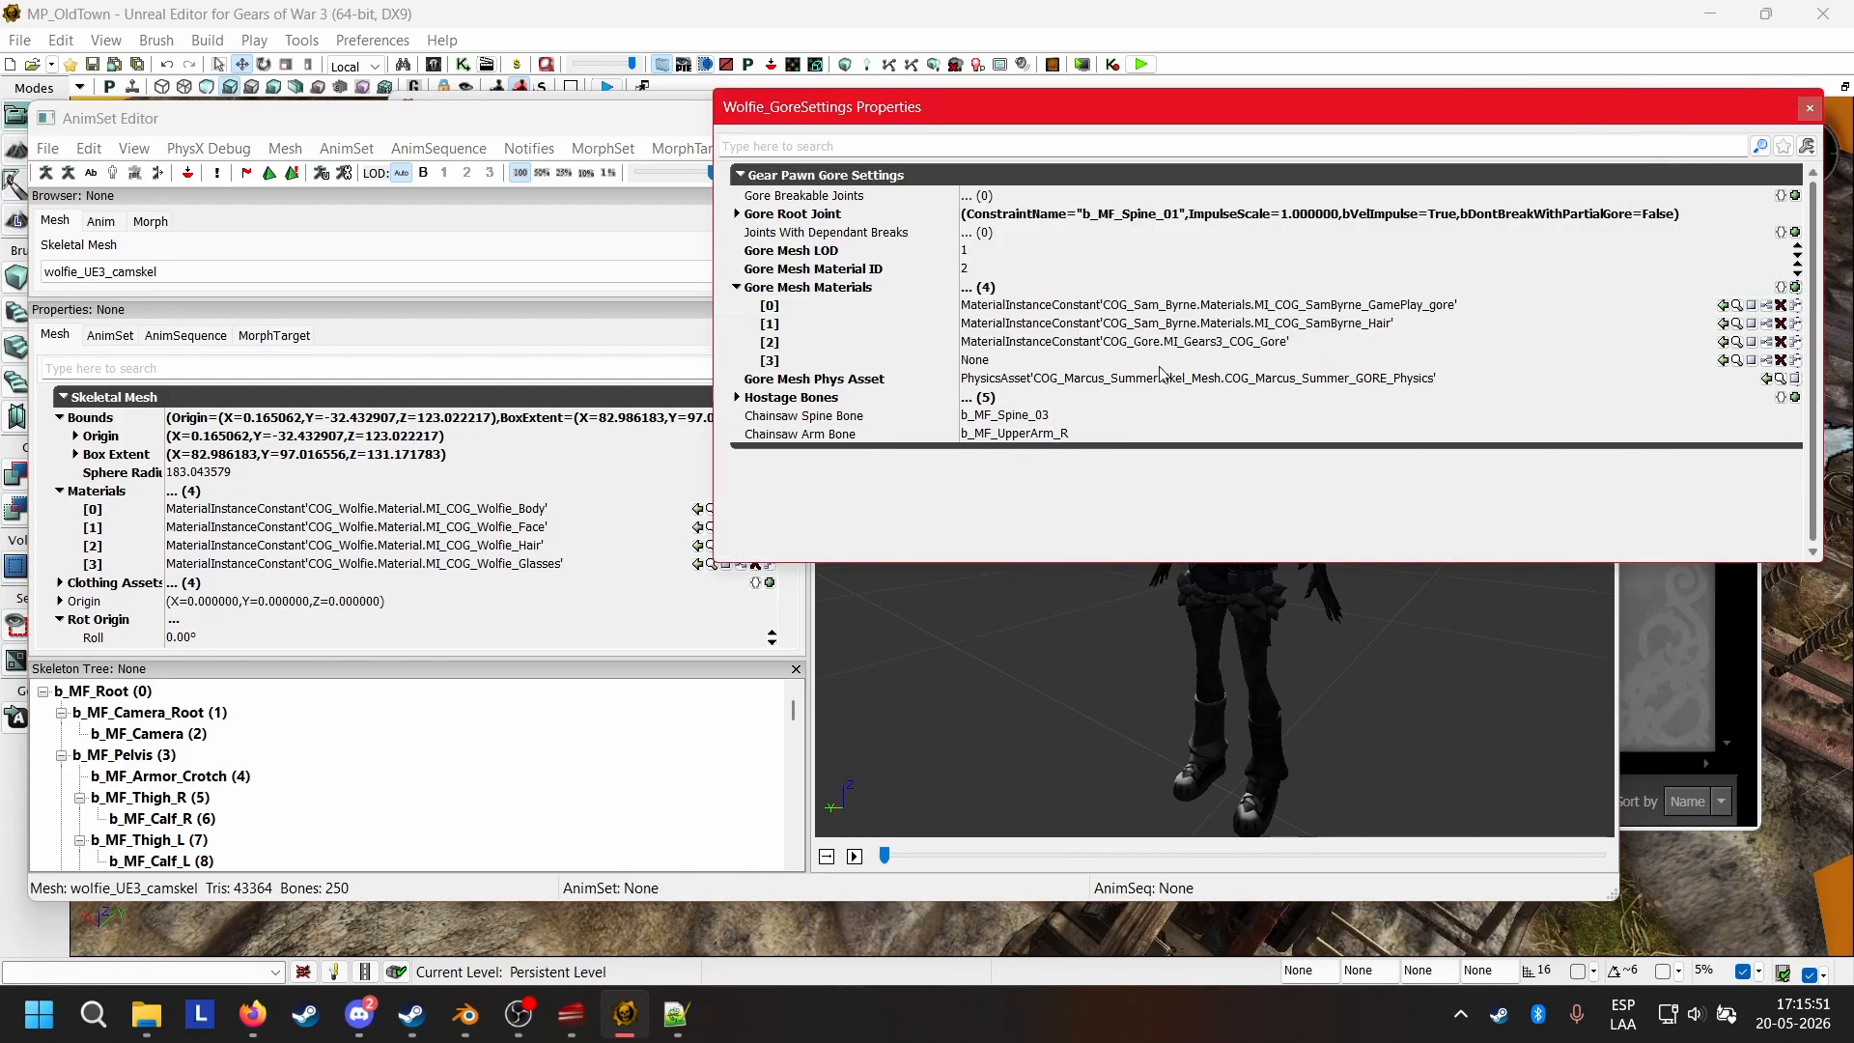
# From COG_Wolfie's Material group, assign MI_COG_Wolfie_Body to Gore Mesh Materials slot [0] and MI_COG_Wolfie_Face to slot [1].
pyautogui.click(1700, 716)
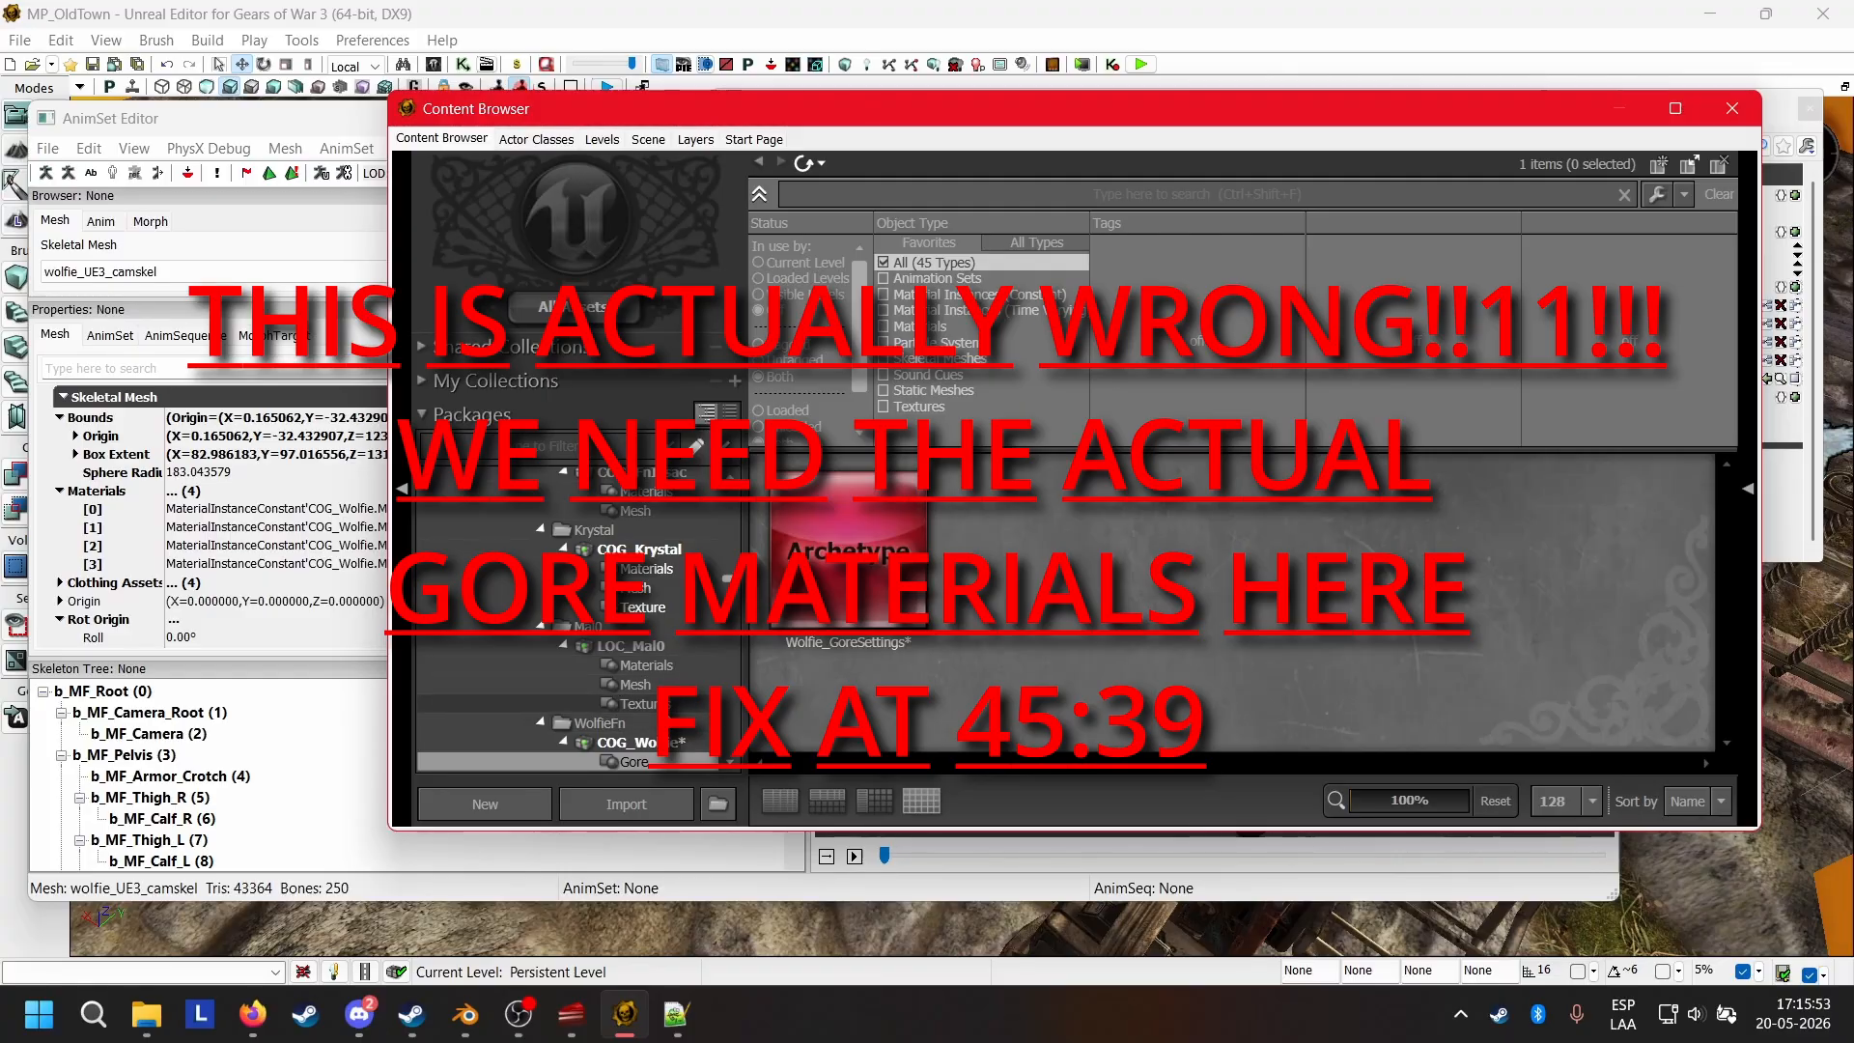
pyautogui.scroll(-2, 695, 749)
pyautogui.click(676, 723)
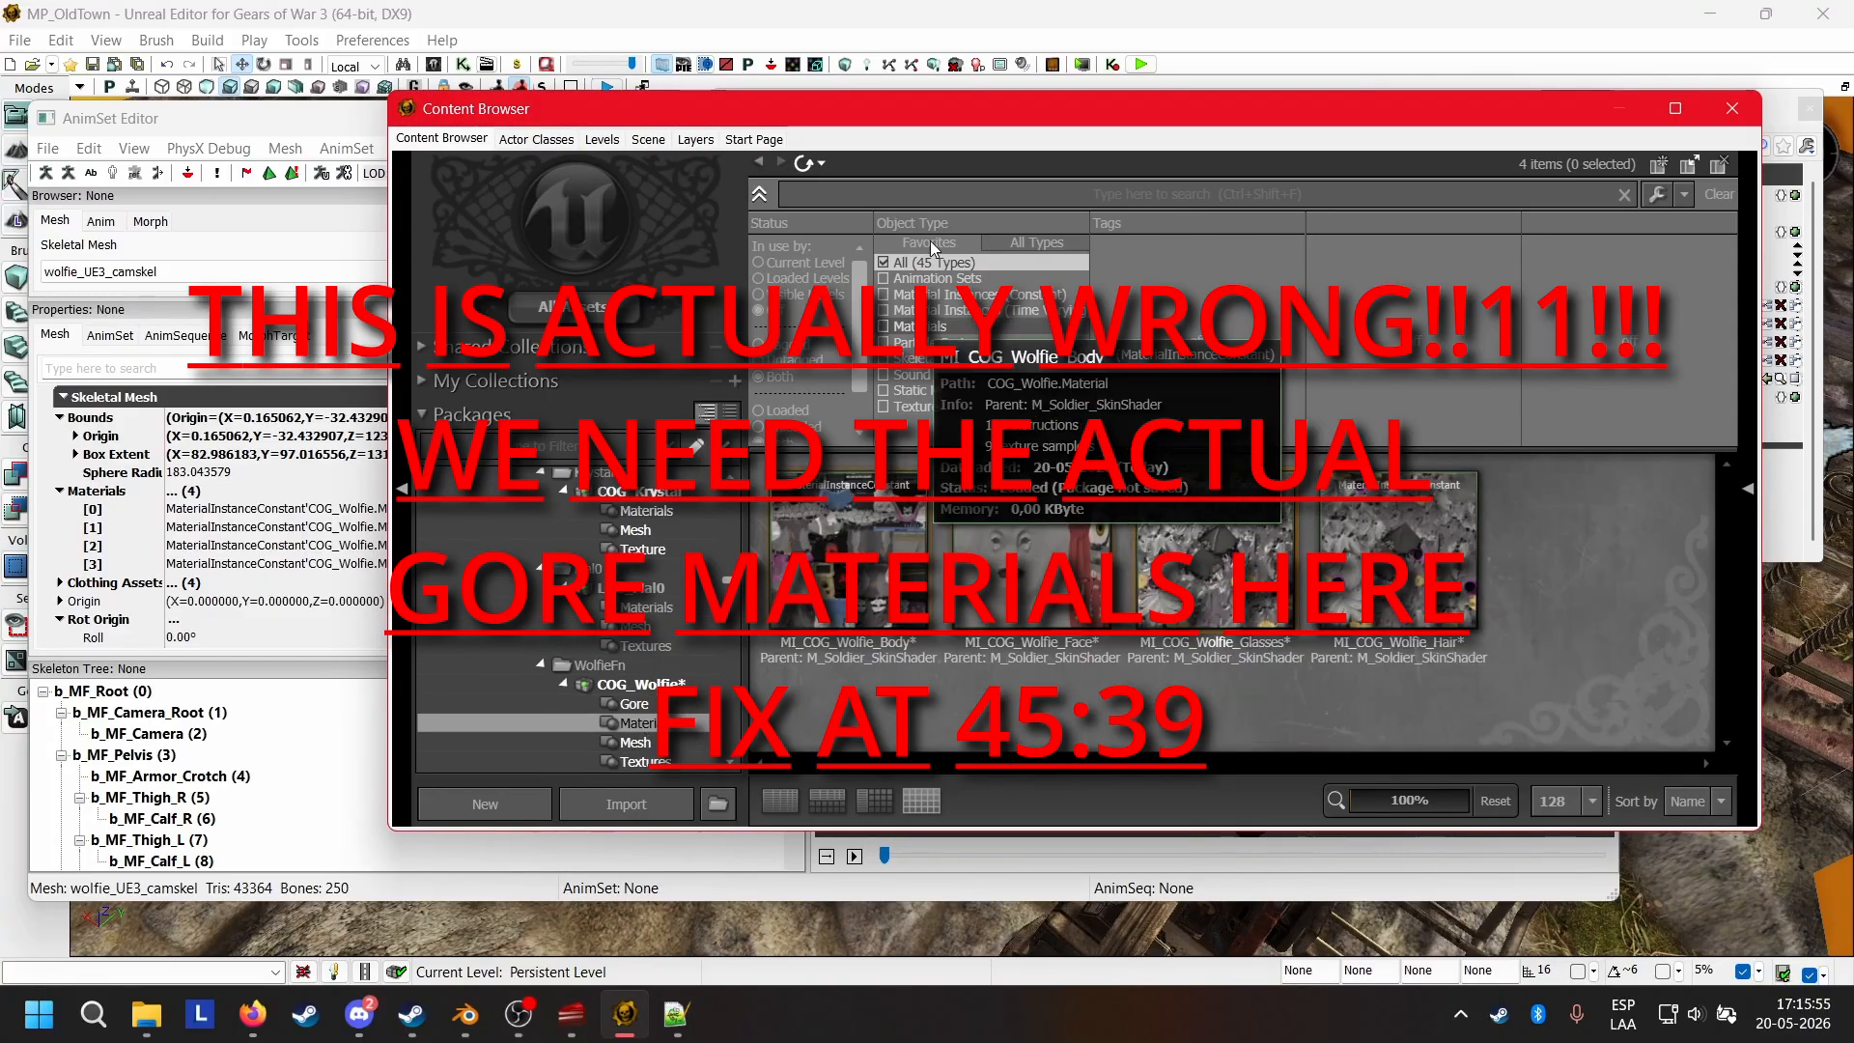
pyautogui.click(904, 596)
pyautogui.moveTo(805, 124); pyautogui.dragTo(1130, 479)
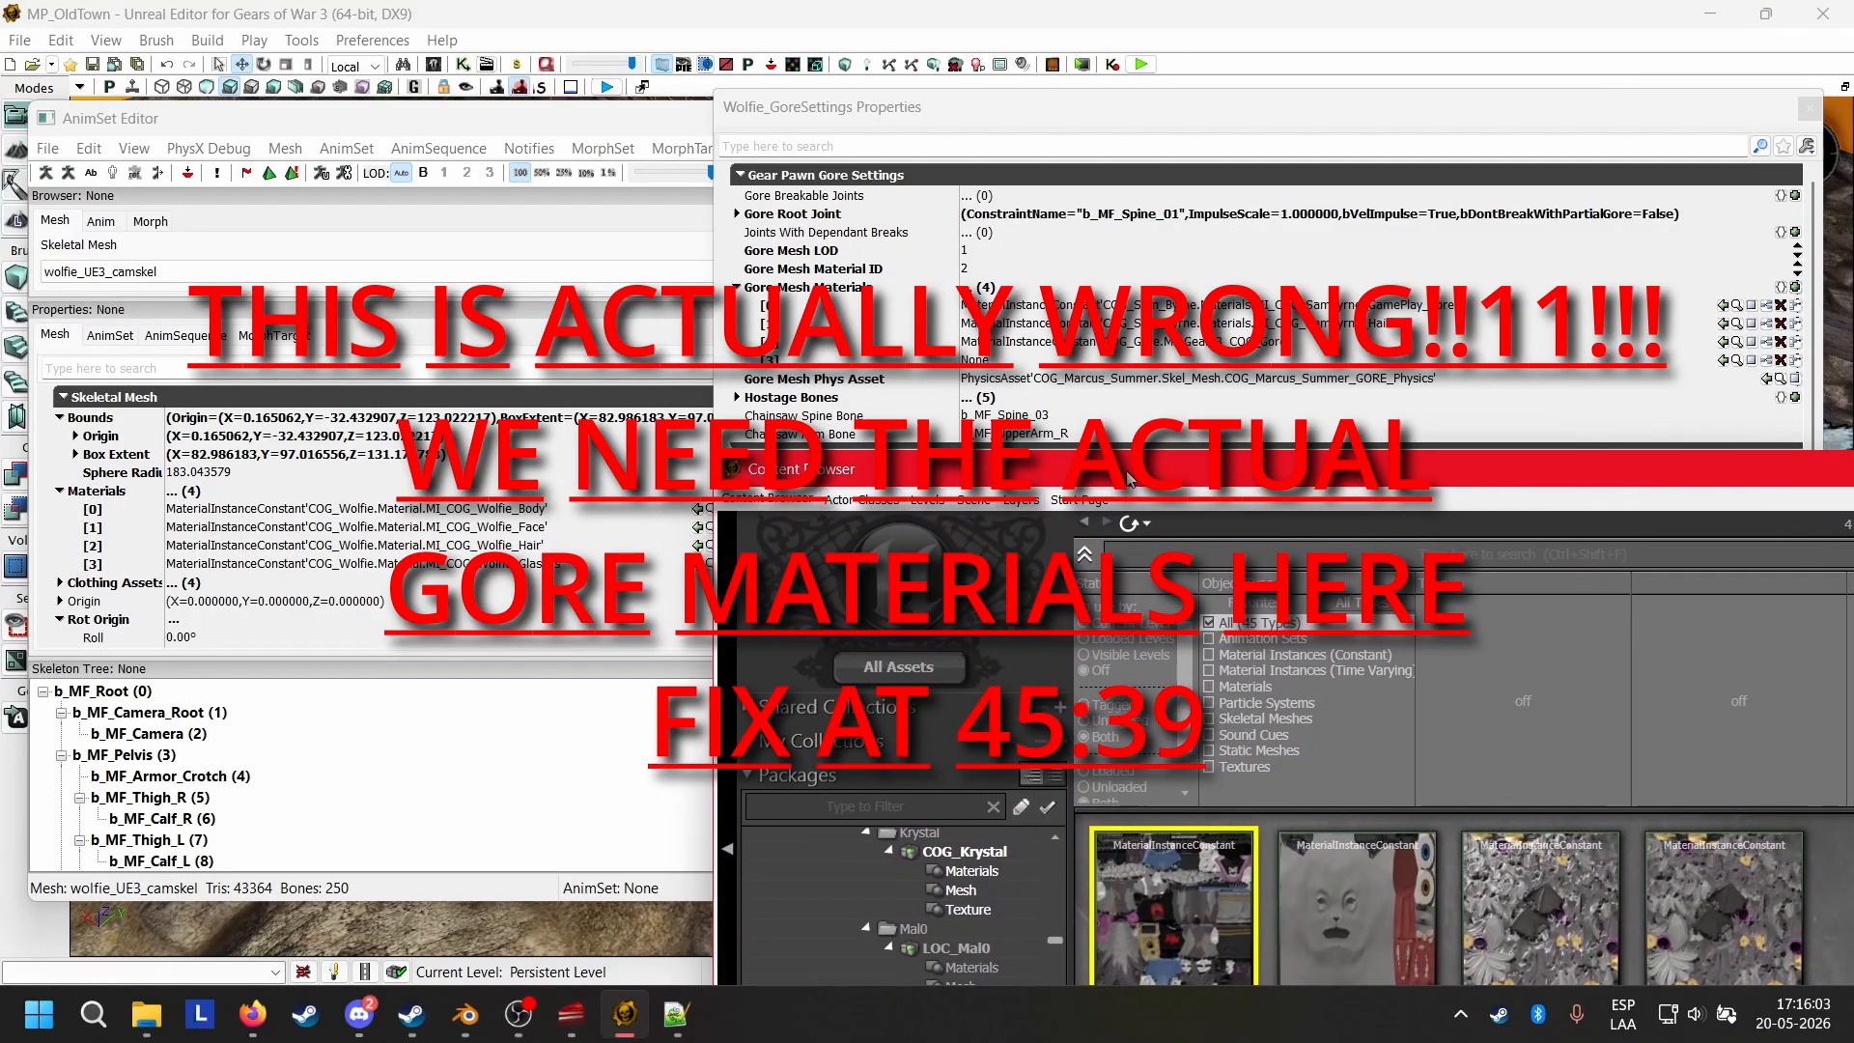
pyautogui.click(1724, 305)
pyautogui.click(1357, 884)
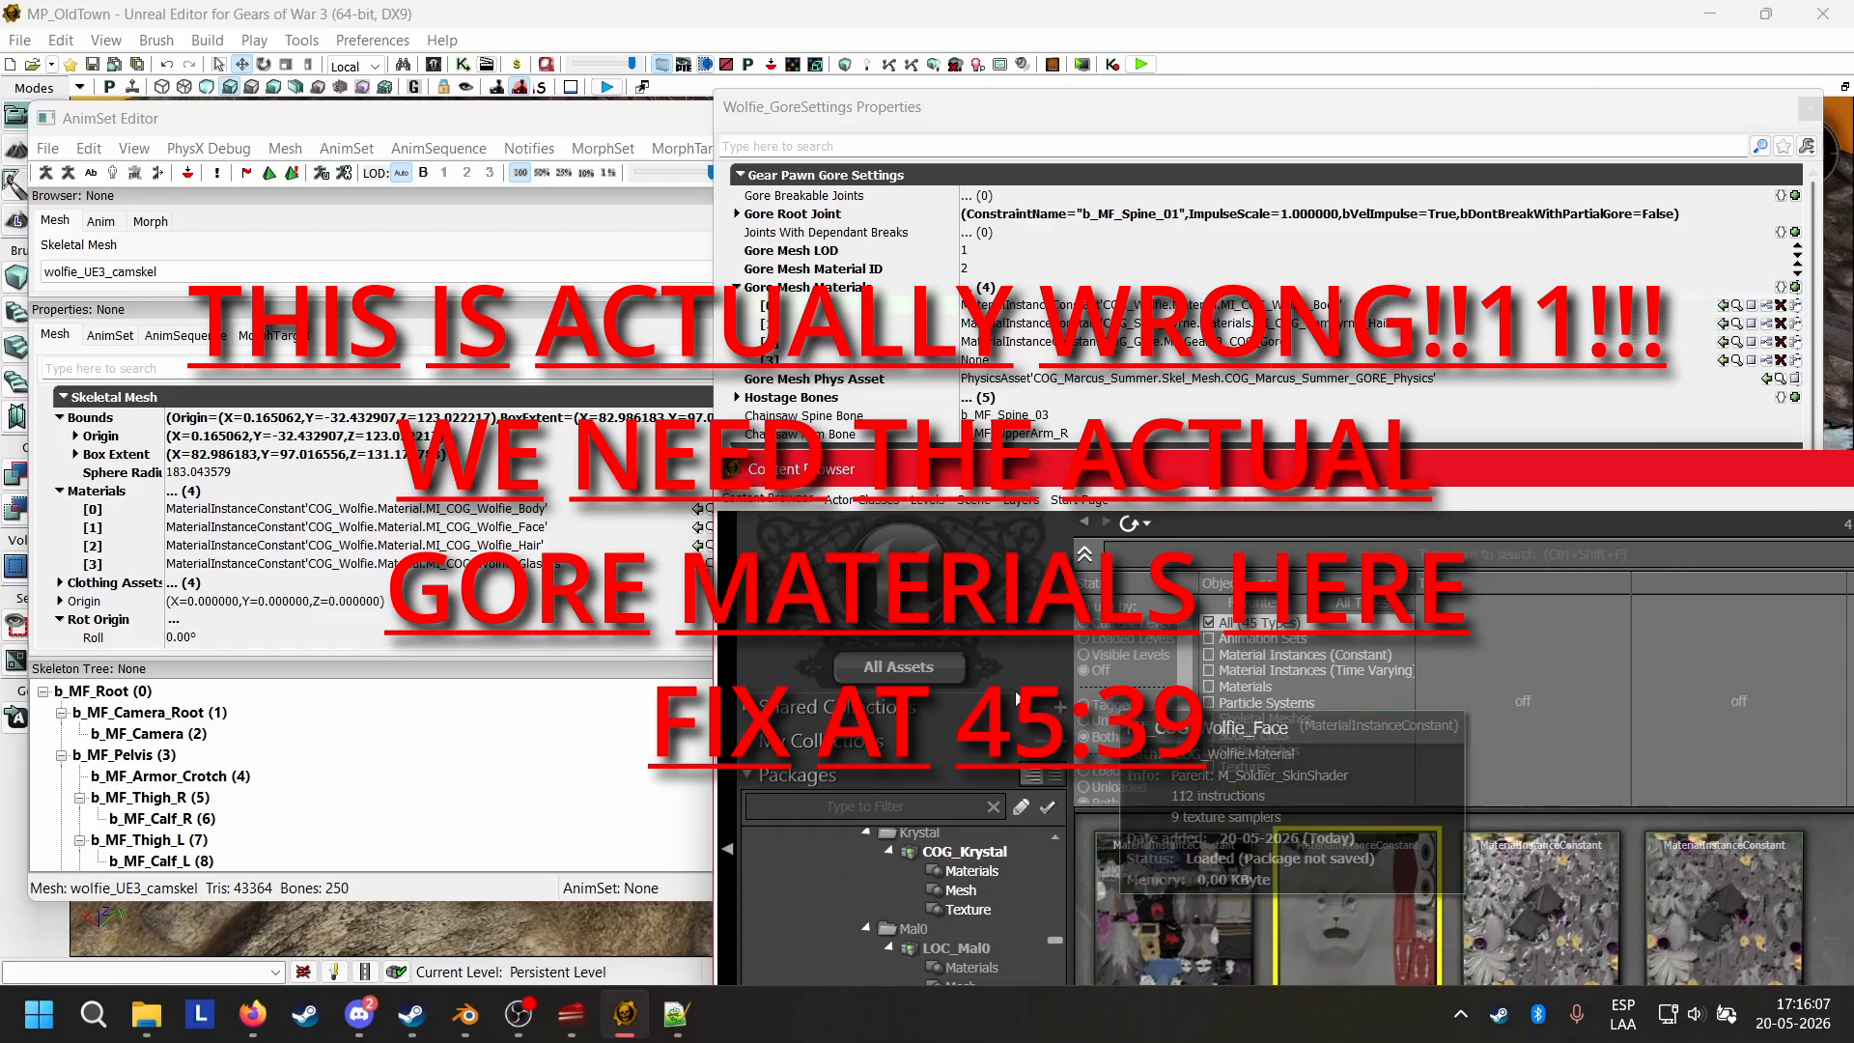
pyautogui.click(1724, 323)
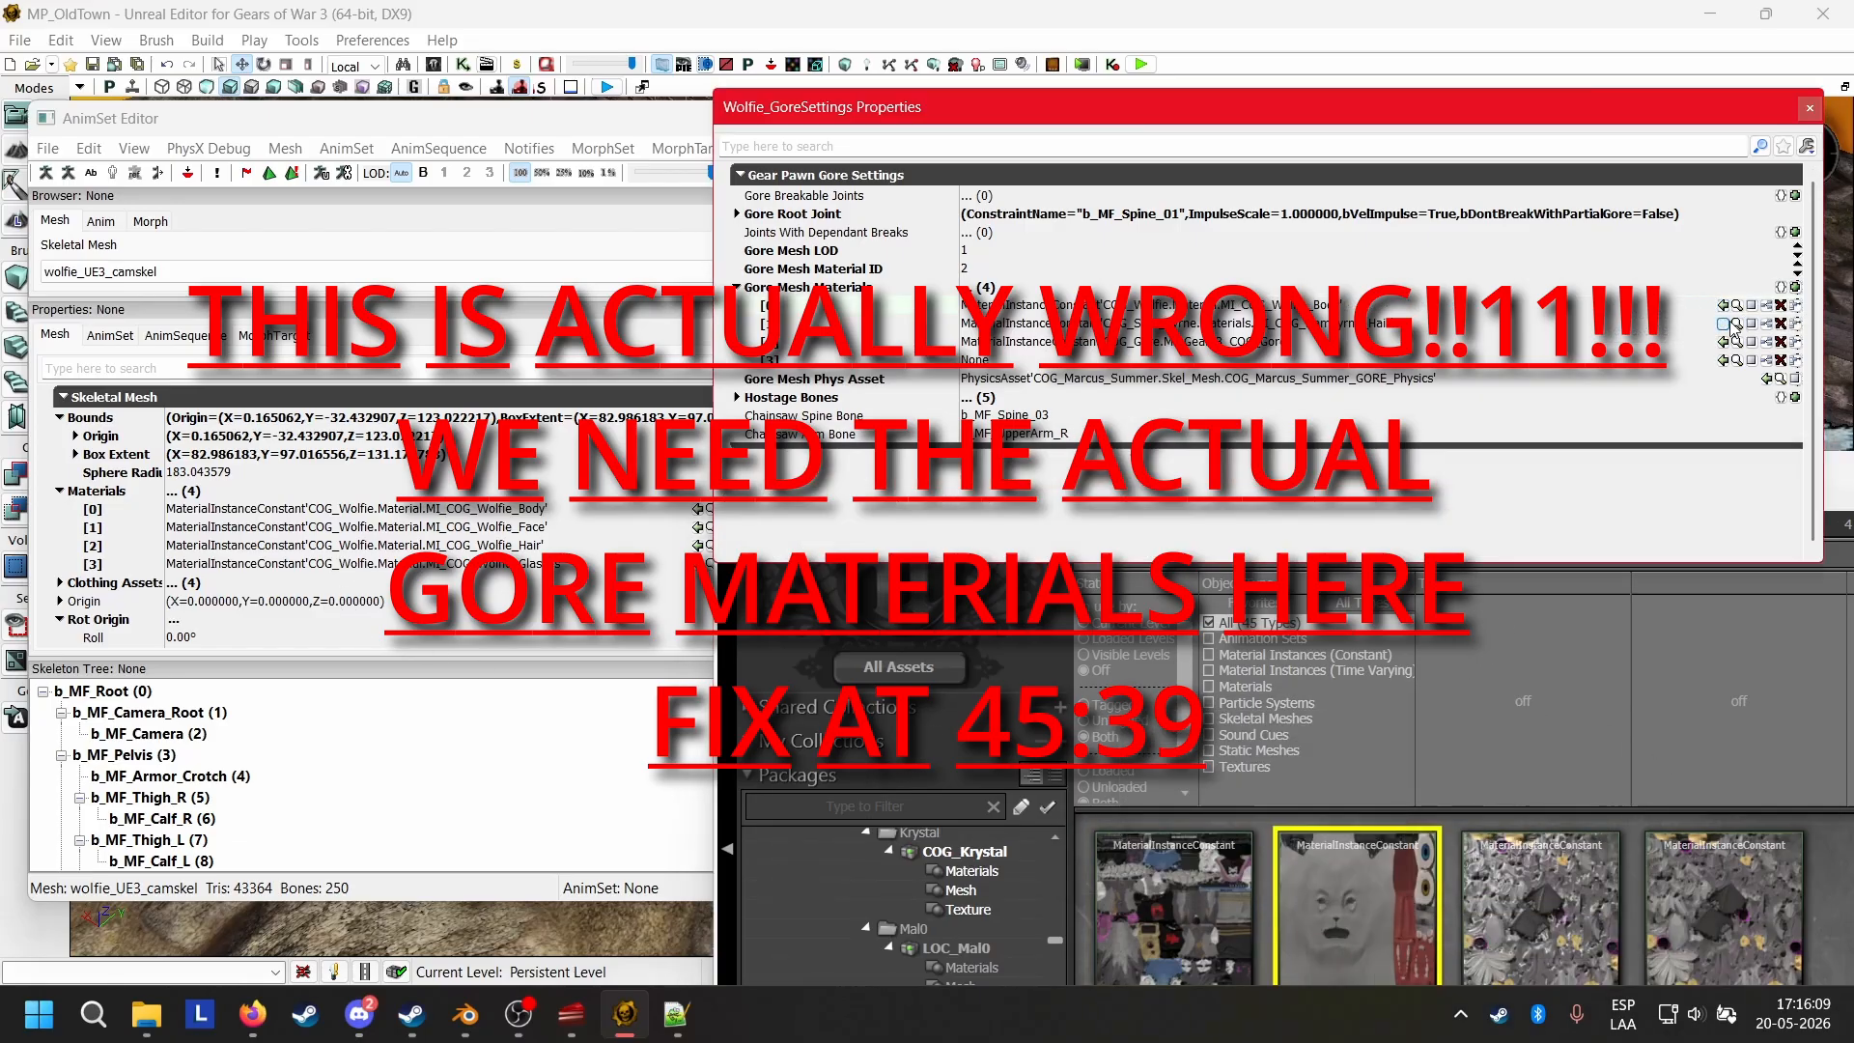
# Assign MI_COG_Wolfie_Hair to Gore Mesh Materials slot [2] and MI_COG_Wolfie_Glasses to slot [3].
pyautogui.click(1538, 908)
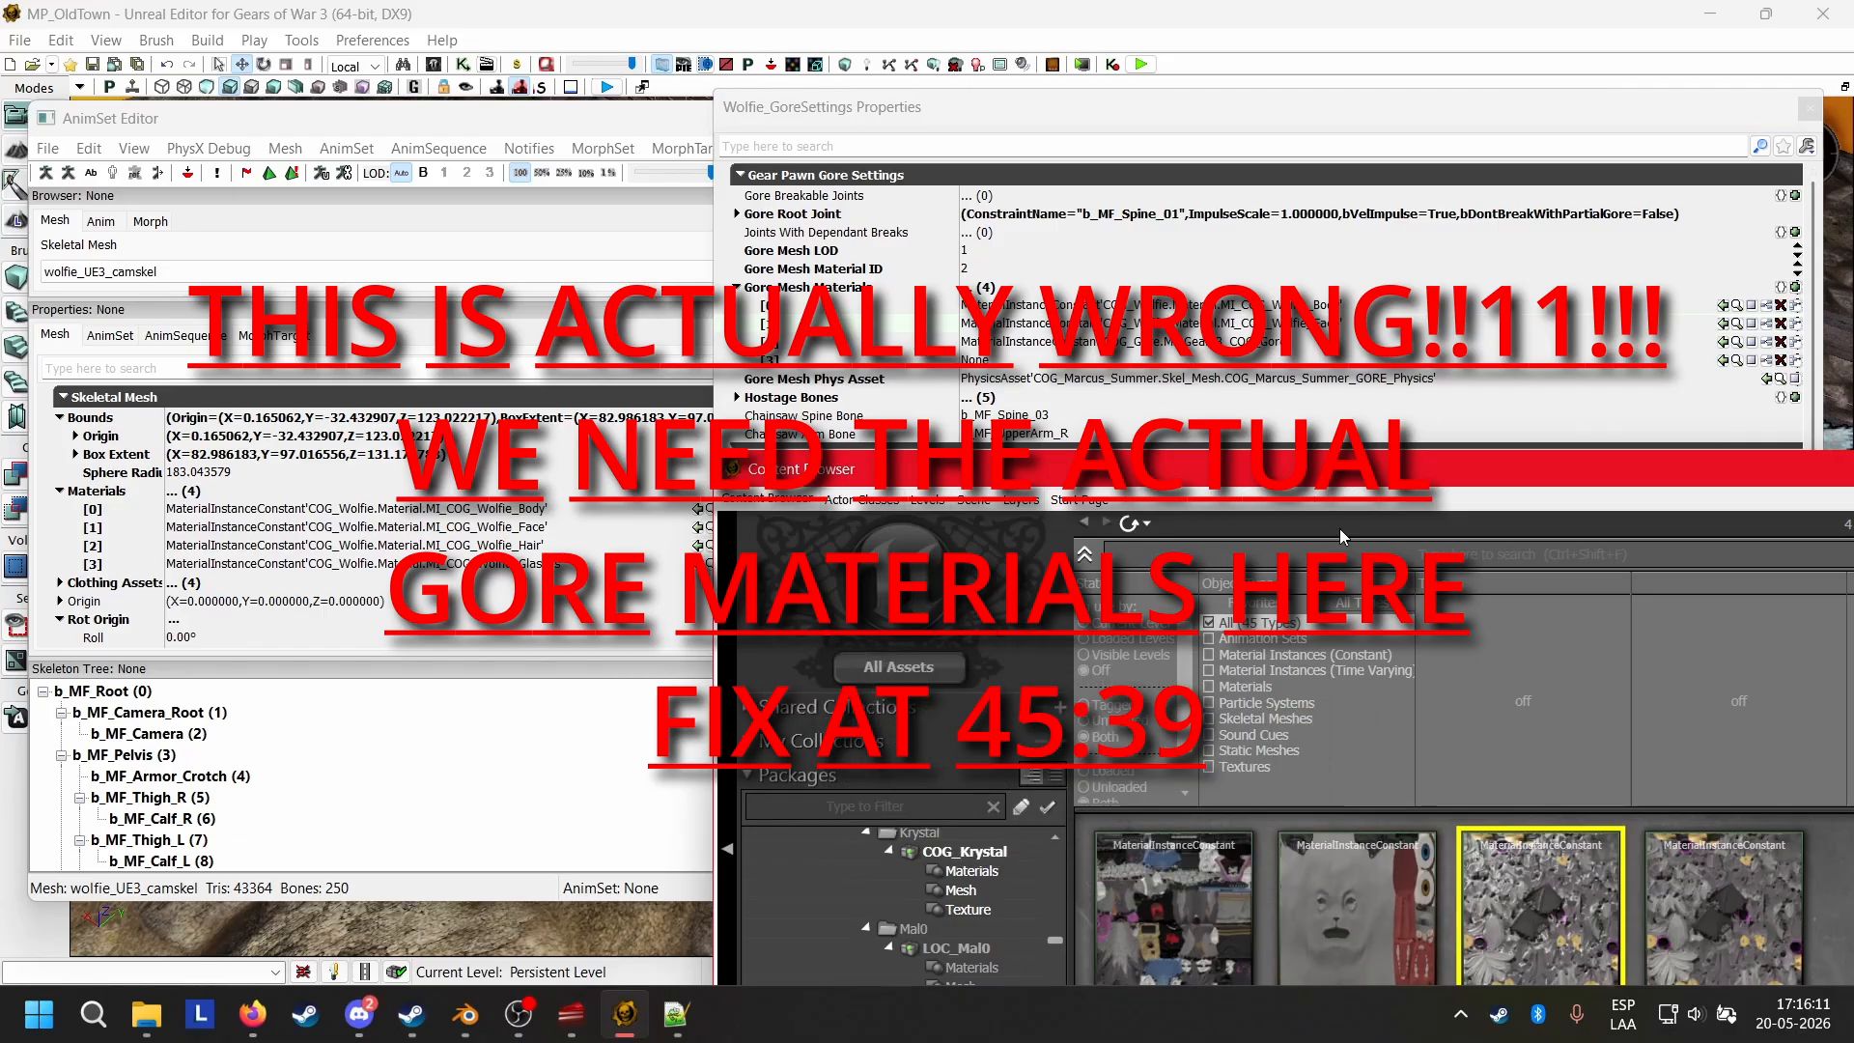
pyautogui.click(1735, 344)
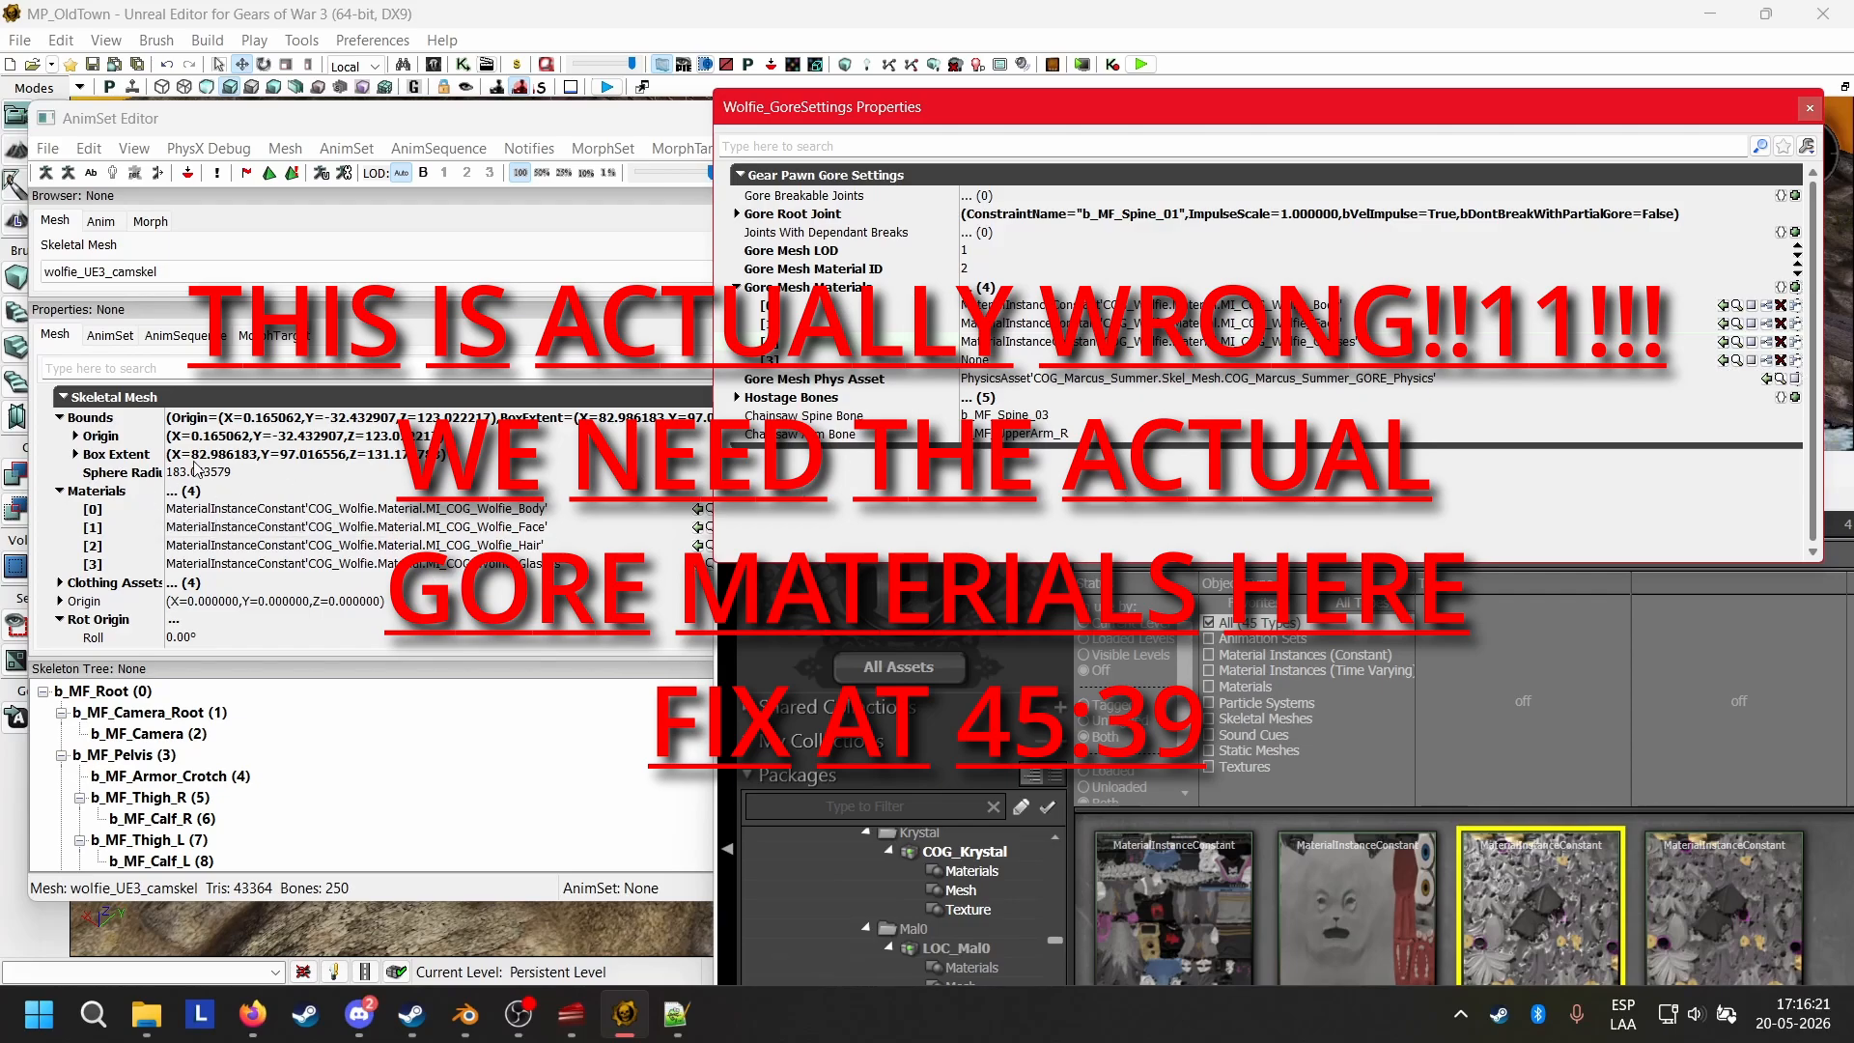
pyautogui.click(1720, 918)
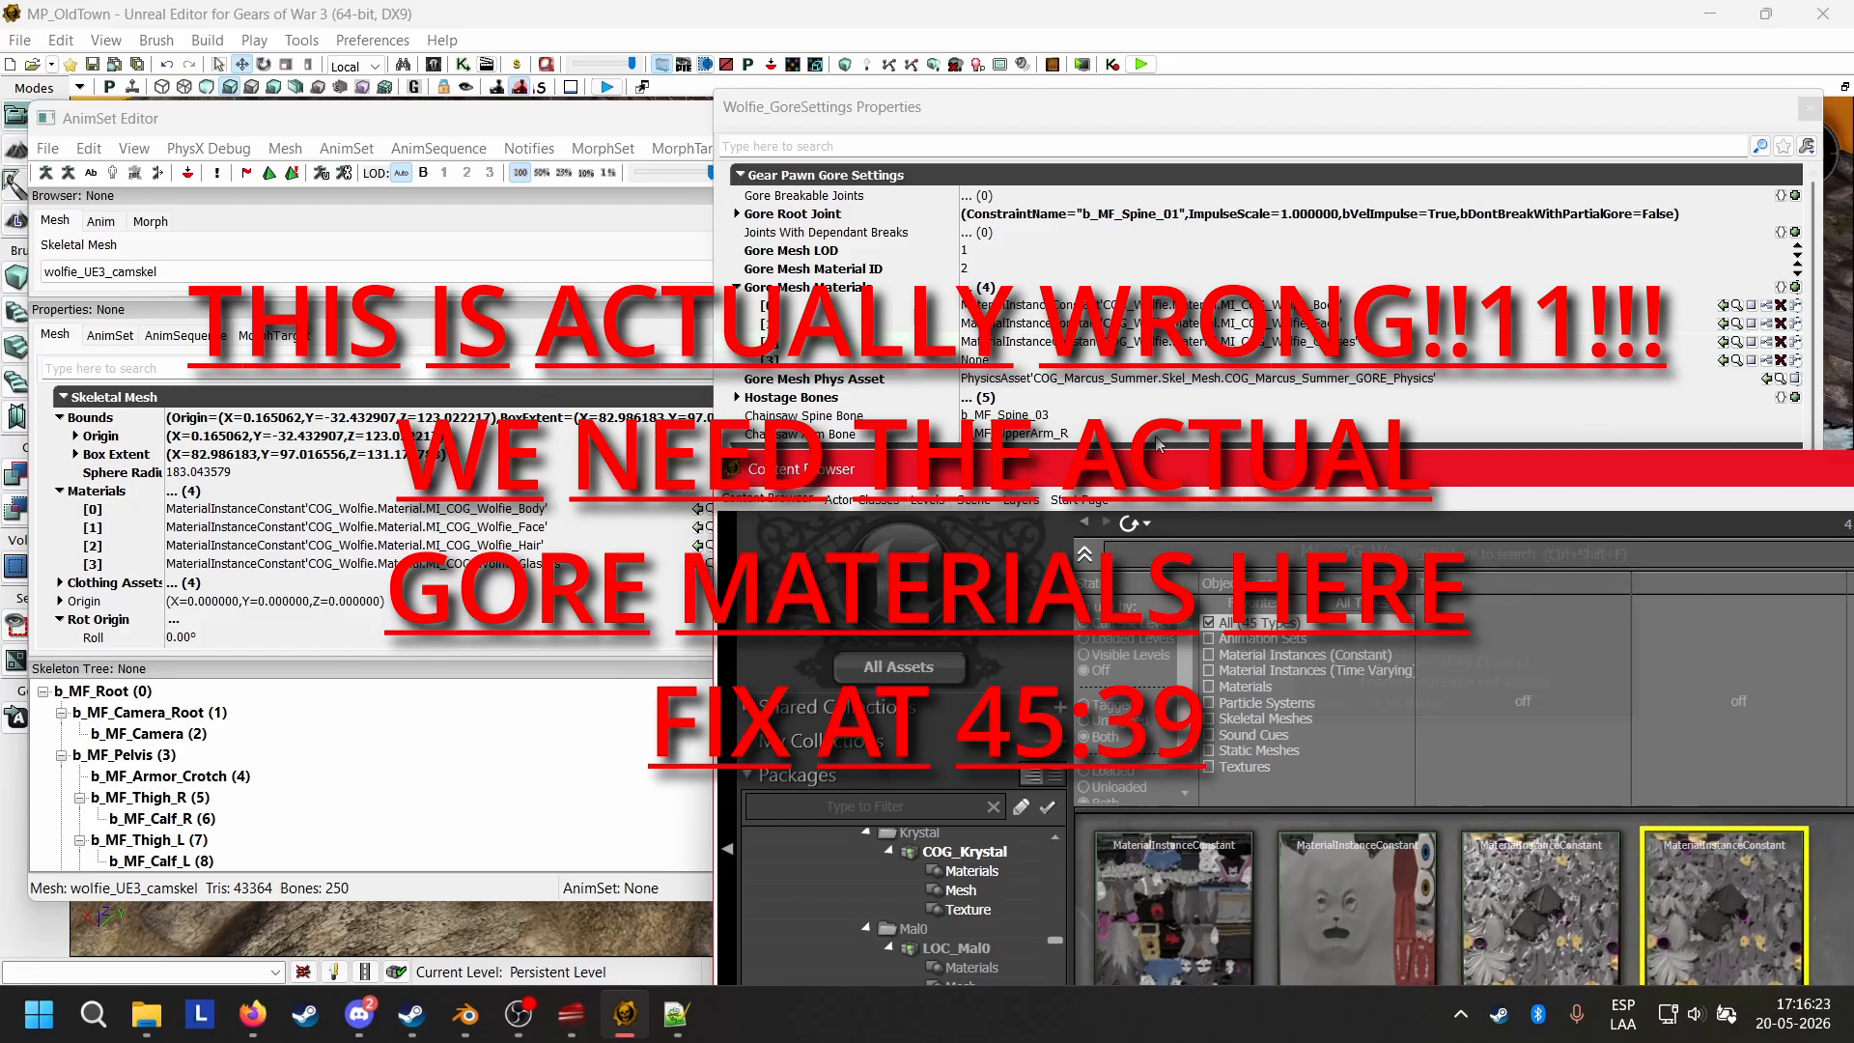
pyautogui.click(1726, 344)
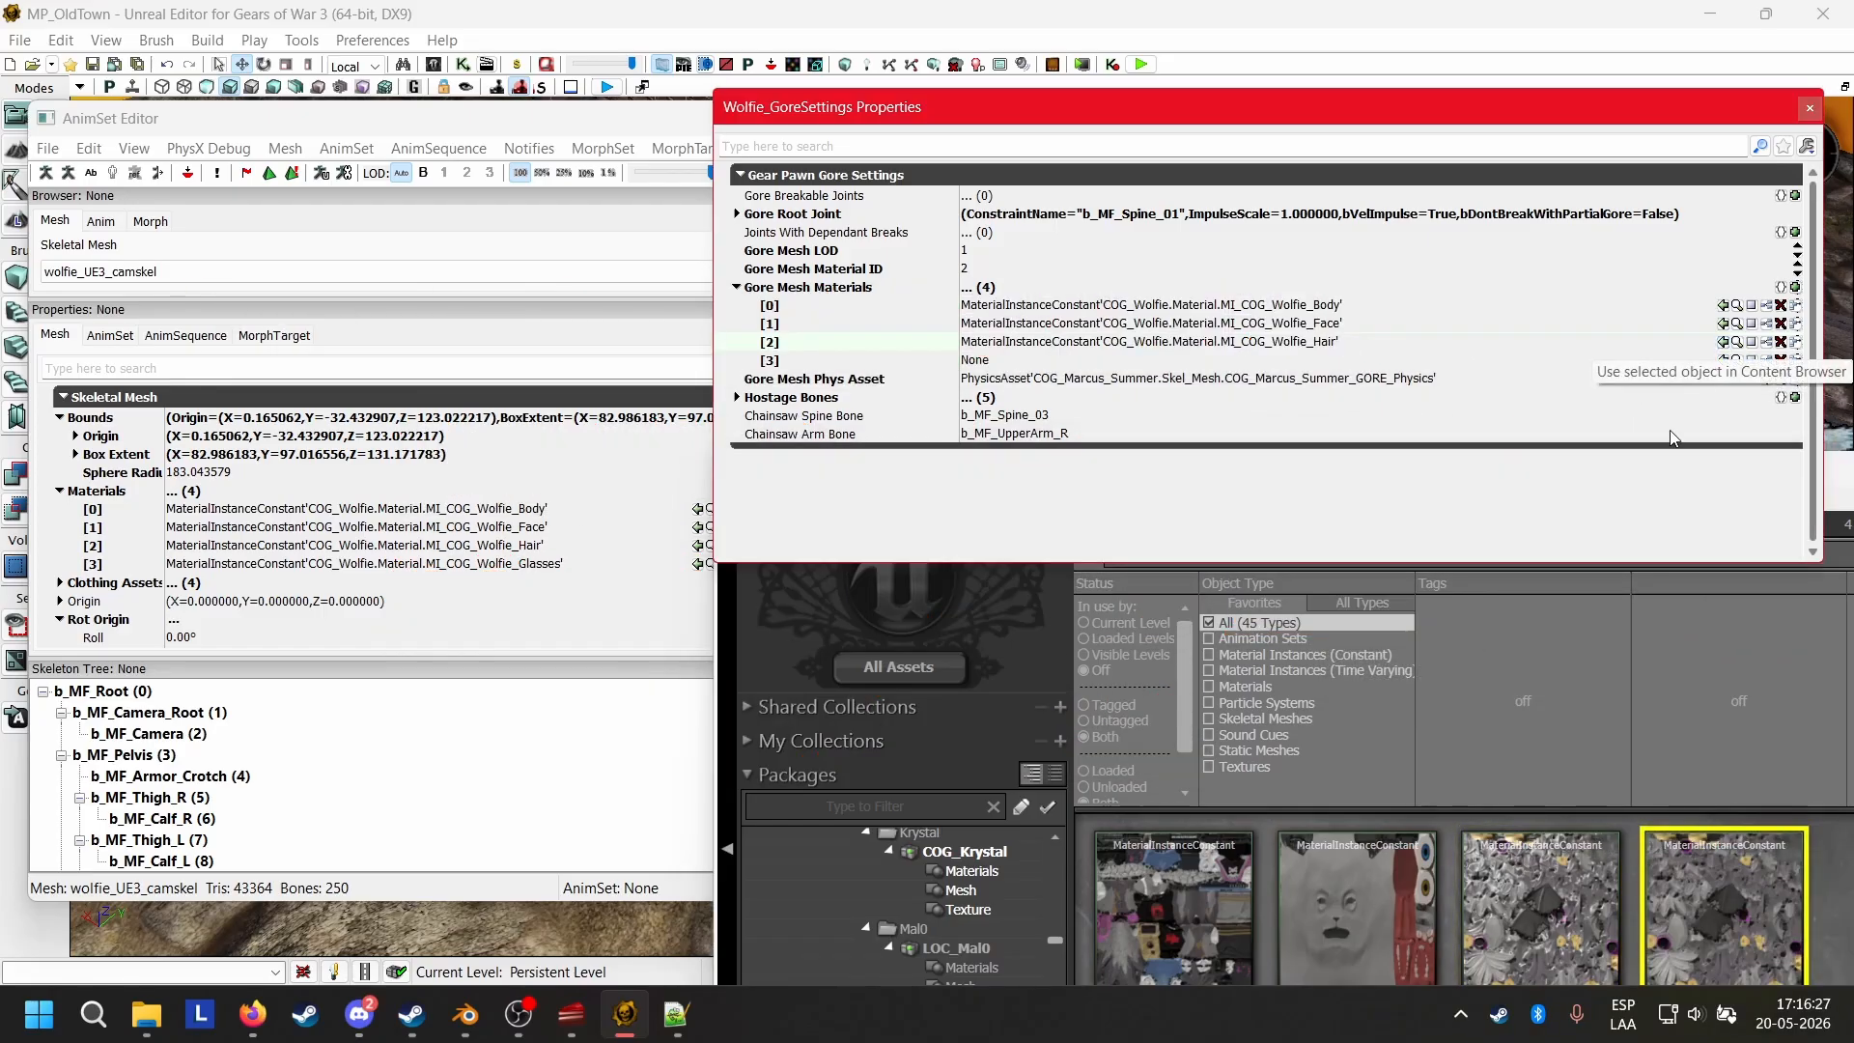
pyautogui.click(1561, 836)
pyautogui.click(1723, 360)
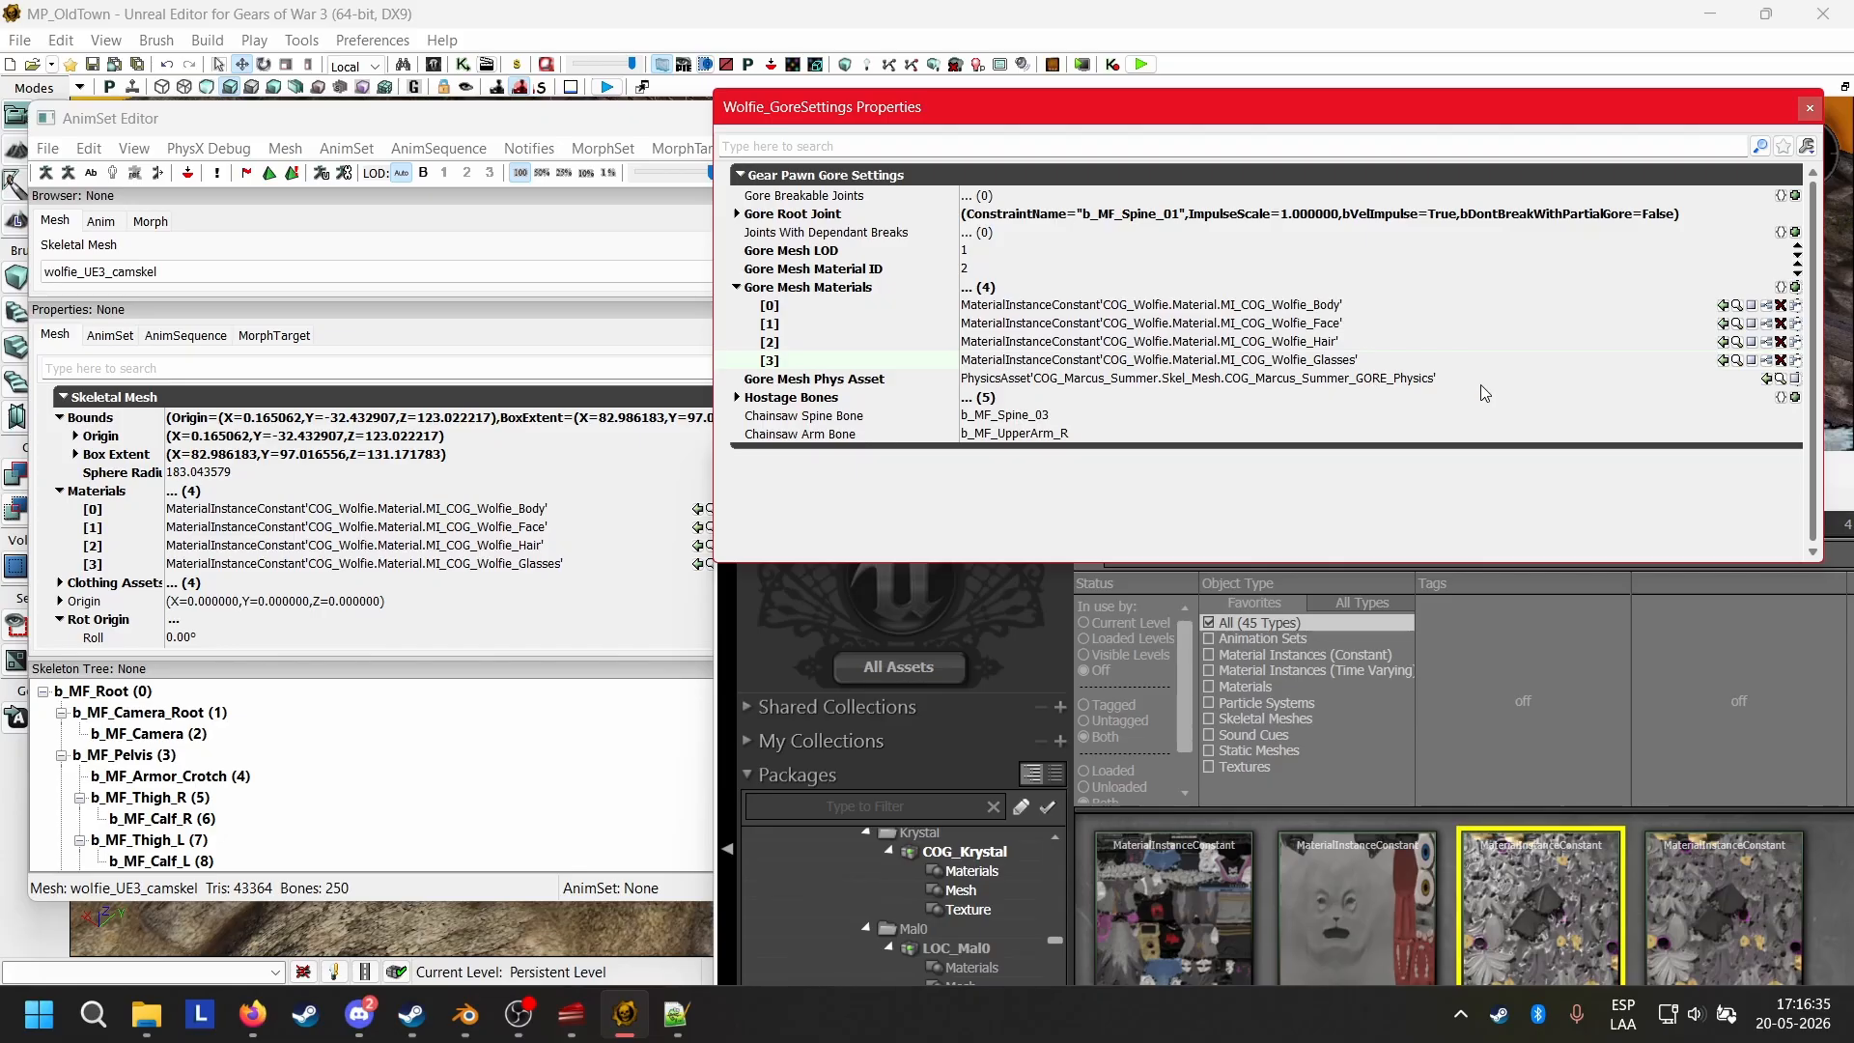
# Check the Hostage Bones list and close the Wolfie_GoreSettings properties.
pyautogui.doubleClick(804, 399)
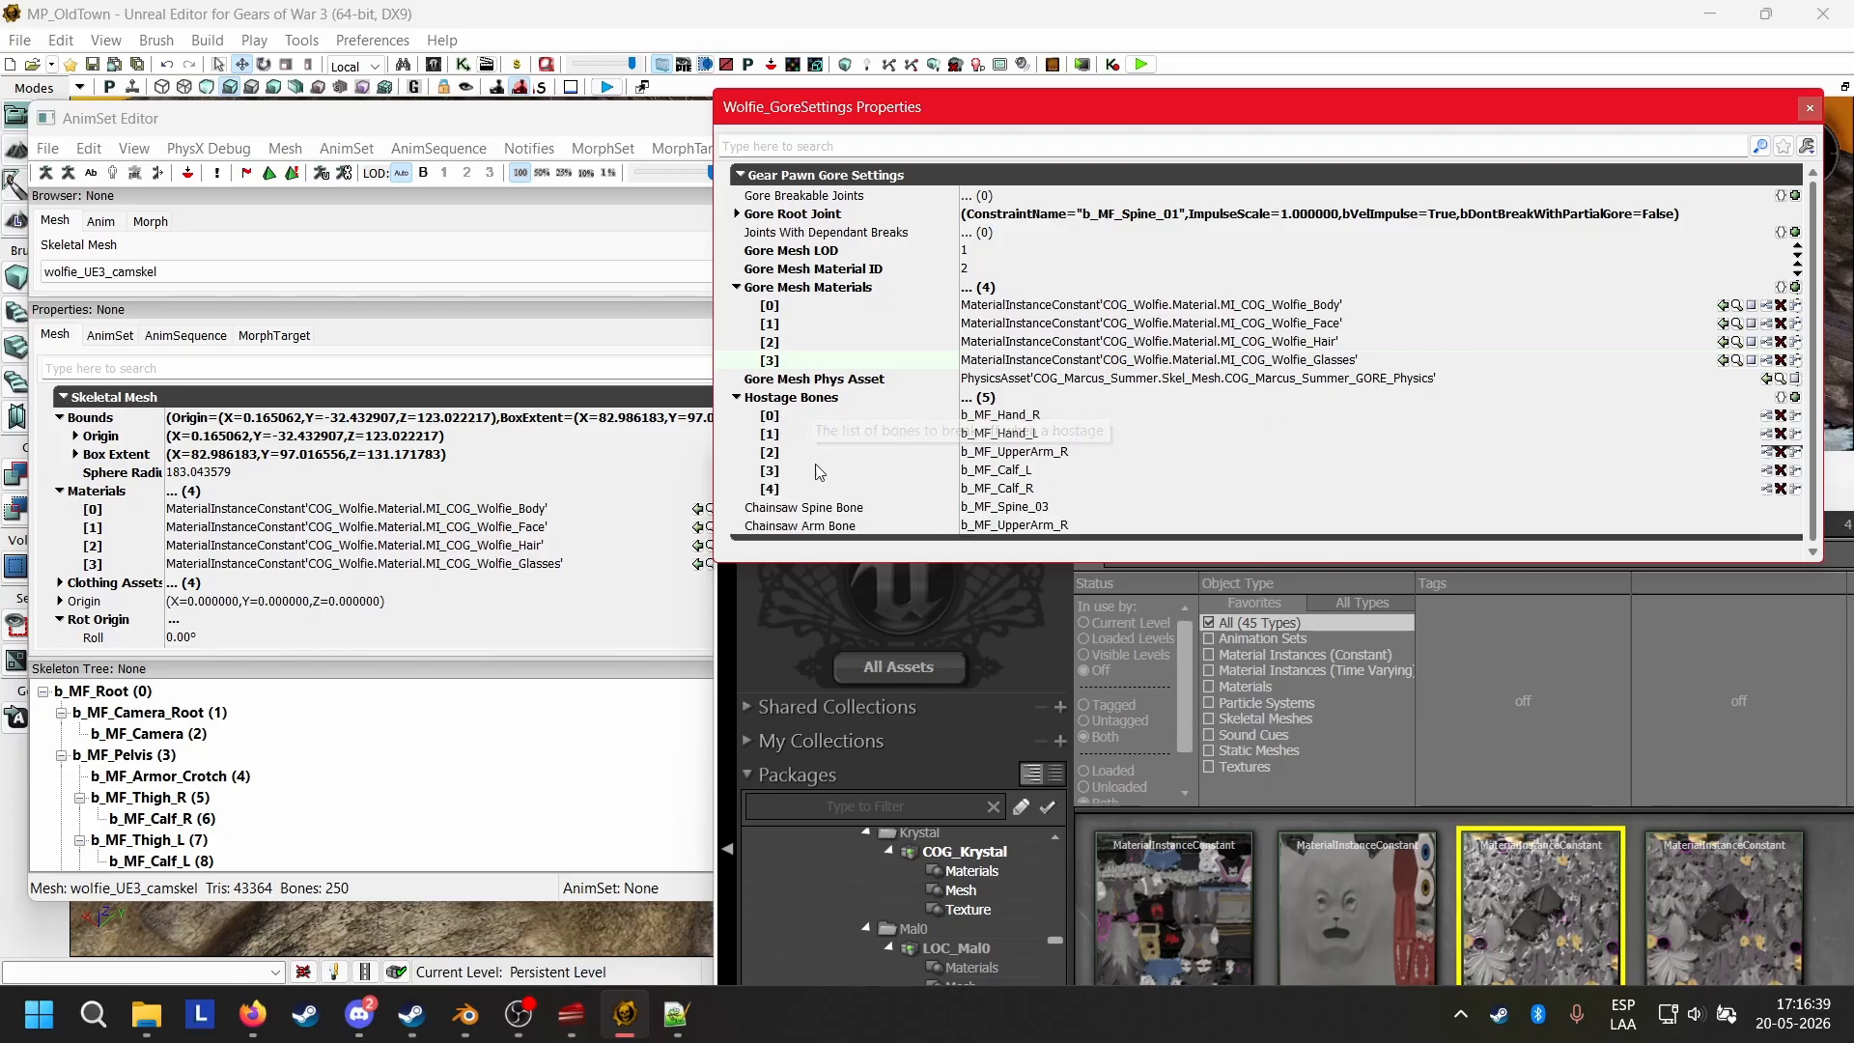
pyautogui.click(738, 398)
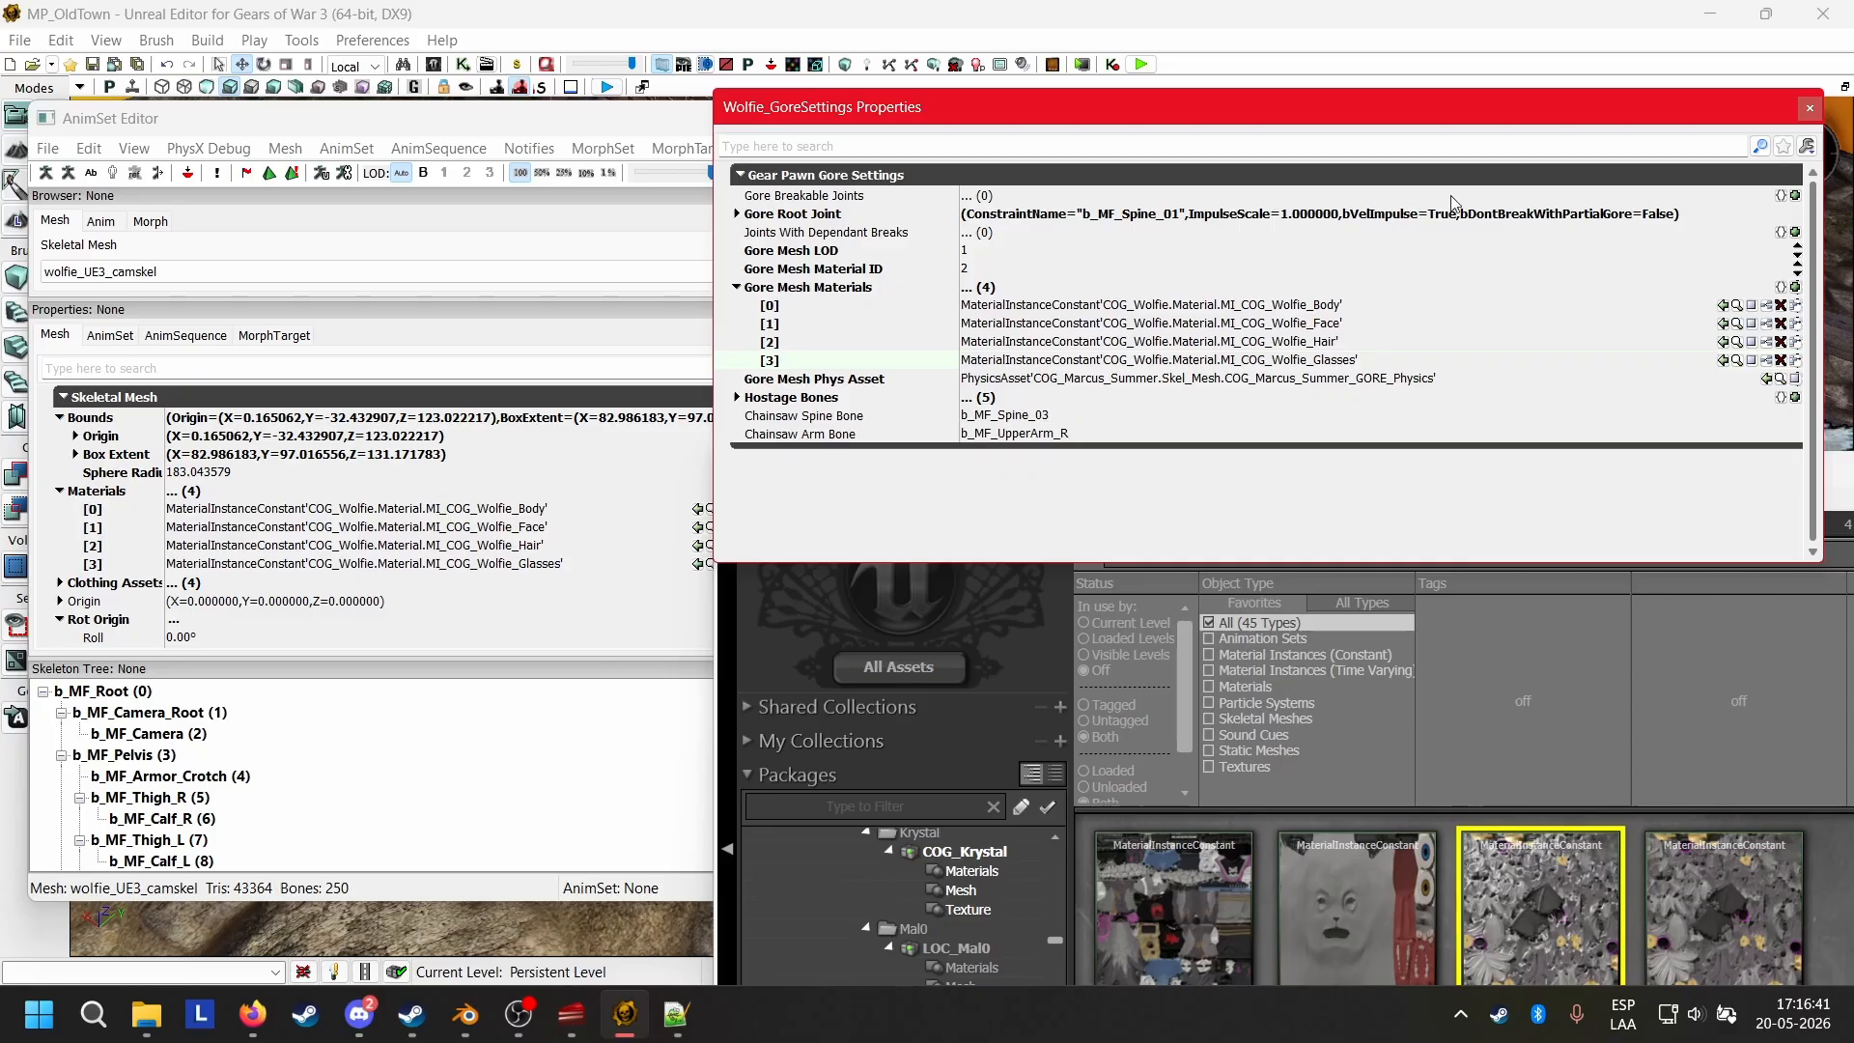
pyautogui.click(1810, 107)
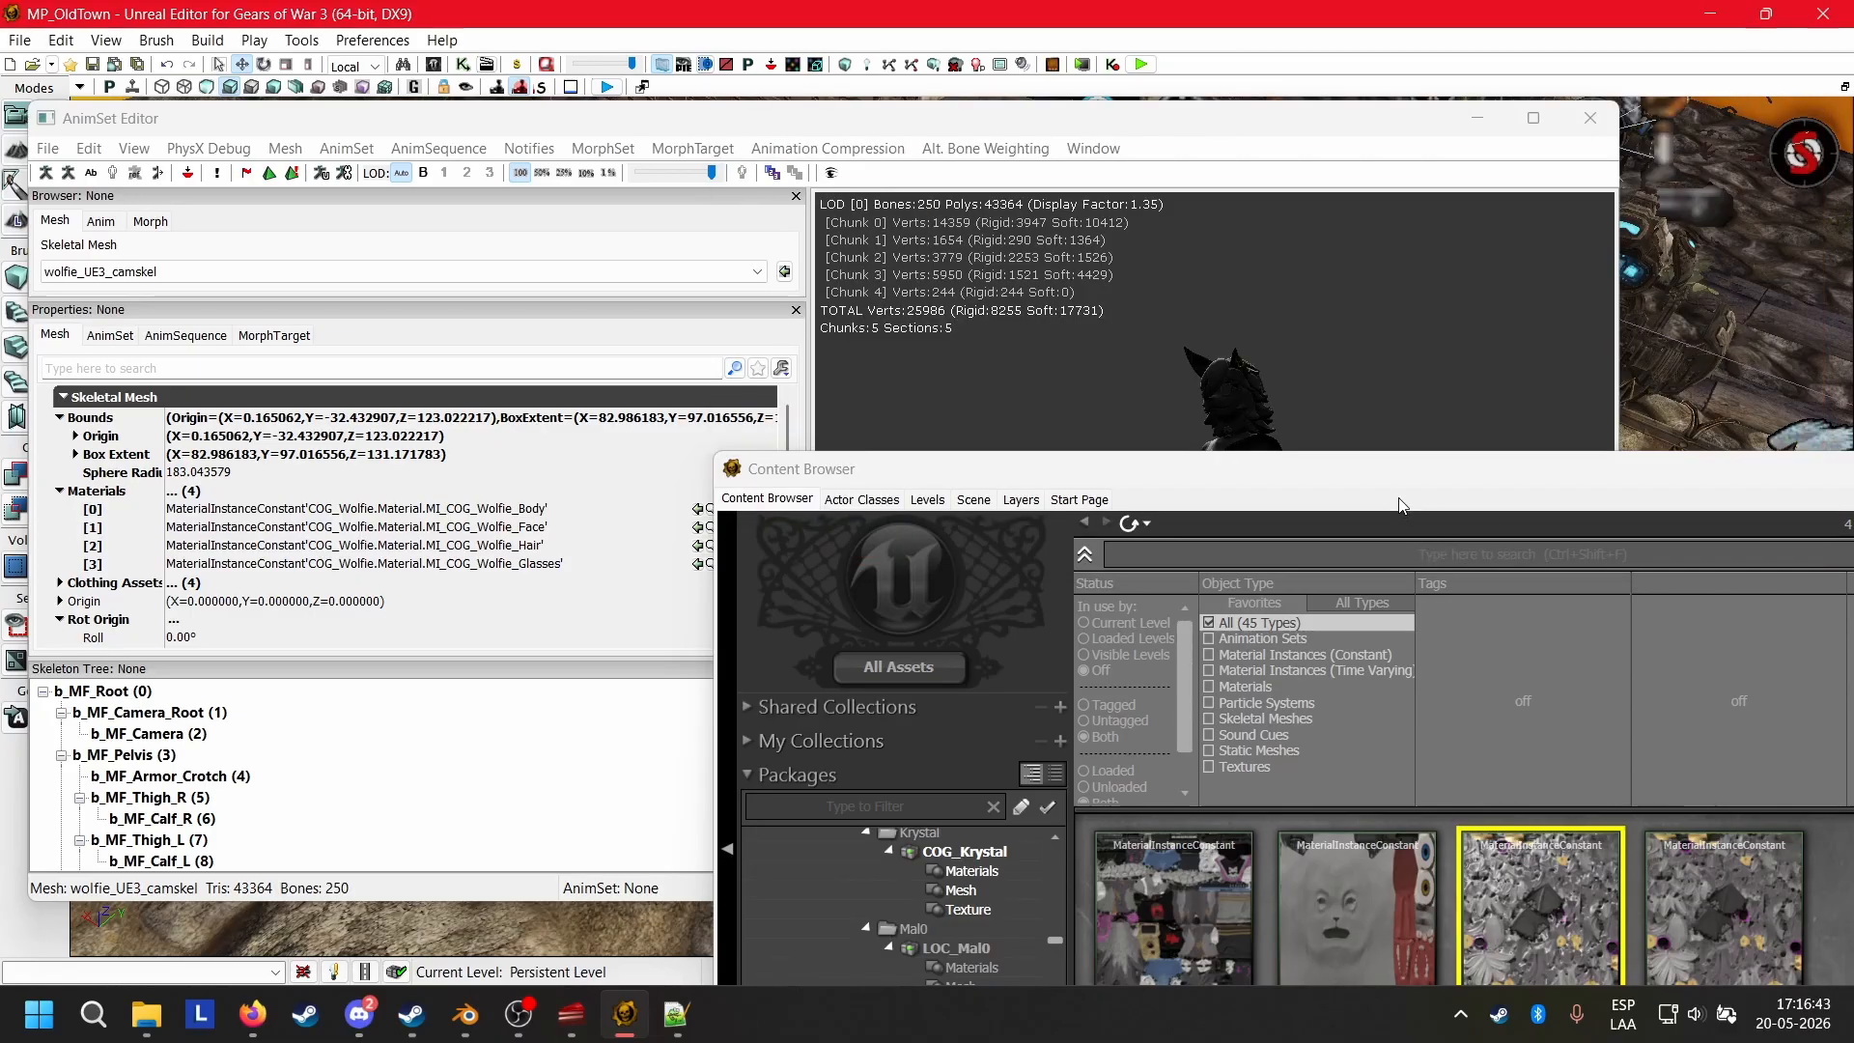
# Return to the Content Browser and save the COG_Wolfie package.
pyautogui.moveTo(1350, 476); pyautogui.dragTo(1015, 126)
pyautogui.scroll(-1, 623, 644)
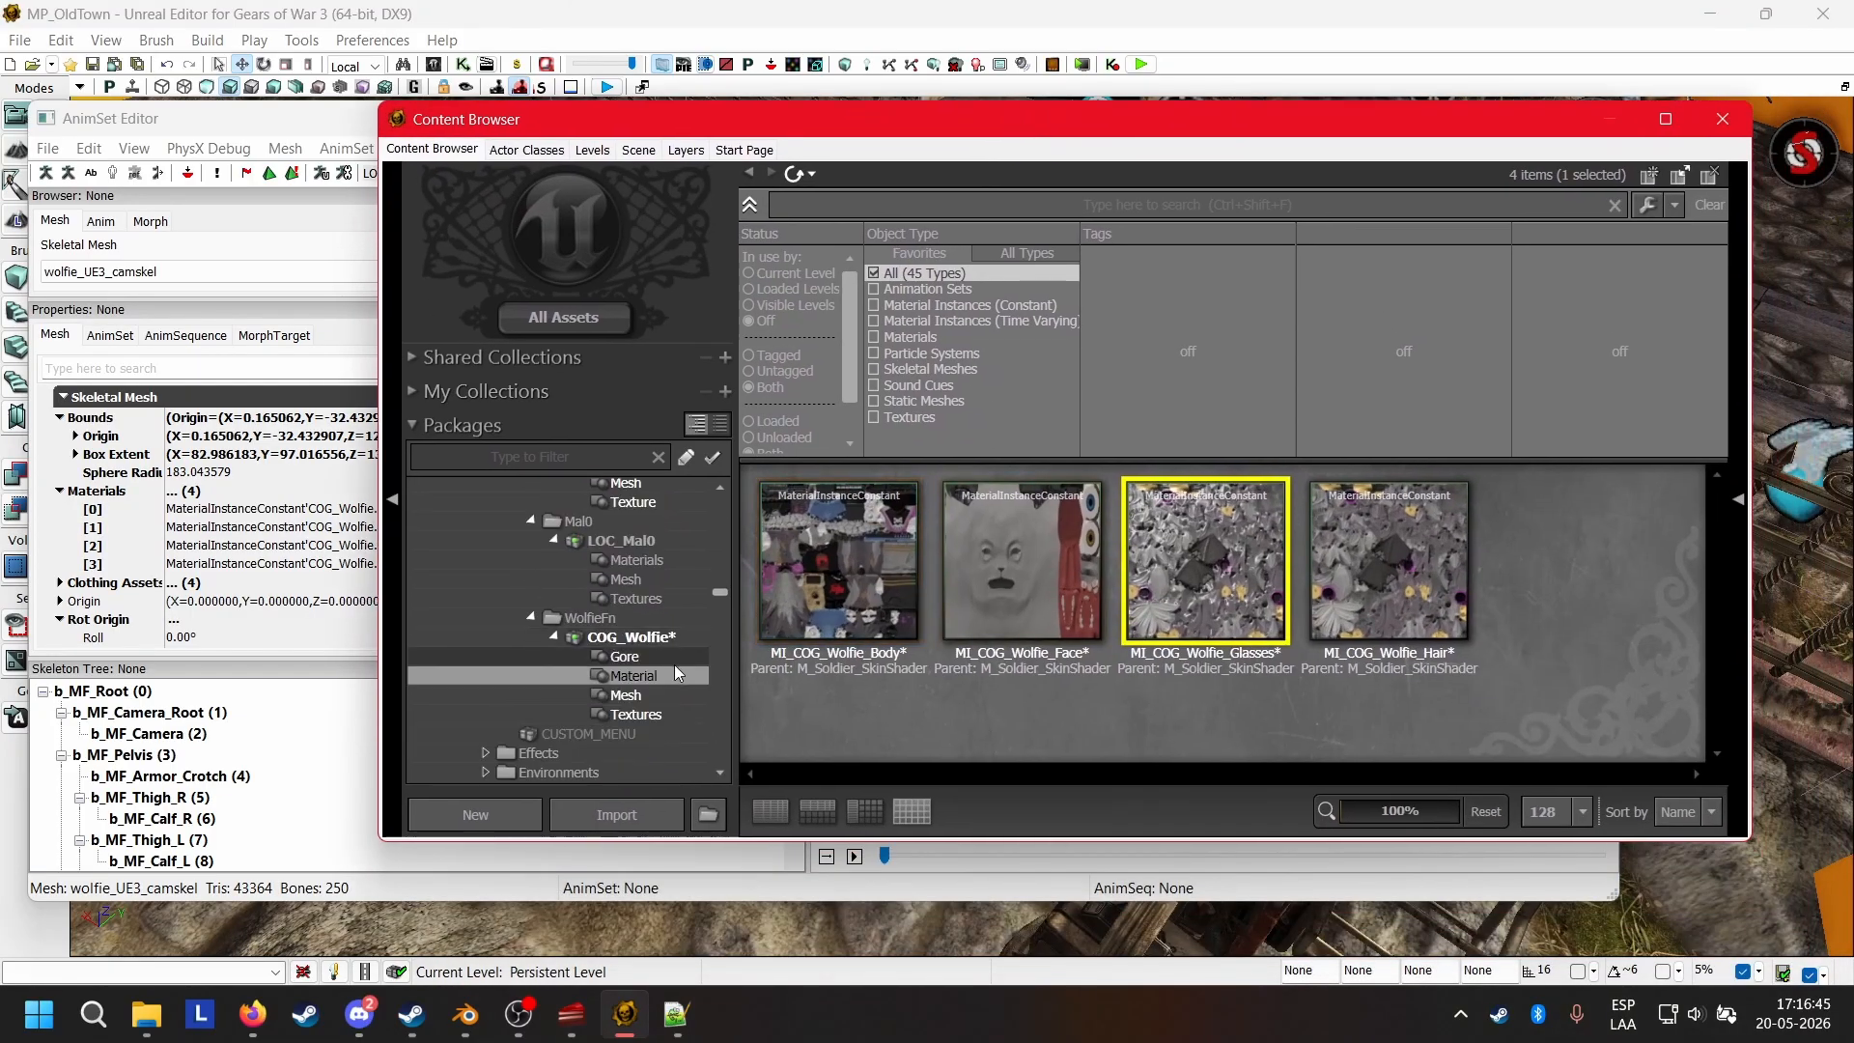
pyautogui.click(630, 638)
pyautogui.rightClick(643, 640)
pyautogui.click(695, 656)
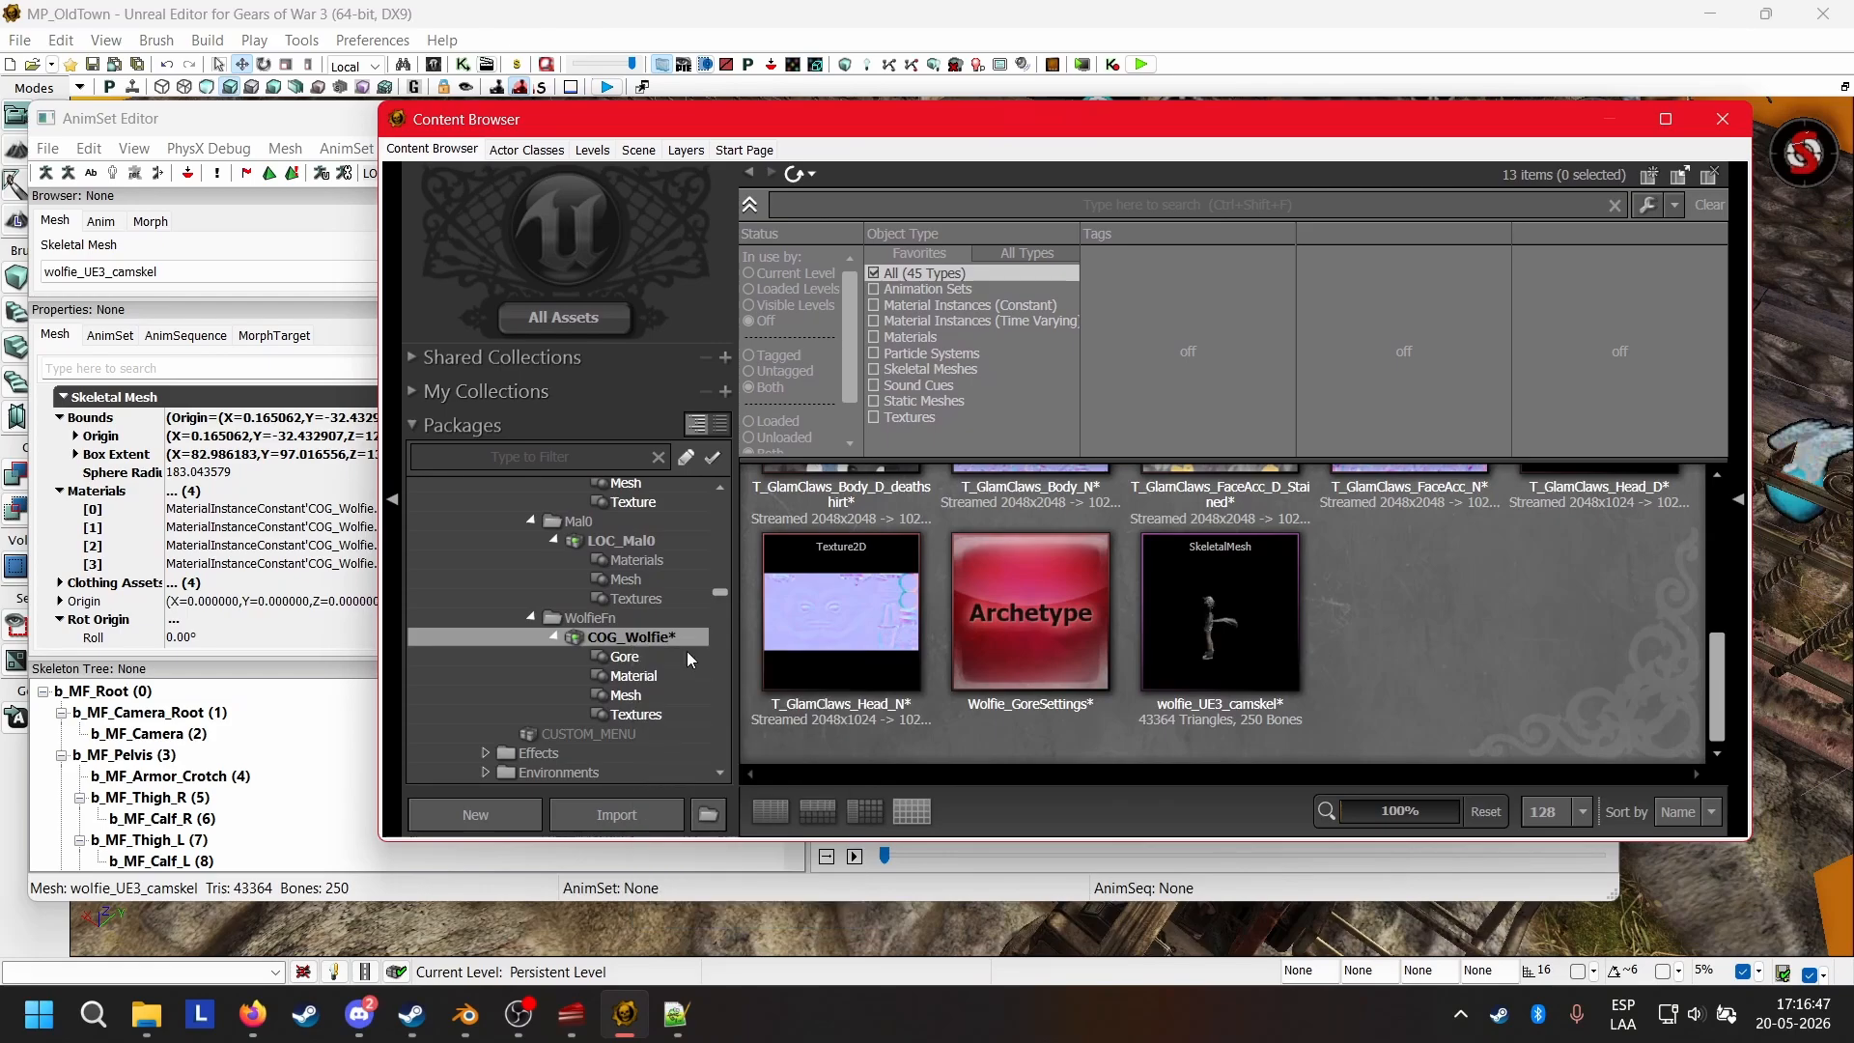
# Copy the full name of the Wolfie_GoreSettings archetype.
pyautogui.click(1012, 643)
pyautogui.rightClick(1012, 643)
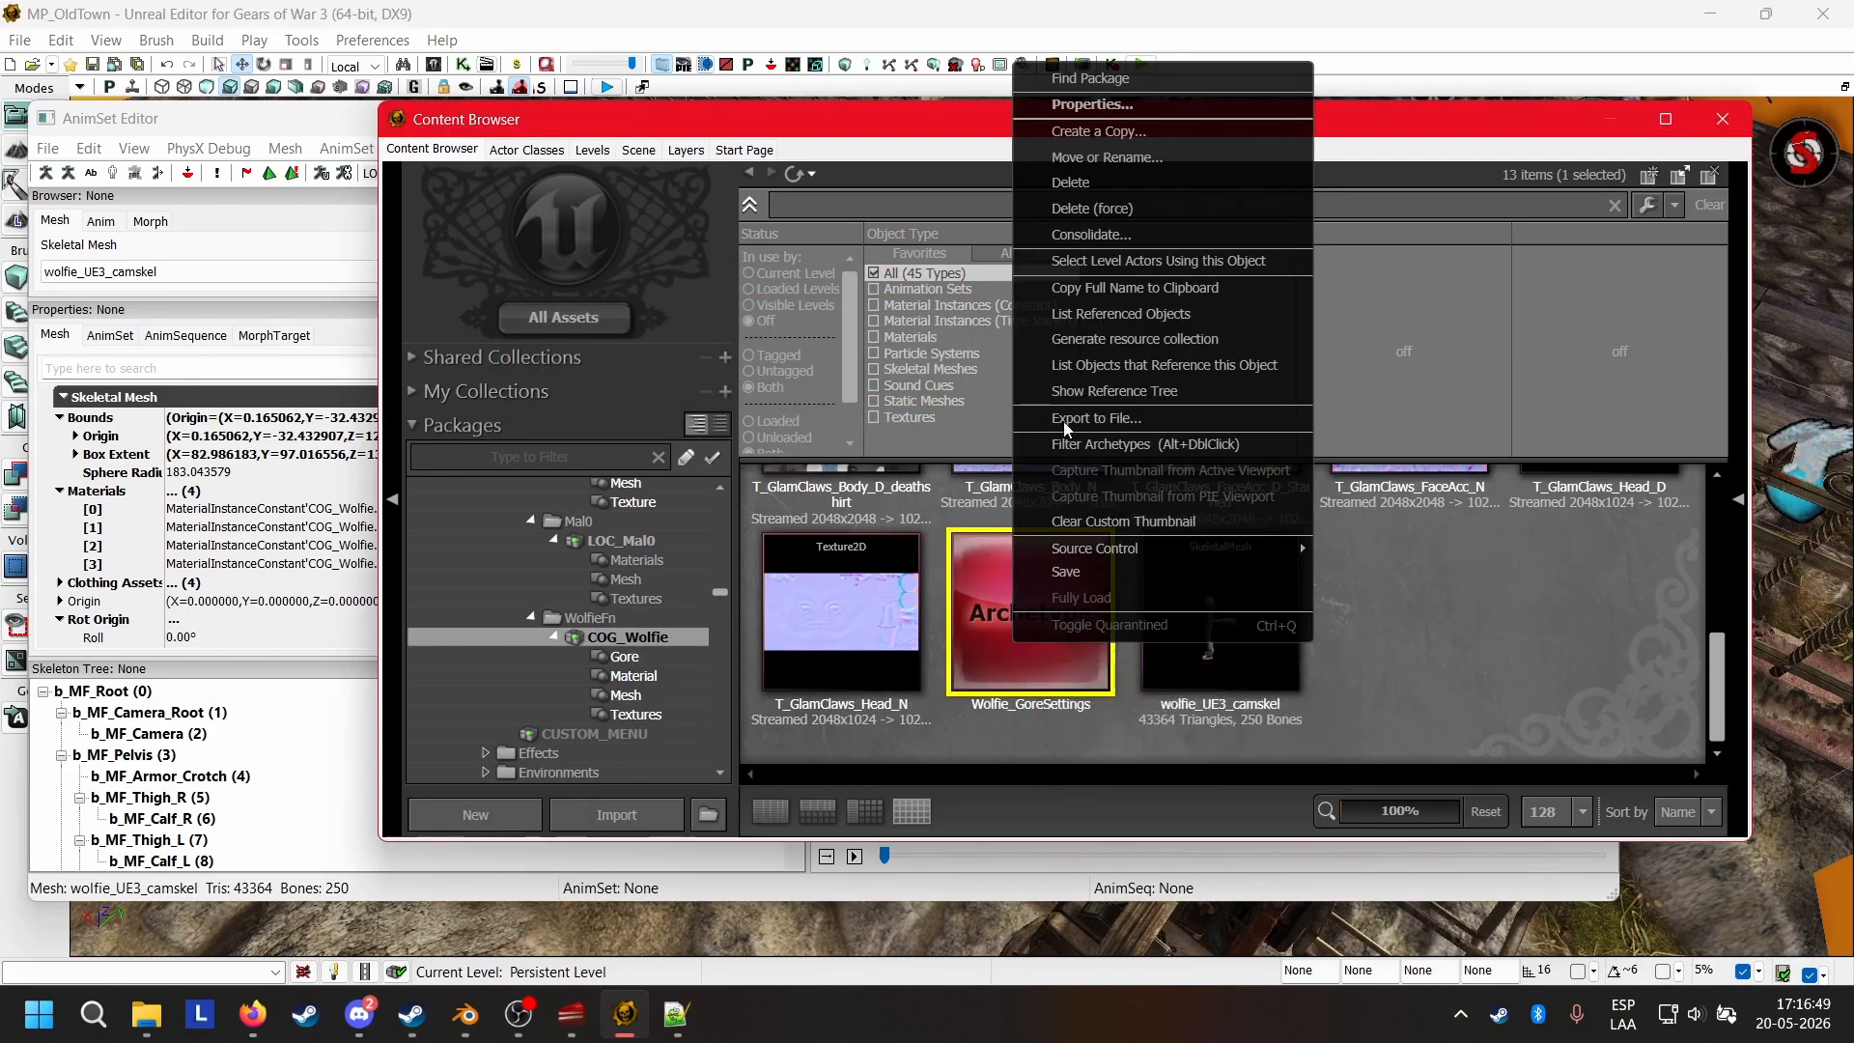
pyautogui.click(1095, 293)
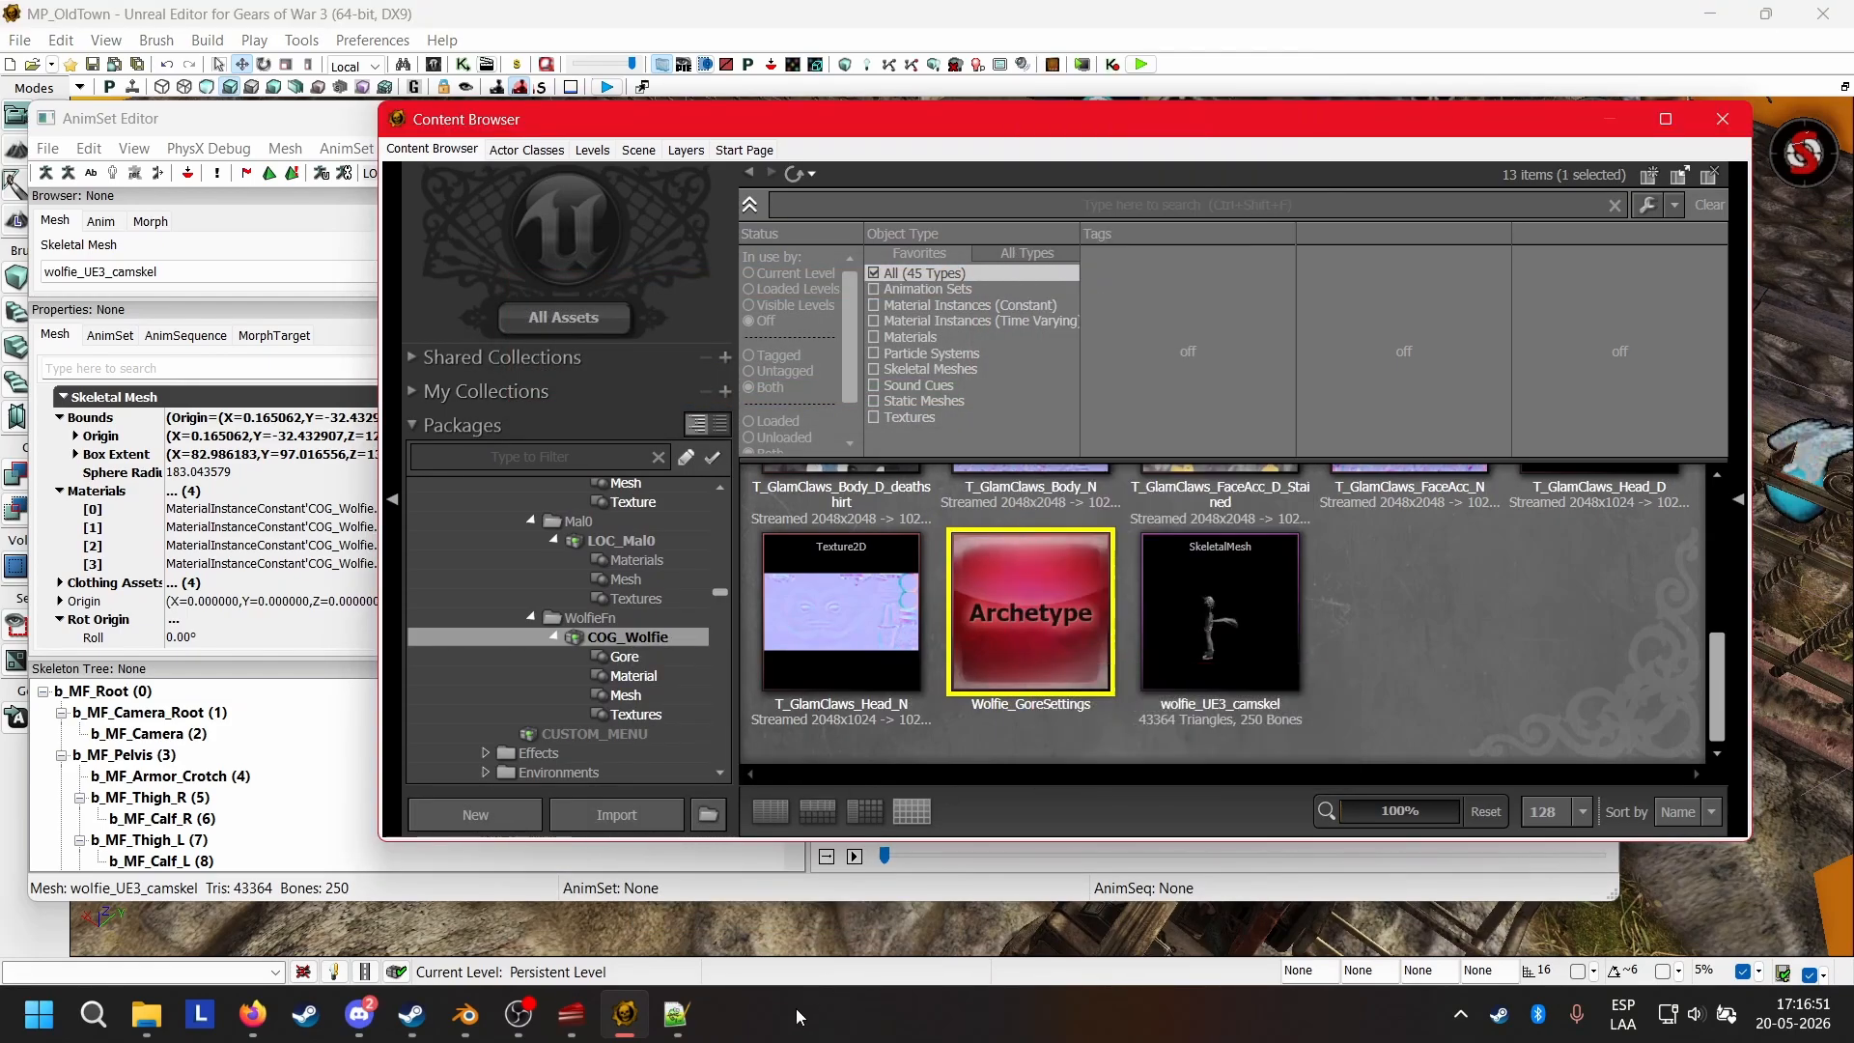
# Switch to Notepad++ and set GoreSettings in GearPawn_COGWolfie.uc to GearPawnGoreSettings'COG_Wolfie.Gore.Wolfie_GoreSettings'.
pyautogui.click(676, 1014)
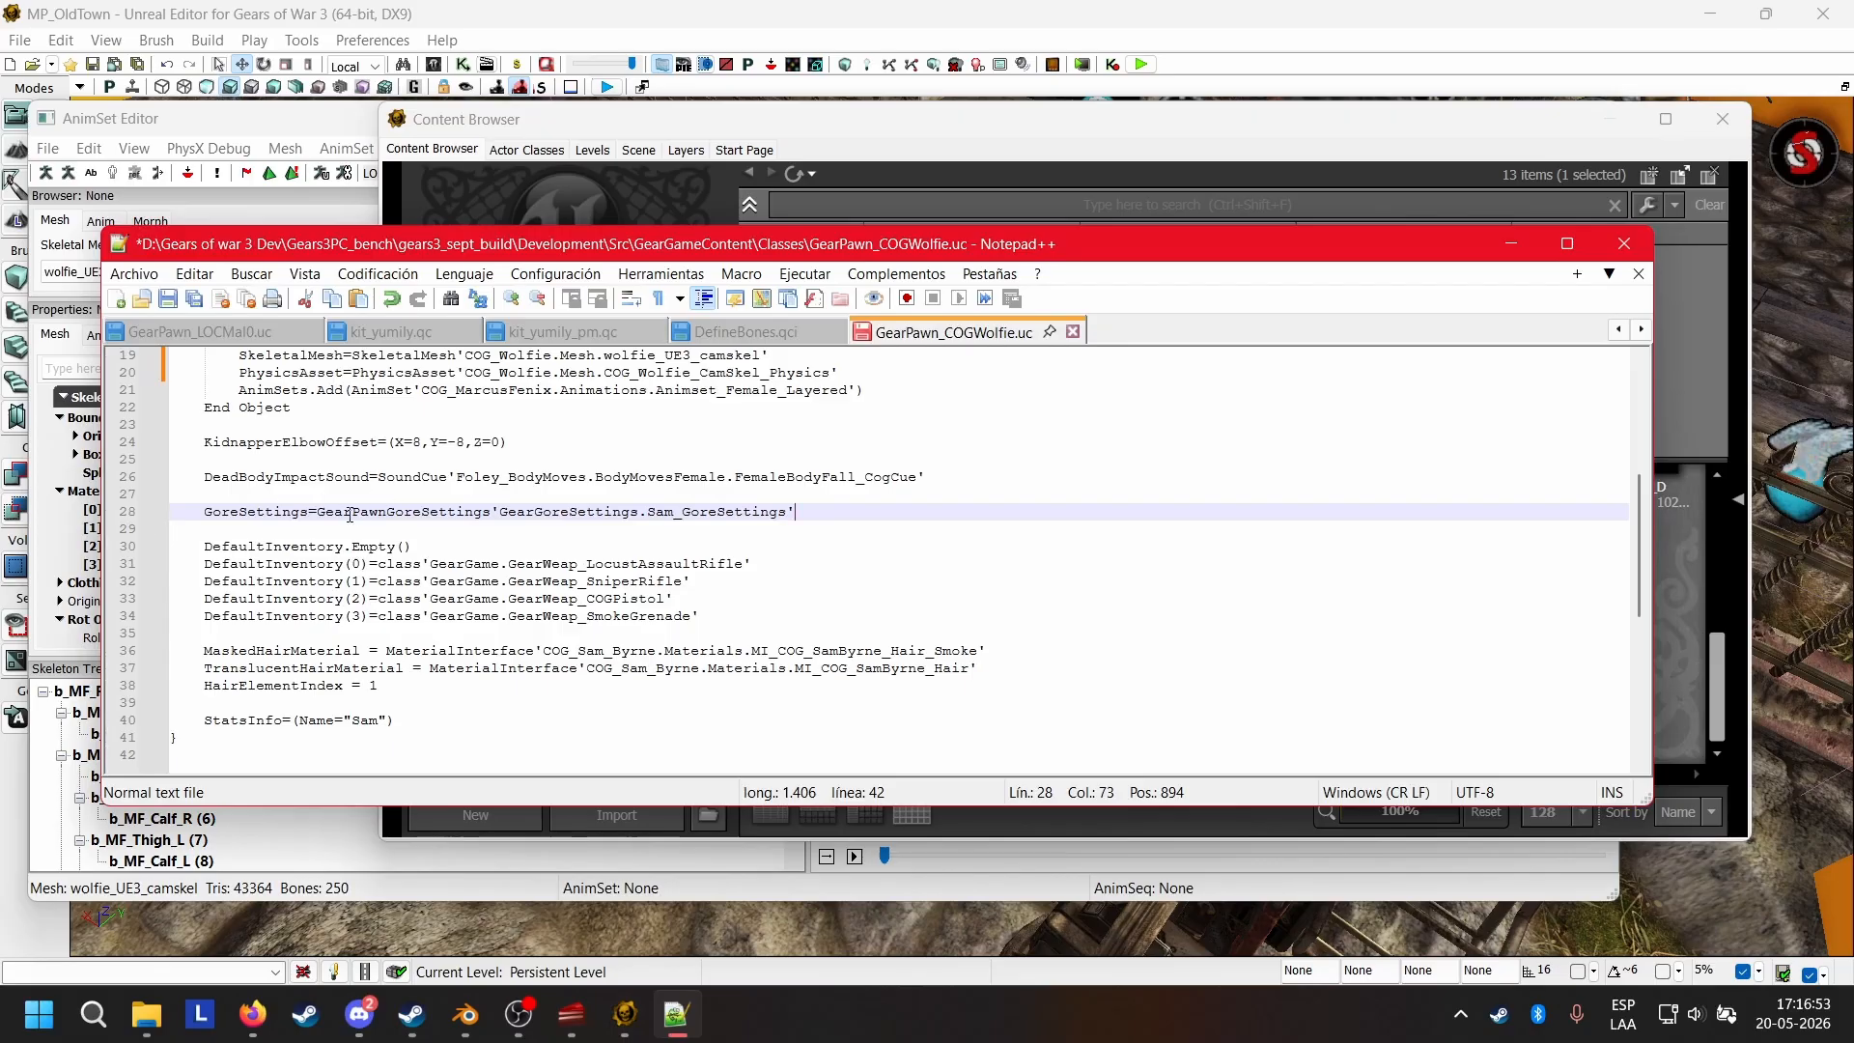
pyautogui.moveTo(317, 512); pyautogui.dragTo(824, 511)
pyautogui.hotkey('ctrl', 'v')
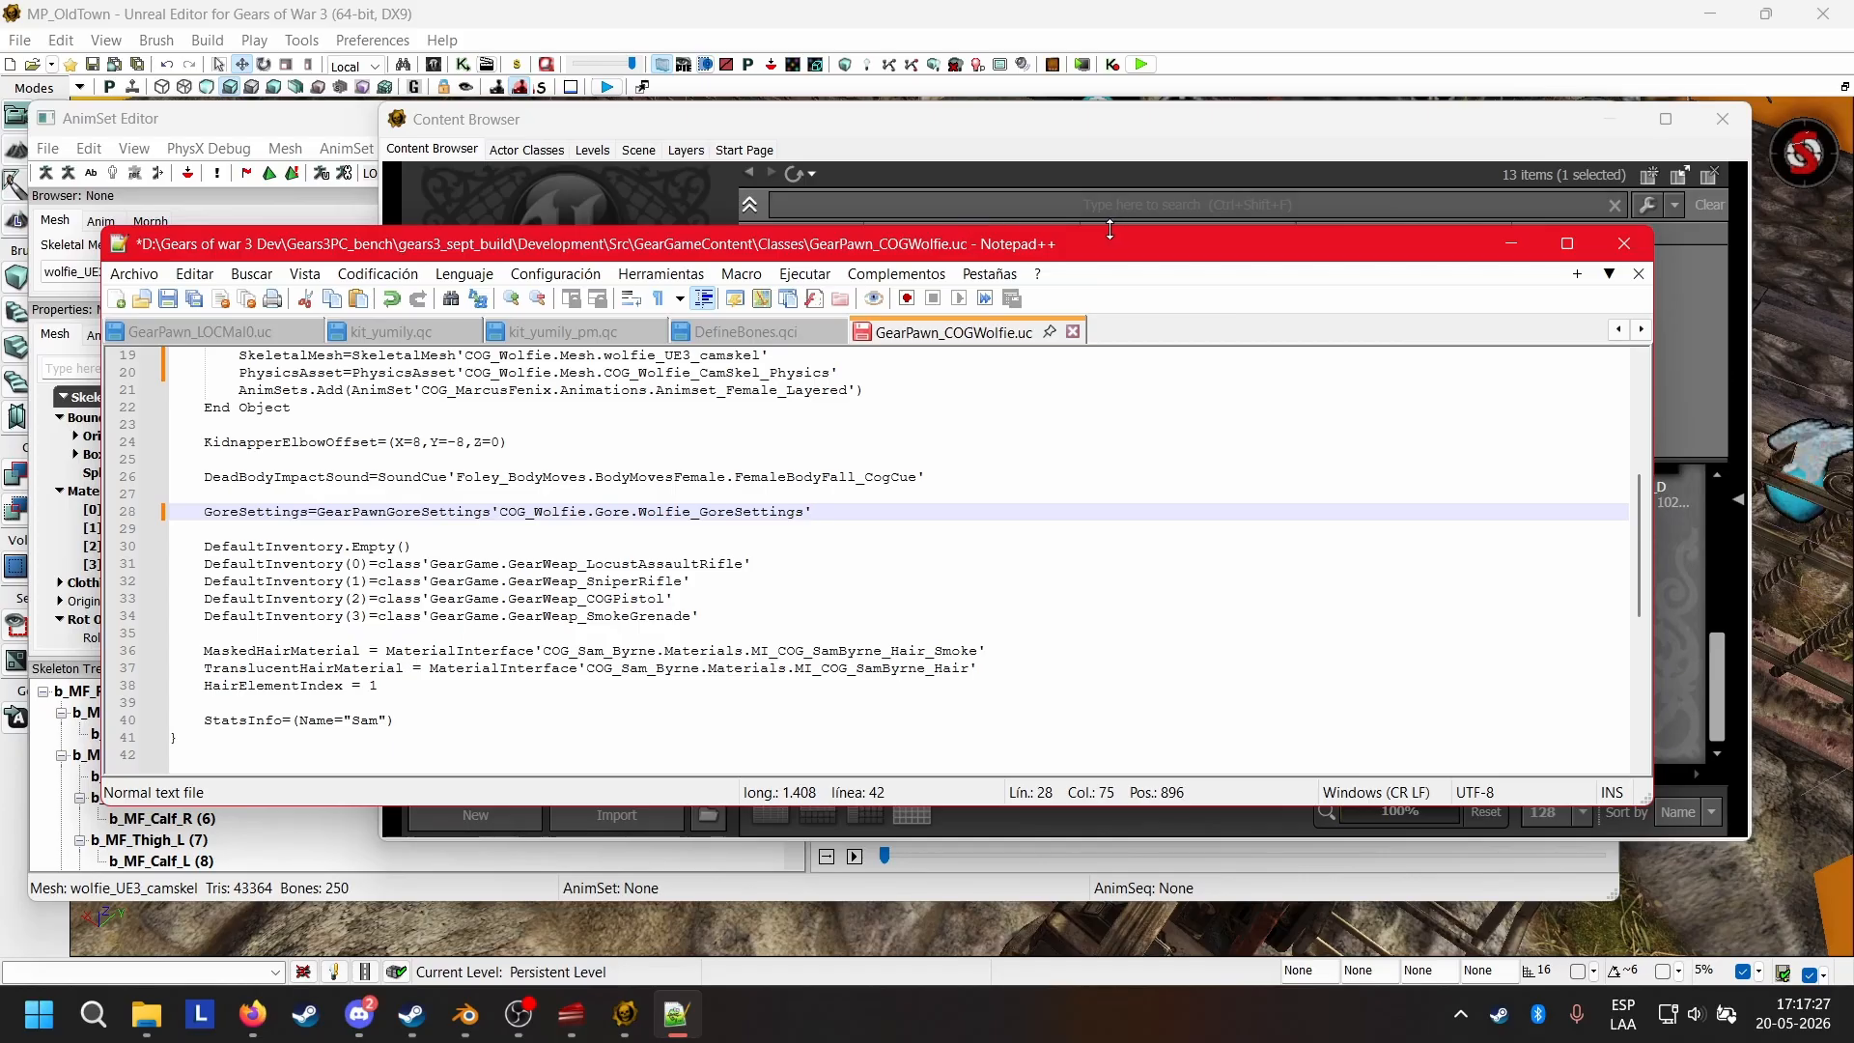
pyautogui.moveTo(1095, 242); pyautogui.dragTo(1196, 287)
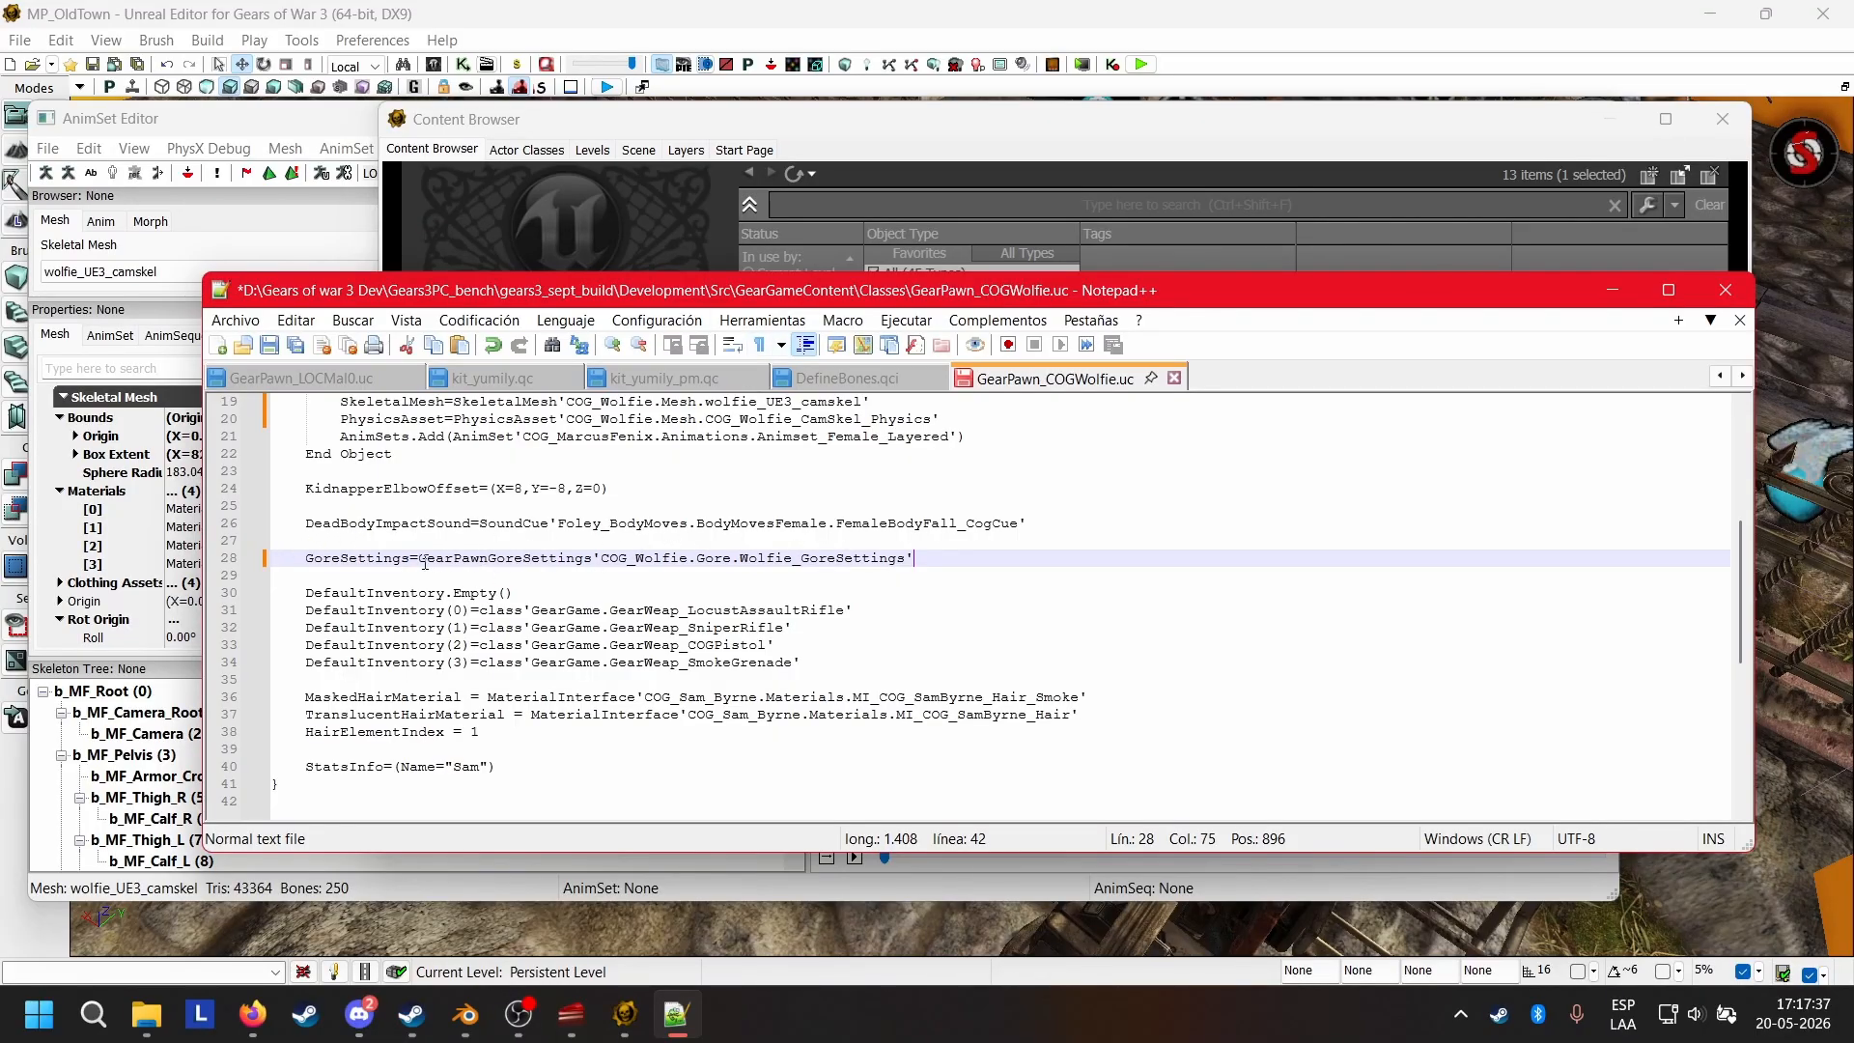
pyautogui.moveTo(419, 561); pyautogui.dragTo(941, 576)
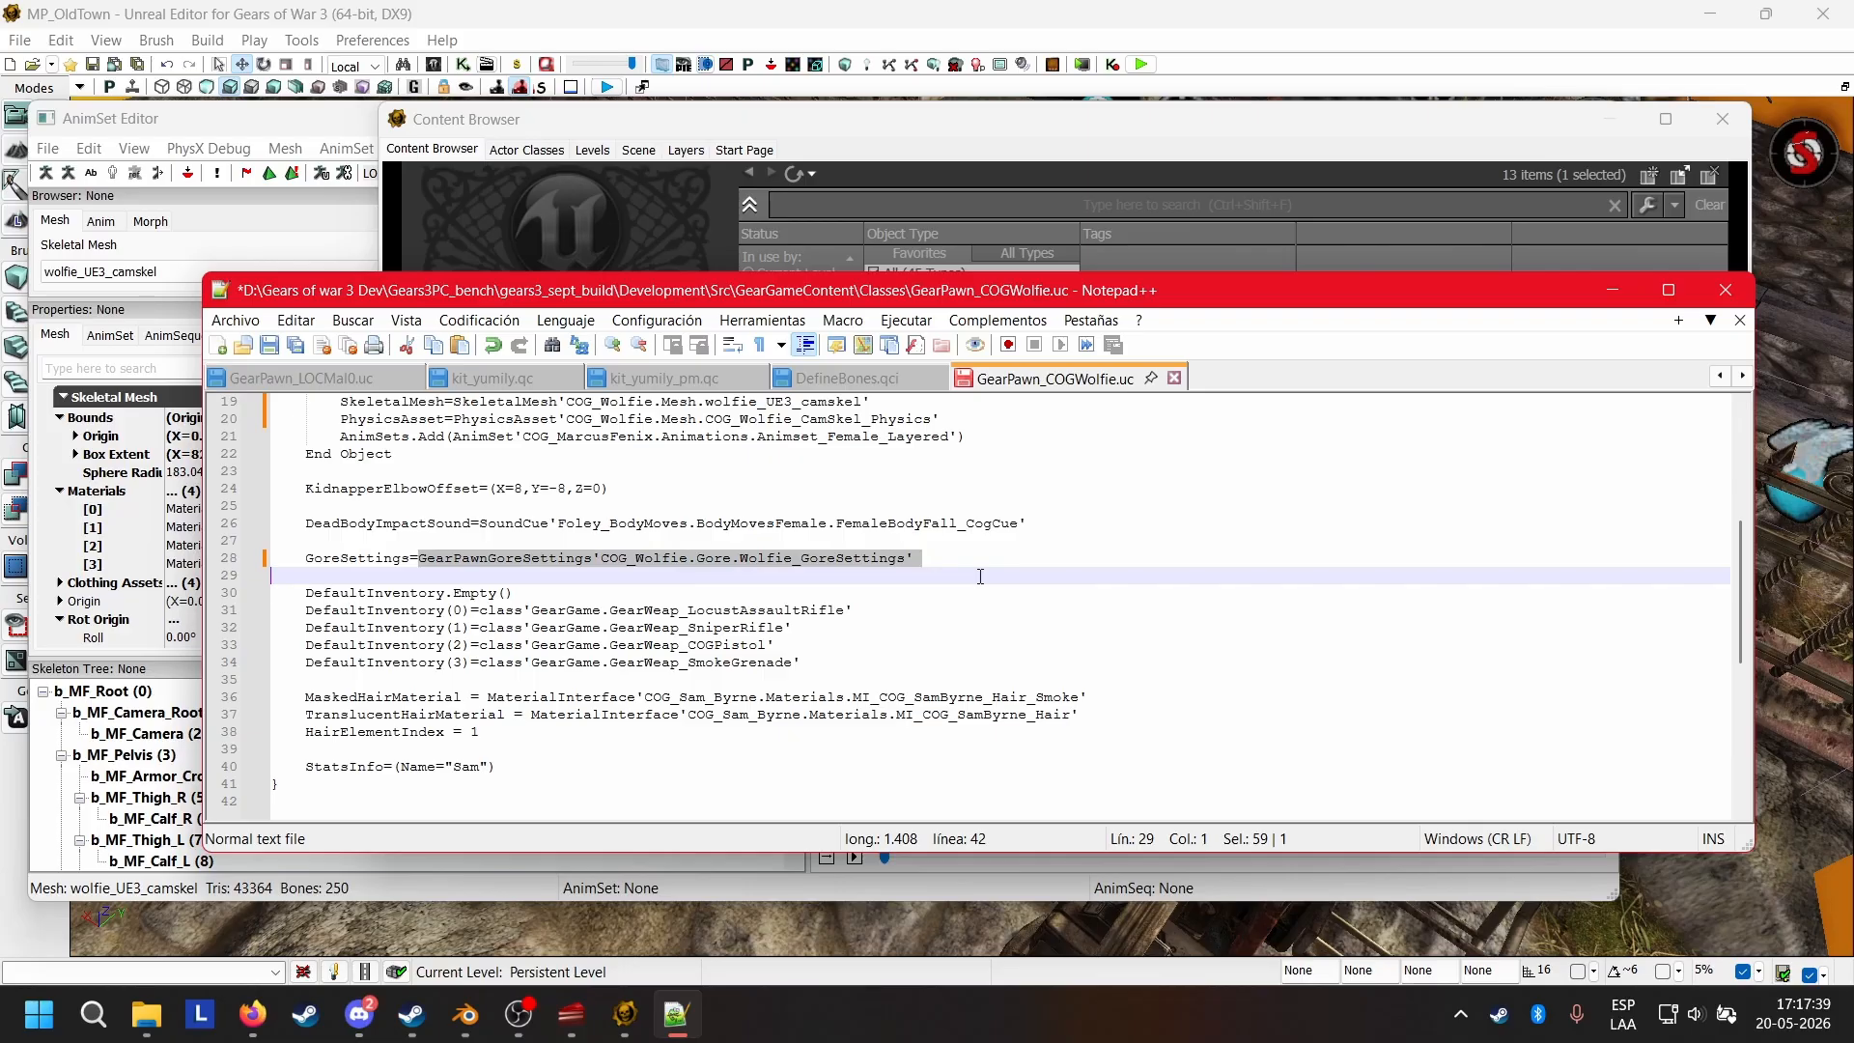
# Review the DefaultInventory weapons, hair material lines and StatsInfo name in GearPawn_COGWolfie.uc.
pyautogui.click(929, 611)
pyautogui.scroll(-2, 702, 622)
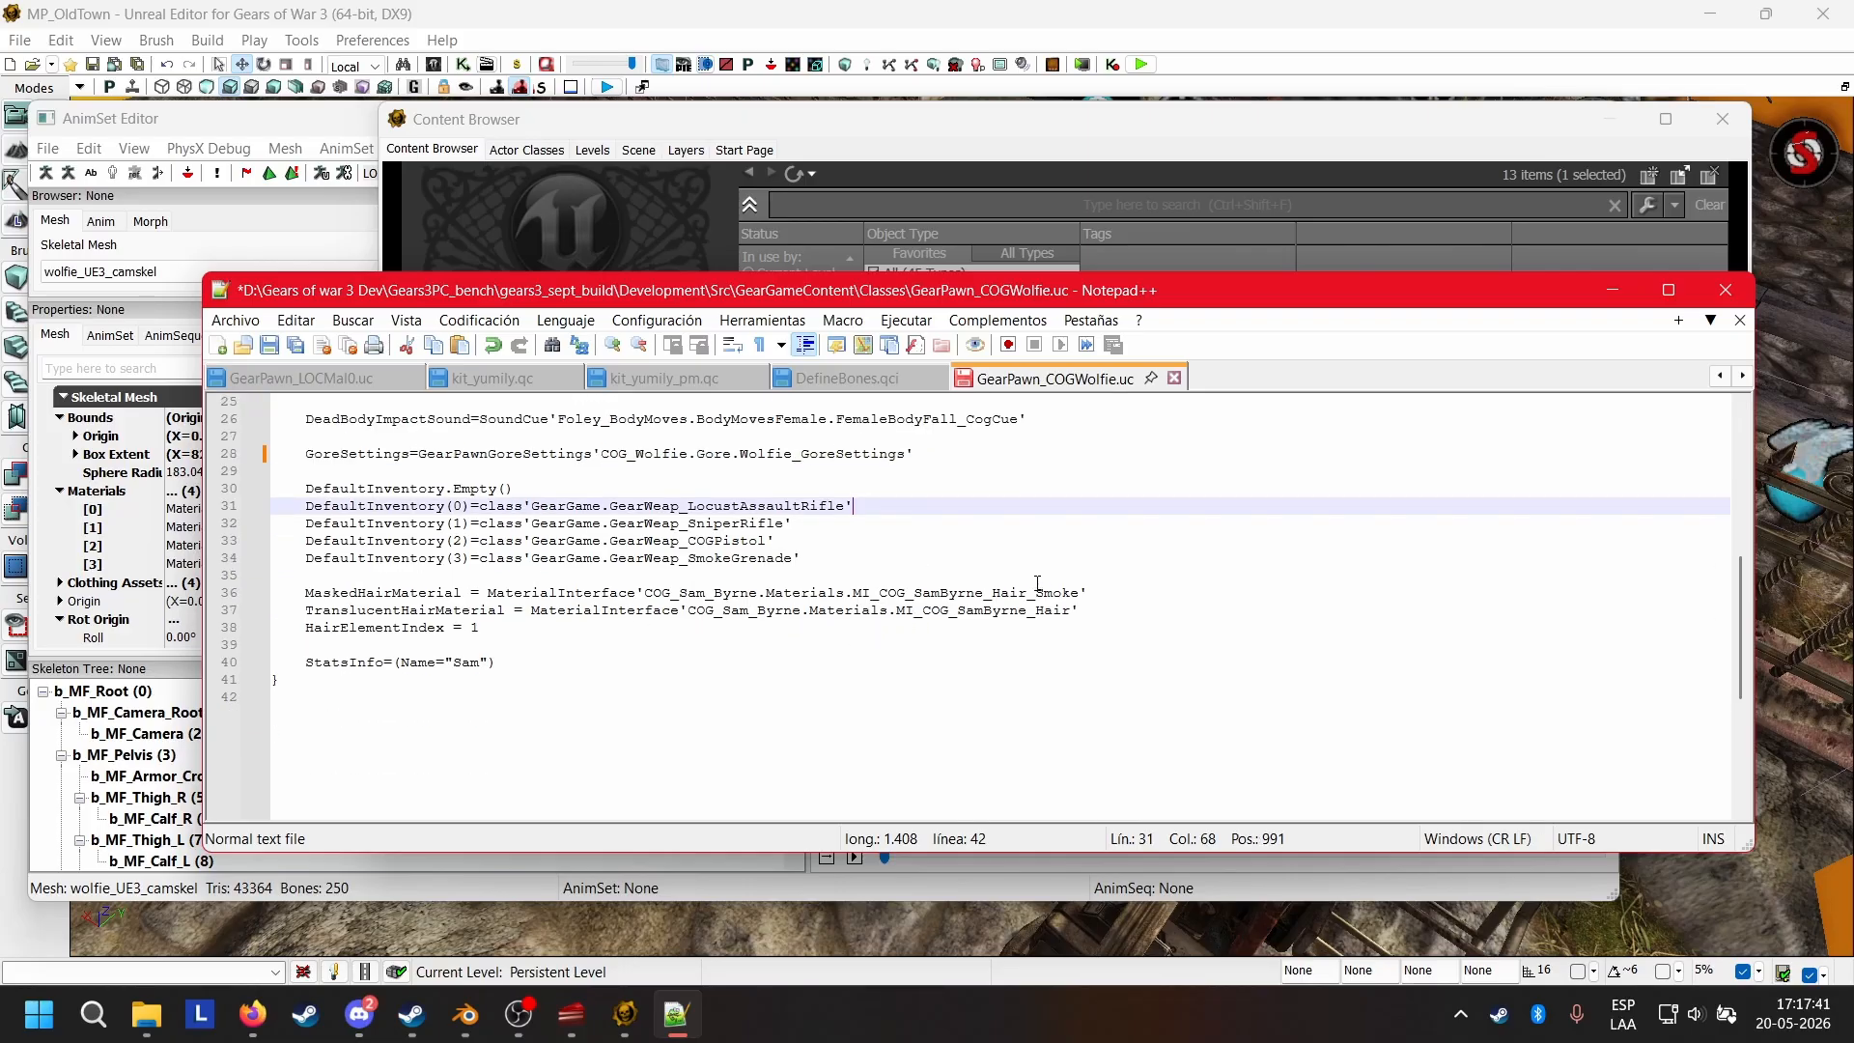
pyautogui.click(1100, 626)
pyautogui.click(538, 660)
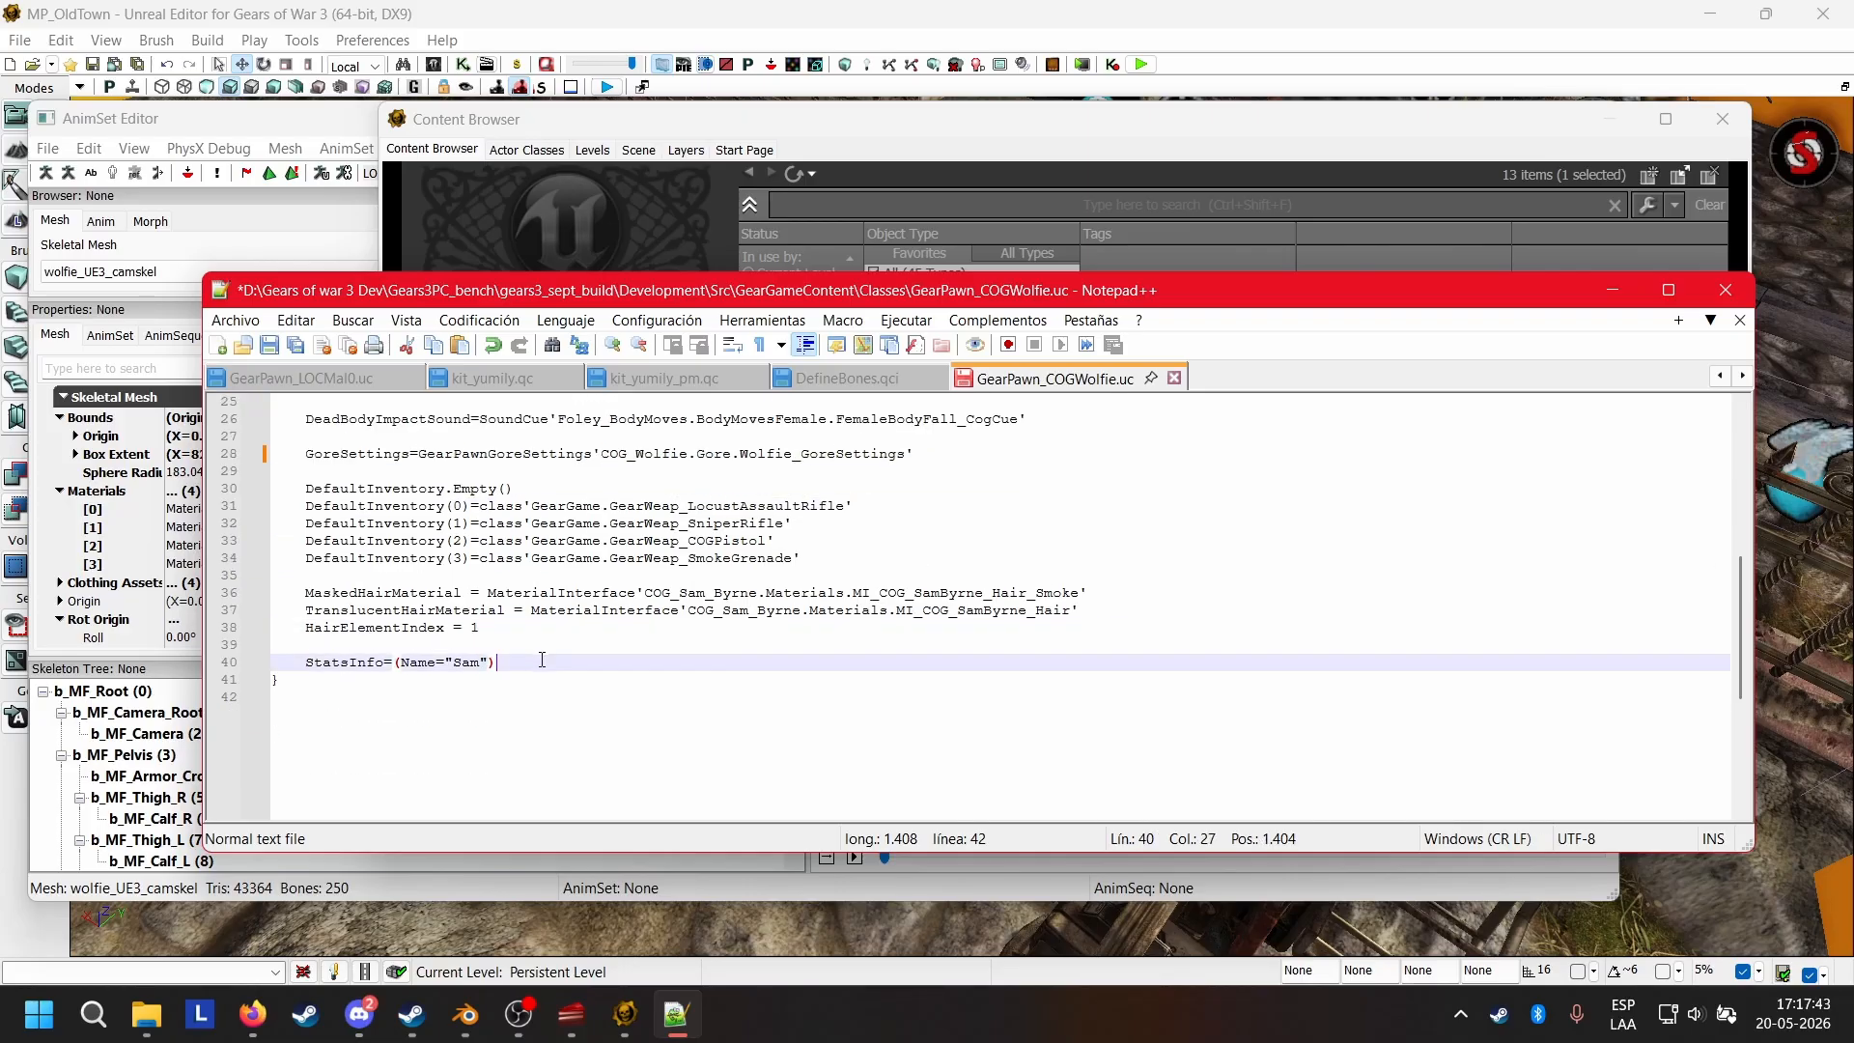
pyautogui.click(608, 641)
pyautogui.click(809, 549)
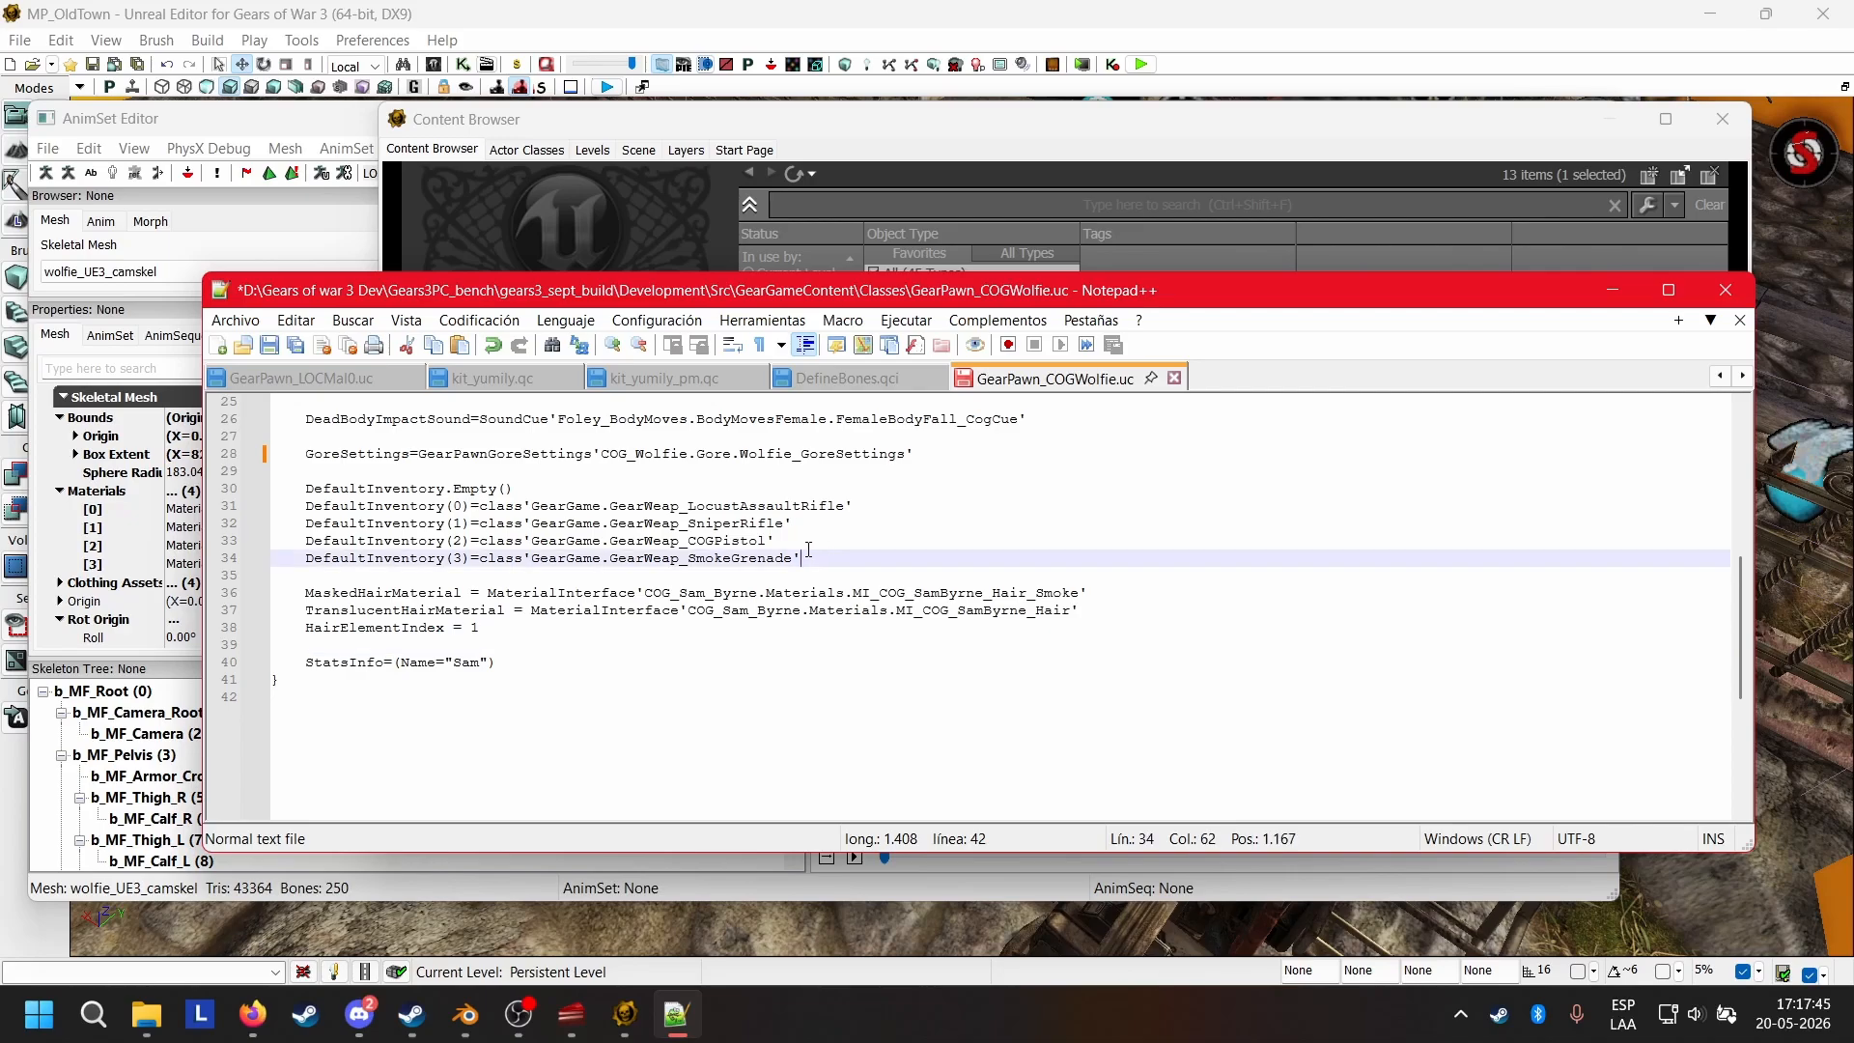
pyautogui.click(546, 505)
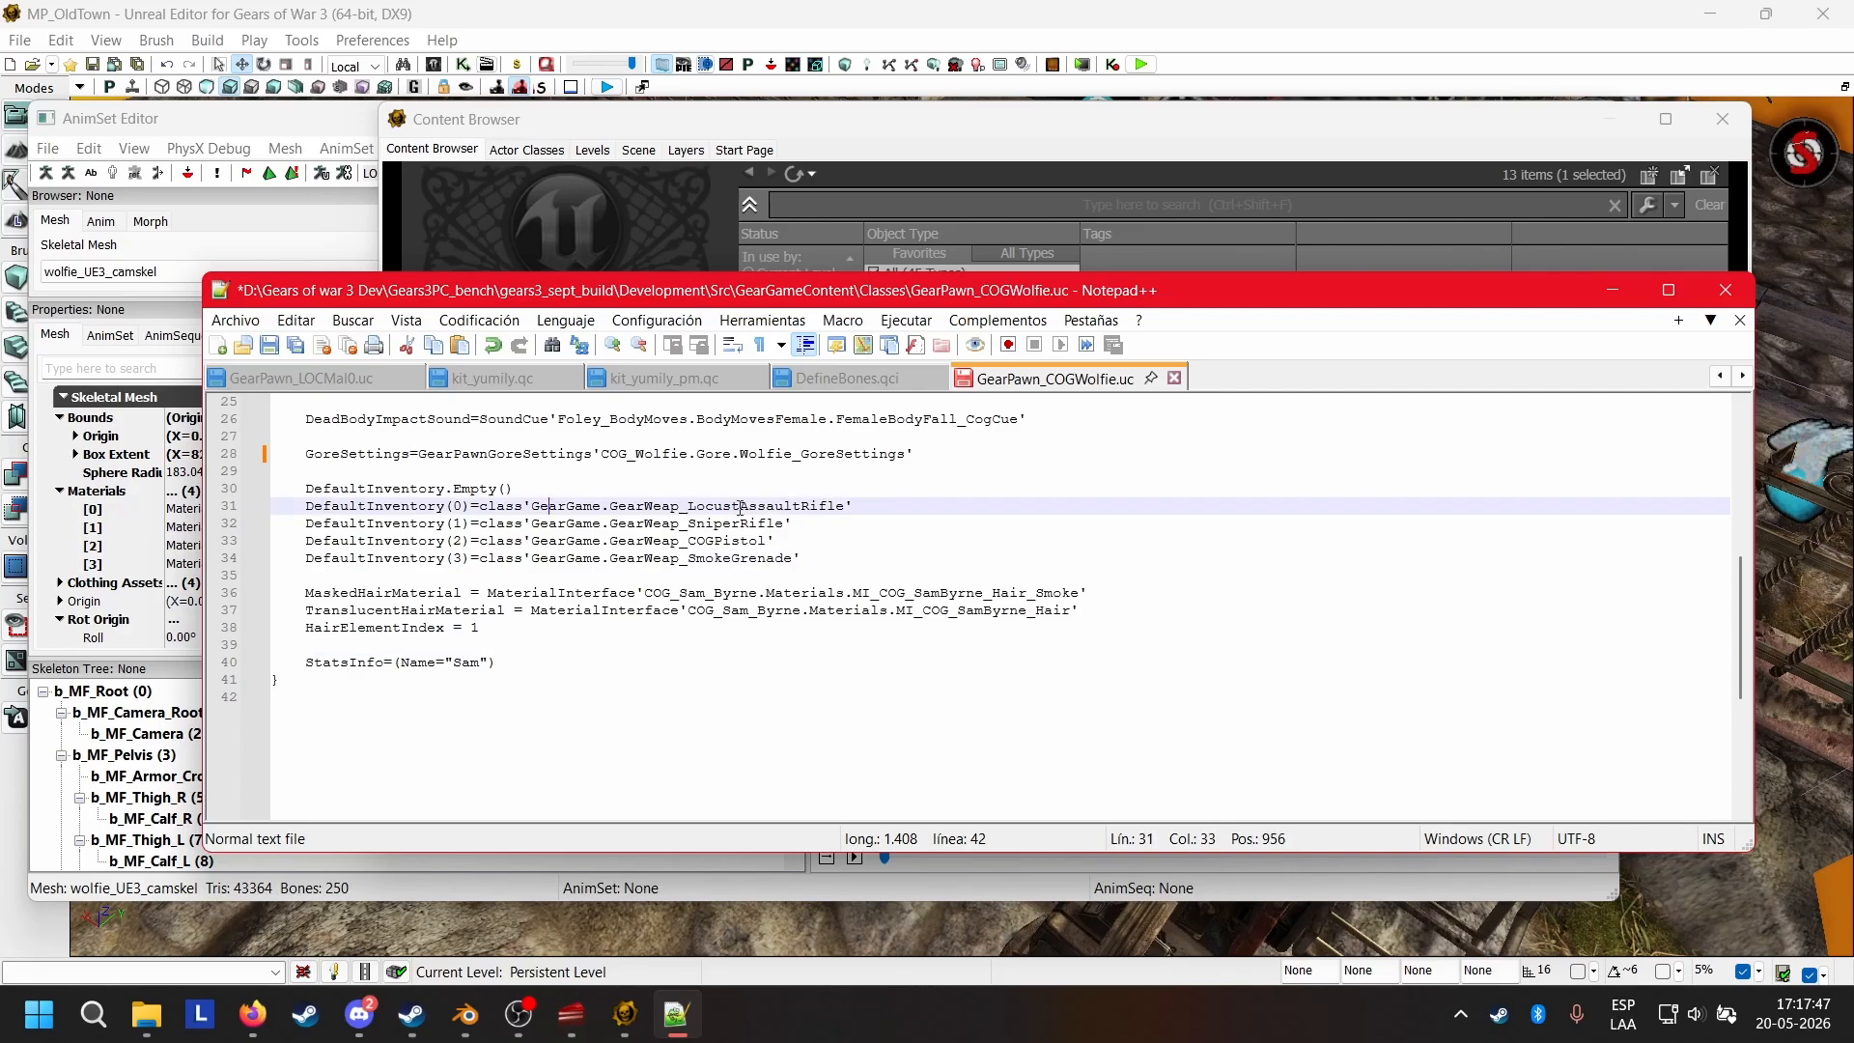
pyautogui.click(847, 506)
pyautogui.click(722, 525)
pyautogui.press('Down')
pyautogui.press('Down')
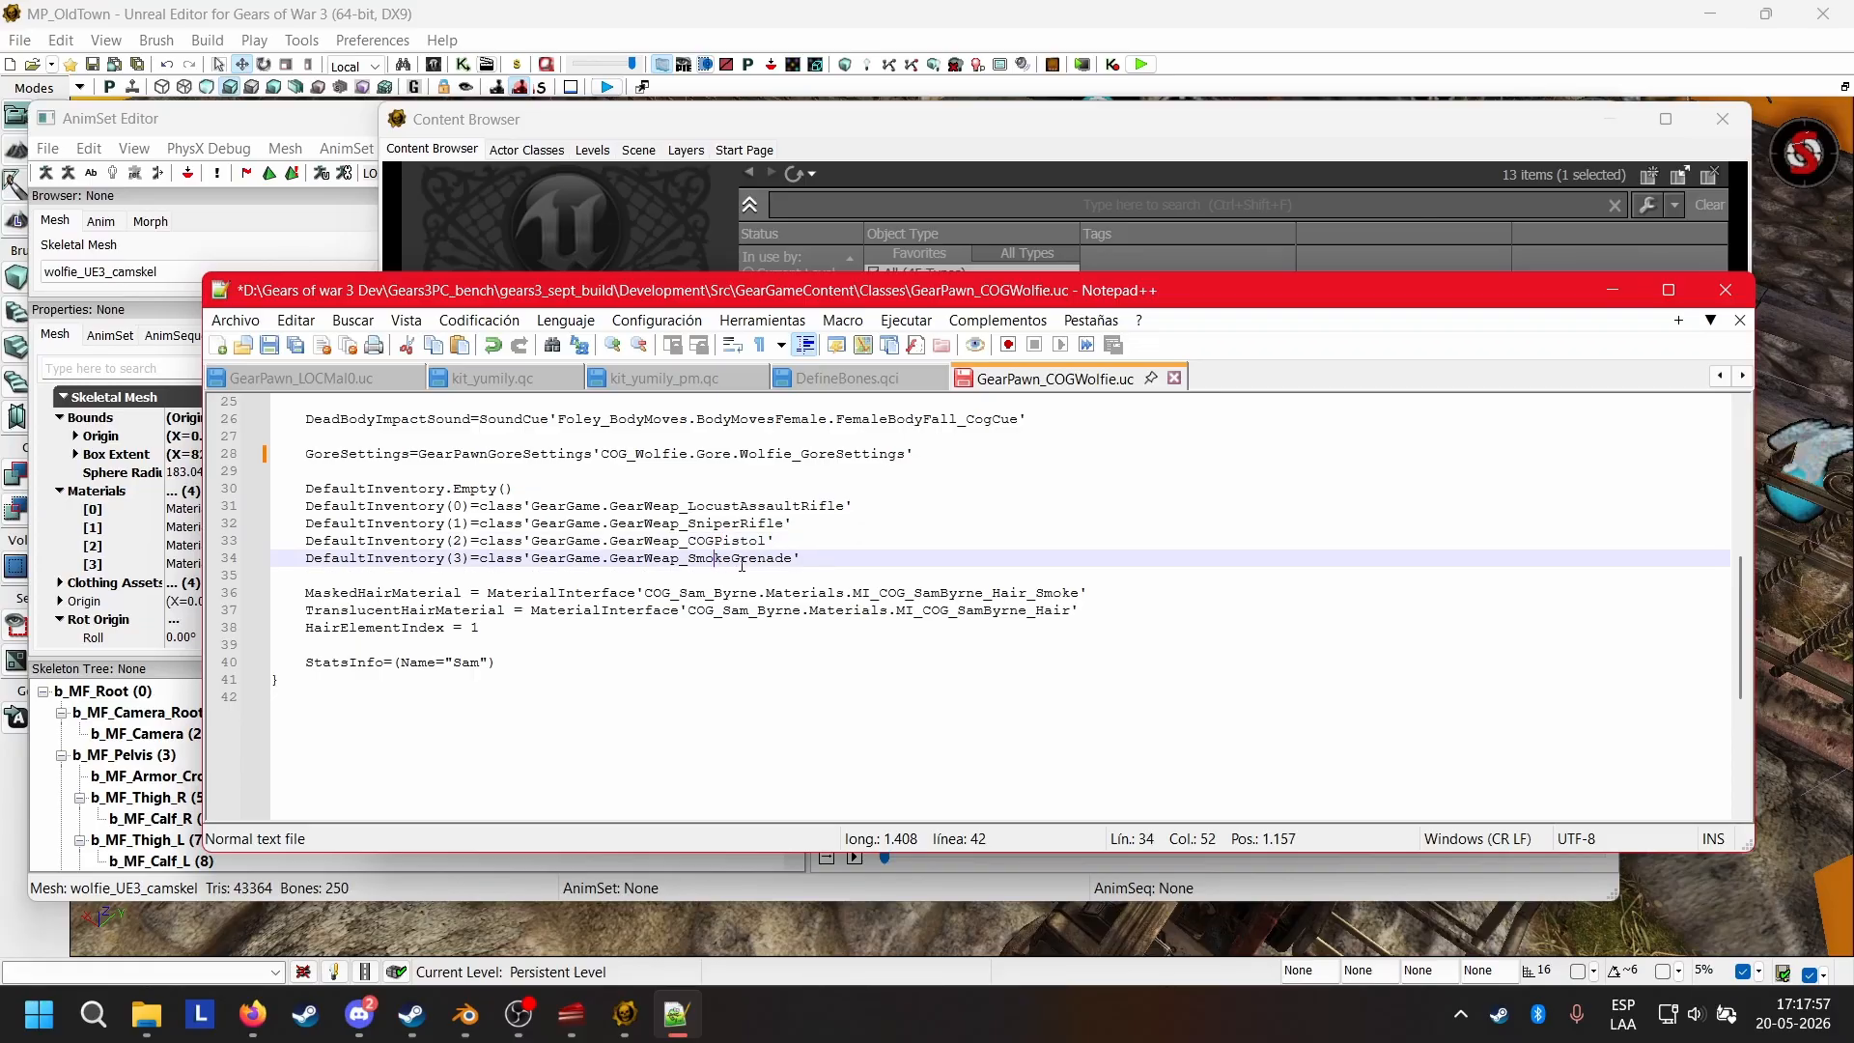
pyautogui.click(732, 558)
pyautogui.click(783, 545)
# Change the DefaultInventory(0) weapon class to GearGame.GearWeap_AssaultRifle.
pyautogui.click(740, 507)
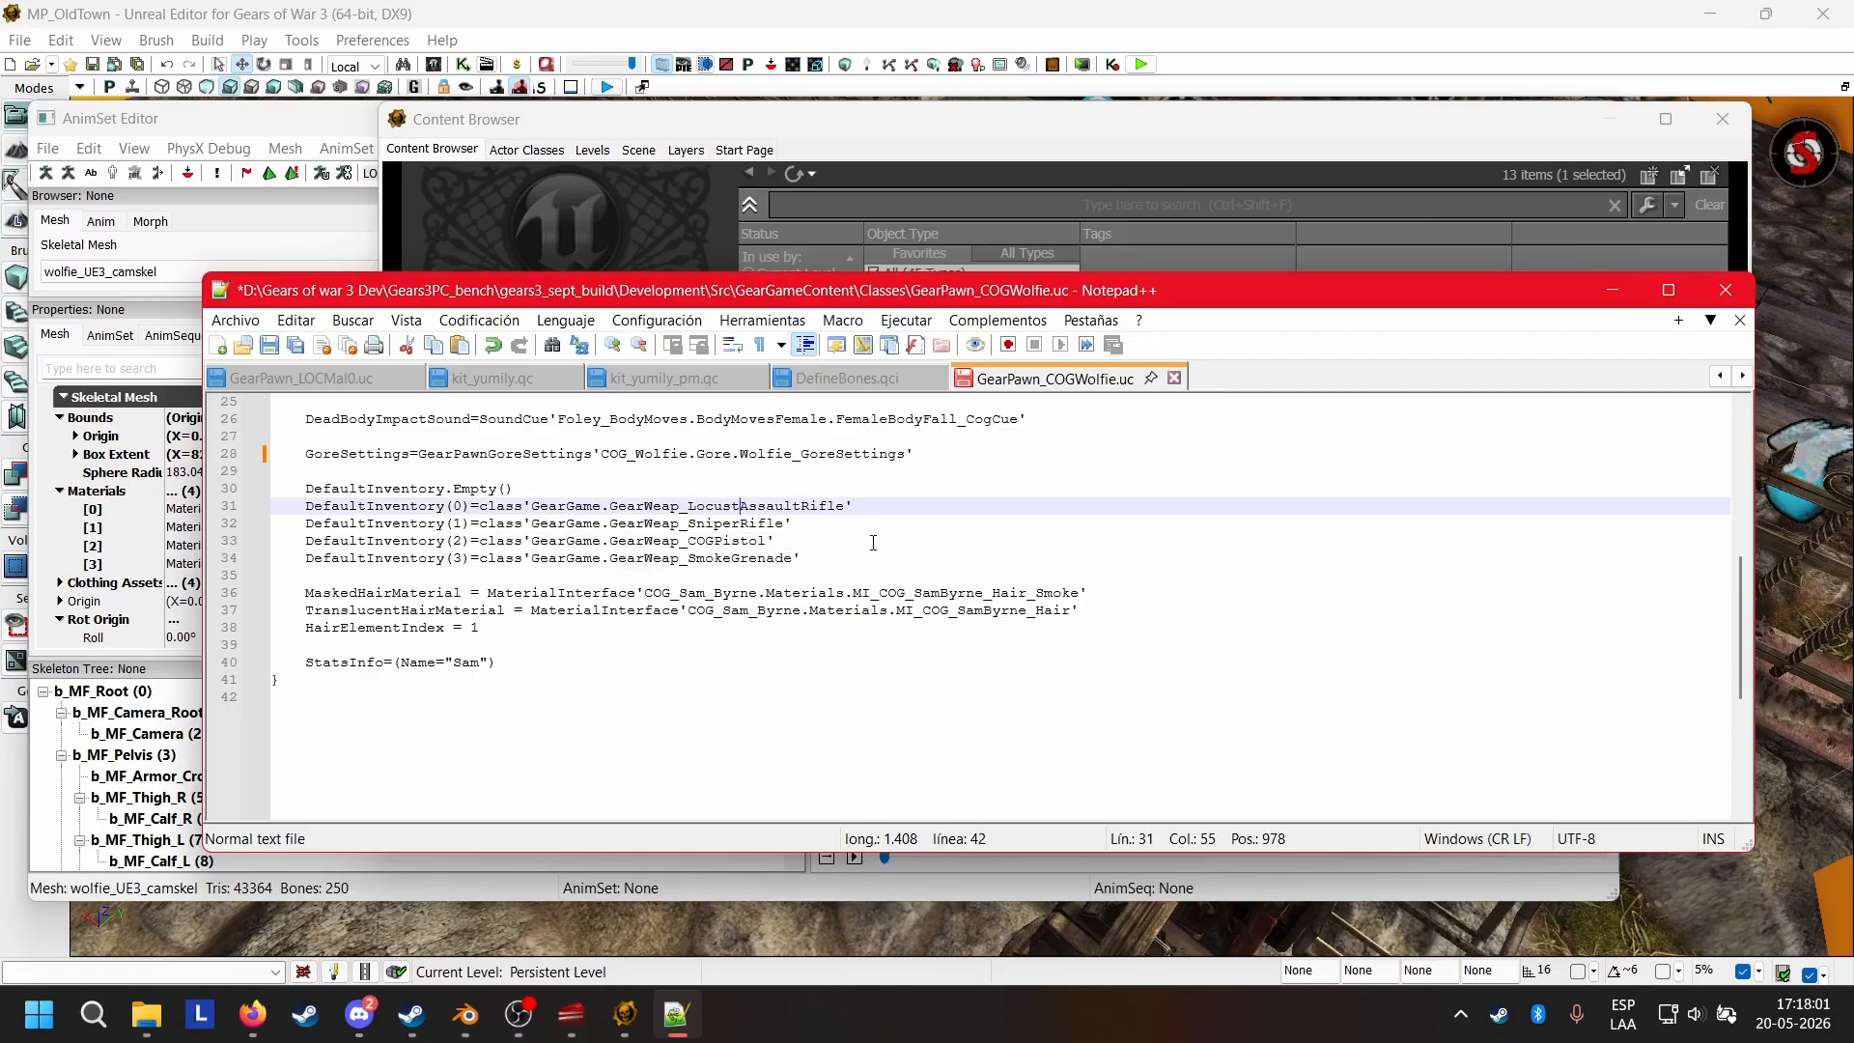
pyautogui.press('BackSpace')
pyautogui.press('BackSpace')
pyautogui.press('BackSpace')
pyautogui.press('BackSpace')
pyautogui.press('BackSpace')
pyautogui.press('BackSpace')
# Change the DefaultInventory(1) weapon class to GearGame.GearWeap_Shotgun and save the script.
pyautogui.click(785, 524)
pyautogui.press('BackSpace')
pyautogui.press('BackSpace')
pyautogui.press('BackSpace')
pyautogui.press('BackSpace')
pyautogui.press('BackSpace')
pyautogui.press('BackSpace')
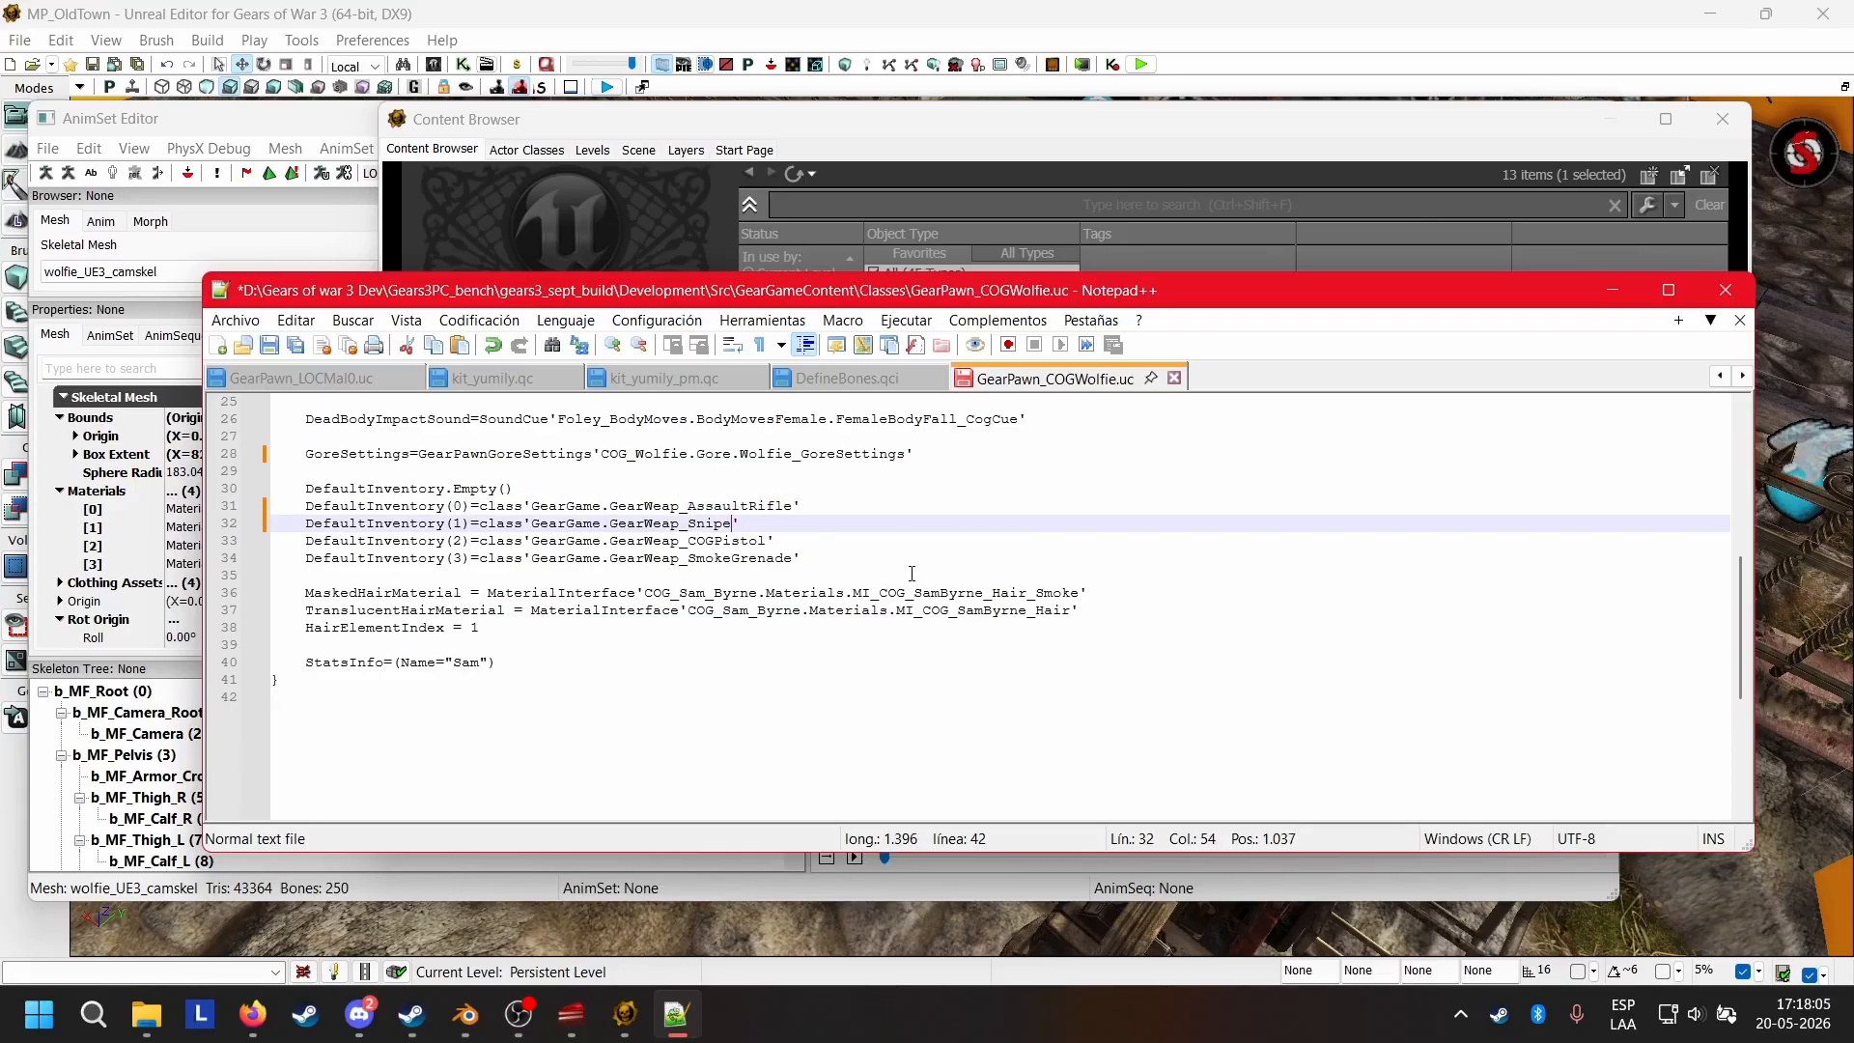
pyautogui.press('BackSpace')
pyautogui.press('BackSpace')
pyautogui.press('BackSpace')
pyautogui.press('BackSpace')
pyautogui.write('hotgun')
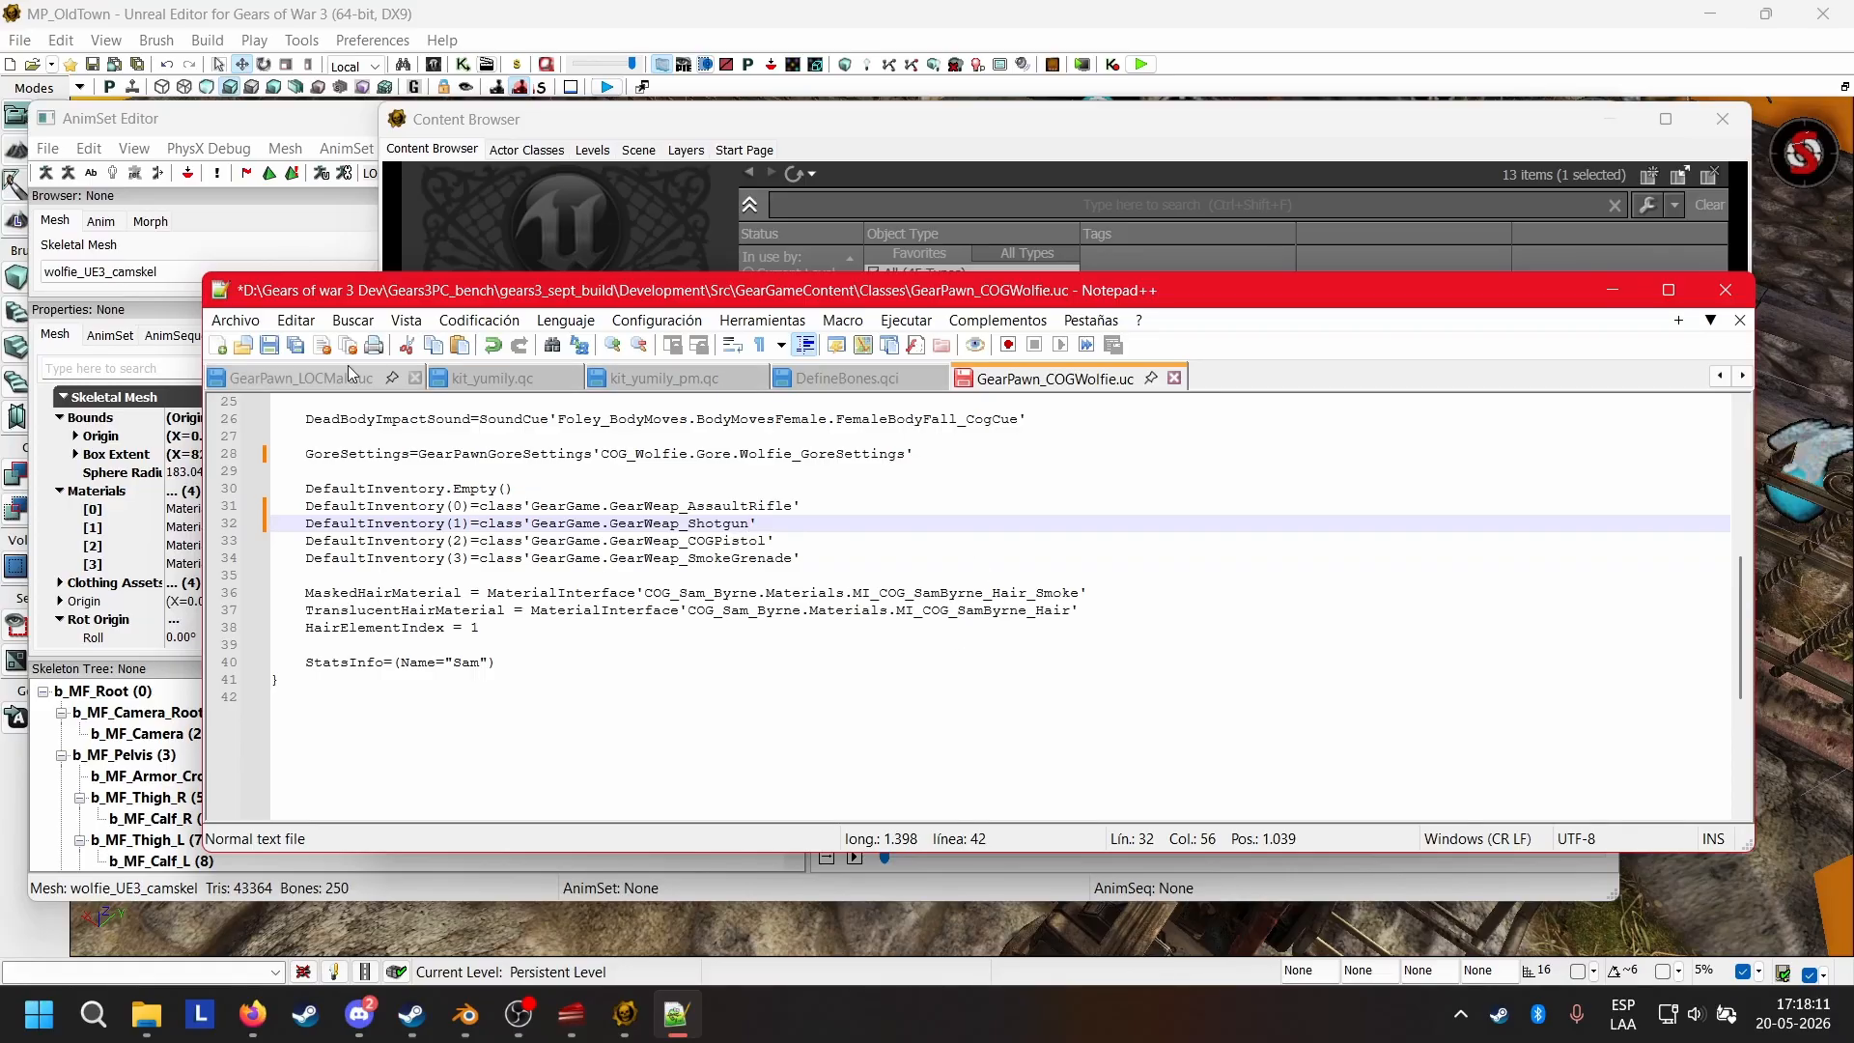
pyautogui.hotkey('ctrl', 's')
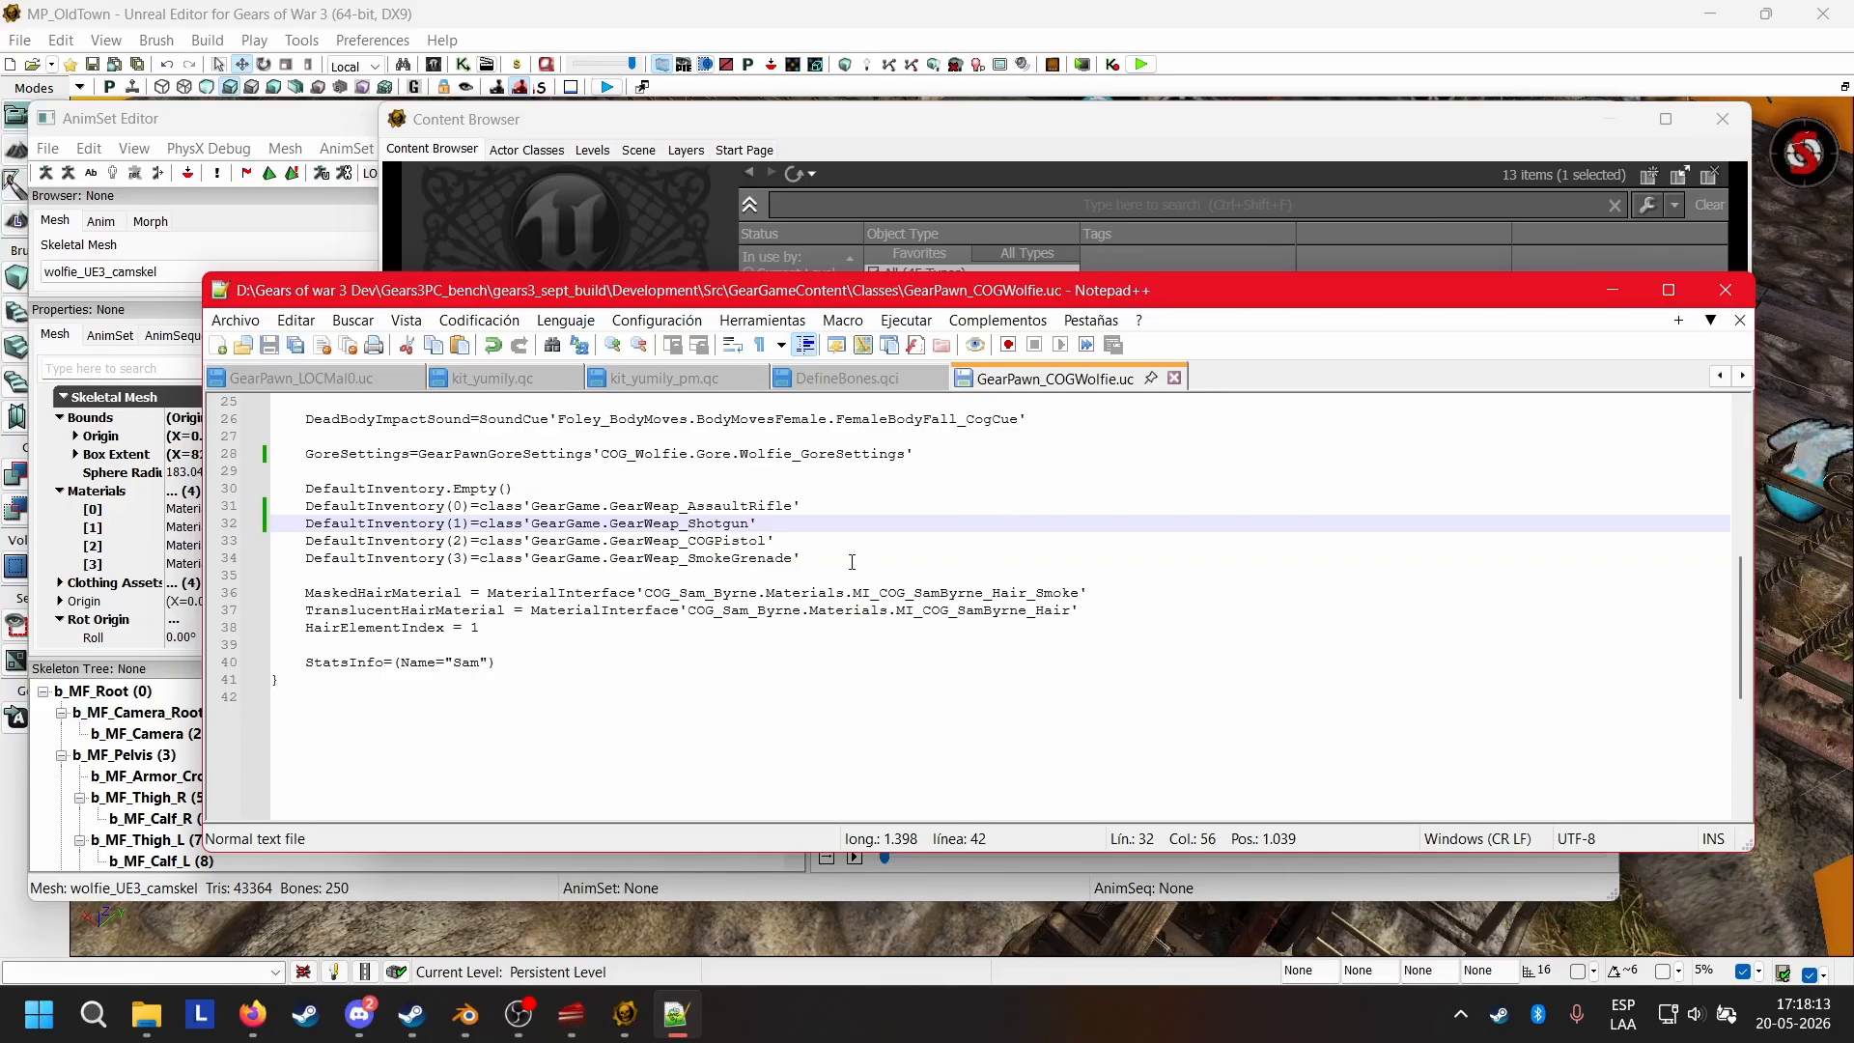
# Delete the MaskedHairMaterial, TranslucentHairMaterial and HairElementIndex lines along with the extra blank line.
pyautogui.click(441, 576)
pyautogui.click(1115, 592)
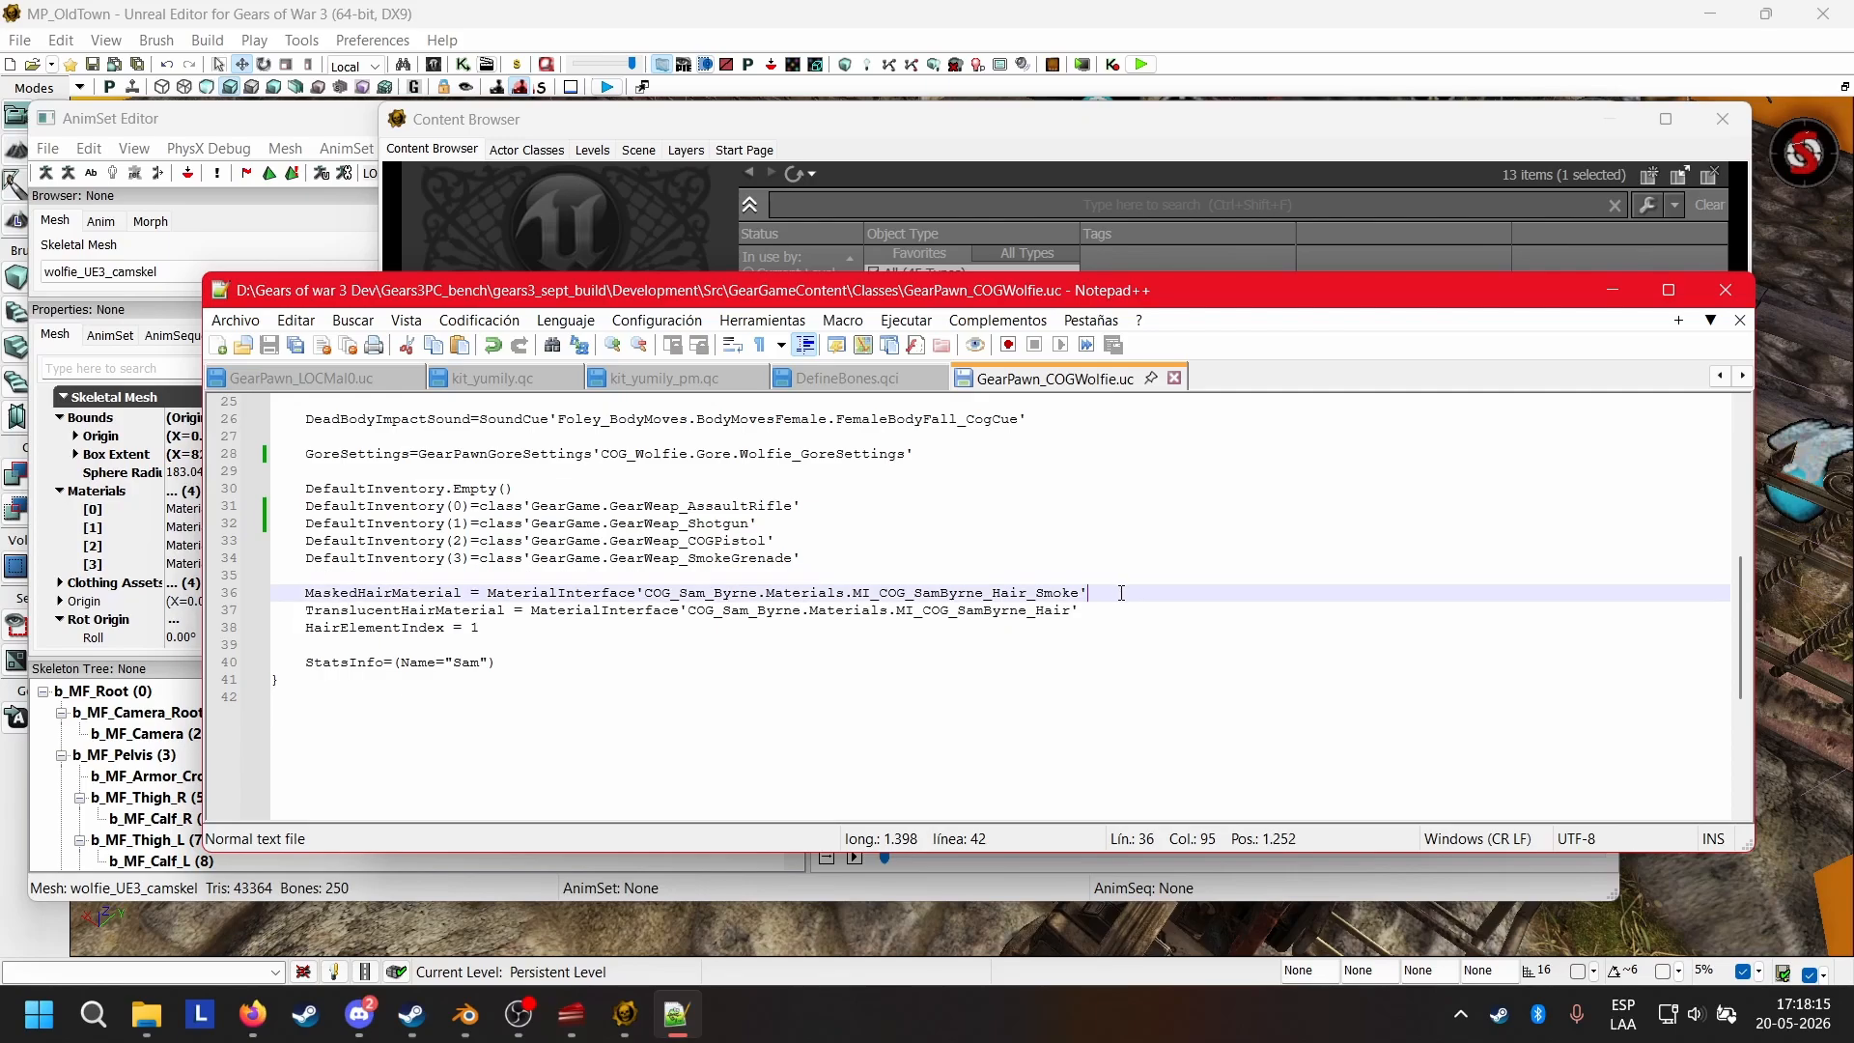
pyautogui.click(1120, 614)
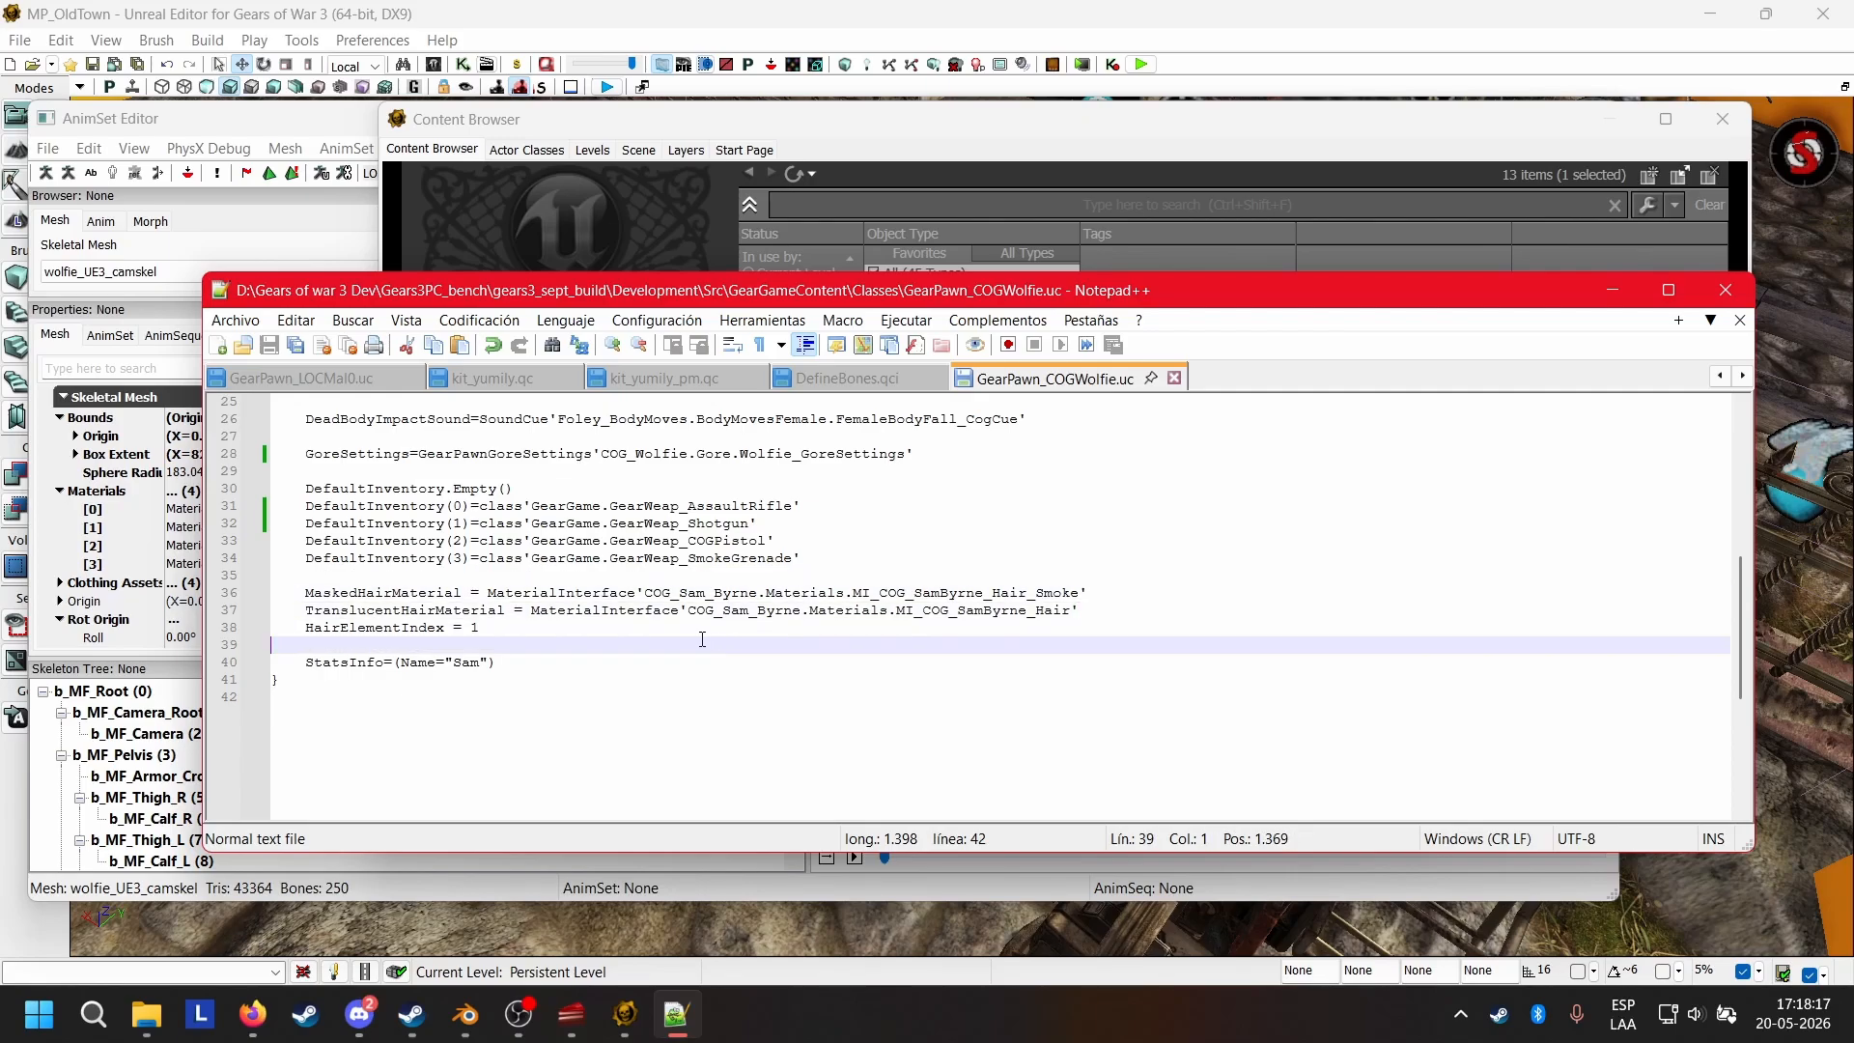
pyautogui.click(593, 628)
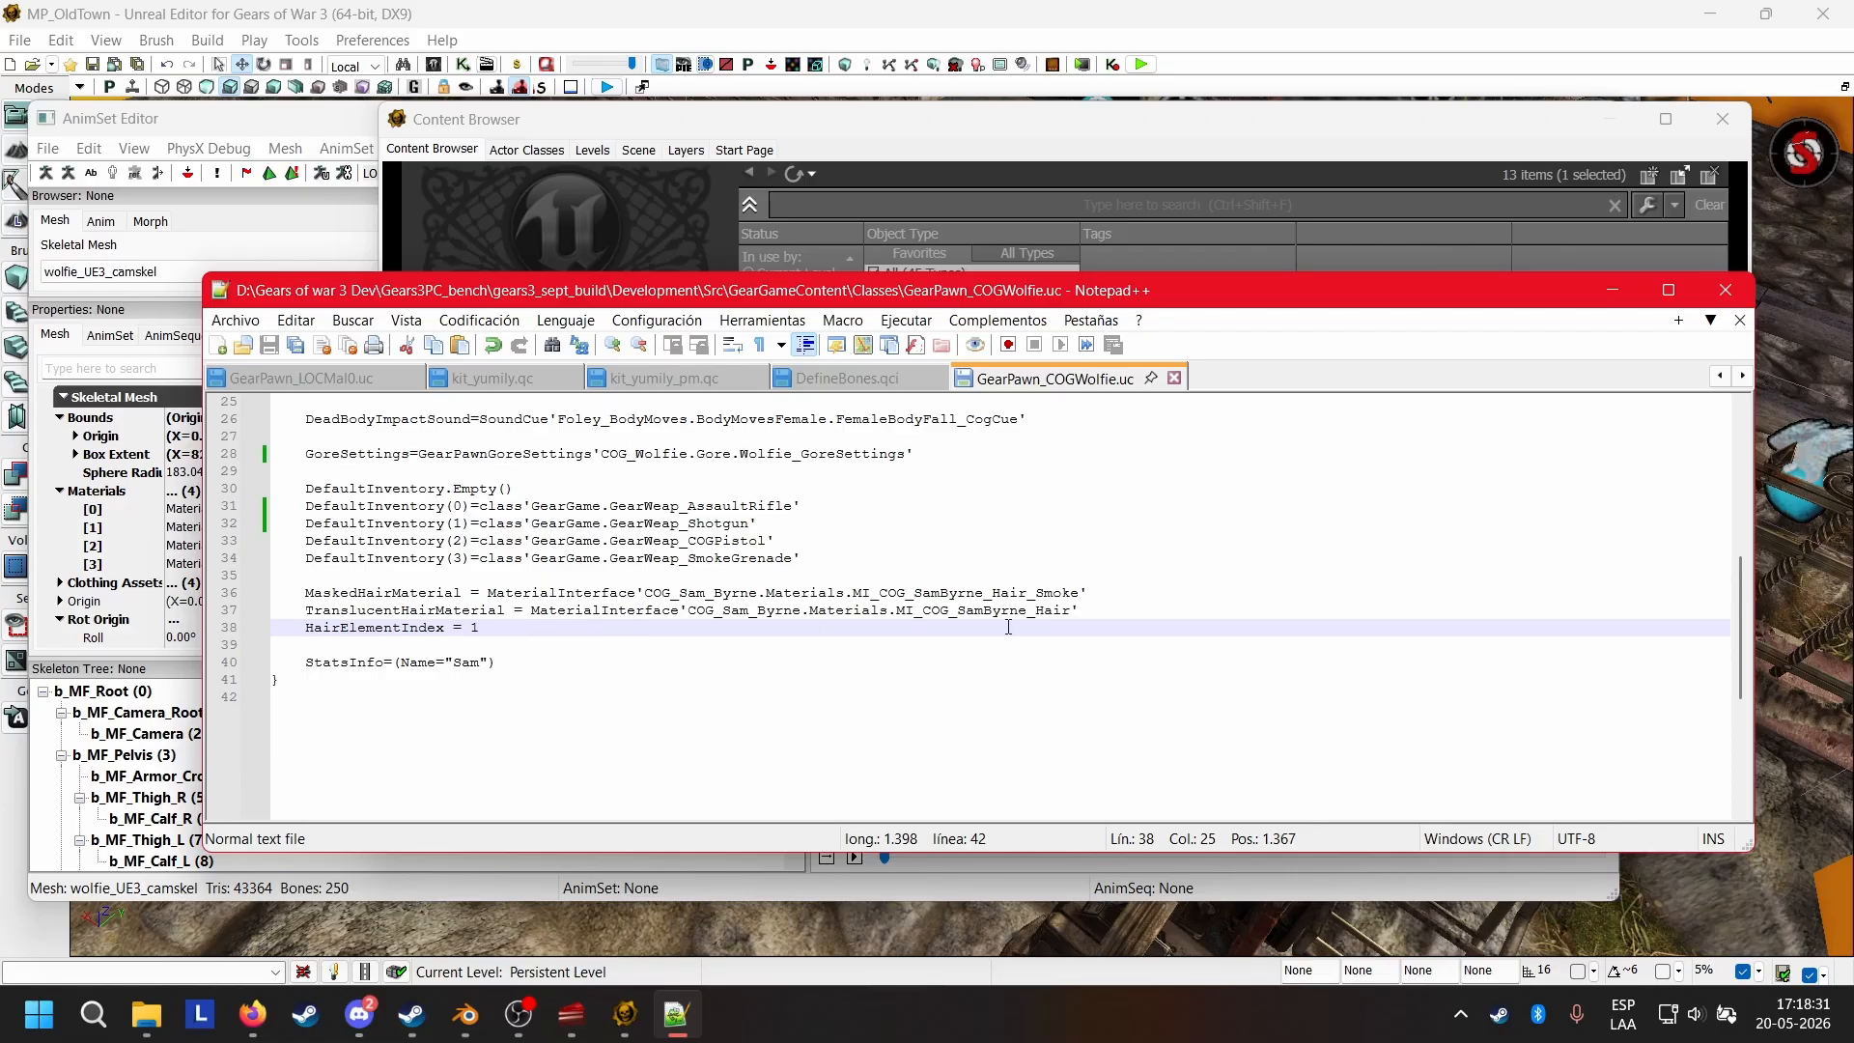
pyautogui.click(1110, 610)
pyautogui.click(1121, 589)
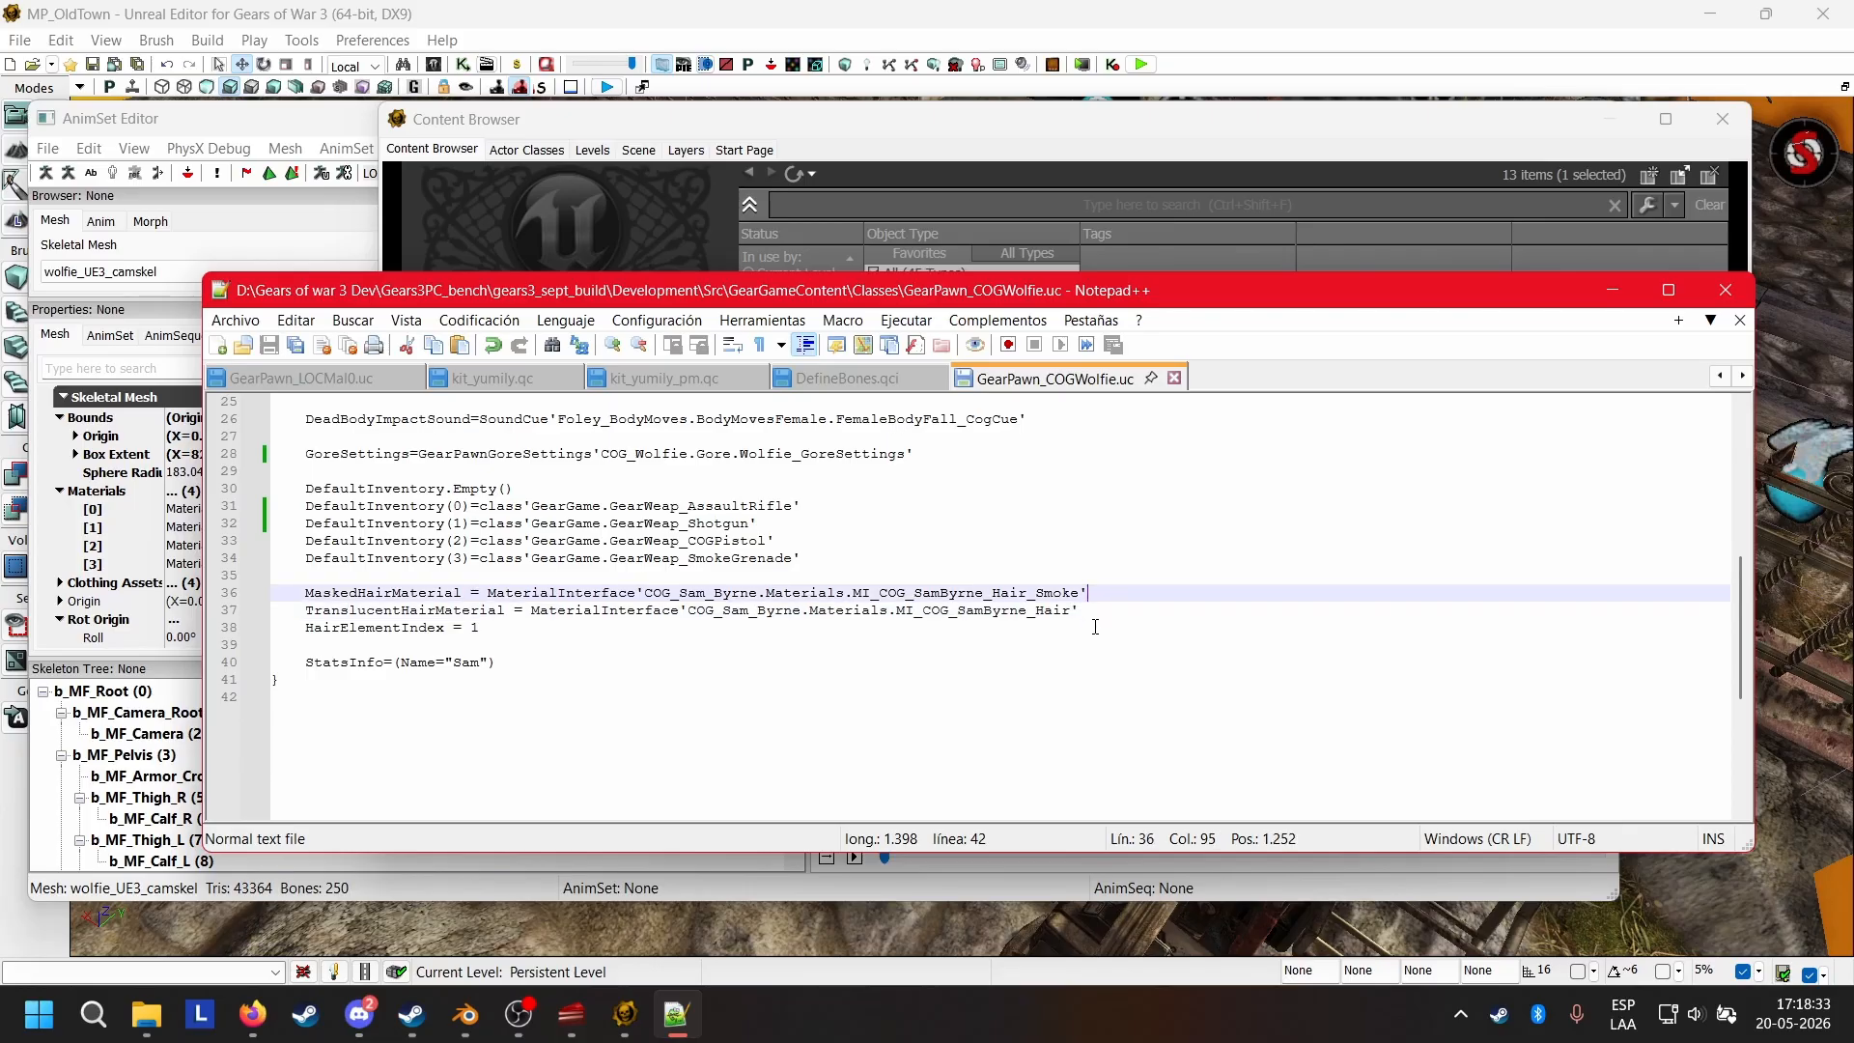
pyautogui.click(1096, 627)
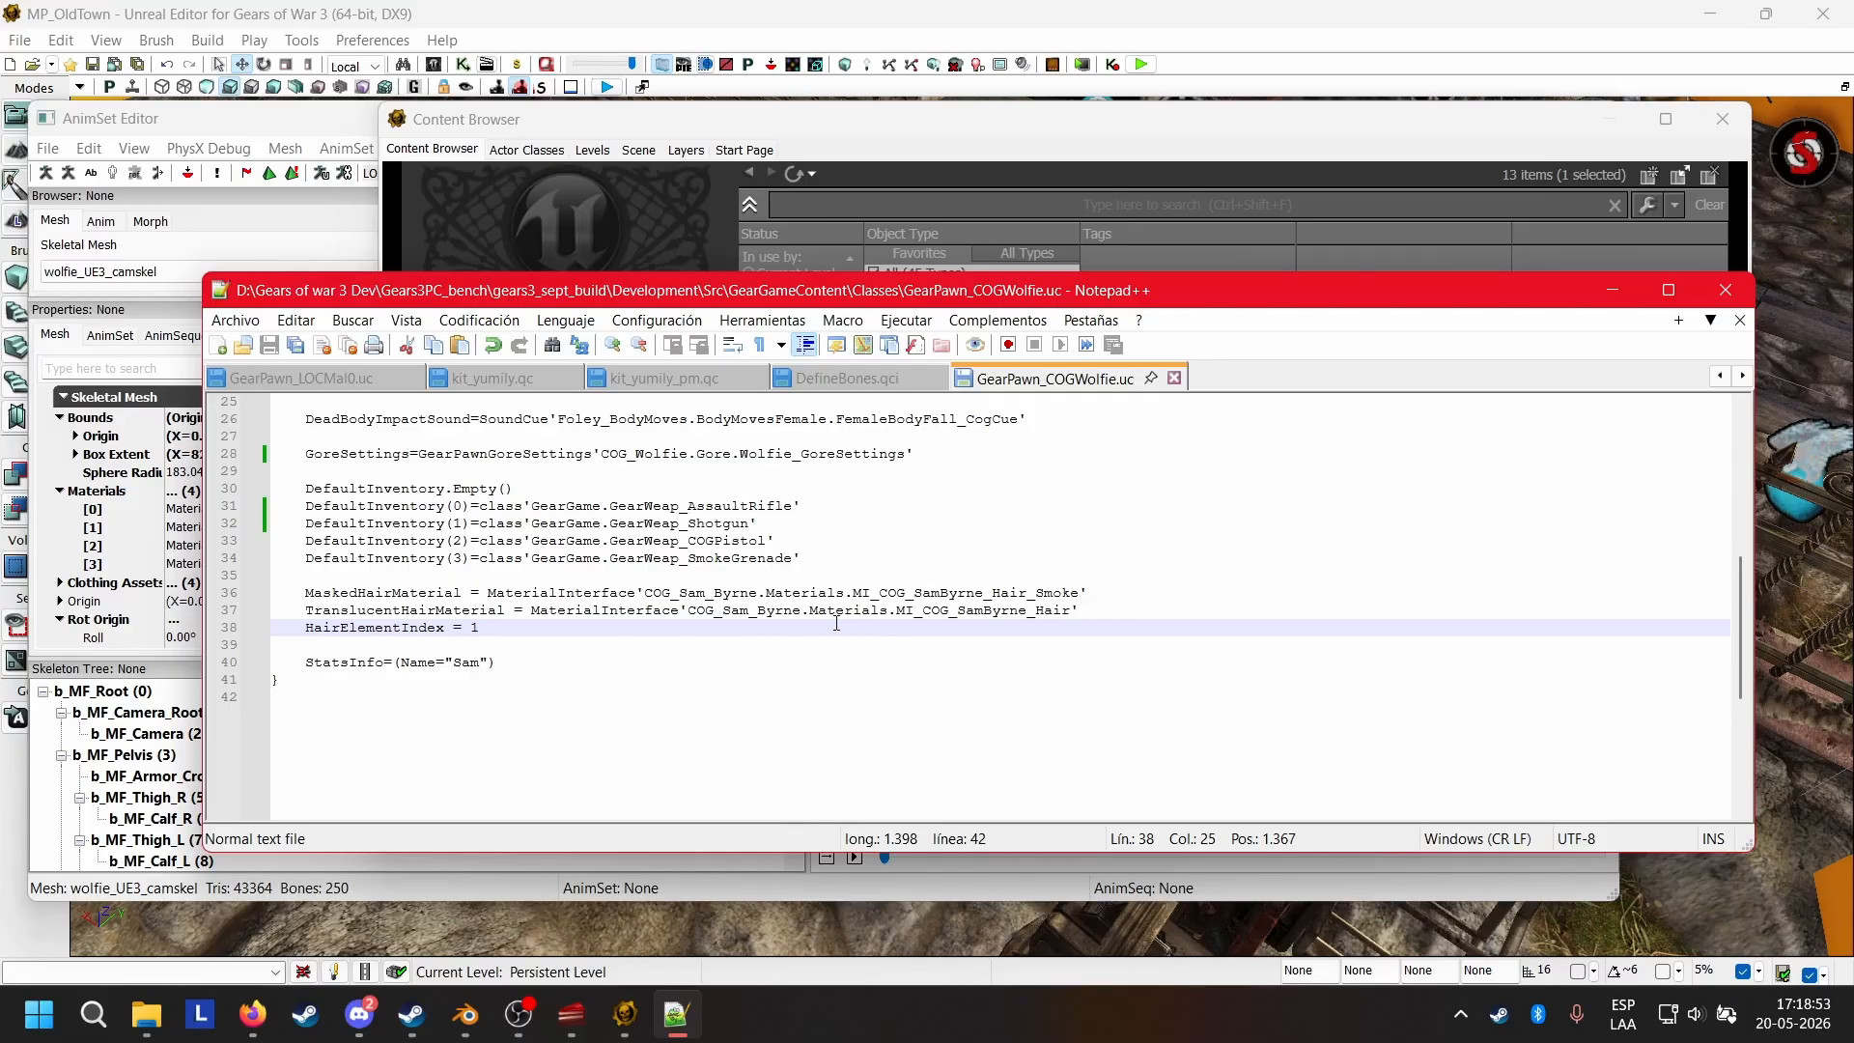
pyautogui.moveTo(514, 623); pyautogui.dragTo(254, 577)
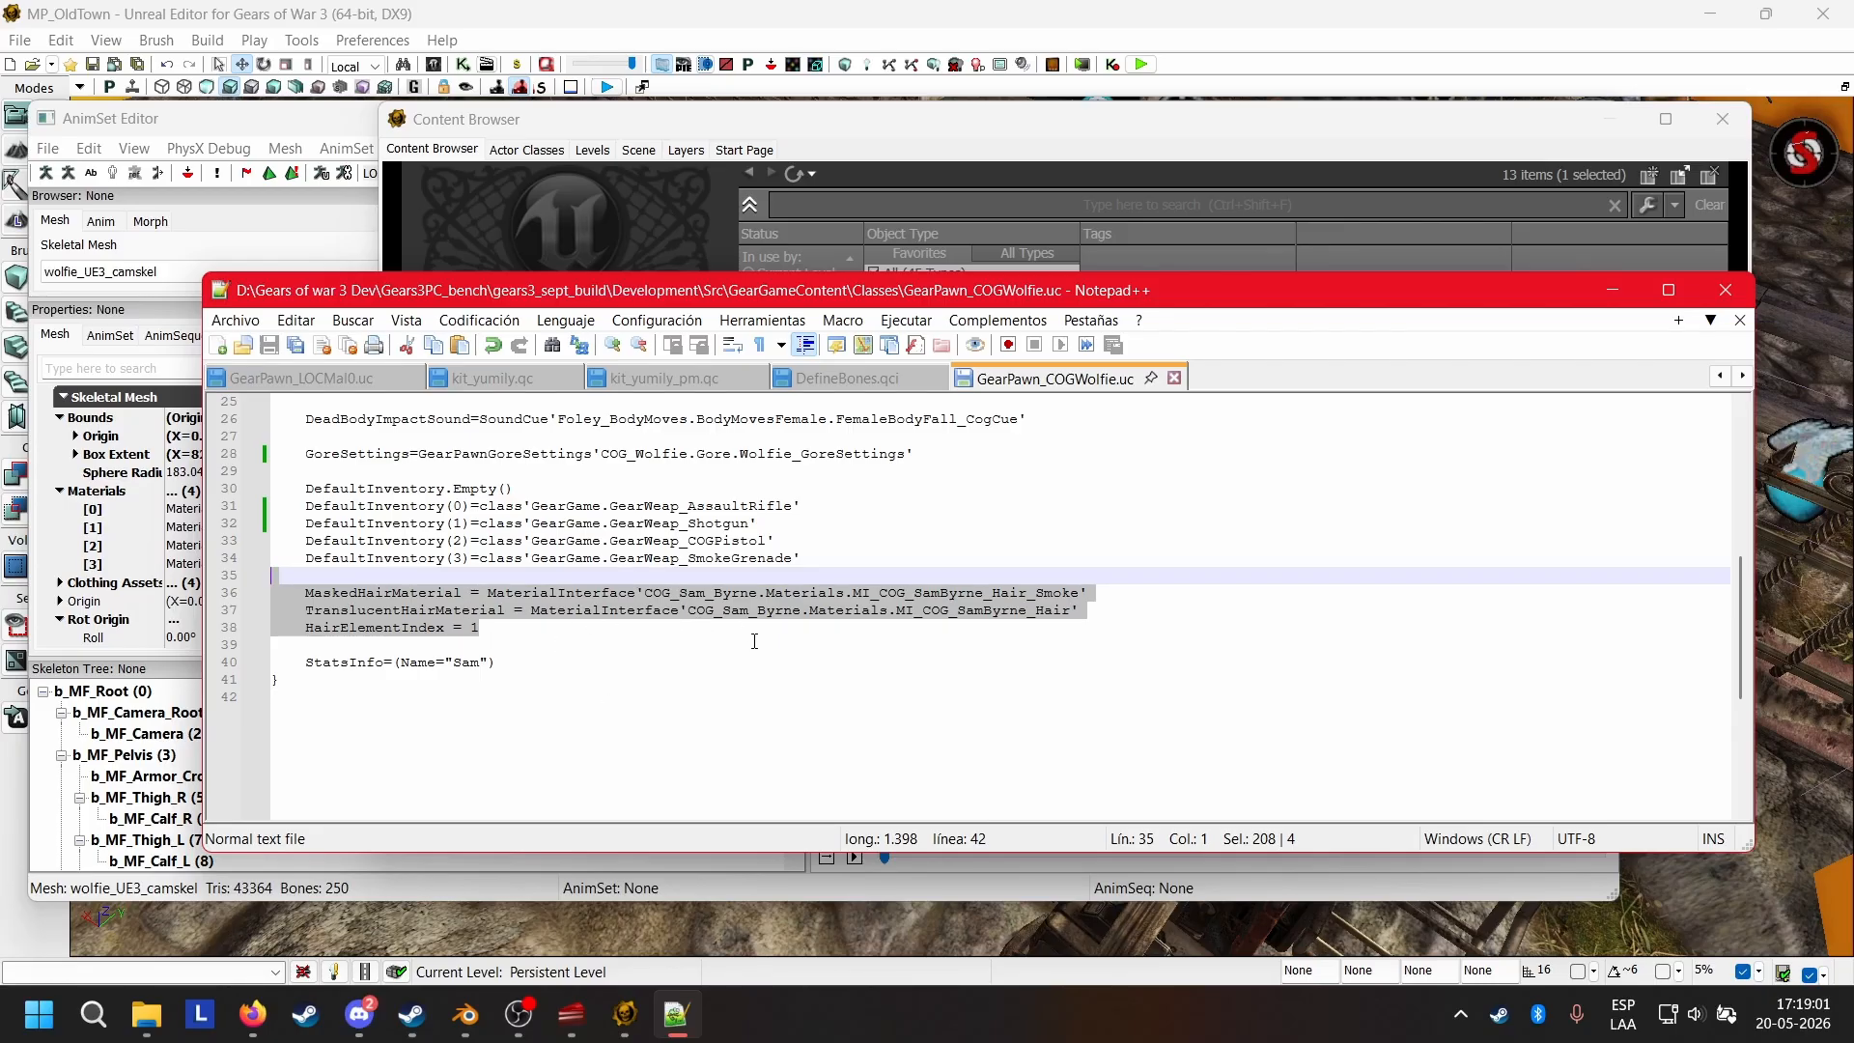
pyautogui.press('BackSpace')
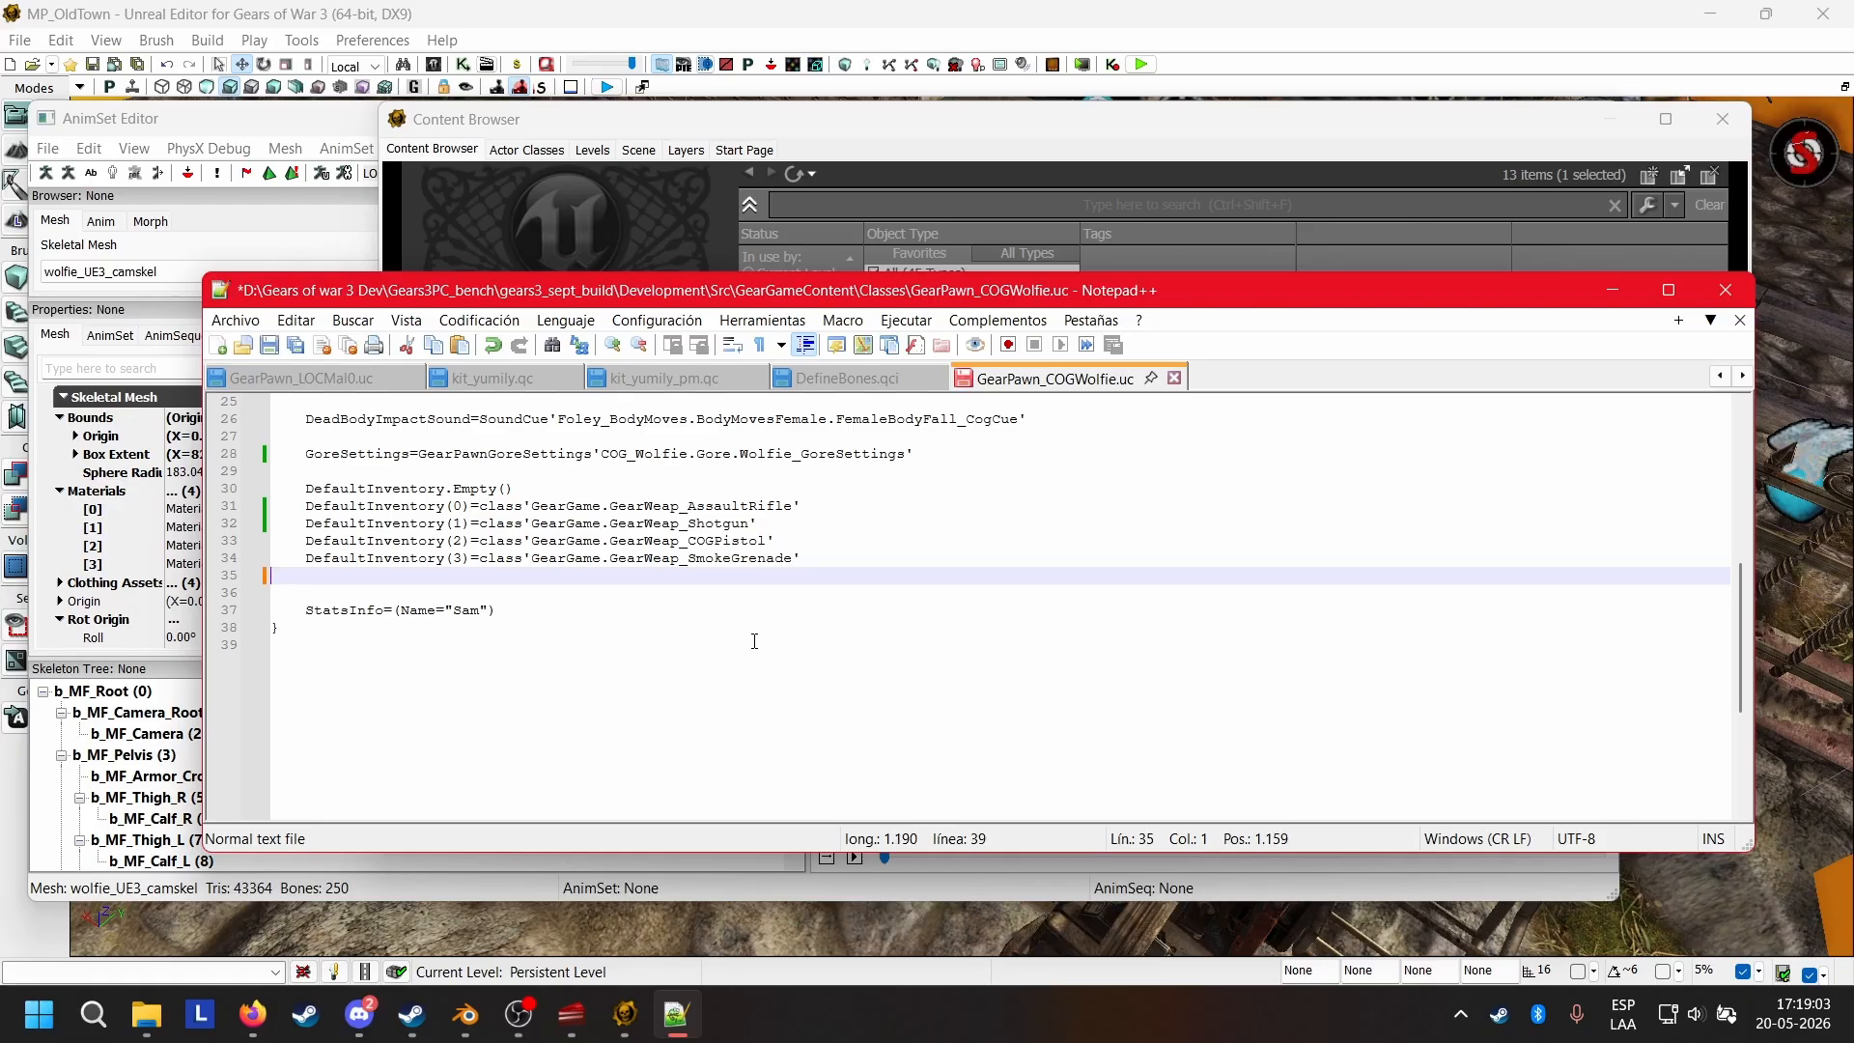
pyautogui.press('BackSpace')
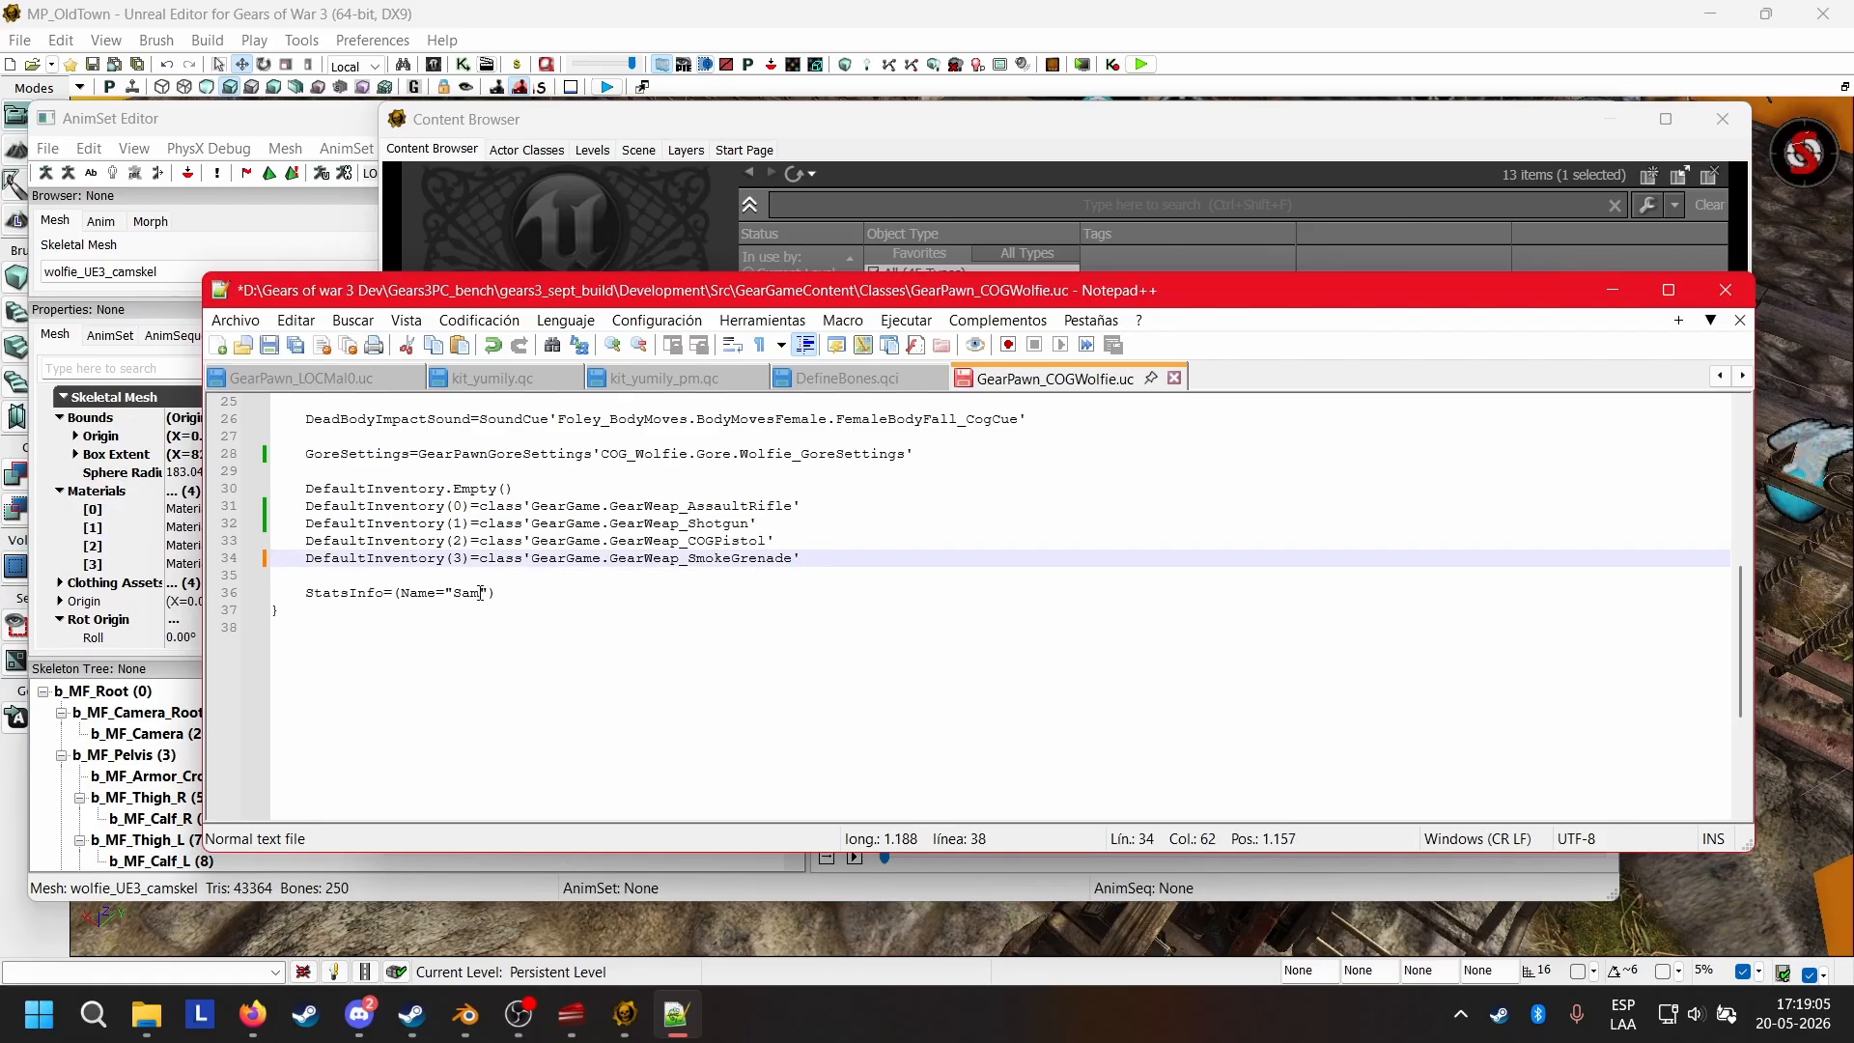
# Set the StatsInfo name to "Wolfie" and save GearPawn_COGWolfie.uc.
pyautogui.click(481, 593)
pyautogui.press('BackSpace')
pyautogui.press('BackSpace')
pyautogui.press('BackSpace')
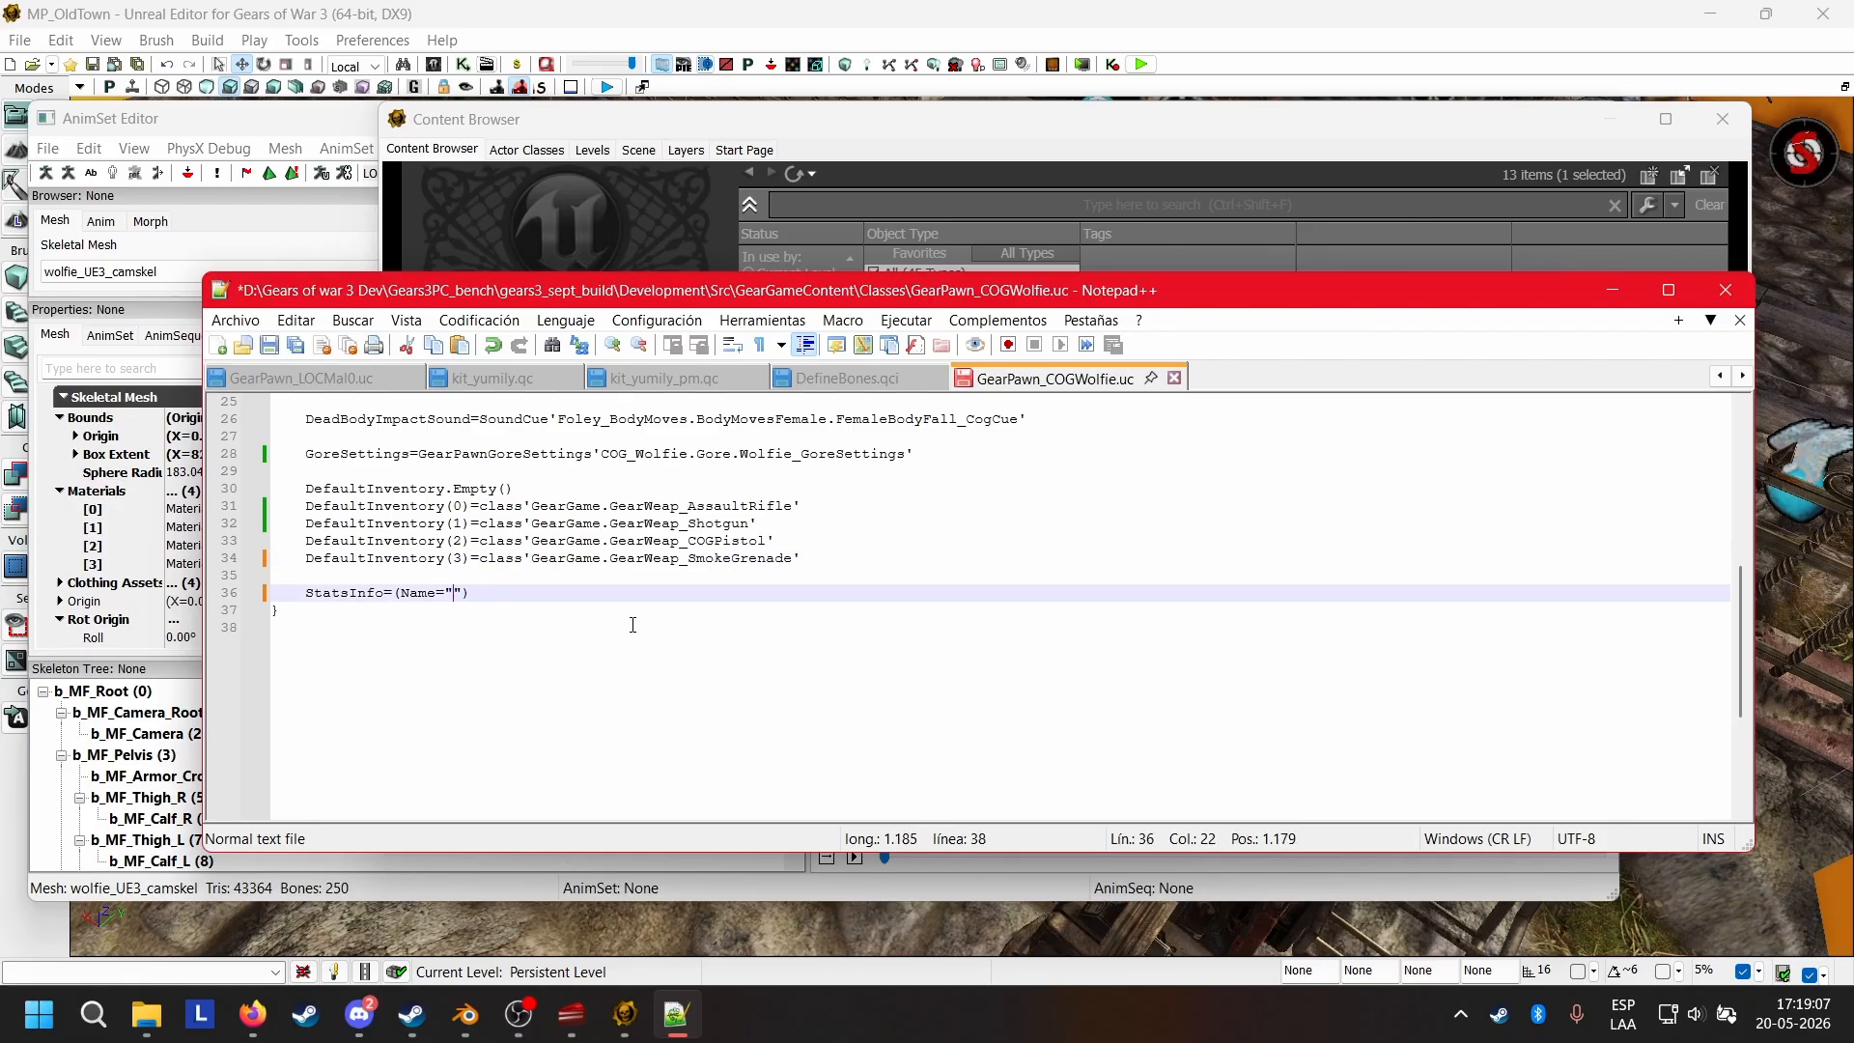
pyautogui.write('Wolf')
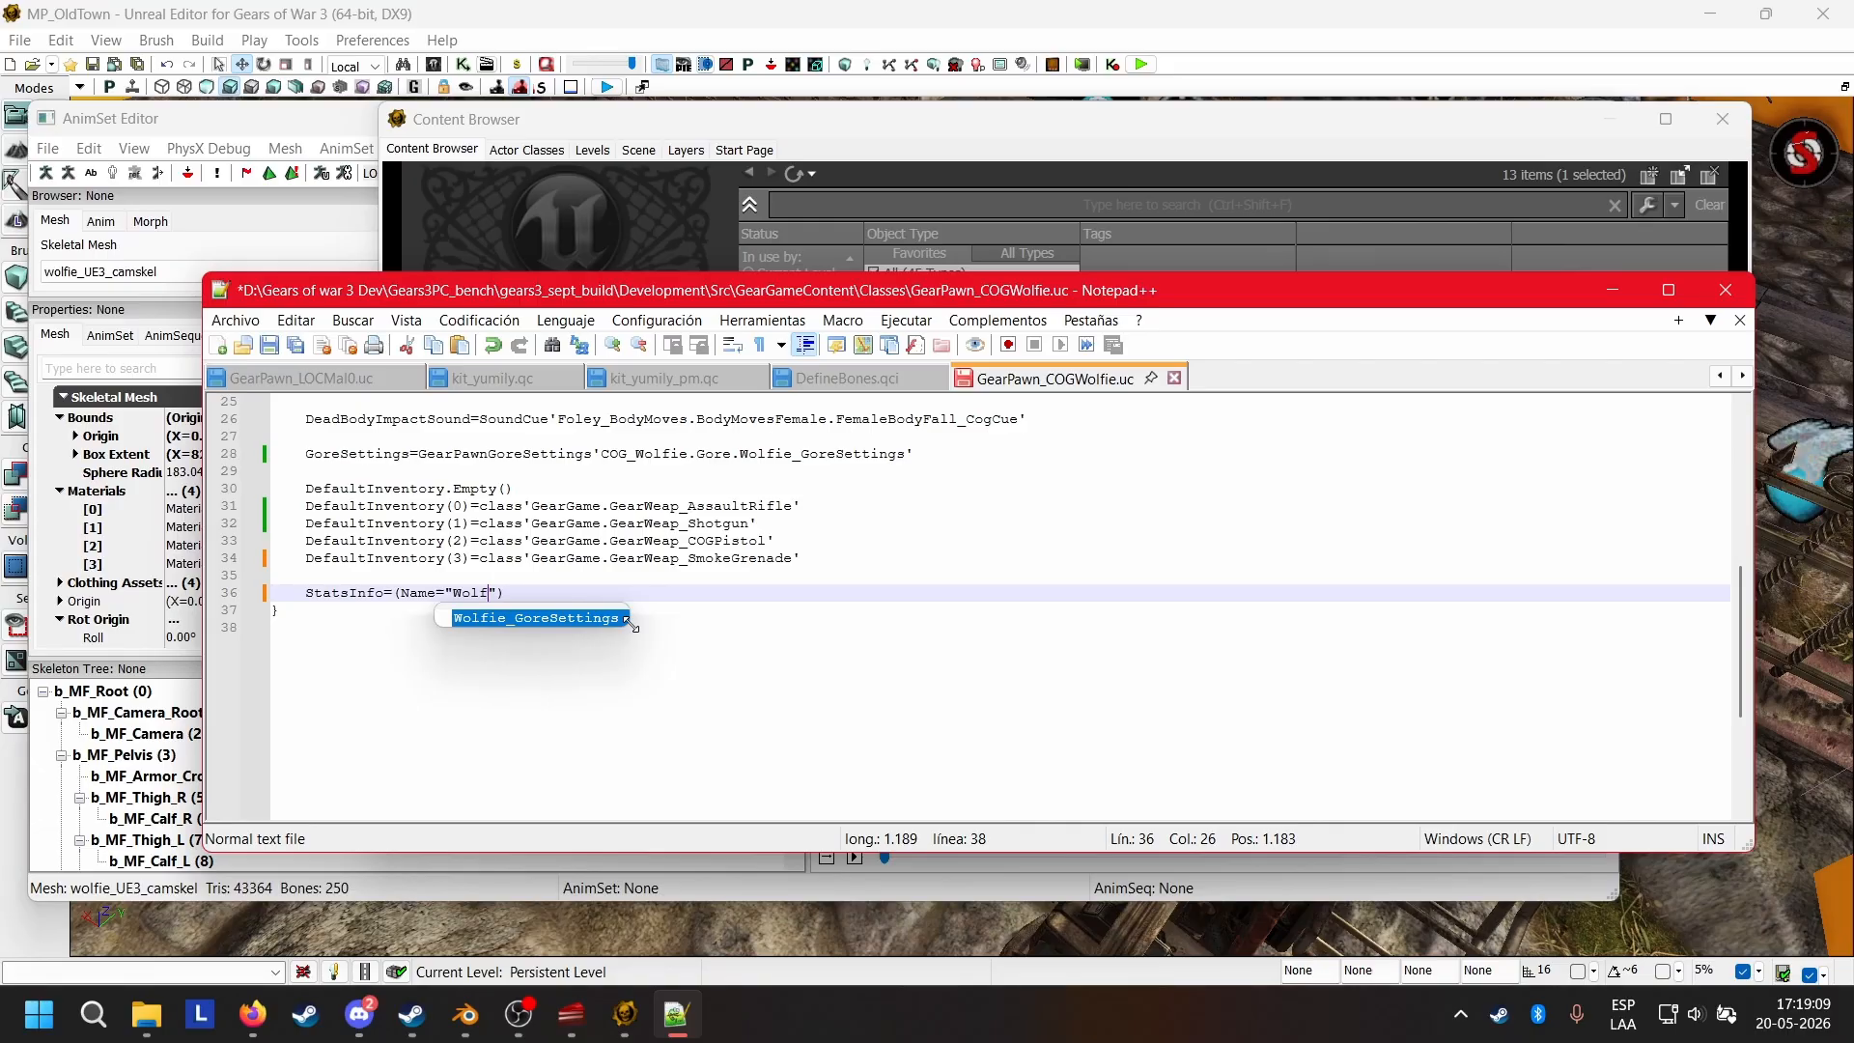
pyautogui.write('ie')
pyautogui.press('End')
pyautogui.scroll(8, 849, 592)
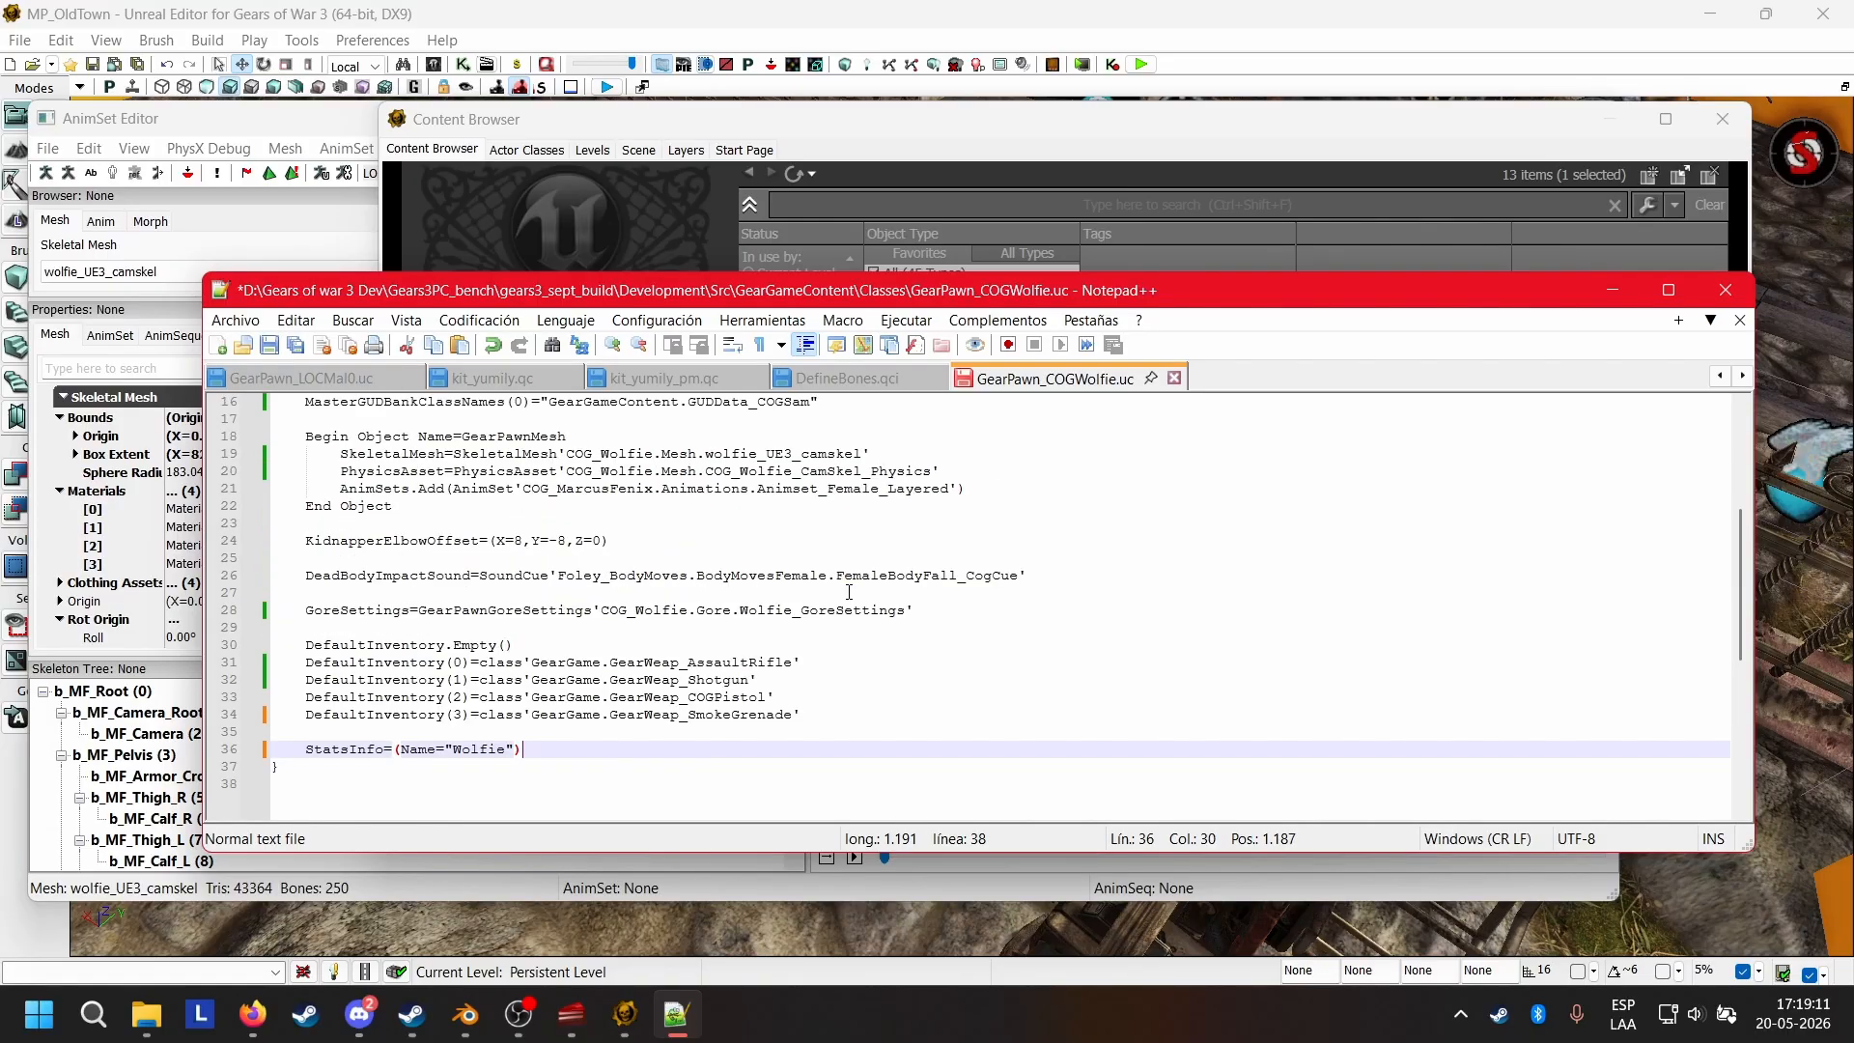
pyautogui.click(268, 345)
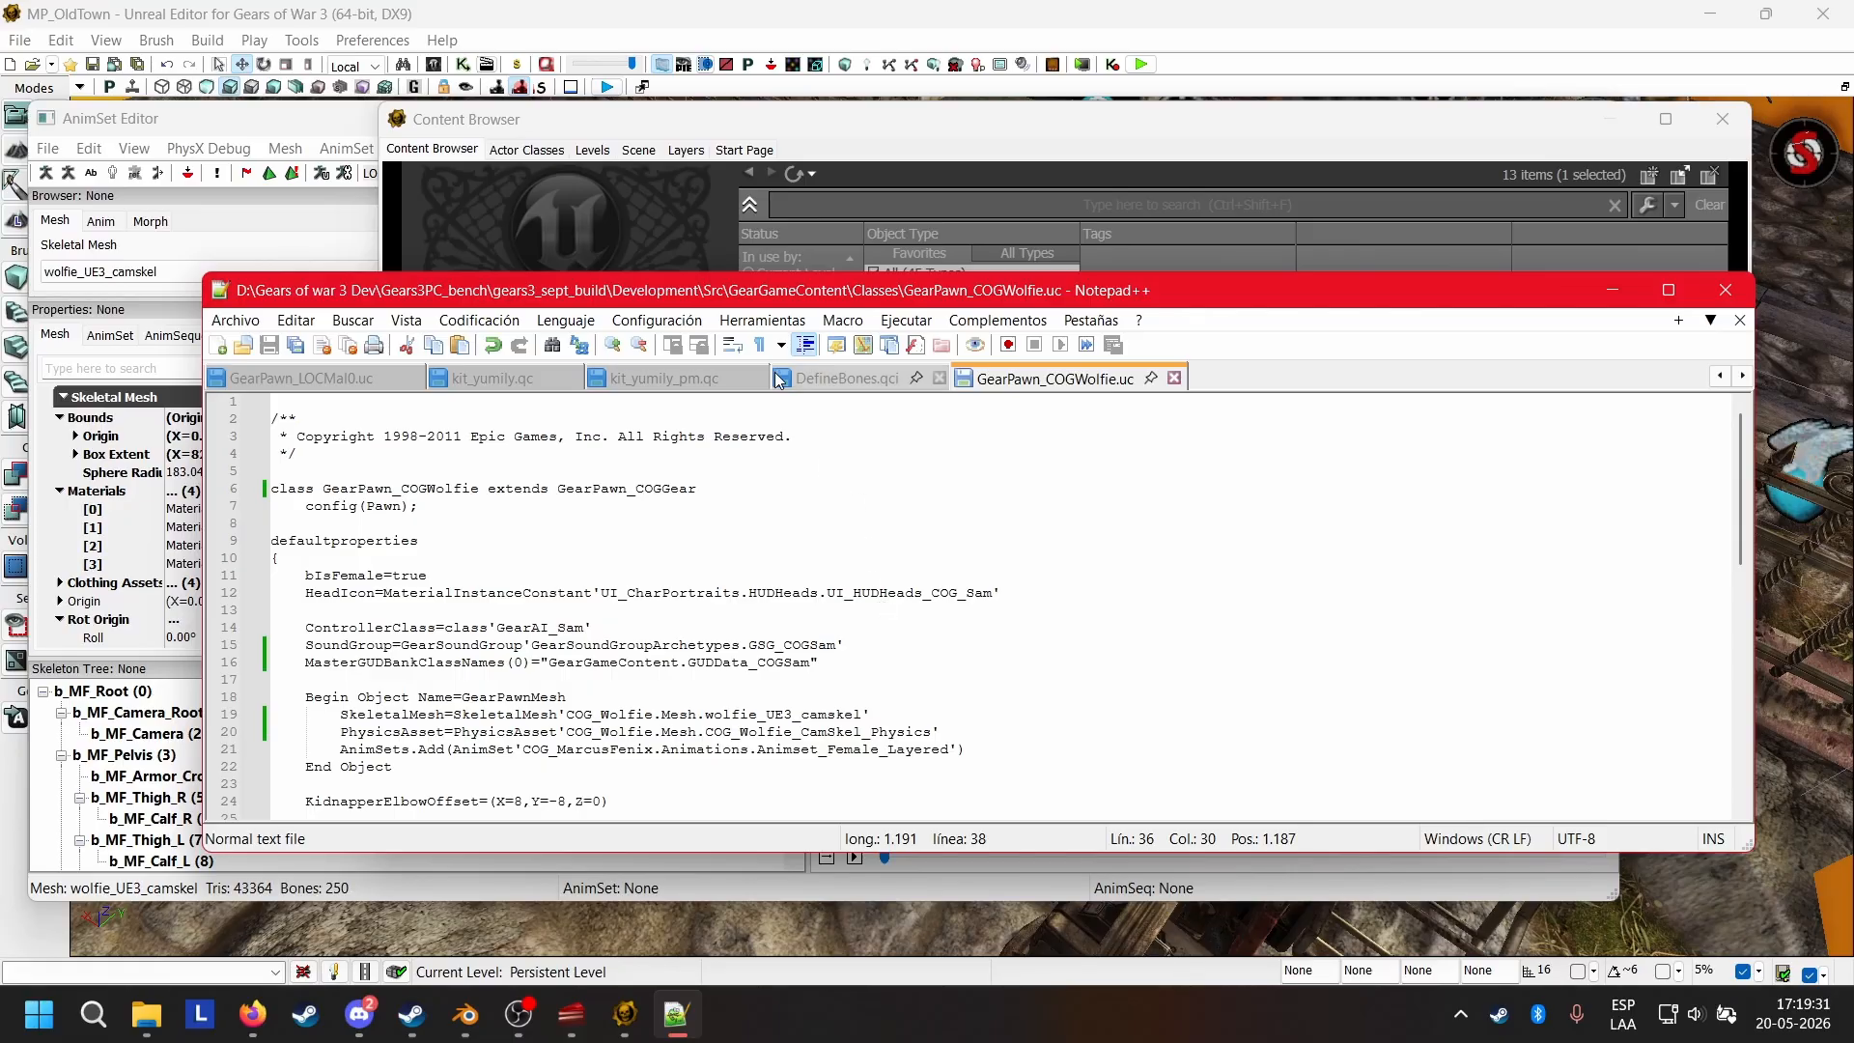
# Switch to File Explorer, clear the GearAI search in the GearGame Classes folder and open GearCheatManager.uc in Notepad++.
pyautogui.click(142, 1014)
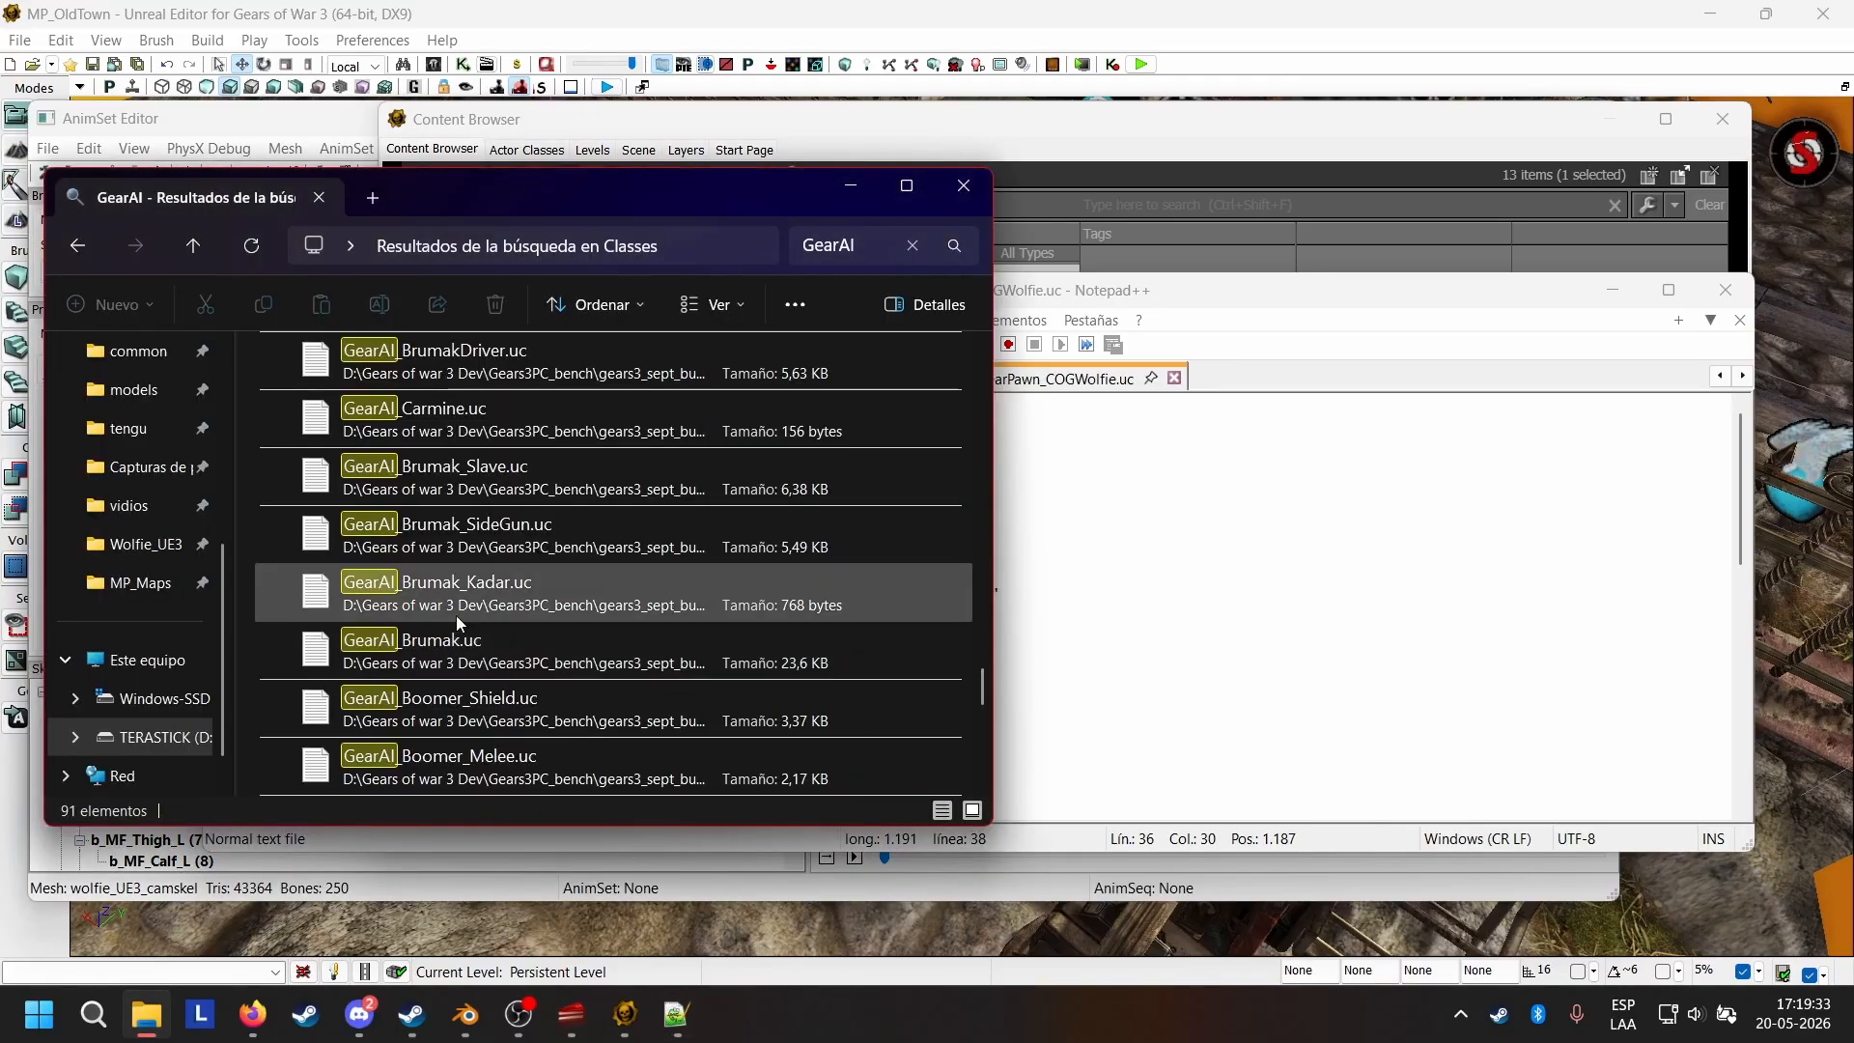
pyautogui.click(924, 247)
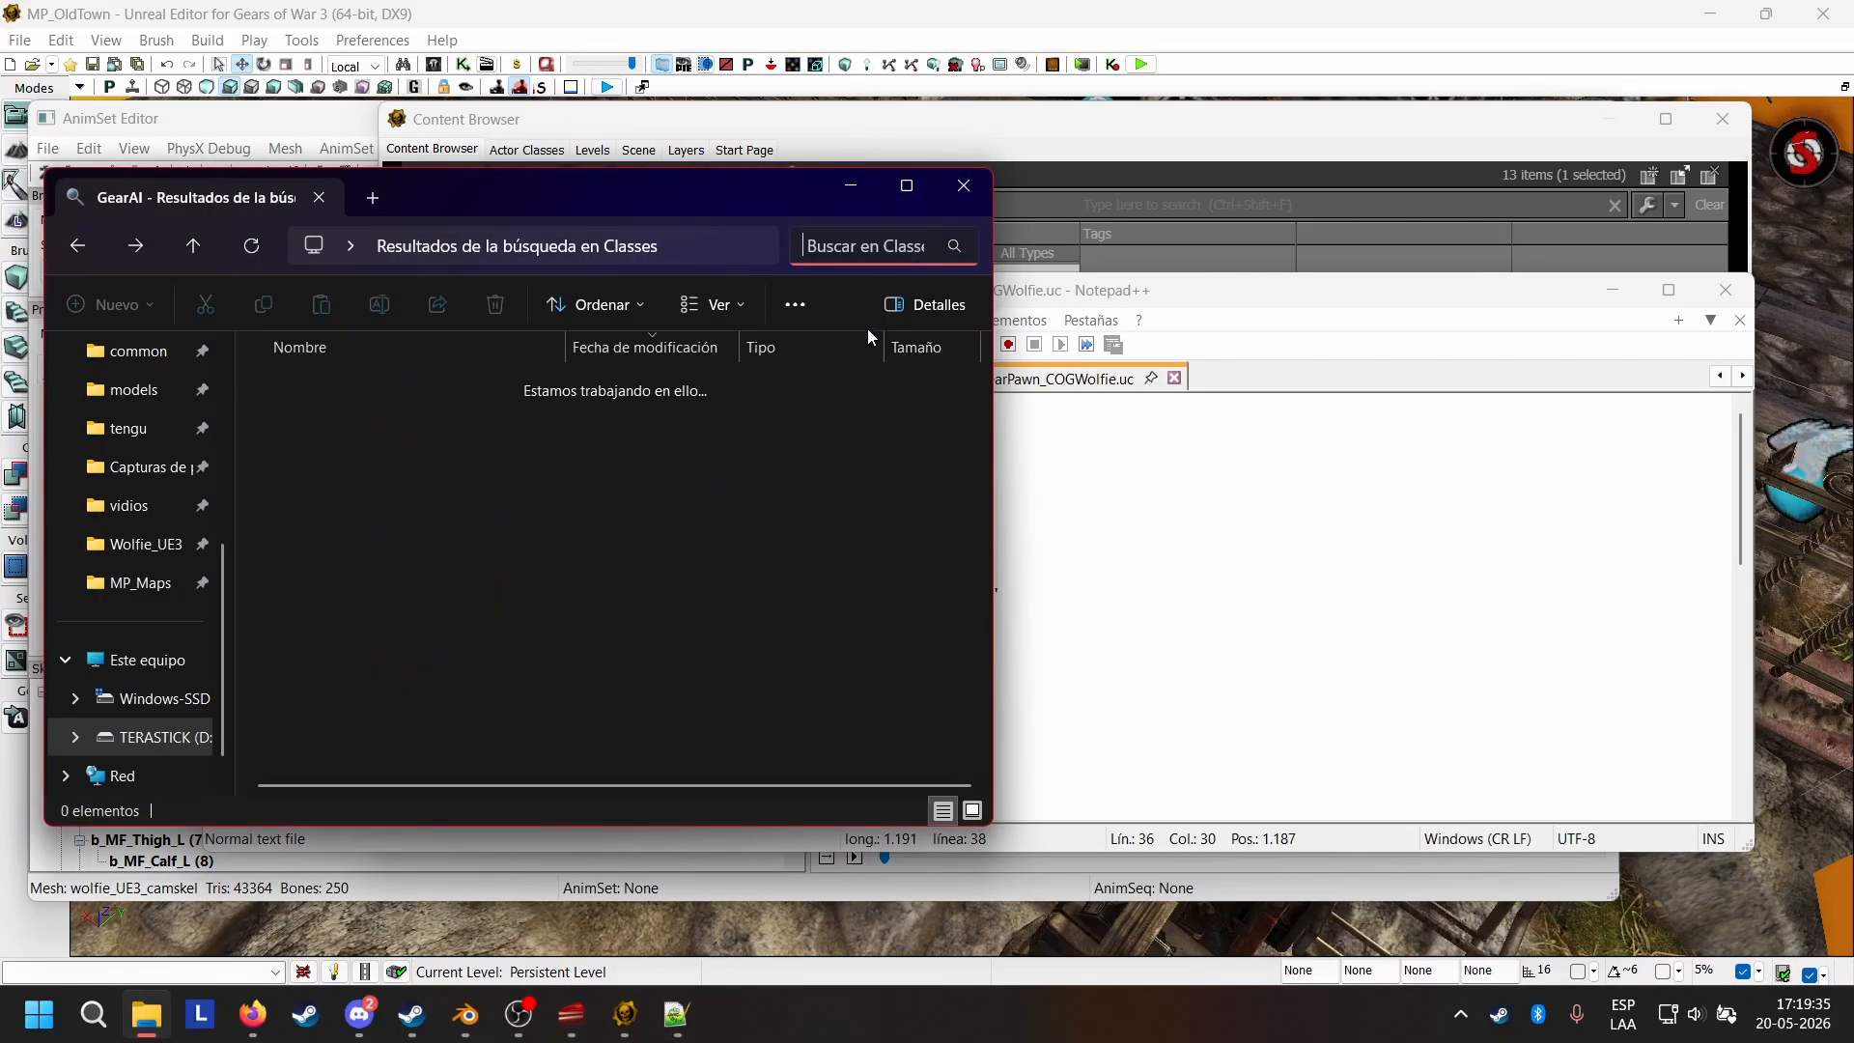
pyautogui.click(414, 392)
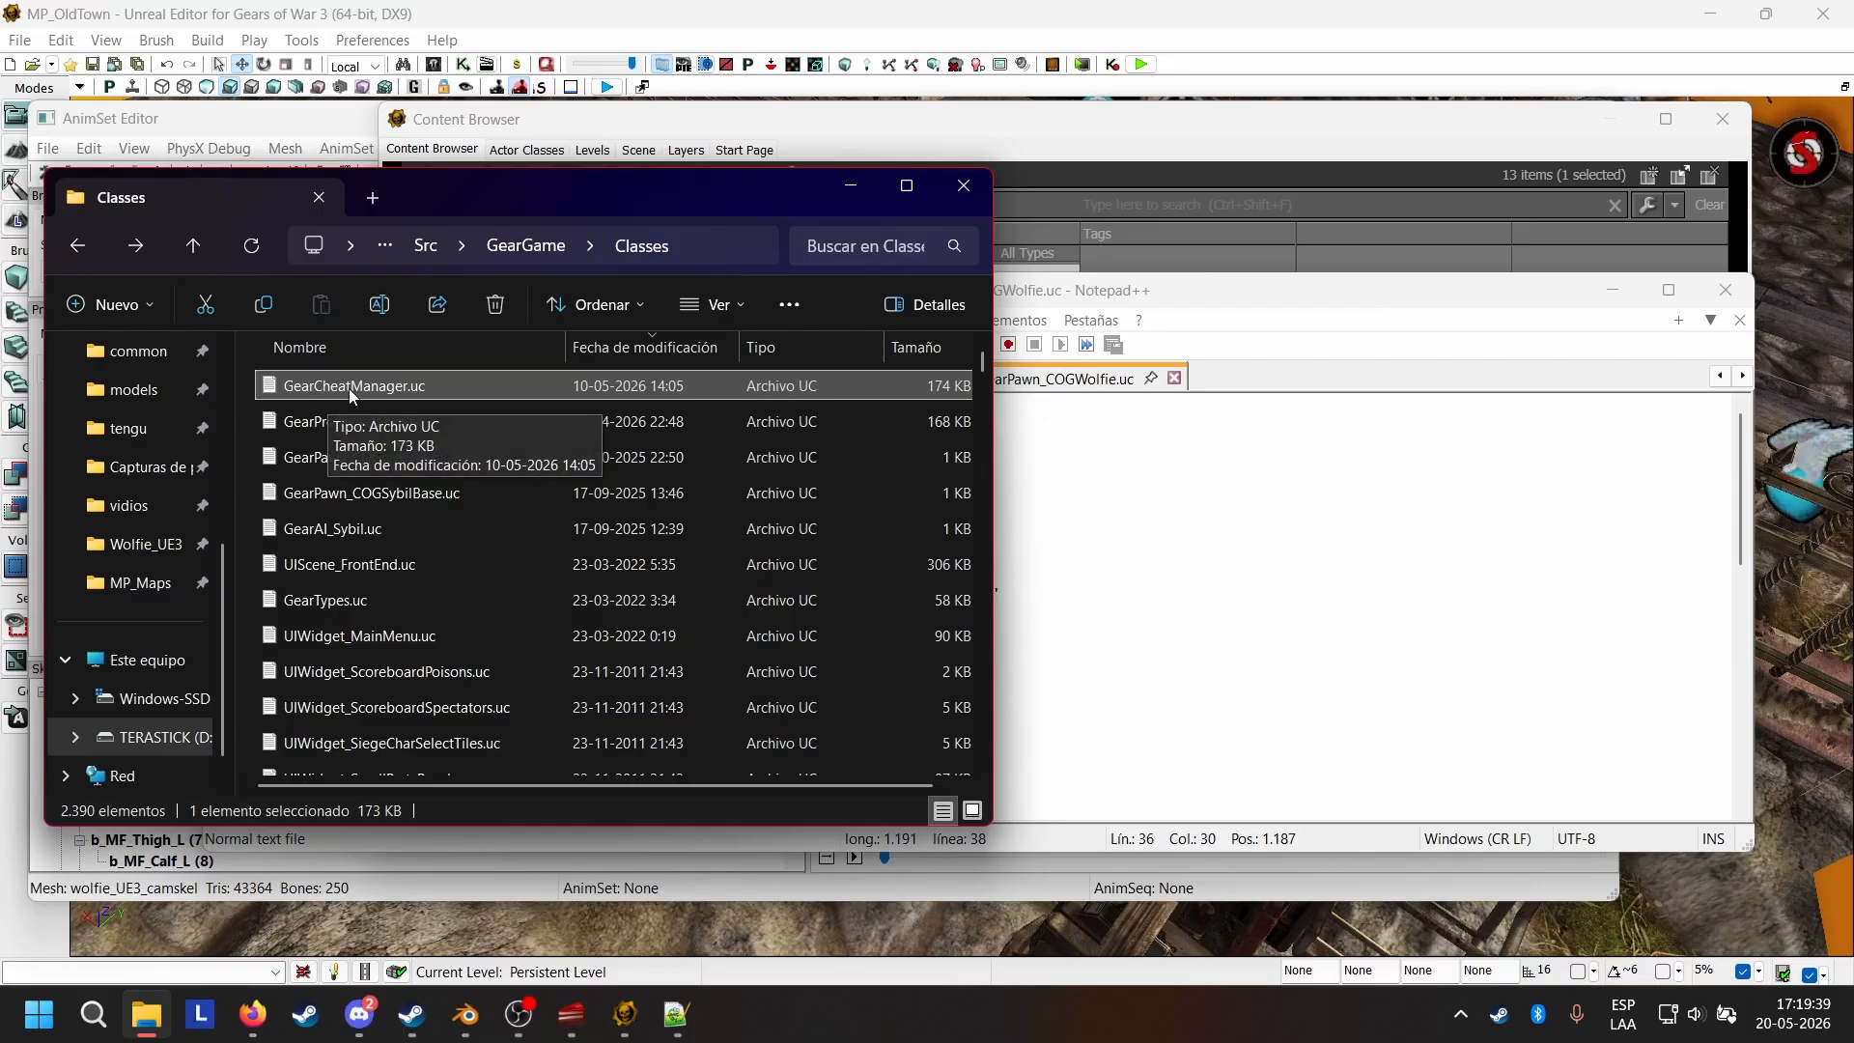
pyautogui.rightClick(349, 388)
pyautogui.click(411, 441)
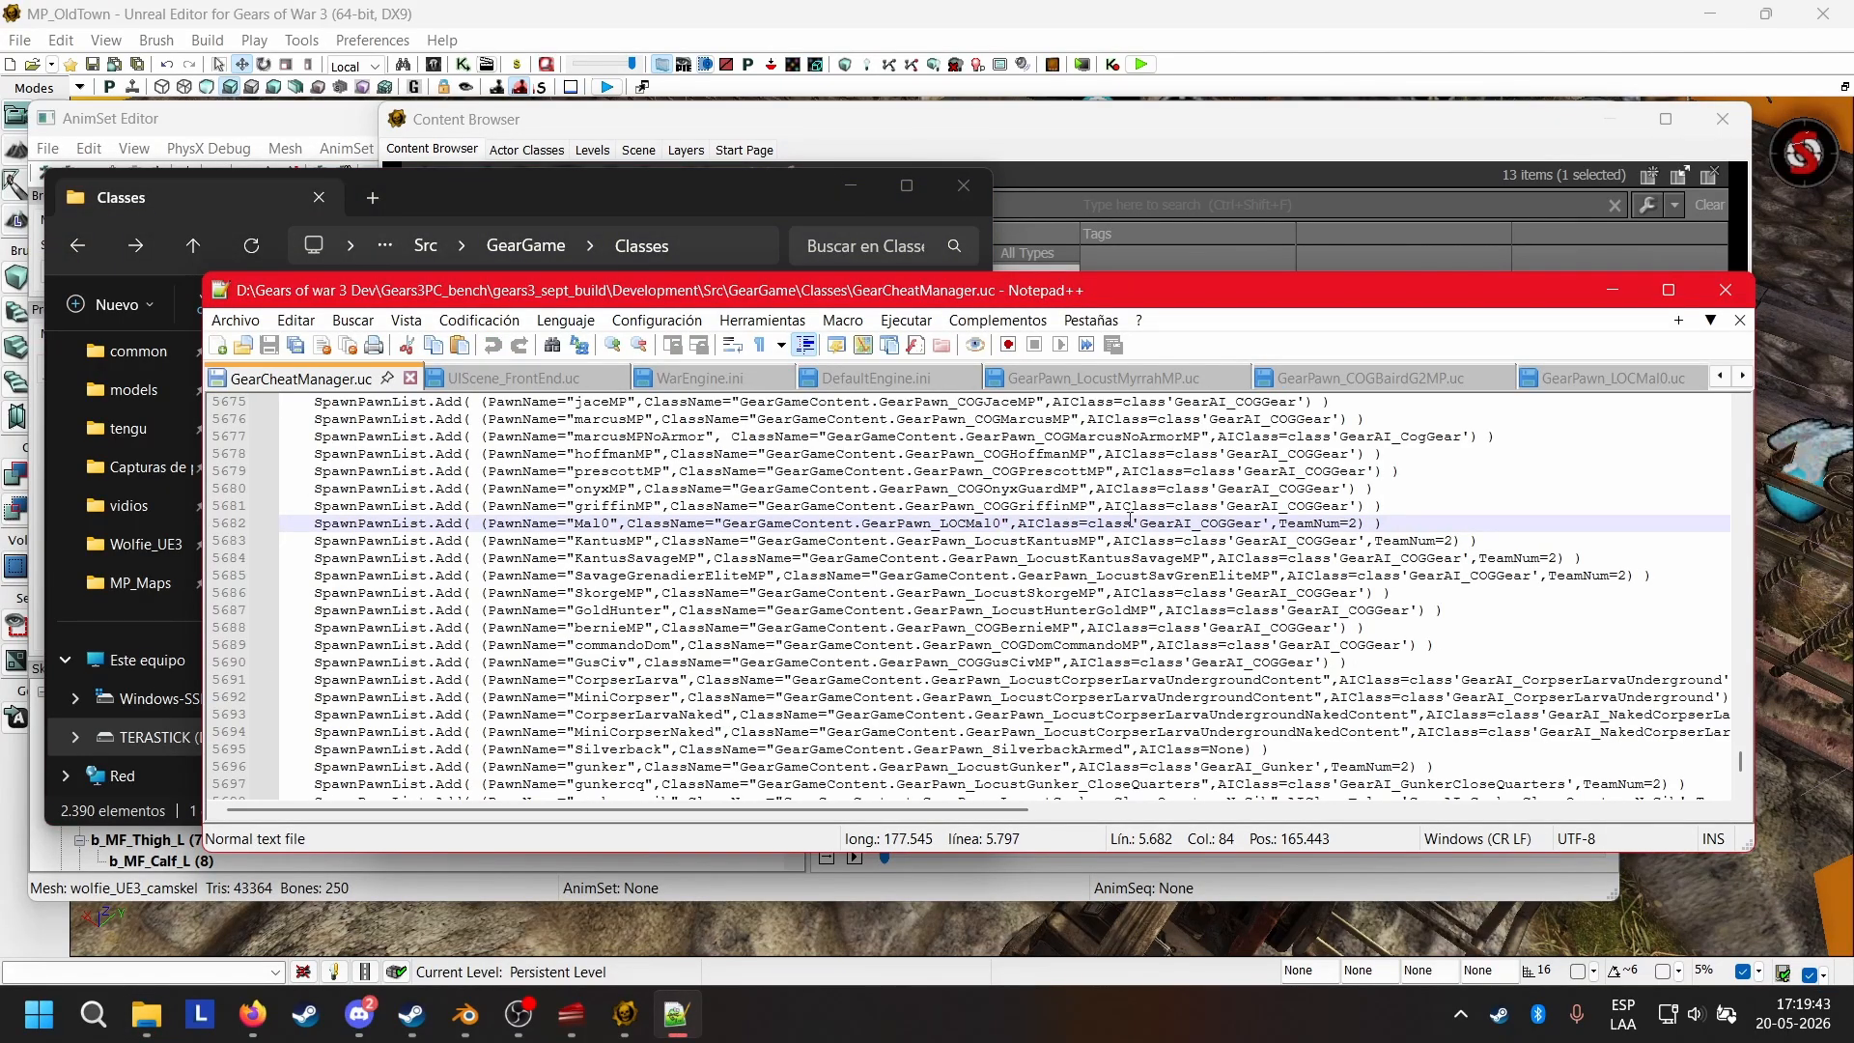
# Examine the beginning of GearCheatManager.uc, including the SpawnPawnInfo struct and the weapon-spawning and AllWeapons functions.
pyautogui.moveTo(1739, 762); pyautogui.dragTo(1693, 412)
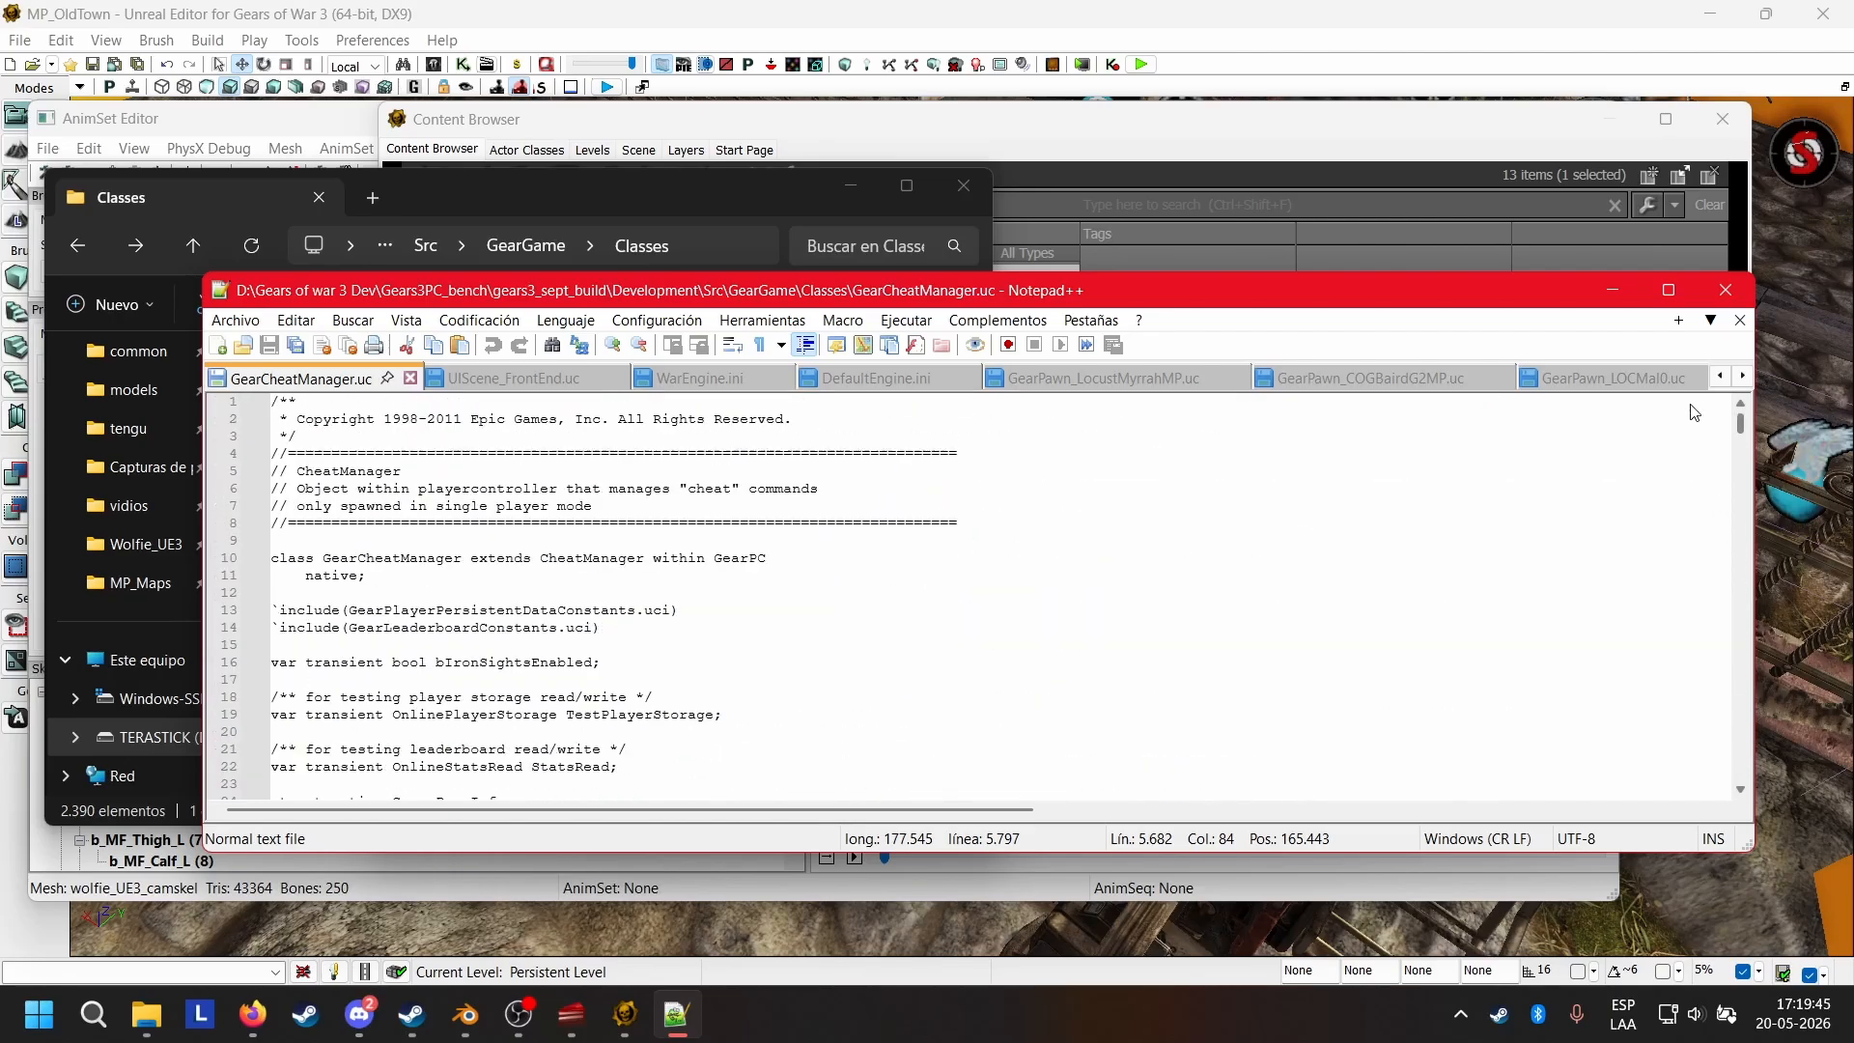
pyautogui.scroll(-1, 401, 474)
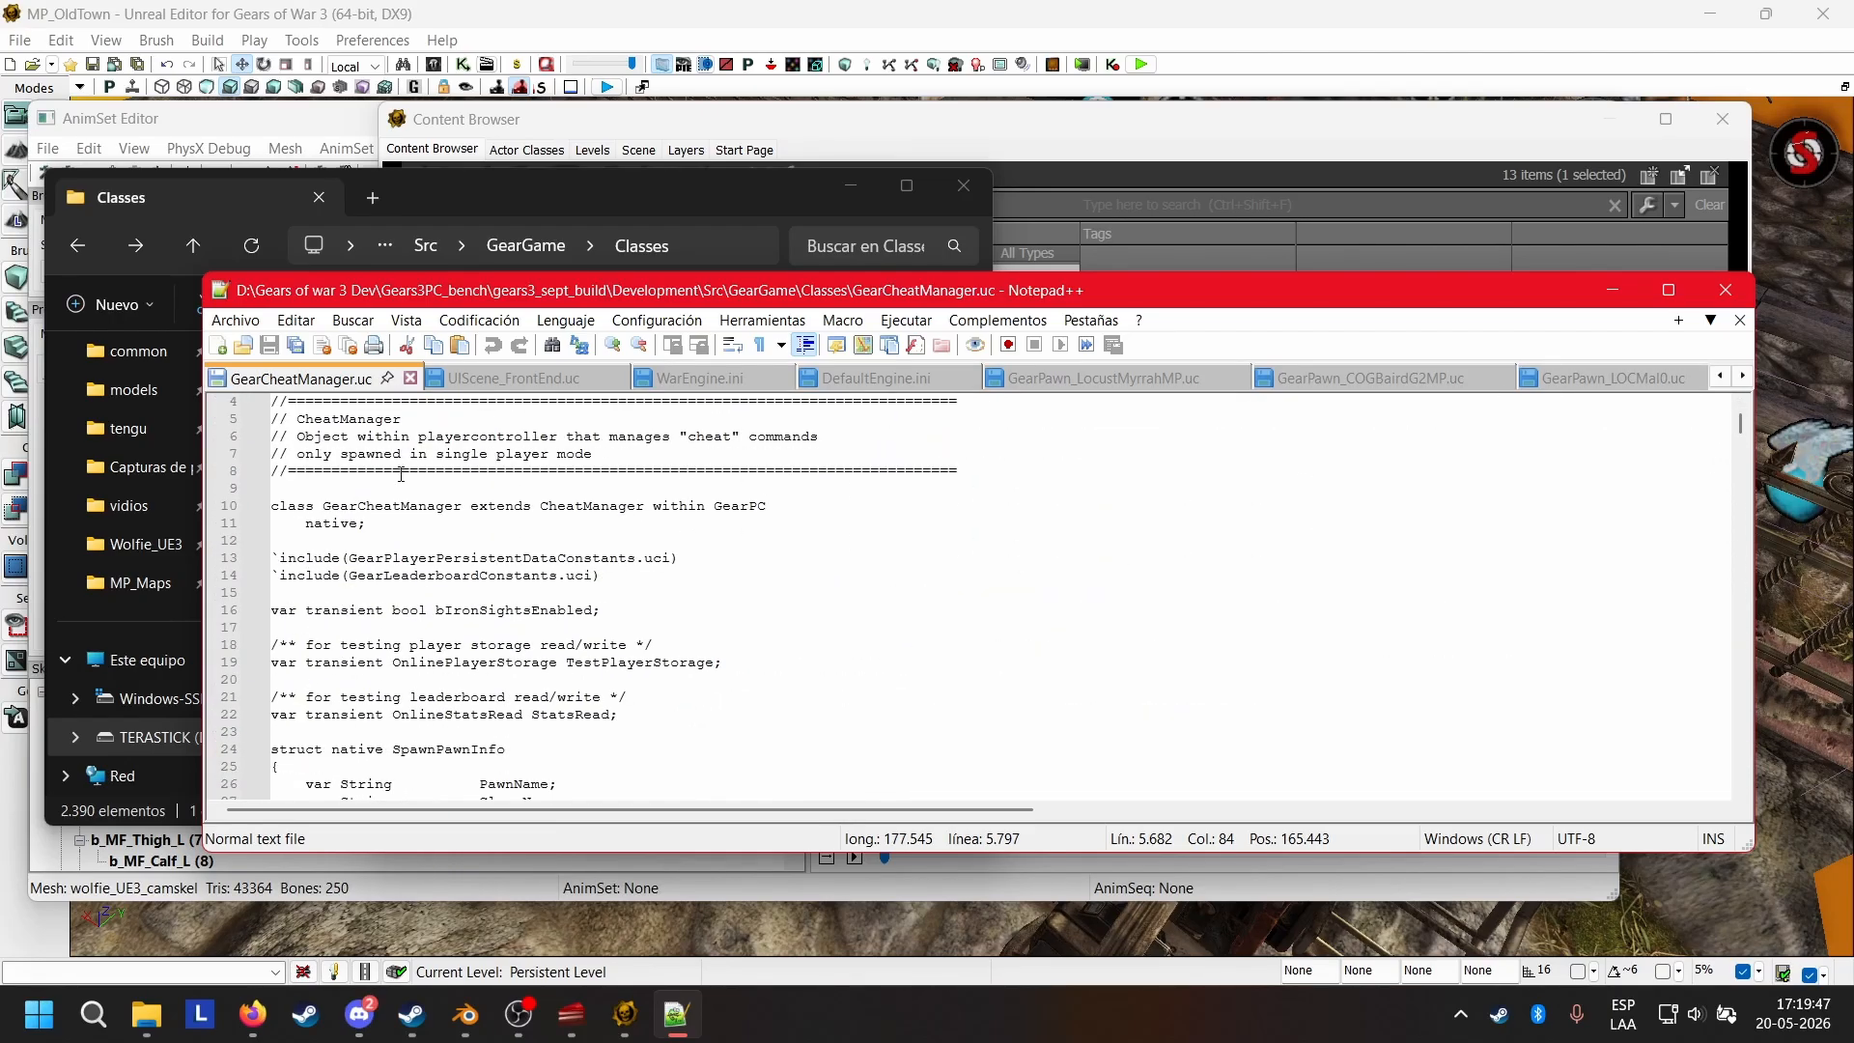
pyautogui.scroll(-4, 401, 474)
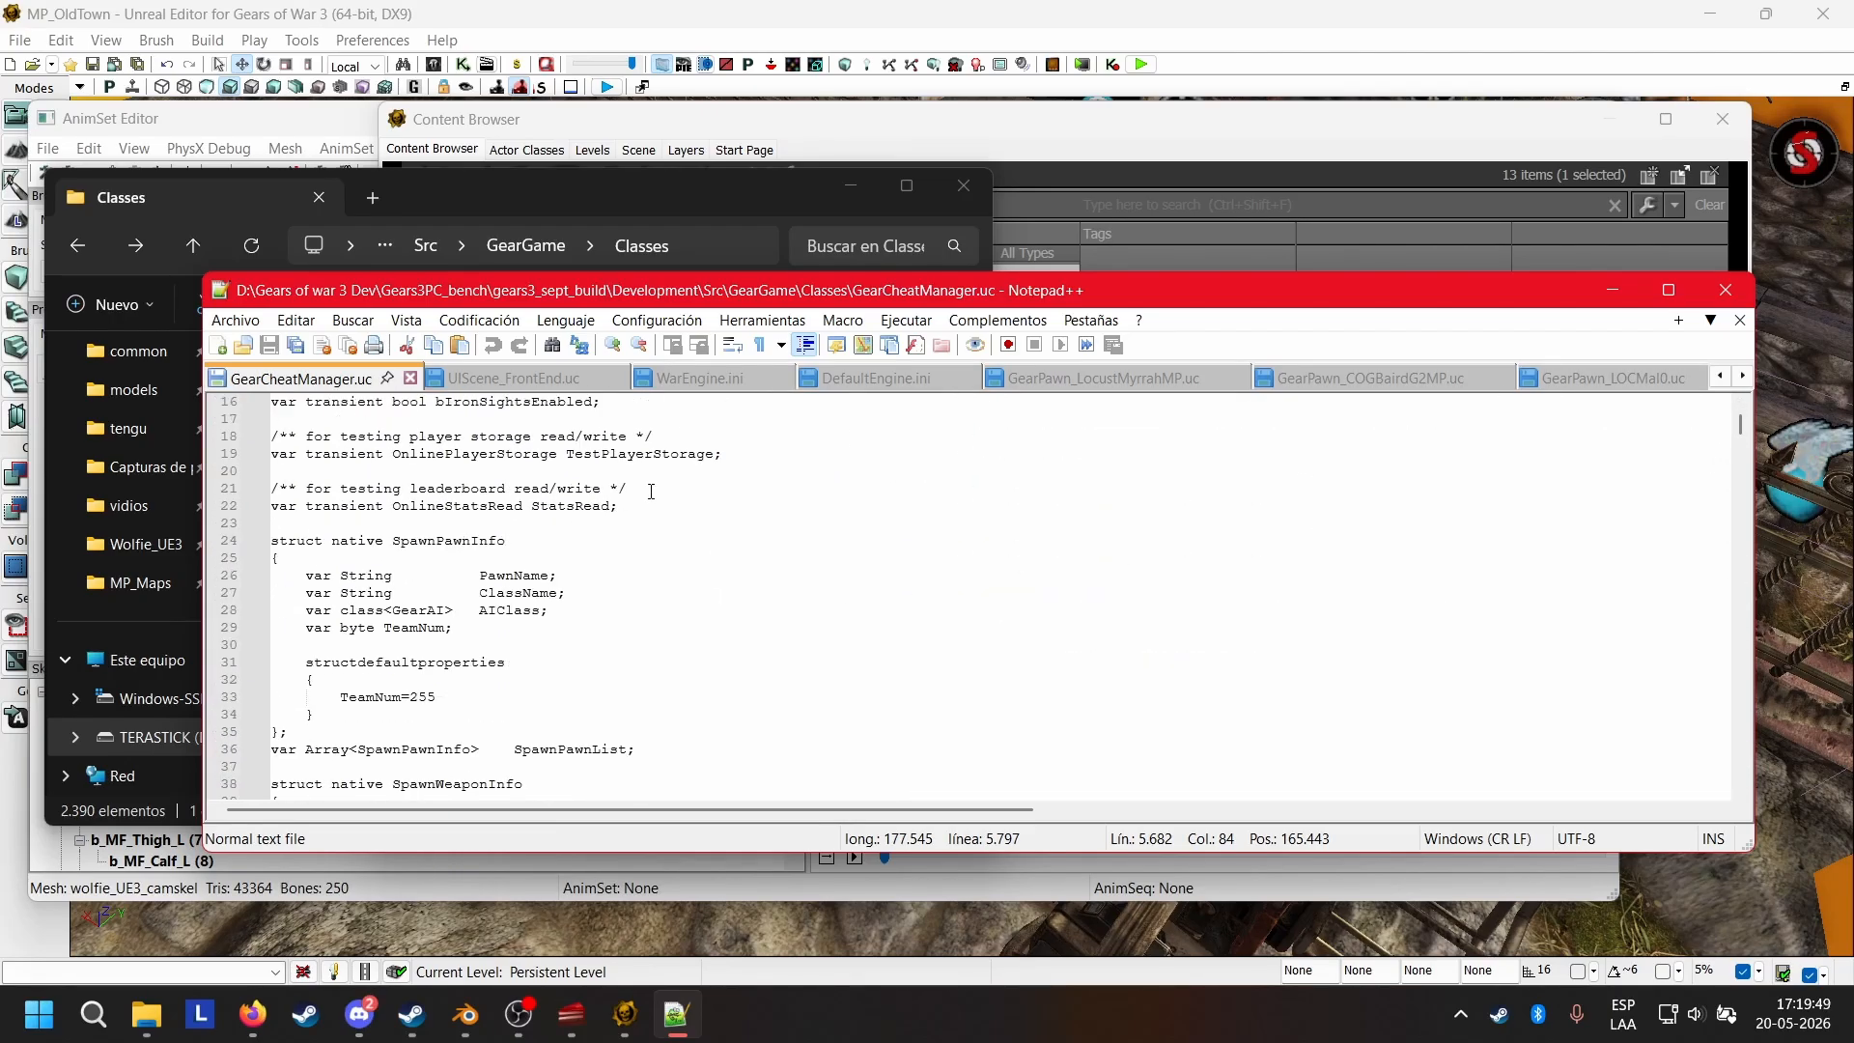
pyautogui.scroll(-10, 628, 492)
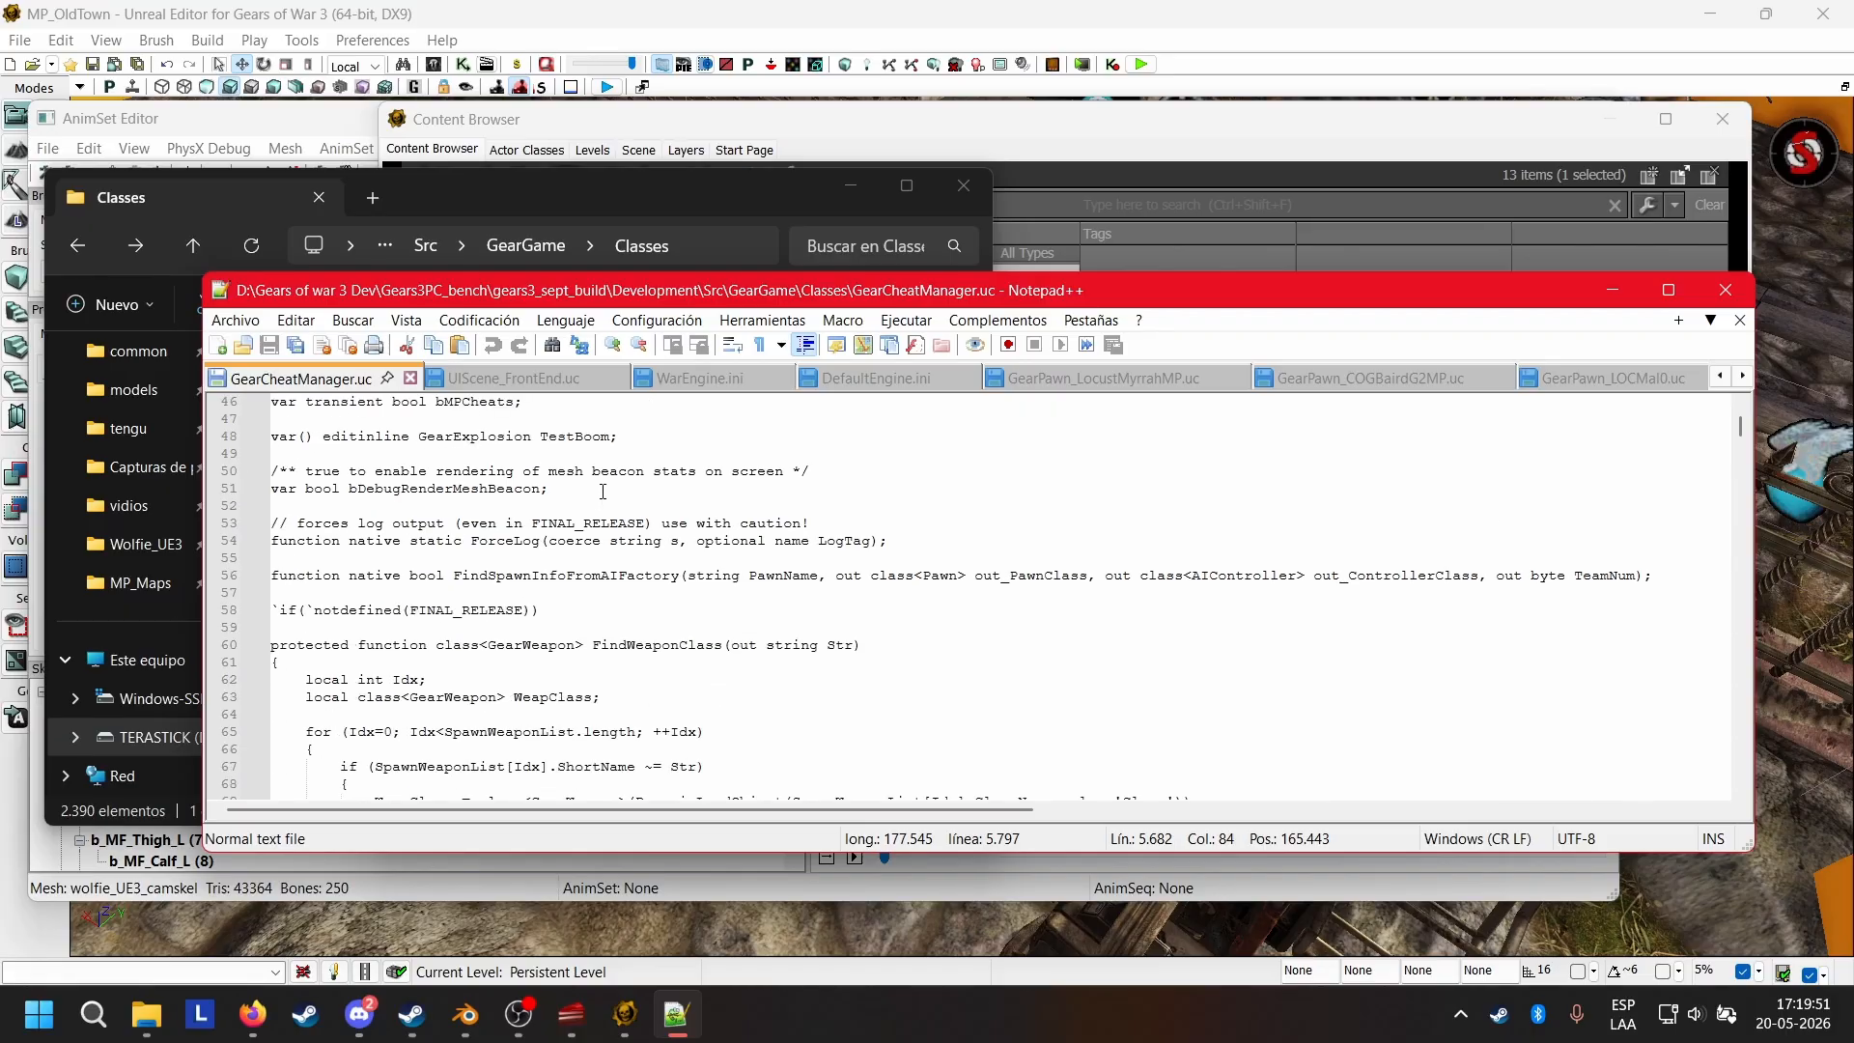
pyautogui.scroll(-9, 603, 492)
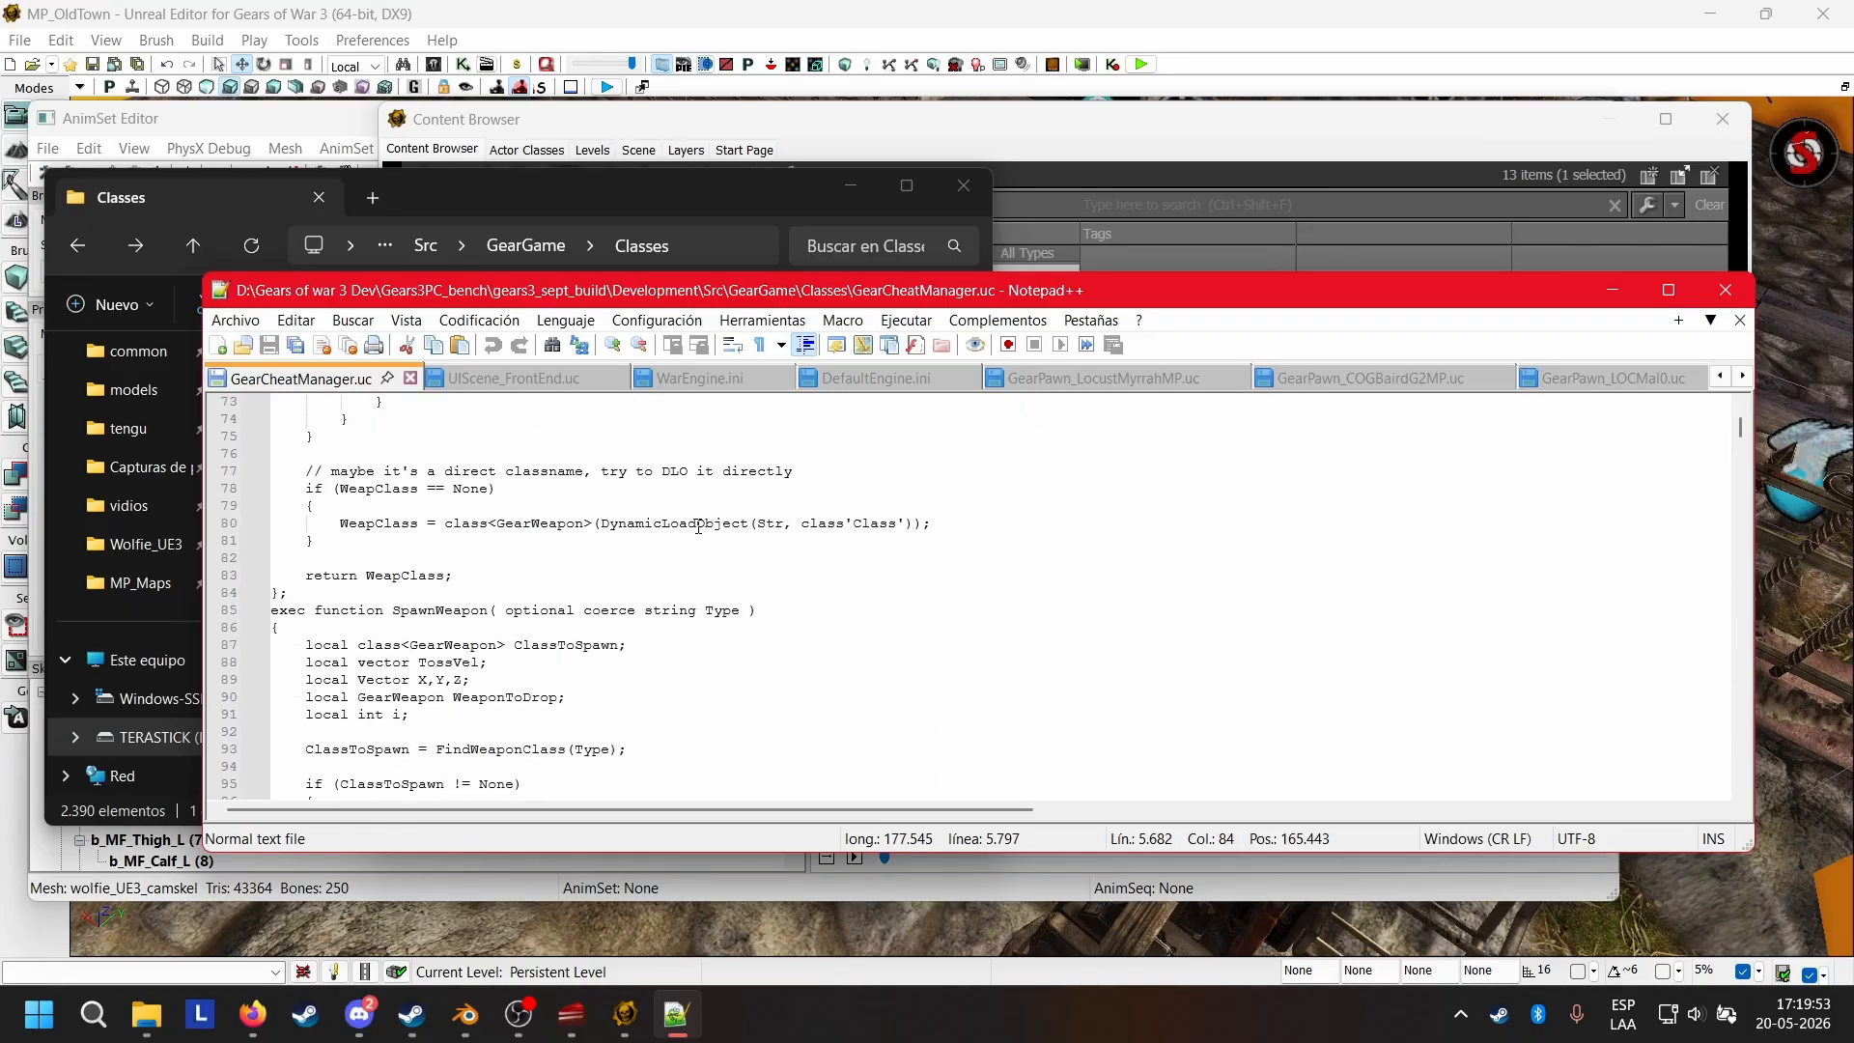
pyautogui.scroll(-2, 666, 536)
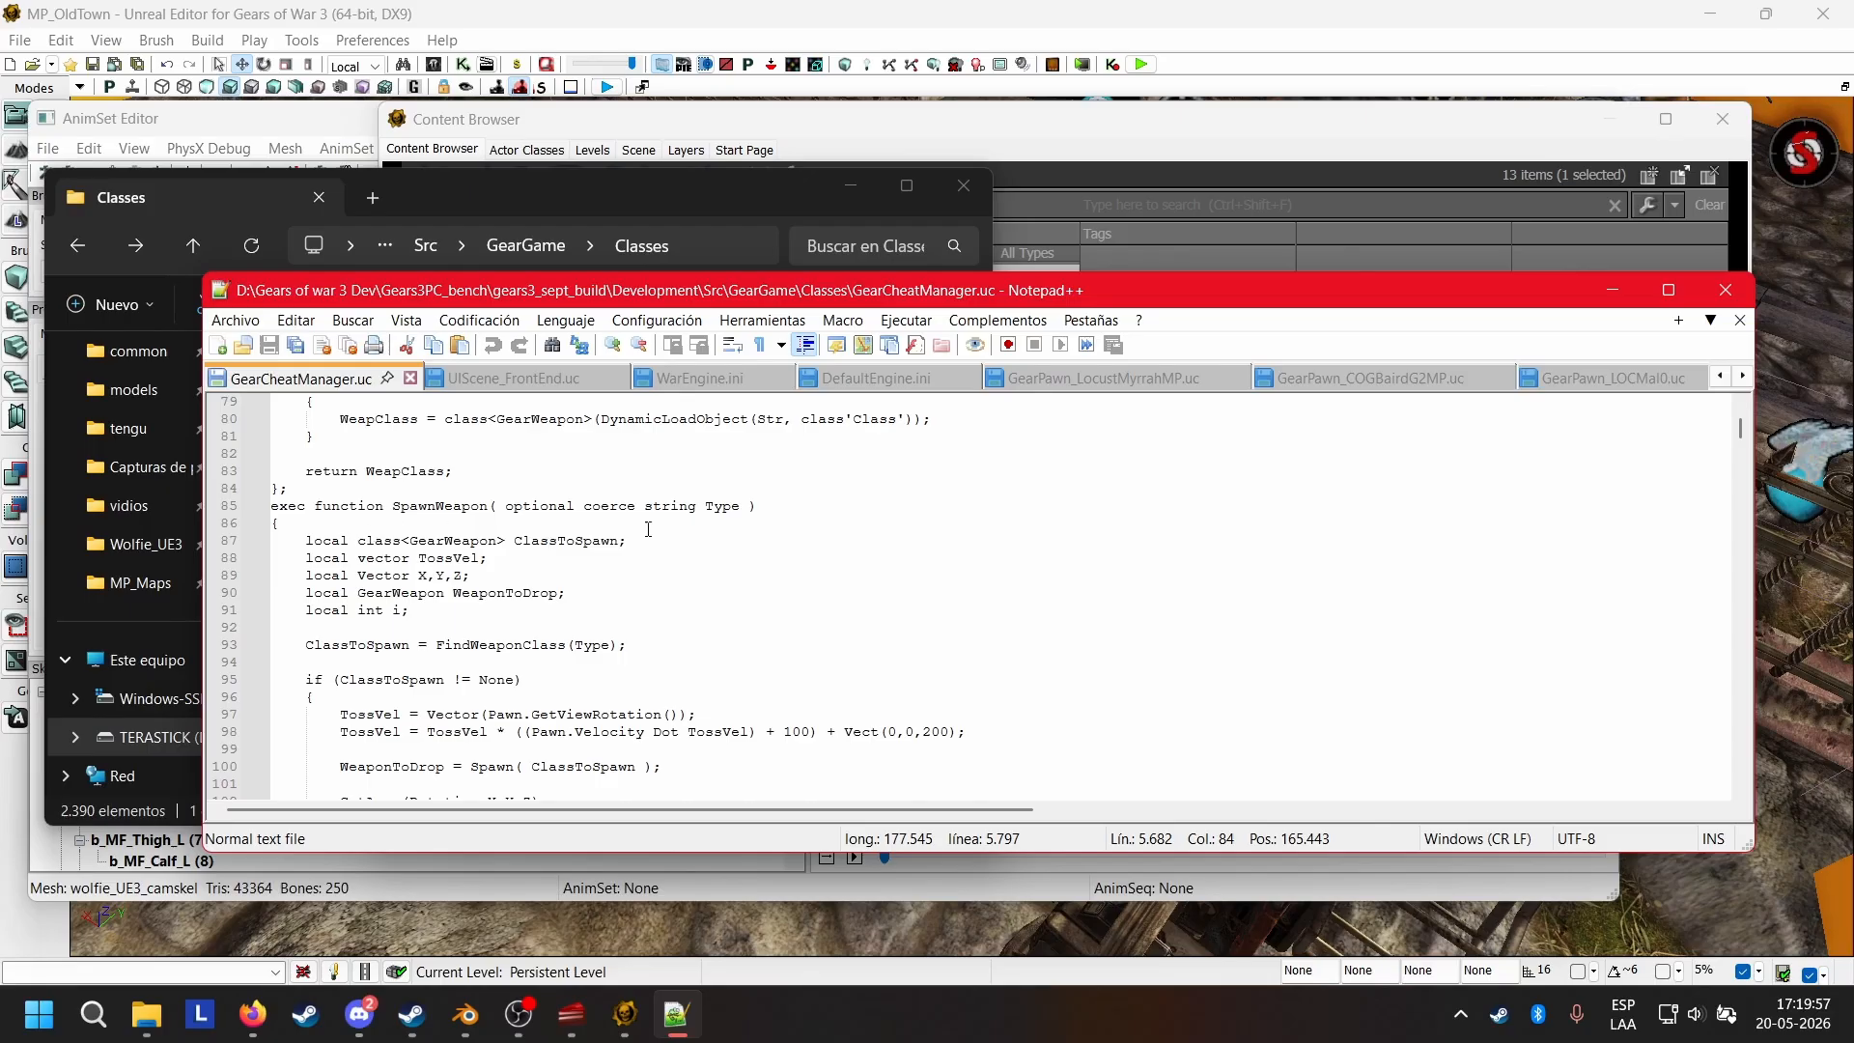
pyautogui.scroll(-19, 648, 529)
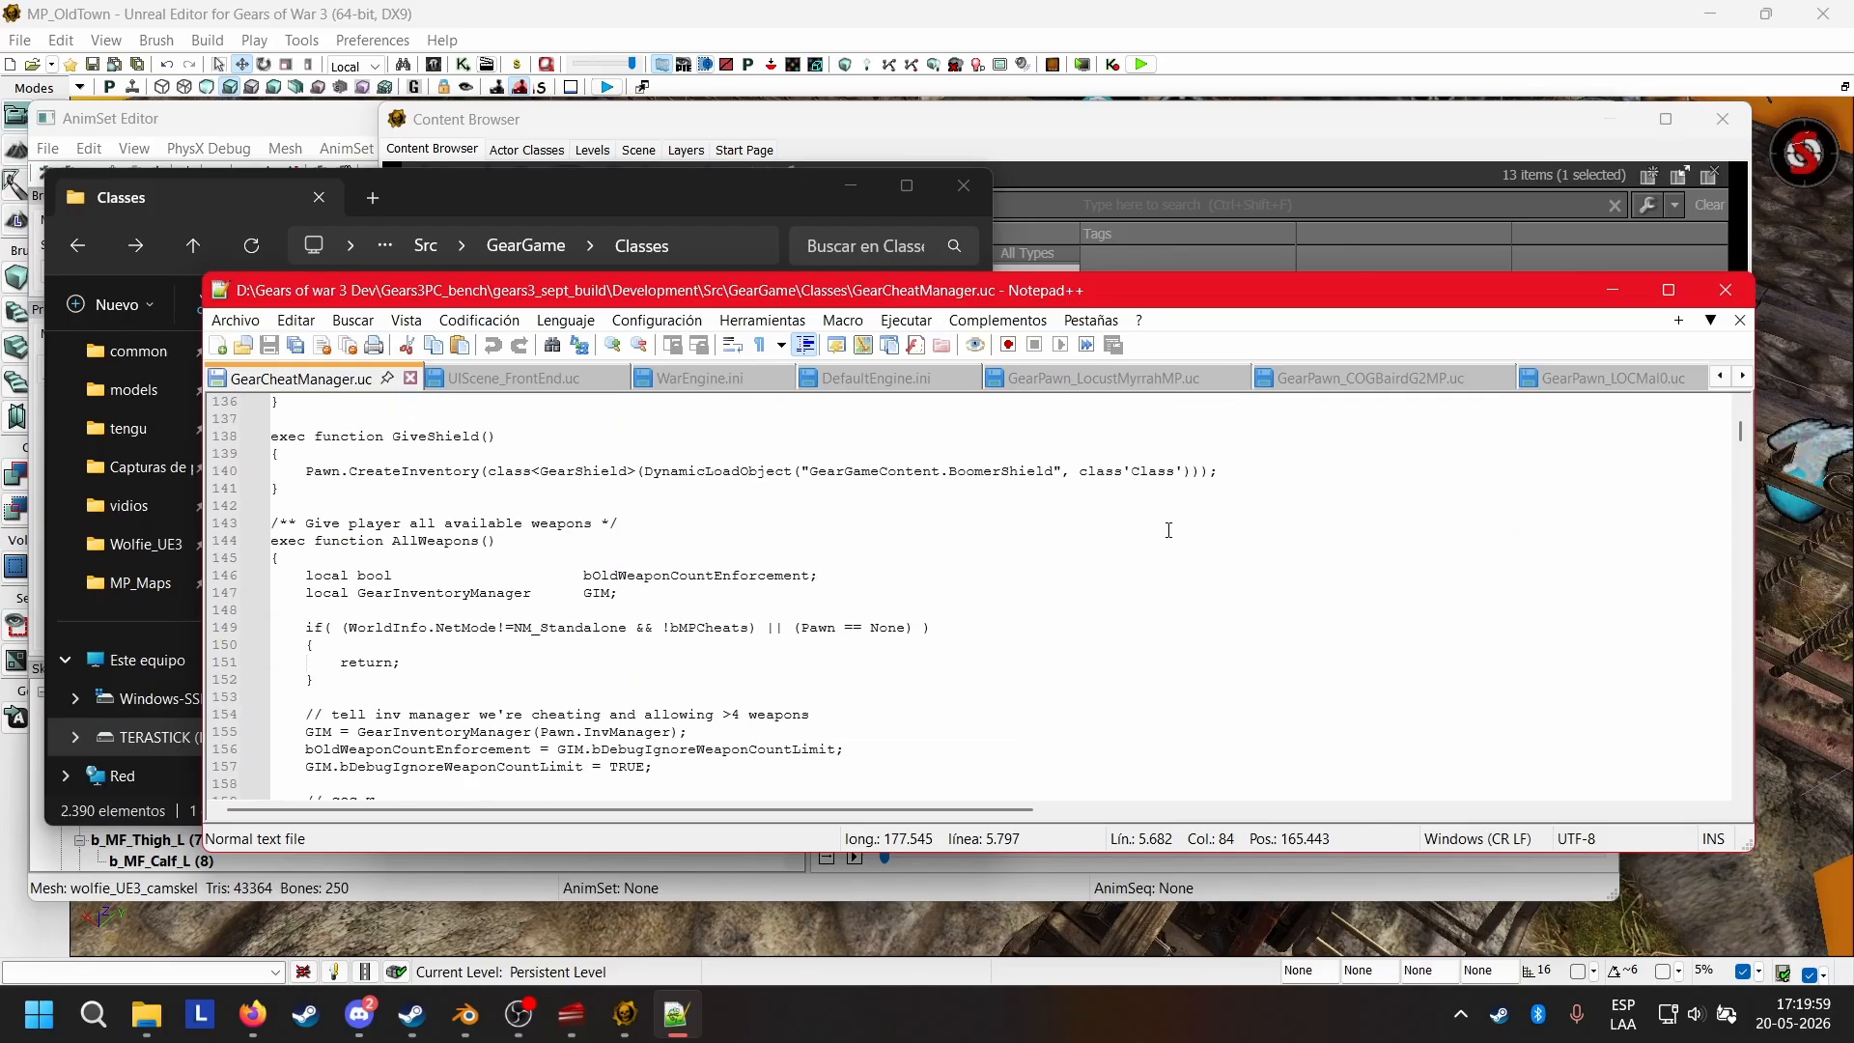
pyautogui.scroll(-9, 1168, 530)
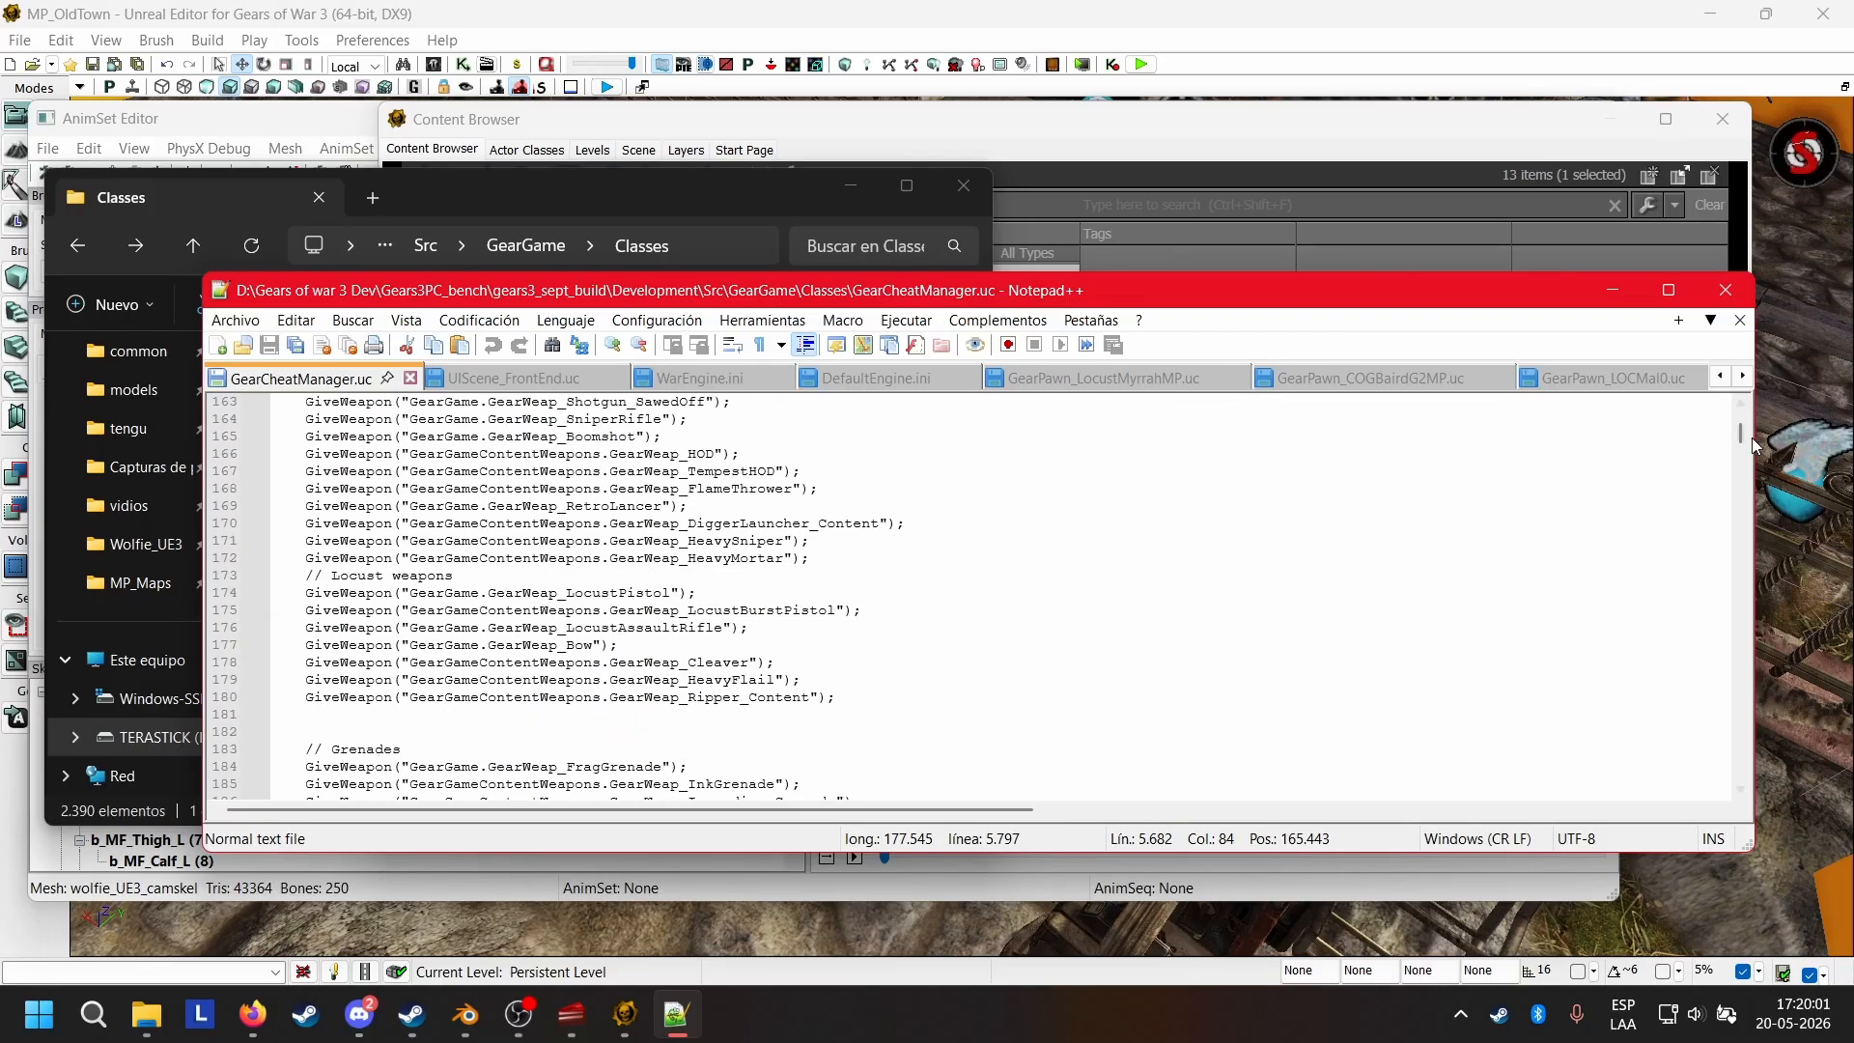
# Examine the SpawnPawnList entries in the defaultproperties block near the end of GearCheatManager.uc.
pyautogui.moveTo(1746, 441); pyautogui.dragTo(1733, 814)
pyautogui.scroll(-20, 1009, 573)
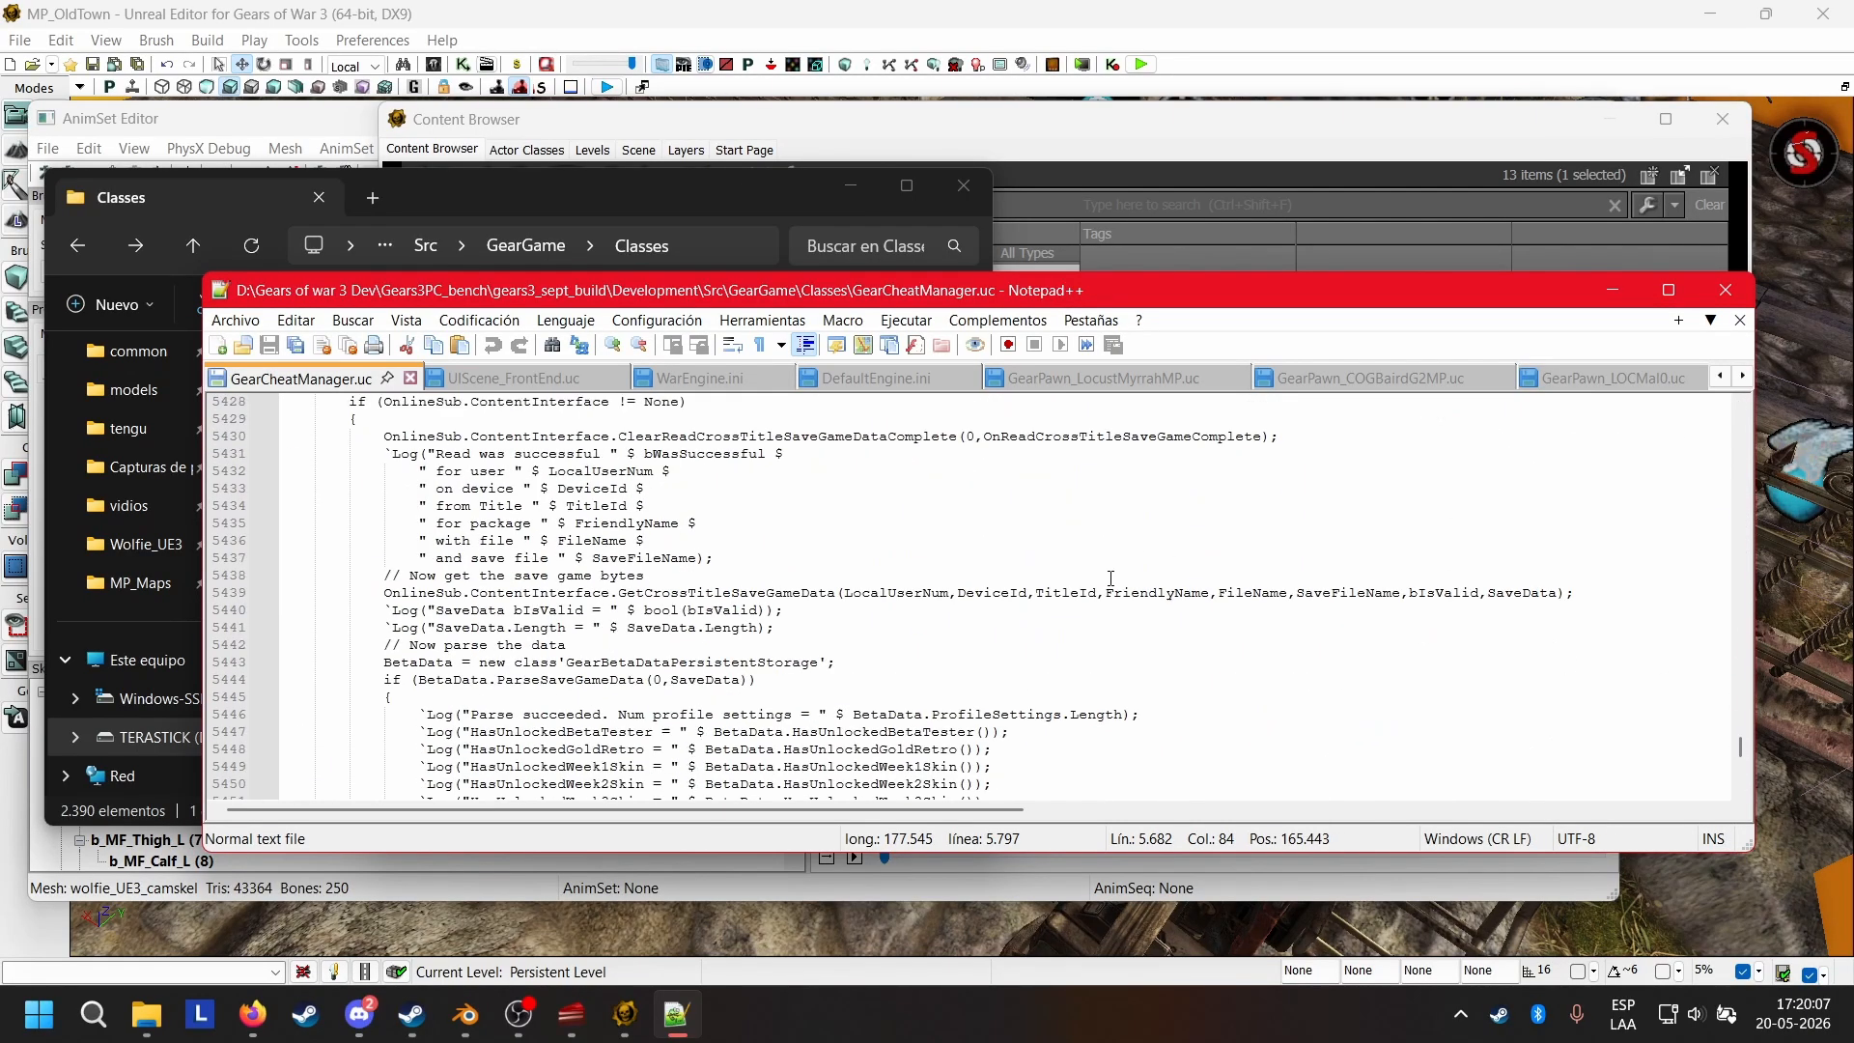
pyautogui.scroll(-20, 1009, 573)
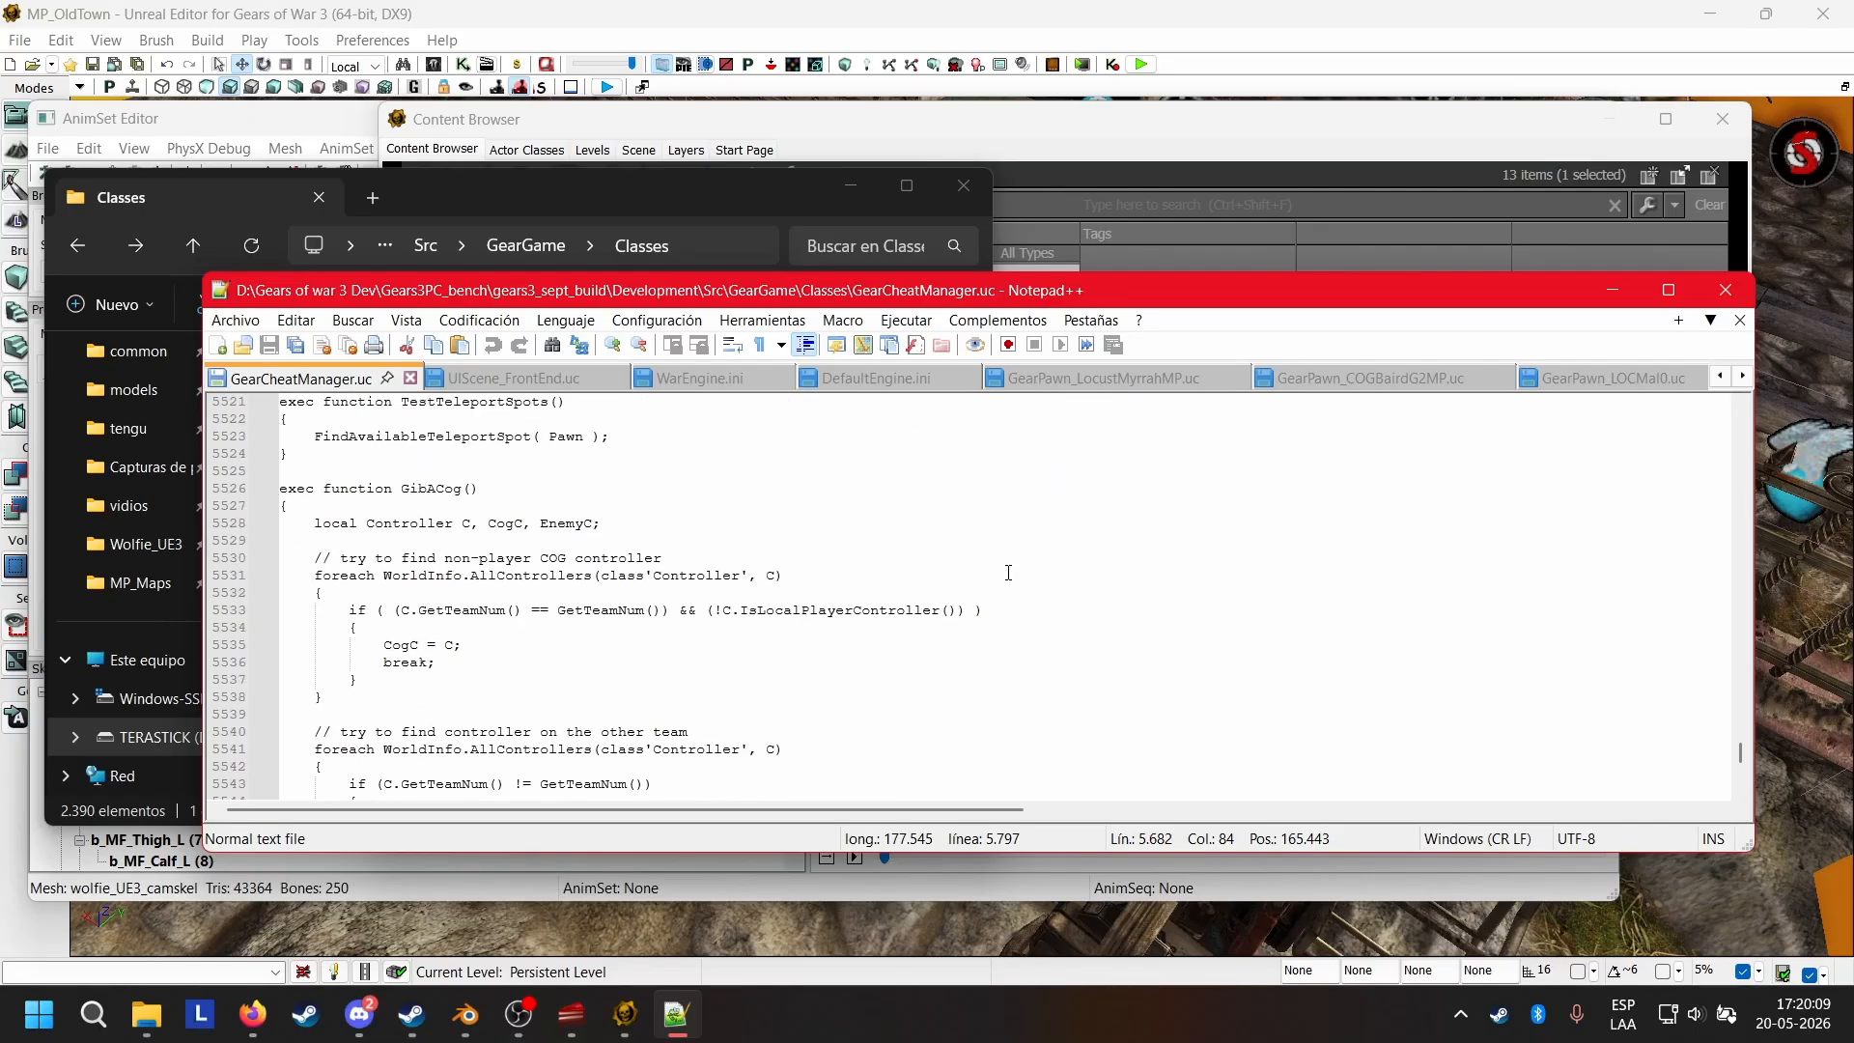
pyautogui.scroll(-2, 1013, 576)
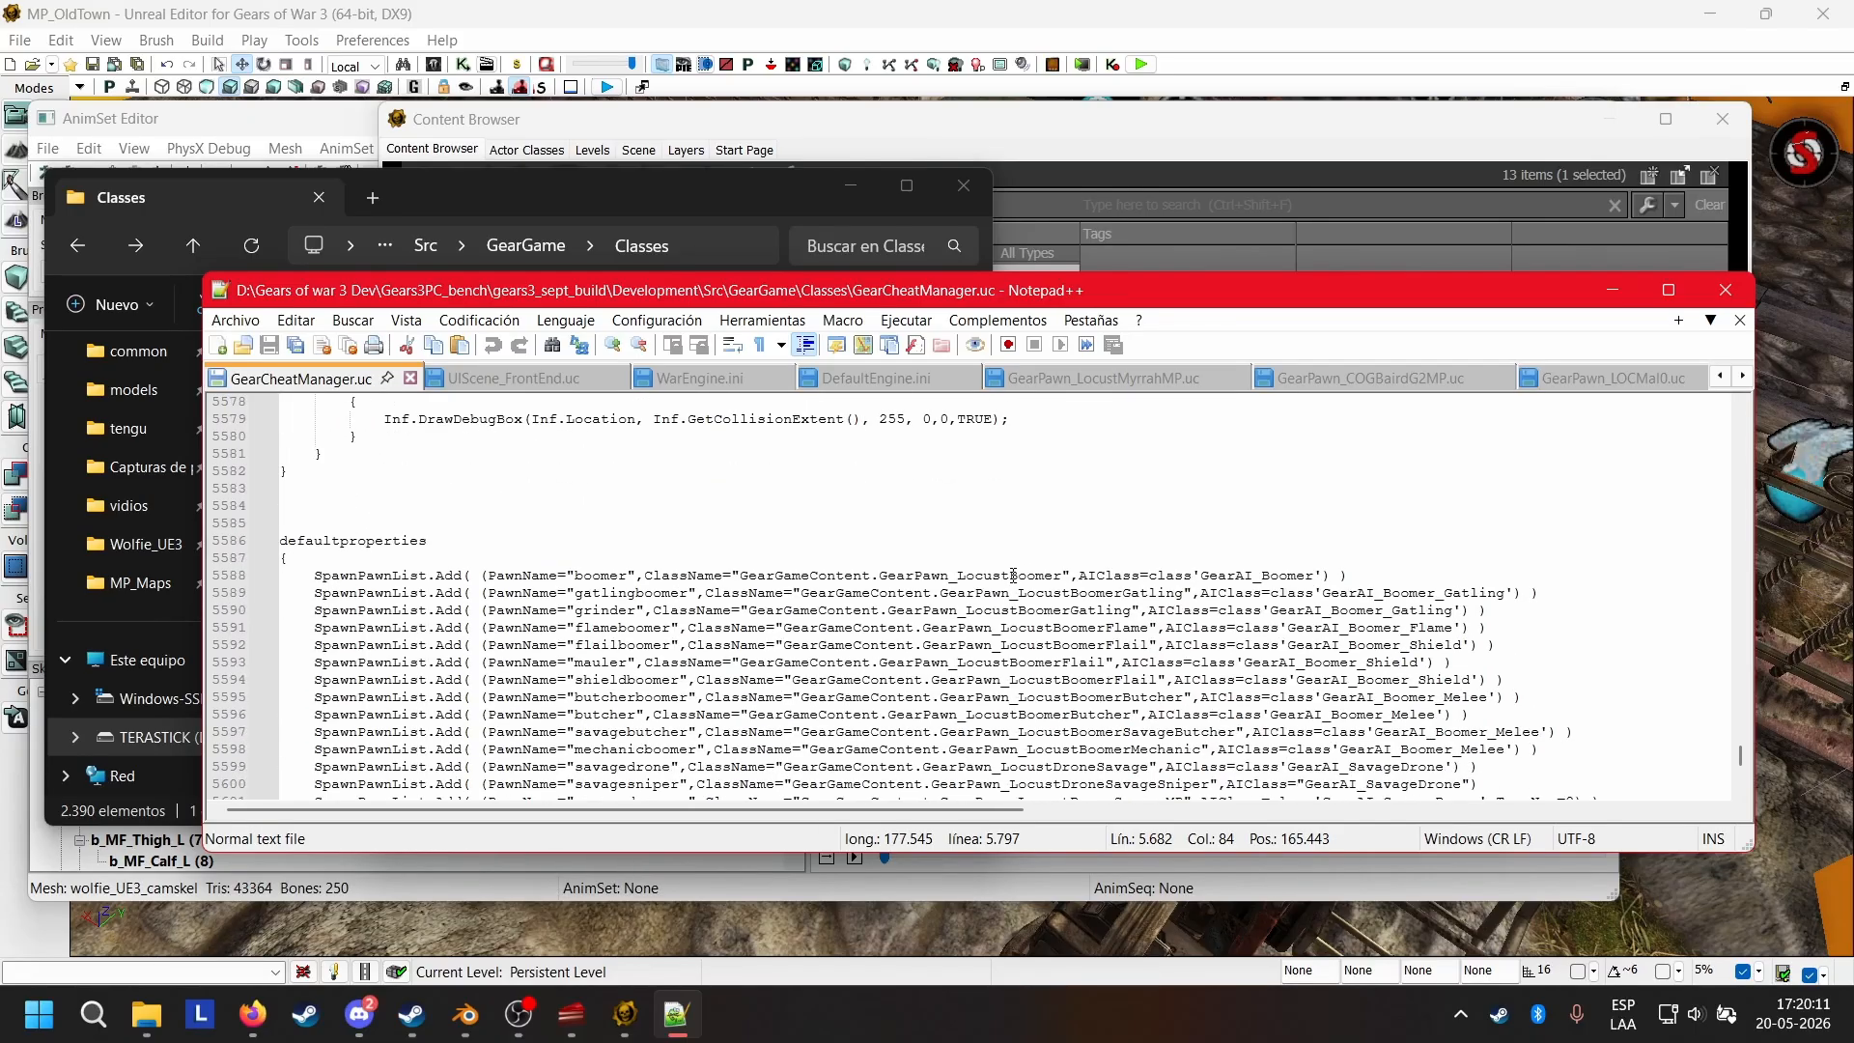
pyautogui.click(482, 547)
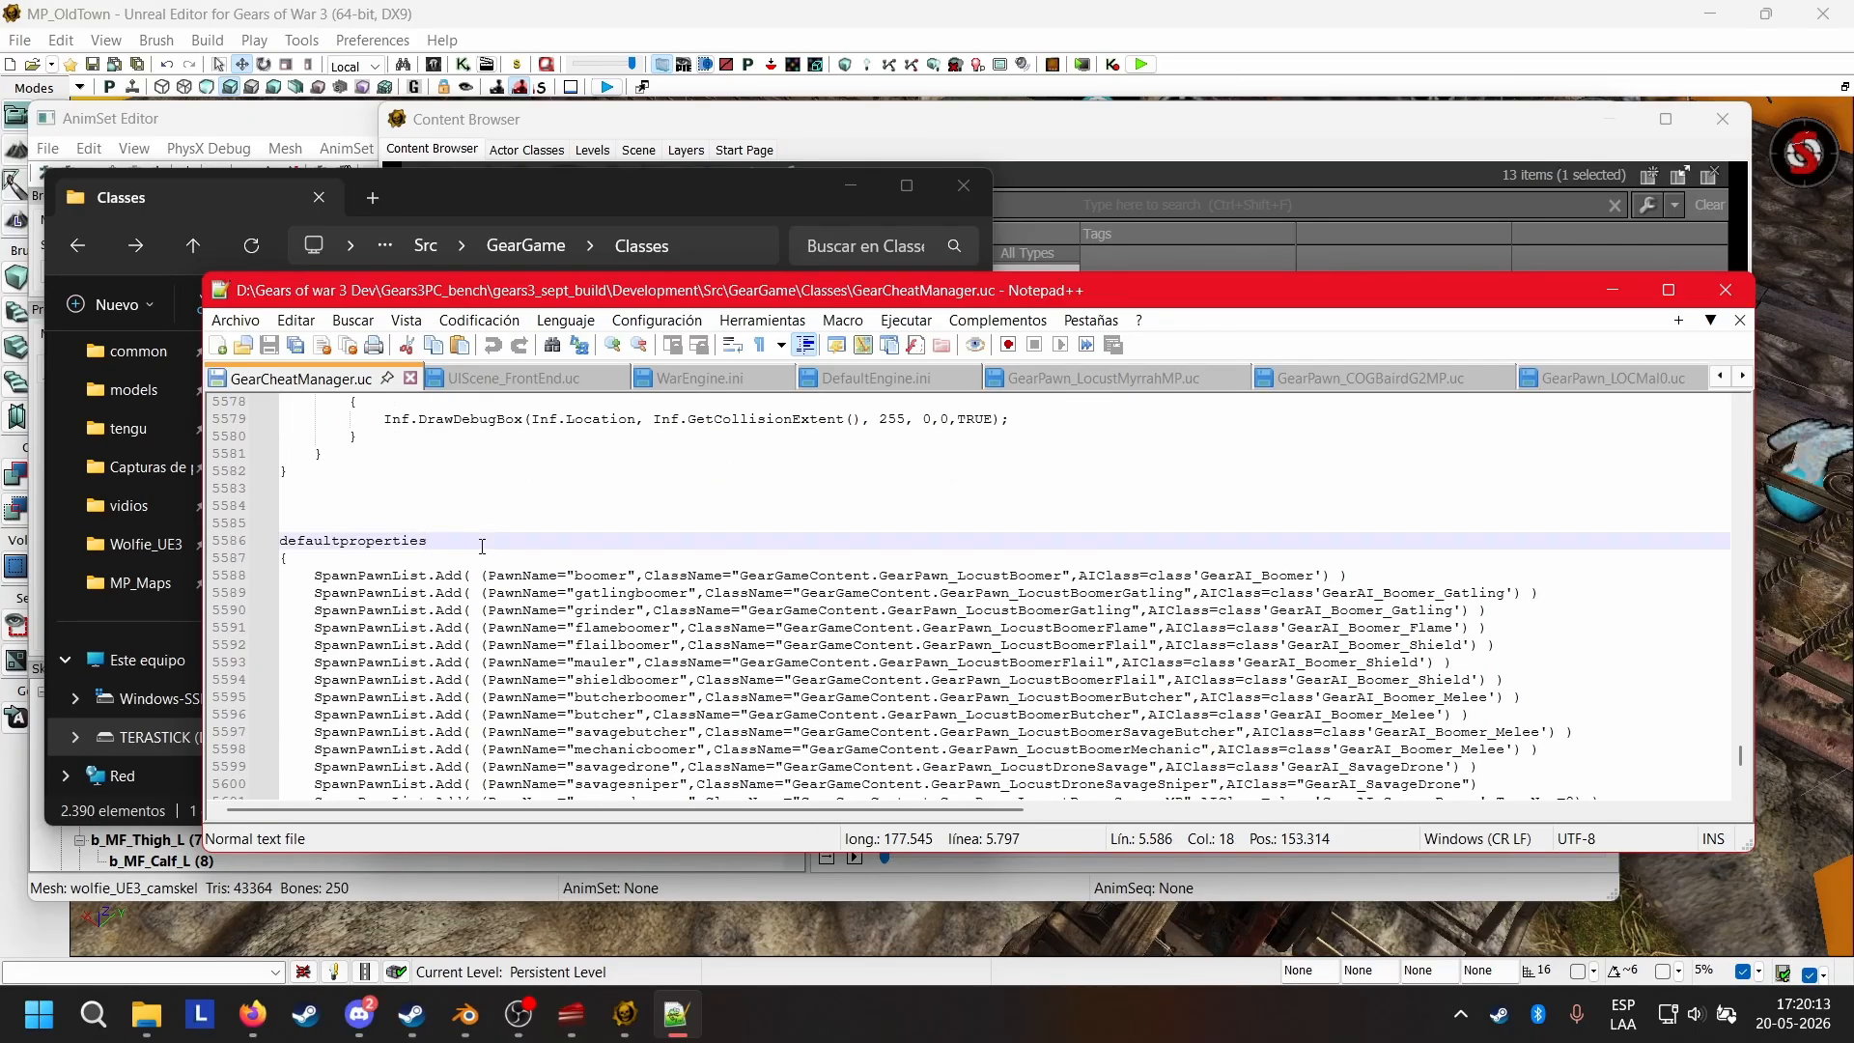
pyautogui.scroll(-2, 483, 551)
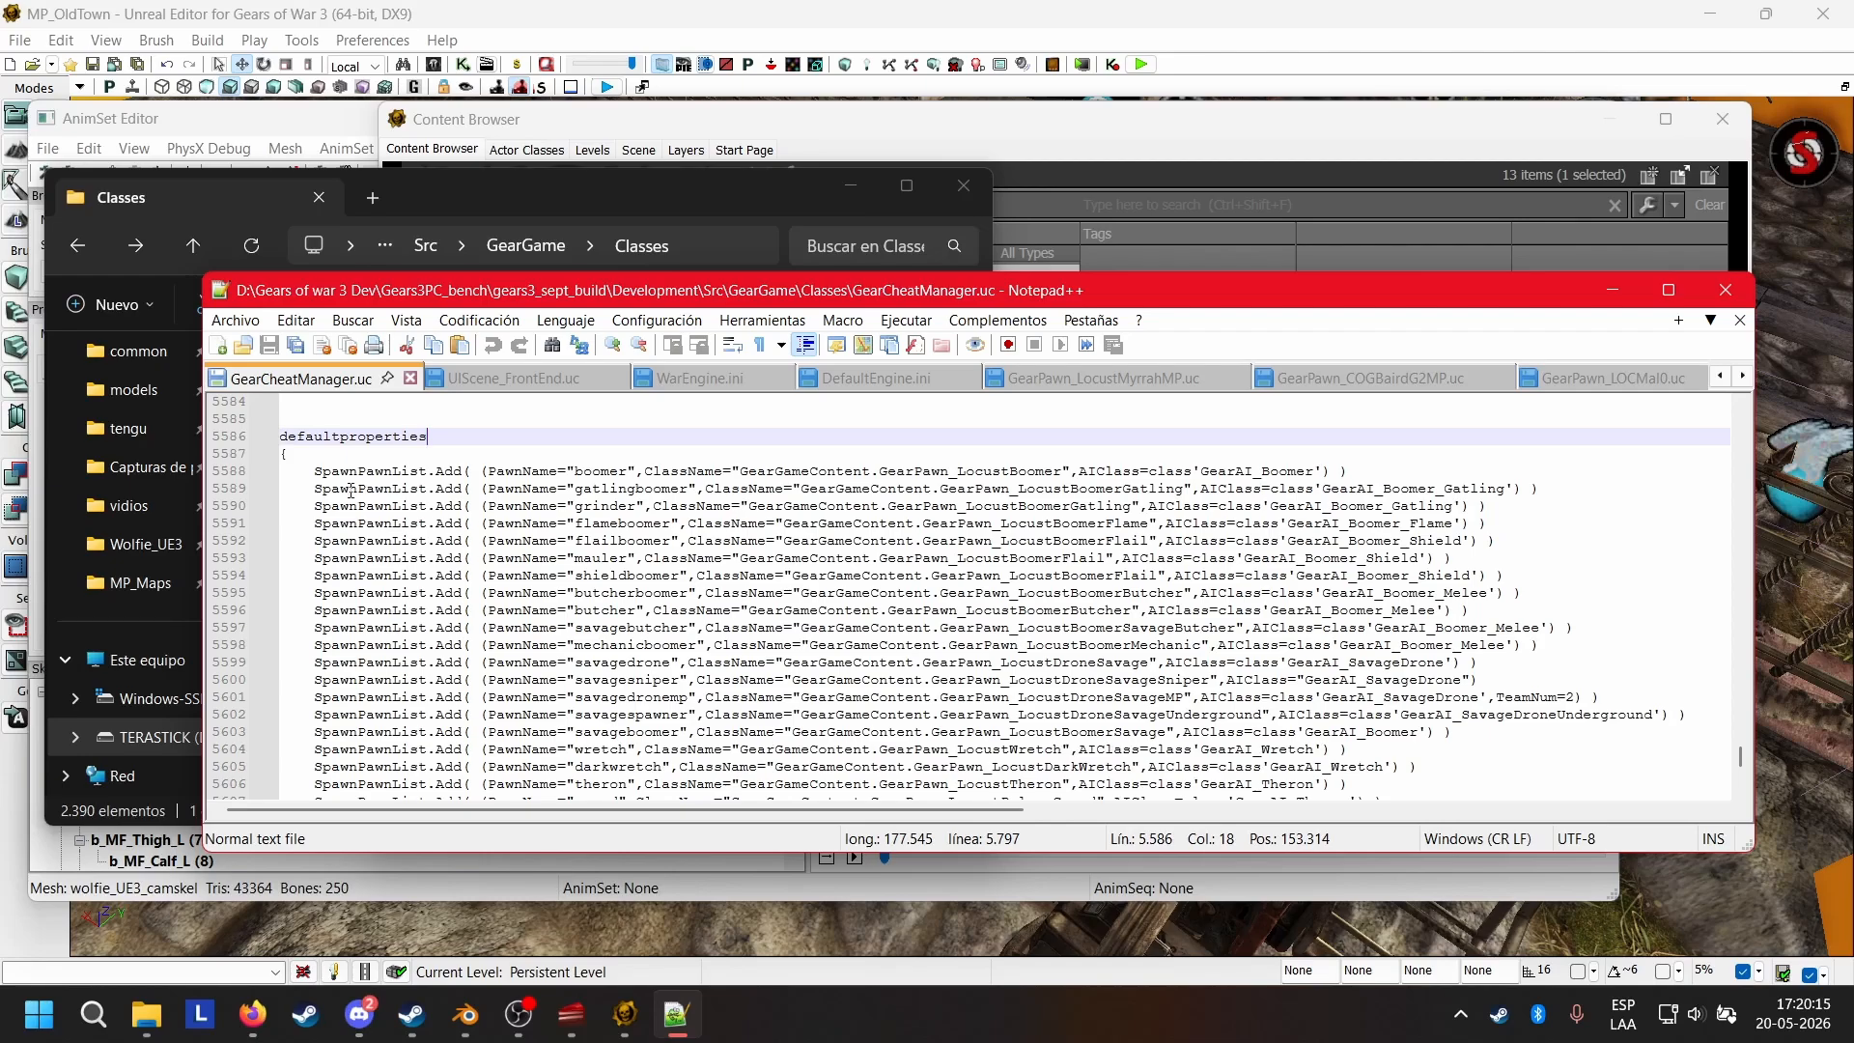
pyautogui.moveTo(312, 490); pyautogui.dragTo(429, 490)
pyautogui.click(464, 488)
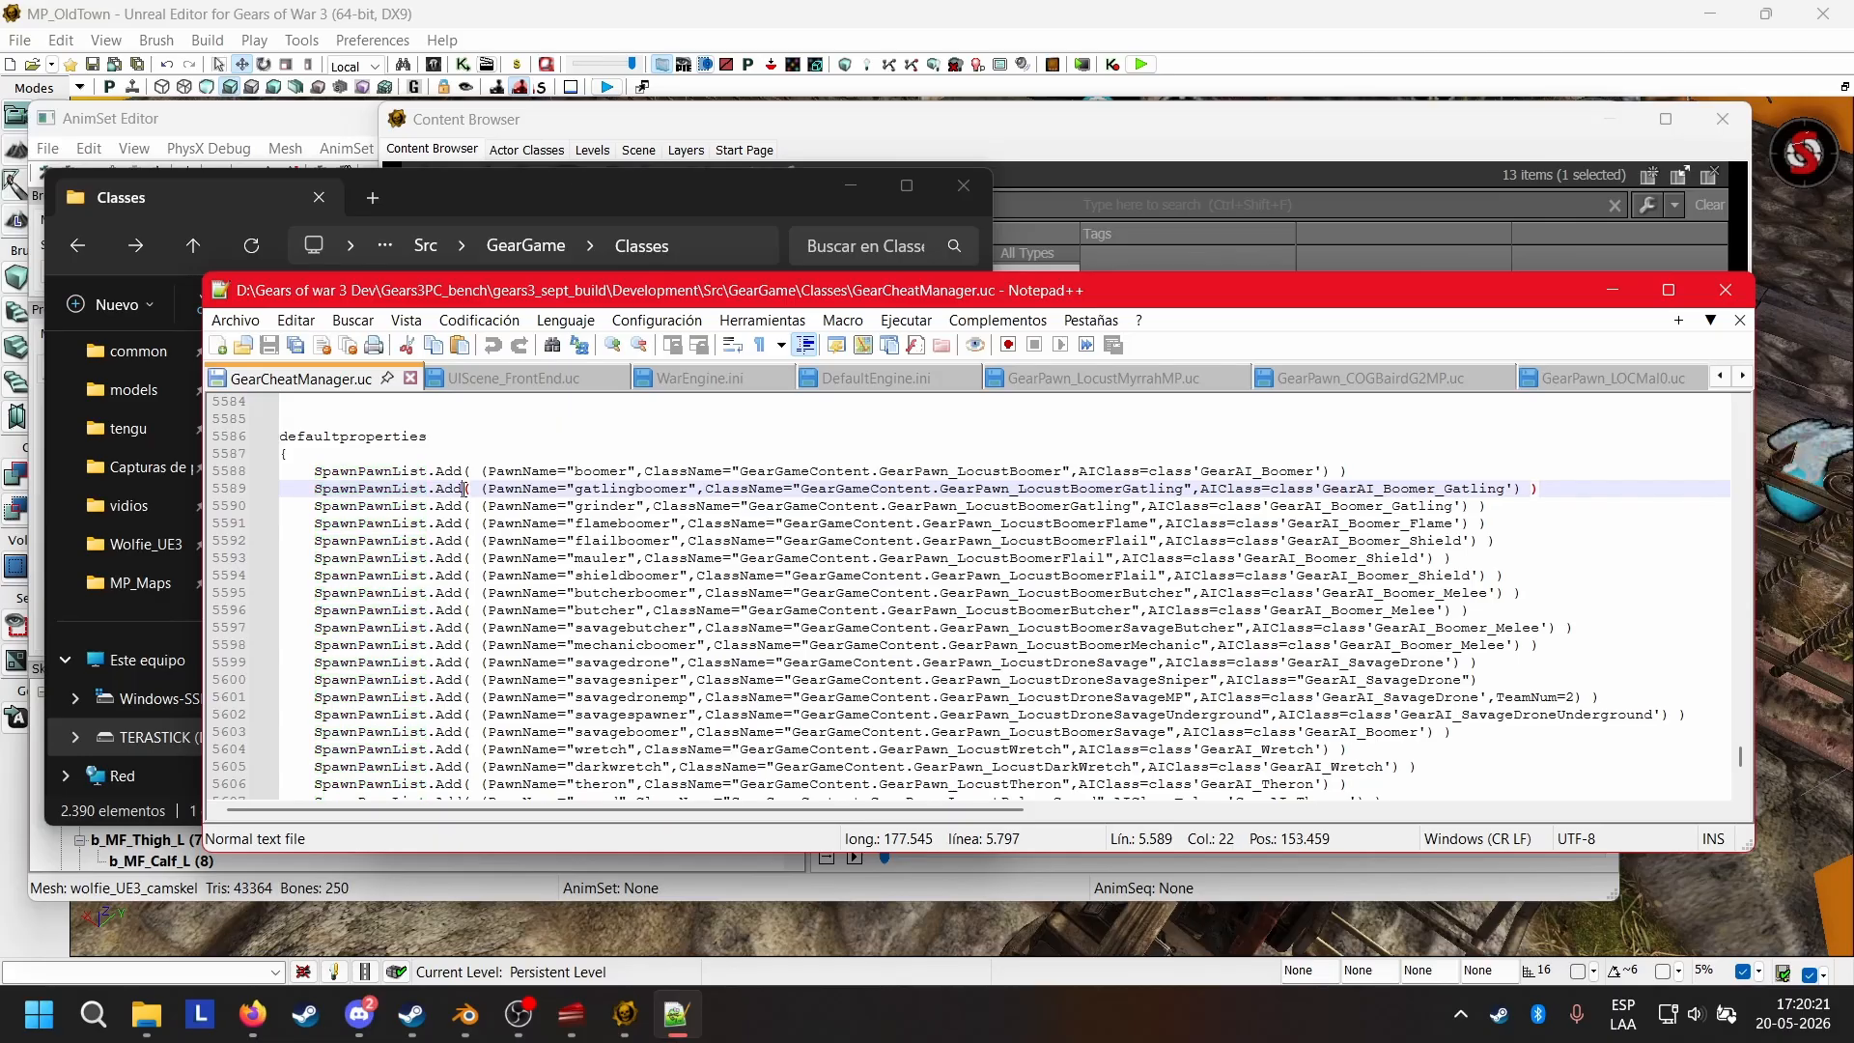
pyautogui.scroll(-11, 731, 540)
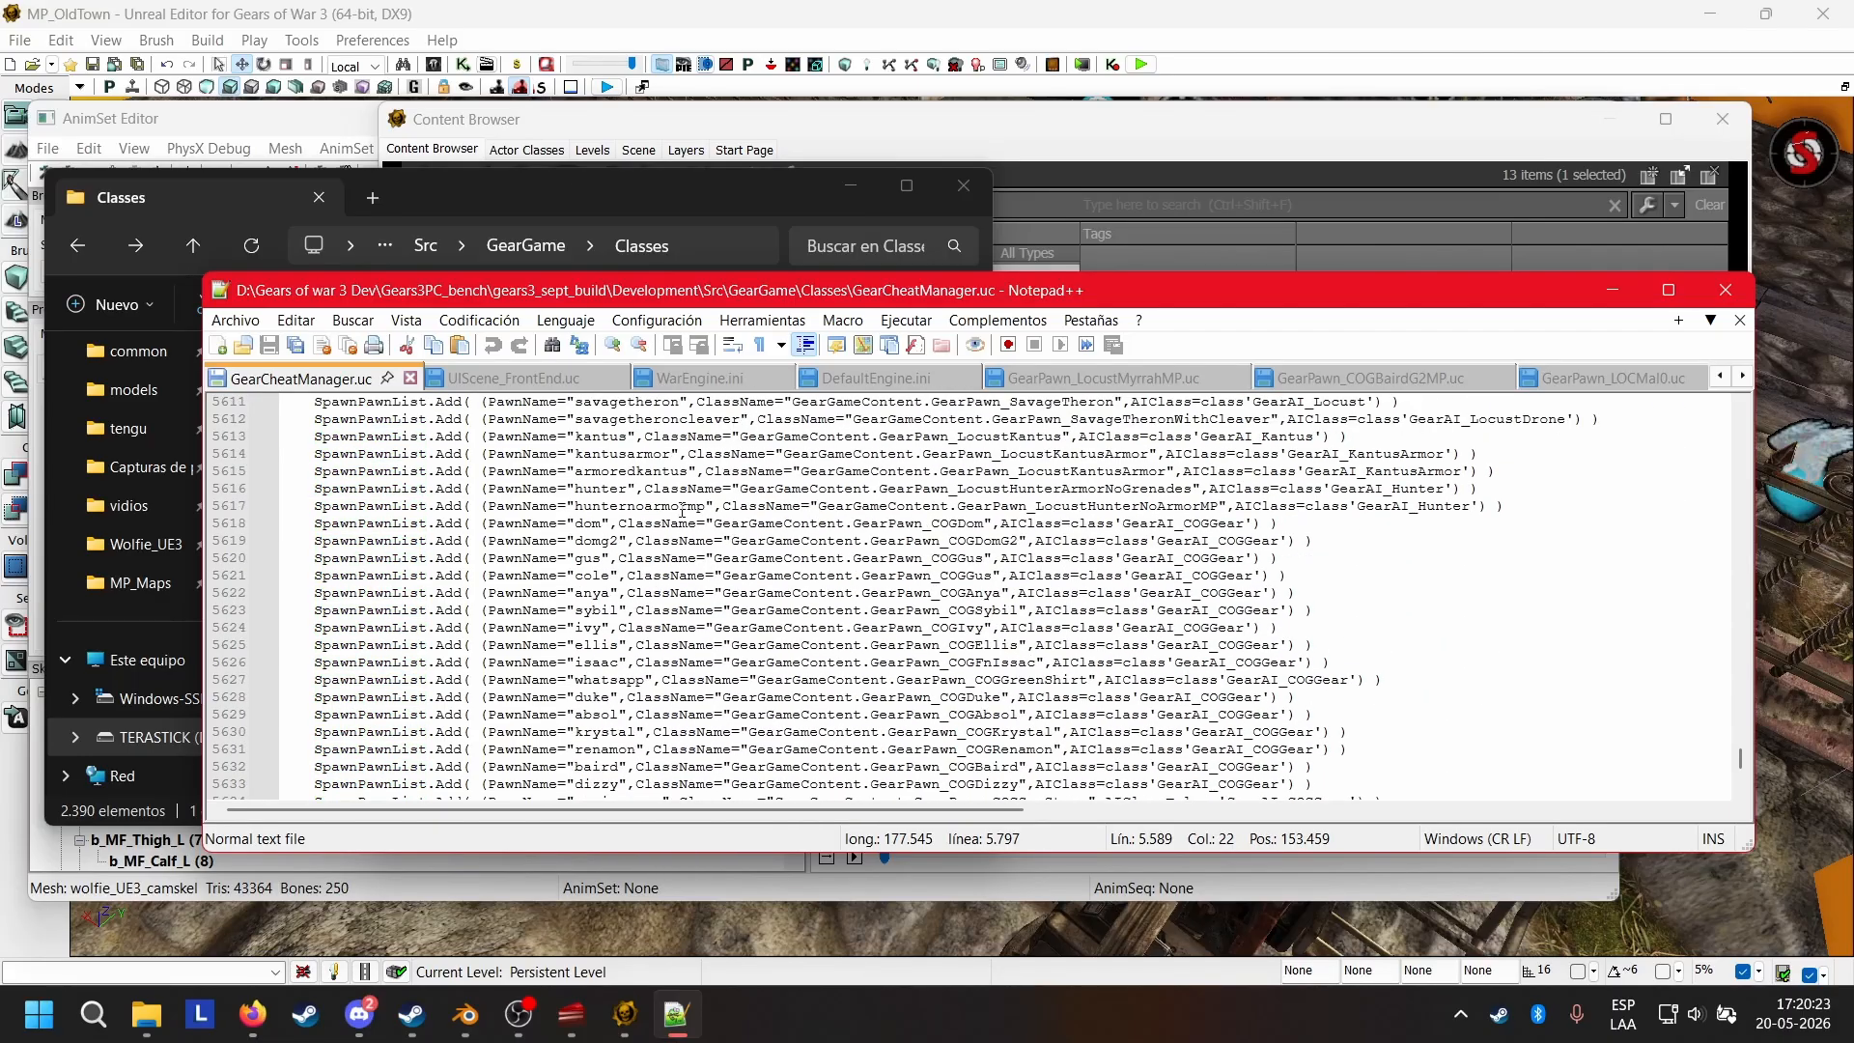
pyautogui.scroll(-8, 566, 501)
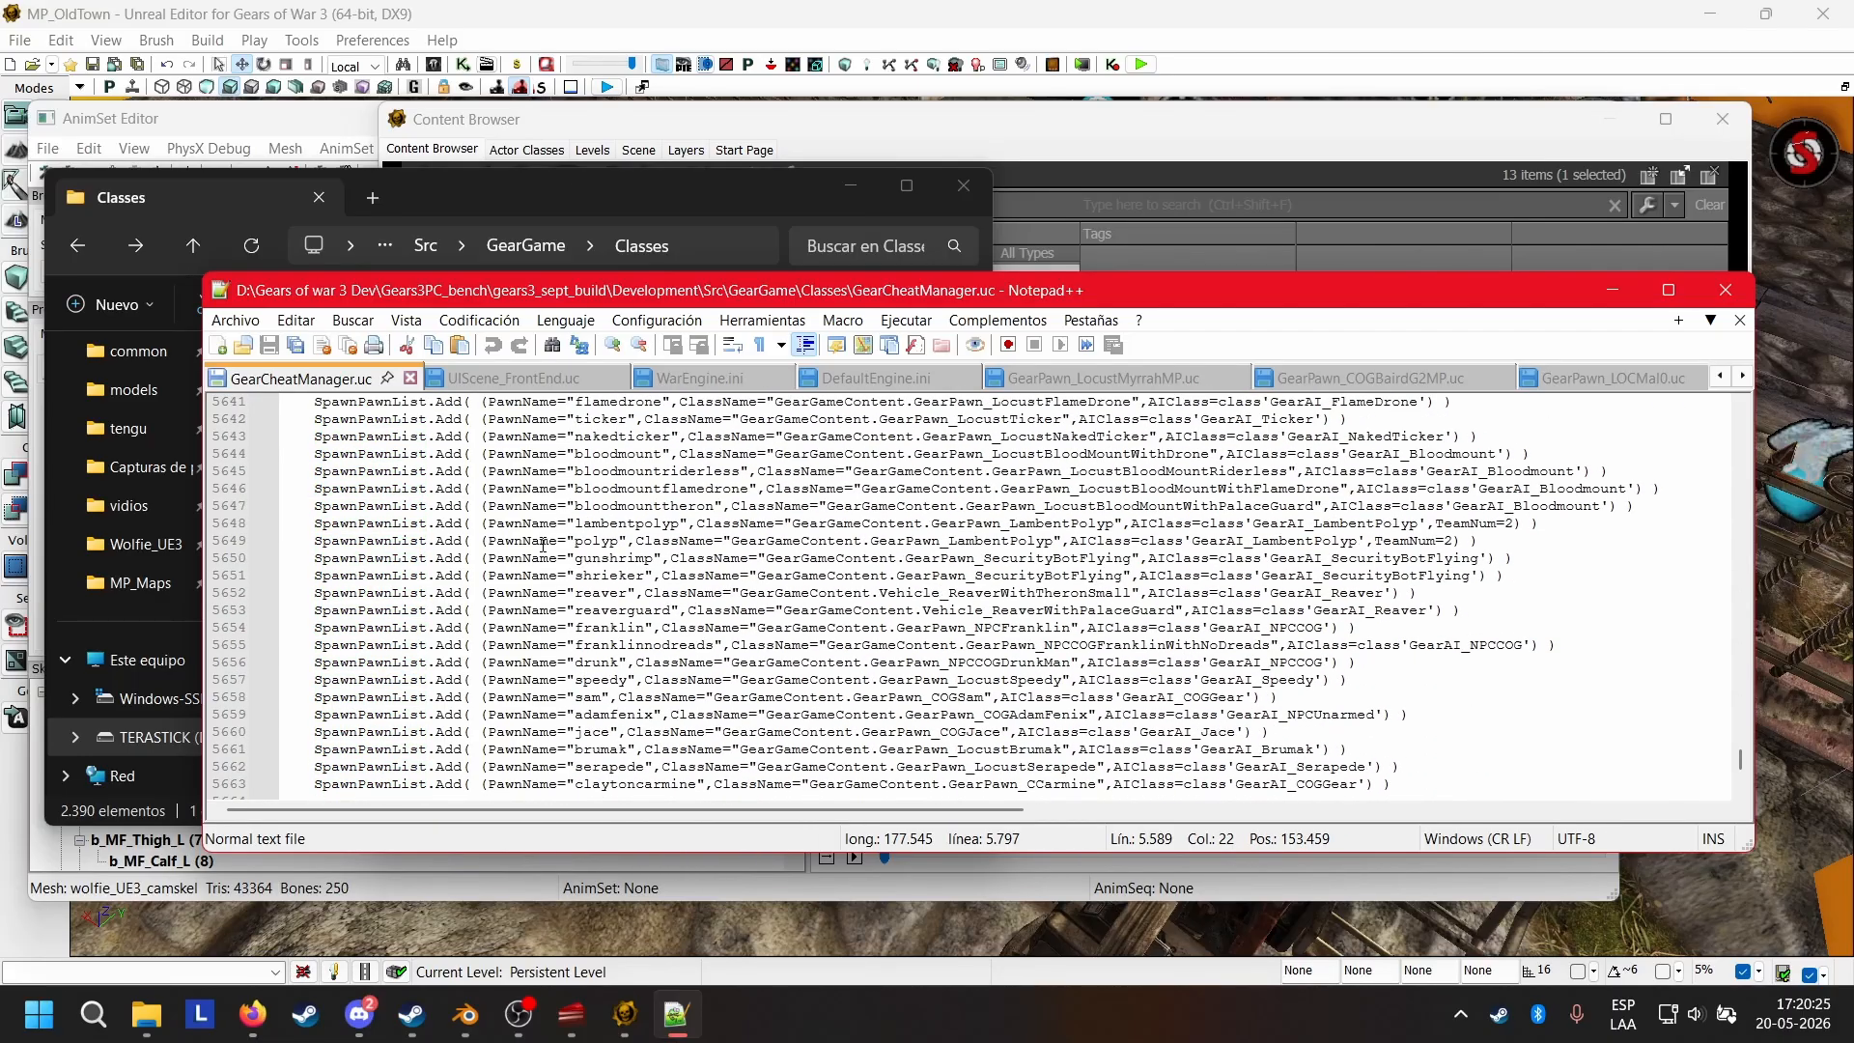
pyautogui.scroll(2, 542, 546)
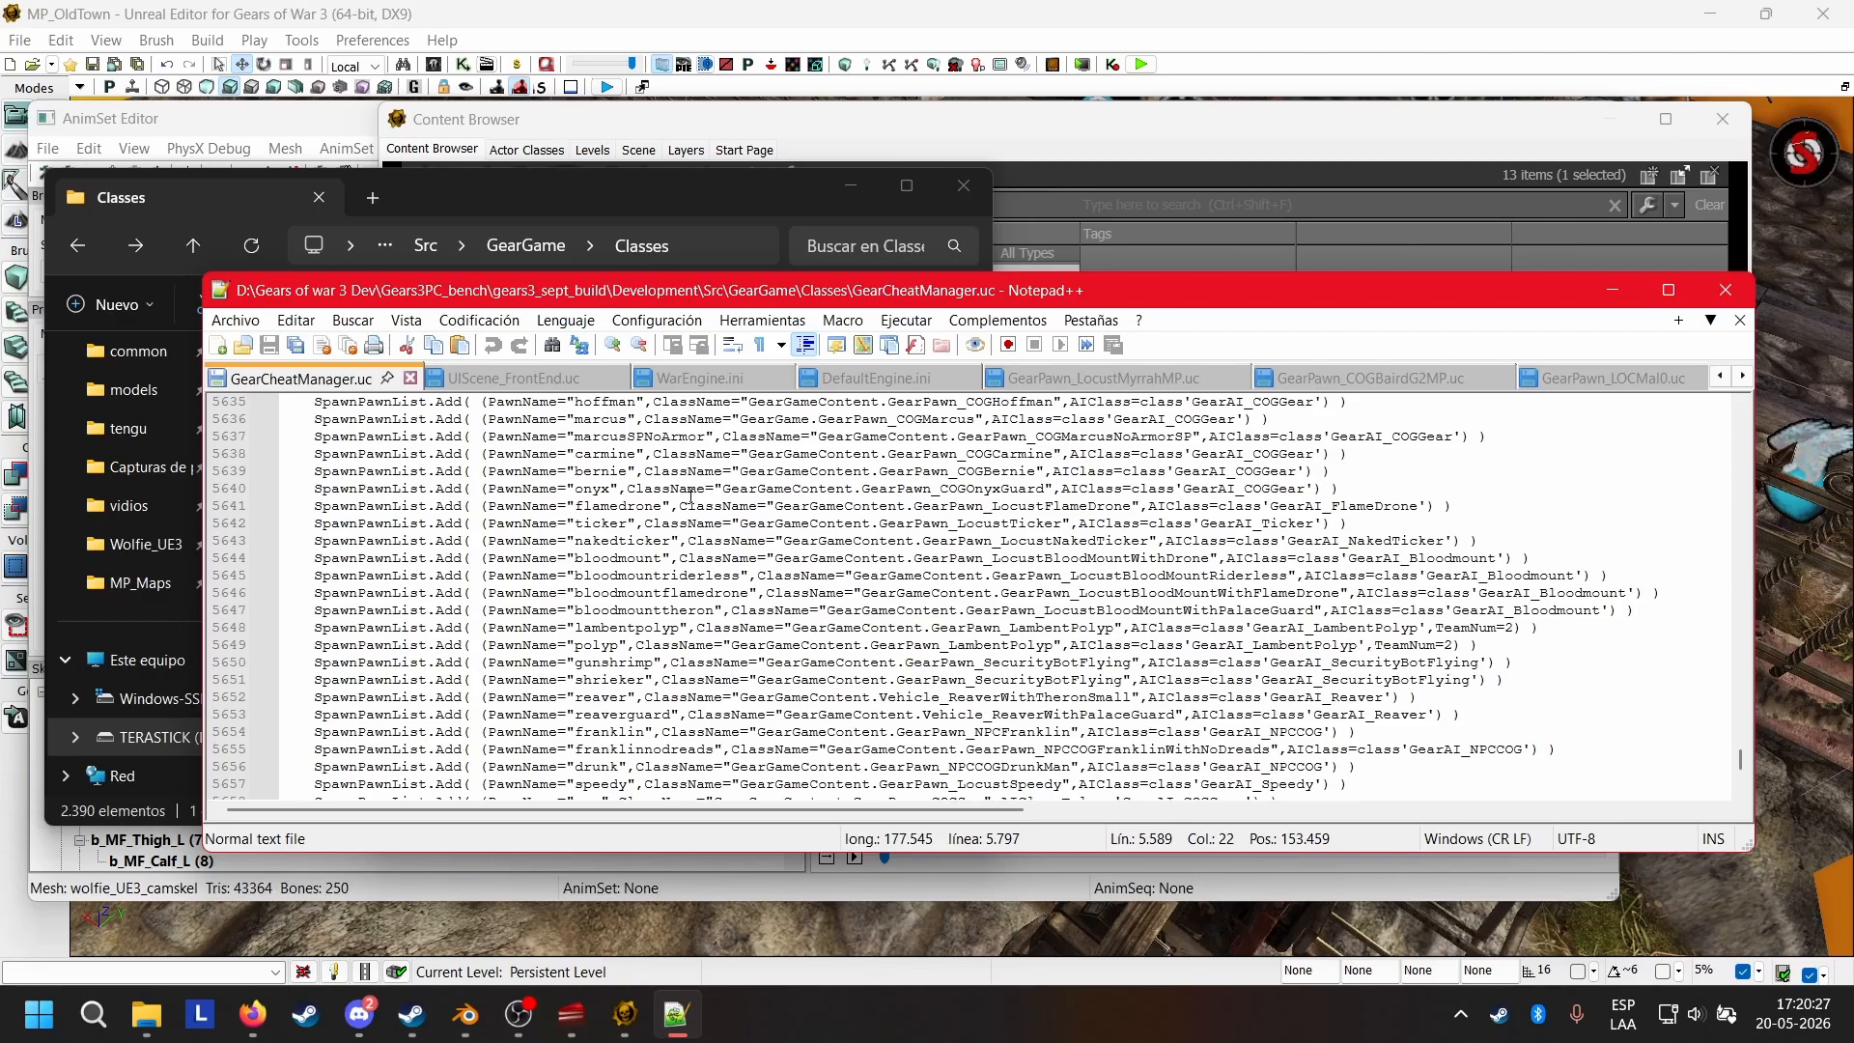
pyautogui.click(480, 489)
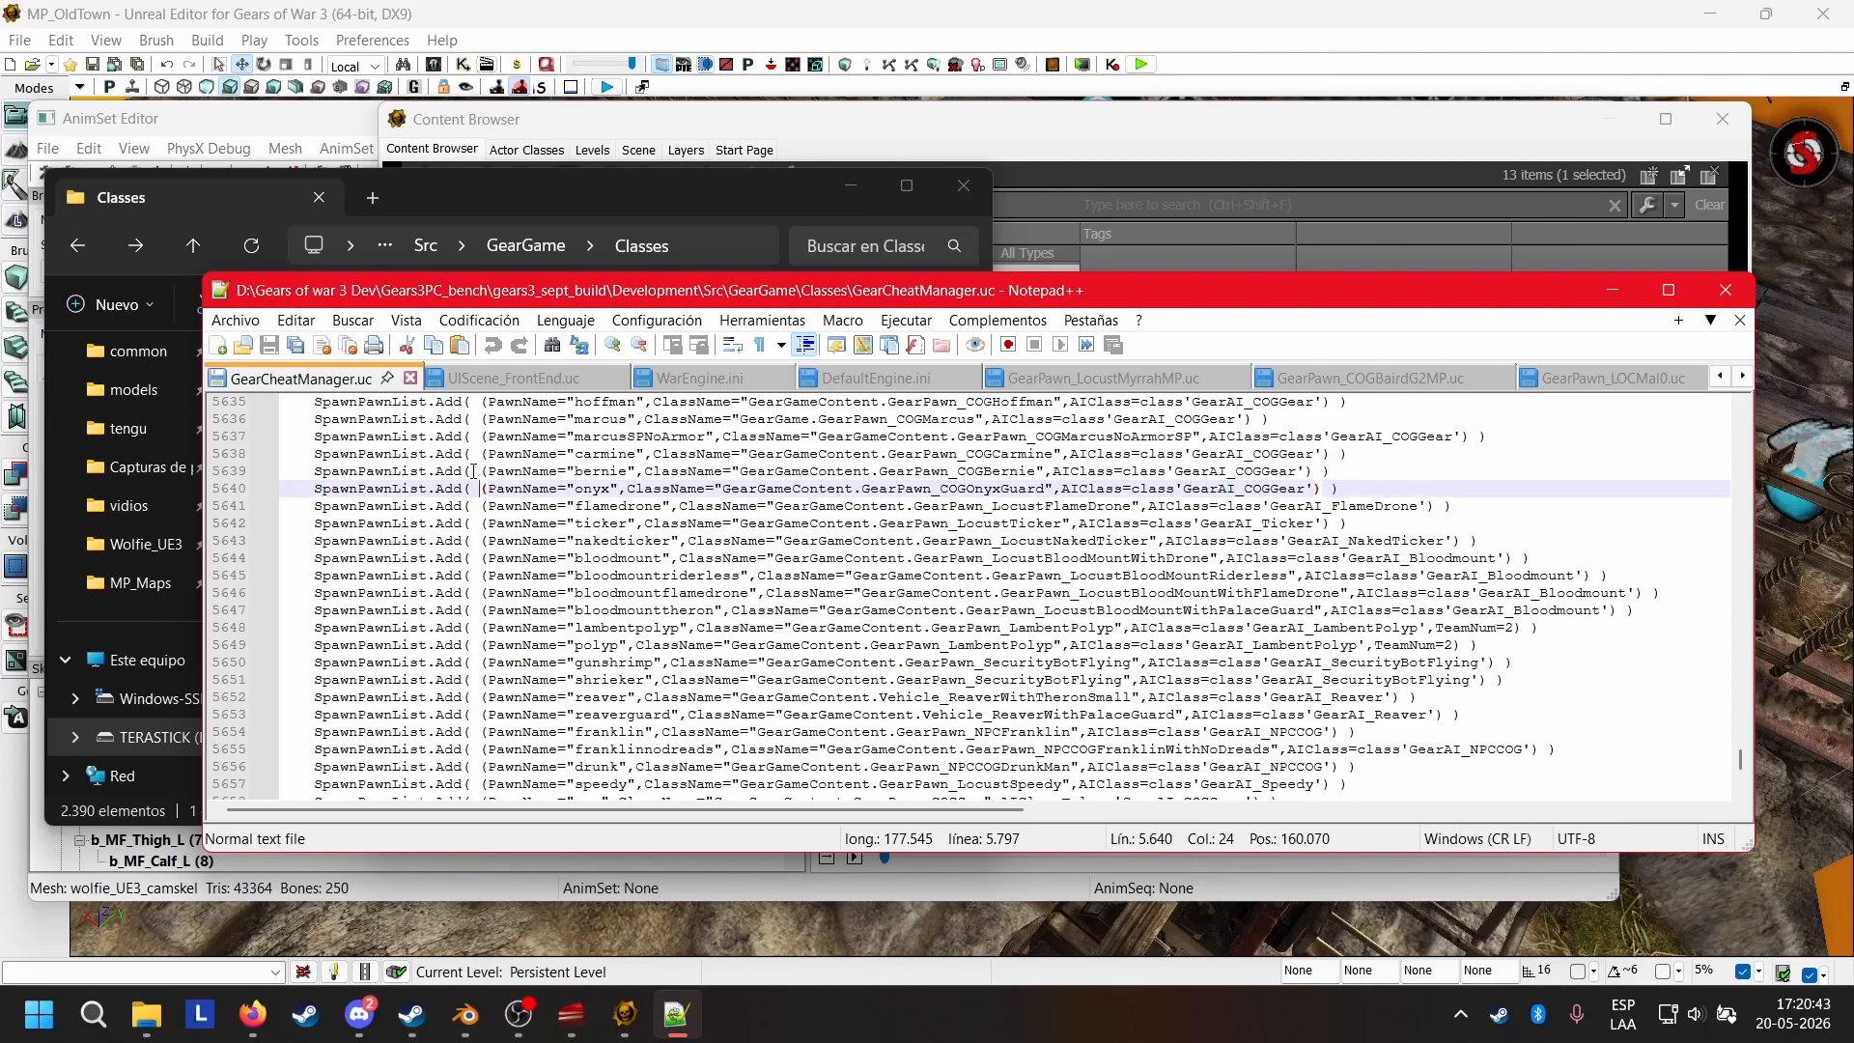
# Copy the "bernie" SpawnPawnList entry onto a new line directly below the "renamon" entry.
pyautogui.moveTo(315, 471); pyautogui.dragTo(1051, 471)
pyautogui.click(1393, 465)
pyautogui.moveTo(1374, 467); pyautogui.dragTo(318, 470)
pyautogui.hotkey('ctrl', 'c')
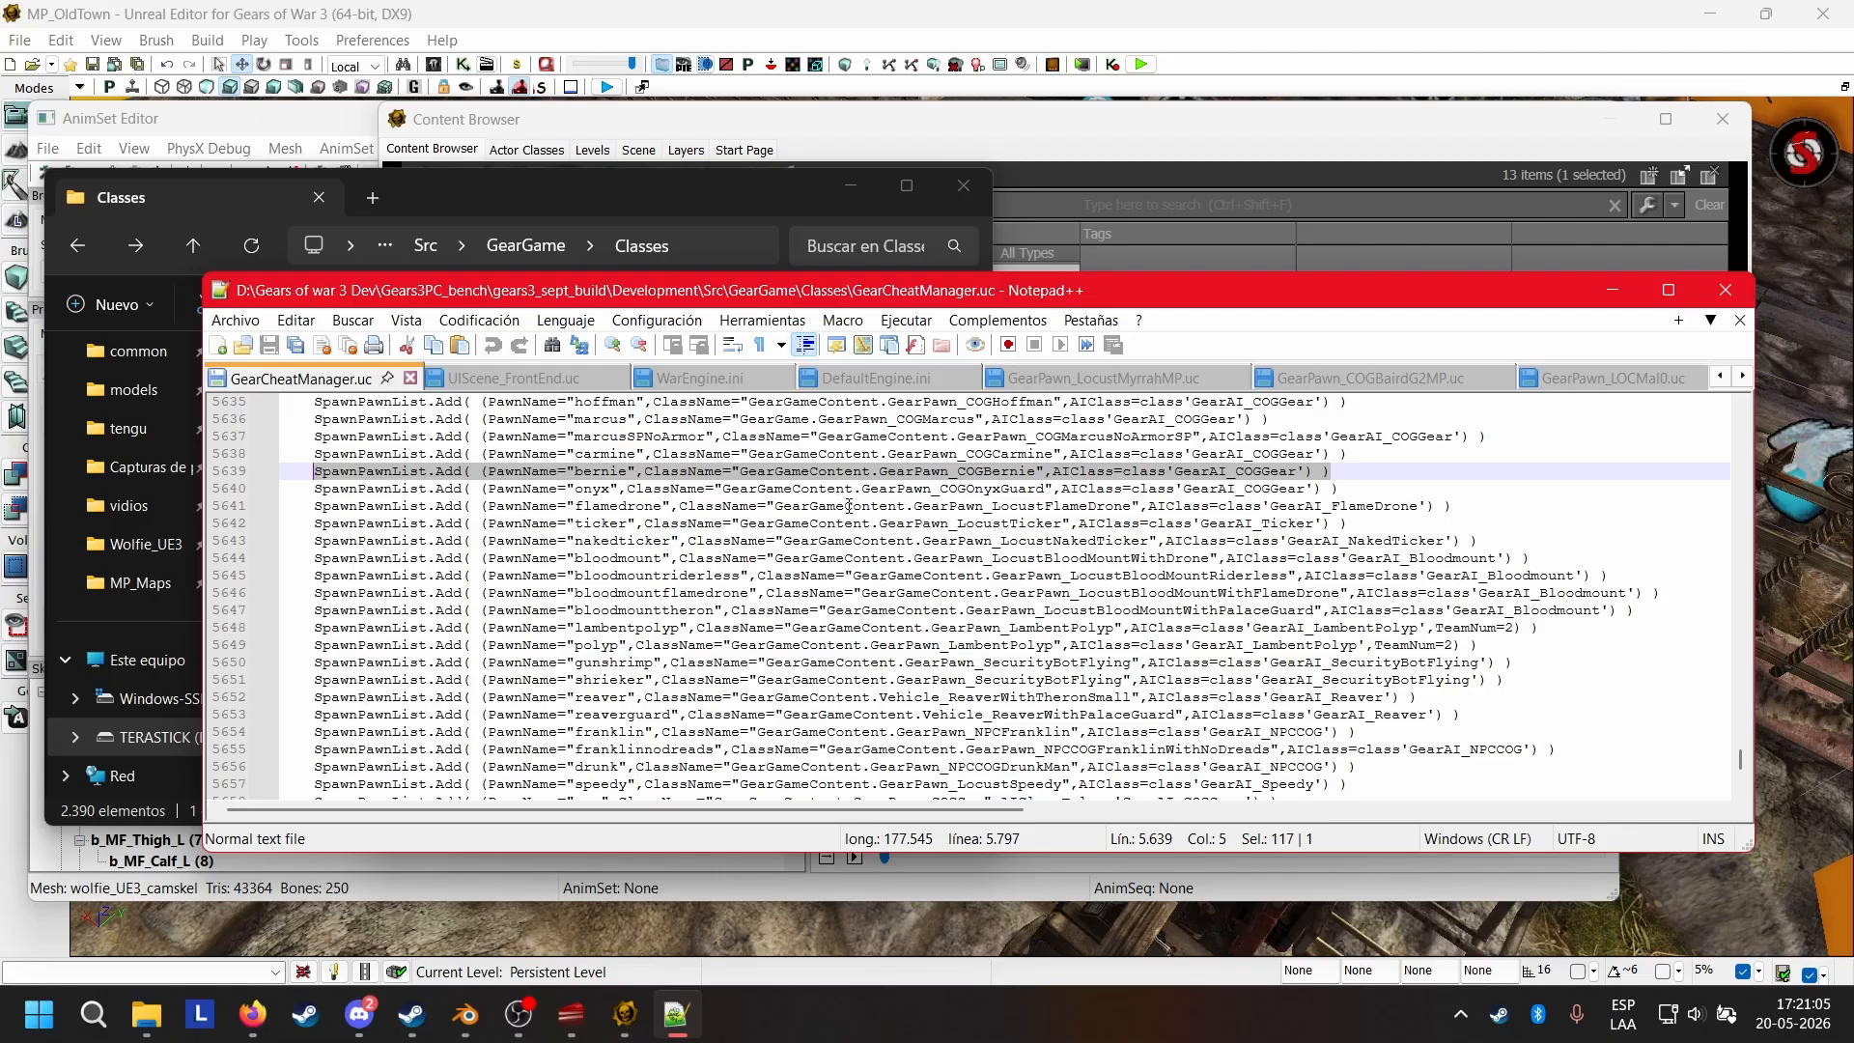
pyautogui.scroll(3, 934, 501)
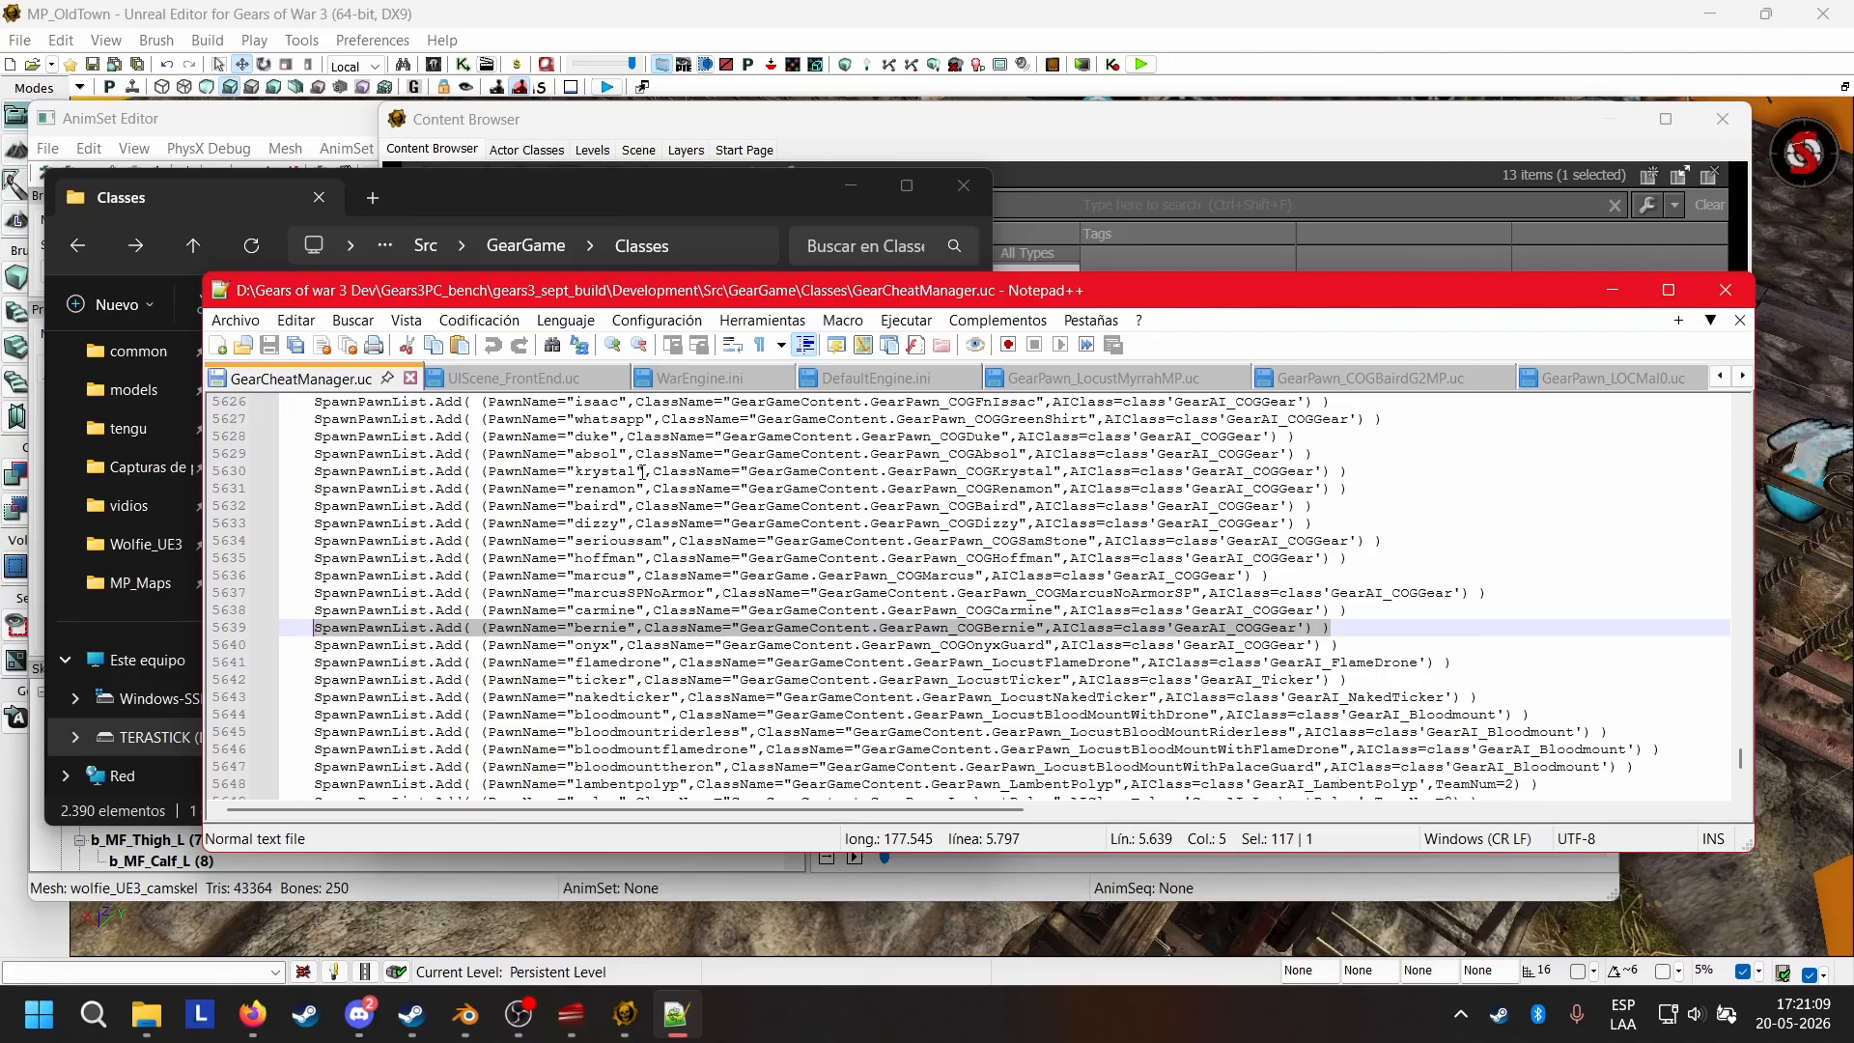
pyautogui.scroll(2, 597, 422)
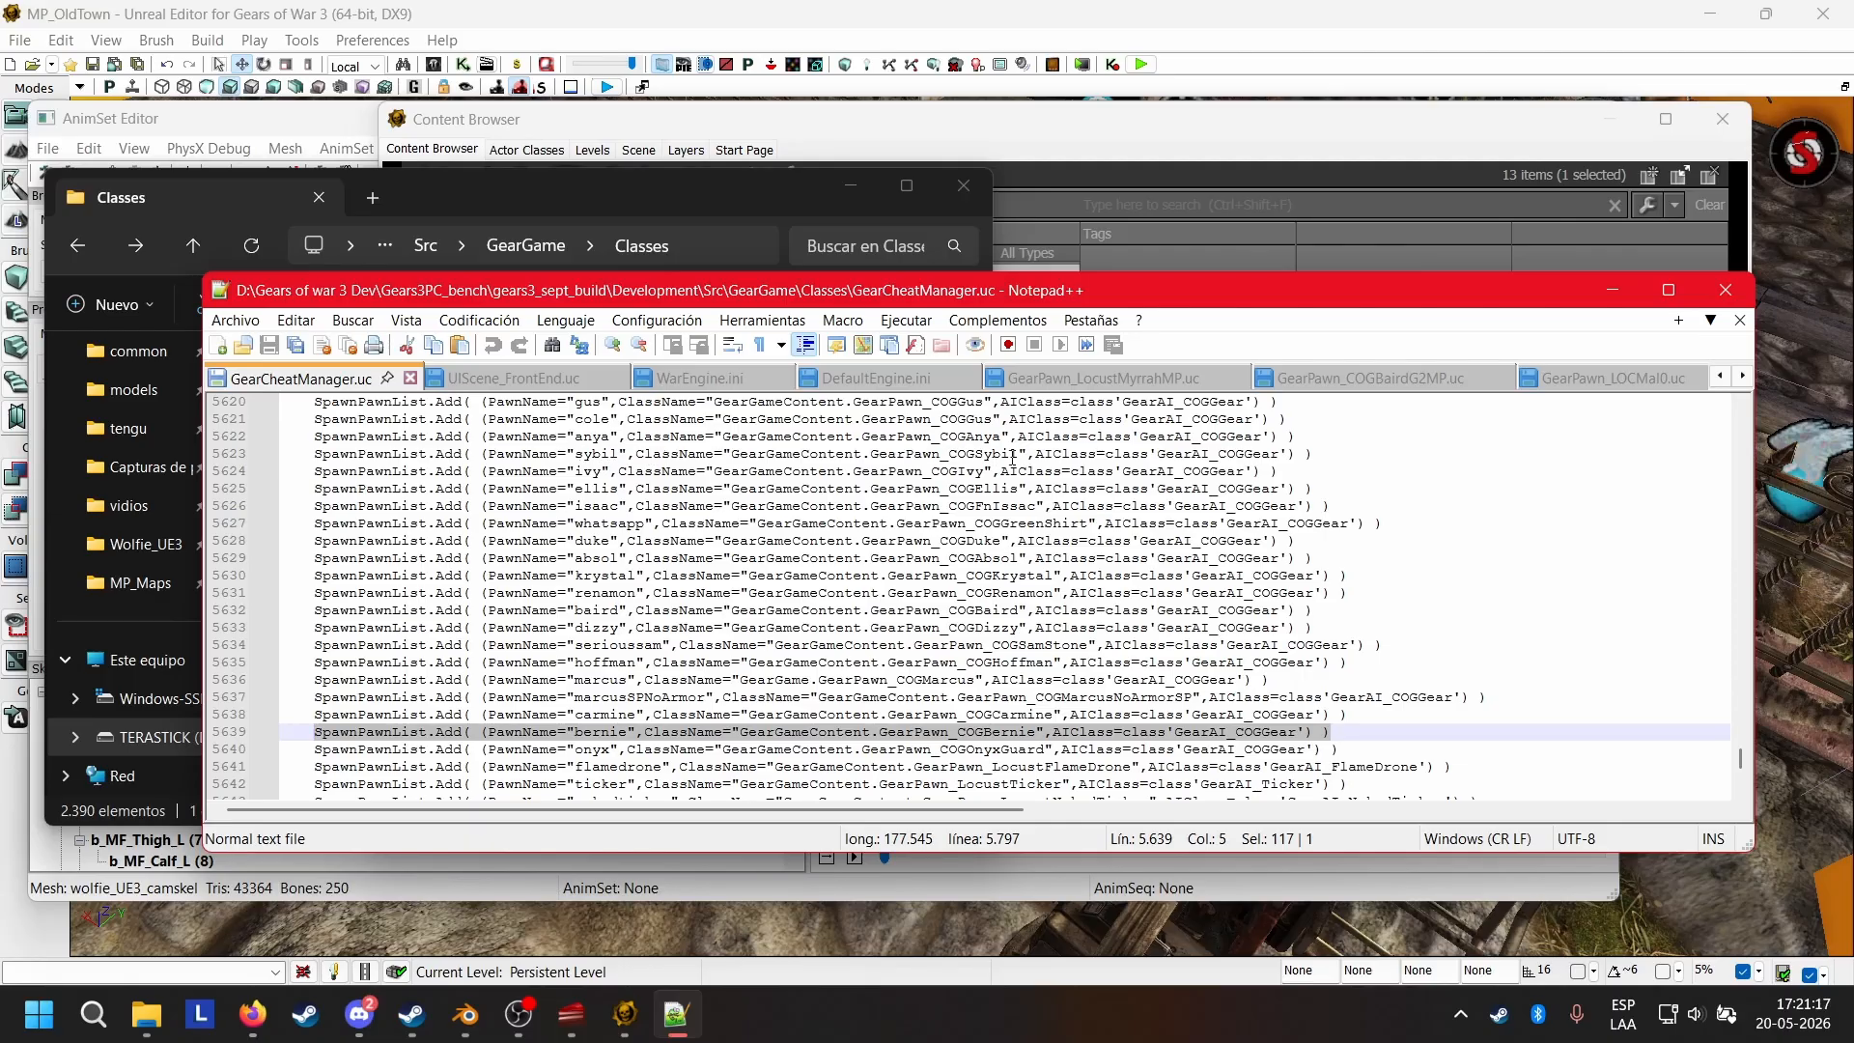
pyautogui.click(1376, 575)
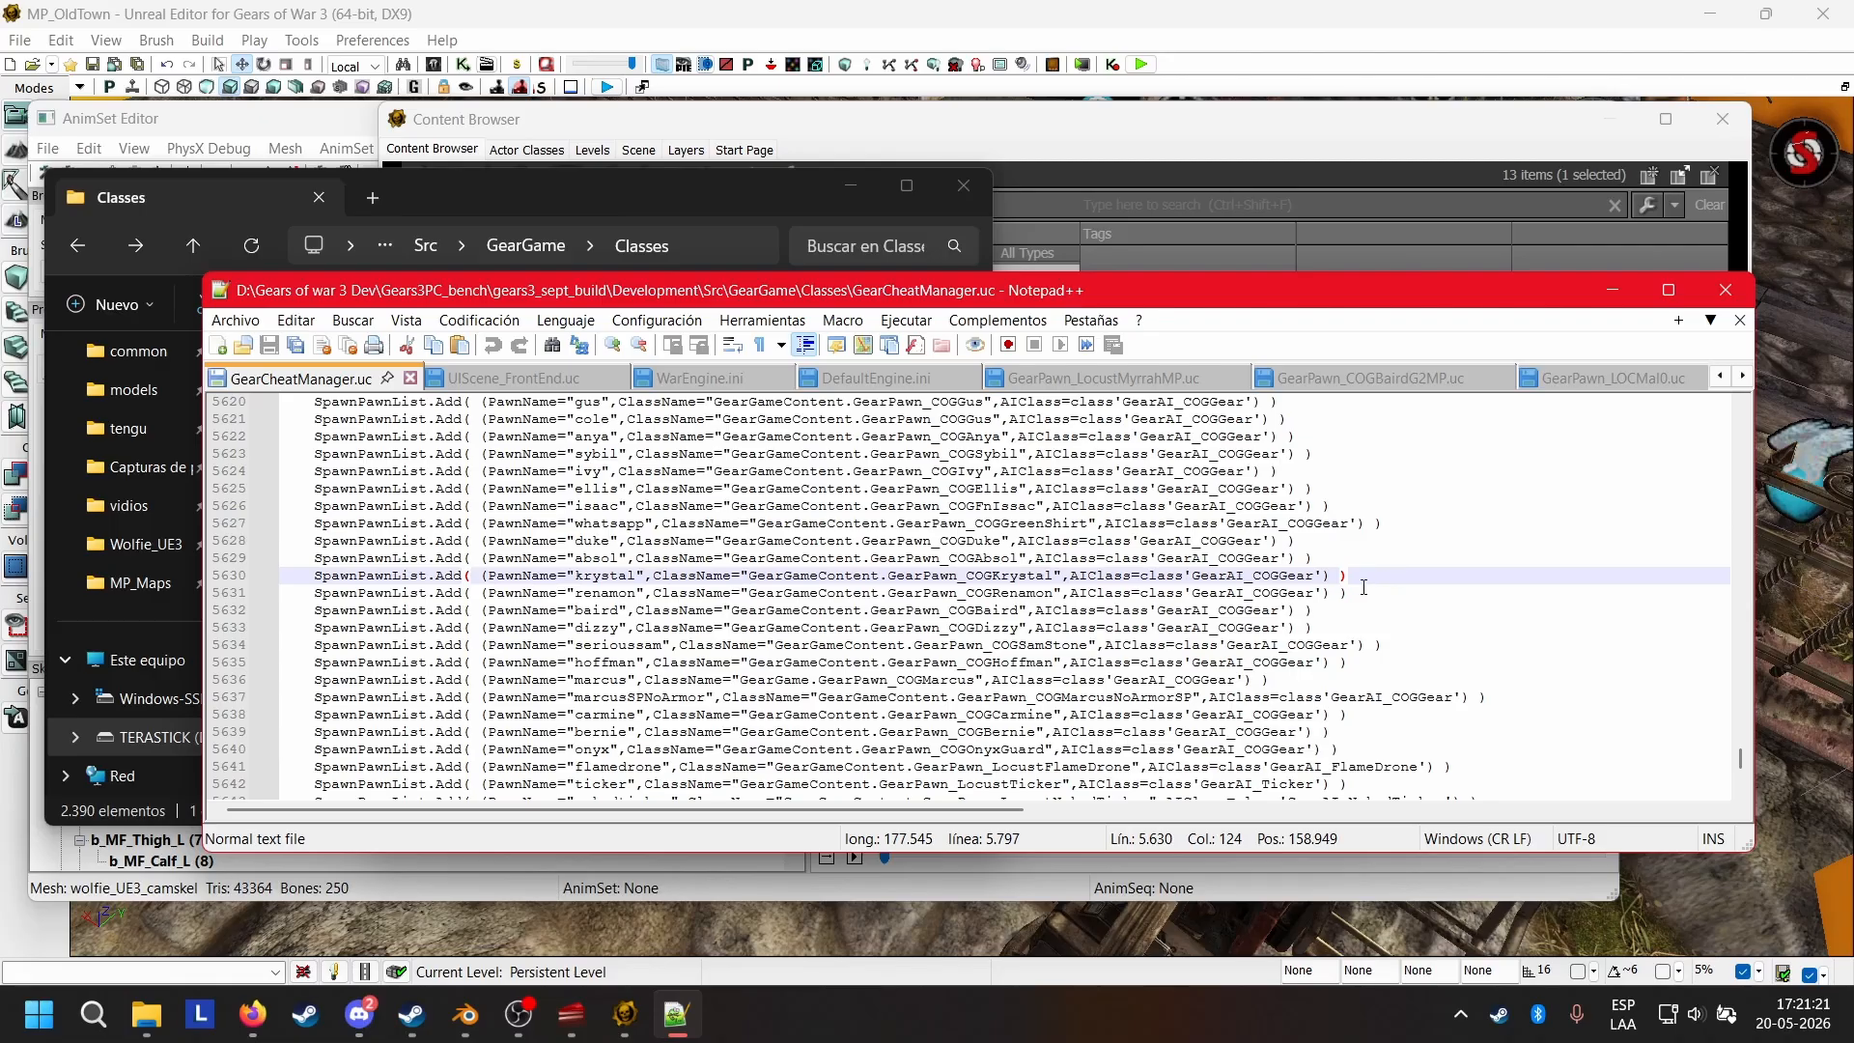
pyautogui.click(1363, 591)
pyautogui.press('Return')
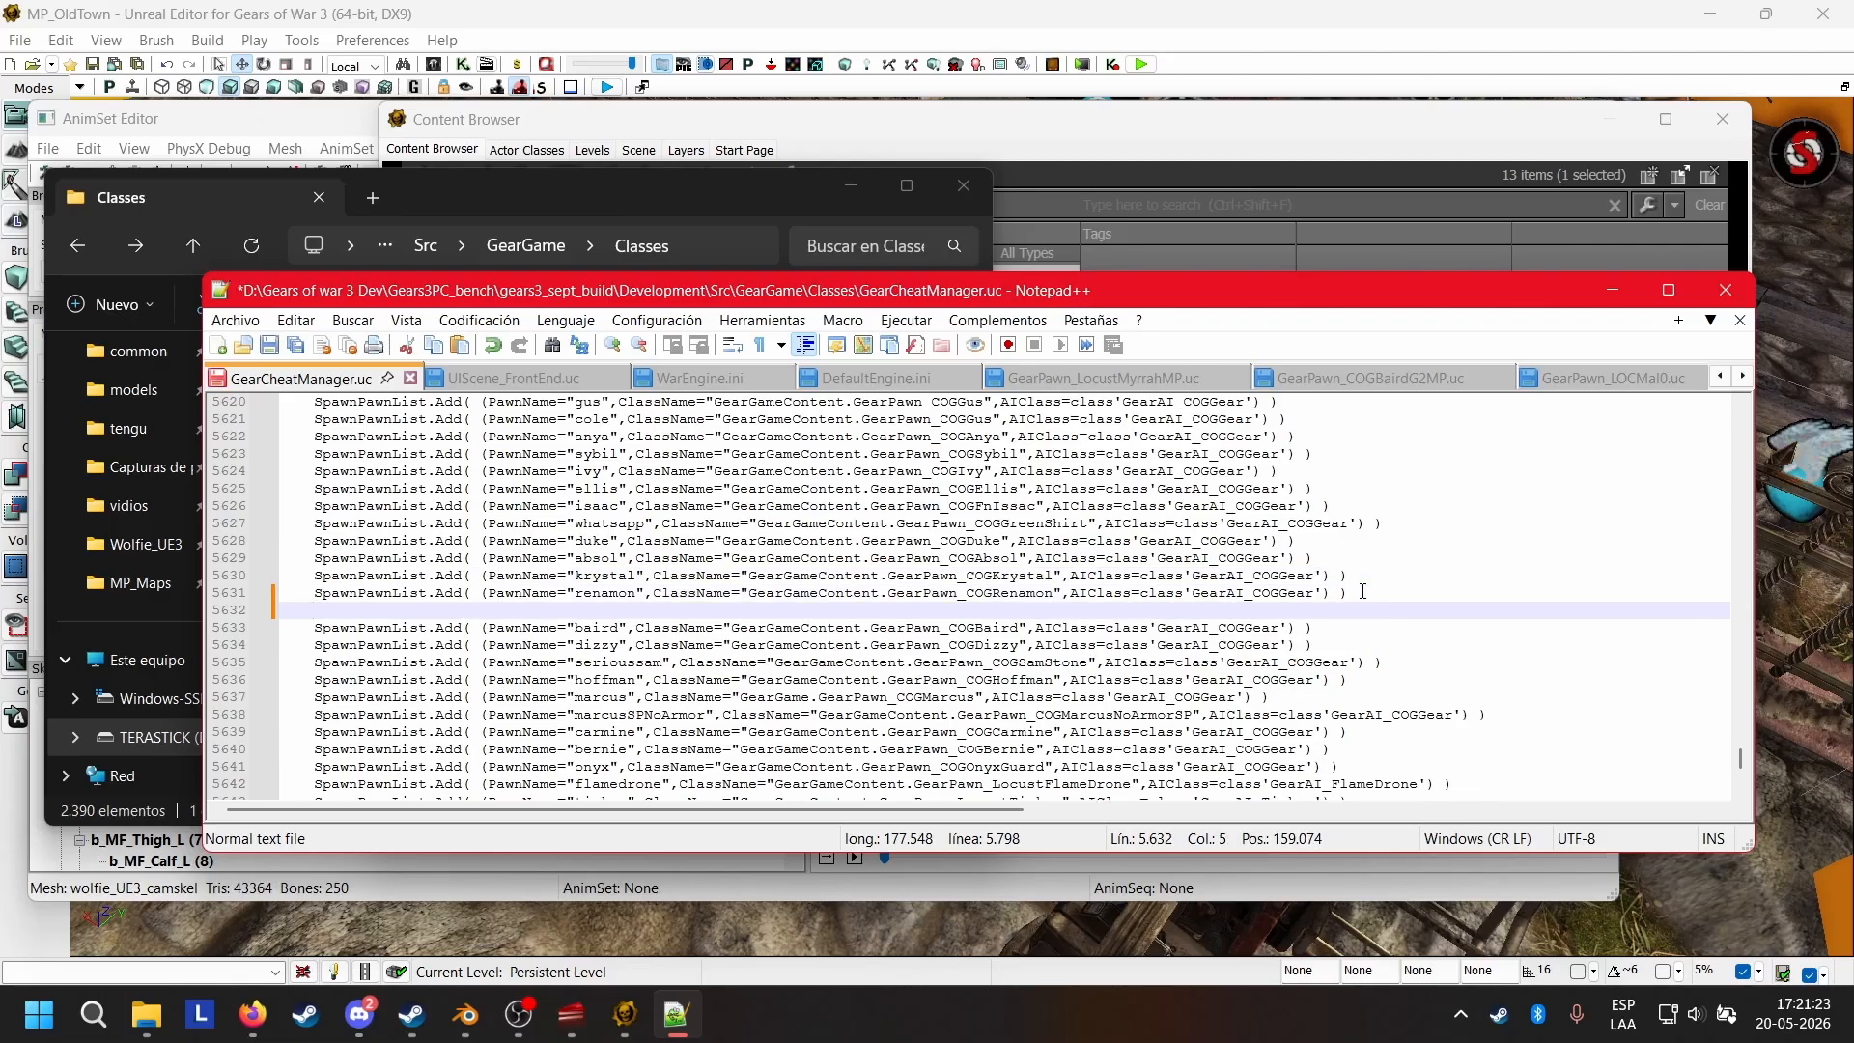
pyautogui.hotkey('ctrl', 'v')
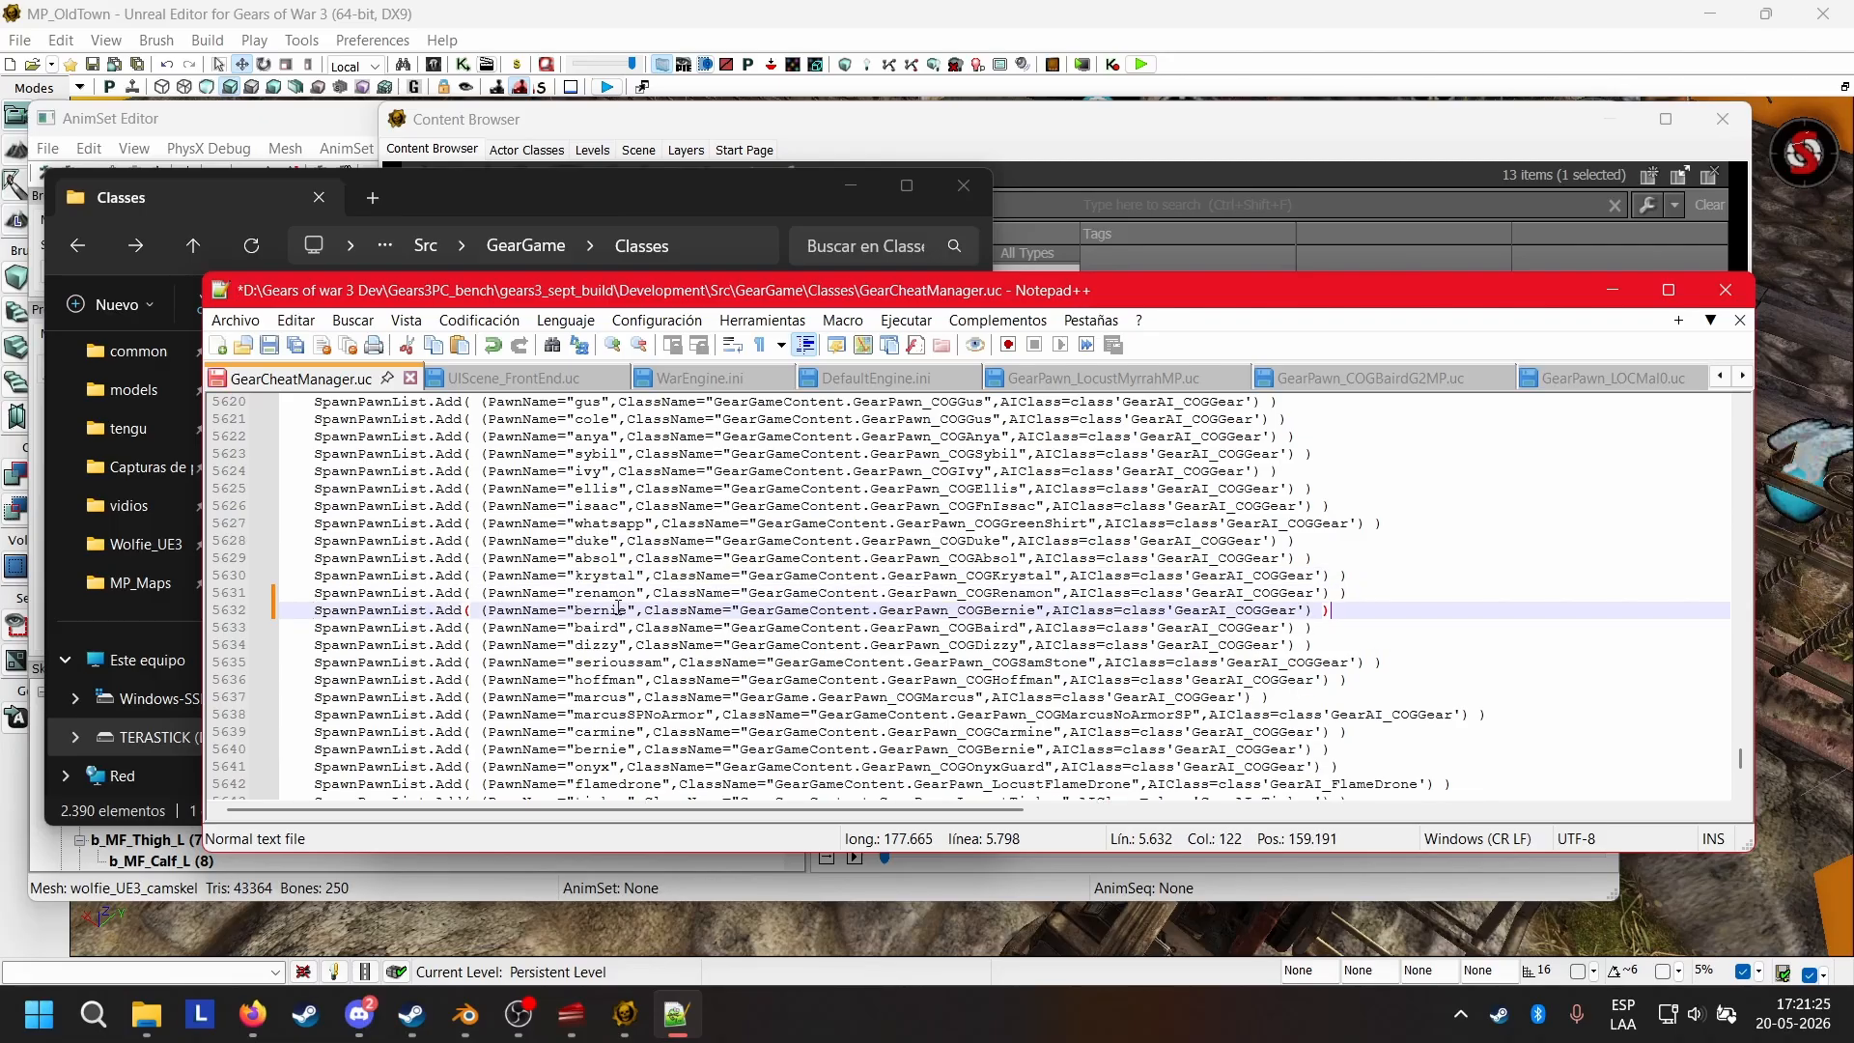
# Set the PawnName of the copied entry below "renamon" to "wolfie".
pyautogui.click(629, 609)
pyautogui.press('BackSpace')
pyautogui.press('BackSpace')
pyautogui.press('BackSpace')
pyautogui.press('BackSpace')
pyautogui.press('BackSpace')
pyautogui.press('BackSpace')
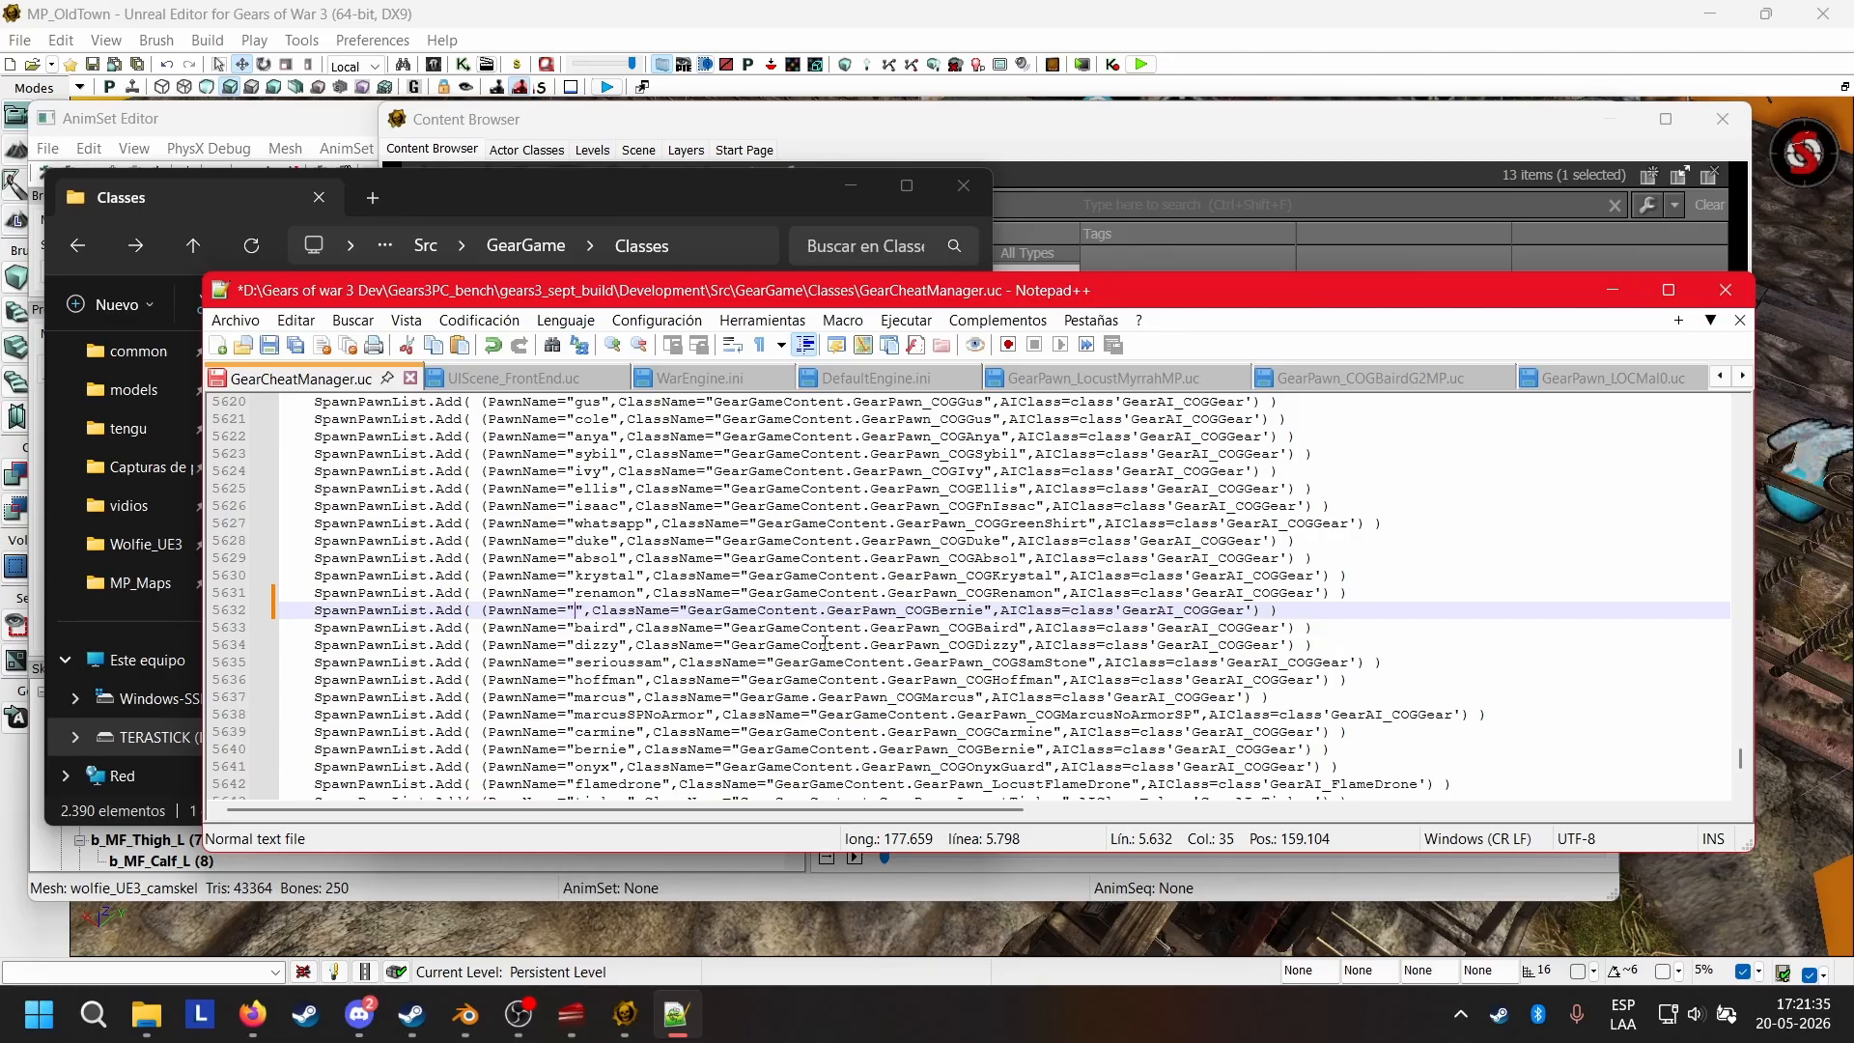
pyautogui.write('wol')
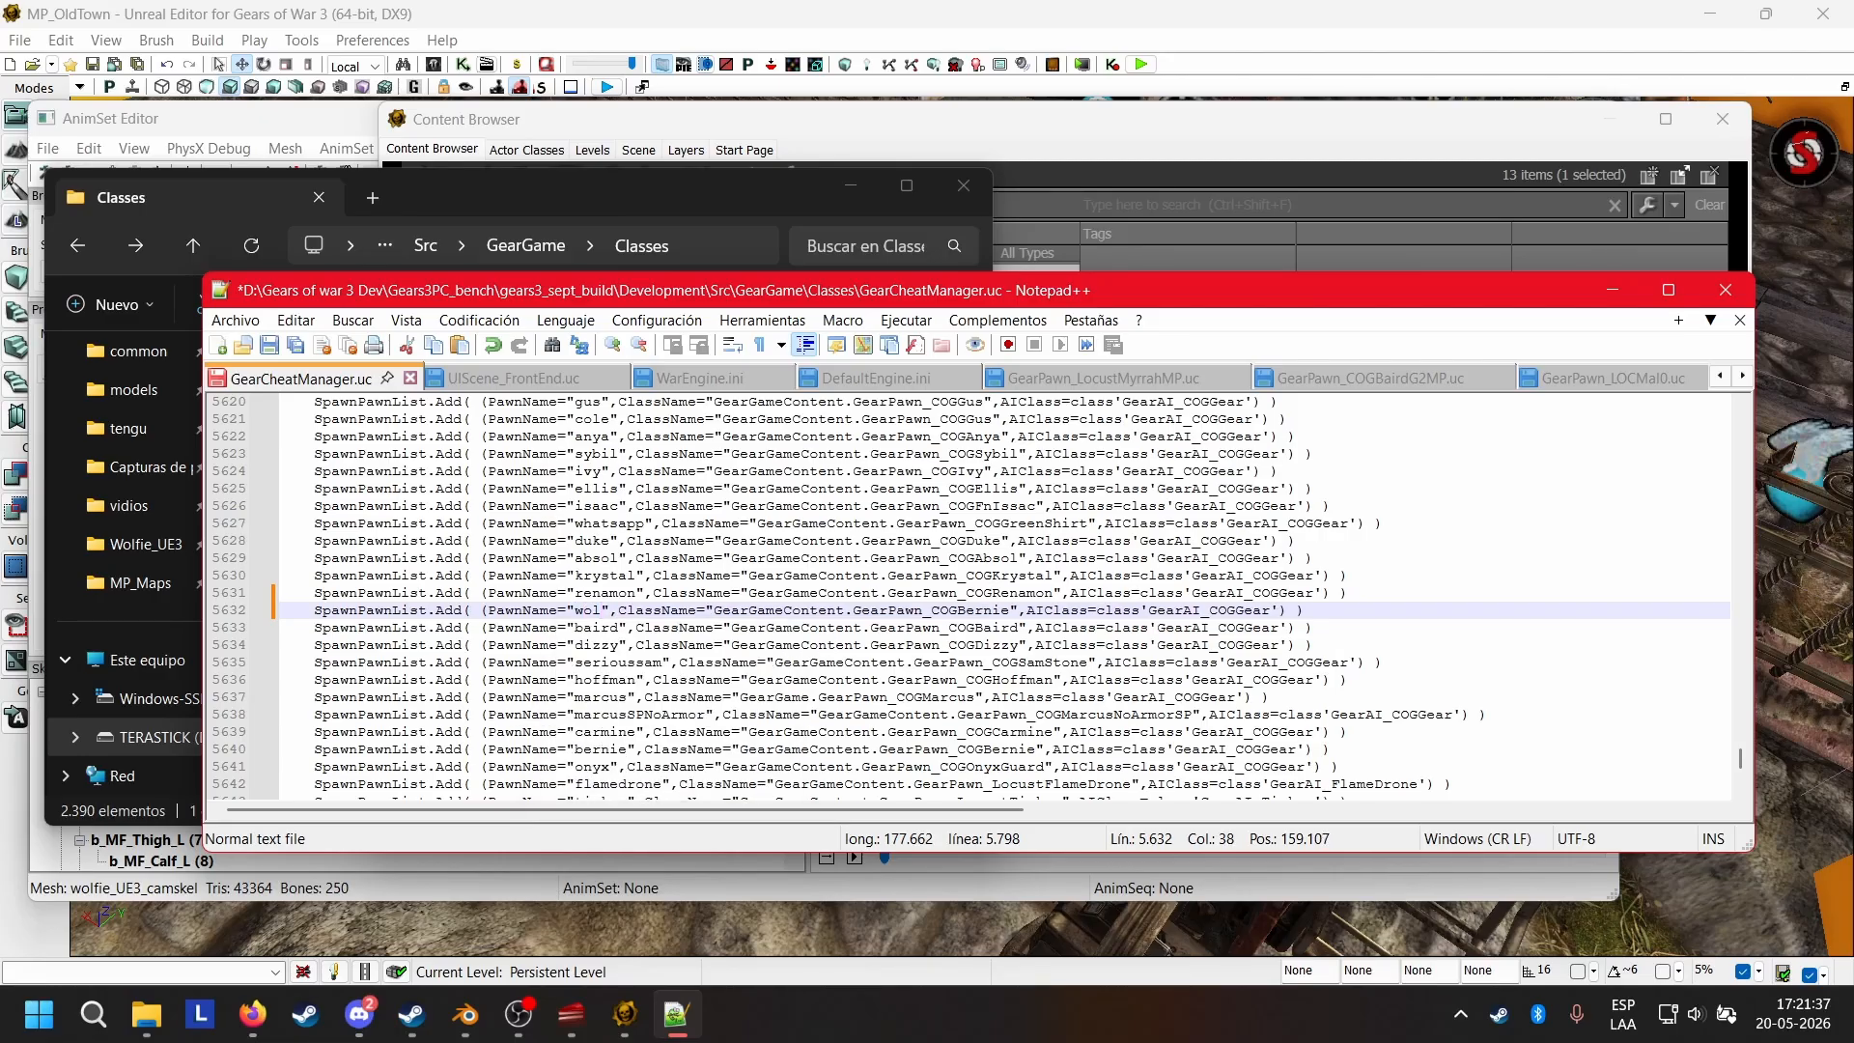
pyautogui.write('fie')
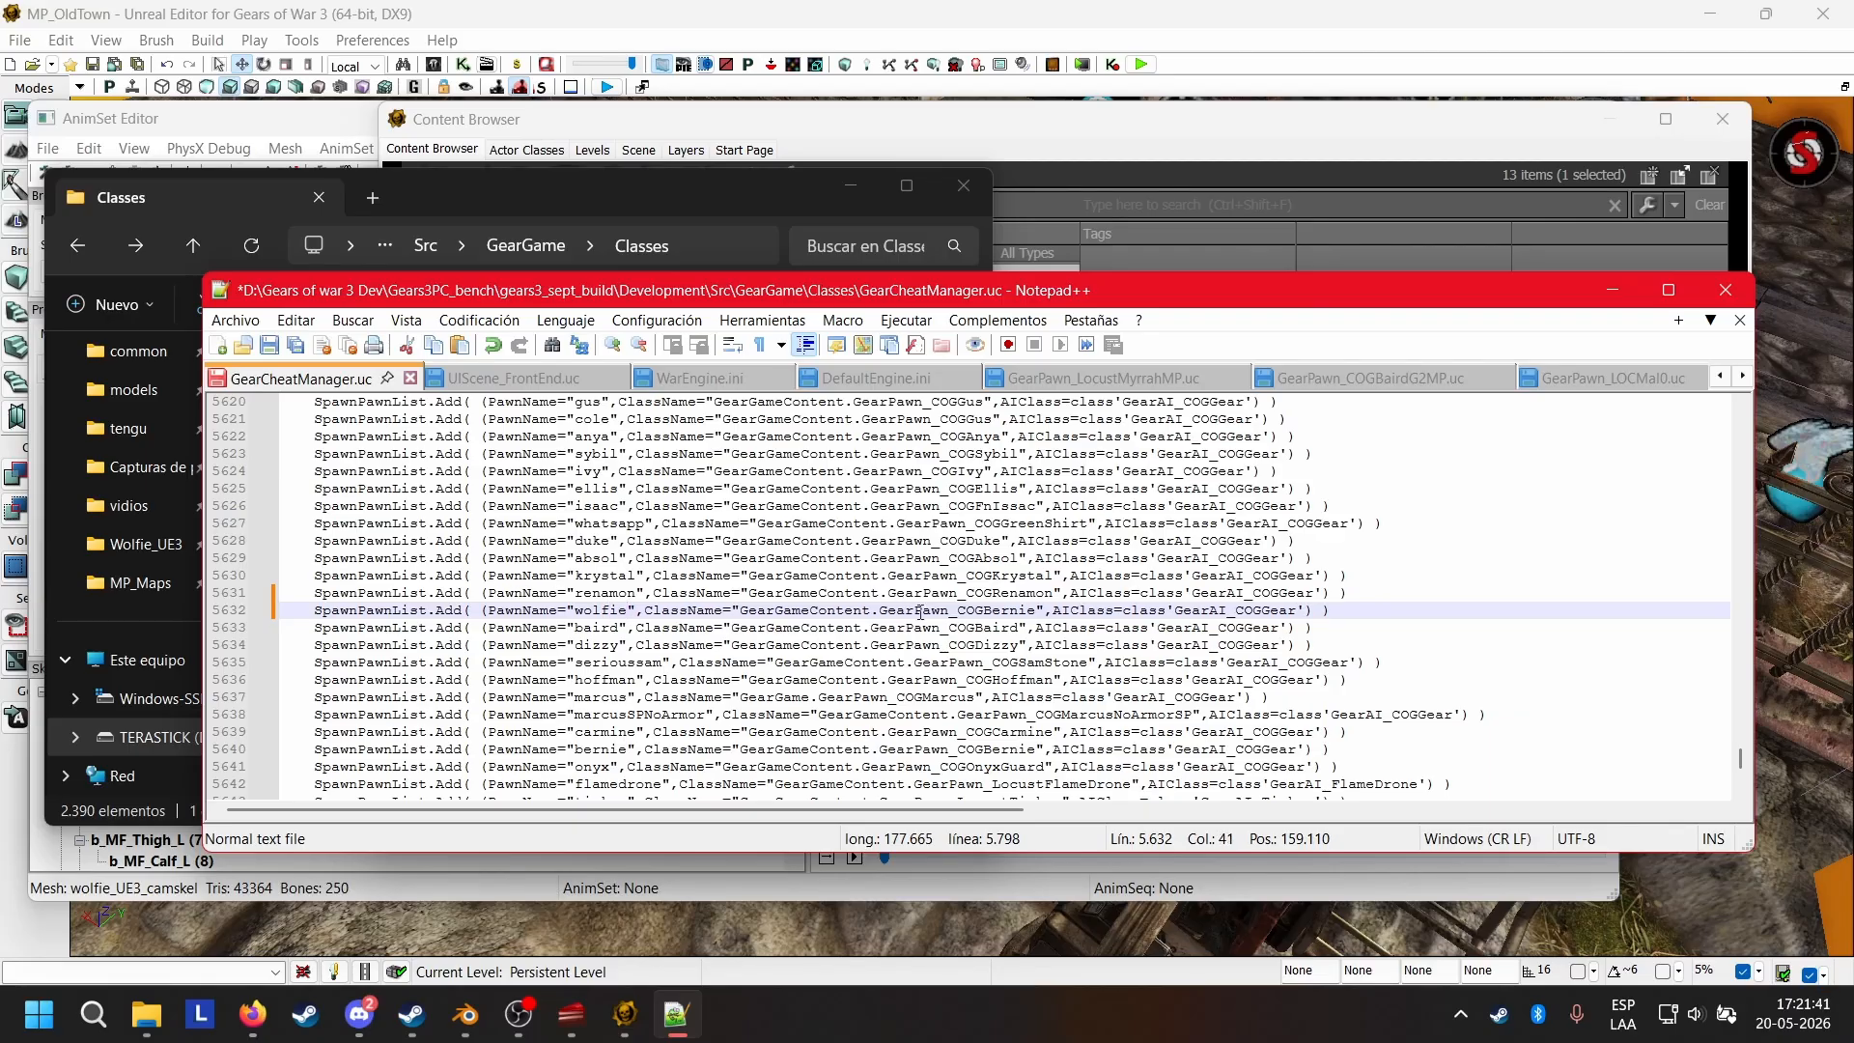
# Change the class name of the wolfie entry to GearGameContent.GearPawn_COGWolfie.
pyautogui.click(1043, 611)
pyautogui.press('BackSpace')
pyautogui.press('BackSpace')
pyautogui.press('BackSpace')
pyautogui.press('BackSpace')
pyautogui.press('BackSpace')
pyautogui.press('BackSpace')
pyautogui.write('Wolfie')
# Close the GearPawn_LocustMyrrahMP.uc, GearPawn_COGBairdG2MP.uc and GearPawn_LOCMai0.uc files.
pyautogui.click(1239, 378)
pyautogui.click(1239, 378)
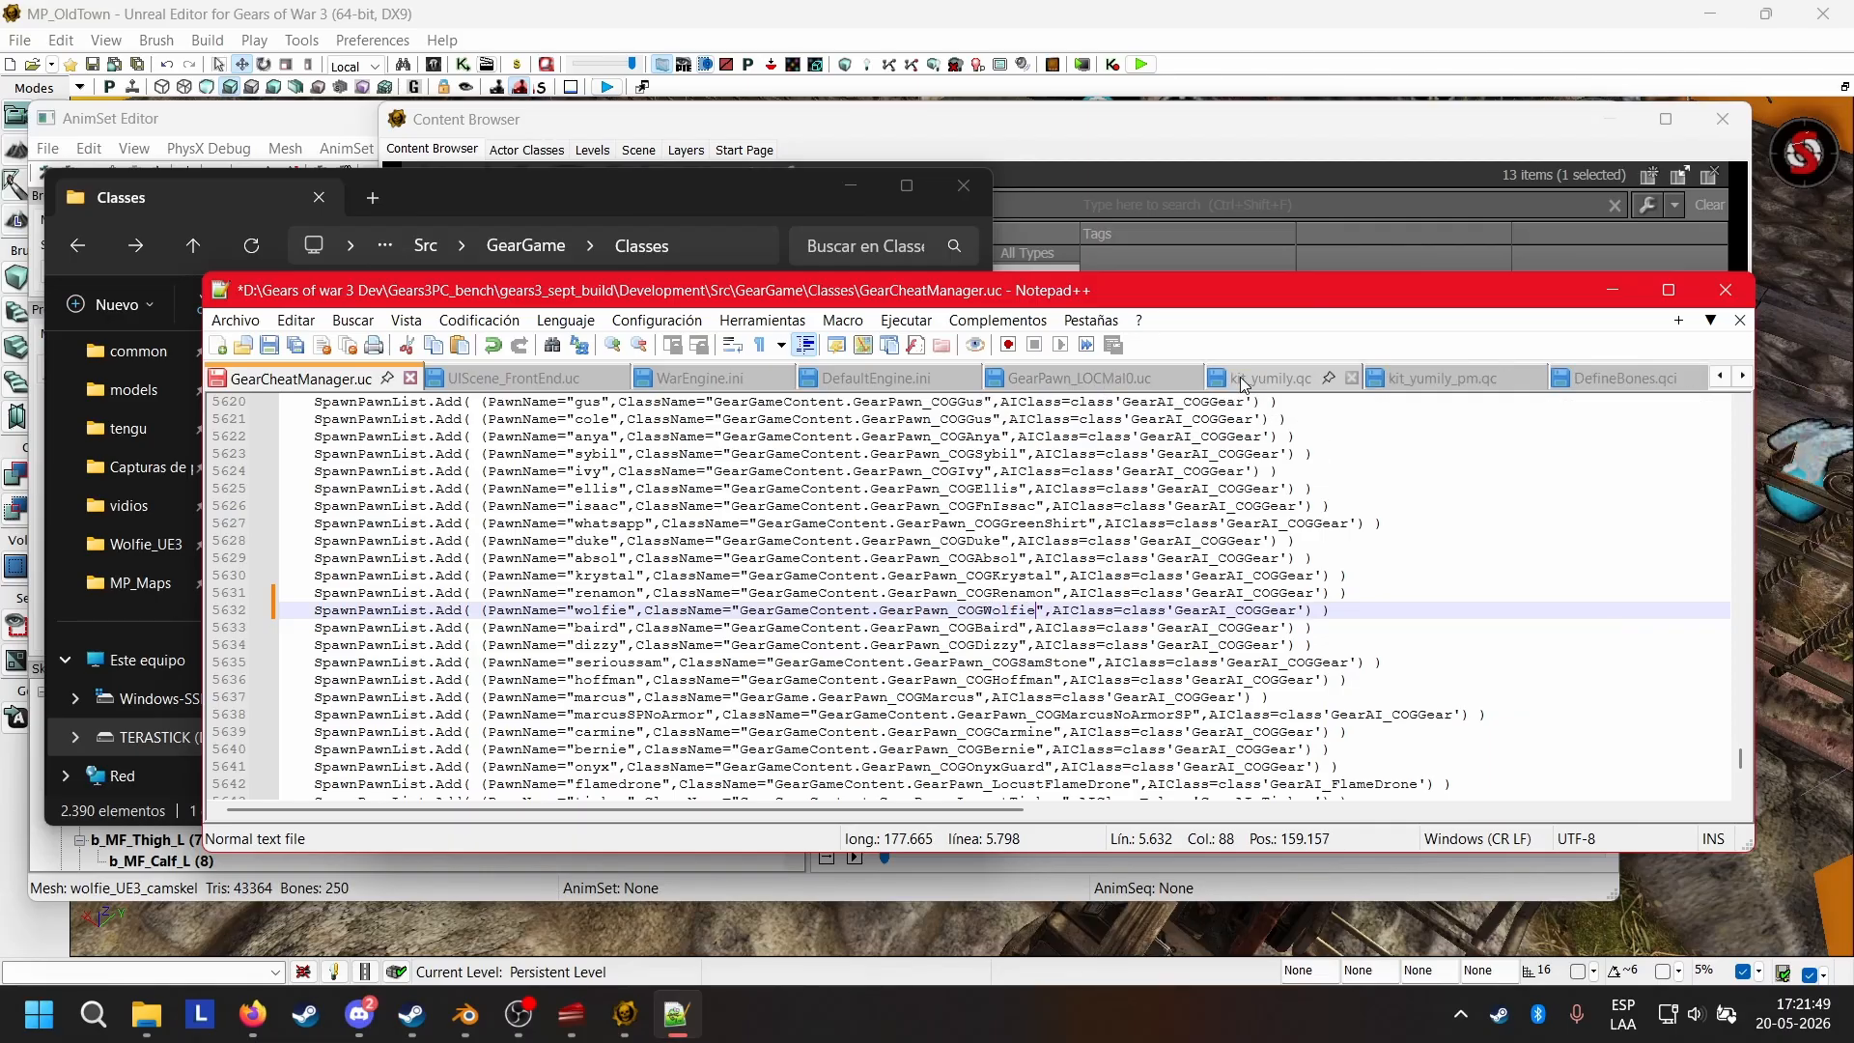
pyautogui.click(1192, 378)
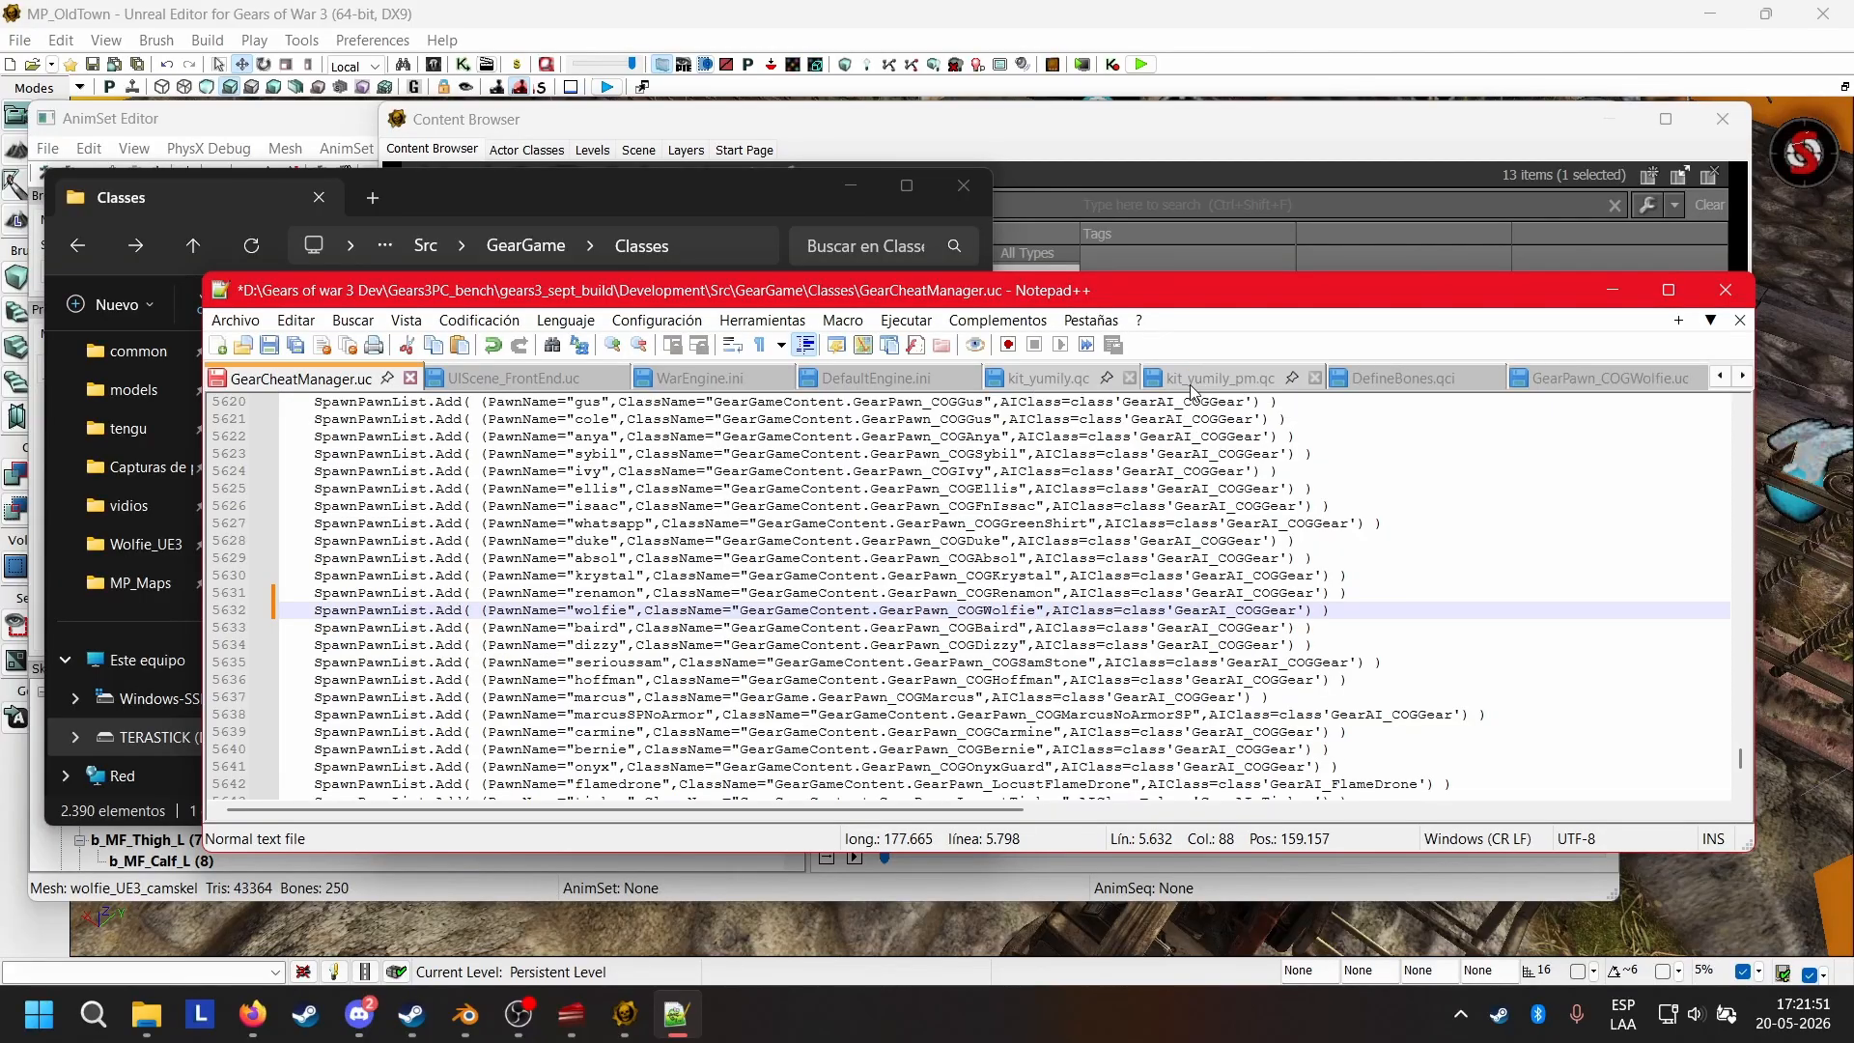
# Locate the [GearGame.GearMPResources_Base] section in DefaultGame.ini.
pyautogui.scroll(-1, 1621, 380)
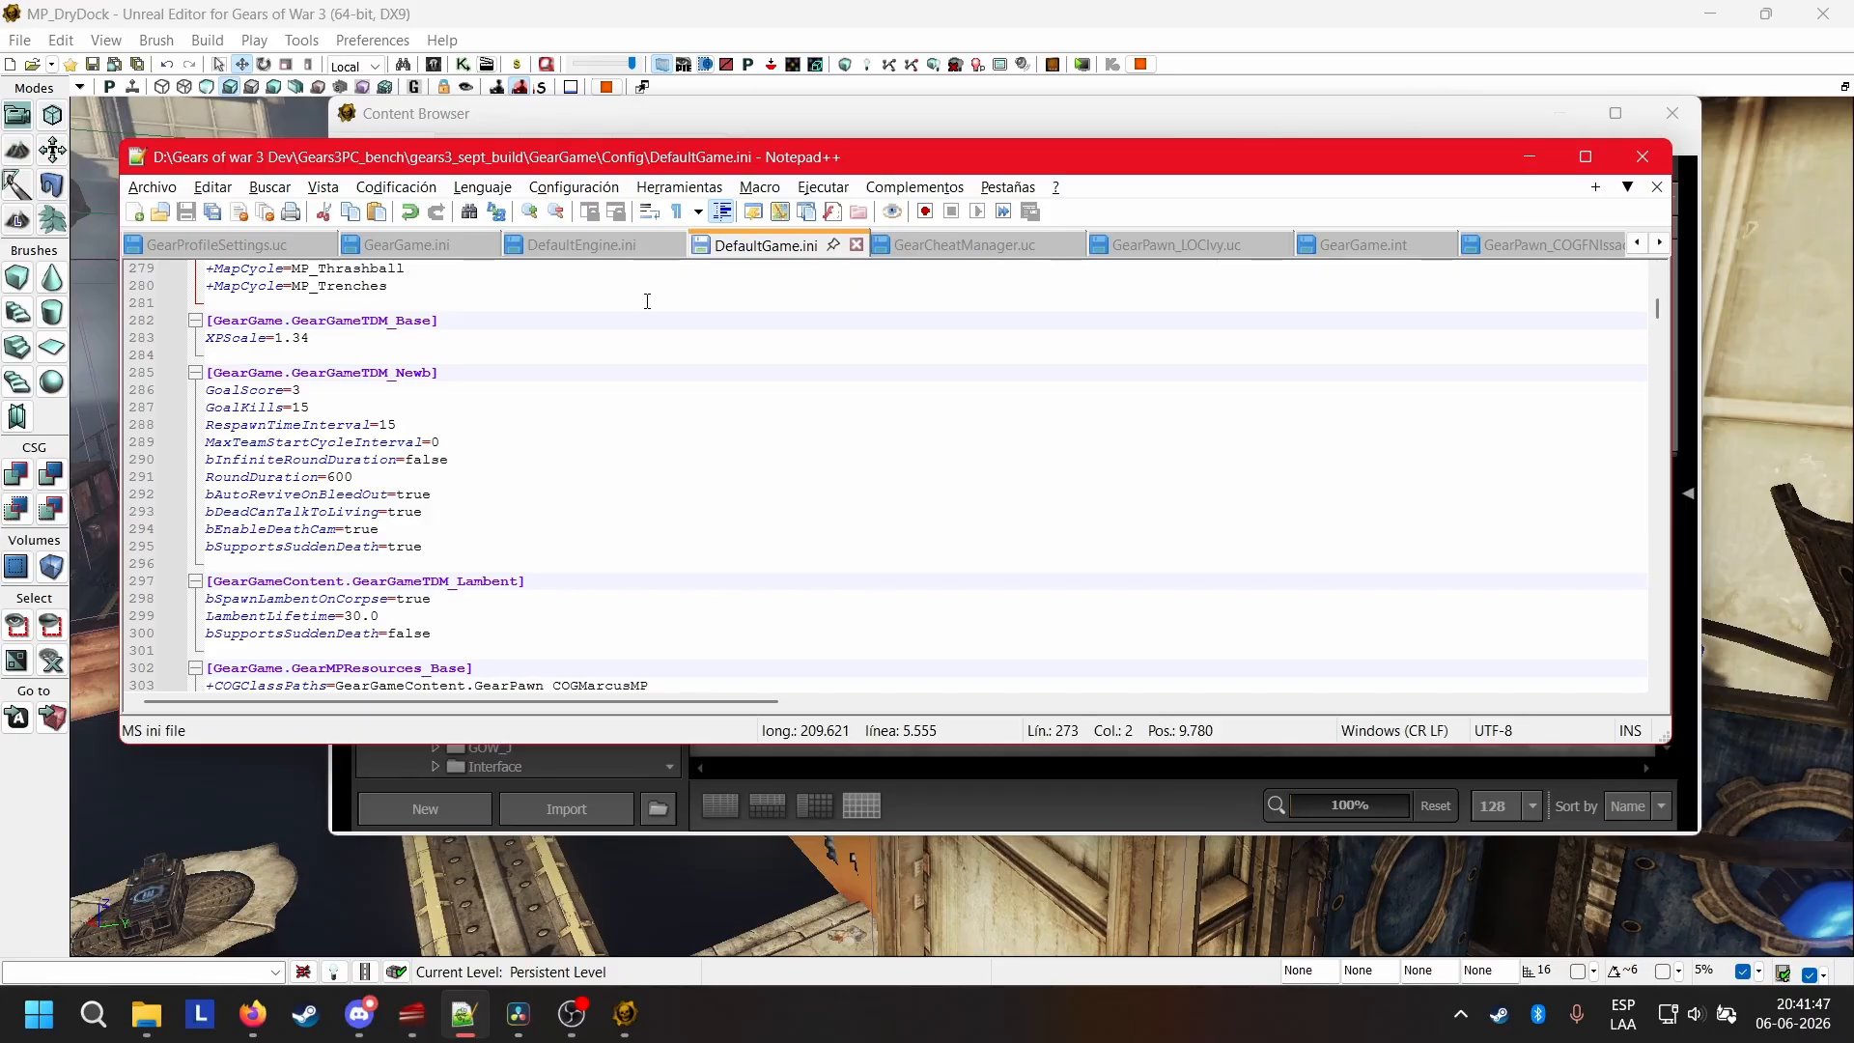
pyautogui.scroll(-2, 597, 413)
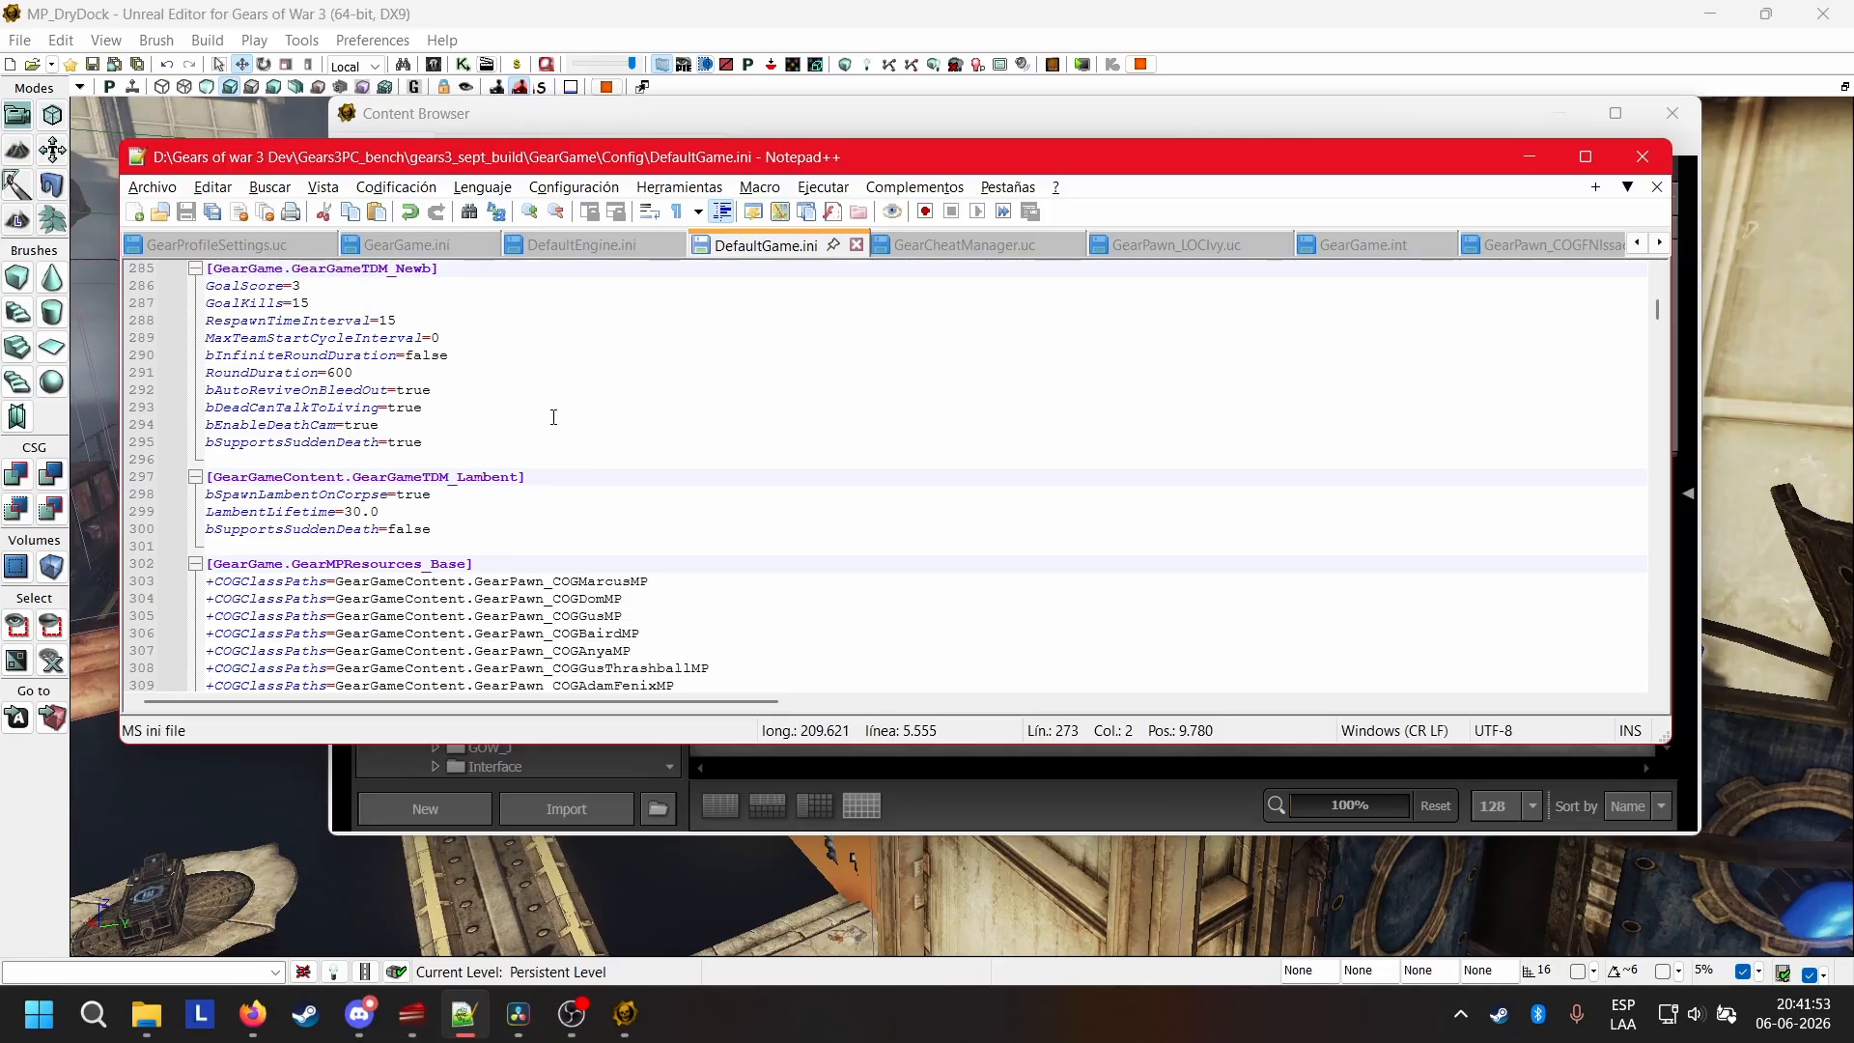
pyautogui.scroll(-5, 739, 439)
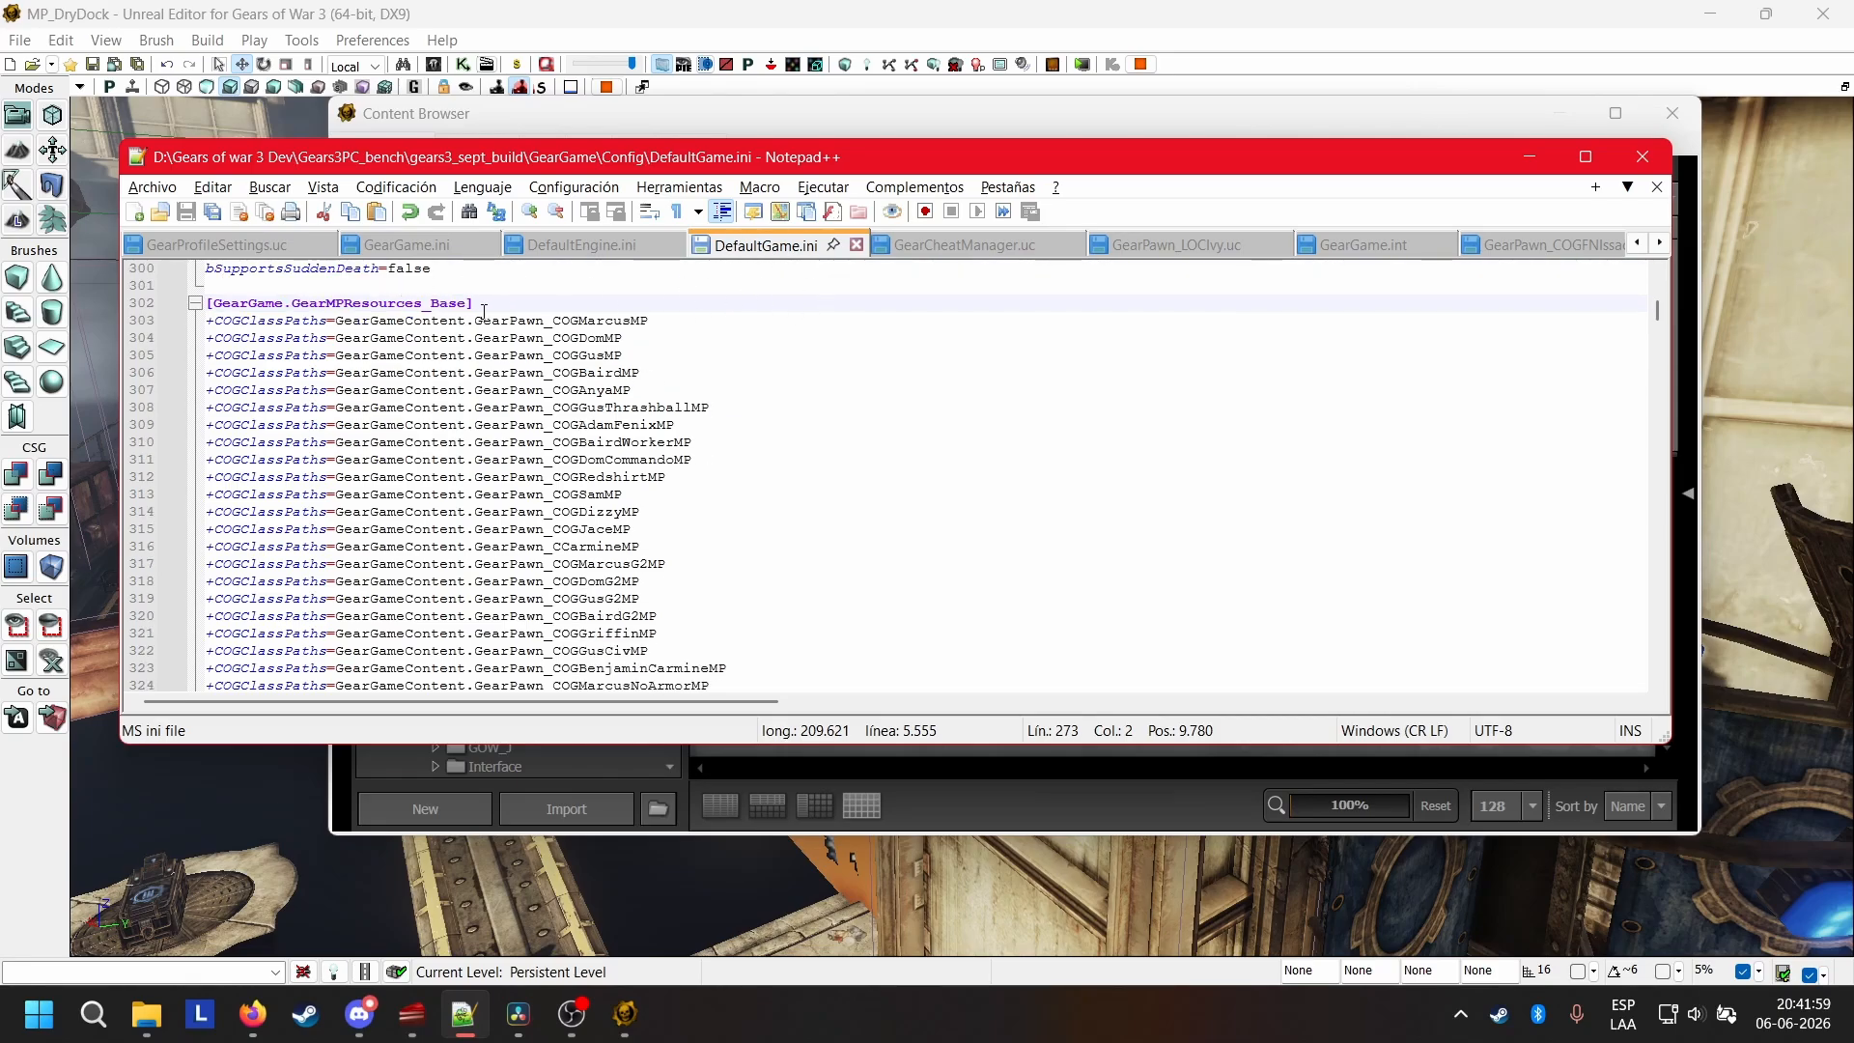
pyautogui.scroll(9, 477, 333)
pyautogui.scroll(-7, 477, 334)
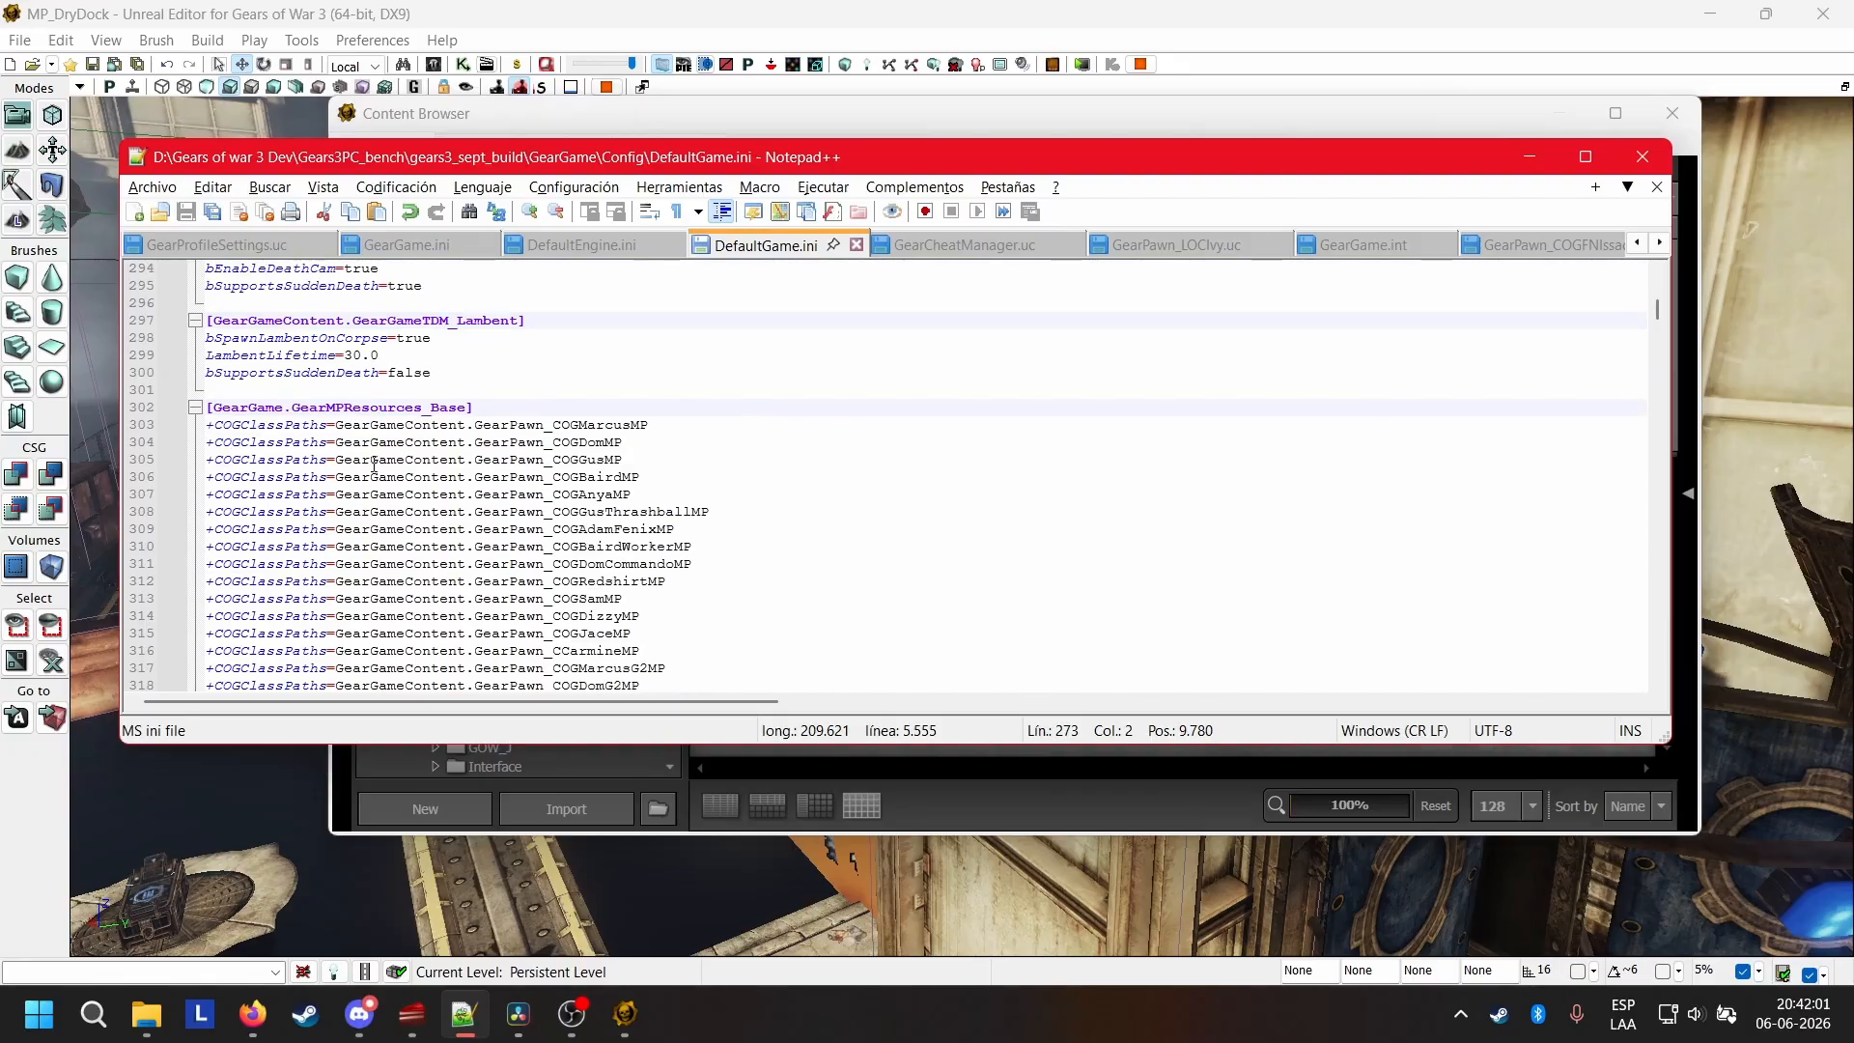
pyautogui.moveTo(230, 407); pyautogui.dragTo(480, 406)
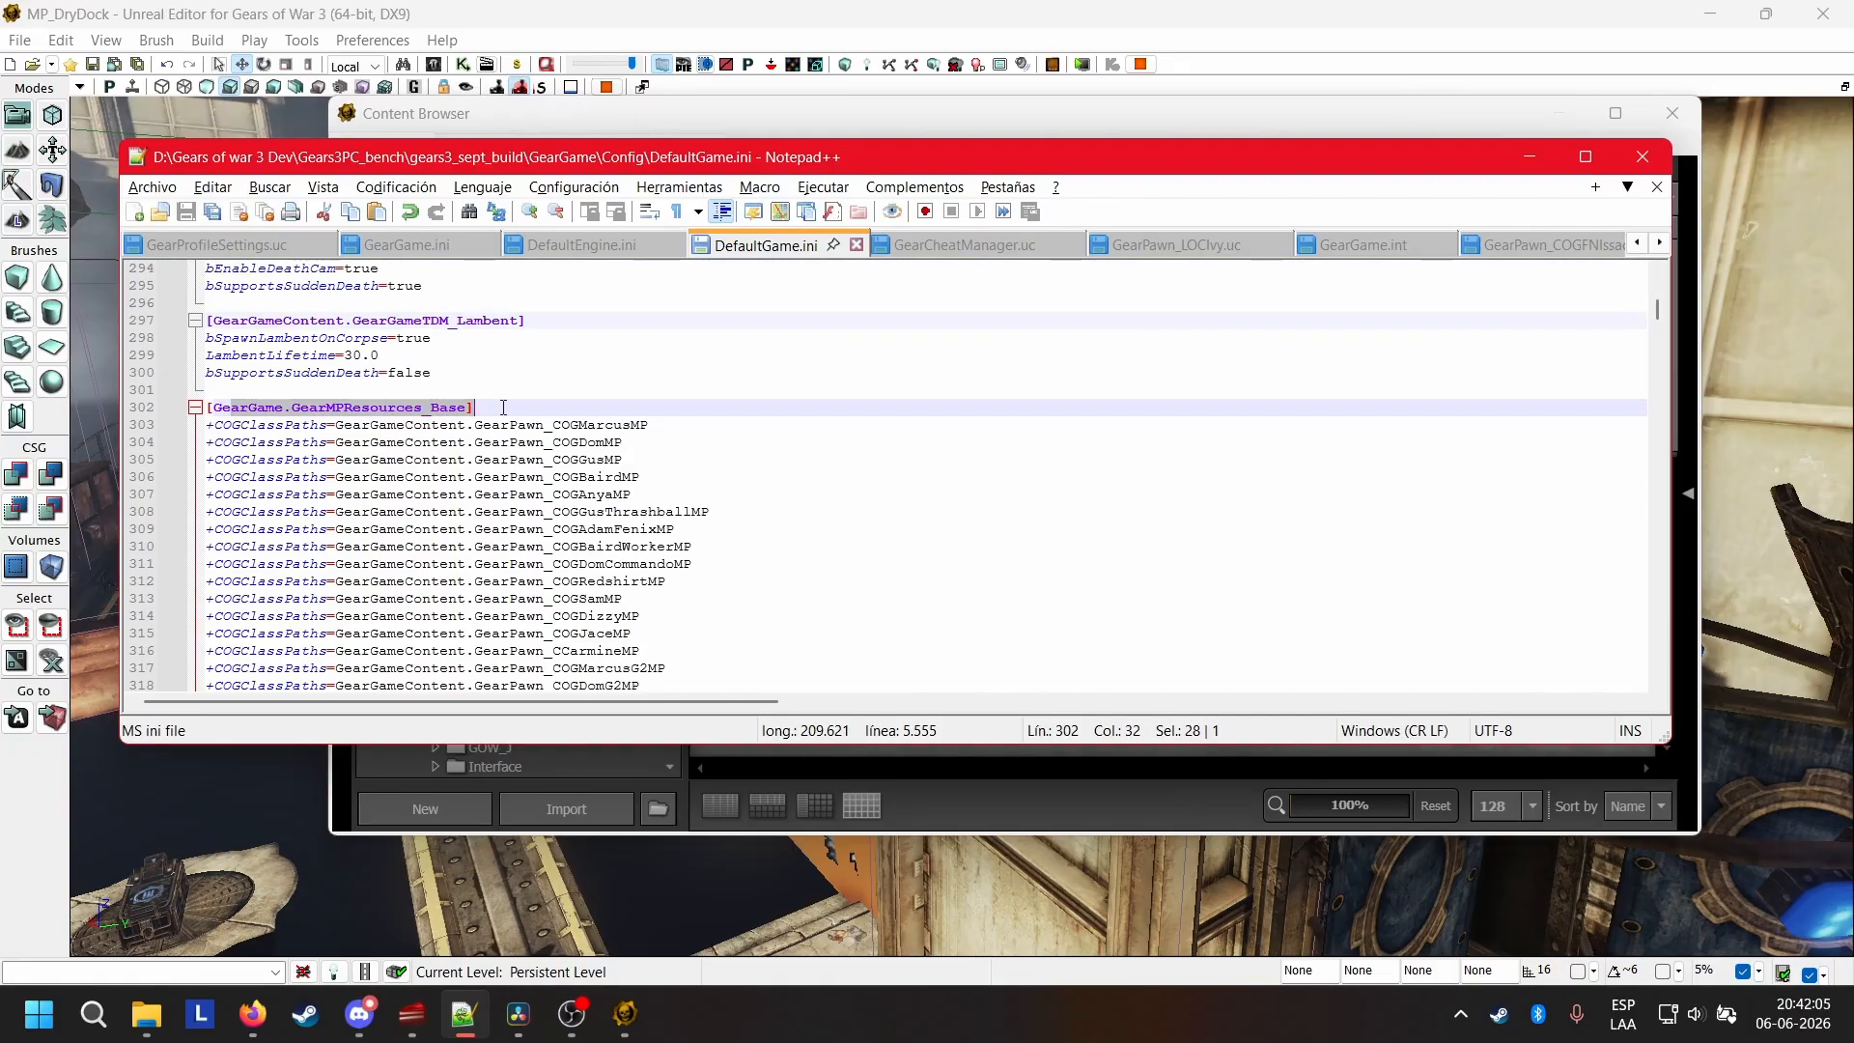
pyautogui.click(503, 407)
pyautogui.scroll(-2, 503, 406)
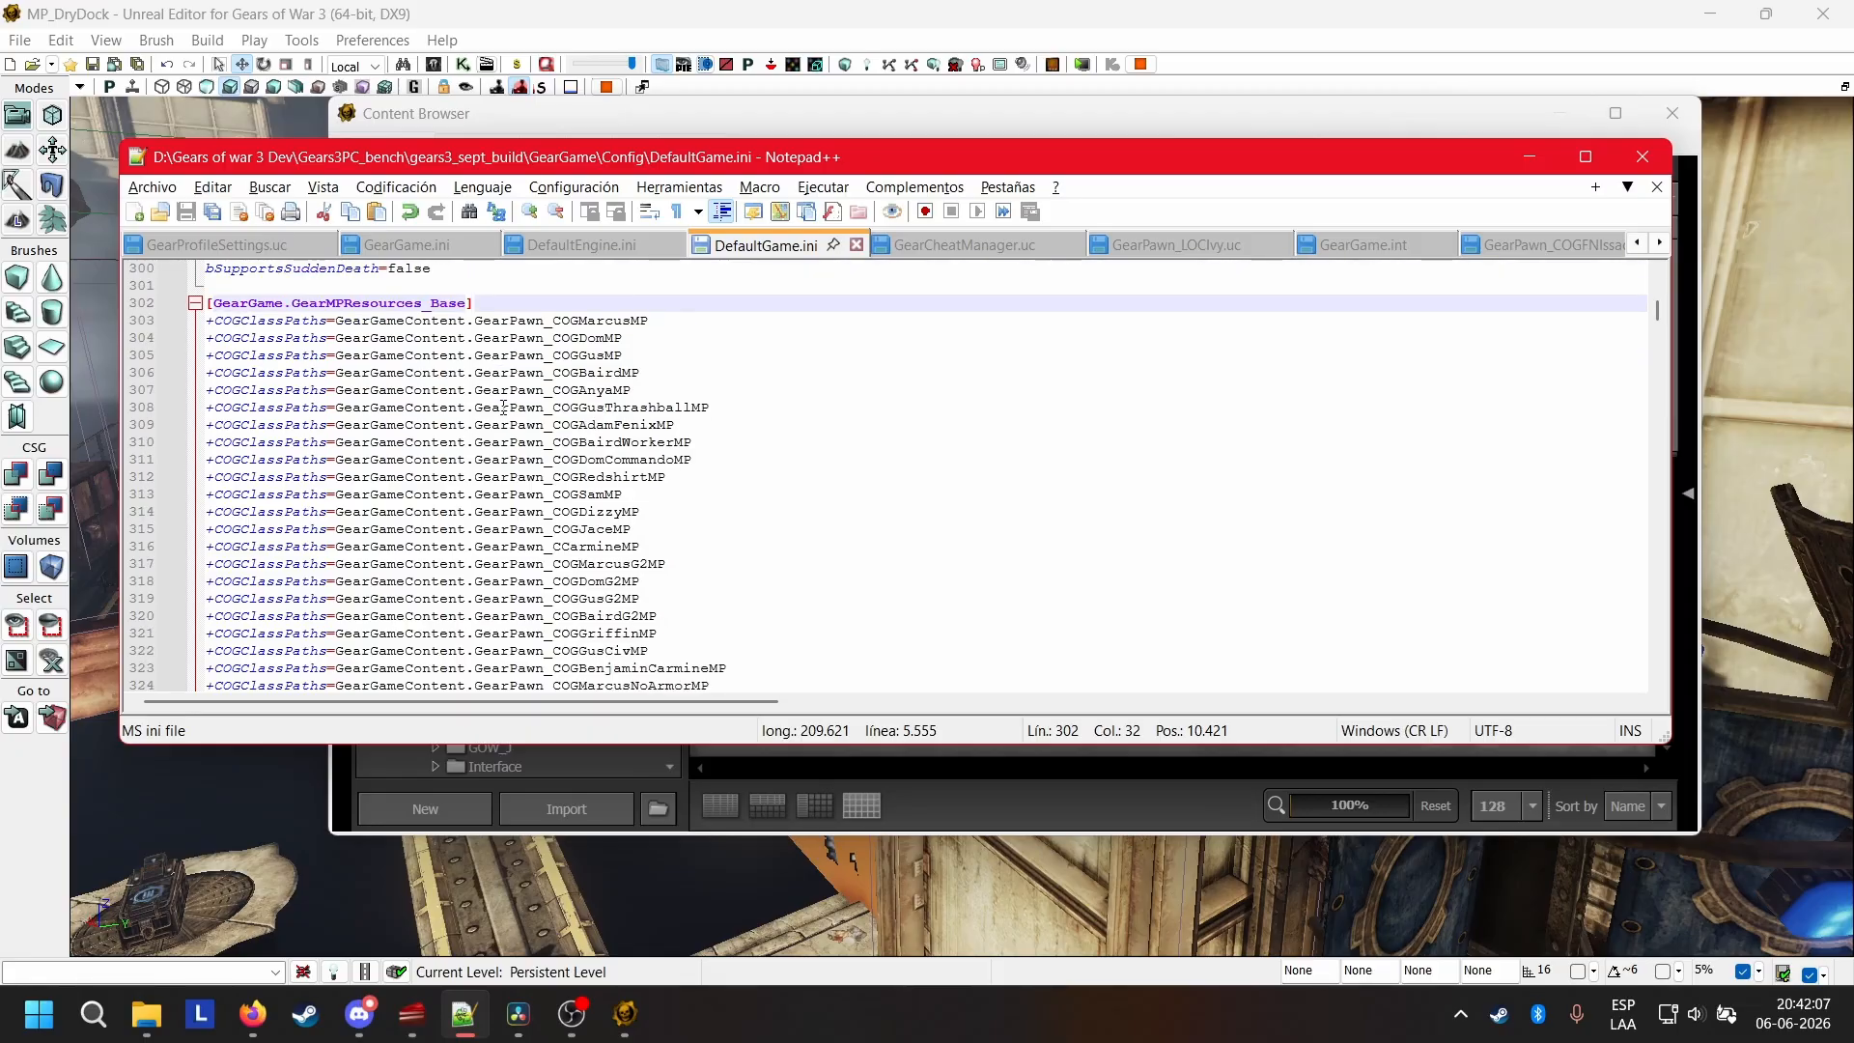
# Examine the COGClassPaths list in DefaultGame.ini, from the stock multiplayer pawns to the custom Sybil and Wolfie entries.
pyautogui.click(684, 339)
pyautogui.moveTo(684, 339); pyautogui.dragTo(208, 328)
pyautogui.moveTo(639, 373); pyautogui.dragTo(207, 353)
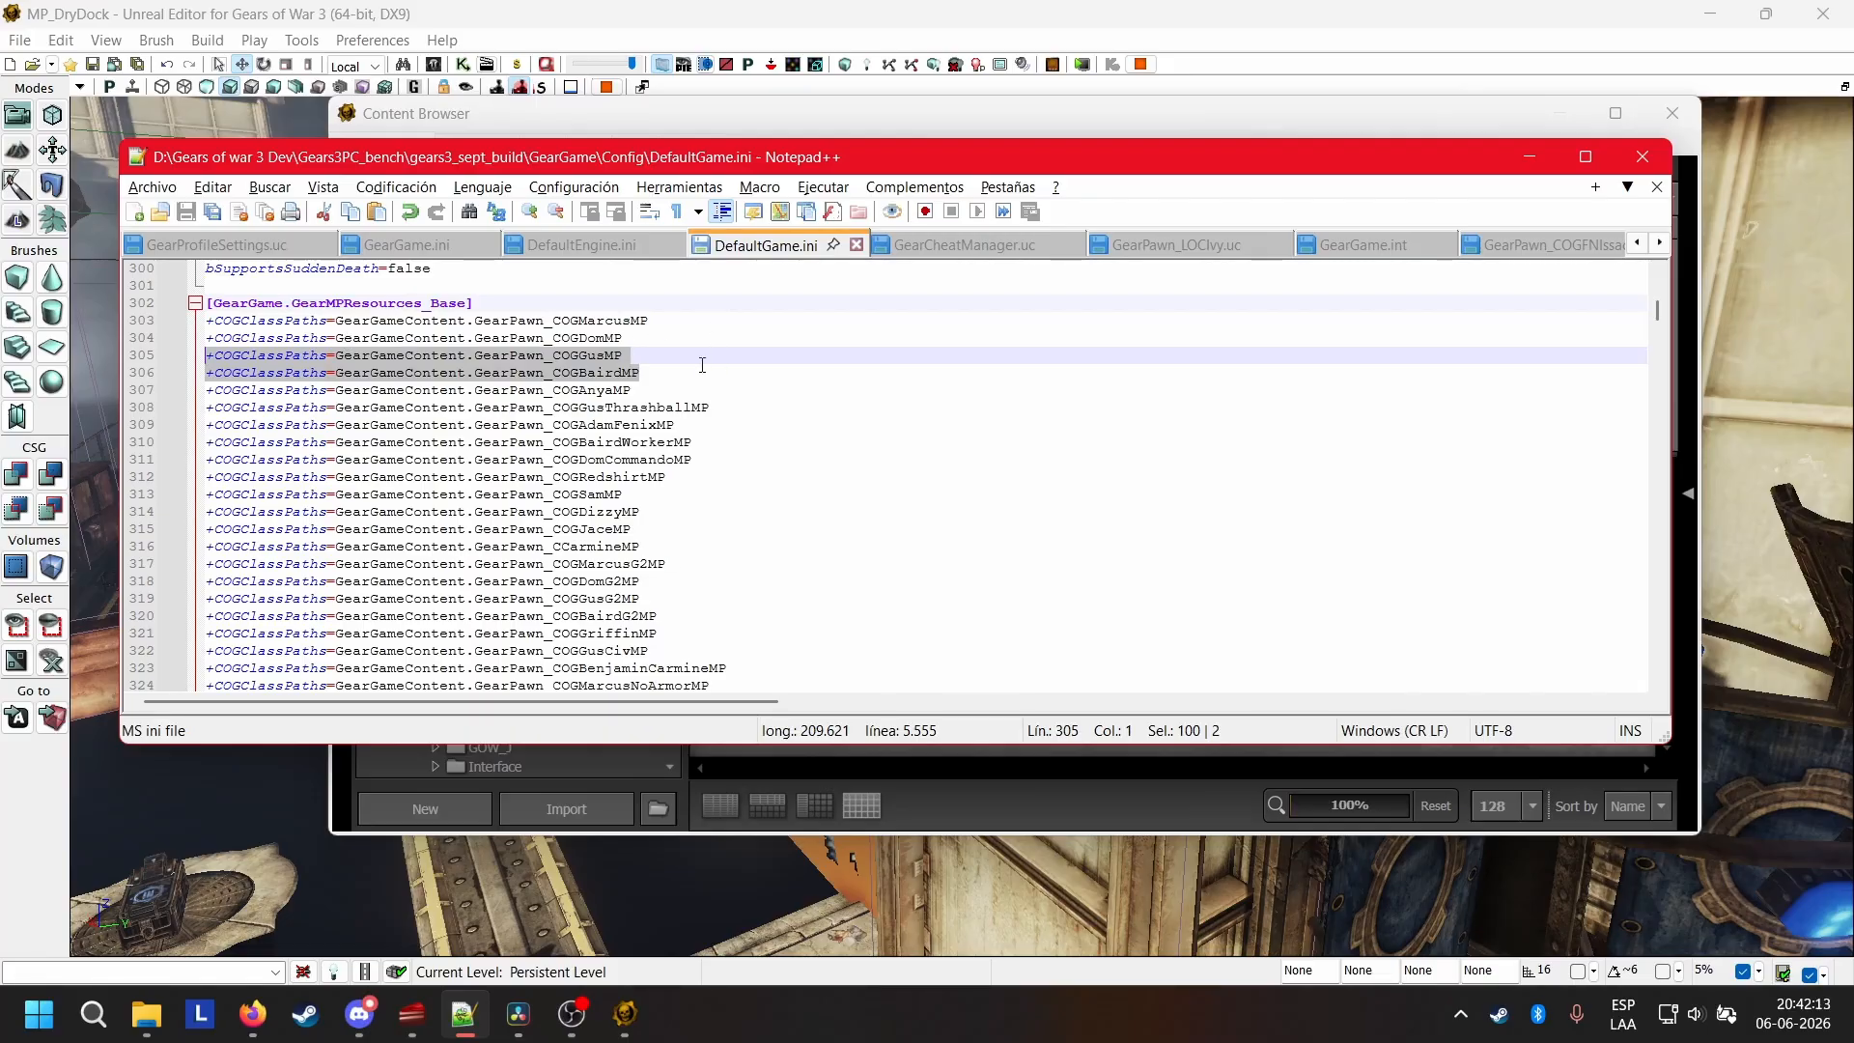
pyautogui.press('Down')
pyautogui.scroll(-7, 697, 326)
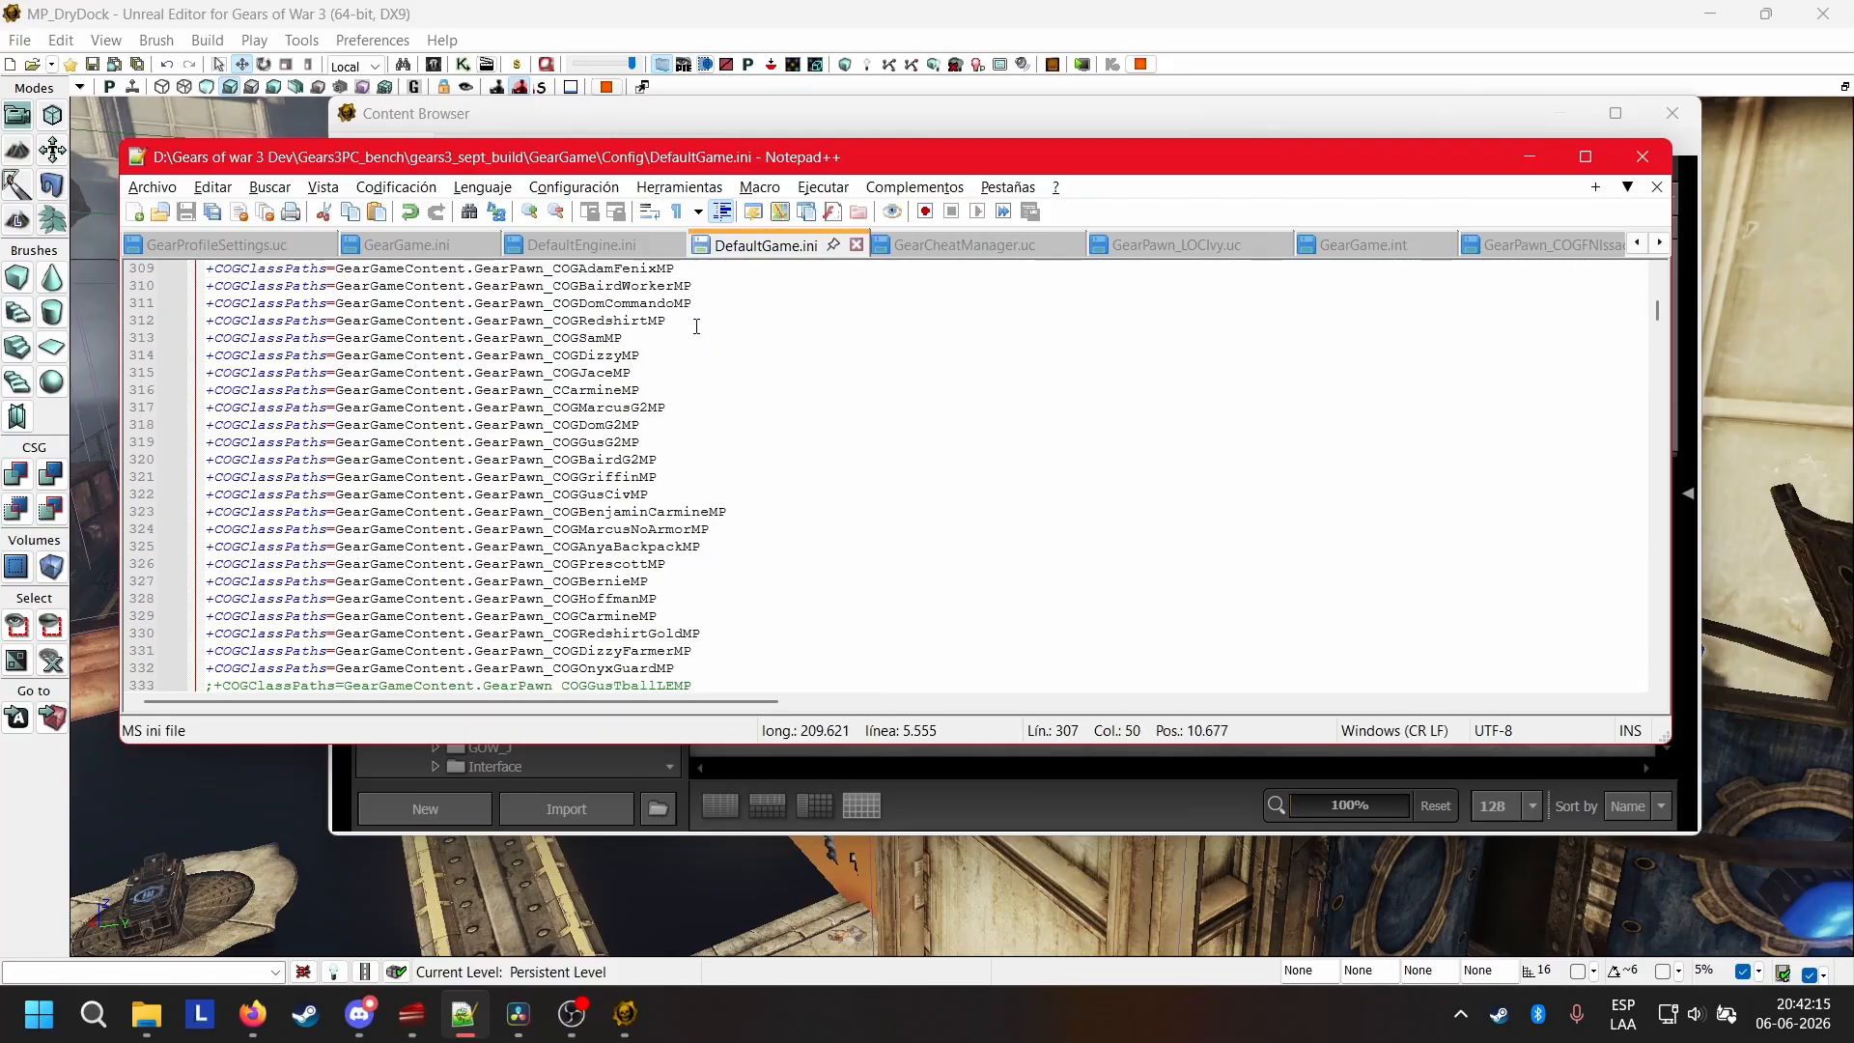
pyautogui.scroll(-3, 697, 326)
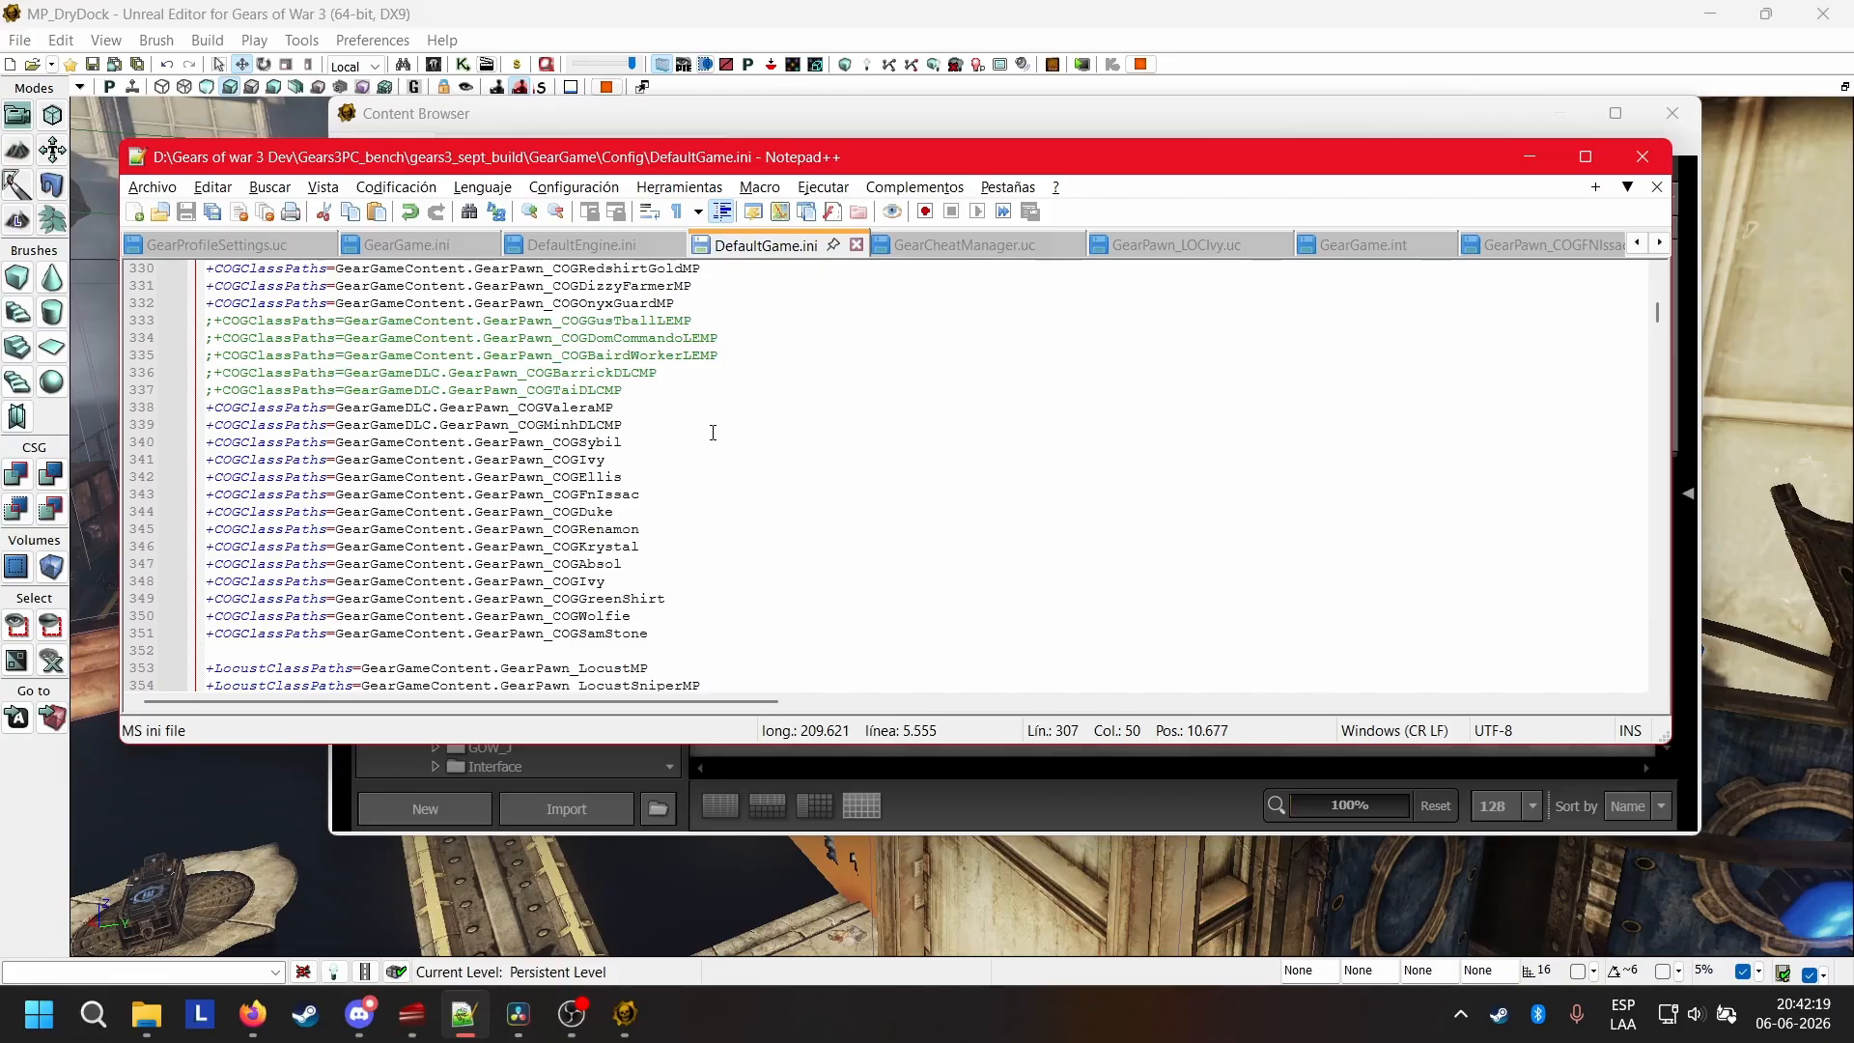
pyautogui.moveTo(662, 442); pyautogui.dragTo(206, 445)
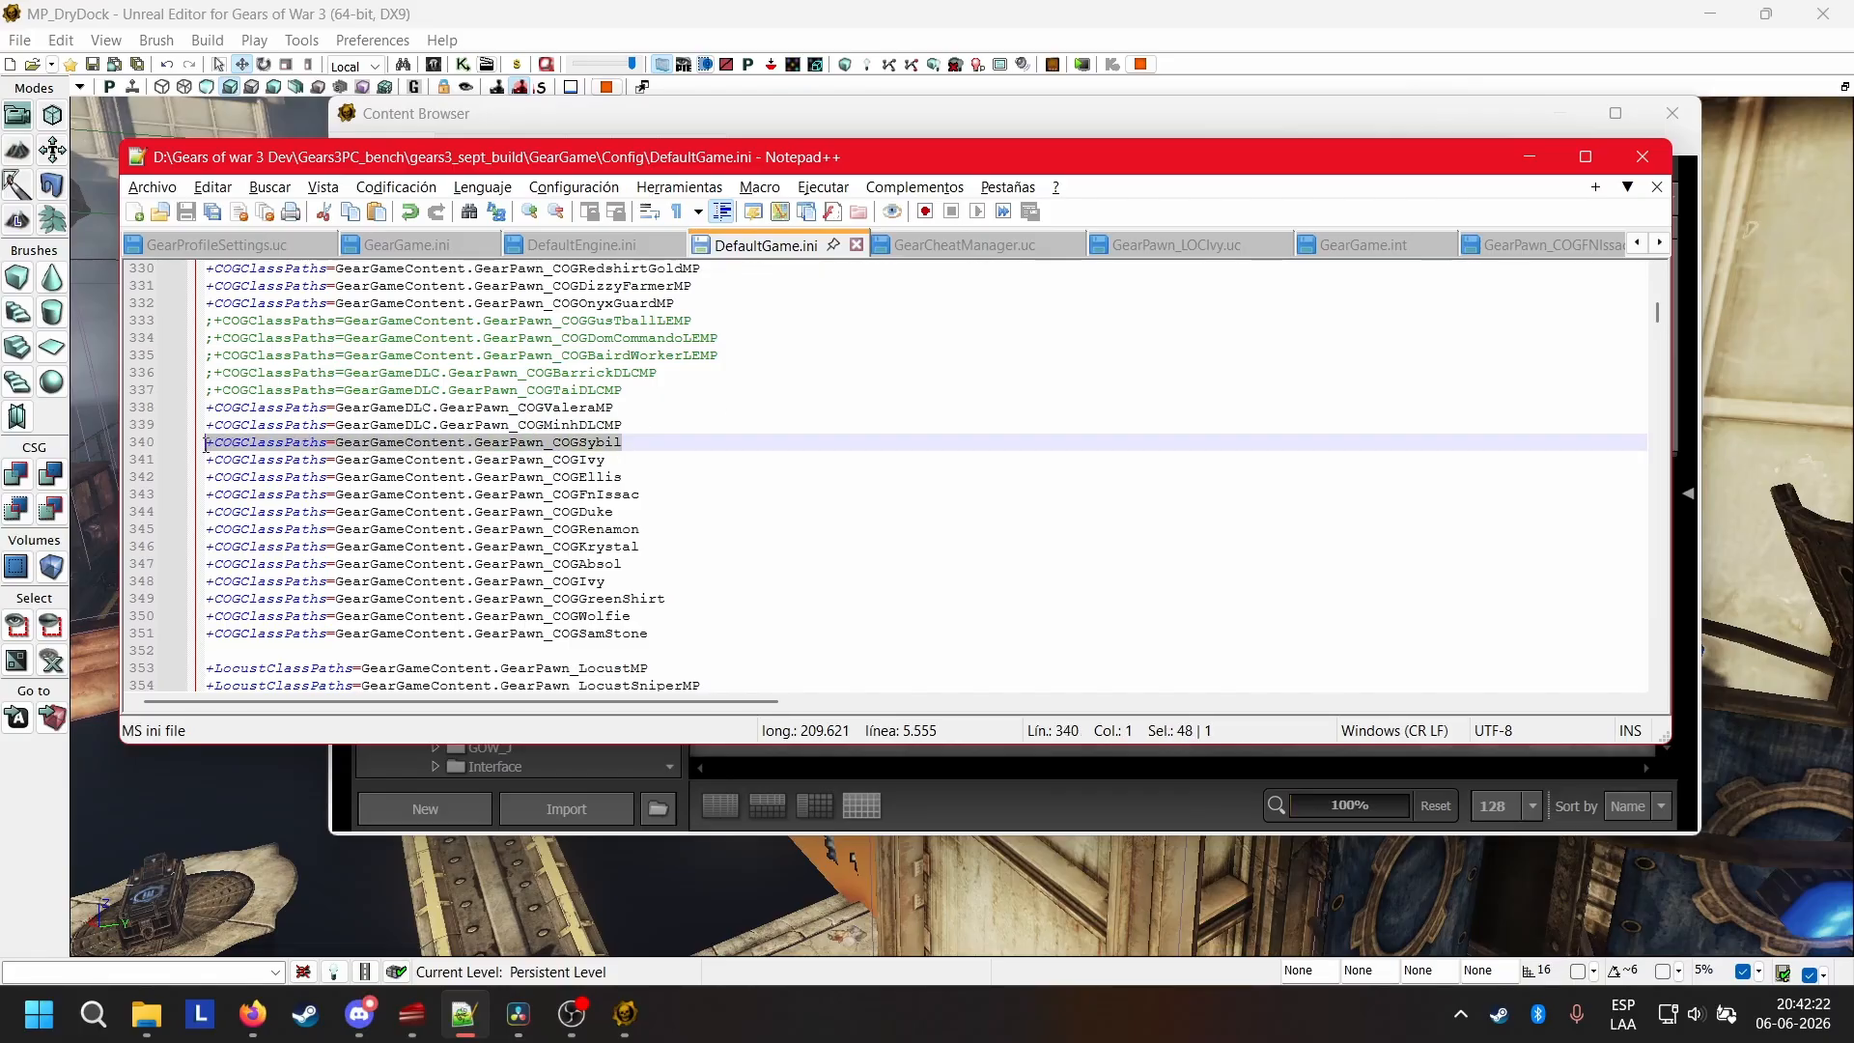
pyautogui.click(641, 459)
pyautogui.scroll(-1, 579, 483)
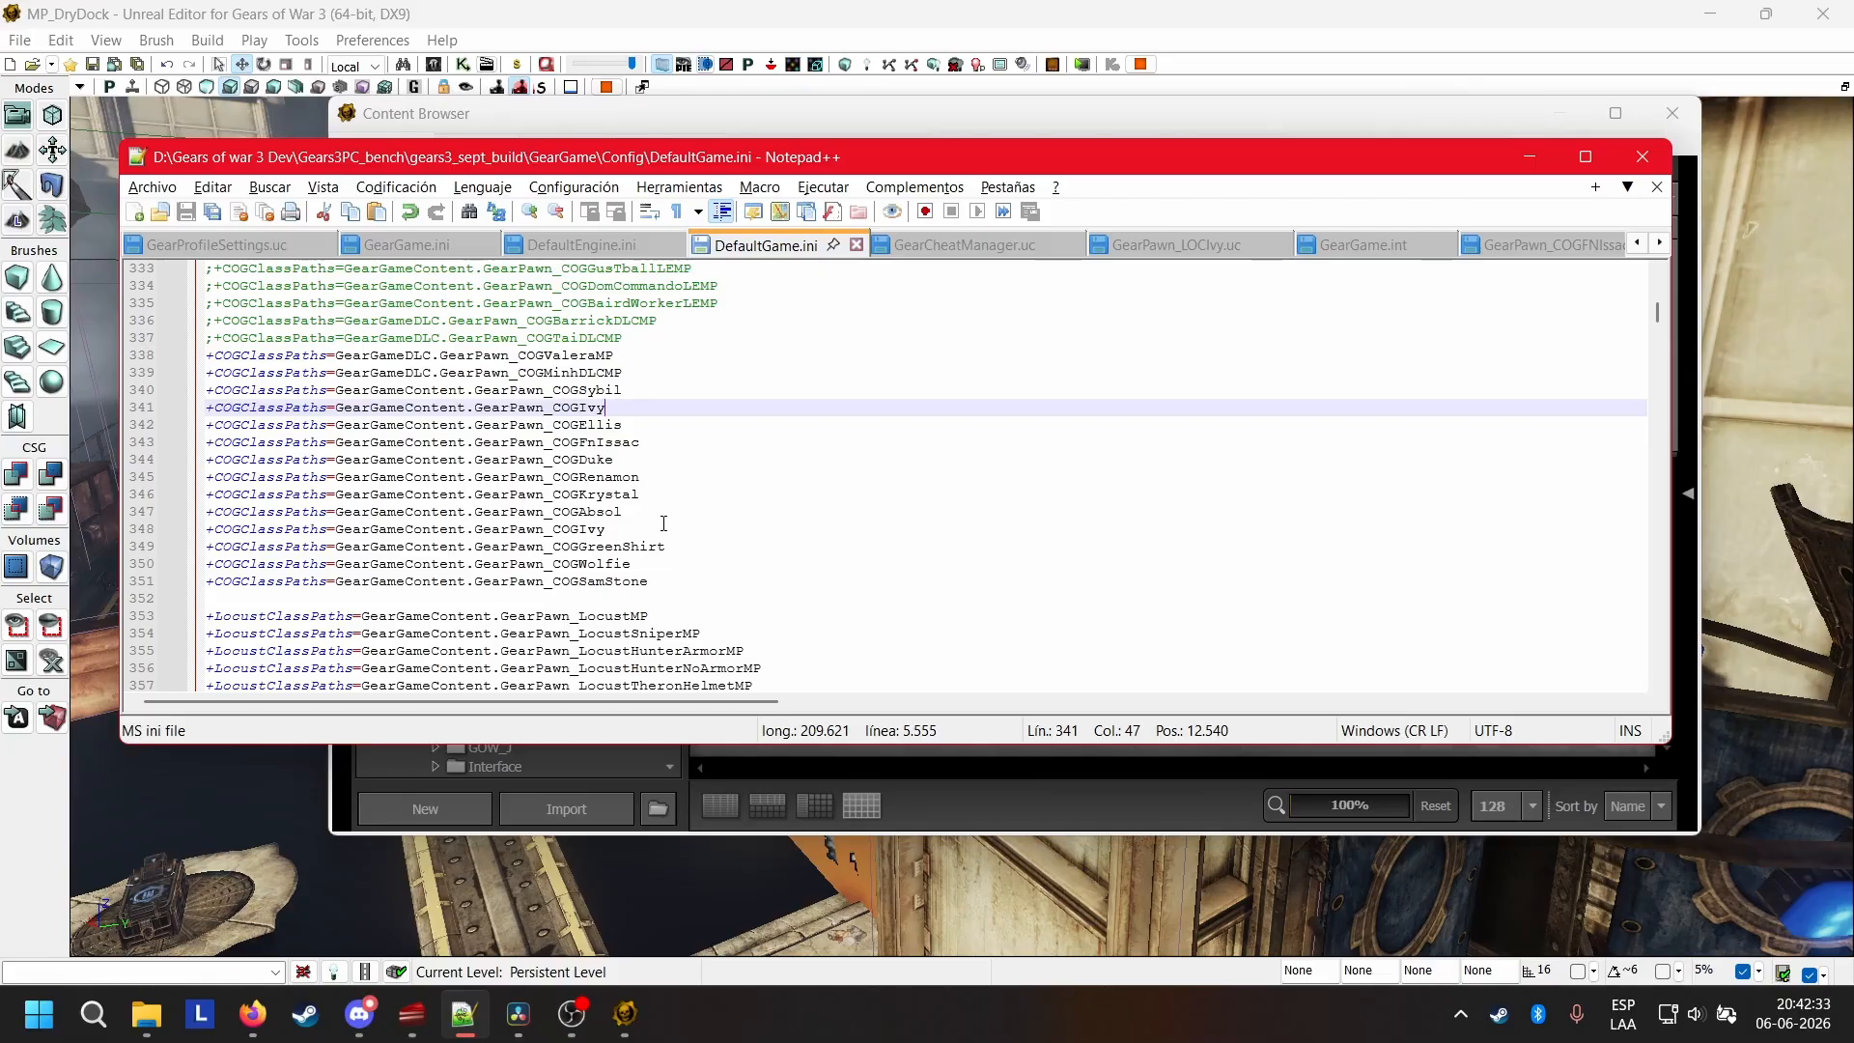
pyautogui.moveTo(638, 565); pyautogui.dragTo(207, 564)
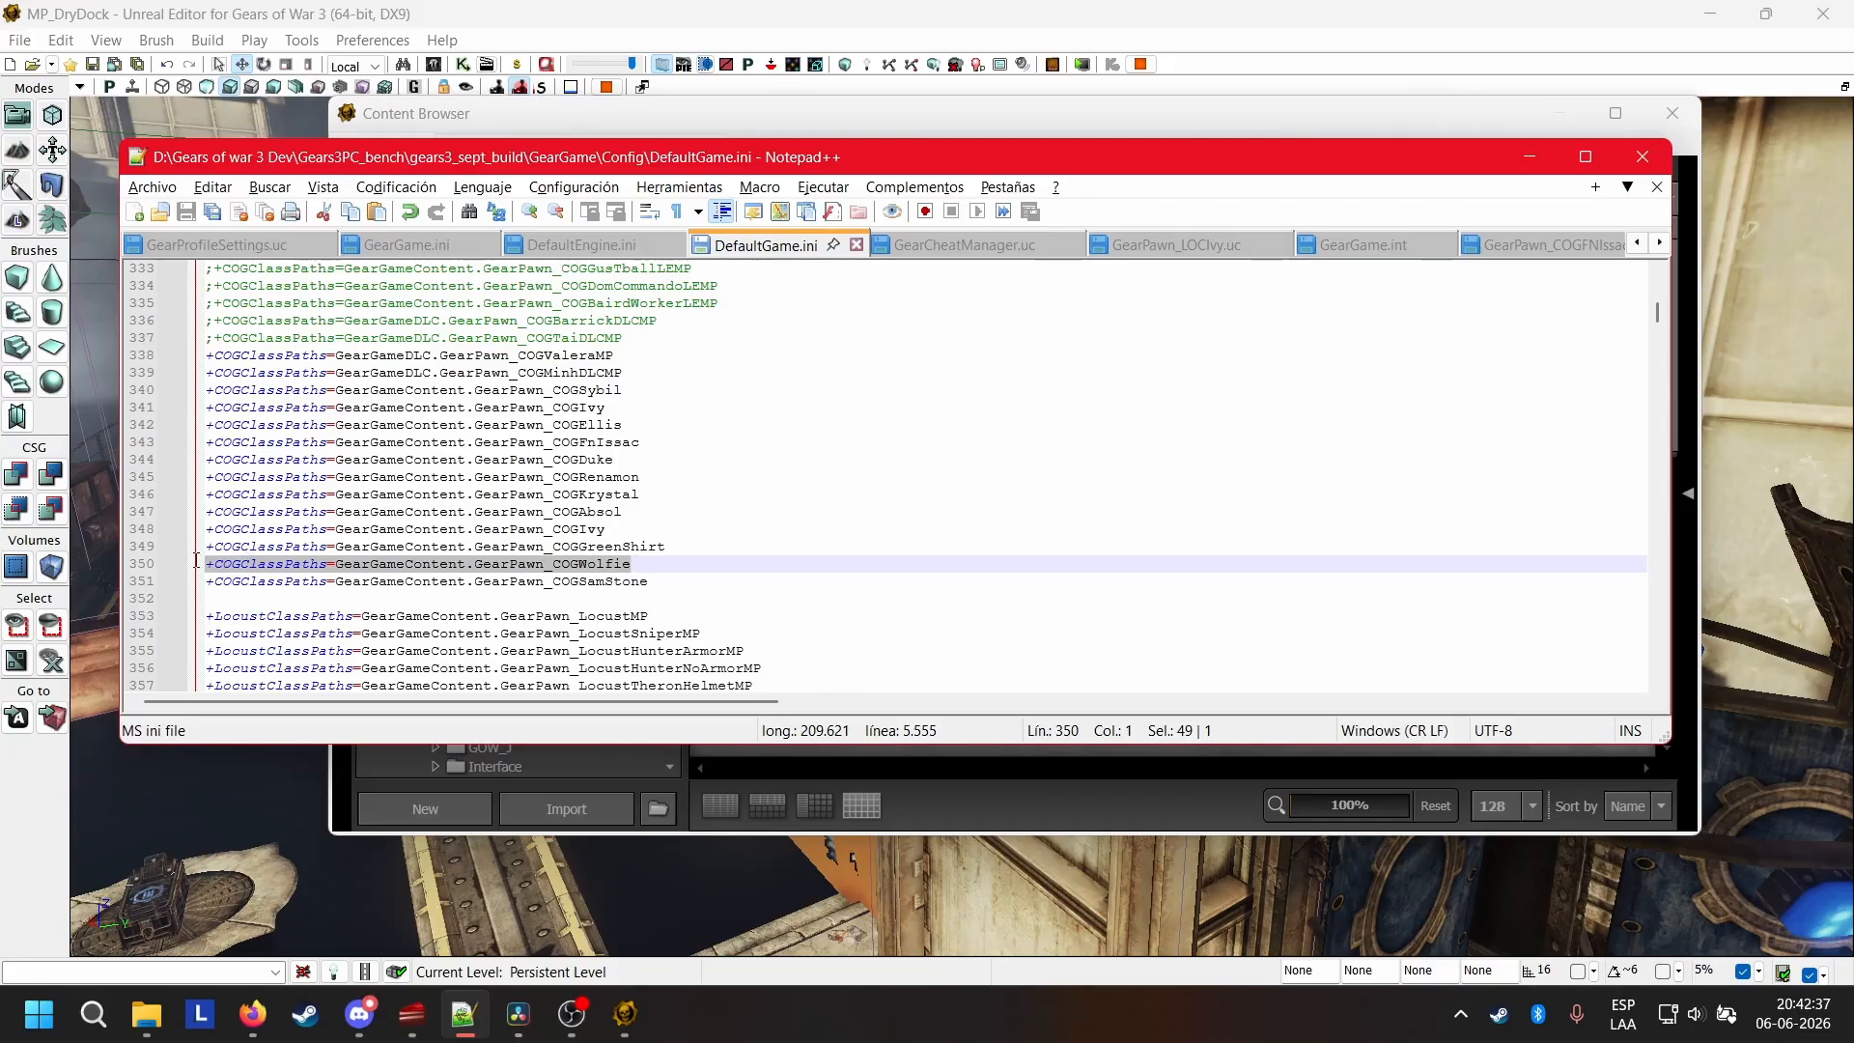
pyautogui.click(669, 569)
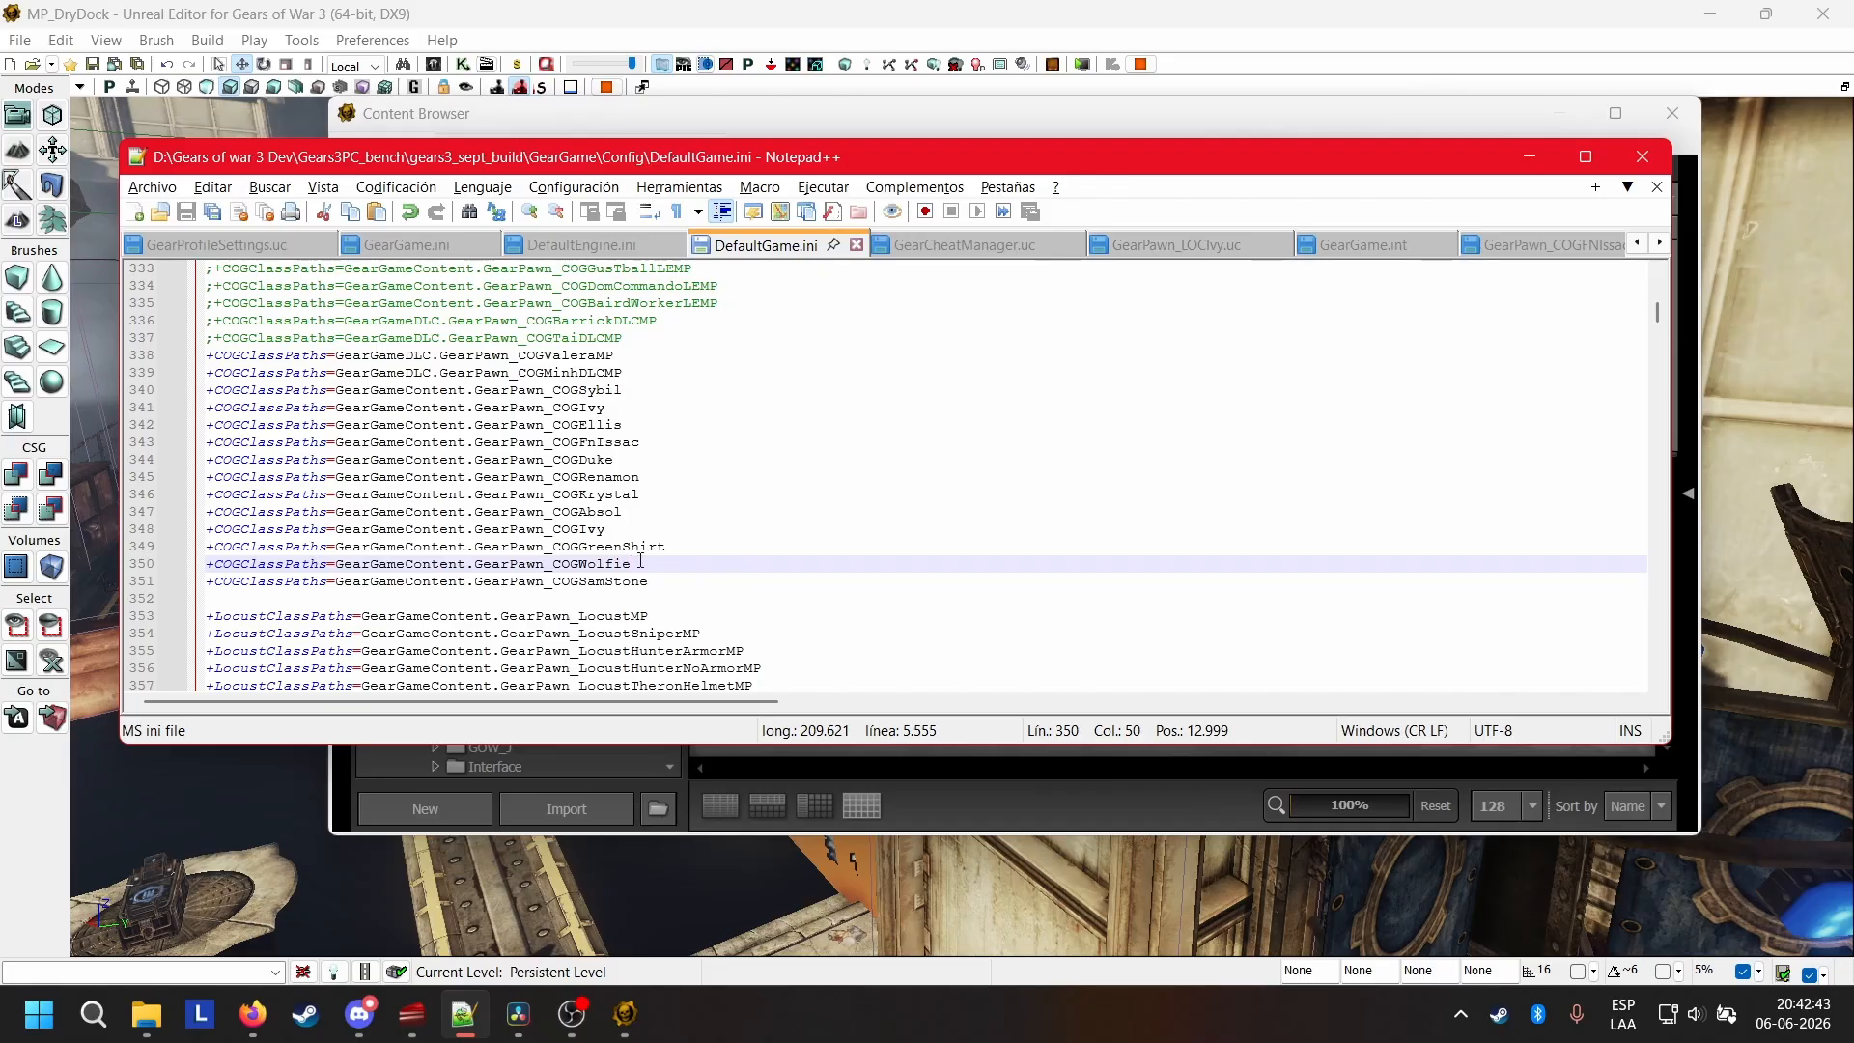
pyautogui.moveTo(633, 565); pyautogui.dragTo(475, 570)
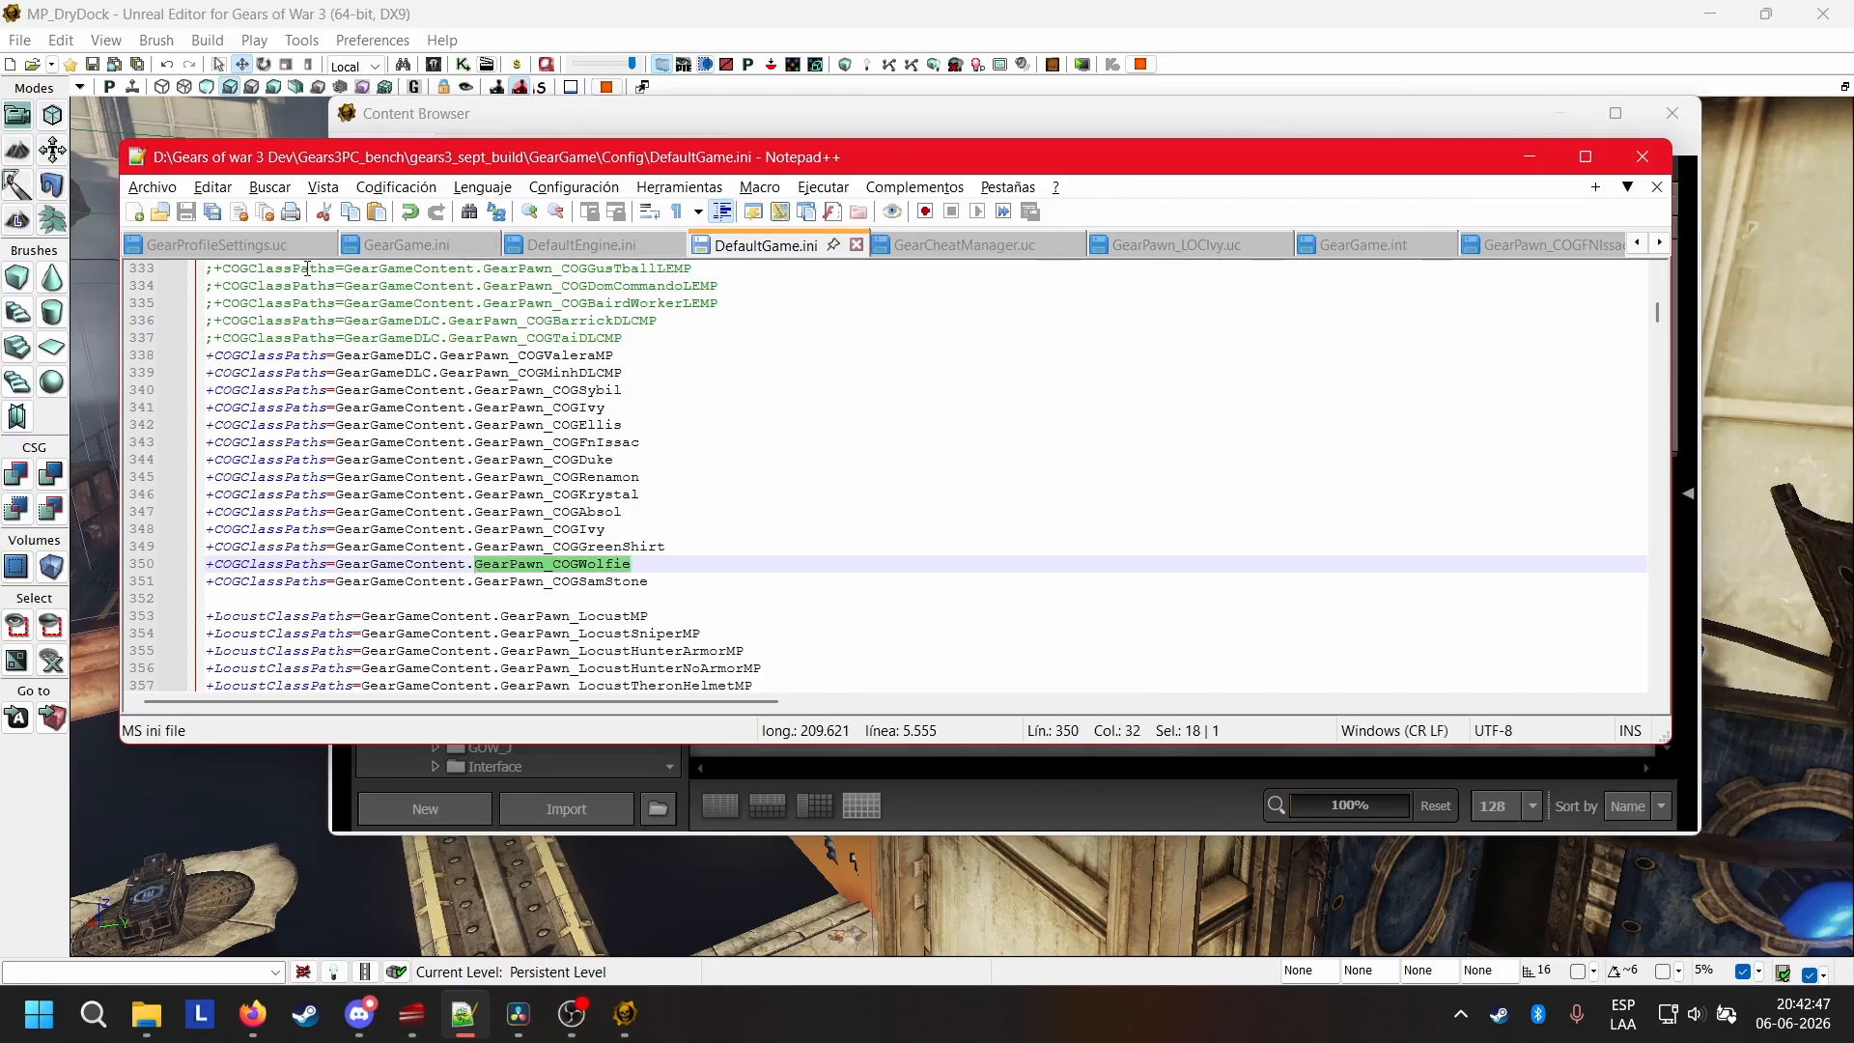
# Copy the class path GearGameContent.GearPawn_COGWolfie from the wolfie entry in GearCheatManager.uc.
pyautogui.scroll(1, 275, 252)
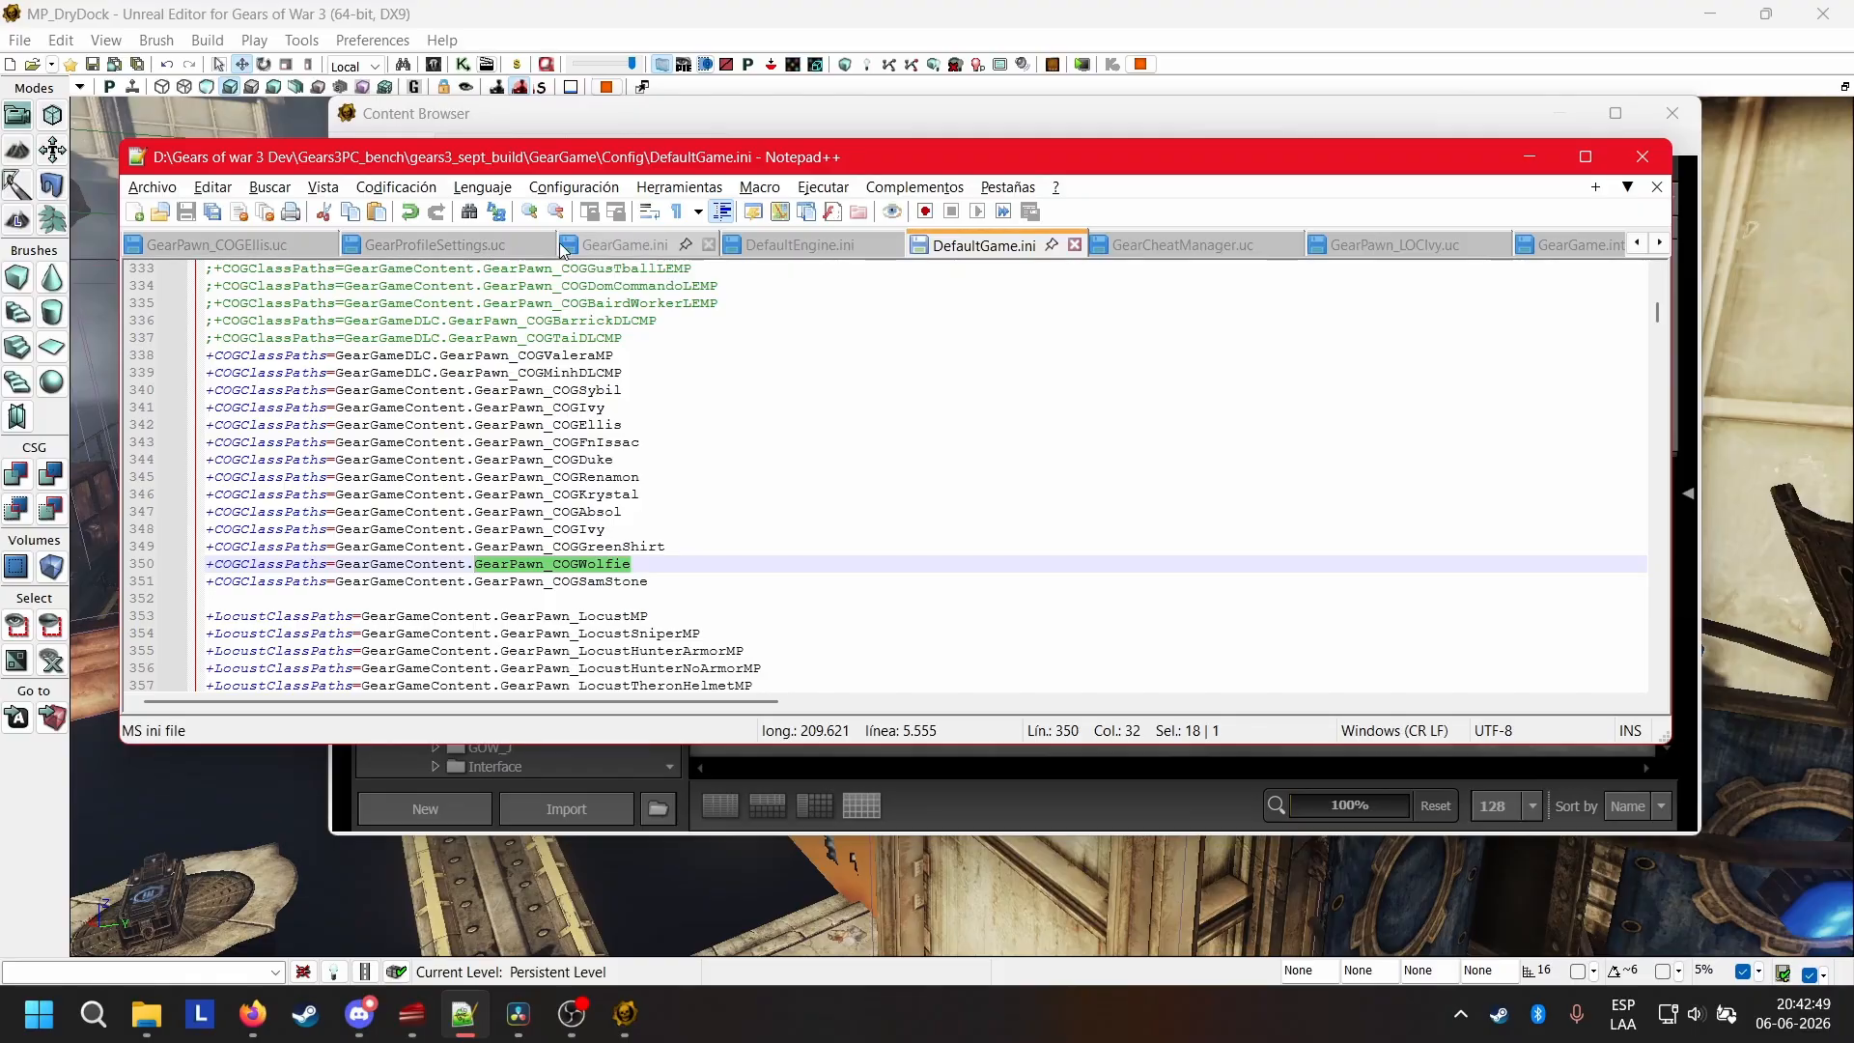
pyautogui.click(1133, 247)
pyautogui.click(640, 424)
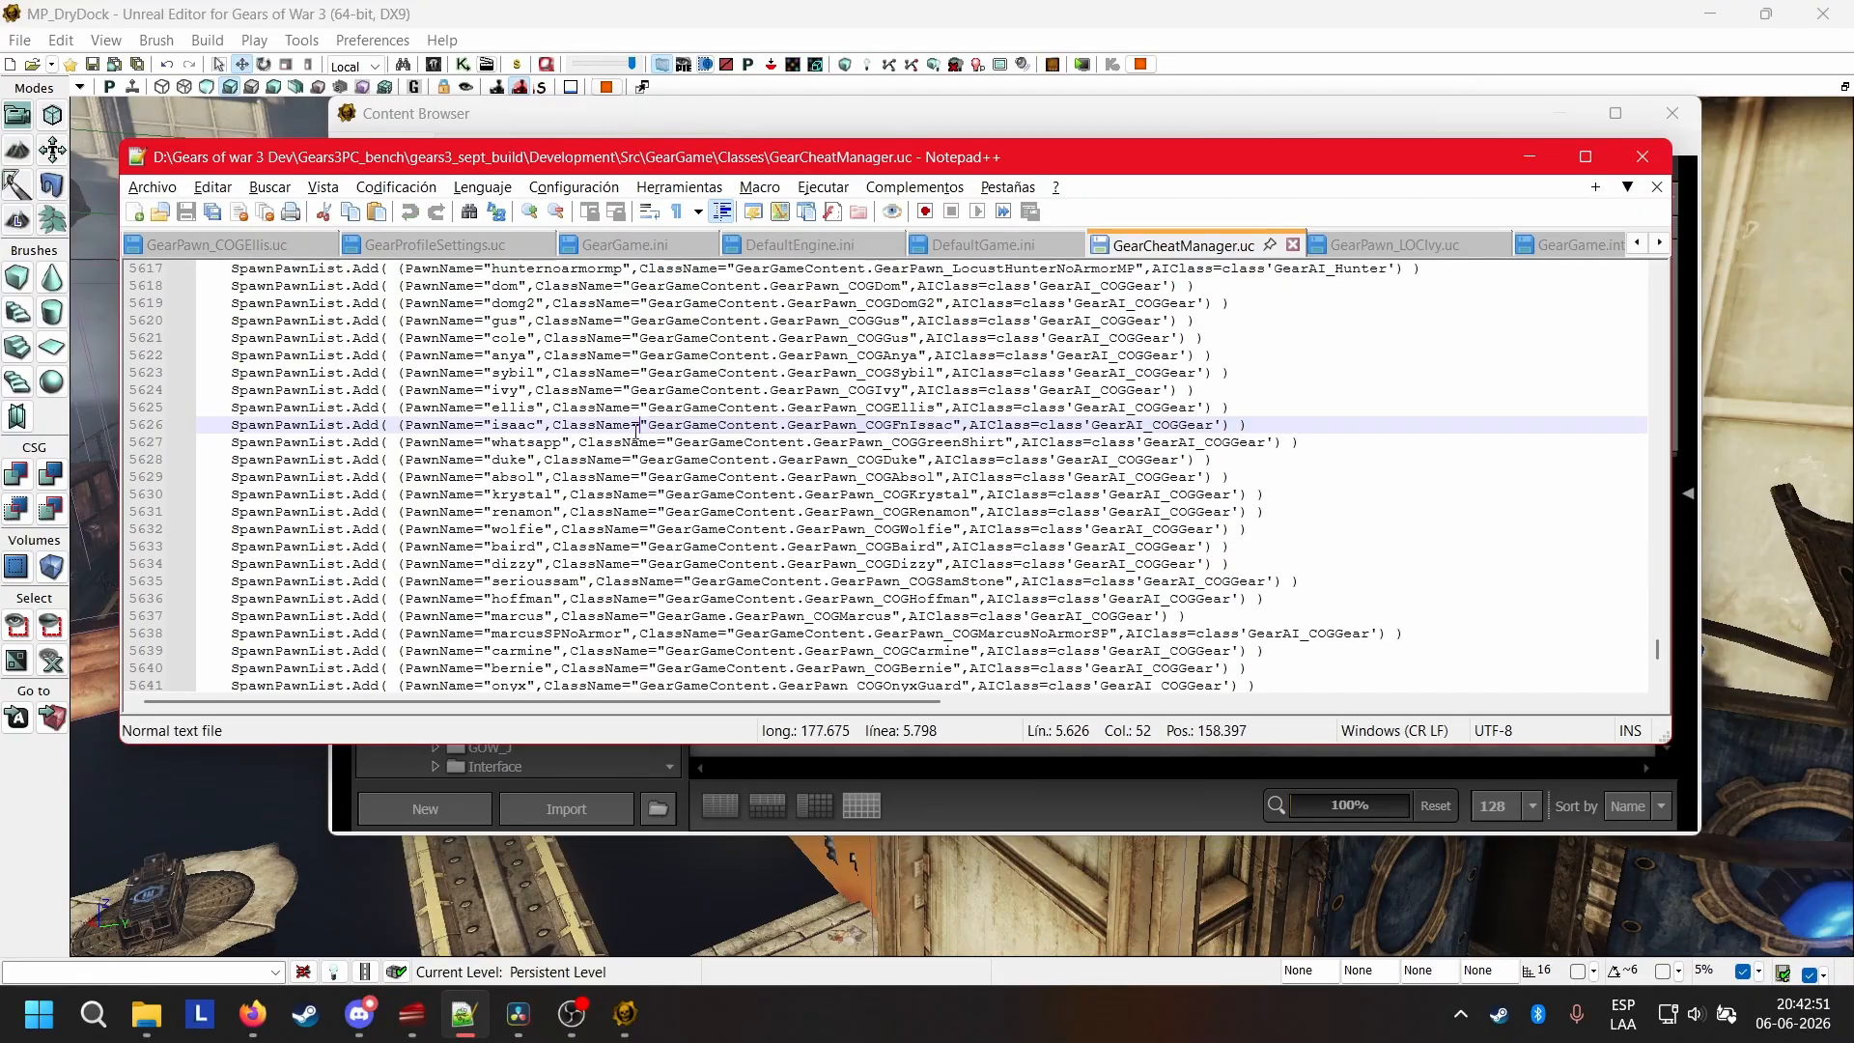
pyautogui.moveTo(552, 424); pyautogui.dragTo(956, 426)
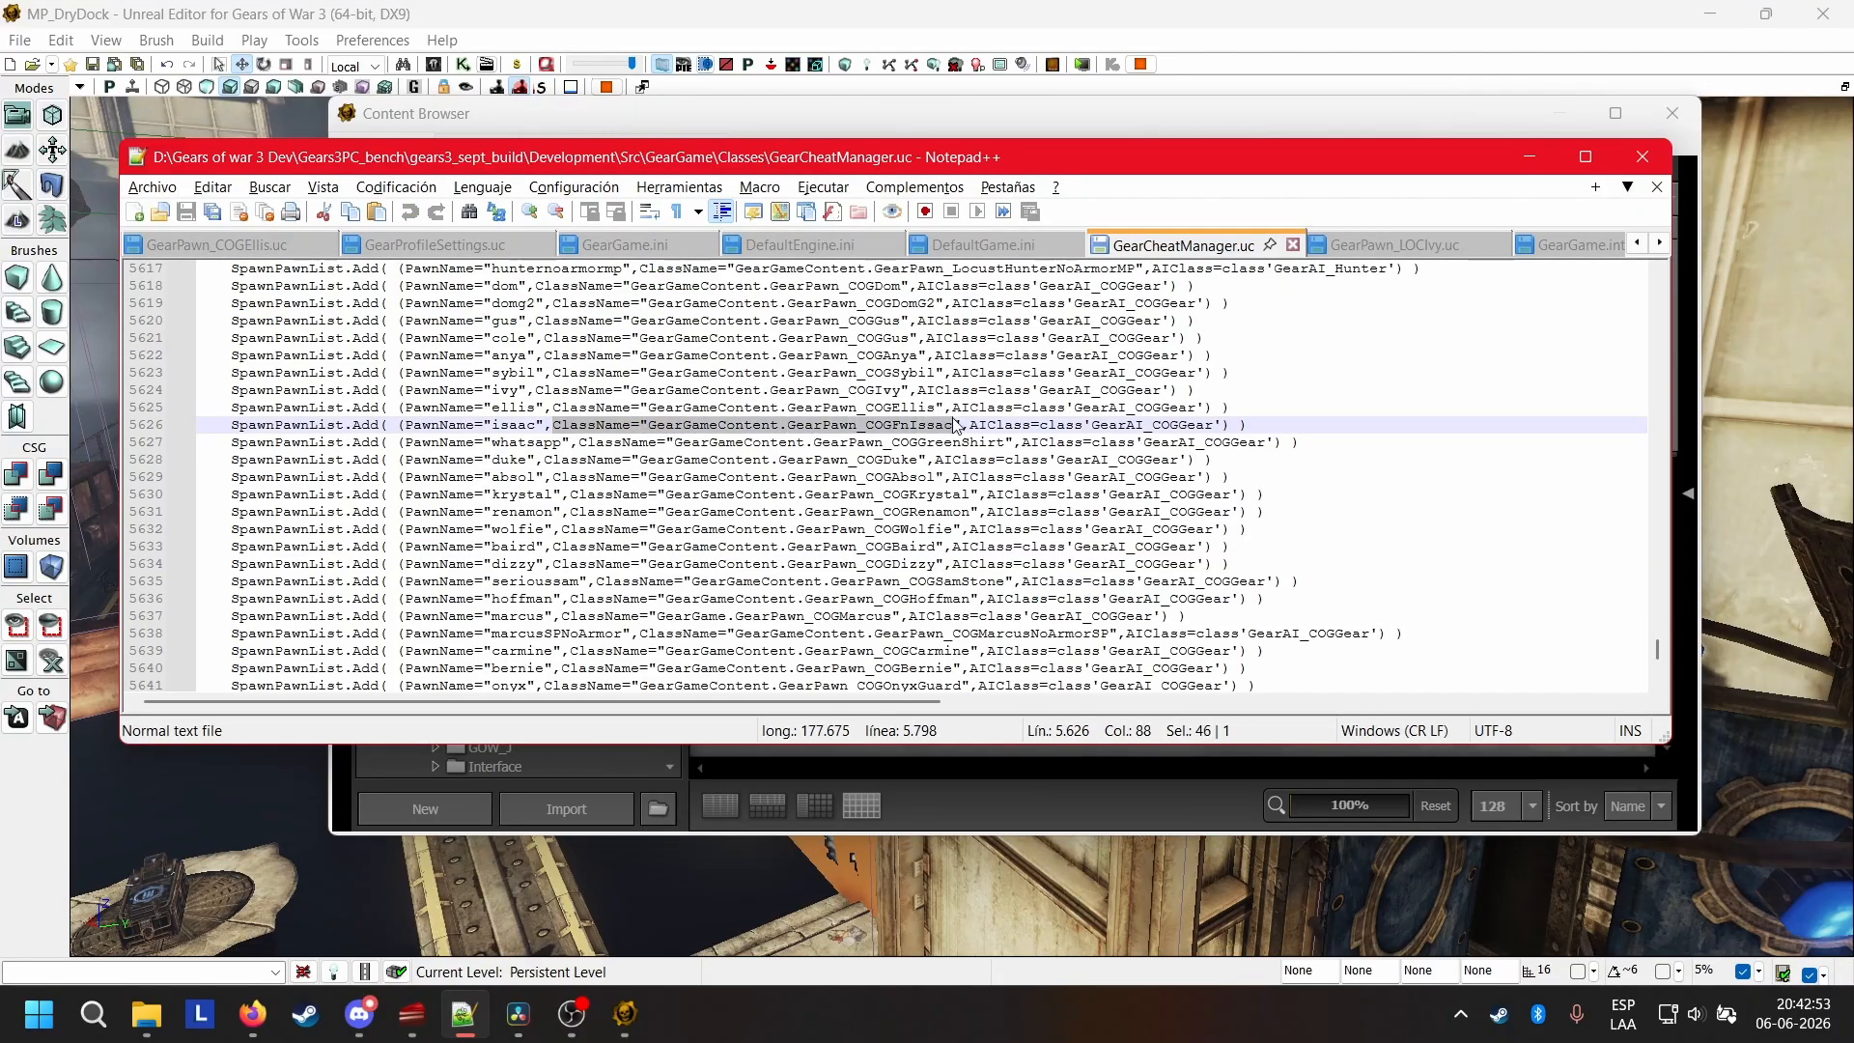
pyautogui.click(956, 426)
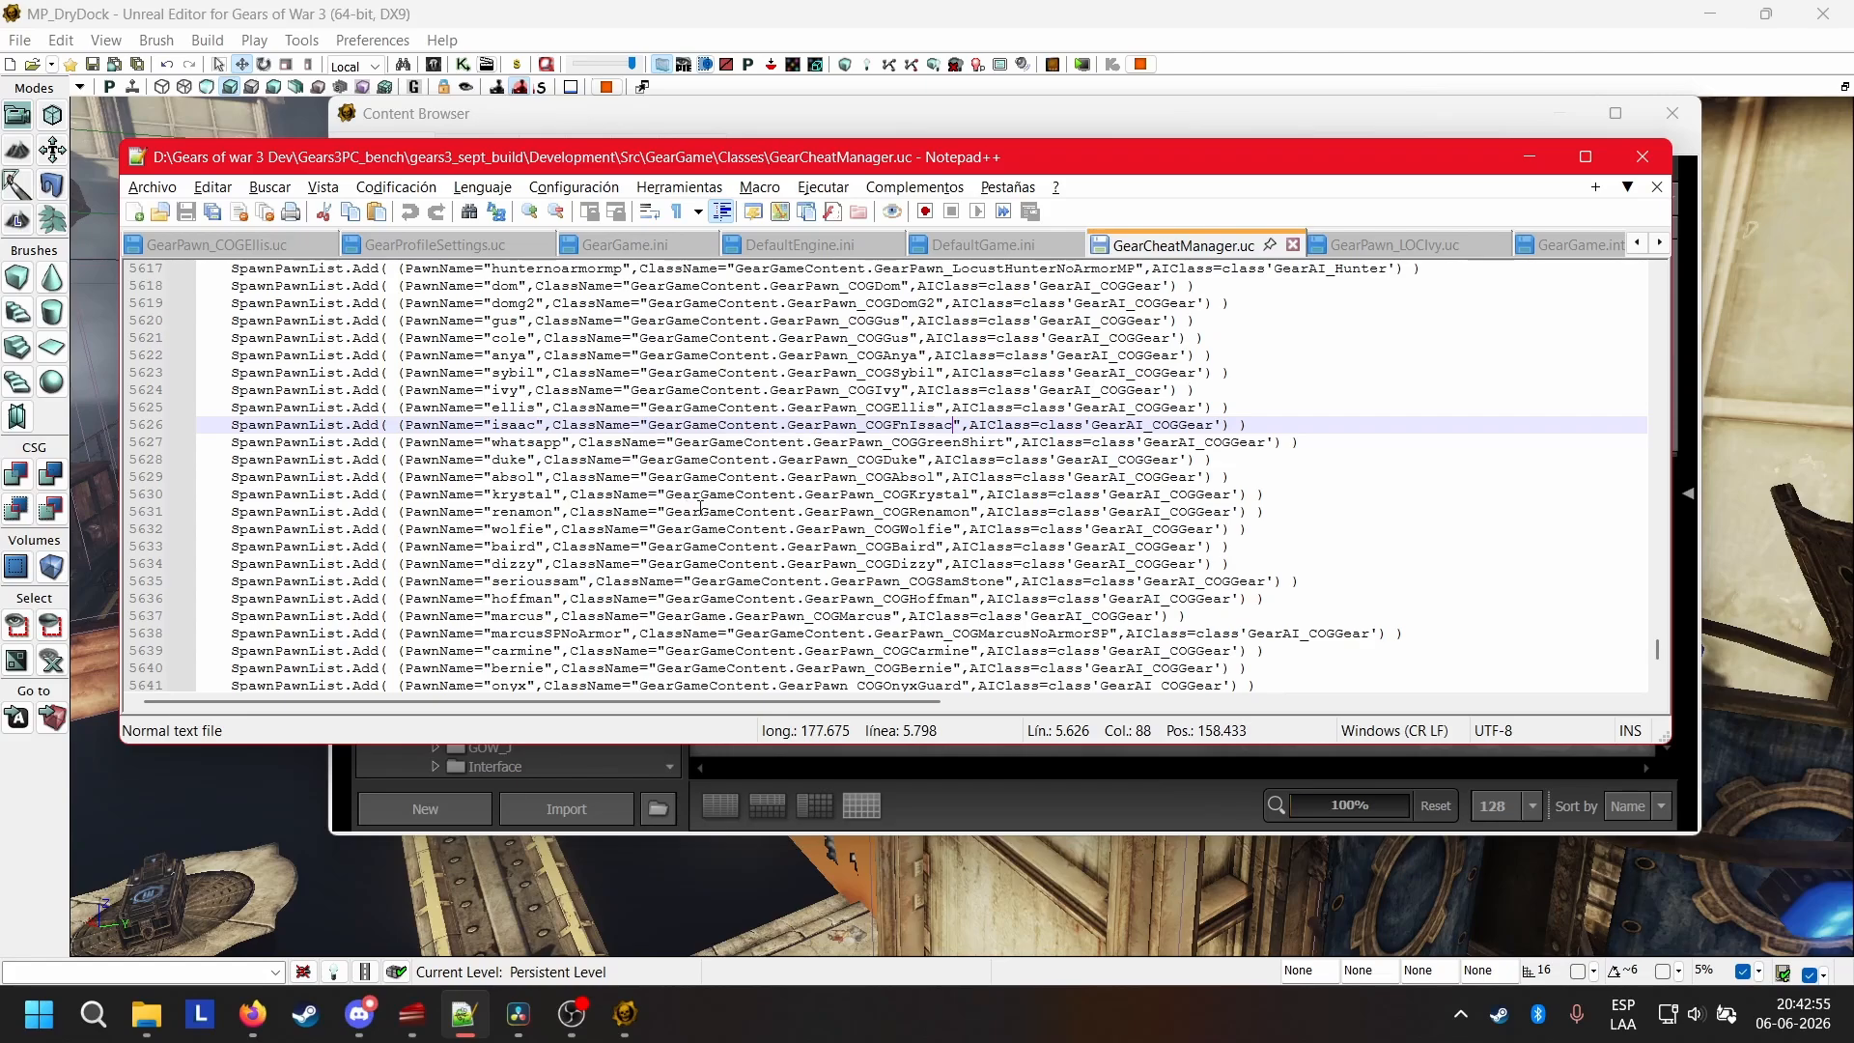
pyautogui.moveTo(656, 529); pyautogui.dragTo(954, 529)
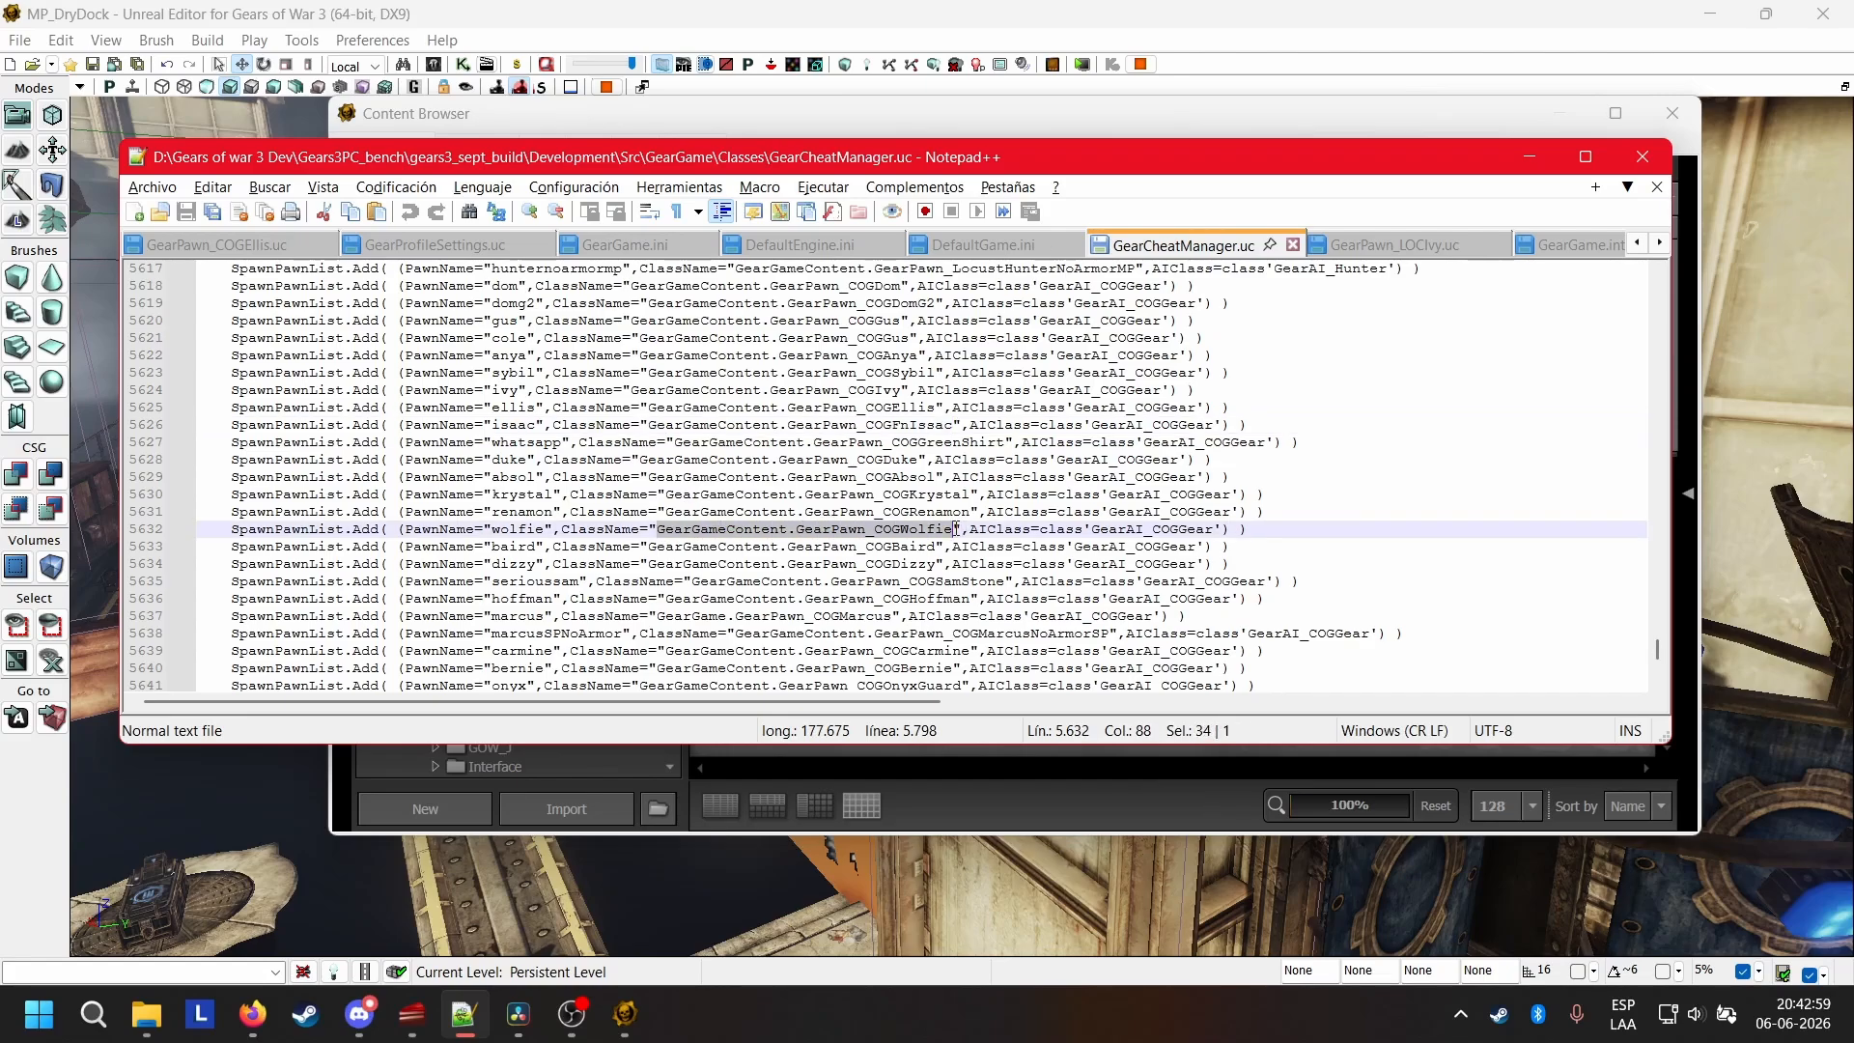
# Paste GearGameContent.GearPawn_COGWolfie as the value of the Wolfie COGClassPaths entry in DefaultGame.ini and save the file.
pyautogui.click(983, 244)
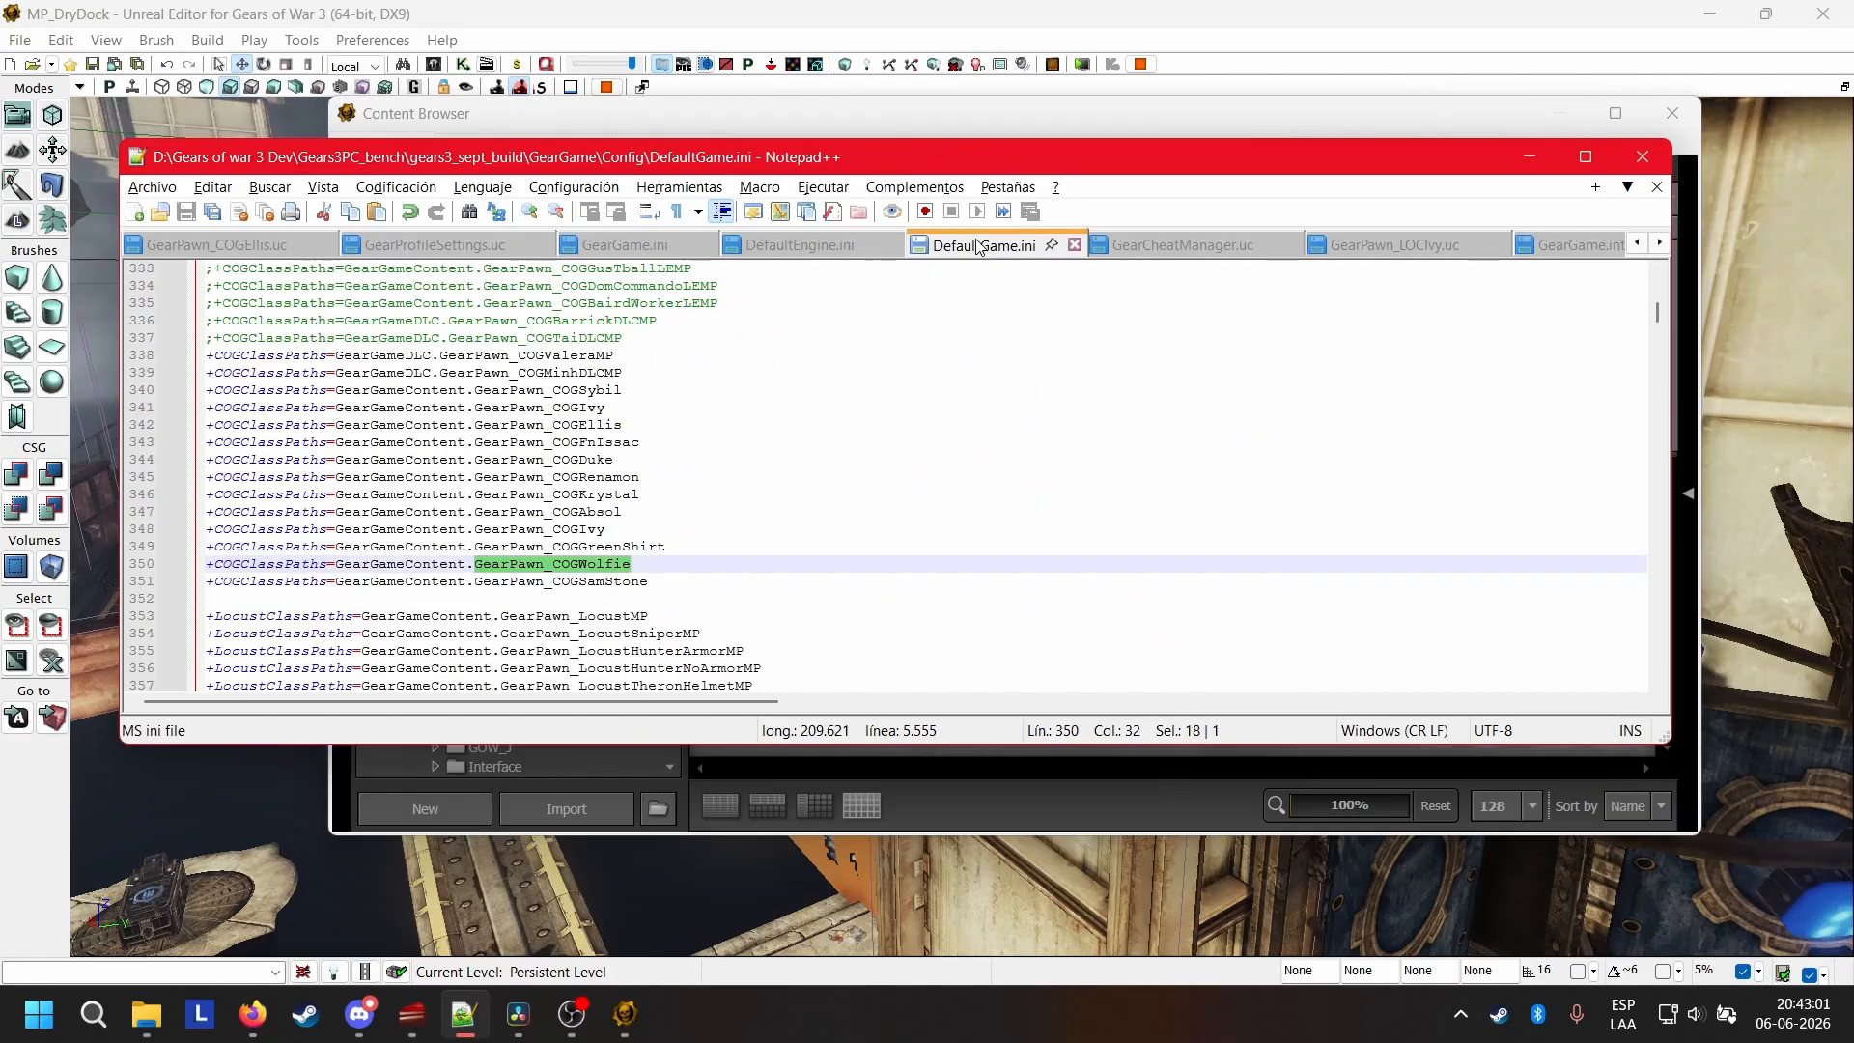
pyautogui.click(637, 564)
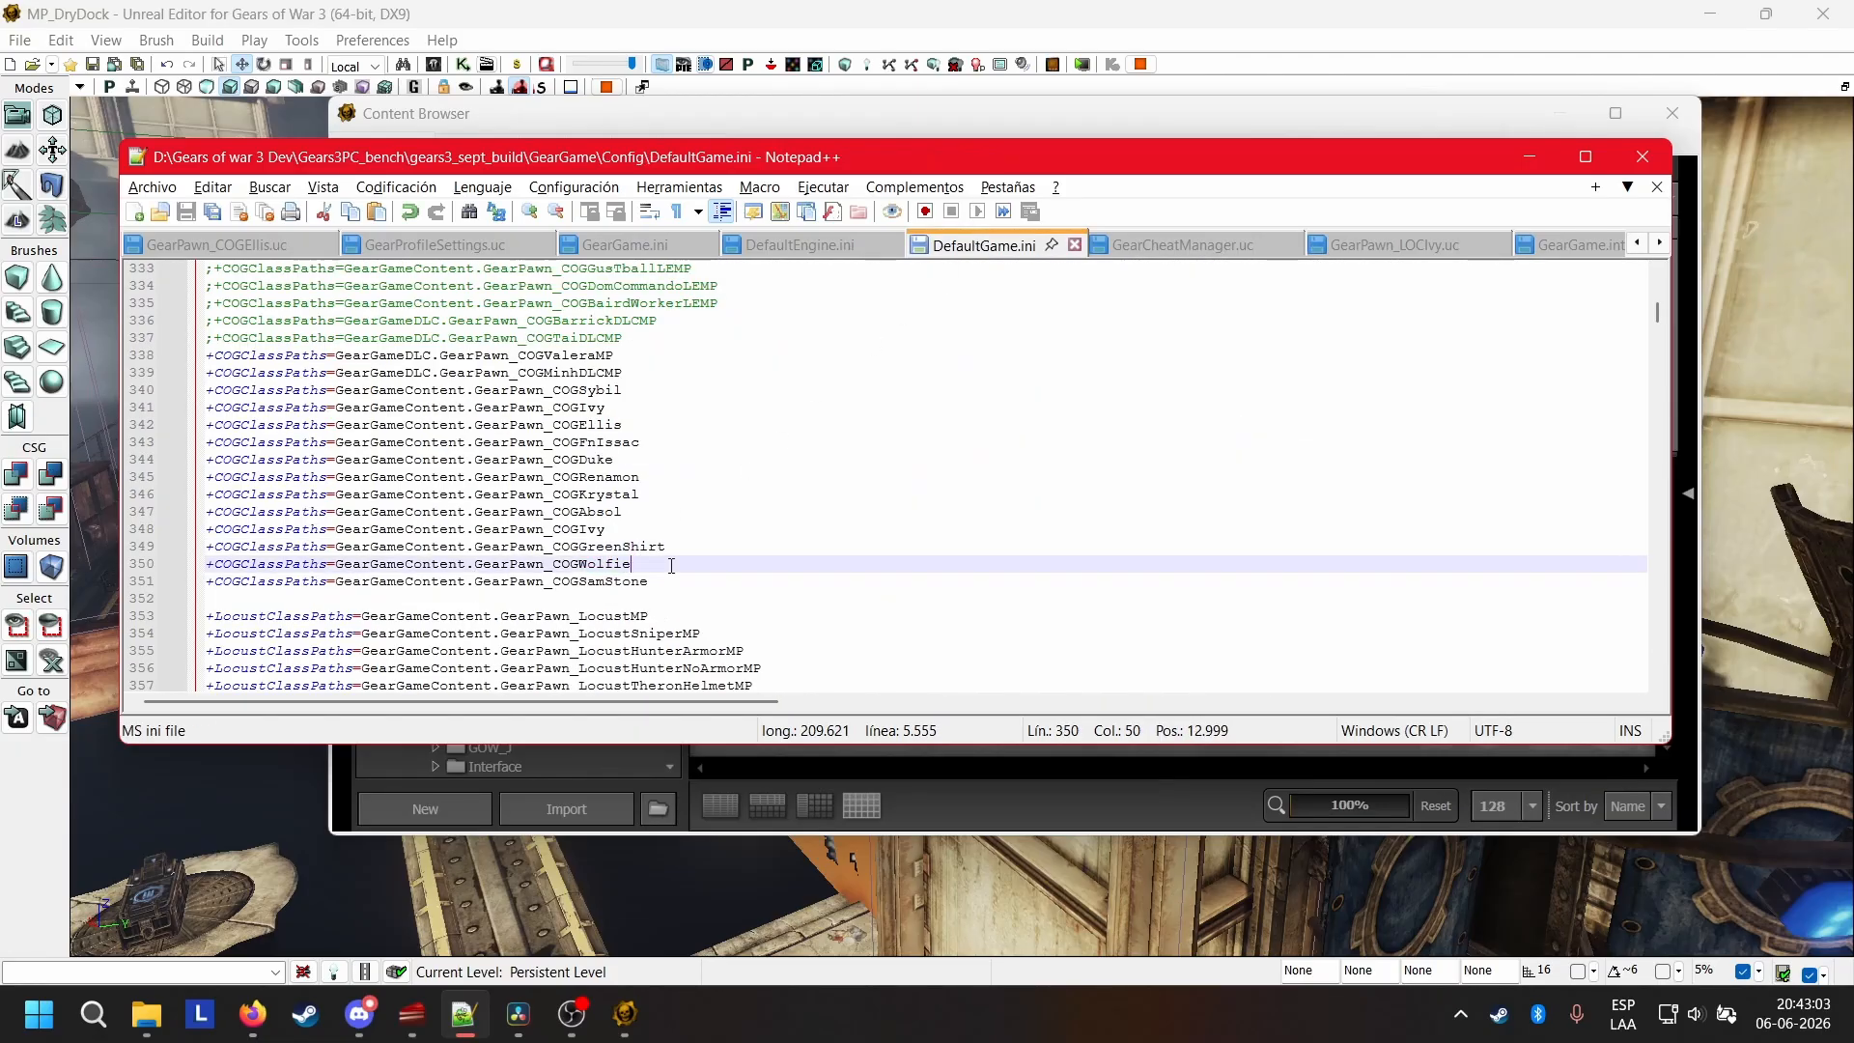
pyautogui.moveTo(681, 565); pyautogui.dragTo(407, 570)
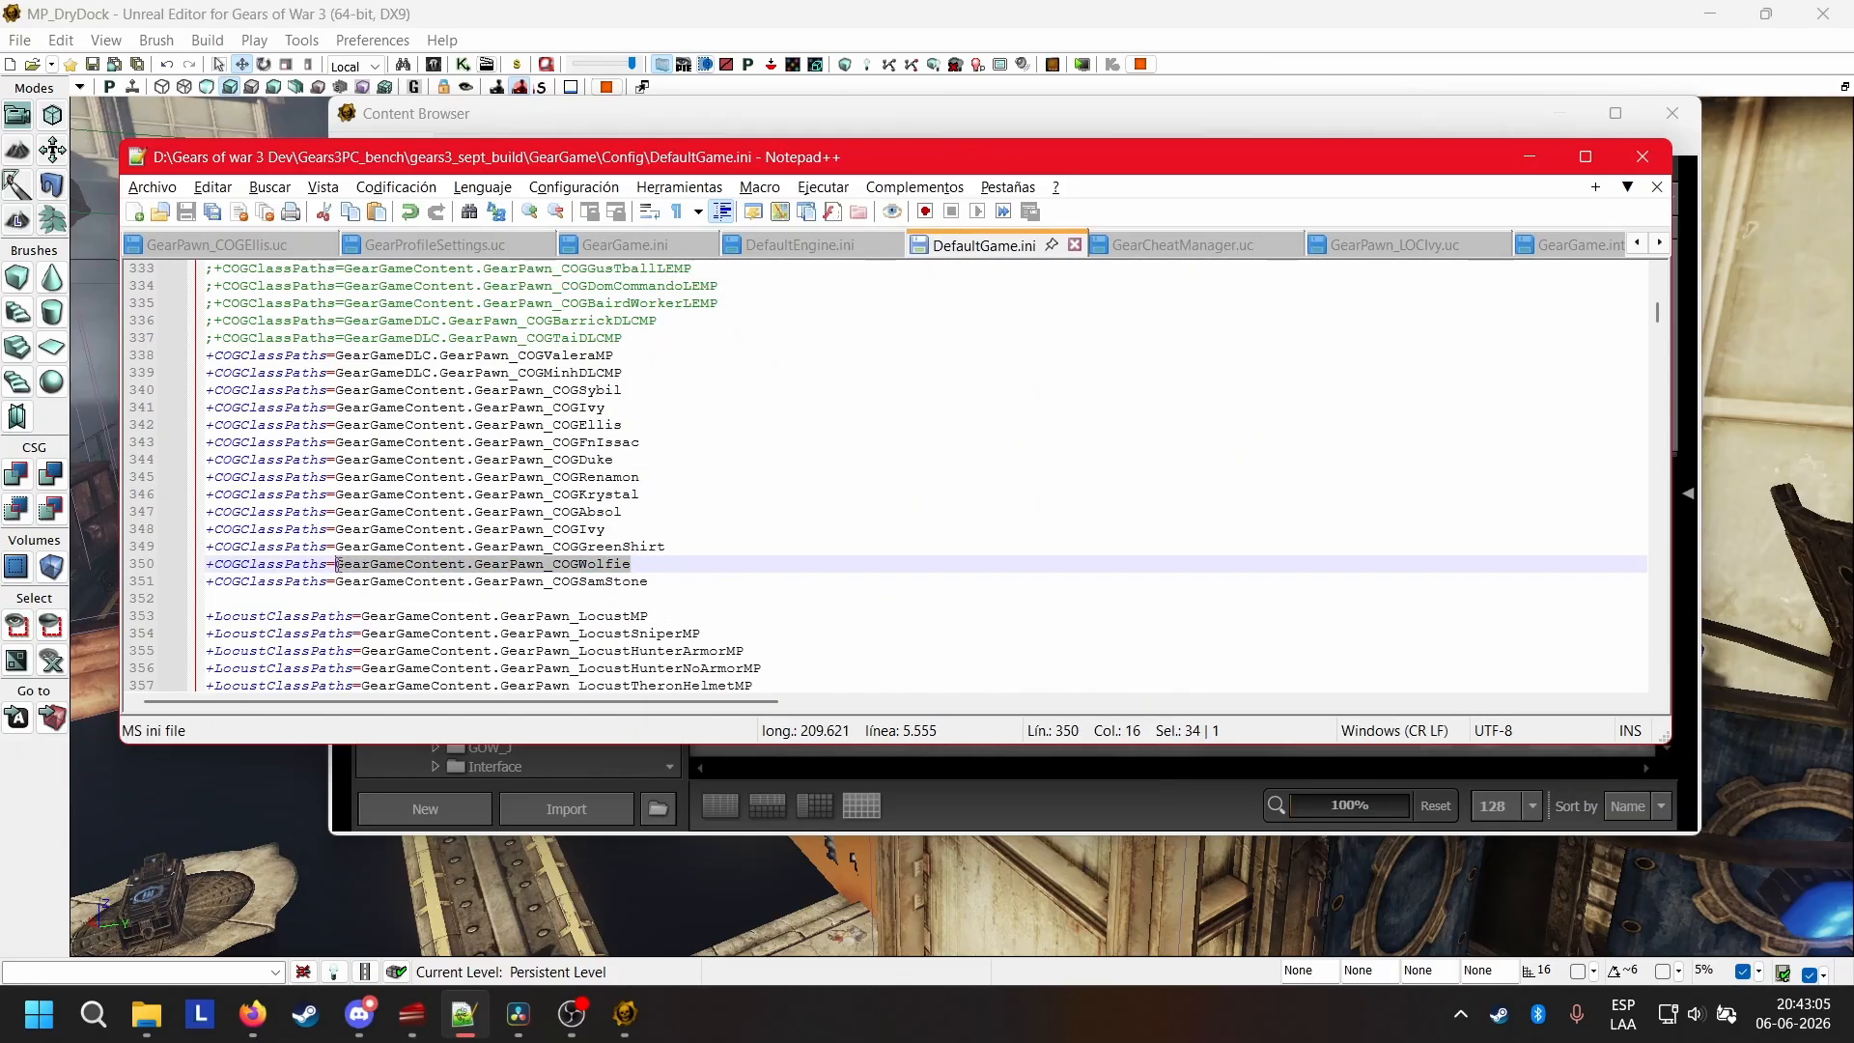
pyautogui.write('Content.GearPawn_COGWolfie')
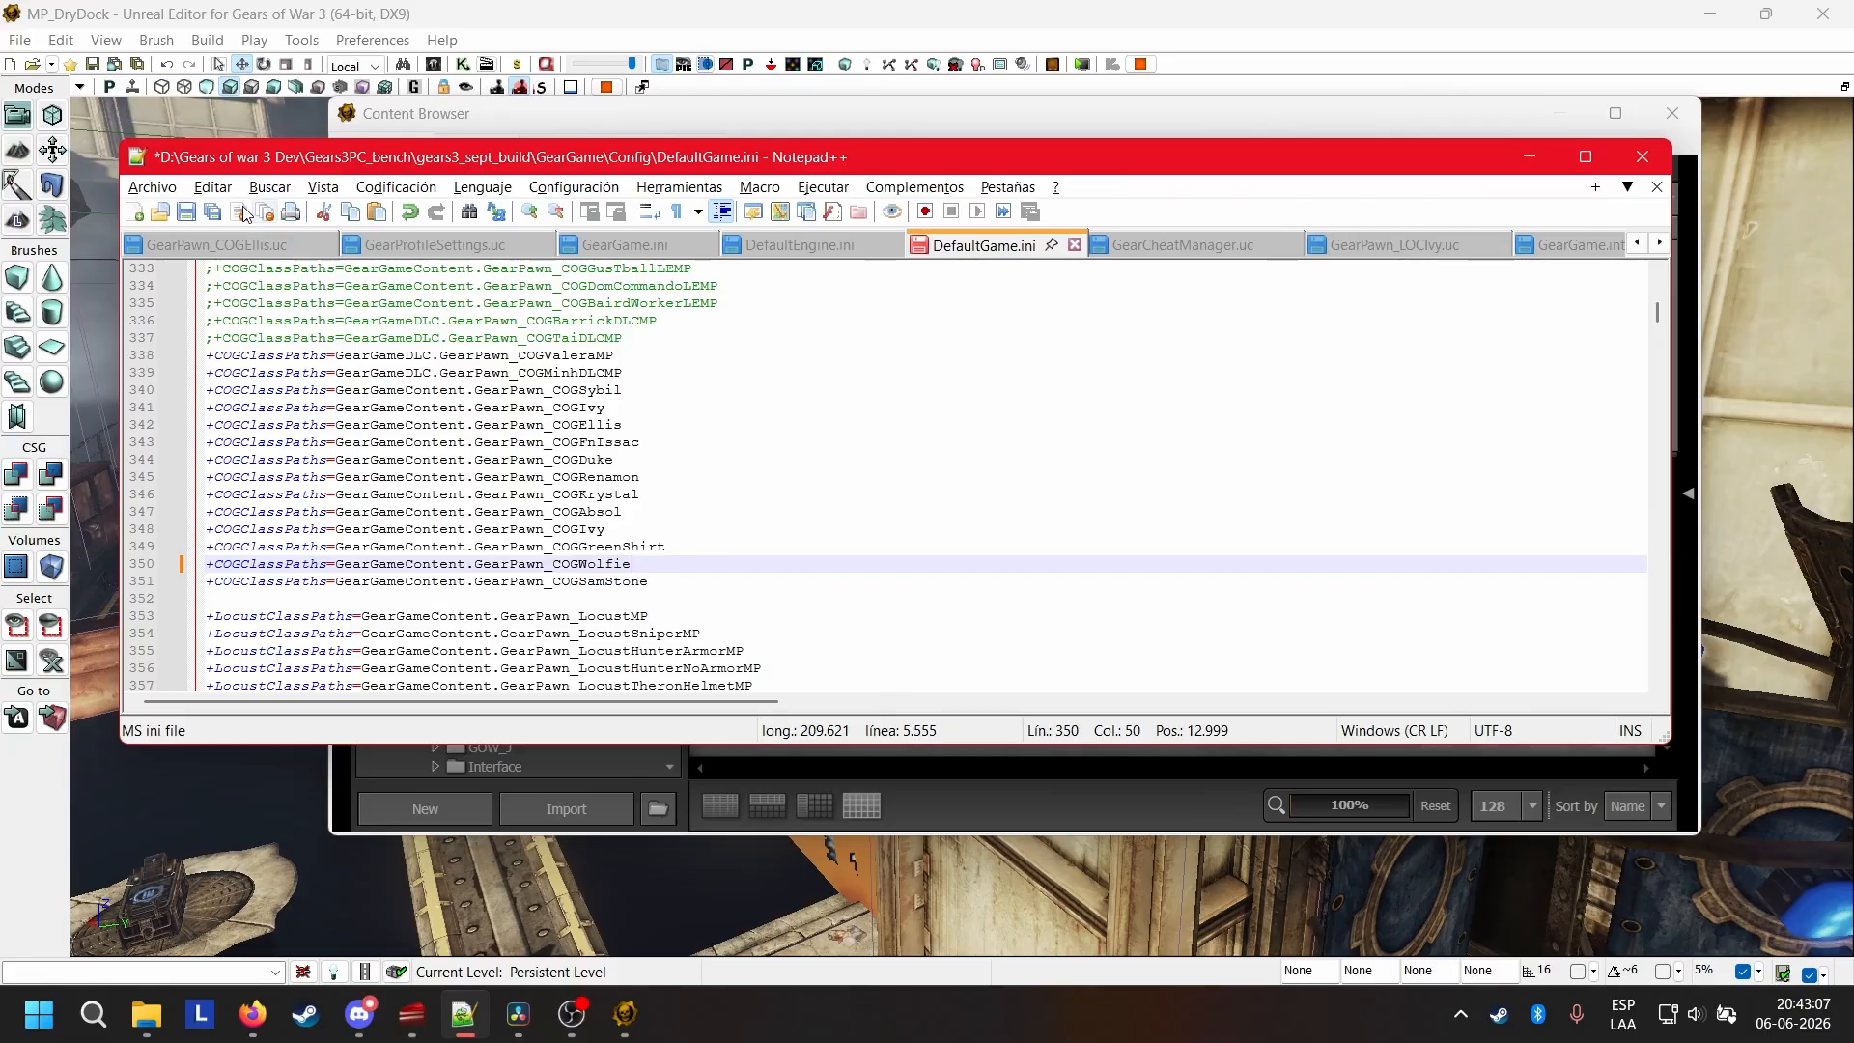
pyautogui.click(186, 212)
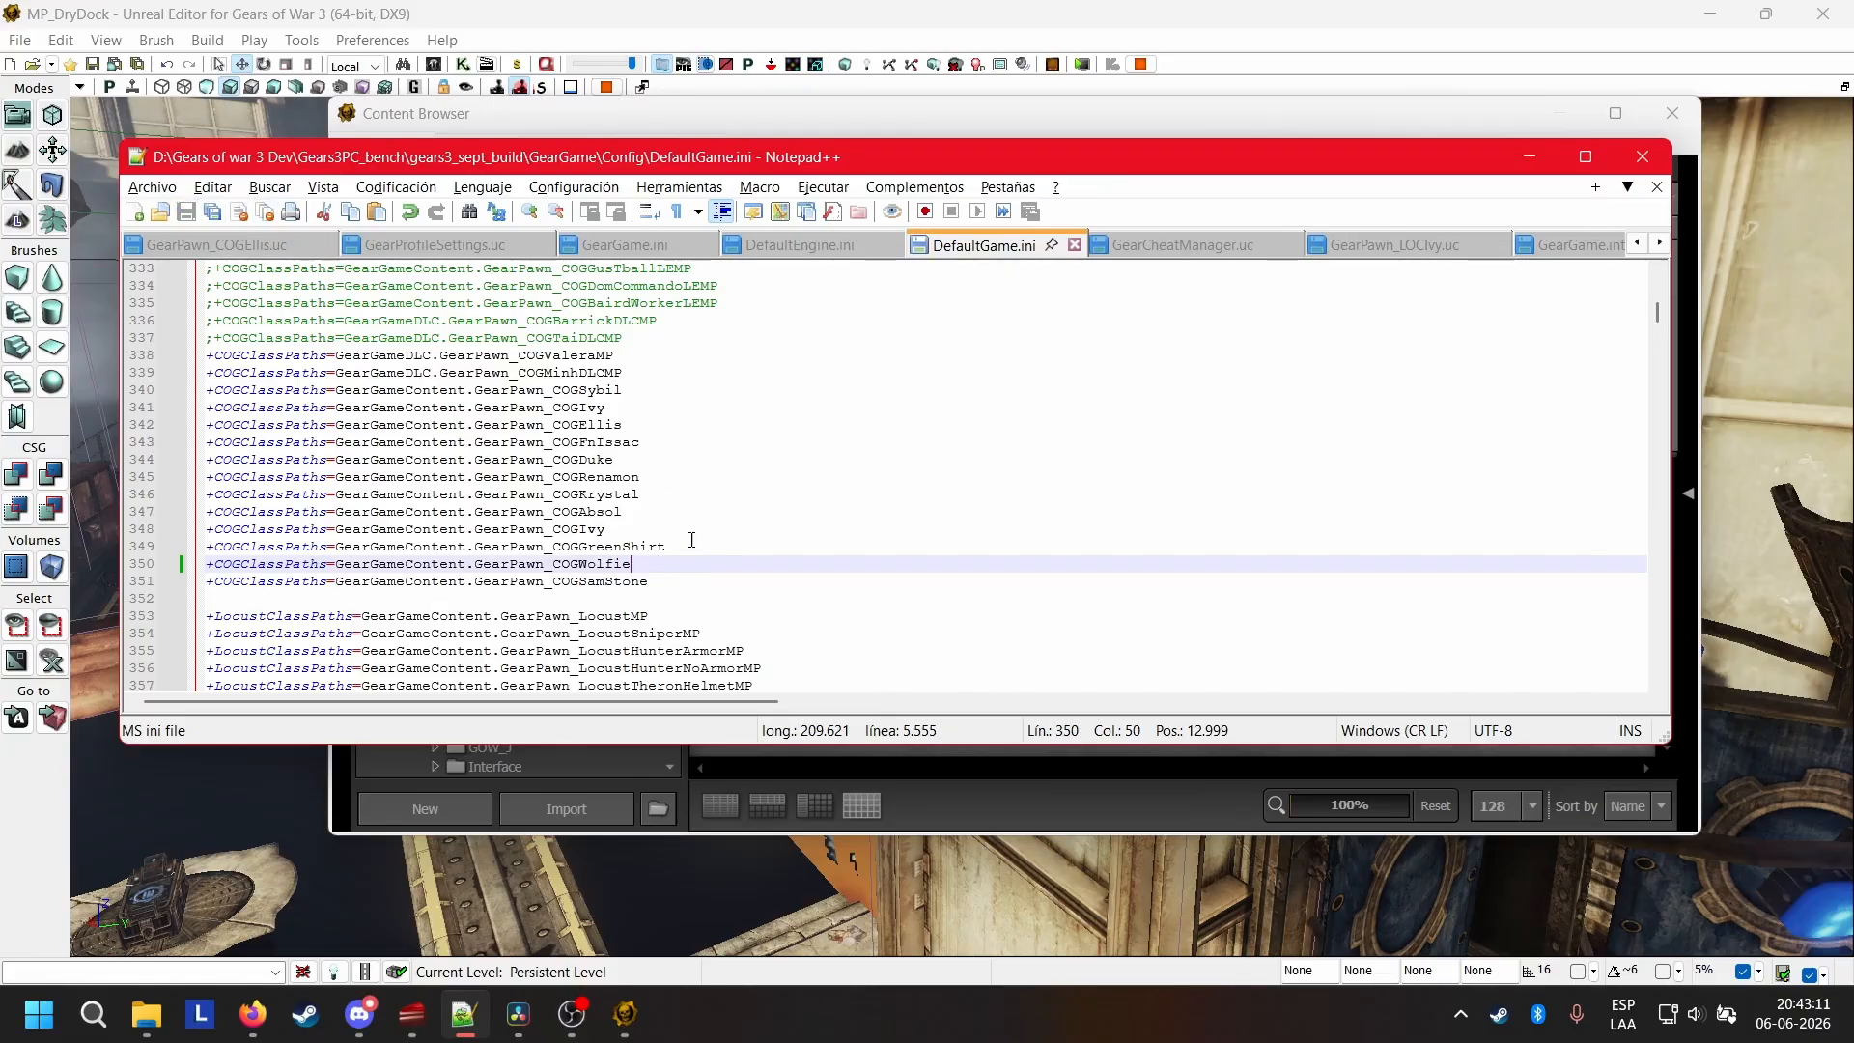
pyautogui.press('Up')
pyautogui.press('Up')
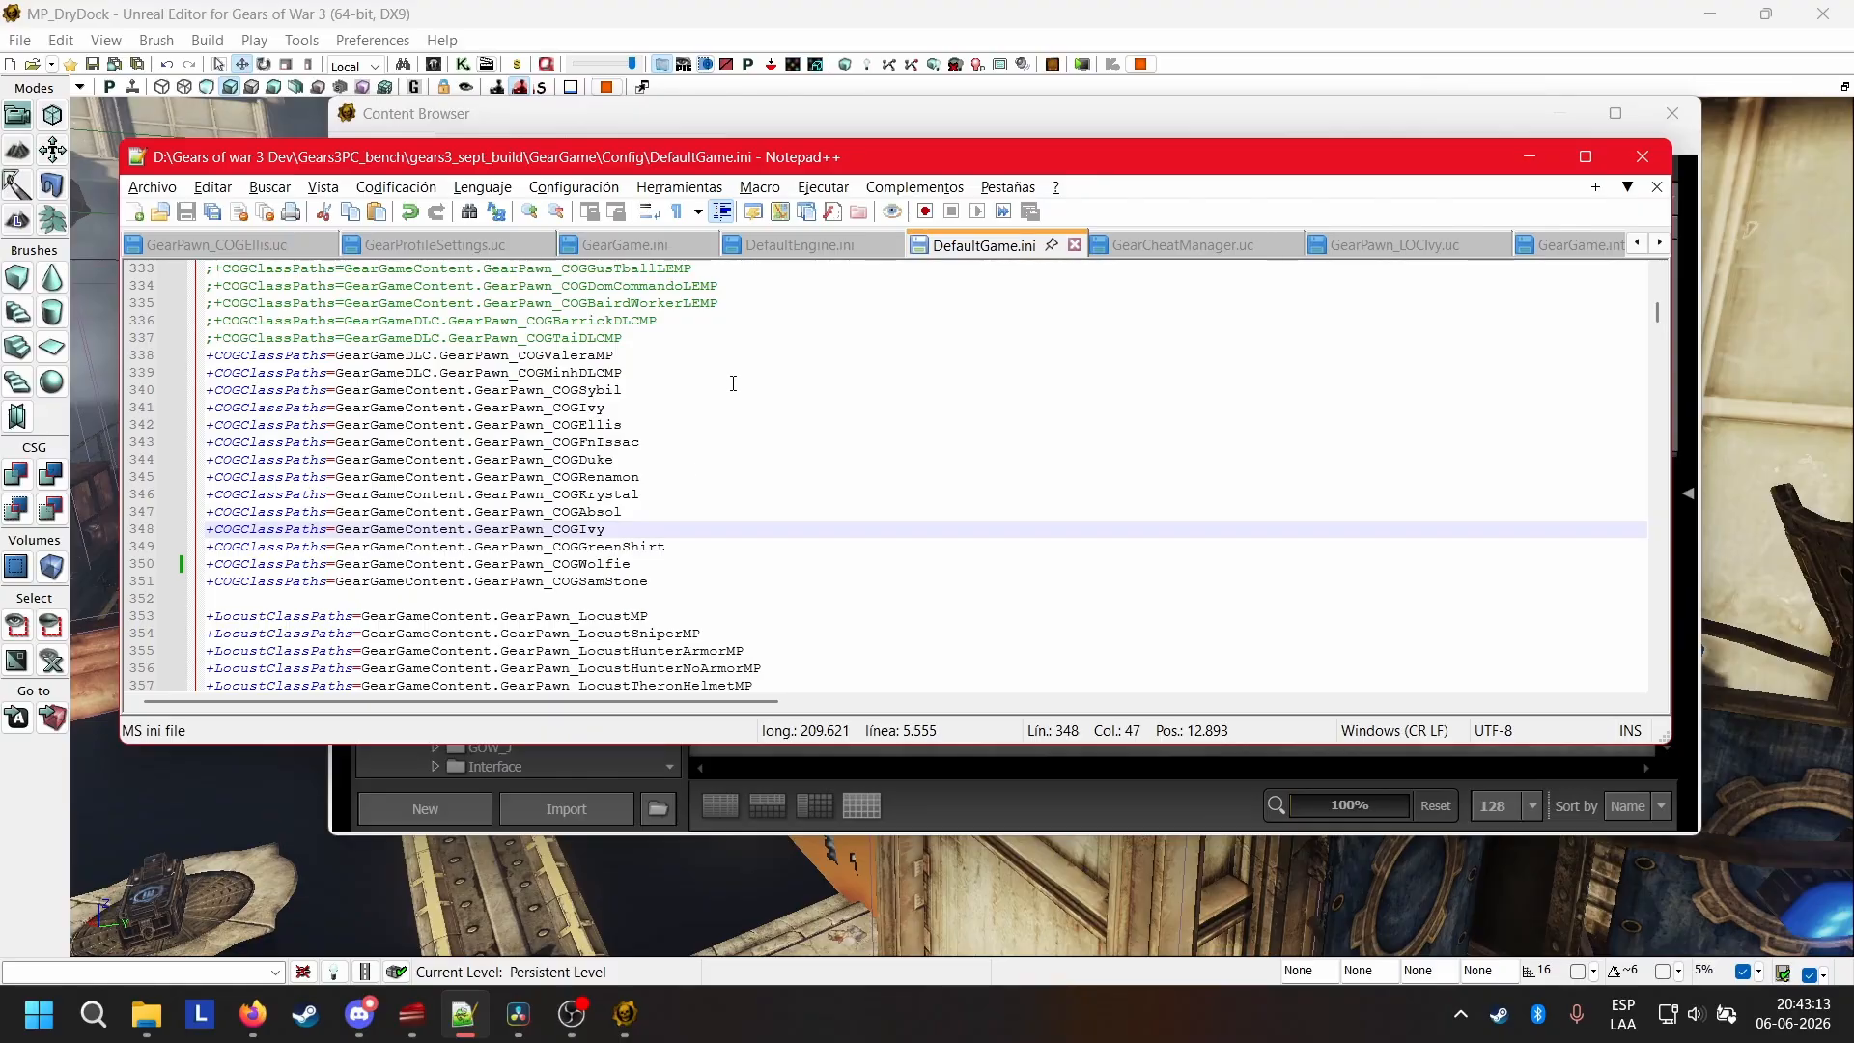
# Check the COGClassPaths list in GearGame.ini for the Wolfie entry.
pyautogui.click(626, 245)
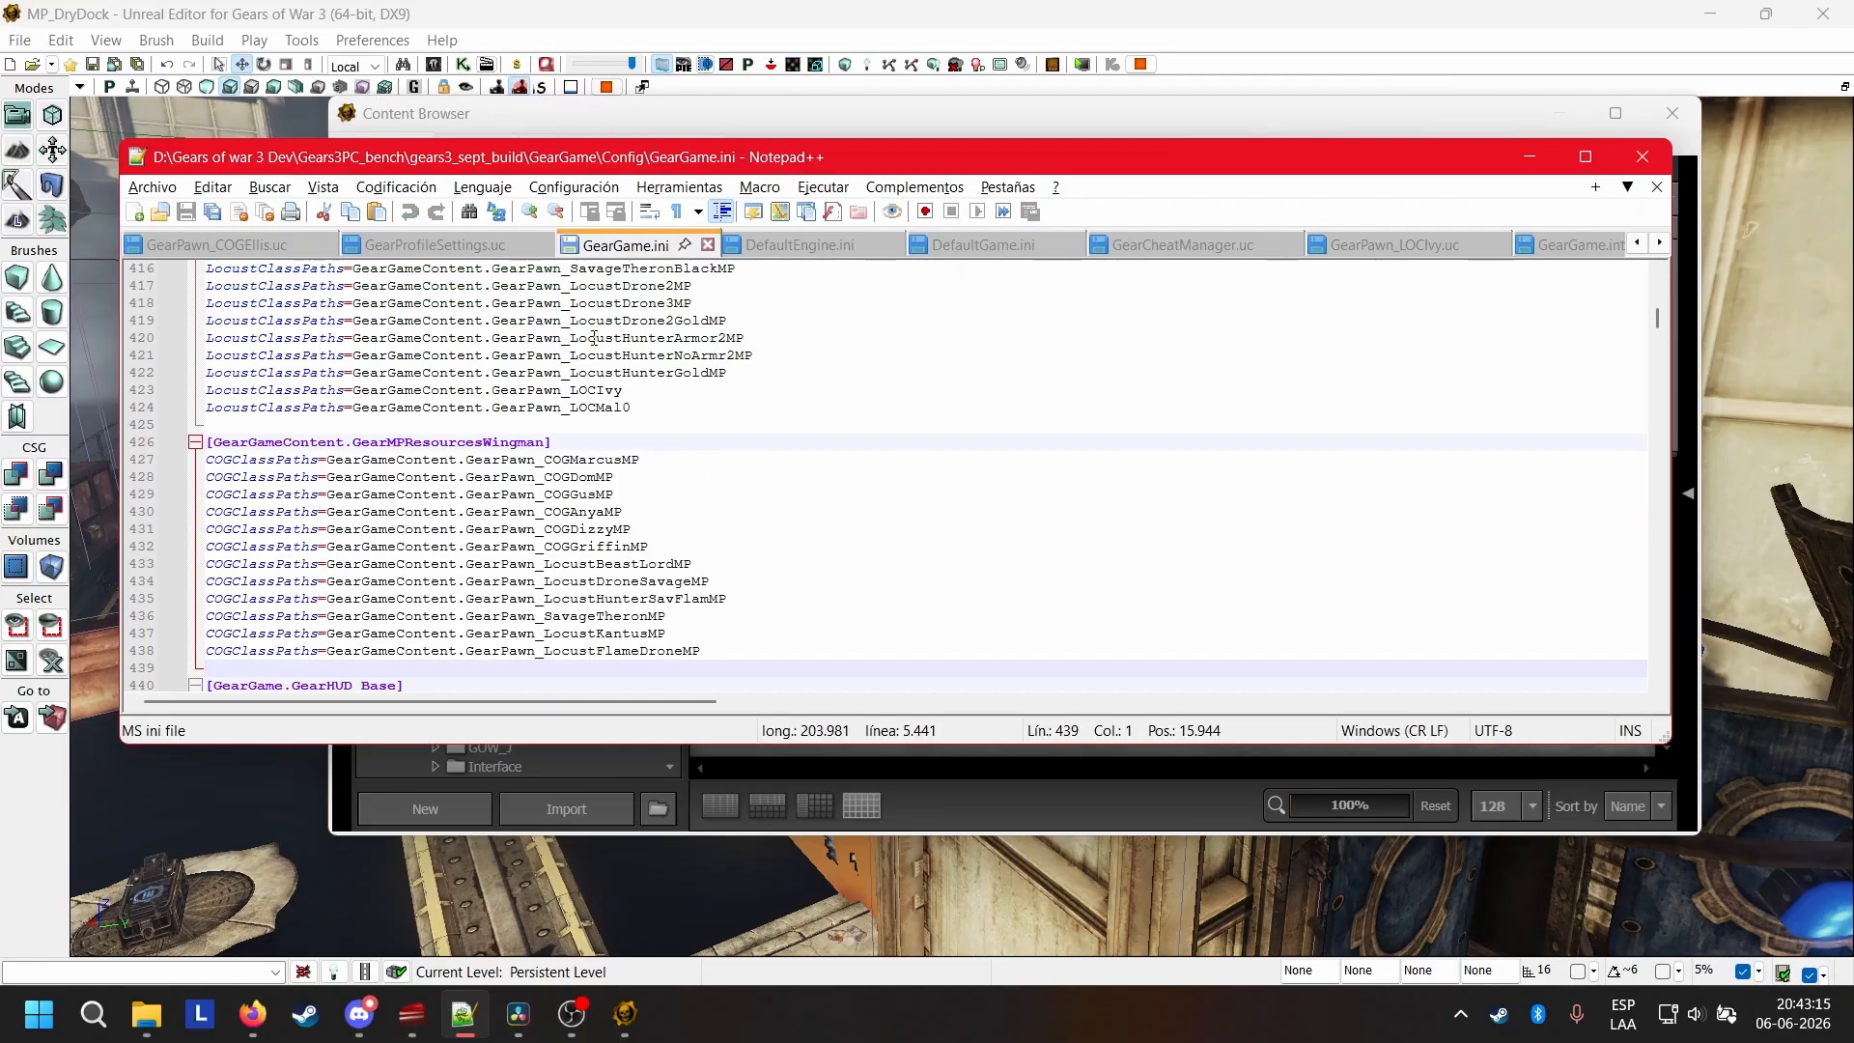
pyautogui.scroll(-2, 600, 399)
pyautogui.scroll(4, 731, 390)
pyautogui.scroll(8, 731, 390)
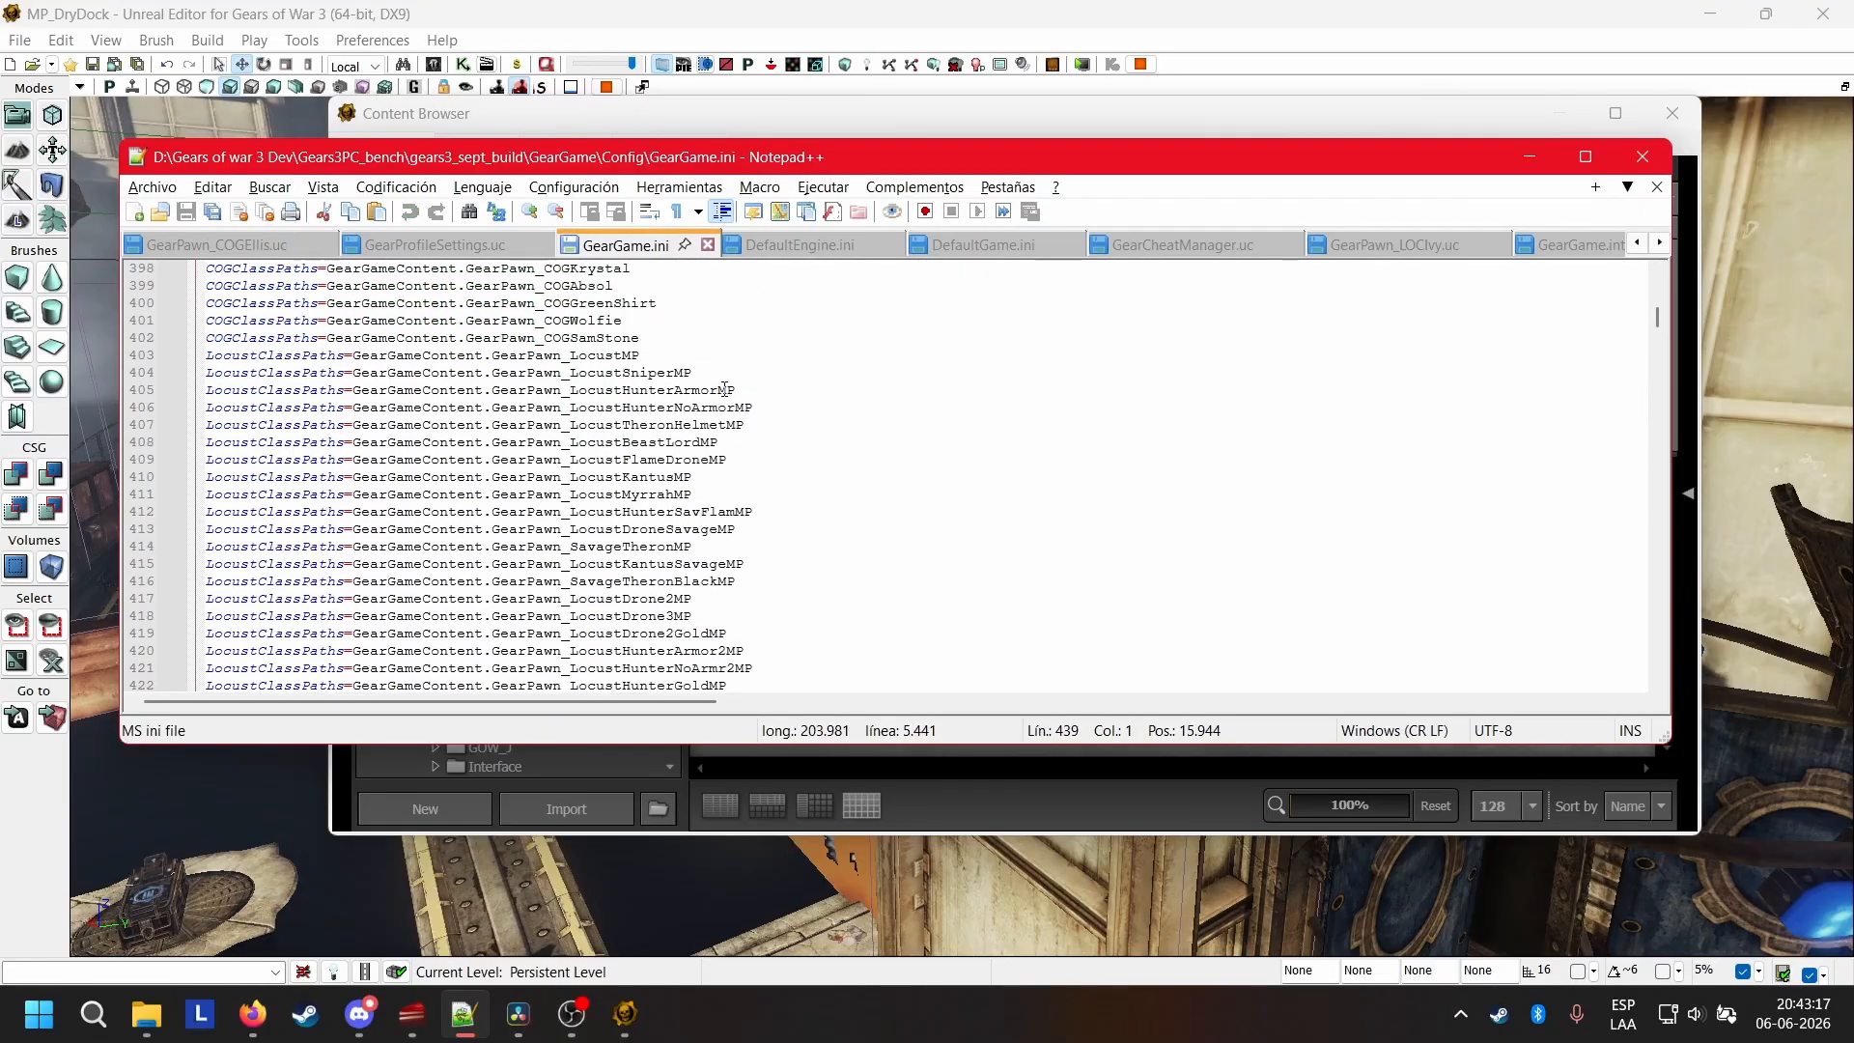
pyautogui.click(625, 530)
pyautogui.moveTo(625, 531); pyautogui.dragTo(206, 530)
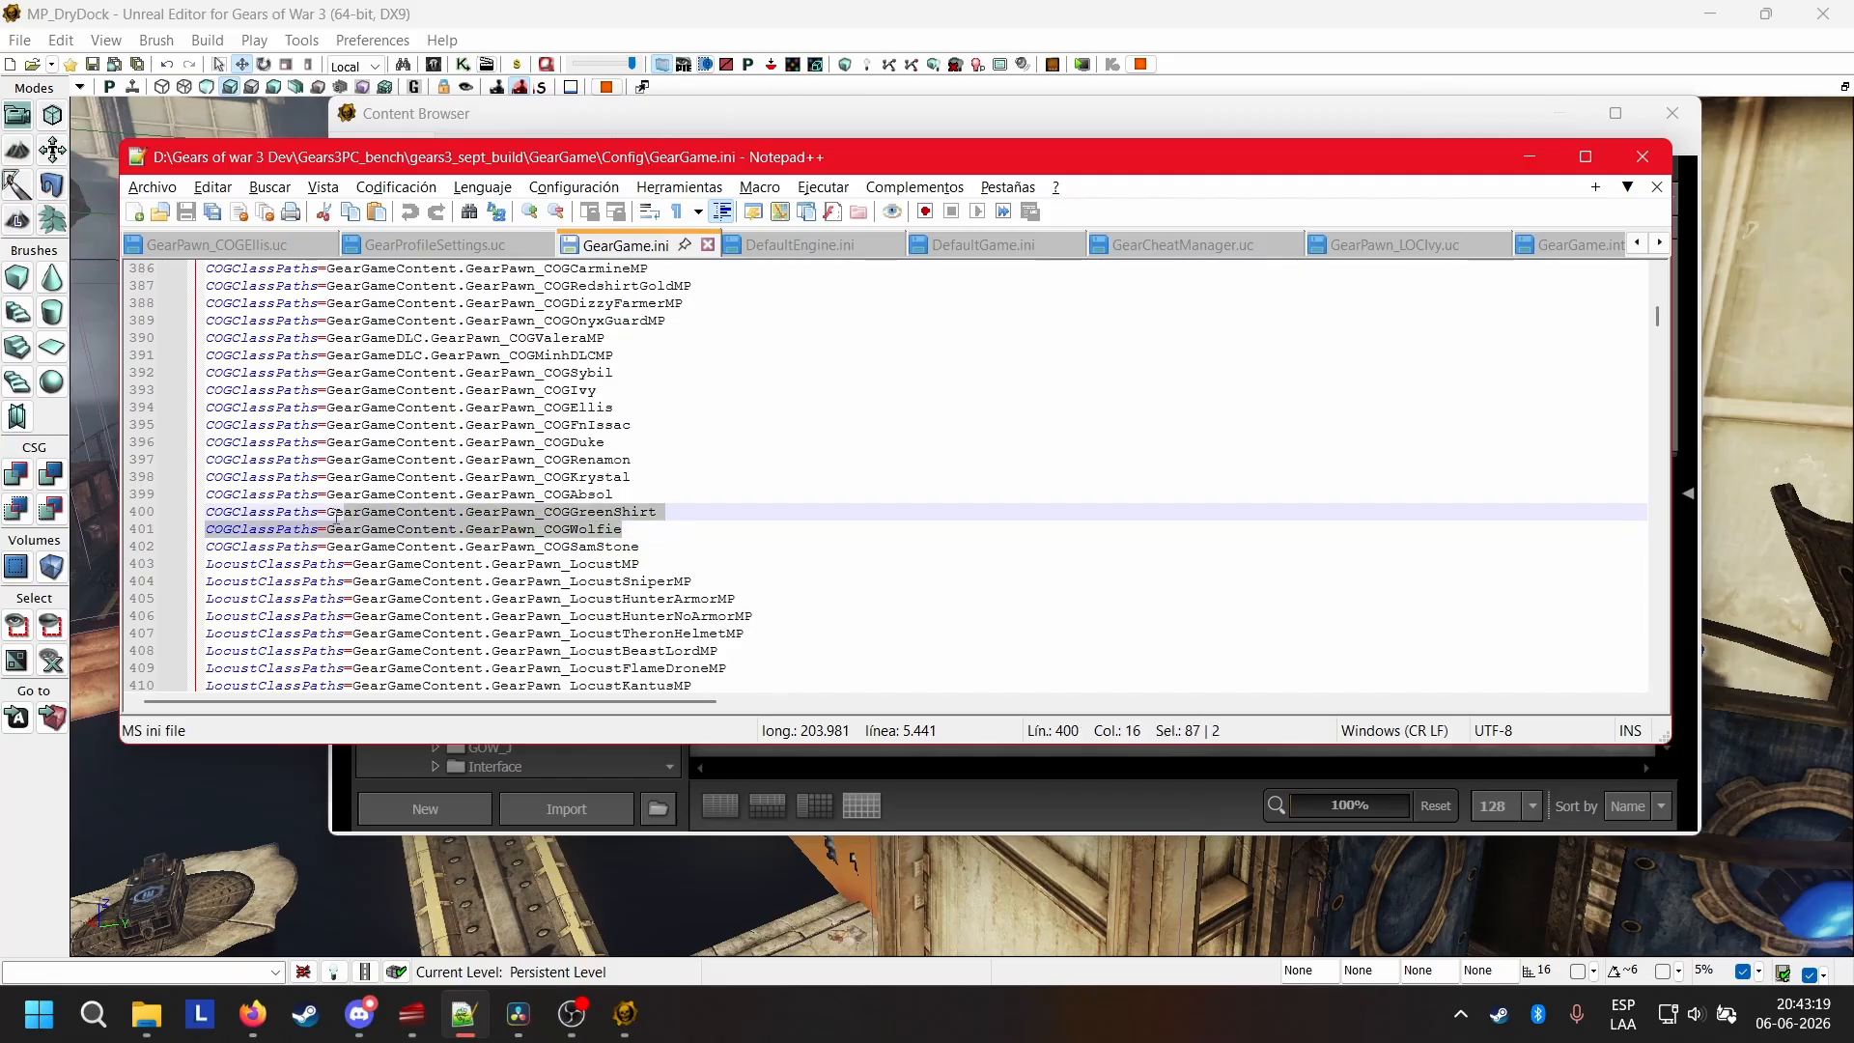
pyautogui.click(671, 507)
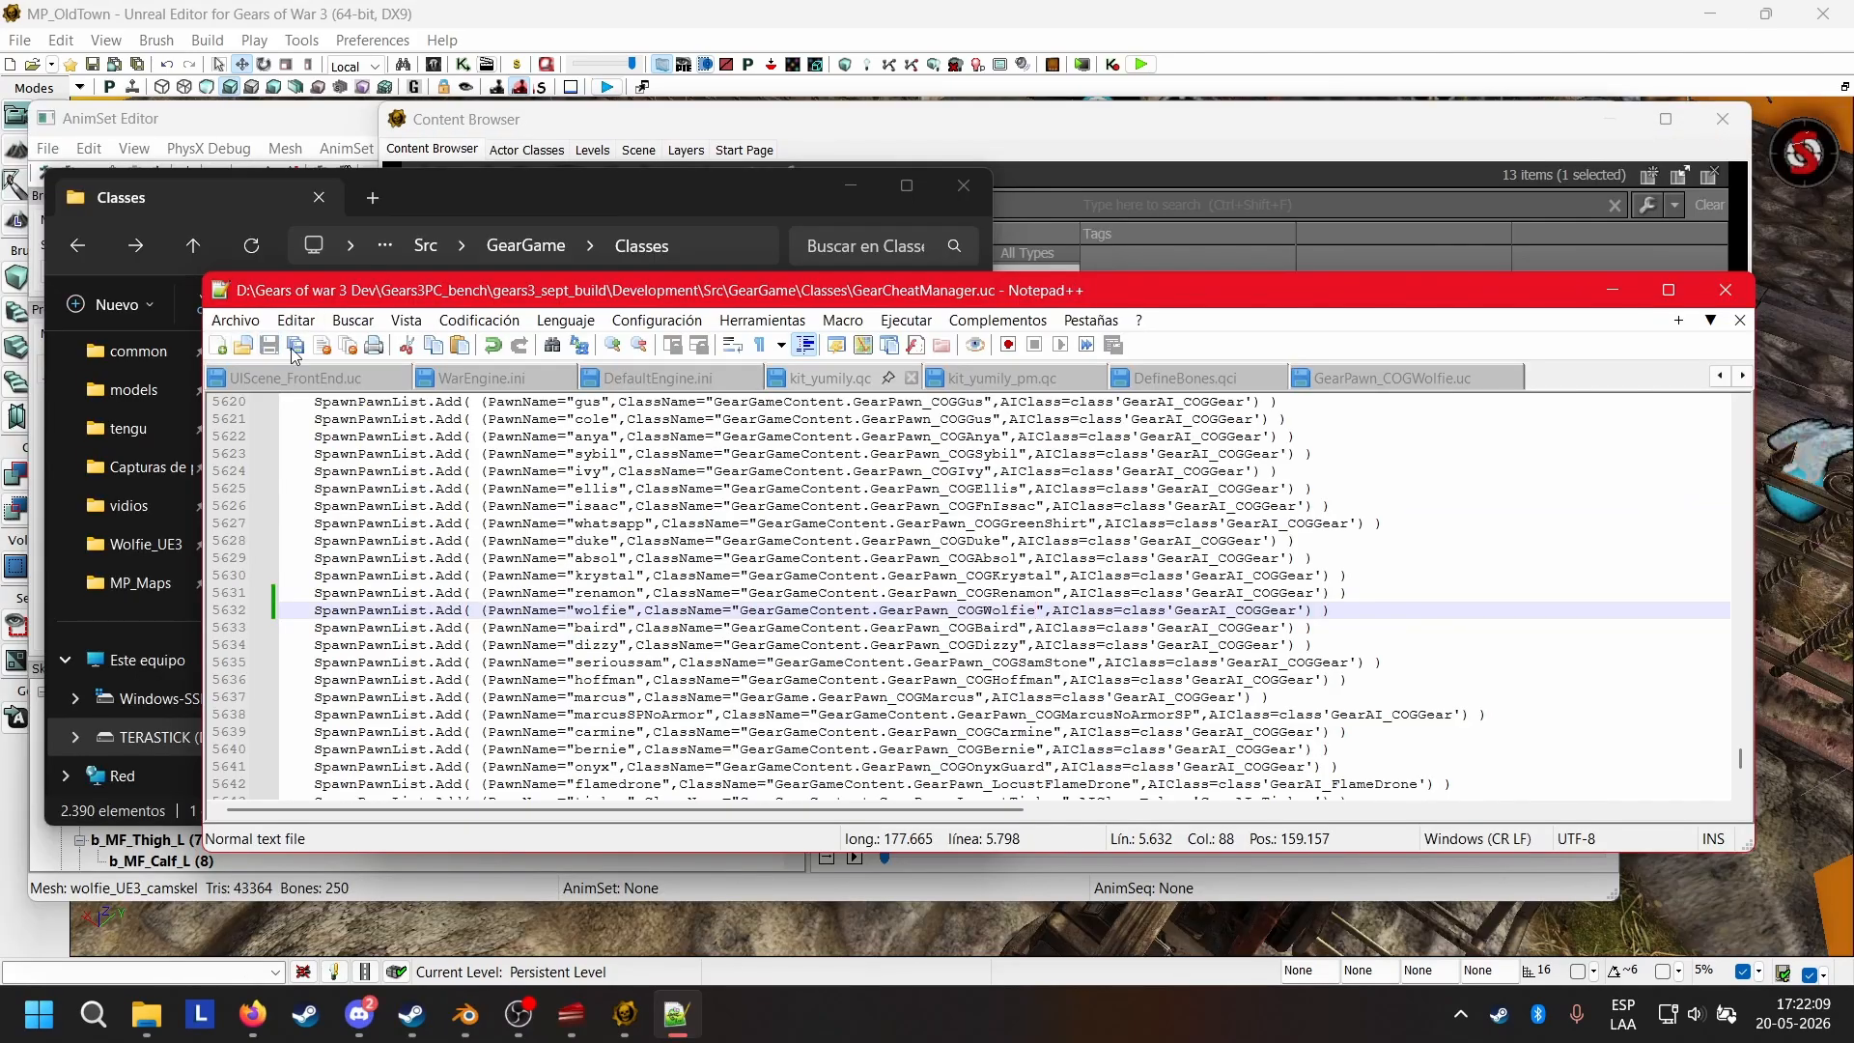
# Close the AnimSet Editor and the Content Browser, and exit the Unreal Editor.
pyautogui.click(577, 1009)
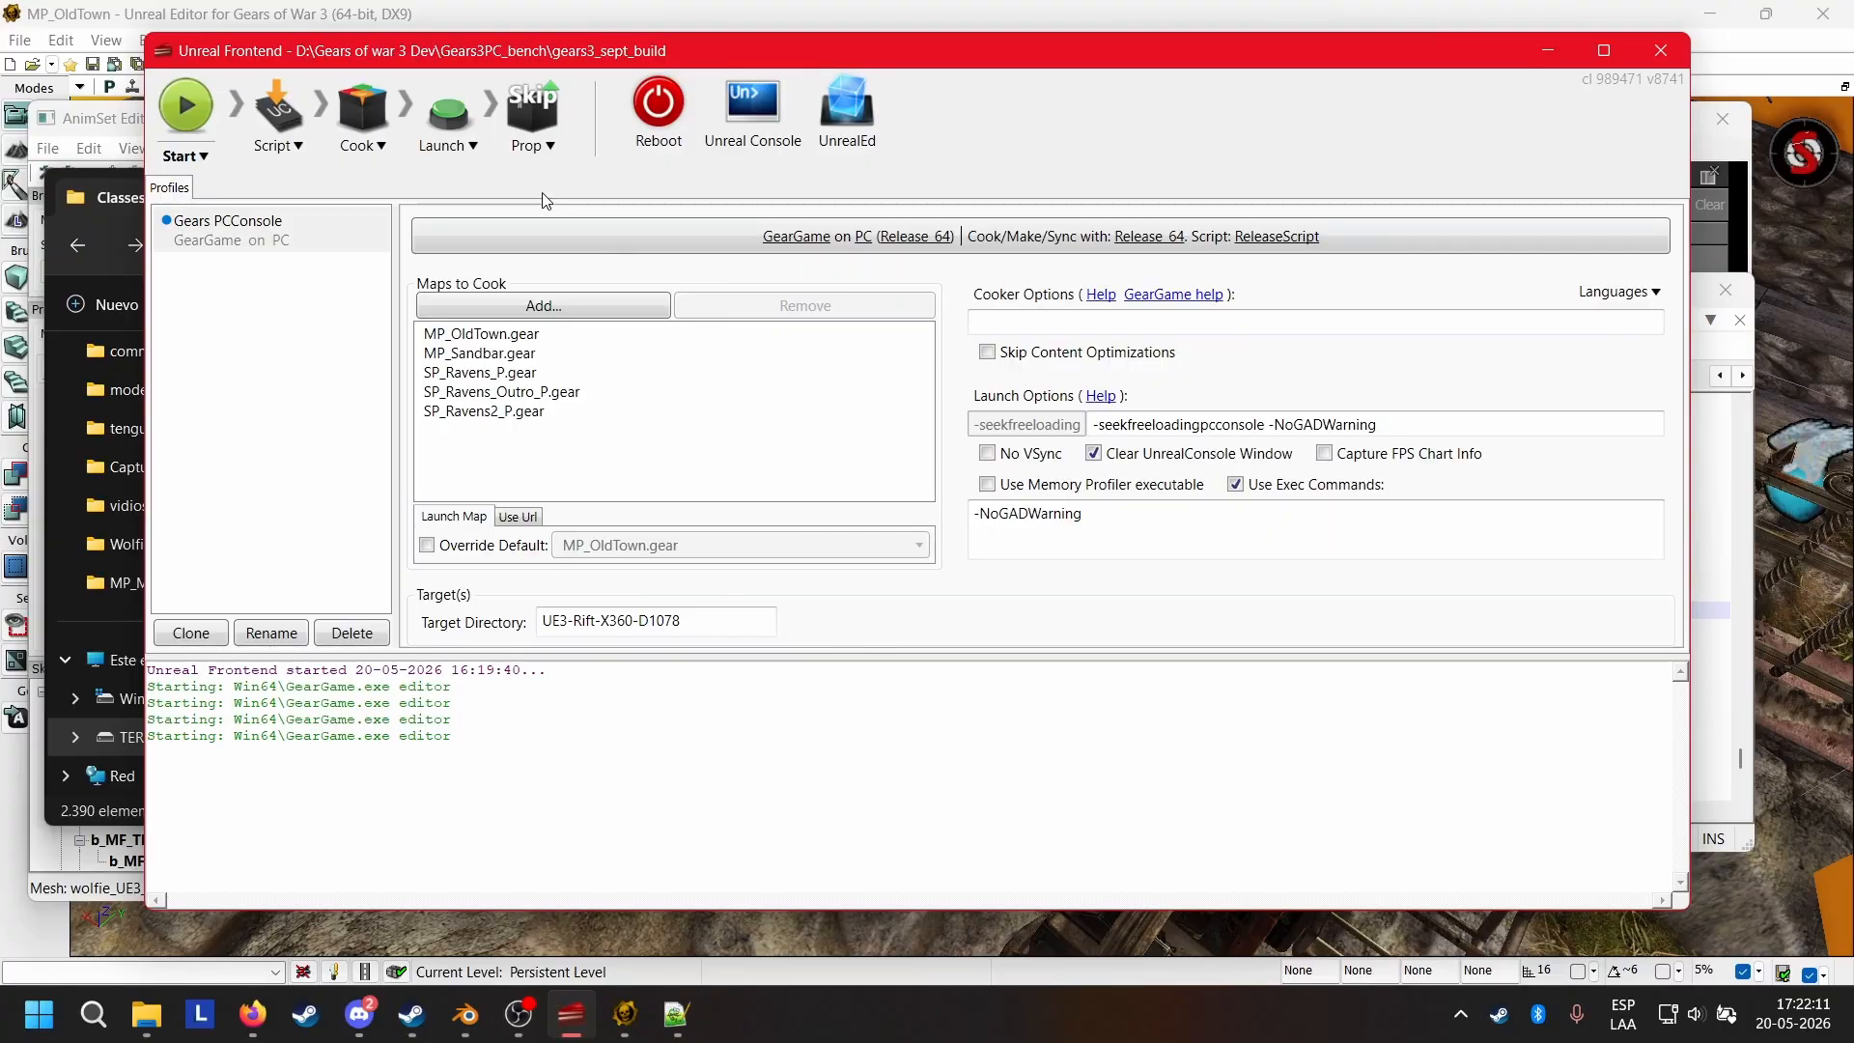
pyautogui.click(522, 17)
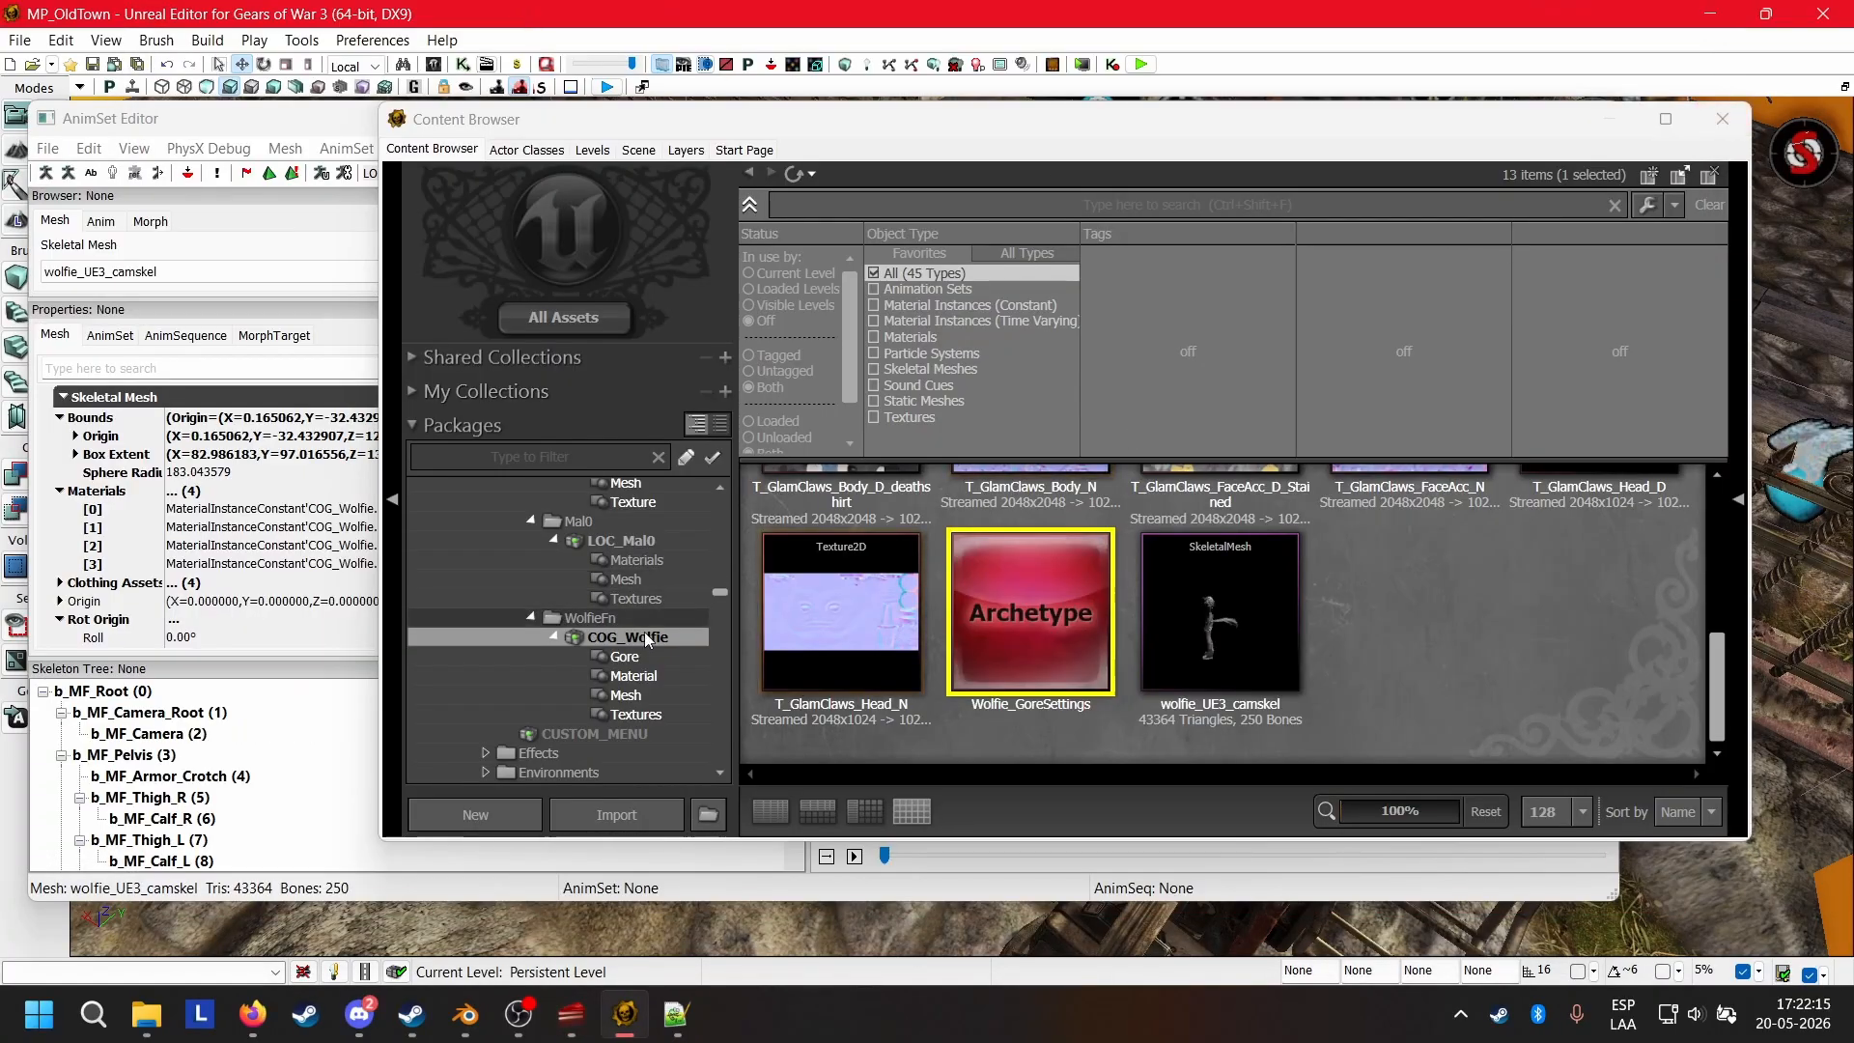
pyautogui.scroll(3, 580, 570)
pyautogui.click(309, 128)
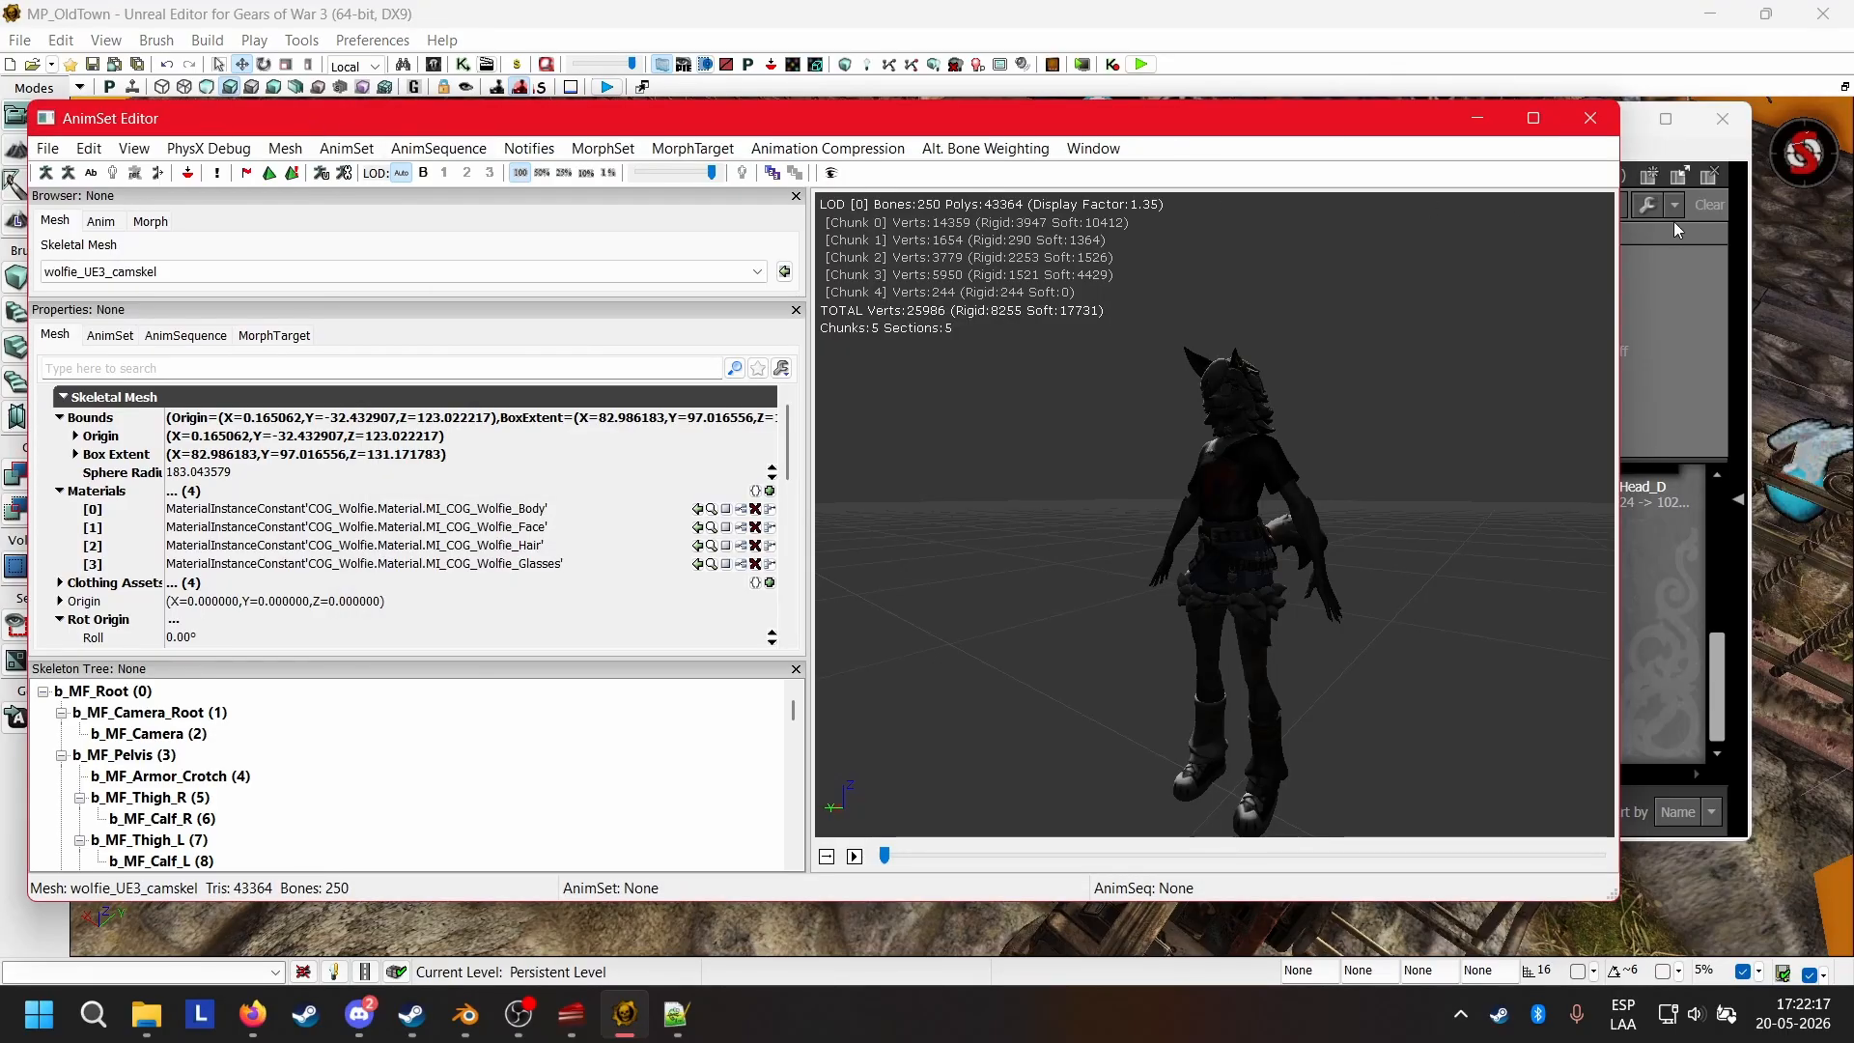
pyautogui.click(1592, 119)
pyautogui.click(1722, 119)
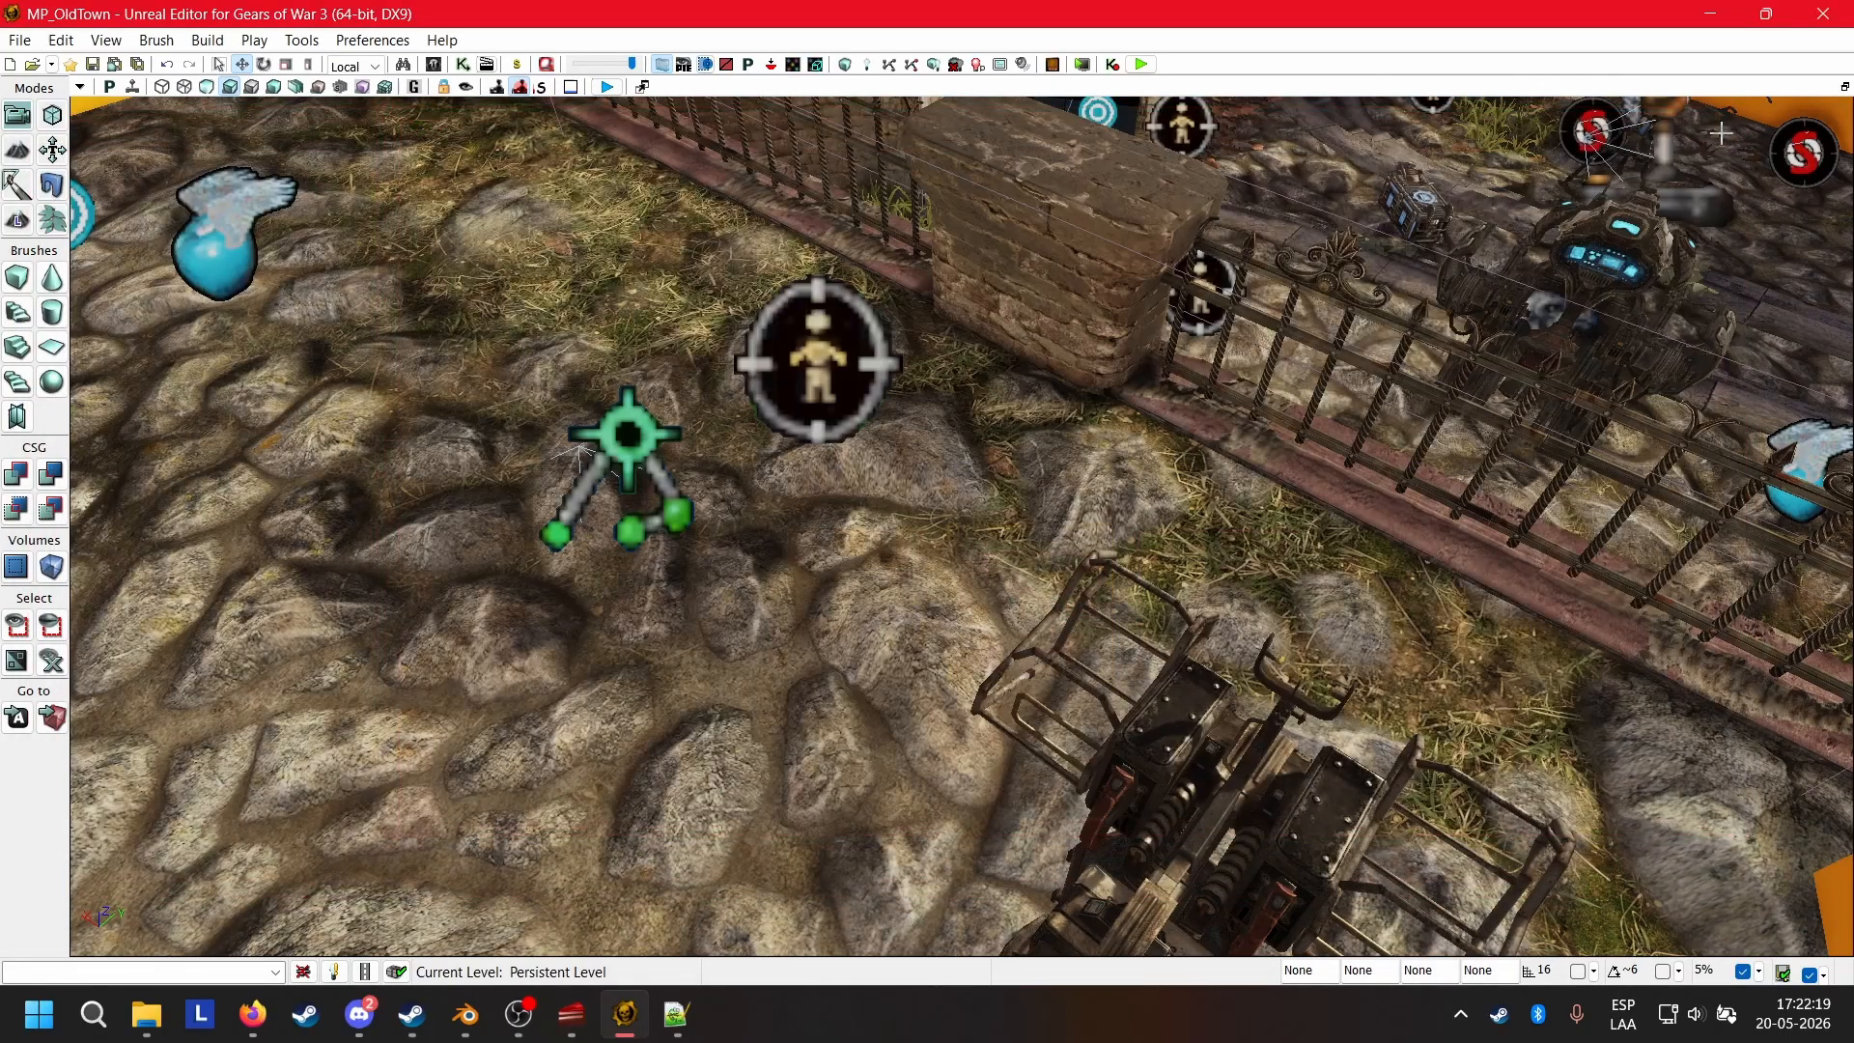
pyautogui.click(1824, 13)
pyautogui.click(951, 665)
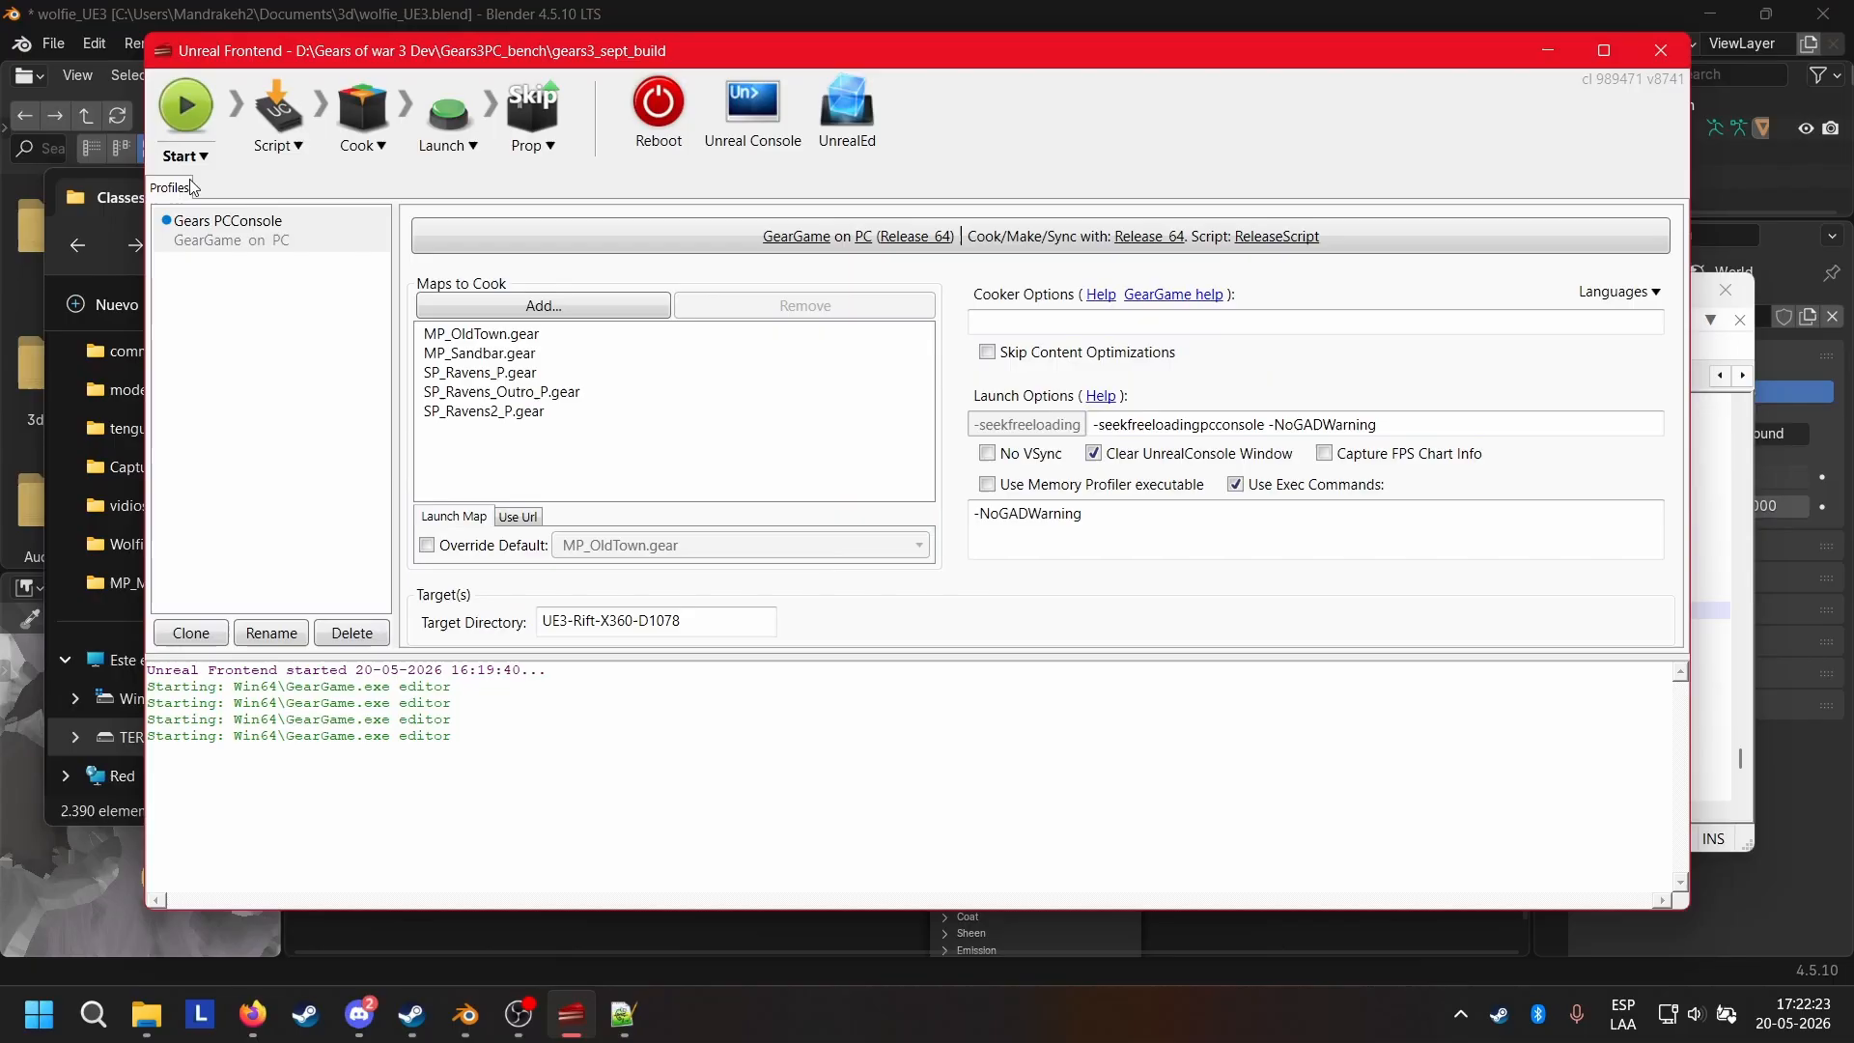
# Compile the game scripts with Compile scripts in Unreal Frontend and accept the ambiguous package name message.
pyautogui.click(279, 116)
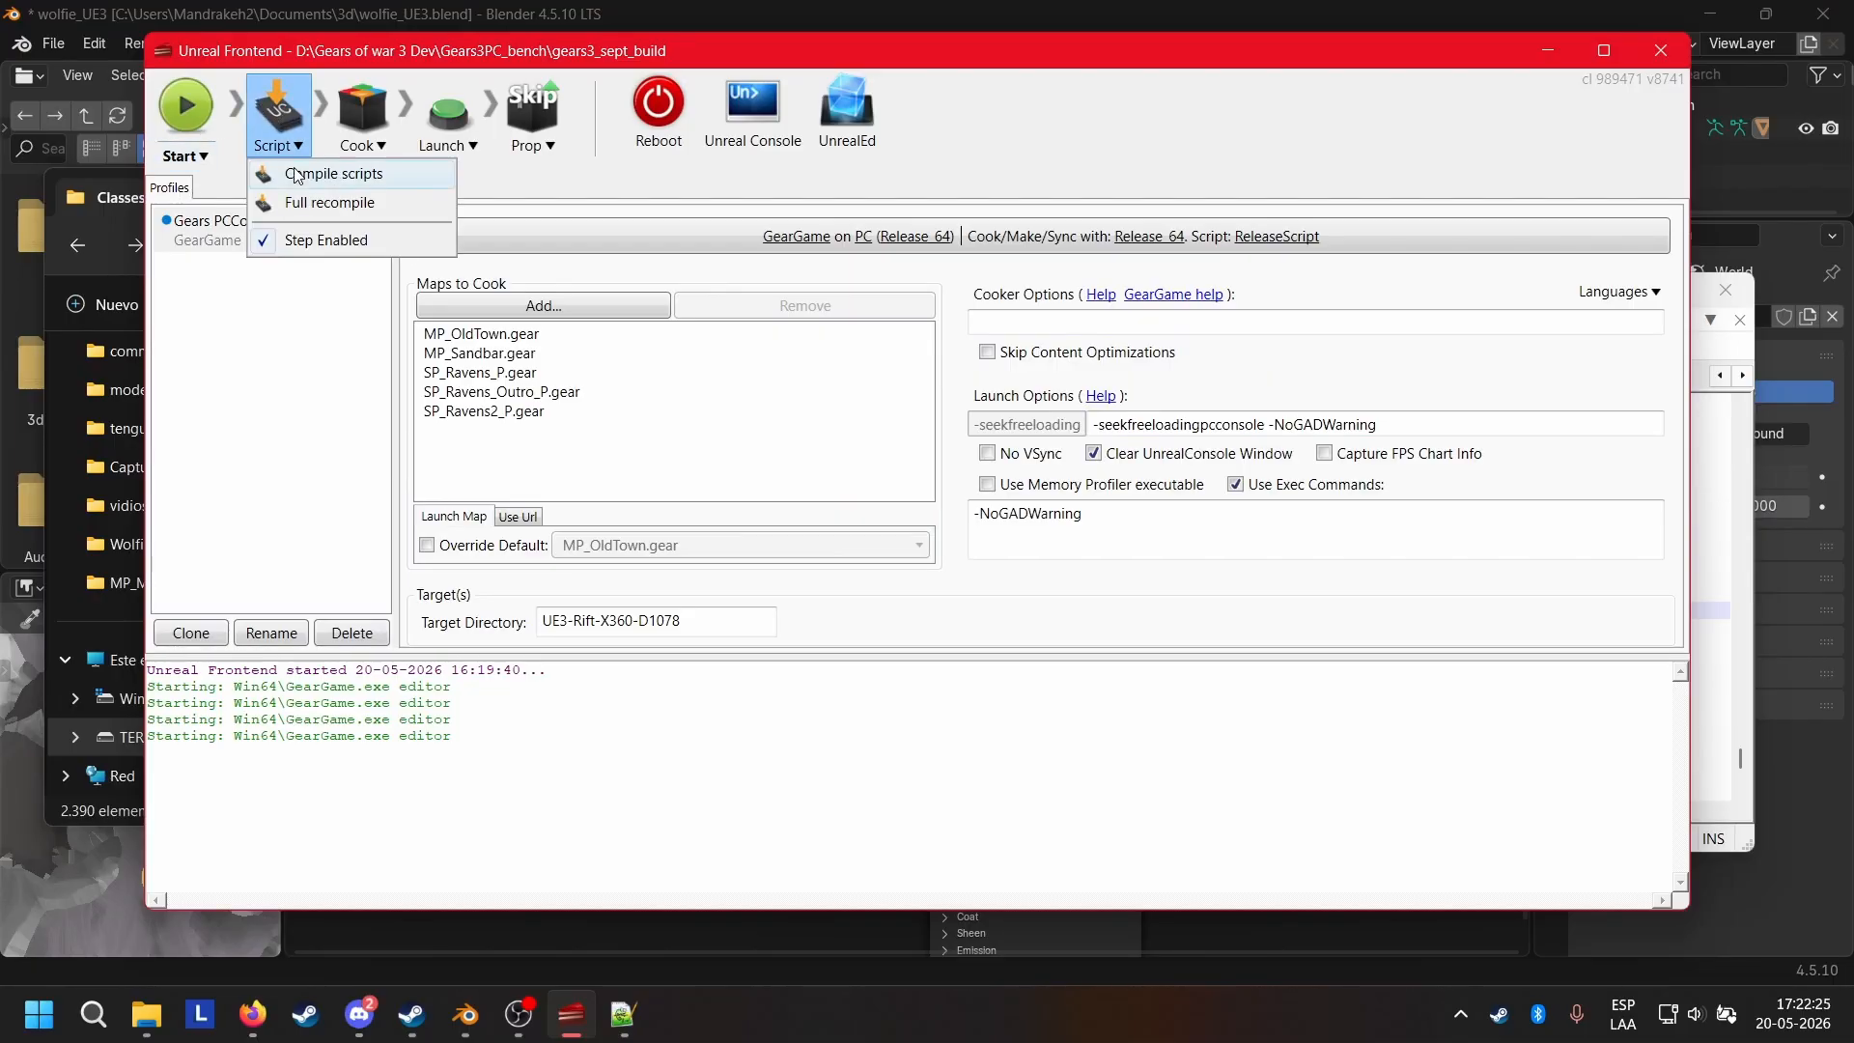
pyautogui.click(606, 1019)
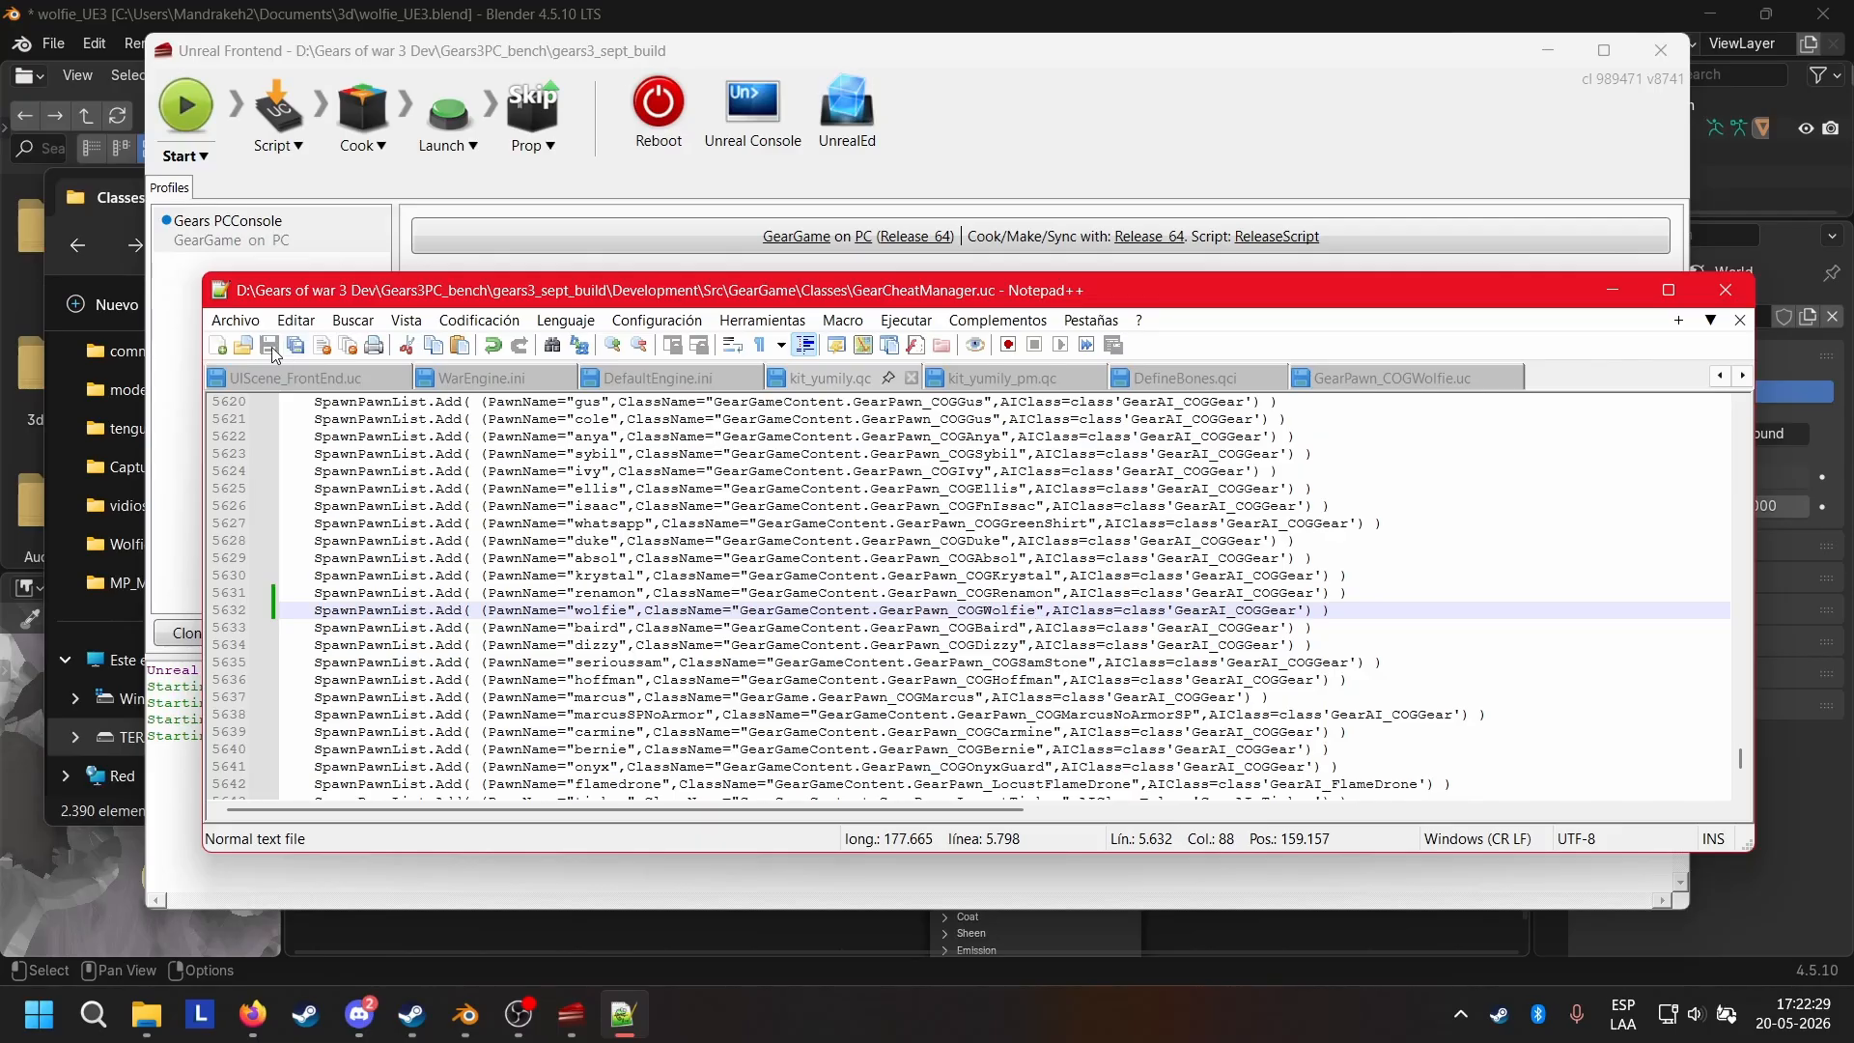
pyautogui.click(483, 131)
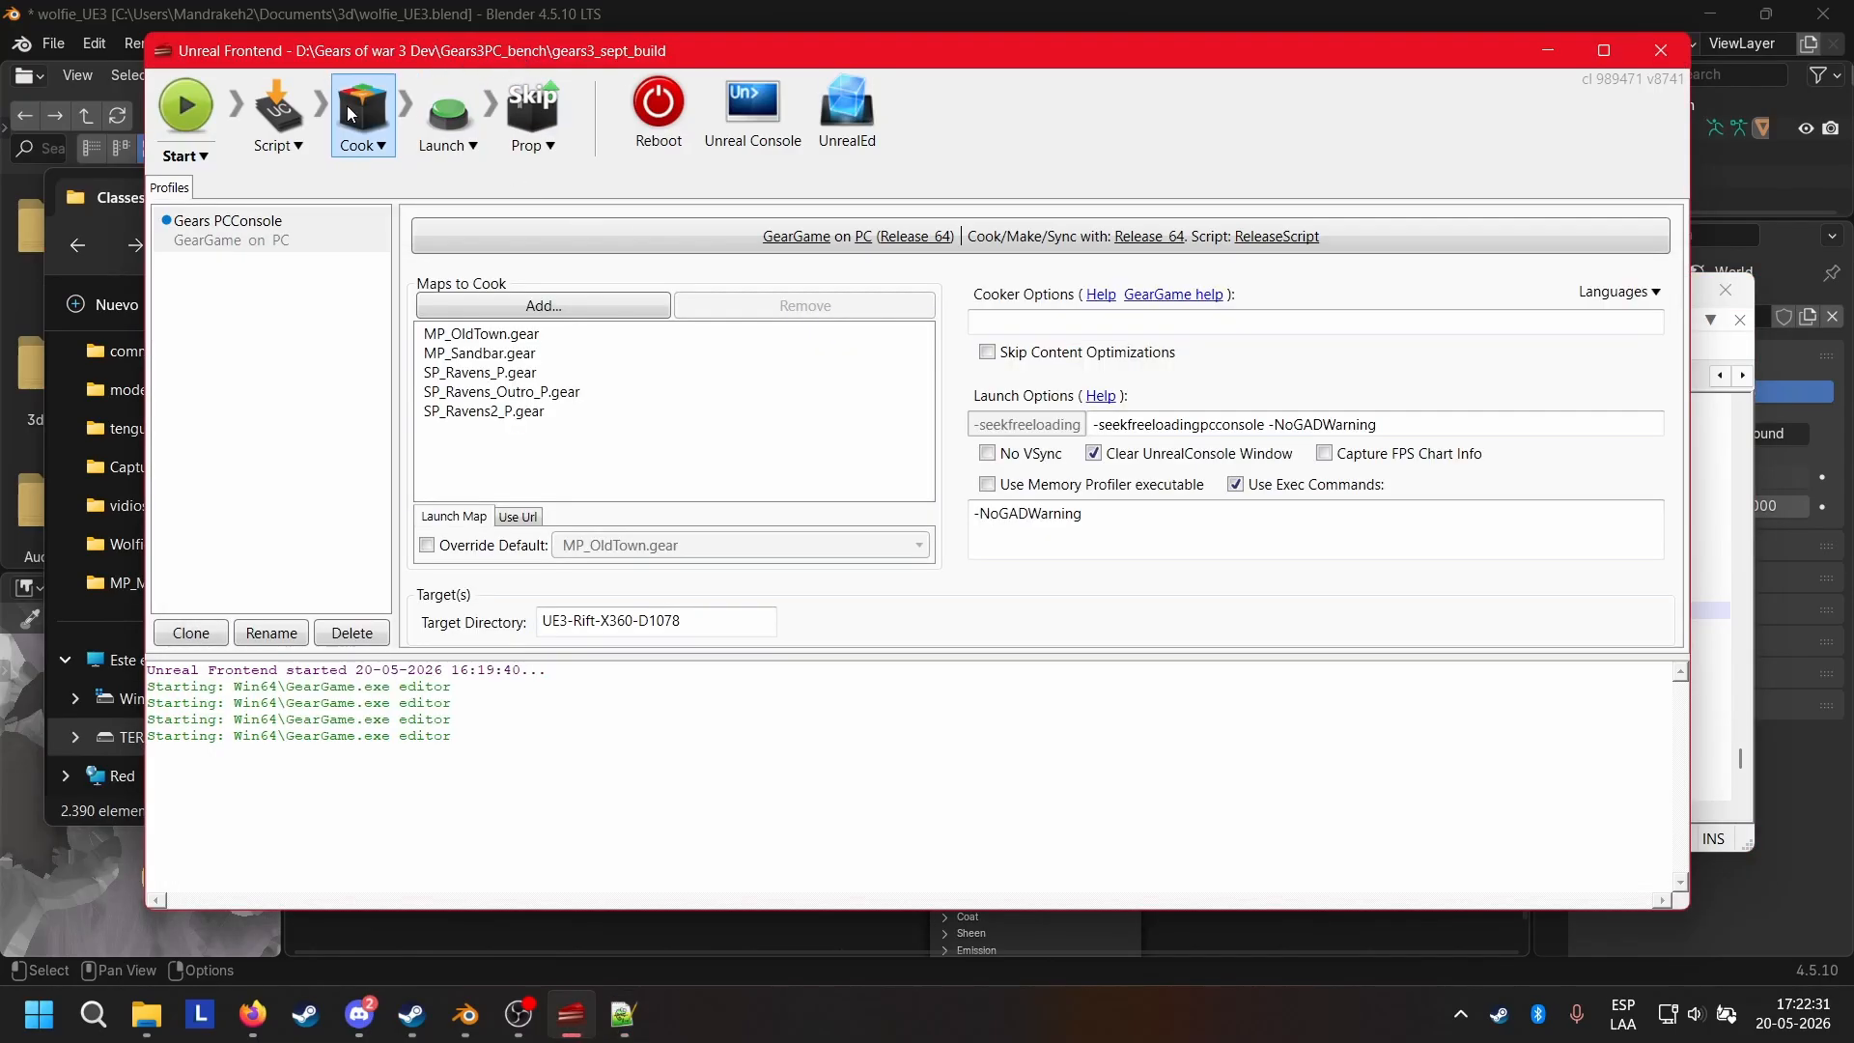
pyautogui.click(270, 116)
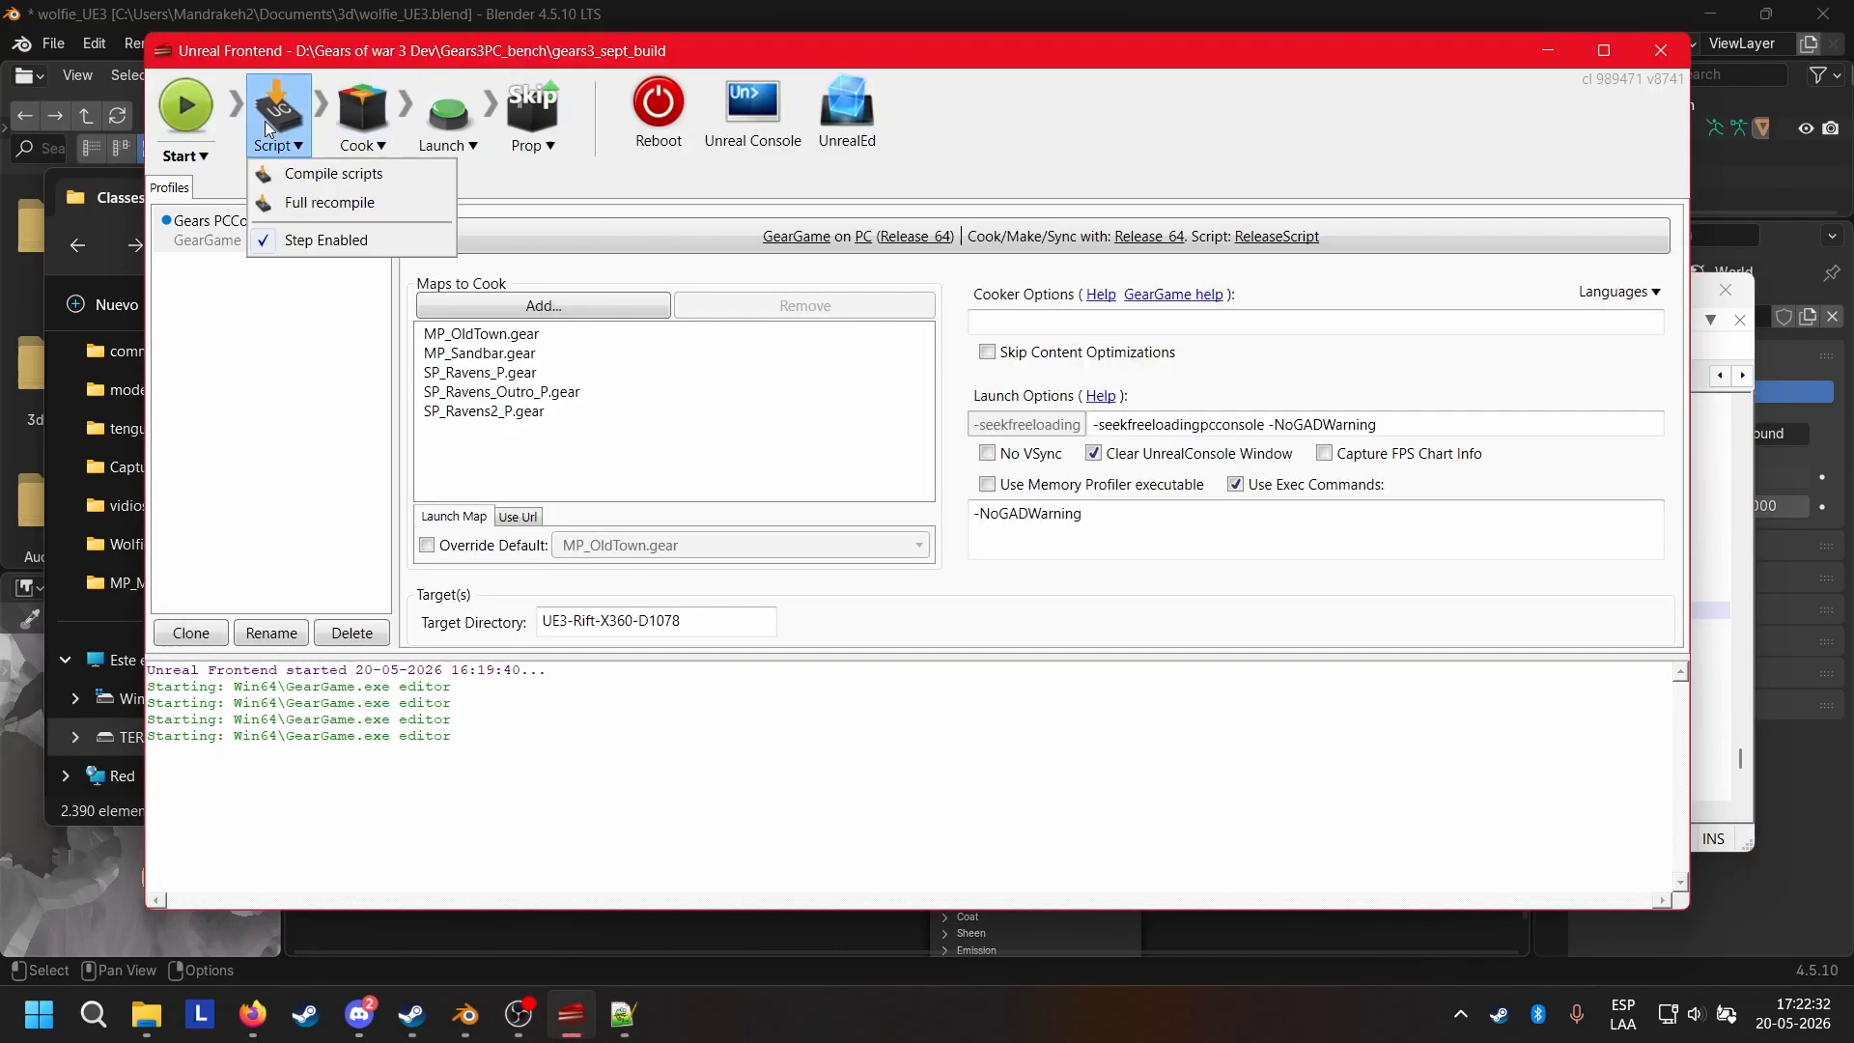
pyautogui.click(295, 173)
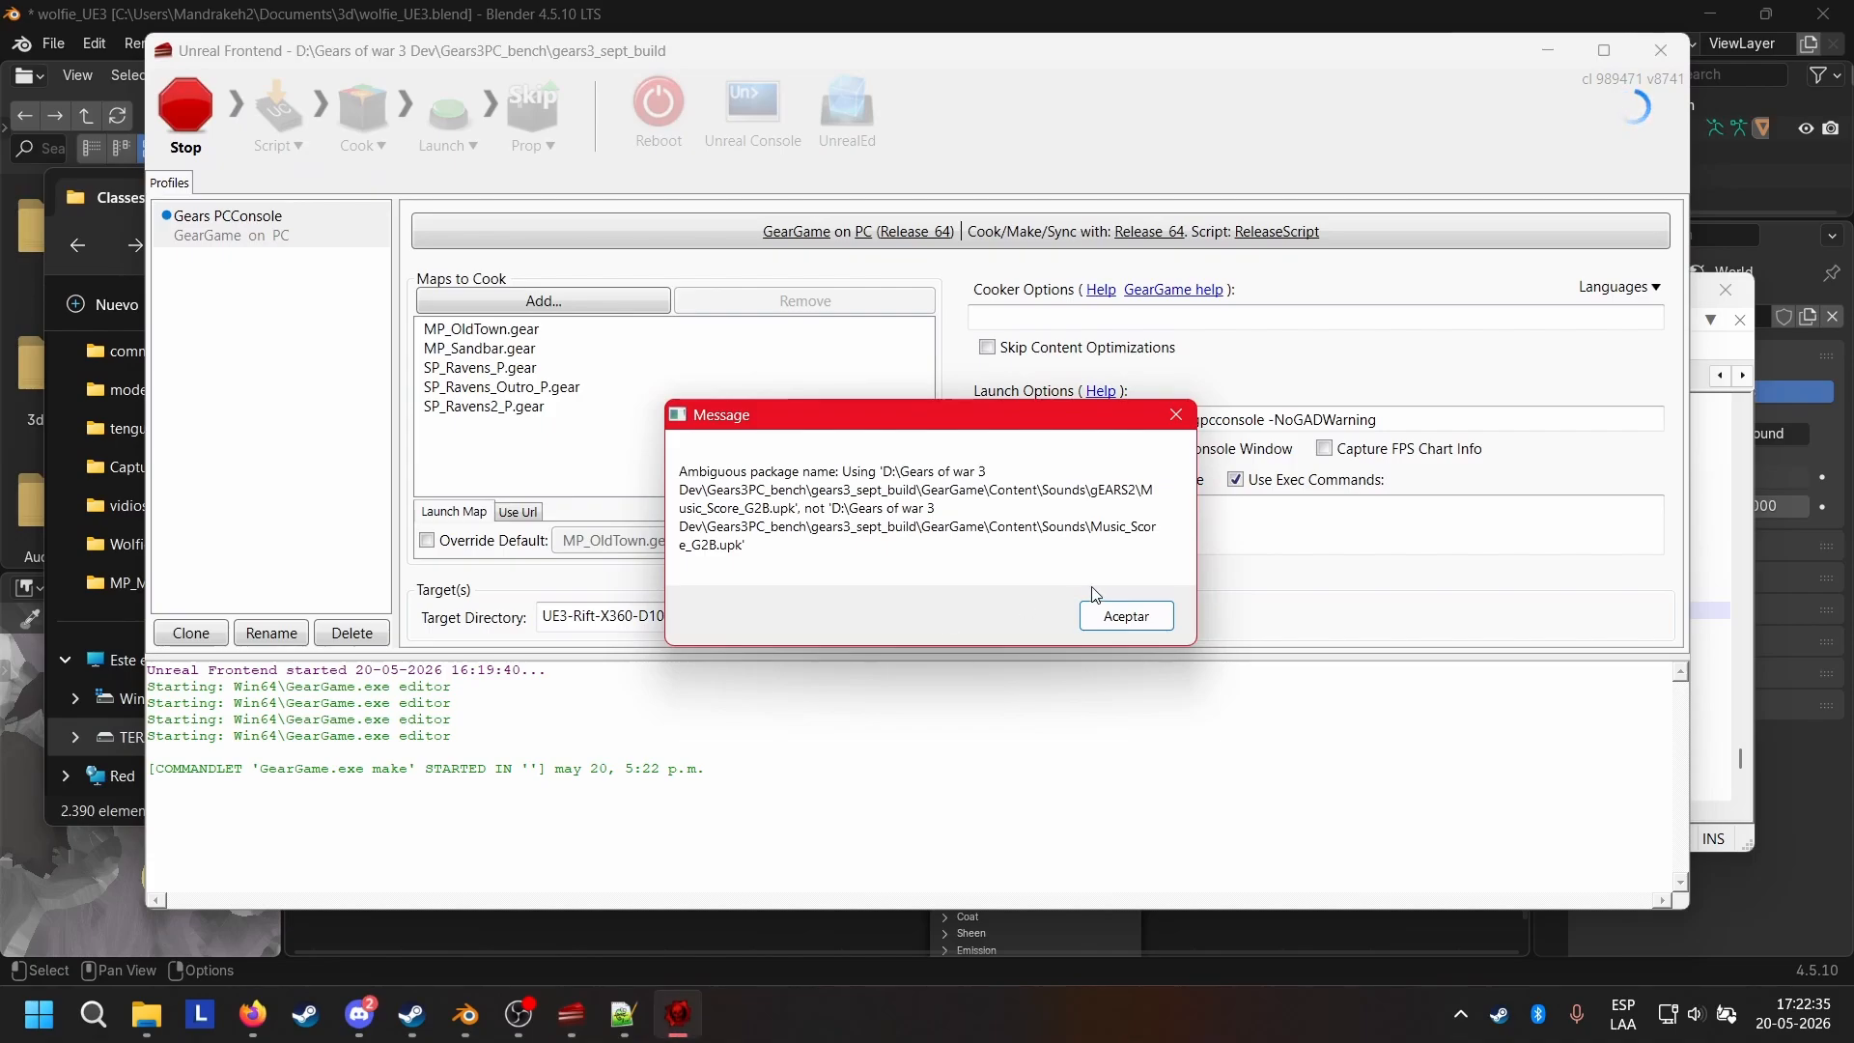
pyautogui.click(1113, 609)
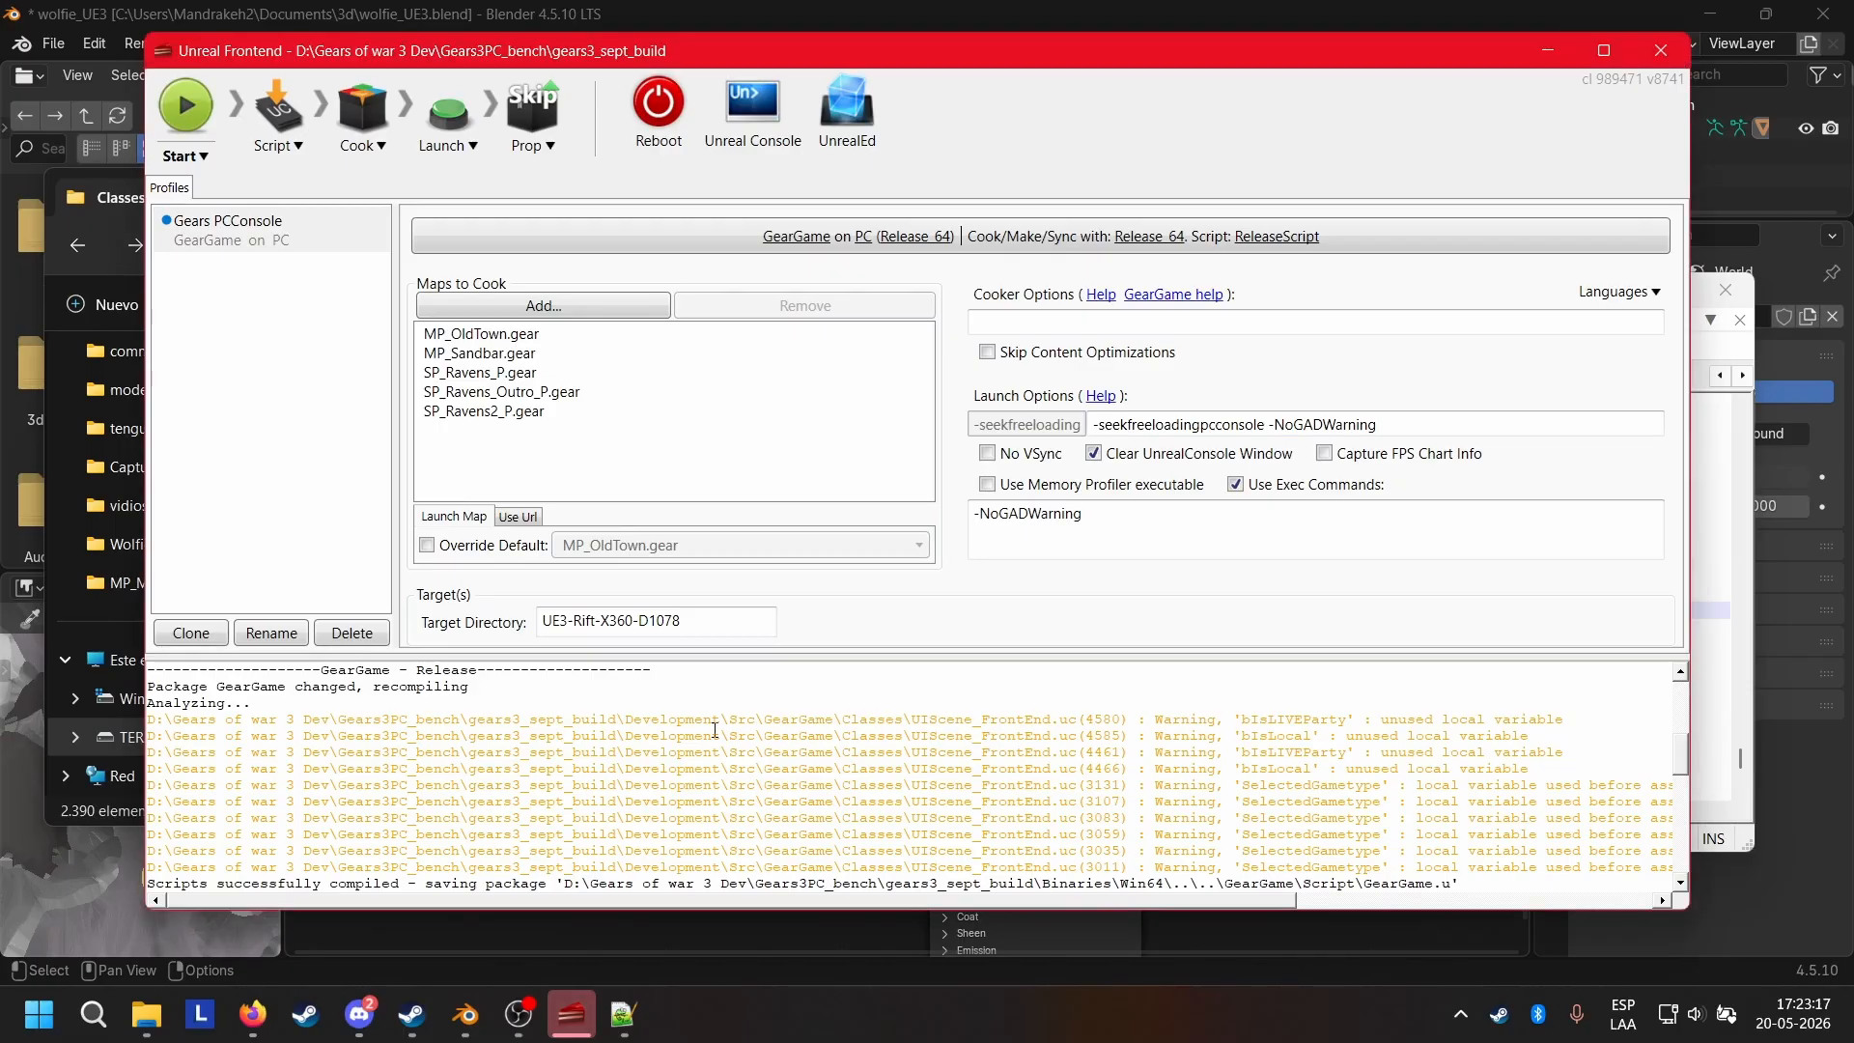
# Examine the script compile log, including the UIScene_FrontEnd.uc and GearPawn_COGEllis.uc warnings and the closing summary.
pyautogui.moveTo(1401, 722); pyautogui.dragTo(383, 731)
pyautogui.click(381, 731)
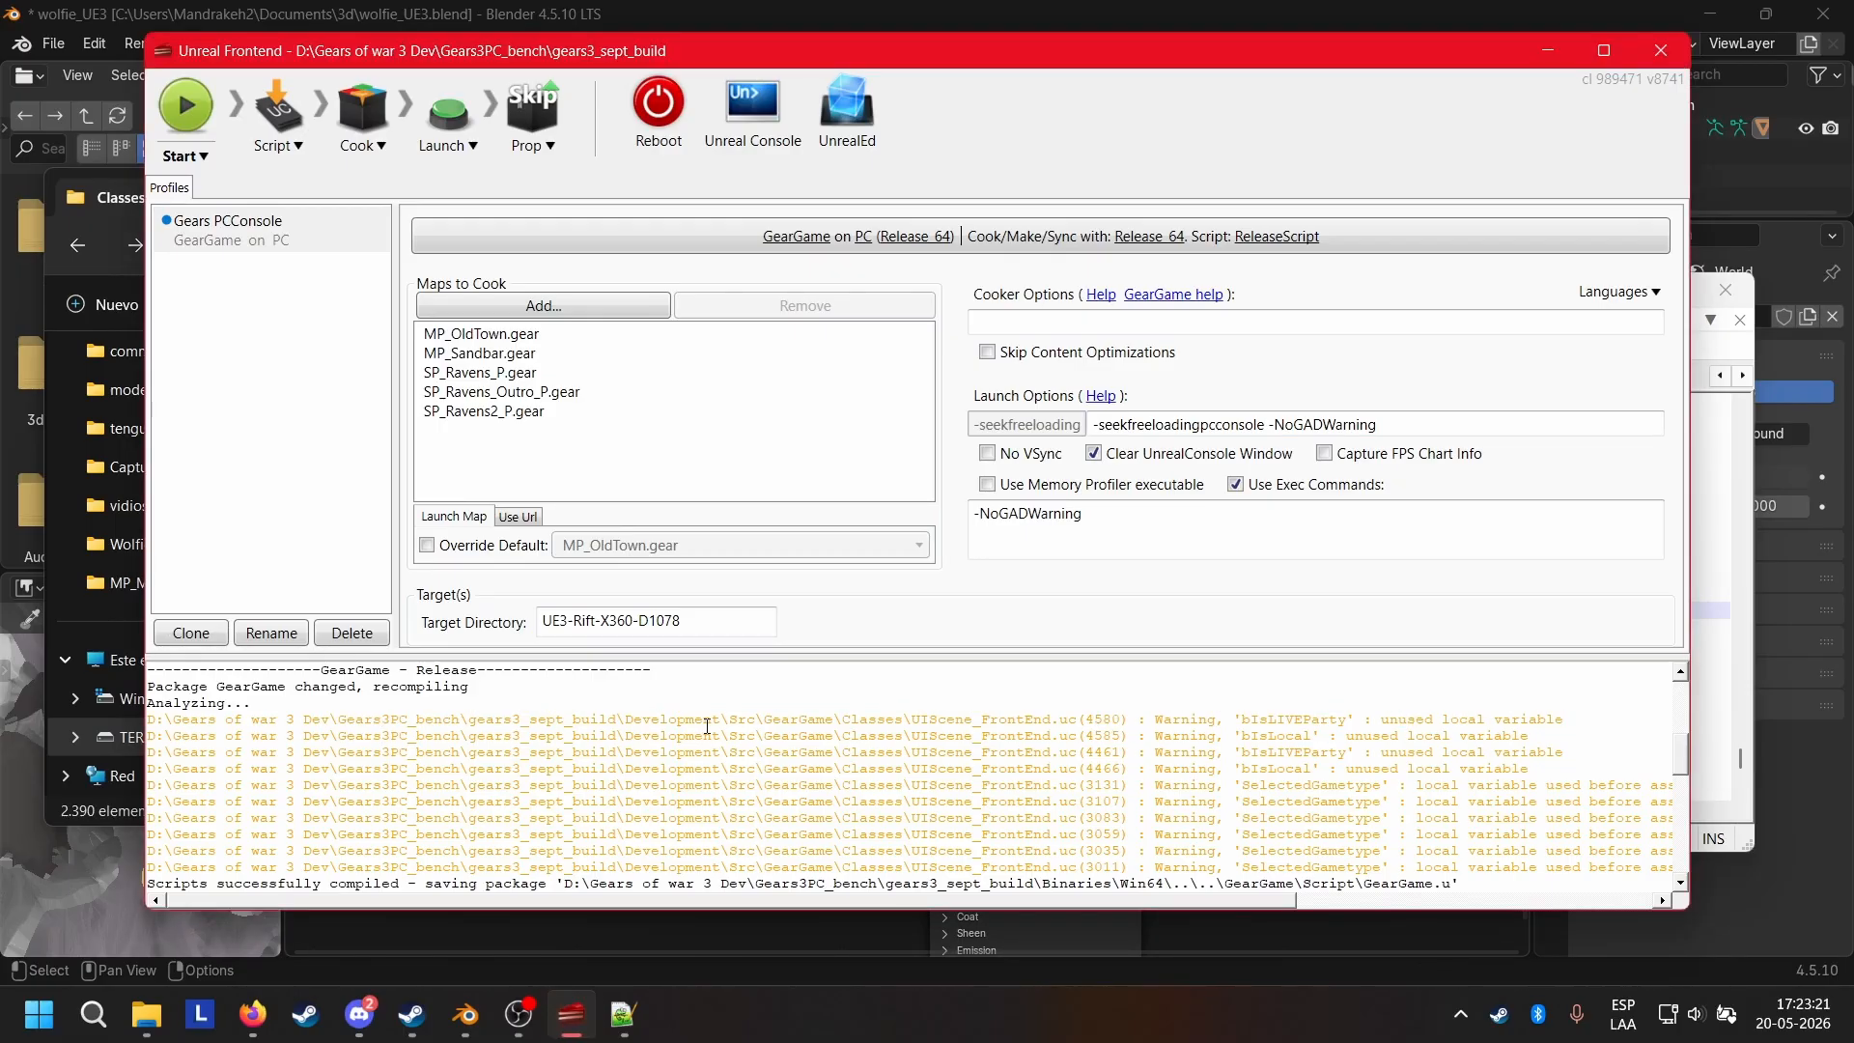
pyautogui.scroll(1, 656, 720)
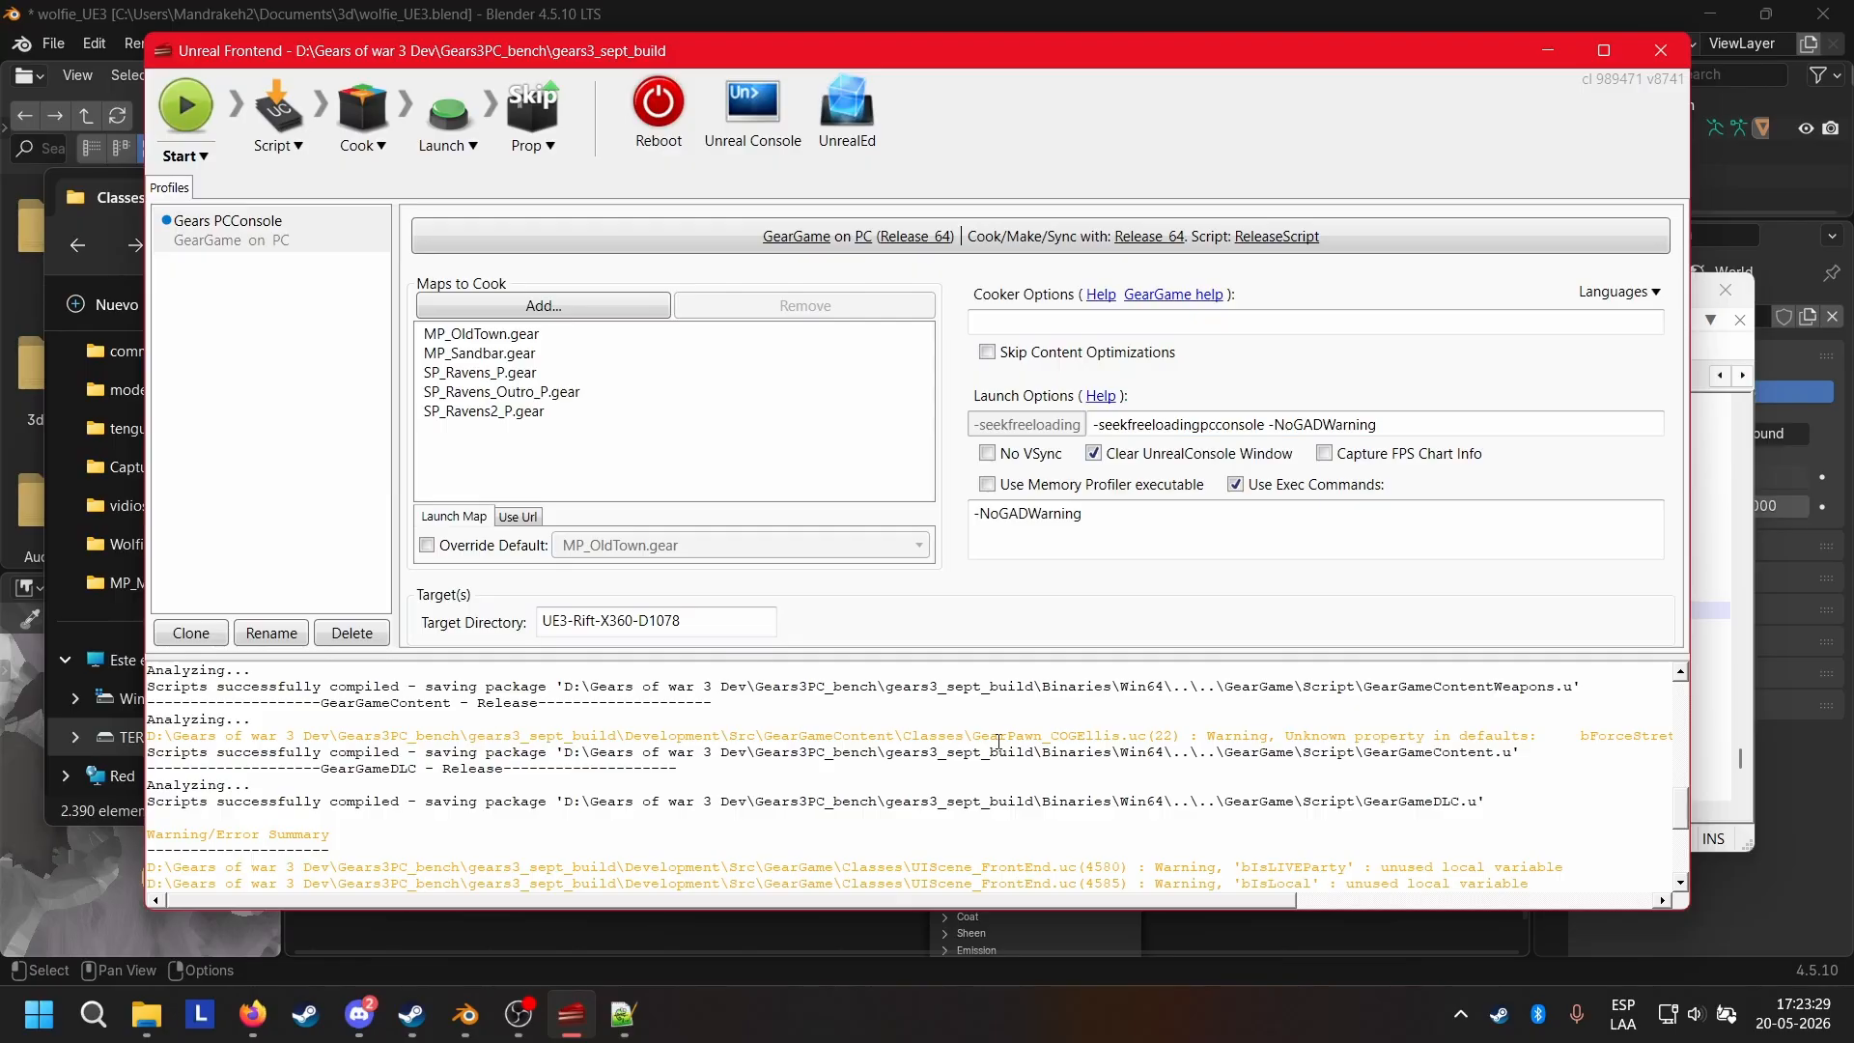
pyautogui.moveTo(969, 740); pyautogui.dragTo(1340, 750)
pyautogui.click(1390, 739)
pyautogui.hscroll(5, 1498, 872)
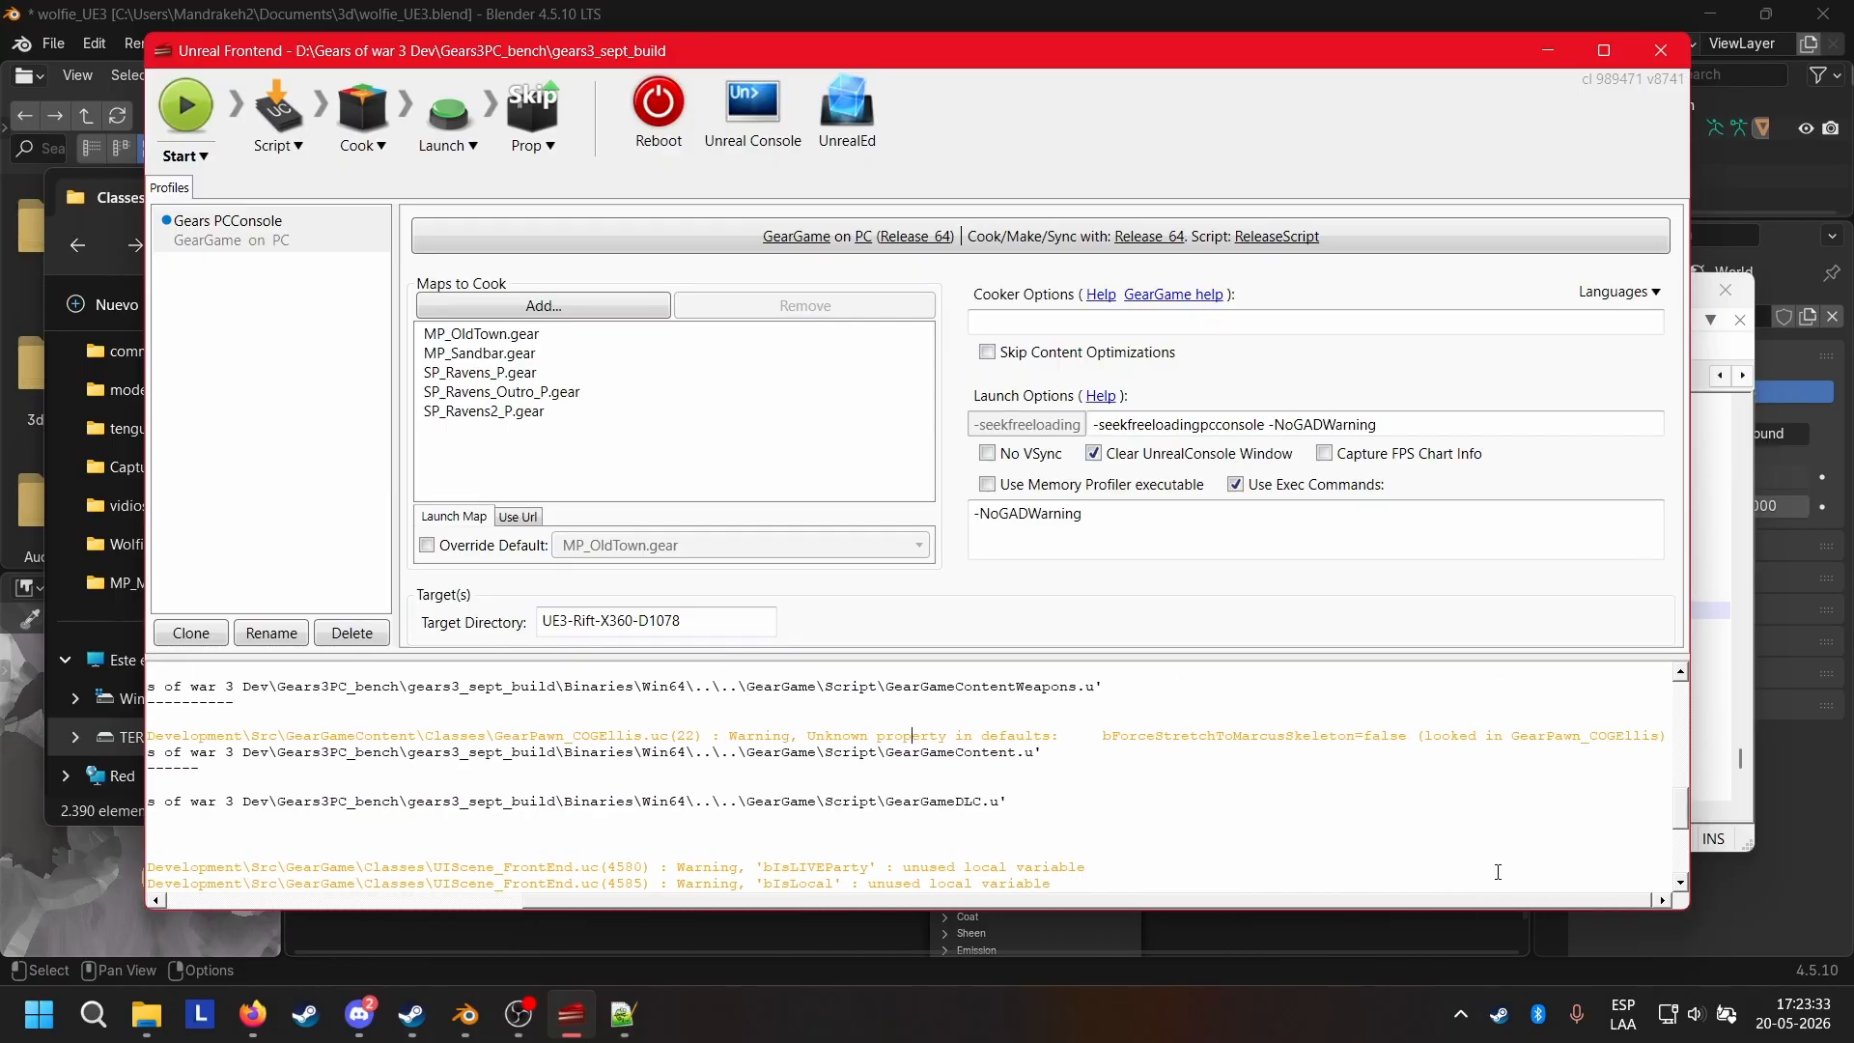
pyautogui.moveTo(1105, 737); pyautogui.dragTo(1409, 740)
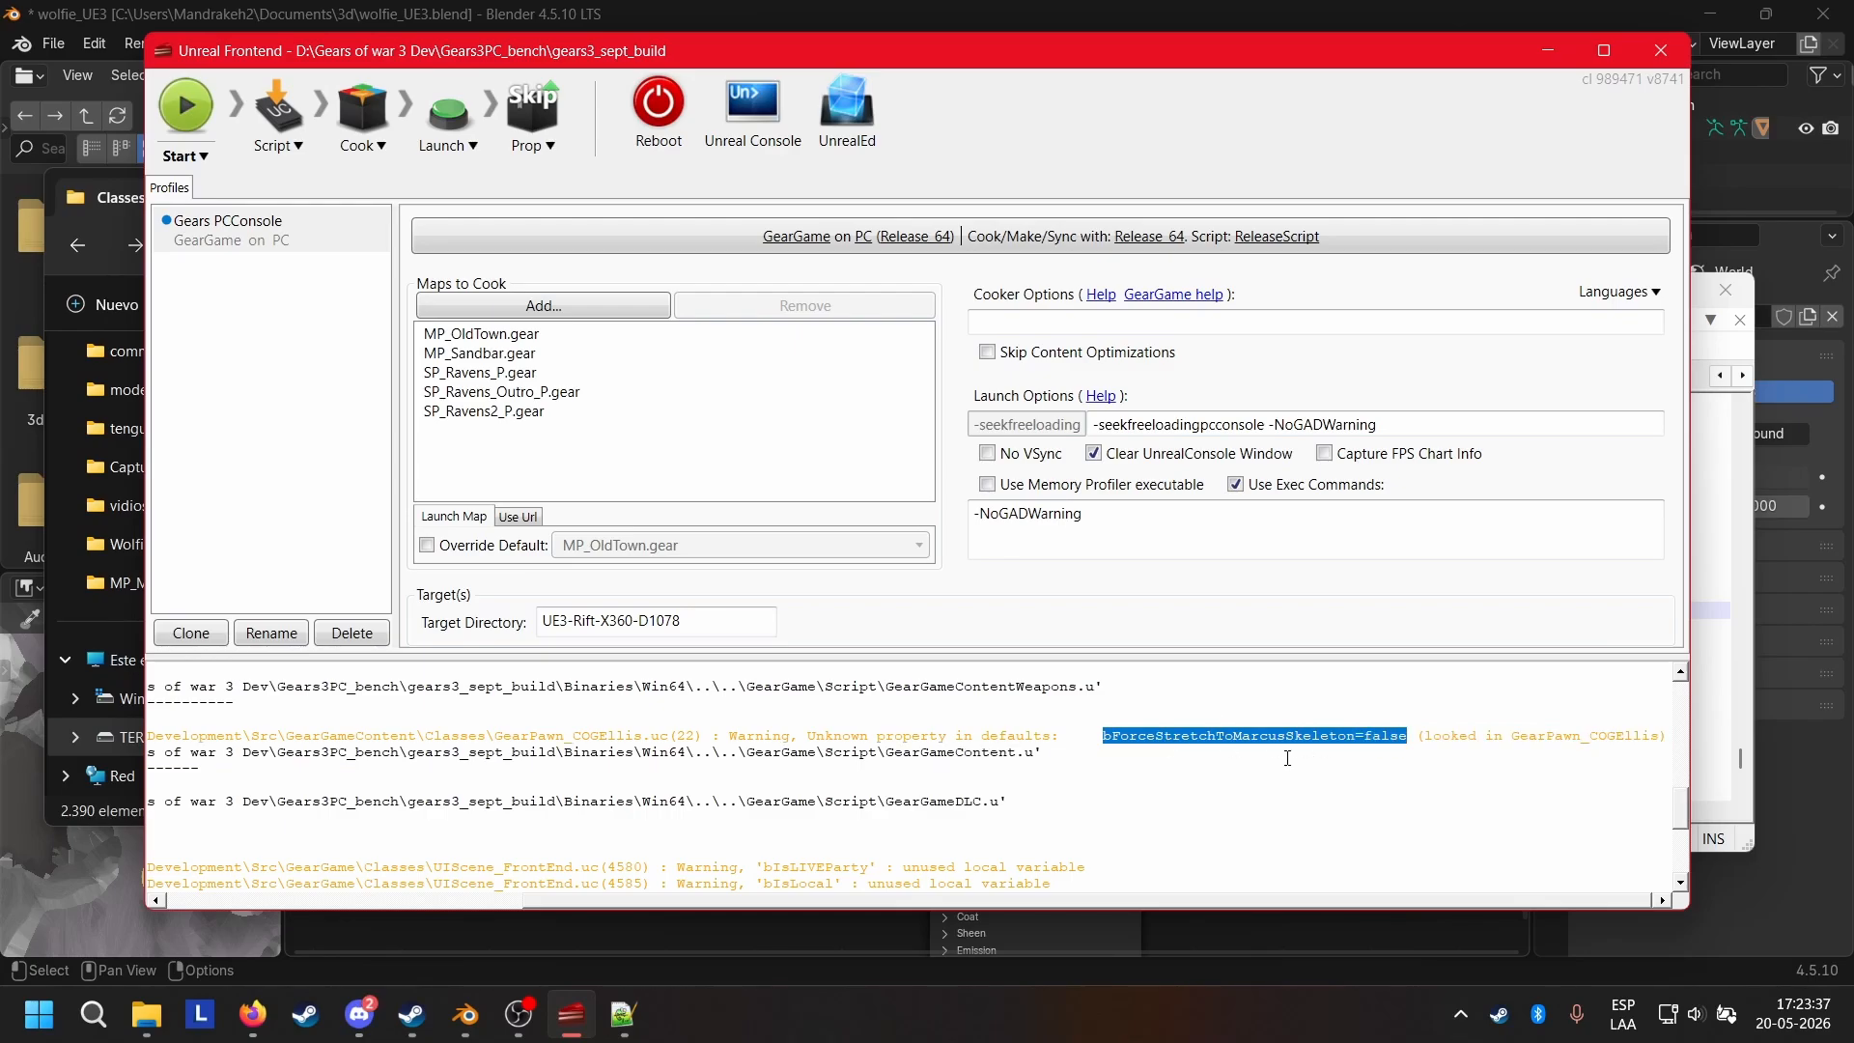
pyautogui.click(1070, 740)
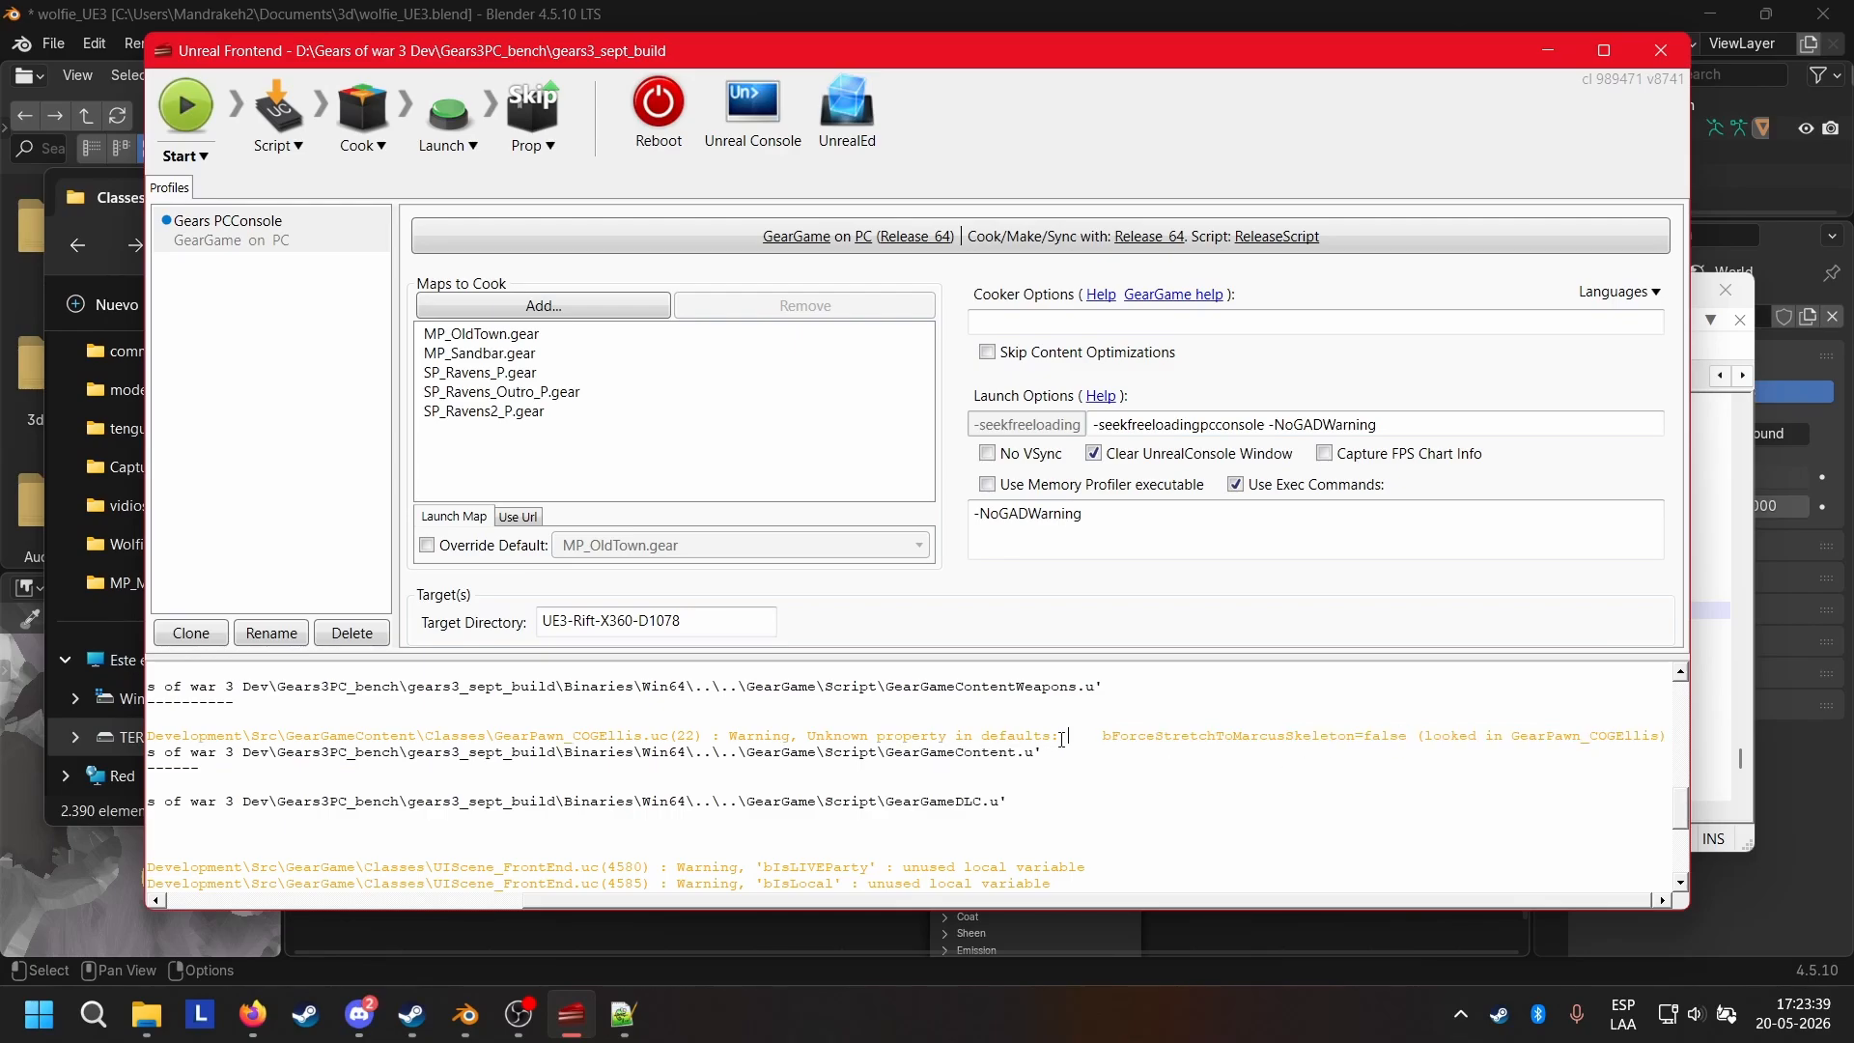
pyautogui.moveTo(723, 739); pyautogui.dragTo(1409, 731)
pyautogui.click(1088, 733)
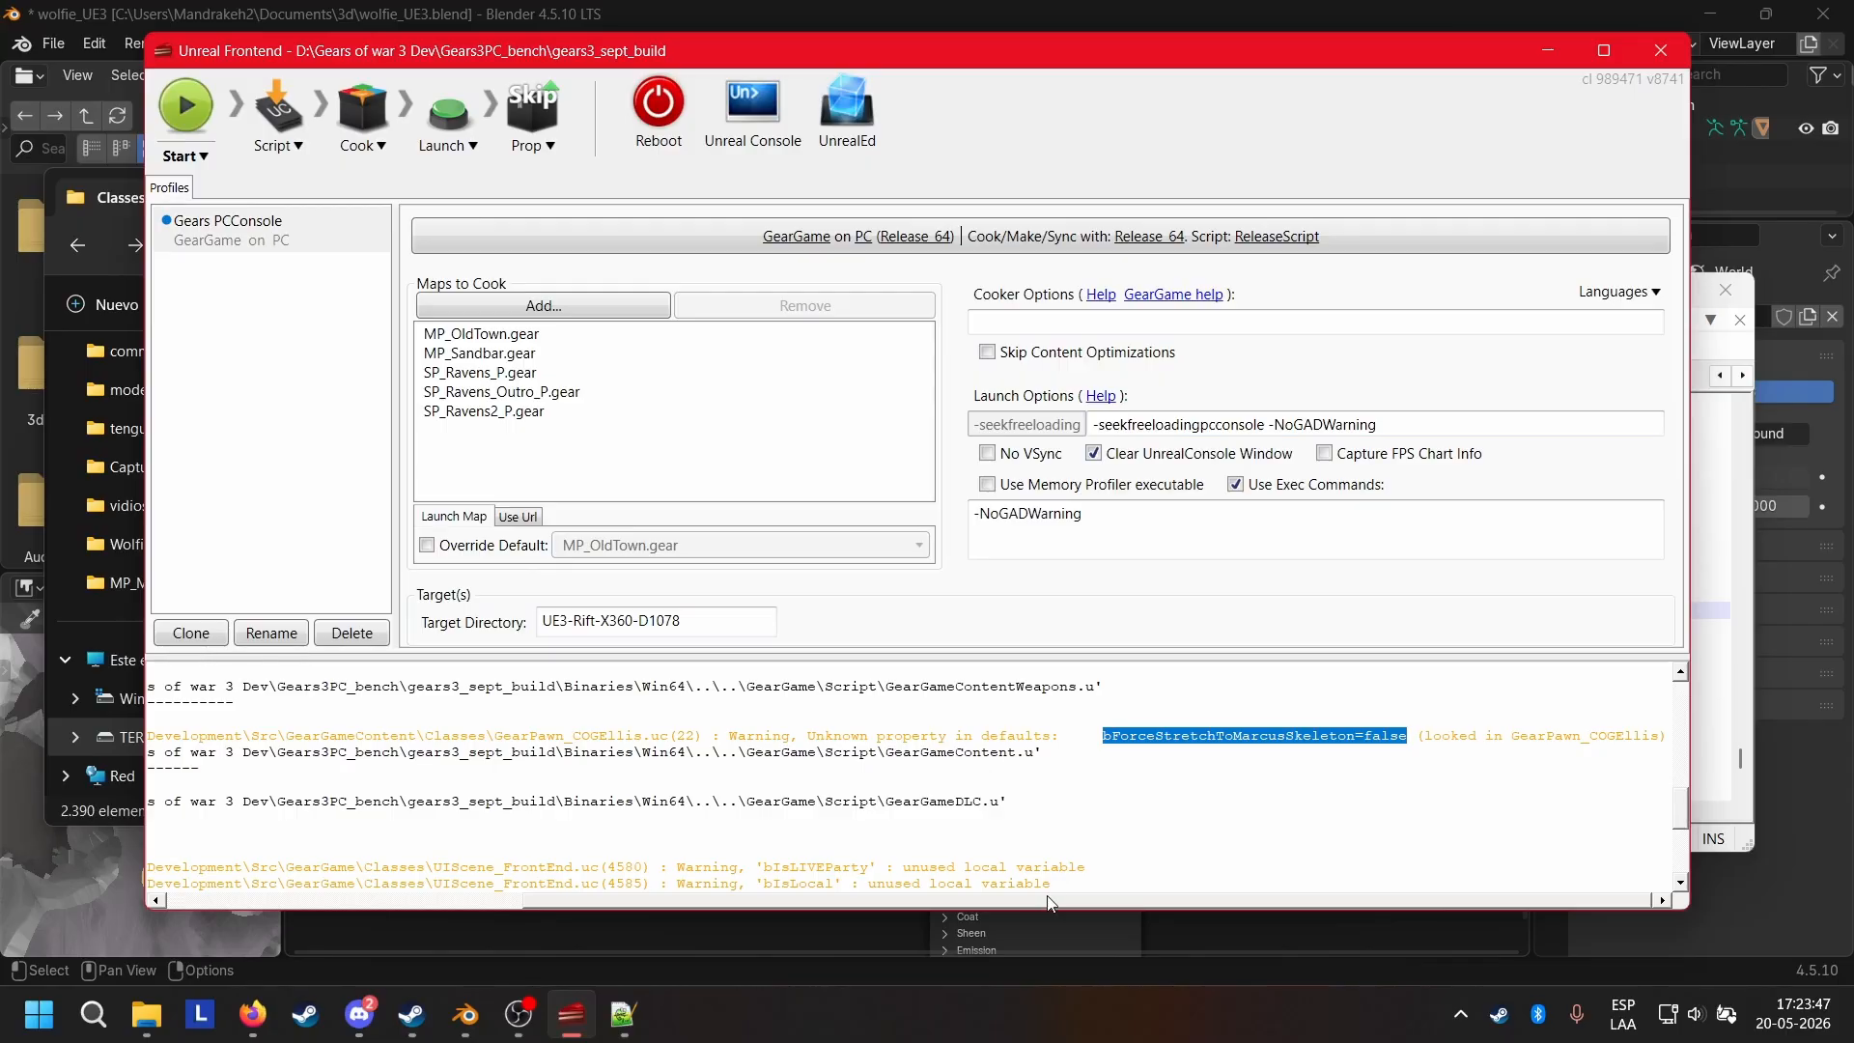
pyautogui.moveTo(1048, 899); pyautogui.dragTo(587, 866)
pyautogui.scroll(-3, 824, 723)
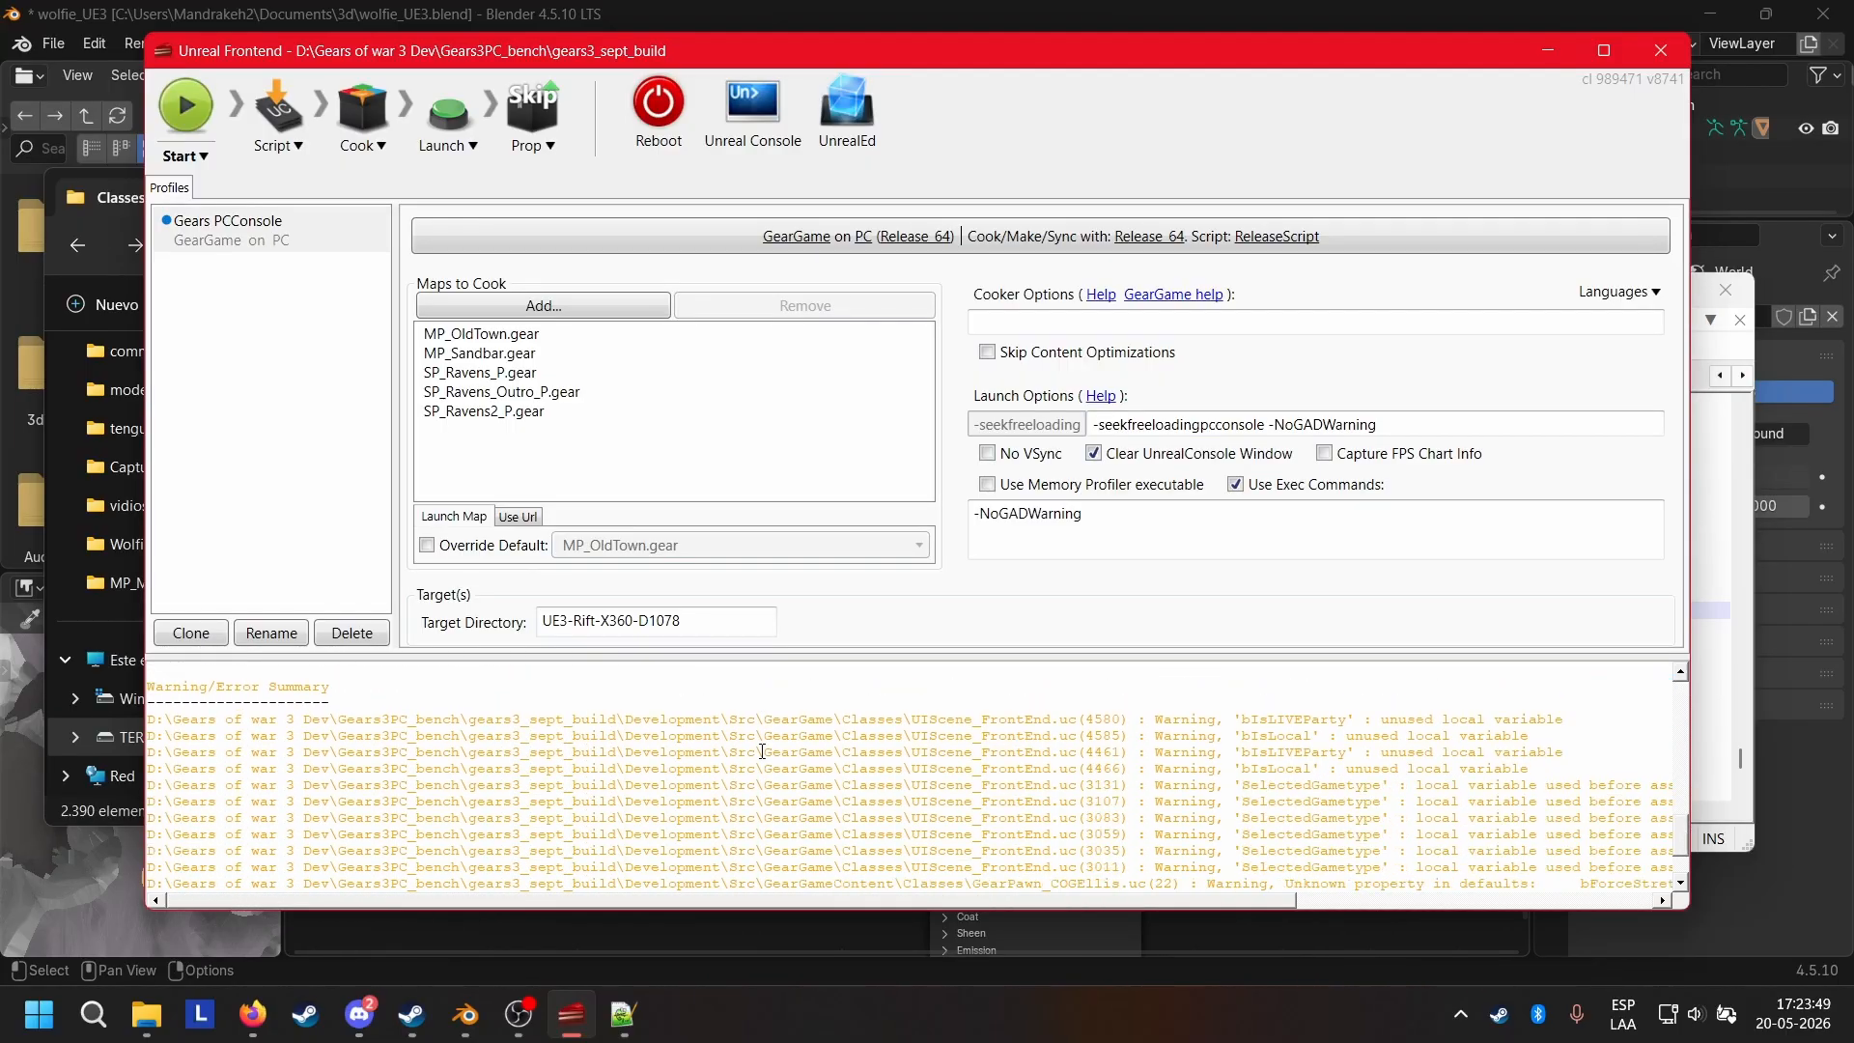
pyautogui.scroll(-2, 976, 747)
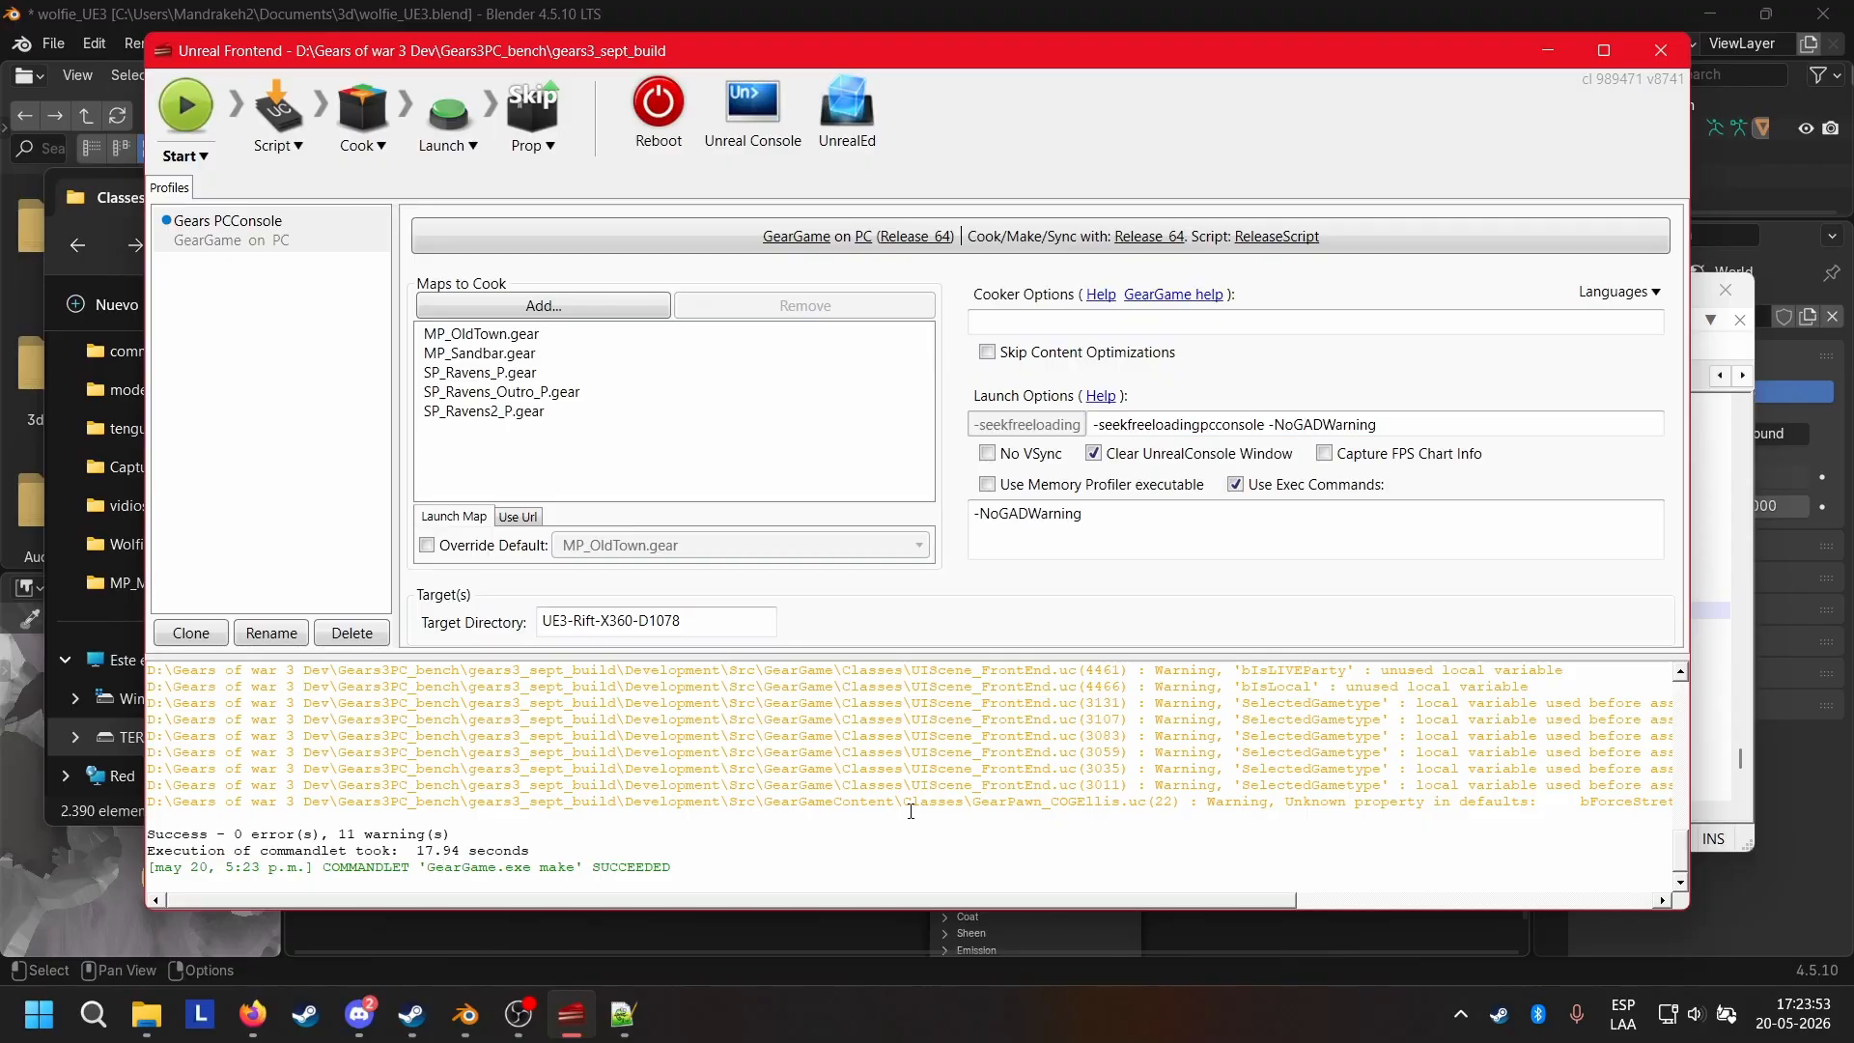
# Launch UnrealEd from Unreal Frontend and accept the ambiguous package name message.
pyautogui.click(824, 141)
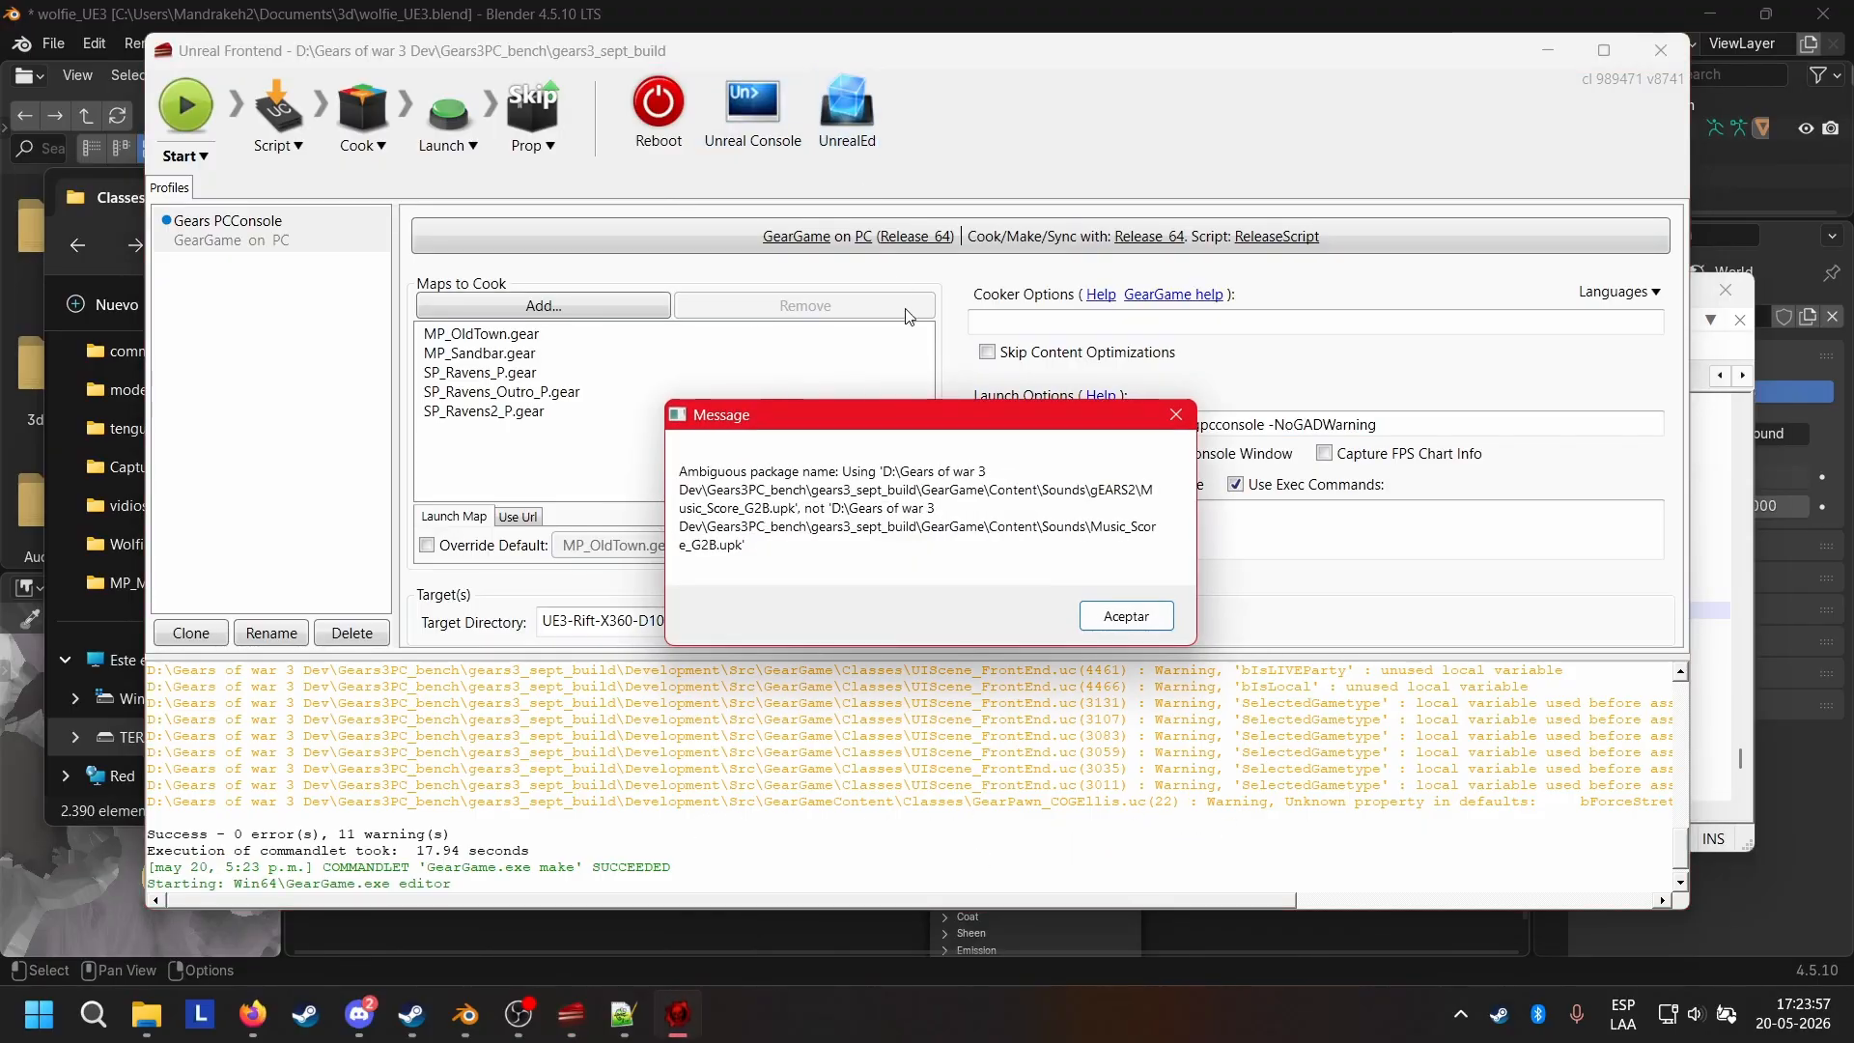
pyautogui.click(1097, 622)
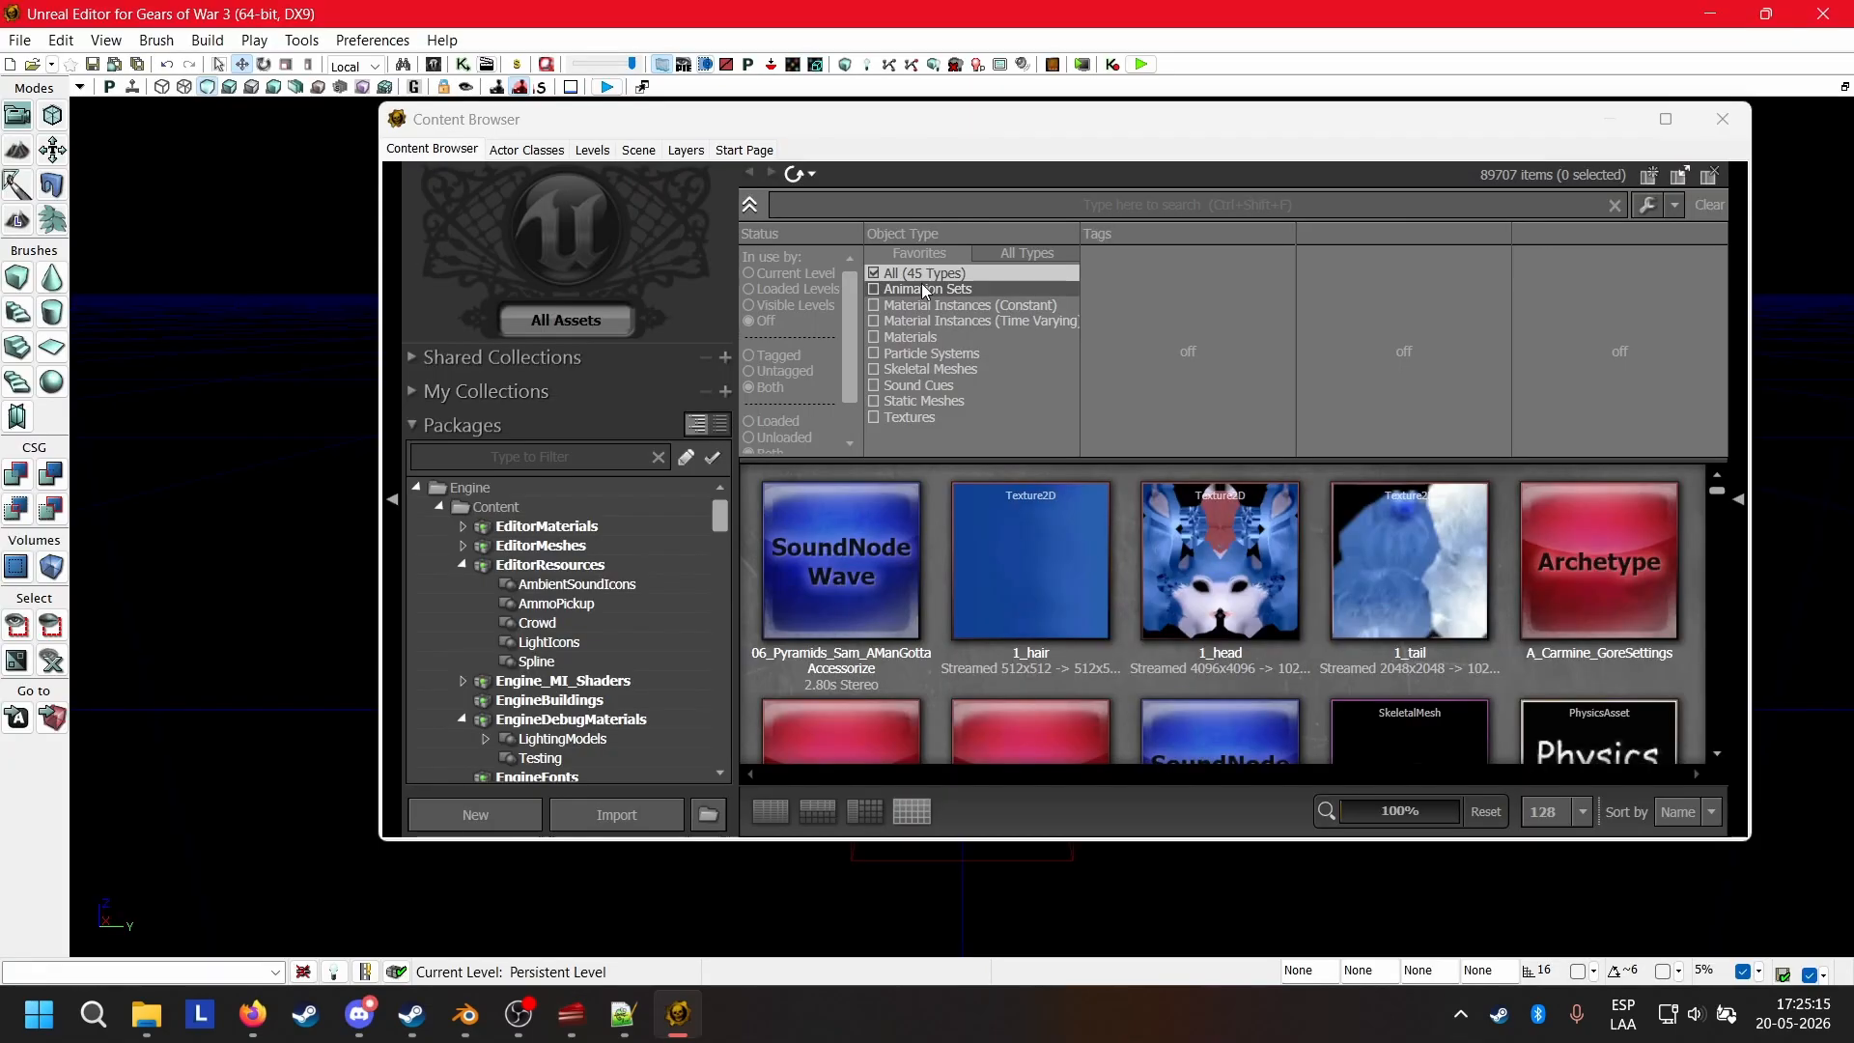
# Open the MP_OldTown.gear map from the MP_Maps folder and dismiss the Map Check report.
pyautogui.click(19, 39)
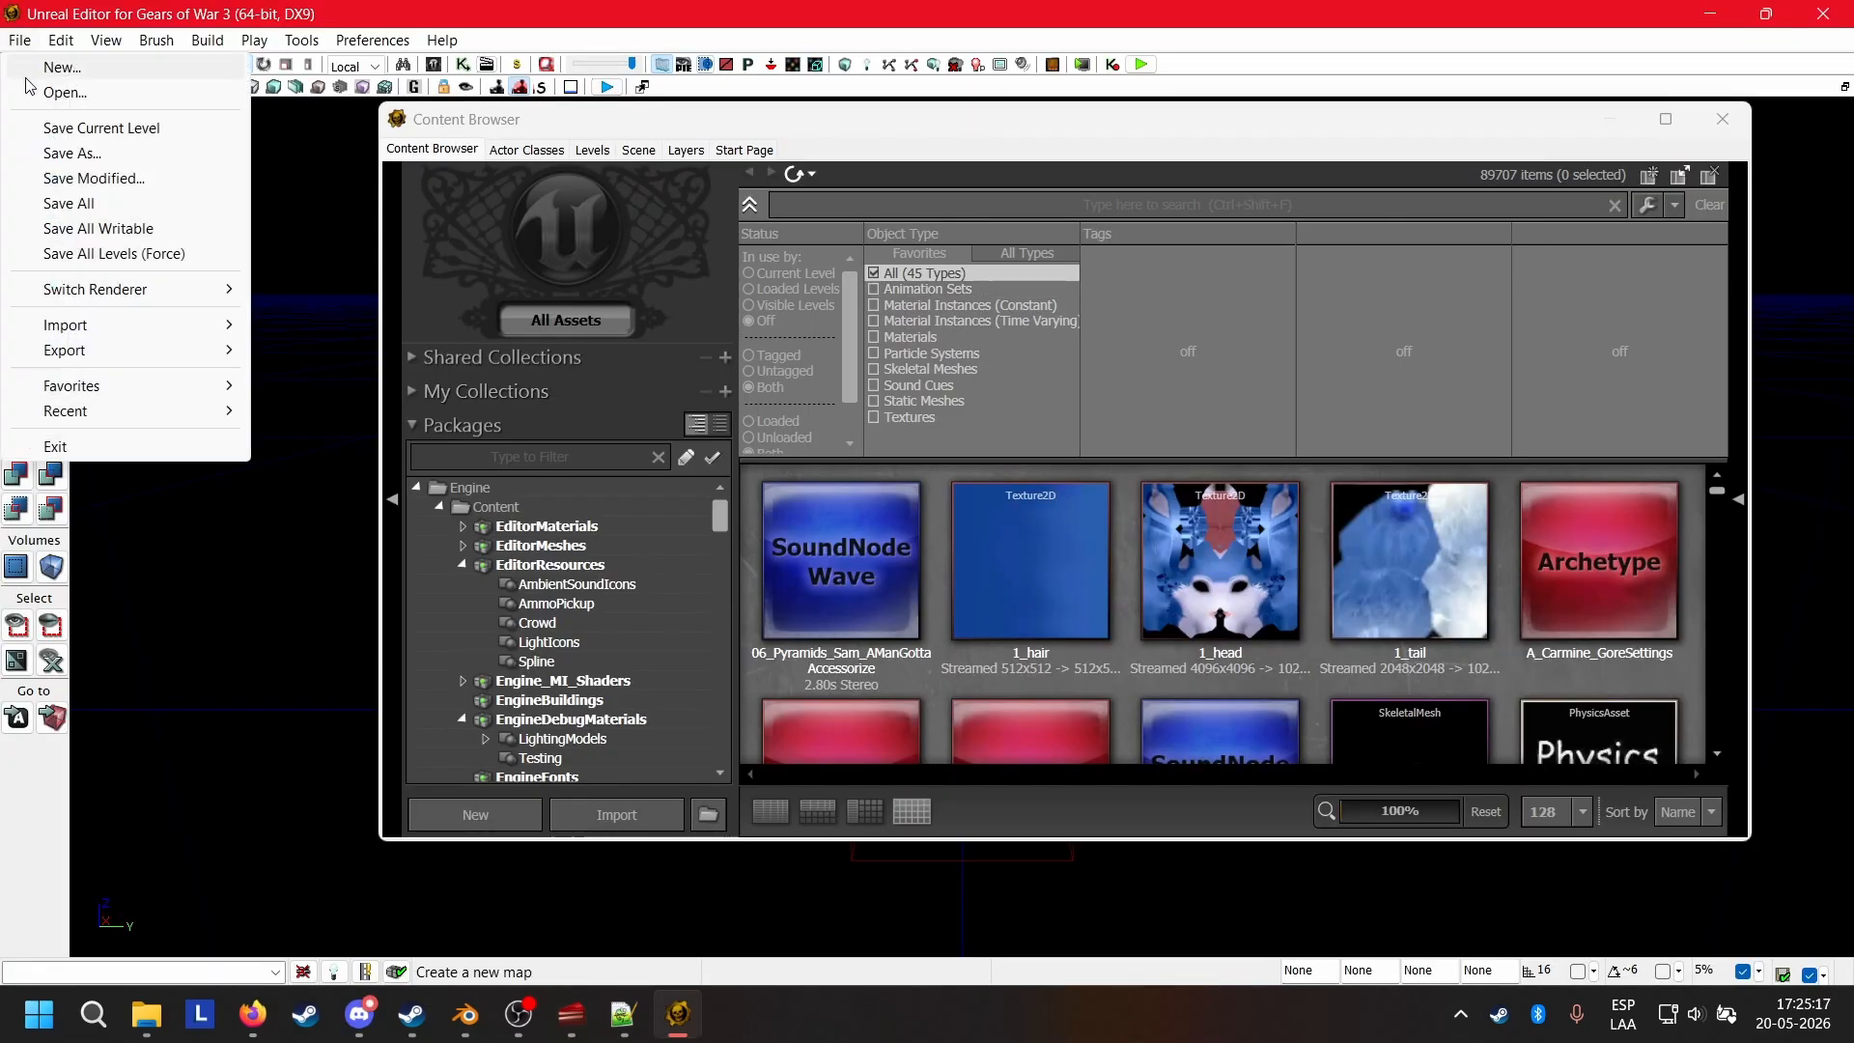
pyautogui.click(66, 95)
pyautogui.scroll(-3, 498, 258)
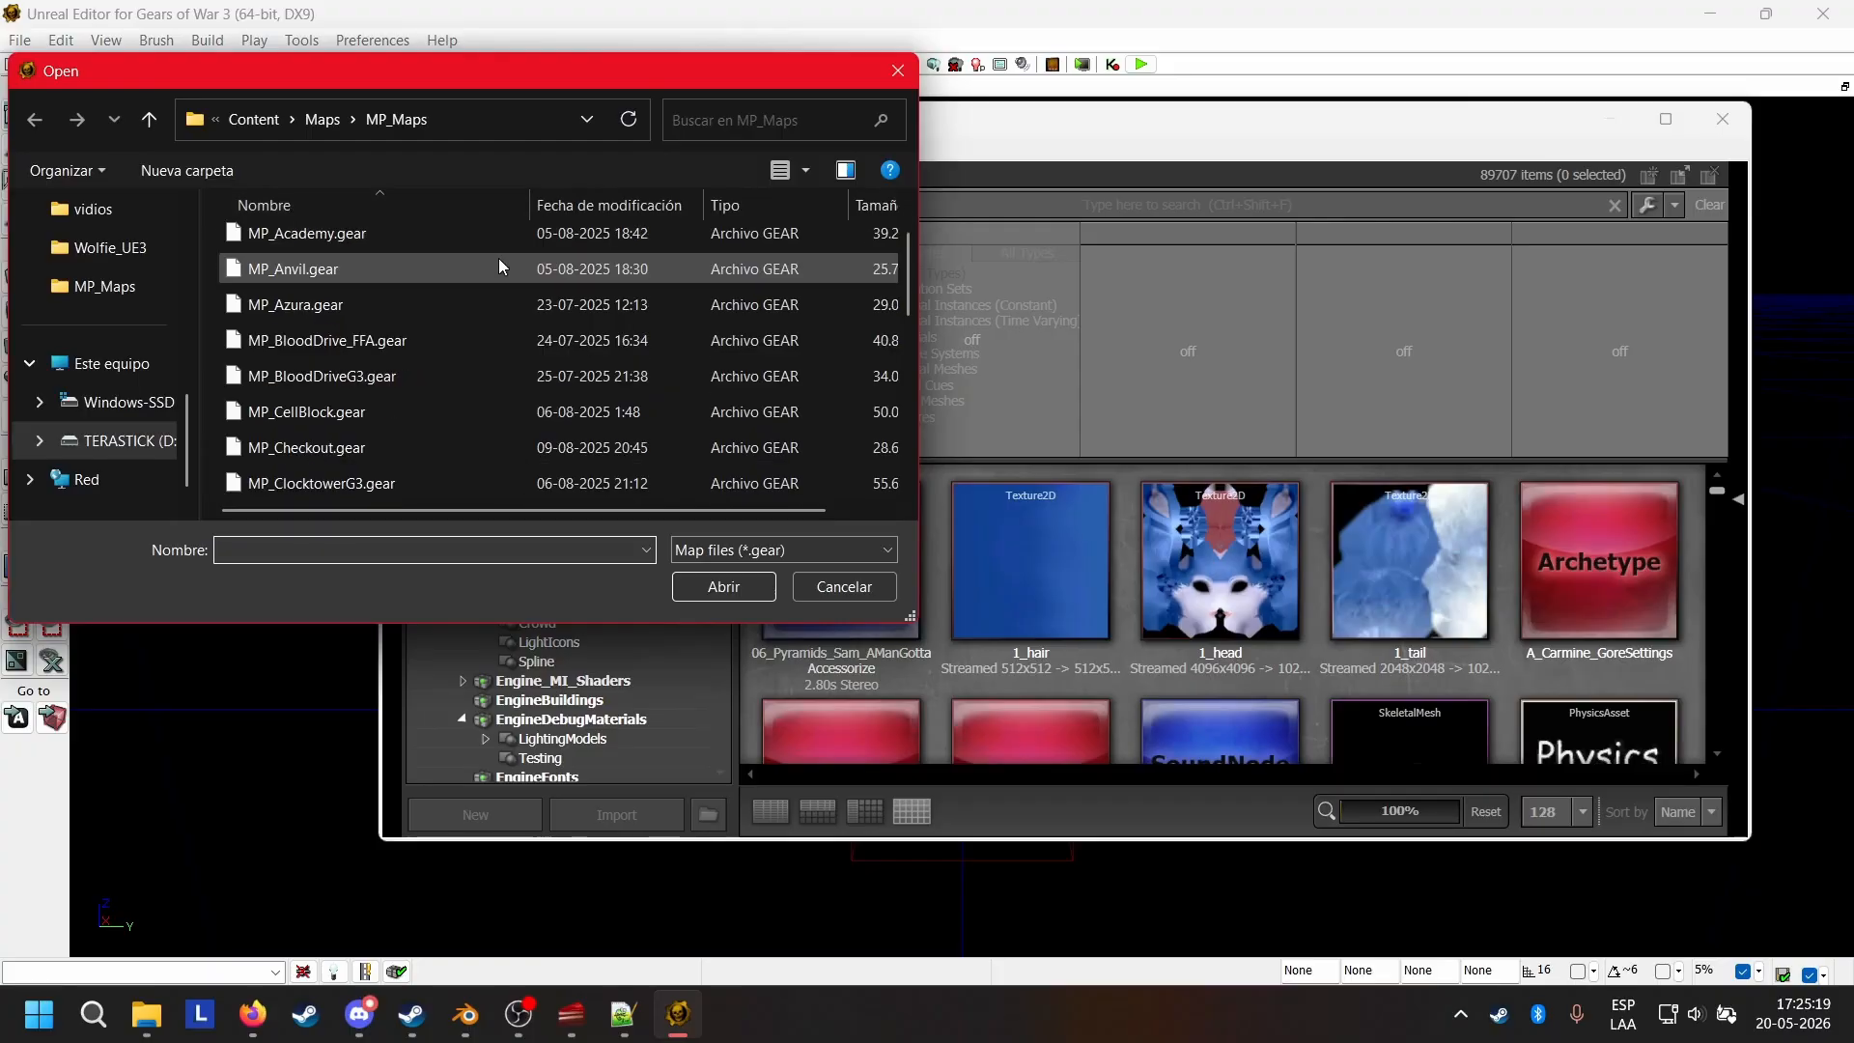
pyautogui.scroll(-2, 456, 356)
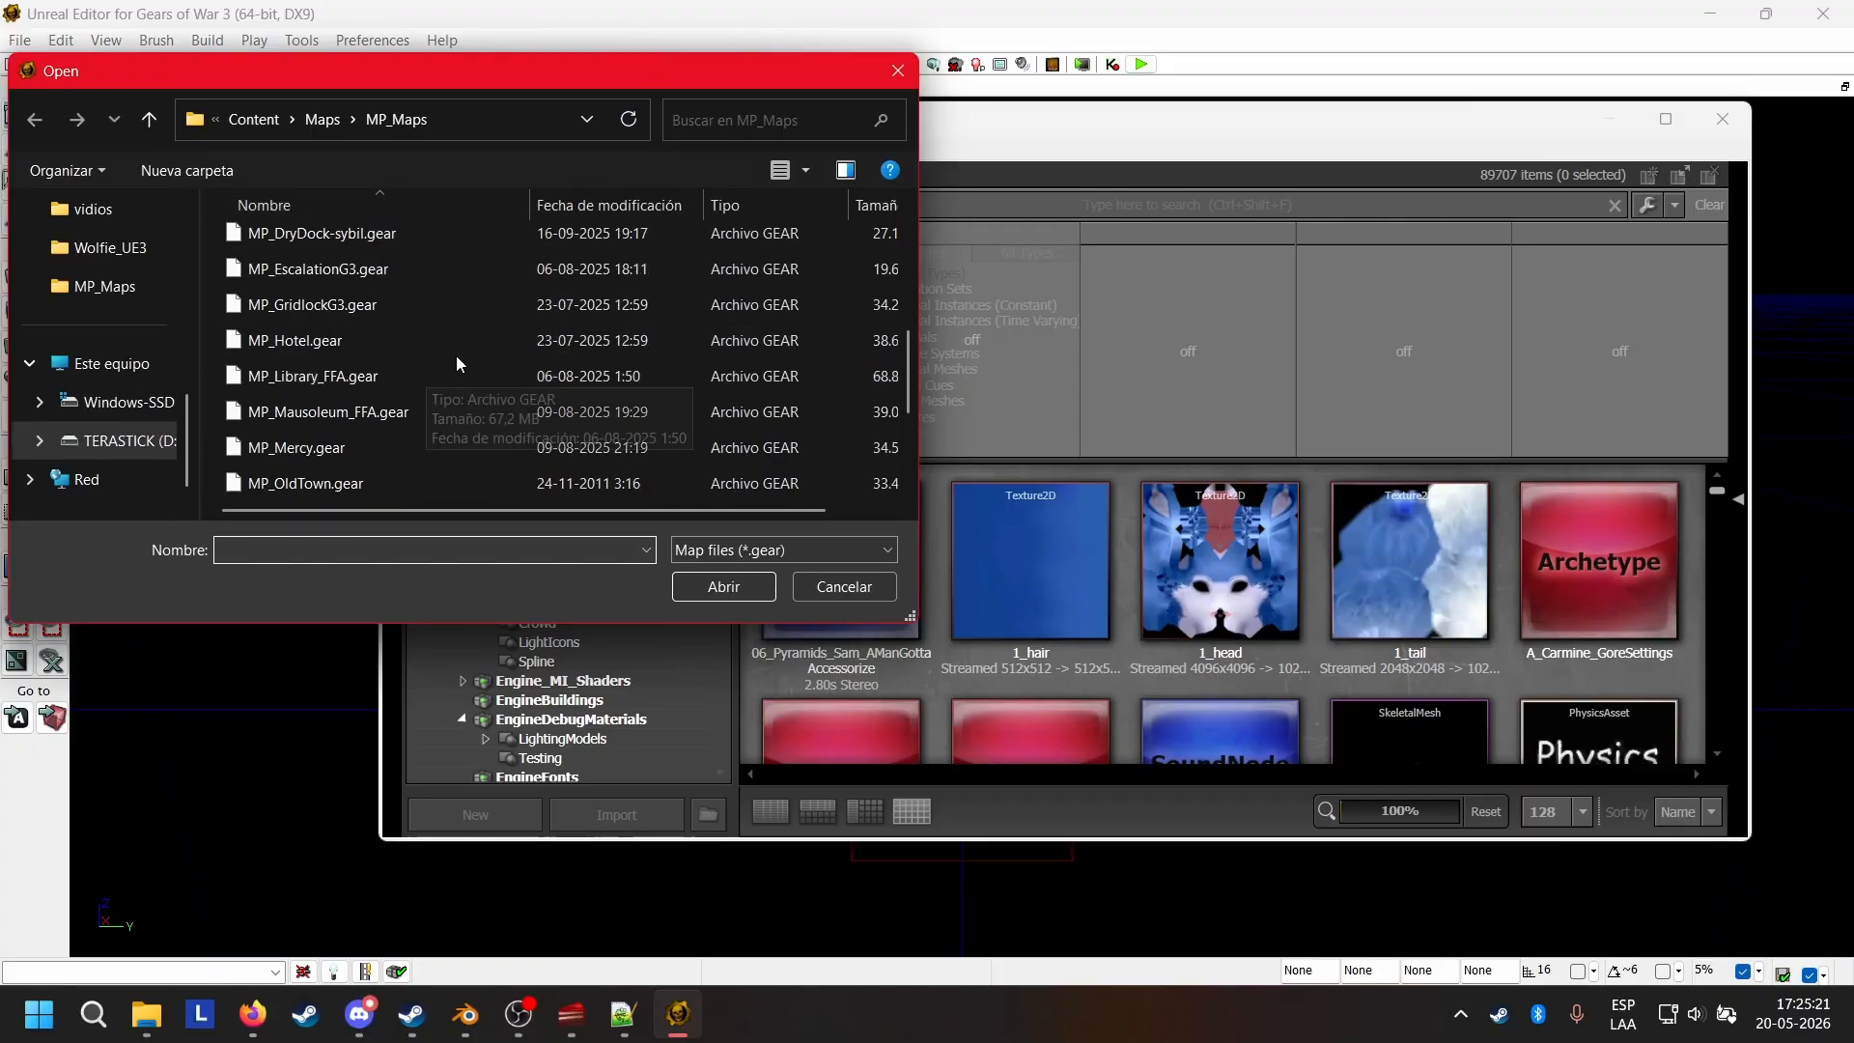
pyautogui.scroll(-1, 473, 345)
pyautogui.click(361, 273)
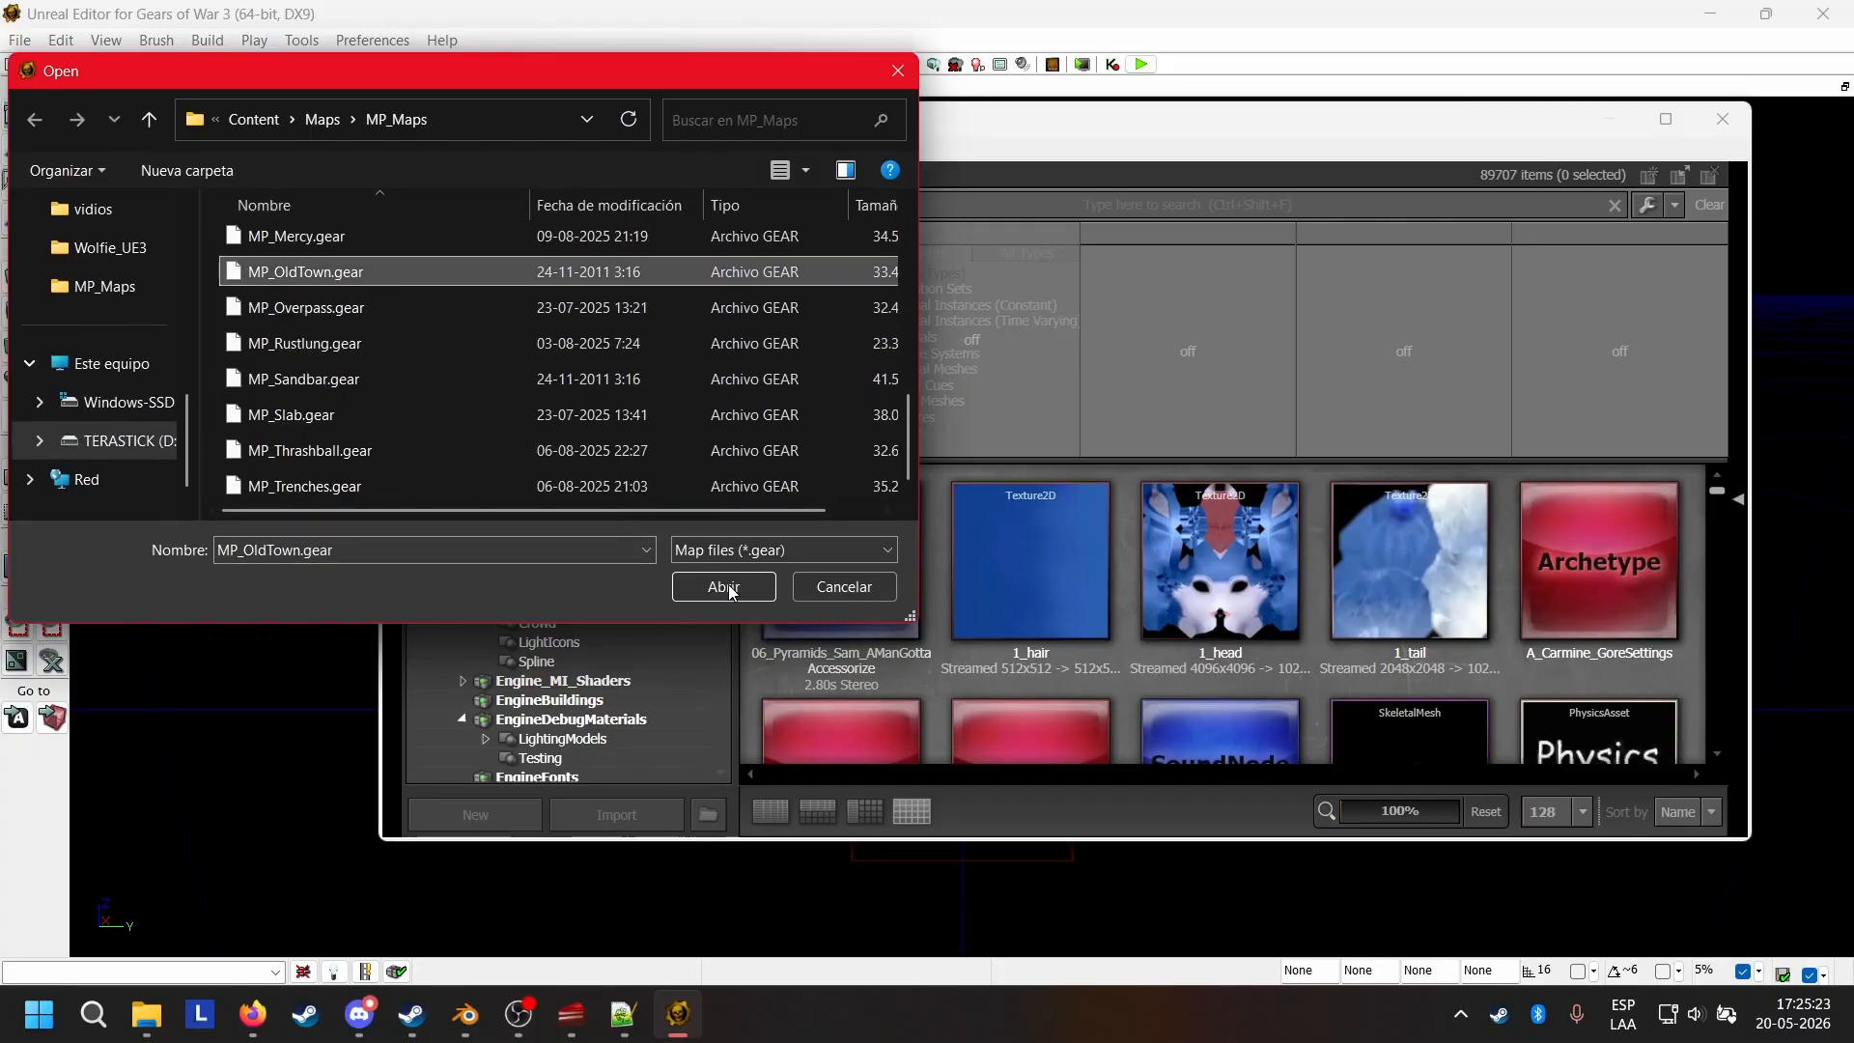
pyautogui.click(724, 587)
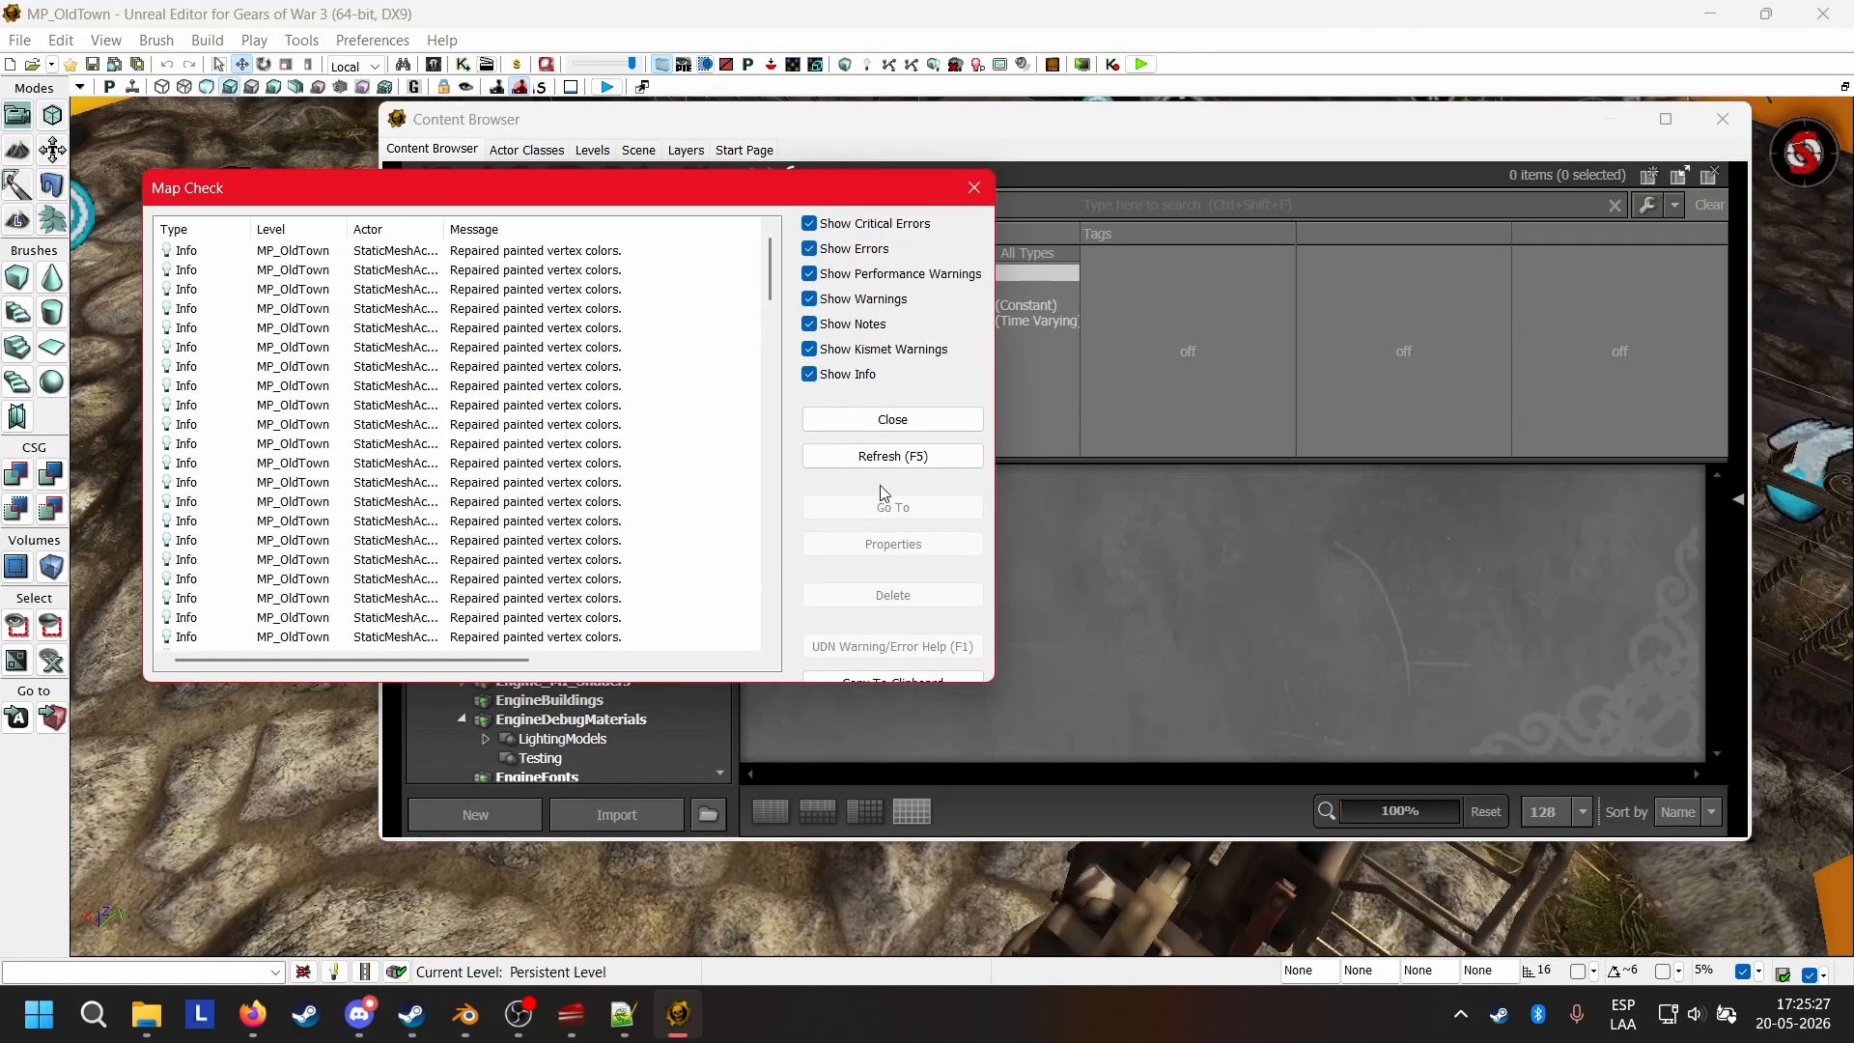
pyautogui.click(911, 421)
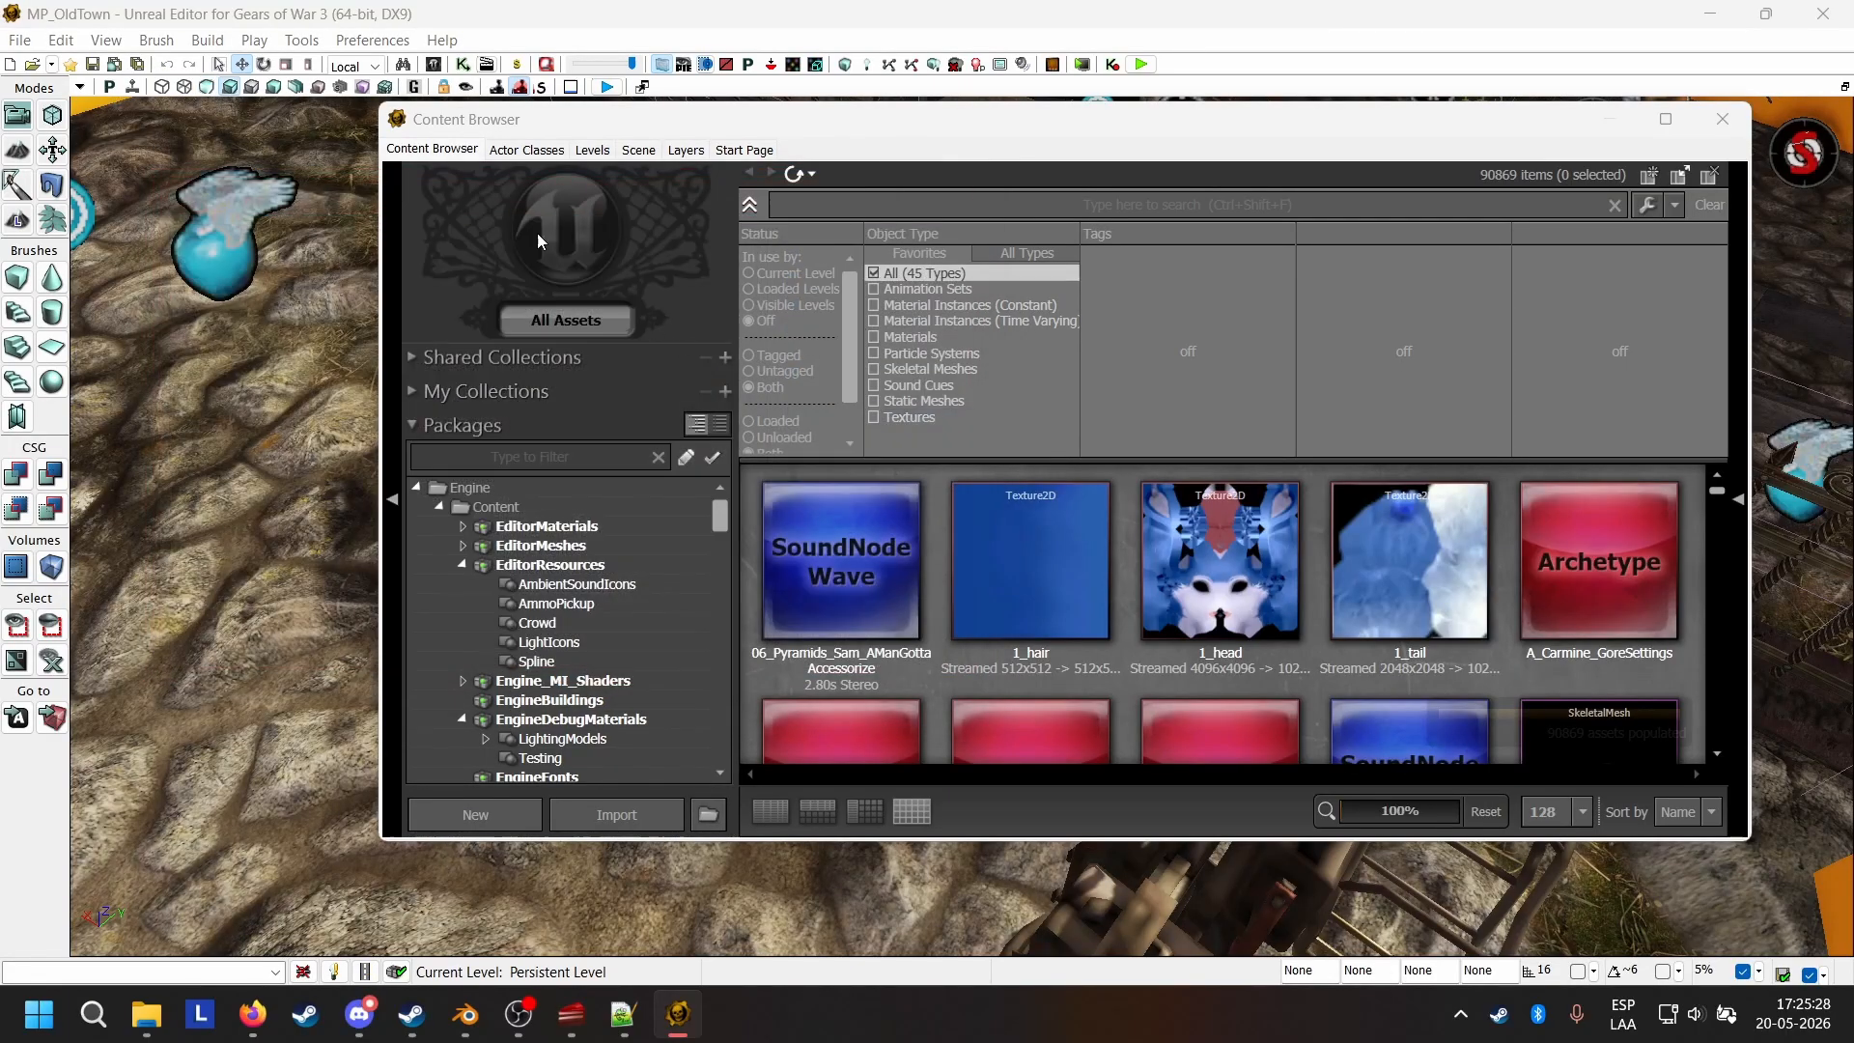
# Play the map in an editor preview window and run the default character towards the gated archway.
pyautogui.click(268, 46)
pyautogui.click(295, 67)
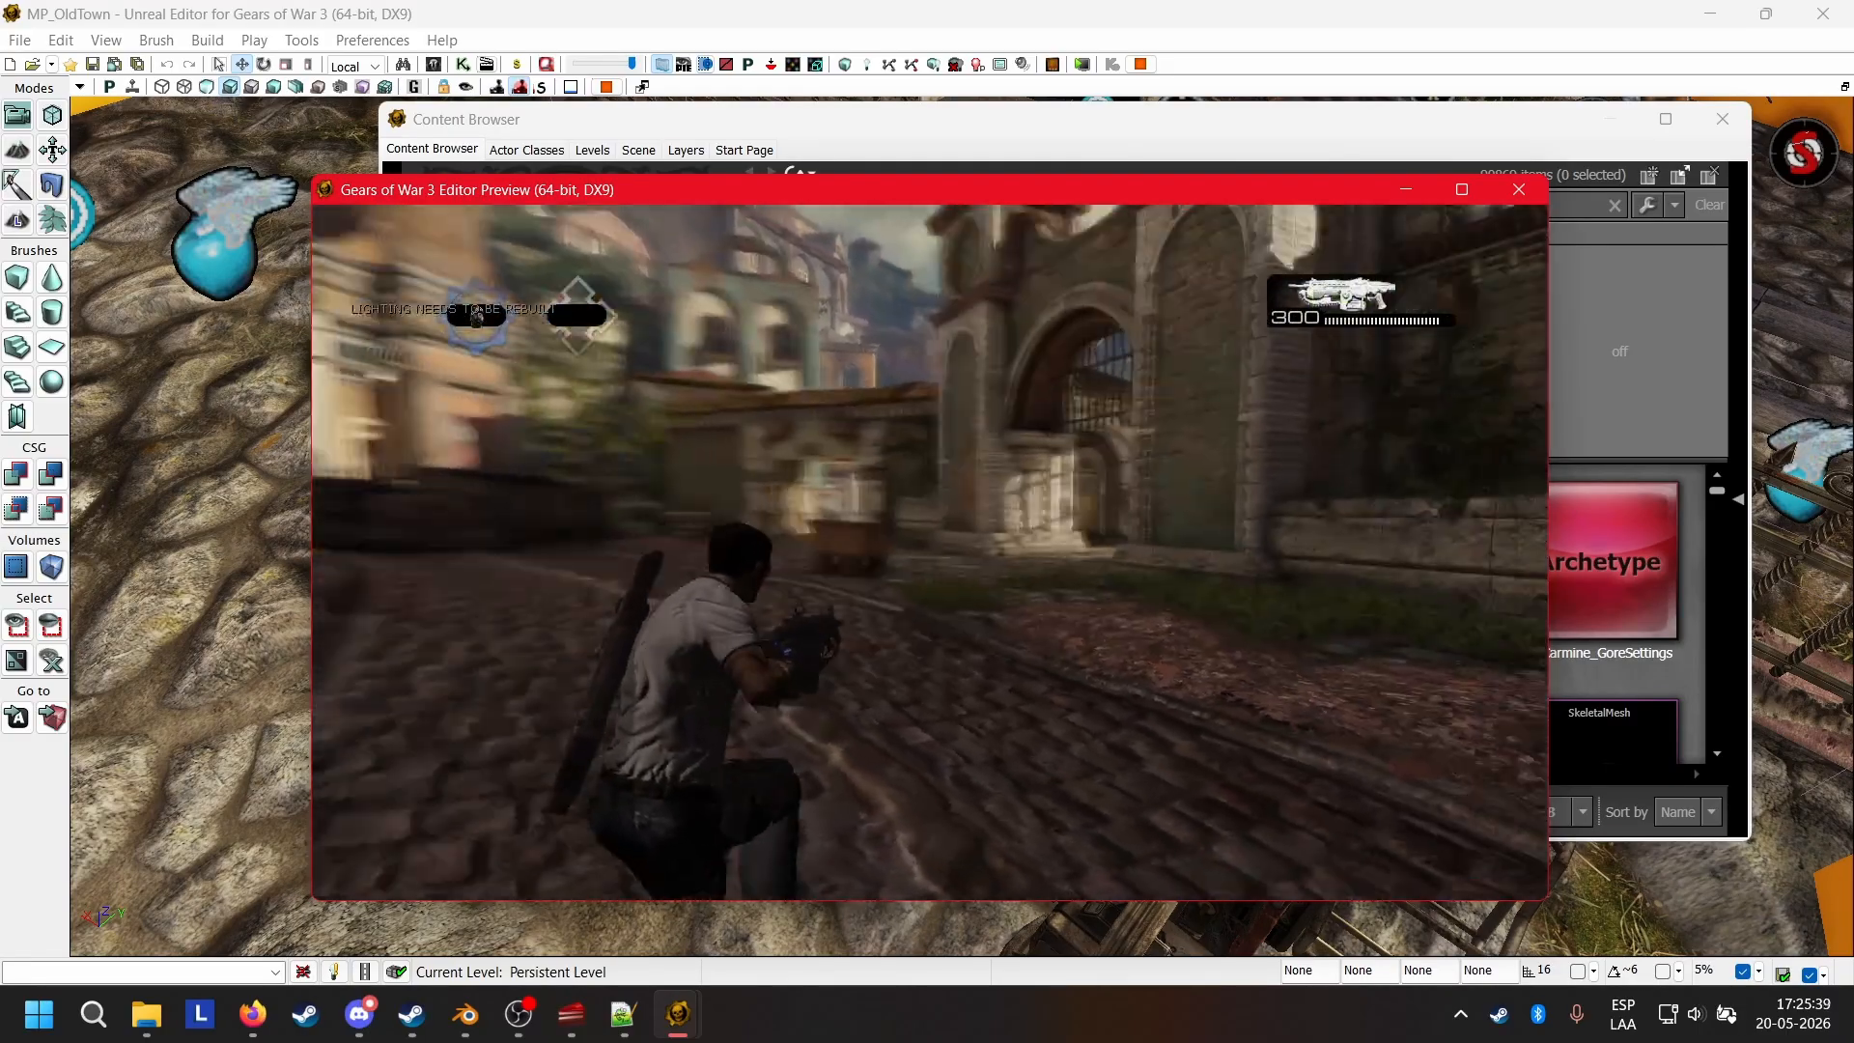
pyautogui.press('w')
pyautogui.press('space')
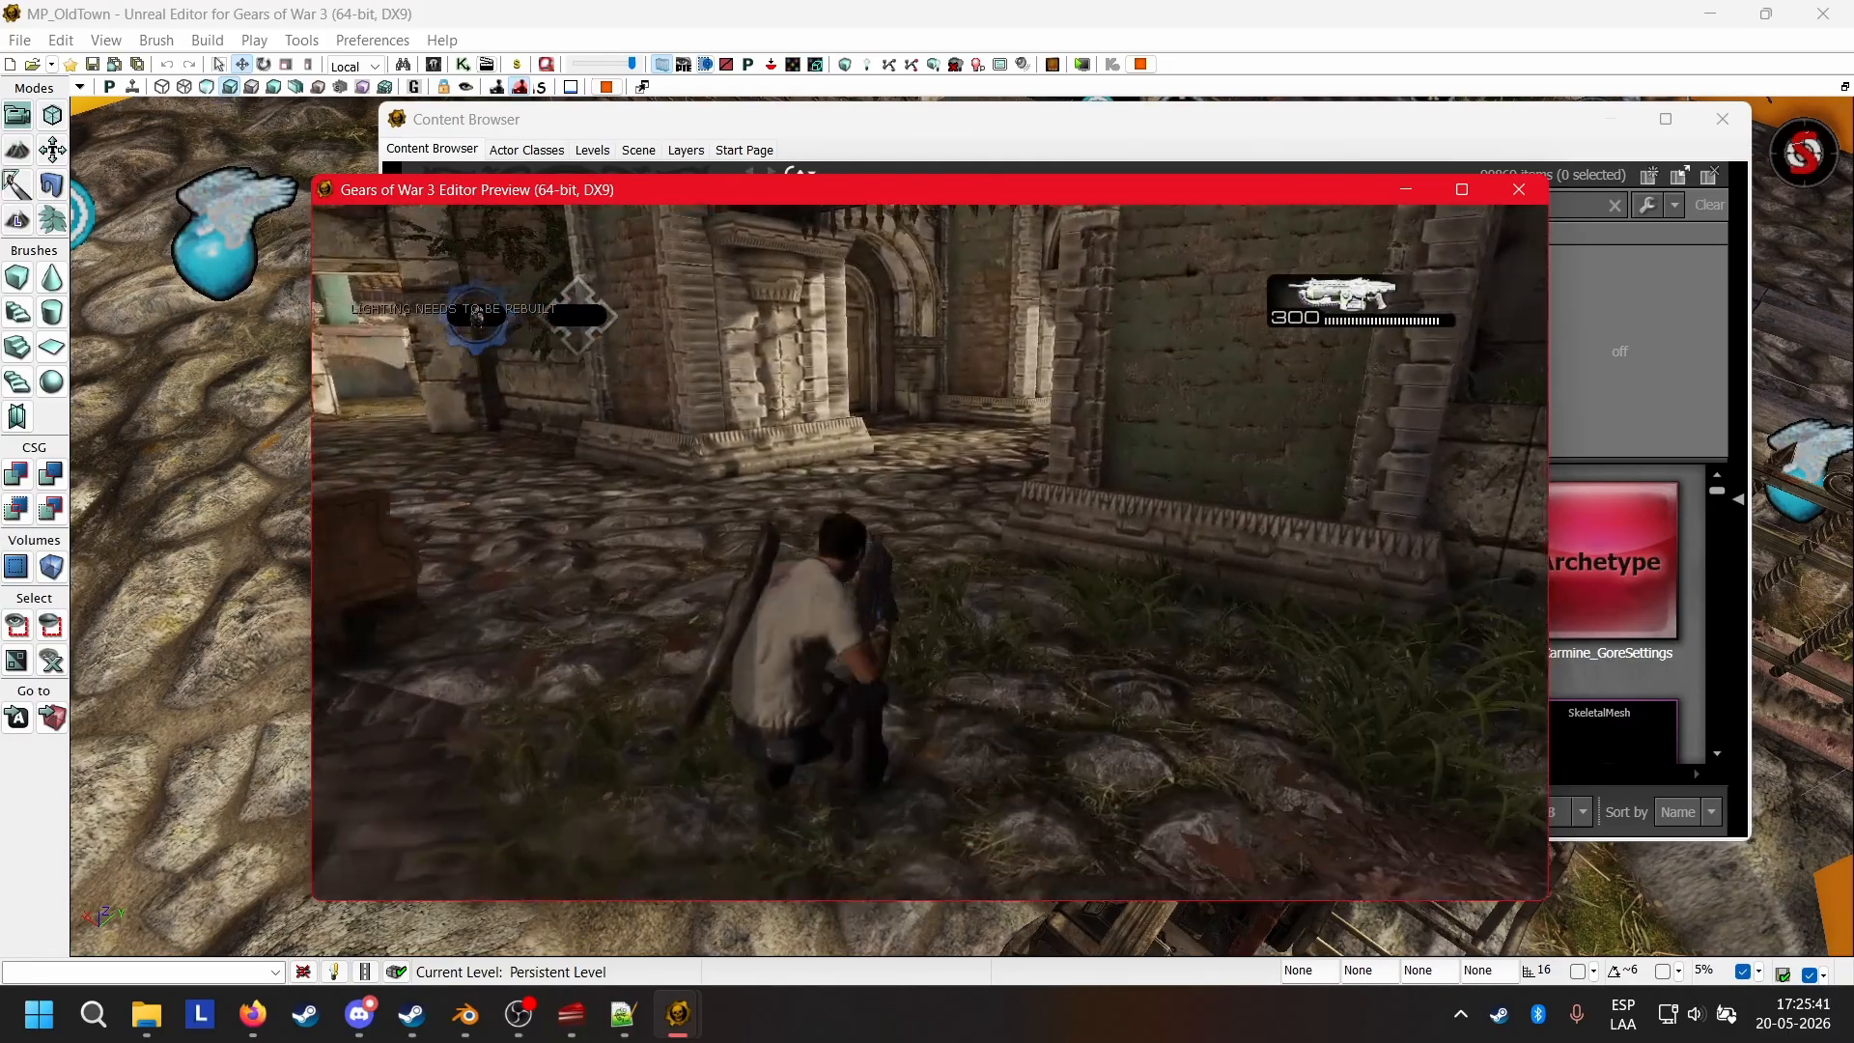
pyautogui.press('w')
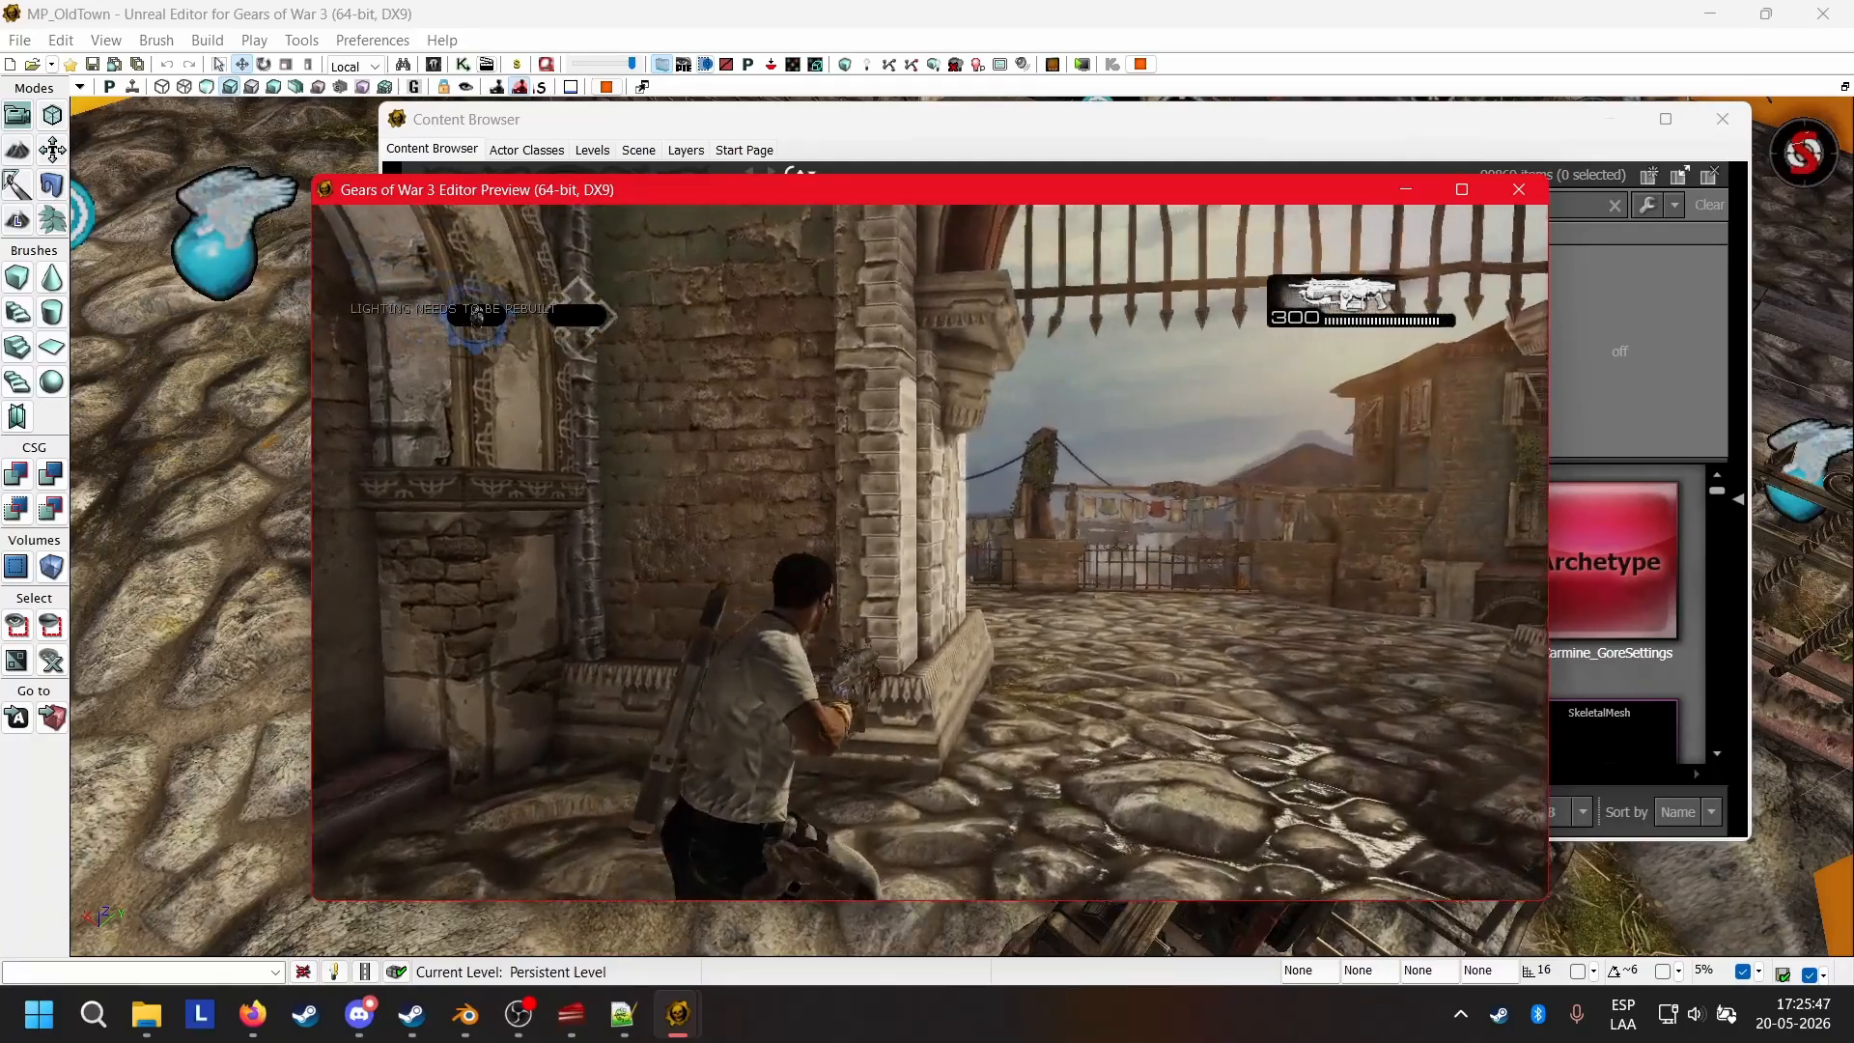
pyautogui.press('w')
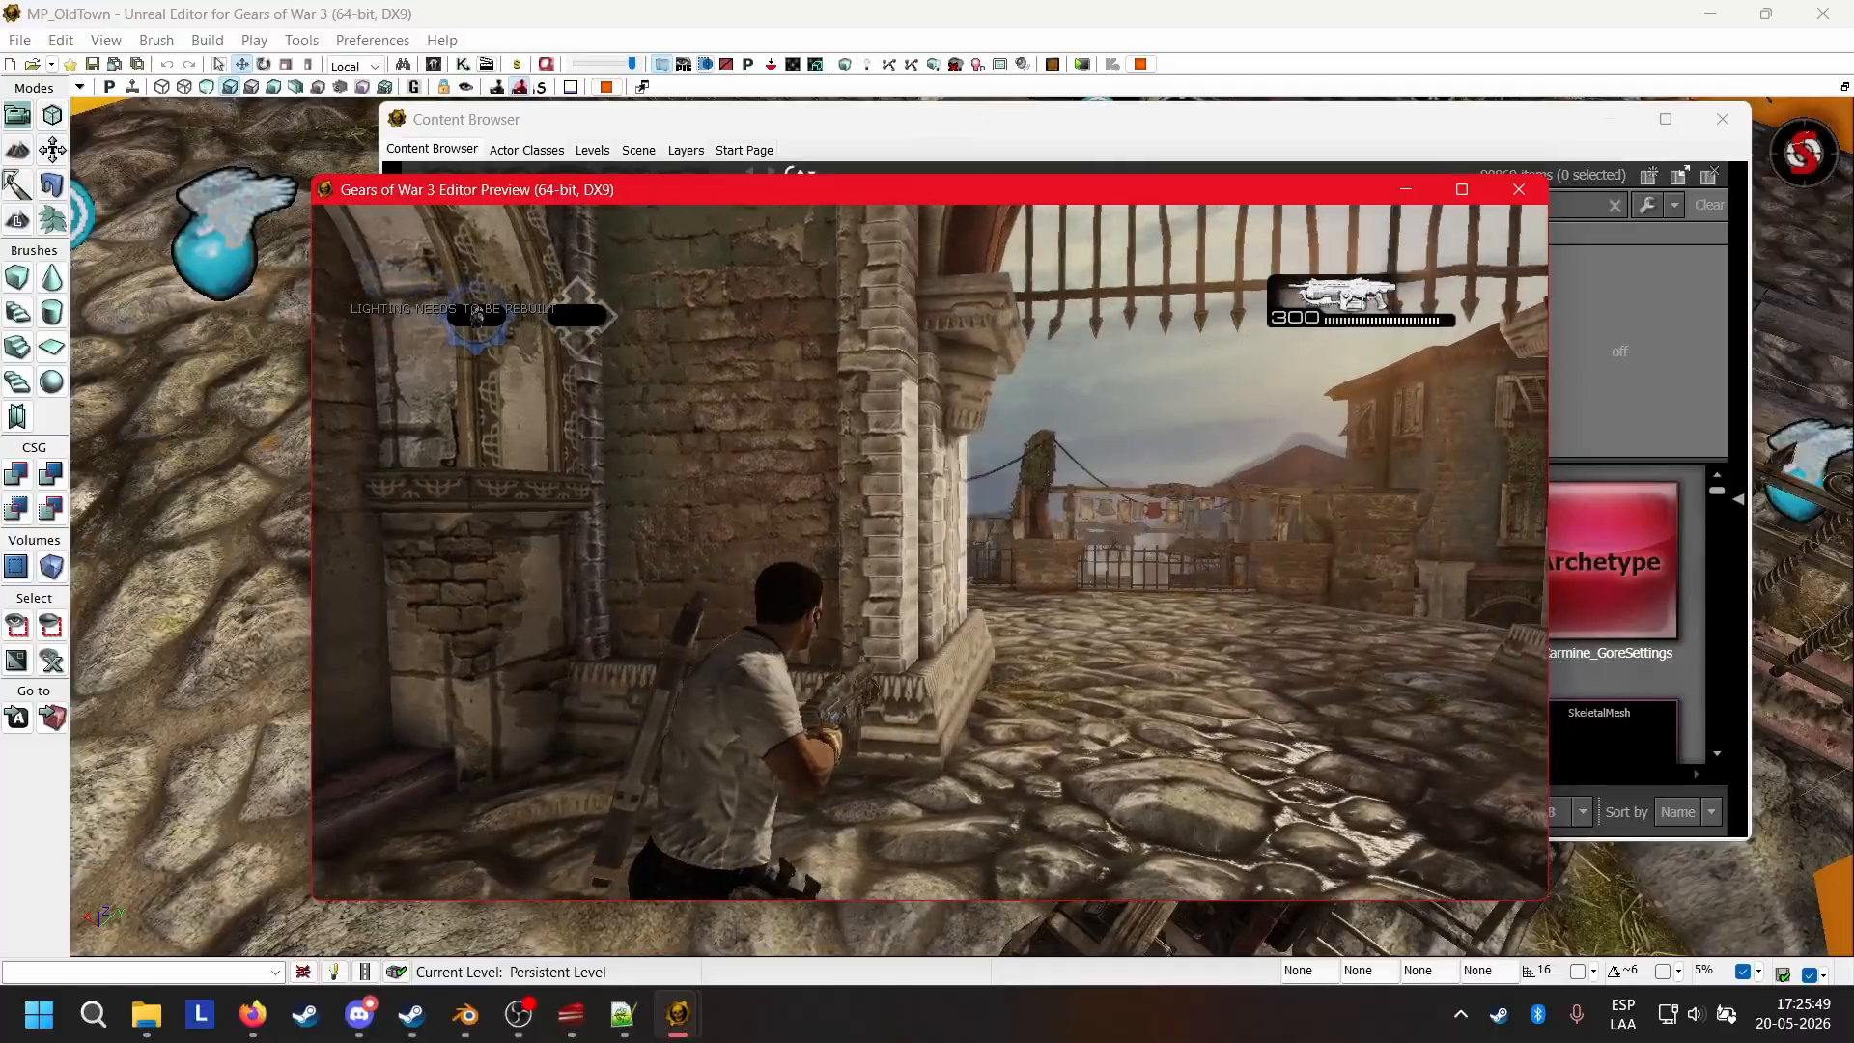
pyautogui.press('w')
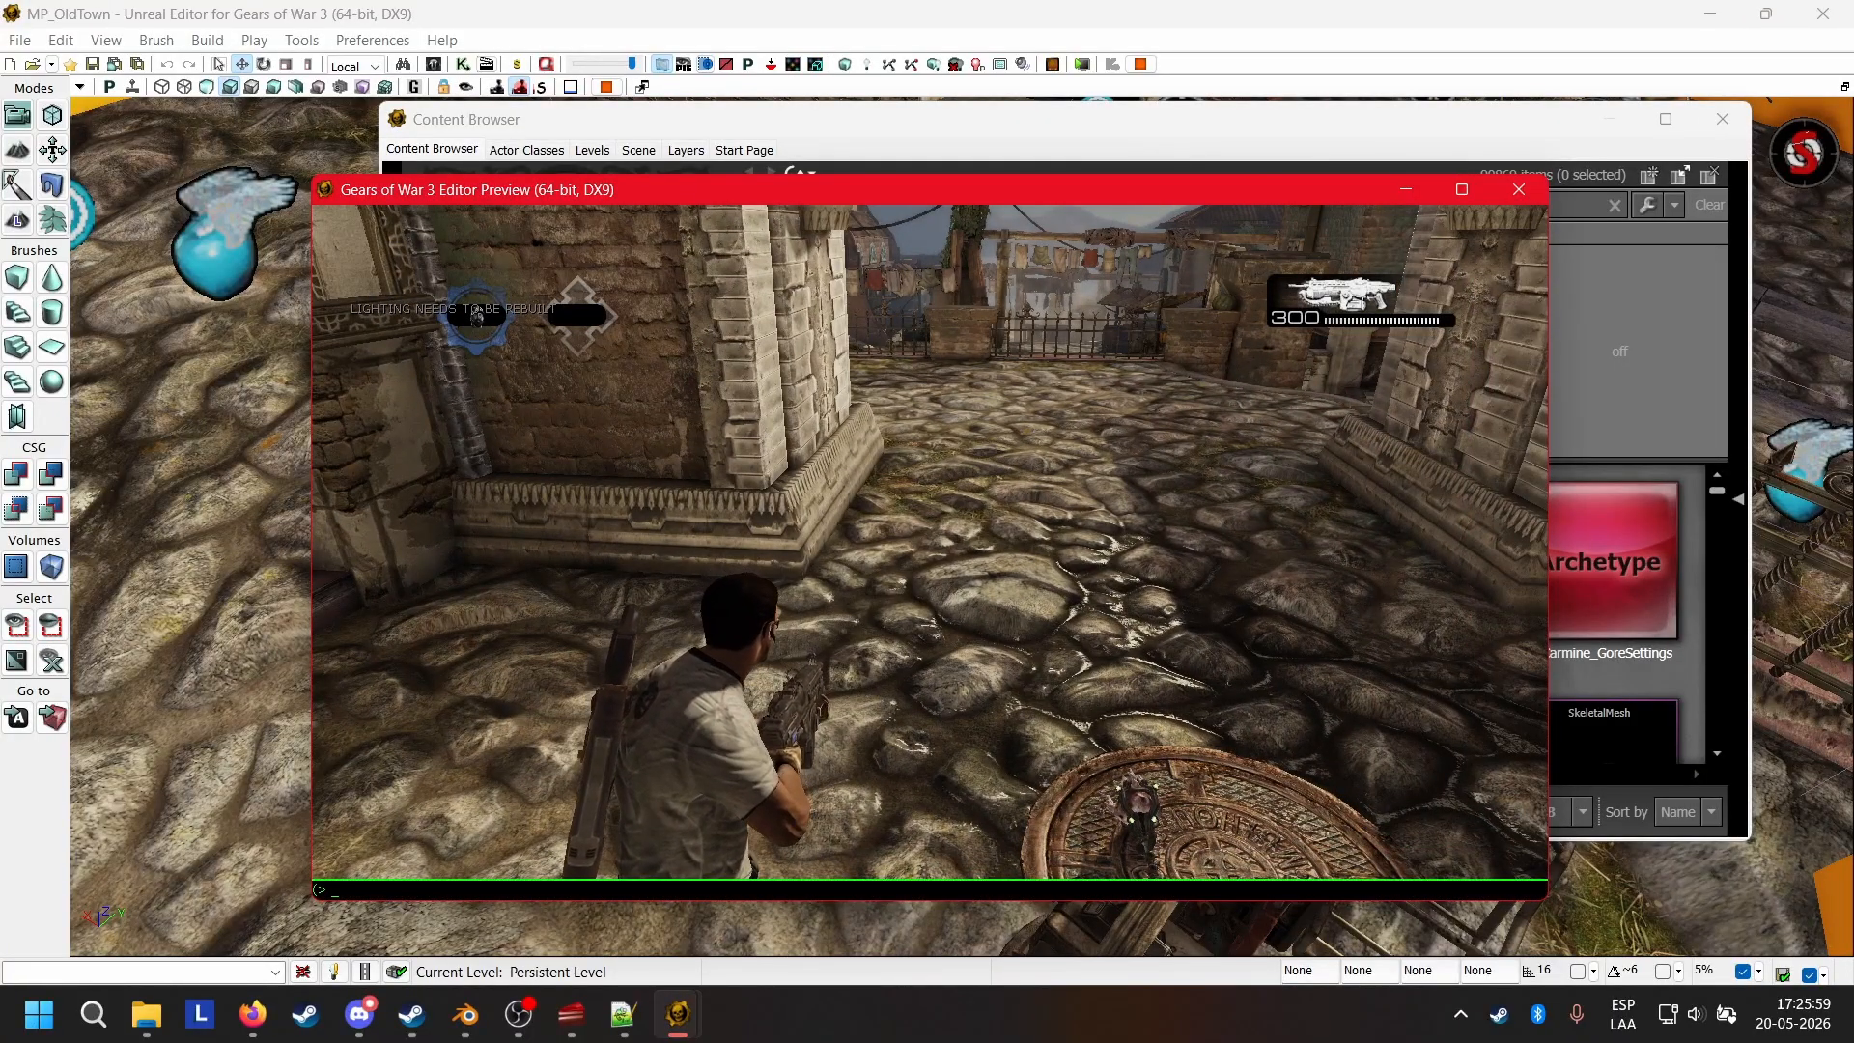
# Replace the player character with the Wolfie pawn using the spawnplayerpawn console command.
pyautogui.write('spawnWeapon')
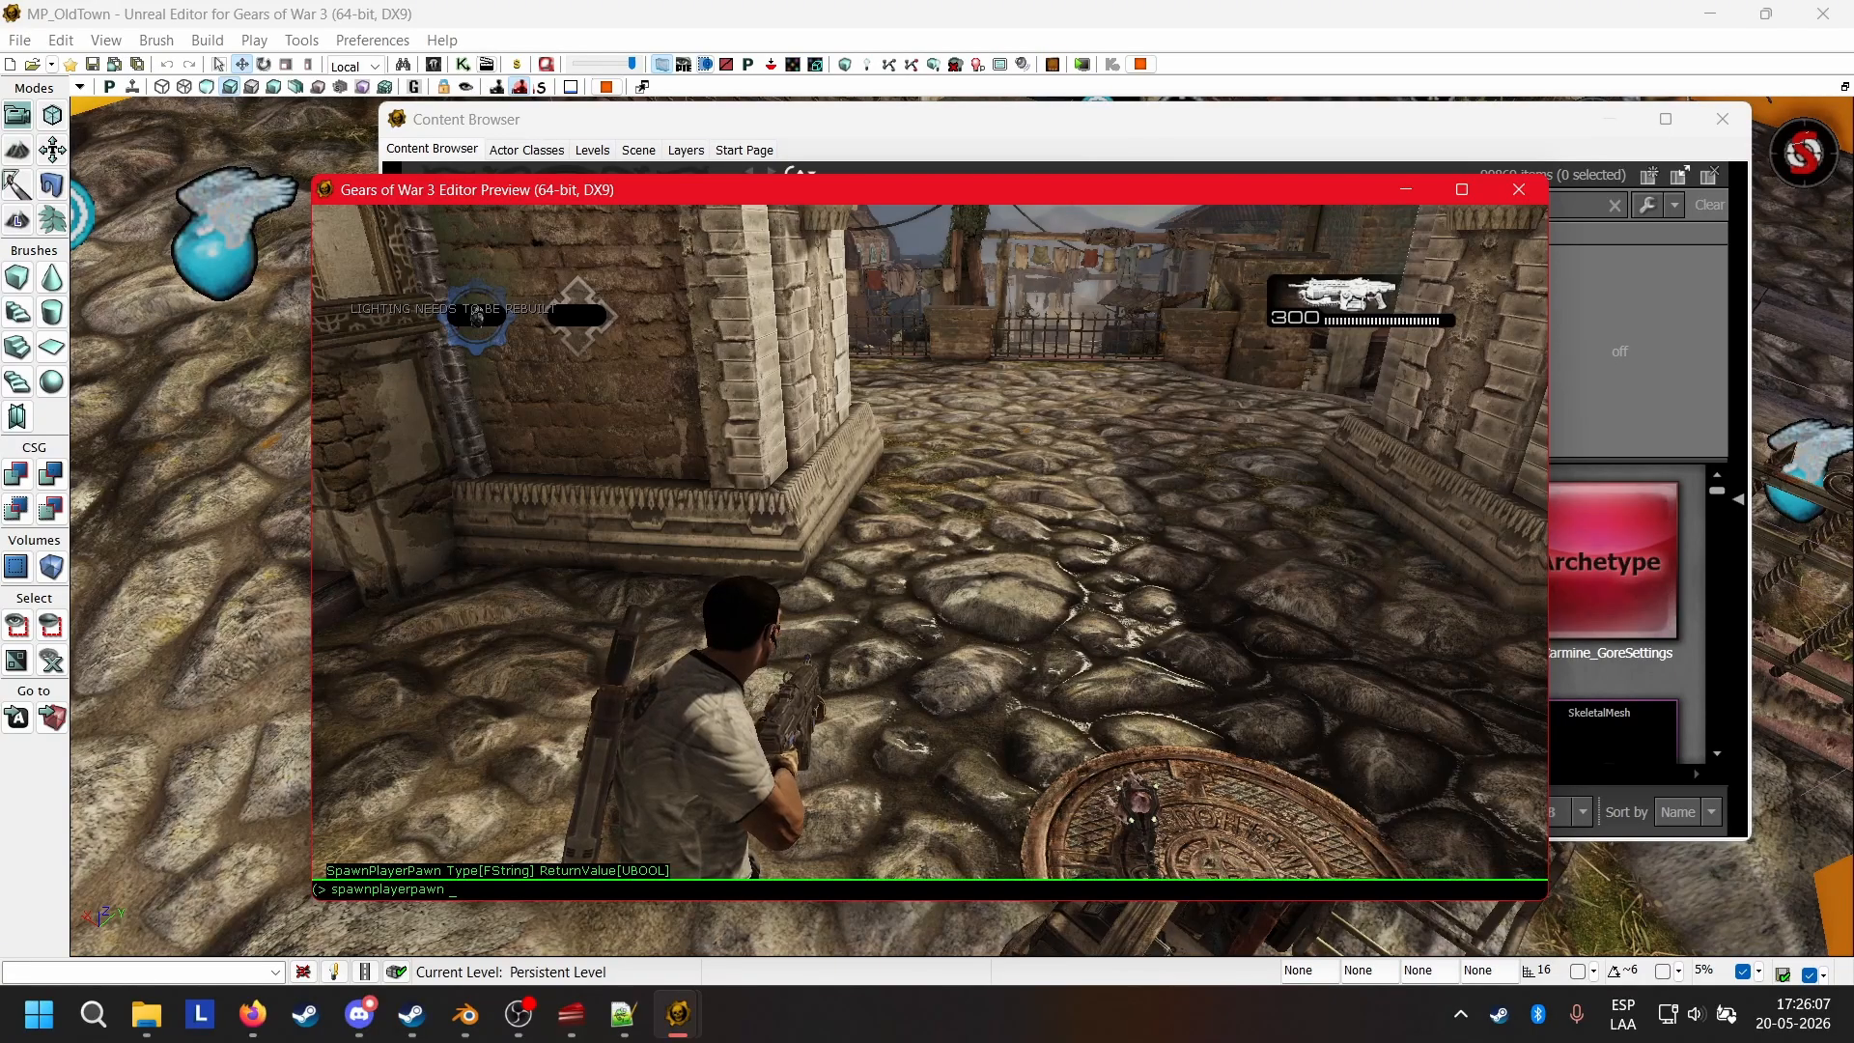
pyautogui.press('Return')
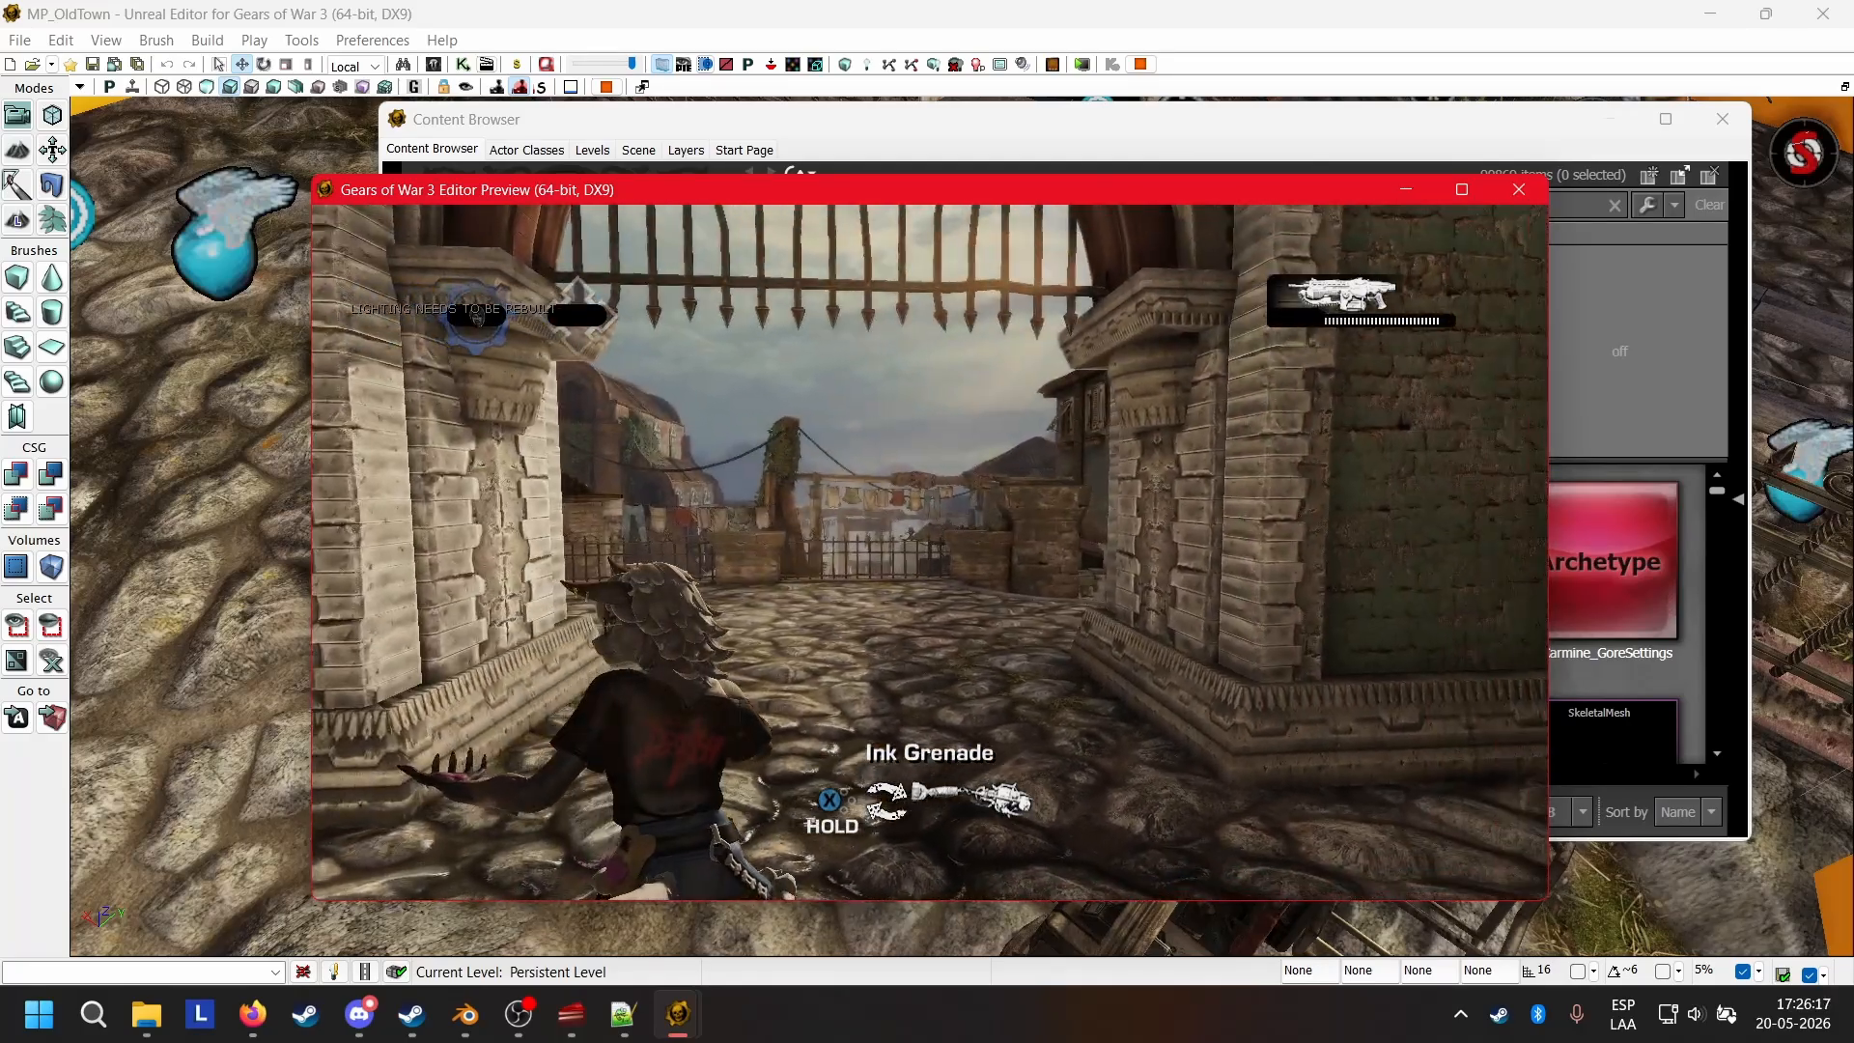
# Run and roll the Wolfie character around the map to examine its mesh and animations from several angles.
pyautogui.press('w')
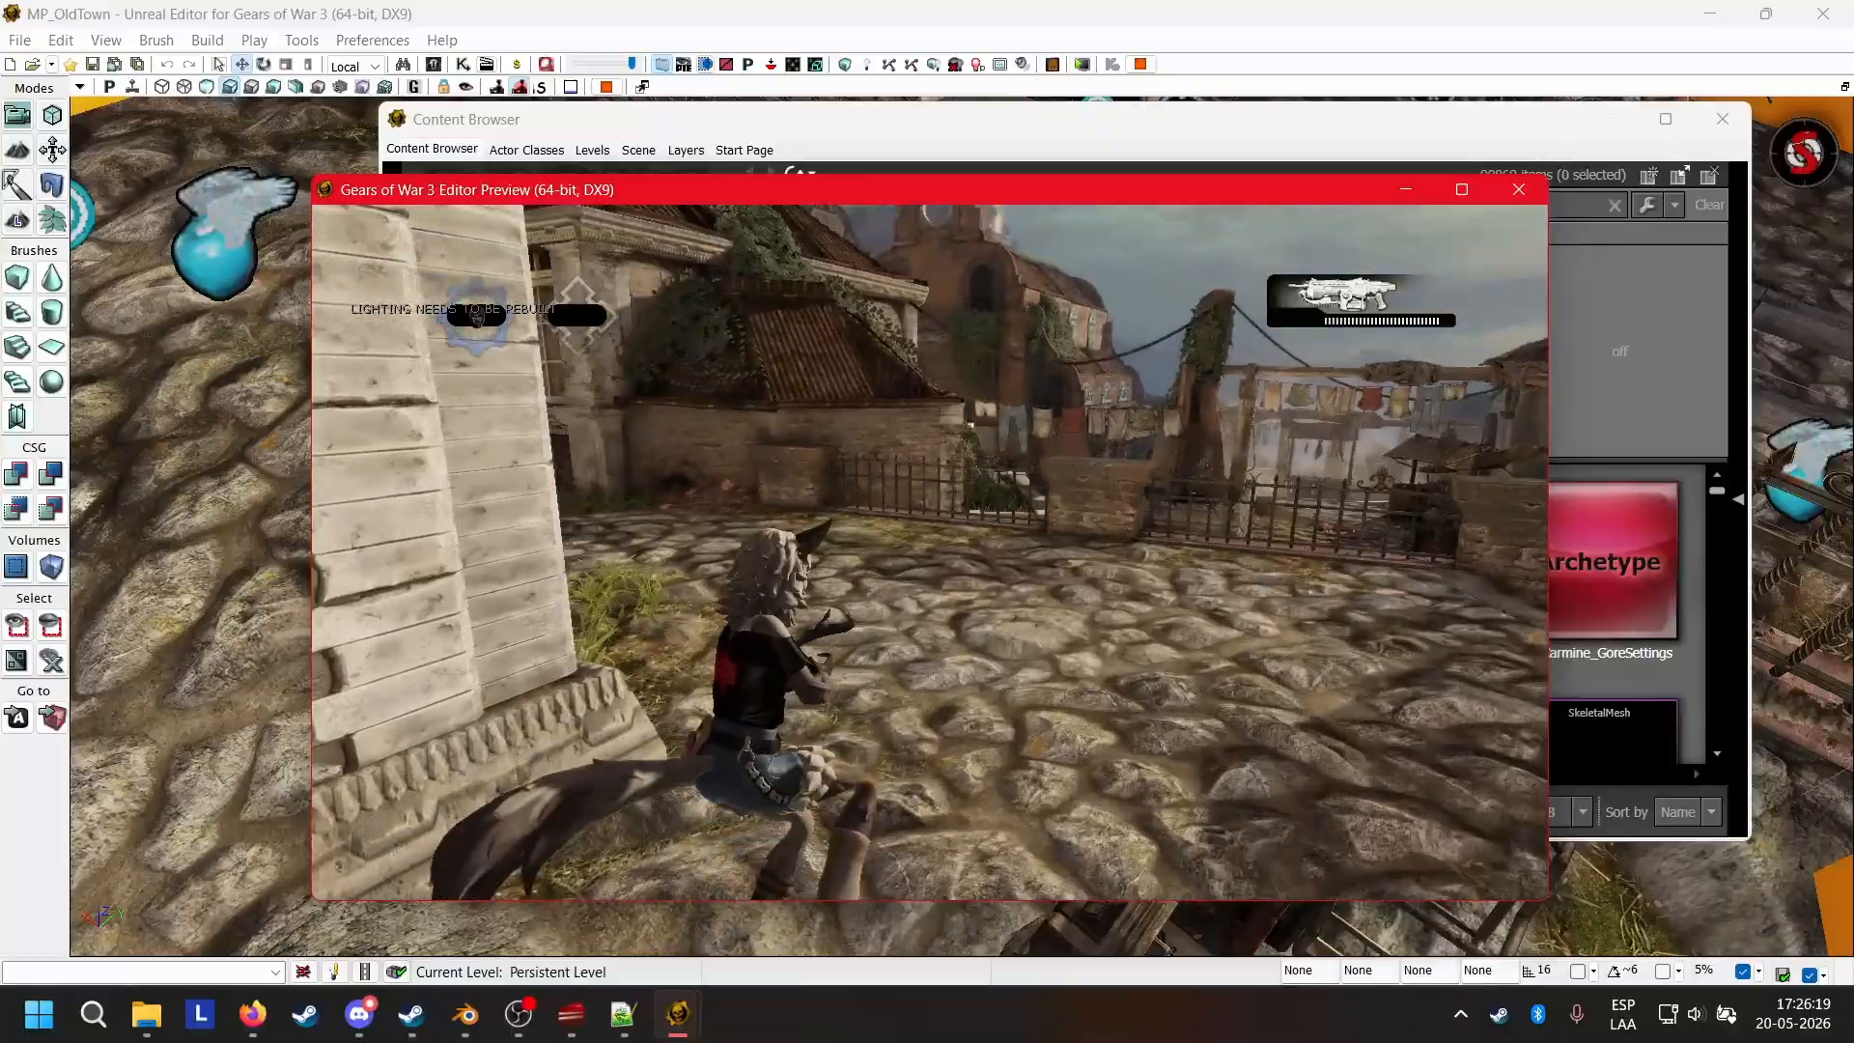
pyautogui.press('w')
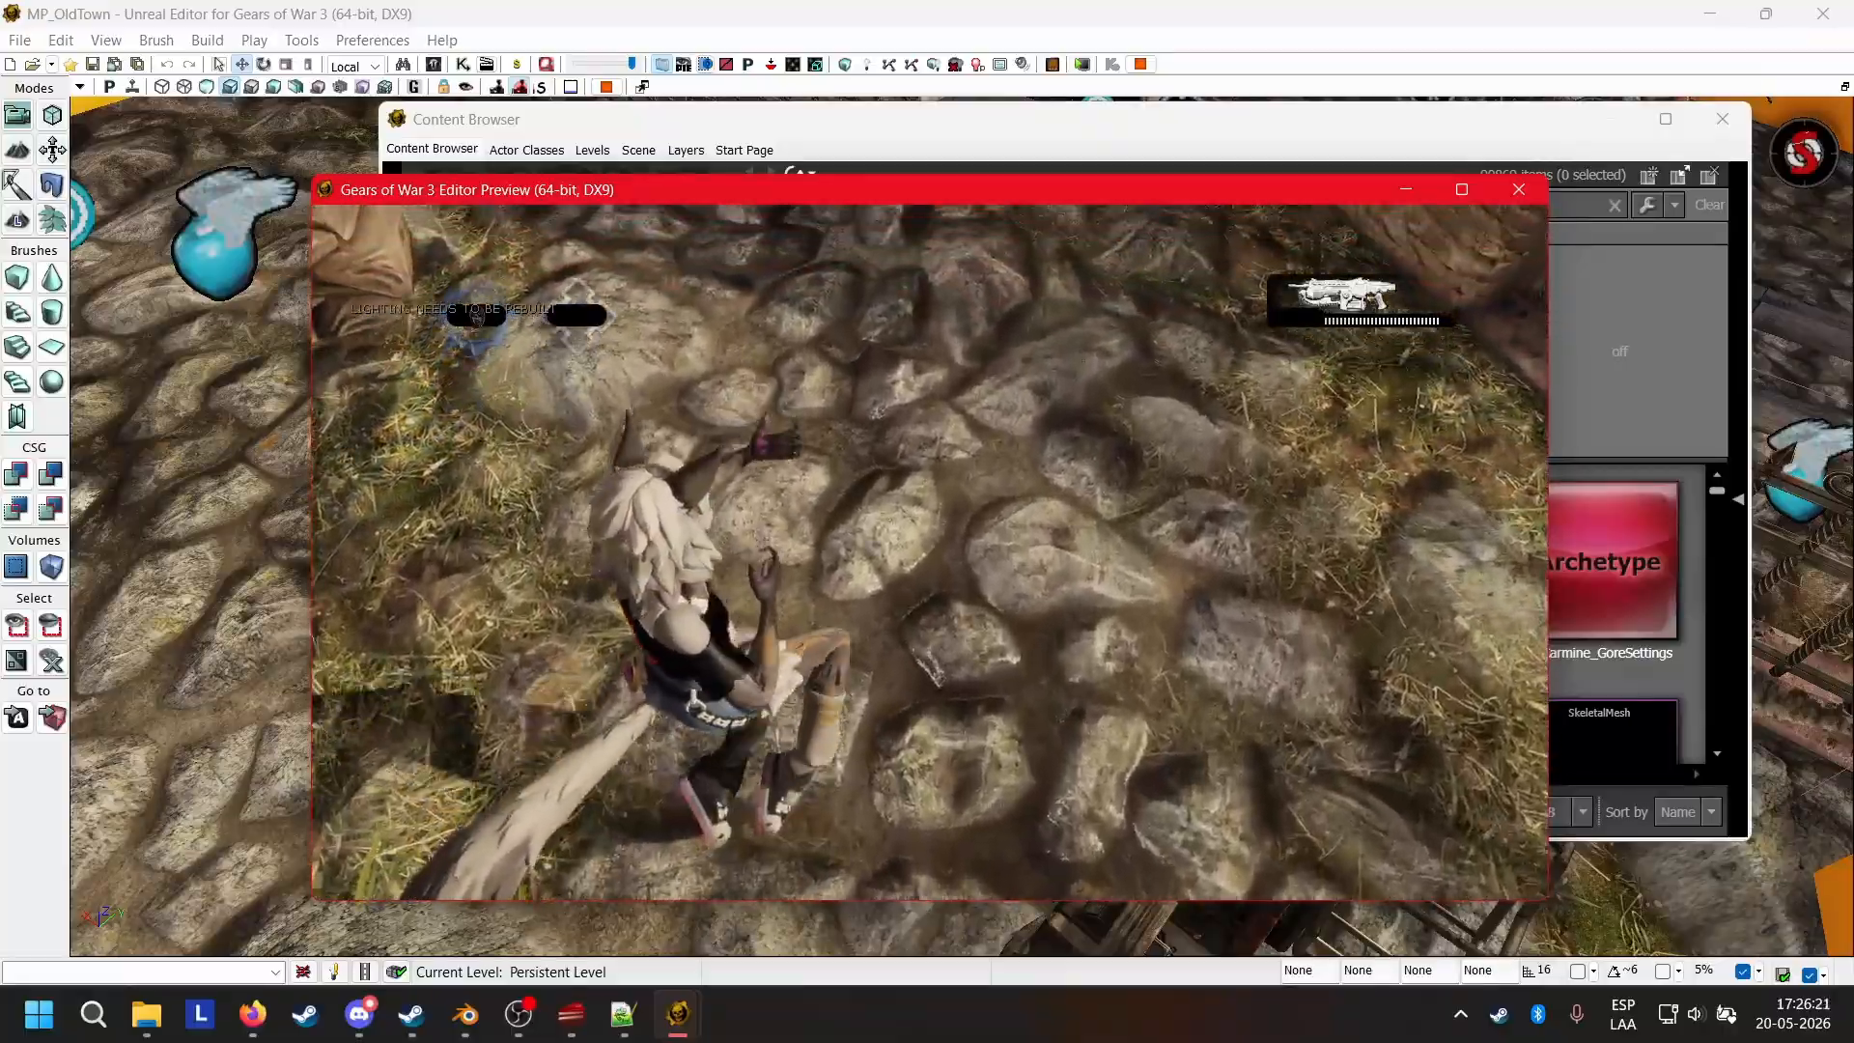
pyautogui.press('w')
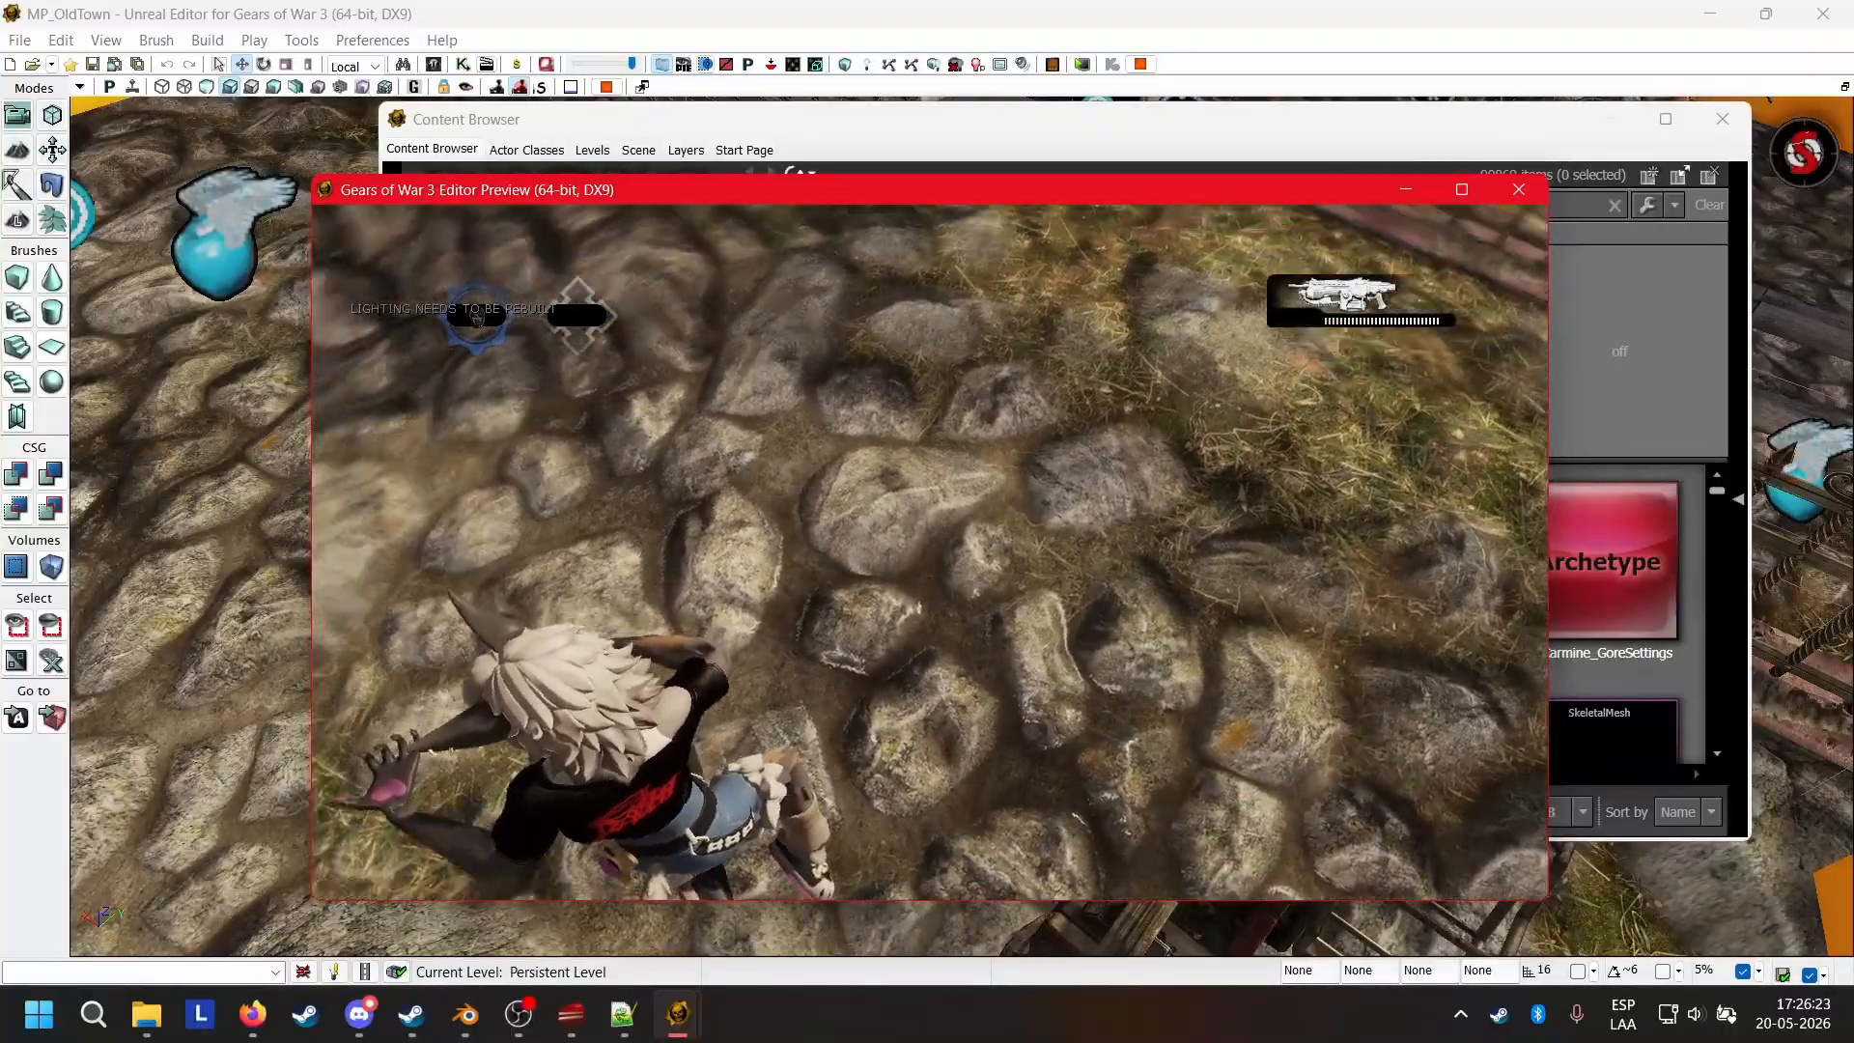
pyautogui.press('w')
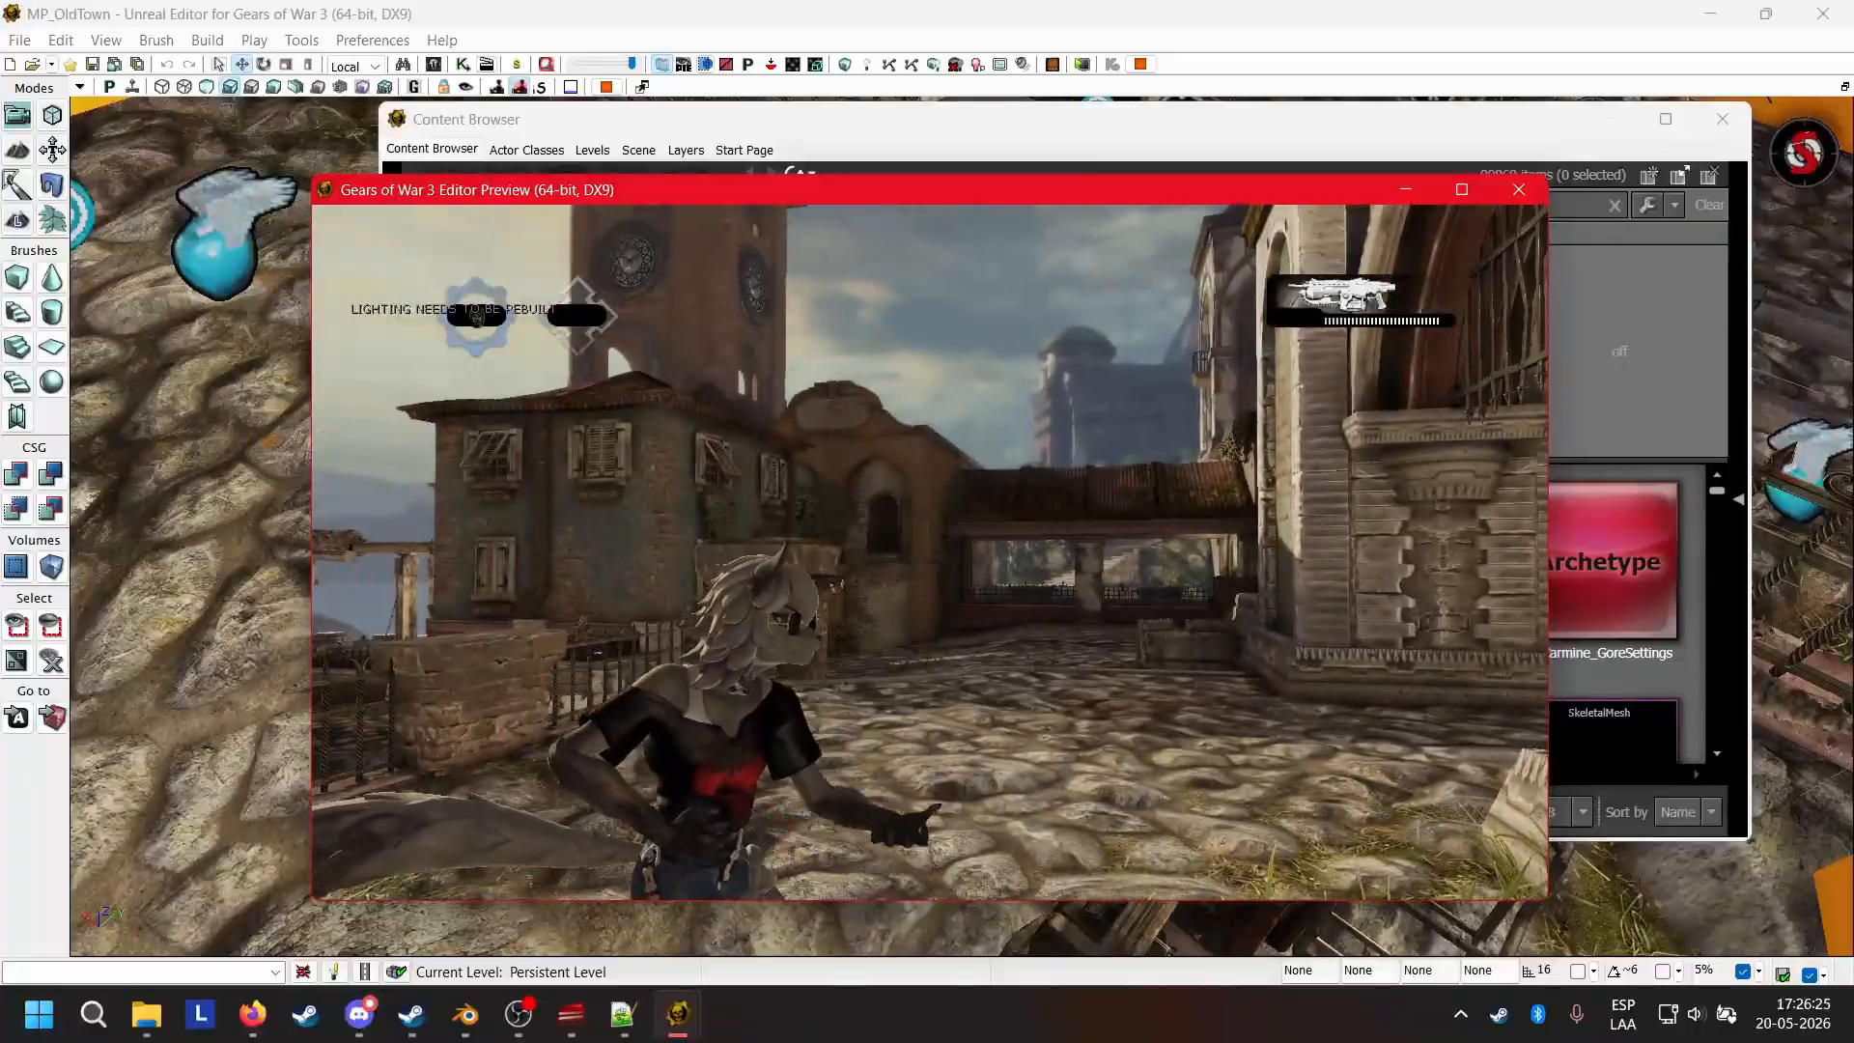
pyautogui.press('w')
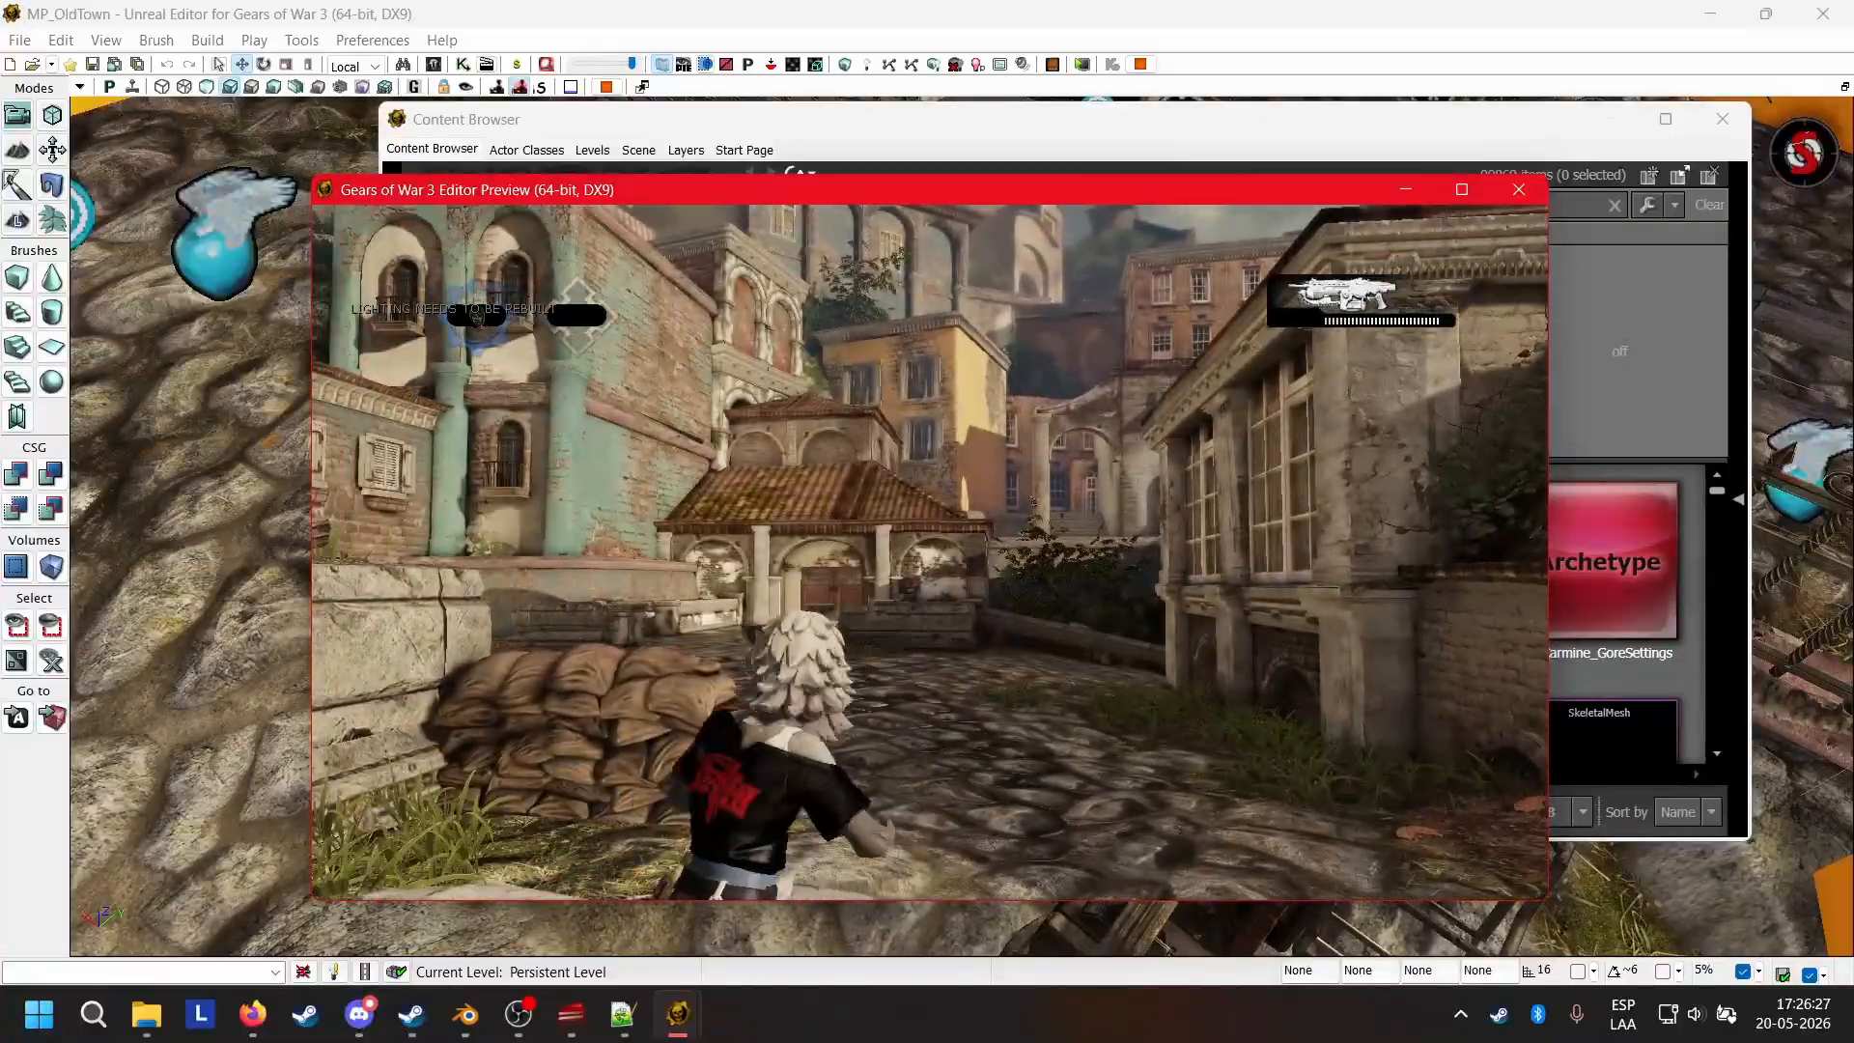
pyautogui.press('w')
pyautogui.press('space')
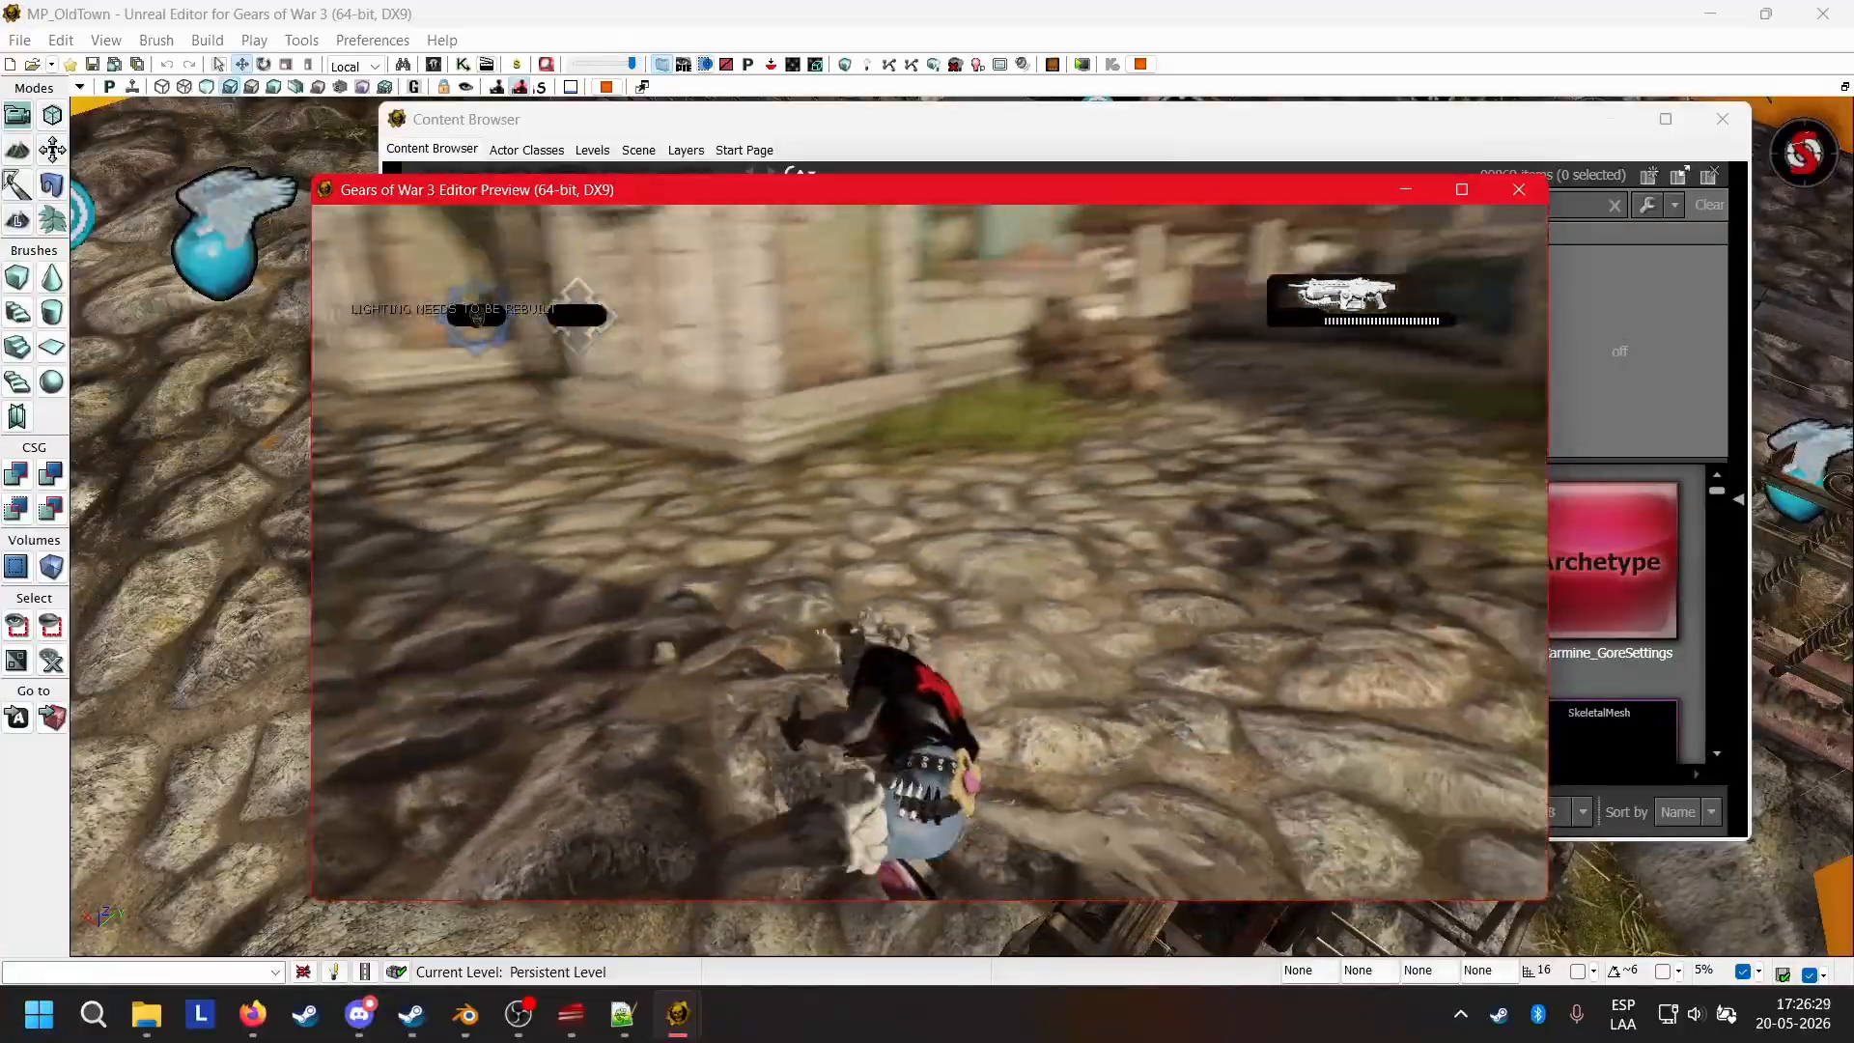
pyautogui.press('w')
pyautogui.press('space')
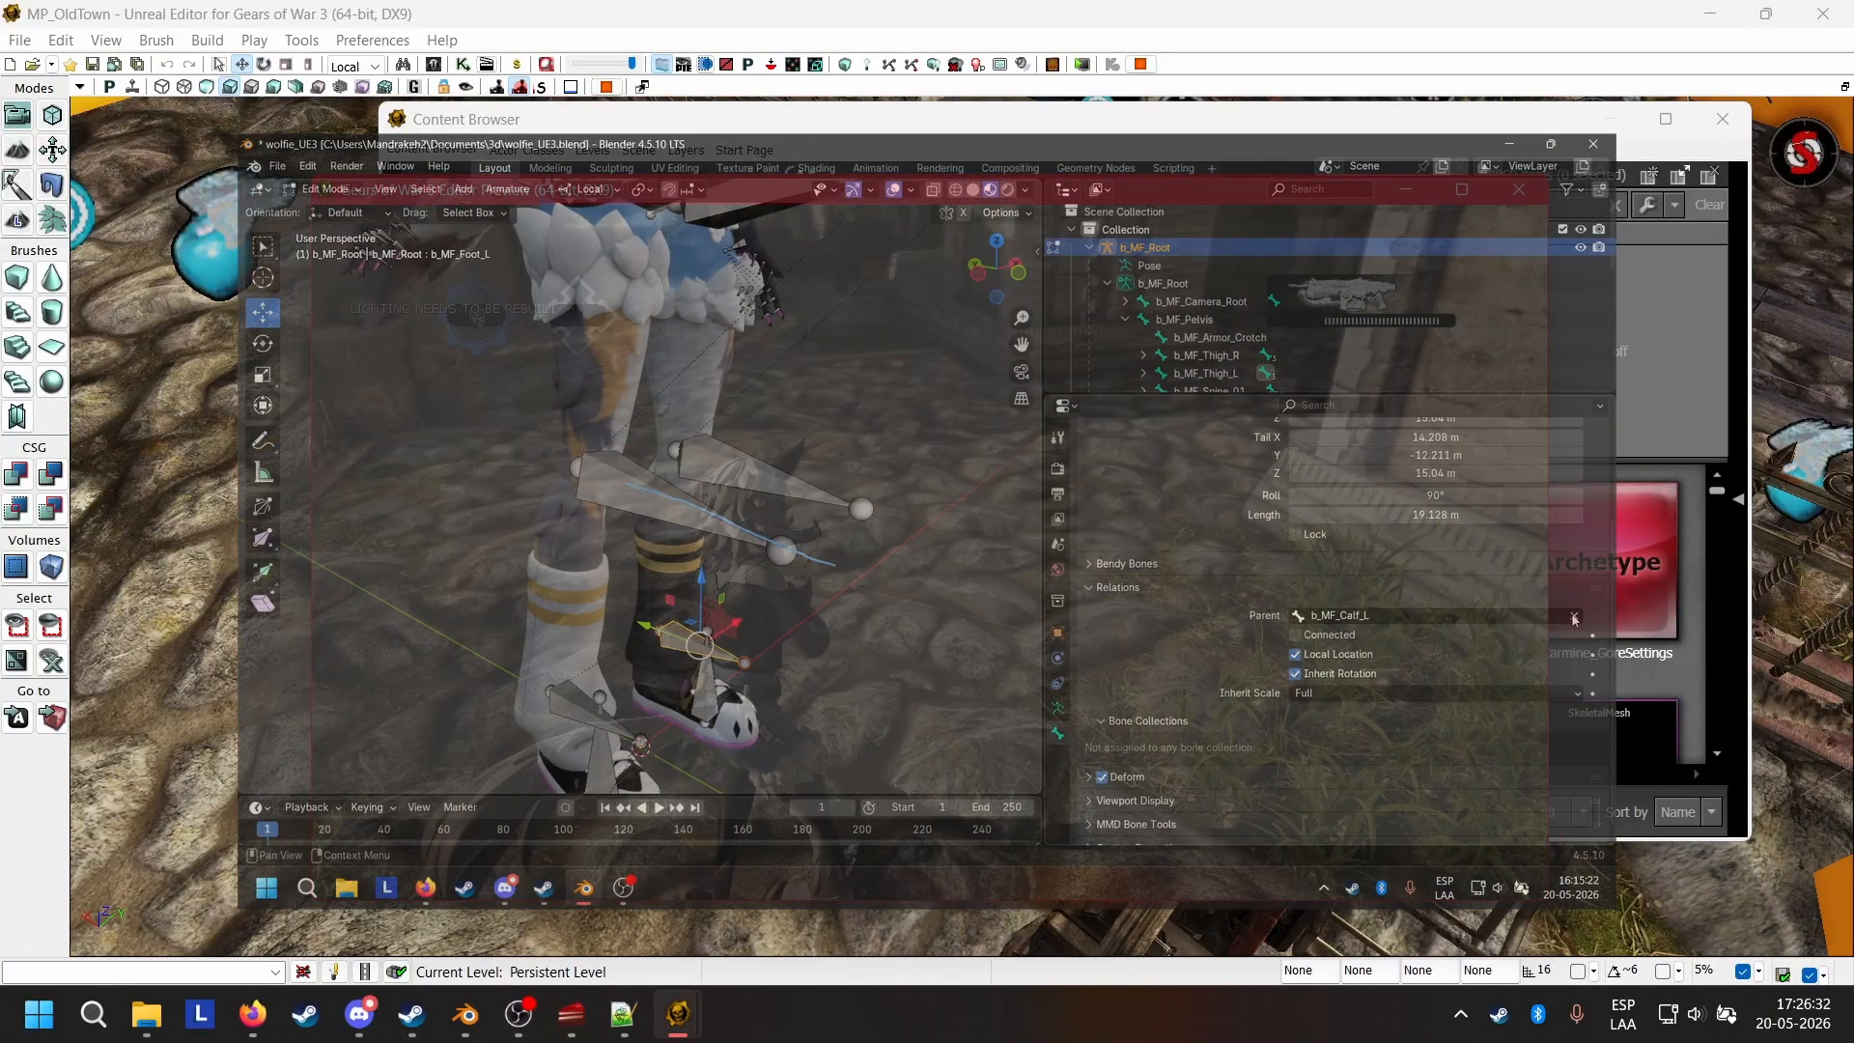
pyautogui.click(1574, 617)
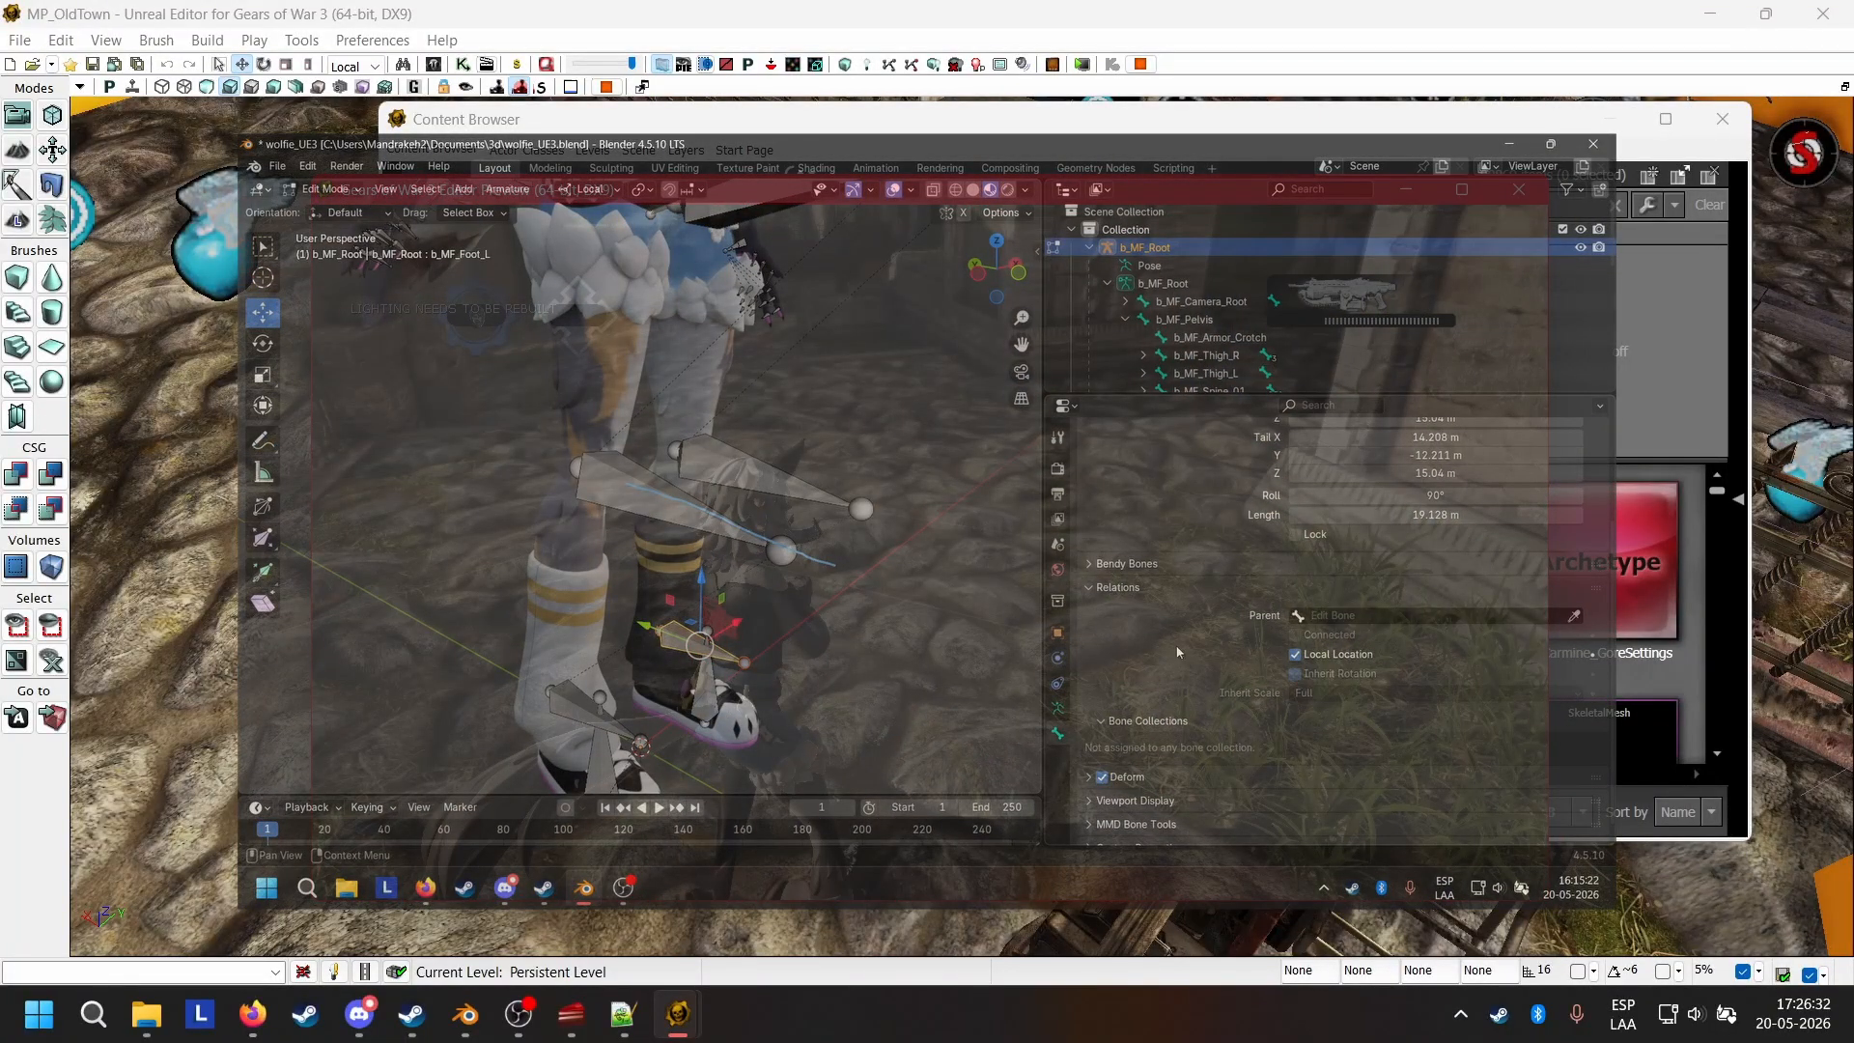
pyautogui.click(1575, 617)
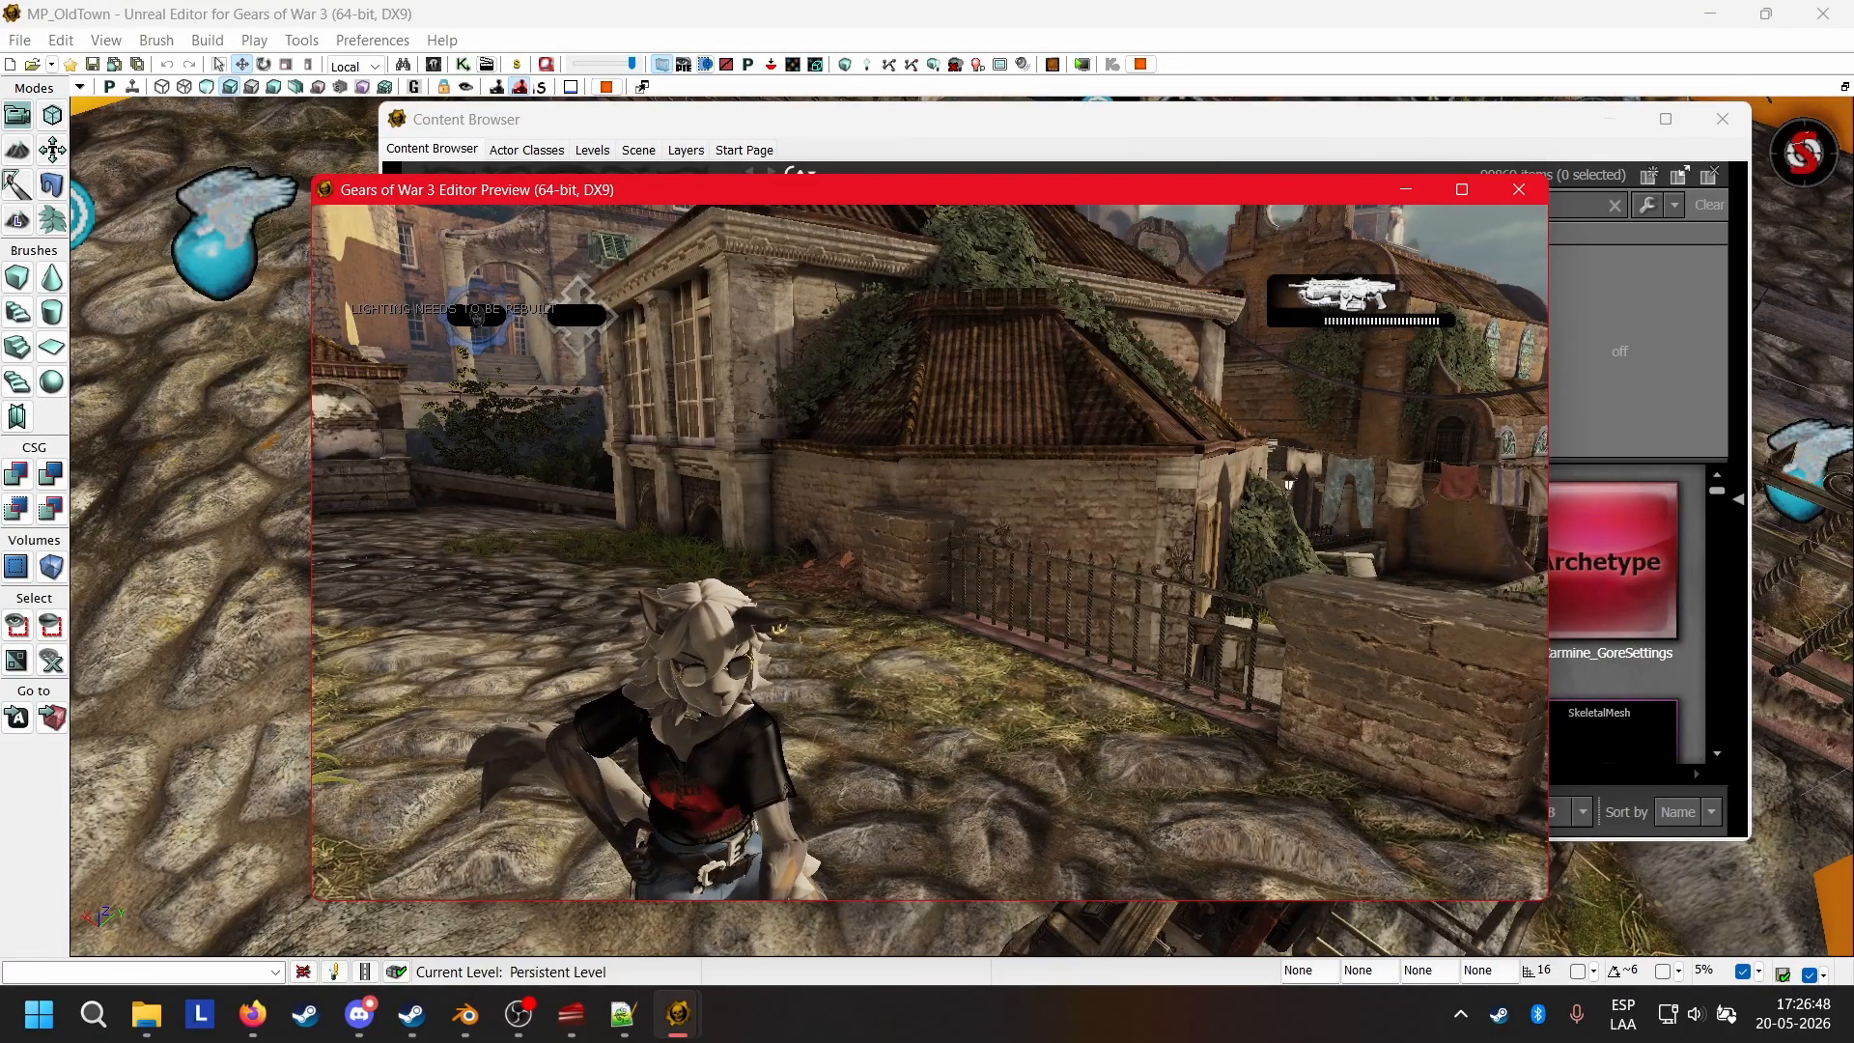
pyautogui.press('w')
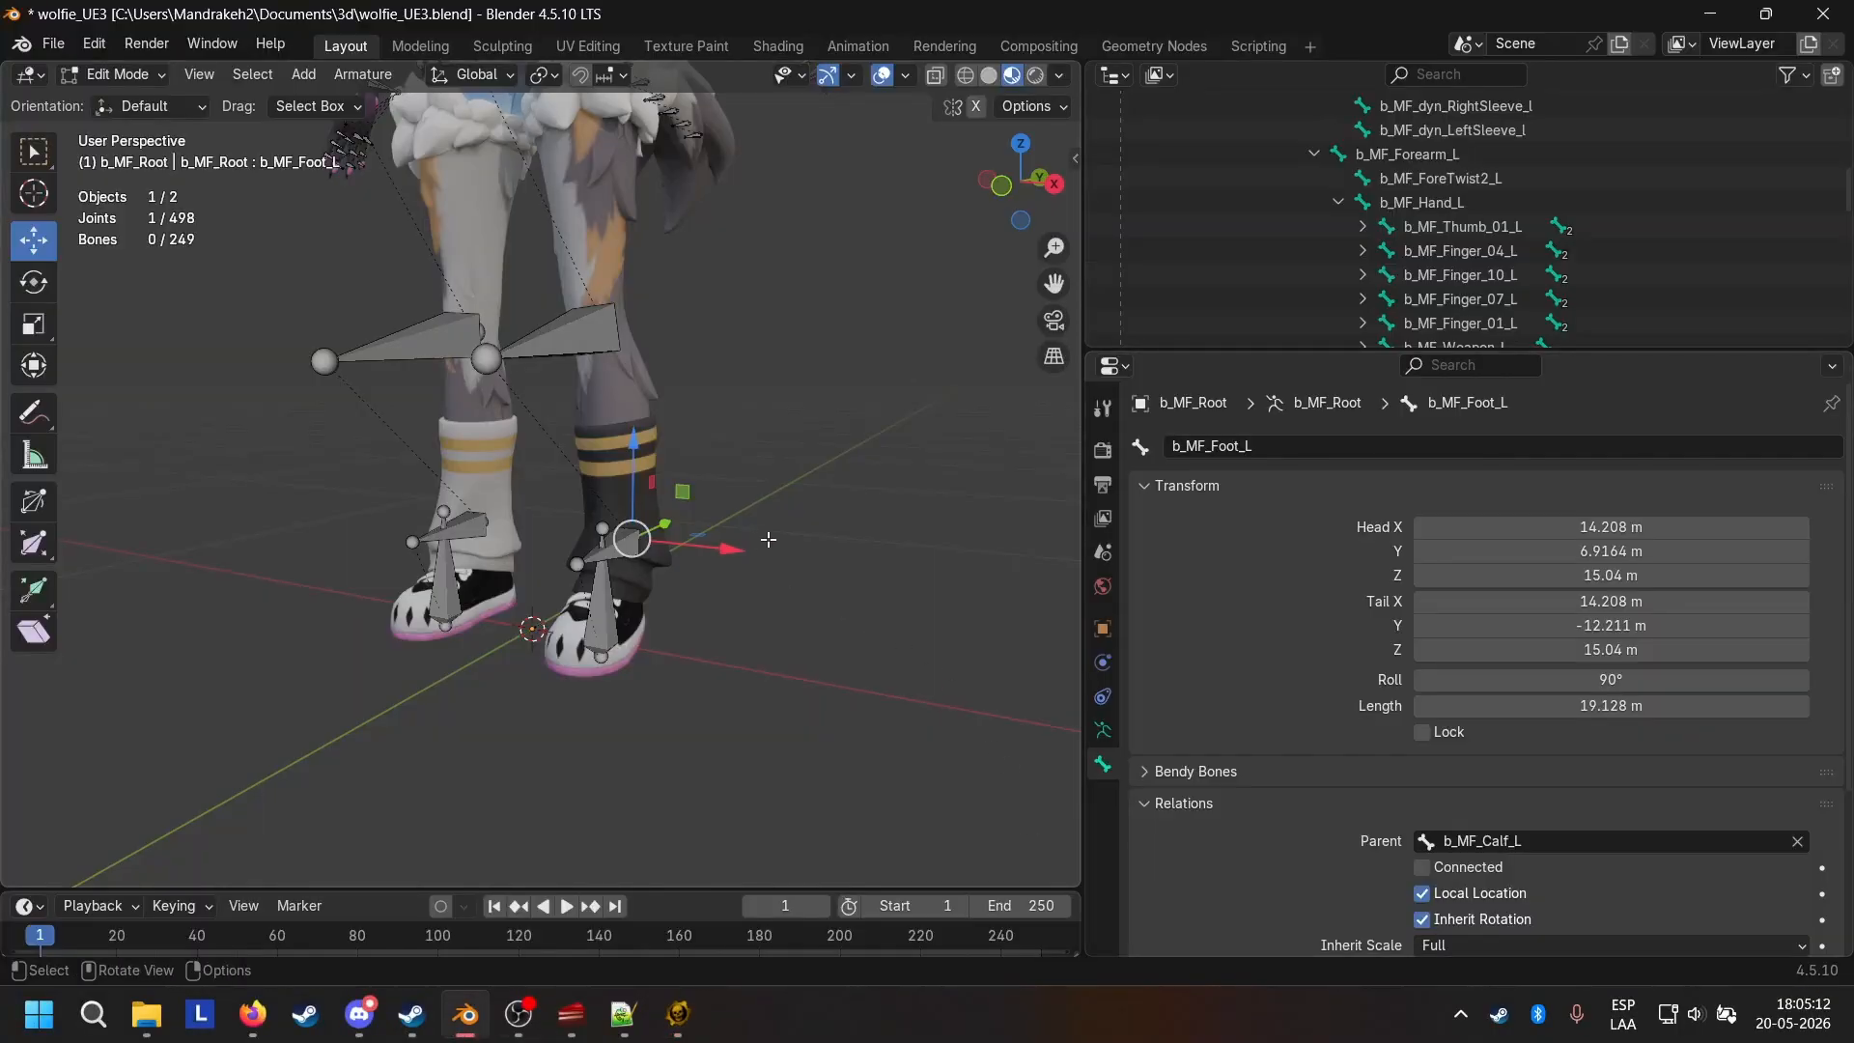
# In Blender, check the parent assignments of the left and right foot bones and calf bones in Edit Mode.
pyautogui.moveTo(768, 539); pyautogui.dragTo(721, 567, button='middle')
pyautogui.scroll(-2, 1333, 759)
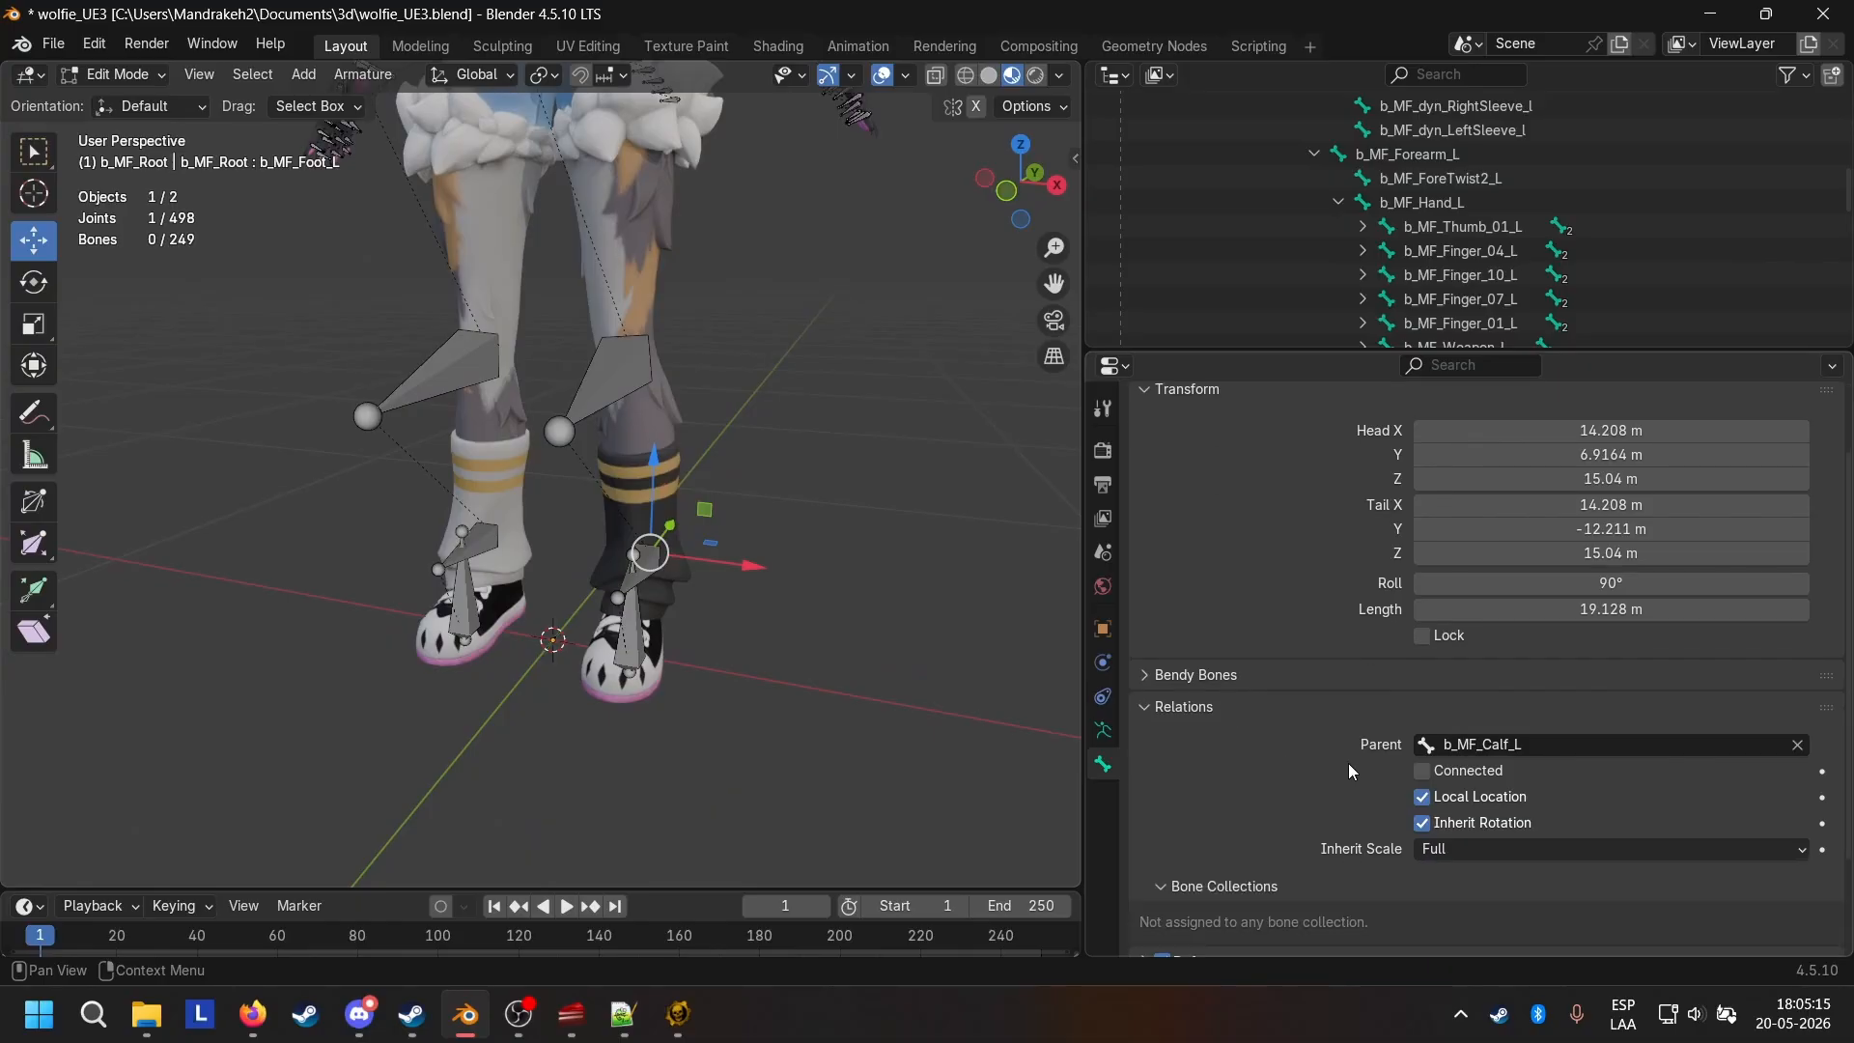
pyautogui.click(483, 537)
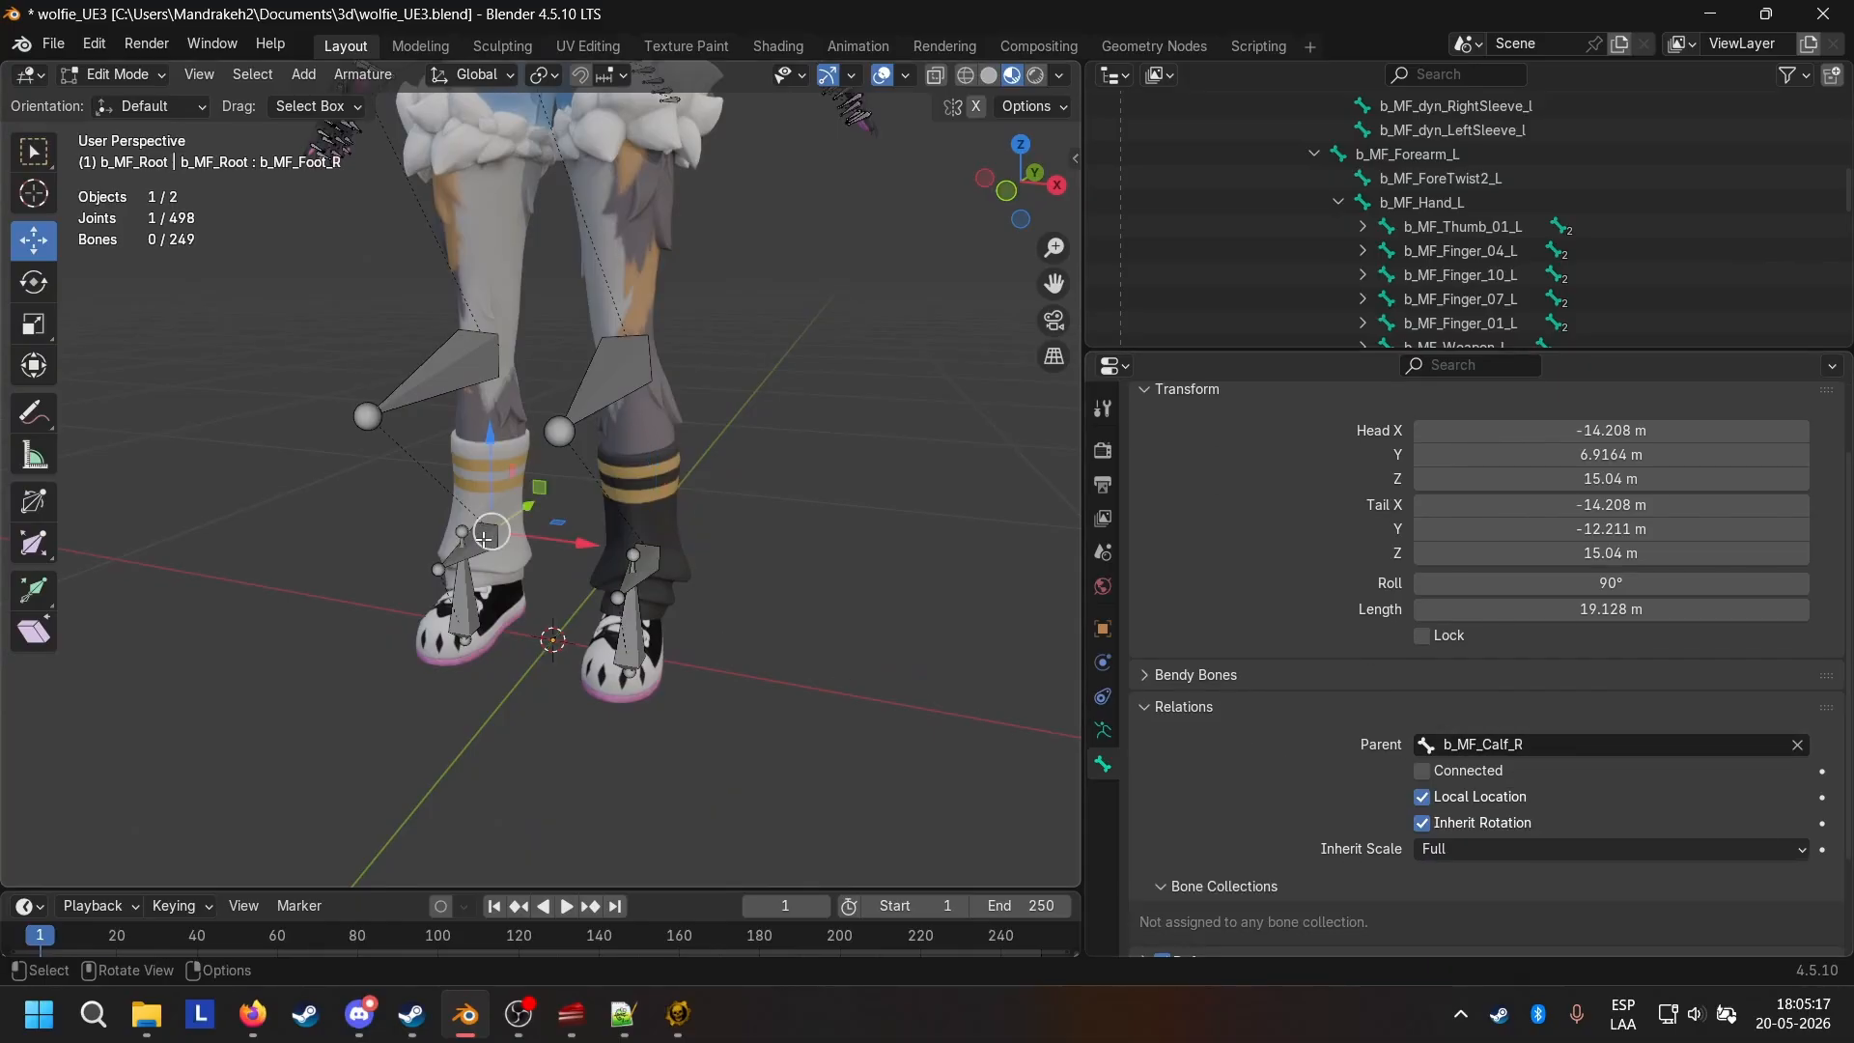
pyautogui.moveTo(749, 550); pyautogui.dragTo(749, 501, button='middle')
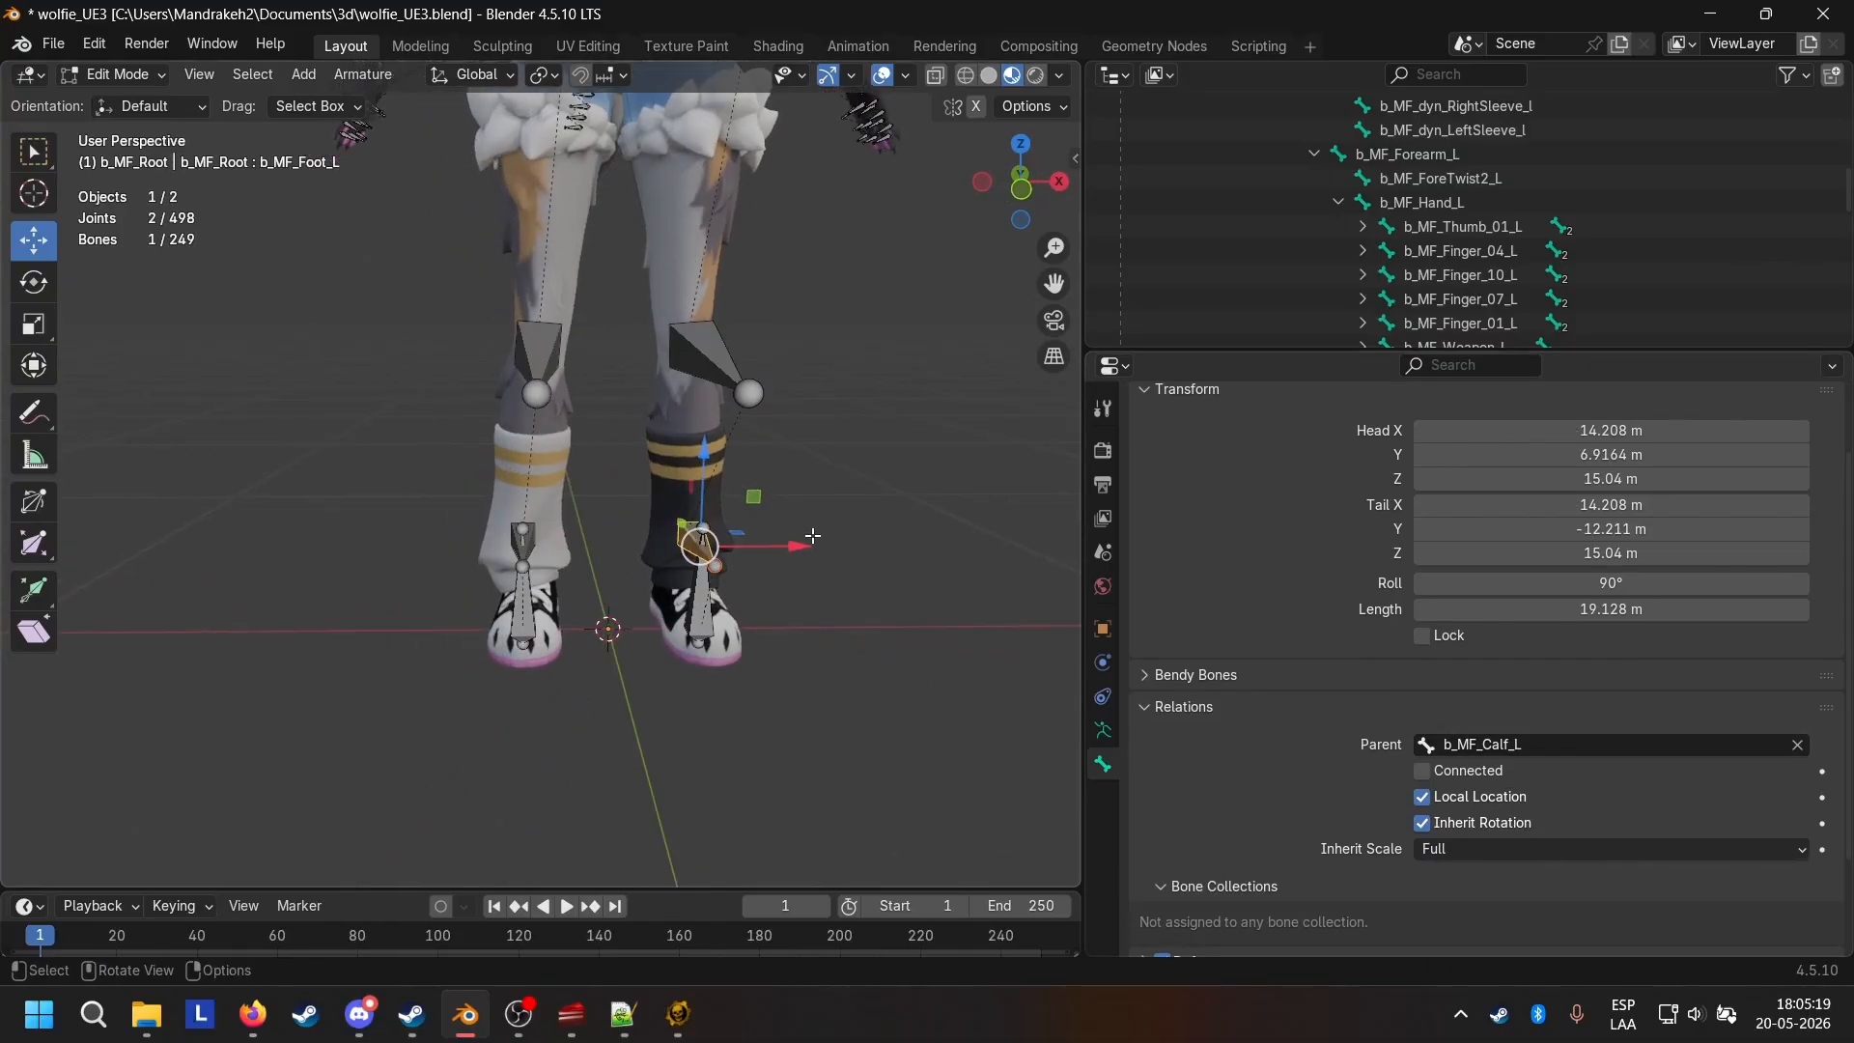
pyautogui.click(551, 338)
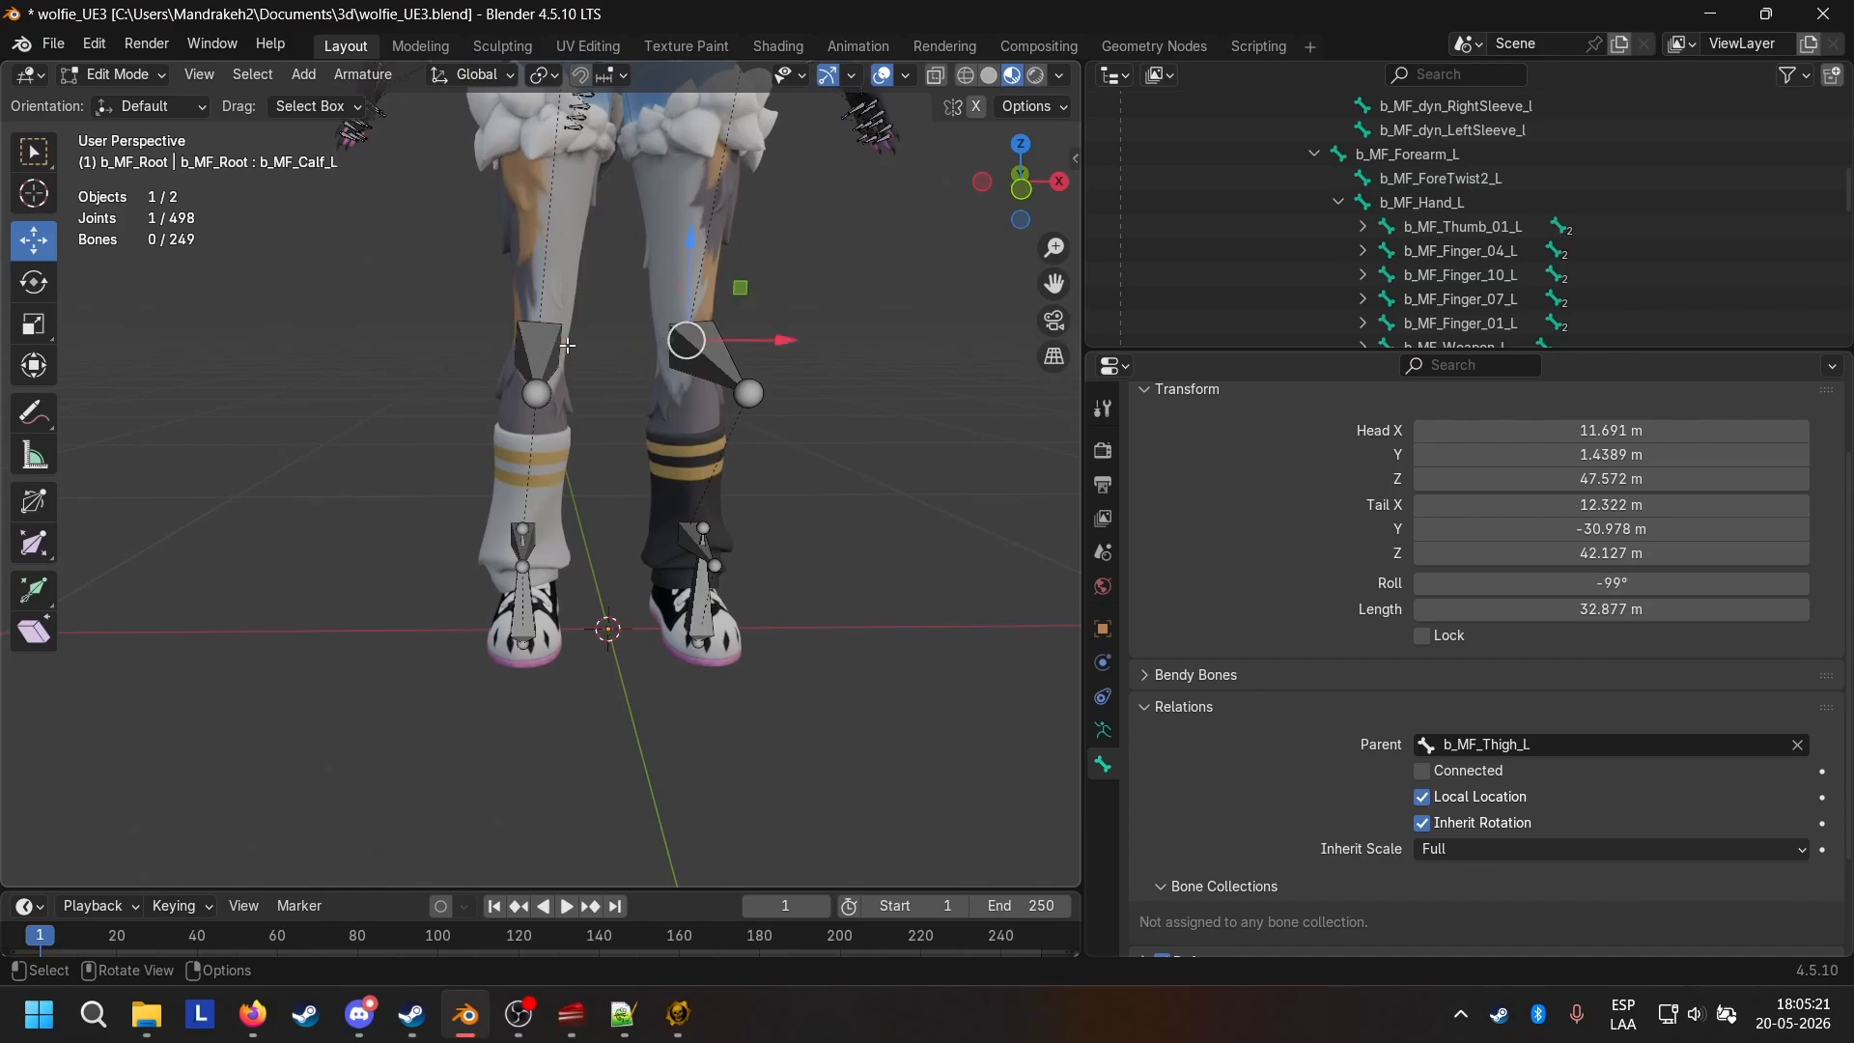
pyautogui.moveTo(575, 469); pyautogui.dragTo(829, 534, button='middle')
pyautogui.scroll(3, 829, 535)
pyautogui.keyDown('shift'); pyautogui.moveTo(602, 372); pyautogui.dragTo(470, 445, button='middle'); pyautogui.keyUp('shift')
pyautogui.moveTo(797, 420); pyautogui.dragTo(777, 388, button='middle')
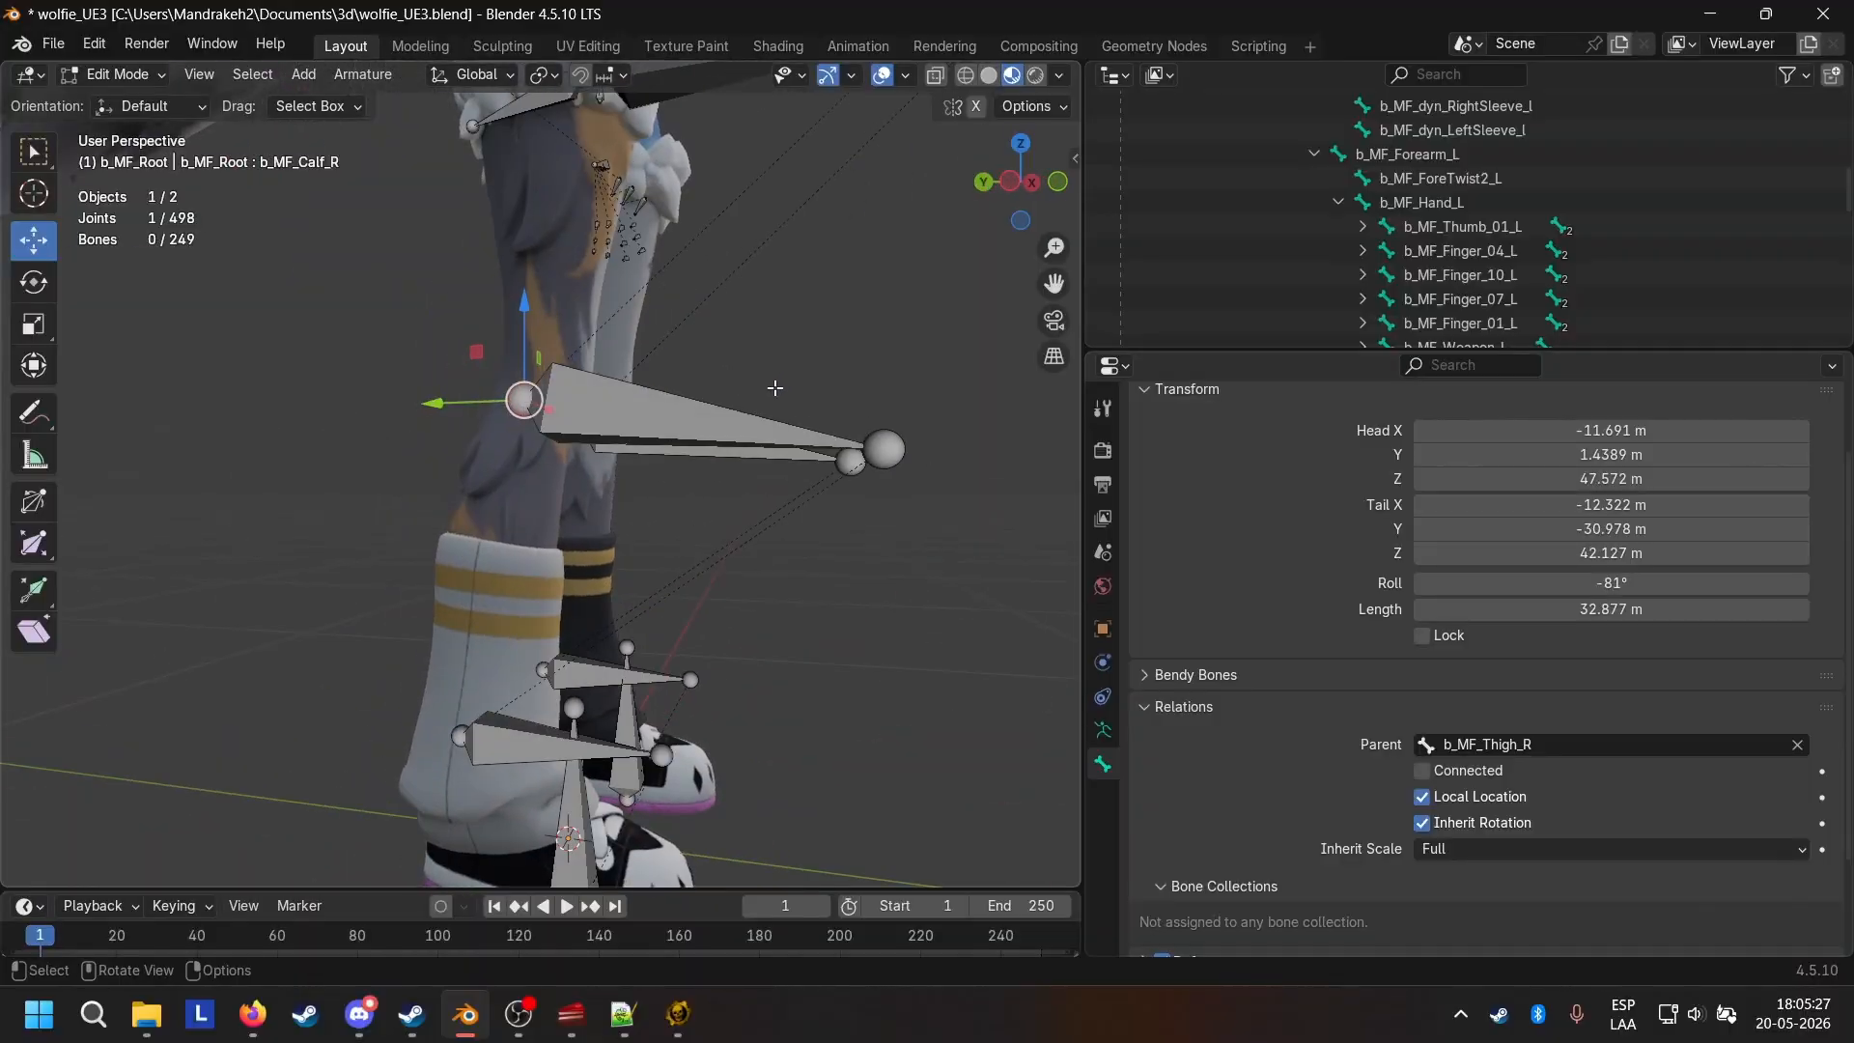
pyautogui.moveTo(843, 519); pyautogui.dragTo(782, 406, button='middle')
# Save the wolfie_UE3.blend file.
pyautogui.scroll(-2, 713, 523)
pyautogui.scroll(-1, 807, 512)
pyautogui.click(55, 44)
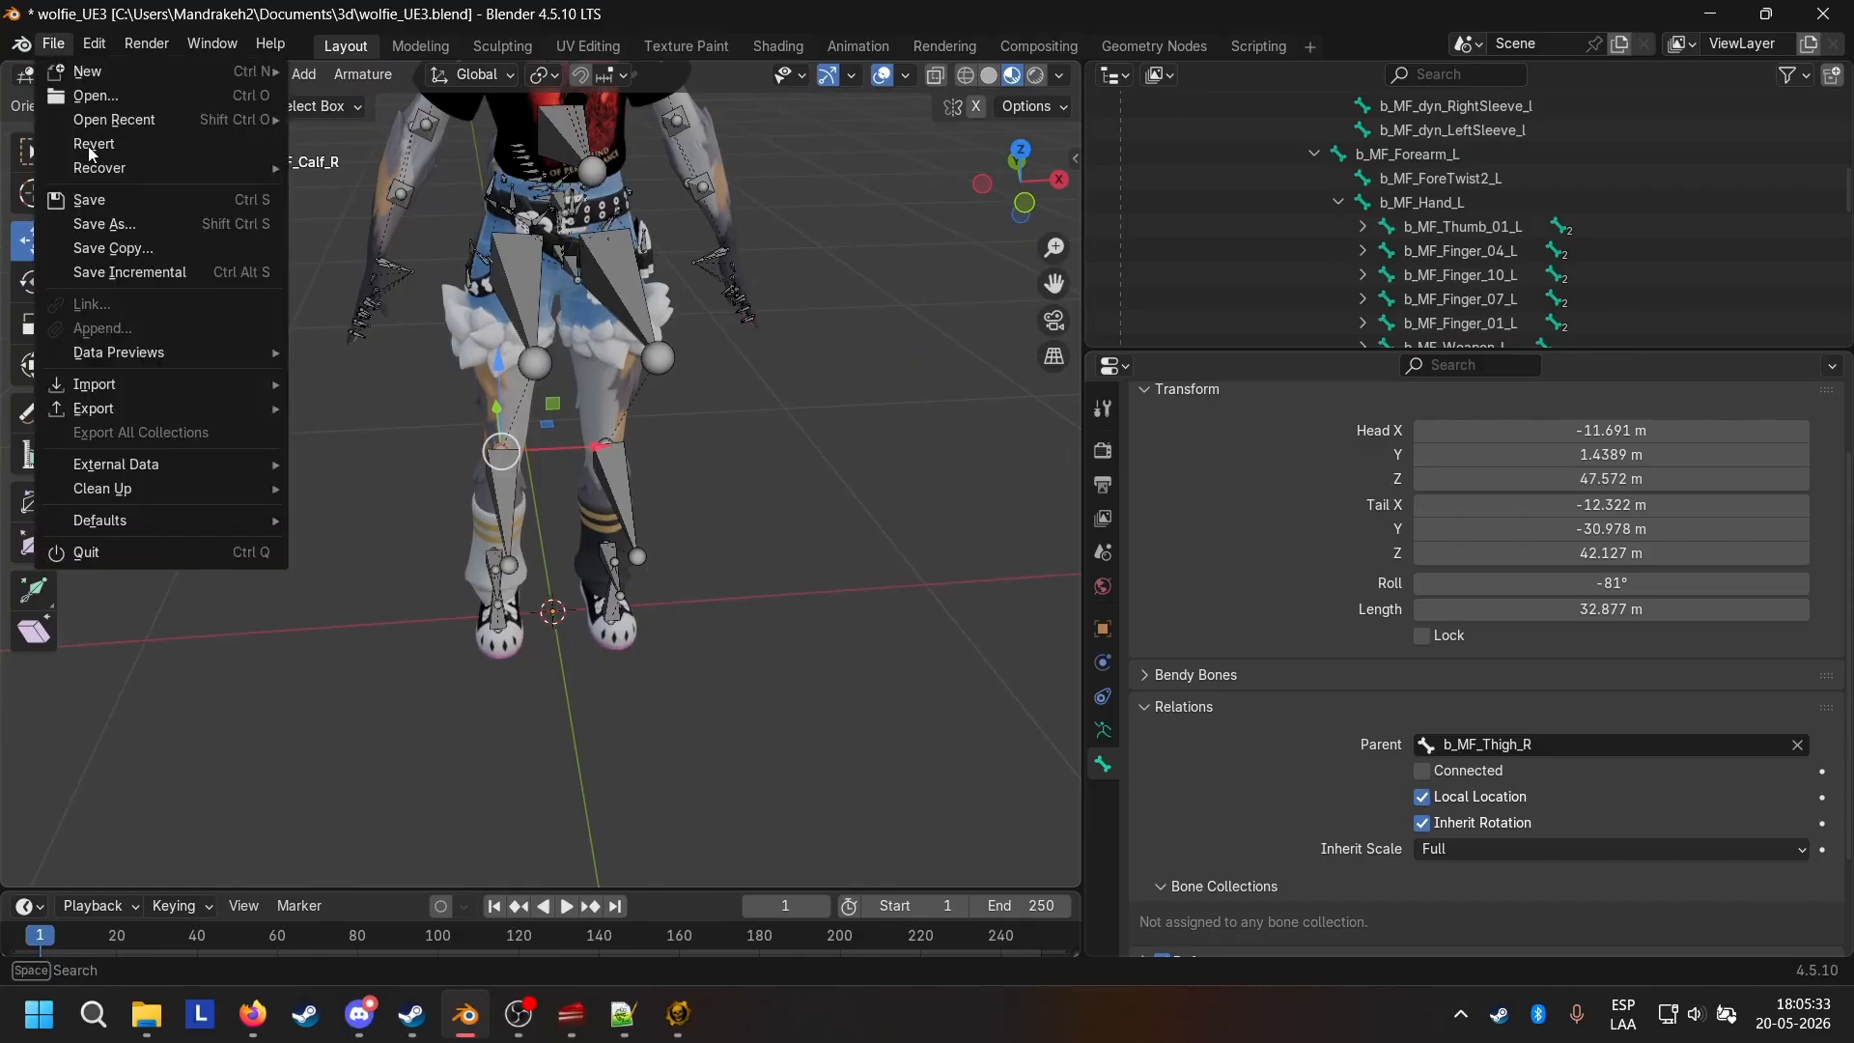
pyautogui.click(97, 201)
# Export the Wolfie model as FBX over wolfie_UE3.fbx, checking the transform, armature and geometry export options.
pyautogui.click(54, 45)
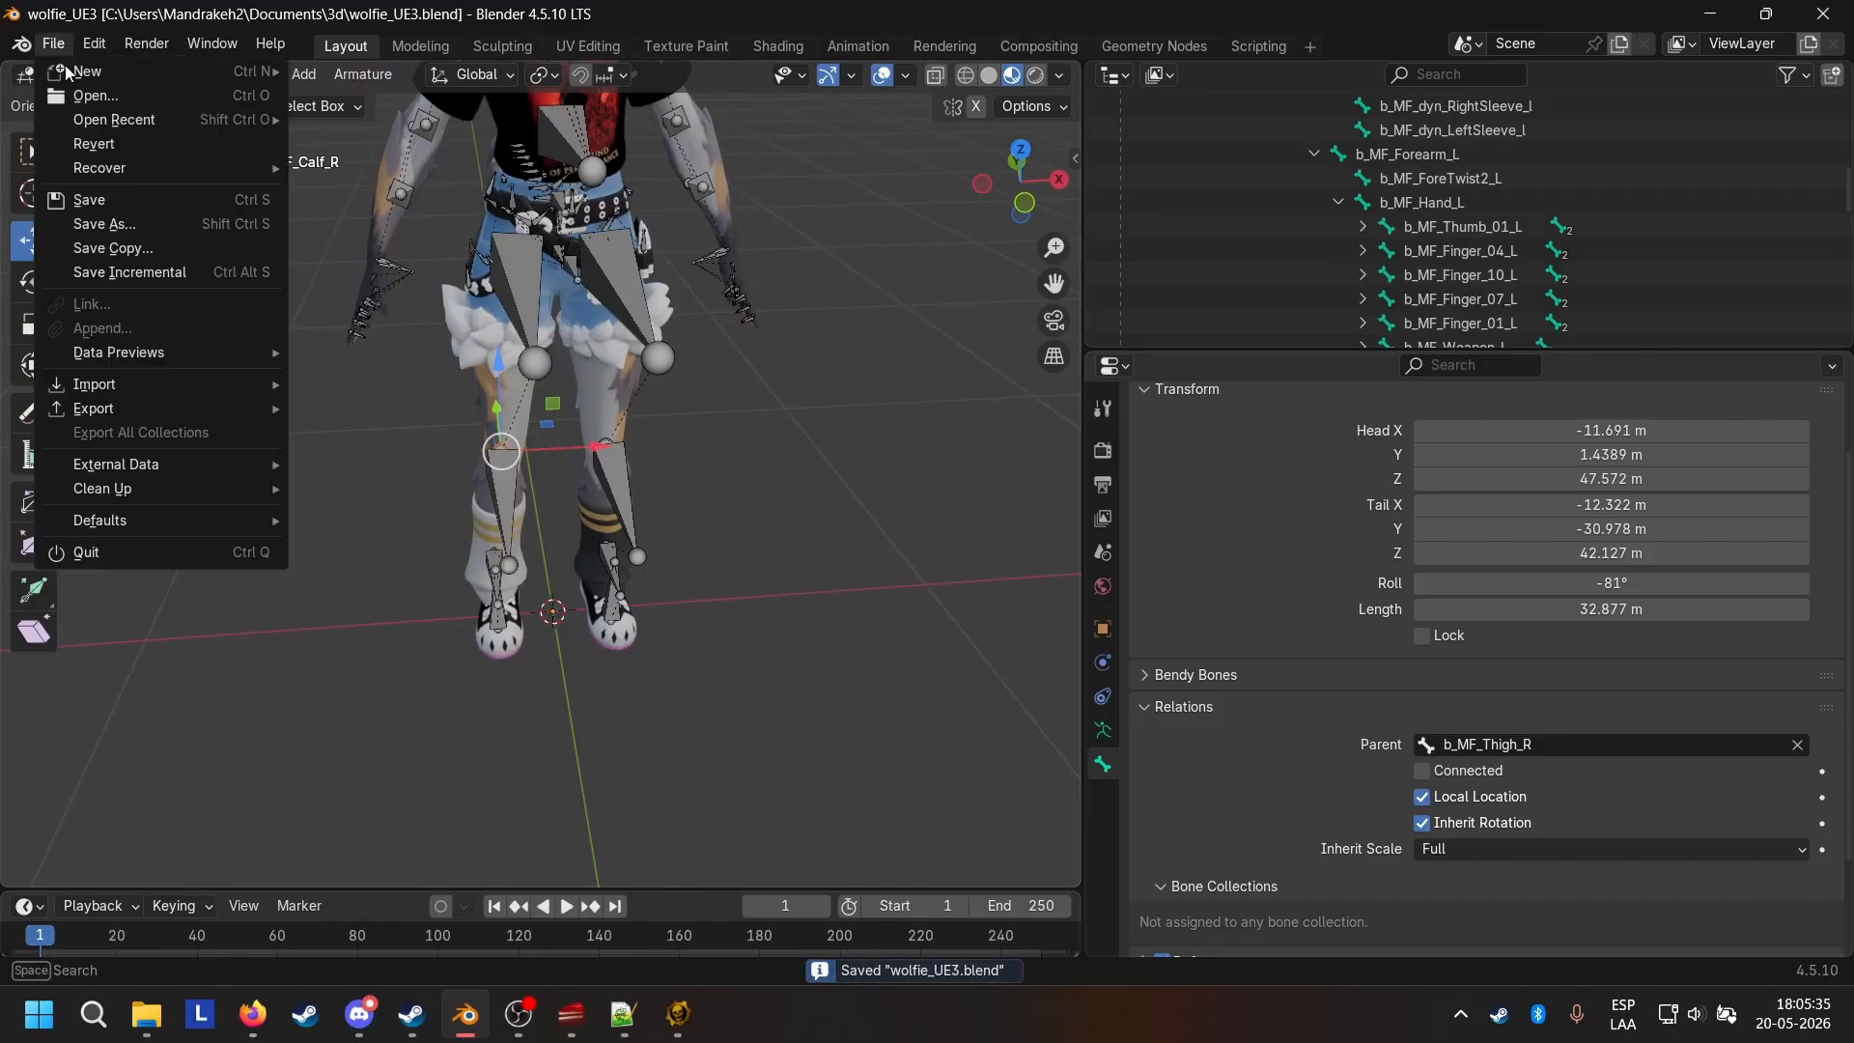
pyautogui.moveTo(196, 405)
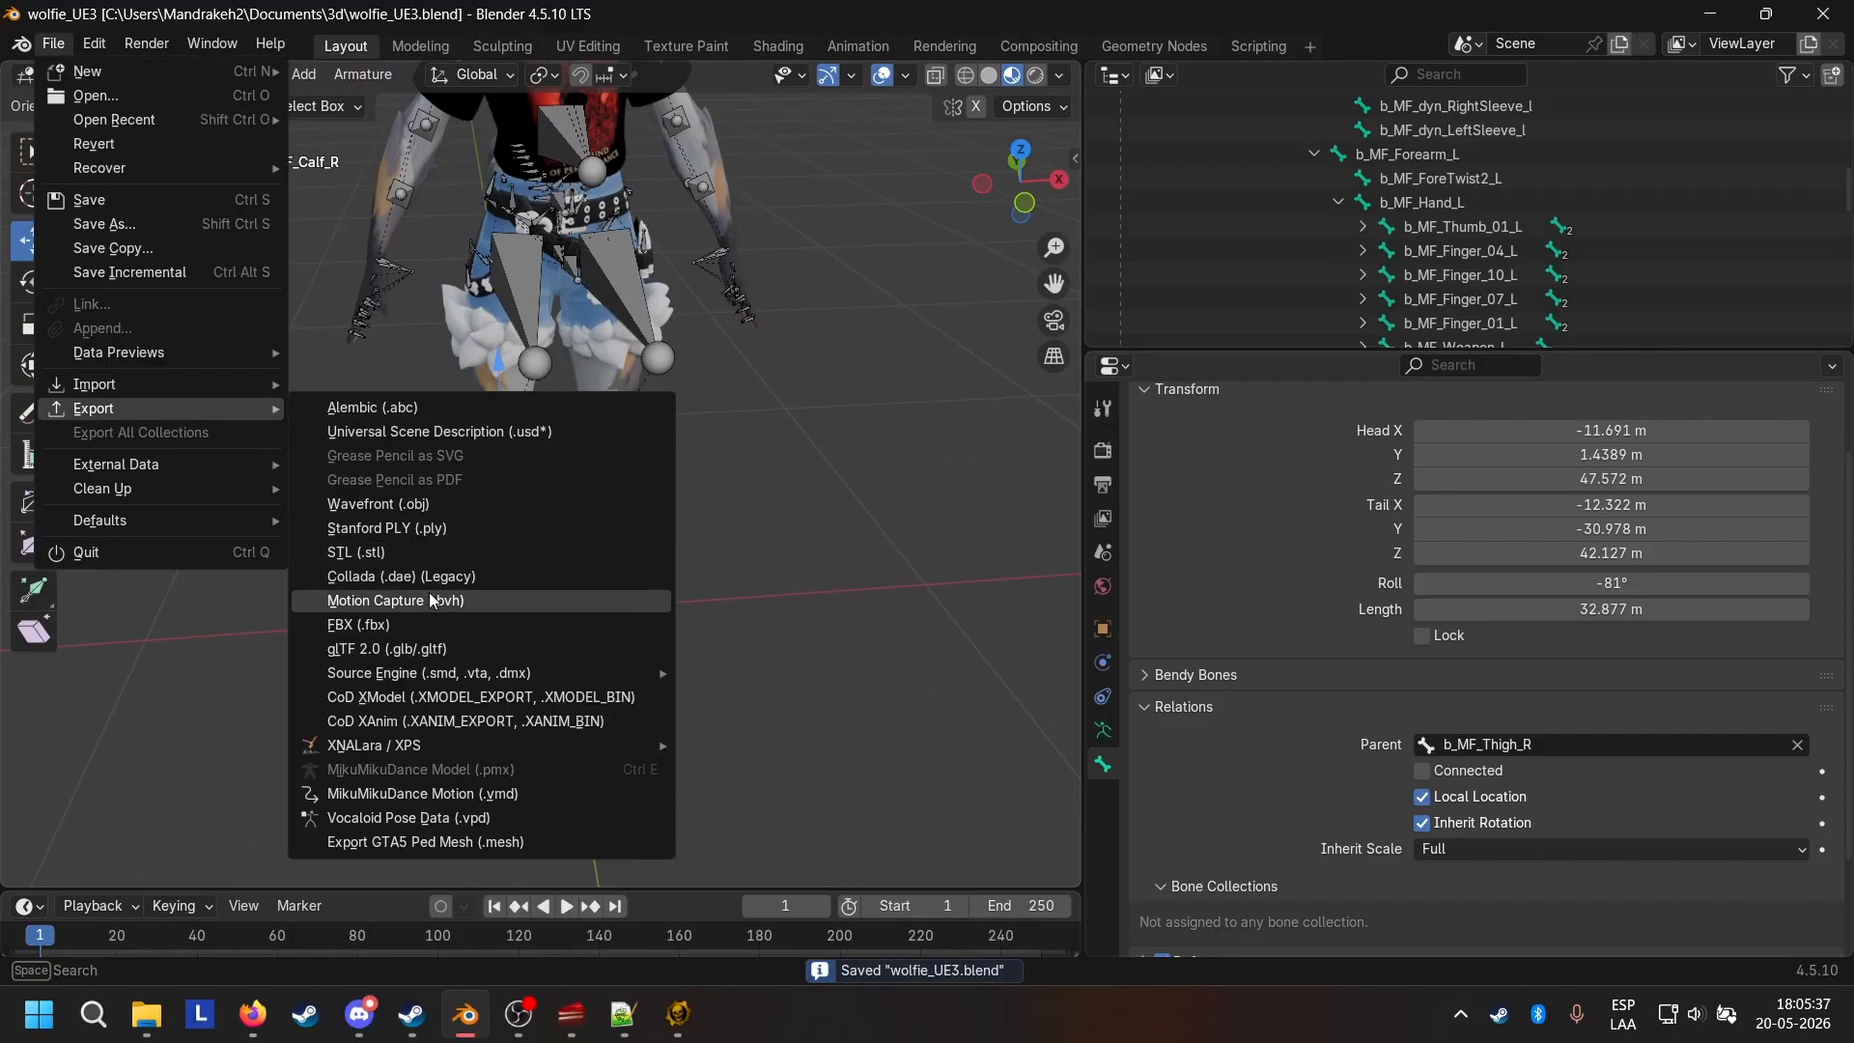
pyautogui.click(423, 623)
pyautogui.click(716, 314)
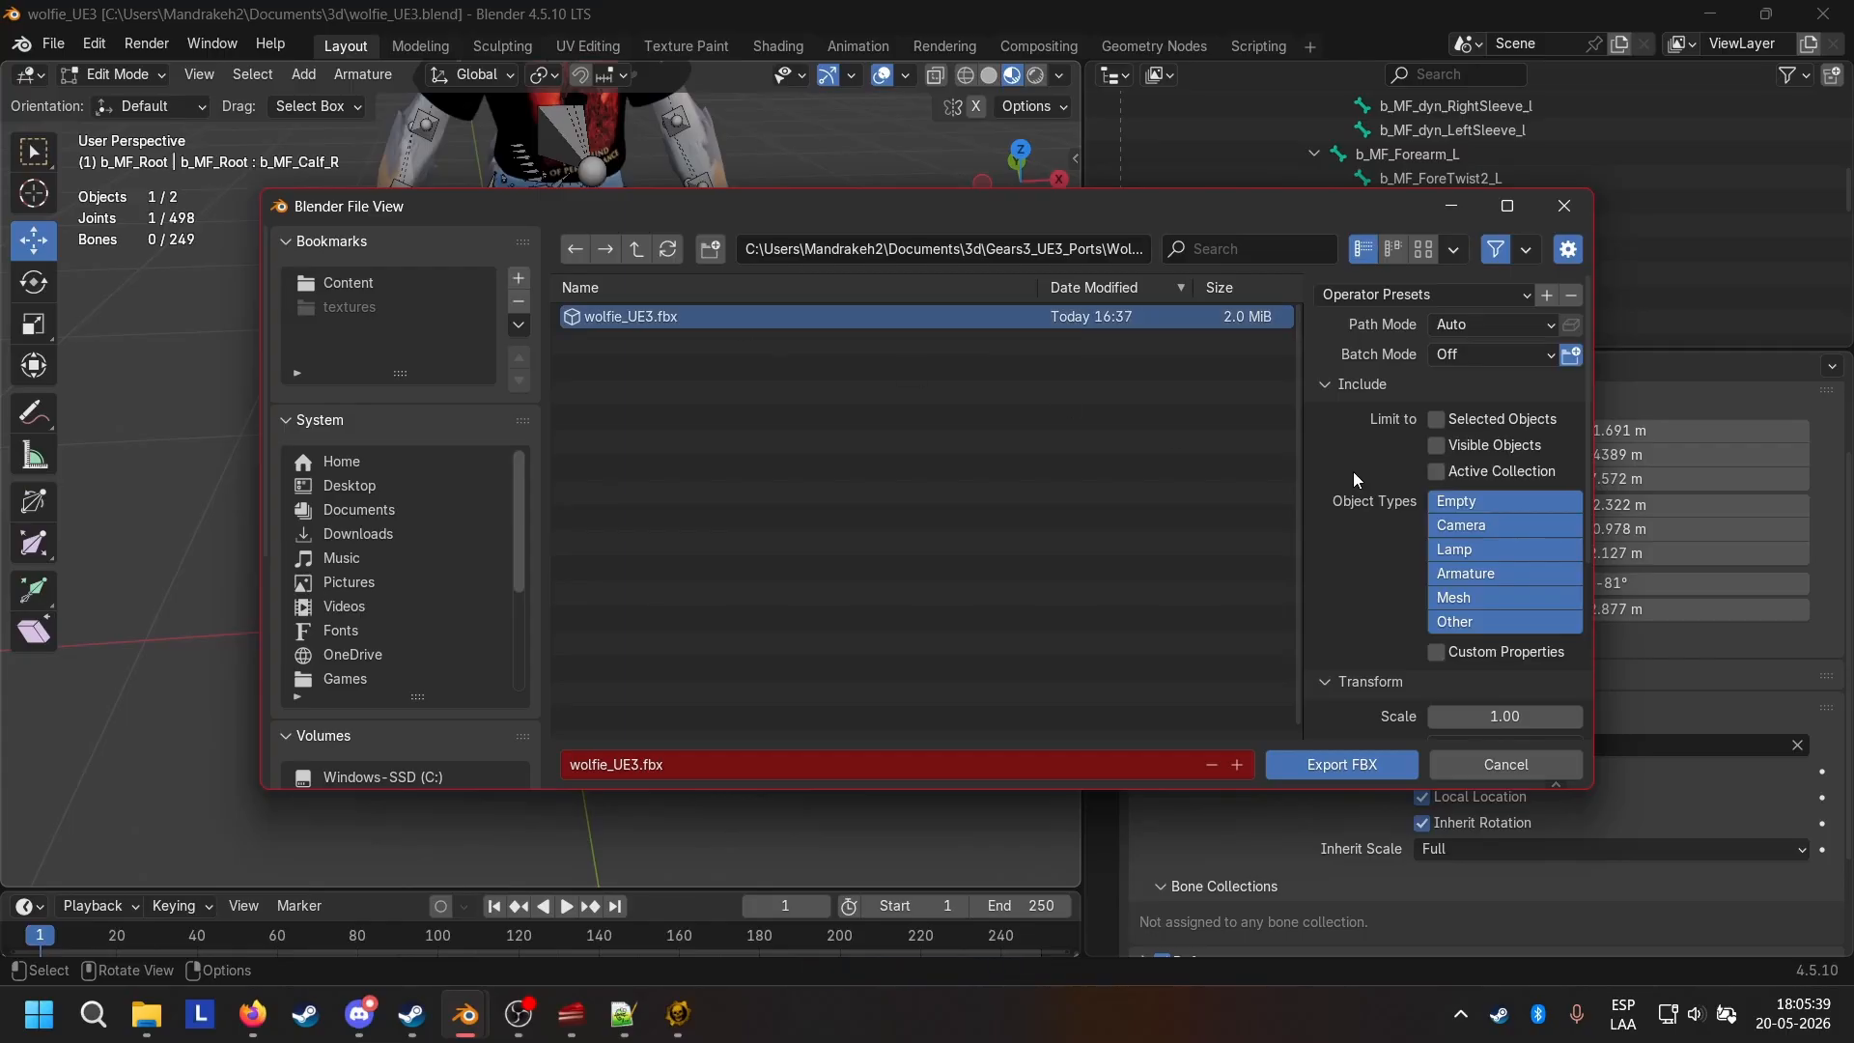
pyautogui.scroll(-5, 1396, 498)
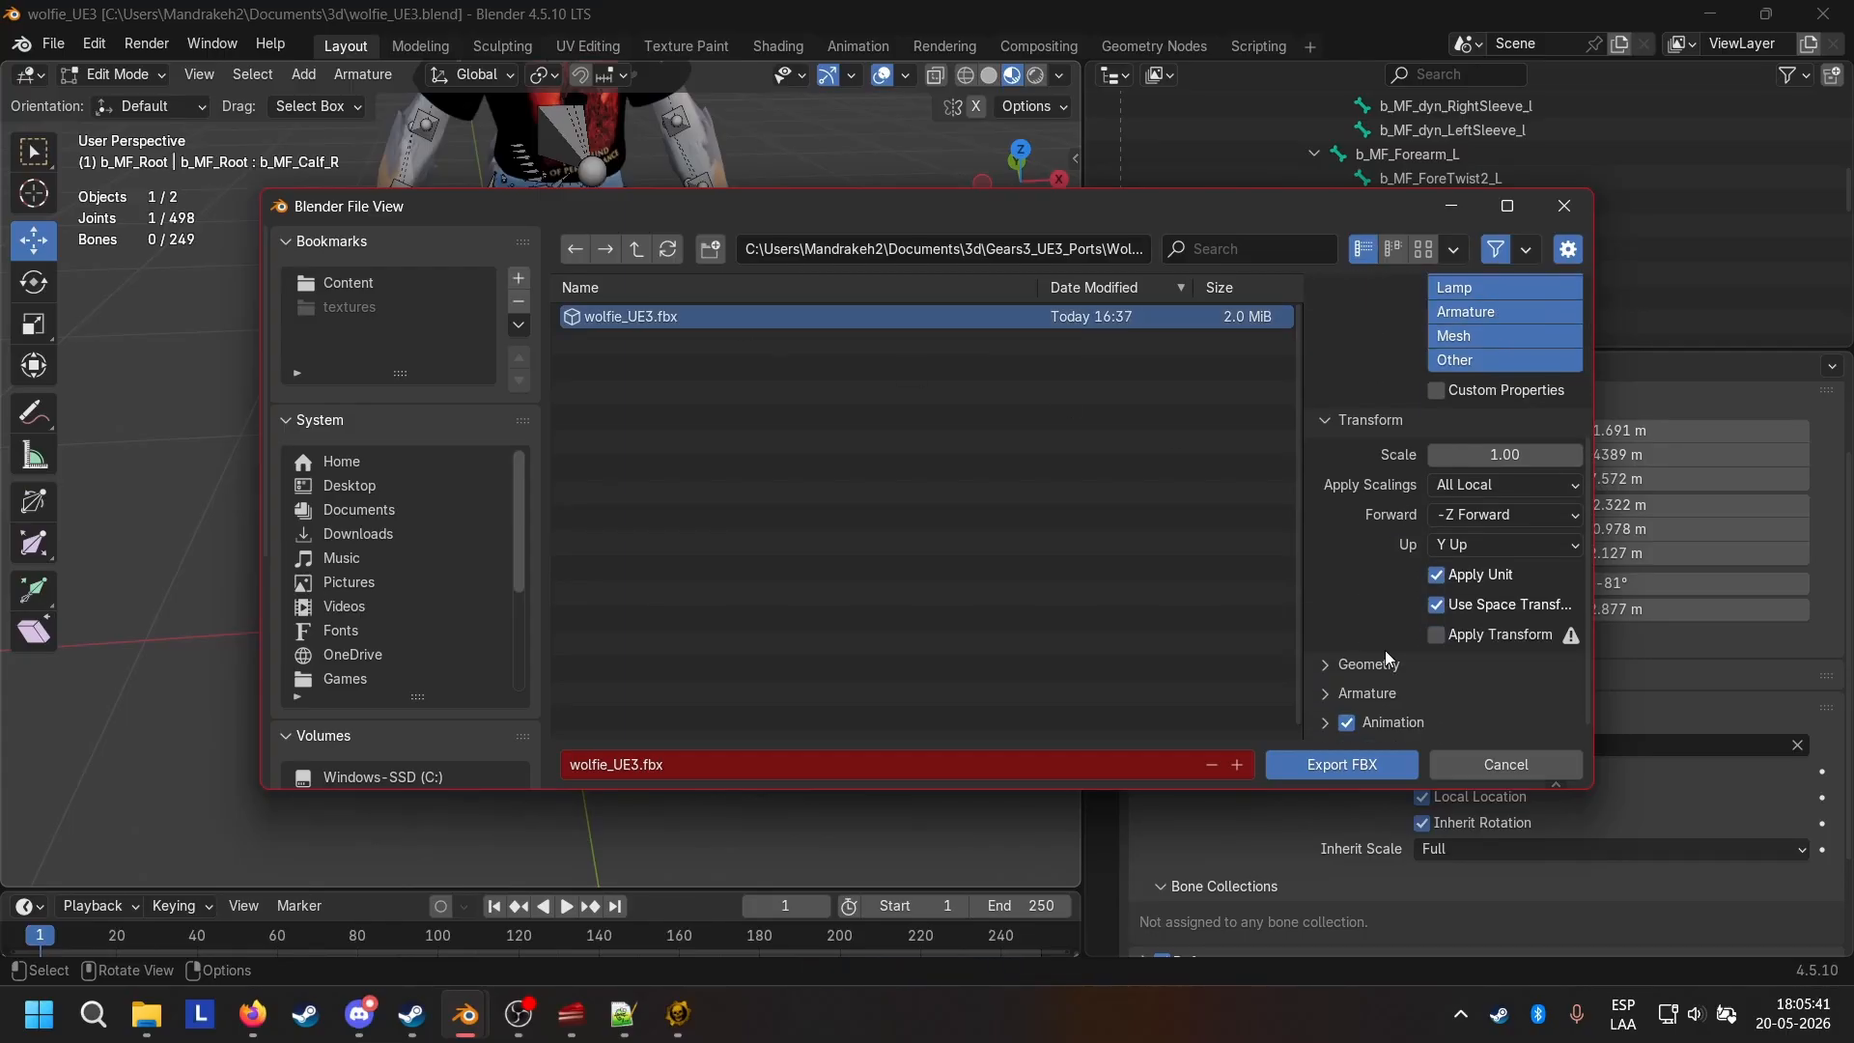
pyautogui.scroll(-4, 1383, 618)
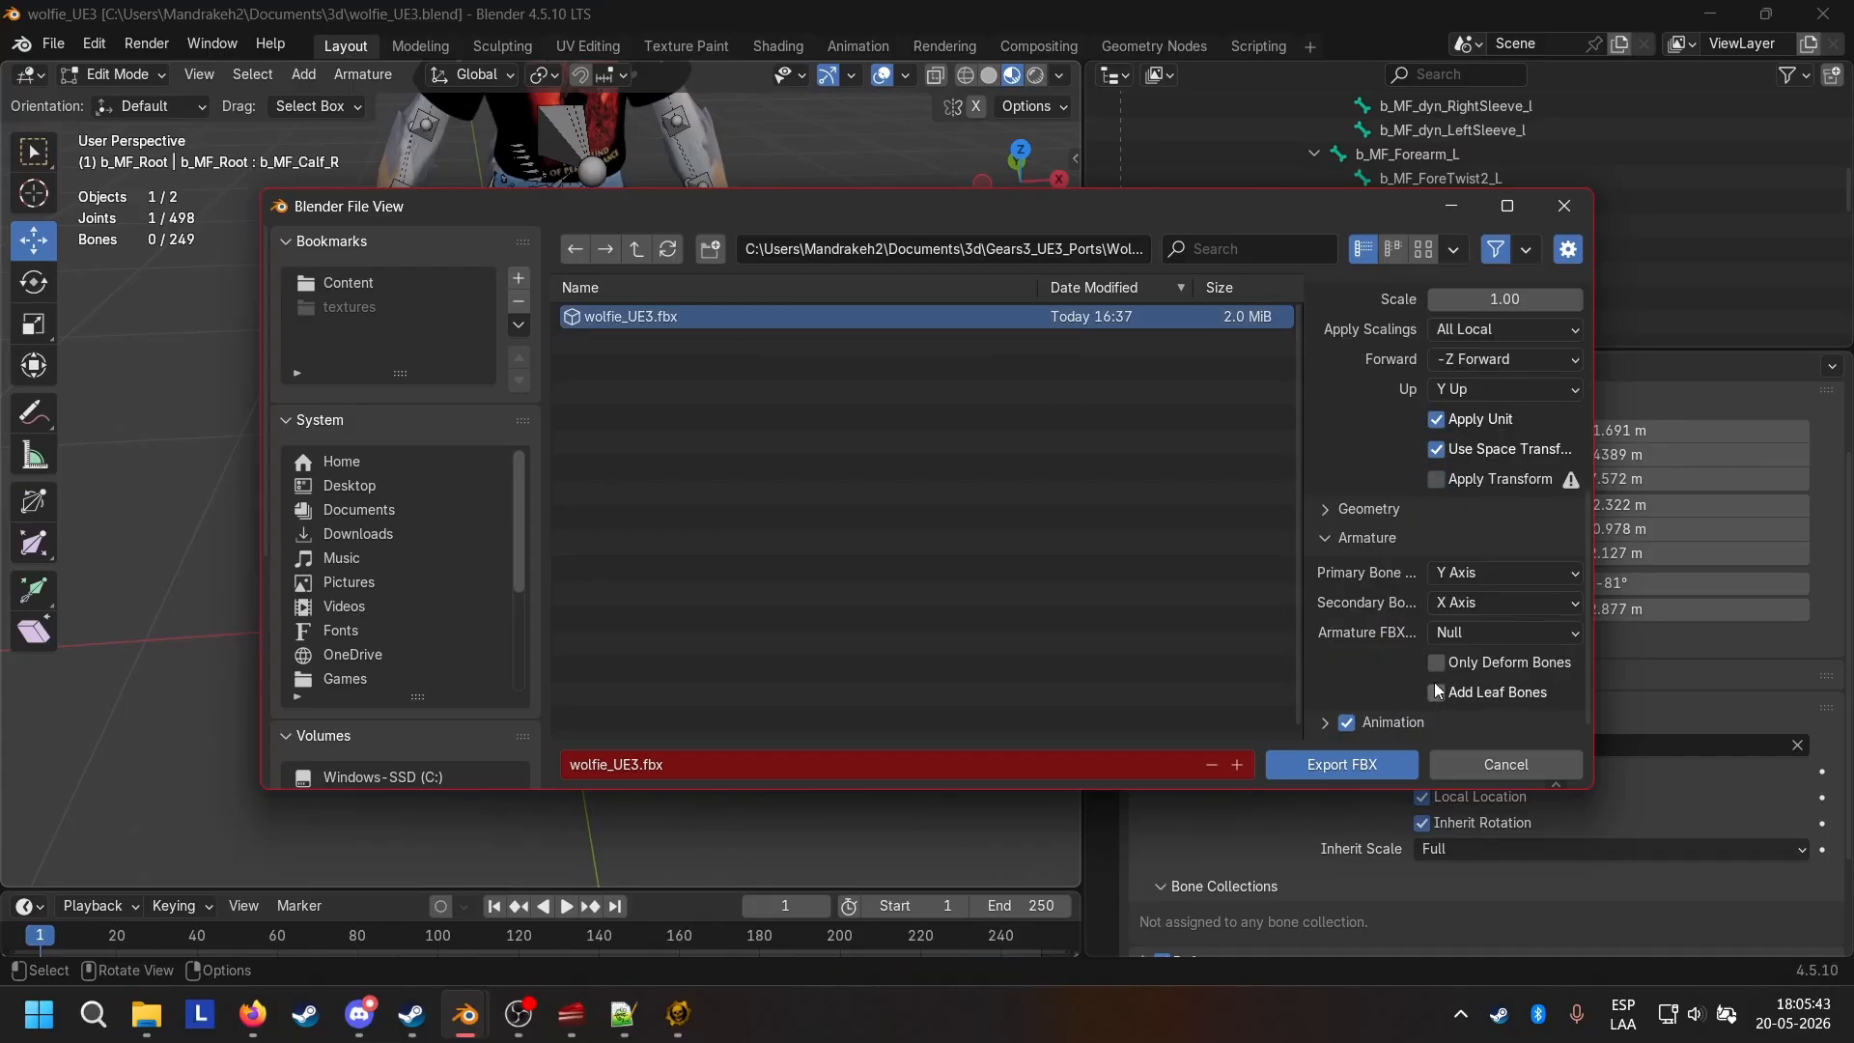
pyautogui.click(1364, 508)
pyautogui.scroll(-5, 1376, 464)
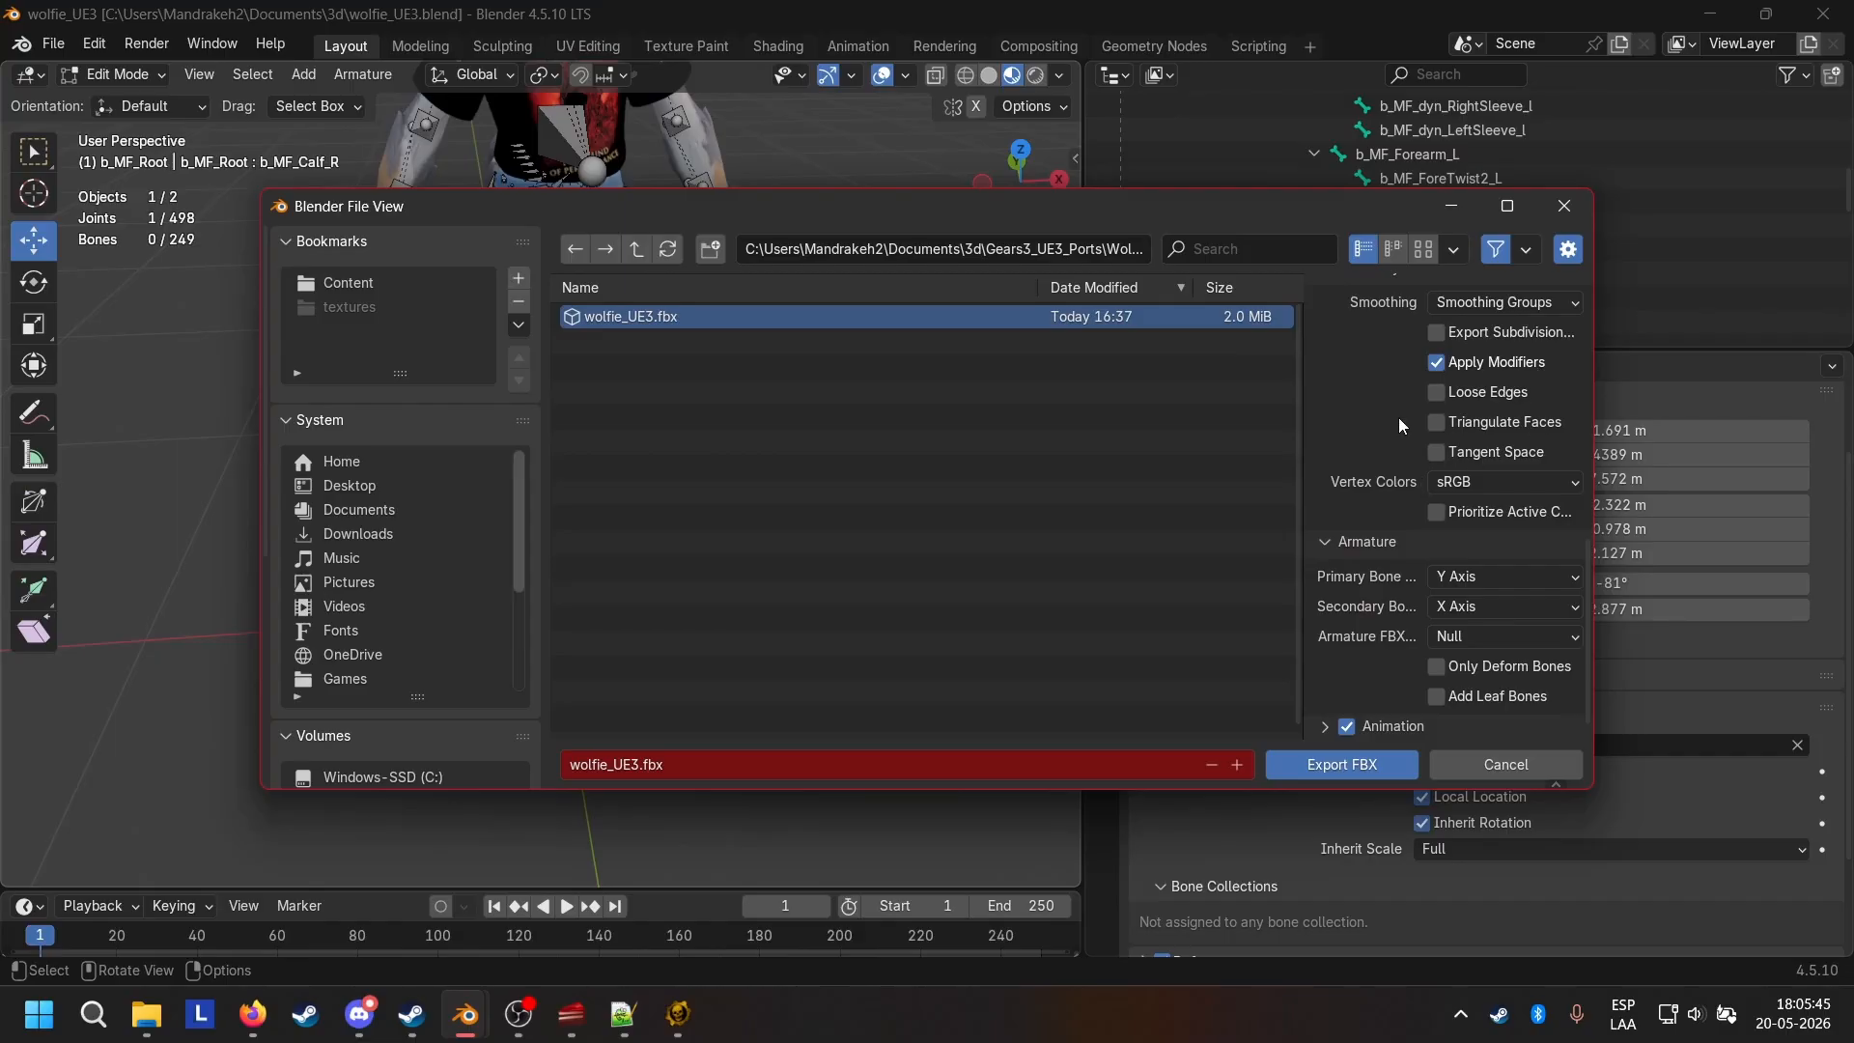
pyautogui.scroll(2, 1553, 377)
pyautogui.click(1327, 766)
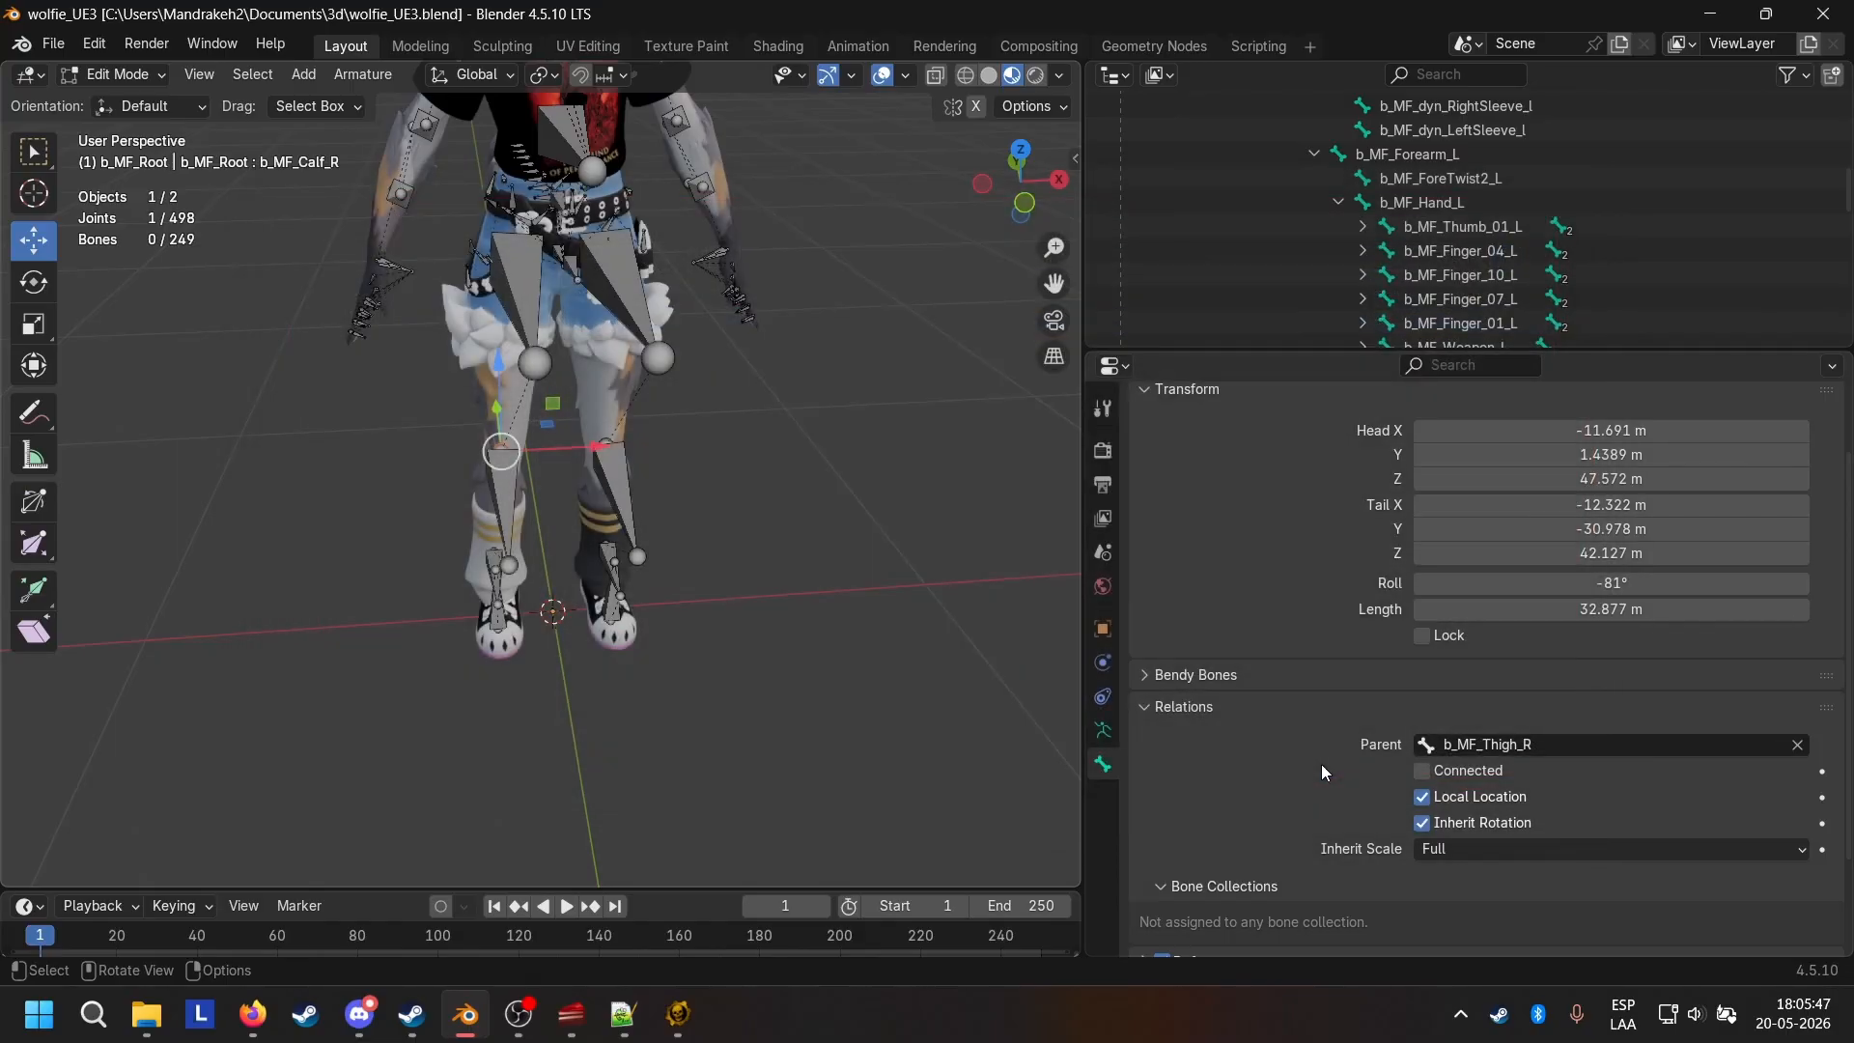
# Switch to the Unreal Editor and show the assets of the COG_Wolfie package in the WolfieFn folder.
pyautogui.click(678, 1014)
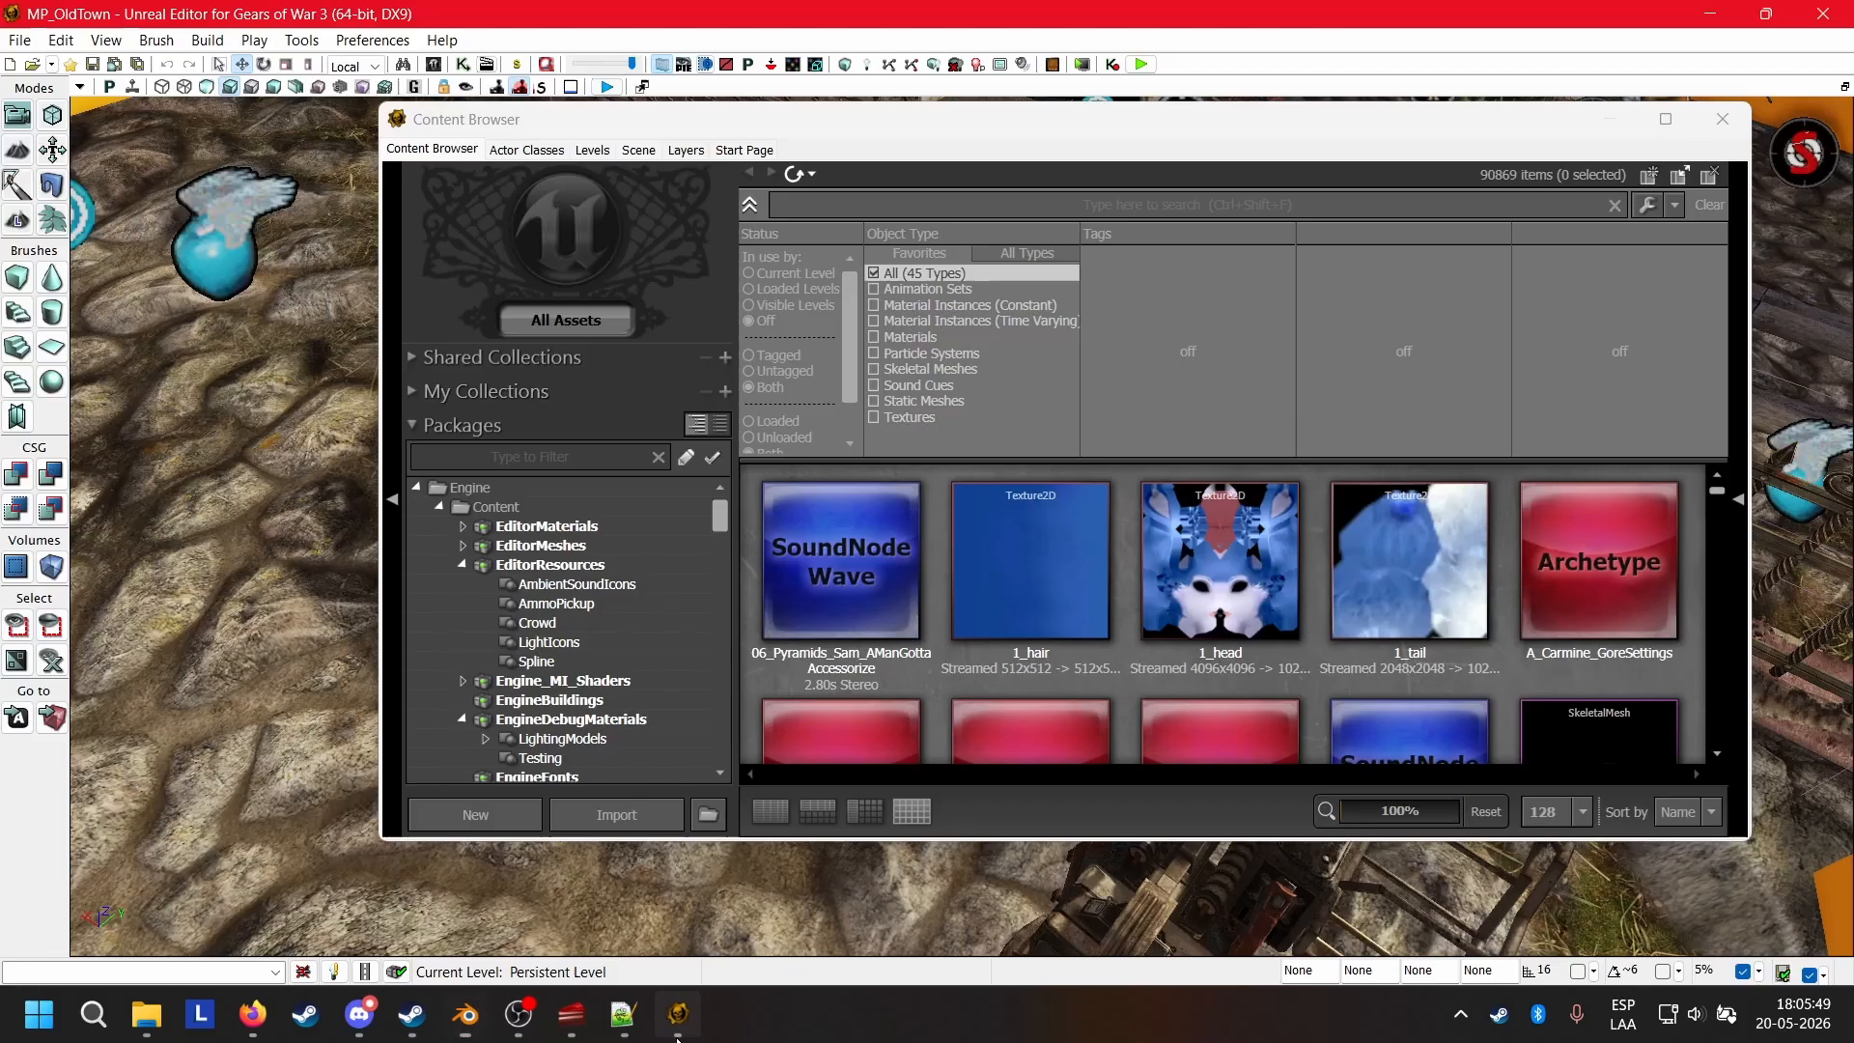
pyautogui.scroll(-6, 676, 541)
pyautogui.scroll(-10, 672, 532)
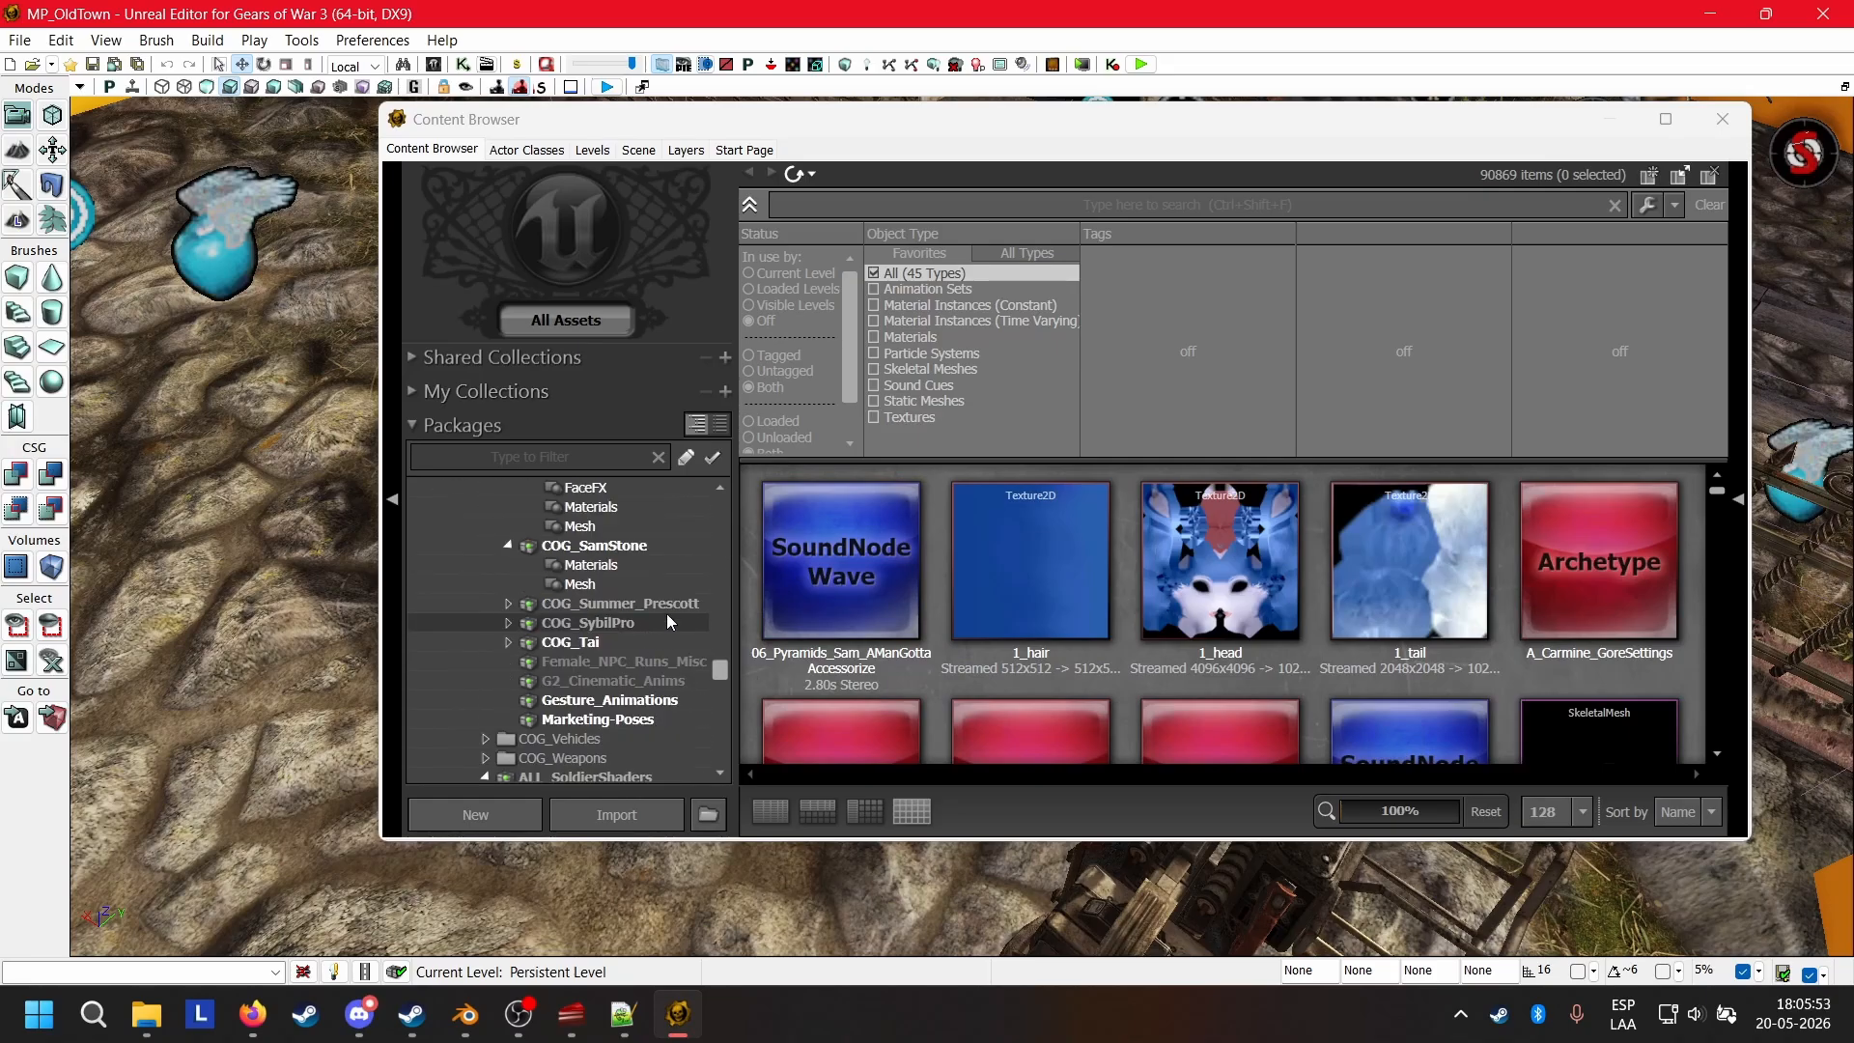
pyautogui.scroll(-6, 657, 610)
pyautogui.scroll(-10, 645, 607)
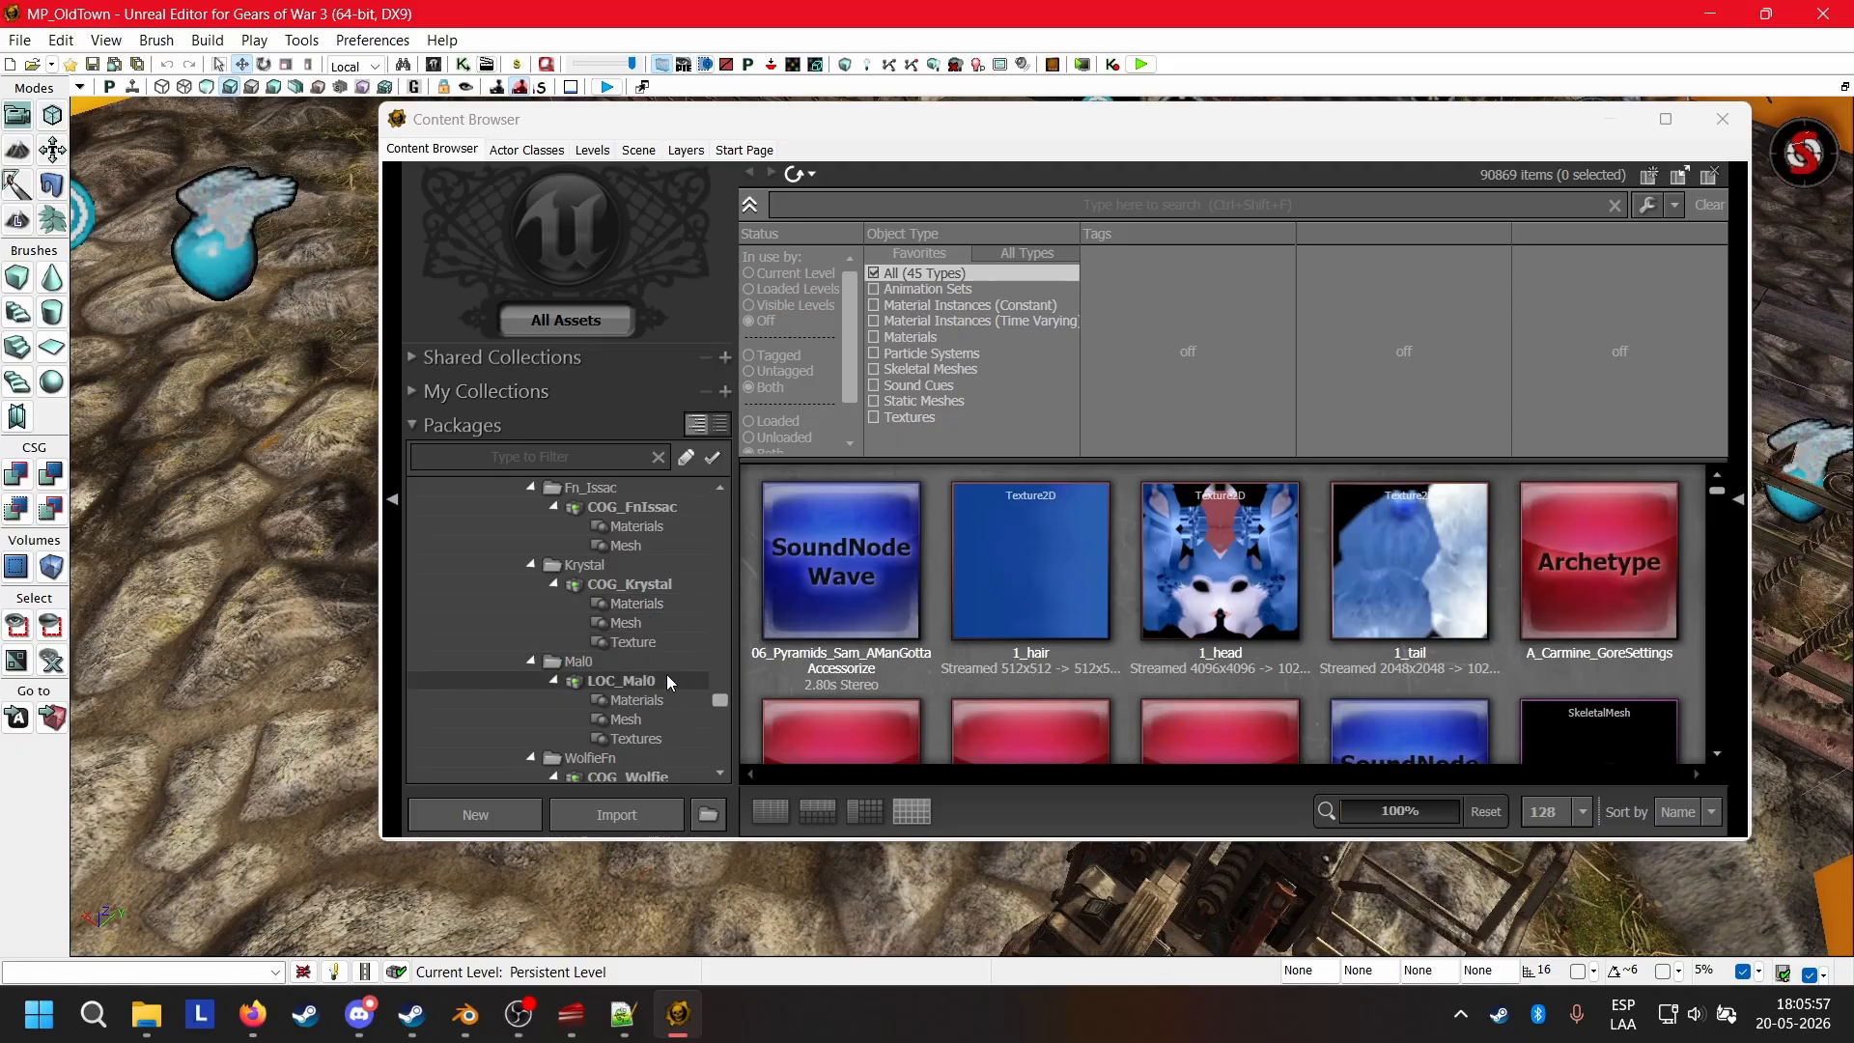
pyautogui.scroll(-3, 640, 687)
pyautogui.click(657, 665)
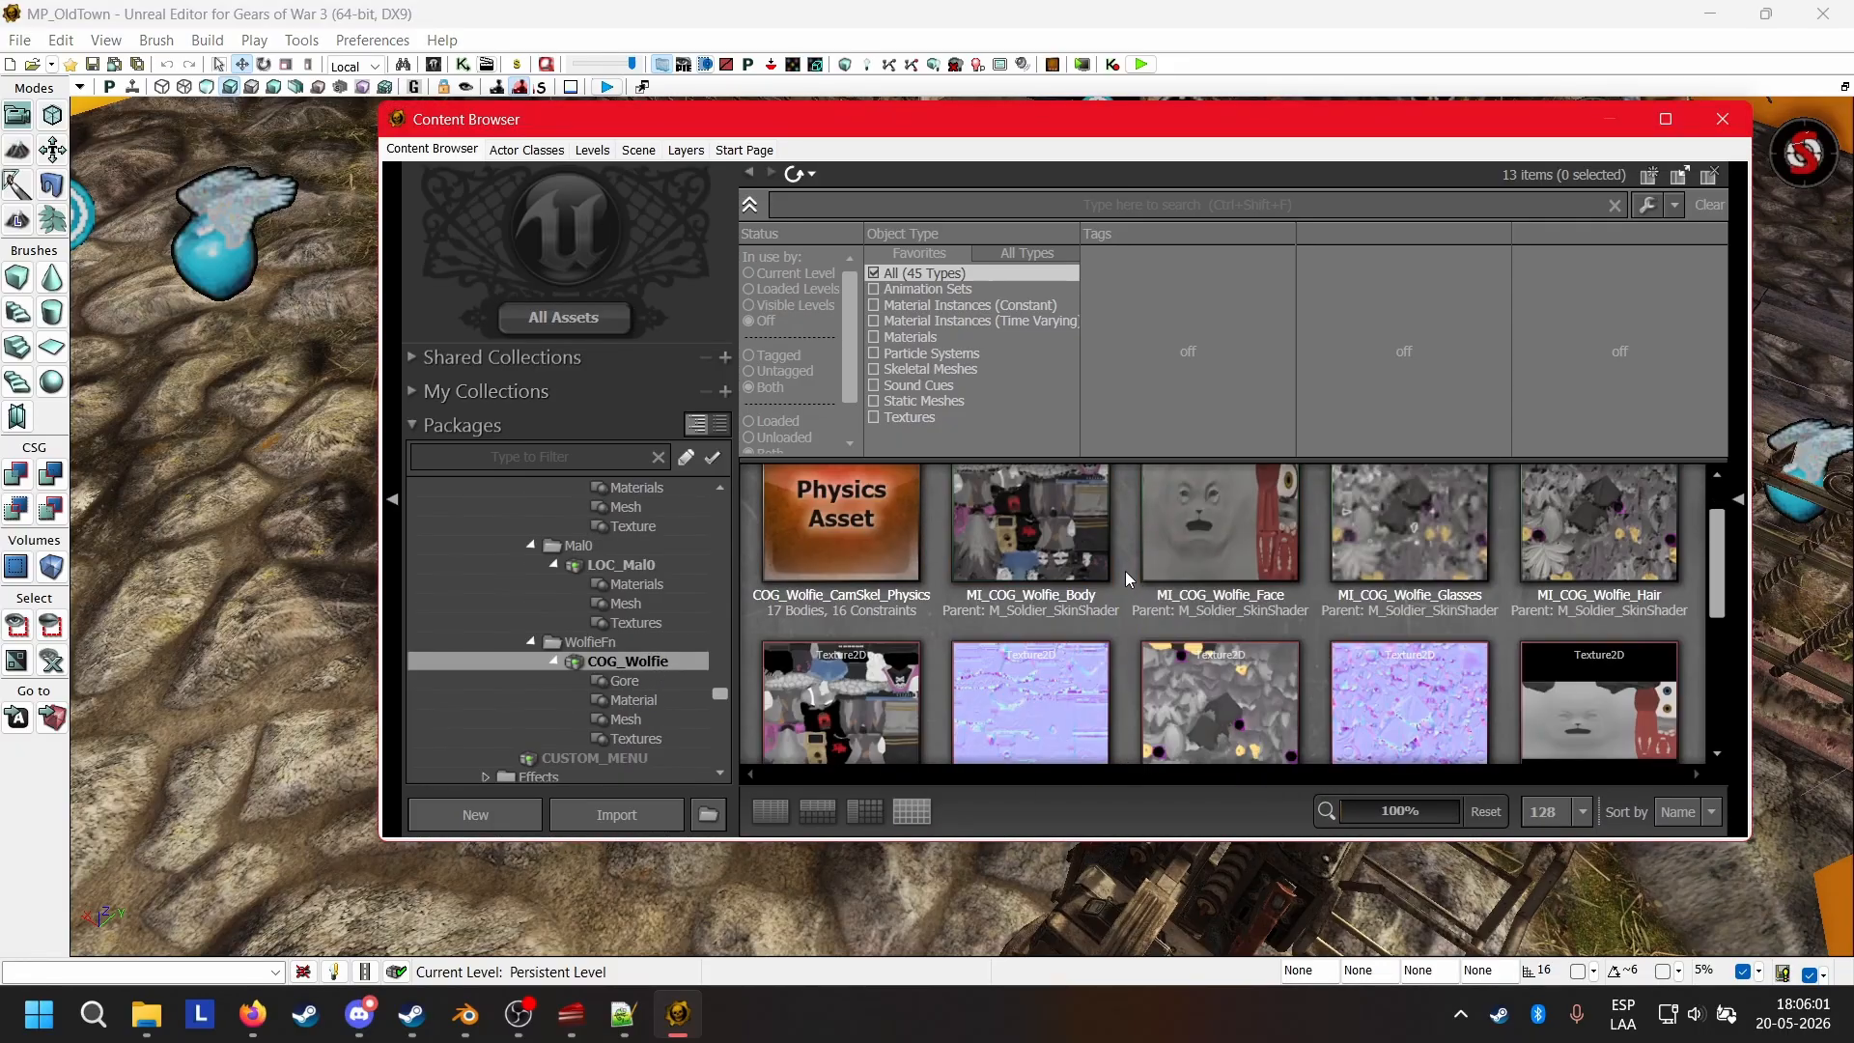
# Reimport the wolfie_UE3_camskel skeletal mesh and save the COG_Wolfie package.
pyautogui.scroll(-1, 1126, 571)
pyautogui.scroll(-5, 1126, 570)
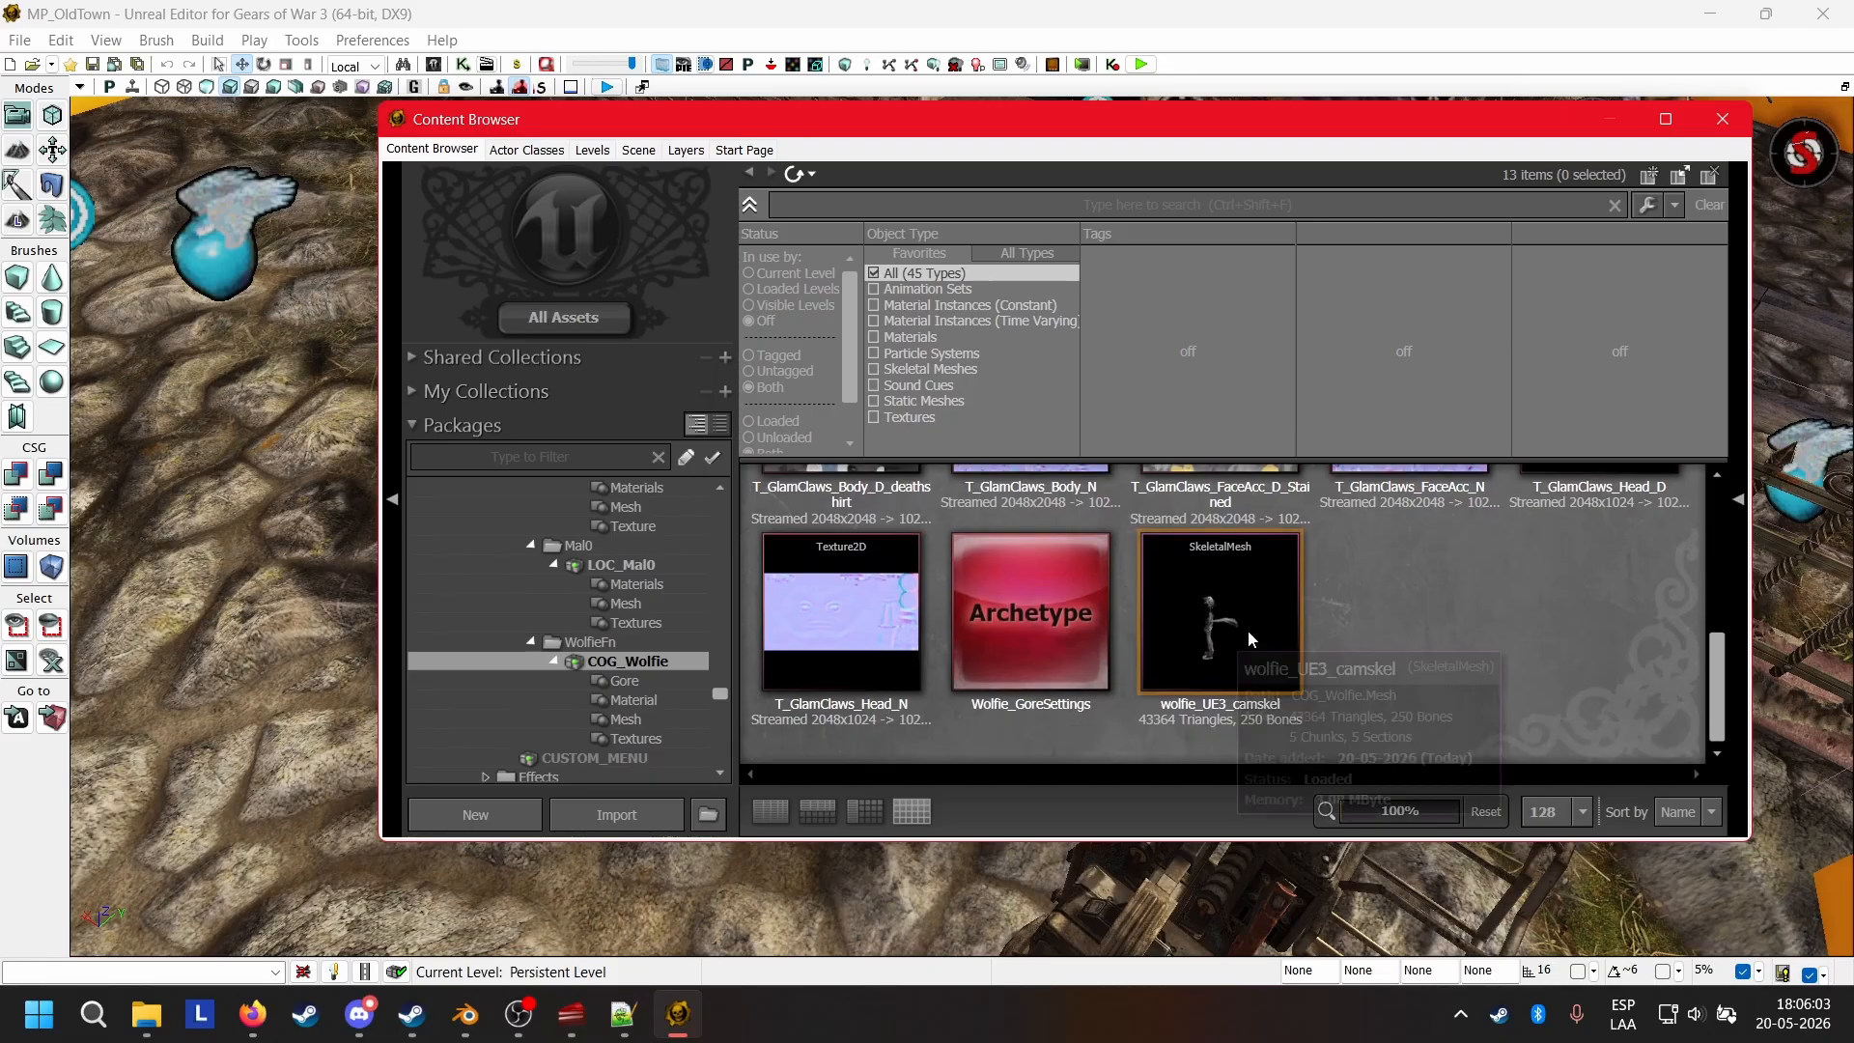
pyautogui.rightClick(1225, 594)
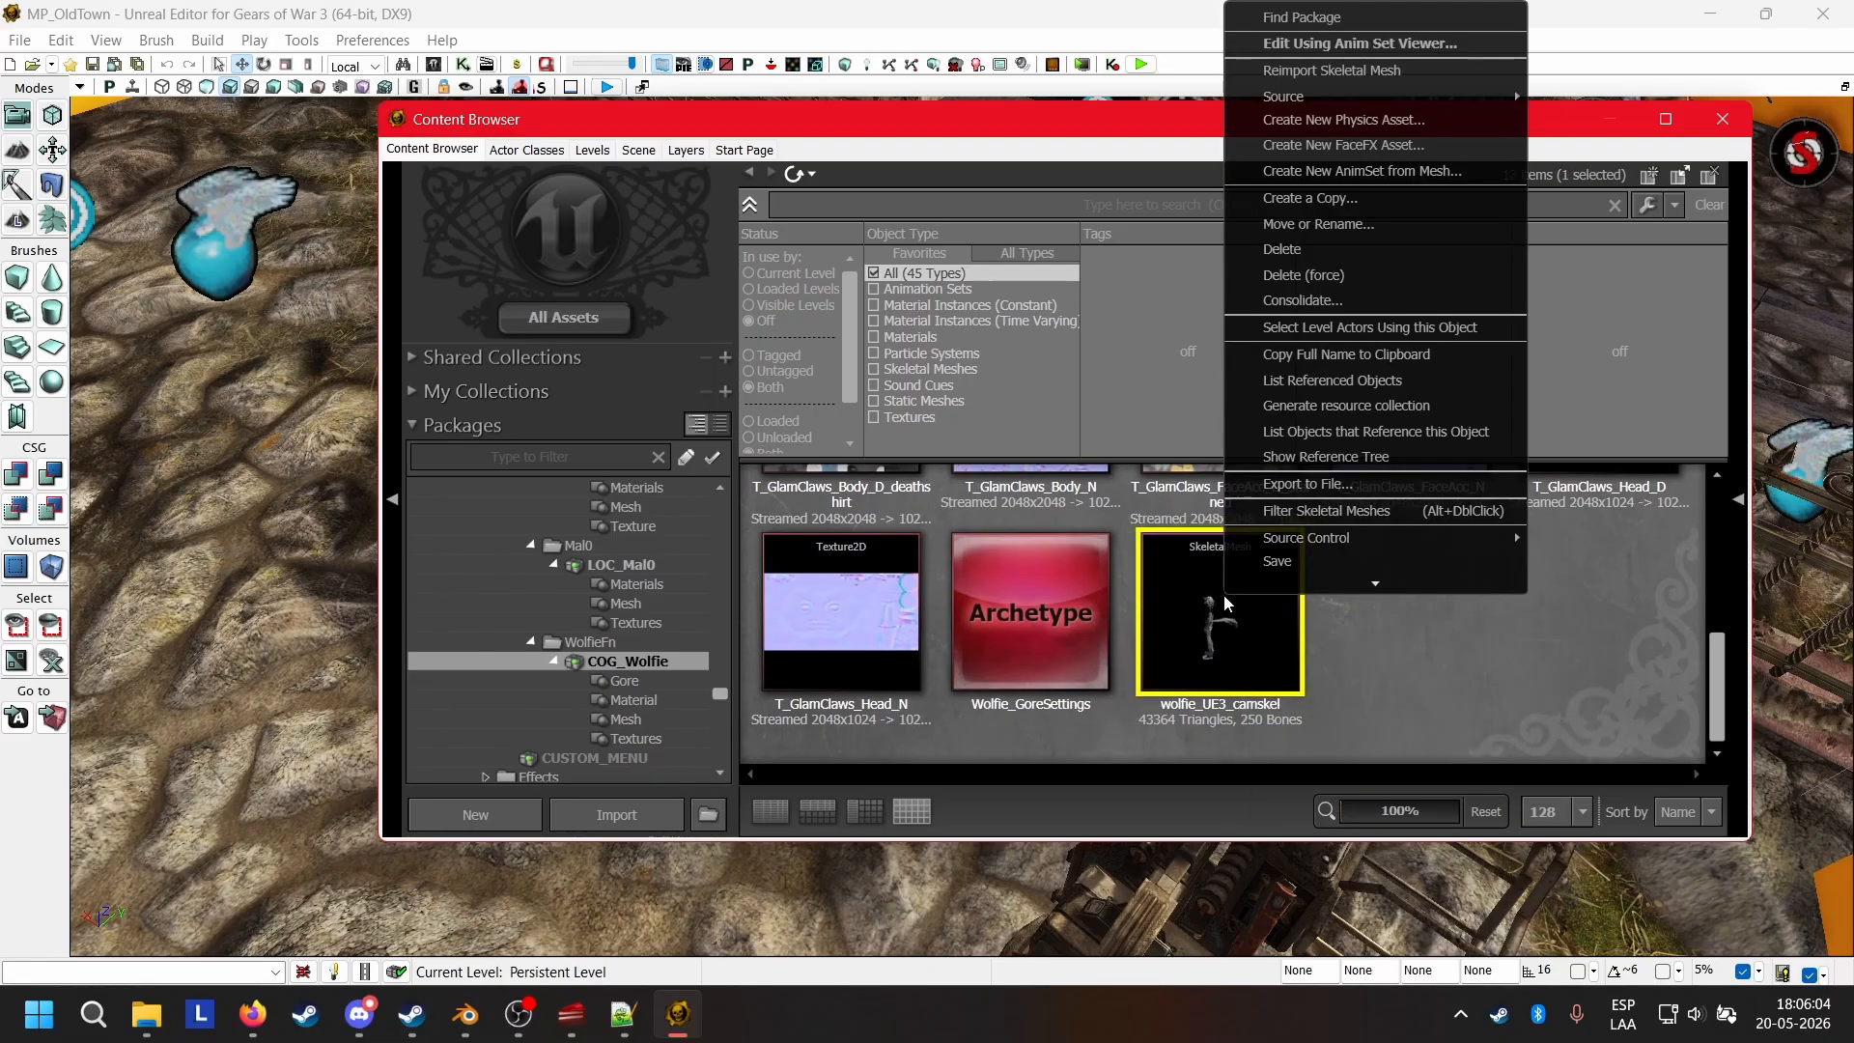
pyautogui.click(1354, 72)
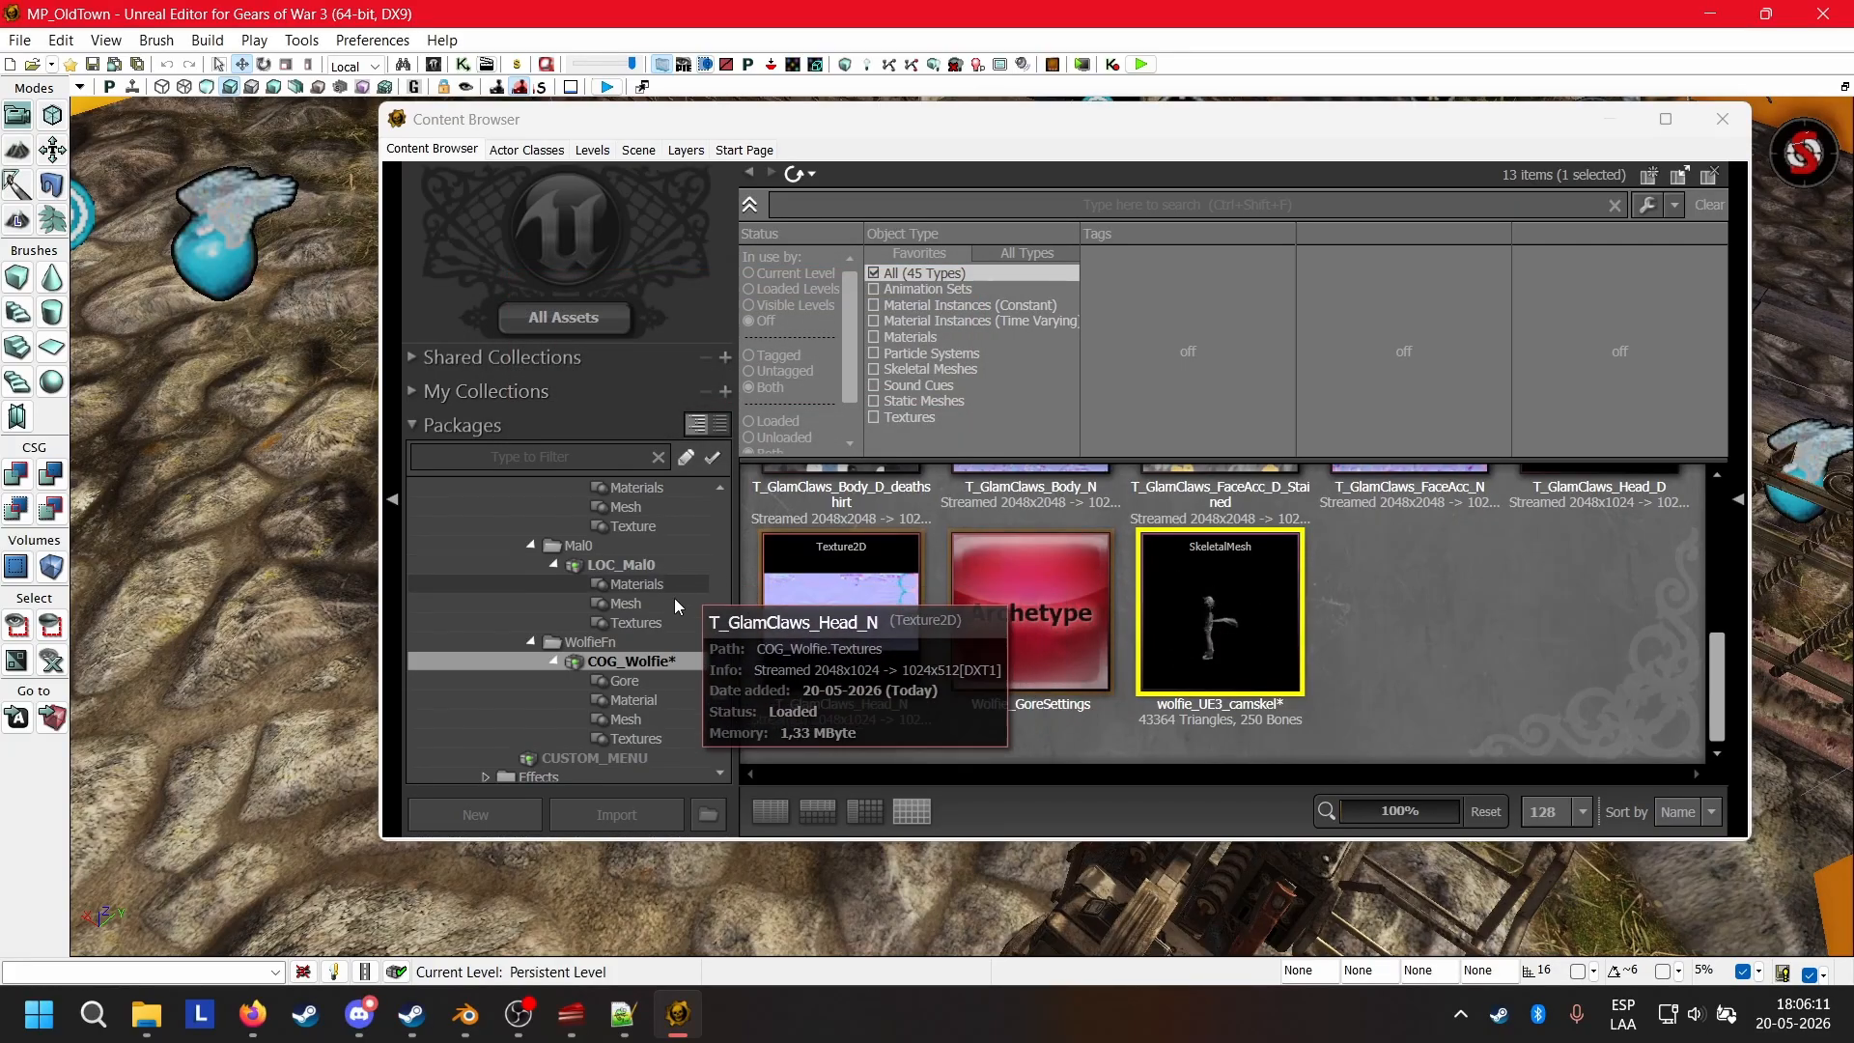
pyautogui.rightClick(647, 661)
pyautogui.click(753, 671)
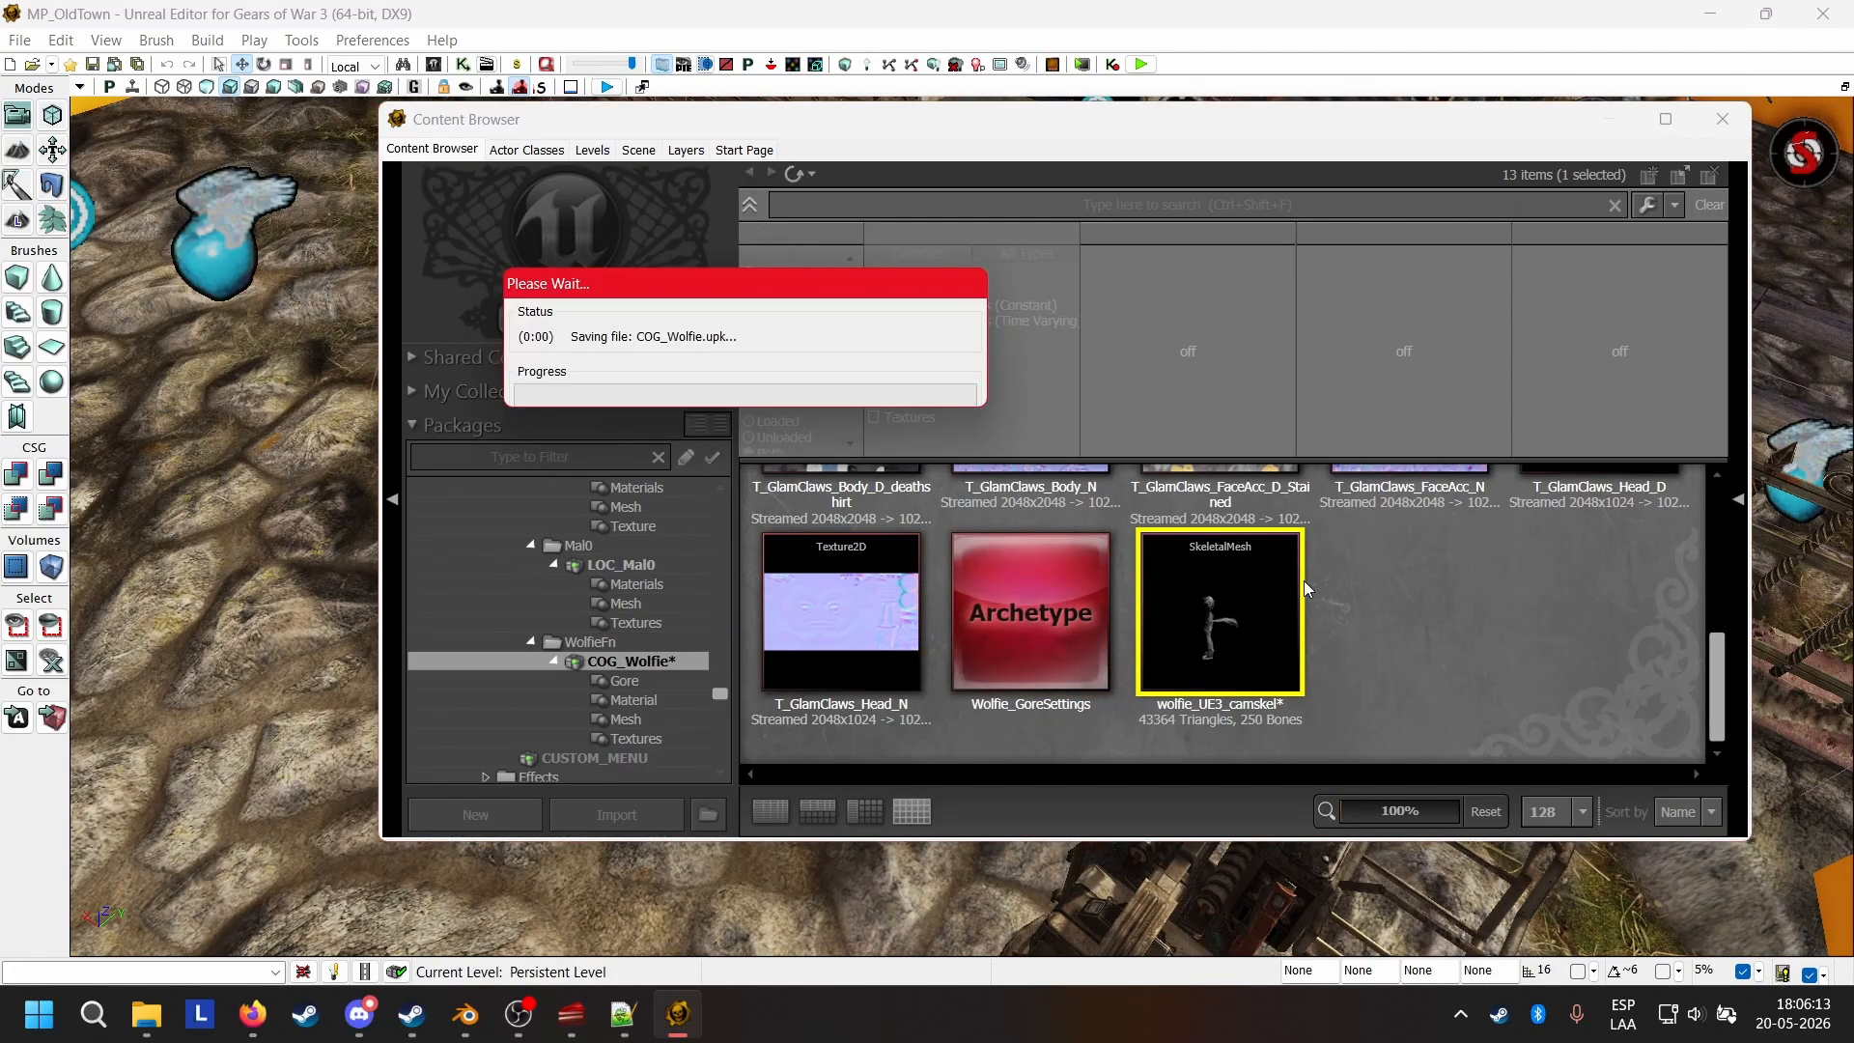
# Examine the reimported wolfie_UE3_camskel mesh from several angles in the AnimSet Editor, then close the editor.
pyautogui.doubleClick(1215, 625)
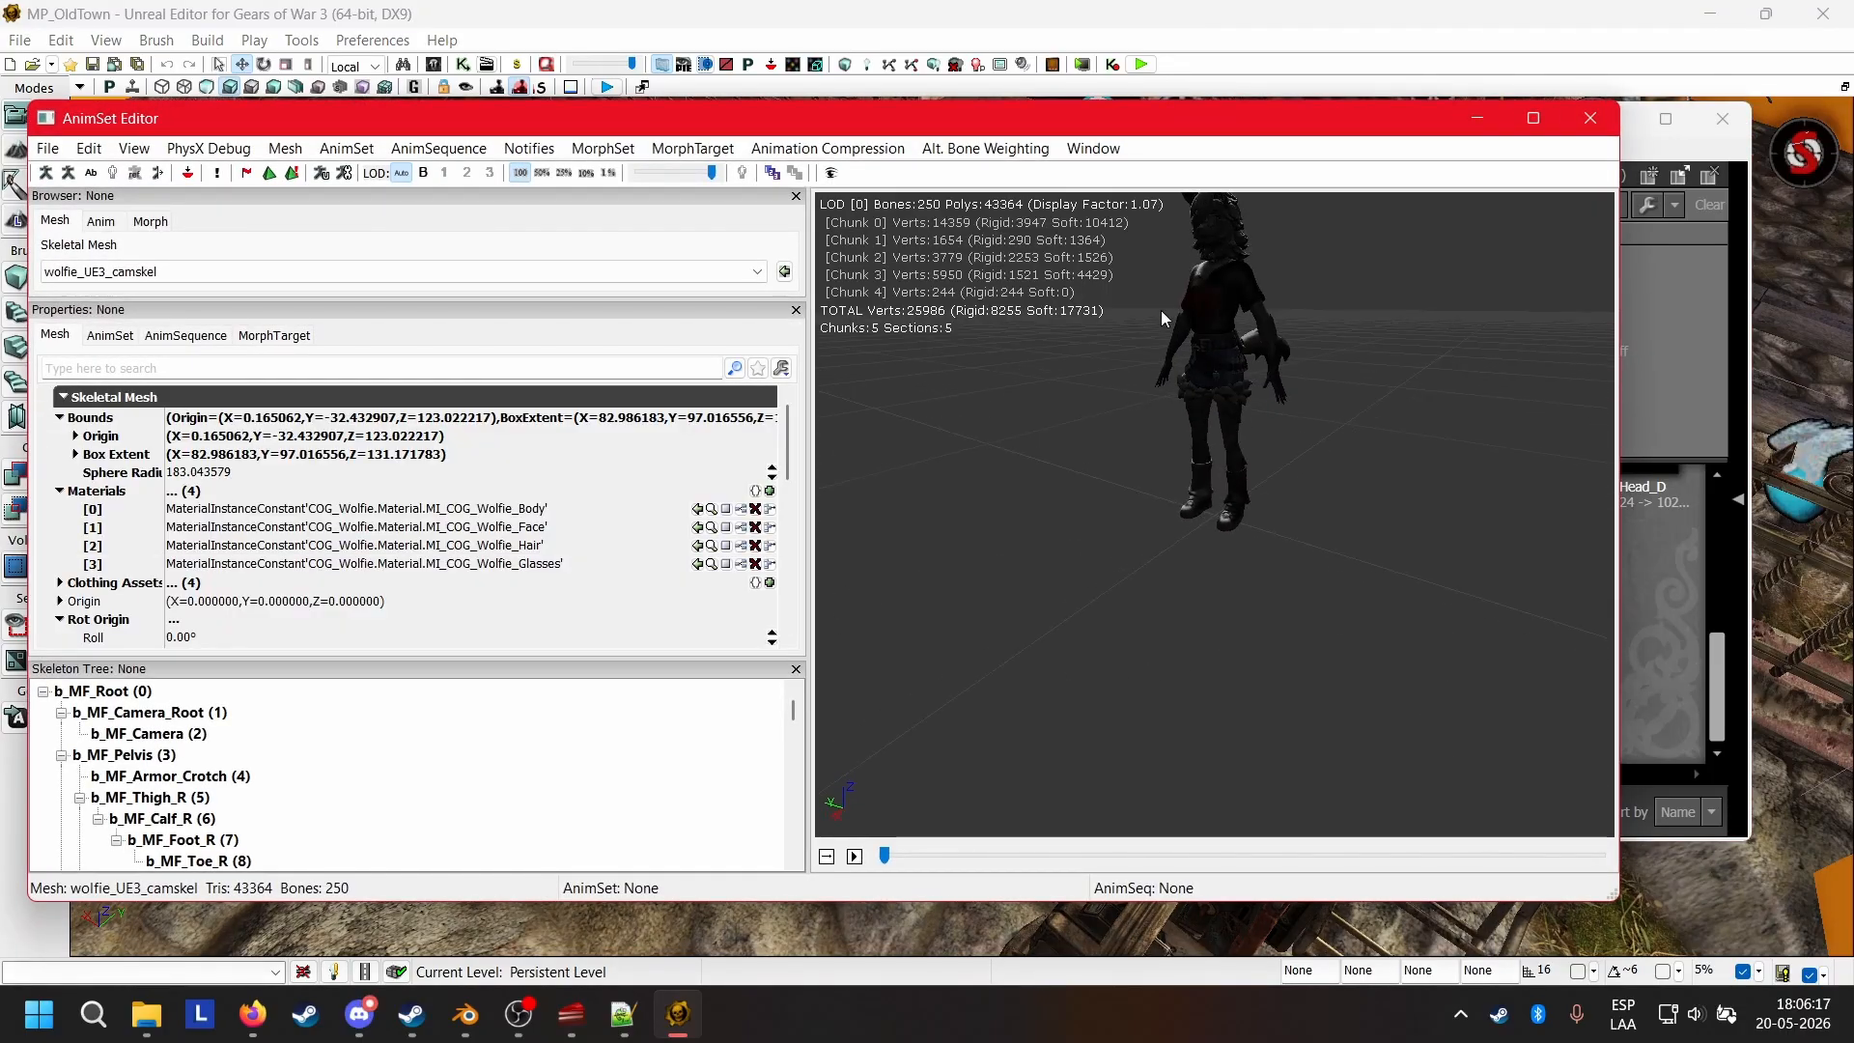
pyautogui.moveTo(1215, 514); pyautogui.dragTo(1246, 599, button='right')
pyautogui.moveTo(1246, 599); pyautogui.dragTo(1566, 396)
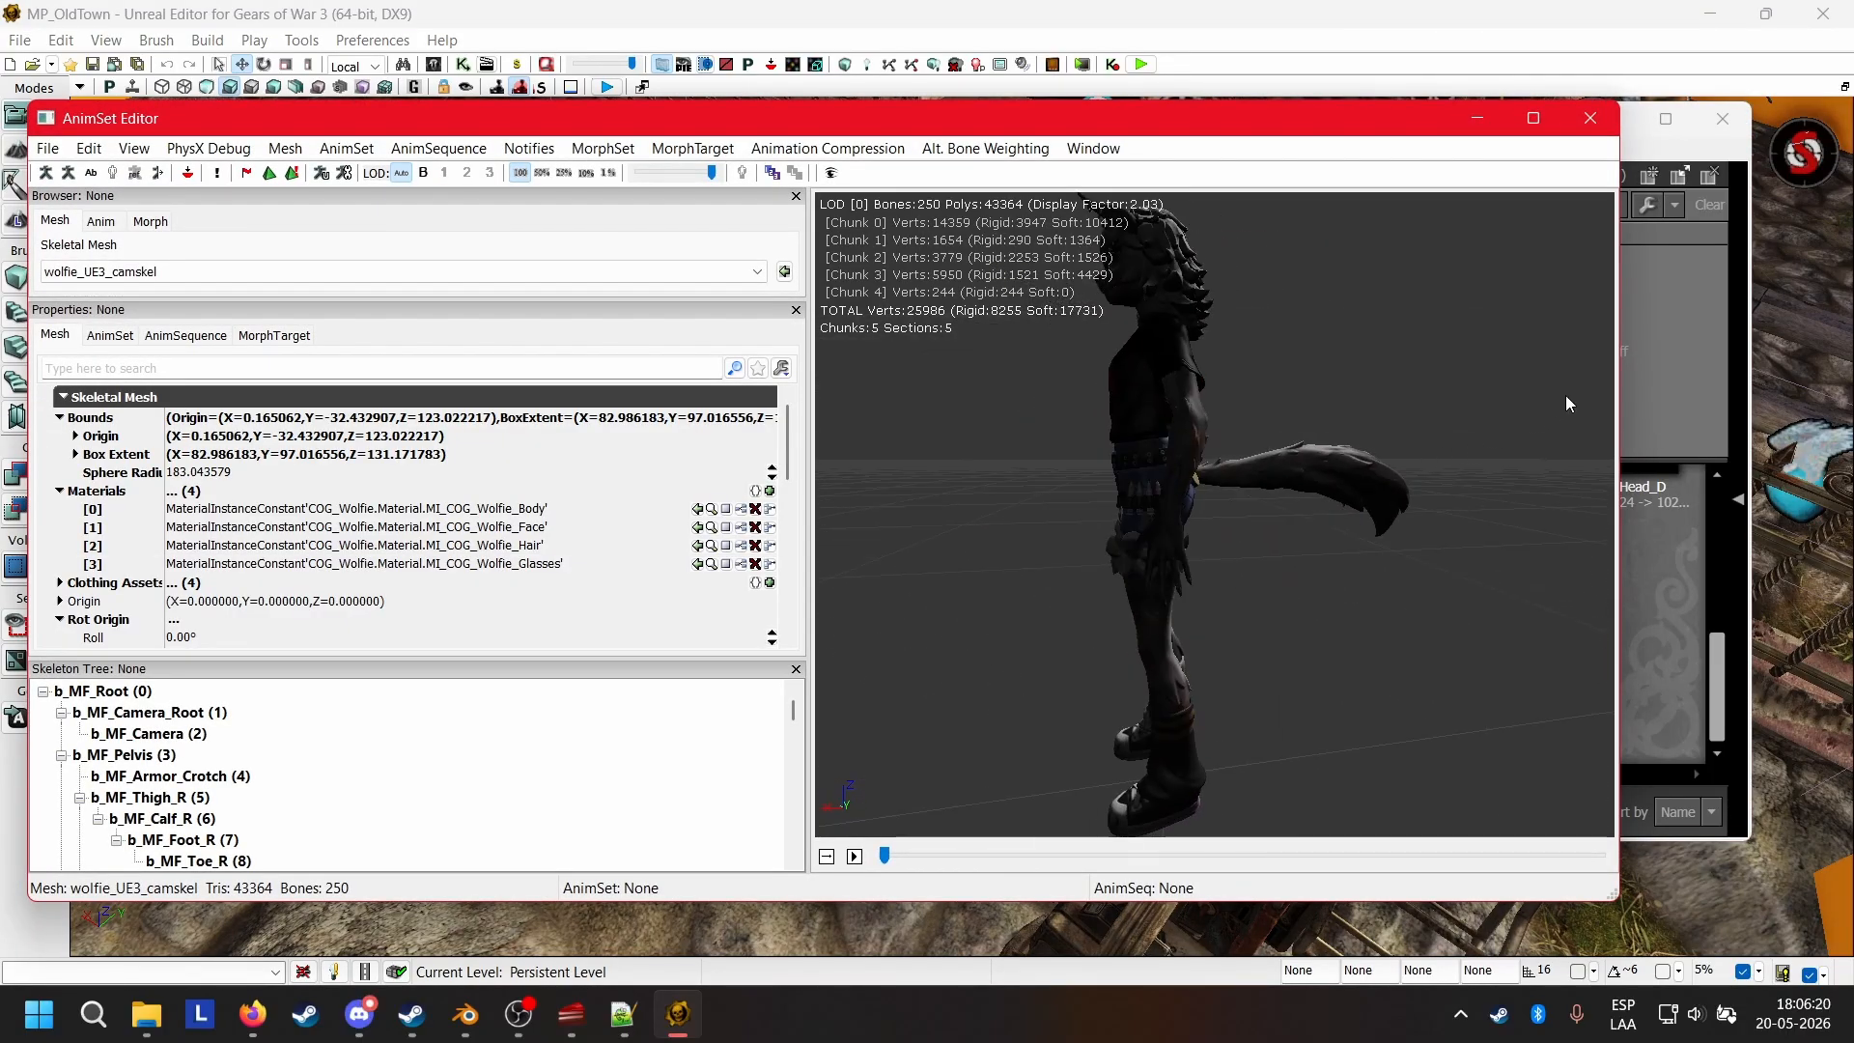
pyautogui.click(1590, 121)
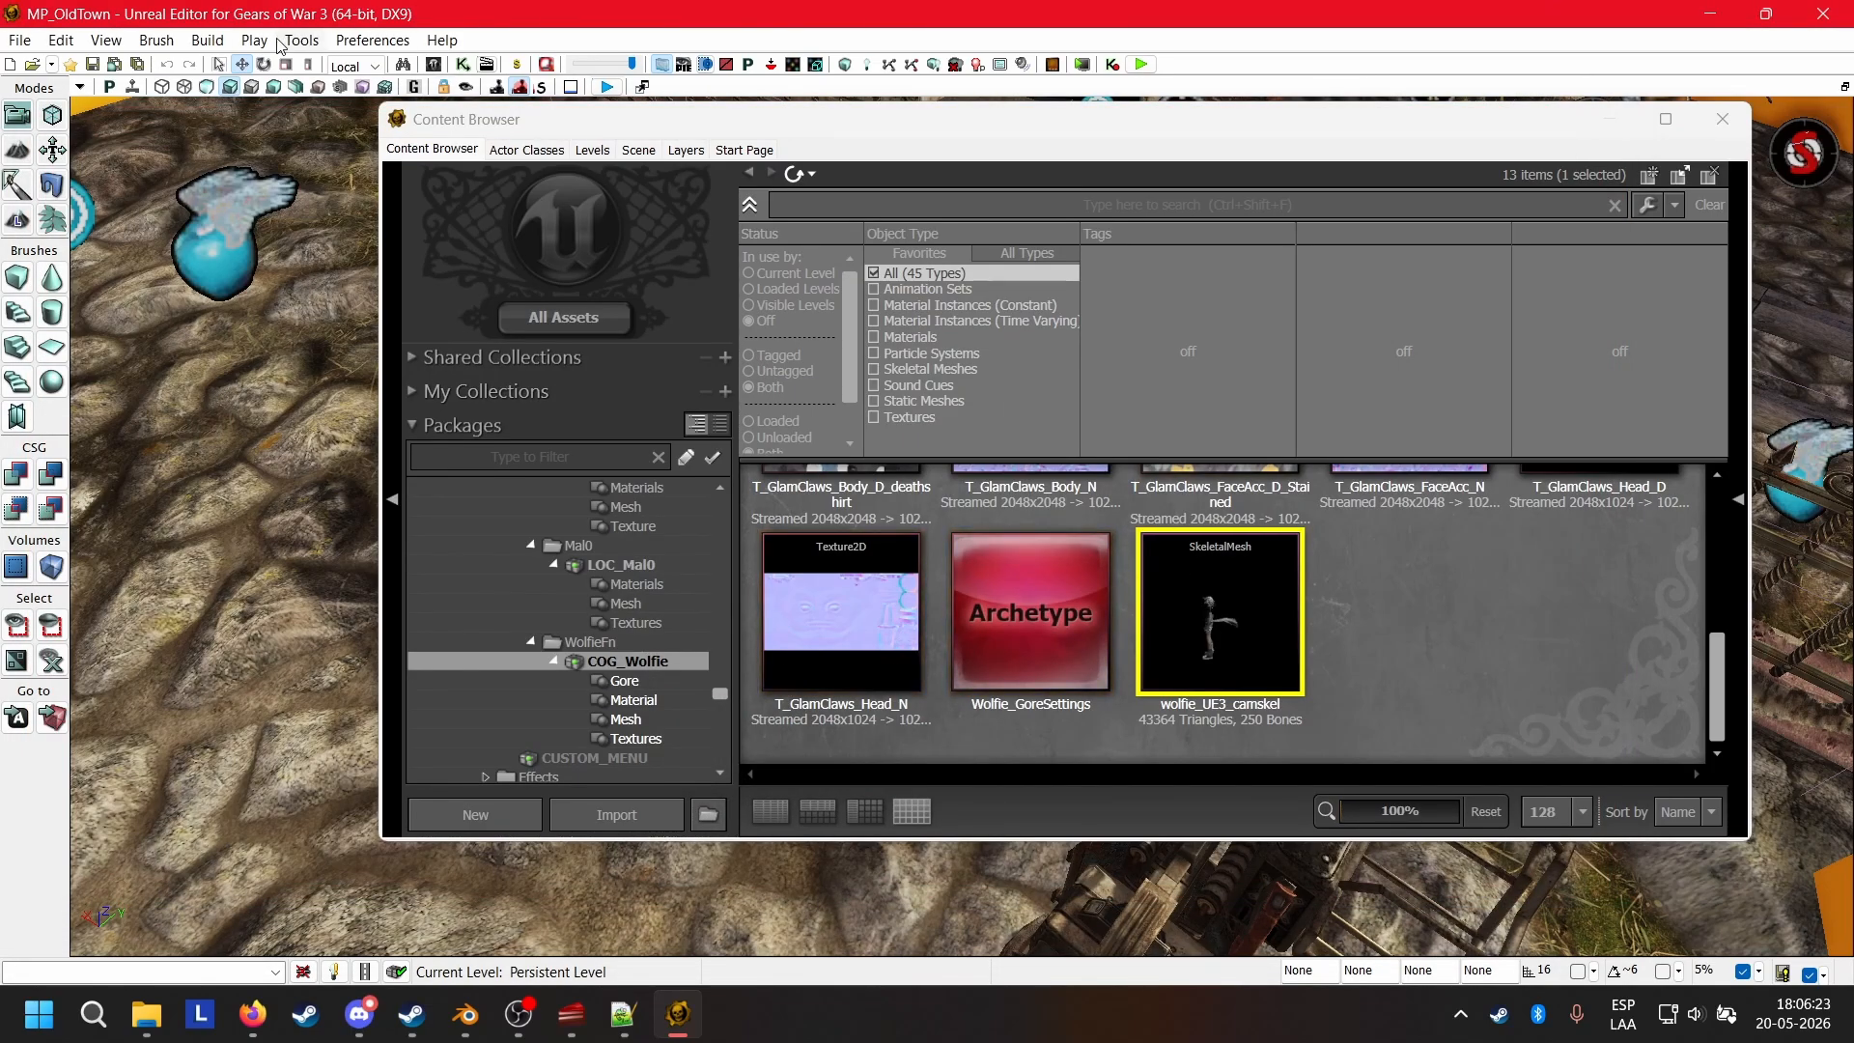
# Start an in-editor play session of the Old Town map and run the default character up the stairs.
pyautogui.click(261, 41)
pyautogui.click(290, 62)
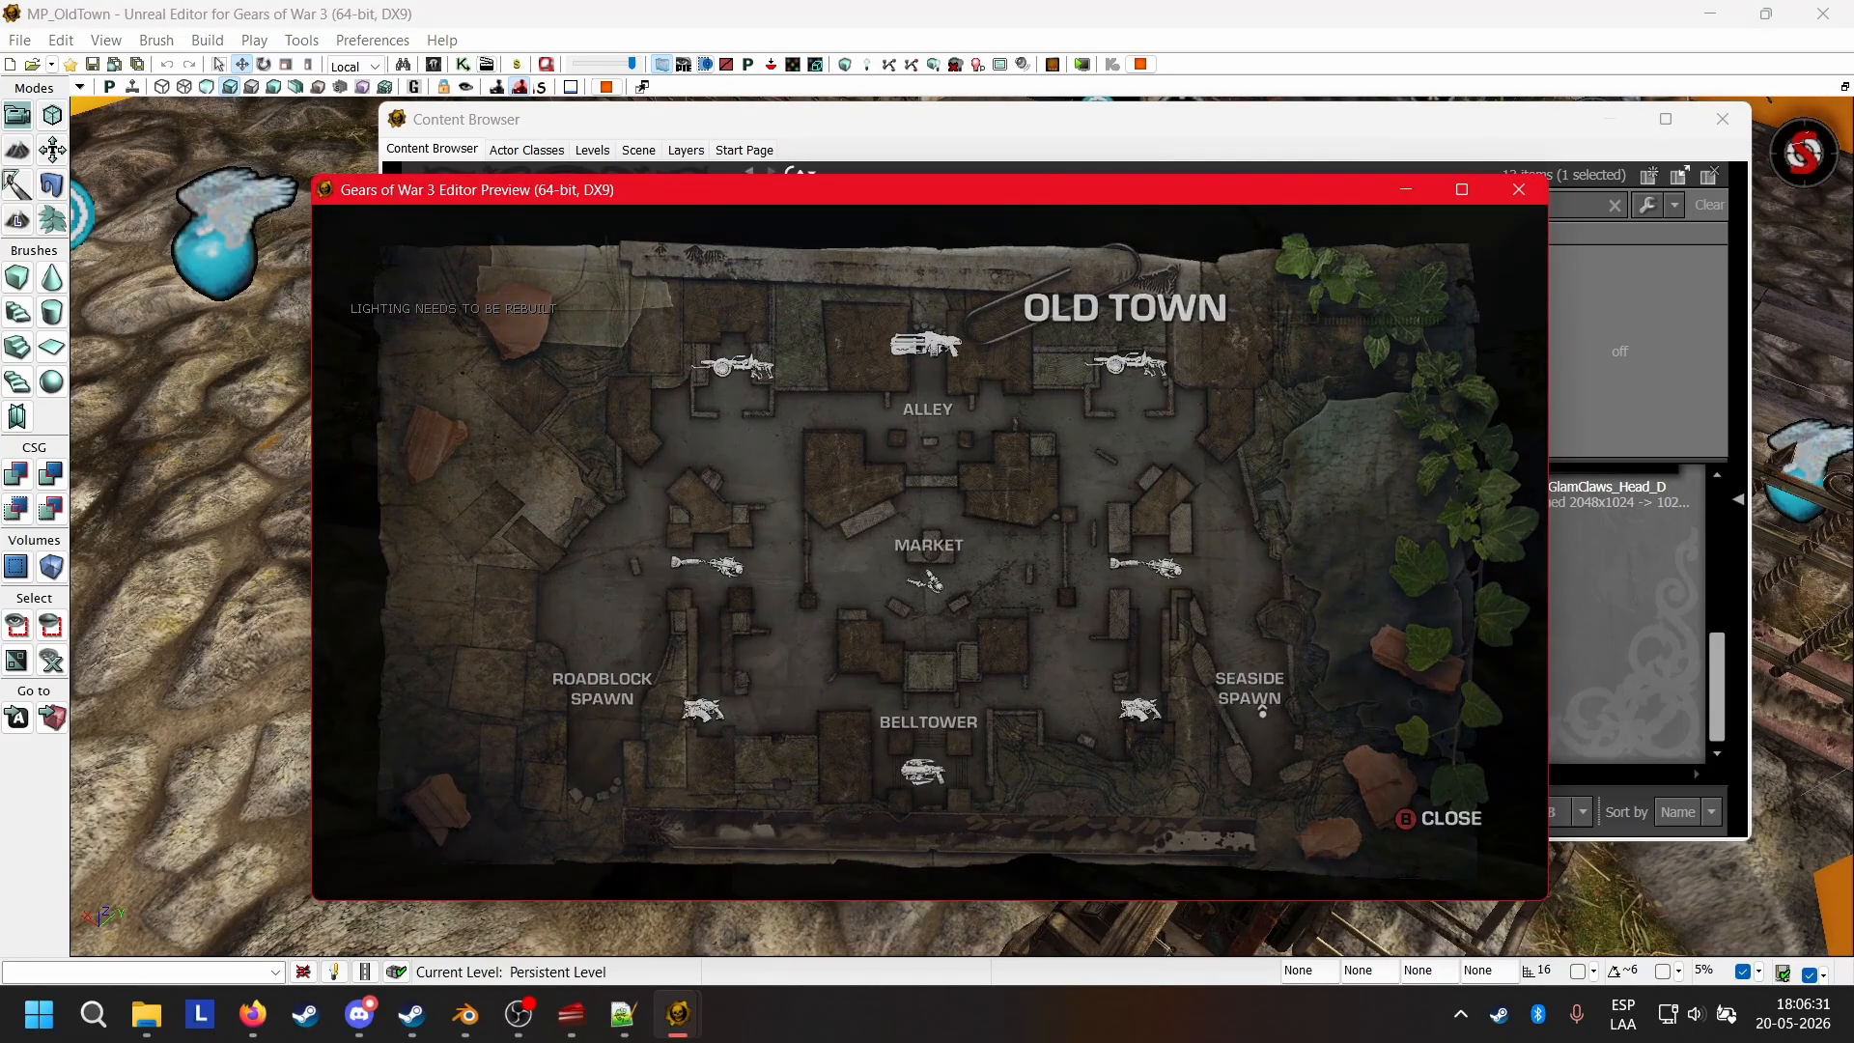
pyautogui.press('w')
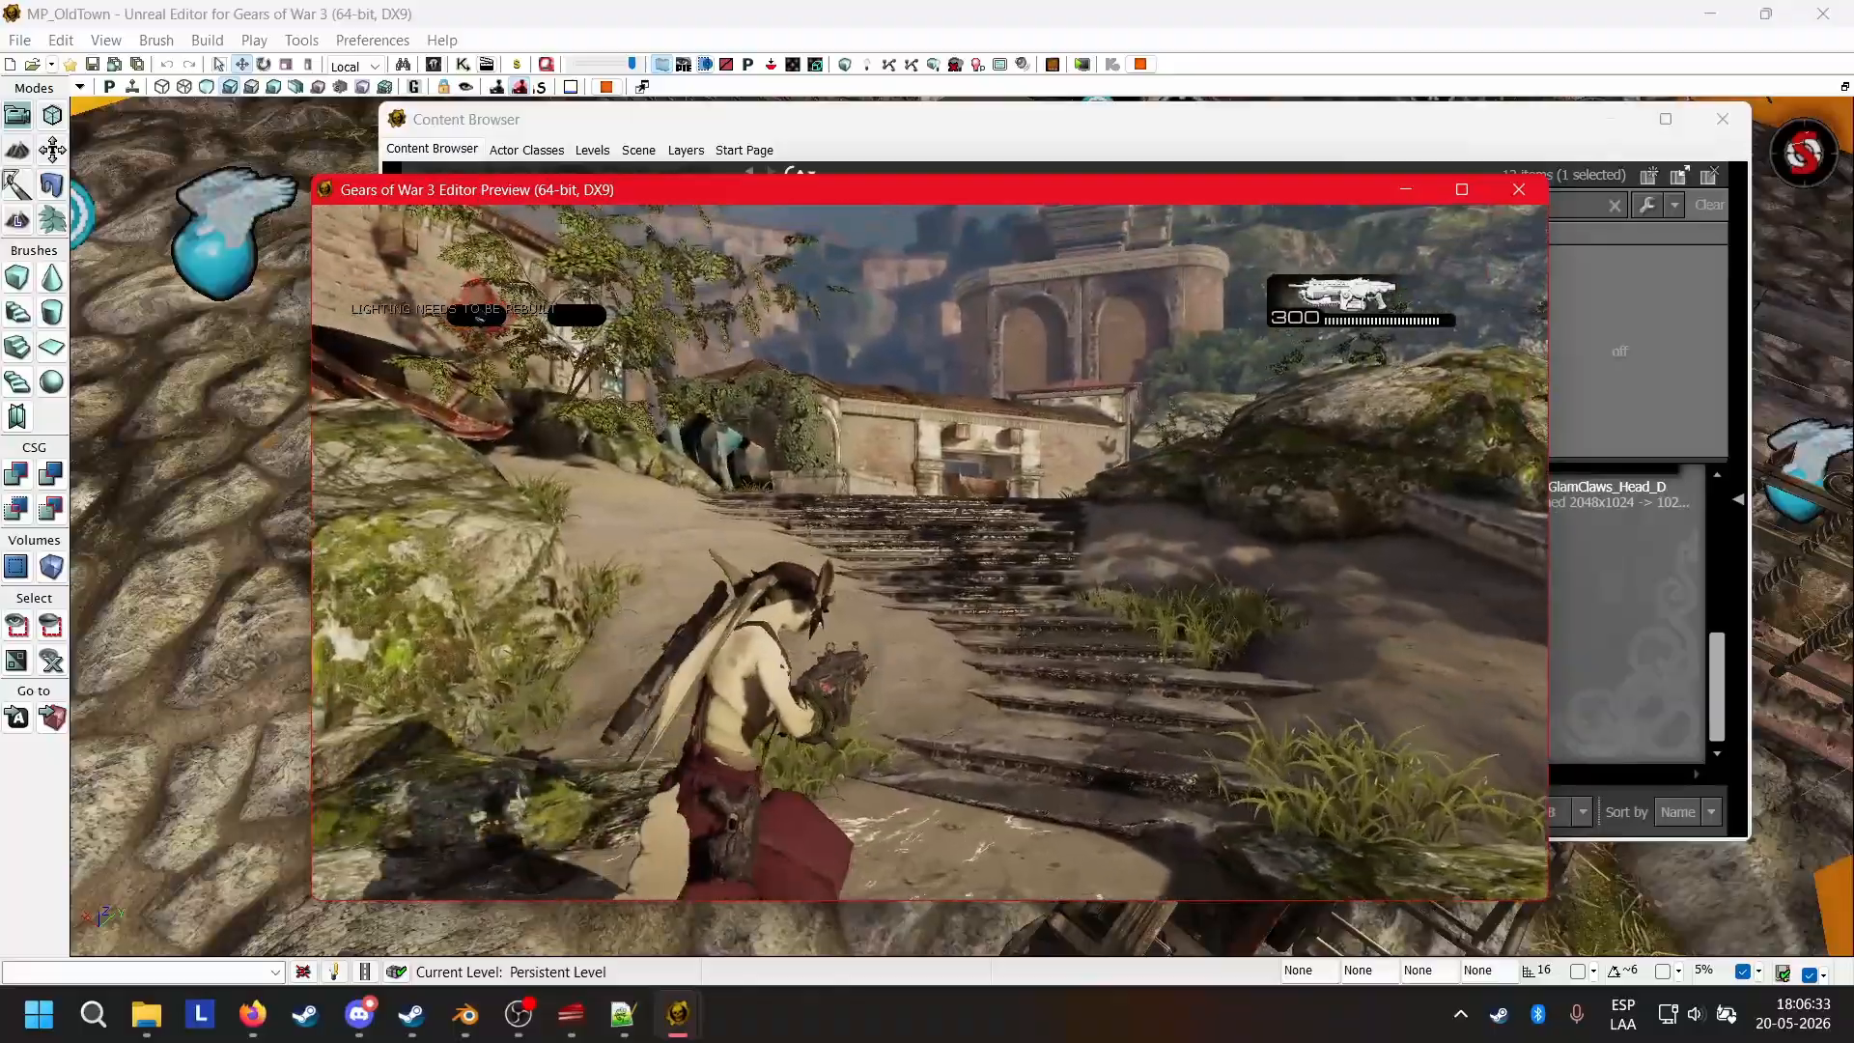
pyautogui.press('w')
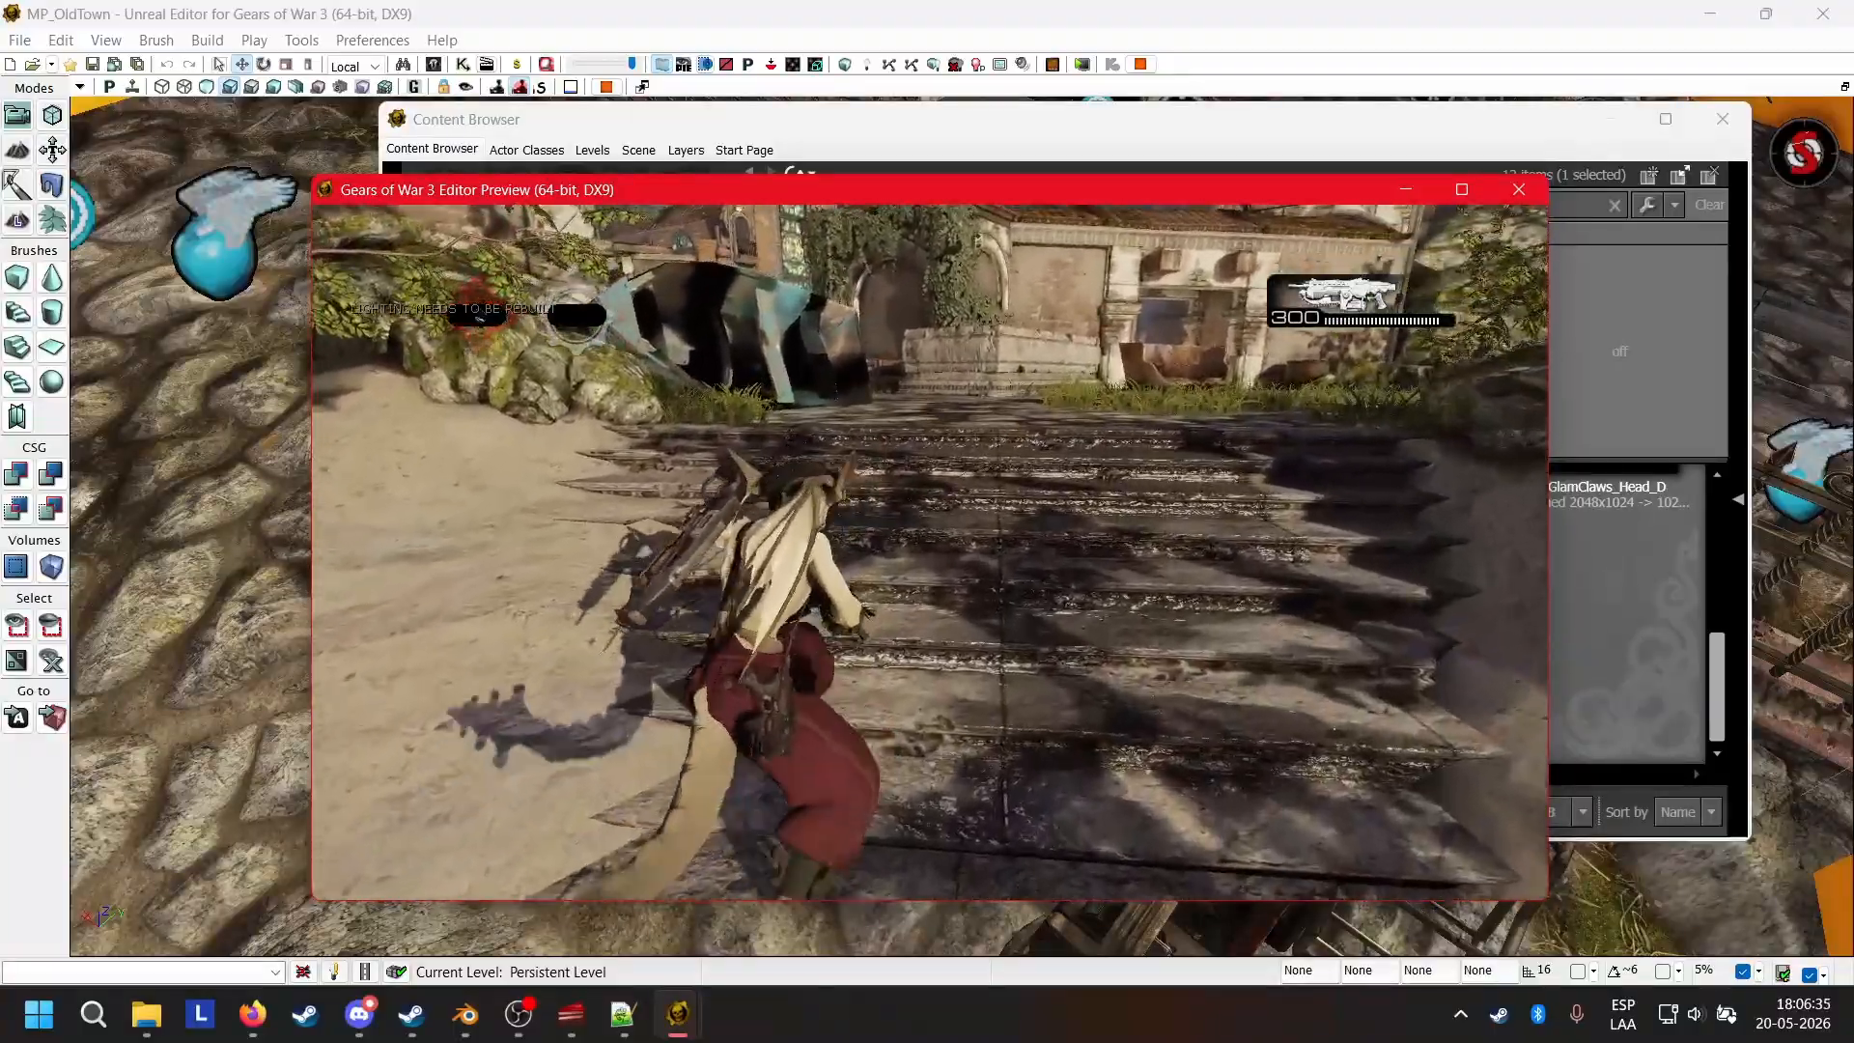
# Replace the player character with the Wolfie pawn by running the console command spawnplayerpawn wolfie.
pyautogui.press('Tab')
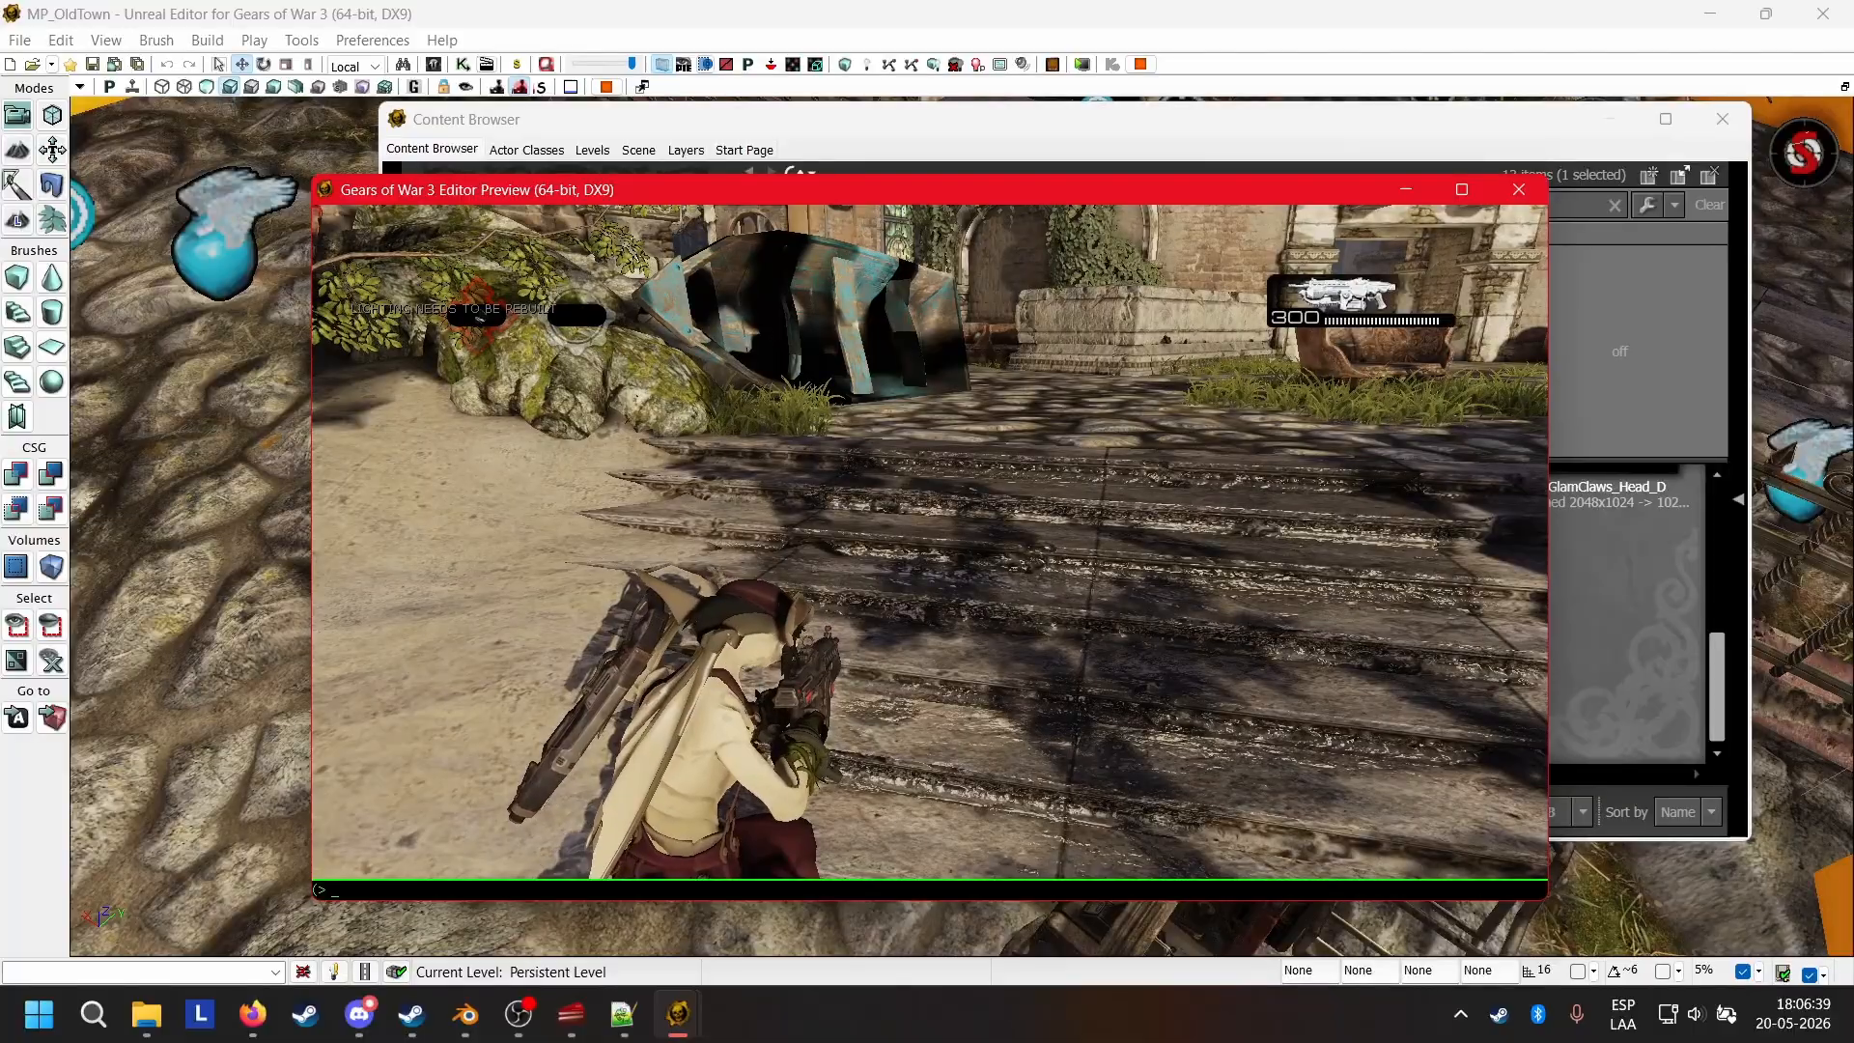
pyautogui.write('spawnWeapon')
pyautogui.write('pl')
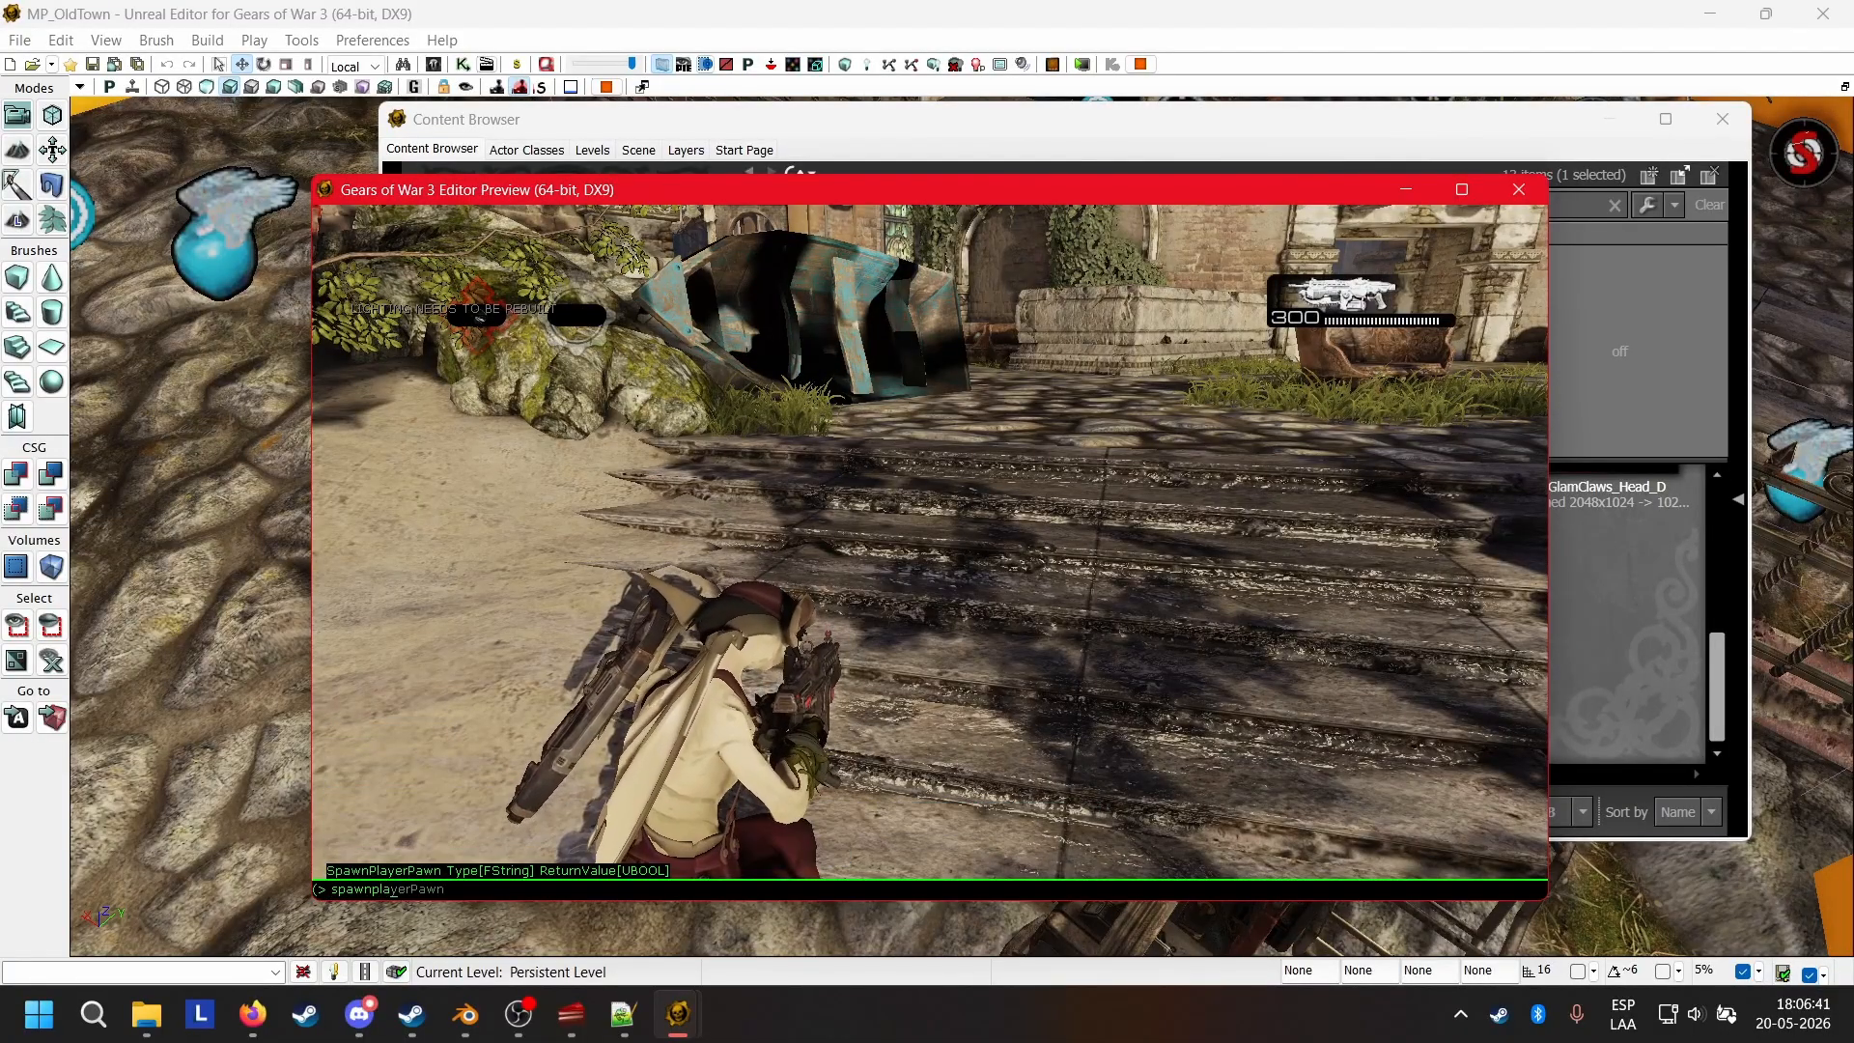
pyautogui.write('pawn wolfie')
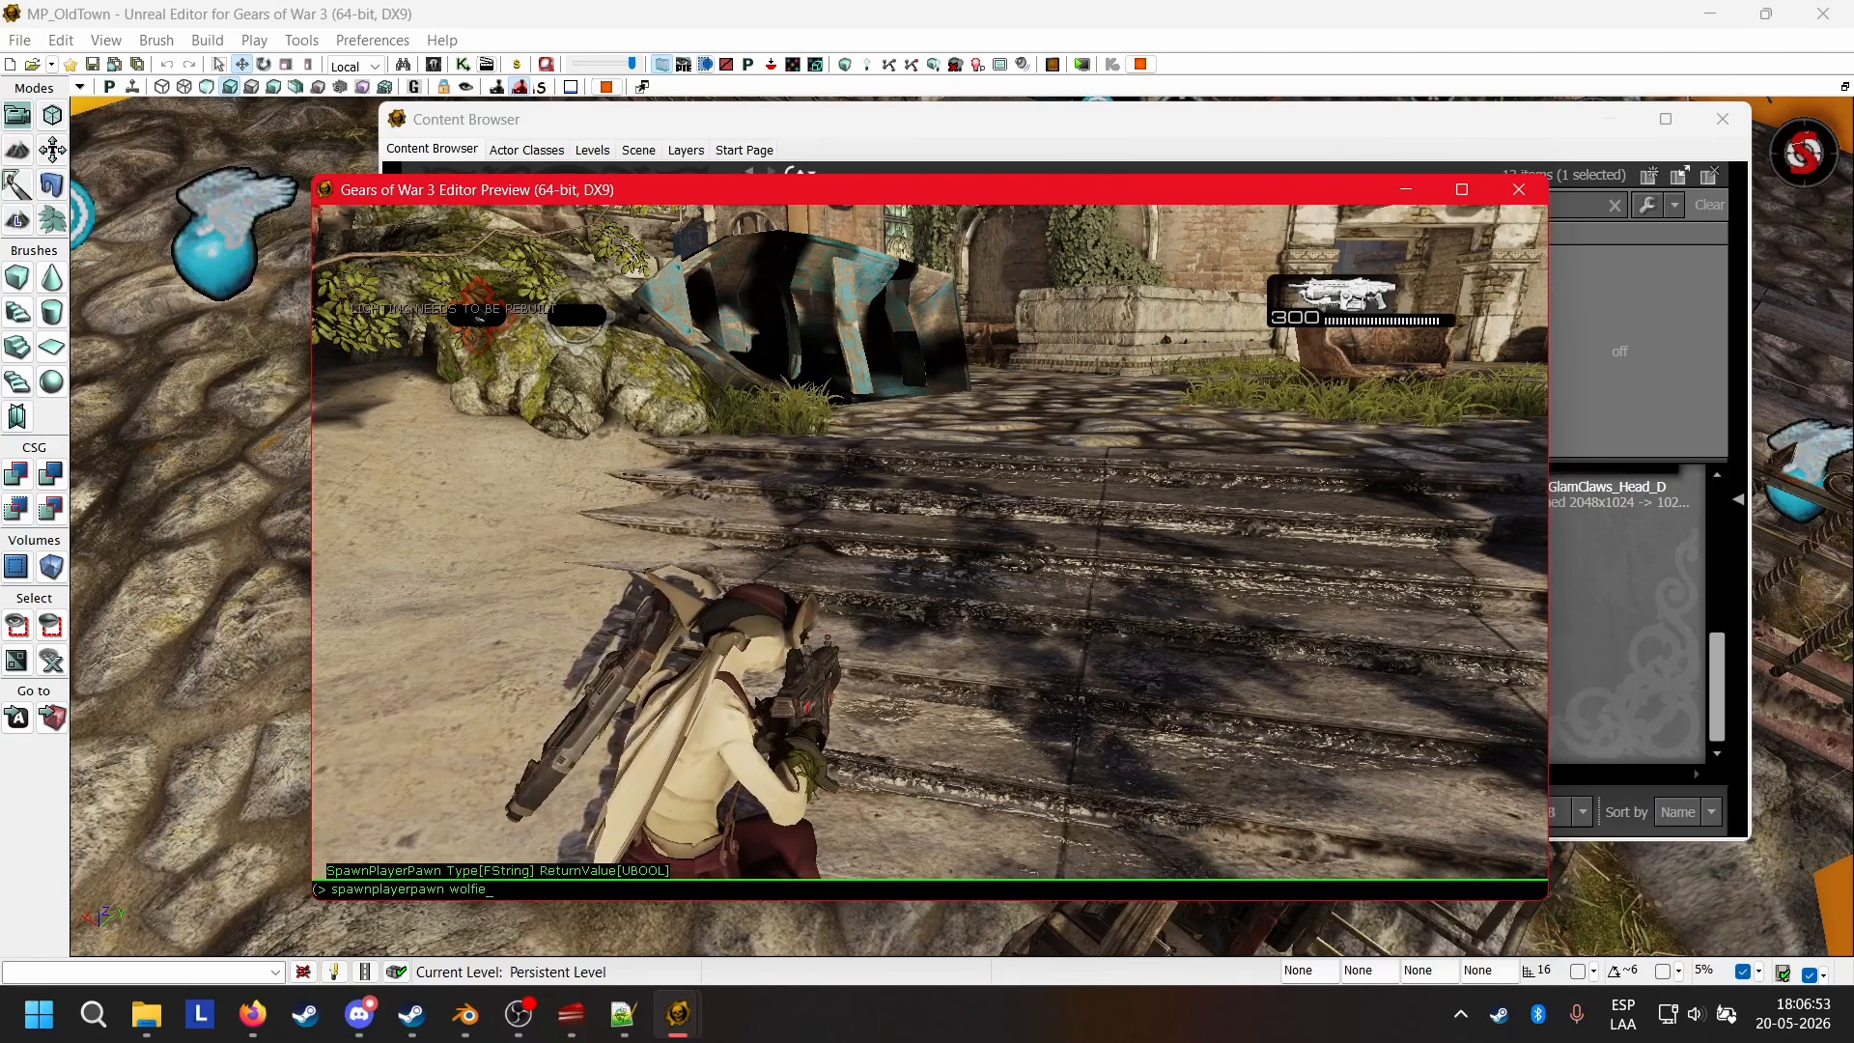
pyautogui.press('Return')
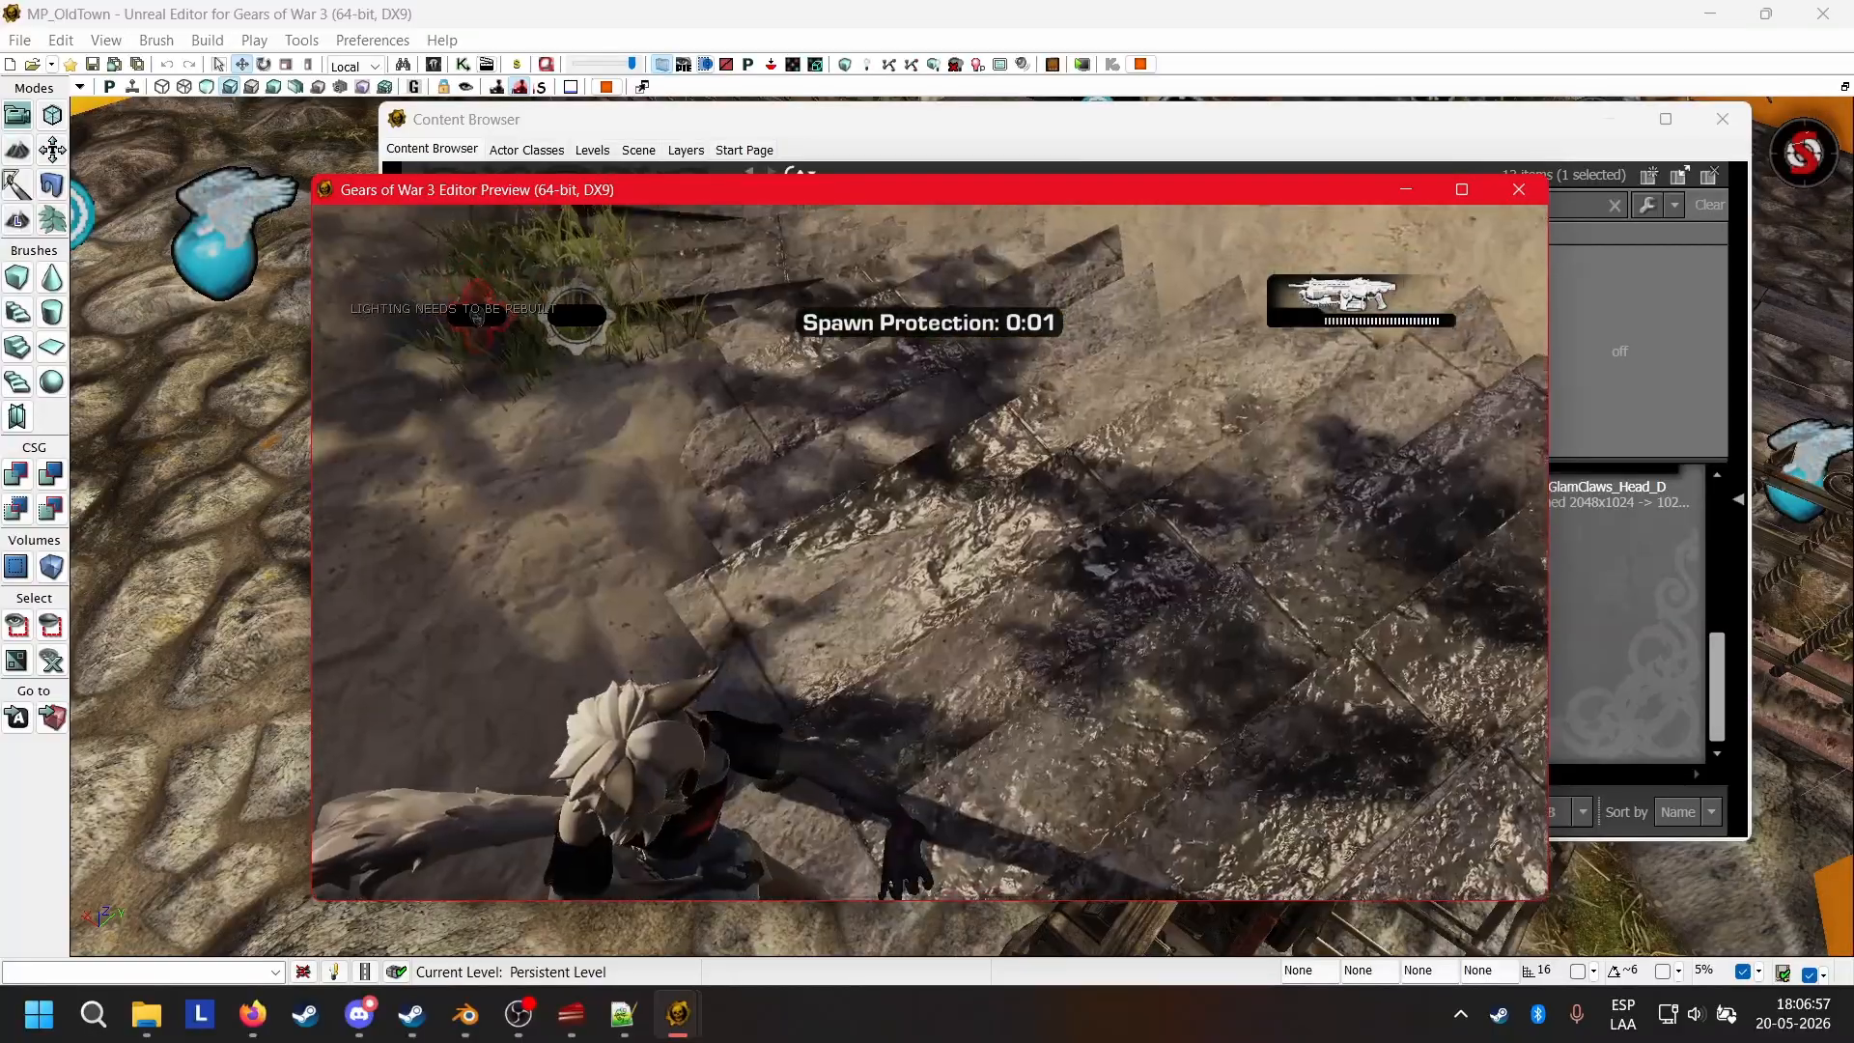
# Run the Wolfie character across the cobbled courtyard to examine its leg and tail animations.
pyautogui.press('w')
pyautogui.press('w')
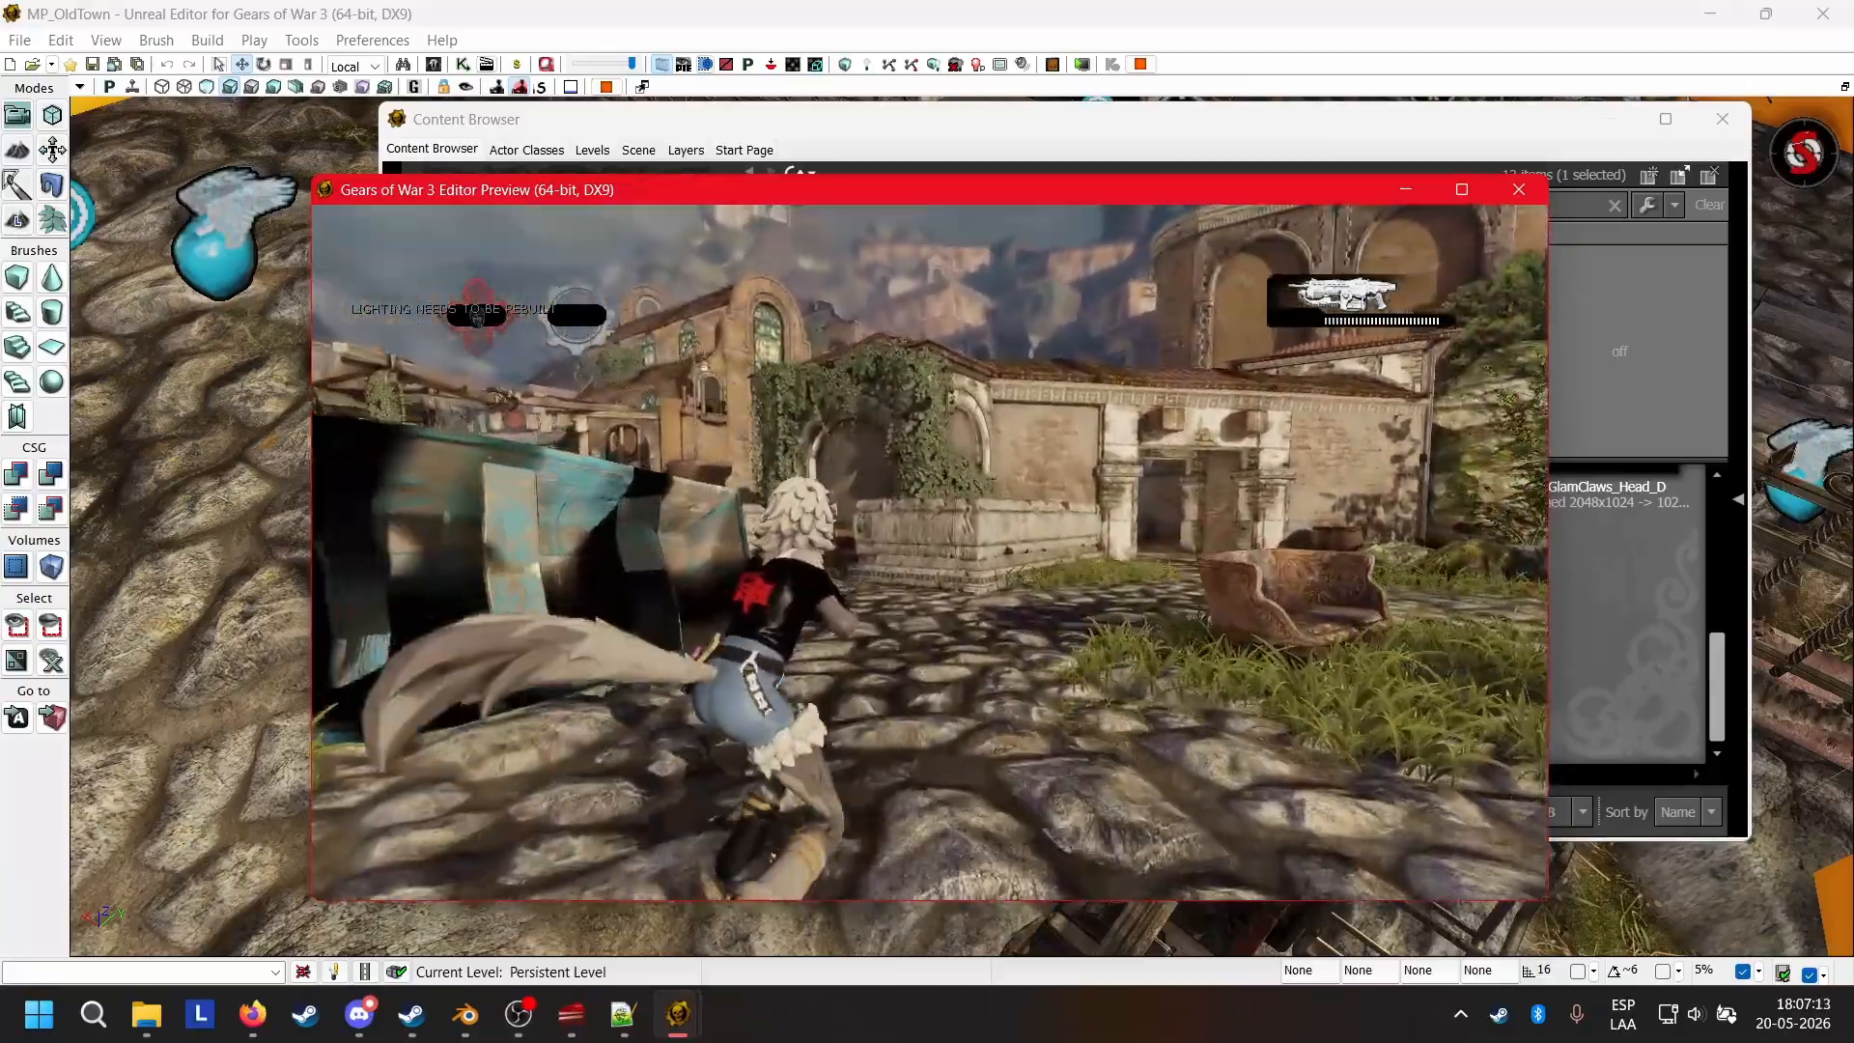
pyautogui.press('w')
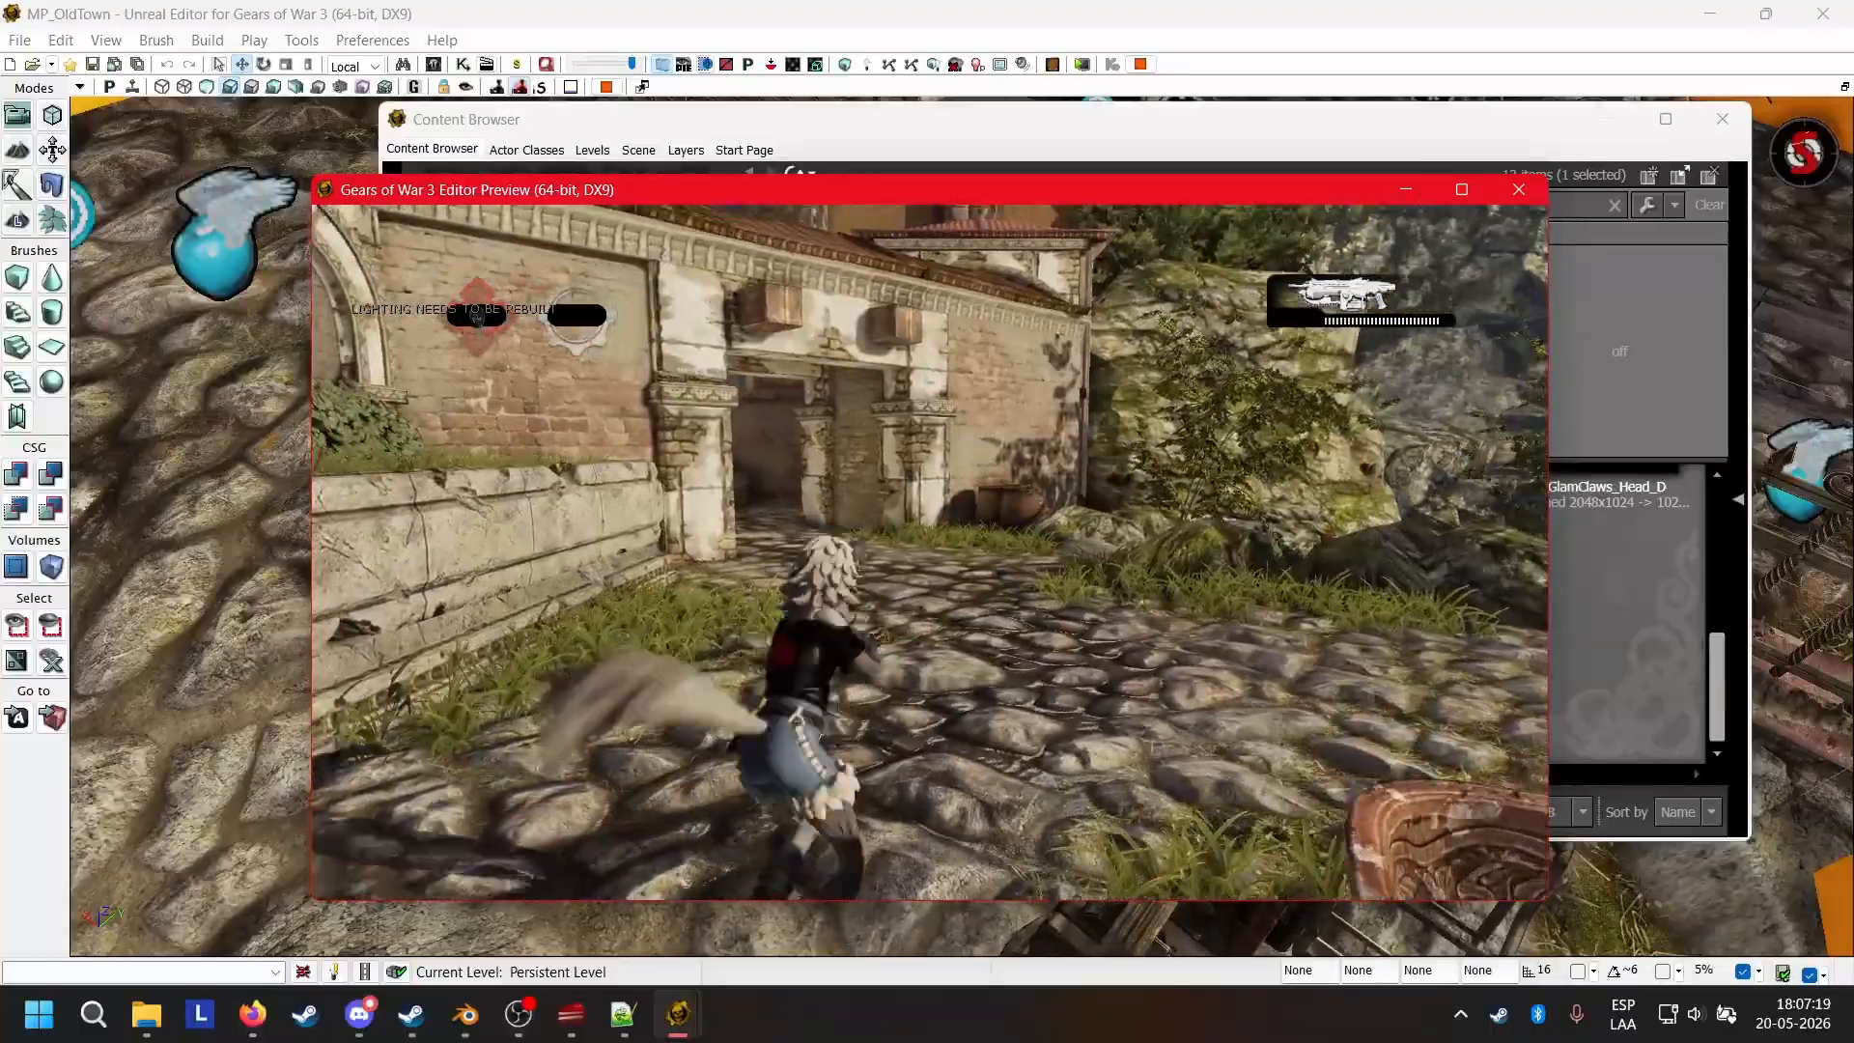
pyautogui.press('w')
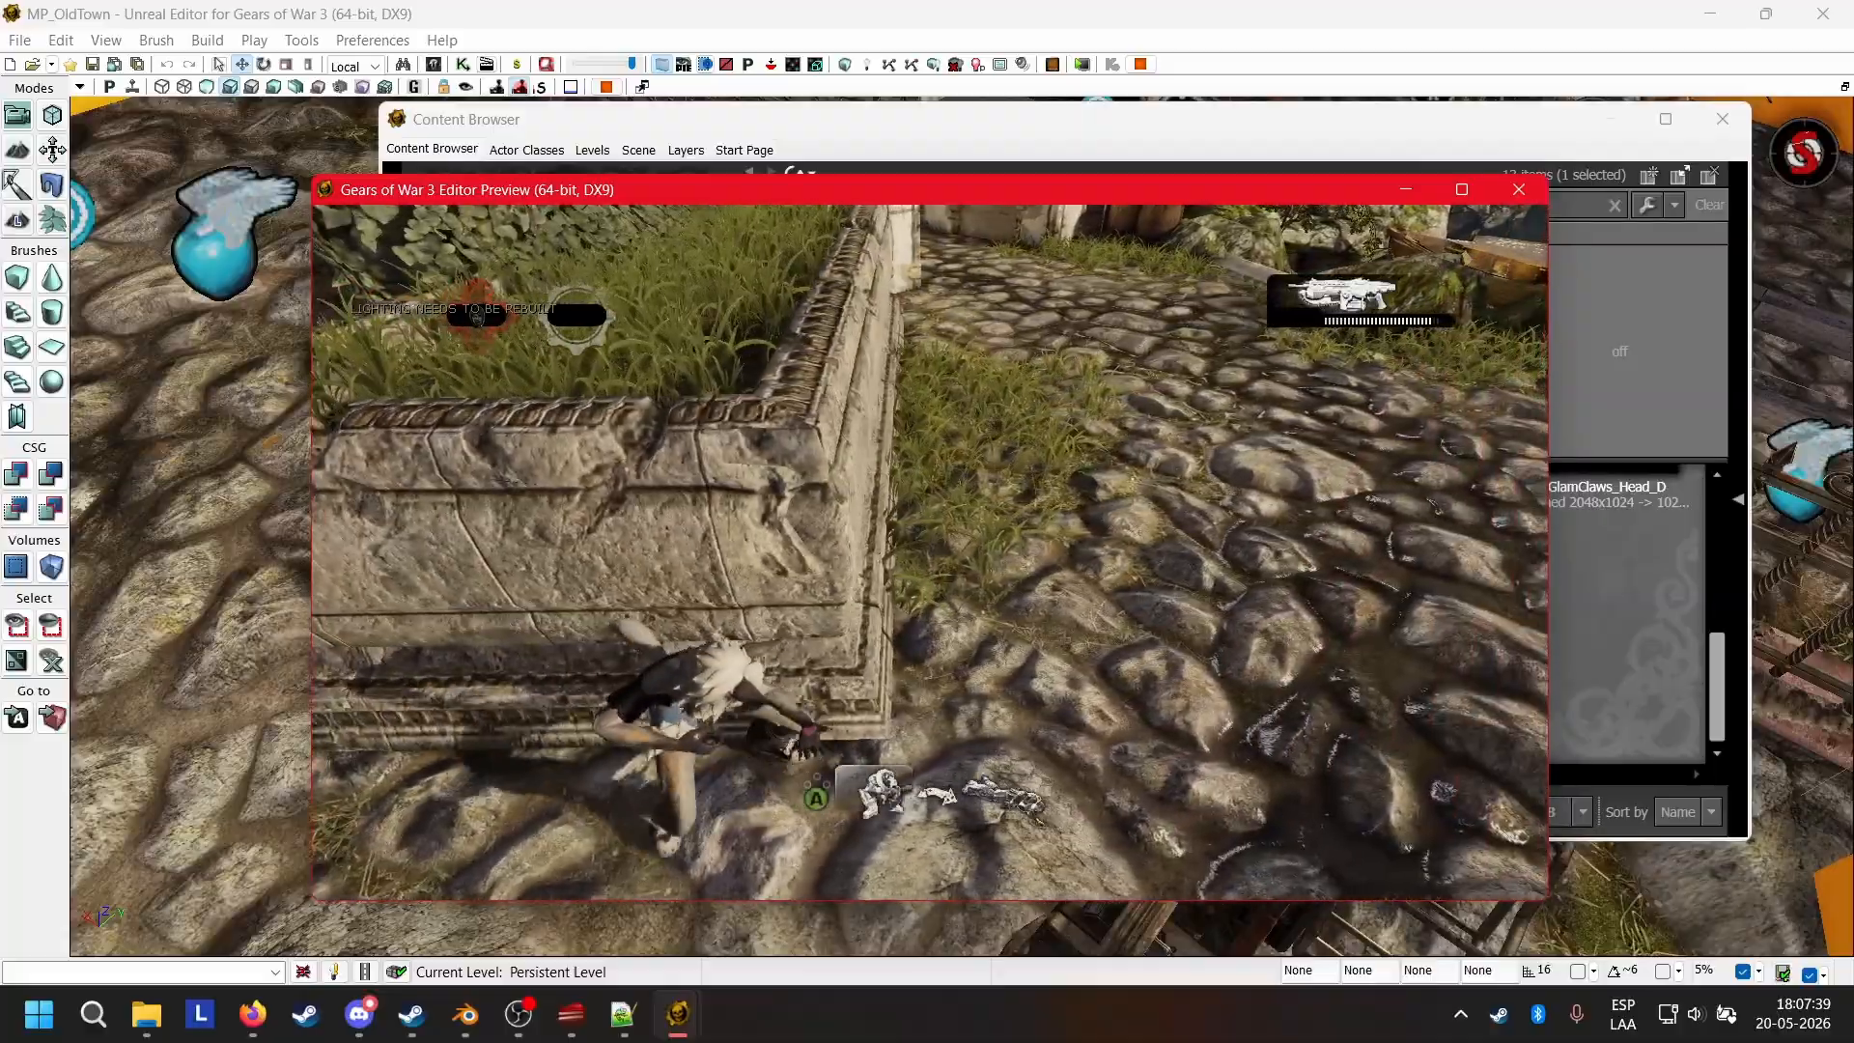
# Crawl the Wolfie character back and forth beside the stone planter to examine its low pose.
pyautogui.press('a')
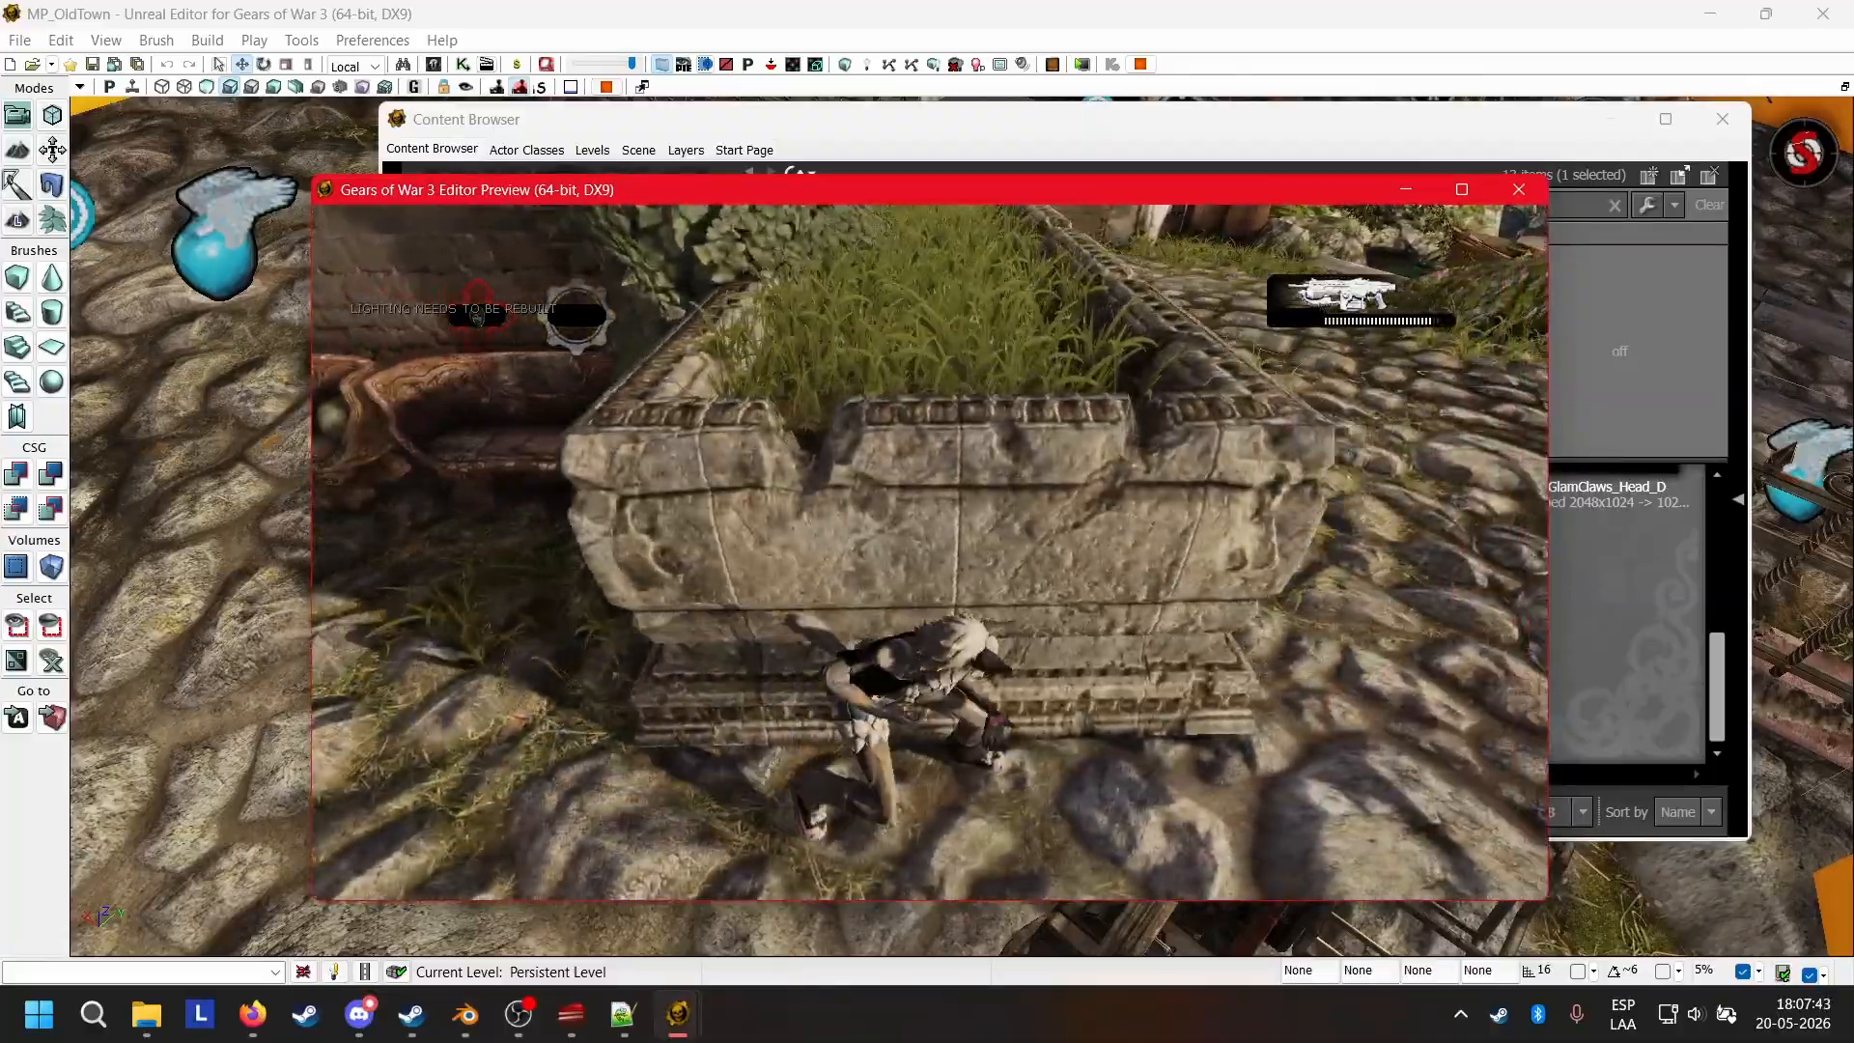
pyautogui.press('a')
pyautogui.press('d')
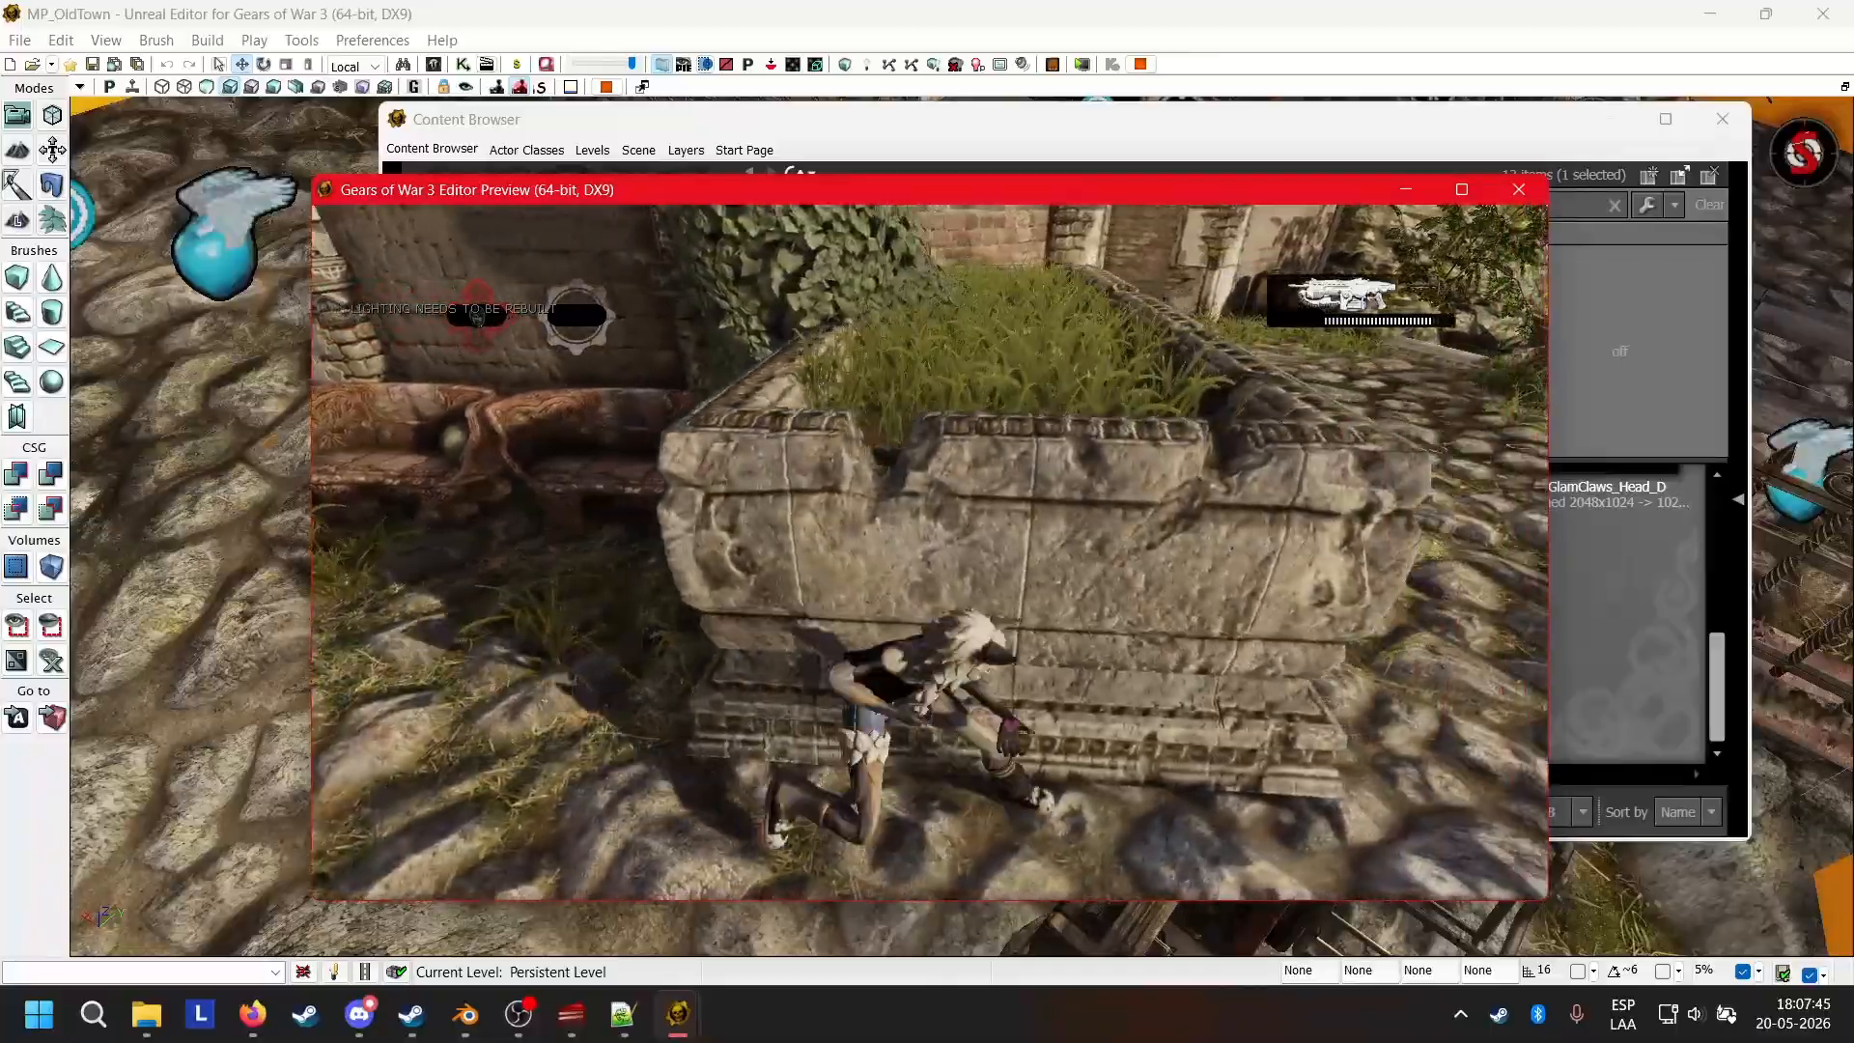
pyautogui.press('a')
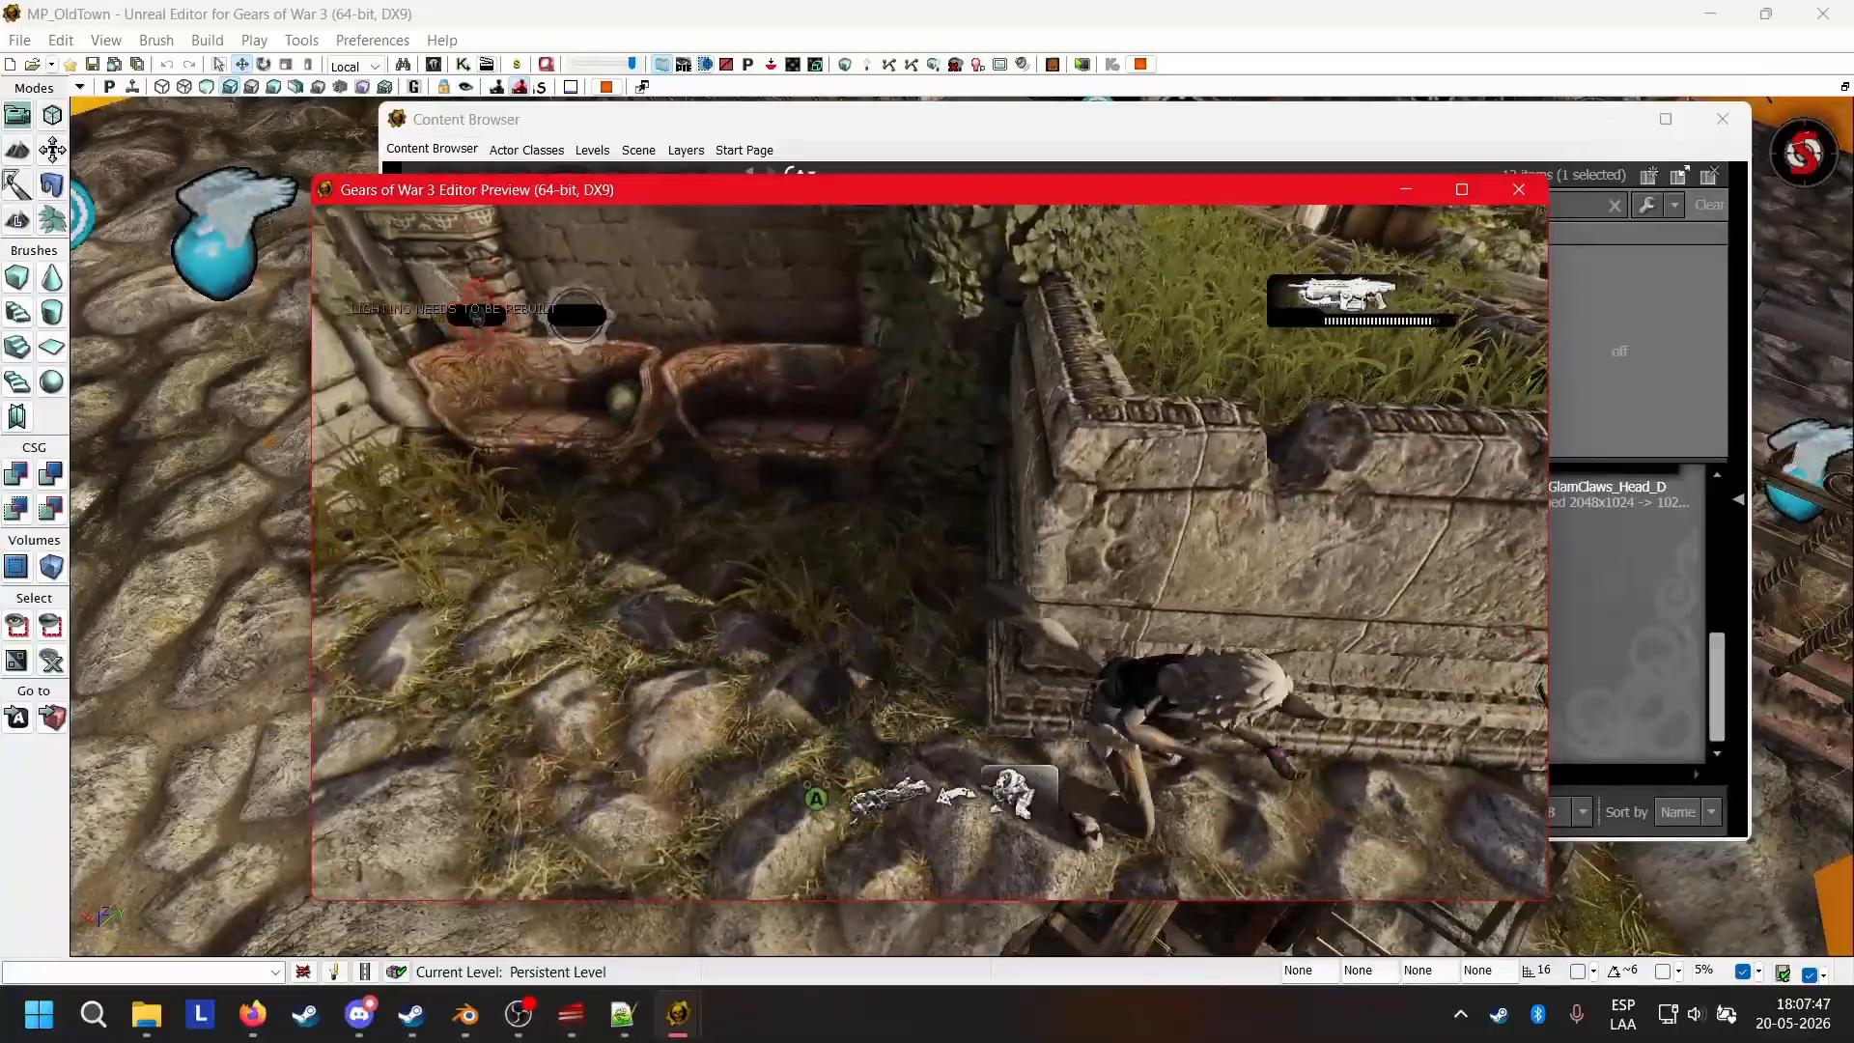
pyautogui.press('d')
# Run the Wolfie character to the stone wall near the archway and take cover to check its cover animations.
pyautogui.press('s')
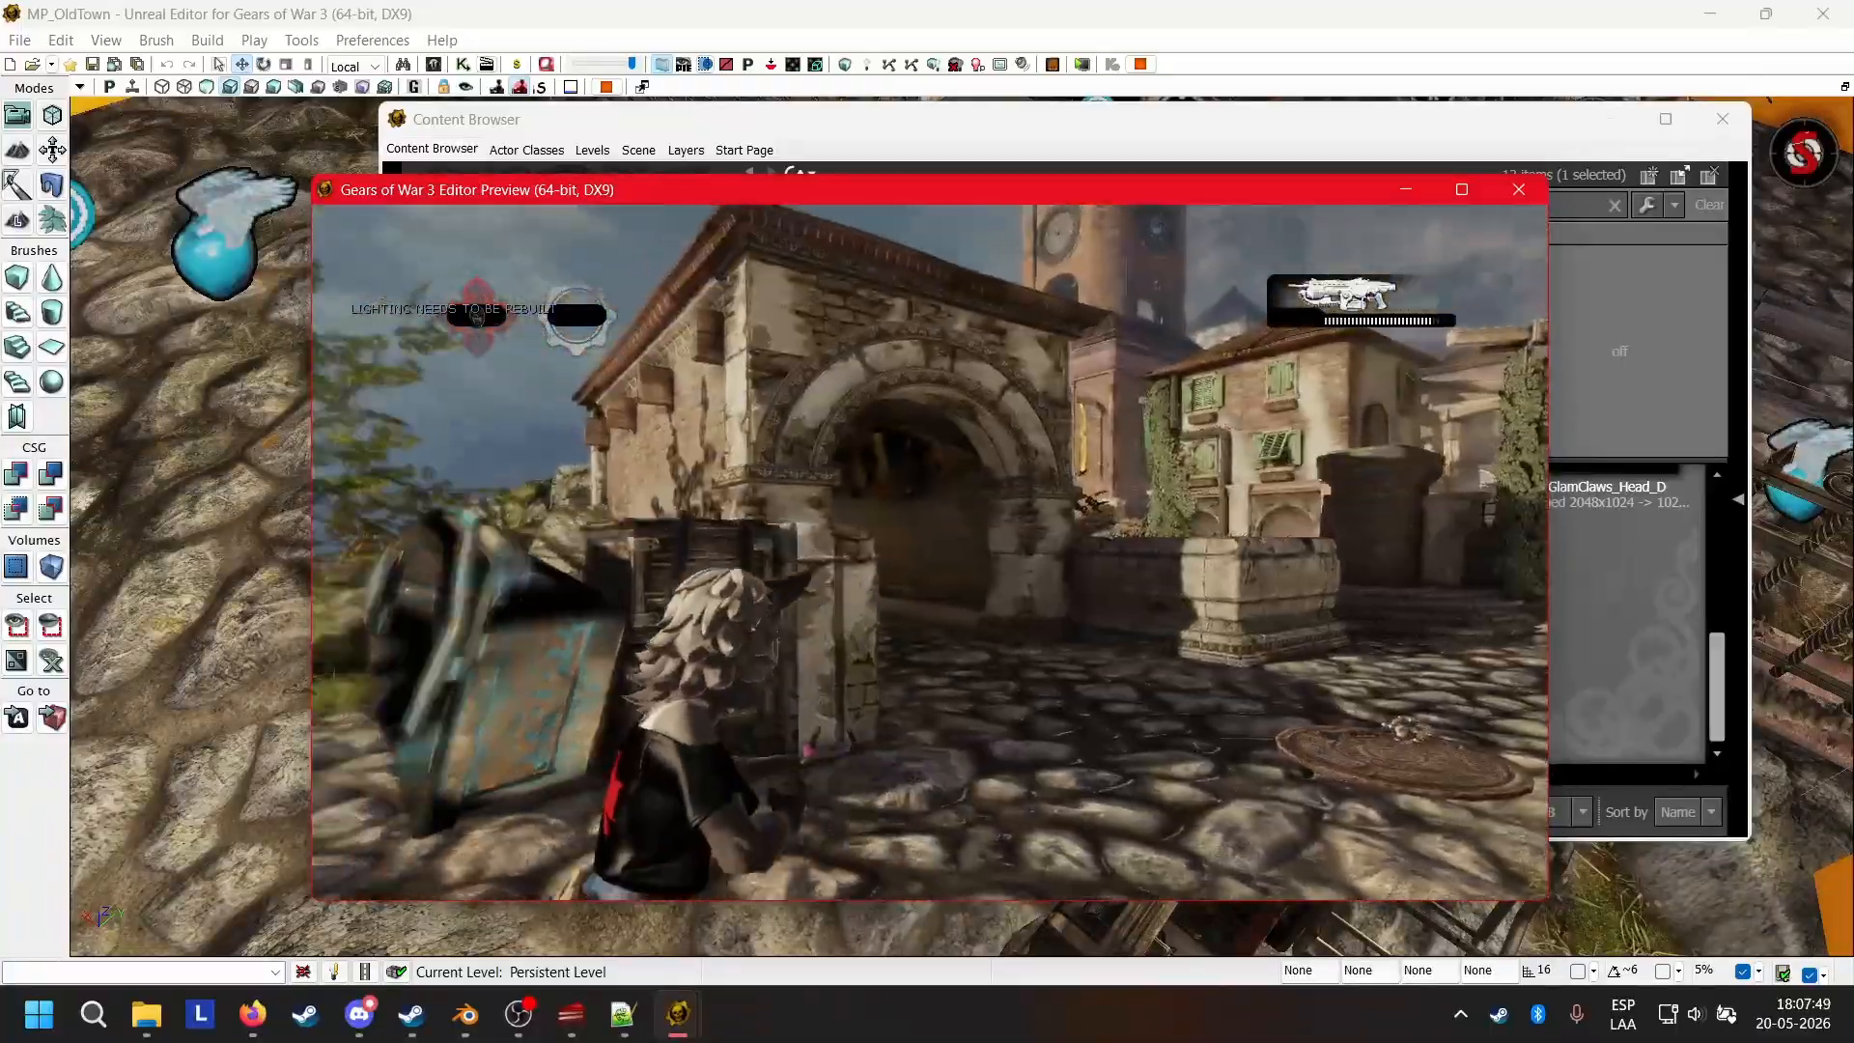
pyautogui.press('w')
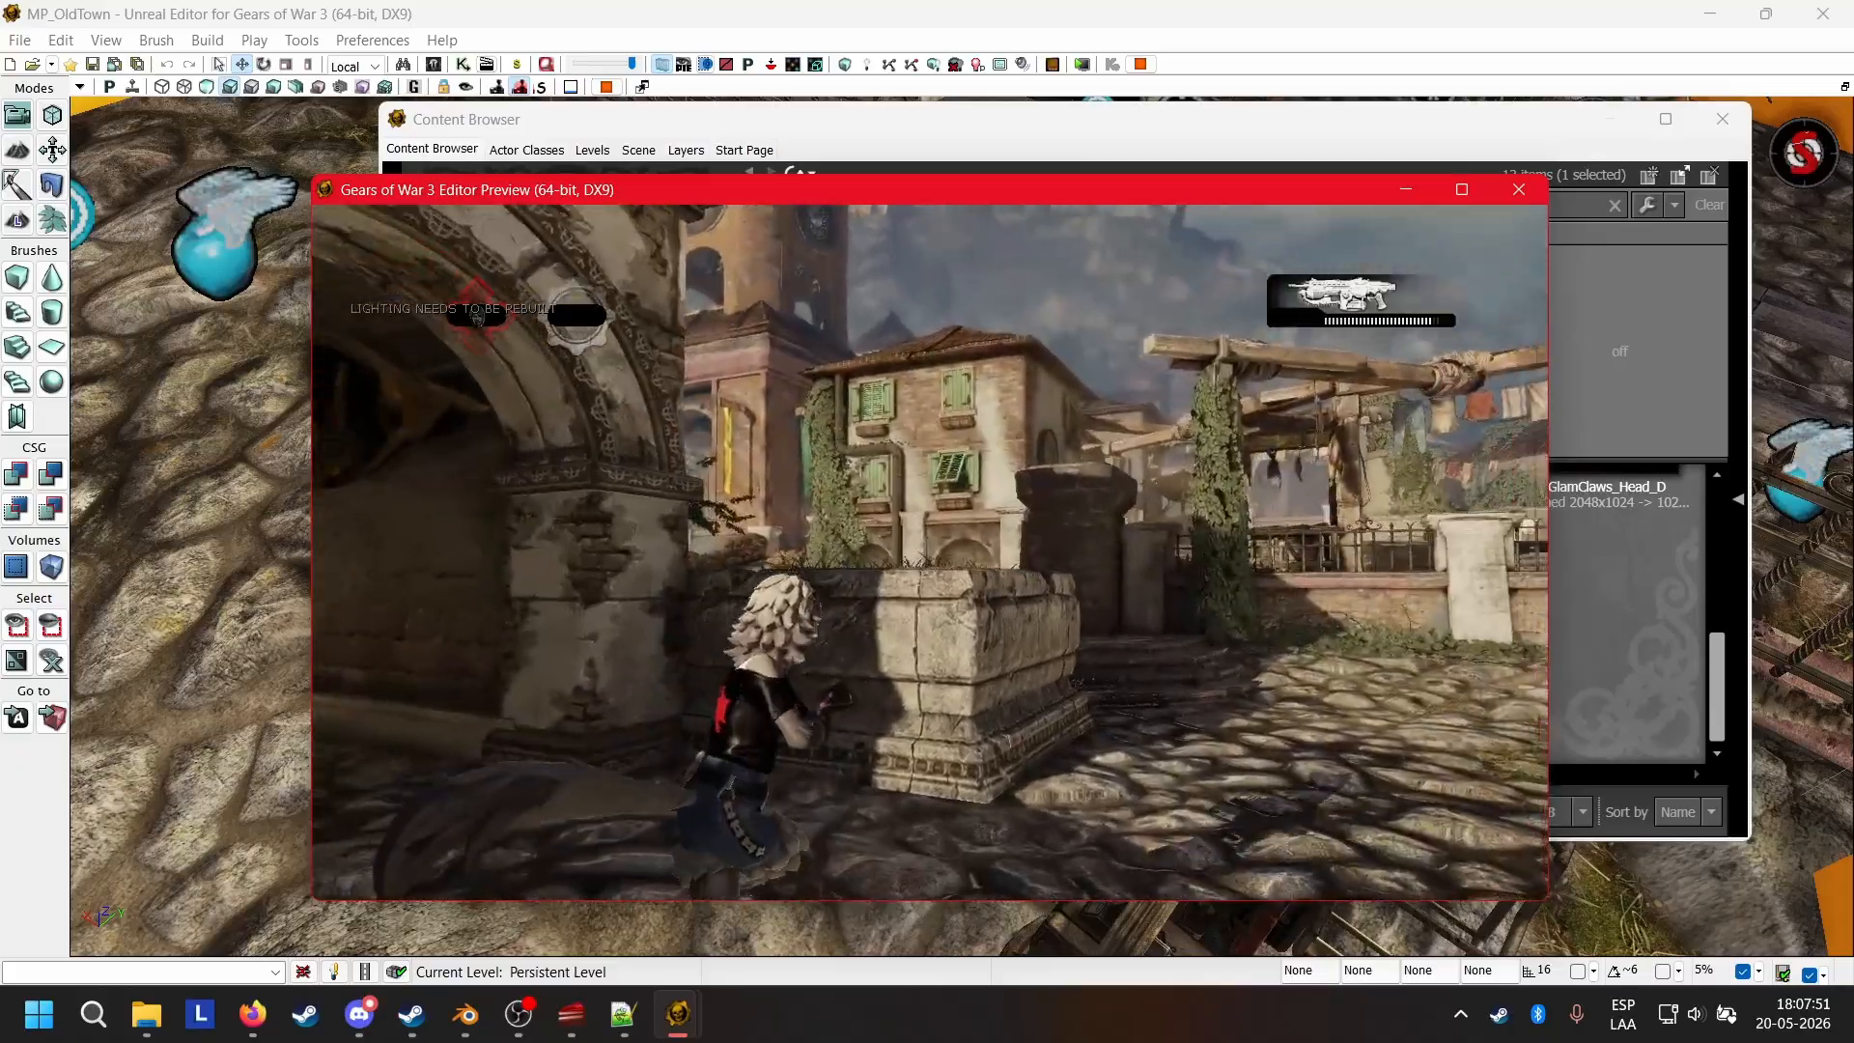
pyautogui.press('space')
pyautogui.press('a')
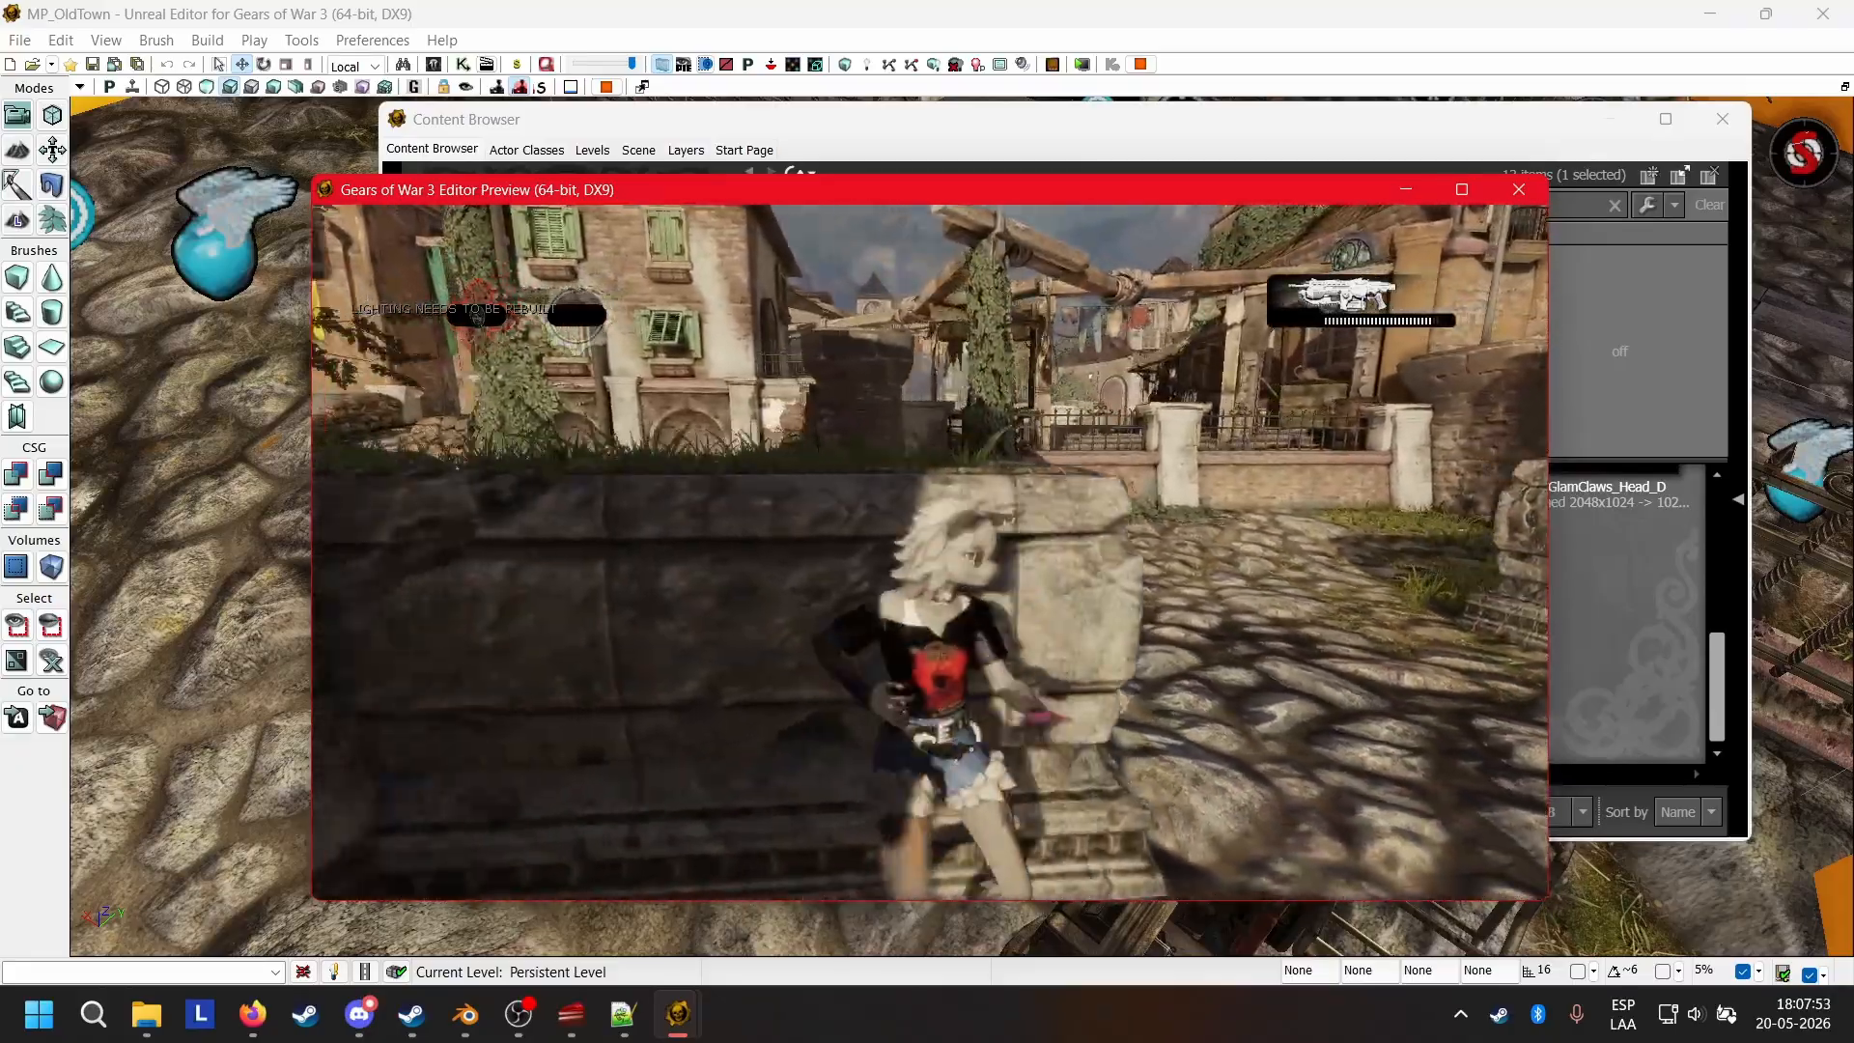
pyautogui.press('d')
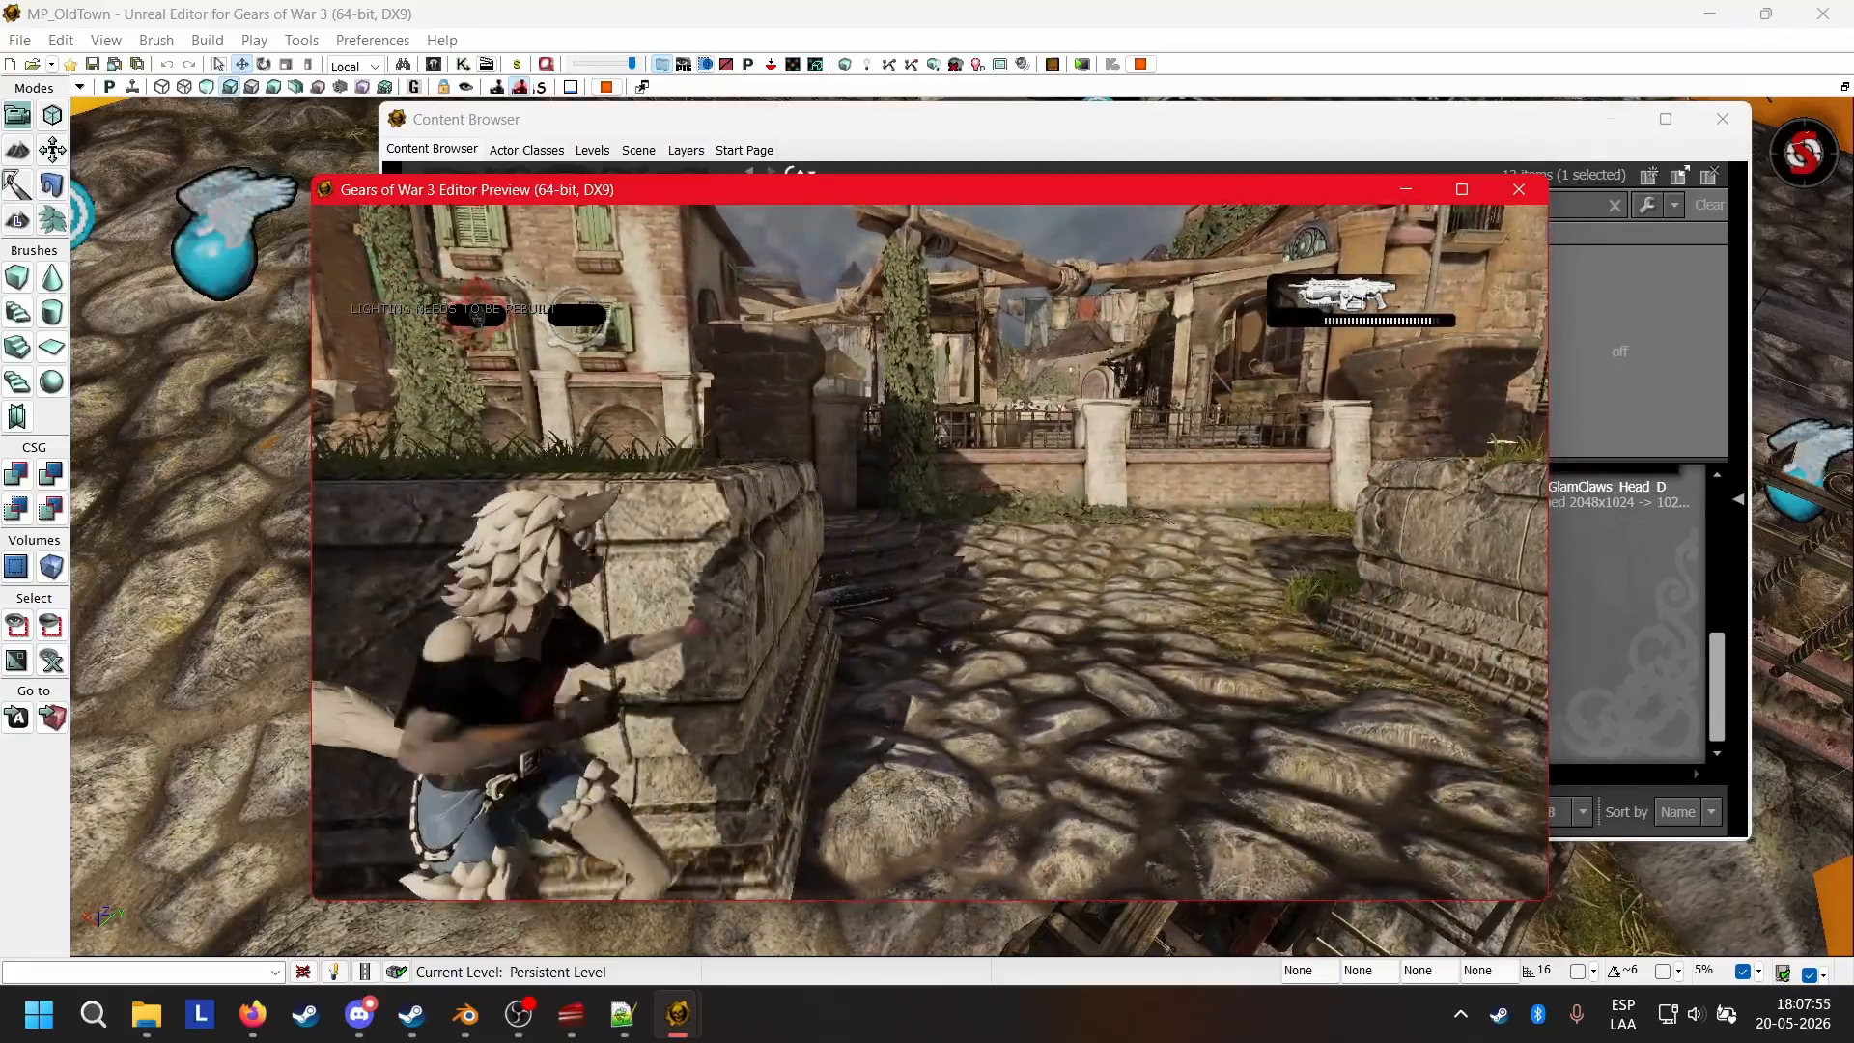
# End the play test and open the wolfie_UE3_camskel skeletal mesh in the AnimSet Editor.
pyautogui.press('w')
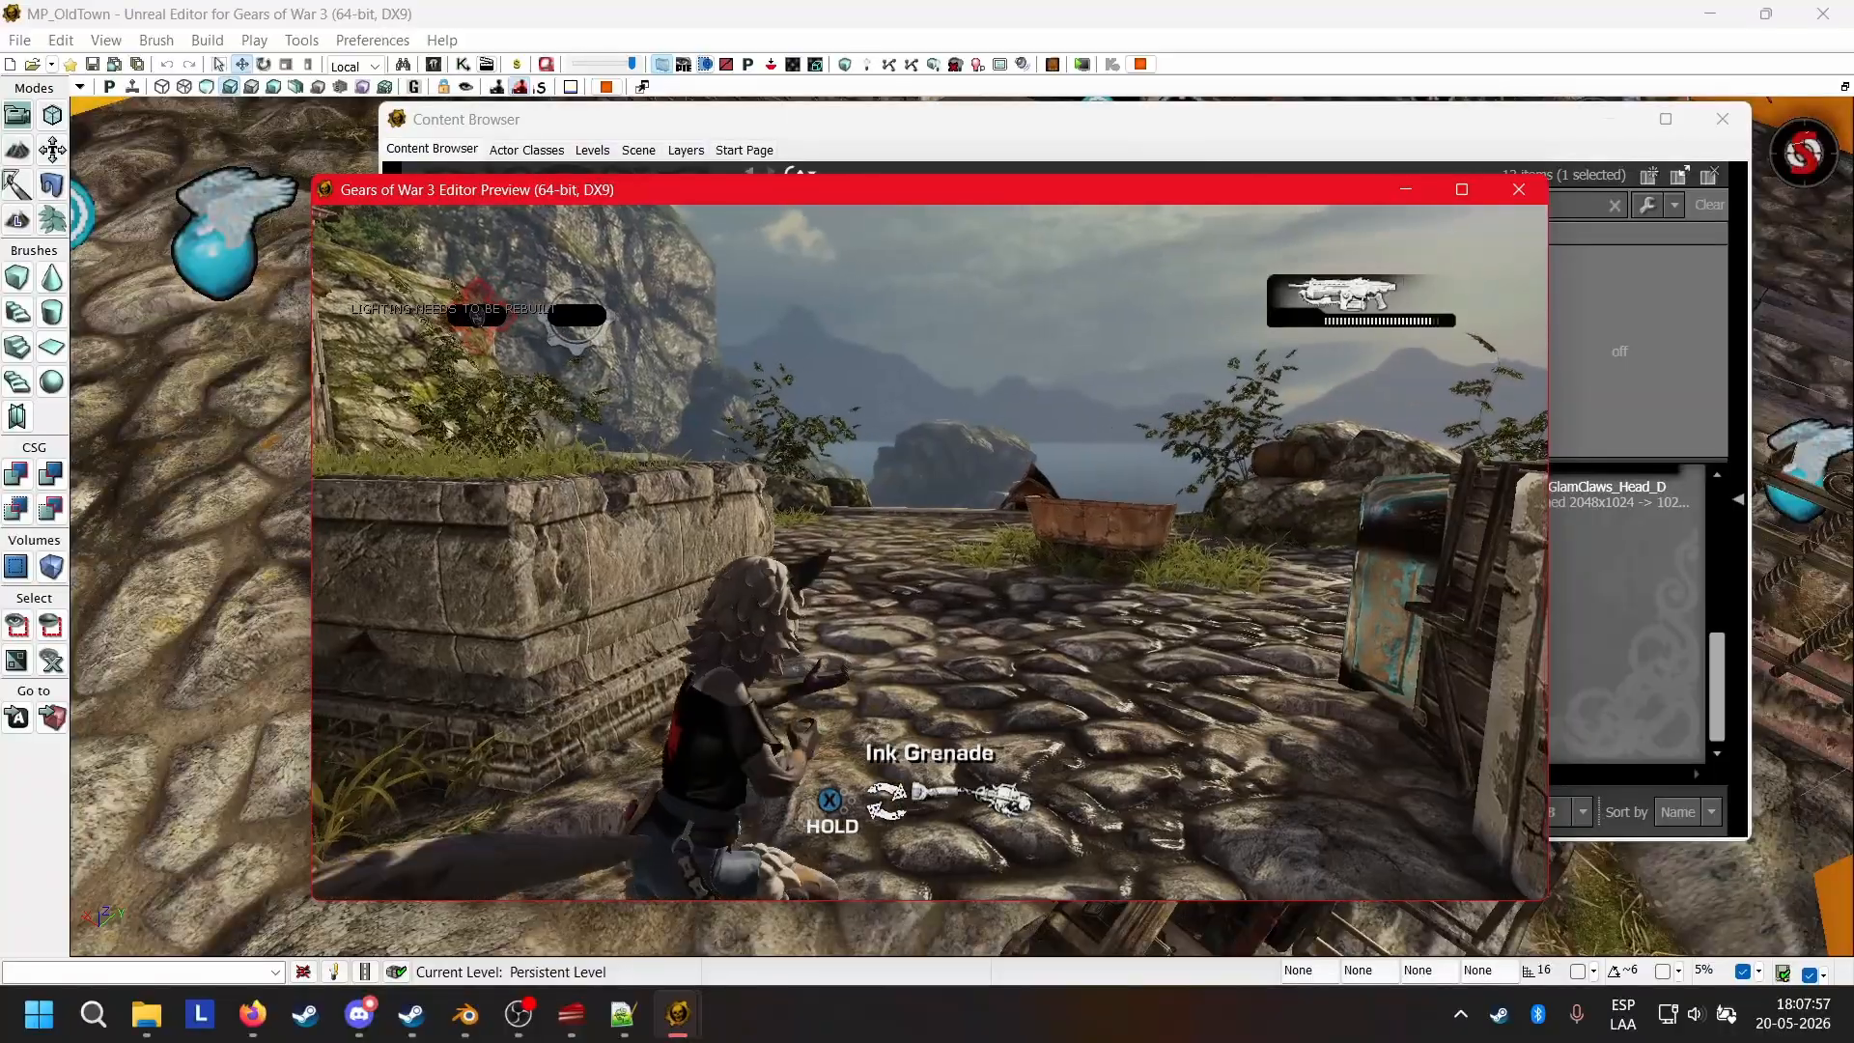
pyautogui.press('Escape')
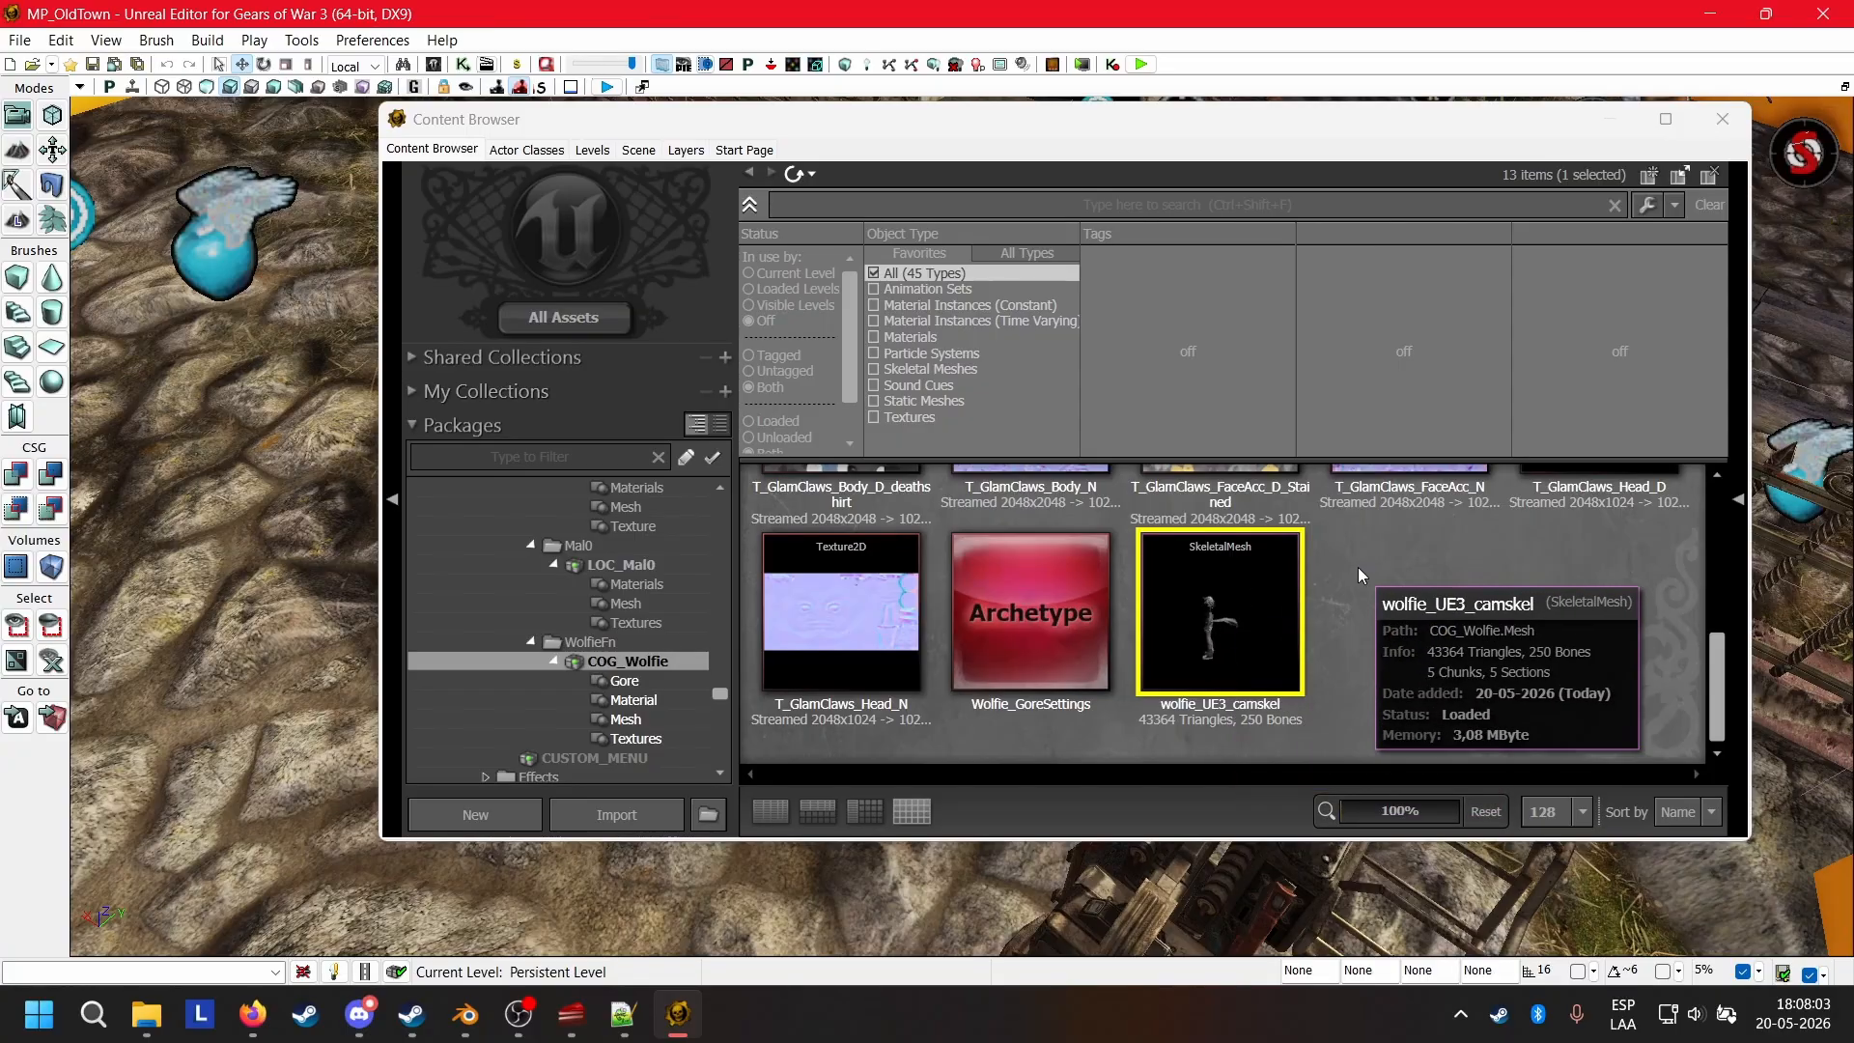
pyautogui.scroll(5, 1352, 572)
pyautogui.scroll(-5, 1324, 603)
pyautogui.click(1219, 599)
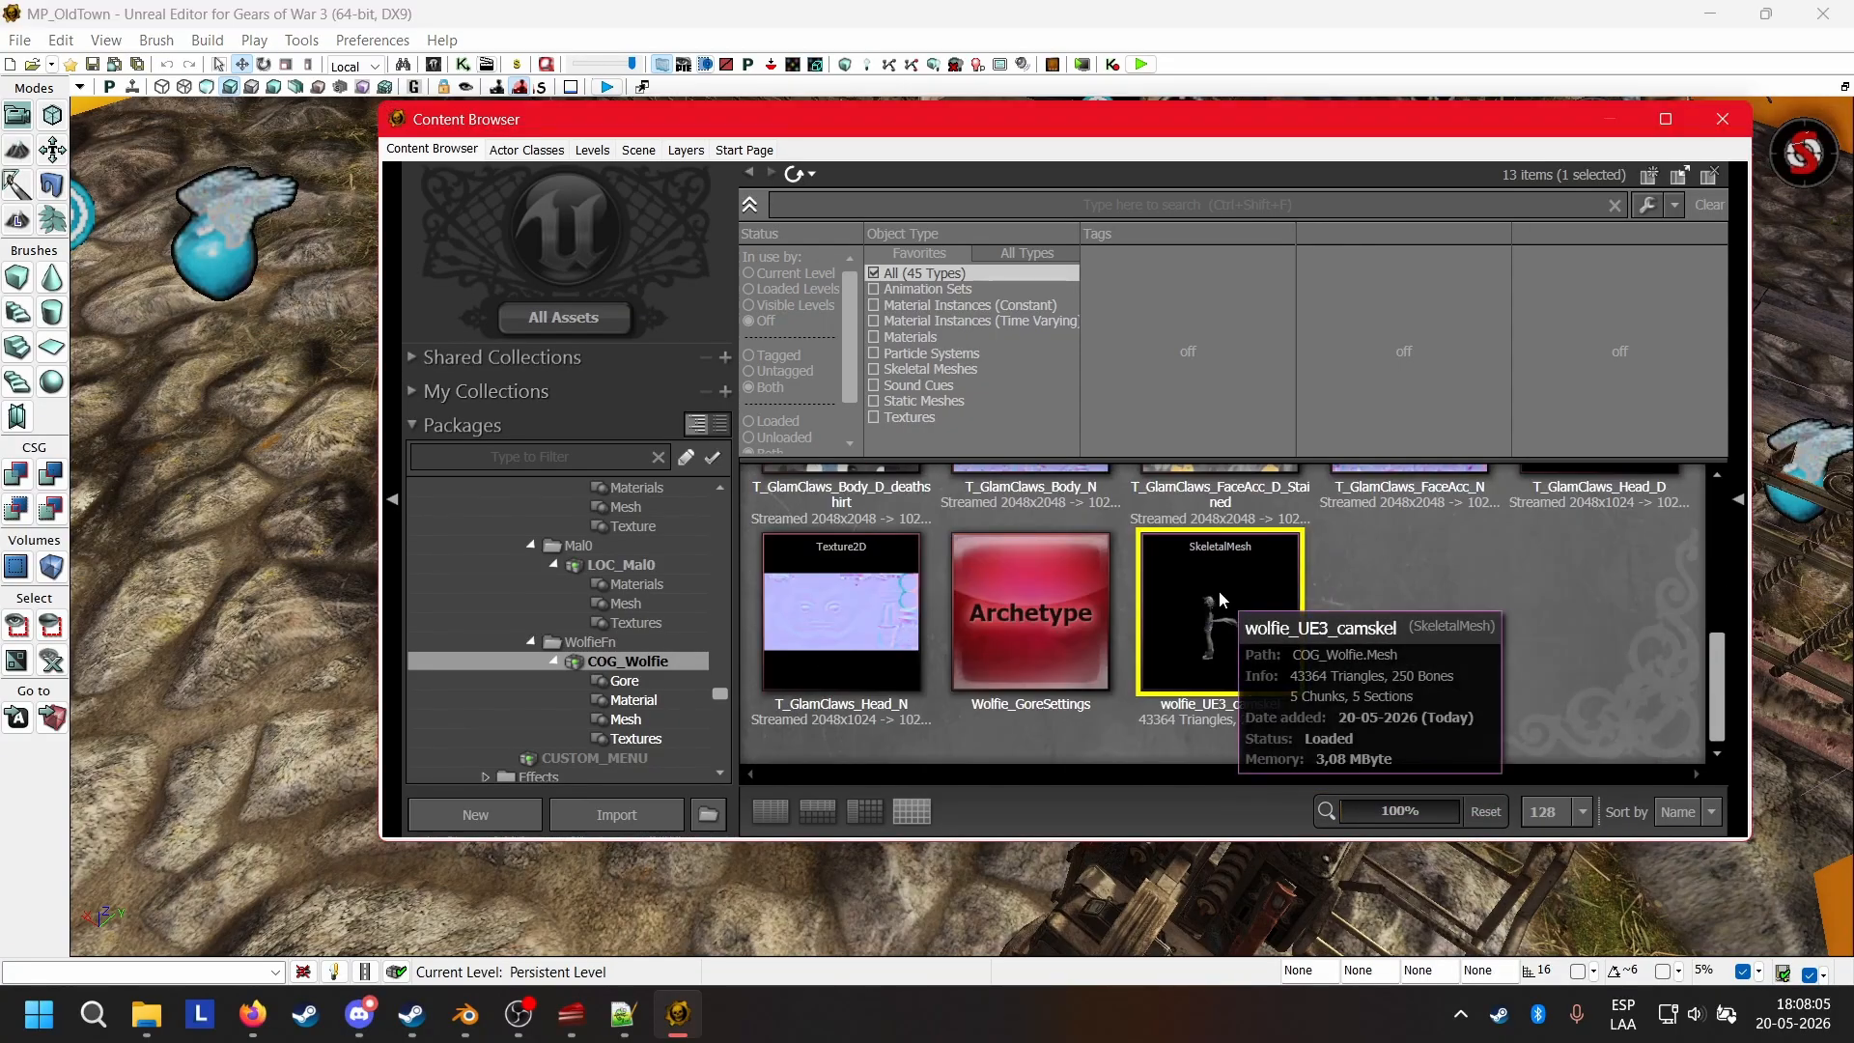
pyautogui.doubleClick(1219, 597)
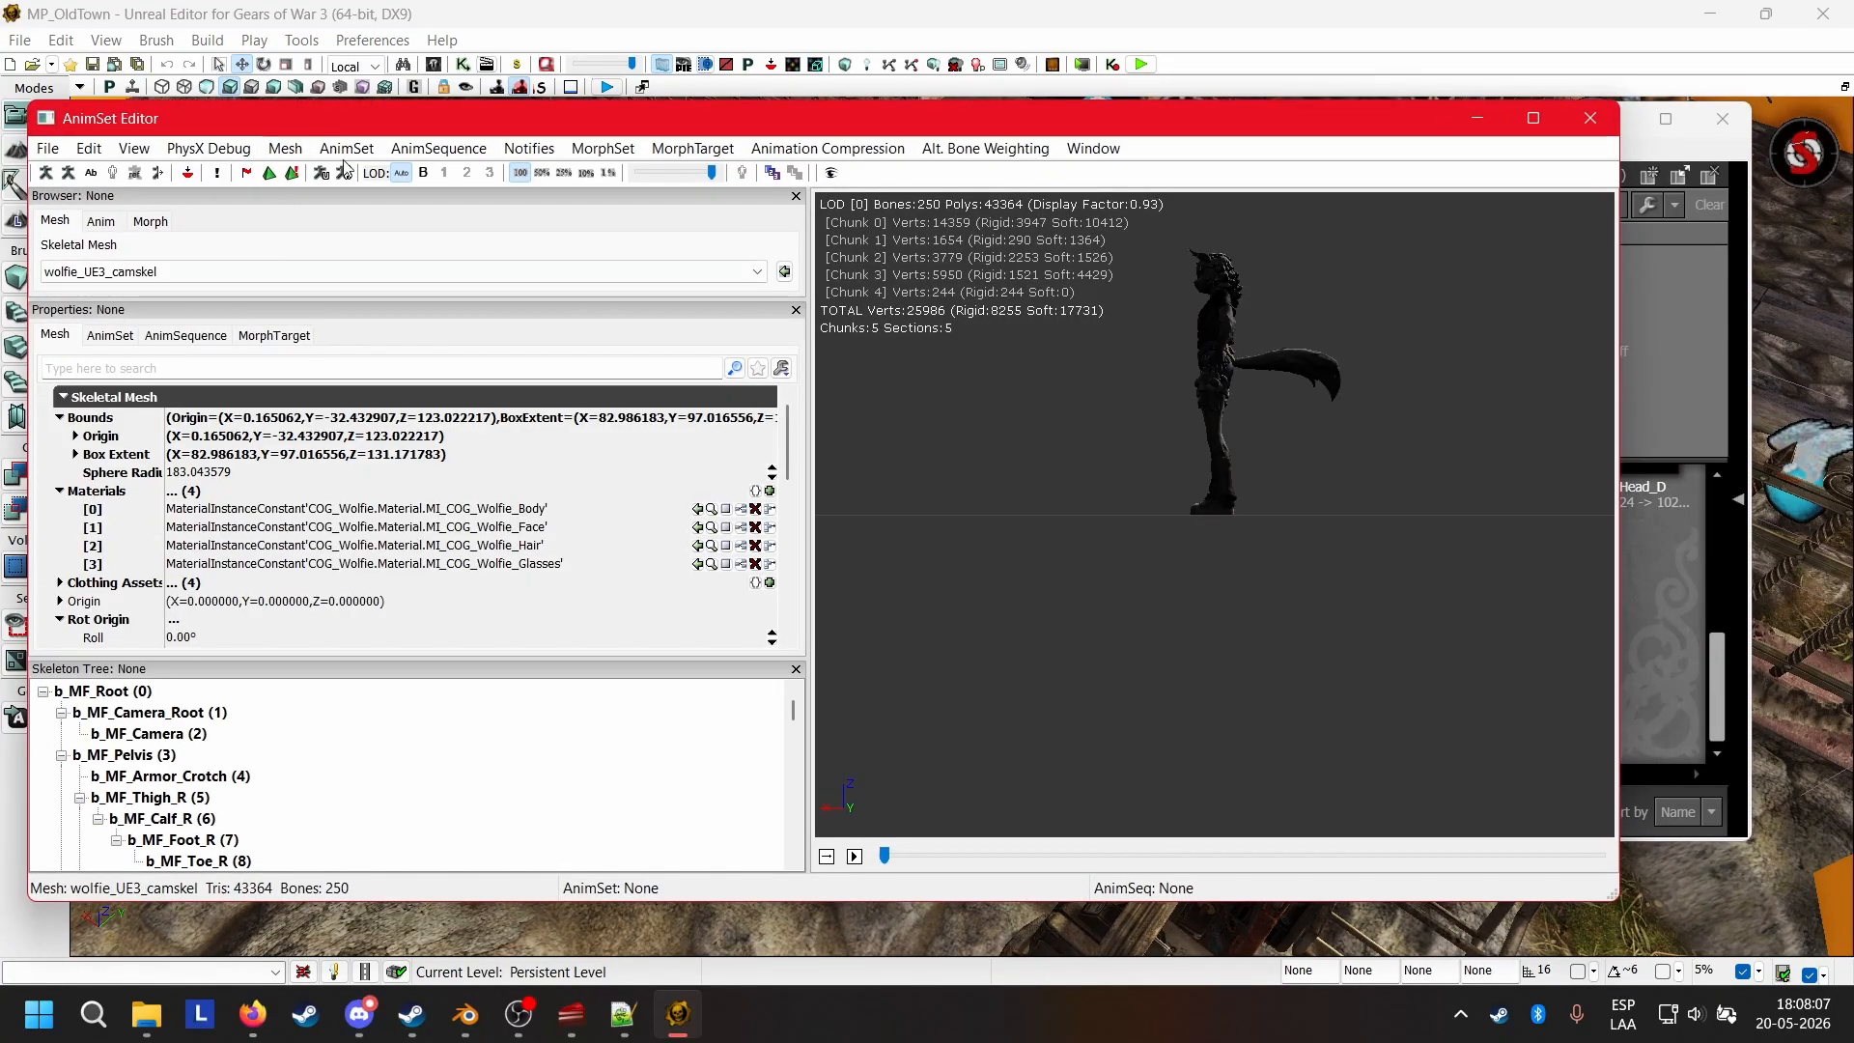
# Check the Wolfie mesh's sockets in the Socket Manager, look at the model from the front, and close the manager.
pyautogui.click(182, 177)
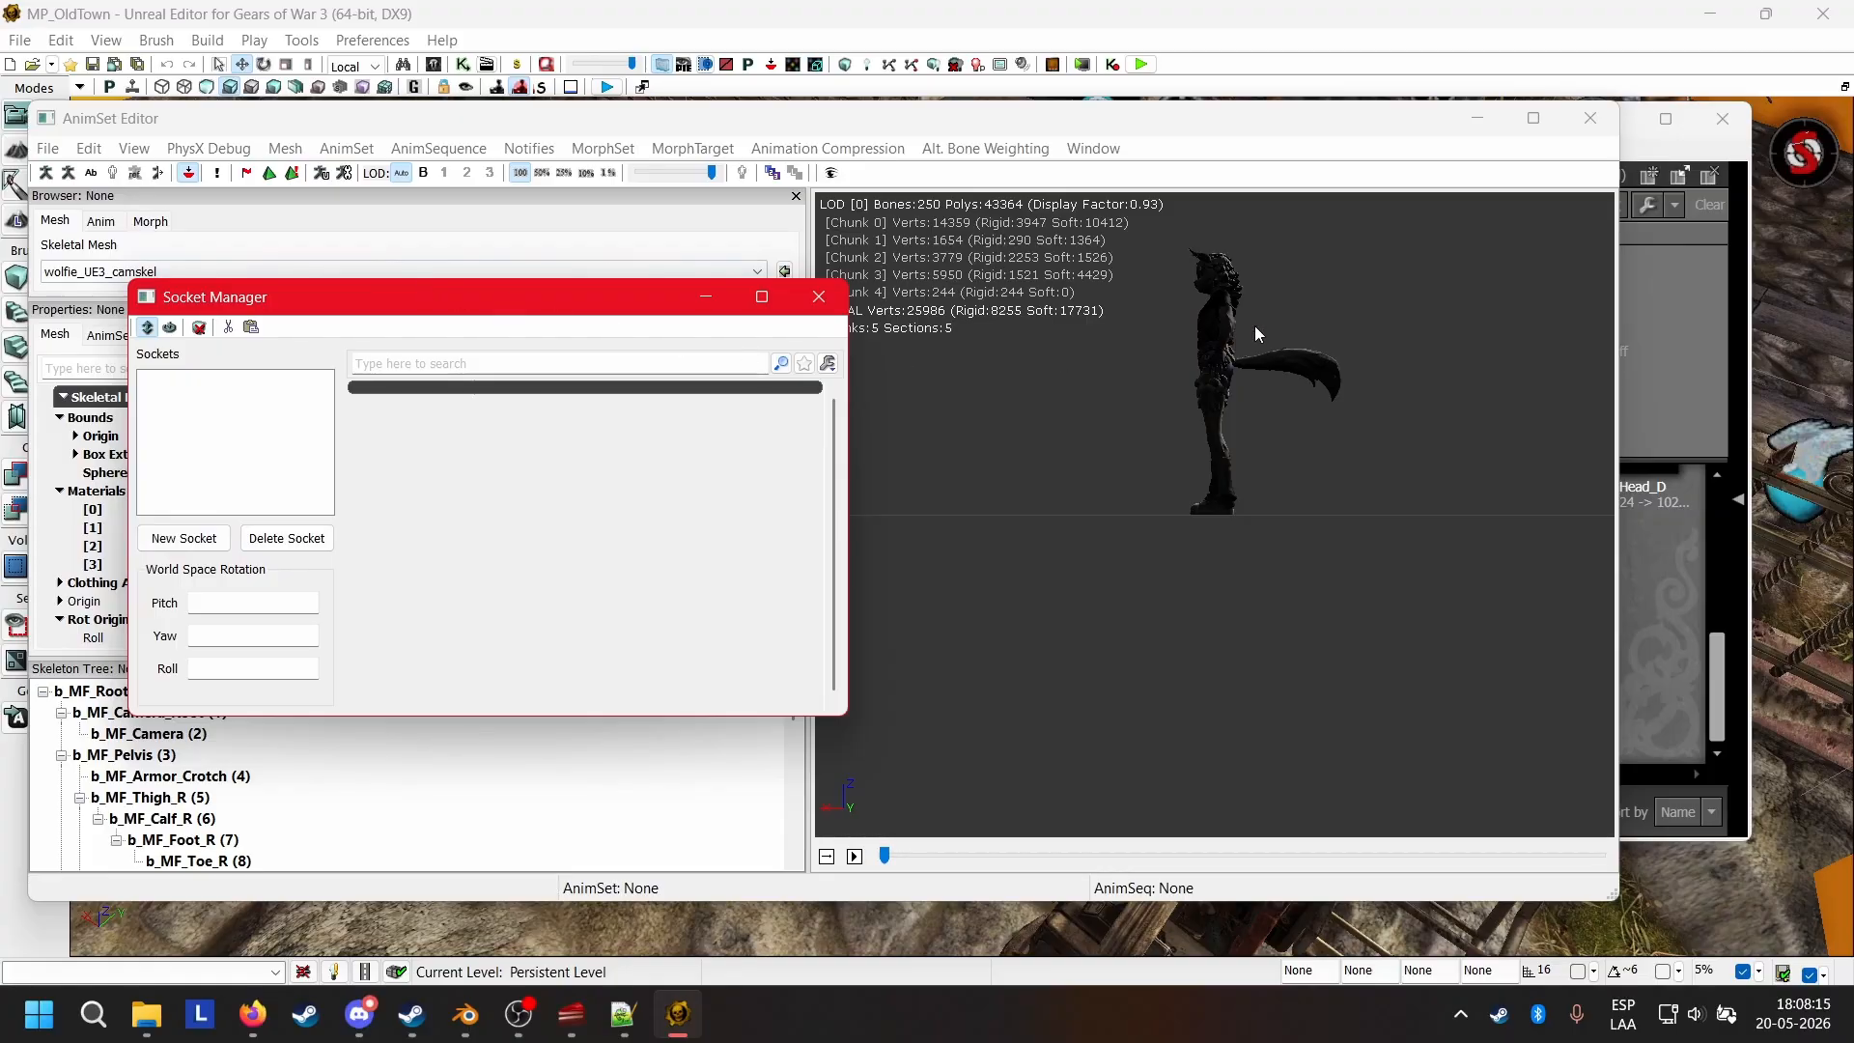
pyautogui.moveTo(1252, 299); pyautogui.dragTo(1316, 317)
pyautogui.moveTo(1239, 440); pyautogui.dragTo(1239, 405, button='middle')
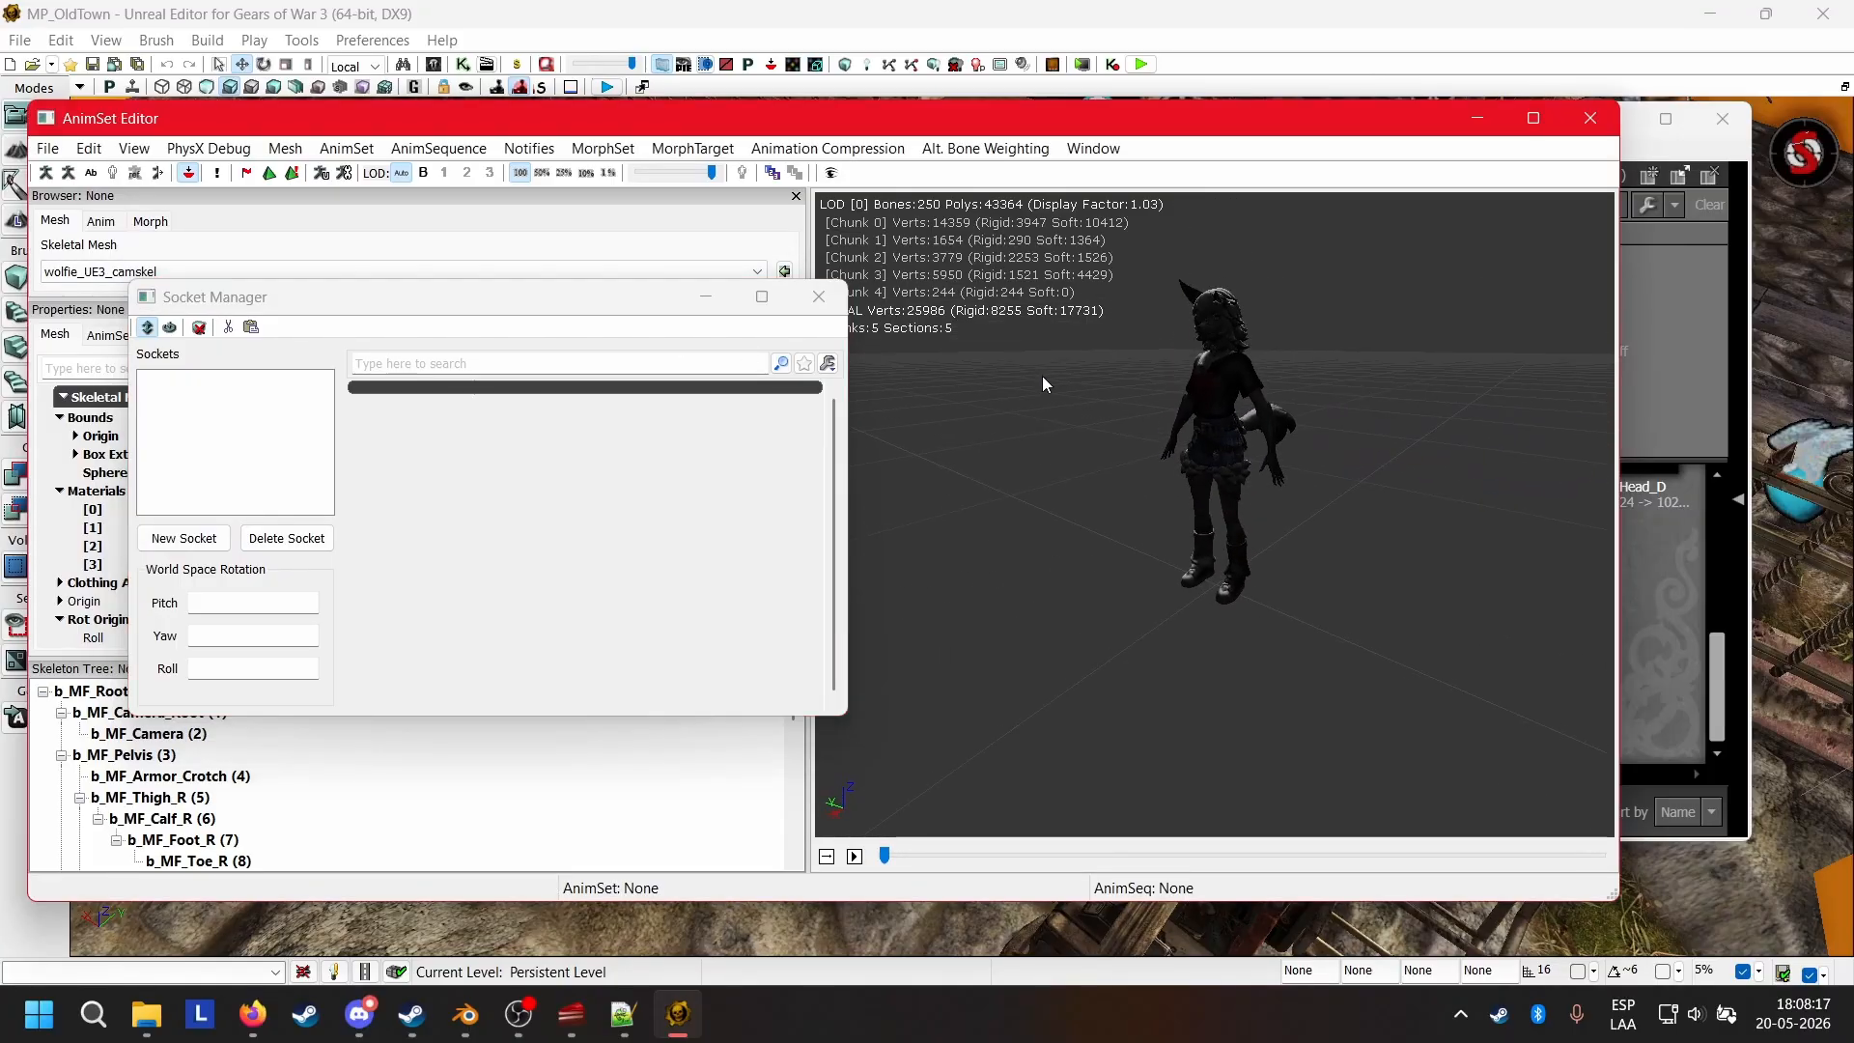
pyautogui.click(819, 296)
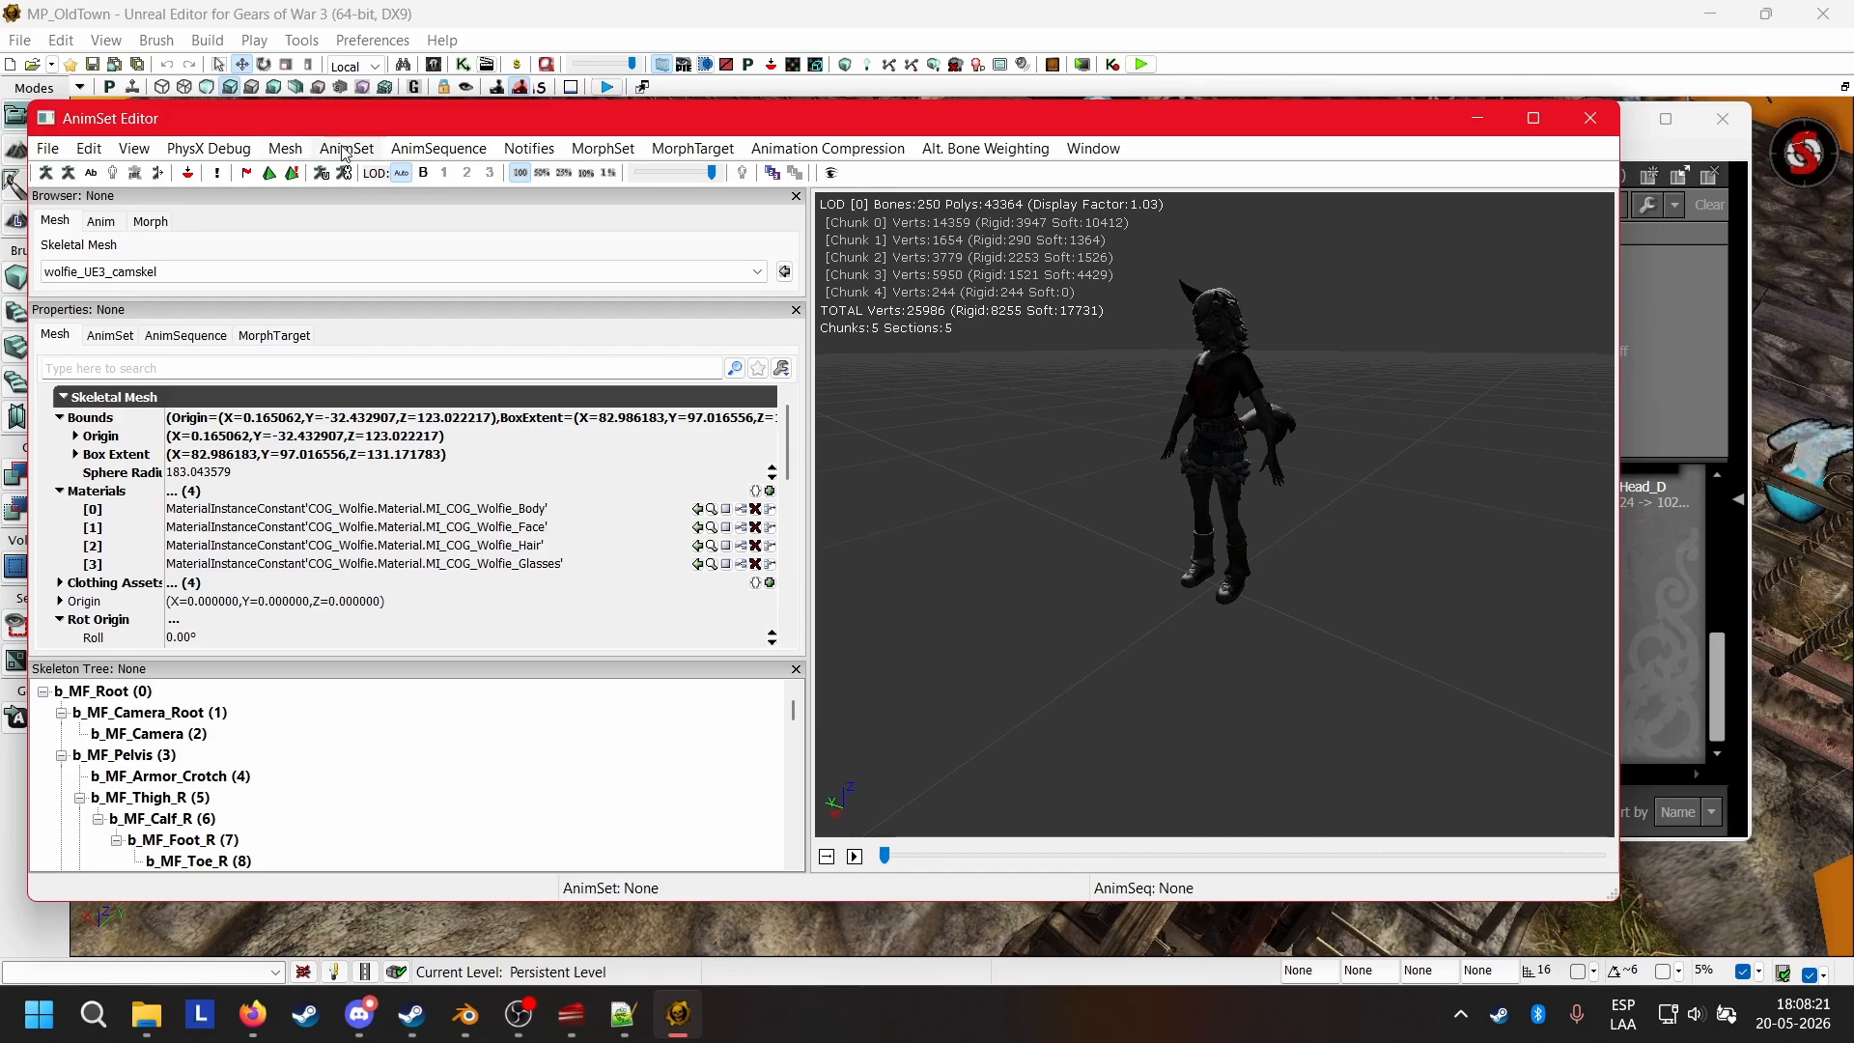
# Select the COG_Sam_Byrne skeletal mesh in the COG_Sam_Byrne package as the source mesh.
pyautogui.click(283, 150)
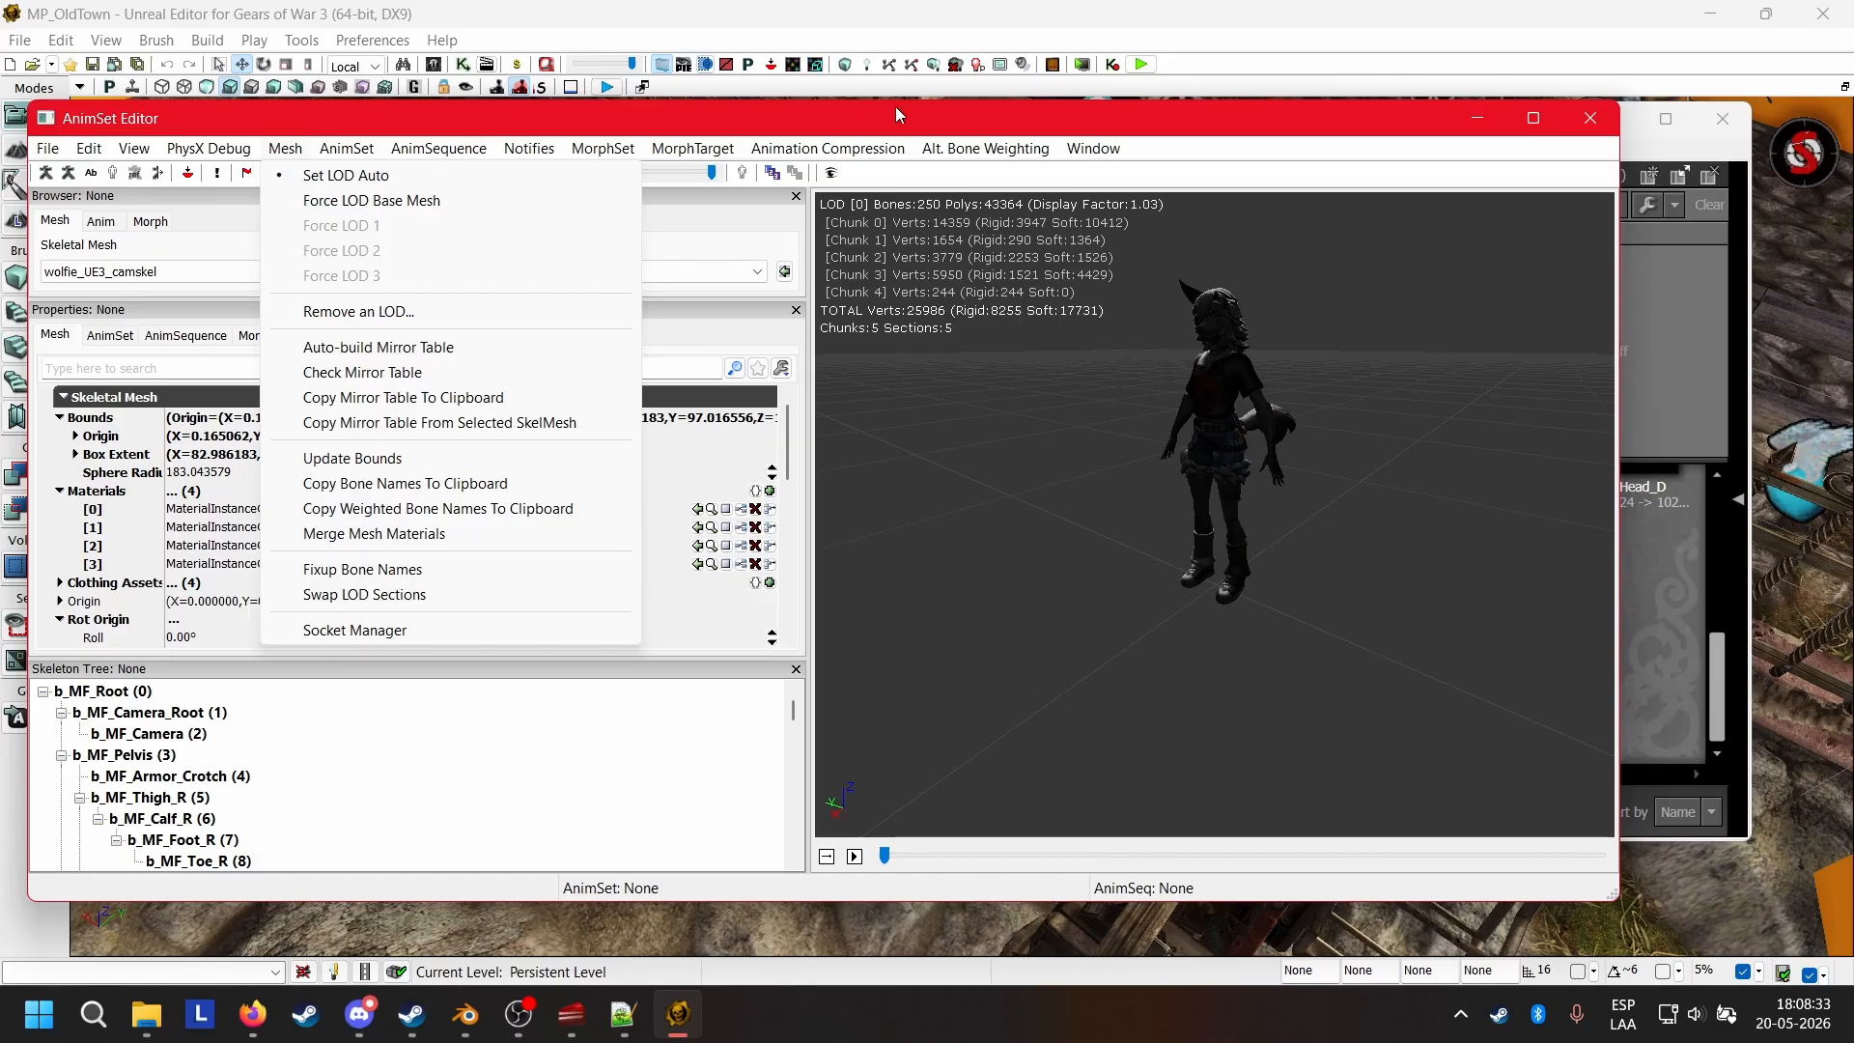
pyautogui.click(1480, 120)
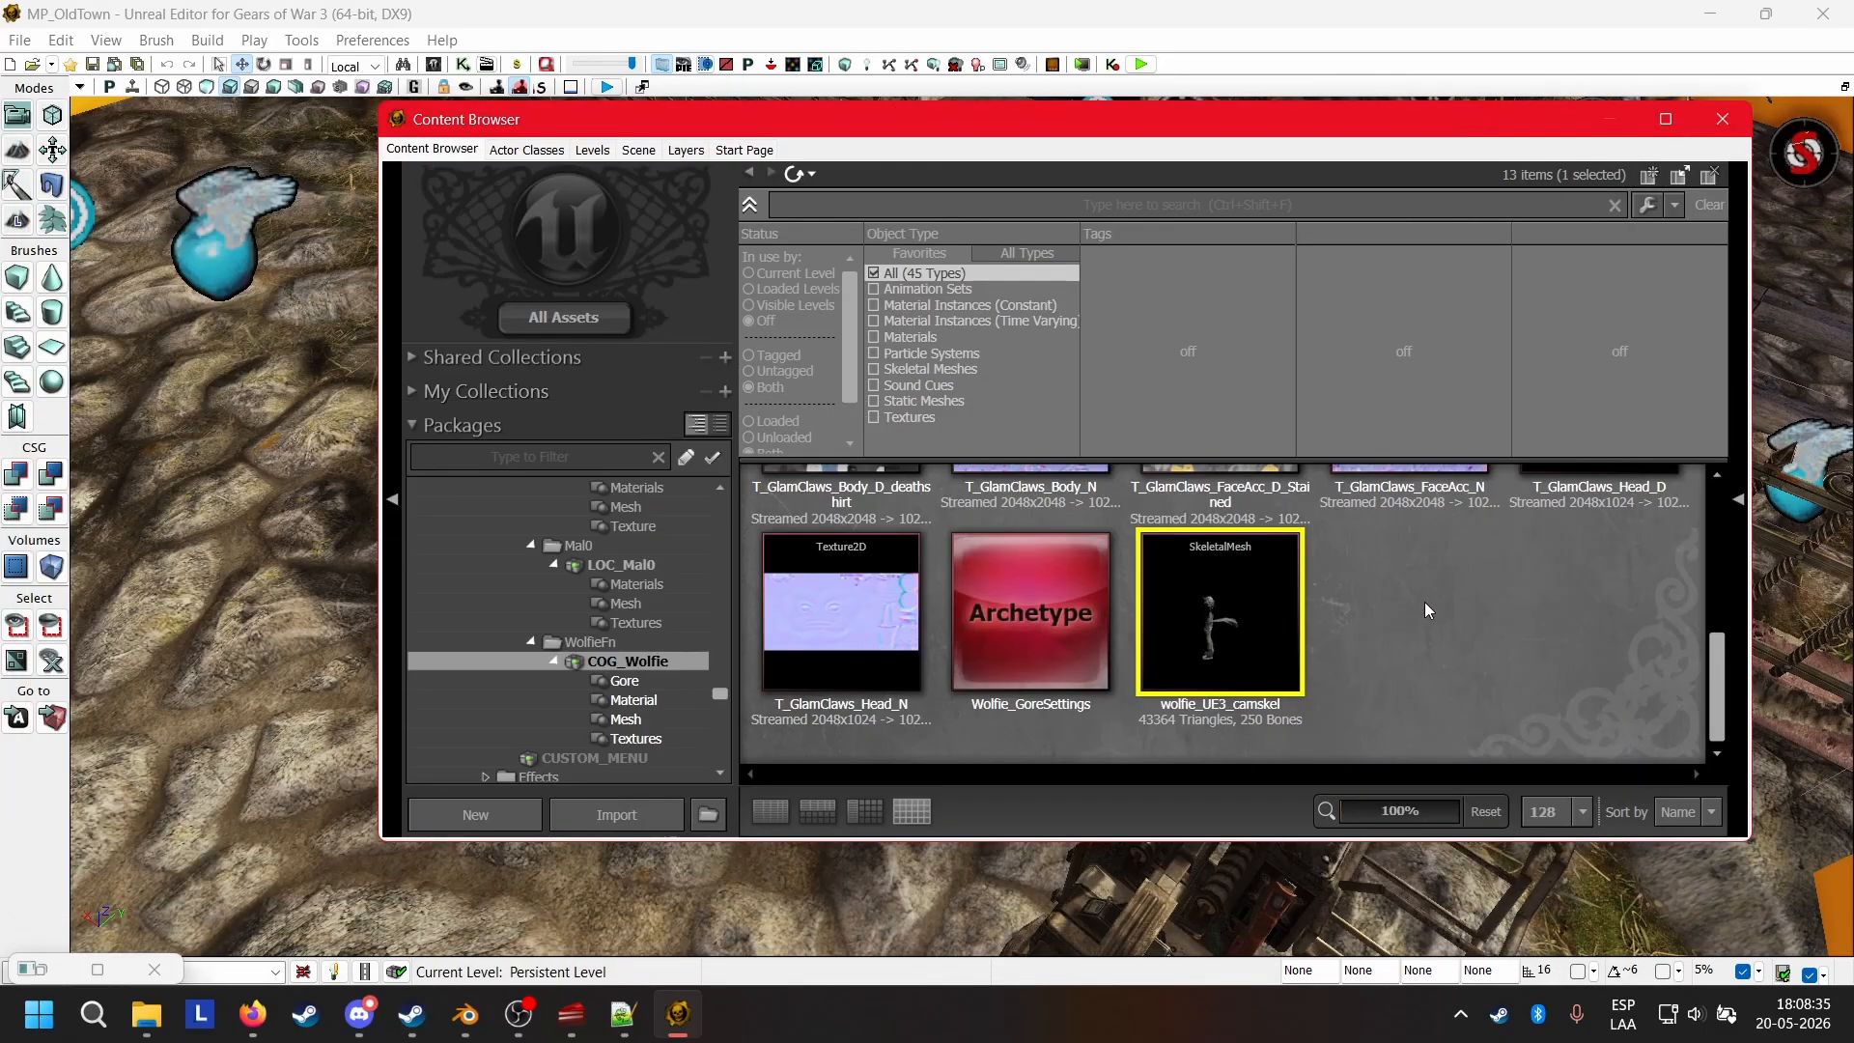
pyautogui.scroll(5, 676, 676)
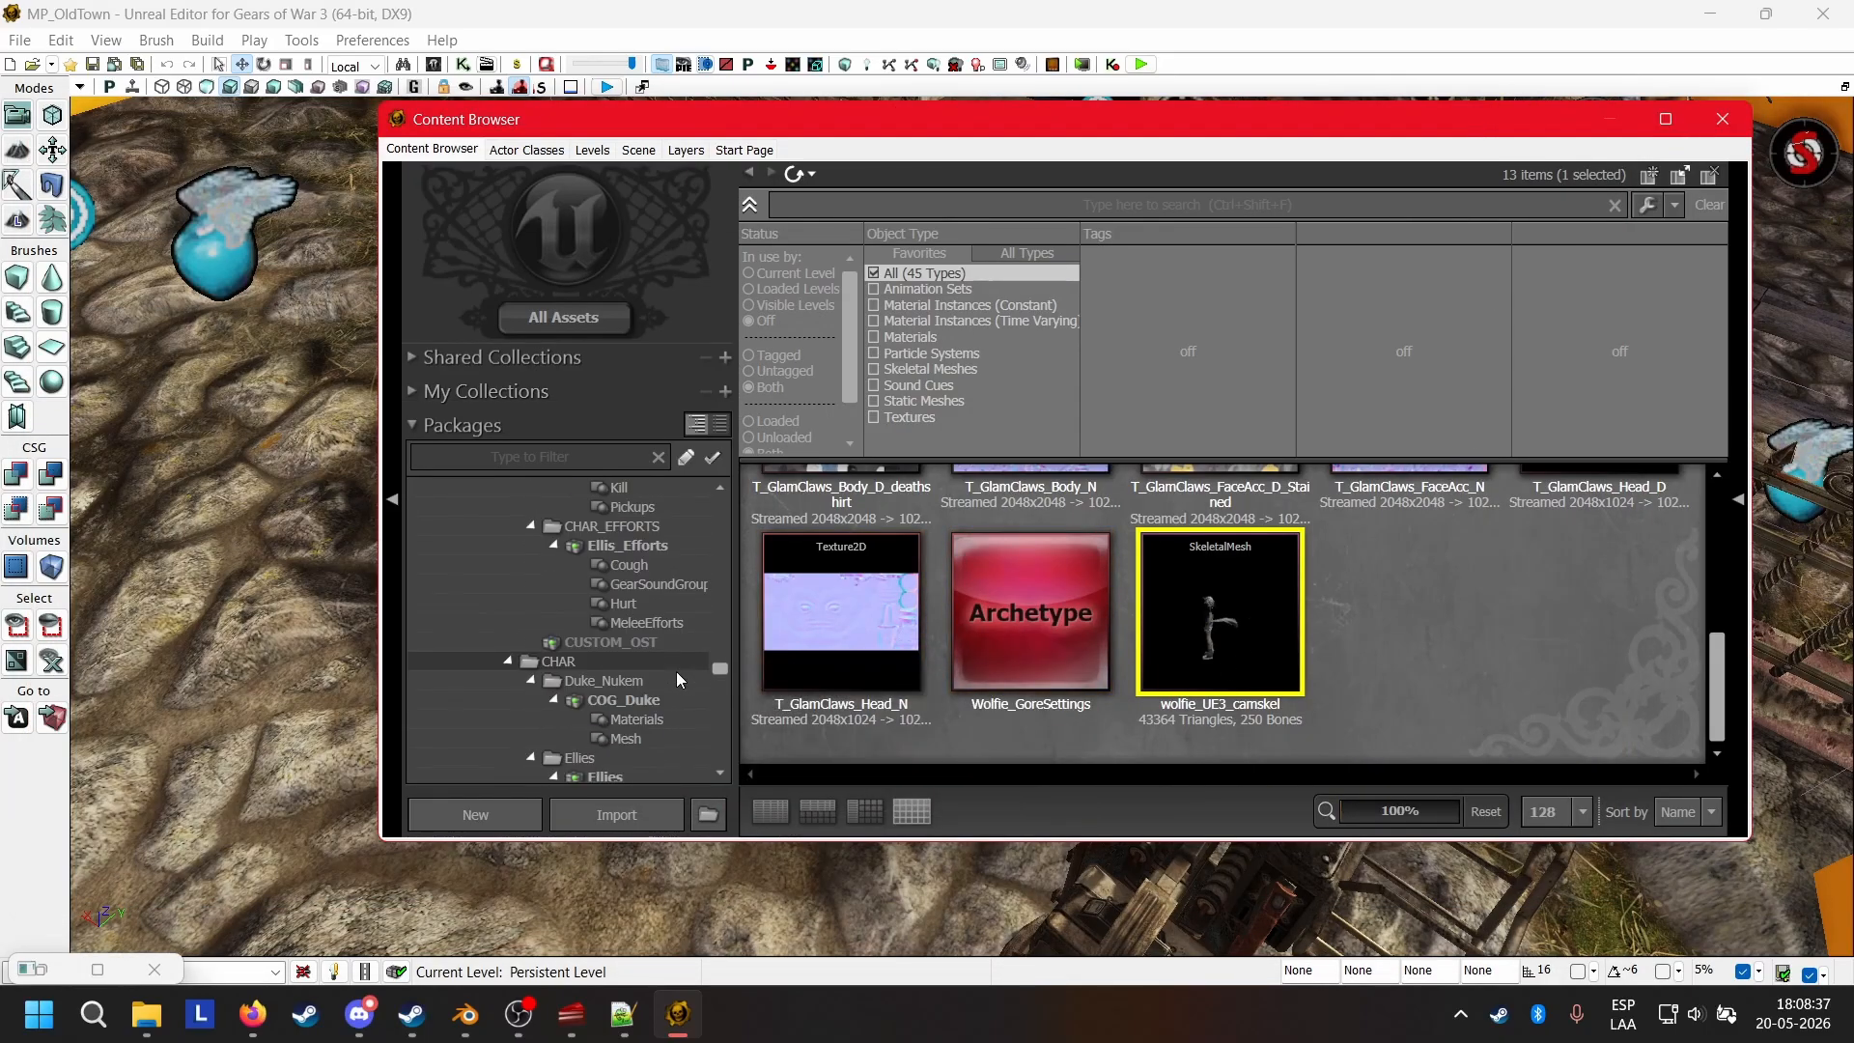
pyautogui.scroll(5, 676, 670)
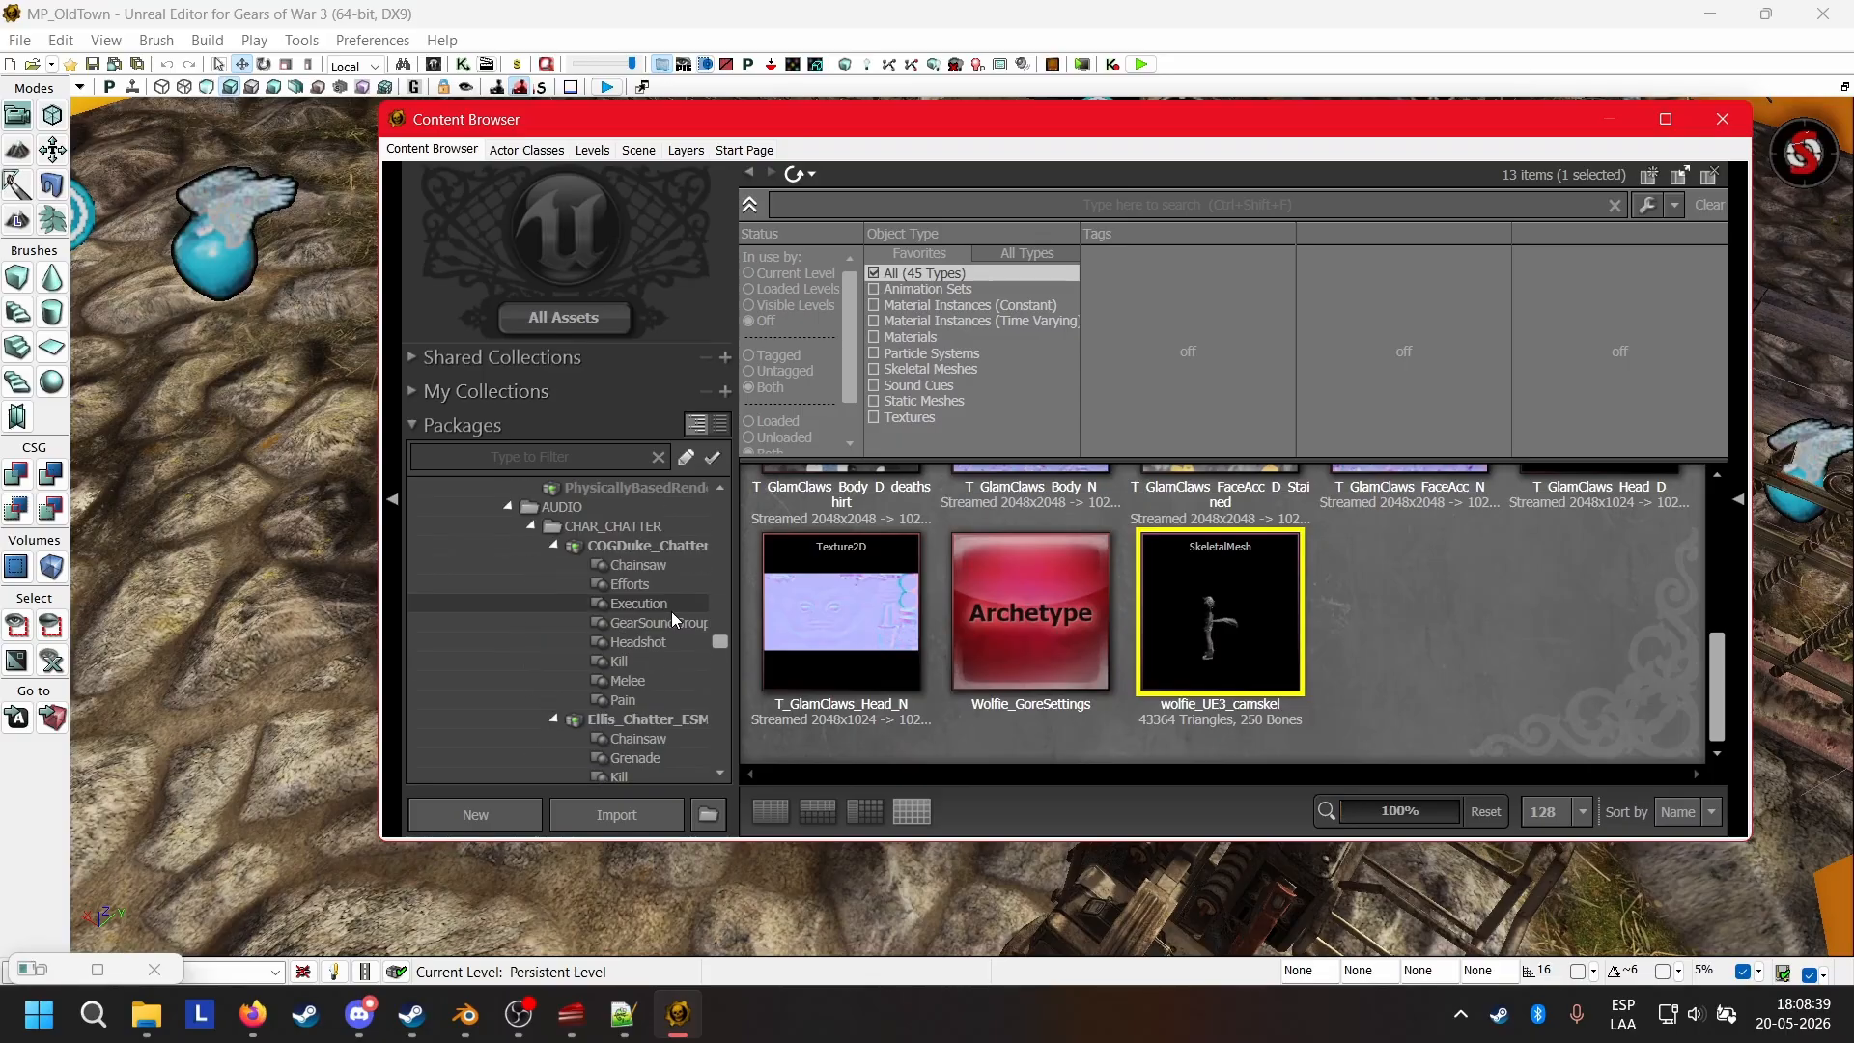
pyautogui.scroll(10, 670, 612)
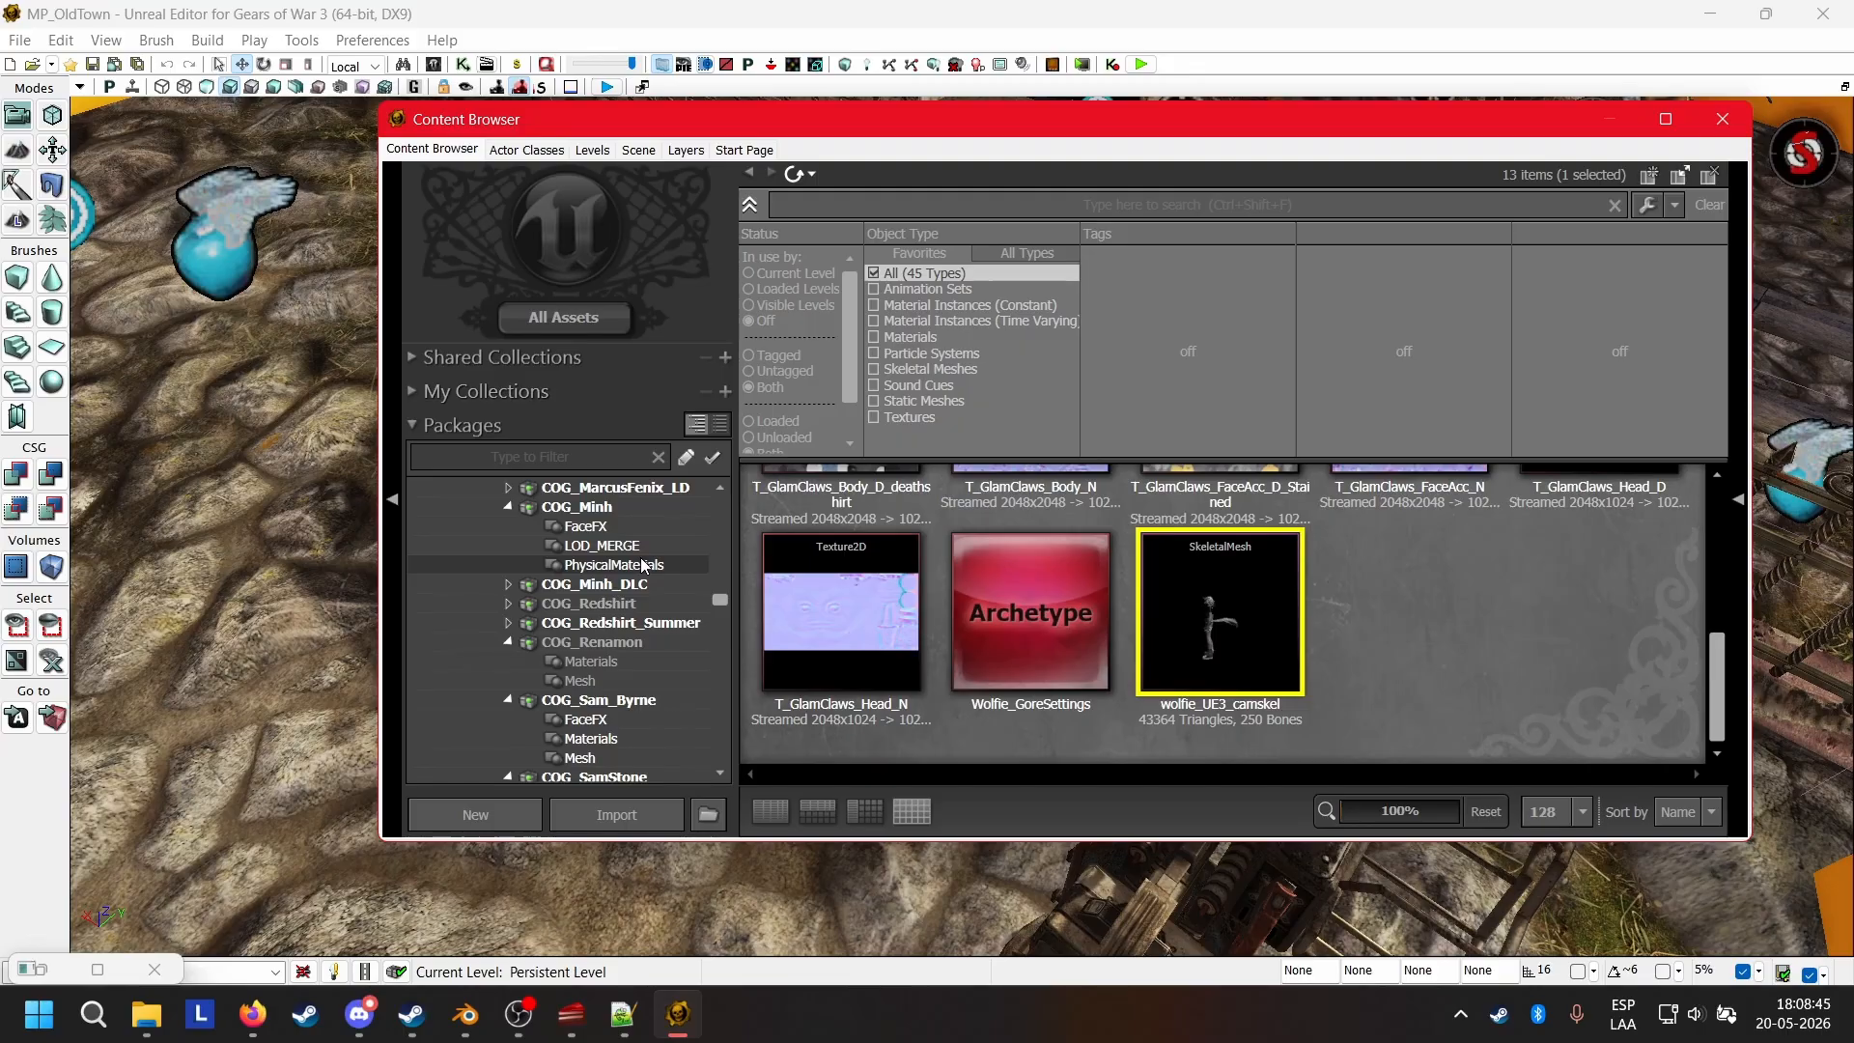
pyautogui.click(657, 702)
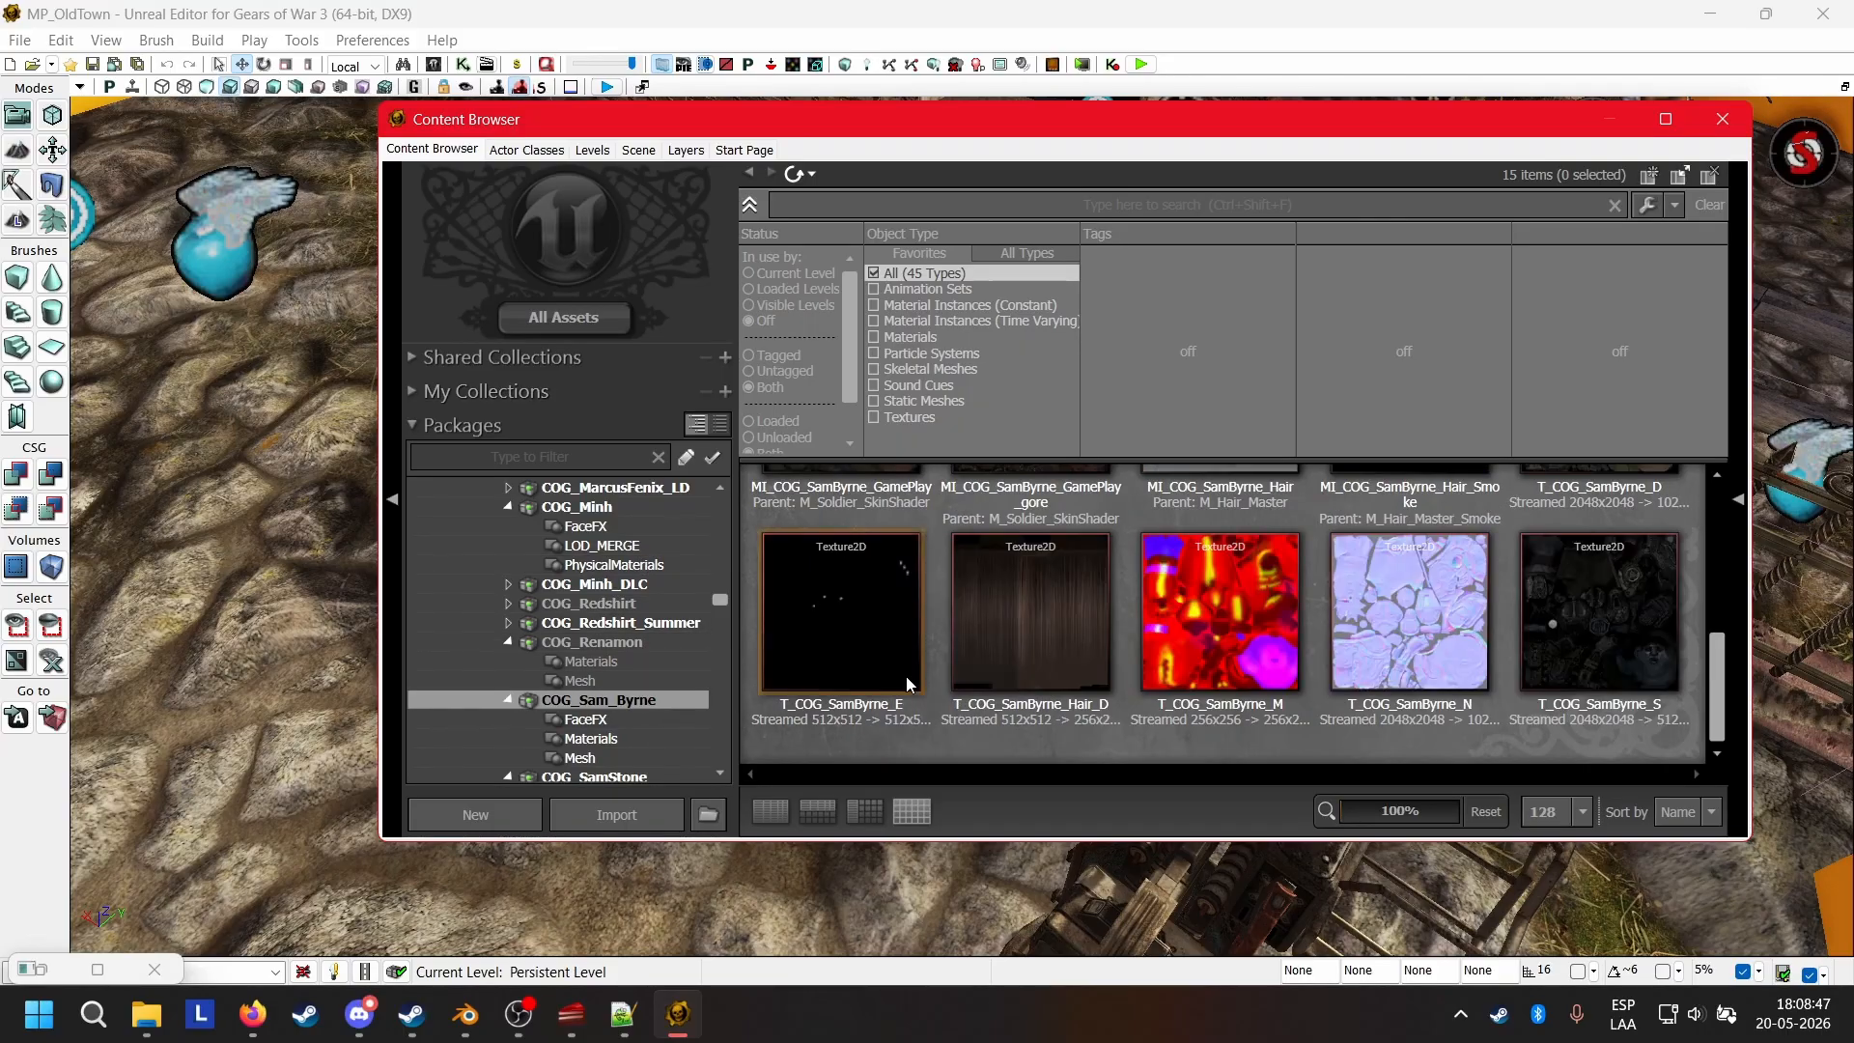
pyautogui.scroll(5, 1045, 632)
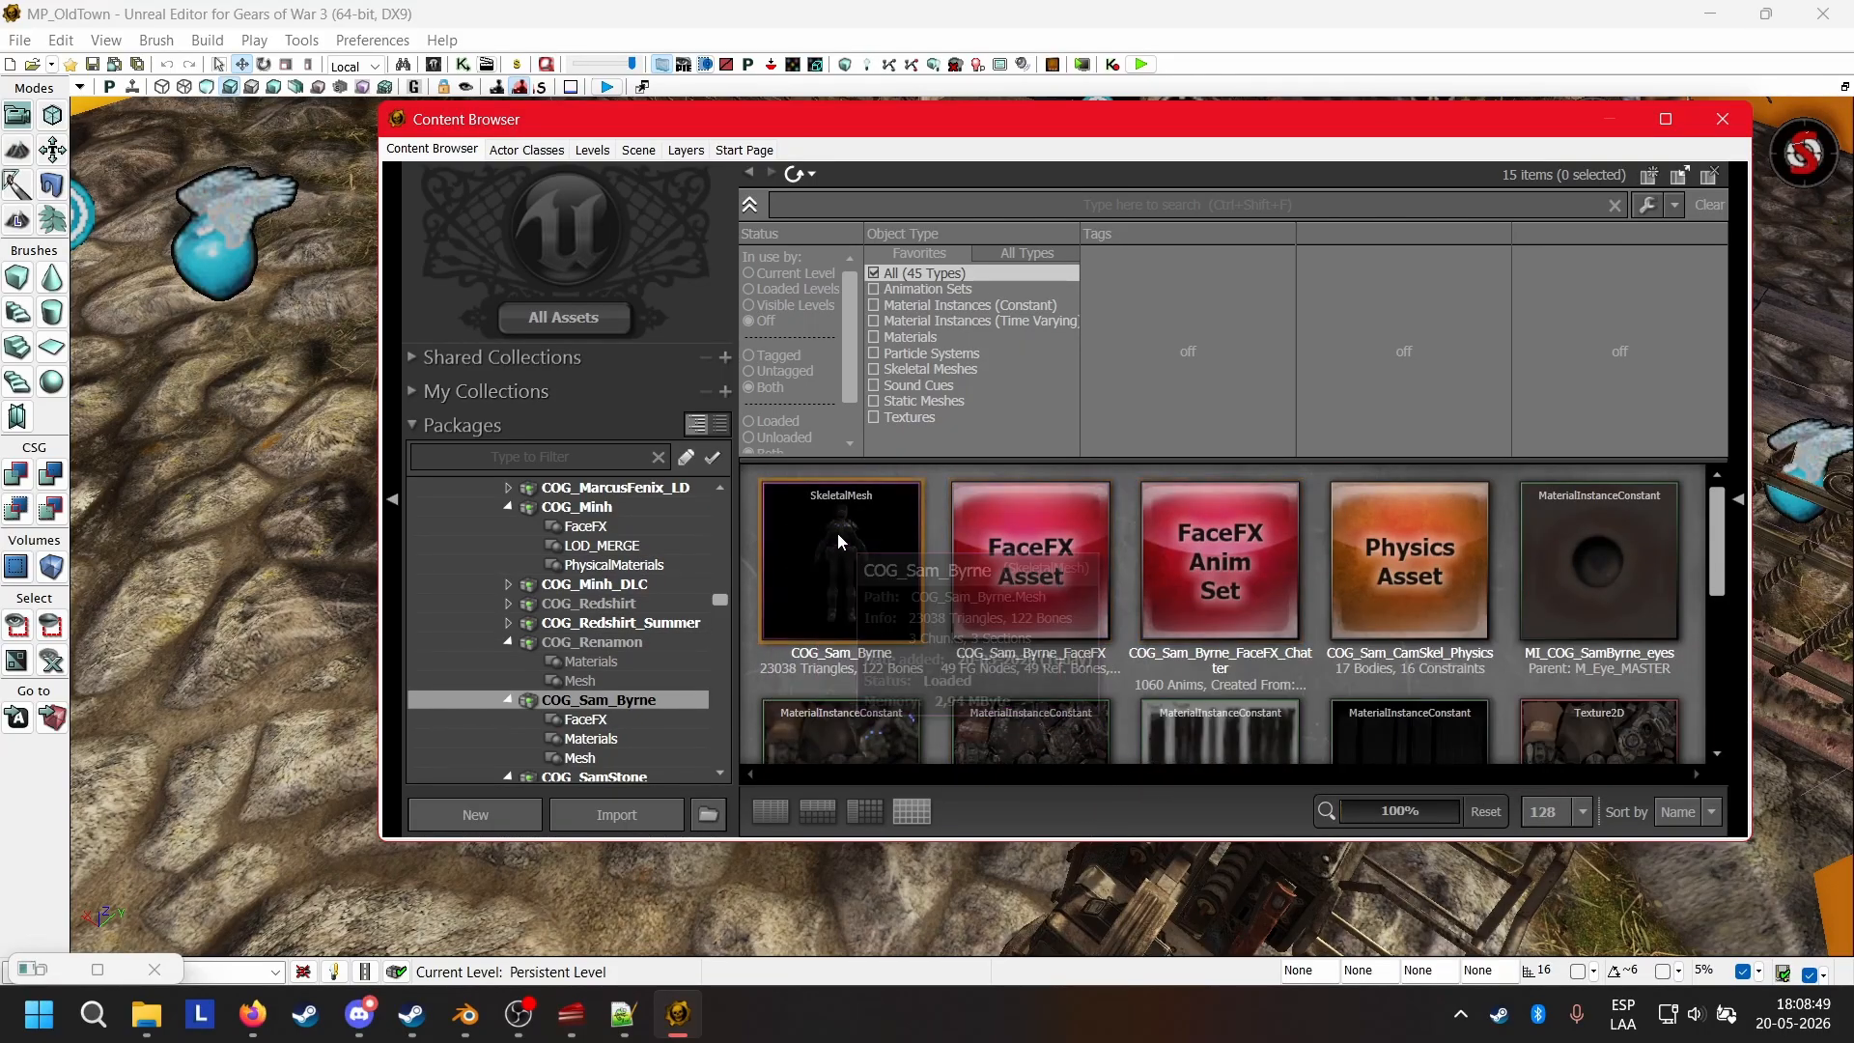
pyautogui.click(839, 541)
# Copy the mirror table from the selected COG_Sam_Byrne mesh onto wolfie_UE3_camskel, agreeing to replace any existing table.
pyautogui.click(94, 971)
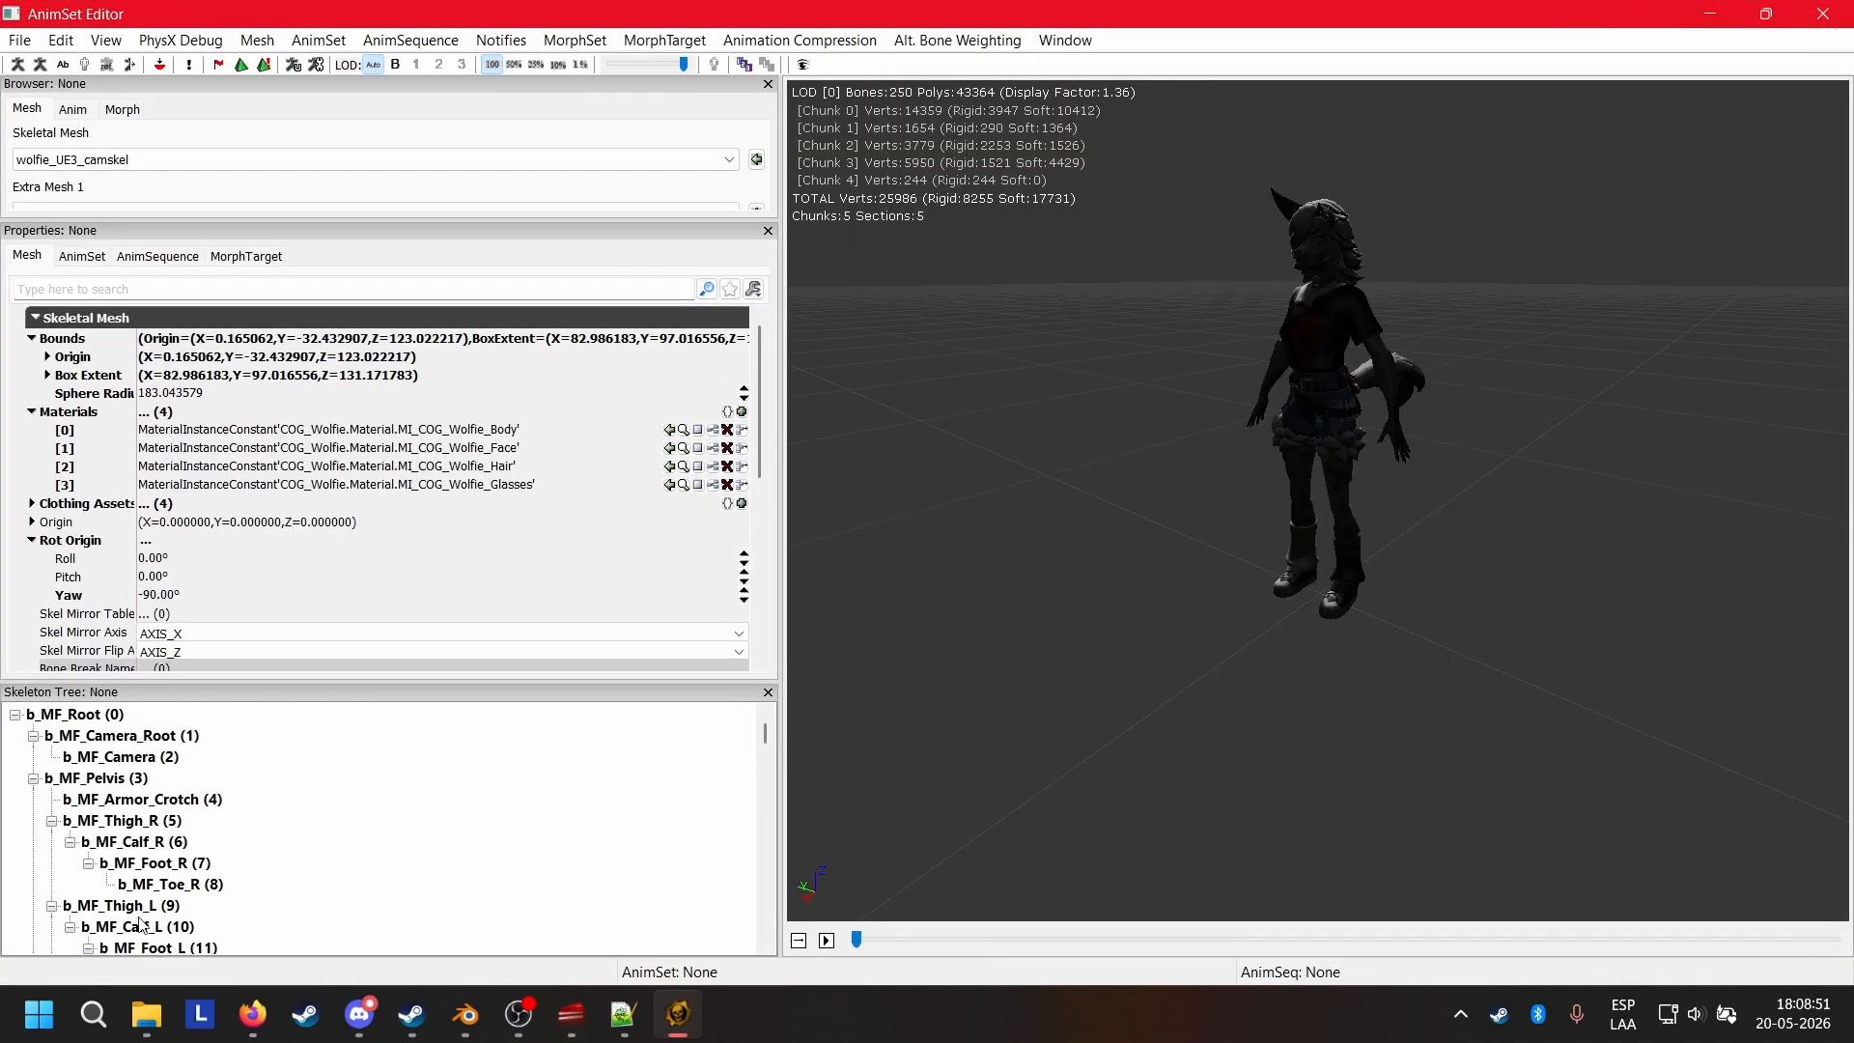
pyautogui.click(1766, 13)
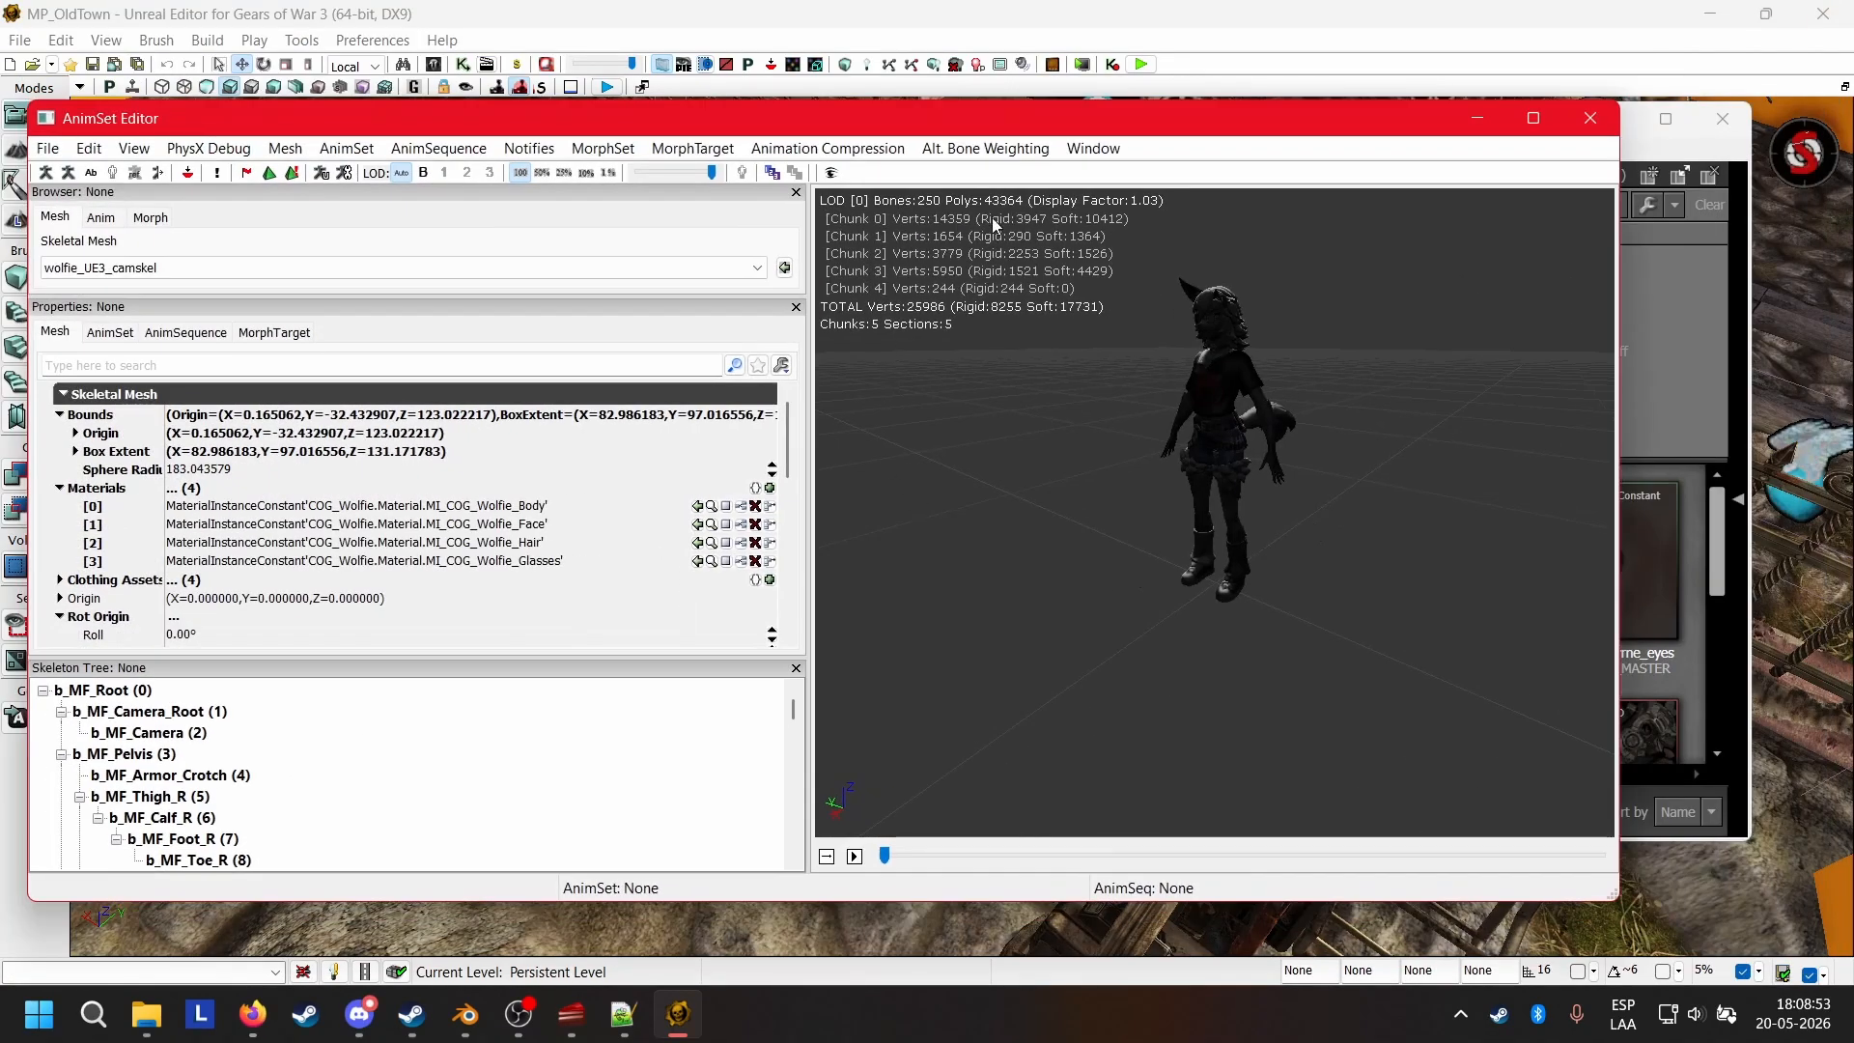
pyautogui.moveTo(957, 114); pyautogui.dragTo(1343, 664)
pyautogui.click(809, 554)
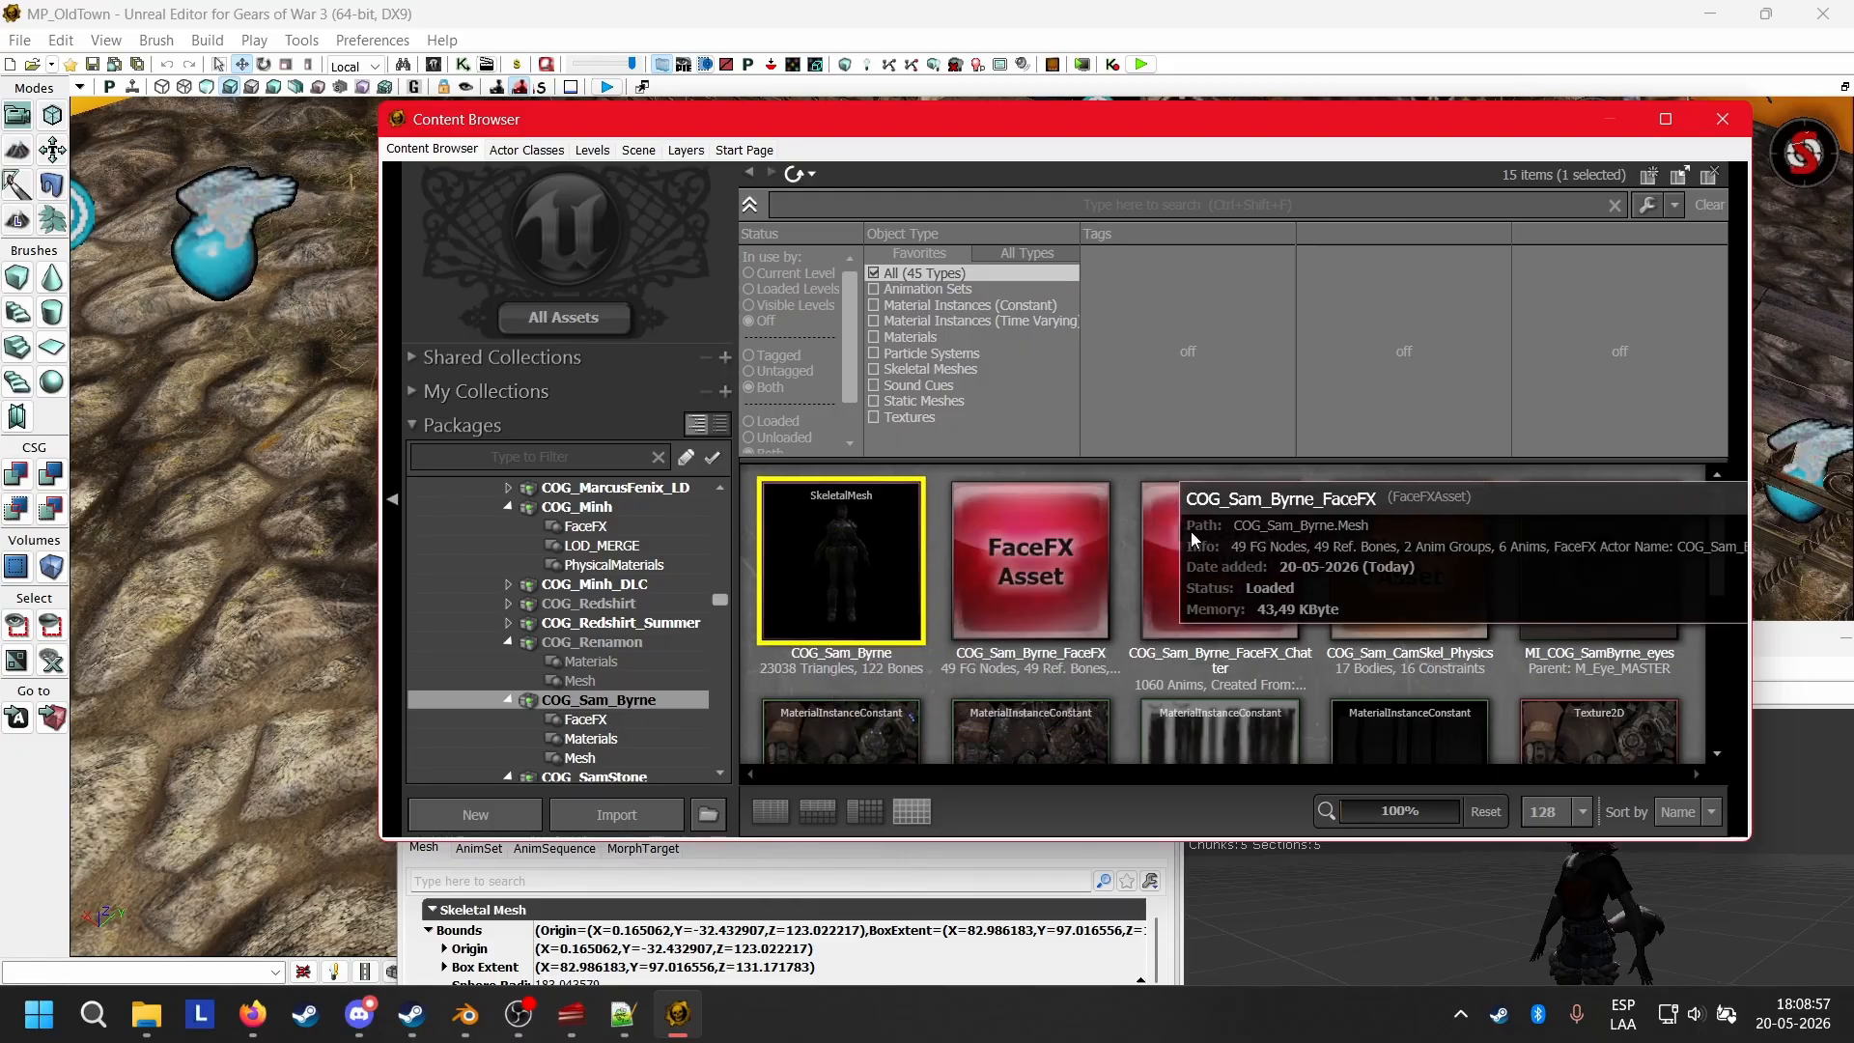
pyautogui.click(1382, 931)
pyautogui.moveTo(1075, 628); pyautogui.dragTo(981, 331)
pyautogui.click(546, 346)
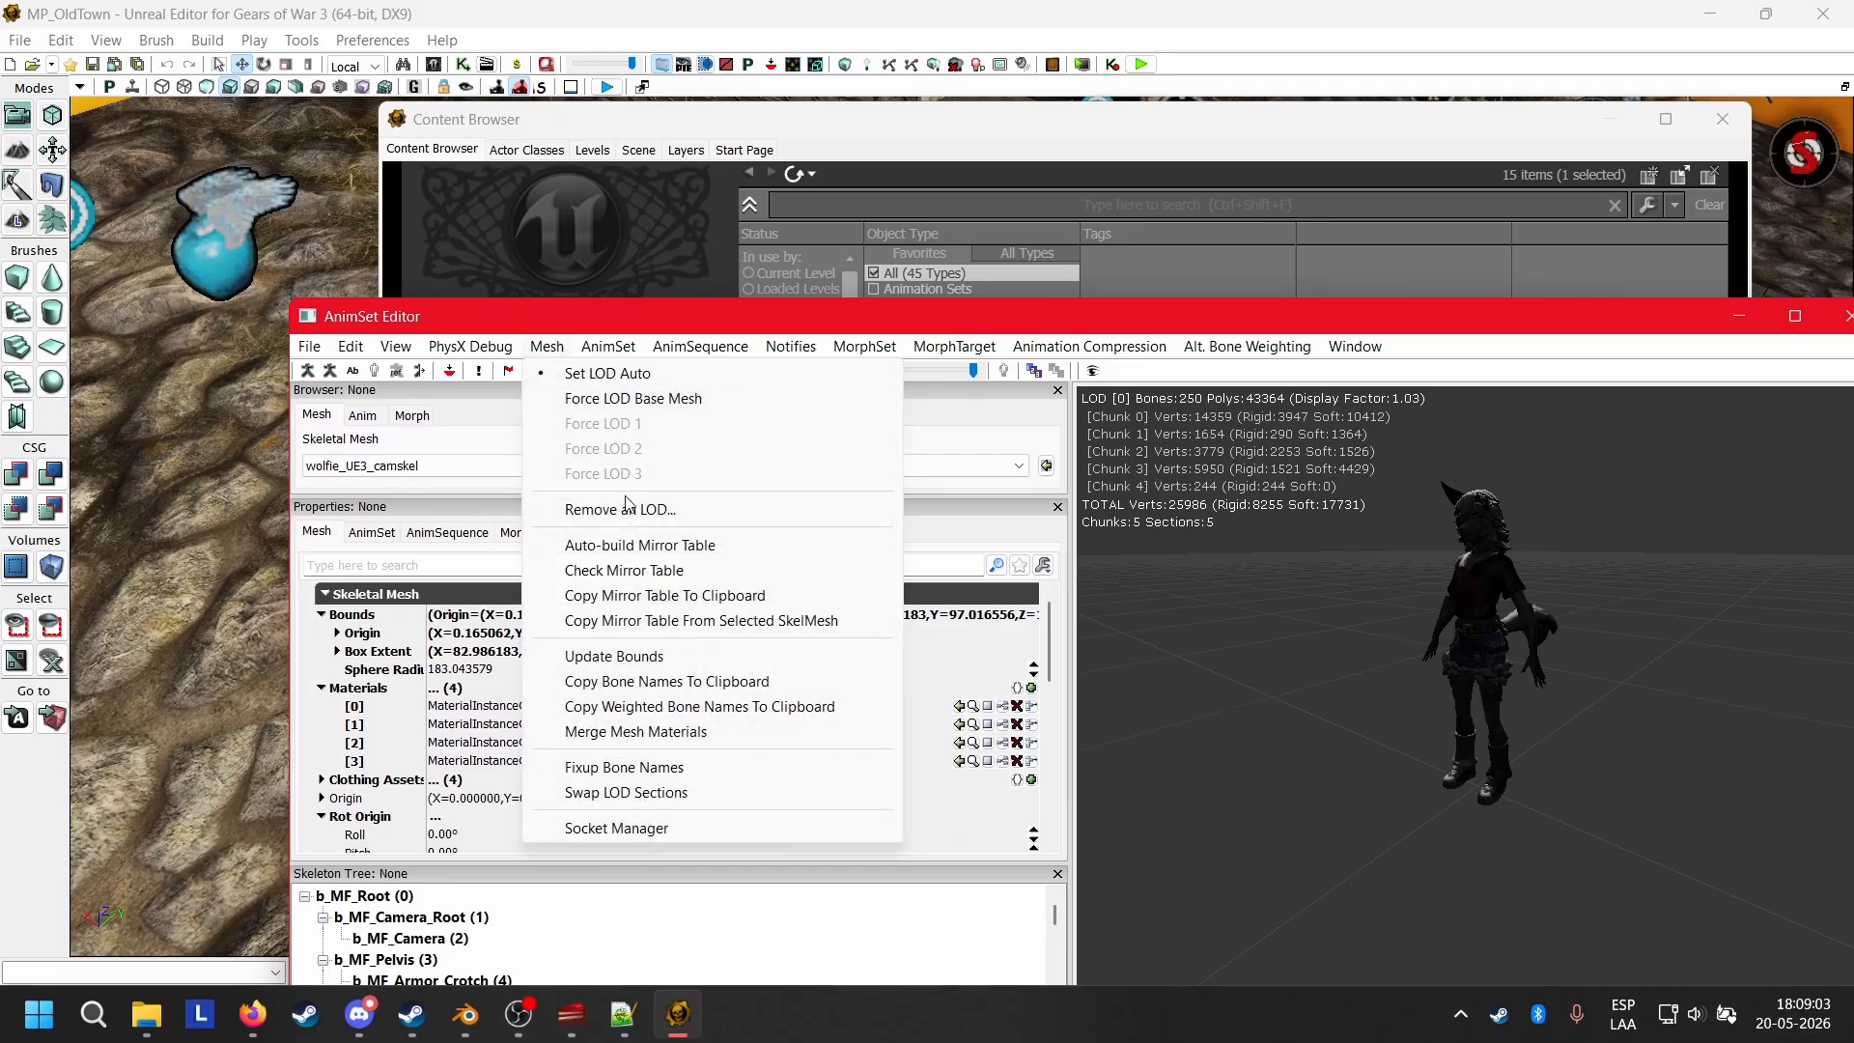
pyautogui.click(692, 621)
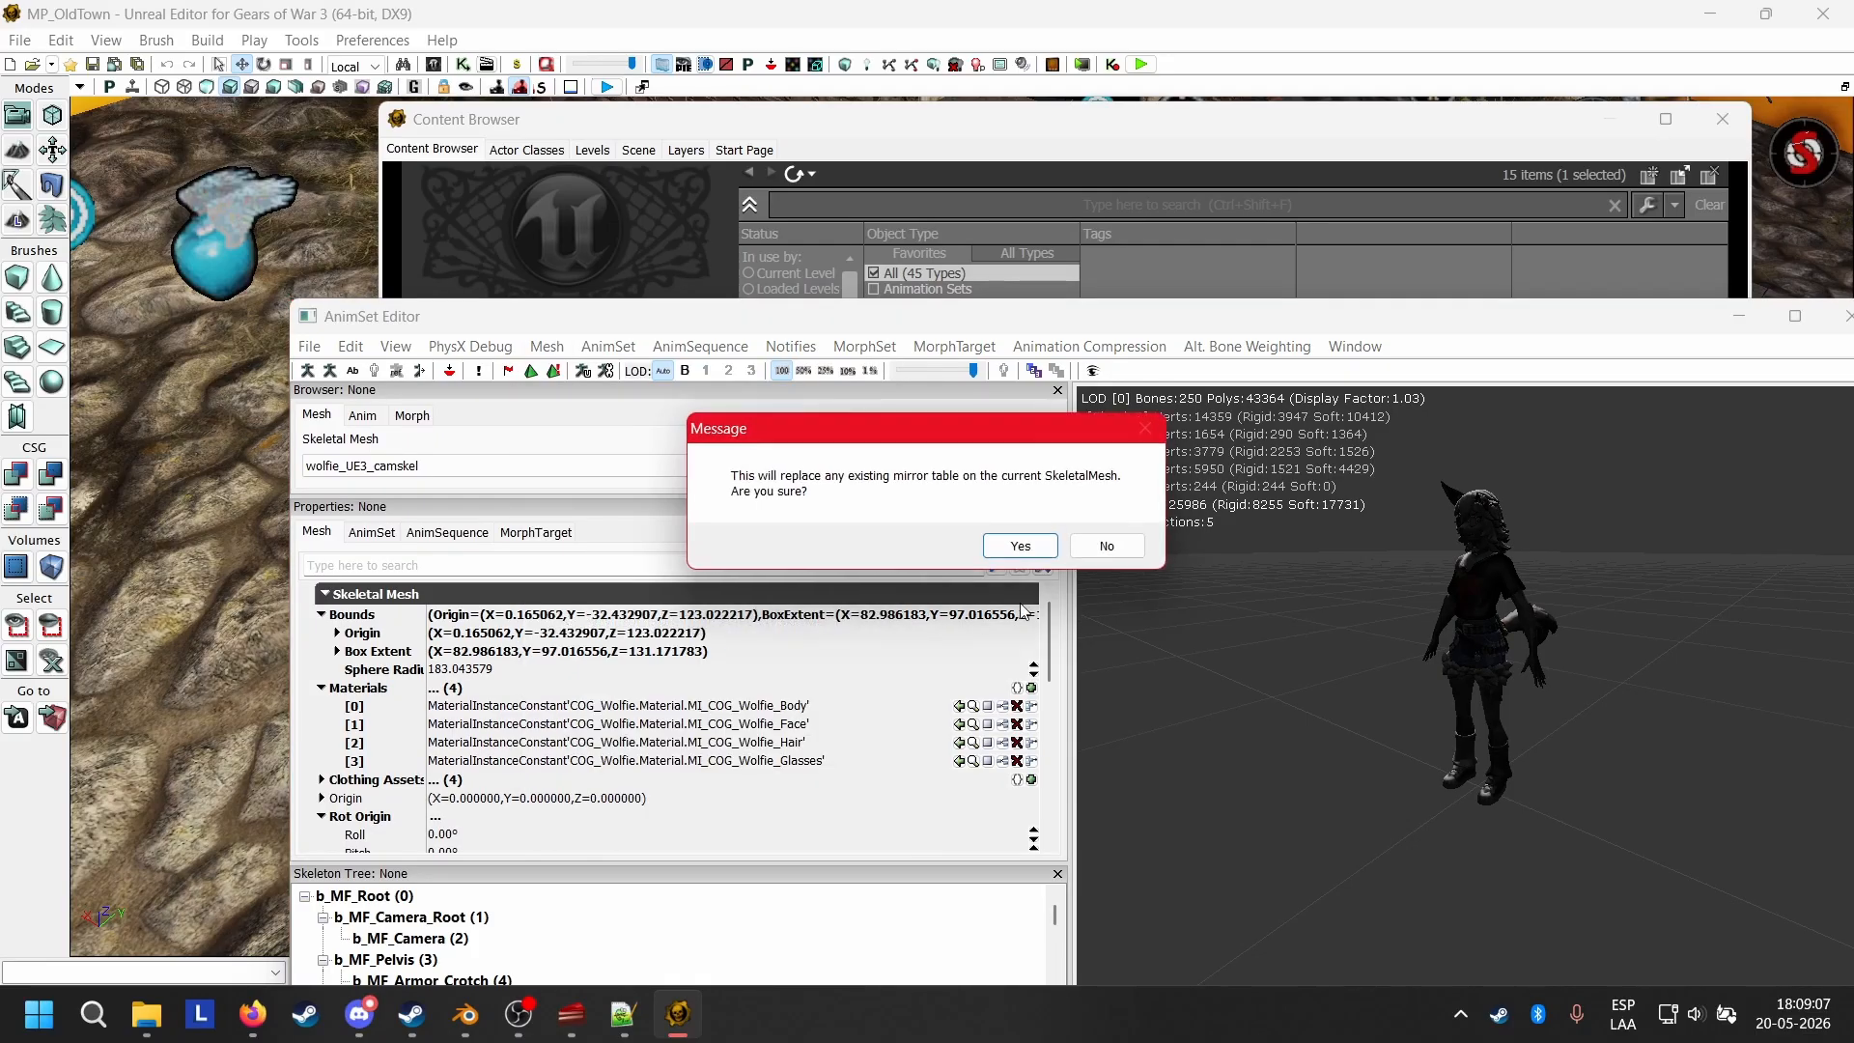
pyautogui.click(1021, 546)
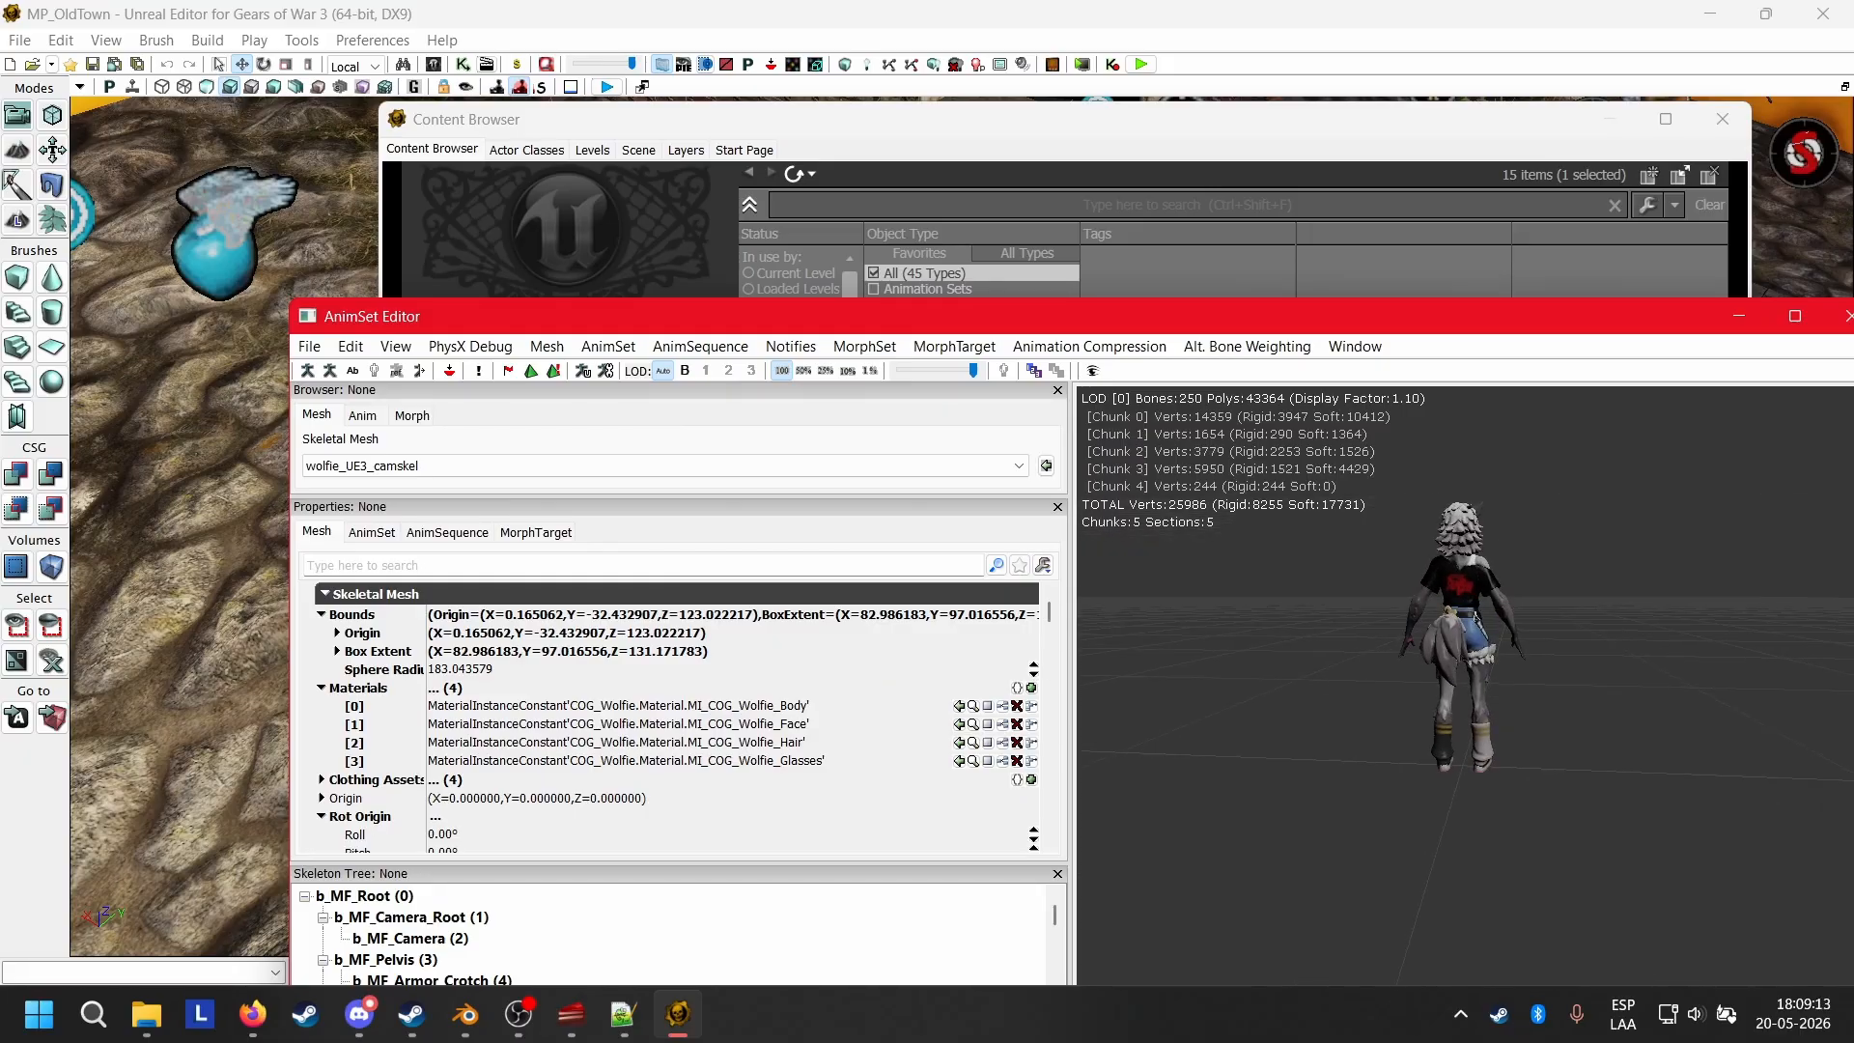
pyautogui.moveTo(1528, 583); pyautogui.dragTo(1410, 591)
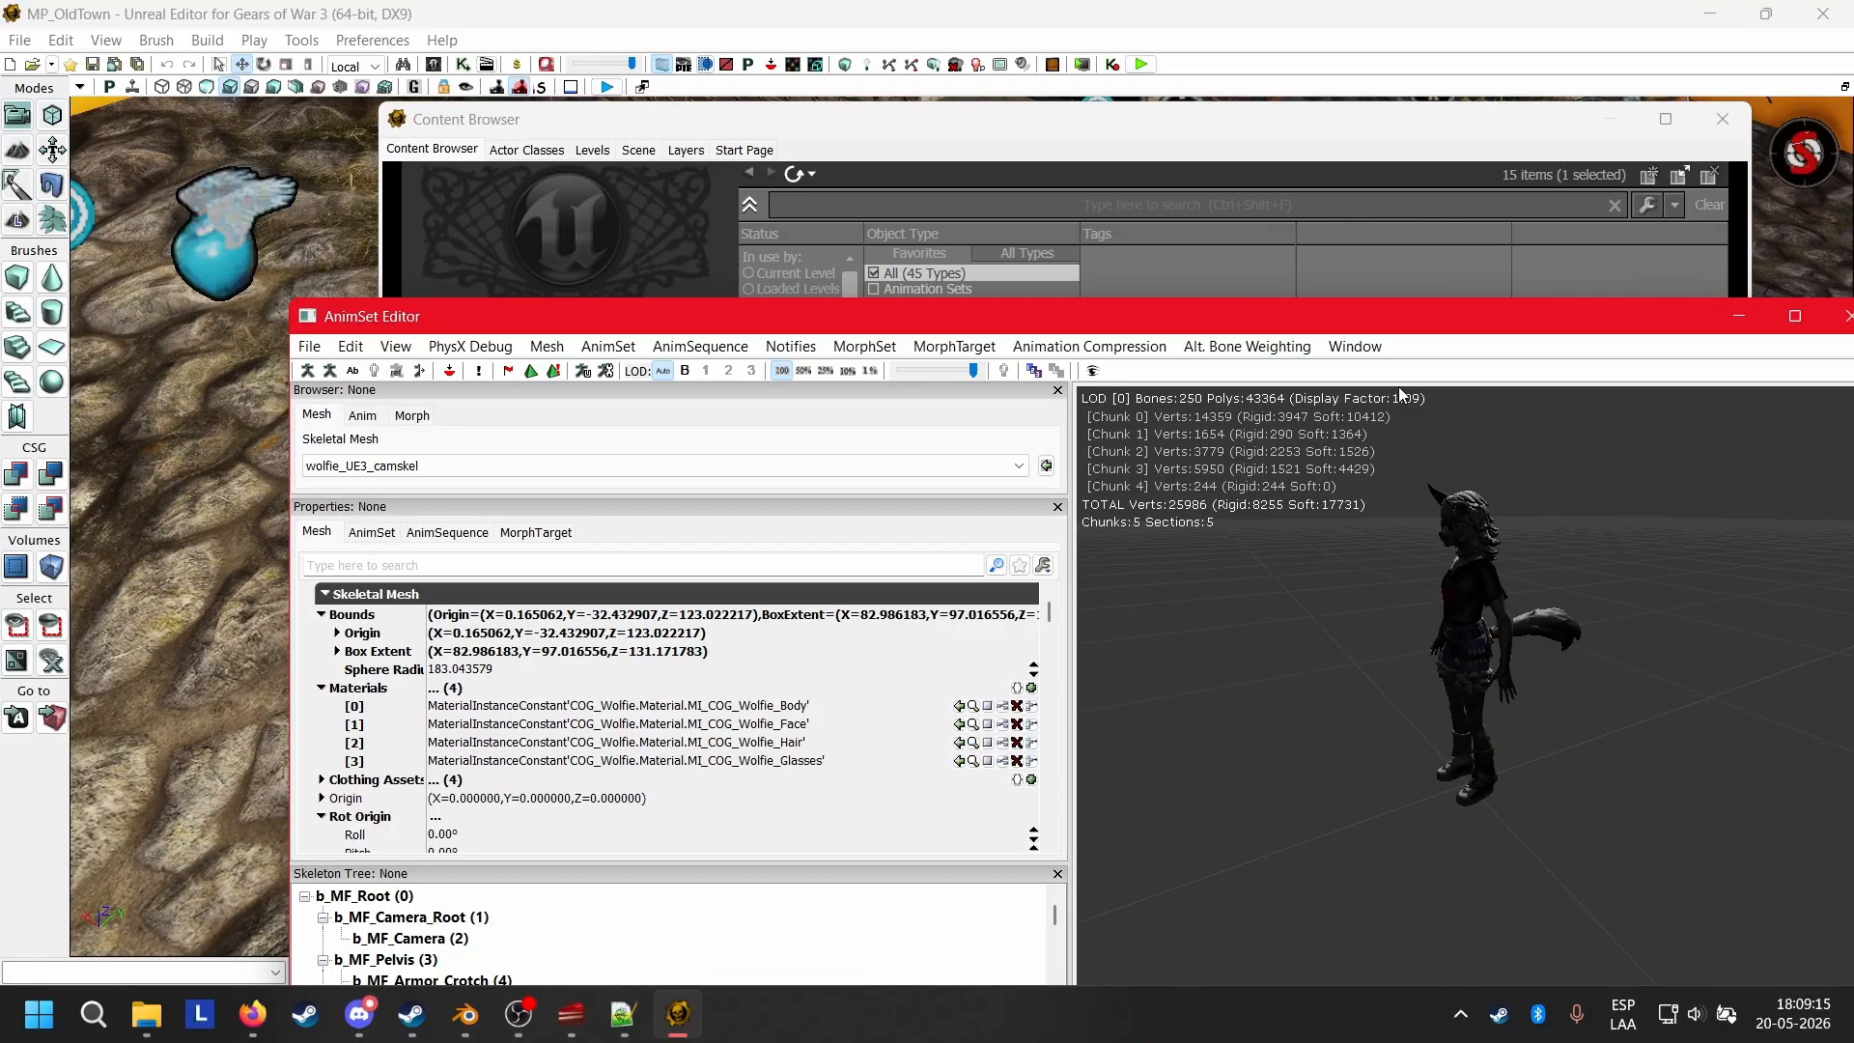
pyautogui.moveTo(1528, 624); pyautogui.dragTo(1638, 632)
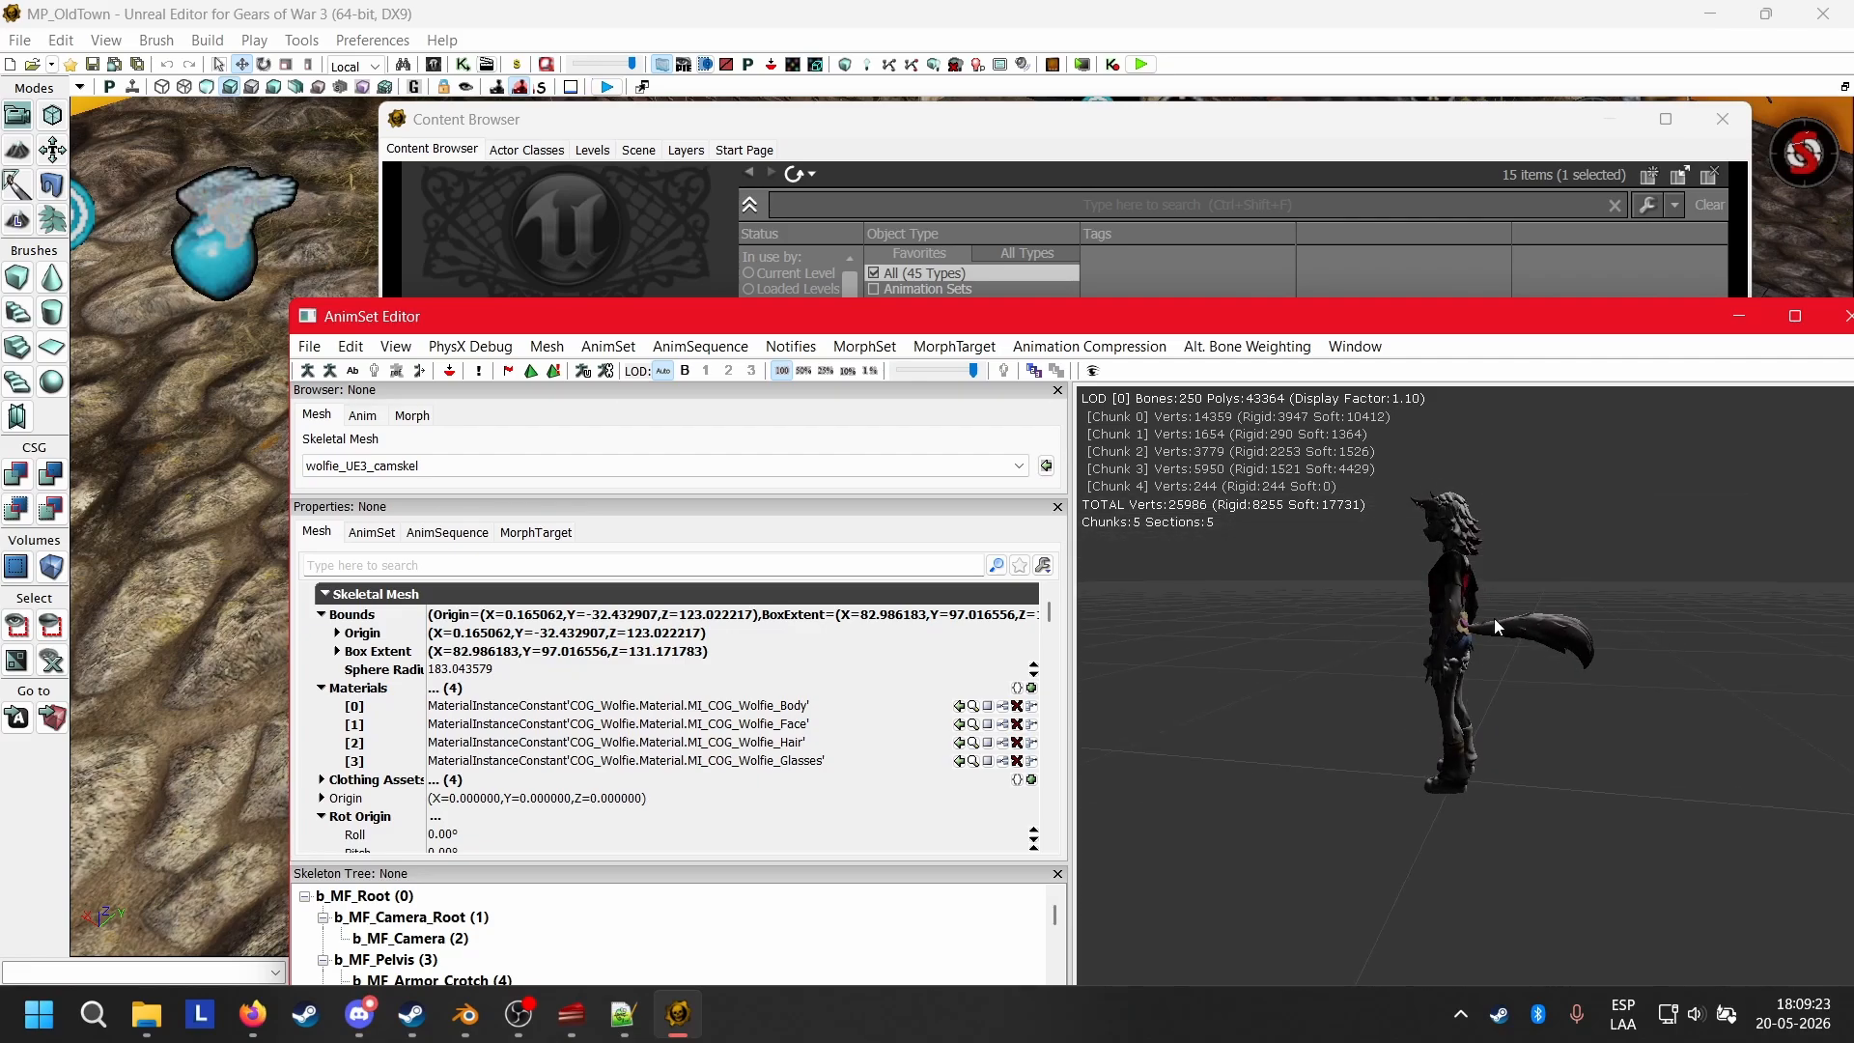
pyautogui.moveTo(1505, 577); pyautogui.dragTo(1412, 674)
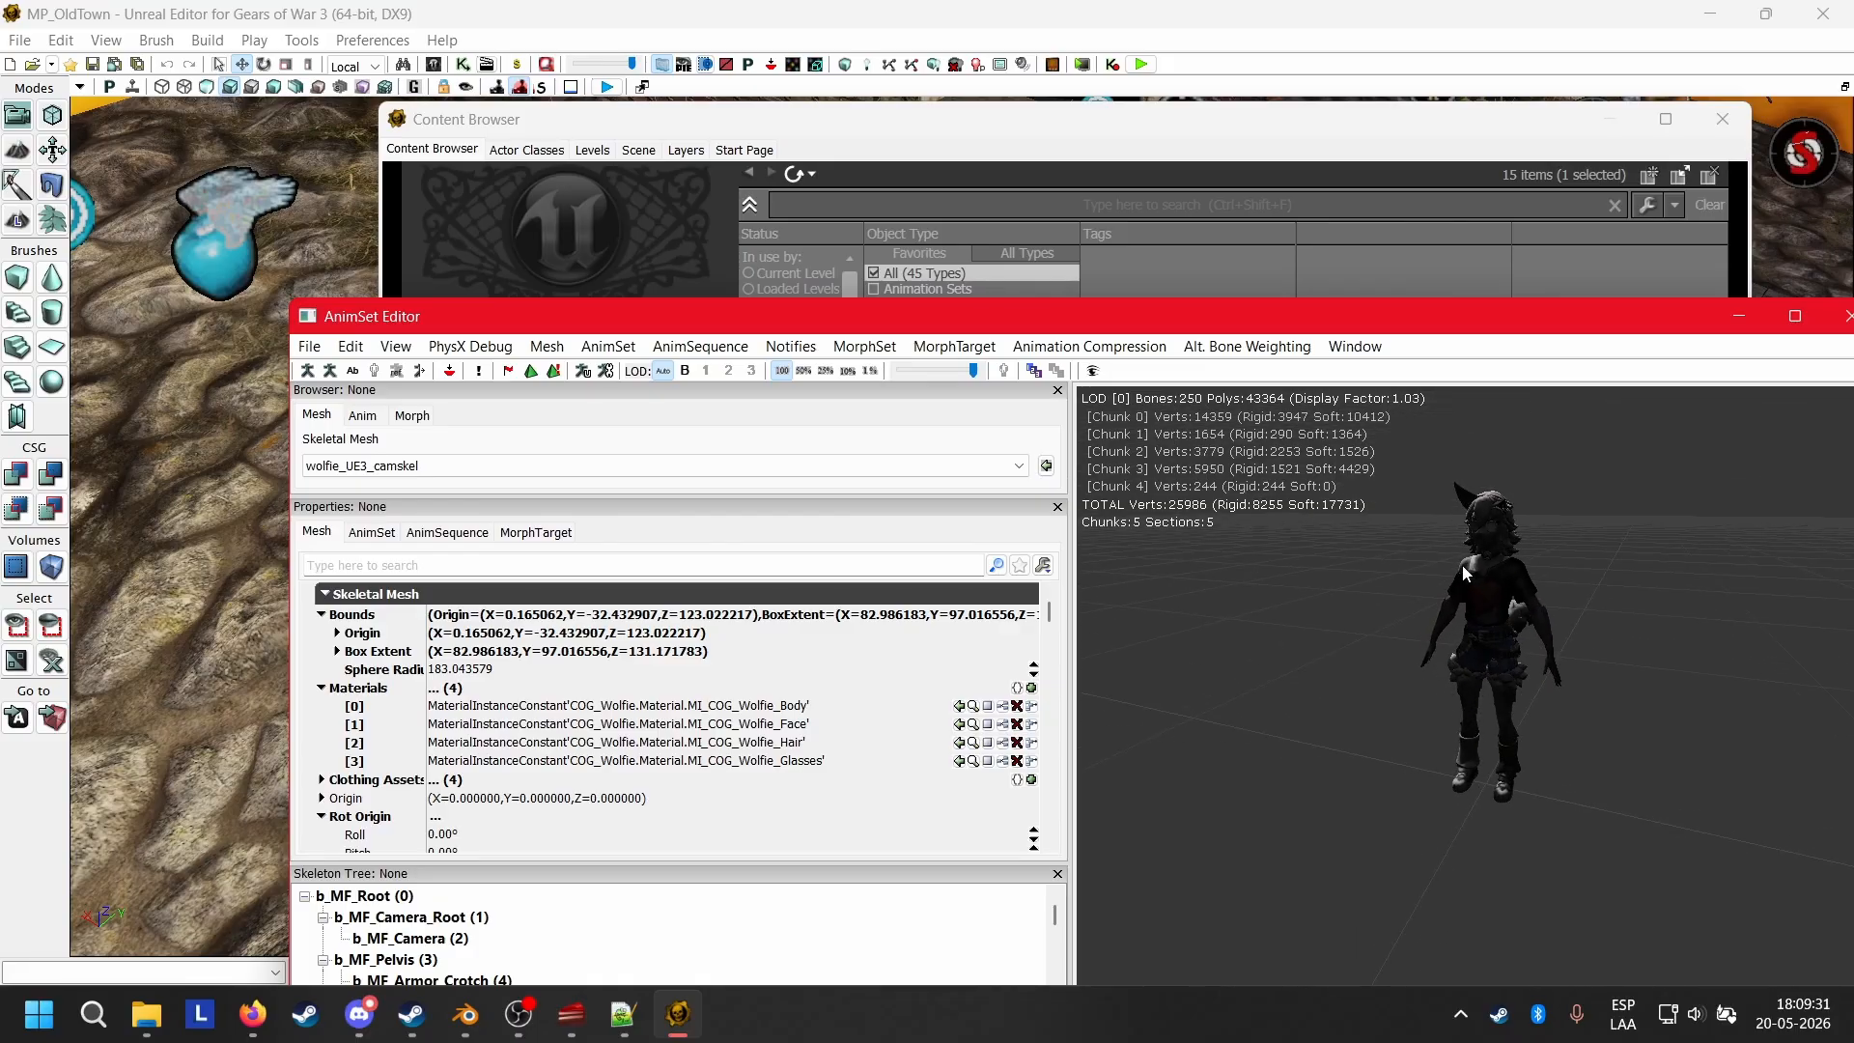
pyautogui.moveTo(1464, 567); pyautogui.dragTo(1545, 464)
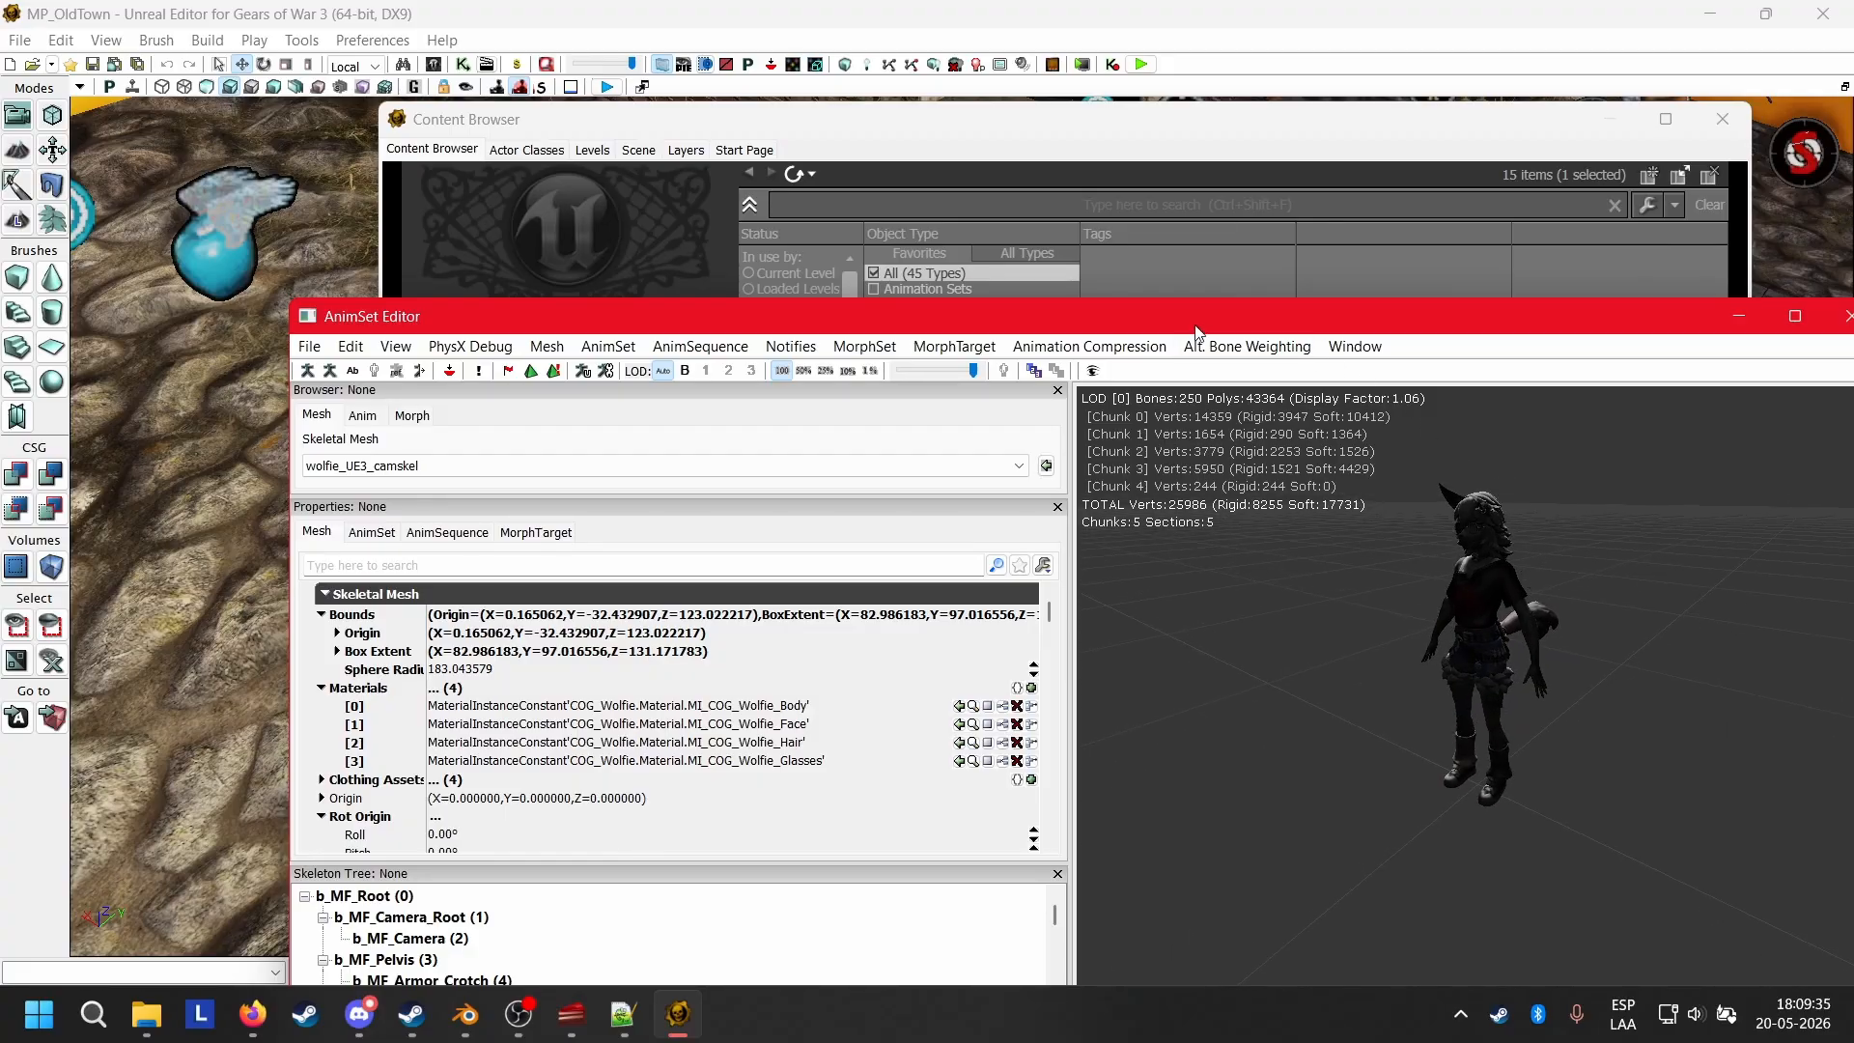
# Open the COG_Sam_Byrne mesh in its own AnimSet Editor and copy all its sockets from the Socket Manager.
pyautogui.moveTo(1197, 330); pyautogui.dragTo(1176, 758)
pyautogui.click(869, 569)
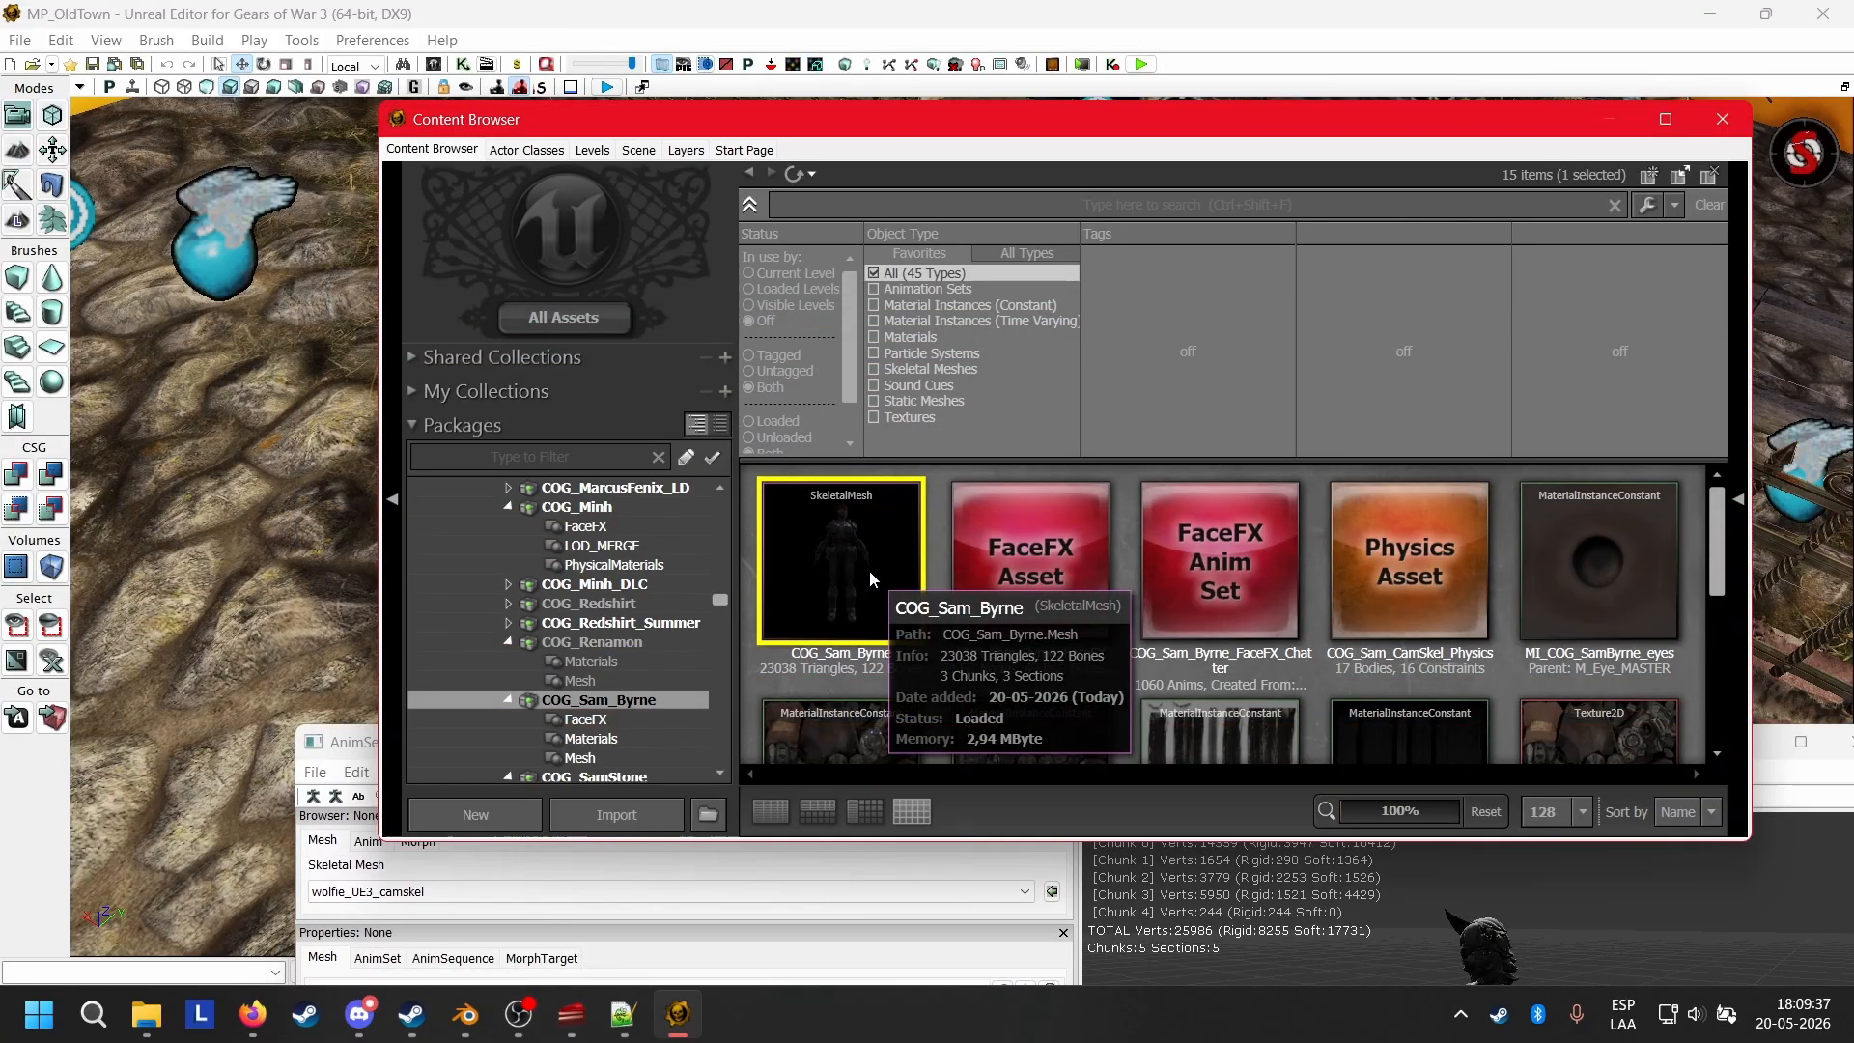
pyautogui.doubleClick(869, 570)
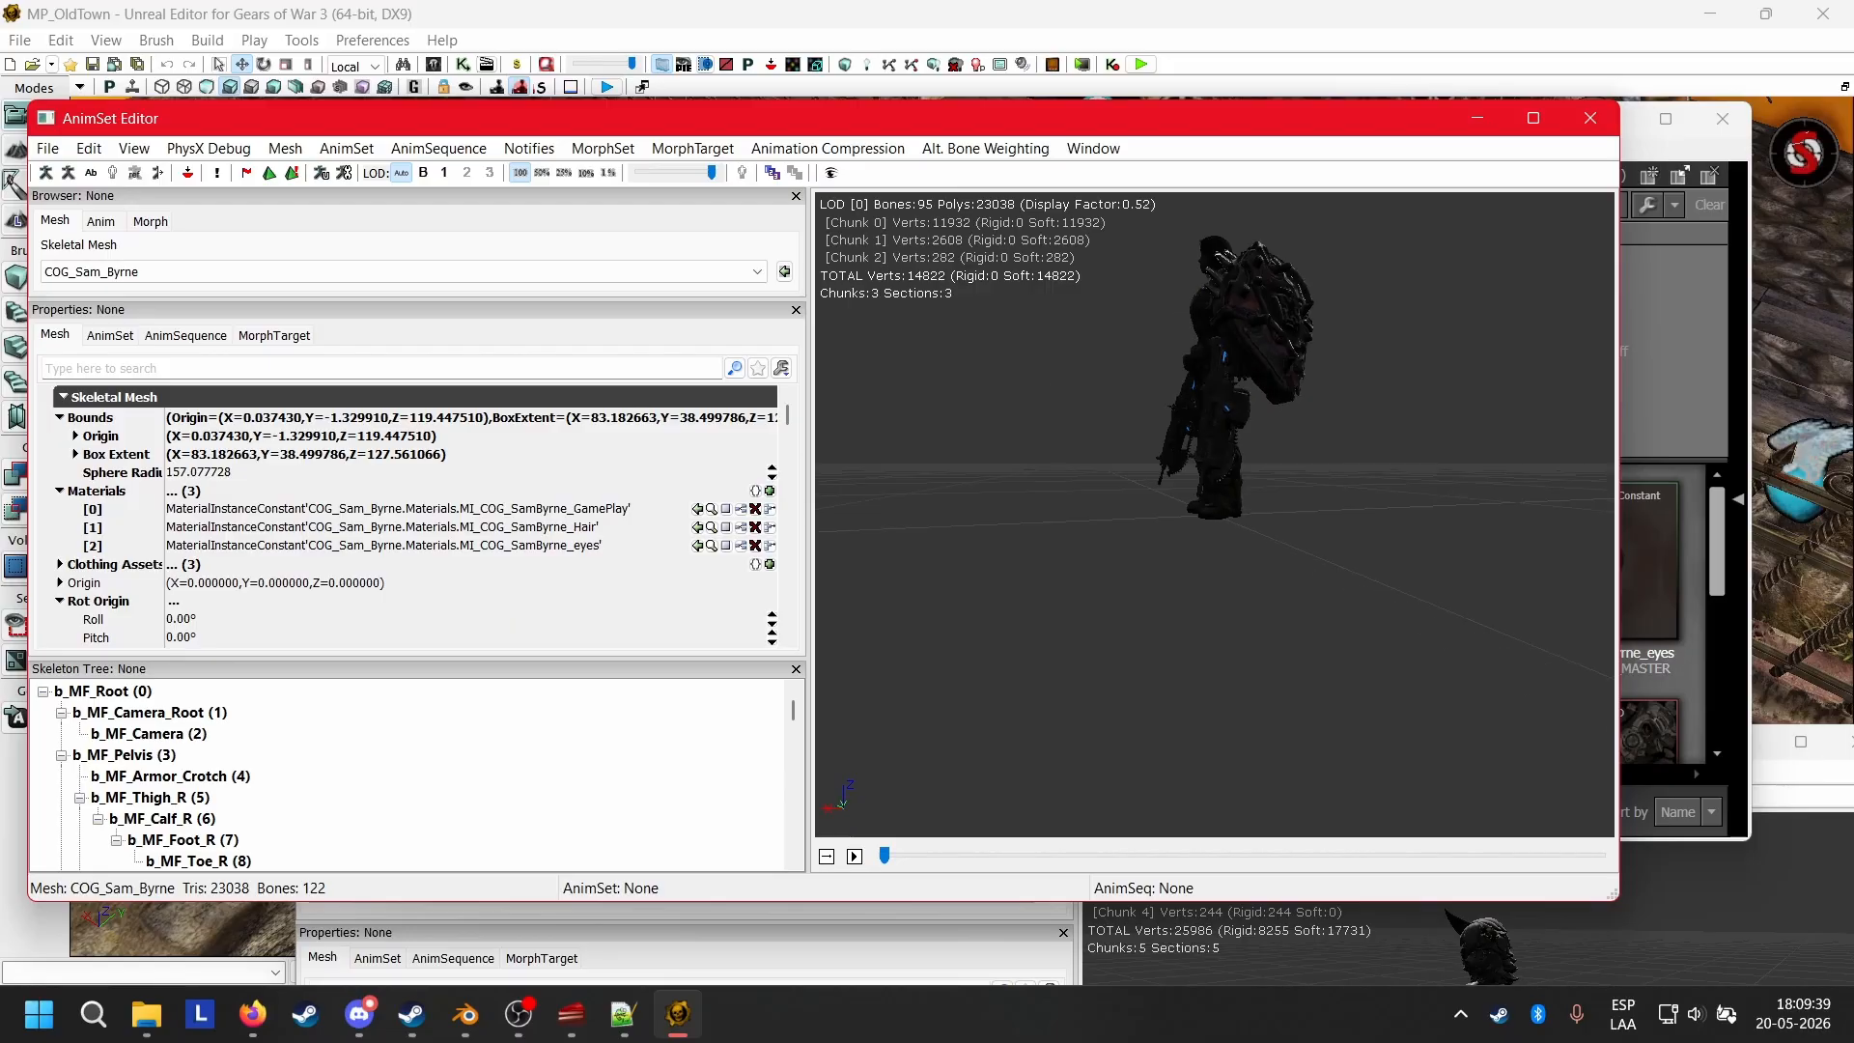
pyautogui.moveTo(975, 242); pyautogui.dragTo(1127, 303)
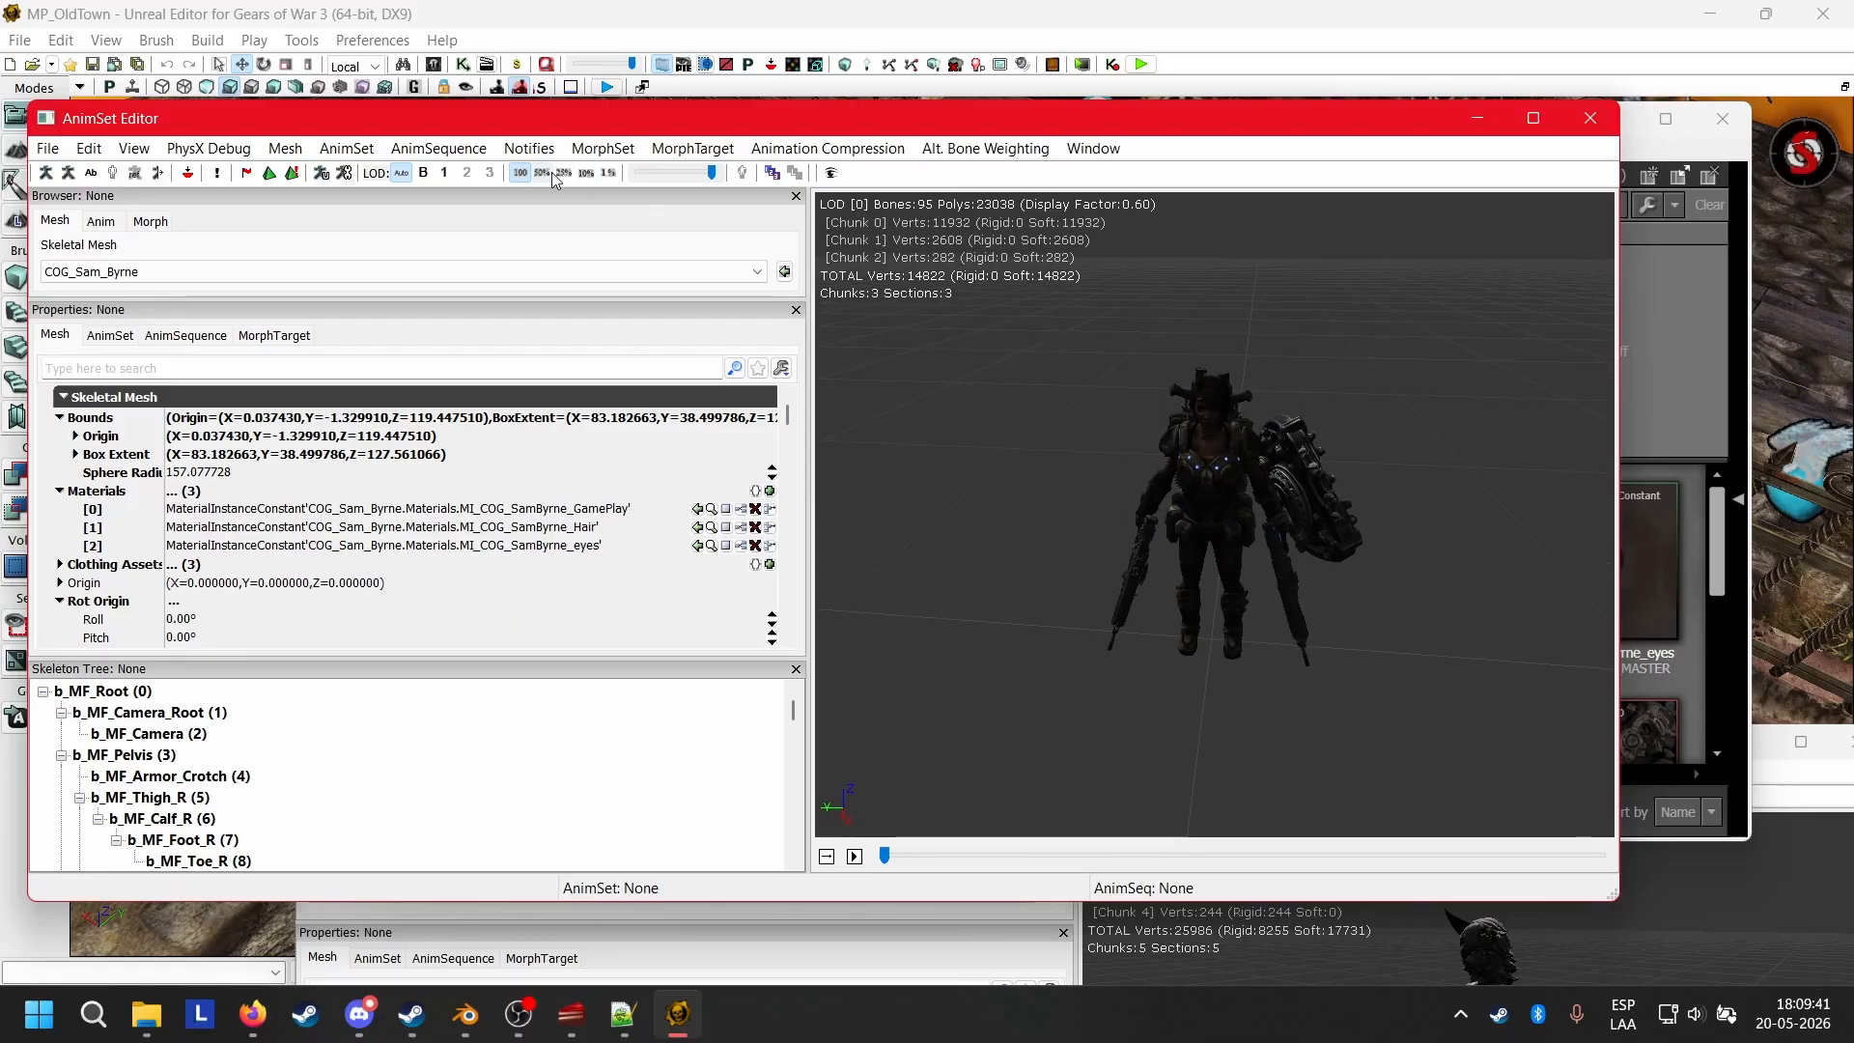
pyautogui.click(190, 173)
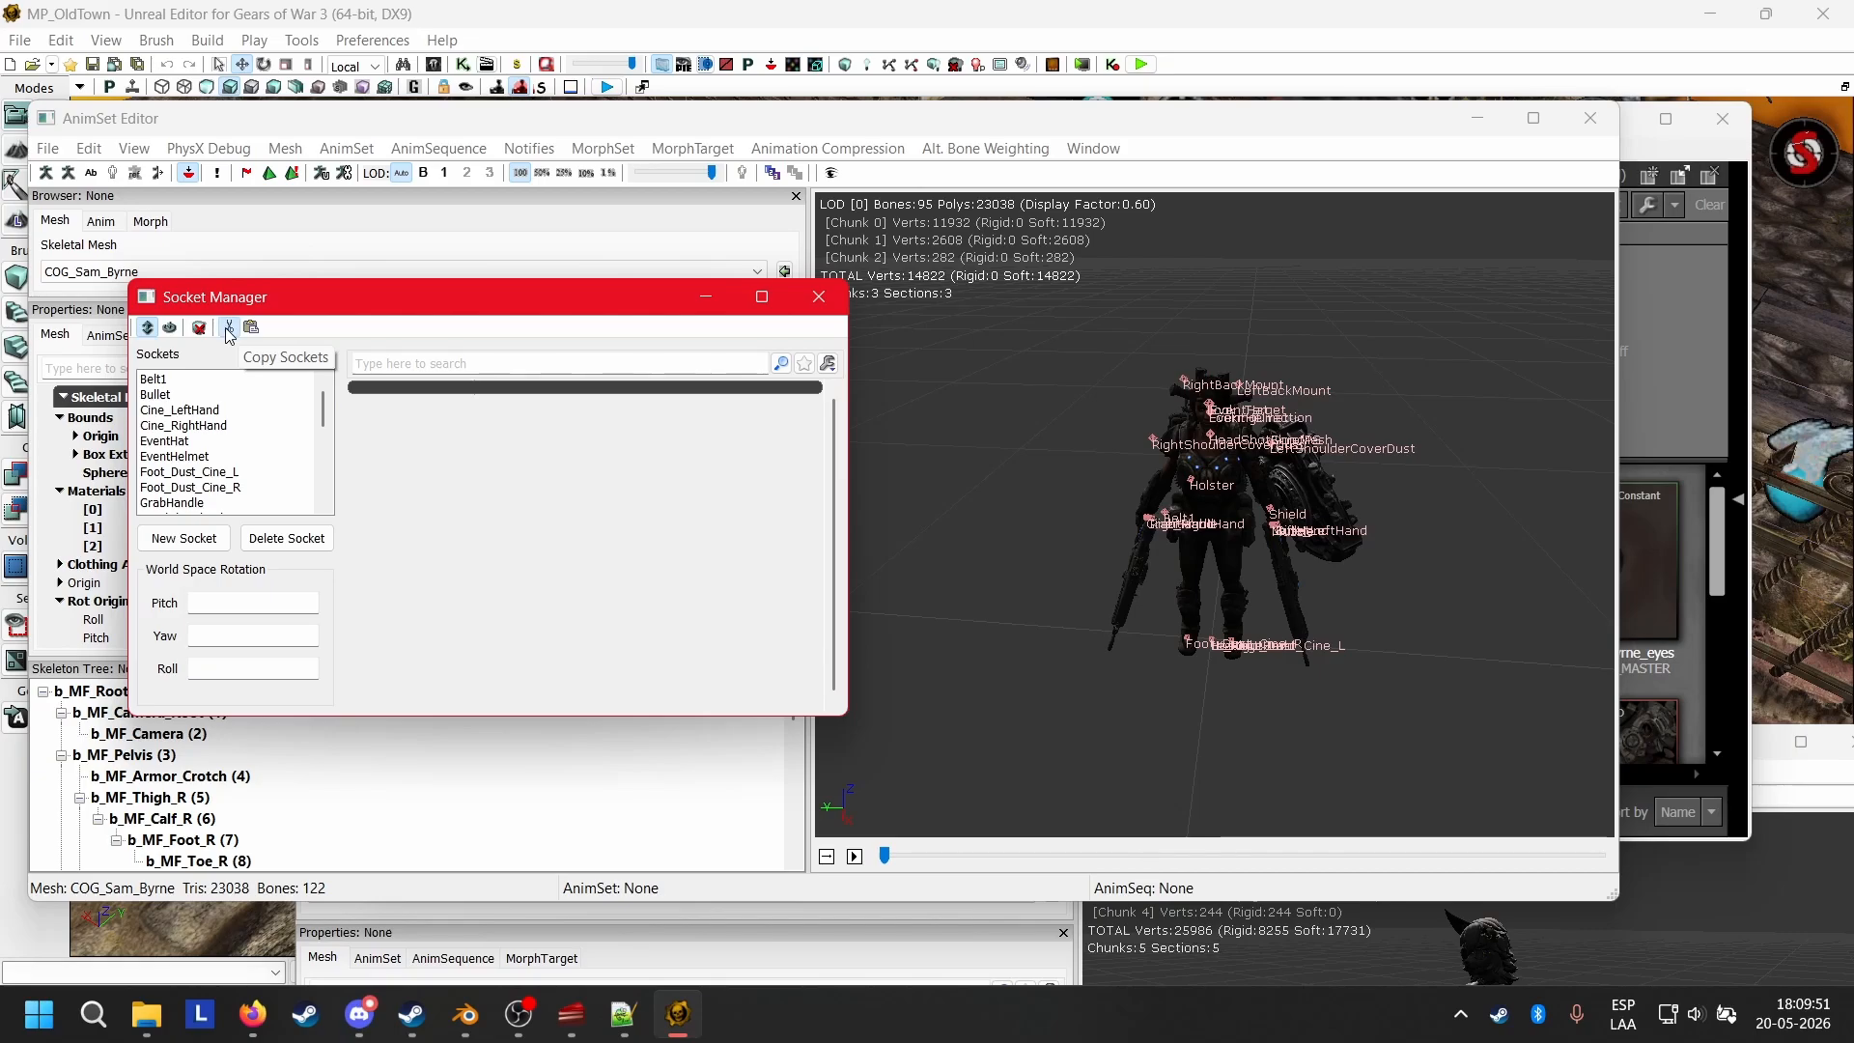
# Paste the copied sockets onto wolfie_UE3_camskel through its Socket Manager and close the mesh's AnimSet Editor.
pyautogui.click(1243, 929)
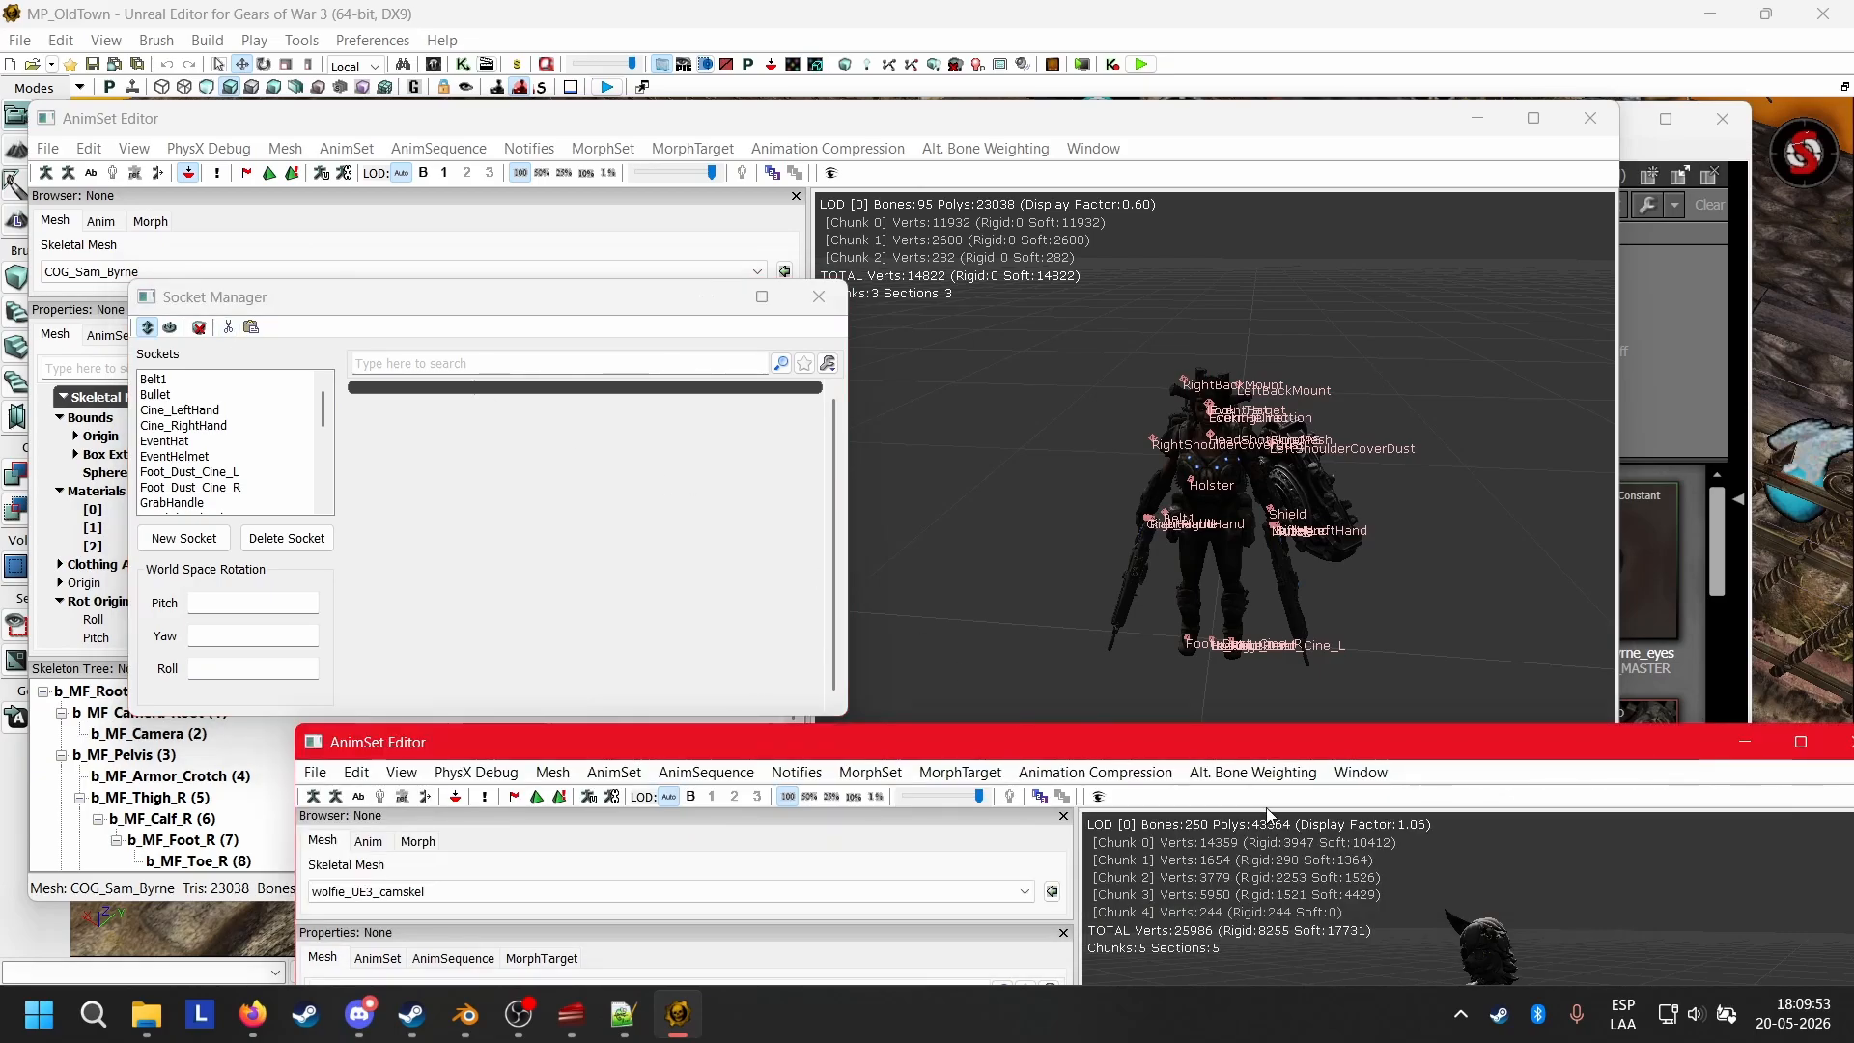
pyautogui.moveTo(1249, 751); pyautogui.dragTo(542, 126)
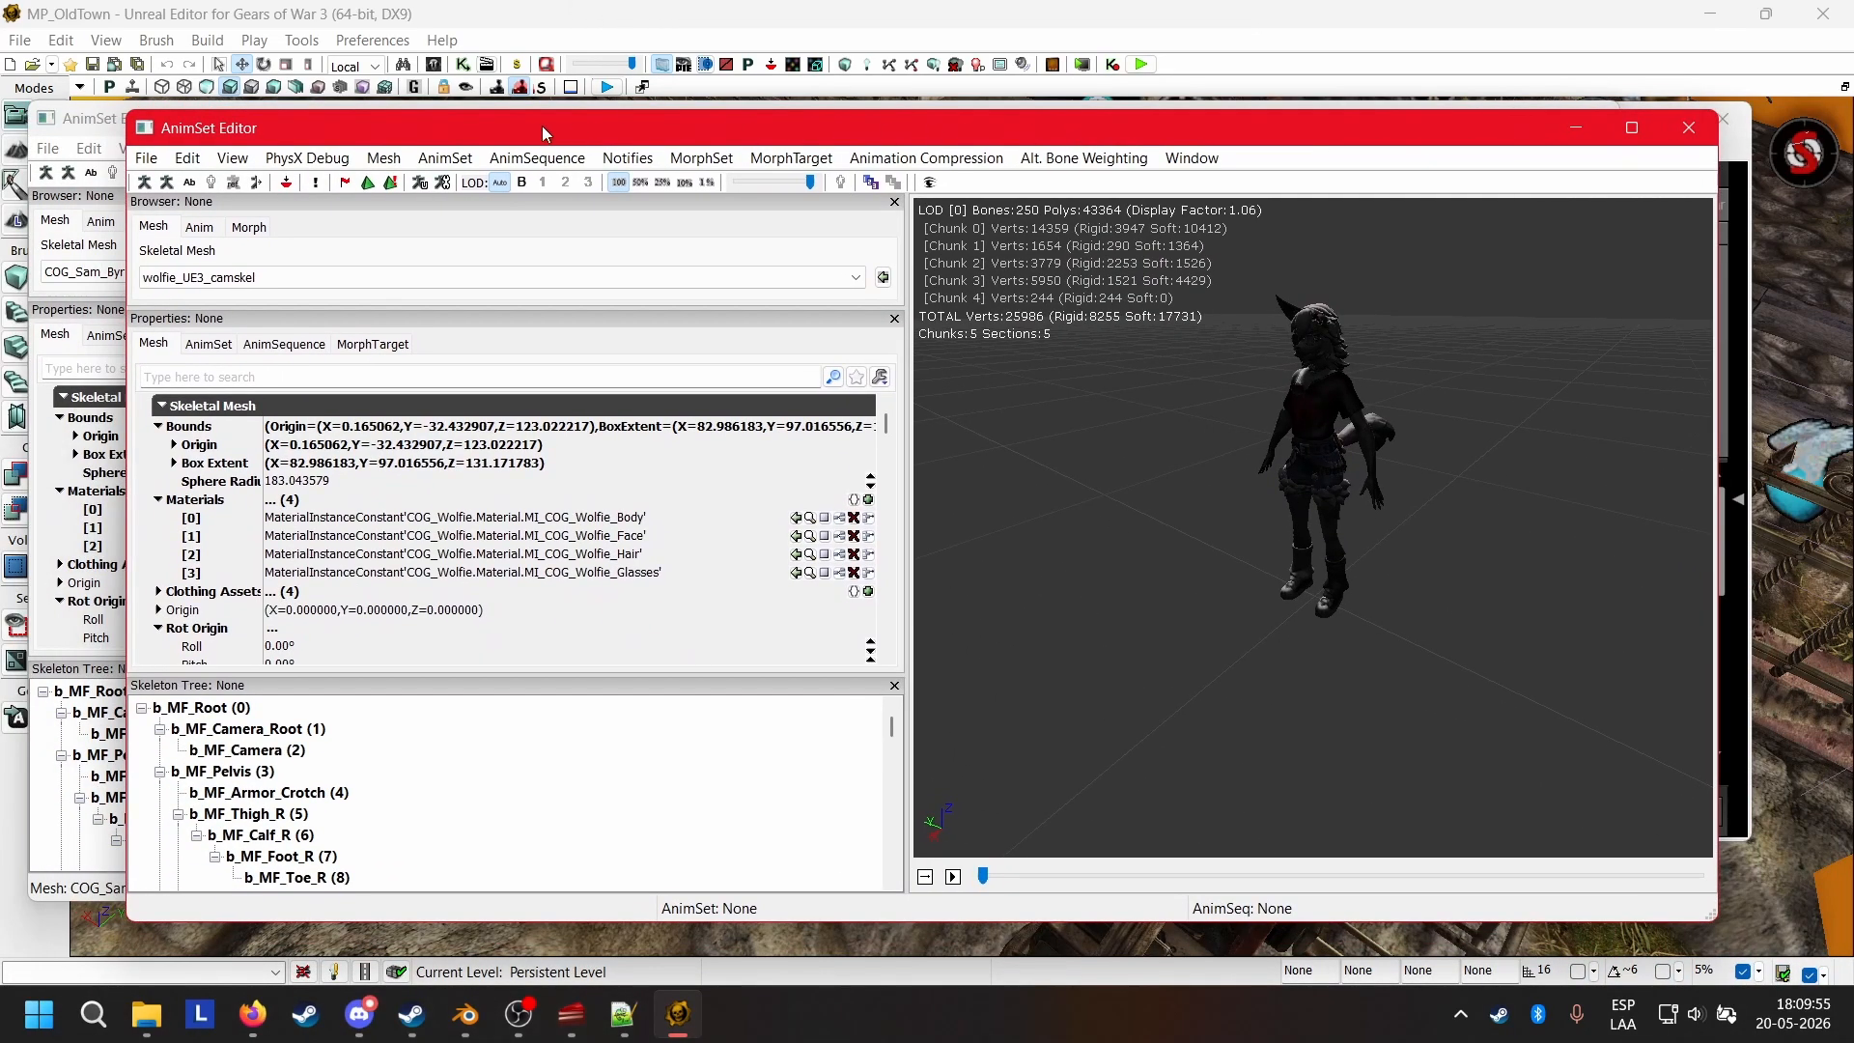
pyautogui.click(287, 184)
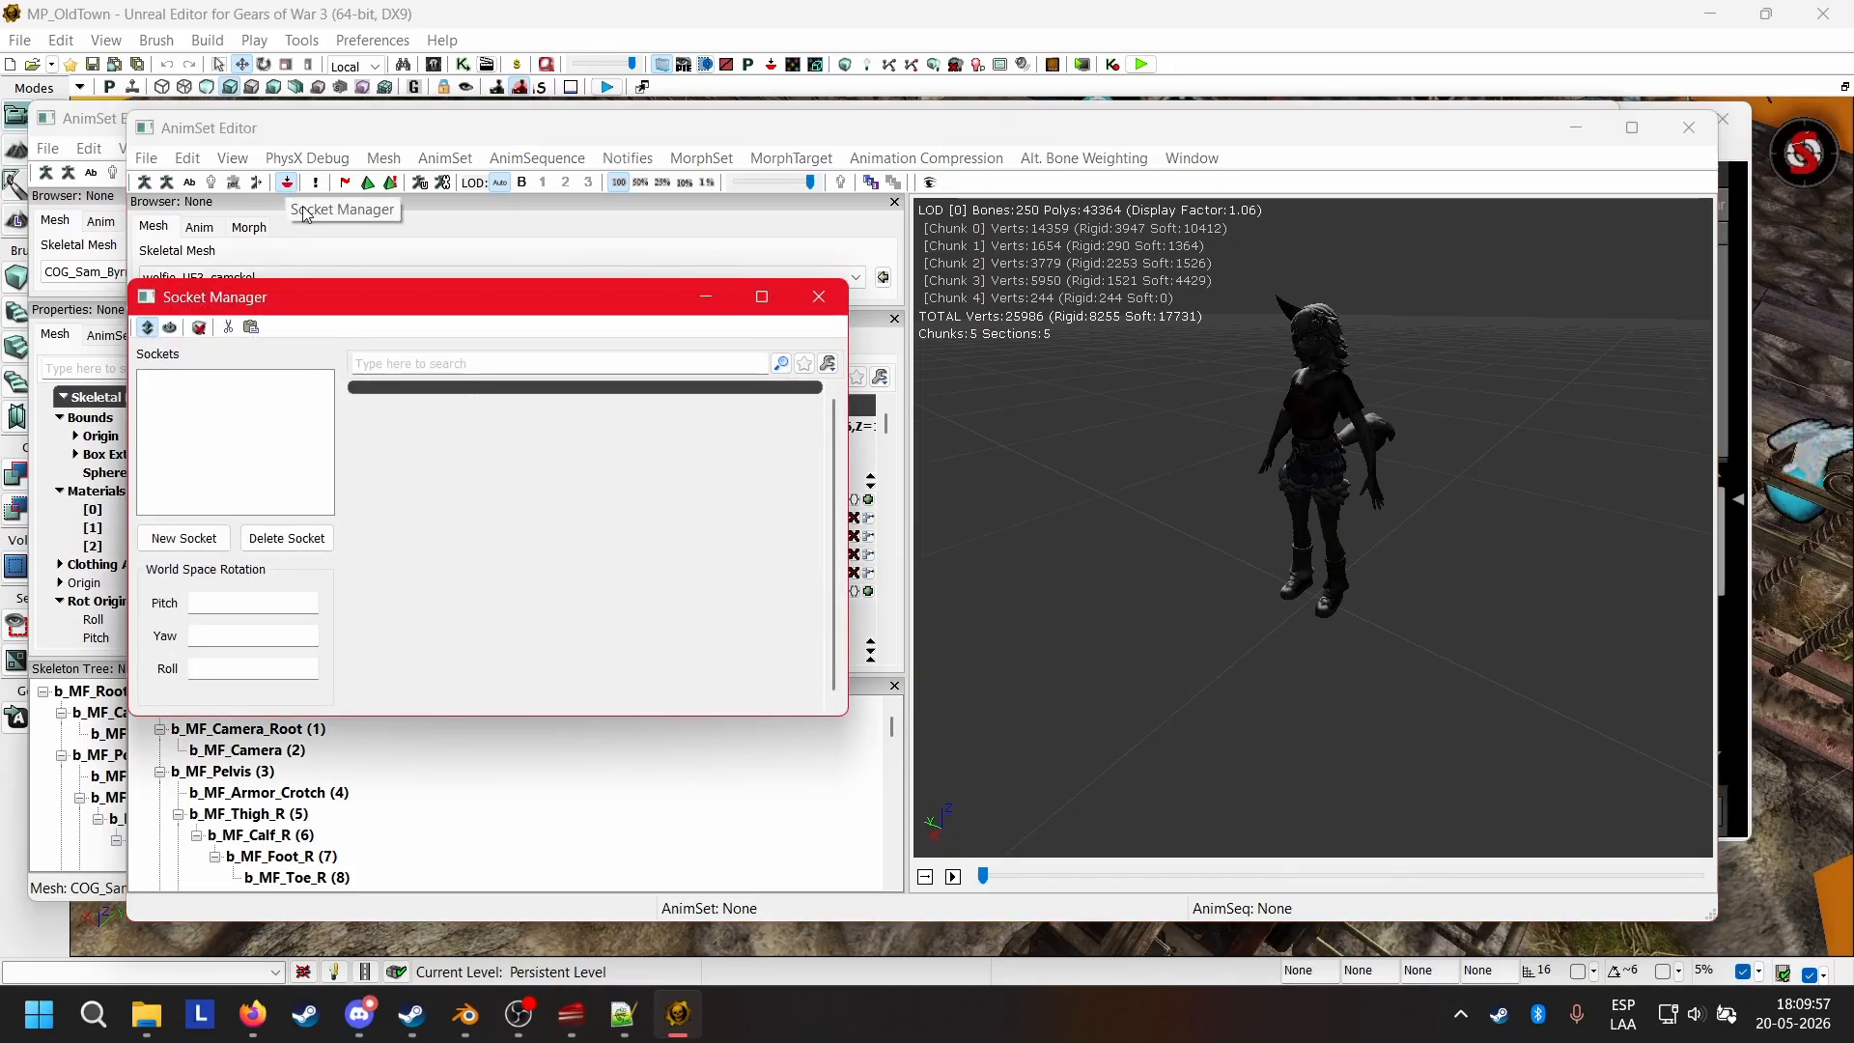
pyautogui.click(253, 328)
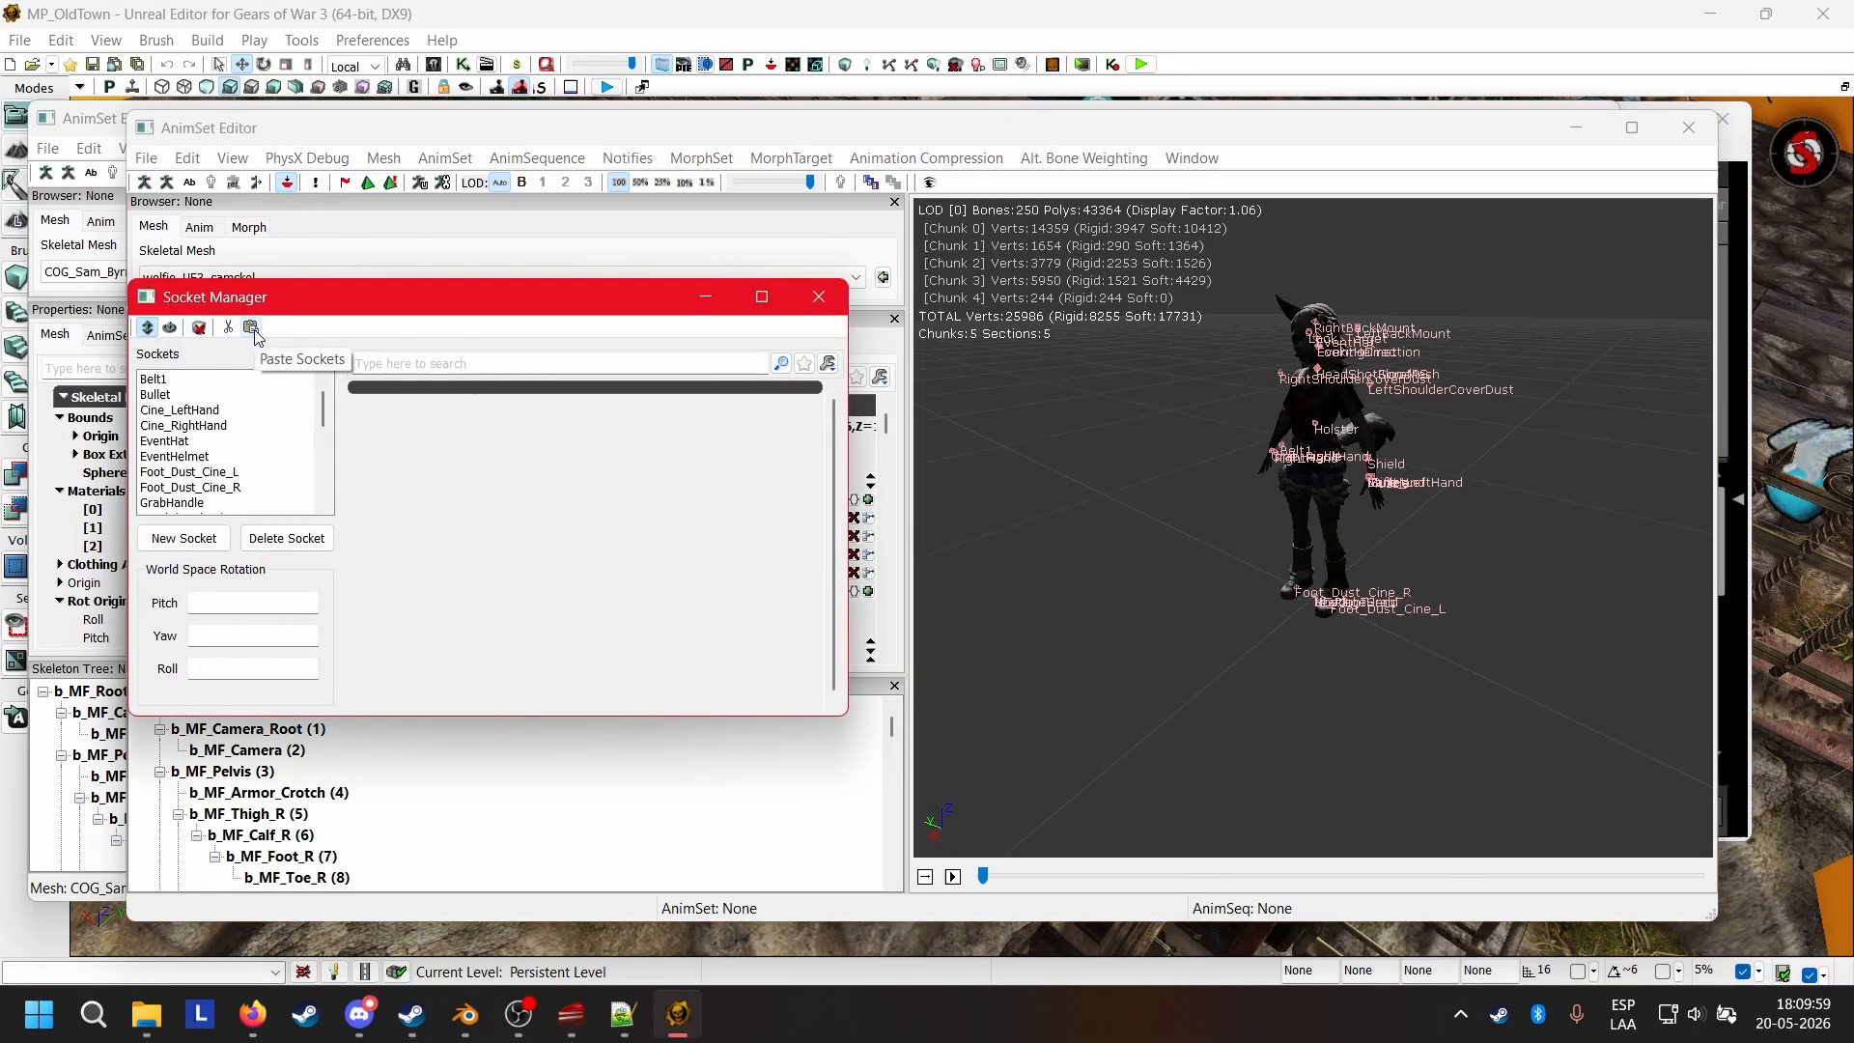
pyautogui.moveTo(1030, 356)
pyautogui.mouseDown()
pyautogui.moveTo(952, 357)
pyautogui.moveTo(1029, 357)
pyautogui.mouseUp()
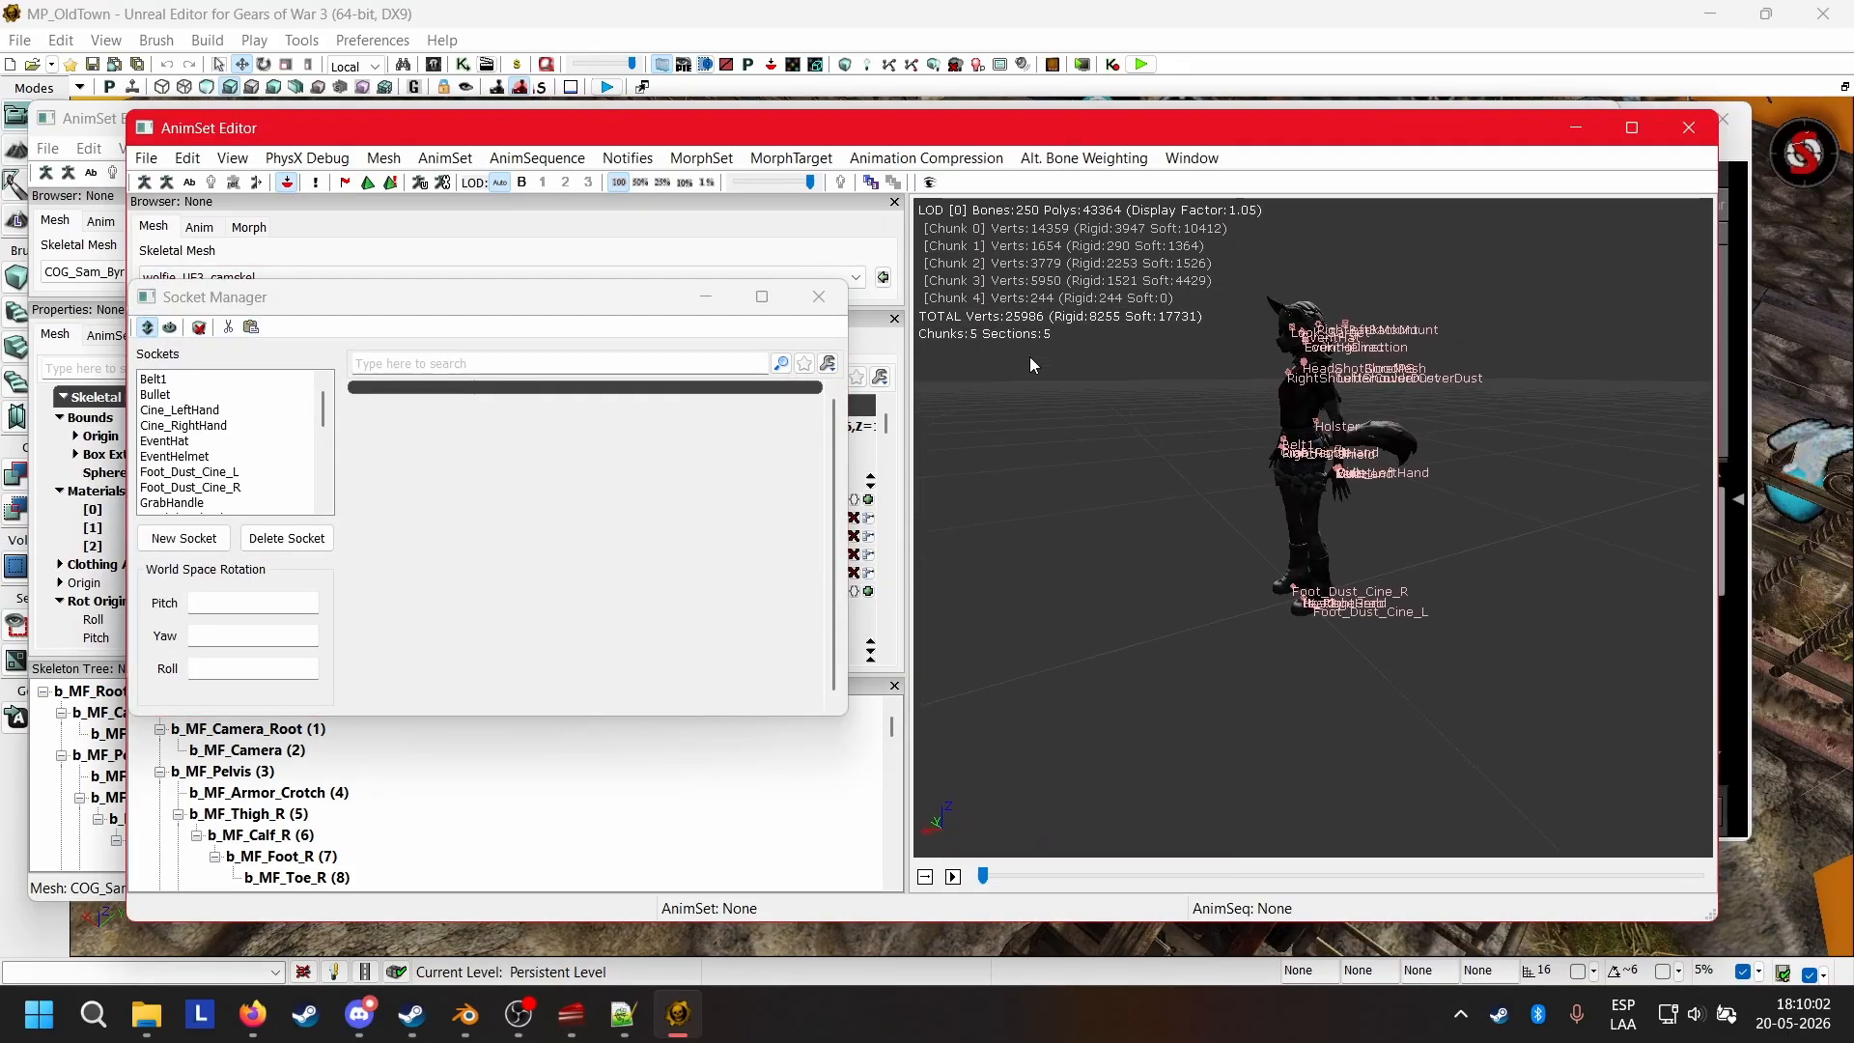
pyautogui.click(1690, 127)
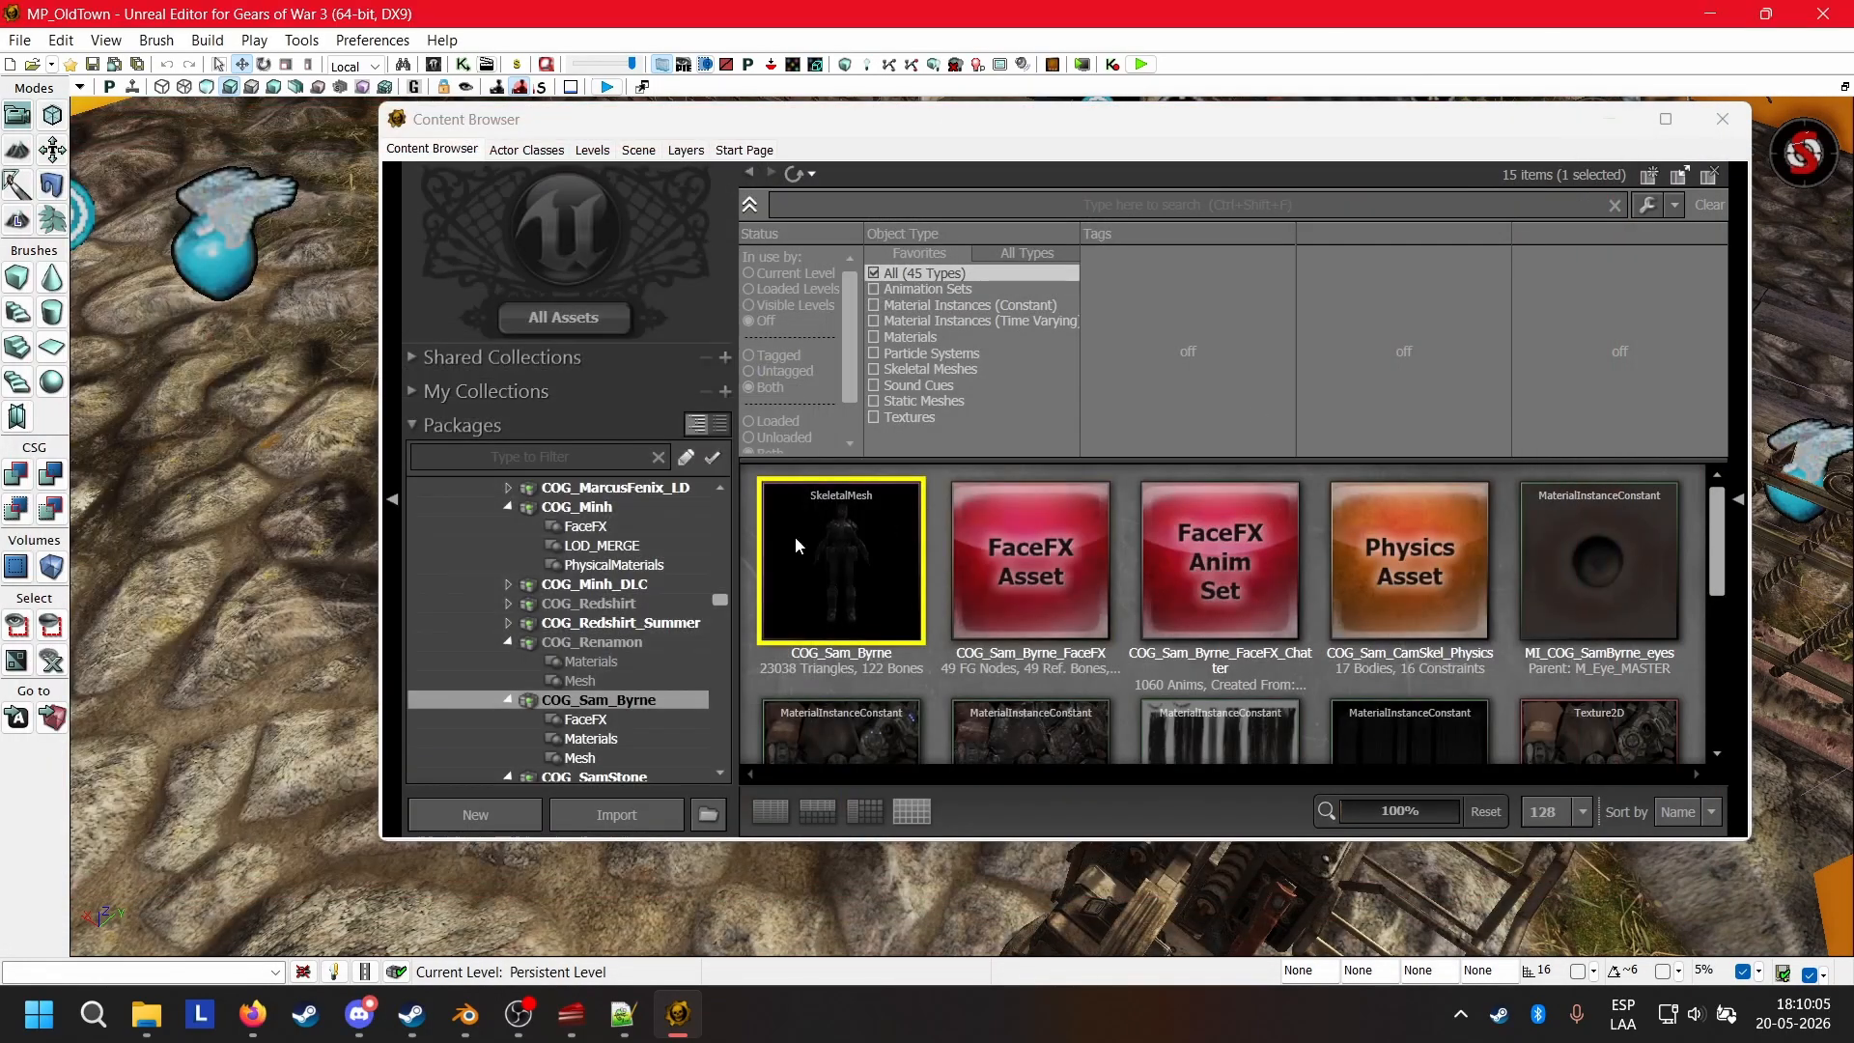
pyautogui.scroll(-10, 628, 682)
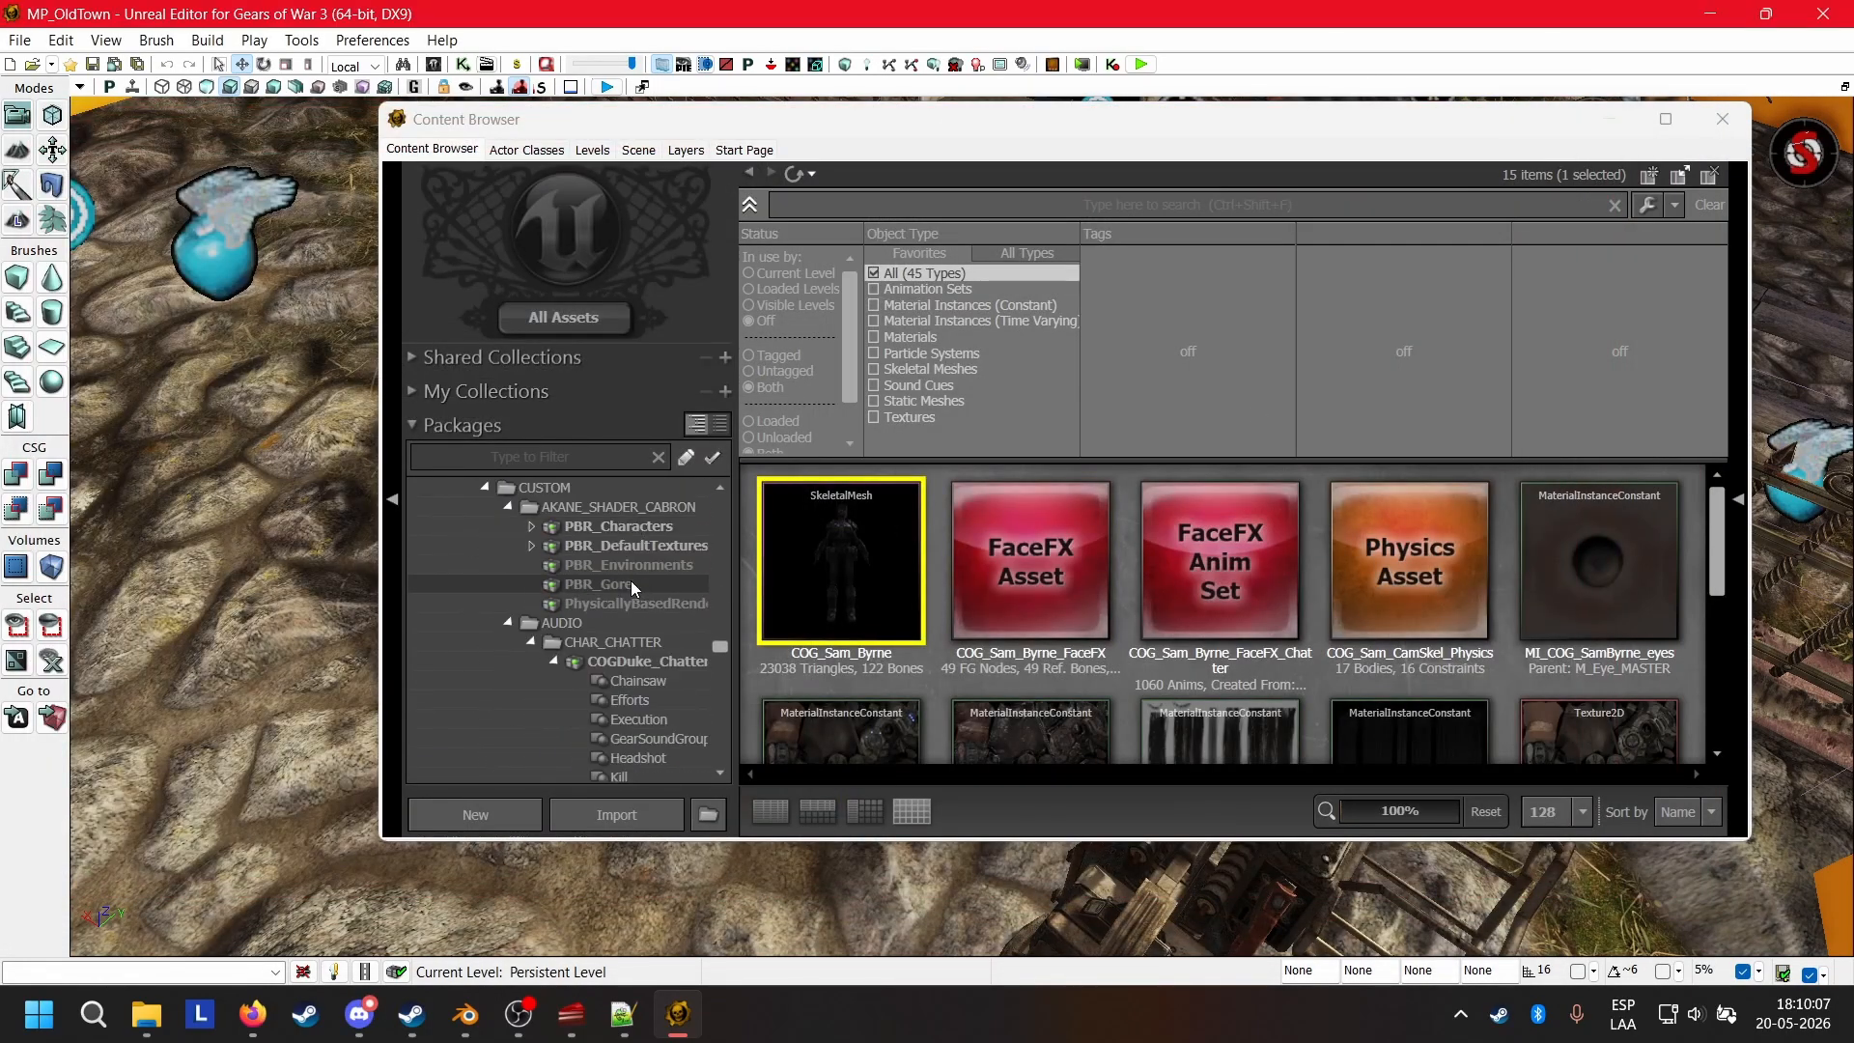
# Save the modified COG_Wolfie package under the WolfieFn folder.
pyautogui.scroll(10, 634, 581)
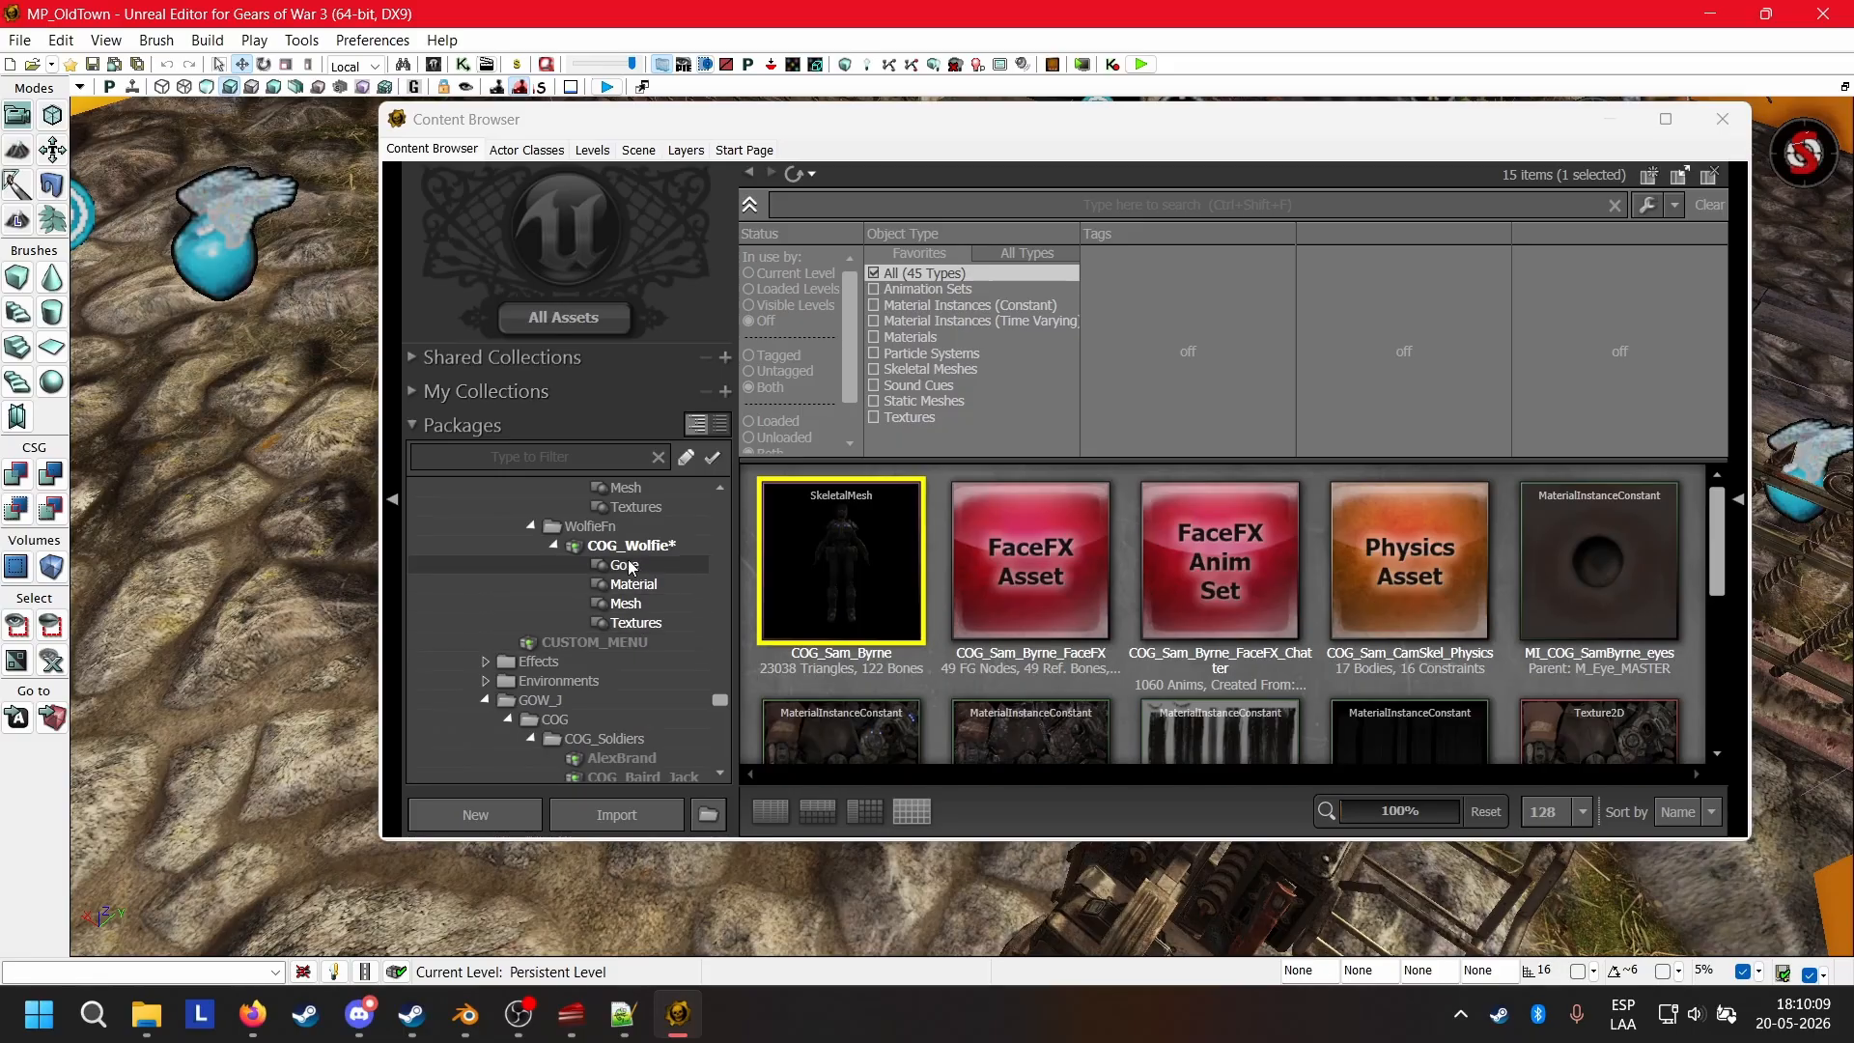
pyautogui.rightClick(614, 559)
pyautogui.click(670, 566)
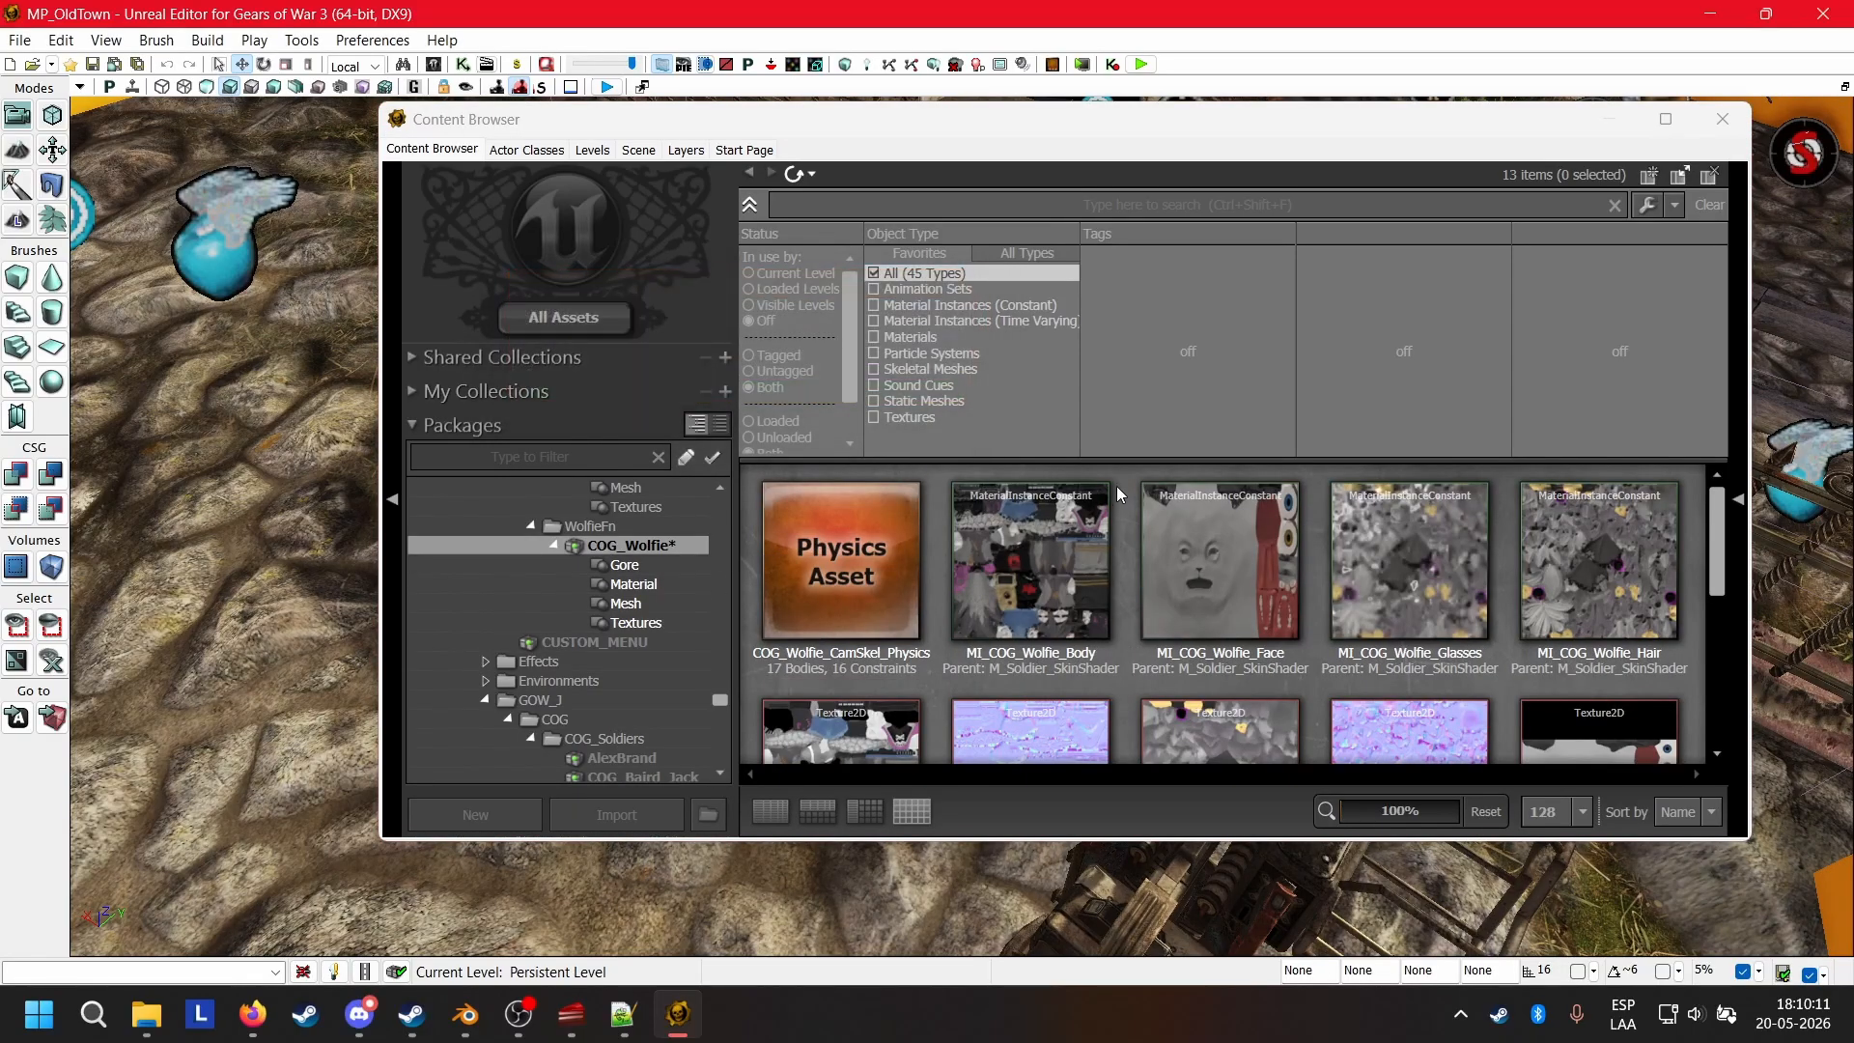
# Play-test the level in the editor preview, running the console command "spawnplayerpawn wolfie" and moving the spawned character forward.
pyautogui.click(254, 40)
pyautogui.click(281, 64)
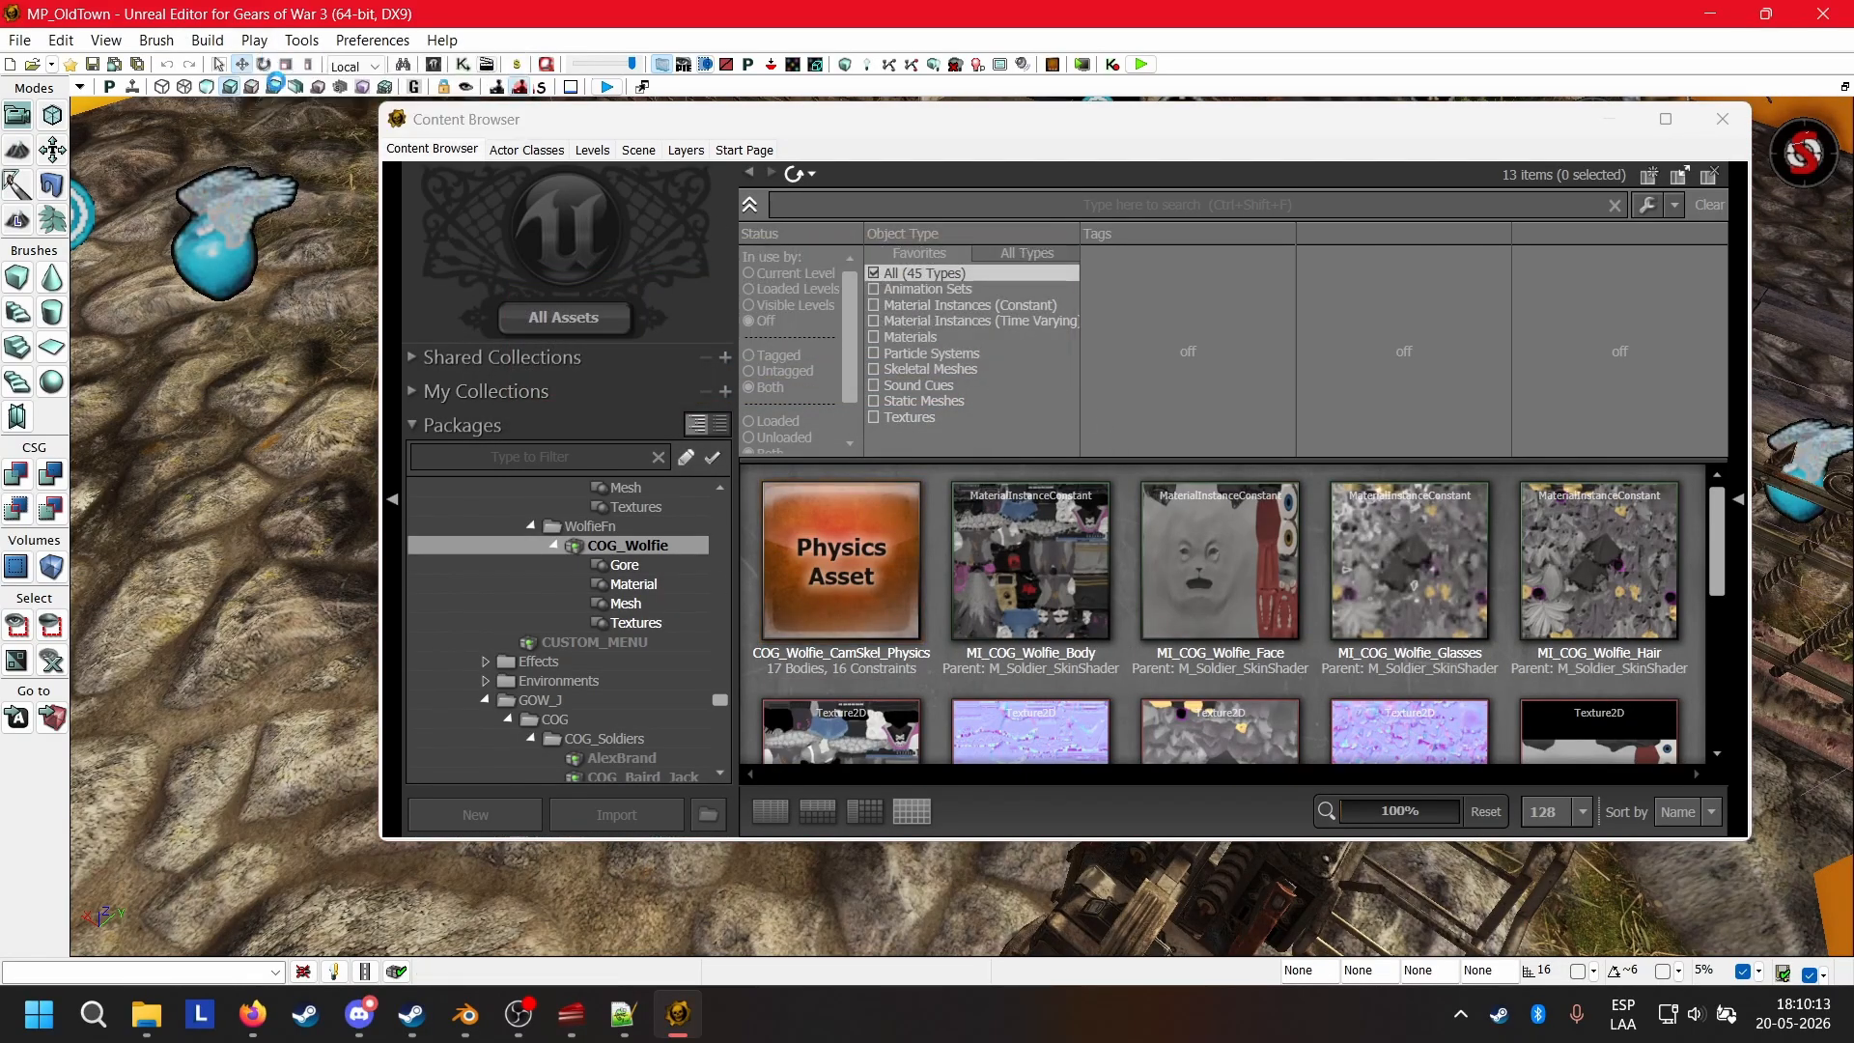
pyautogui.press('Tab')
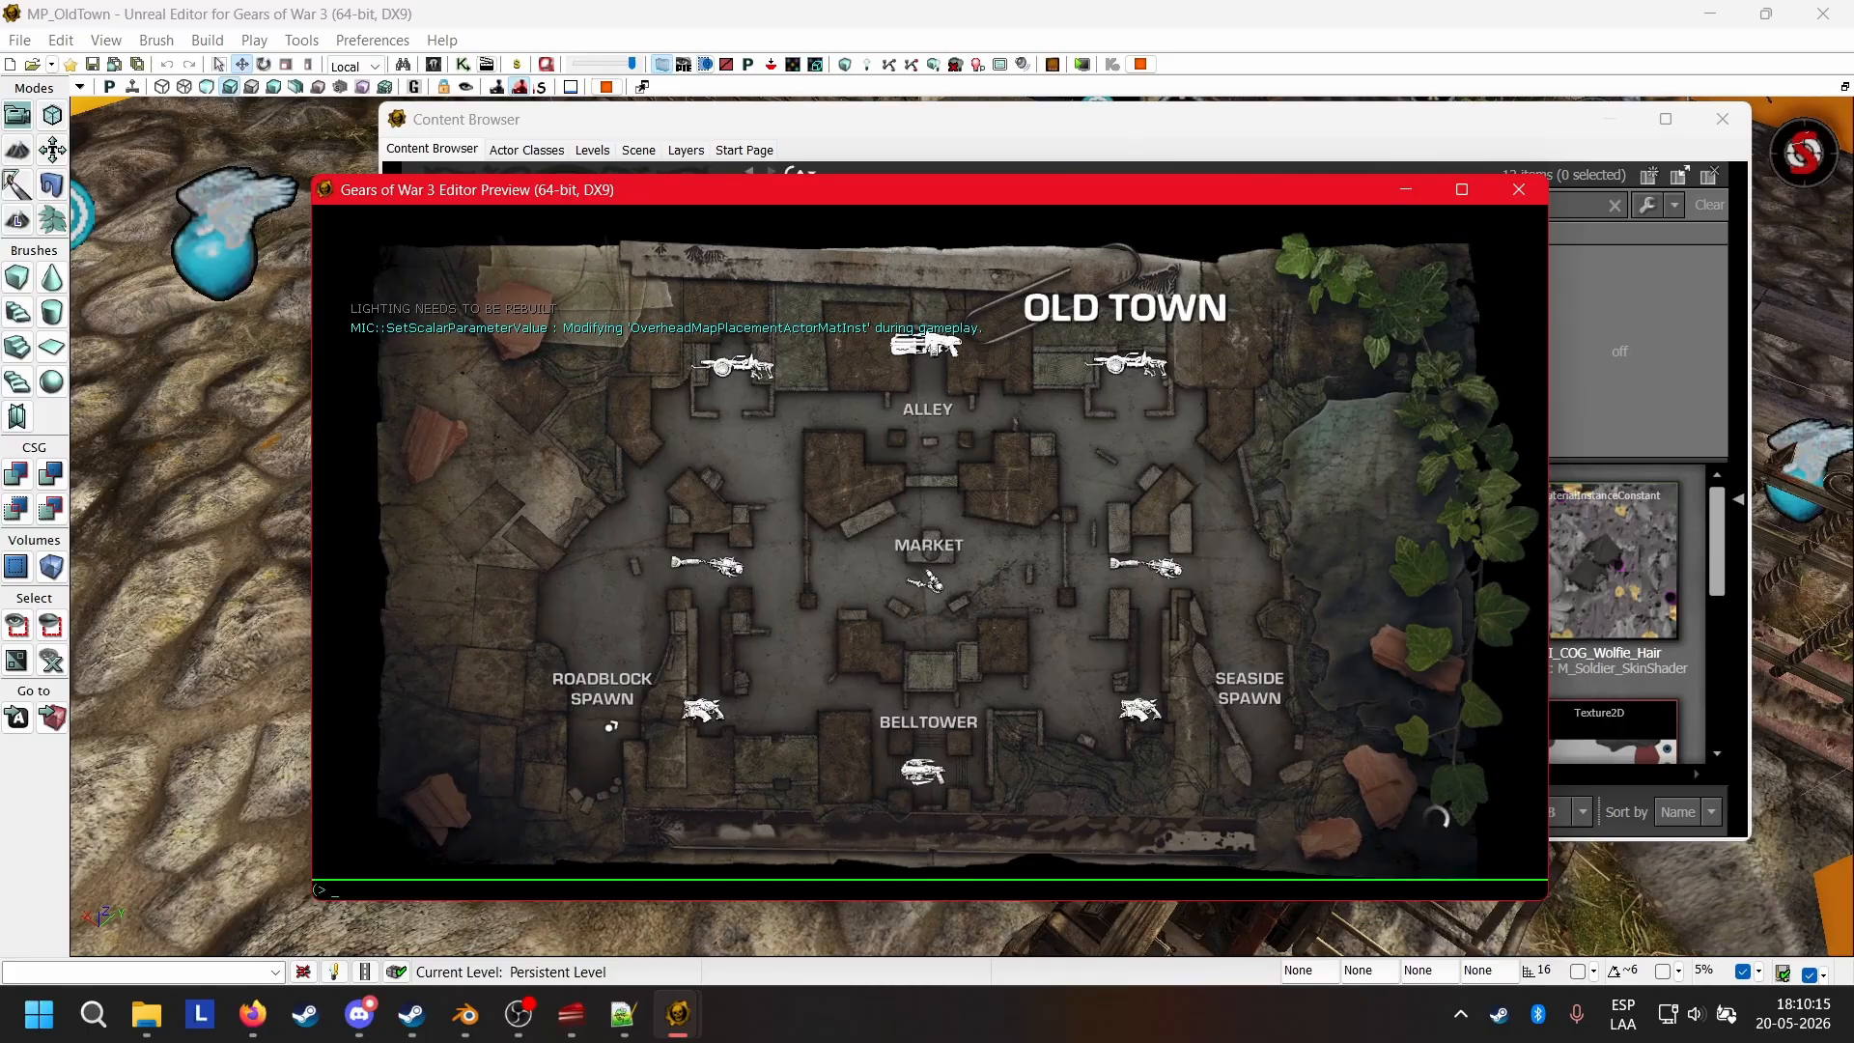
pyautogui.press('Up')
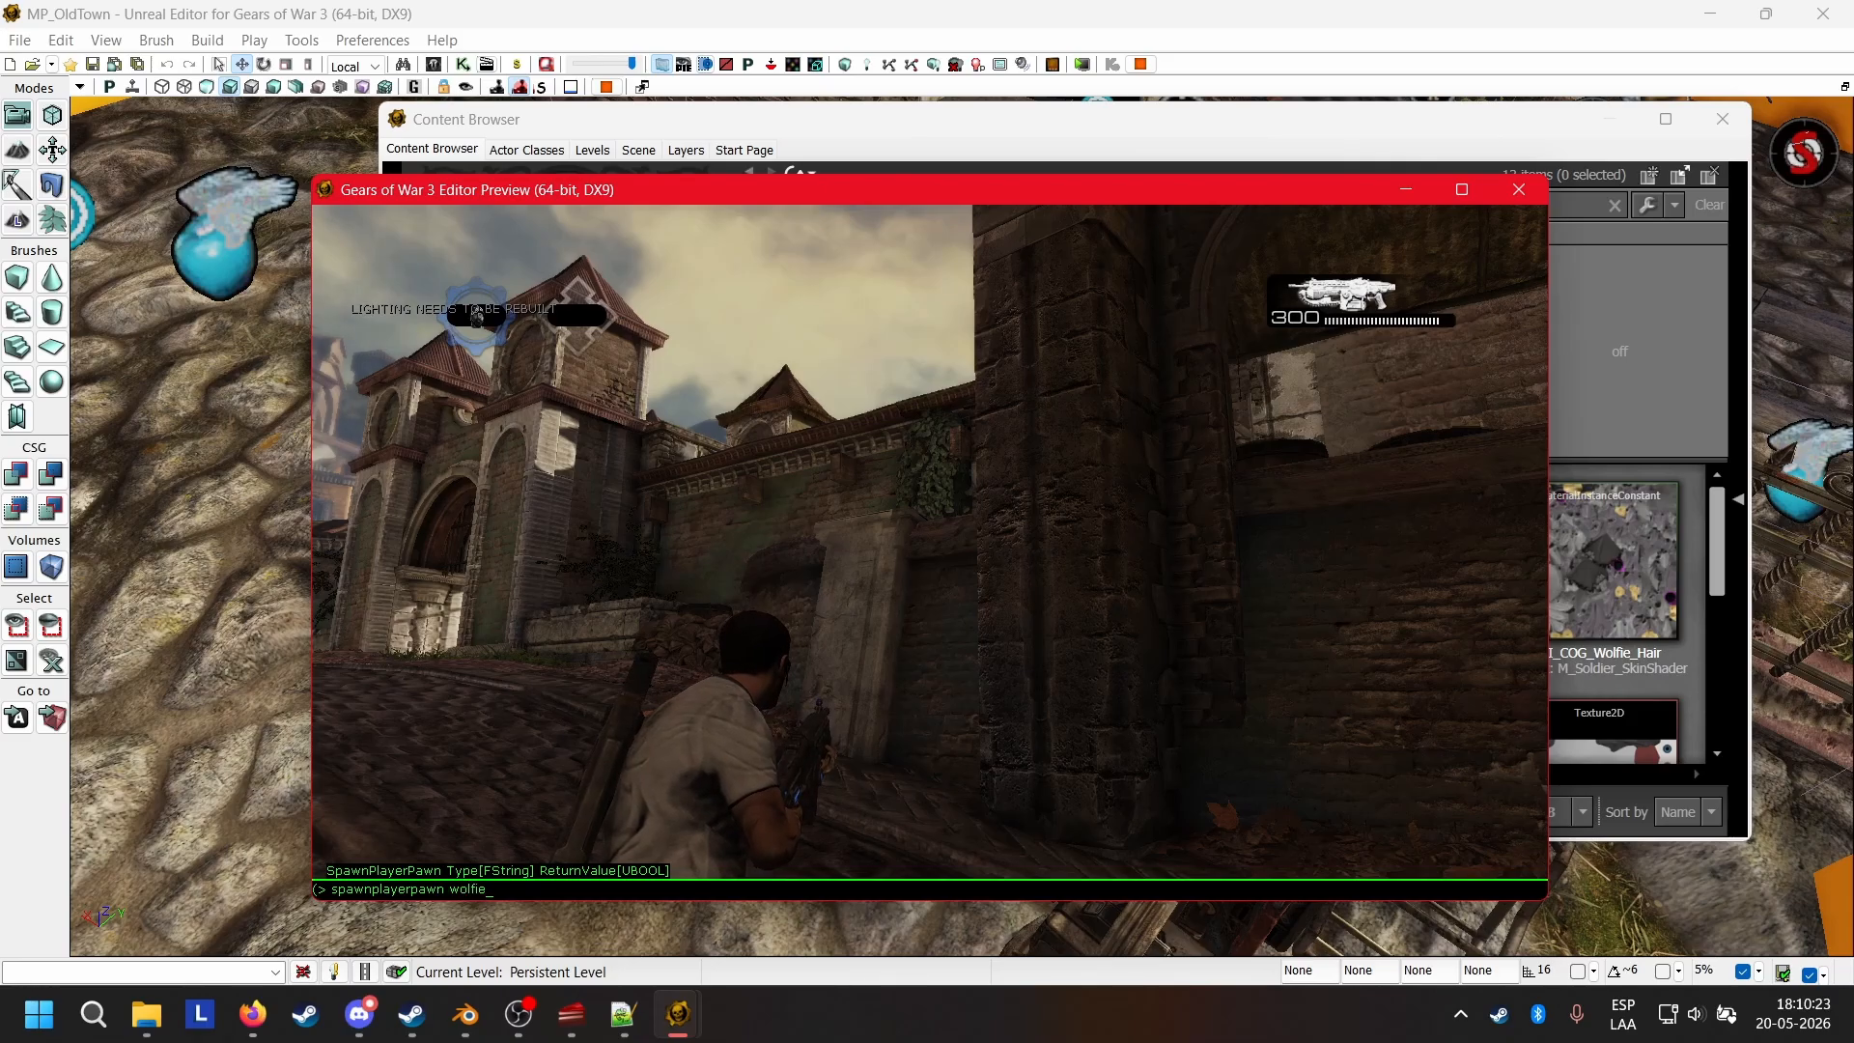
pyautogui.press('Return')
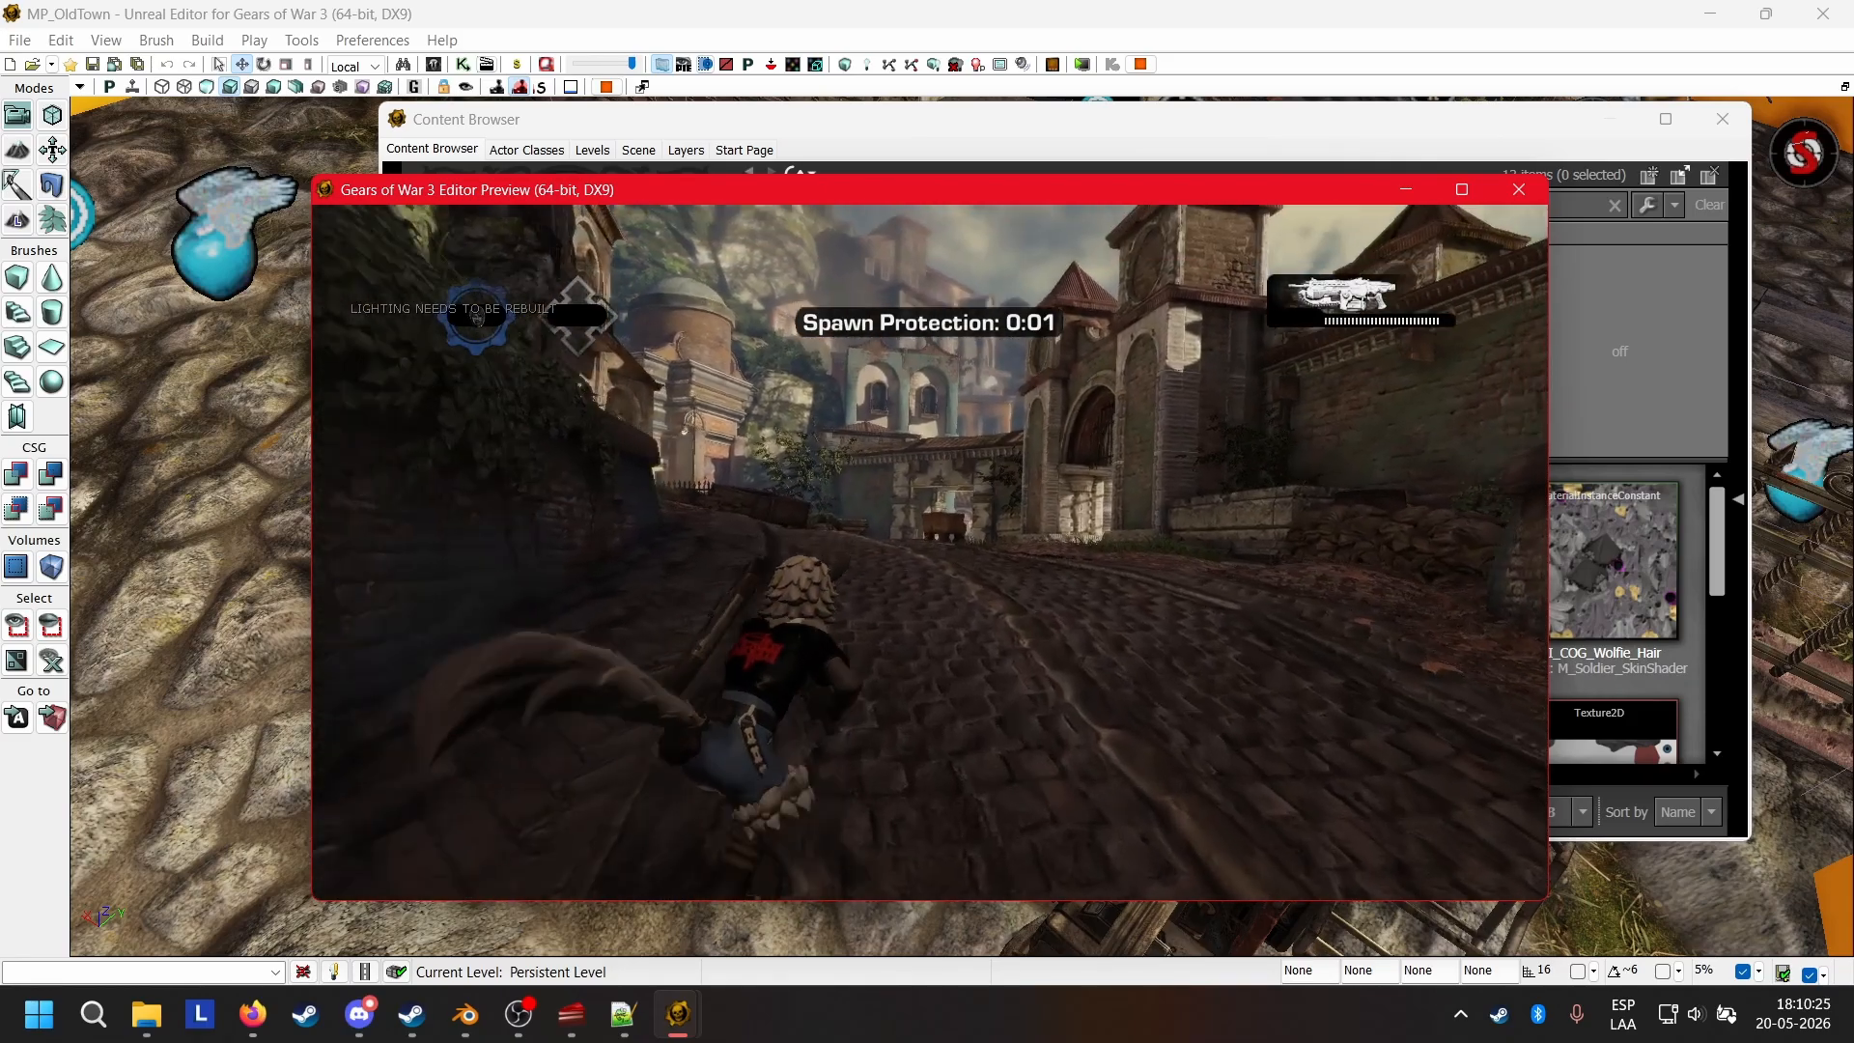
pyautogui.press('w')
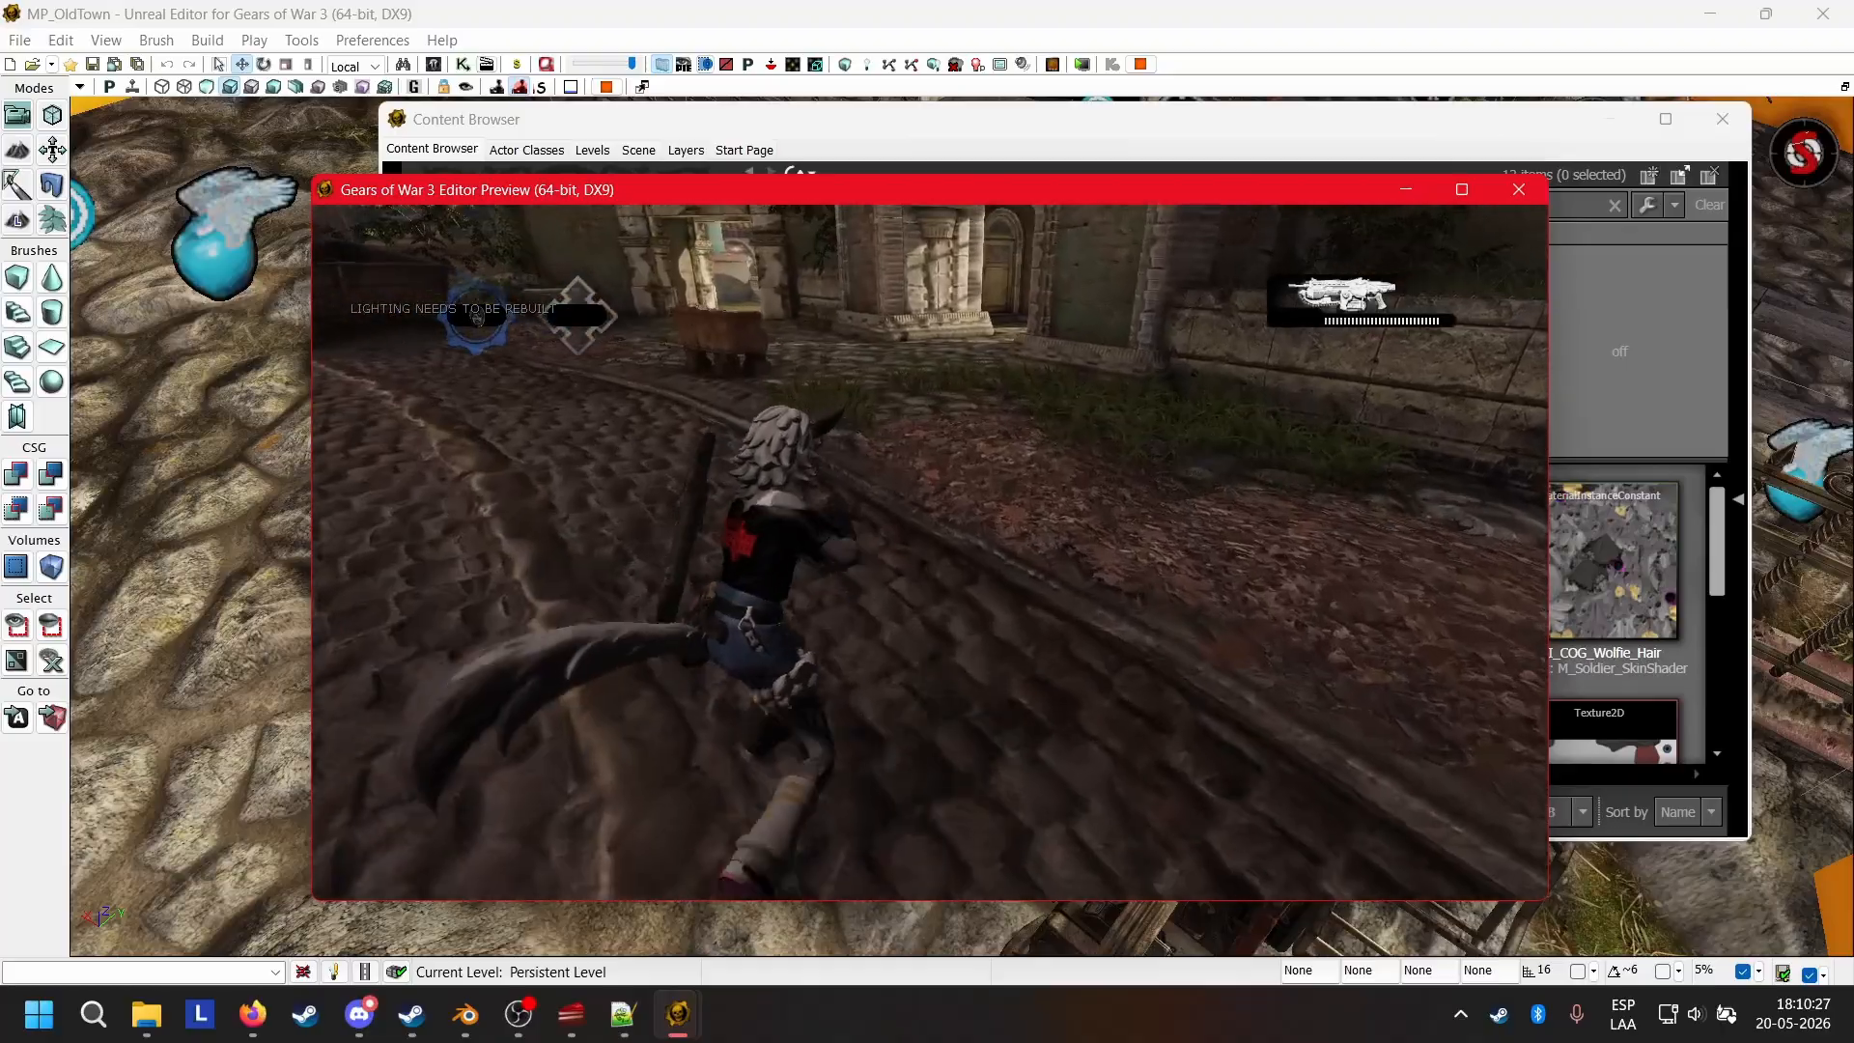
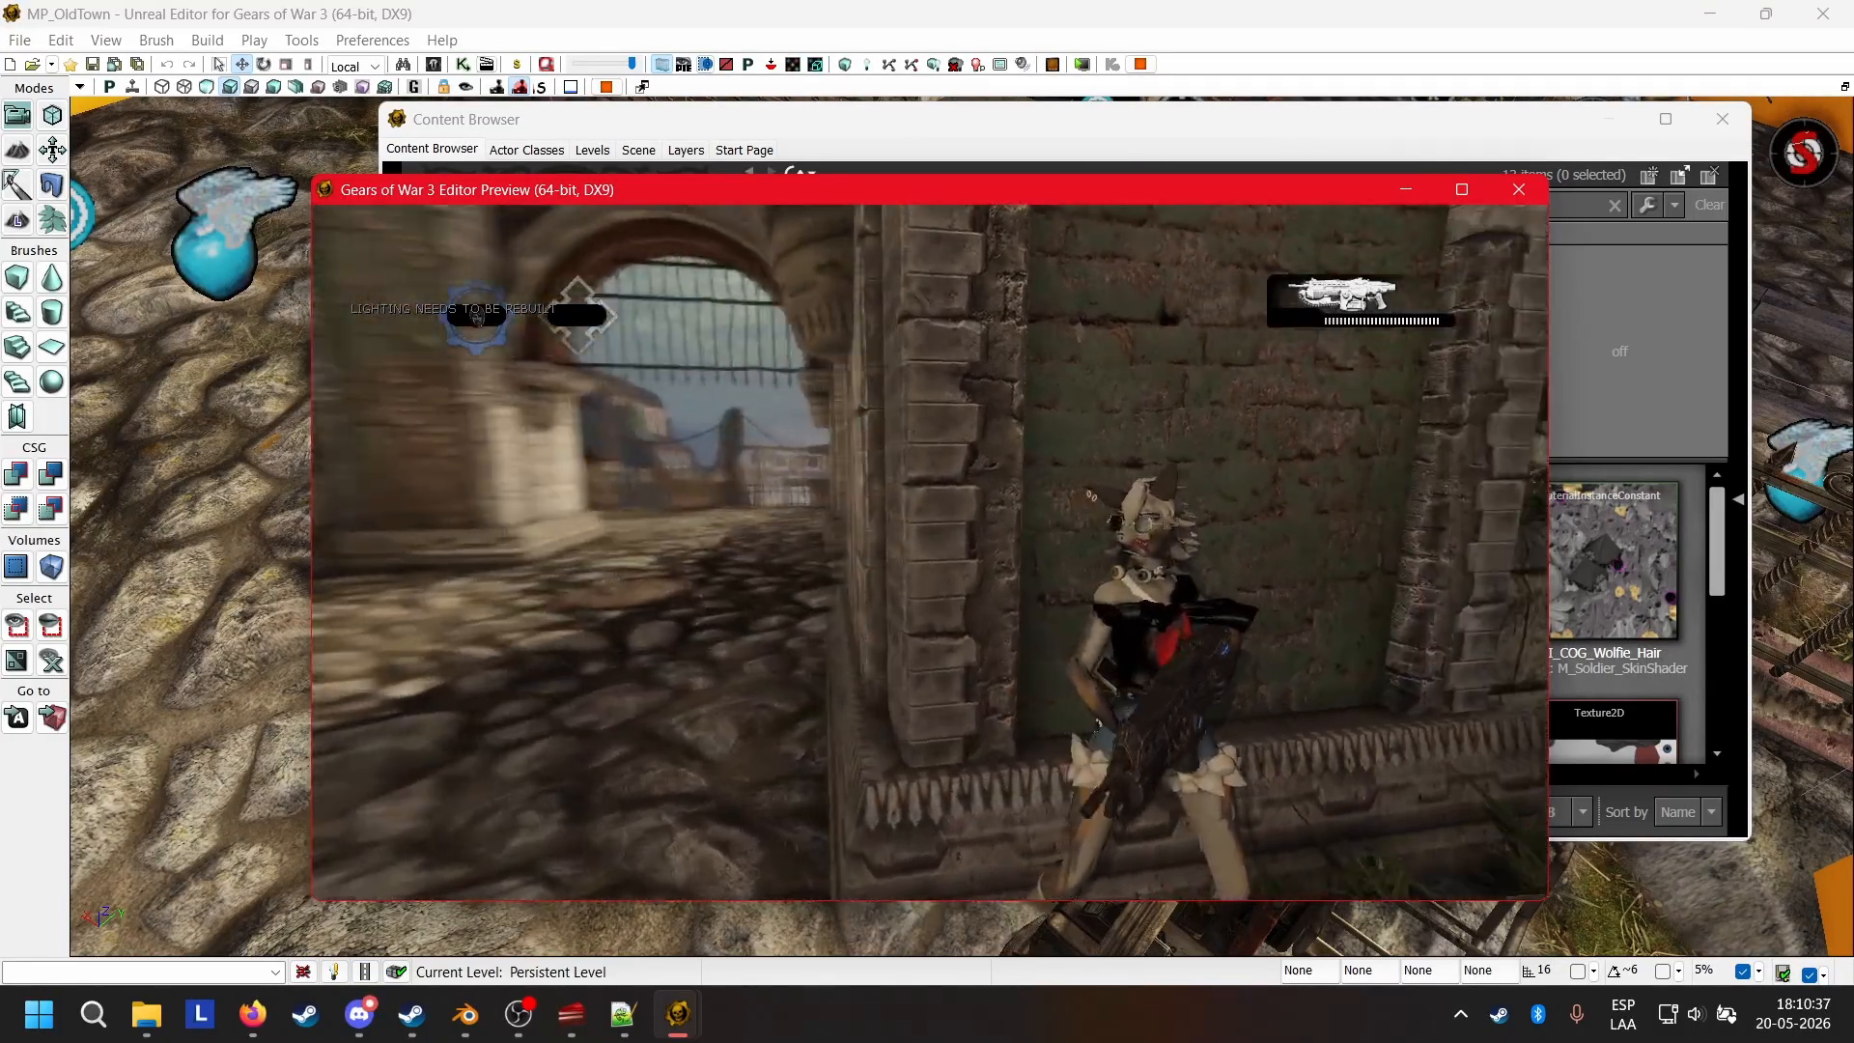
# Run the spawned Wolfie character around the level and test taking cover against the brick walls.
pyautogui.press('w')
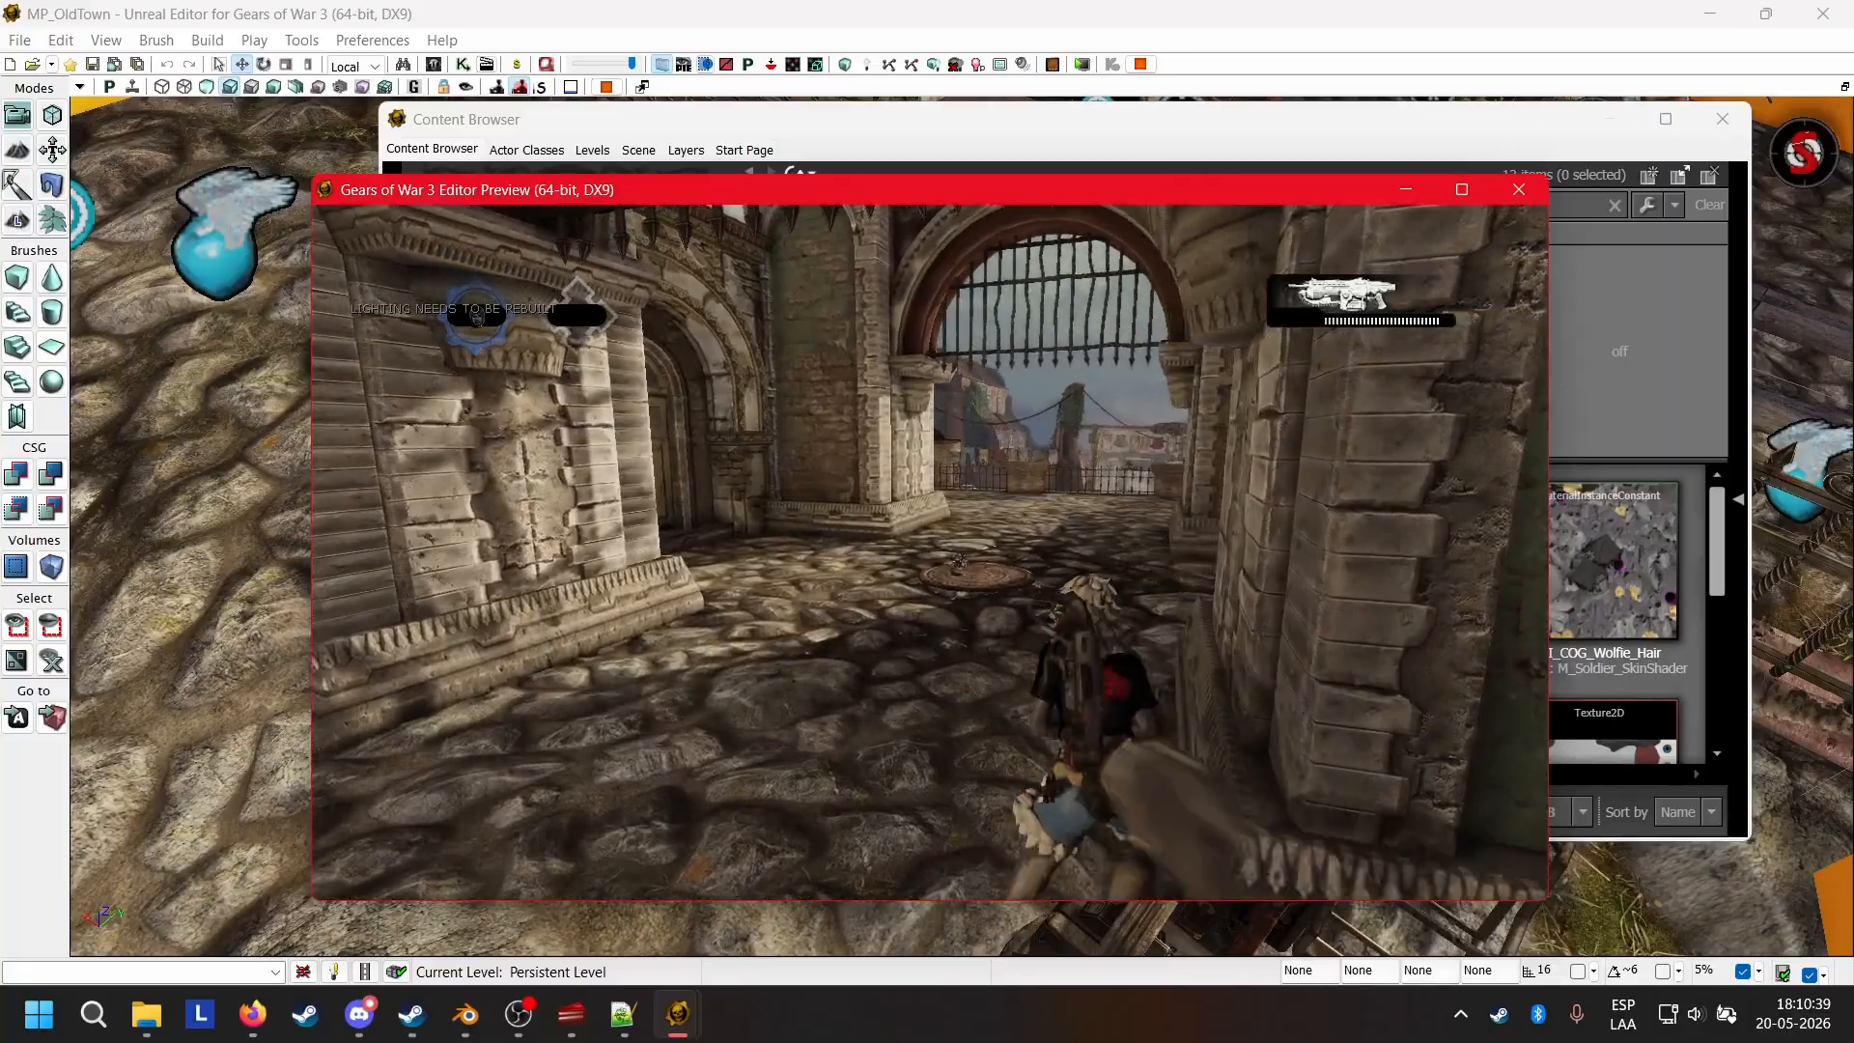
pyautogui.press('w')
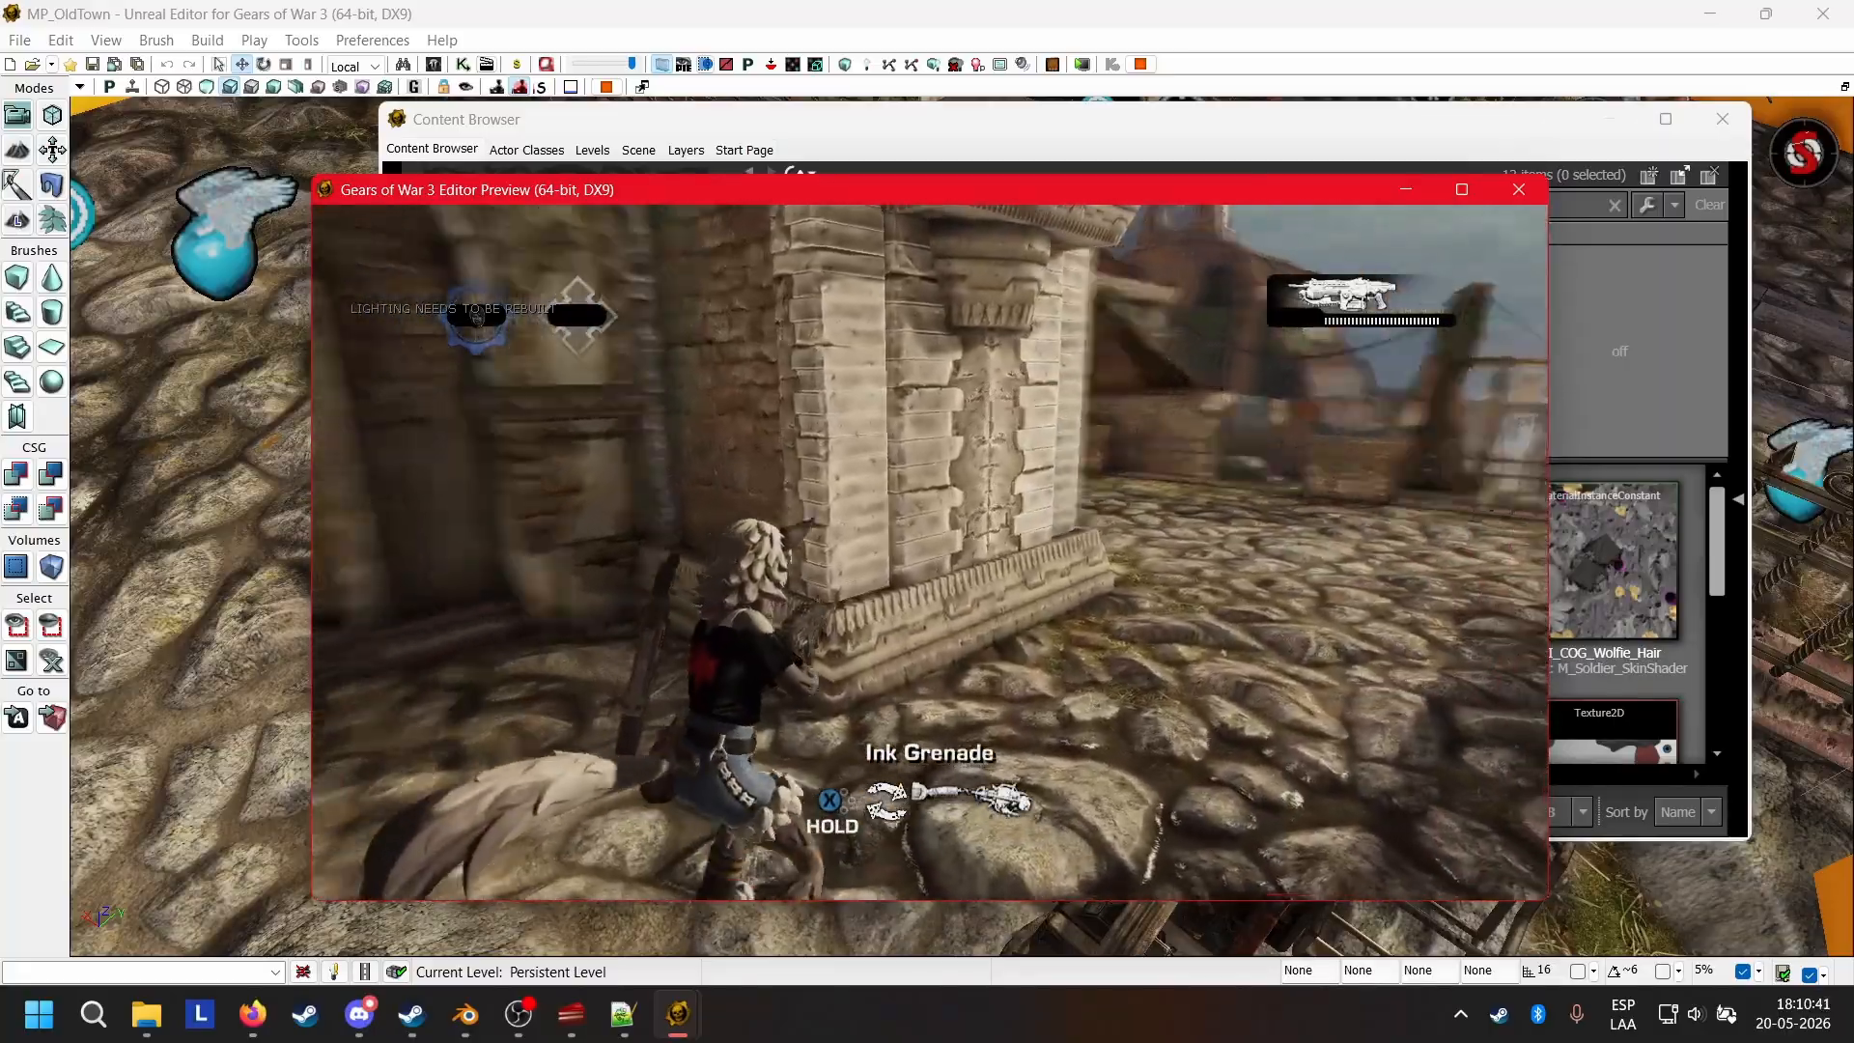
pyautogui.press('w')
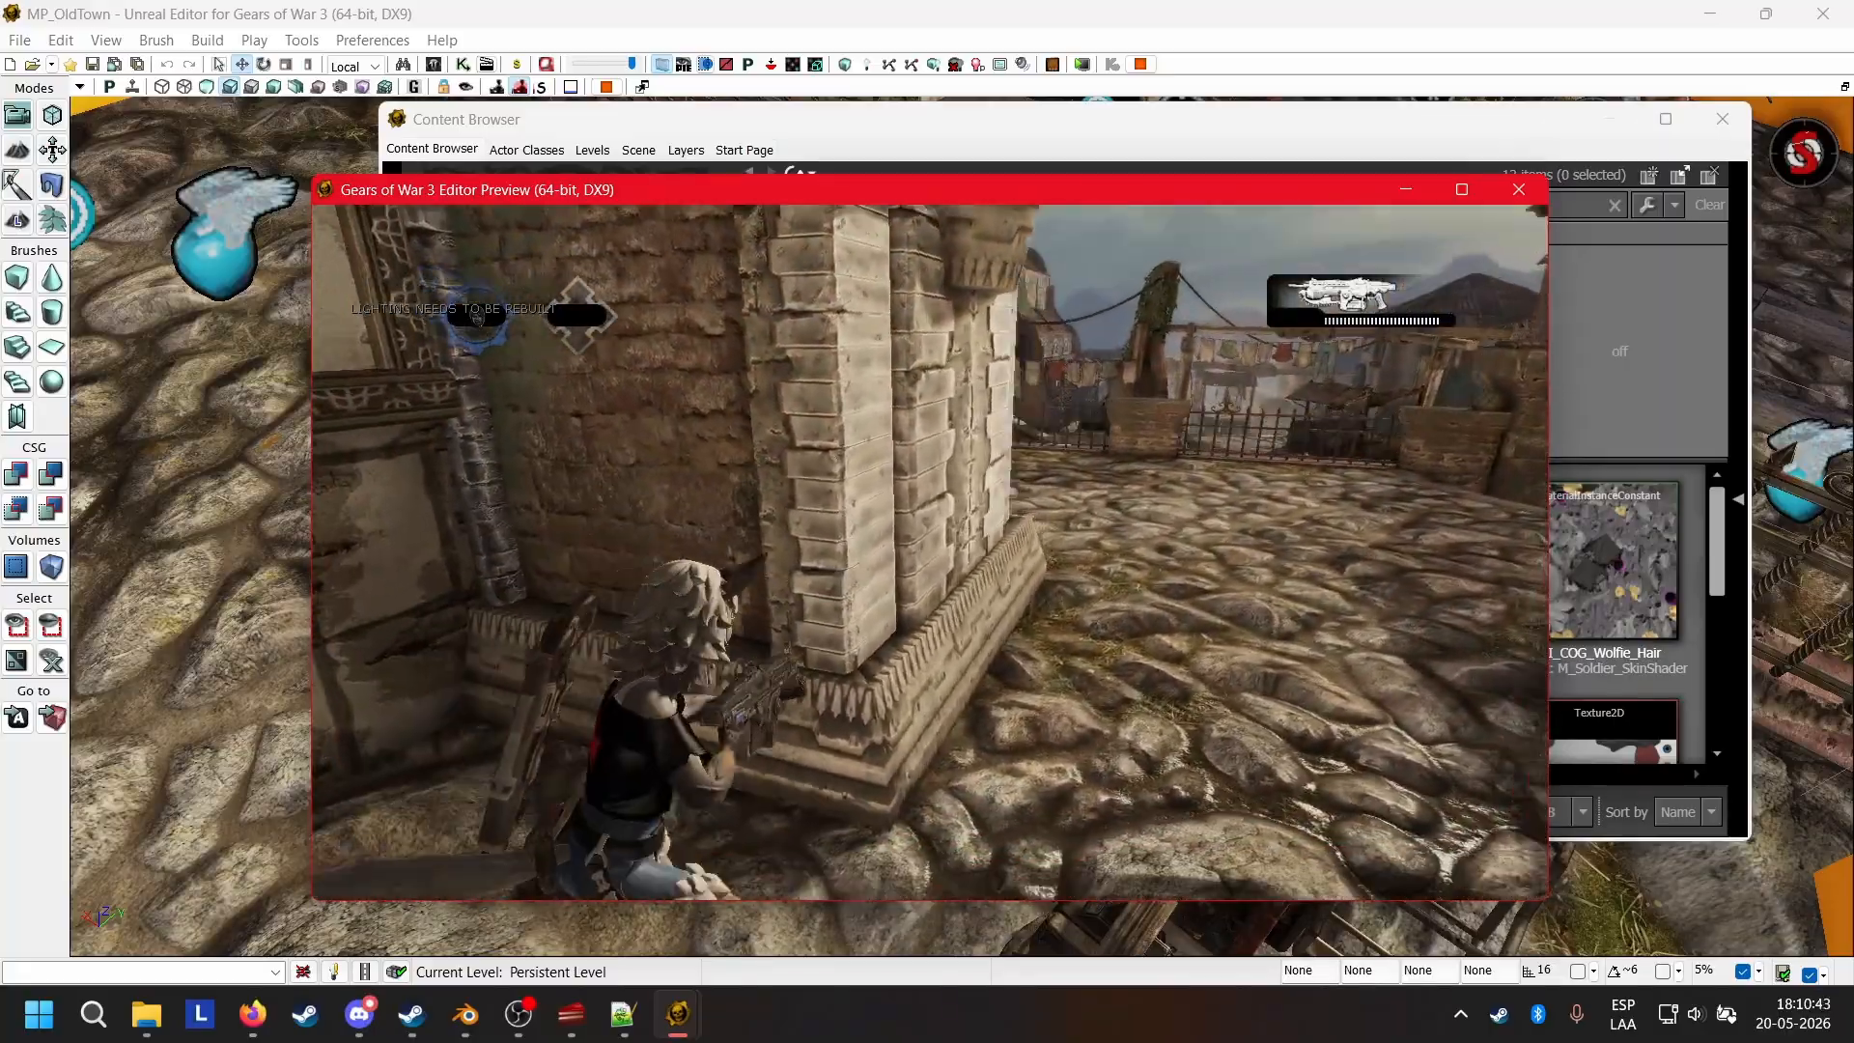
pyautogui.press('w')
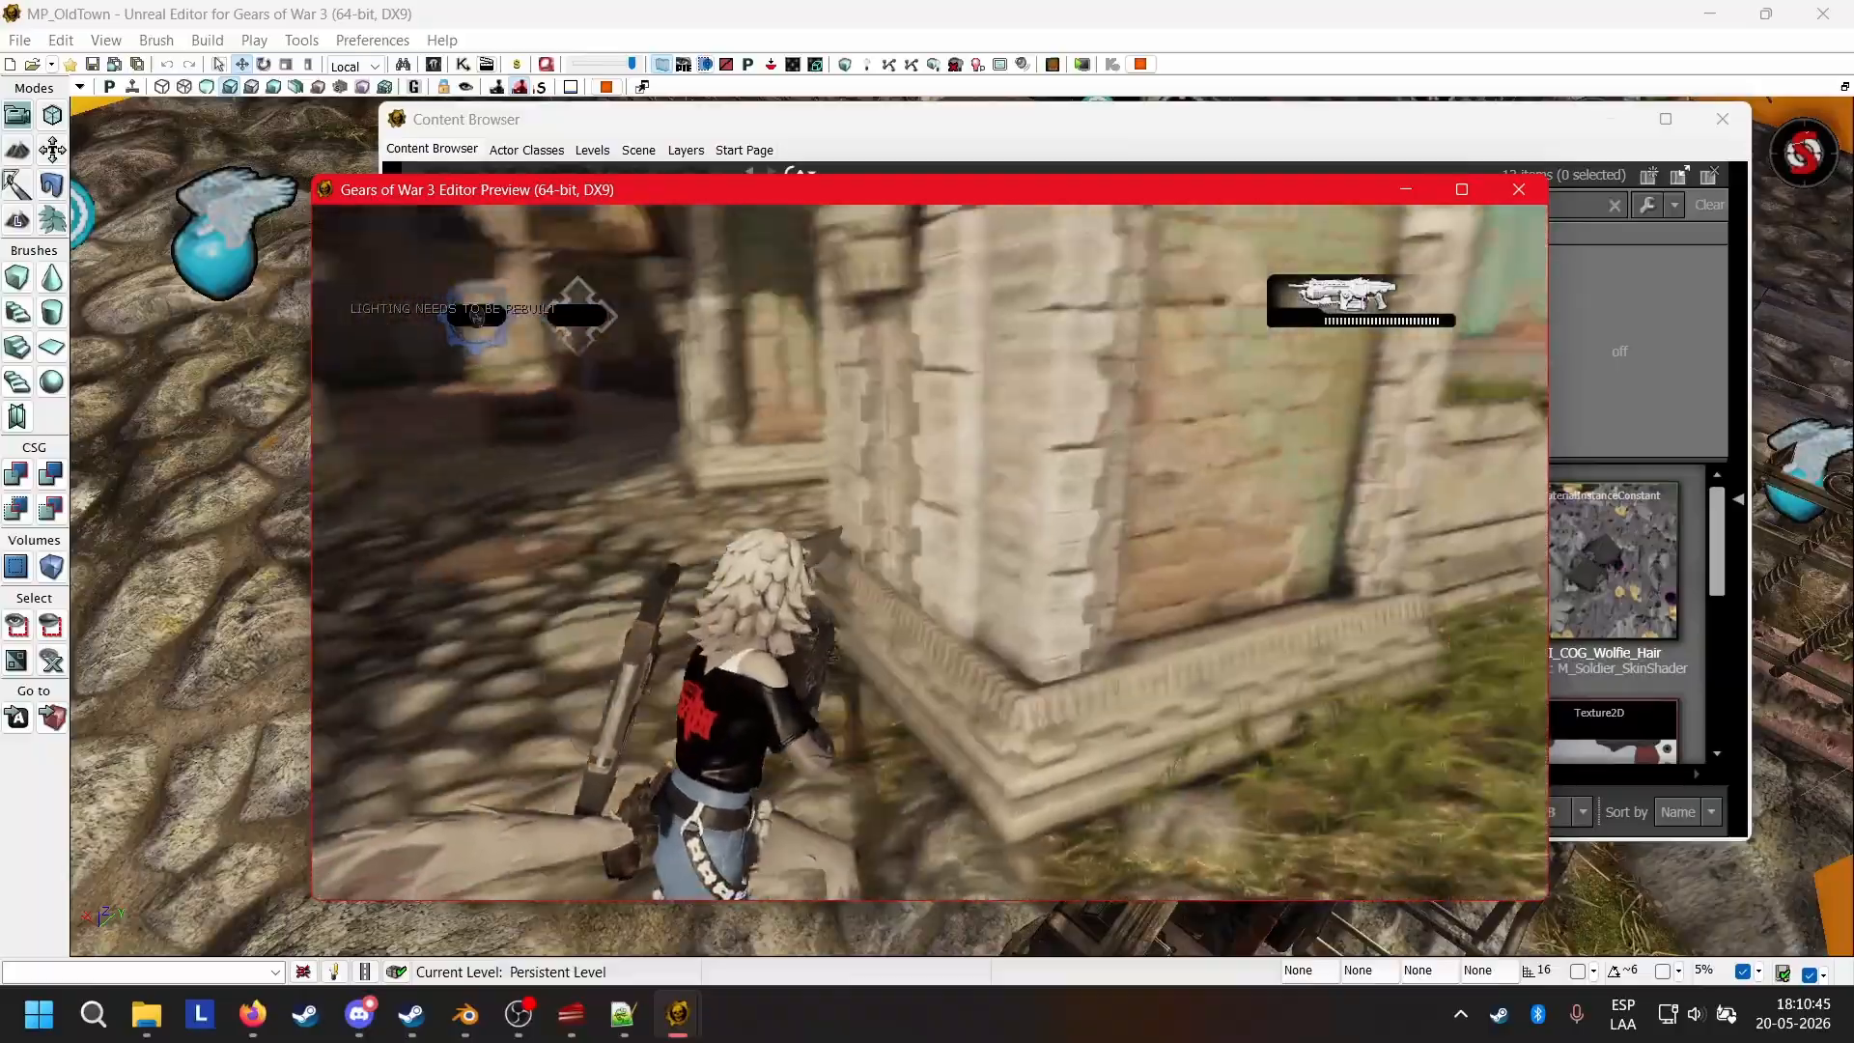
pyautogui.press('w')
pyautogui.press('space')
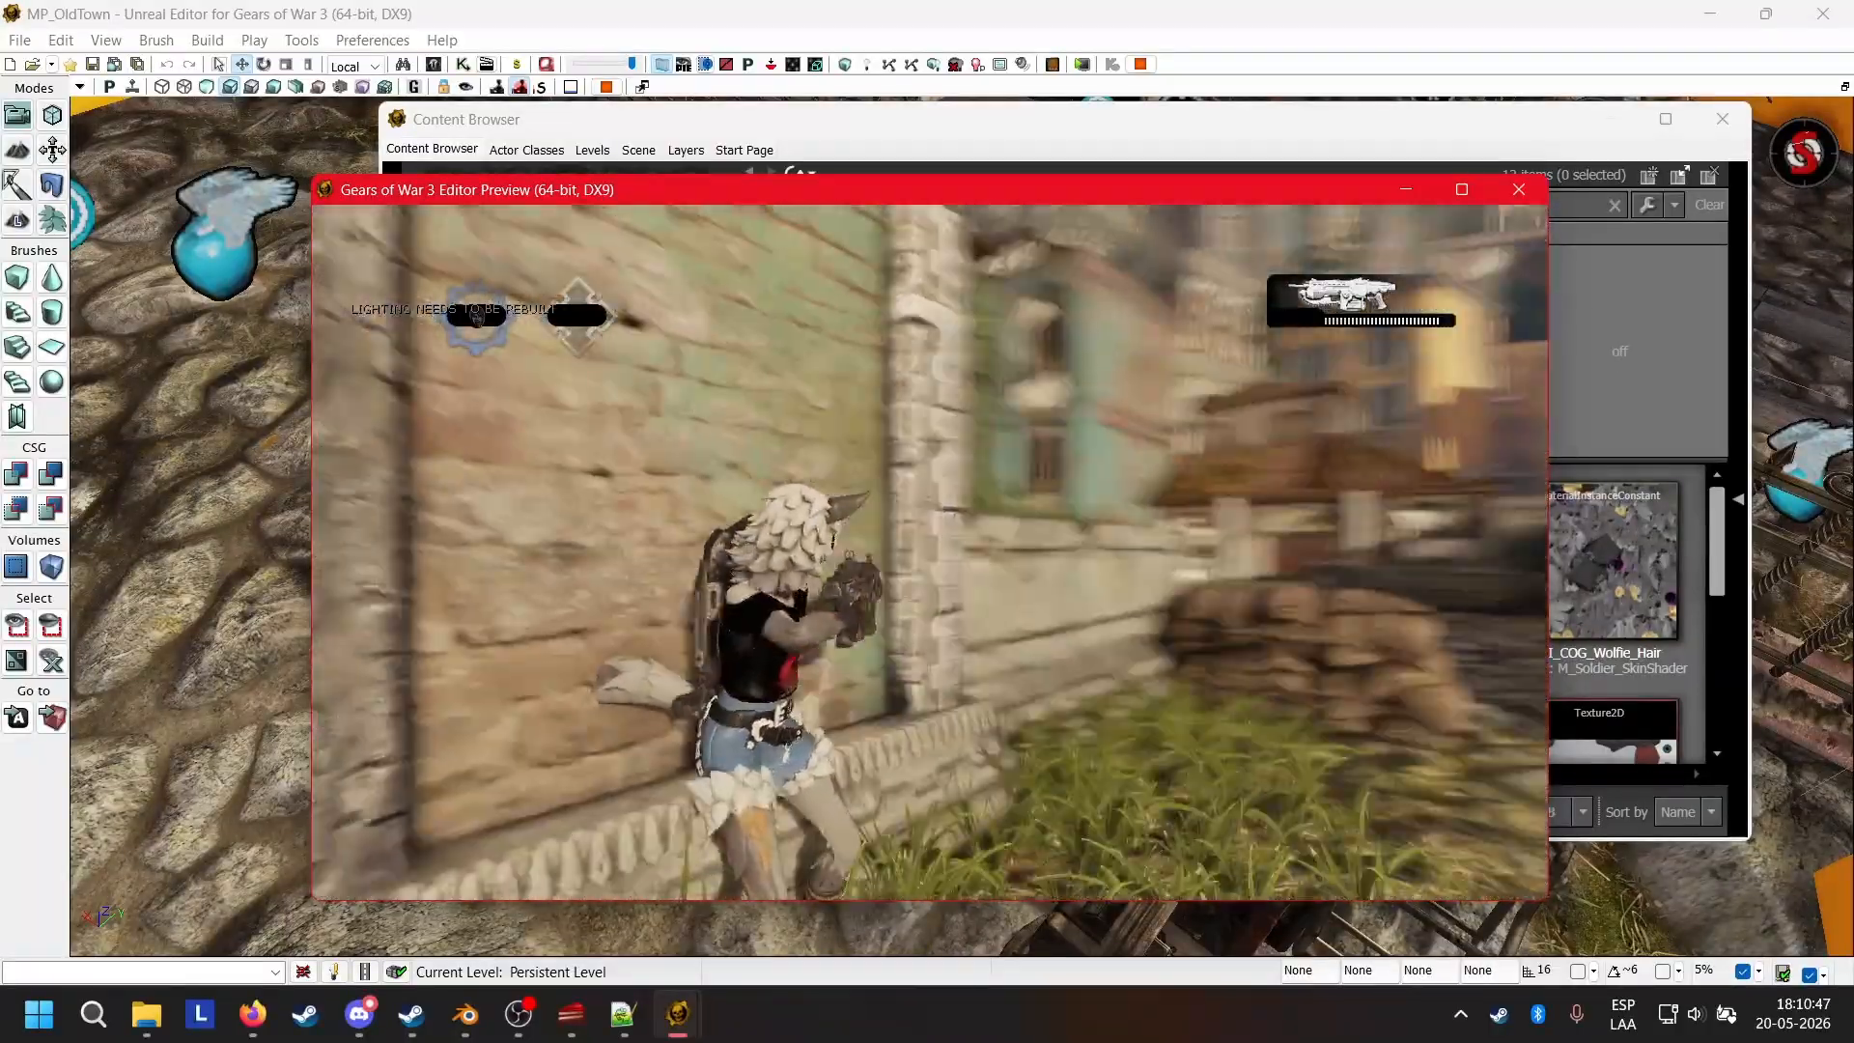
pyautogui.press('a')
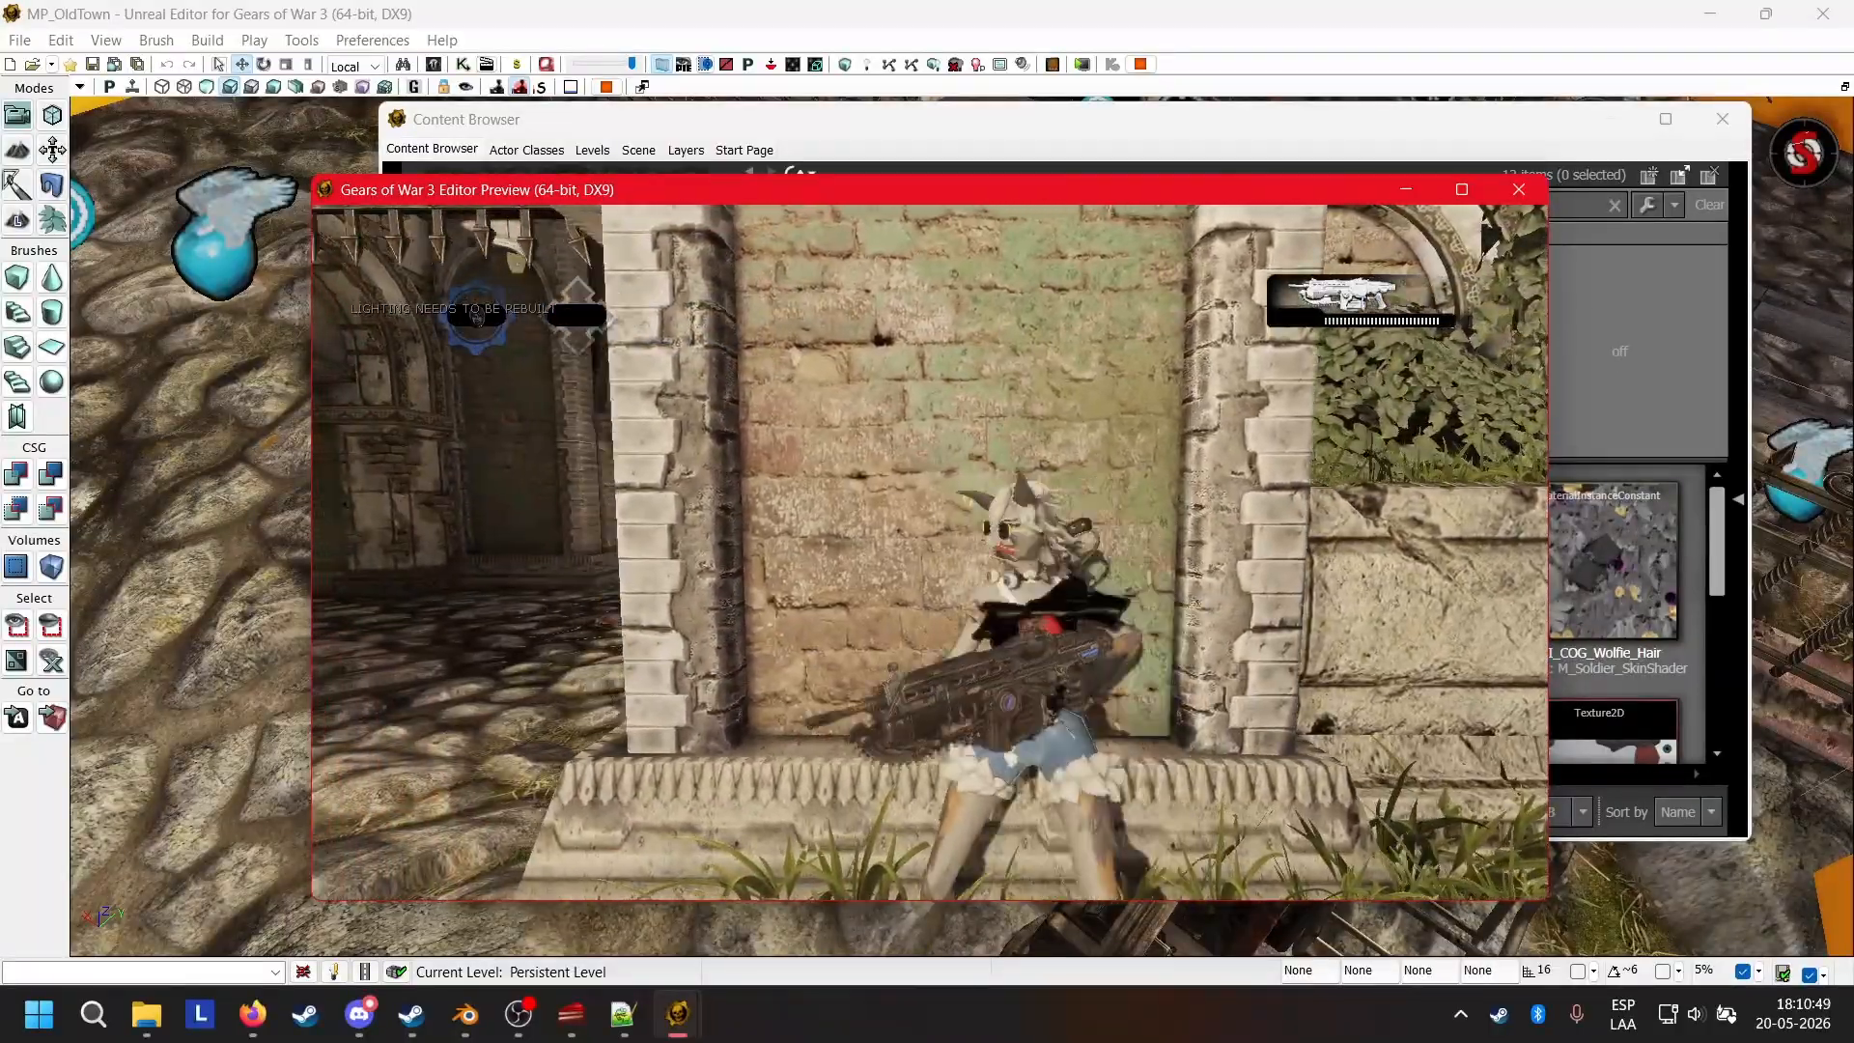
# Reposition the Content Browser and end the play session in the editor preview.
pyautogui.press('Escape')
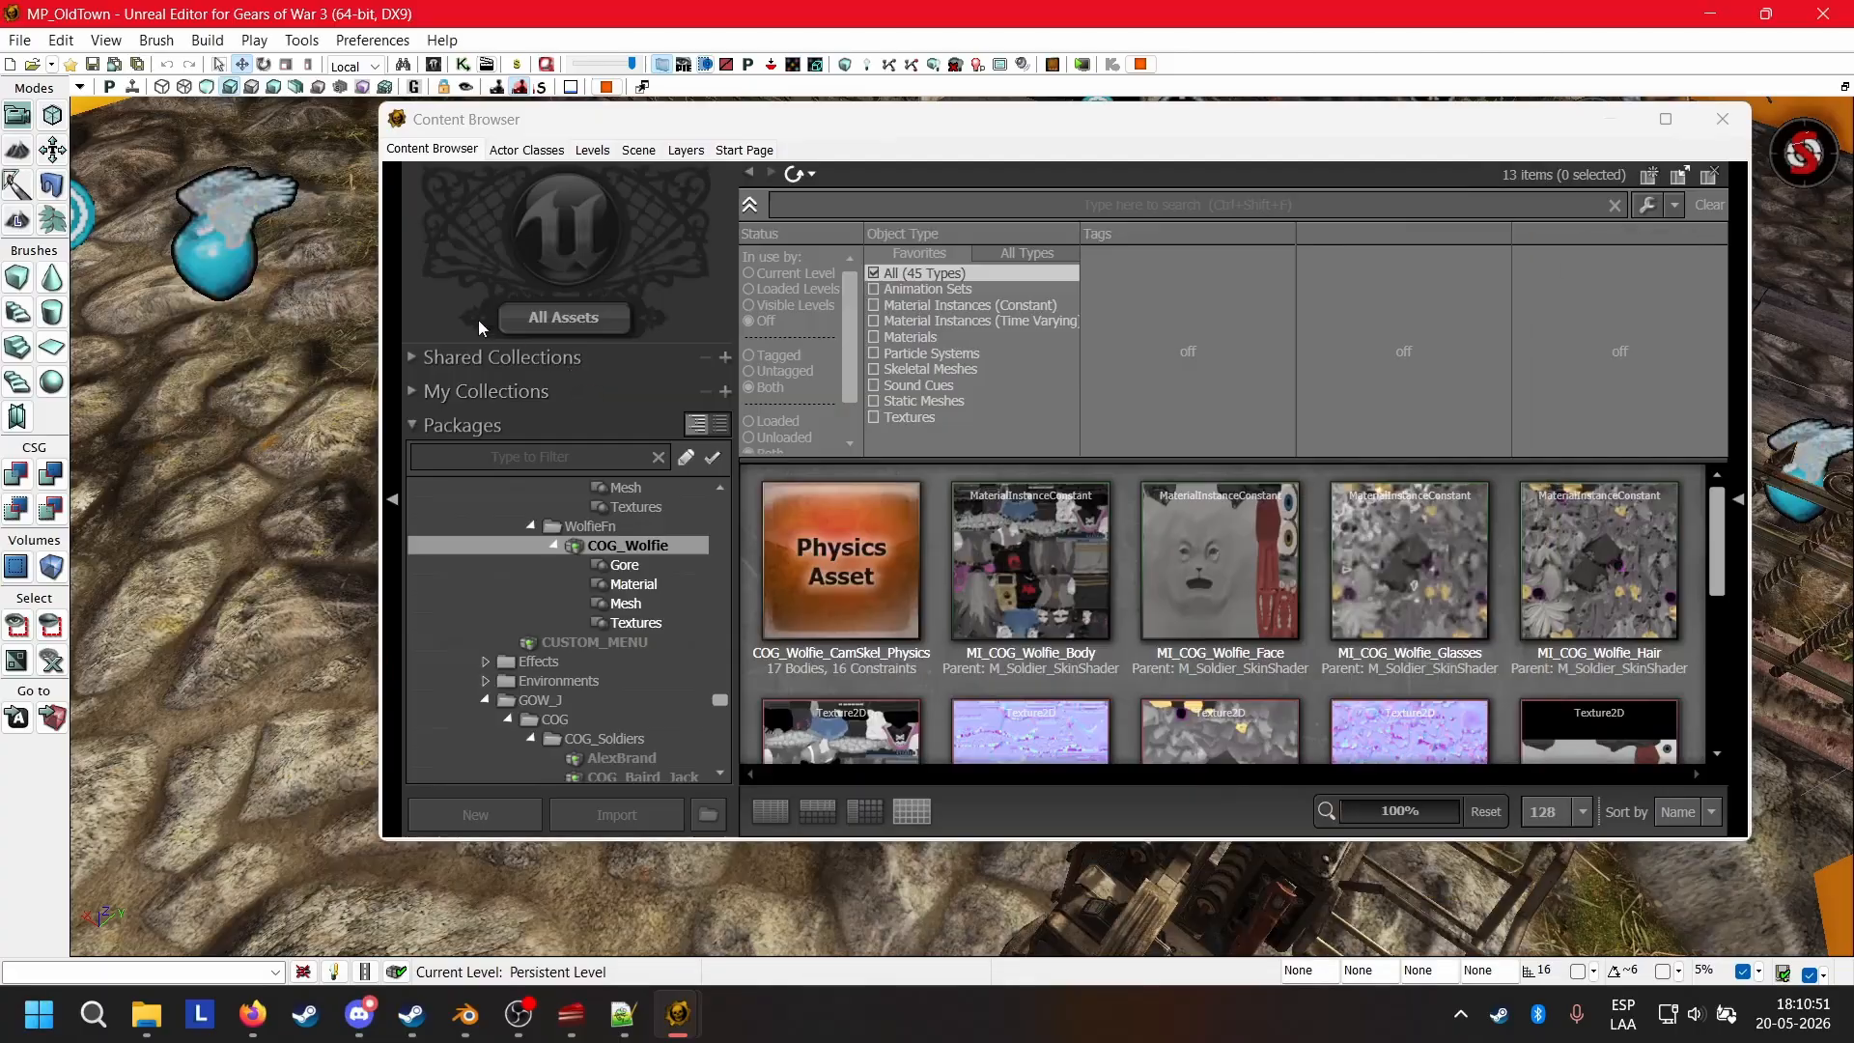
pyautogui.moveTo(642, 122); pyautogui.dragTo(361, 174)
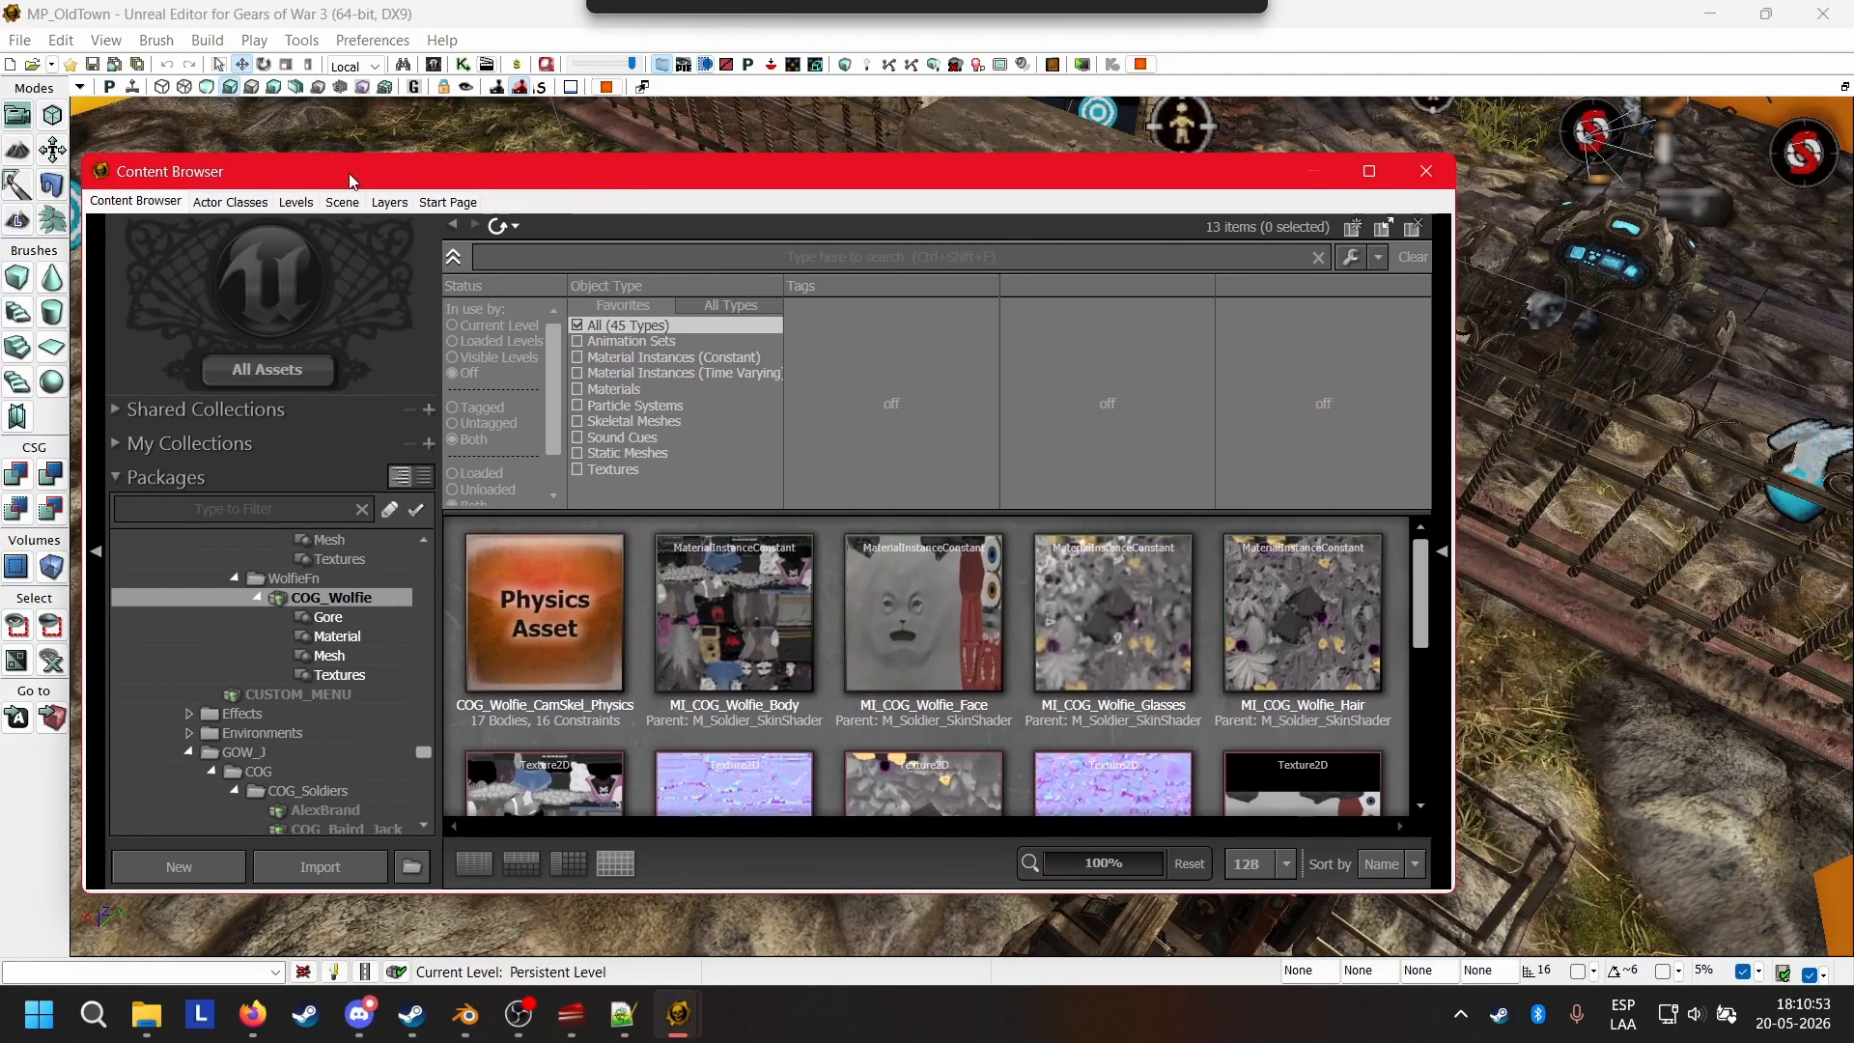
pyautogui.hotkey('alt', 'Tab')
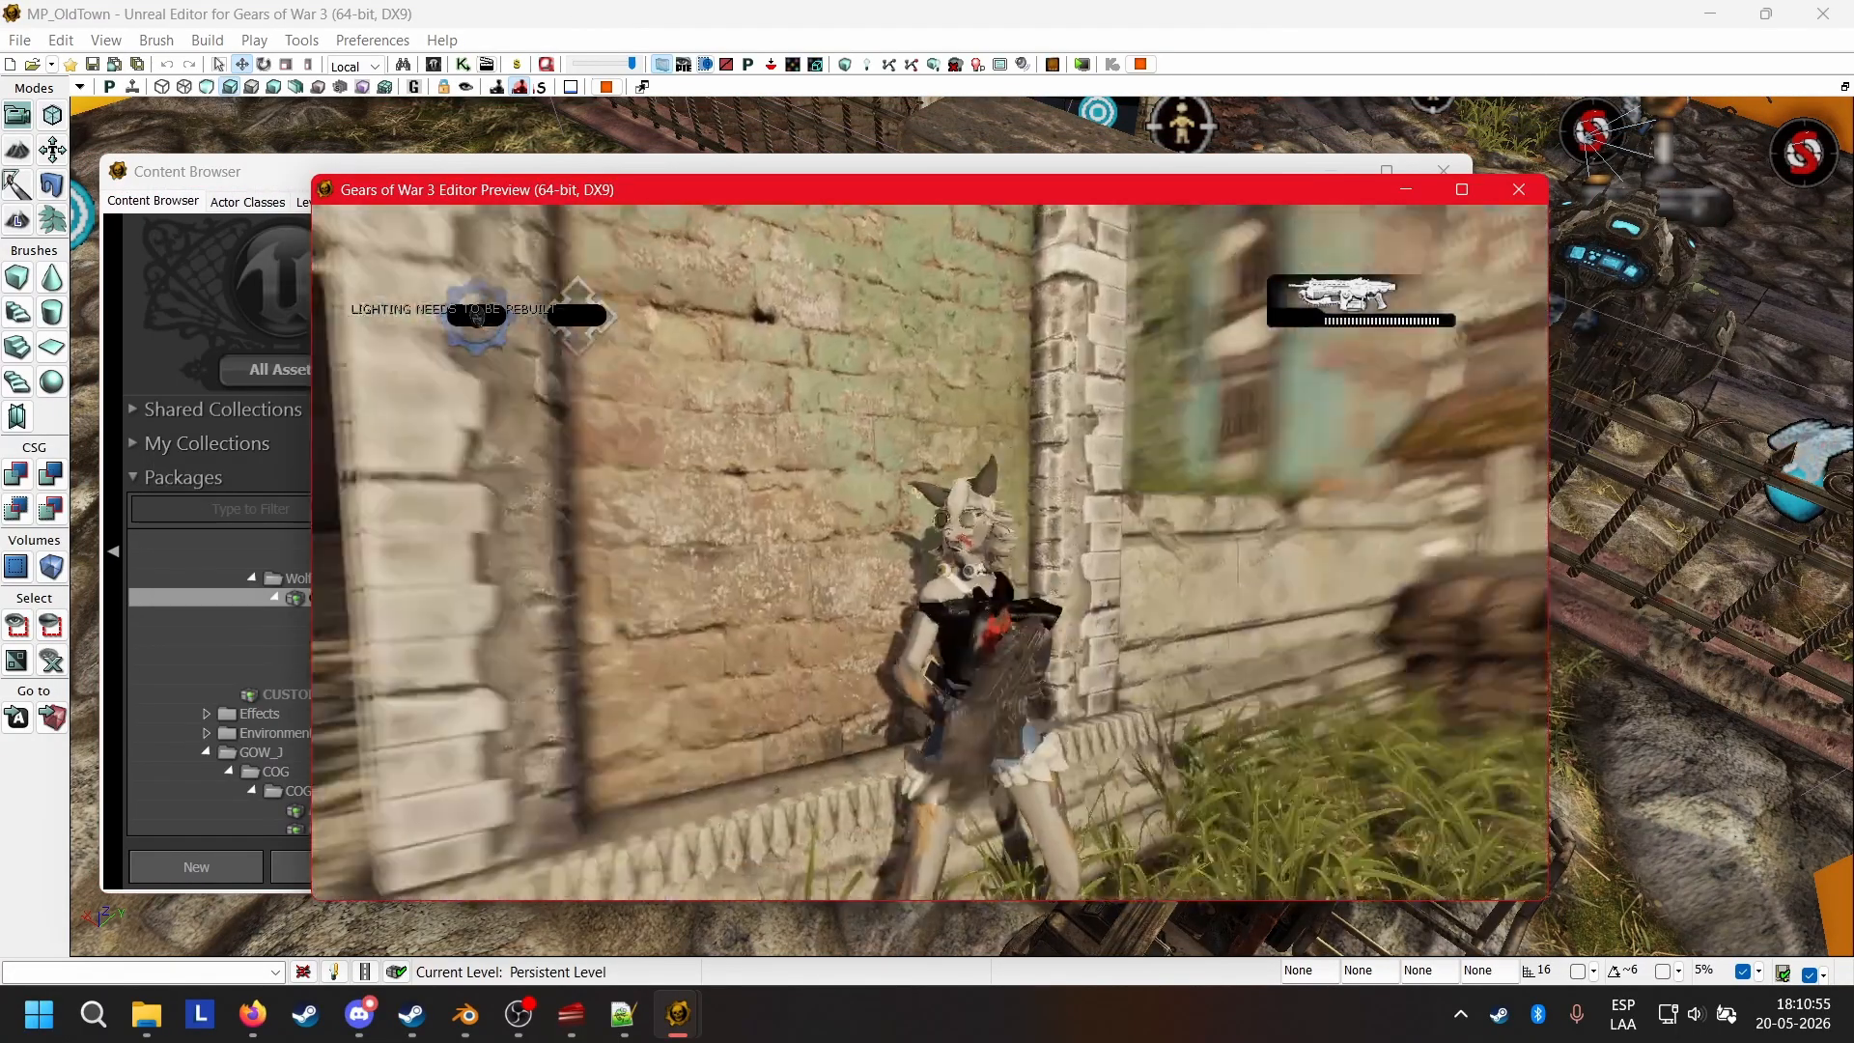
pyautogui.press('Escape')
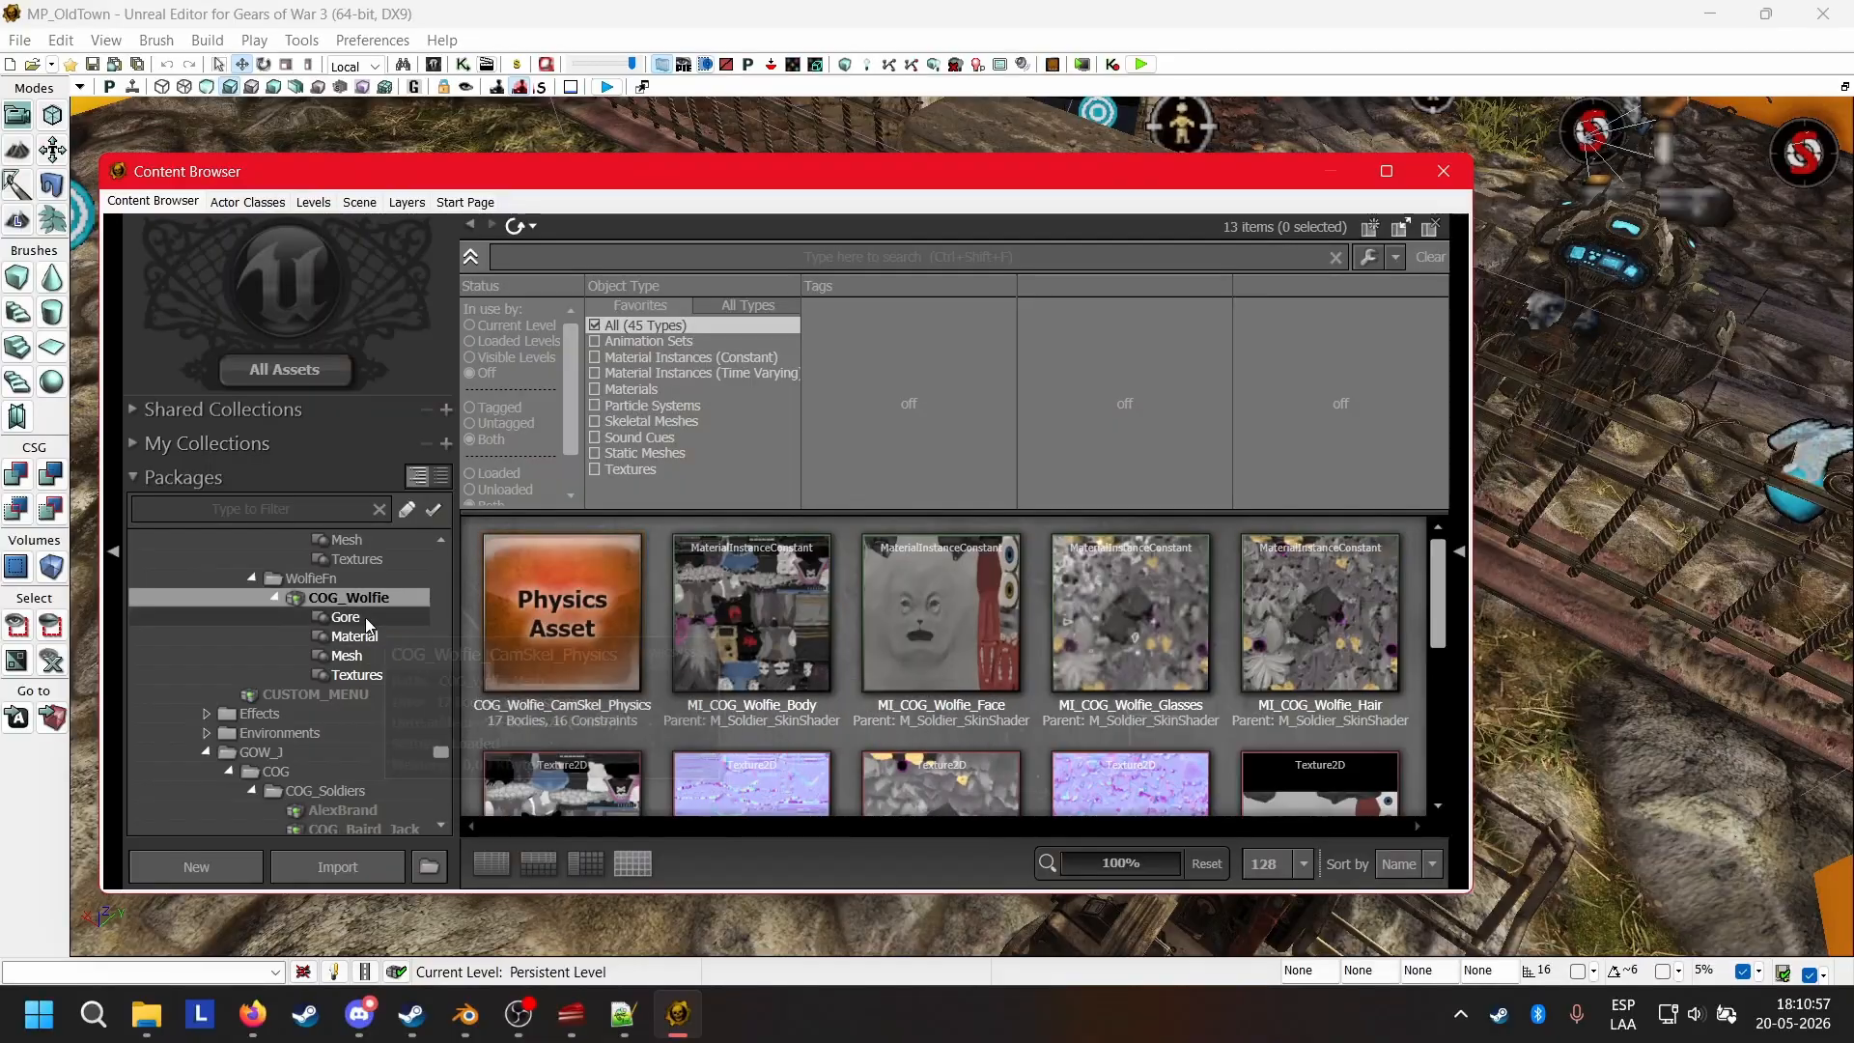
# Open the wolfie_UE3_camskel skeletal mesh in the AnimSet Editor and frame the full character in the preview.
pyautogui.scroll(-2, 856, 624)
pyautogui.scroll(-1, 856, 624)
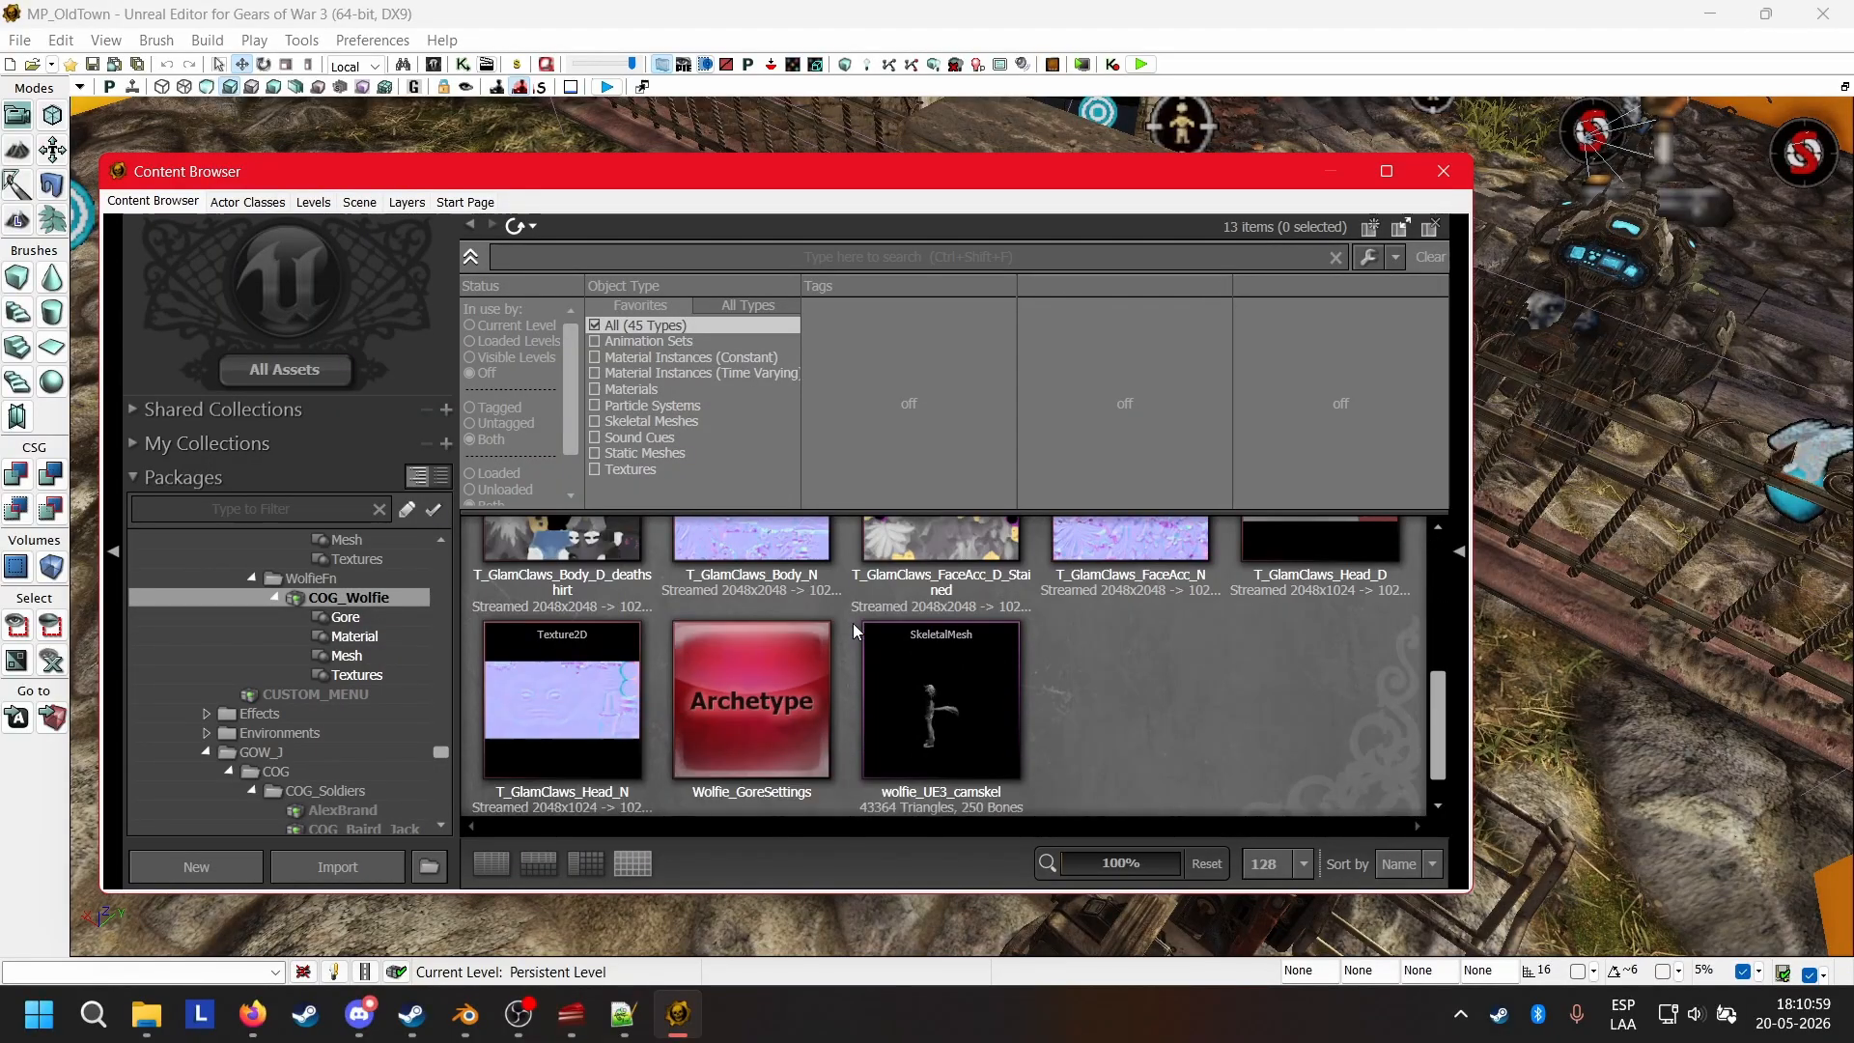
pyautogui.click(907, 682)
pyautogui.doubleClick(1017, 656)
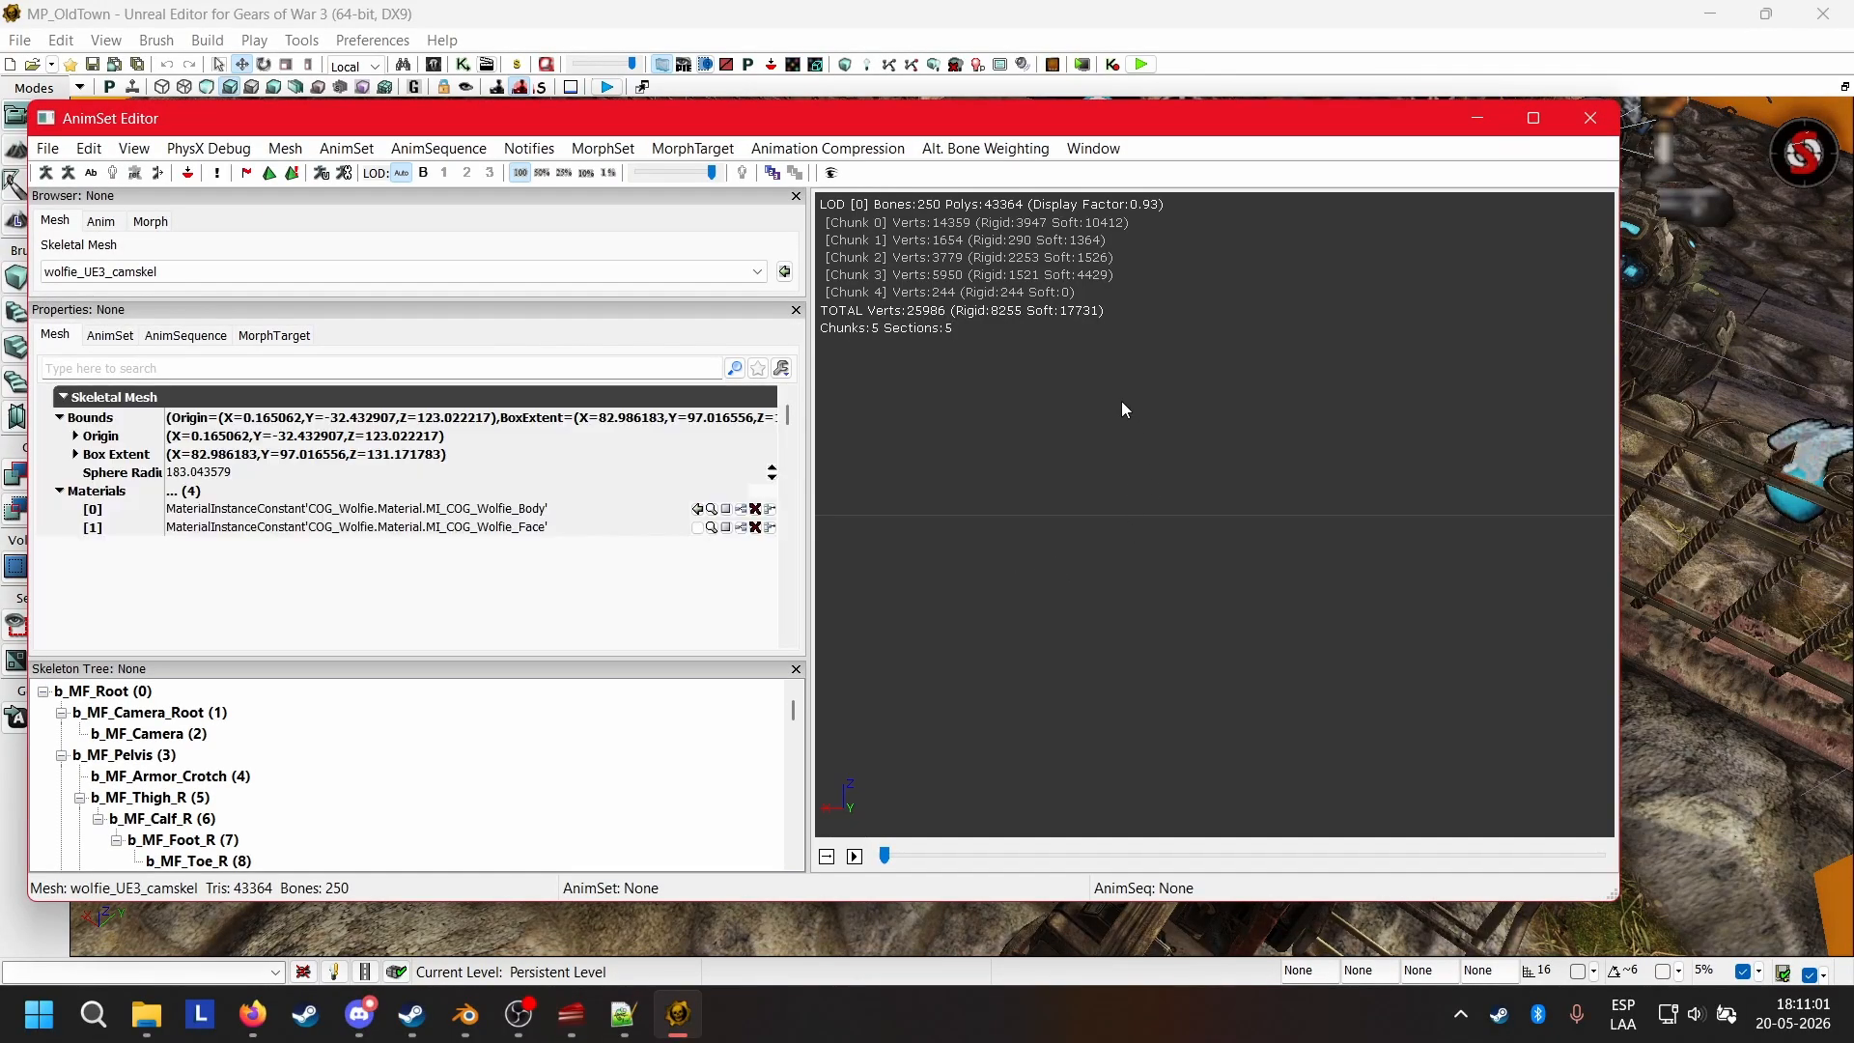
pyautogui.moveTo(1194, 388); pyautogui.dragTo(1193, 313, button='middle')
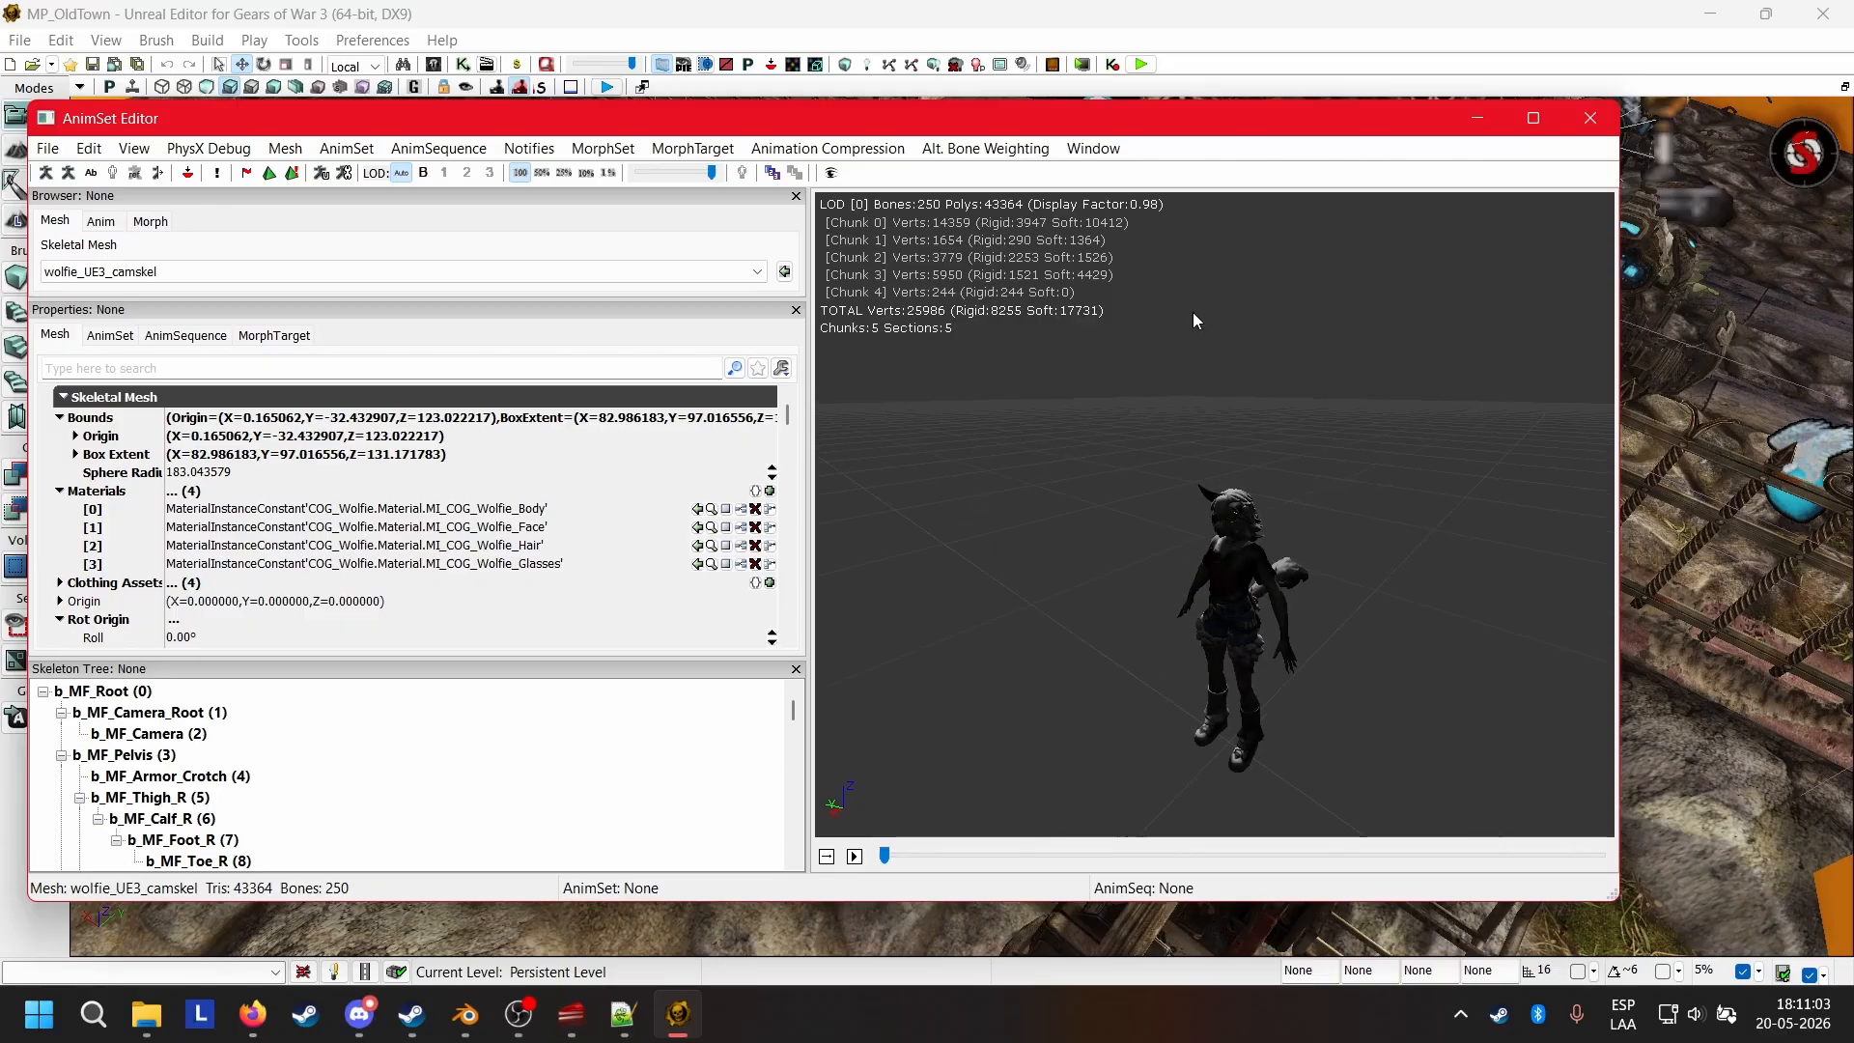
pyautogui.scroll(4, 1267, 458)
pyautogui.scroll(-1, 1266, 459)
pyautogui.moveTo(1266, 459); pyautogui.dragTo(1277, 574, button='right')
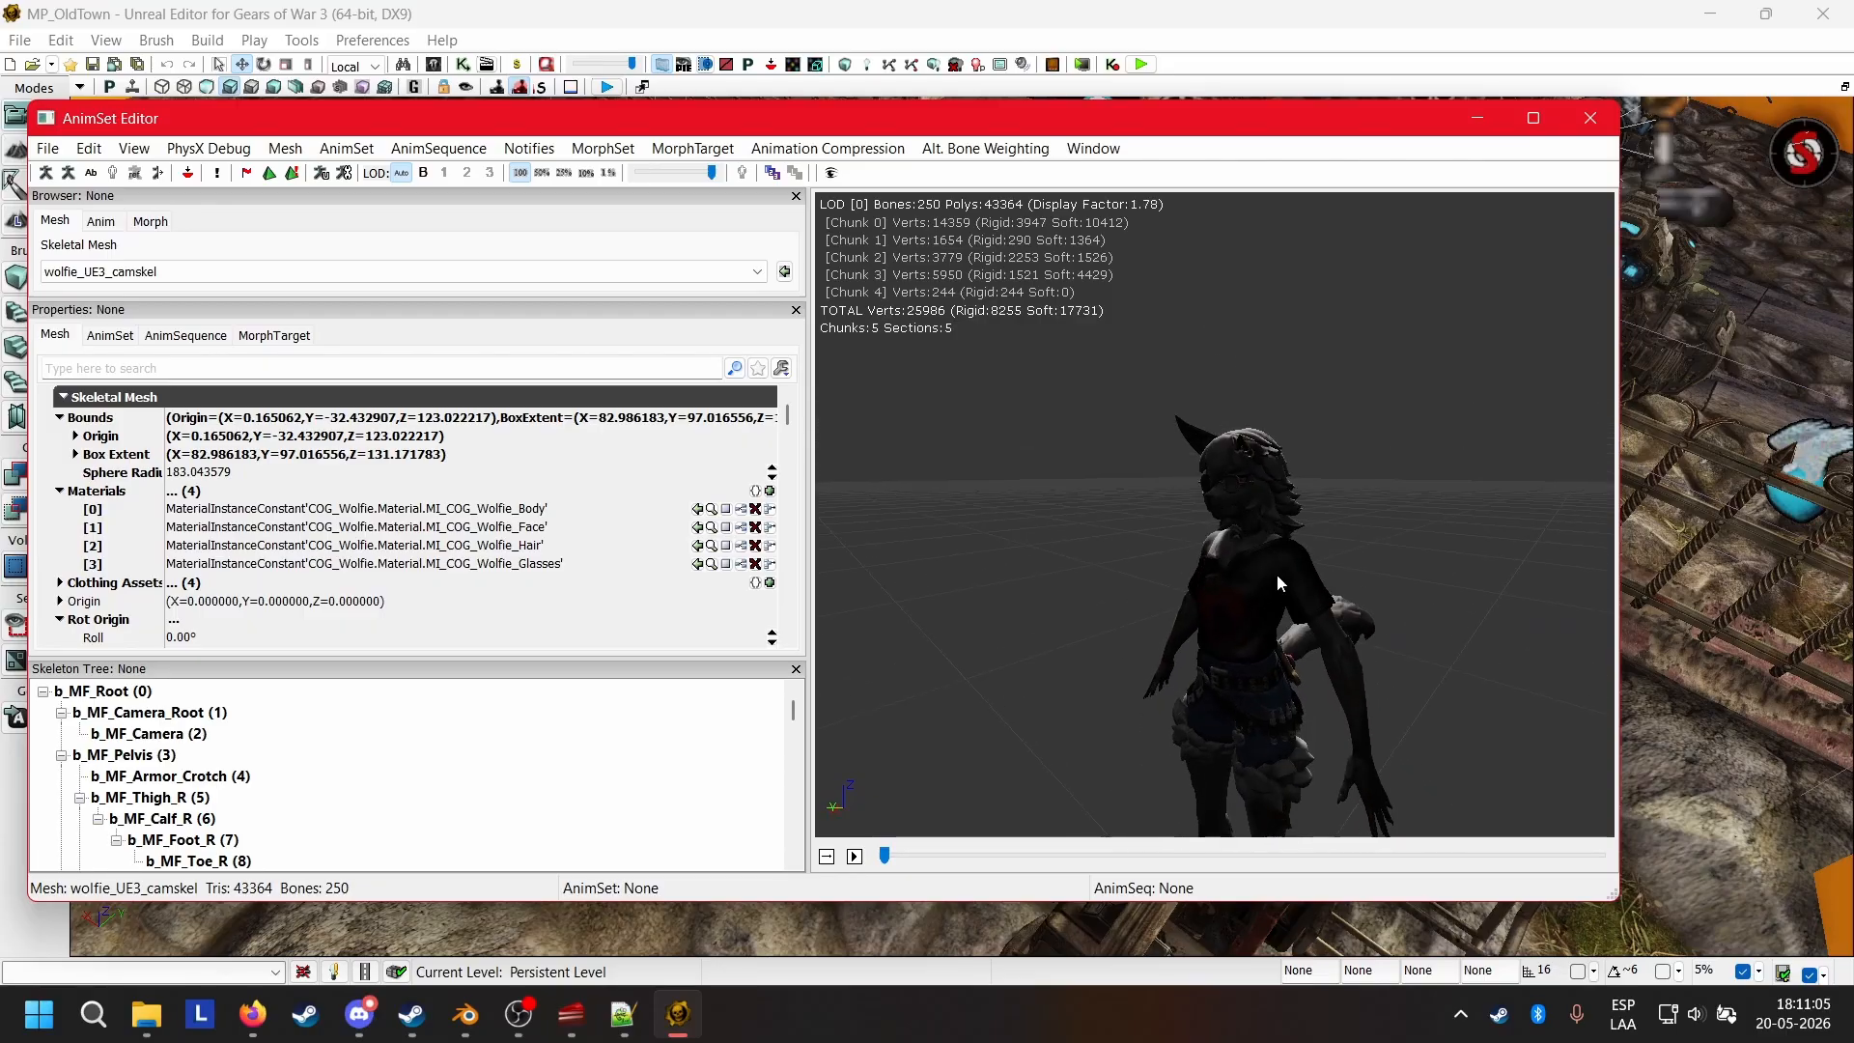
pyautogui.moveTo(1276, 574); pyautogui.dragTo(1277, 652, button='middle')
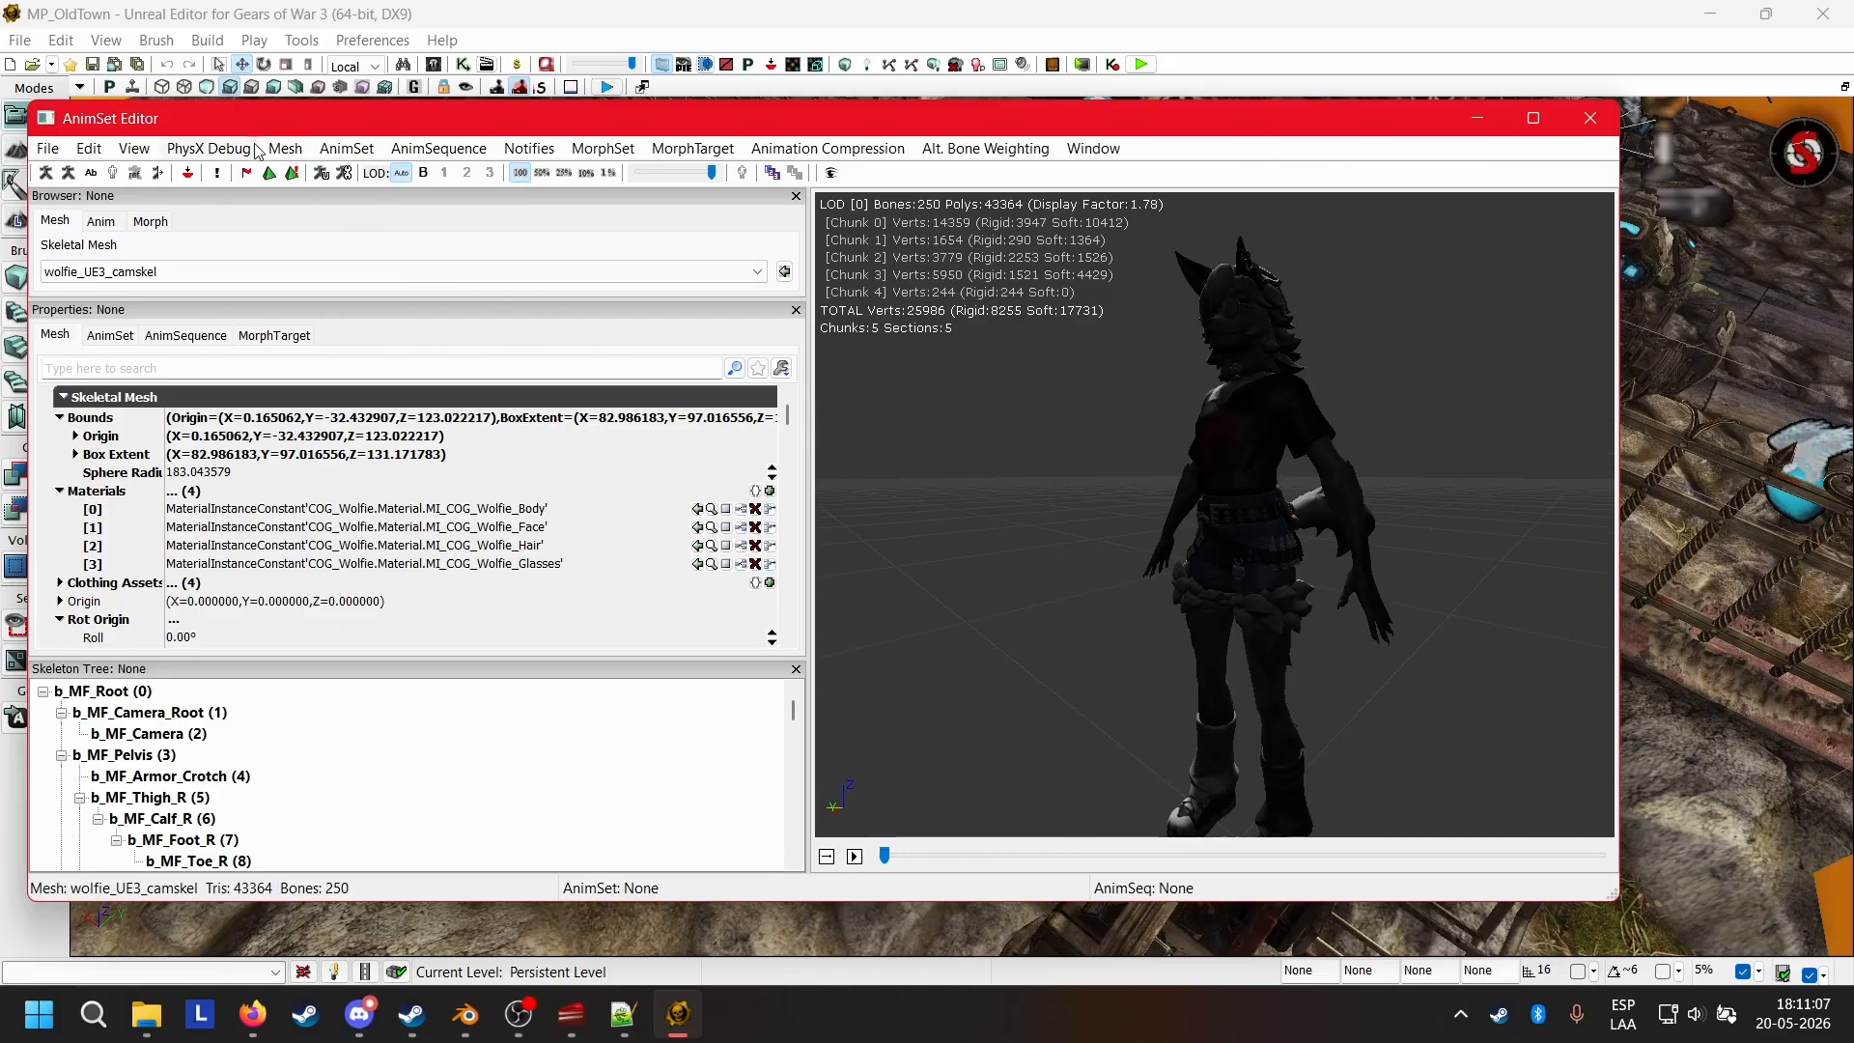
# Run the Check Mirror Table validation on wolfie_UE3_camskel and dismiss its message.
pyautogui.click(286, 149)
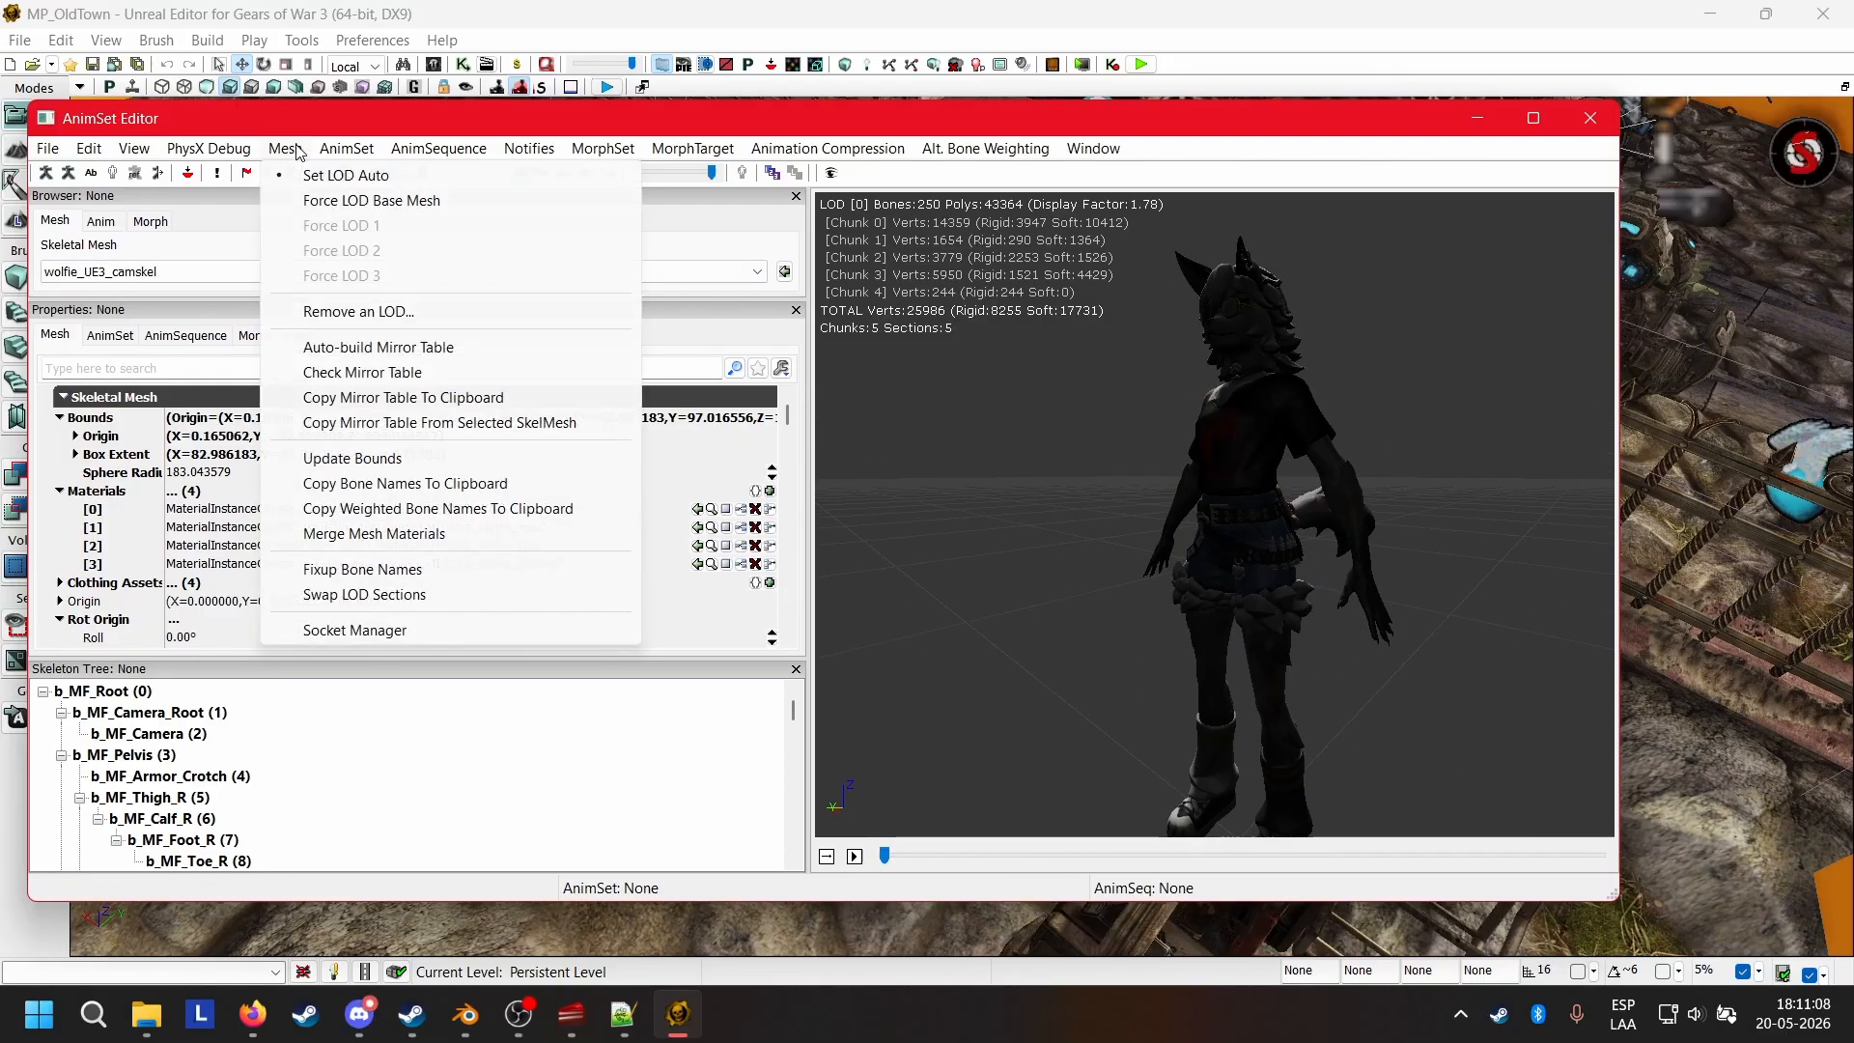
pyautogui.click(422, 373)
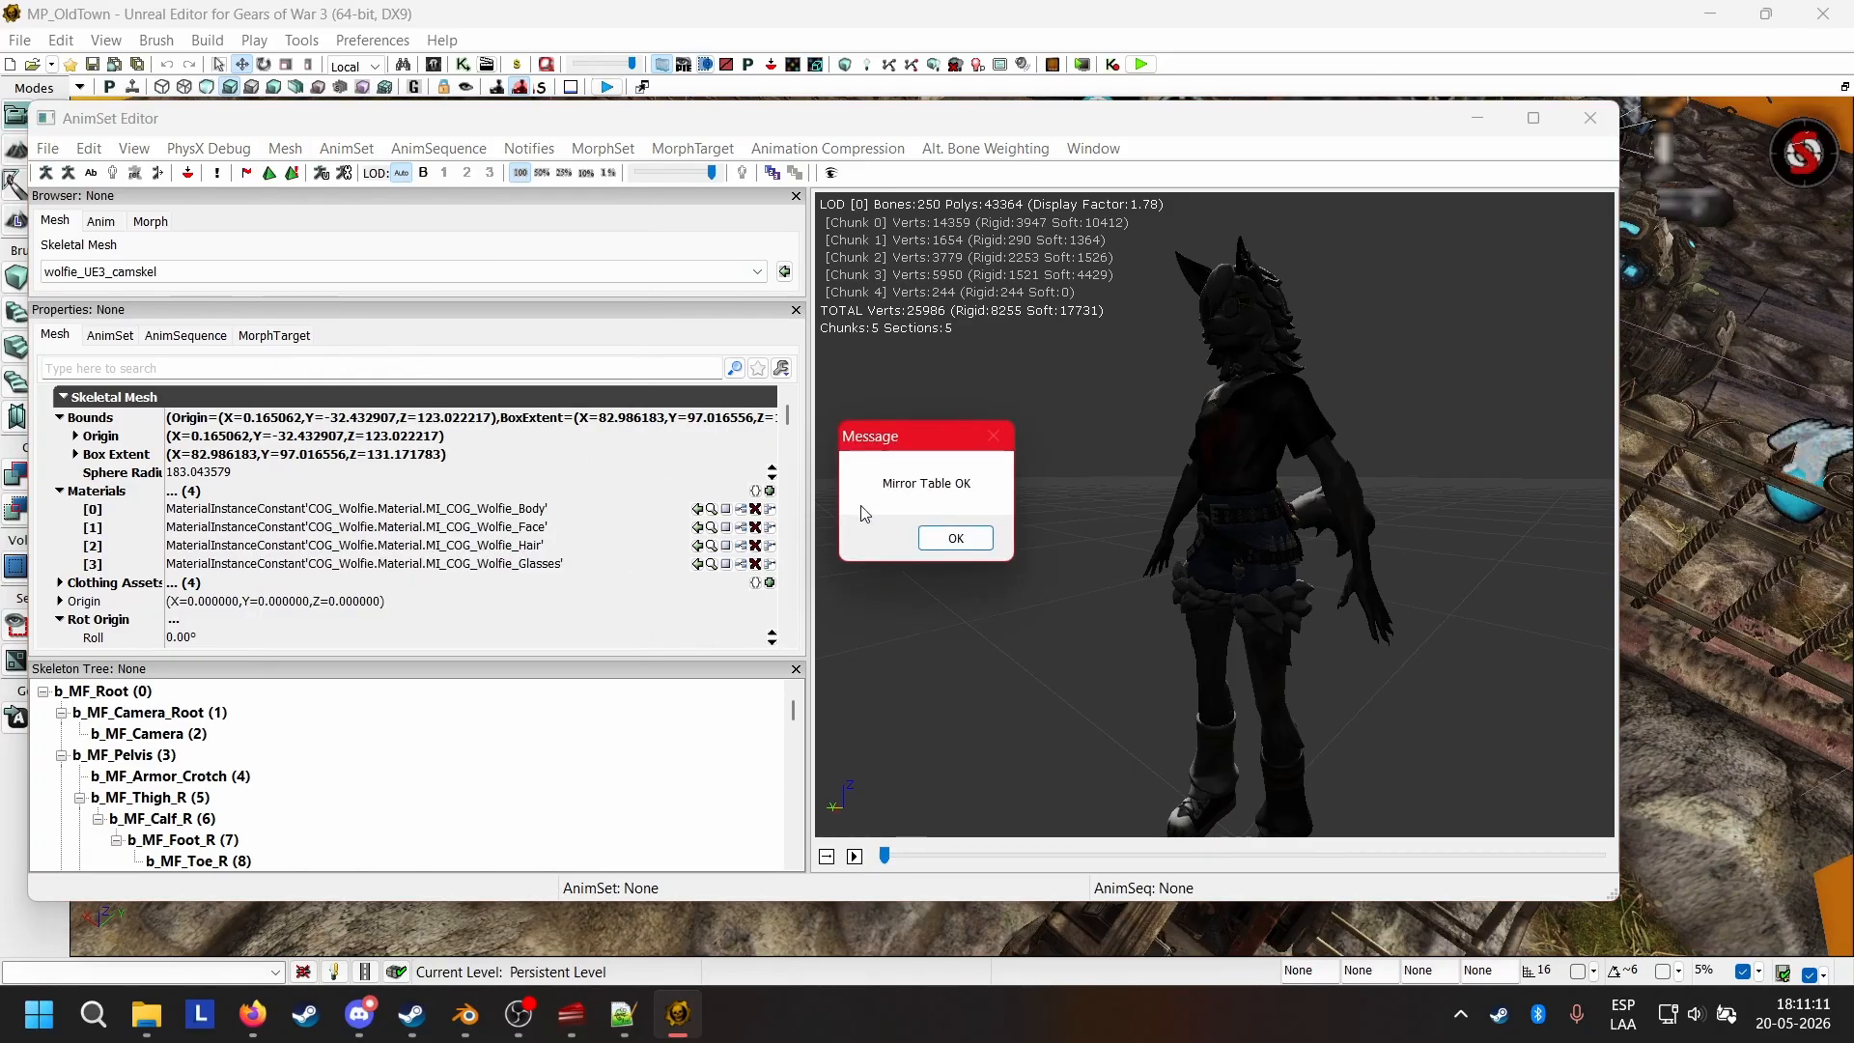
pyautogui.click(956, 538)
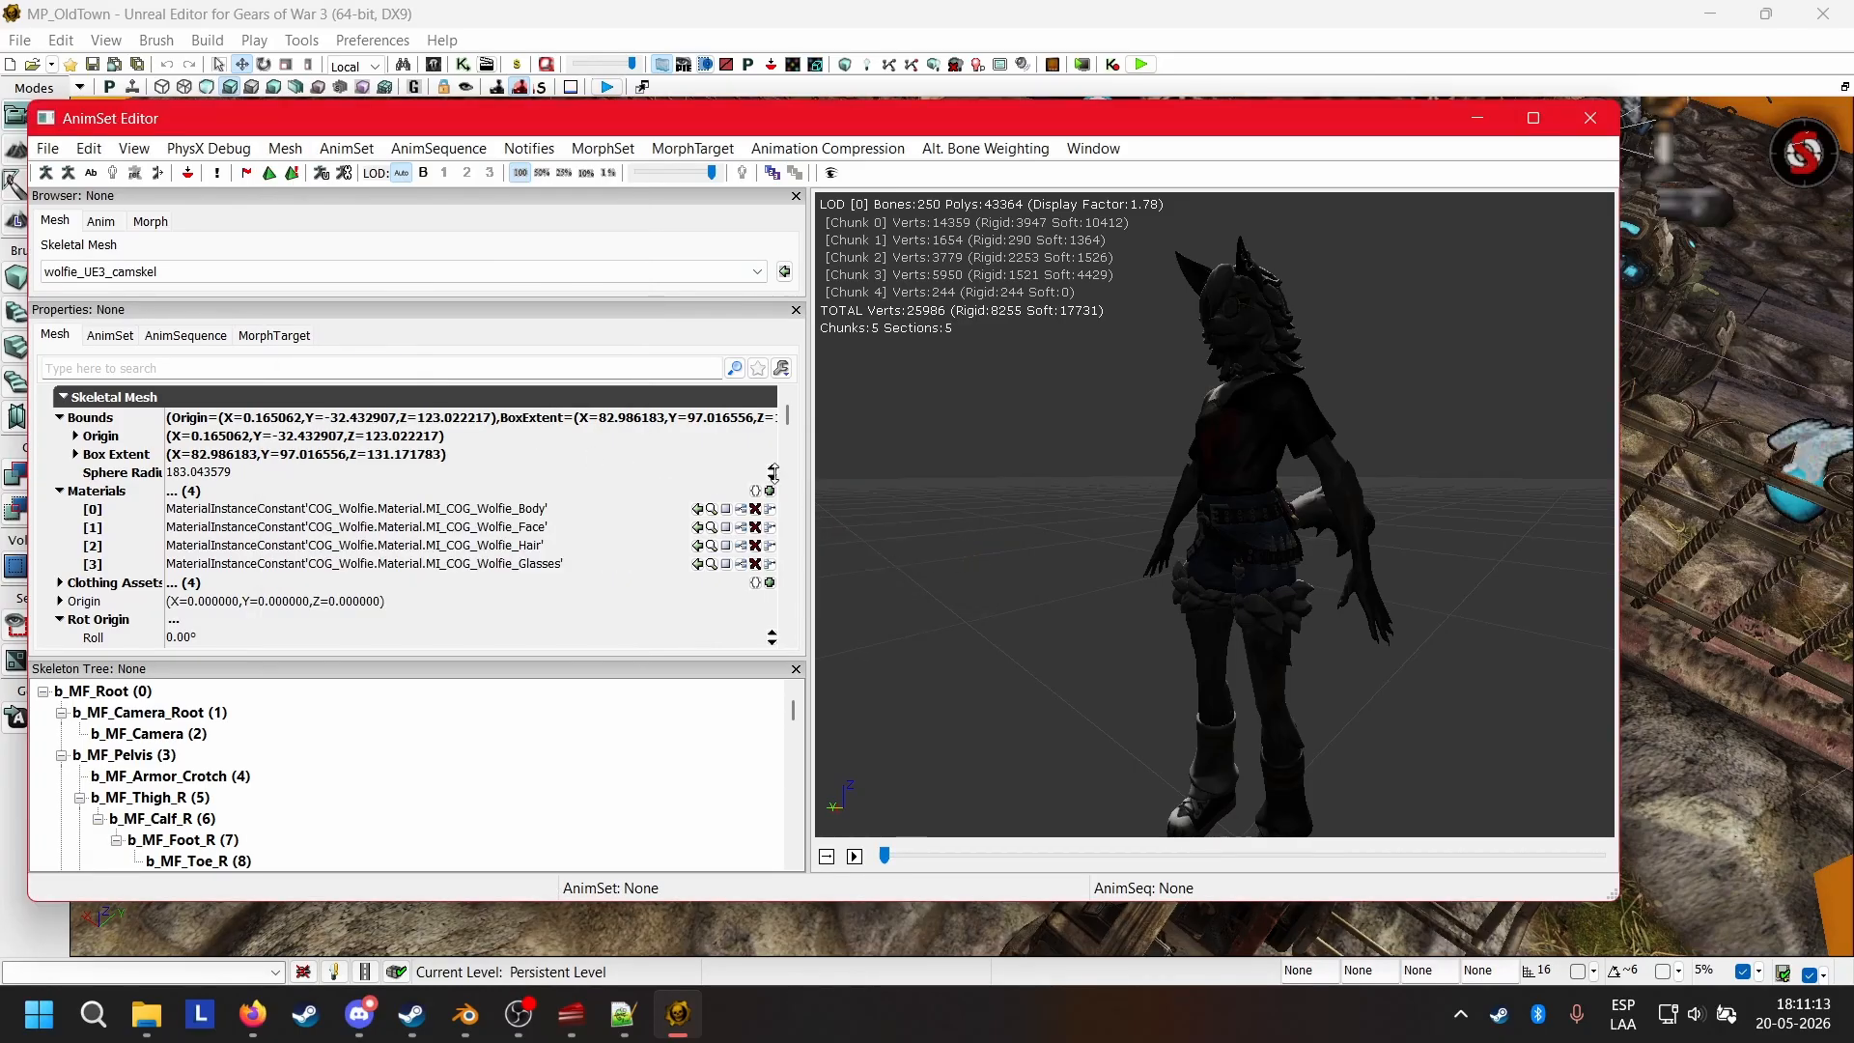
# Turn on Show Mirror for wolfie_UE3_camskel and view the mirrored character from the front.
pyautogui.click(285, 150)
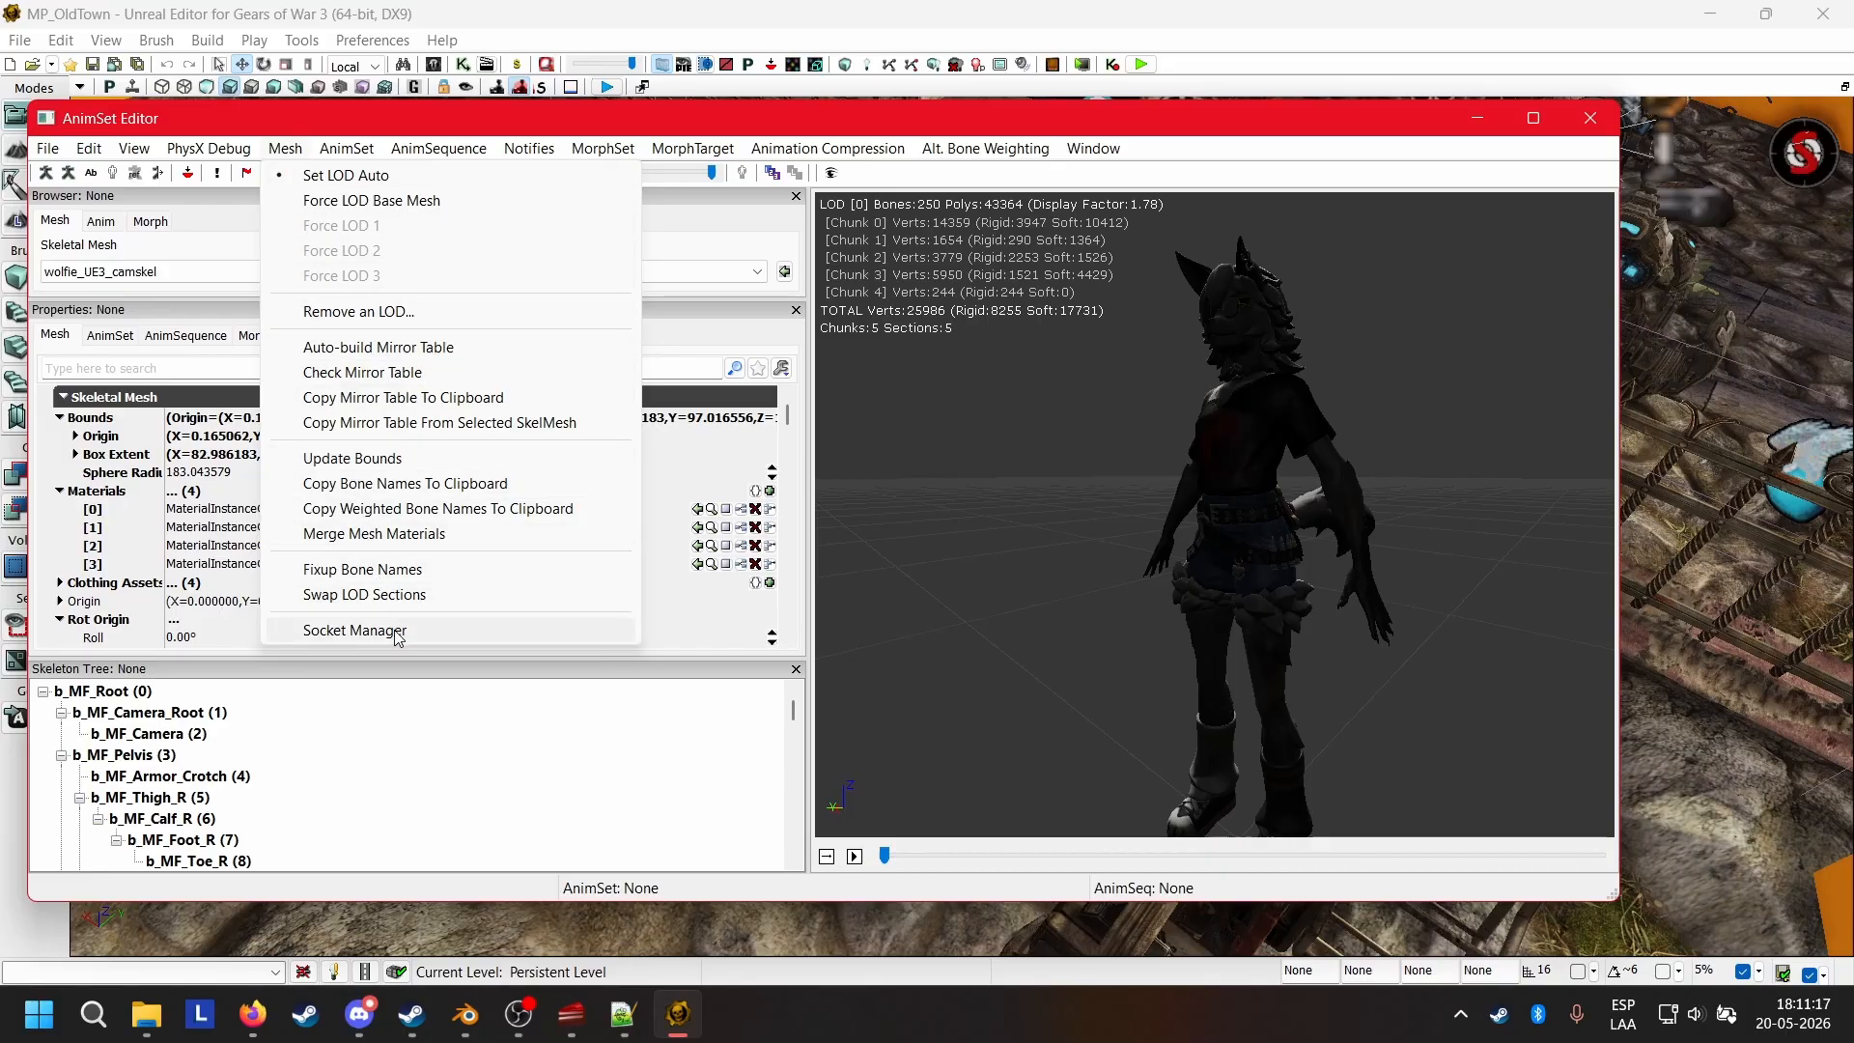
pyautogui.click(300, 116)
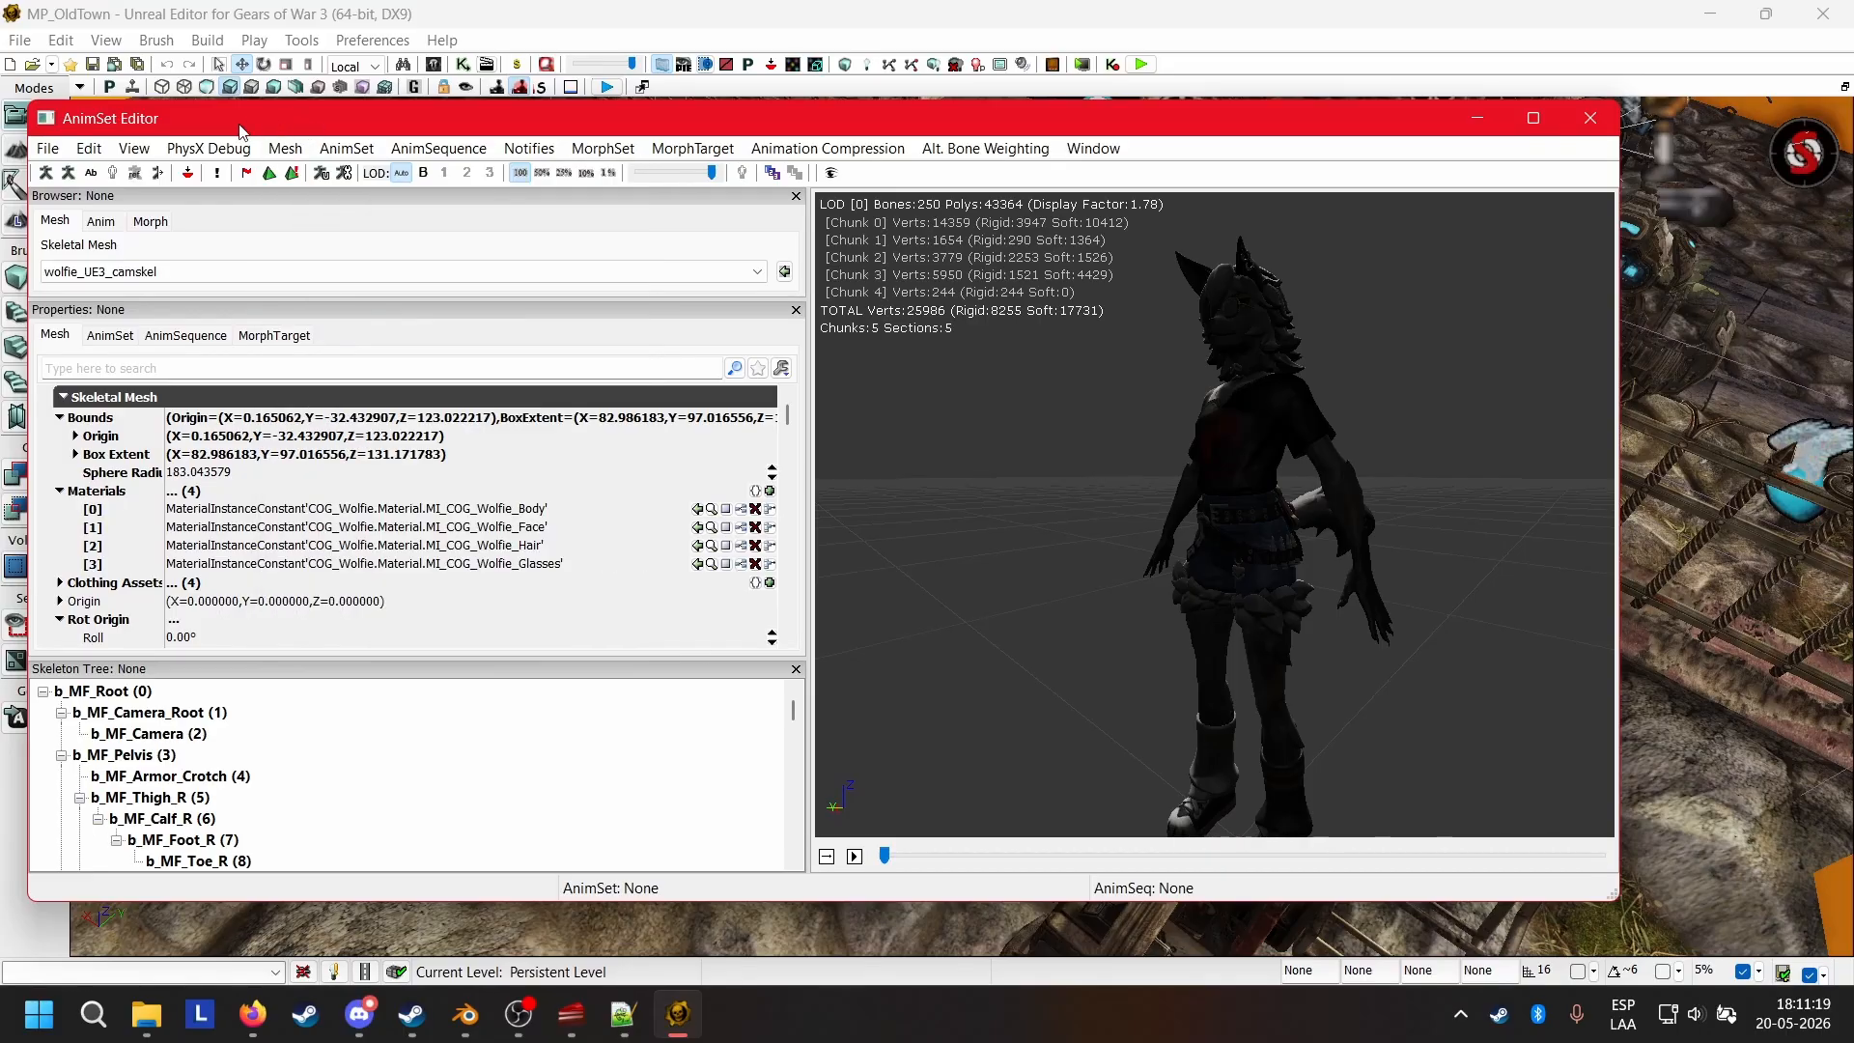
pyautogui.click(159, 175)
pyautogui.moveTo(1068, 616); pyautogui.dragTo(1284, 531)
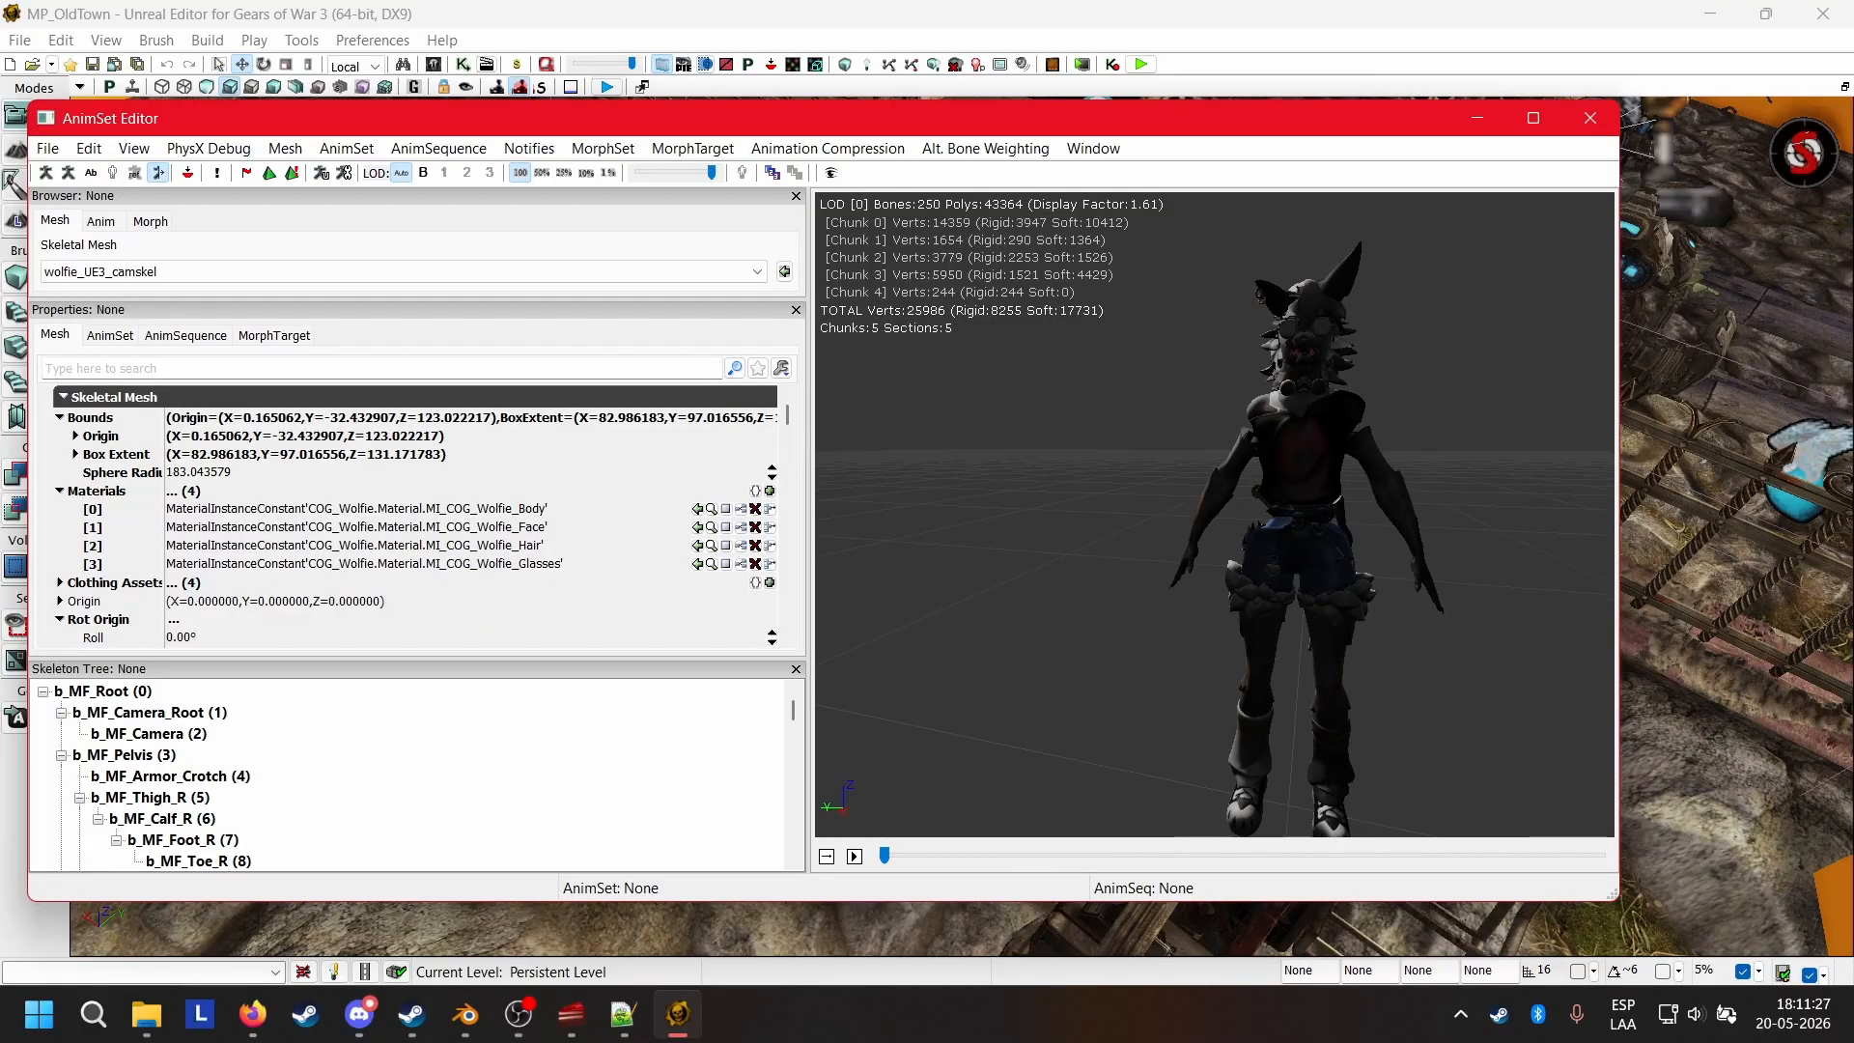
pyautogui.moveTo(1284, 531); pyautogui.dragTo(1213, 579, button='middle')
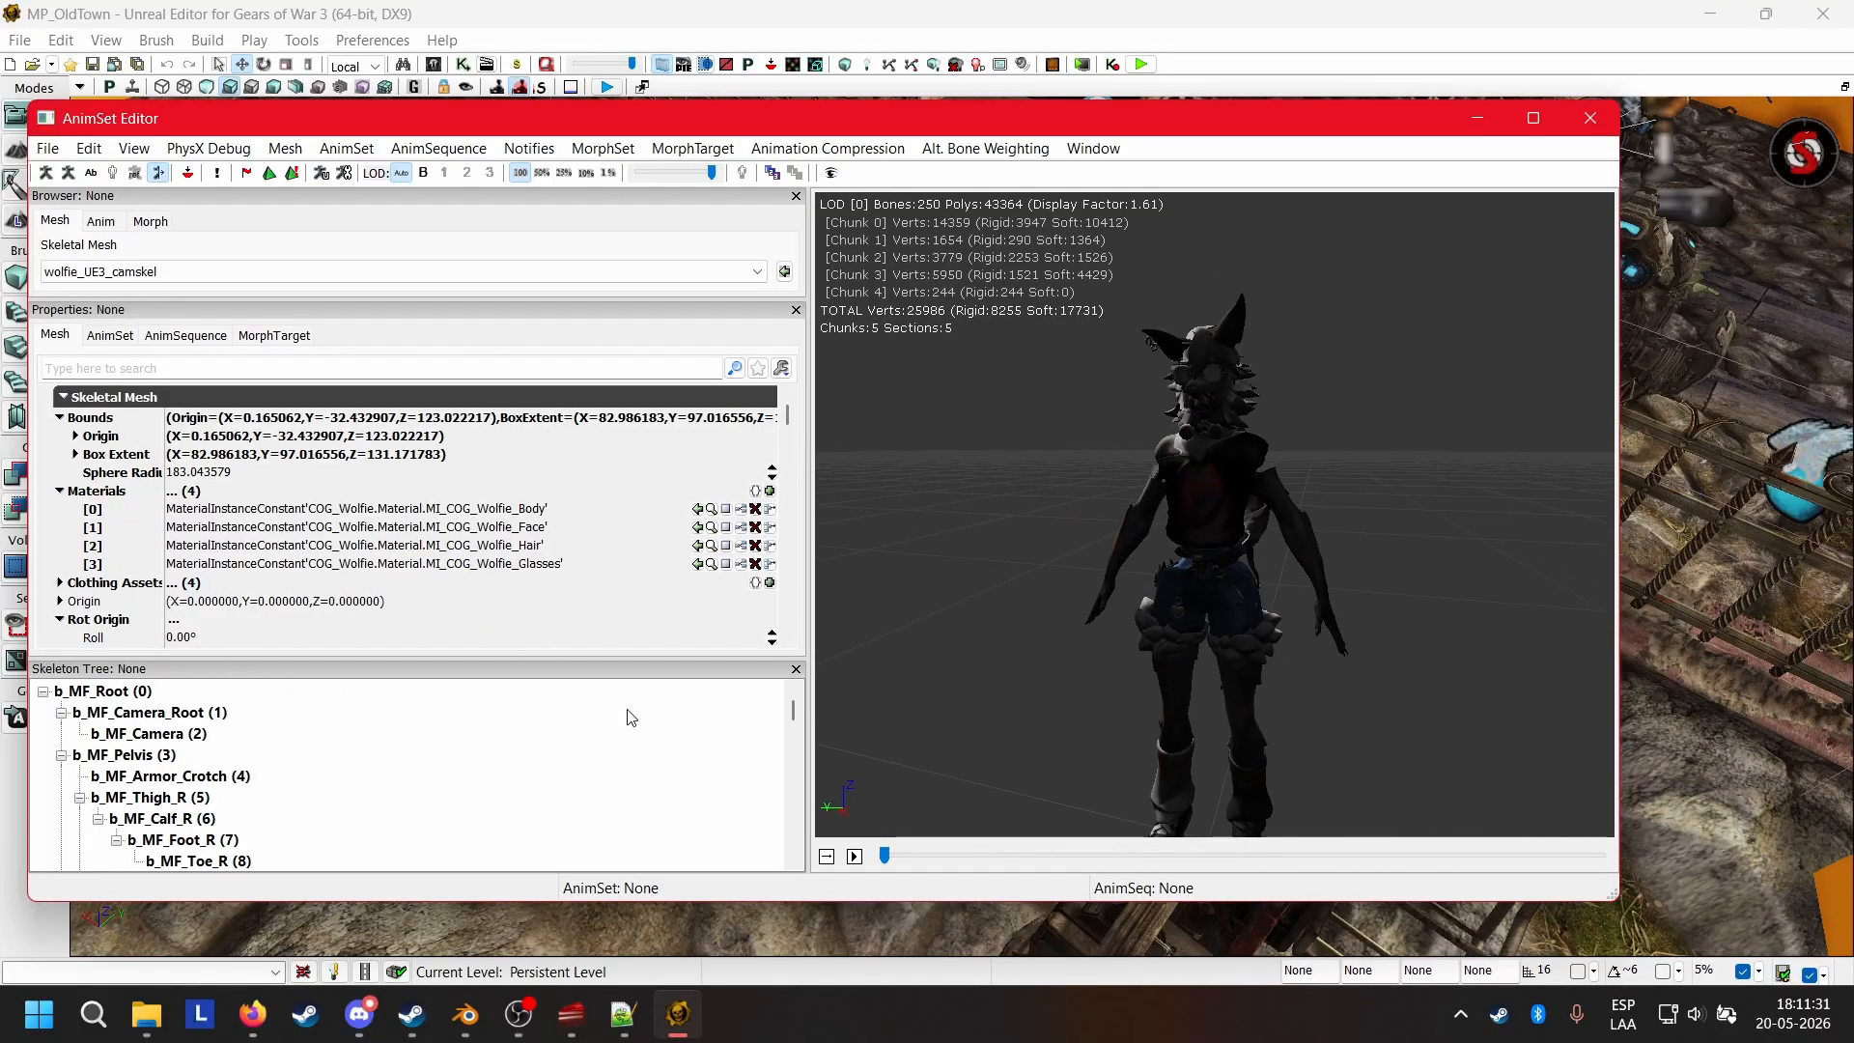
# Collapse the mesh's Materials and Bounds properties and widen the property name column to read the Skel Mirror Table entries.
pyautogui.scroll(-1, 145, 483)
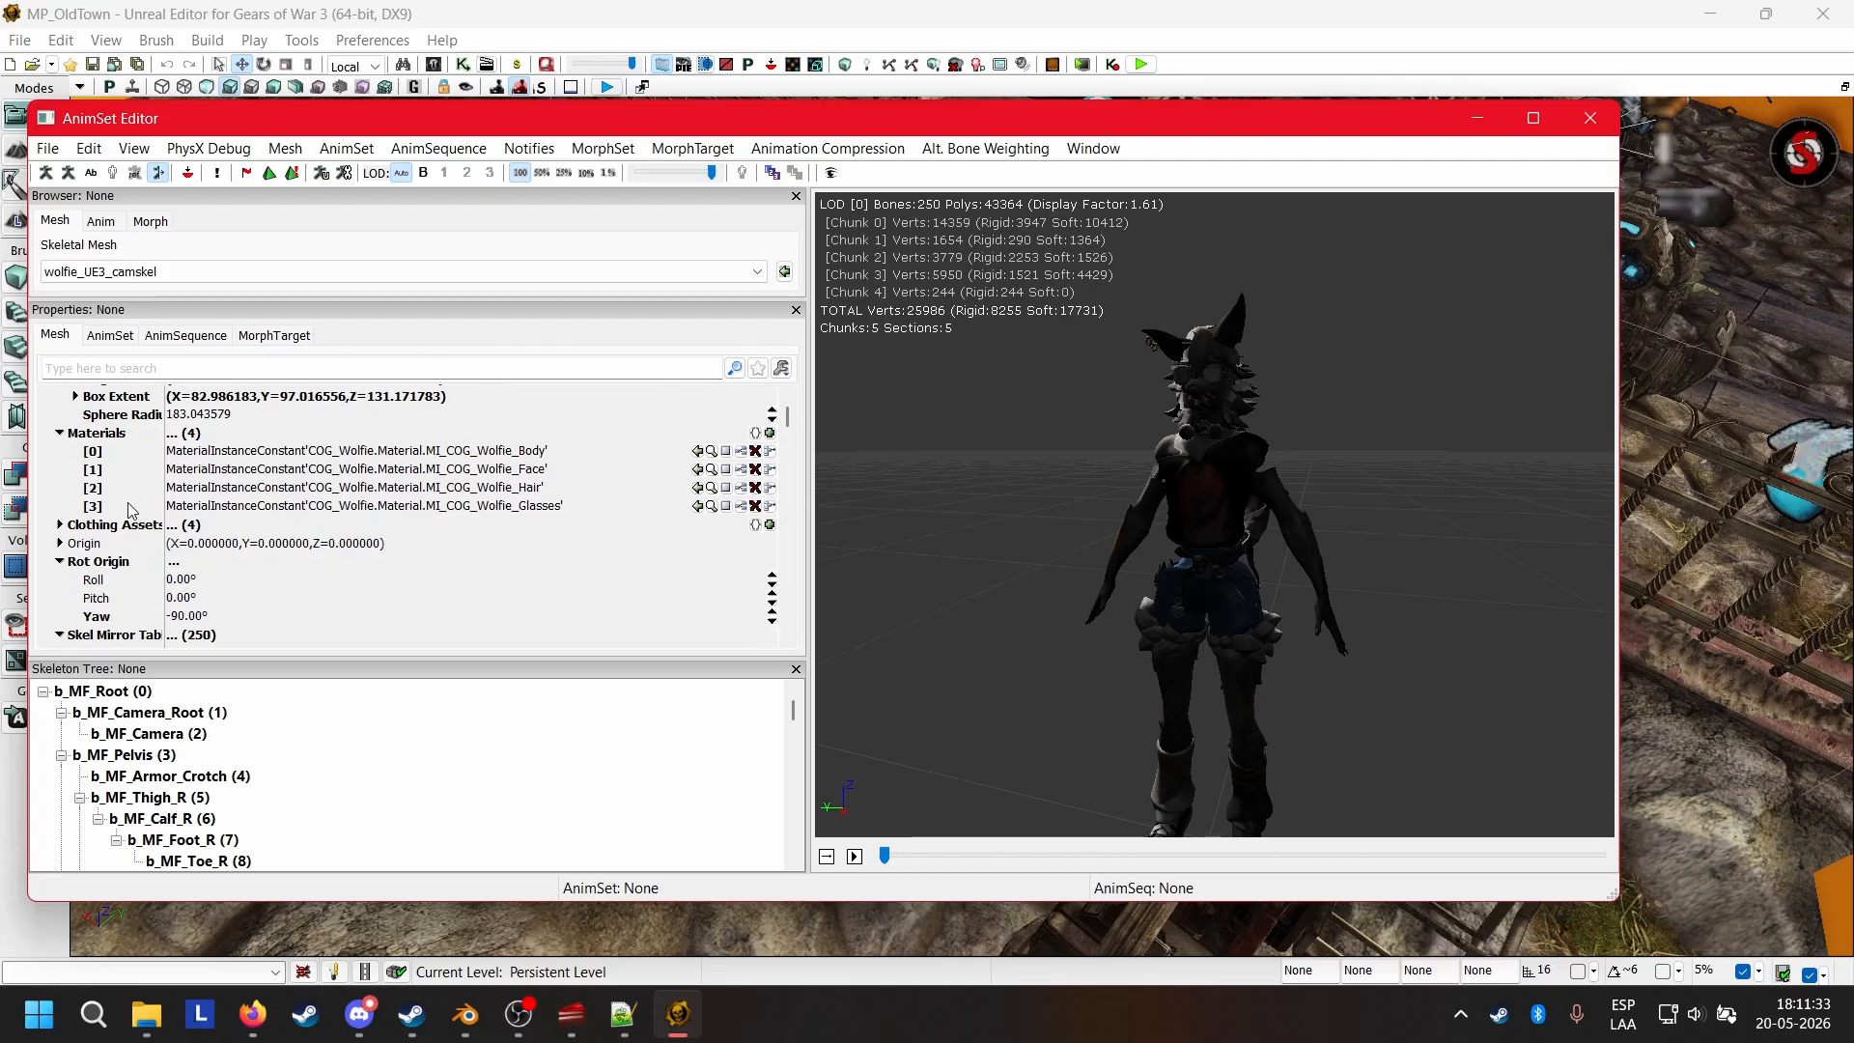
pyautogui.click(60, 434)
pyautogui.scroll(1, 70, 430)
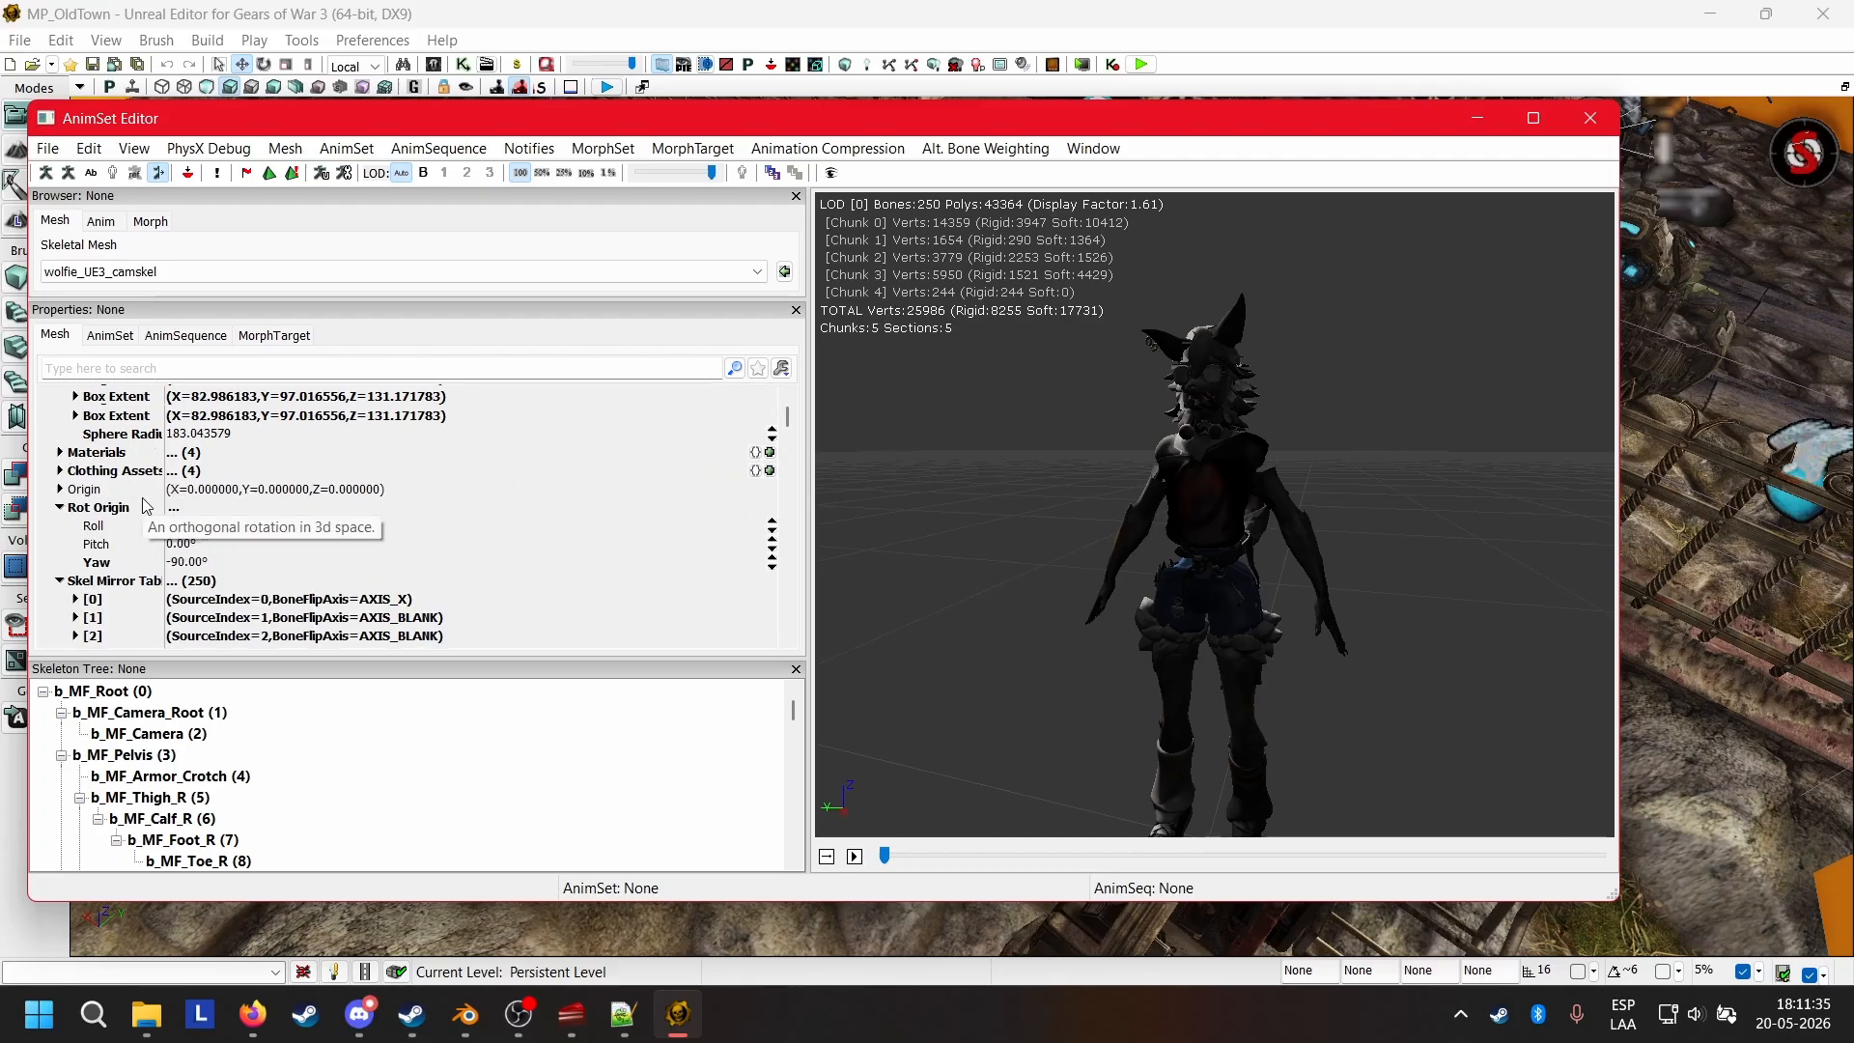
pyautogui.click(62, 419)
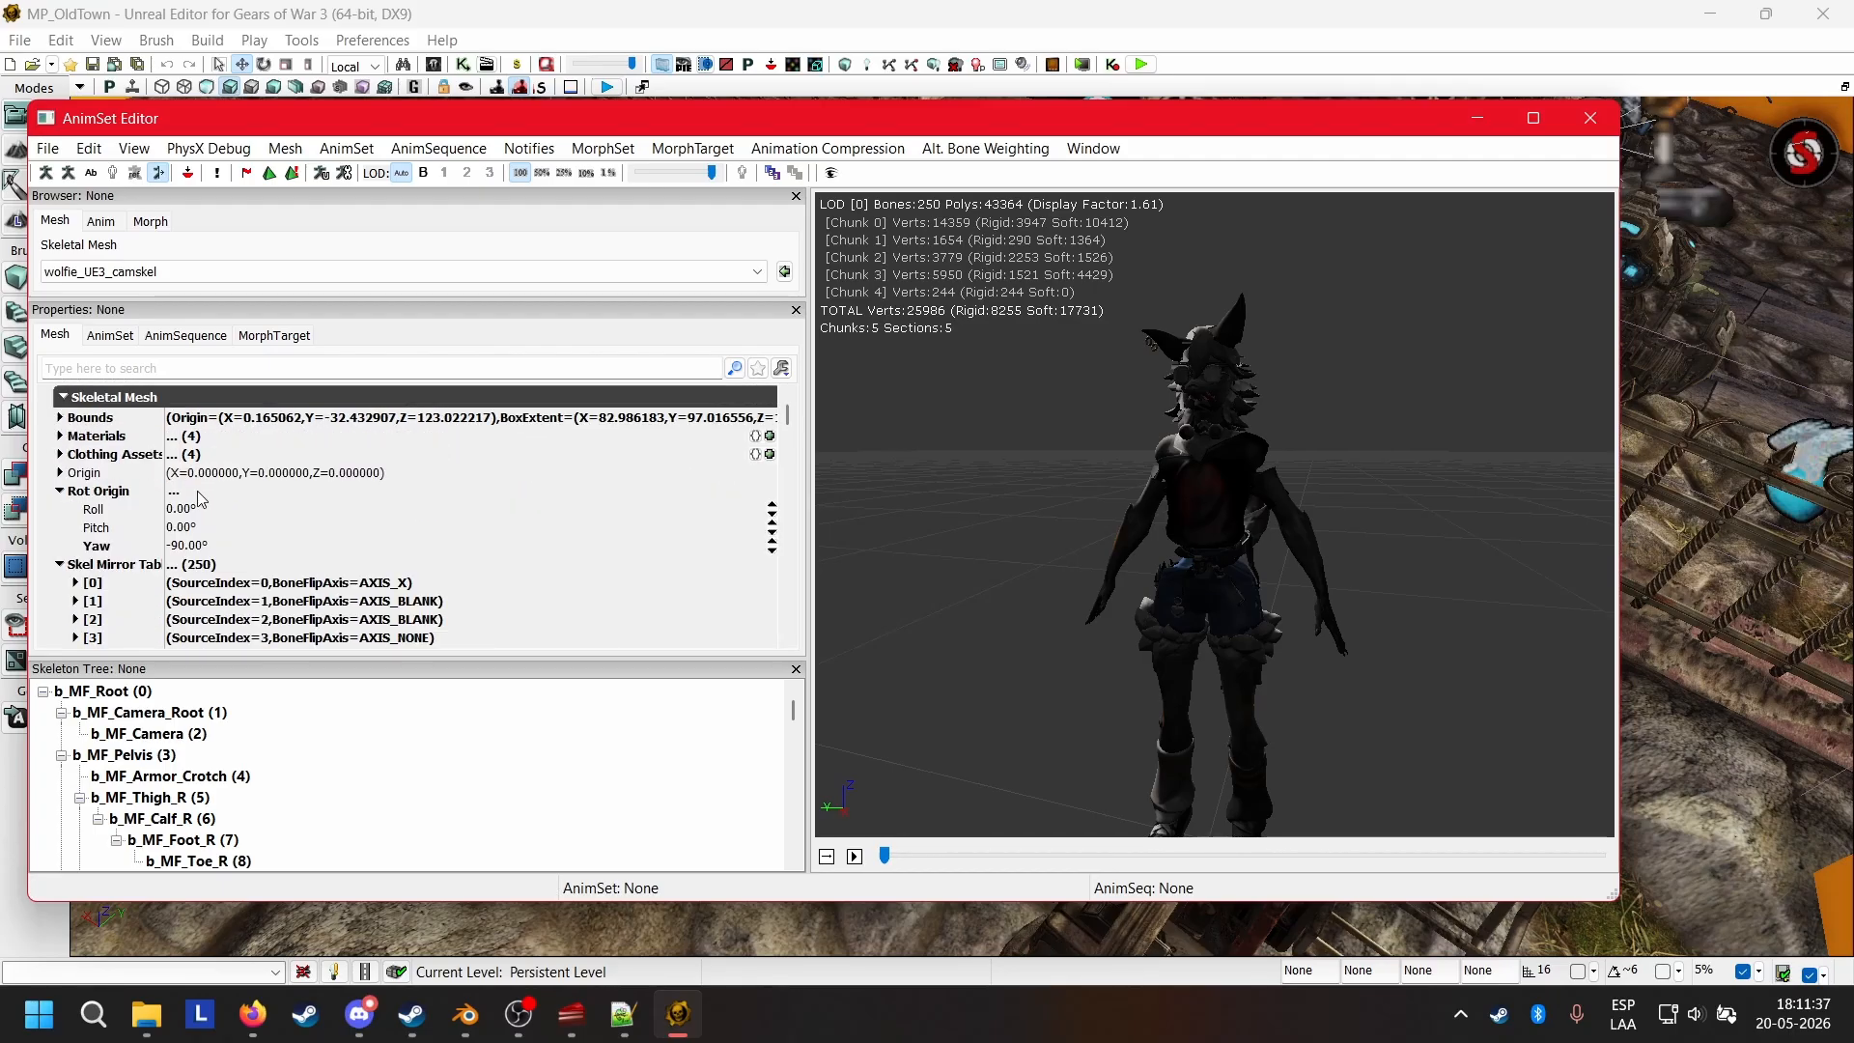
pyautogui.scroll(-2, 113, 458)
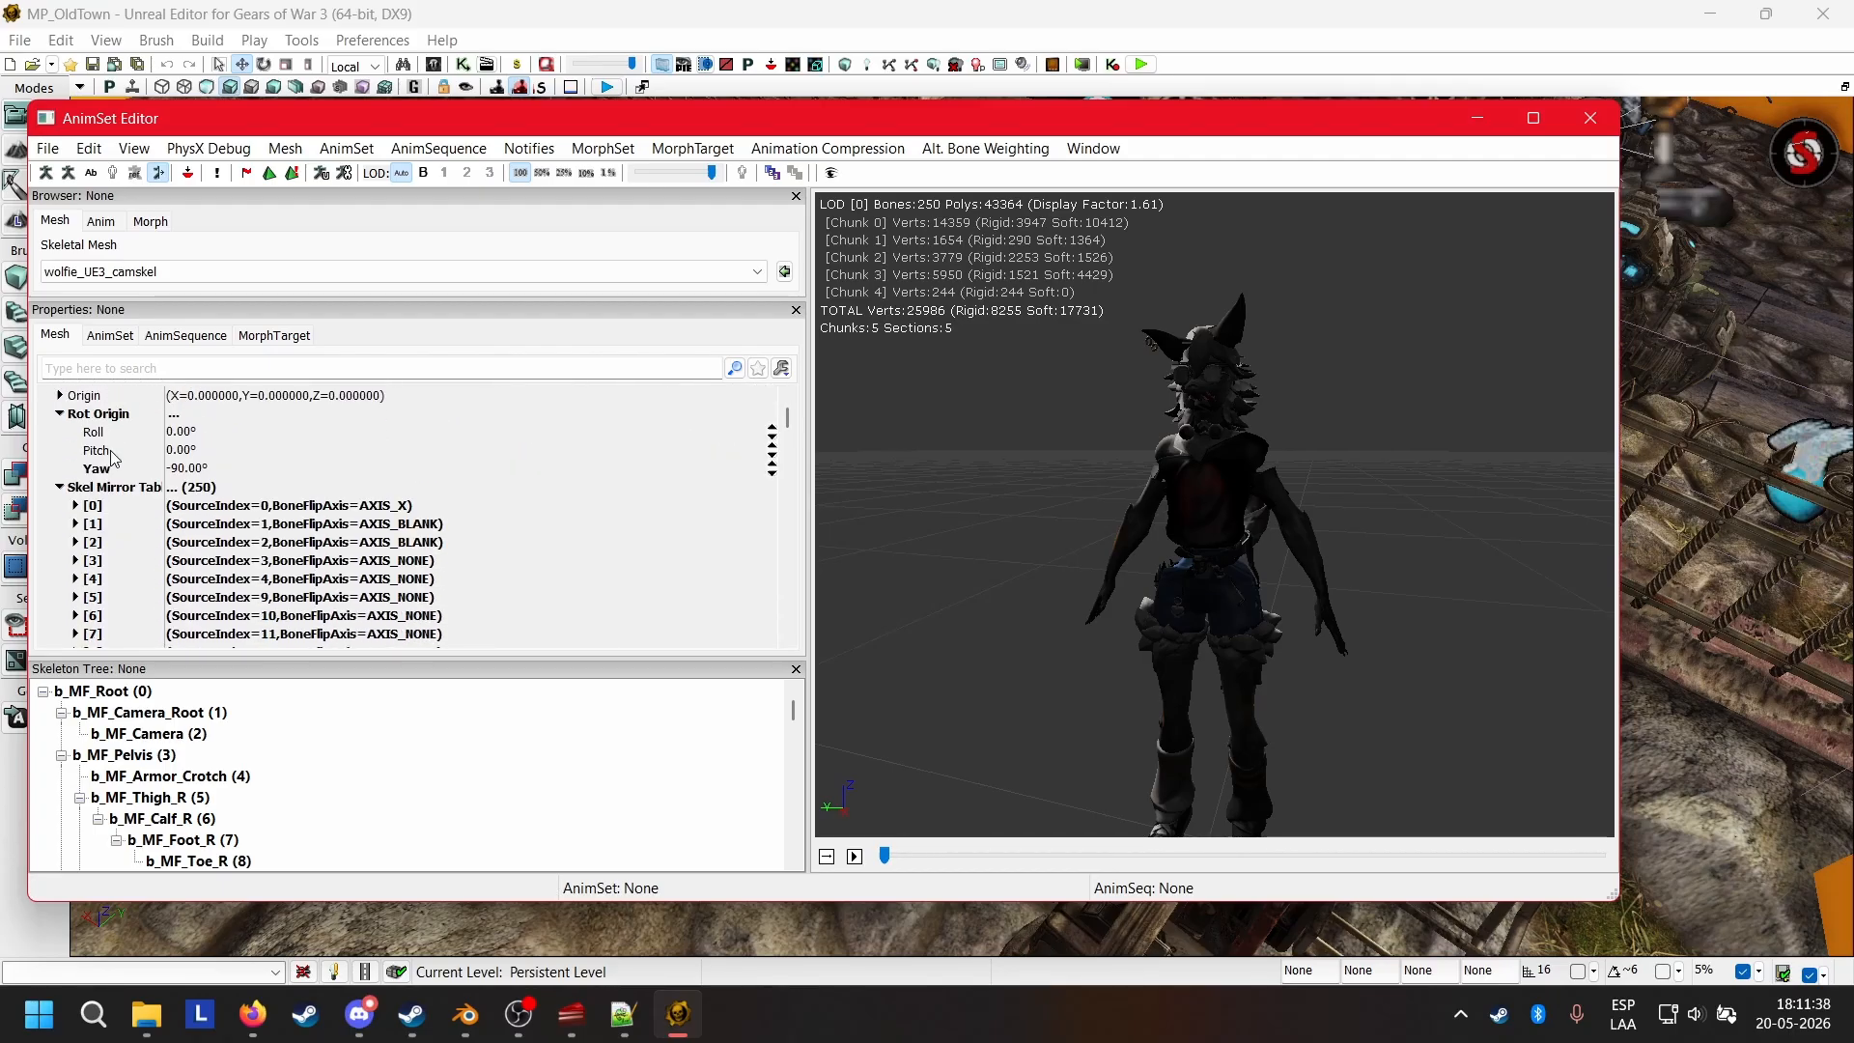
pyautogui.click(178, 469)
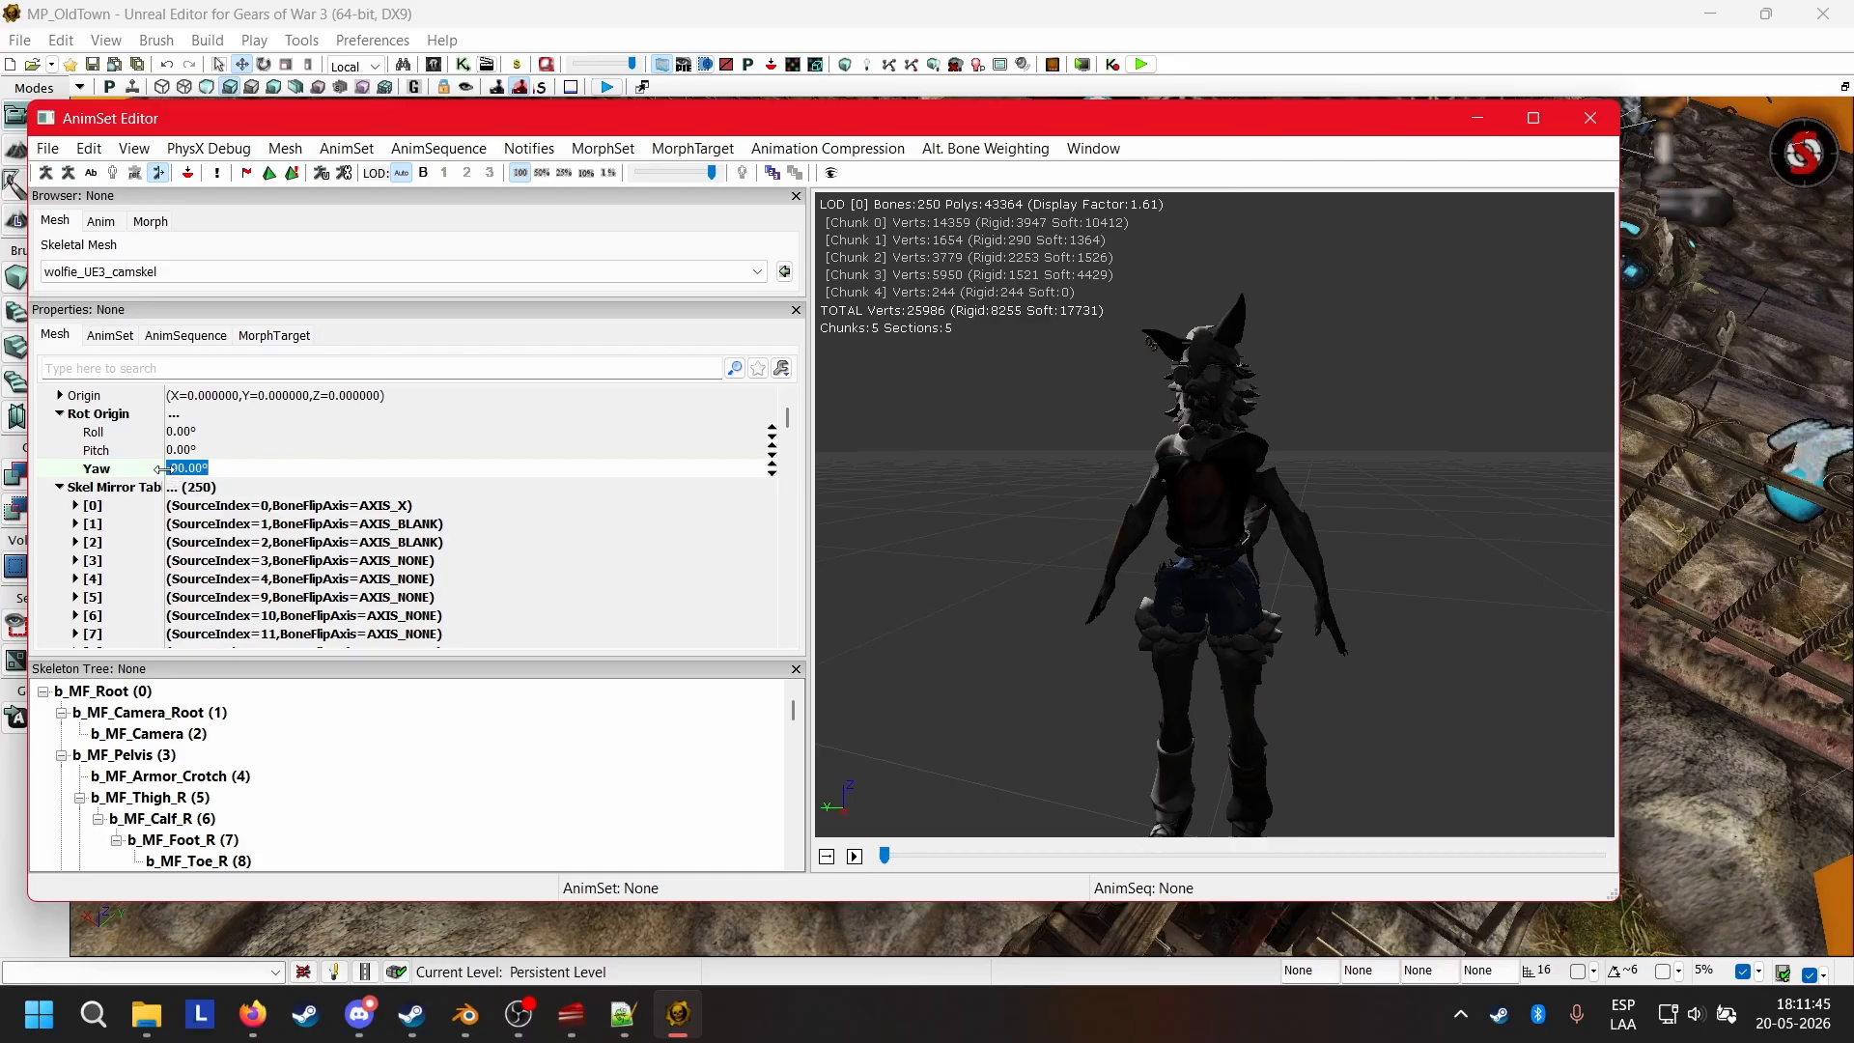
pyautogui.moveTo(159, 470); pyautogui.dragTo(197, 478)
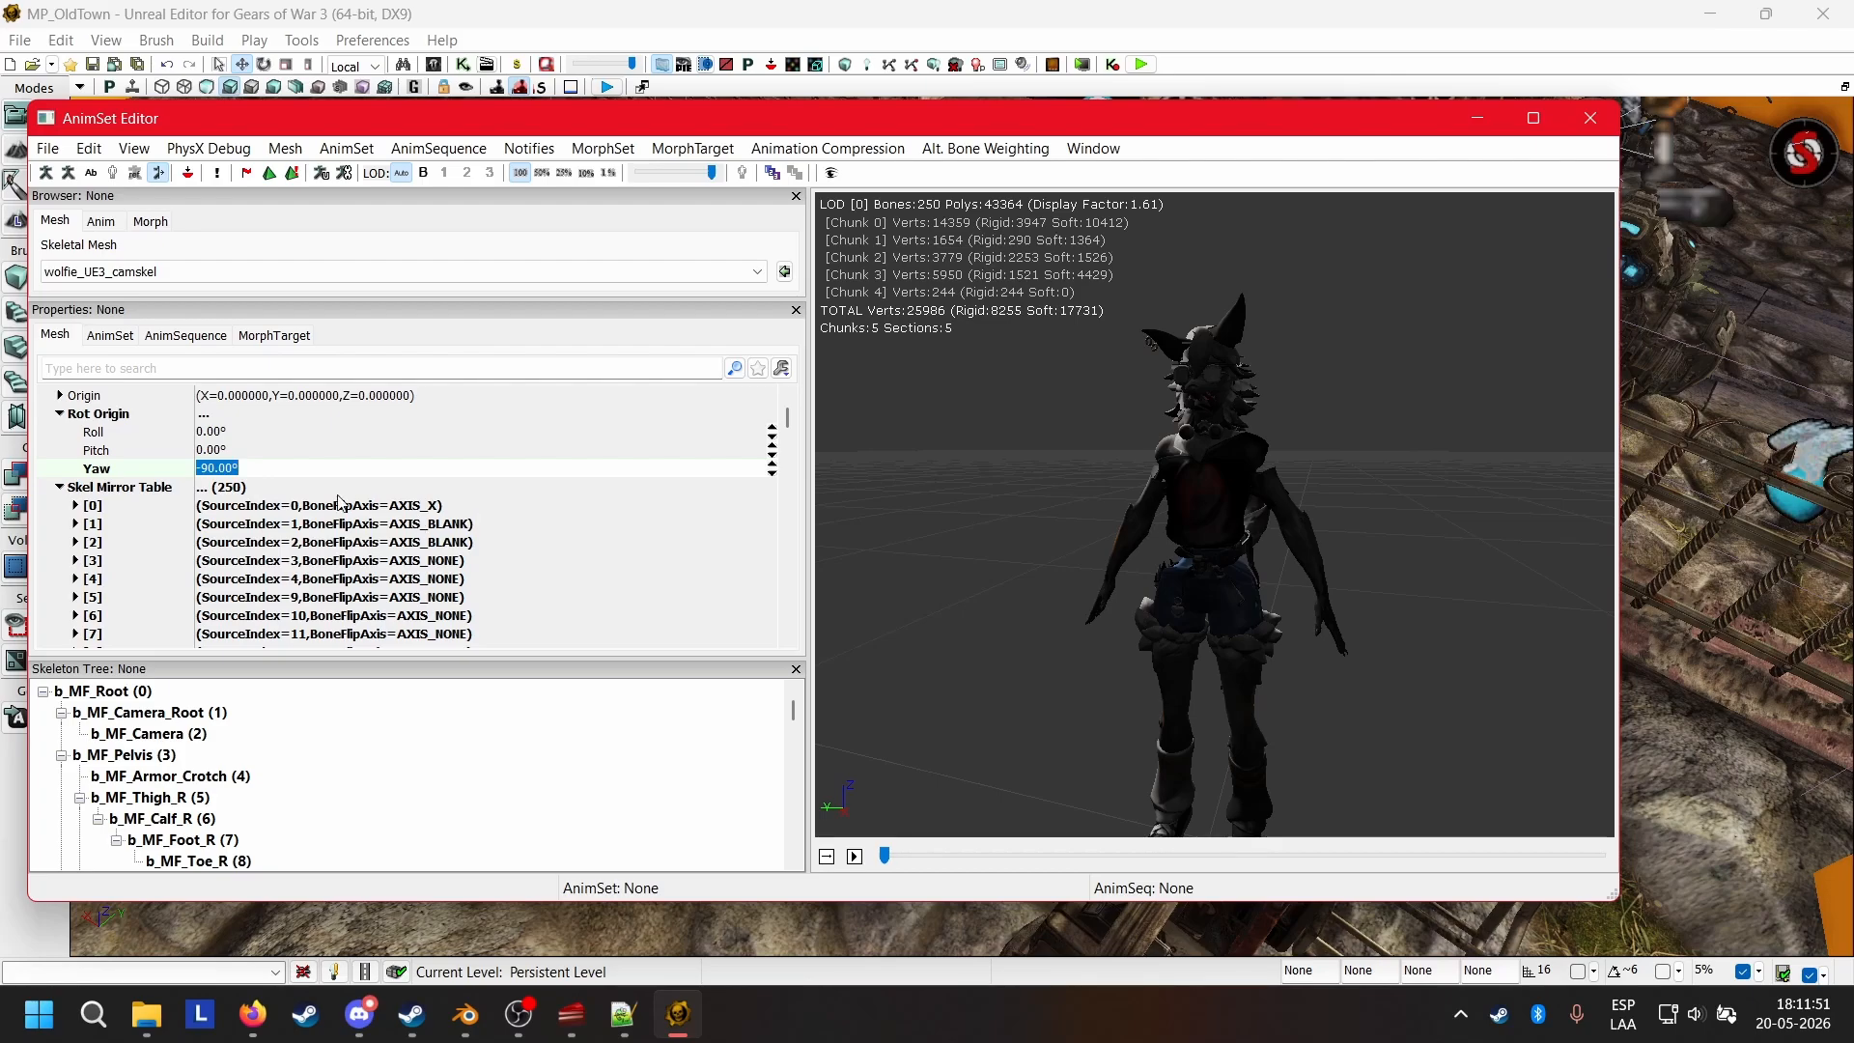
pyautogui.scroll(-2, 340, 502)
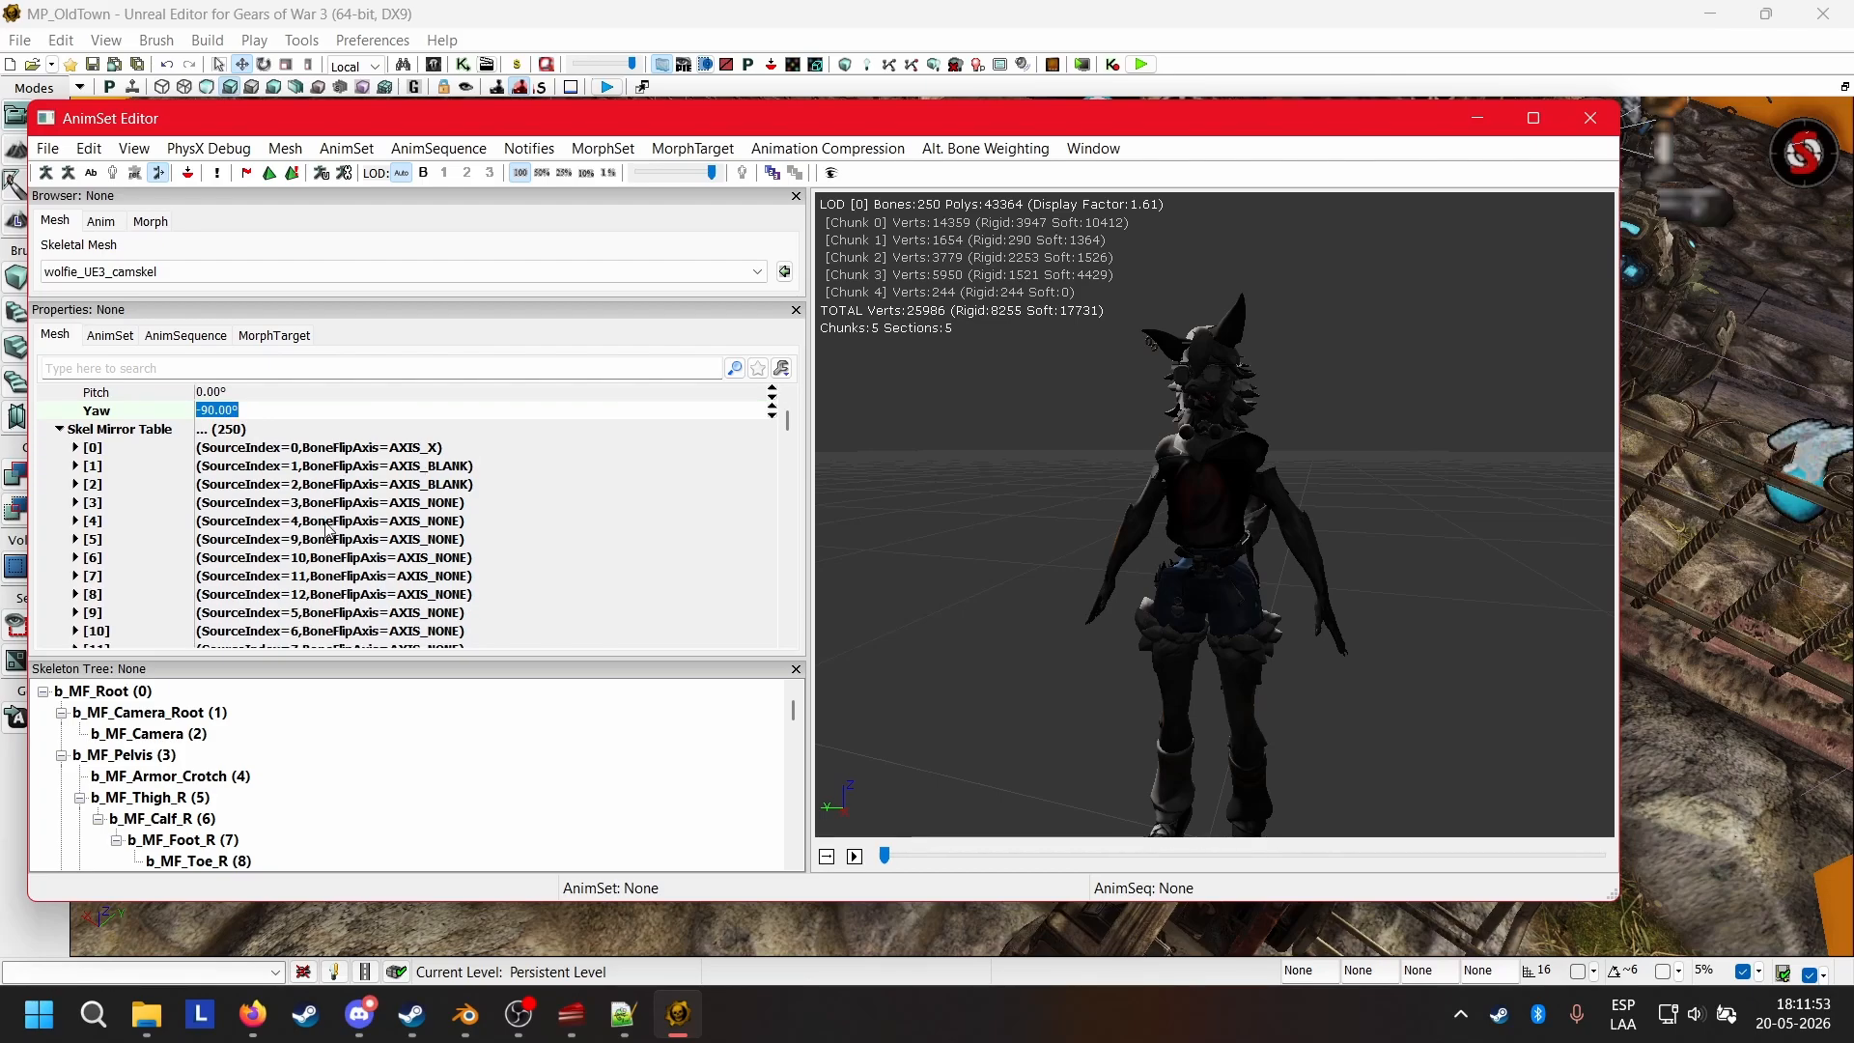
pyautogui.scroll(-1, 386, 490)
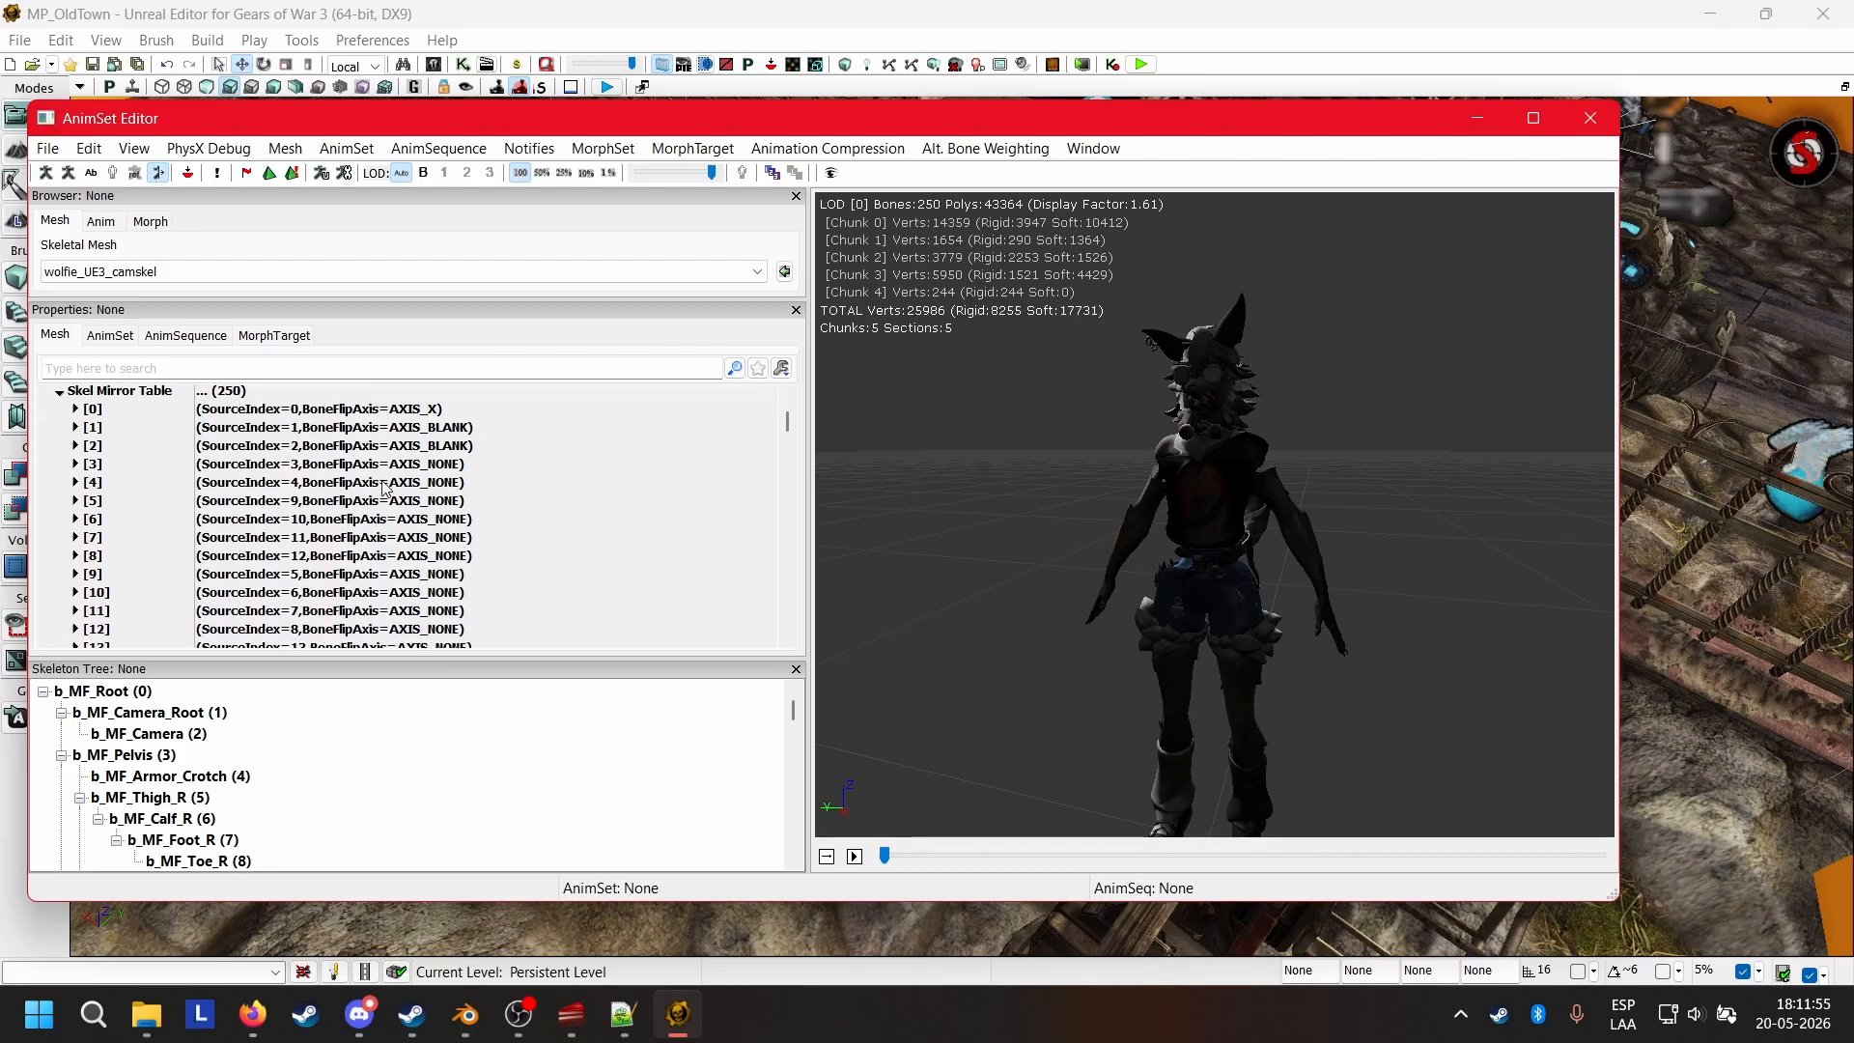
# Compare the Skel Mirror Table's source indices and flip axes with the numbered Skeleton Tree bones and the mirrored model.
pyautogui.moveTo(1238, 586); pyautogui.dragTo(1497, 555)
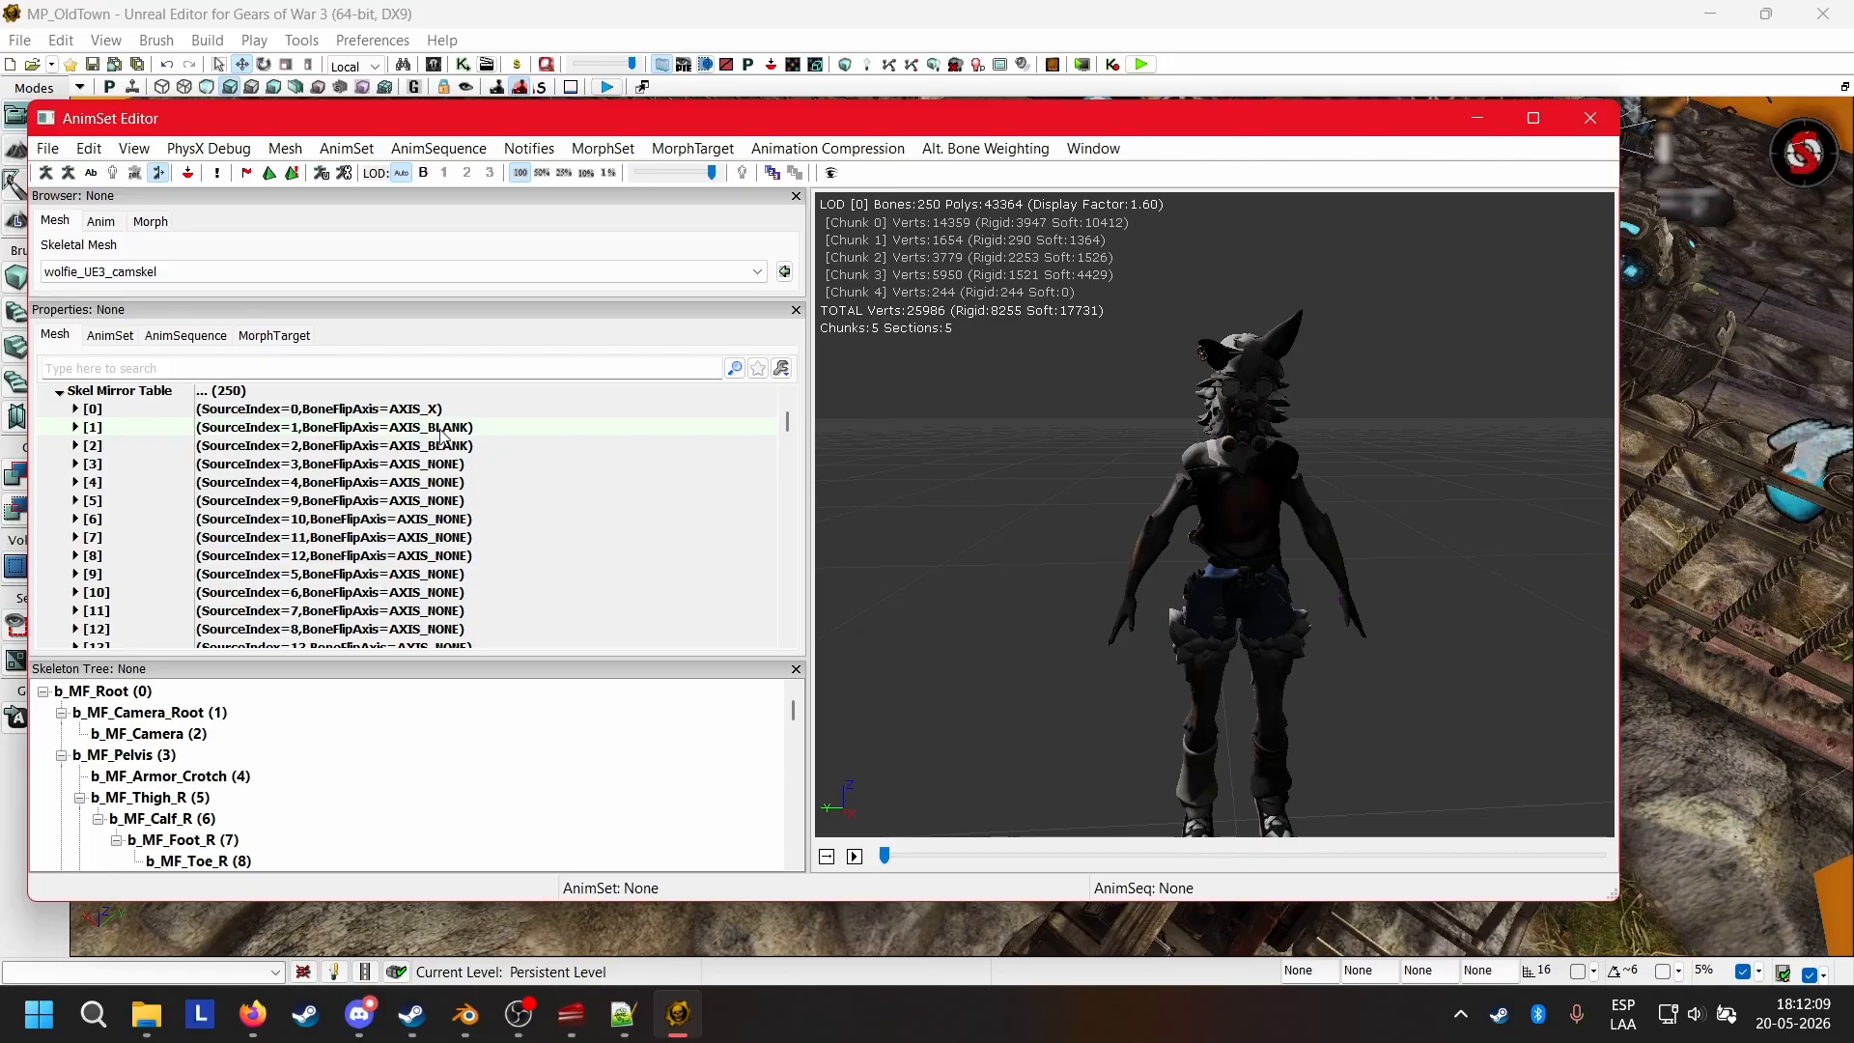
pyautogui.moveTo(1232, 541); pyautogui.dragTo(966, 363)
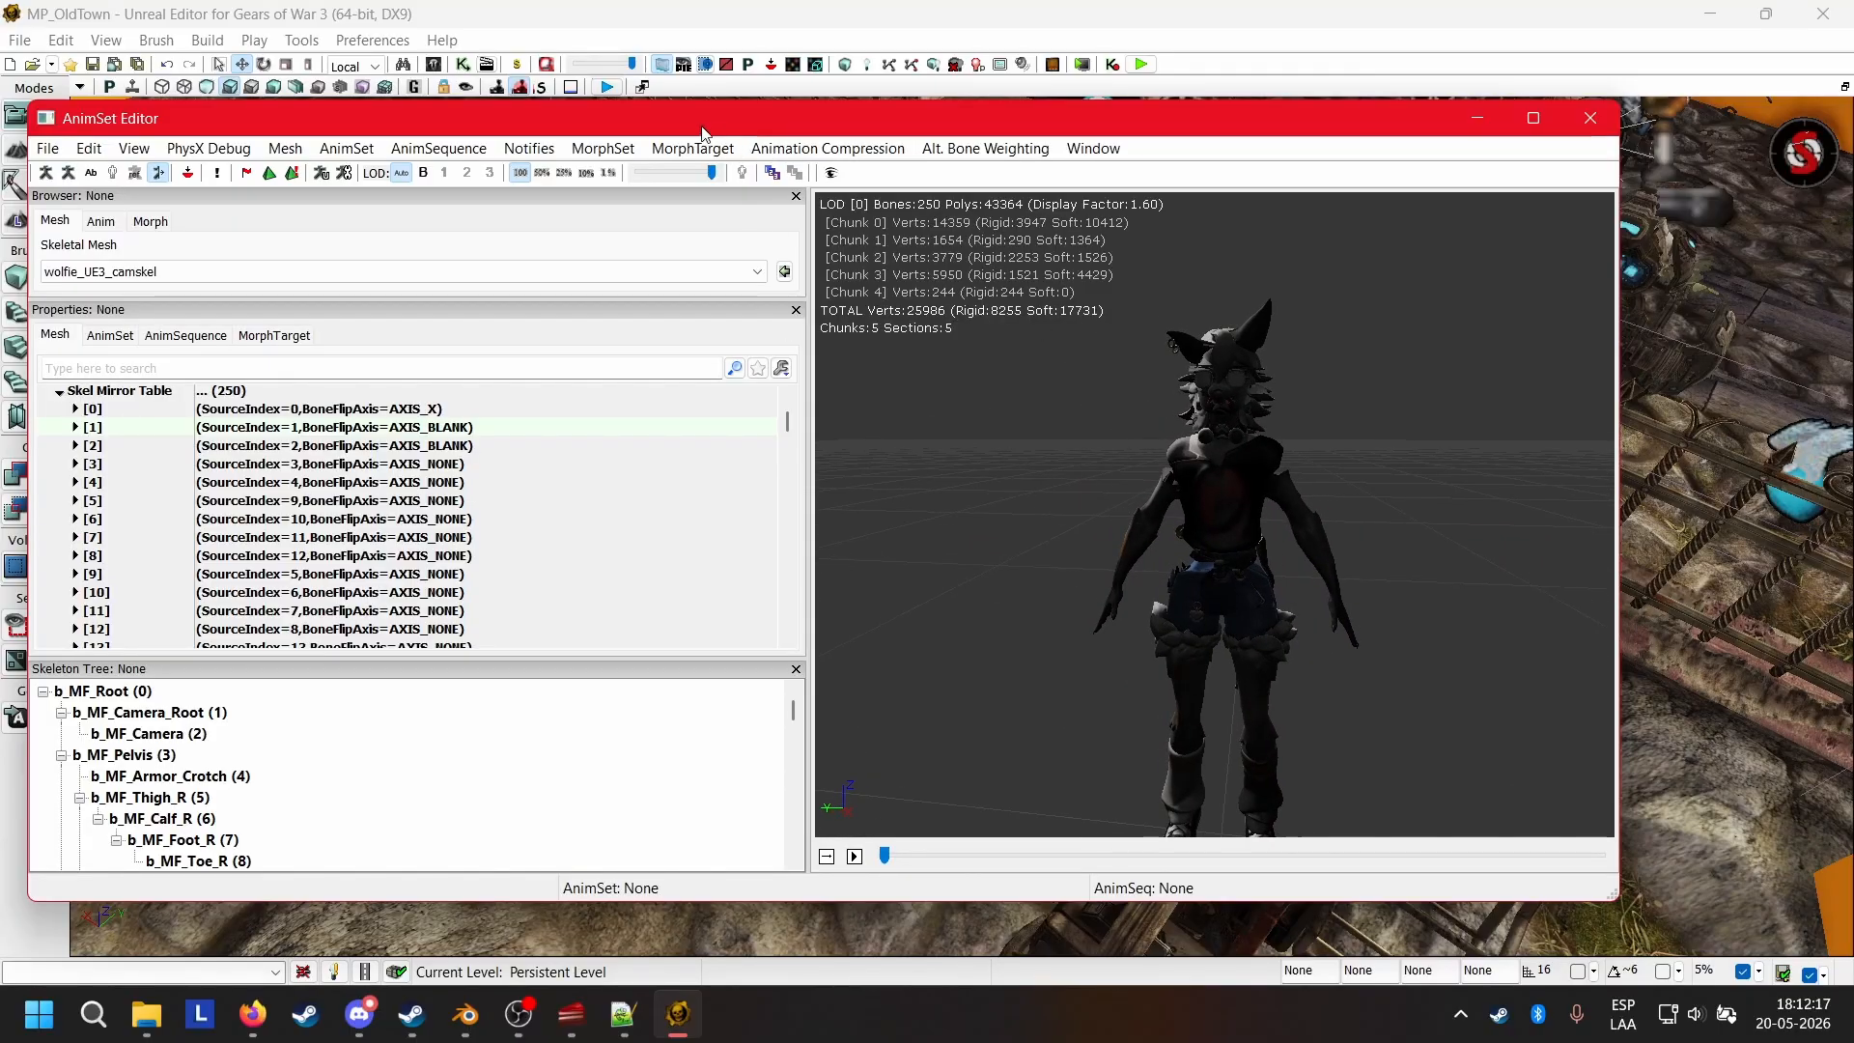
pyautogui.click(384, 468)
pyautogui.moveTo(1445, 491)
pyautogui.mouseDown()
pyautogui.moveTo(1294, 492)
pyautogui.moveTo(1443, 500)
pyautogui.mouseUp()
pyautogui.scroll(-1, 228, 509)
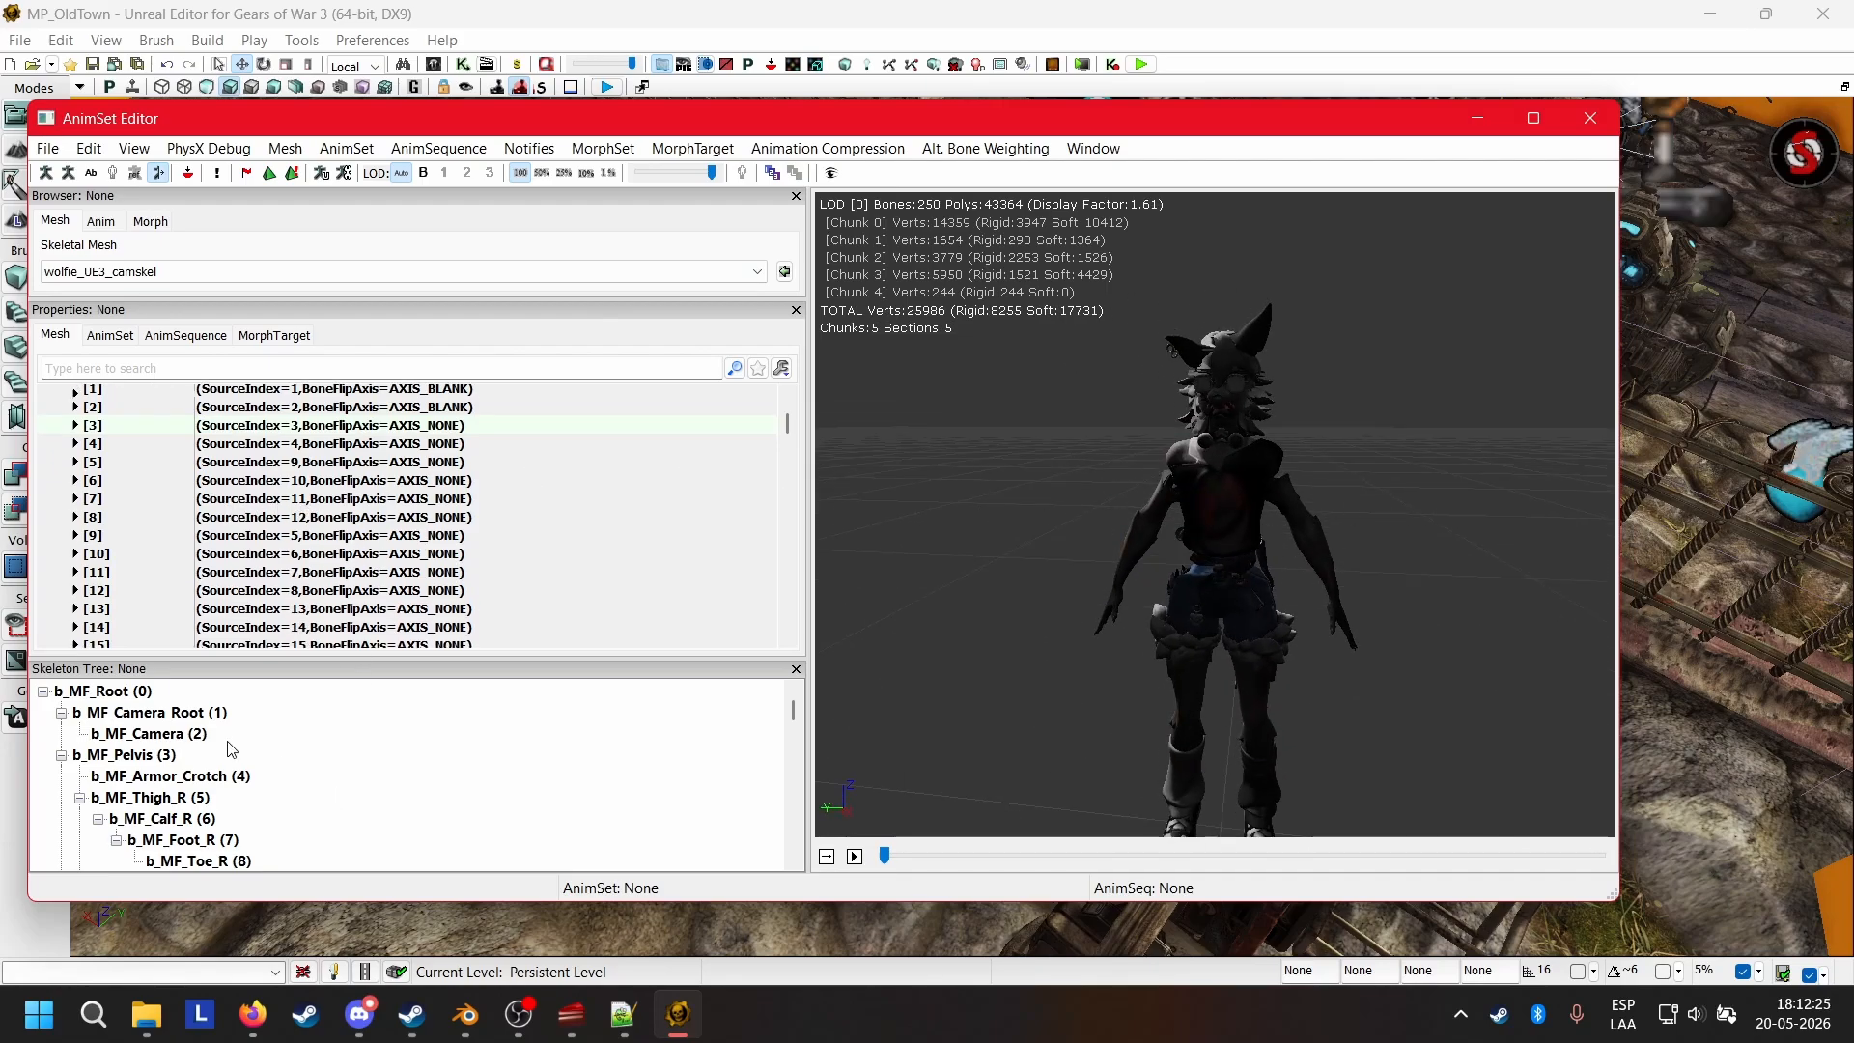
pyautogui.scroll(-1, 230, 750)
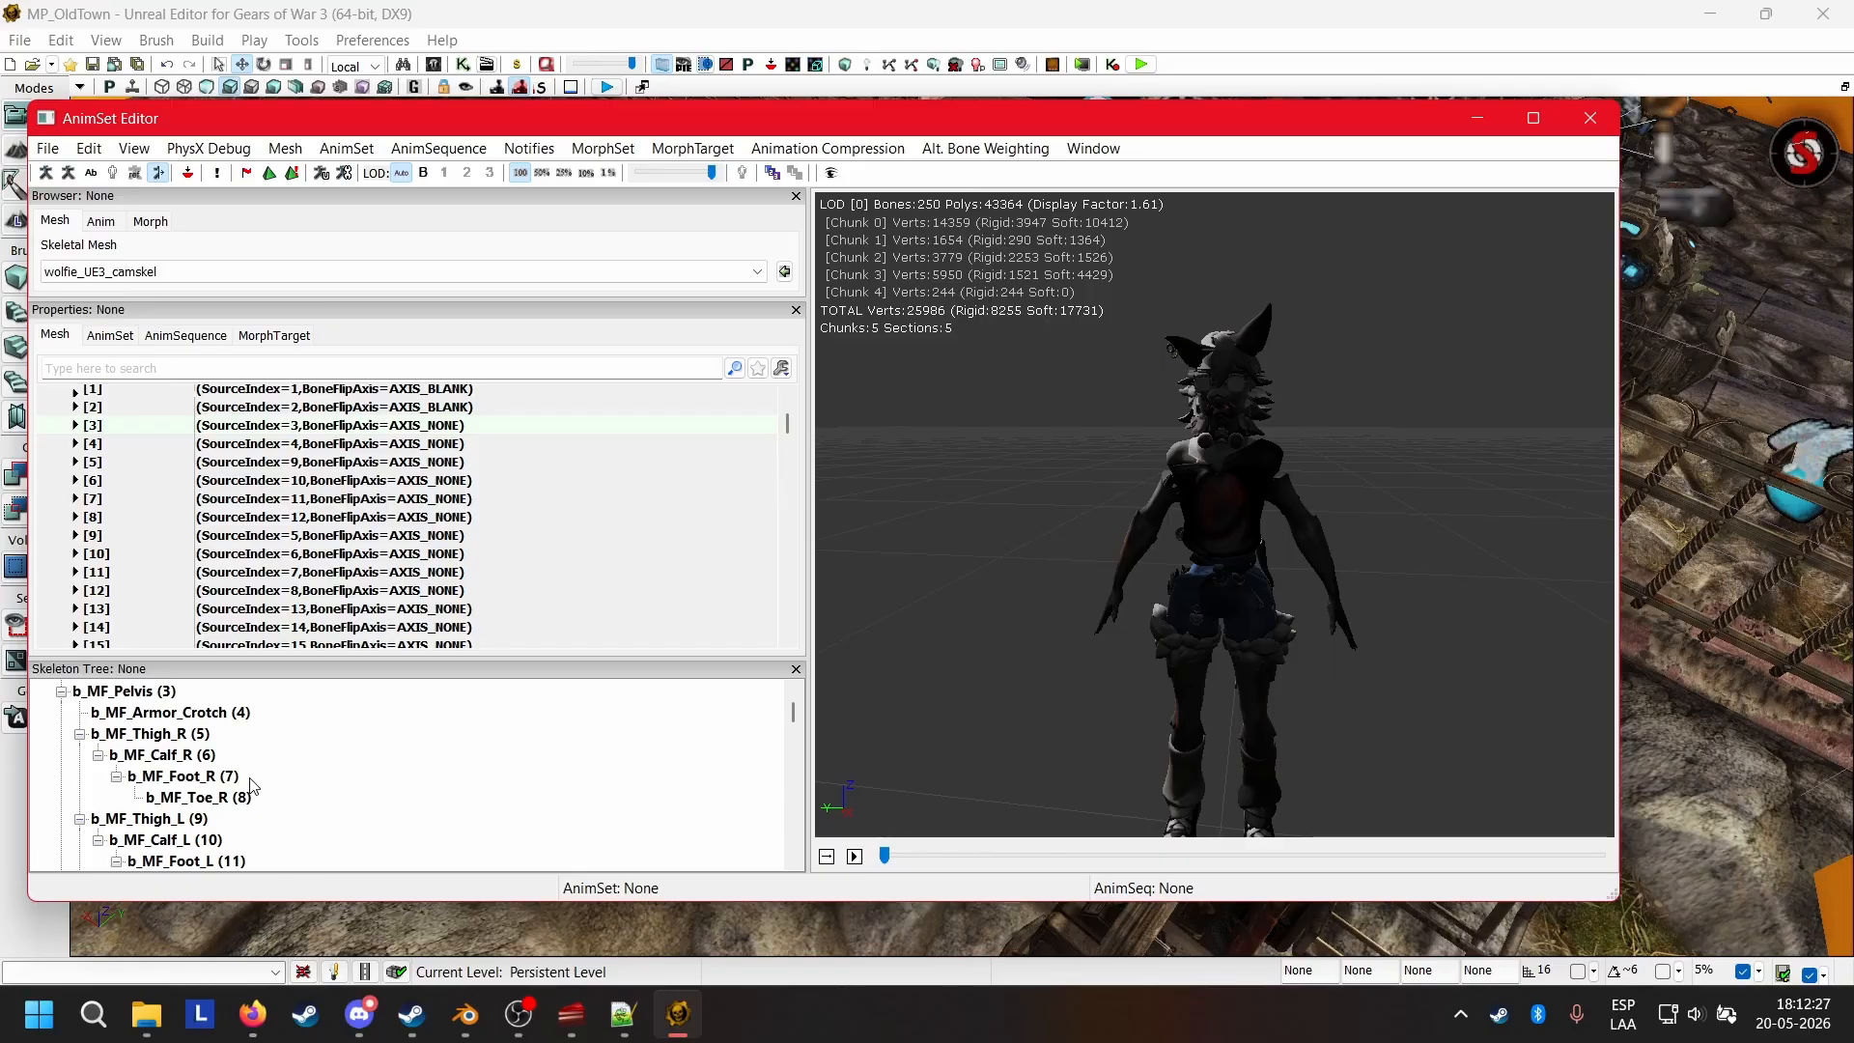
pyautogui.moveTo(1056, 680); pyautogui.dragTo(950, 700)
pyautogui.scroll(-4, 359, 756)
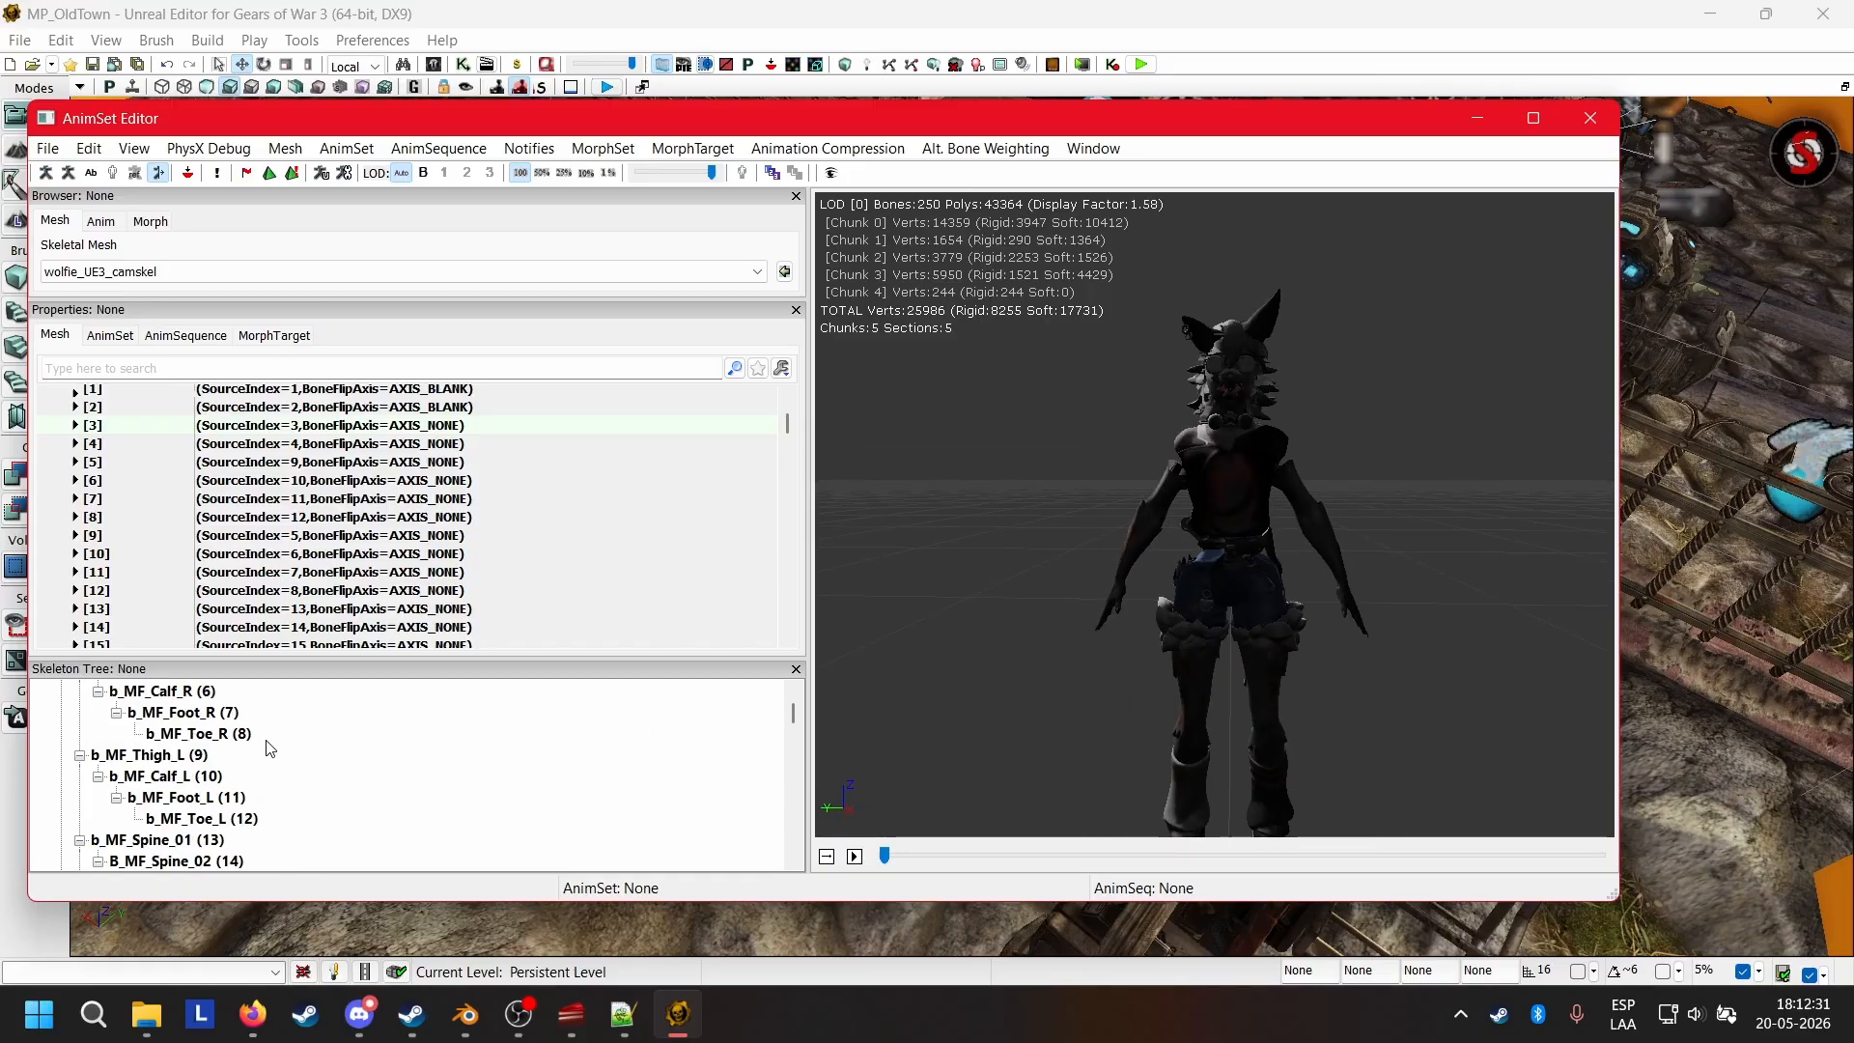
# Highlight b_MF_Tongue_1, b_MF_Tongue_2 and their parent b_MF_Head in the Skeleton Tree to locate them on the model.
pyautogui.scroll(1, 412, 751)
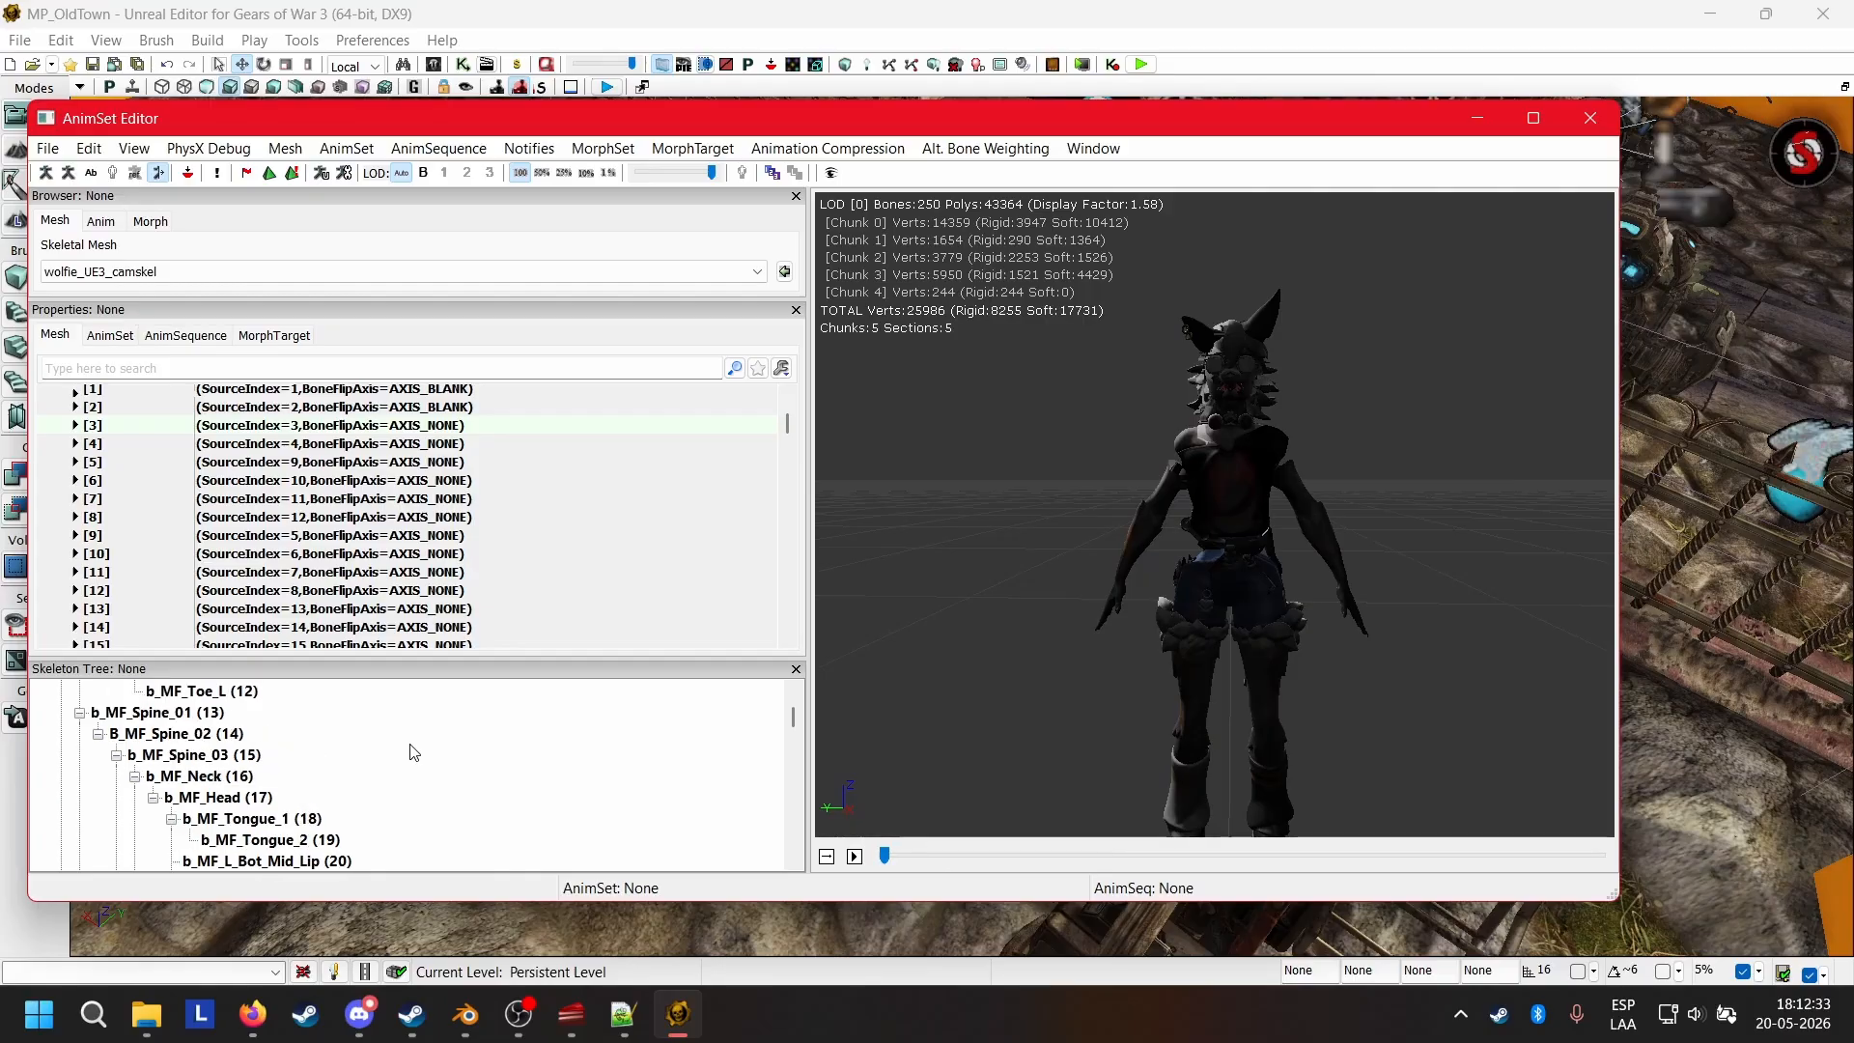
pyautogui.scroll(-1, 382, 745)
pyautogui.click(321, 753)
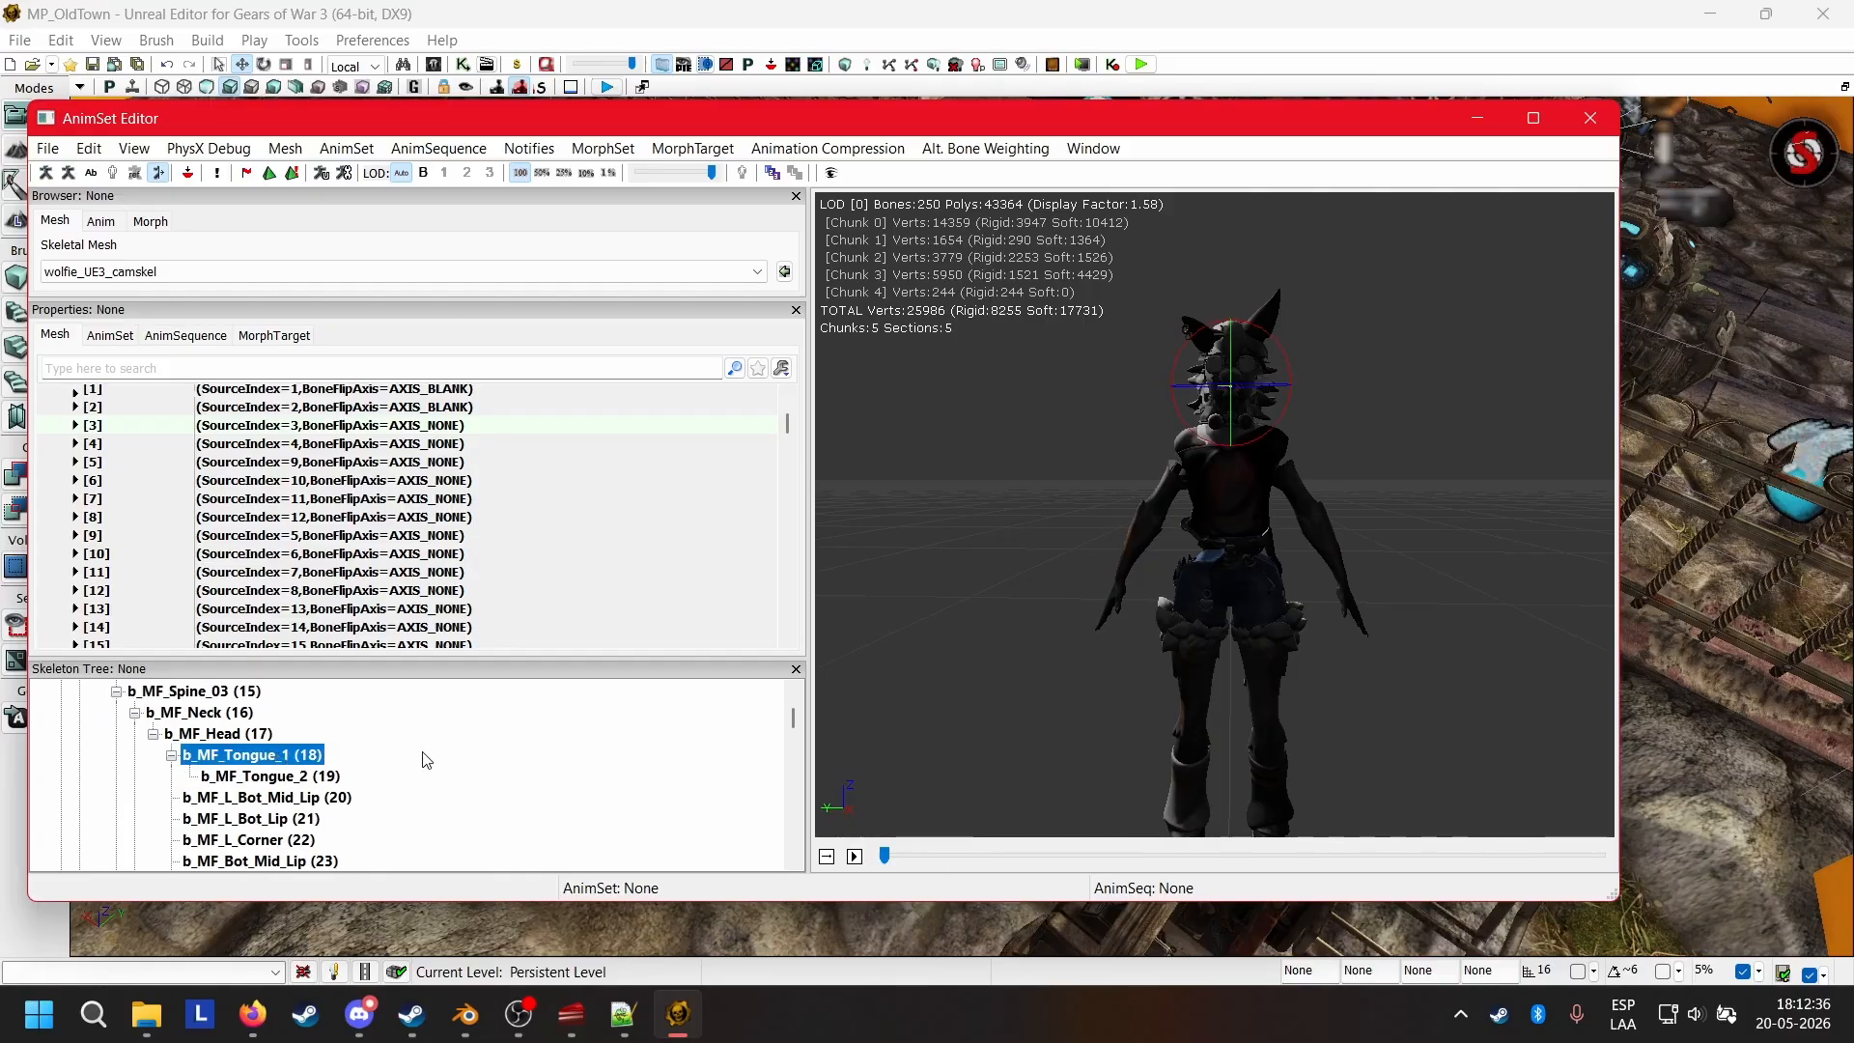
pyautogui.click(267, 778)
pyautogui.click(259, 759)
pyautogui.click(293, 777)
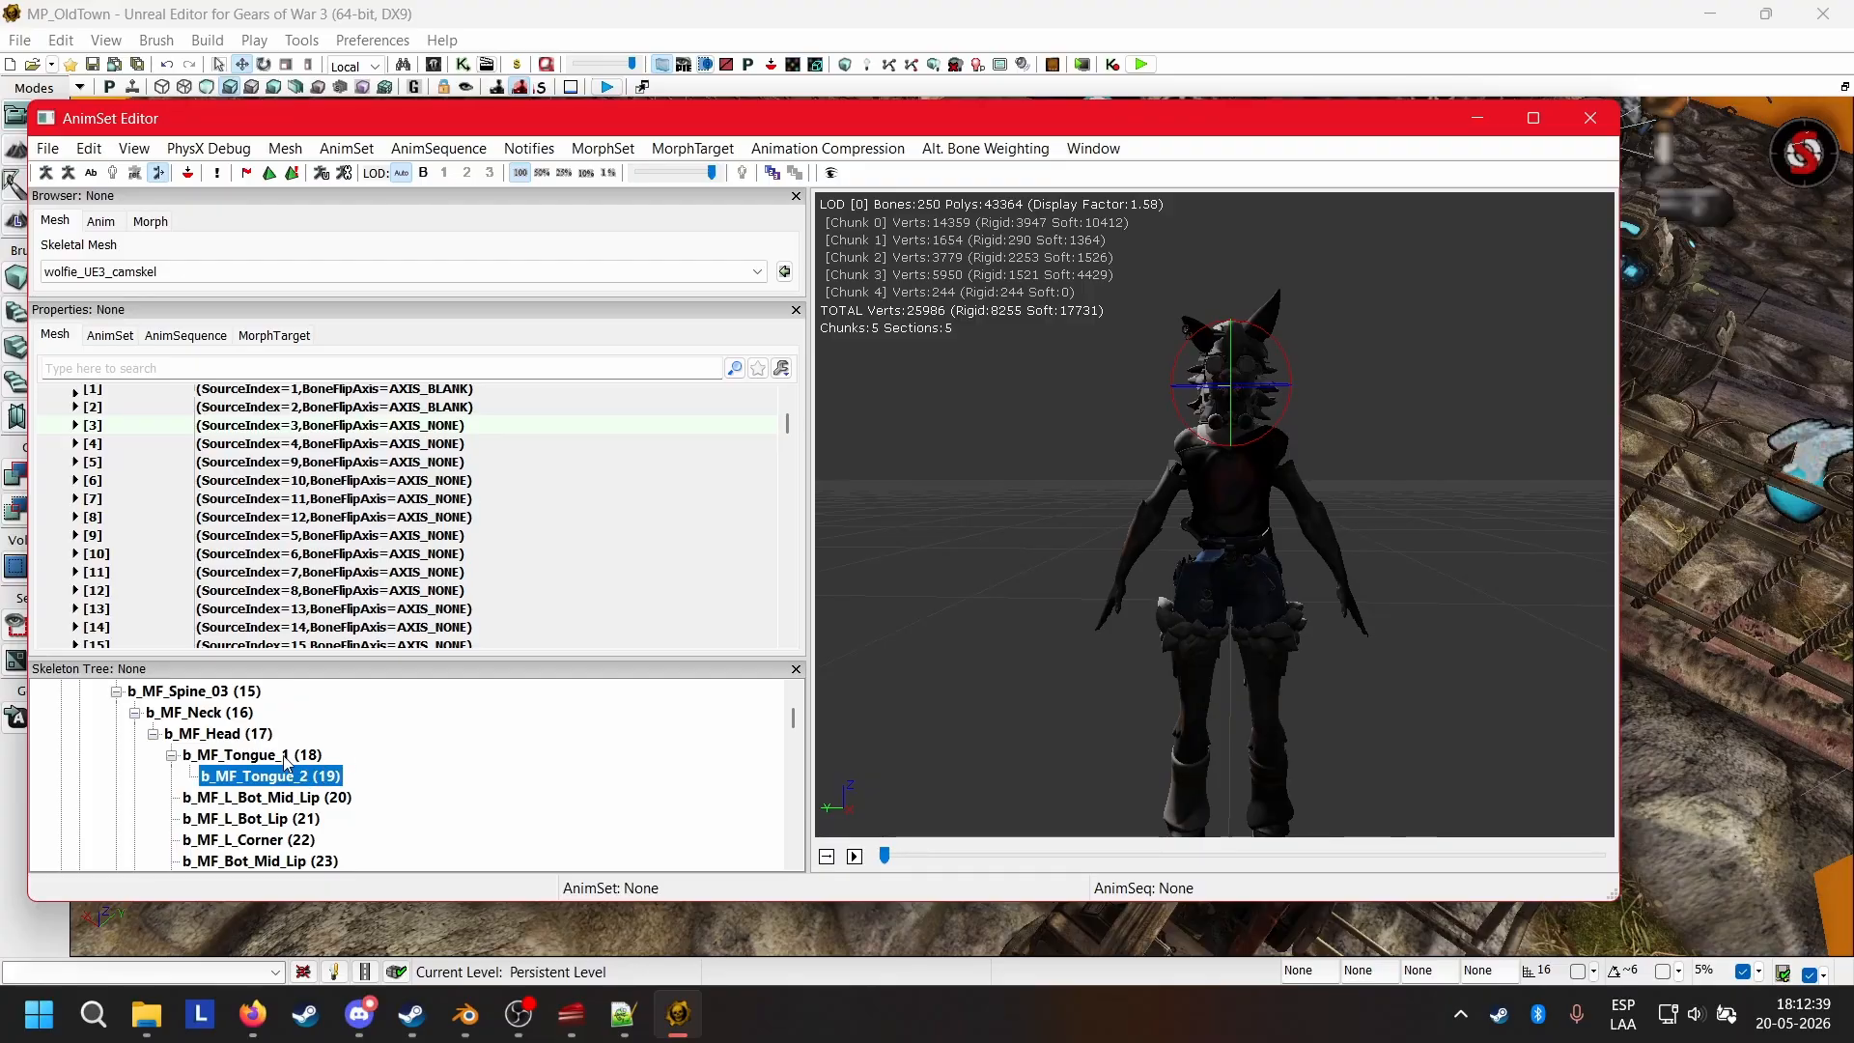
pyautogui.click(286, 757)
pyautogui.click(213, 737)
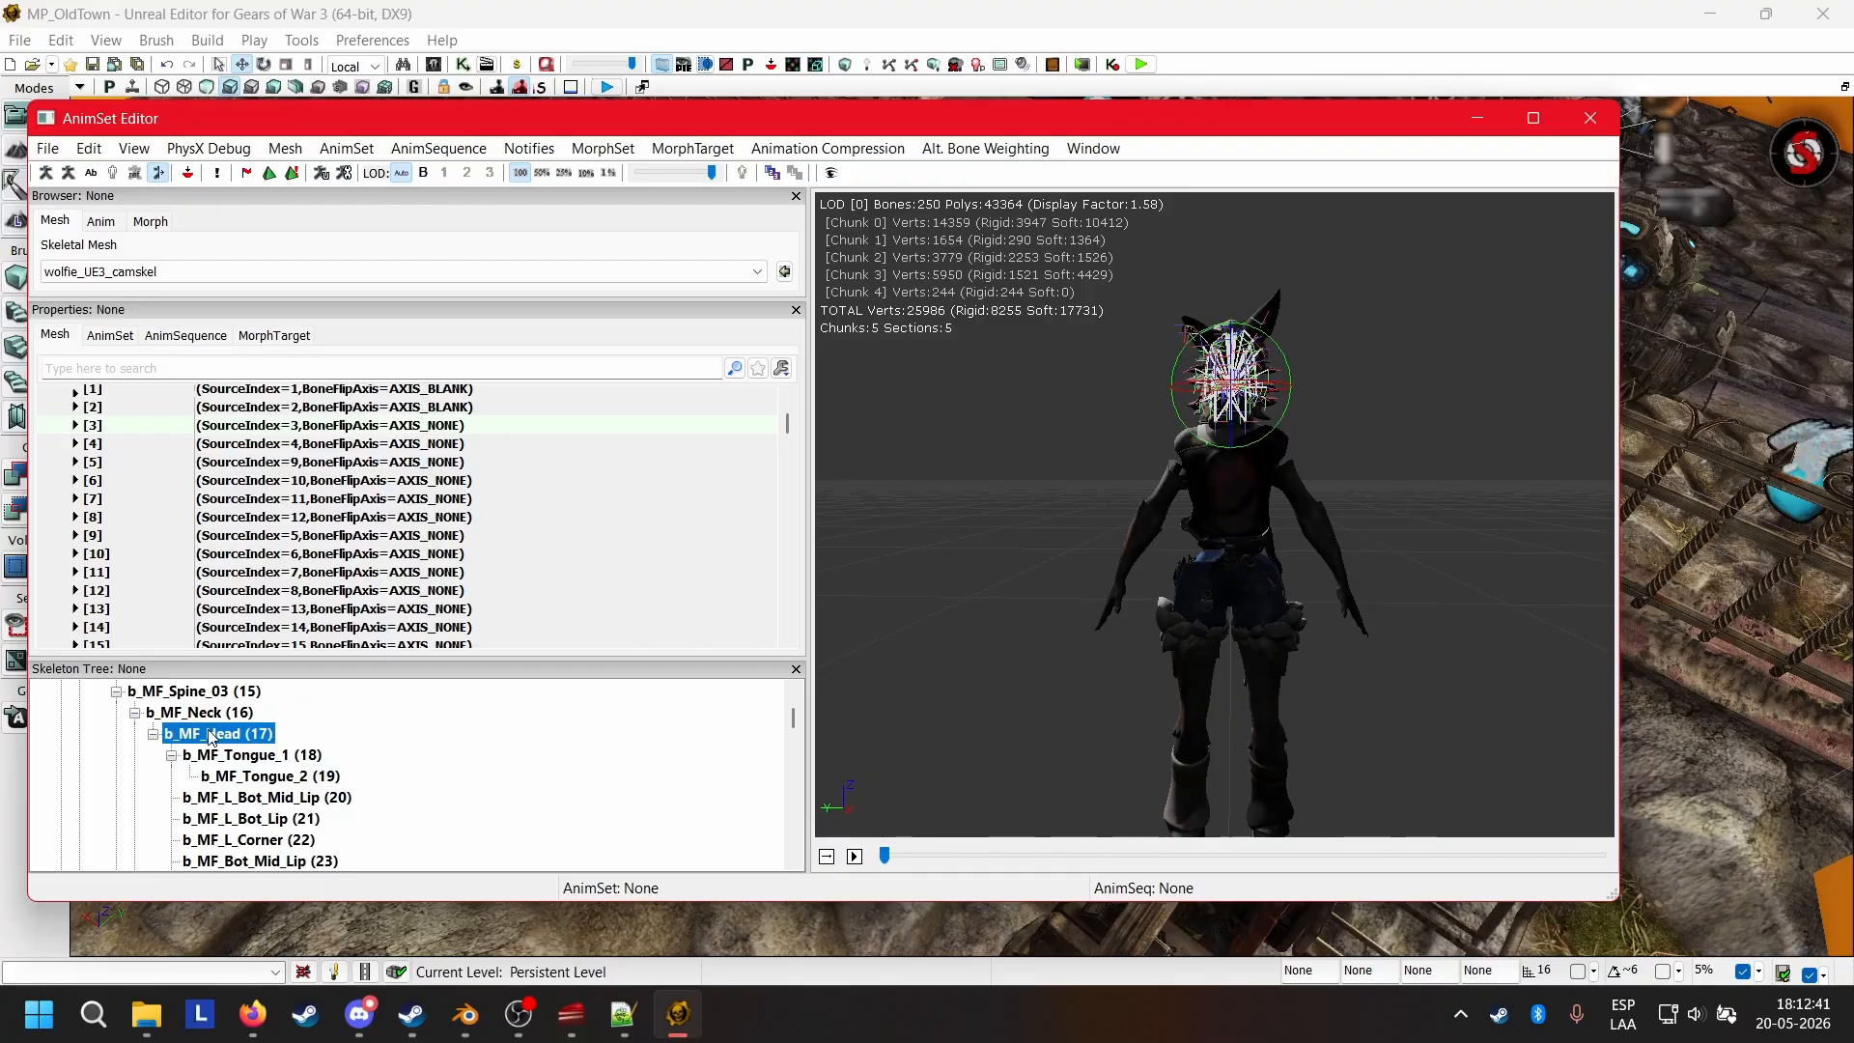
# Inspect the bones attached to b_MF_Head close up from an angle, and isolate b_MF_Tongue_1 on the model.
pyautogui.moveTo(1144, 630); pyautogui.dragTo(1014, 676)
pyautogui.moveTo(1145, 630); pyautogui.dragTo(1081, 566, button='right')
pyautogui.moveTo(1080, 566); pyautogui.dragTo(1101, 618)
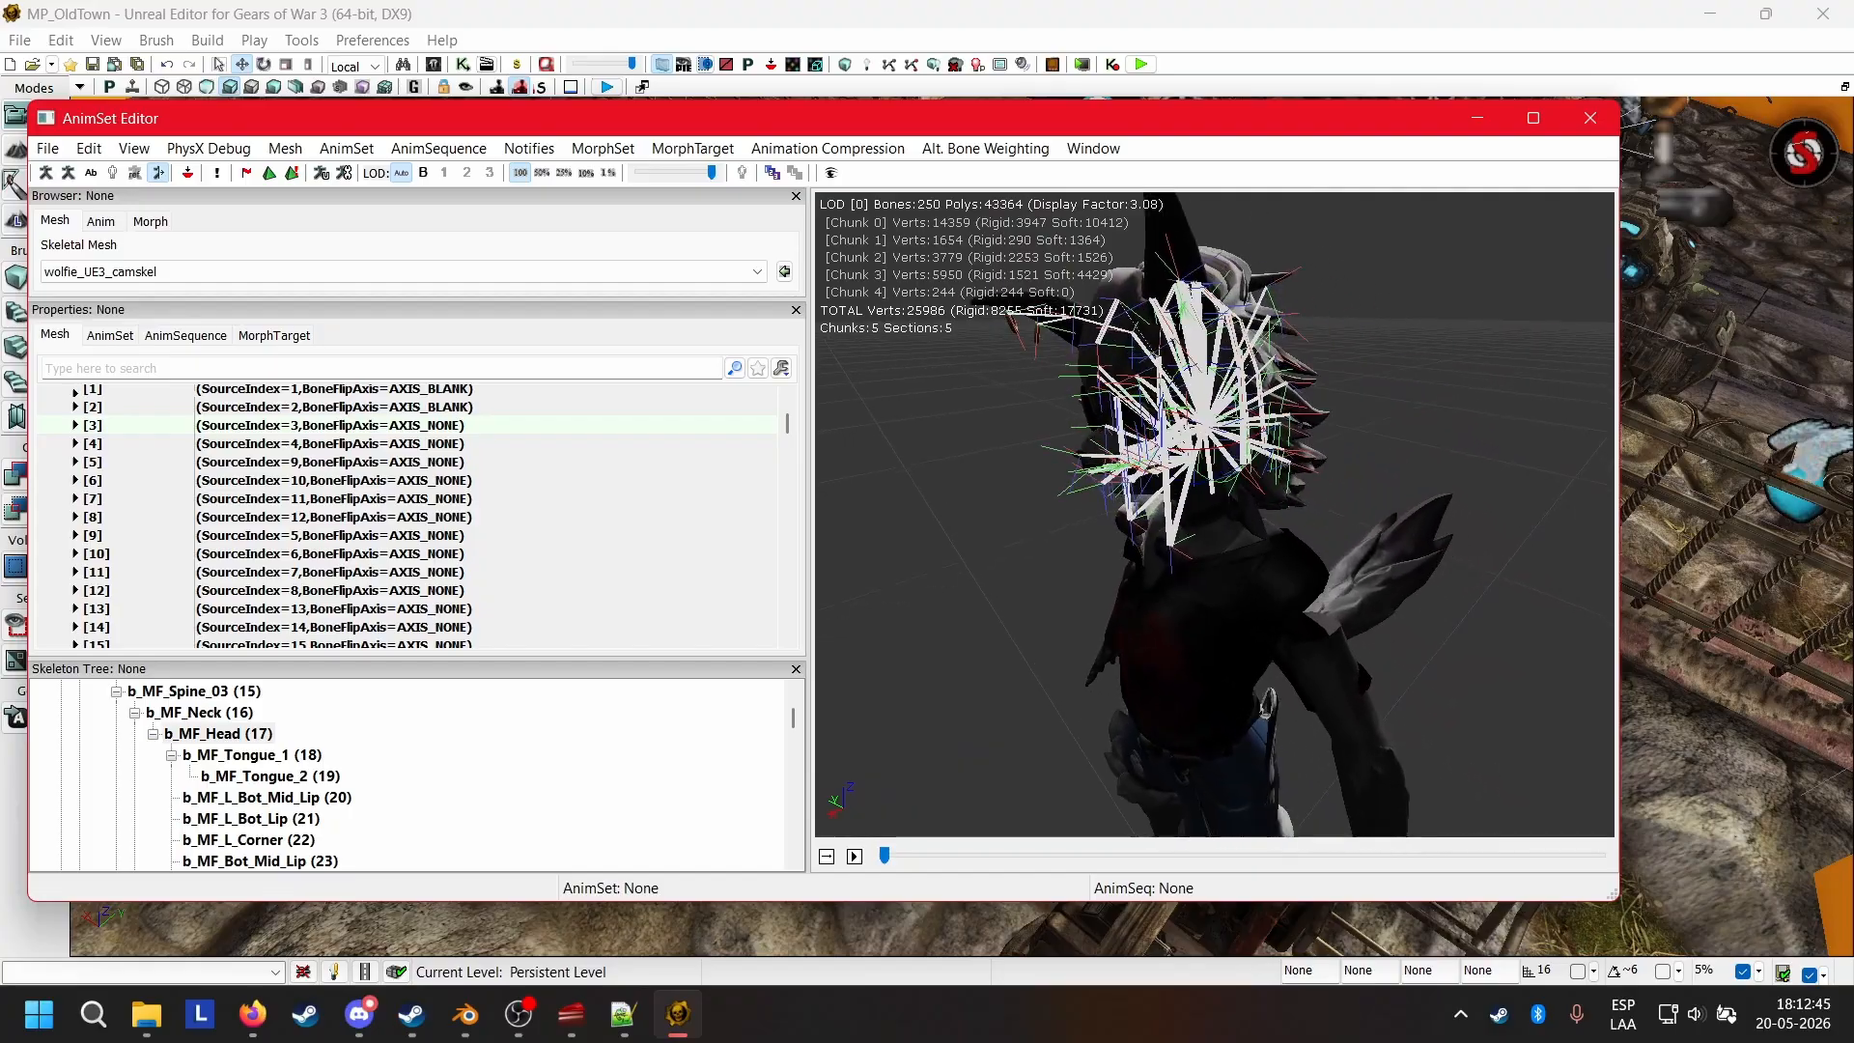
pyautogui.moveTo(1207, 551); pyautogui.dragTo(1215, 676)
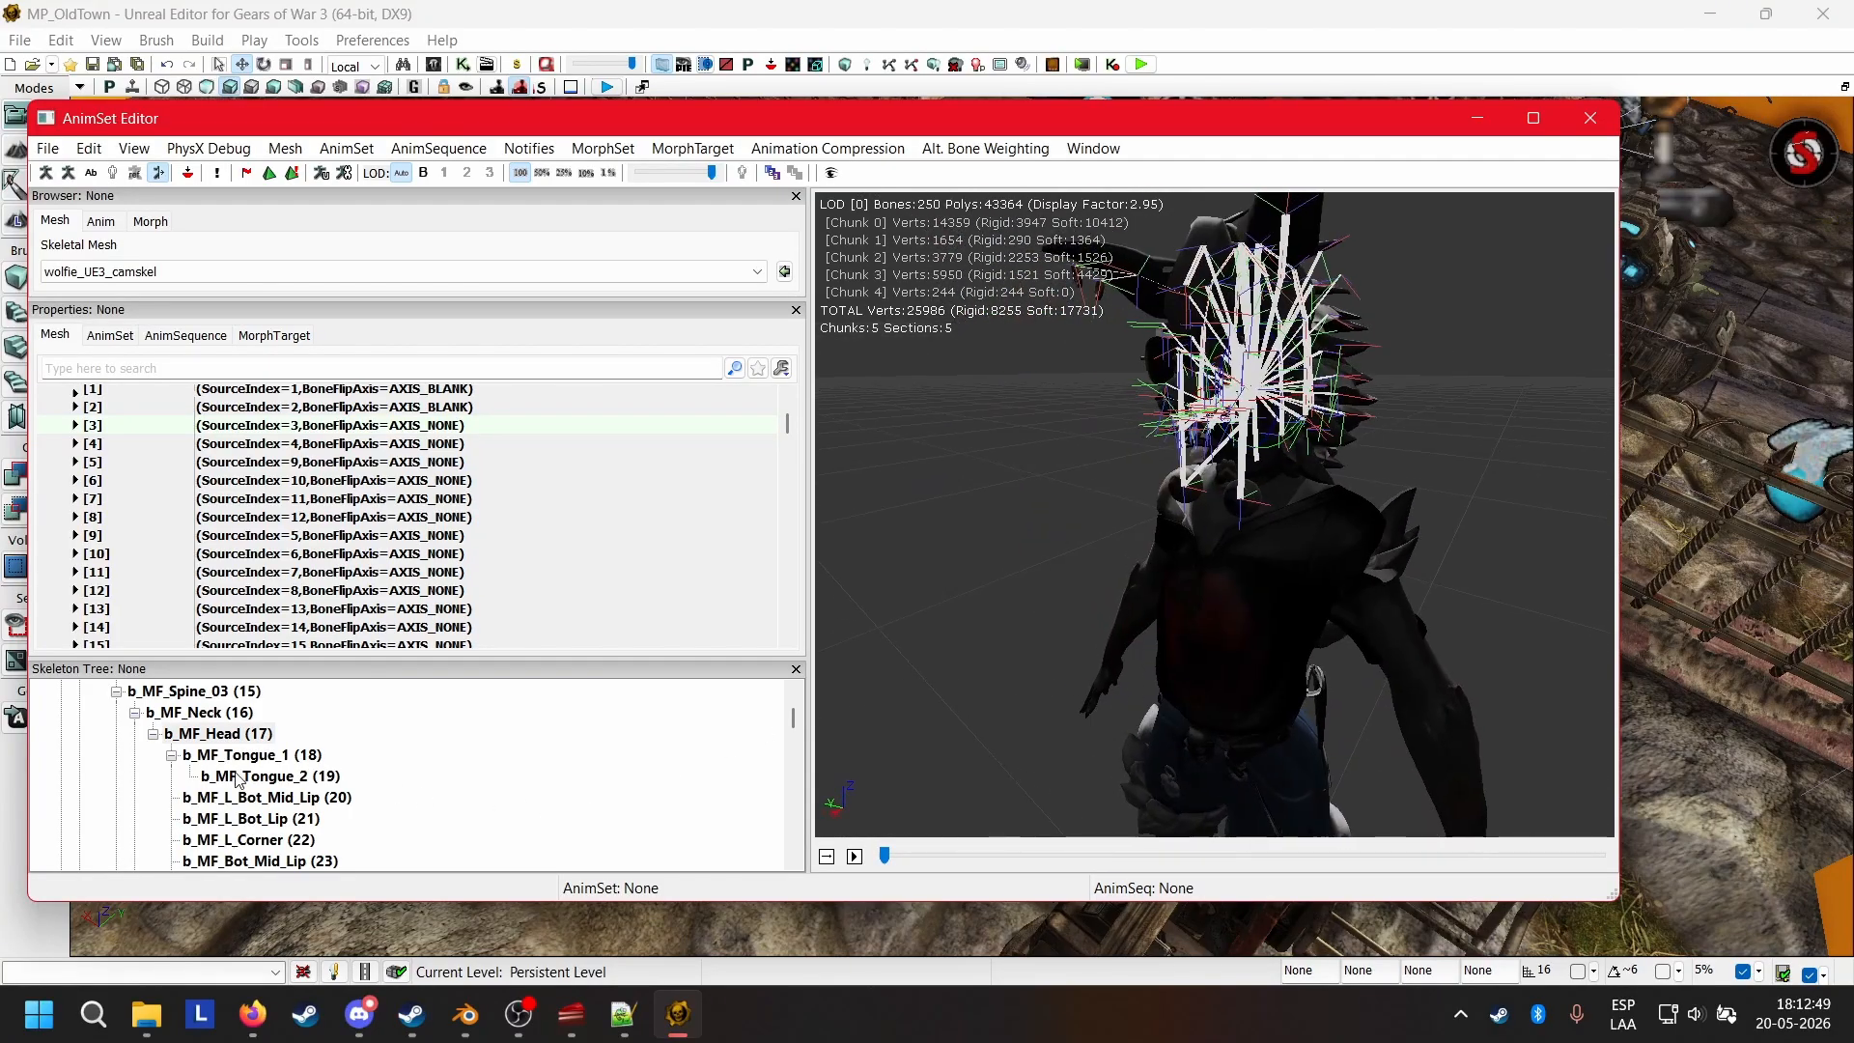
pyautogui.click(269, 758)
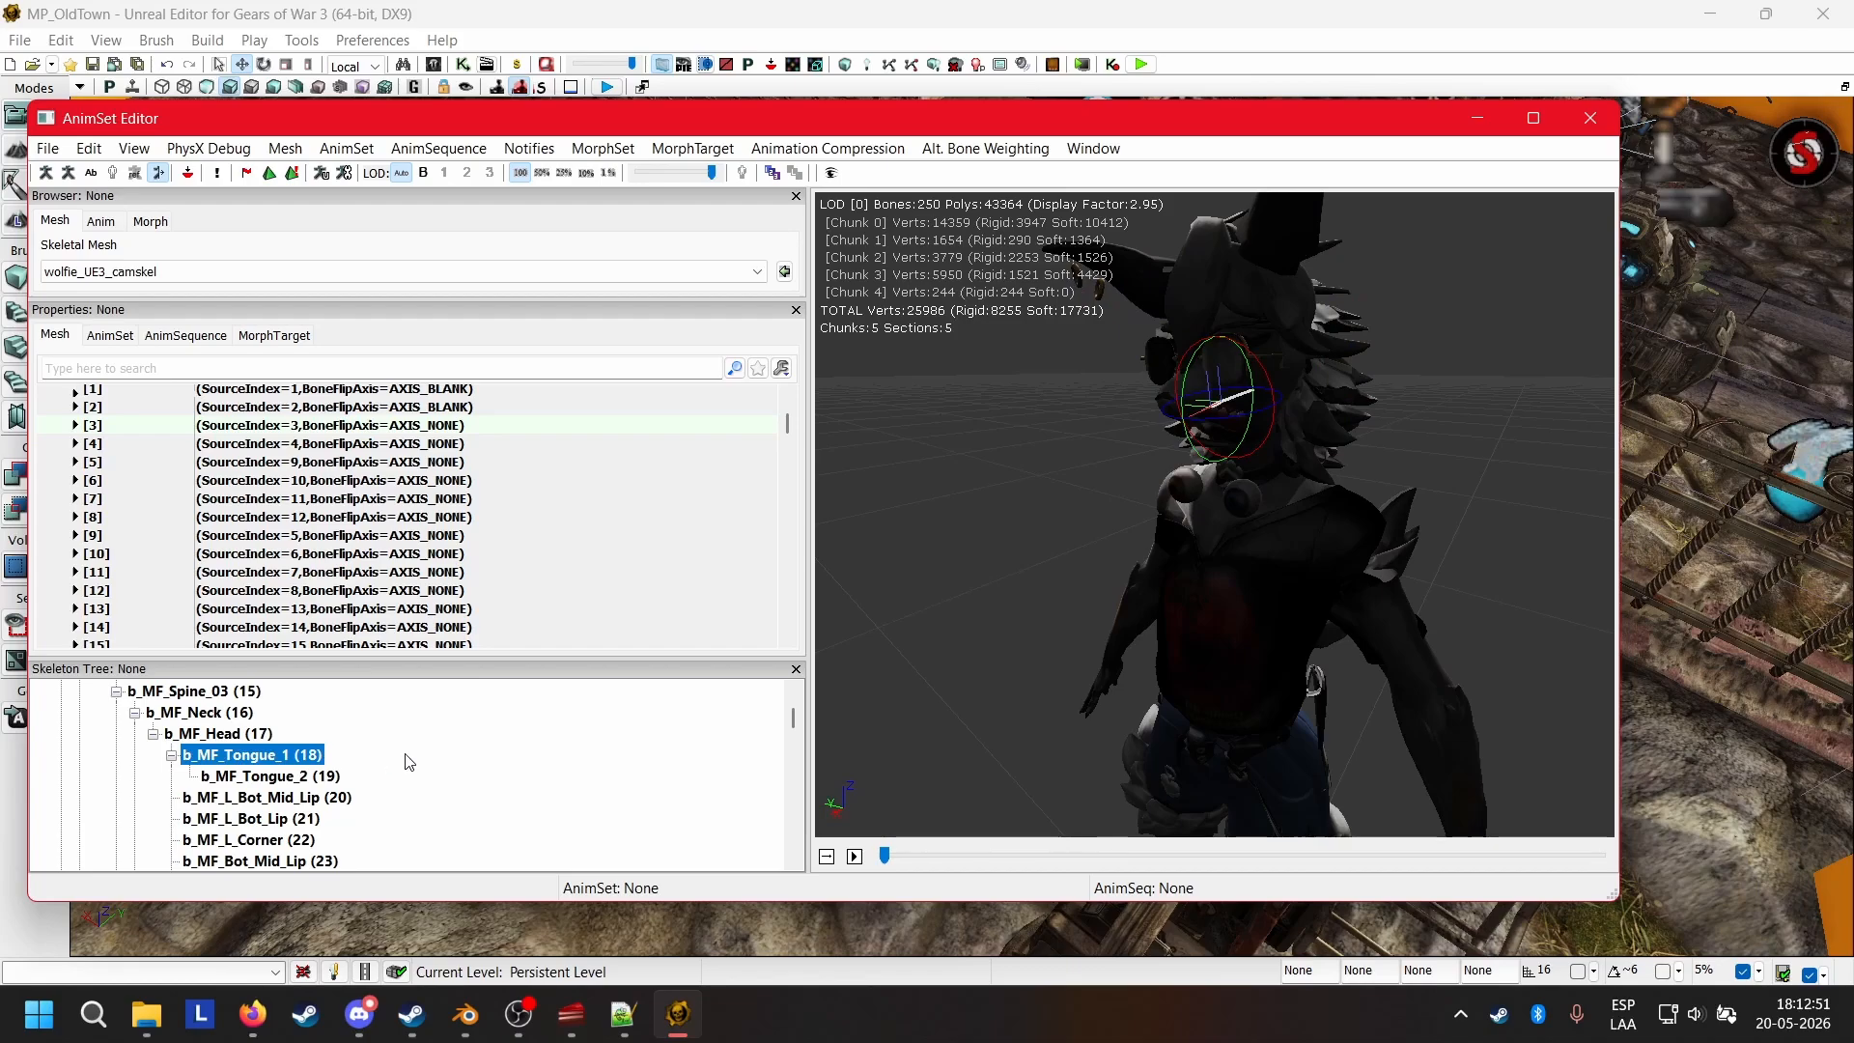
# Read the numbered head bones in the Skeleton Tree, from the lips through the hair and face bones to b_MF_Clavicle_L and back.
pyautogui.scroll(-5, 396, 772)
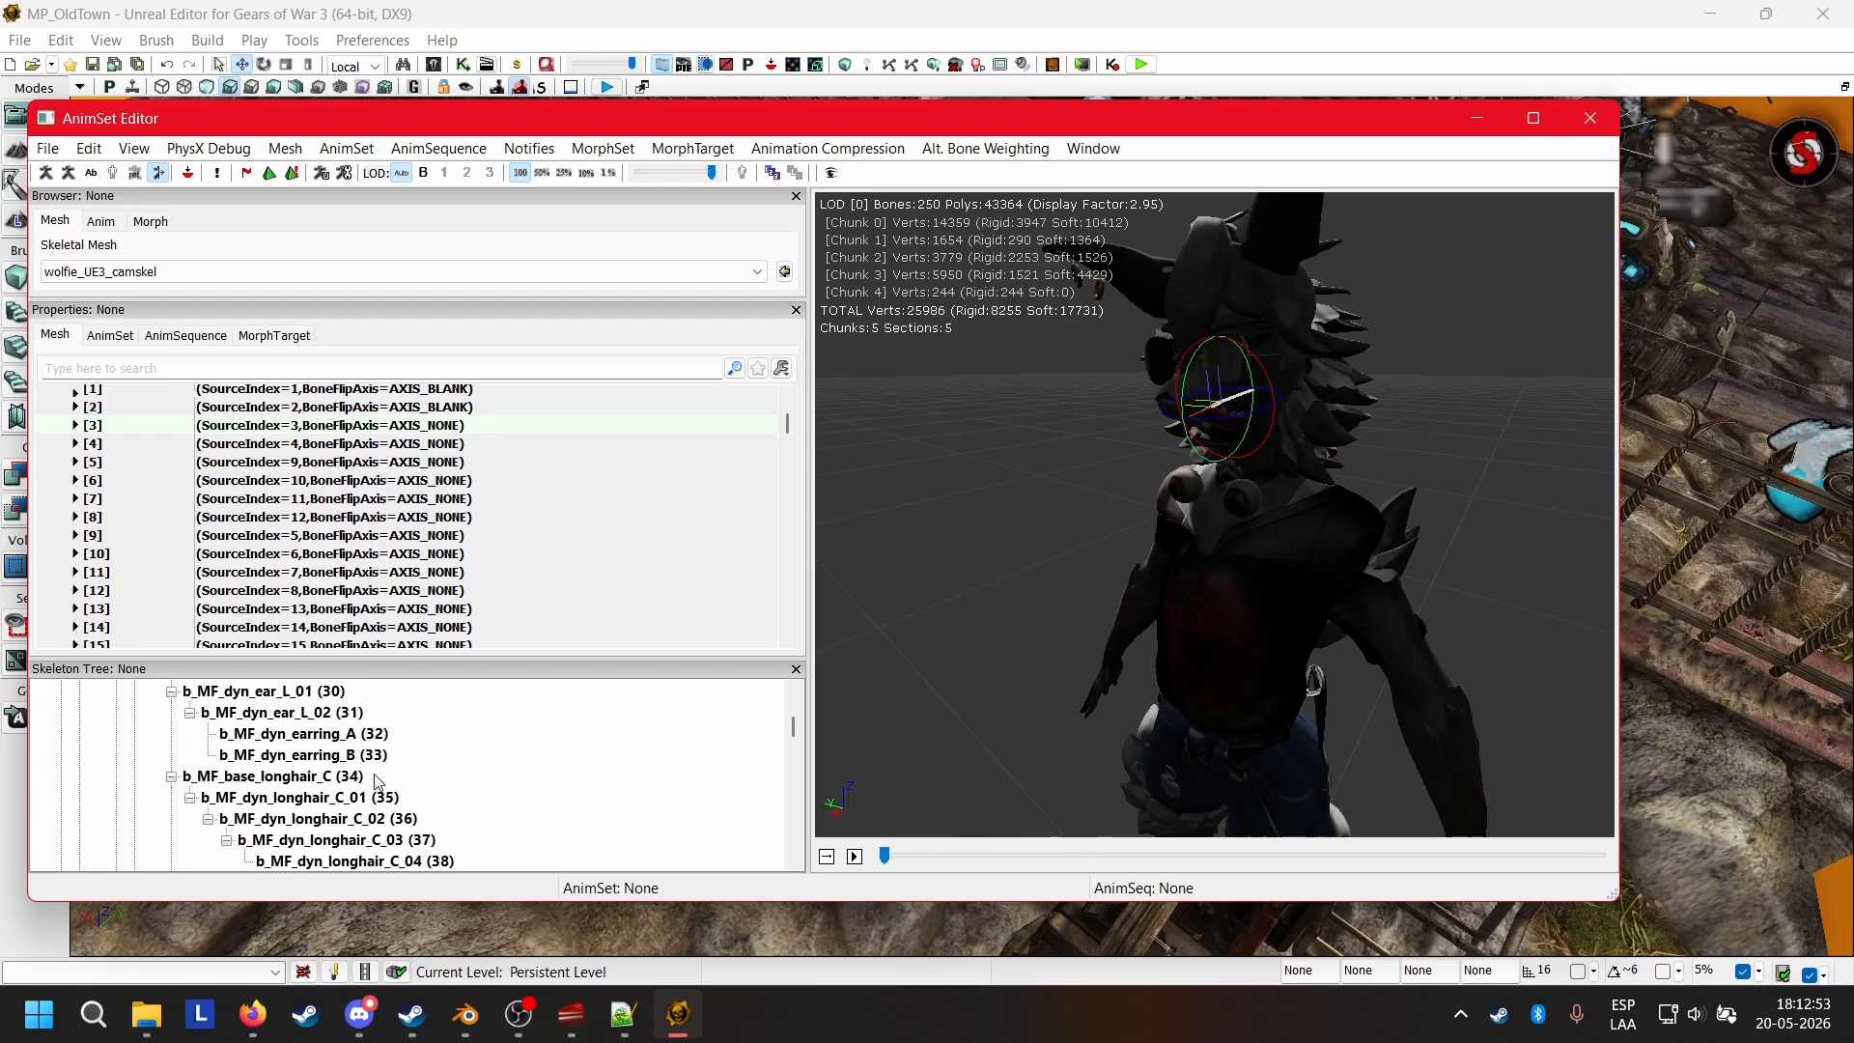
pyautogui.scroll(-6, 376, 780)
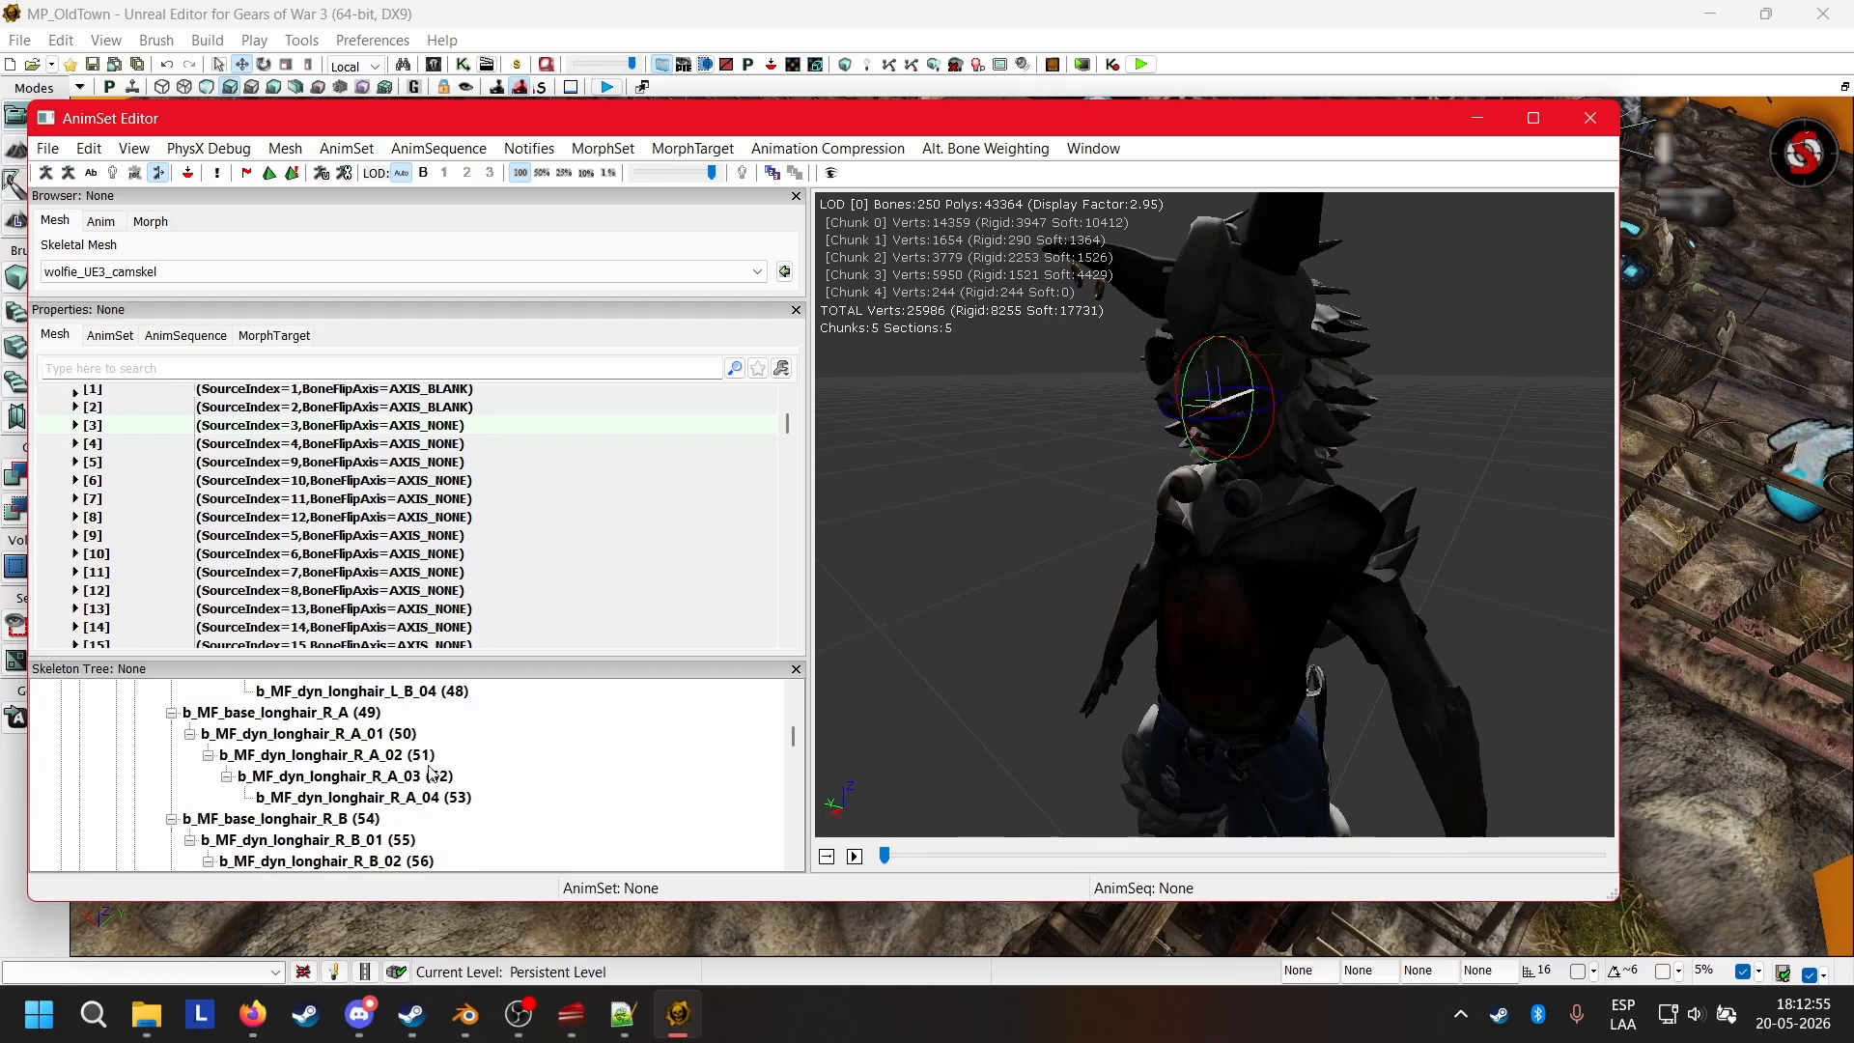
pyautogui.scroll(-8, 431, 774)
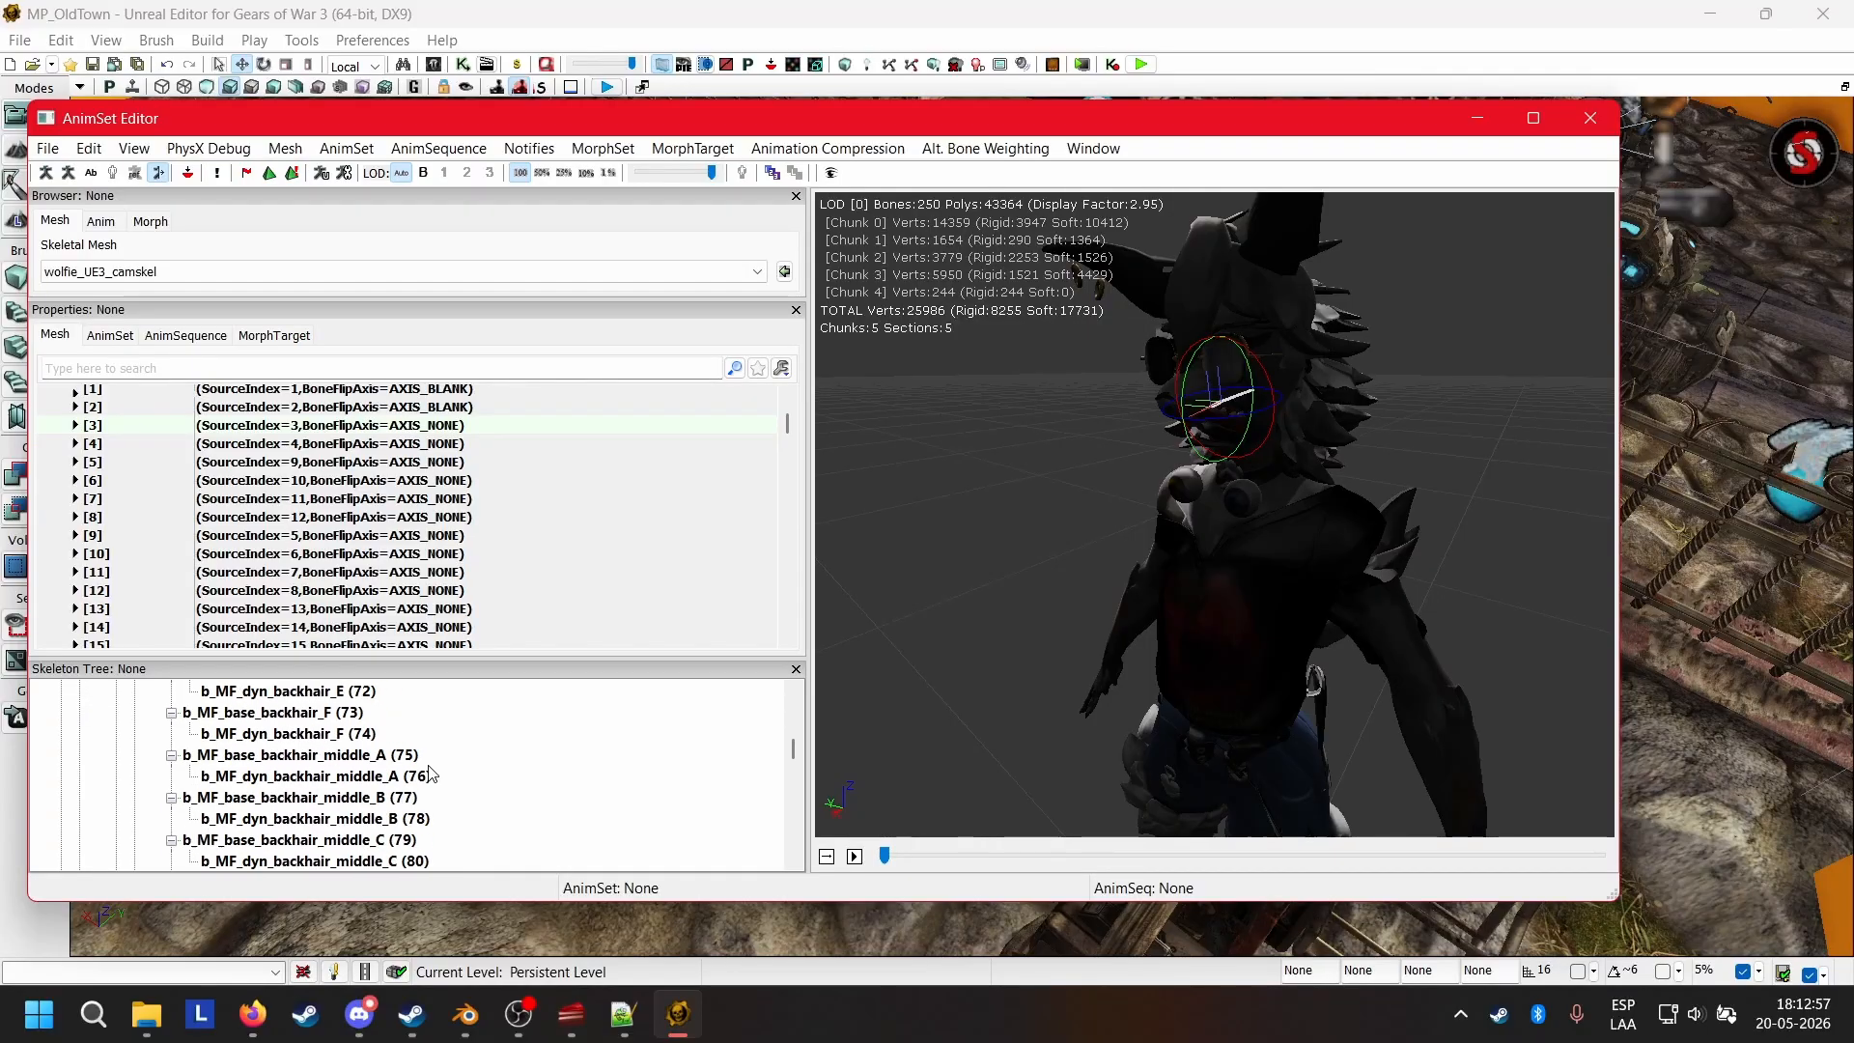
pyautogui.scroll(-9, 431, 773)
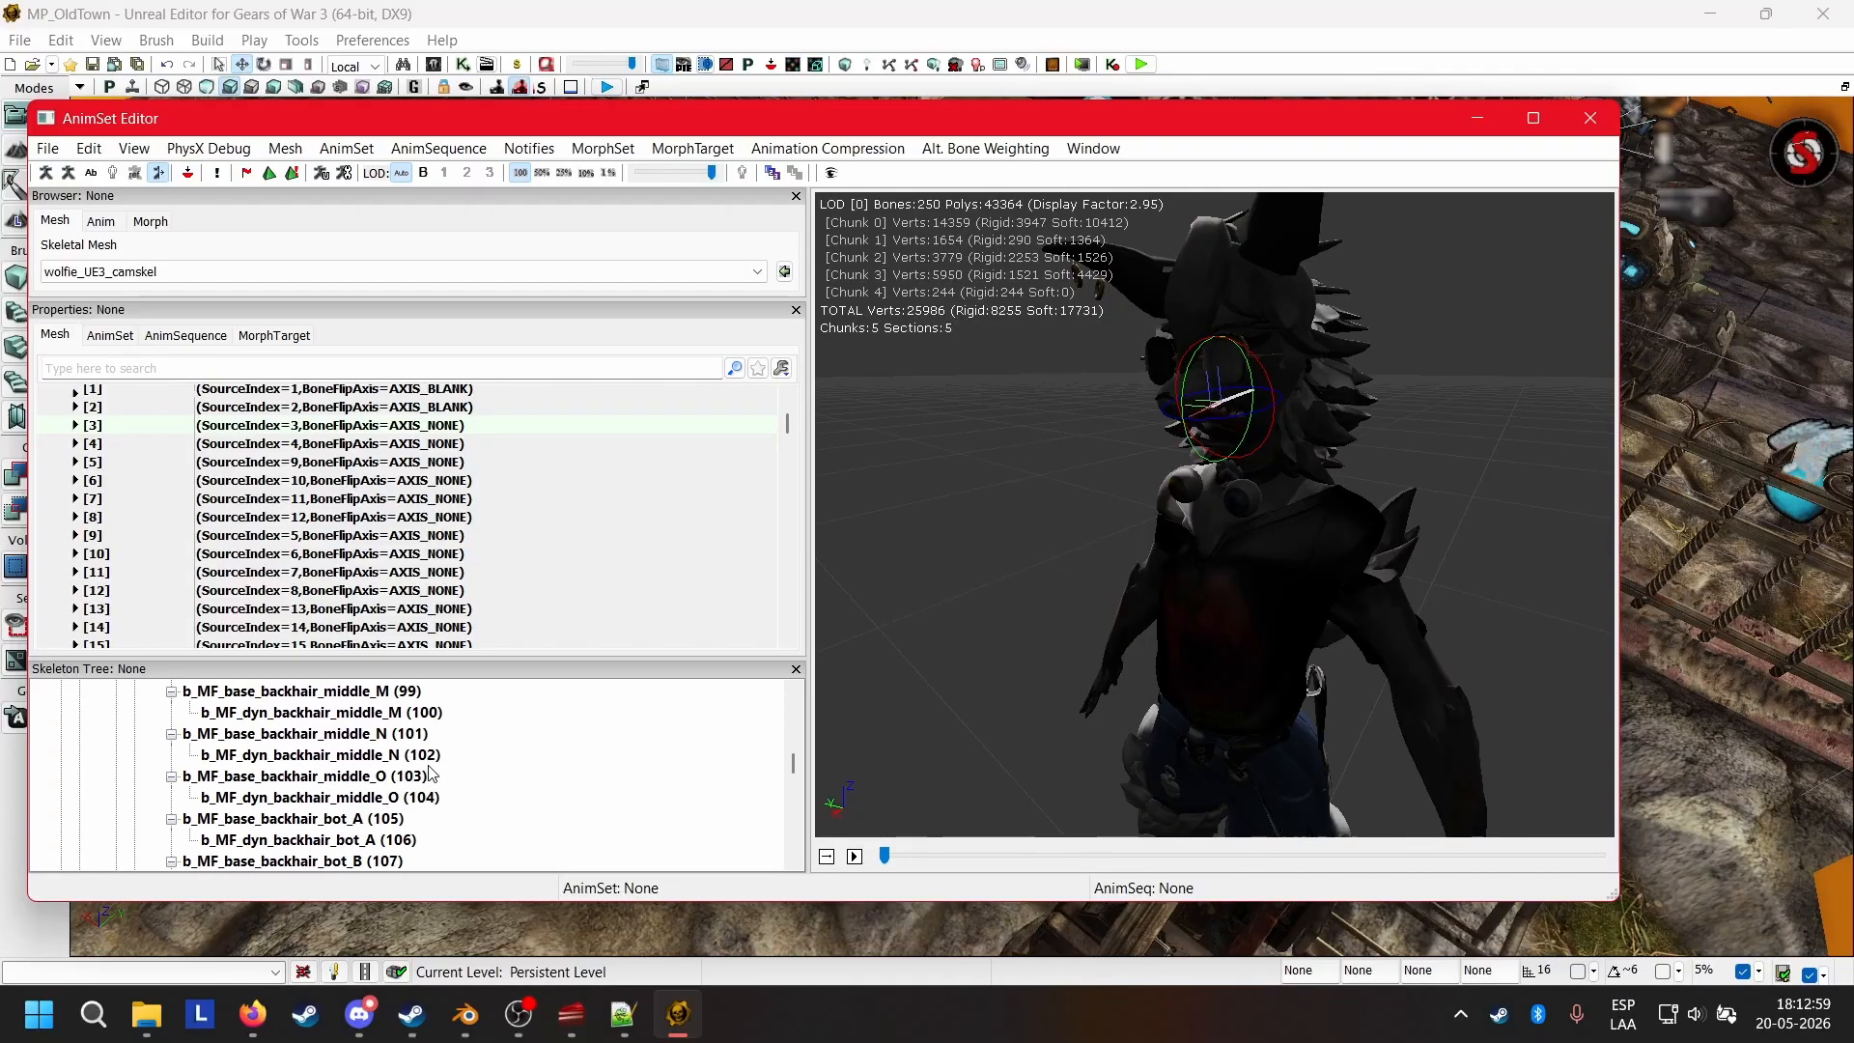
pyautogui.scroll(-6, 432, 774)
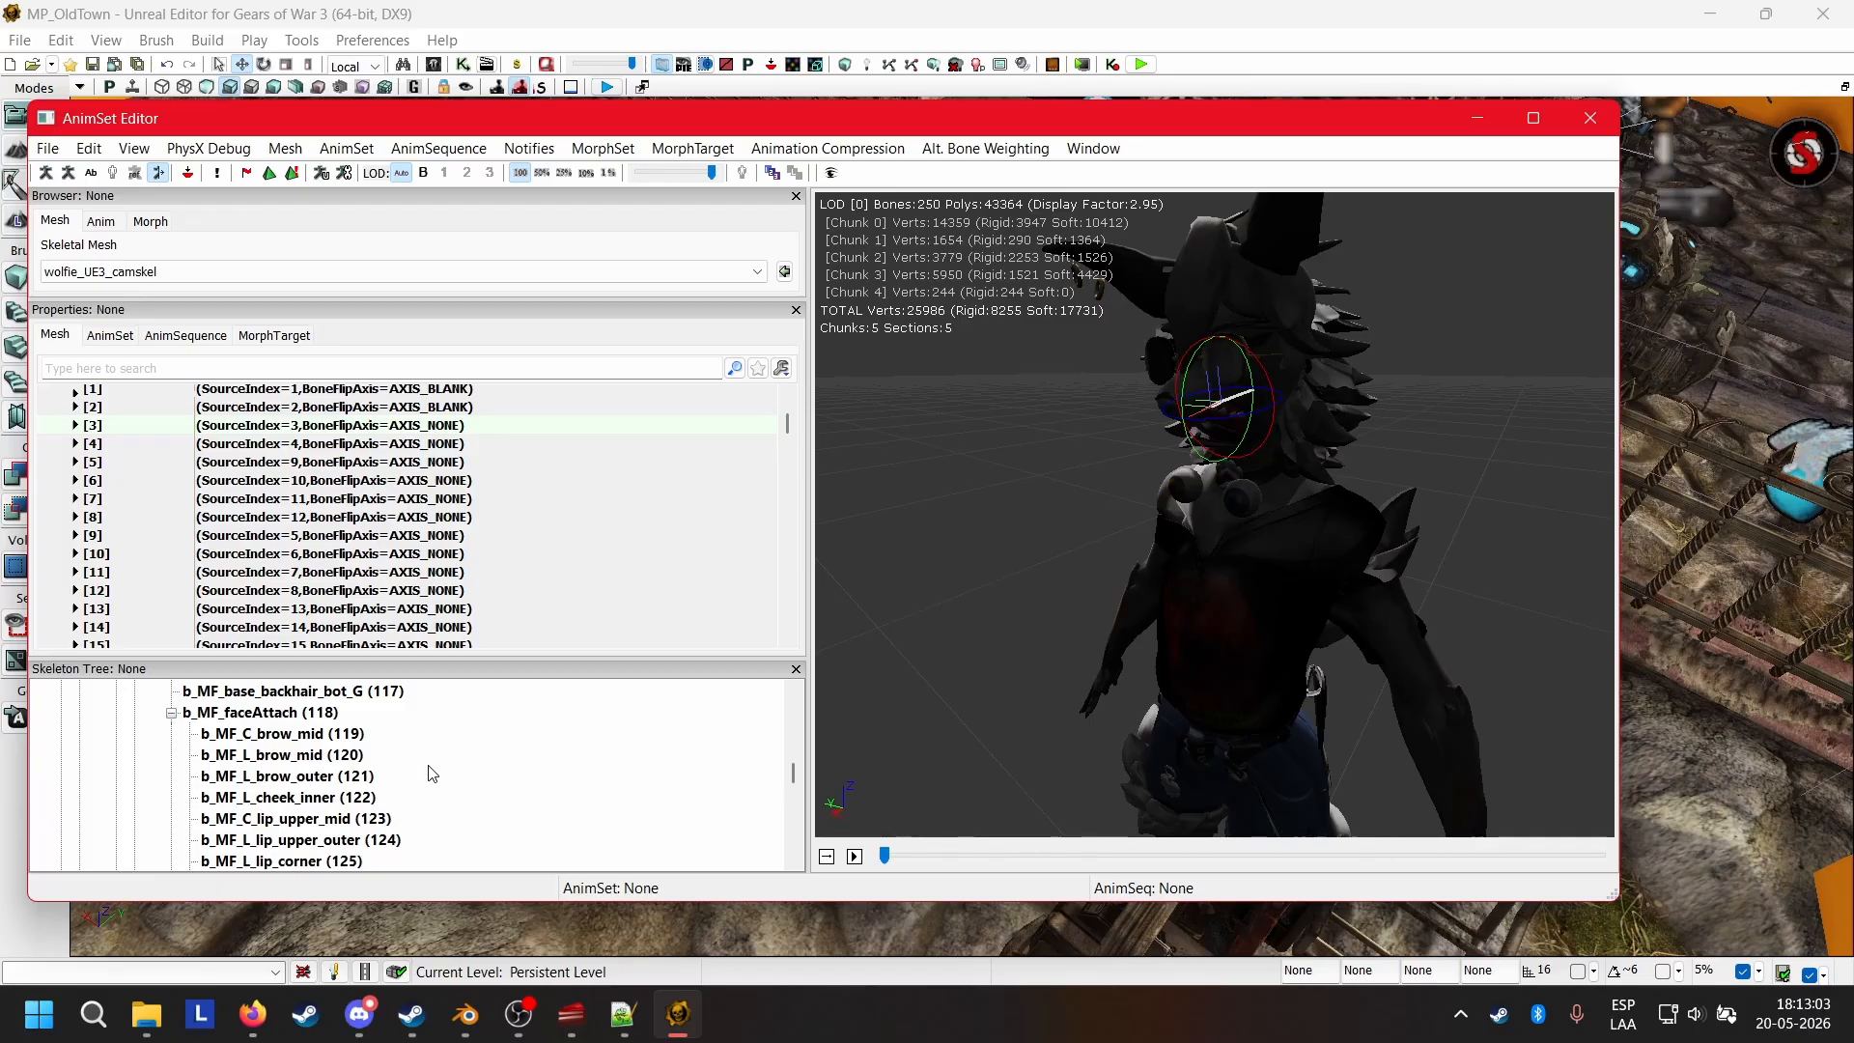
pyautogui.scroll(-3, 426, 774)
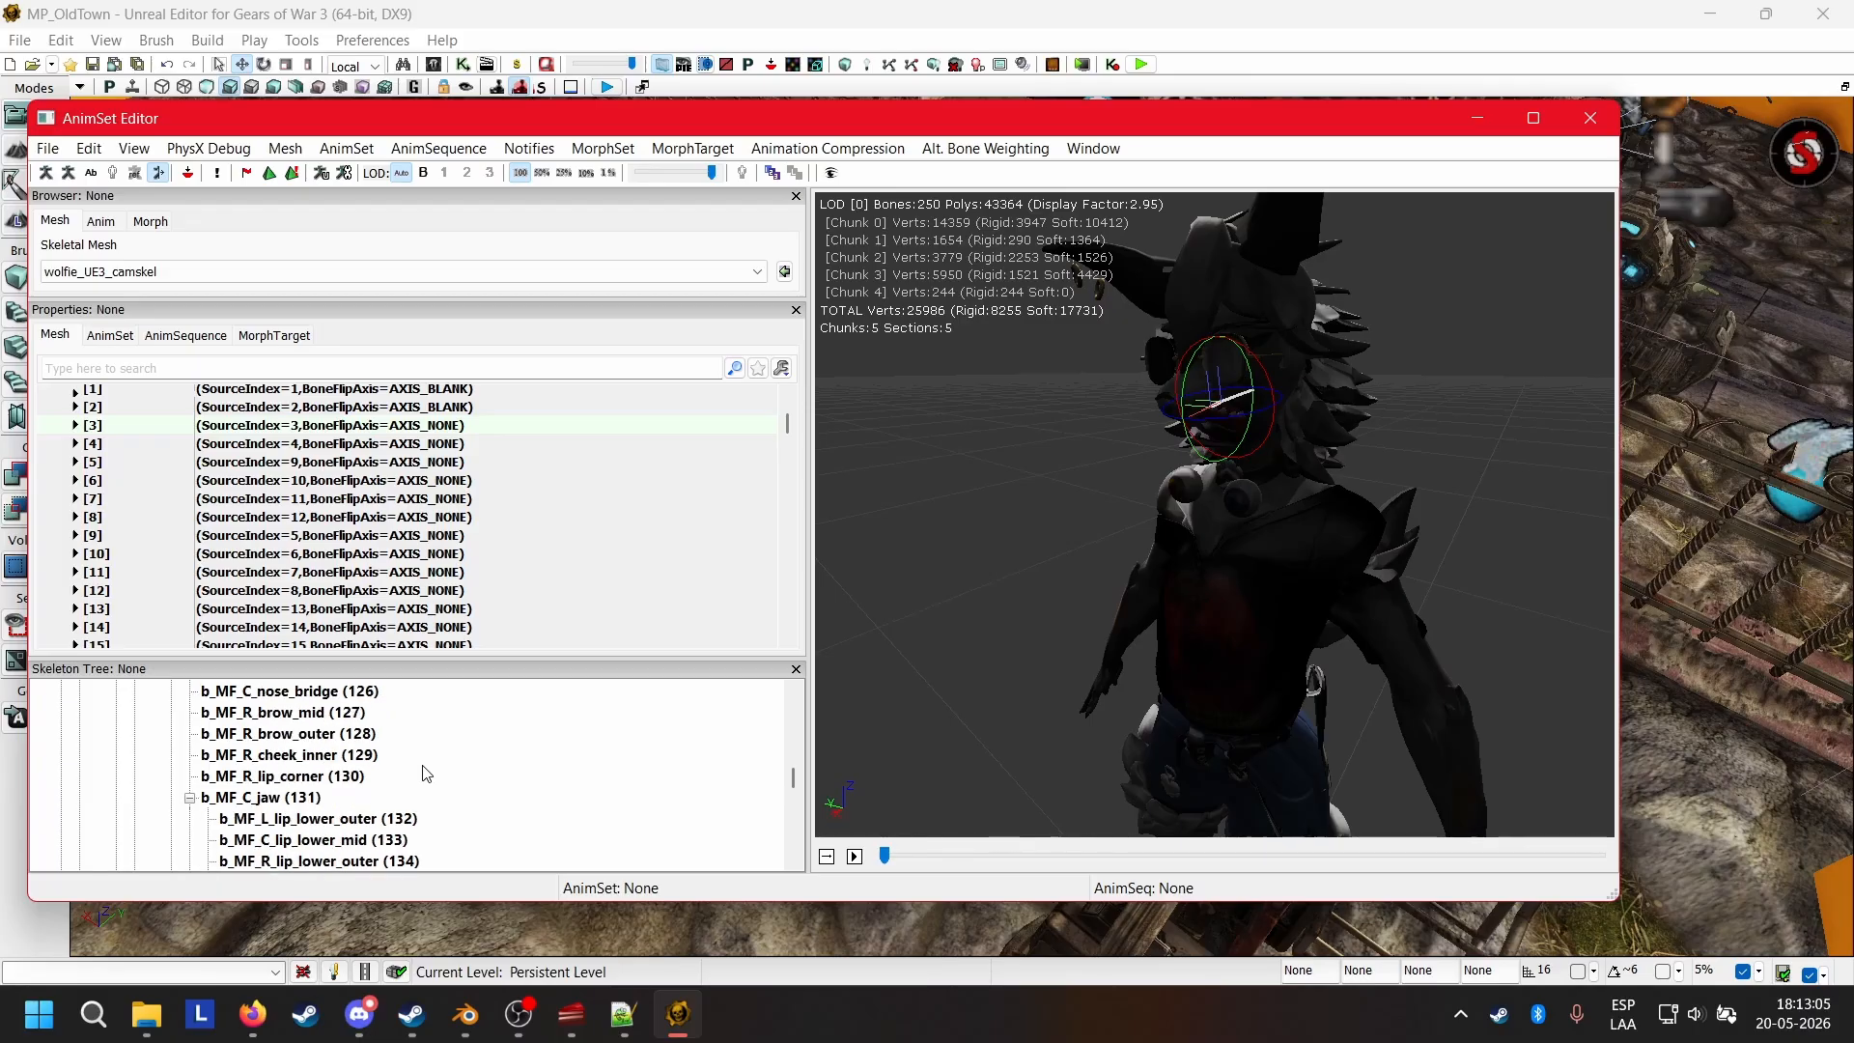
pyautogui.scroll(-4, 426, 773)
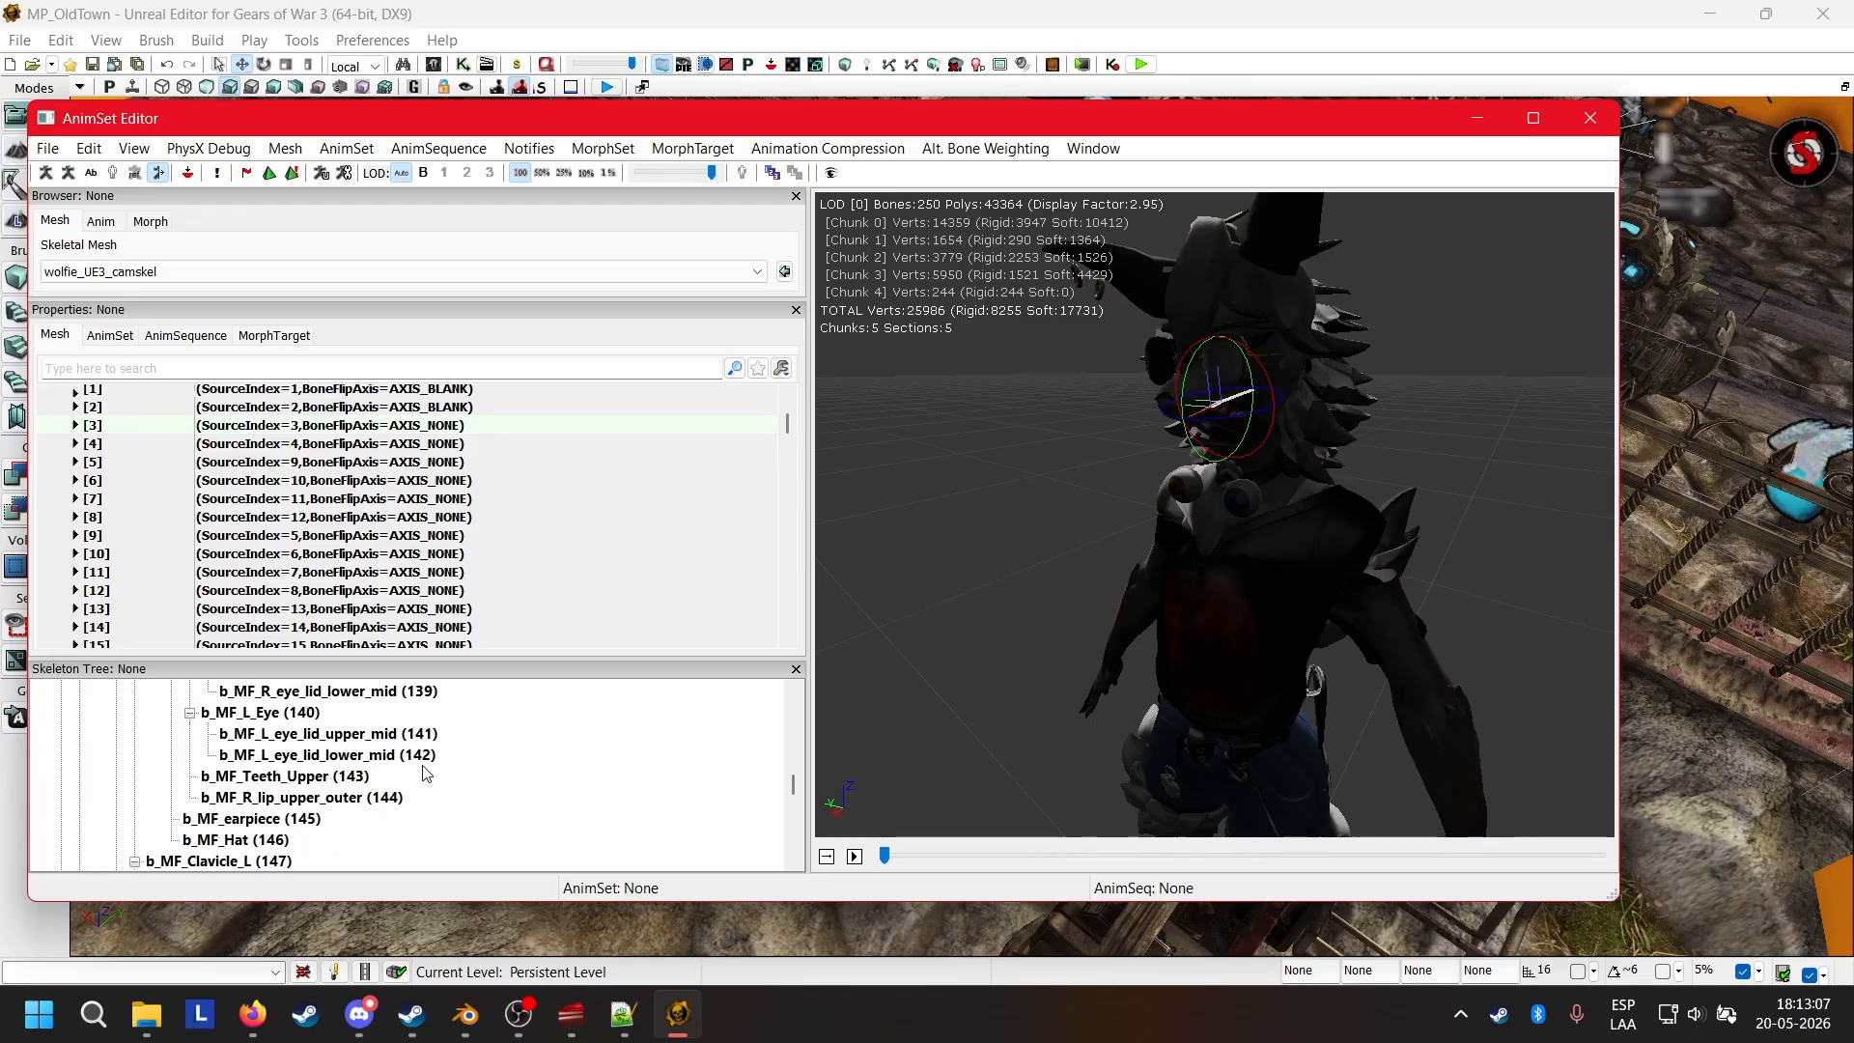
pyautogui.scroll(-1, 426, 774)
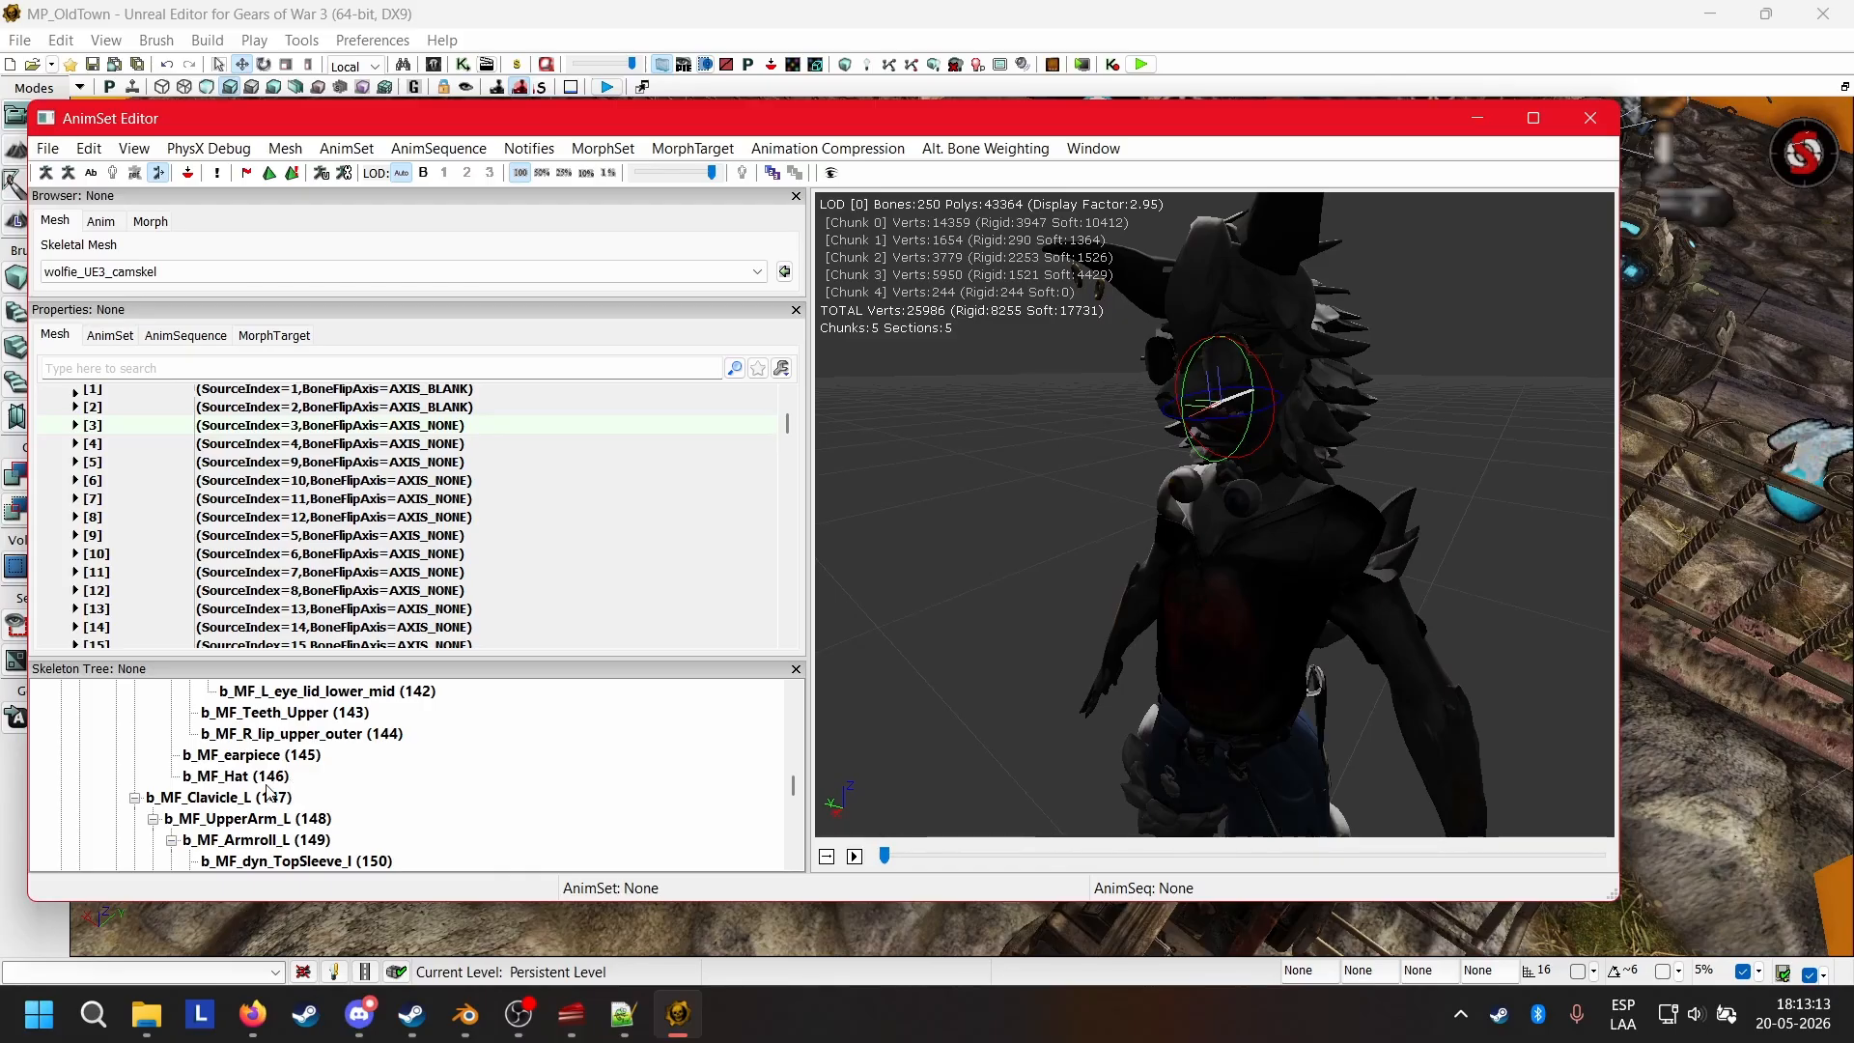
pyautogui.scroll(15, 386, 768)
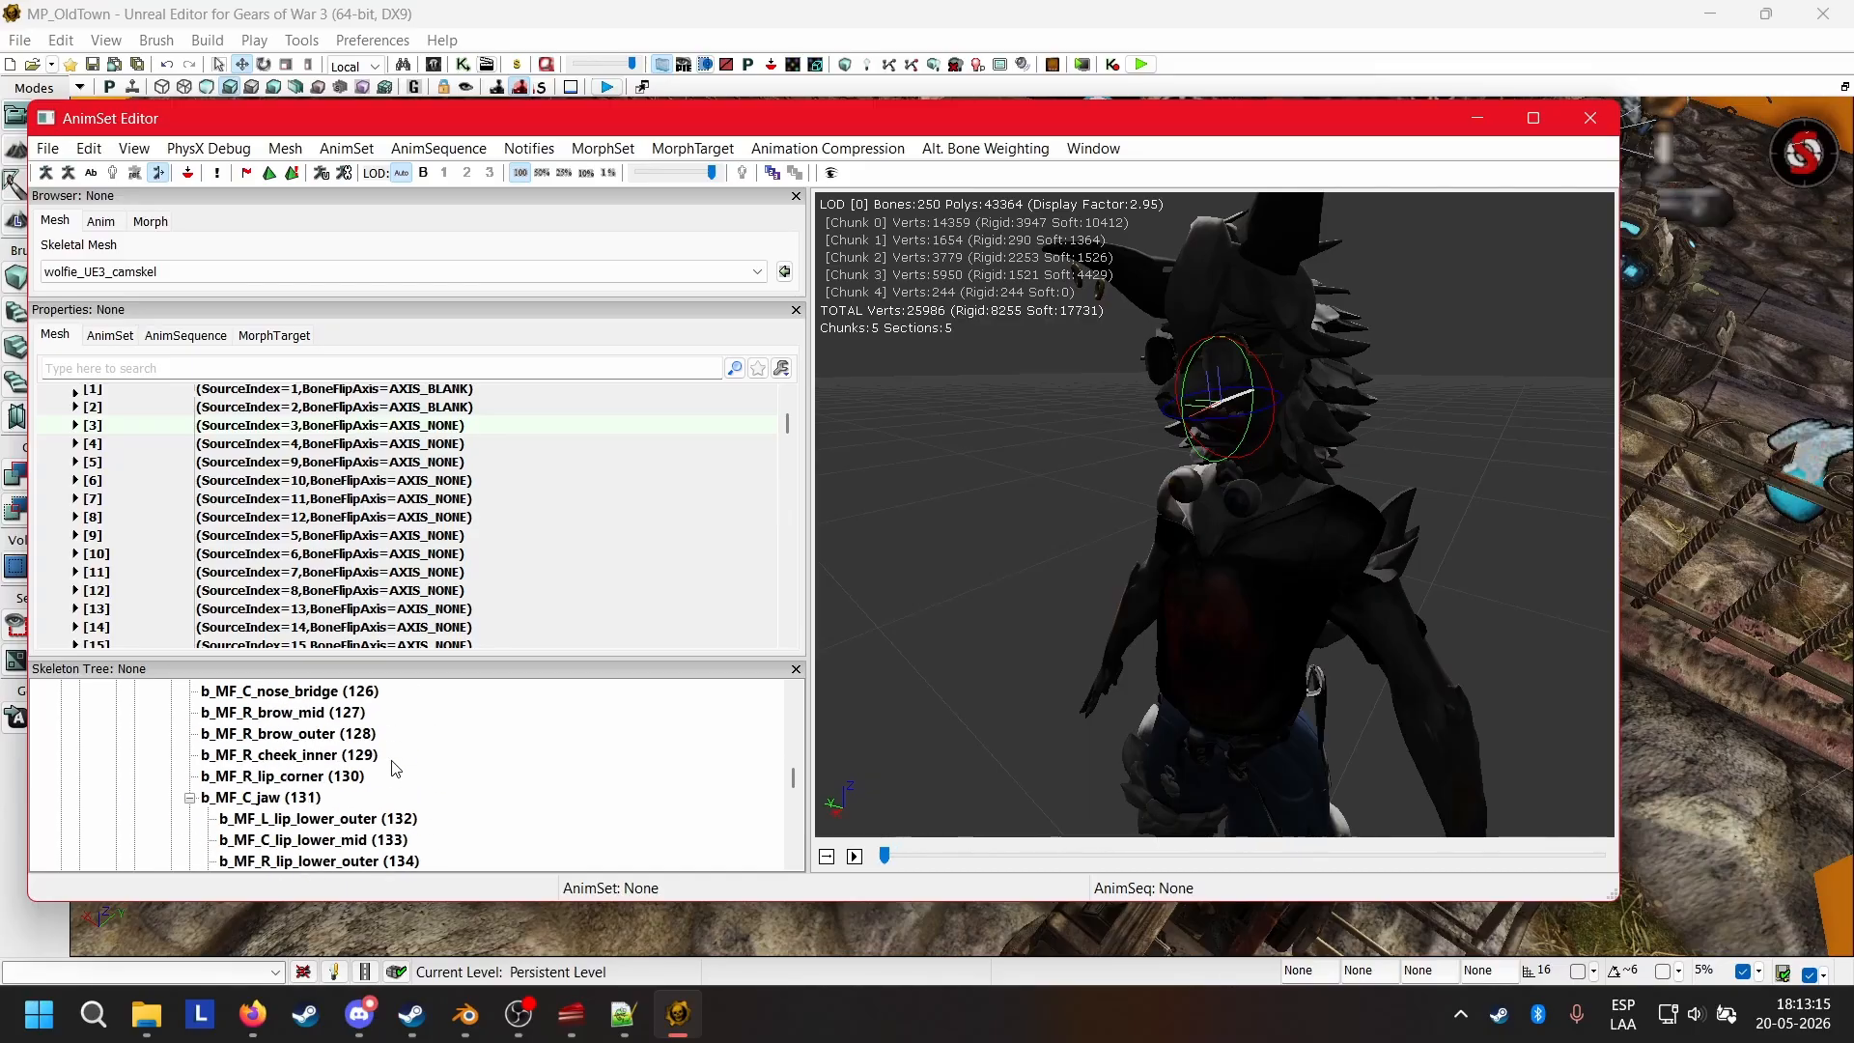
pyautogui.scroll(11, 393, 767)
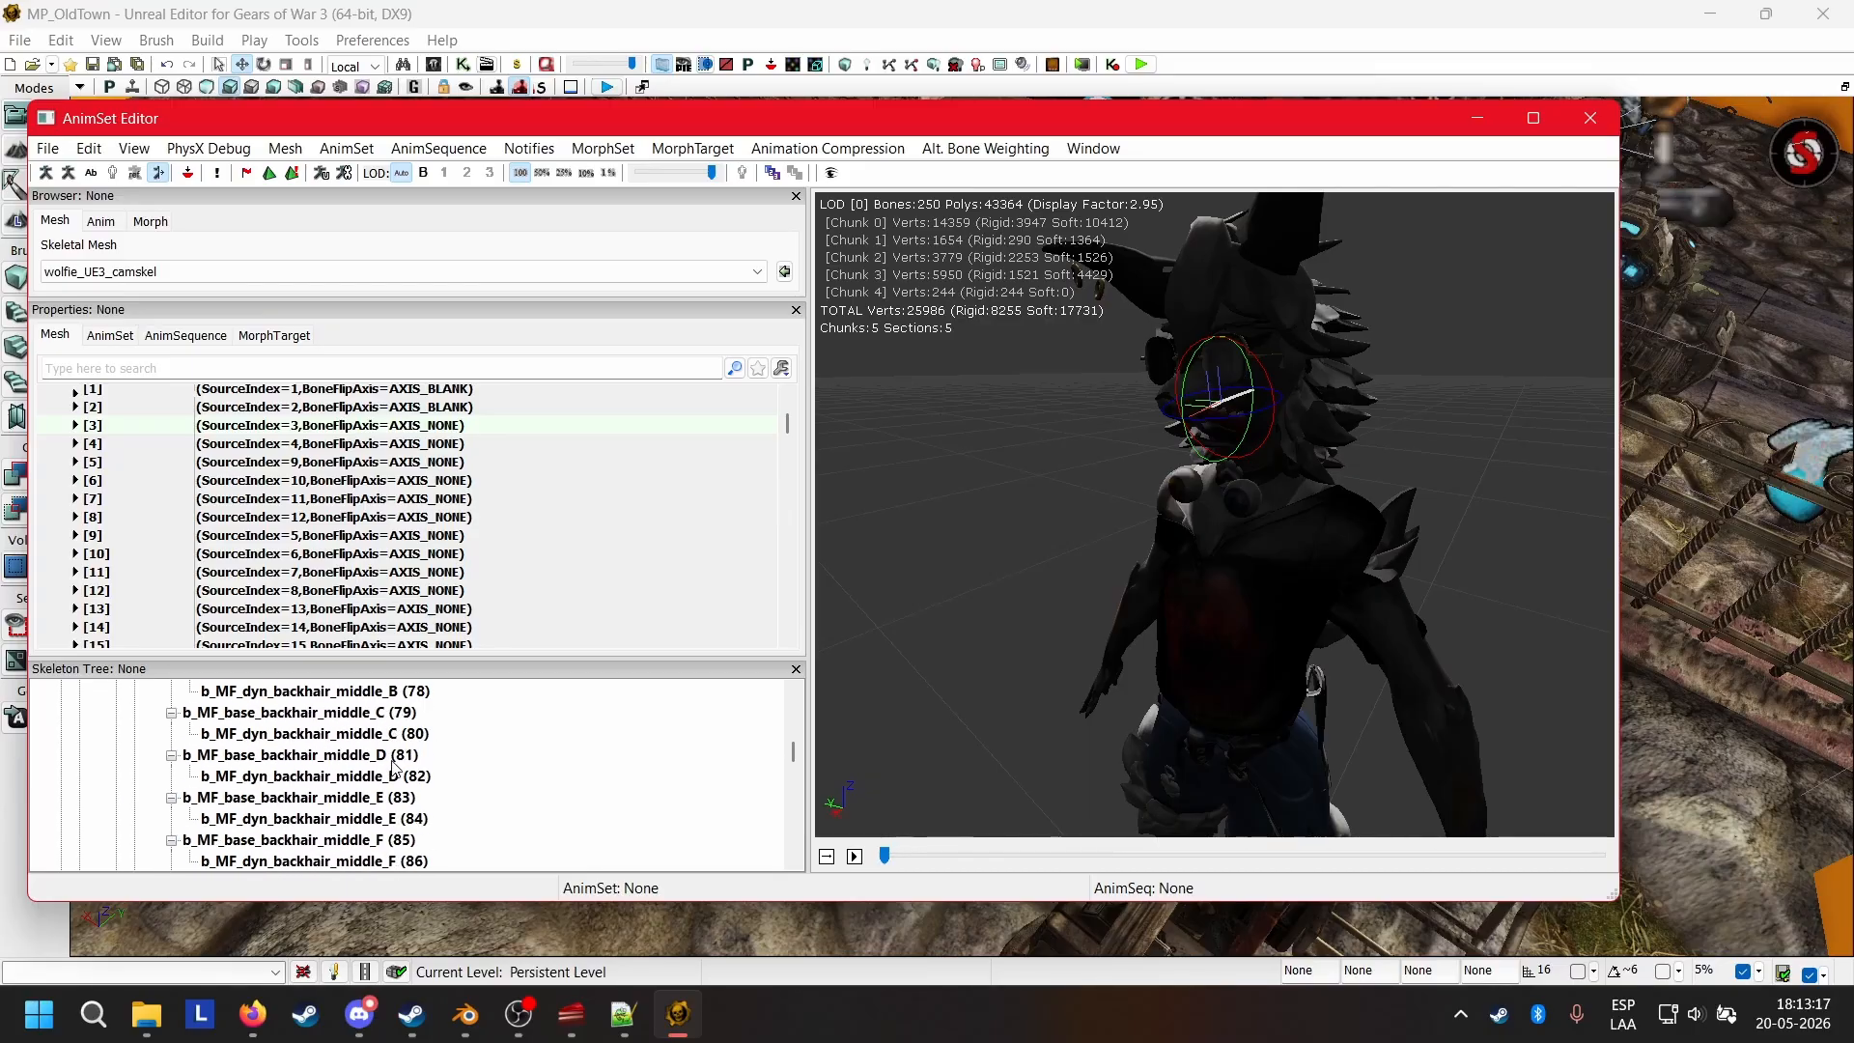
pyautogui.scroll(10, 393, 768)
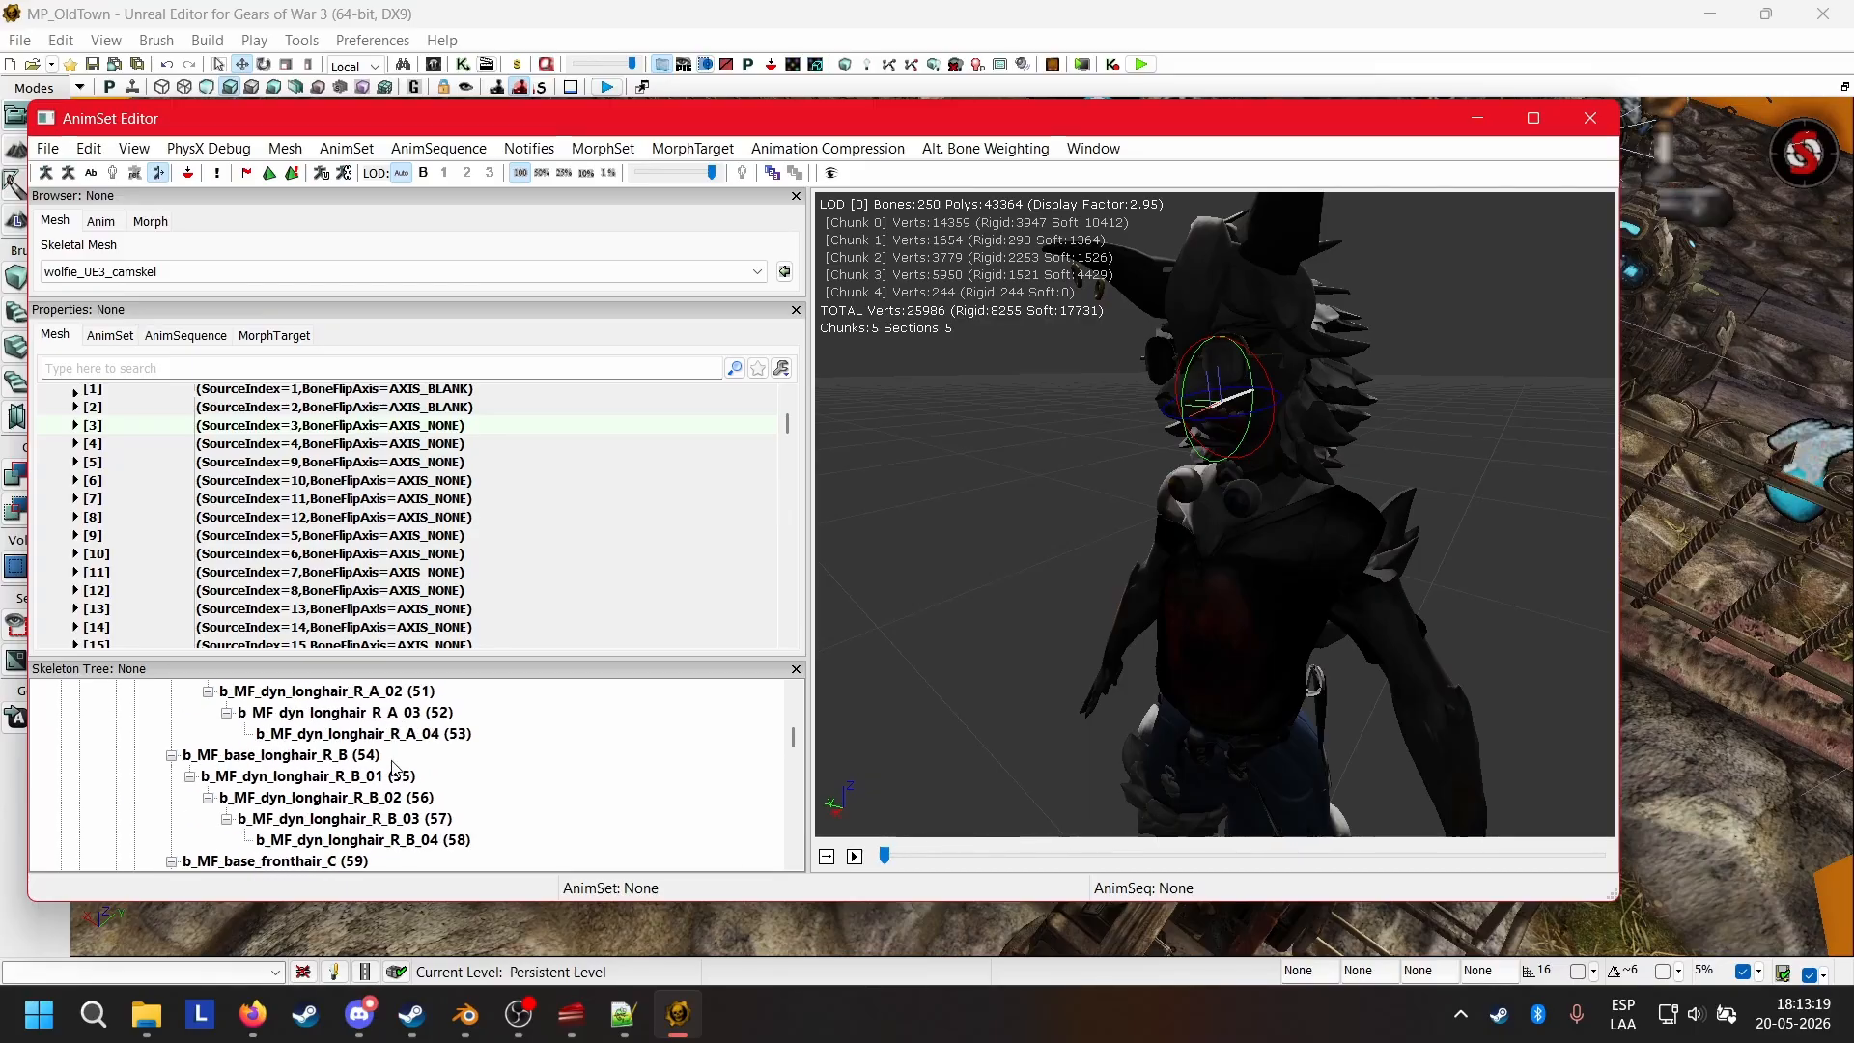
pyautogui.scroll(7, 394, 767)
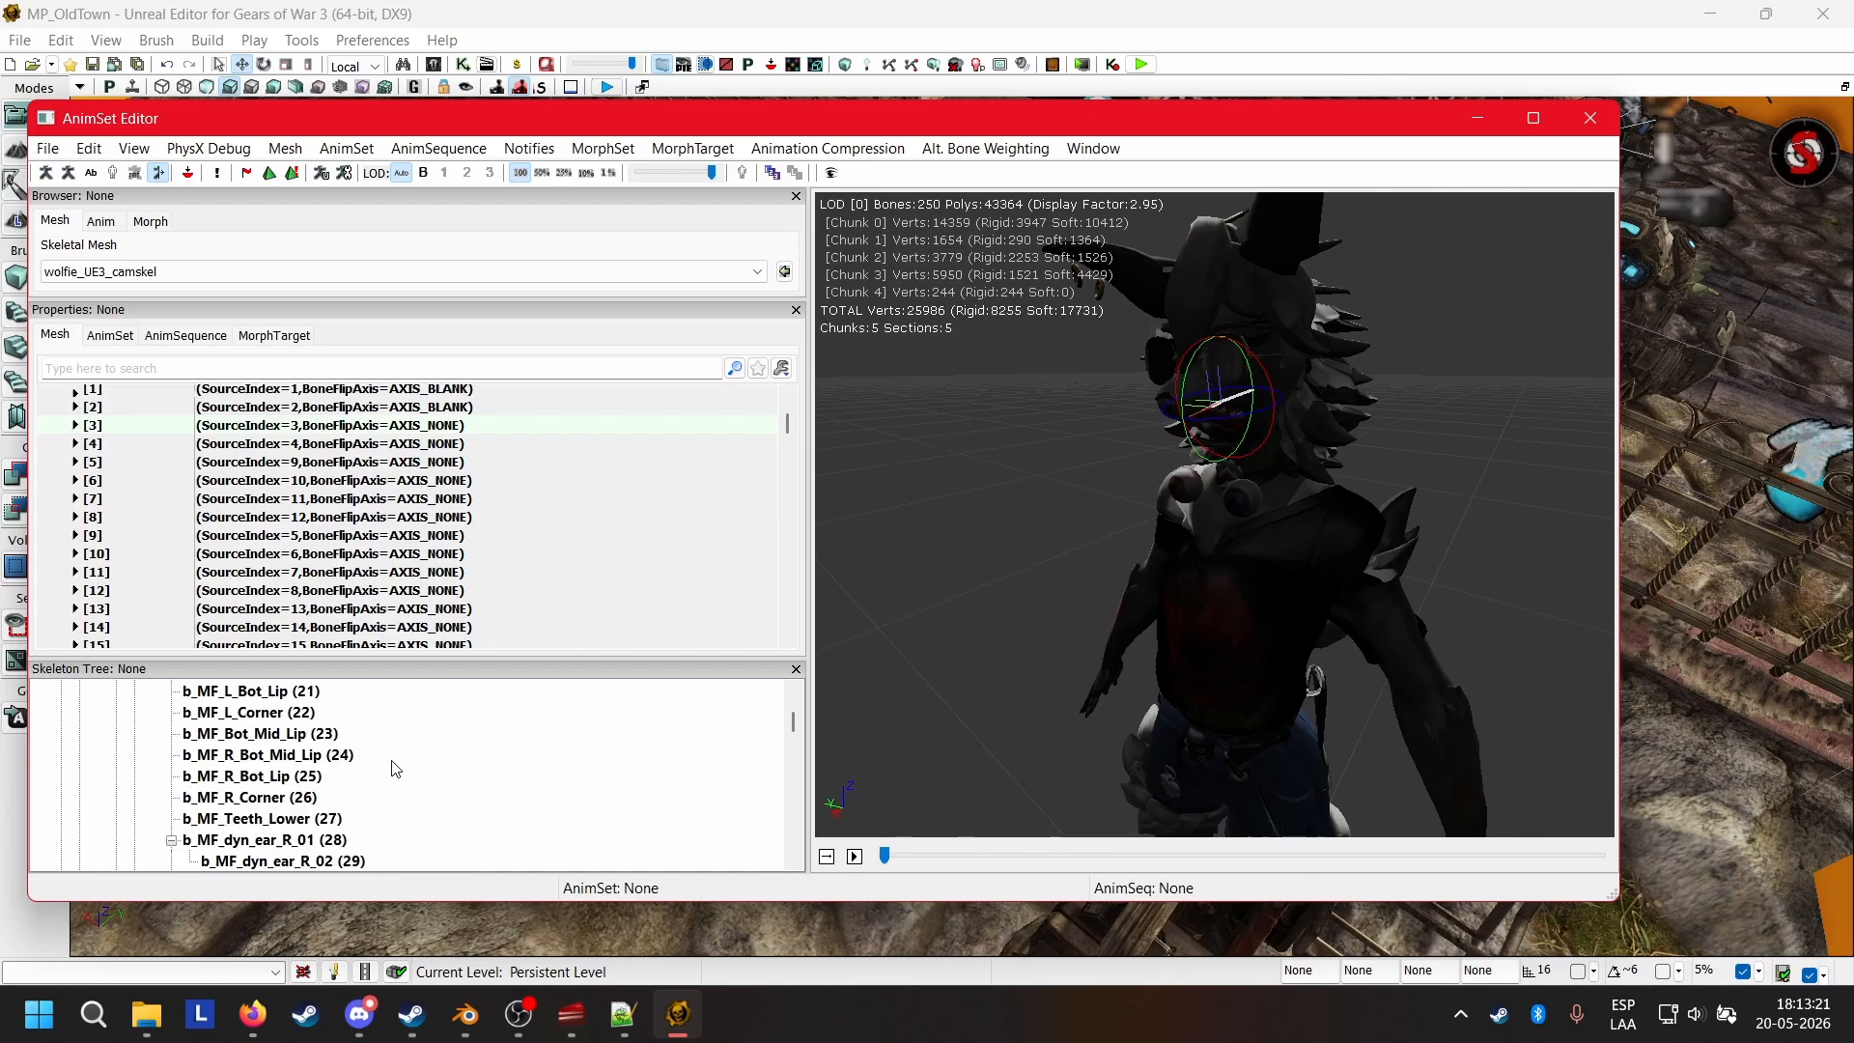
# Examine the source indices and BoneFlipAxis values of Skel Mirror Table entries 18 to 27.
pyautogui.scroll(-1, 394, 768)
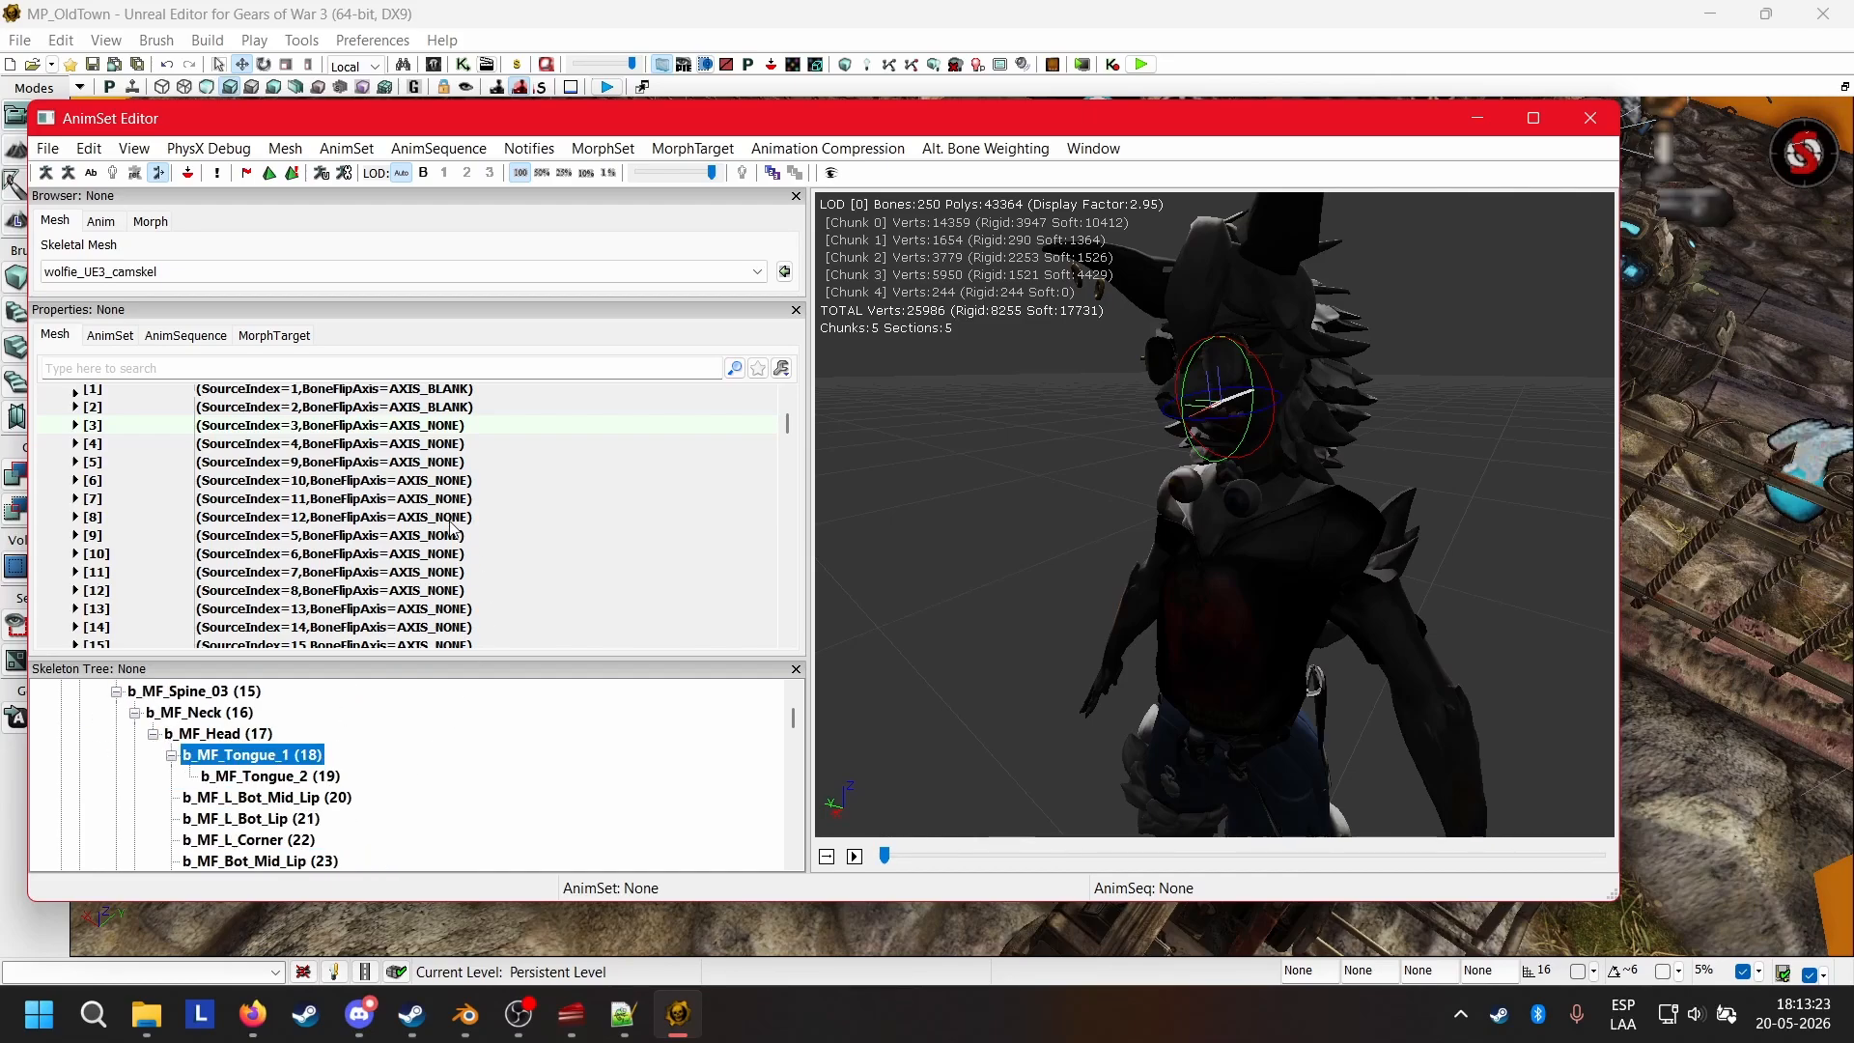
pyautogui.scroll(-2, 449, 526)
pyautogui.scroll(-1, 433, 526)
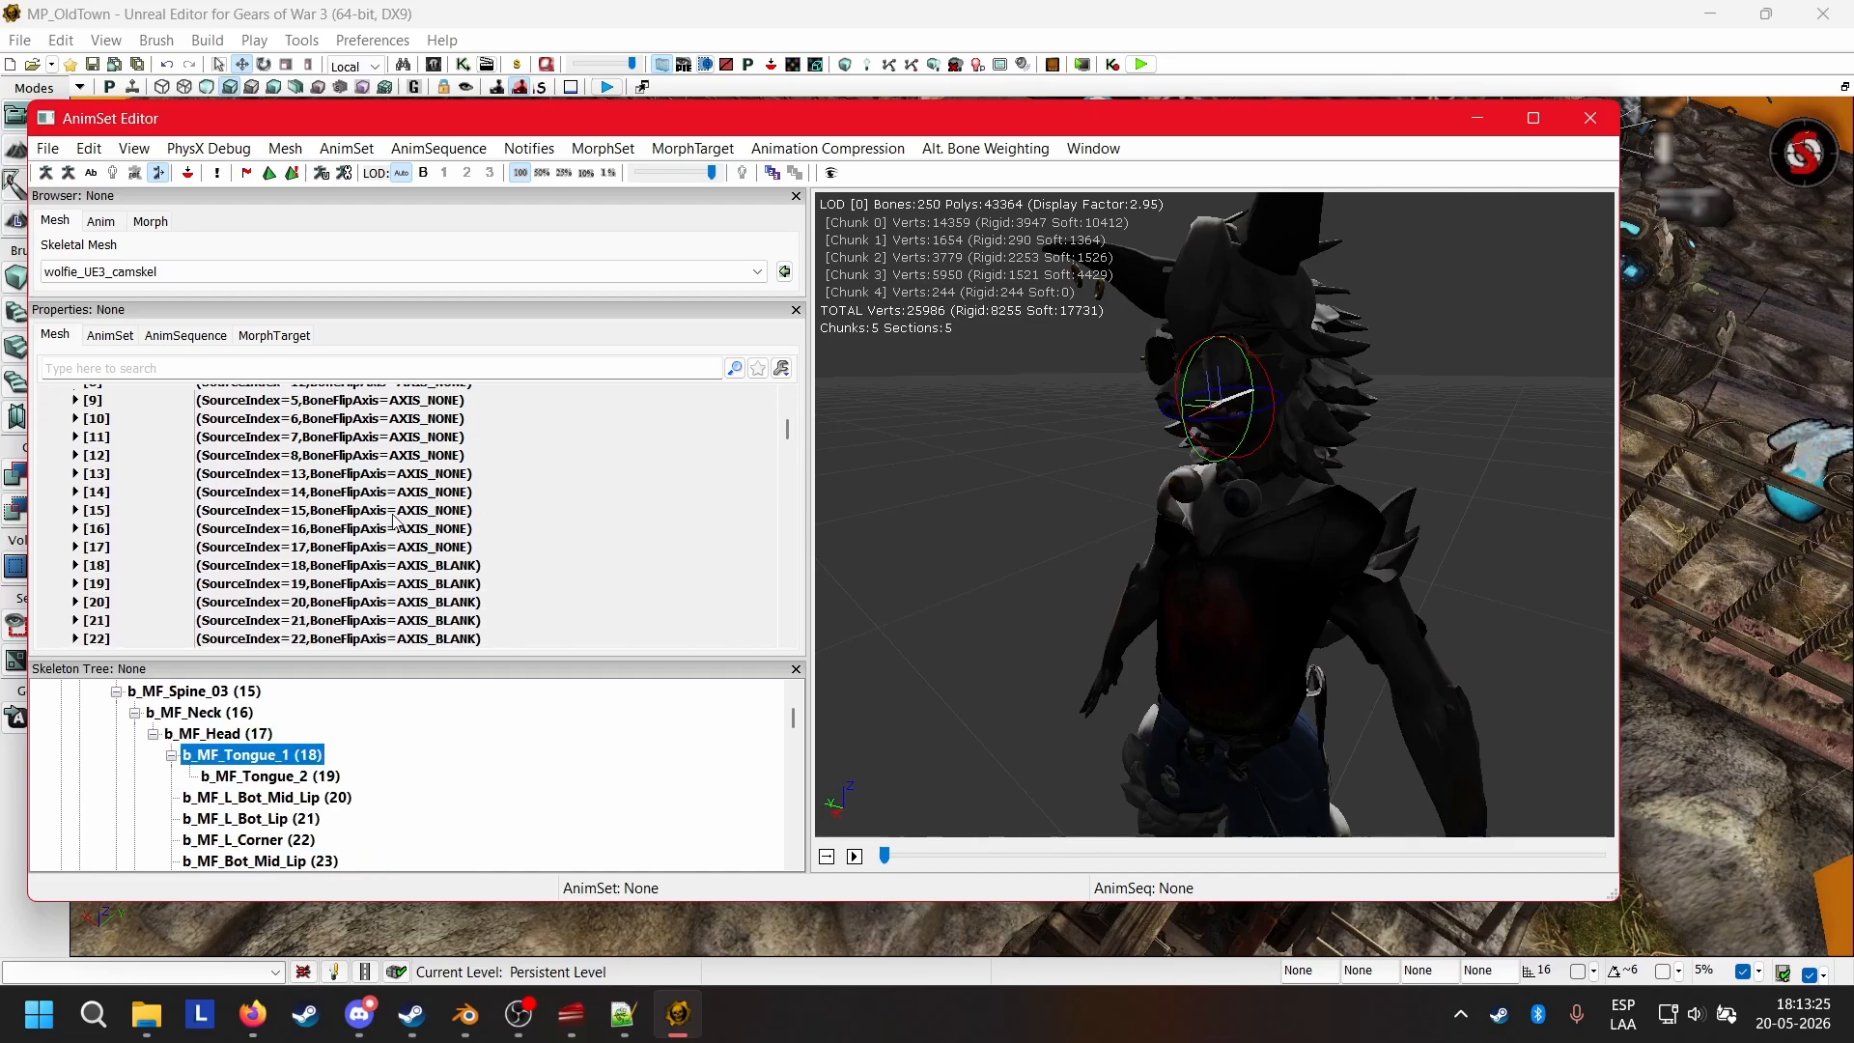
pyautogui.click(306, 568)
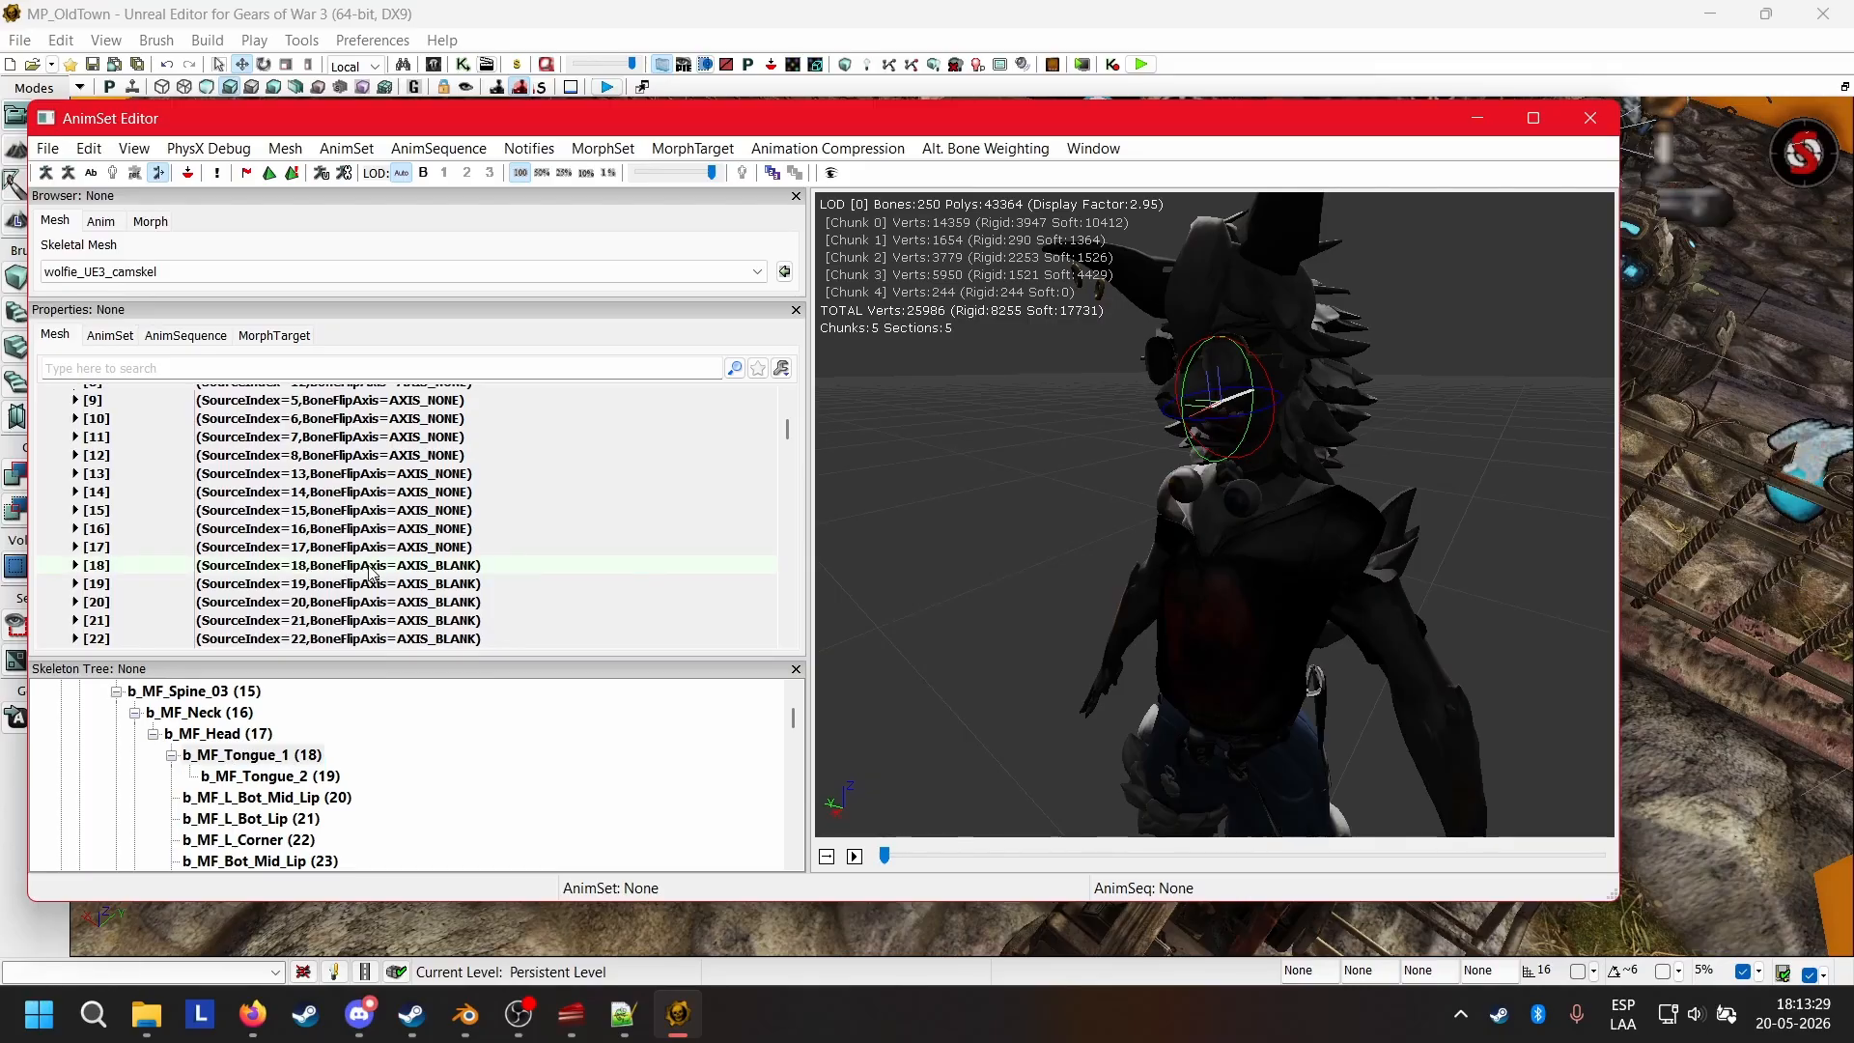
pyautogui.click(415, 620)
pyautogui.scroll(-3, 434, 580)
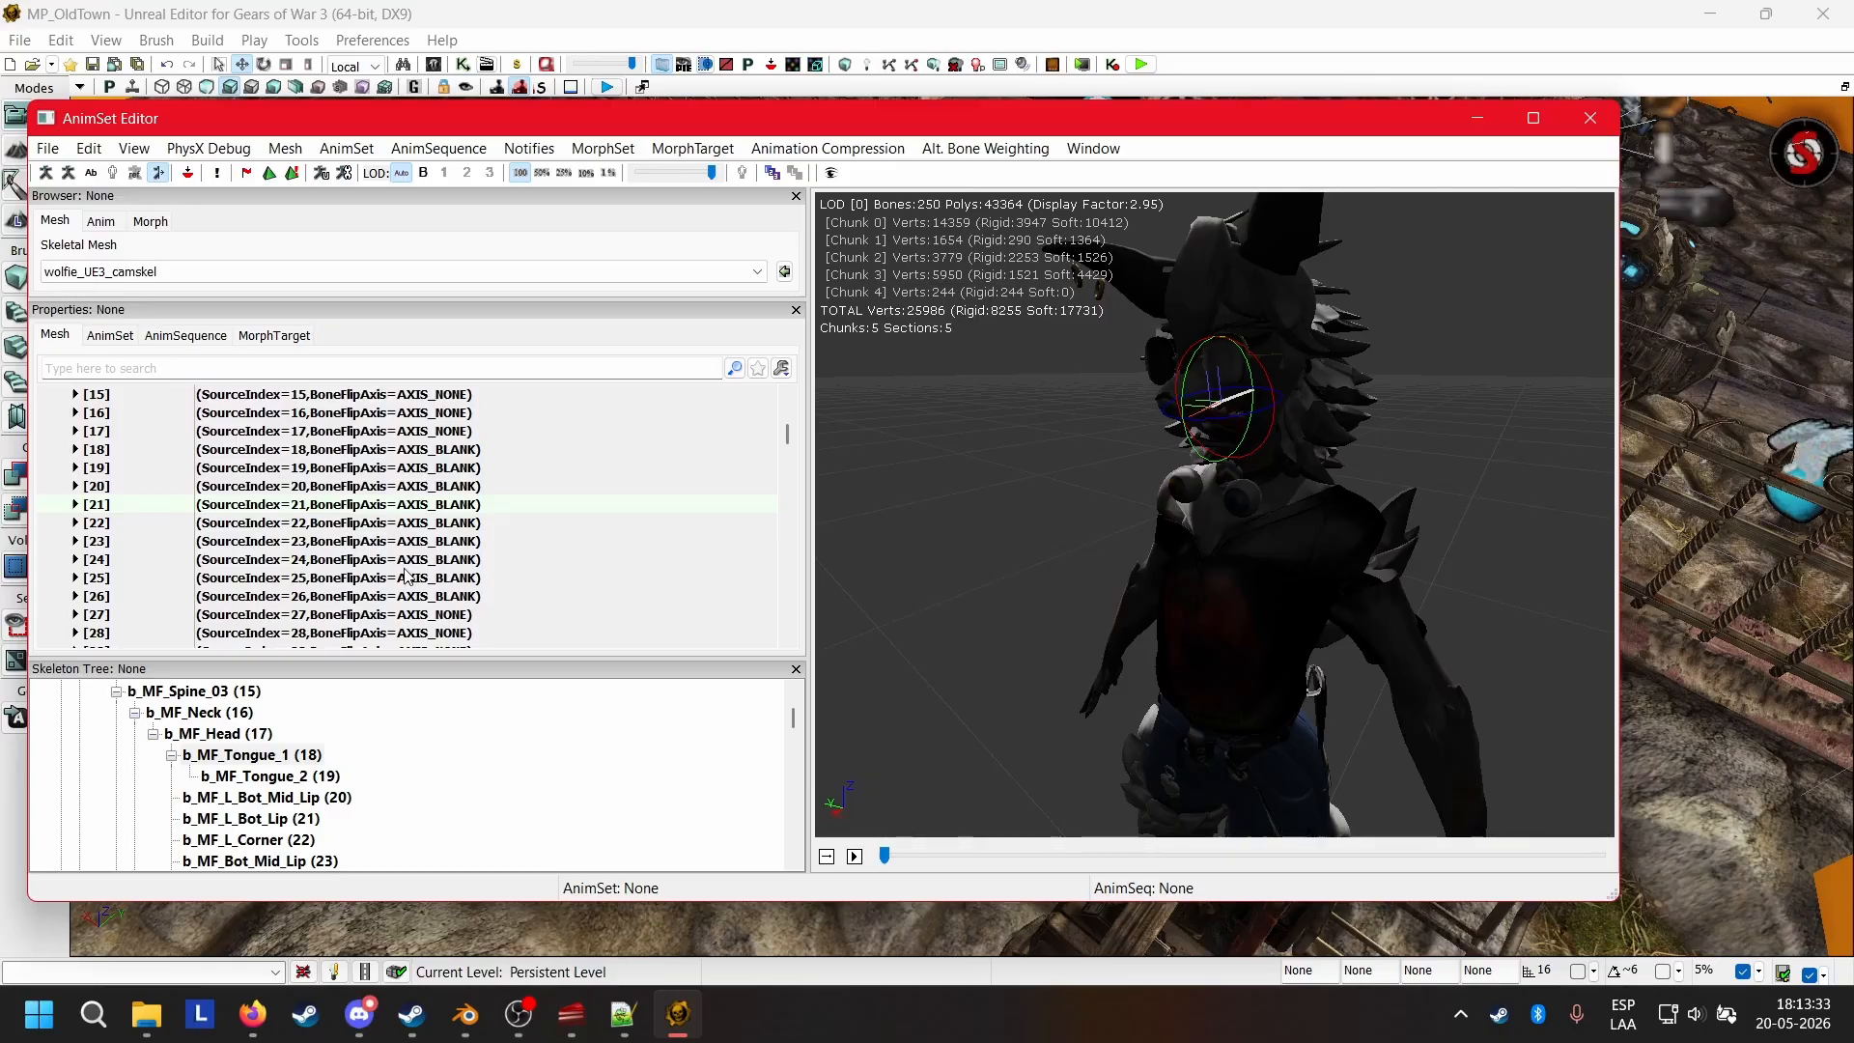
pyautogui.click(377, 599)
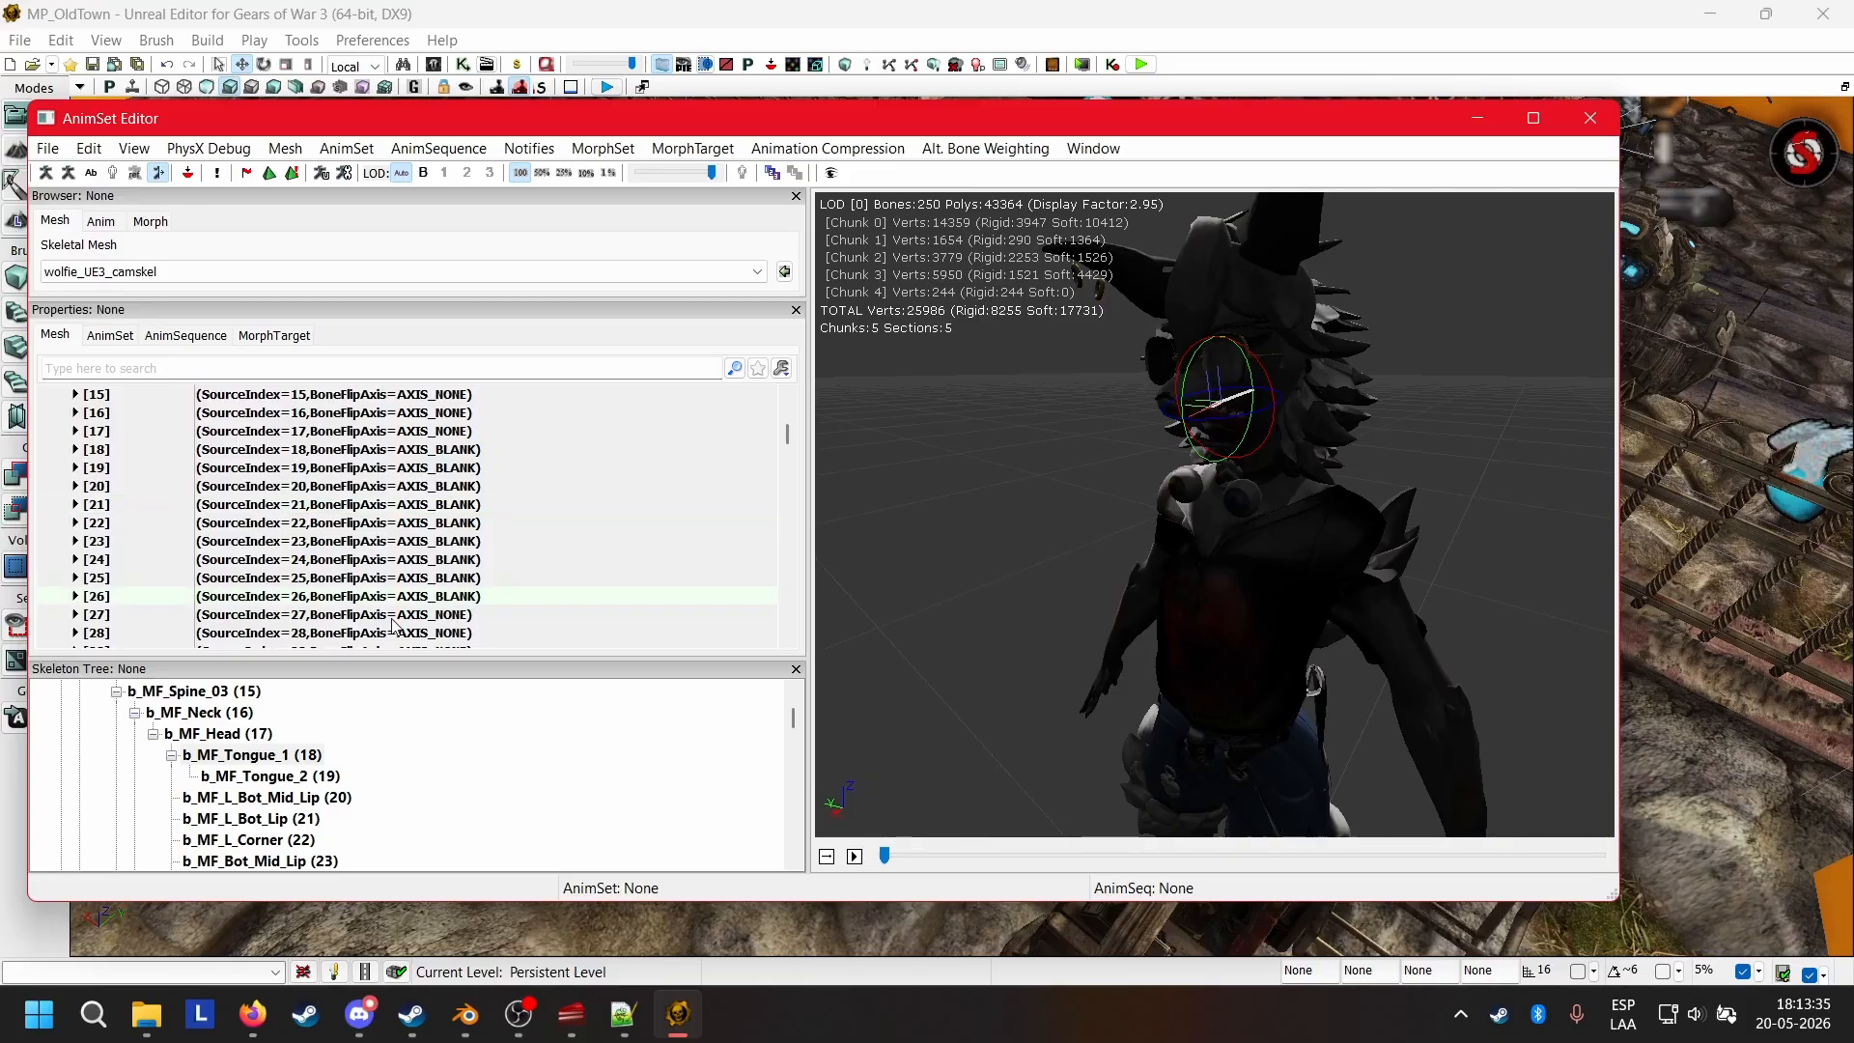
pyautogui.click(380, 615)
# Match the mirror table entries to the tongue bones, b_MF_Teeth_Lower and b_MF_dyn_ear_R_01 by highlighting each bone on the model.
pyautogui.scroll(-2, 398, 783)
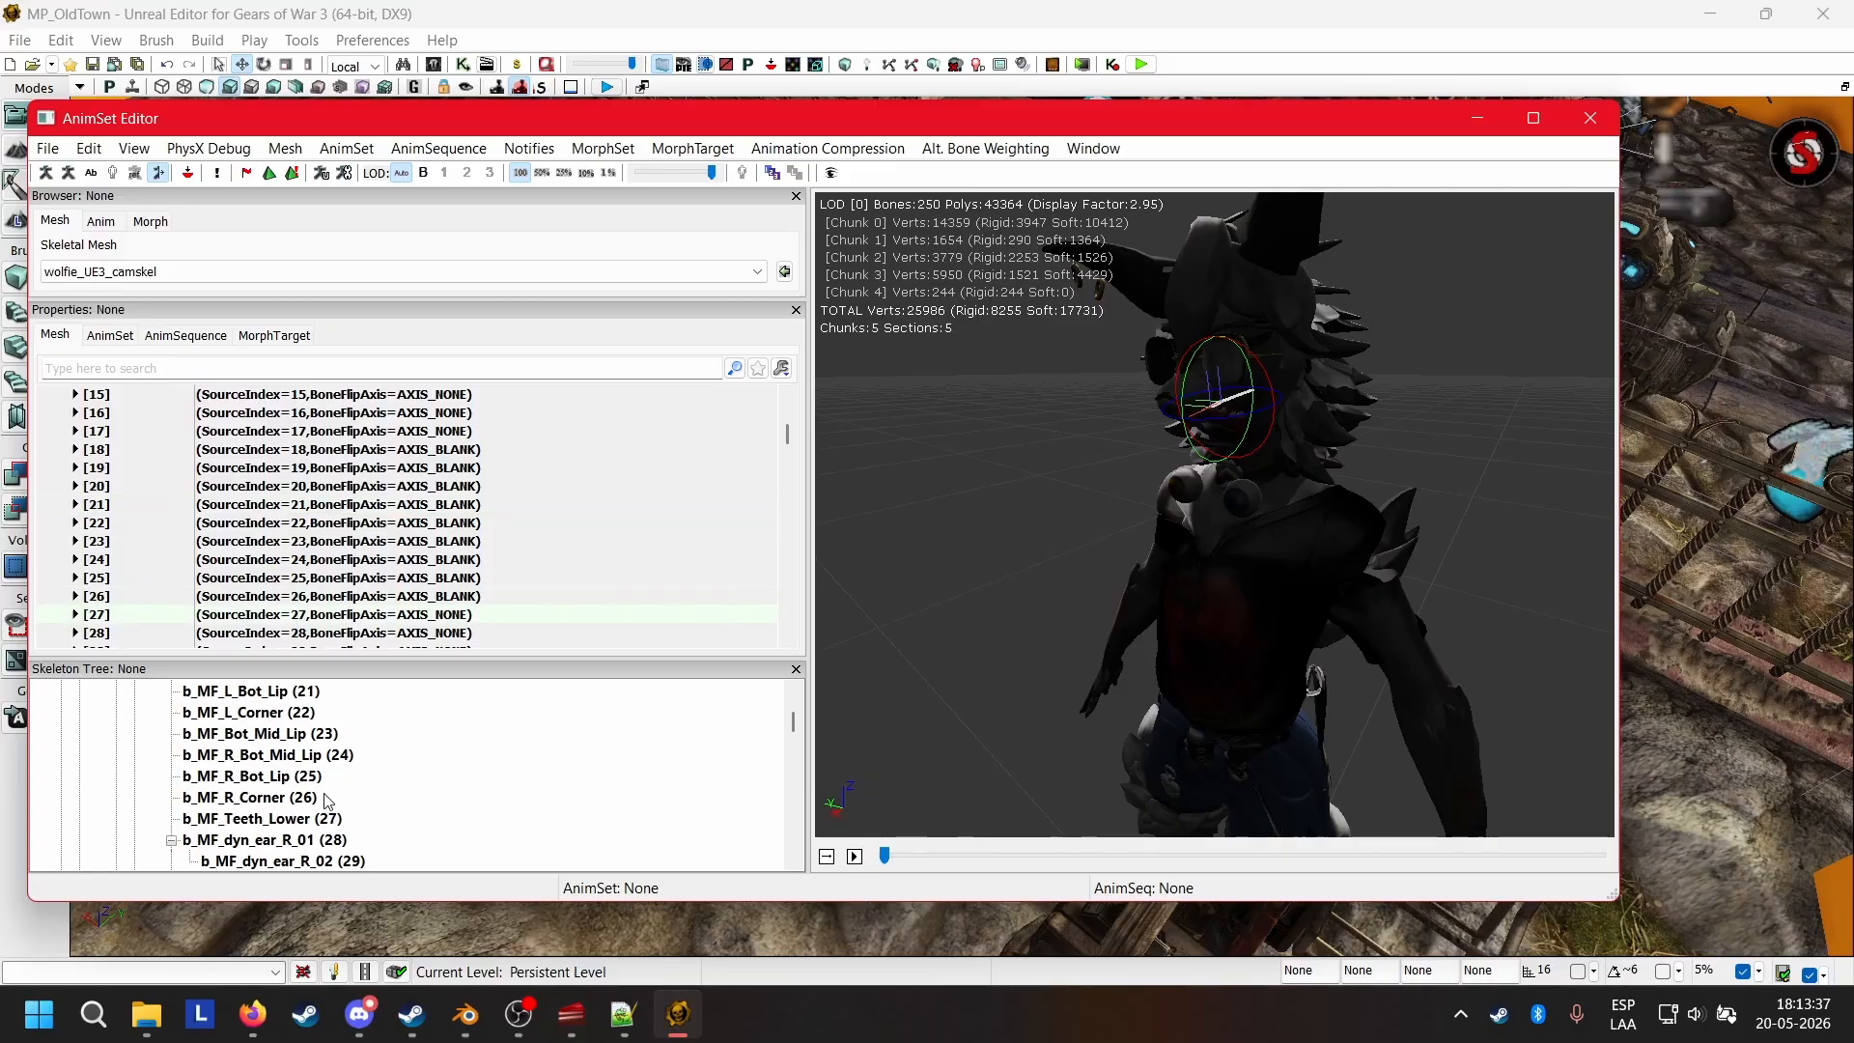
pyautogui.scroll(2, 419, 804)
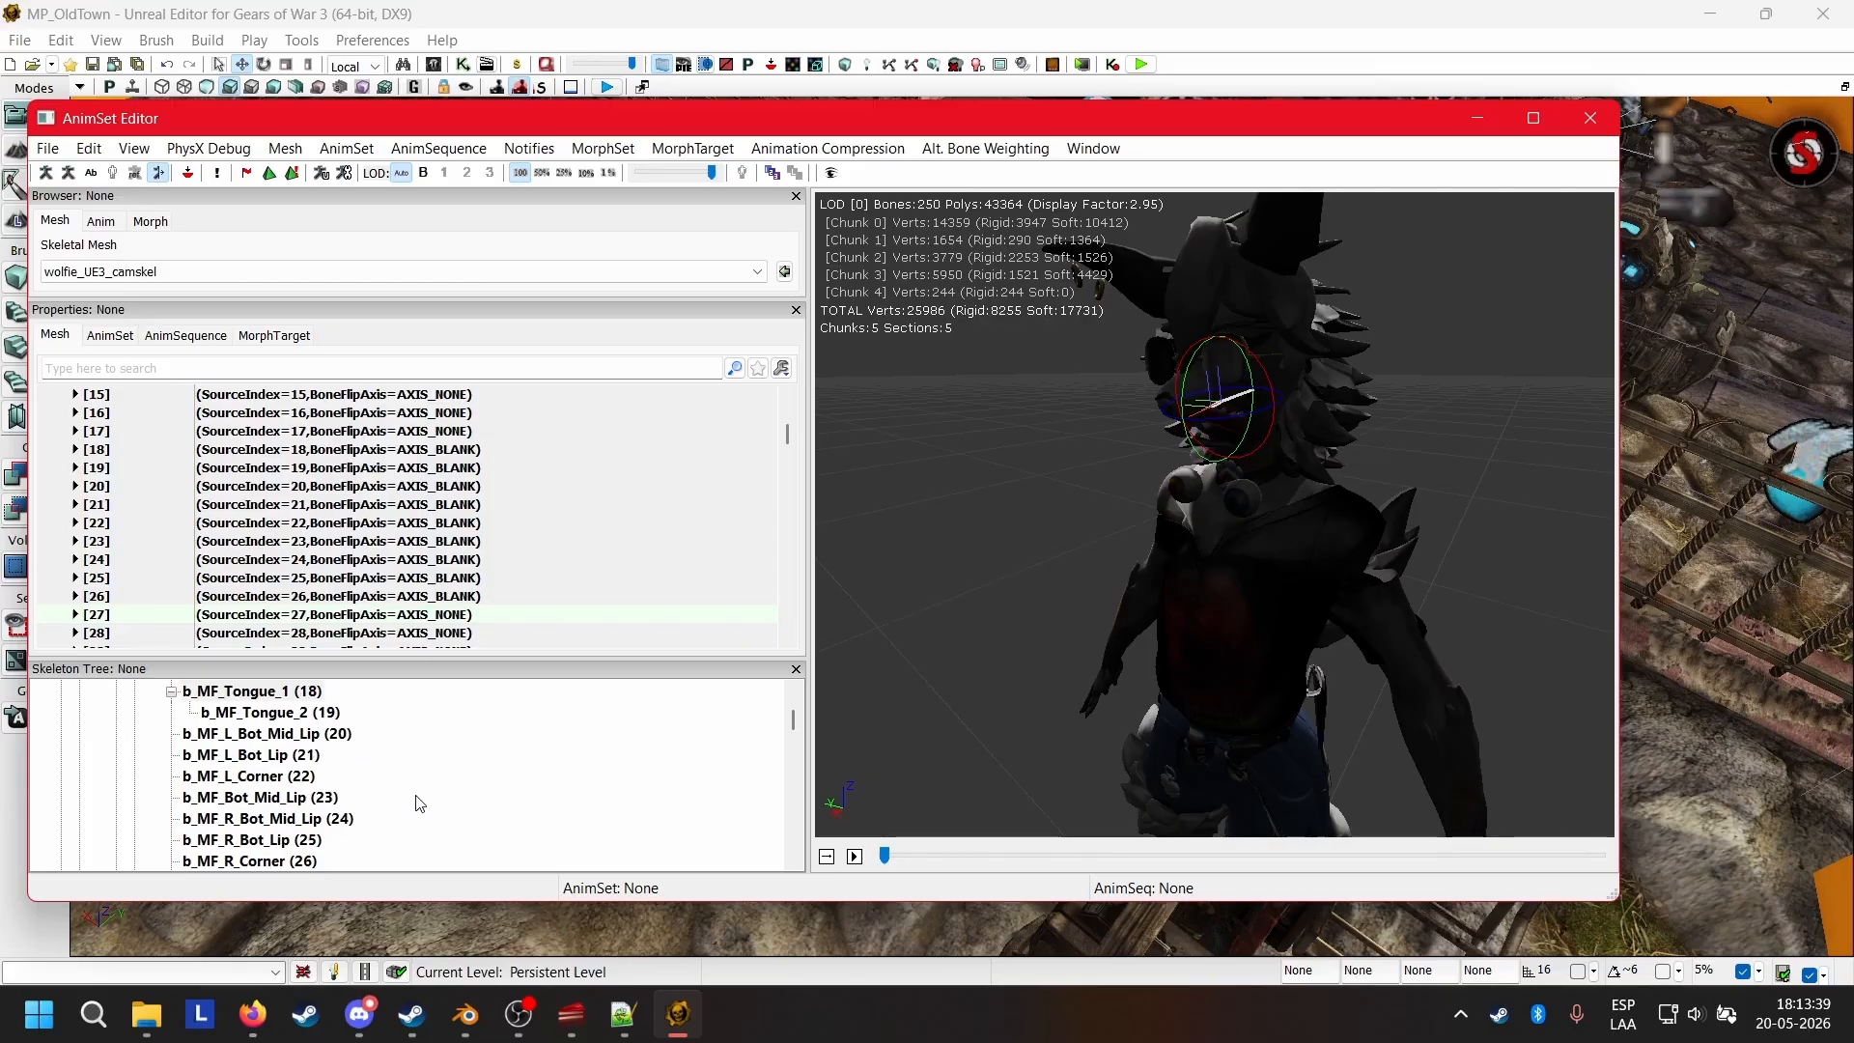
pyautogui.scroll(-1, 419, 804)
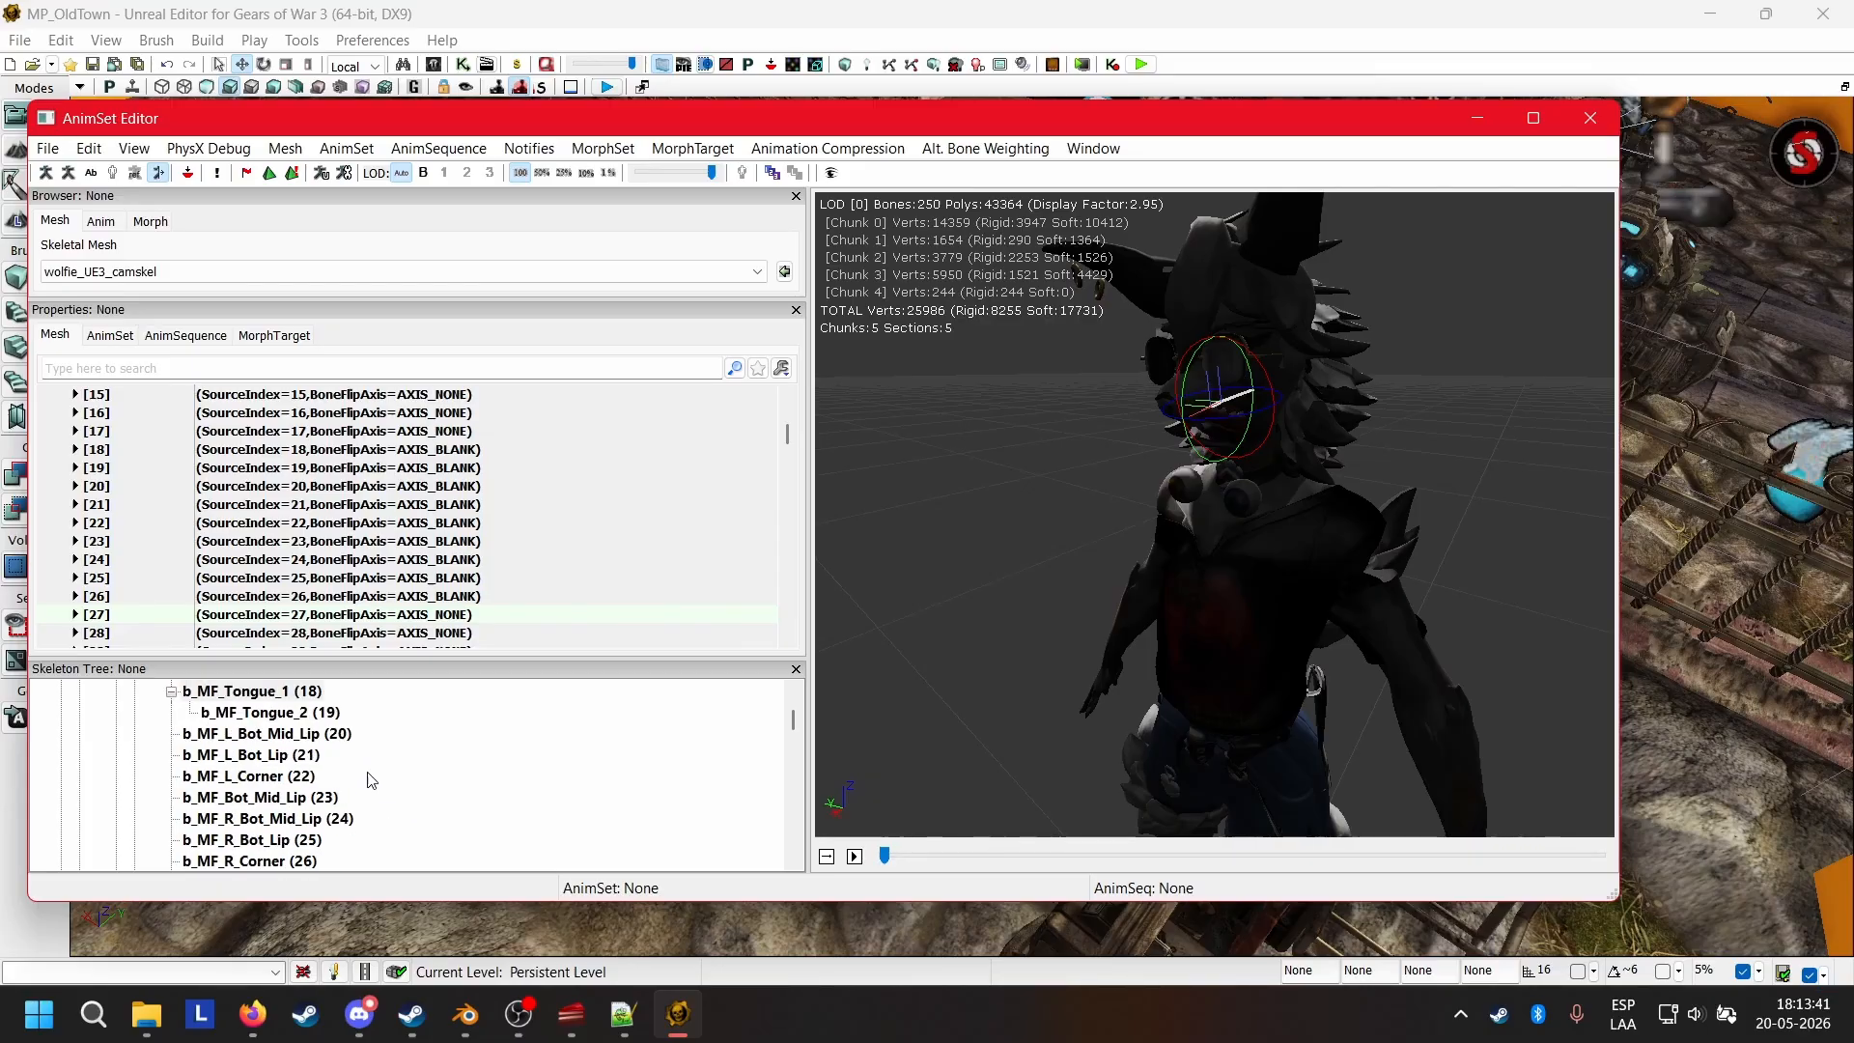
pyautogui.click(263, 712)
pyautogui.click(302, 694)
pyautogui.click(300, 719)
pyautogui.scroll(-2, 268, 845)
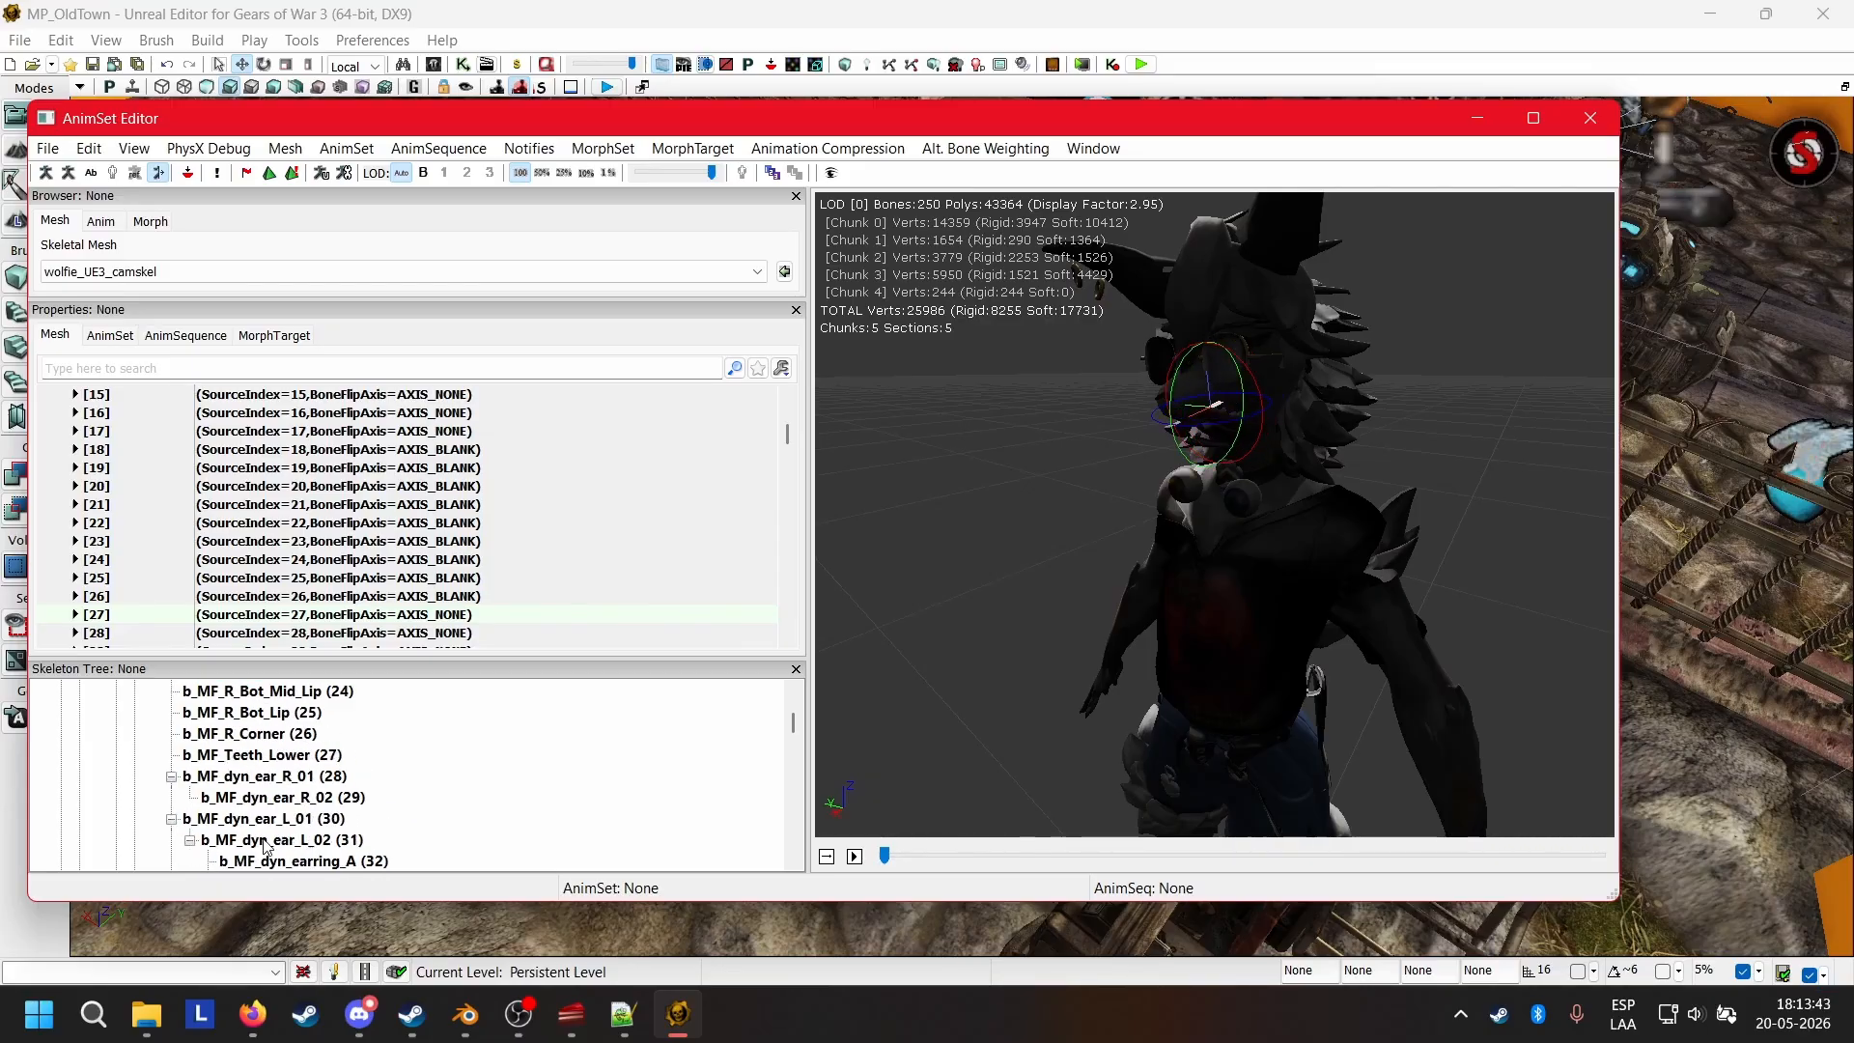
pyautogui.click(273, 763)
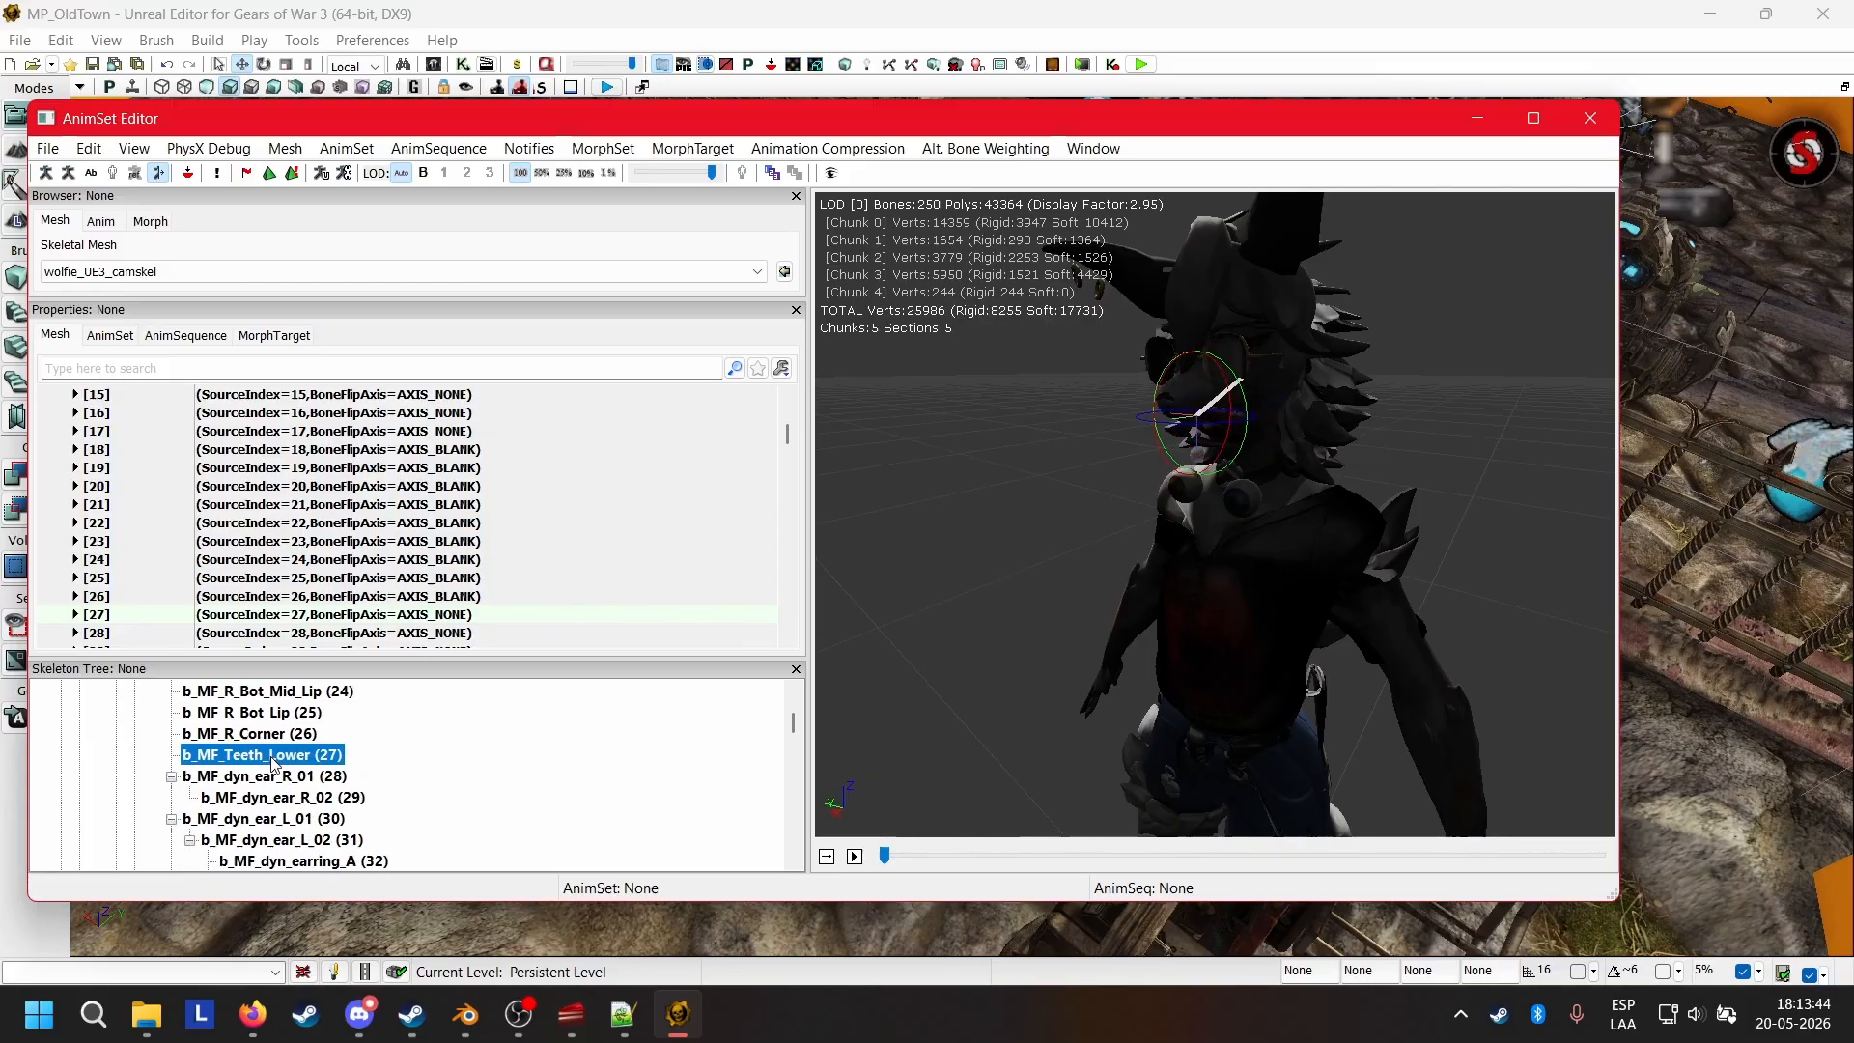
pyautogui.click(321, 782)
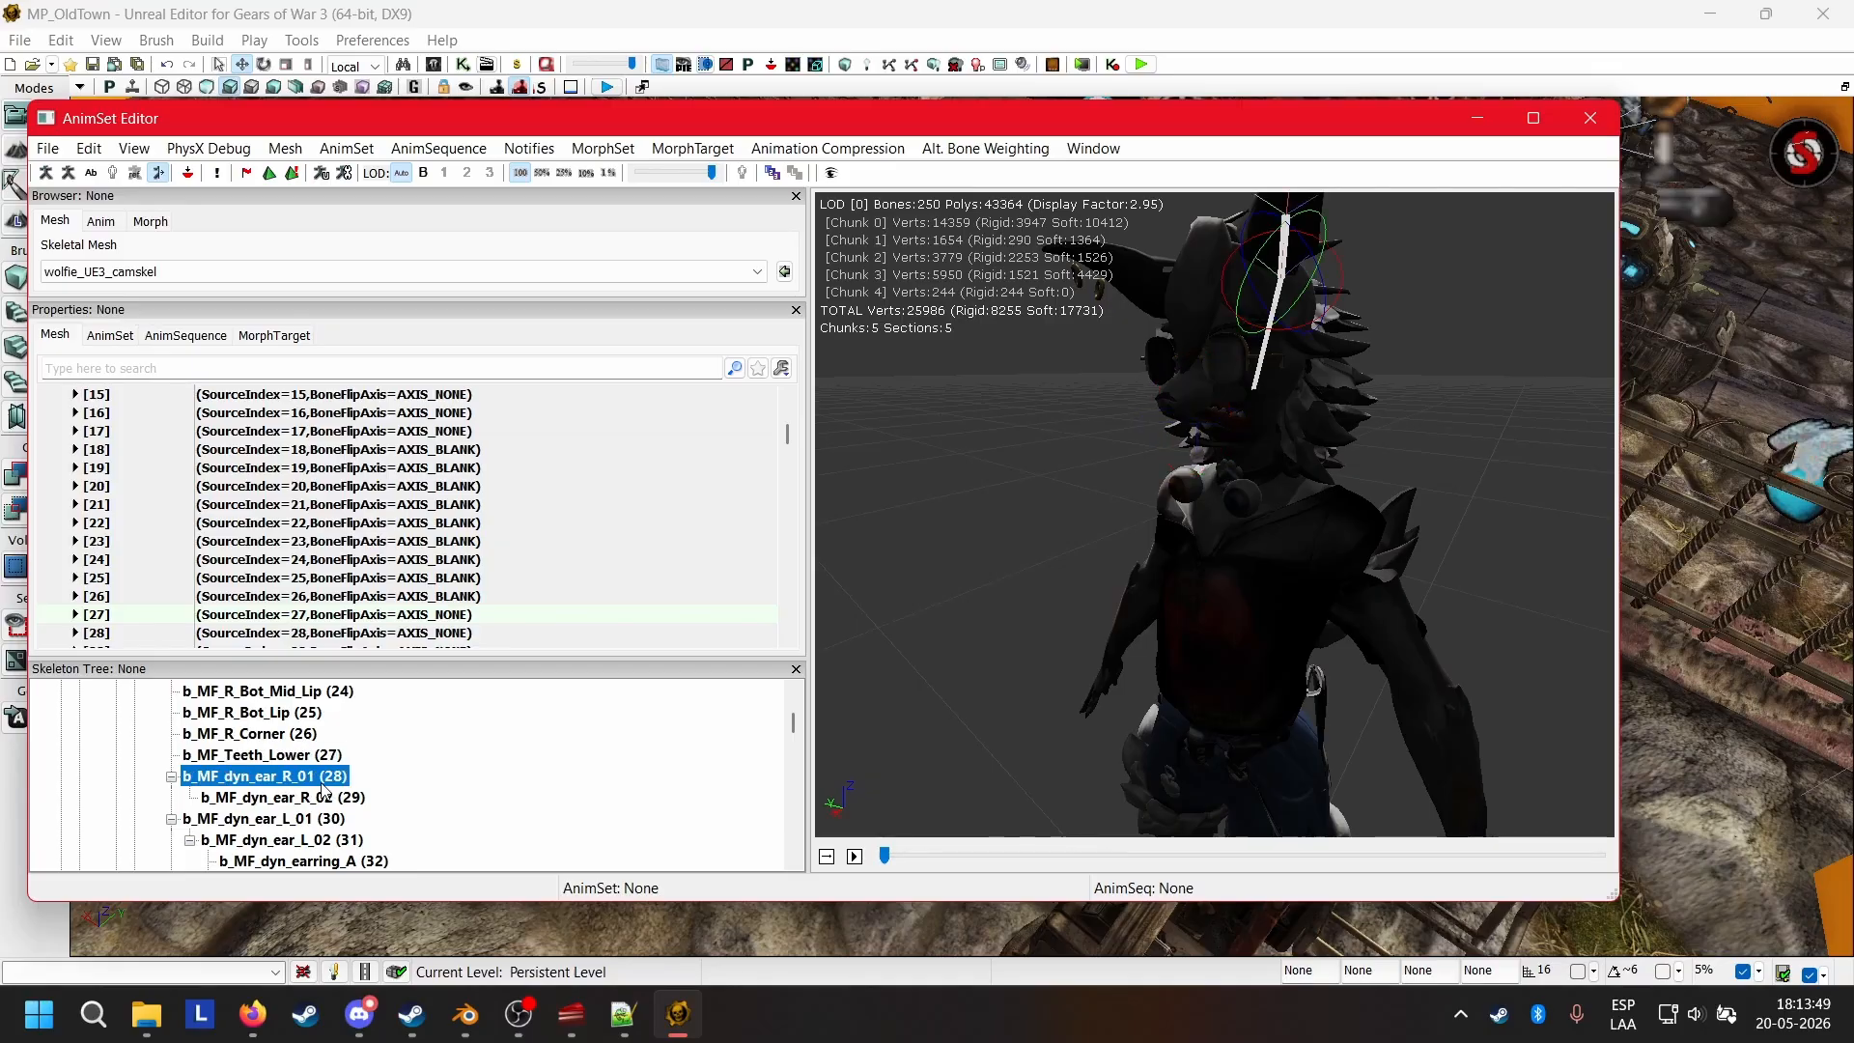
# Review the long hair, back hair and face bones in the Skeleton Tree against Skel Mirror Table entries 18 to 31.
pyautogui.scroll(-11, 400, 796)
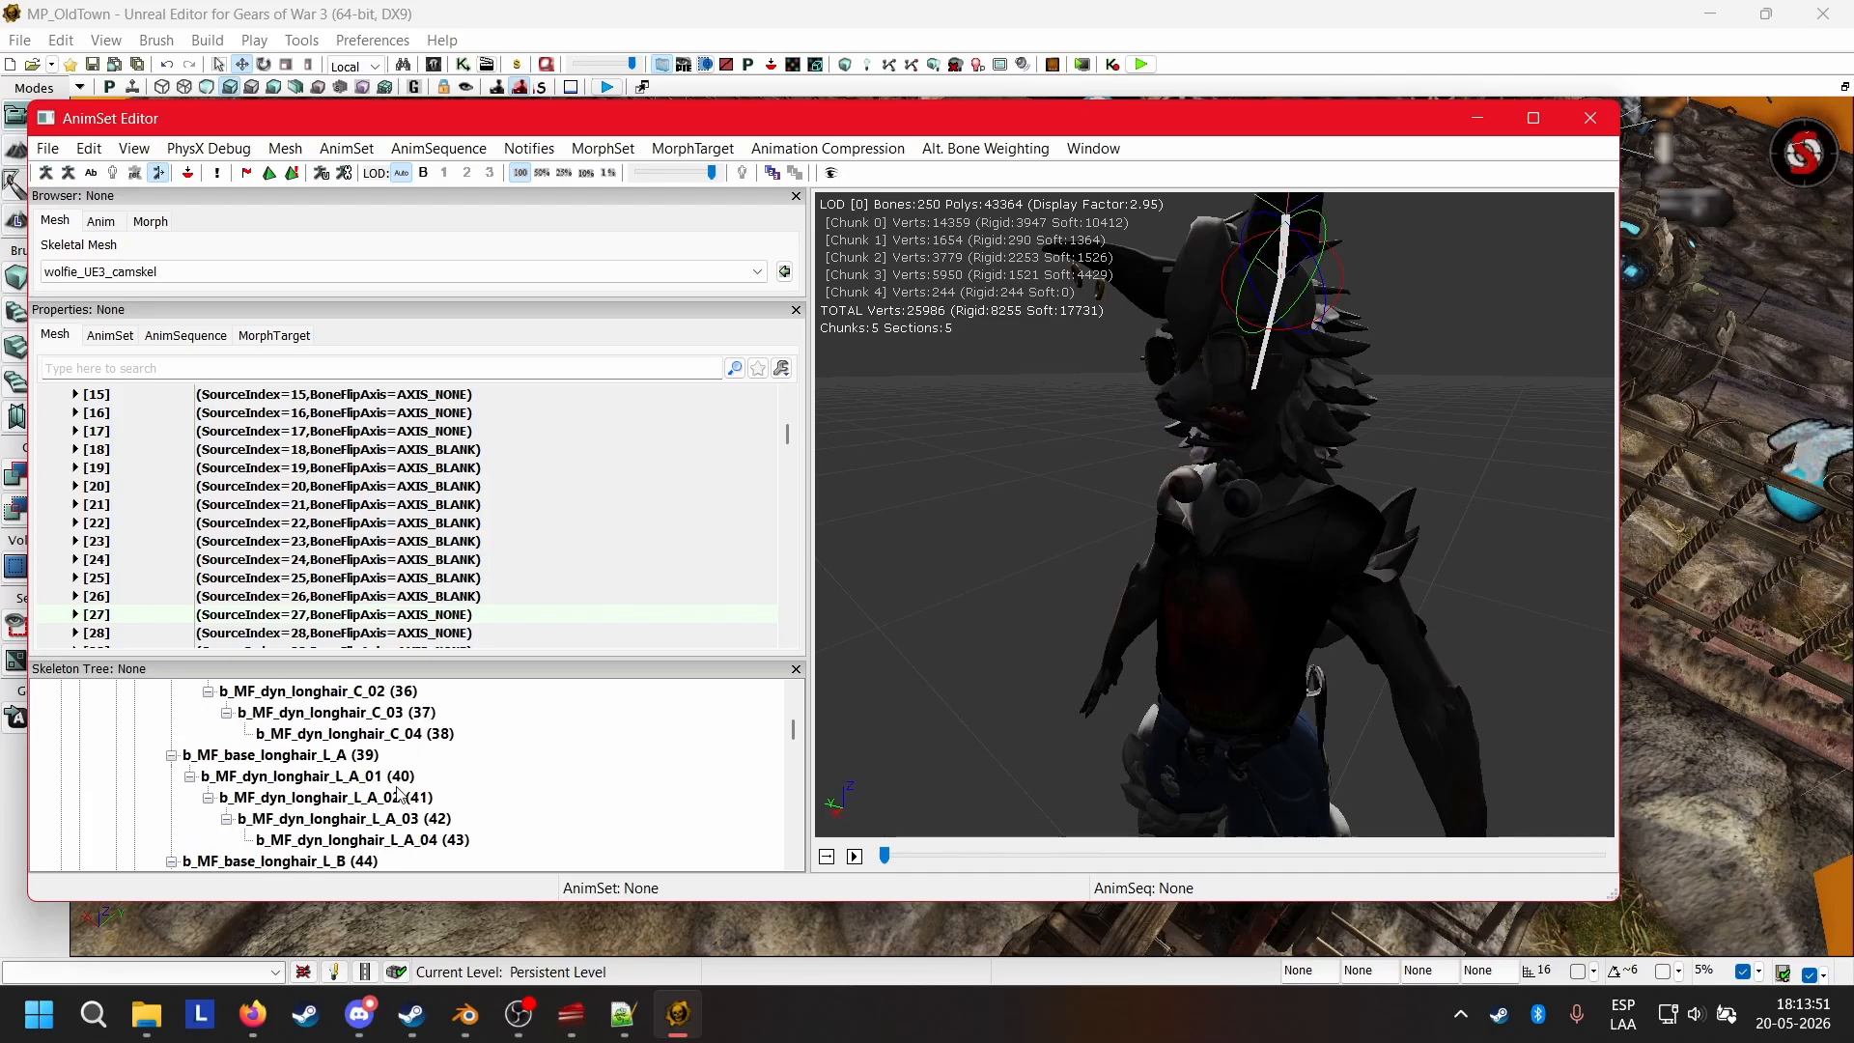
pyautogui.scroll(-16, 400, 795)
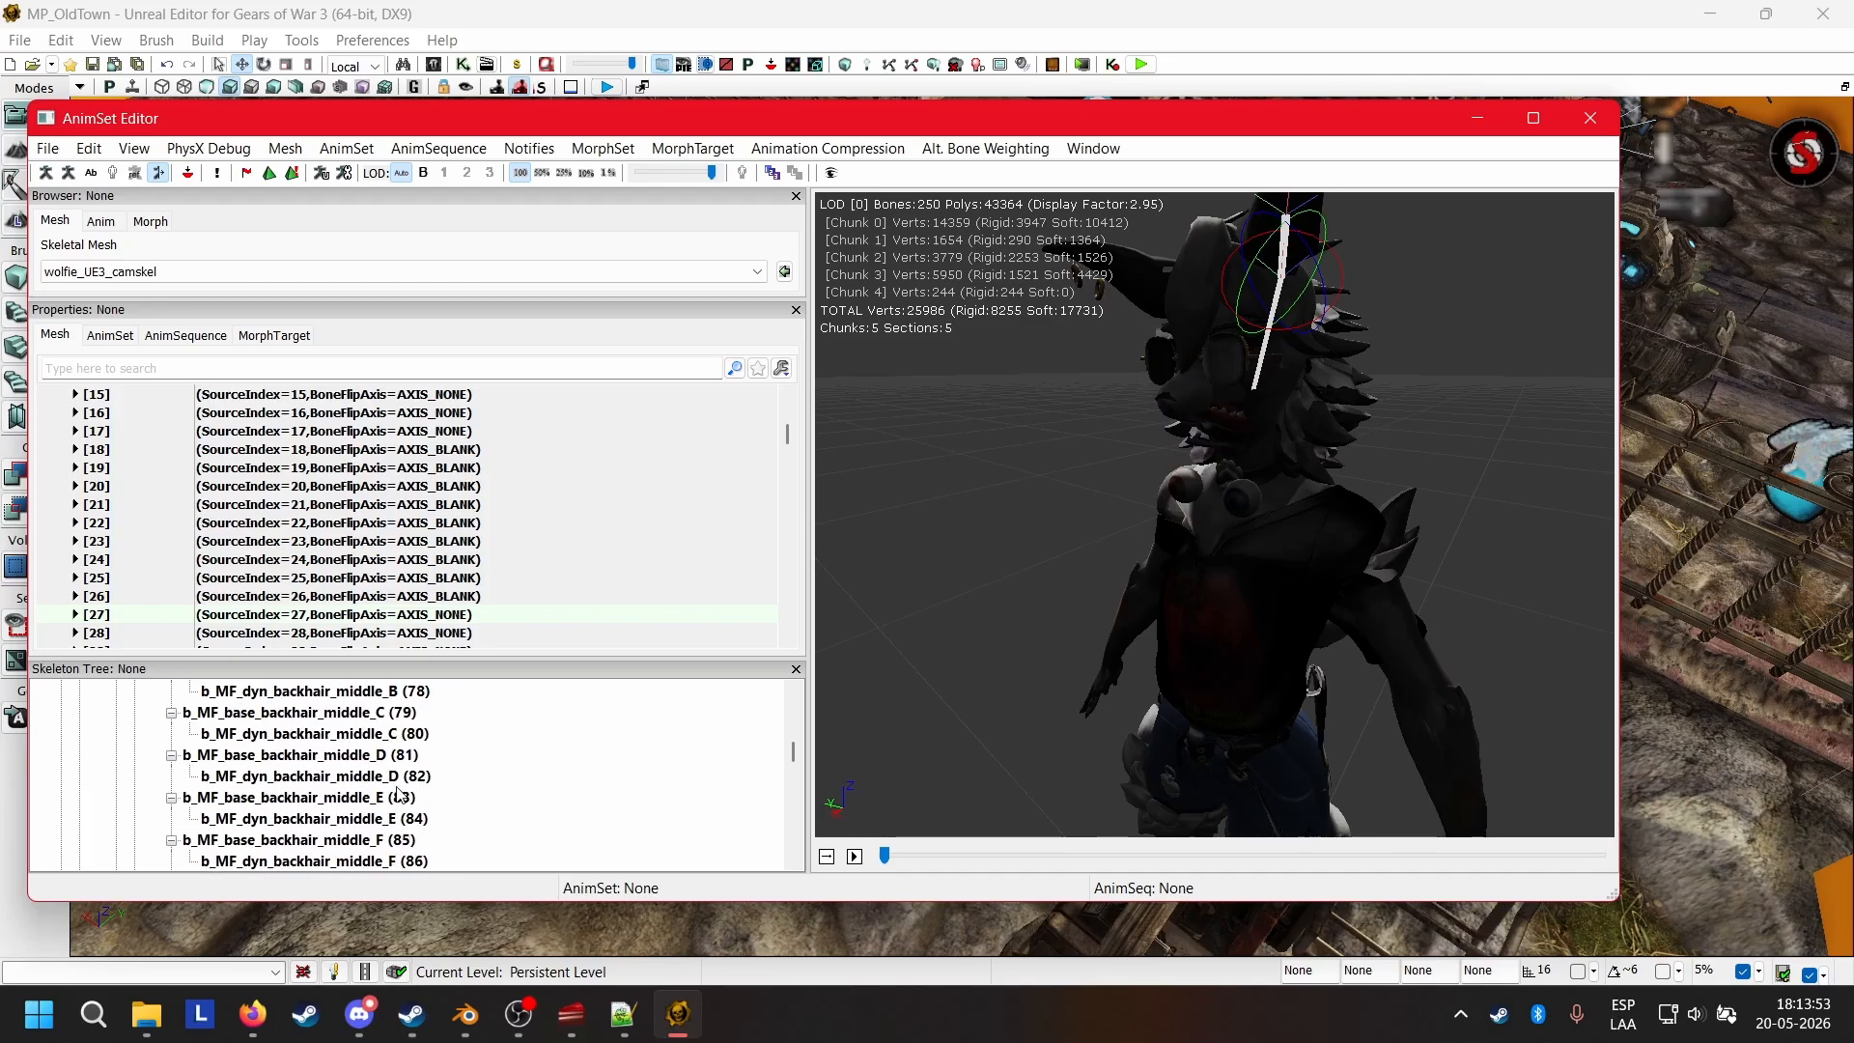
pyautogui.scroll(-10, 400, 796)
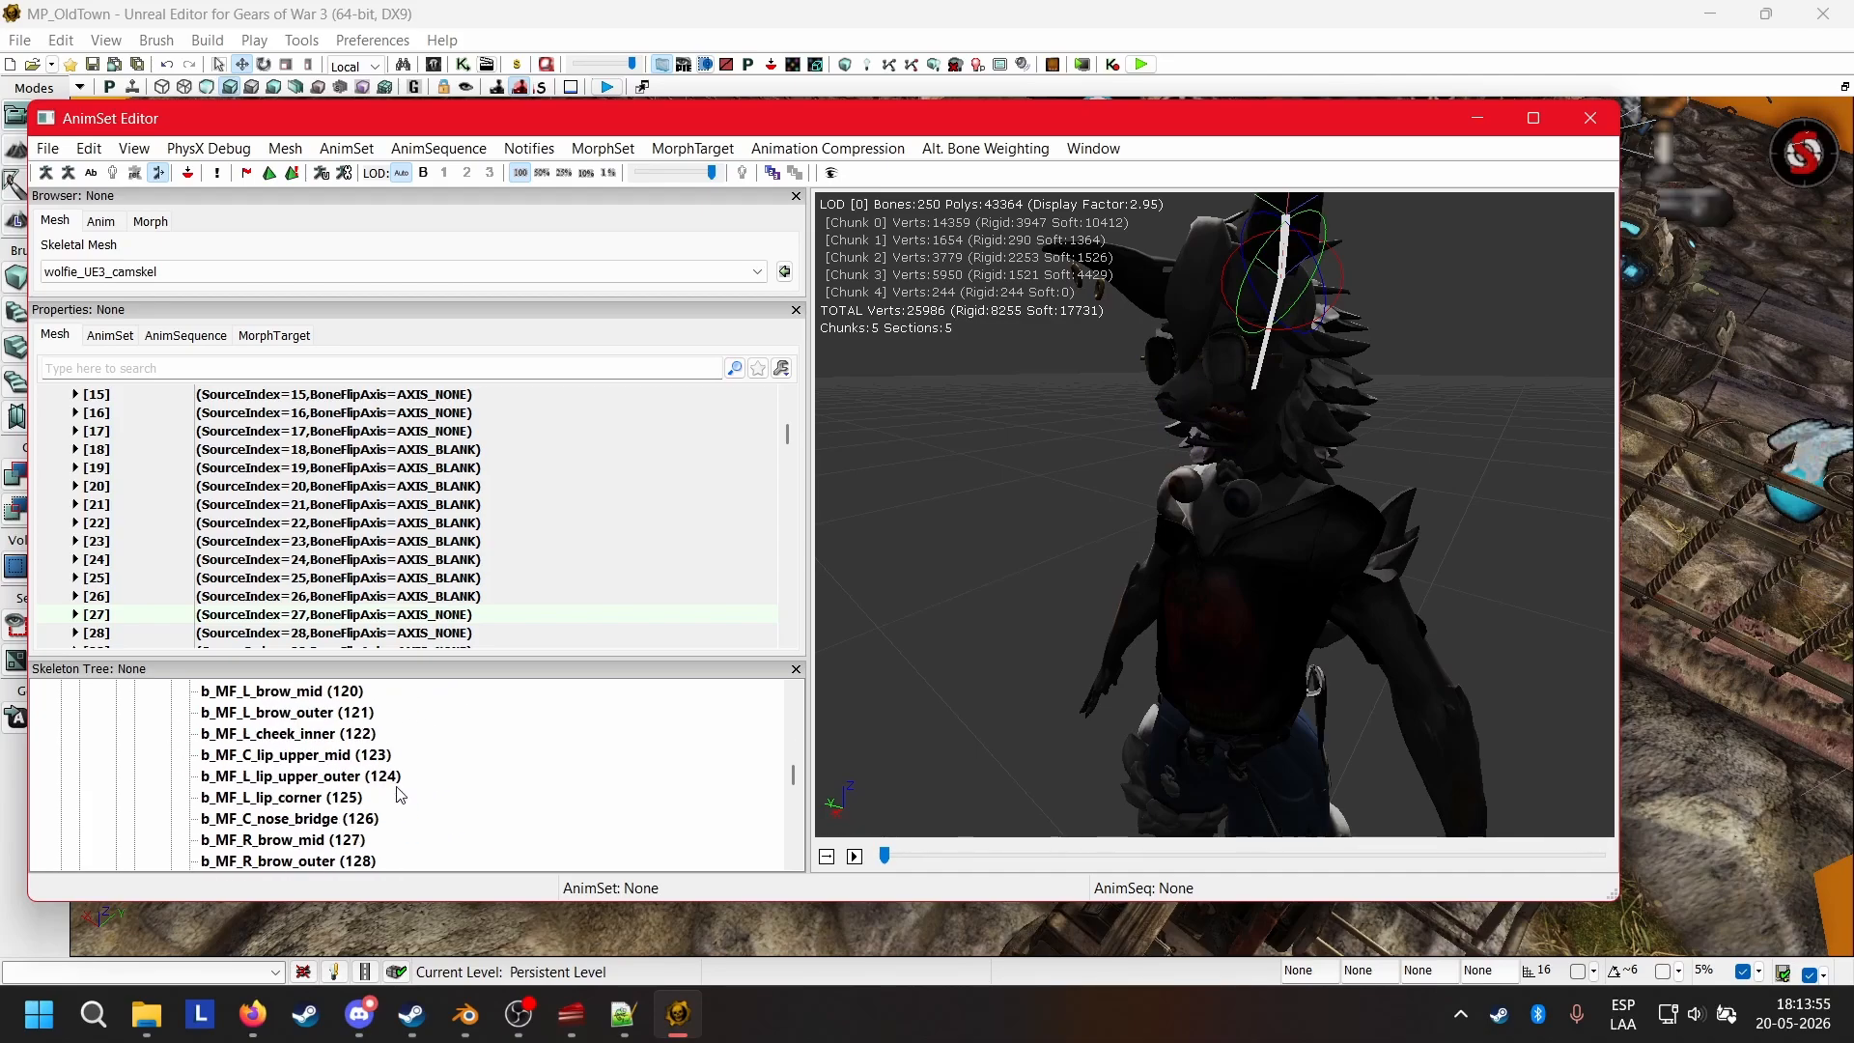
pyautogui.scroll(-1, 397, 794)
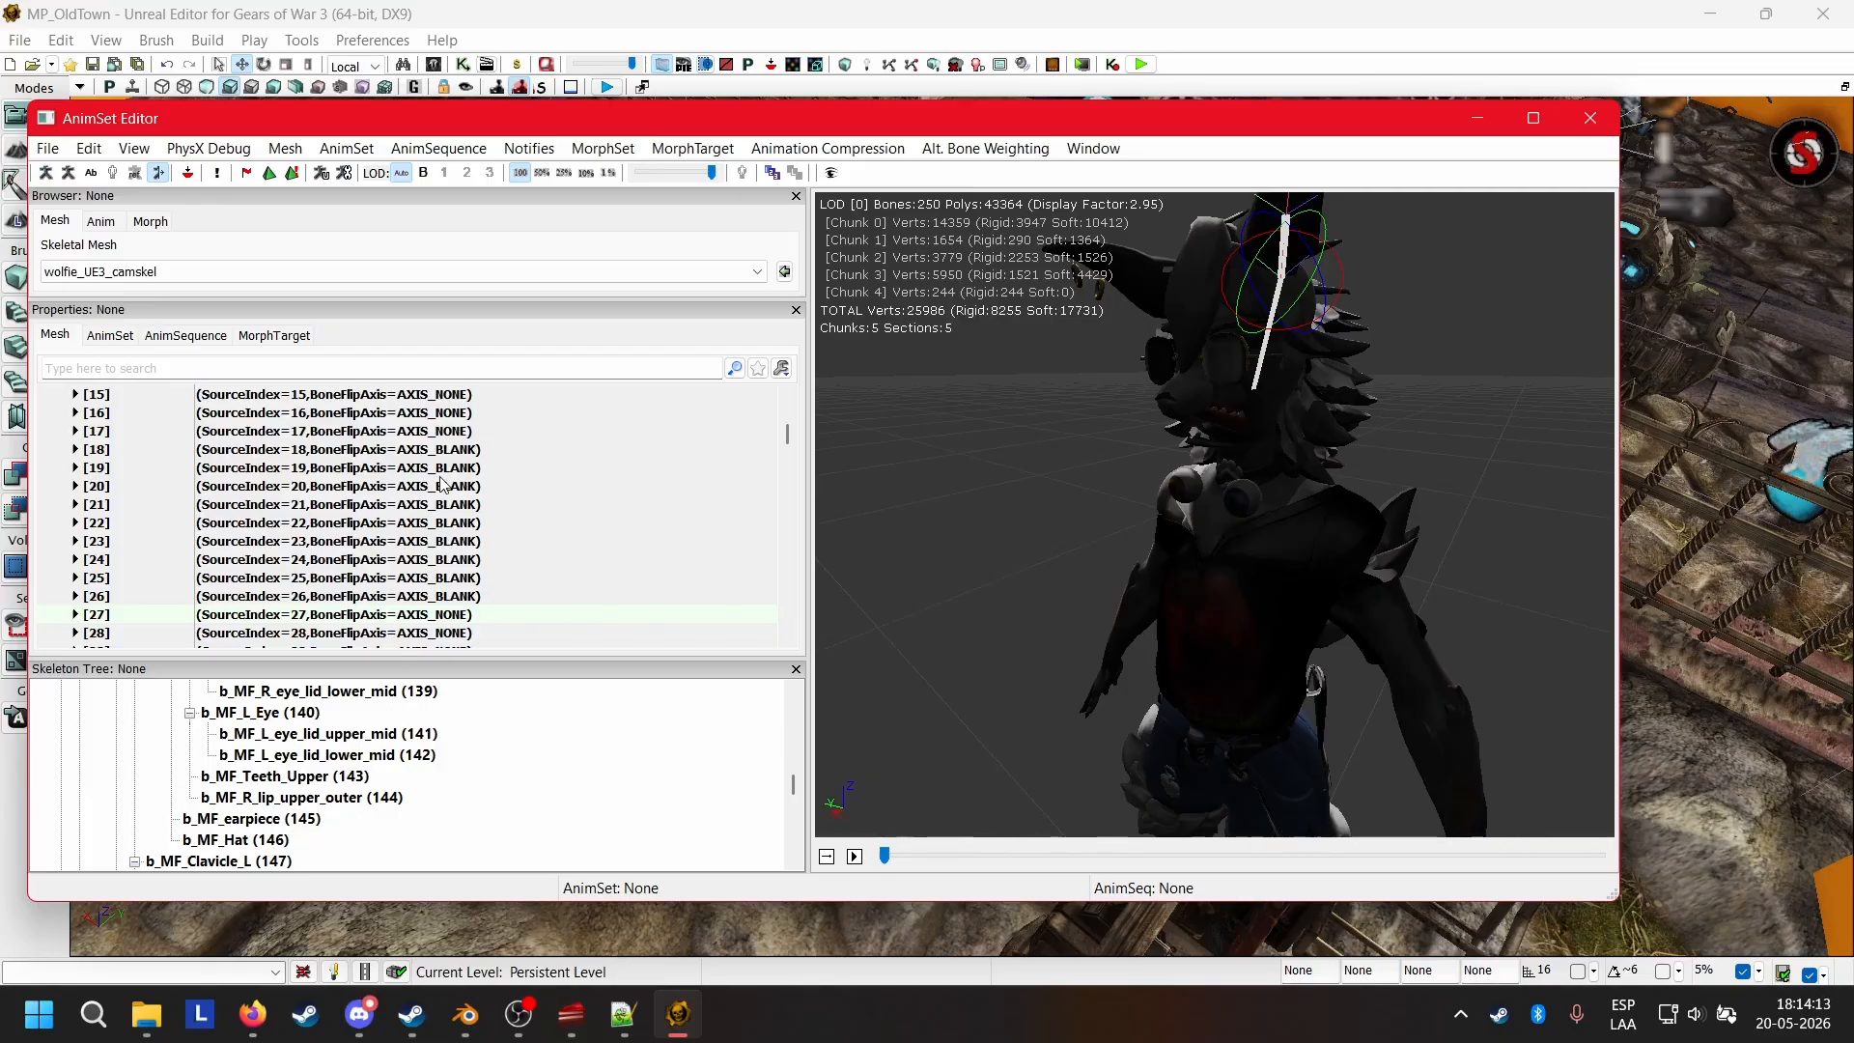
pyautogui.scroll(-3, 435, 477)
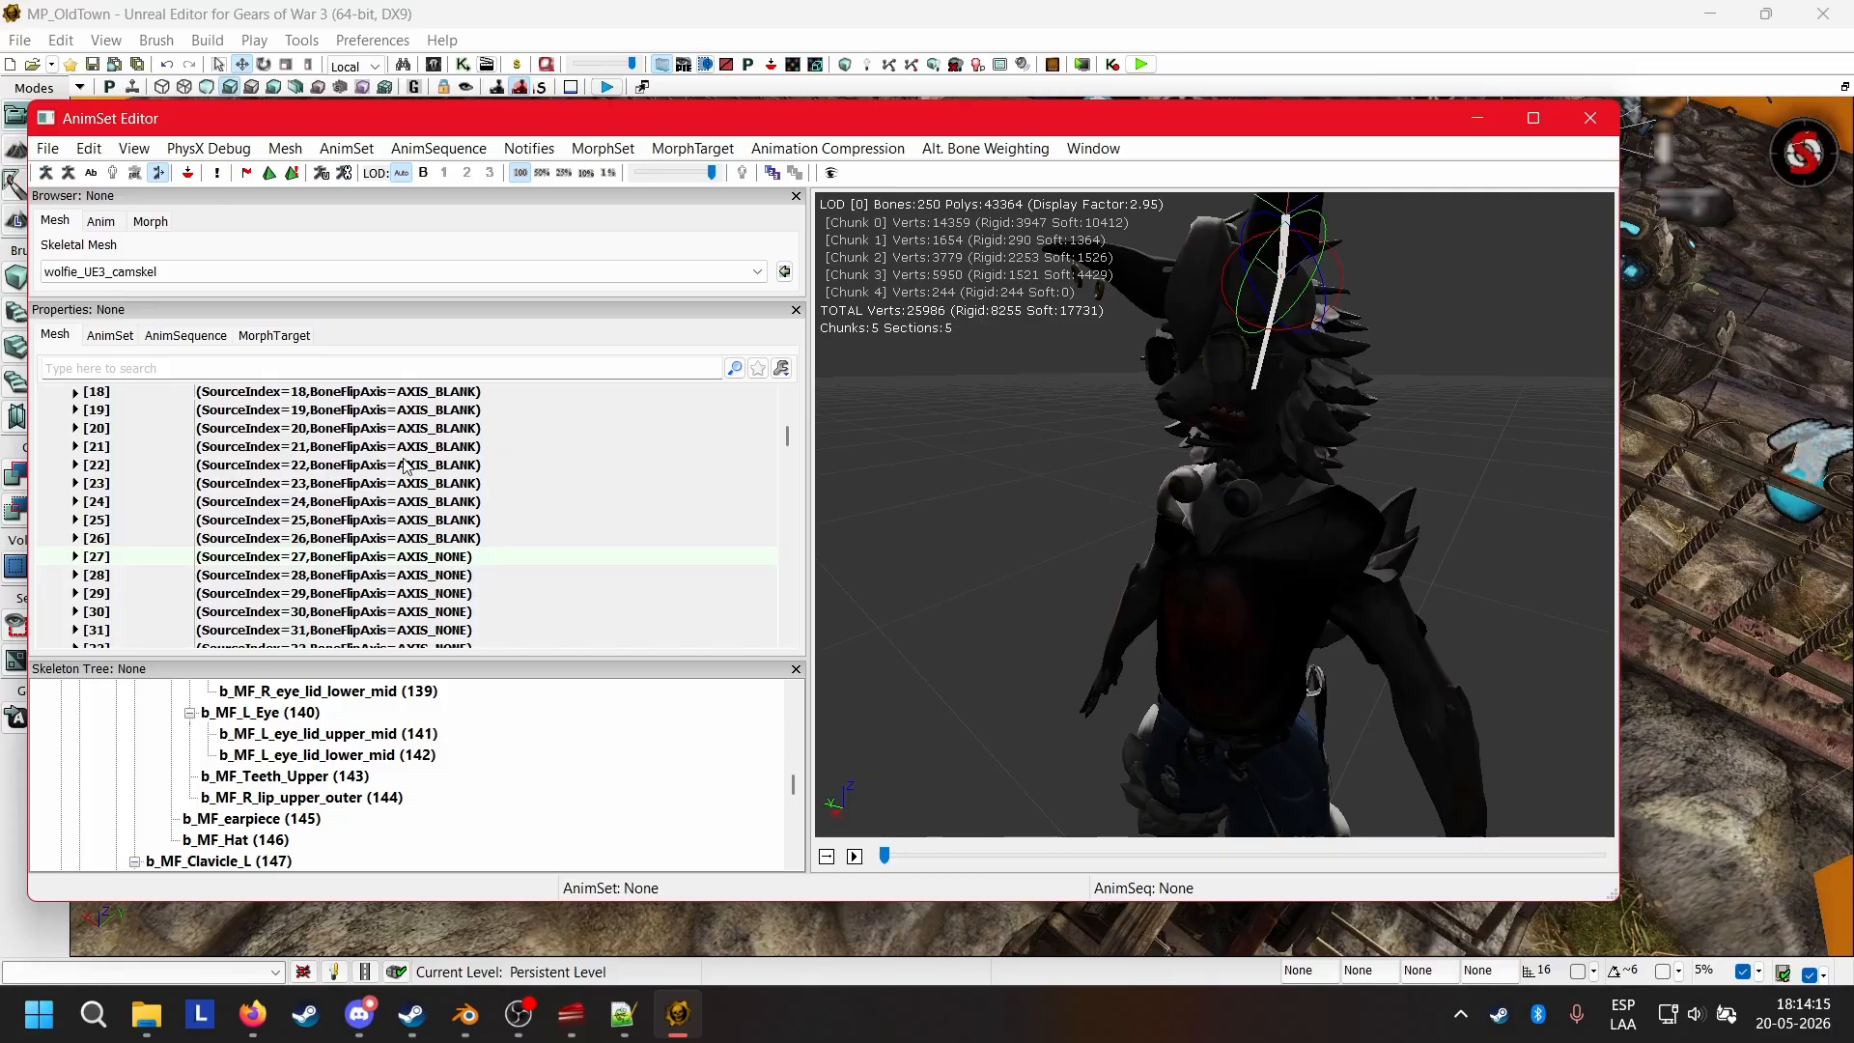
pyautogui.scroll(20, 365, 743)
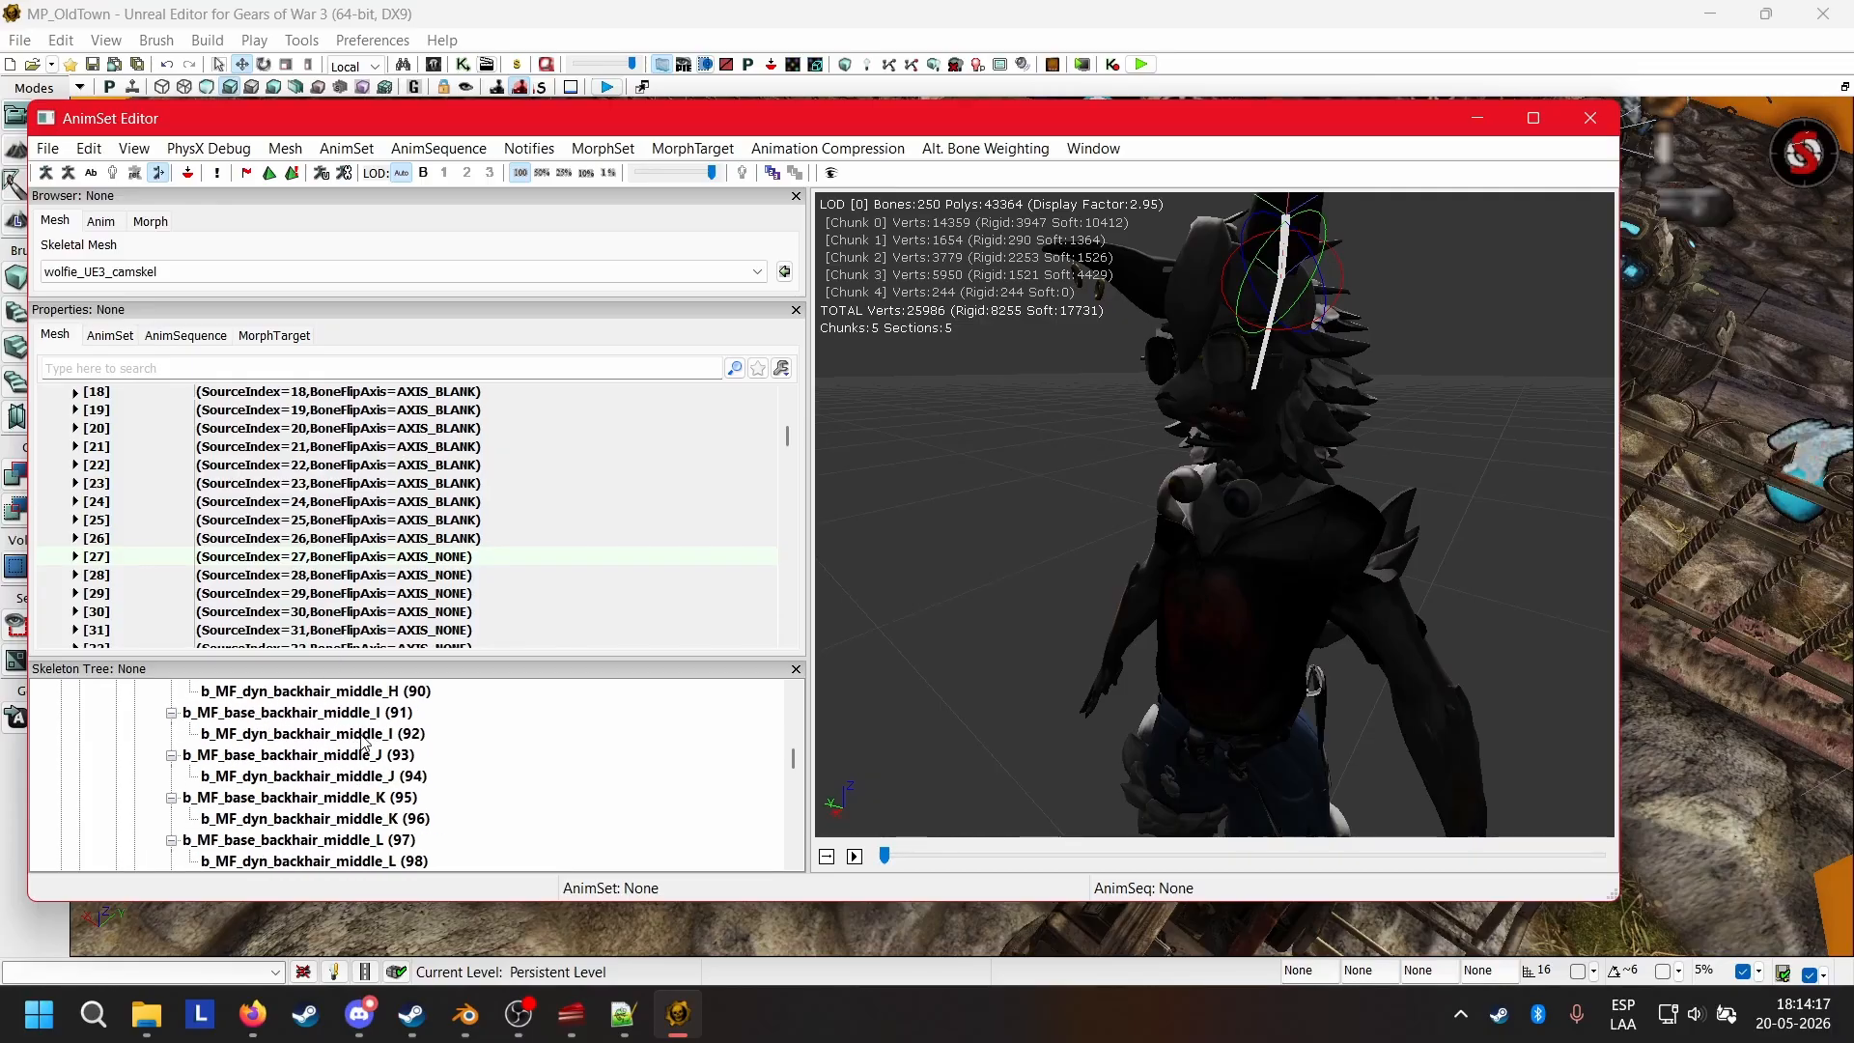
# Set the Bone Flip Axis of Skel Mirror Table entry 28 (b_MF_dyn_ear_R_01) to AXIS_BLANK and inspect the head from above.
pyautogui.scroll(18, 366, 743)
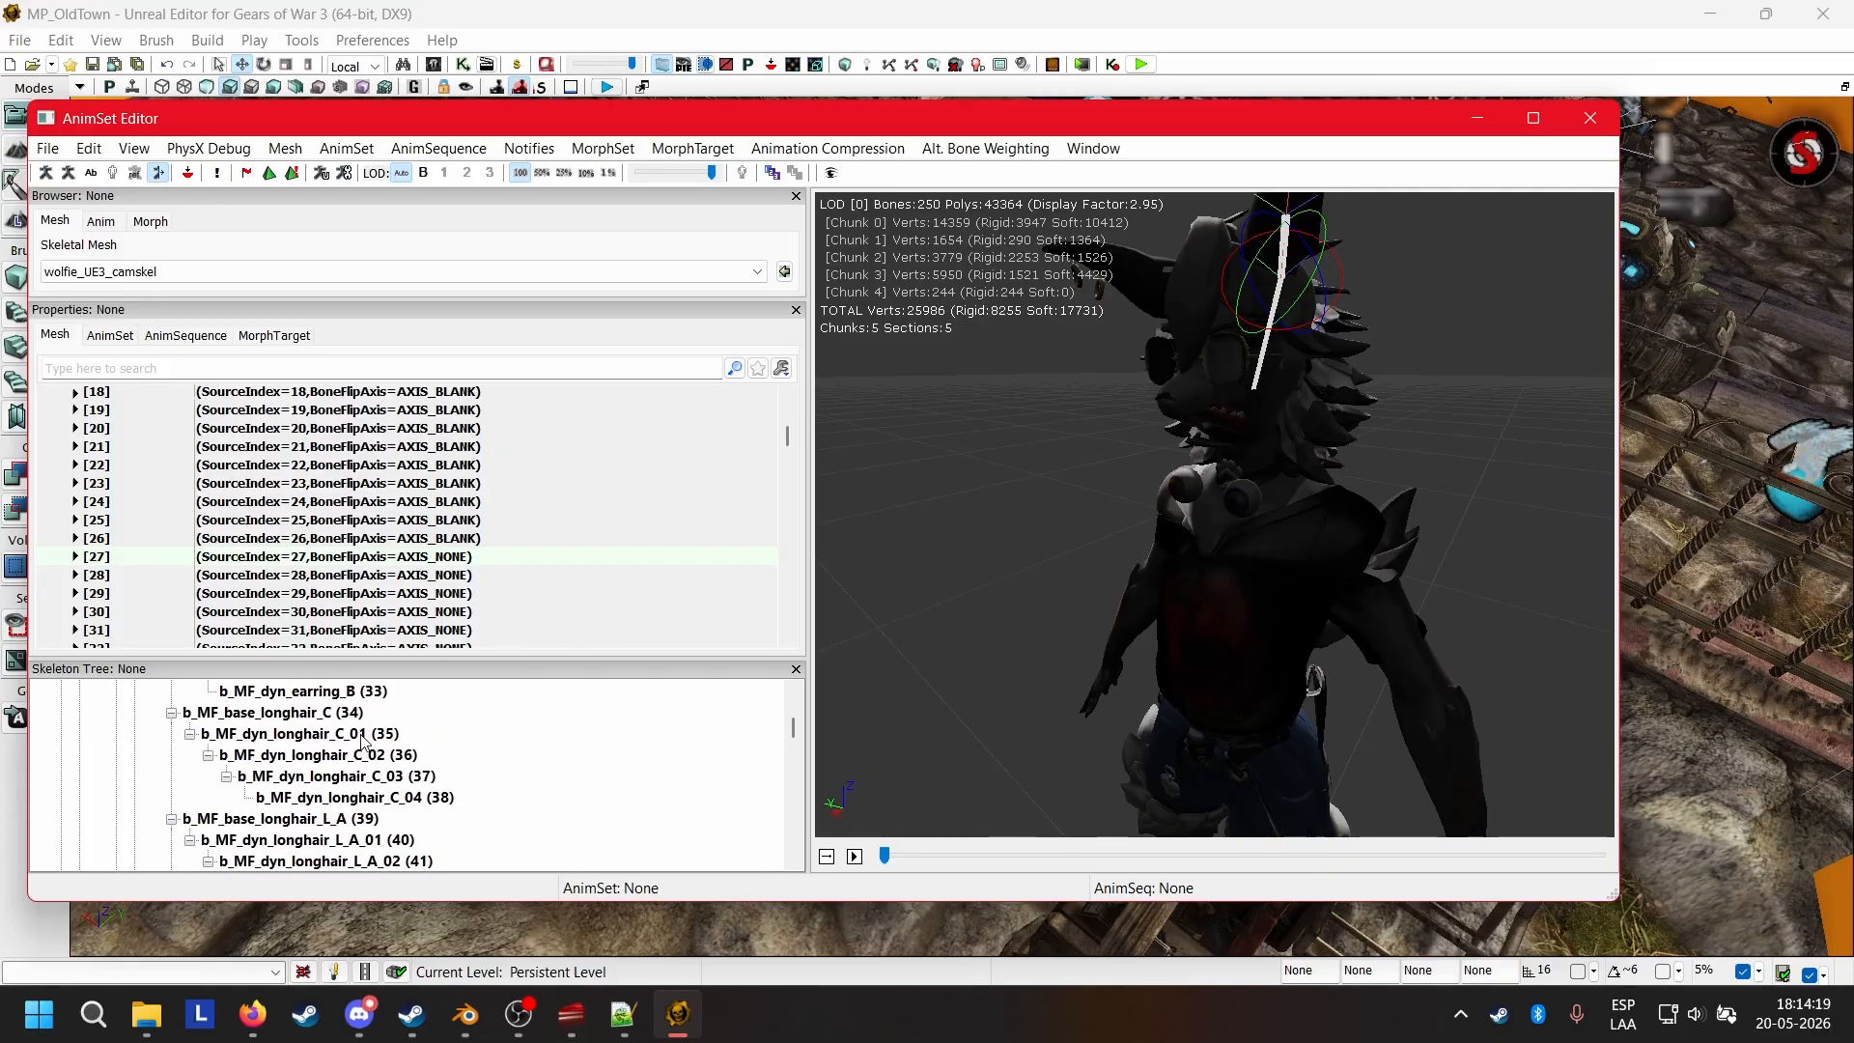
pyautogui.scroll(-1, 365, 742)
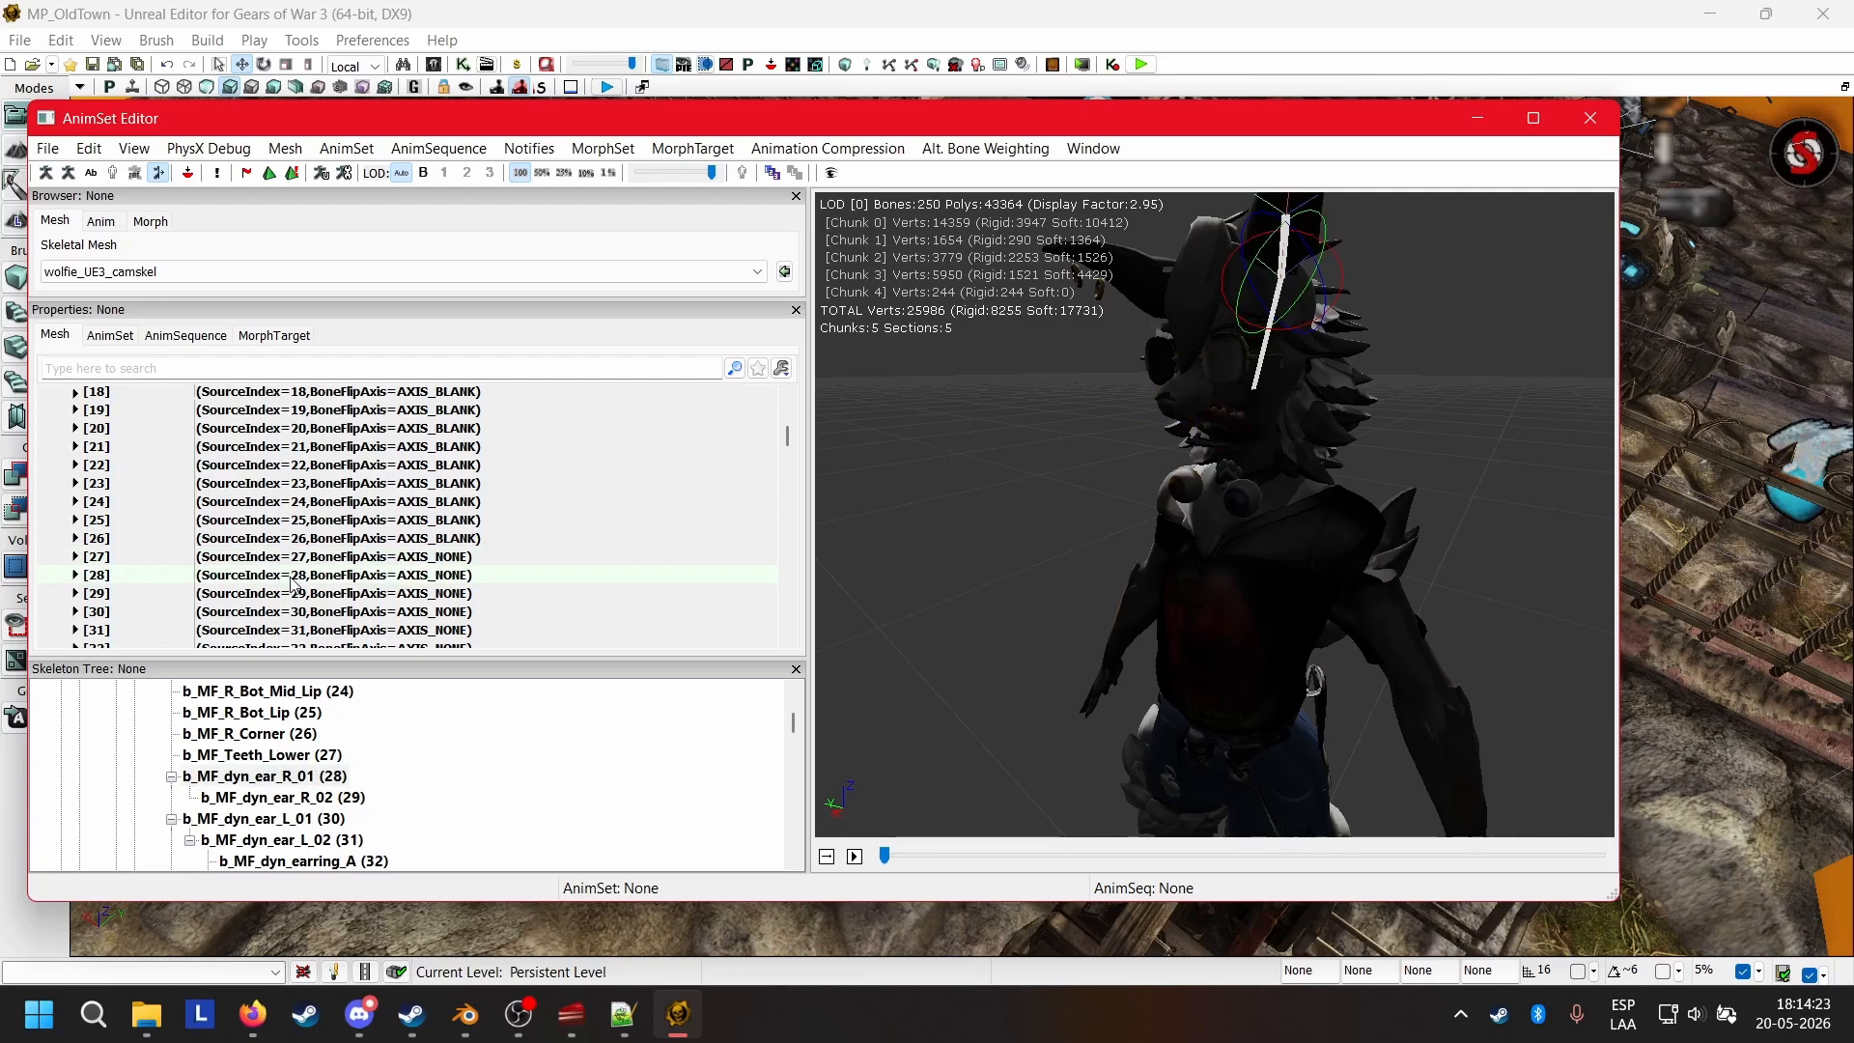
pyautogui.click(76, 576)
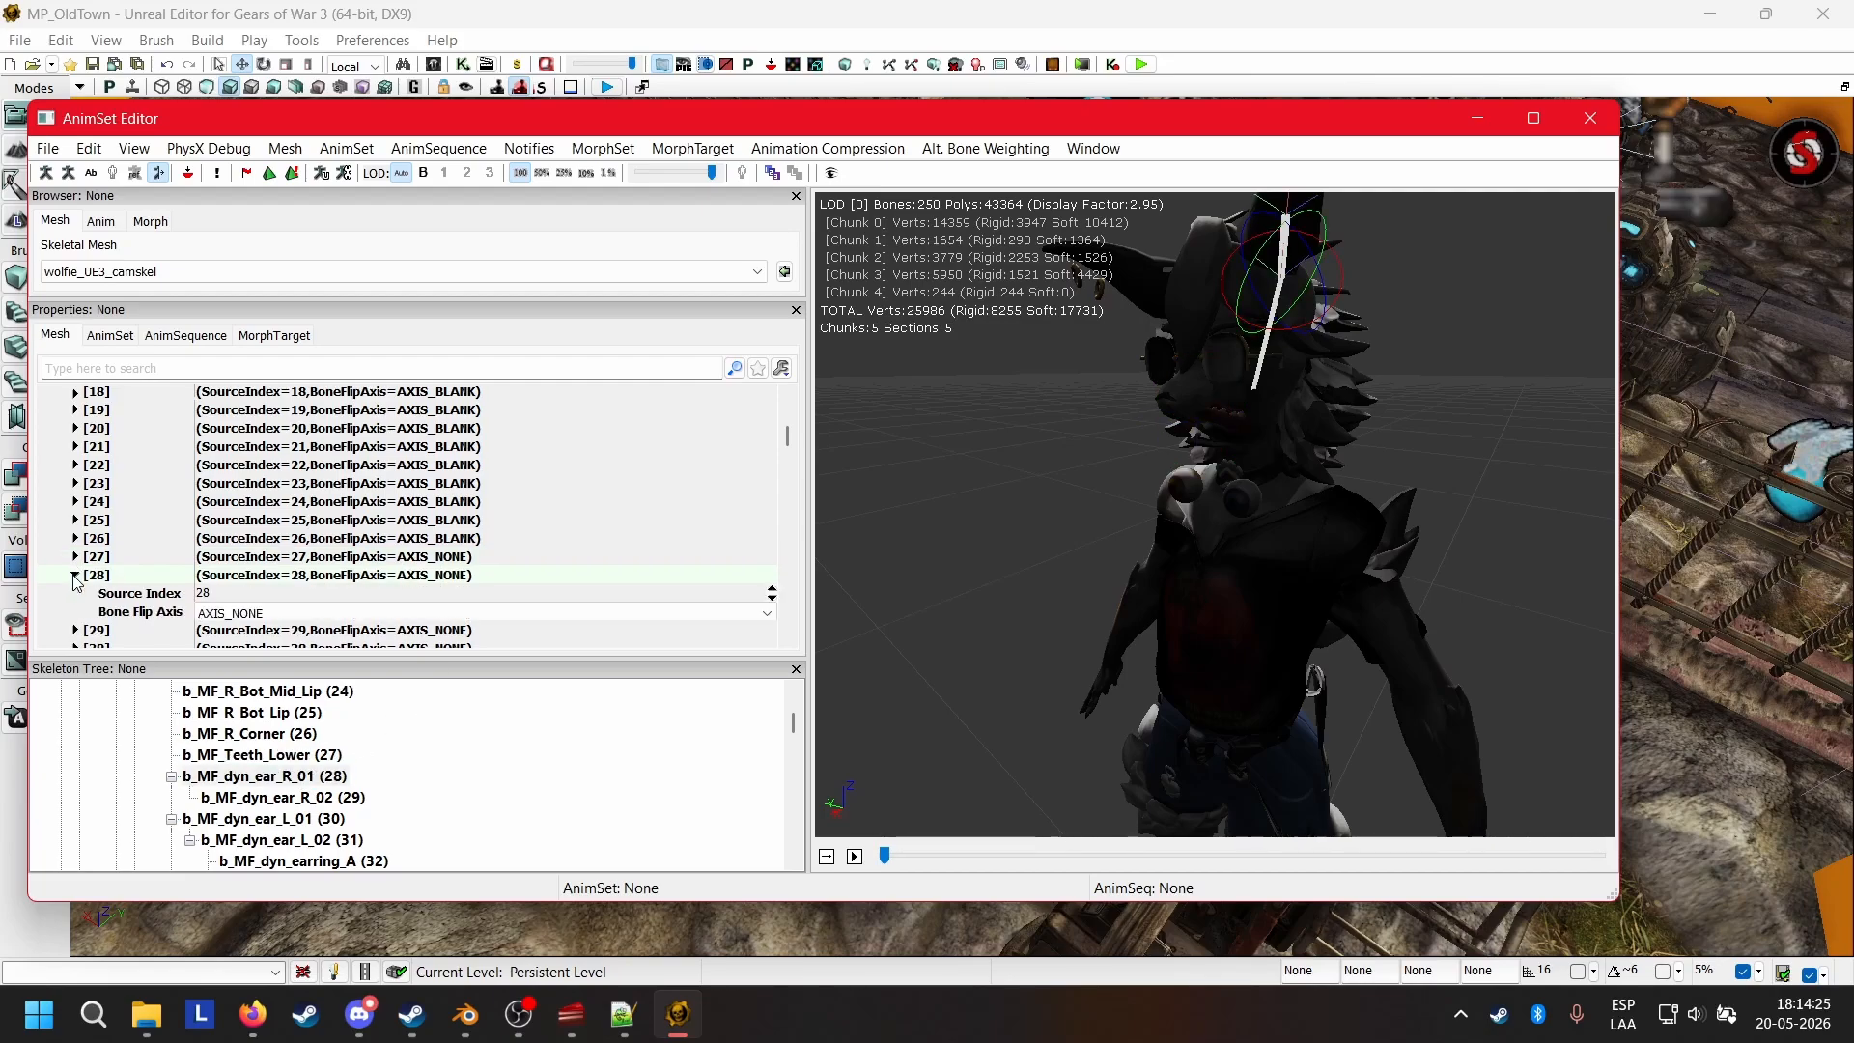
pyautogui.click(246, 613)
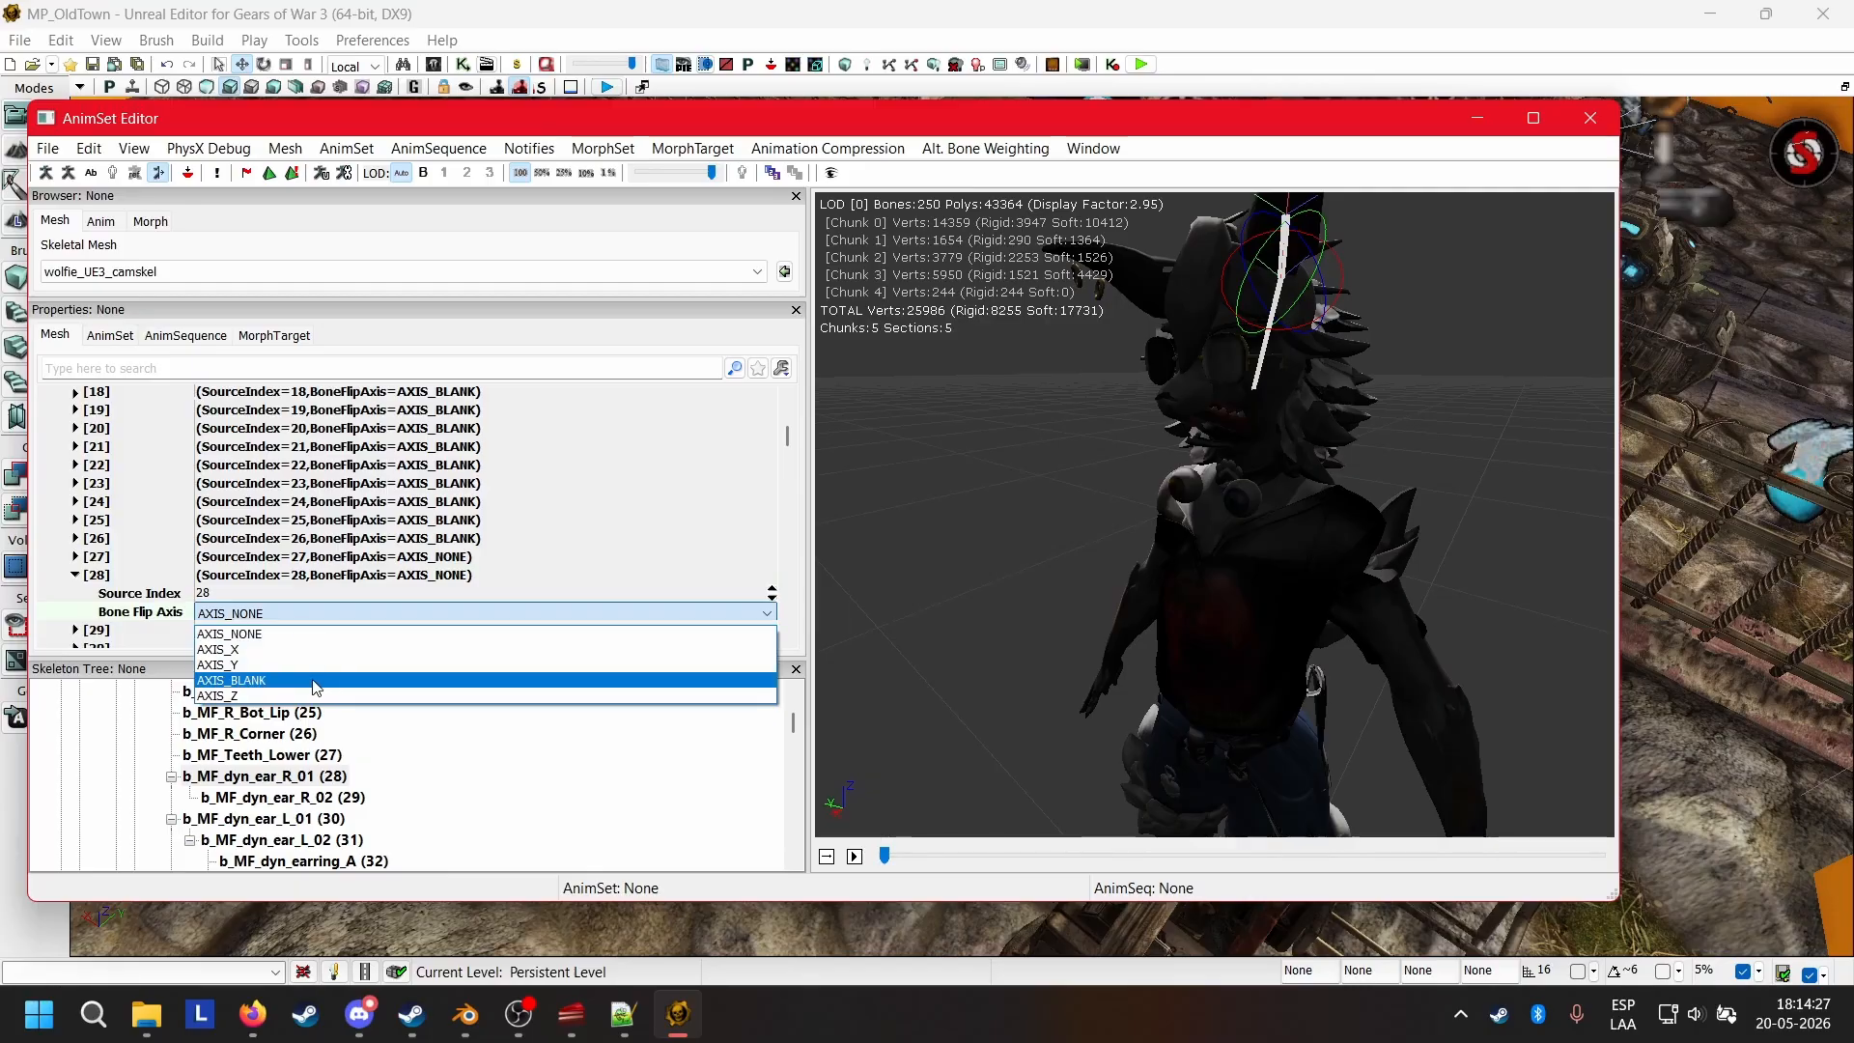
pyautogui.click(312, 690)
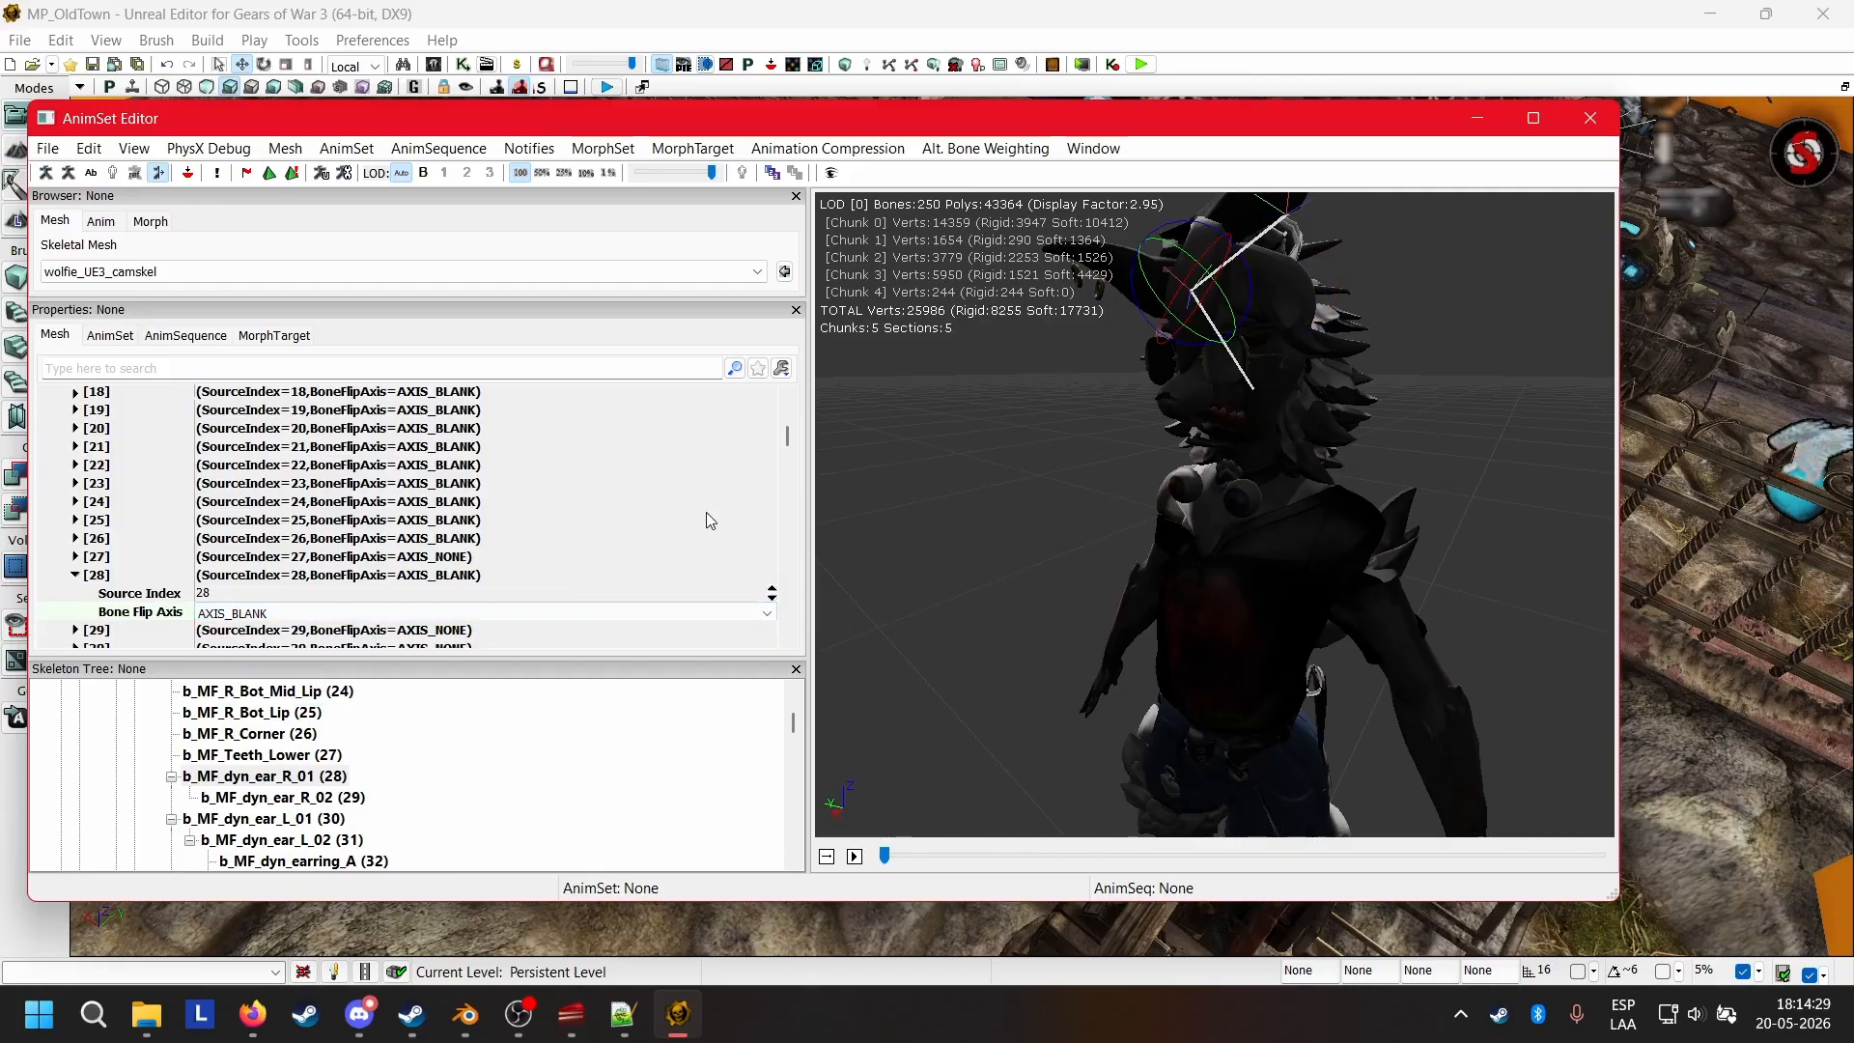
pyautogui.moveTo(1042, 428); pyautogui.dragTo(1198, 481)
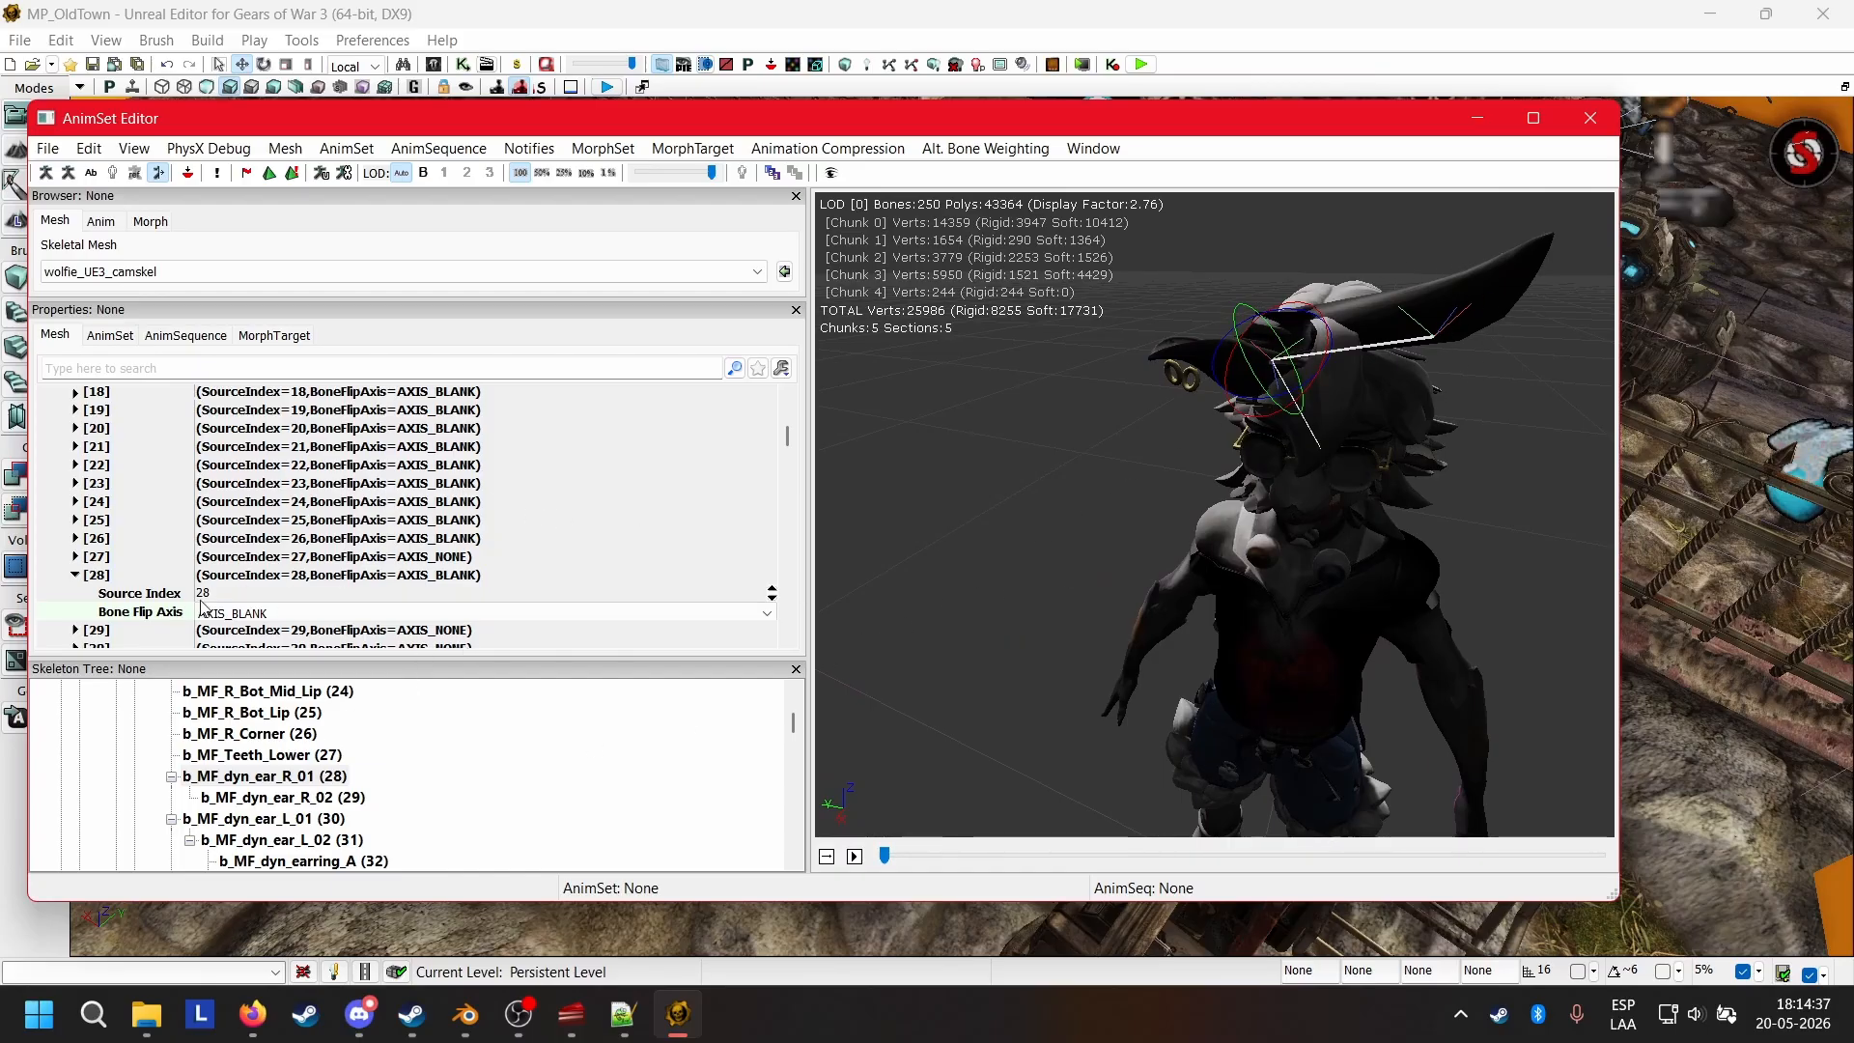
# Set the Bone Flip Axis of mirror table entry 29 (b_MF_dyn_ear_R_02) to AXIS_BLANK.
pyautogui.scroll(-2, 147, 588)
pyautogui.click(76, 592)
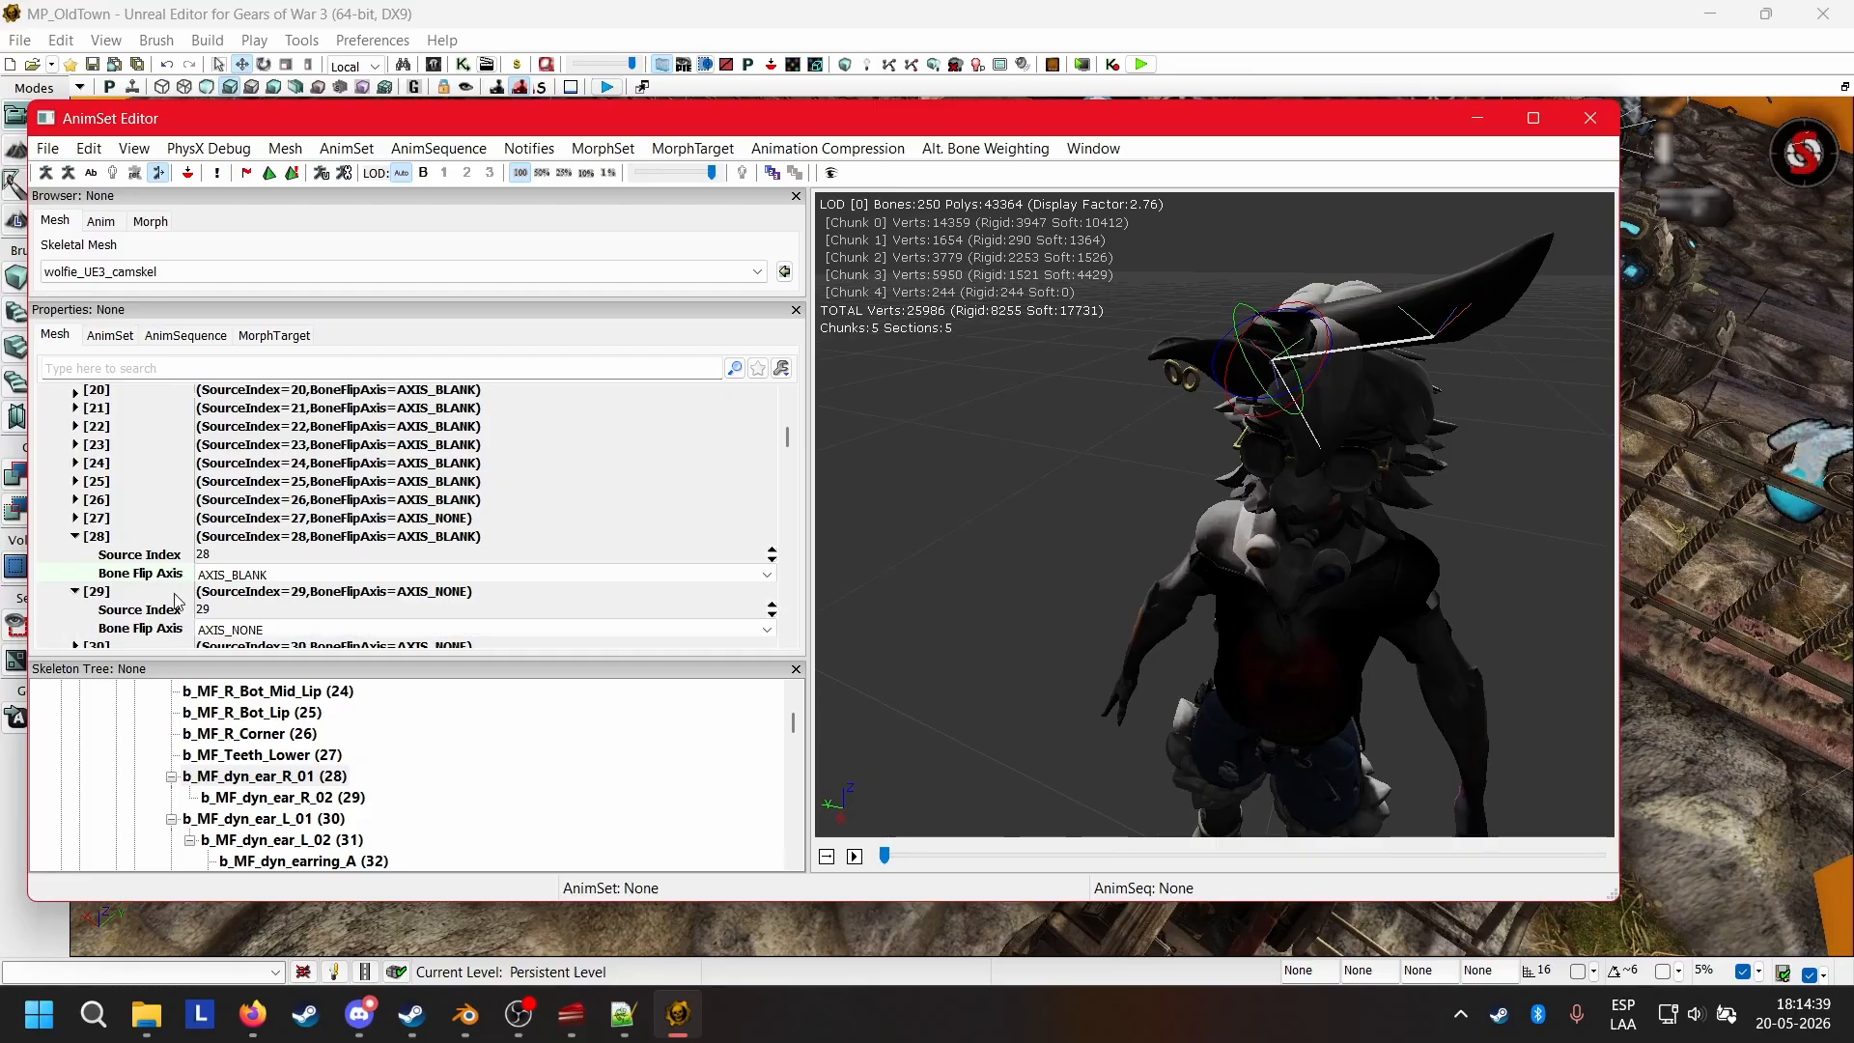
pyautogui.click(263, 632)
pyautogui.click(267, 697)
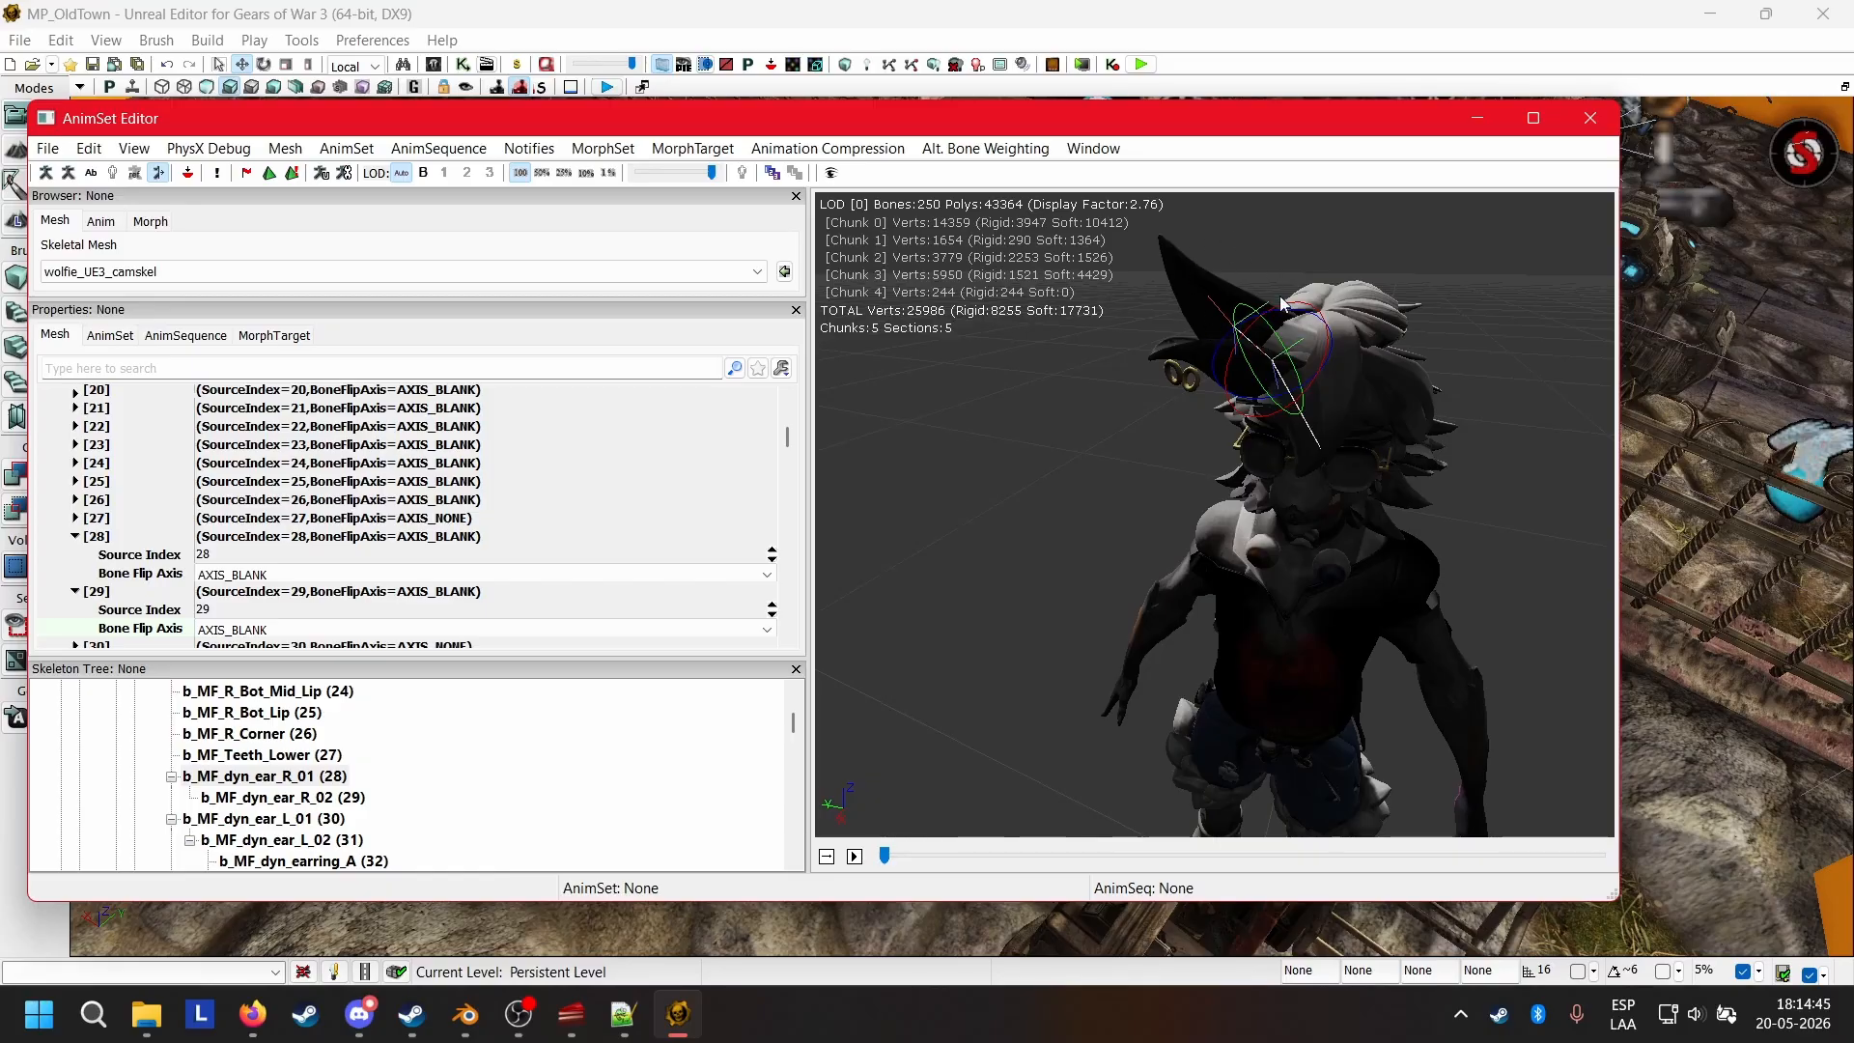
pyautogui.click(192, 577)
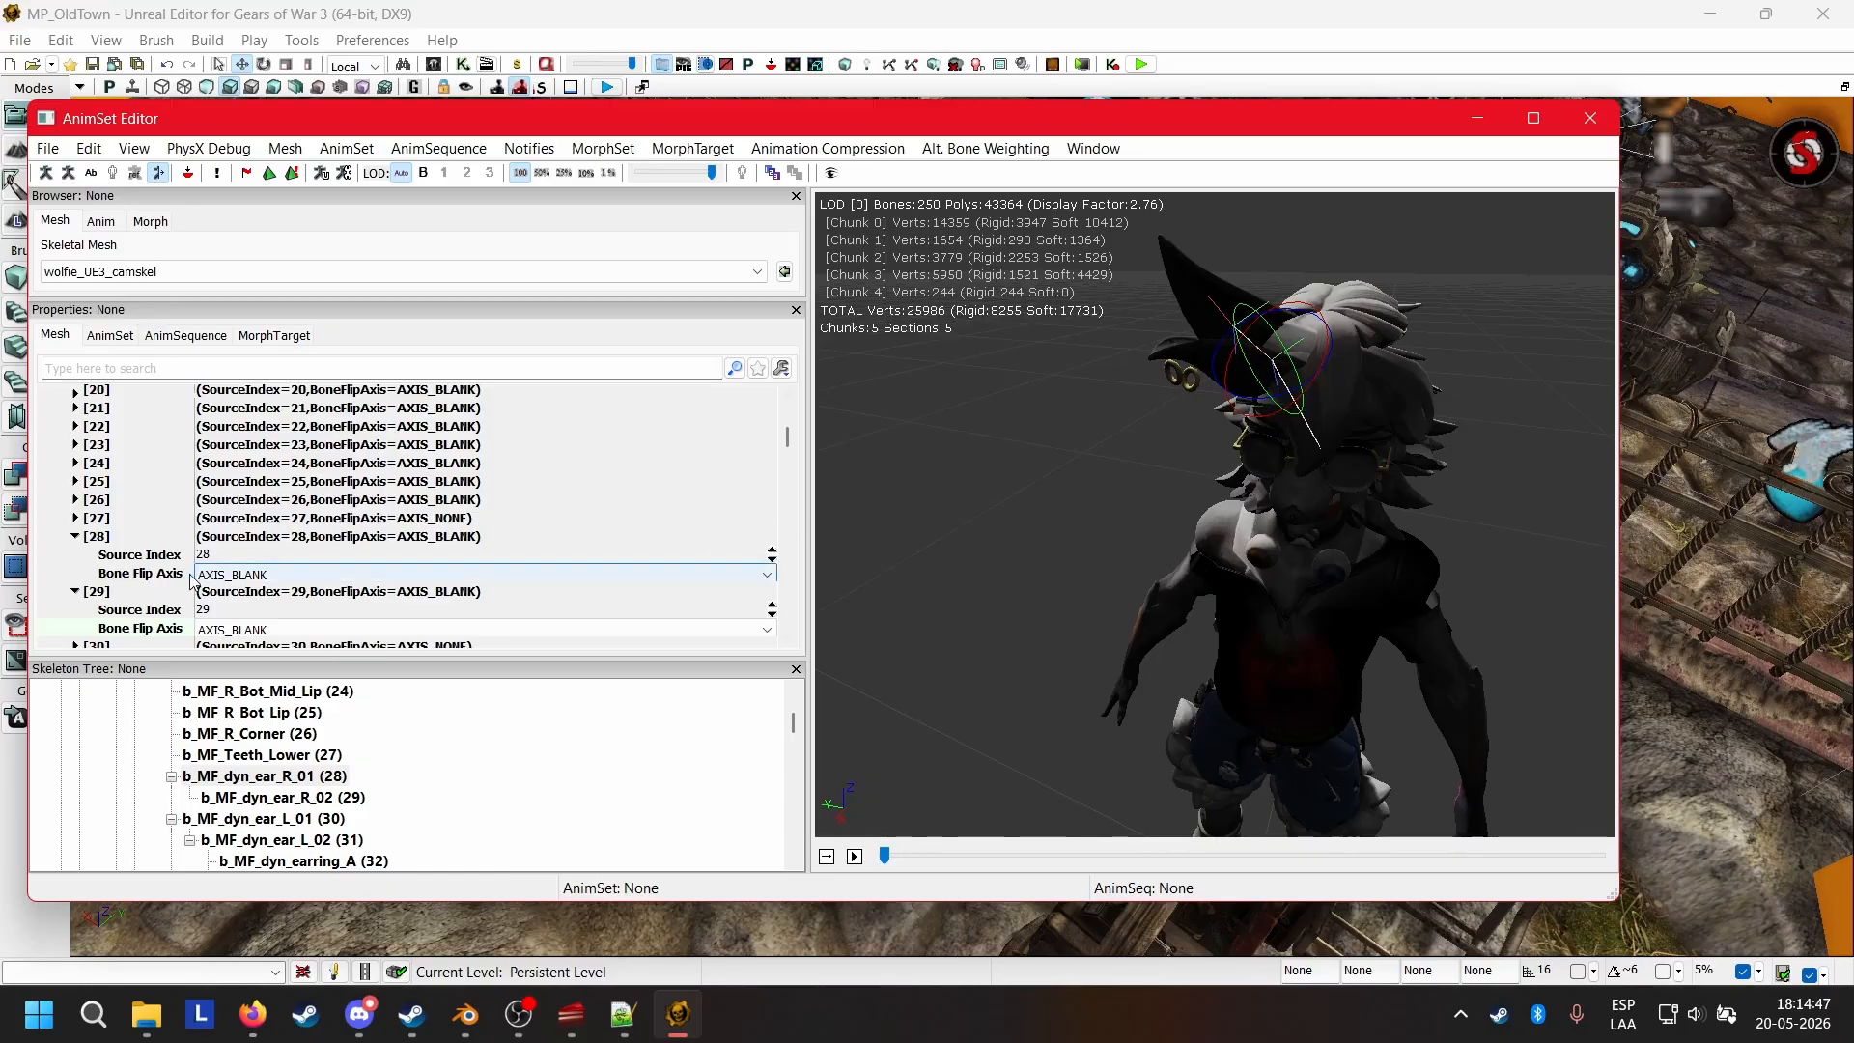
# Set the Bone Flip Axis of mirror table entries 30 and 31, the two left ear bones, to AXIS_BLANK.
pyautogui.scroll(-4, 193, 577)
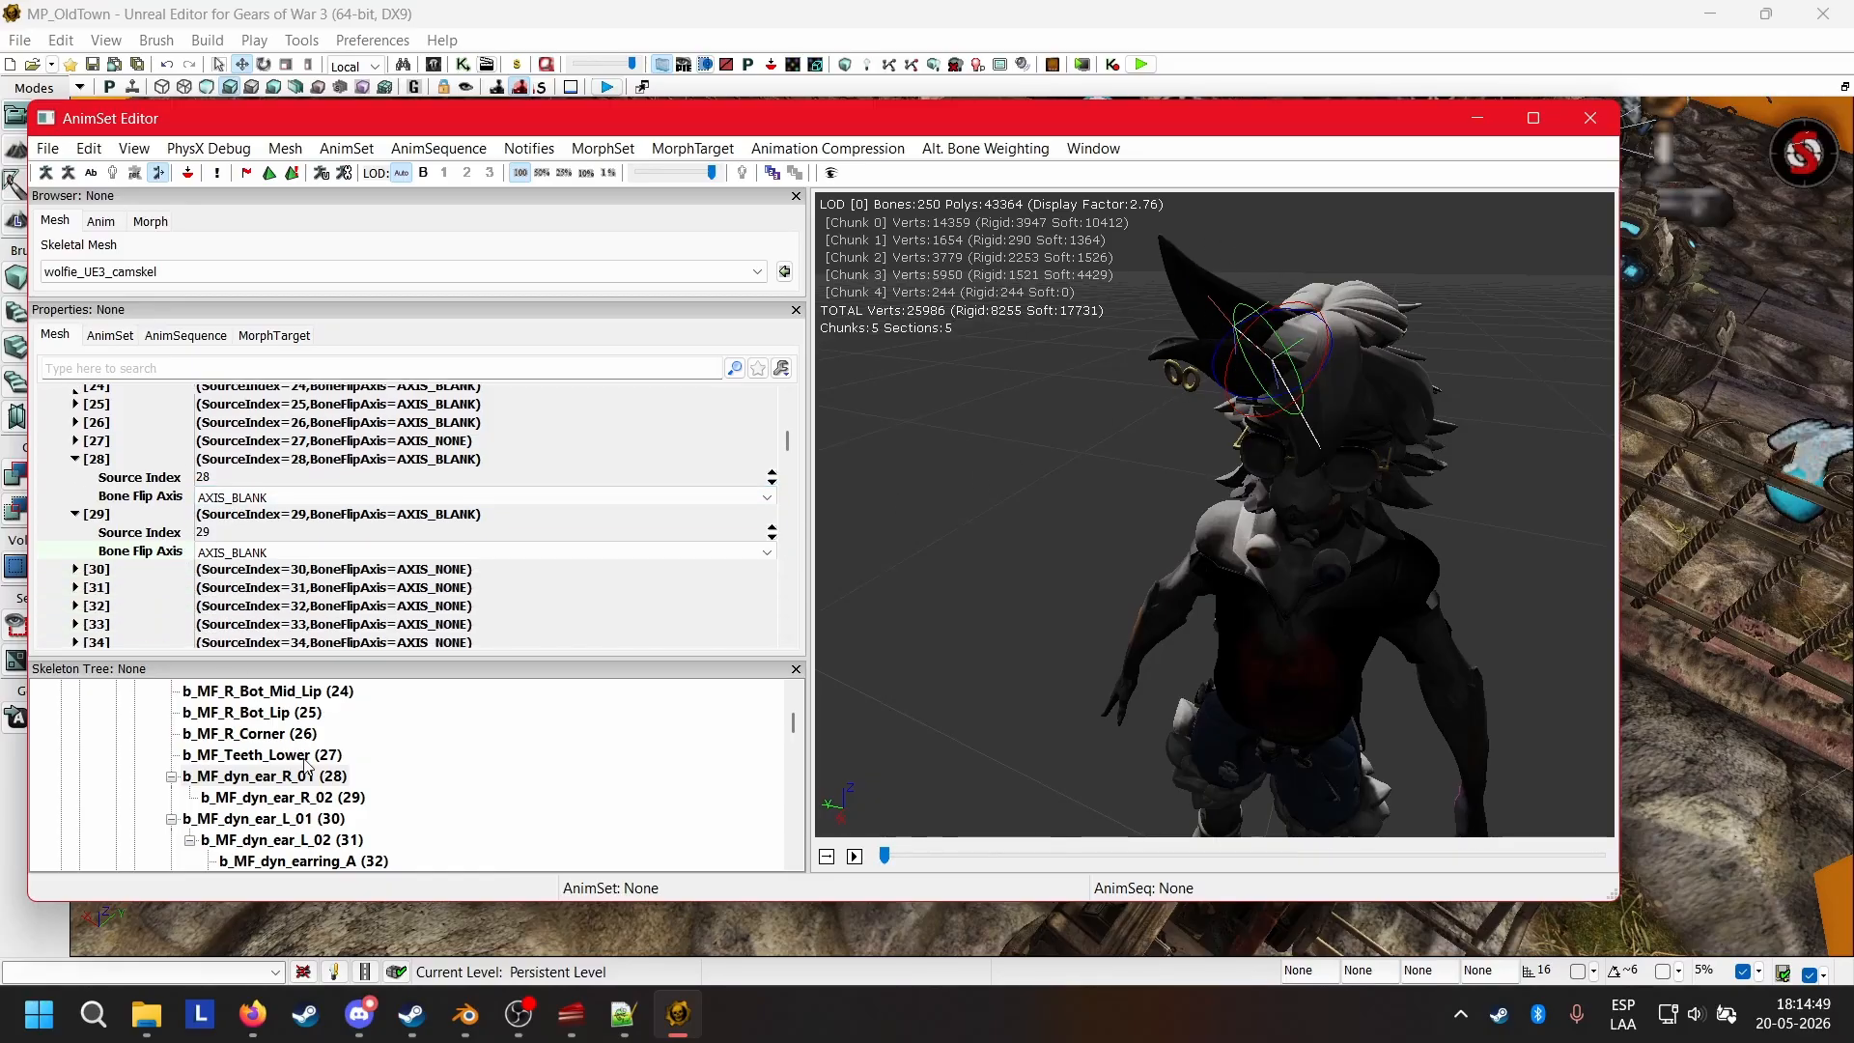
pyautogui.scroll(-2, 305, 766)
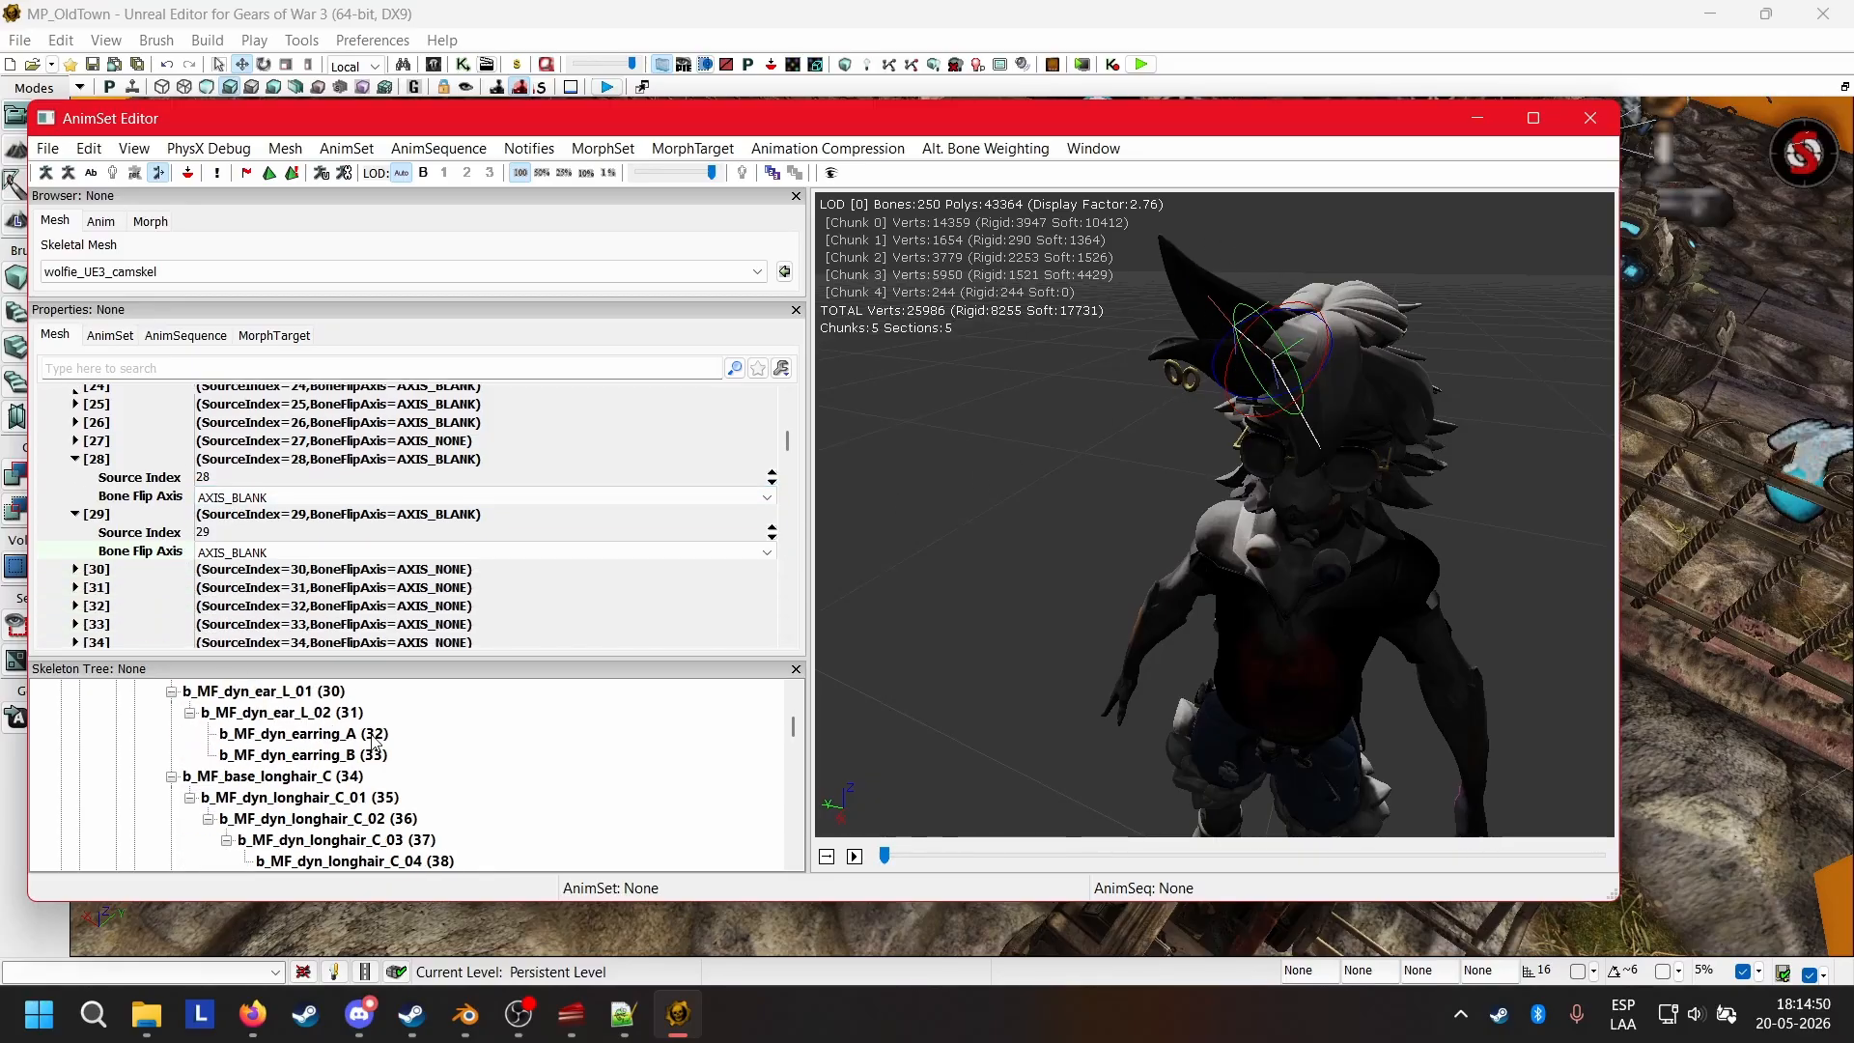
pyautogui.click(76, 570)
pyautogui.click(210, 608)
pyautogui.click(210, 608)
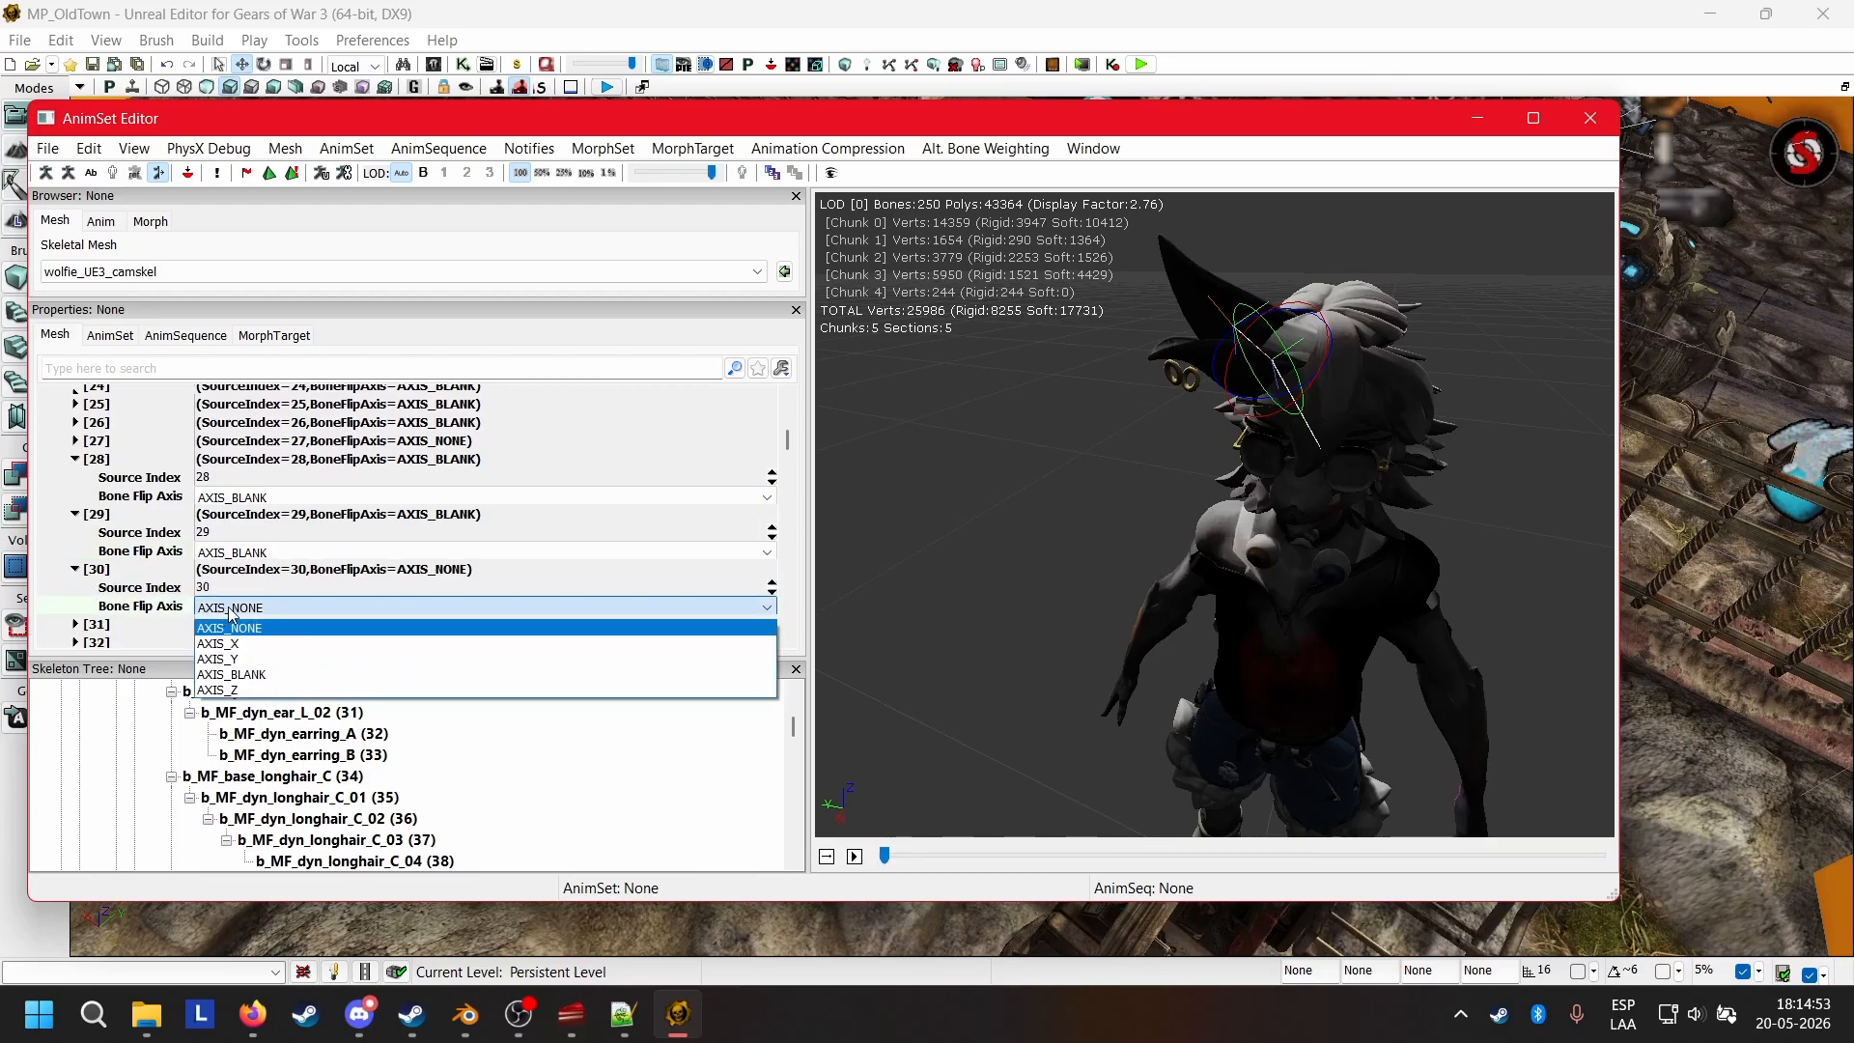
pyautogui.click(267, 675)
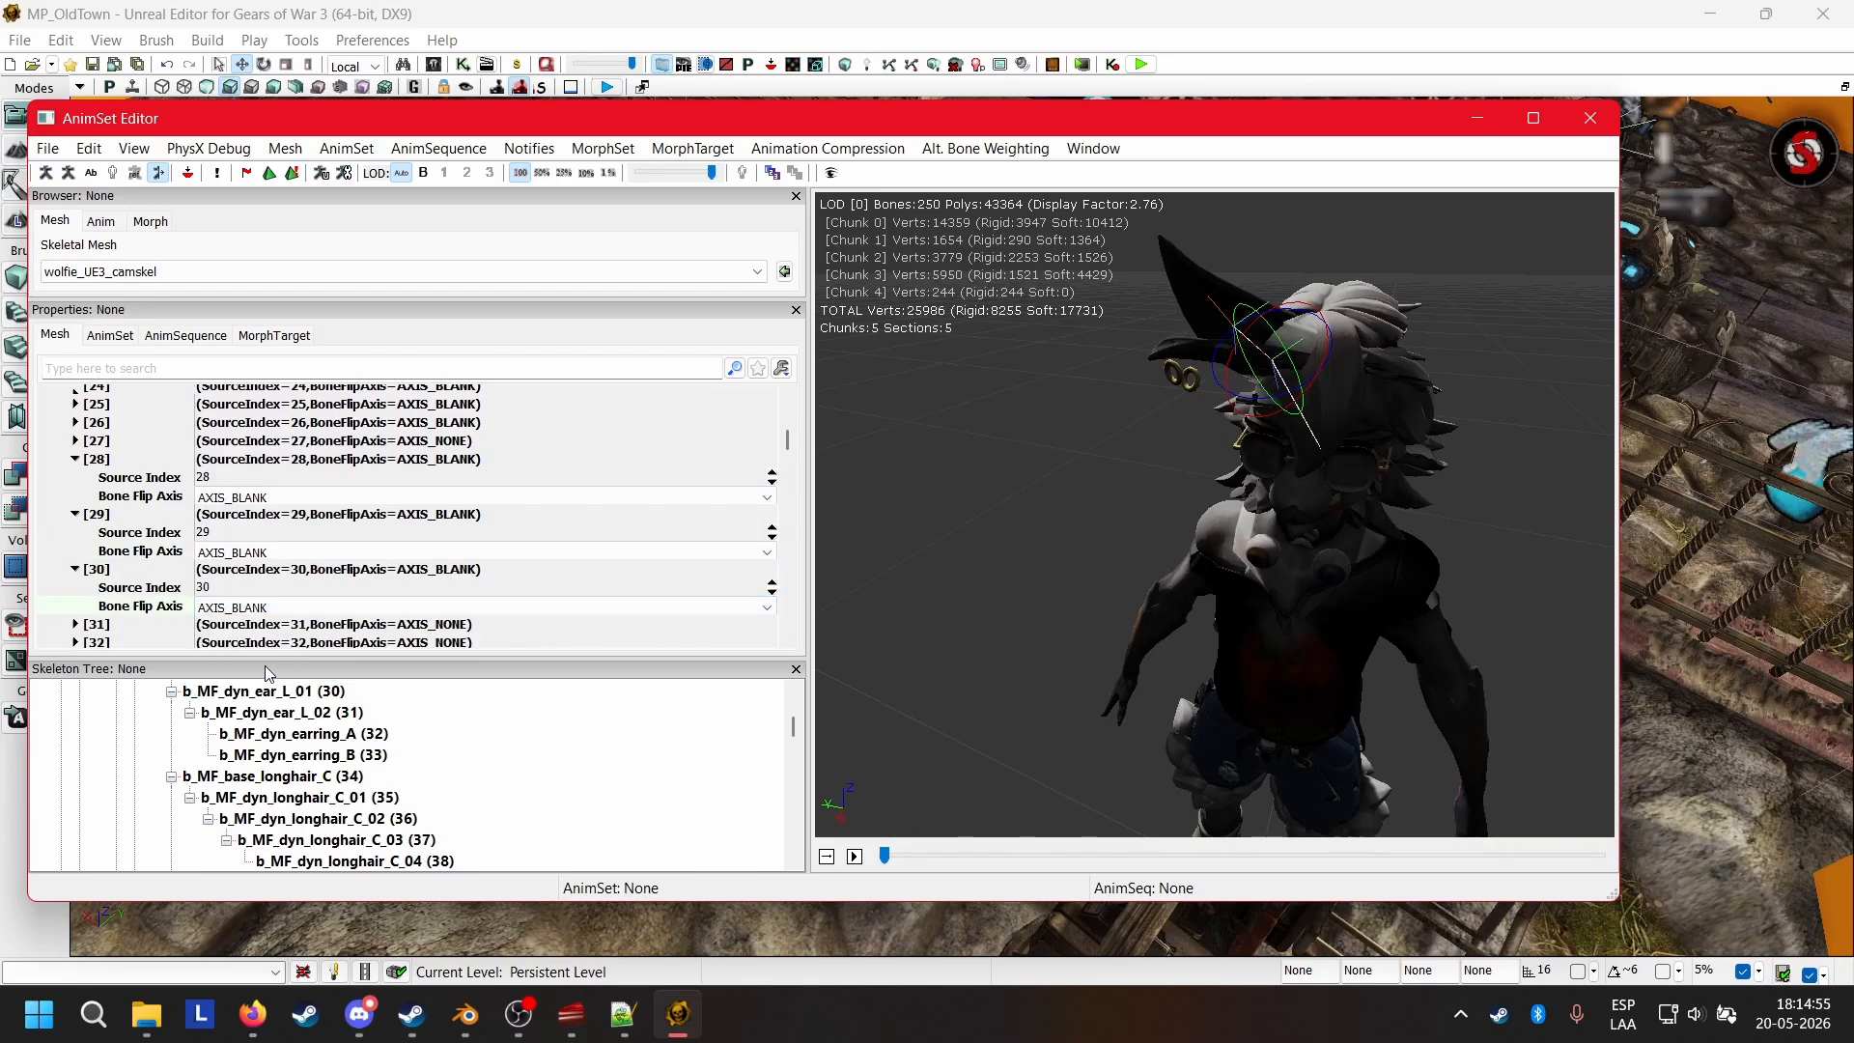
pyautogui.click(96, 625)
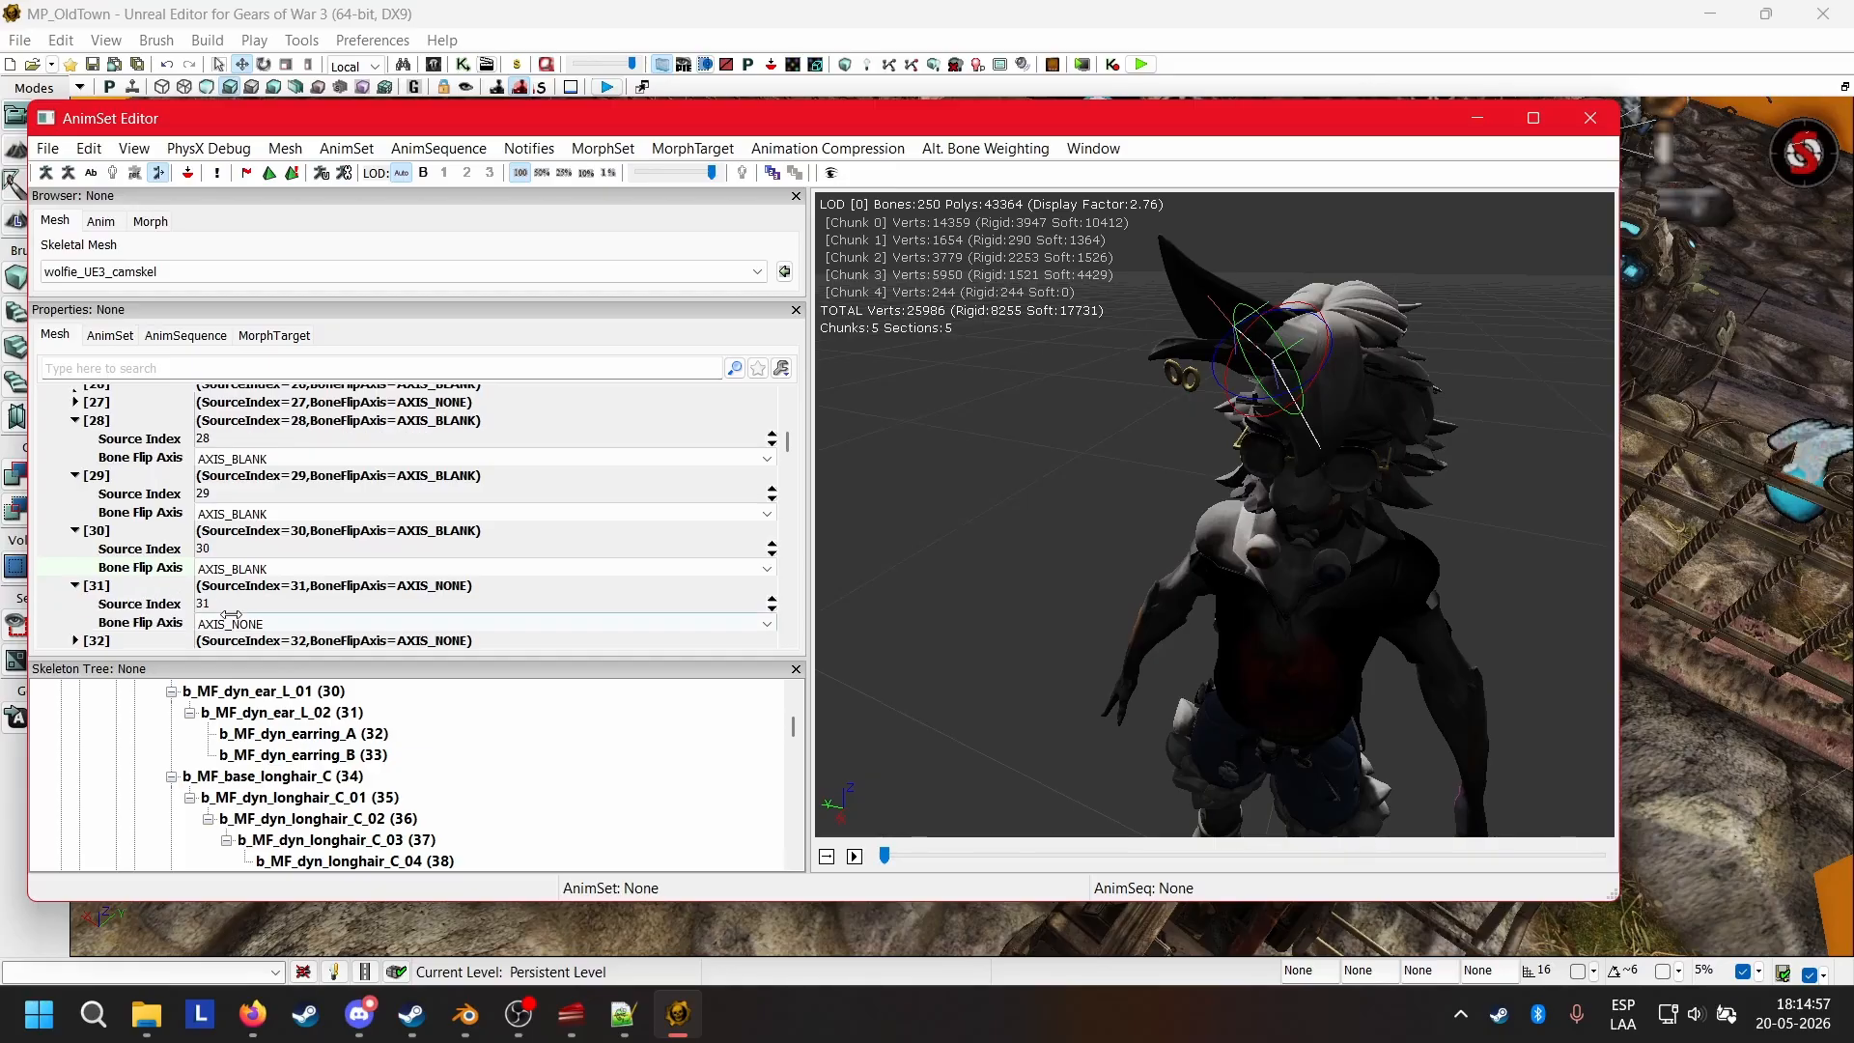
pyautogui.click(242, 623)
pyautogui.click(241, 623)
pyautogui.click(231, 690)
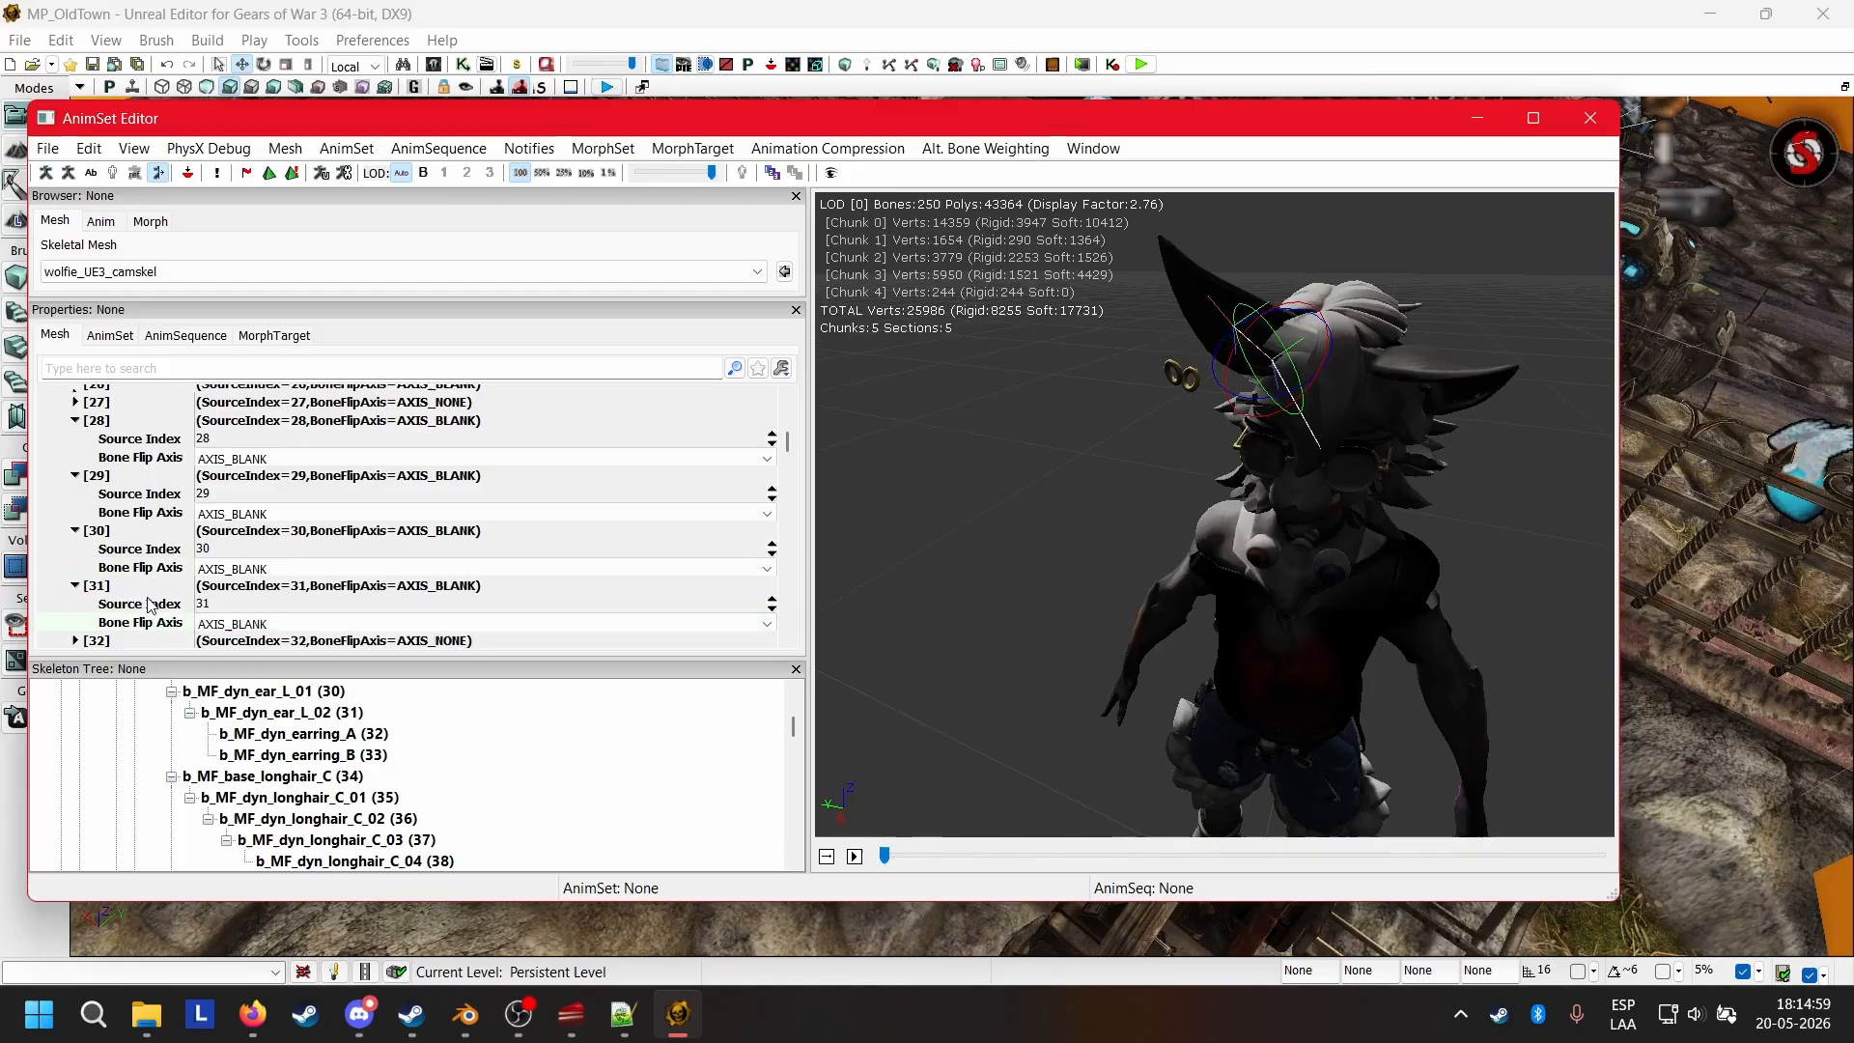
# Set the Bone Flip Axis of mirror table entries 32 and 33, the b_MF_dyn_earring_A and B bones, to AXIS_BLANK.
pyautogui.click(97, 641)
pyautogui.click(242, 638)
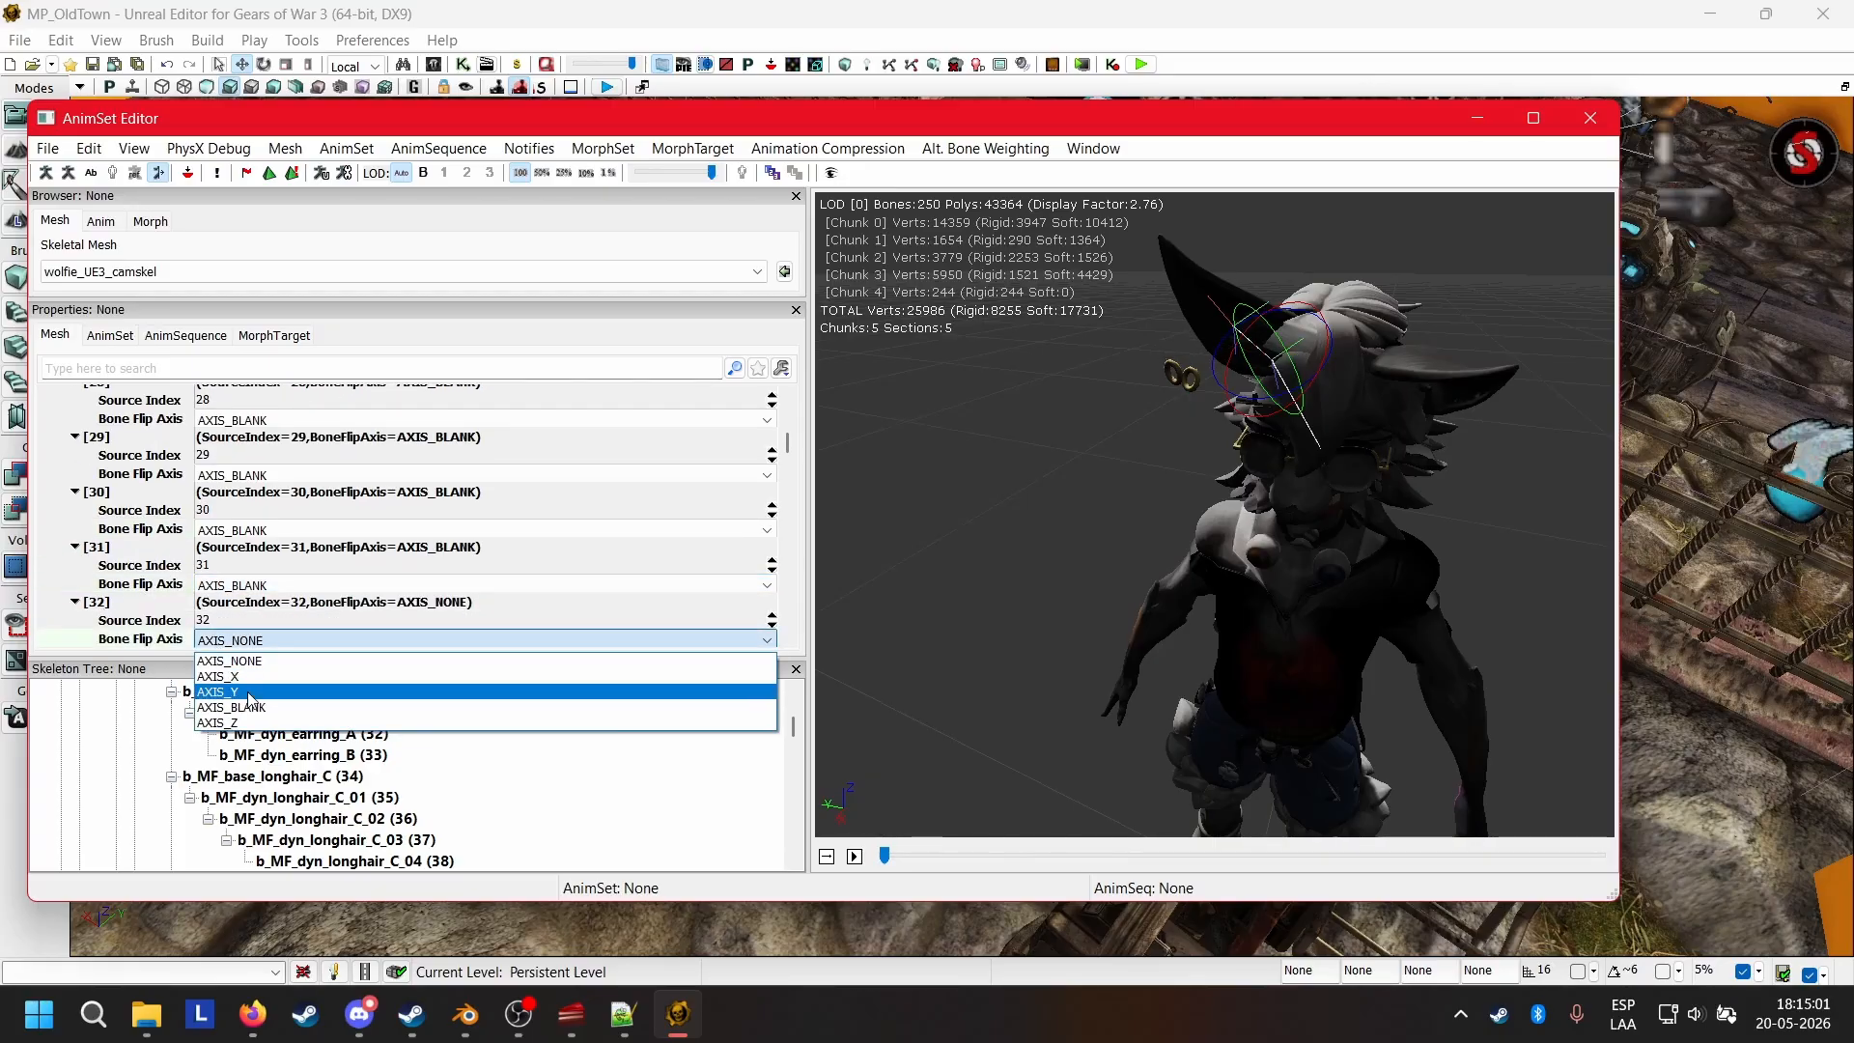
pyautogui.click(232, 708)
pyautogui.click(108, 599)
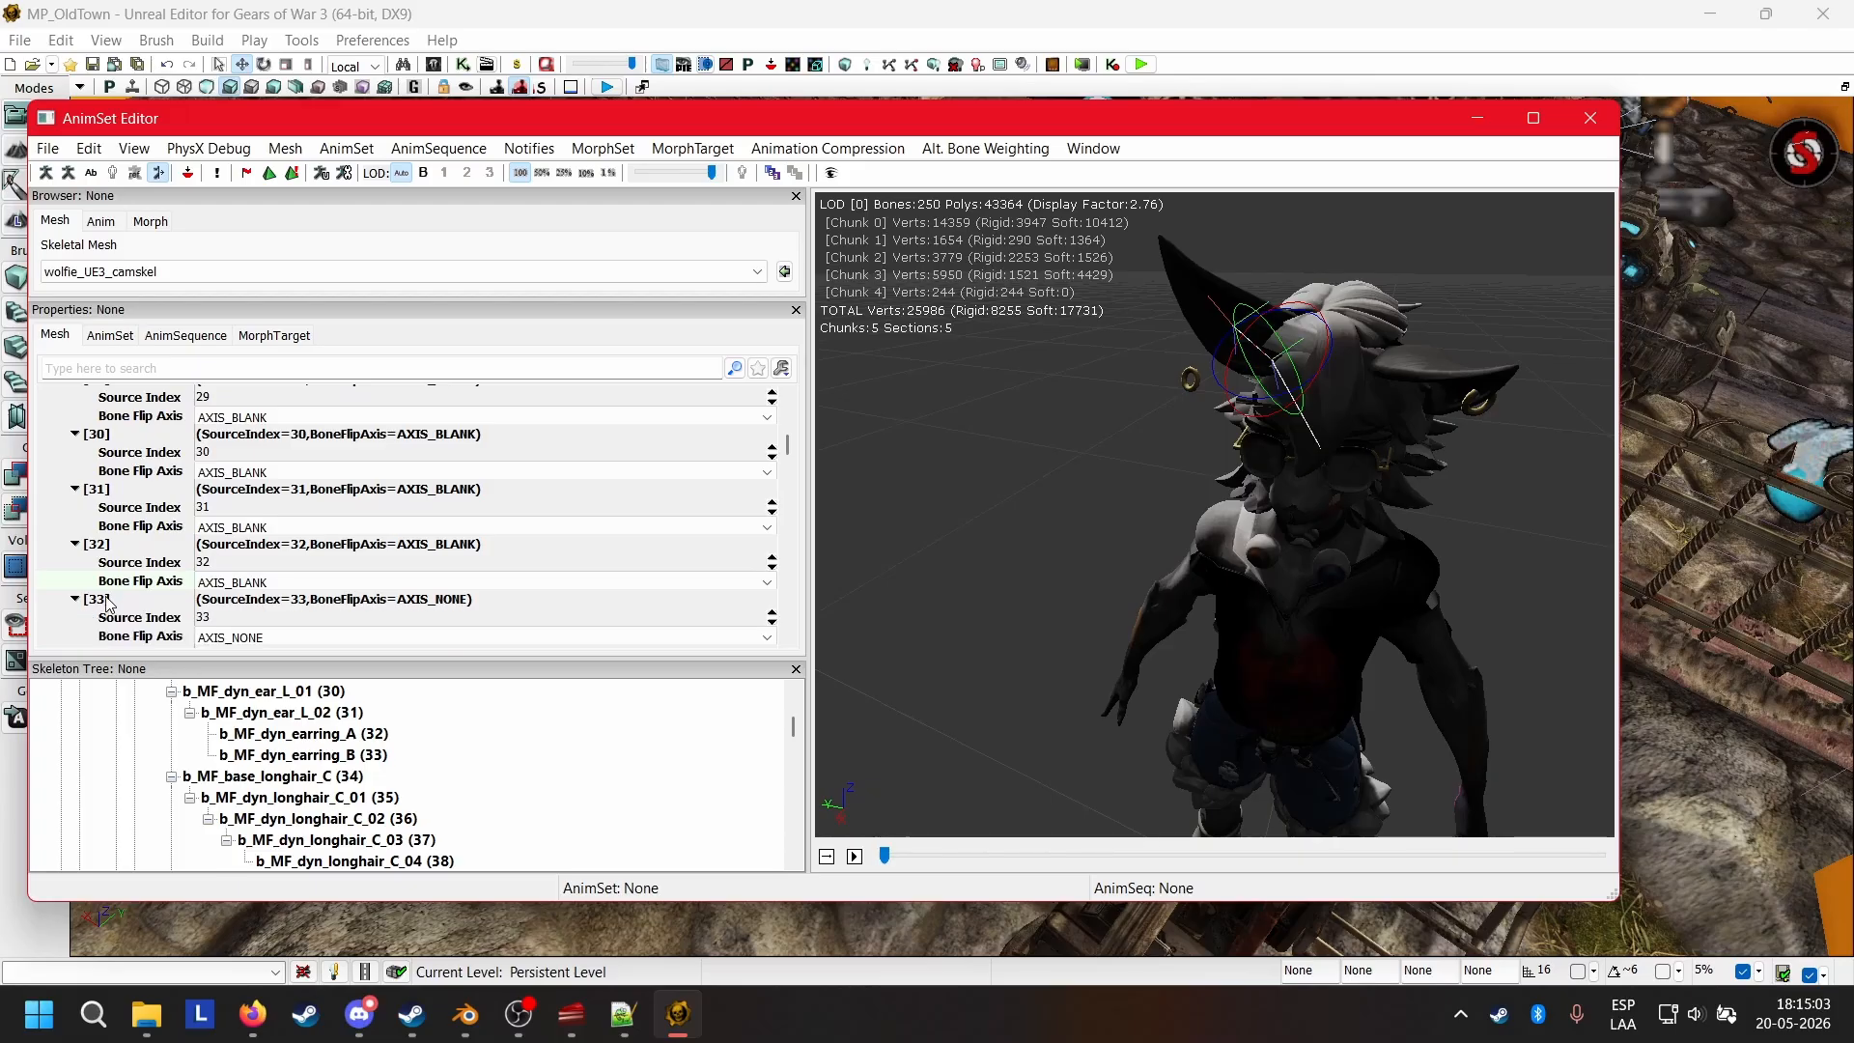
pyautogui.click(263, 619)
pyautogui.click(263, 619)
pyautogui.click(232, 689)
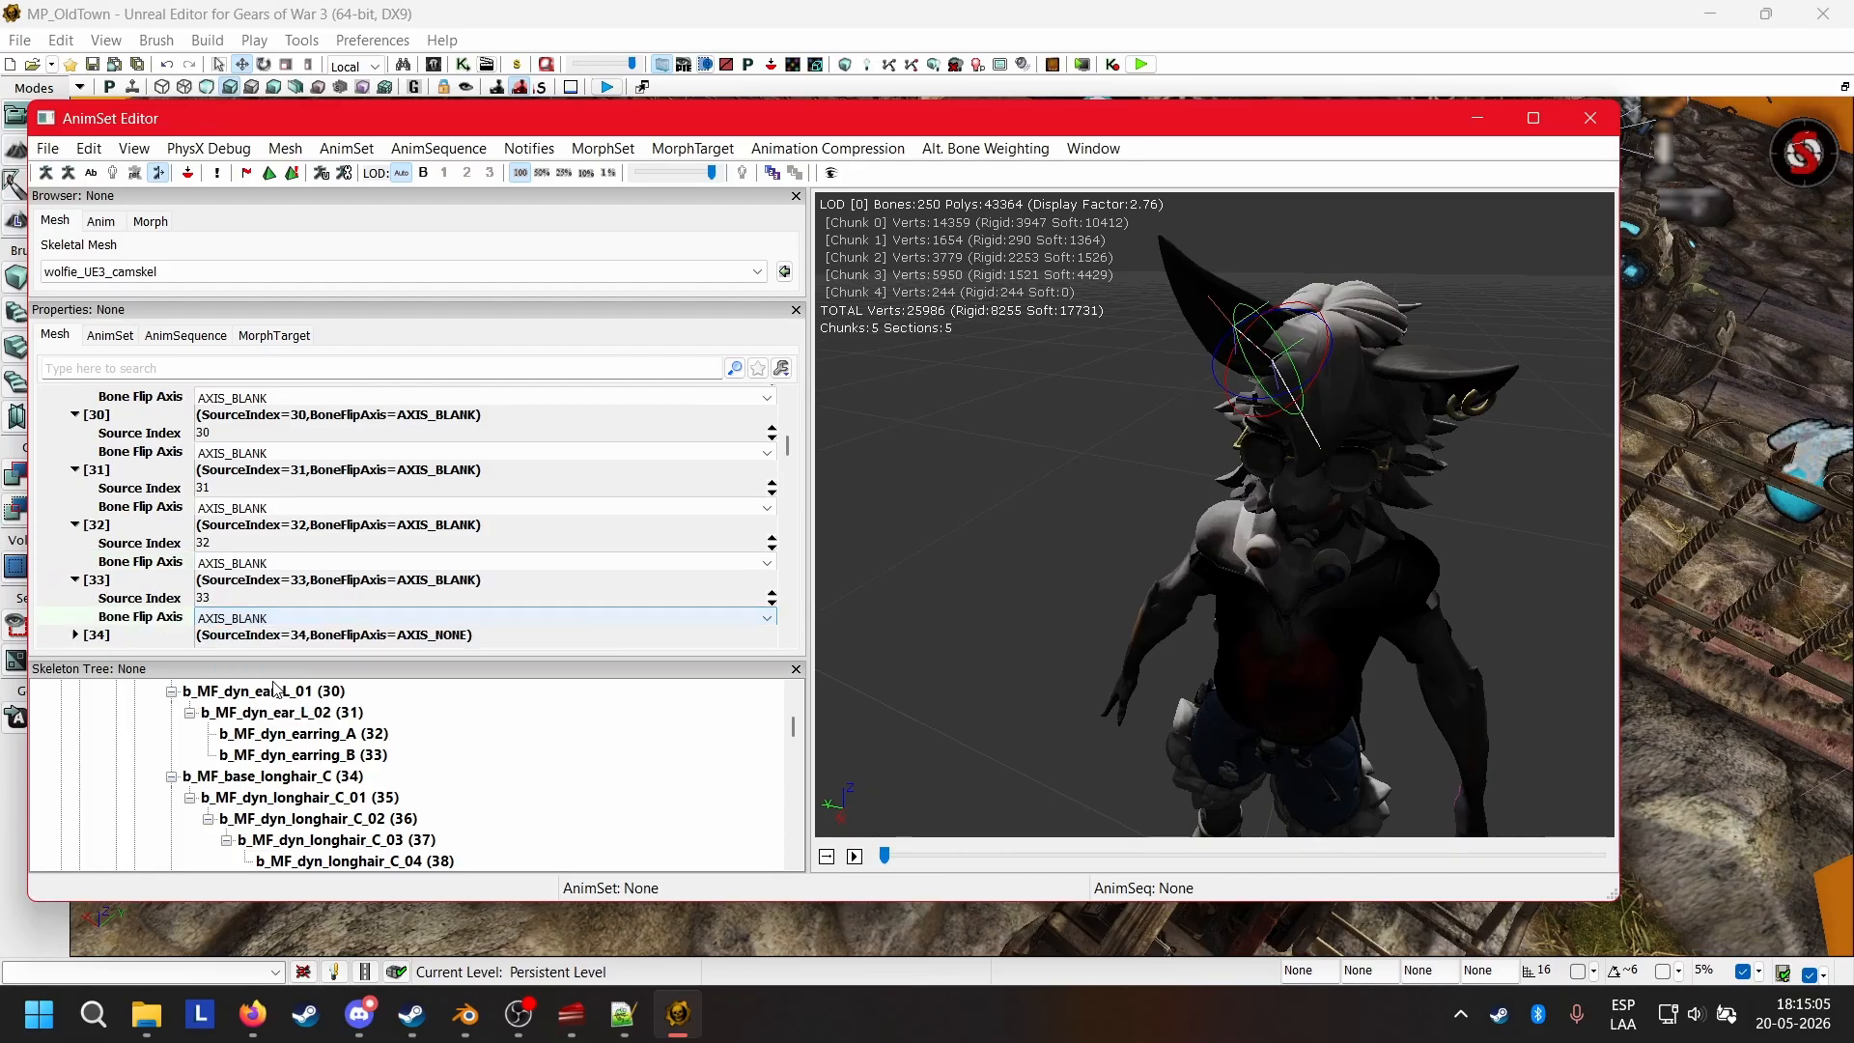
# Set the Bone Flip Axis of mirror table entries 34 to 36, b_MF_base_longhair_C through b_MF_dyn_longhair_C_02, to AXIS_BLANK.
pyautogui.click(102, 599)
pyautogui.click(220, 638)
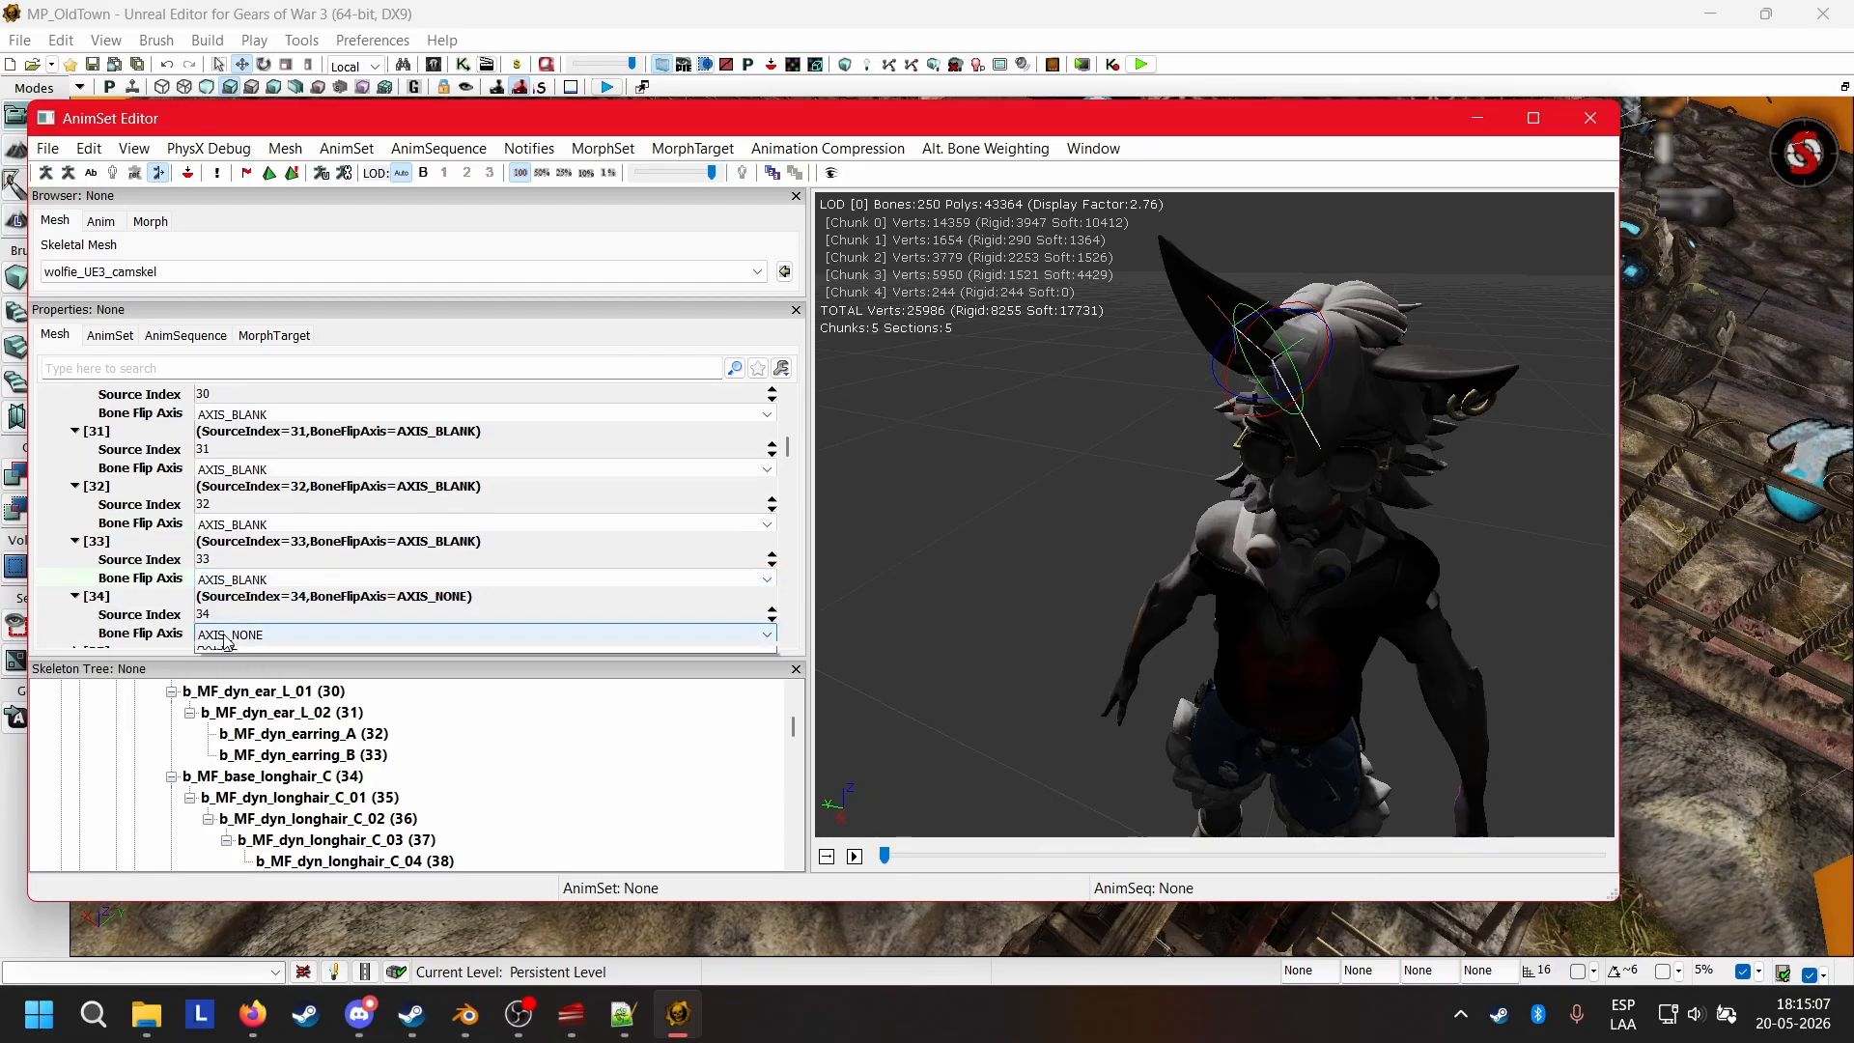
pyautogui.click(220, 638)
pyautogui.click(259, 703)
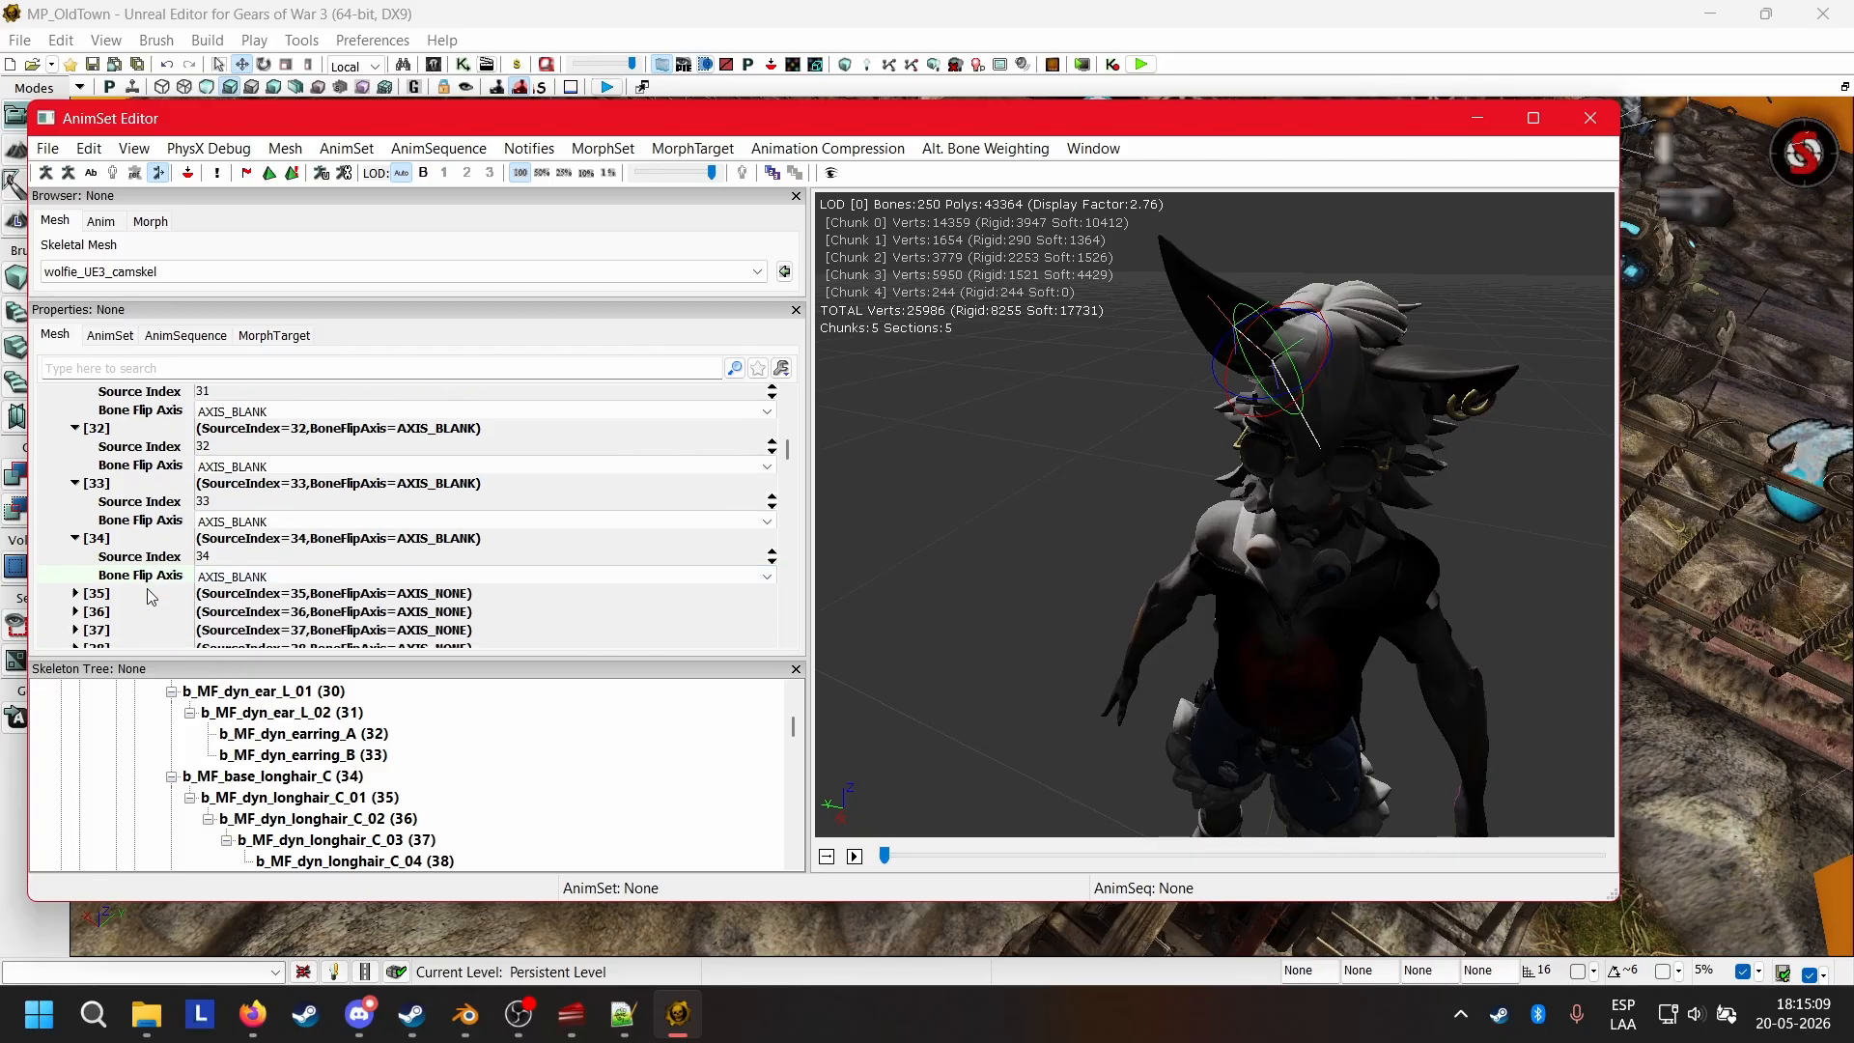
pyautogui.click(106, 595)
pyautogui.click(232, 592)
pyautogui.click(232, 592)
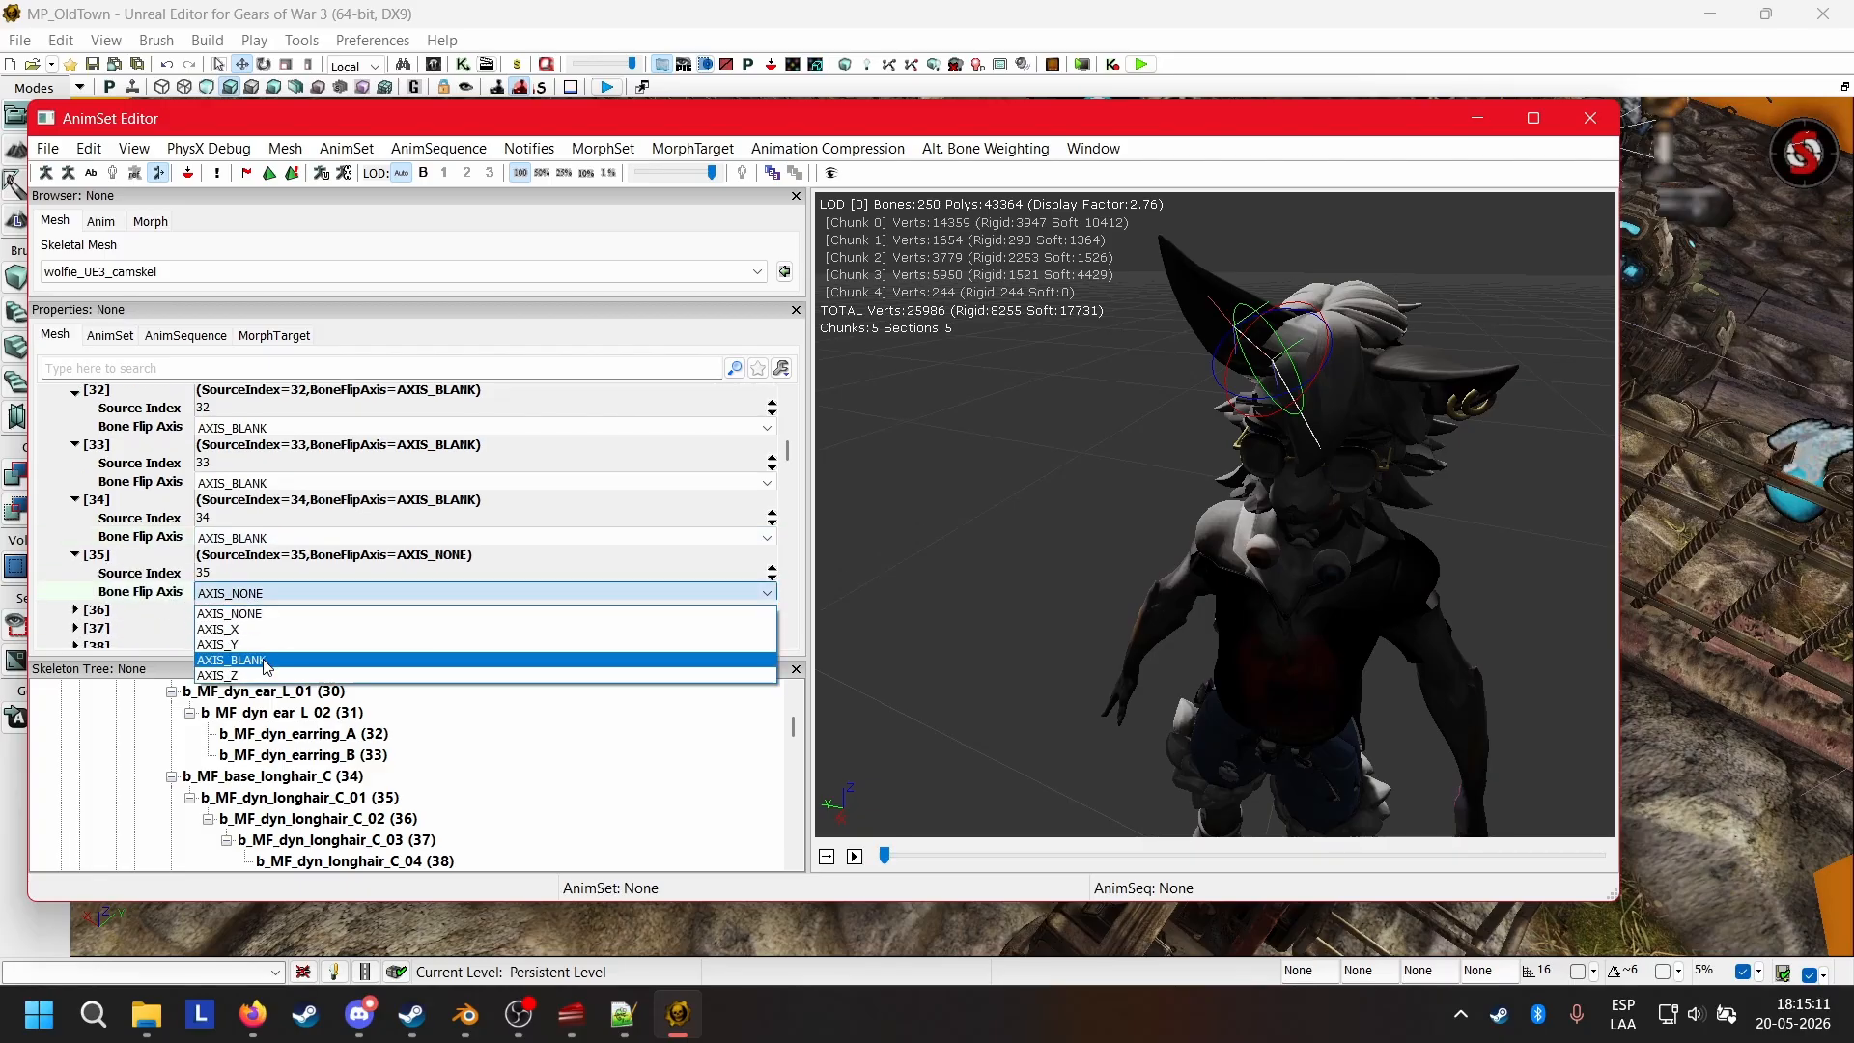
pyautogui.click(231, 656)
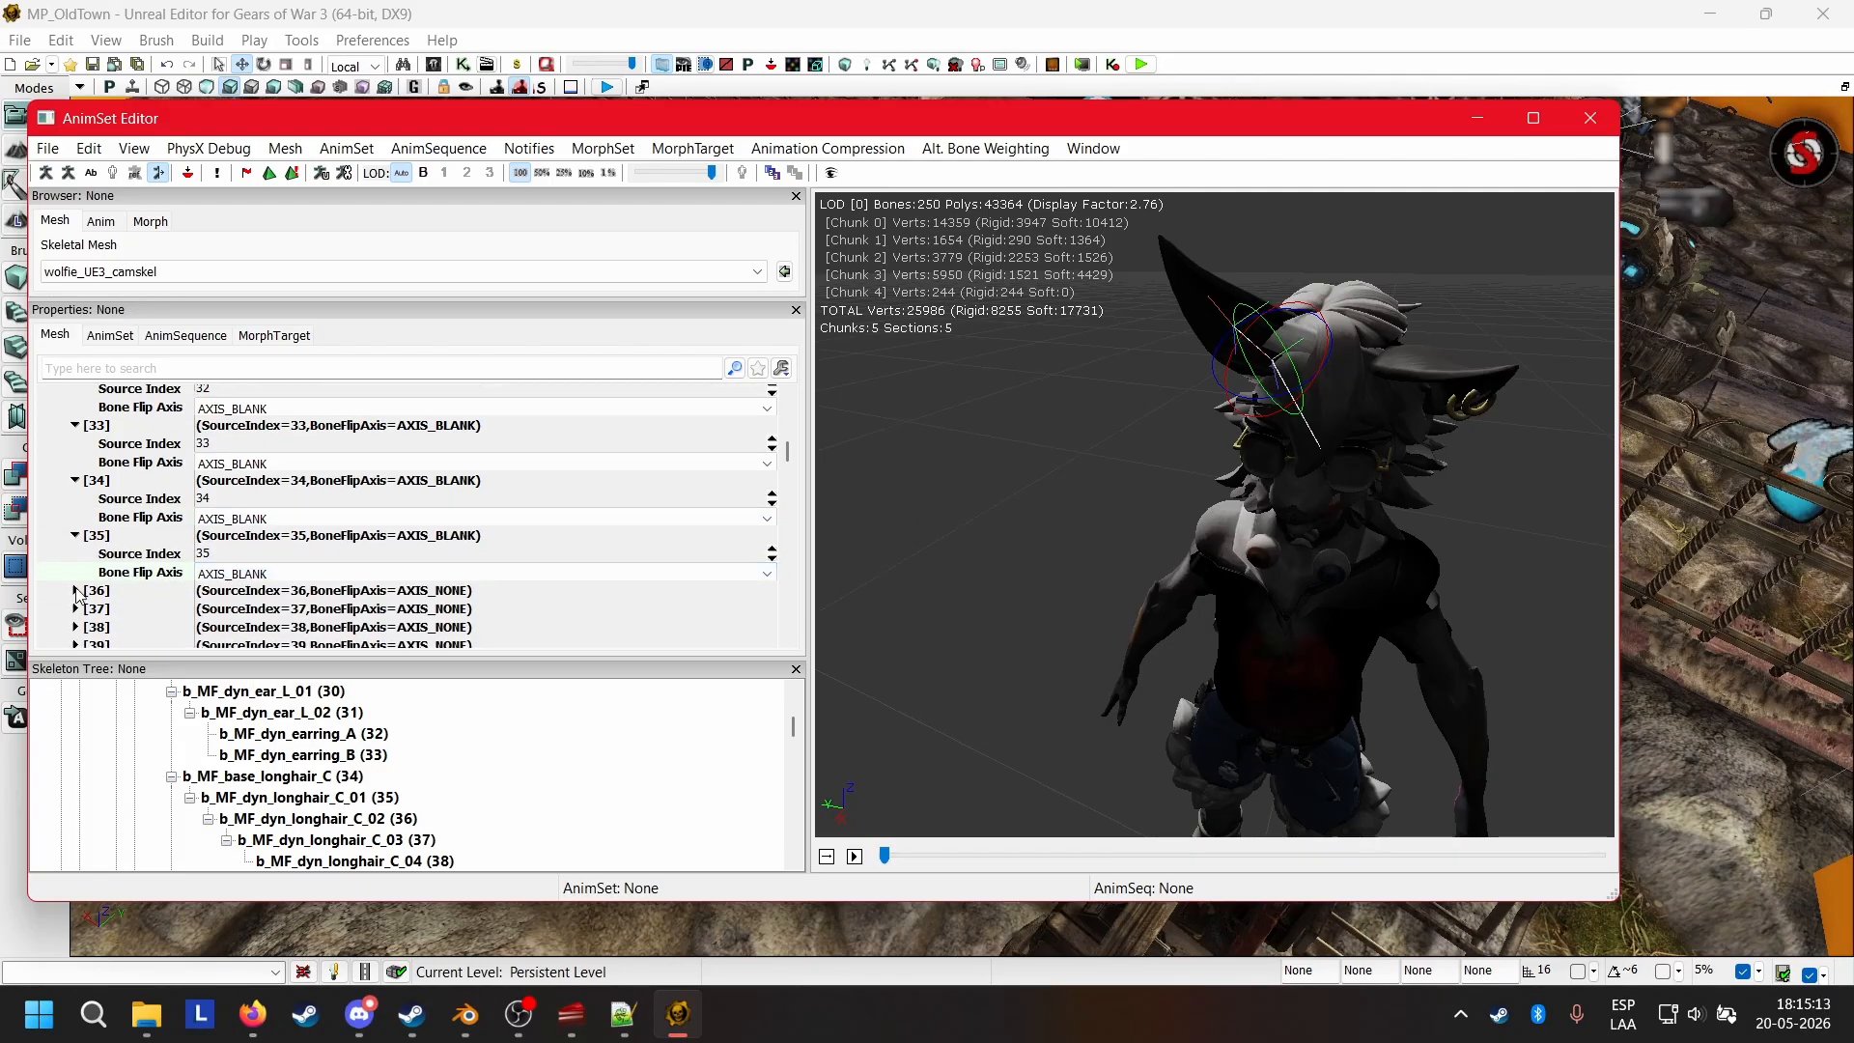
pyautogui.click(75, 591)
pyautogui.click(263, 630)
pyautogui.click(266, 697)
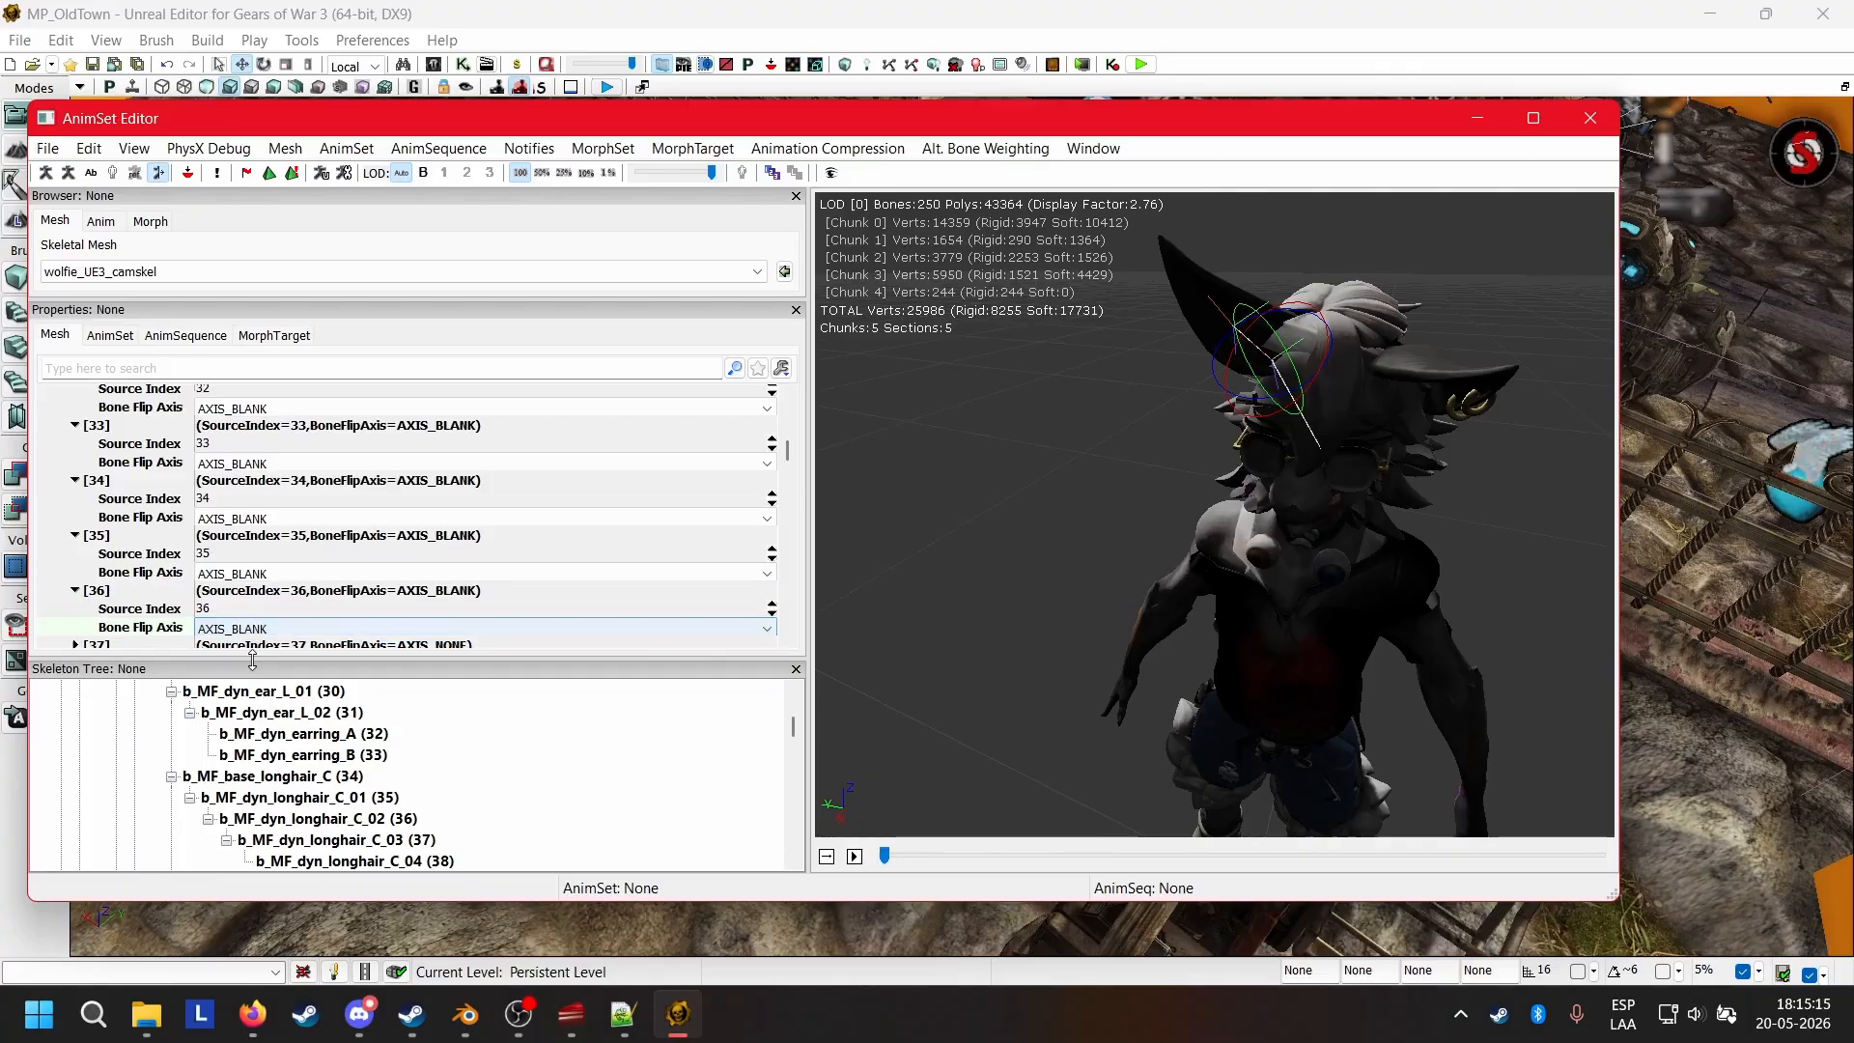
# Inspect the head and hair from the front and turn off the mirrored preview for comparison.
pyautogui.moveTo(1320, 605); pyautogui.dragTo(1402, 773)
pyautogui.moveTo(1158, 558); pyautogui.dragTo(1018, 493)
pyautogui.click(159, 172)
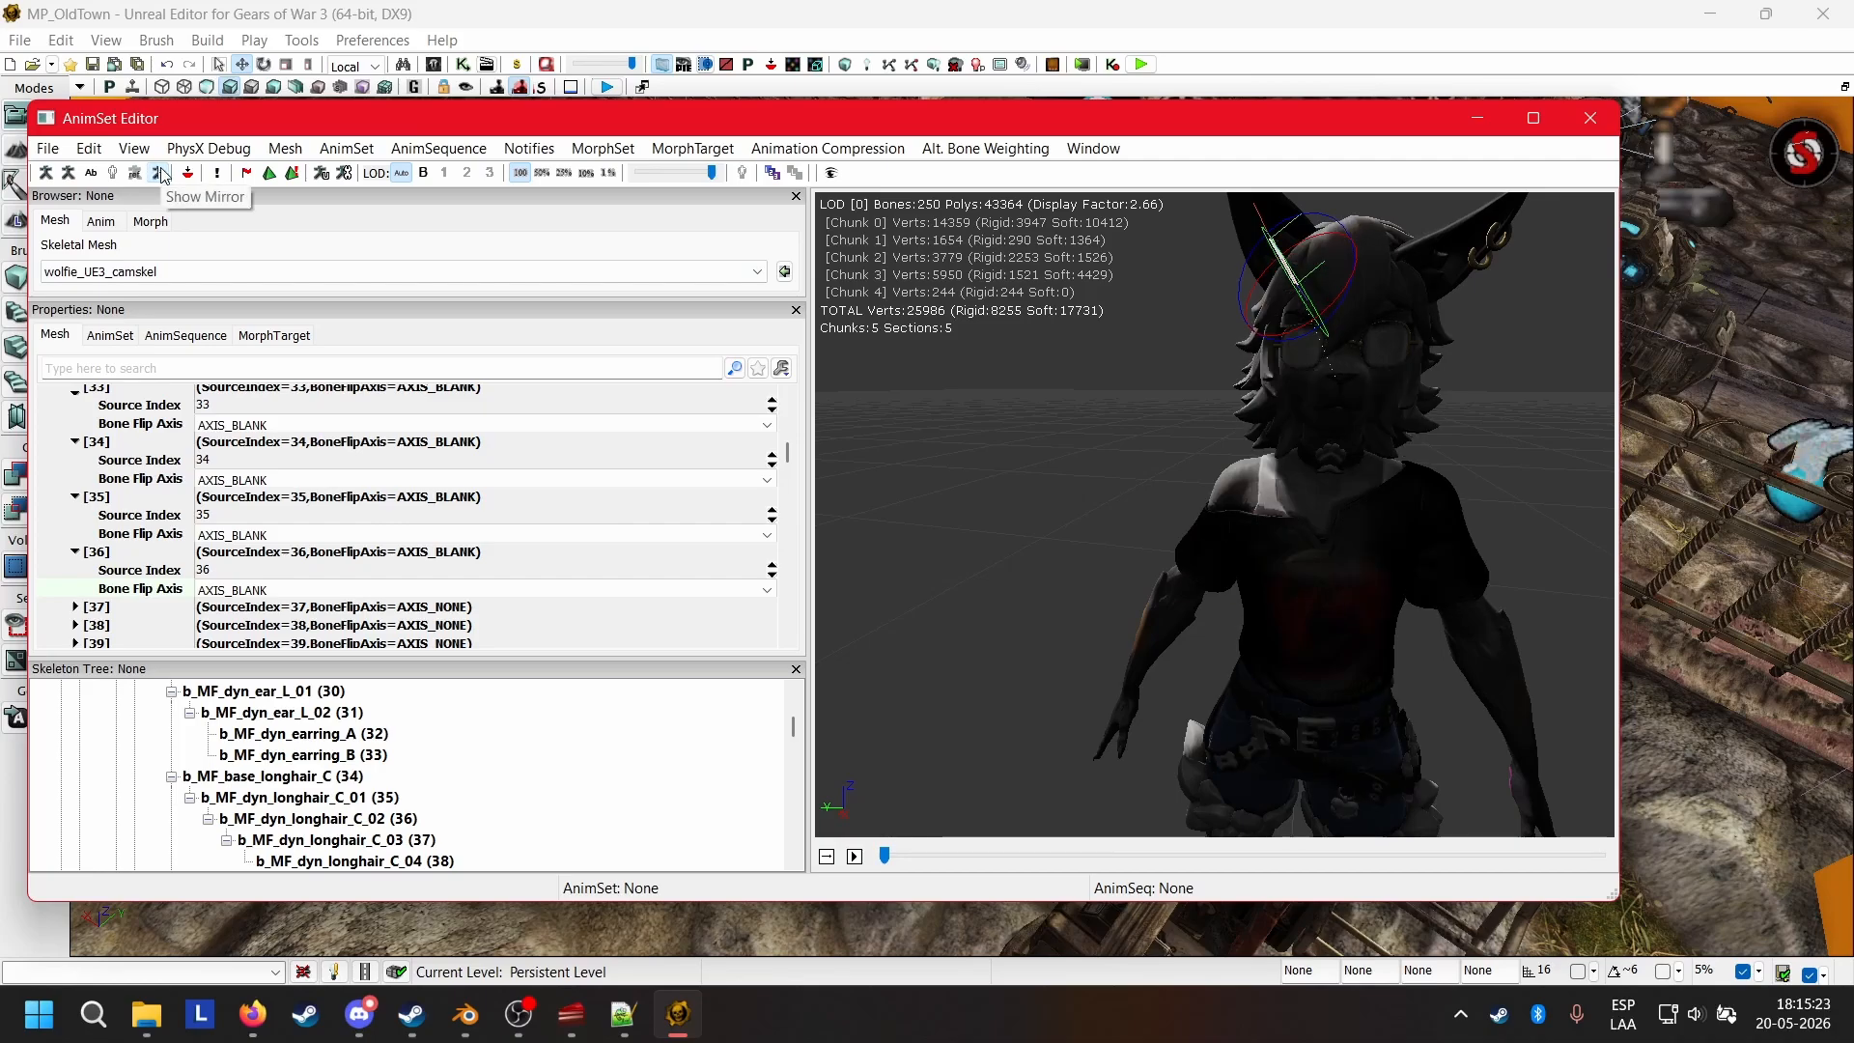
# Set the Bone Flip Axis of mirror table entries 37 and 38, b_MF_dyn_longhair_C_03 and C_04, to AXIS_BLANK.
pyautogui.click(107, 611)
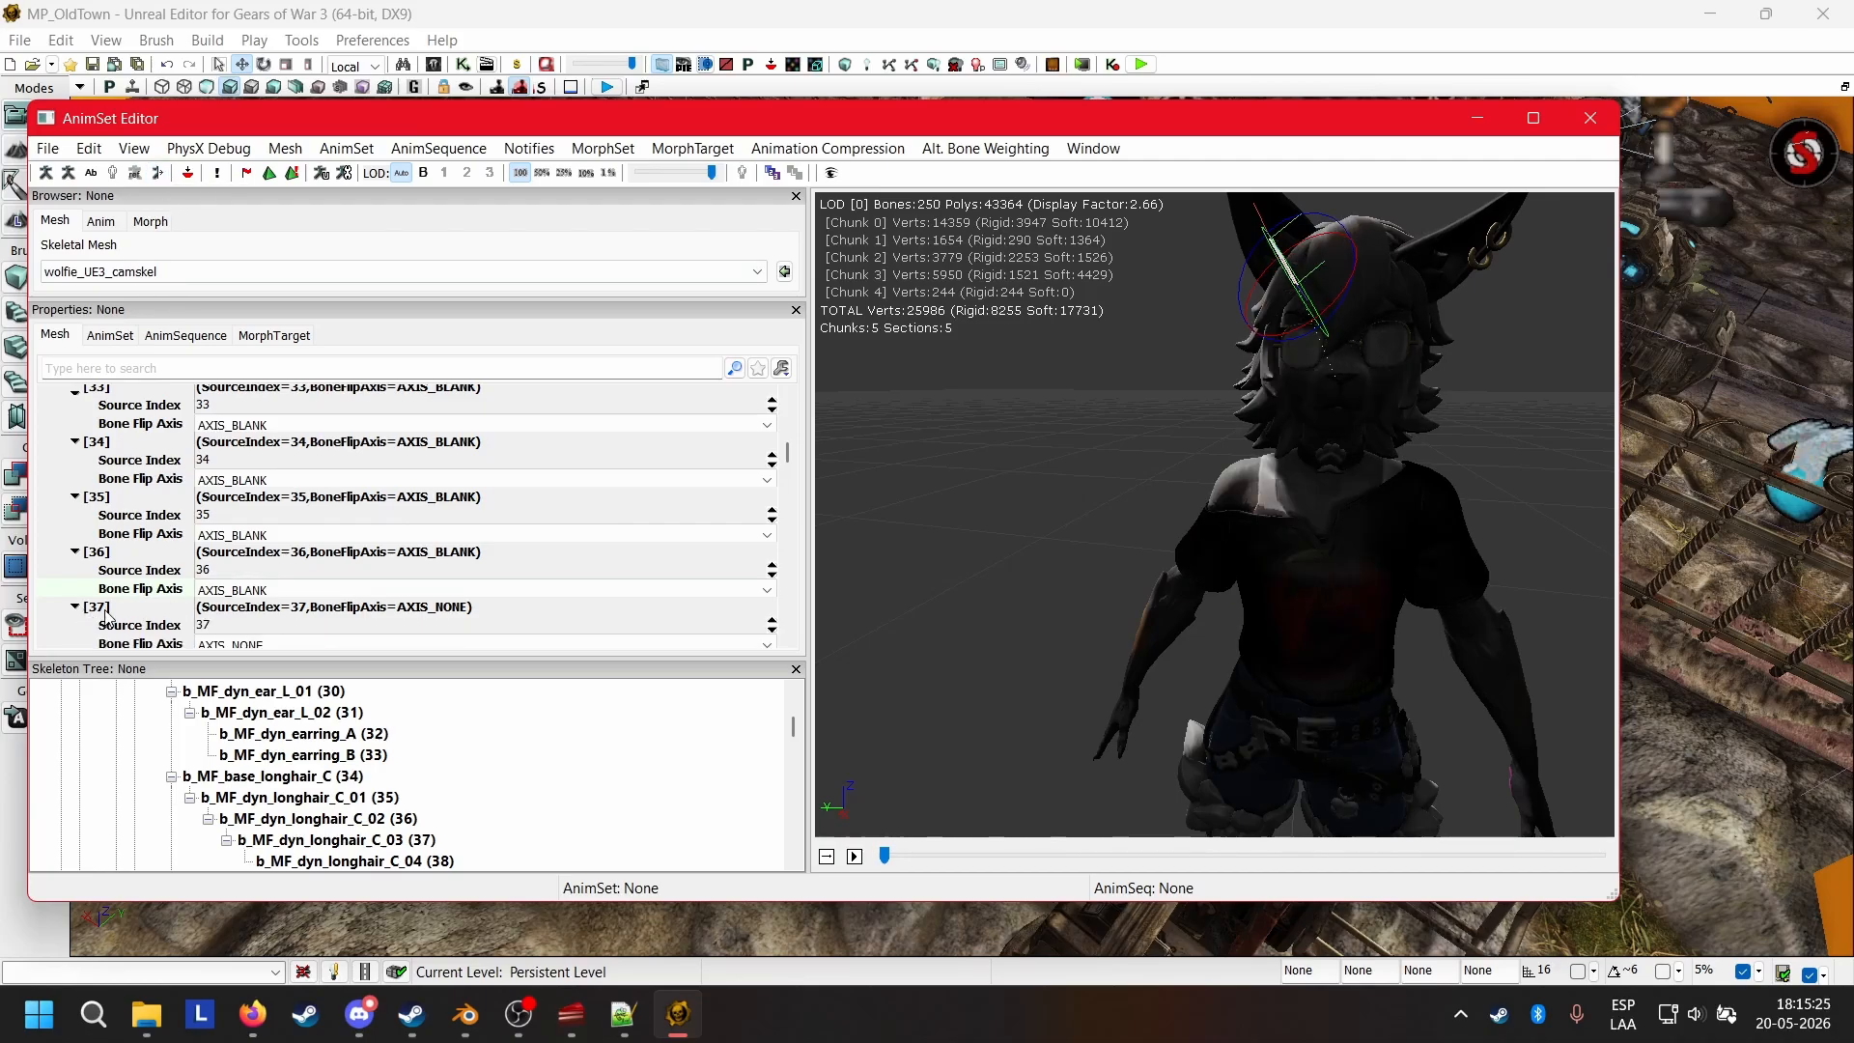
pyautogui.click(231, 644)
pyautogui.click(232, 714)
pyautogui.scroll(-1, 180, 553)
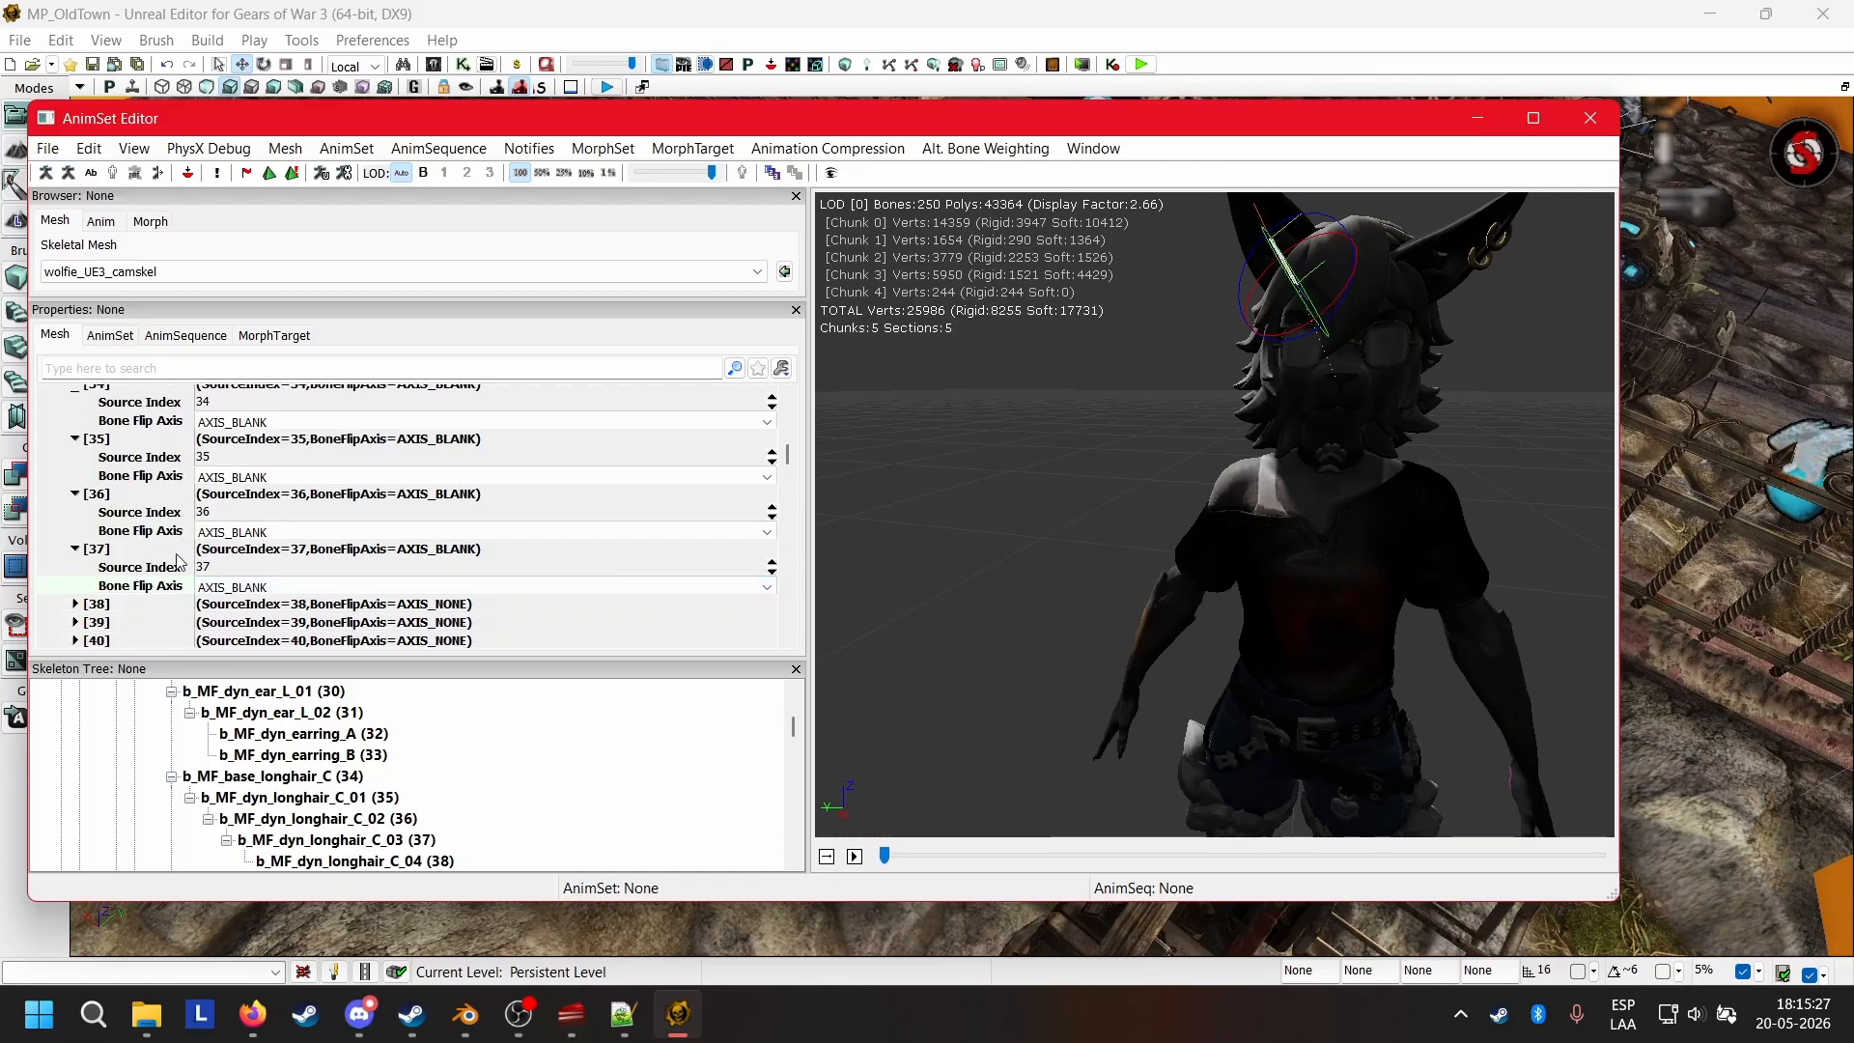
pyautogui.click(86, 611)
pyautogui.click(229, 644)
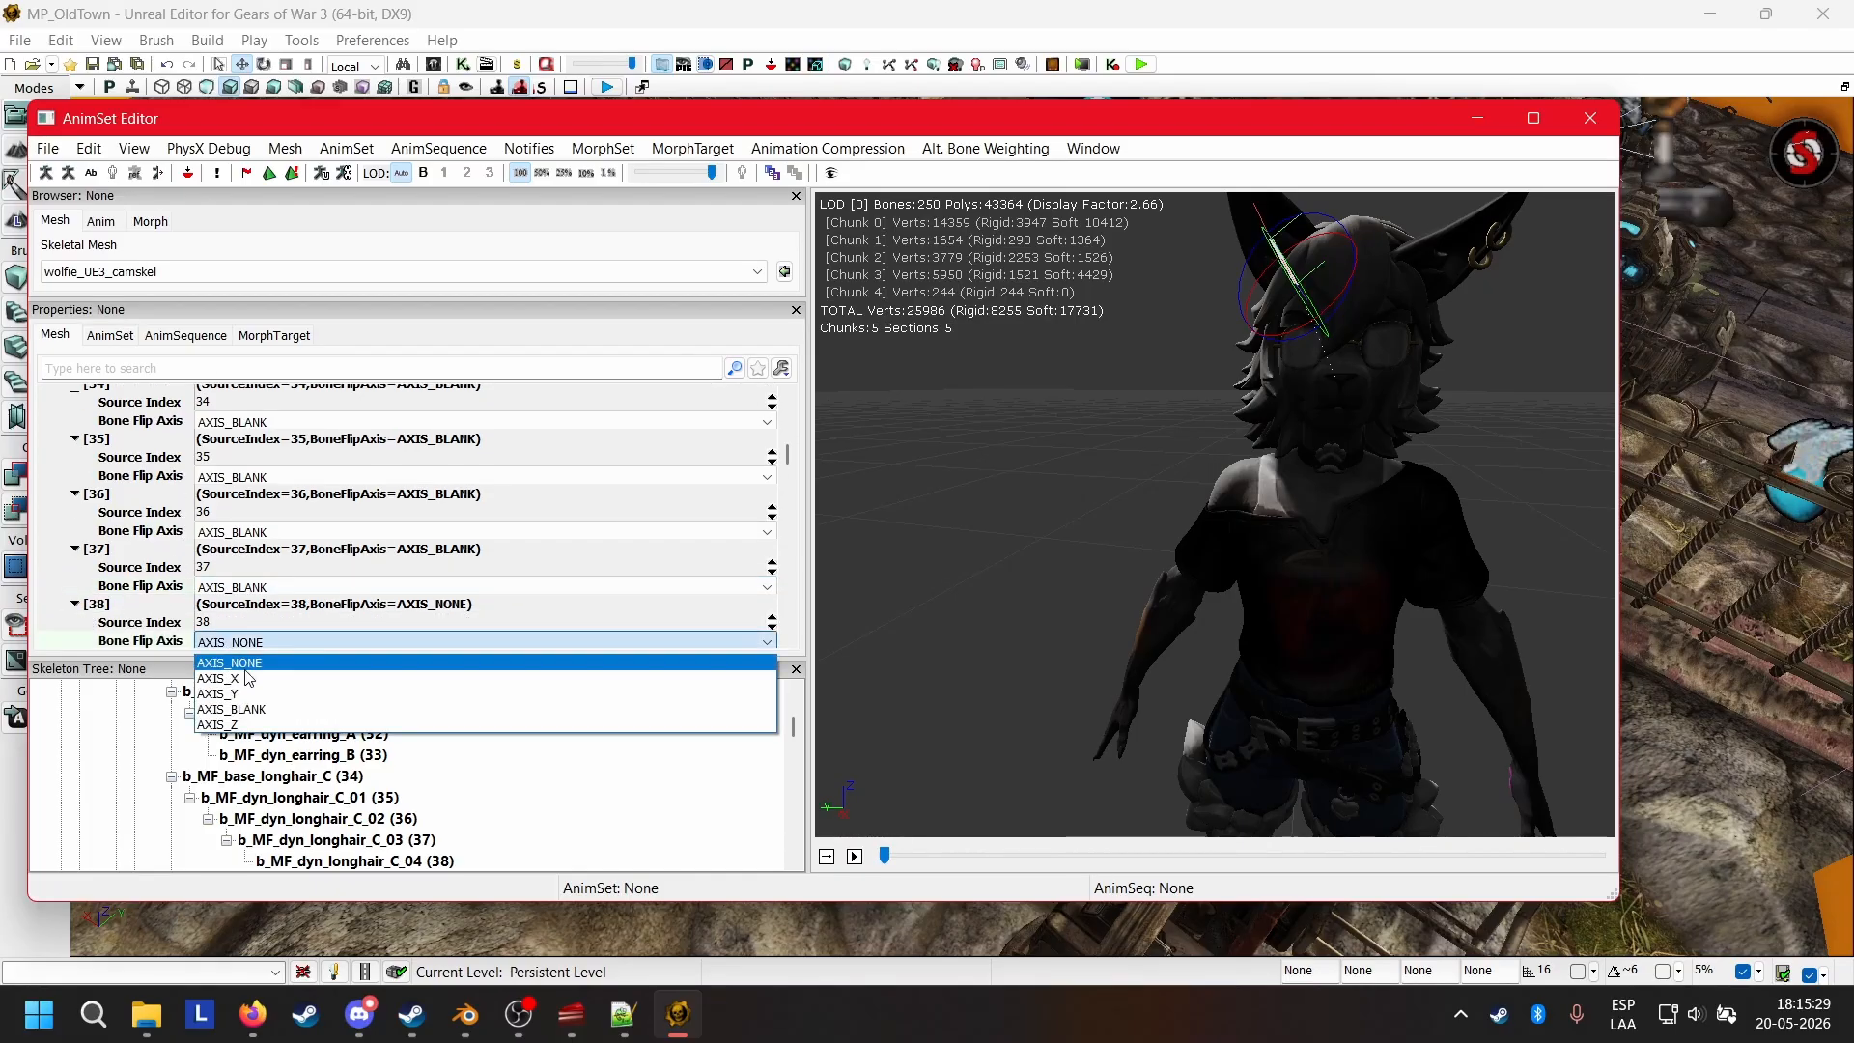
pyautogui.click(254, 712)
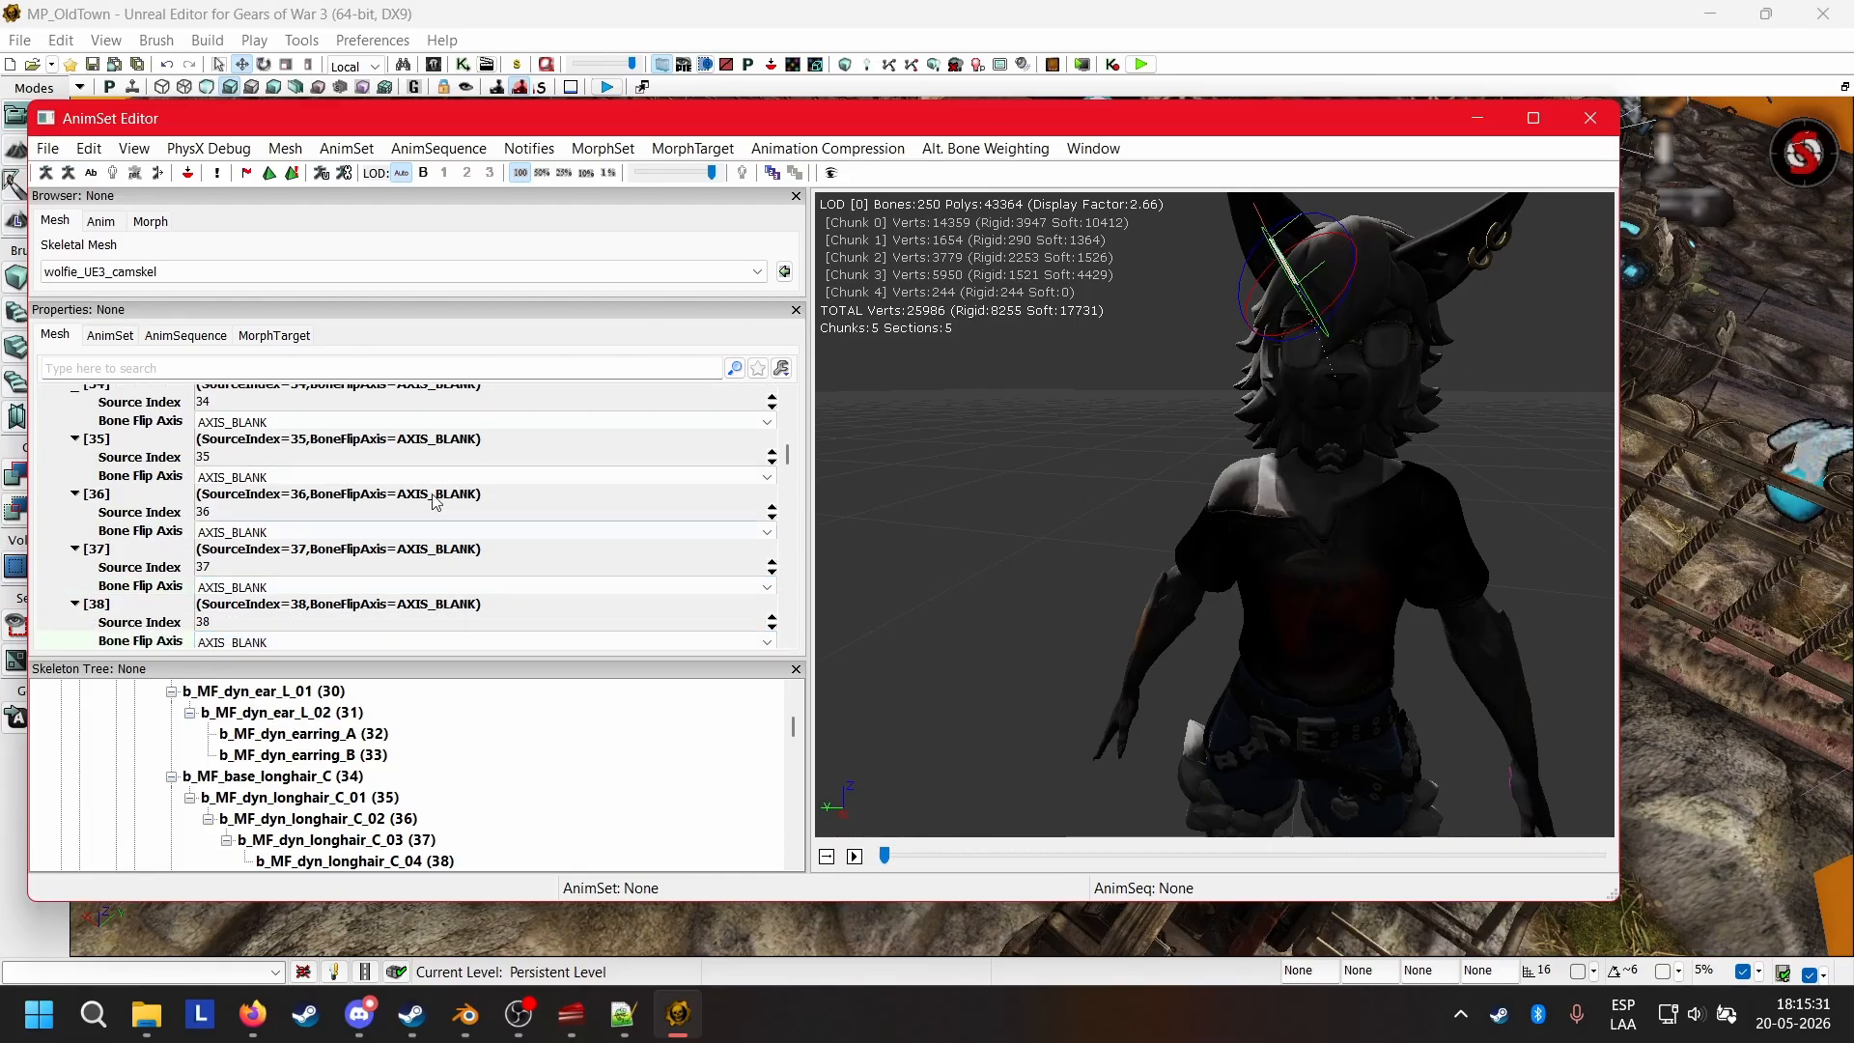
# Turn the mirrored preview back on and examine the ears and hair from a different angle.
pyautogui.moveTo(1366, 449); pyautogui.dragTo(565, 163)
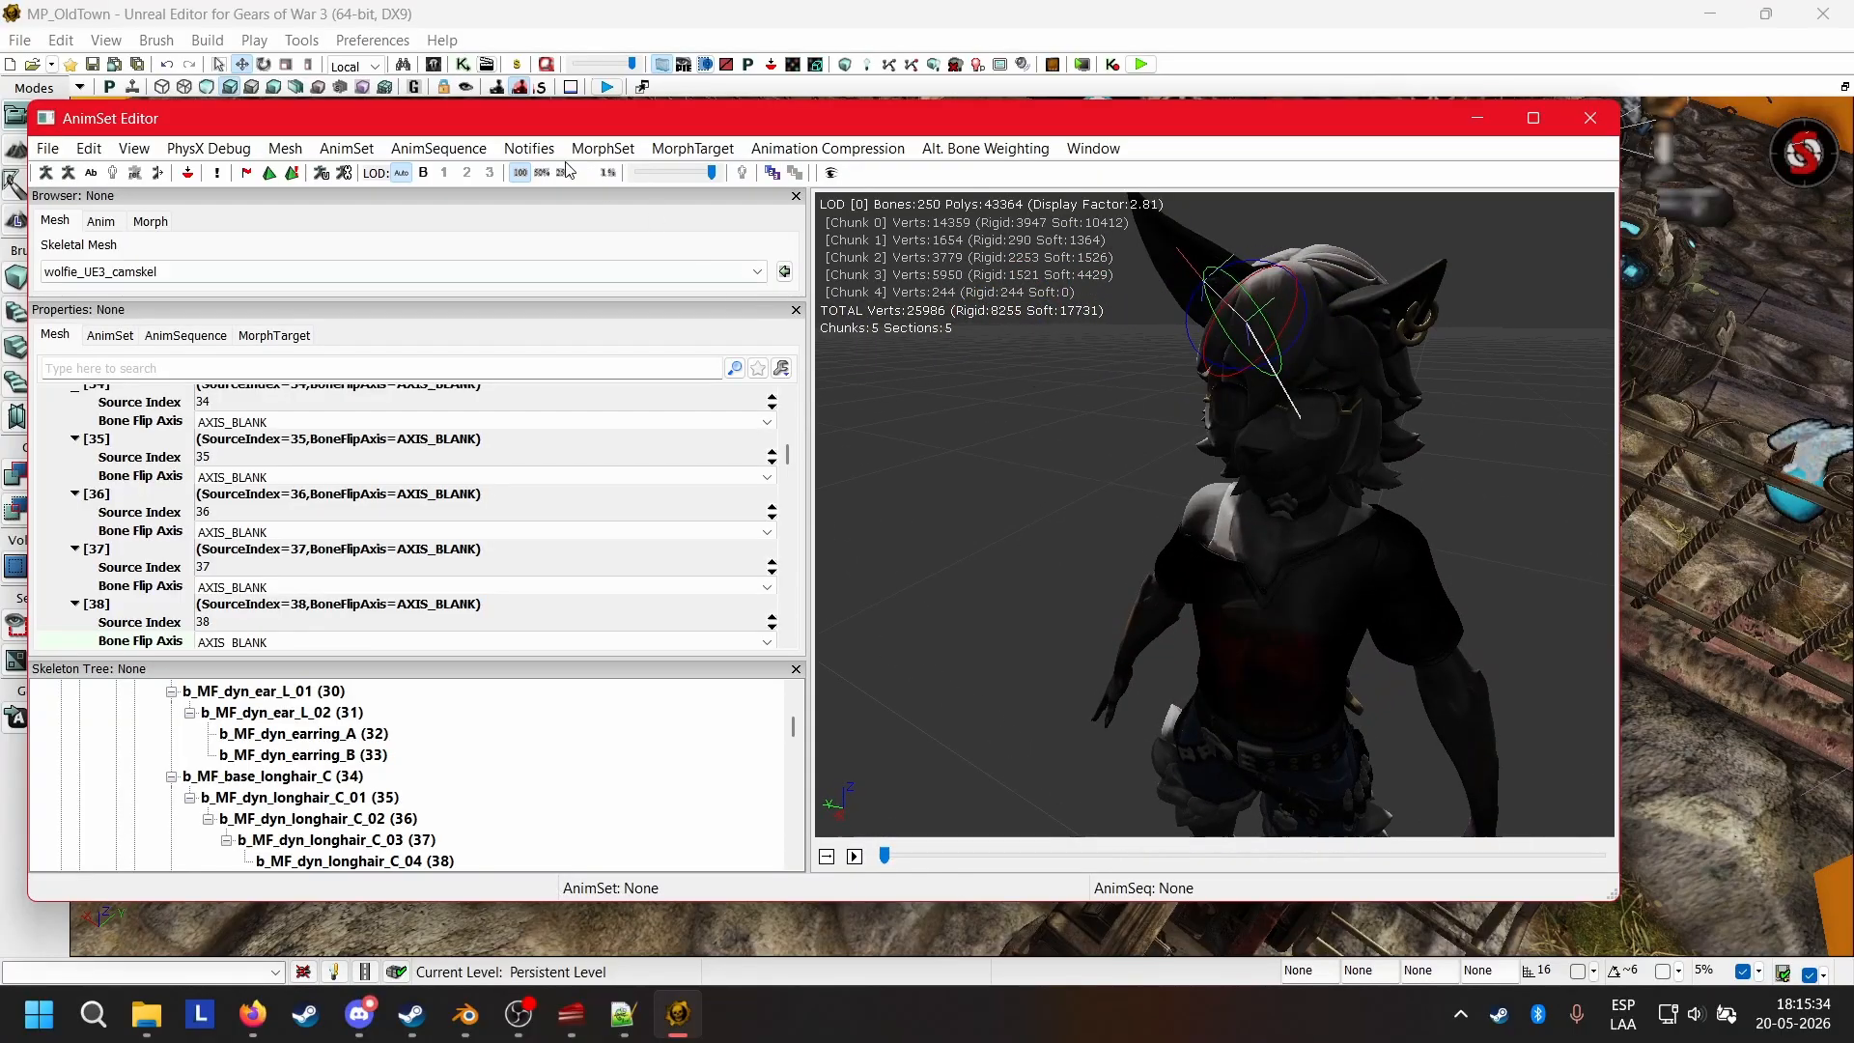
pyautogui.click(156, 176)
pyautogui.moveTo(947, 499); pyautogui.dragTo(842, 616)
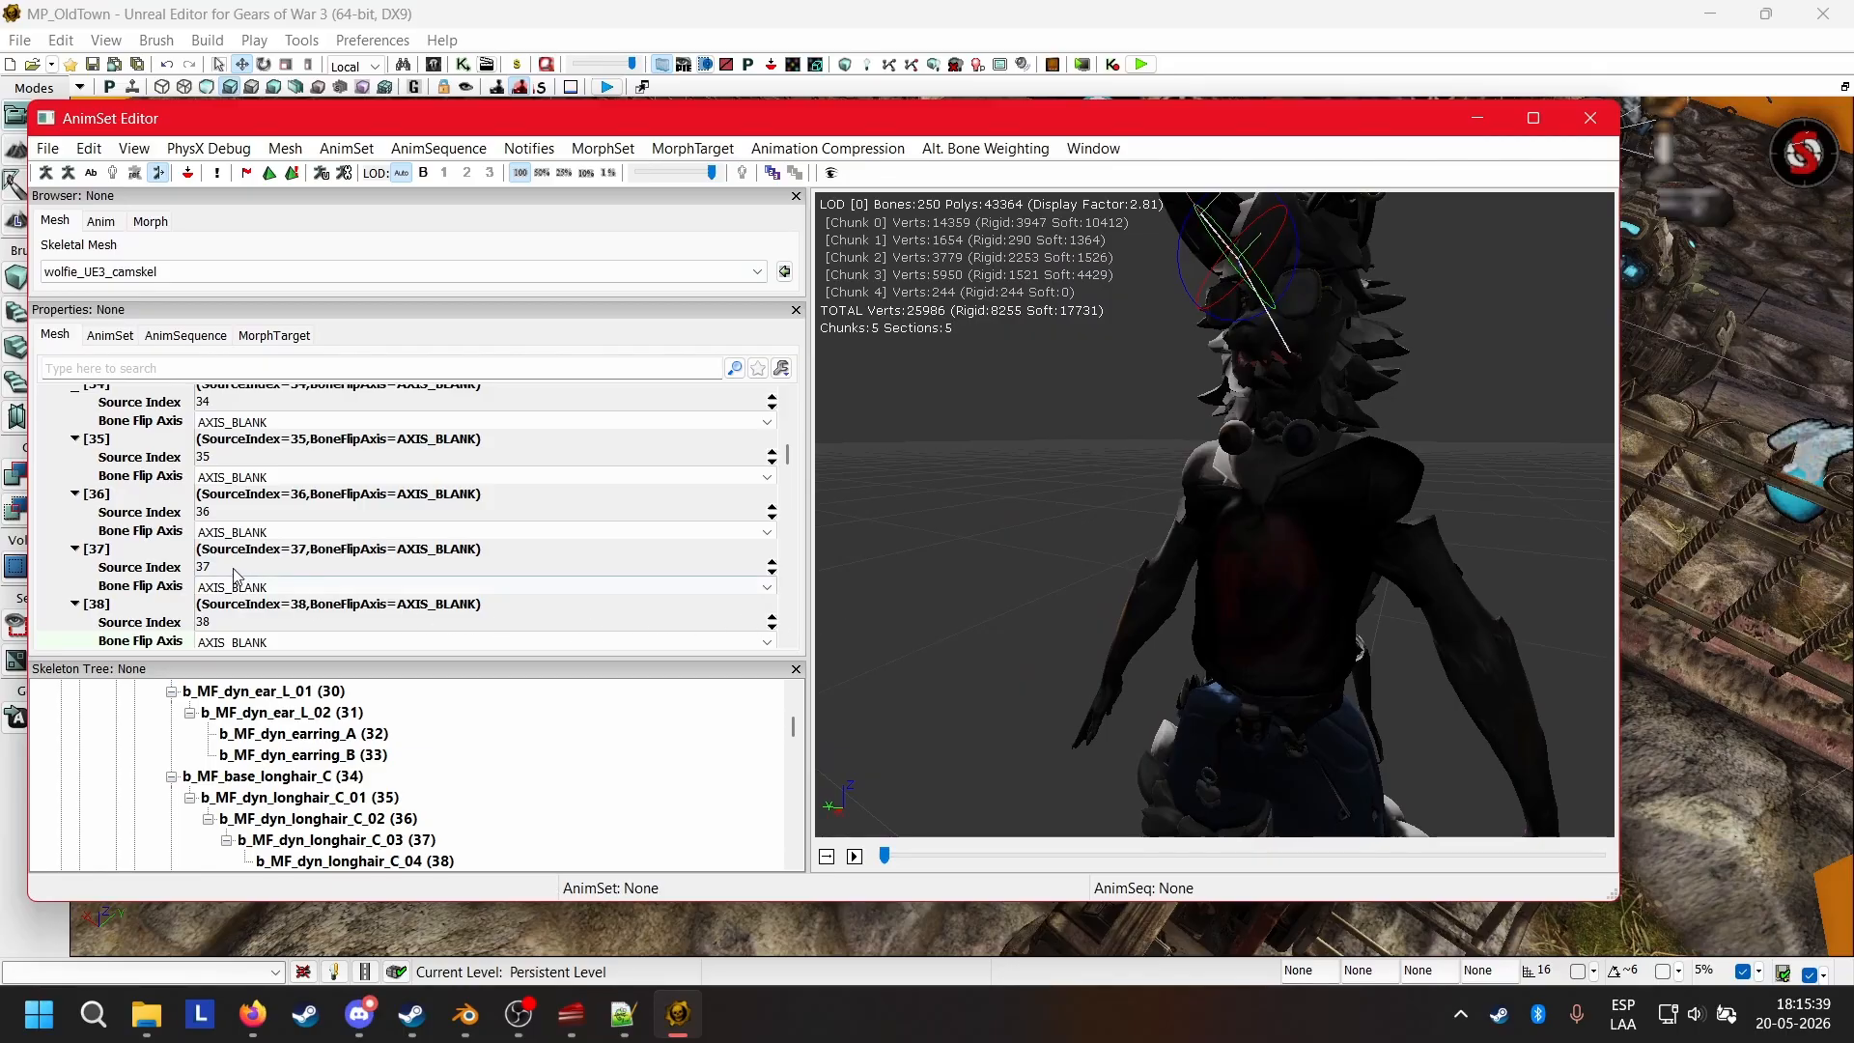
# Set the Bone Flip Axis of mirror table entry 39 (b_MF_base_longhair_L_A) to AXIS_BLANK.
pyautogui.scroll(-1, 233, 576)
pyautogui.scroll(-3, 184, 565)
pyautogui.click(90, 584)
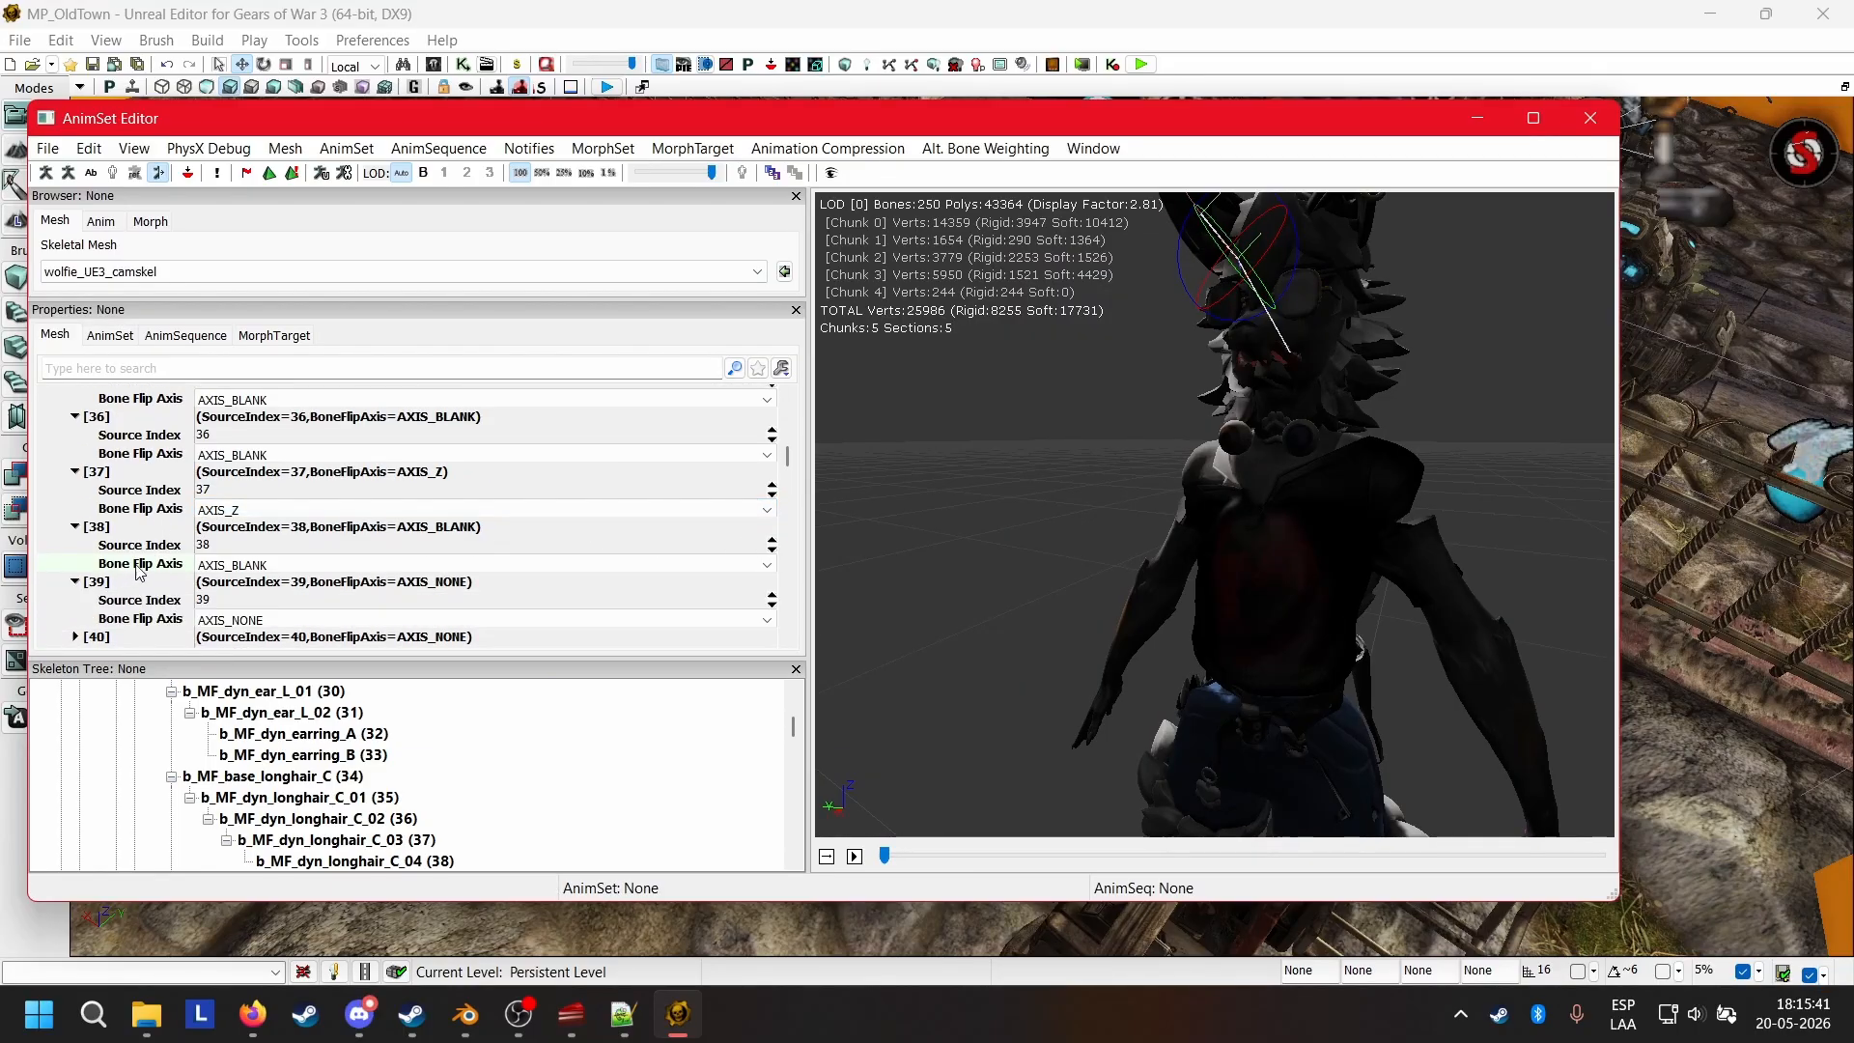
pyautogui.click(235, 621)
pyautogui.click(255, 688)
pyautogui.scroll(-3, 164, 596)
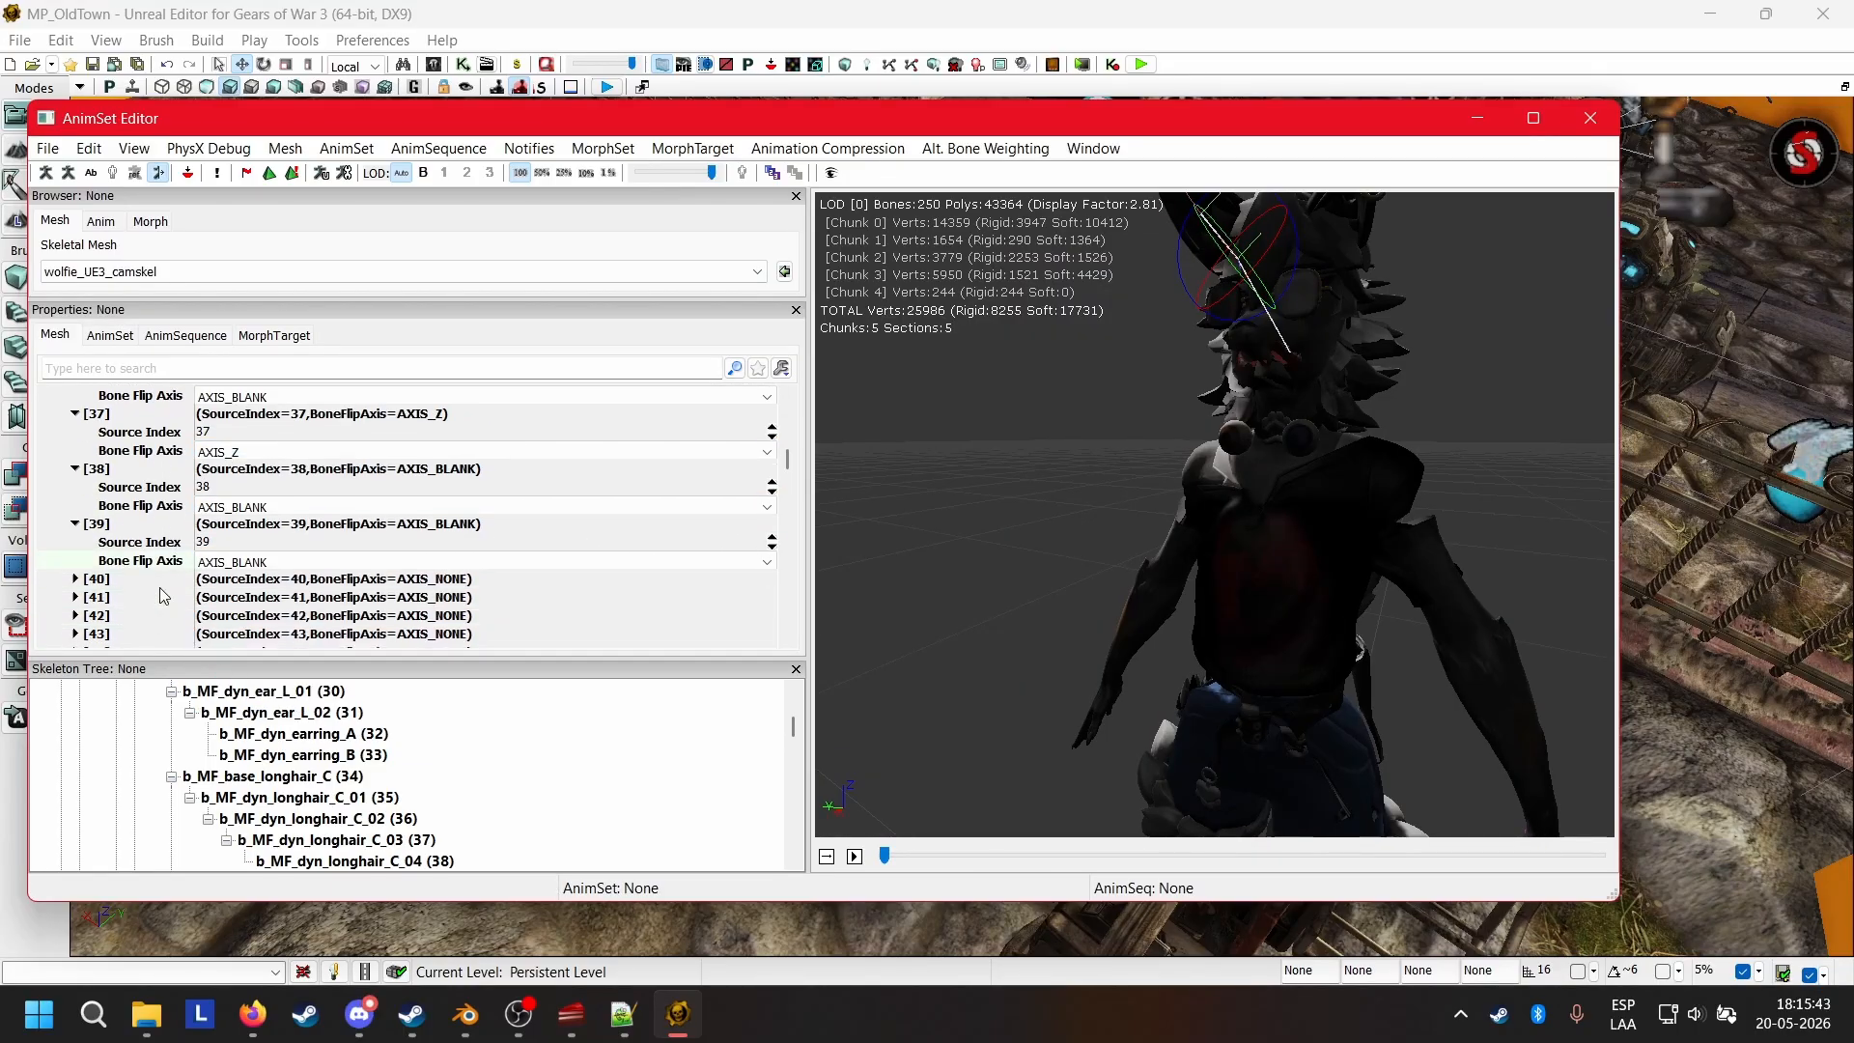
# Set the Bone Flip Axis of mirror table entries 40 and 41, b_MF_dyn_longhair_L_A_01 and L_A_02, to AXIS_BLANK.
pyautogui.click(77, 579)
pyautogui.click(242, 617)
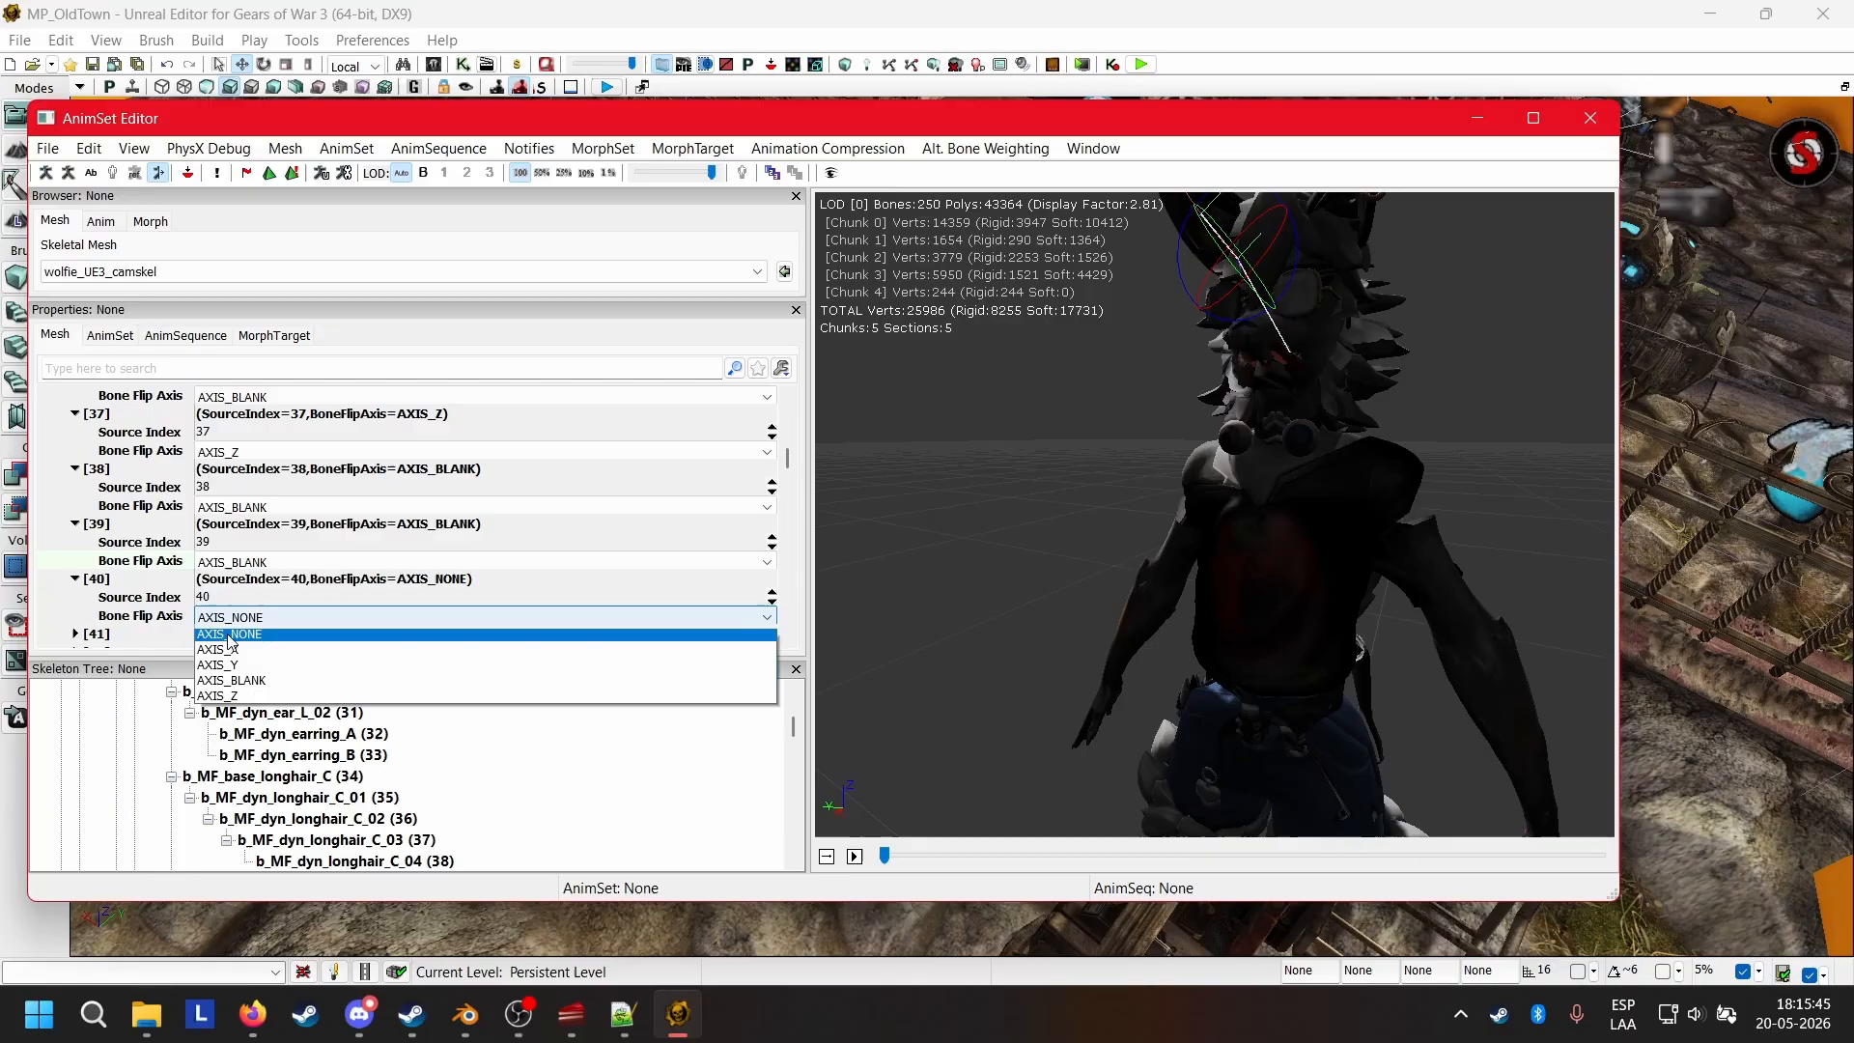
pyautogui.click(251, 683)
pyautogui.scroll(-3, 174, 619)
pyautogui.click(76, 575)
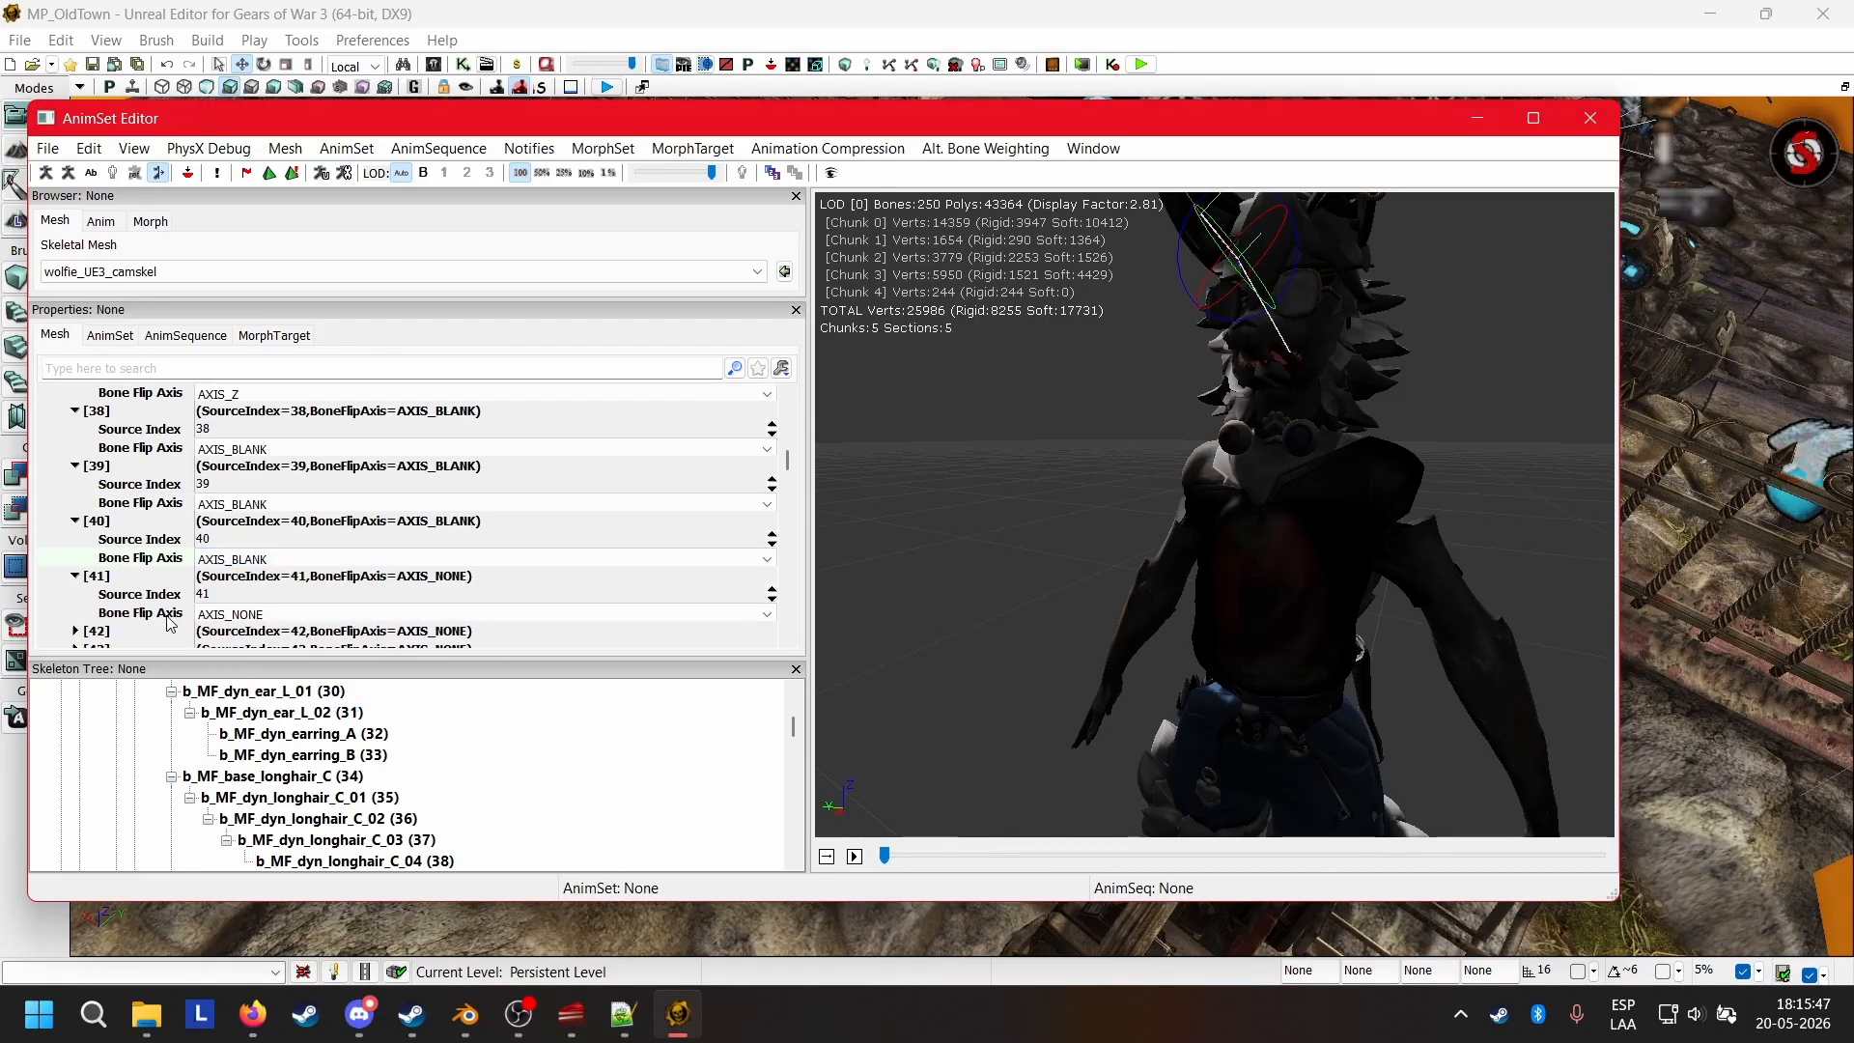
pyautogui.click(241, 615)
pyautogui.click(251, 681)
pyautogui.scroll(-3, 107, 574)
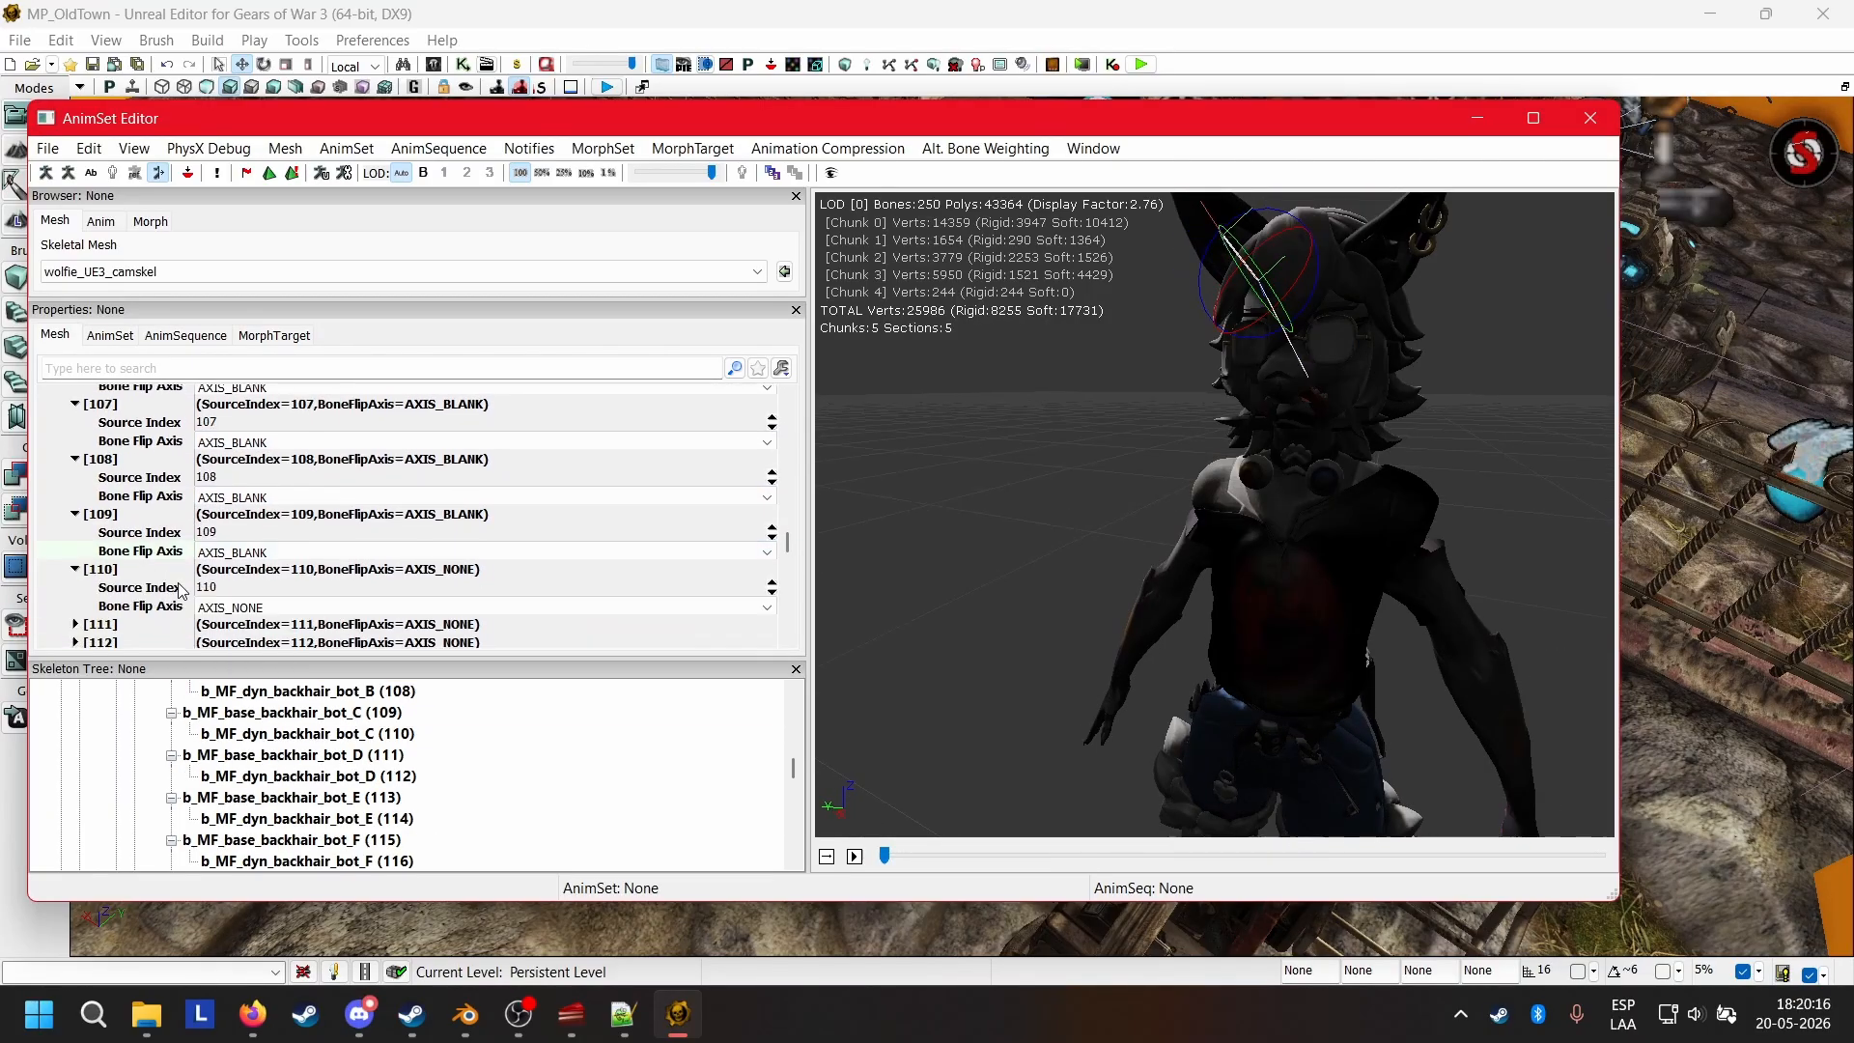
# Set the Bone Flip Axis of the mirror table entries from 42 through 115 to AXIS_BLANK where it is AXIS_NONE.
pyautogui.click(76, 621)
pyautogui.scroll(-11, 415, 779)
pyautogui.click(76, 616)
pyautogui.click(235, 637)
pyautogui.scroll(-3, 121, 598)
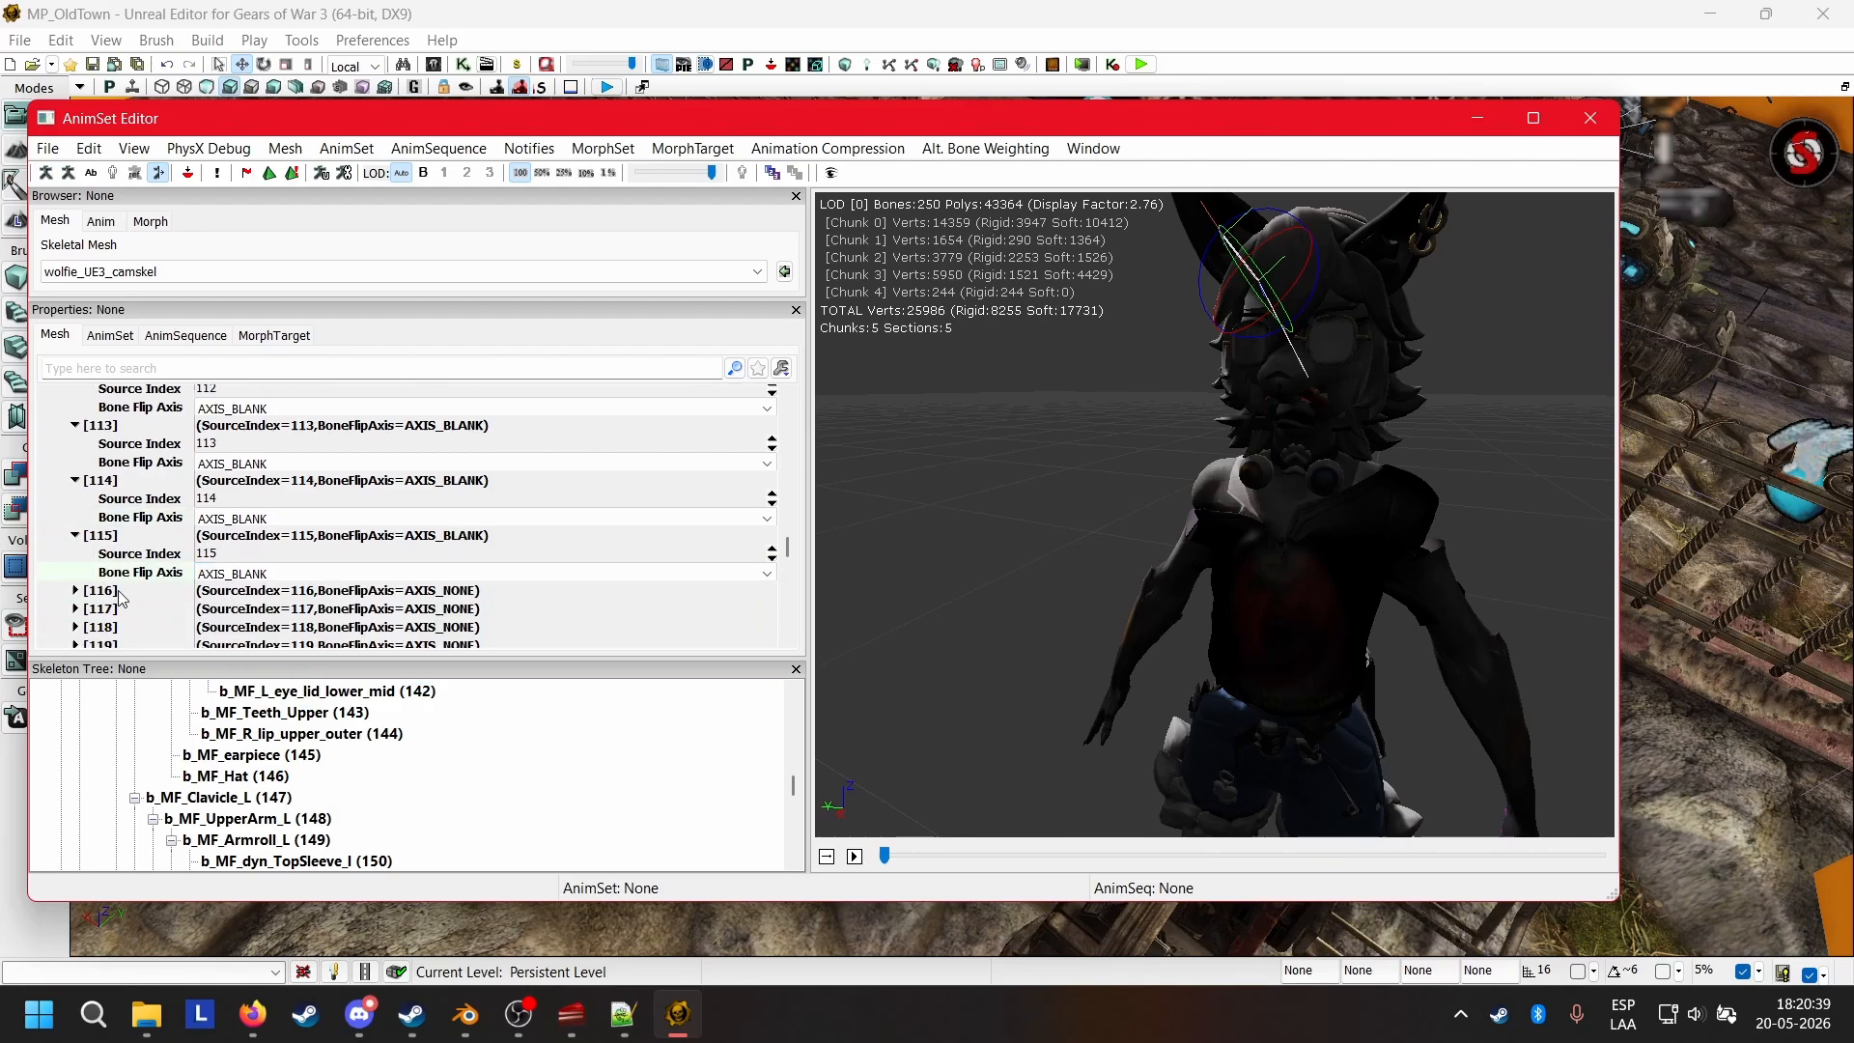
# Set the Bone Flip Axis of mirror table entries 116 through 125 to AXIS_BLANK.
pyautogui.click(118, 592)
pyautogui.click(253, 628)
pyautogui.click(253, 694)
pyautogui.scroll(-3, 118, 594)
pyautogui.click(116, 573)
pyautogui.click(259, 610)
pyautogui.click(256, 678)
pyautogui.scroll(-3, 118, 582)
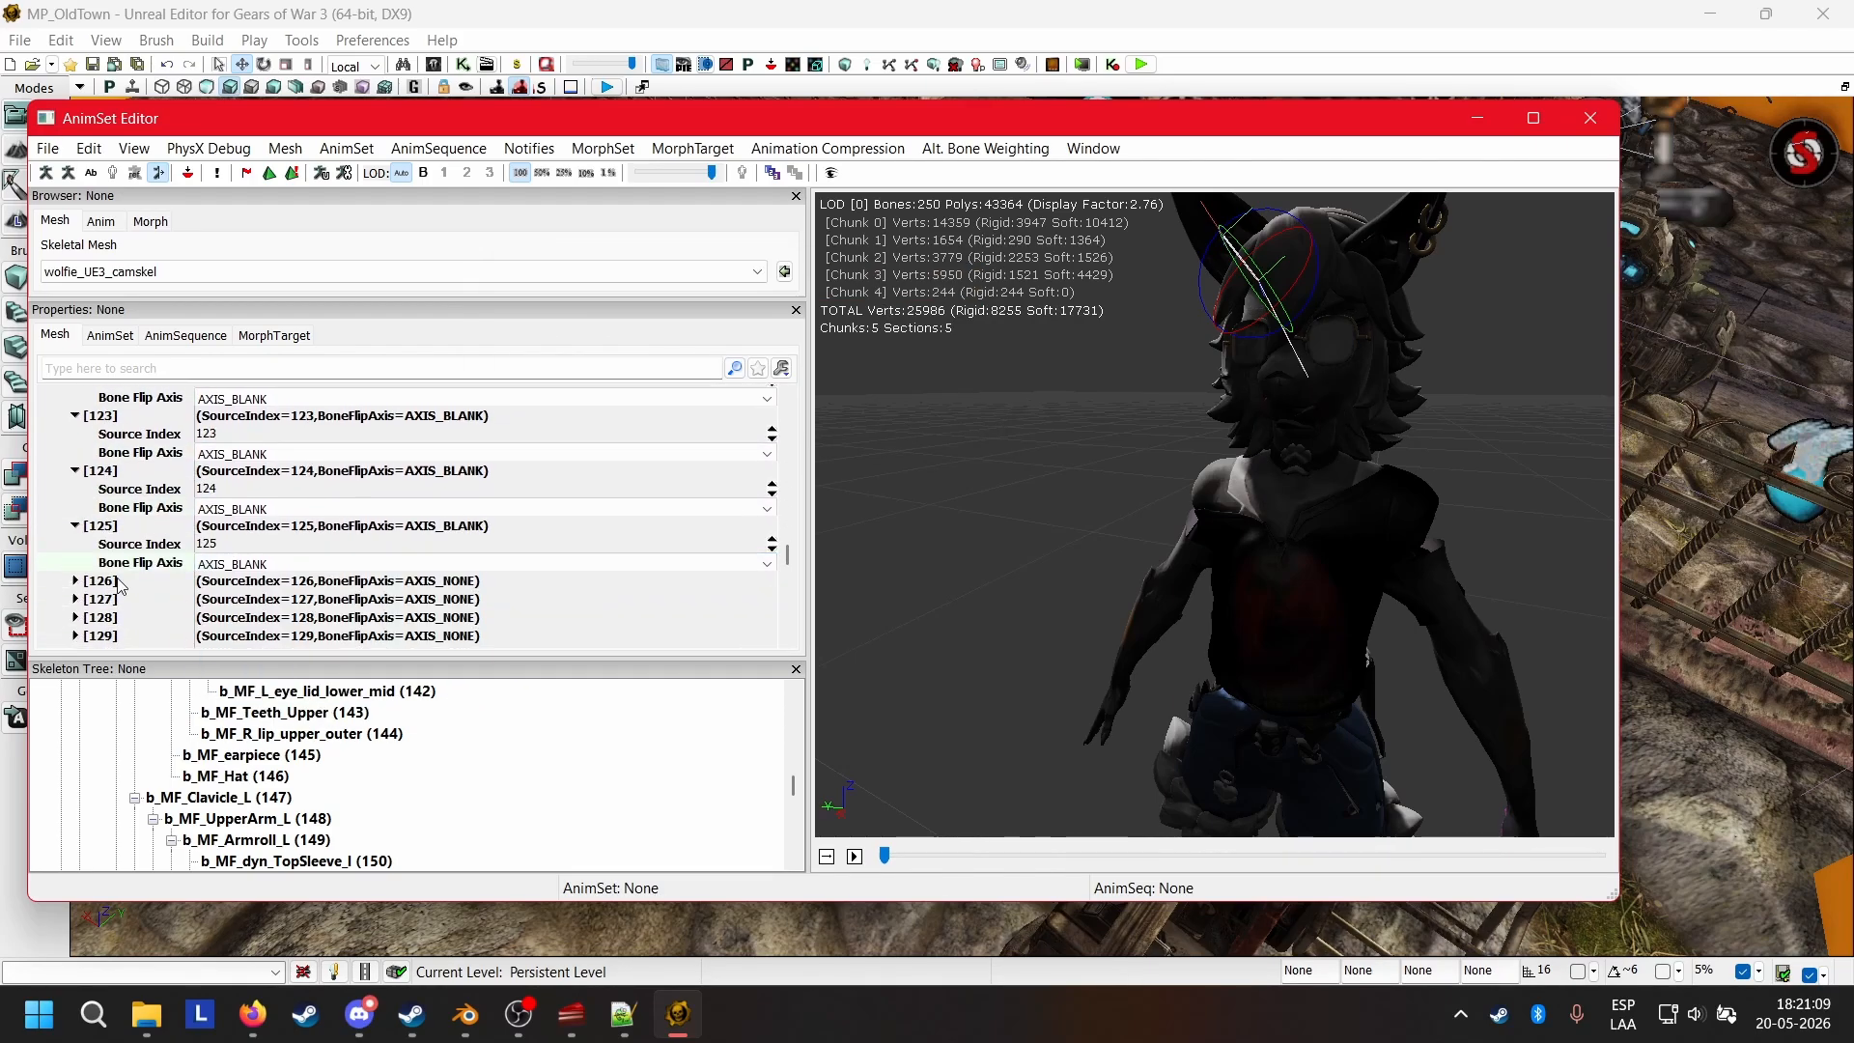
# Set the Bone Flip Axis of mirror table entries 126 through 135 to AXIS_BLANK.
pyautogui.click(117, 585)
pyautogui.click(250, 619)
pyautogui.click(249, 685)
pyautogui.scroll(-3, 120, 591)
pyautogui.click(118, 593)
pyautogui.click(236, 616)
pyautogui.click(233, 684)
pyautogui.scroll(-3, 114, 594)
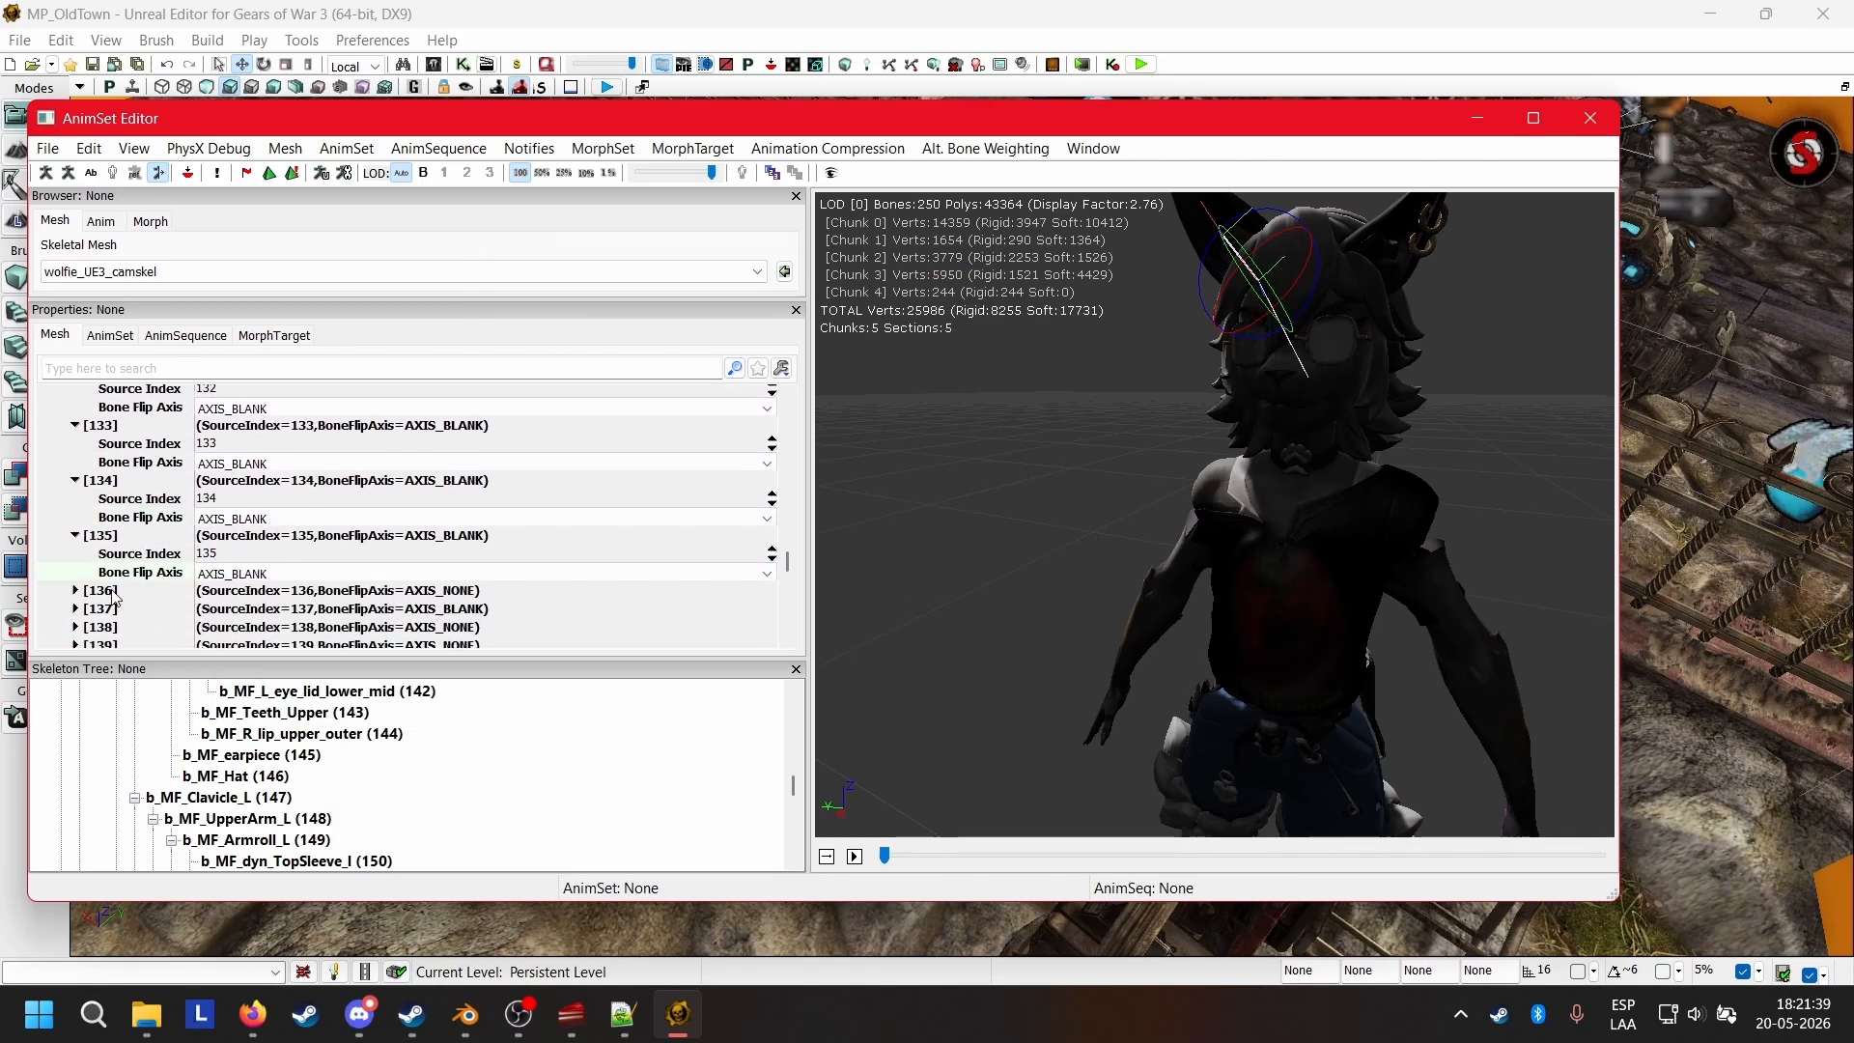
# Set the Bone Flip Axis of mirror table entries 136 through 141, covering the tongue, eyes and eyelids, to AXIS_BLANK.
pyautogui.click(113, 594)
pyautogui.click(241, 629)
pyautogui.click(244, 695)
pyautogui.scroll(2, 290, 778)
pyautogui.click(110, 603)
pyautogui.click(246, 633)
pyautogui.click(246, 697)
# Set the Bone Flip Axis of the remaining head bone entries, starting with 142 (b_MF_L_eye_lid_lower_mid), to AXIS_BLANK.
pyautogui.click(116, 614)
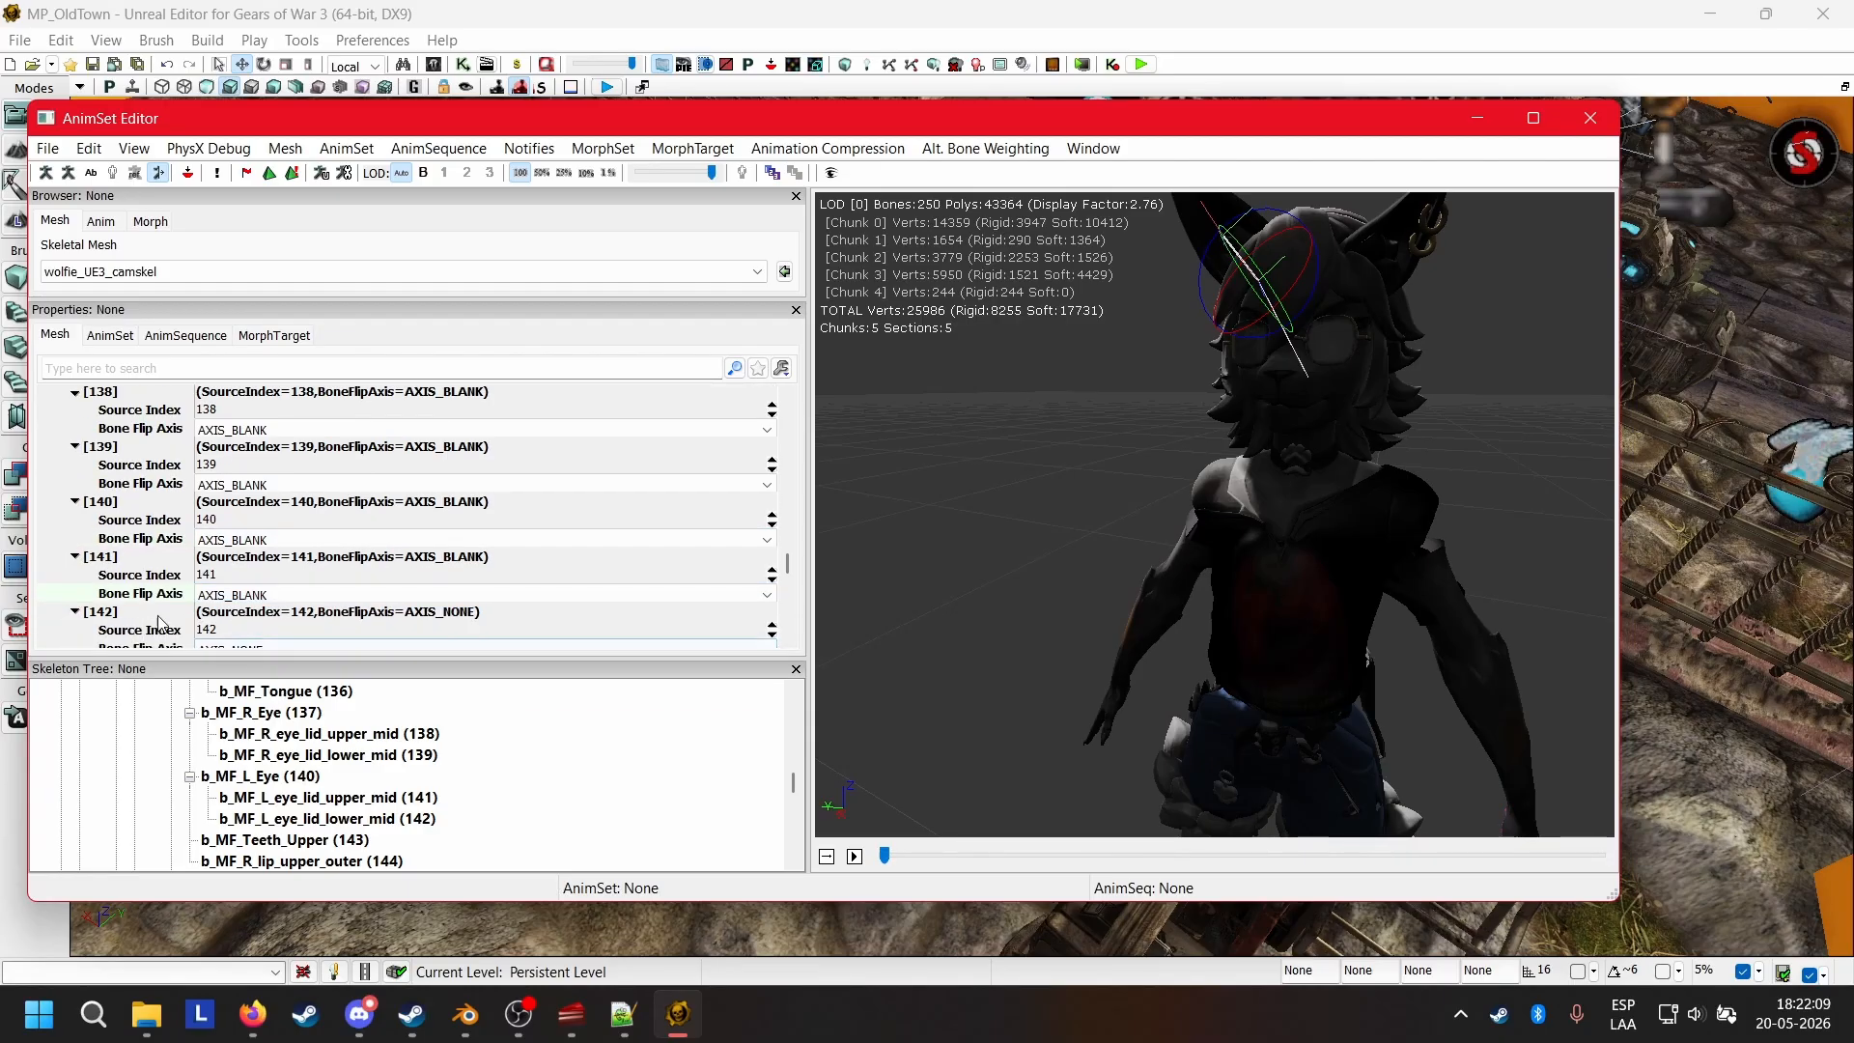
pyautogui.click(250, 628)
pyautogui.click(247, 694)
pyautogui.scroll(-3, 298, 826)
pyautogui.scroll(1, 298, 826)
pyautogui.click(116, 597)
pyautogui.click(247, 694)
# Set the Bone Flip Axis of mirror table entries 150 through 153, the left arm's sleeve bones, to AXIS_BLANK.
pyautogui.moveTo(1343, 541); pyautogui.dragTo(1256, 541)
pyautogui.scroll(-2, 270, 778)
pyautogui.click(115, 609)
pyautogui.click(247, 676)
pyautogui.click(116, 628)
pyautogui.click(247, 693)
pyautogui.click(116, 462)
pyautogui.click(247, 564)
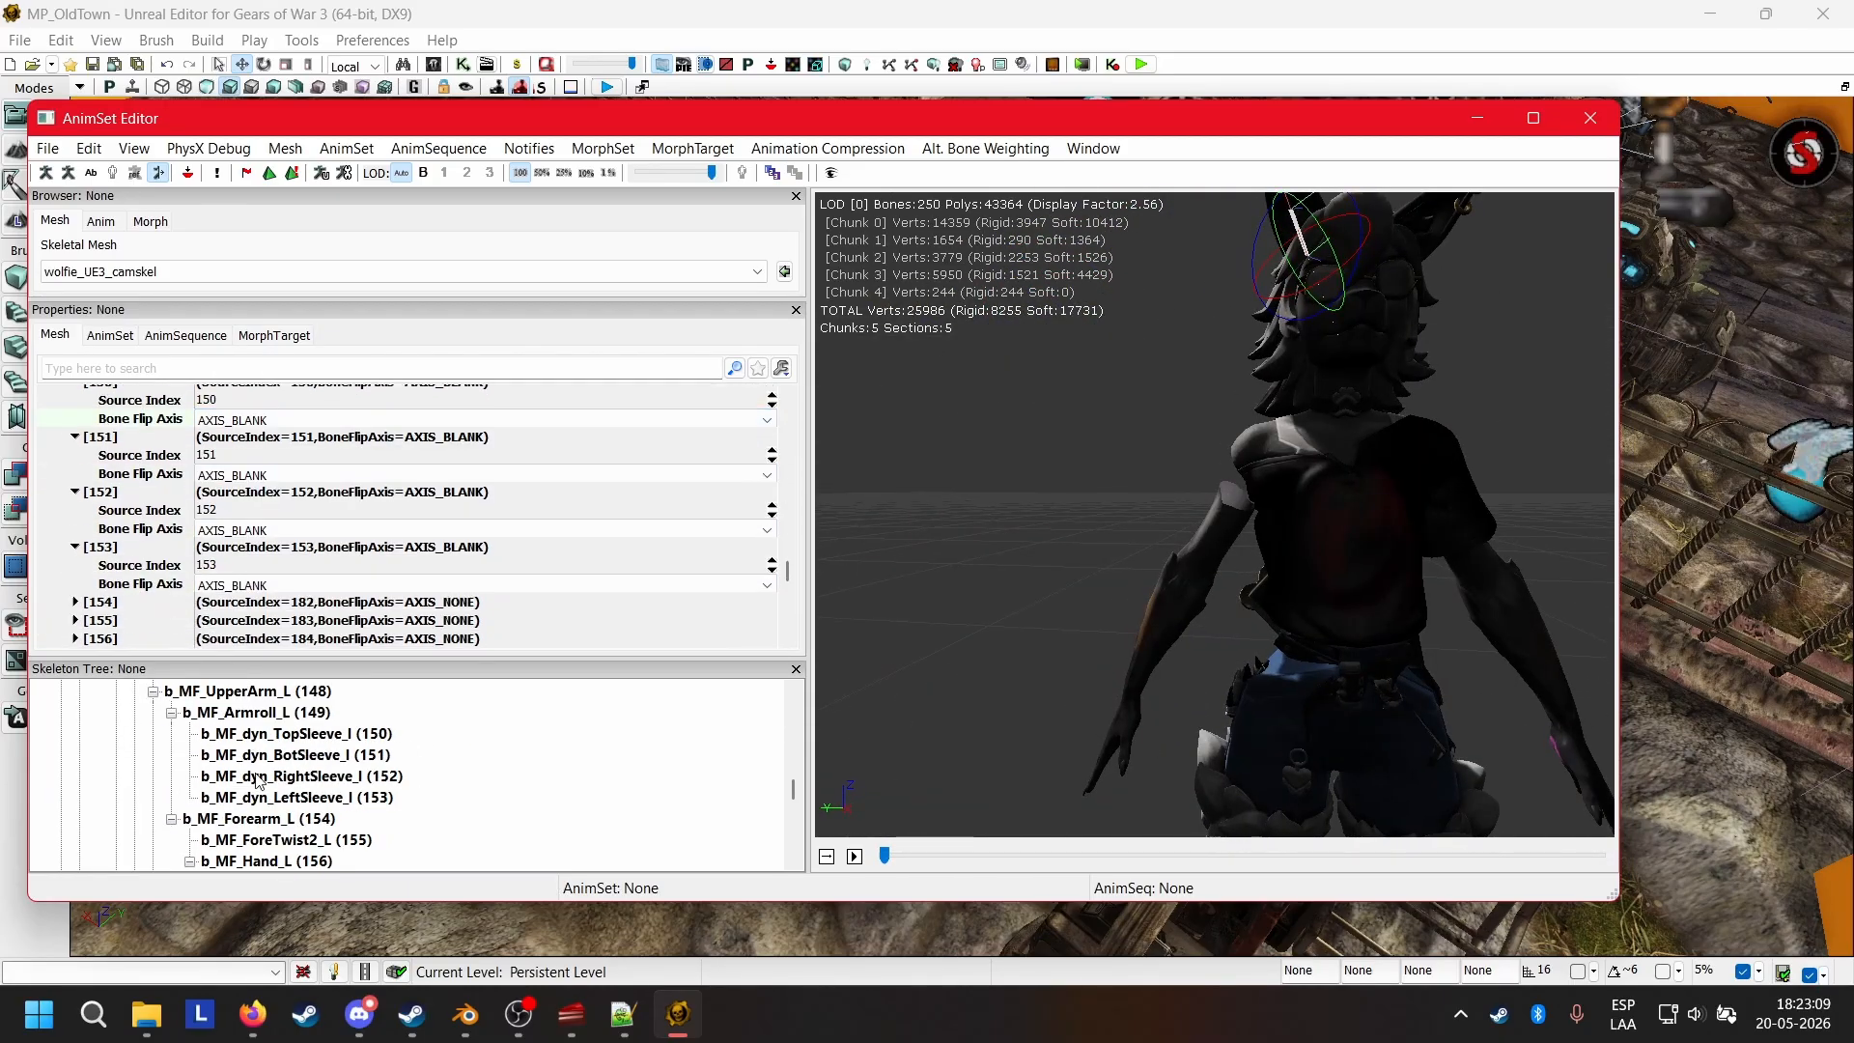
# Set the Bone Flip Axis of mirror table entries 178 through 181, the right arm's sleeve bones, to AXIS_BLANK.
pyautogui.scroll(-9, 259, 781)
# Set the Bone Flip Axis of main belt entries 207, 208 and 209 to AXIS_BLANK.
pyautogui.scroll(-6, 174, 555)
pyautogui.click(113, 534)
pyautogui.click(113, 592)
pyautogui.click(248, 634)
pyautogui.click(255, 702)
pyautogui.moveTo(1140, 541); pyautogui.dragTo(1352, 540)
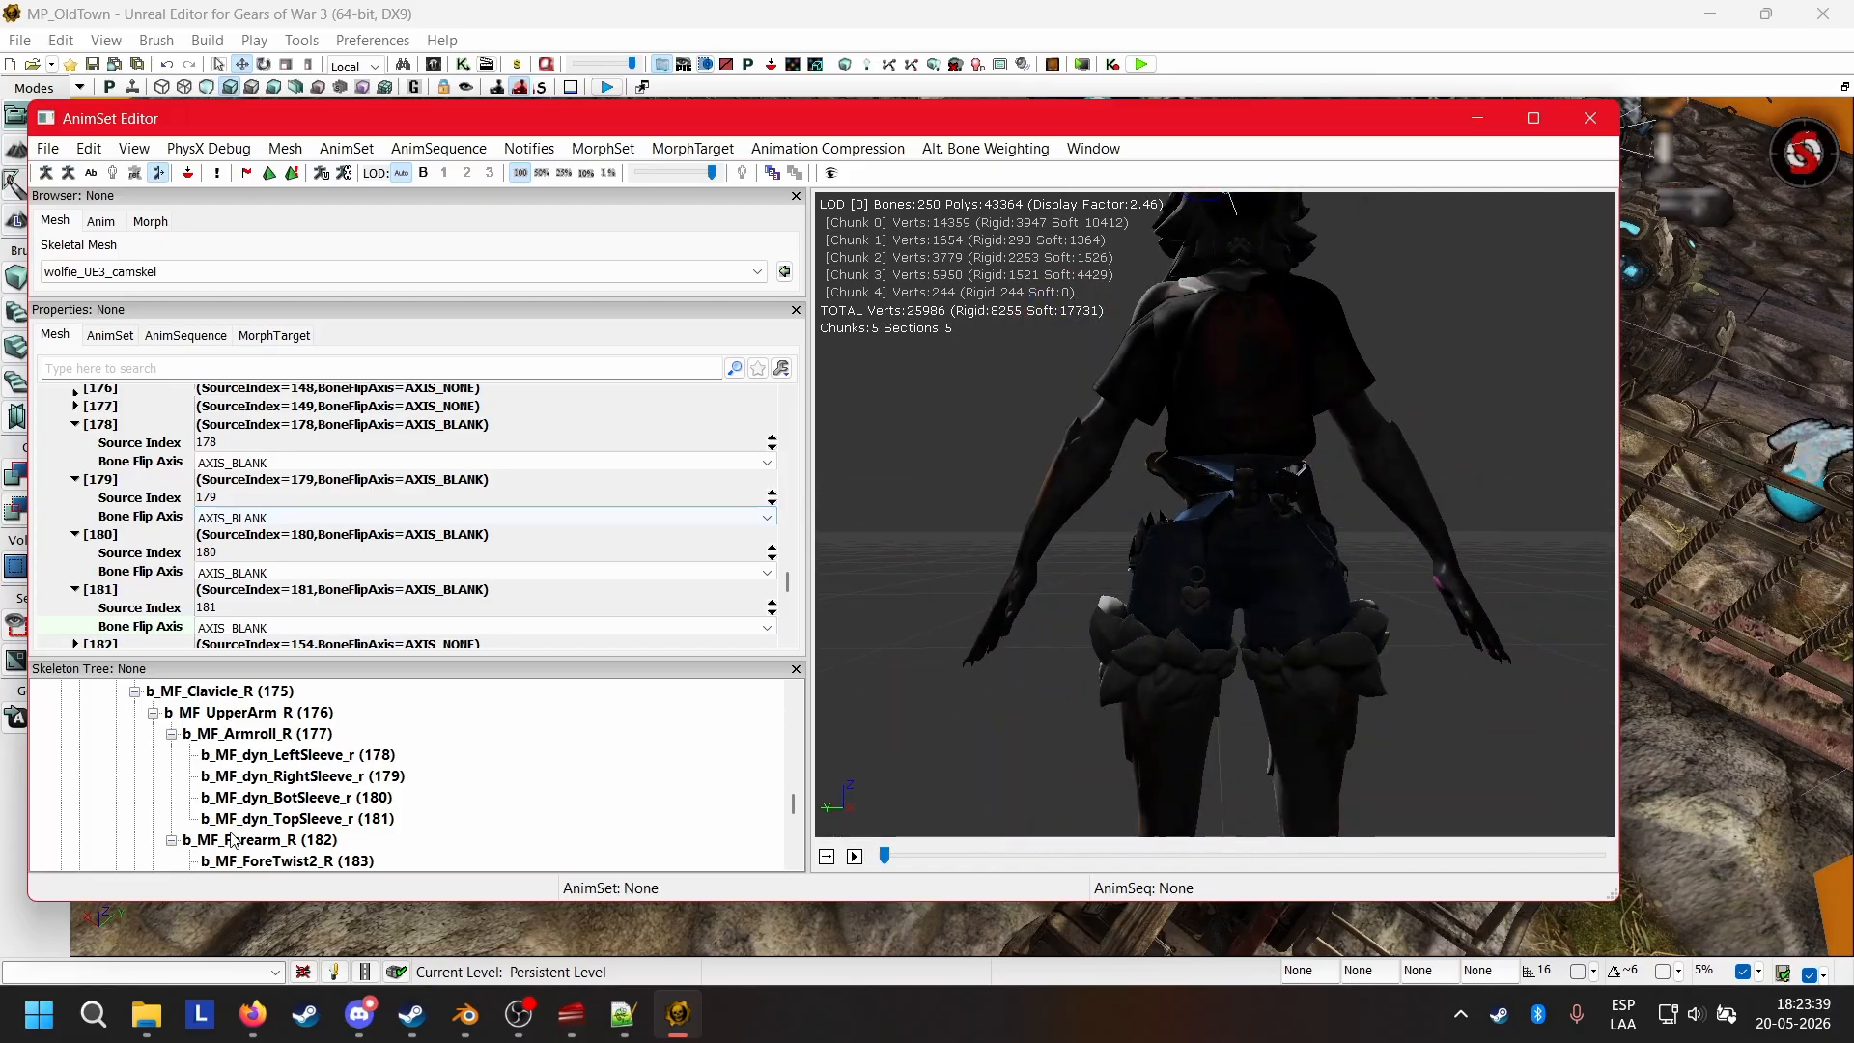
pyautogui.scroll(-16, 451, 791)
pyautogui.scroll(6, 451, 791)
pyautogui.scroll(-12, 231, 554)
pyautogui.click(113, 563)
pyautogui.click(234, 651)
# Set the Bone Flip Axis of mirror table entries 210 through 217, covering the main belt and left belt bones, to AXIS_BLANK.
pyautogui.scroll(-2, 193, 589)
pyautogui.click(113, 522)
pyautogui.click(113, 577)
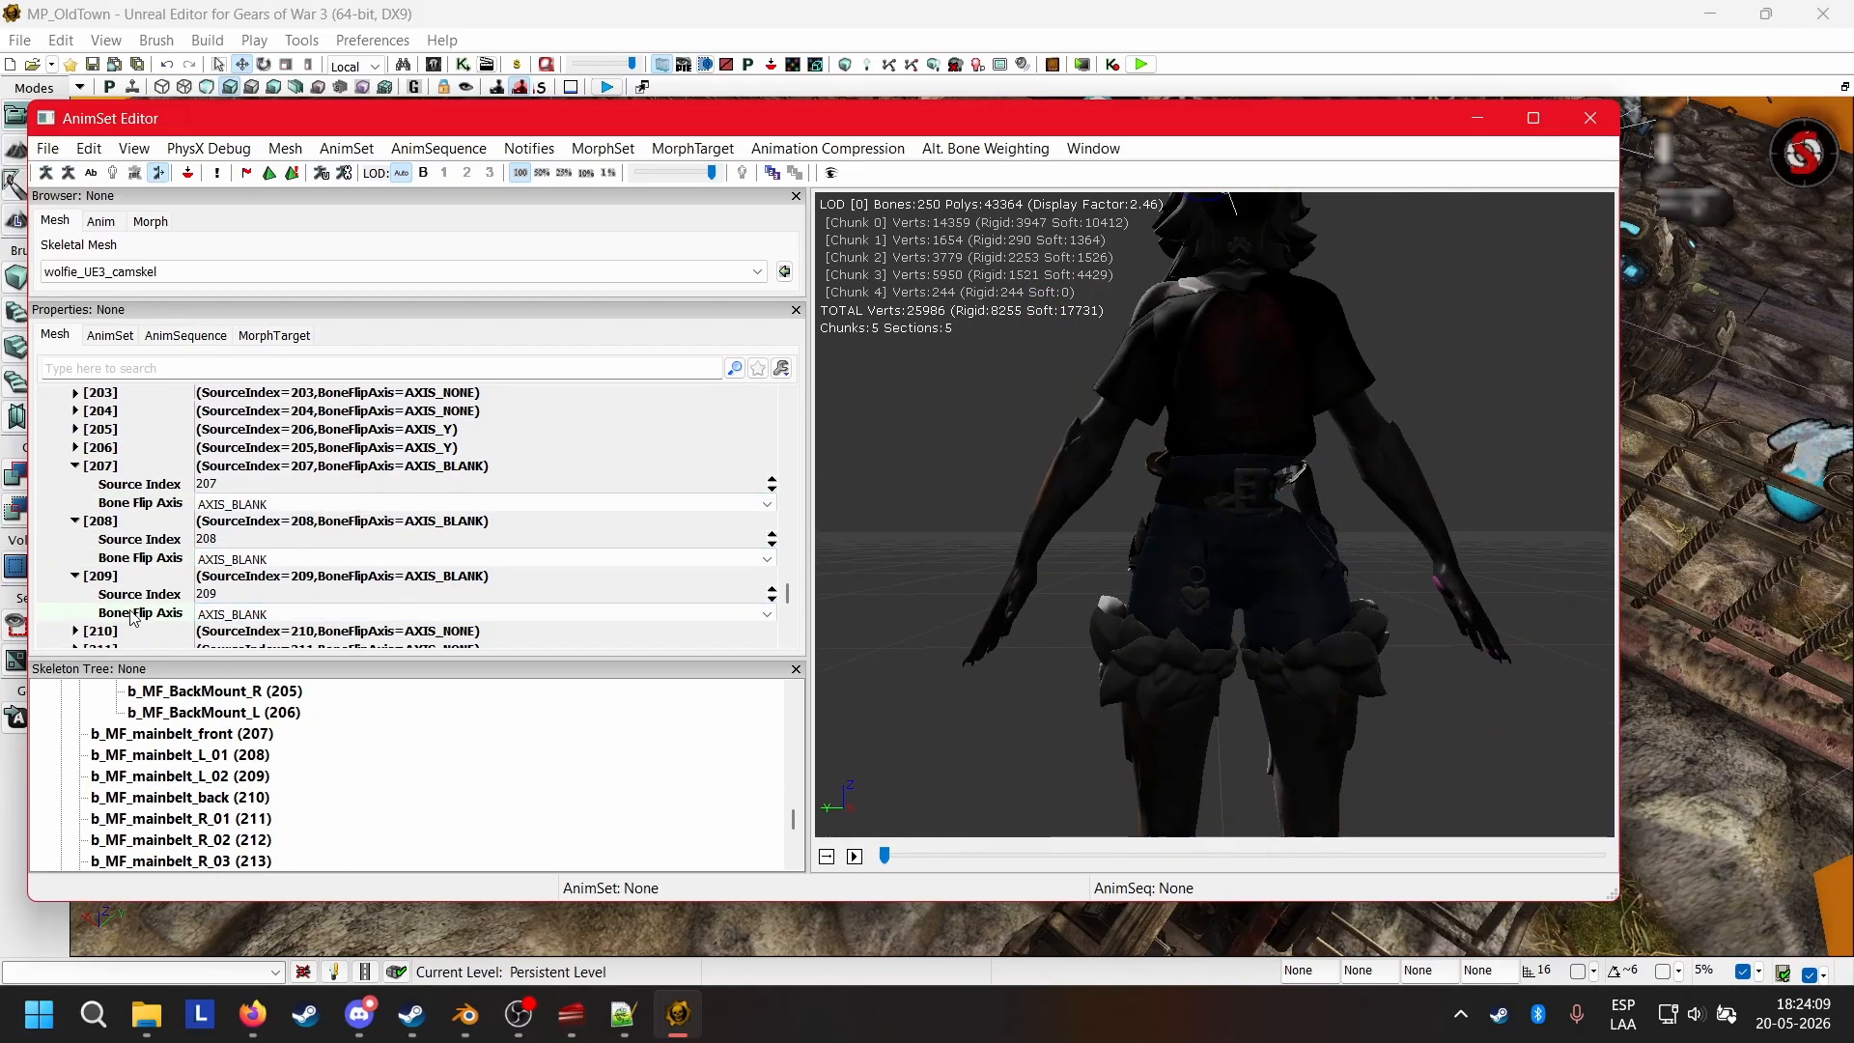
pyautogui.click(107, 632)
pyautogui.scroll(-2, 132, 612)
pyautogui.click(271, 642)
pyautogui.click(270, 710)
# Set the Bone Flip Axis of mirror table entries 218 through 227, from the left belt and keychain to b_MF_rightbelt_03, to AXIS_BLANK.
pyautogui.scroll(-2, 212, 772)
pyautogui.moveTo(1207, 541); pyautogui.dragTo(1256, 502)
pyautogui.click(113, 599)
pyautogui.click(261, 711)
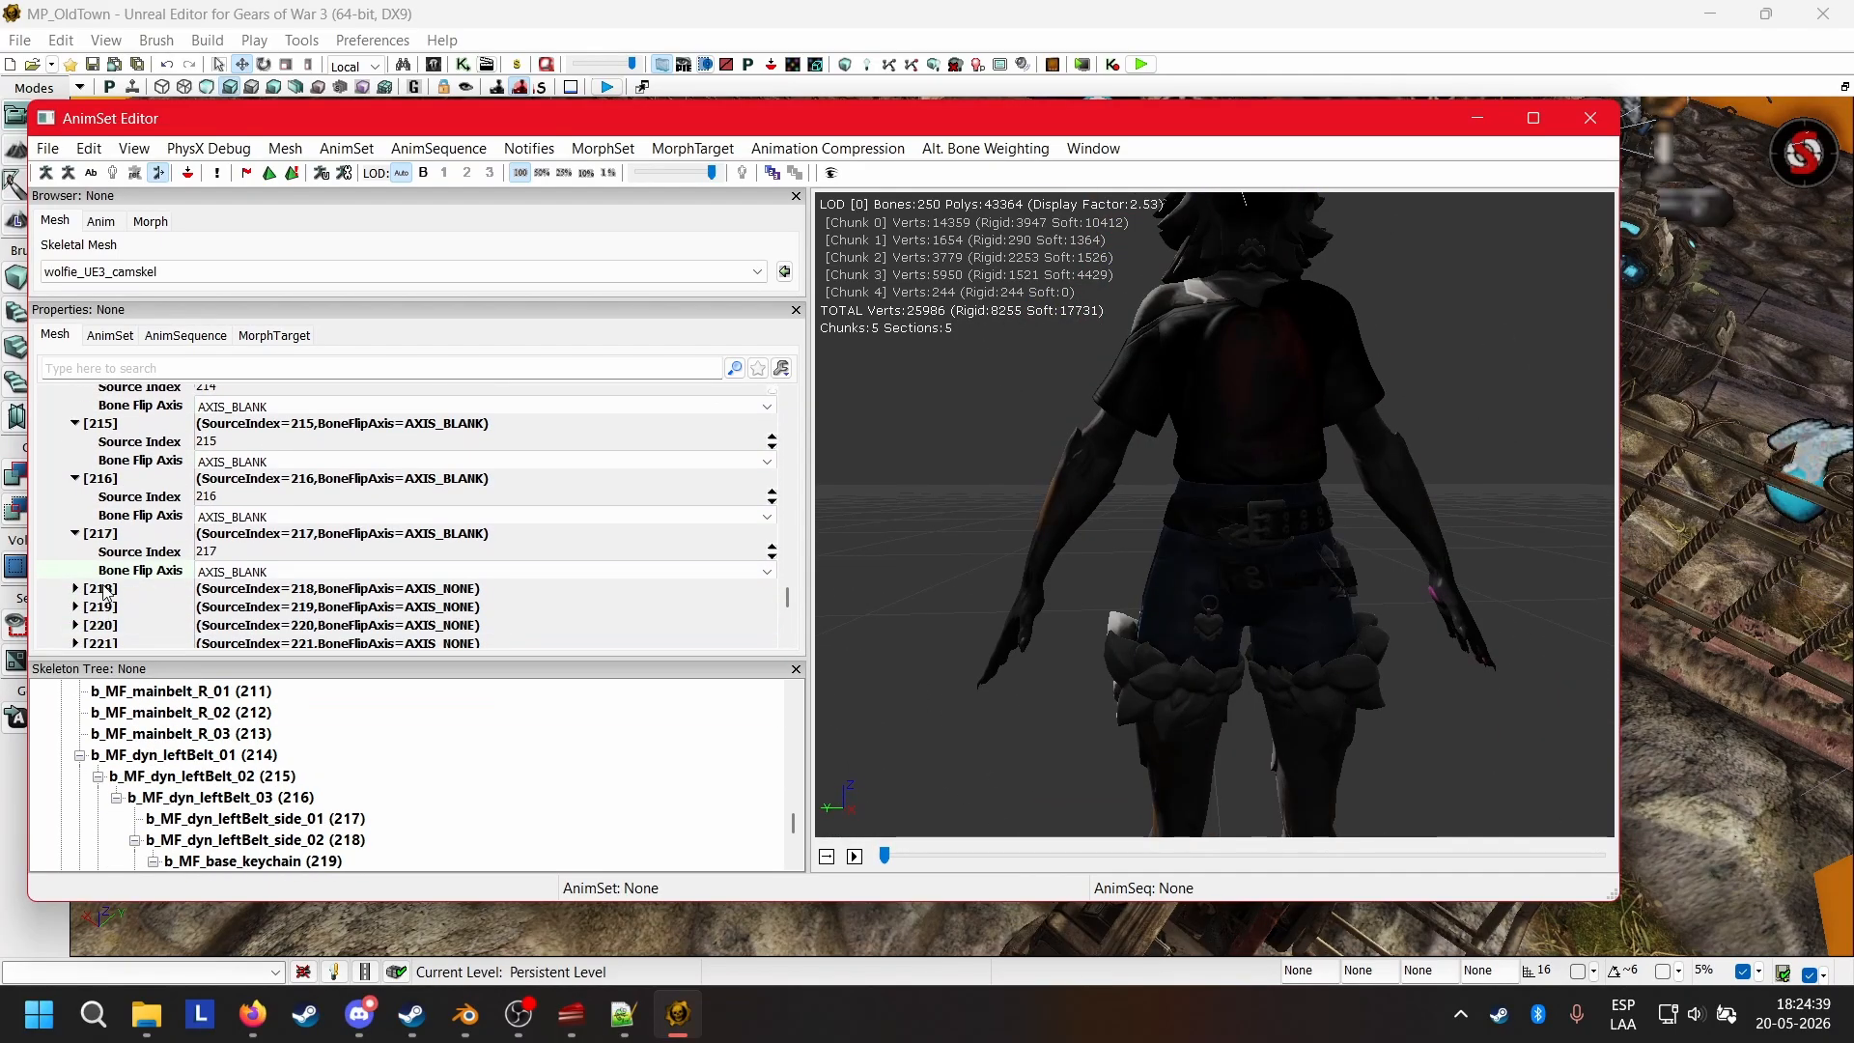
pyautogui.click(103, 590)
pyautogui.click(253, 626)
pyautogui.scroll(-3, 135, 599)
pyautogui.click(290, 680)
# Set the Bone Flip Axis of mirror table entries 228 through 231, the remaining right belt bones, to AXIS_BLANK.
pyautogui.scroll(-3, 290, 772)
pyautogui.click(285, 625)
pyautogui.click(288, 693)
pyautogui.click(248, 616)
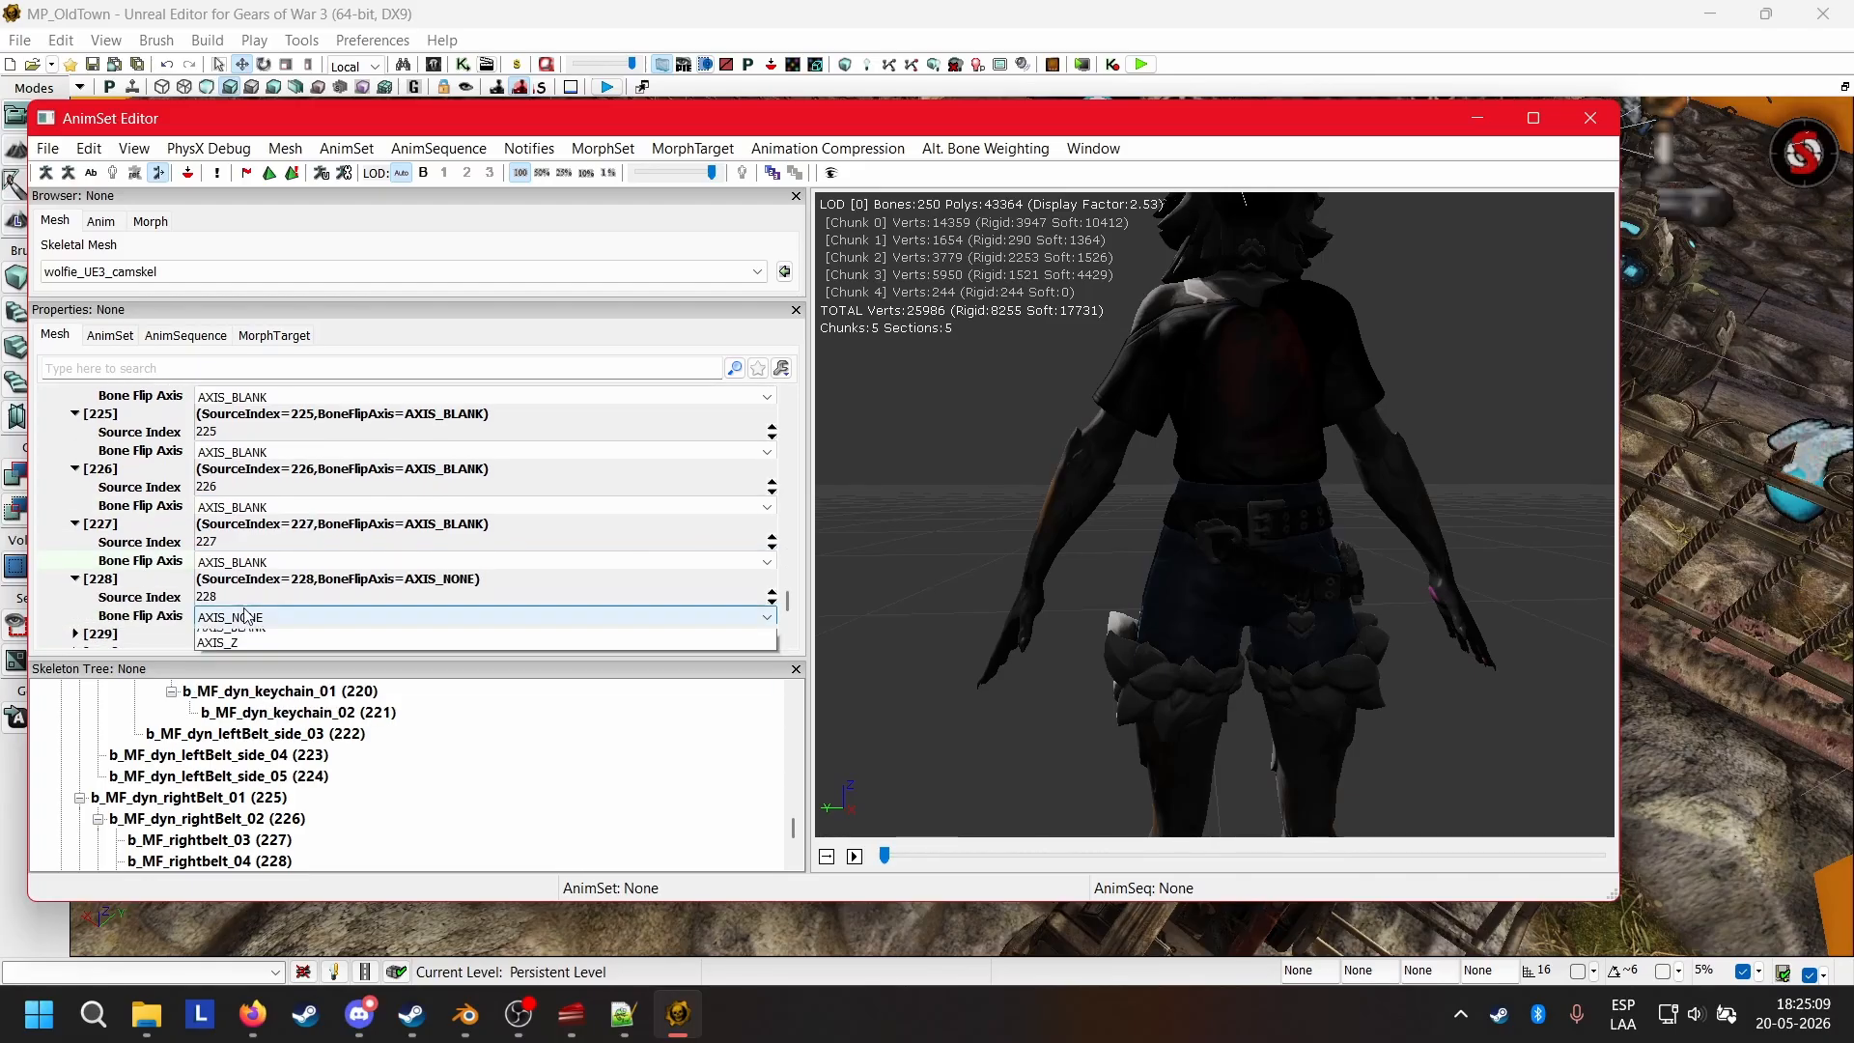
pyautogui.click(249, 678)
pyautogui.click(106, 534)
pyautogui.moveTo(1207, 541); pyautogui.dragTo(1256, 541)
pyautogui.click(106, 589)
pyautogui.click(106, 589)
# Set the Bone Flip Axis of mirror table entries 232 through 237, starting at b_MF_Tail_Root, to AXIS_BLANK.
pyautogui.scroll(-2, 344, 799)
pyautogui.moveTo(1352, 599); pyautogui.dragTo(1454, 567, button='right')
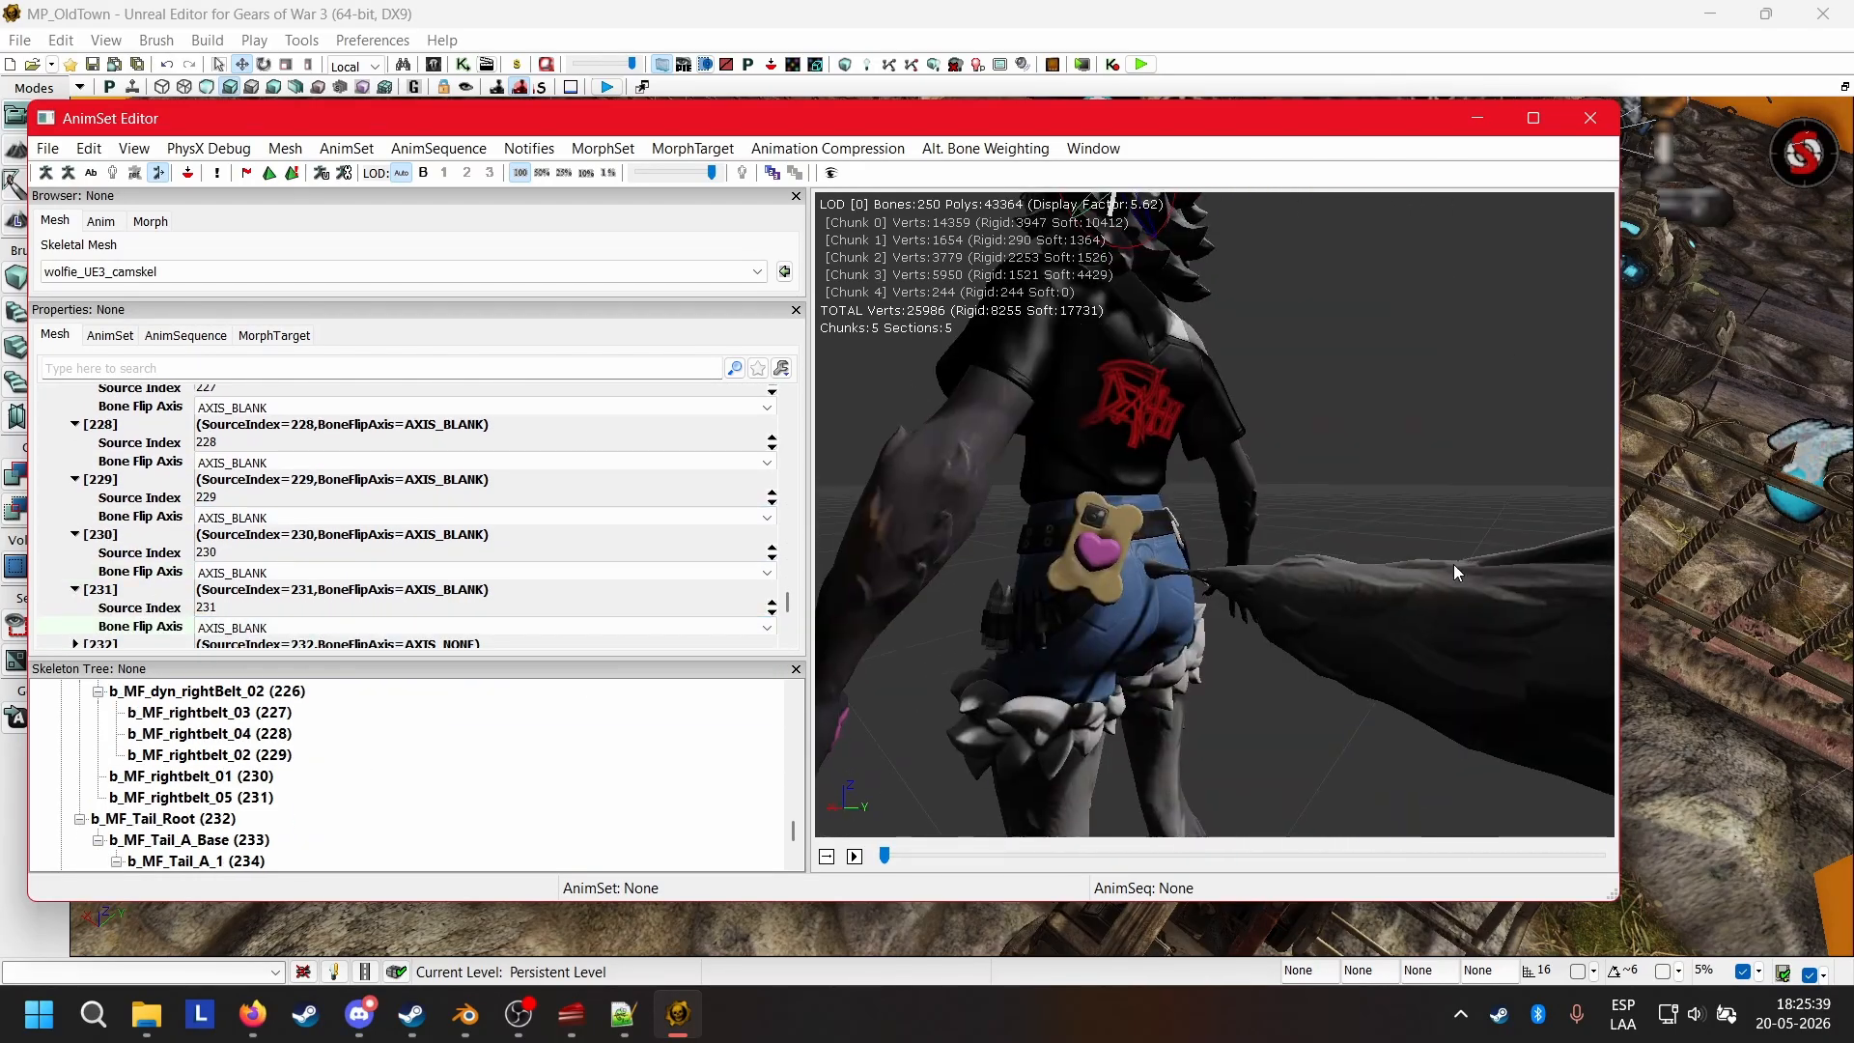
pyautogui.click(106, 642)
pyautogui.scroll(-2, 132, 612)
pyautogui.click(270, 626)
pyautogui.click(270, 693)
pyautogui.click(106, 563)
pyautogui.click(106, 633)
# Set the Bone Flip Axis of mirror table entries 238 through 241, the last tail bones, to AXIS_BLANK.
pyautogui.scroll(-2, 135, 599)
pyautogui.click(298, 630)
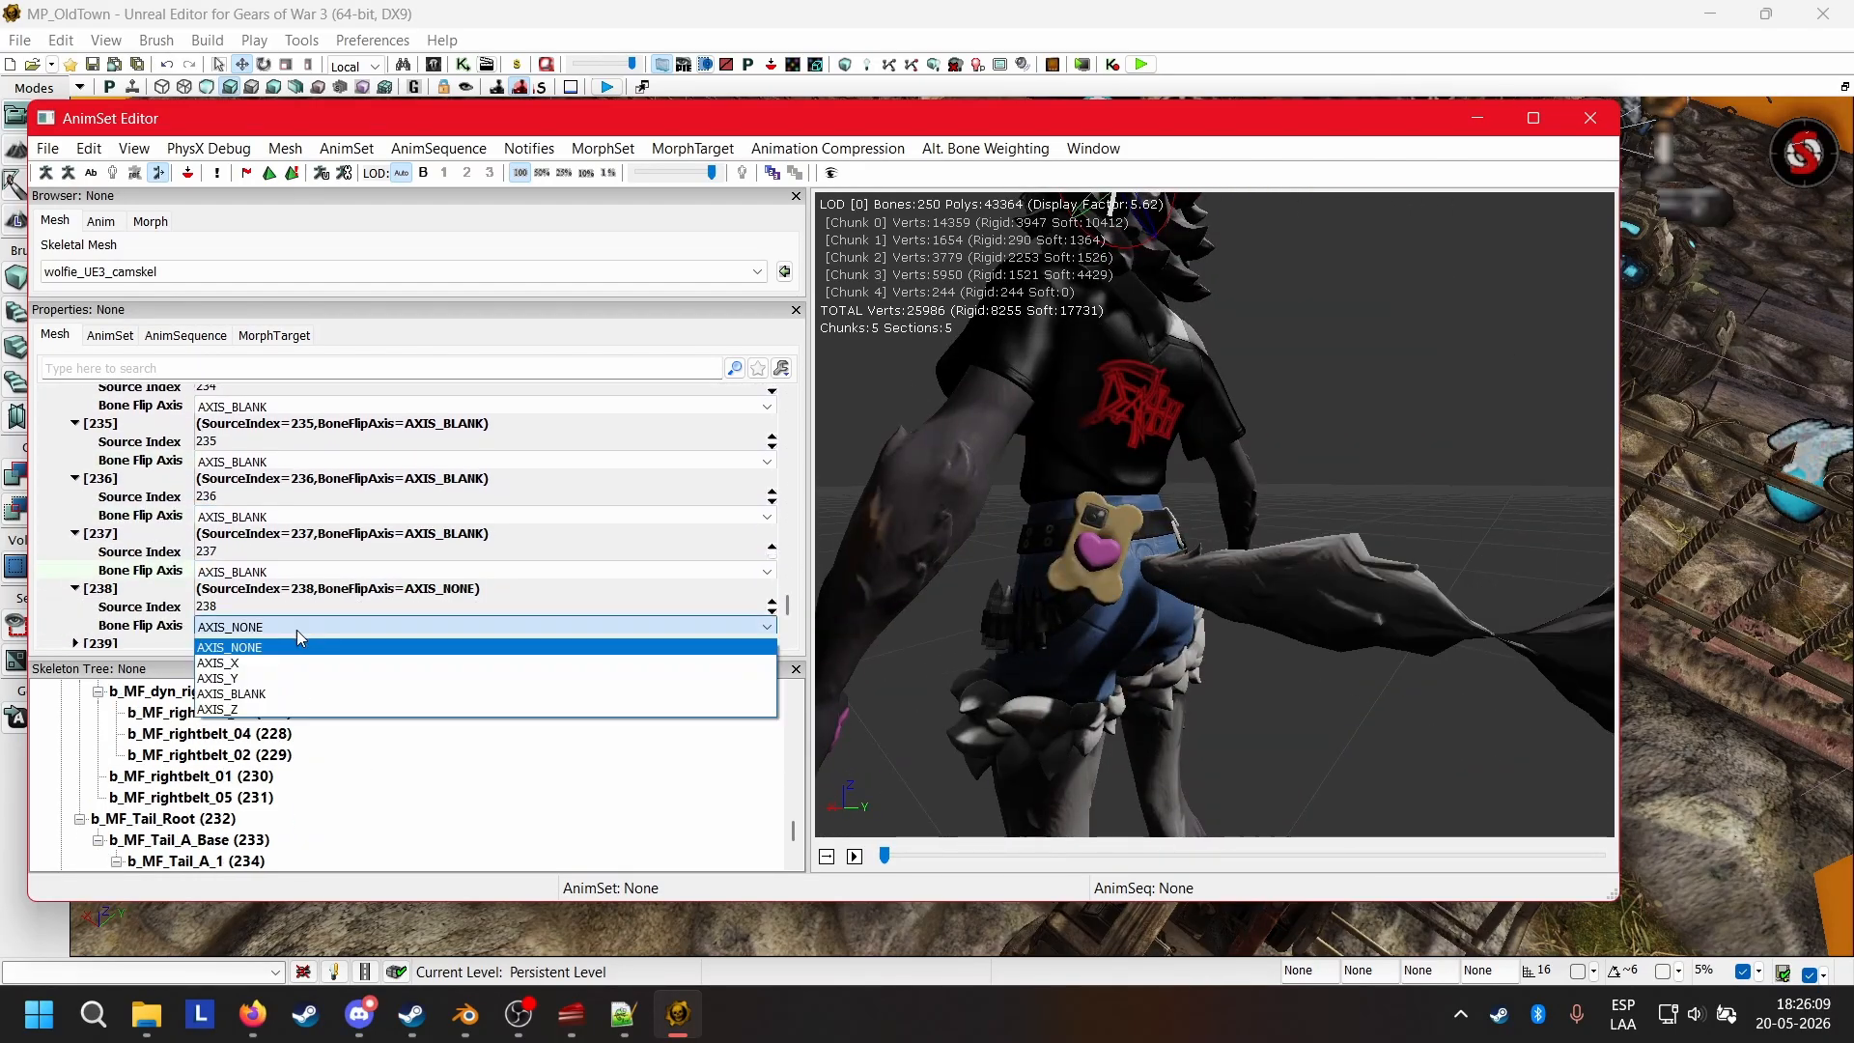
pyautogui.click(241, 694)
pyautogui.click(106, 643)
pyautogui.scroll(-3, 136, 598)
pyautogui.click(261, 623)
pyautogui.click(261, 693)
pyautogui.scroll(-2, 356, 771)
# Compare the mirror table entries after 241 with the IK bones in the skeleton tree and examine the whole mirrored model.
pyautogui.scroll(-2, 357, 771)
pyautogui.click(410, 760)
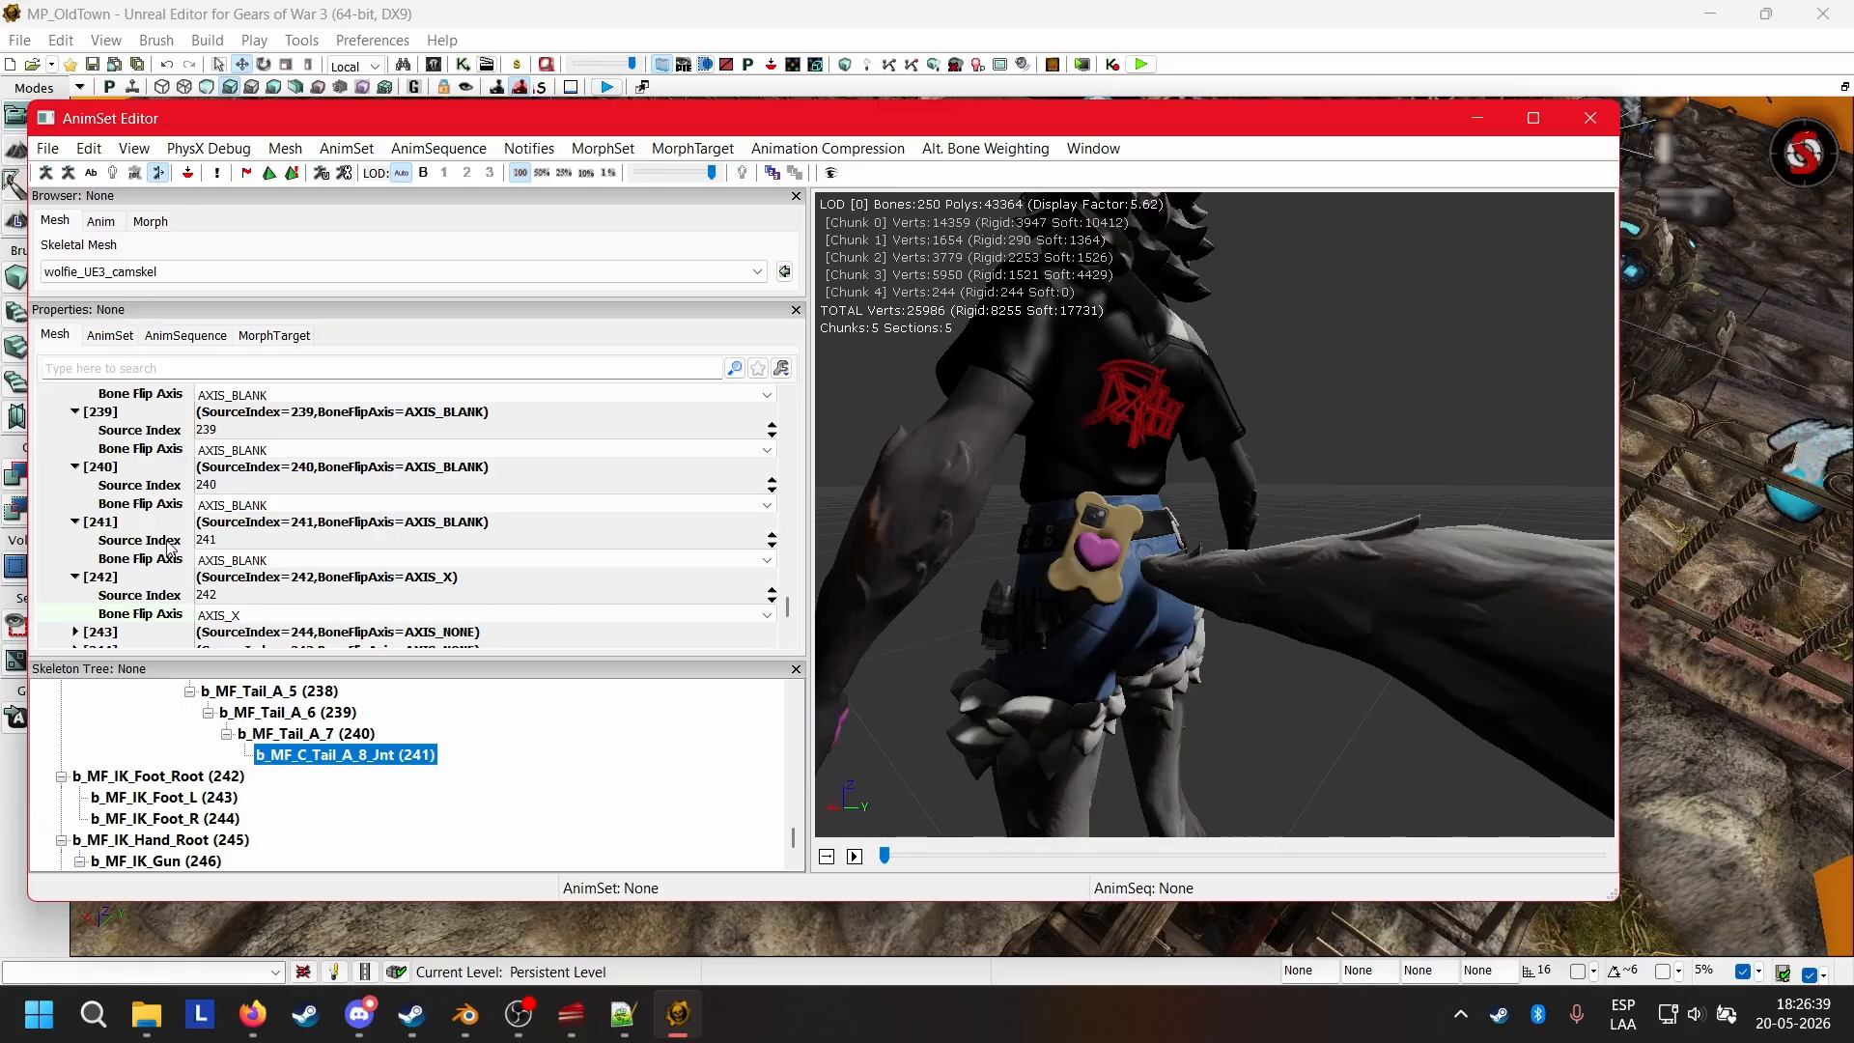
pyautogui.scroll(-2, 357, 773)
pyautogui.click(253, 1014)
pyautogui.click(253, 1015)
pyautogui.click(96, 577)
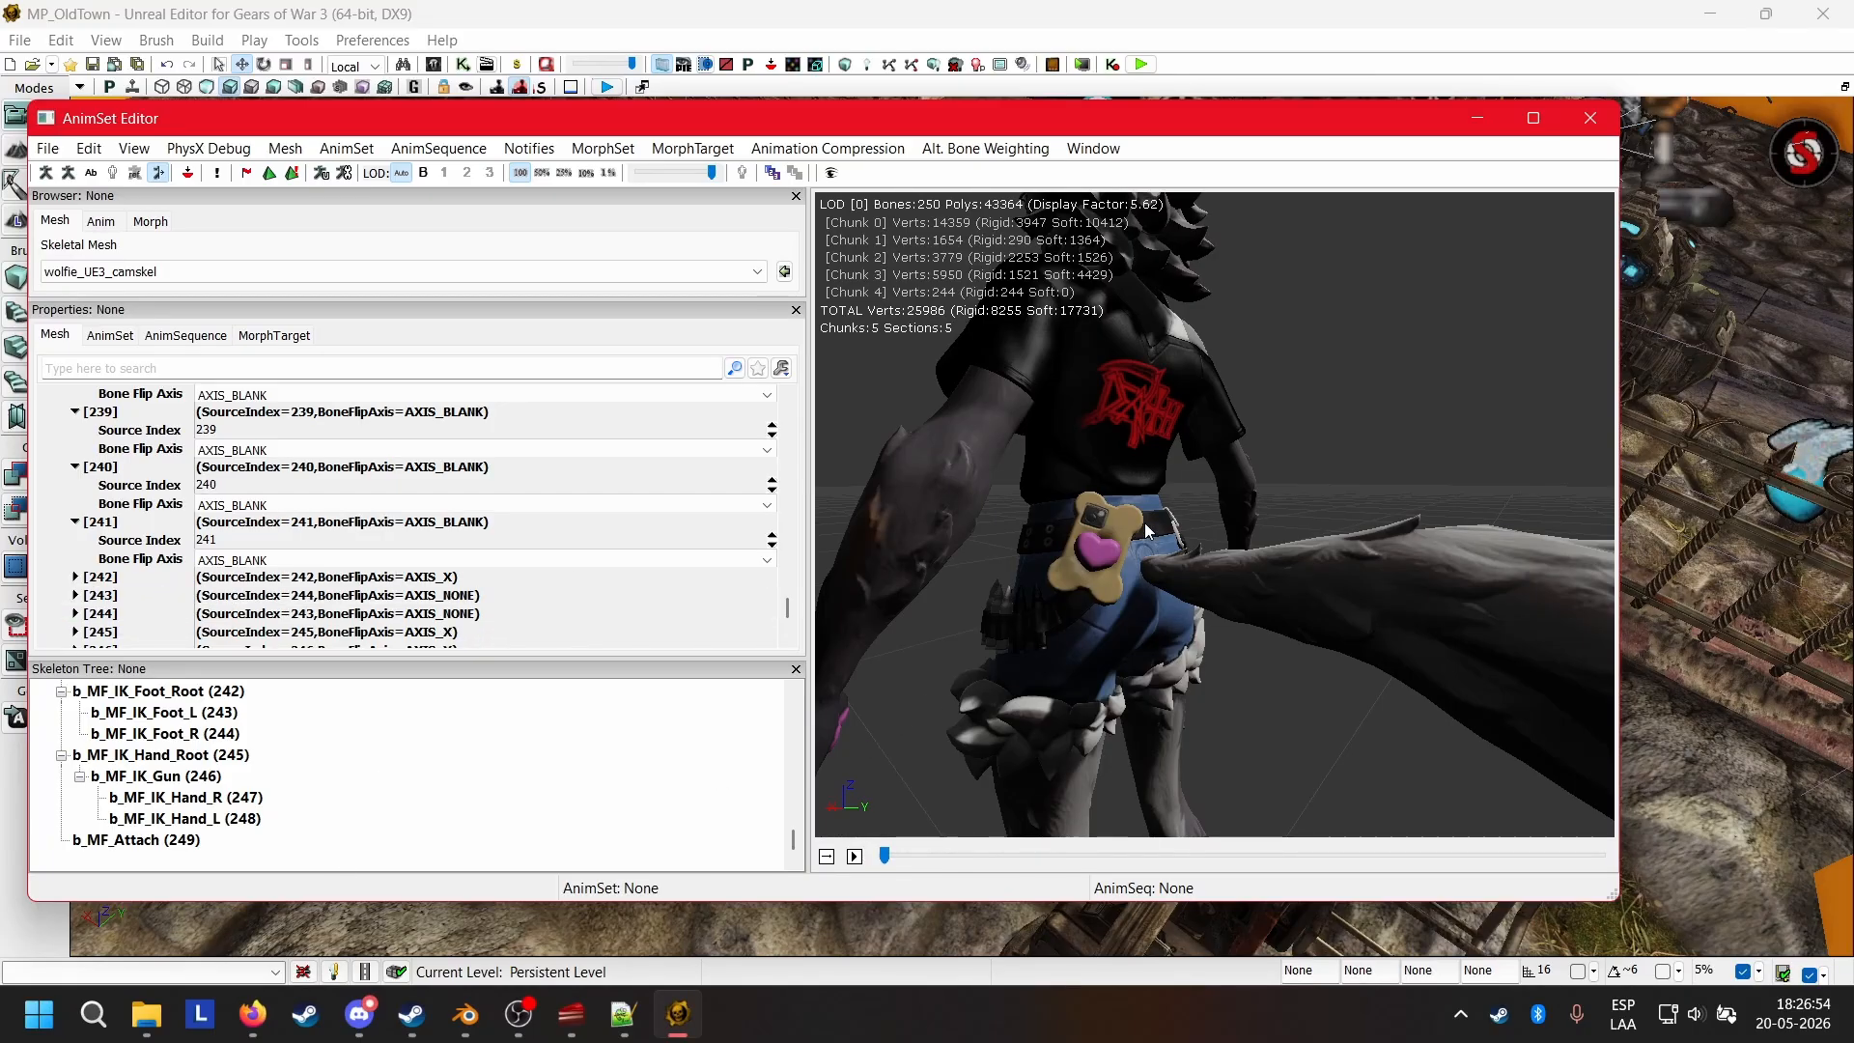
pyautogui.scroll(-8, 1224, 433)
pyautogui.scroll(3, 1216, 430)
pyautogui.moveTo(1212, 427); pyautogui.dragTo(1078, 377)
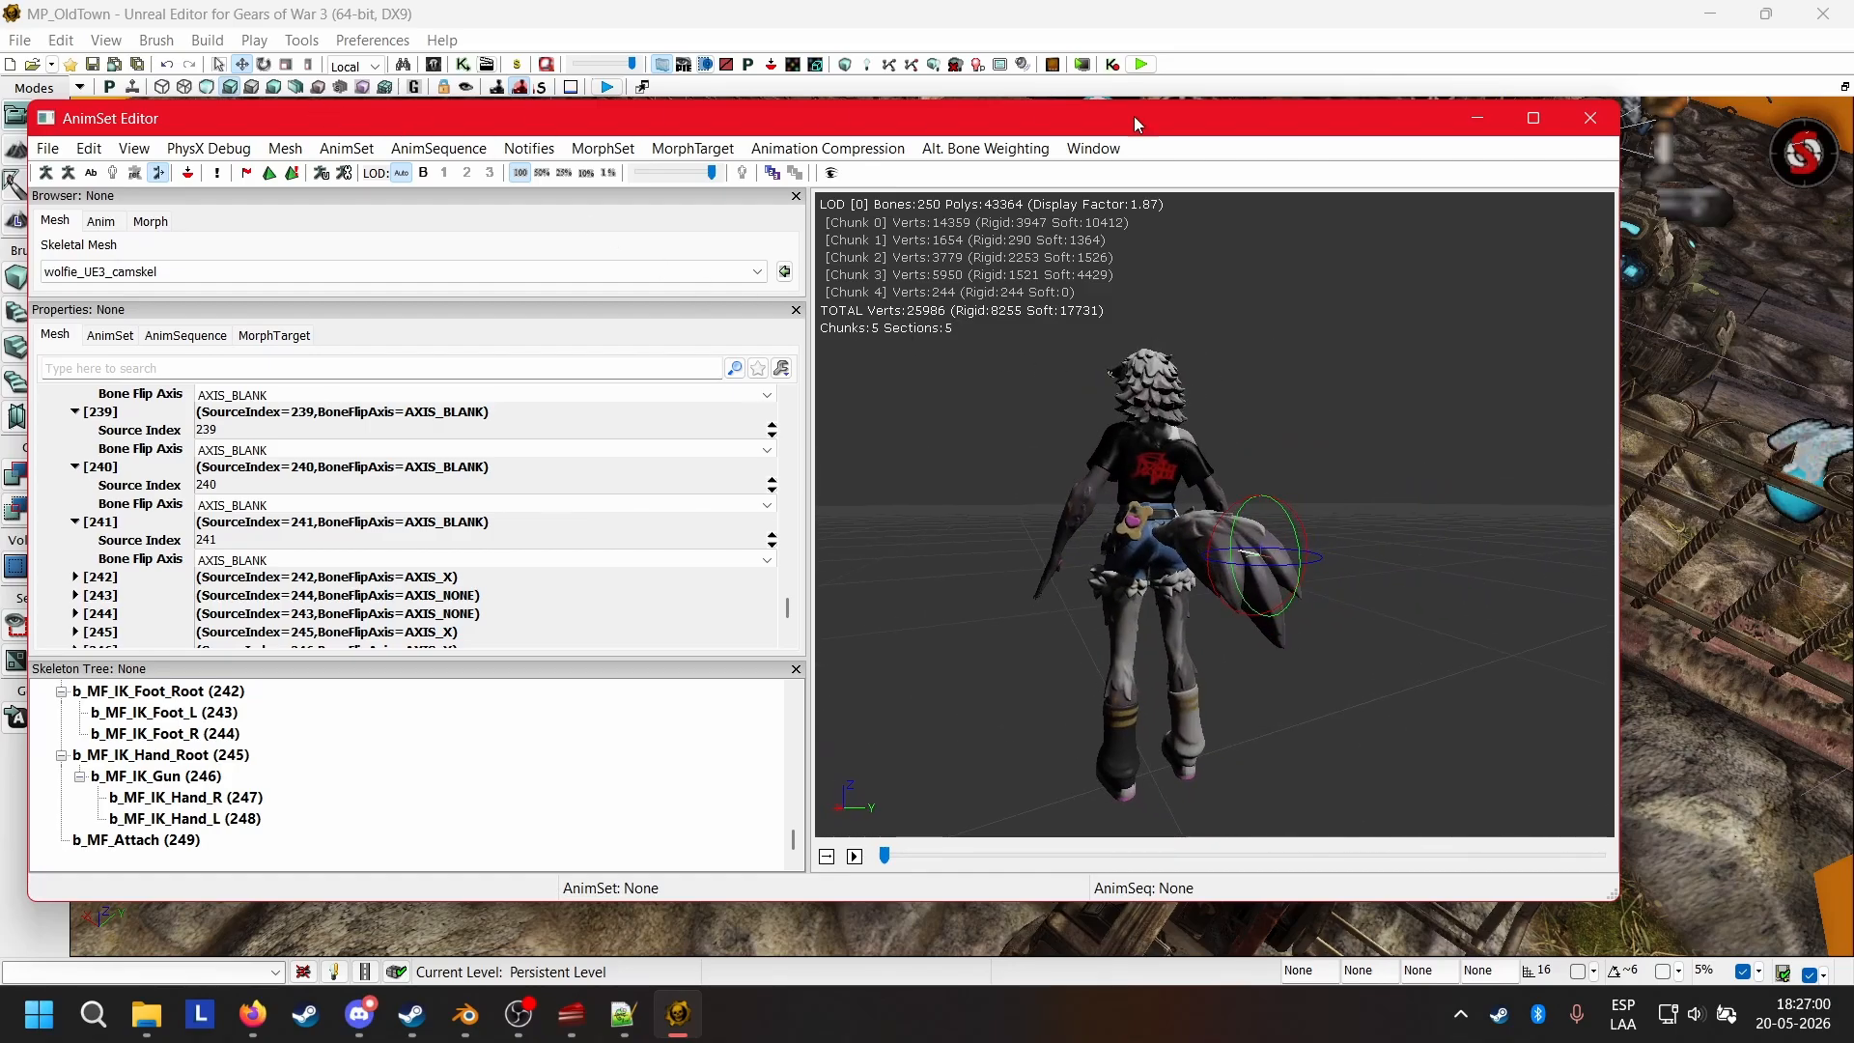
# Close the AnimSet Editor and save the COG_Wolfie package.
pyautogui.click(1591, 118)
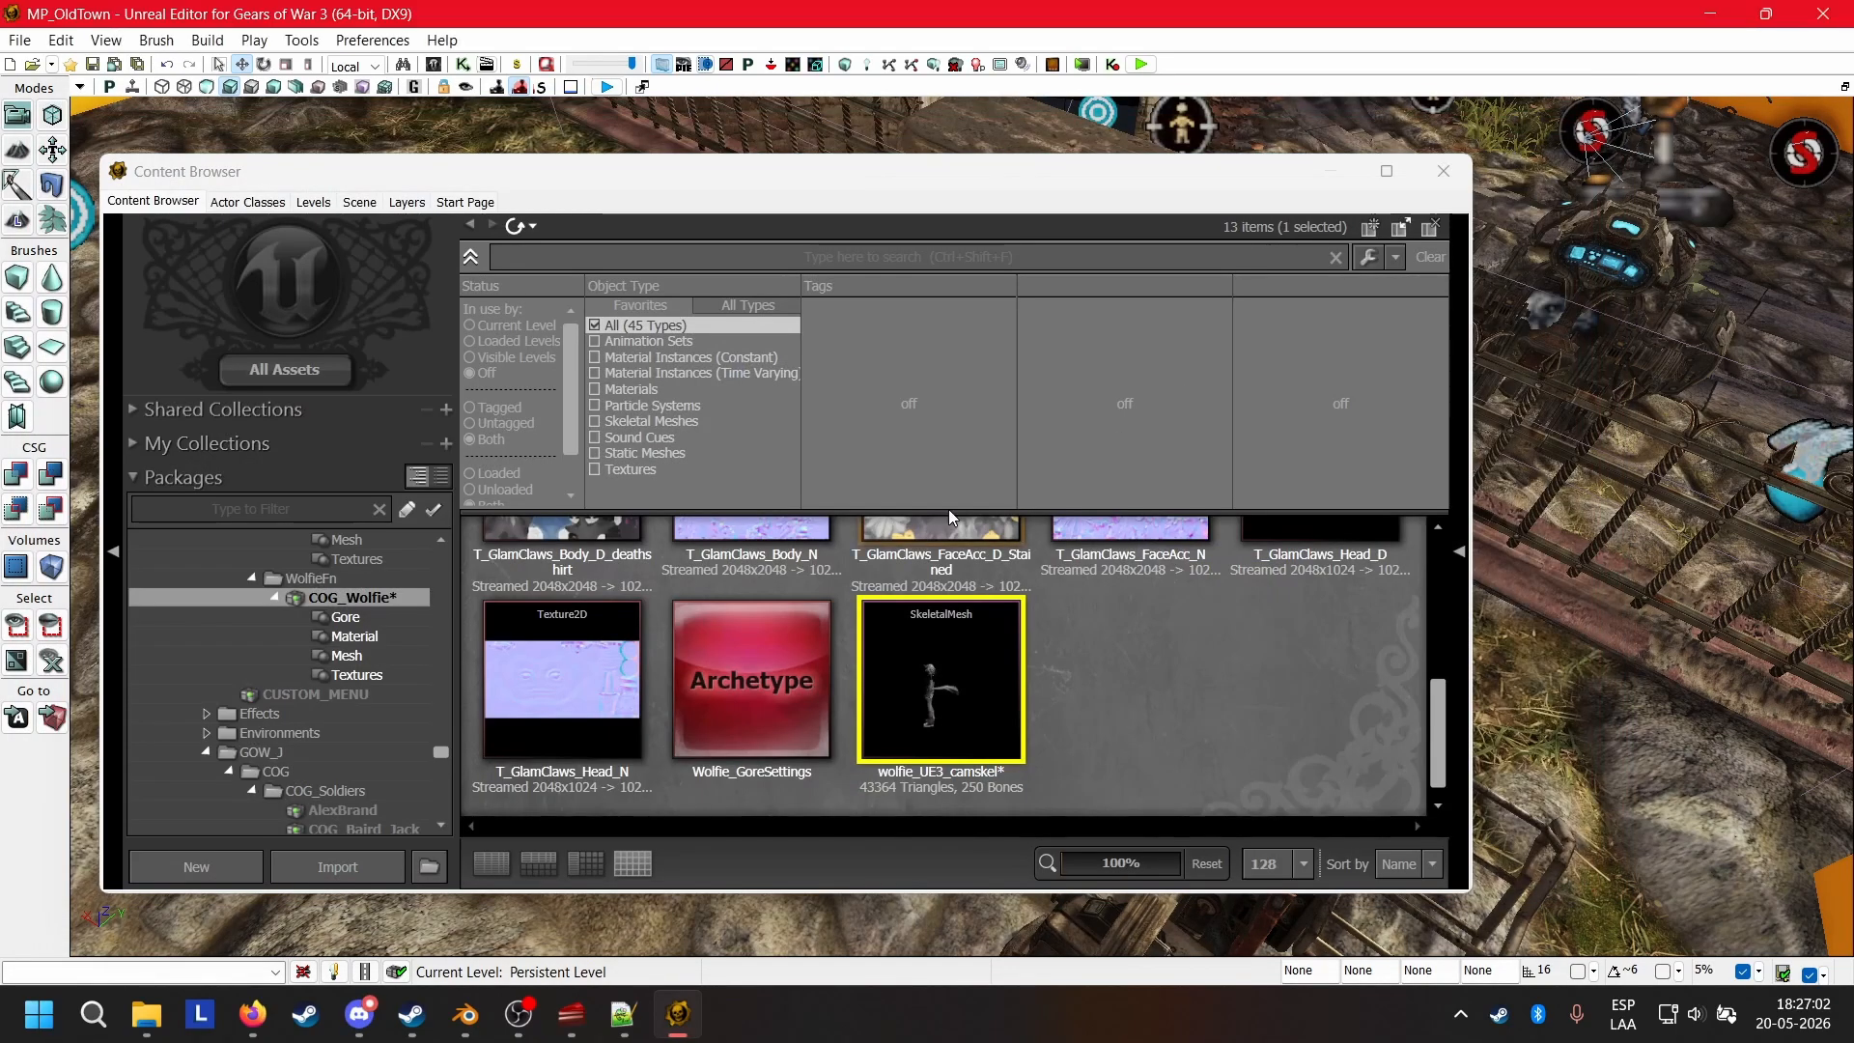
pyautogui.rightClick(338, 600)
pyautogui.click(380, 621)
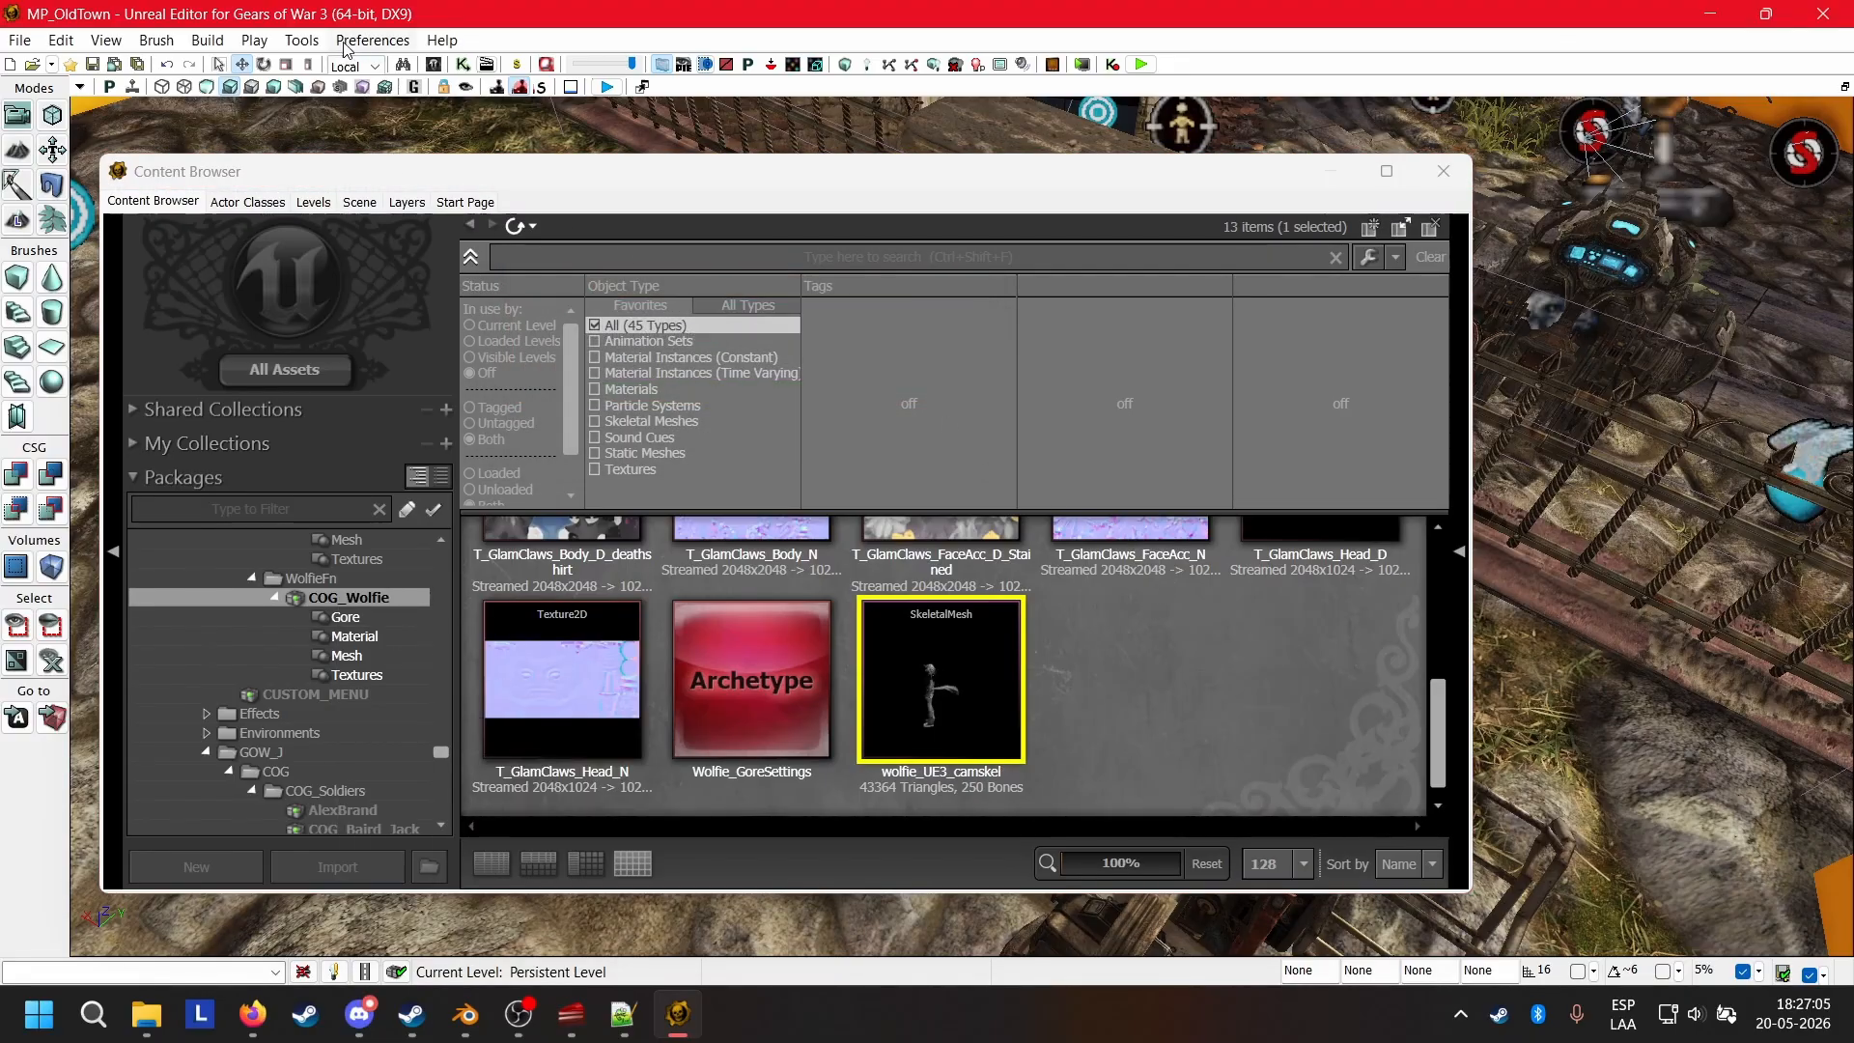
# Start a play session in the editor and spawn the character into the Old Town map.
pyautogui.click(254, 39)
pyautogui.click(290, 60)
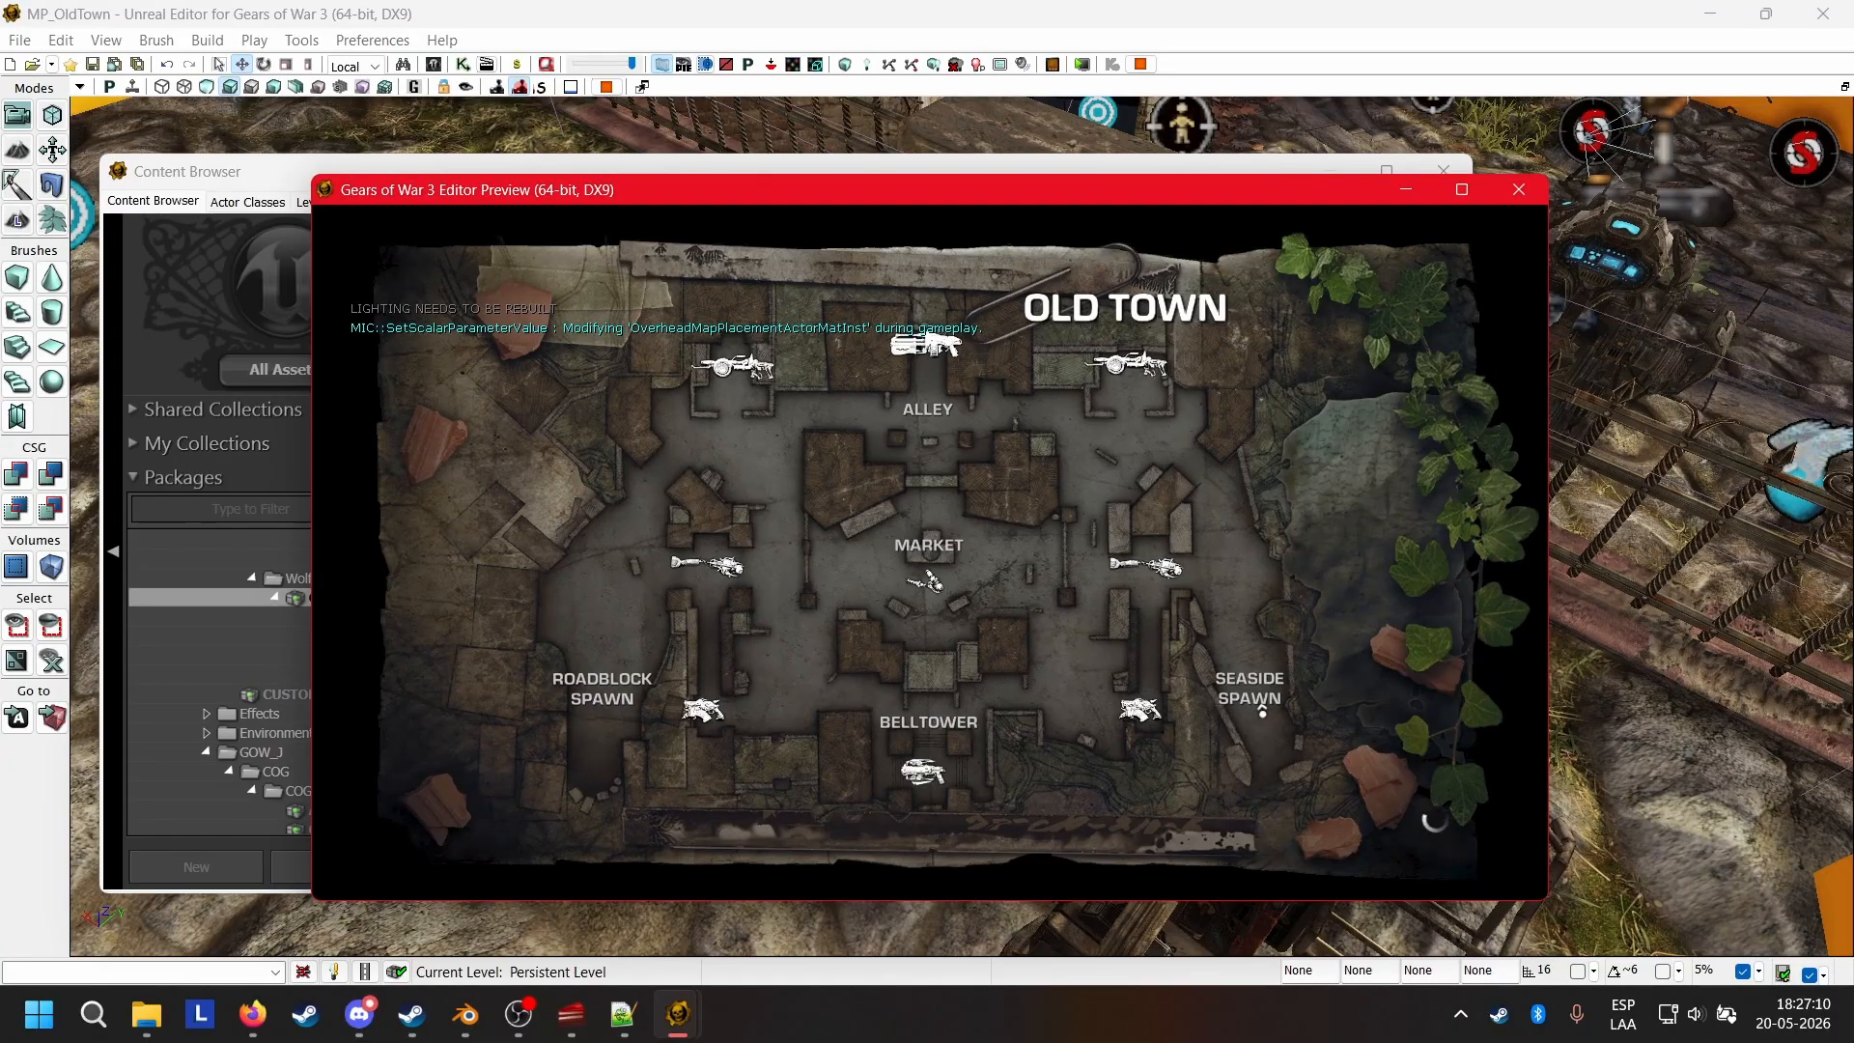
pyautogui.press('Tab')
pyautogui.press('Up')
pyautogui.press('Return')
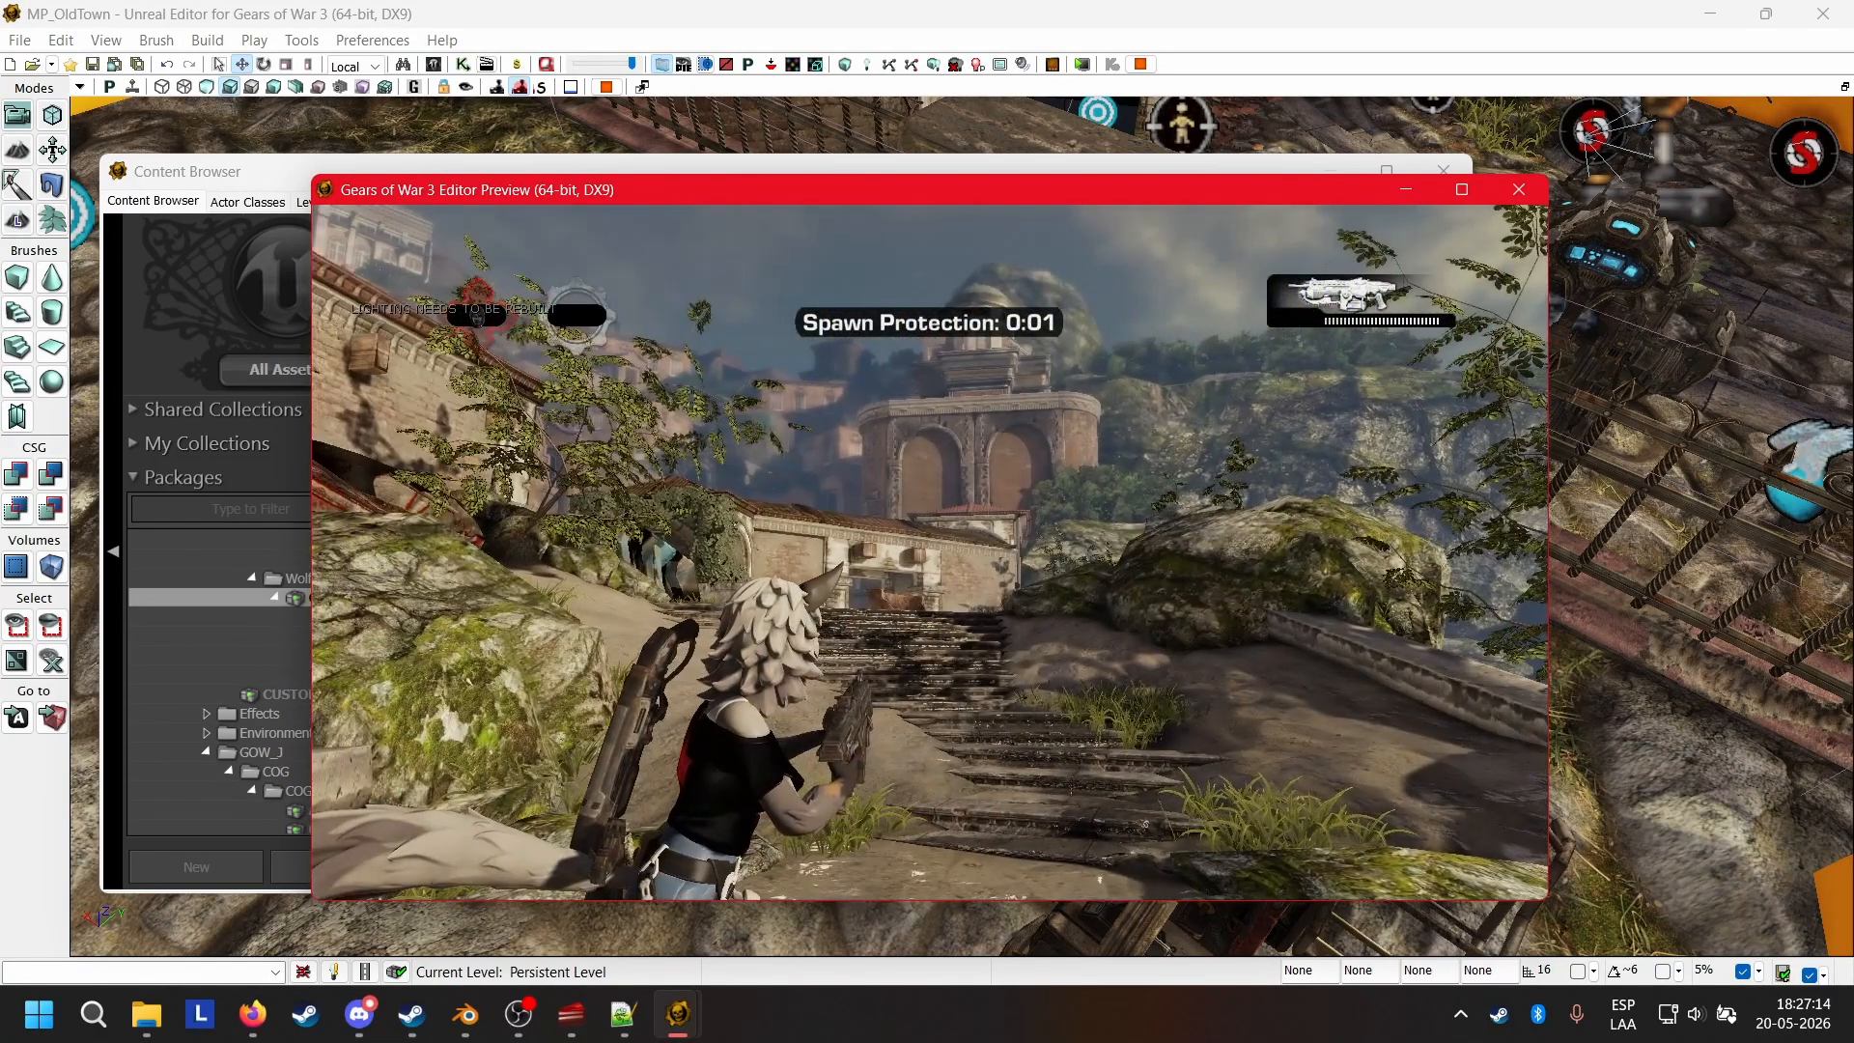
# Run the Wolfie character around the map and aim the weapon to check its mirrored poses, and end the play session.
pyautogui.press('w')
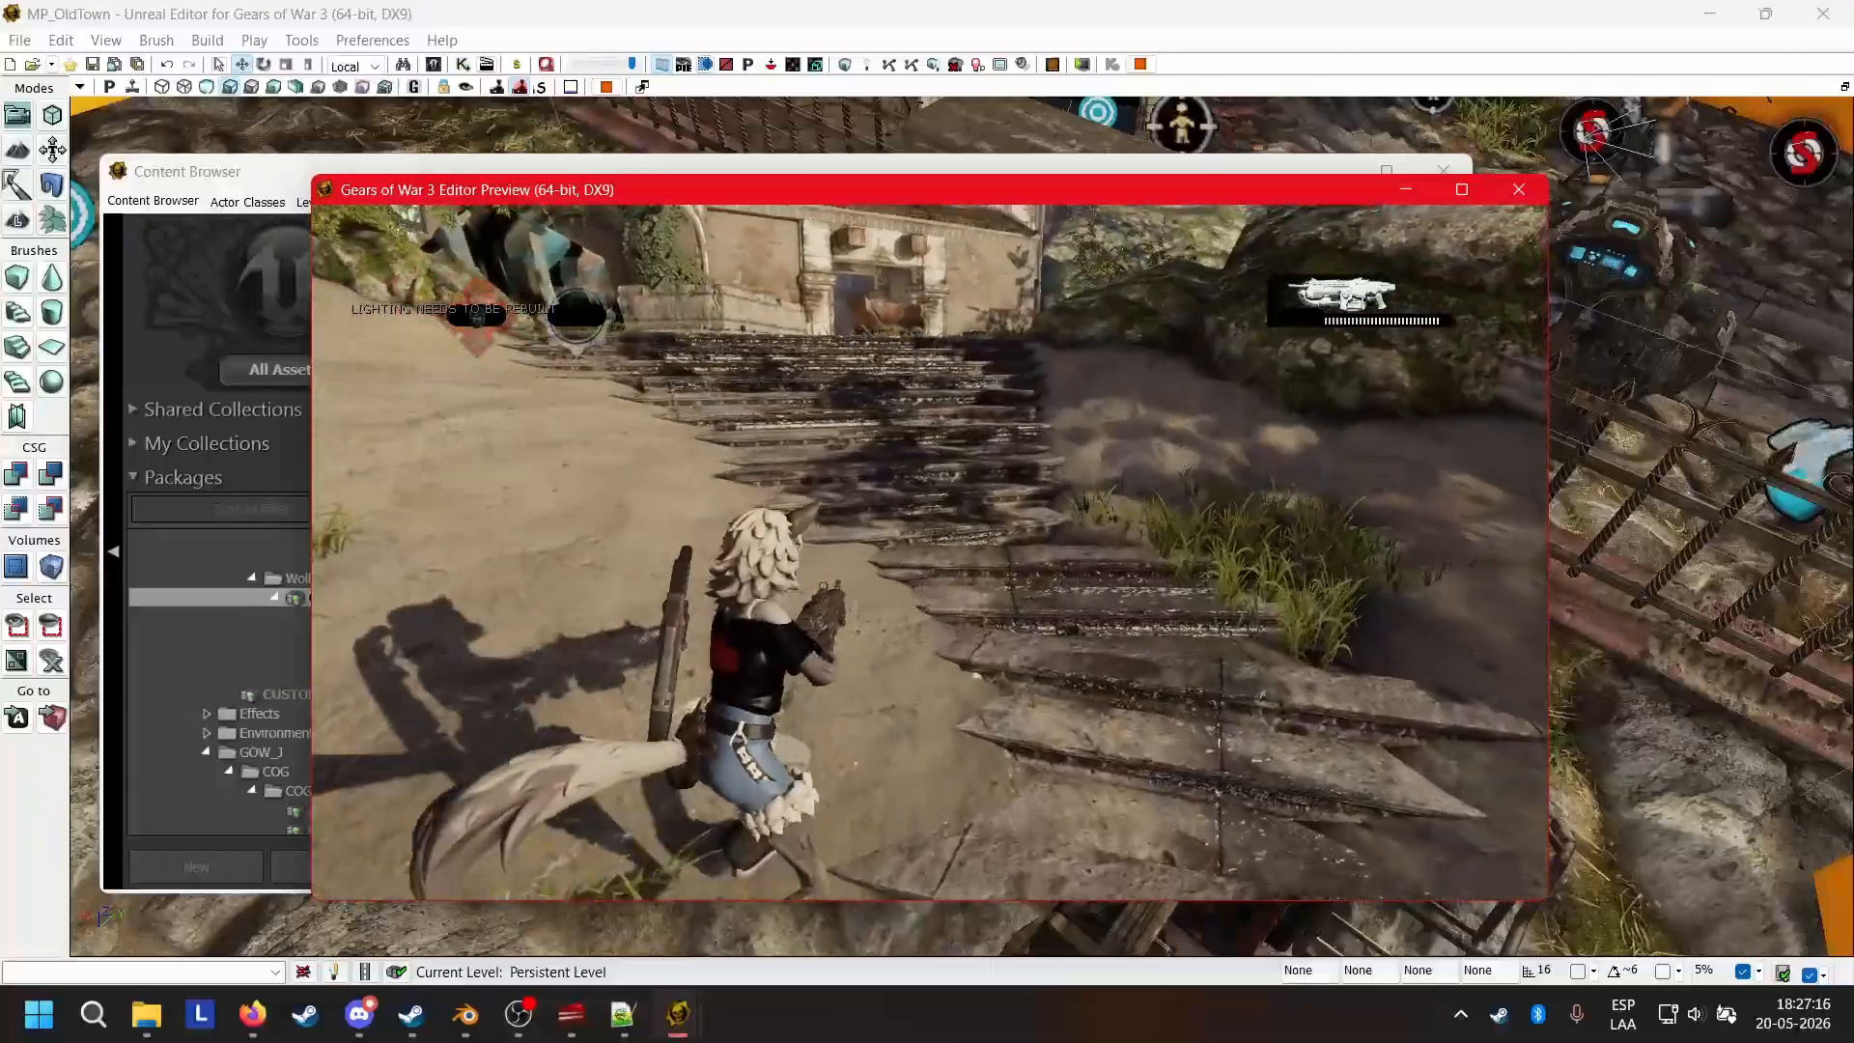
pyautogui.press('space')
pyautogui.press('w')
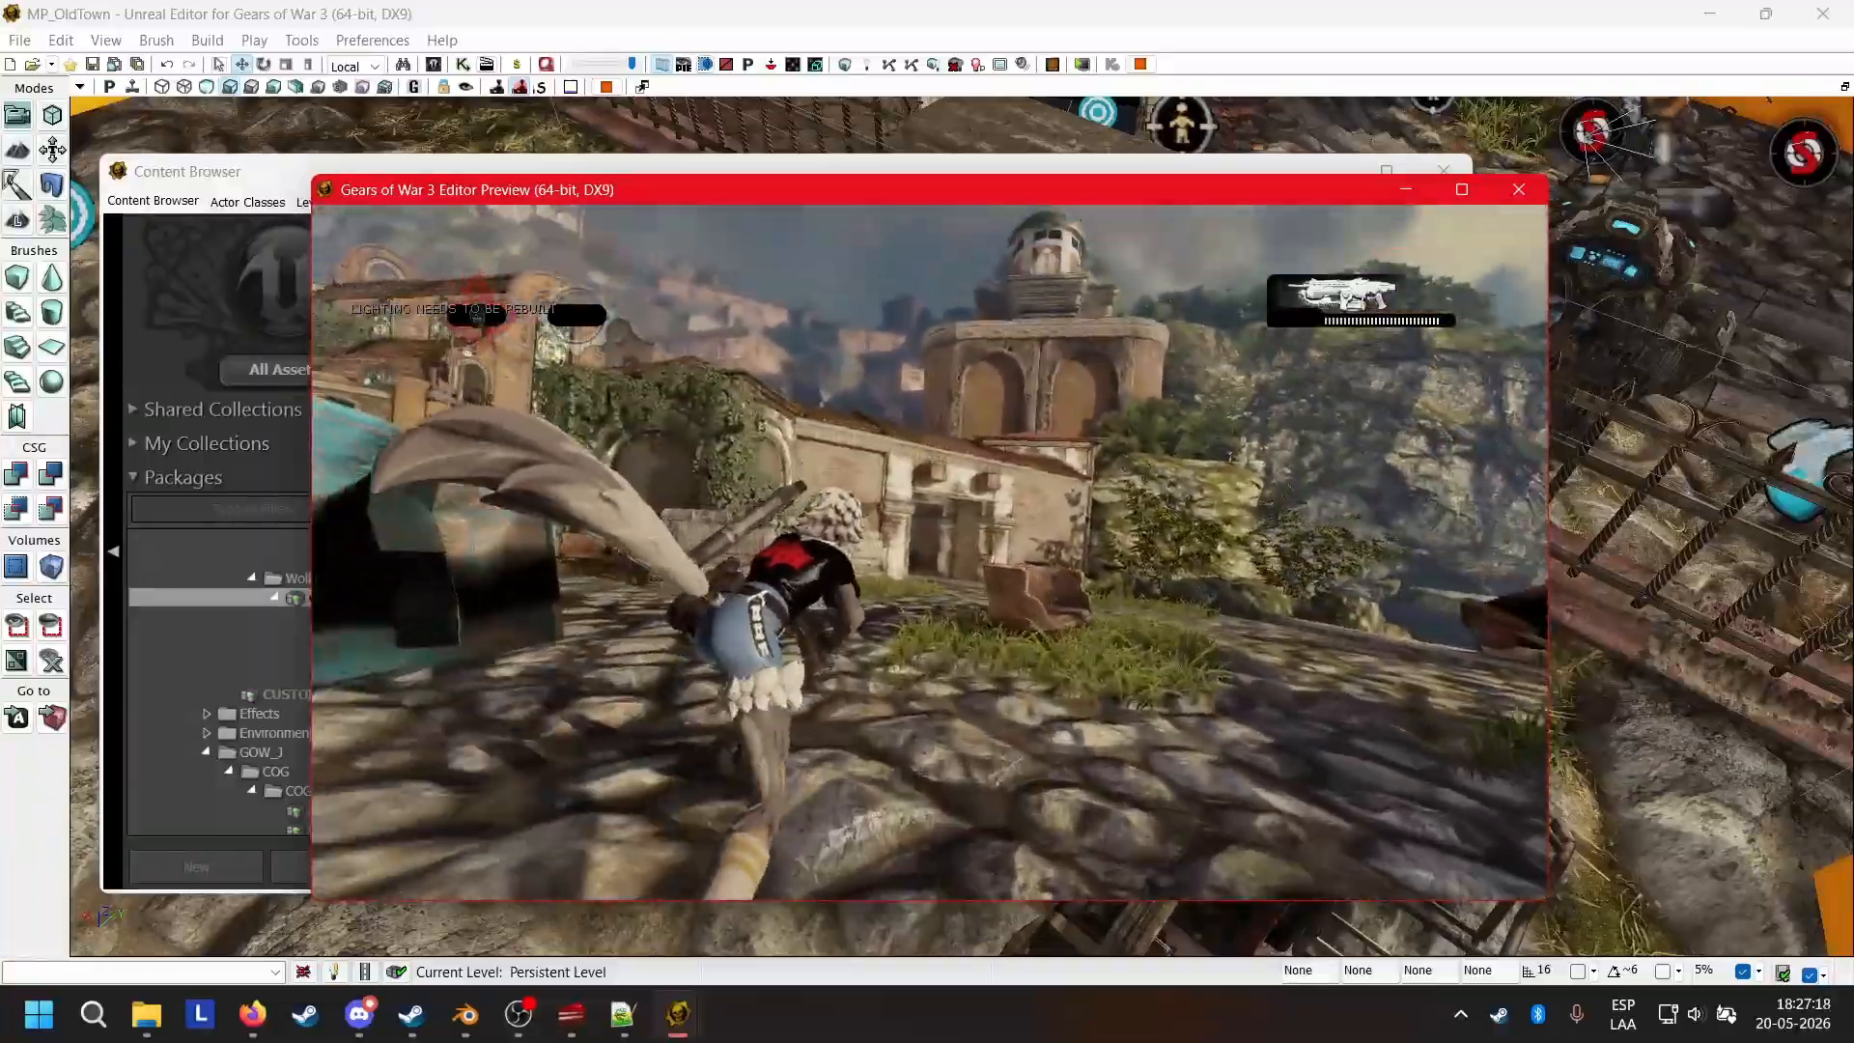
pyautogui.press('w')
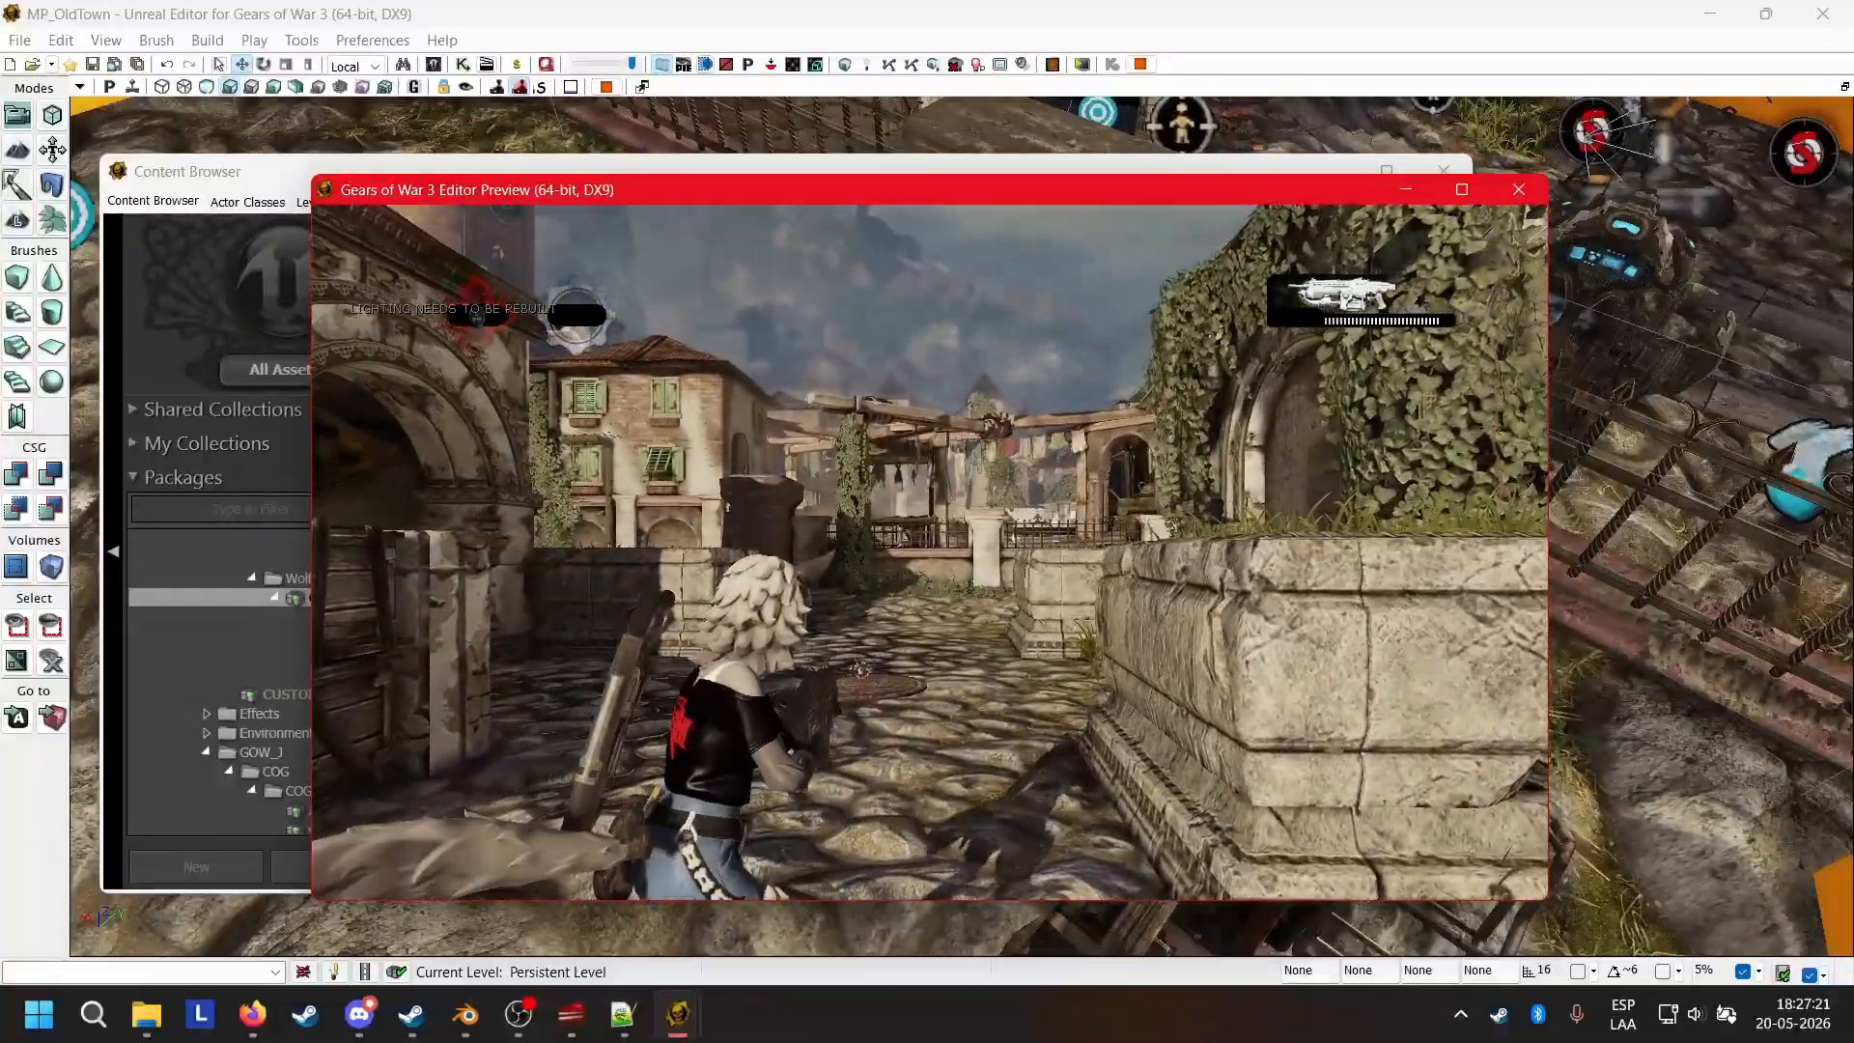
pyautogui.press('w')
pyautogui.rightClick(931, 552)
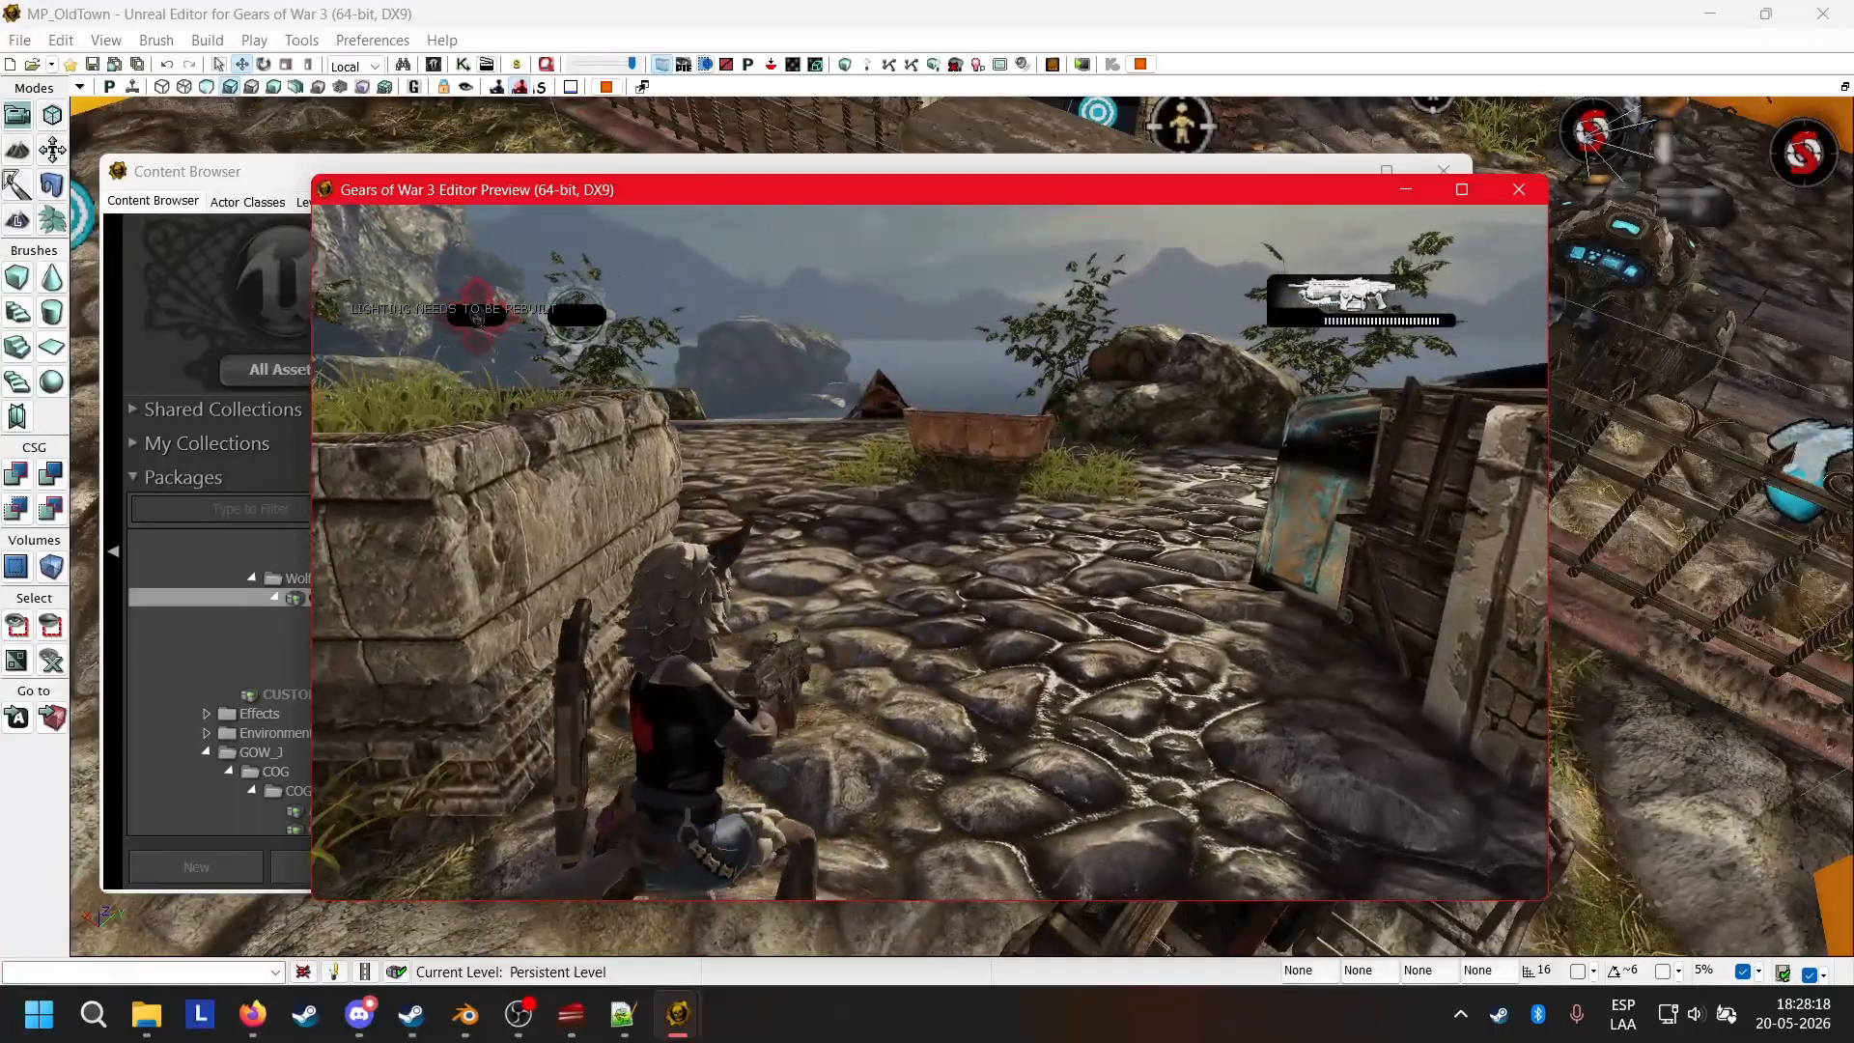
pyautogui.press('Escape')
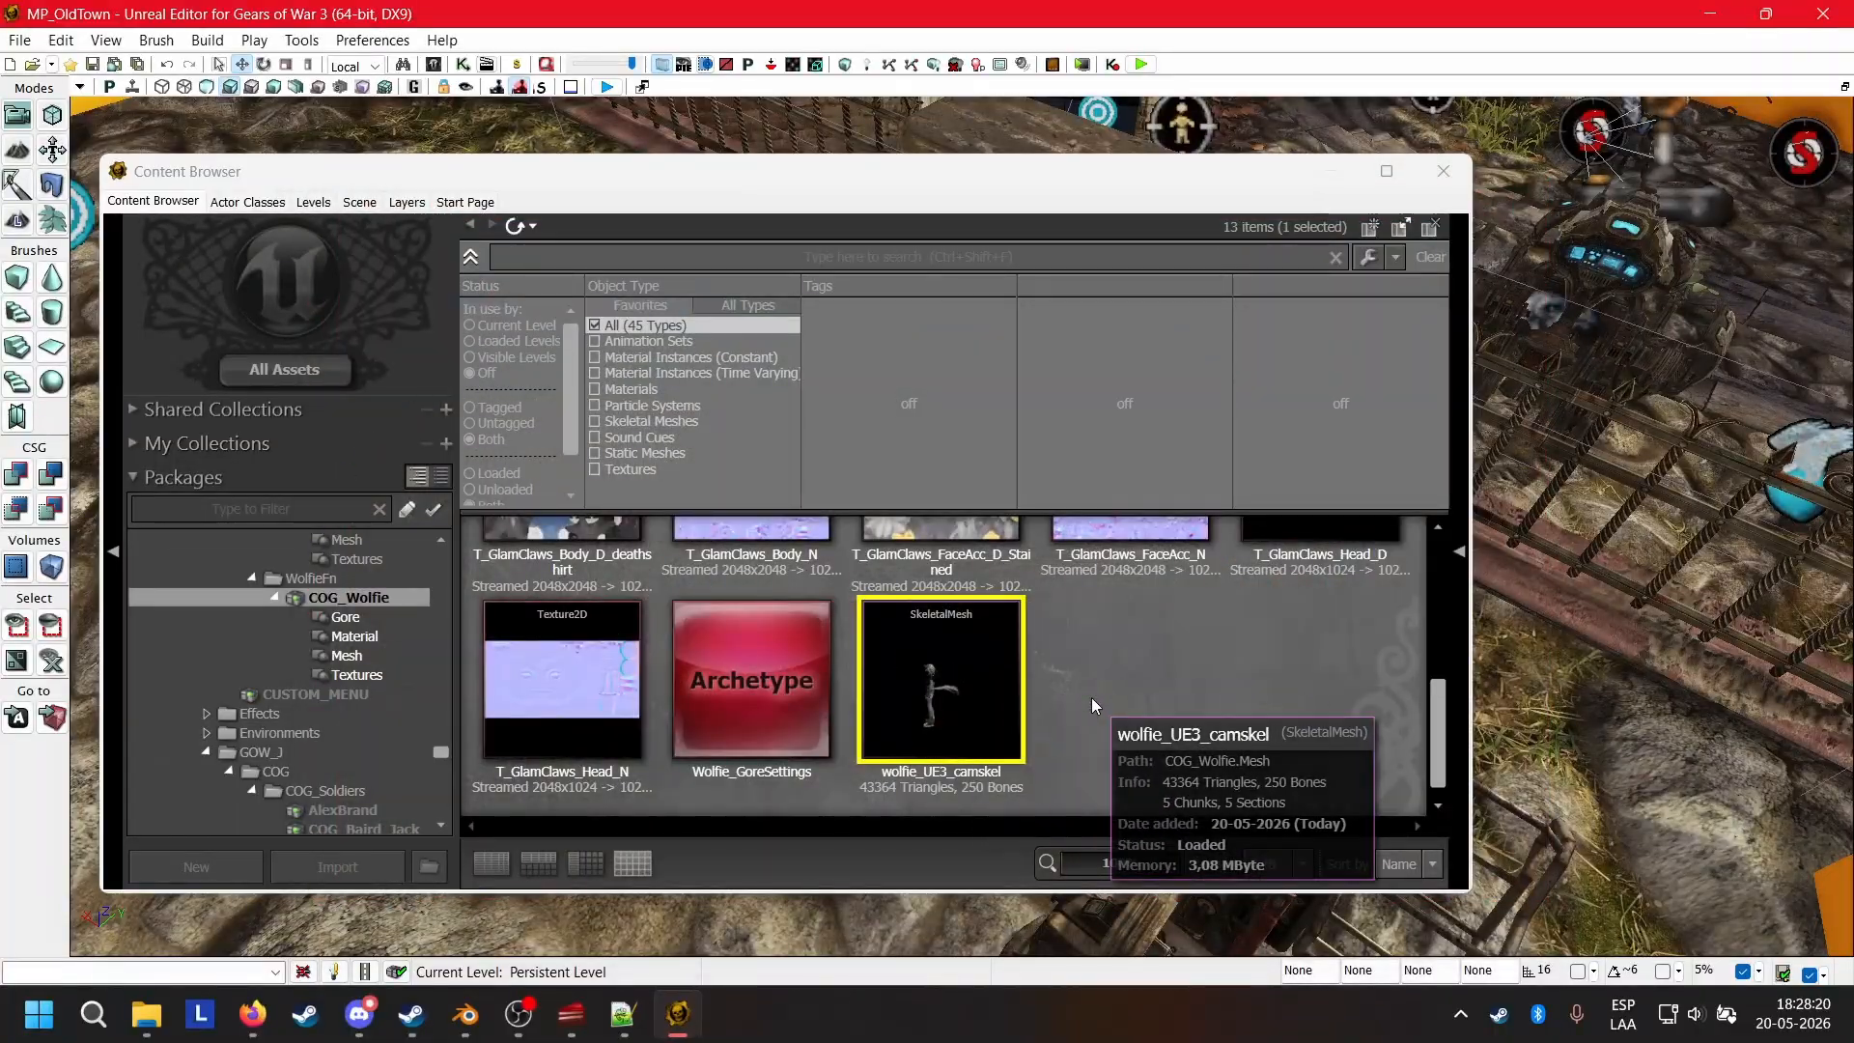
# Open wolfie_UE3_camskel in the AnimSet Editor with its Socket Manager and examine the LeftBackMount and RightBackMount sockets.
pyautogui.click(948, 669)
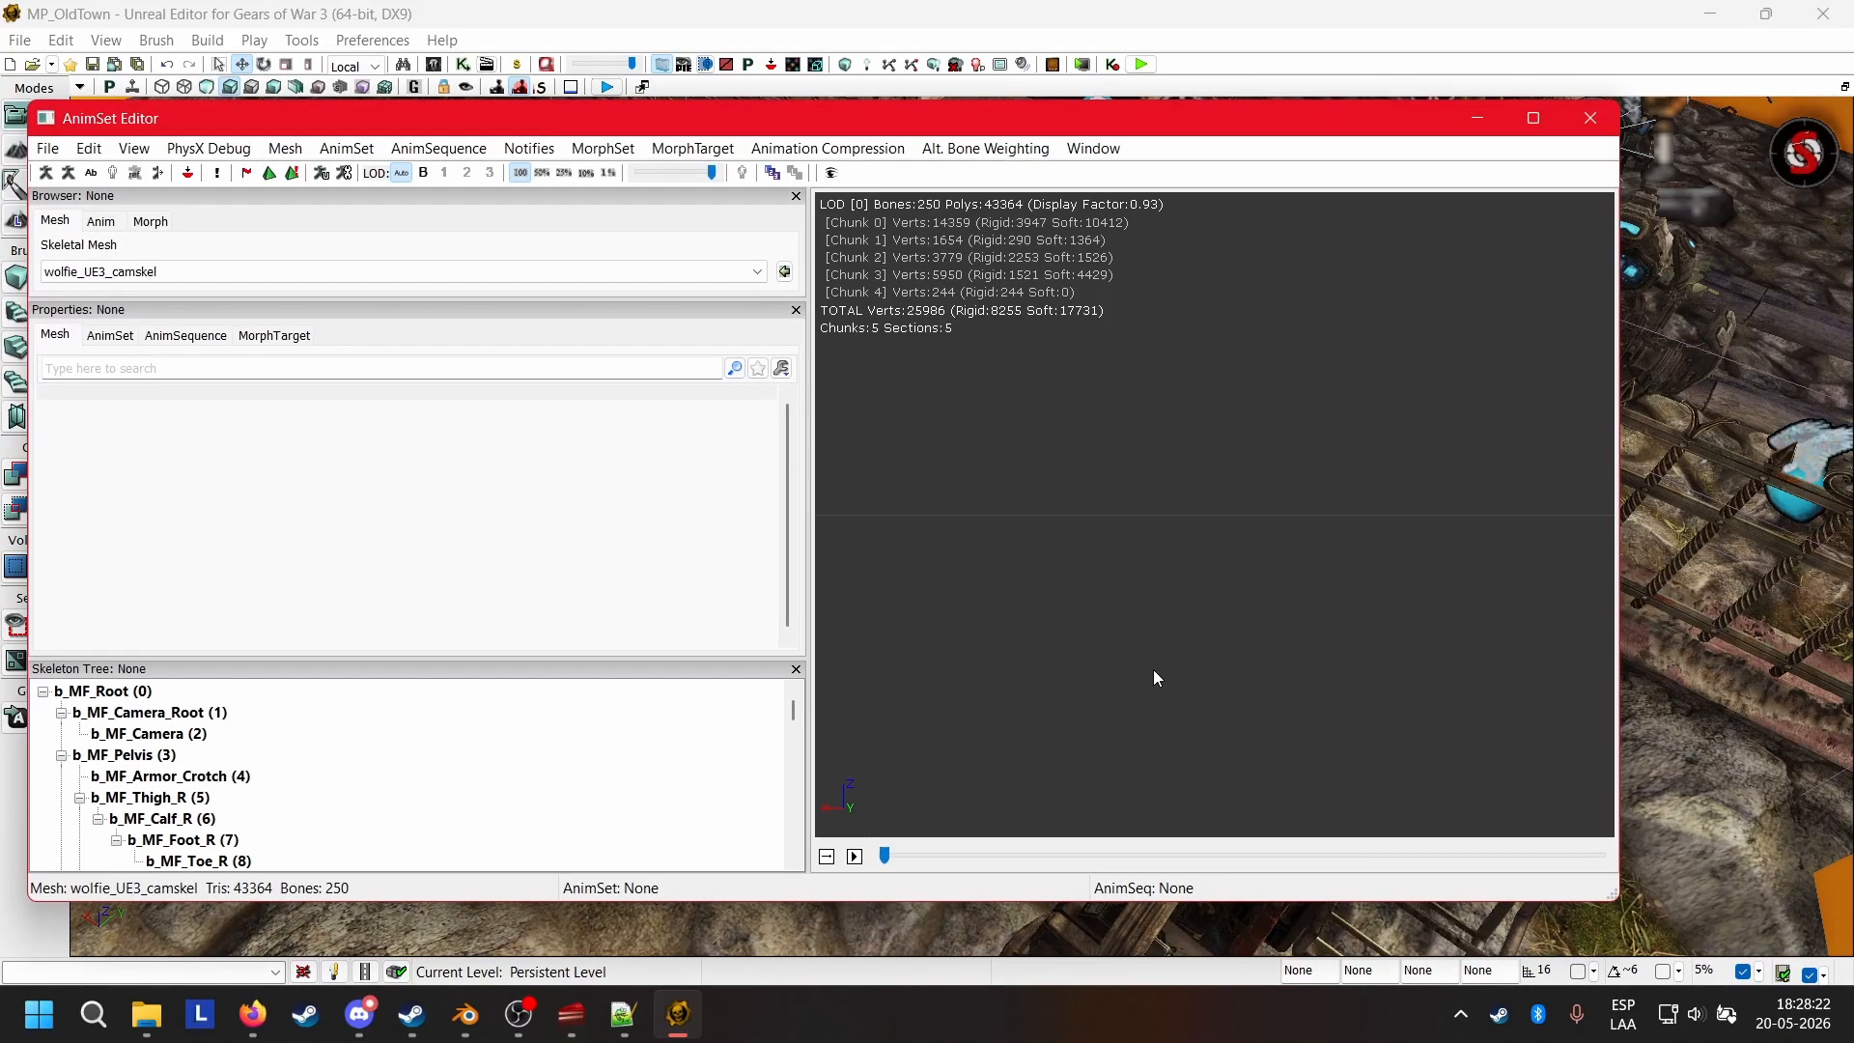
pyautogui.click(189, 174)
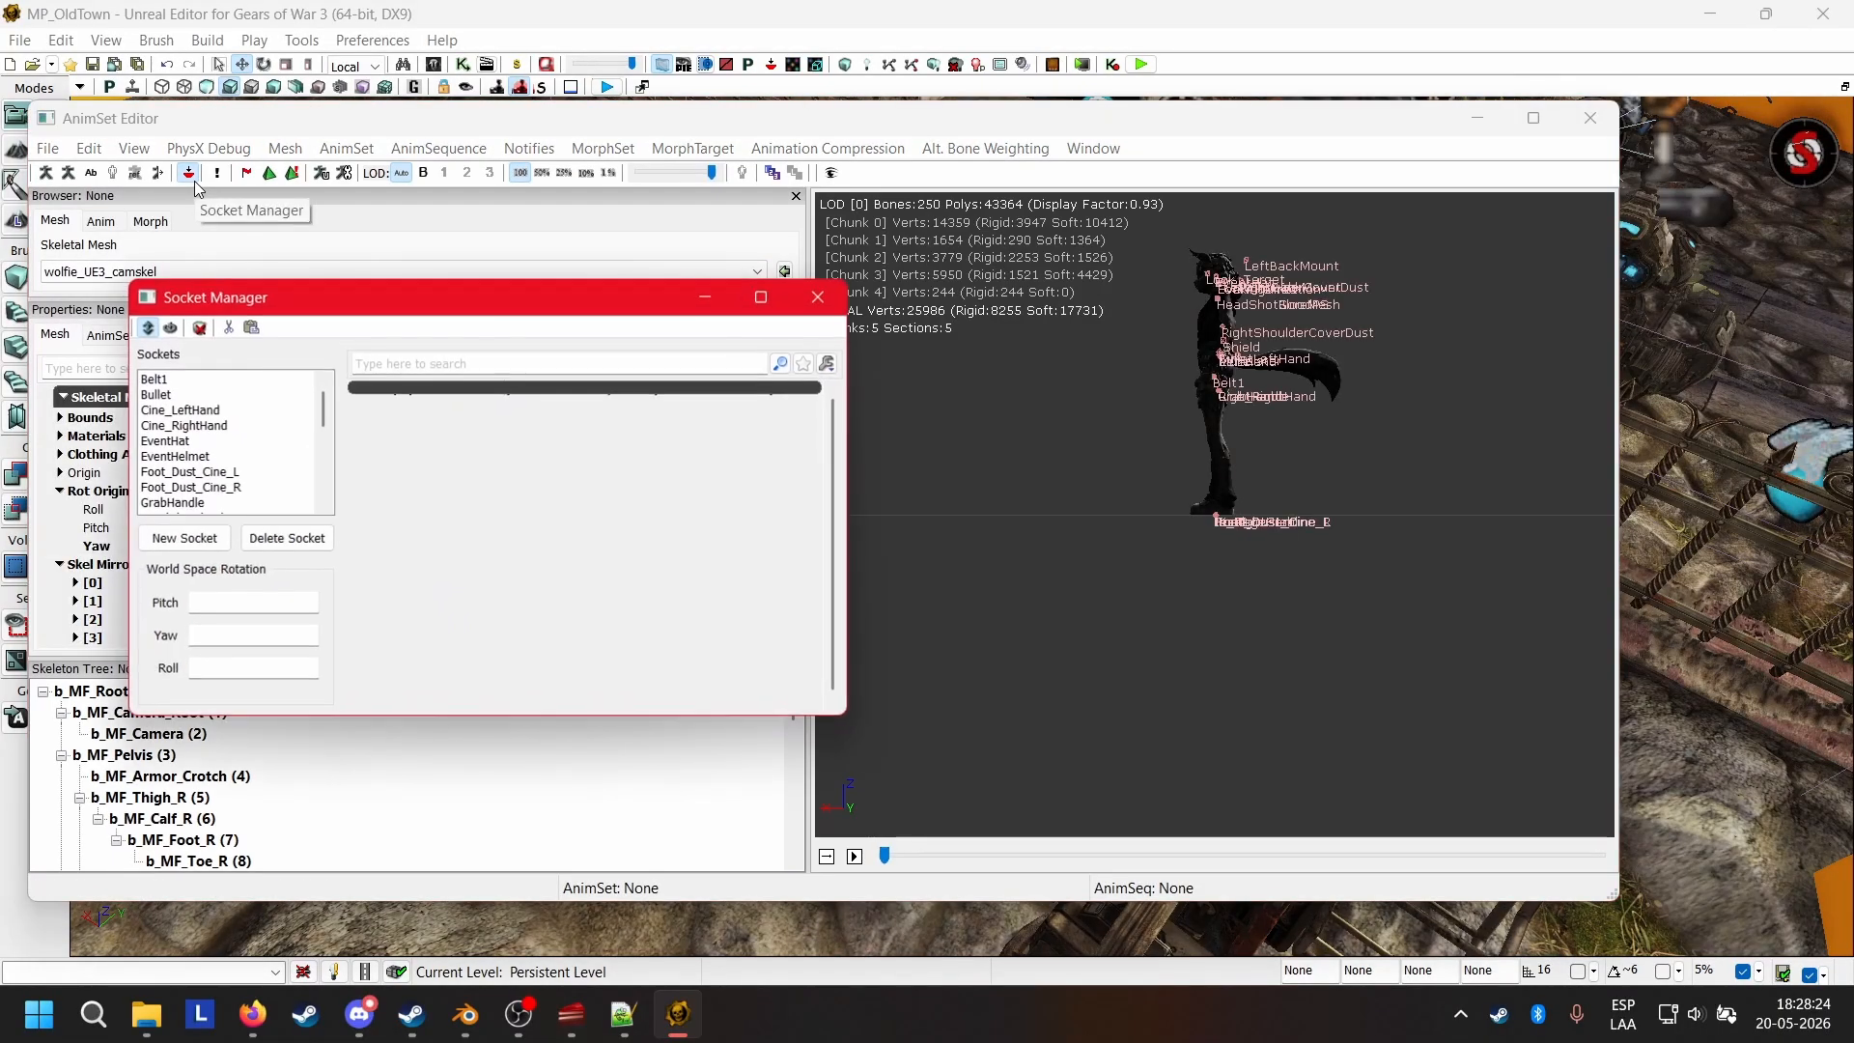
pyautogui.moveTo(1265, 423); pyautogui.dragTo(1325, 423)
pyautogui.moveTo(1325, 423); pyautogui.dragTo(1418, 363, button='right')
pyautogui.moveTo(1417, 363); pyautogui.dragTo(1412, 464)
pyautogui.moveTo(1391, 466); pyautogui.dragTo(1365, 546, button='middle')
pyautogui.moveTo(1365, 547); pyautogui.dragTo(1400, 502, button='right')
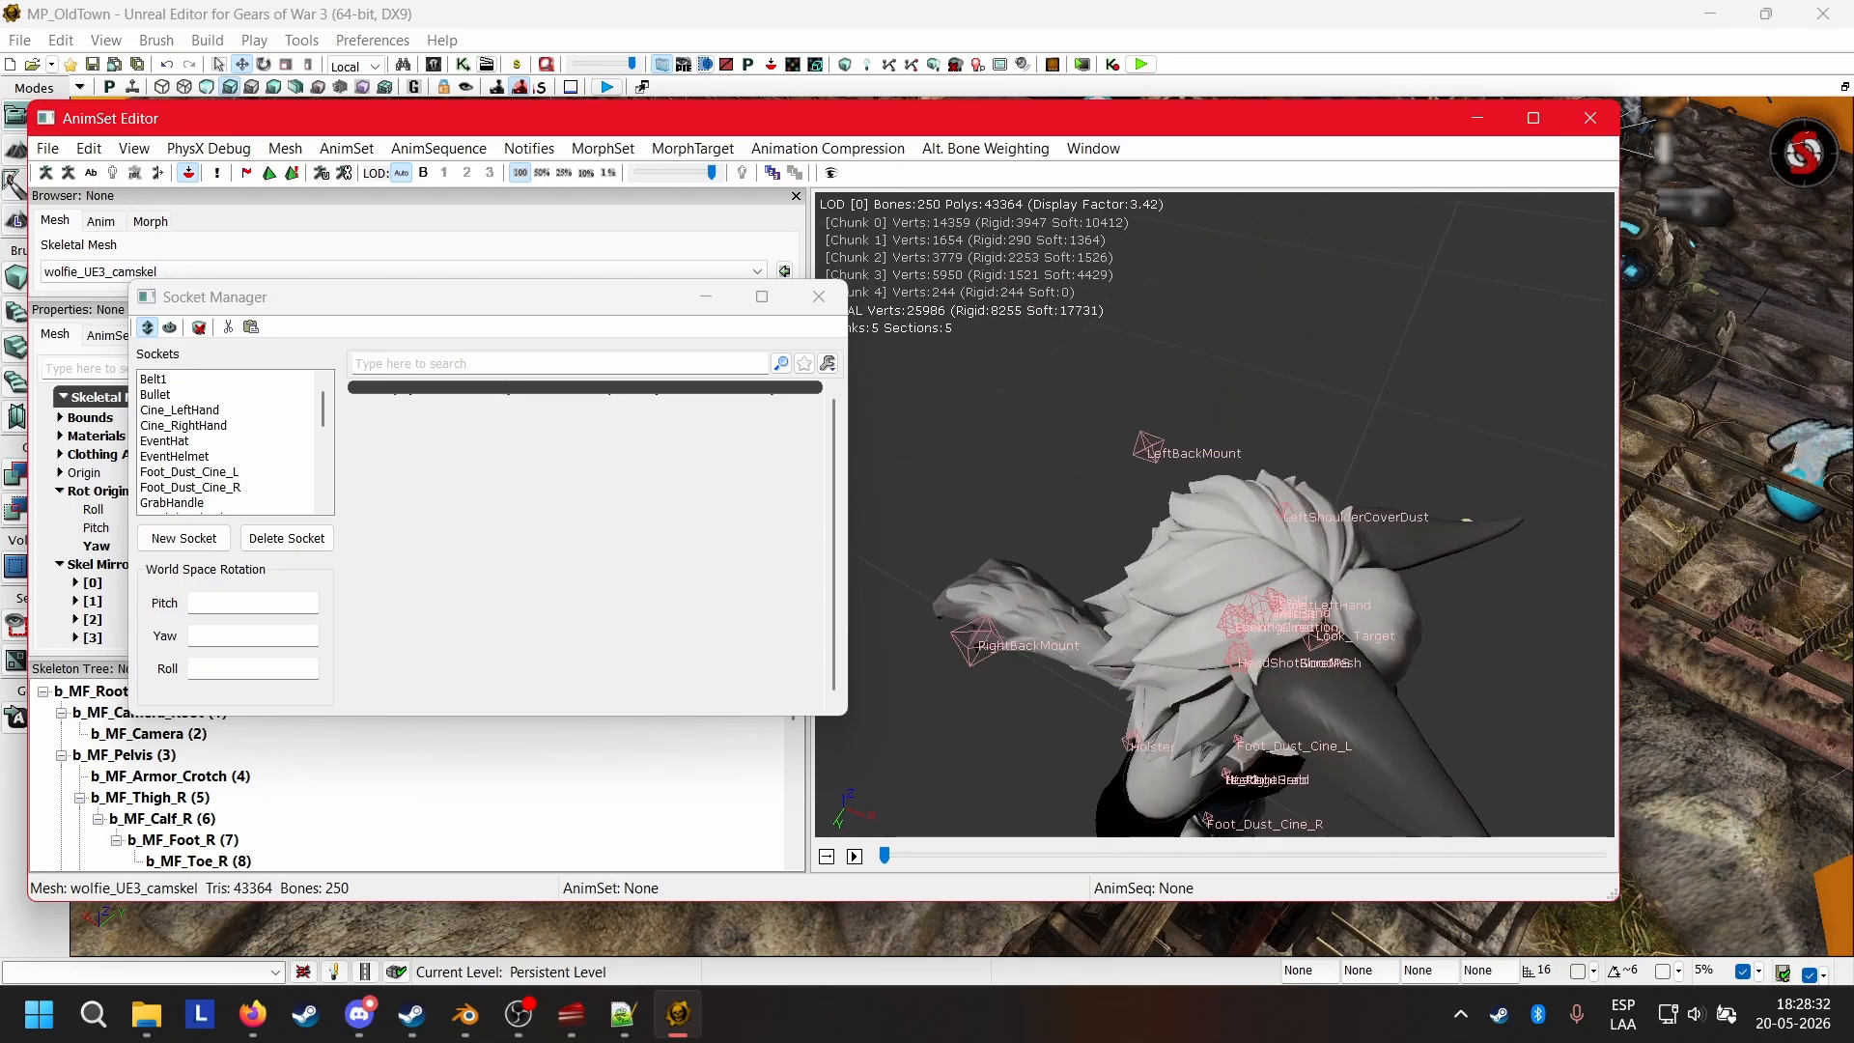
pyautogui.moveTo(1115, 547); pyautogui.dragTo(852, 552)
pyautogui.scroll(-5, 289, 461)
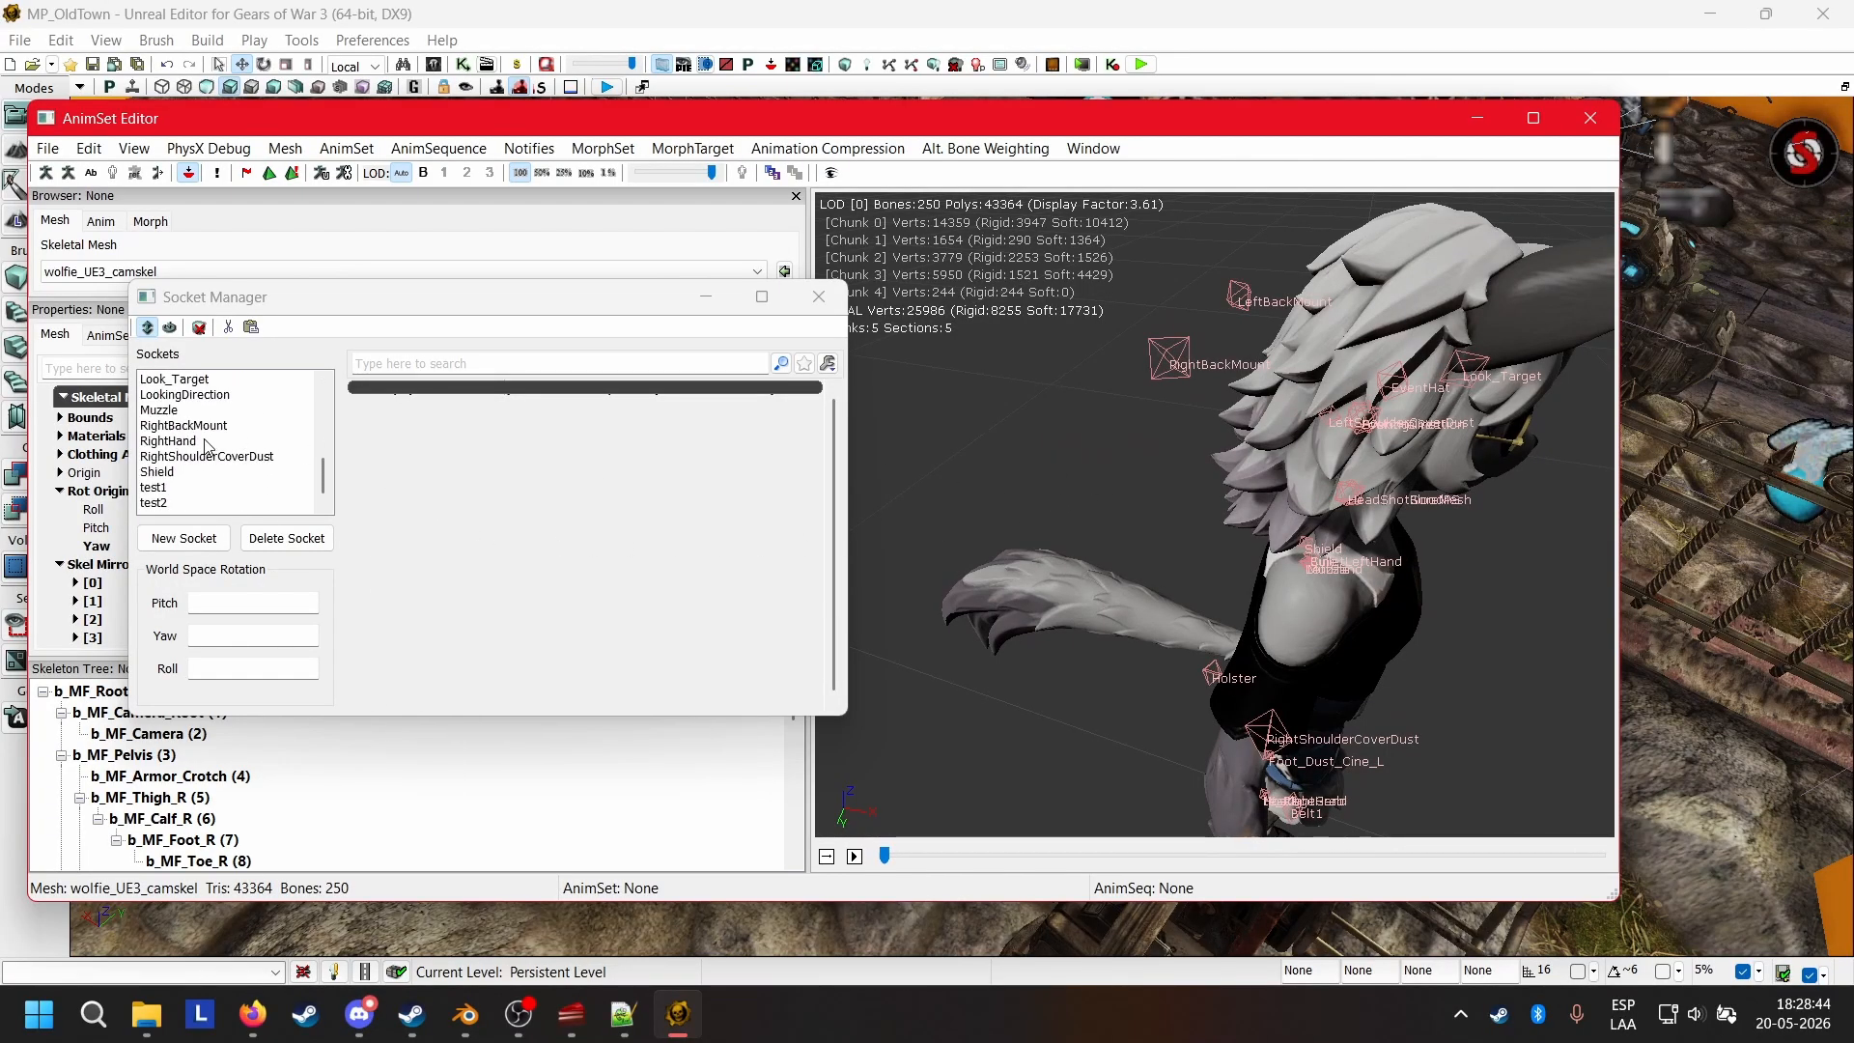
pyautogui.moveTo(1209, 506); pyautogui.dragTo(900, 393)
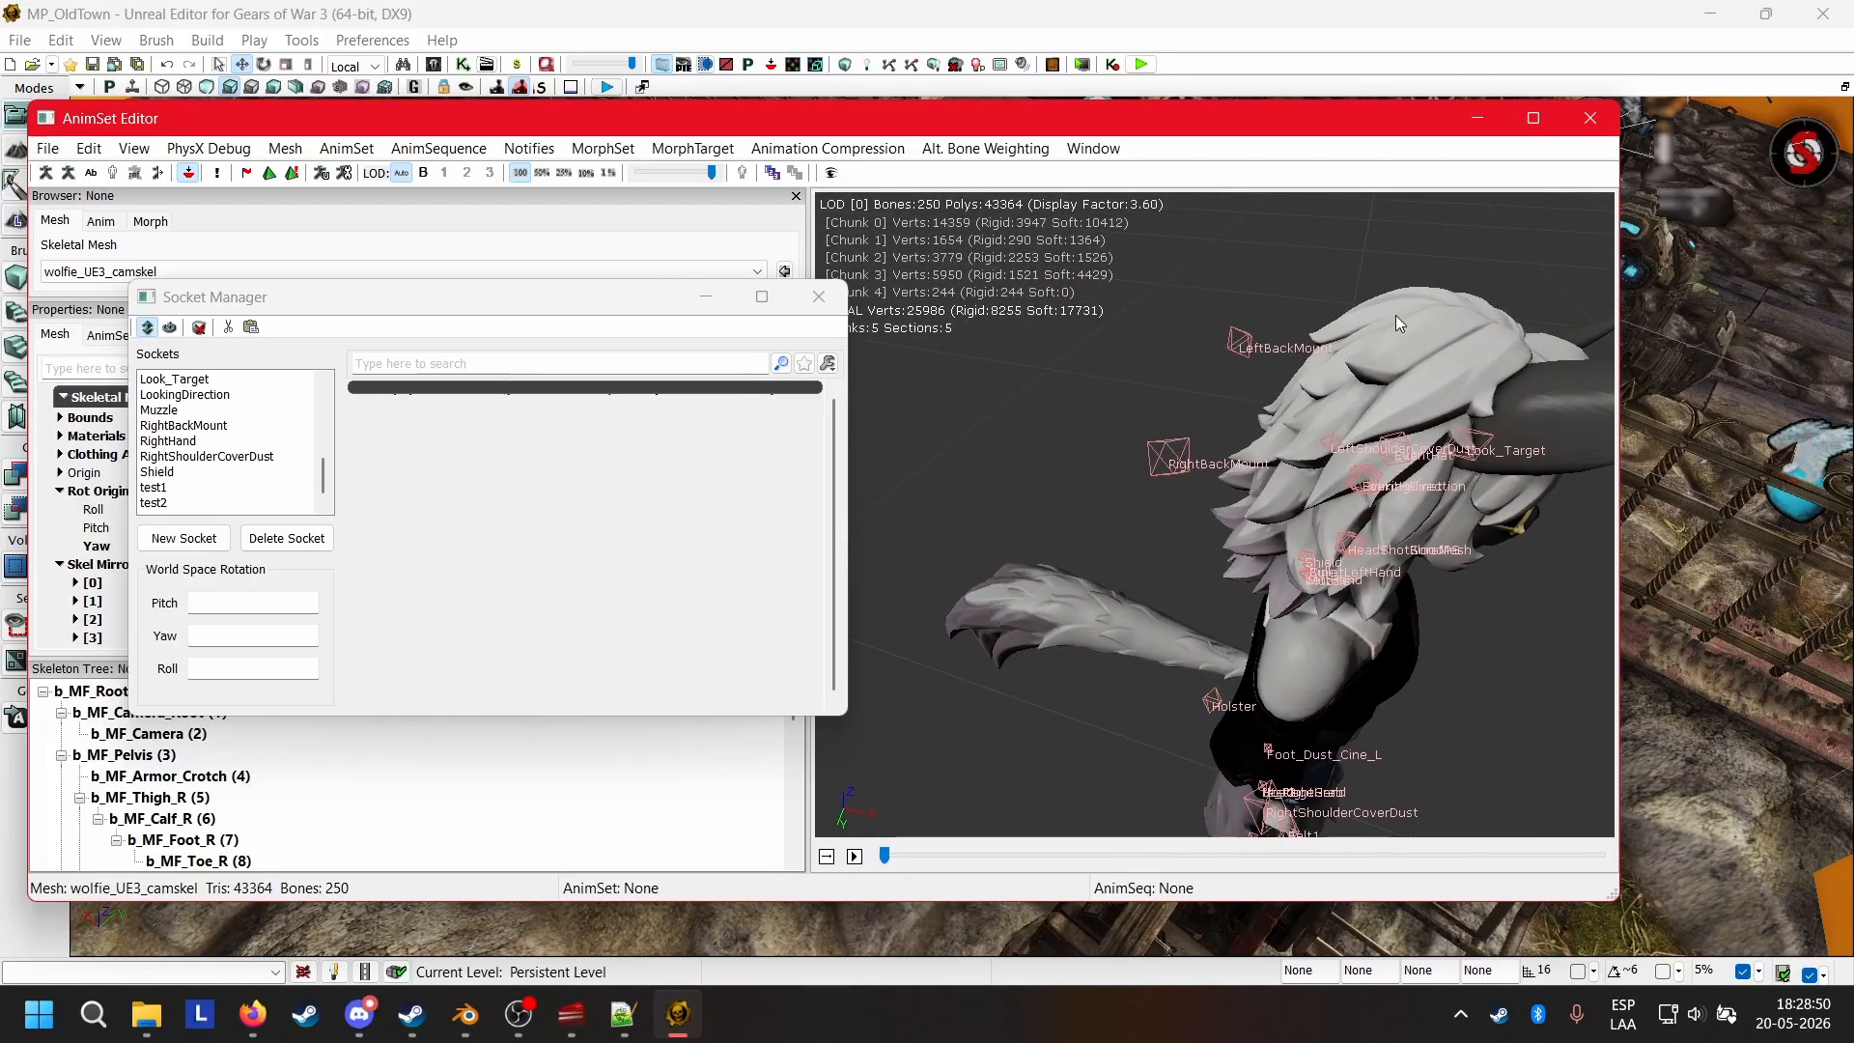
# Bring the Content Browser forward, filter the packages by "shotgun" and show the contents of Weapon_Shotgun.
pyautogui.moveTo(1191, 141); pyautogui.dragTo(1294, 482)
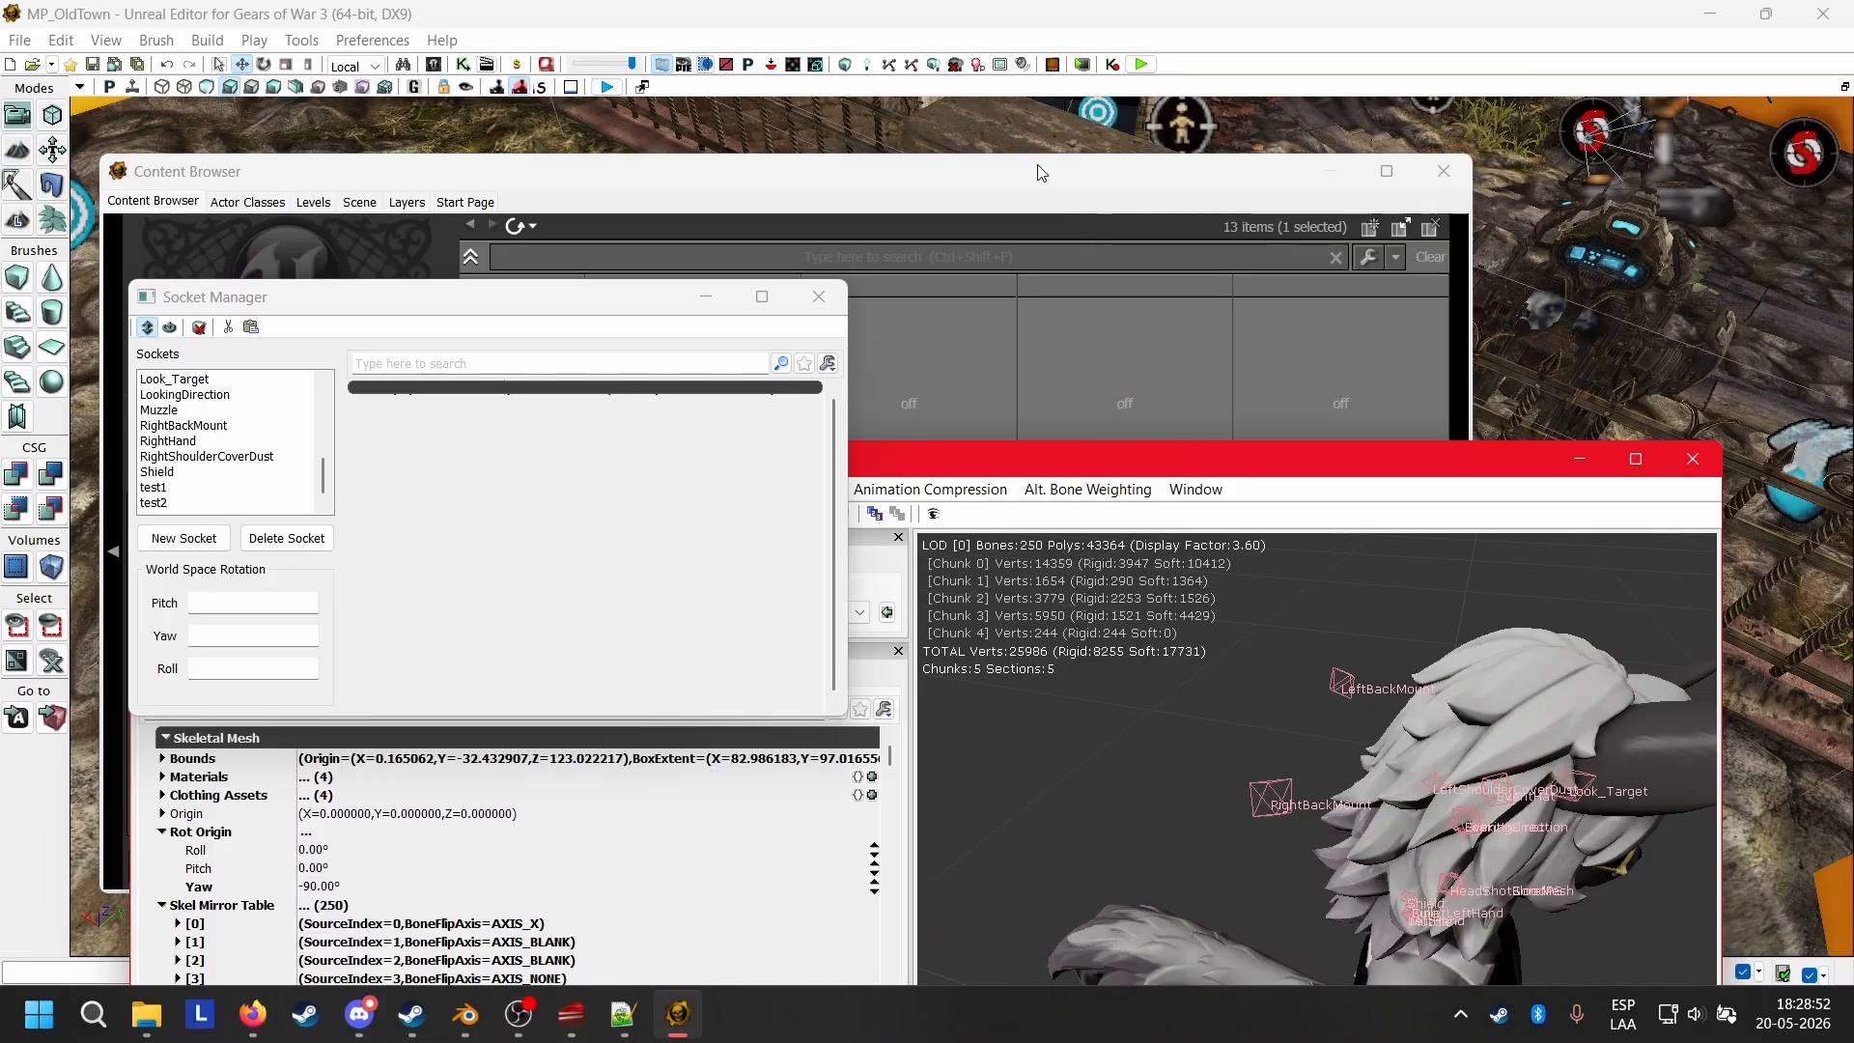
pyautogui.moveTo(1042, 173); pyautogui.dragTo(1210, 149)
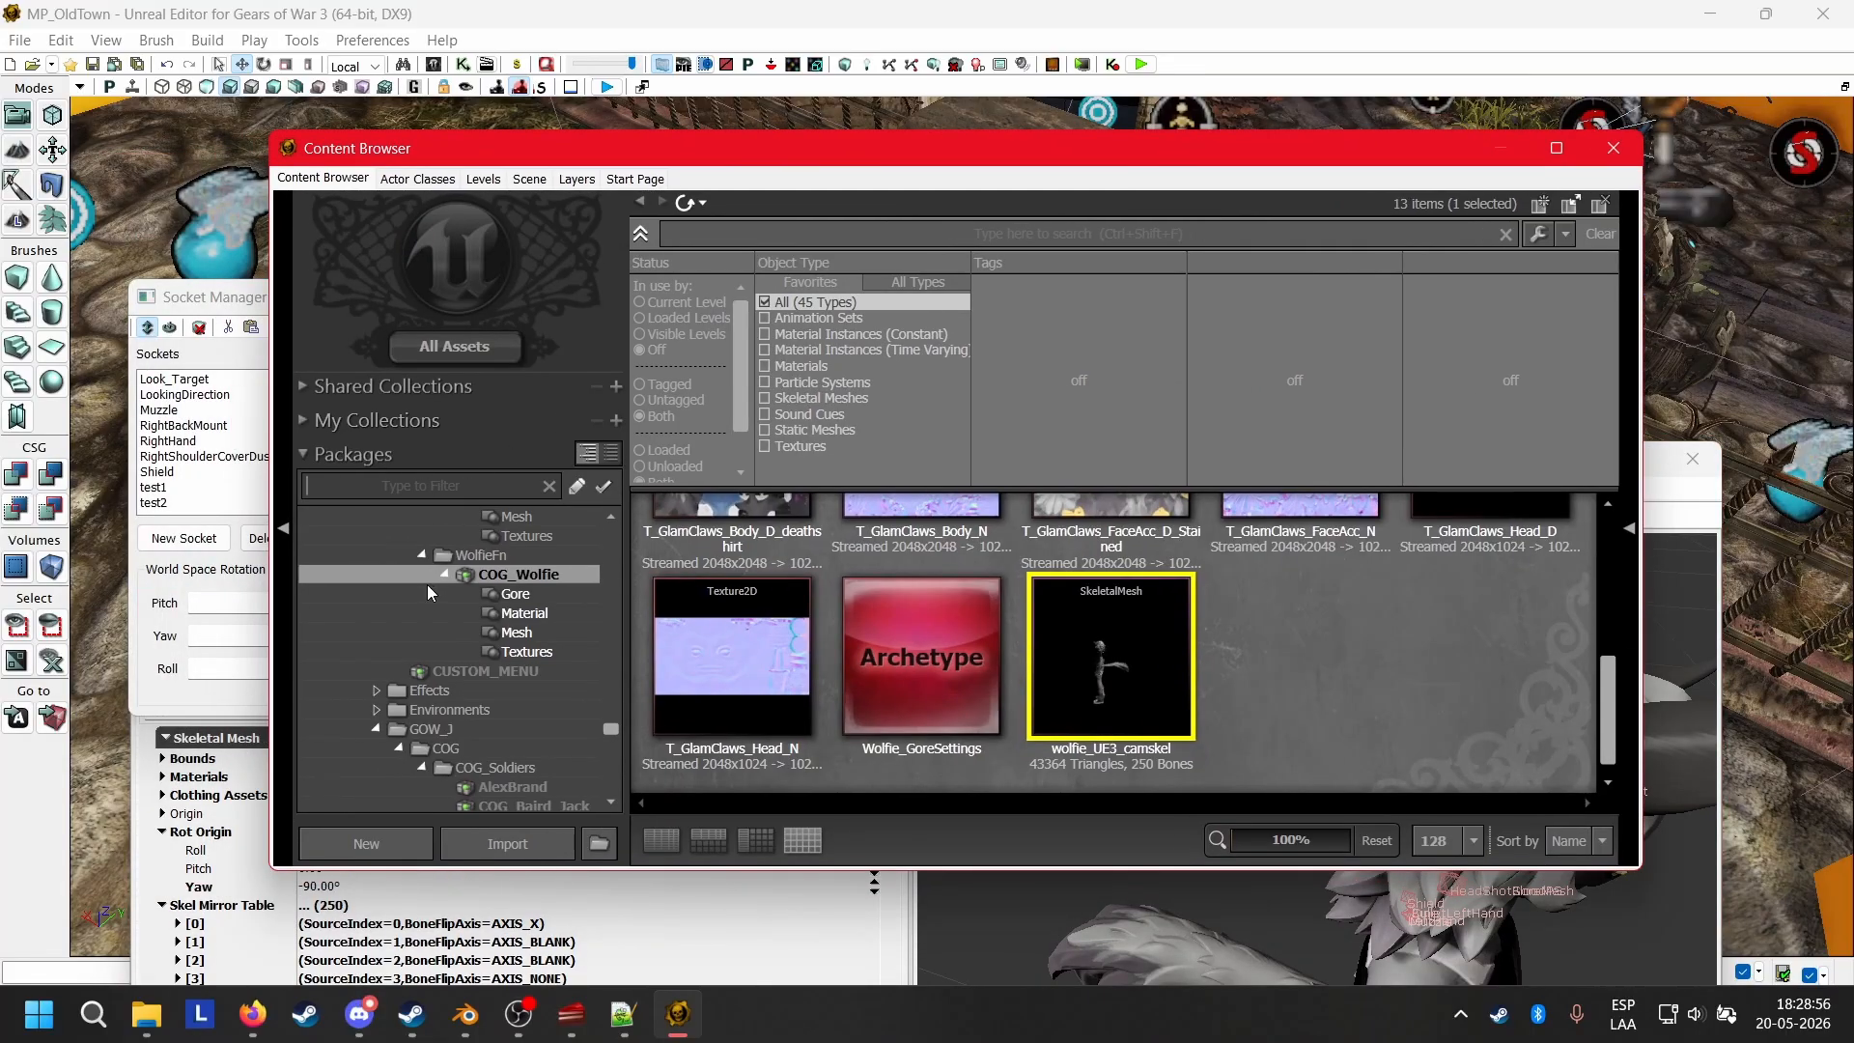
pyautogui.write('shotgu')
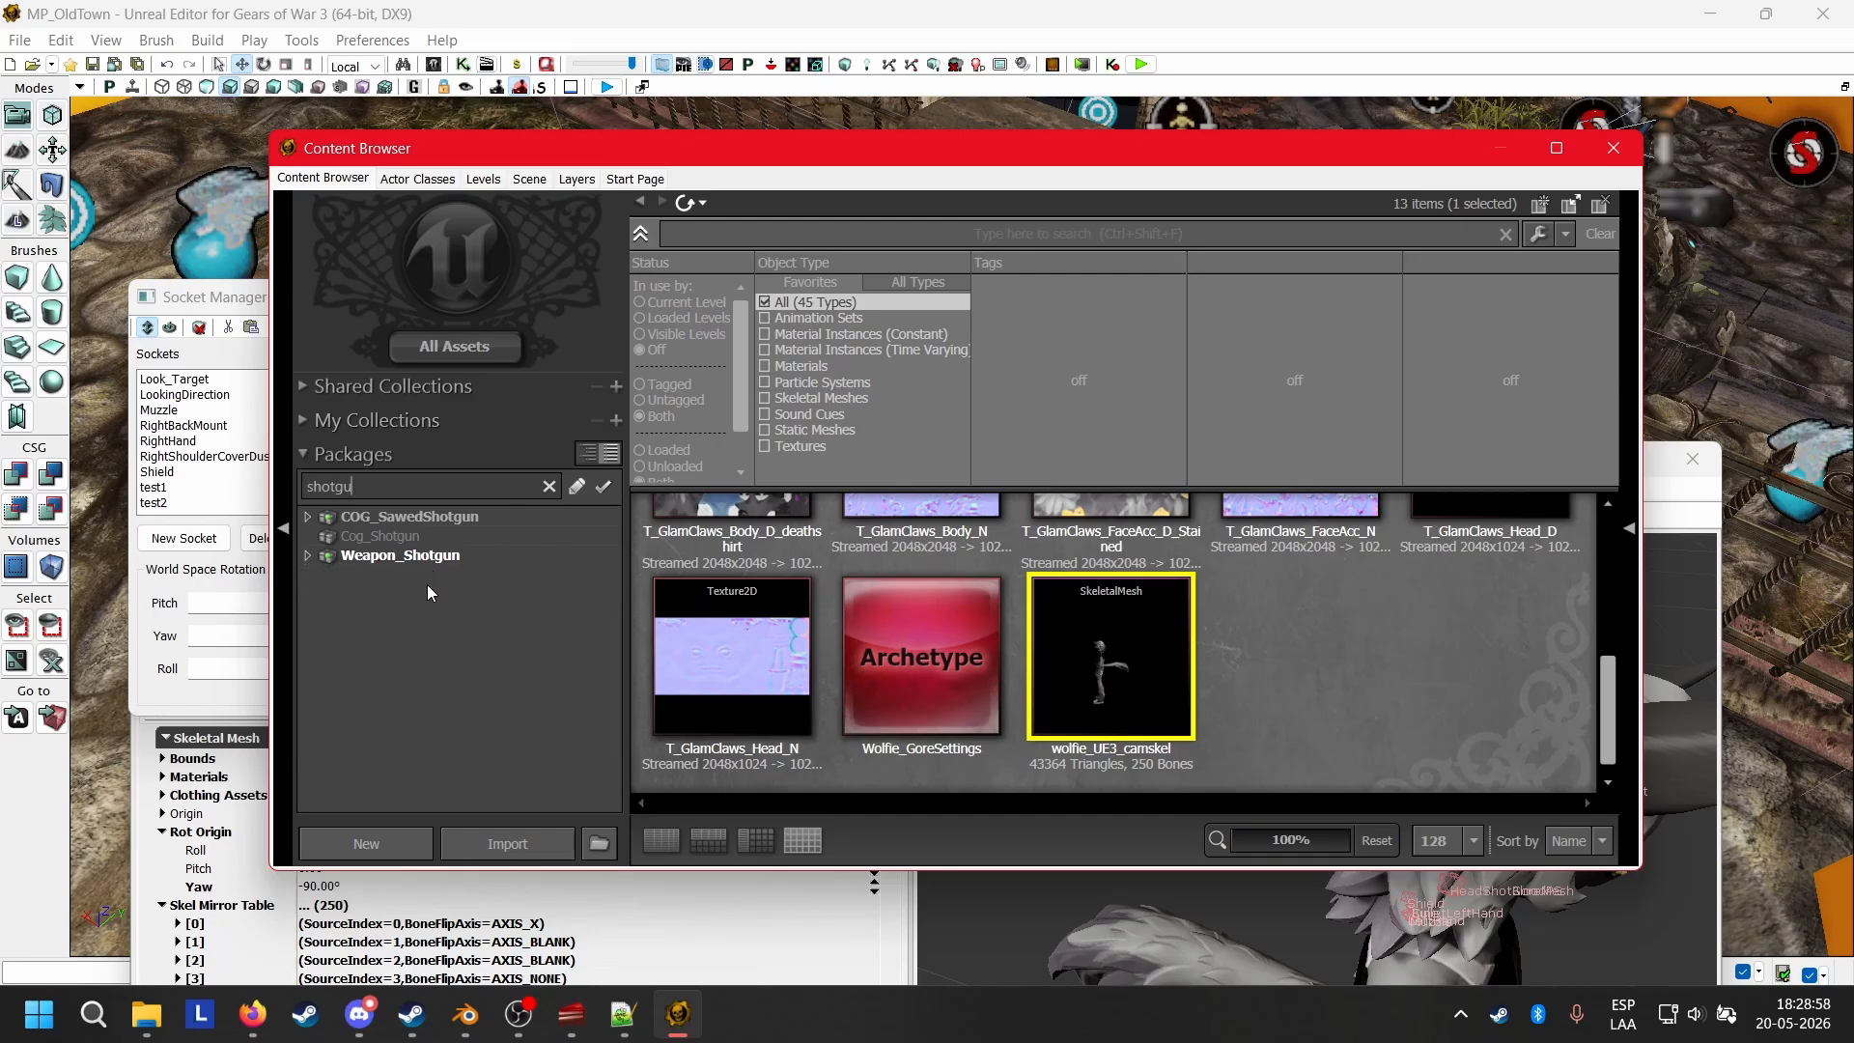
pyautogui.write('n')
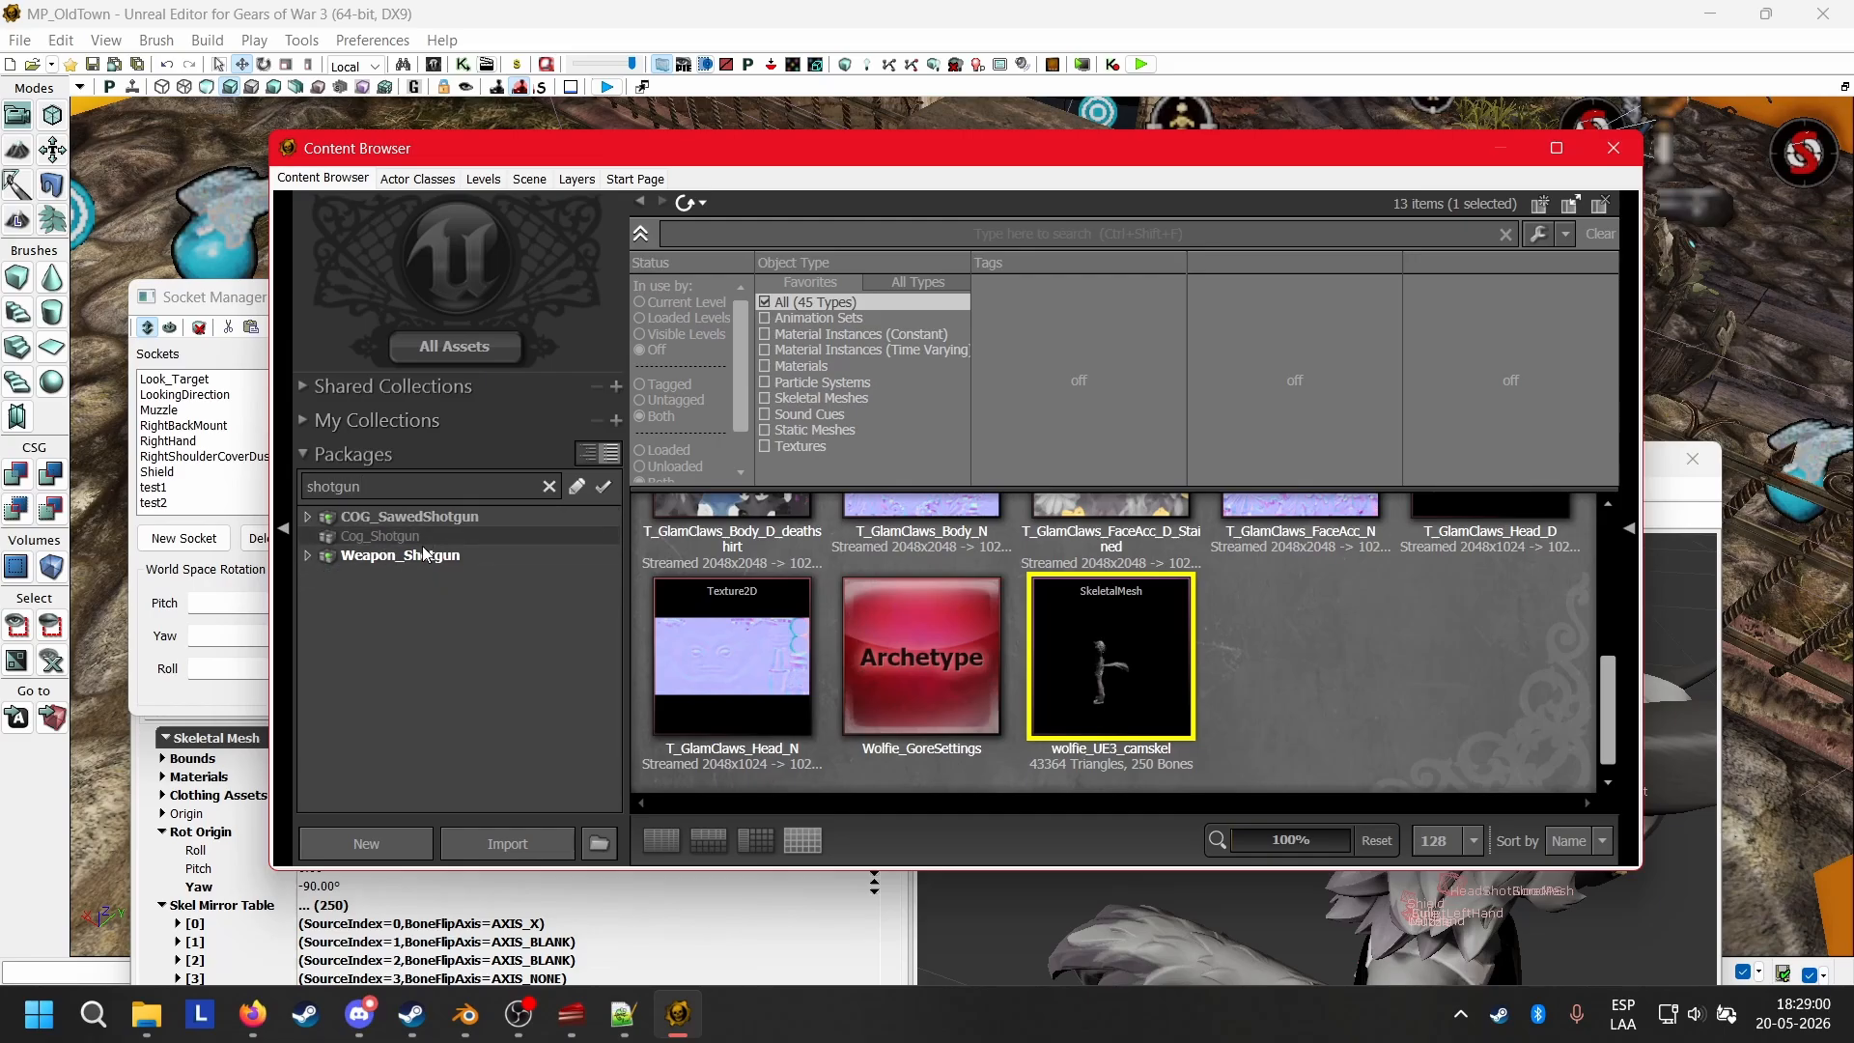
pyautogui.click(422, 552)
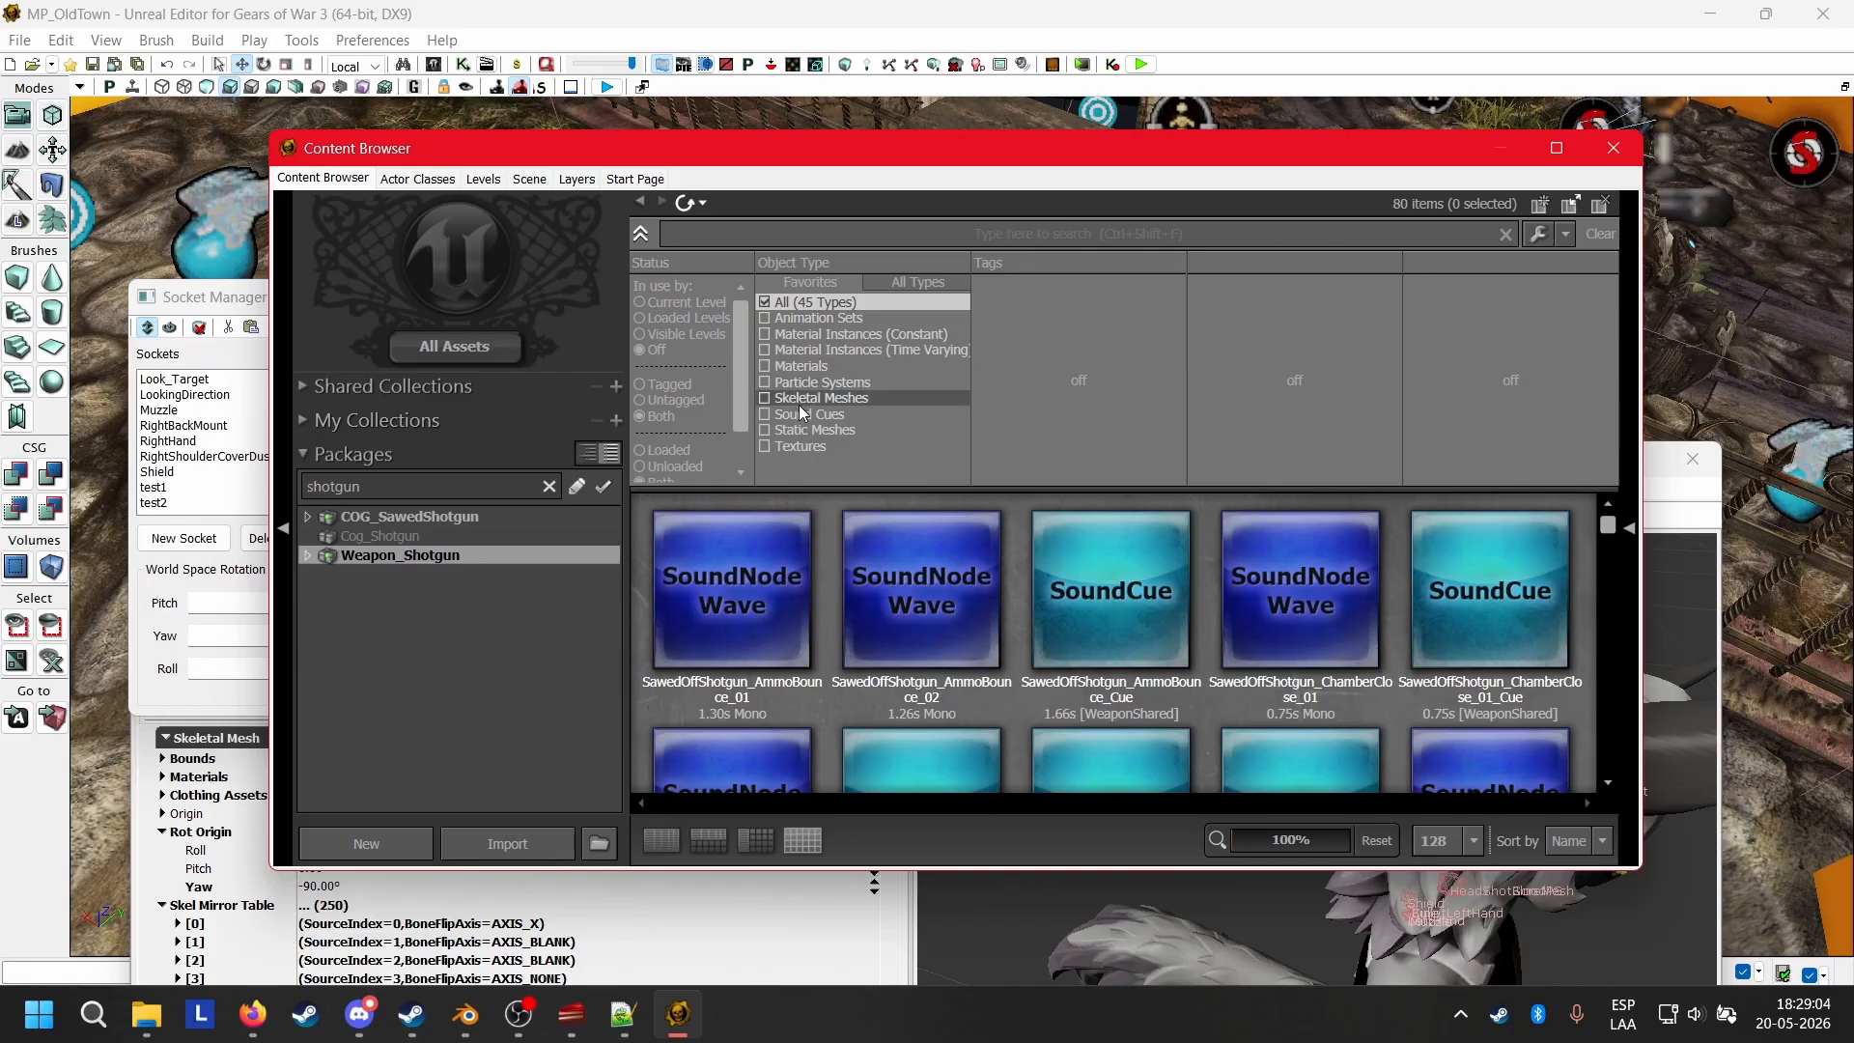
# Check Weapon_Shotgun for skeletal meshes and look through its groups, and show the contents of COG_SawedShotgun.
pyautogui.click(764, 397)
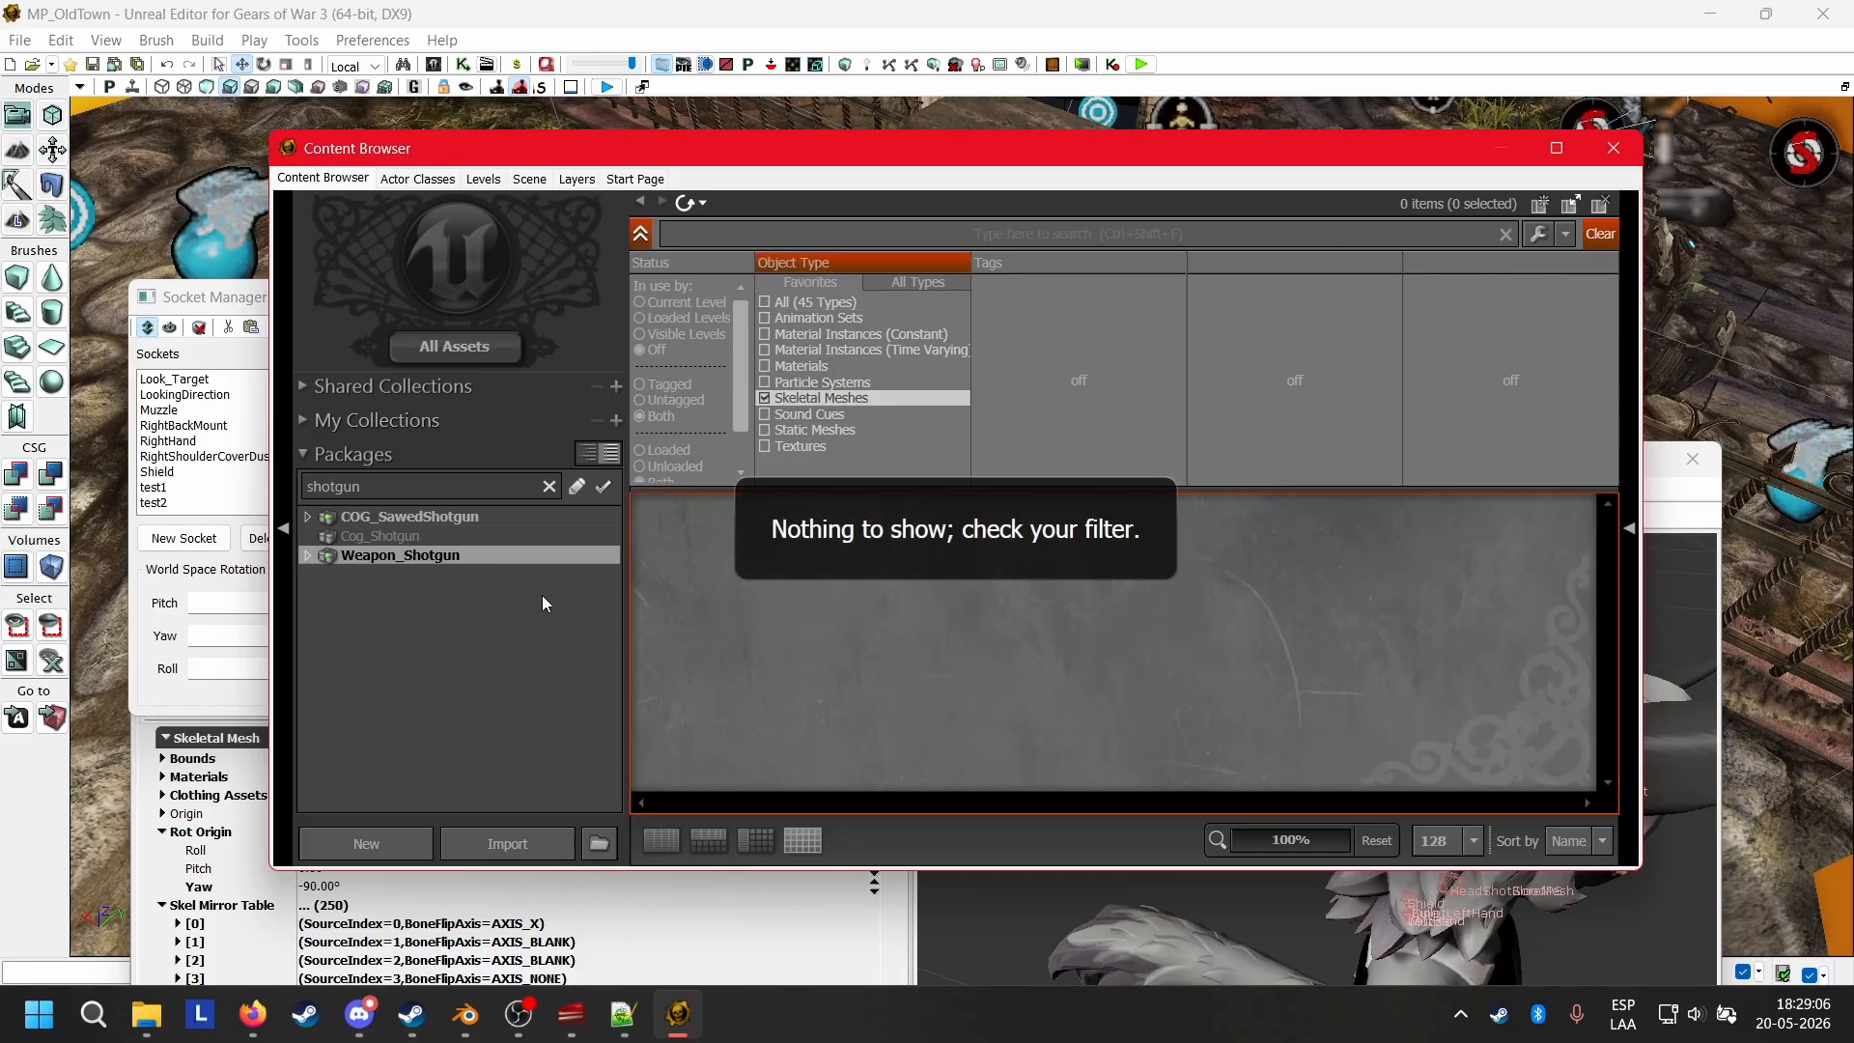
pyautogui.rightClick(415, 560)
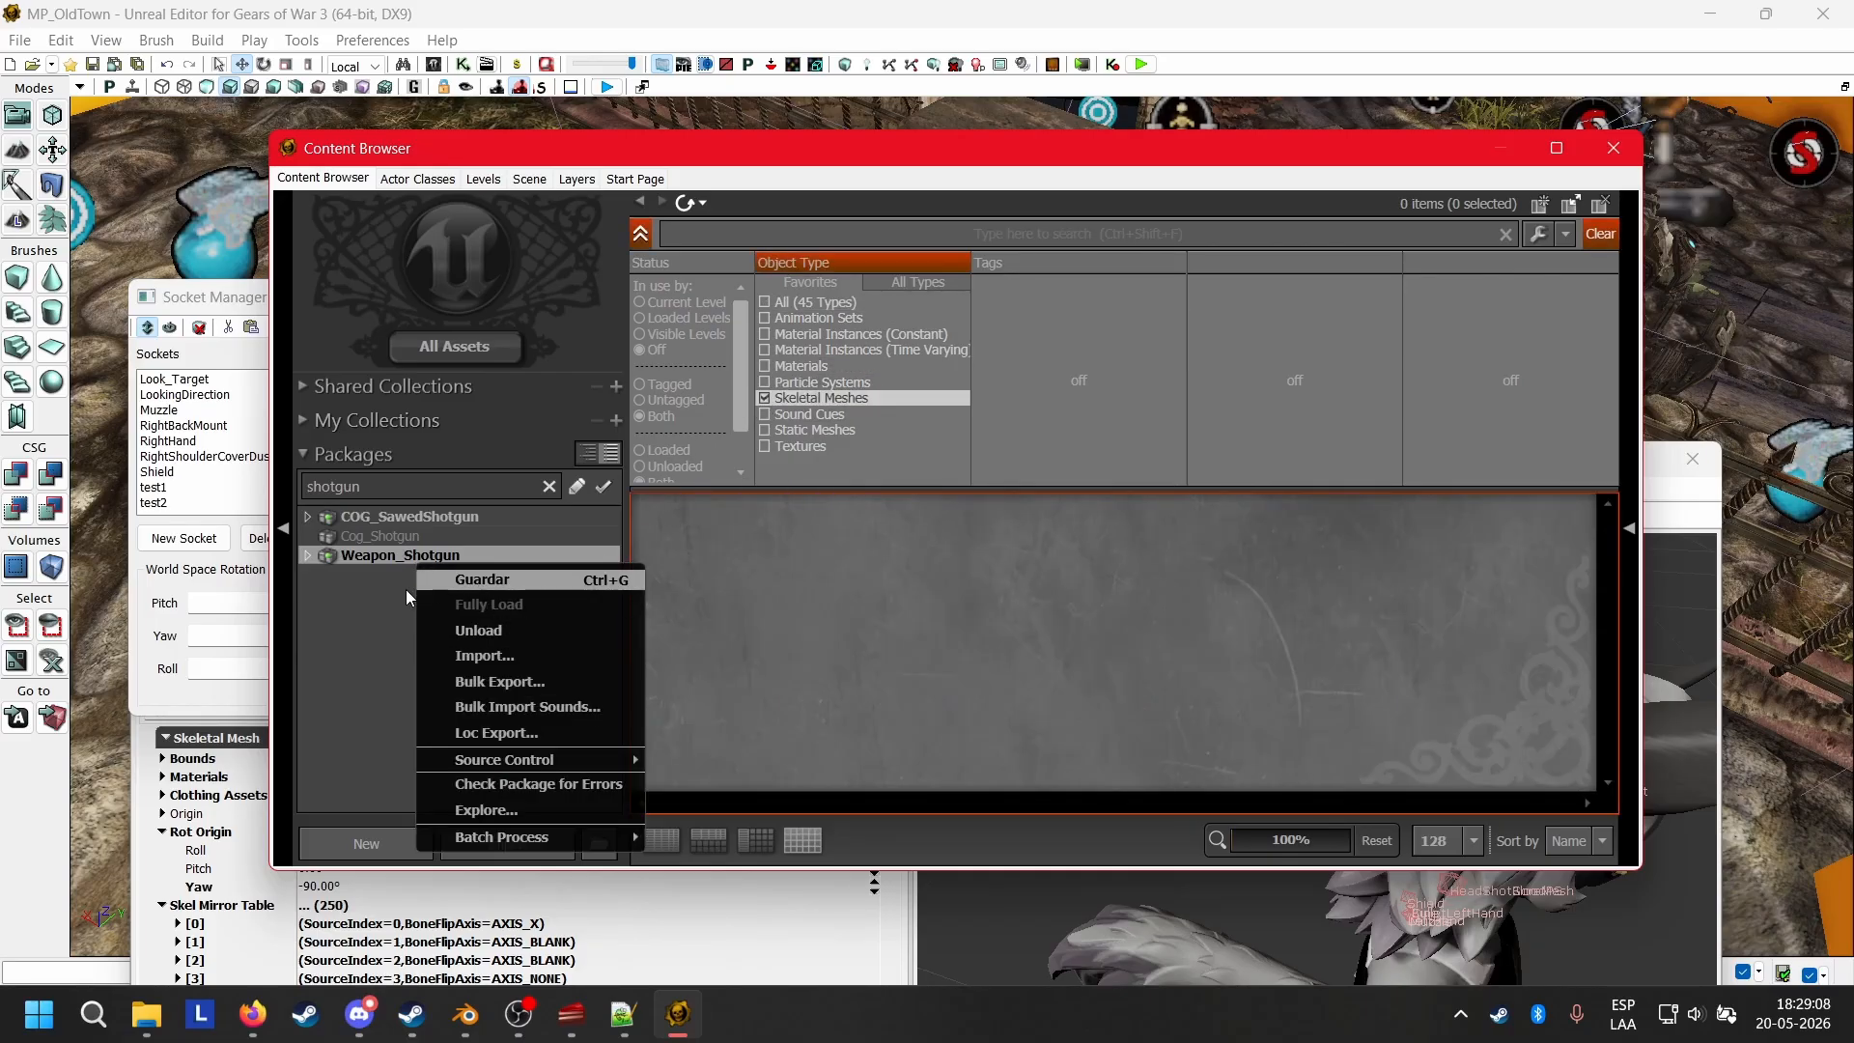
pyautogui.click(328, 615)
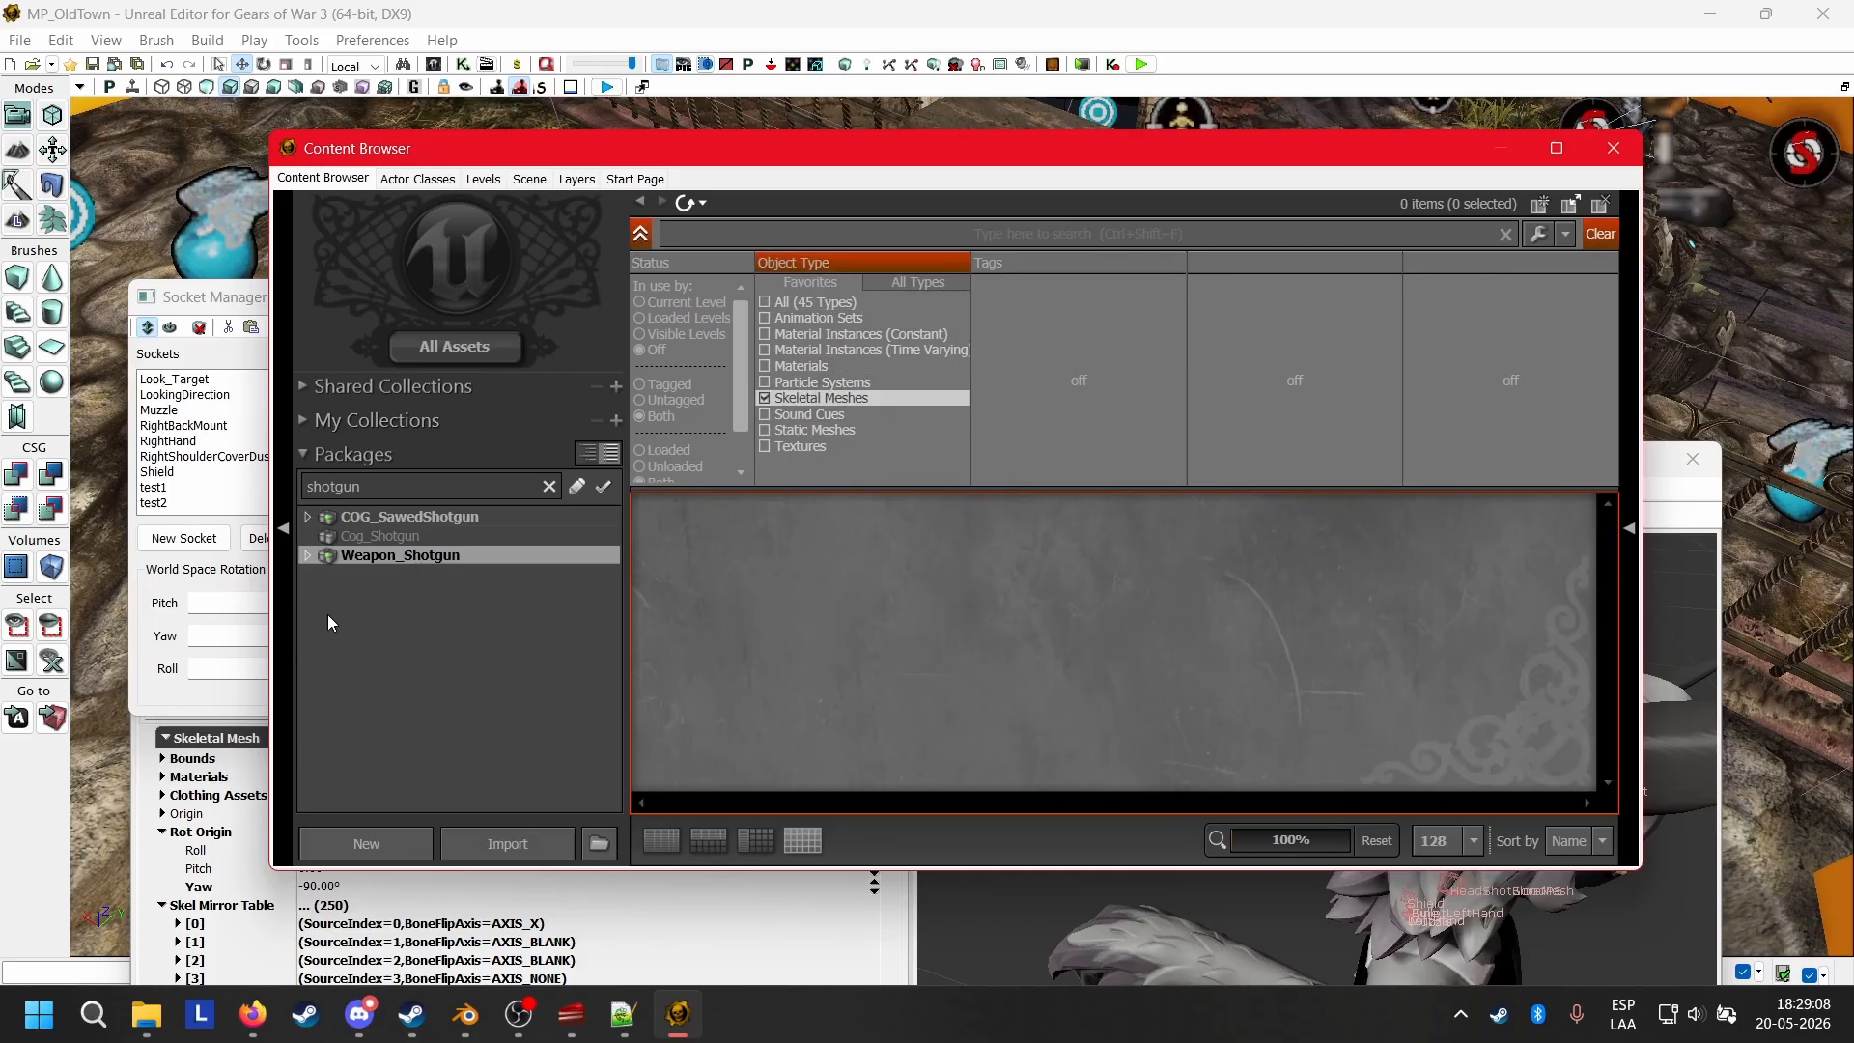
pyautogui.click(767, 400)
pyautogui.click(766, 425)
pyautogui.click(765, 426)
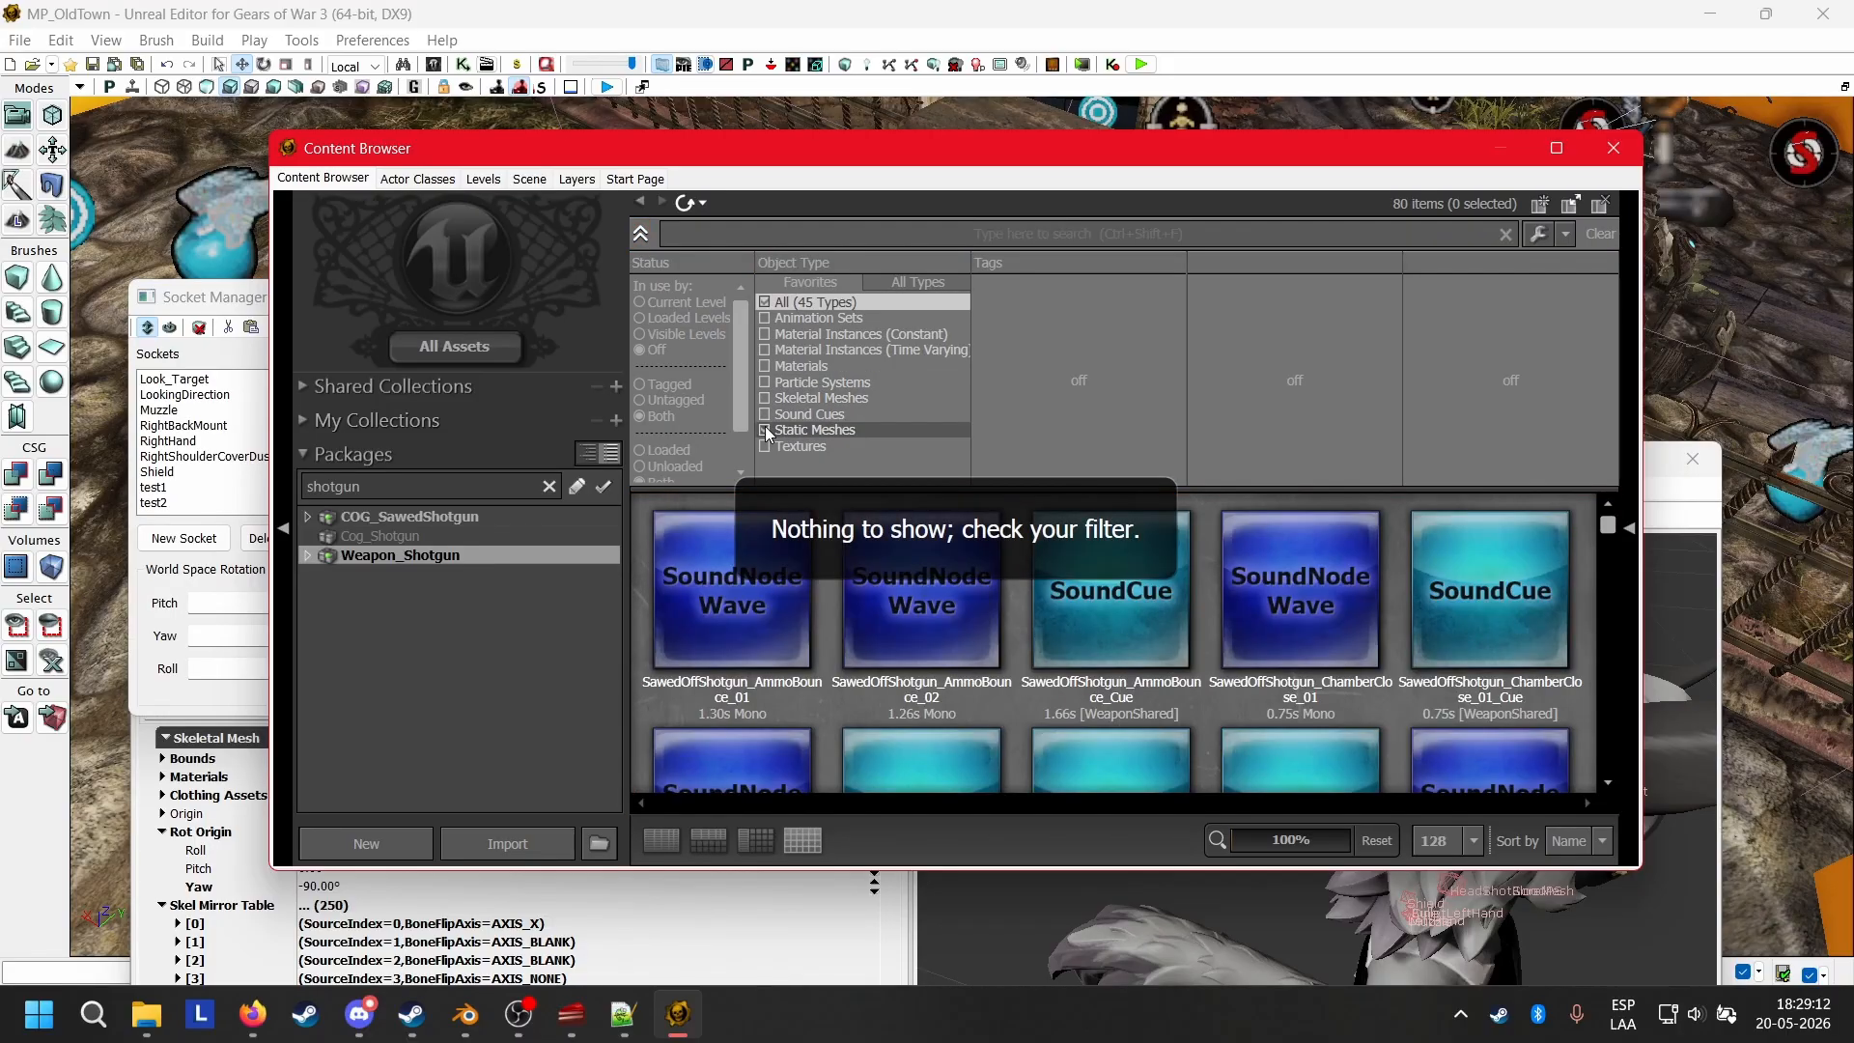
pyautogui.click(311, 559)
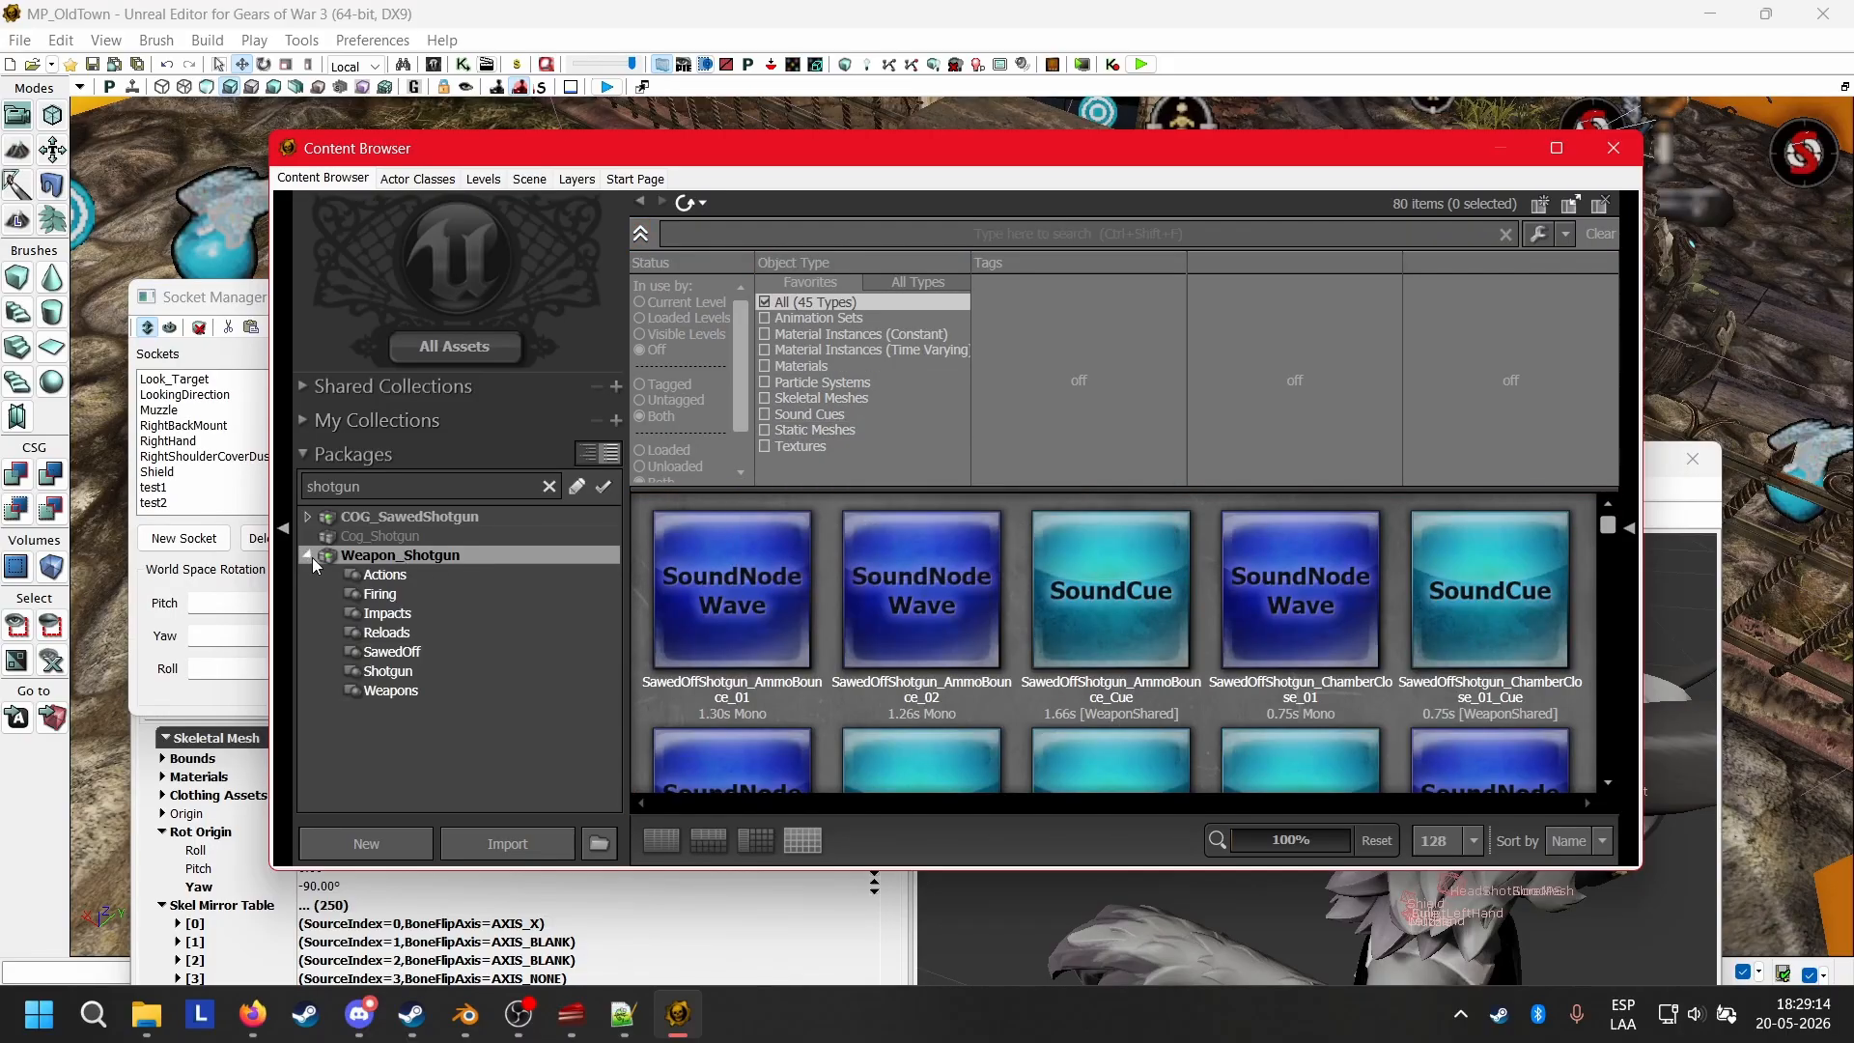
pyautogui.click(311, 559)
pyautogui.click(311, 559)
pyautogui.click(311, 559)
pyautogui.click(414, 514)
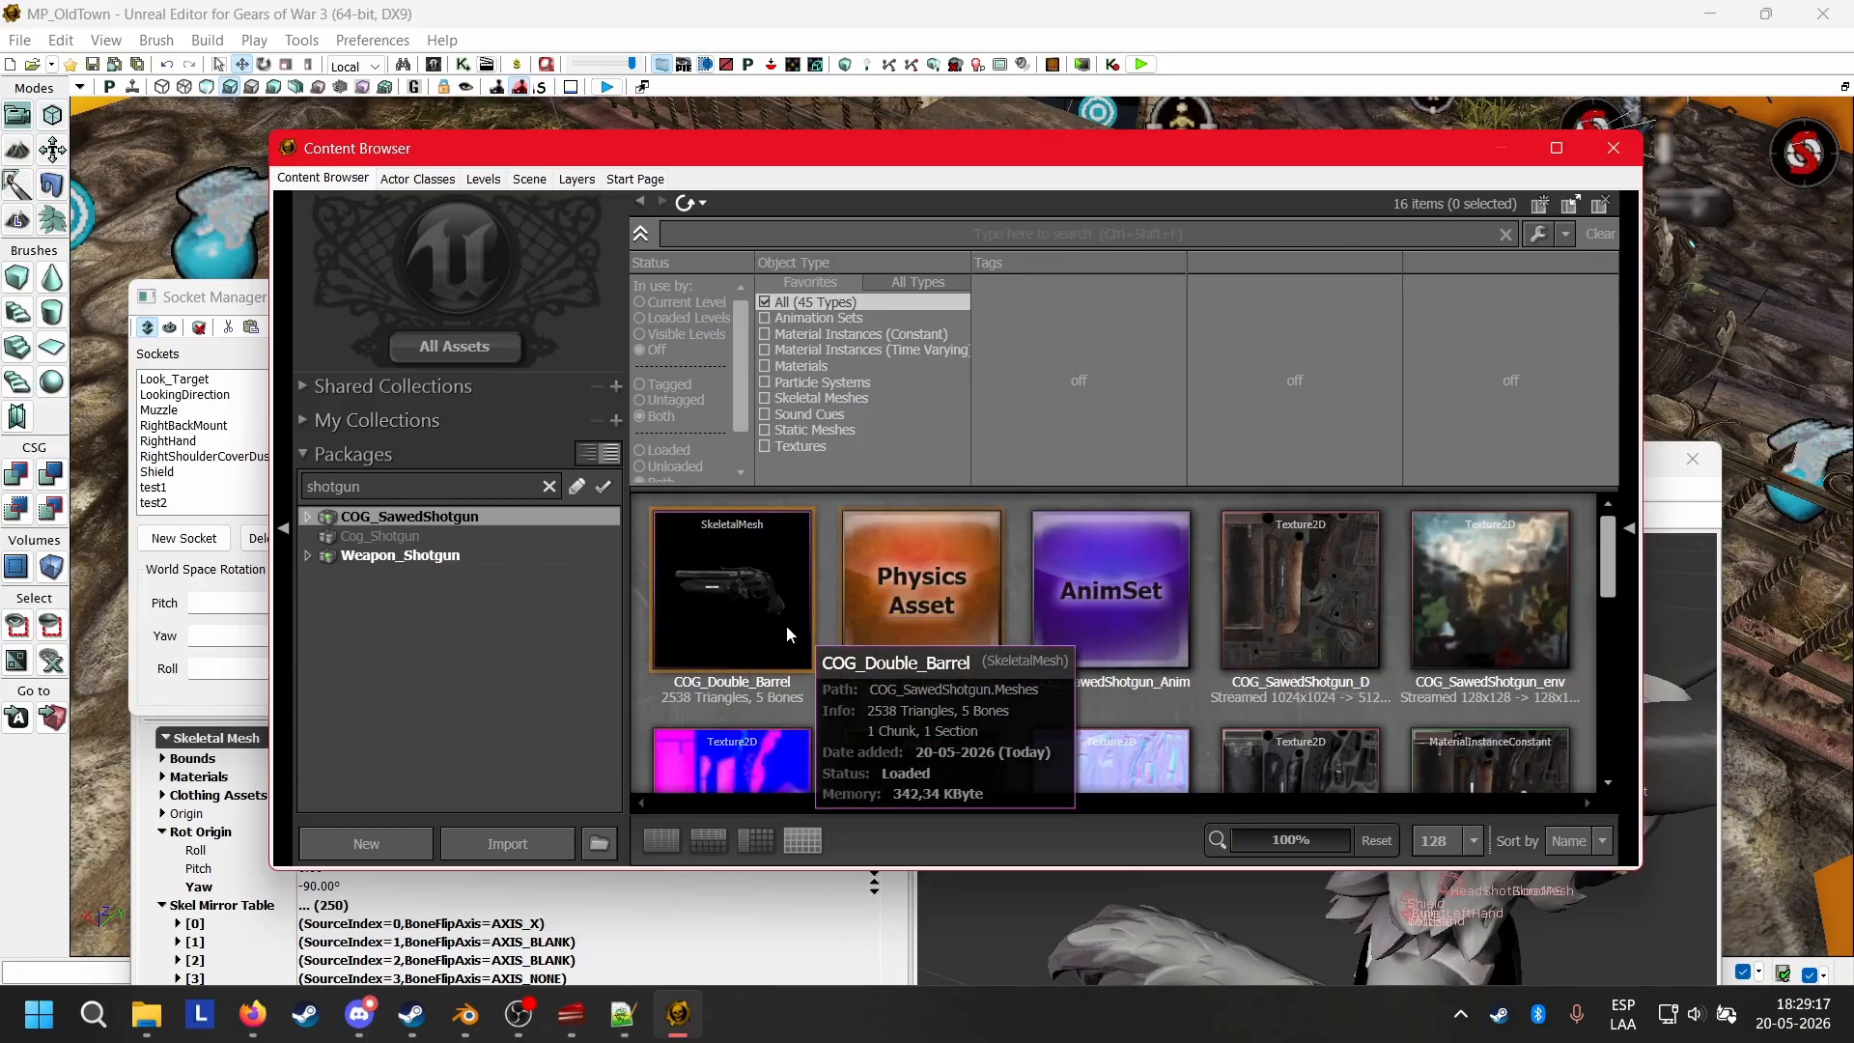
# Filter the packages by "gna" and select the COG_Gnasher_Skel skeletal mesh in COG_Gnasher.
pyautogui.click(413, 488)
pyautogui.press('BackSpace')
pyautogui.press('BackSpace')
pyautogui.press('BackSpace')
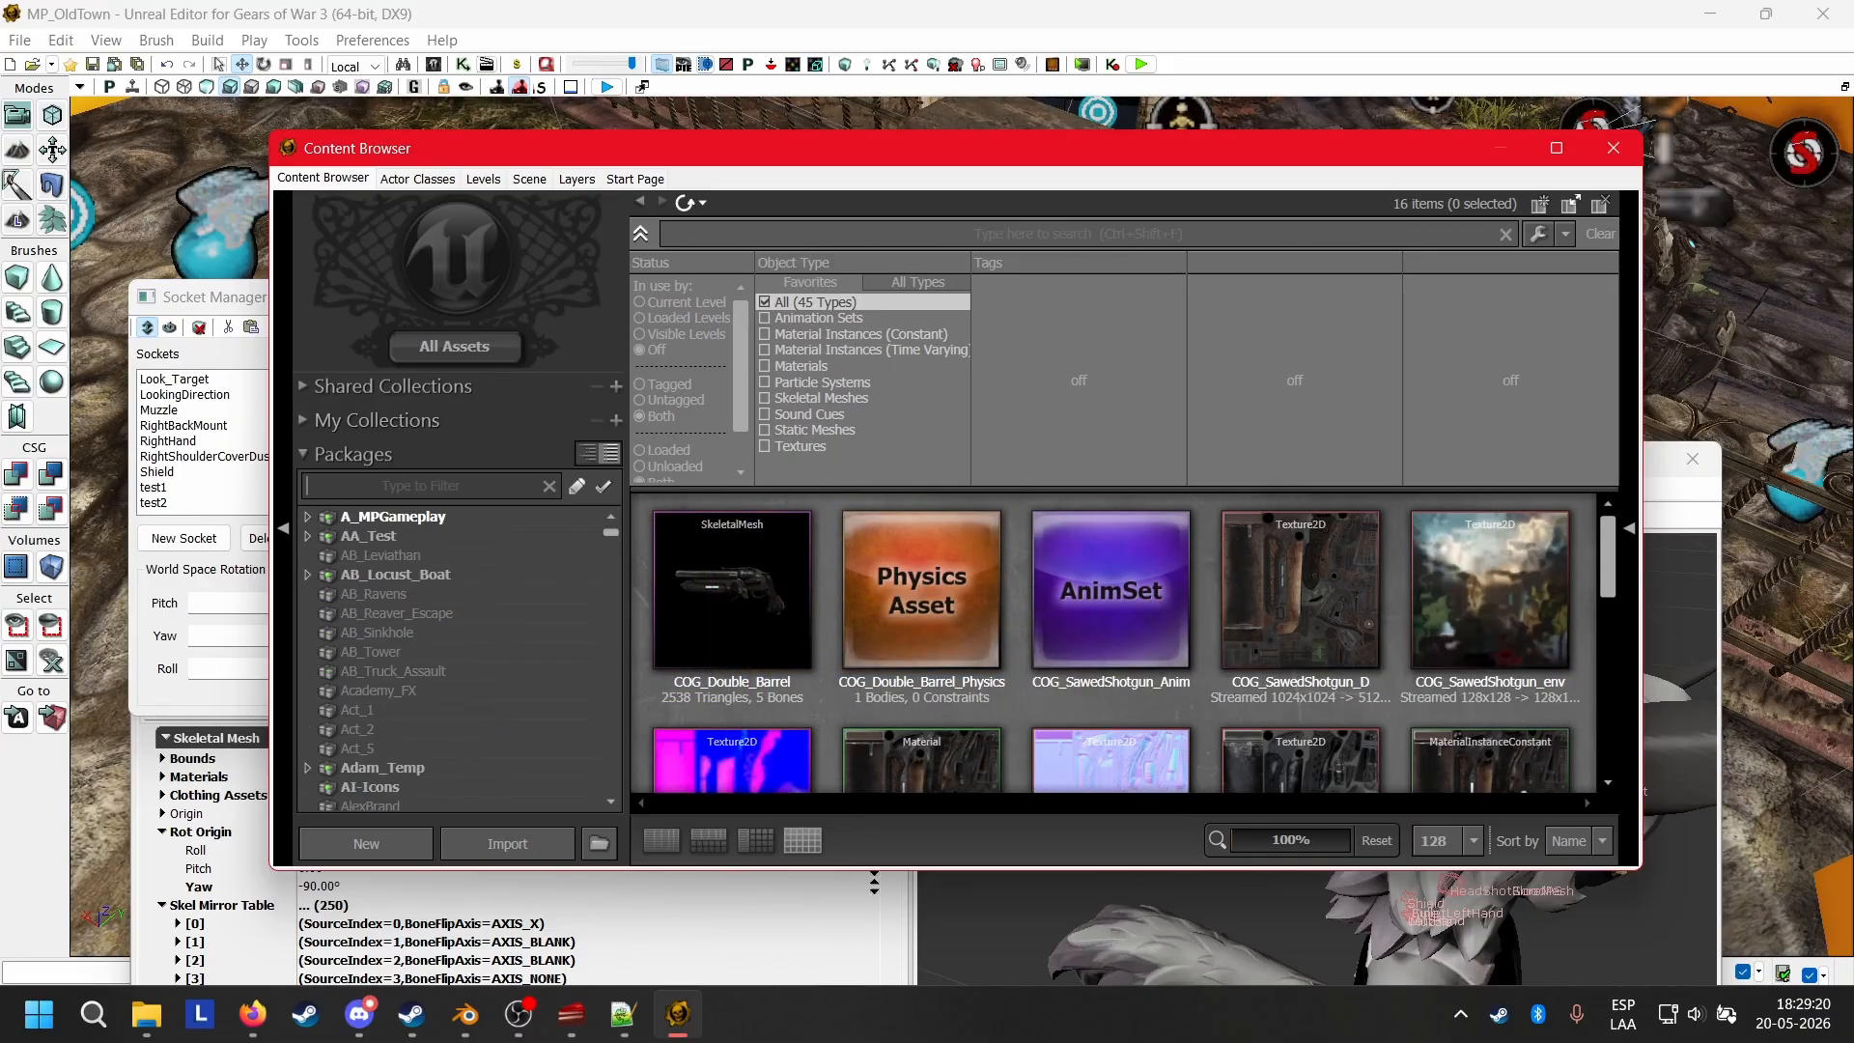
pyautogui.write('gna')
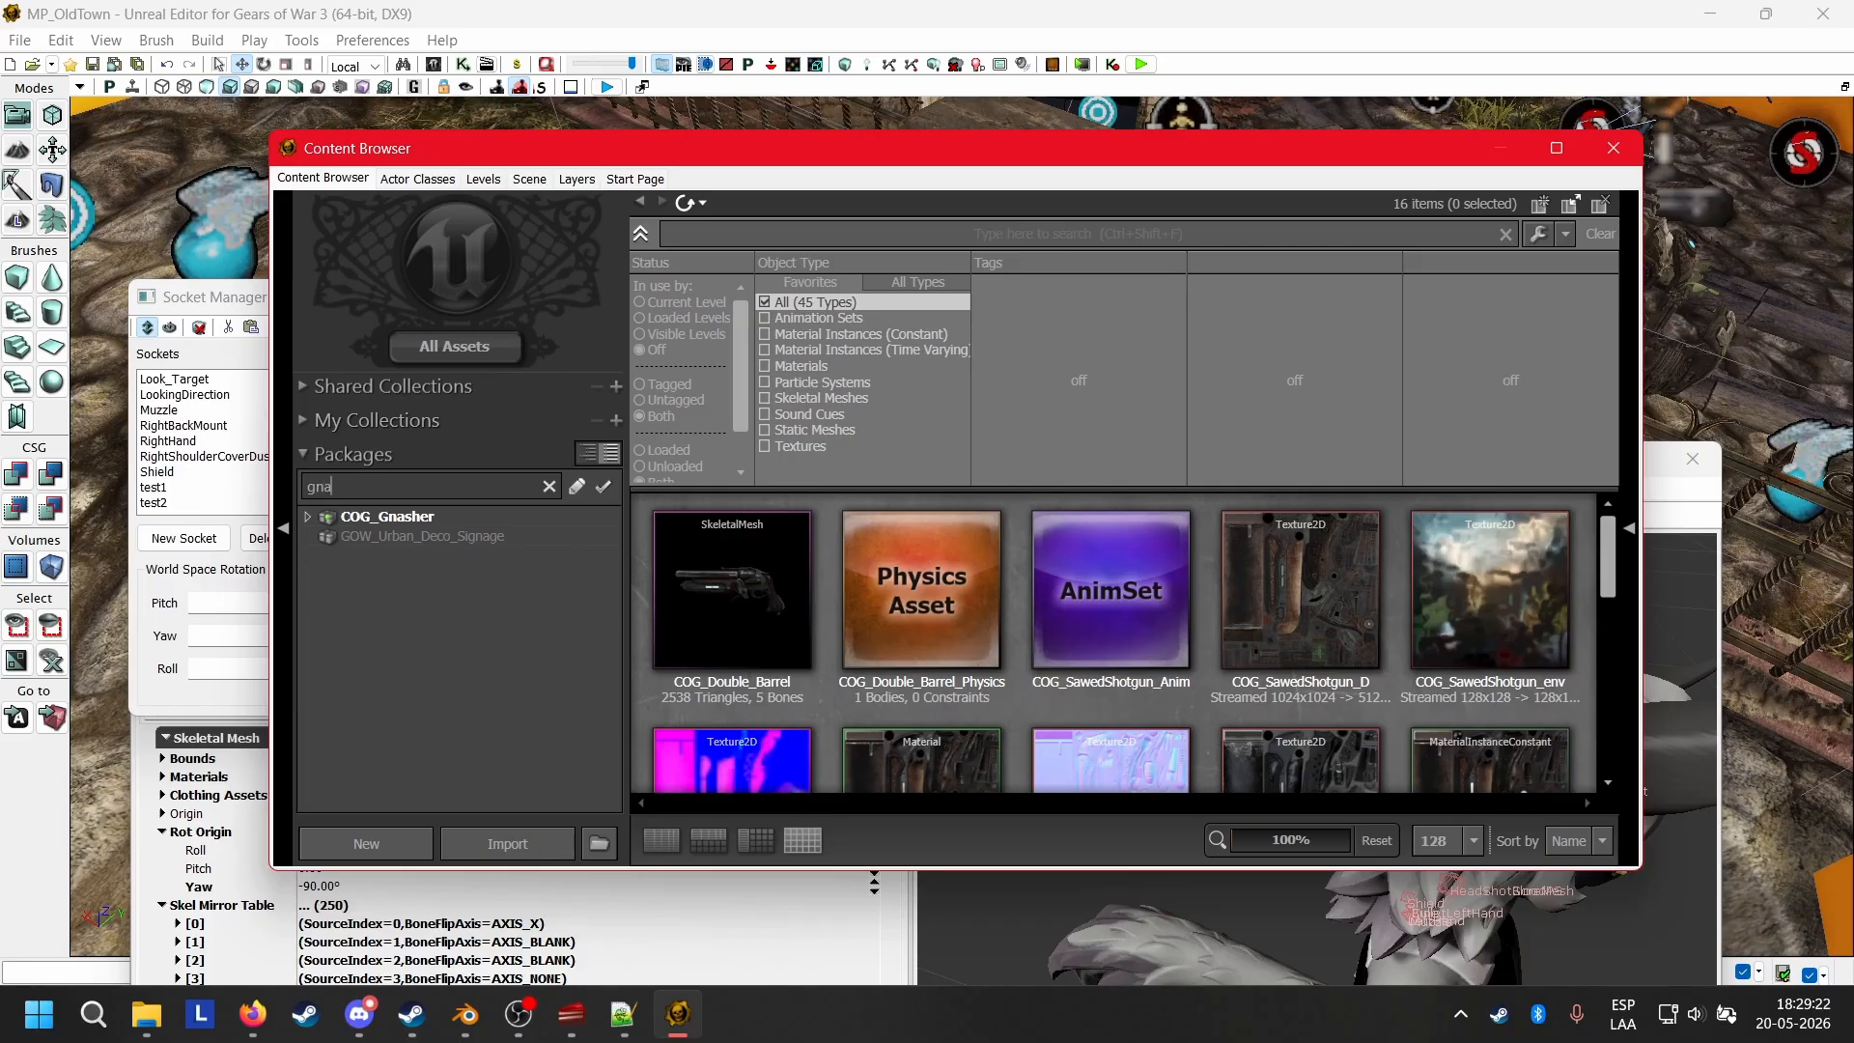
pyautogui.click(374, 522)
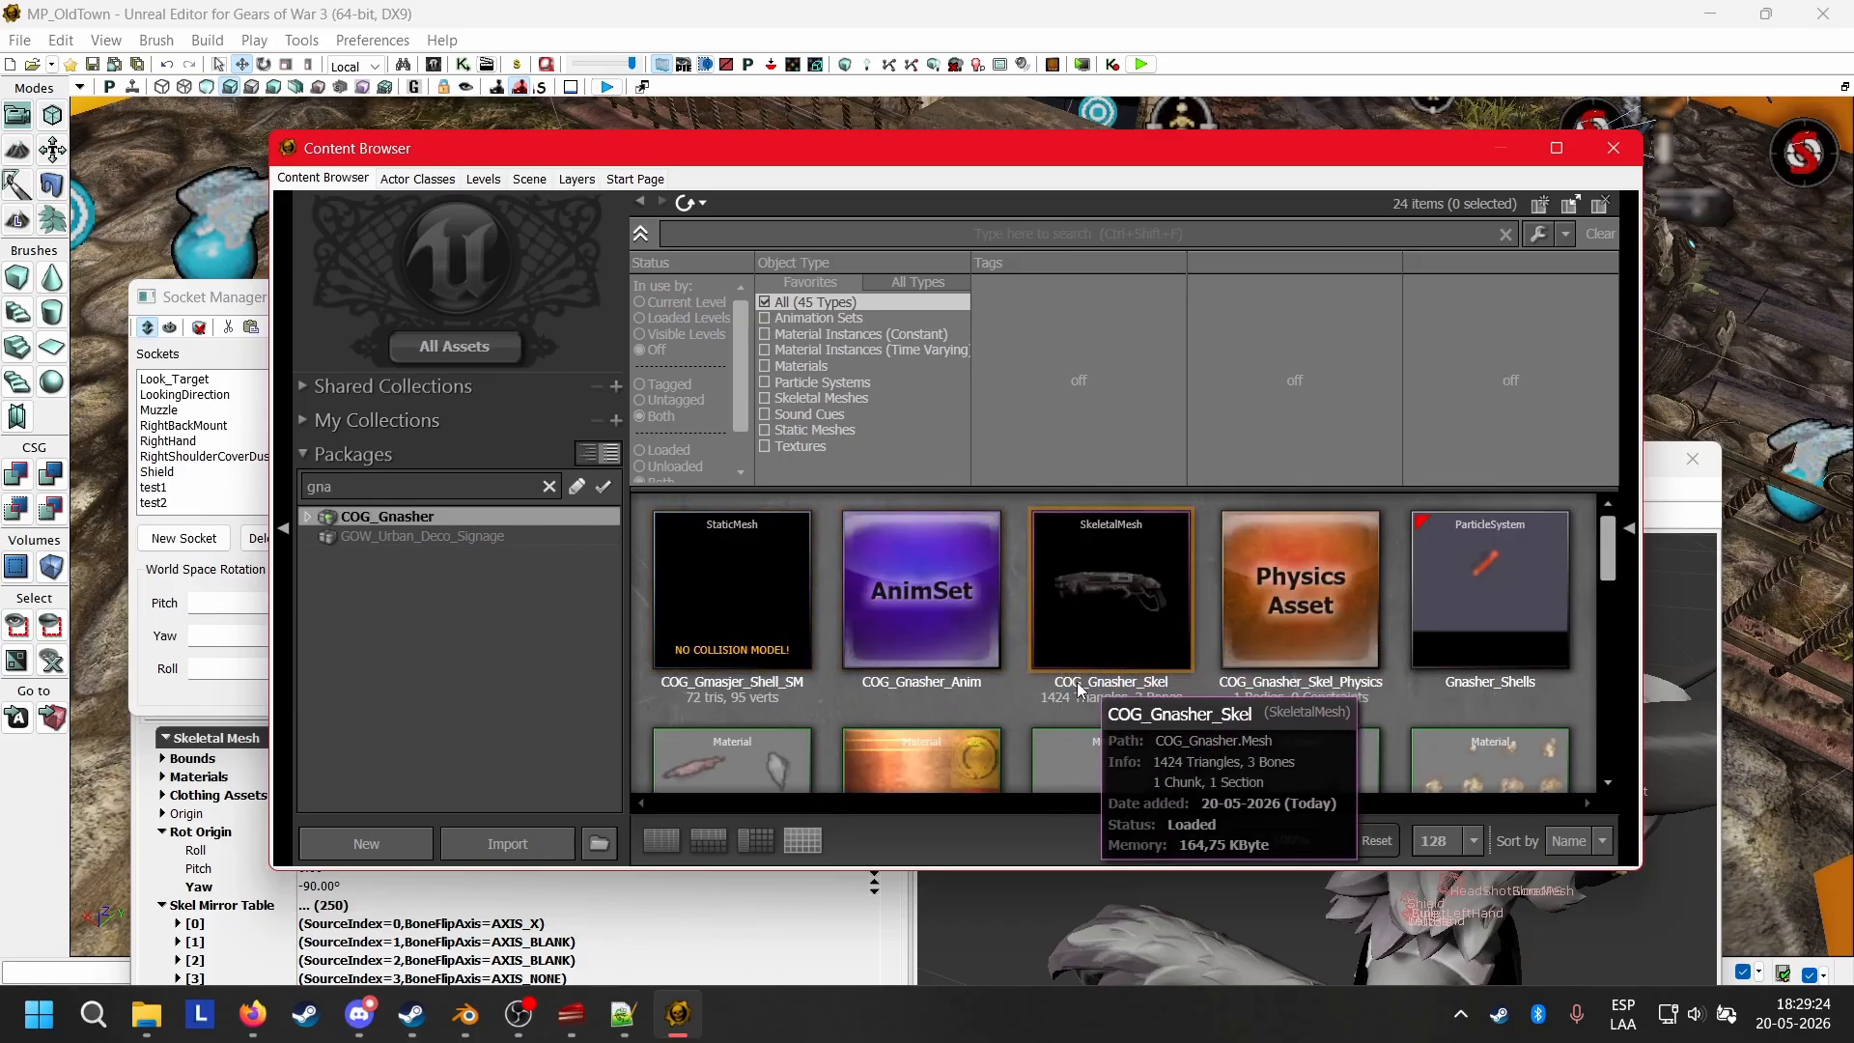
pyautogui.click(1092, 576)
pyautogui.doubleClick(1091, 577)
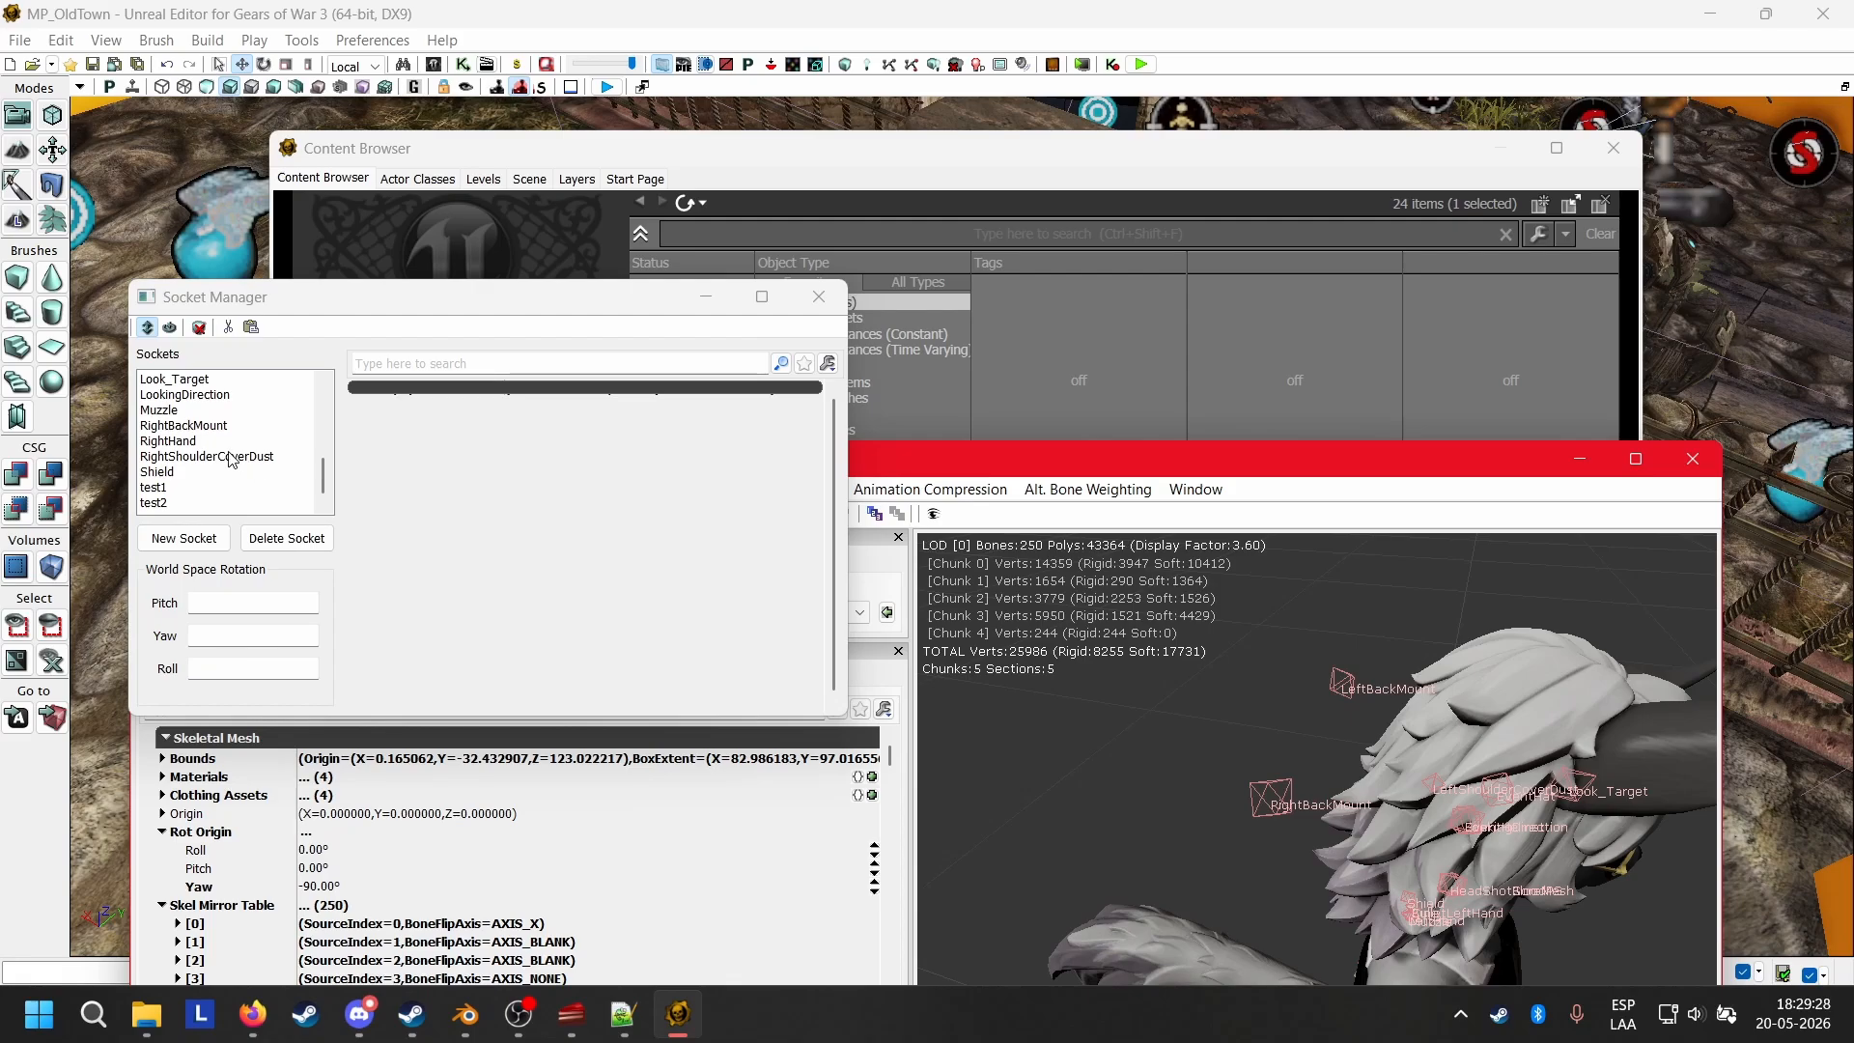
# Assign COG_Gnasher_Skel as the preview skeletal mesh of the LeftBackMount socket.
pyautogui.moveTo(1356, 741); pyautogui.dragTo(1326, 777)
pyautogui.scroll(3, 245, 421)
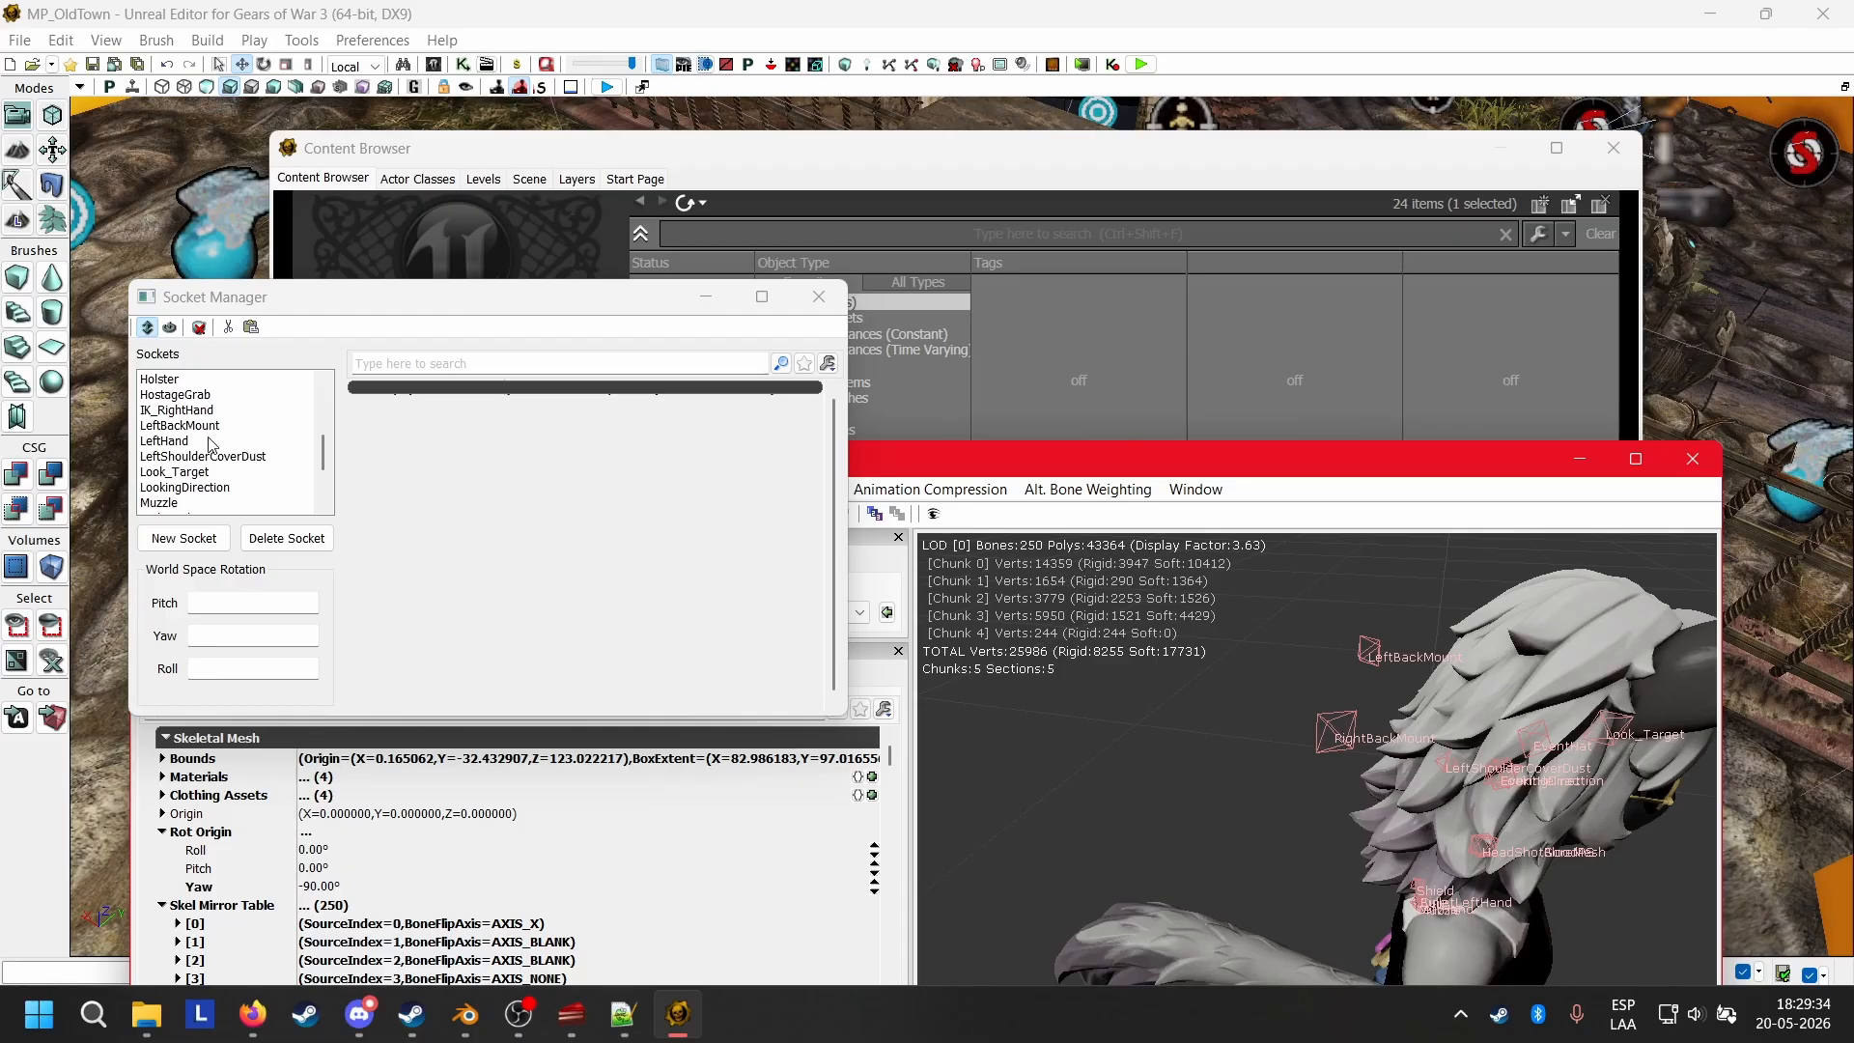
pyautogui.click(207, 426)
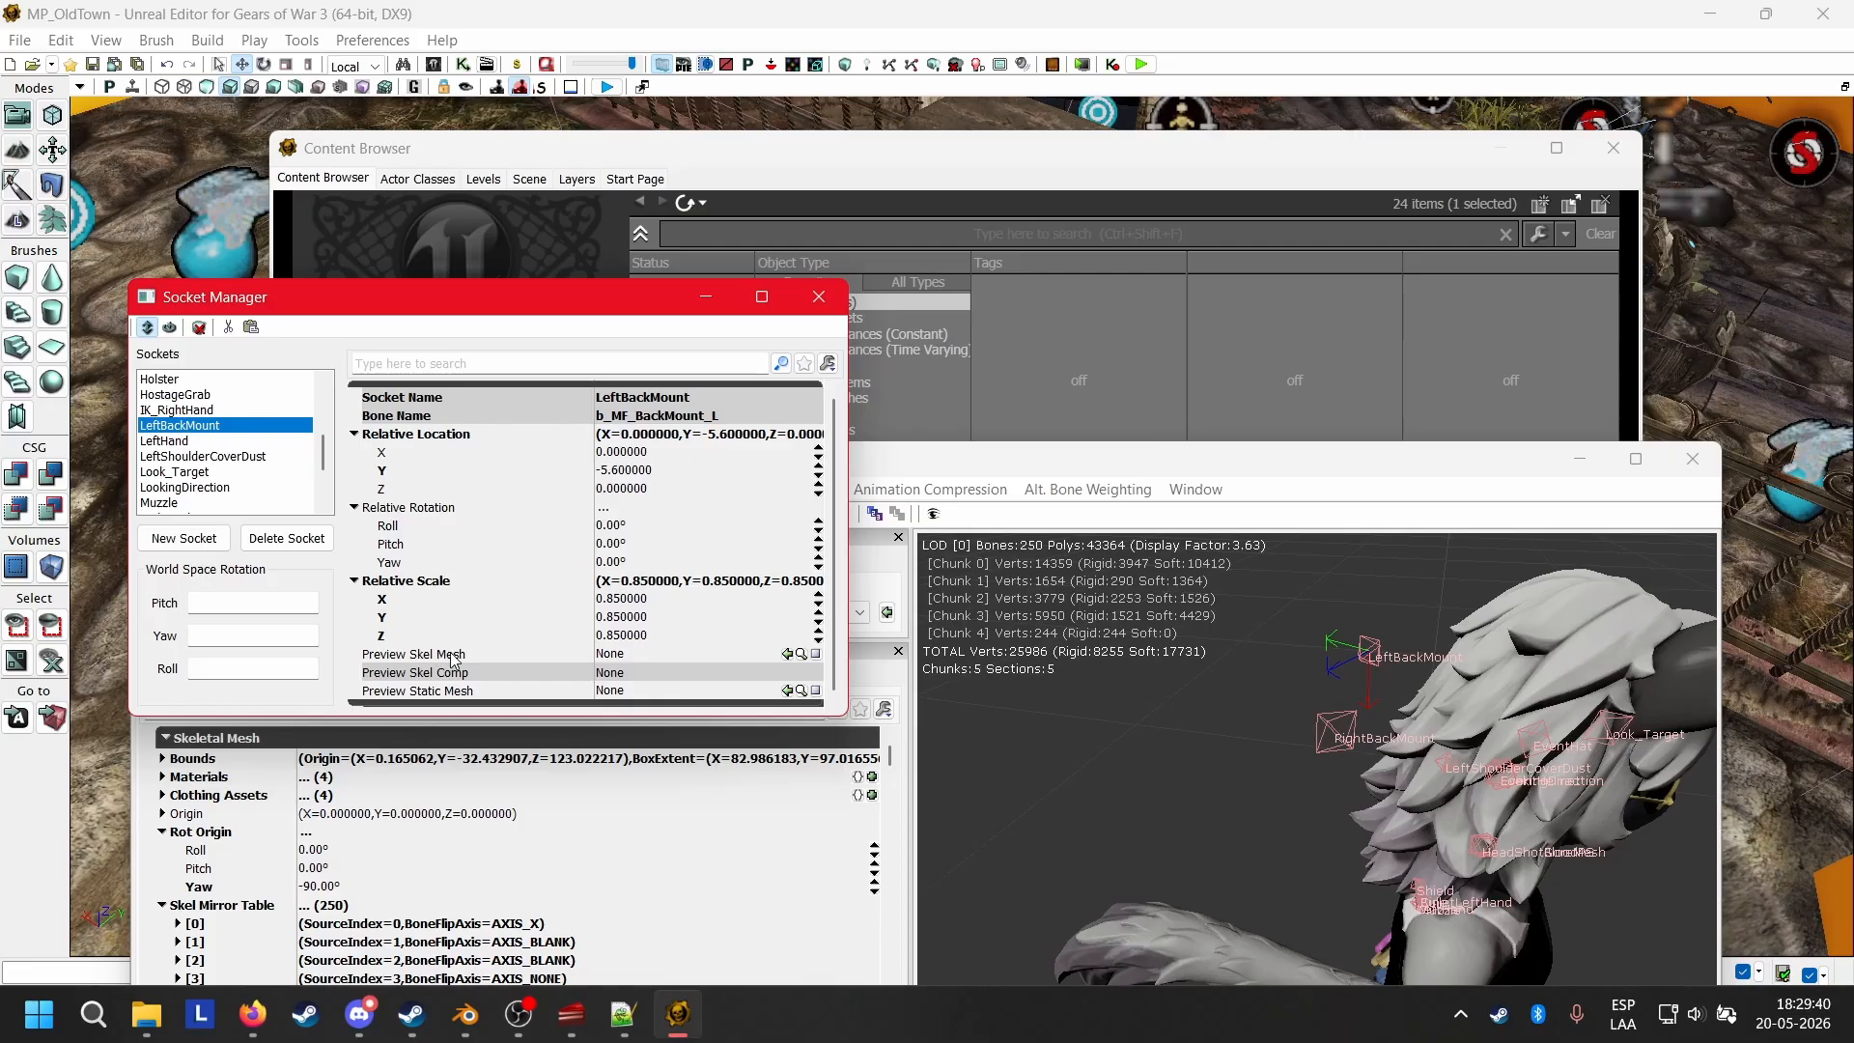
pyautogui.click(787, 654)
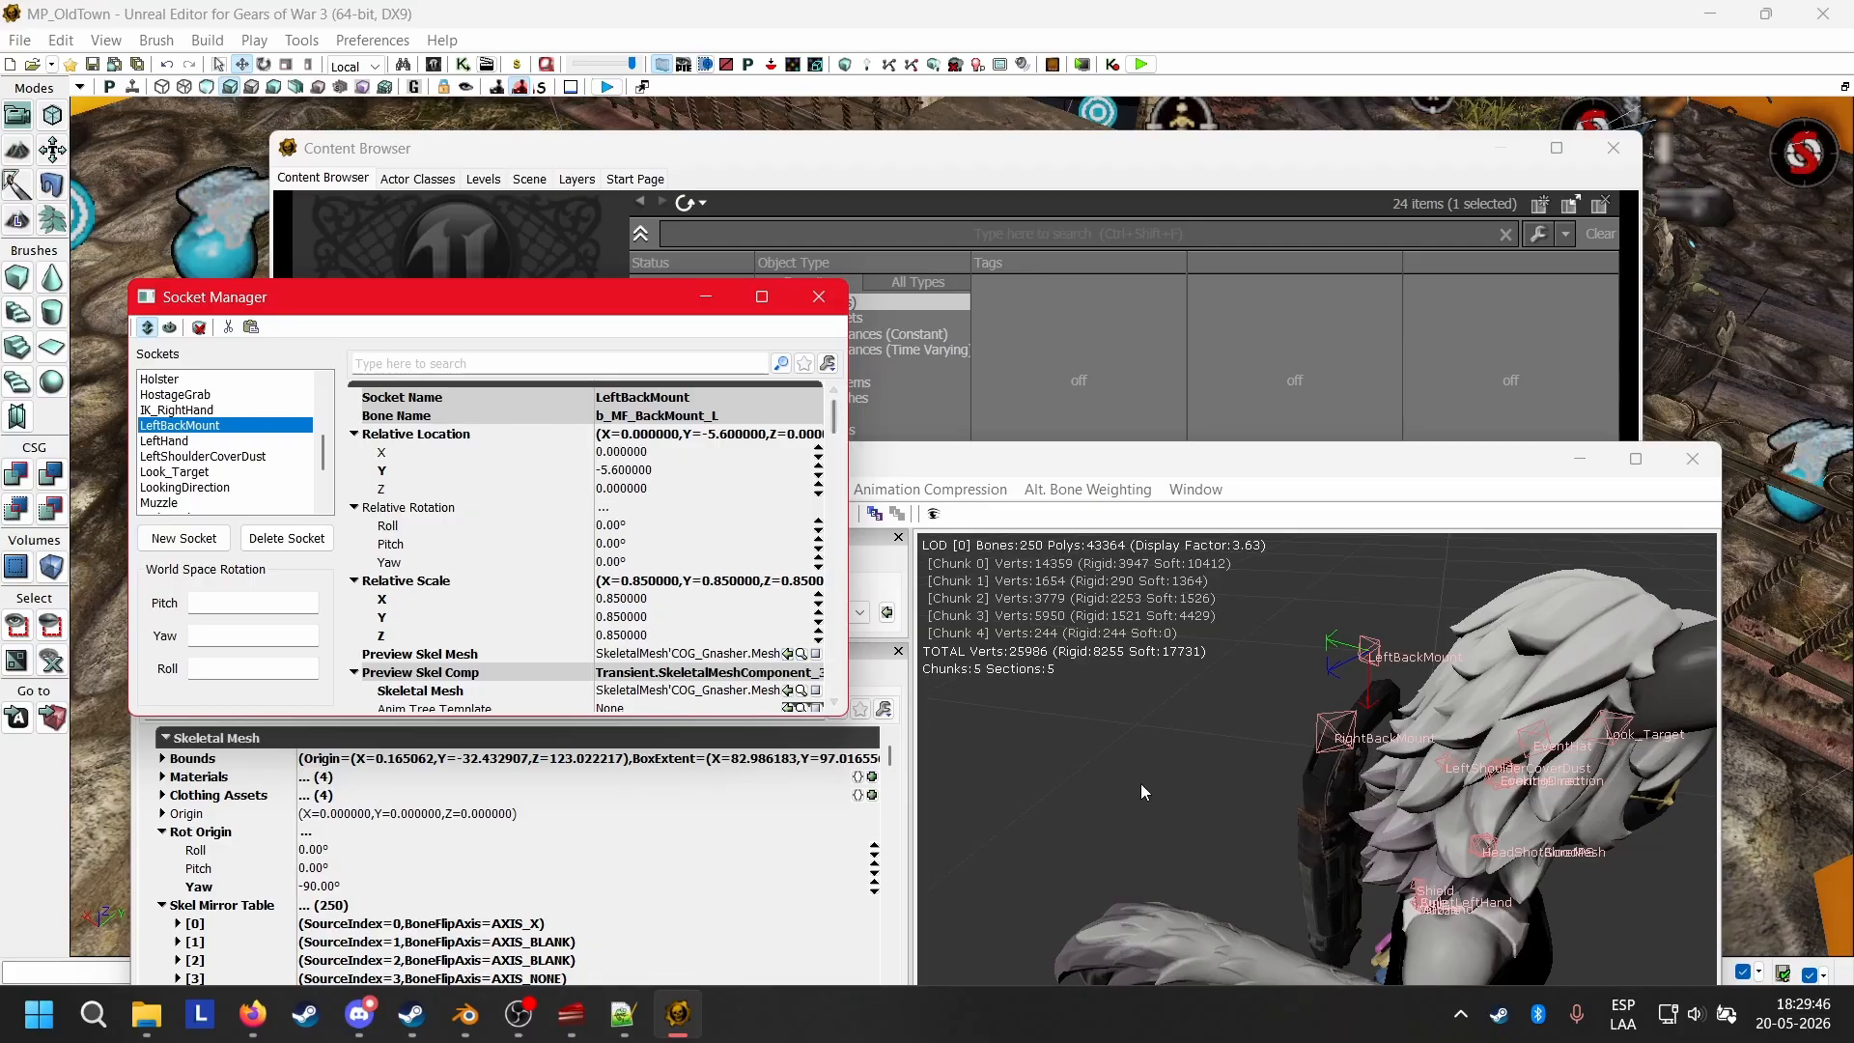
# Move the LeftBackMount socket with its Gnasher preview to about X 2.59 and Y -11.78.
pyautogui.moveTo(1311, 807); pyautogui.dragTo(1358, 662)
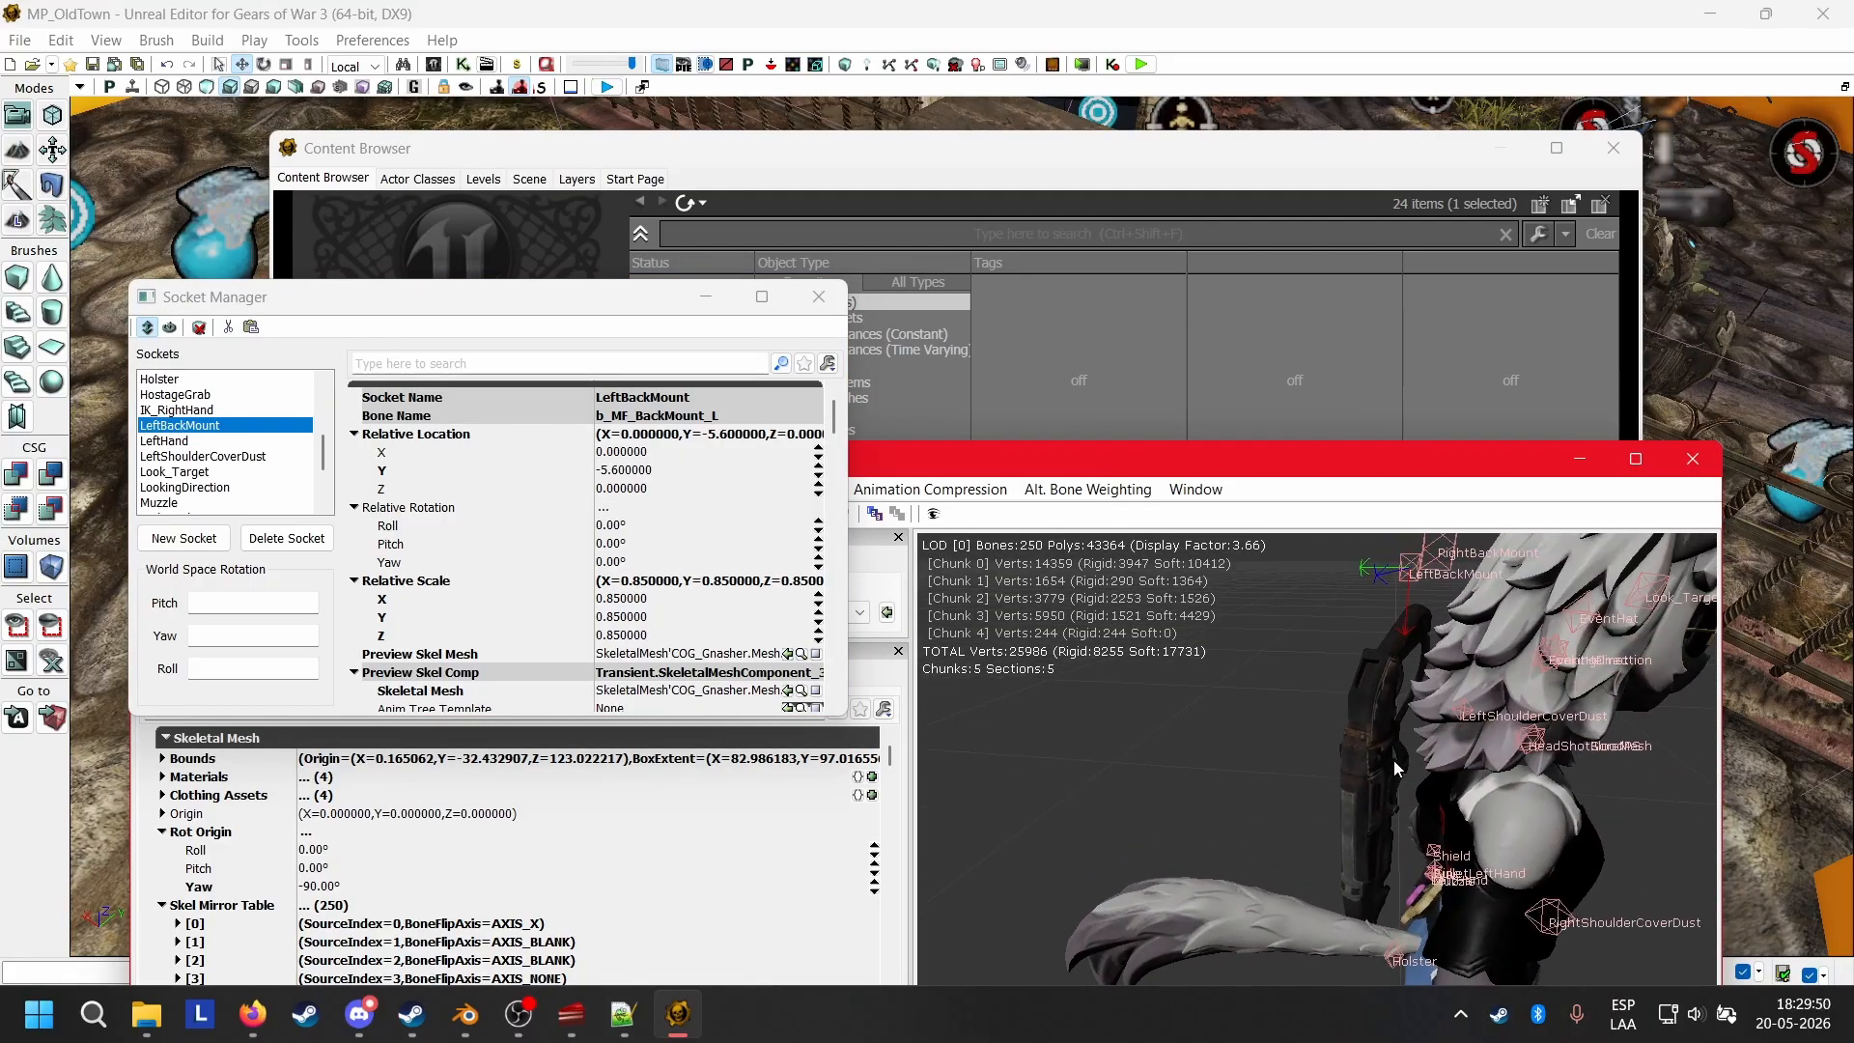
pyautogui.moveTo(1394, 761); pyautogui.dragTo(1287, 720)
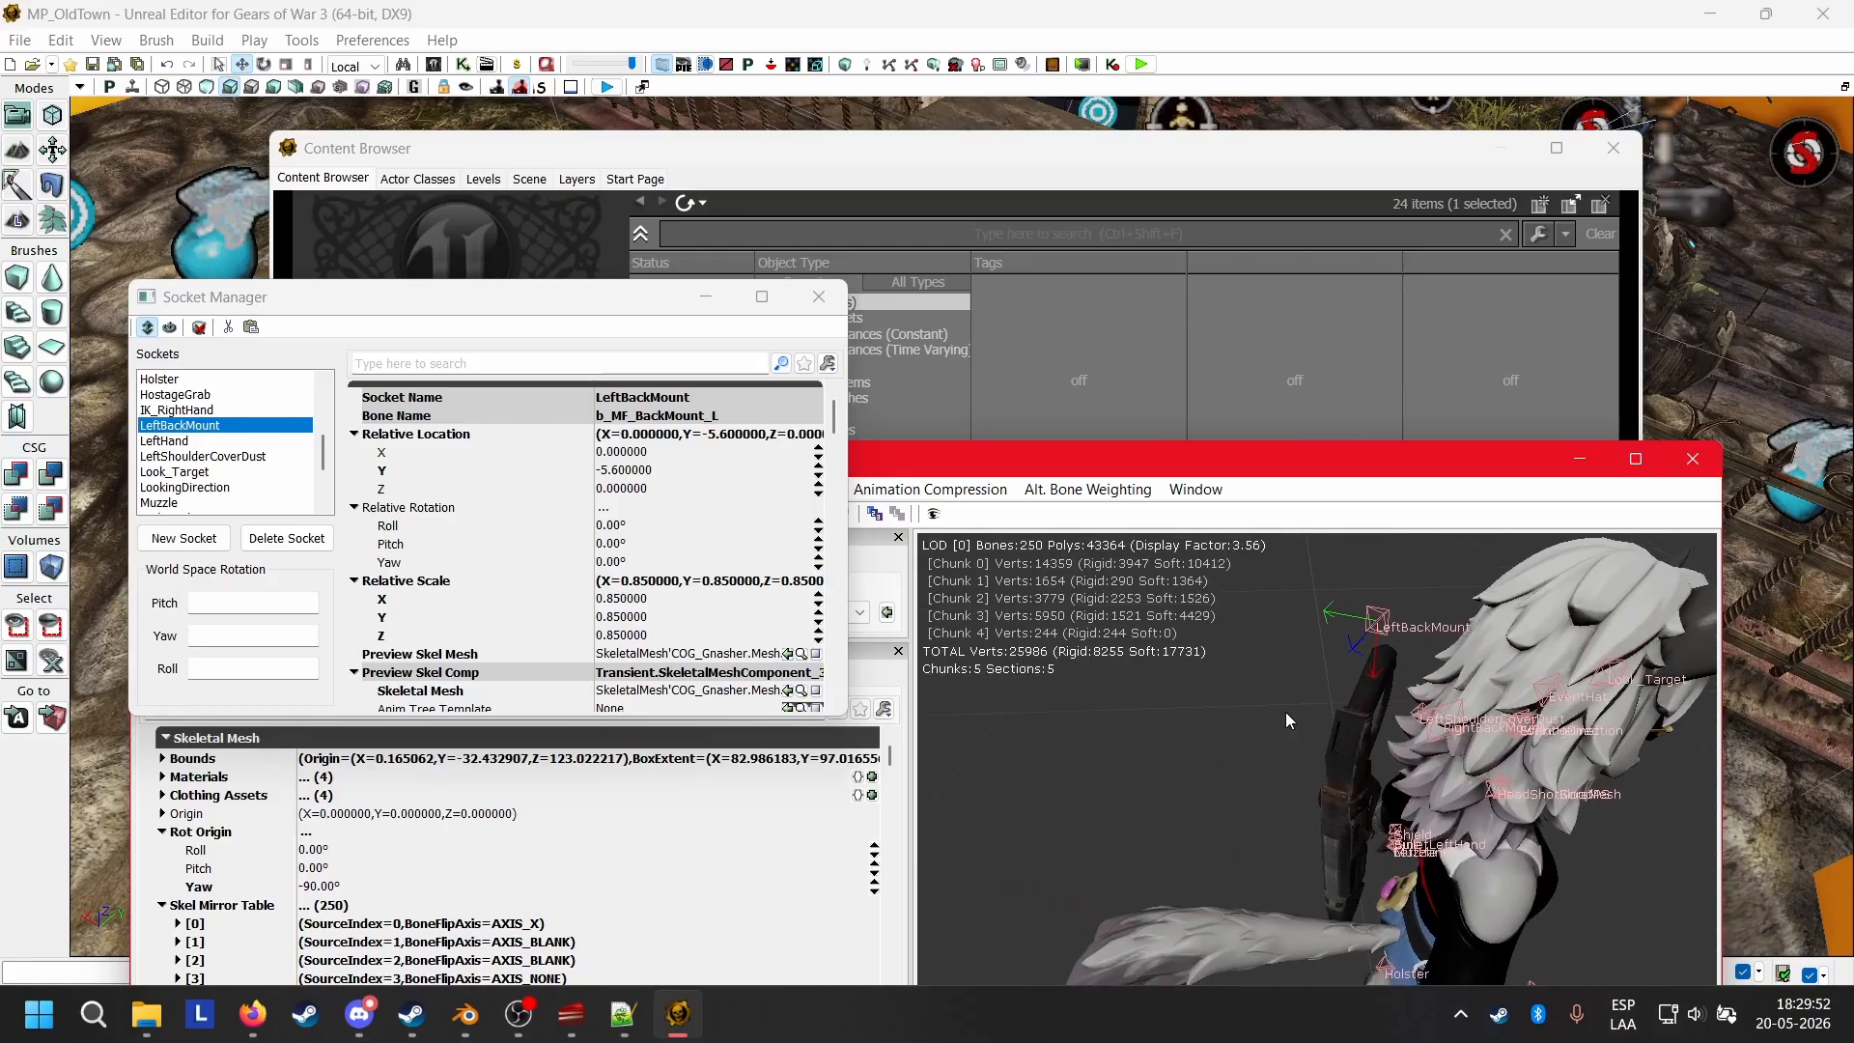
pyautogui.moveTo(1159, 456); pyautogui.dragTo(1104, 165)
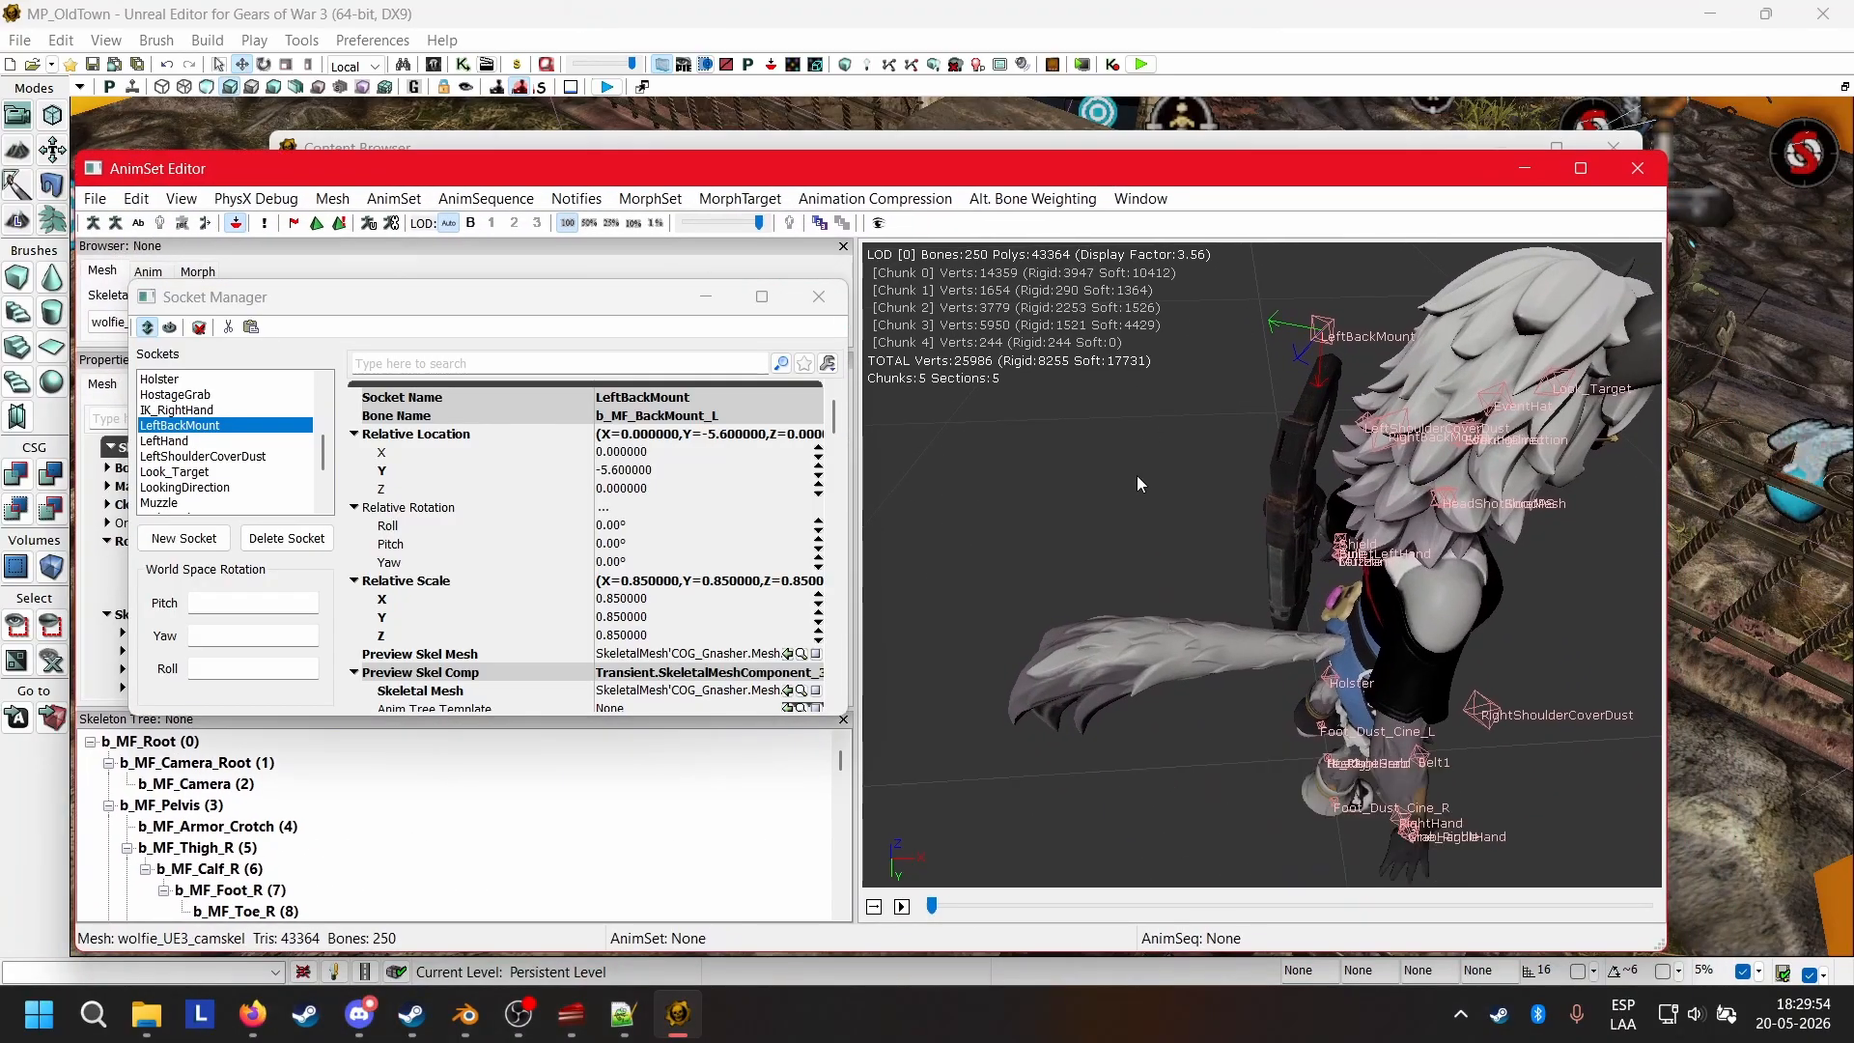
pyautogui.moveTo(1243, 555); pyautogui.dragTo(1422, 437)
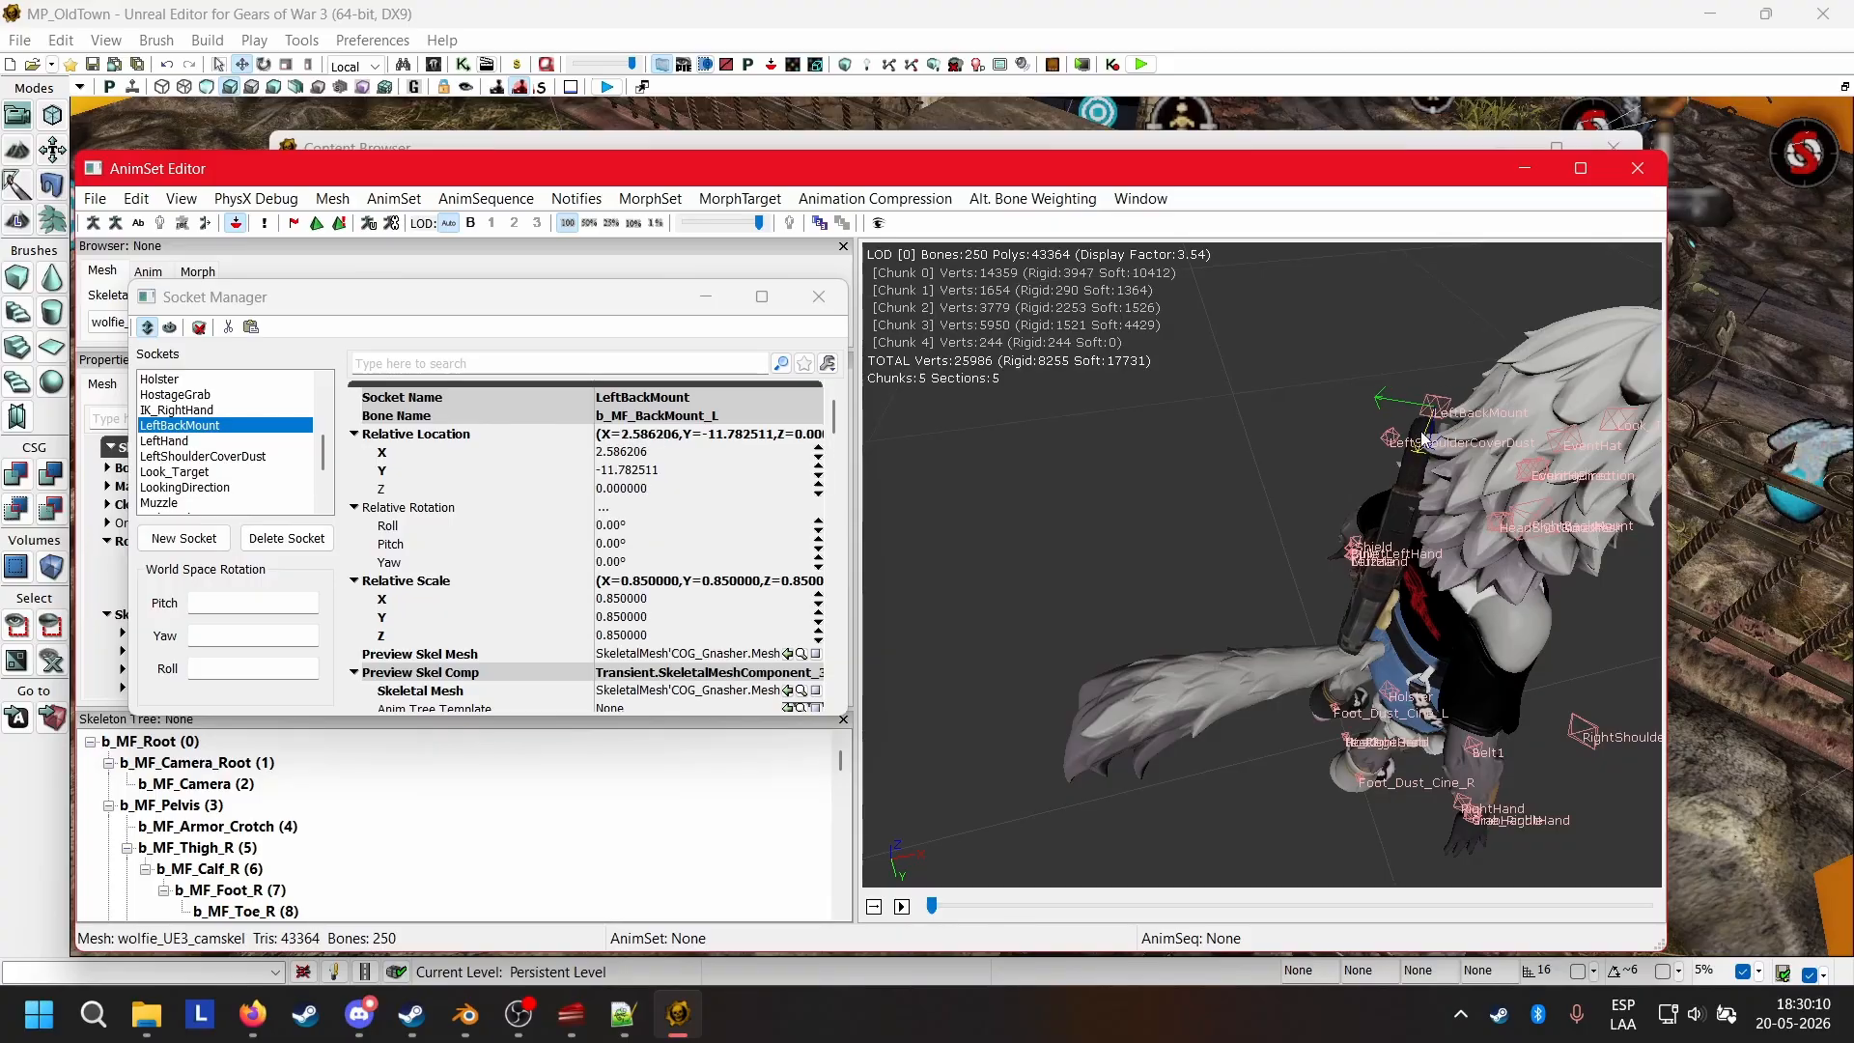
# Shift the LeftBackMount socket sideways across Wolfie's back to about Y -12.86 and Z -5.23.
pyautogui.moveTo(1205, 599); pyautogui.dragTo(1254, 599)
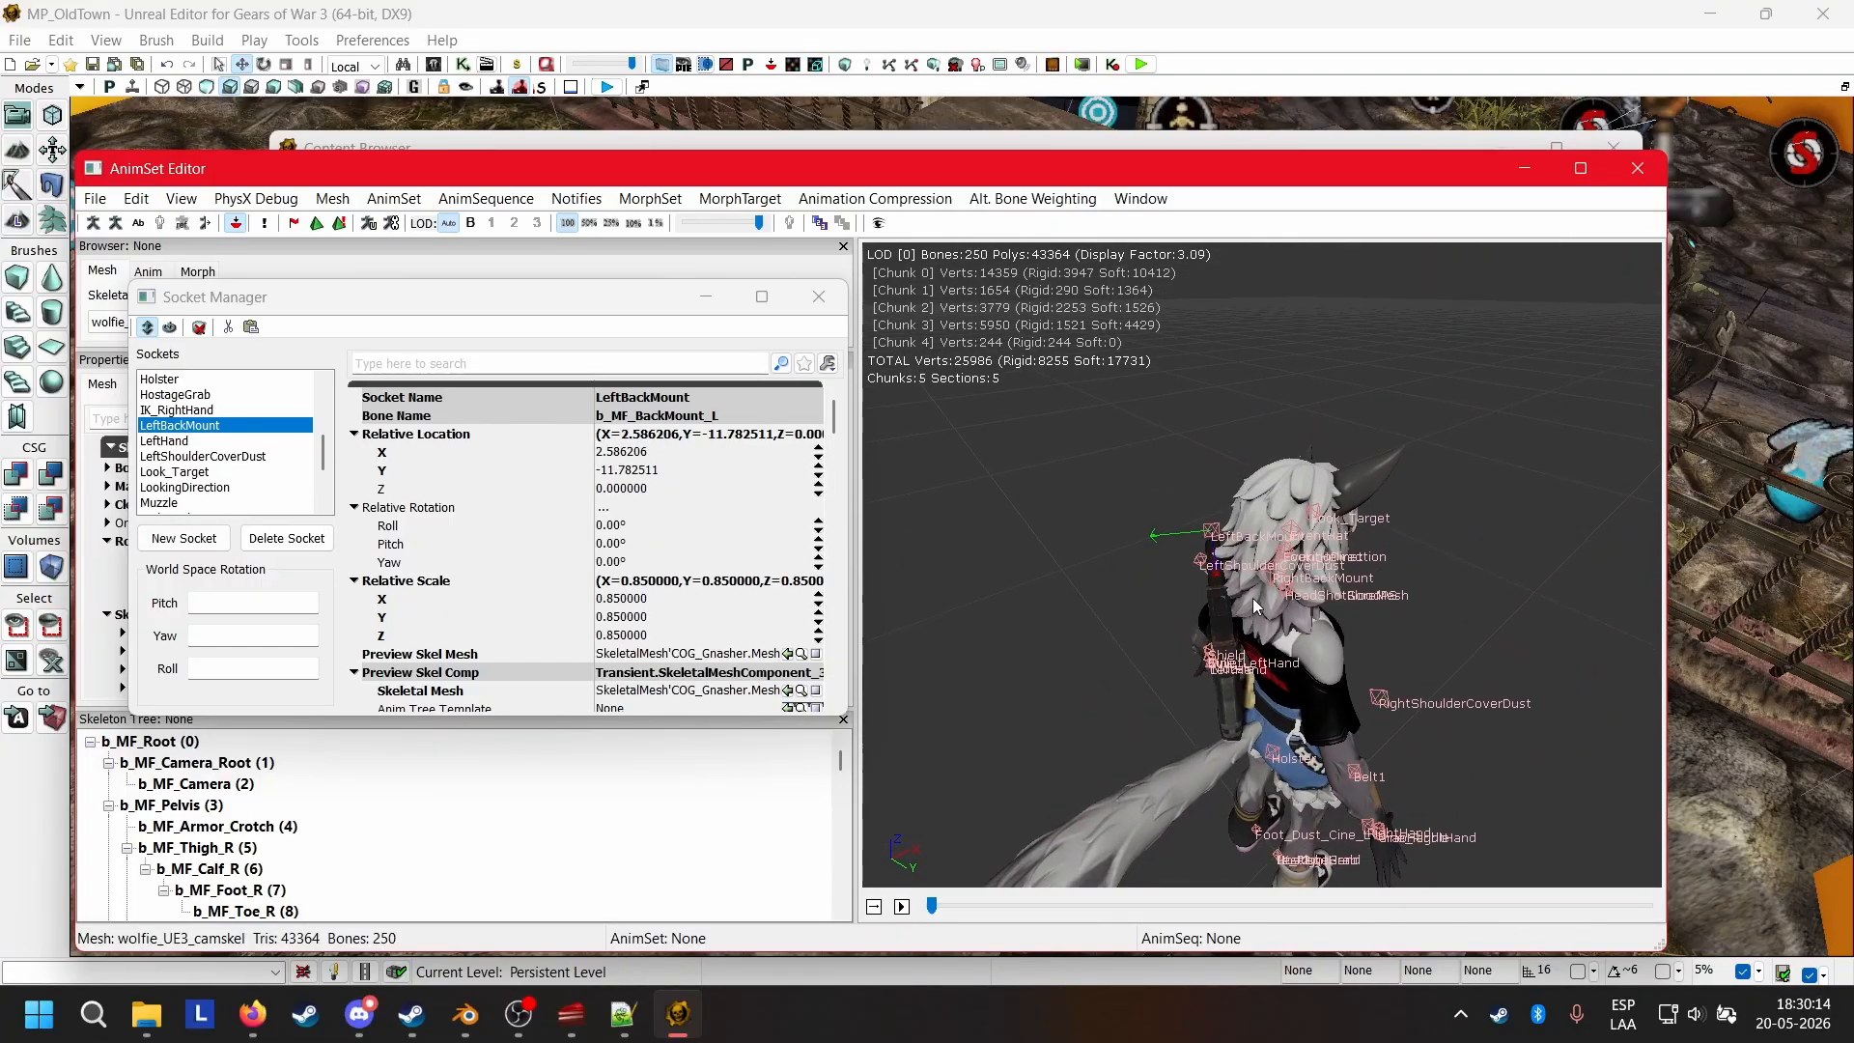
pyautogui.moveTo(1150, 664); pyautogui.dragTo(1303, 574)
pyautogui.scroll(5, 1148, 682)
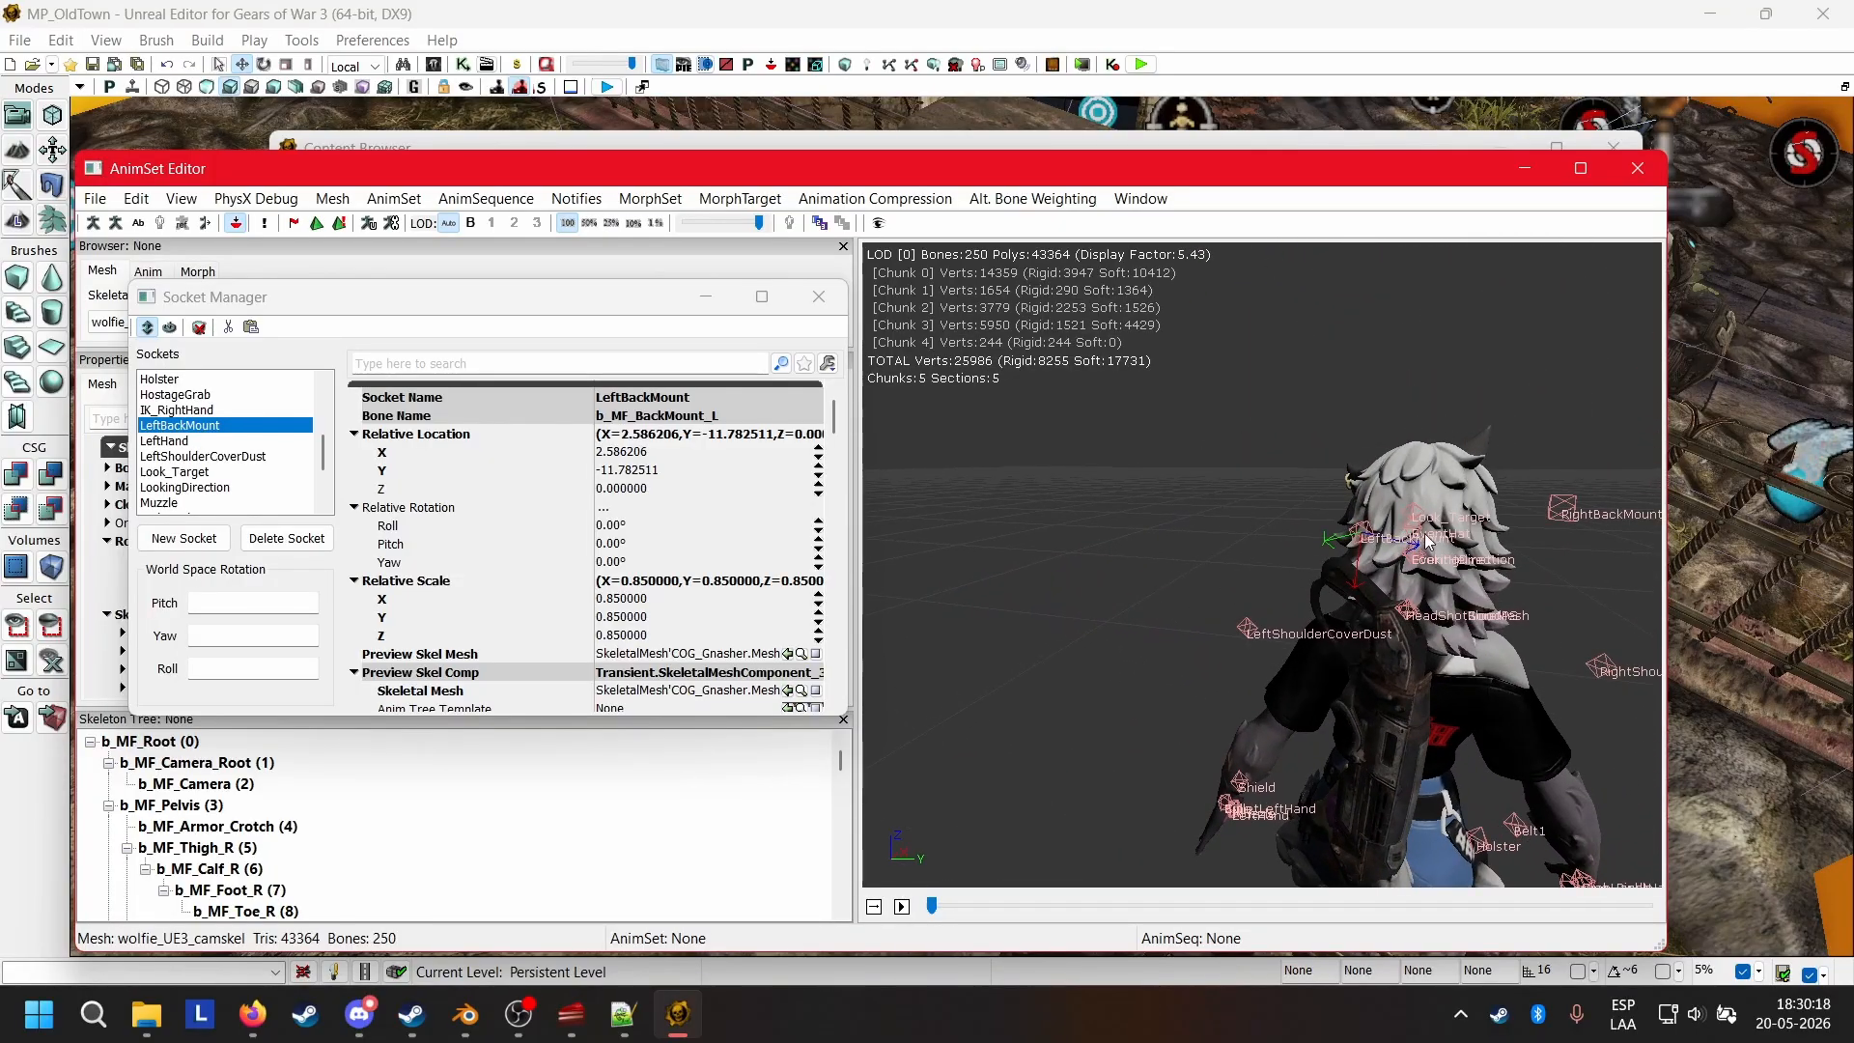
pyautogui.moveTo(1413, 545); pyautogui.dragTo(1314, 543)
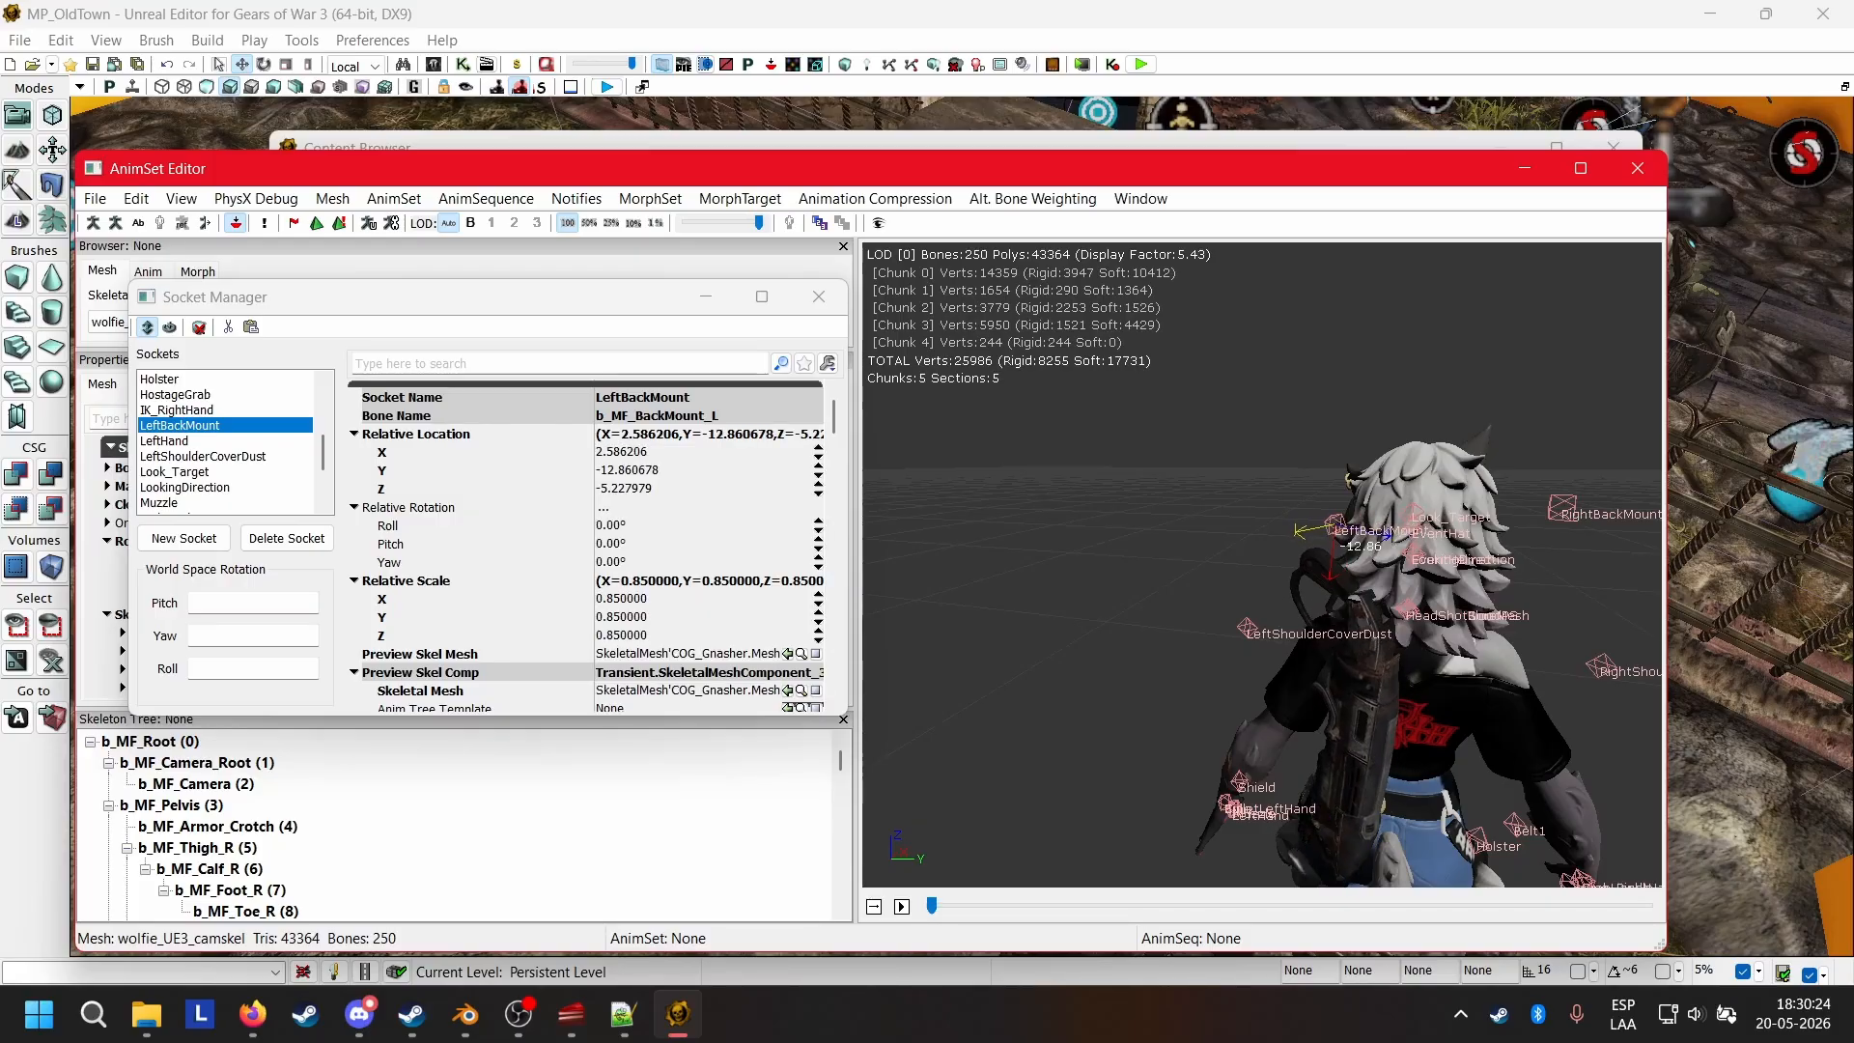
# Adjust the LeftBackMount socket's depth to about Y -11.37 and check how the Gnasher sits from behind.
pyautogui.moveTo(1351, 763); pyautogui.dragTo(1251, 742)
pyautogui.moveTo(1209, 489); pyautogui.dragTo(1214, 496)
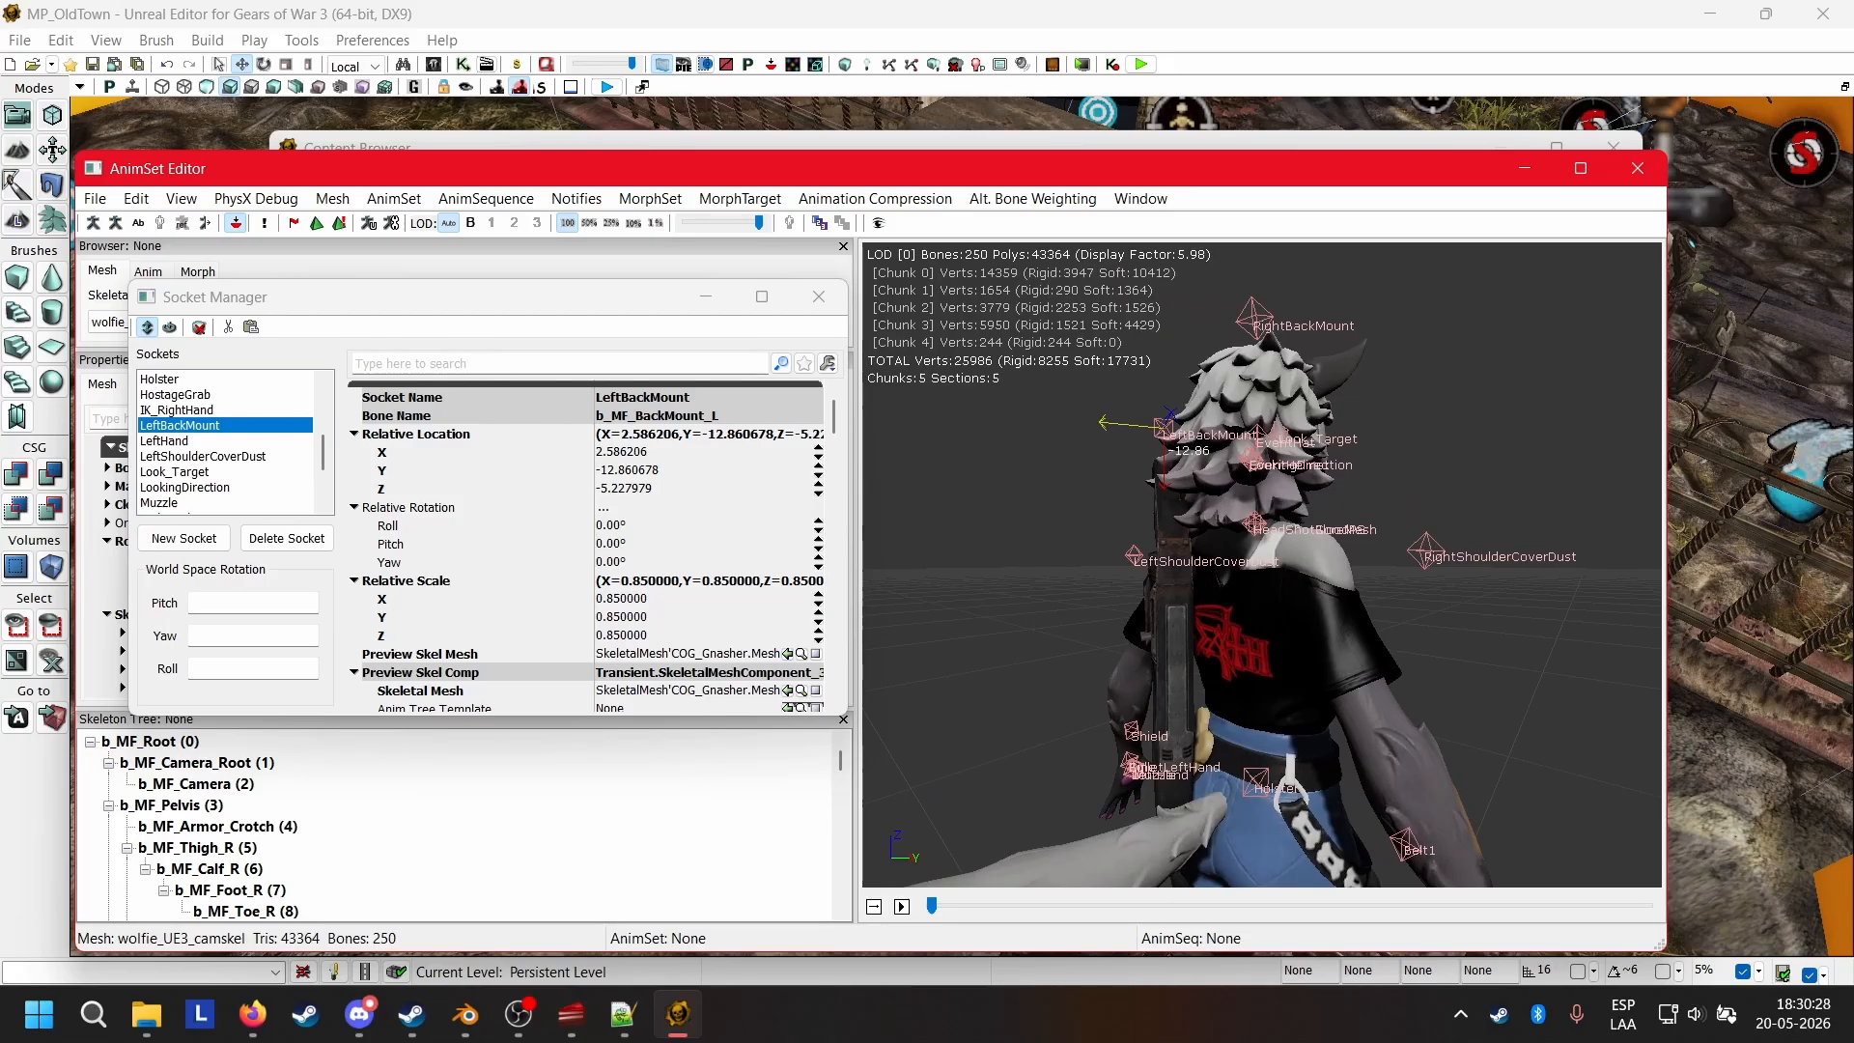
pyautogui.moveTo(1115, 423); pyautogui.dragTo(1105, 422)
pyautogui.moveTo(1351, 598); pyautogui.dragTo(1226, 801)
pyautogui.moveTo(1157, 751); pyautogui.dragTo(1169, 759)
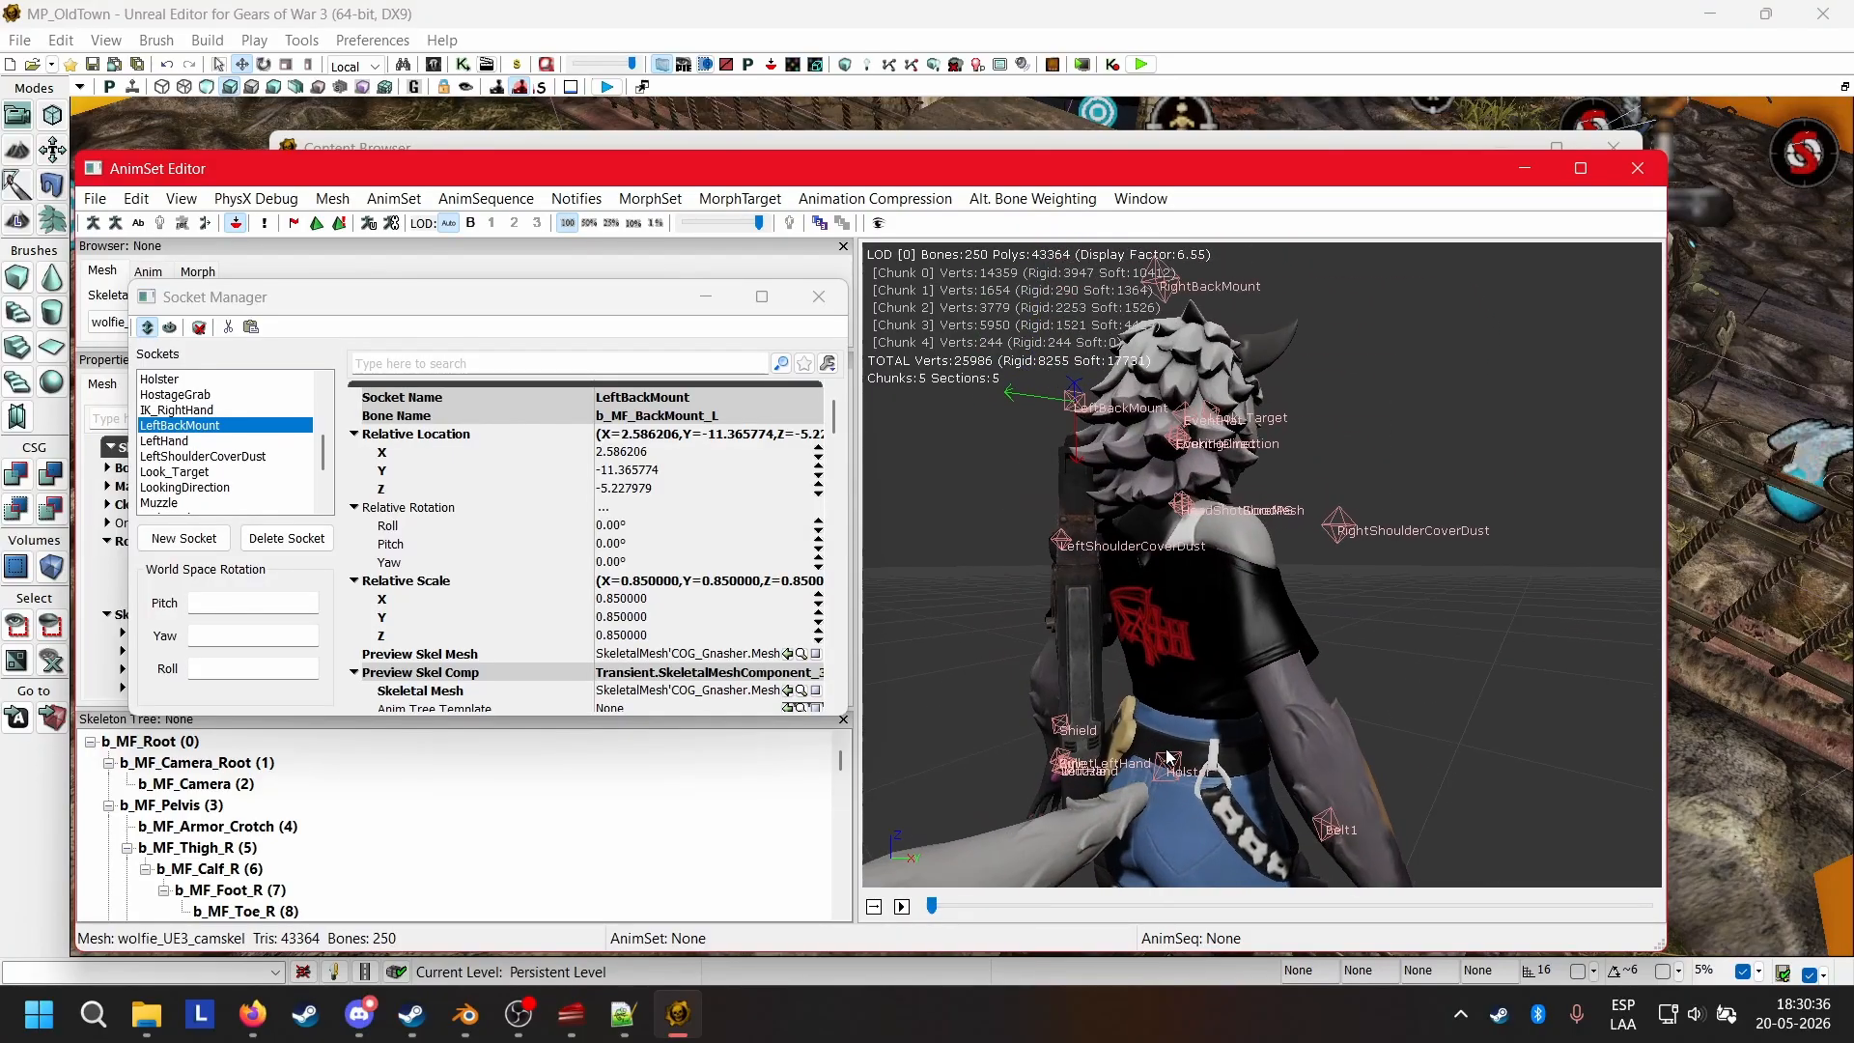
# Return to the Content Browser, filter the packages by "pistol" and show the contents of COG_Pistol.
pyautogui.click(420, 147)
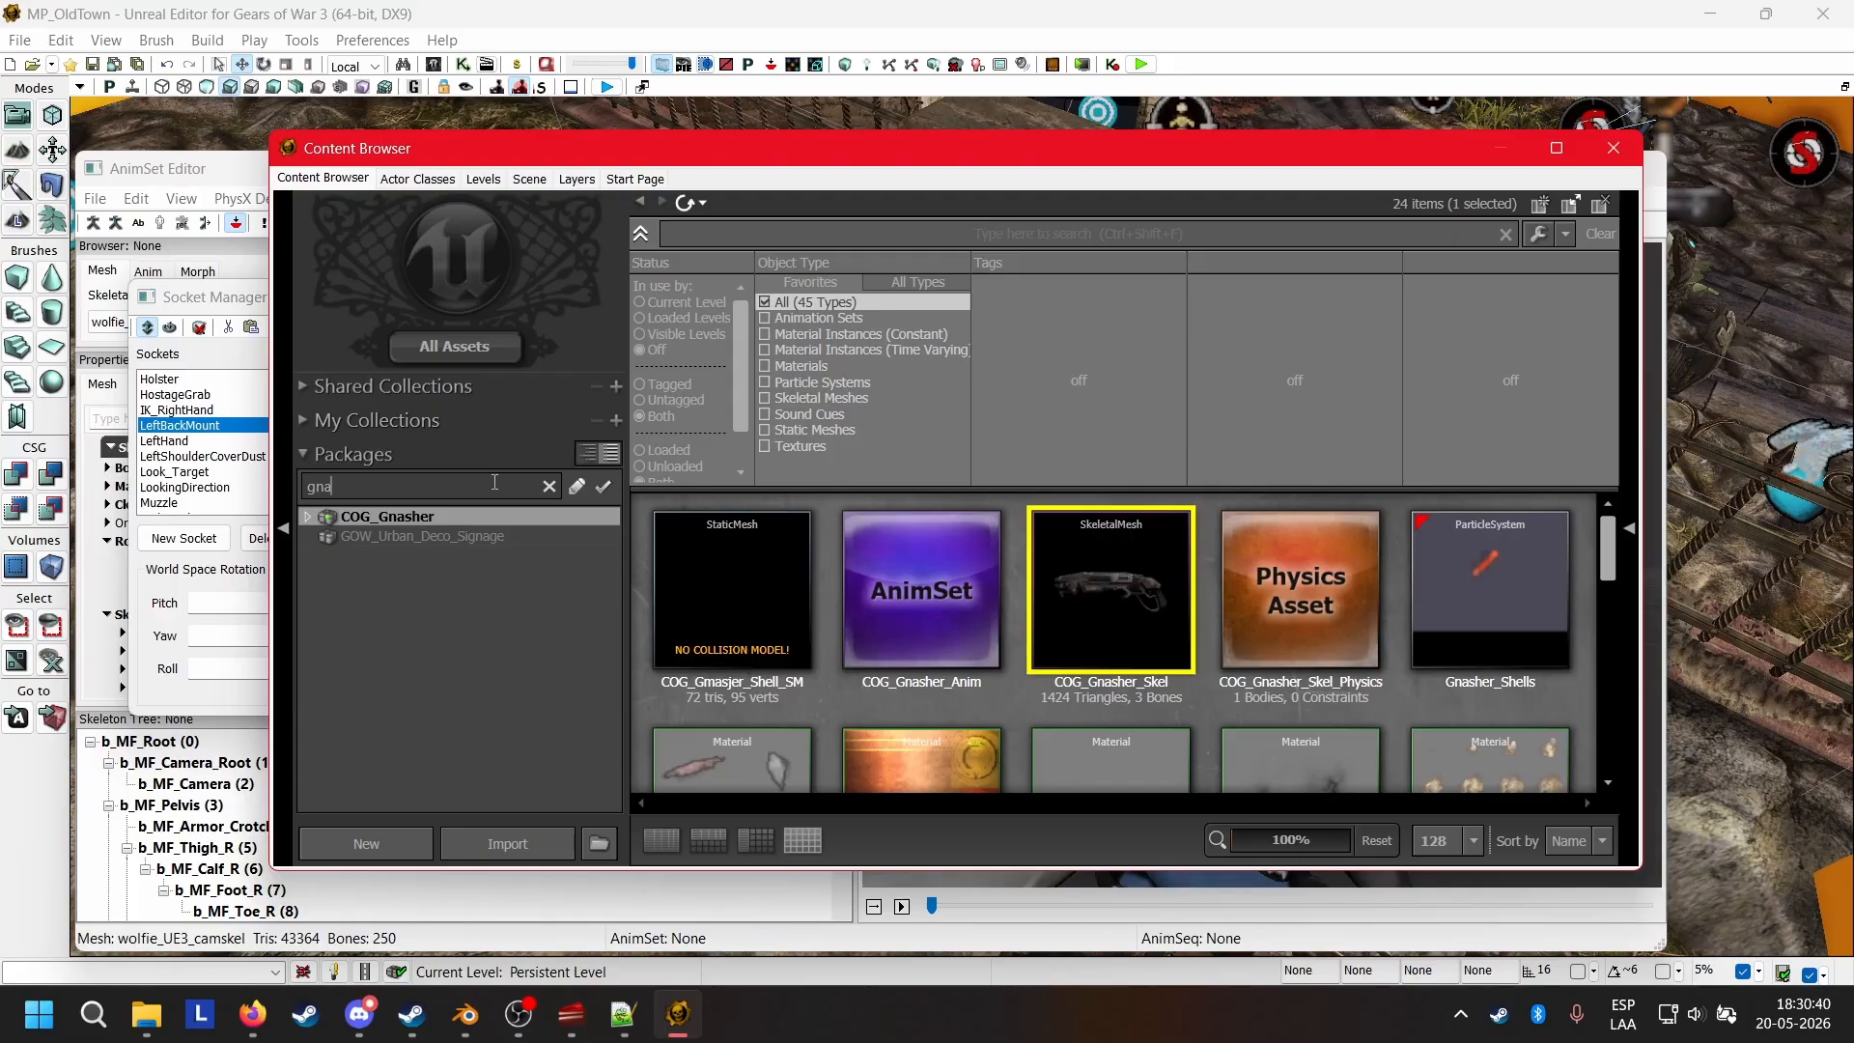
pyautogui.press('BackSpace')
pyautogui.press('BackSpace')
pyautogui.press('BackSpace')
pyautogui.write('p')
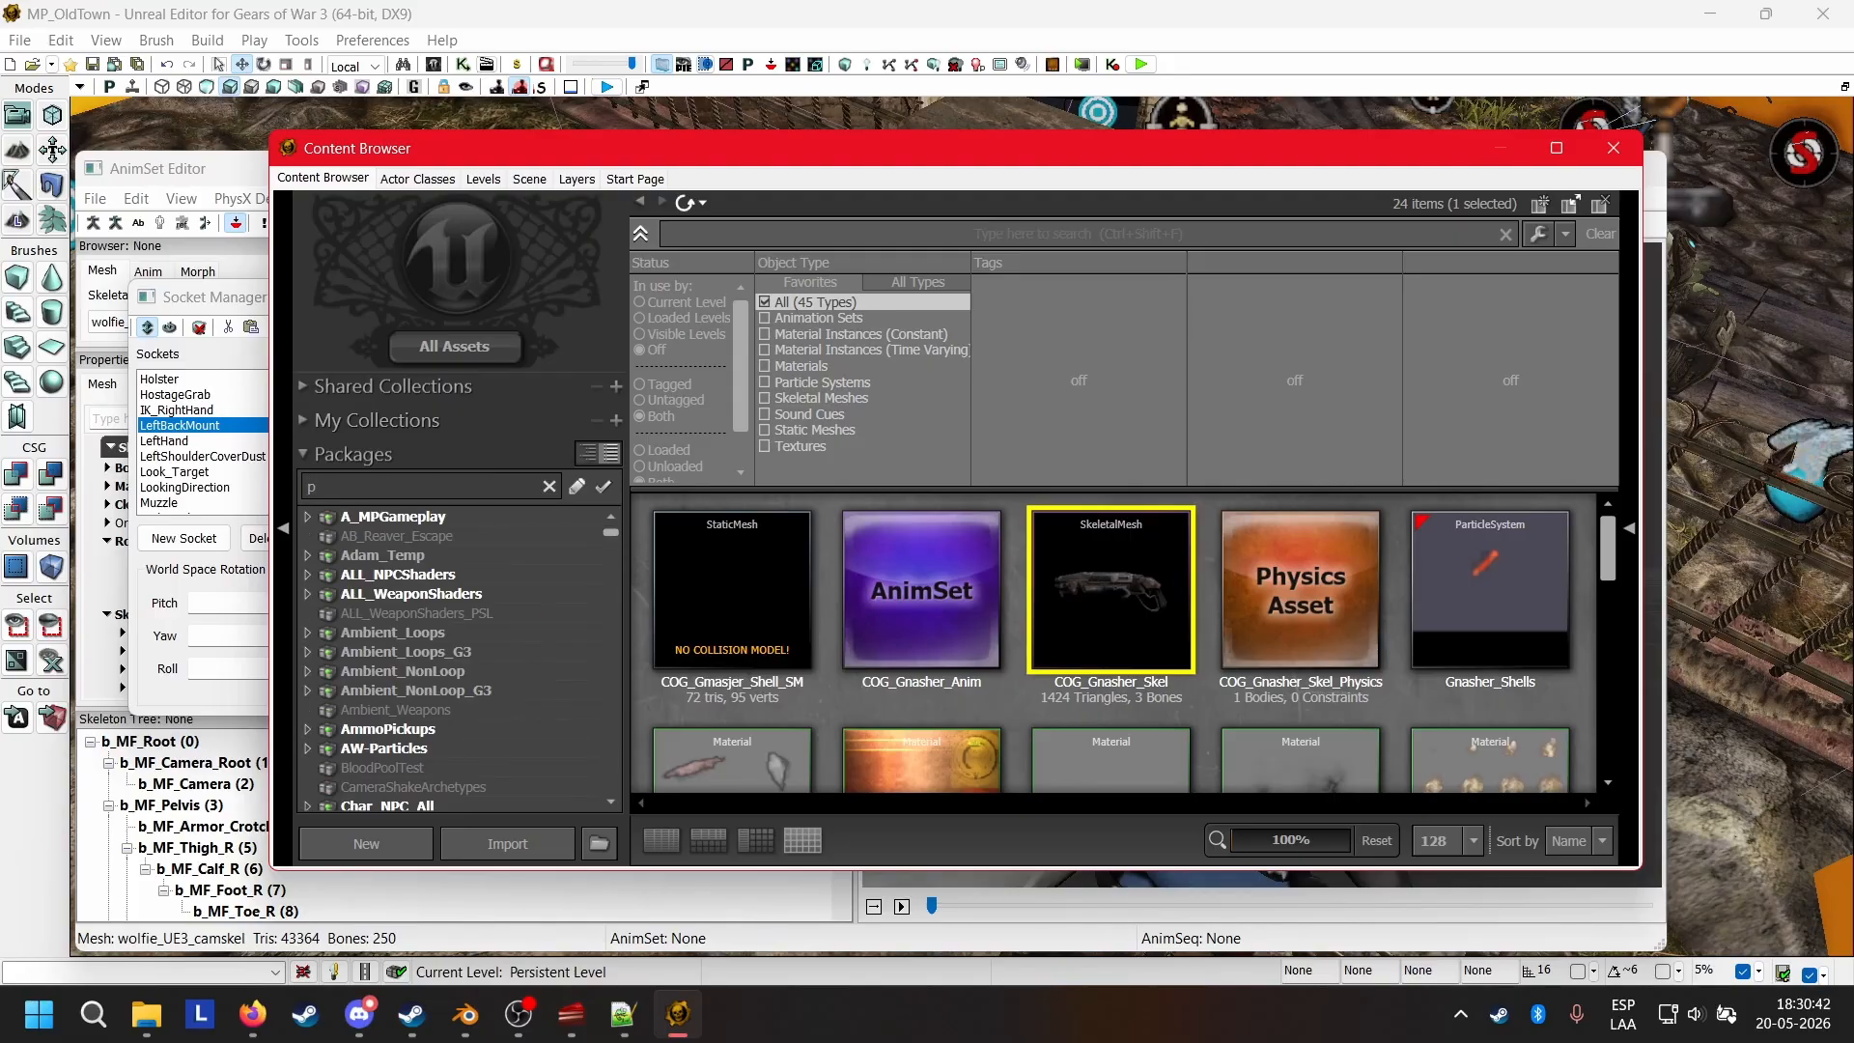
pyautogui.write('istol')
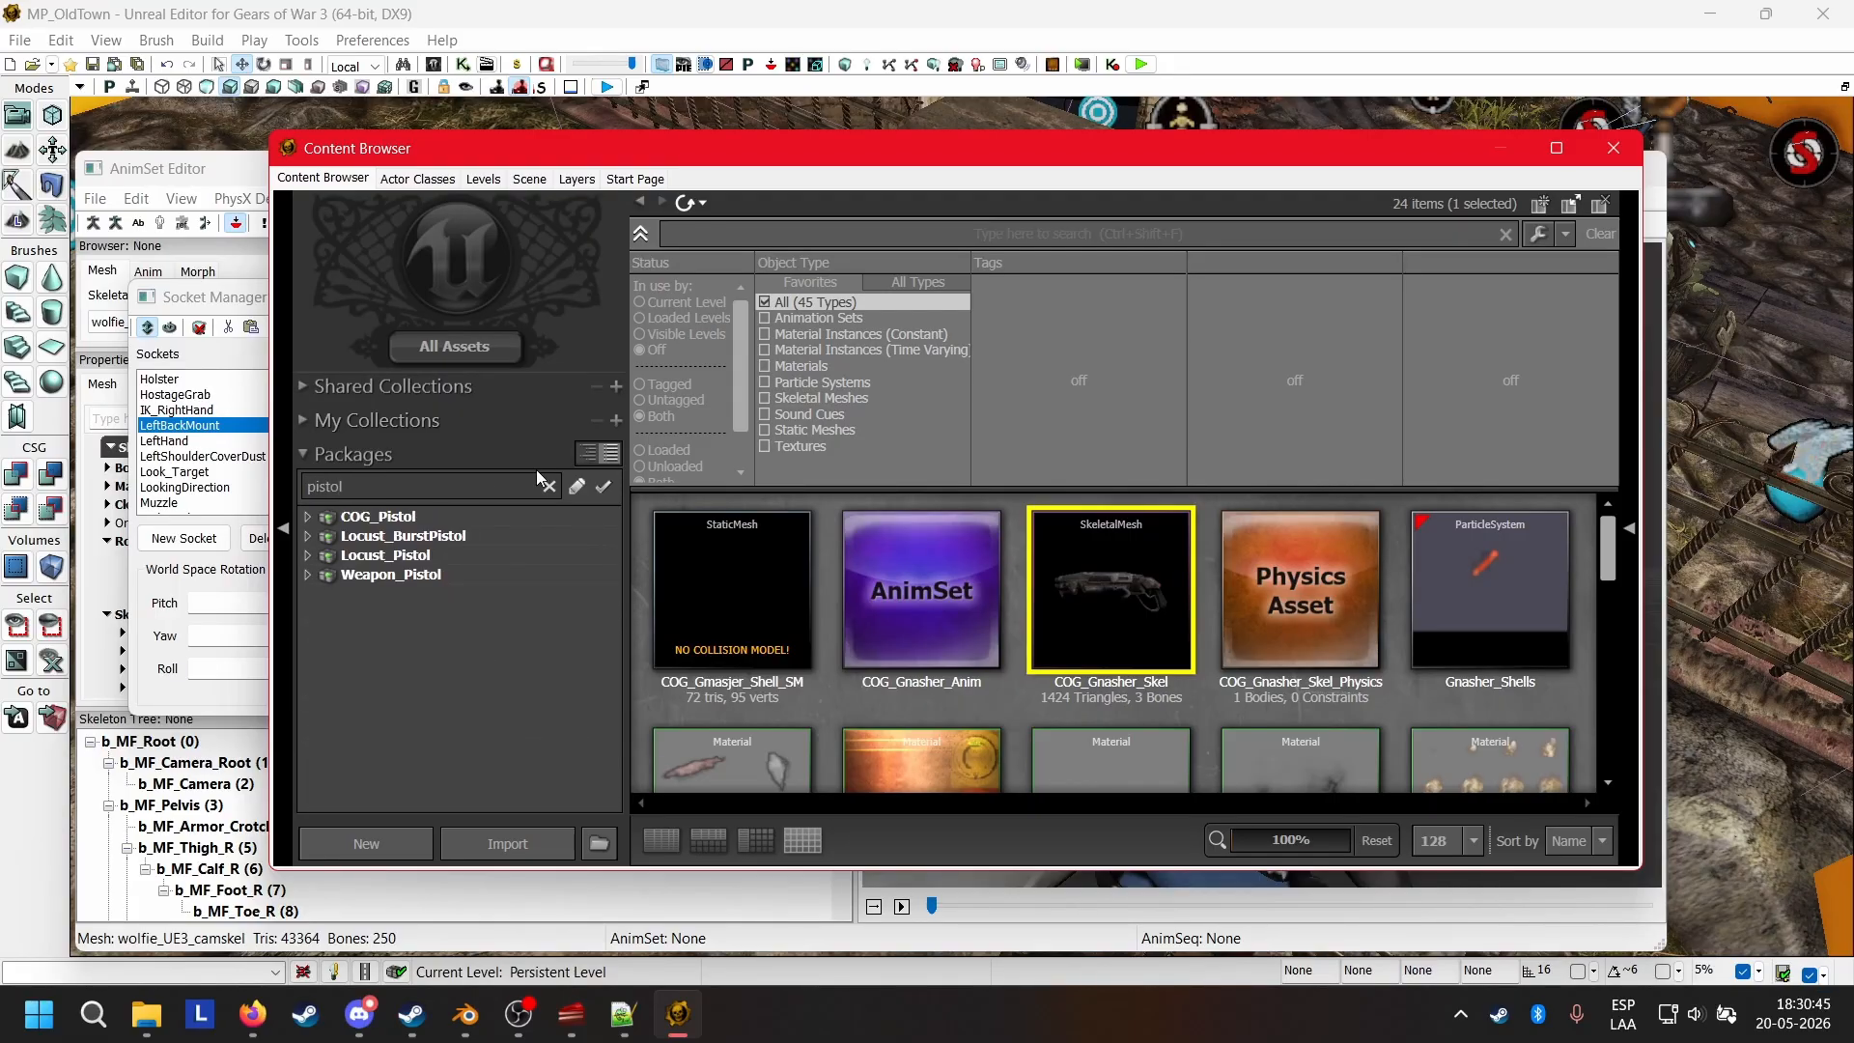
pyautogui.click(432, 515)
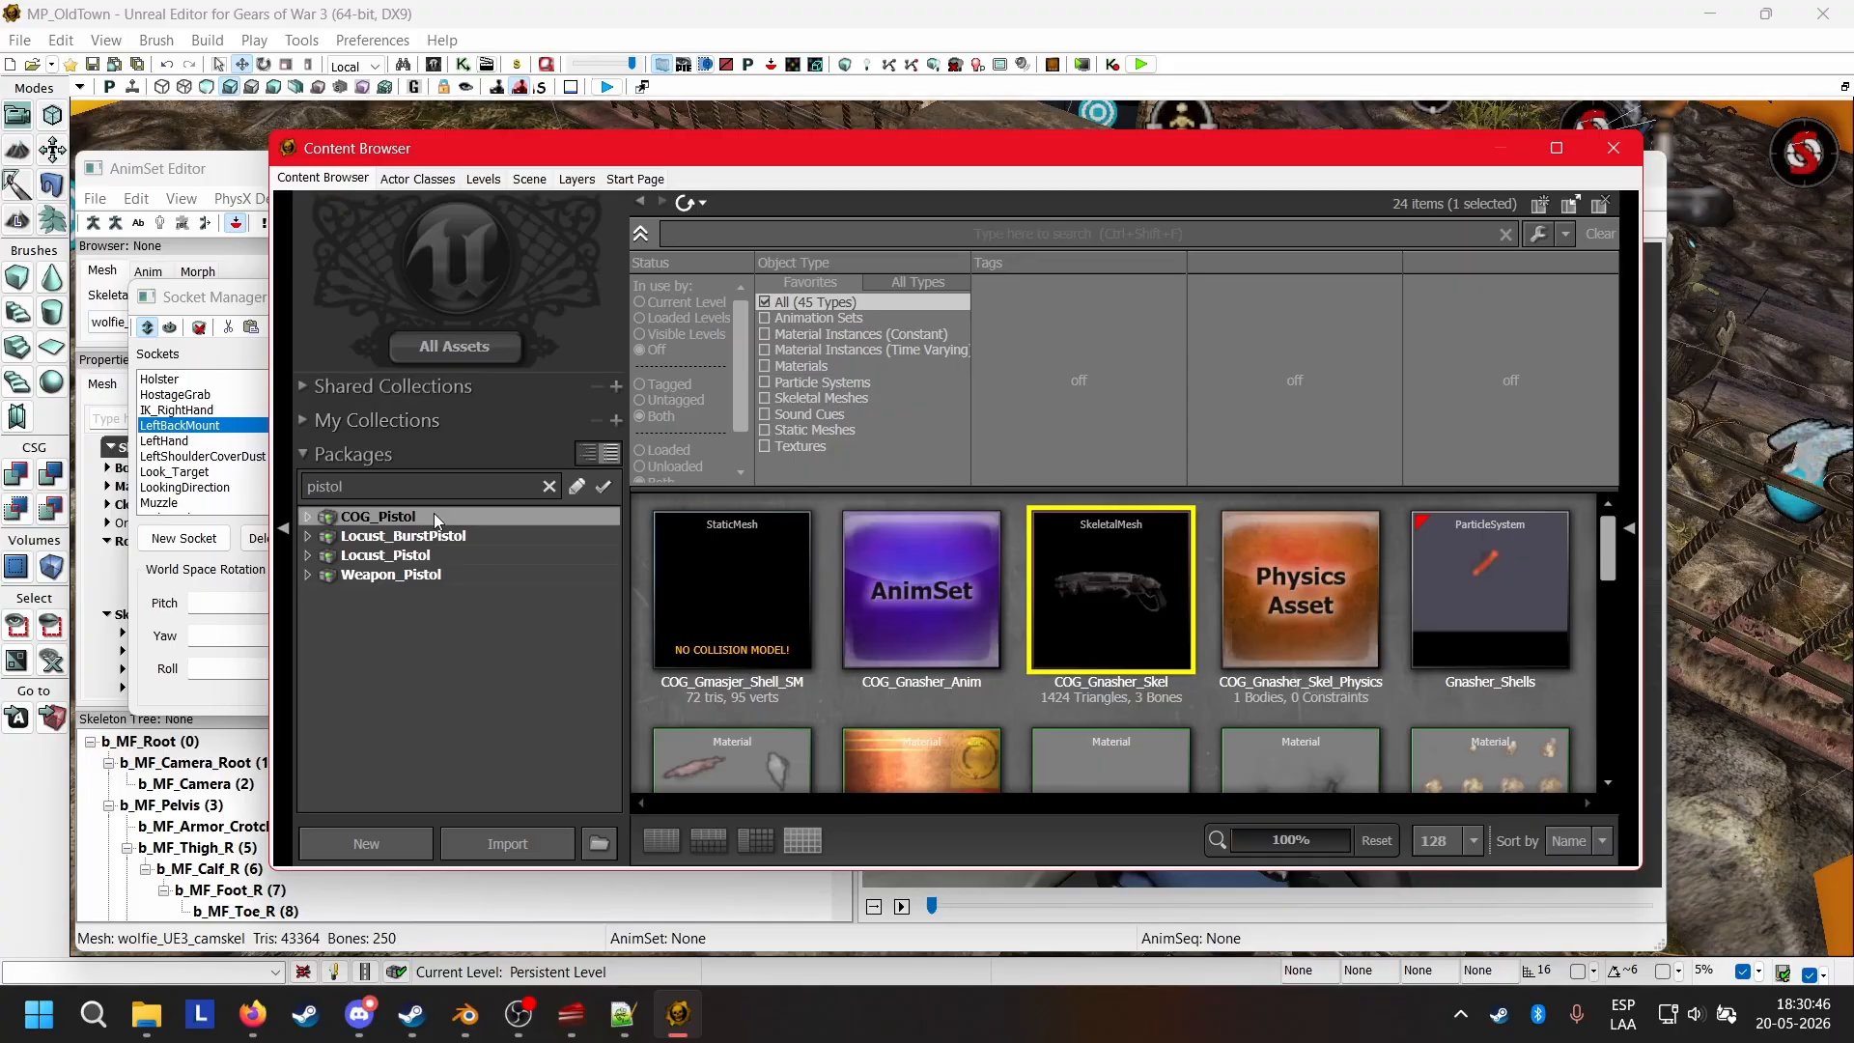
# Compare the pistol meshes in Locust_BurstPistol and Locust_Pistol, and go back to the COG_Pistol package.
pyautogui.moveTo(948, 581)
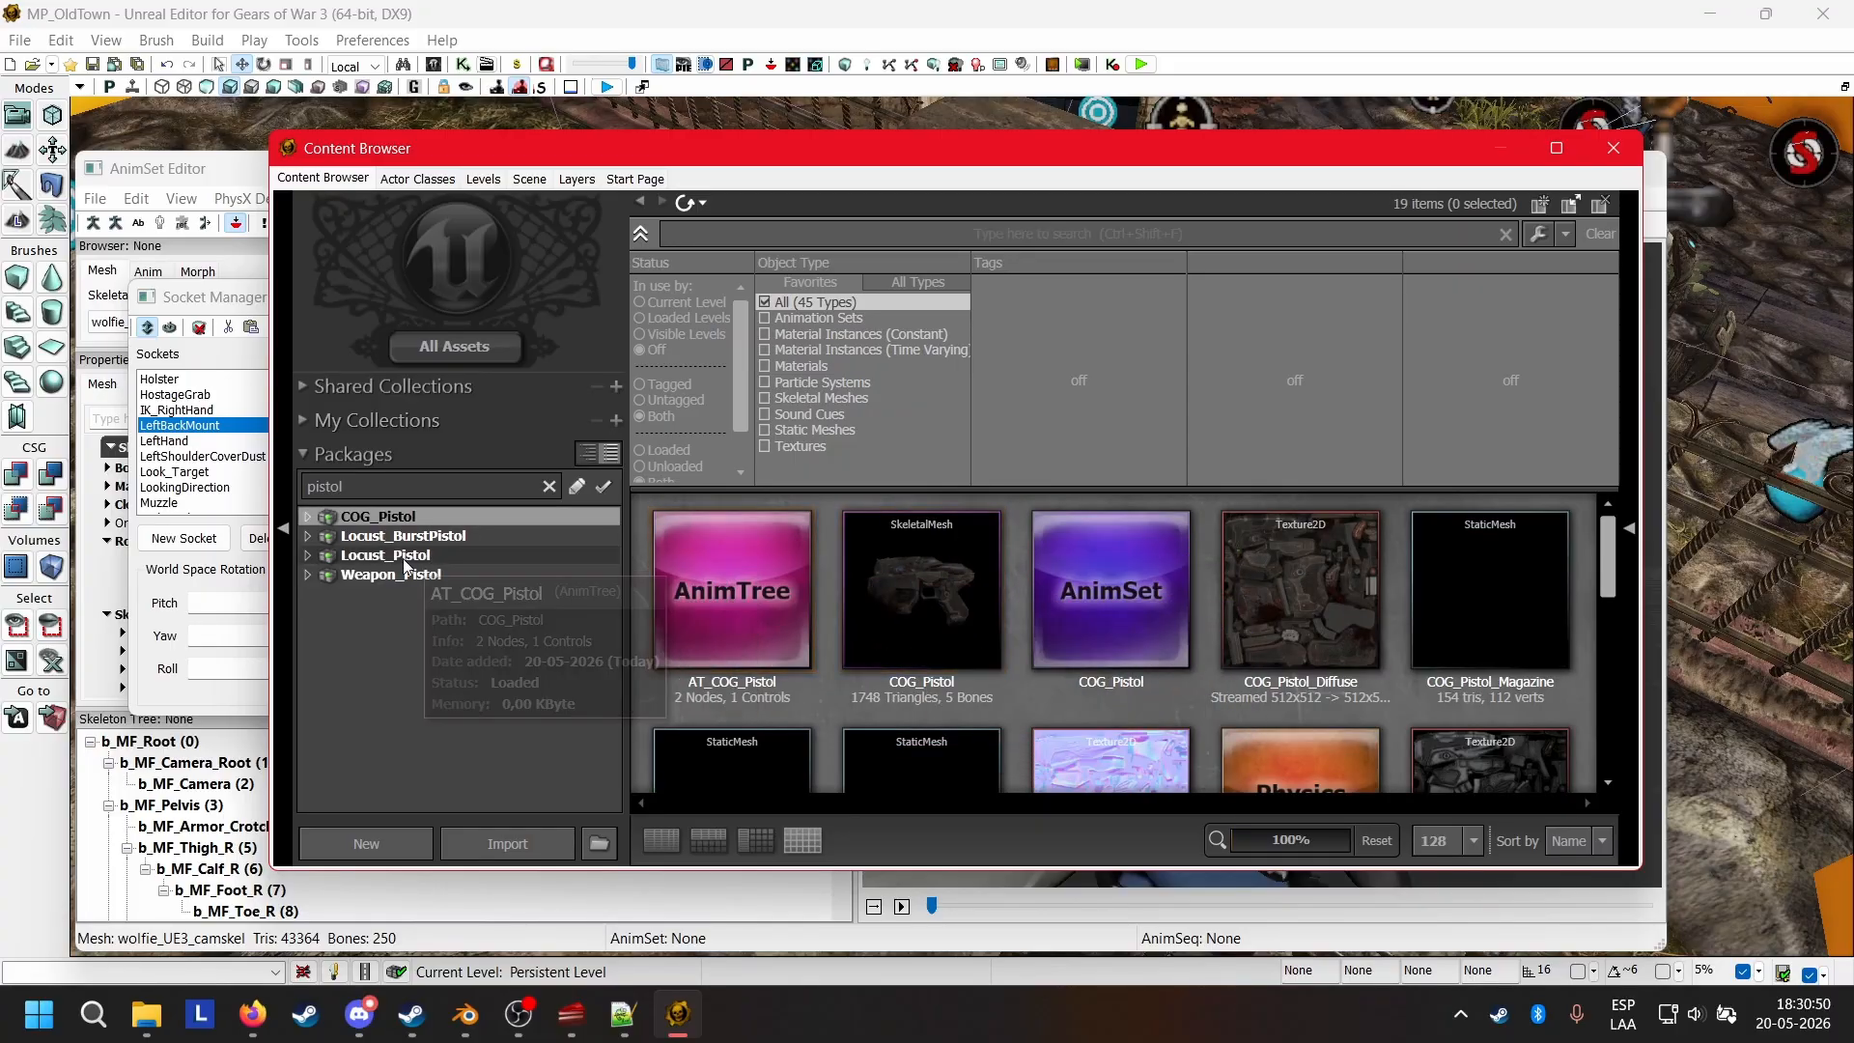
pyautogui.click(390, 531)
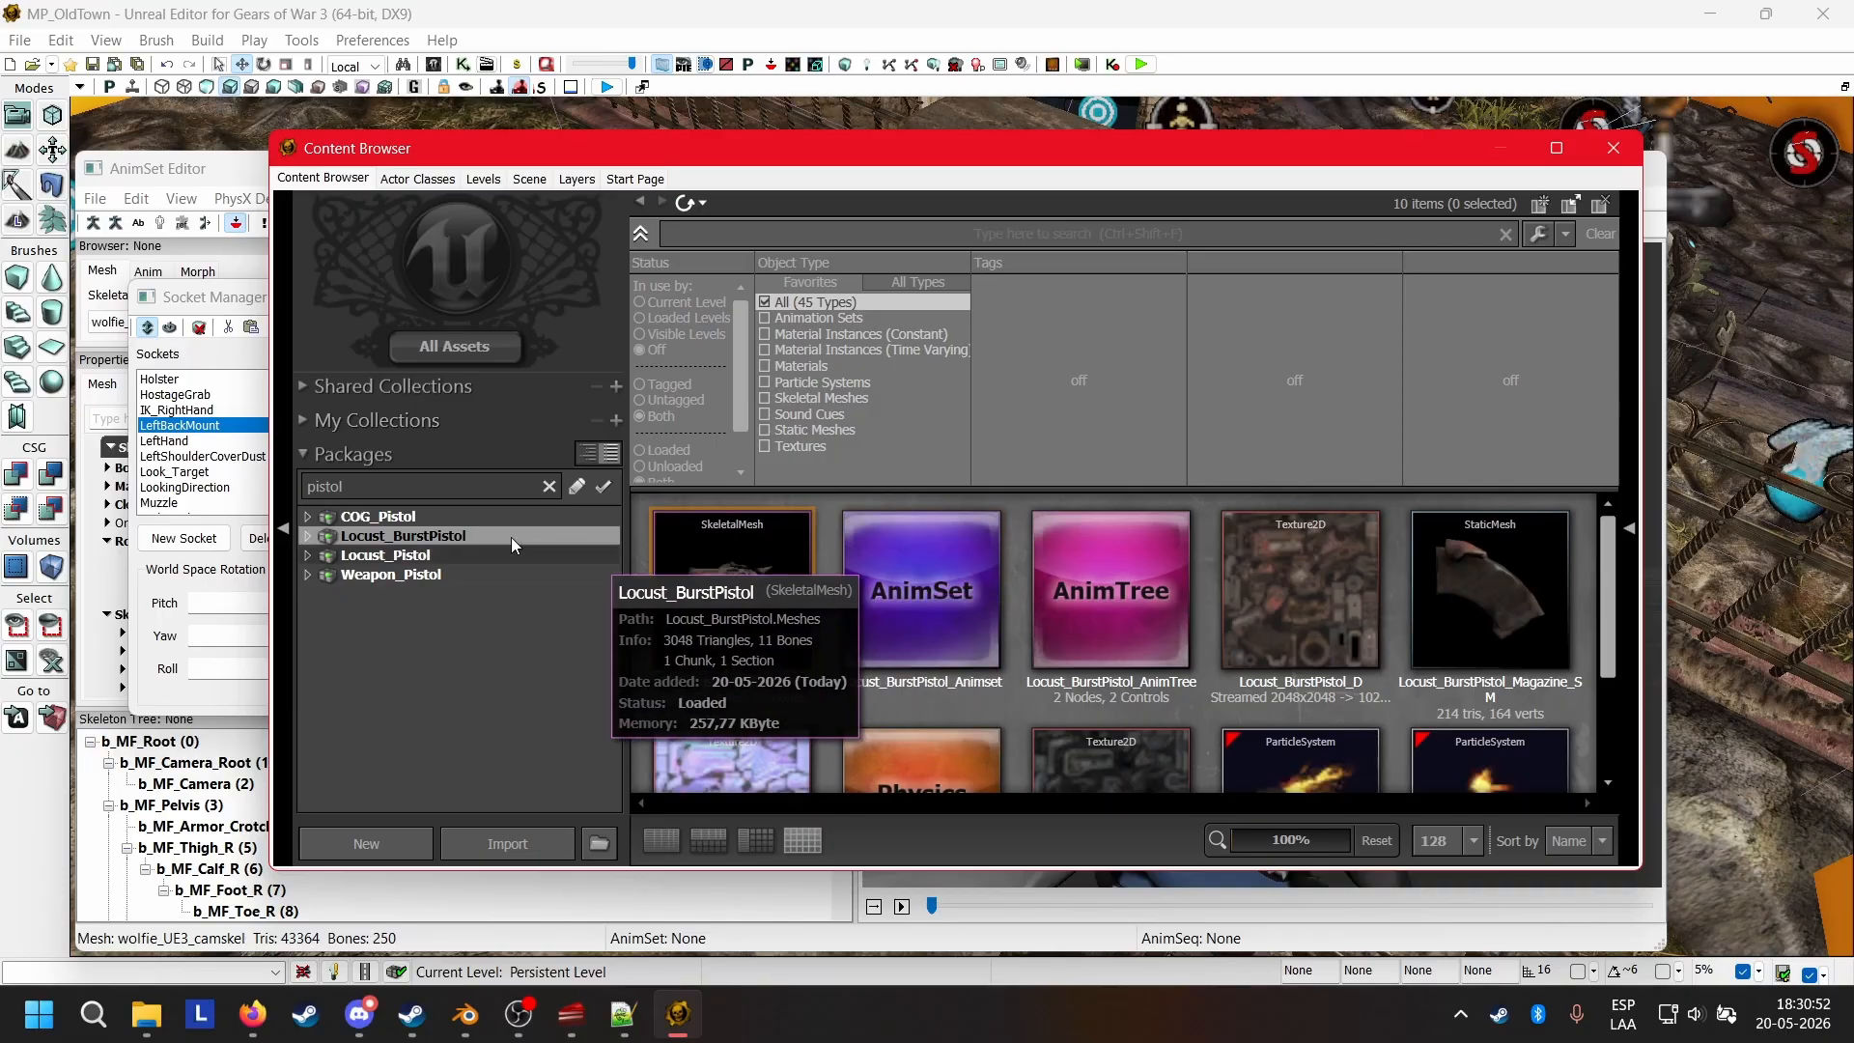
pyautogui.click(461, 548)
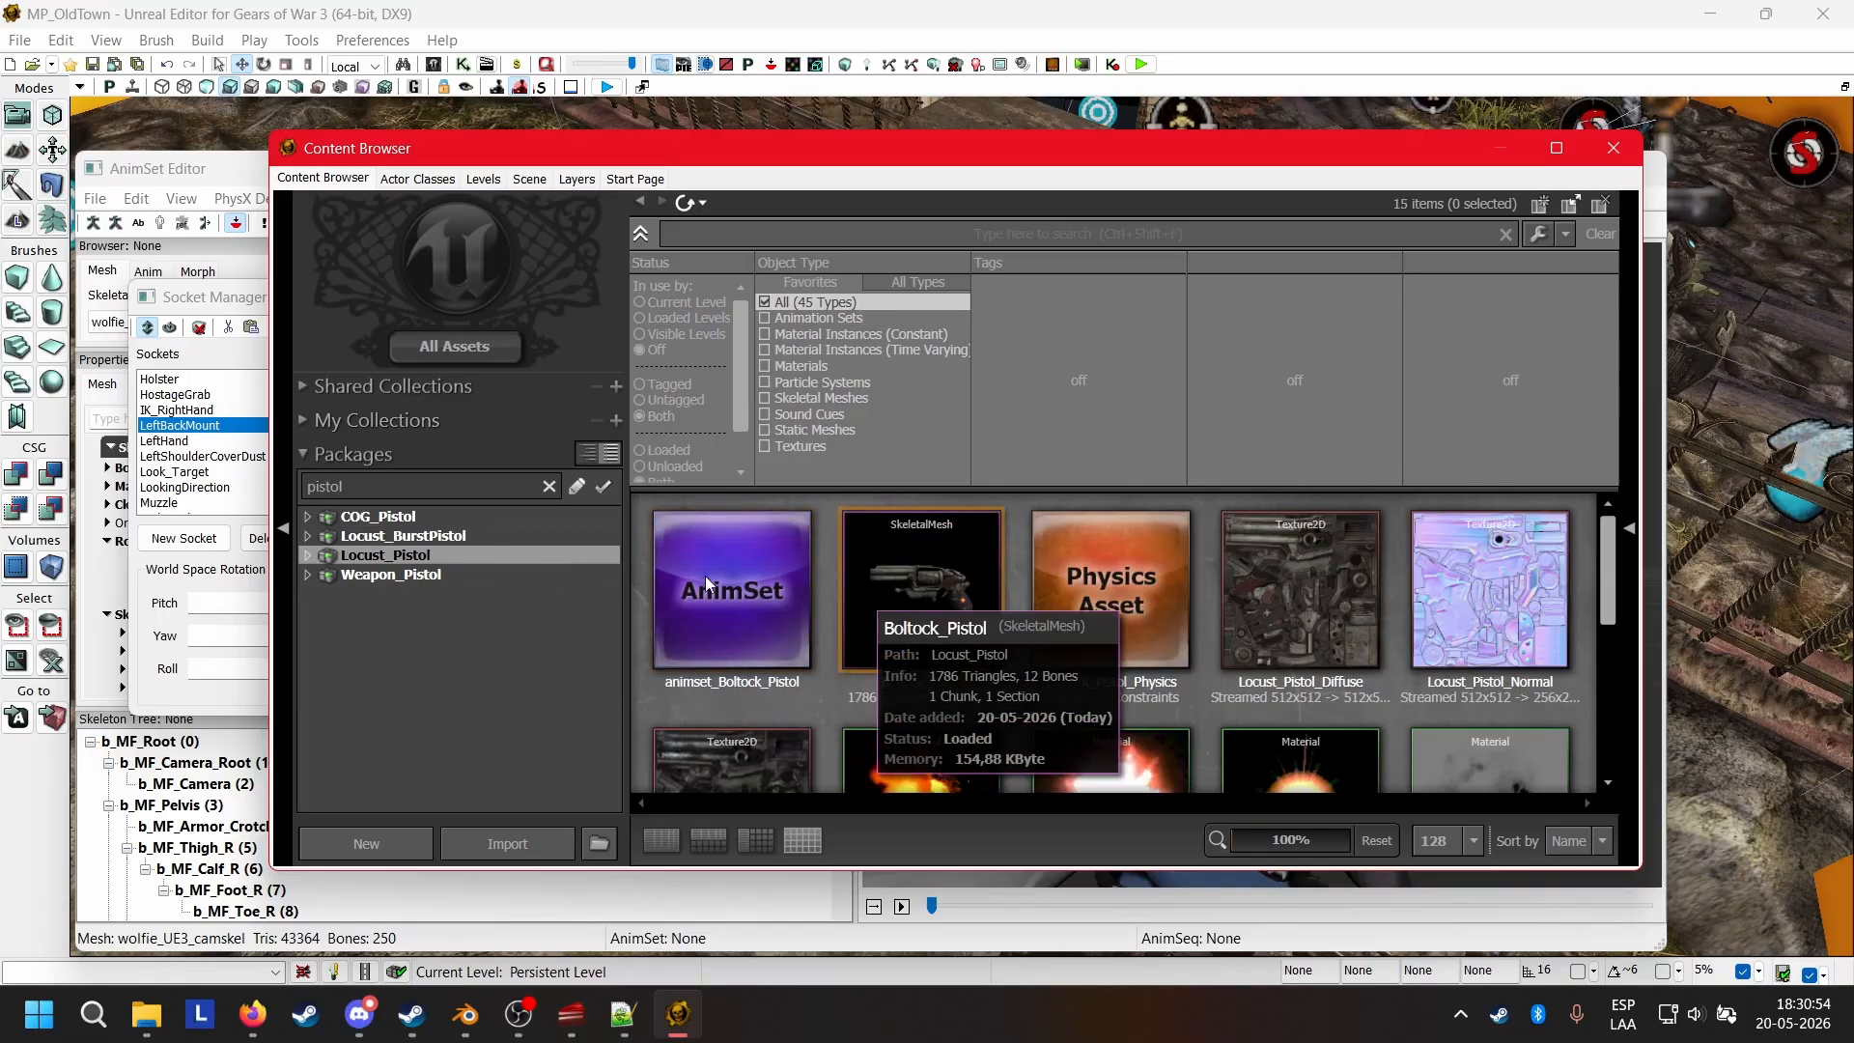
pyautogui.click(405, 537)
pyautogui.press('Up')
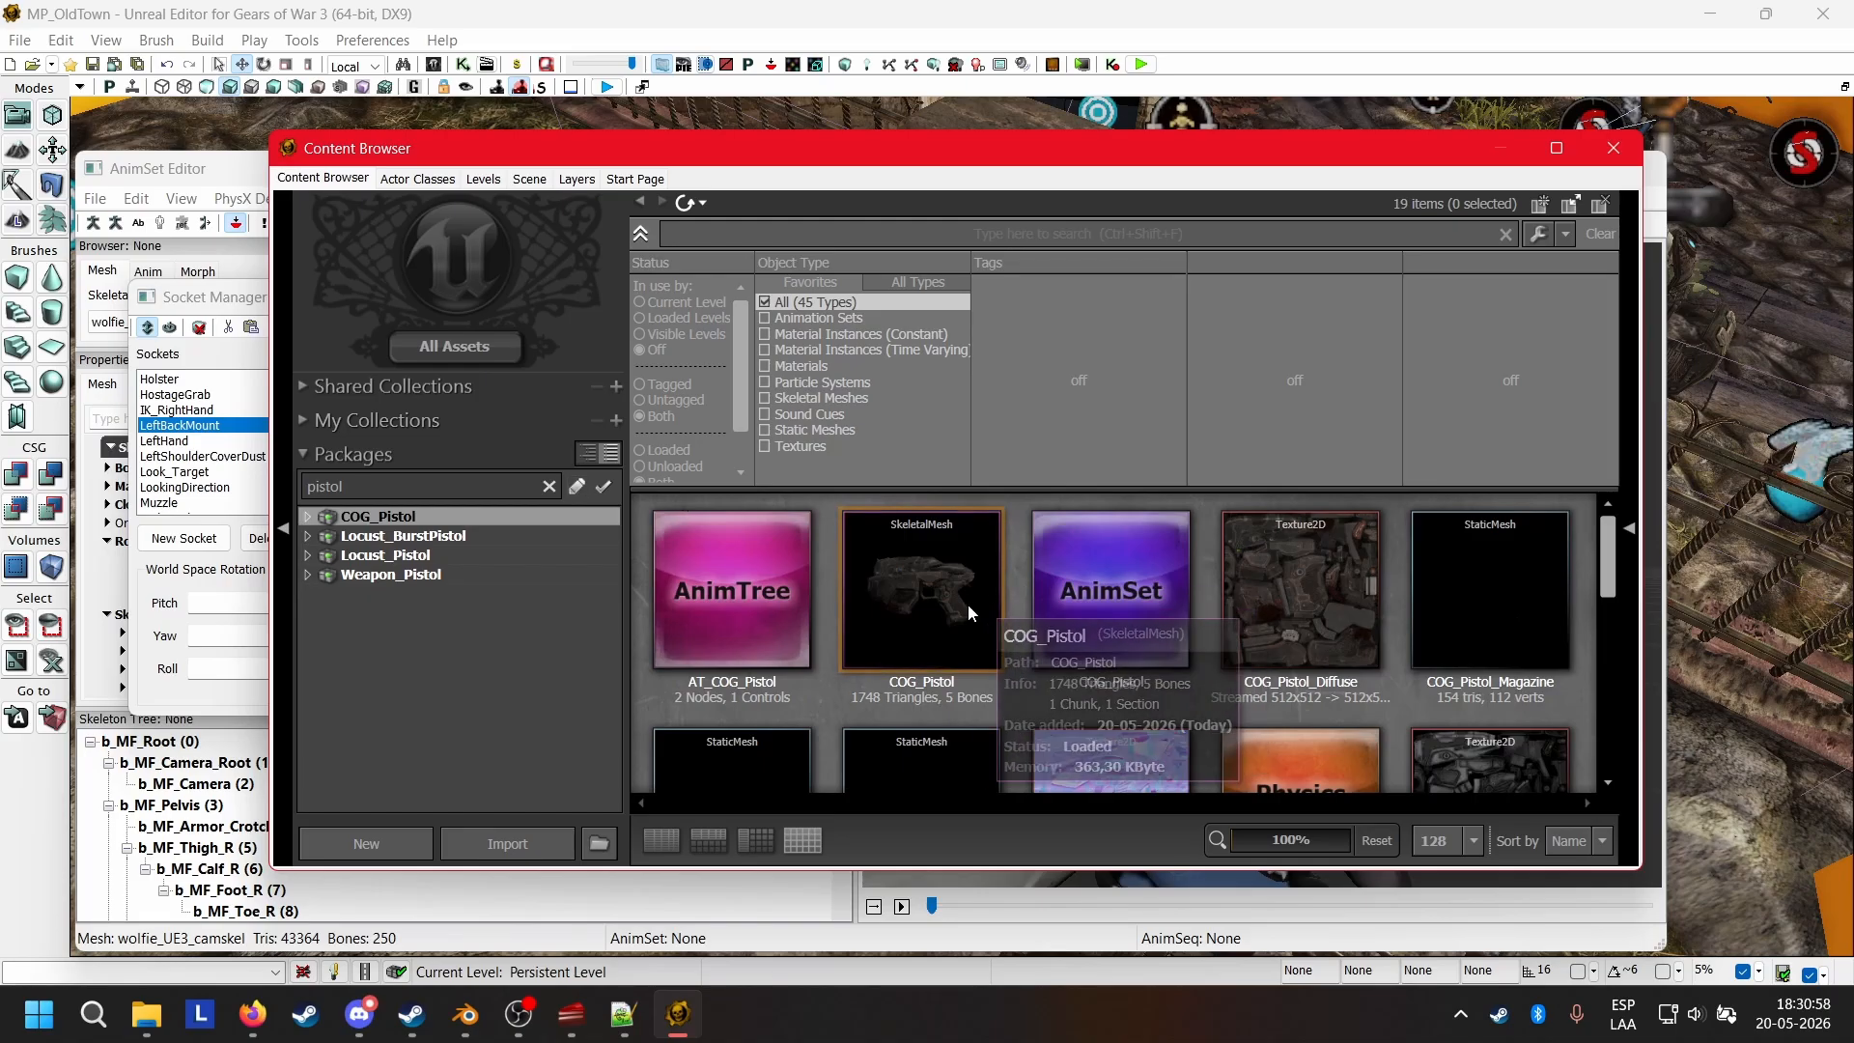
# Compare the pistol skeletal meshes in the Locust_Pistol, Locust_BurstPistol and COG_Pistol packages.
pyautogui.click(382, 557)
pyautogui.moveTo(936, 595)
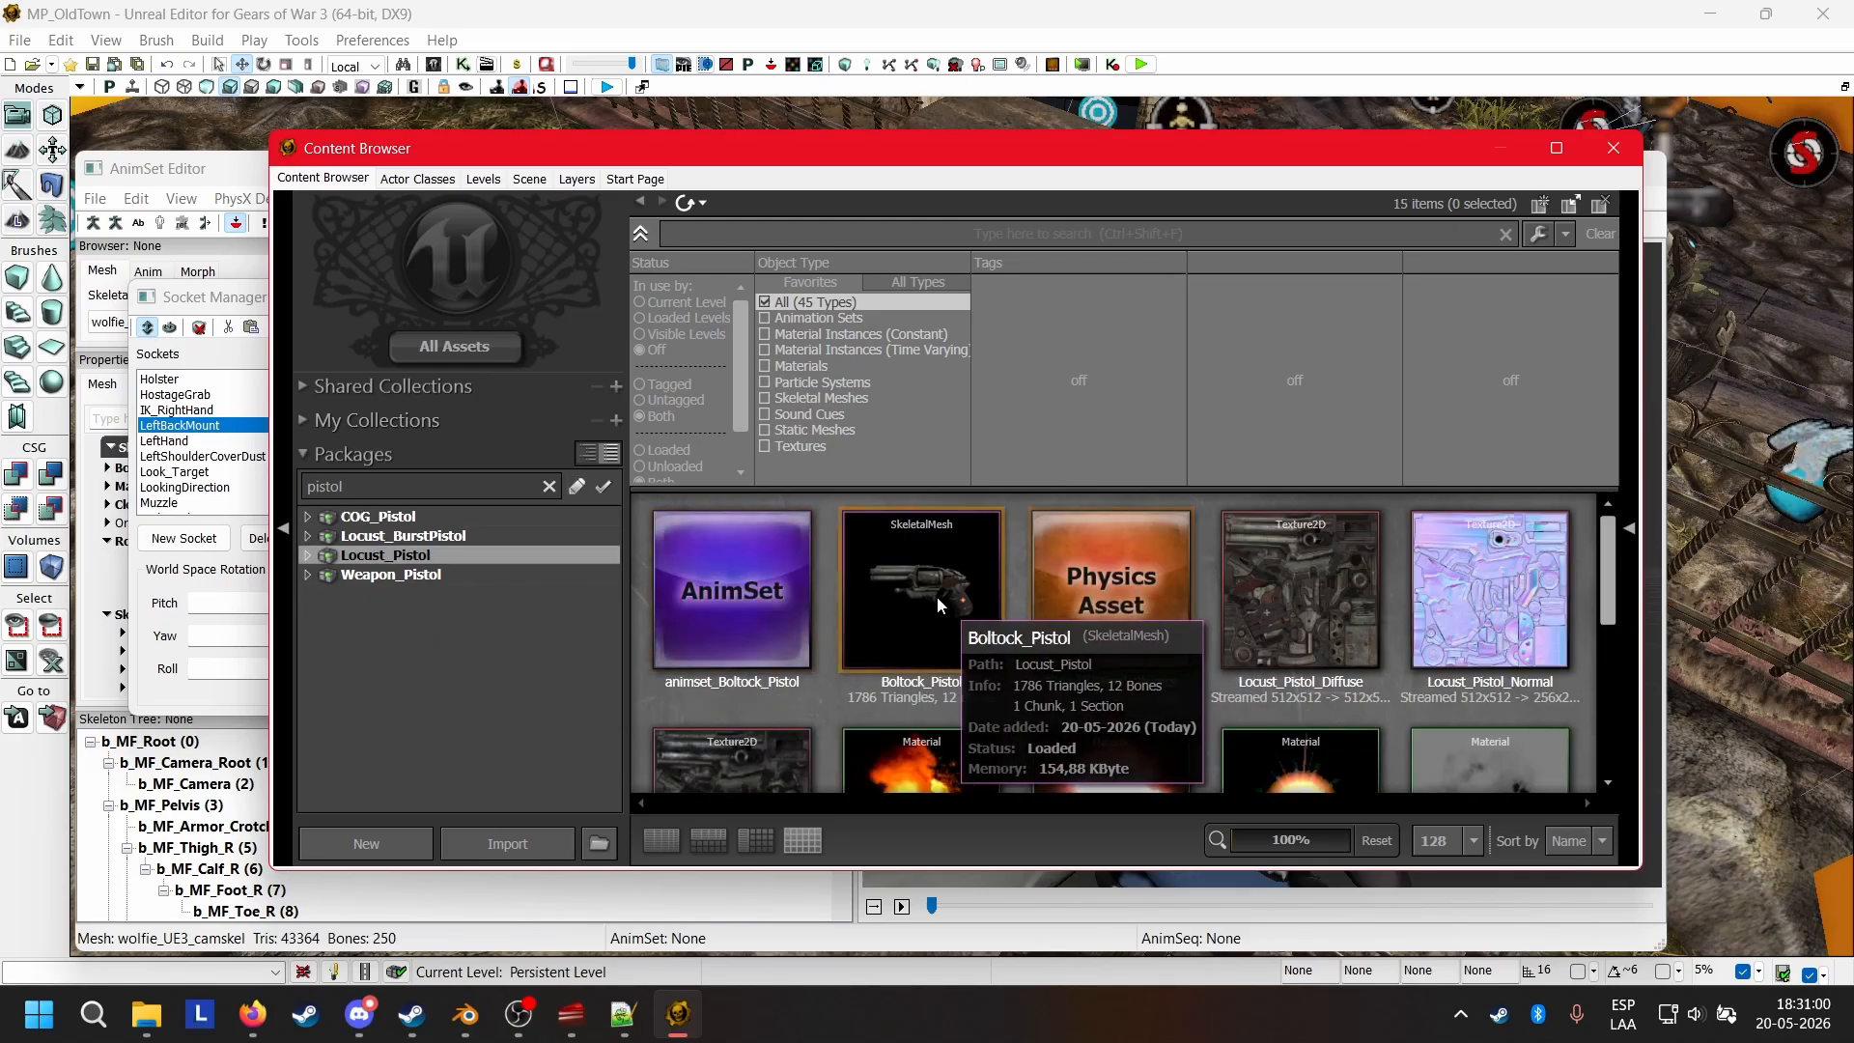
pyautogui.click(379, 535)
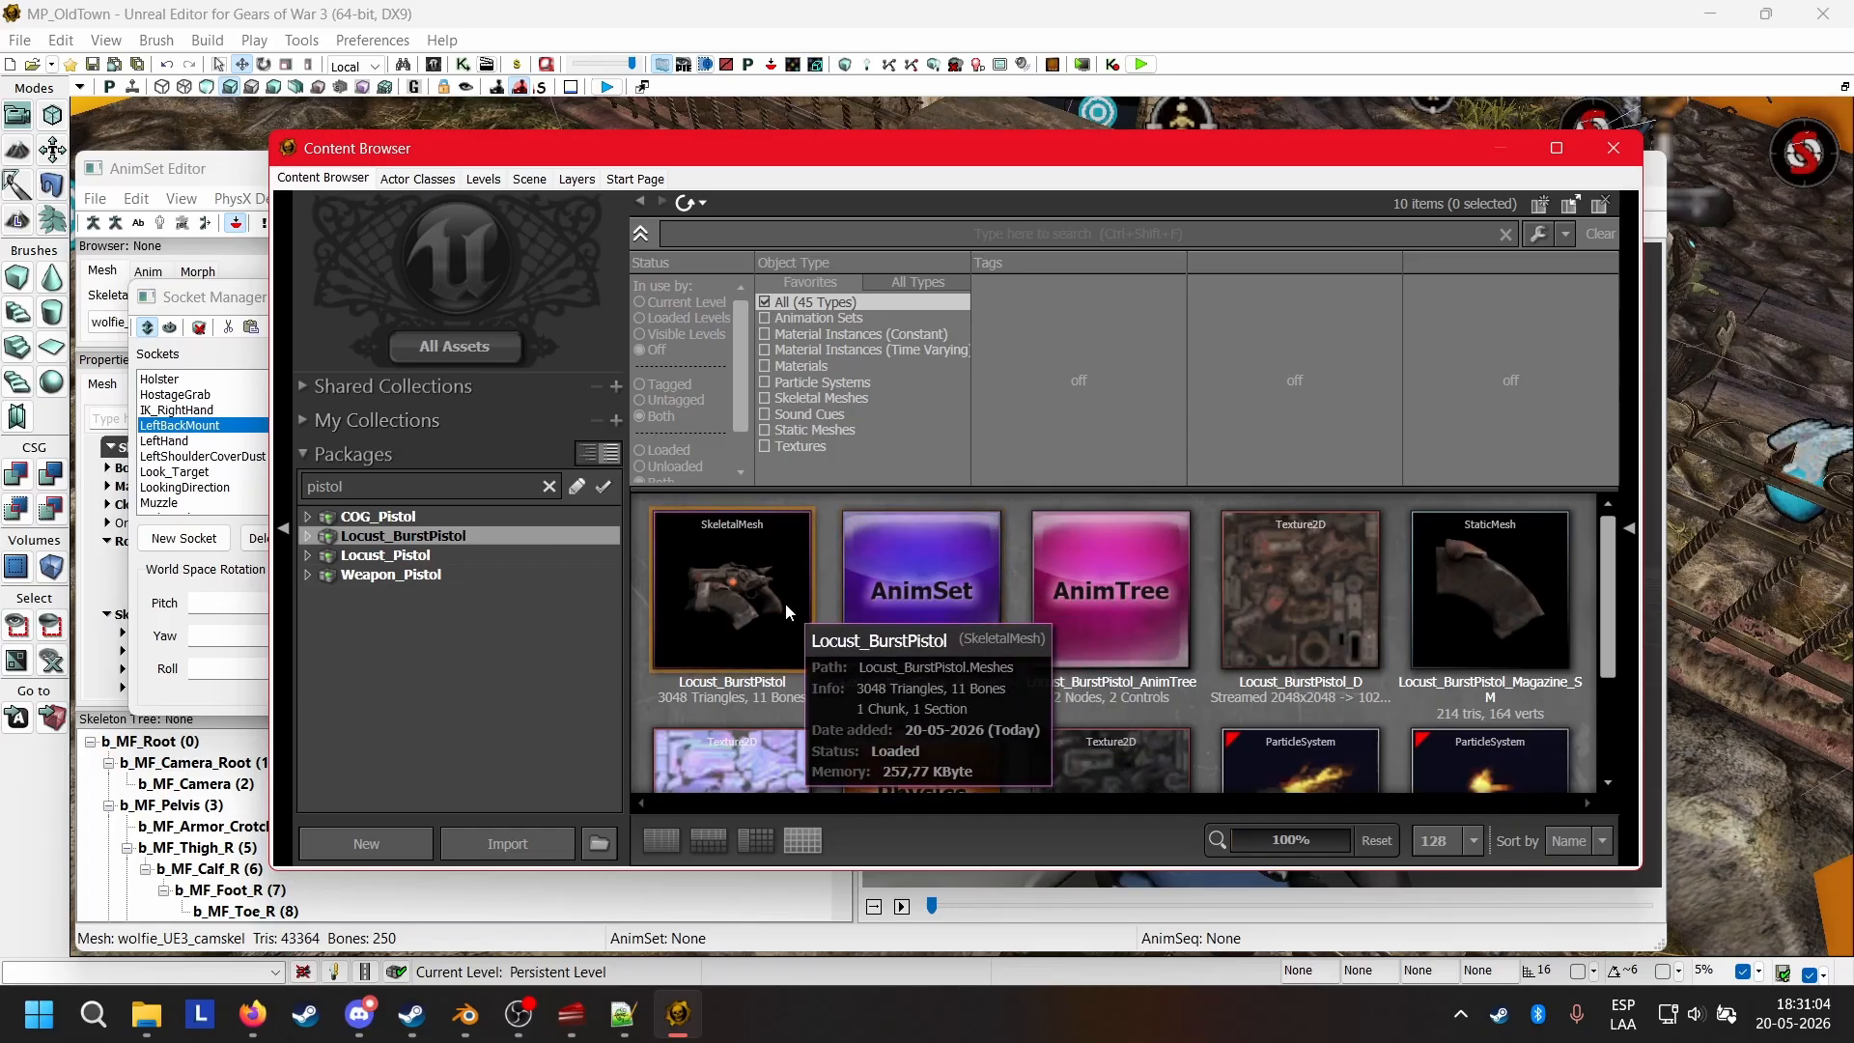
pyautogui.click(777, 606)
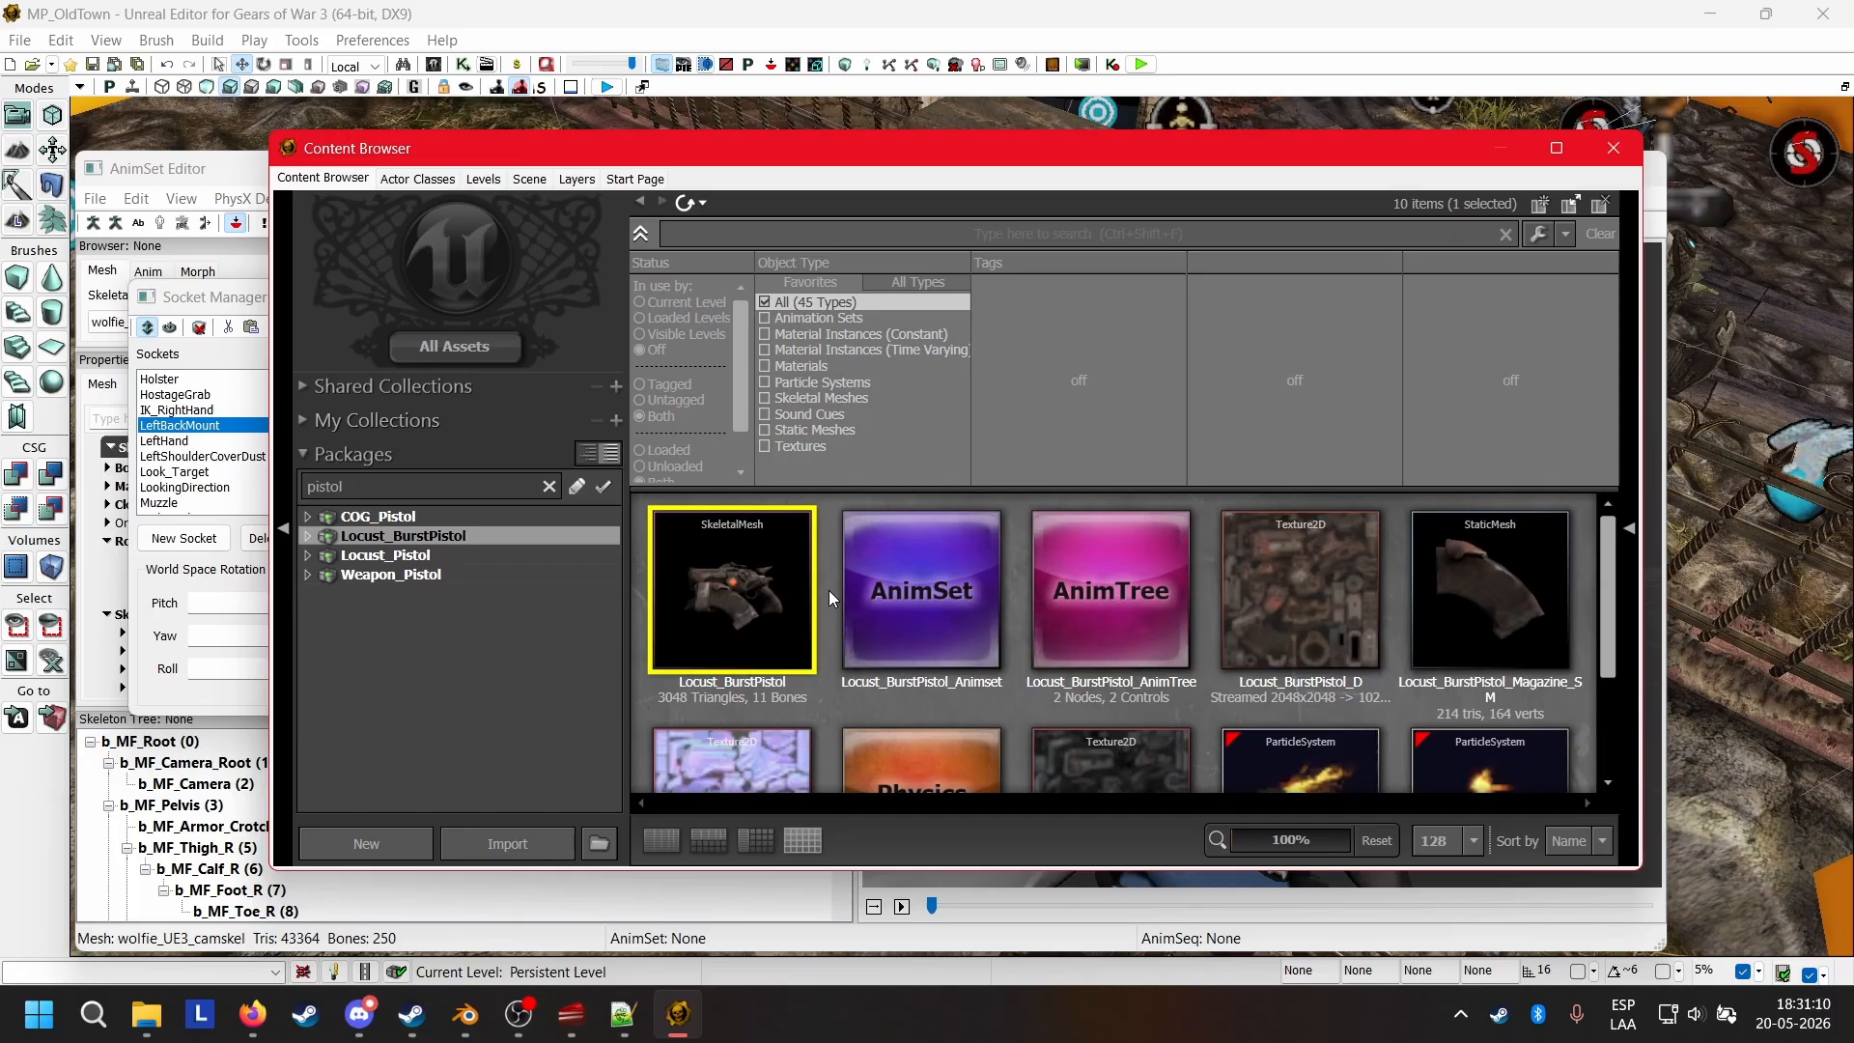
pyautogui.click(420, 560)
pyautogui.click(403, 519)
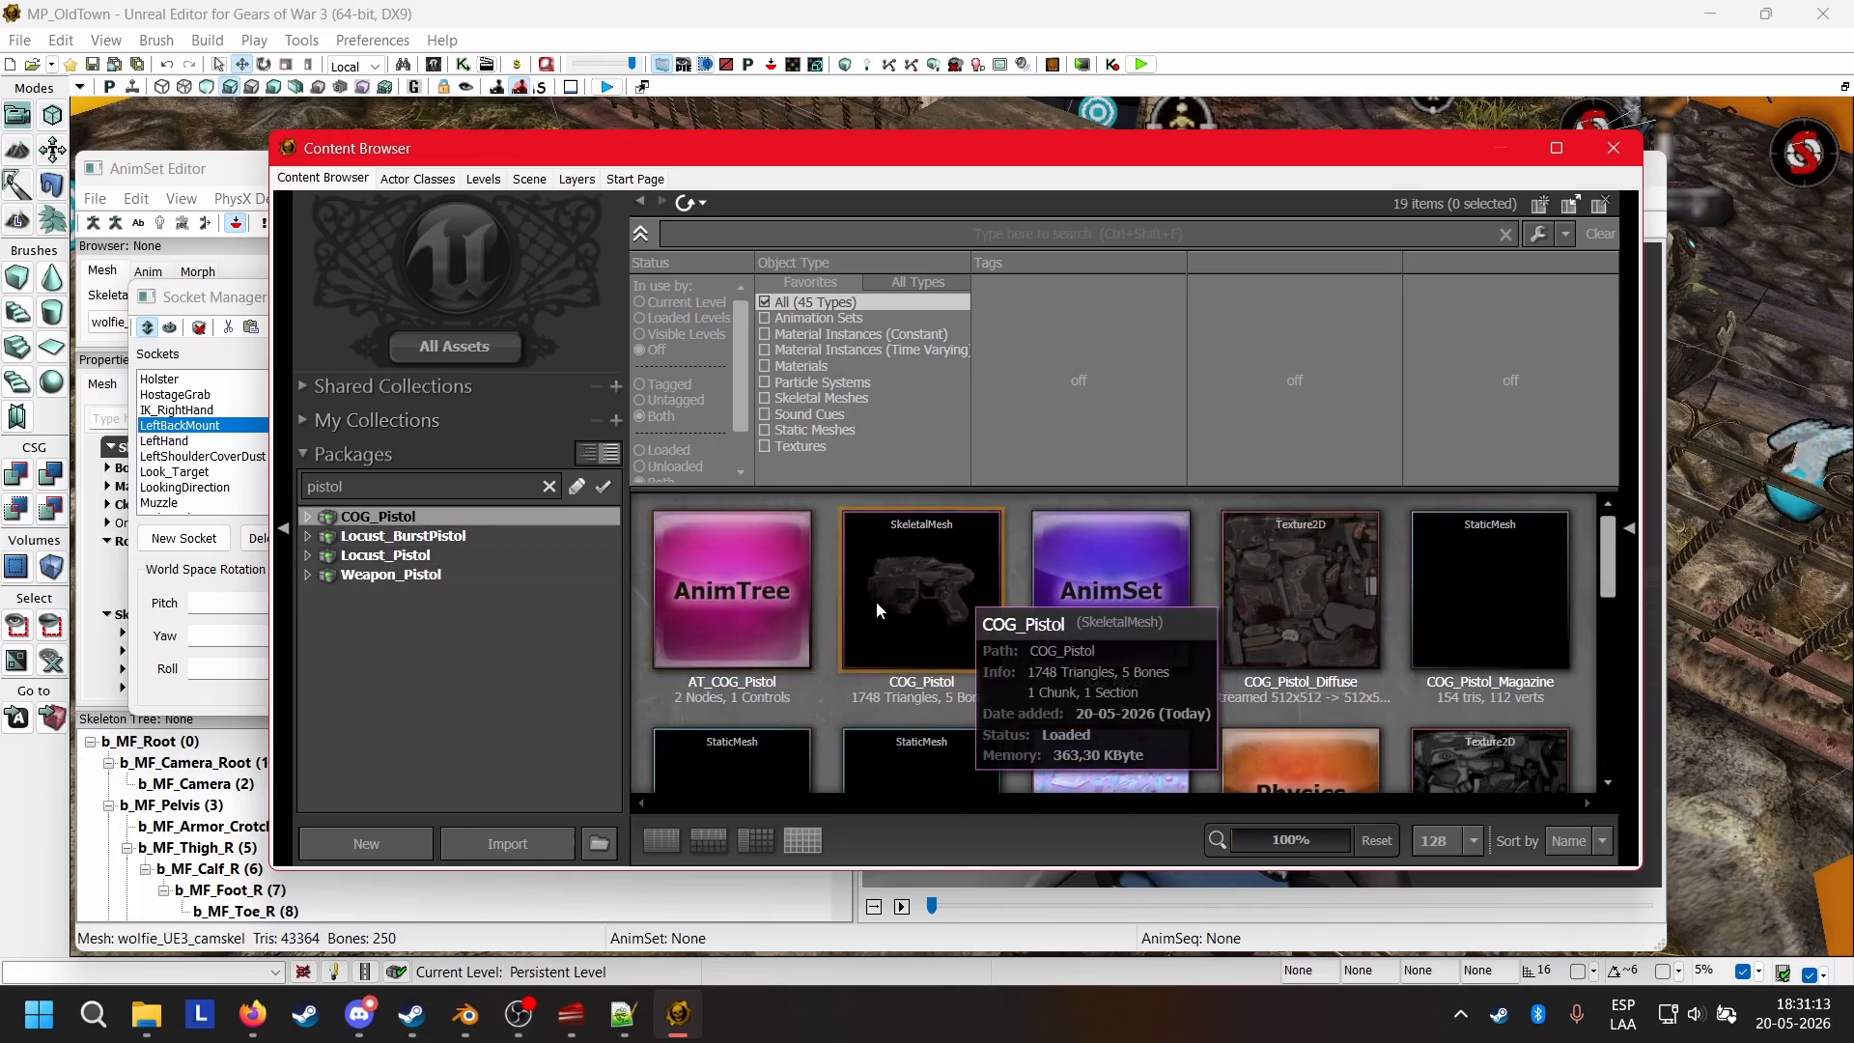
# Select the Boltock_Pistol mesh in Locust_Pistol and assign it as the Holster socket's preview skeletal mesh.
pyautogui.click(386, 556)
pyautogui.click(978, 565)
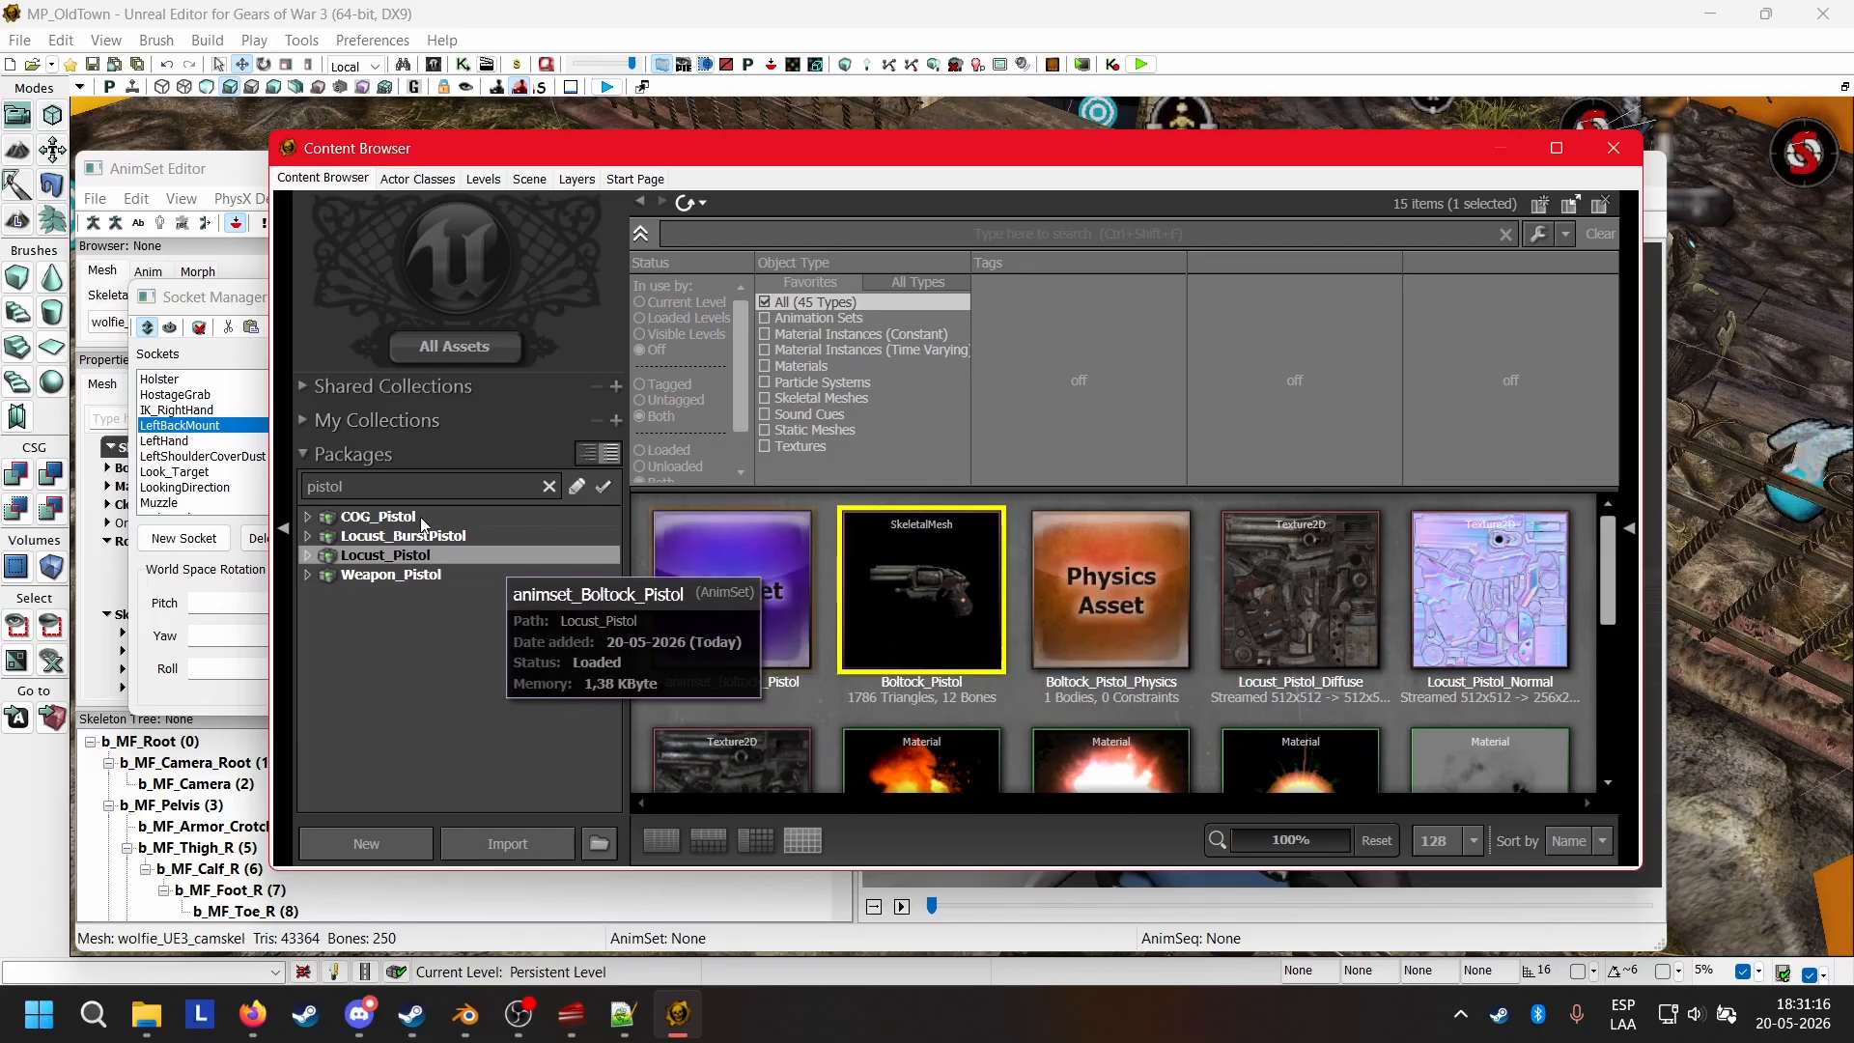
pyautogui.click(218, 309)
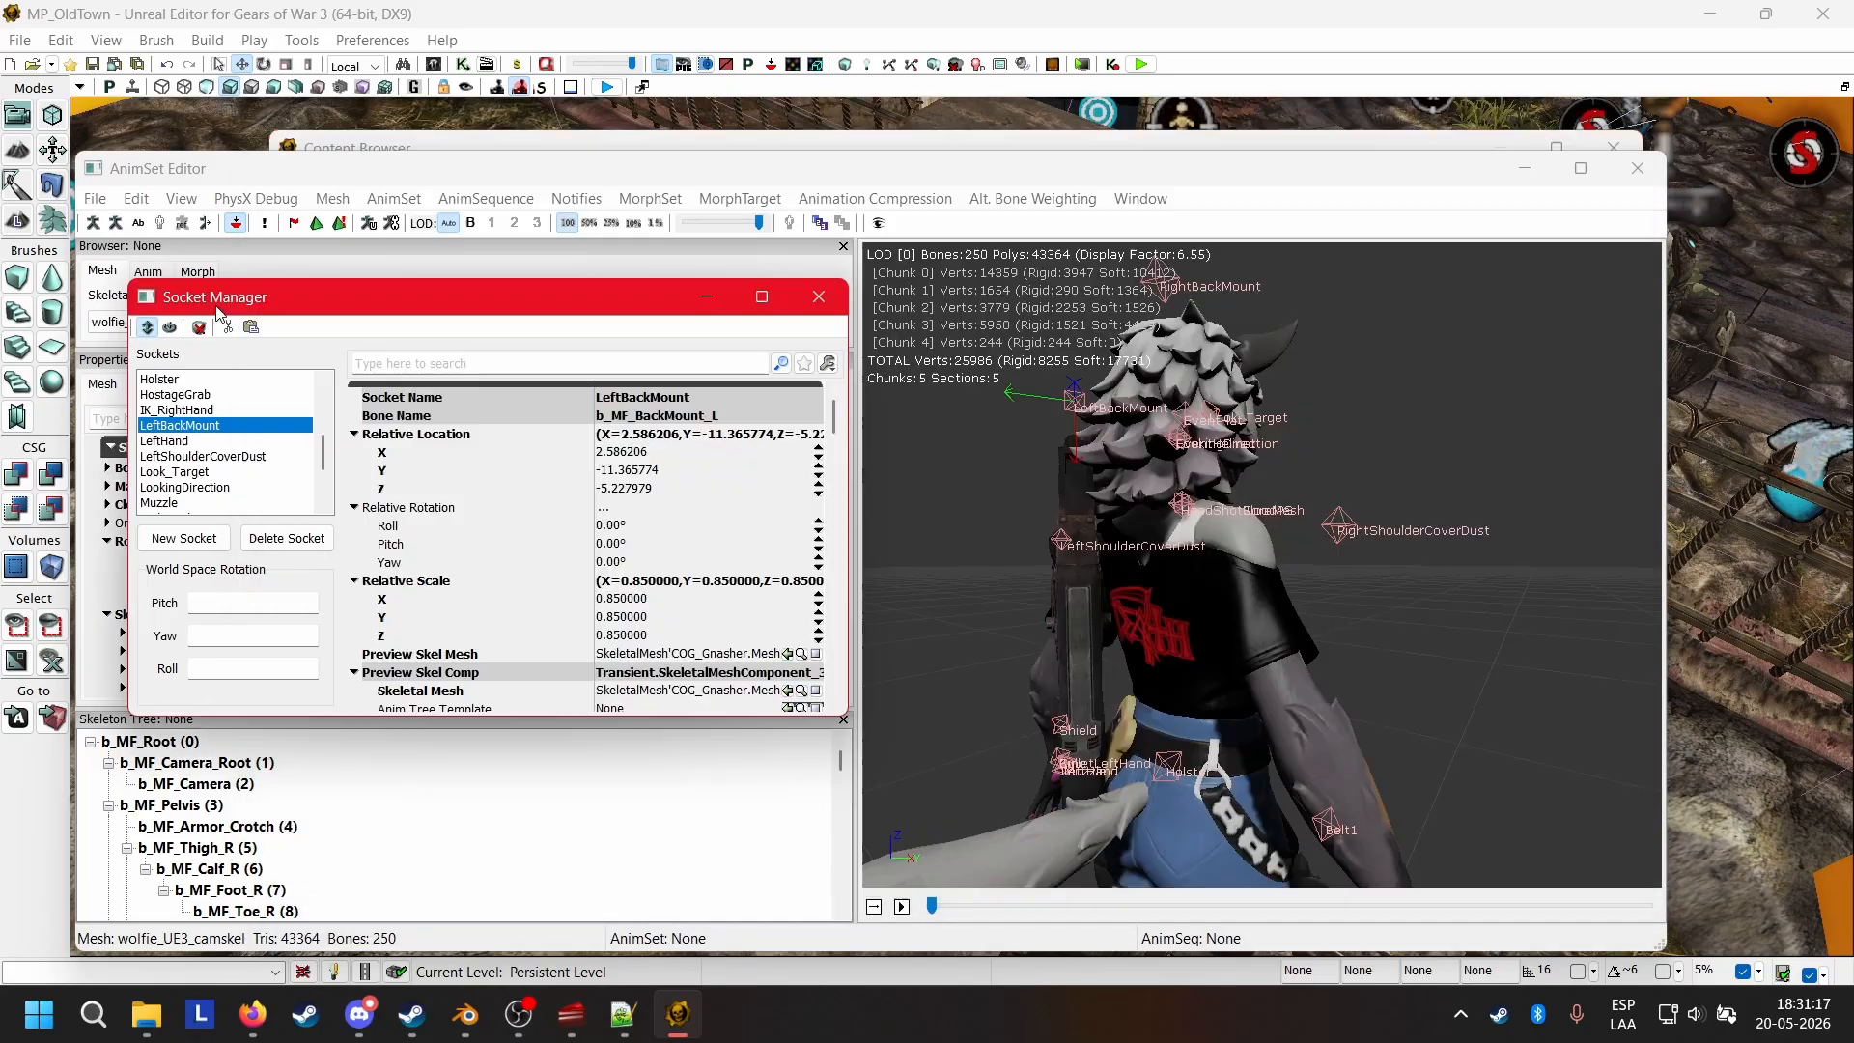
pyautogui.scroll(1, 246, 449)
pyautogui.click(185, 426)
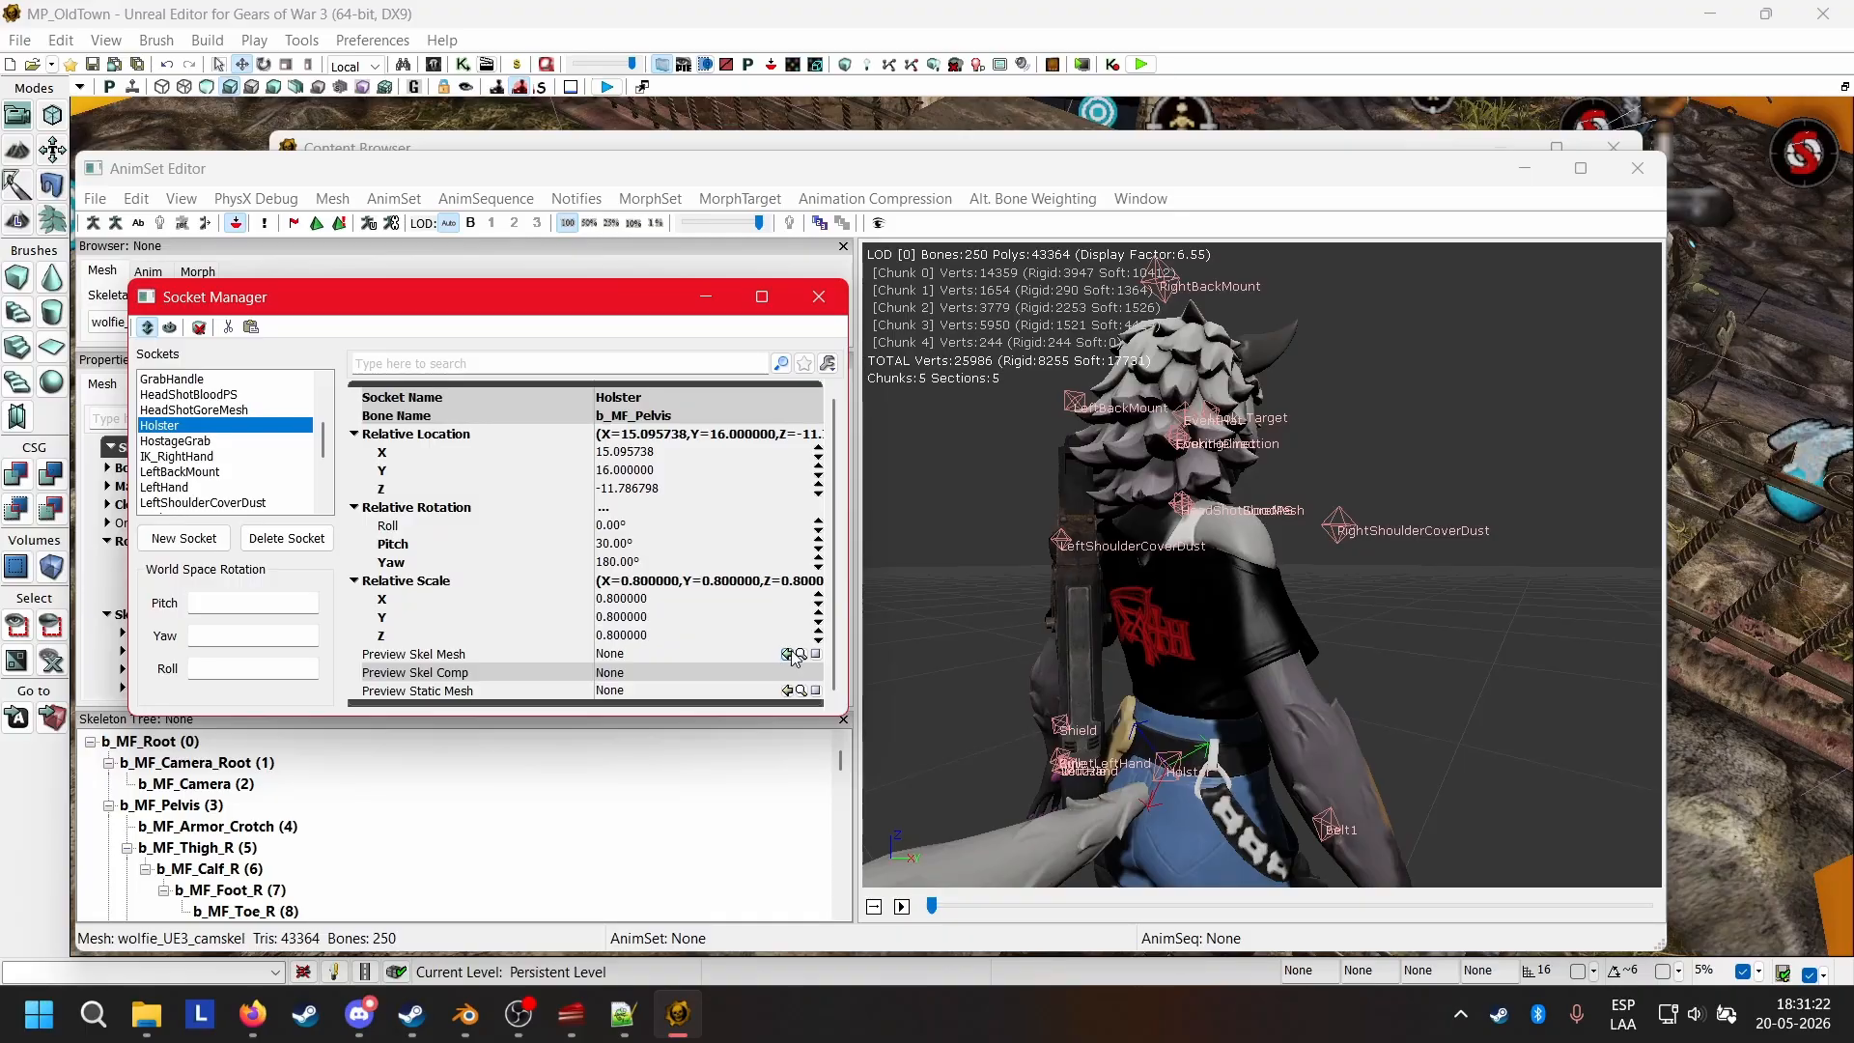
pyautogui.click(790, 655)
# Examine from behind and from both sides how the holstered Boltock pistol sits on Wolfie's pelvis.
pyautogui.moveTo(1375, 710); pyautogui.dragTo(1314, 710)
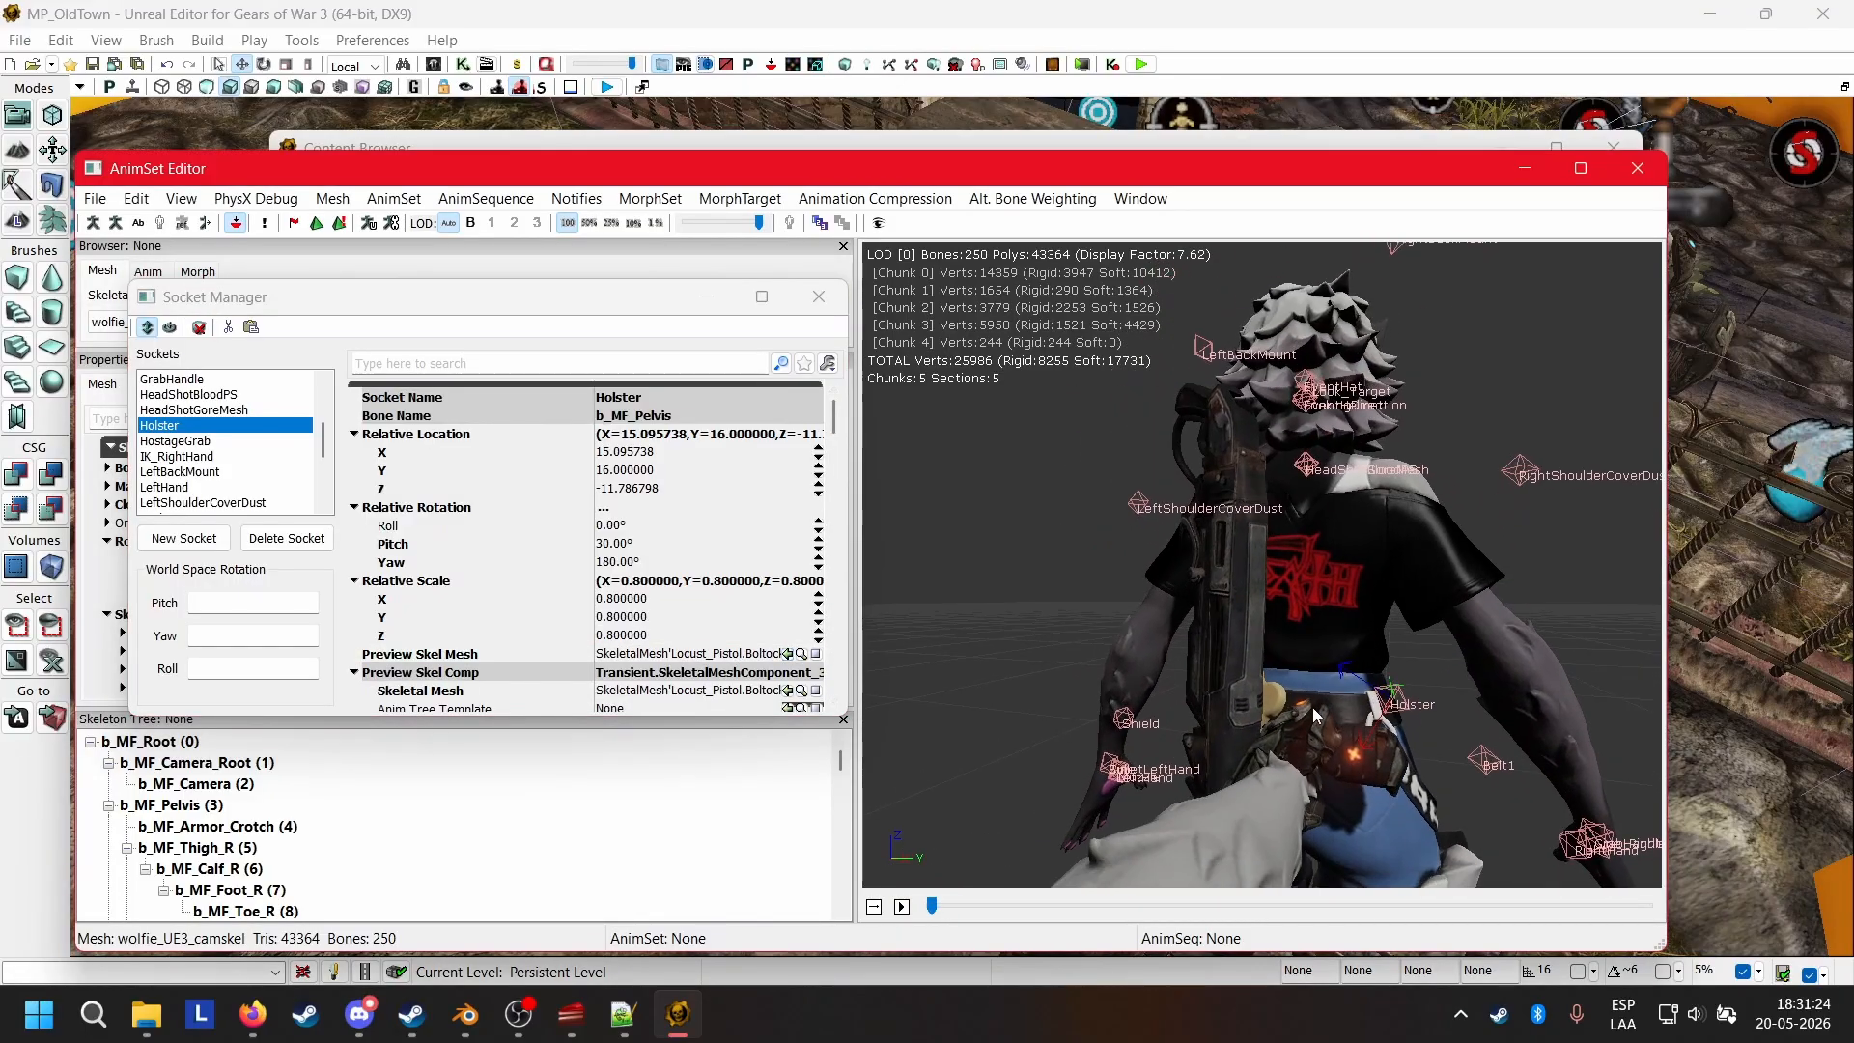
pyautogui.moveTo(1365, 639); pyautogui.dragTo(1031, 717)
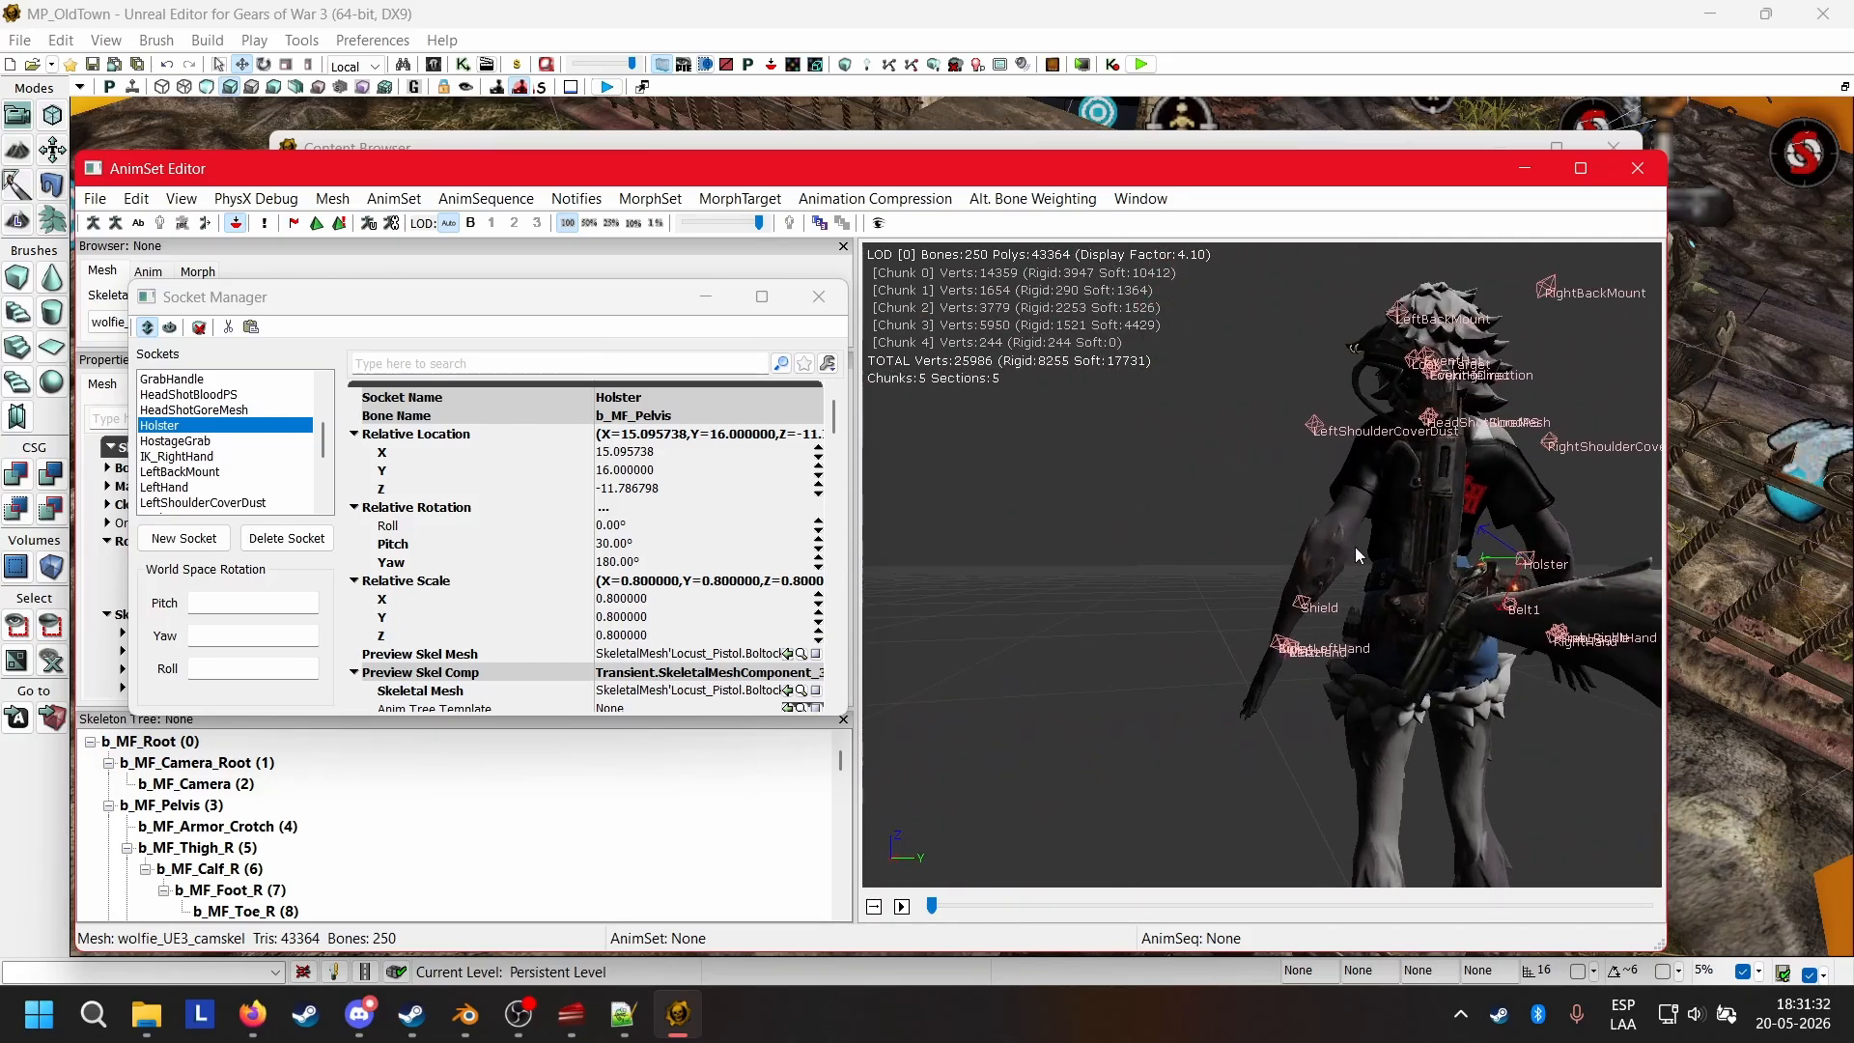
pyautogui.moveTo(1423, 713); pyautogui.dragTo(1222, 672)
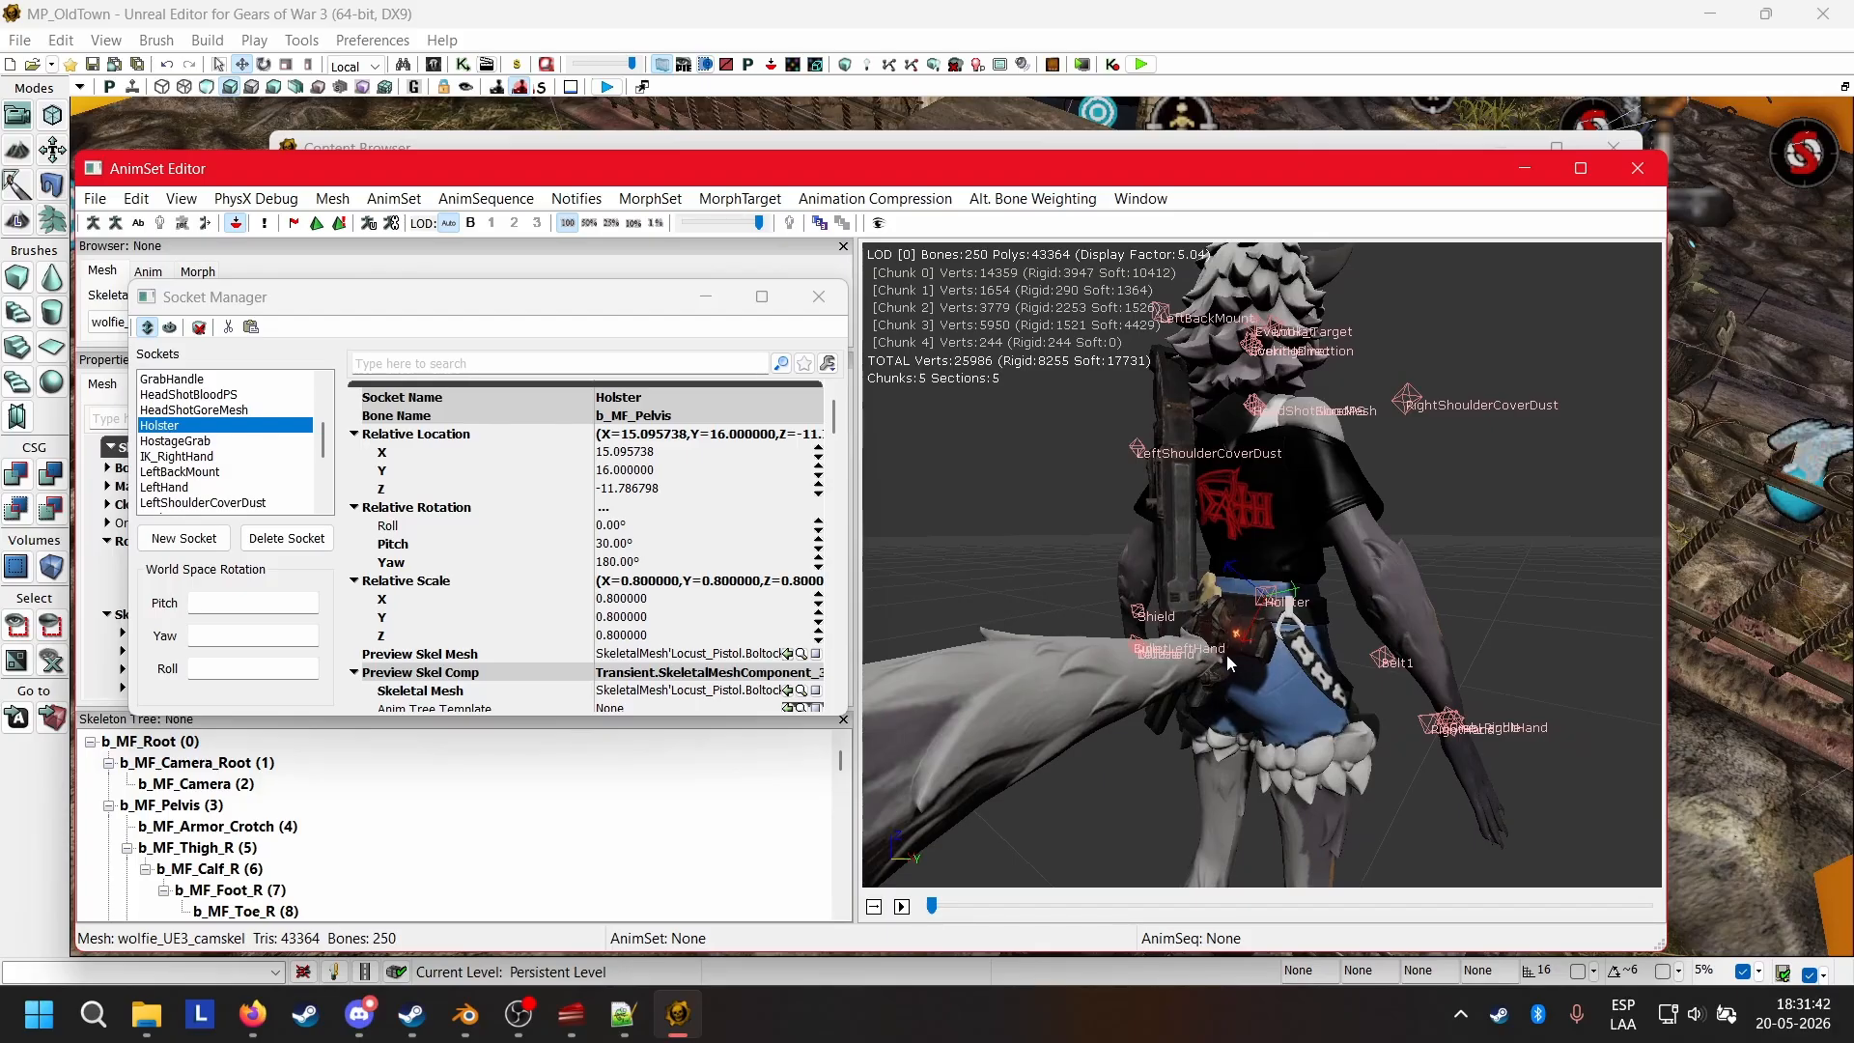
pyautogui.moveTo(1367, 720); pyautogui.dragTo(1232, 680)
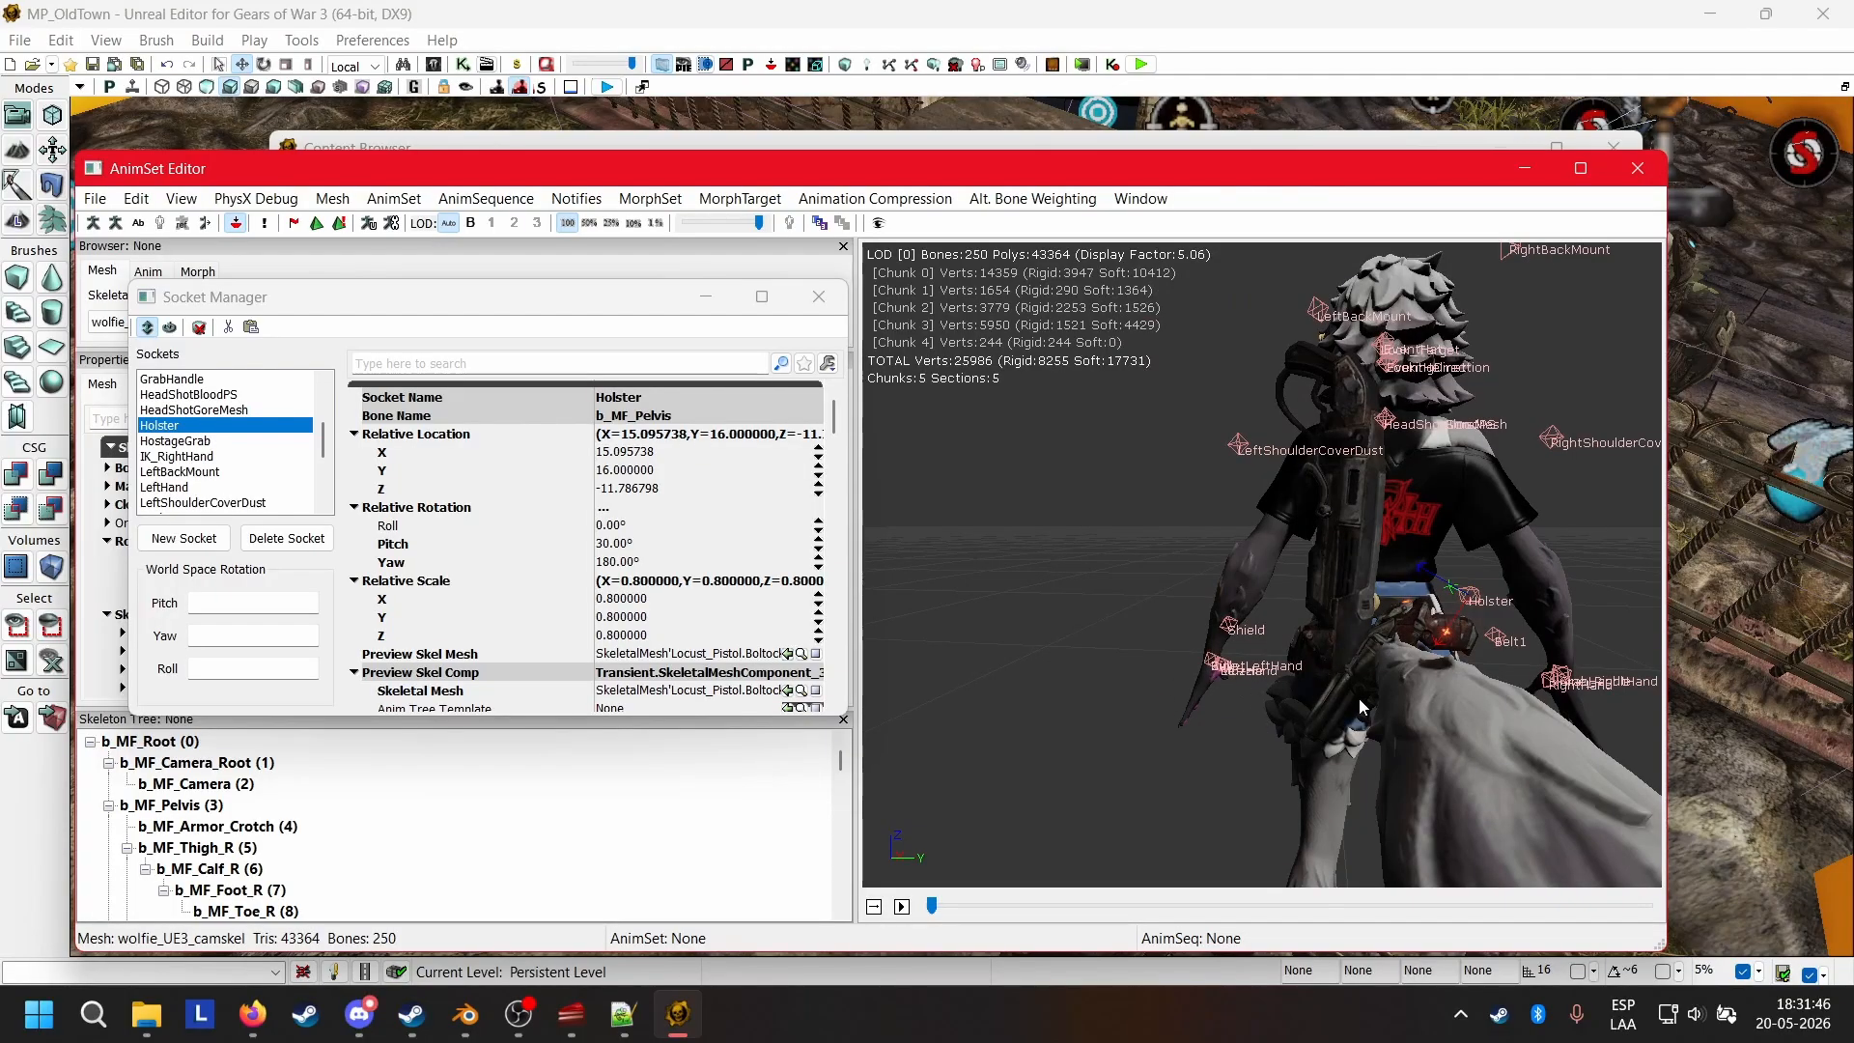
pyautogui.moveTo(1359, 700); pyautogui.dragTo(1473, 671)
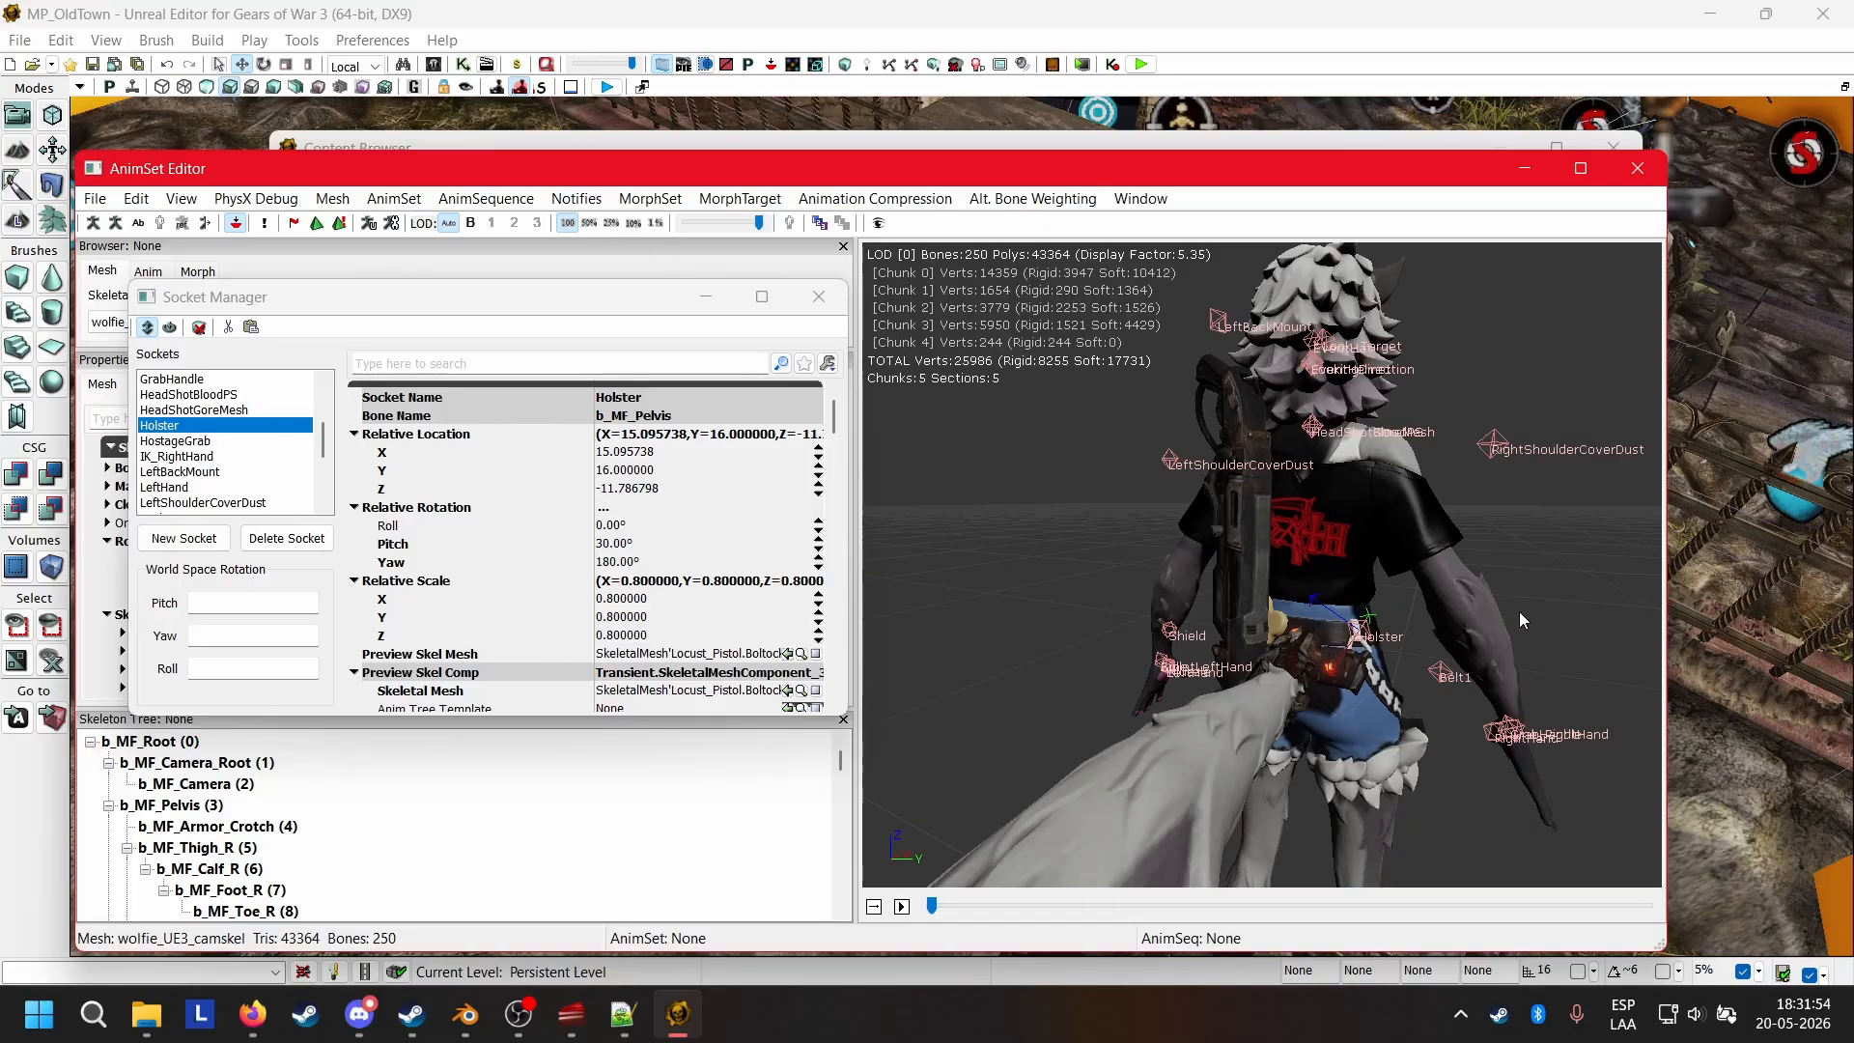
pyautogui.moveTo(1376, 760); pyautogui.dragTo(1290, 758)
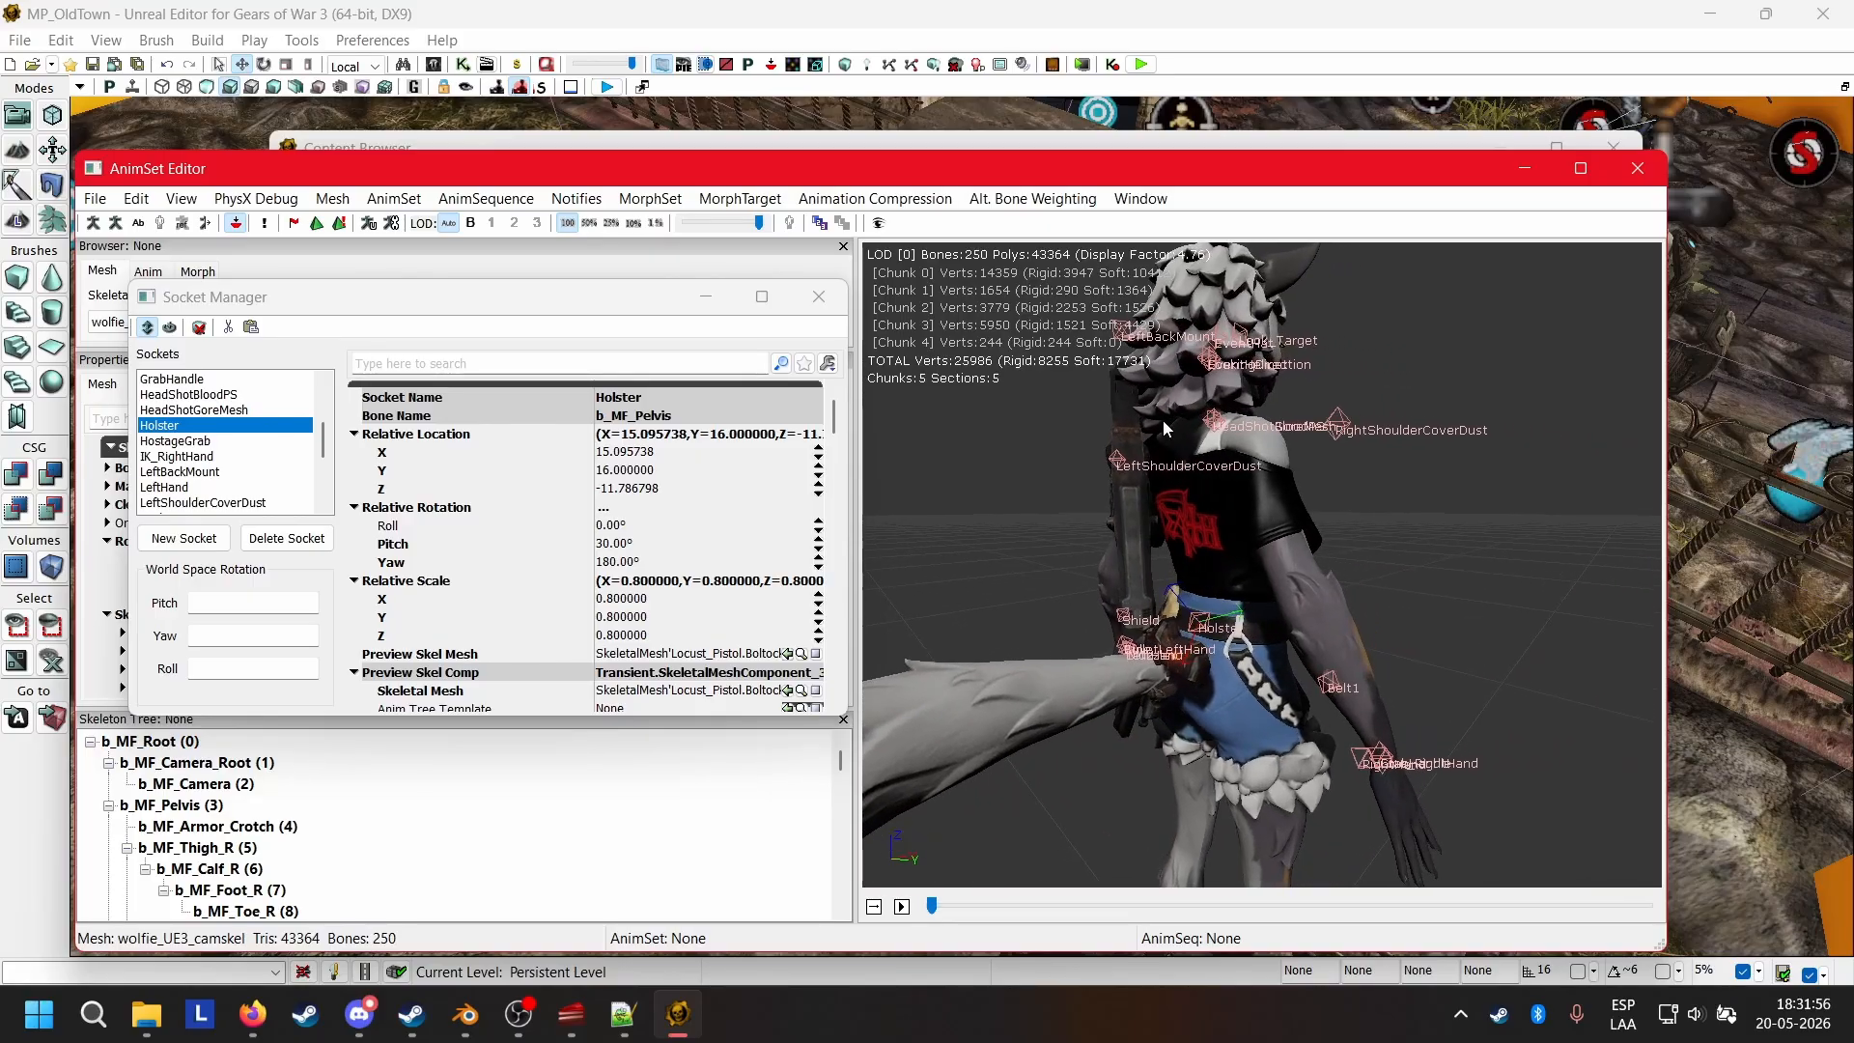
# Rotate the Holster socket to about pitch -28.52° and yaw -180° so the pistol hangs downward, and check it from several angles.
pyautogui.click(172, 328)
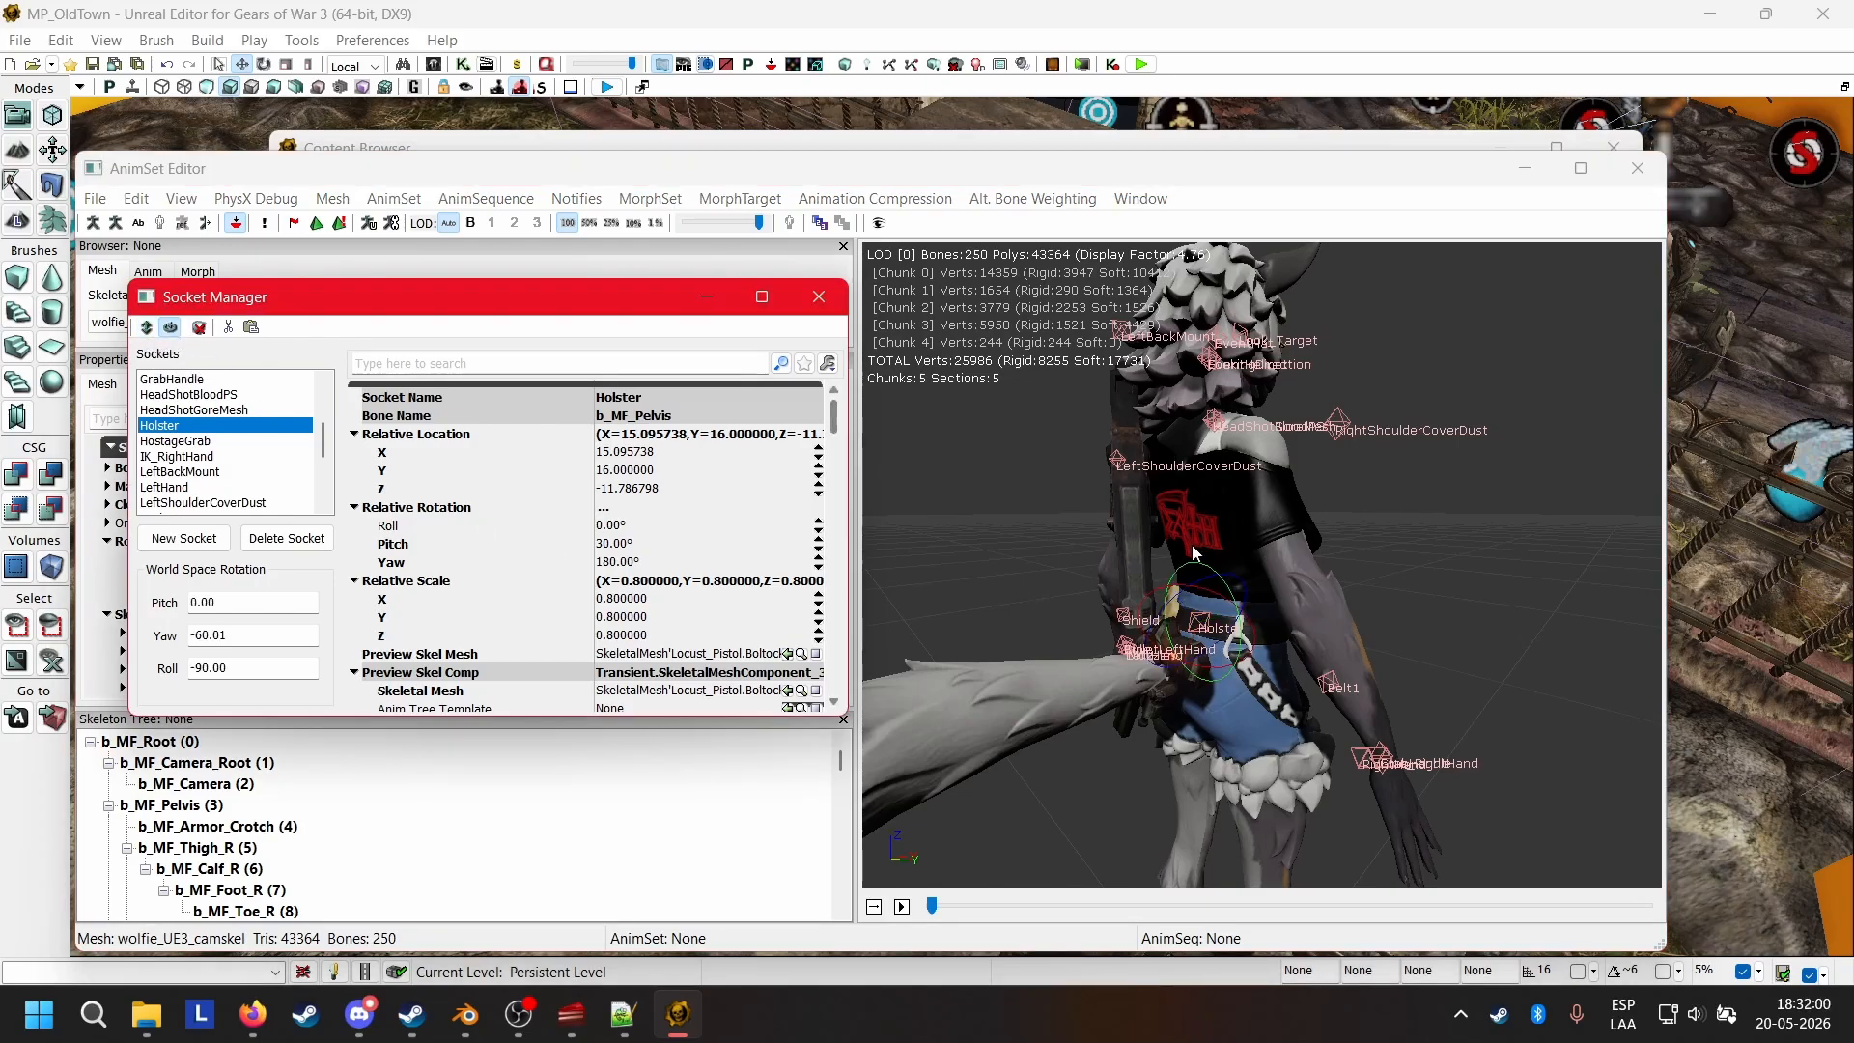
pyautogui.moveTo(1193, 552); pyautogui.dragTo(1139, 554)
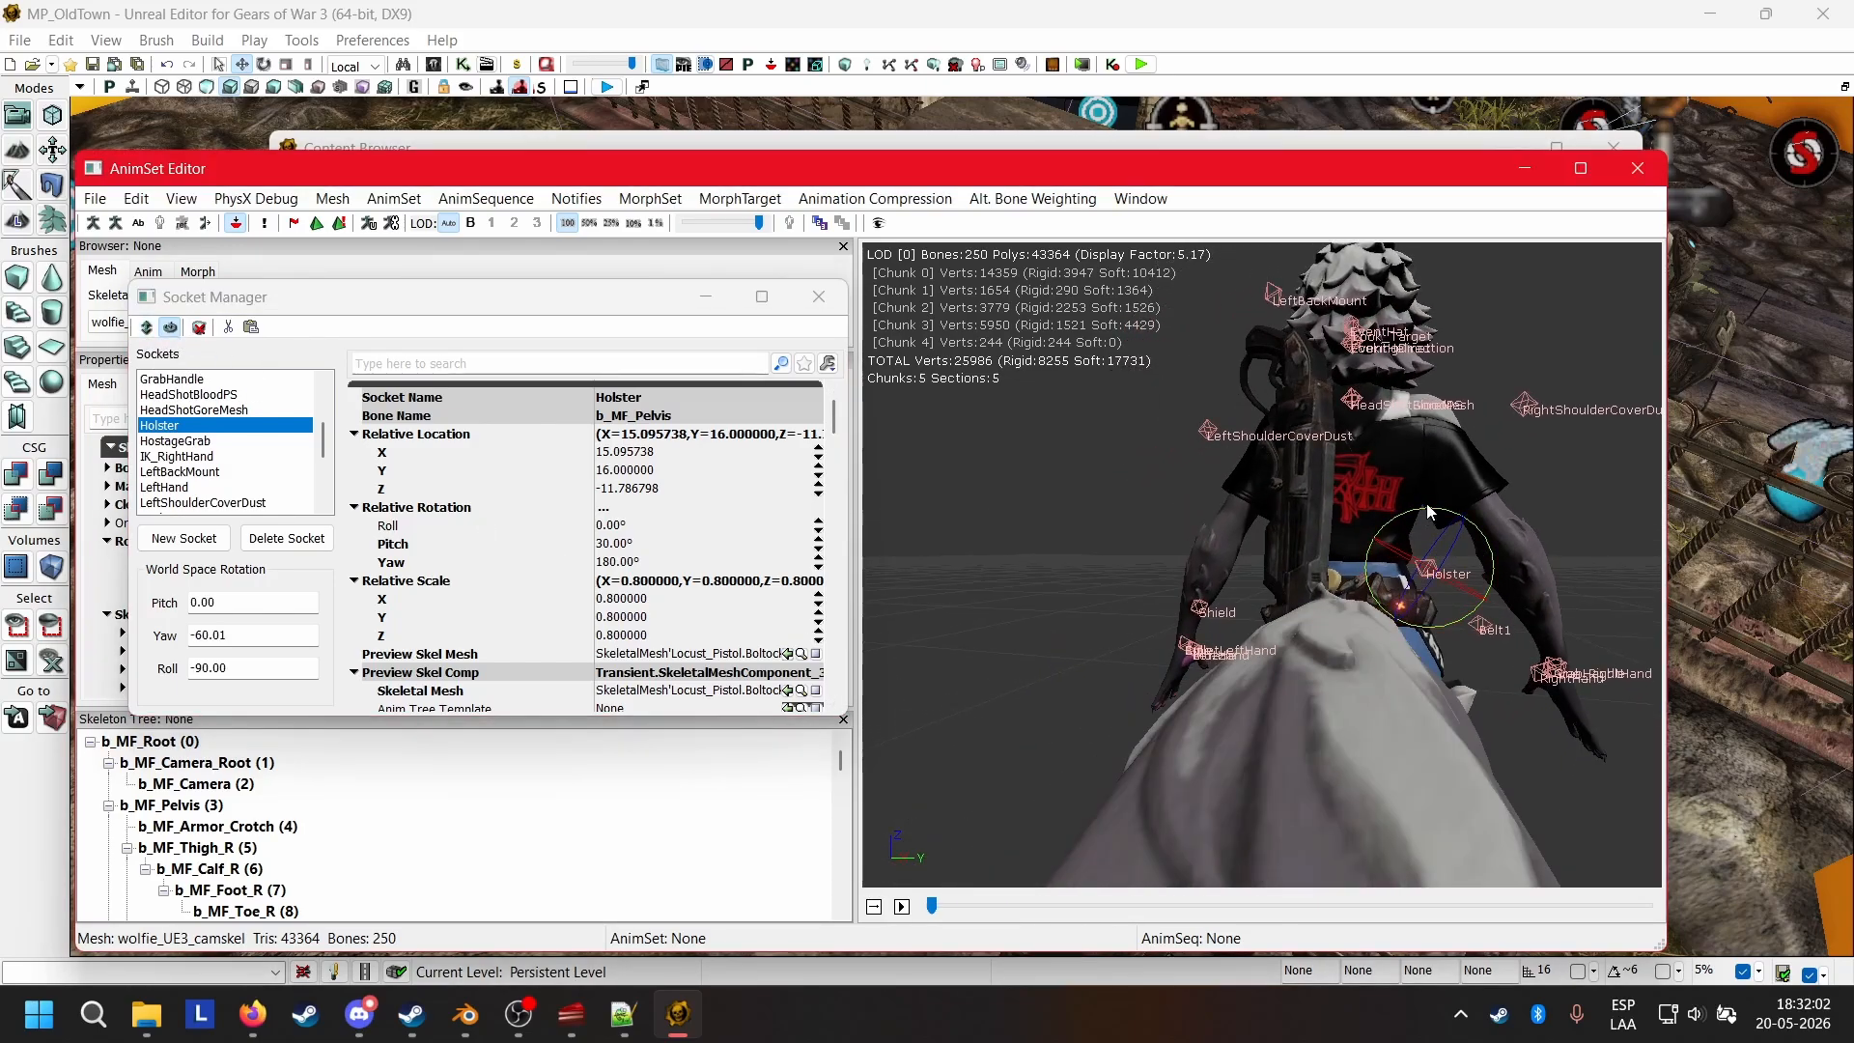
pyautogui.moveTo(1427, 502); pyautogui.dragTo(1407, 573)
pyautogui.moveTo(1537, 532); pyautogui.dragTo(1419, 537)
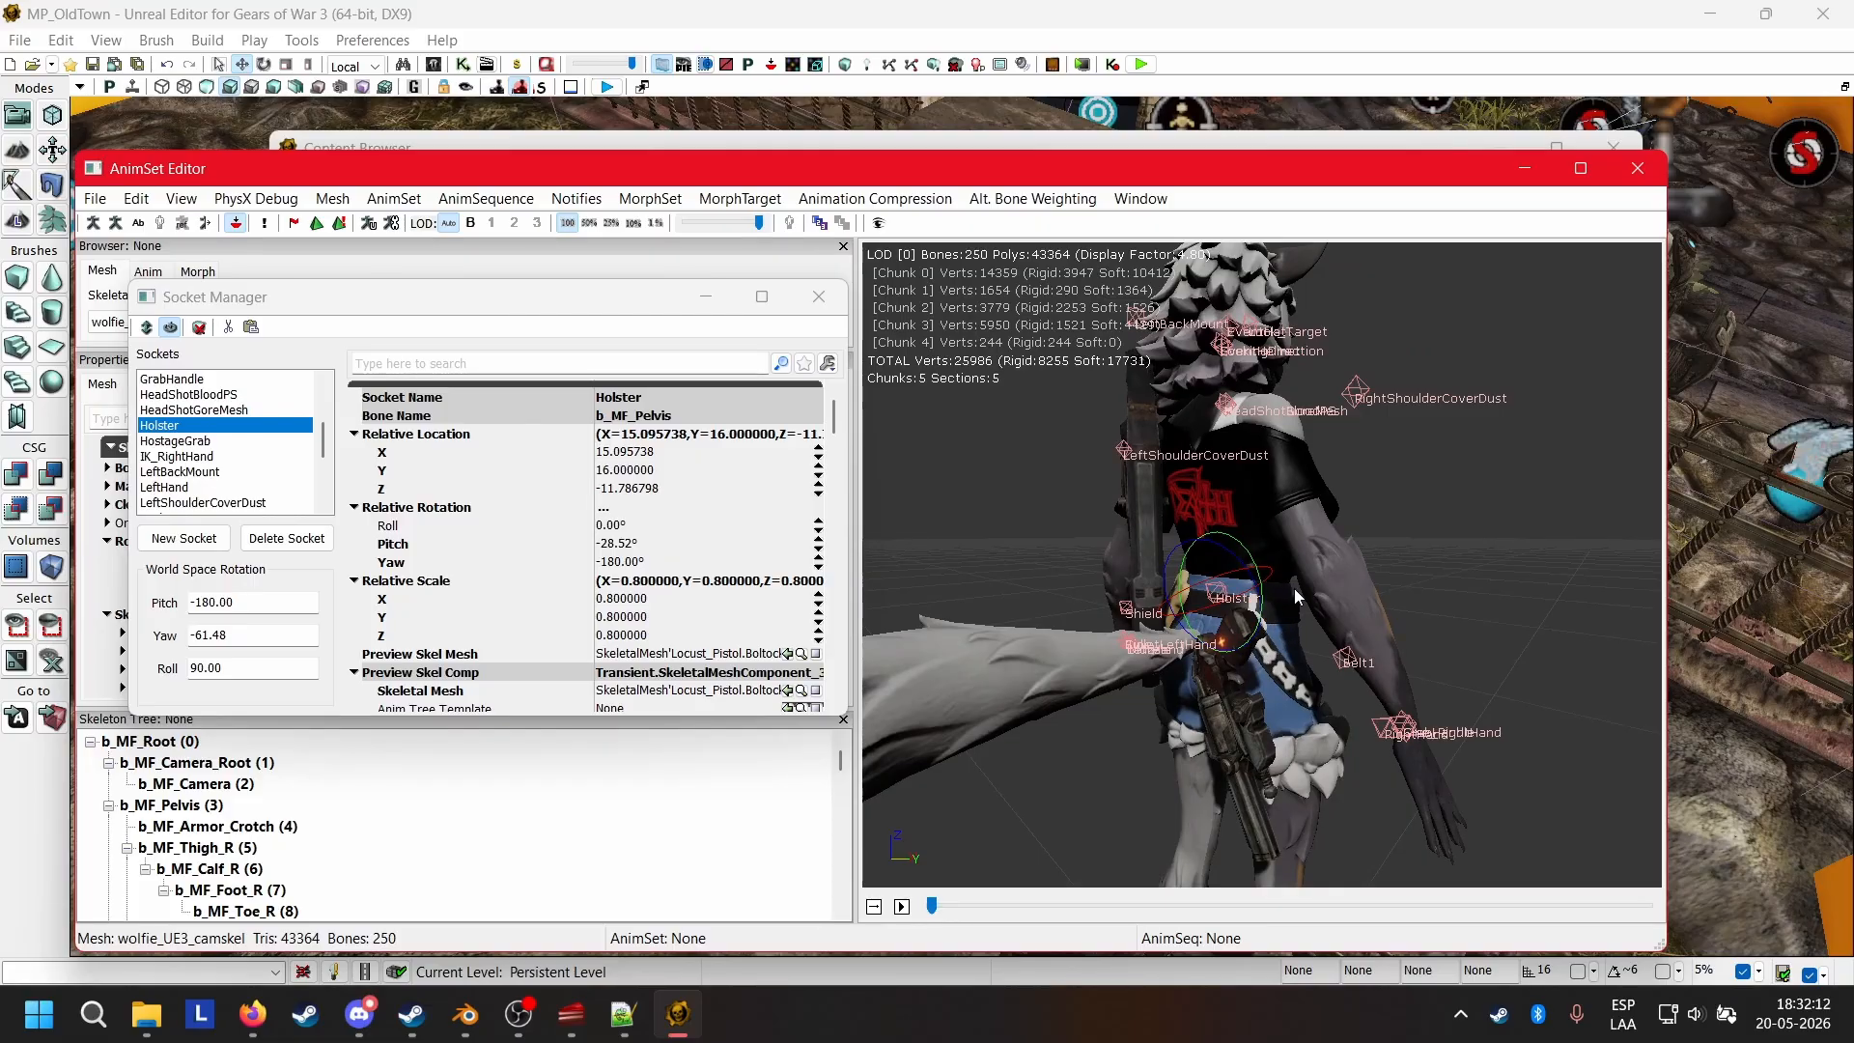
pyautogui.moveTo(1310, 628); pyautogui.dragTo(764, 498)
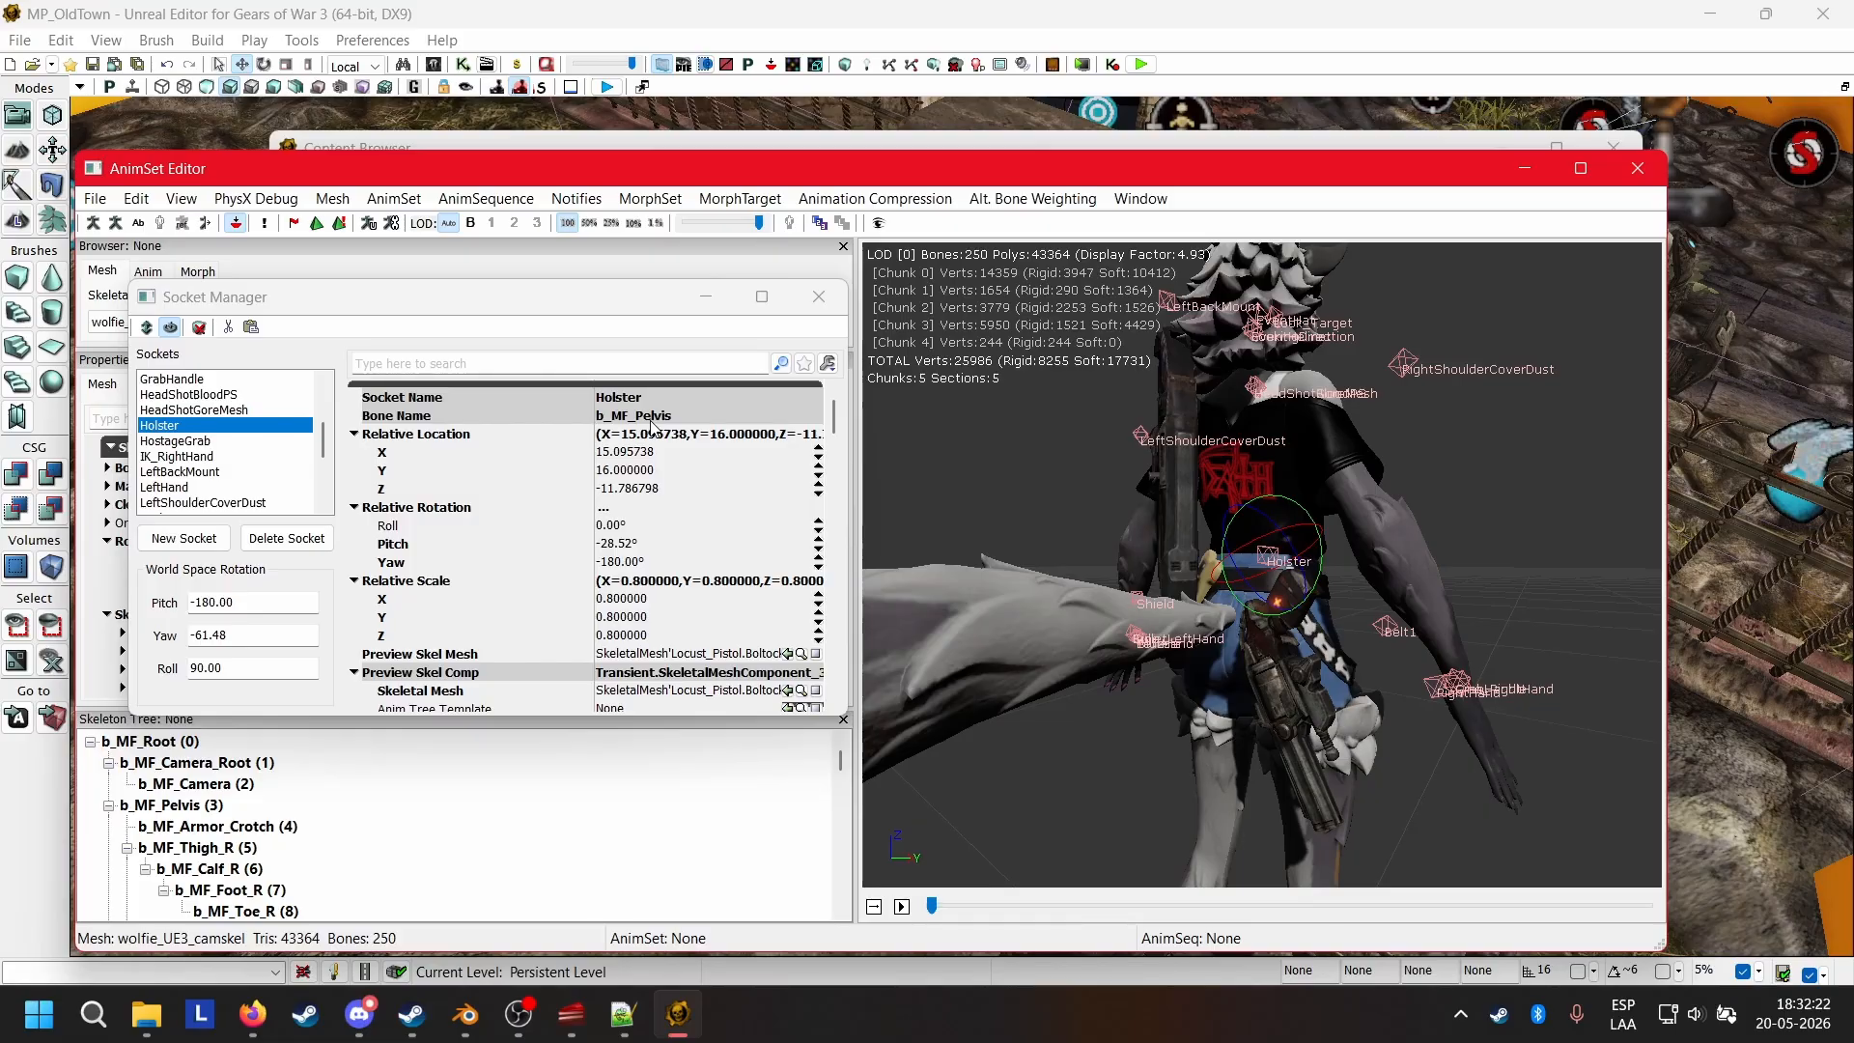
pyautogui.moveTo(1435, 732); pyautogui.dragTo(1271, 645)
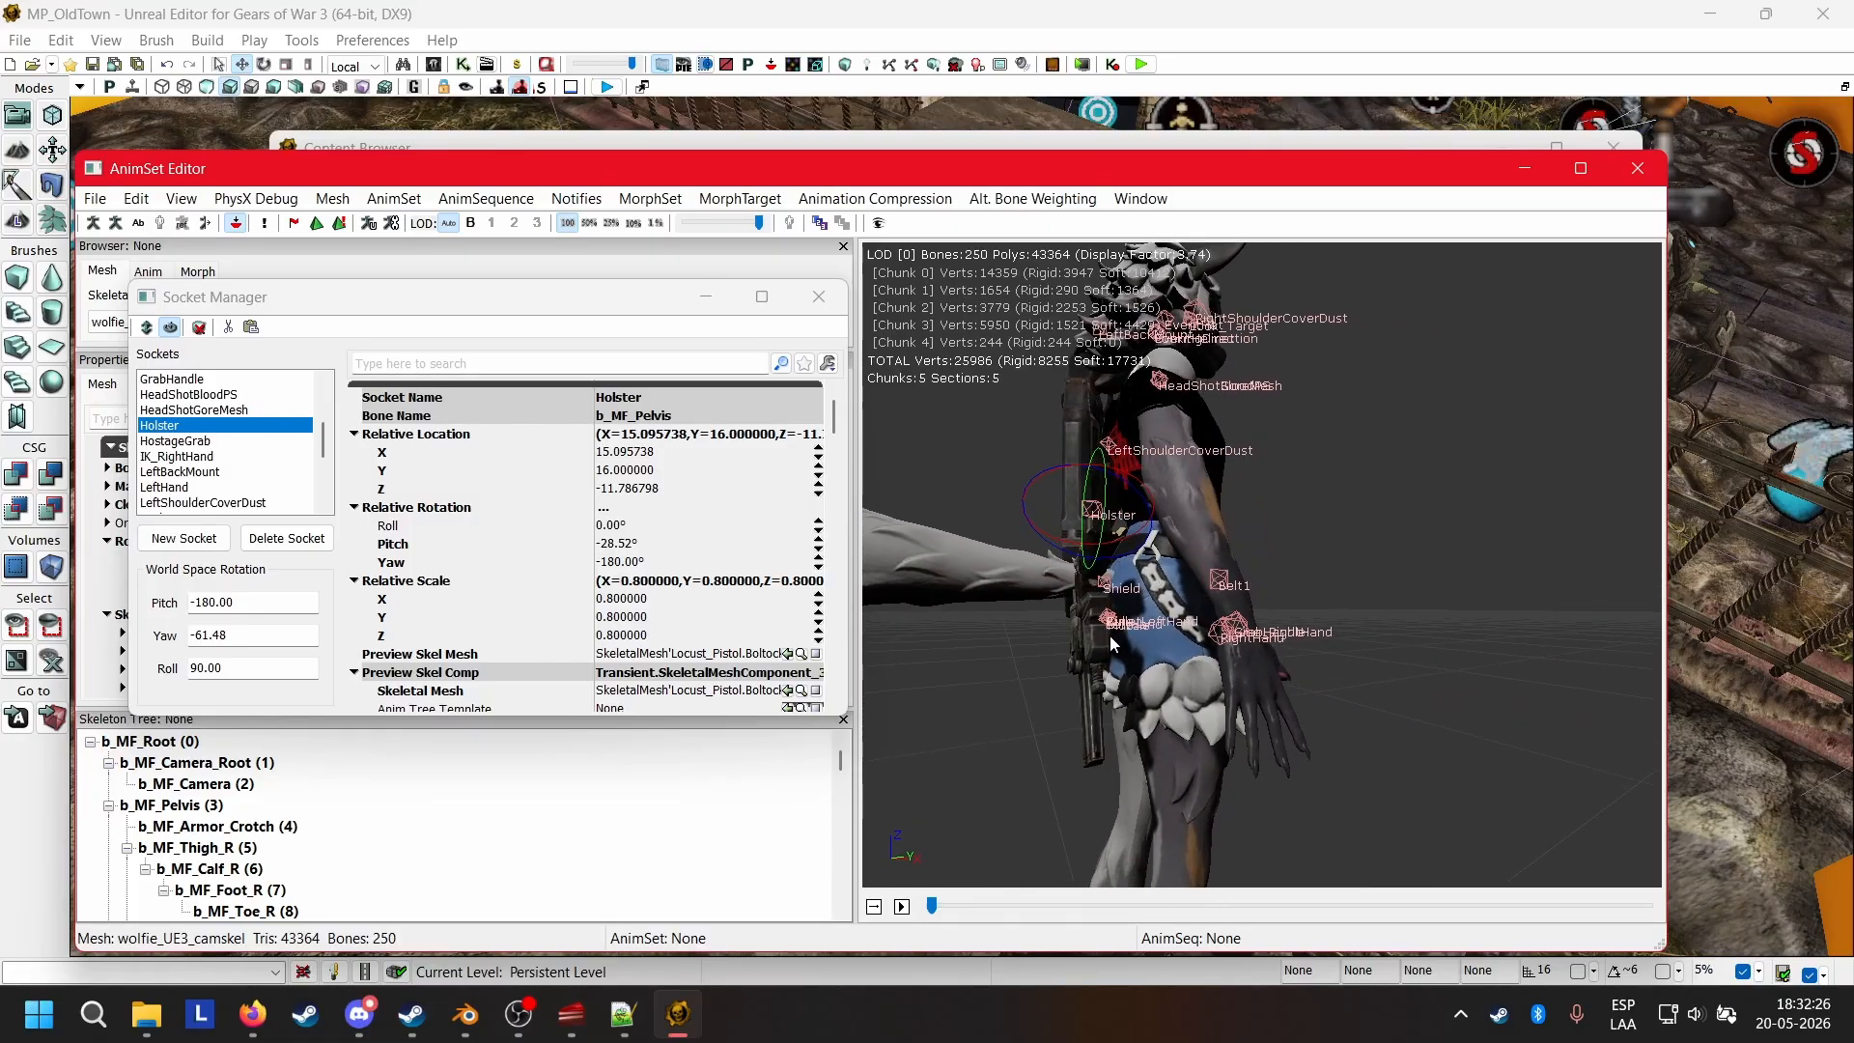
pyautogui.moveTo(1099, 717); pyautogui.dragTo(1024, 705)
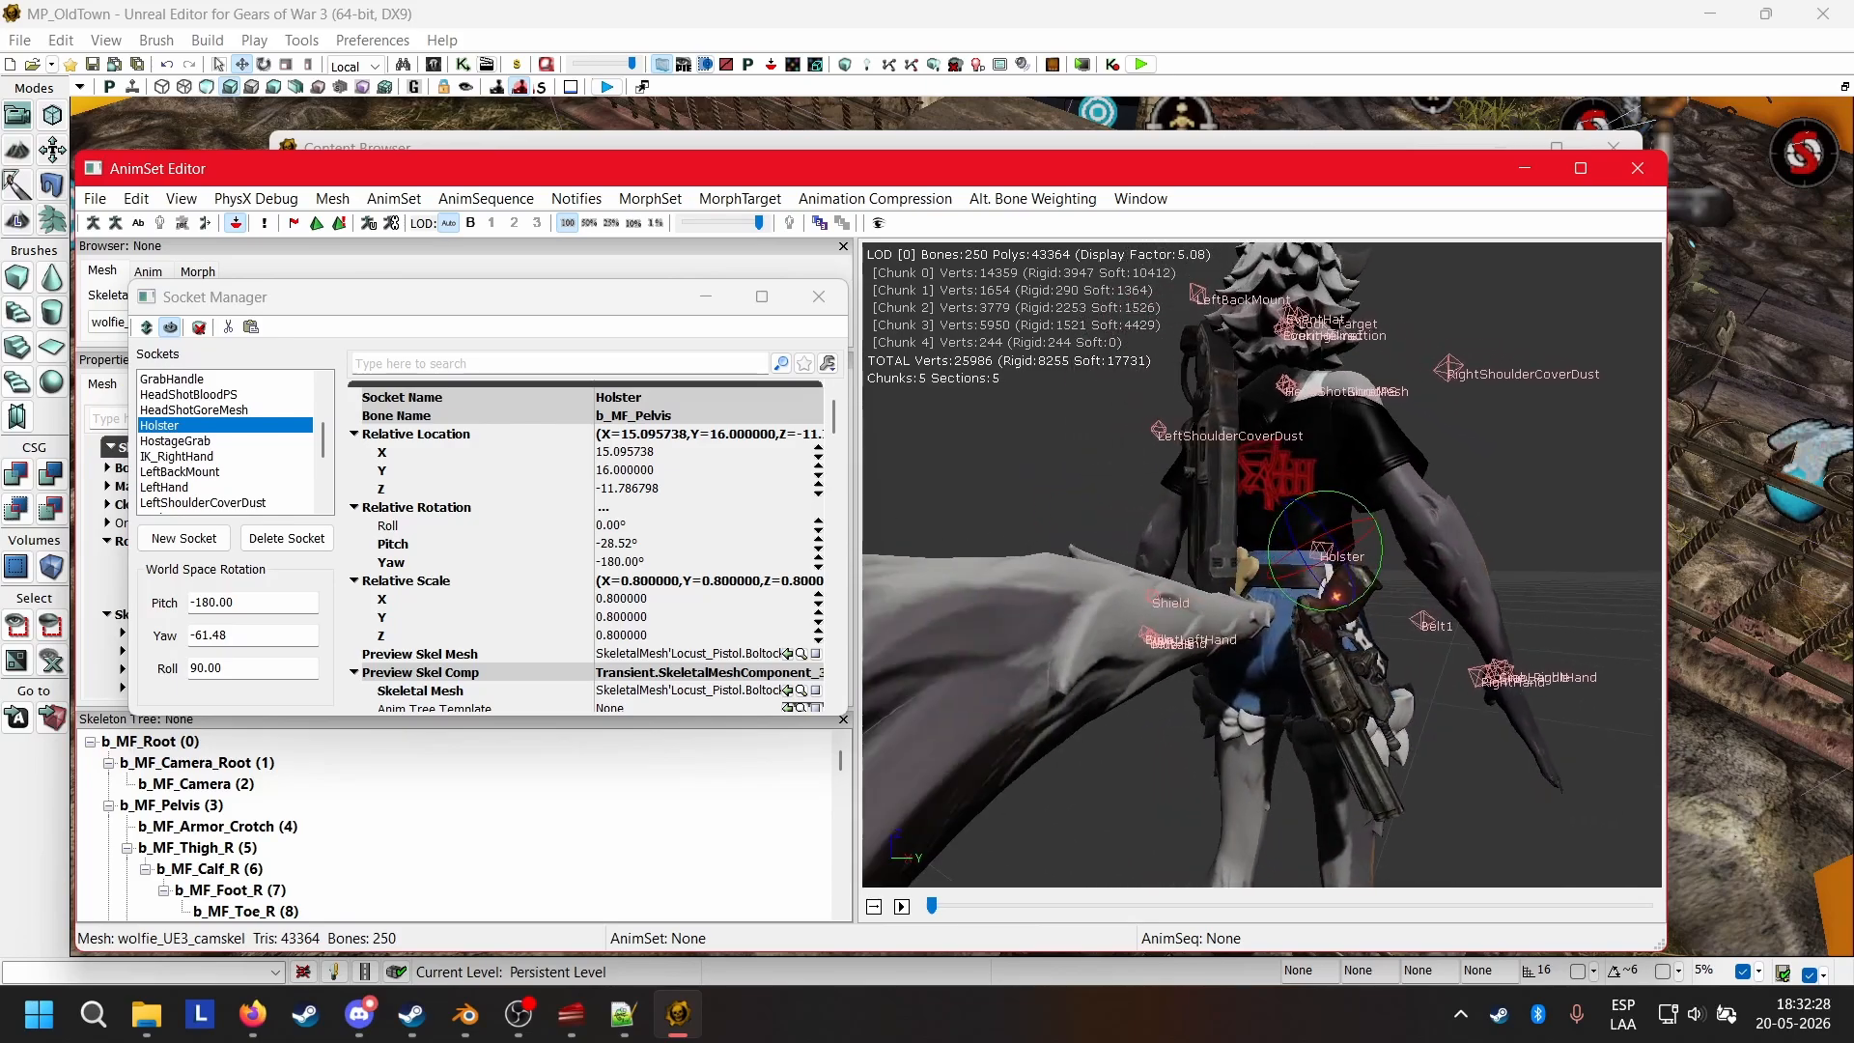
# Delete the pelvis-bound Holster socket and create a new socket named Holster on the b_MF_Thigh_R bone.
pyautogui.click(286, 538)
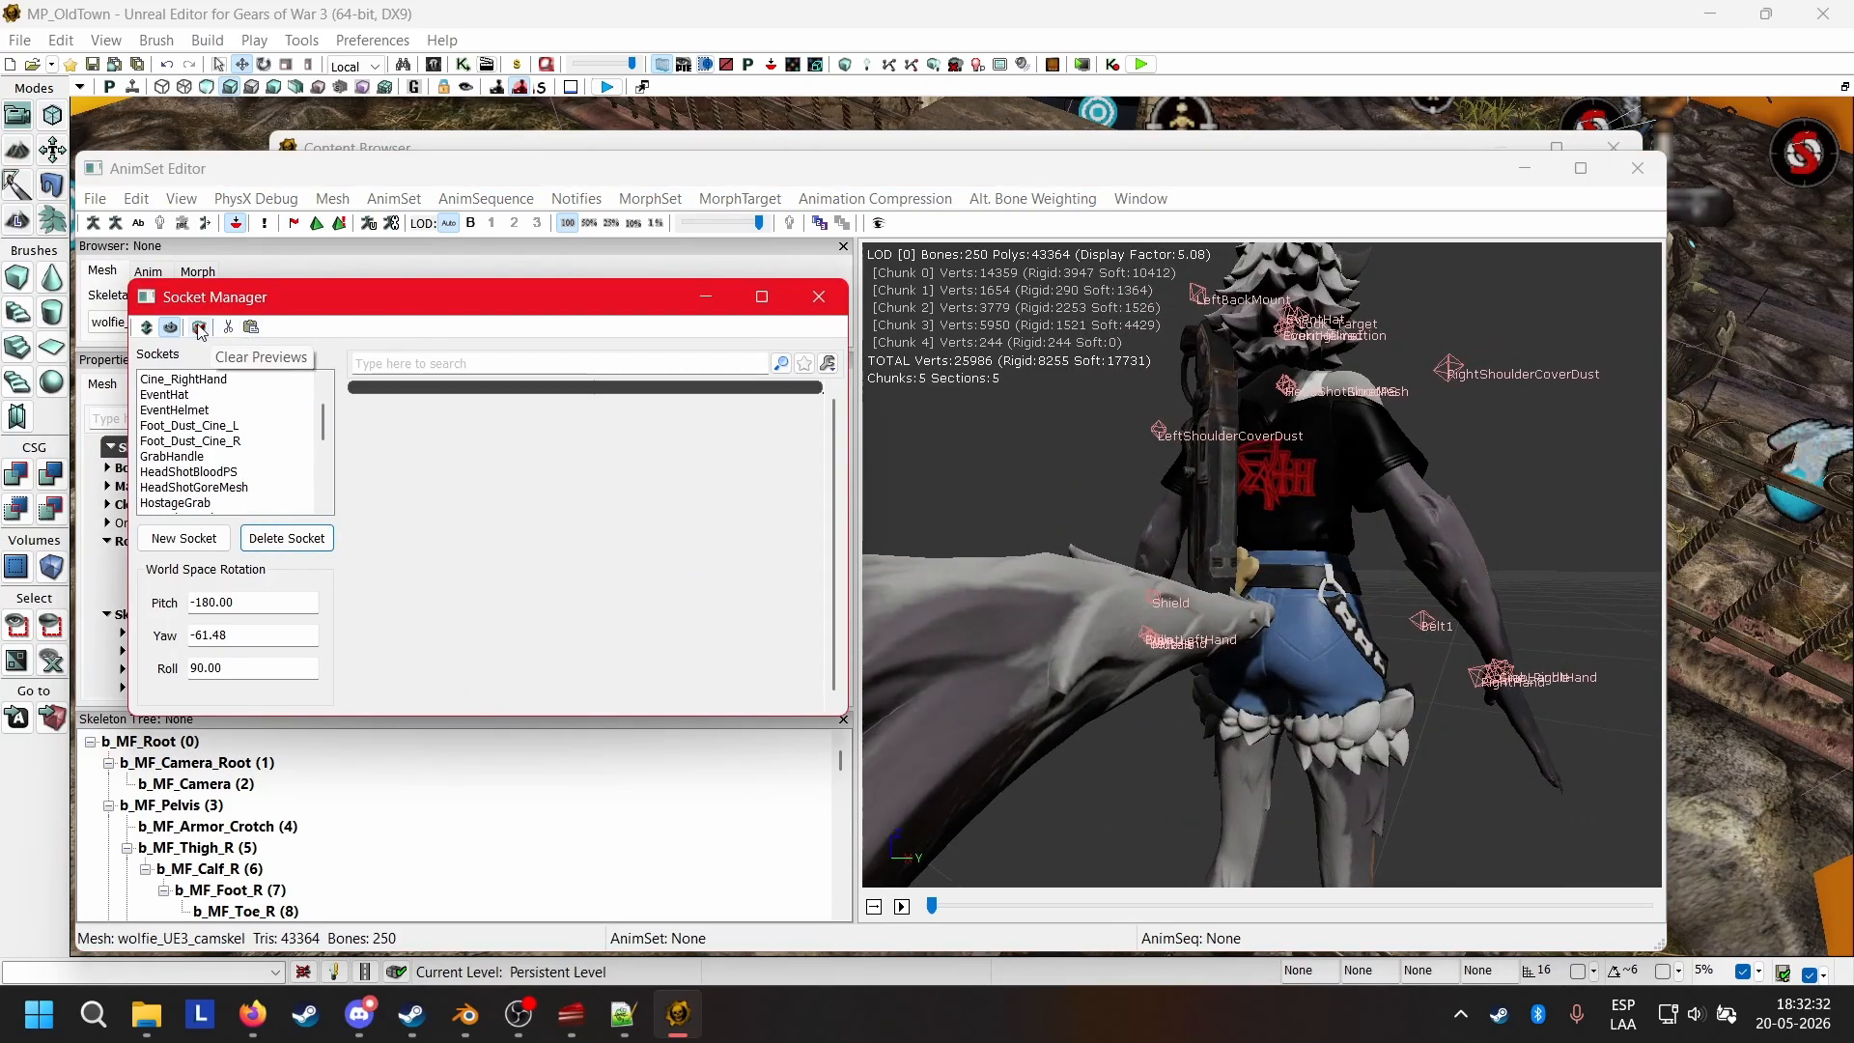
pyautogui.click(184, 539)
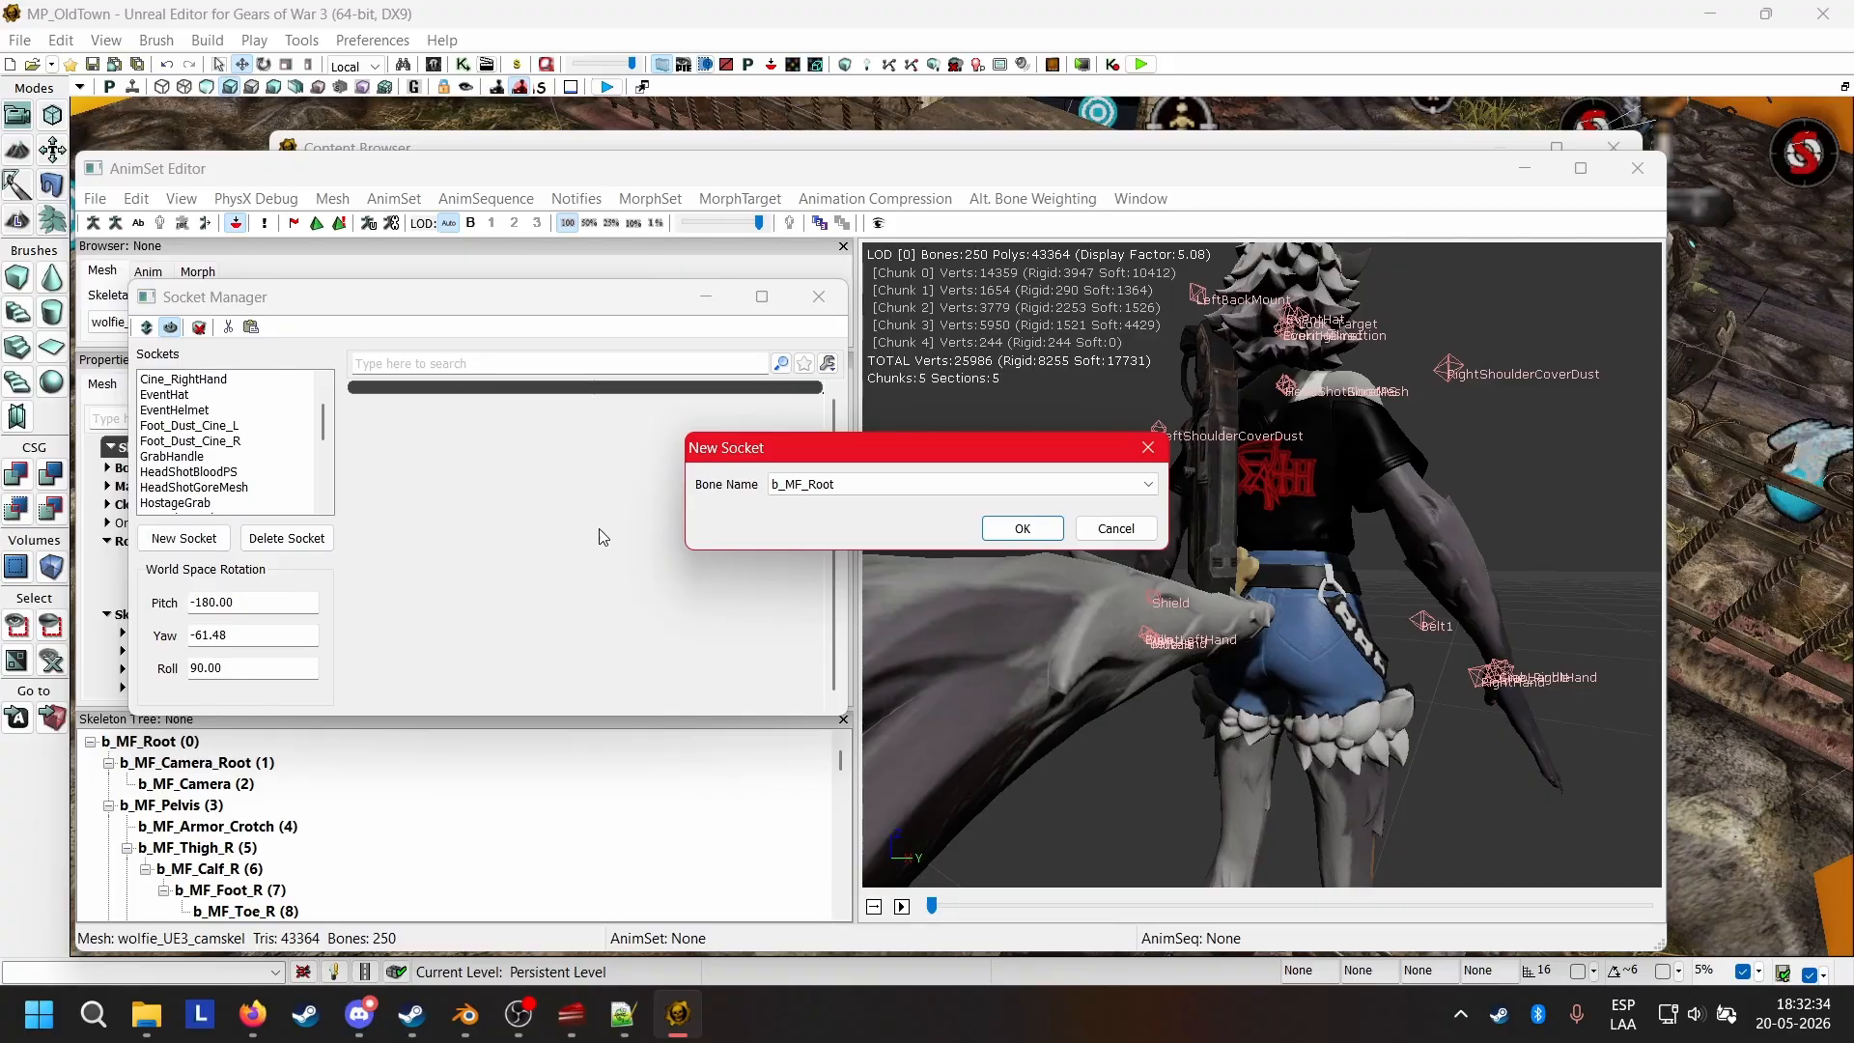
pyautogui.click(816, 485)
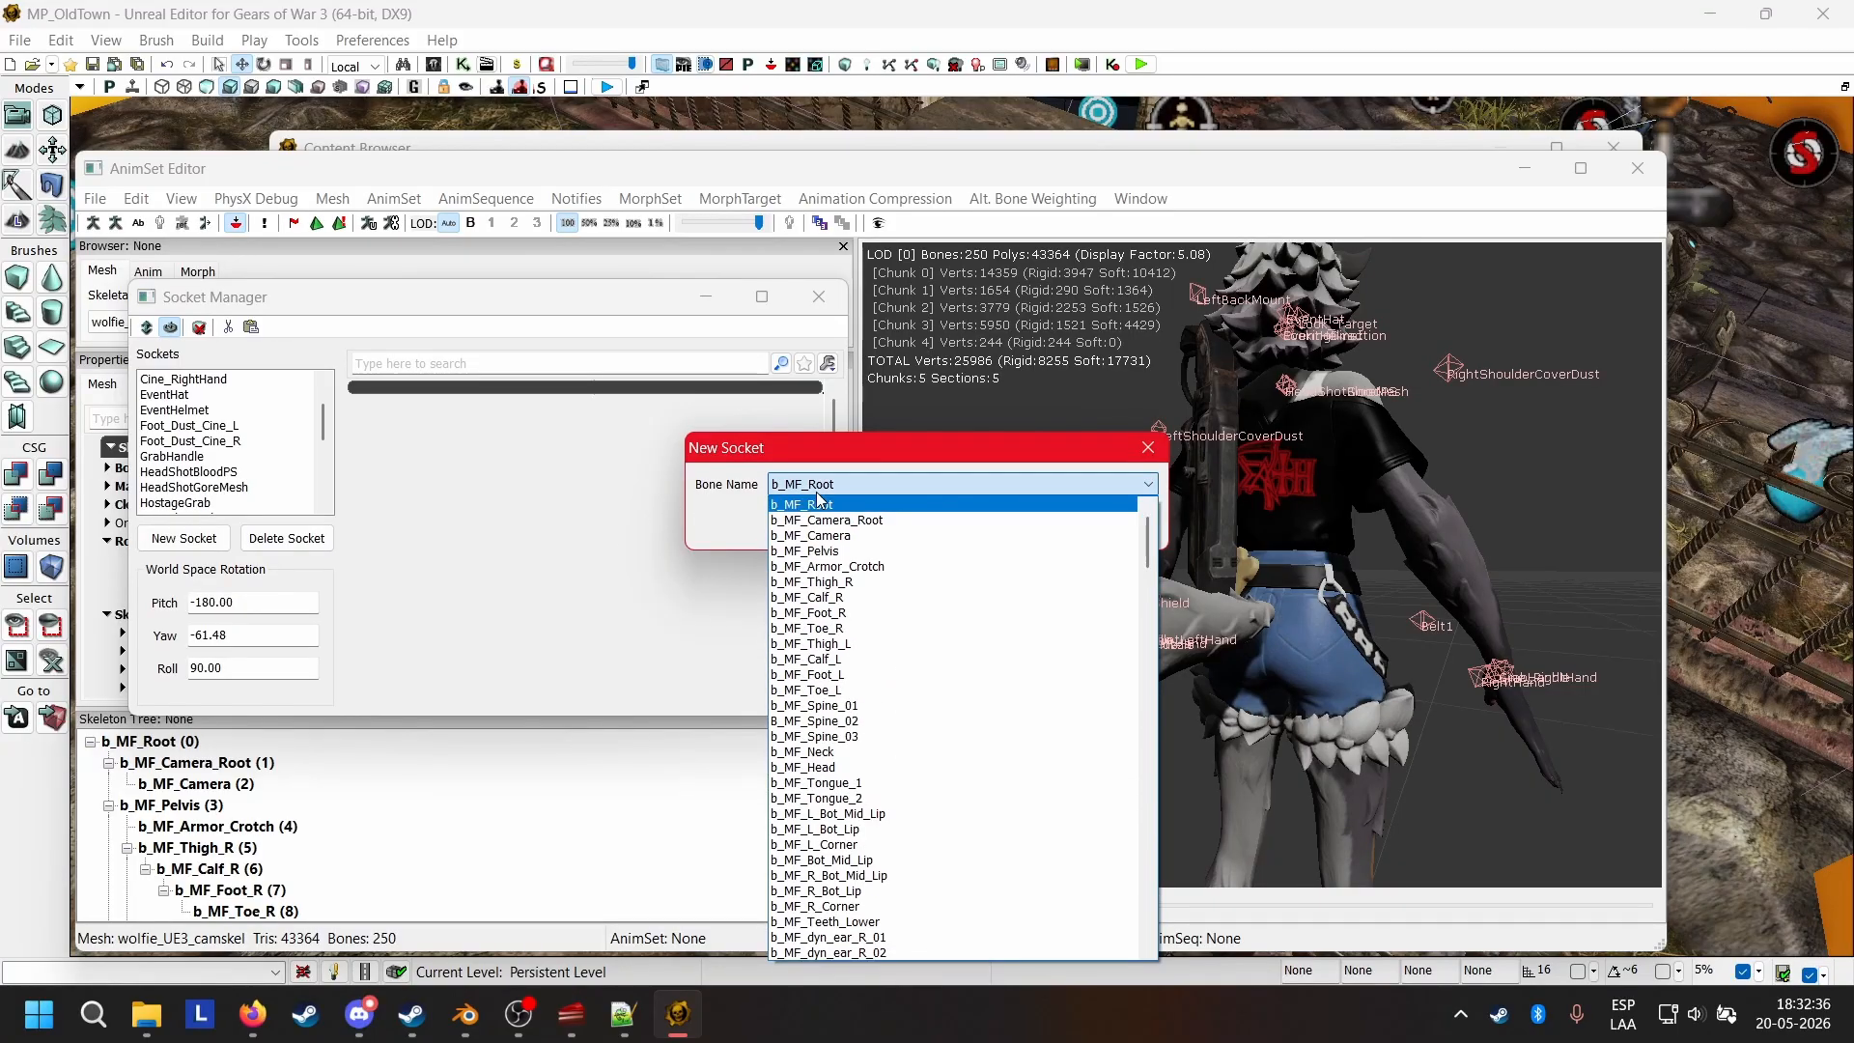
pyautogui.click(863, 583)
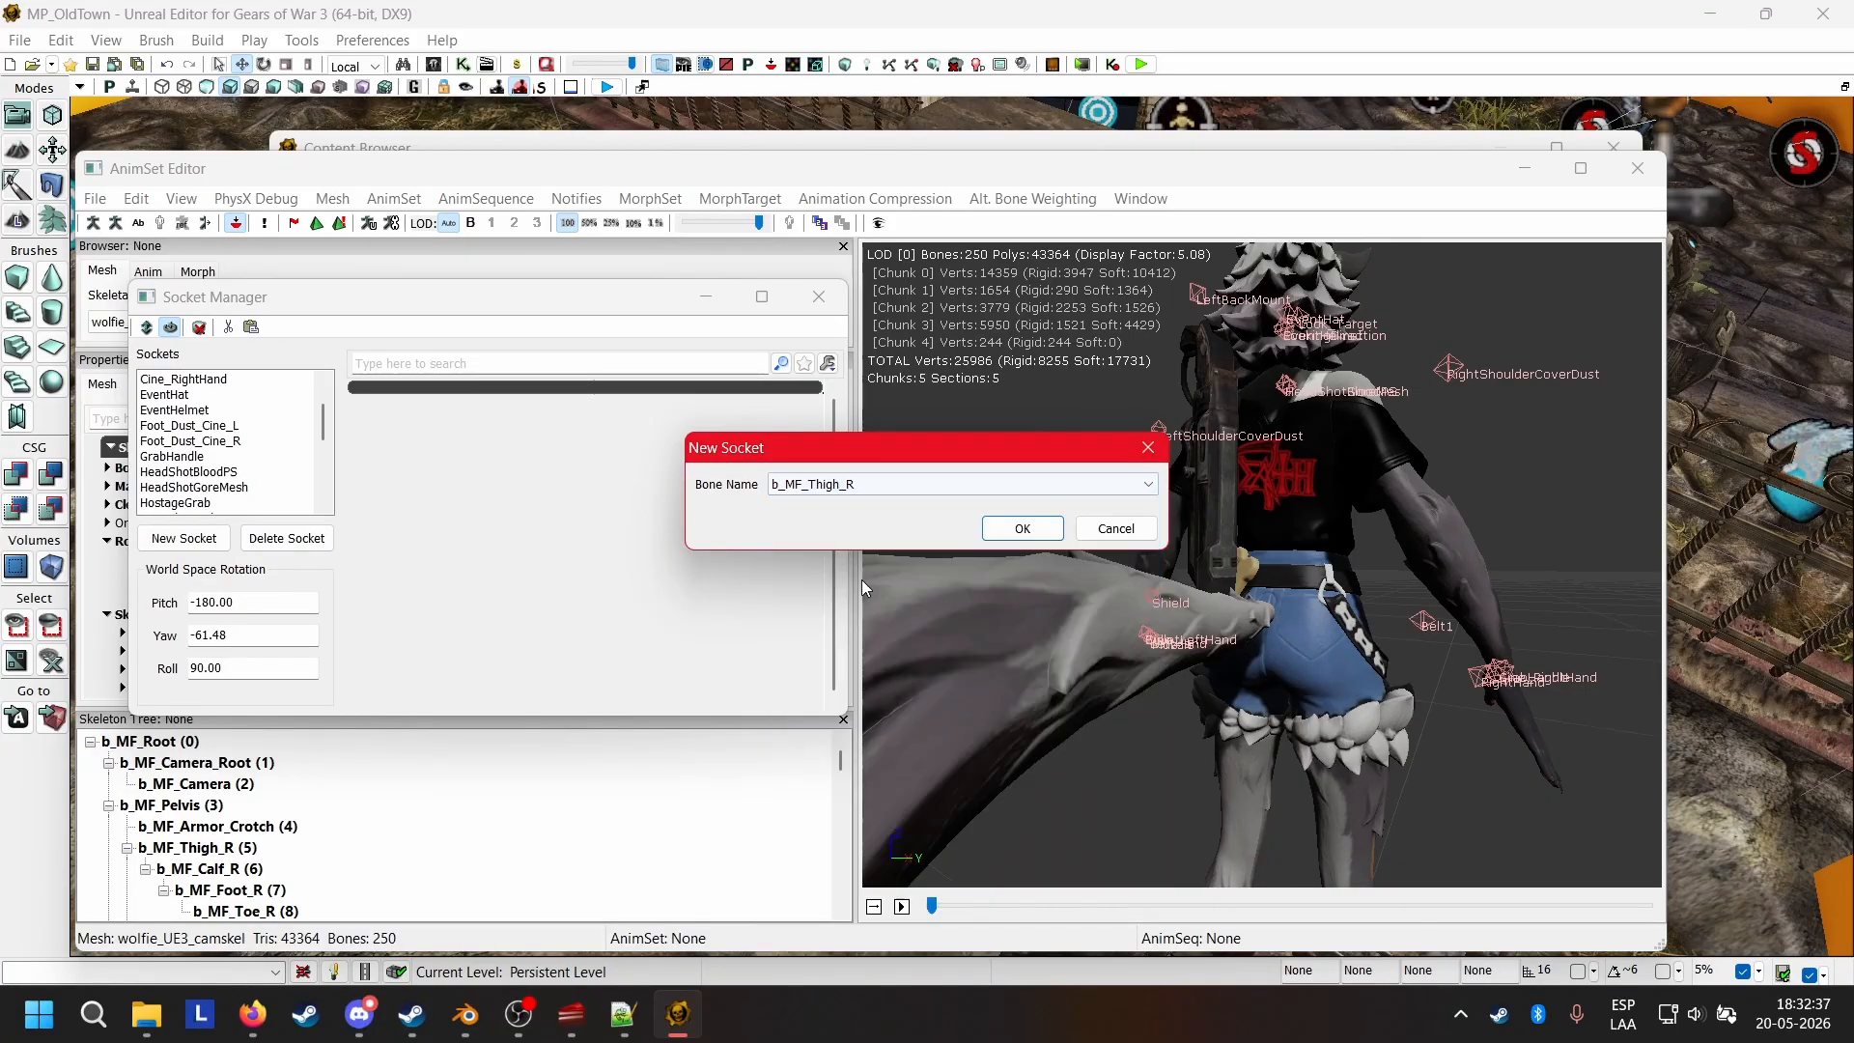
pyautogui.click(1022, 529)
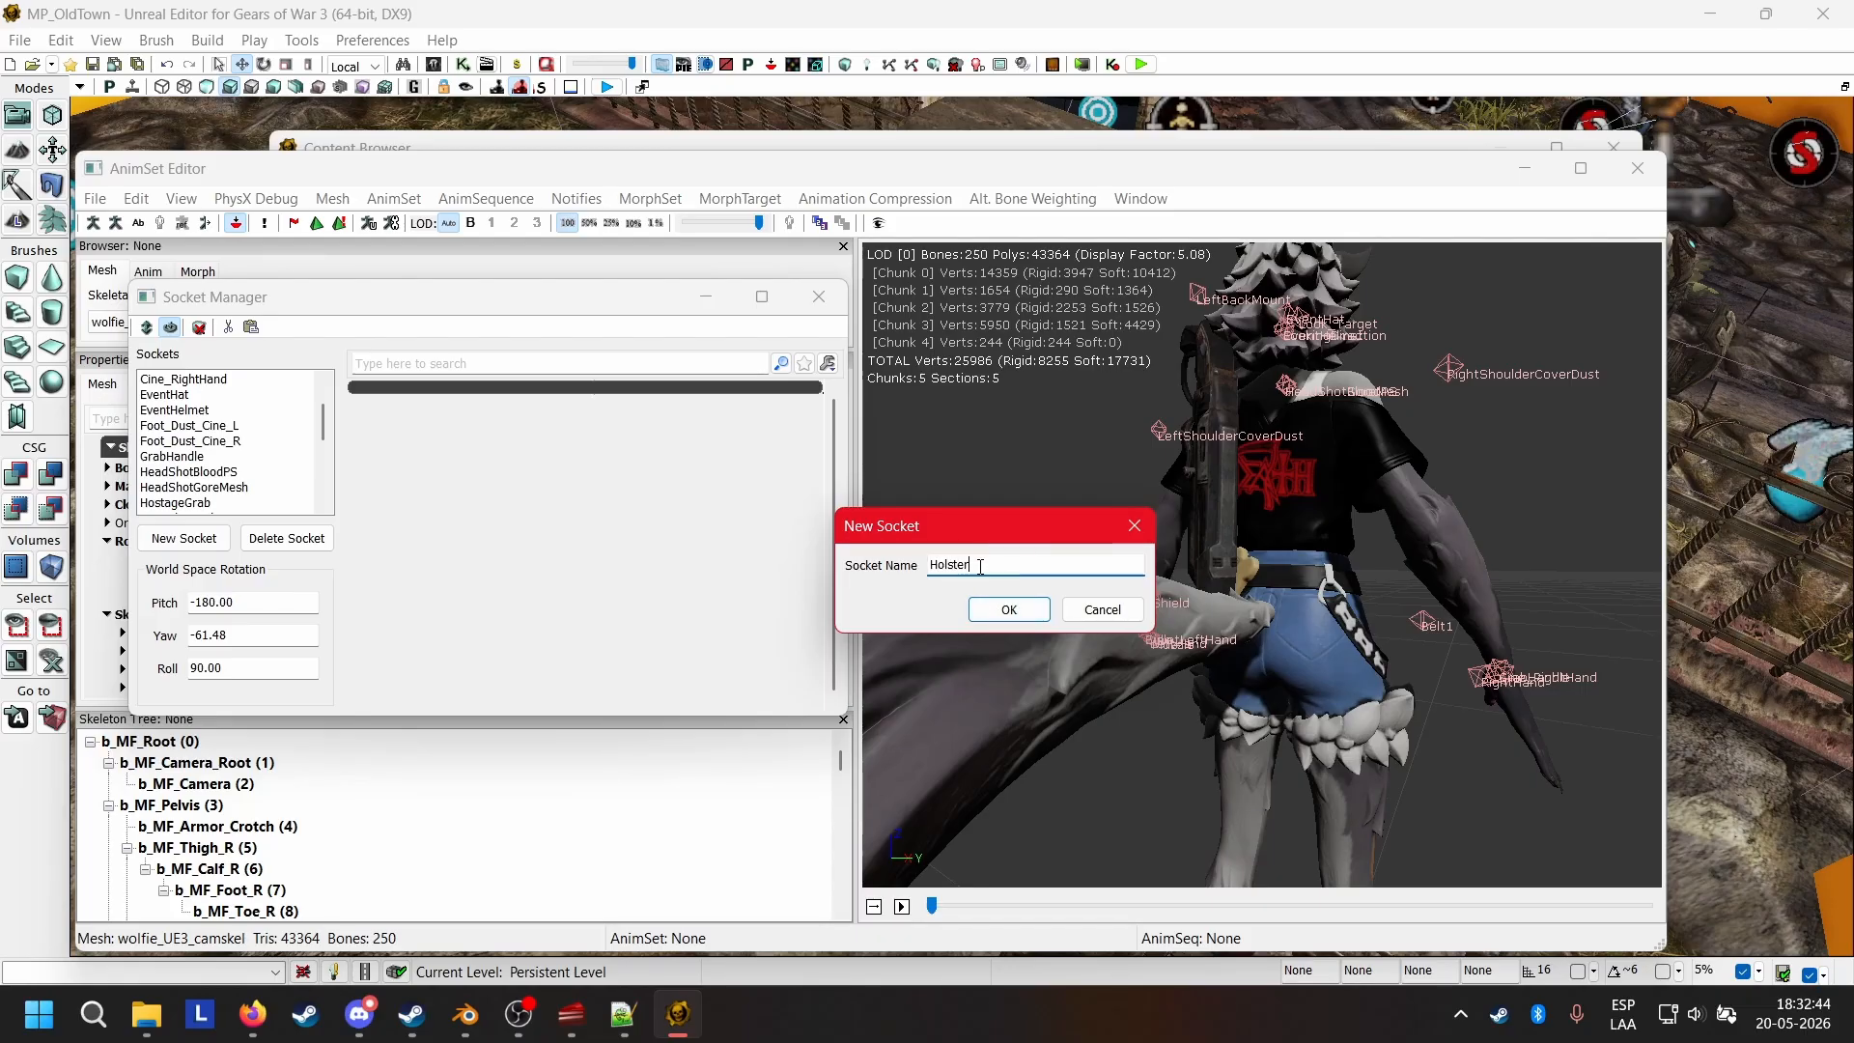
pyautogui.click(974, 615)
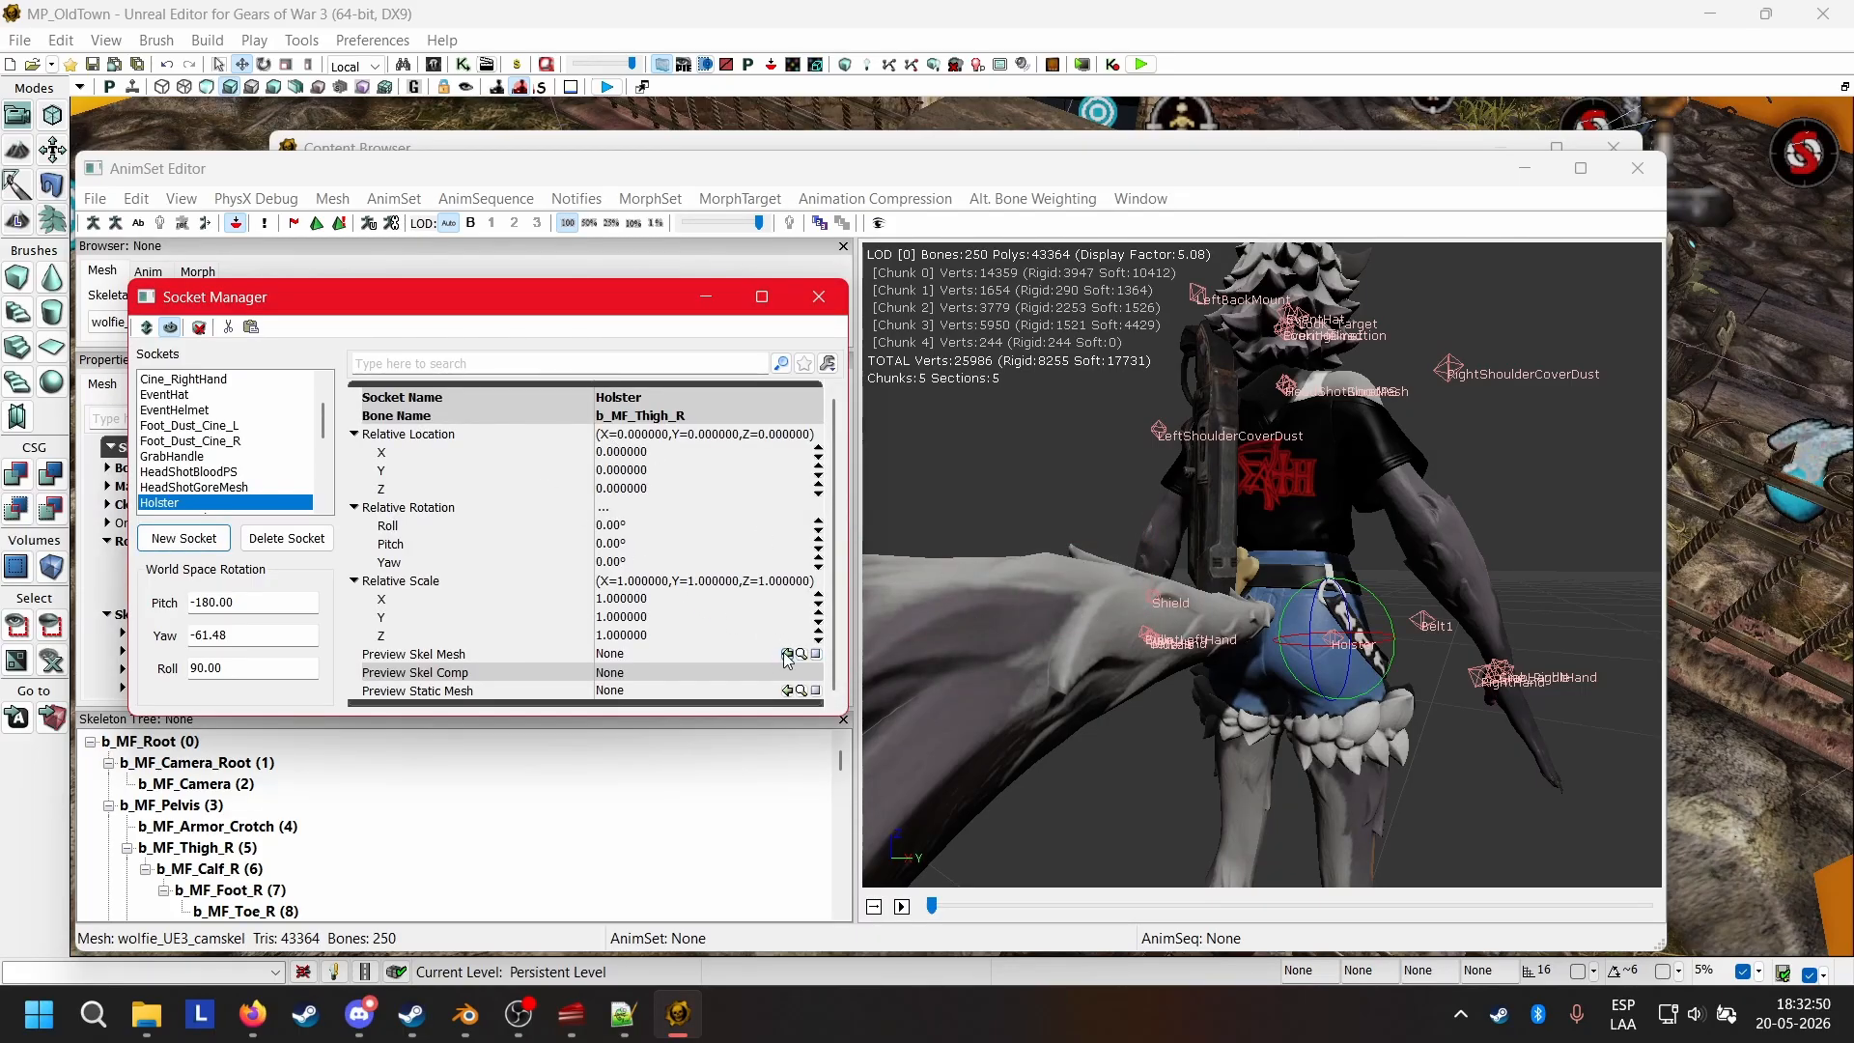
# Preview the Boltock pistol on the new Holster socket, rolling it to about -85° and moving it to about X -7.58, Y 8.14, Z 12.75.
pyautogui.moveTo(1198, 599); pyautogui.dragTo(1110, 613)
pyautogui.moveTo(1360, 720)
pyautogui.mouseDown()
pyautogui.moveTo(1313, 695)
pyautogui.moveTo(1388, 692)
pyautogui.moveTo(1342, 680)
pyautogui.moveTo(1341, 701)
pyautogui.mouseUp()
pyautogui.moveTo(1352, 715); pyautogui.dragTo(1188, 700)
pyautogui.moveTo(1156, 632); pyautogui.dragTo(1109, 633)
pyautogui.moveTo(1188, 705); pyautogui.dragTo(1441, 692)
pyautogui.moveTo(1297, 597); pyautogui.dragTo(1292, 597)
pyautogui.moveTo(1255, 676); pyautogui.dragTo(1449, 676)
pyautogui.moveTo(1255, 676); pyautogui.dragTo(1255, 579, button='right')
pyautogui.moveTo(1028, 593); pyautogui.dragTo(1066, 590)
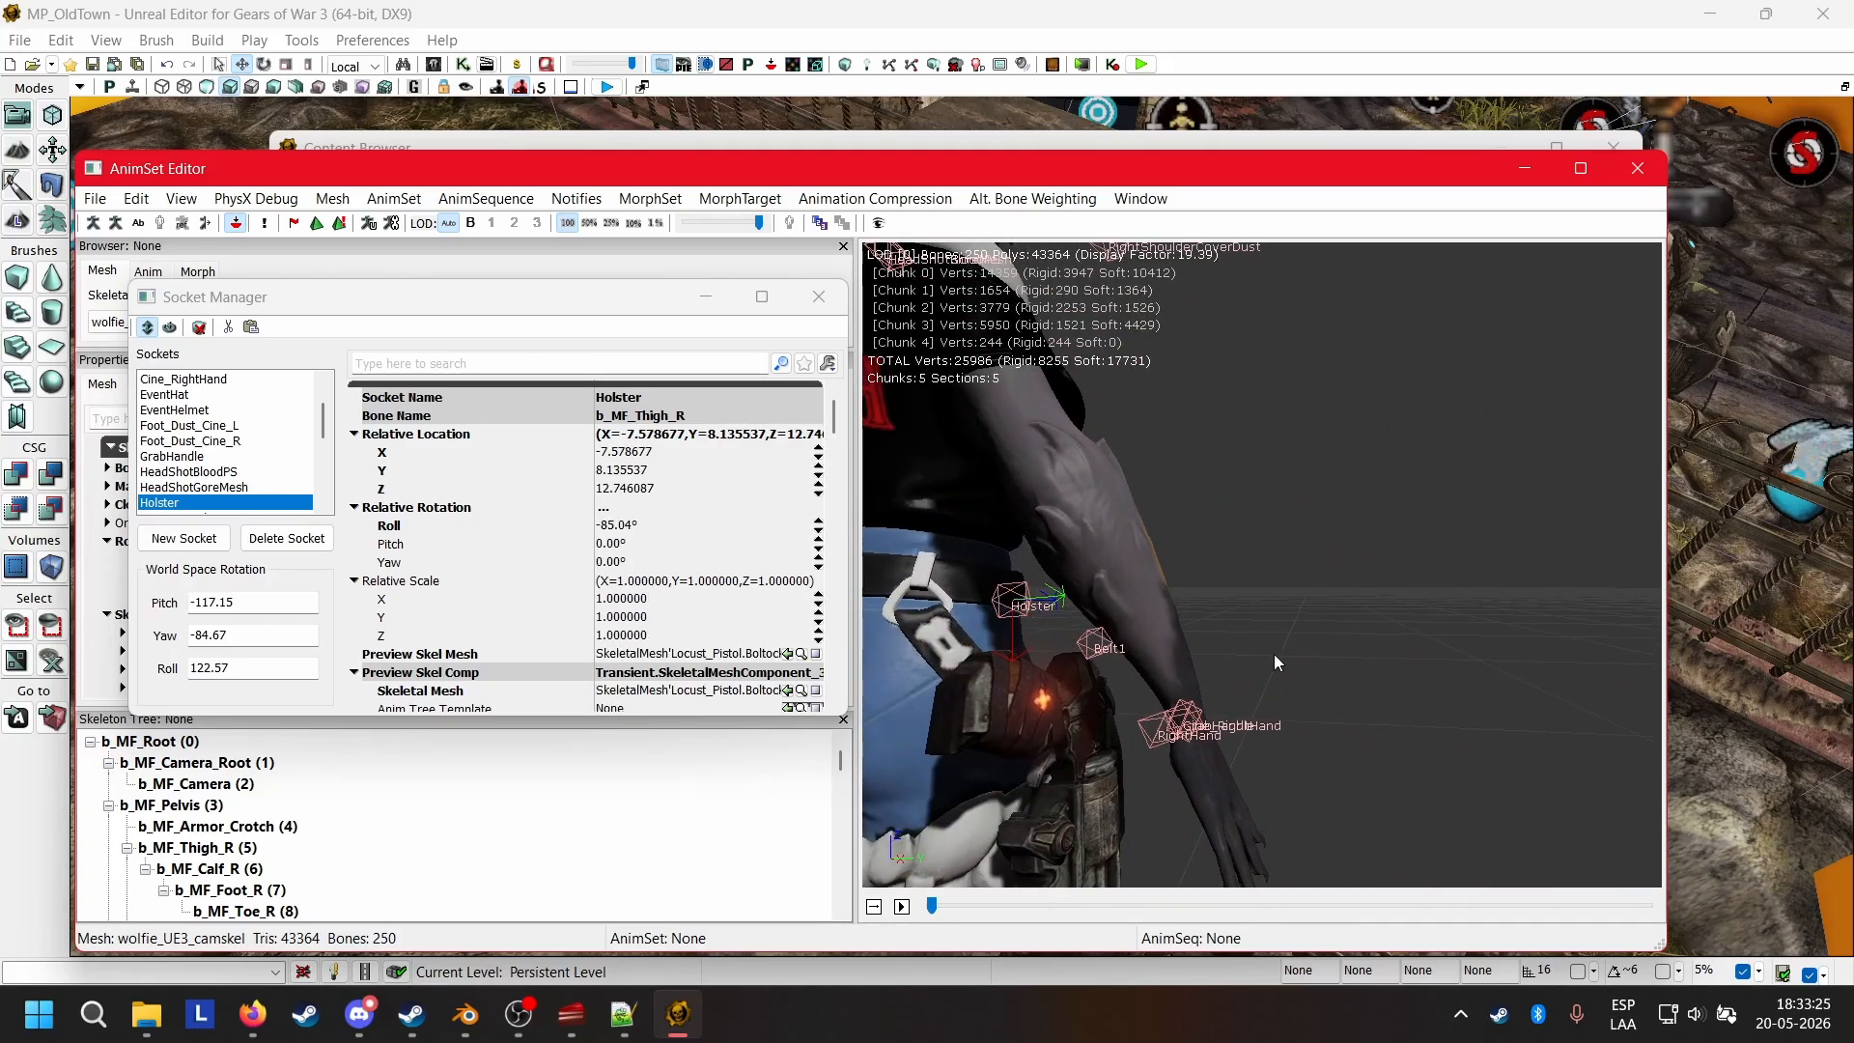
# Refine the Holster socket to about X -12.36, Y 5.96, Z 9.71, with roll -98.71°, pitch 7.40° and yaw -1.14°.
pyautogui.moveTo(1272, 653); pyautogui.dragTo(1292, 804)
pyautogui.click(171, 328)
pyautogui.moveTo(1223, 448); pyautogui.dragTo(1223, 367, button='right')
pyautogui.moveTo(1223, 448); pyautogui.dragTo(1352, 449)
pyautogui.moveTo(1159, 543); pyautogui.dragTo(471, 543)
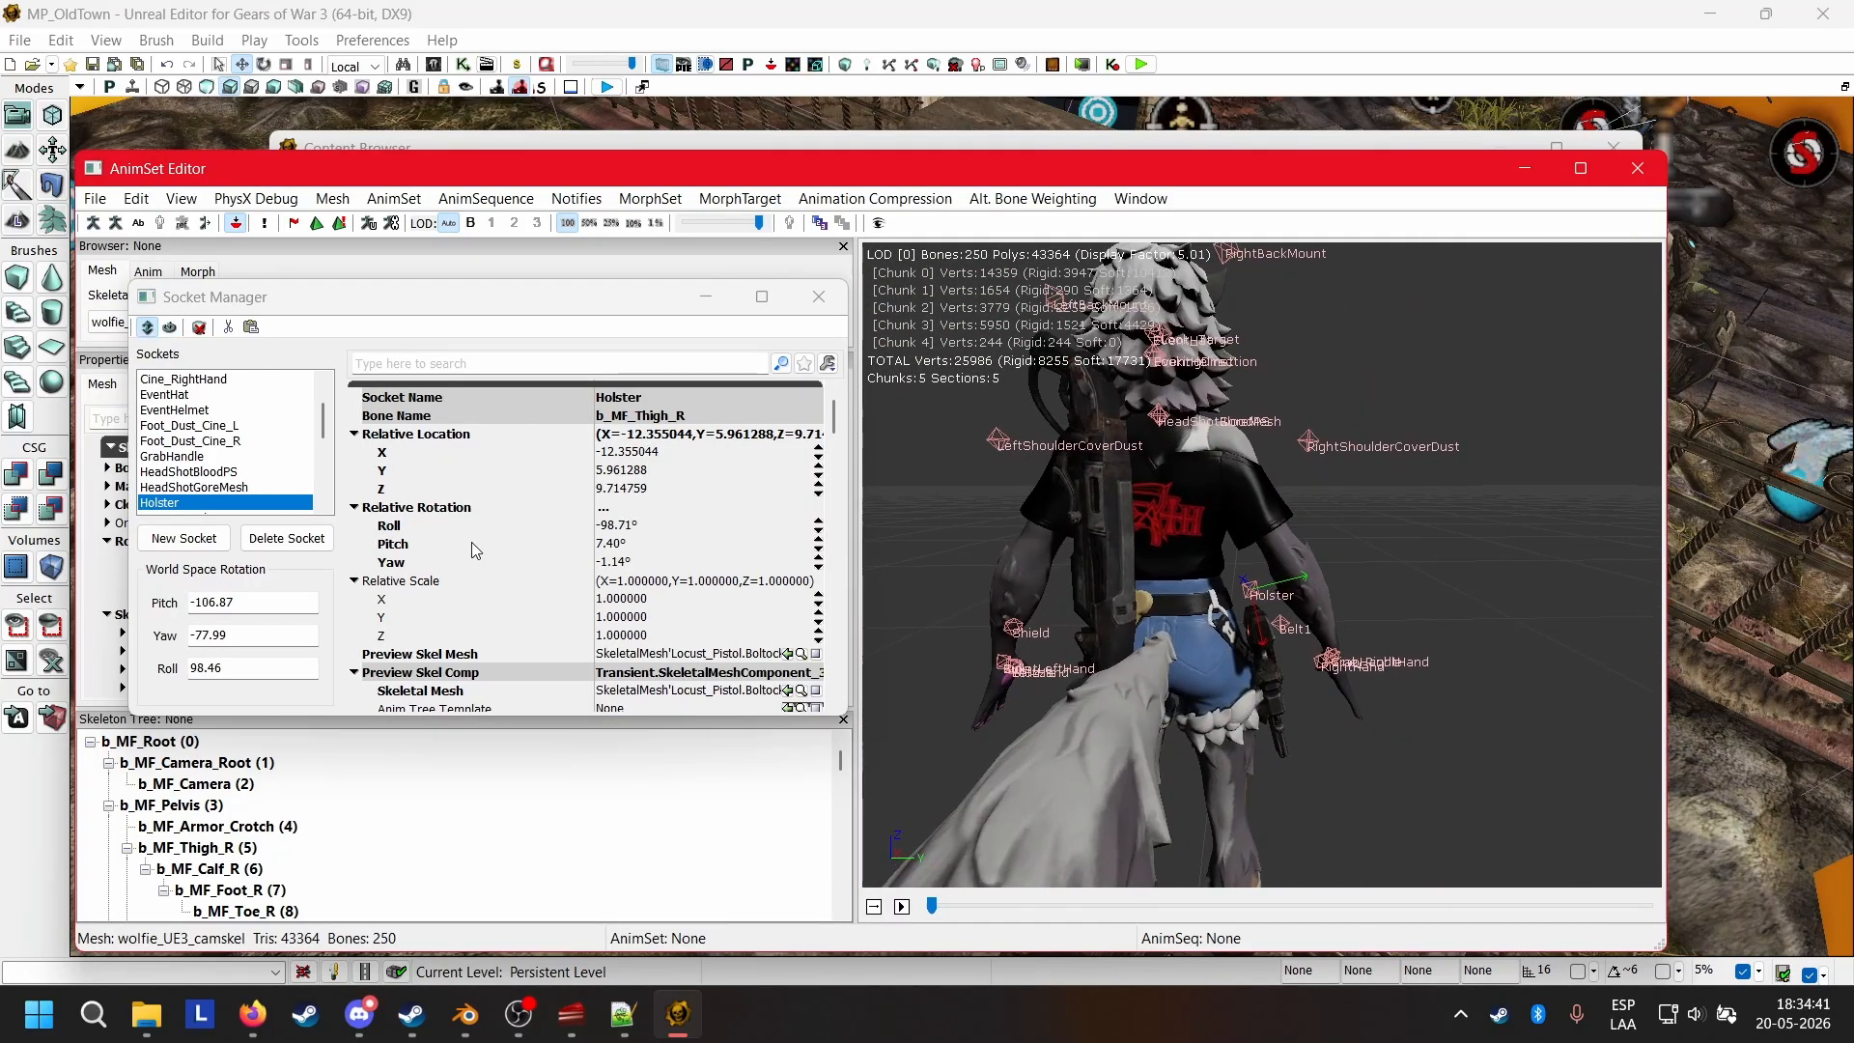
# Return to the Content Browser, filter the packages by "assault" and select the COGAssaultRifle skeletal mesh in COG_AssaultRifle.
pyautogui.click(377, 146)
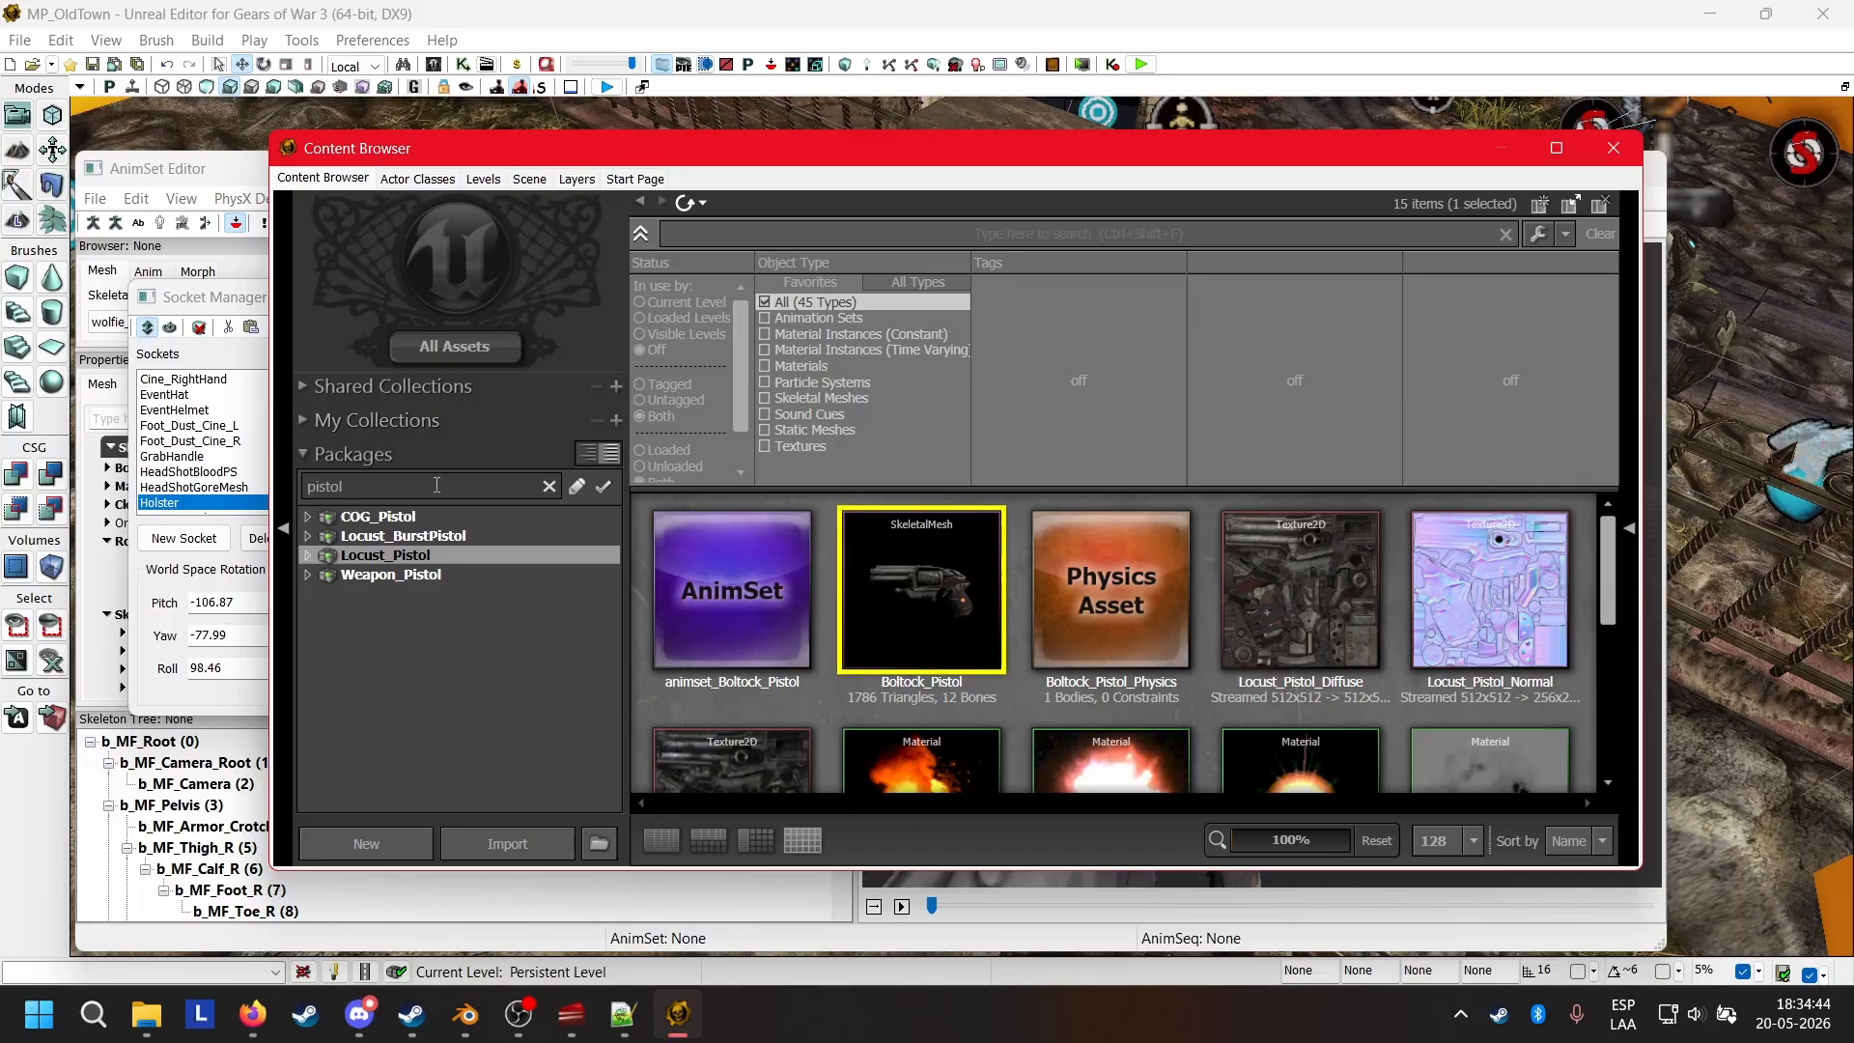
pyautogui.press('BackSpace')
pyautogui.press('BackSpace')
pyautogui.press('BackSpace')
pyautogui.press('BackSpace')
pyautogui.press('BackSpace')
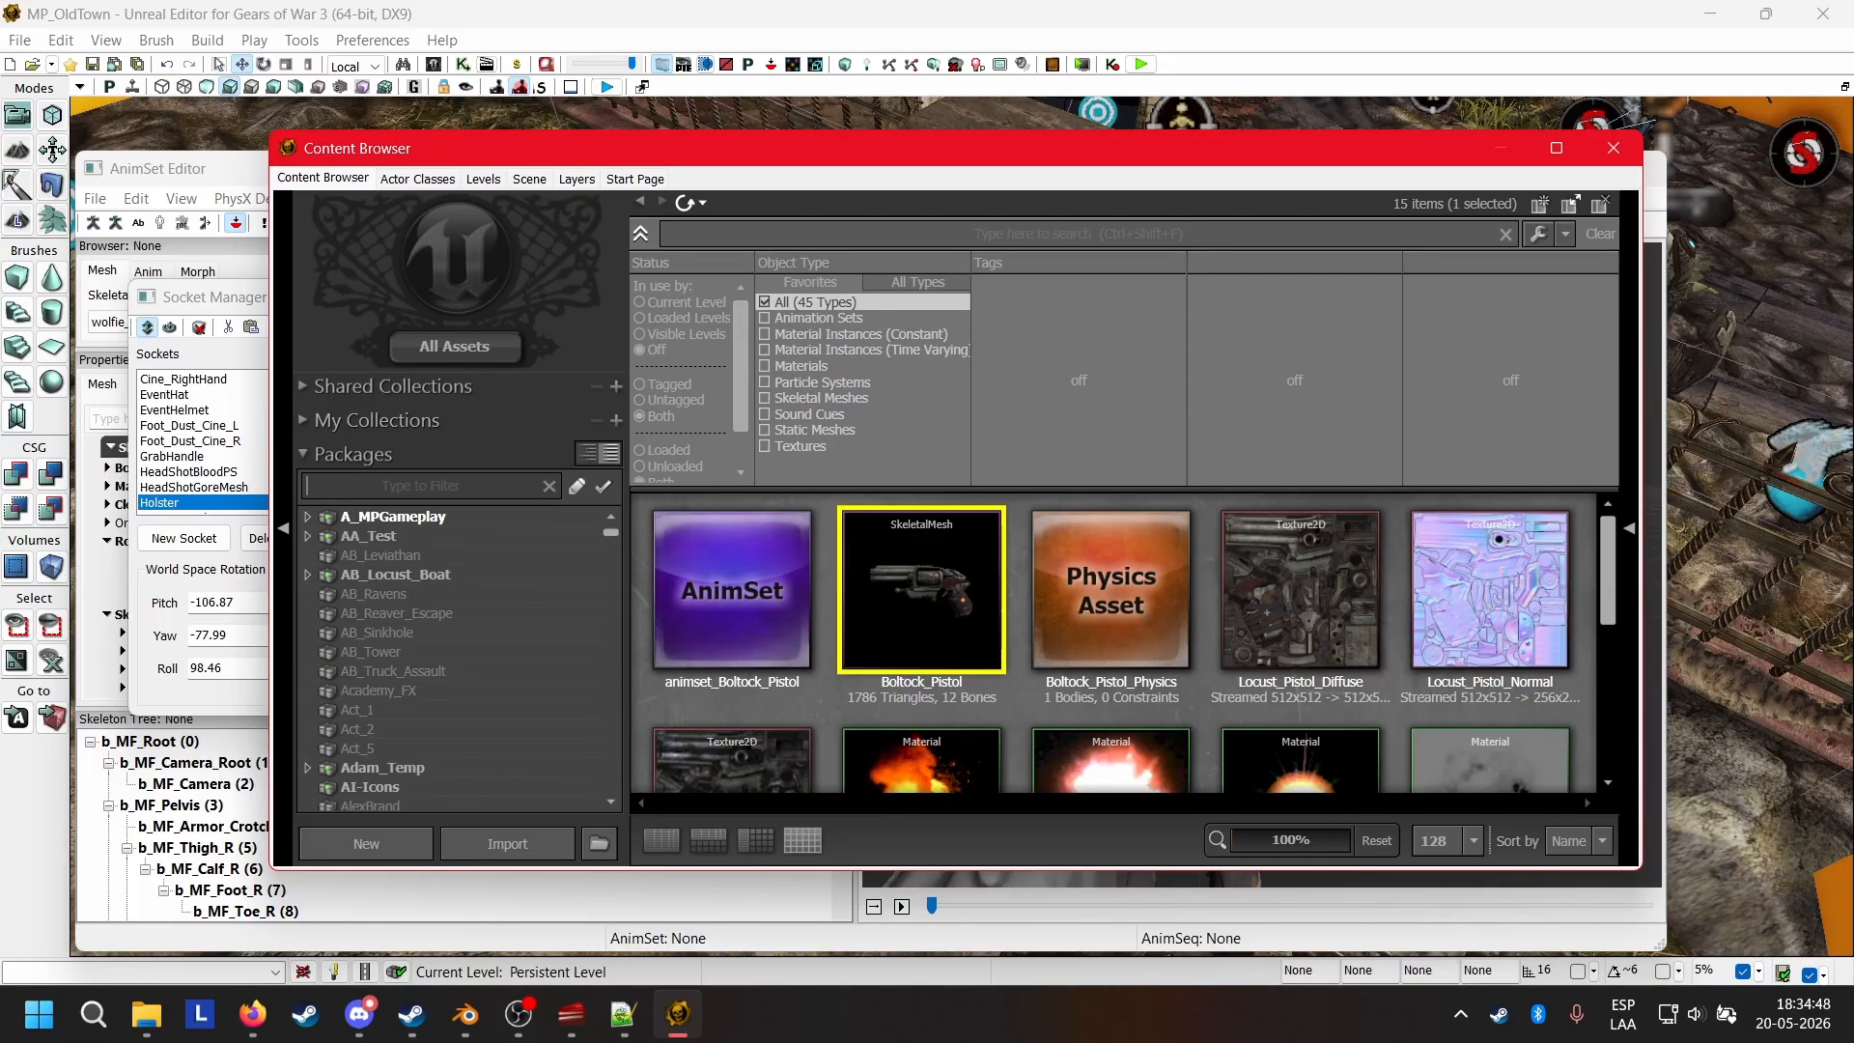
pyautogui.write('assault')
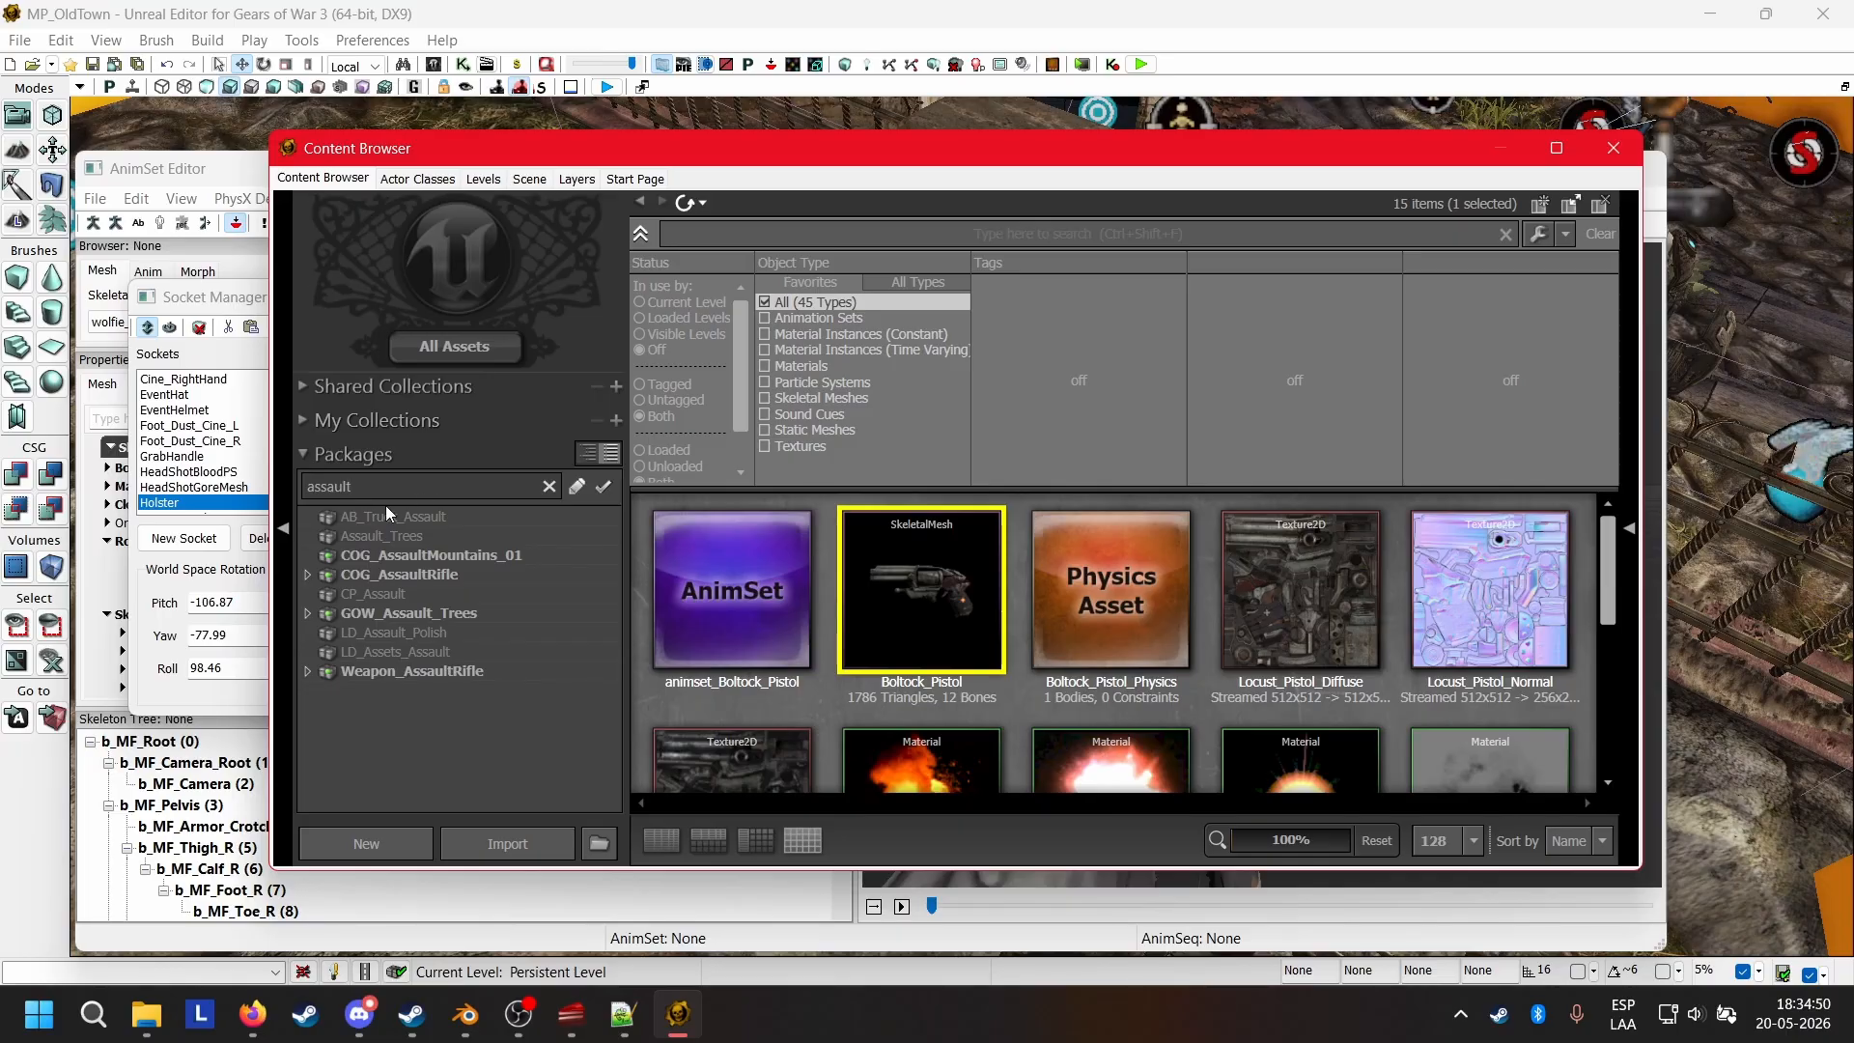
pyautogui.click(369, 573)
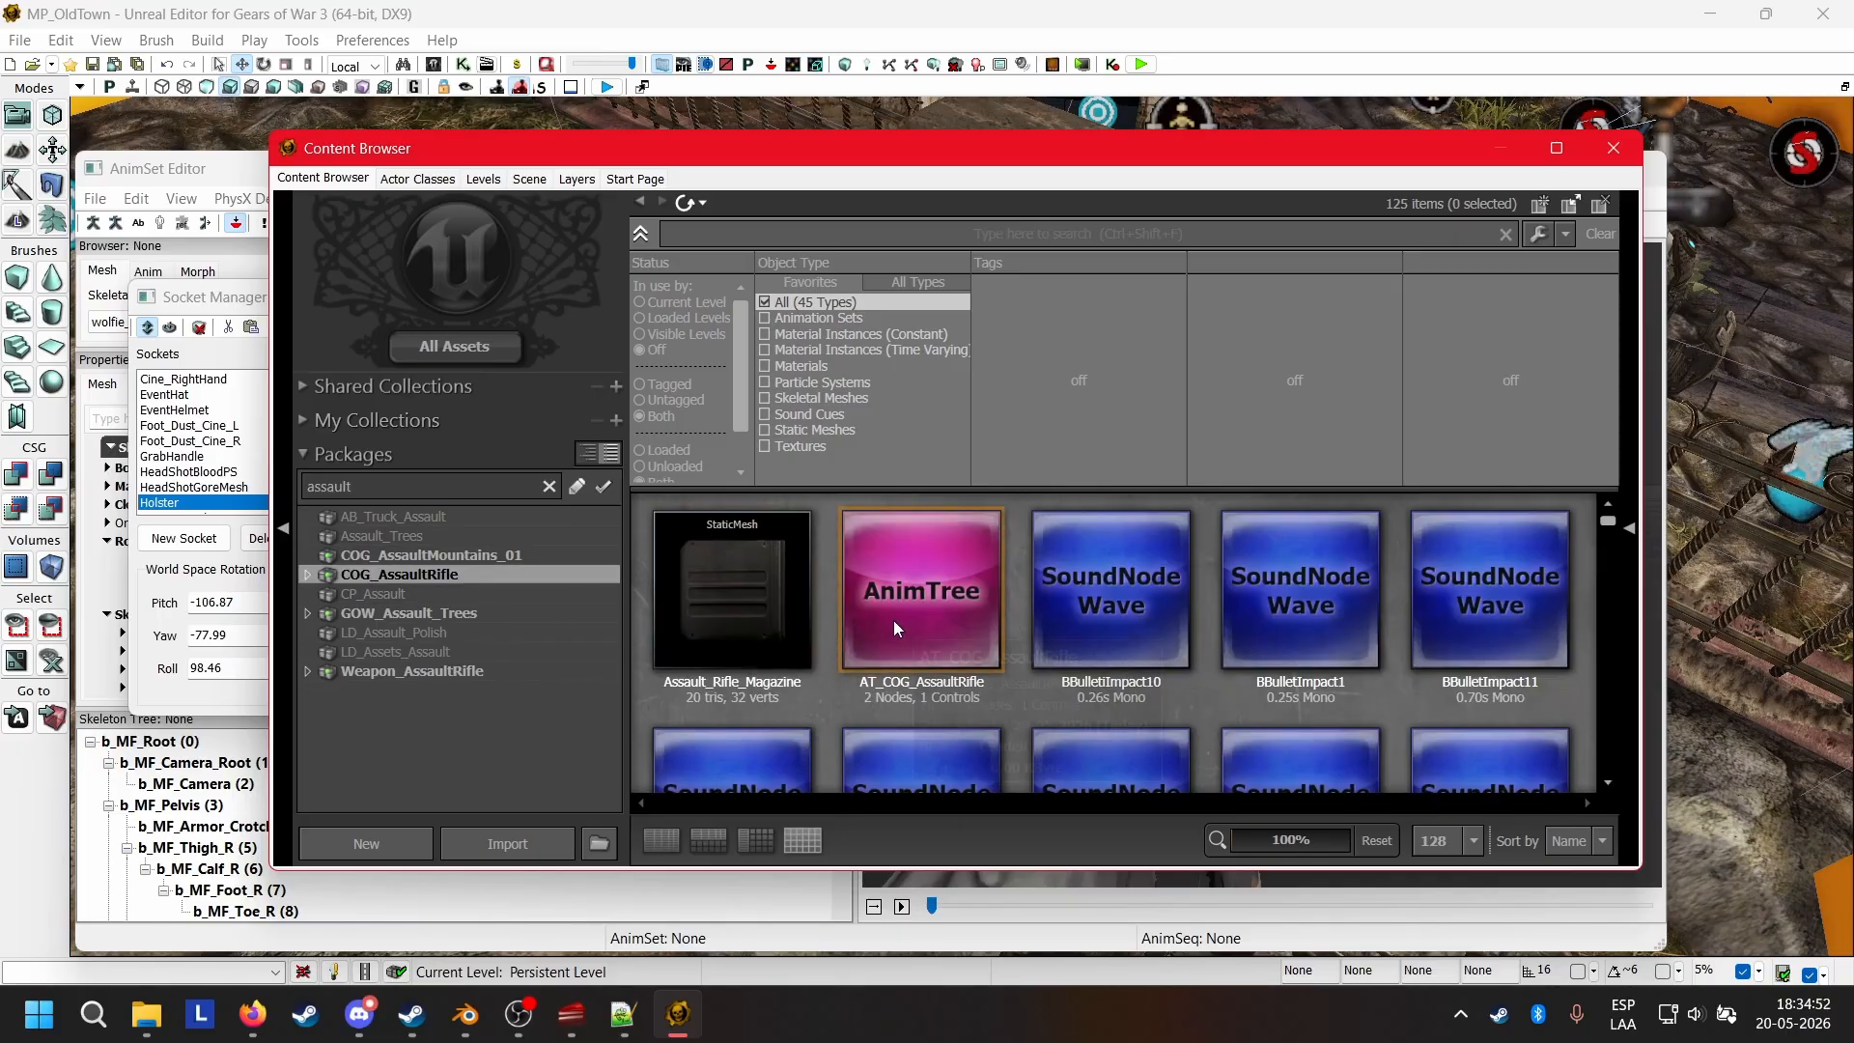
pyautogui.scroll(-5, 1017, 584)
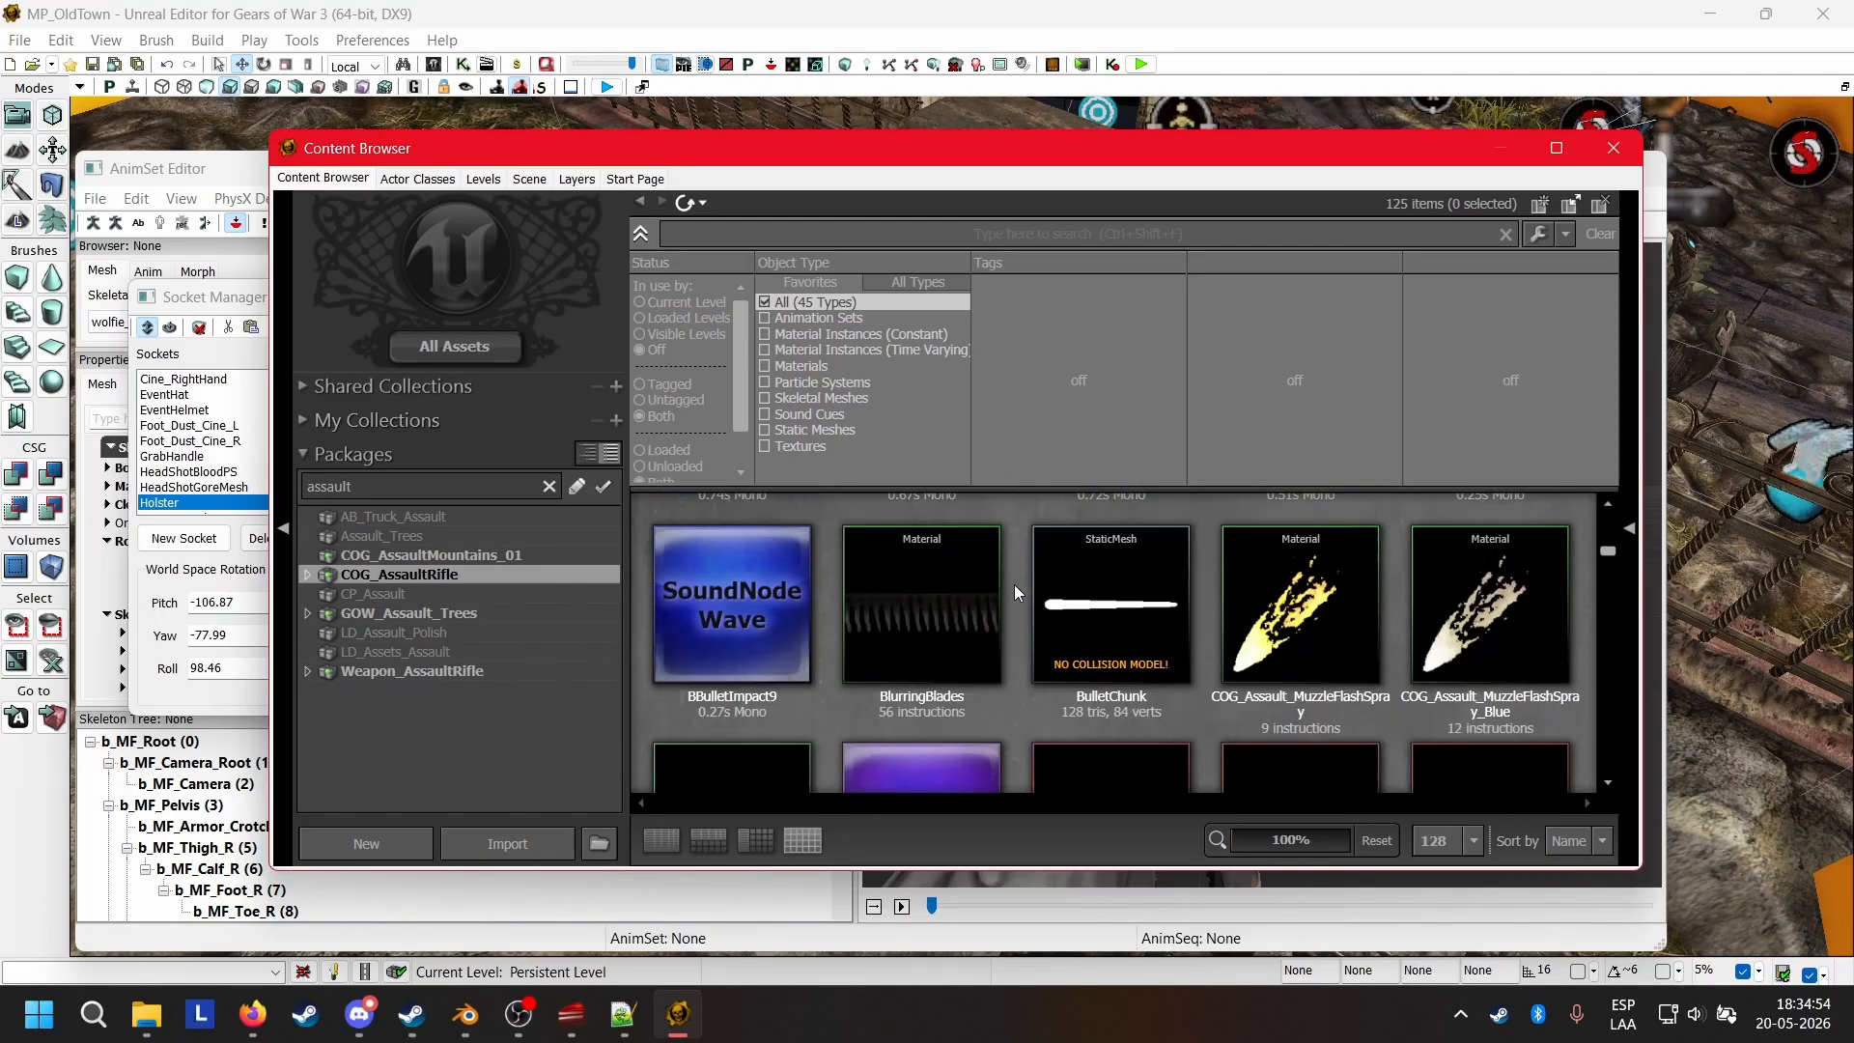
pyautogui.scroll(-8, 1009, 584)
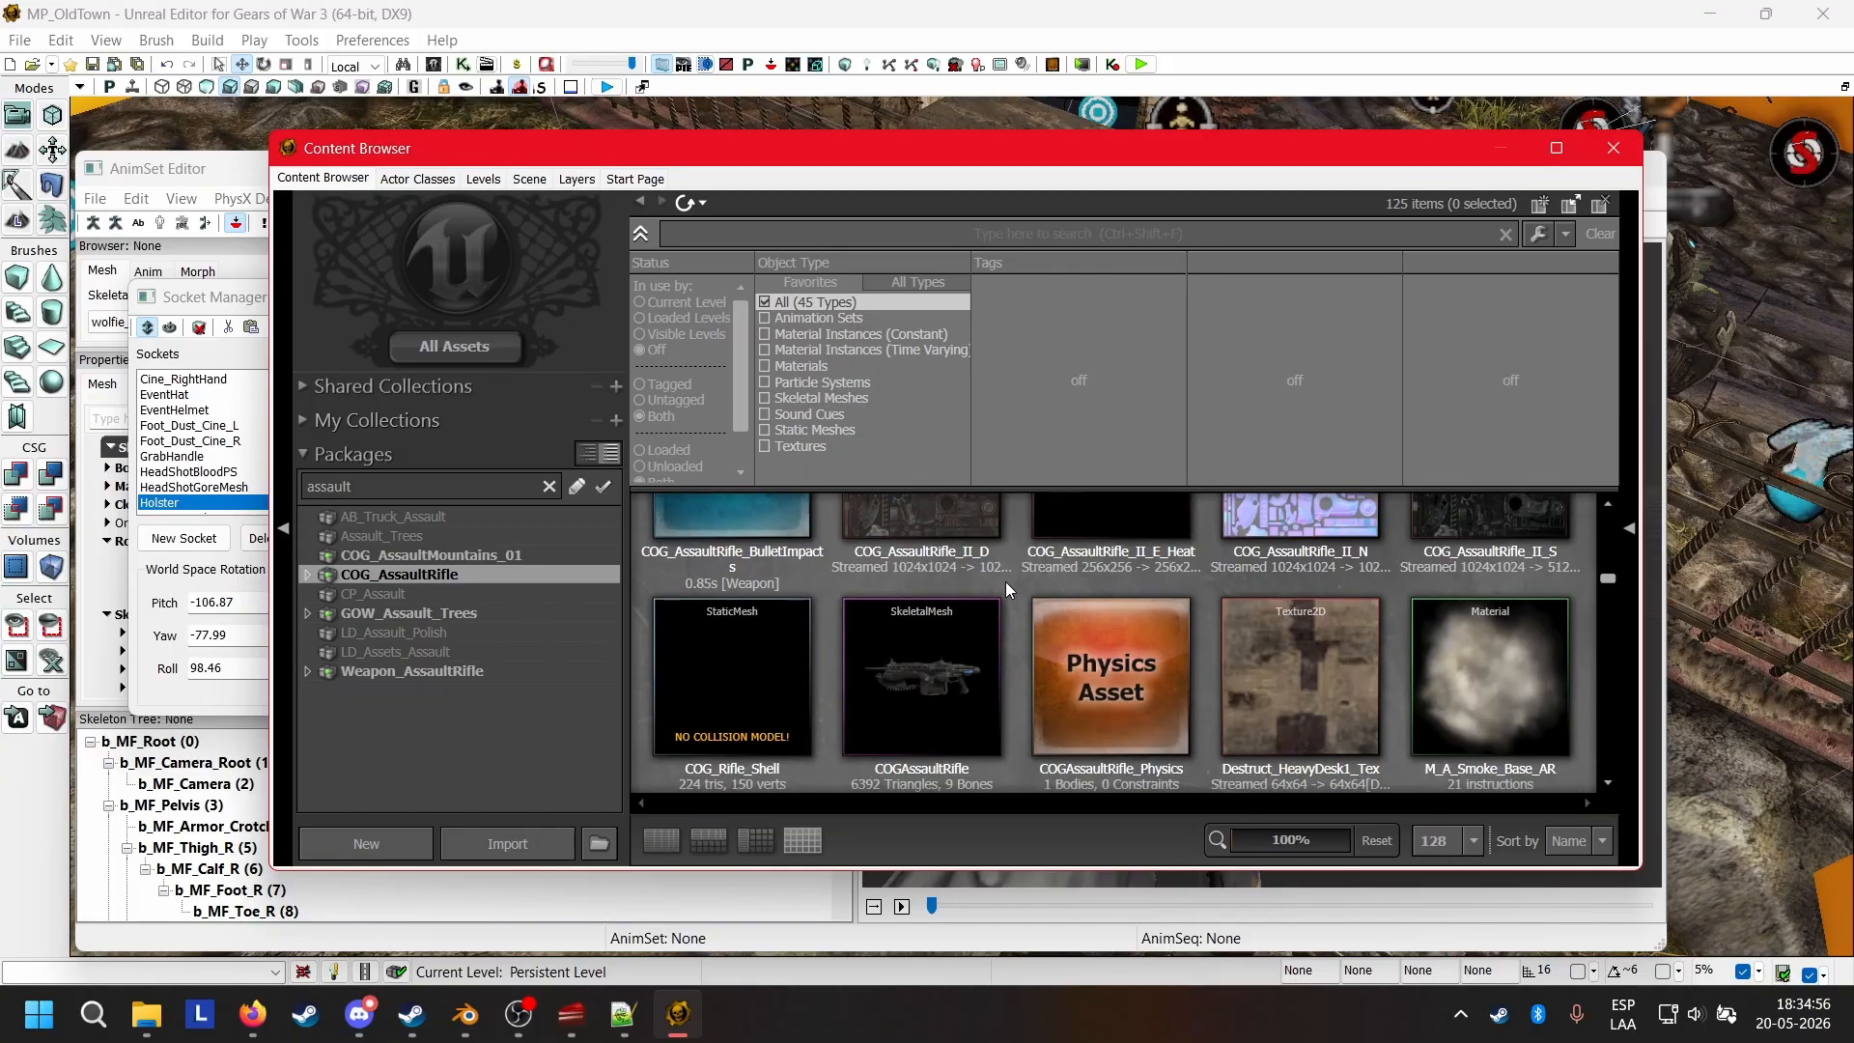
pyautogui.click(937, 666)
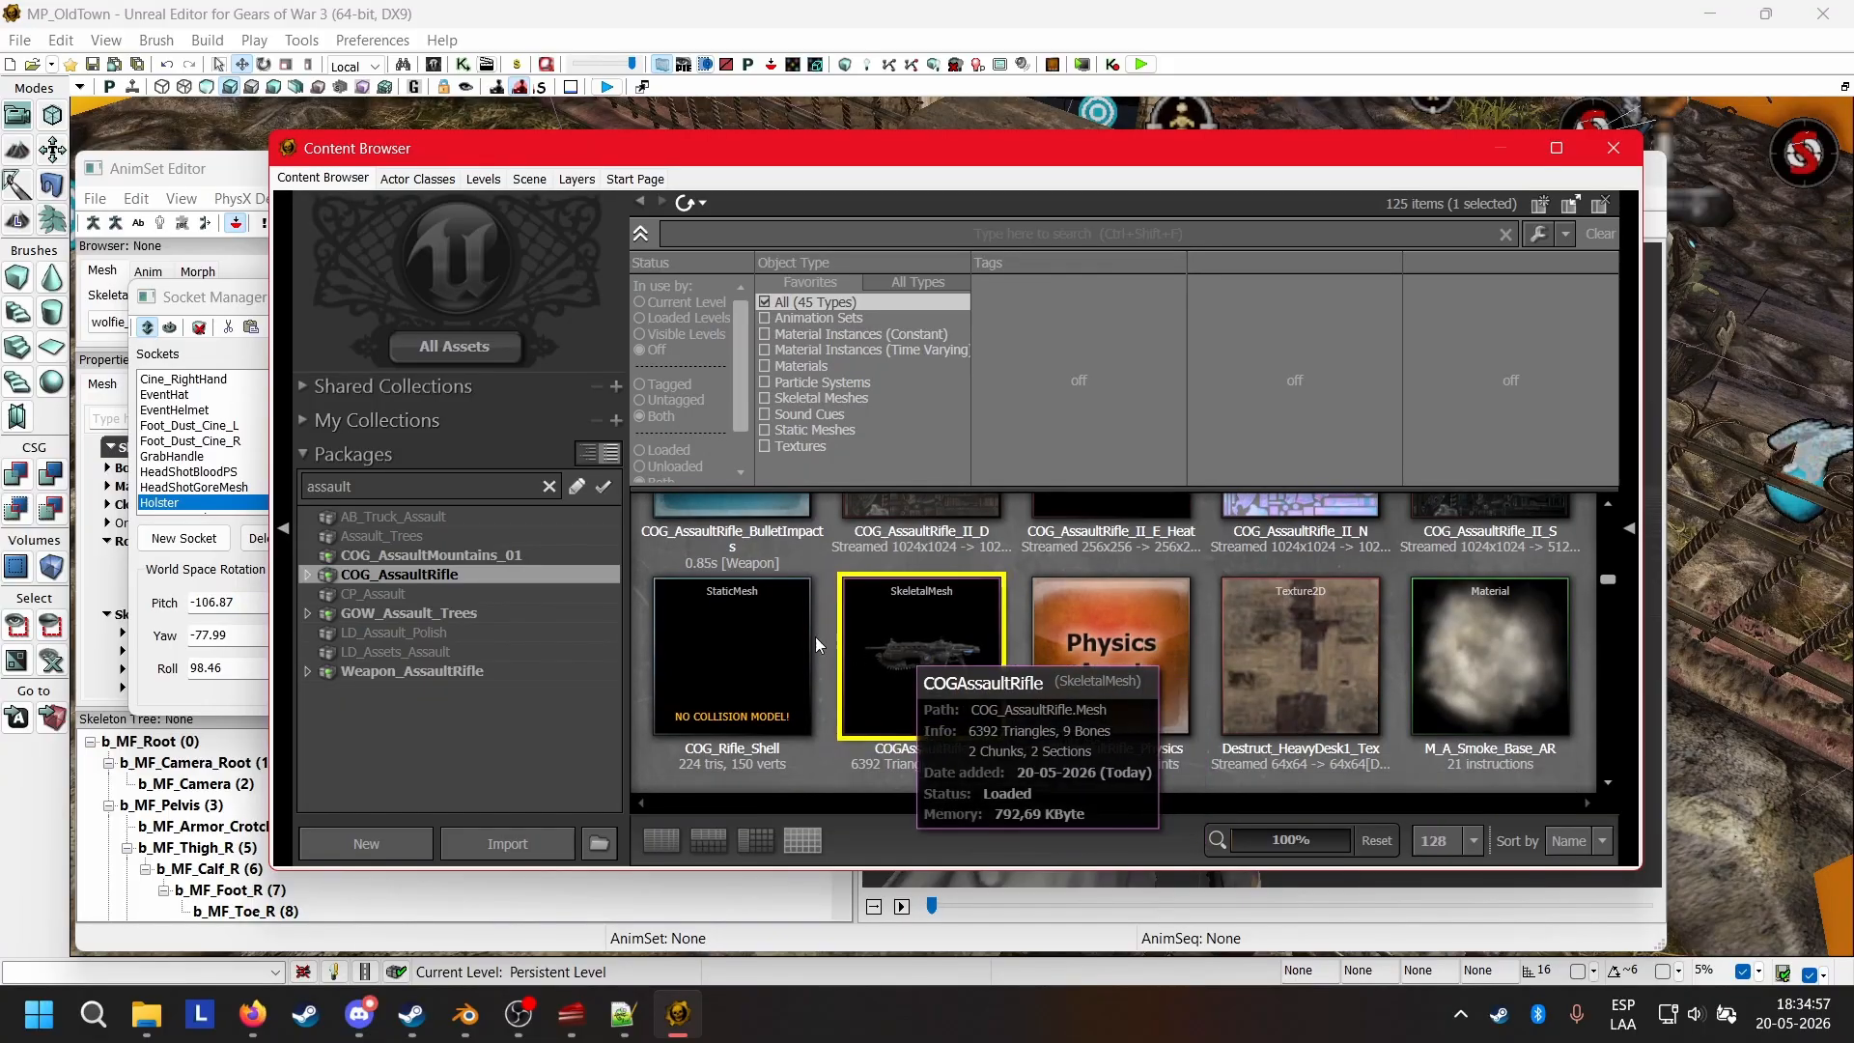
# Return to the AnimSet Editor and preview the selected COGAssaultRifle mesh on the RightBackMount socket.
pyautogui.click(211, 179)
pyautogui.scroll(-3, 242, 434)
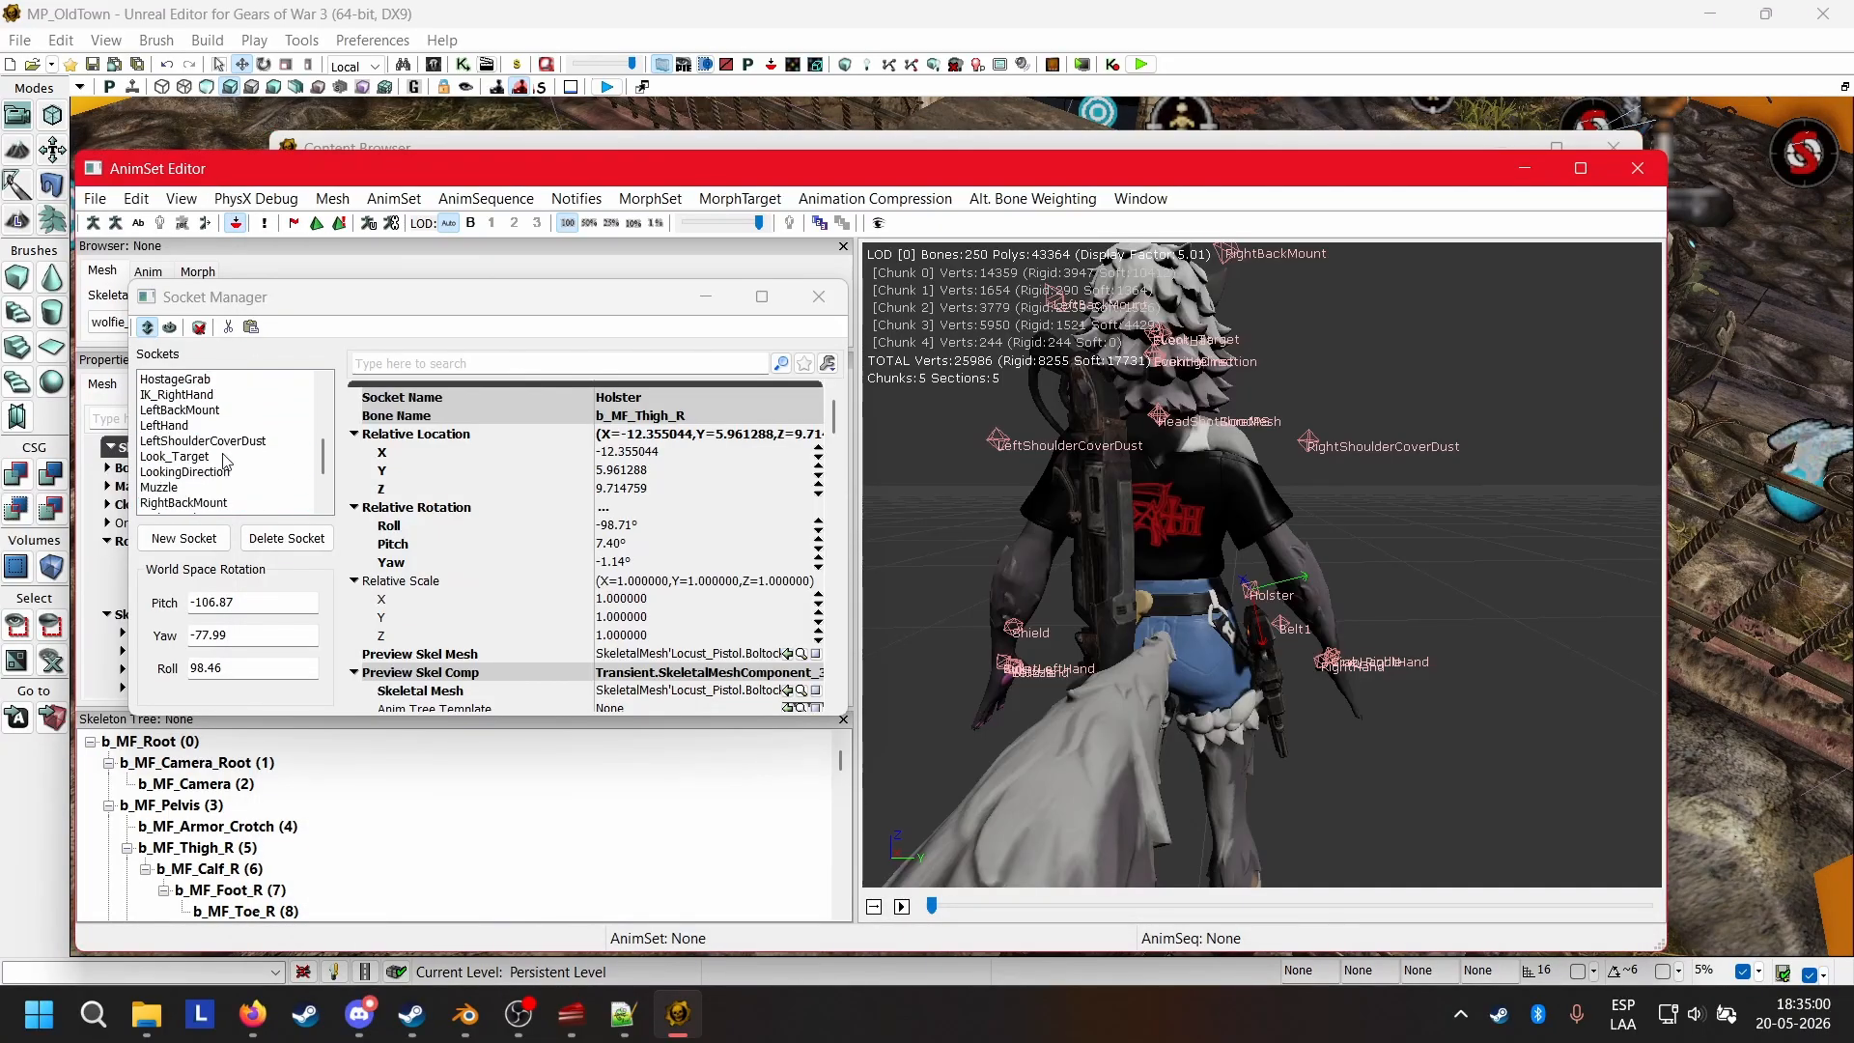
pyautogui.scroll(-1, 219, 465)
pyautogui.click(211, 459)
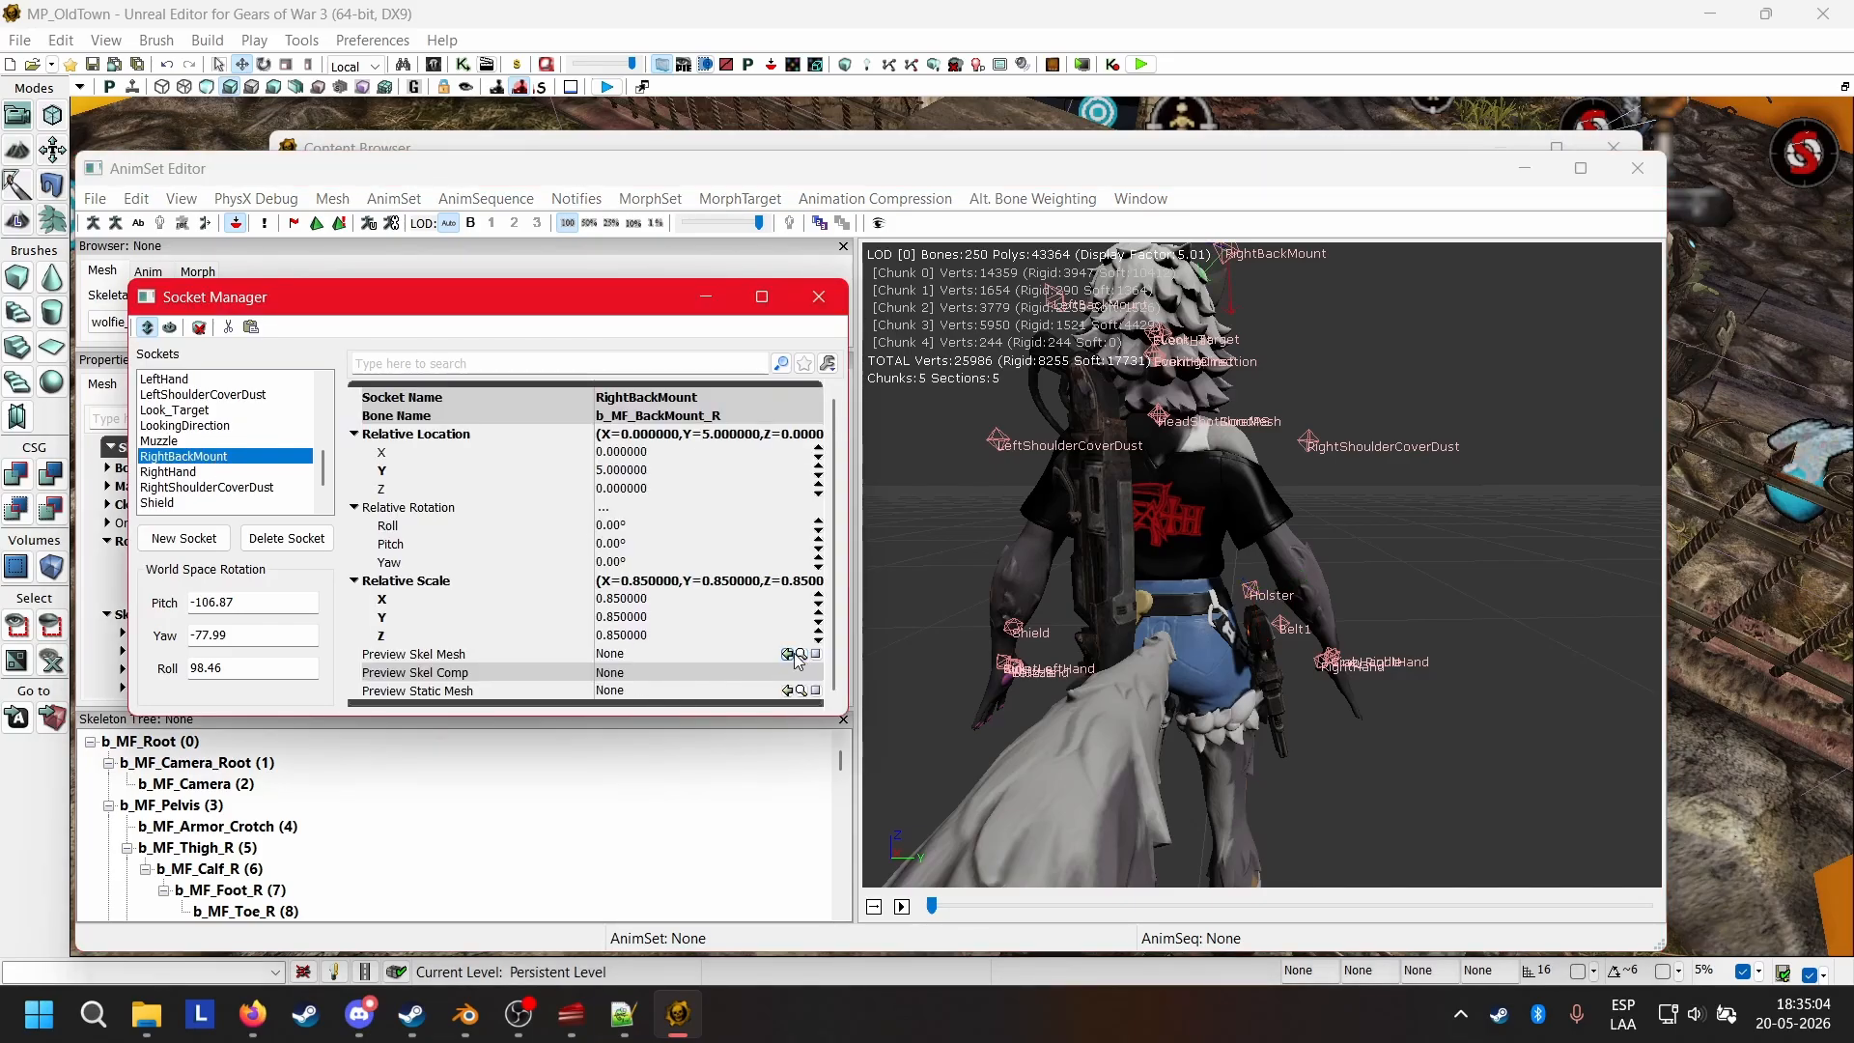
pyautogui.click(791, 654)
pyautogui.moveTo(1082, 599); pyautogui.dragTo(1285, 647)
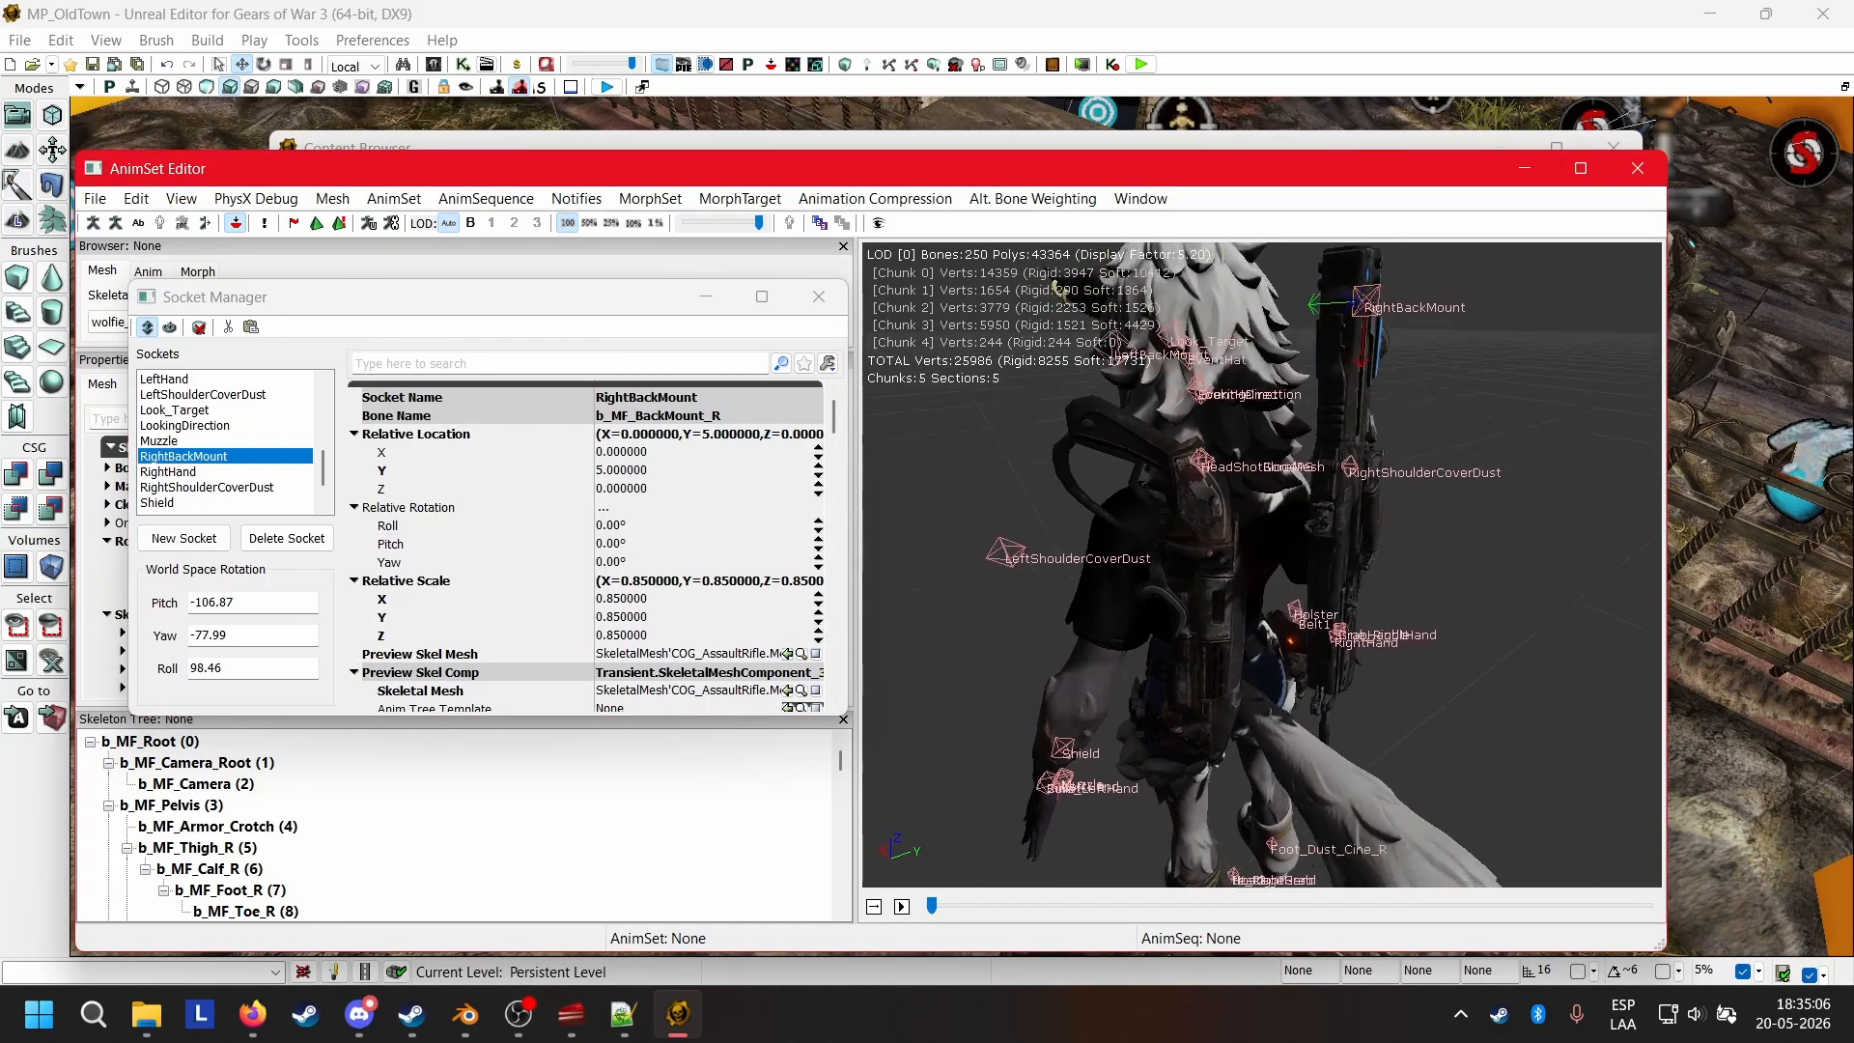
pyautogui.moveTo(1043, 549)
pyautogui.mouseDown()
pyautogui.moveTo(1149, 527)
pyautogui.moveTo(975, 541)
pyautogui.moveTo(1043, 549)
pyautogui.mouseUp()
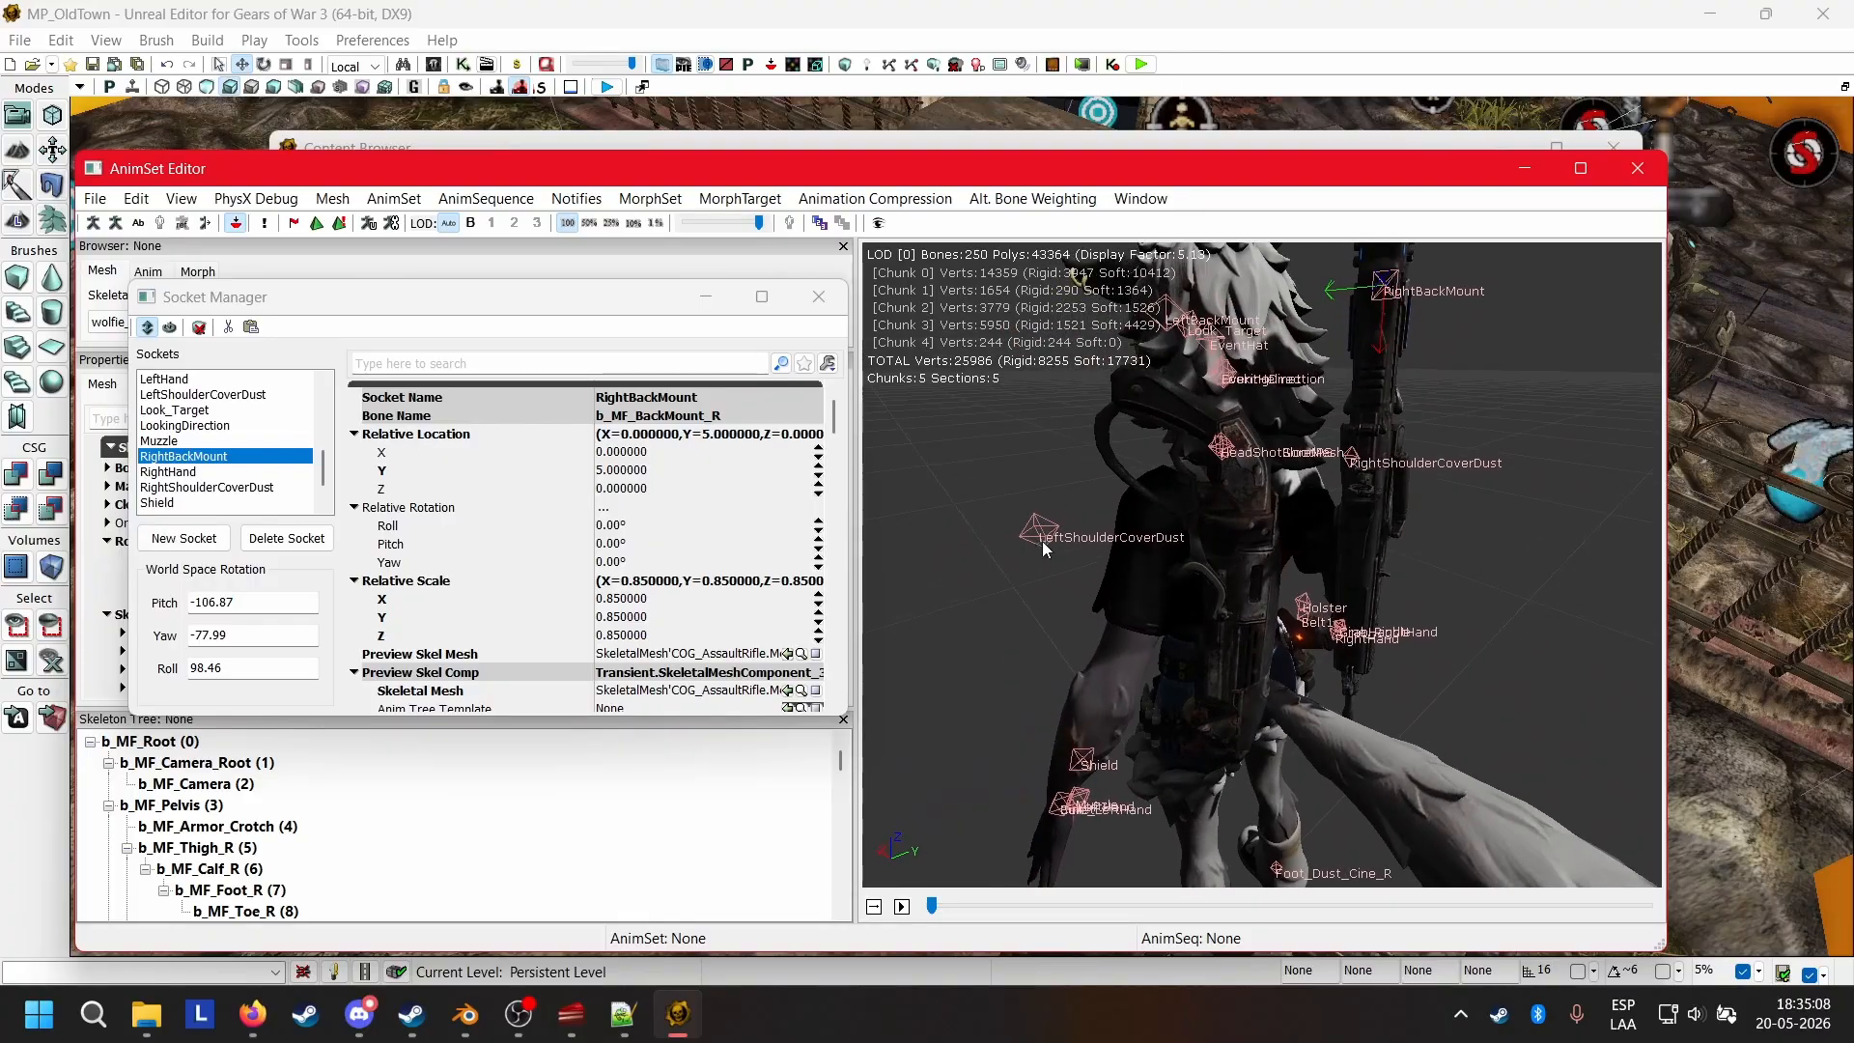
# Move the RightBackMount socket to about X 3.95, Y 12.05, Z -1.34 so the rifle sits against Wolfie's back.
pyautogui.moveTo(1349, 295); pyautogui.dragTo(1425, 522)
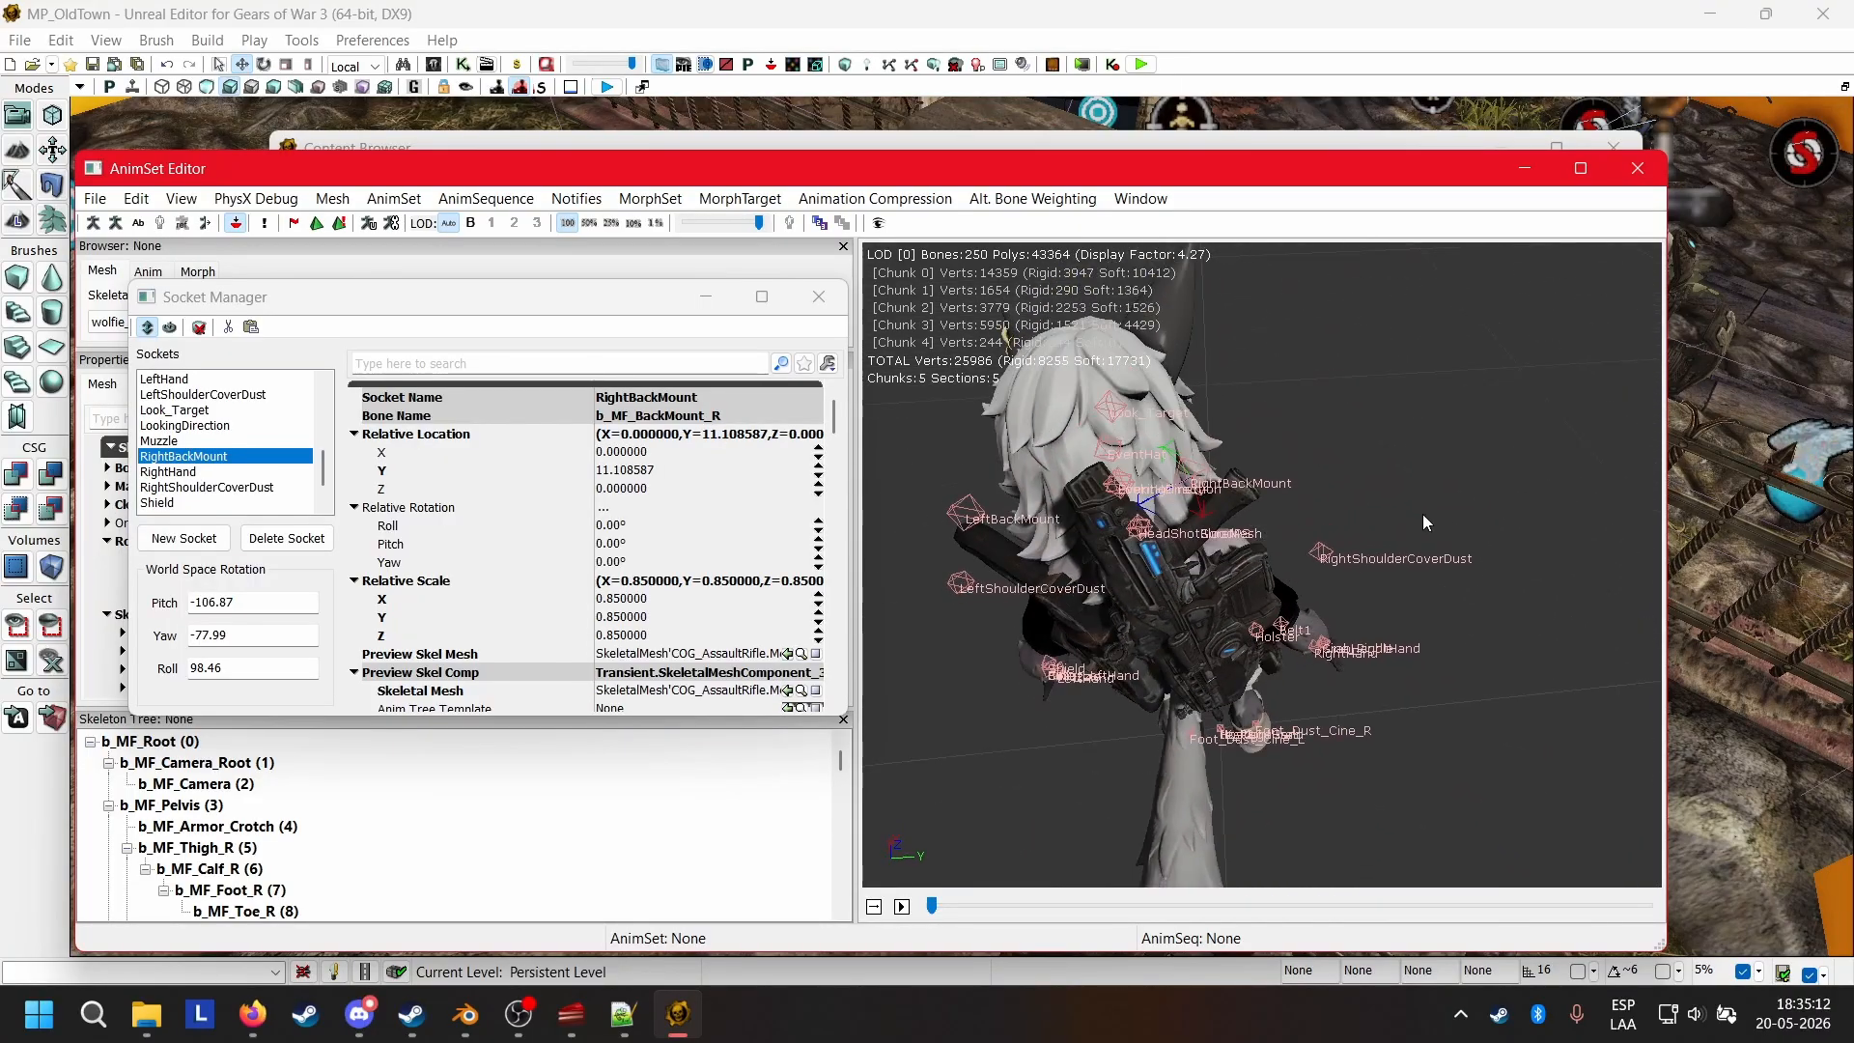
pyautogui.moveTo(1147, 504); pyautogui.dragTo(1156, 489)
pyautogui.moveTo(1326, 564); pyautogui.dragTo(1323, 449)
pyautogui.moveTo(1214, 331); pyautogui.dragTo(1219, 367)
pyautogui.moveTo(1461, 446); pyautogui.dragTo(1348, 539)
pyautogui.moveTo(1280, 399); pyautogui.dragTo(1271, 402)
pyautogui.moveTo(1456, 601); pyautogui.dragTo(1168, 541)
pyautogui.moveTo(1603, 589)
pyautogui.mouseDown()
pyautogui.moveTo(1503, 606)
pyautogui.moveTo(1594, 600)
pyautogui.mouseUp()
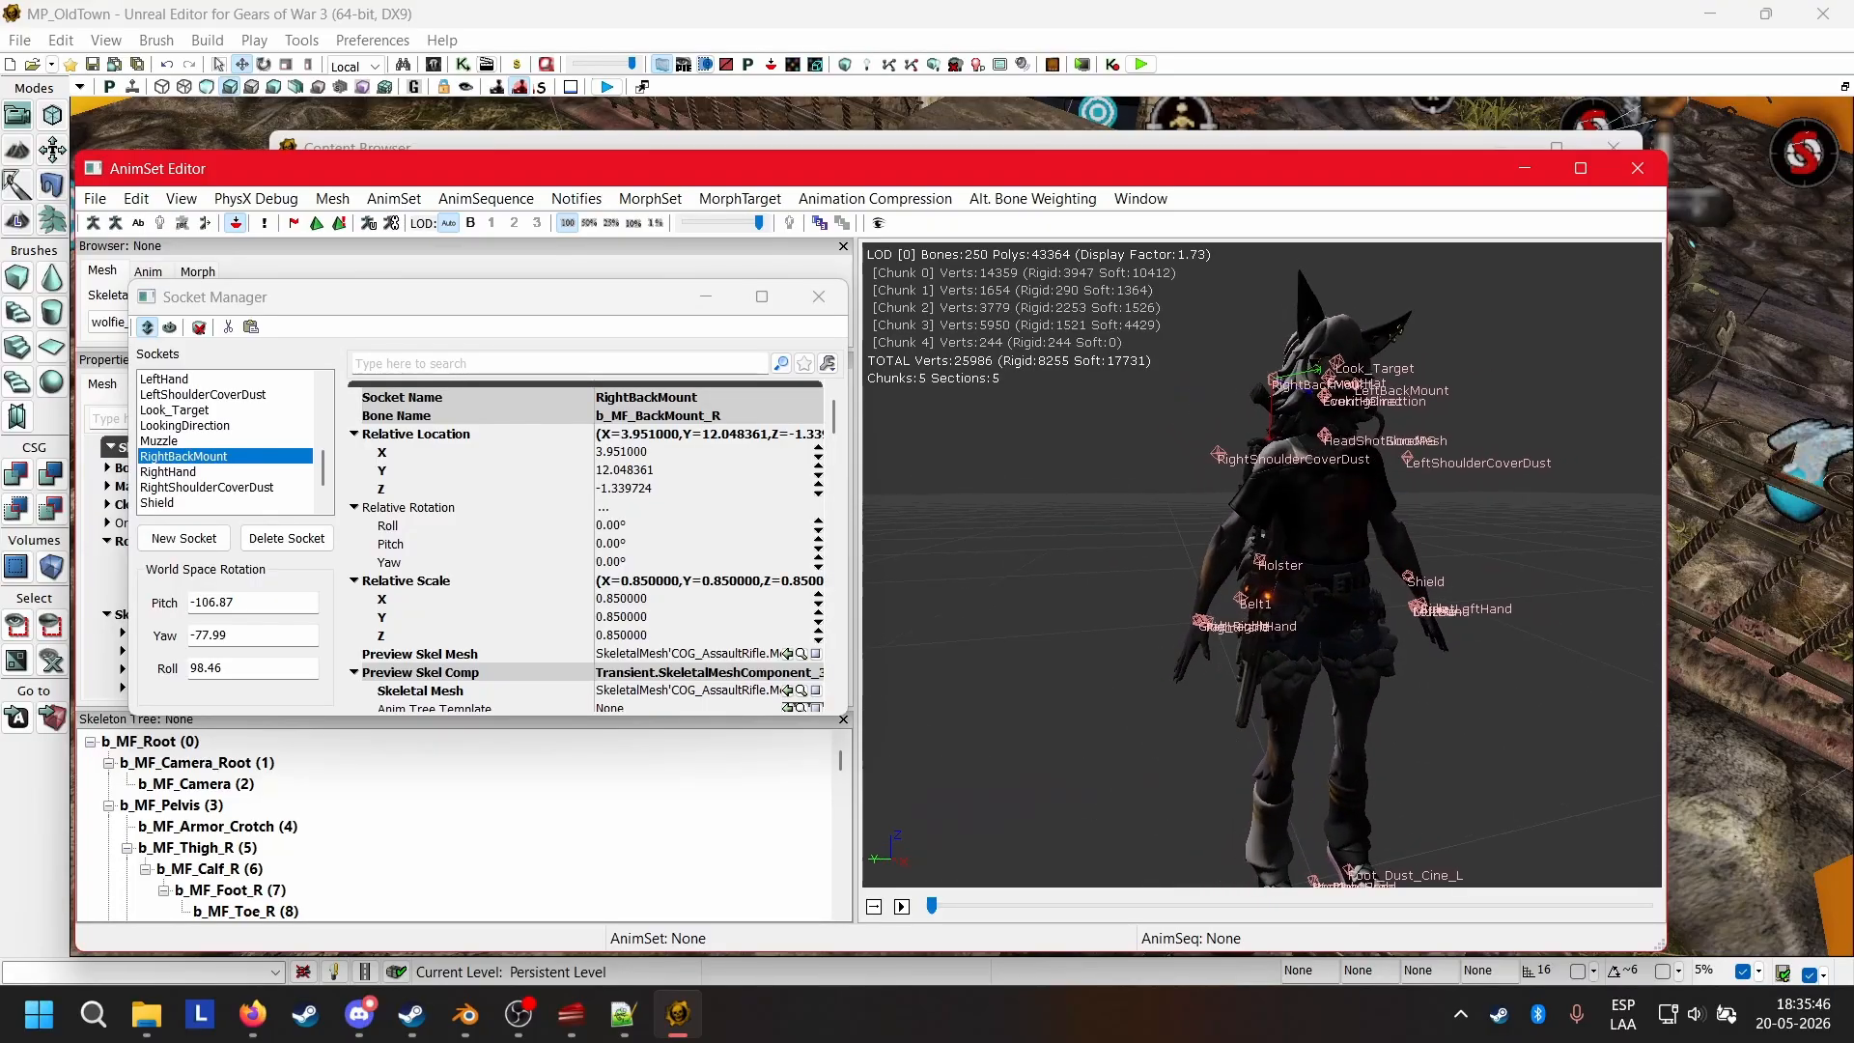
# Preview the COGAssaultRifle mesh on the RightHand socket and inspect its placement around the right hand.
pyautogui.moveTo(1277, 742); pyautogui.dragTo(1277, 657, button='right')
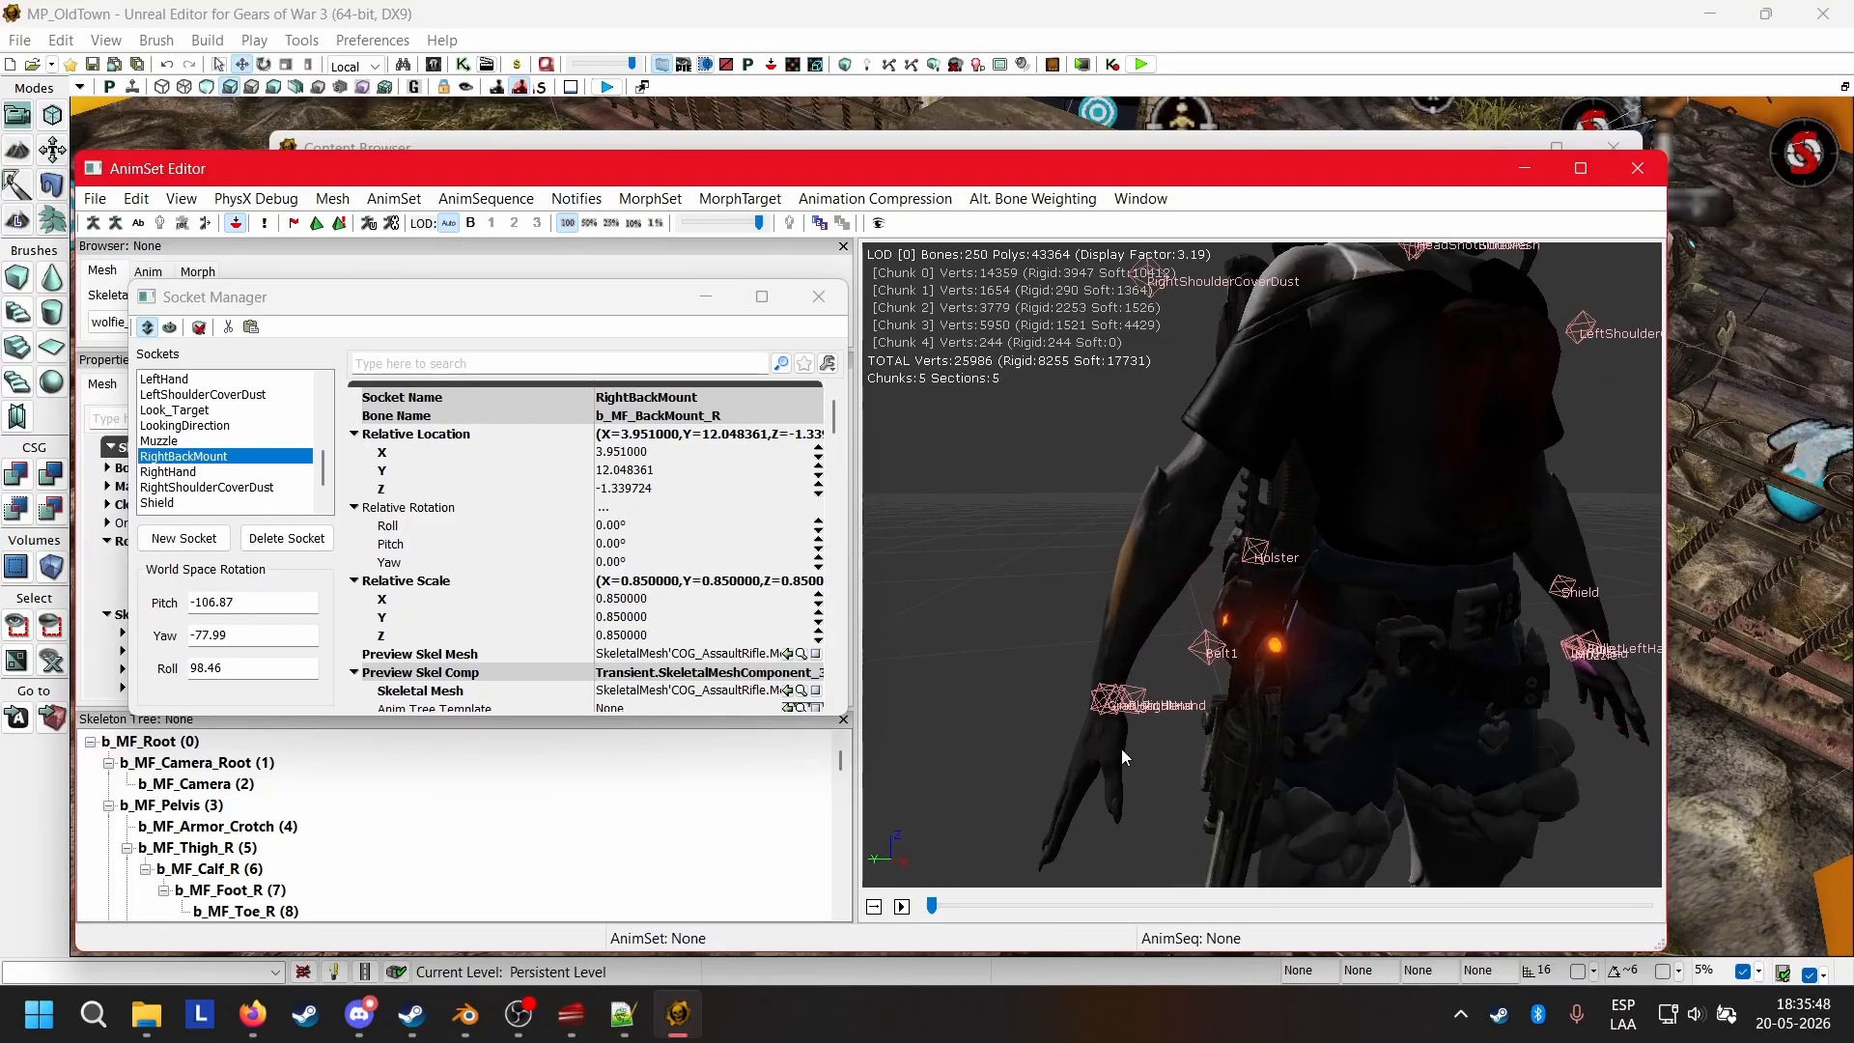
pyautogui.click(1138, 697)
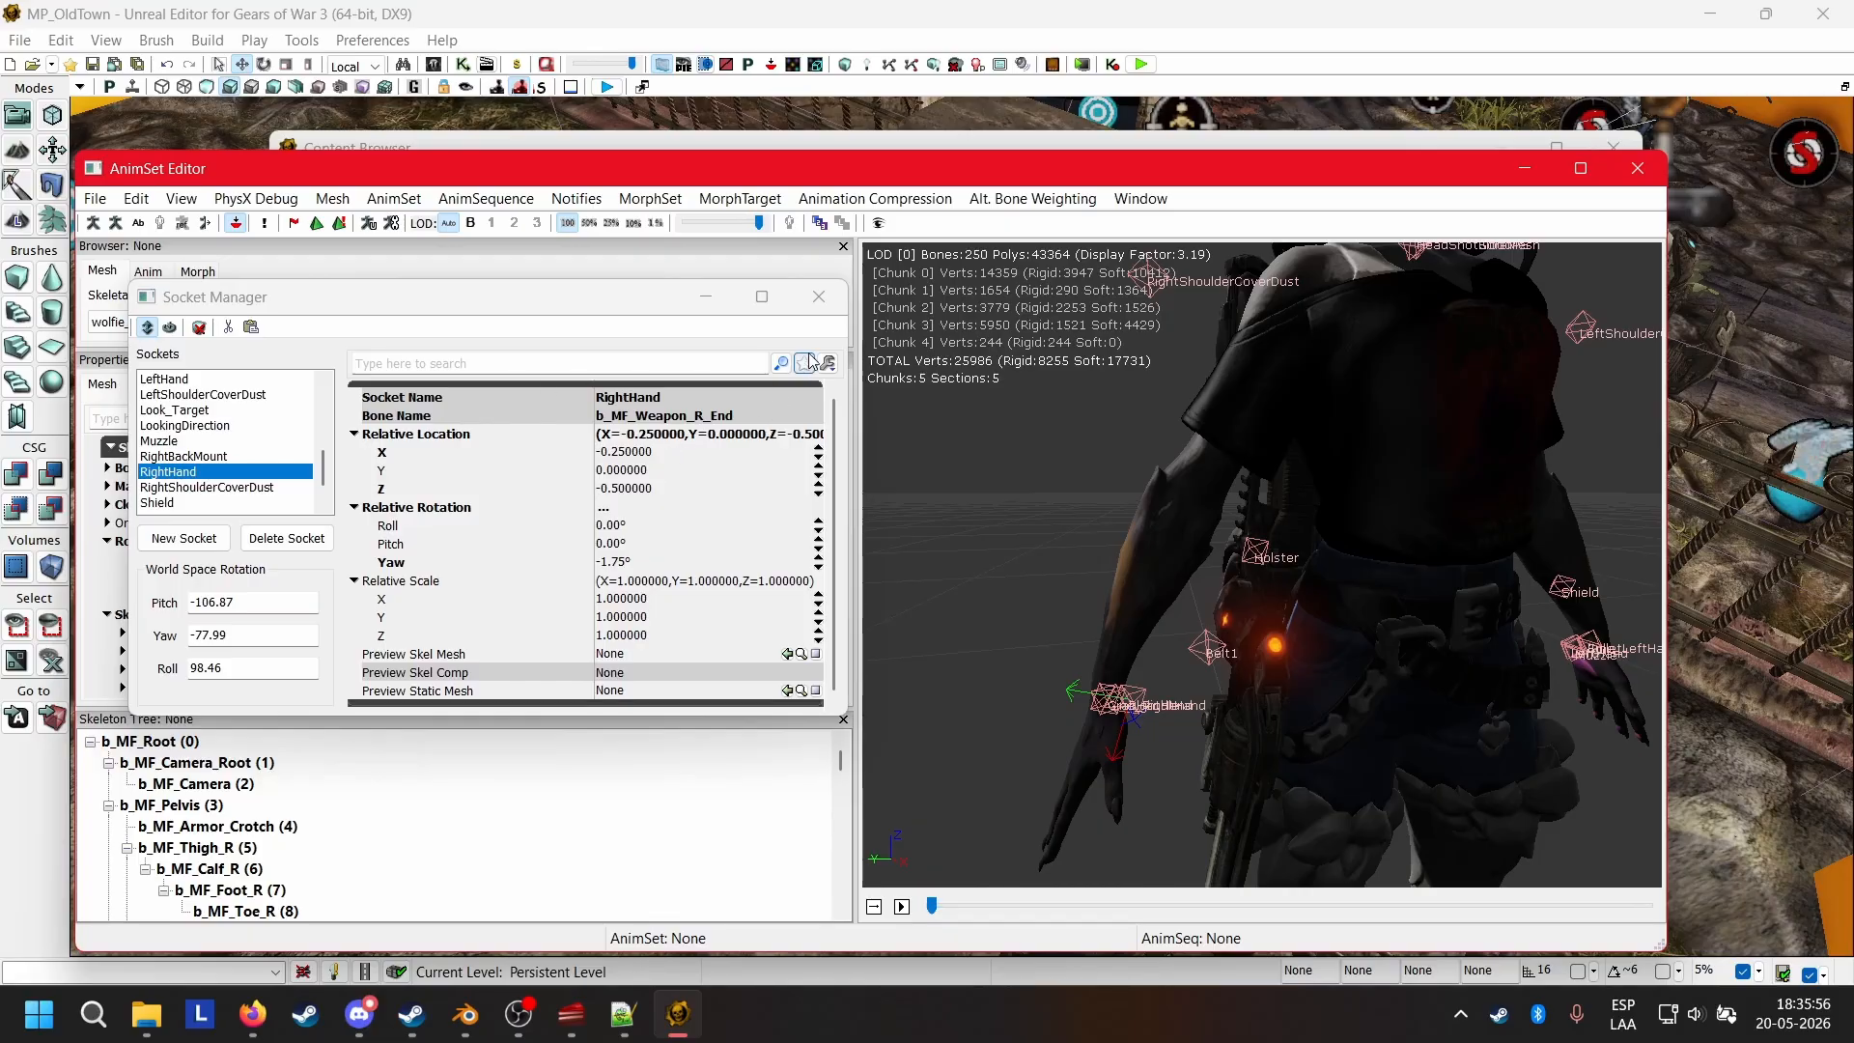
pyautogui.click(787, 654)
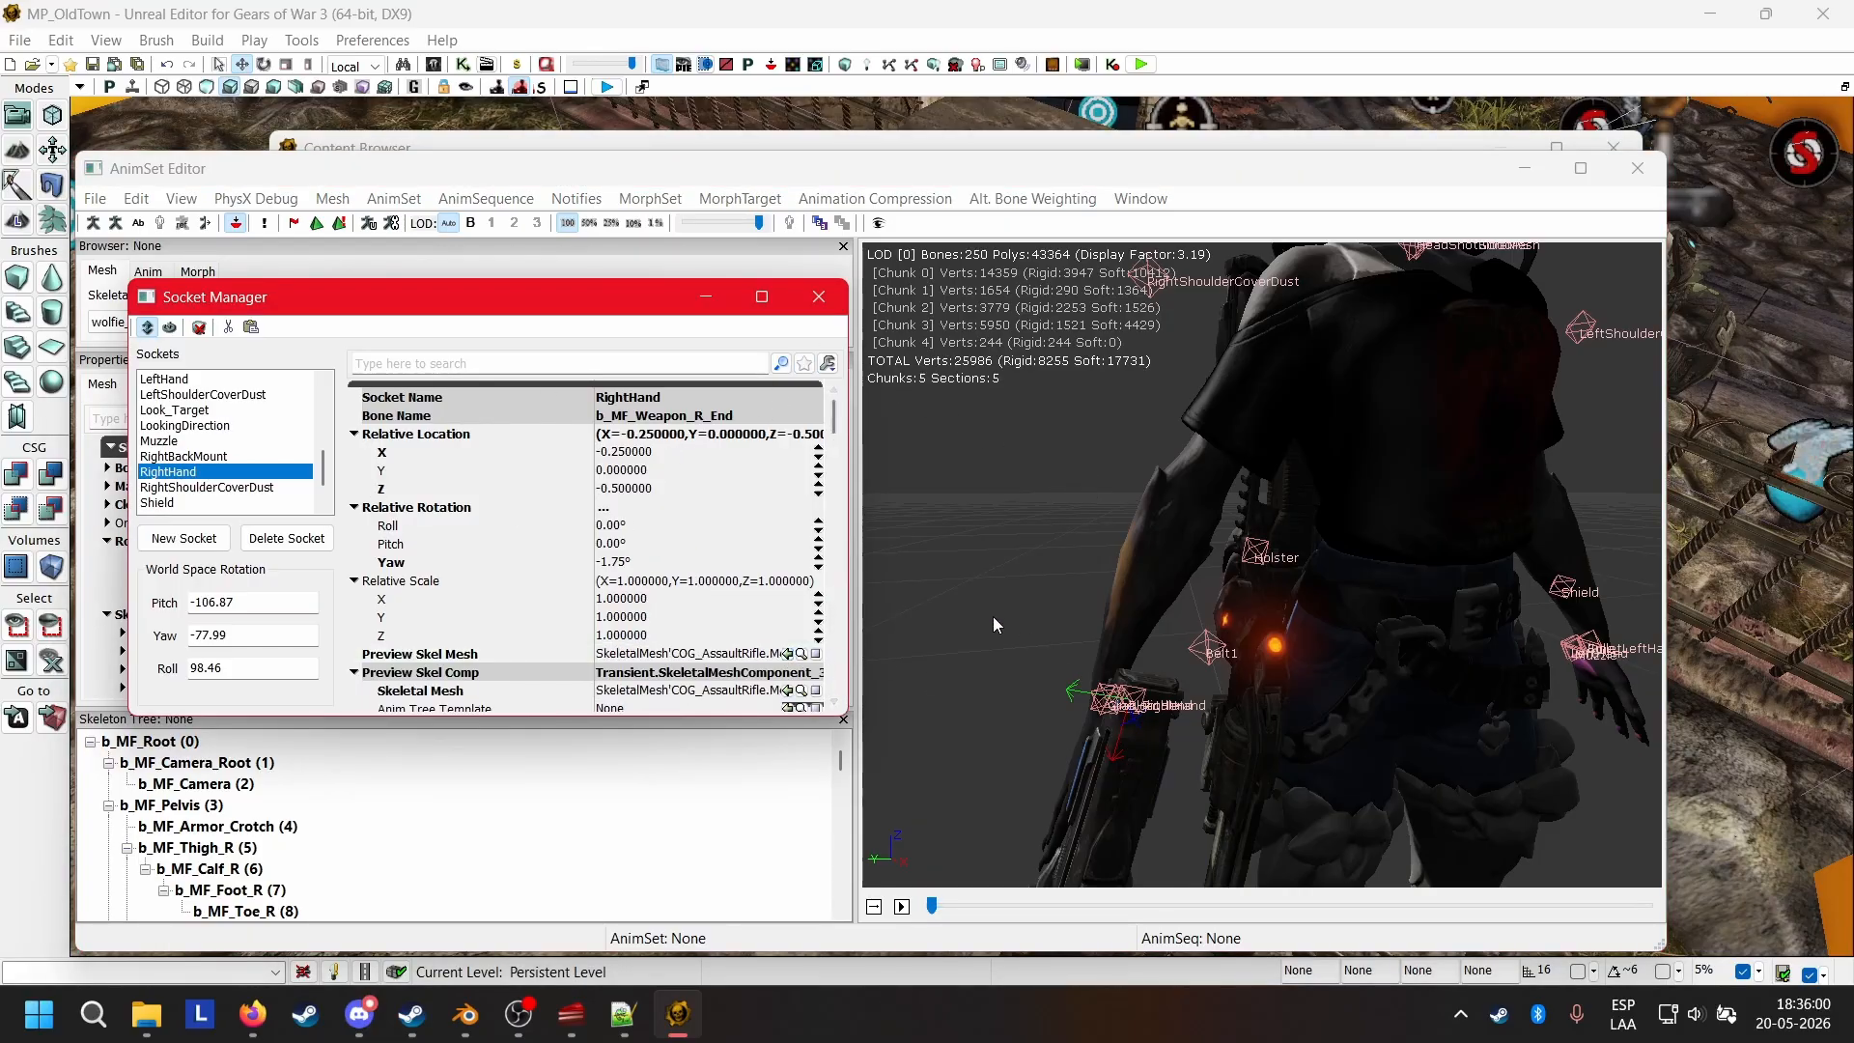
pyautogui.moveTo(993, 616); pyautogui.dragTo(1140, 695)
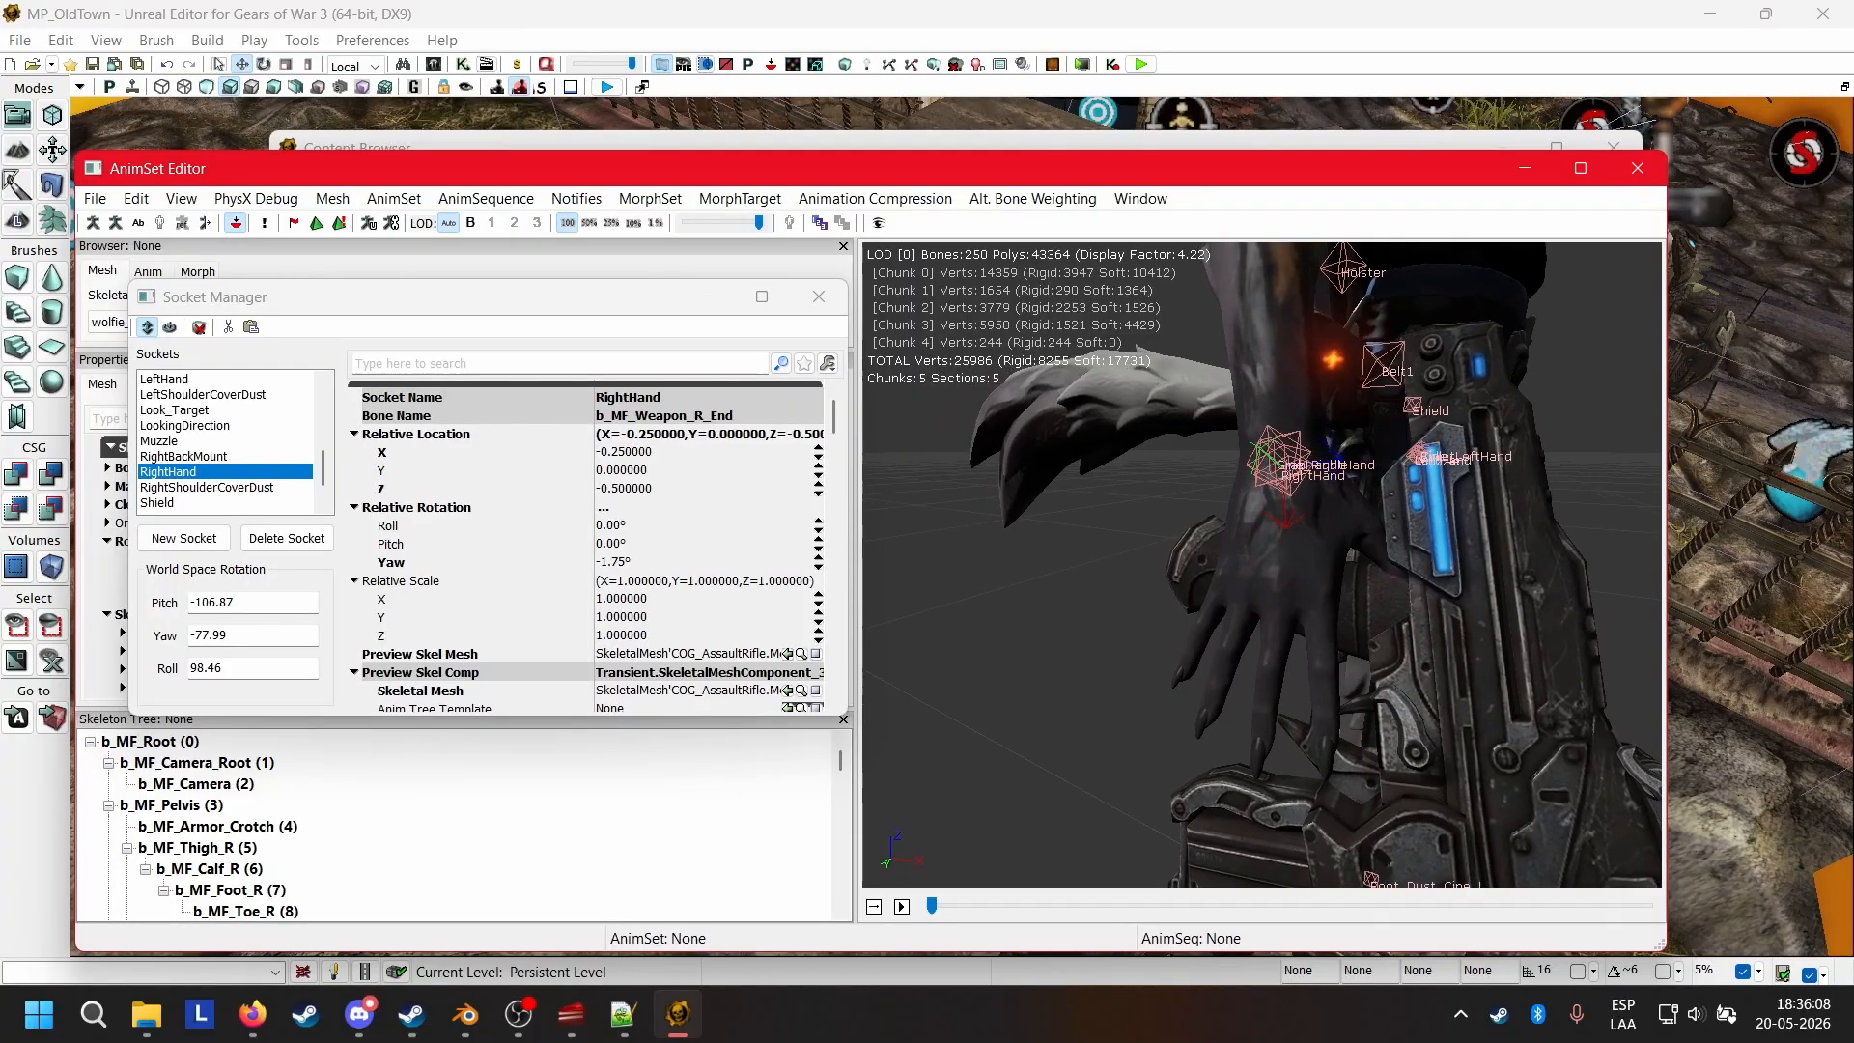
pyautogui.moveTo(1139, 579); pyautogui.dragTo(1091, 556)
pyautogui.moveTo(1092, 557); pyautogui.dragTo(1095, 666, button='right')
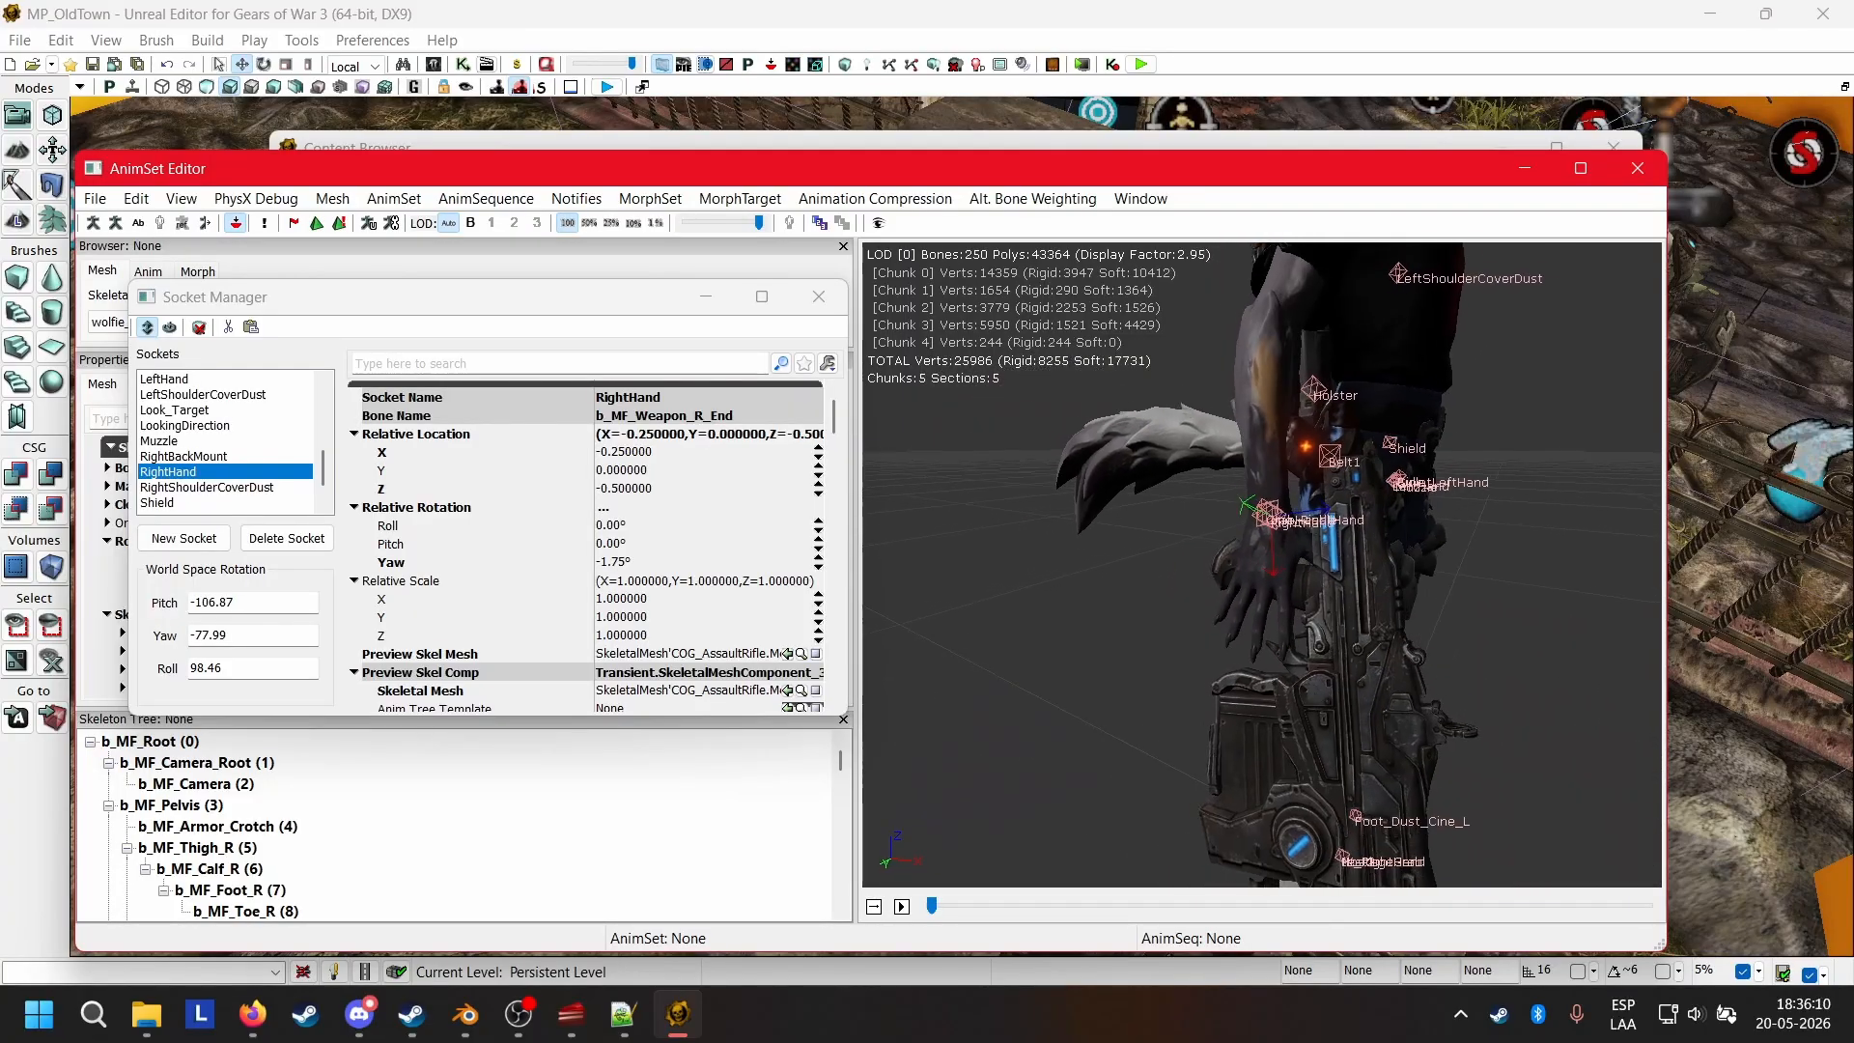
pyautogui.moveTo(1095, 667); pyautogui.dragTo(1661, 494)
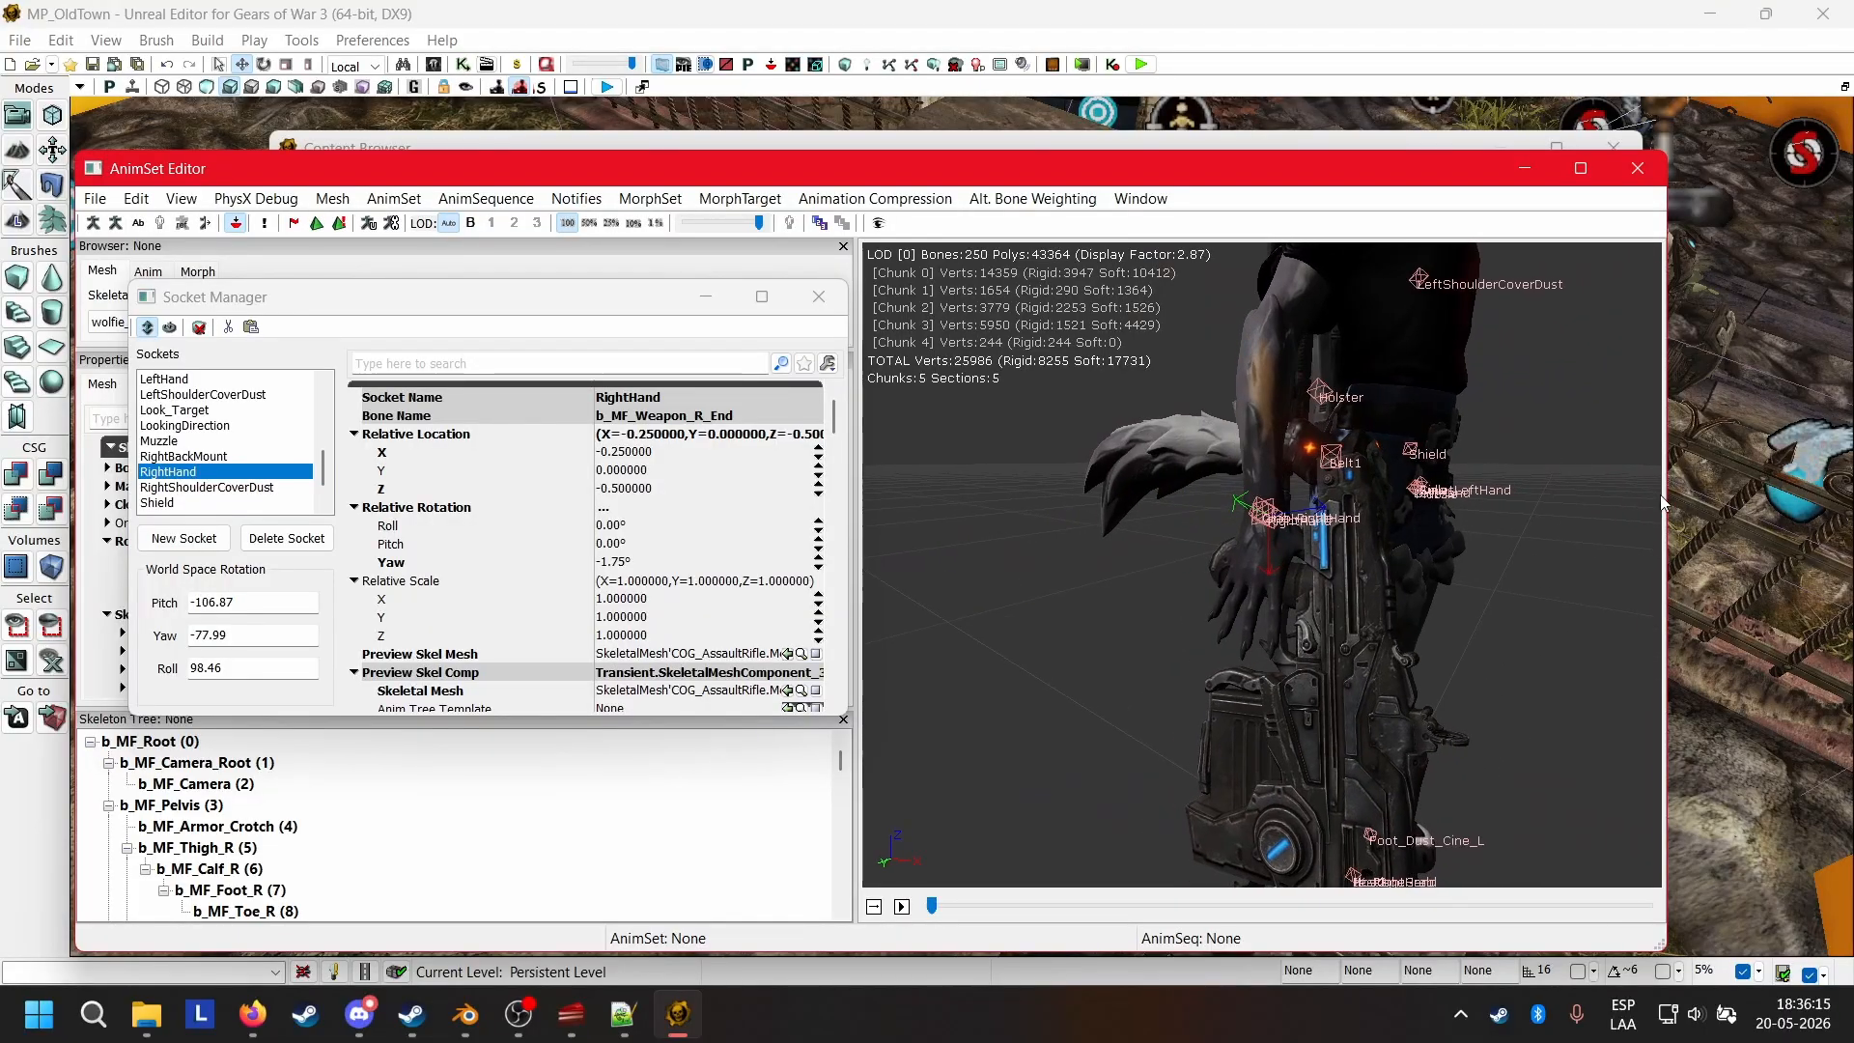
# Close the Socket Manager and the AnimSet Editor, and clear the package filter in the Content Browser.
pyautogui.click(821, 295)
pyautogui.click(1638, 167)
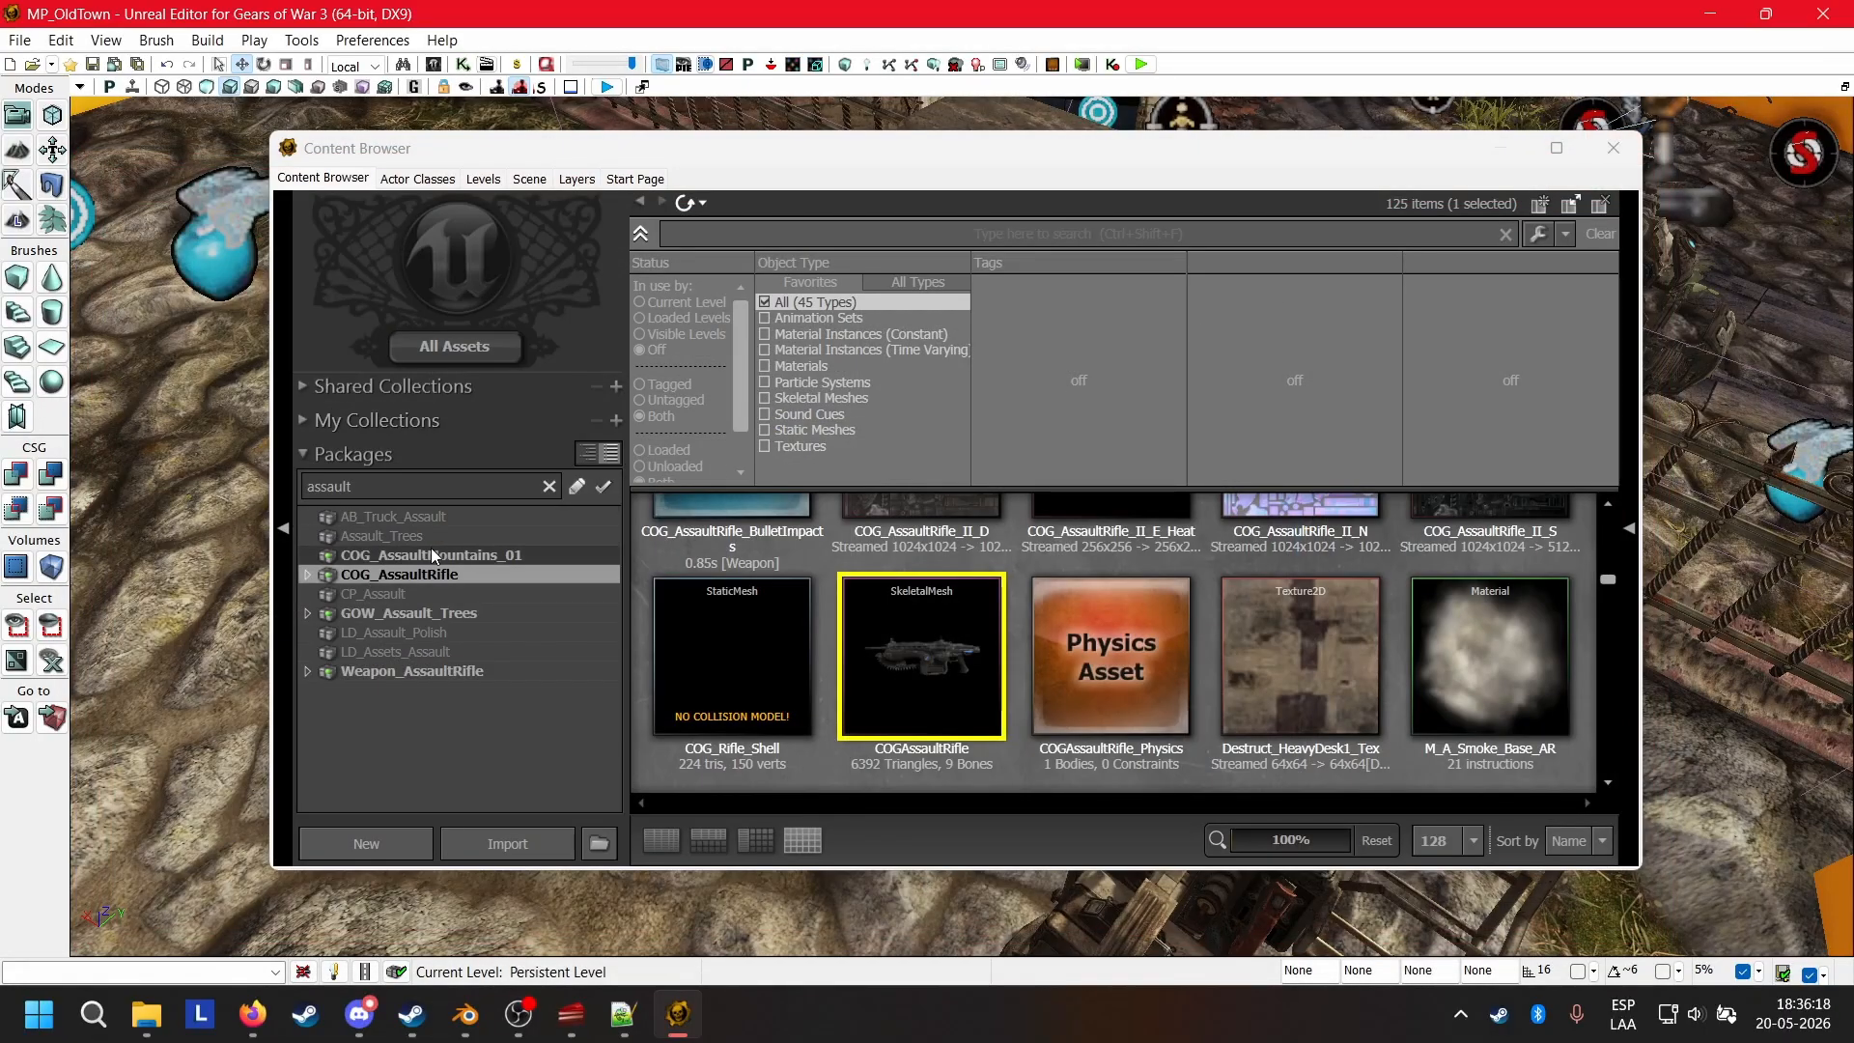
pyautogui.click(547, 487)
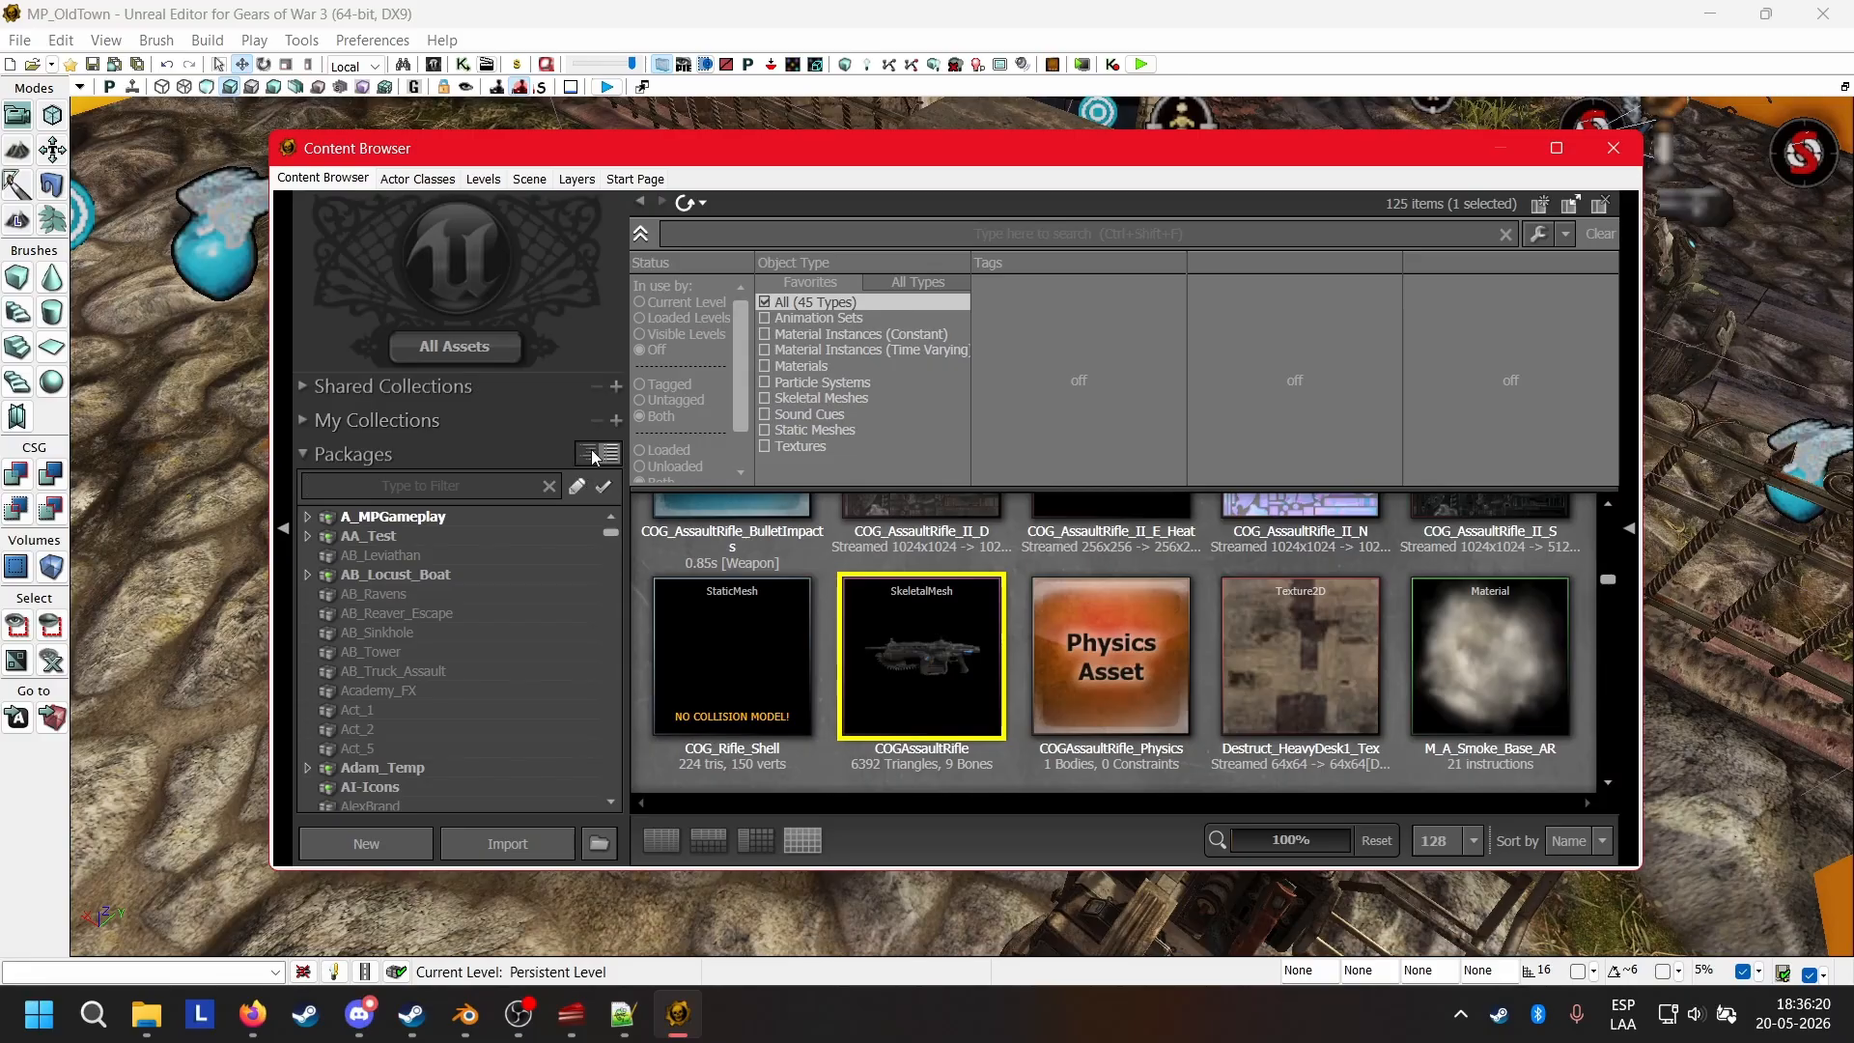
# Show the packages as a folder tree and save the COG_Wolfie package in the WolfieFn folder.
pyautogui.click(613, 450)
pyautogui.scroll(-15, 531, 604)
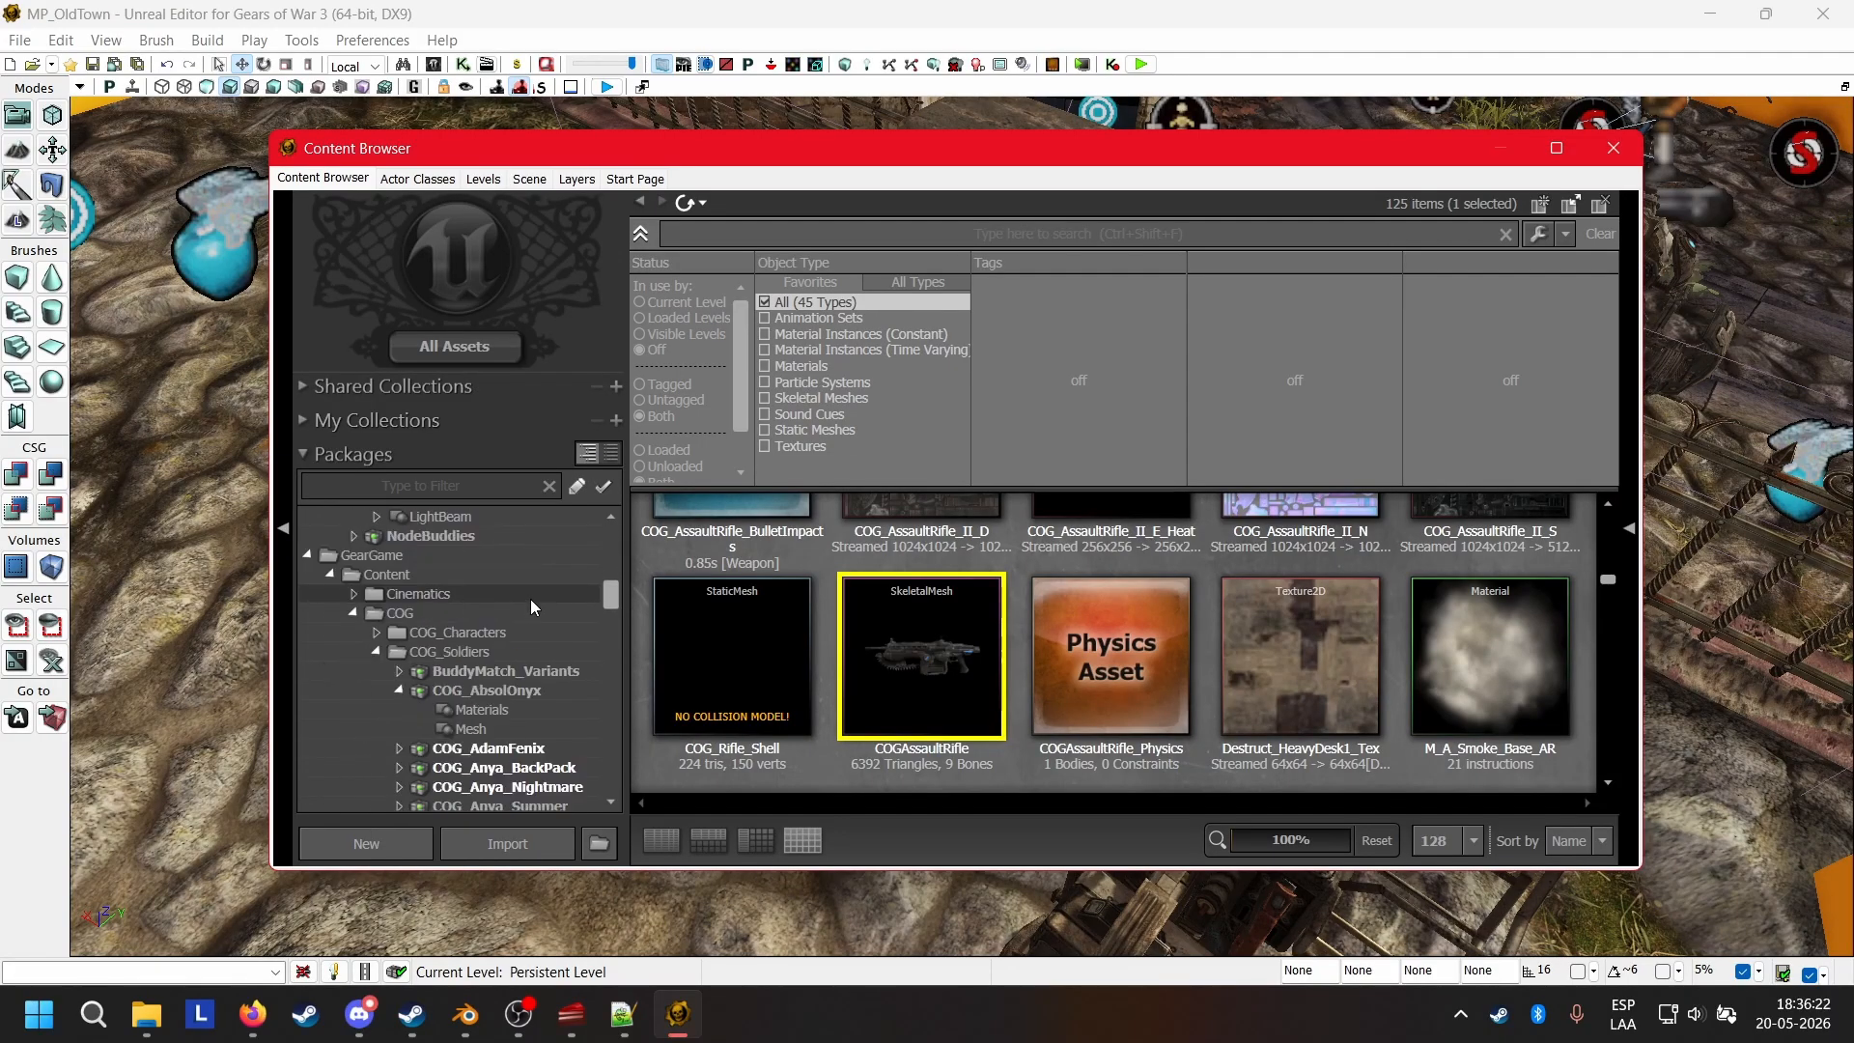
pyautogui.scroll(-12, 530, 599)
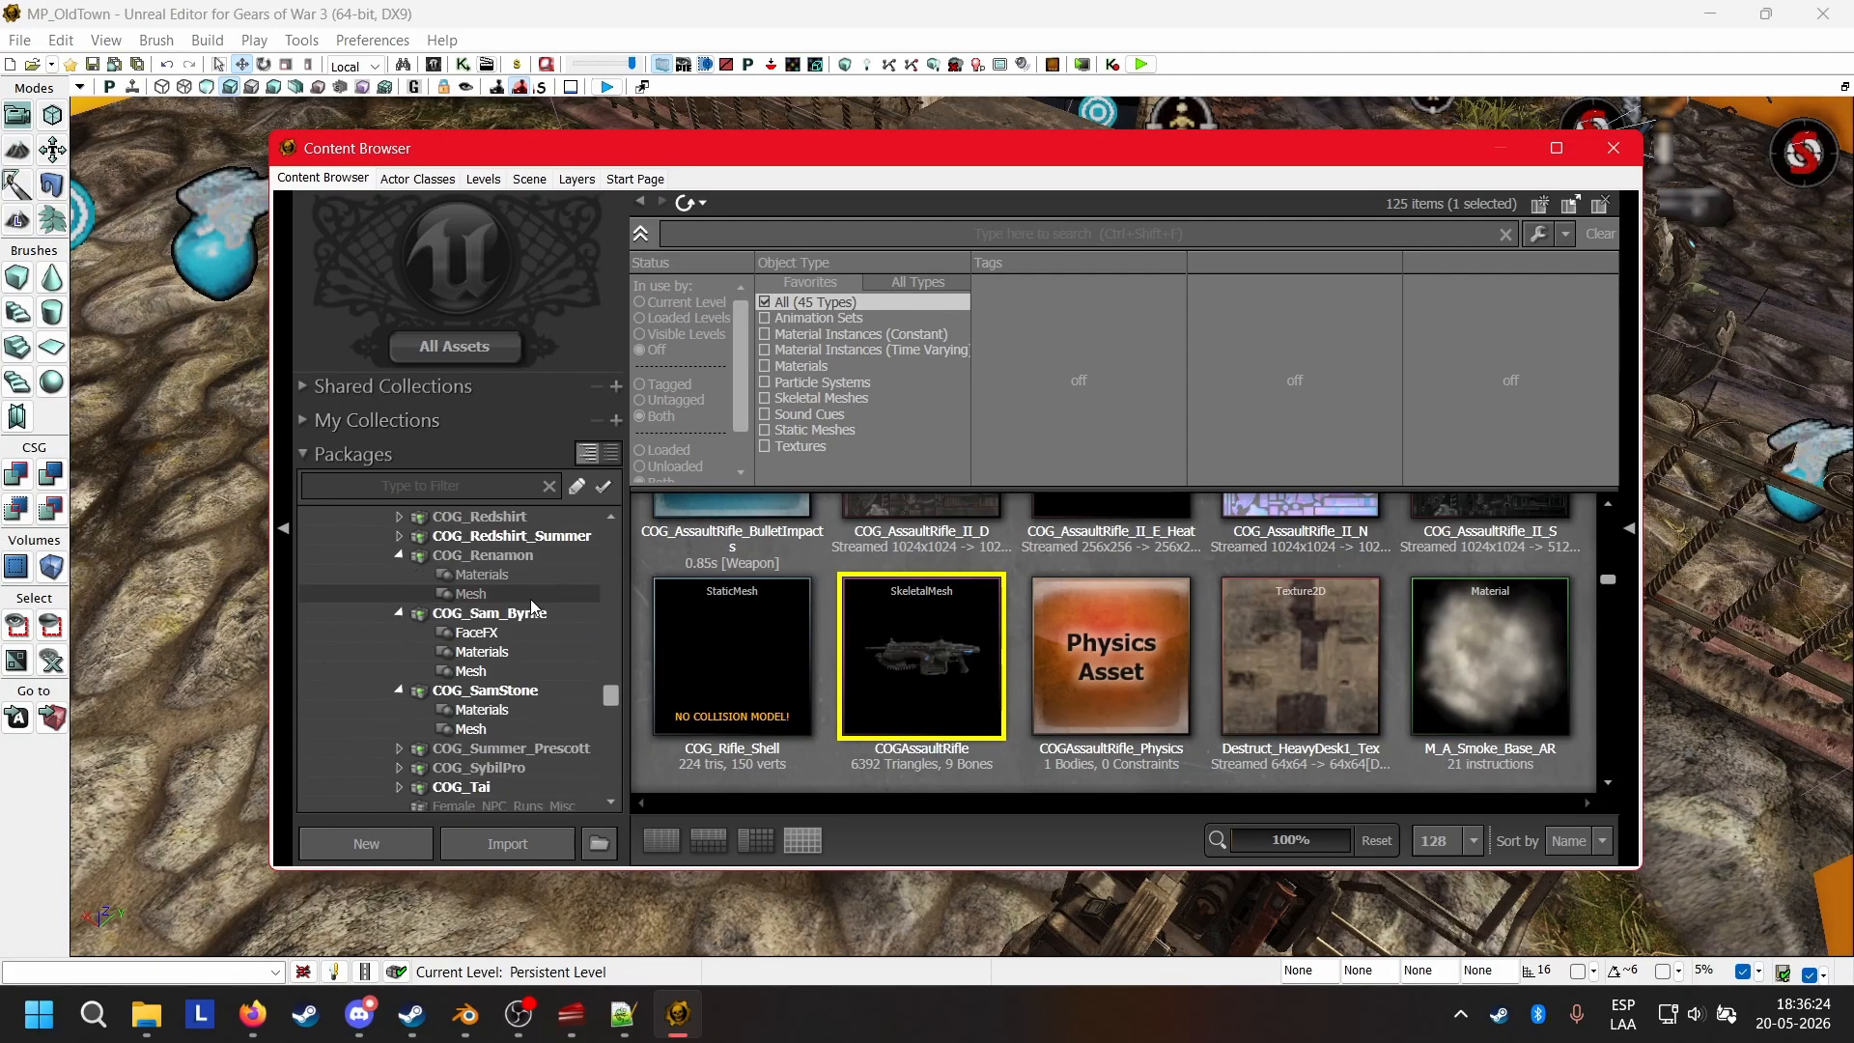
pyautogui.scroll(-10, 518, 580)
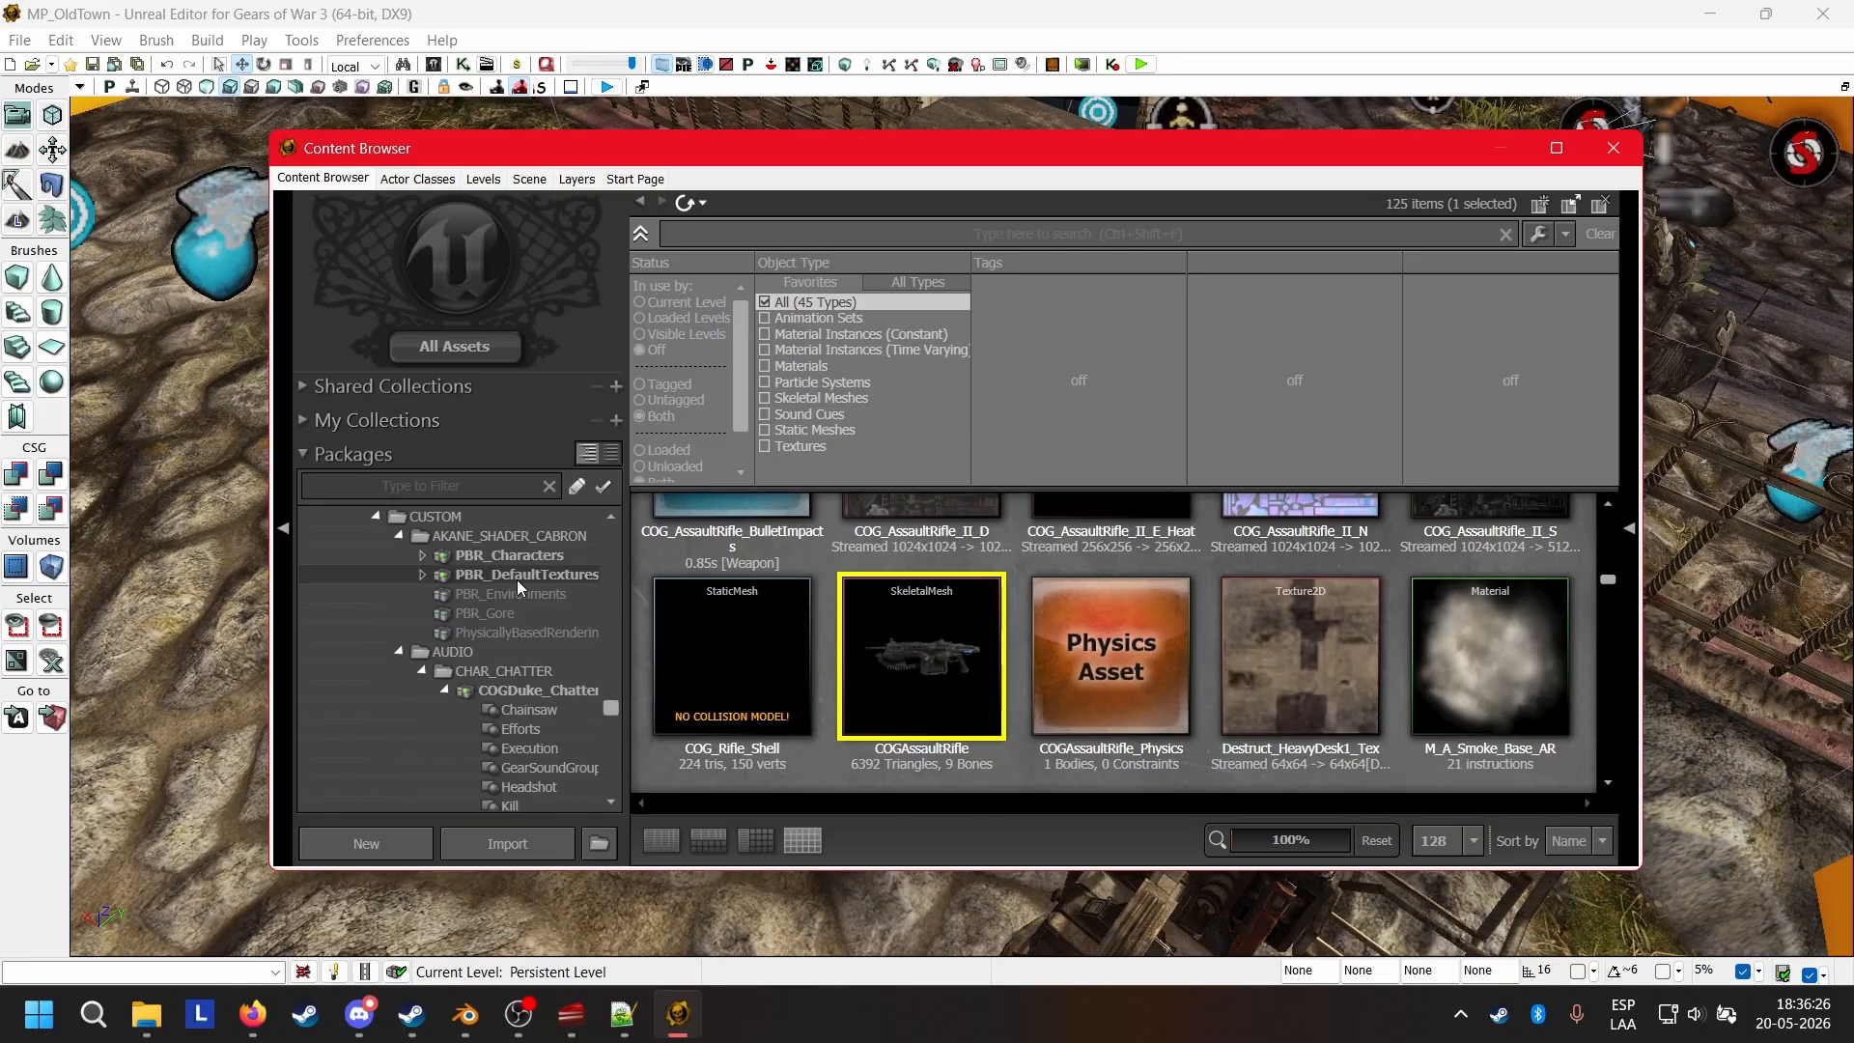
pyautogui.scroll(-8, 518, 579)
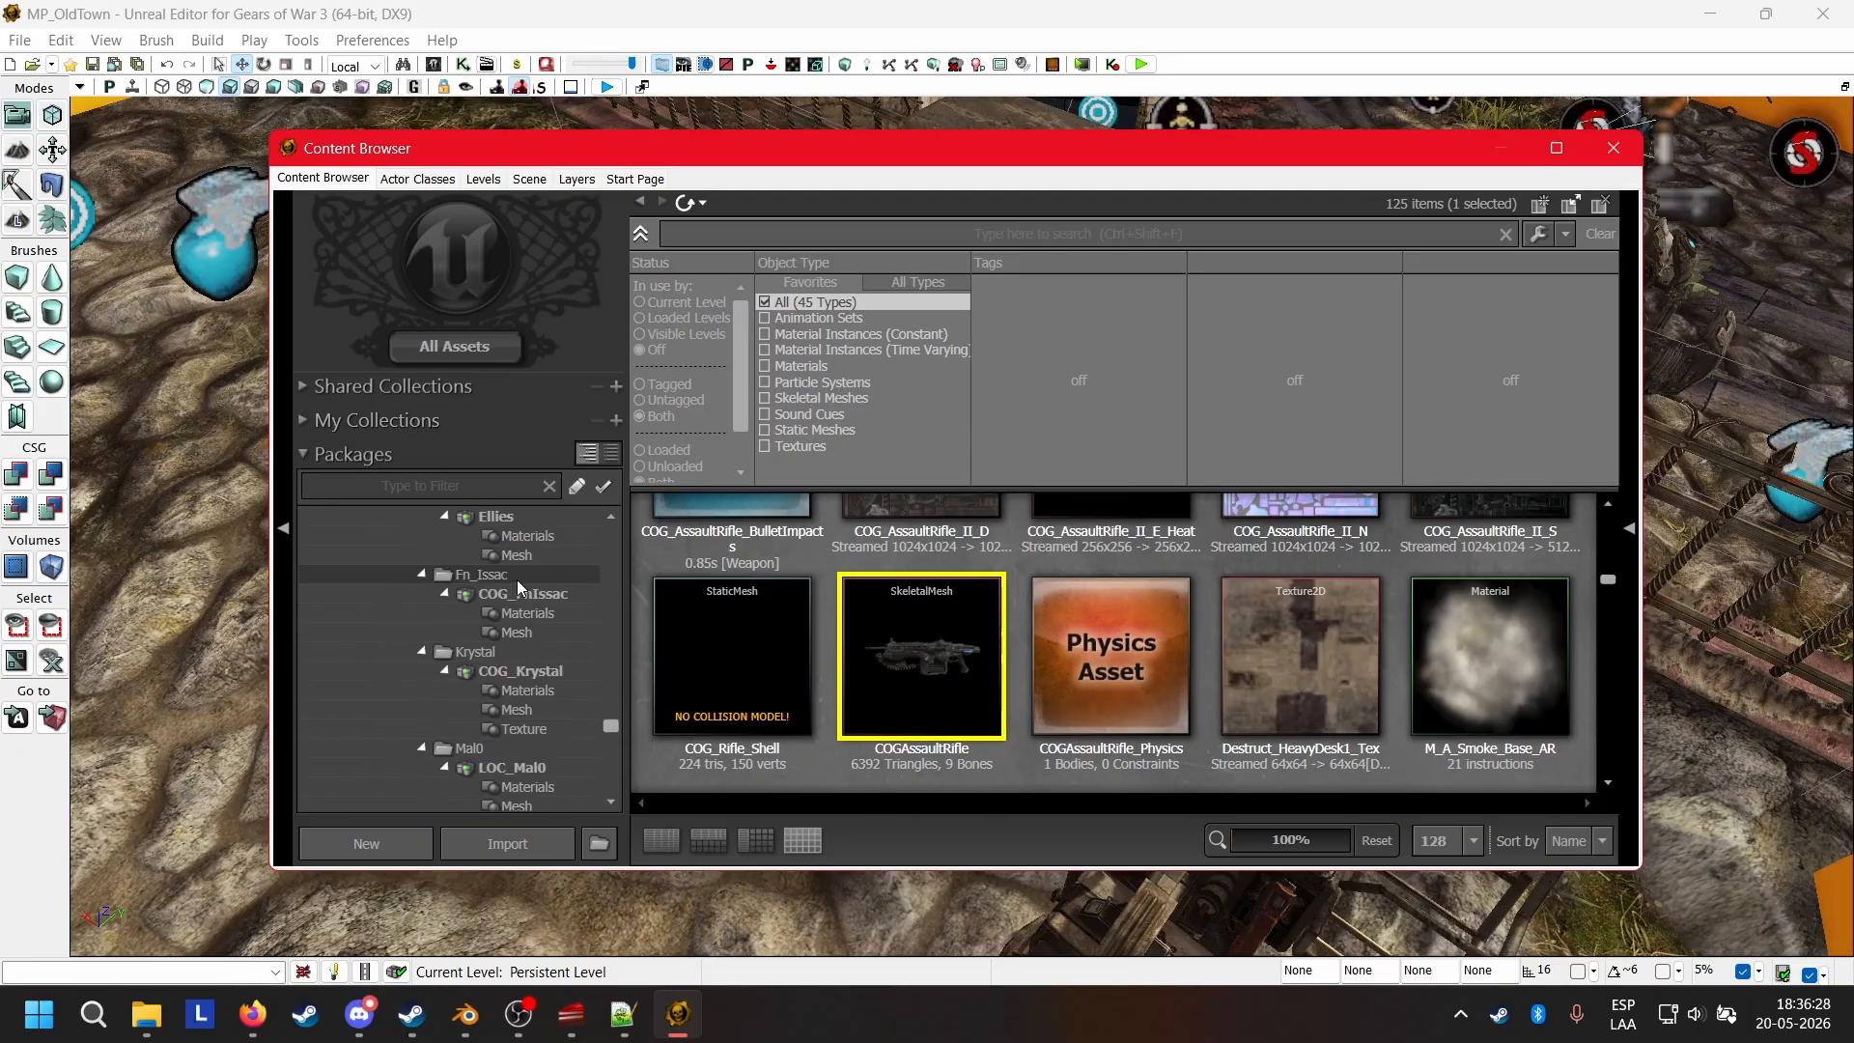
pyautogui.rightClick(525, 751)
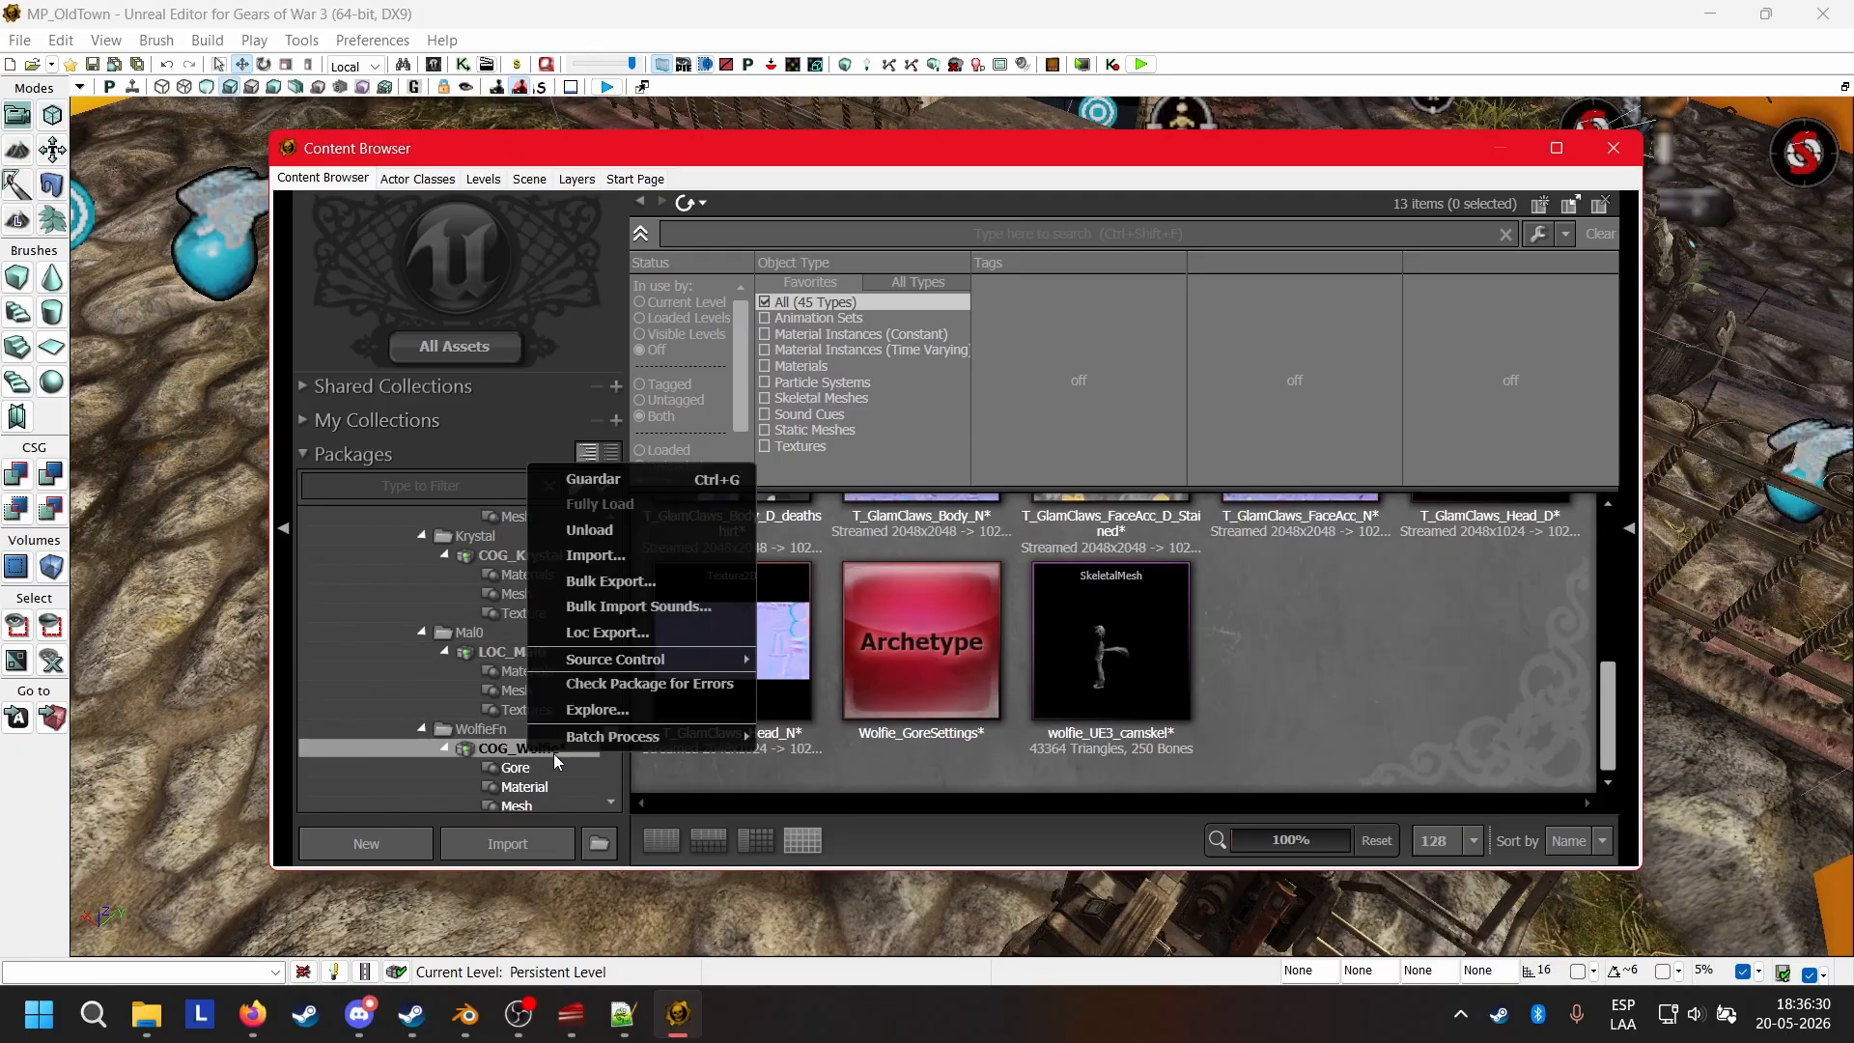
pyautogui.click(595, 478)
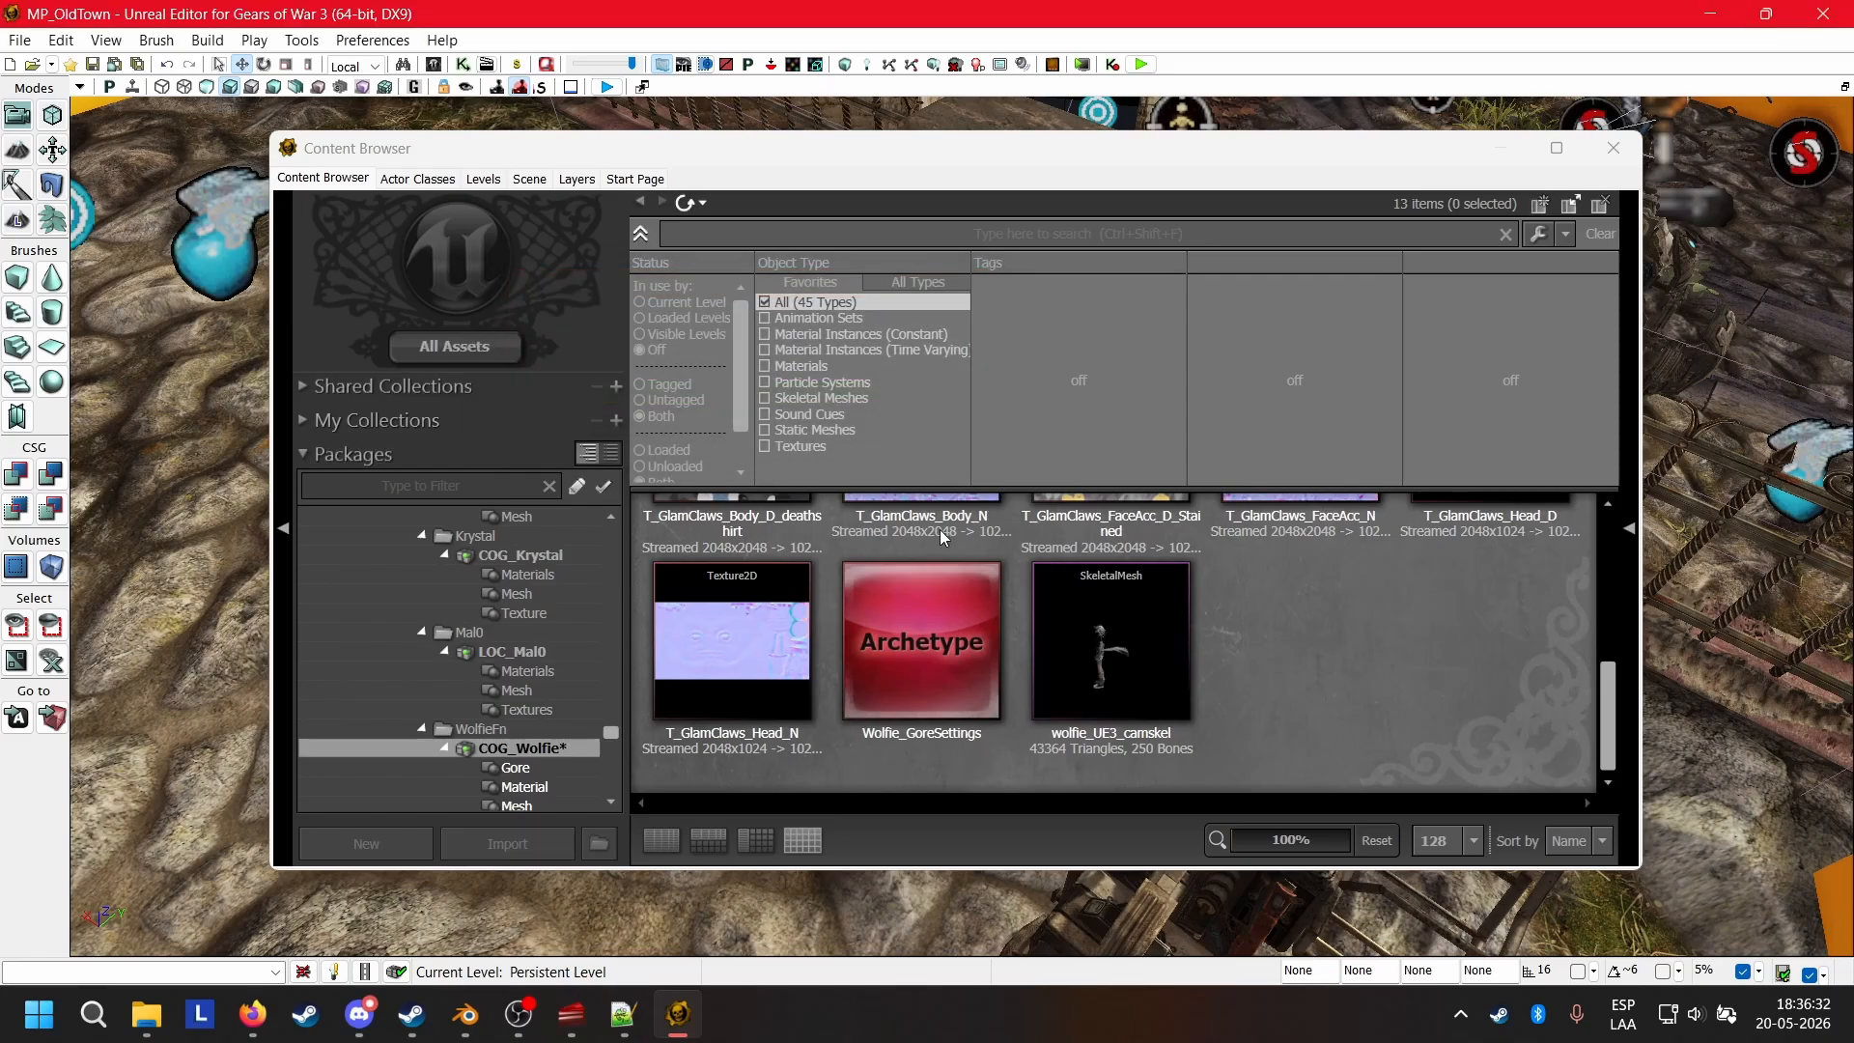
# Launch an in-editor play preview of the Old Town map and enter the match as Wolfie.
pyautogui.click(269, 65)
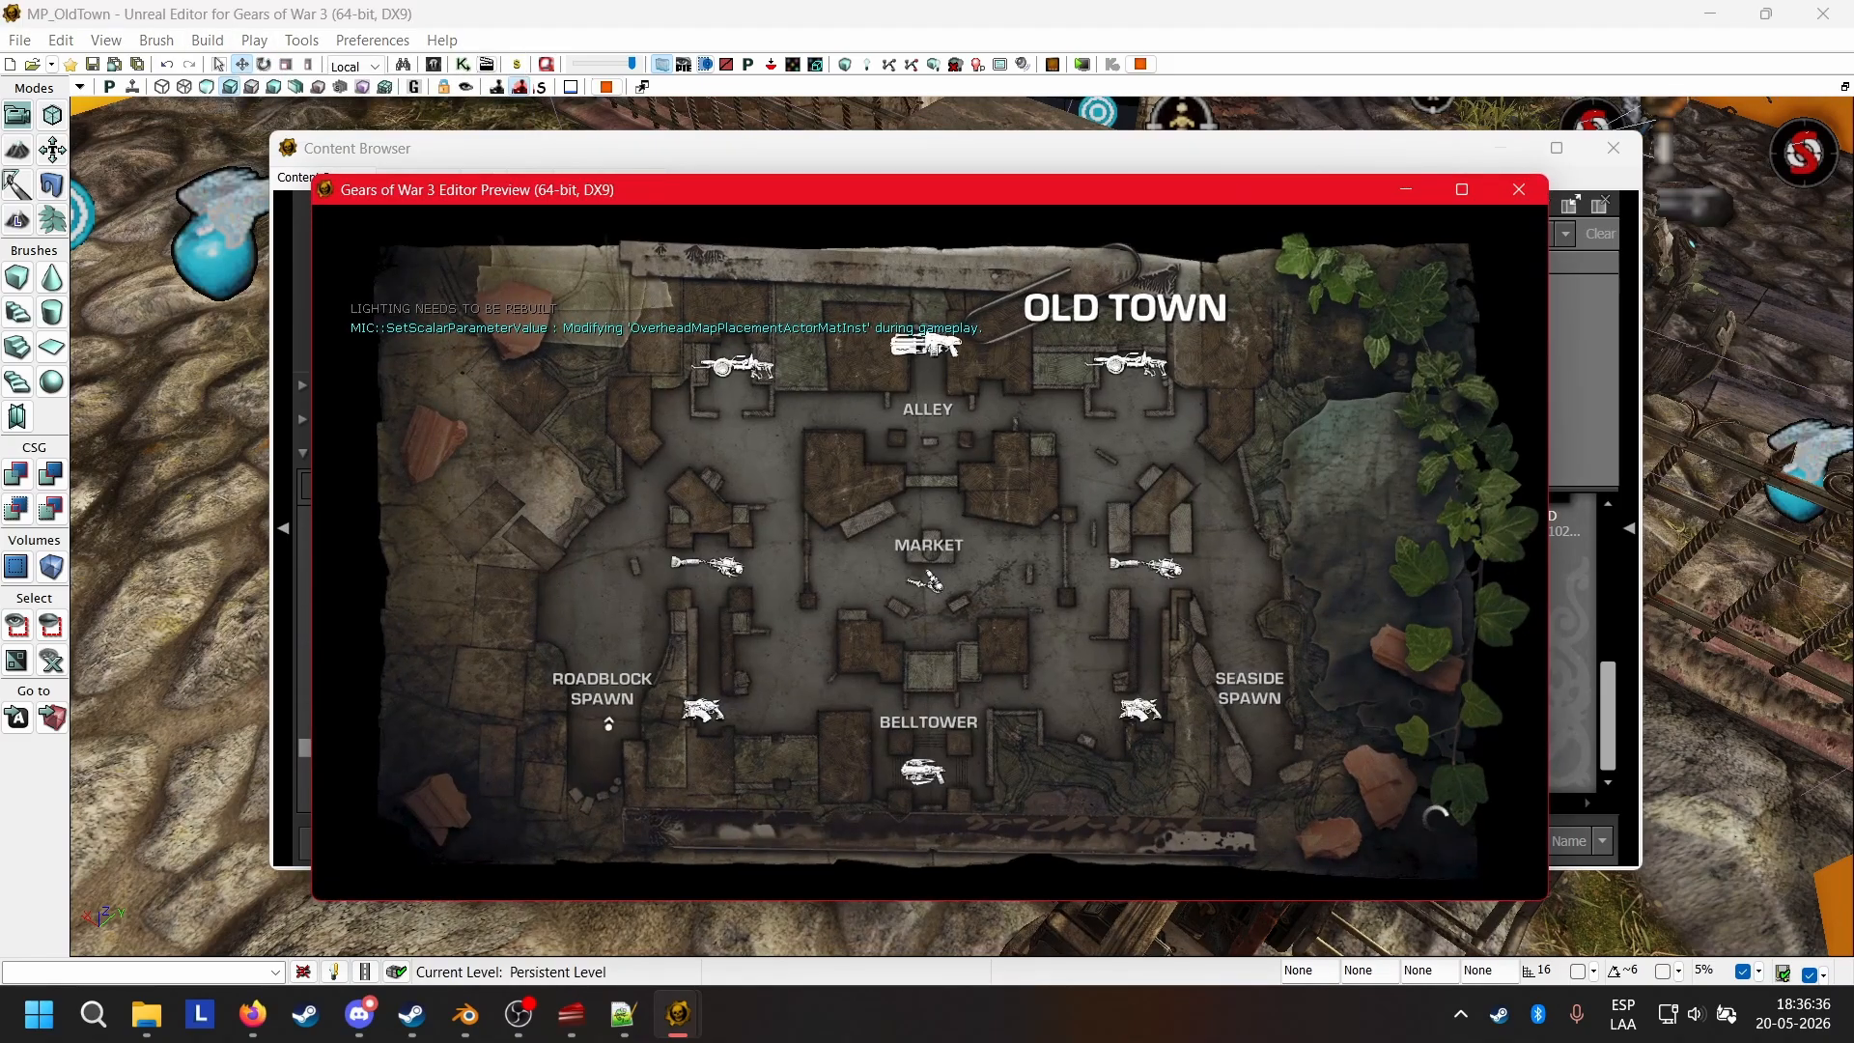
pyautogui.press('Return')
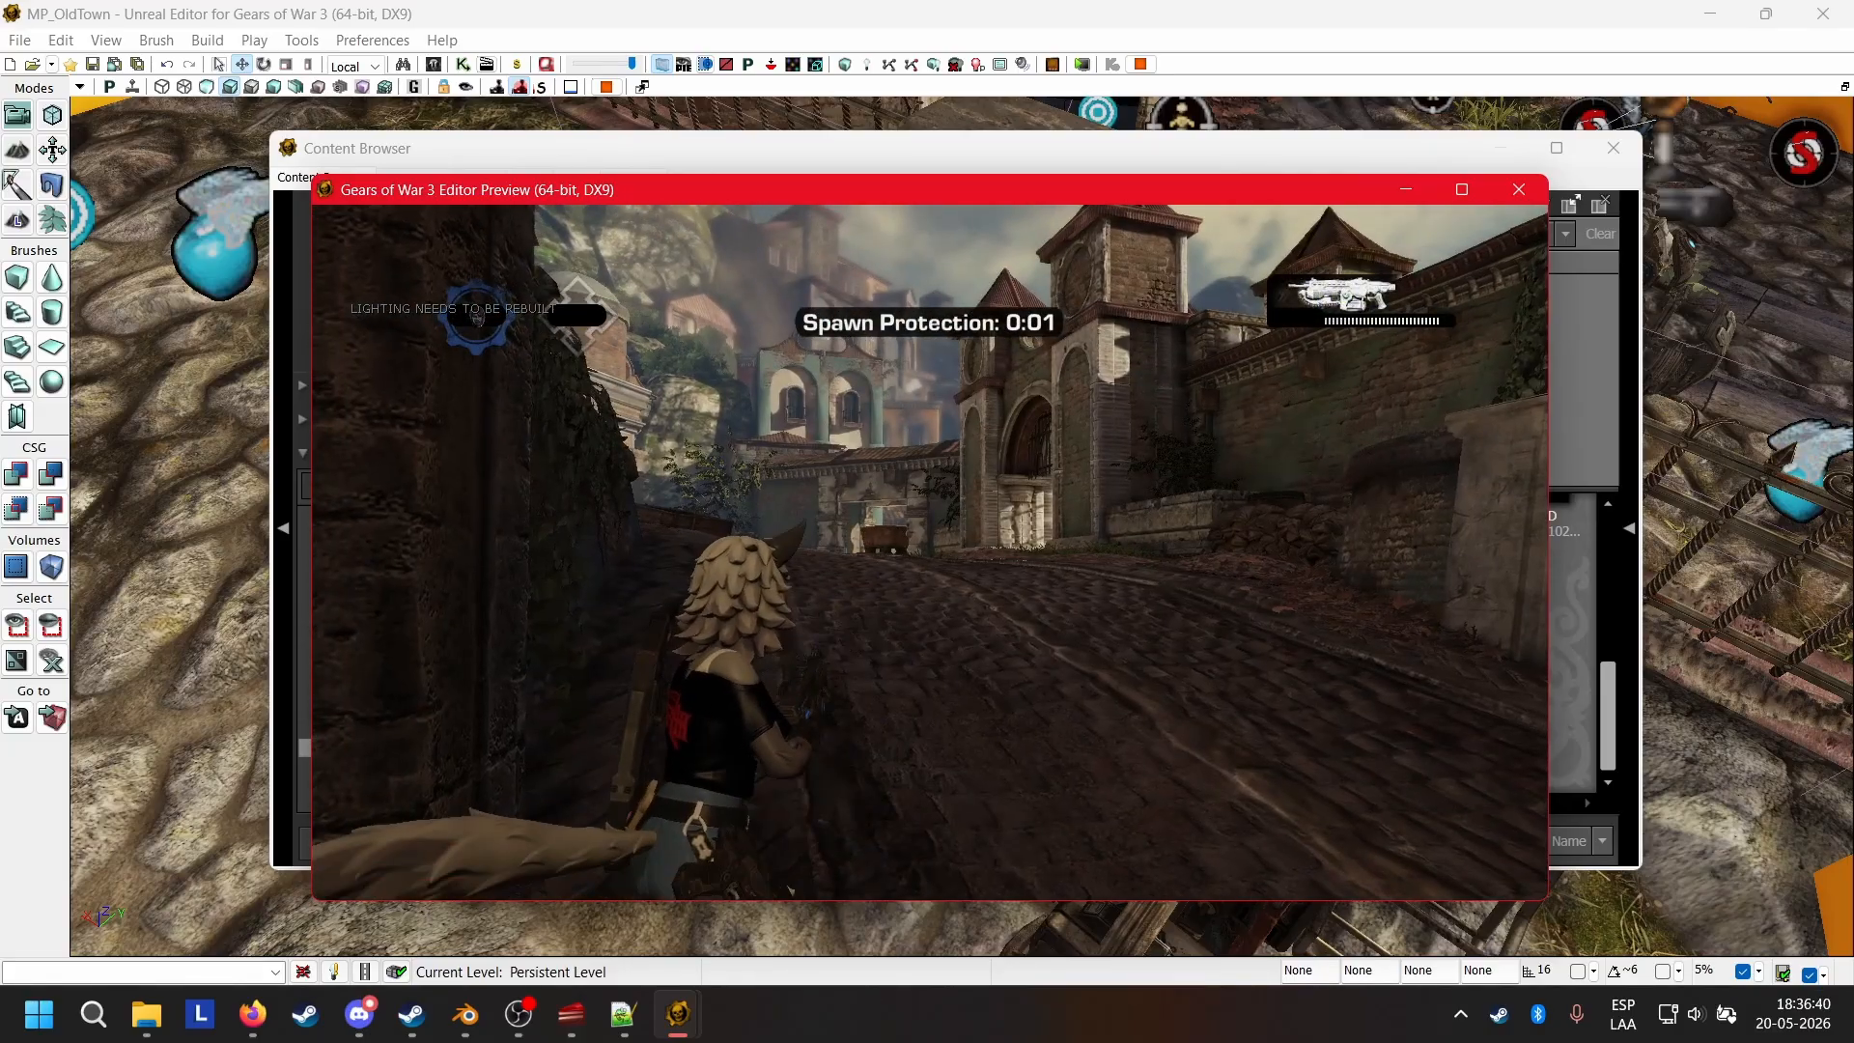
pyautogui.press('space')
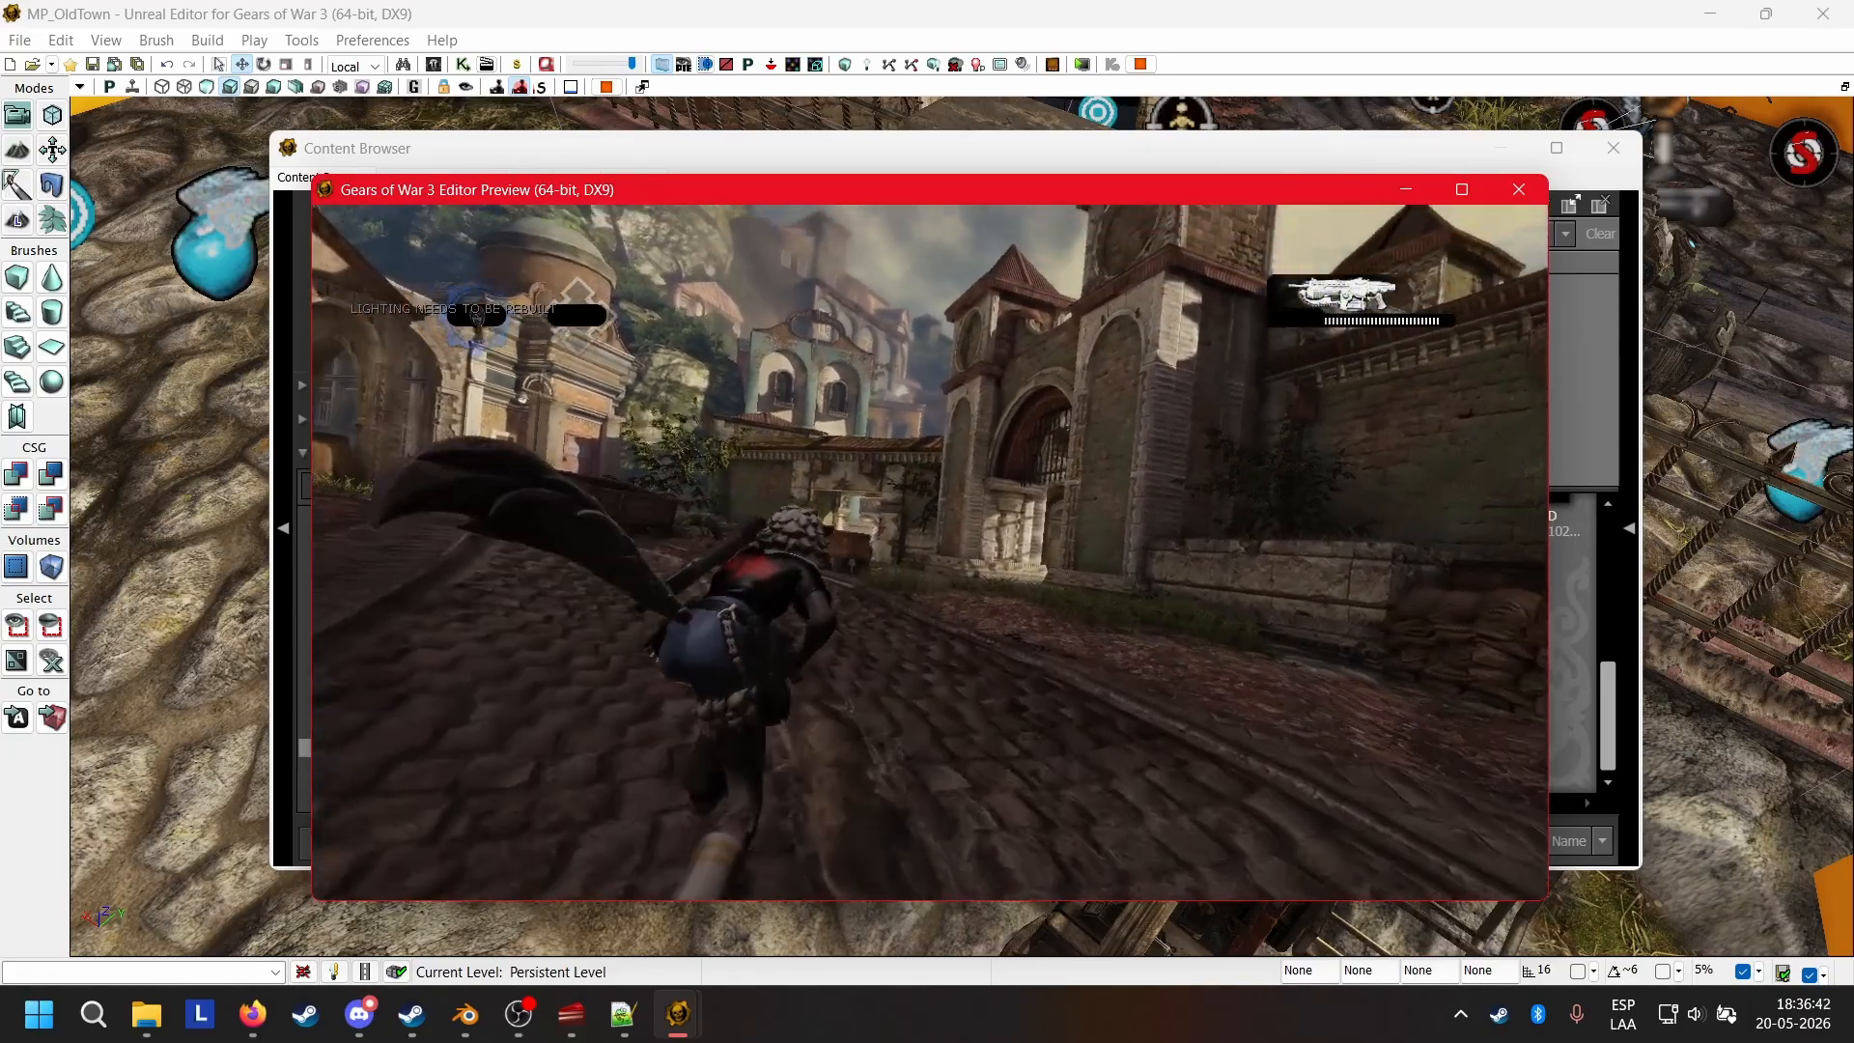
# Run Wolfie through the map, take cover and aim to examine how the character and mounted weapons look in play.
pyautogui.press('w')
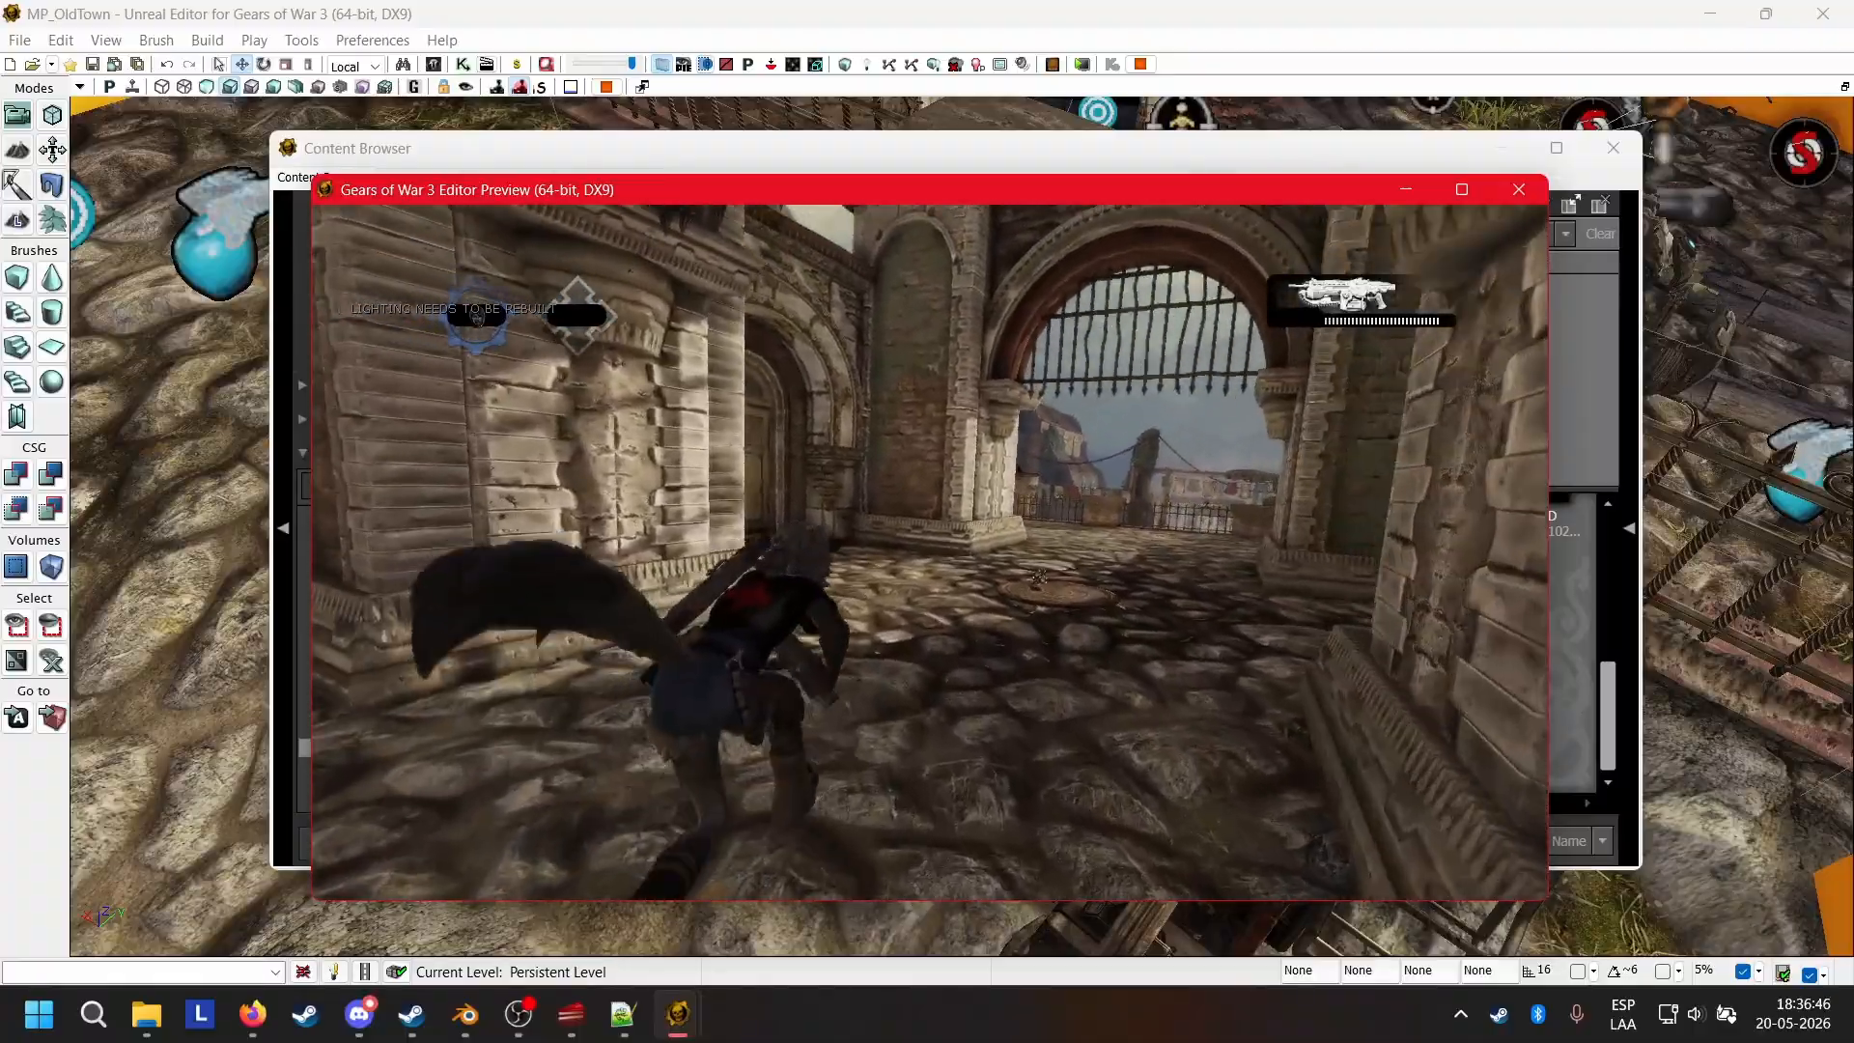
pyautogui.press('w')
pyautogui.press('w')
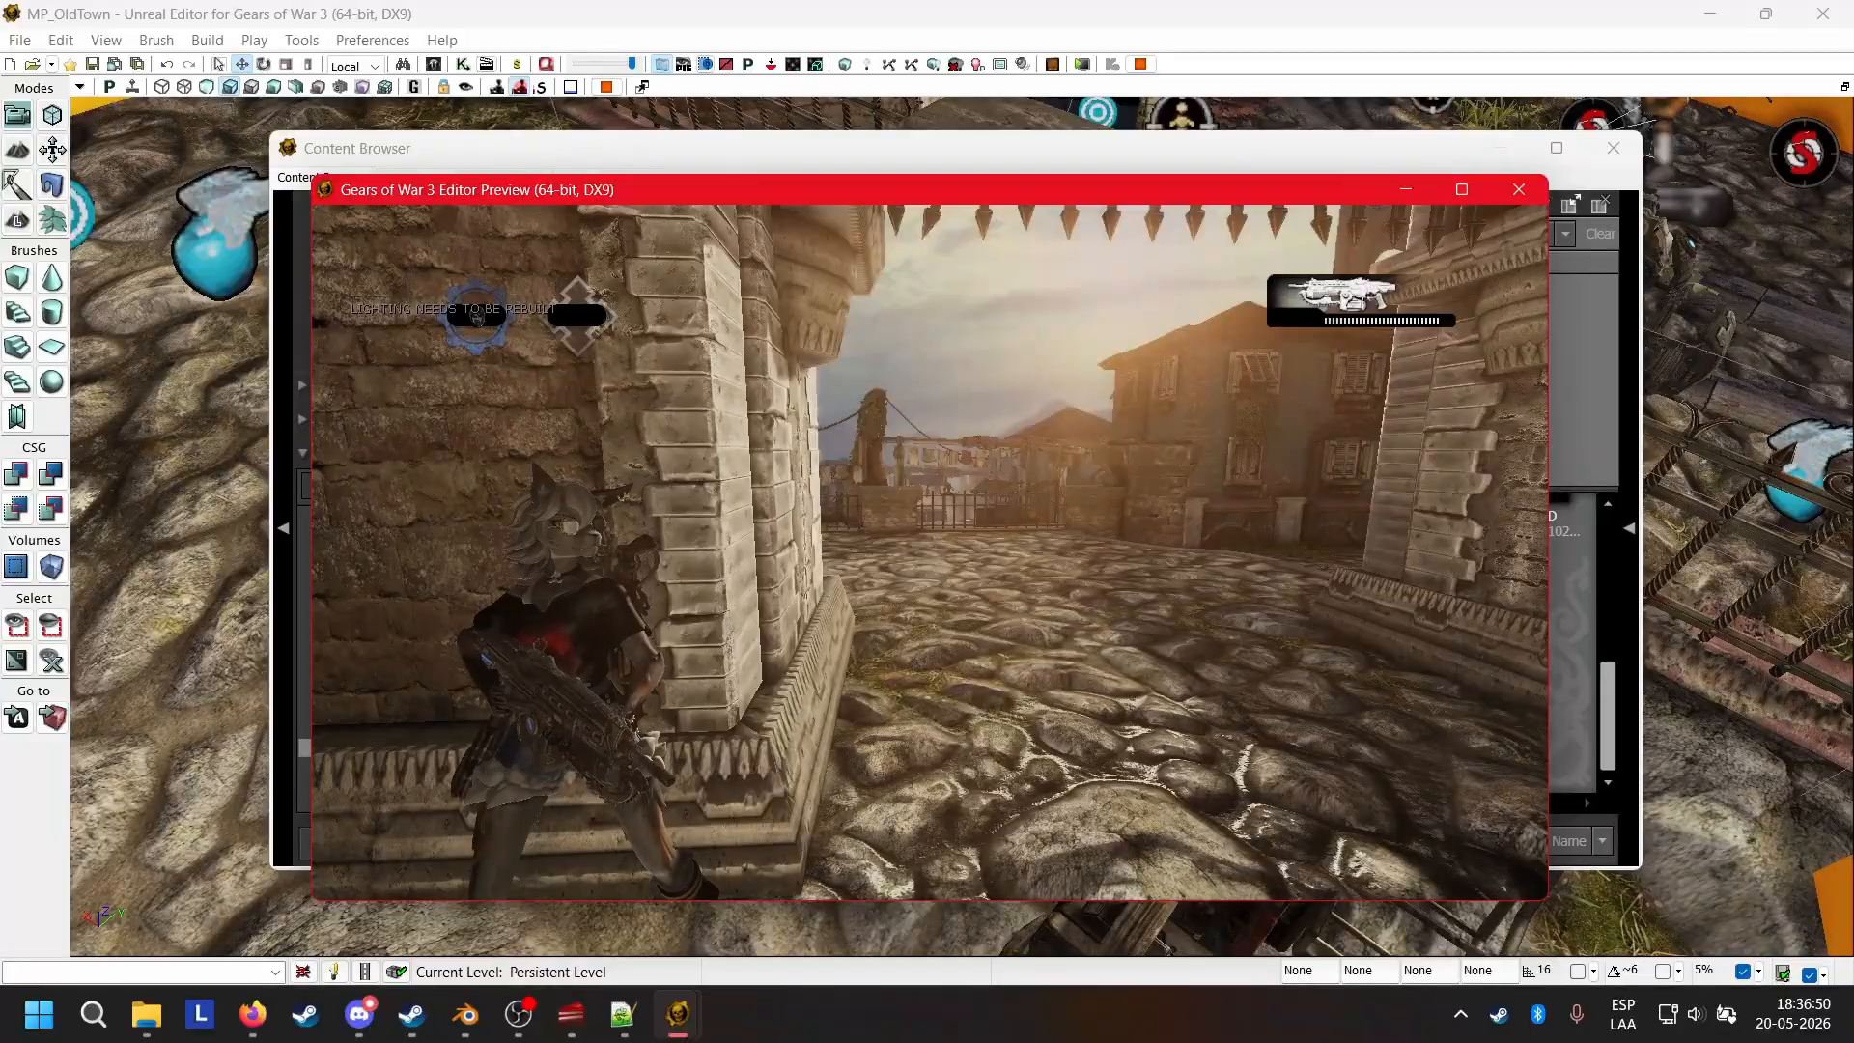
pyautogui.press('w')
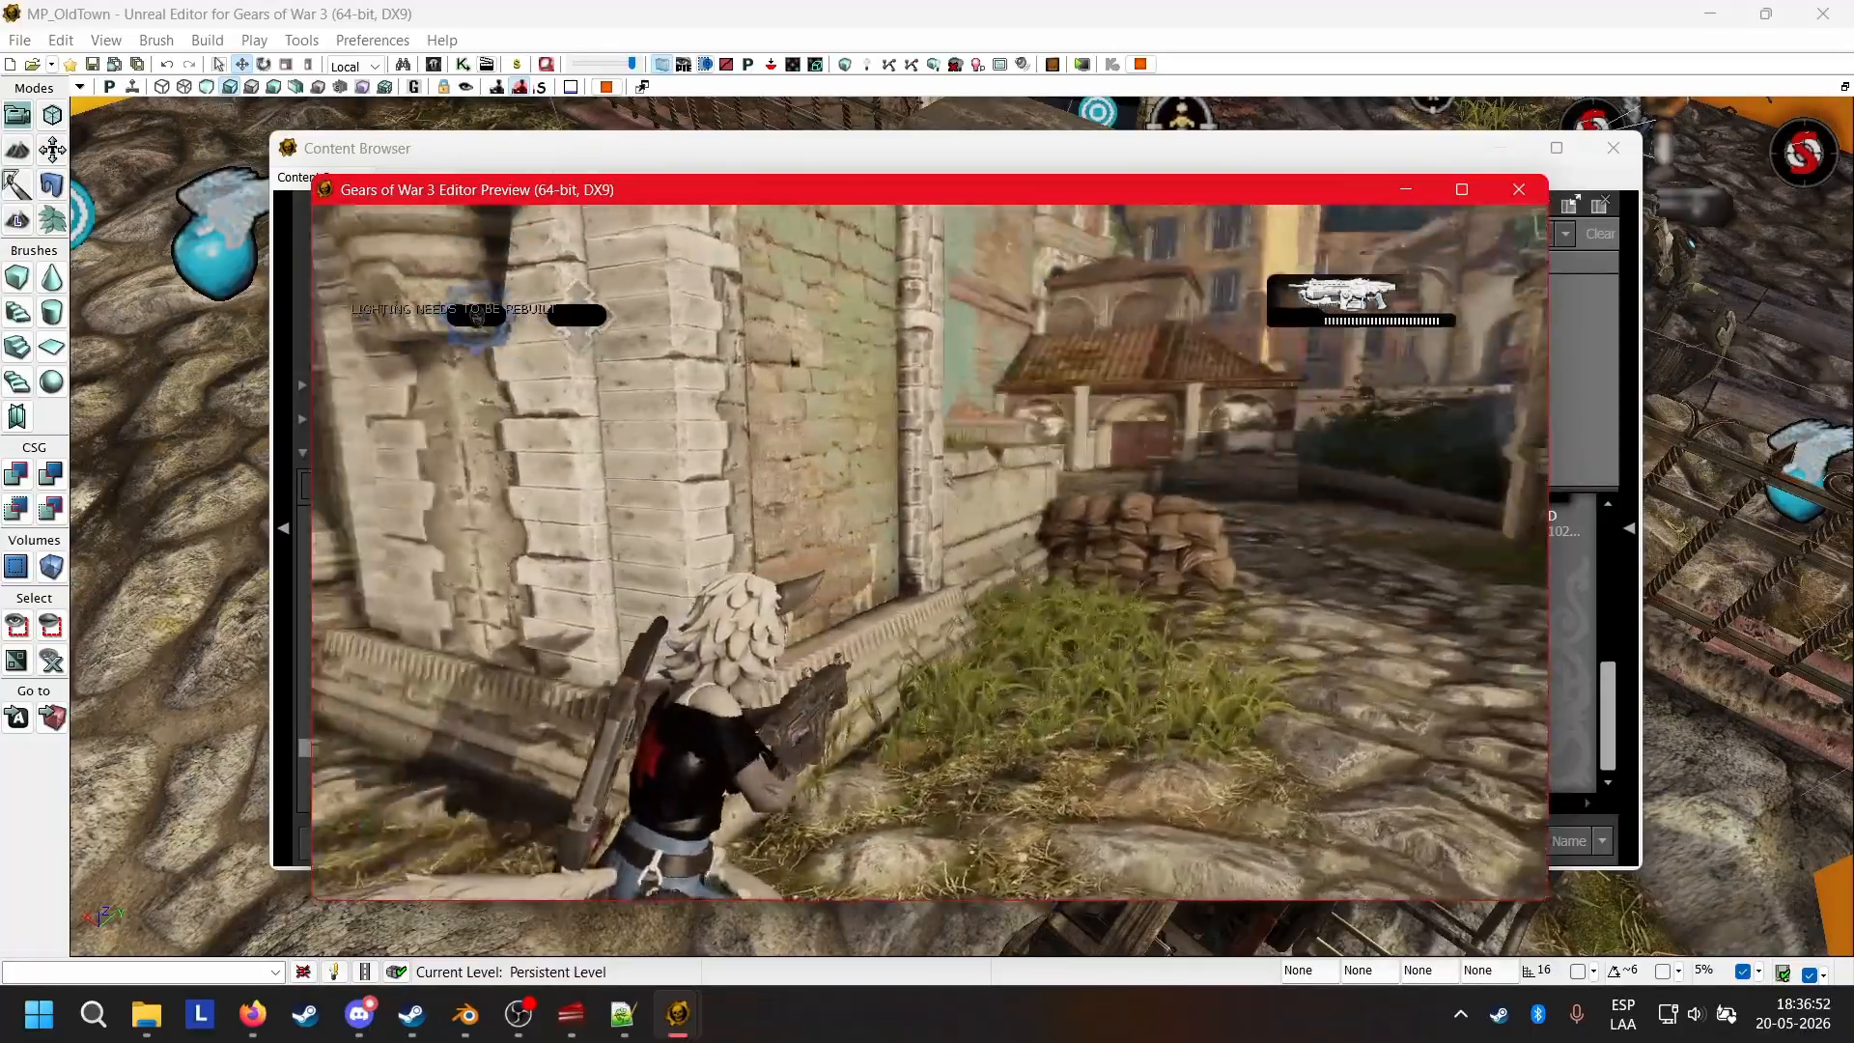
pyautogui.press('w')
pyautogui.press('s')
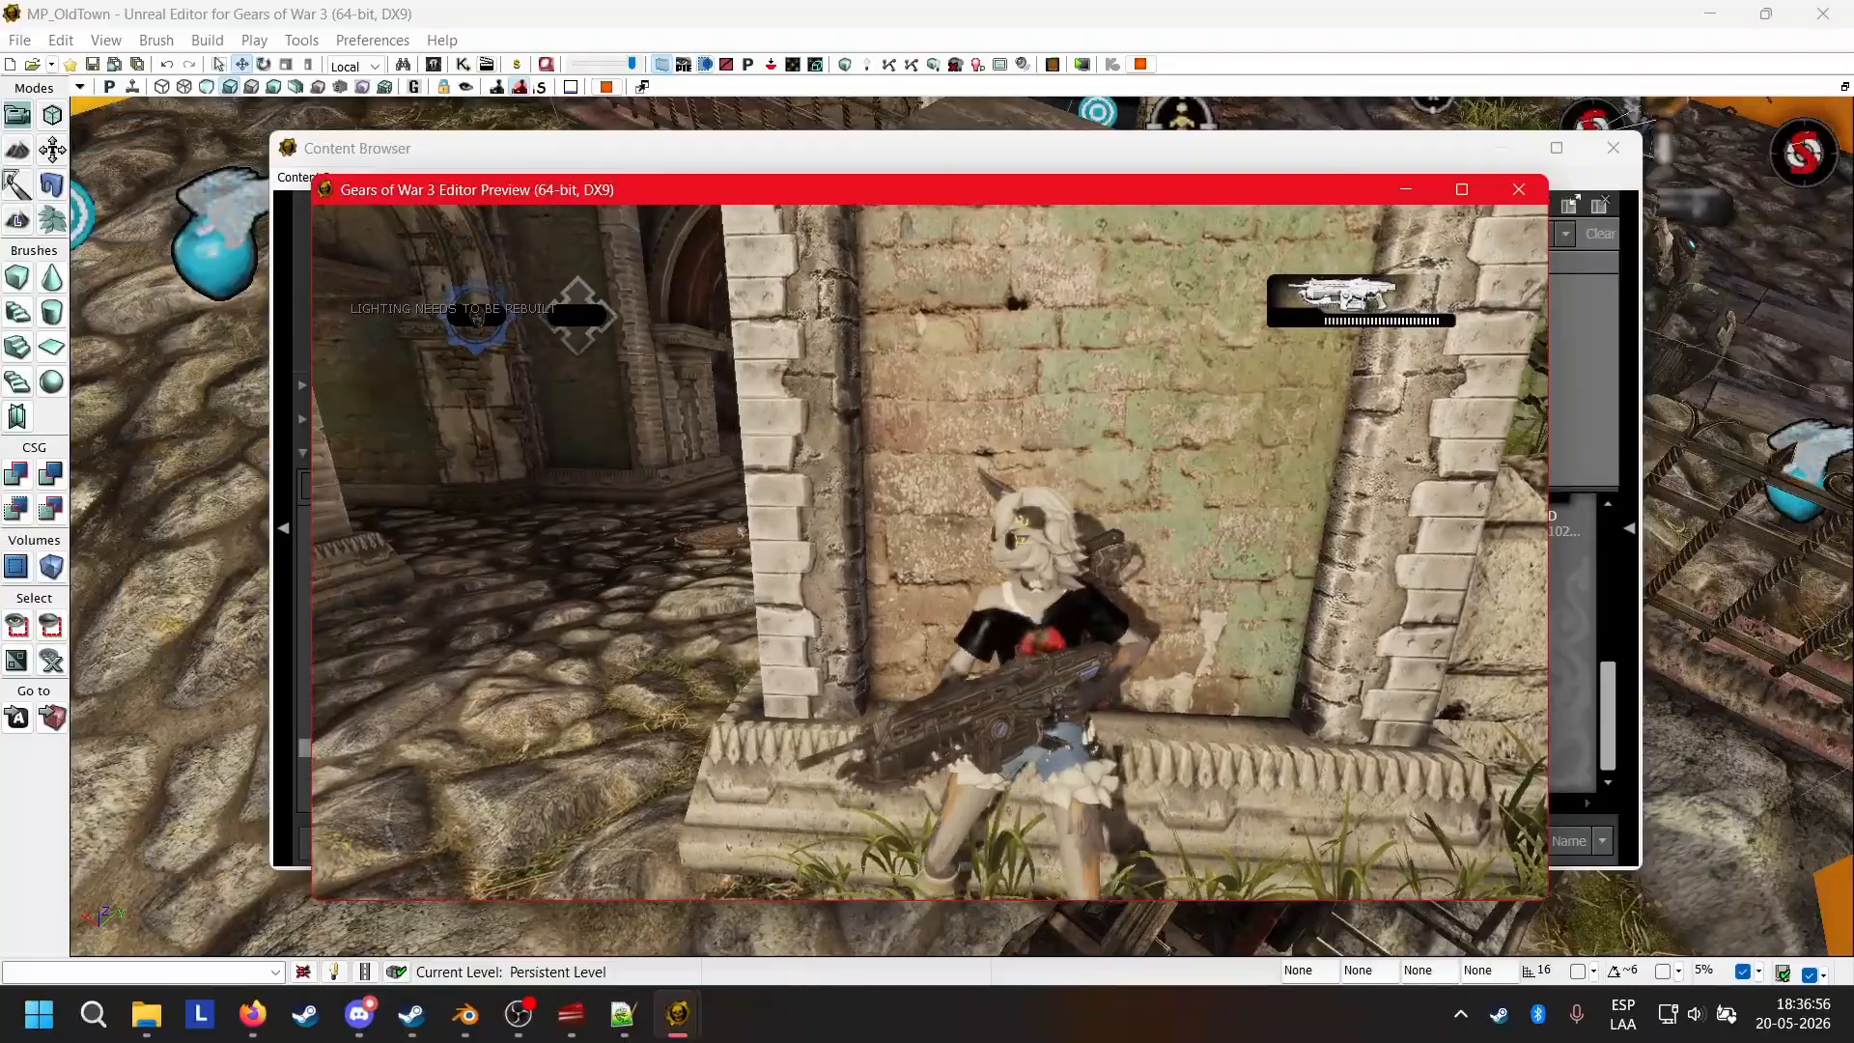
pyautogui.press('s')
pyautogui.press('d')
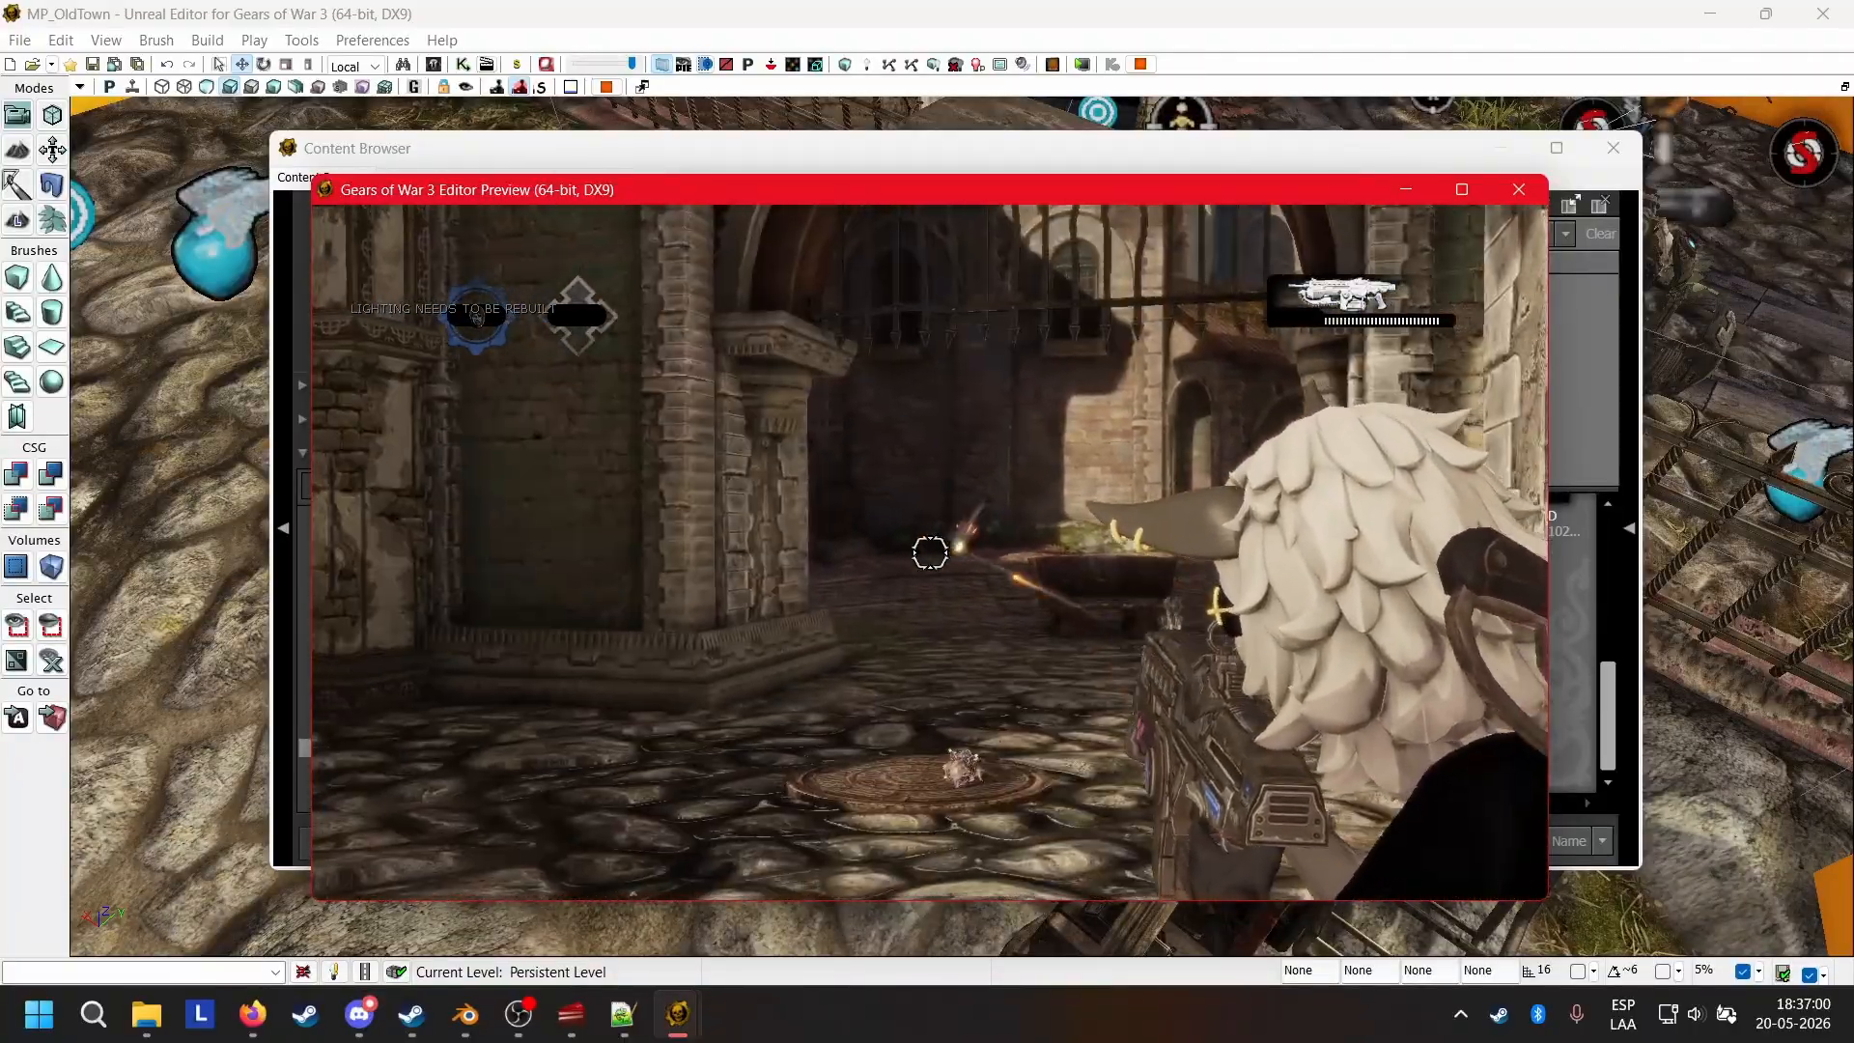
pyautogui.click(930, 552)
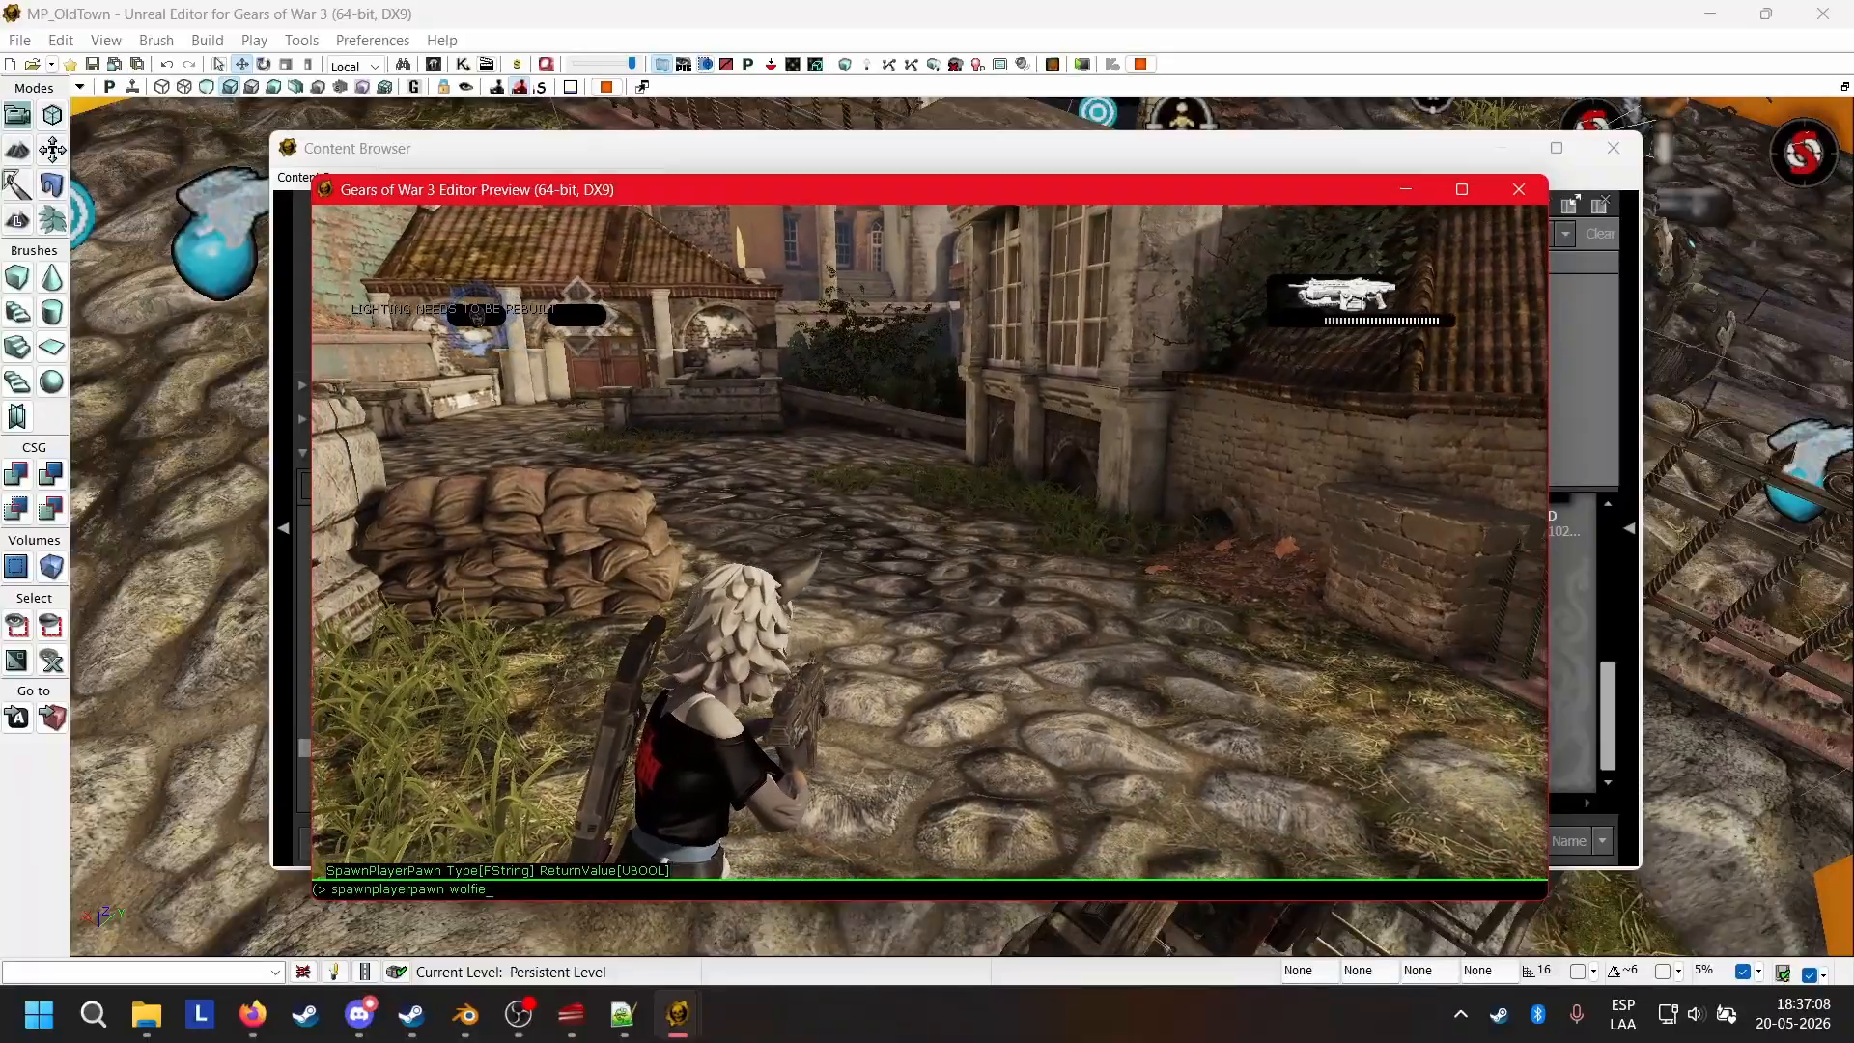
# Replace the spawnplayerpawn console entry with "spawnpawn wolfie true 1" and run it to spawn a second Wolfie.
pyautogui.press('BackSpace')
pyautogui.press('BackSpace')
pyautogui.press('BackSpace')
pyautogui.press('BackSpace')
pyautogui.press('BackSpace')
pyautogui.press('BackSpace')
pyautogui.press('BackSpace')
pyautogui.press('BackSpace')
pyautogui.press('BackSpace')
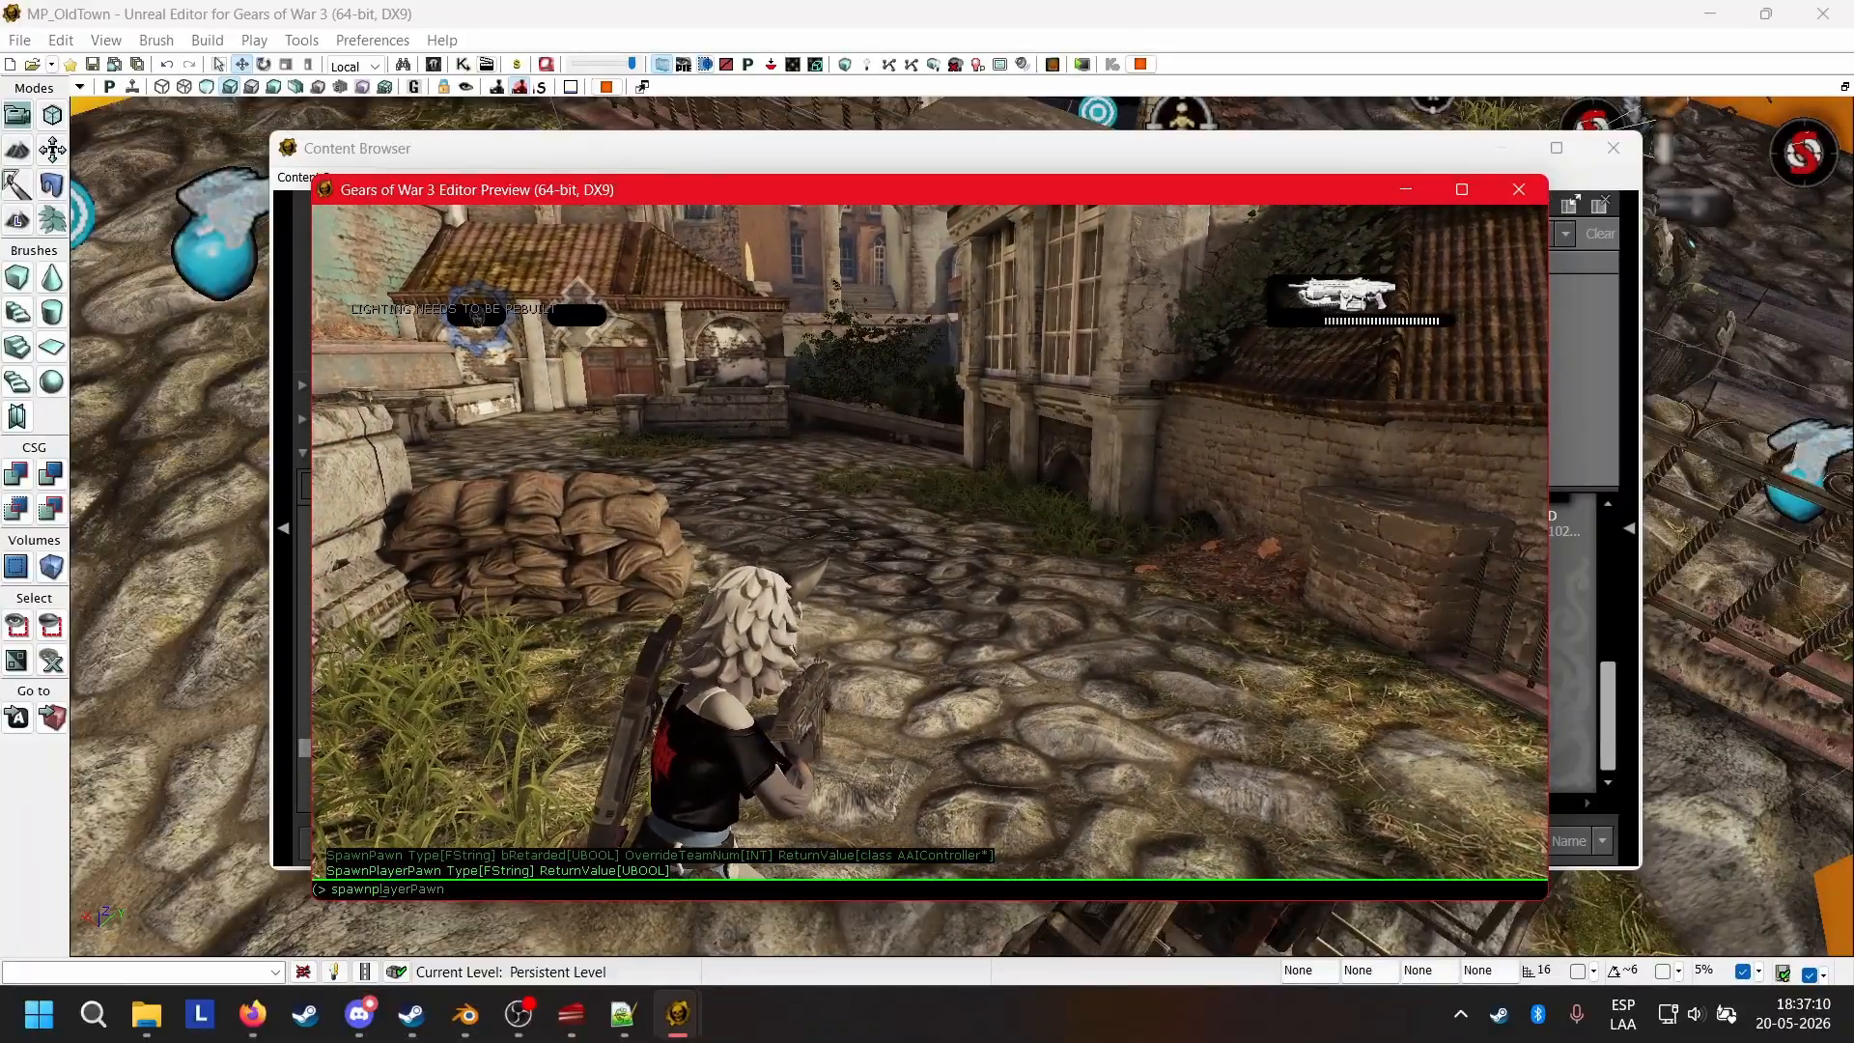
pyautogui.write('a')
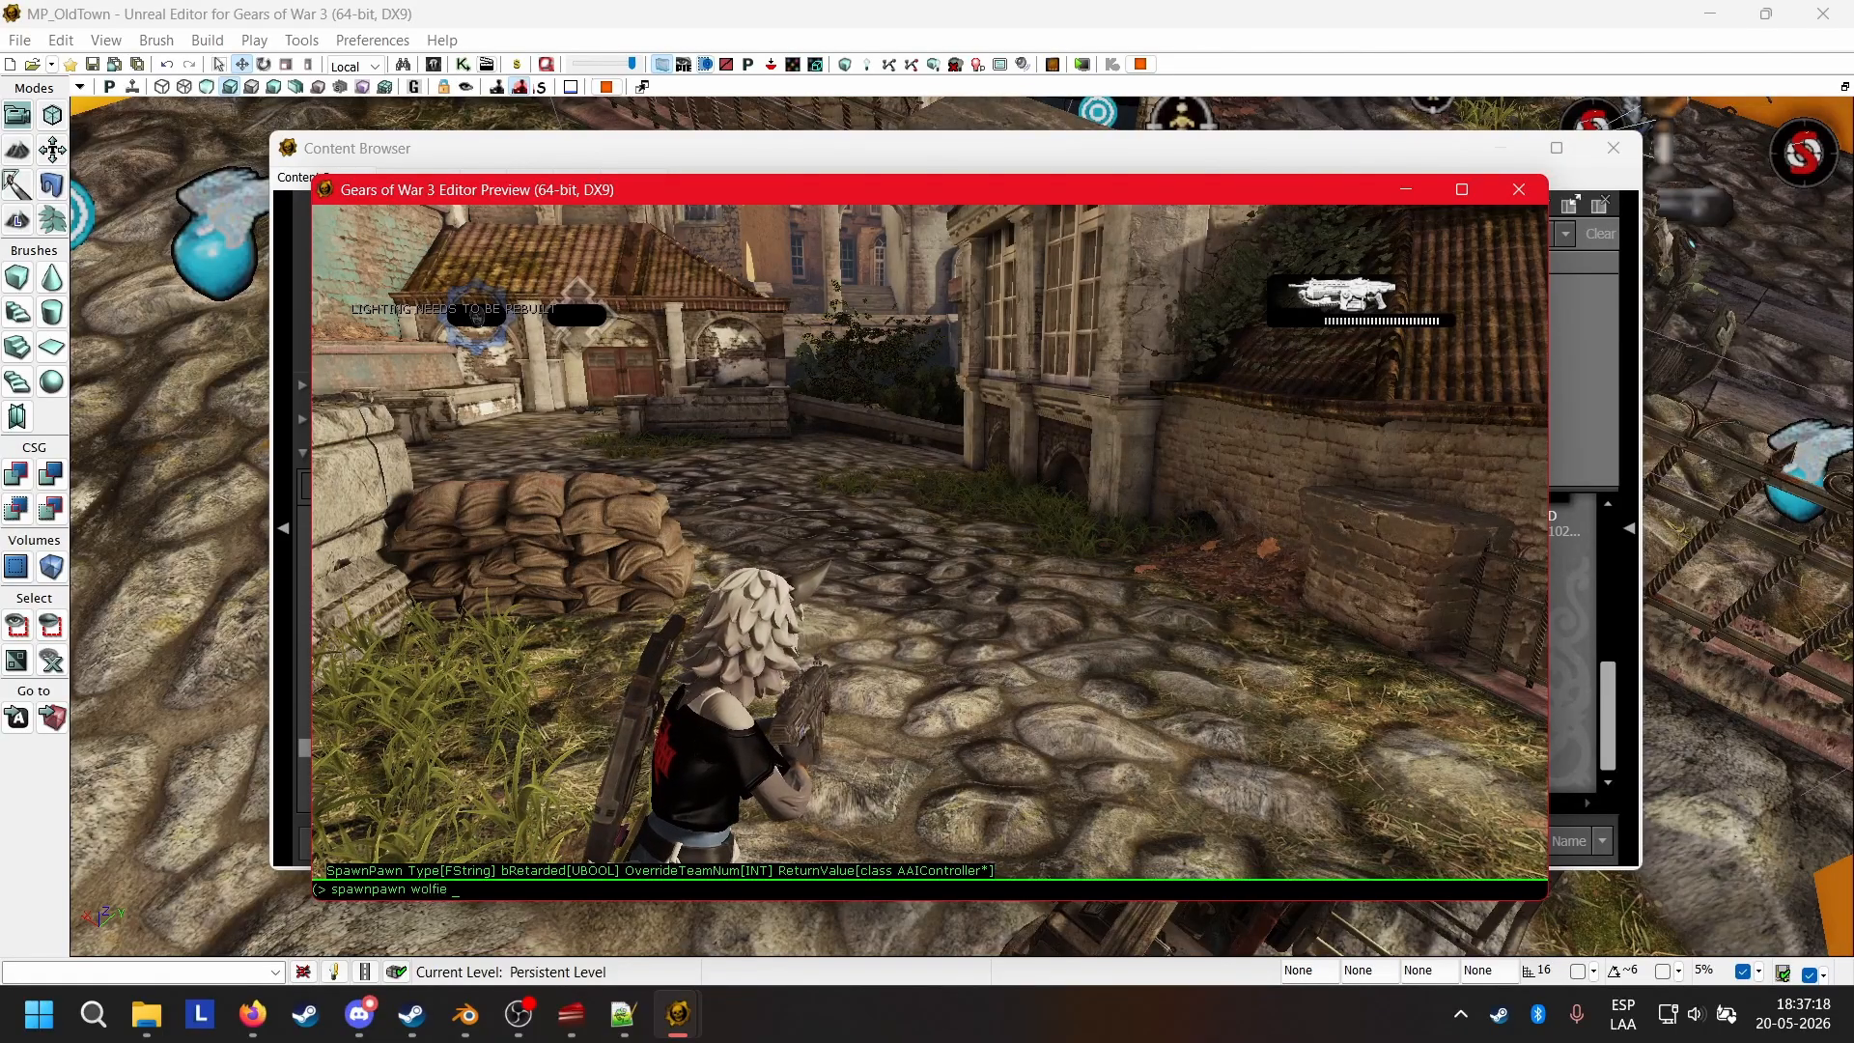
pyautogui.write('true 1')
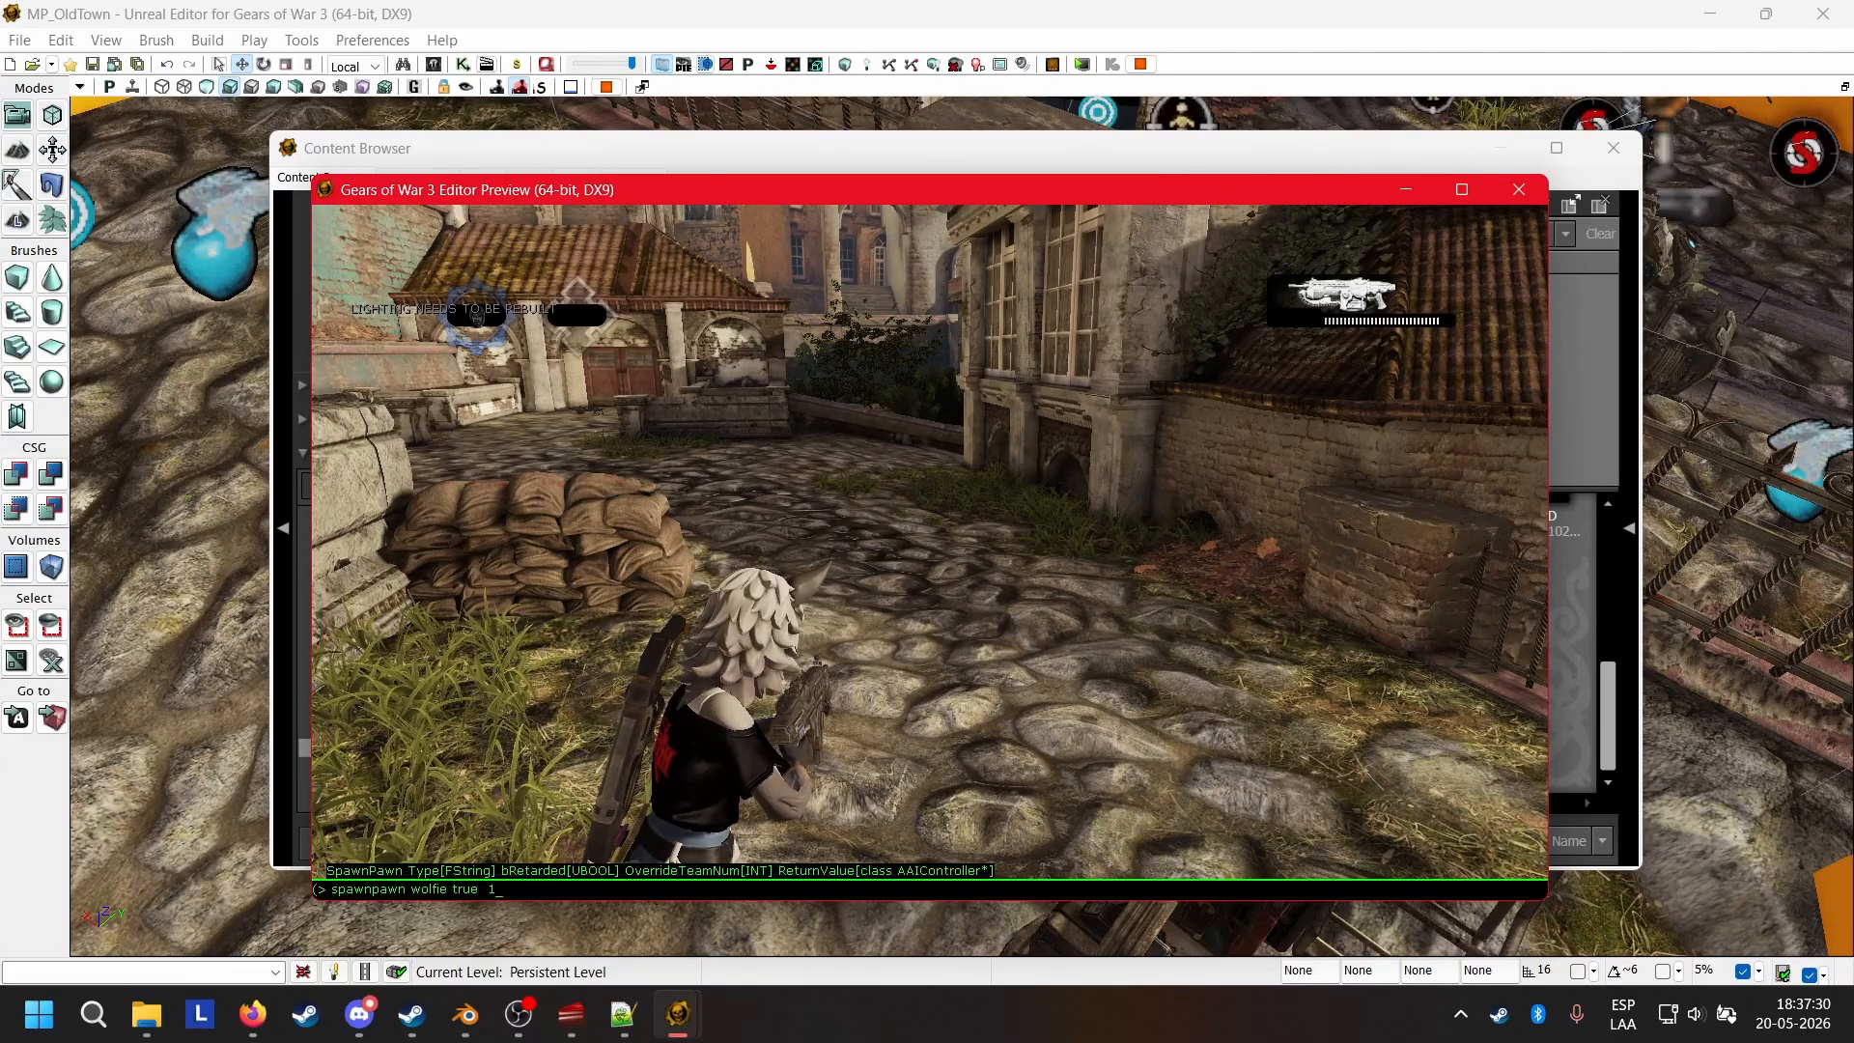
pyautogui.press('Return')
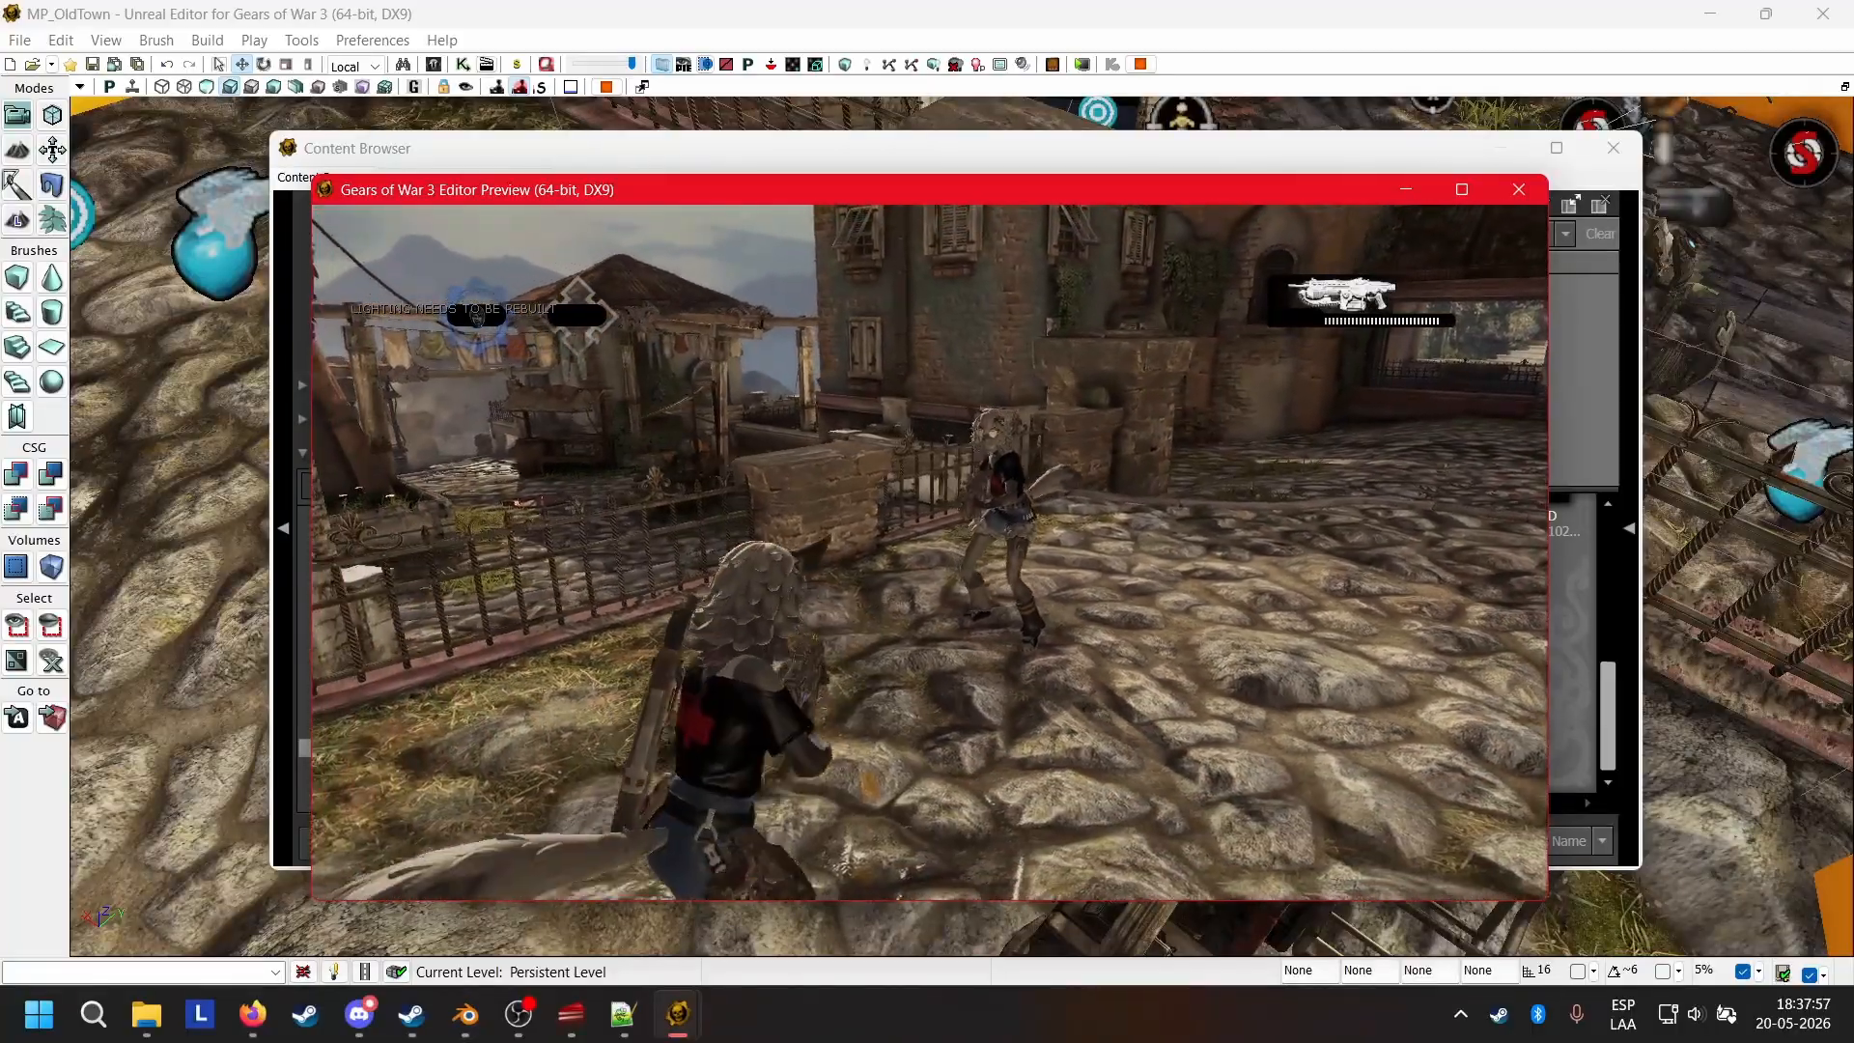
# Run the console command "spawnpawn wolfie true 0" to spawn another Wolfie and move on through the Old Town map.
pyautogui.rightClick(930, 553)
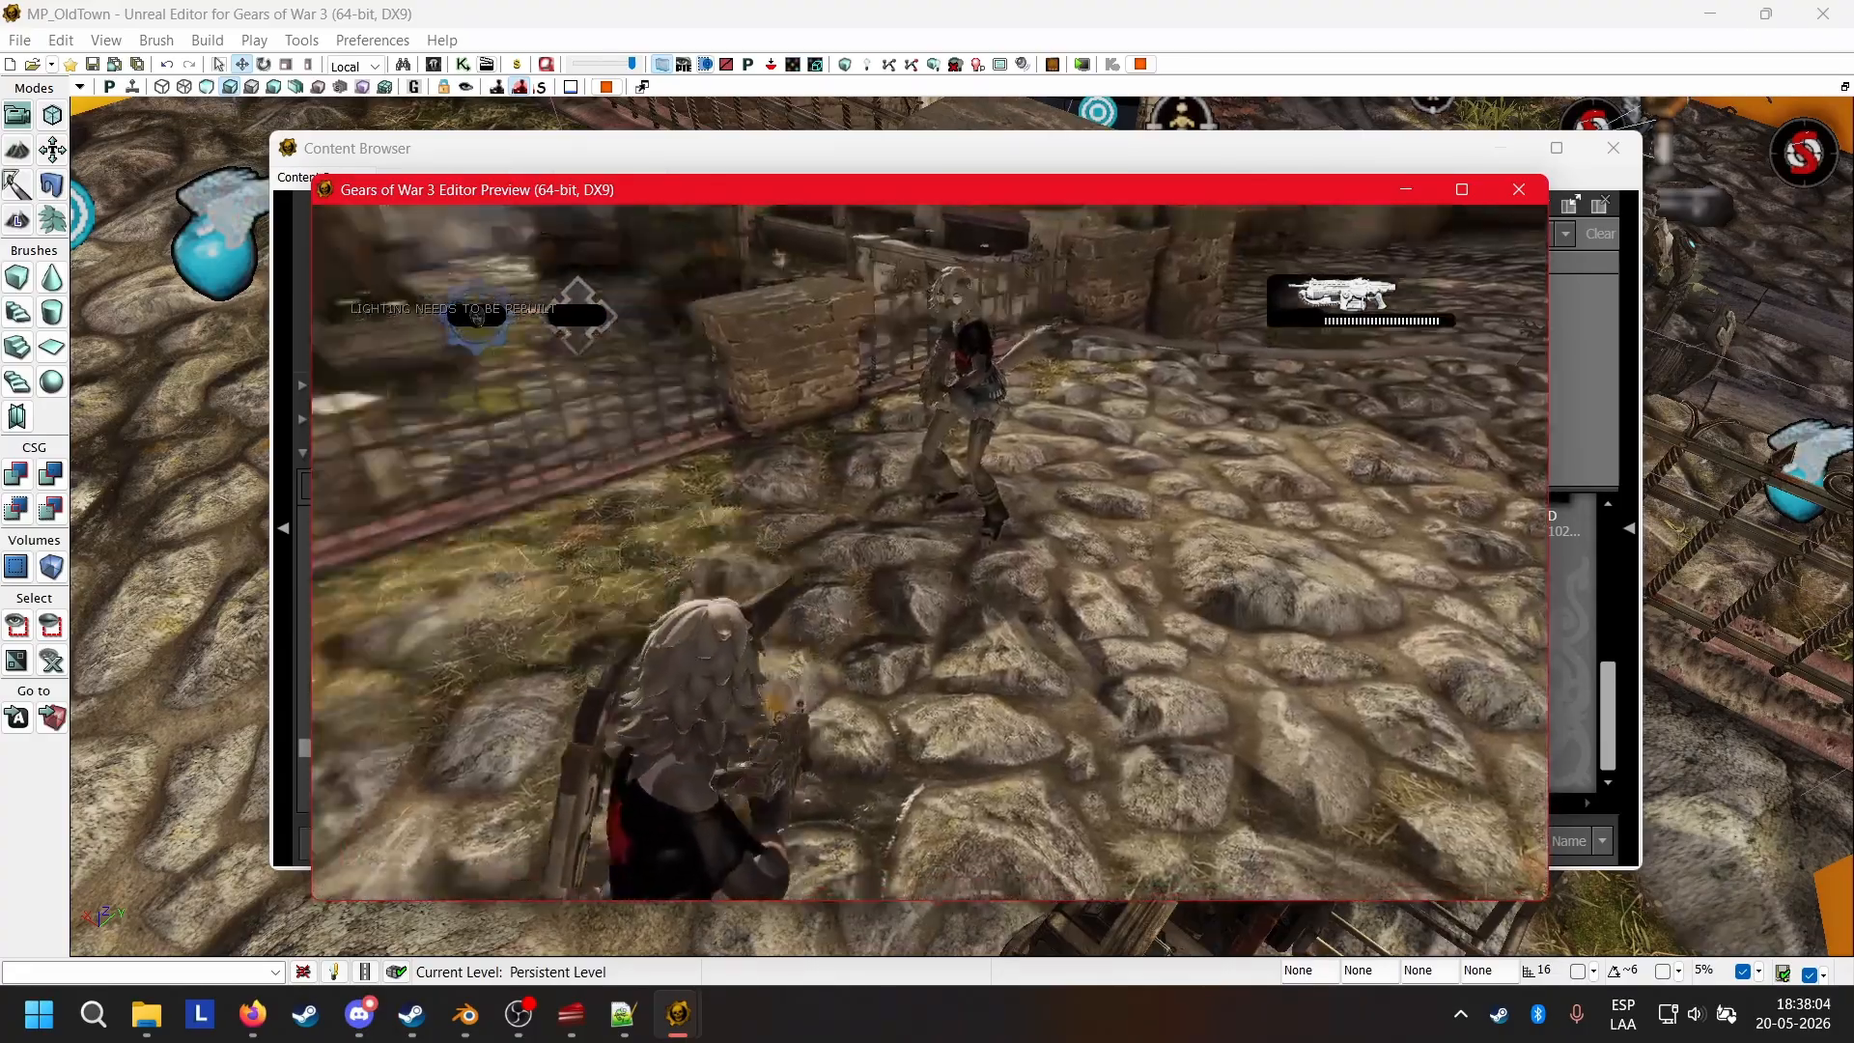
pyautogui.press('Up')
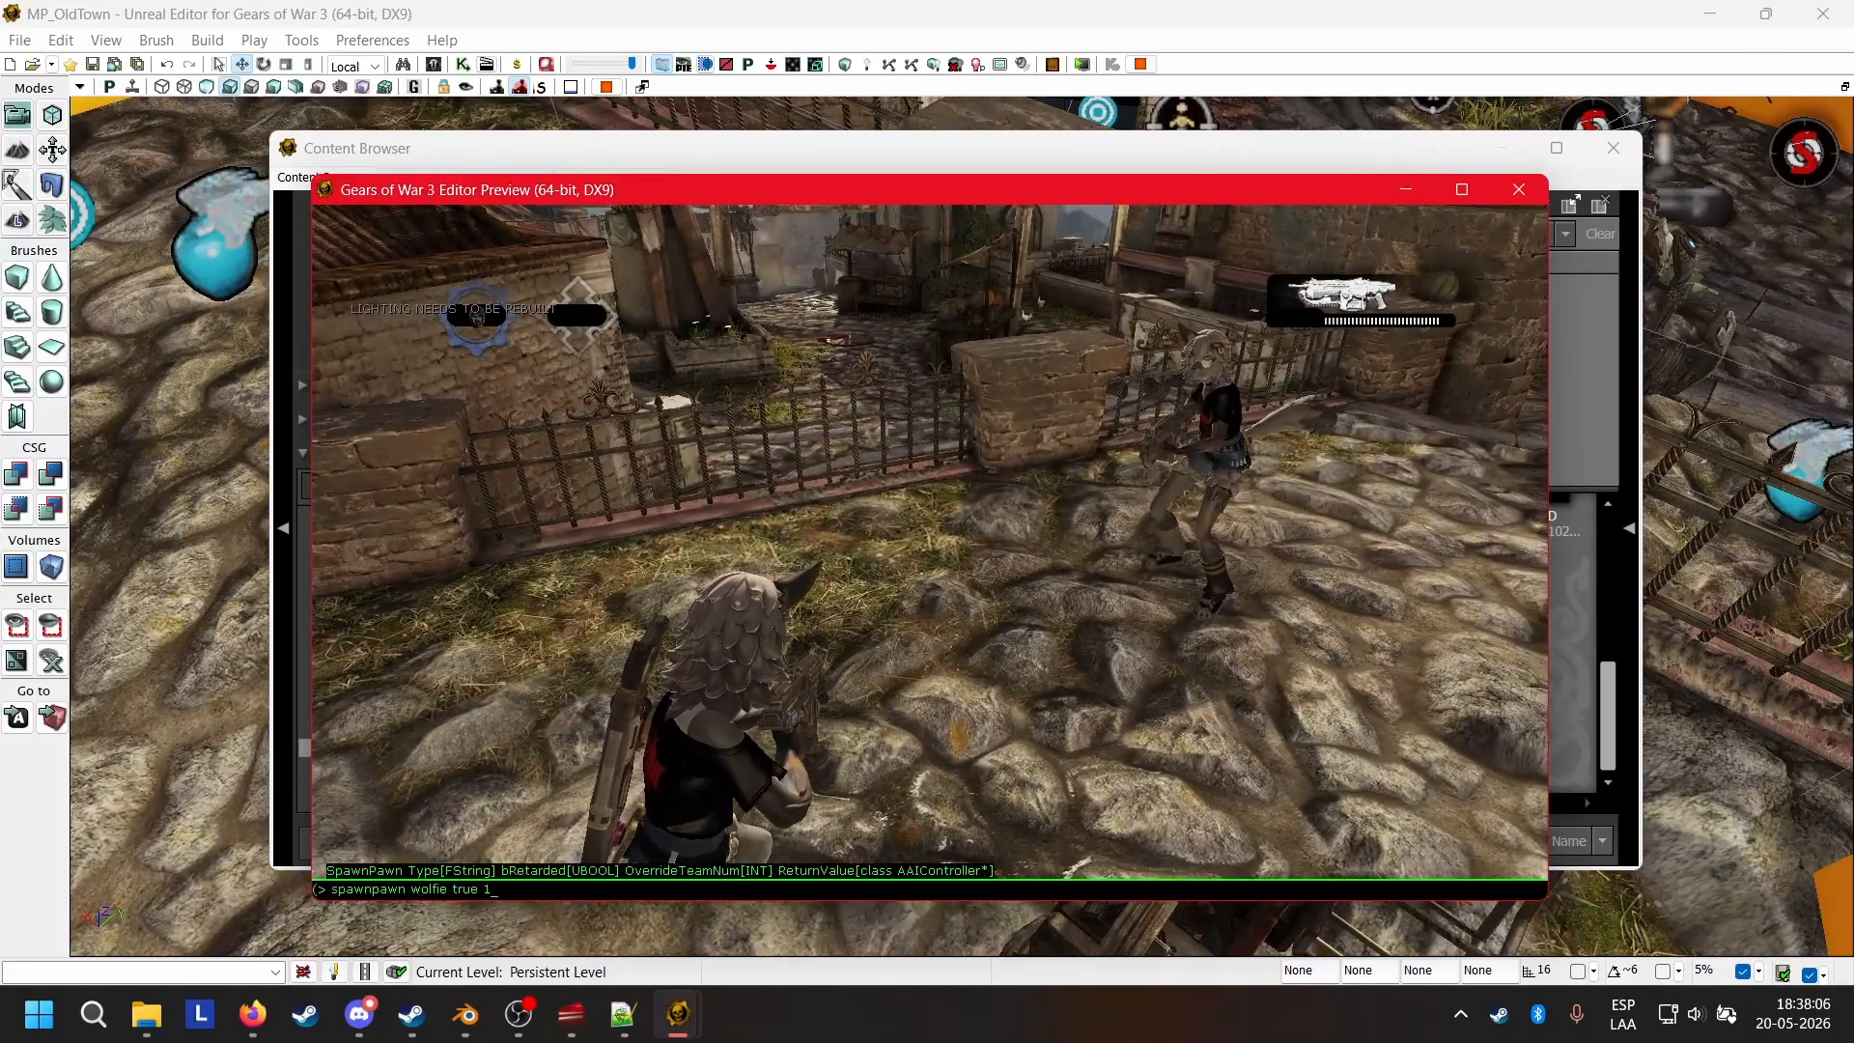
pyautogui.write('0')
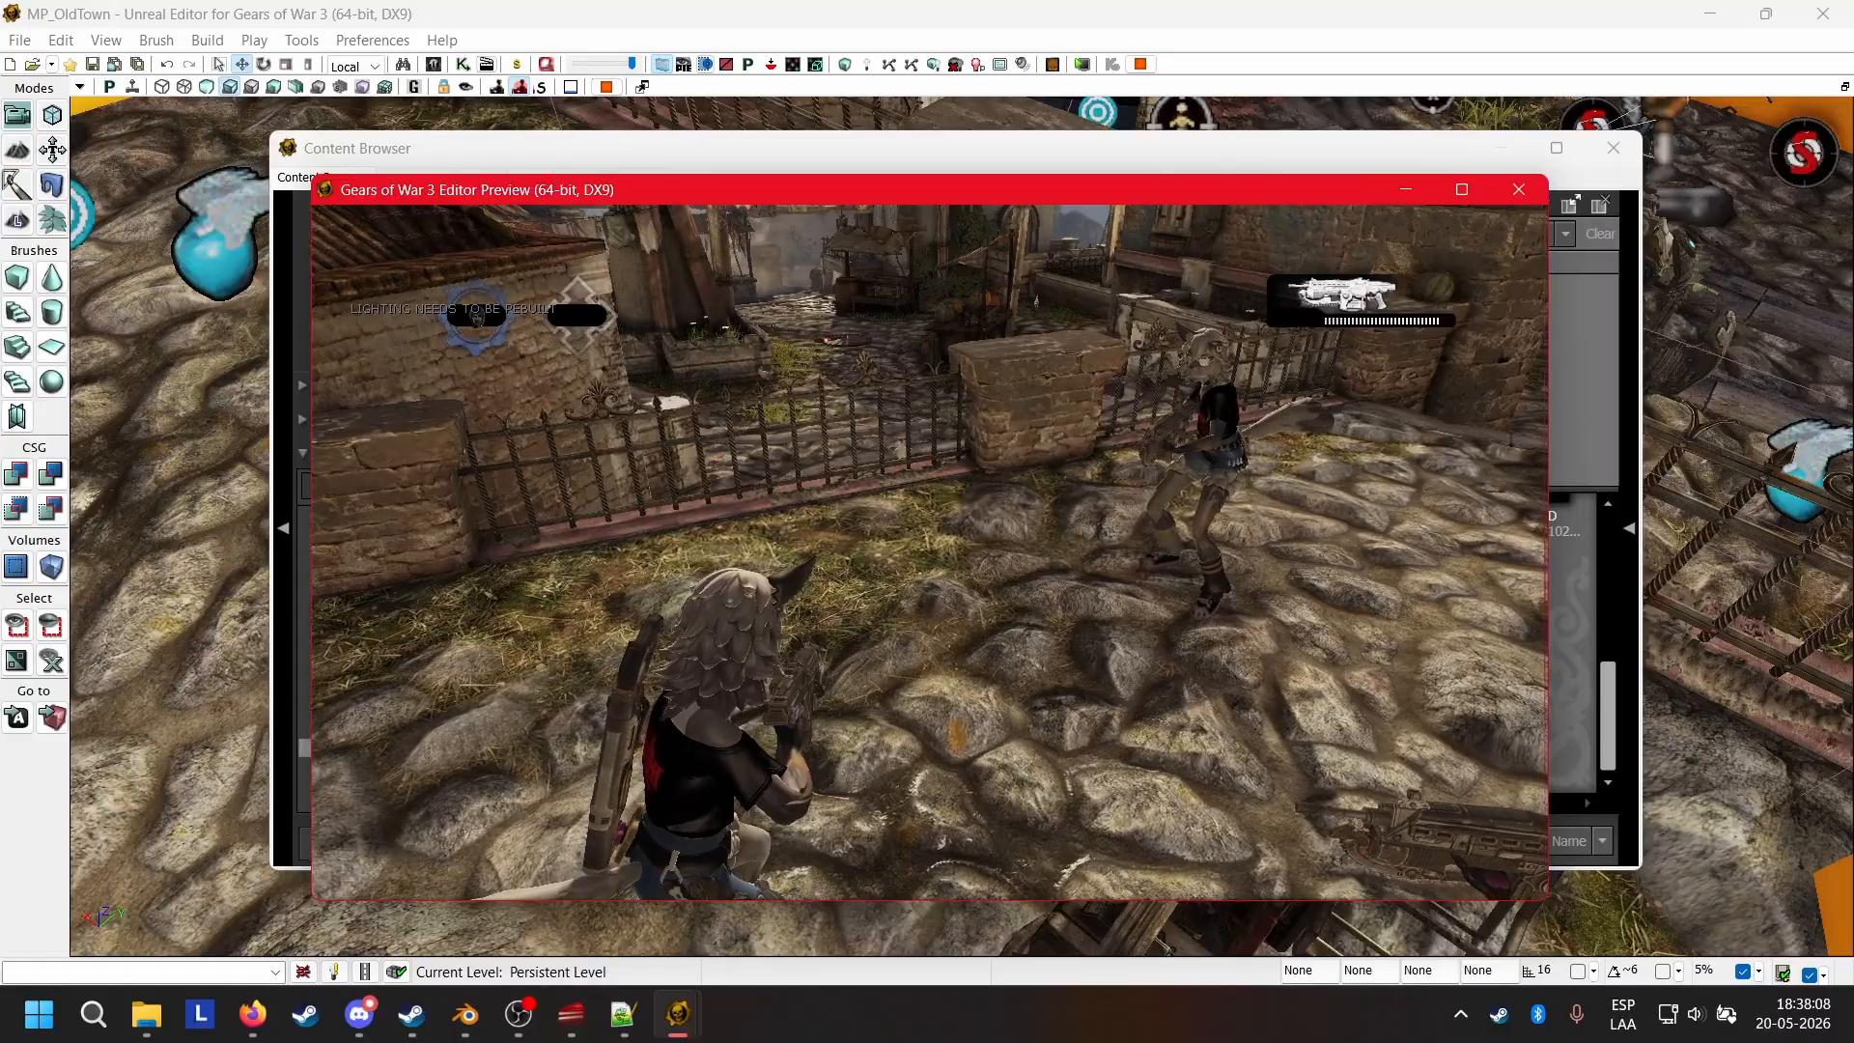
pyautogui.write('w')
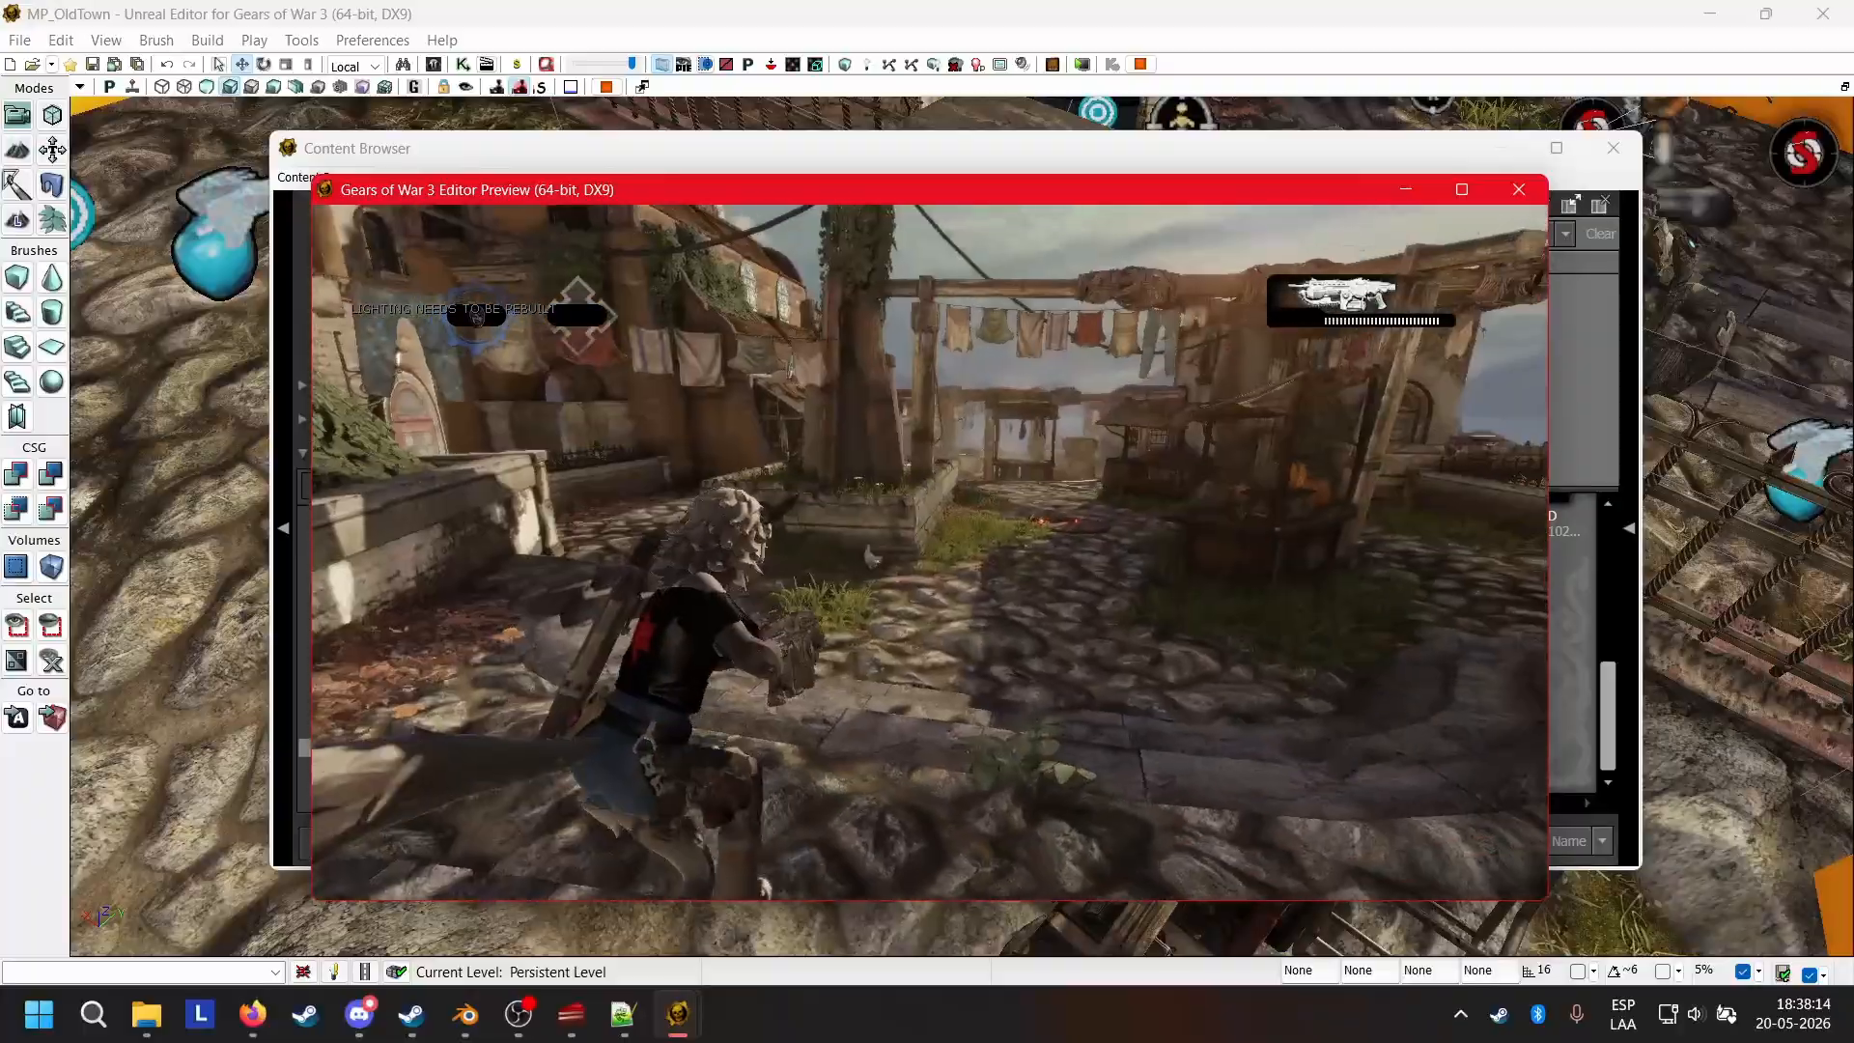
pyautogui.press('Up')
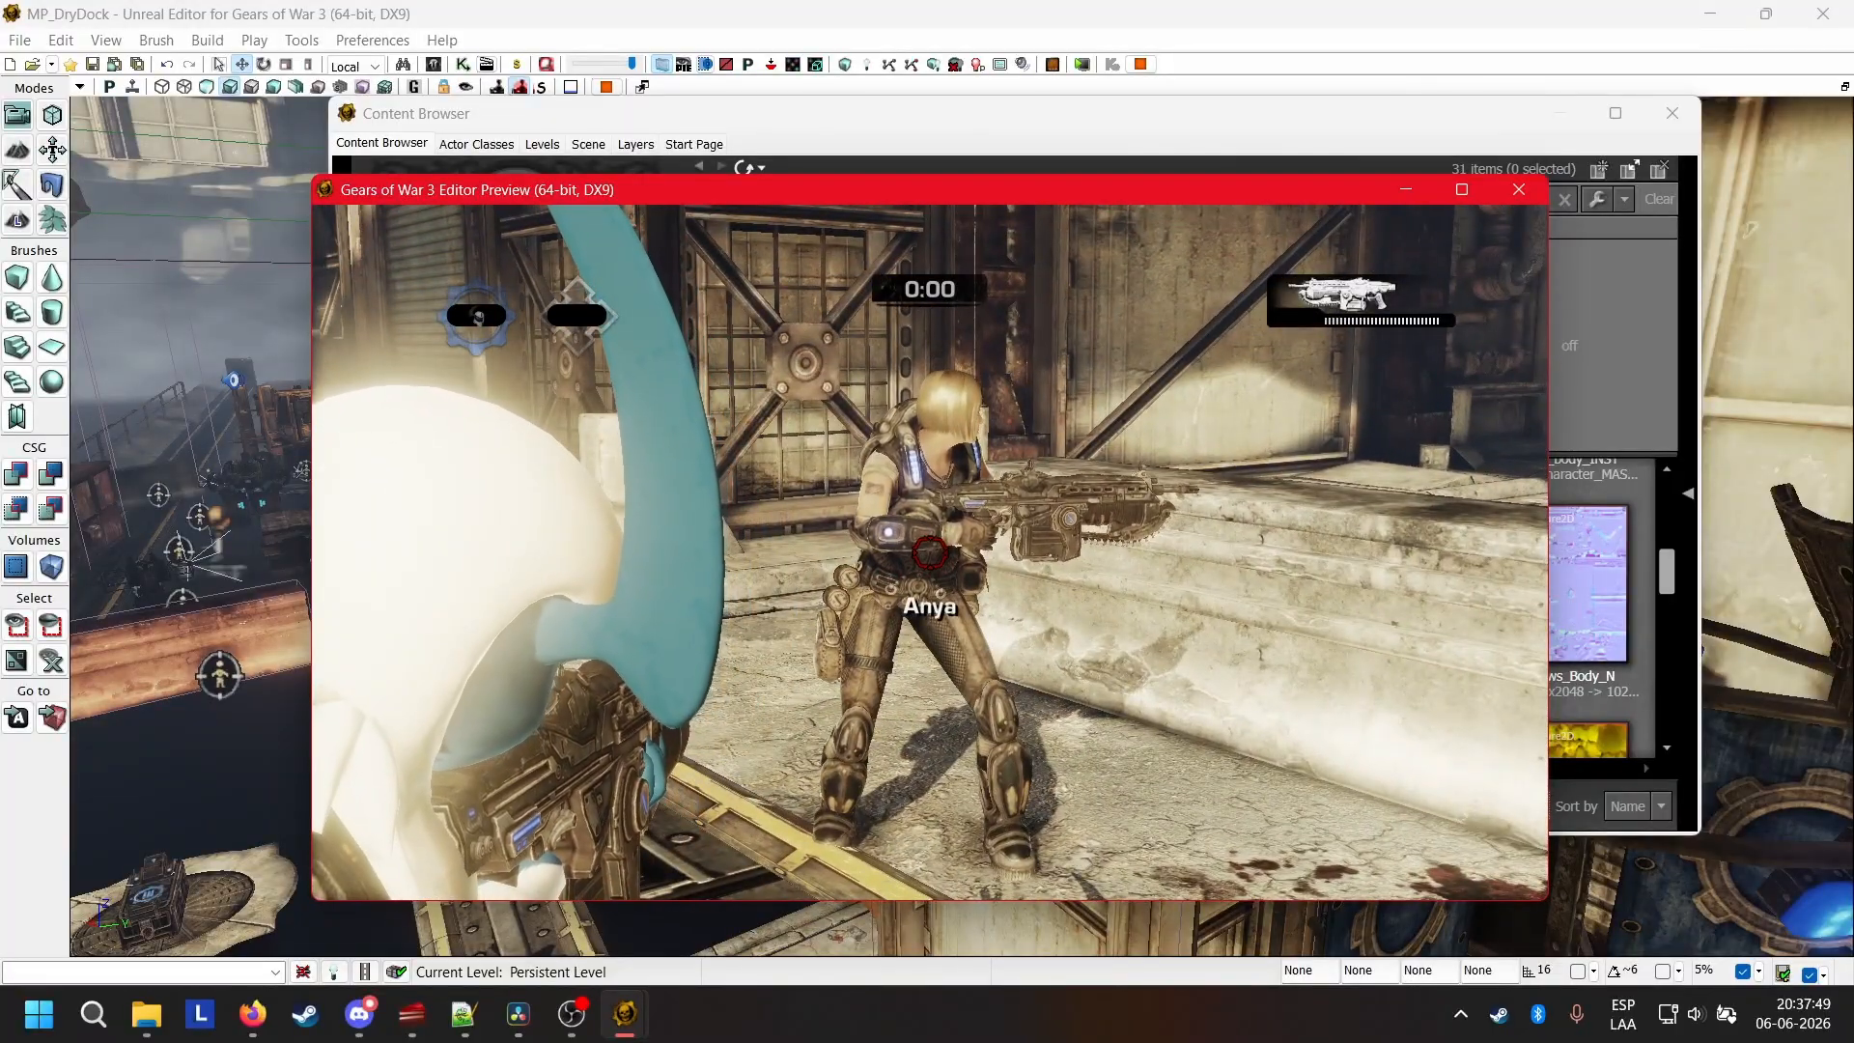
# Play through the MP_DryDock preview and shoot the dismembered soldier's remains to examine how gore looks in the game.
pyautogui.press('w')
pyautogui.press('space')
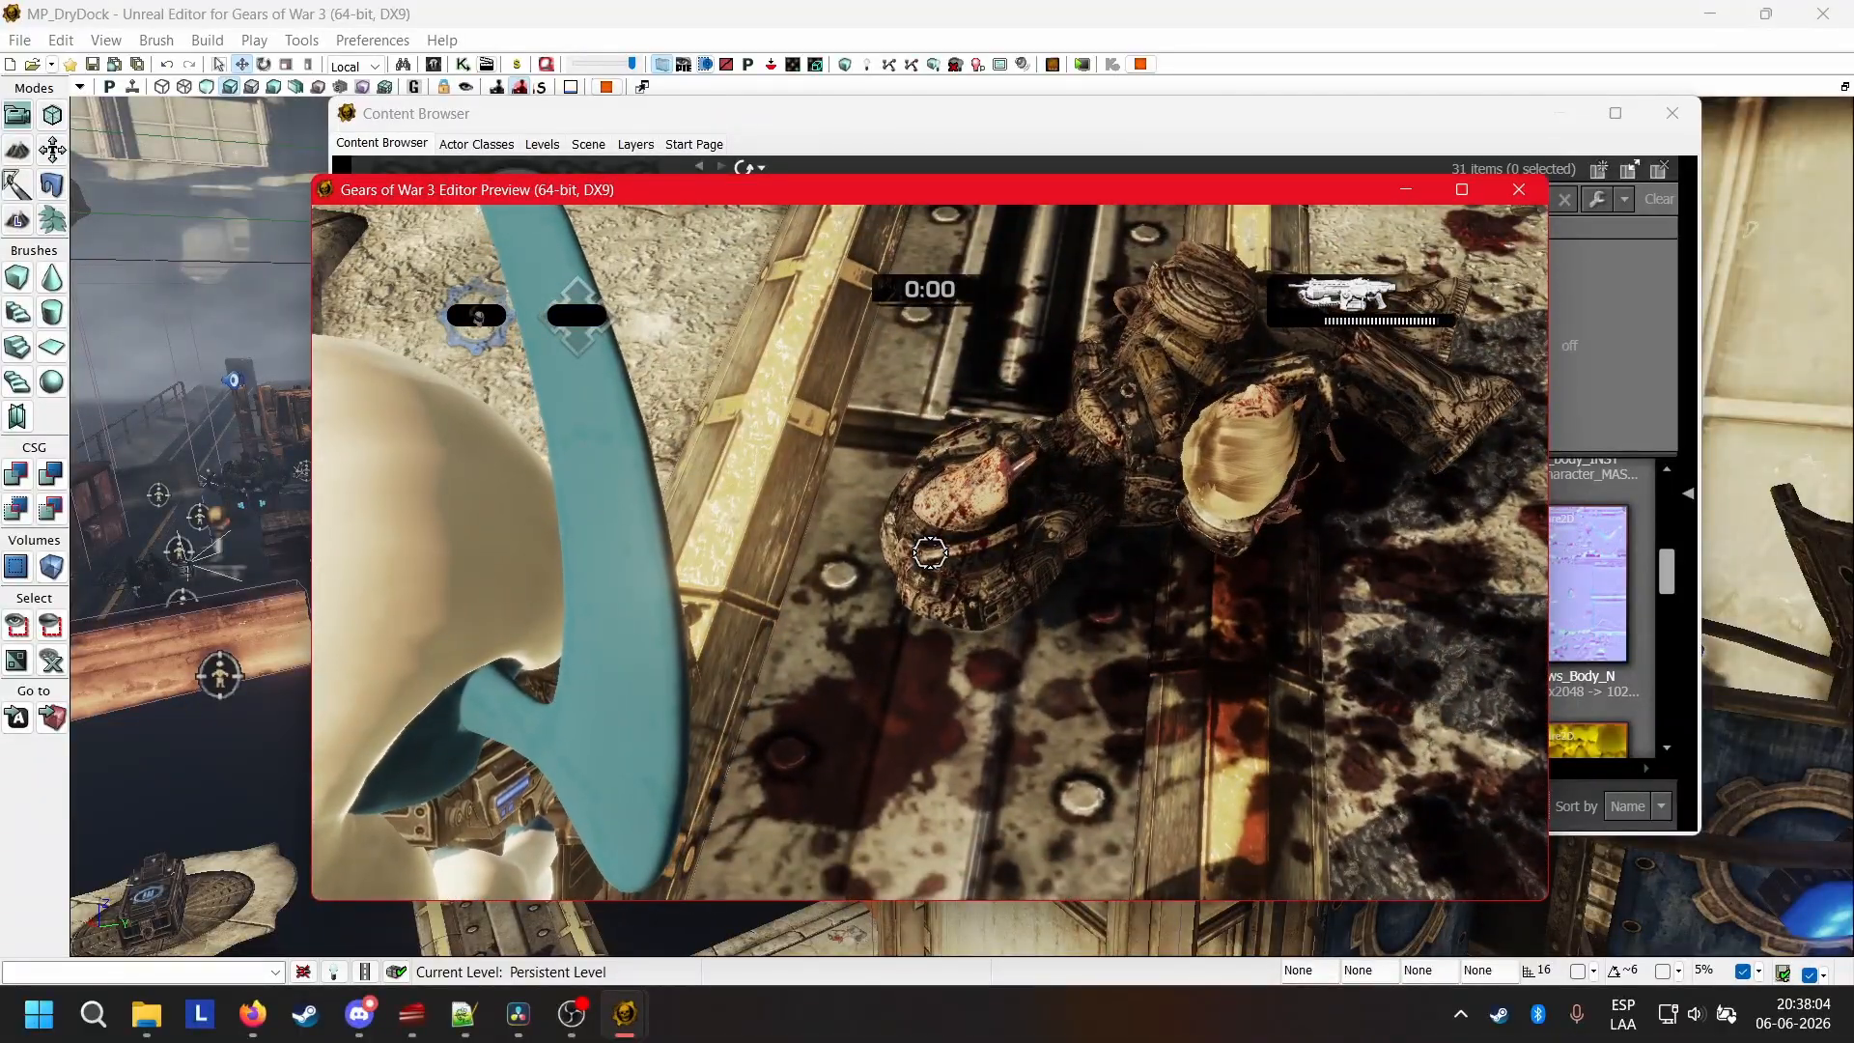
pyautogui.click(930, 552)
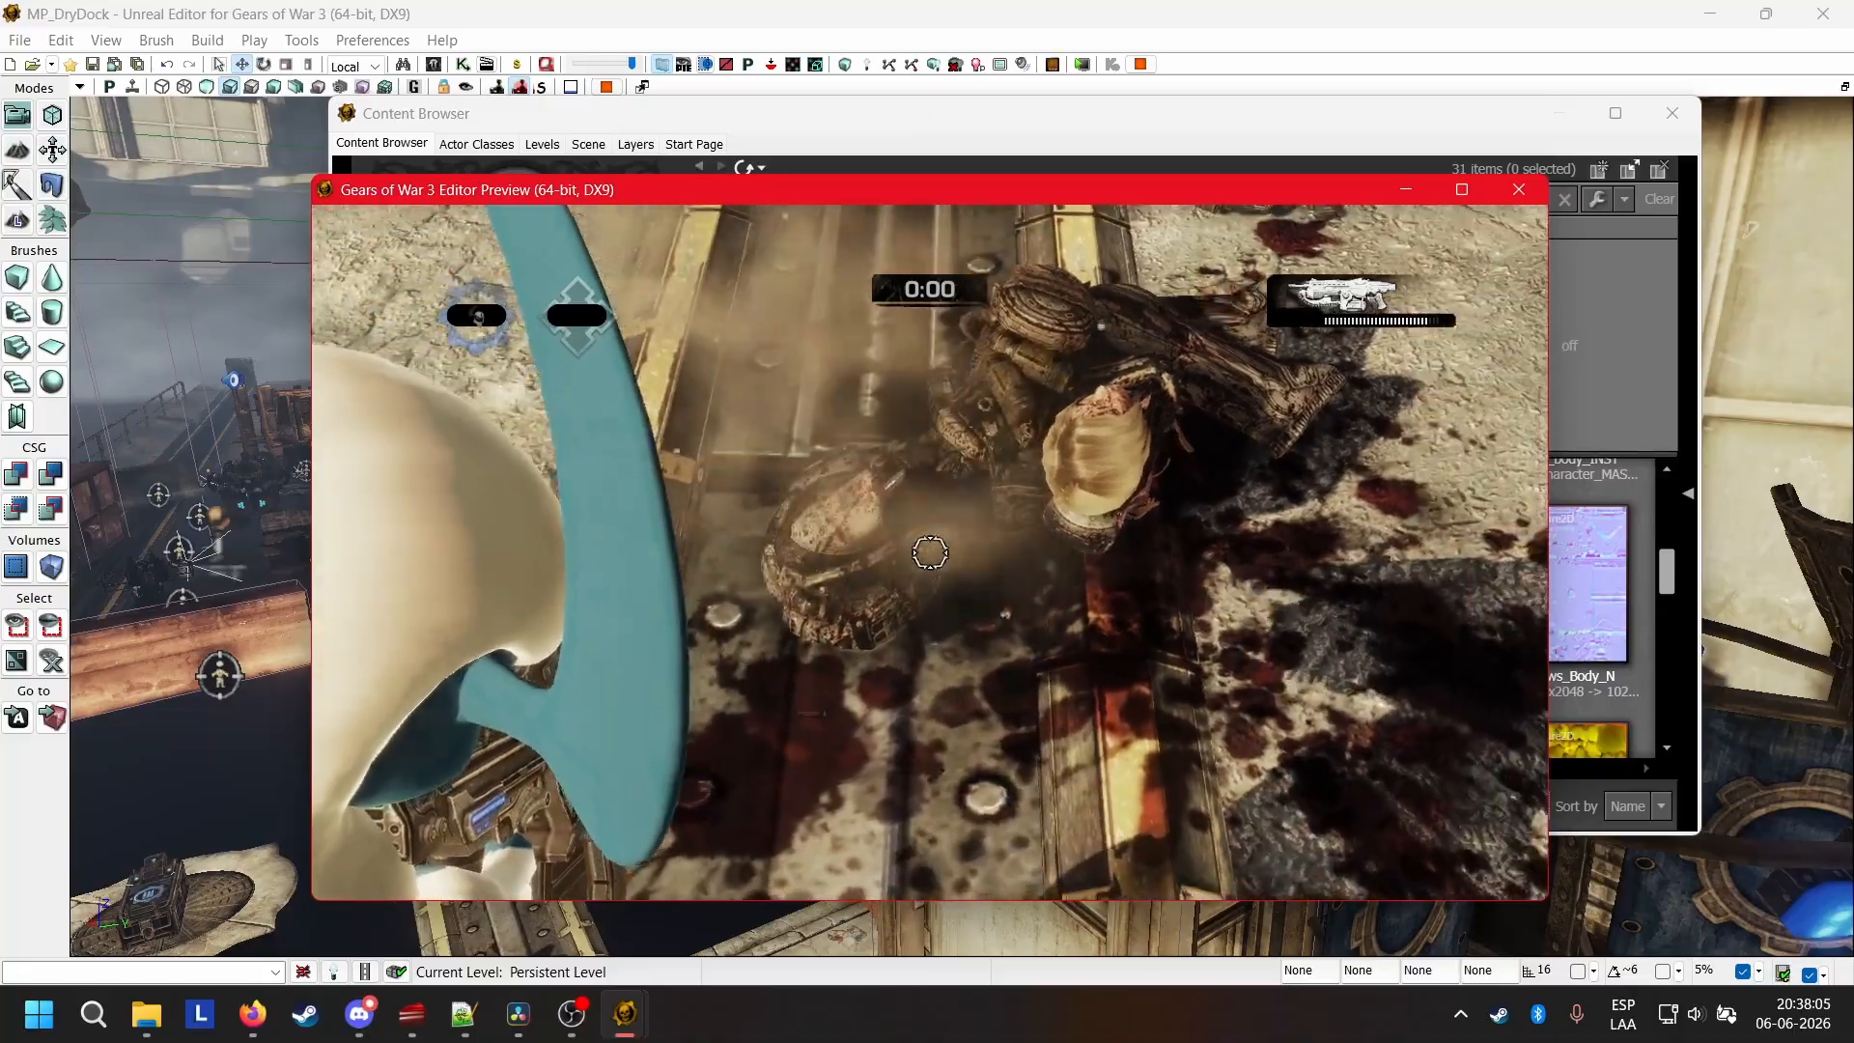
pyautogui.click(931, 552)
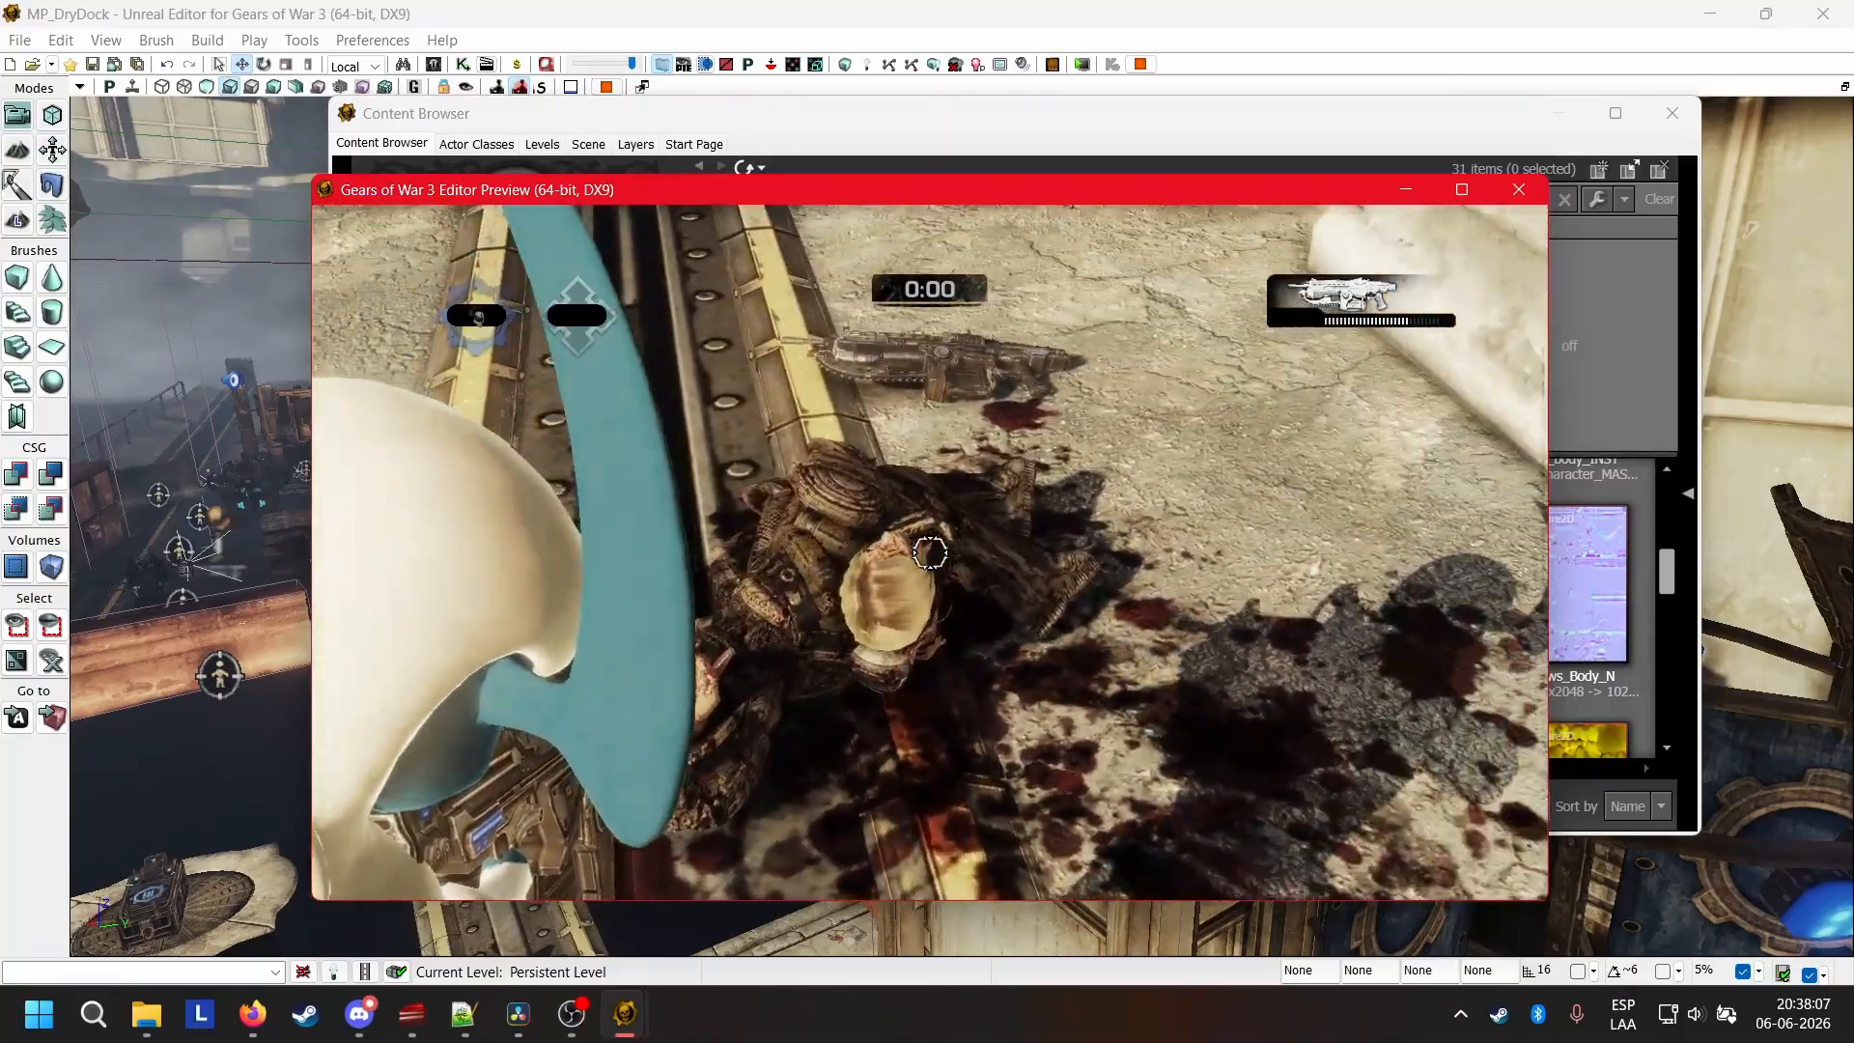
pyautogui.click(930, 552)
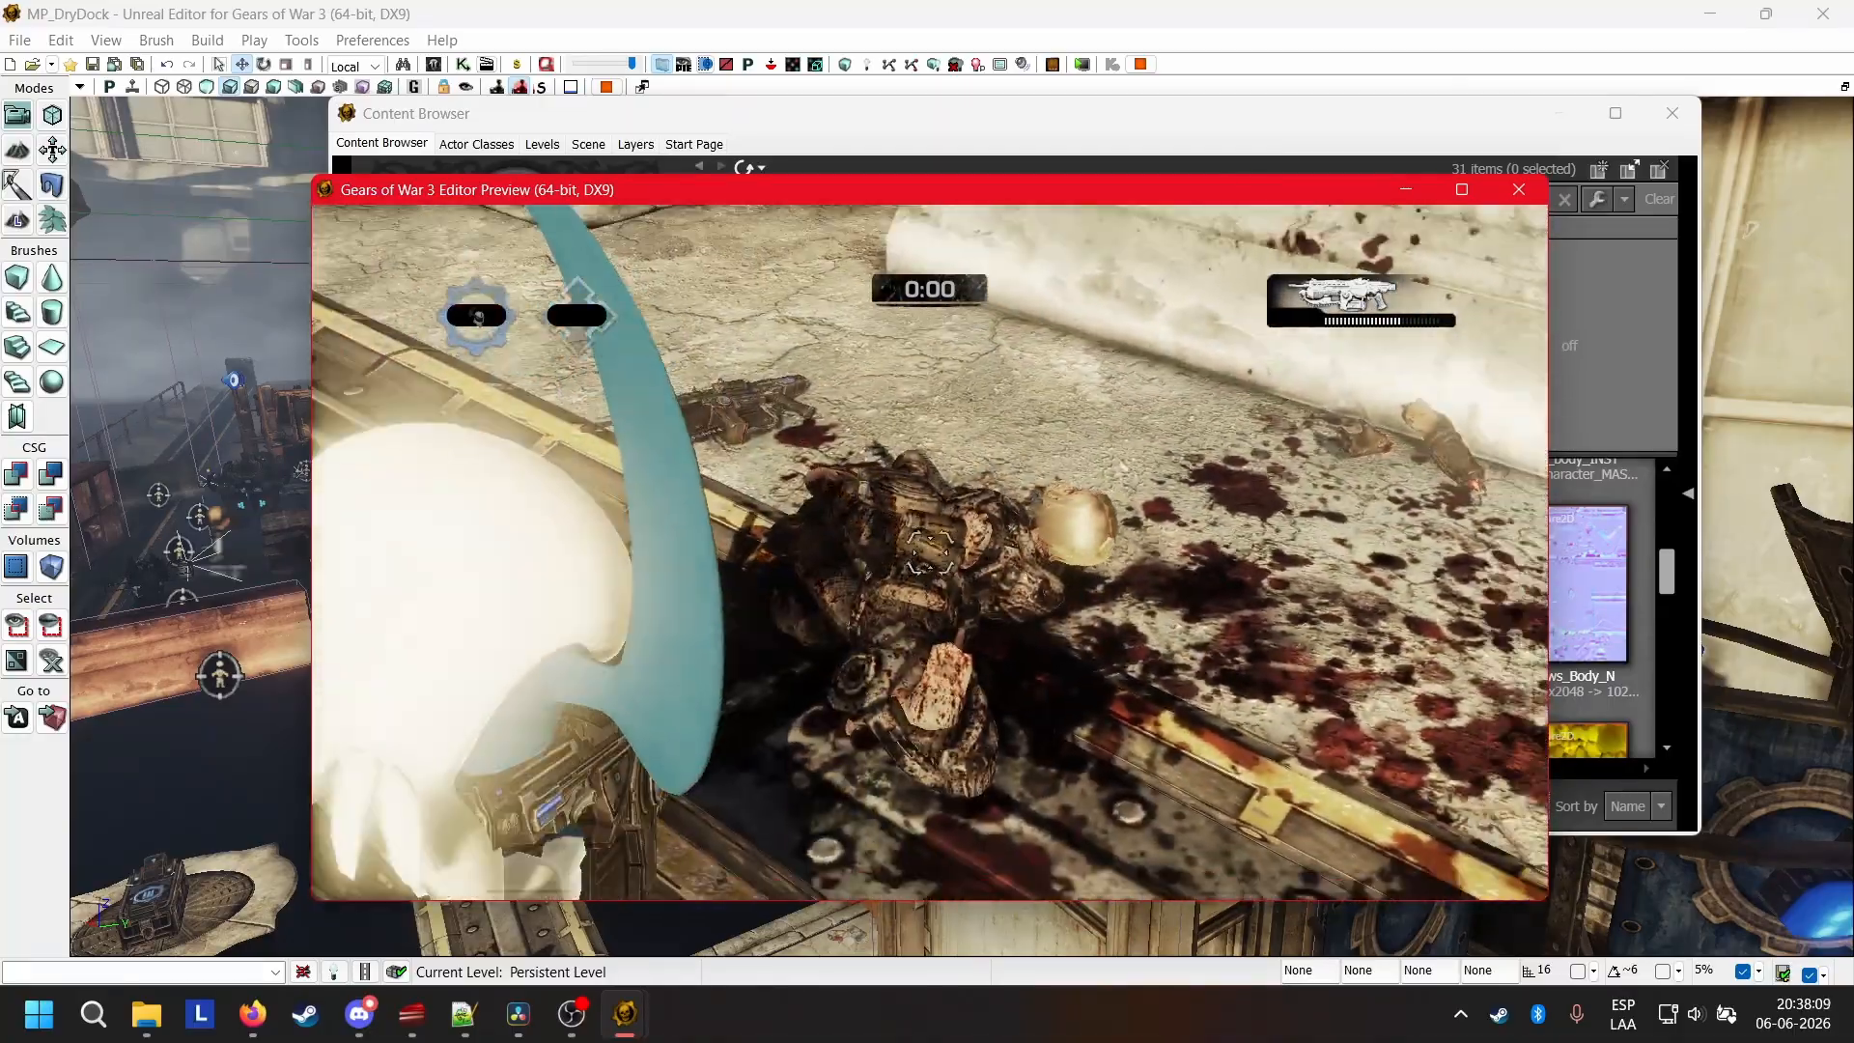
pyautogui.press('r')
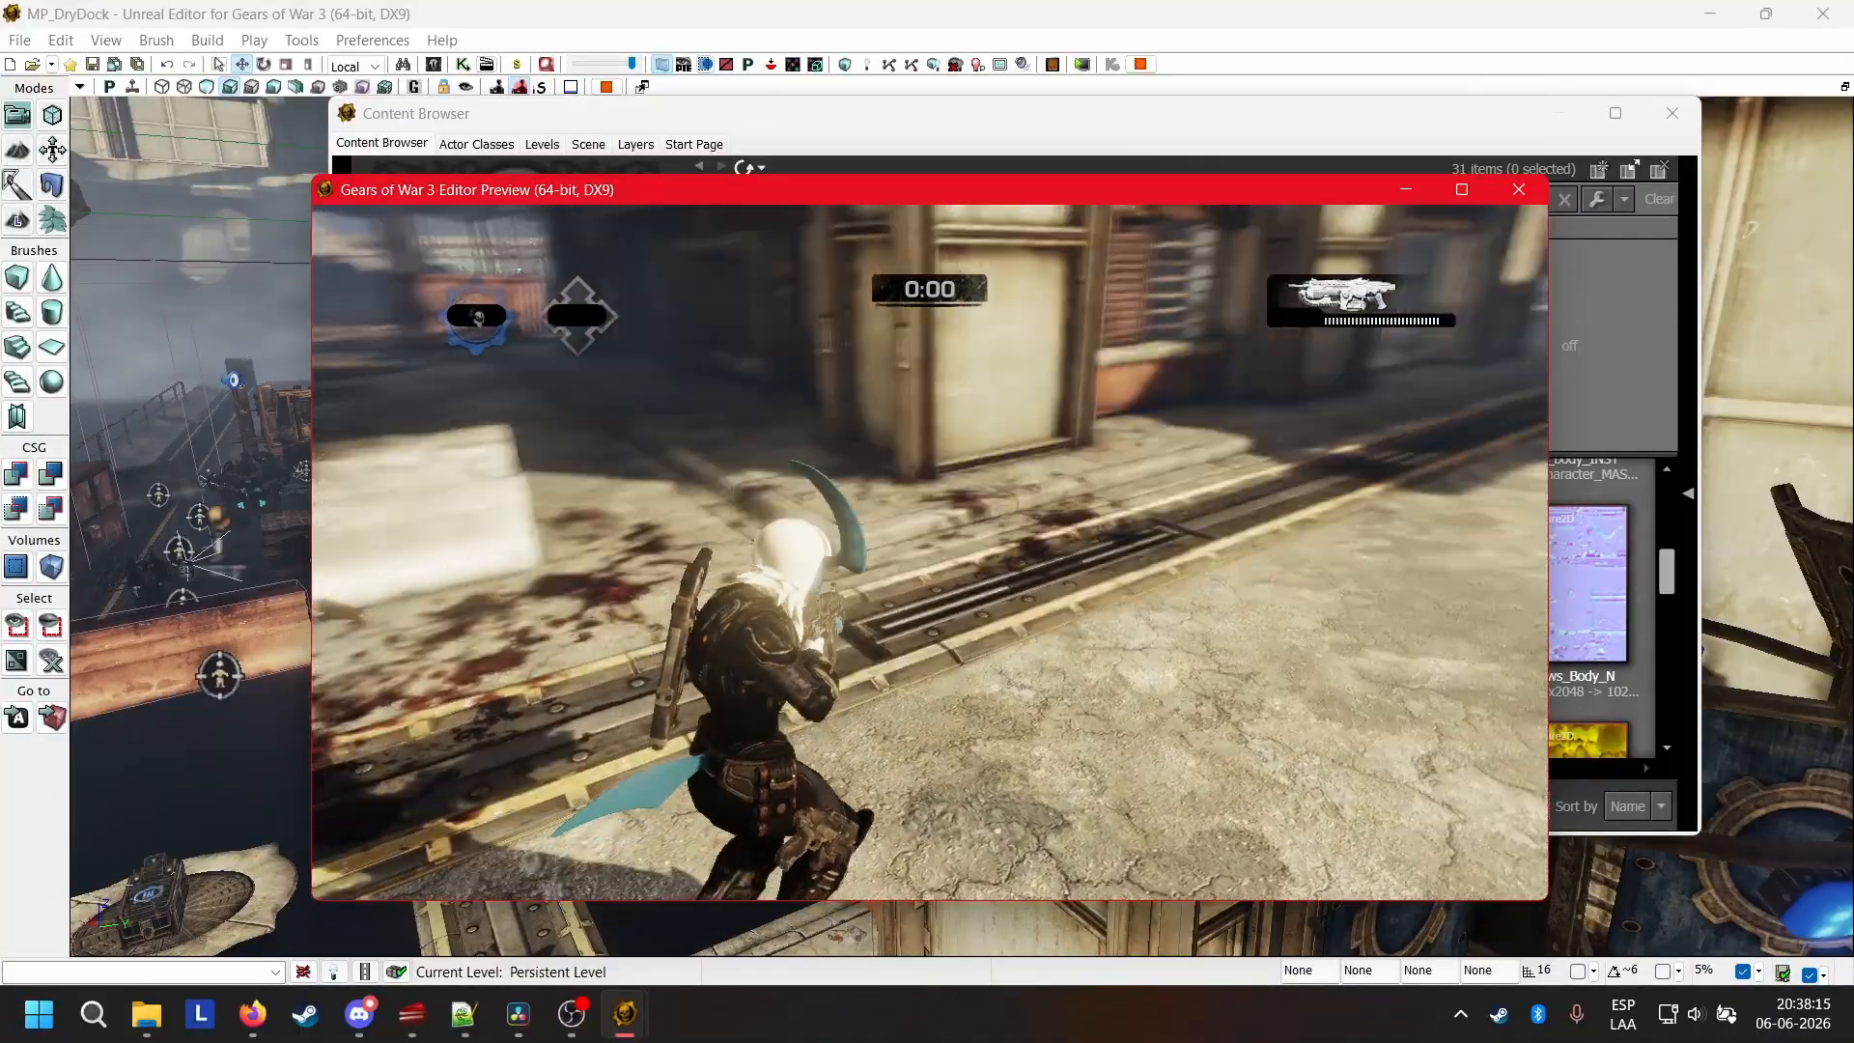
# Leave the play preview, look over the COG_Wolfie package and show the contents of the ALL_SoldierShaders package.
pyautogui.hotkey('alt', 'Tab')
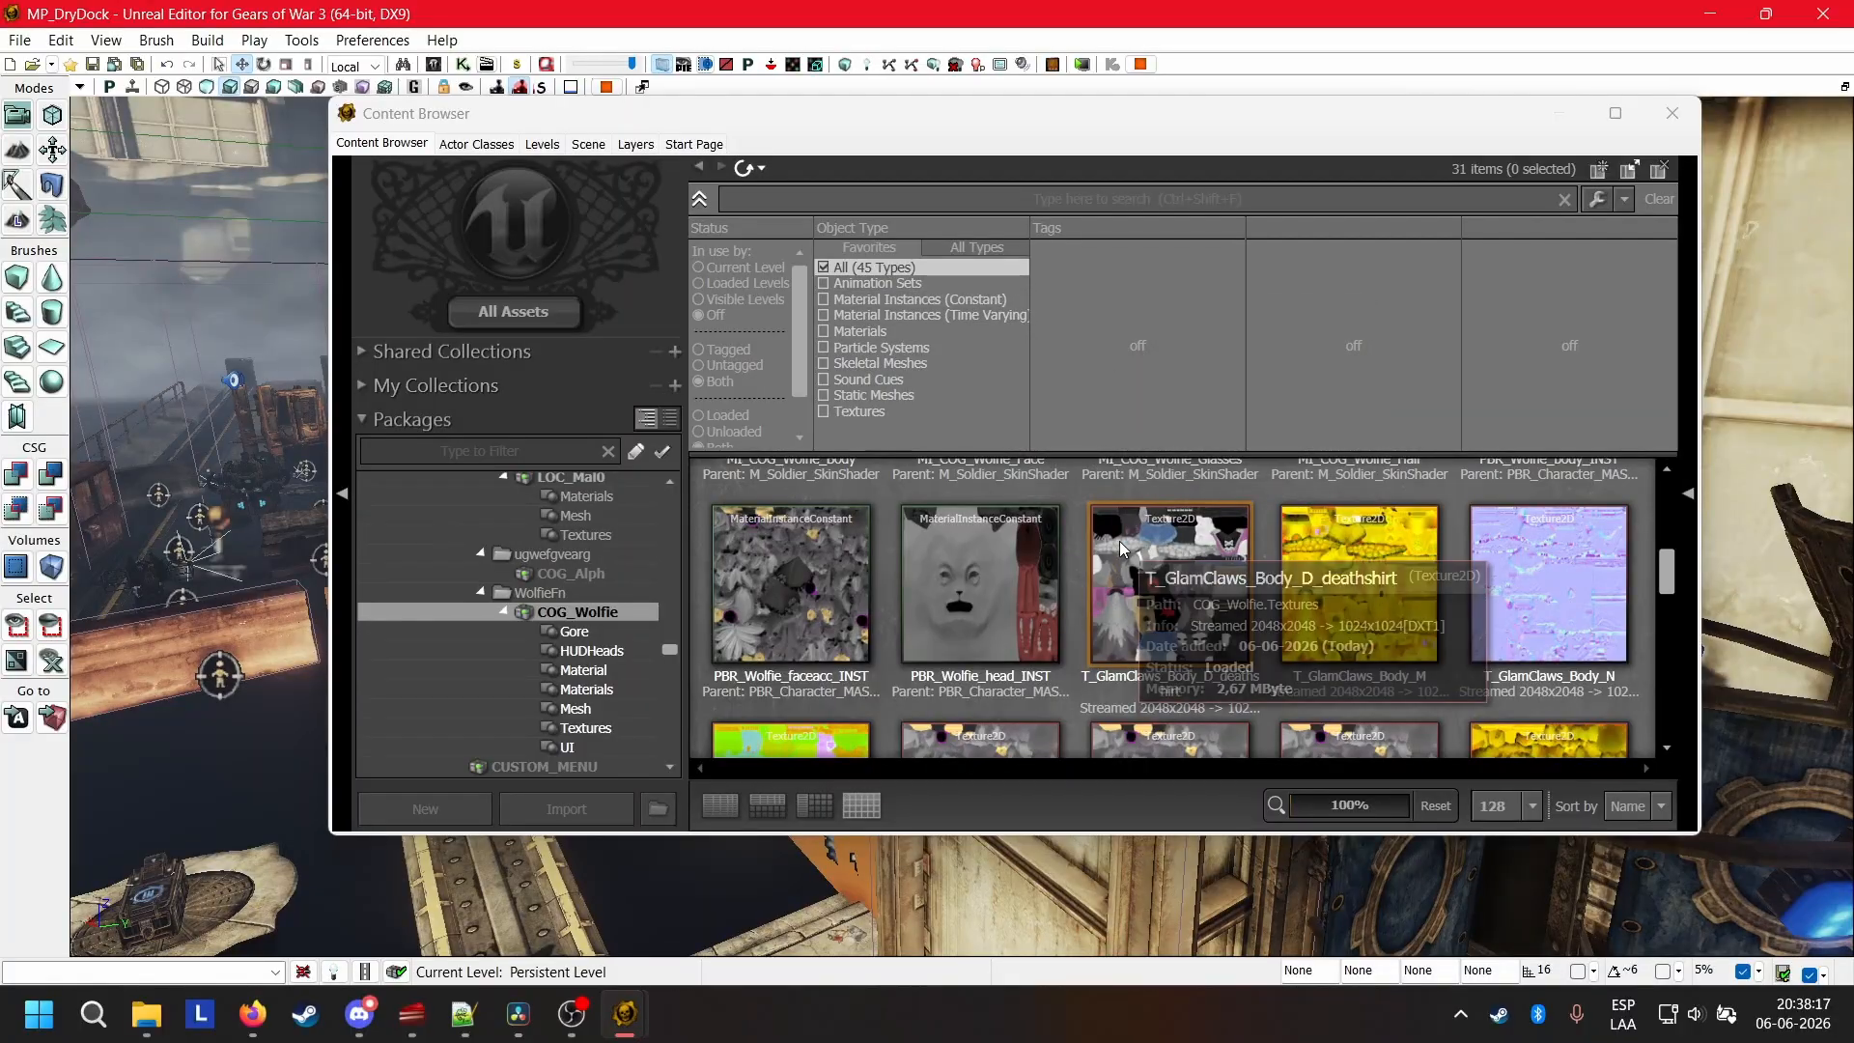
pyautogui.scroll(-3, 1101, 547)
pyautogui.scroll(10, 1094, 548)
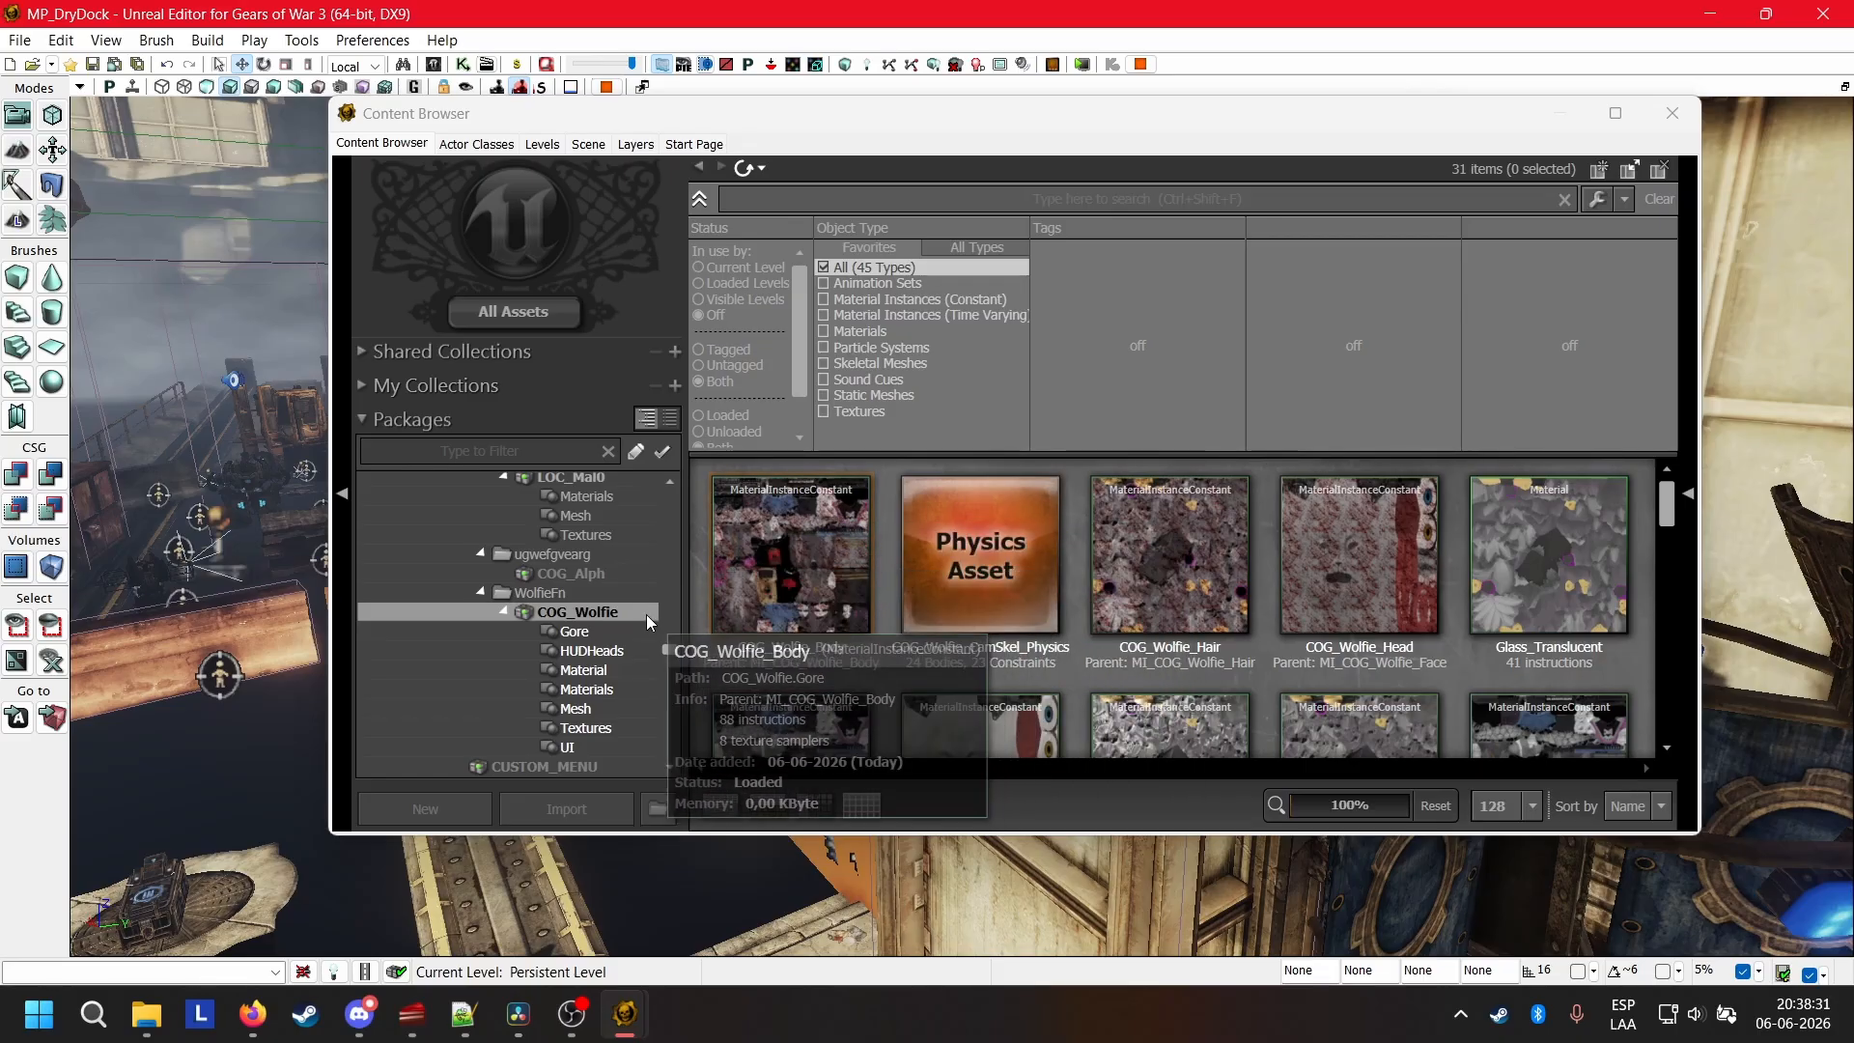
pyautogui.scroll(10, 599, 584)
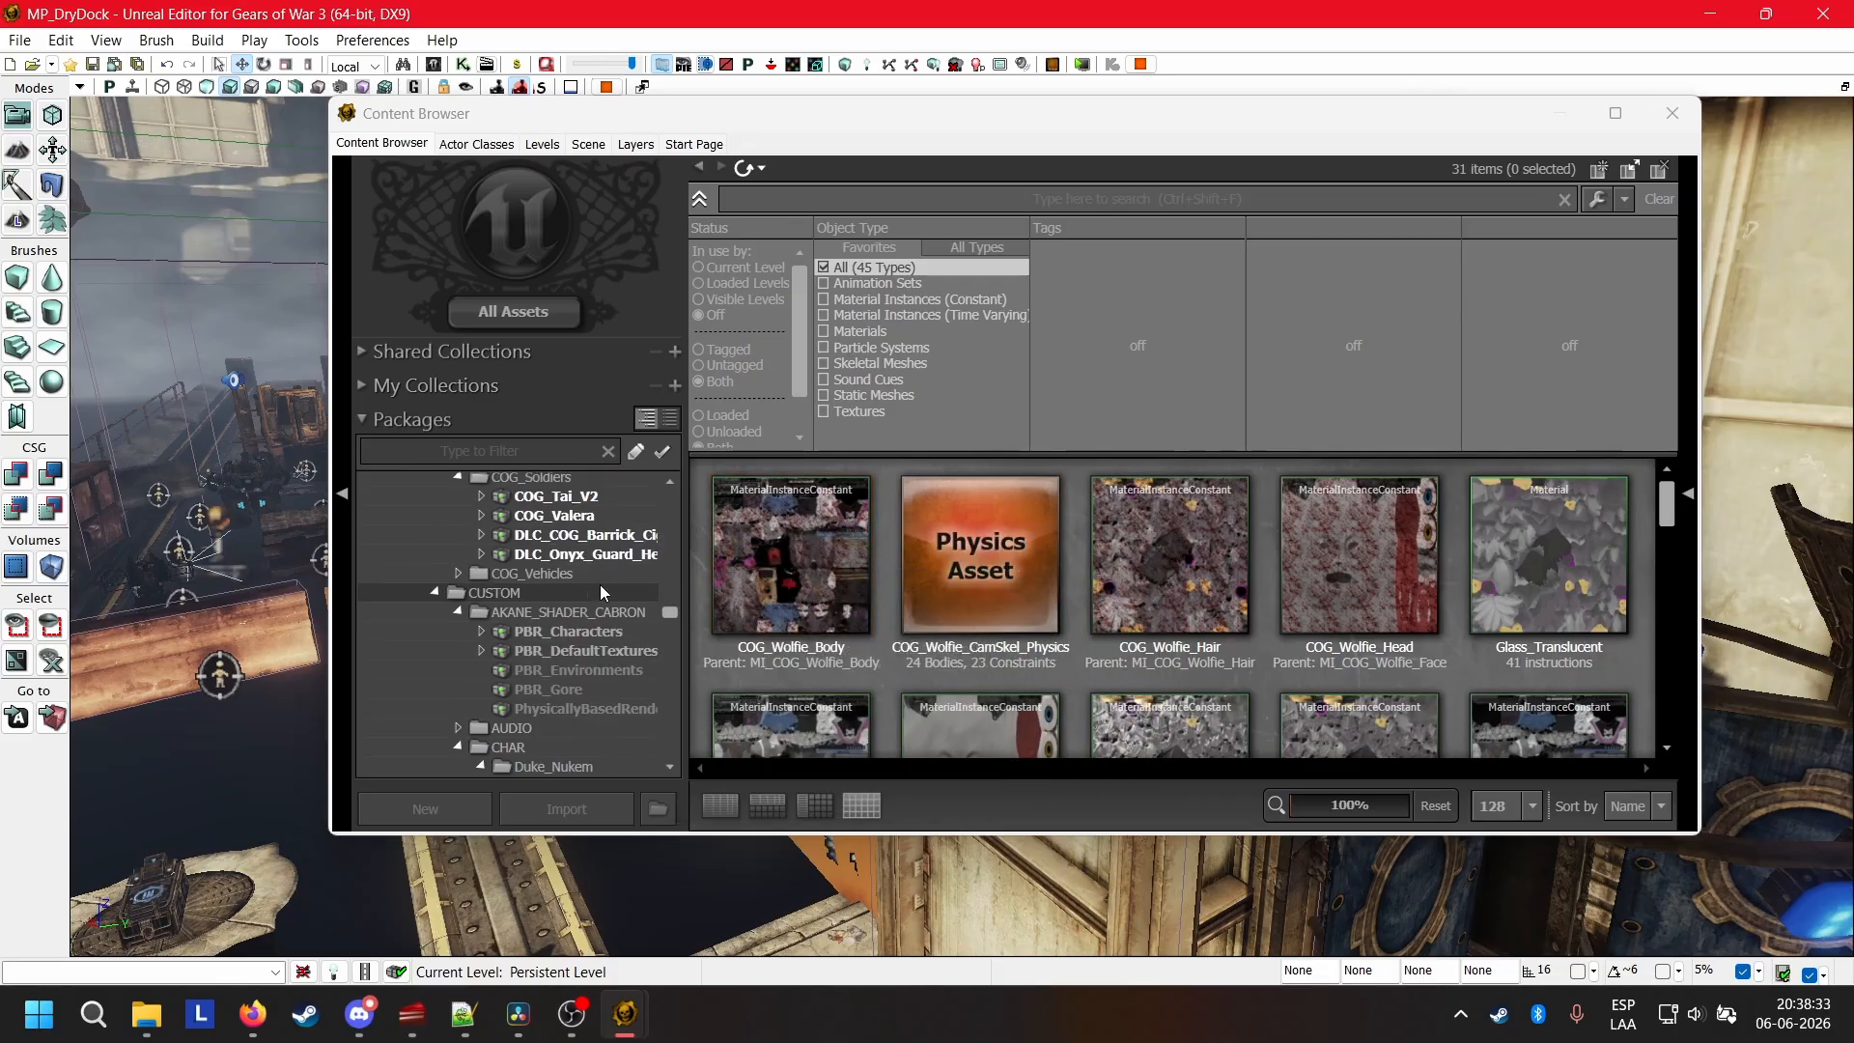
pyautogui.scroll(12, 600, 598)
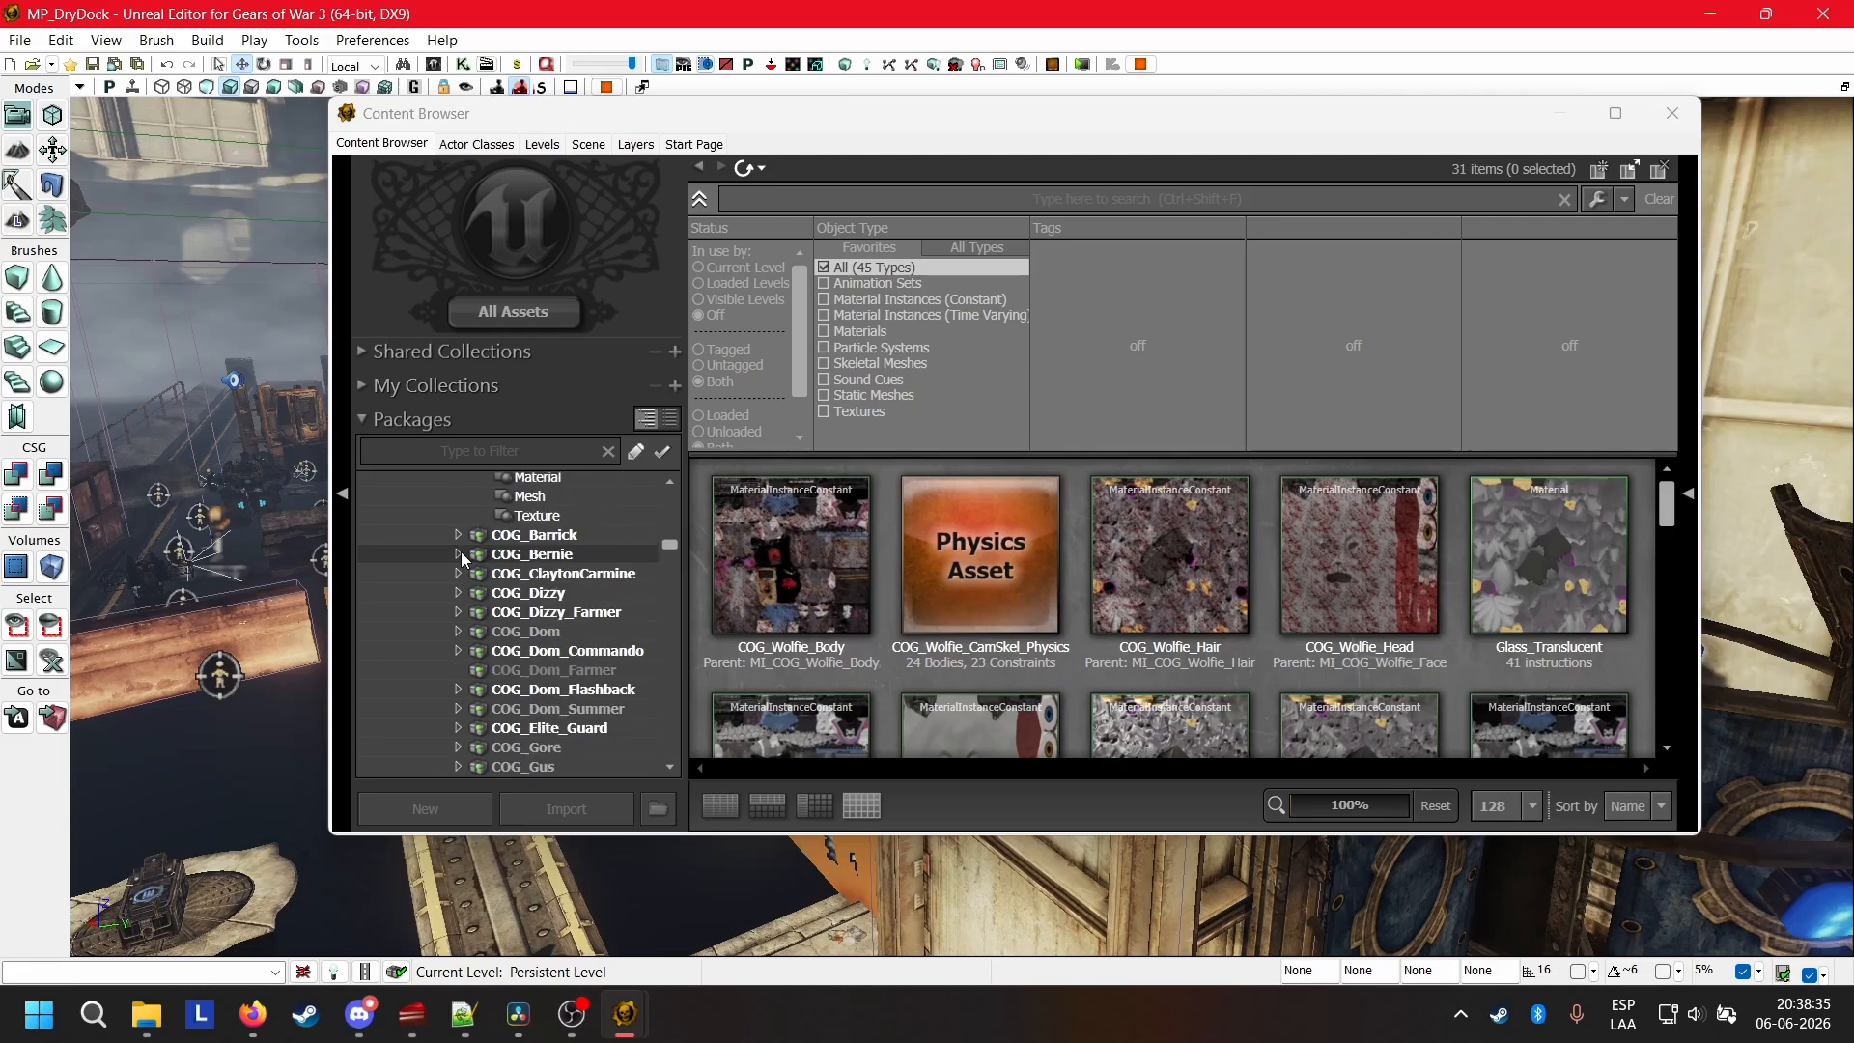
pyautogui.scroll(-6, 483, 580)
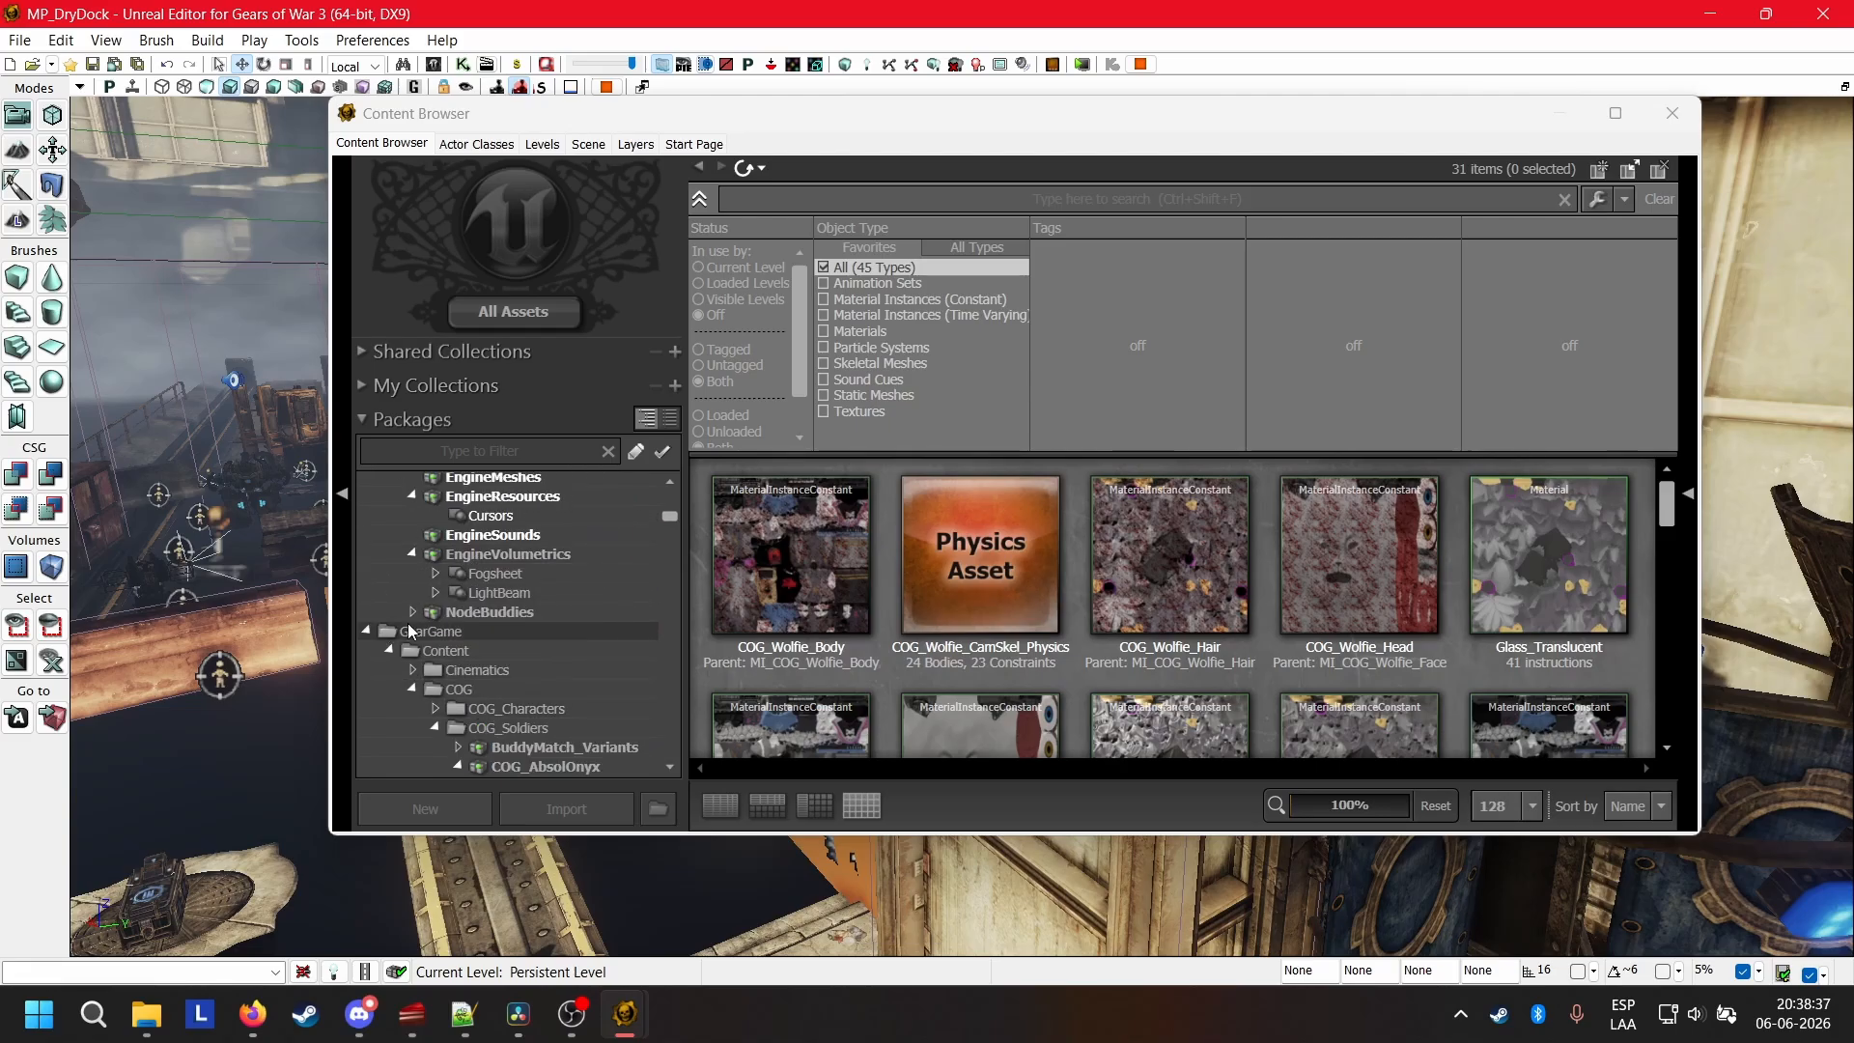
pyautogui.scroll(-10, 526, 619)
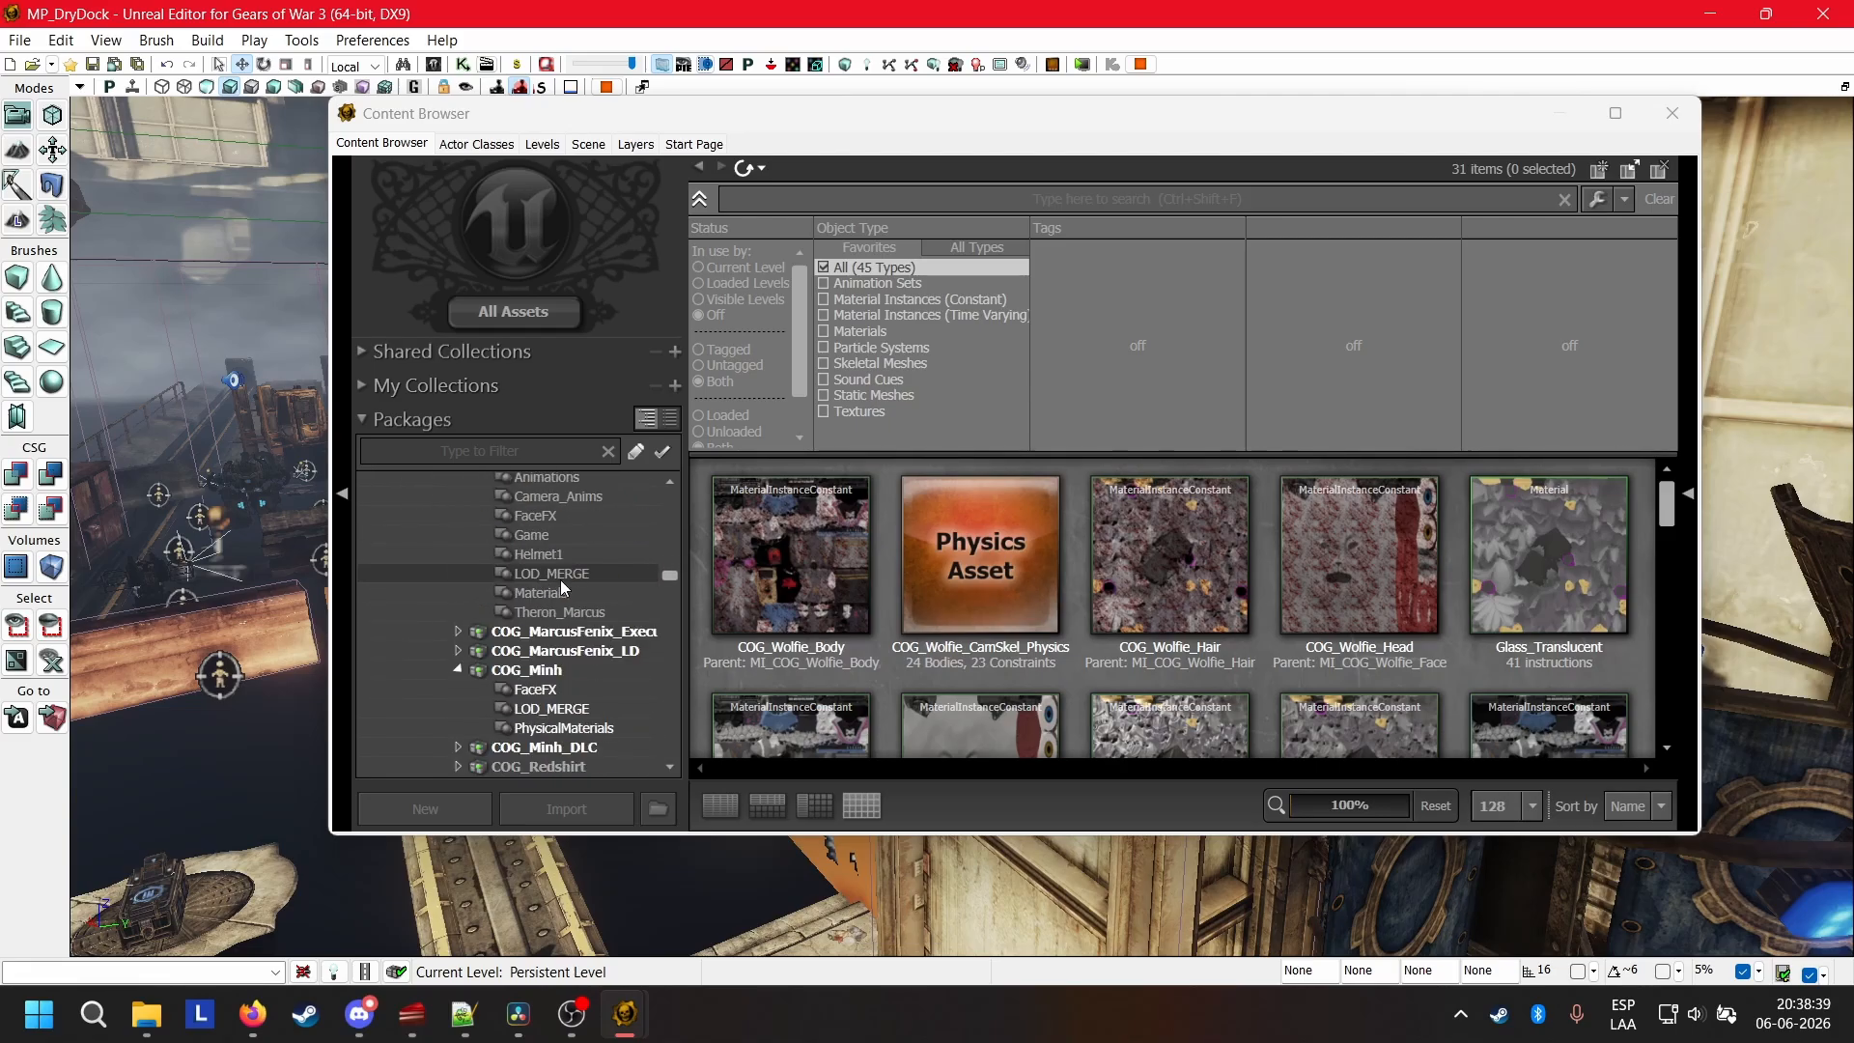
pyautogui.scroll(-3, 576, 566)
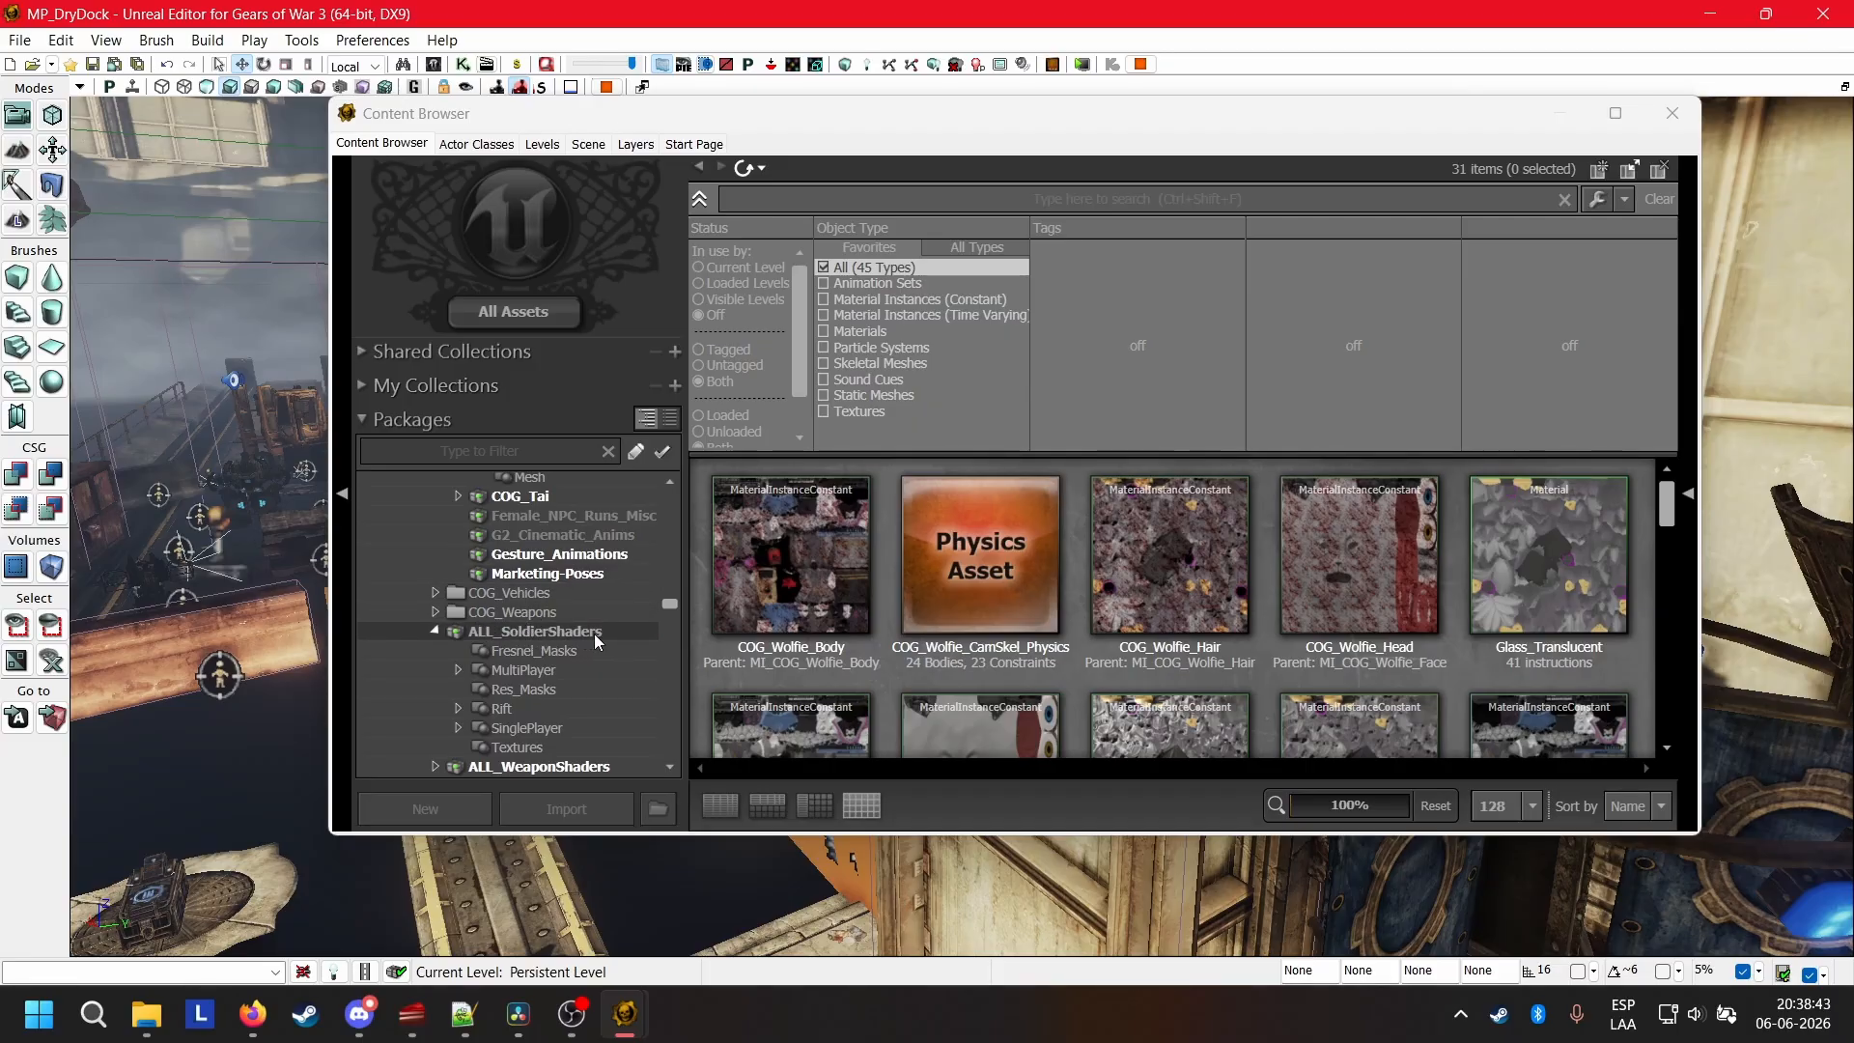
pyautogui.click(553, 635)
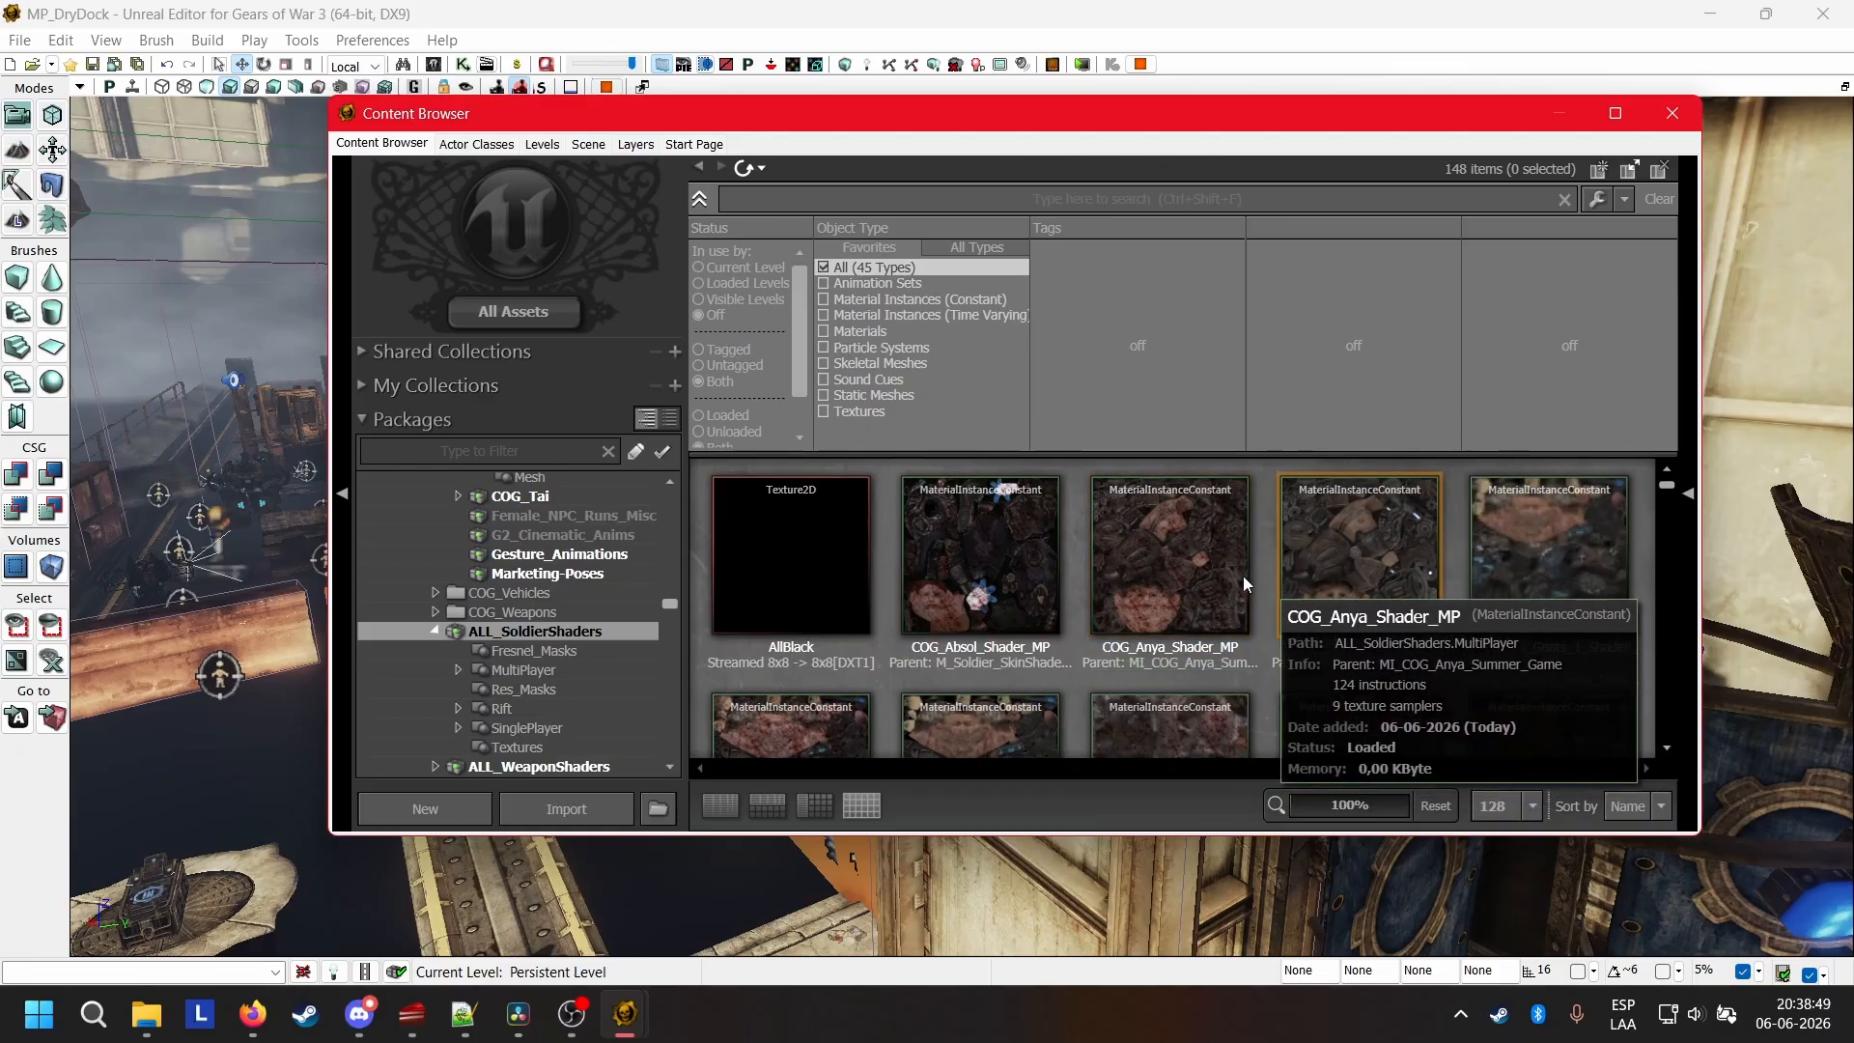
# Find the COG_Baird_Shader_MP gore material instance in MultiPlayer.Gore and view its copy settings without making a copy.
pyautogui.scroll(-2, 1219, 589)
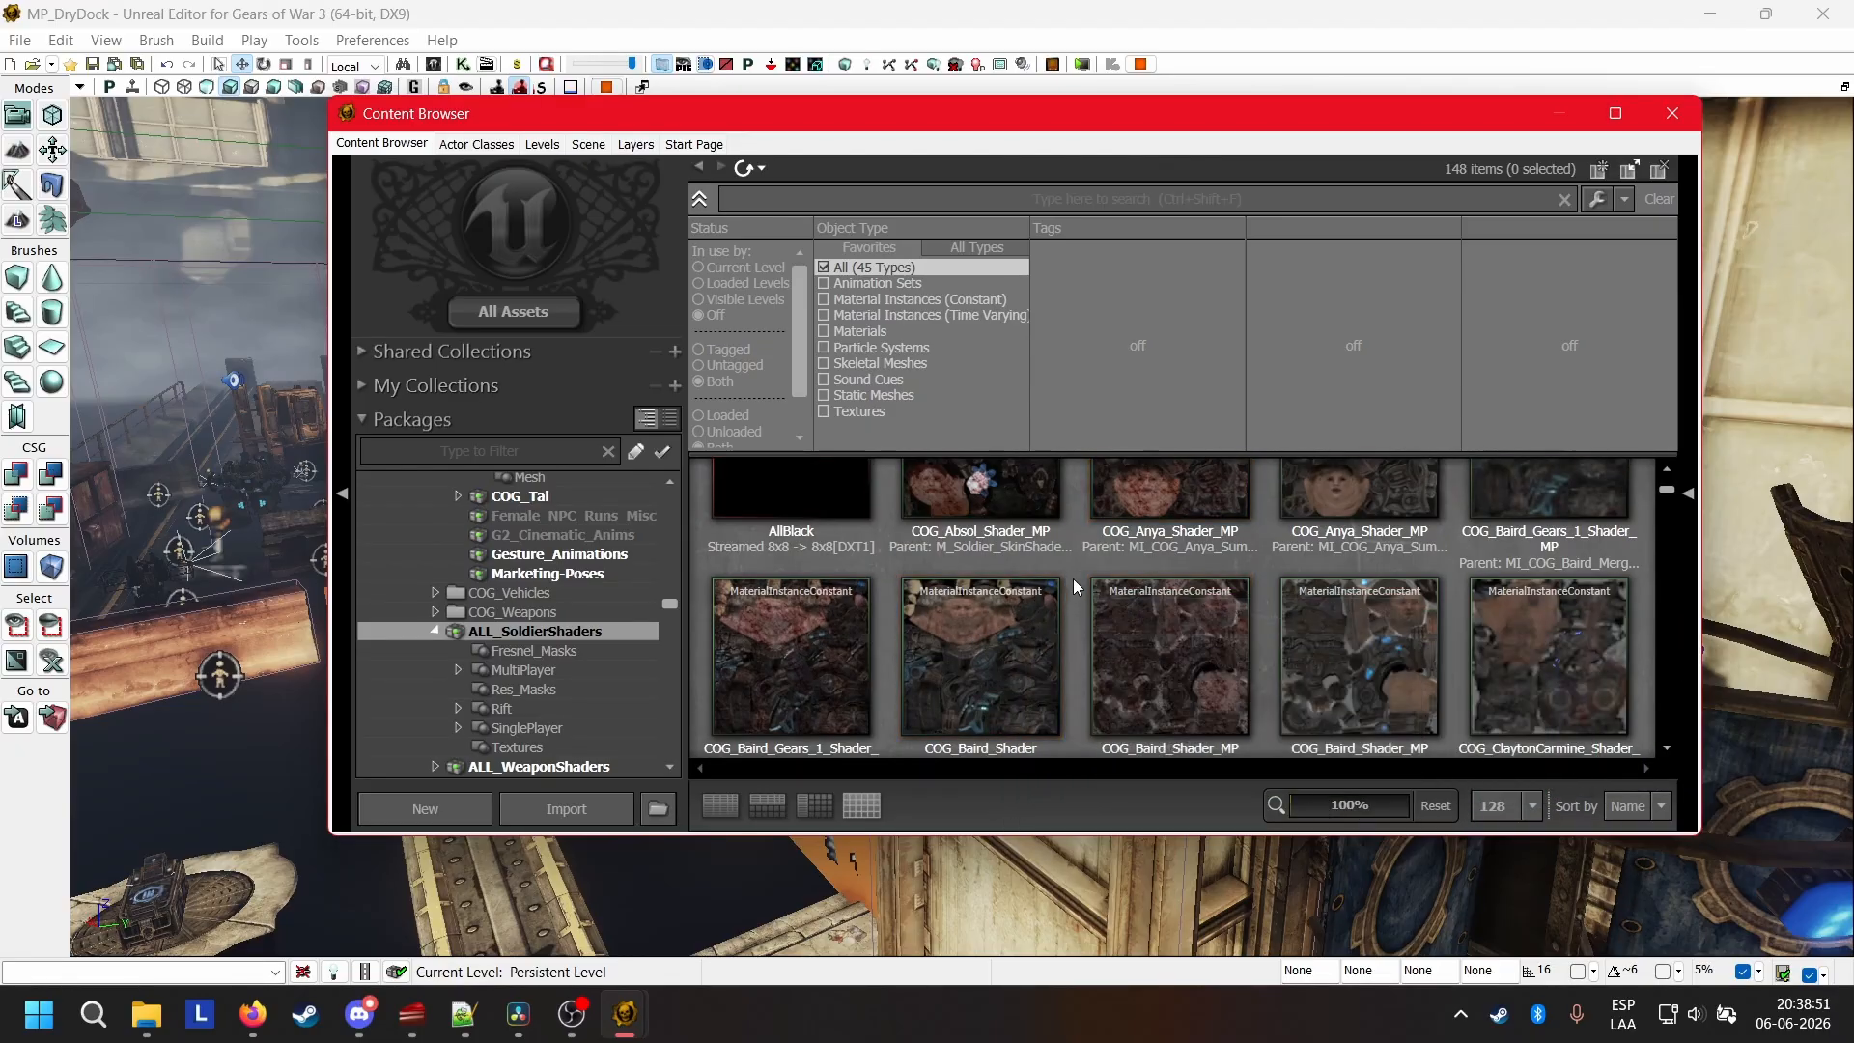
pyautogui.scroll(-1, 1074, 579)
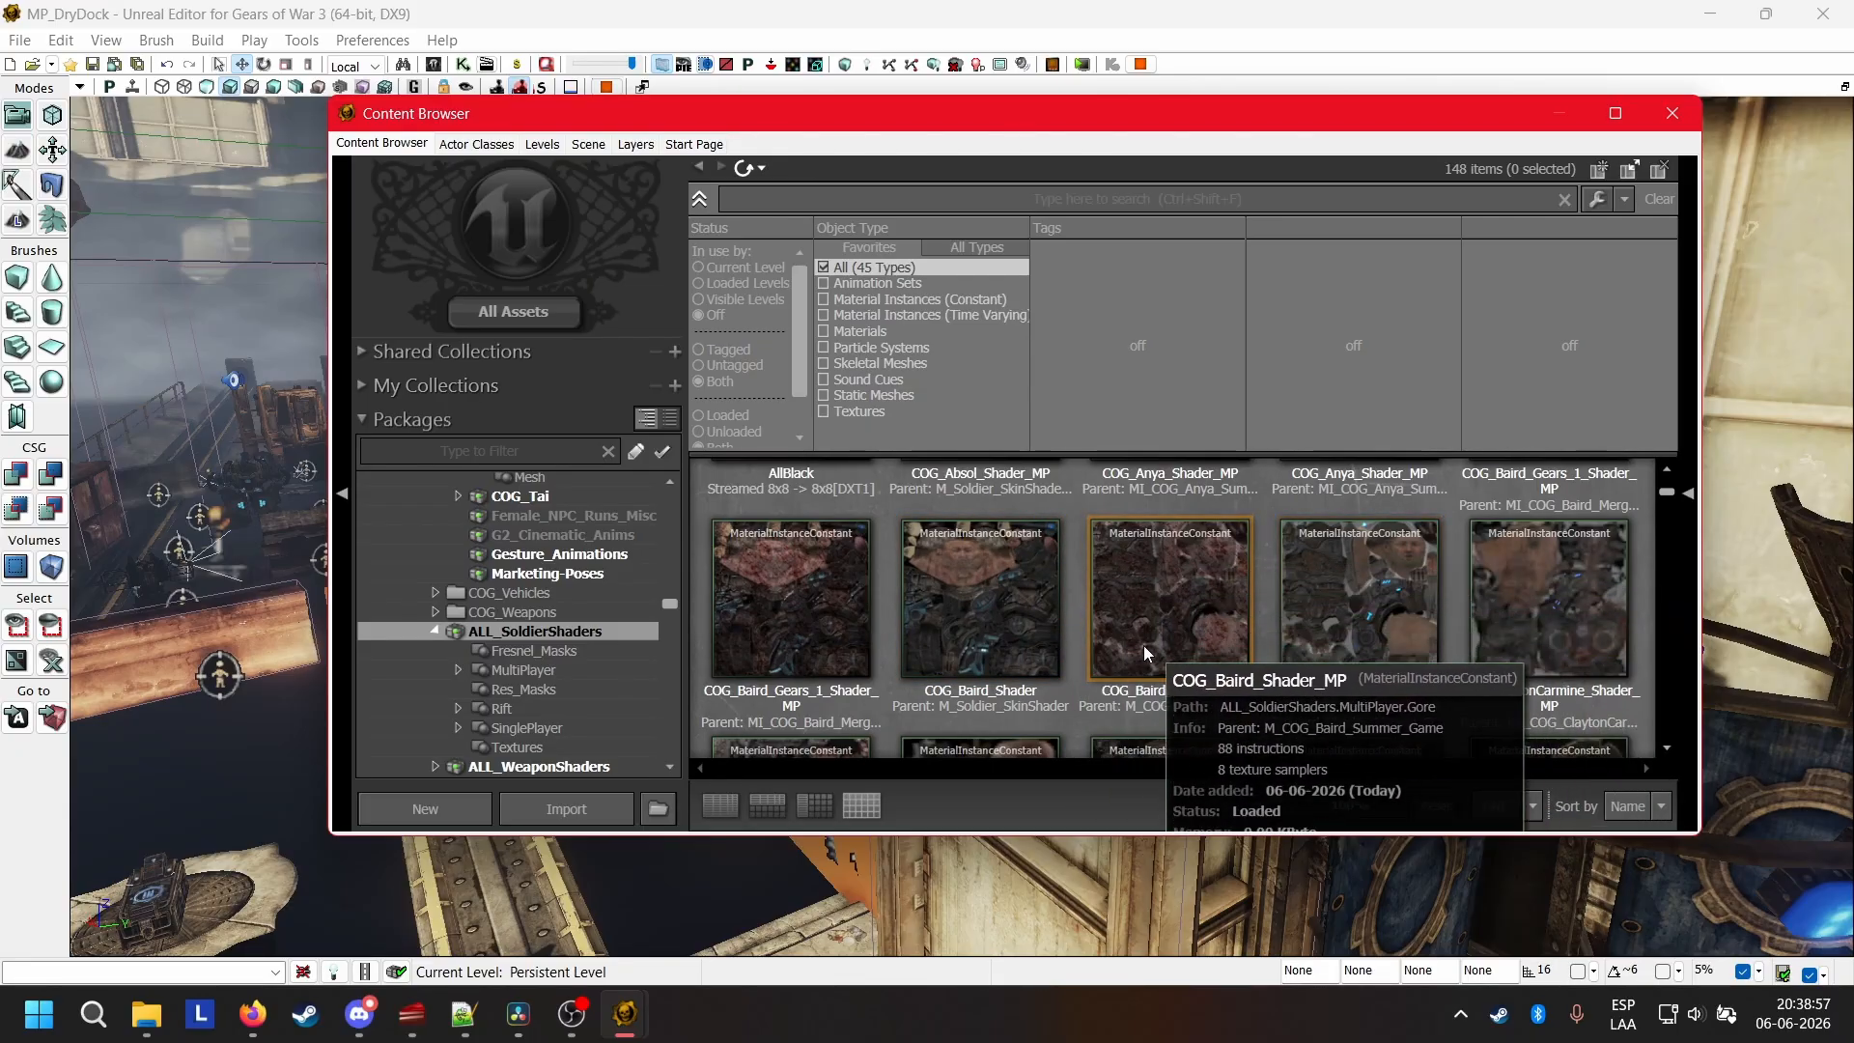
pyautogui.scroll(-1, 1149, 627)
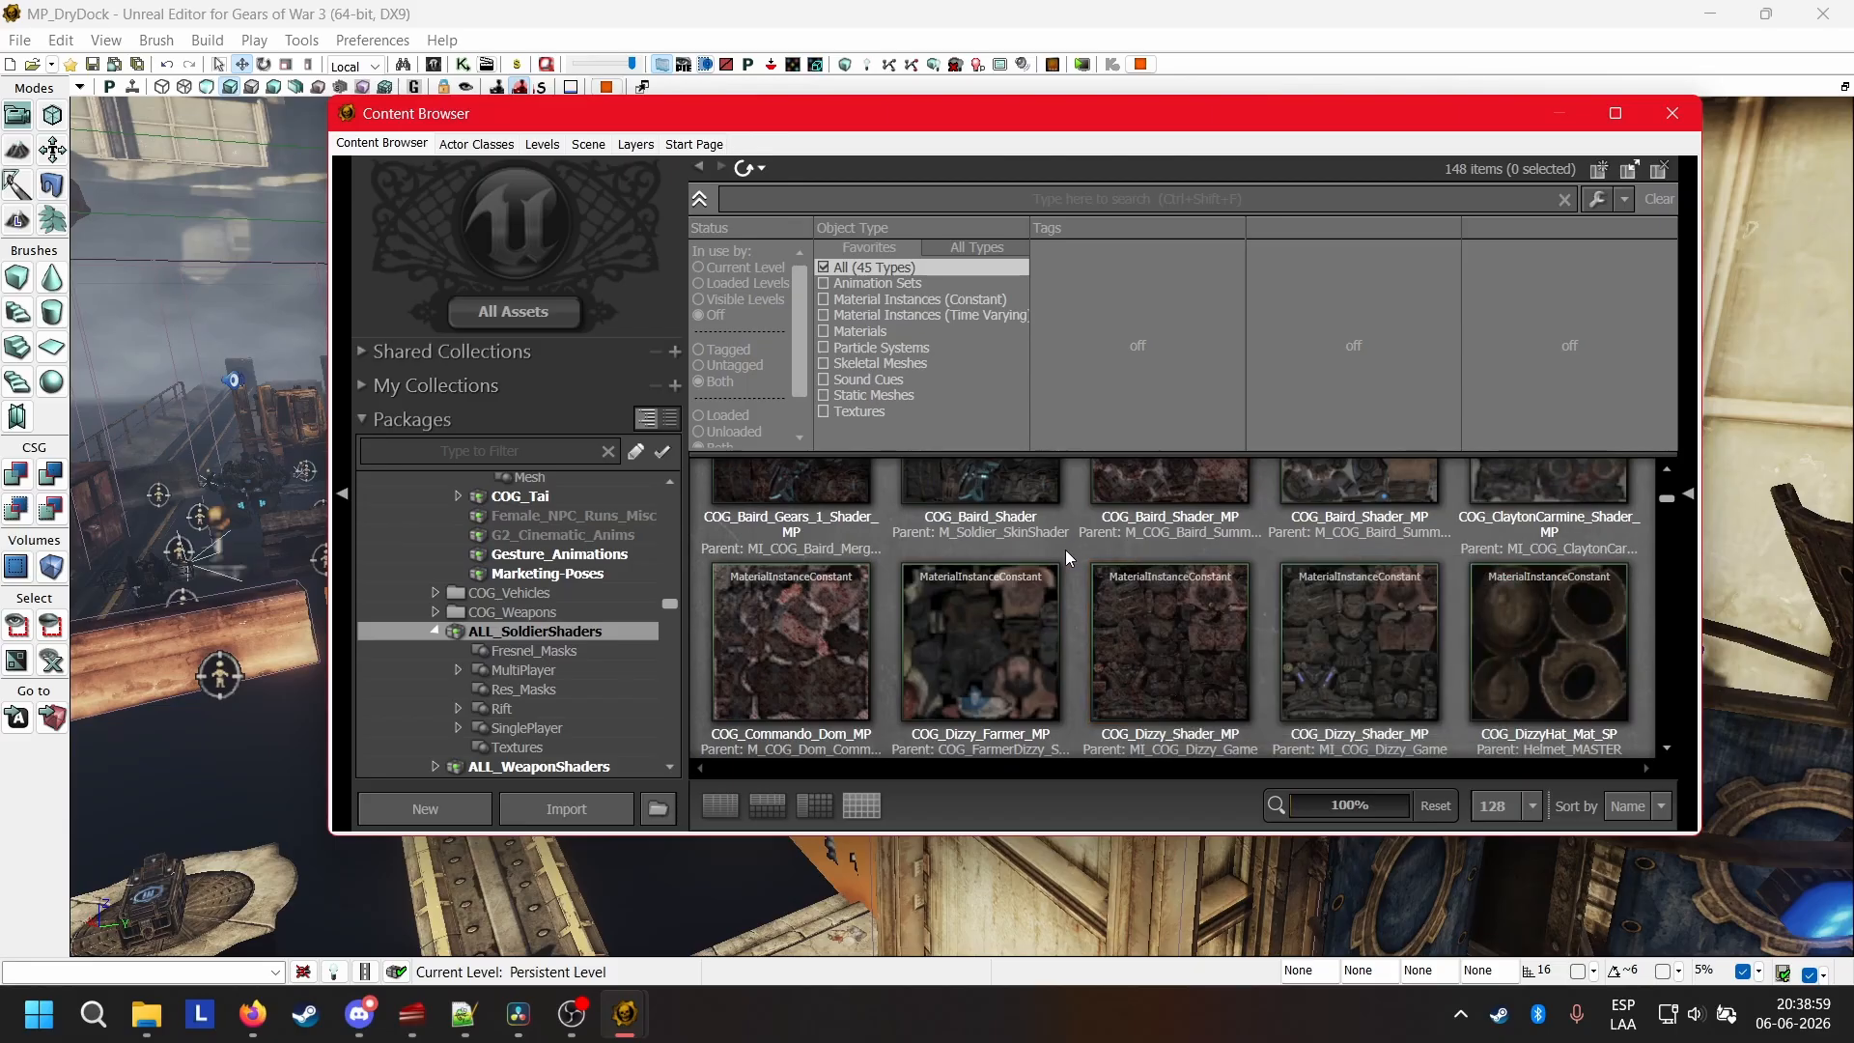
pyautogui.scroll(1, 1063, 553)
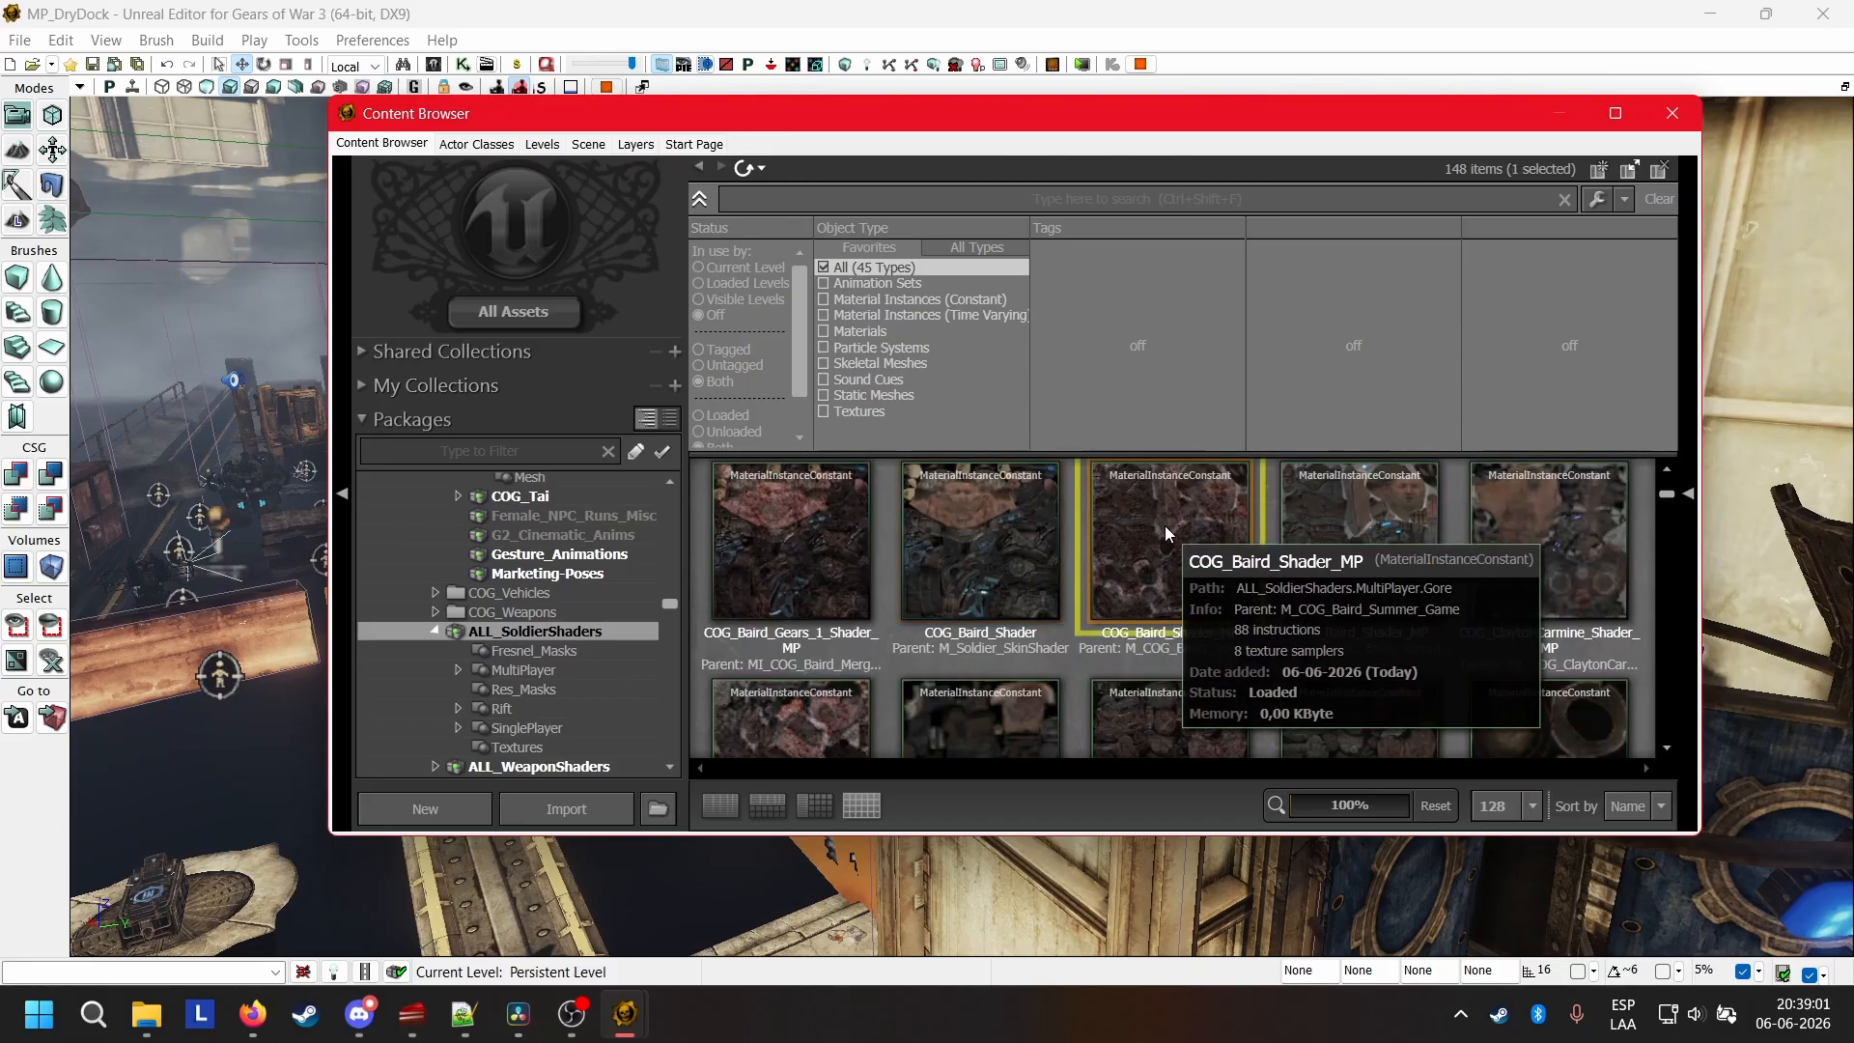
pyautogui.click(1166, 530)
pyautogui.rightClick(1168, 541)
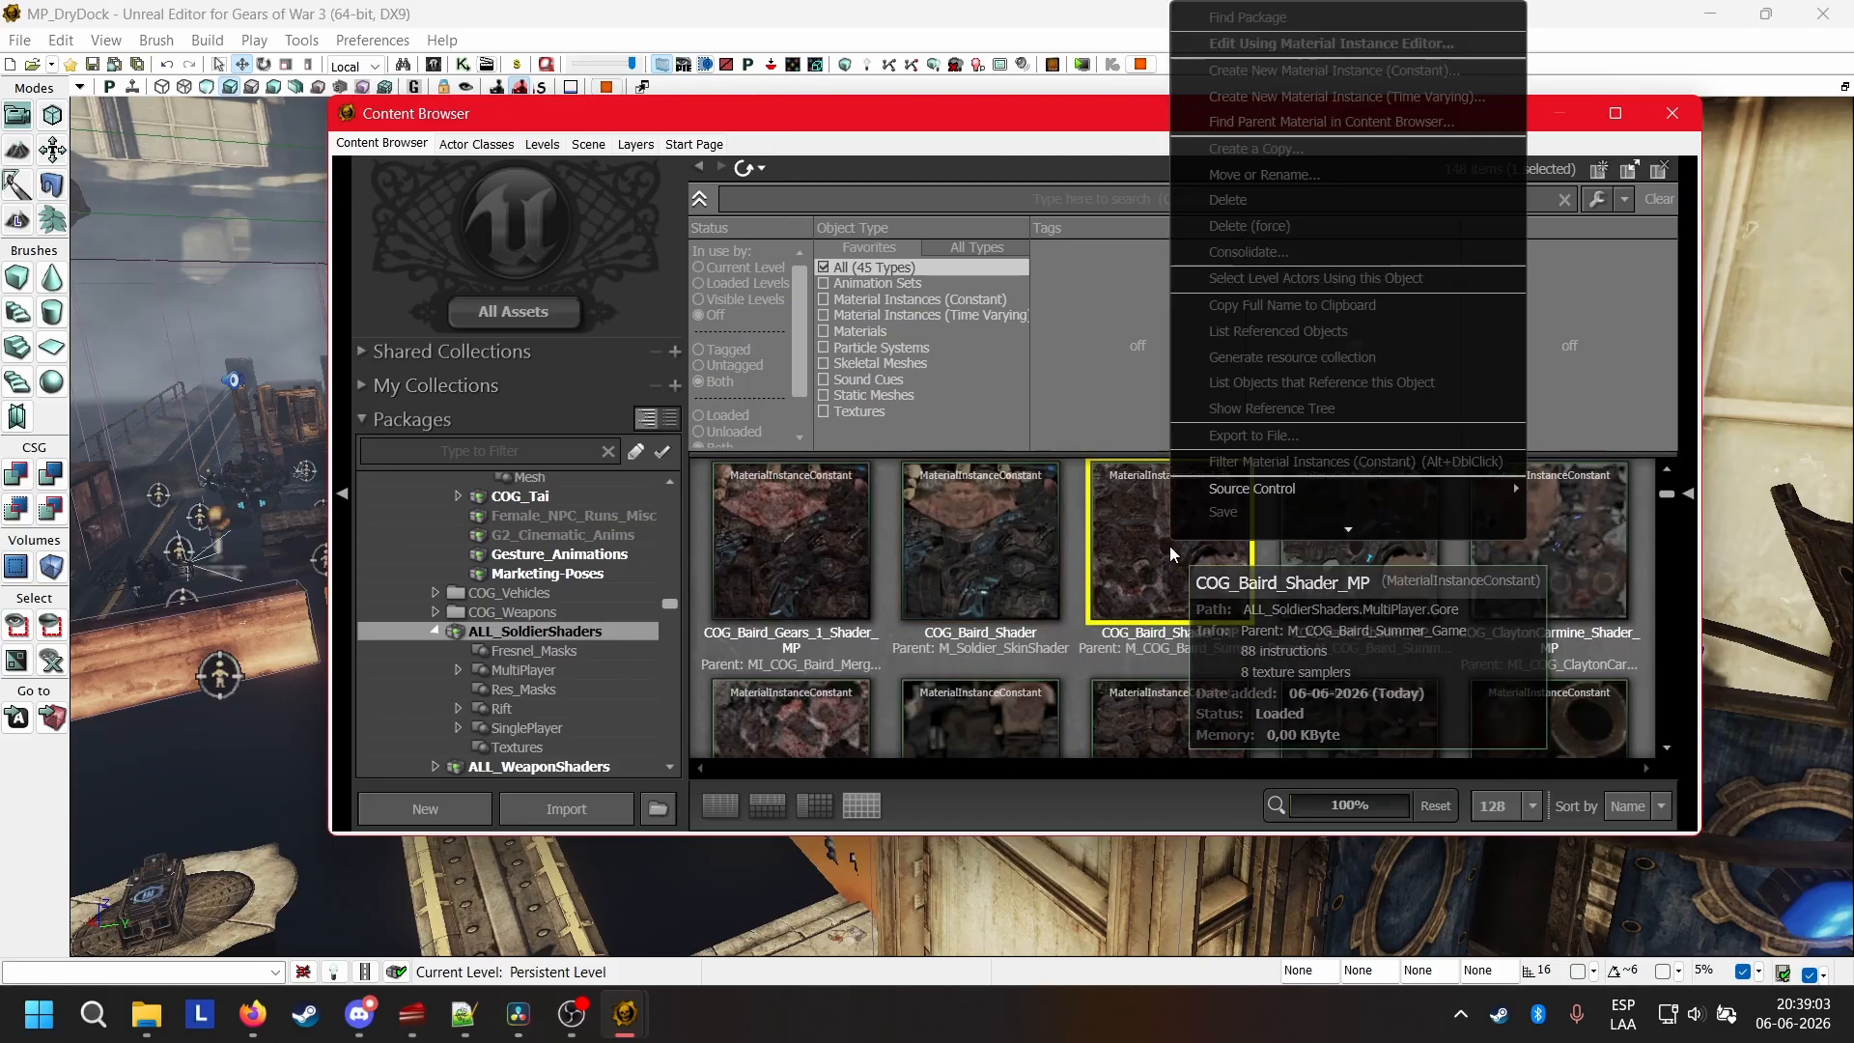
pyautogui.click(1269, 143)
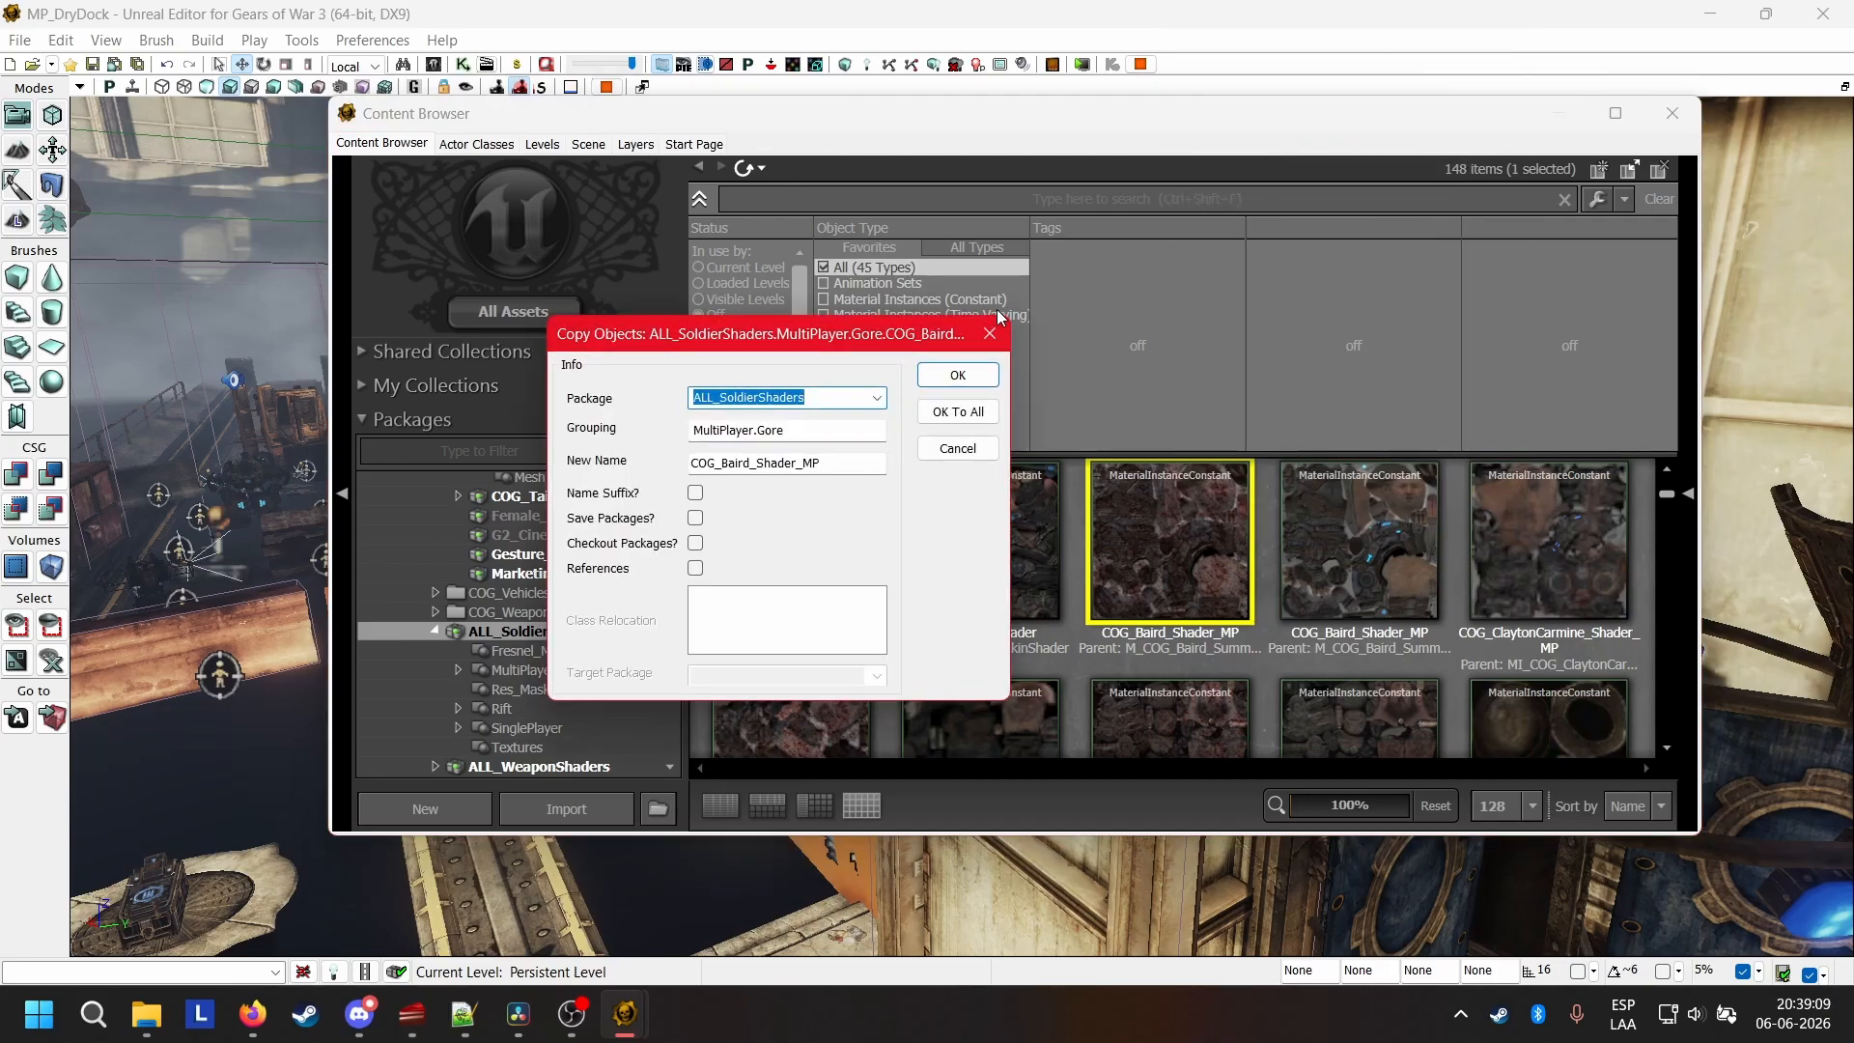
pyautogui.click(994, 331)
# Open the COG_Wolfie_Body gore material instance from the Gore group of the COG_Wolfie package.
pyautogui.scroll(-4, 537, 582)
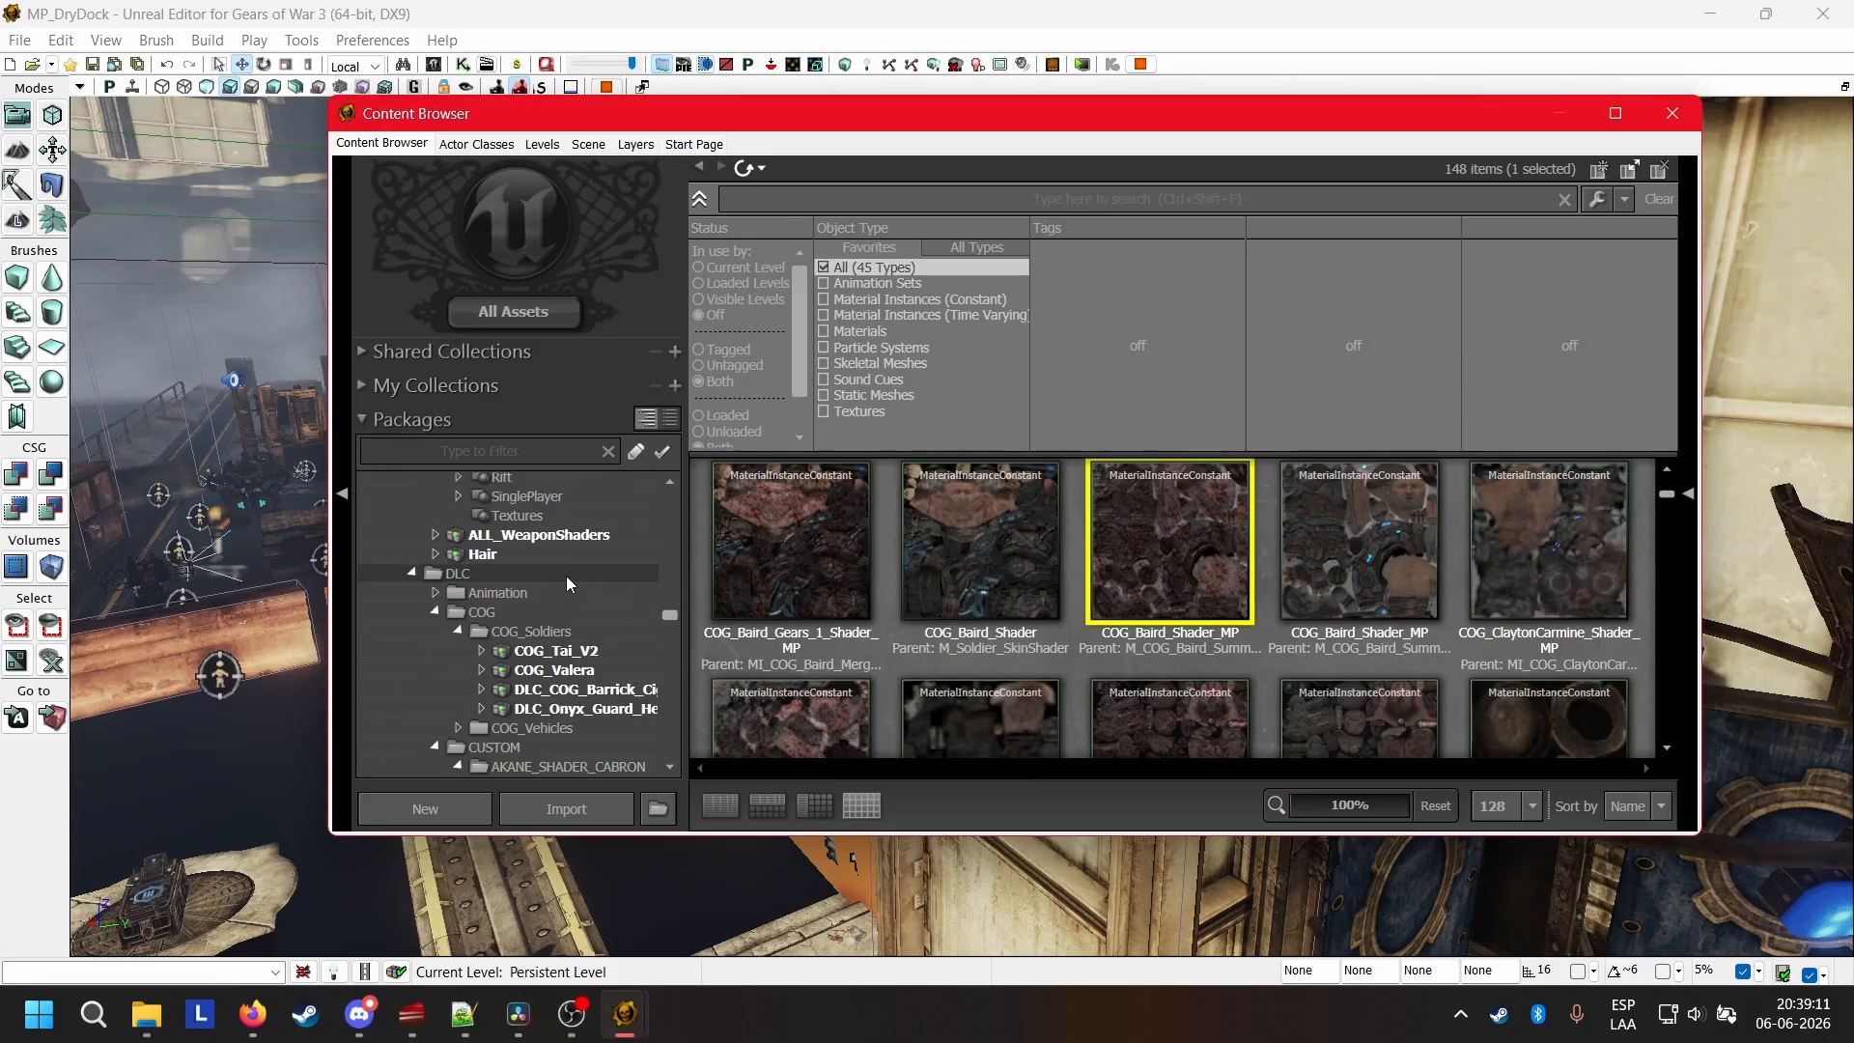
pyautogui.scroll(-10, 566, 576)
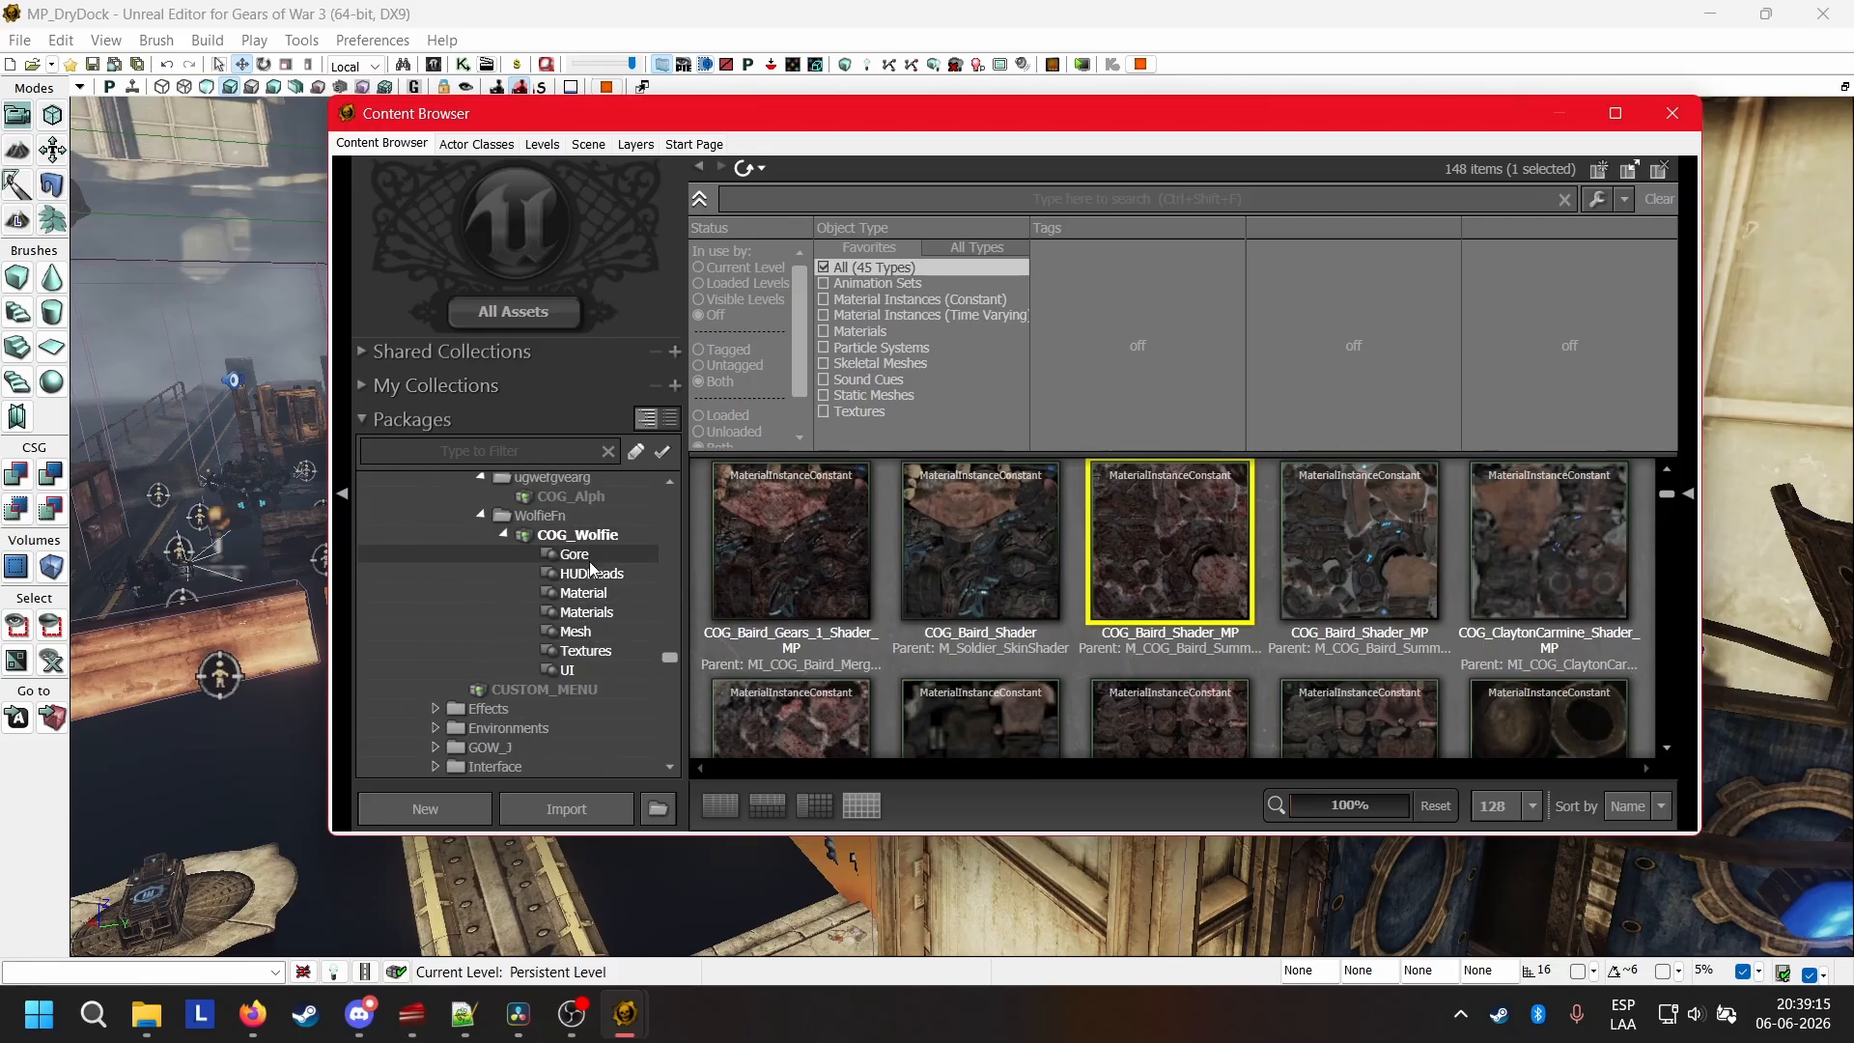
pyautogui.click(590, 559)
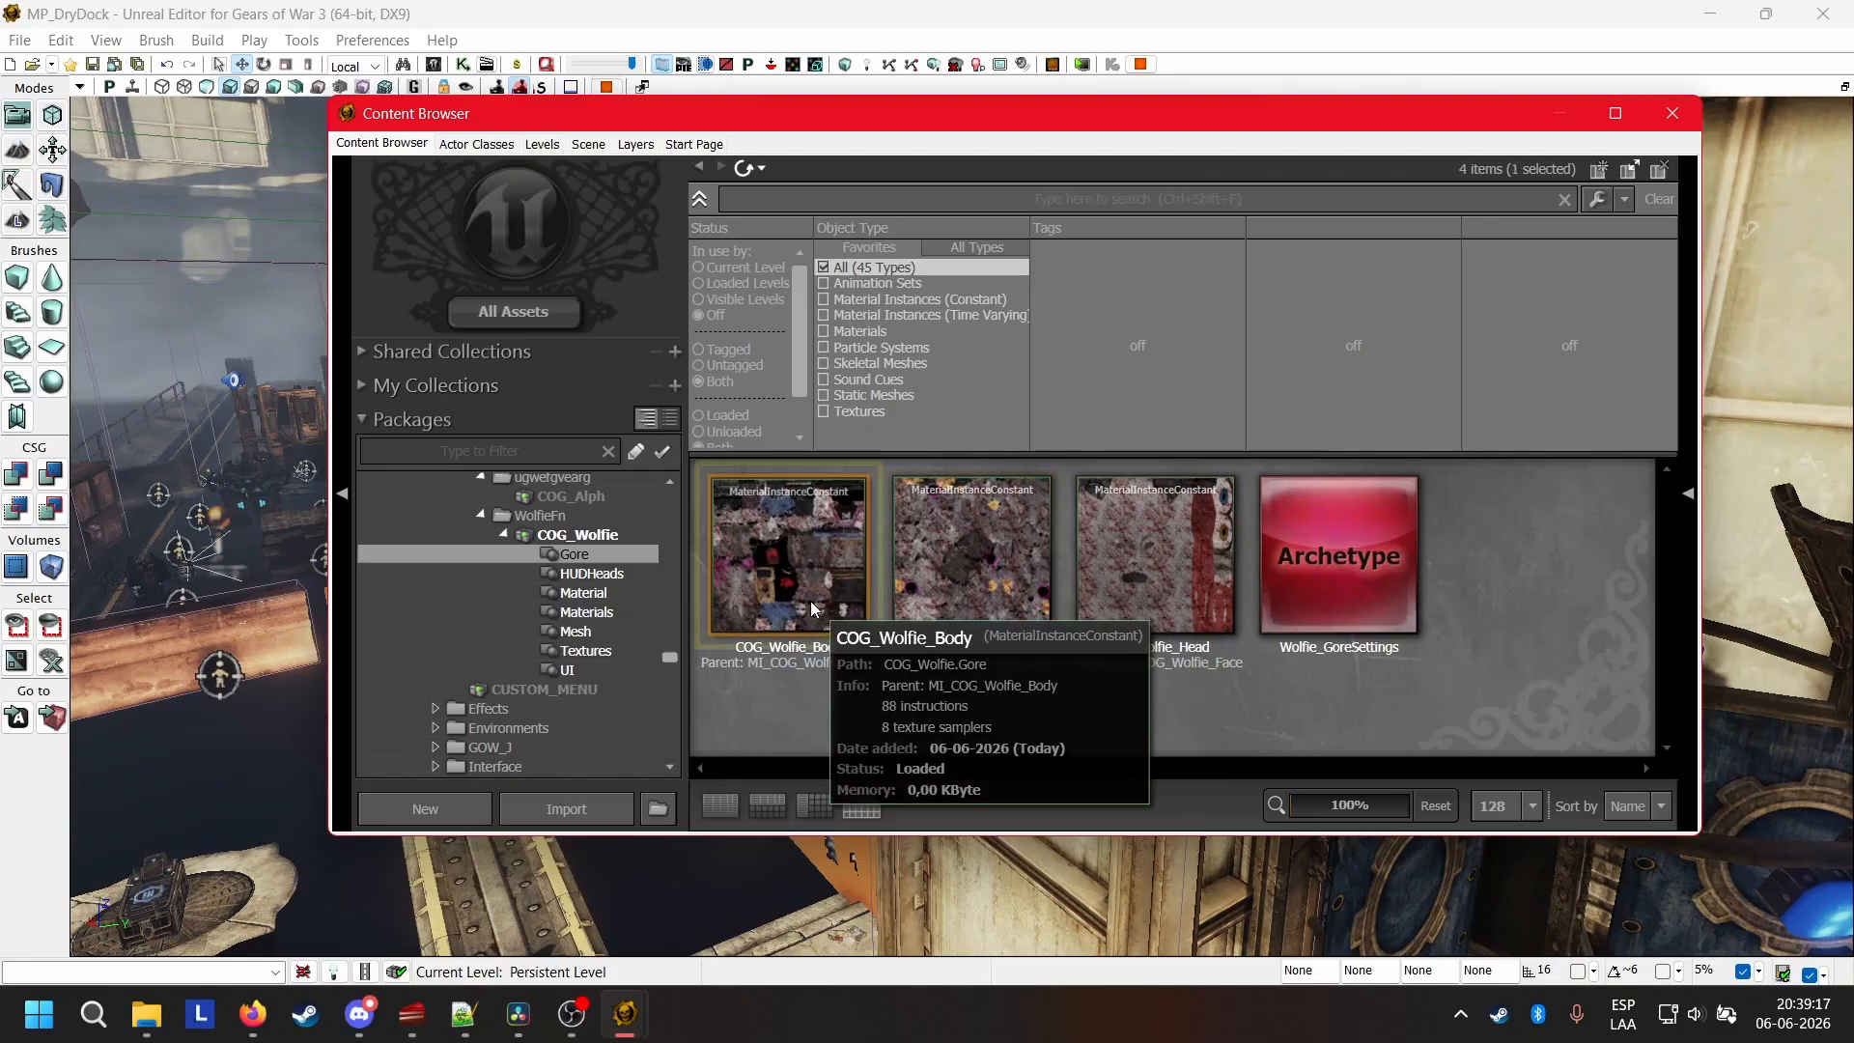
pyautogui.doubleClick(811, 609)
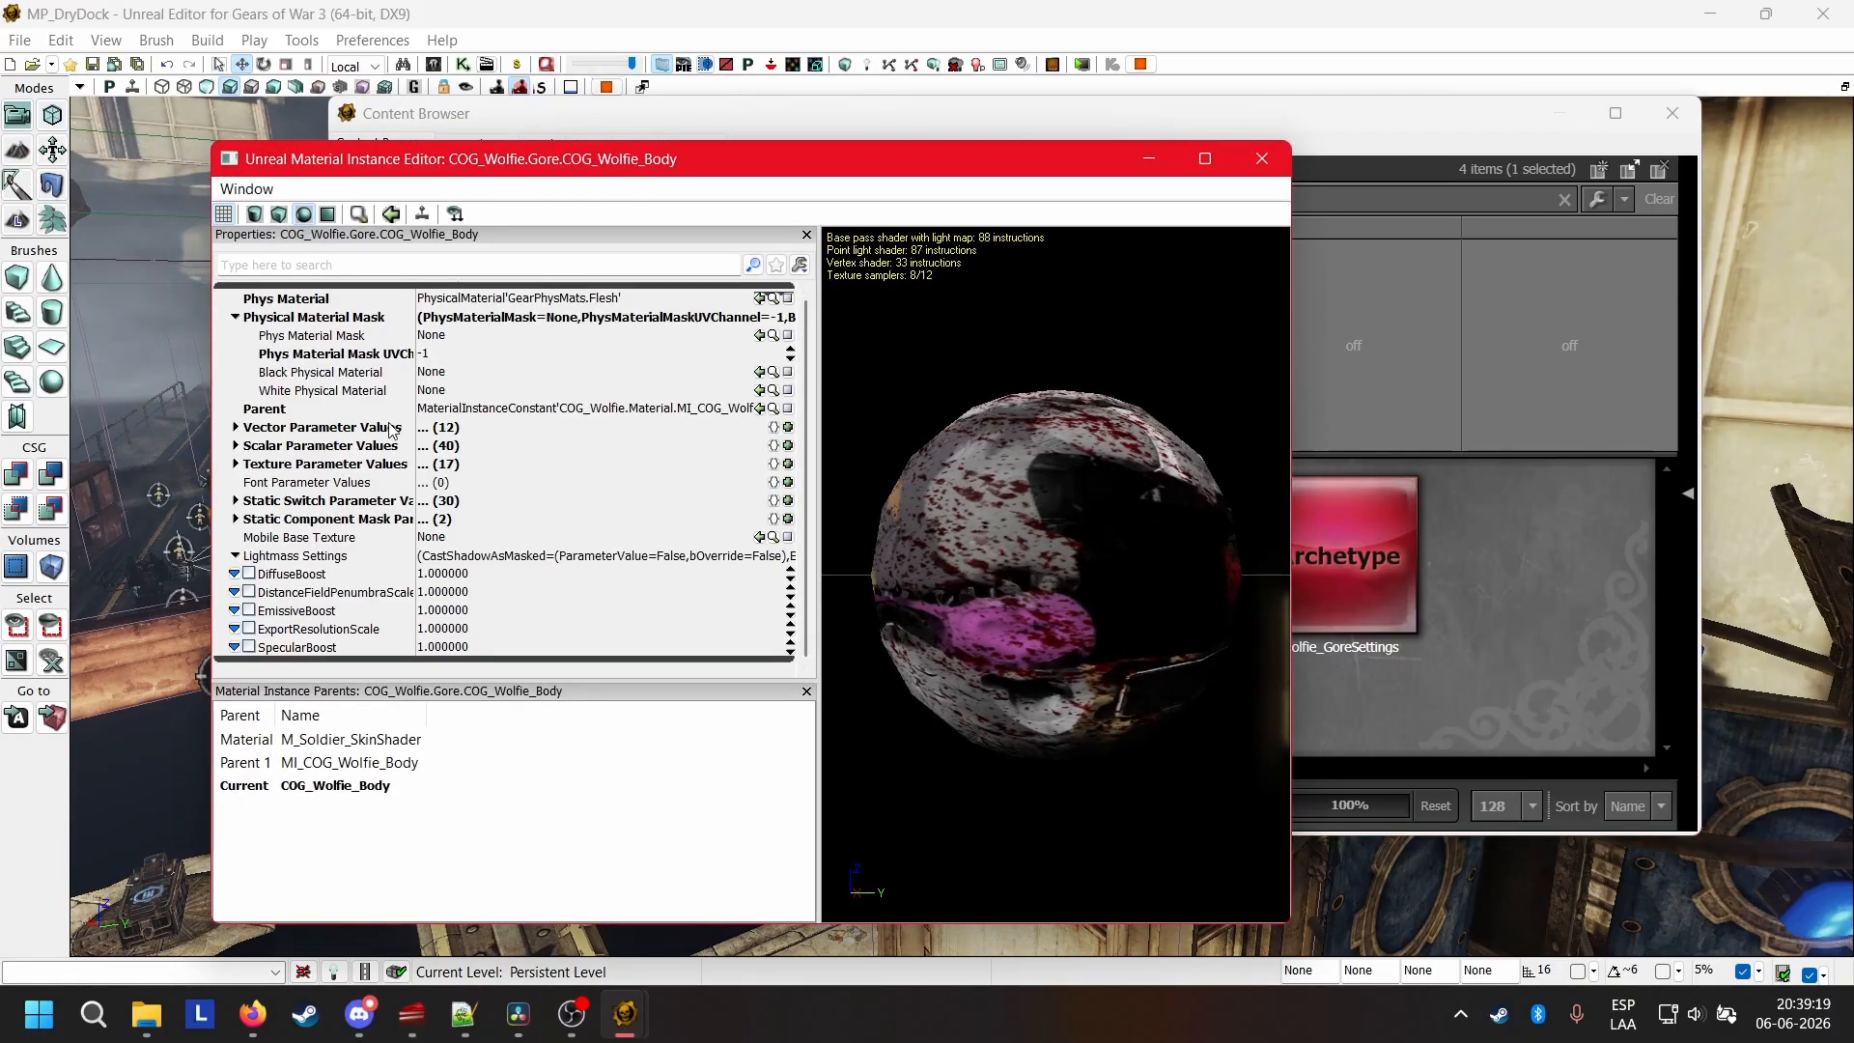
# Check the gore instance's Parent against MI_COG_Wolfie_Body in the Material group and examine the blood-stained preview sphere.
pyautogui.click(463, 410)
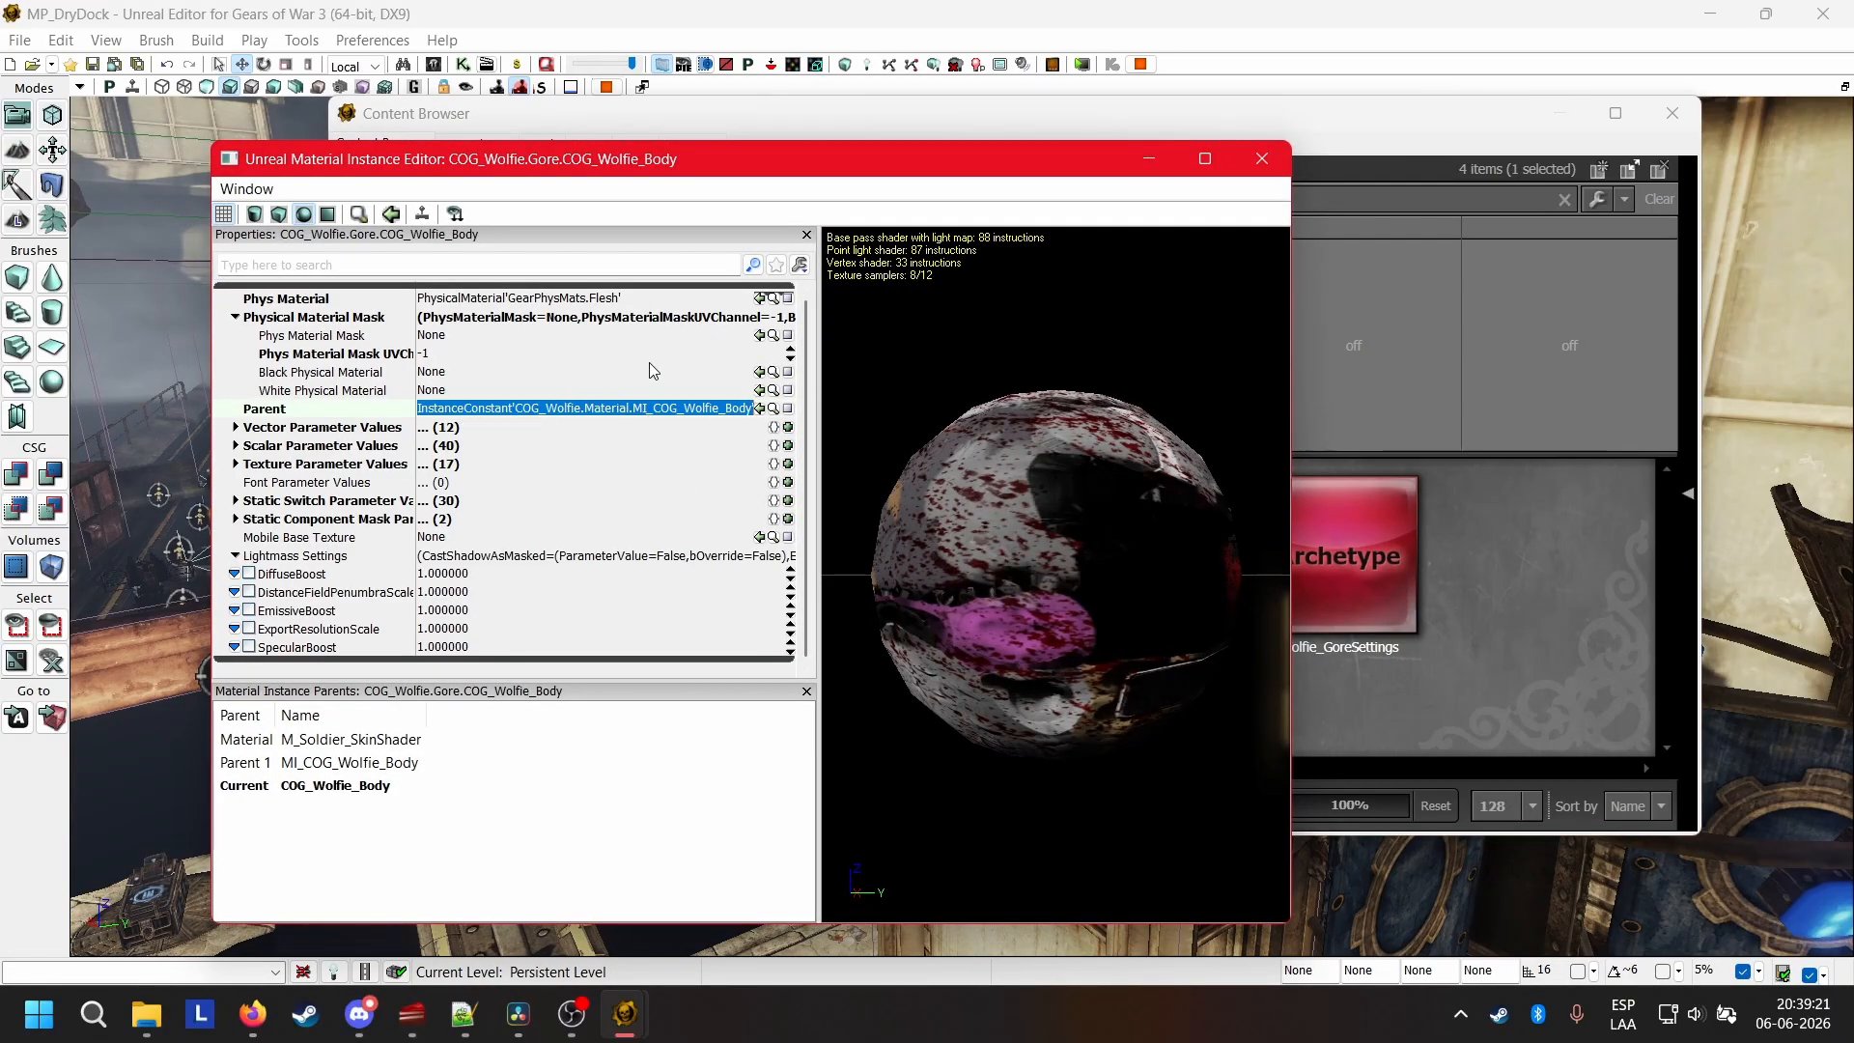
pyautogui.click(1530, 587)
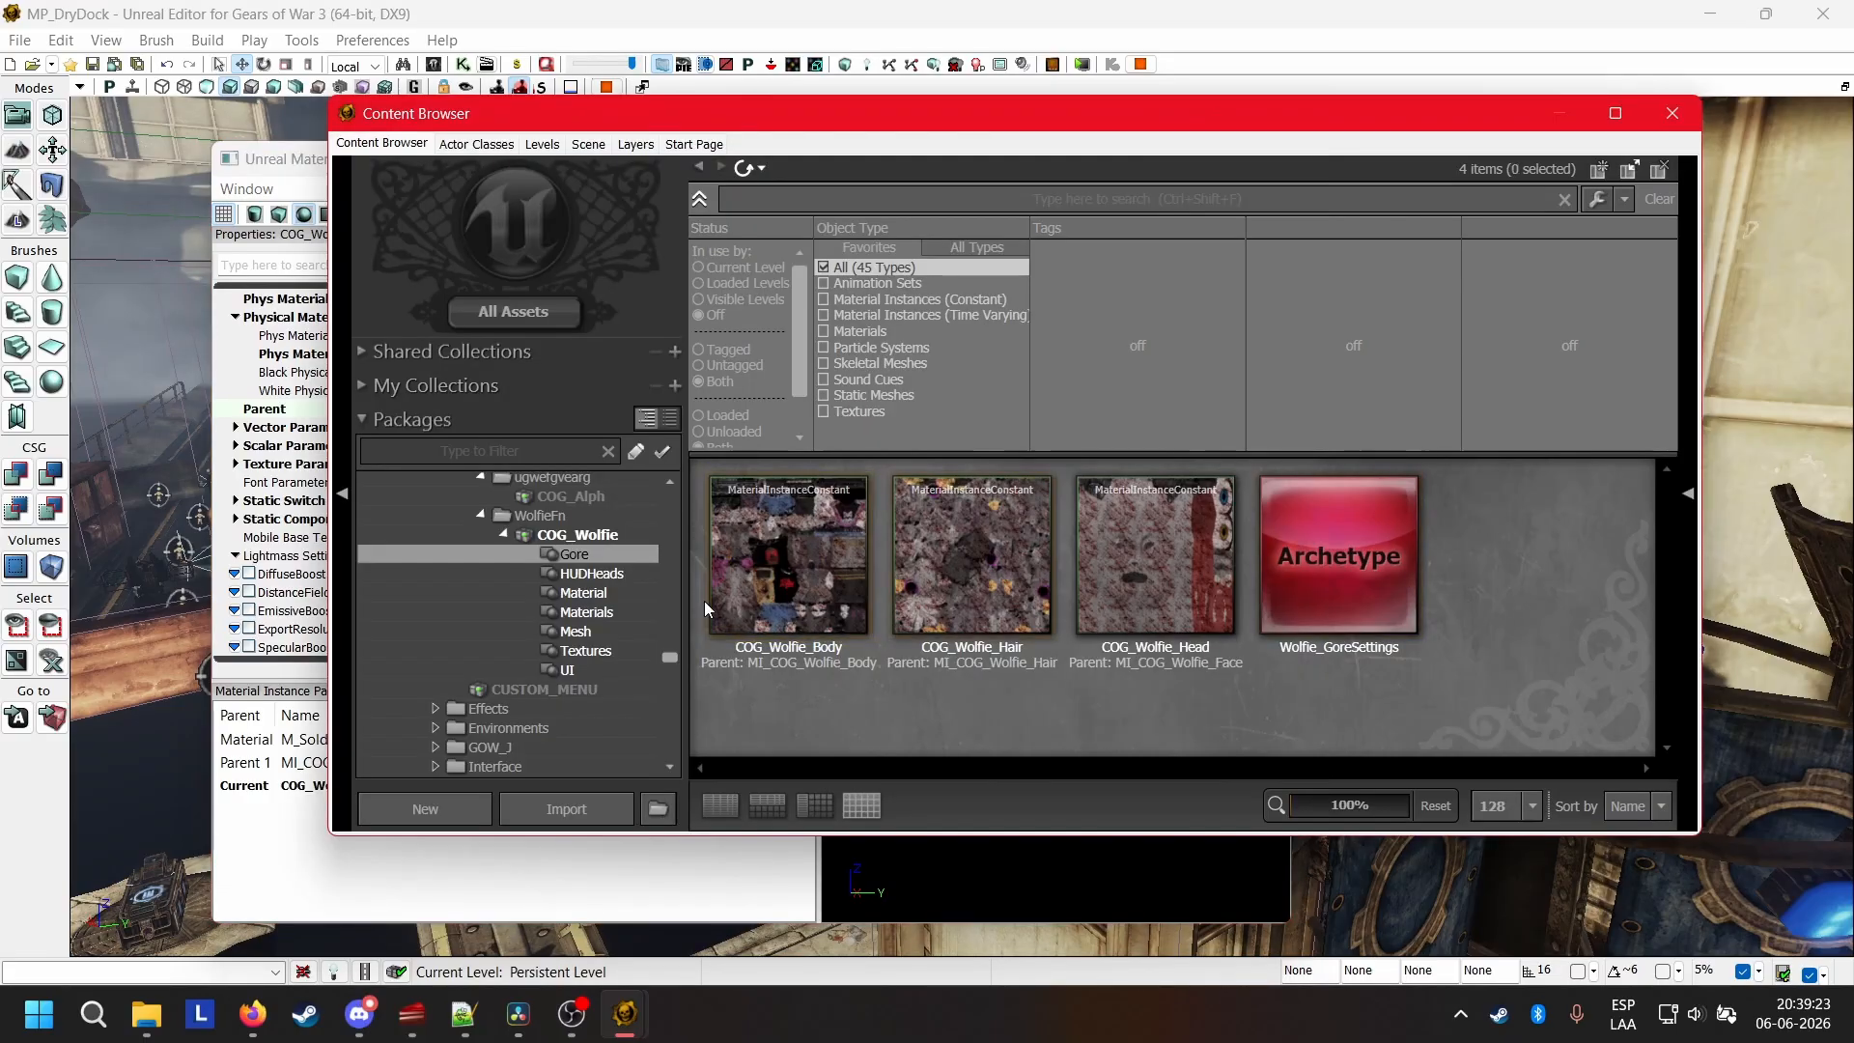
pyautogui.click(623, 591)
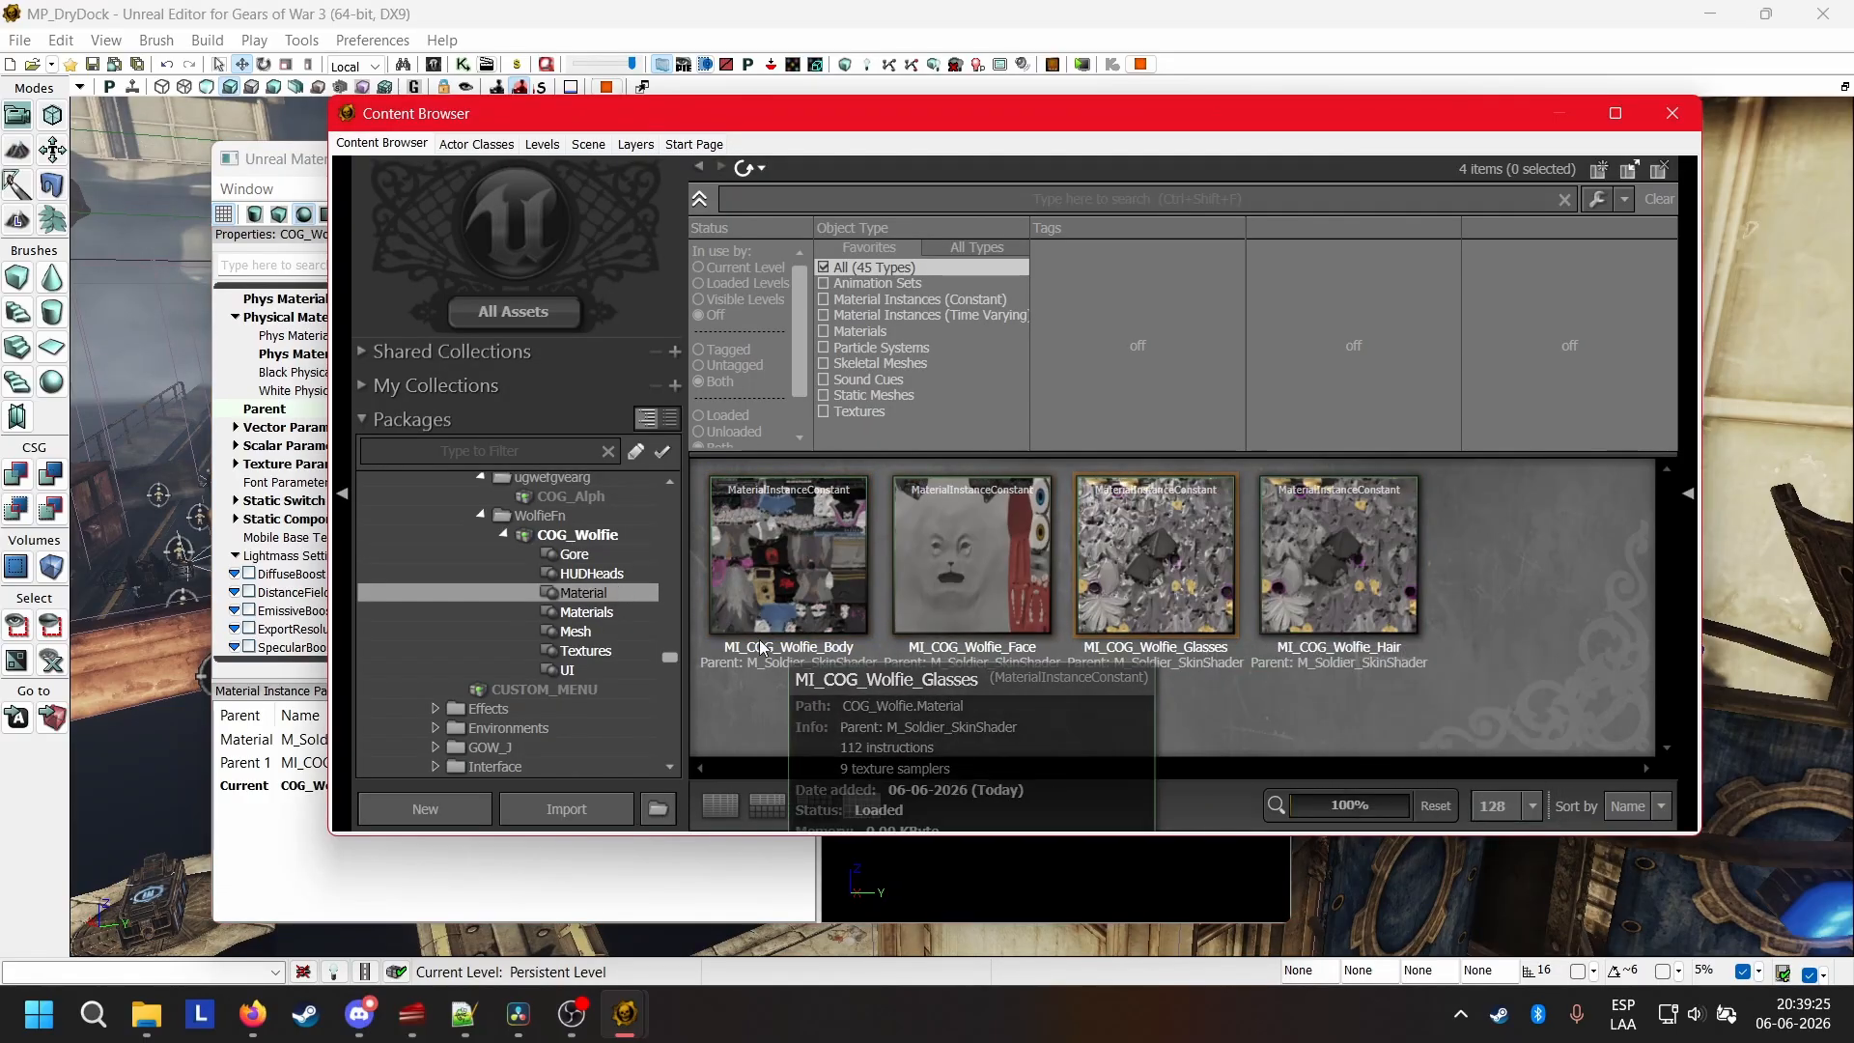
pyautogui.click(808, 582)
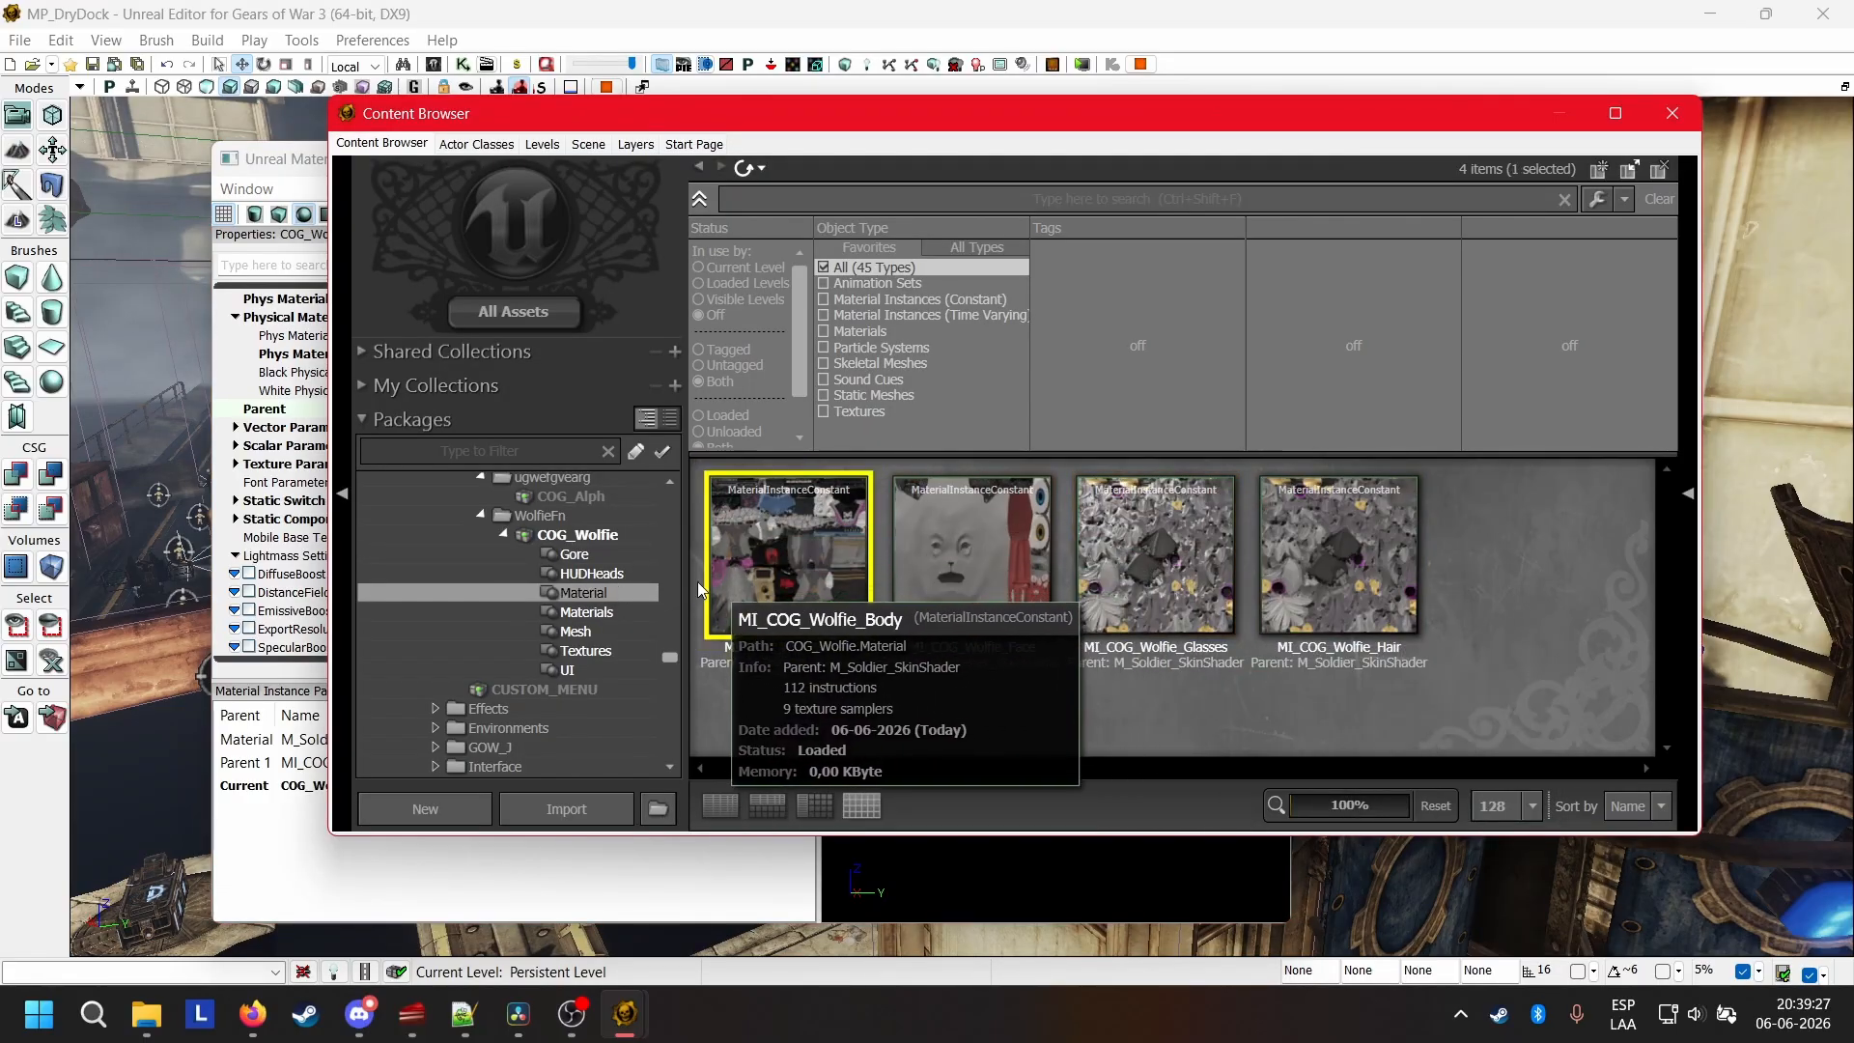
pyautogui.click(307, 412)
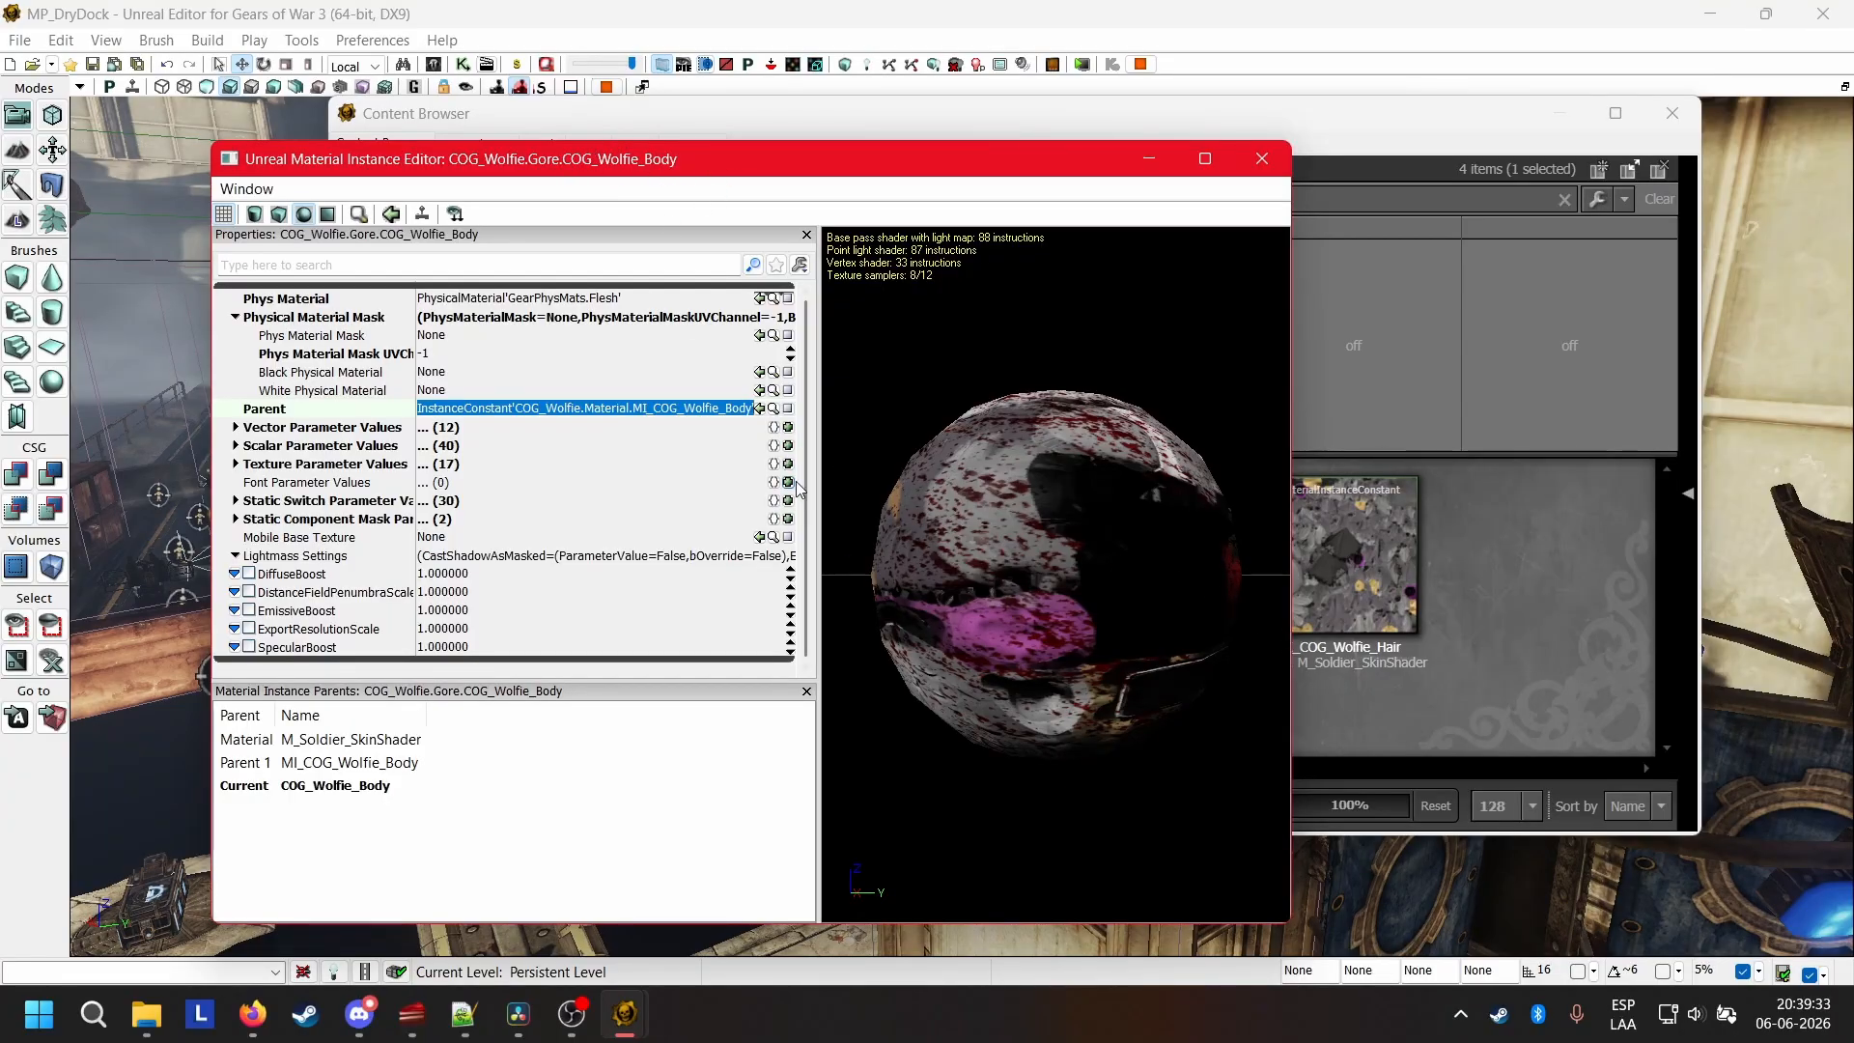
pyautogui.moveTo(1186, 693)
pyautogui.mouseDown()
pyautogui.moveTo(1231, 758)
pyautogui.moveTo(1227, 709)
pyautogui.moveTo(1186, 694)
pyautogui.mouseUp()
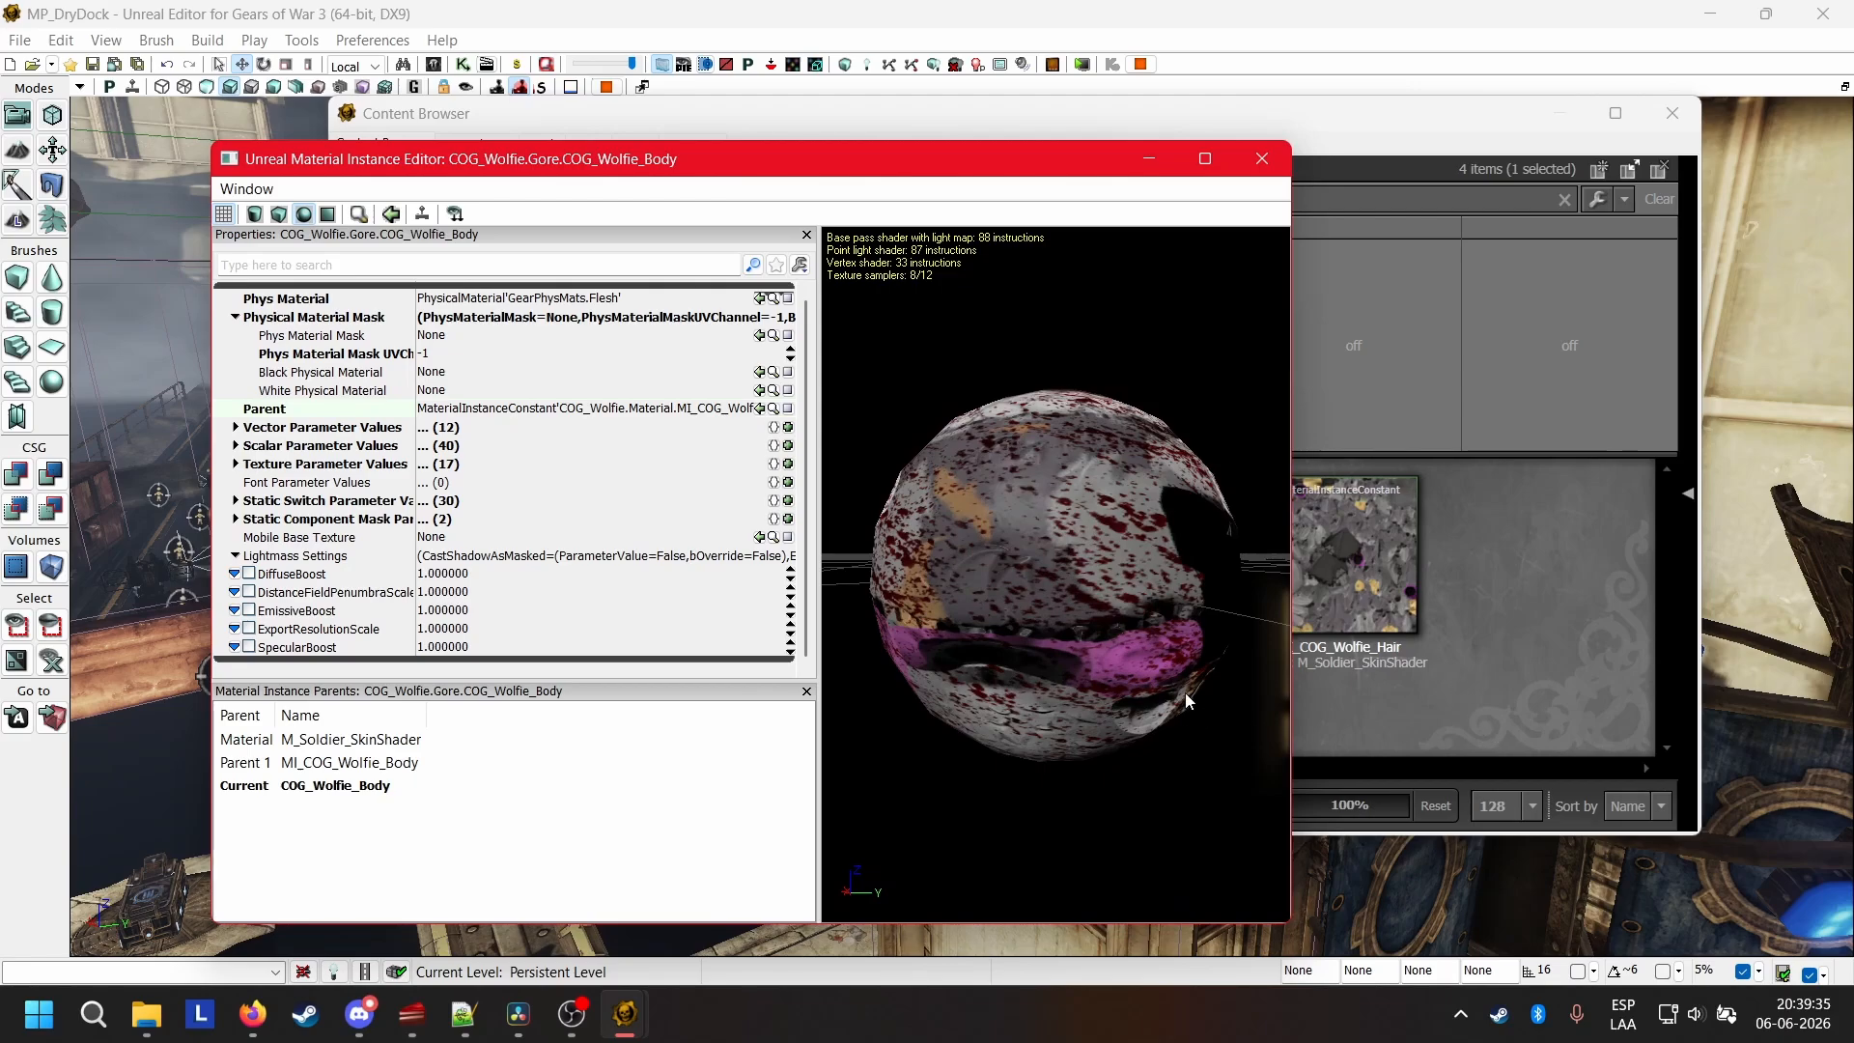
pyautogui.click(703, 409)
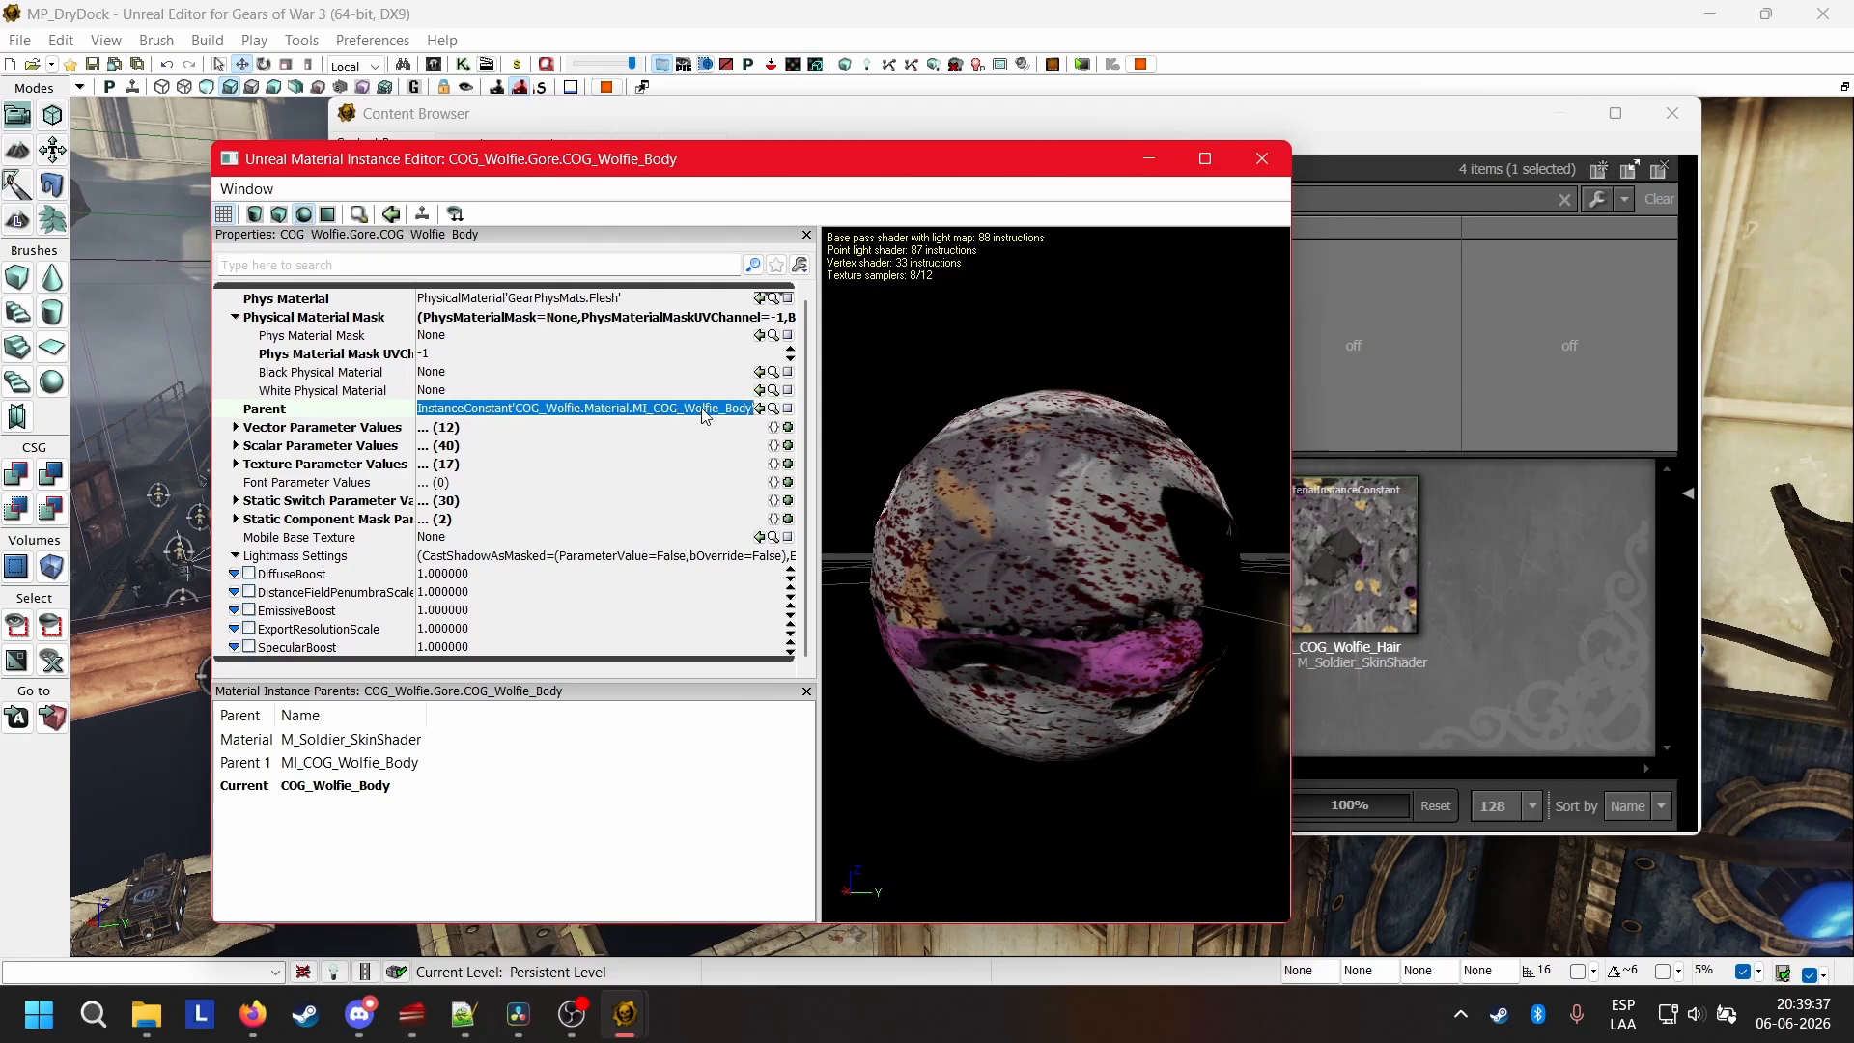
# Examine the Texture Parameter Values of the COG_Wolfie_Body gore instance, including its Diffuse and Normal textures, and close the instance.
pyautogui.click(1053, 454)
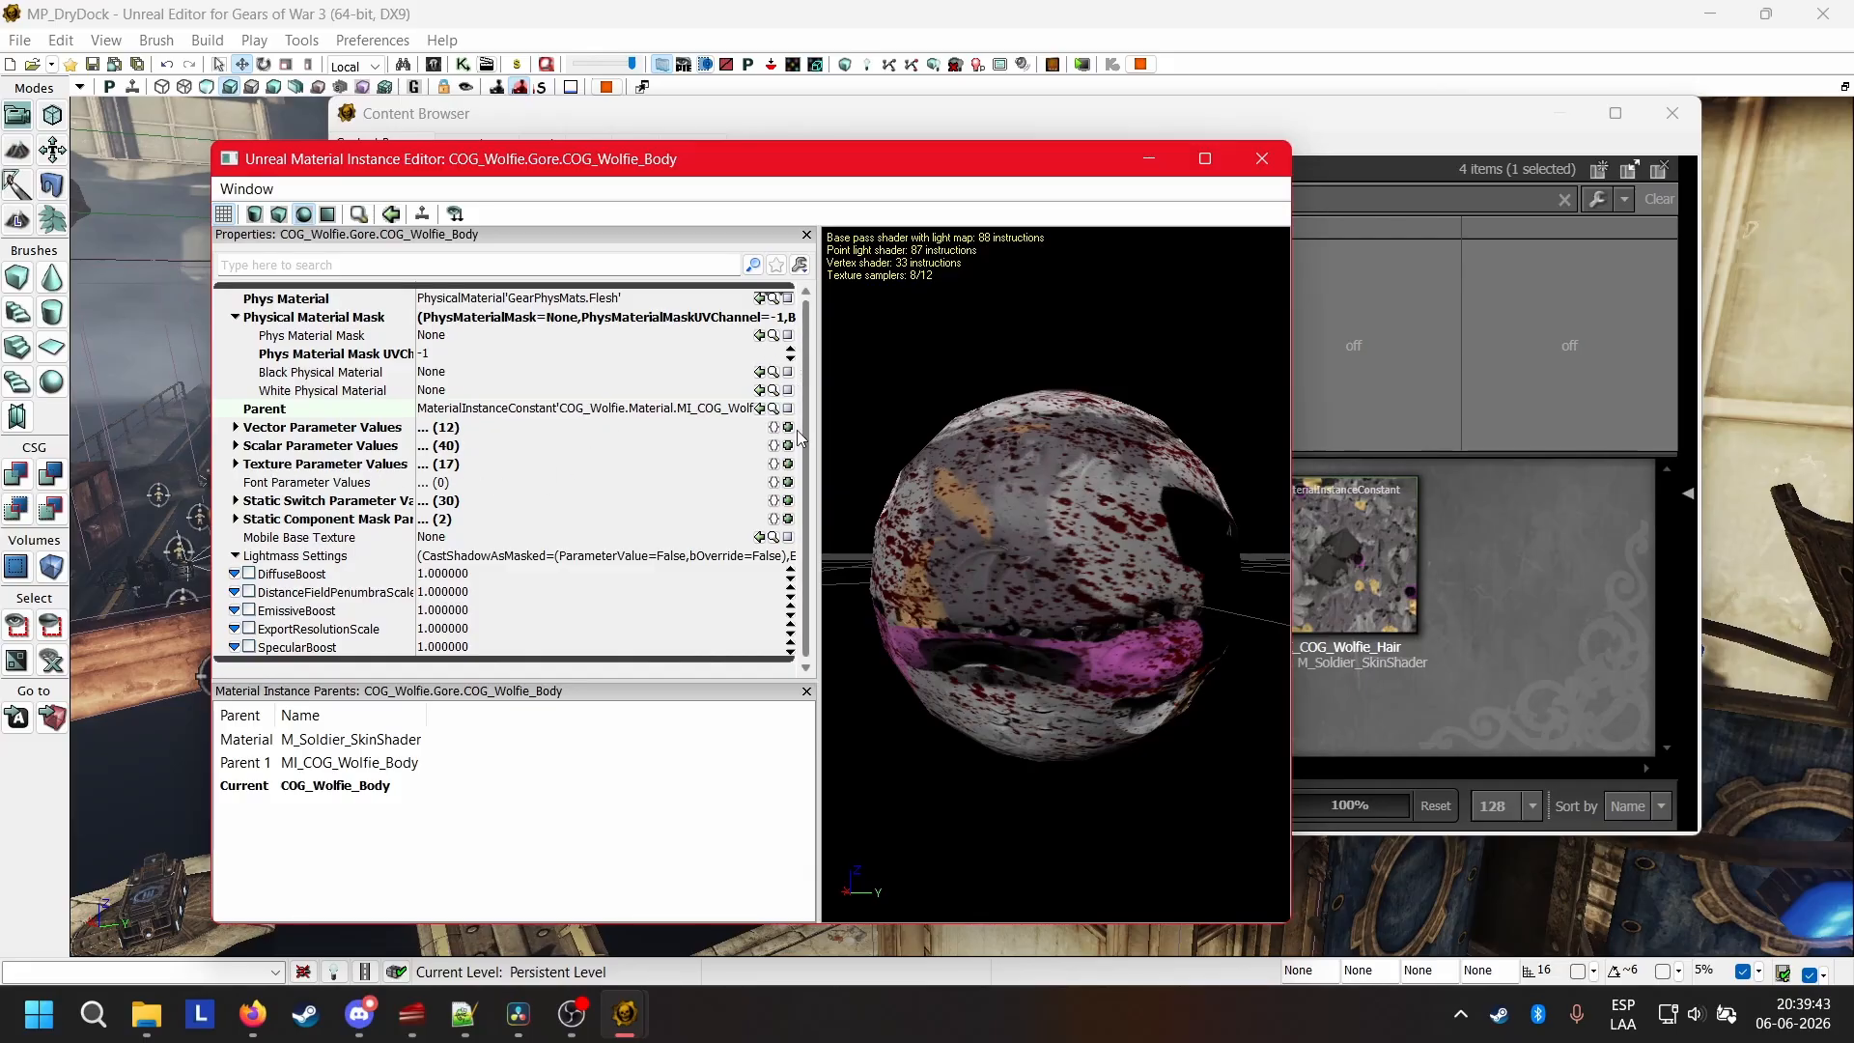
pyautogui.click(235, 465)
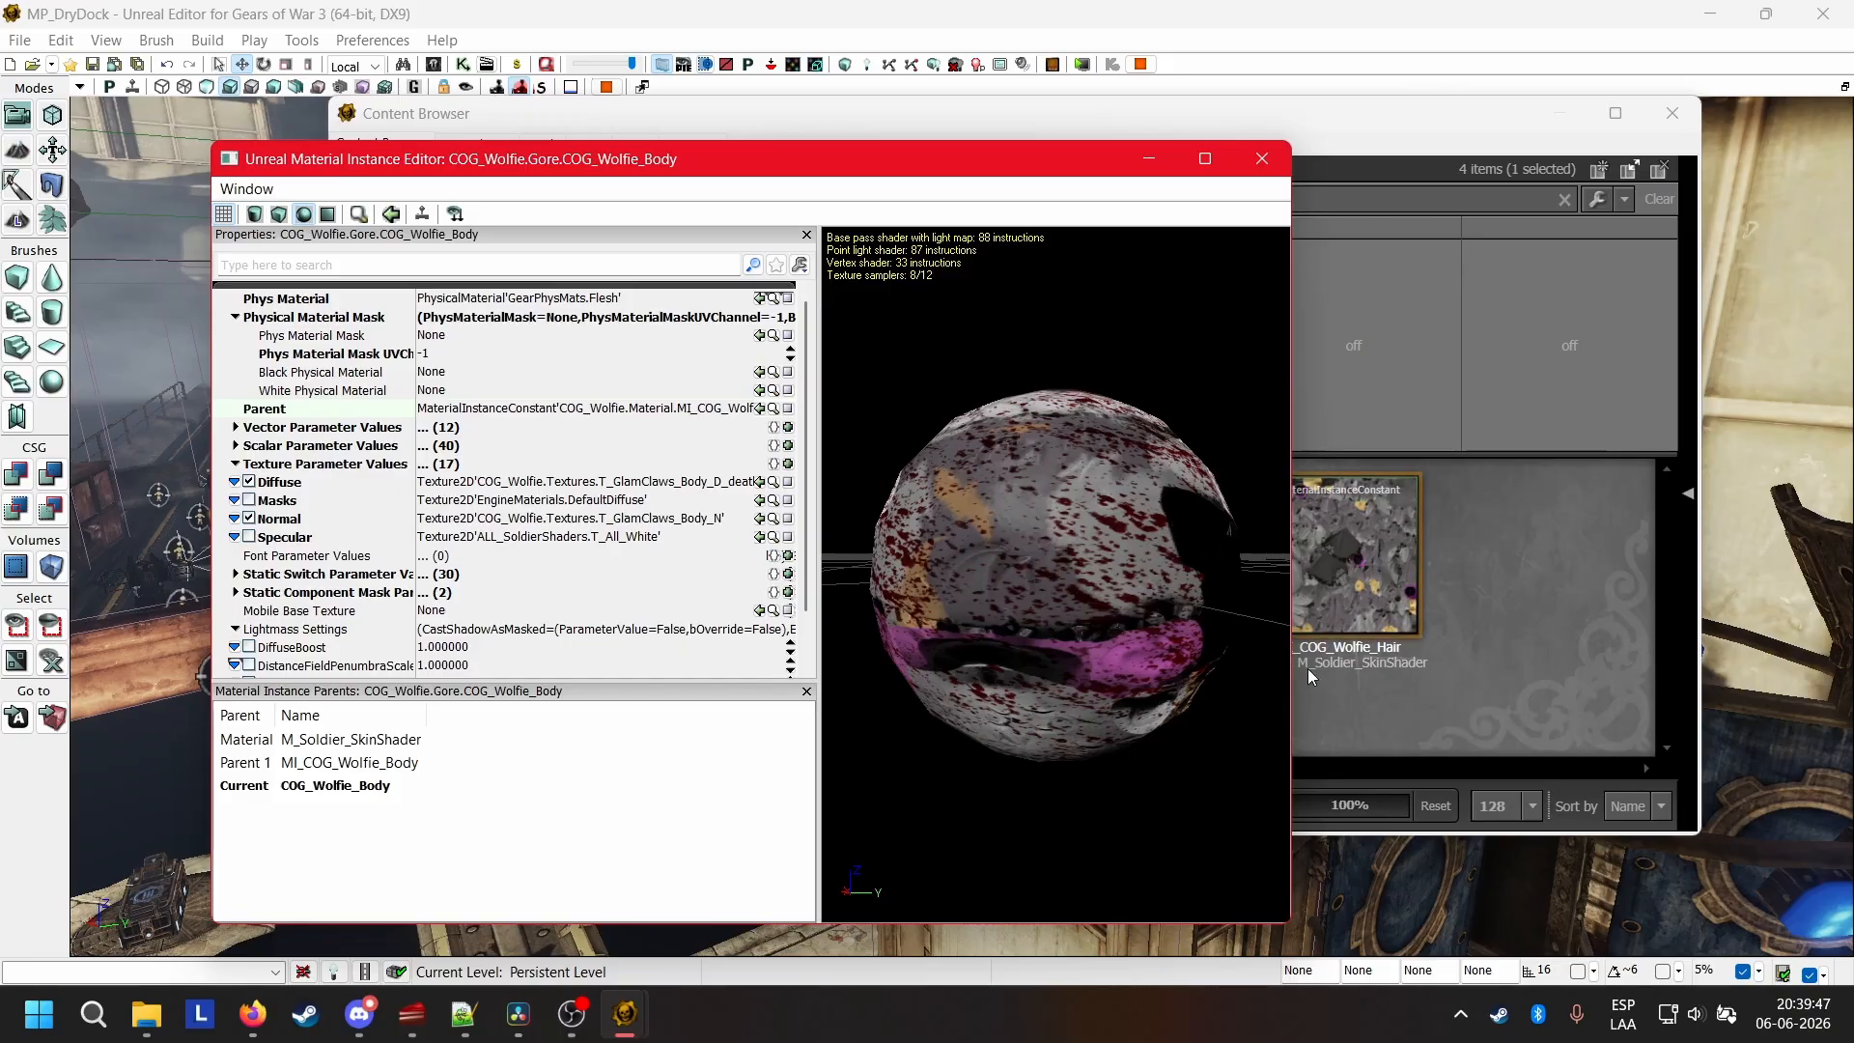
pyautogui.click(759, 410)
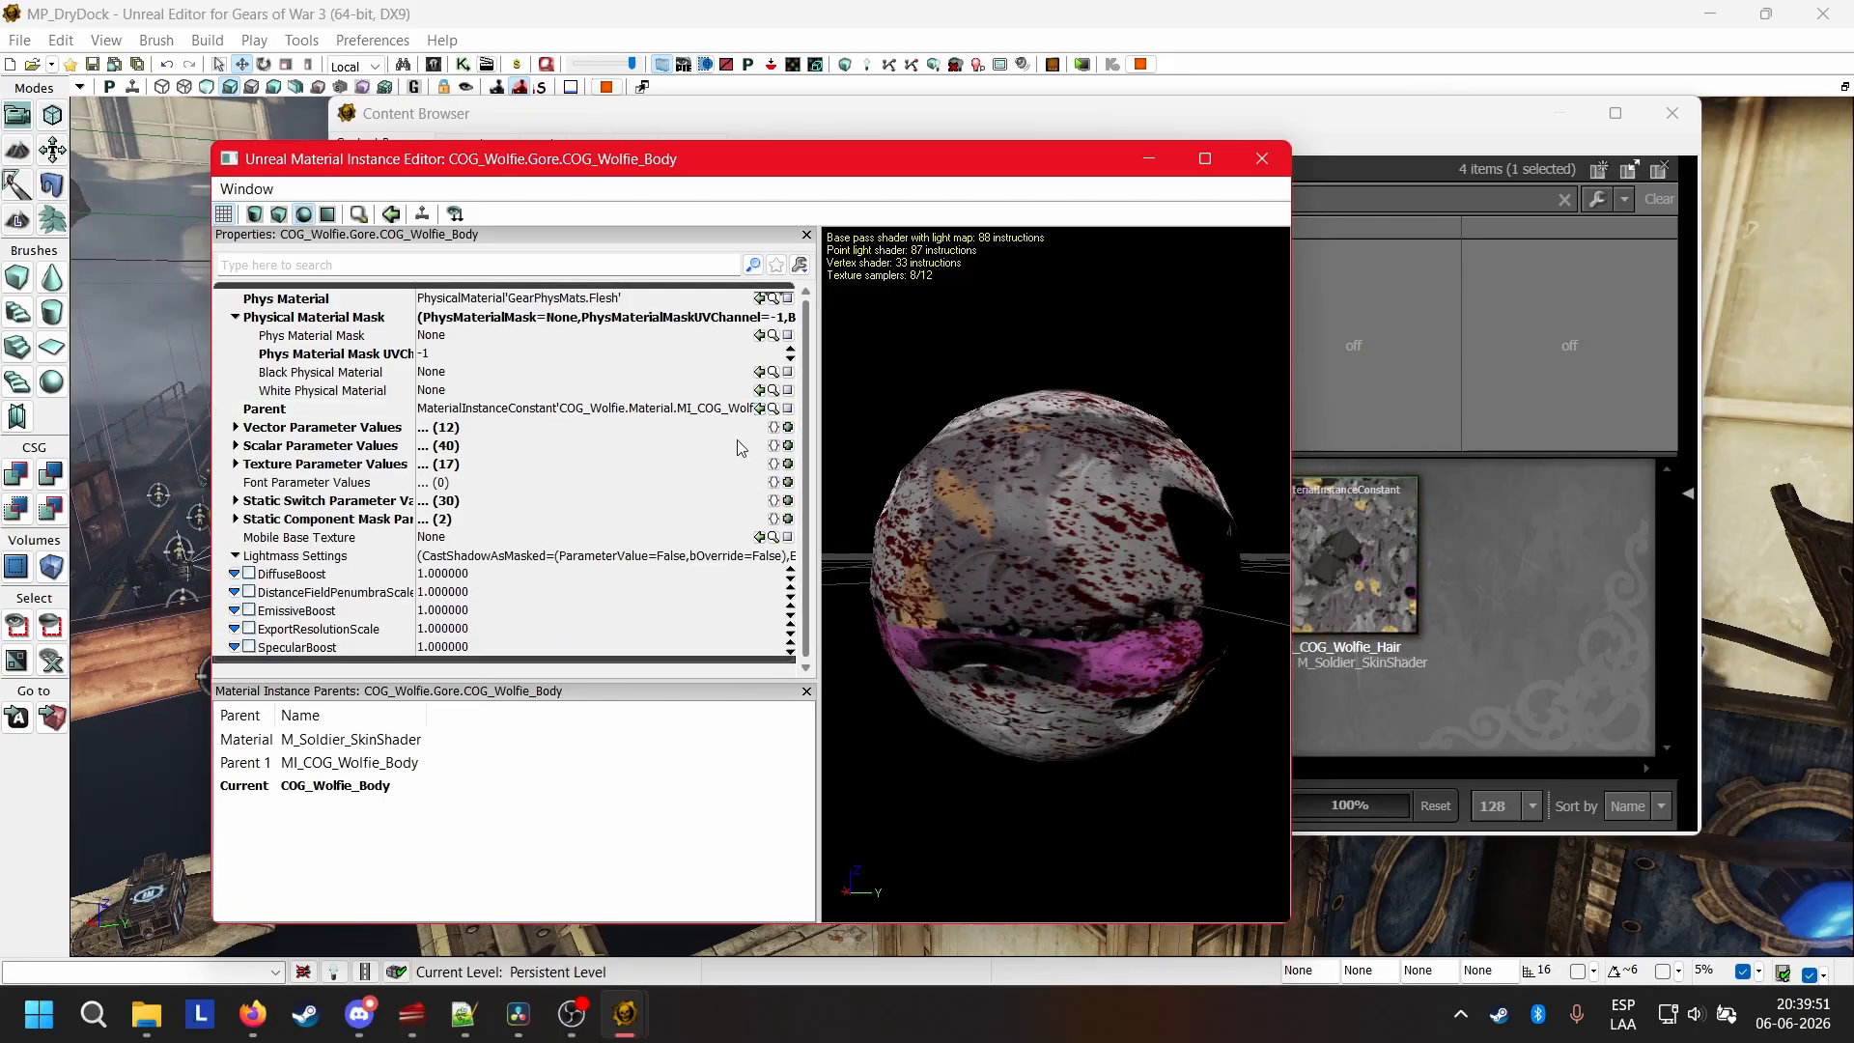
pyautogui.doubleClick(273, 464)
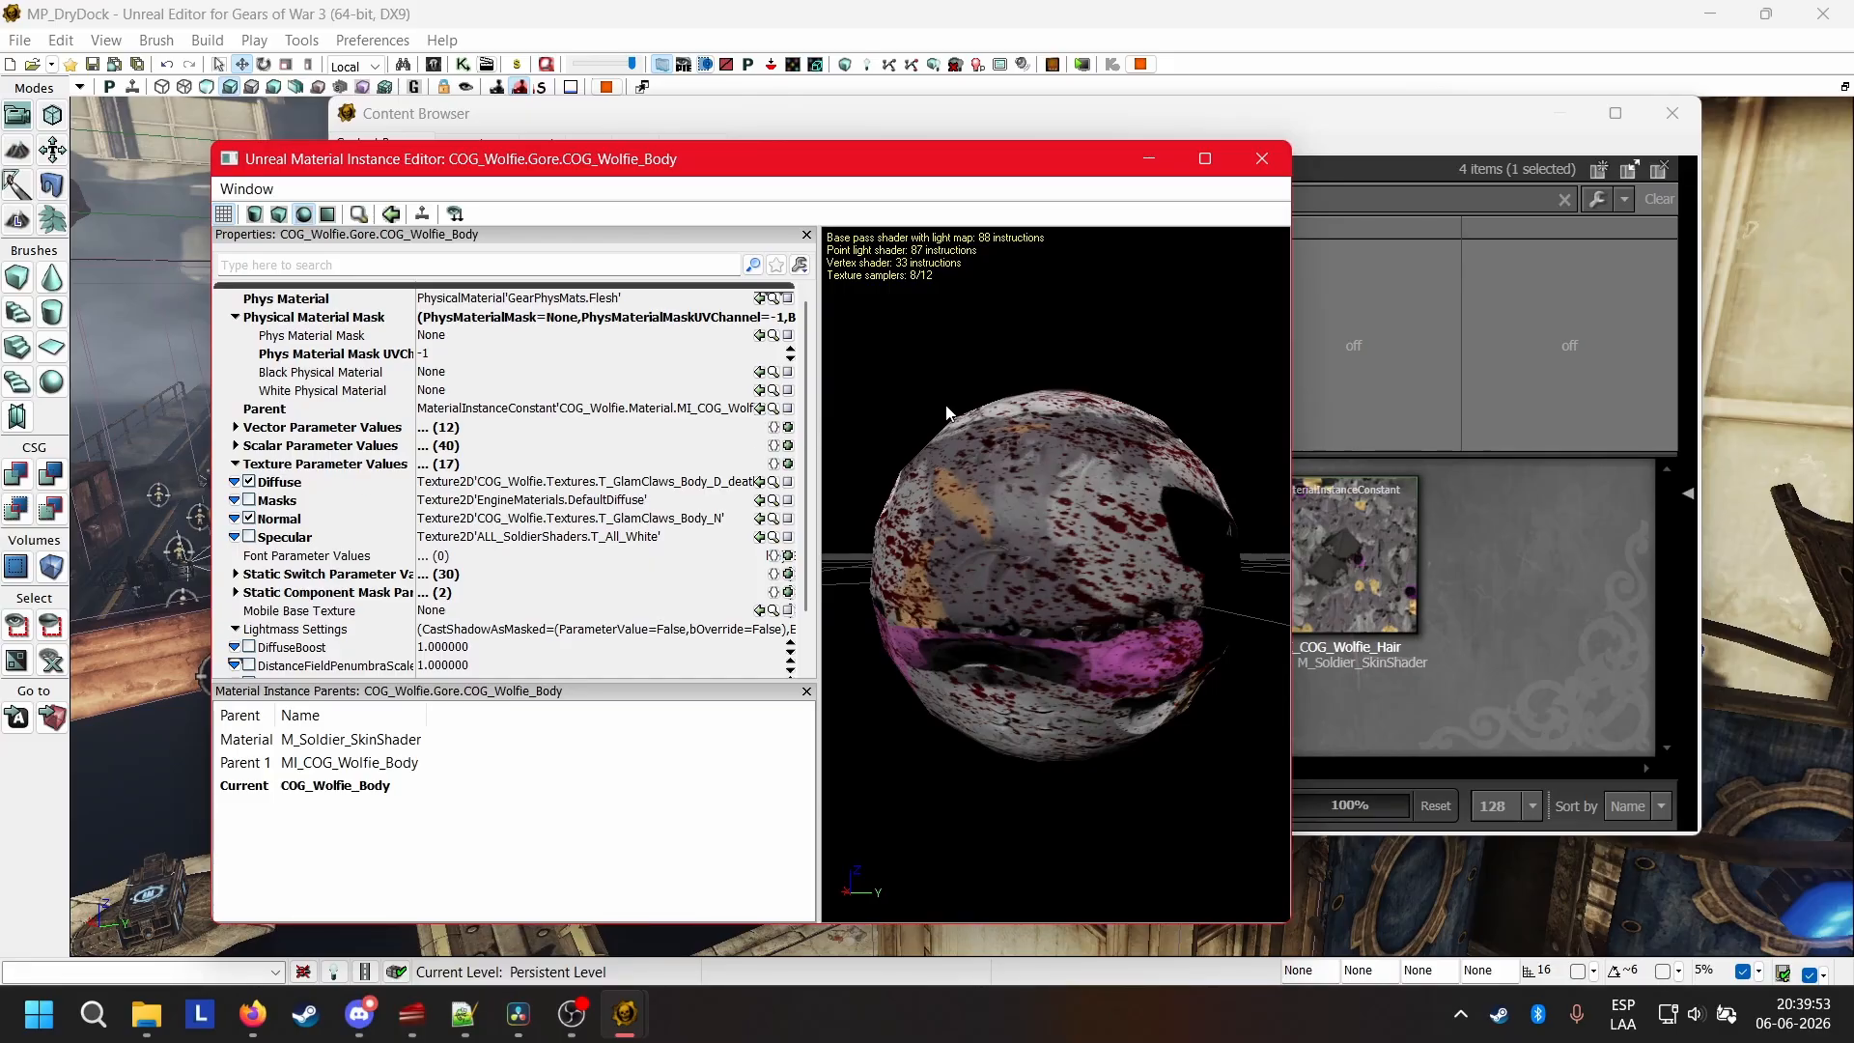
pyautogui.click(1262, 159)
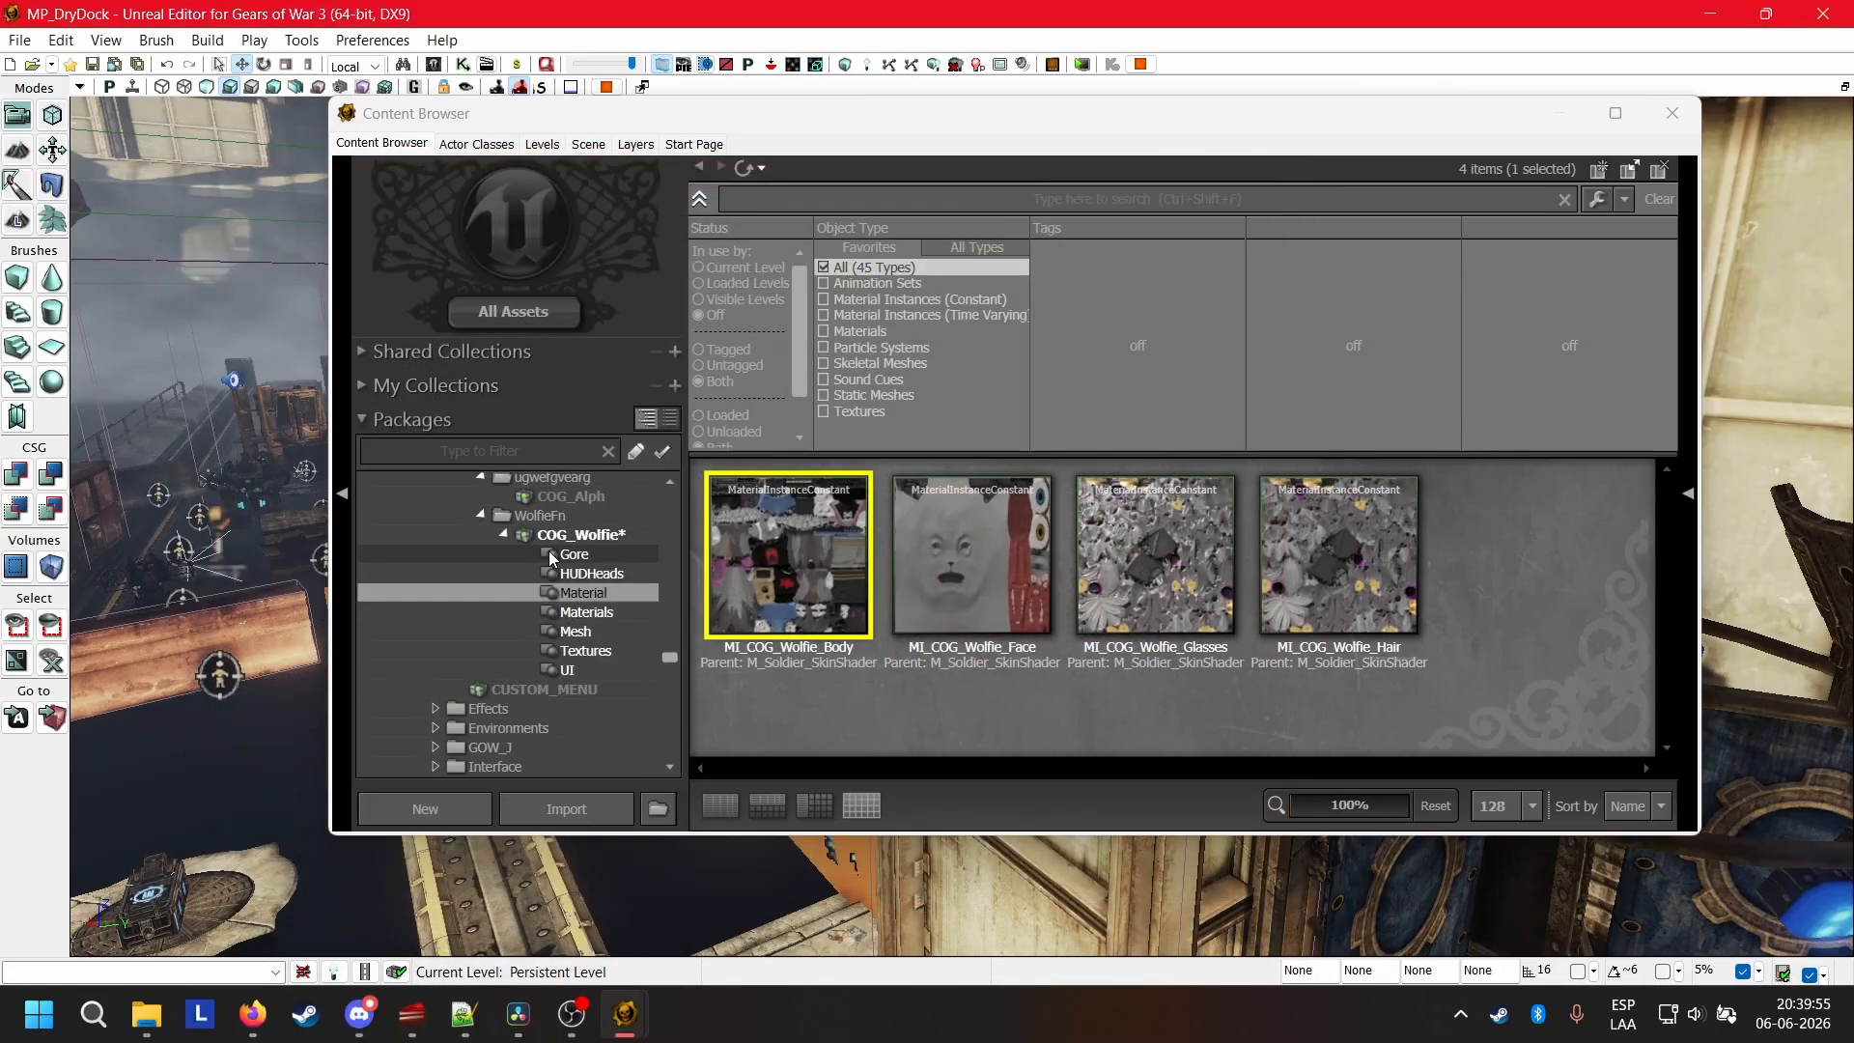
# Open the properties of the Wolfie_GoreSettings archetype in the COG_Wolfie Gore group and review its Gore Mesh Materials assignments.
pyautogui.click(569, 554)
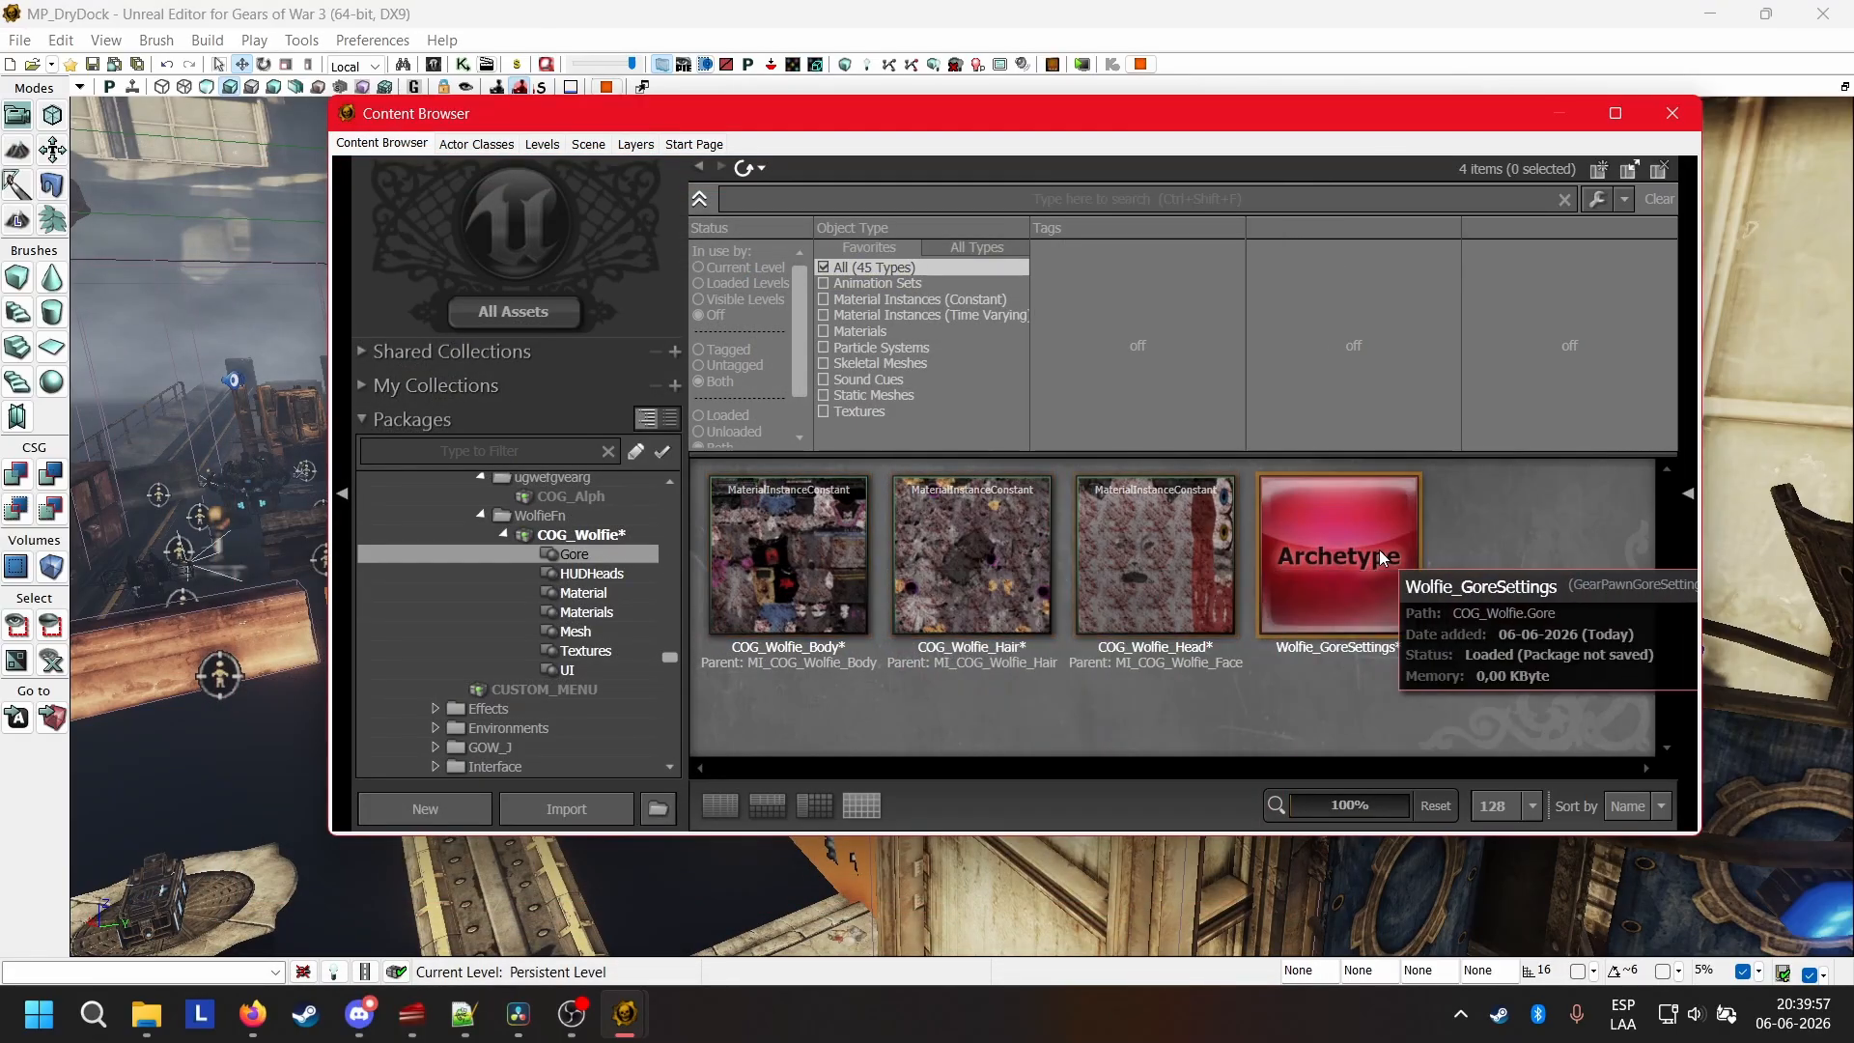
pyautogui.doubleClick(1379, 549)
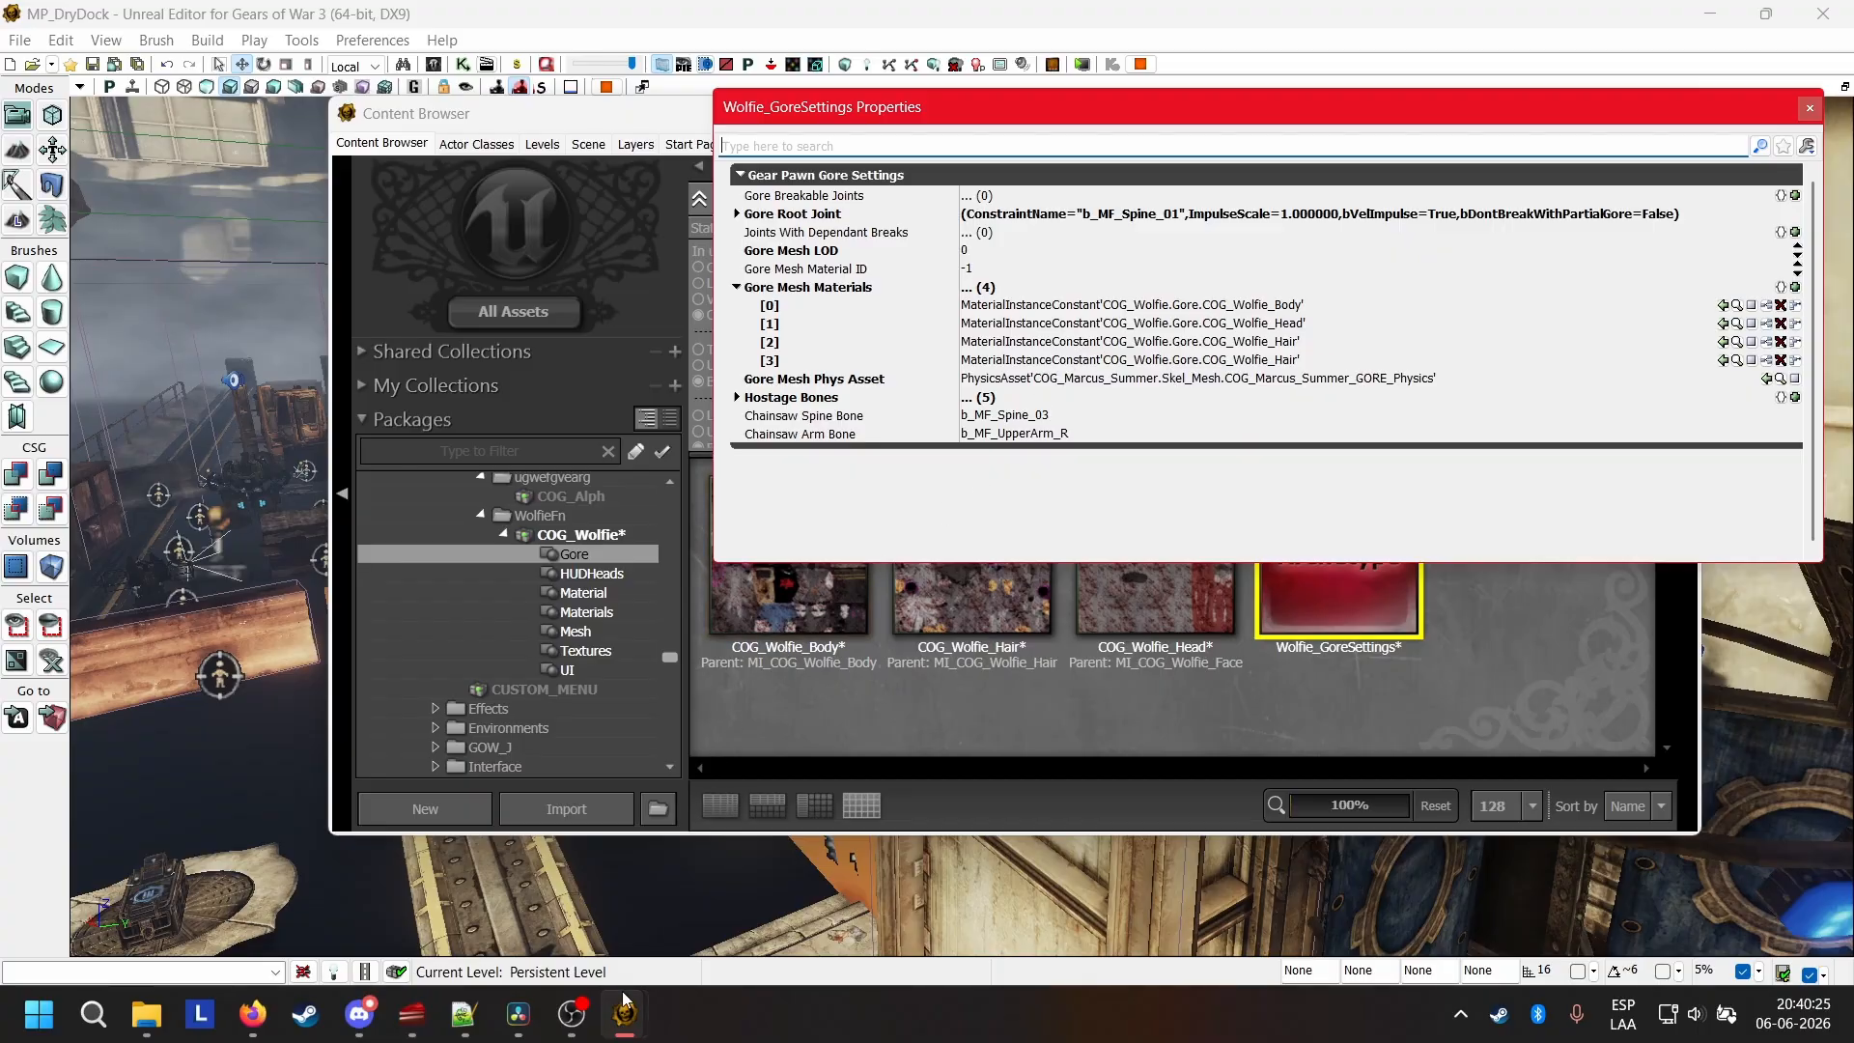
# Switch to the running play preview and spawn a test enemy with the console command "spawnpawn anya true 1".
pyautogui.moveTo(625, 1014)
pyautogui.click(755, 903)
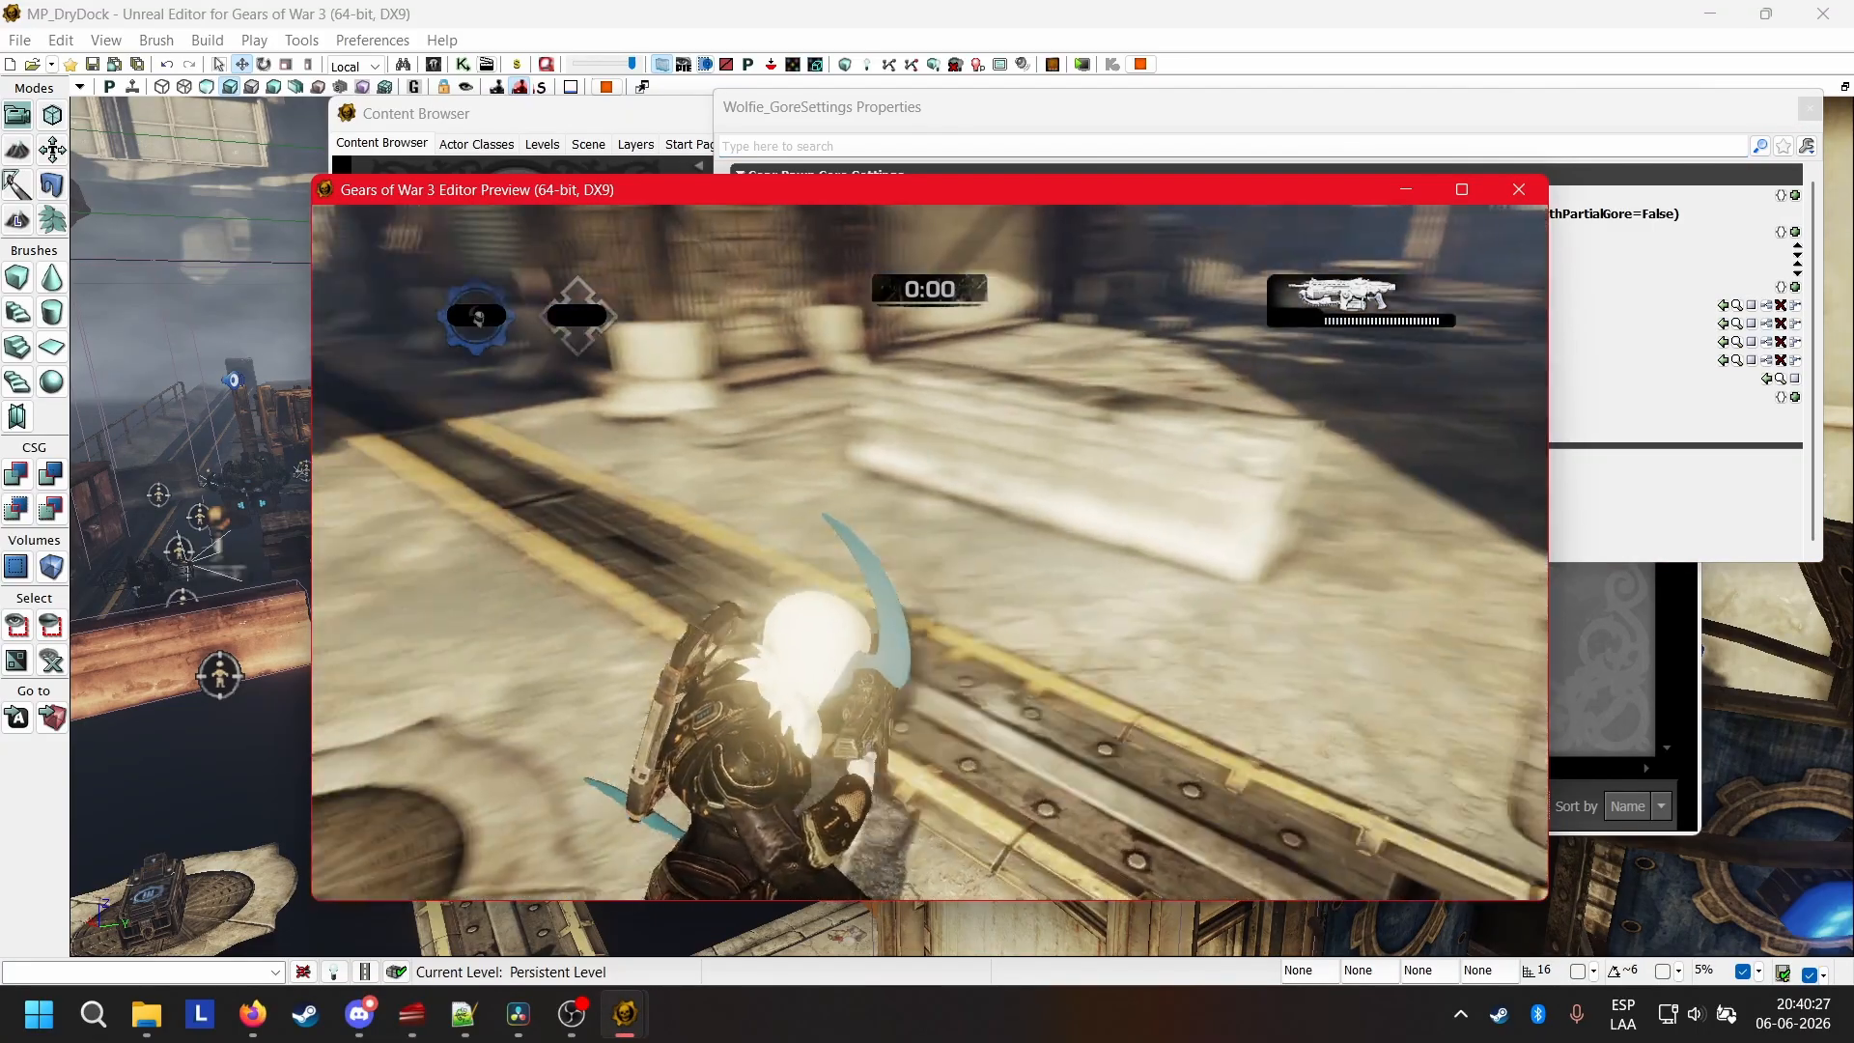
pyautogui.rightClick(929, 552)
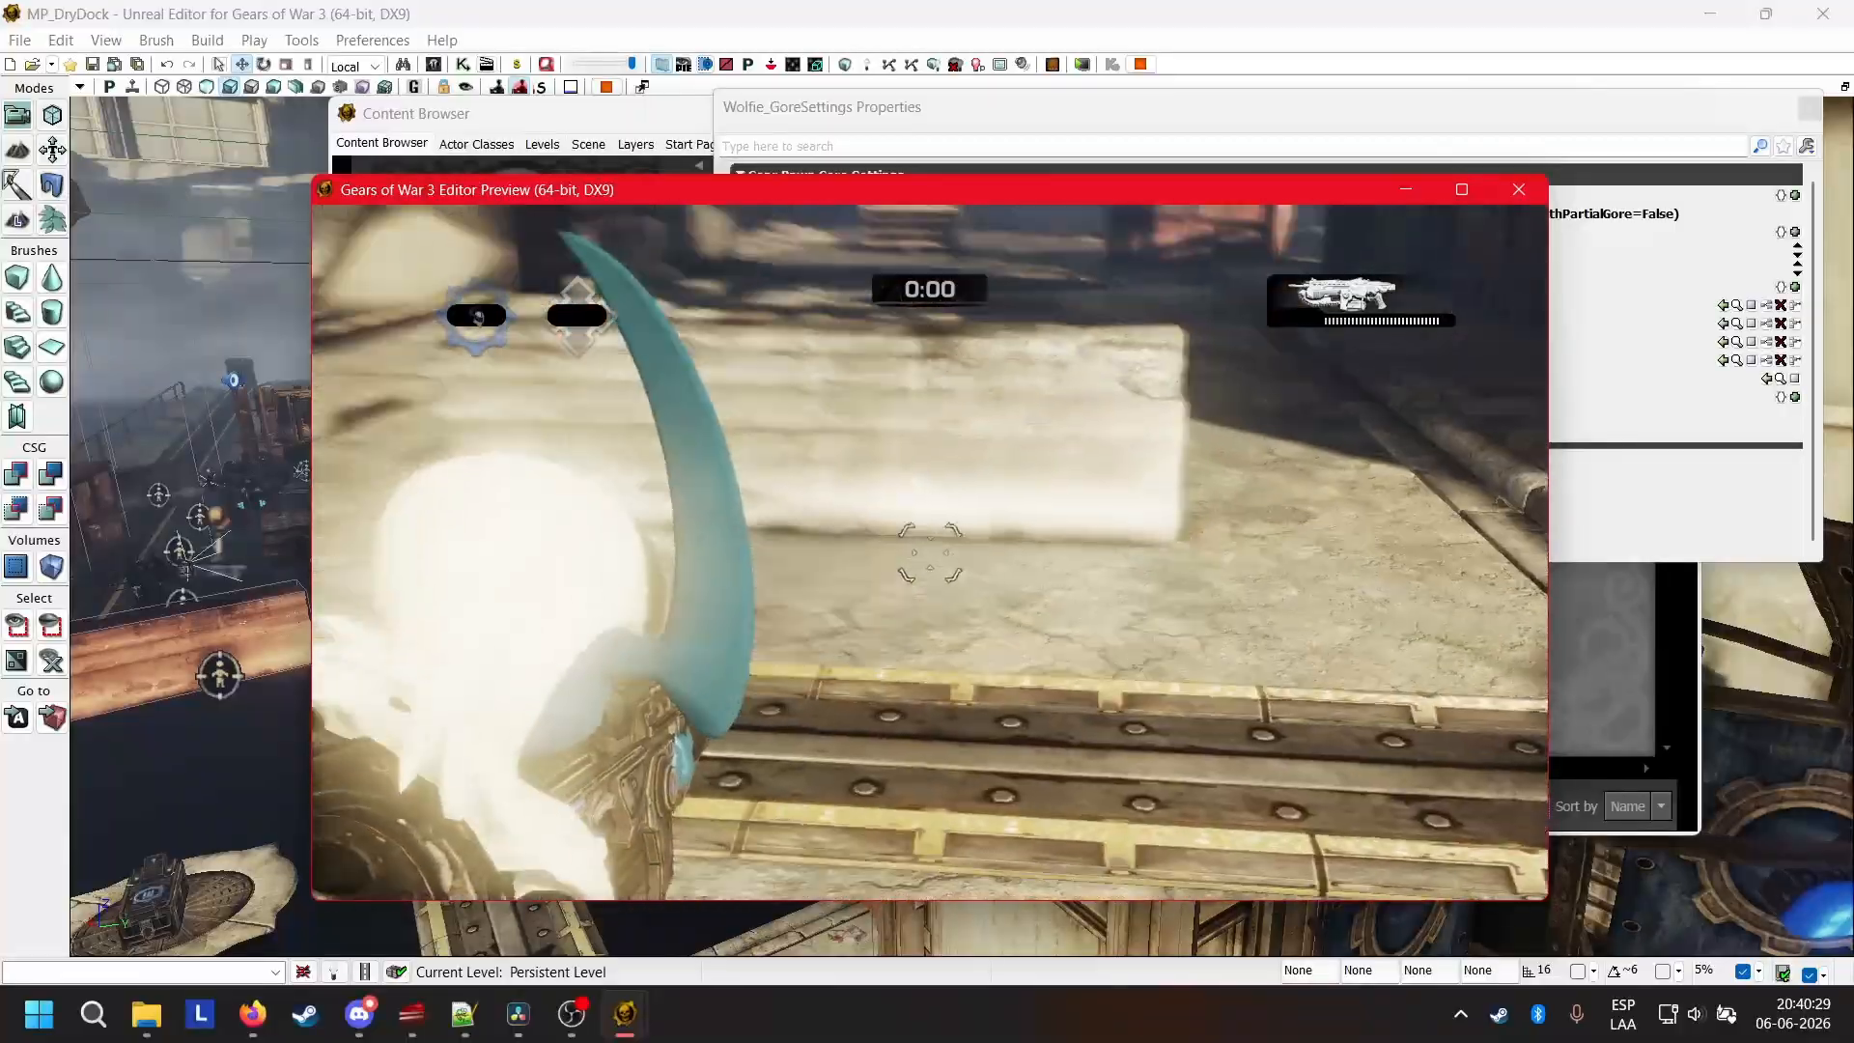
pyautogui.press('Tab')
pyautogui.write('spawnpawn anya true 1')
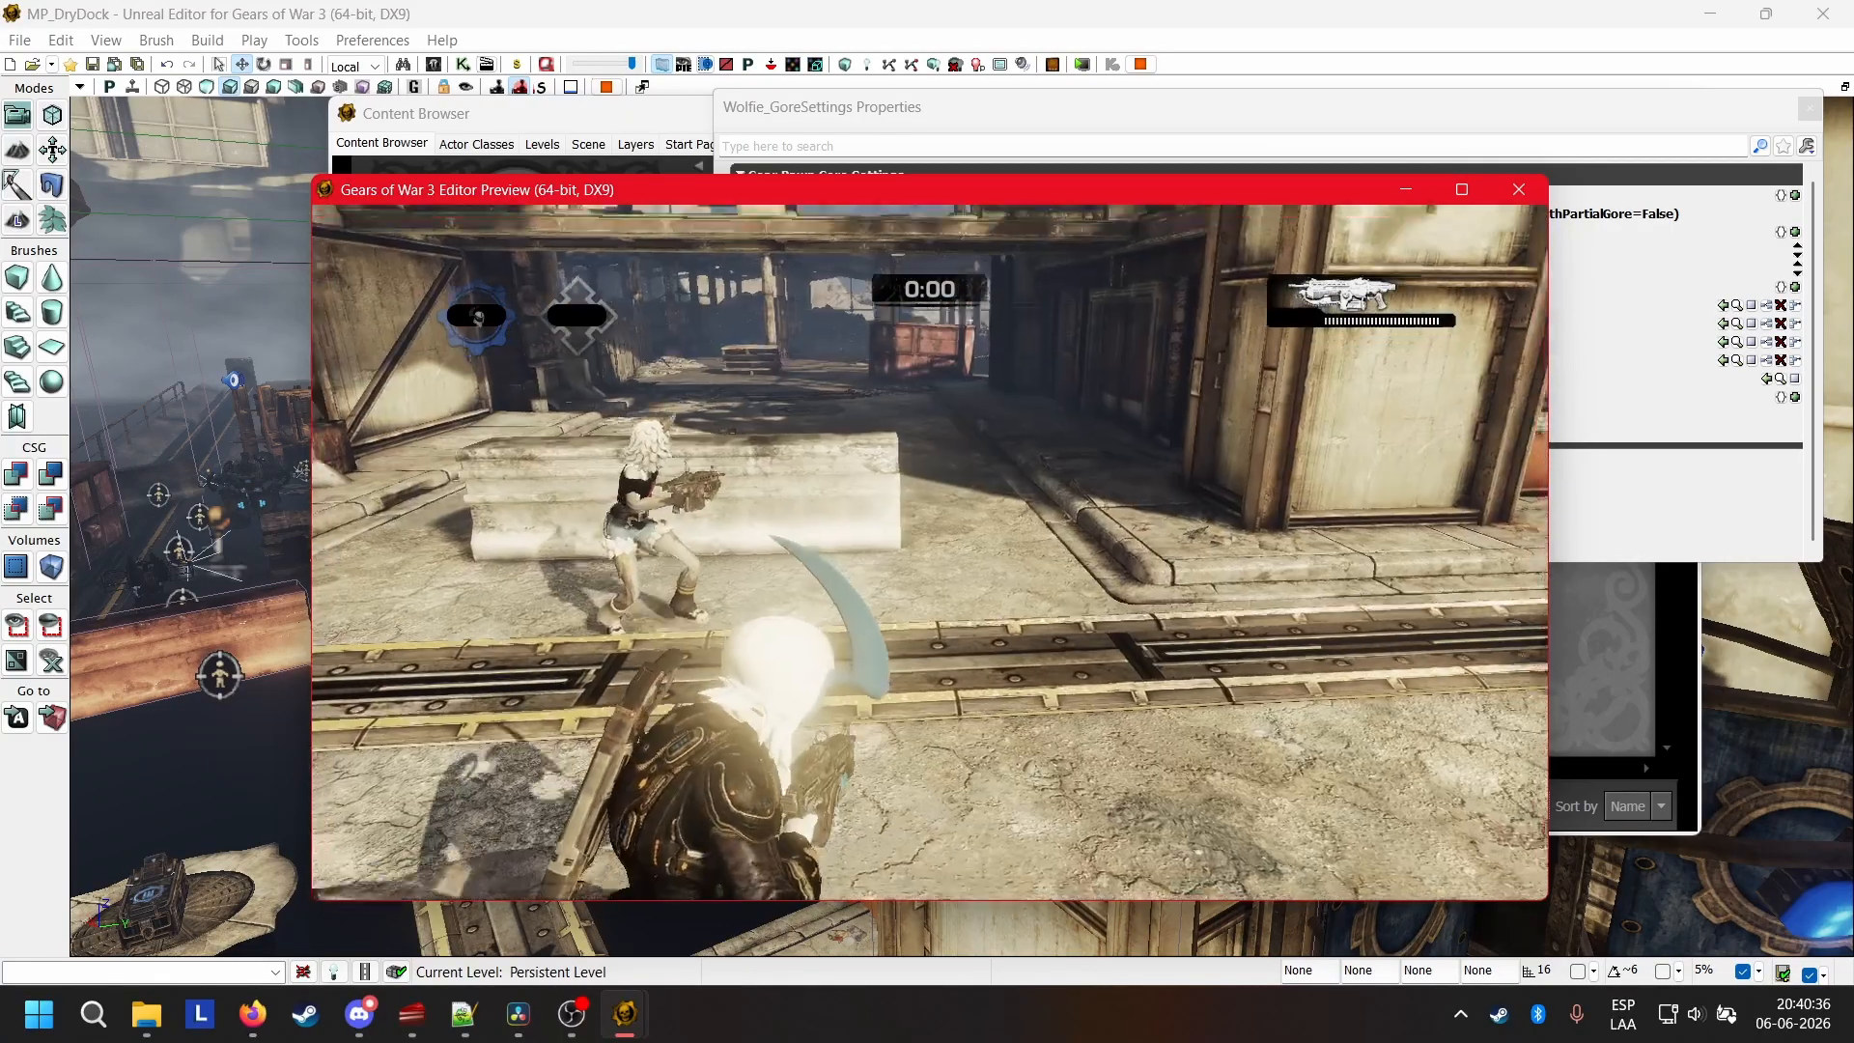
# Aim at the spawned Wolfie, shoot the character down and perform an execution on the body to trigger the gore.
pyautogui.rightClick(930, 552)
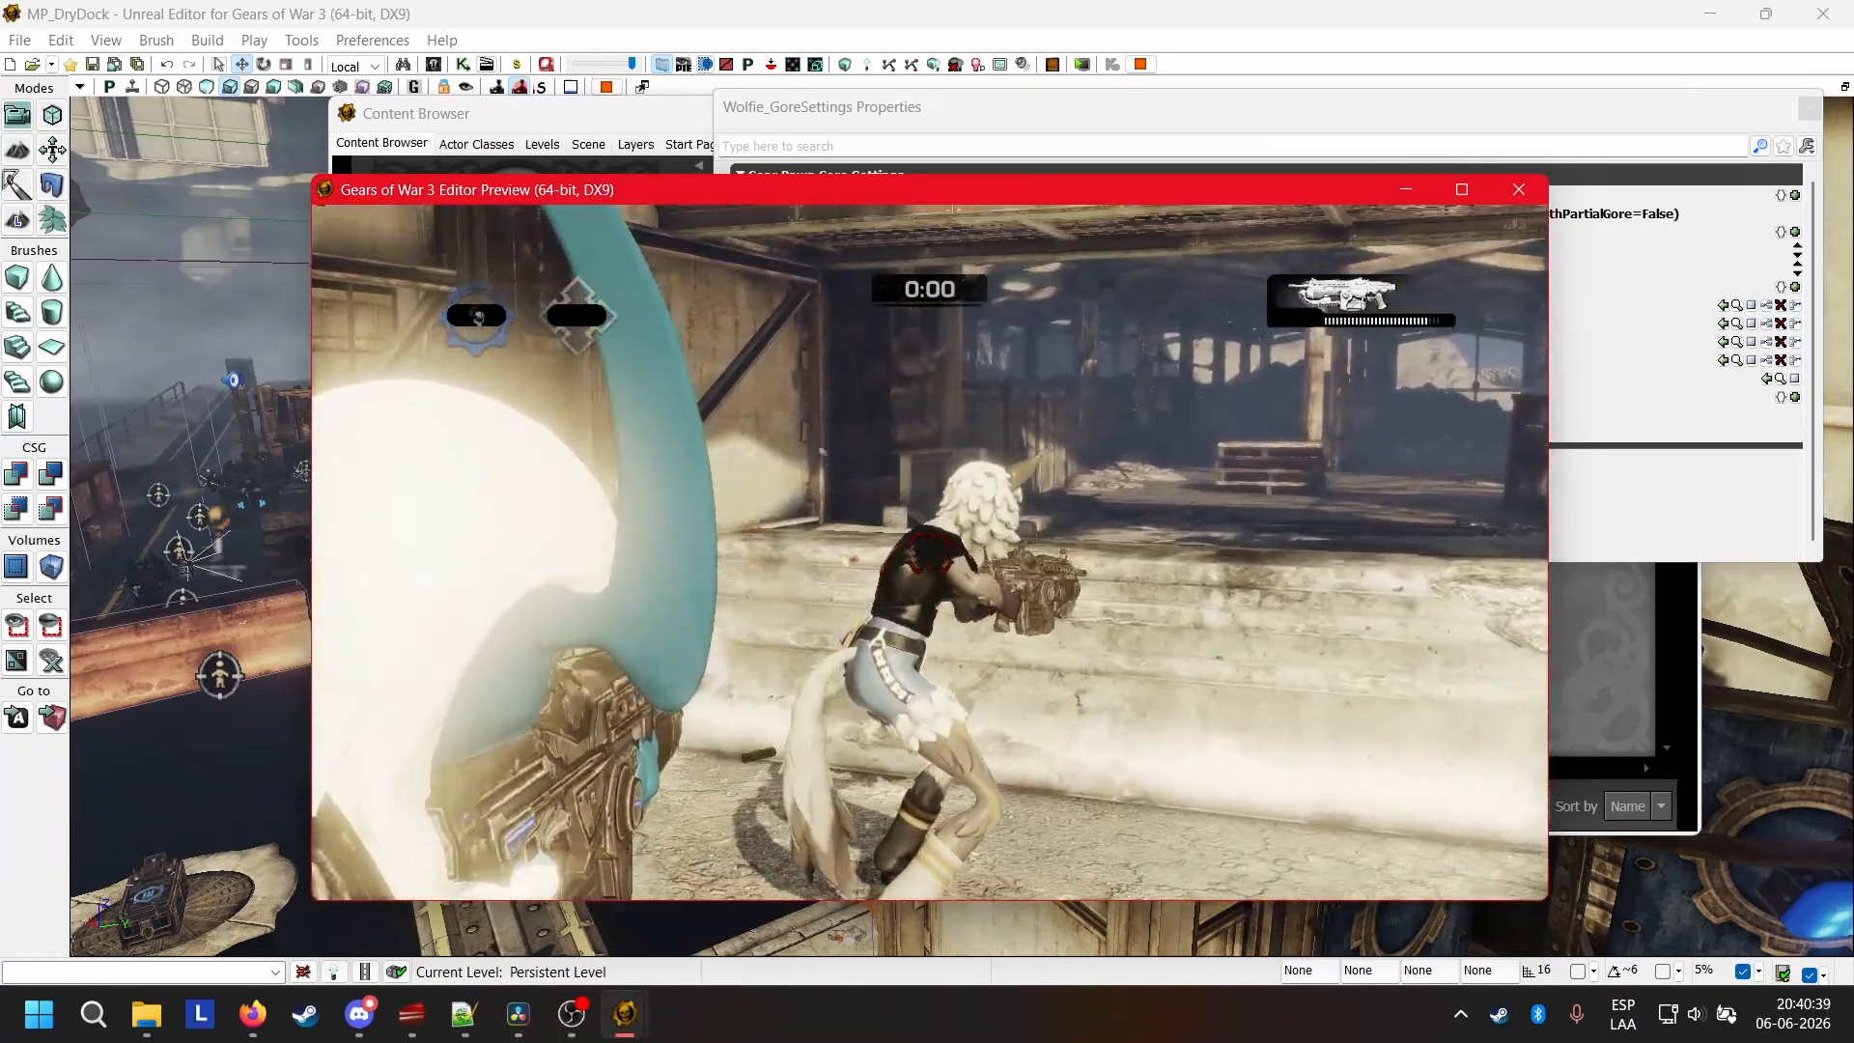
pyautogui.click(930, 553)
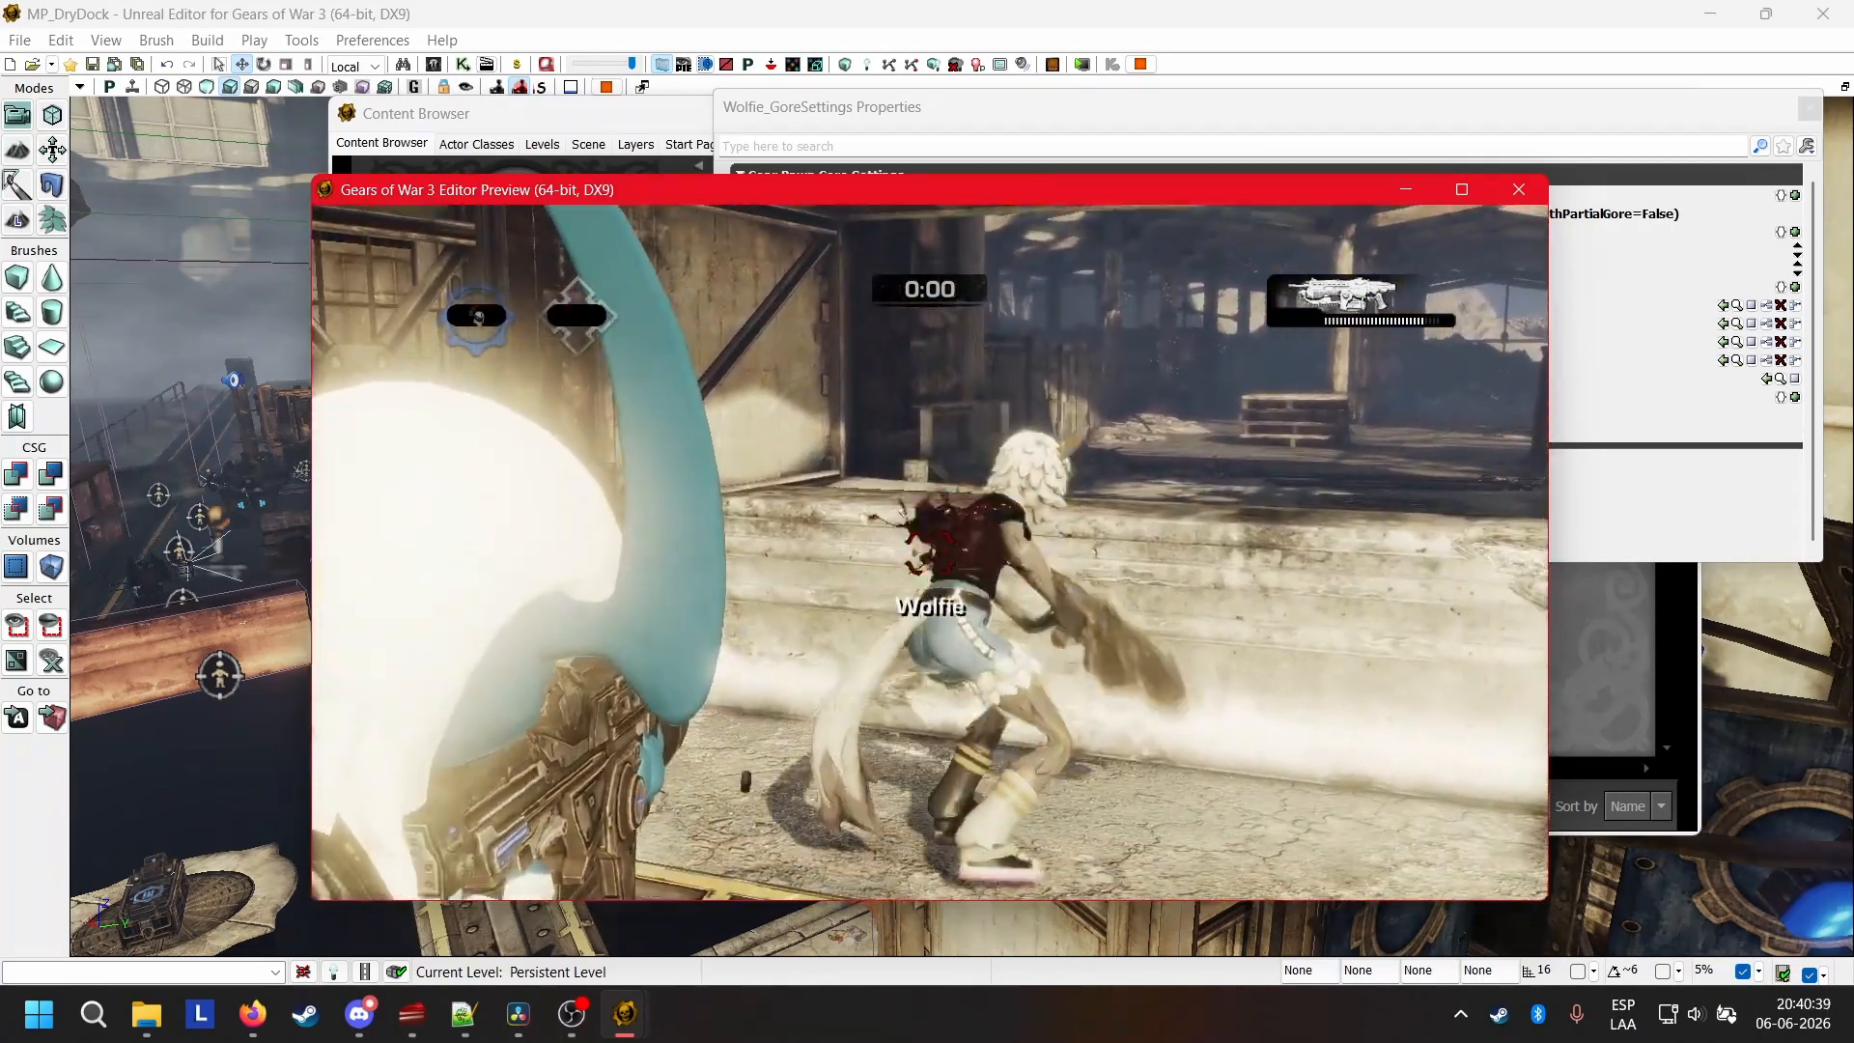
pyautogui.click(930, 552)
pyautogui.press('r')
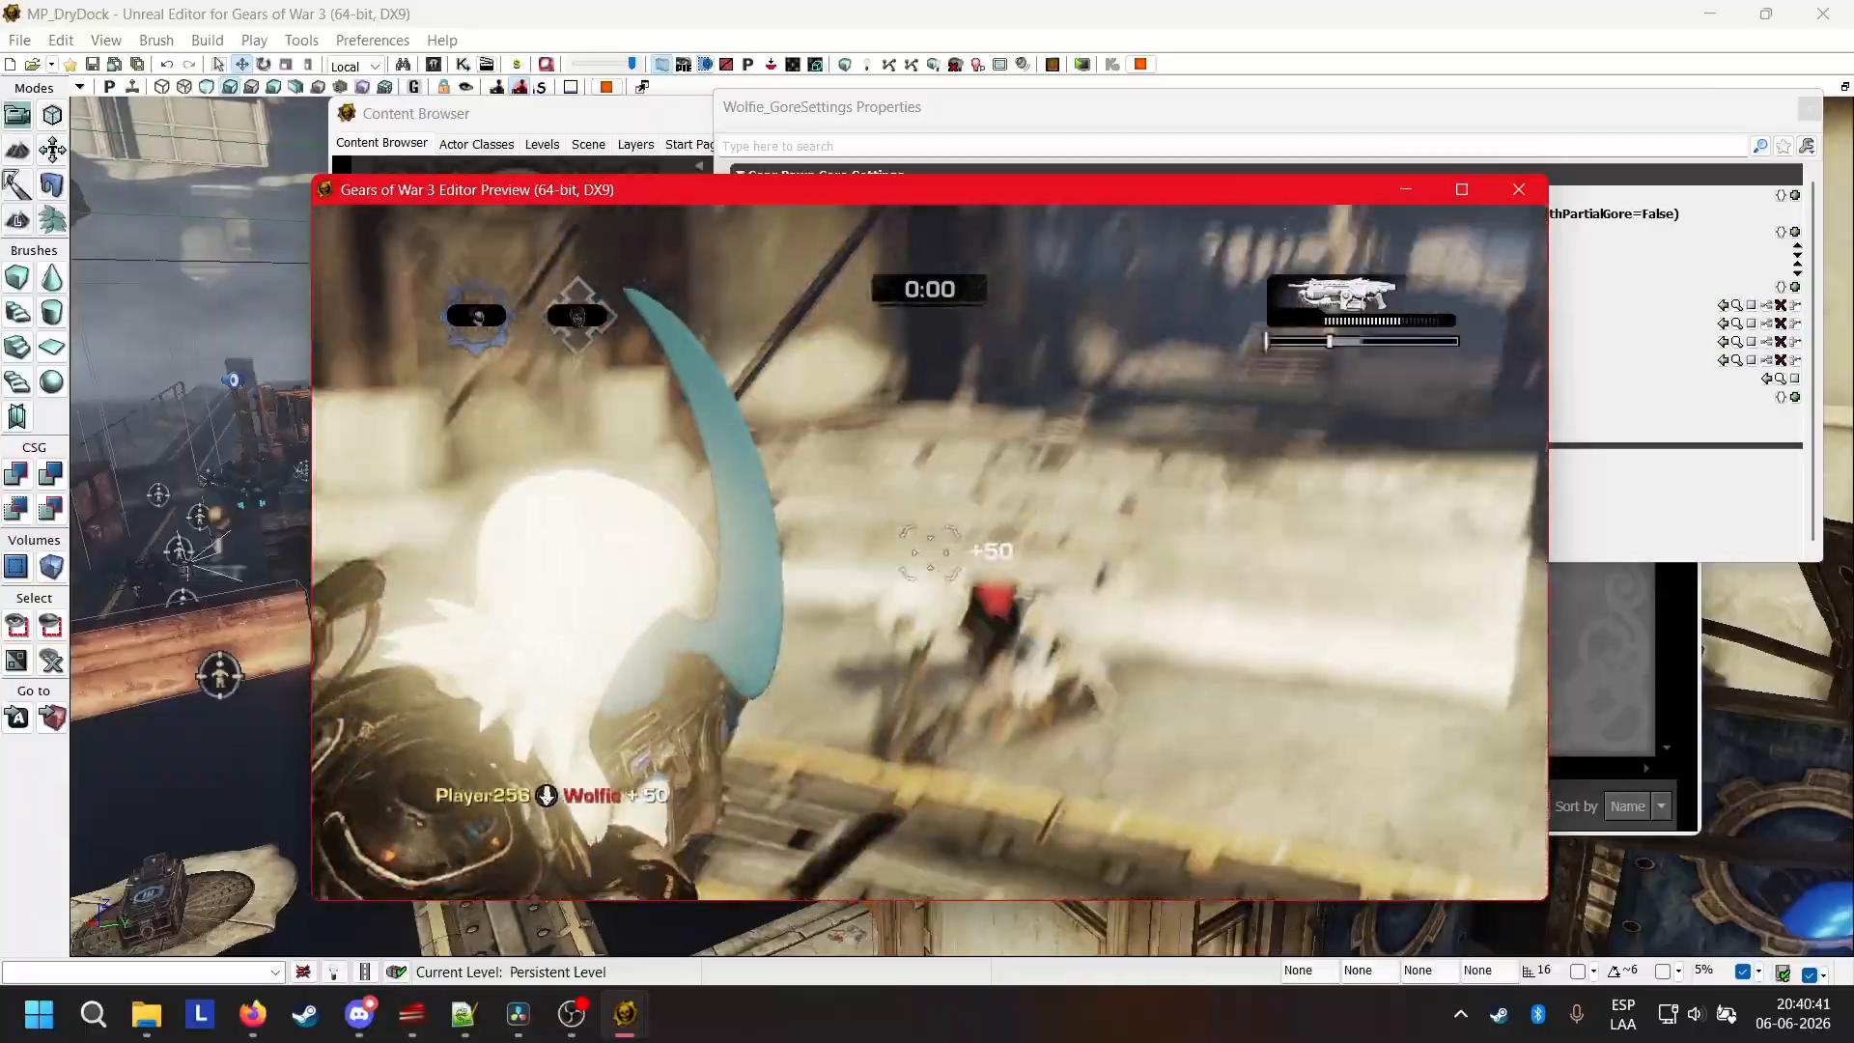
pyautogui.press('w')
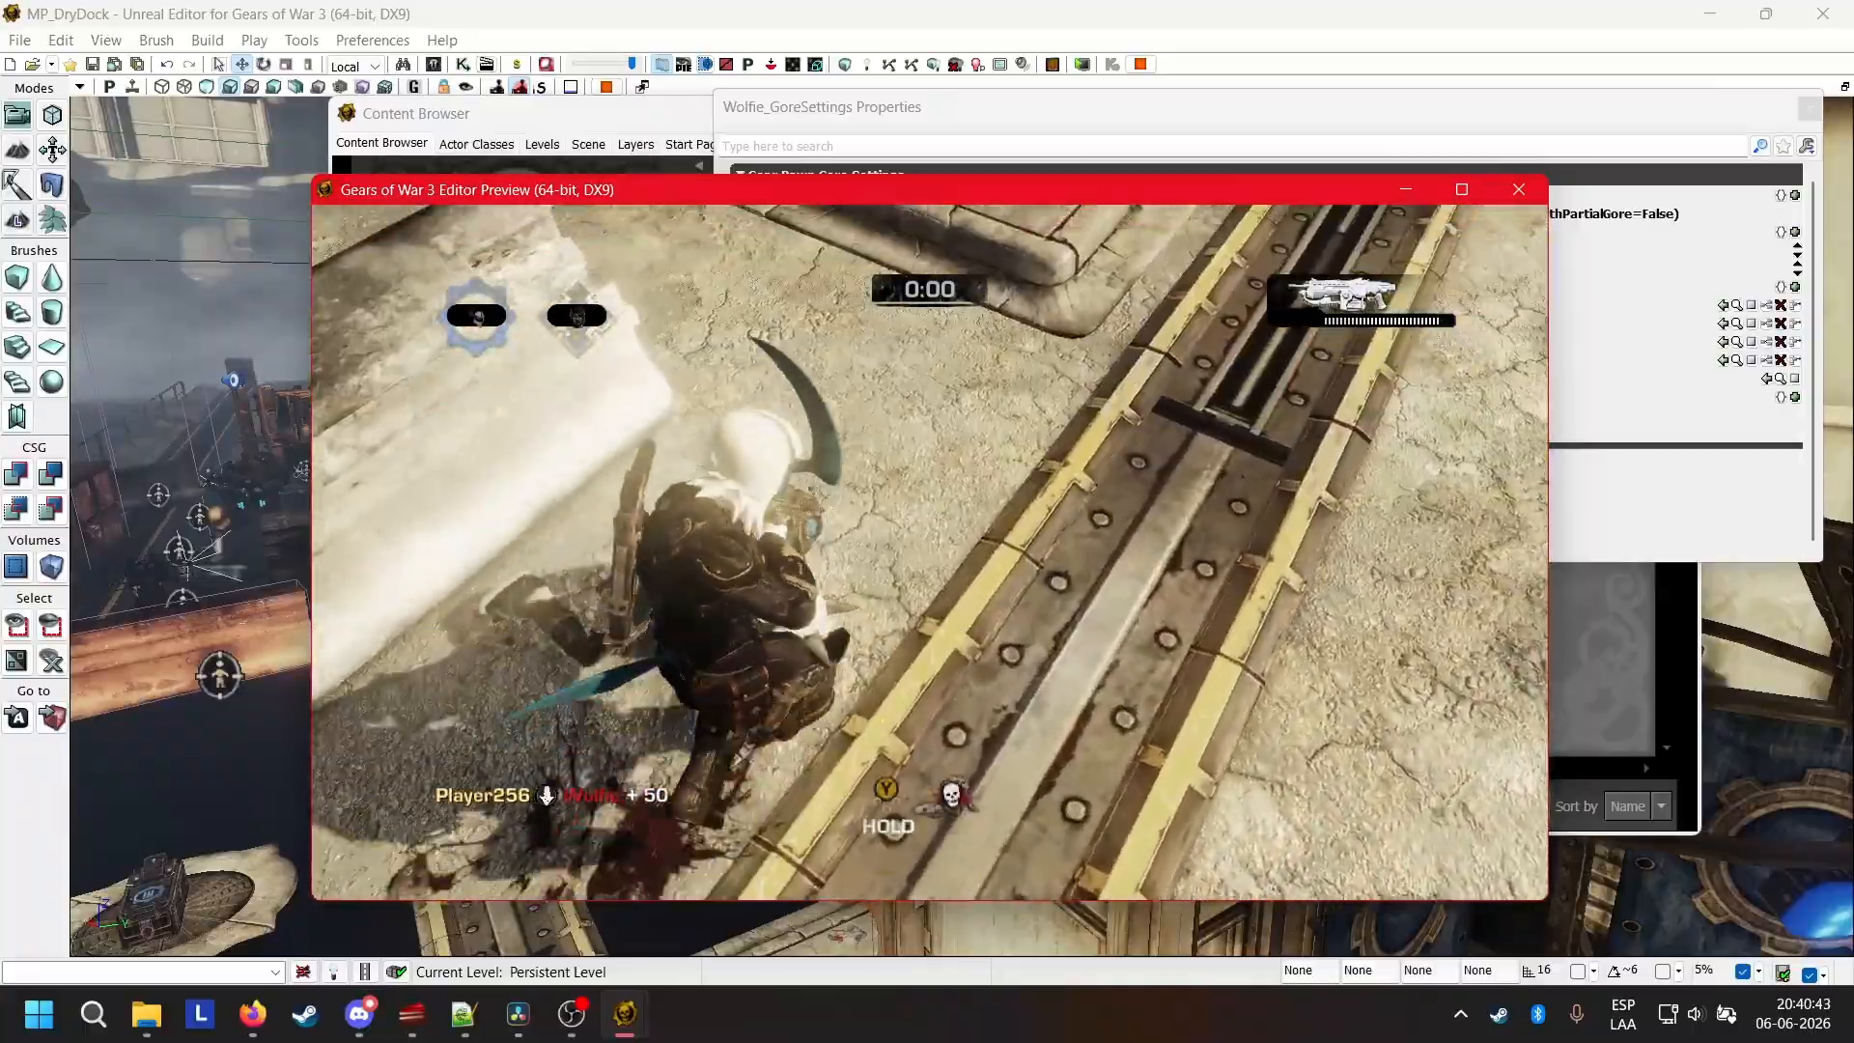
pyautogui.press('y')
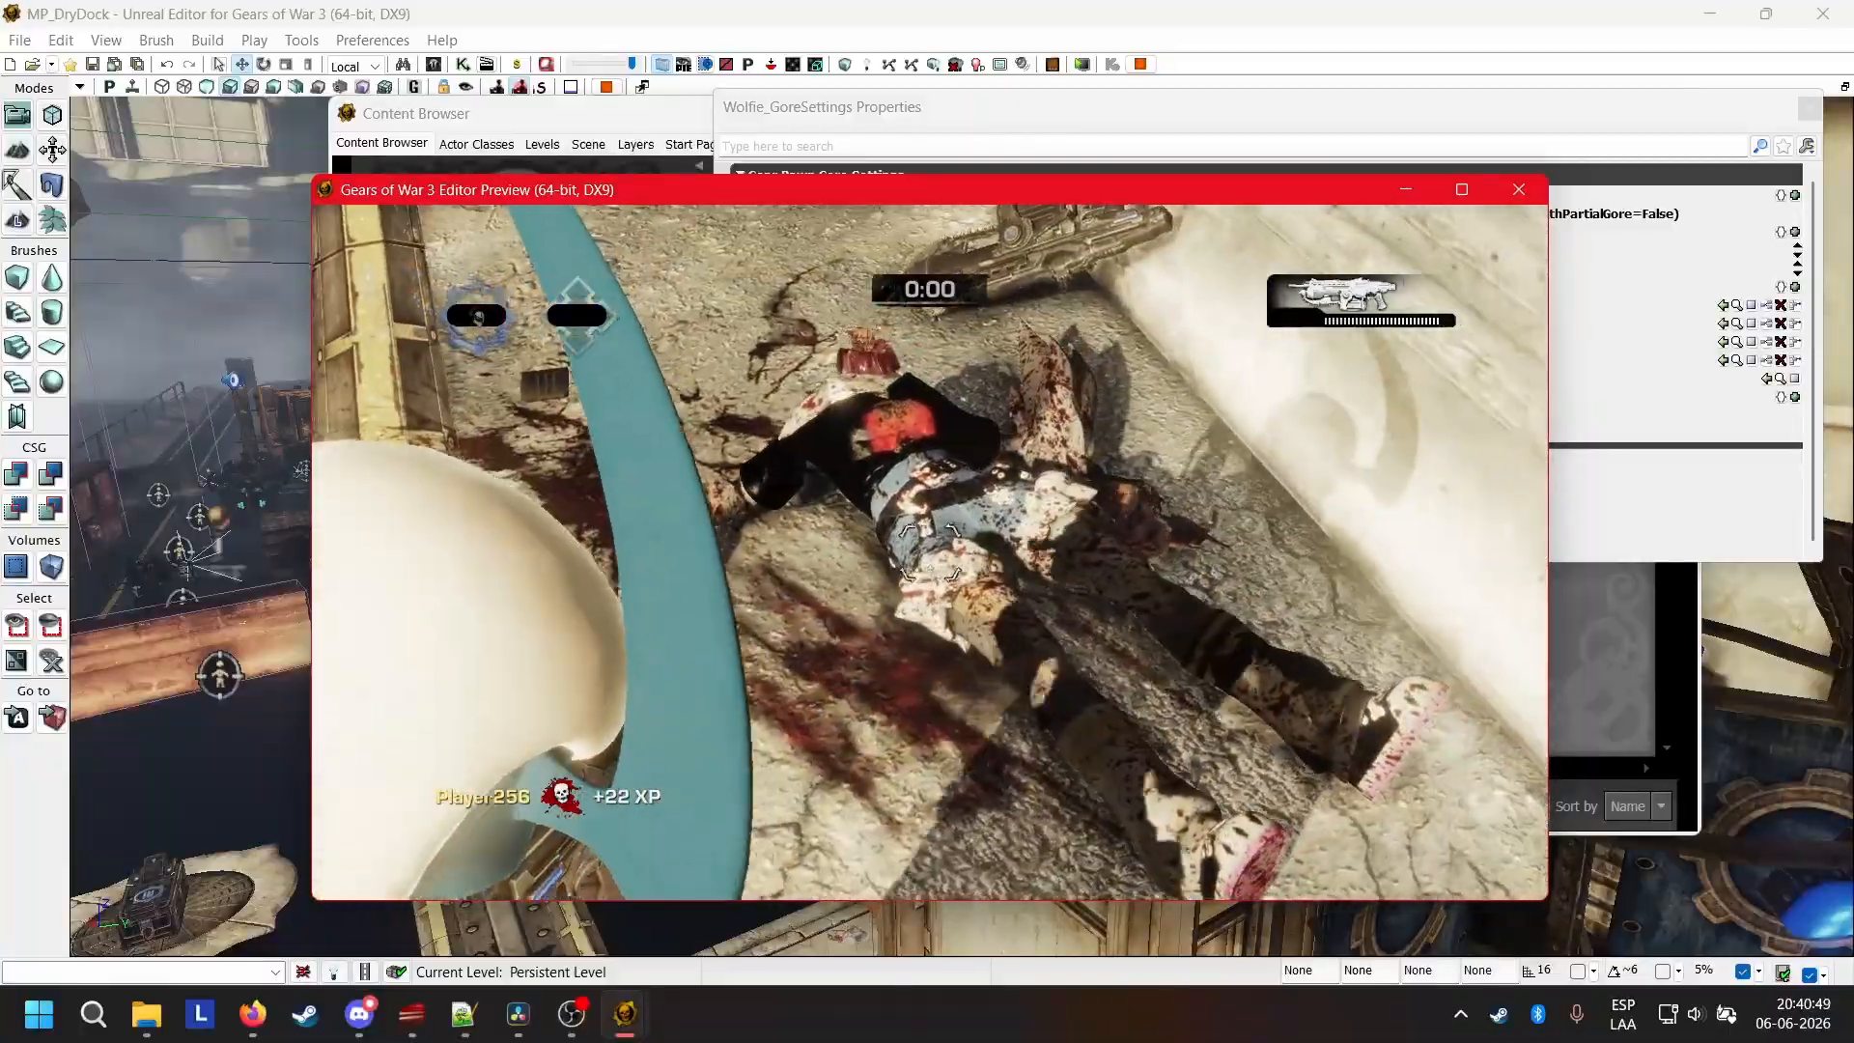
# Move around the dead Wolfie and examine the gore materials on the body from near and far.
pyautogui.press('r')
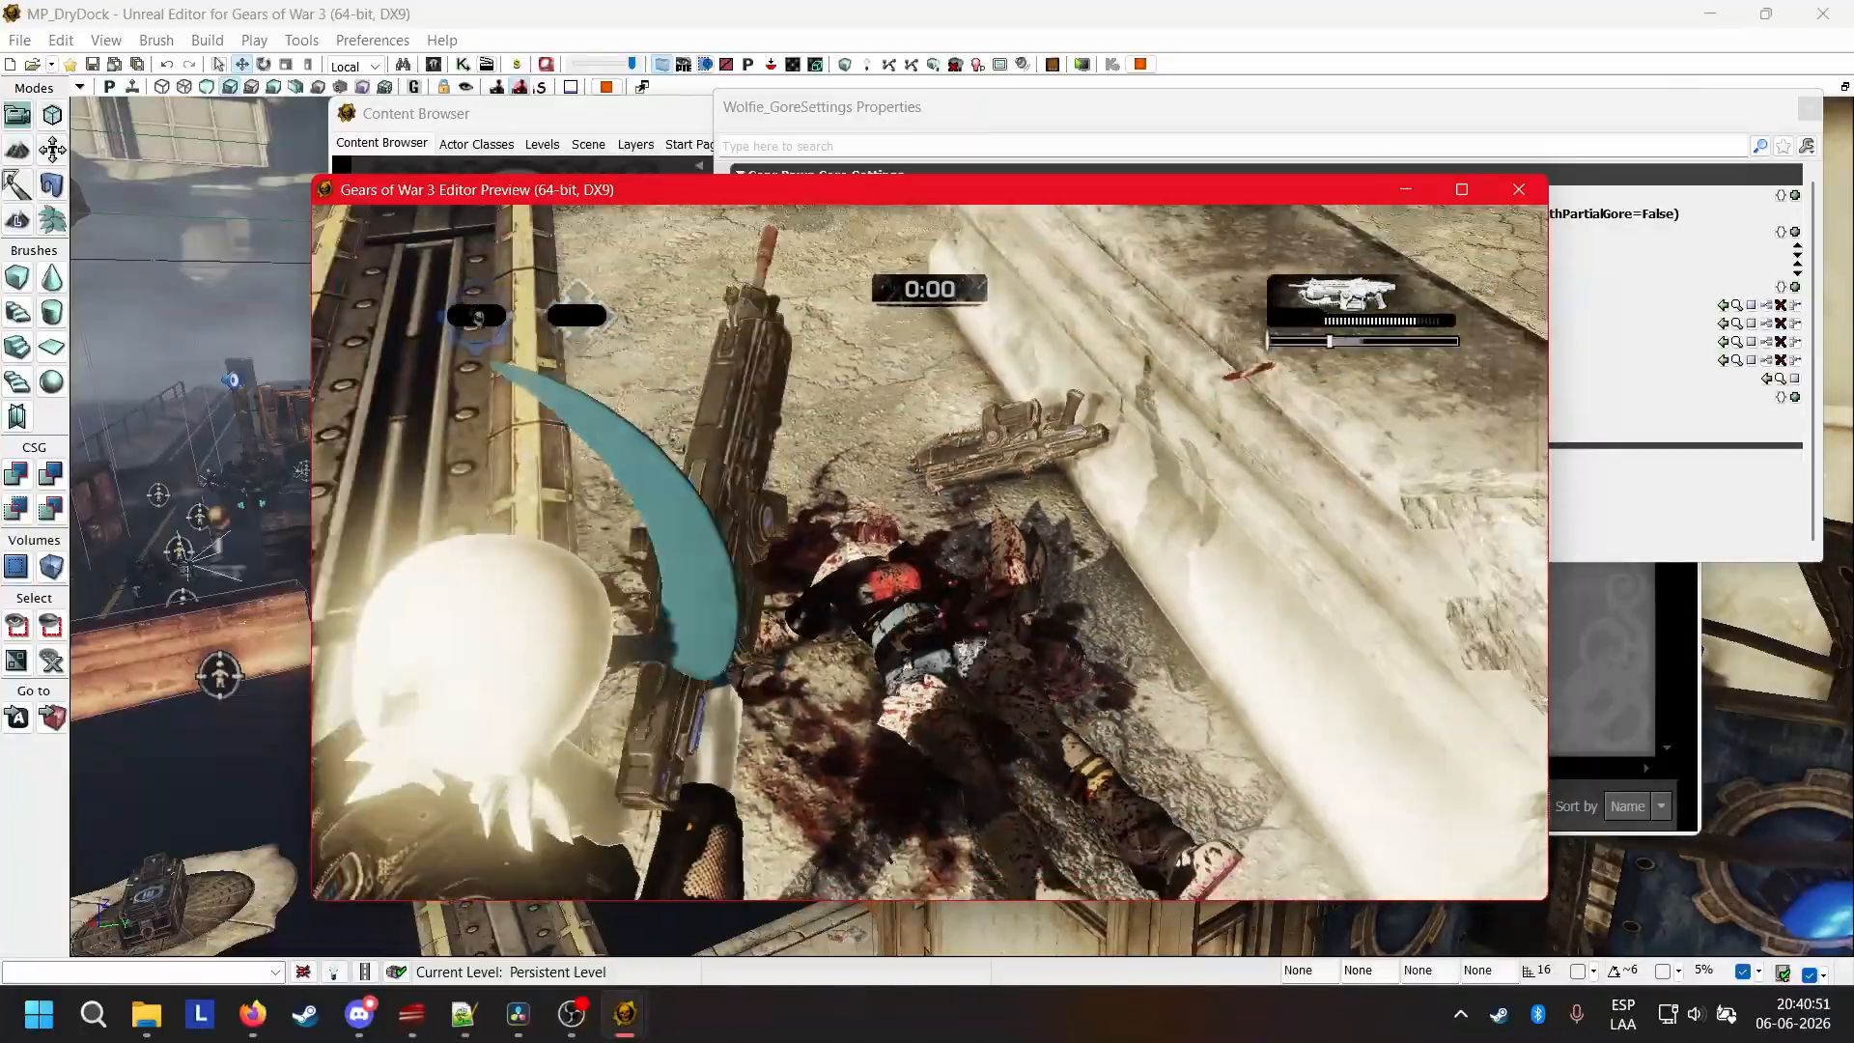
pyautogui.press('s')
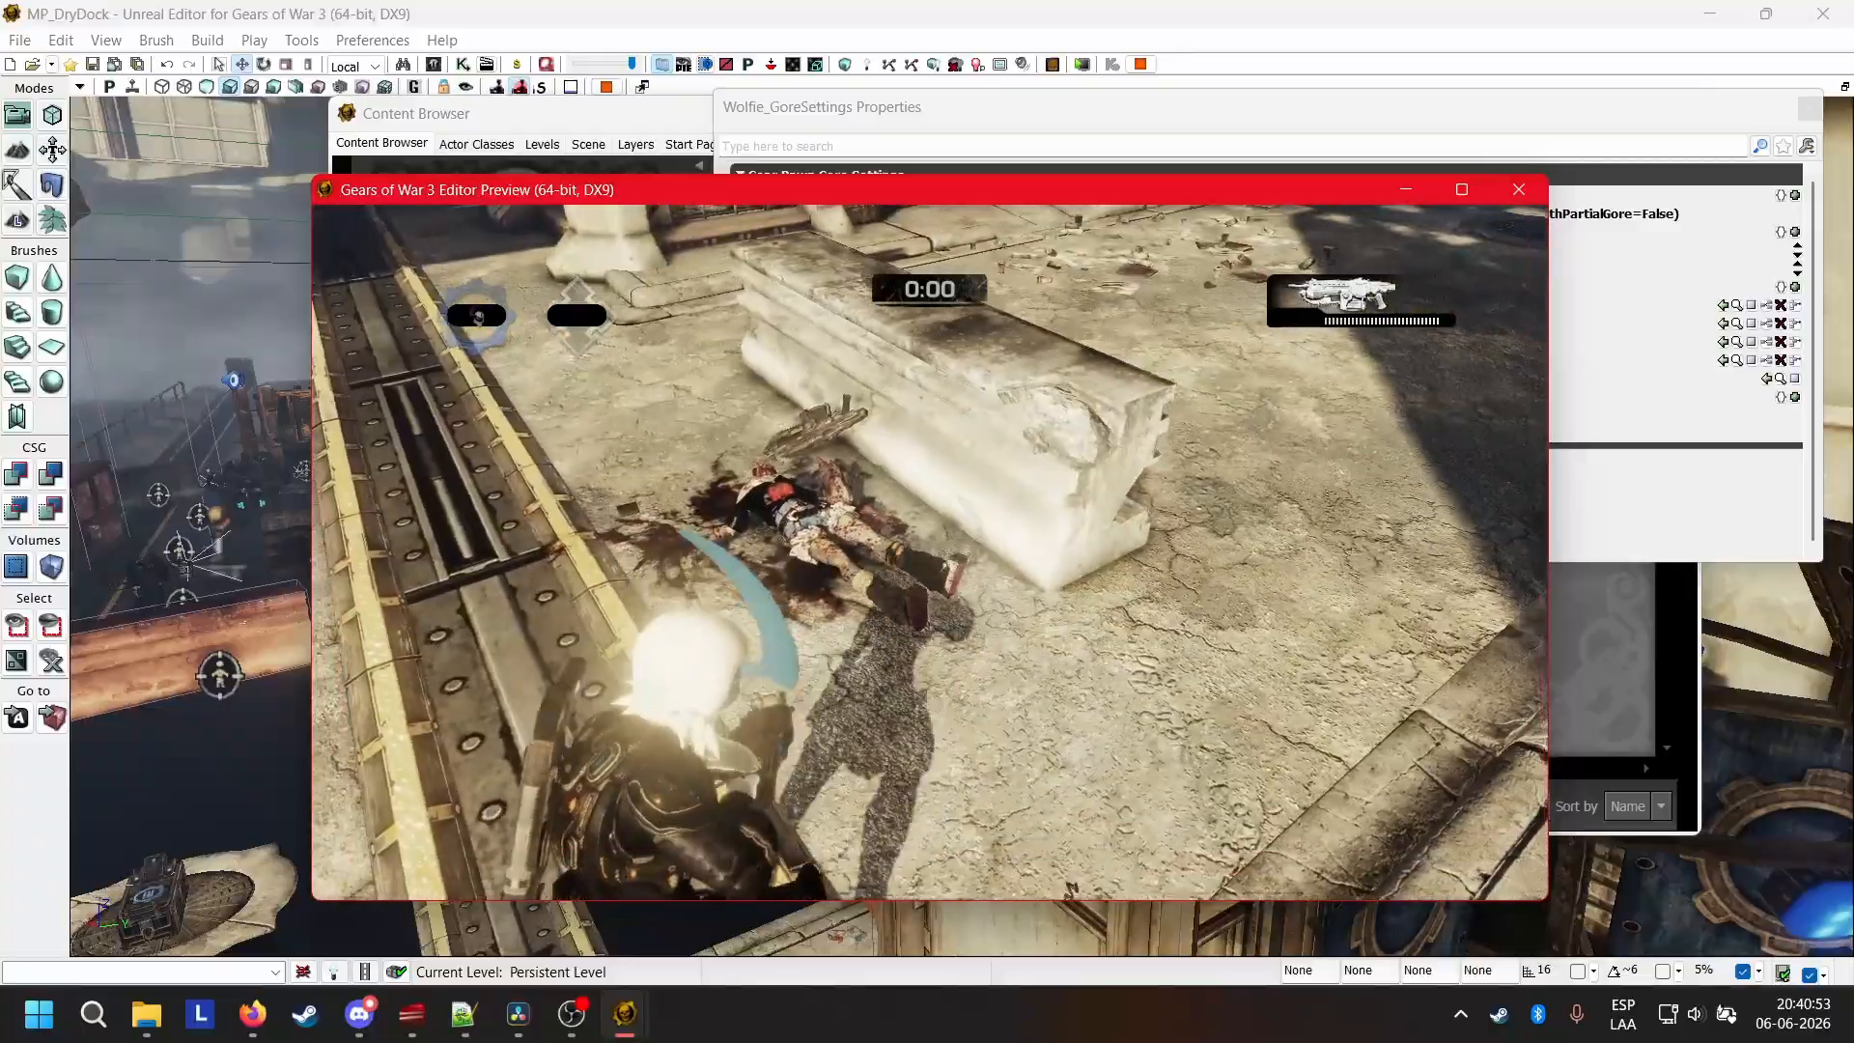
pyautogui.press('w')
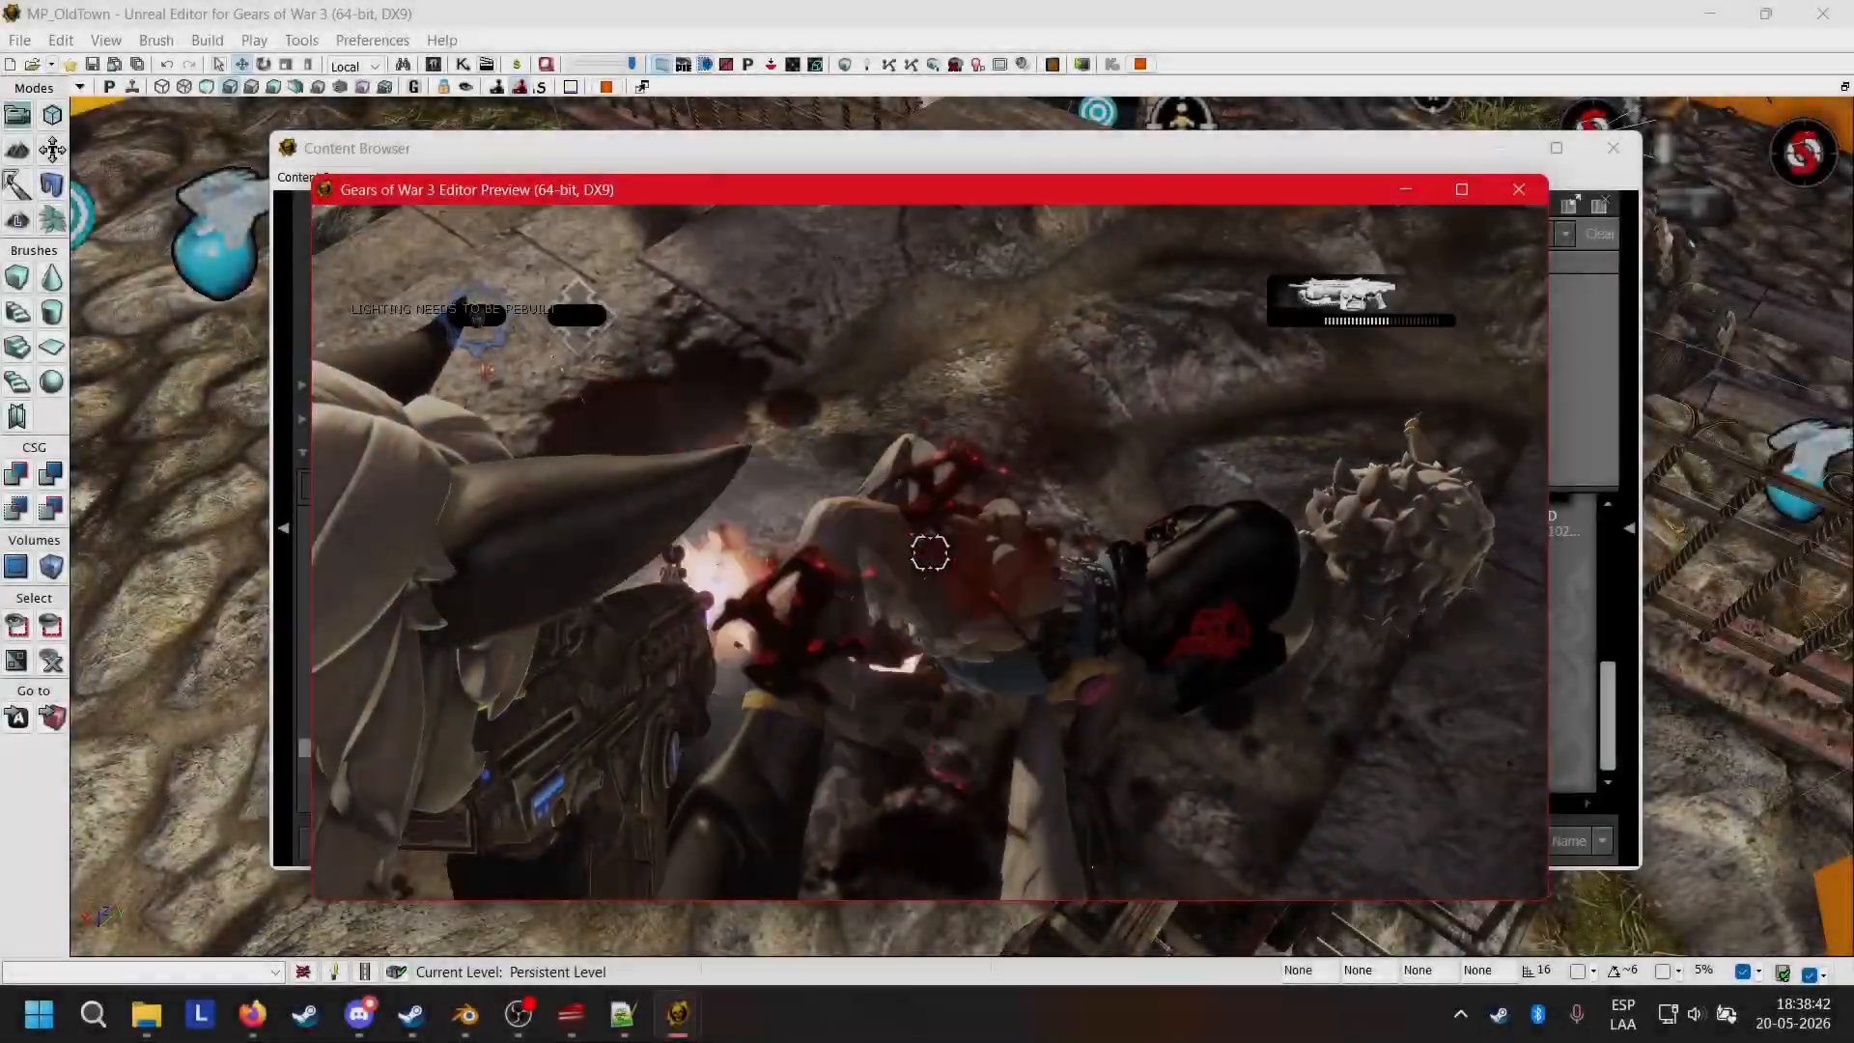
# Fire at the fallen Wolfie body in the MP_OldTown play preview, reload and examine the blood effects.
pyautogui.click(930, 554)
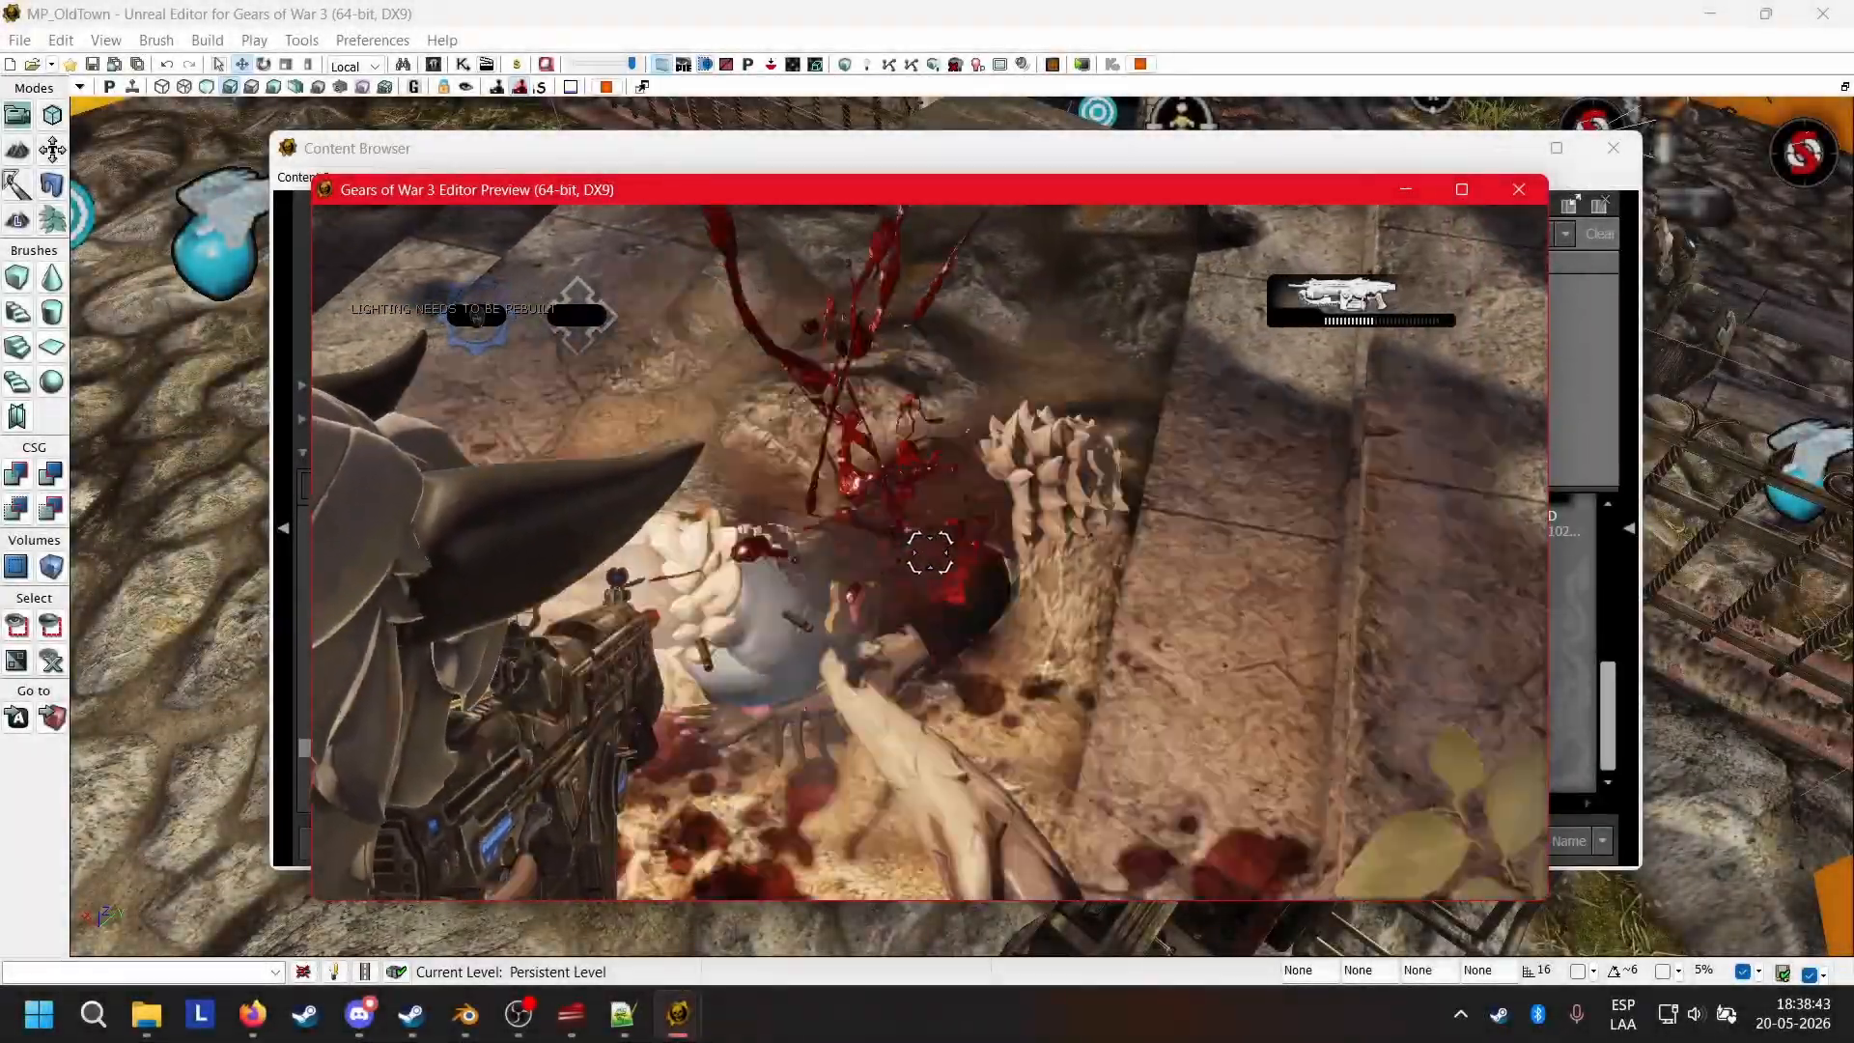
pyautogui.press('r')
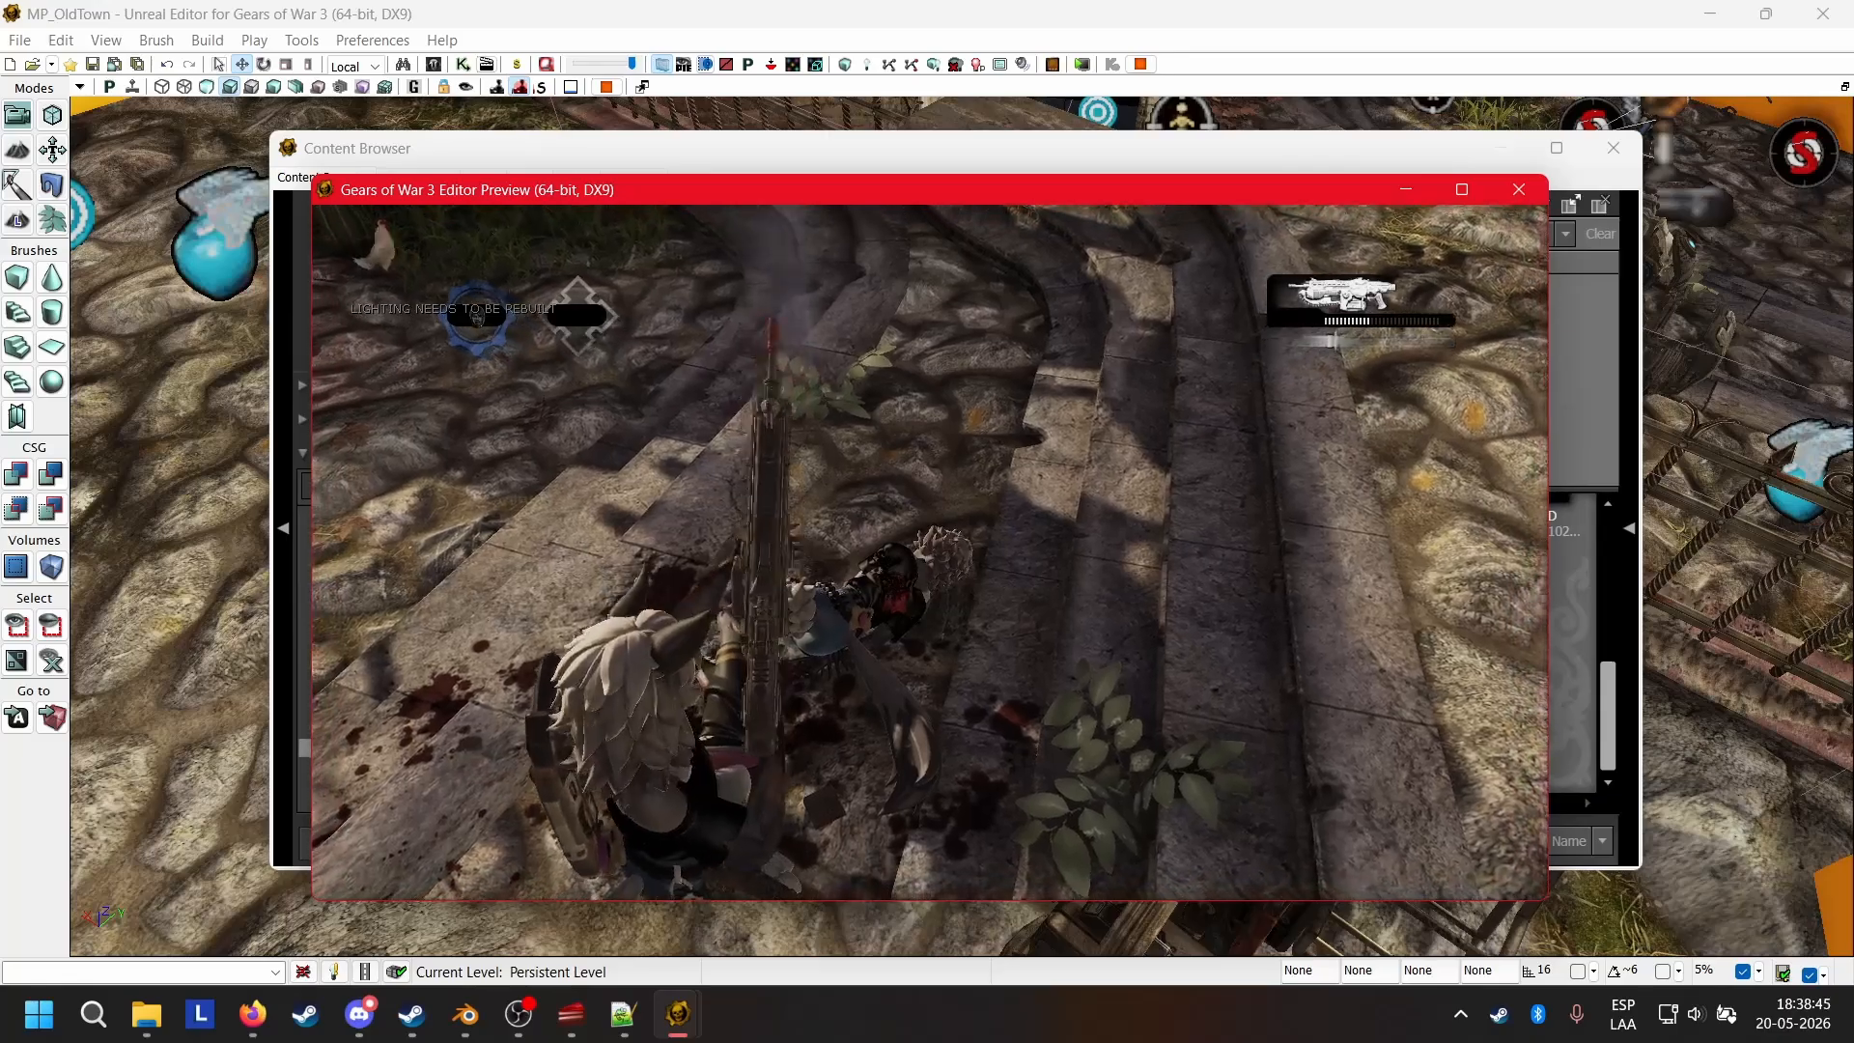
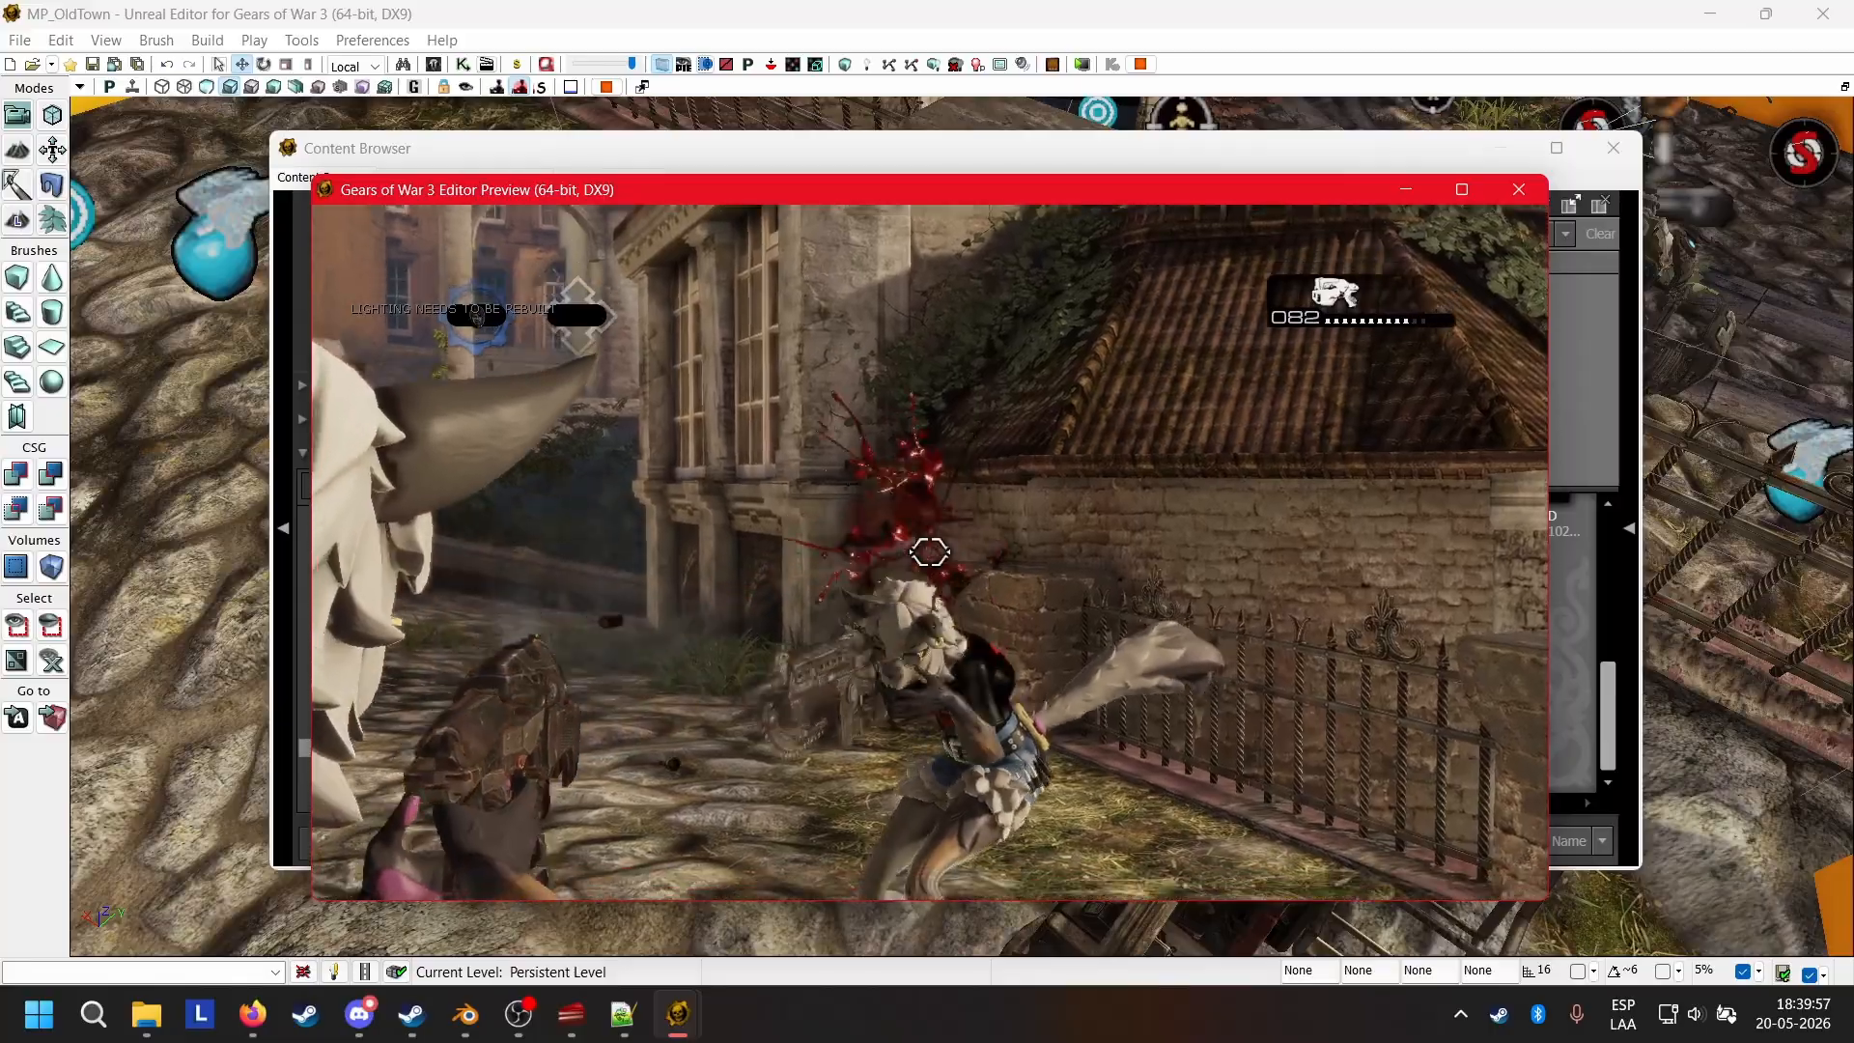
# Shoot down the spawned enemy in the play preview, reload and approach the body to examine the gore.
pyautogui.click(930, 552)
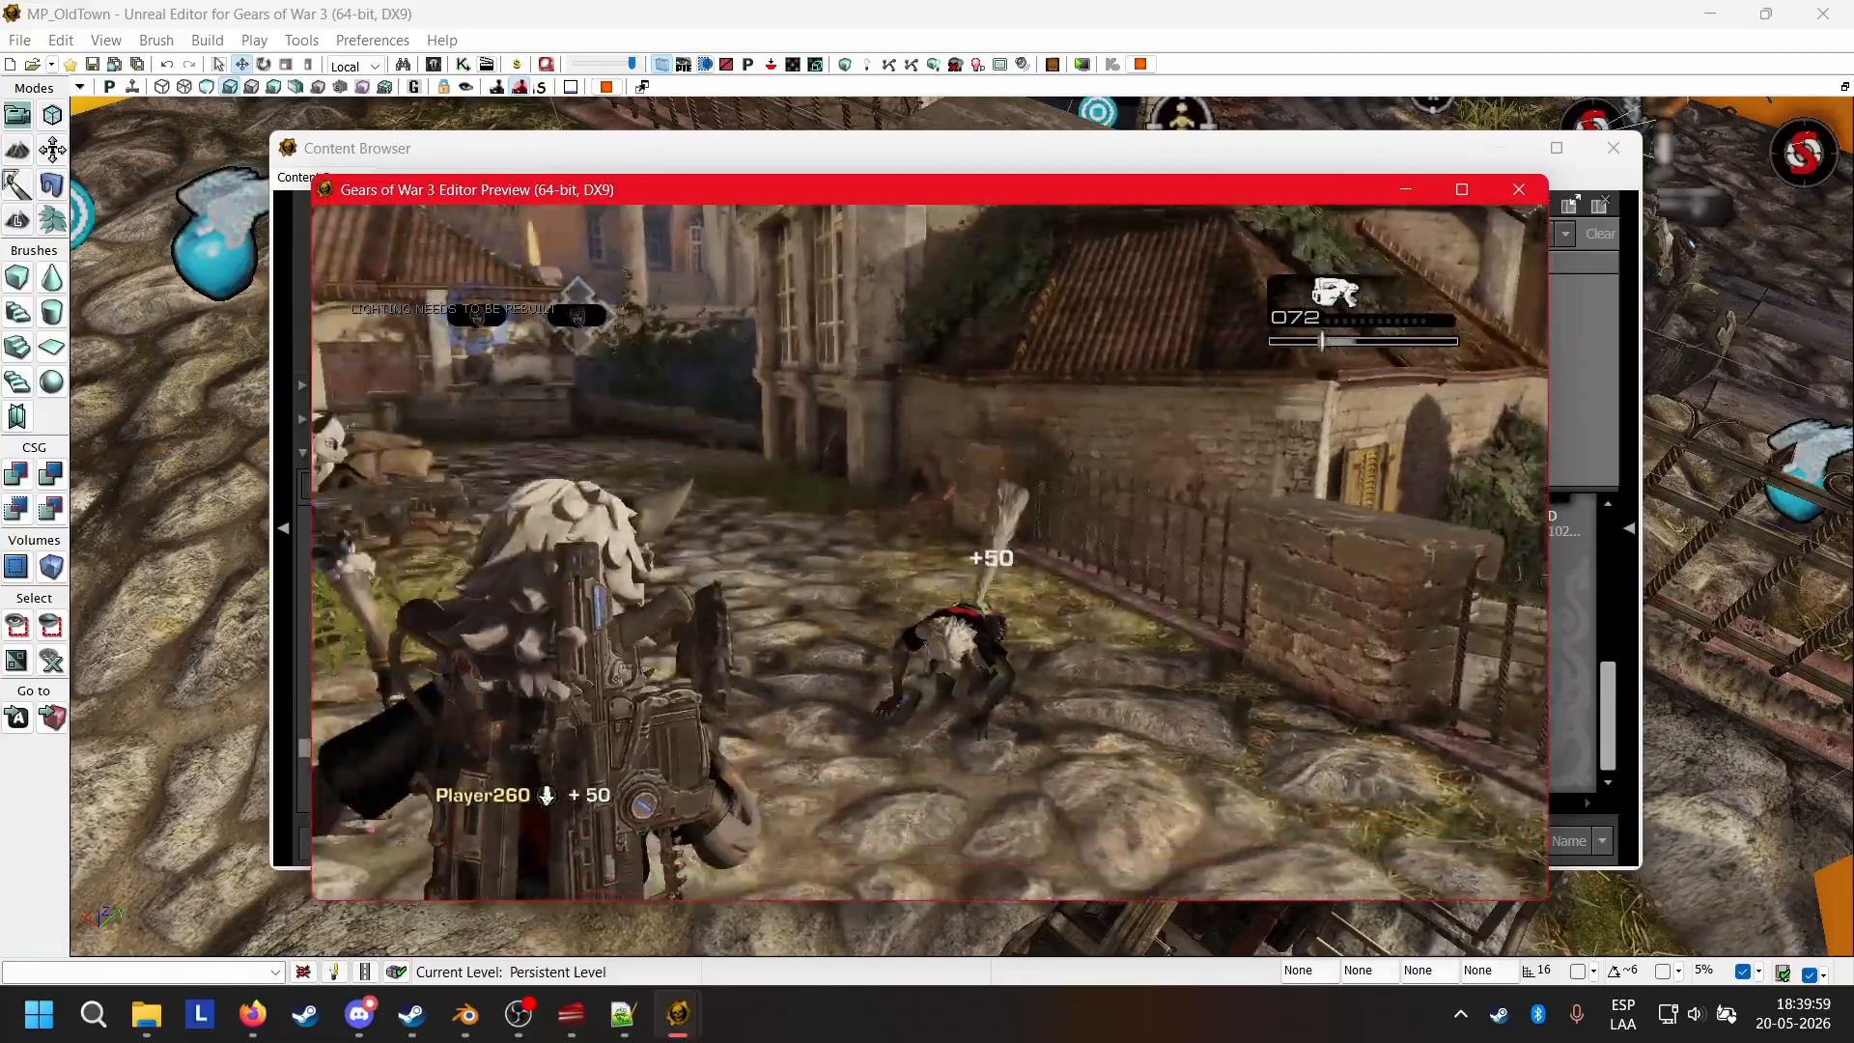
pyautogui.press('r')
pyautogui.press('w')
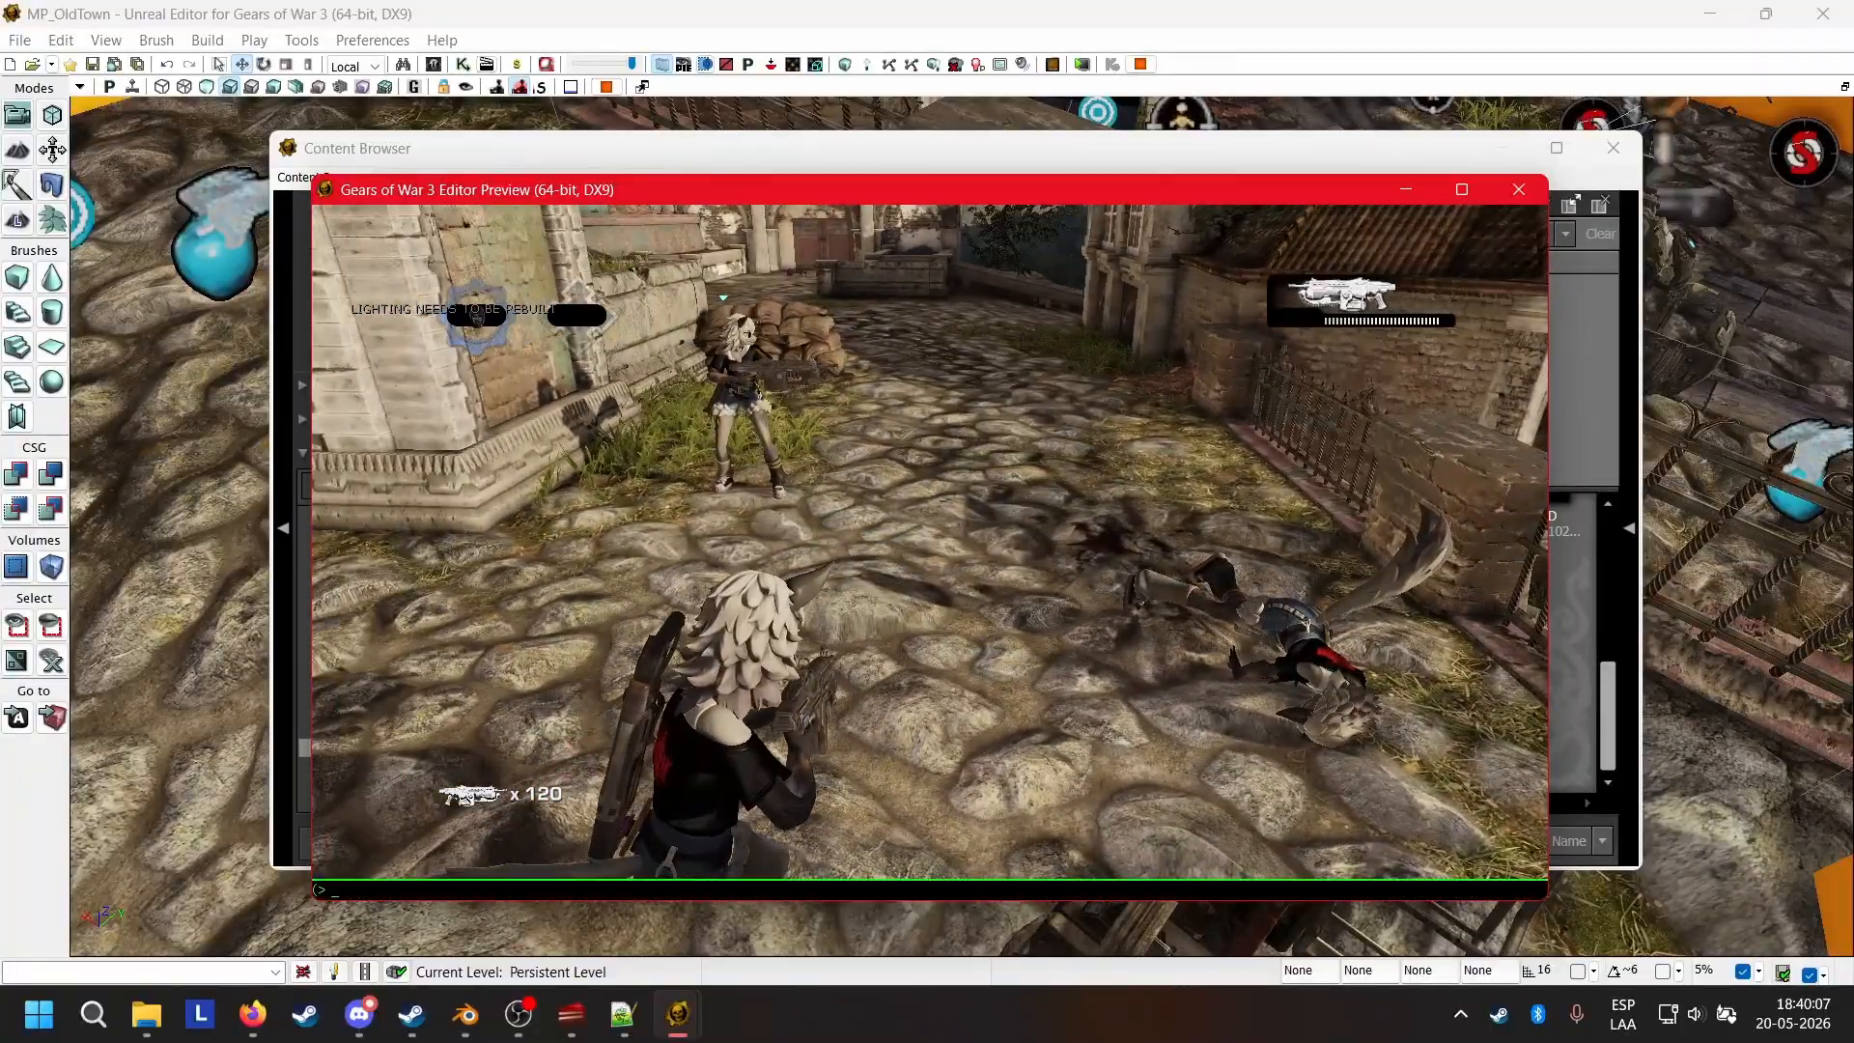
# Spawn a sniper rifle with the console command "spawnweapon sniper" and test it on the Wolfie pawn to check the gore.
pyautogui.press('Up')
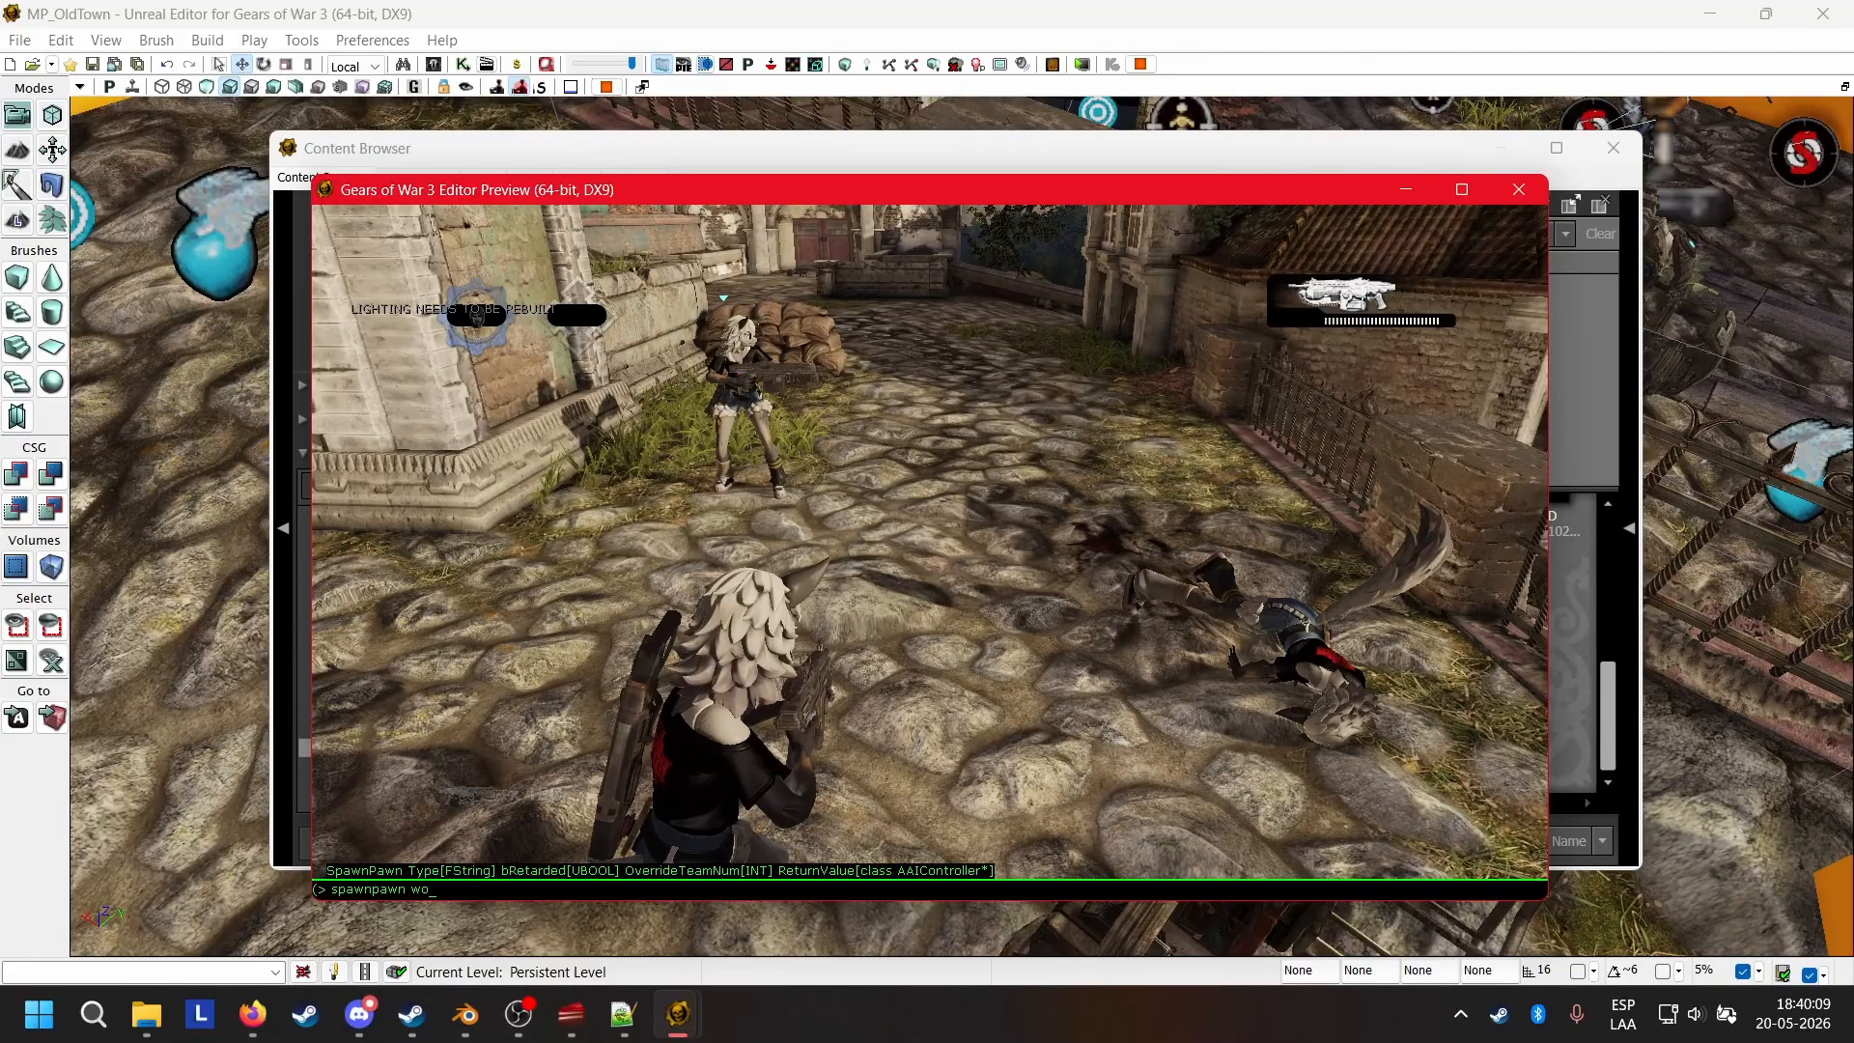
pyautogui.press('BackSpace')
pyautogui.press('BackSpace')
pyautogui.press('BackSpace')
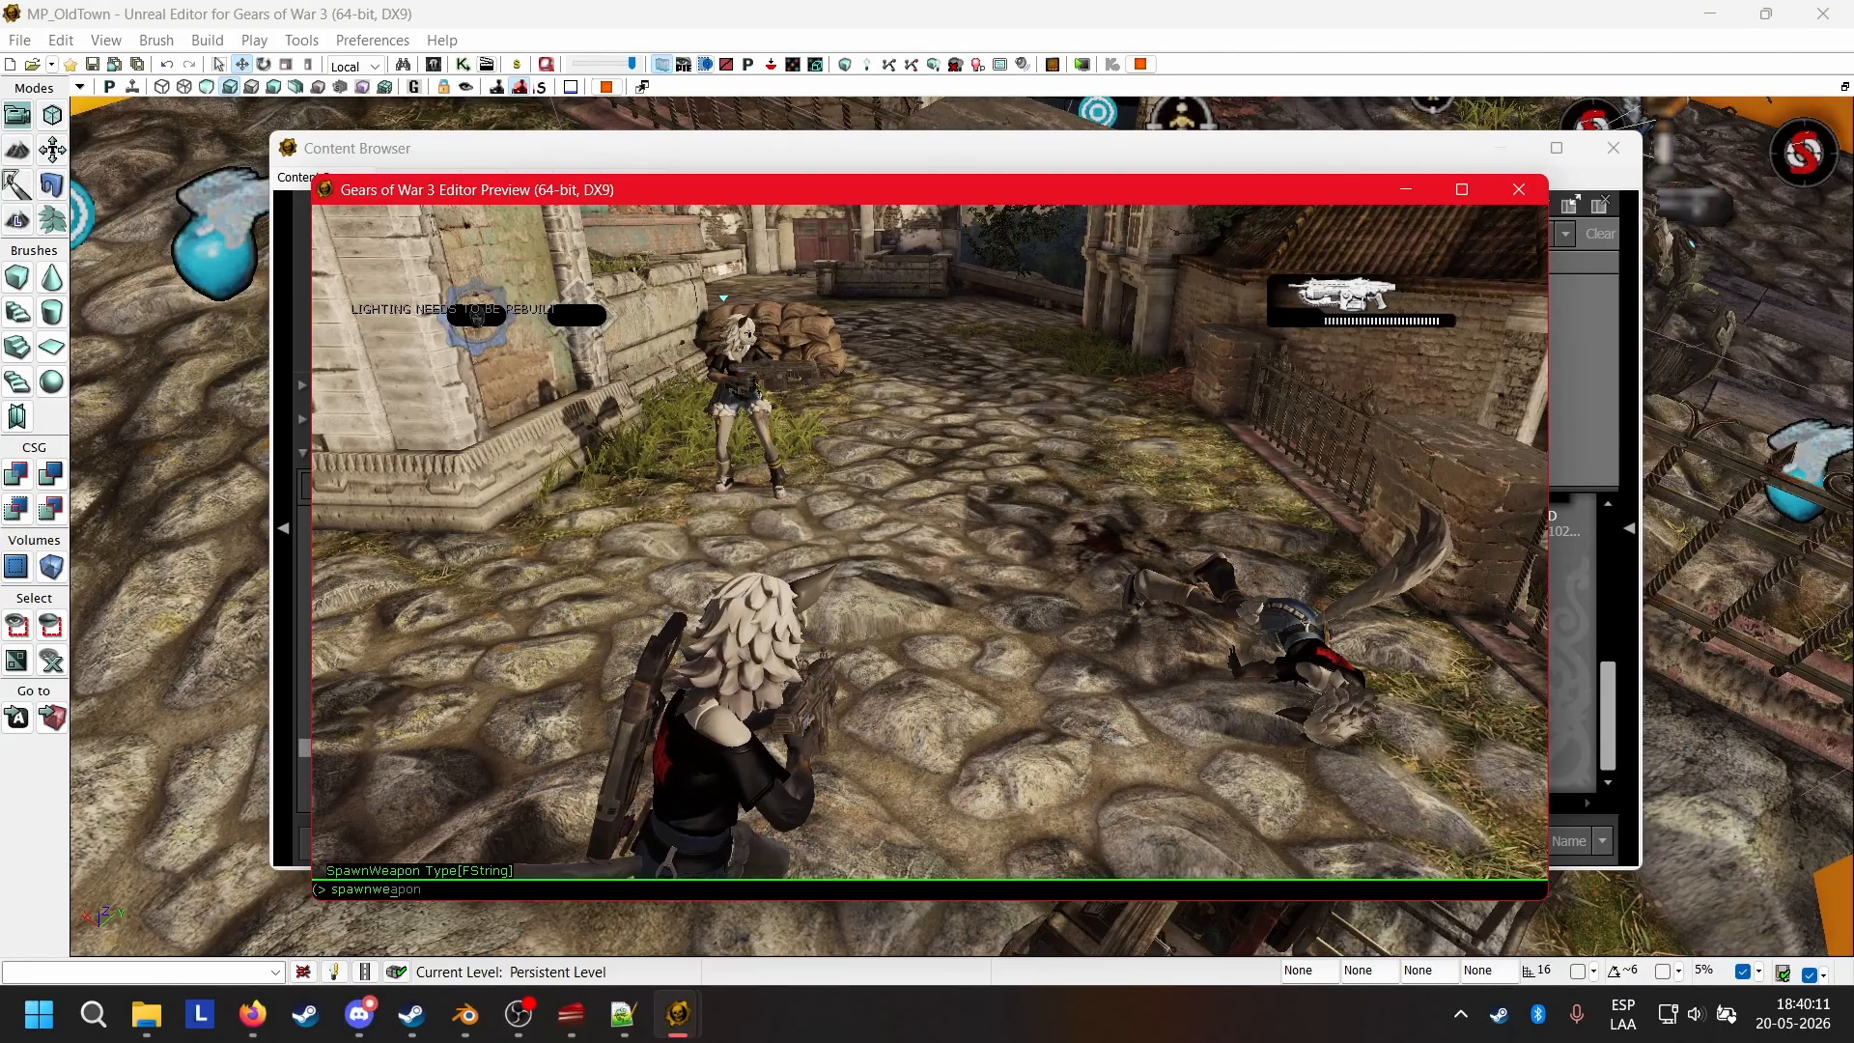
pyautogui.write('sni')
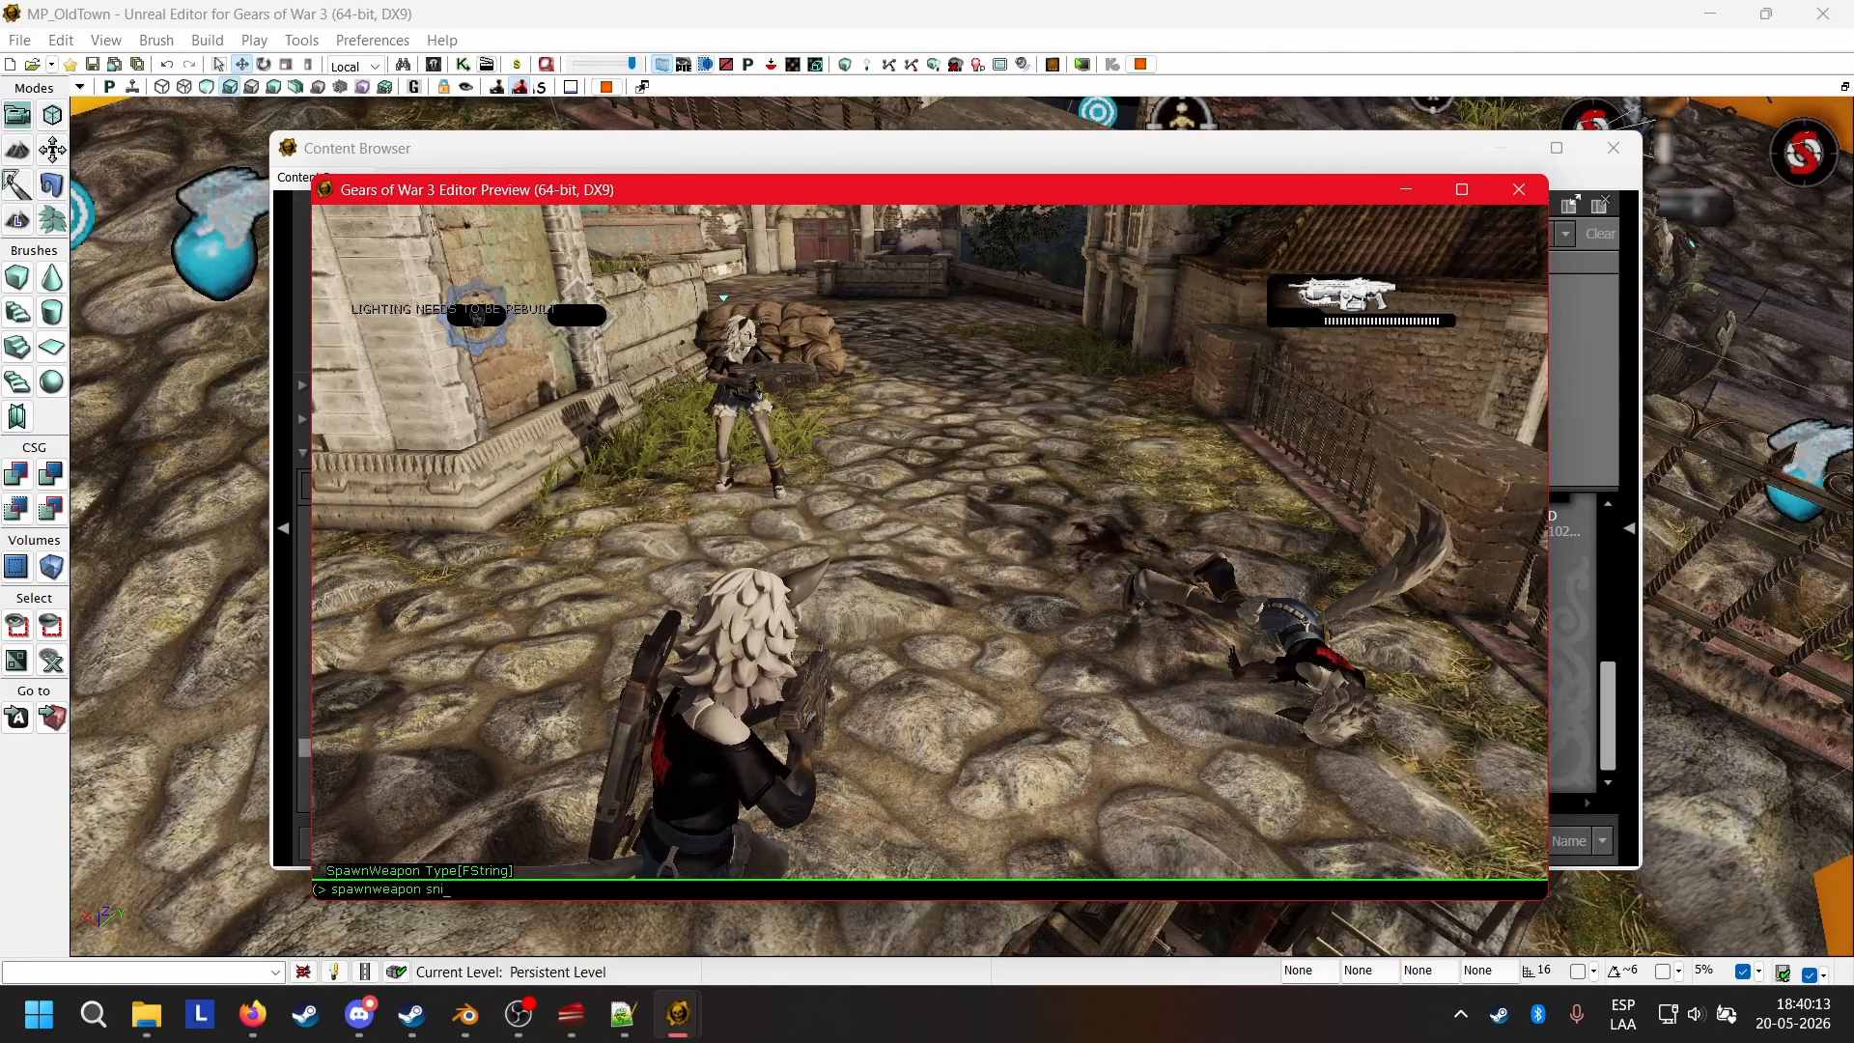
pyautogui.write('per')
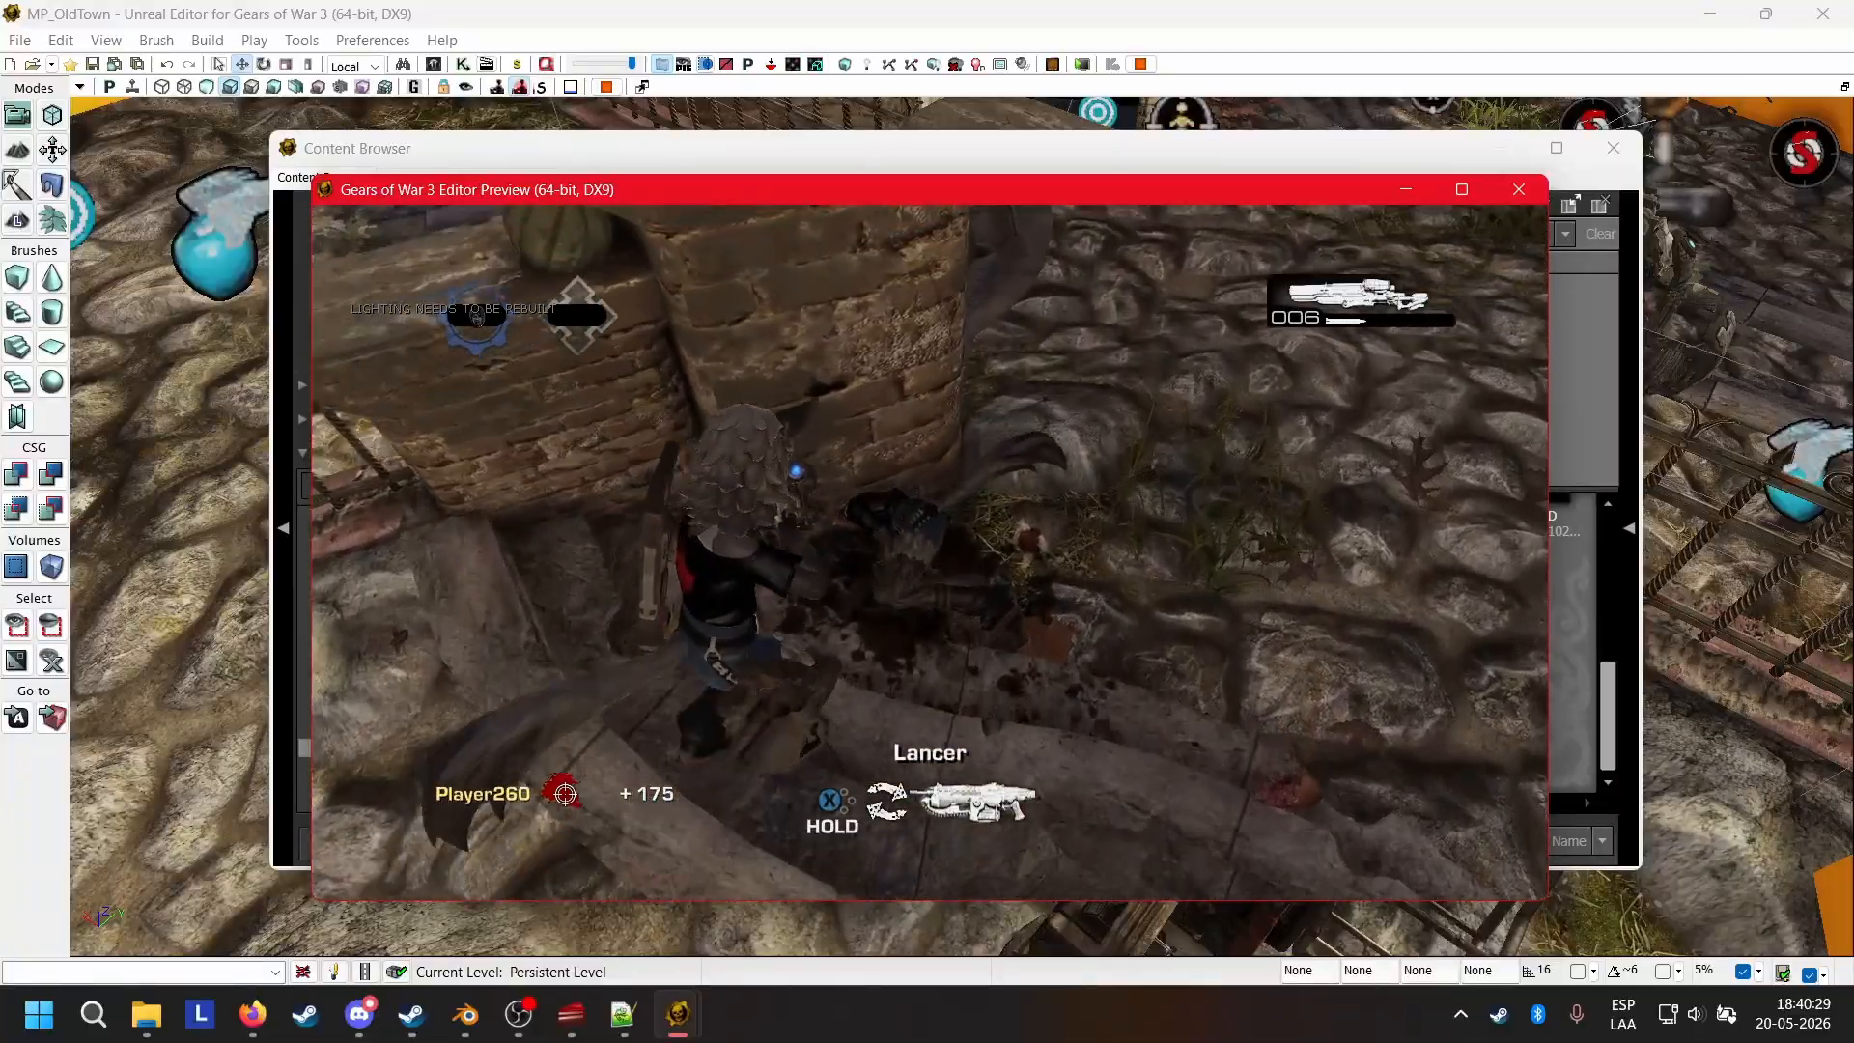
pyautogui.press('2')
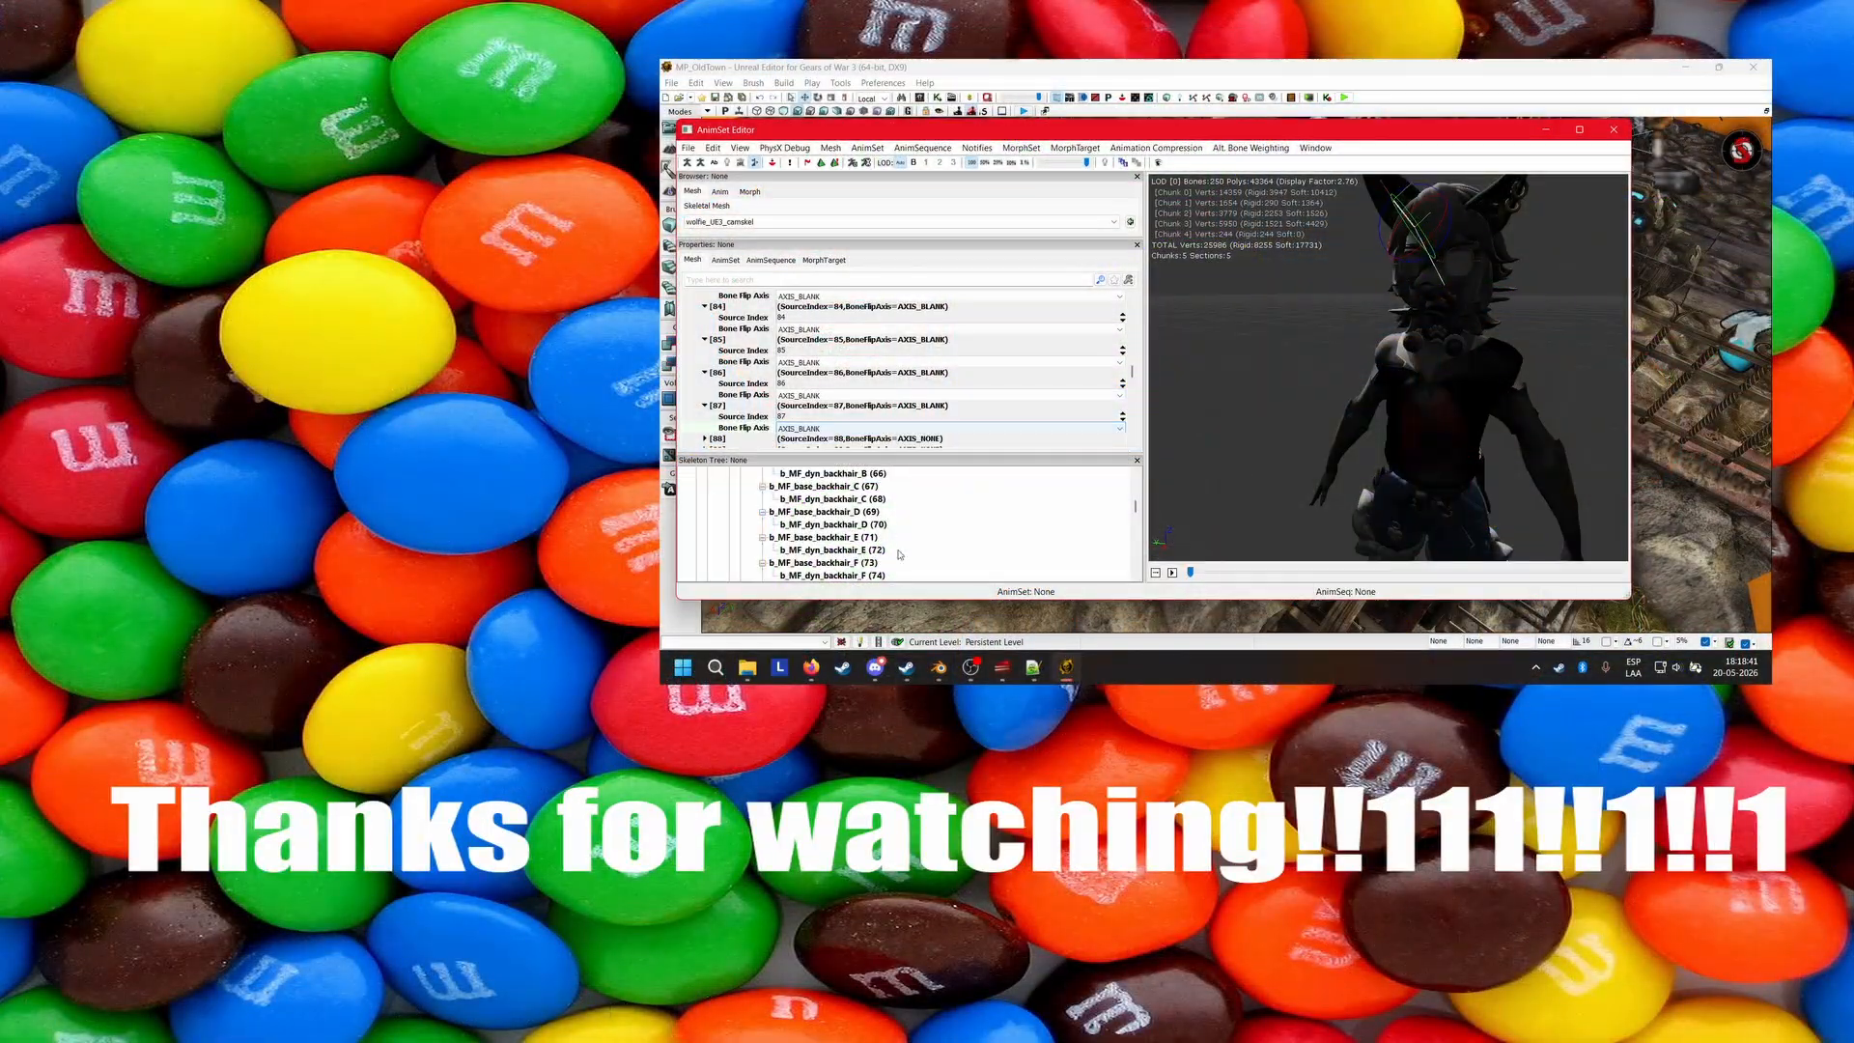
# Switch to the Tidal page in the browser and play "Oops!...I Did It Again" from the playlist The Great Cover Compendium.
pyautogui.click(813, 668)
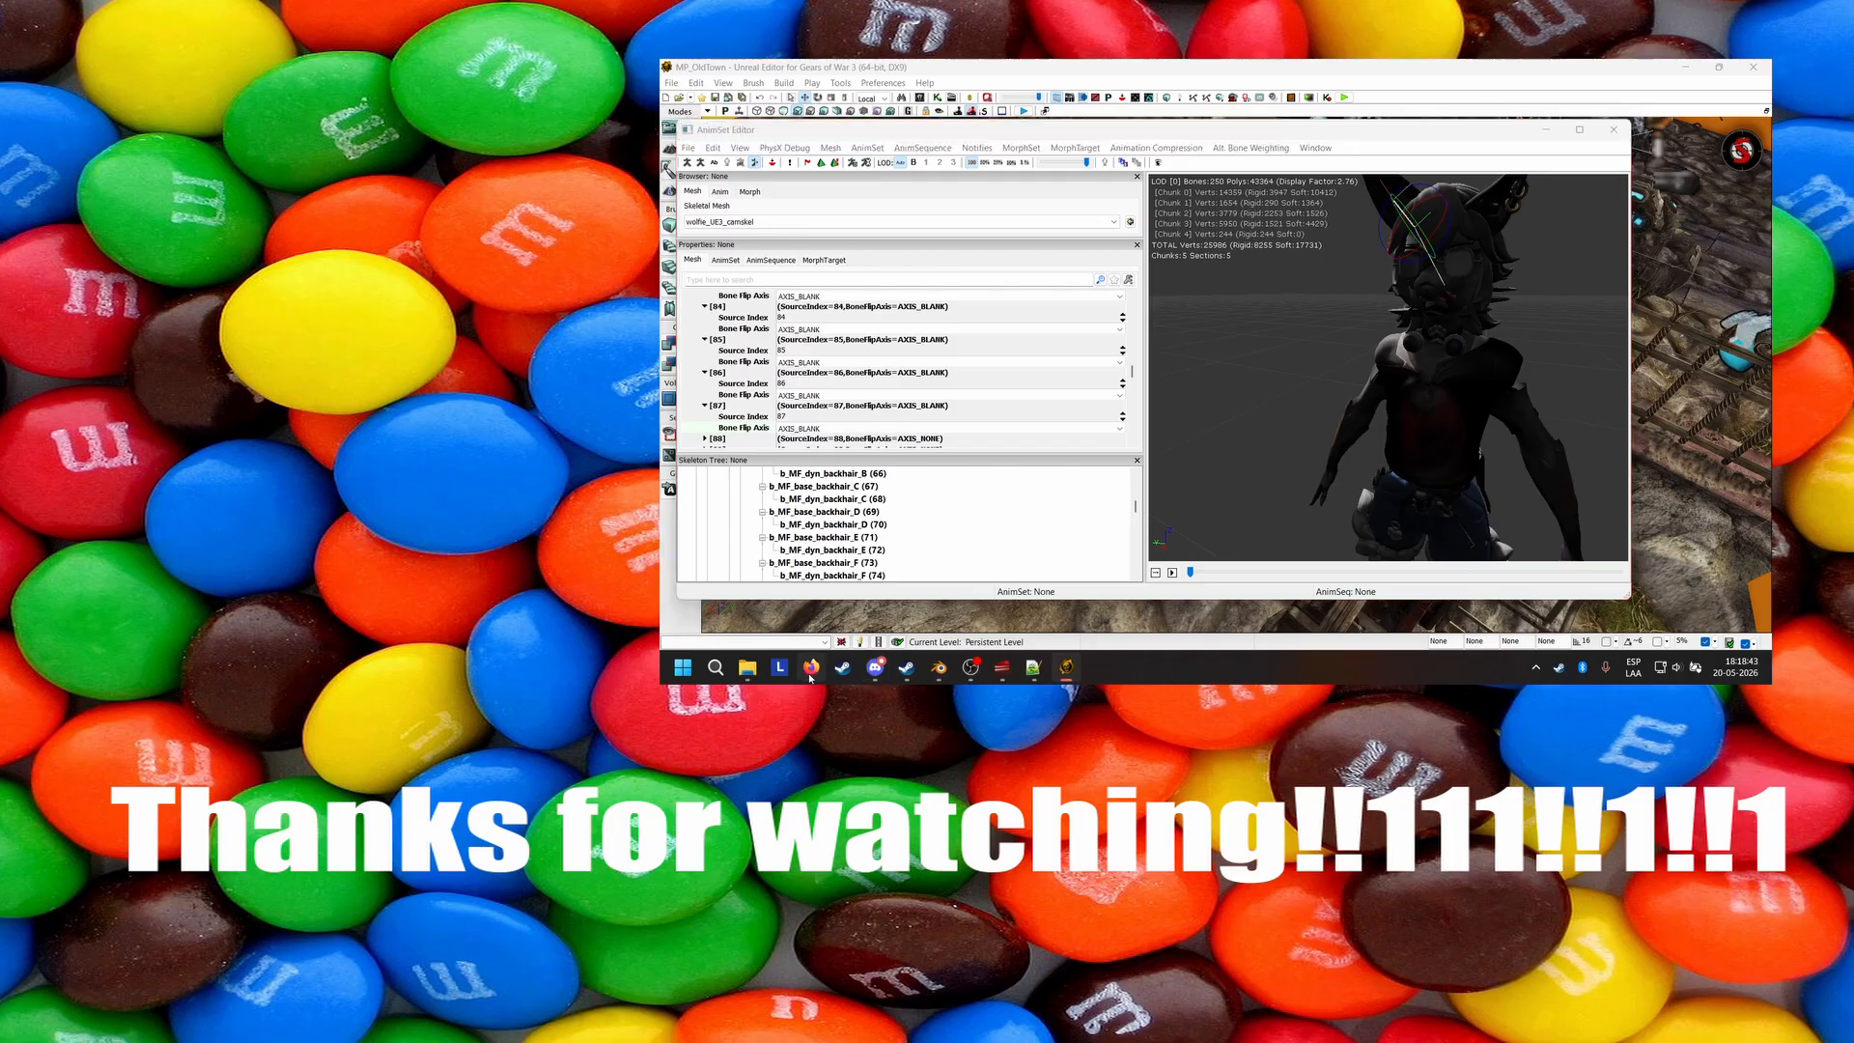
pyautogui.click(759, 106)
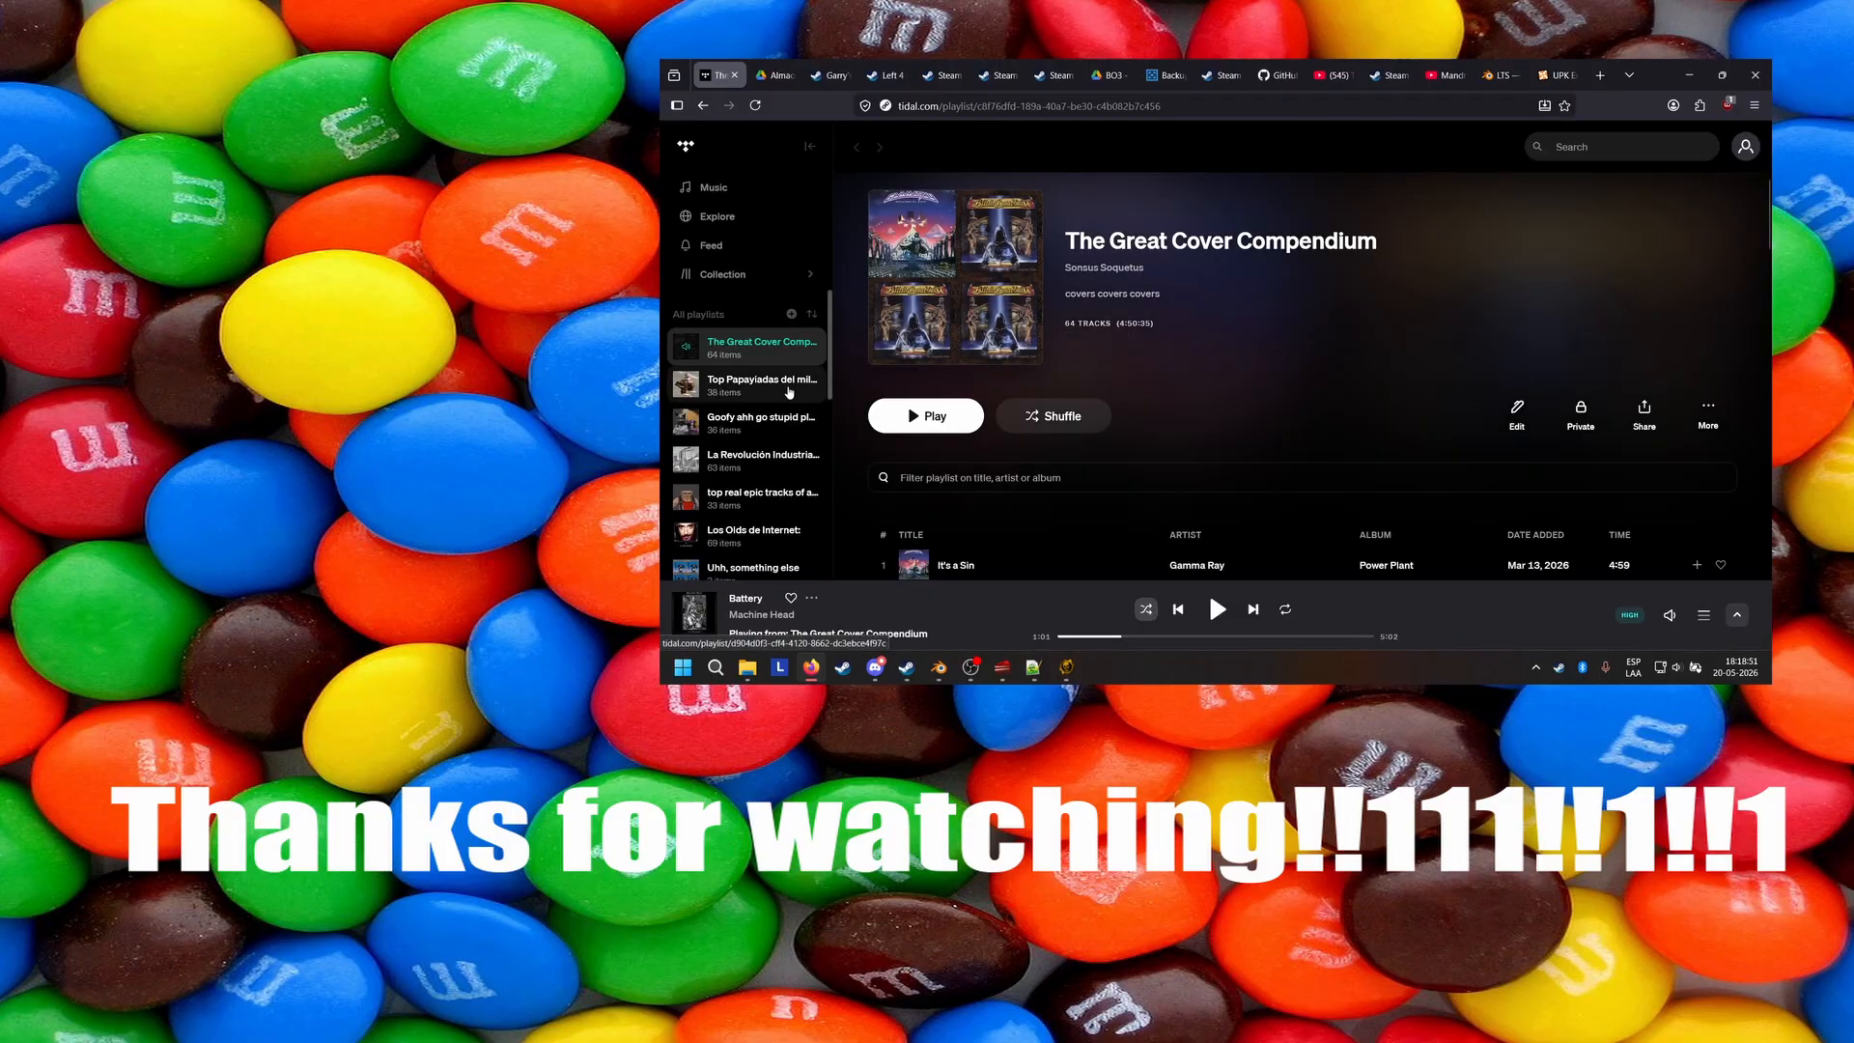
pyautogui.click(770, 381)
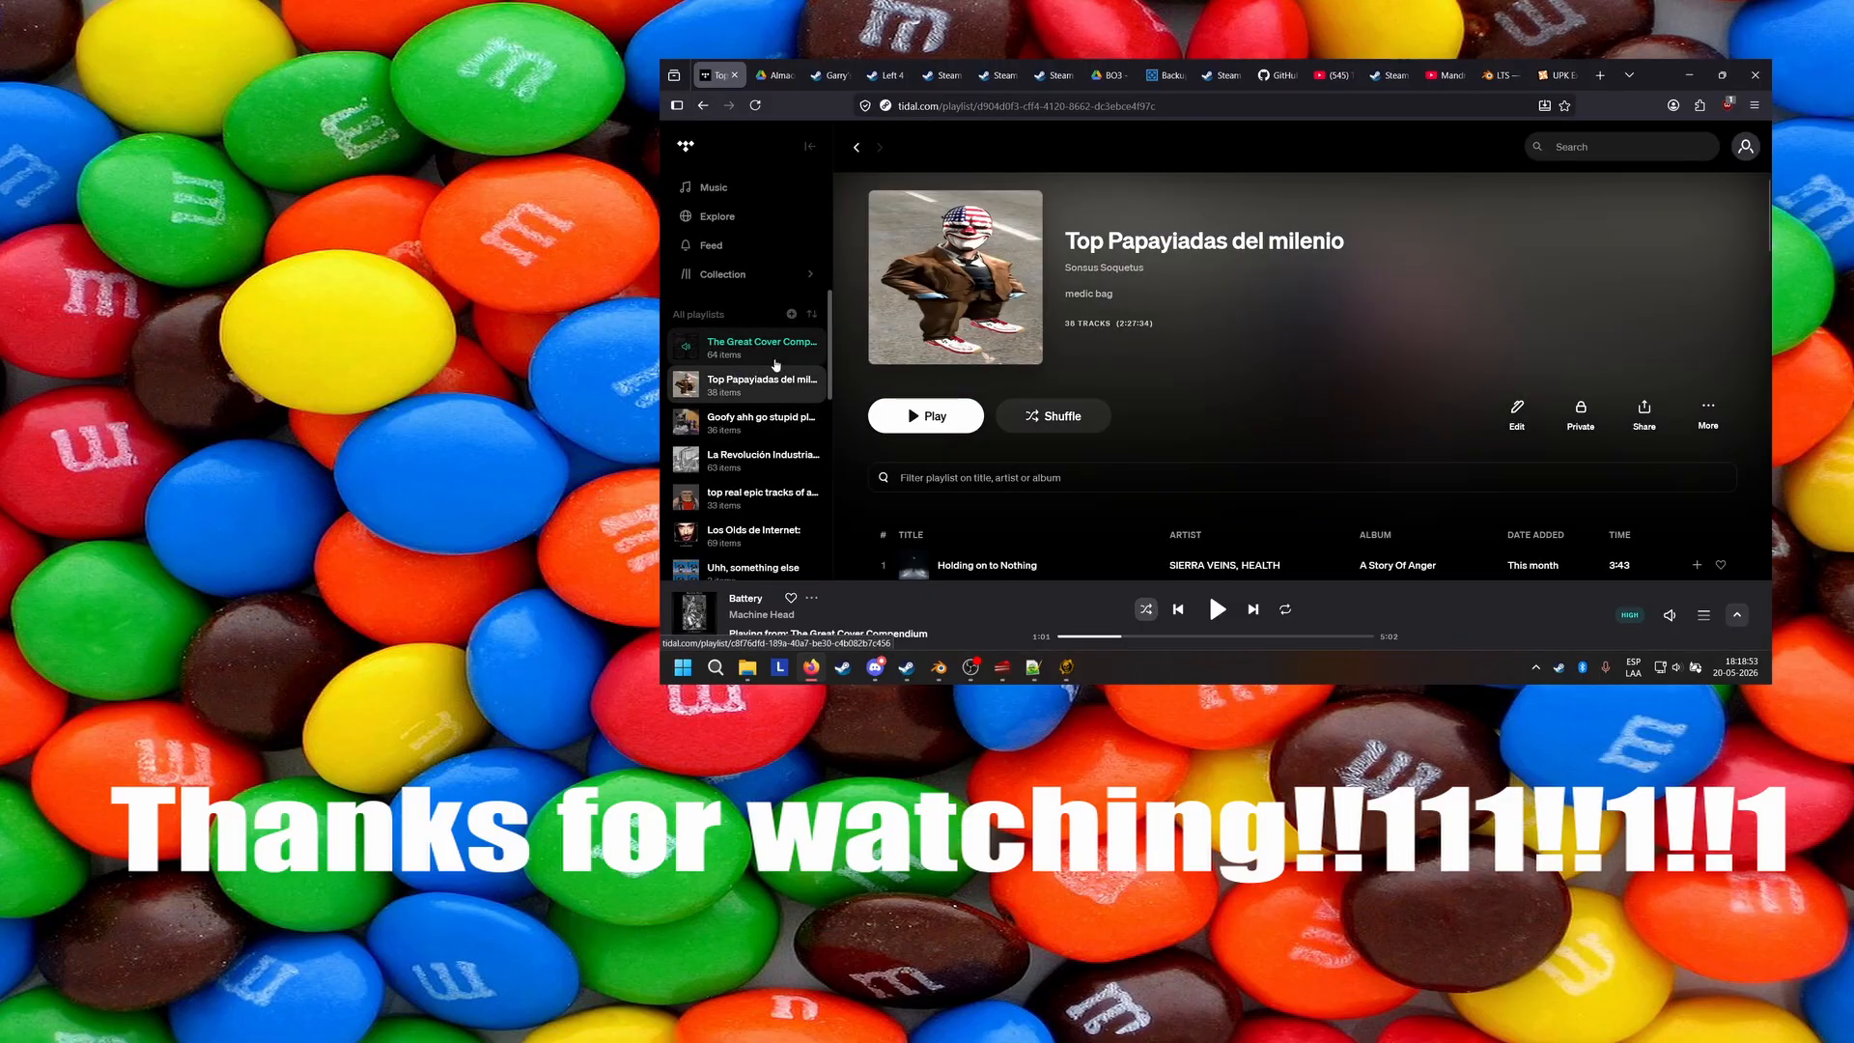
pyautogui.click(775, 364)
pyautogui.scroll(-15, 1195, 383)
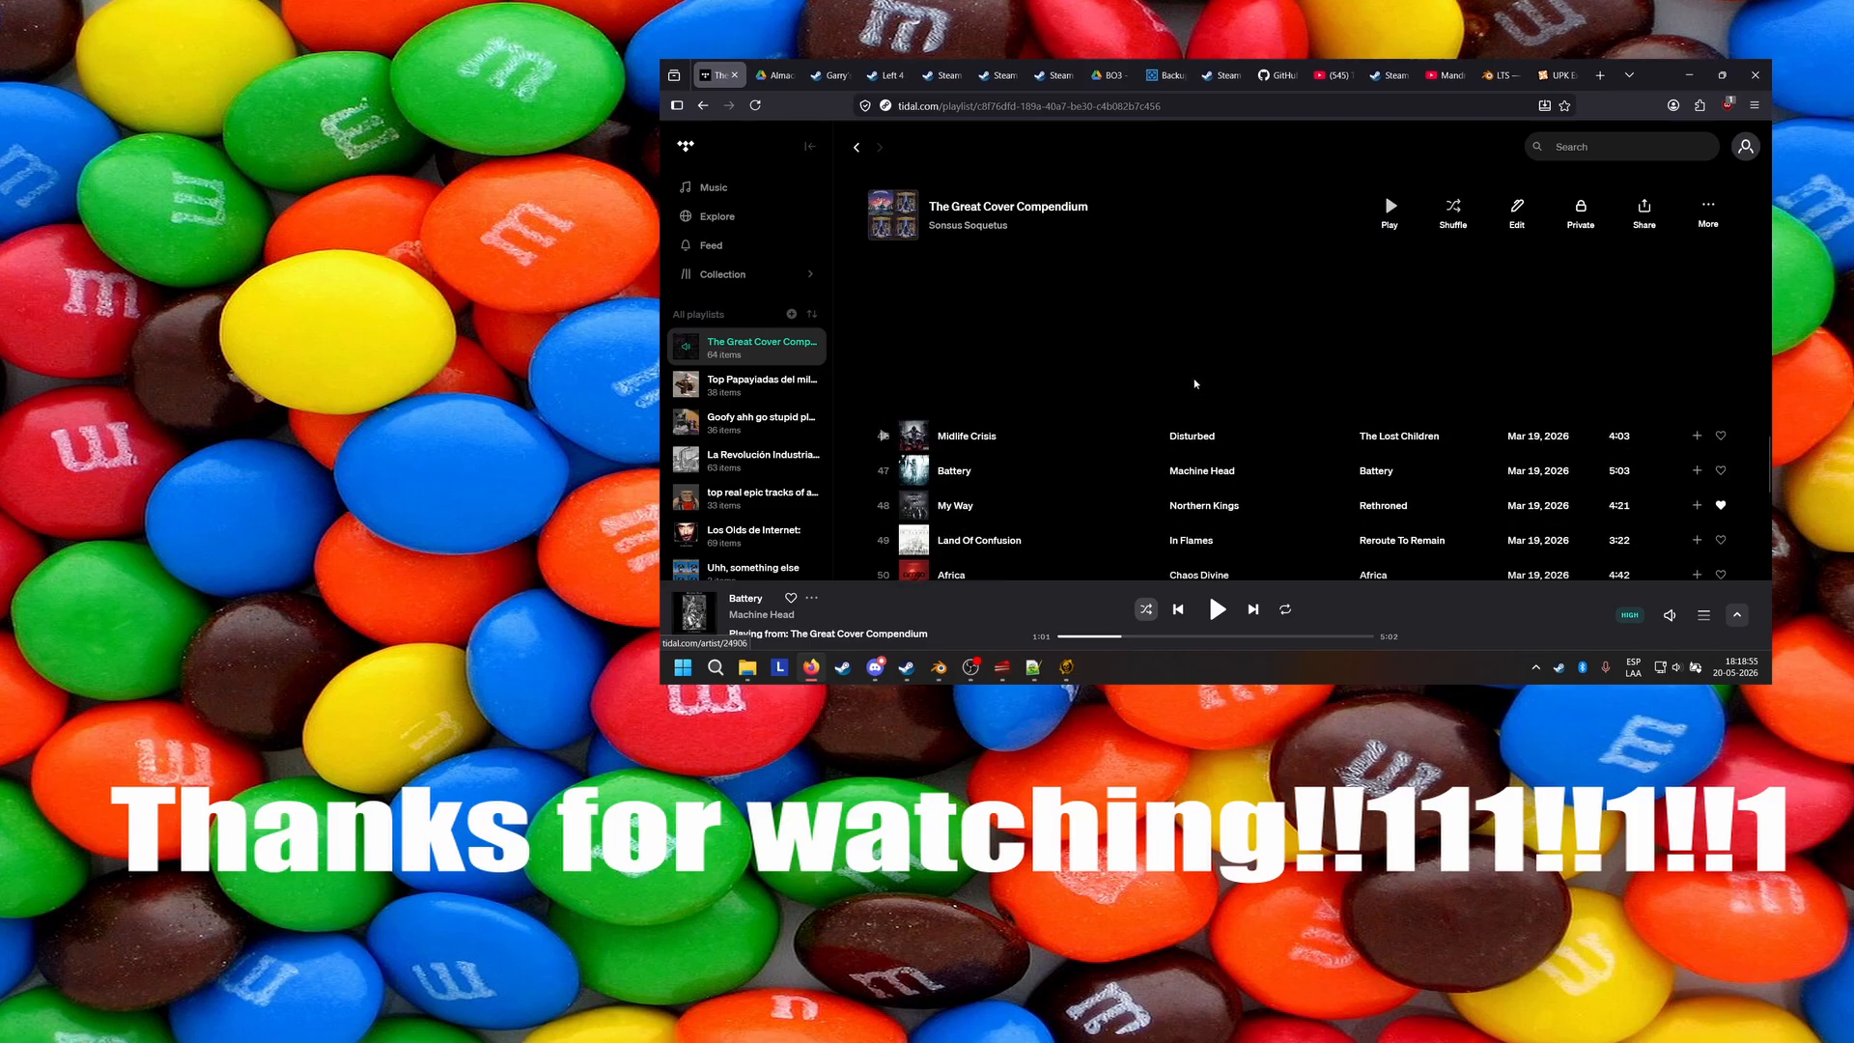
pyautogui.scroll(-6, 1195, 384)
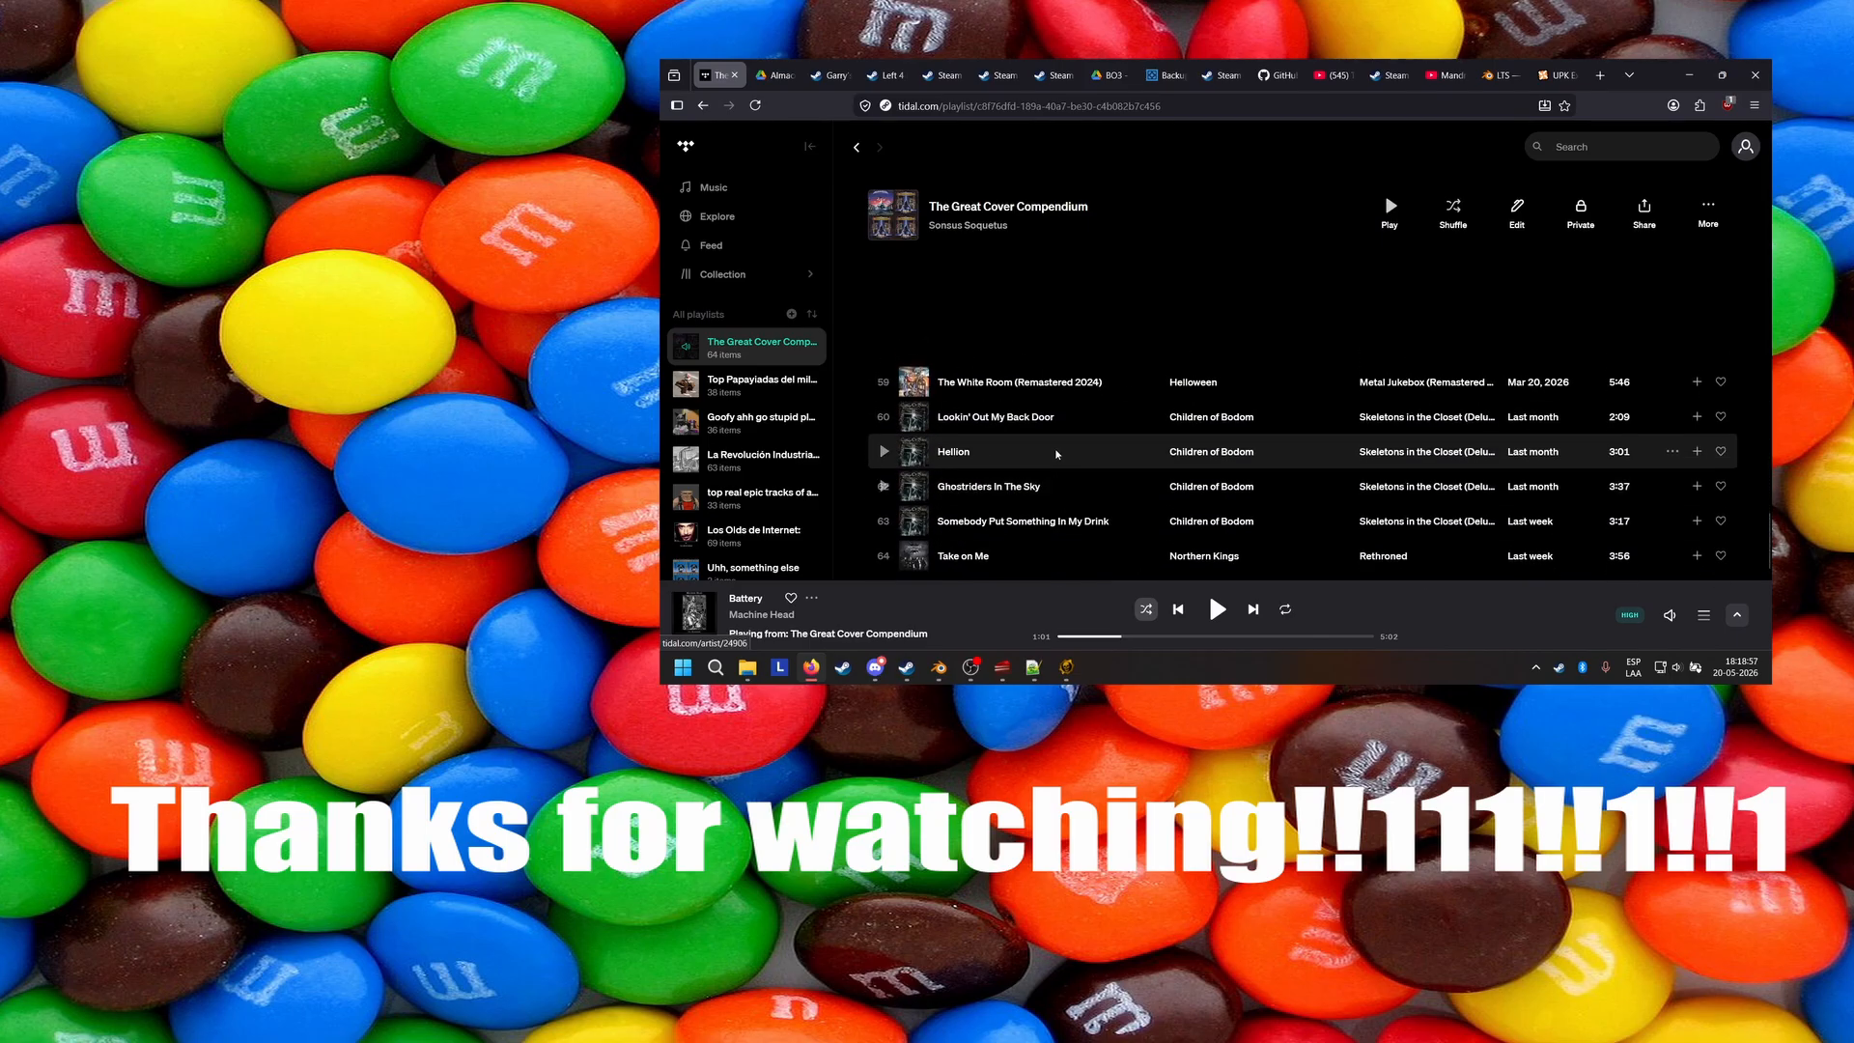
pyautogui.scroll(-1, 1052, 454)
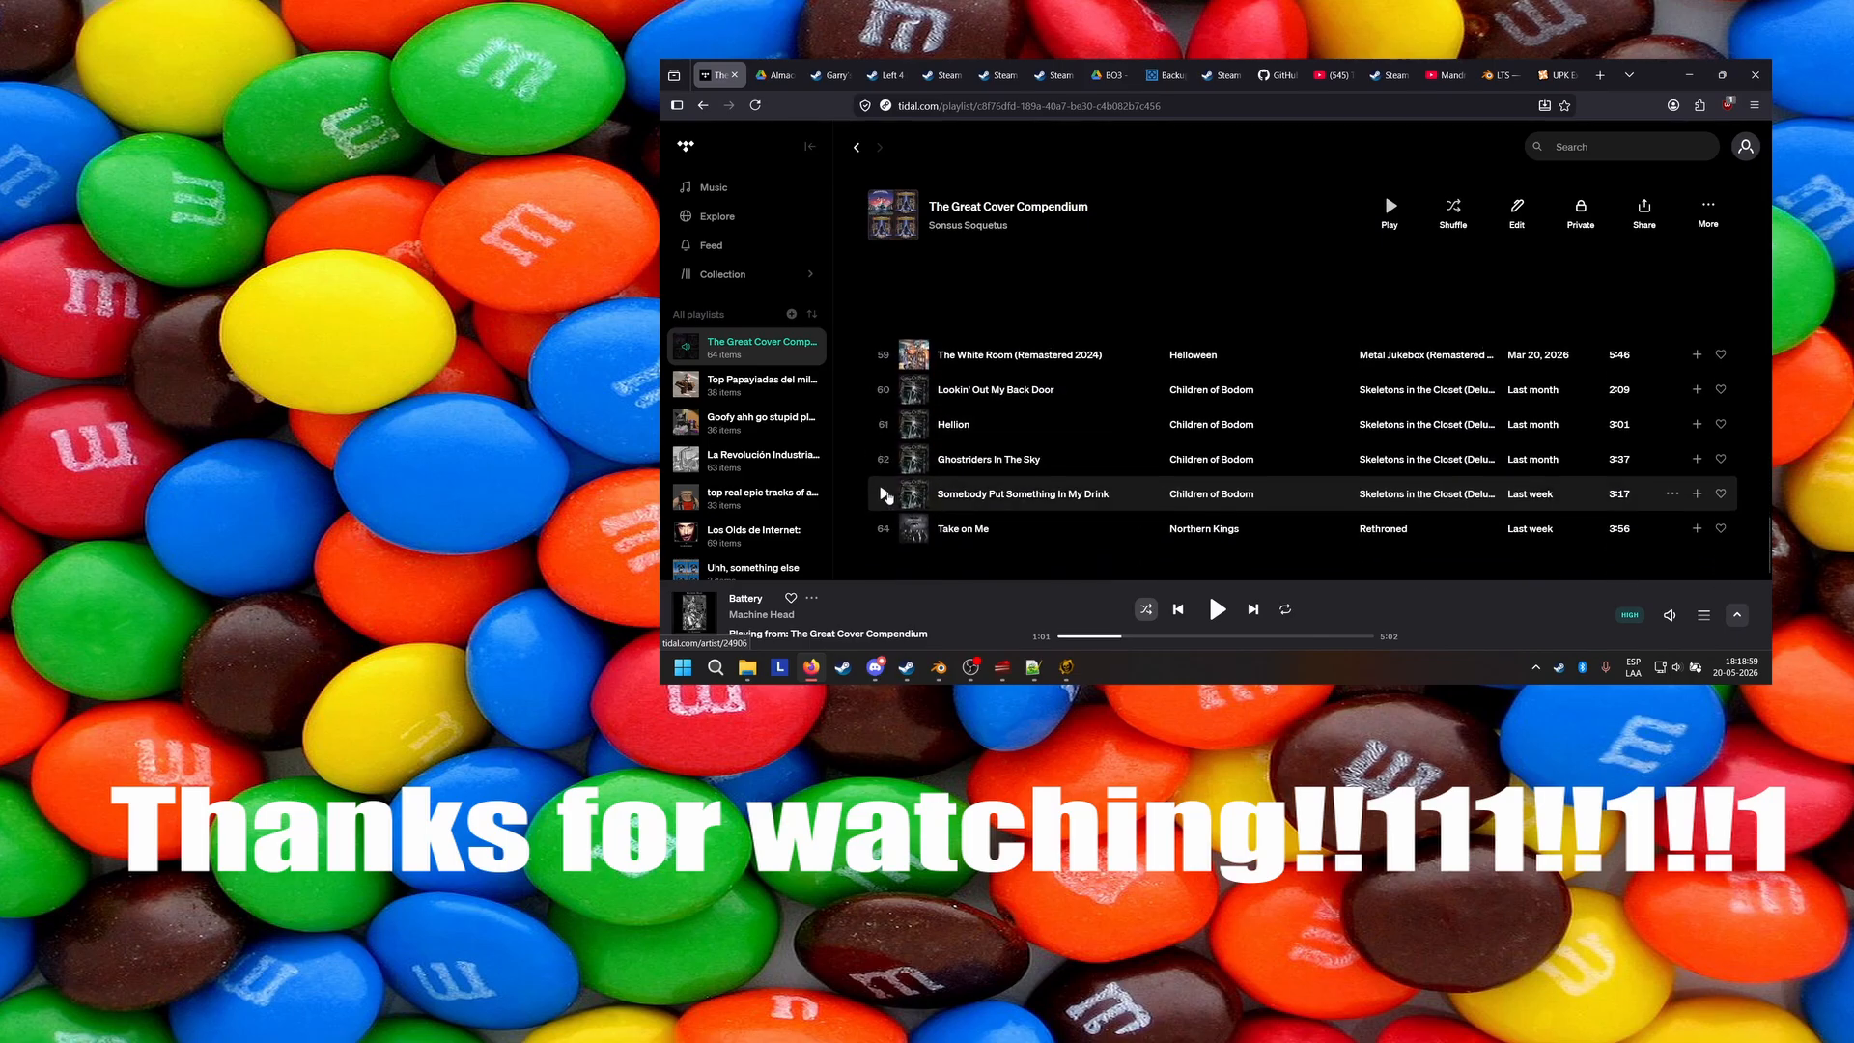
pyautogui.scroll(5, 886, 497)
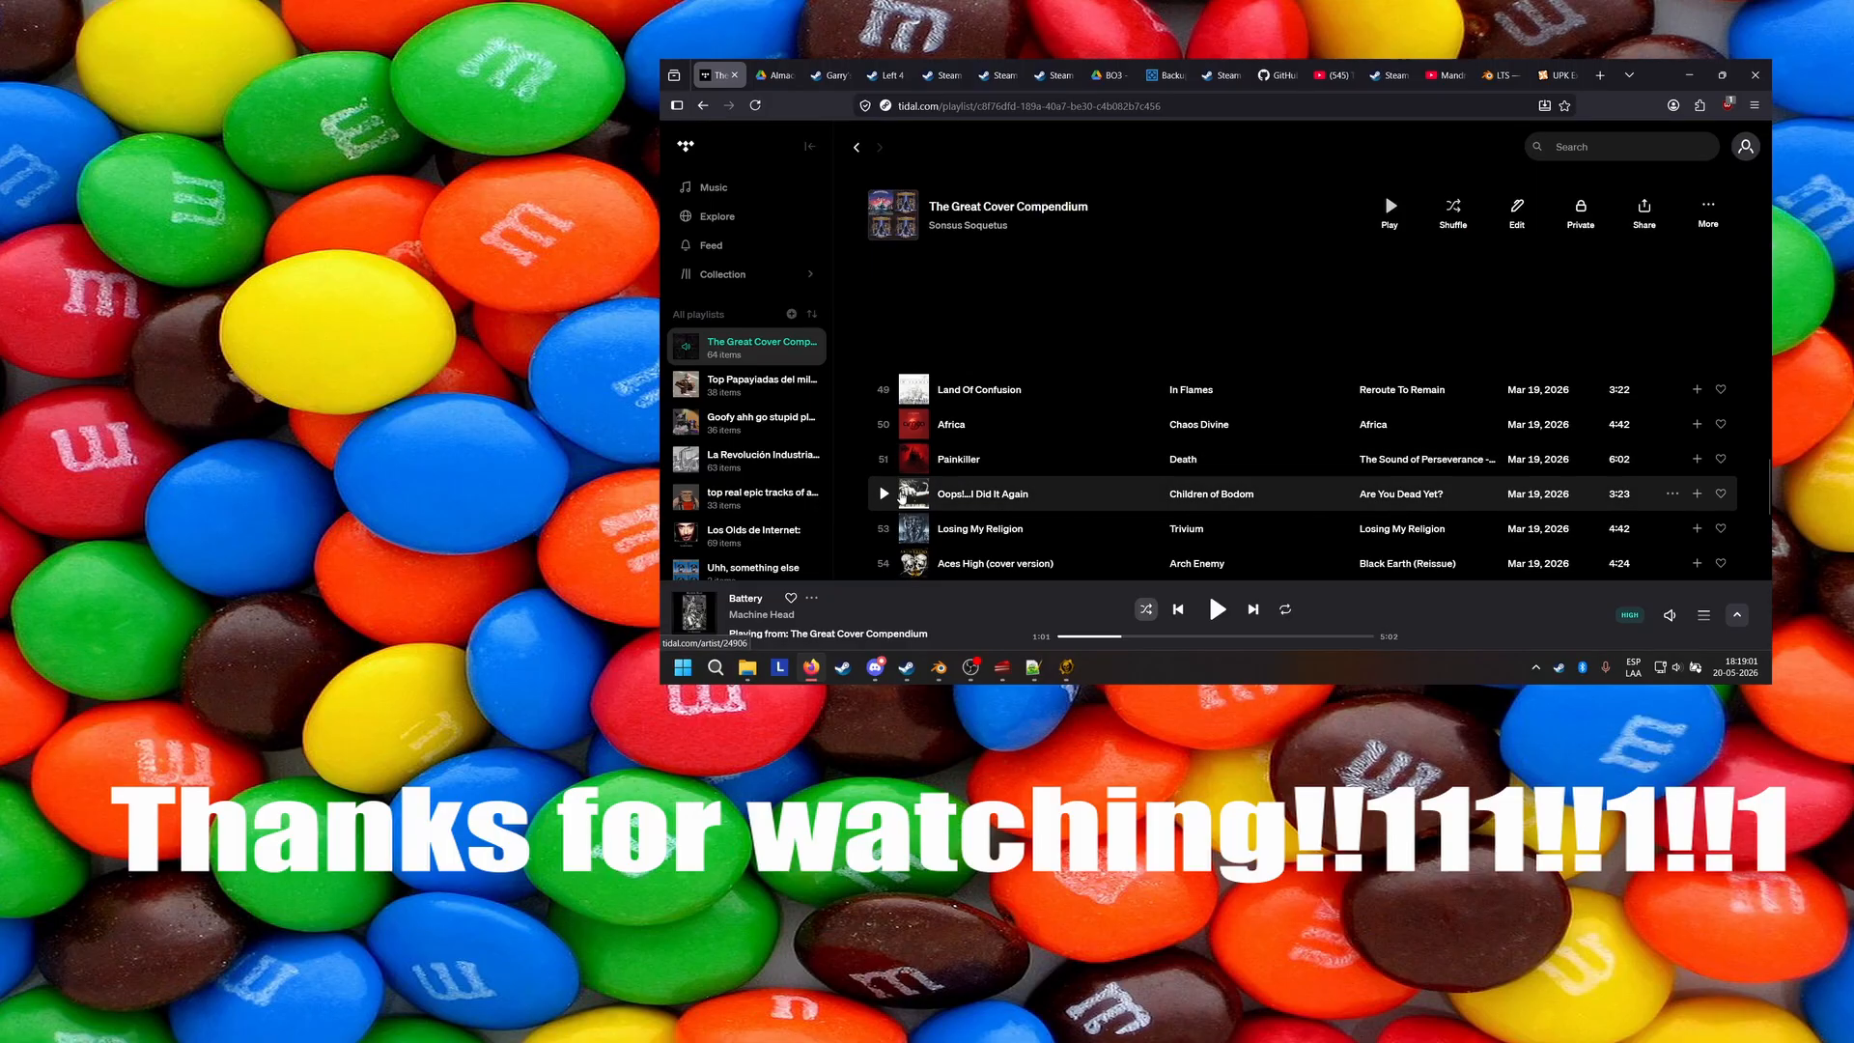
pyautogui.click(883, 493)
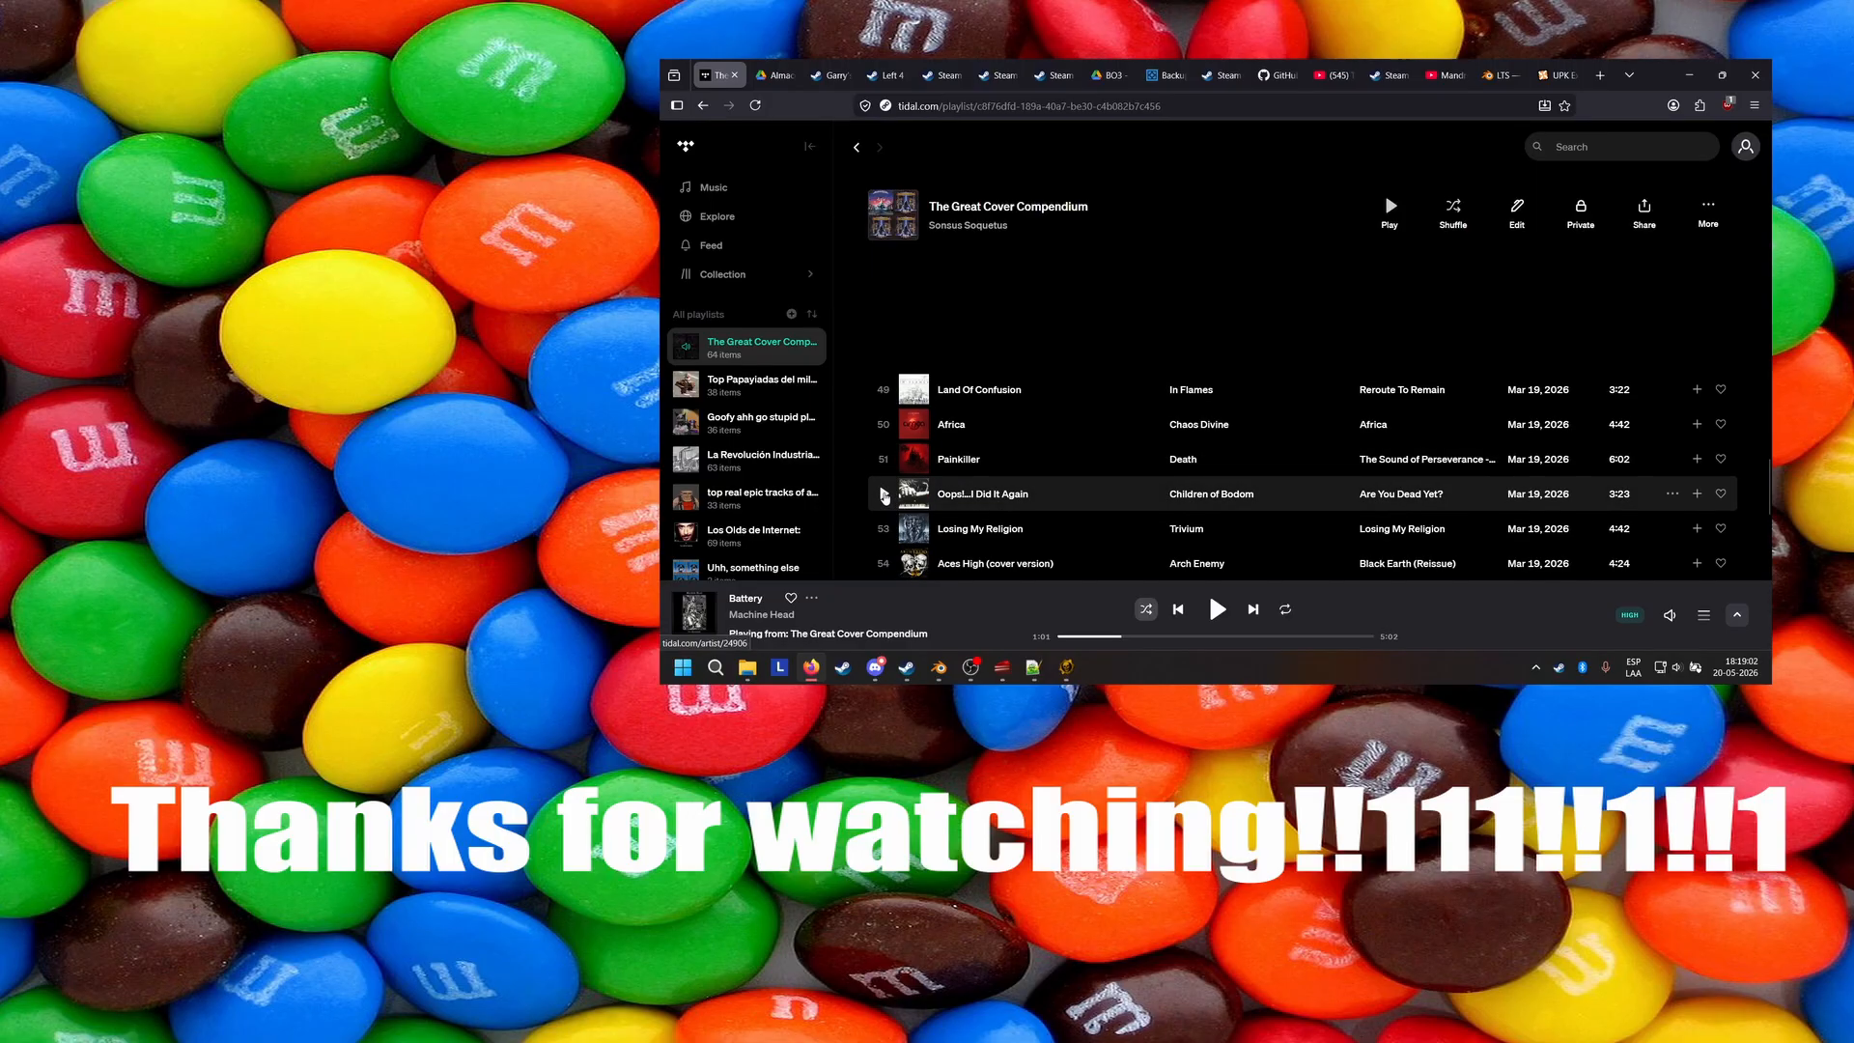
# Switch back to Unreal Editor and set the Bone Flip Axis of mesh entries [88] and [89] to AXIS_BLANK.
pyautogui.click(1064, 667)
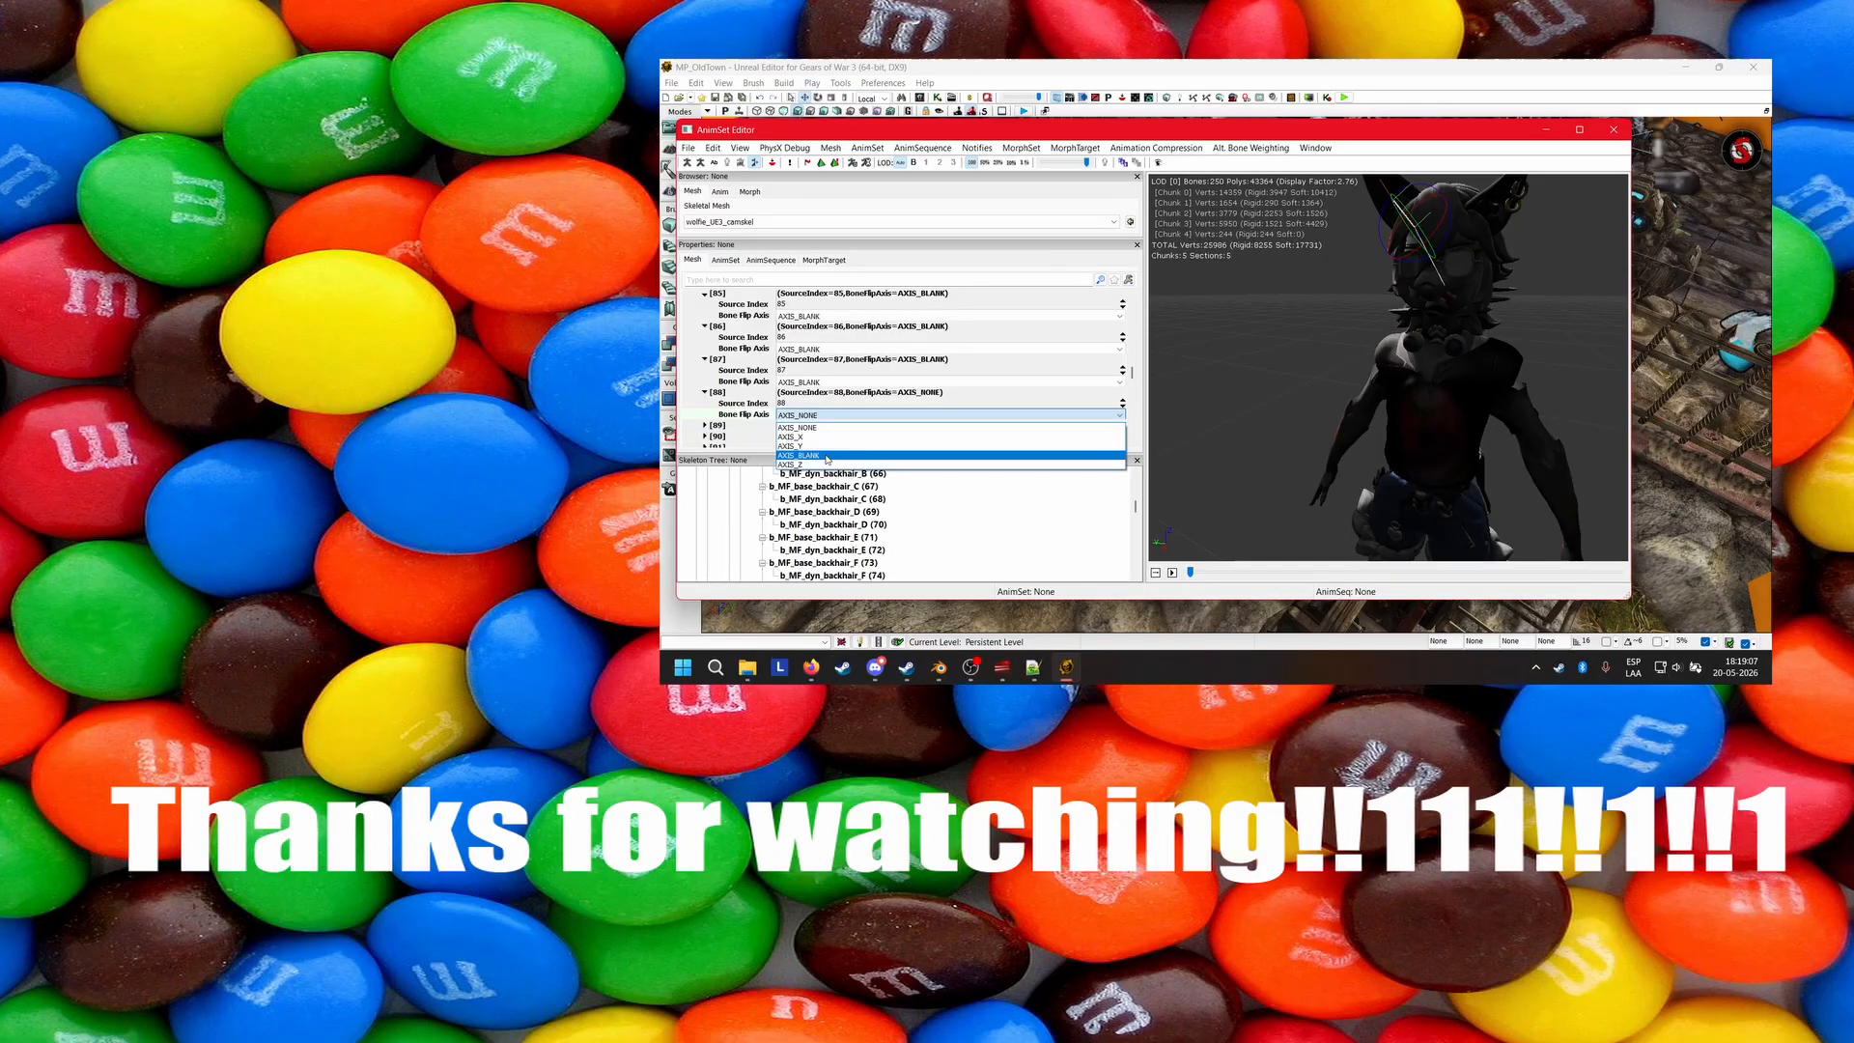
pyautogui.click(817, 454)
pyautogui.scroll(-2, 797, 425)
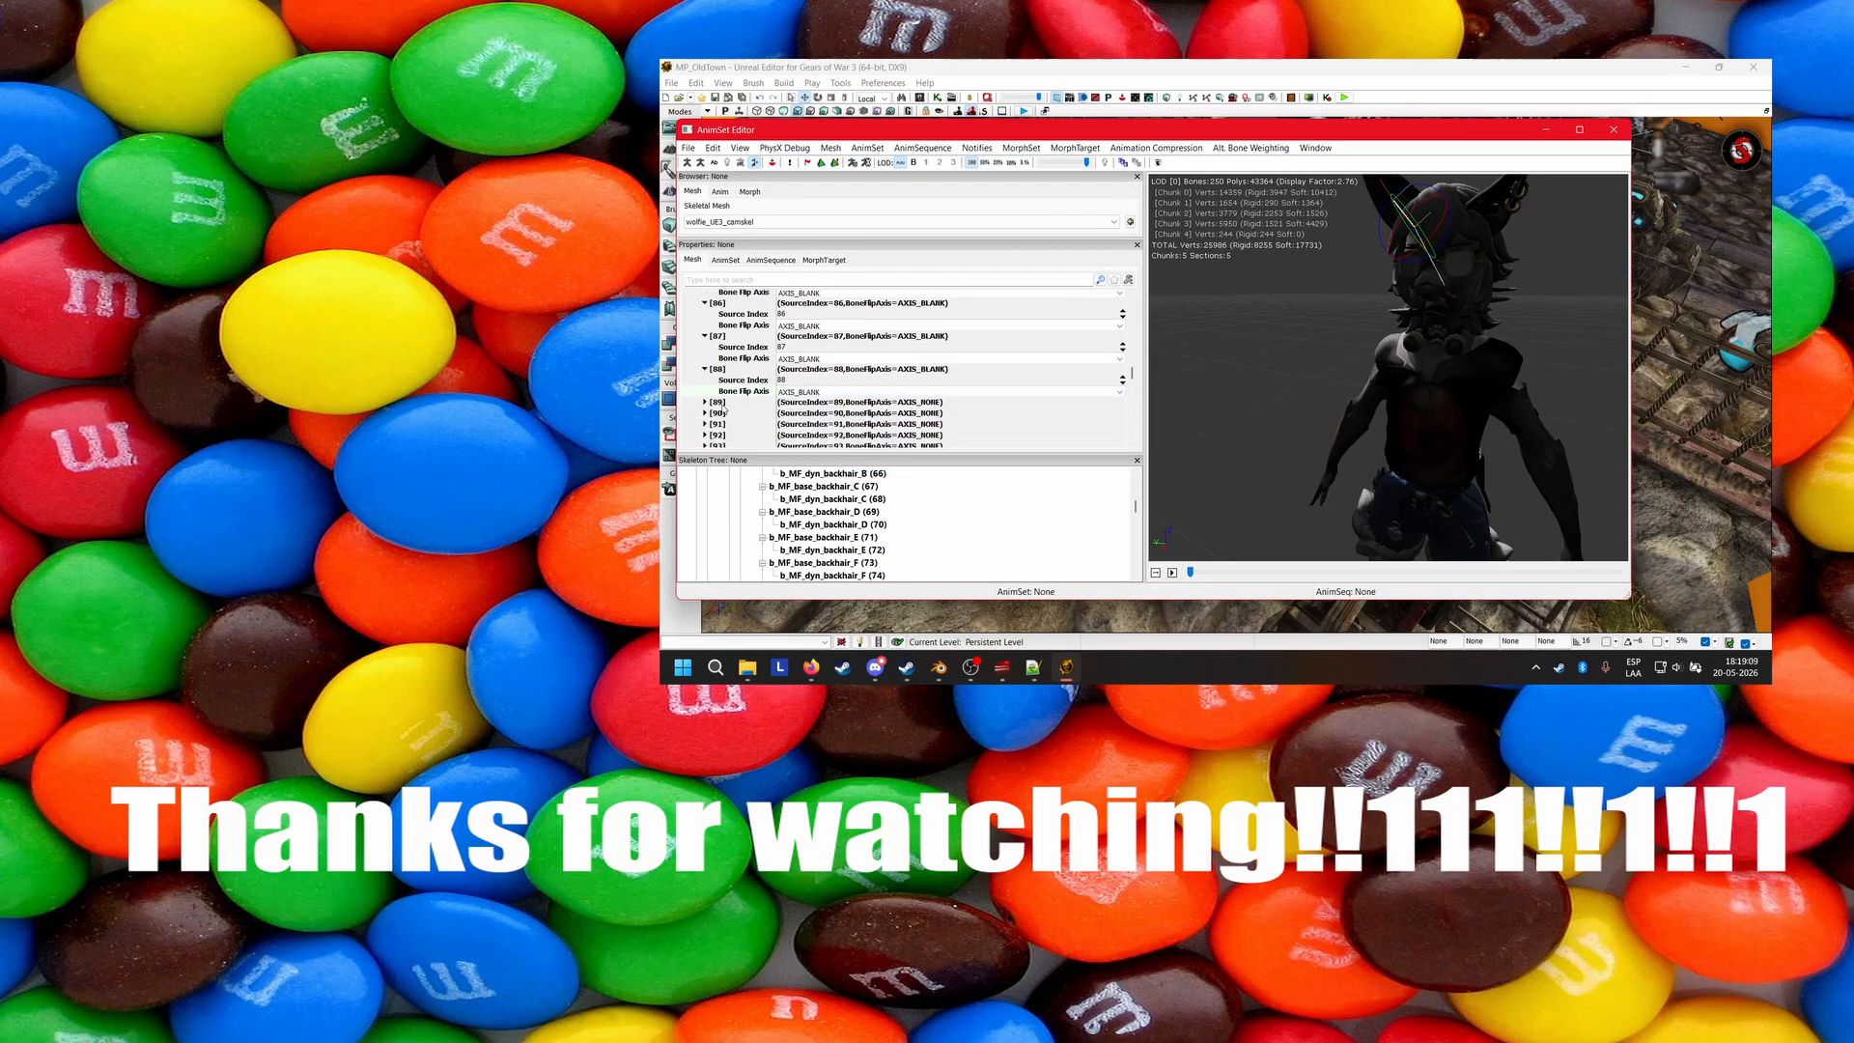
pyautogui.click(722, 405)
pyautogui.click(802, 425)
pyautogui.click(803, 464)
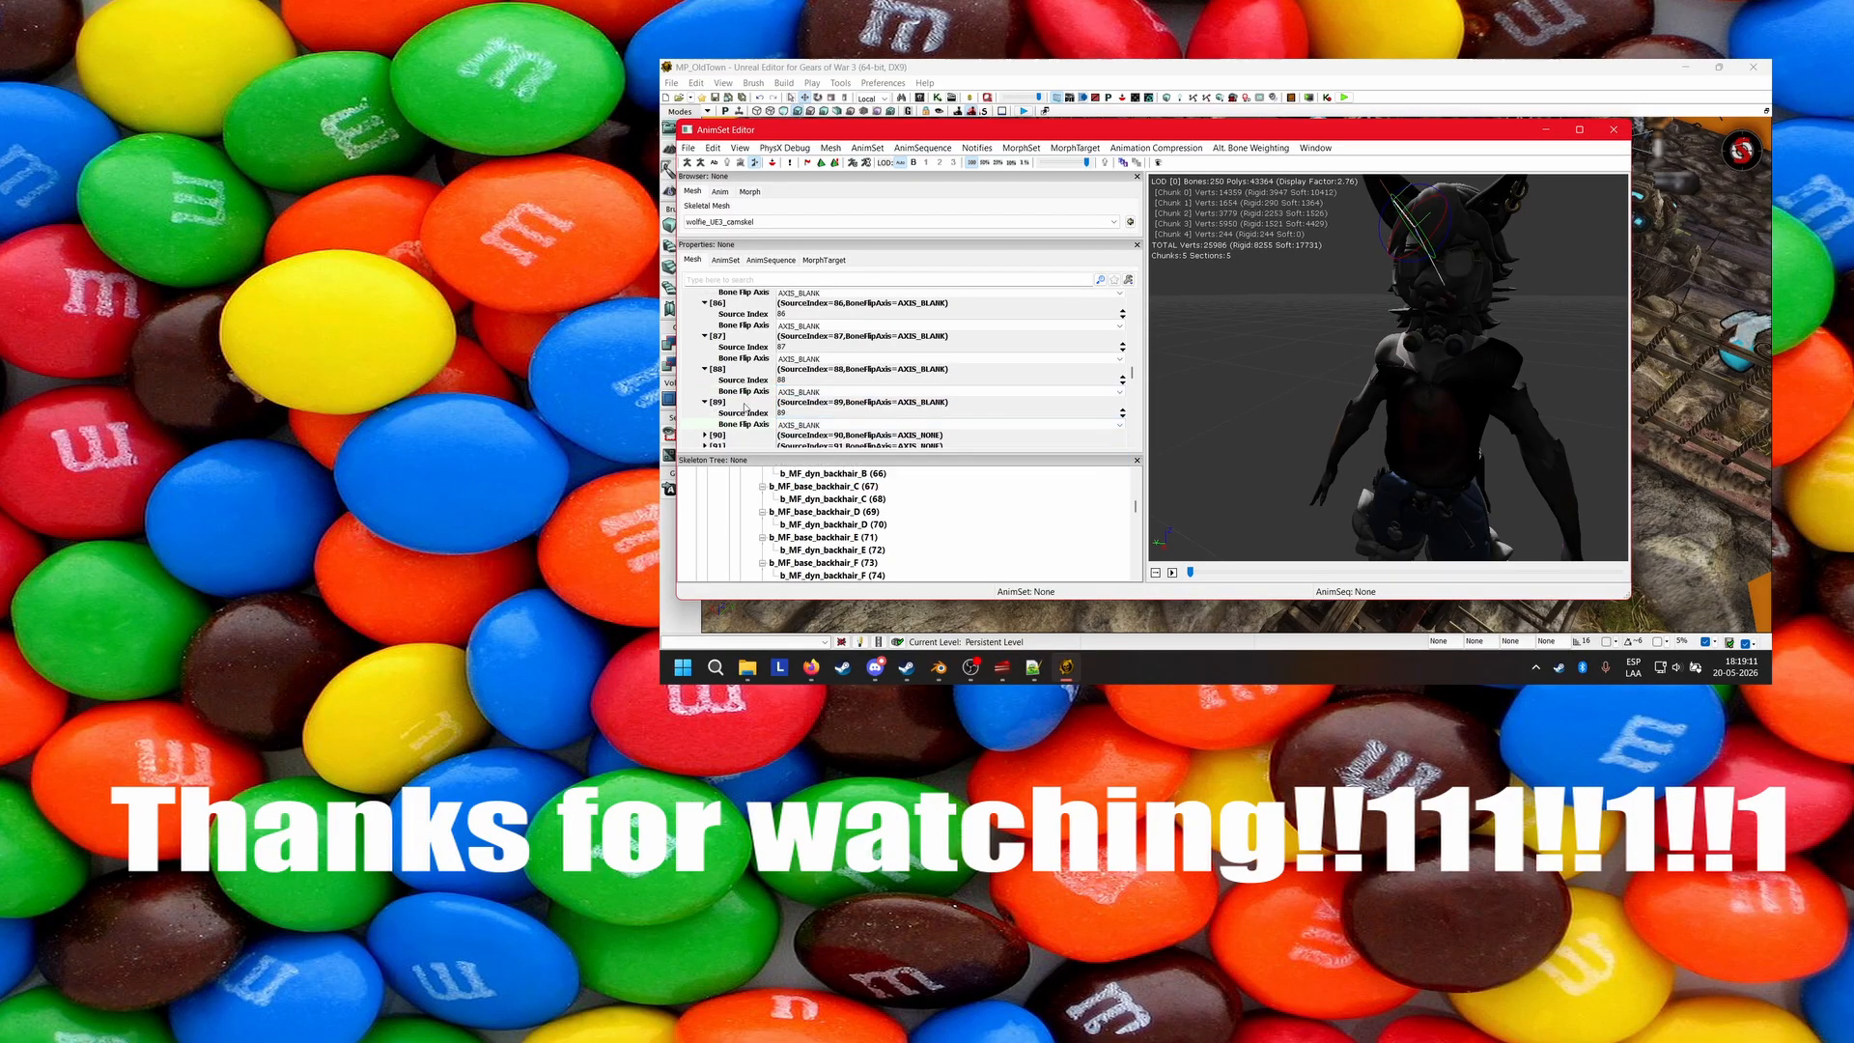
# Expand mesh entries [90] and [91] and set their Bone Flip Axis to AXIS_BLANK.
pyautogui.click(708, 435)
pyautogui.click(801, 423)
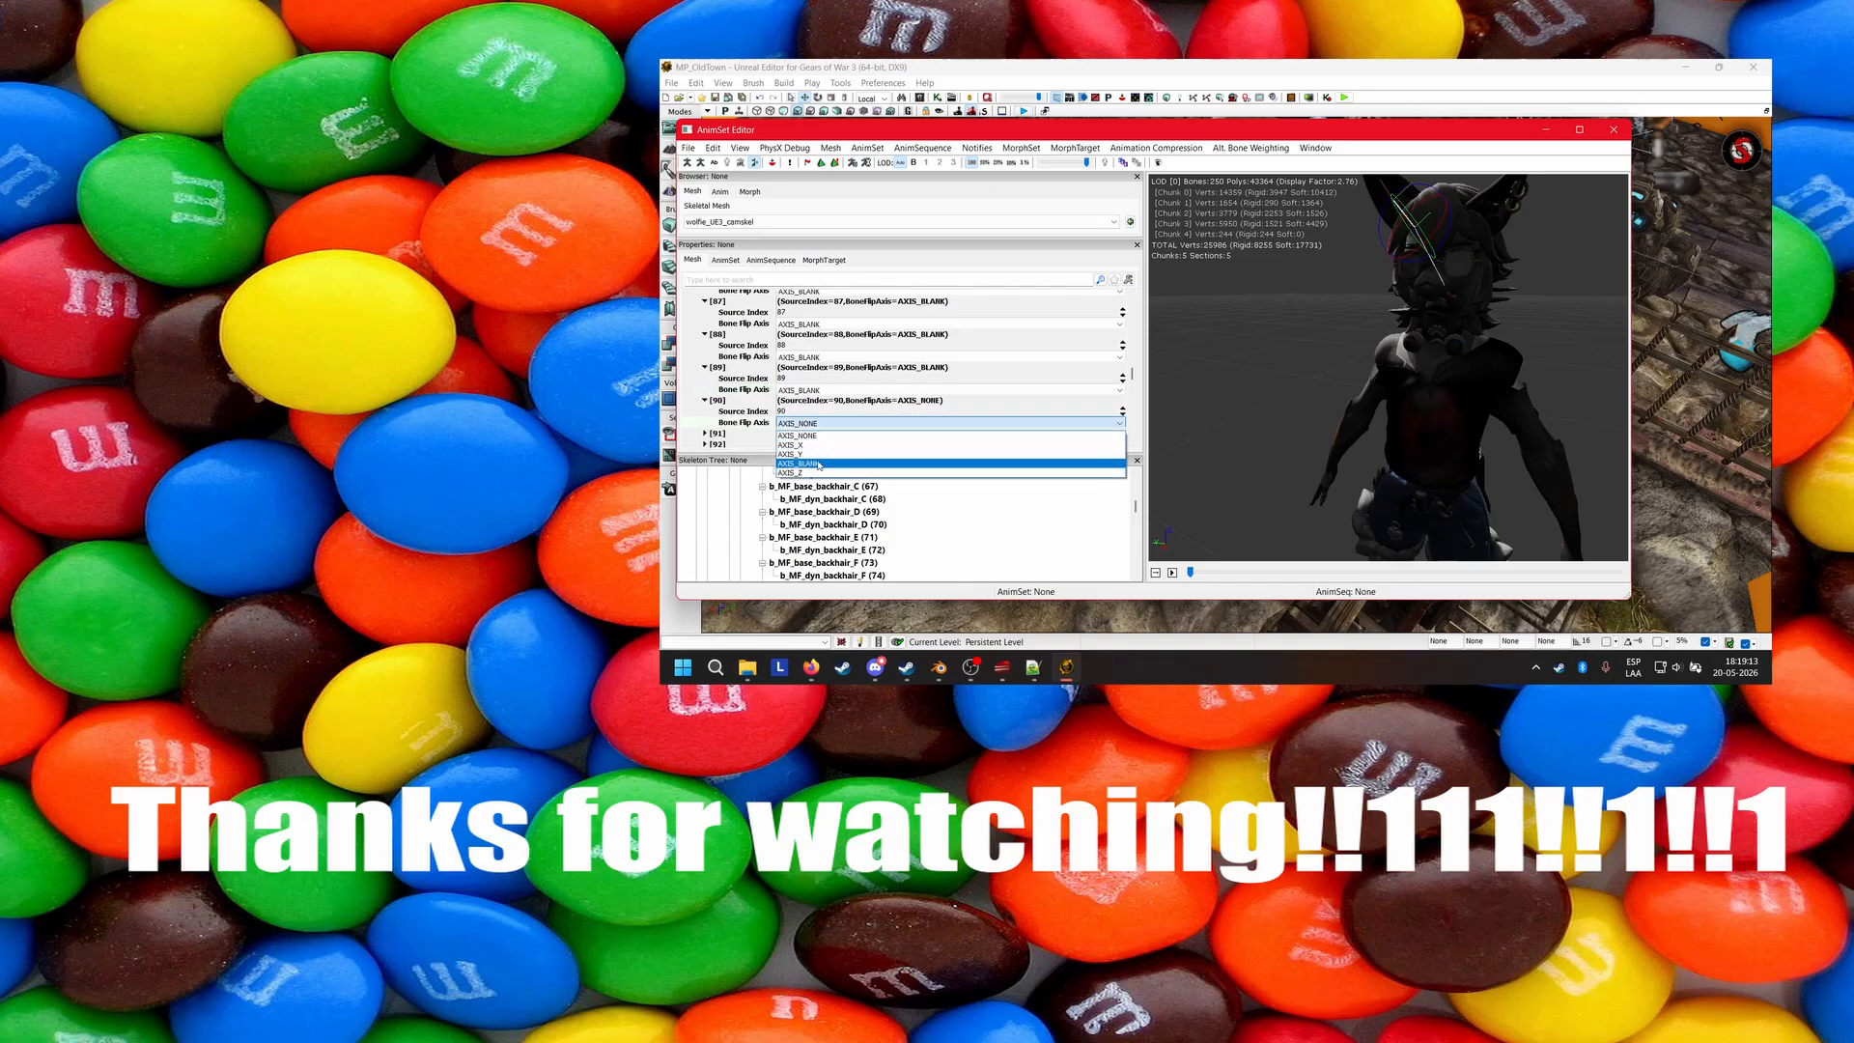
pyautogui.click(818, 464)
pyautogui.scroll(-2, 733, 437)
pyautogui.click(801, 398)
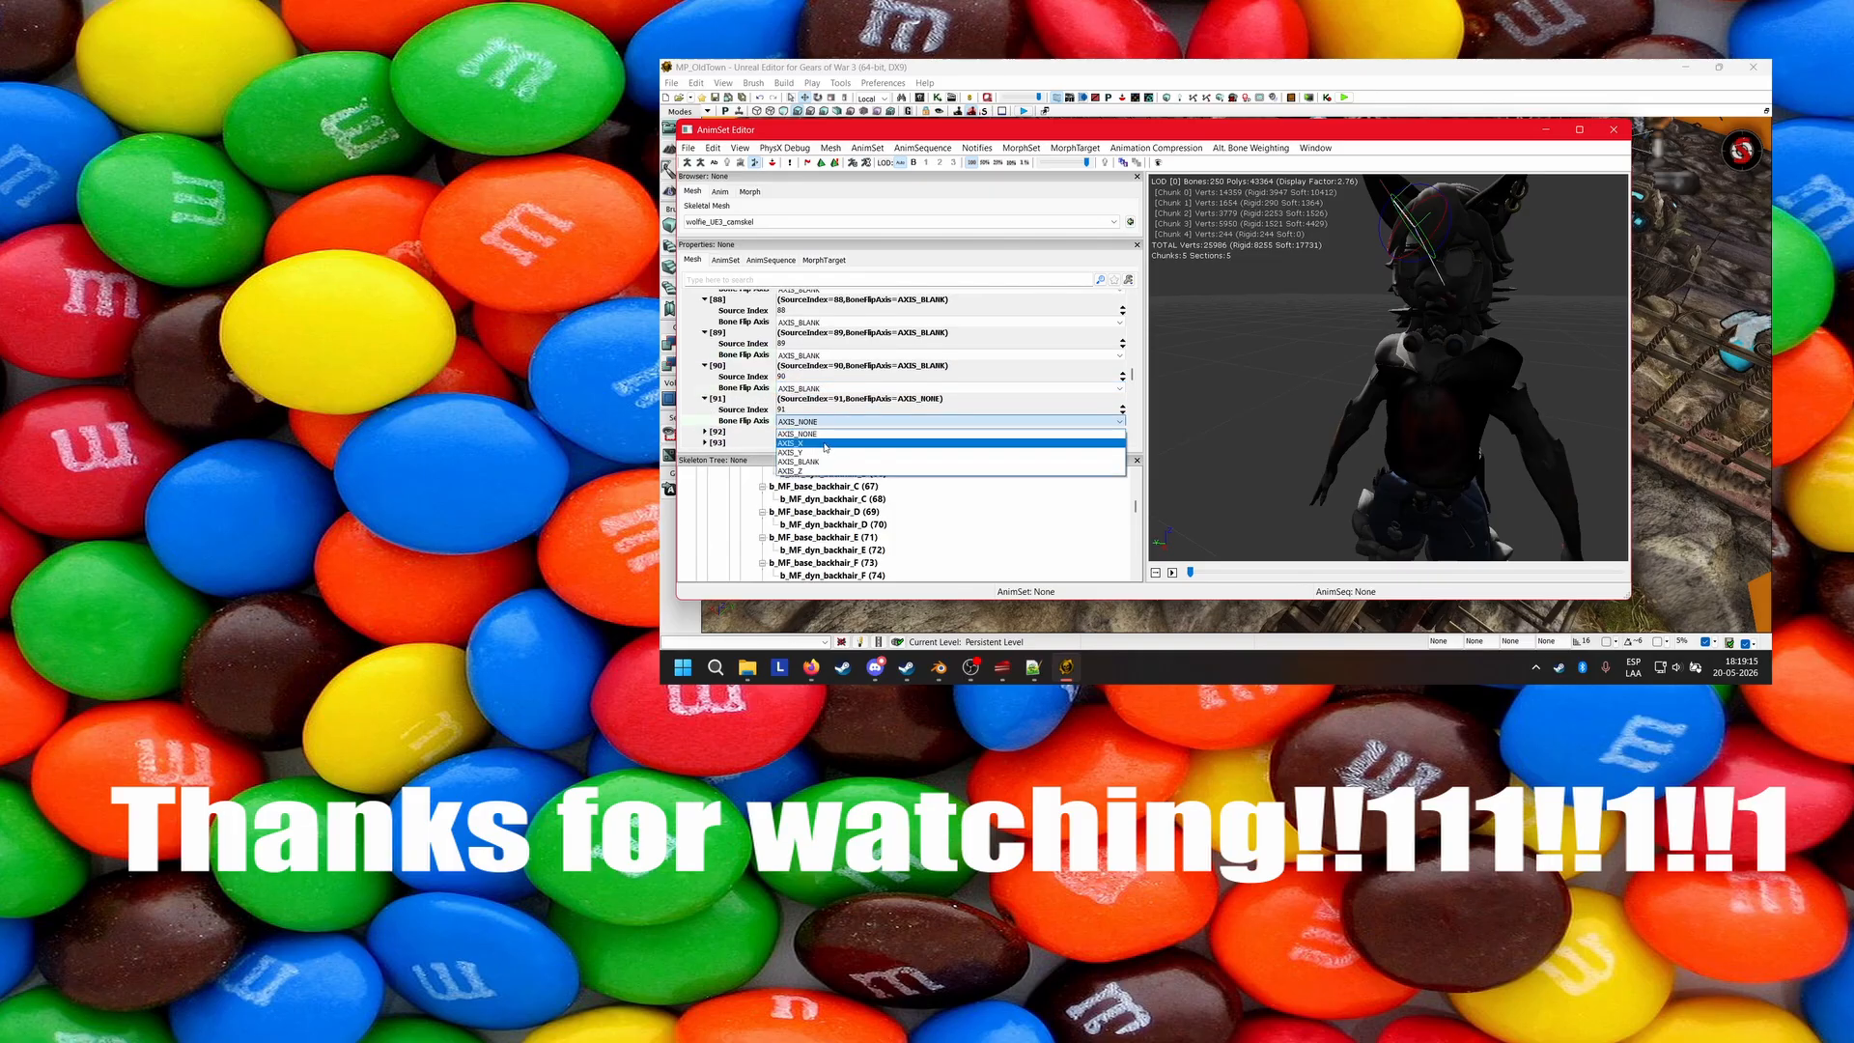
pyautogui.click(811, 437)
# Set the Bone Flip Axis of mesh entries [92], [93] and [94] to AXIS_BLANK.
pyautogui.click(708, 408)
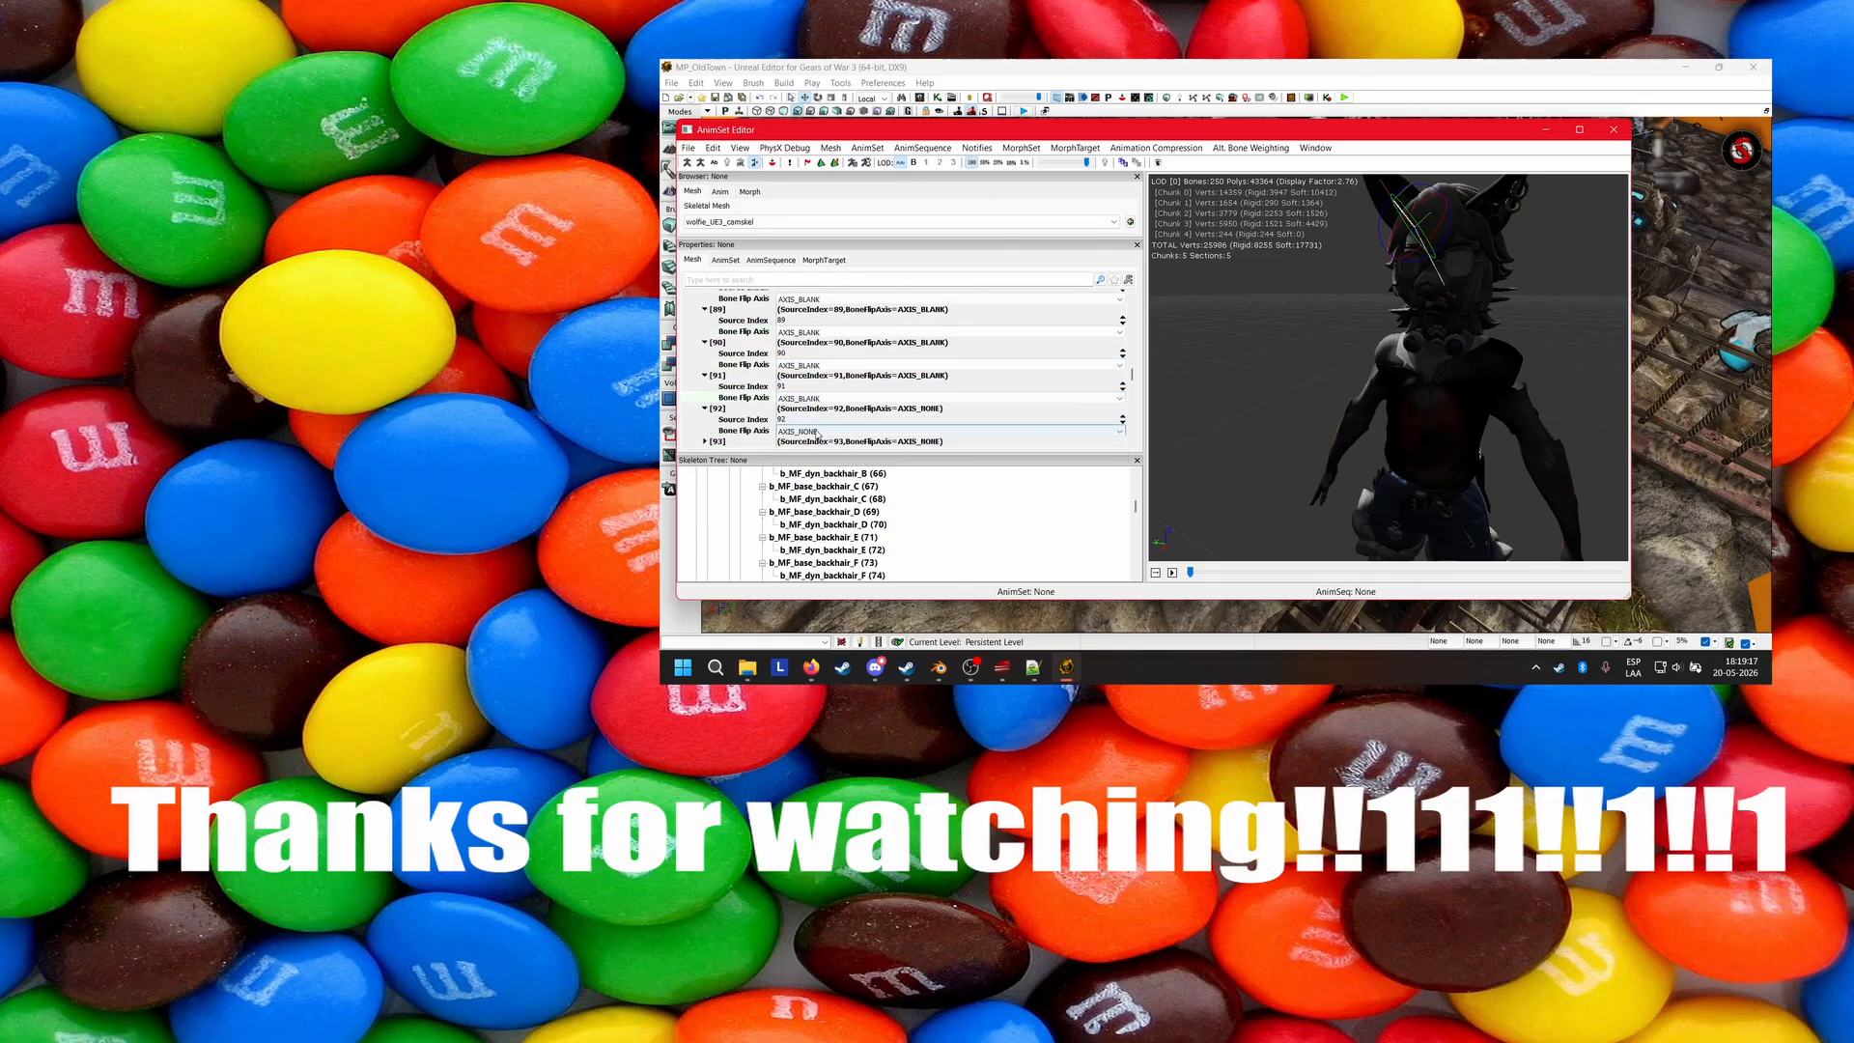
pyautogui.click(802, 431)
pyautogui.click(811, 472)
pyautogui.scroll(-1, 725, 411)
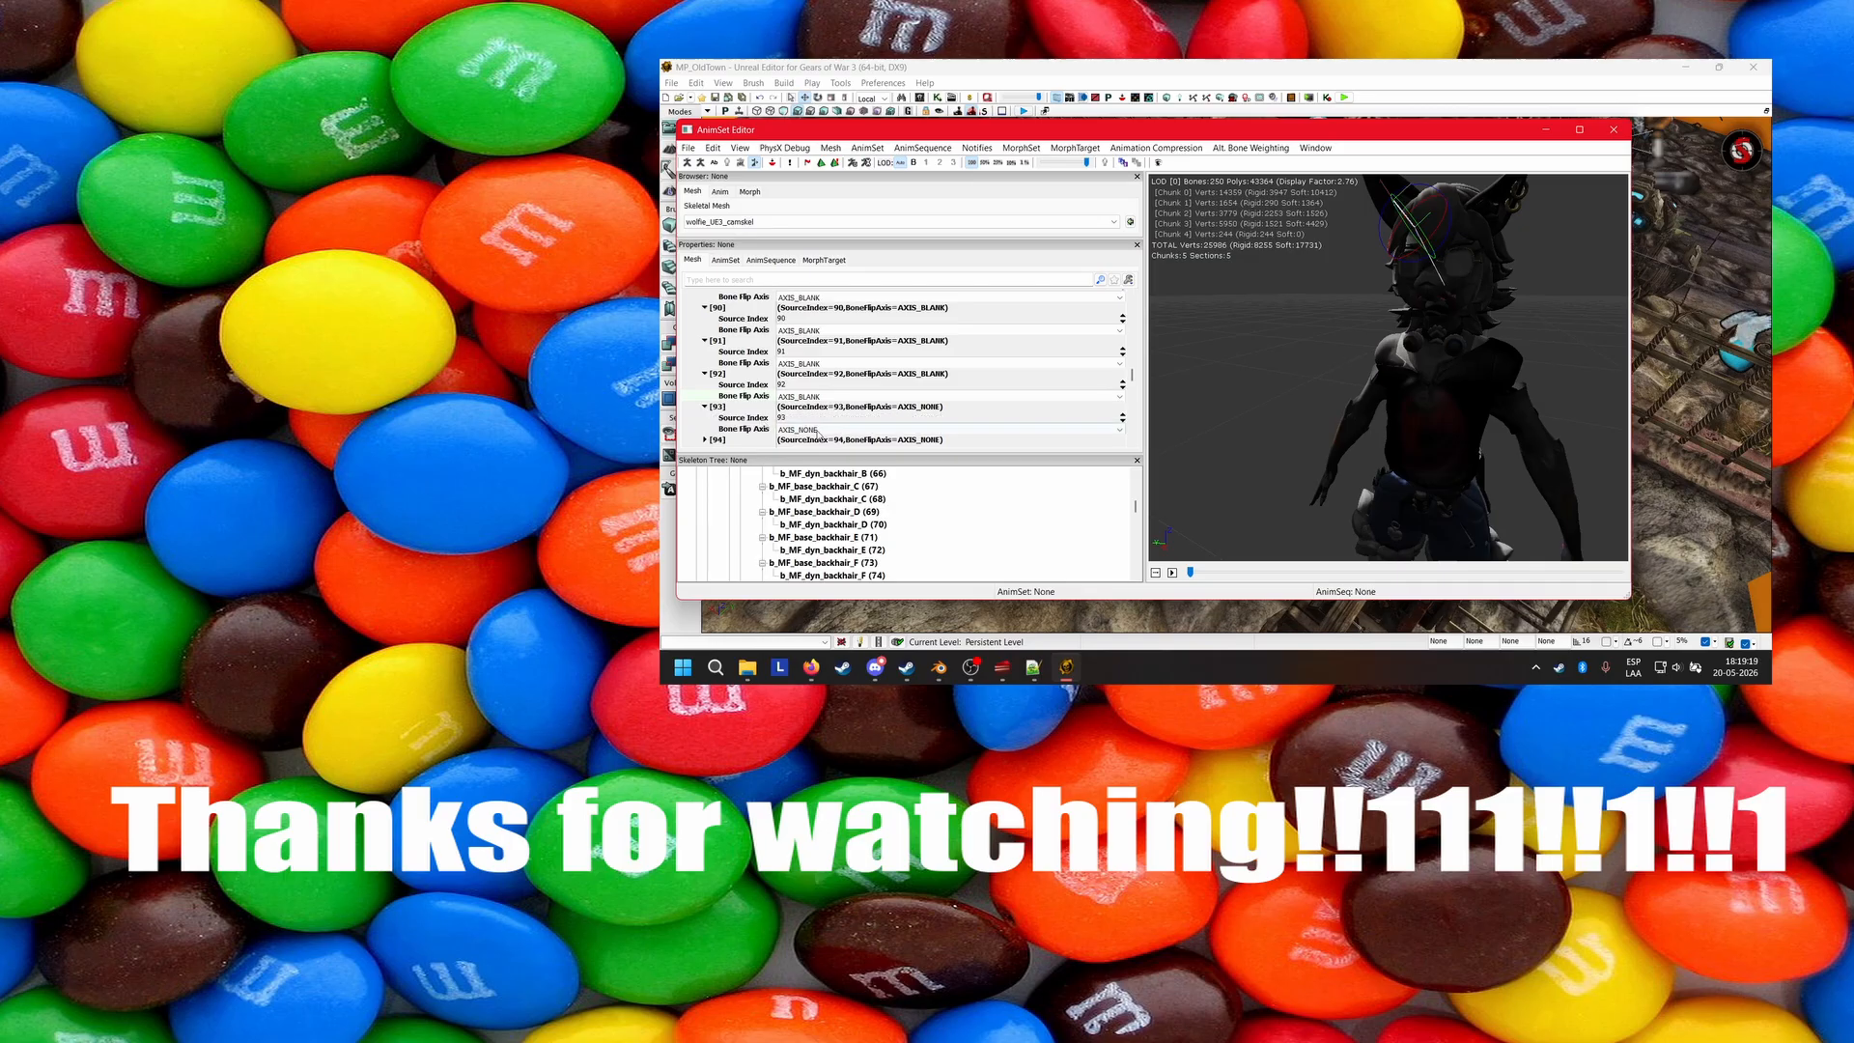
pyautogui.click(818, 431)
pyautogui.scroll(-1, 734, 411)
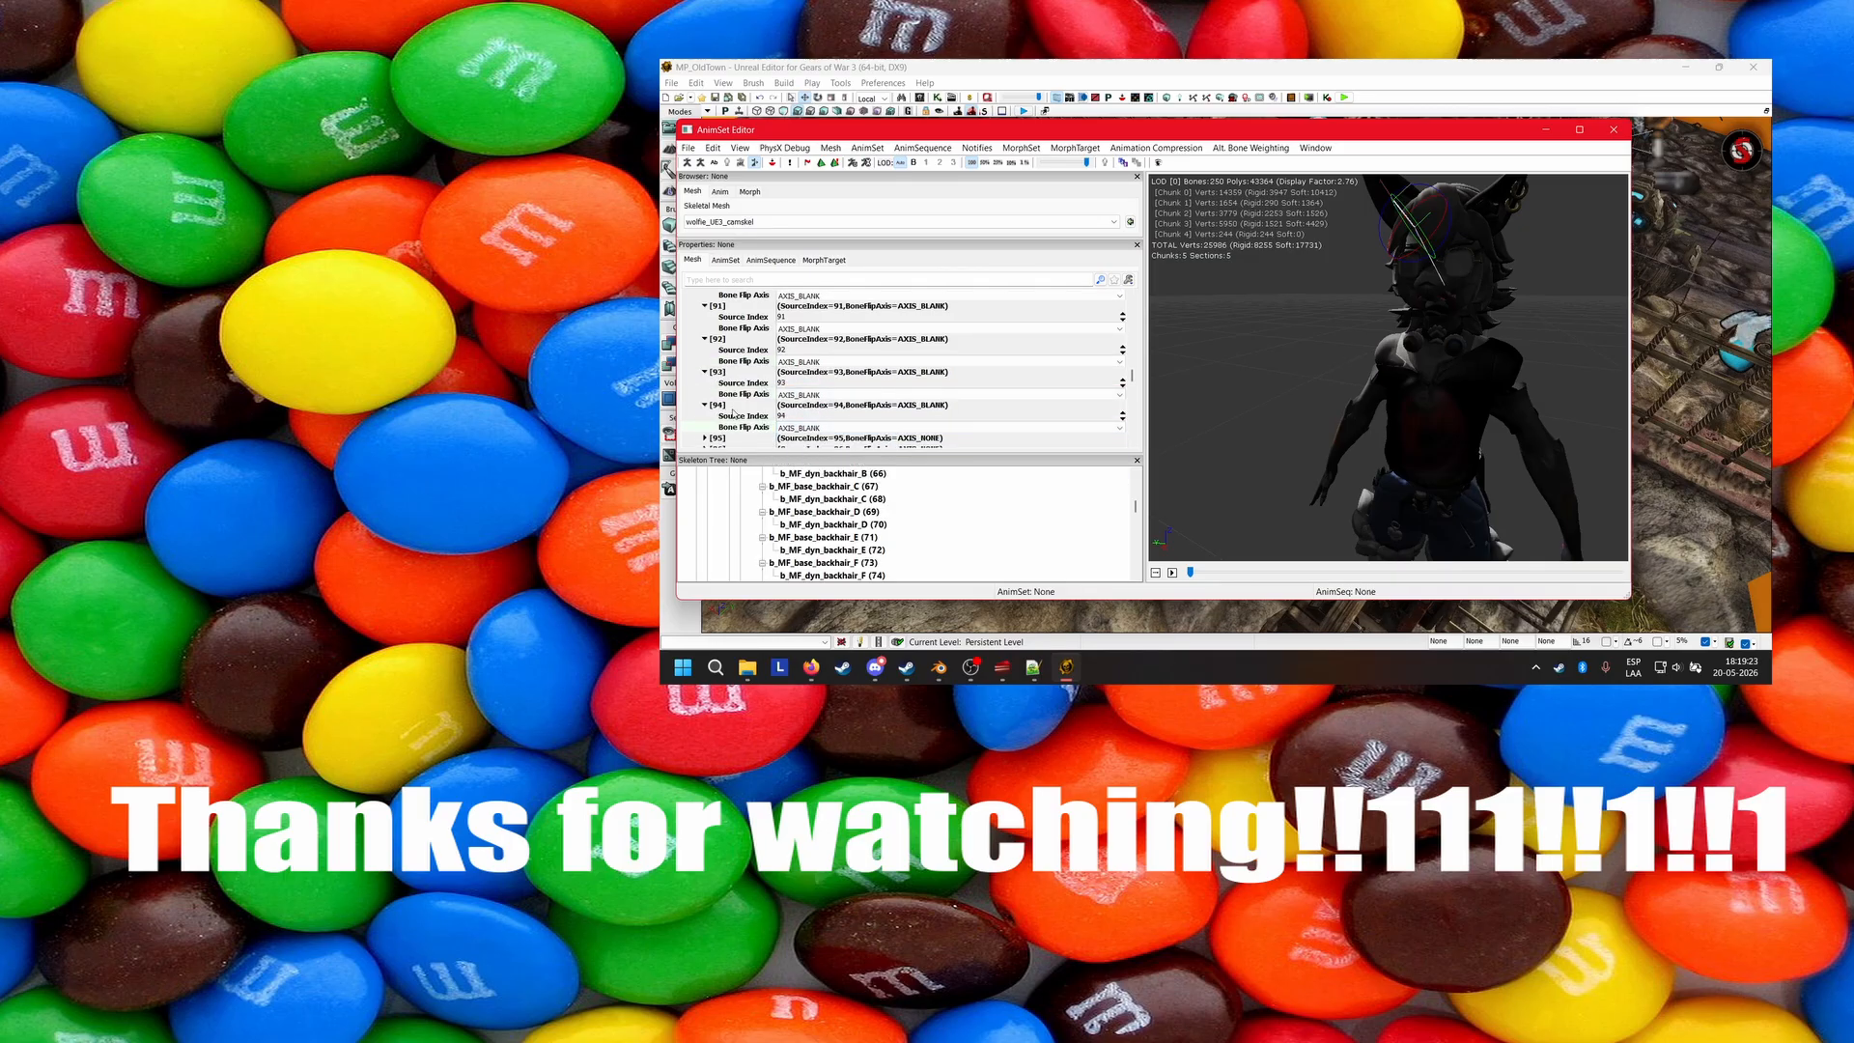
# Set the Bone Flip Axis of mesh entries [95] and [96] to AXIS_BLANK.
pyautogui.scroll(-1, 727, 411)
pyautogui.click(776, 427)
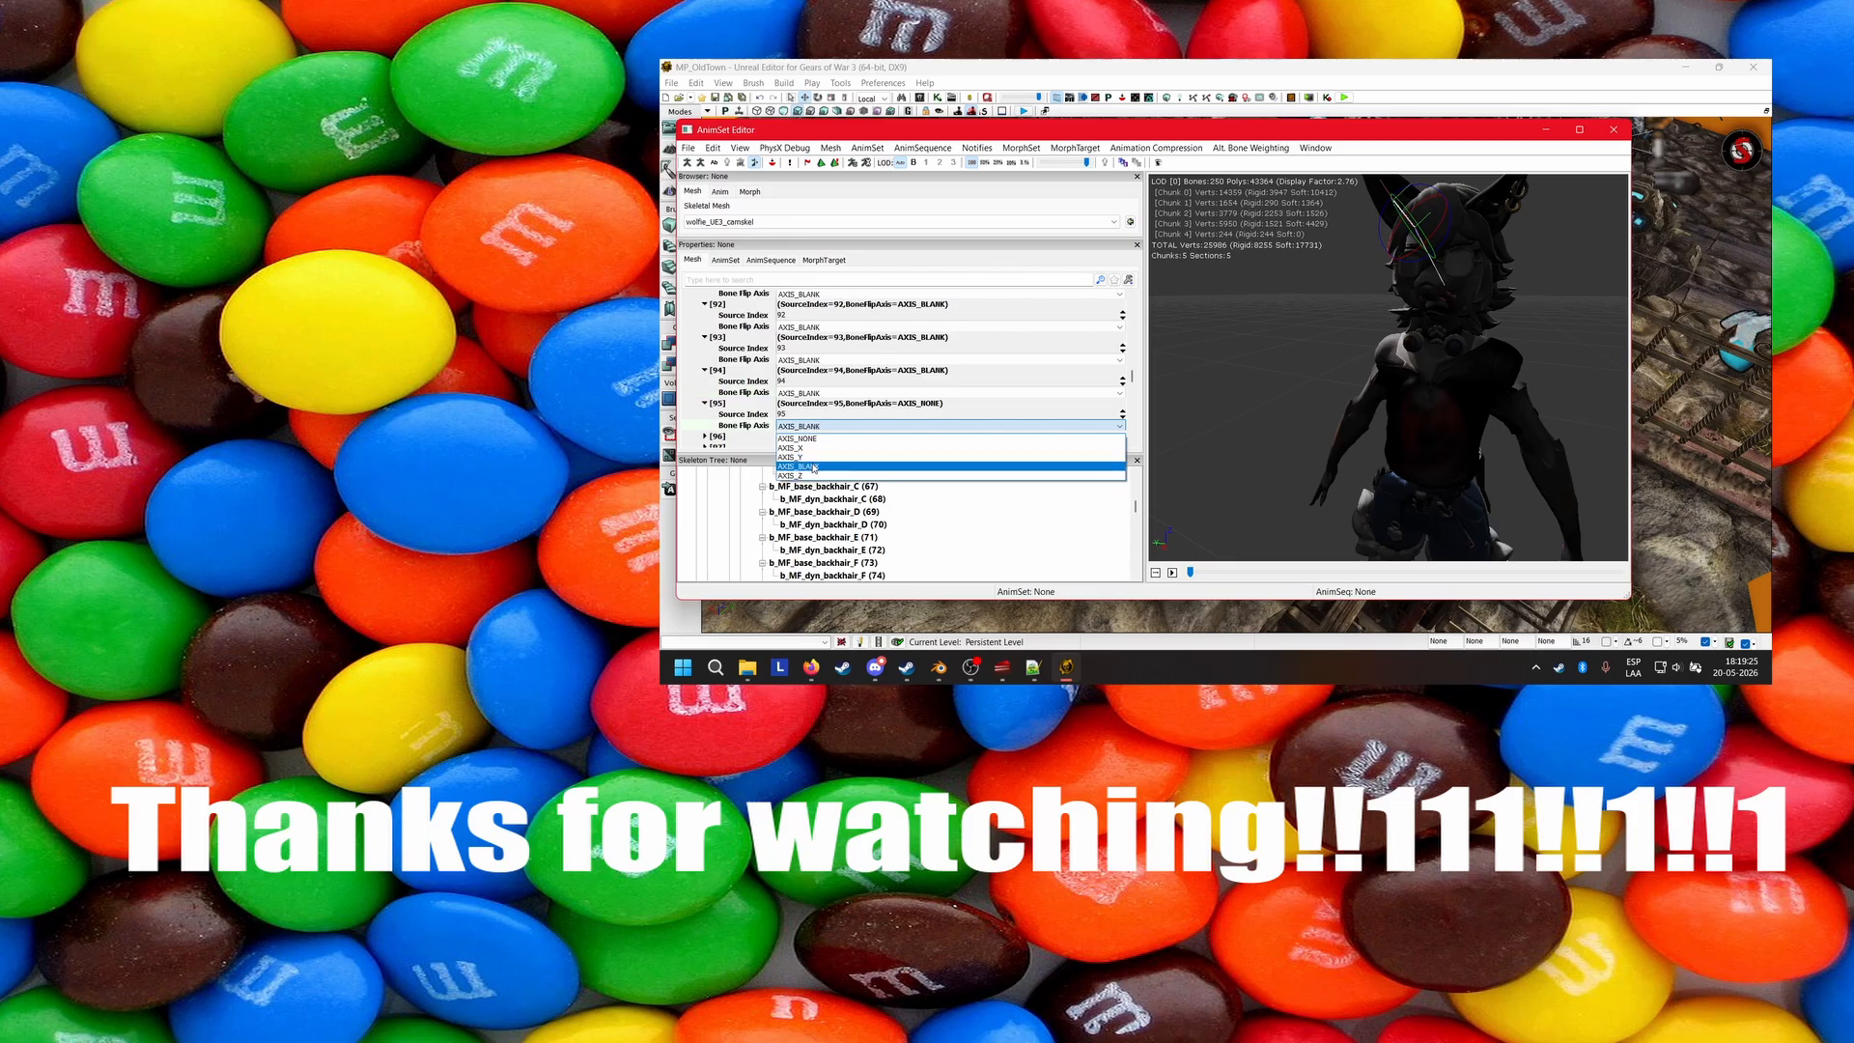
pyautogui.click(797, 470)
pyautogui.scroll(-1, 758, 418)
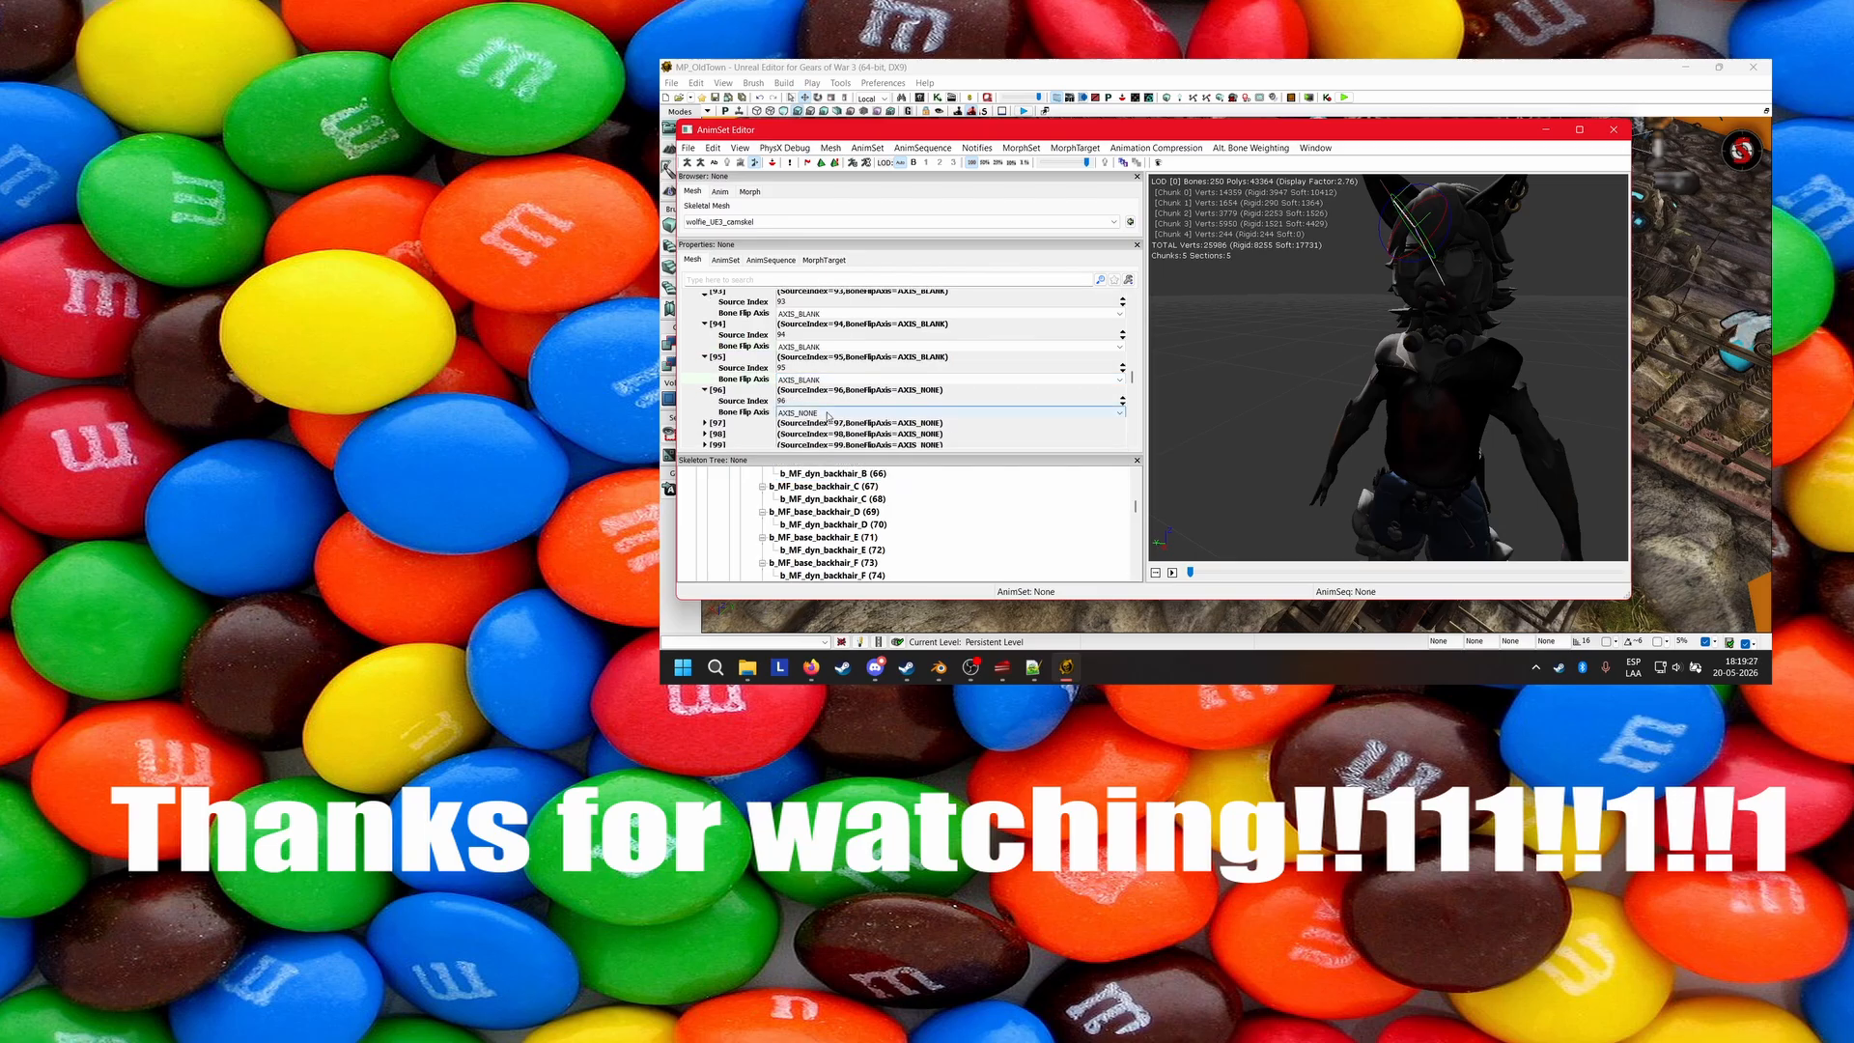
pyautogui.click(828, 414)
pyautogui.click(802, 455)
# Set the Bone Flip Axis of mesh entry [97] to AXIS_BLANK and check the backhair bone numbers in the skeleton tree.
pyautogui.doubleClick(819, 423)
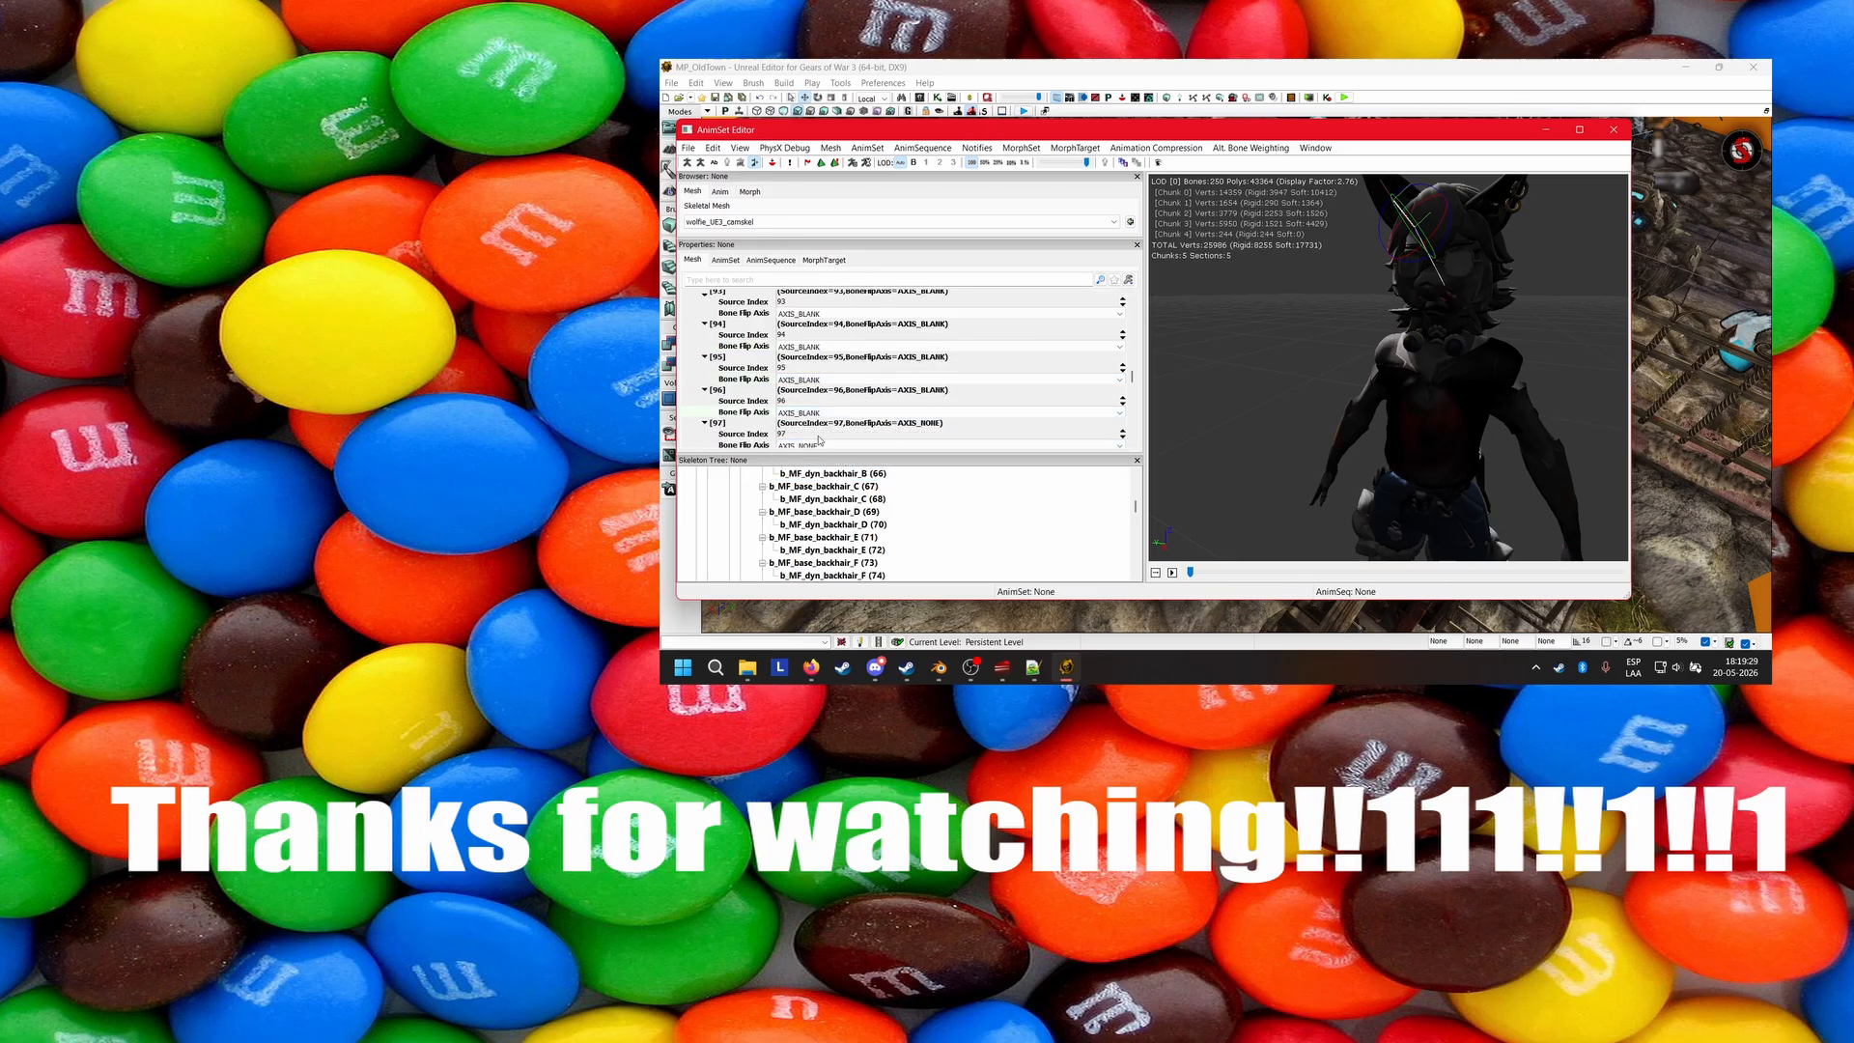
pyautogui.click(819, 445)
pyautogui.click(802, 485)
pyautogui.scroll(-1, 768, 425)
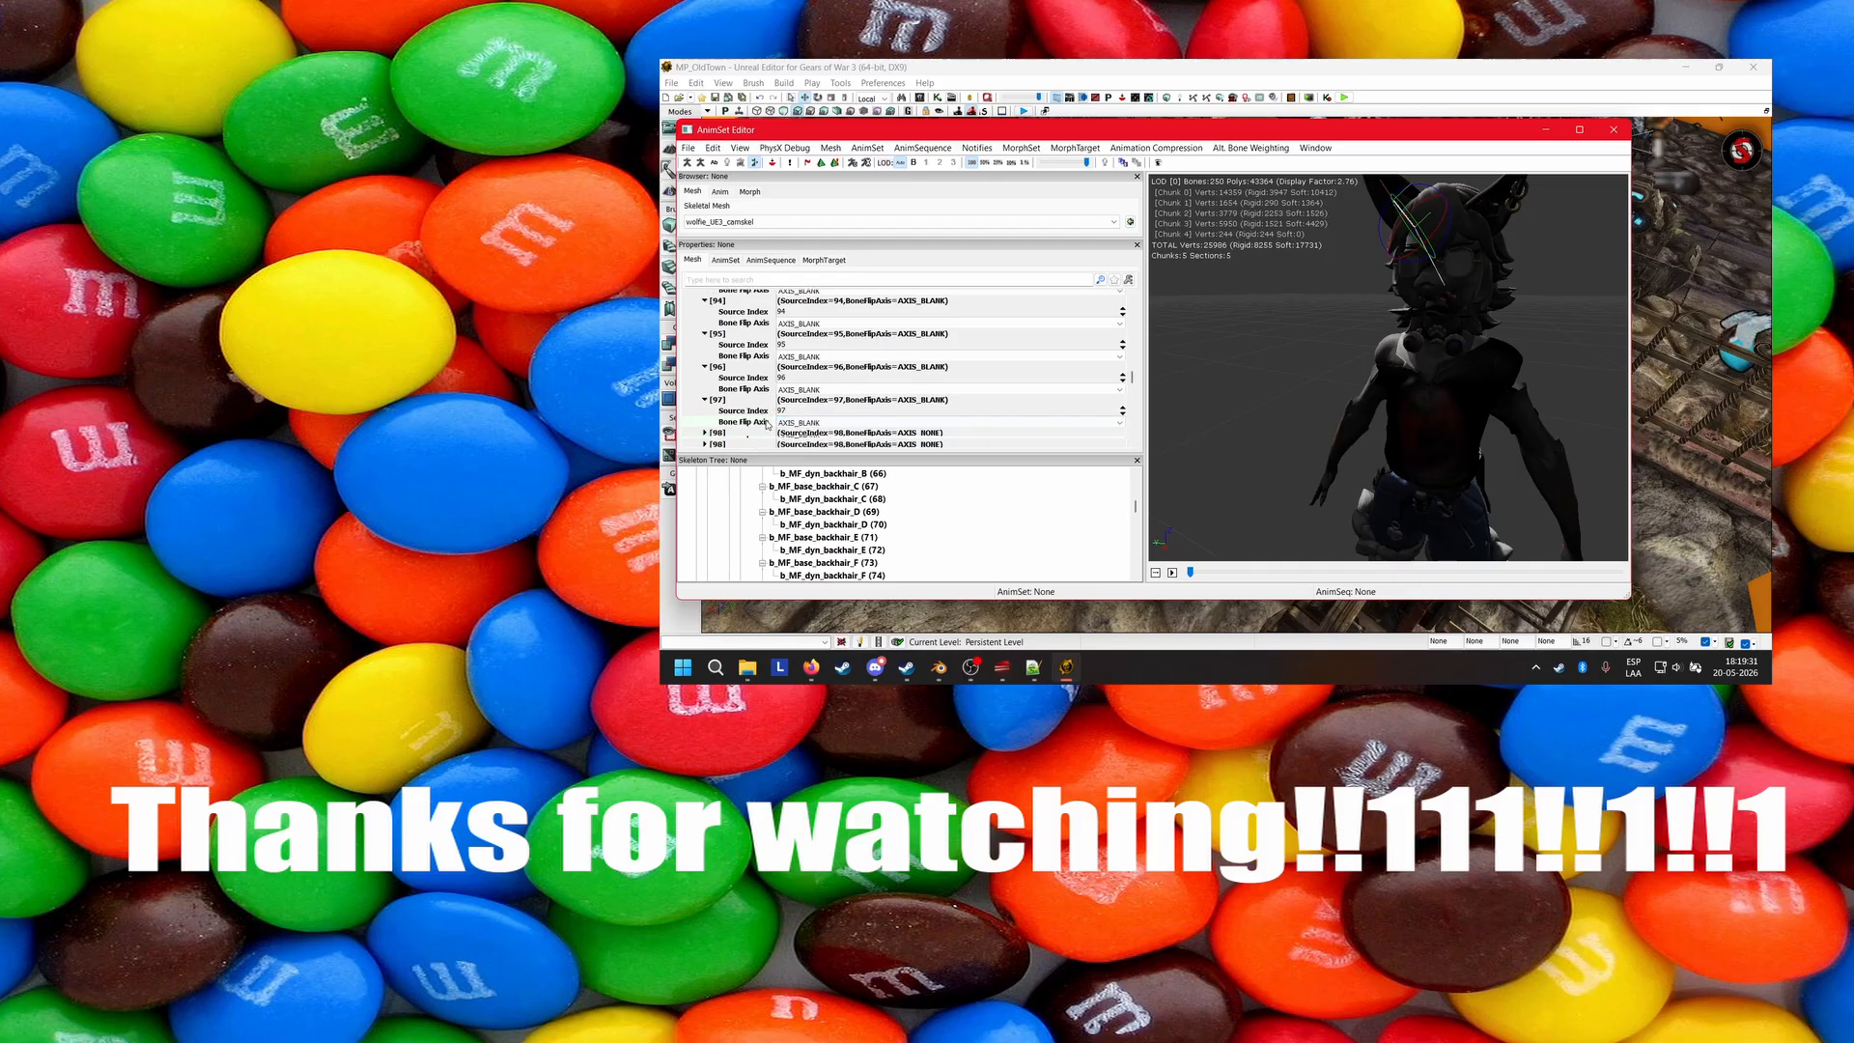
pyautogui.scroll(-8, 935, 517)
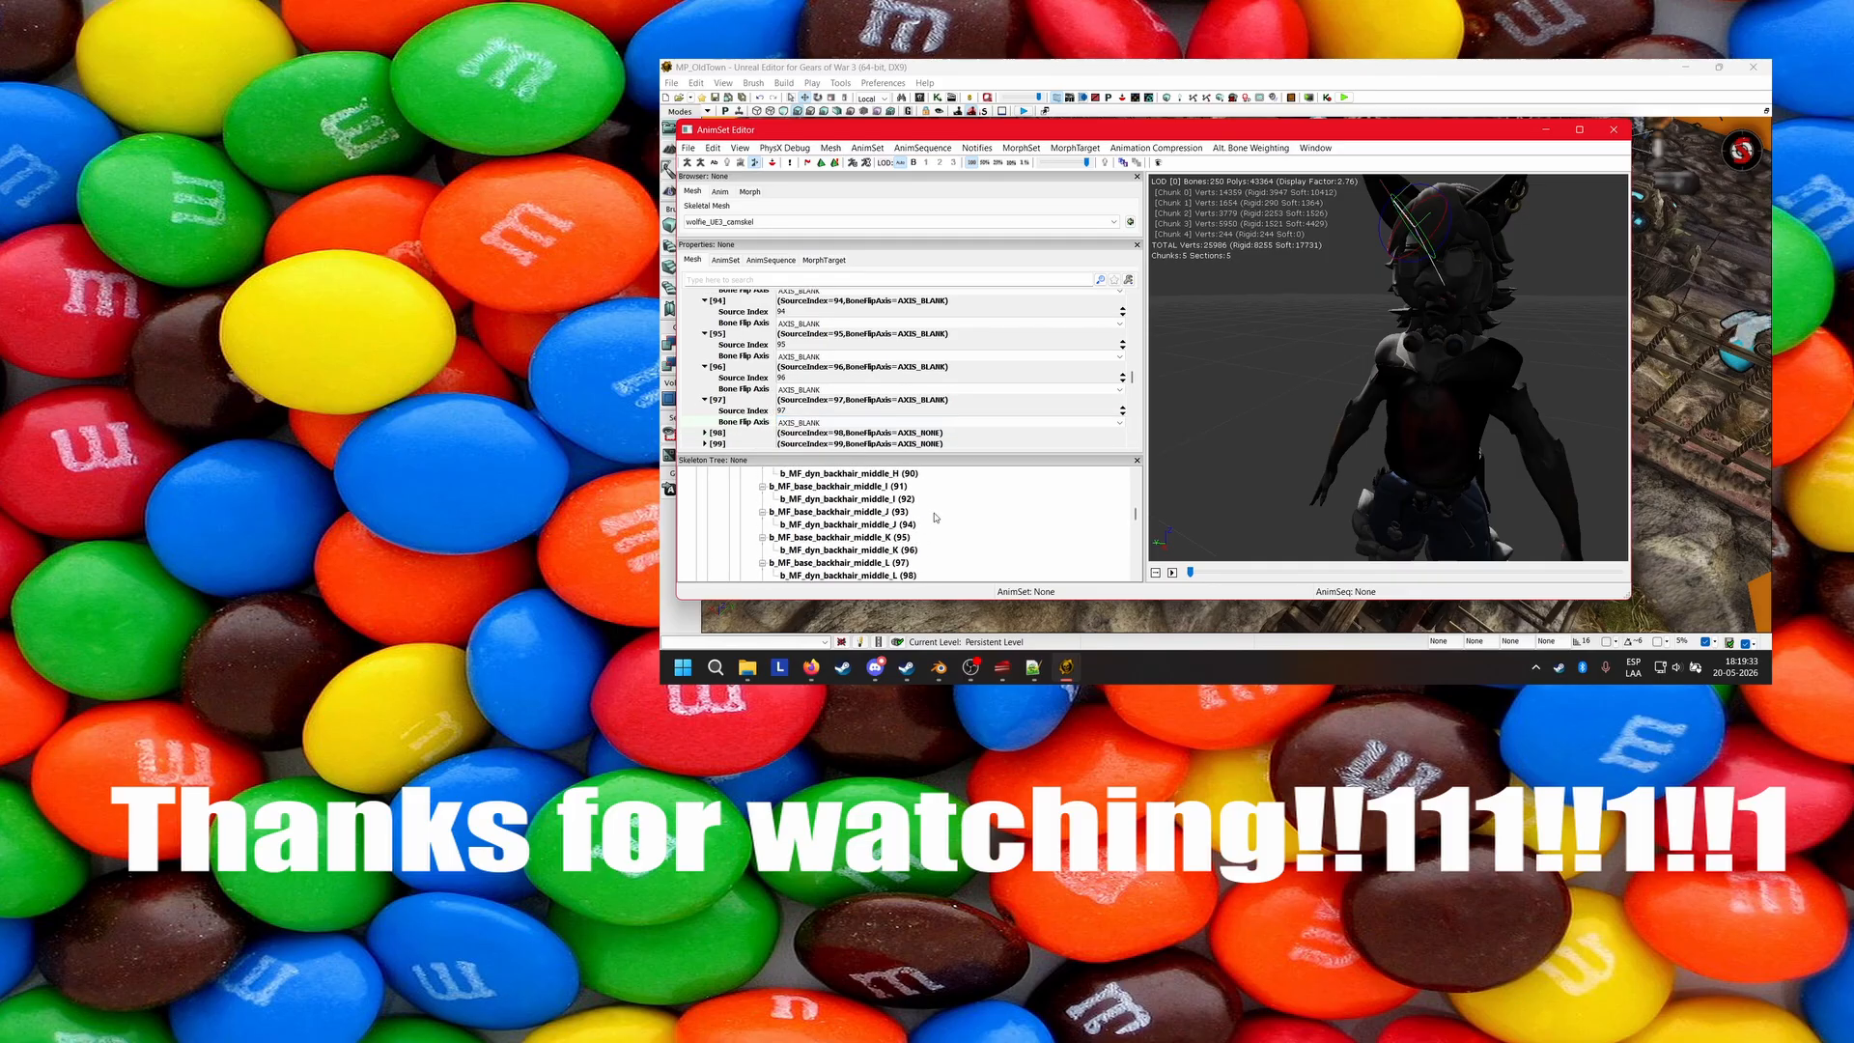
pyautogui.scroll(-2, 935, 518)
pyautogui.scroll(-1, 935, 518)
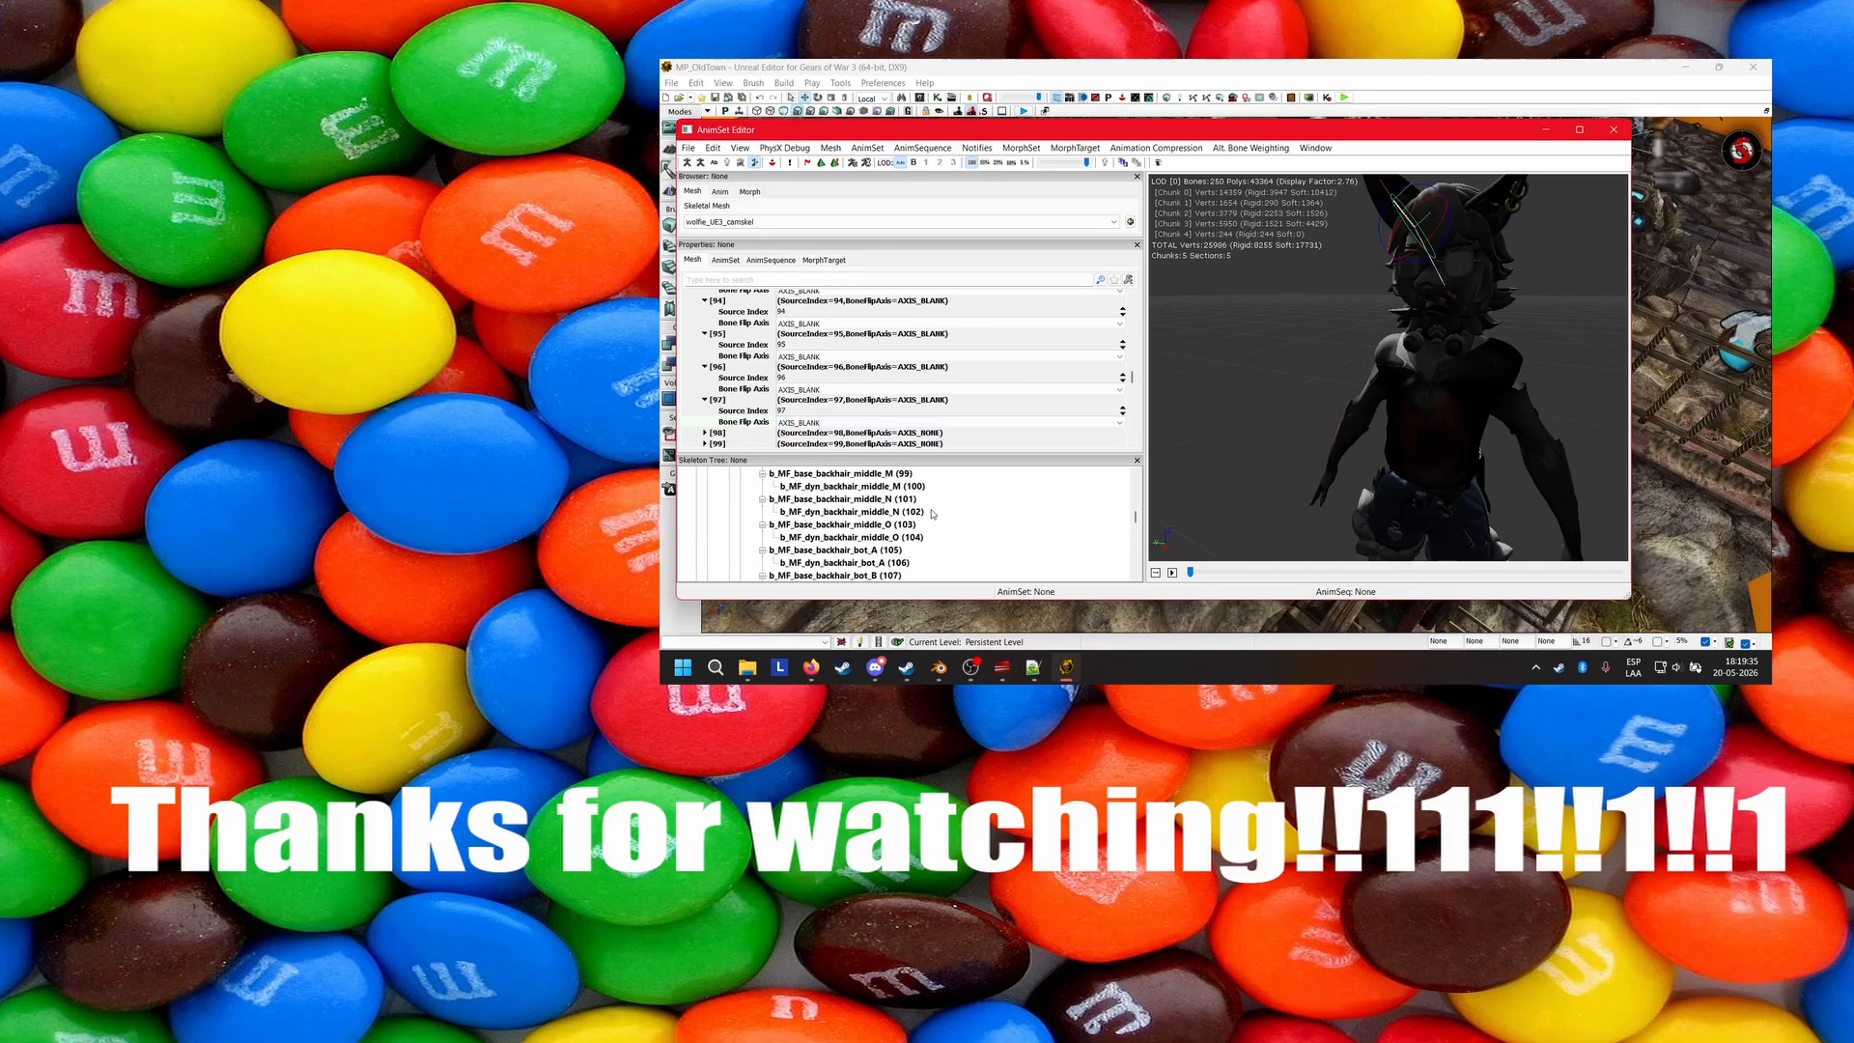